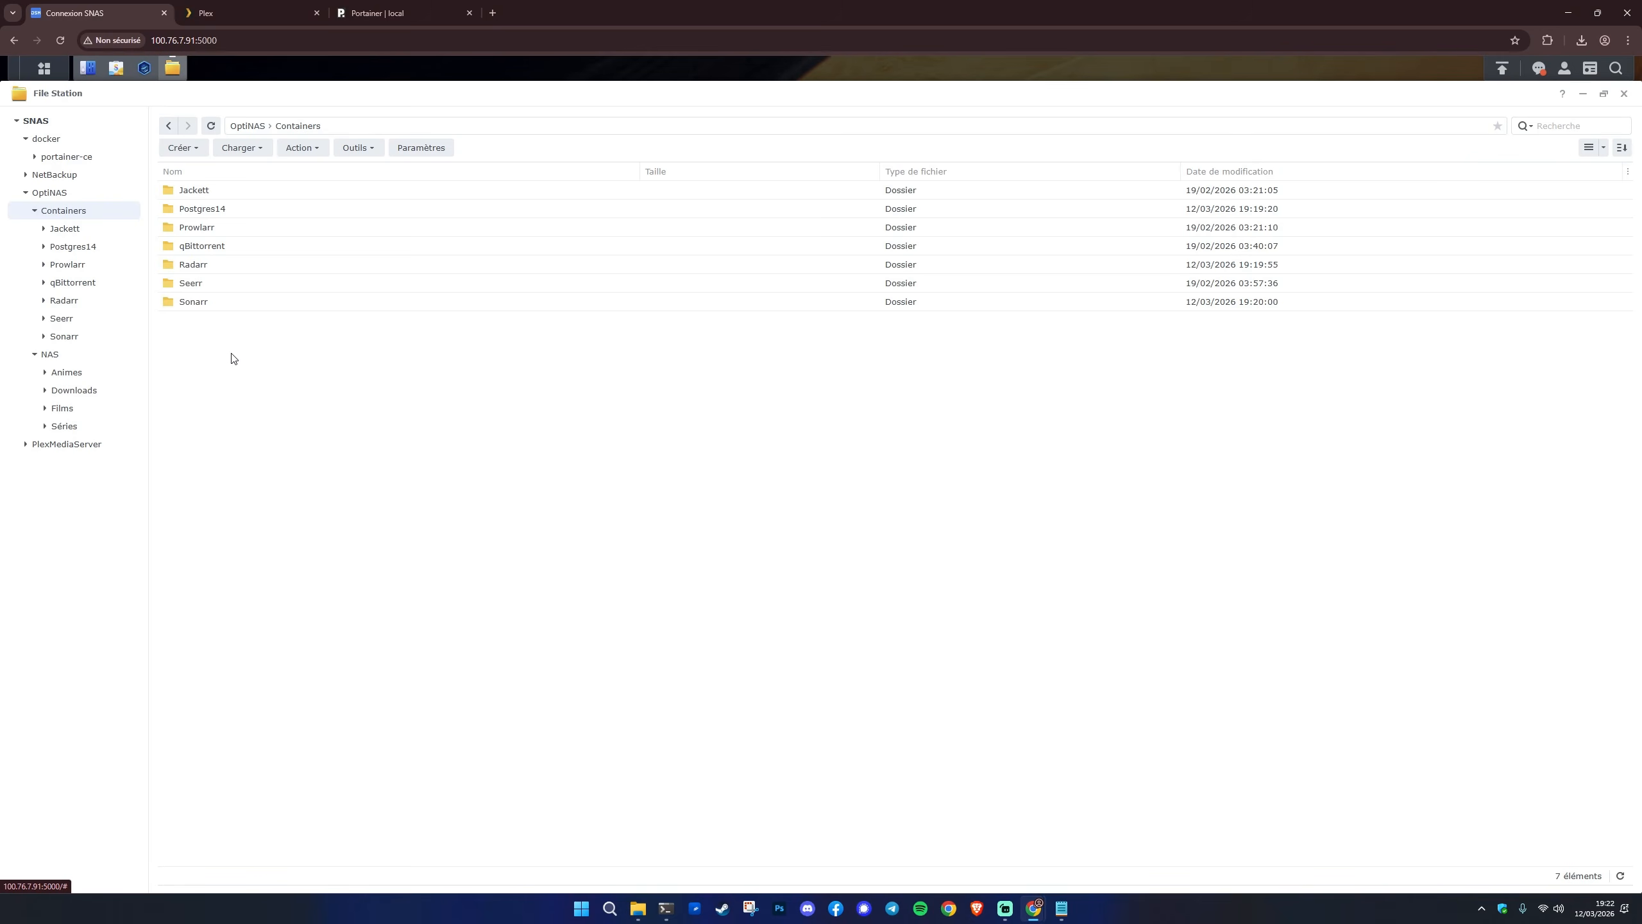
- Delete the untagged postgres <none> image from Container Manager's Image list
click(145, 67)
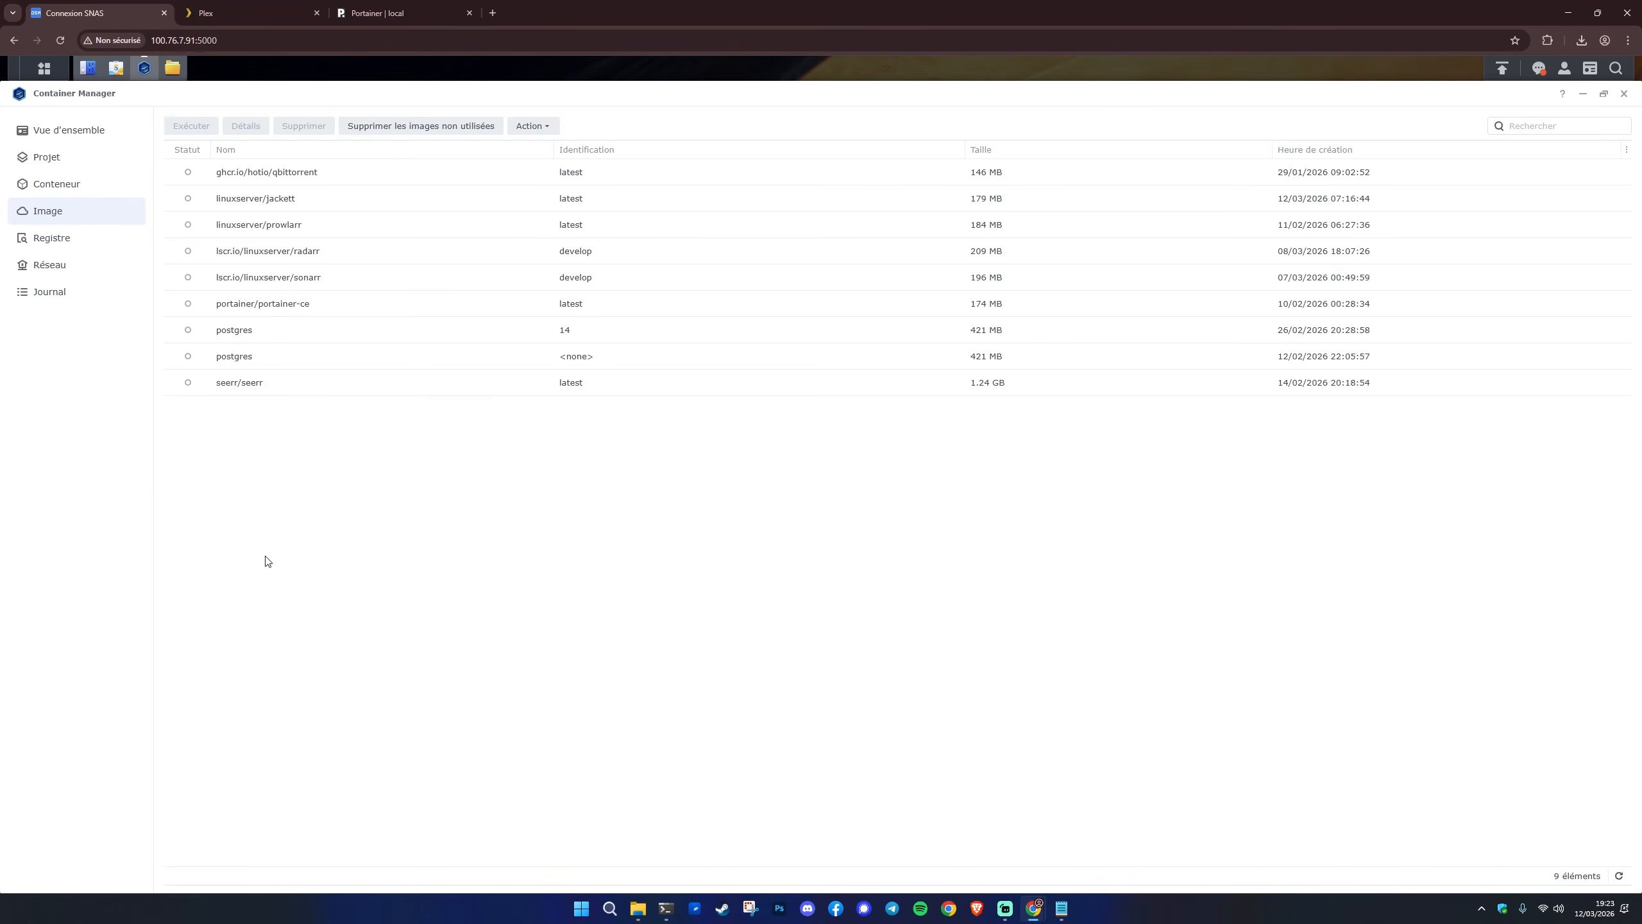
right_click(351, 359)
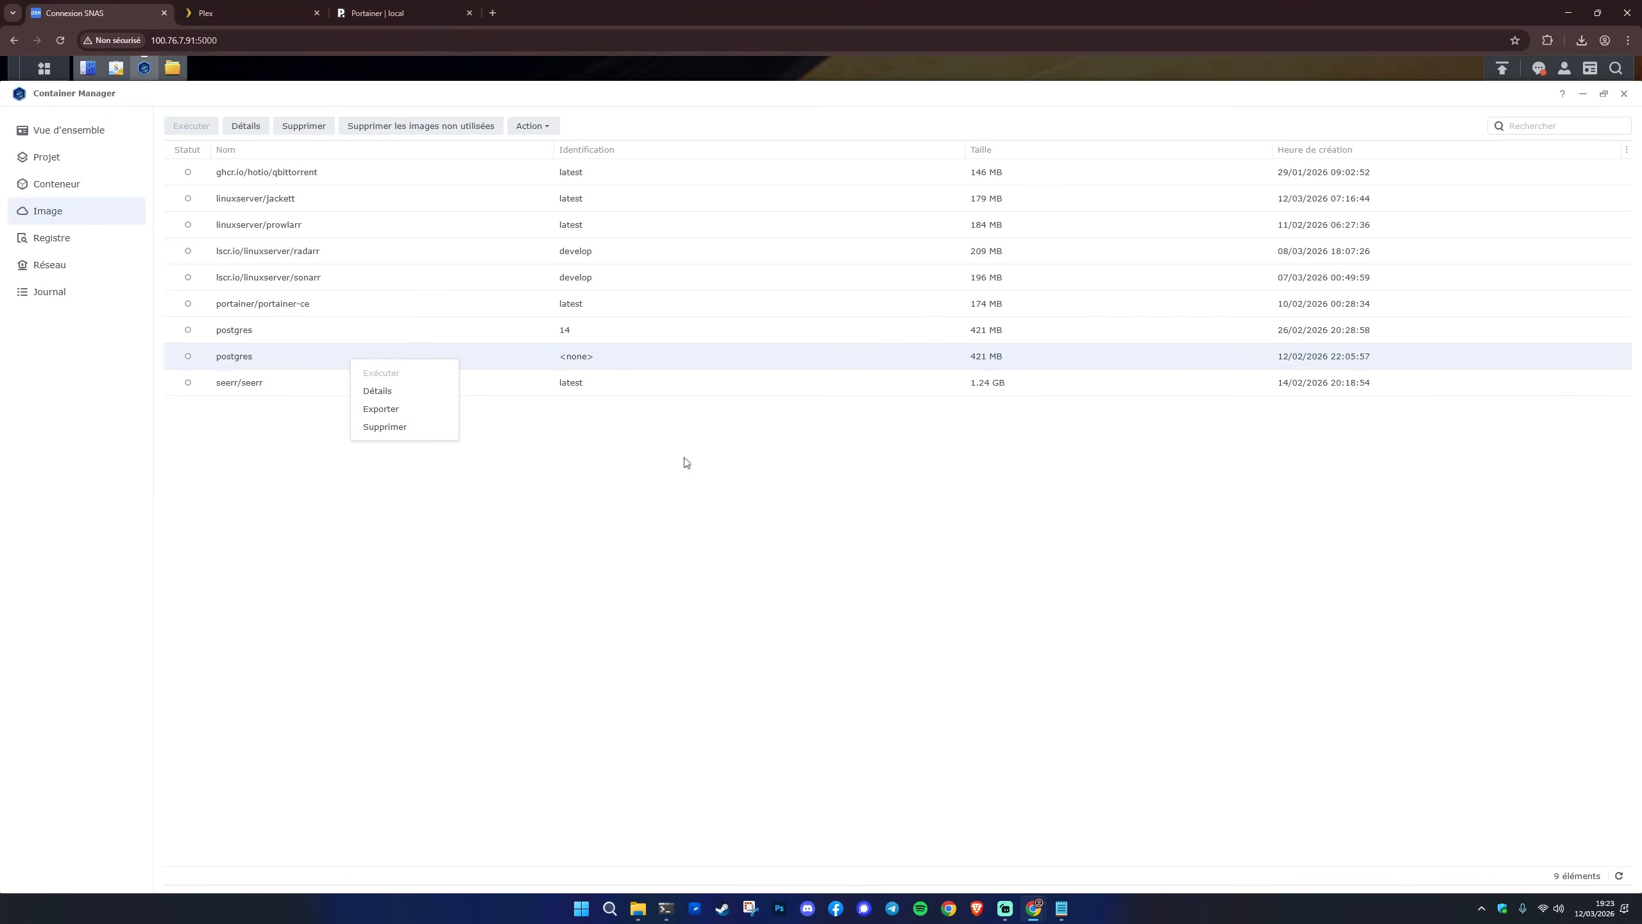
click(408, 426)
click(902, 506)
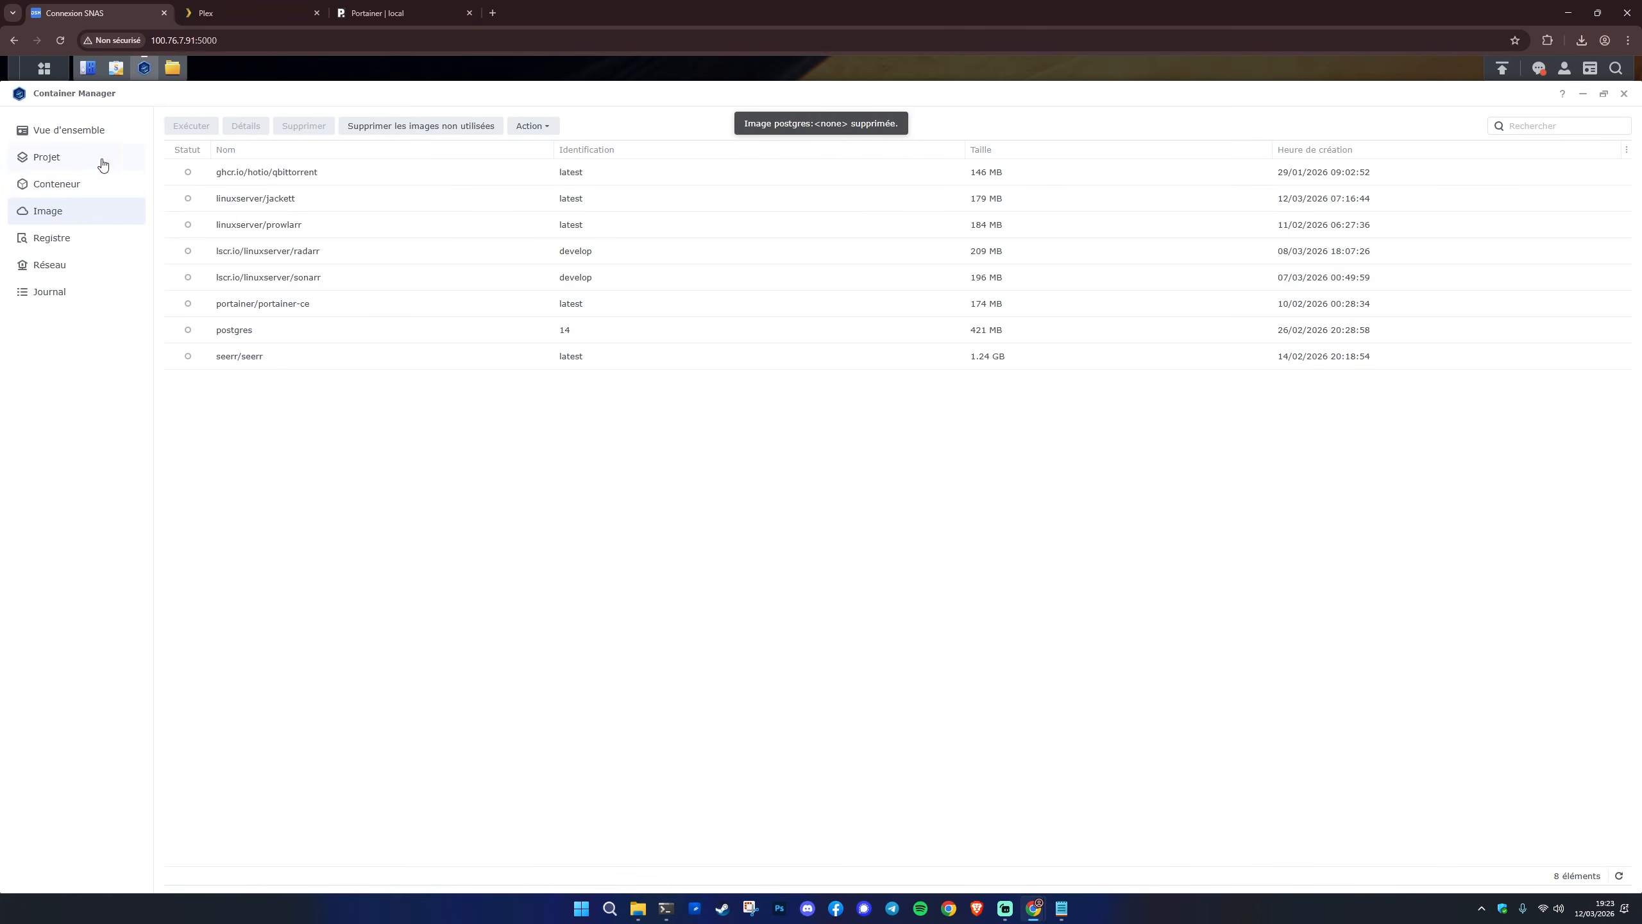
- Check the Container Manager package in Package Center, then show Container Manager's overview
click(116, 67)
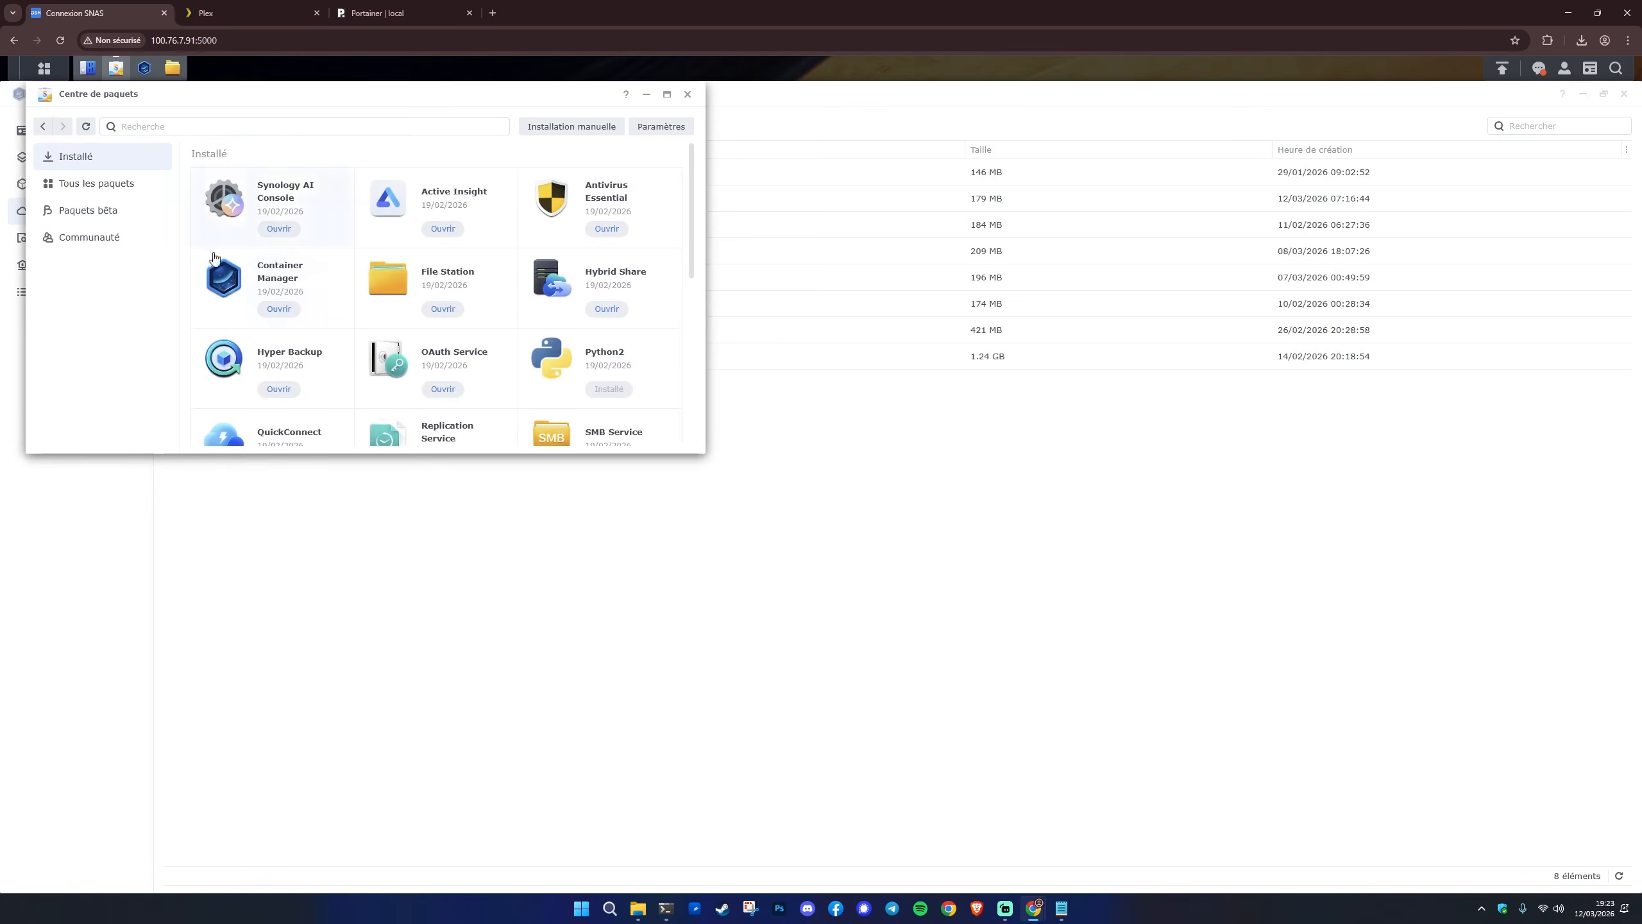
click(286, 281)
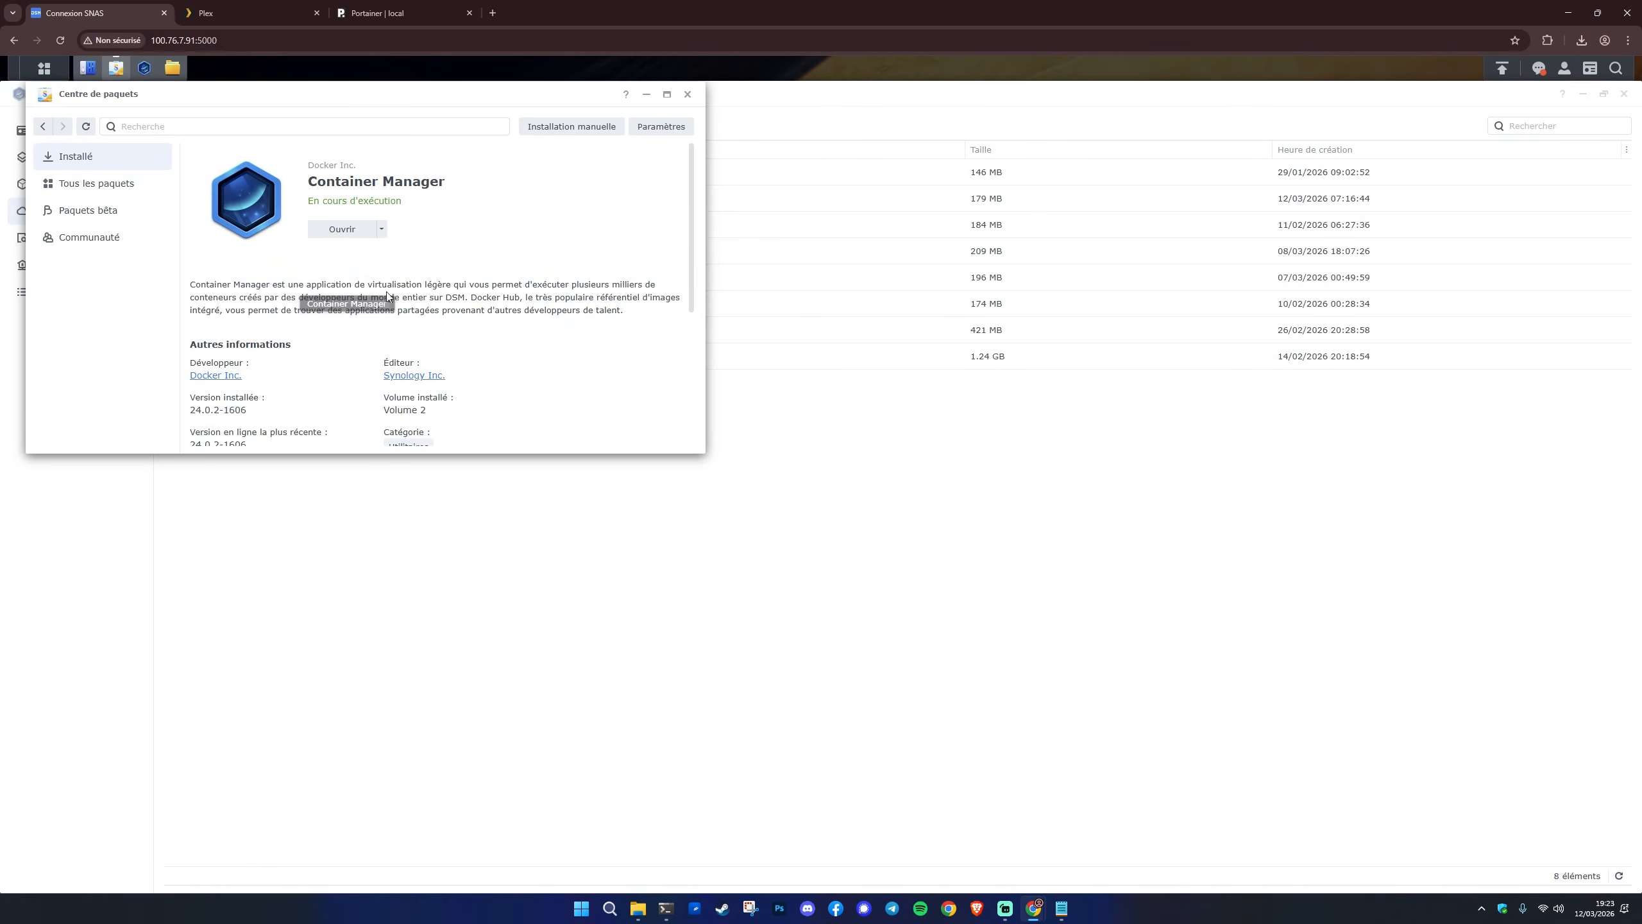
click(646, 95)
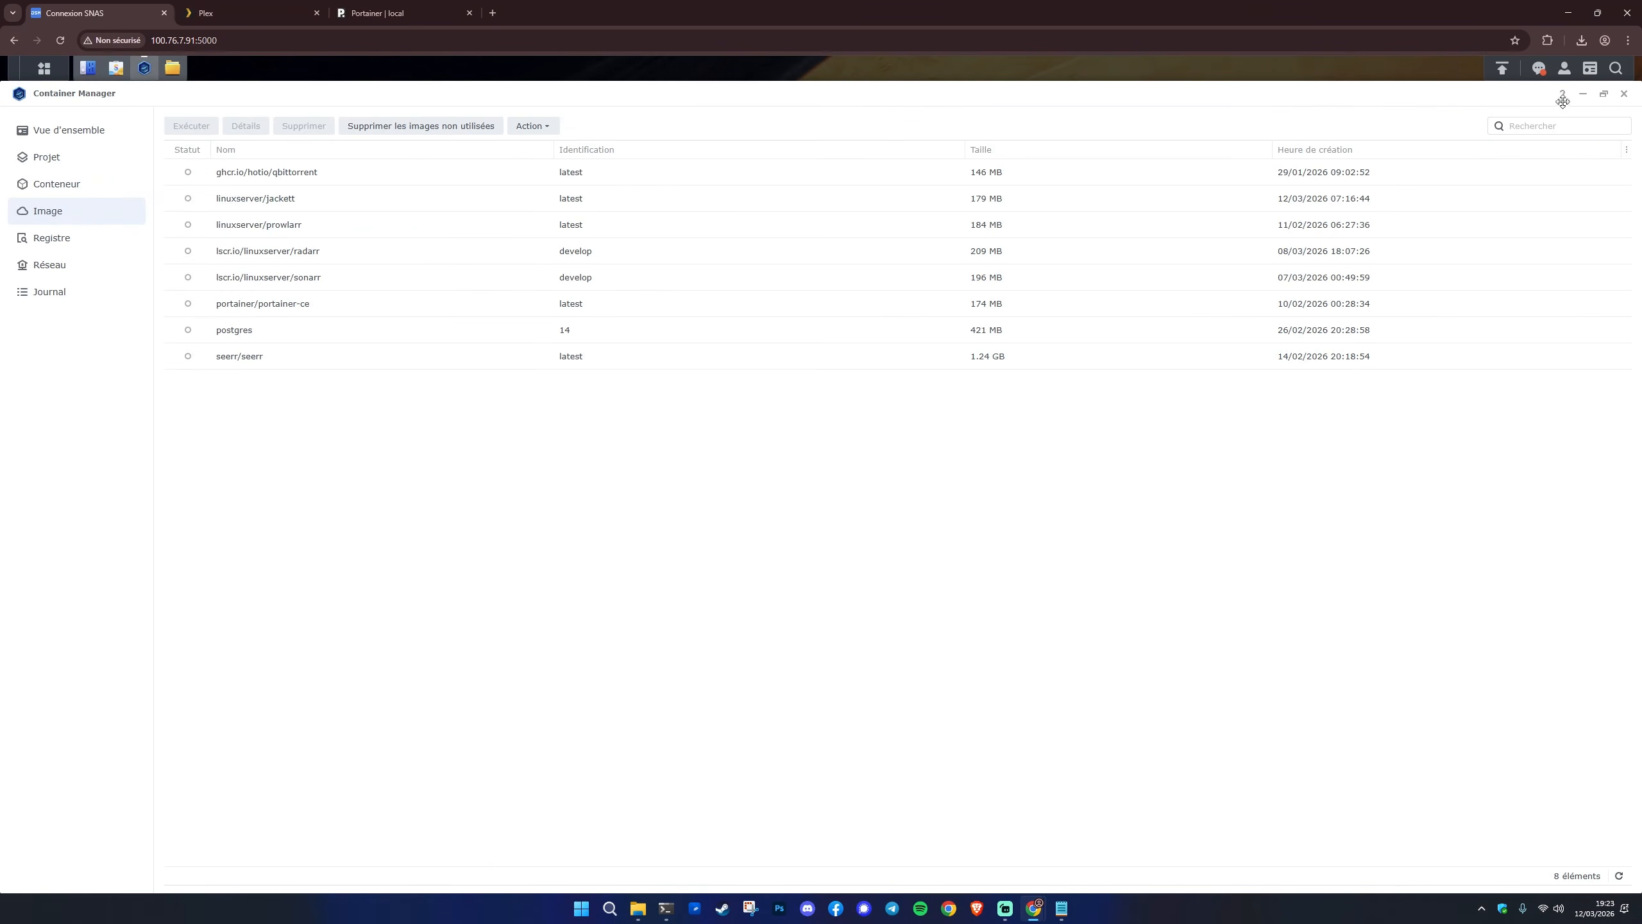
click(89, 130)
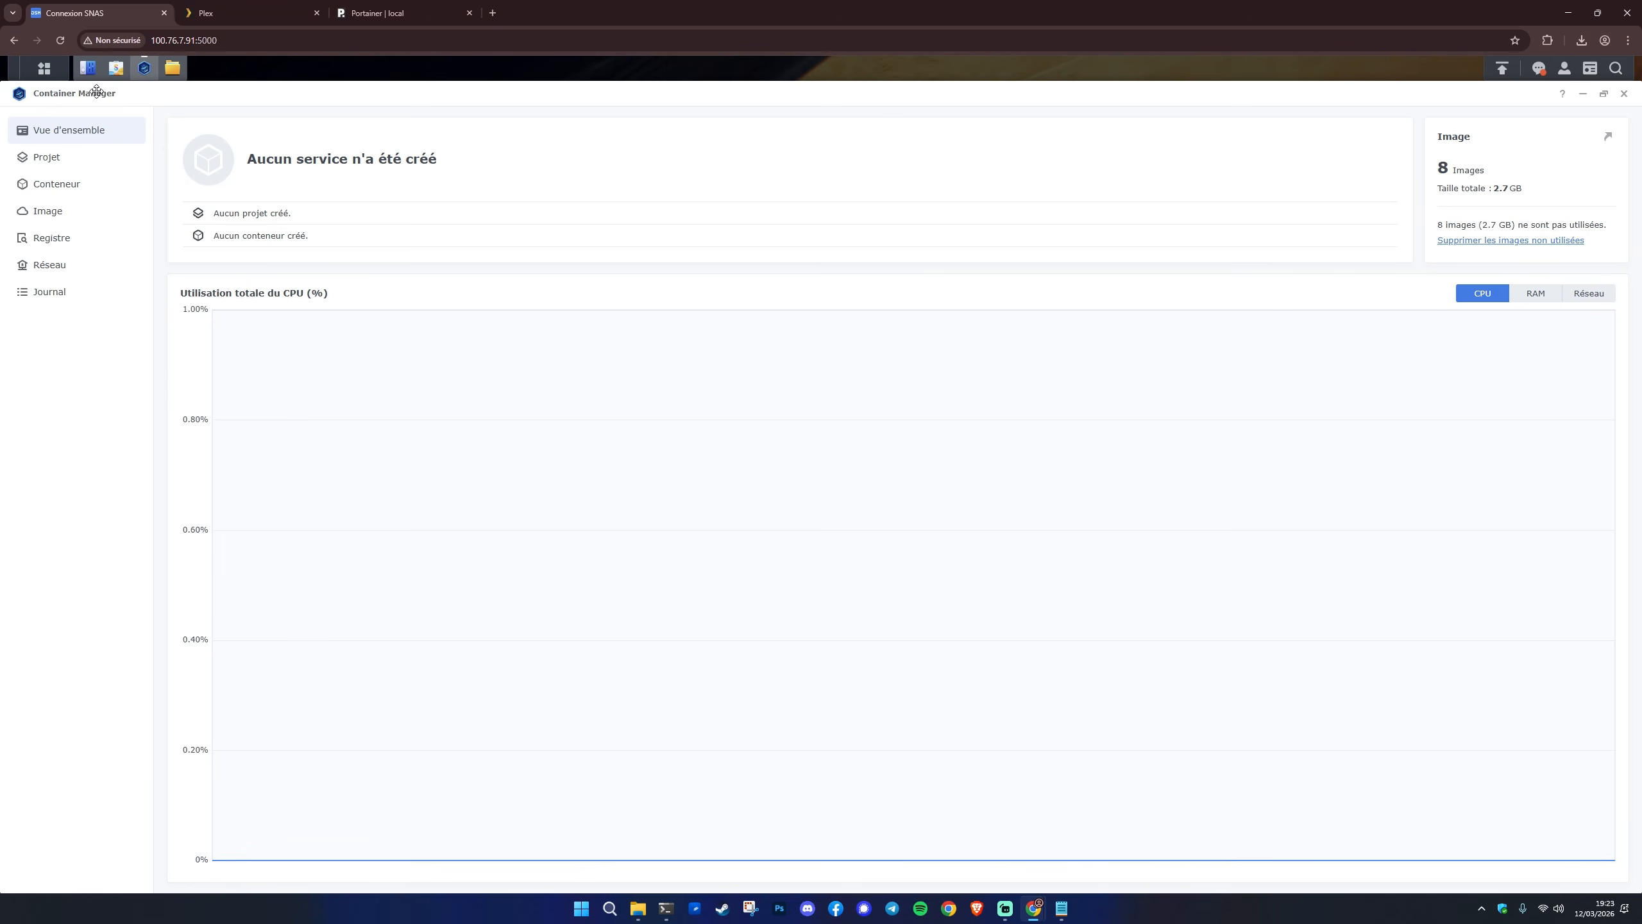
- Verify SSH uses port 22 in Terminal & SNMP, then show the Shared Folder list
click(89, 69)
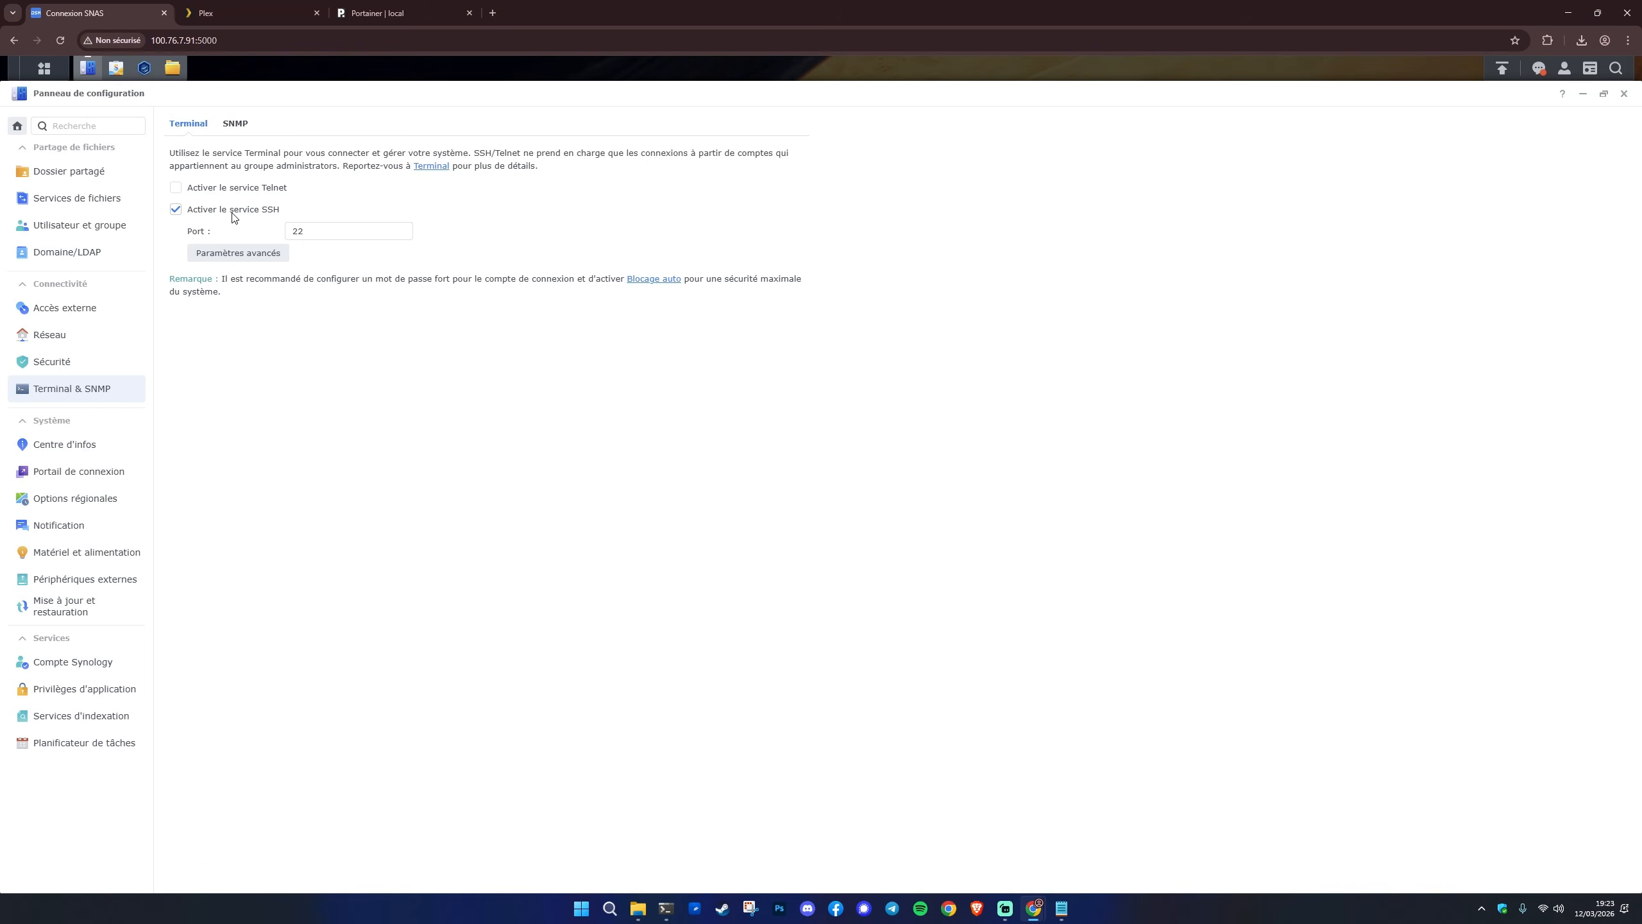
drag(312, 235, 242, 236)
click(527, 381)
click(67, 173)
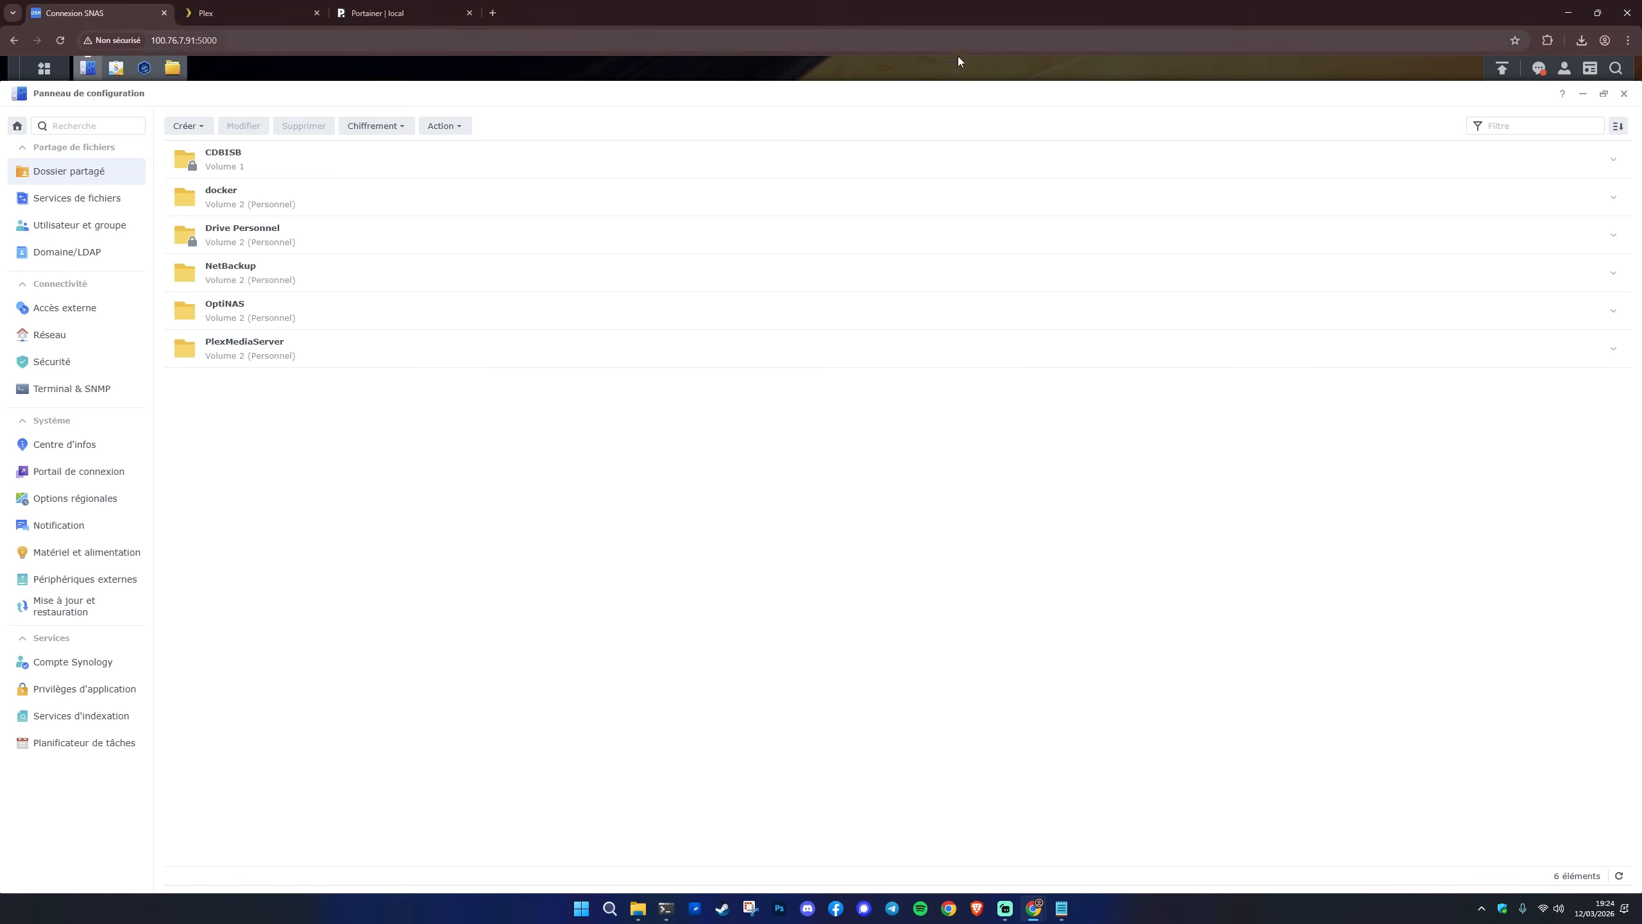
- Snap the browser left and the NAS SSH session right, then bring up the Vidéo.md notes
drag(942, 13, 388, 397)
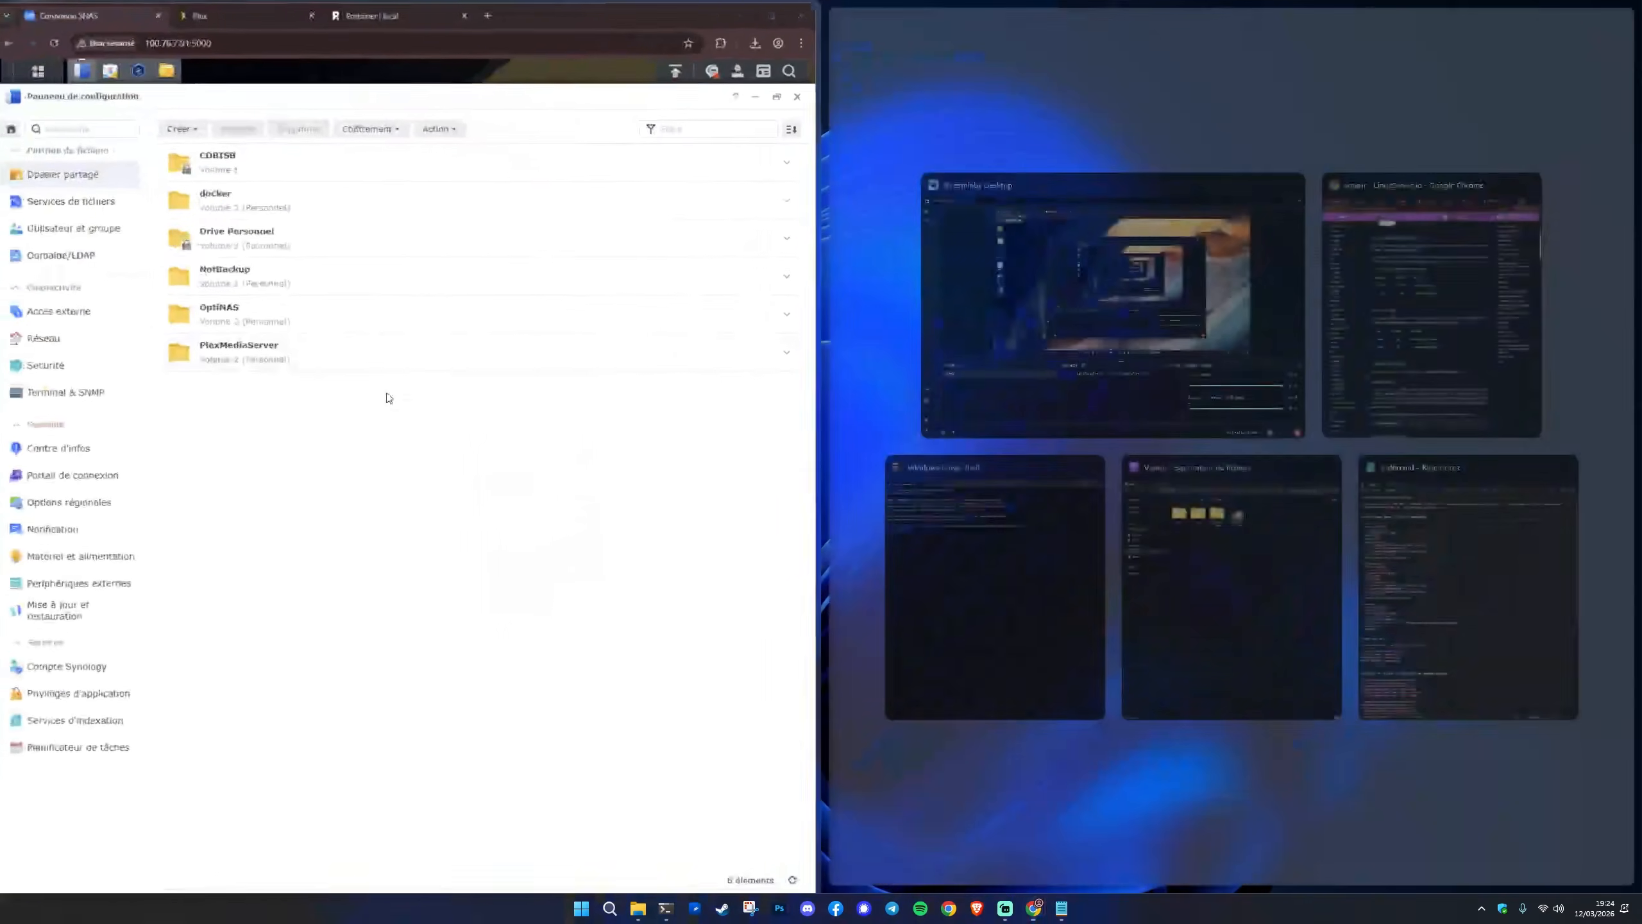
click(1002, 636)
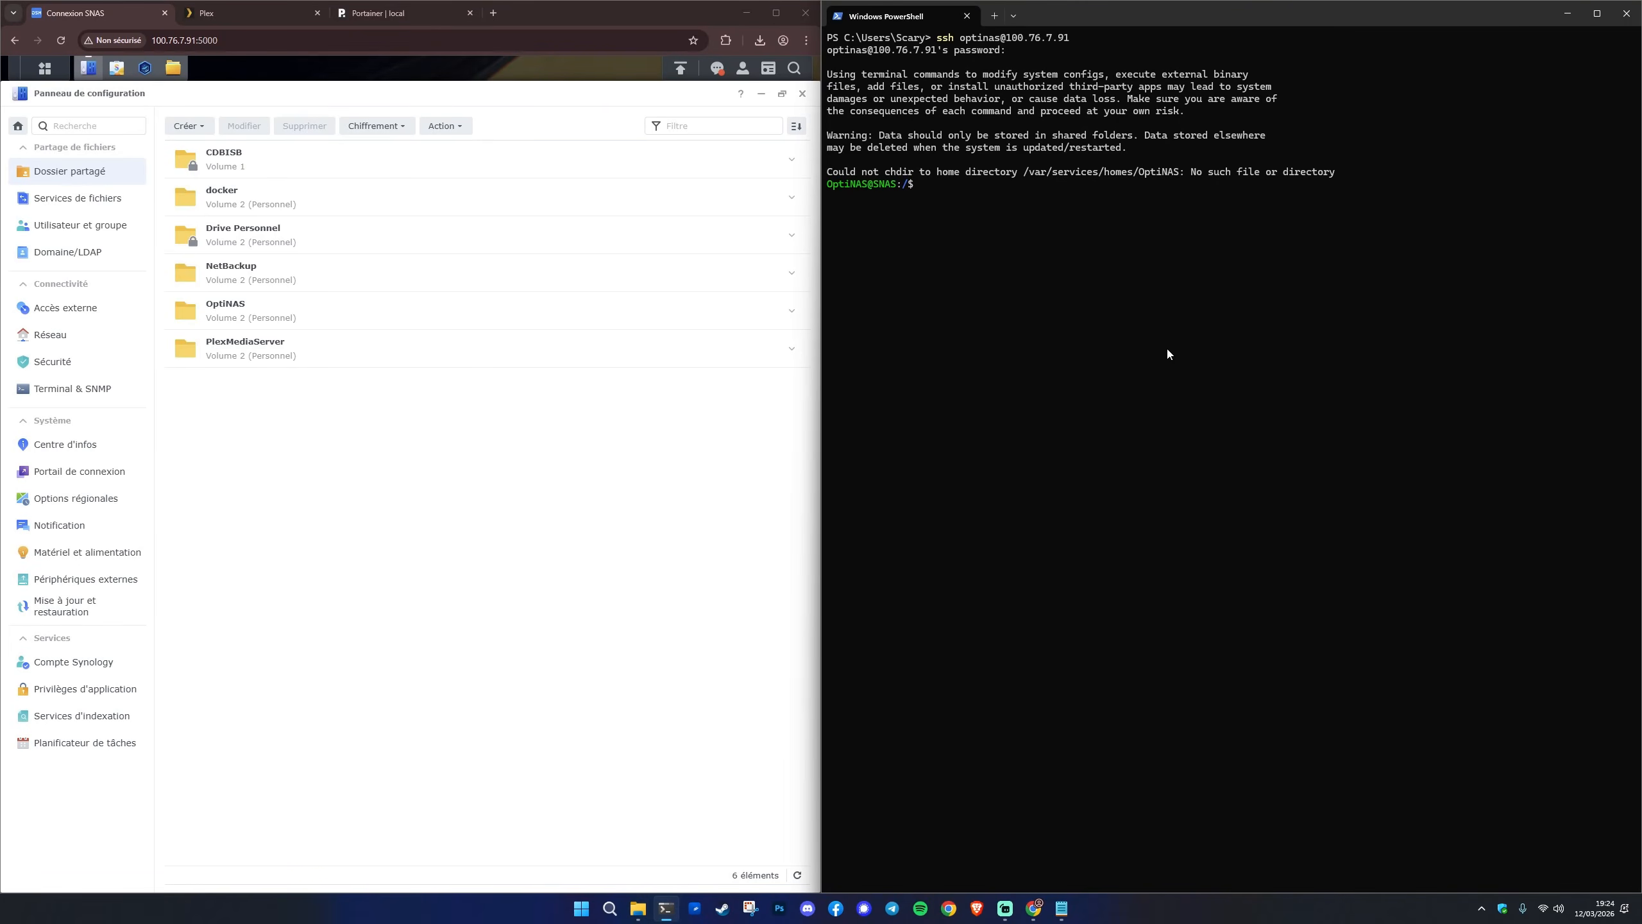
drag(960, 37, 1000, 37)
drag(1007, 39, 1071, 41)
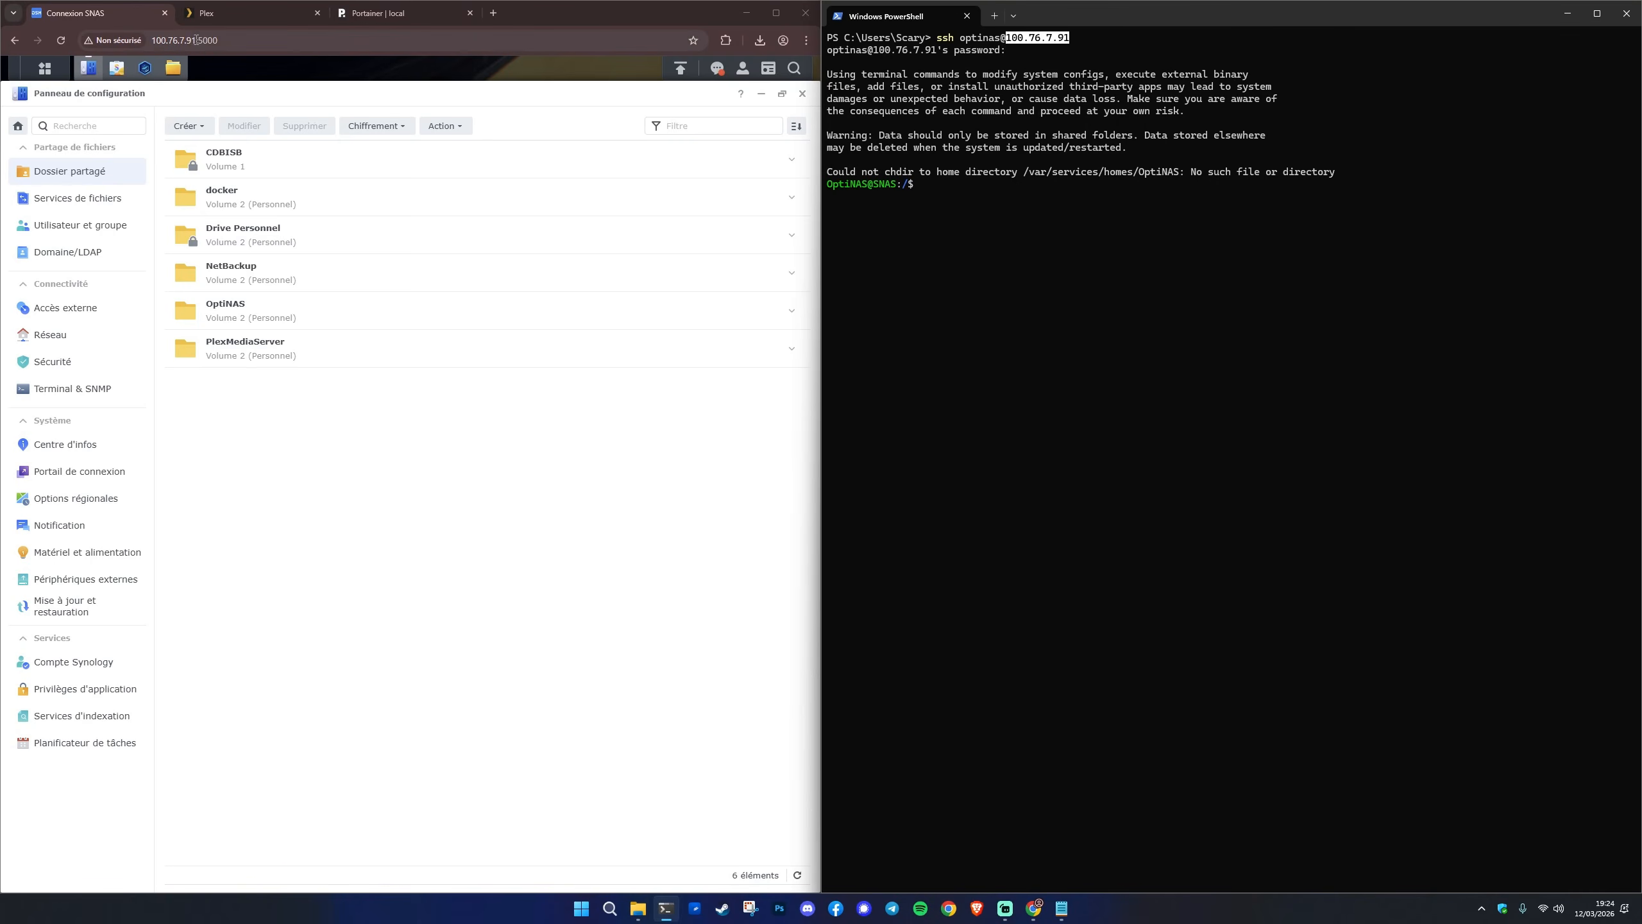
drag(196, 40, 155, 40)
click(352, 595)
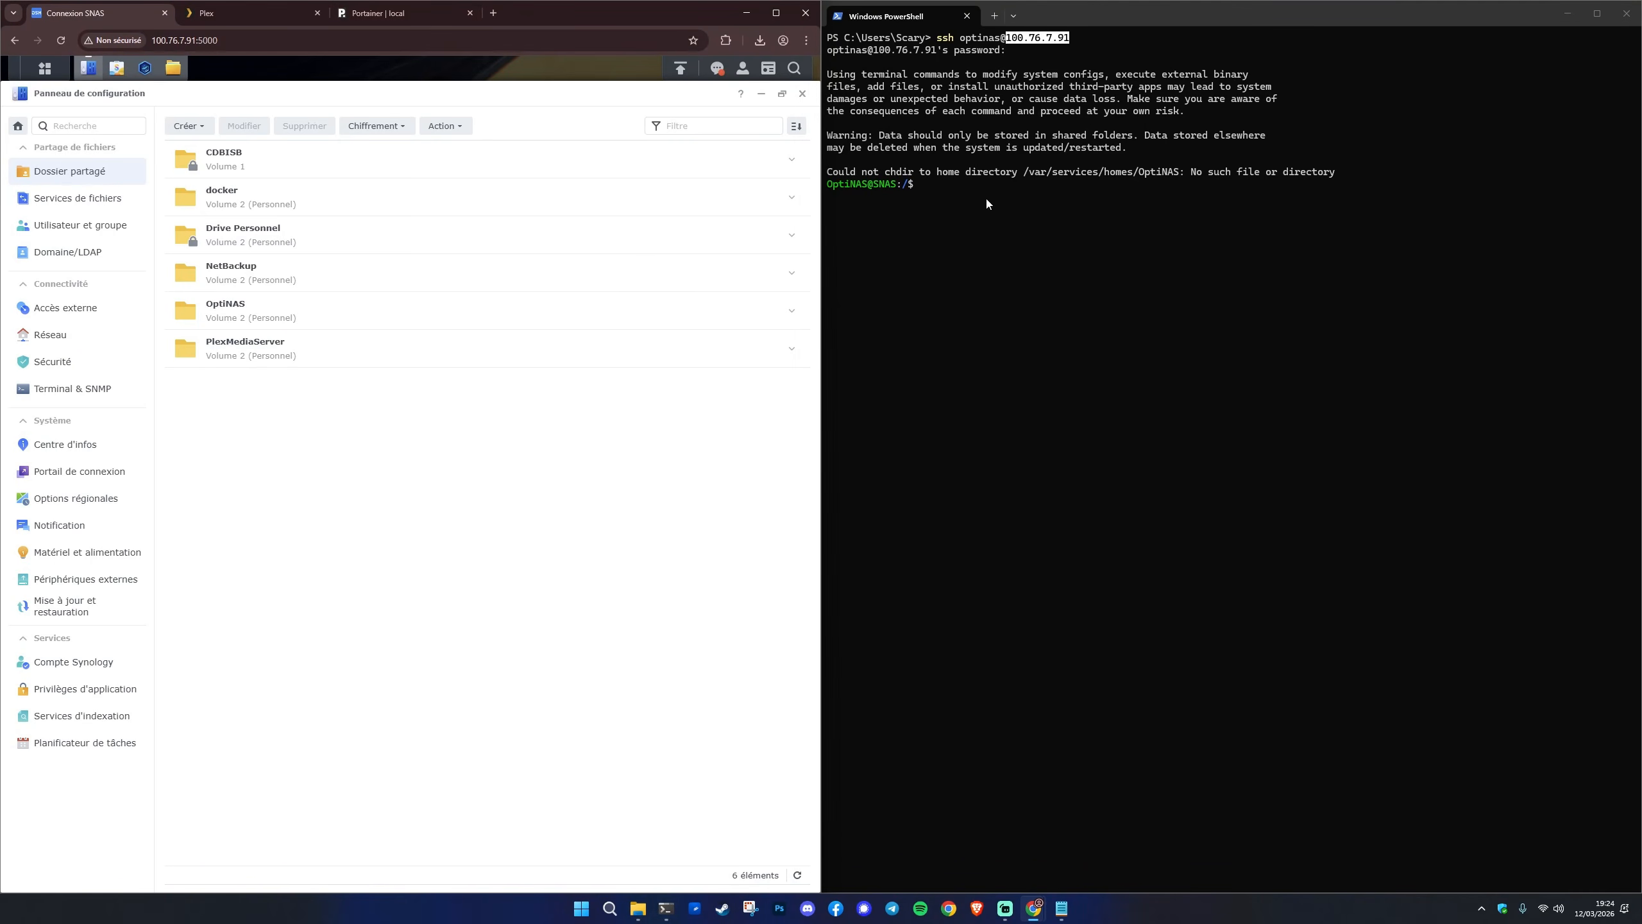
click(1028, 291)
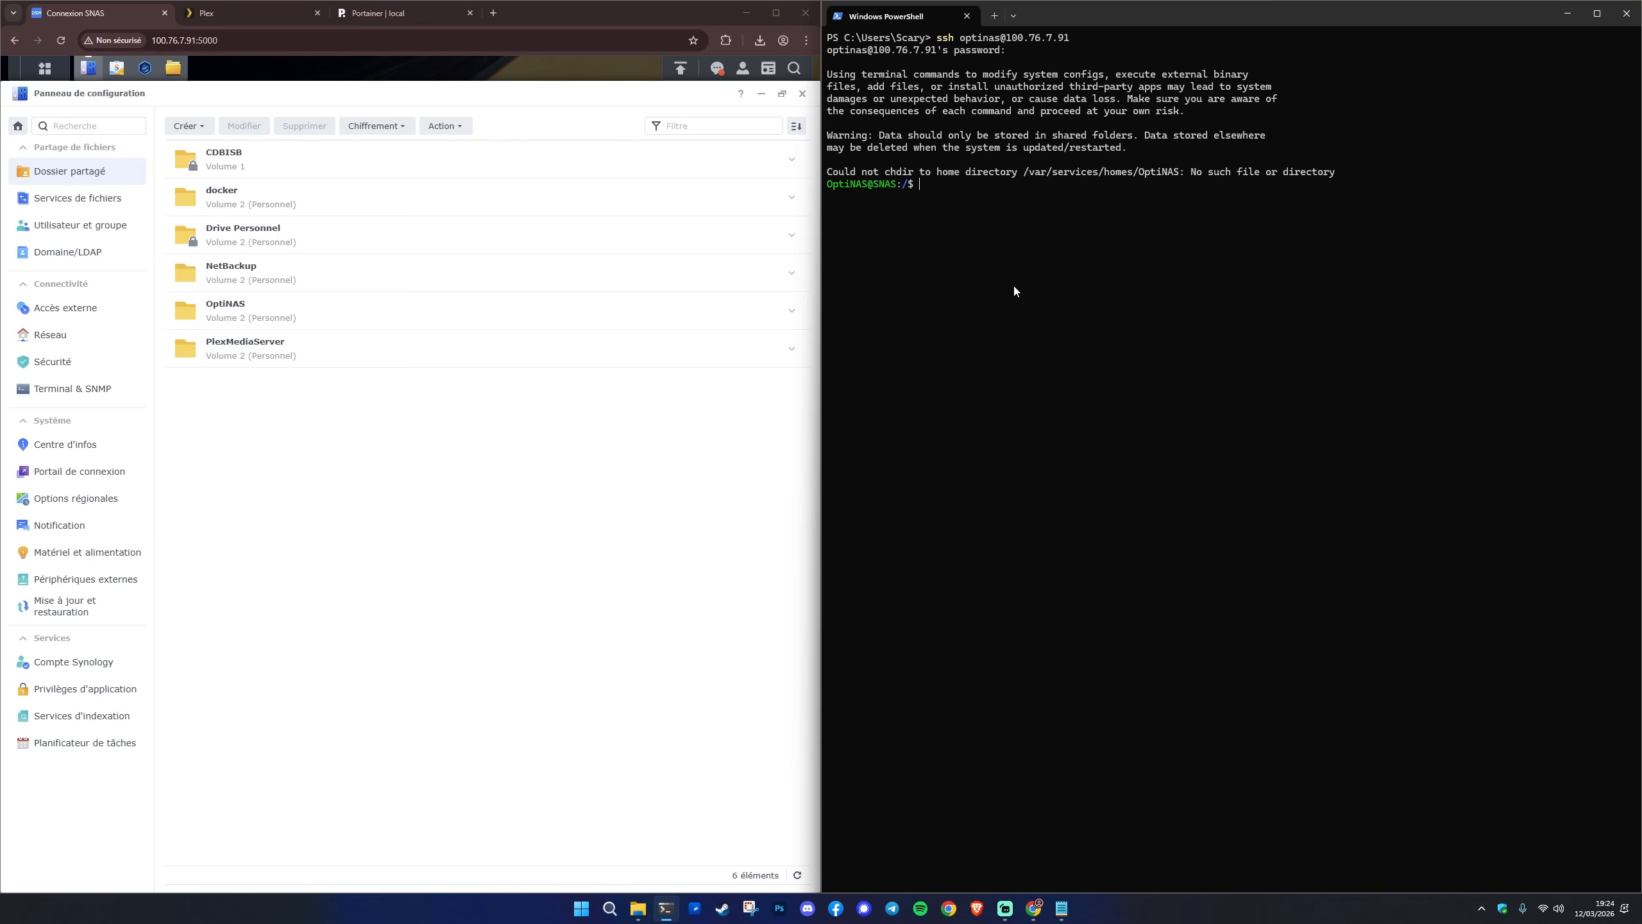
click(1061, 907)
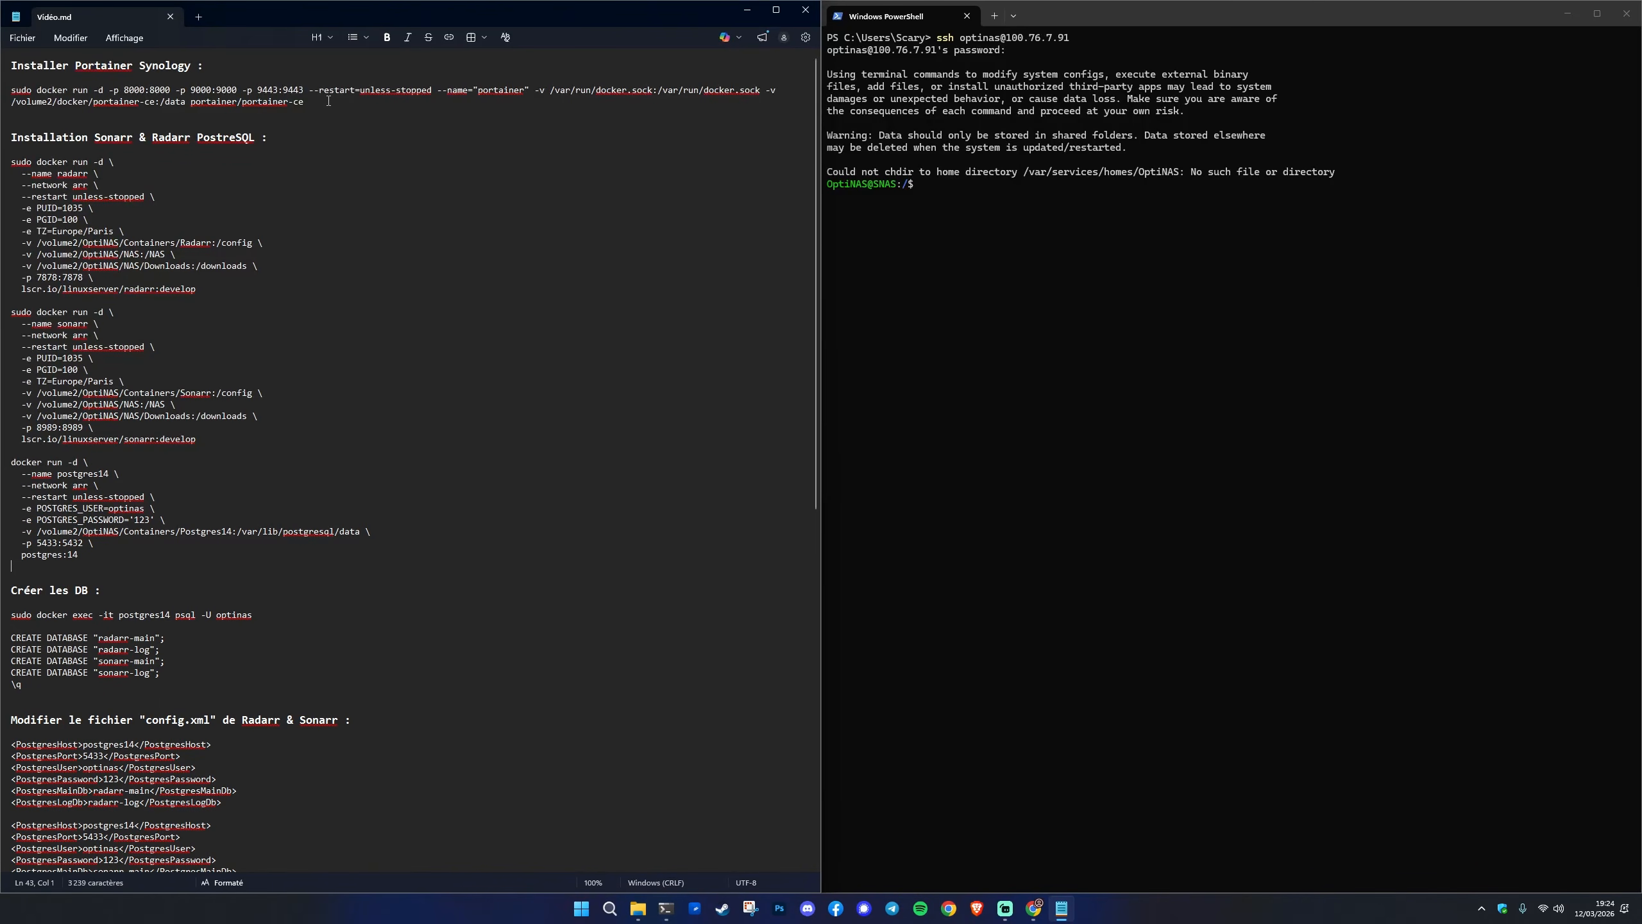
- Copy the Portainer docker run command from Vidéo.md and paste it at the NAS prompt
drag(328, 101, 2, 85)
key(ctrl+c)
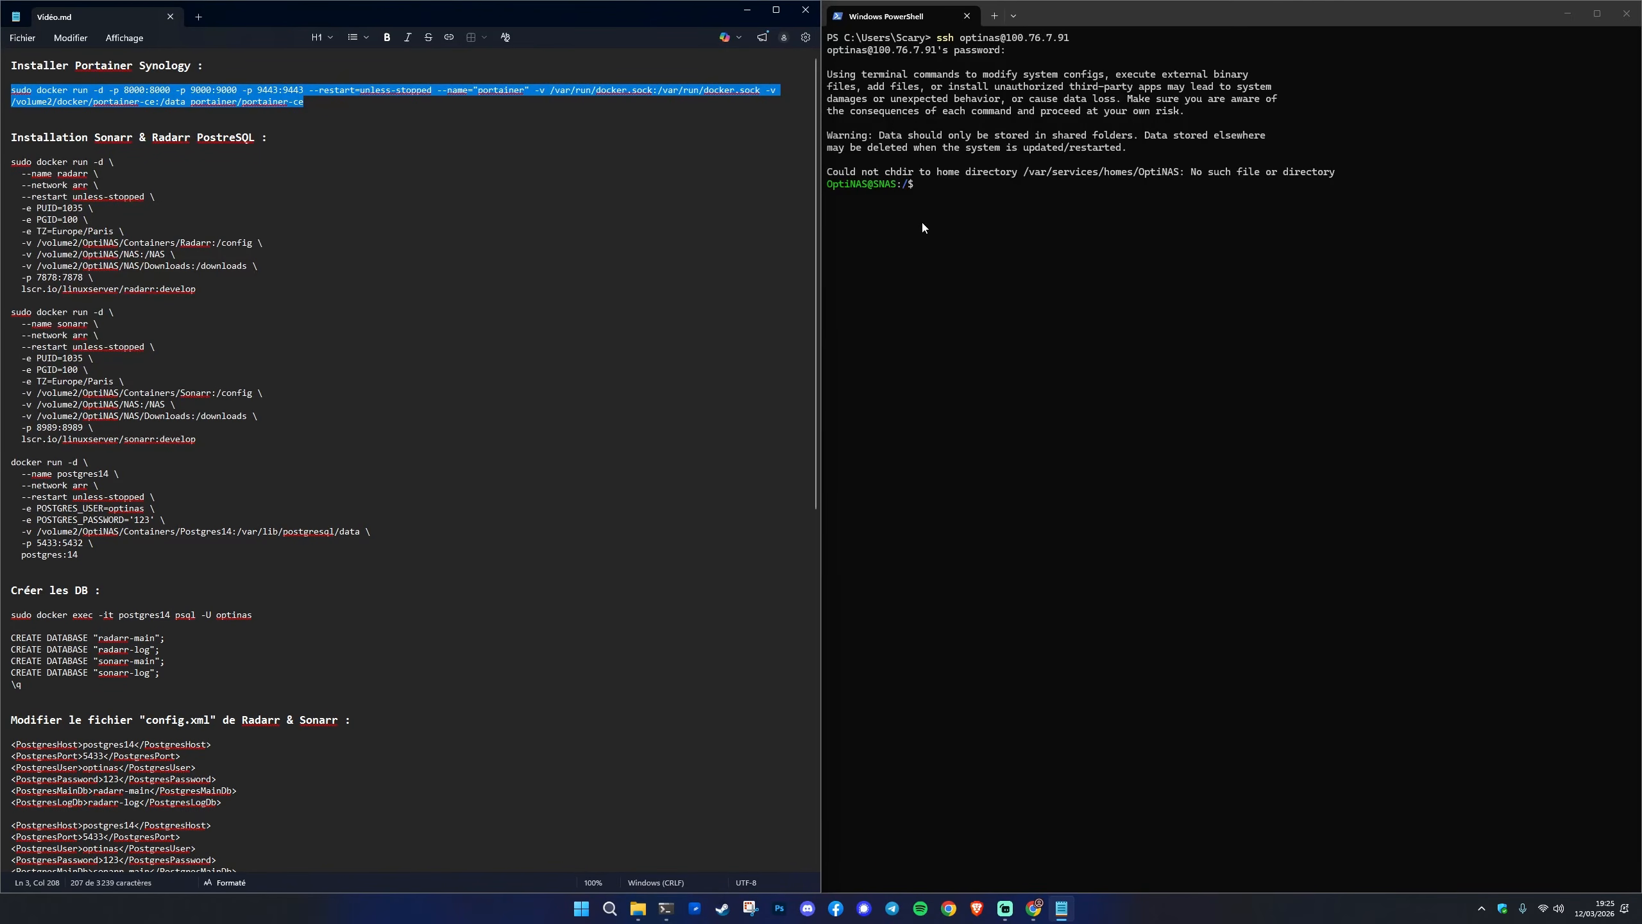
click(930, 187)
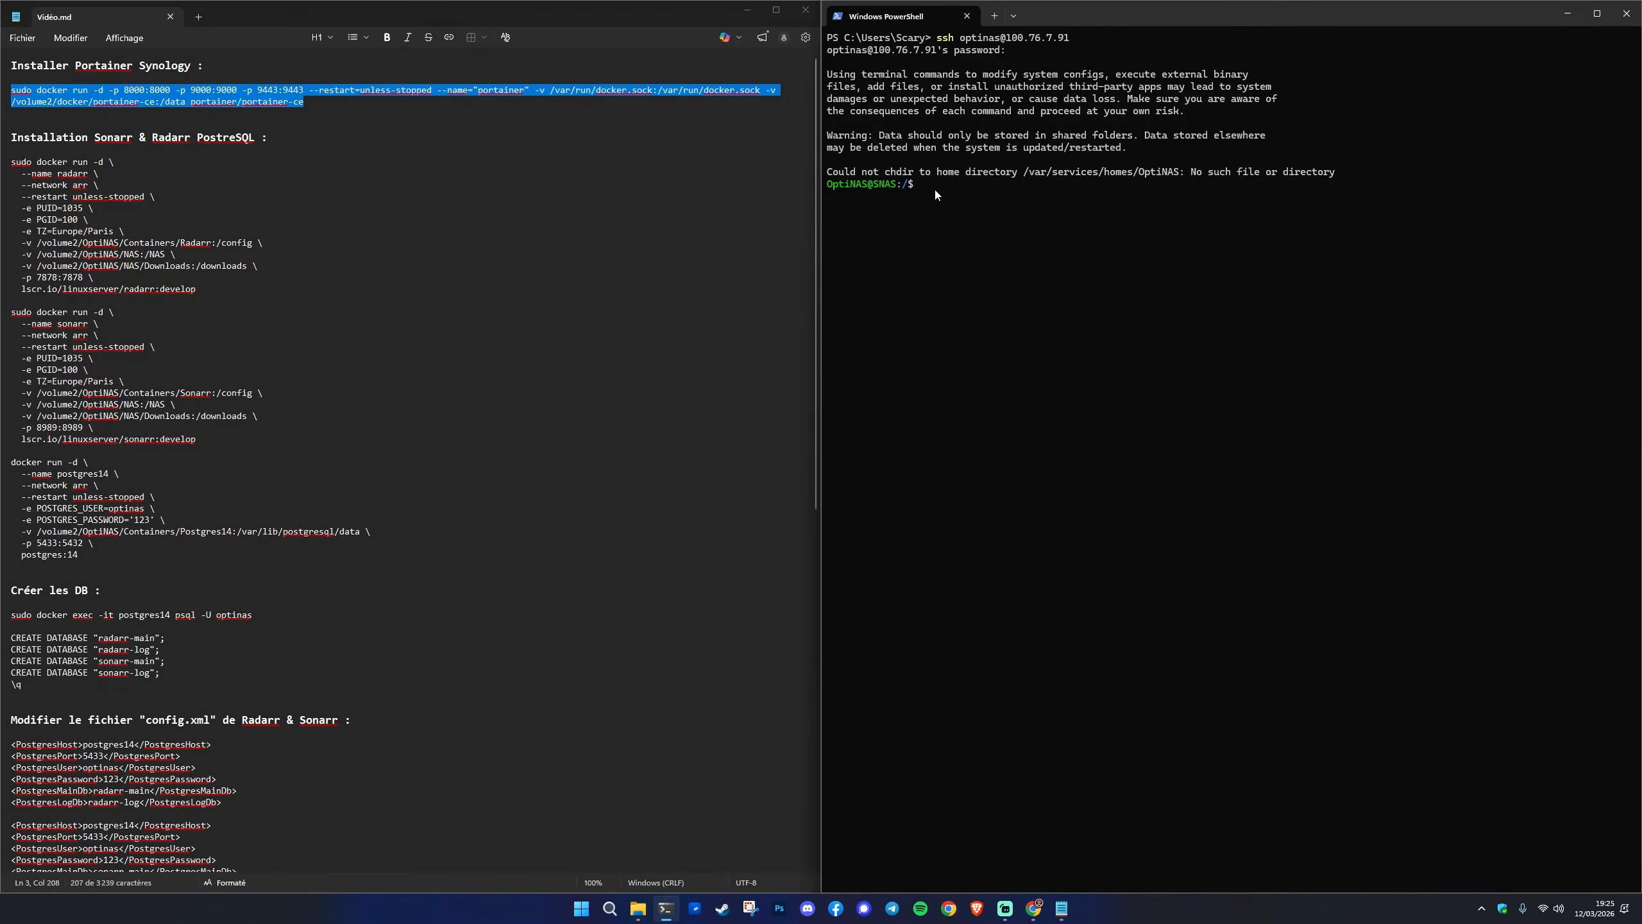
key(ctrl+v)
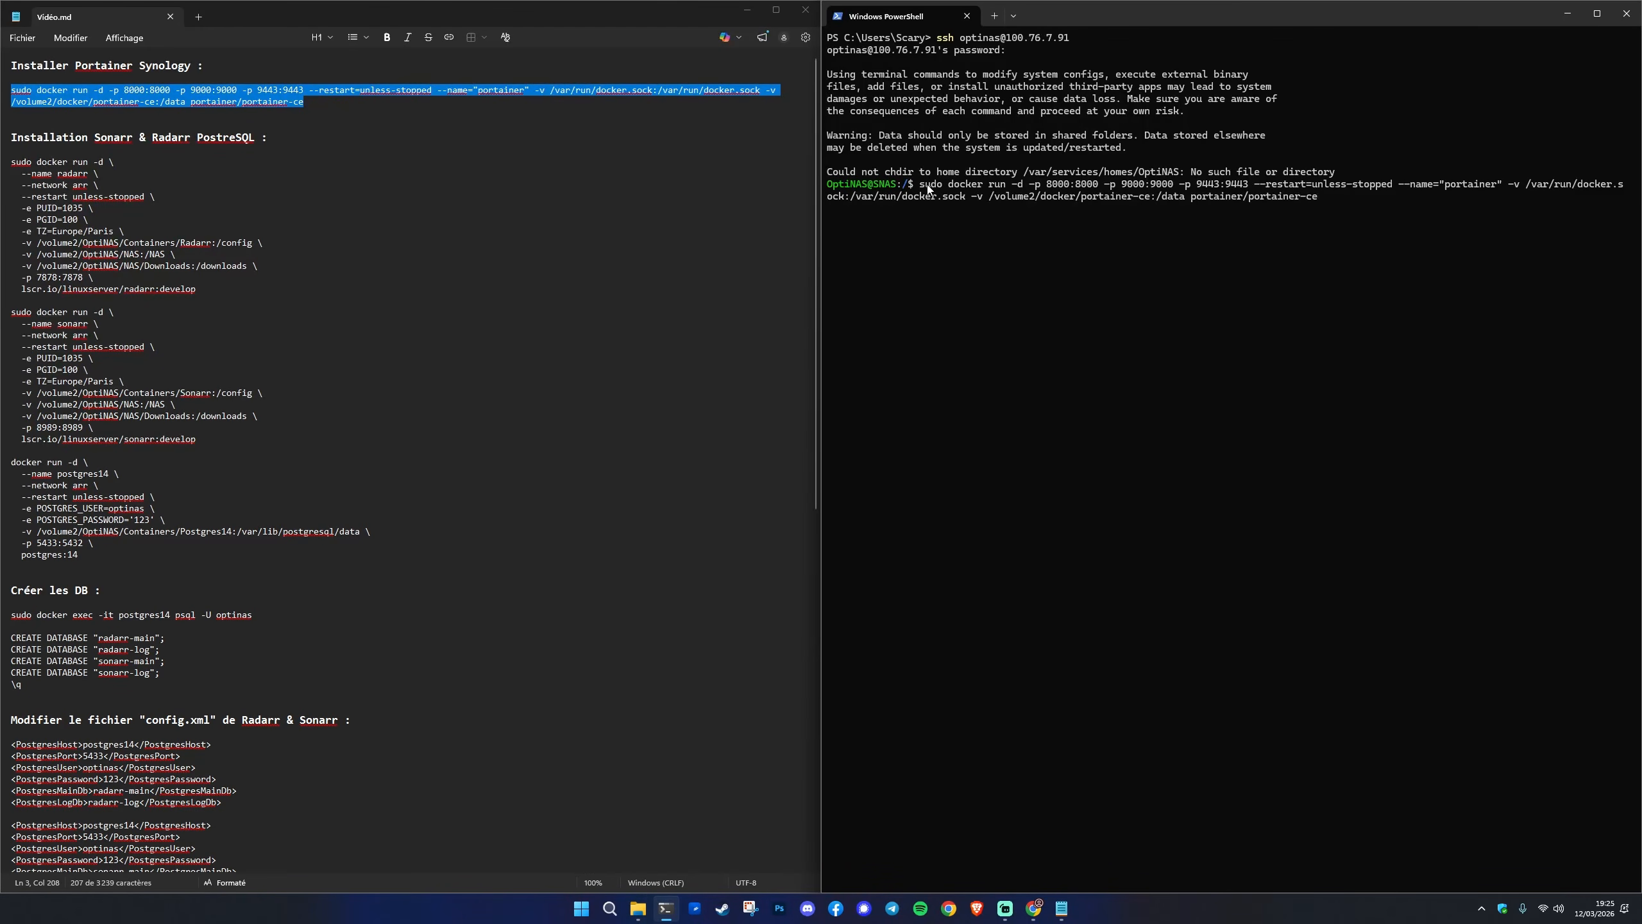
double_click(926, 187)
- Review the pasted command's docker run part, port mappings 8000 and 9000, and container name
click(950, 188)
drag(950, 186, 1023, 191)
click(1021, 191)
drag(957, 187, 1012, 191)
click(1260, 203)
drag(1030, 187, 1254, 191)
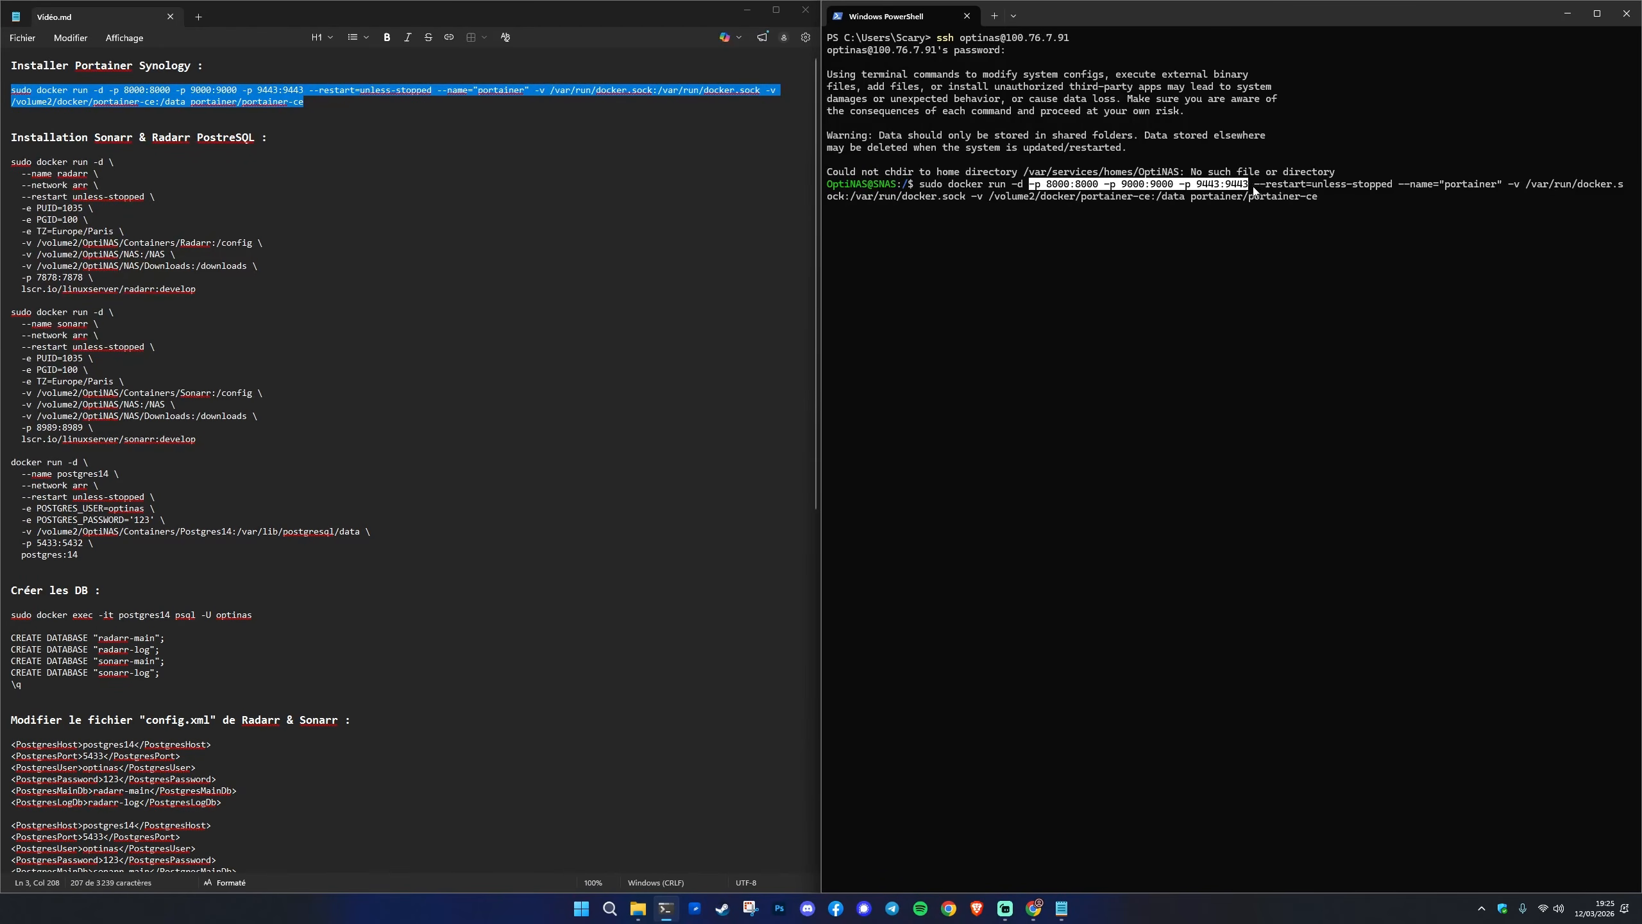
click(1055, 187)
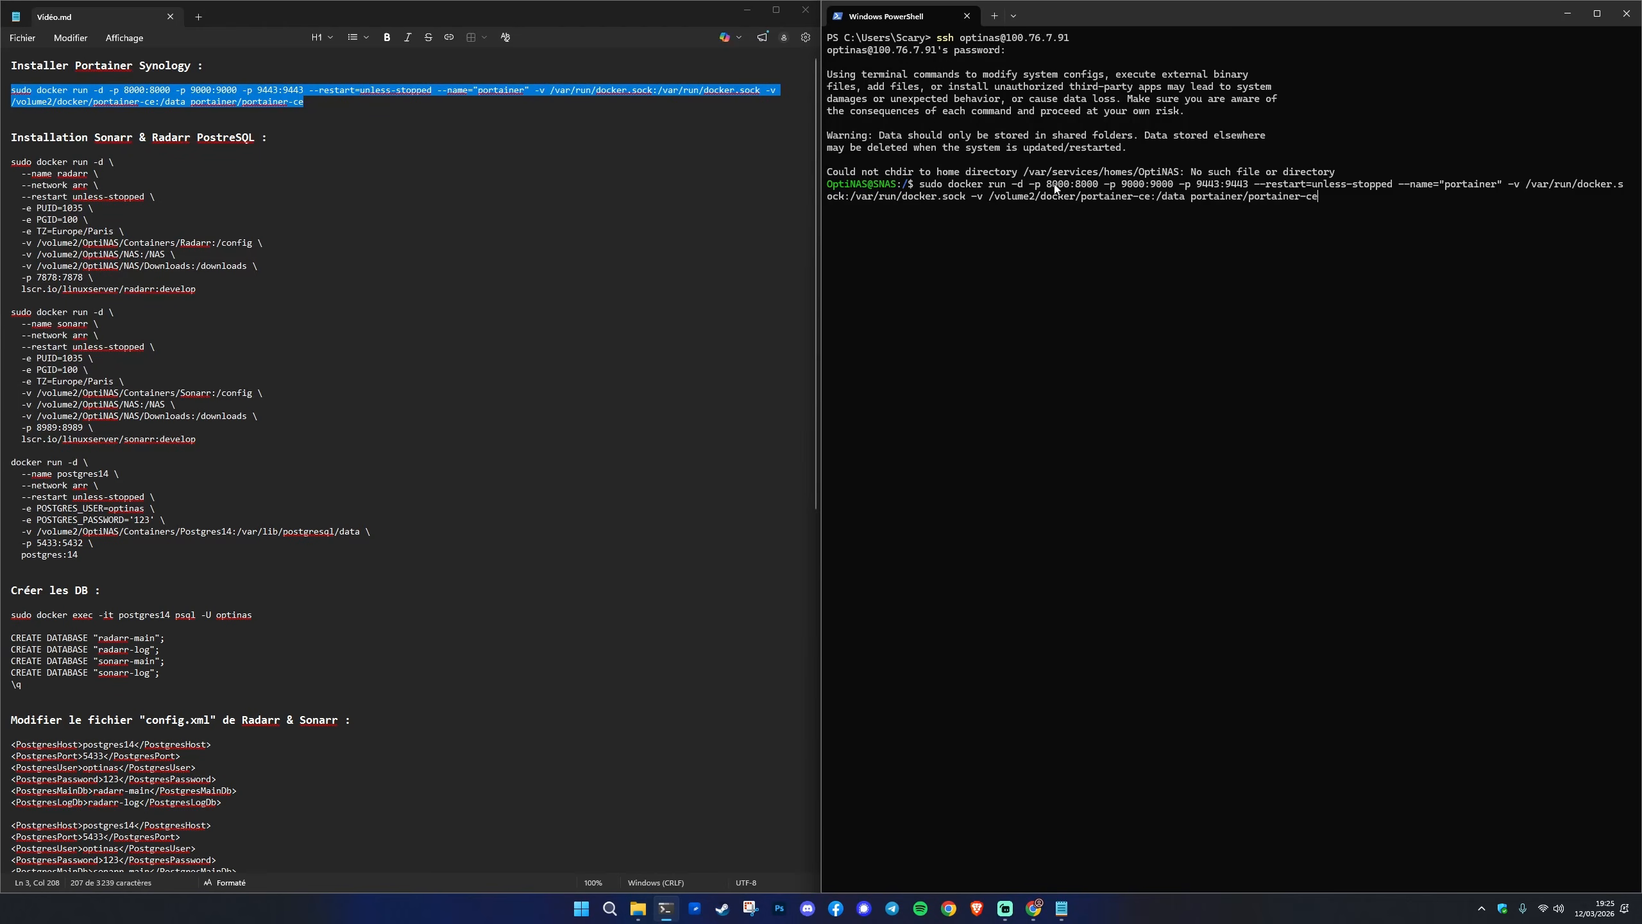
drag(1047, 187, 1068, 187)
drag(1076, 187, 1099, 187)
double_click(1129, 187)
drag(1156, 187, 1385, 187)
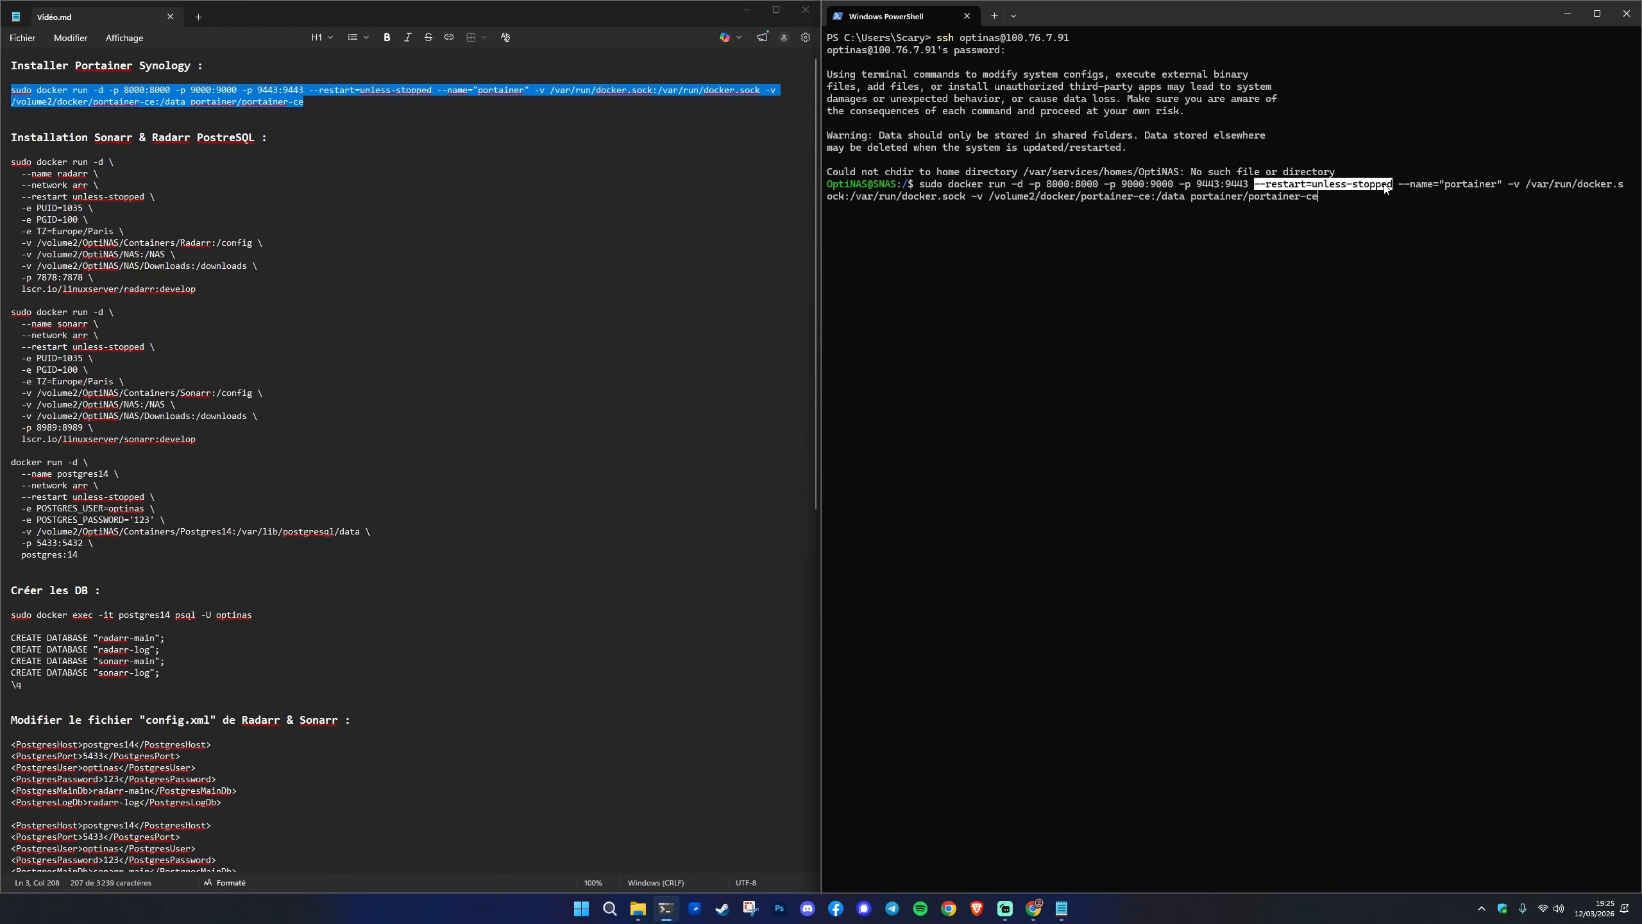
drag(1393, 186, 1484, 188)
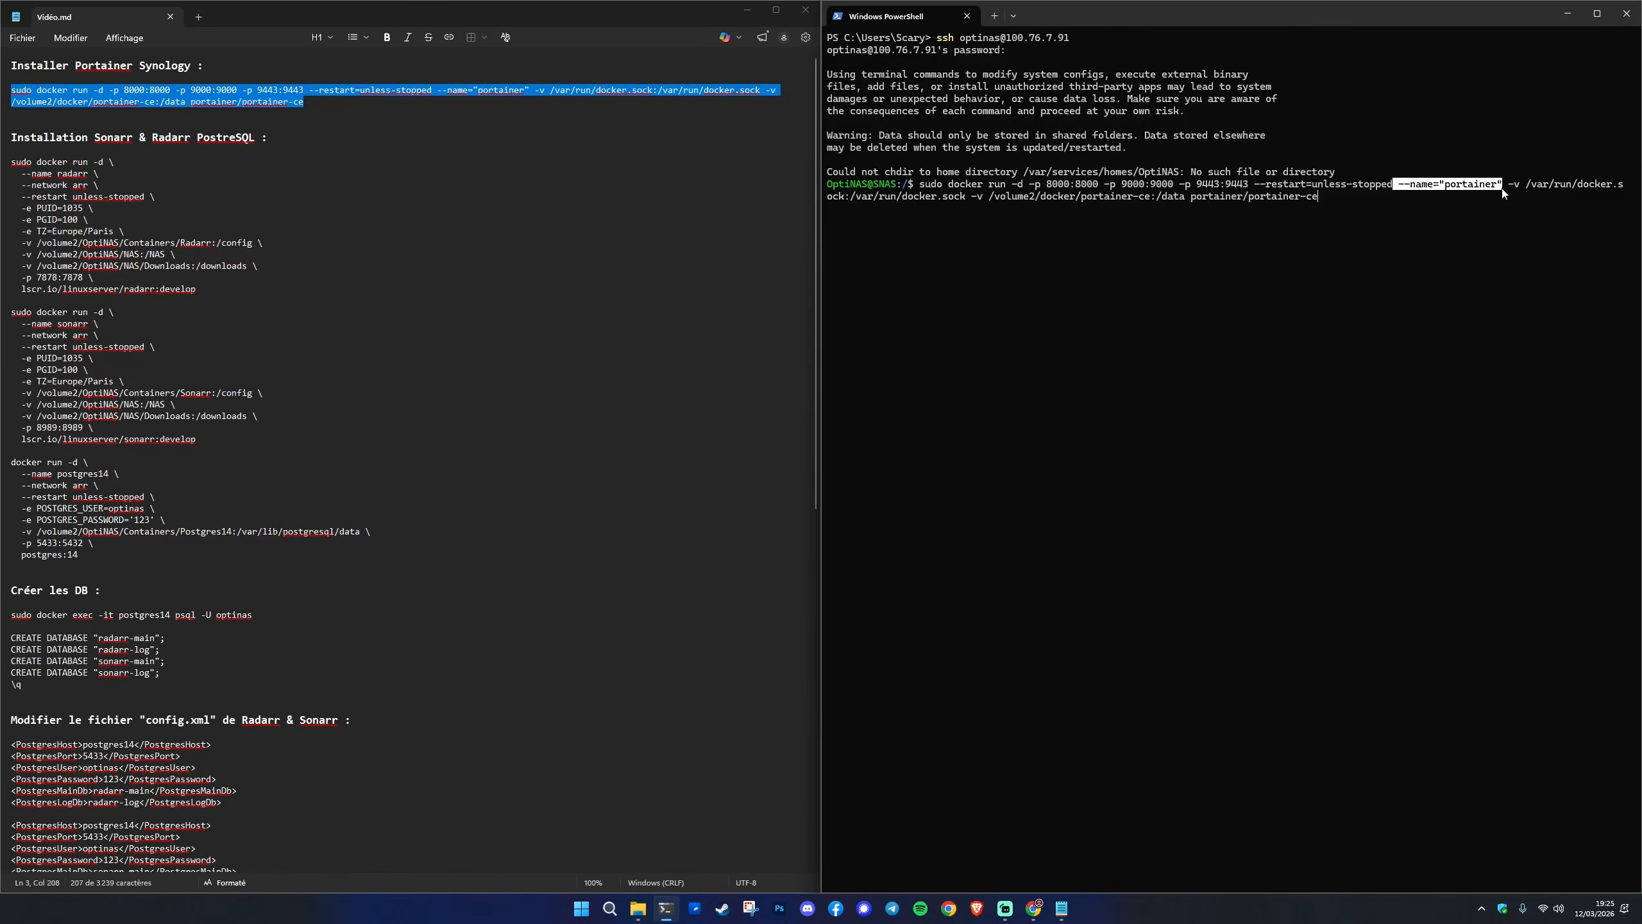
click(1510, 186)
- Check the socket and /volume2/docker/portainer-ce:/data volumes and portainer/portainer-ce image, then run it
drag(1508, 185, 966, 197)
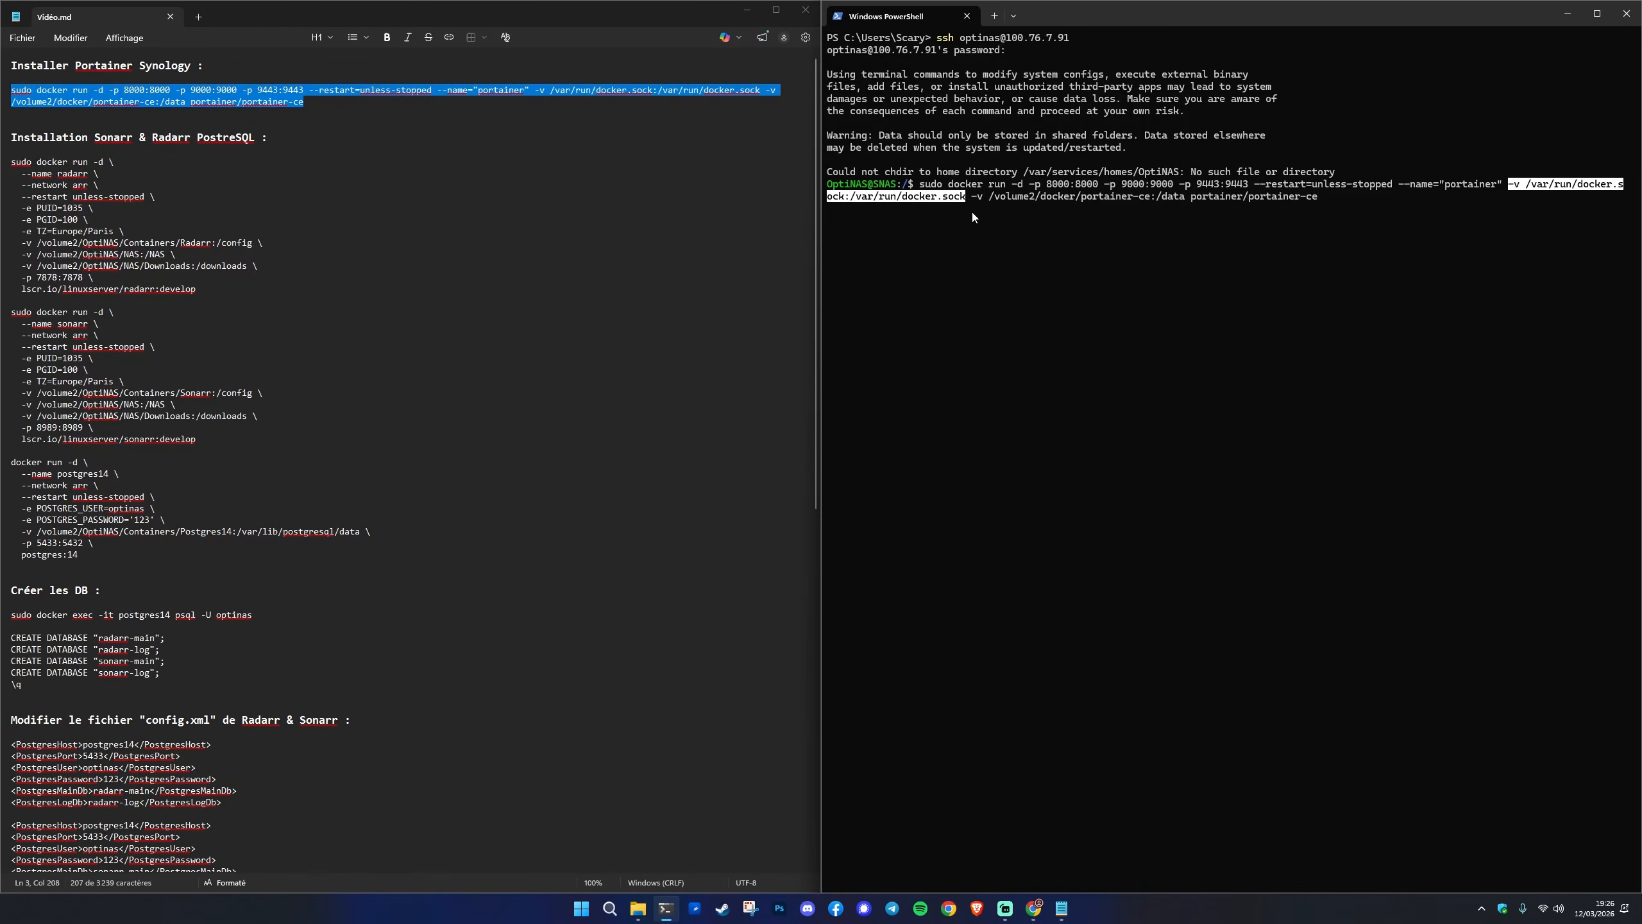
click(970, 197)
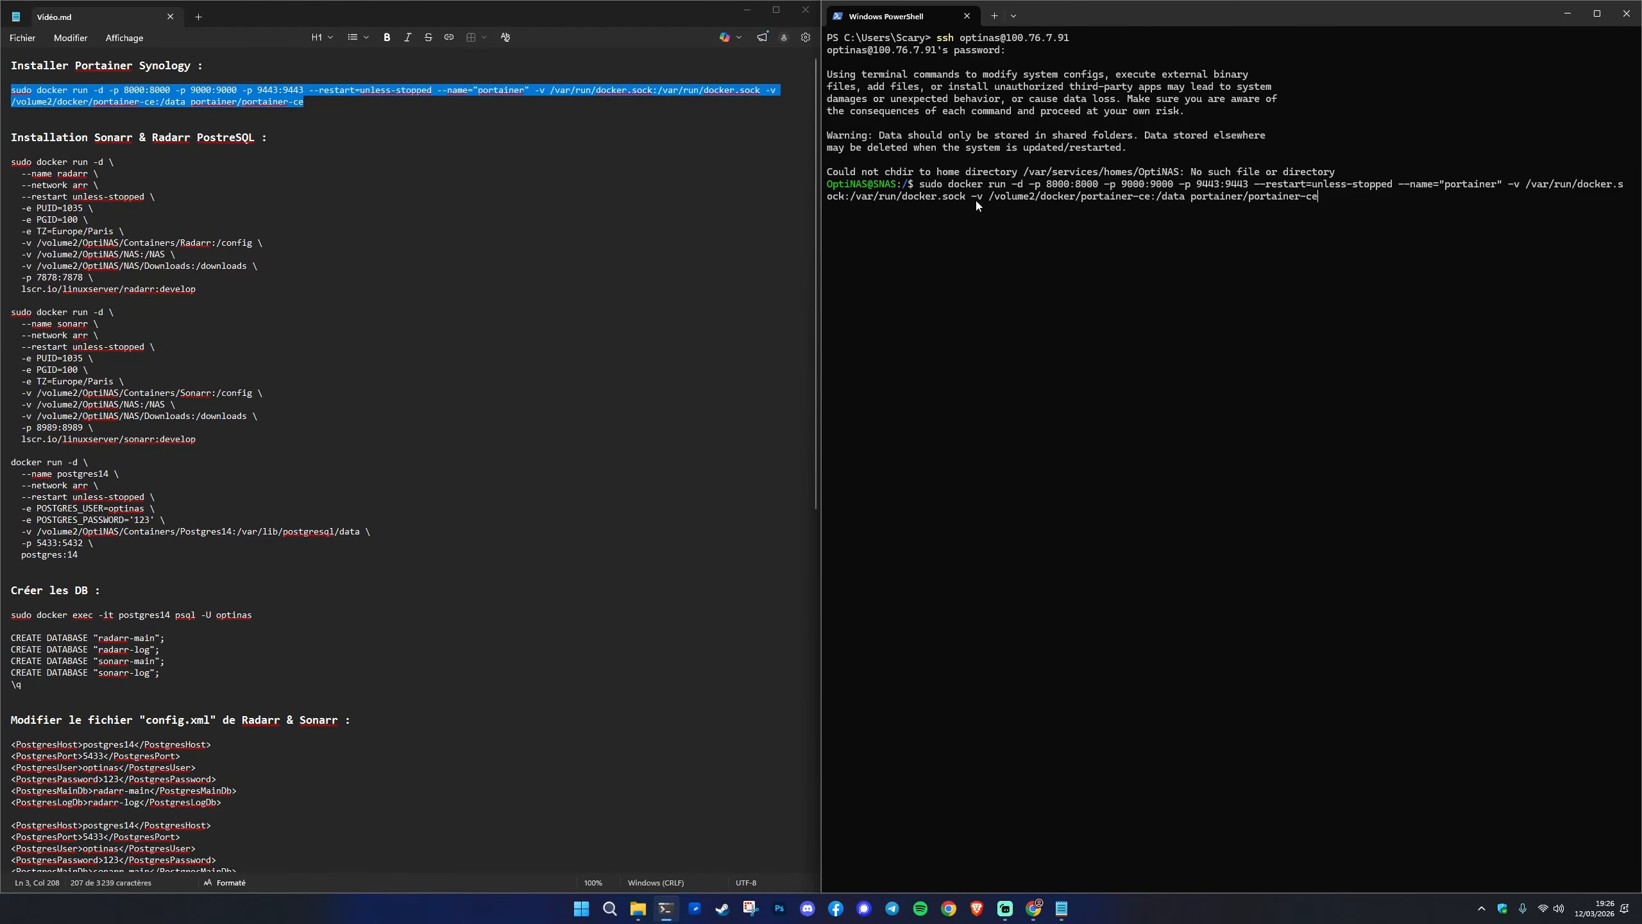
drag(973, 197, 1093, 197)
click(1042, 204)
drag(989, 196, 1150, 201)
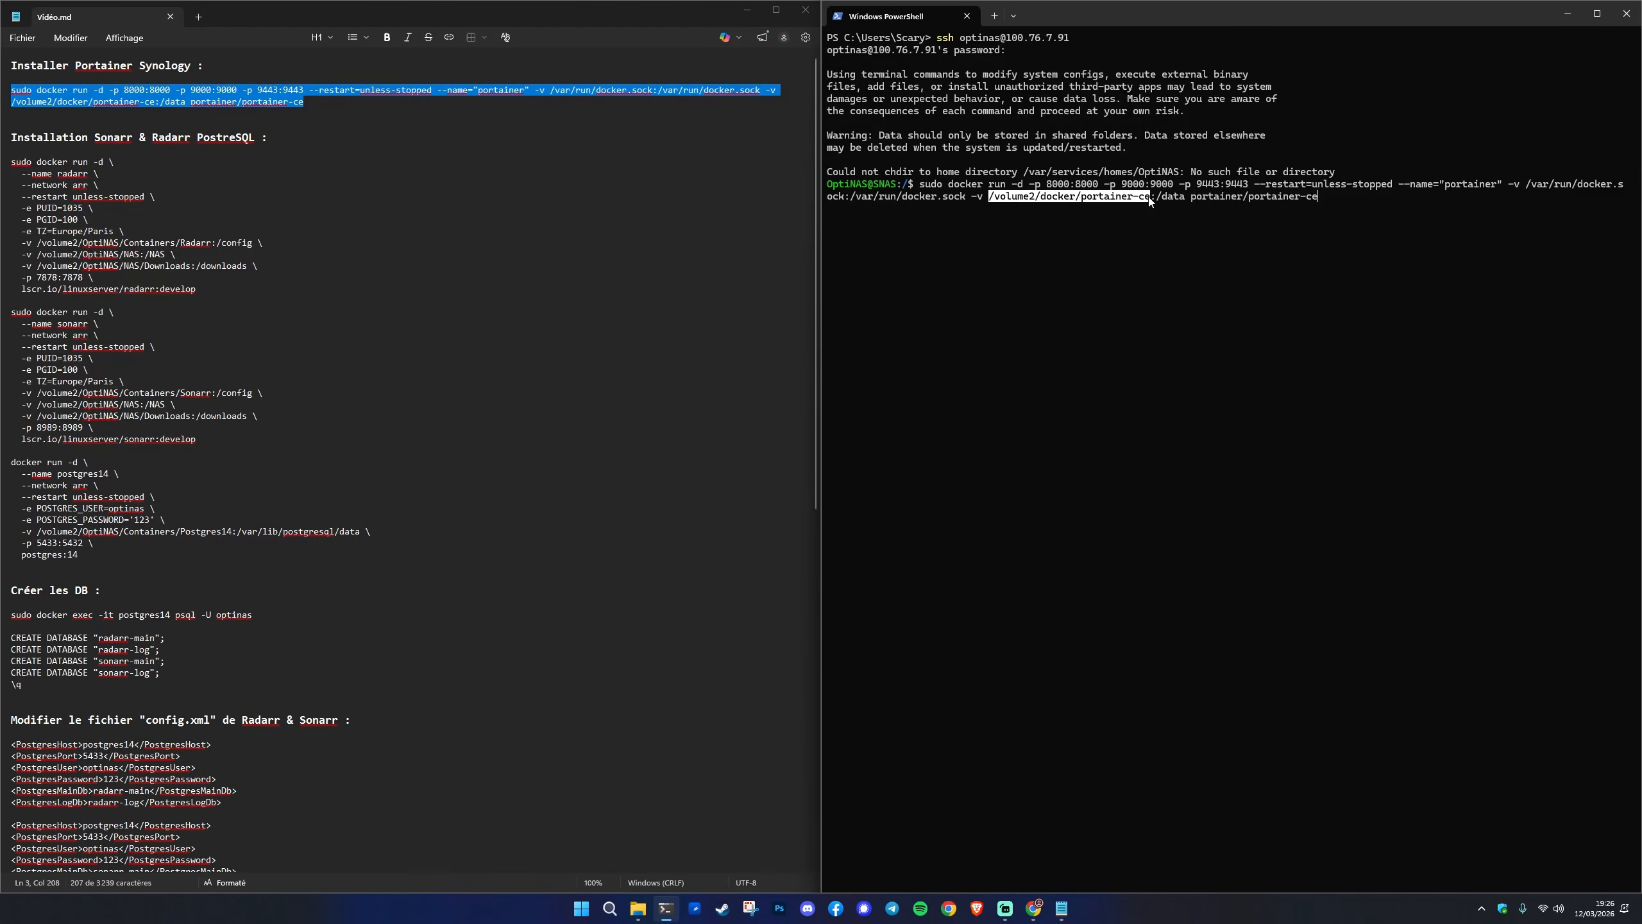
key(ctrl+c)
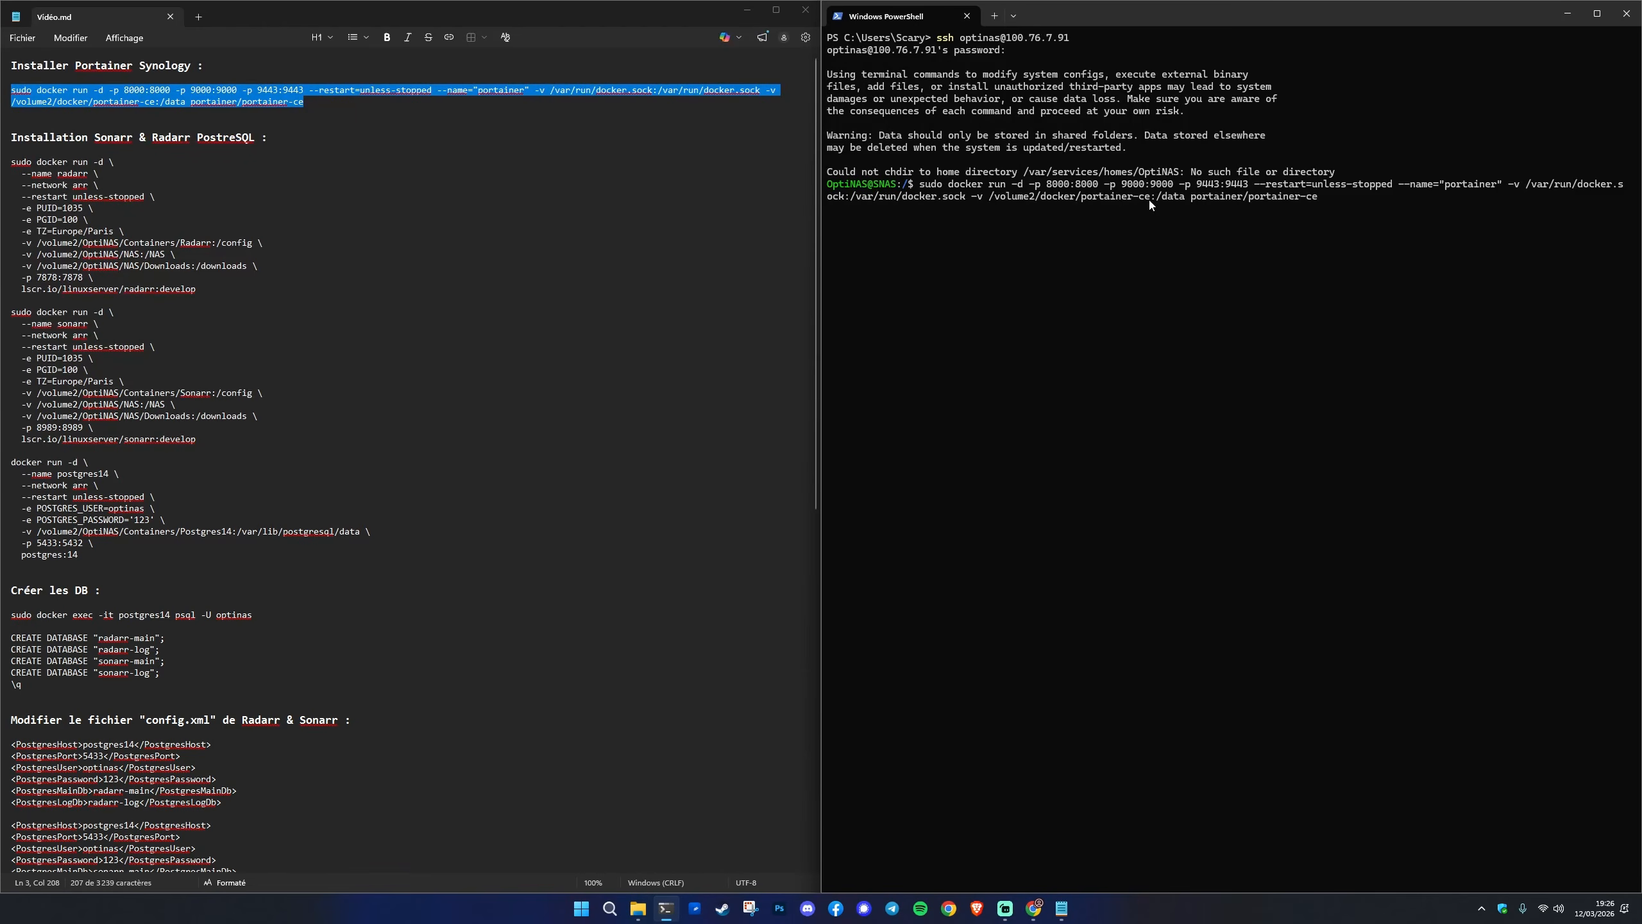
drag(1154, 196, 990, 204)
key(ctrl+c)
key(ctrl+c)
click(1209, 196)
drag(1191, 196, 1316, 197)
click(1334, 197)
key(Return)
key(Return)
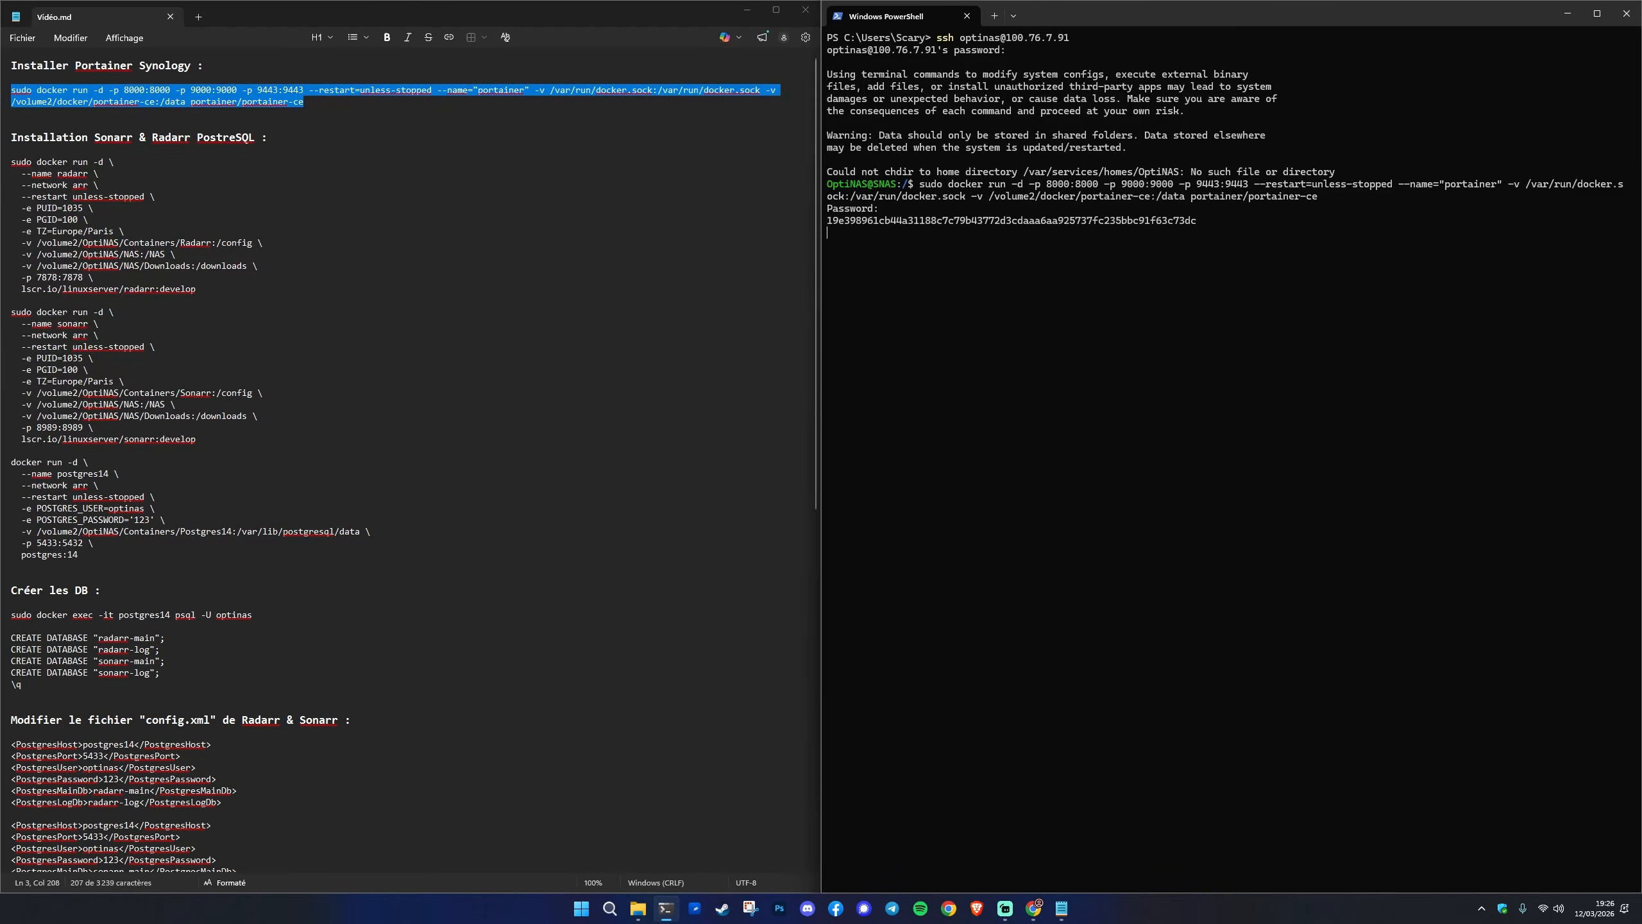
click(747, 11)
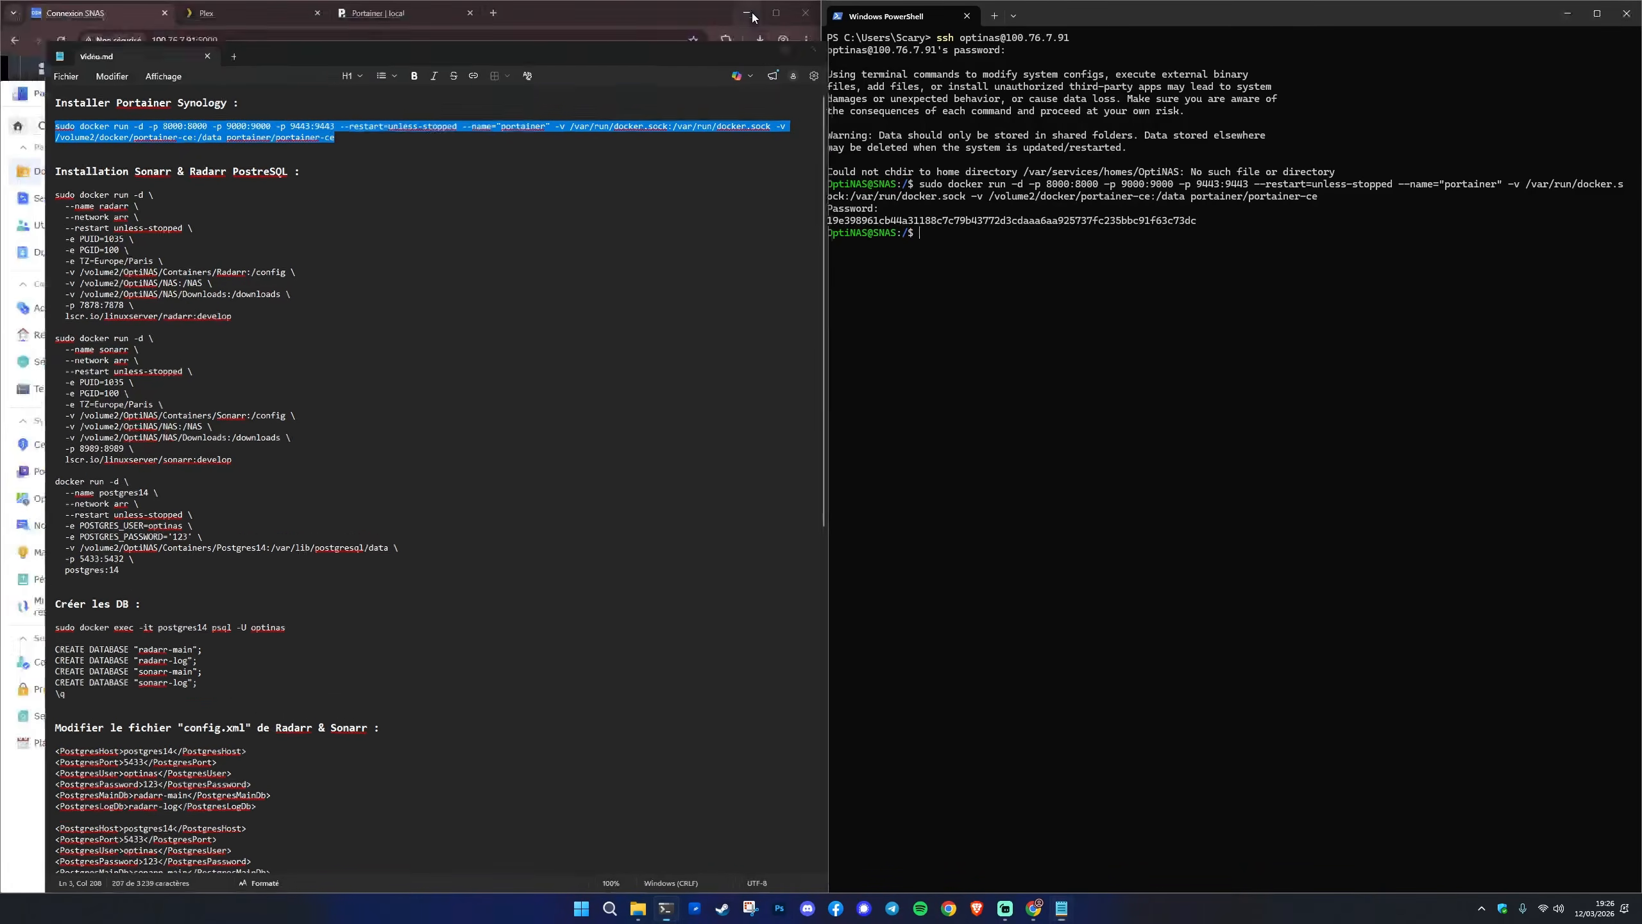
- Confirm the portainer container in Container Manager and open Portainer at port 9000
click(145, 69)
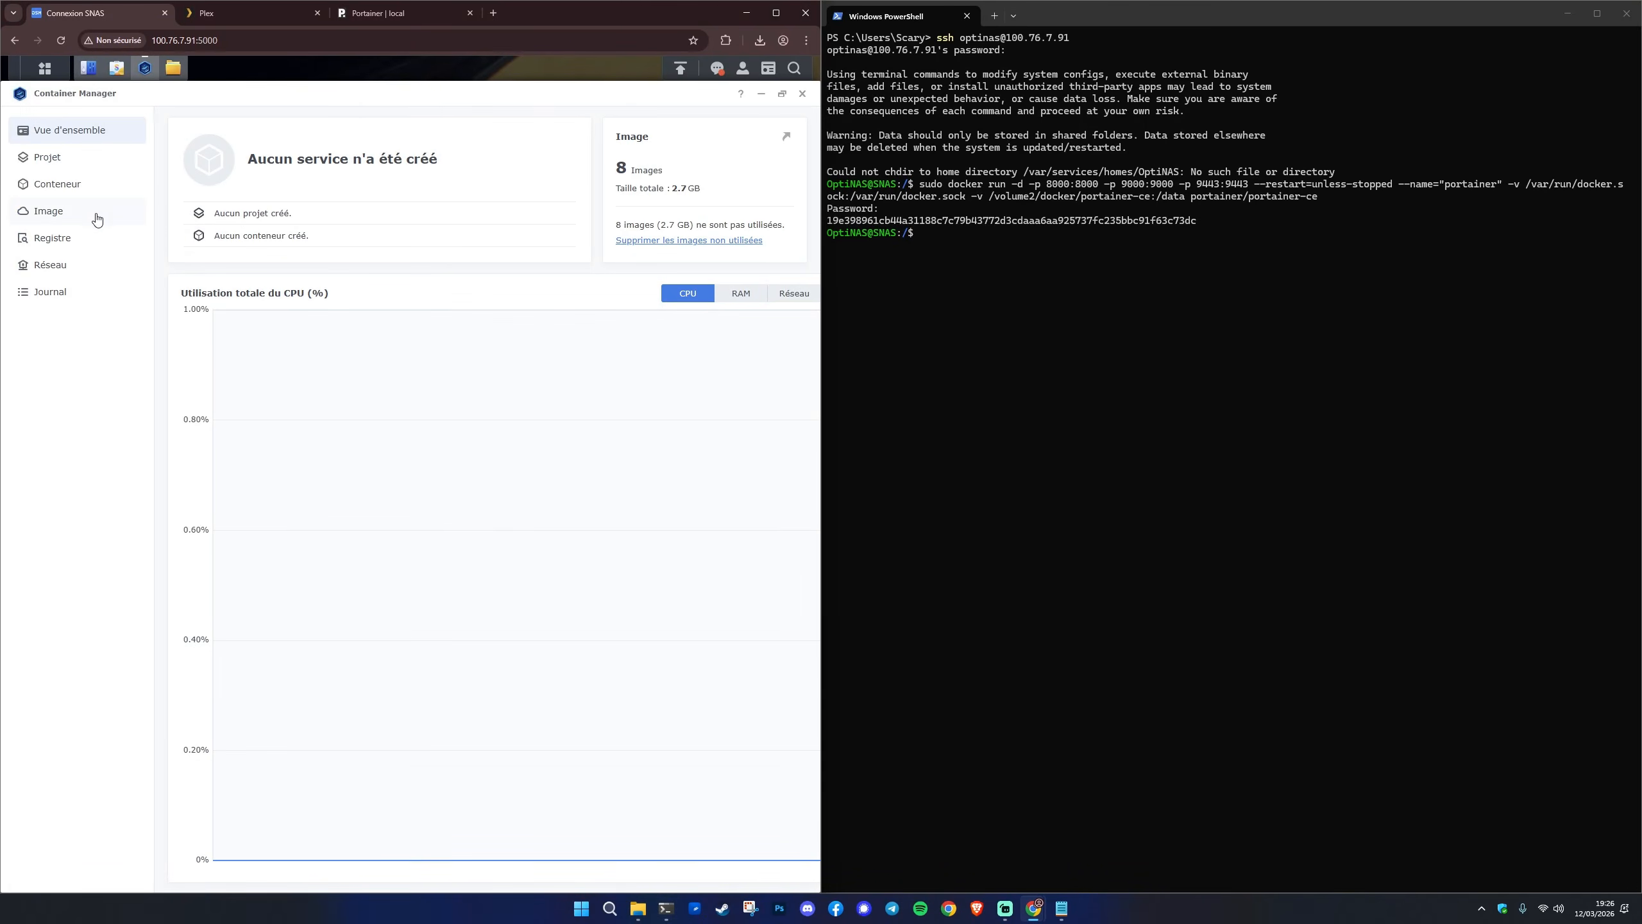
click(65, 186)
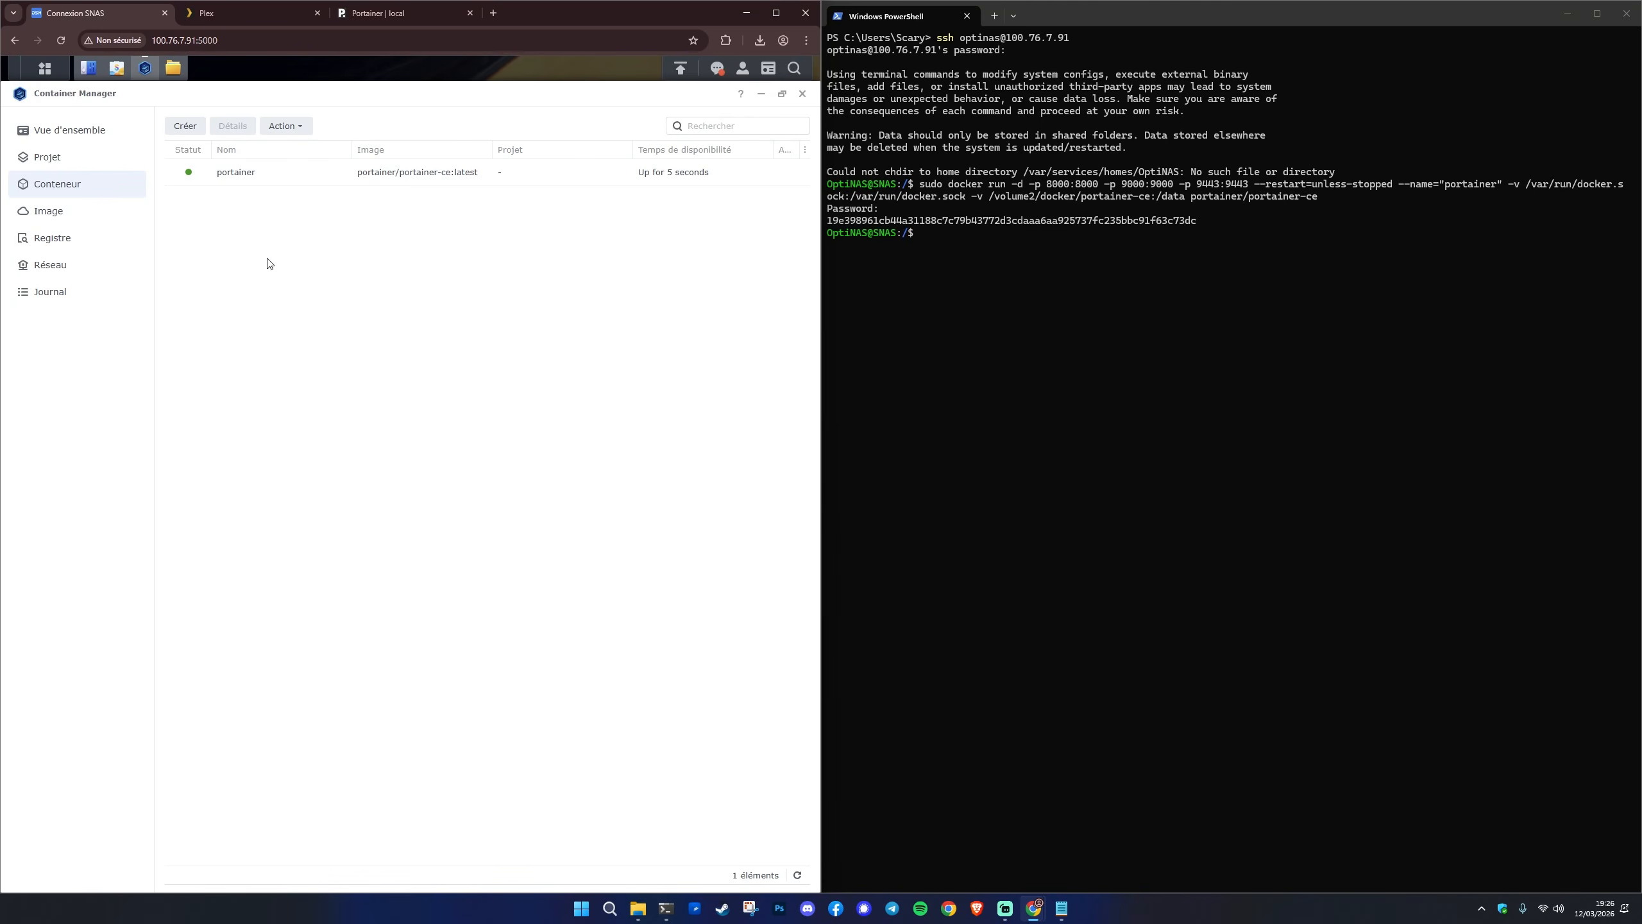
click(382, 10)
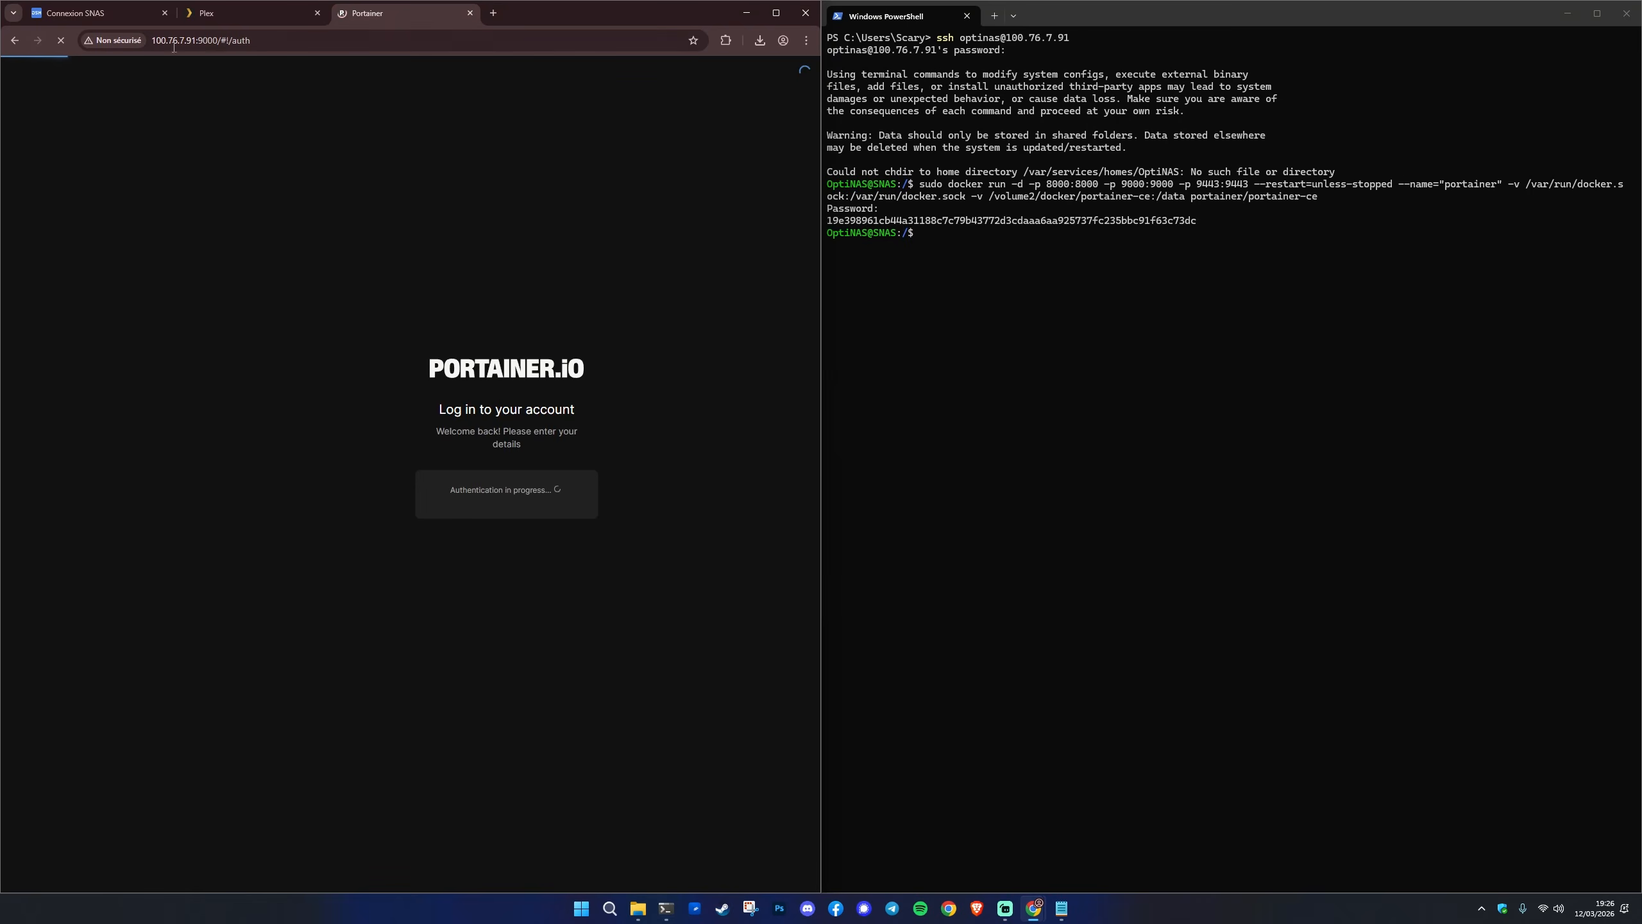
drag(277, 44, 149, 38)
key(BackSpace)
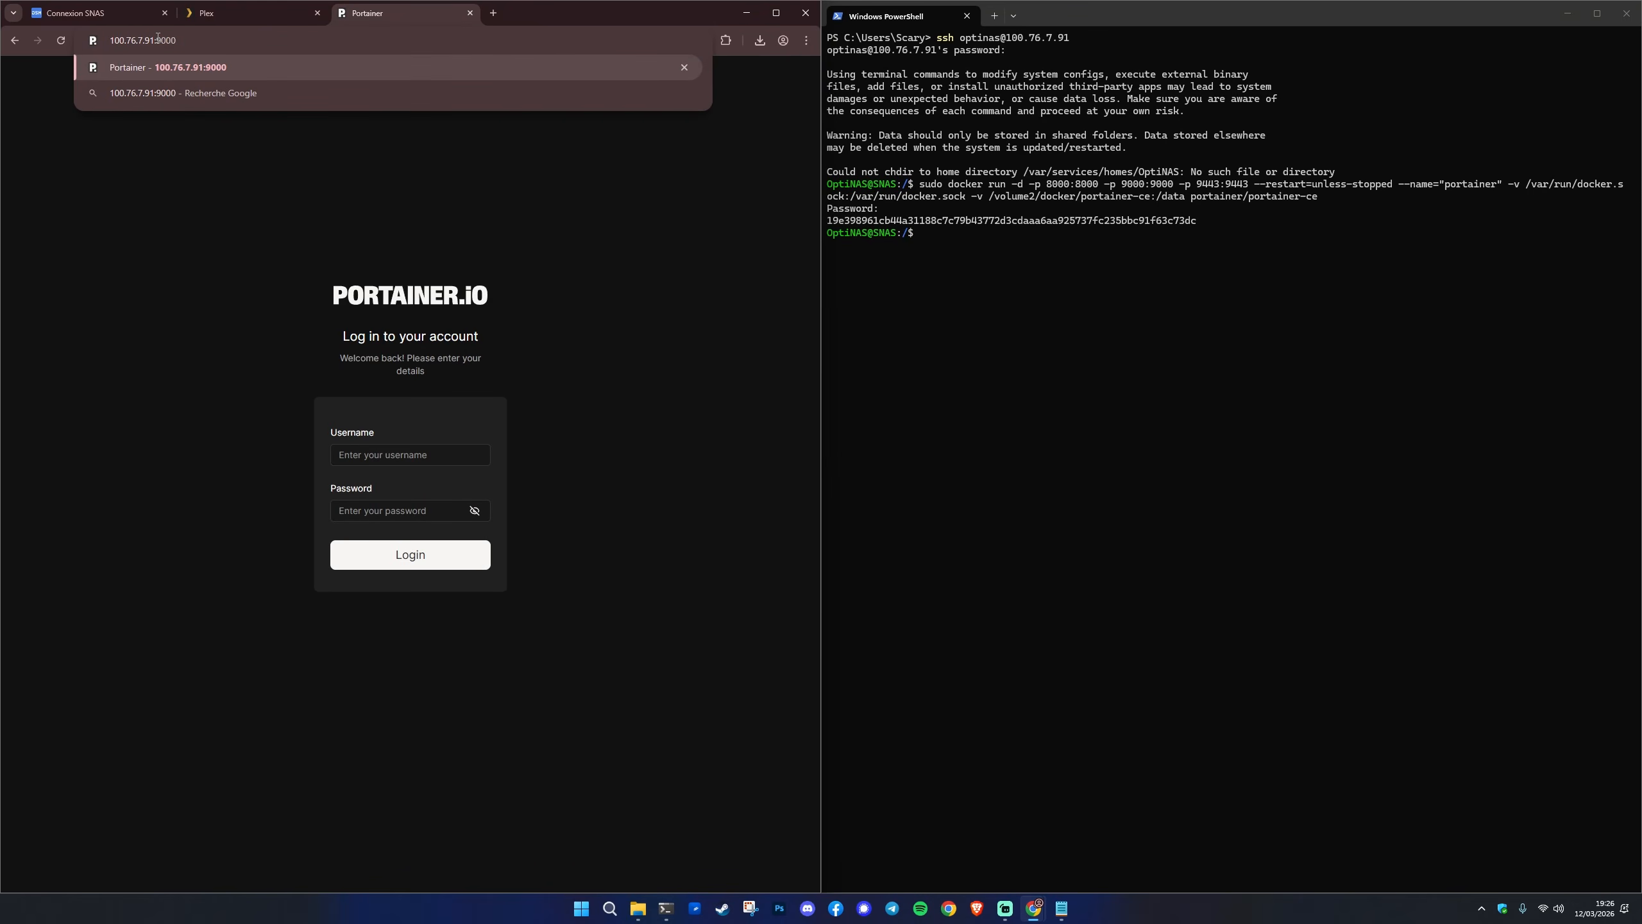
- Log in to Portainer as admin with the account password
click(407, 455)
click(416, 486)
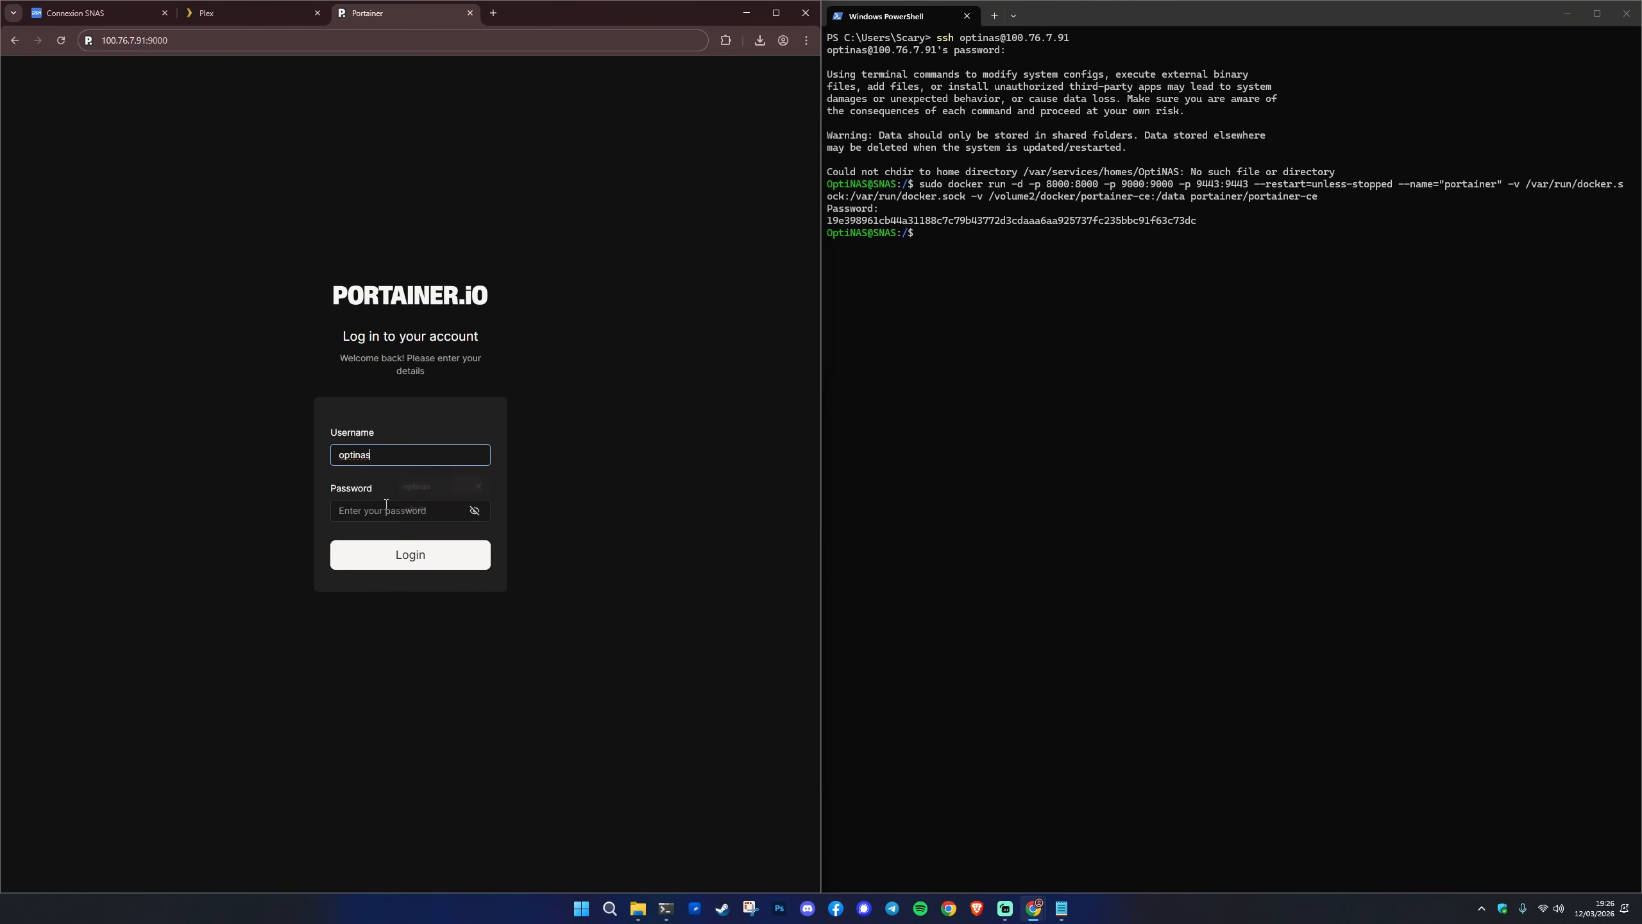
click(440, 502)
text(********)
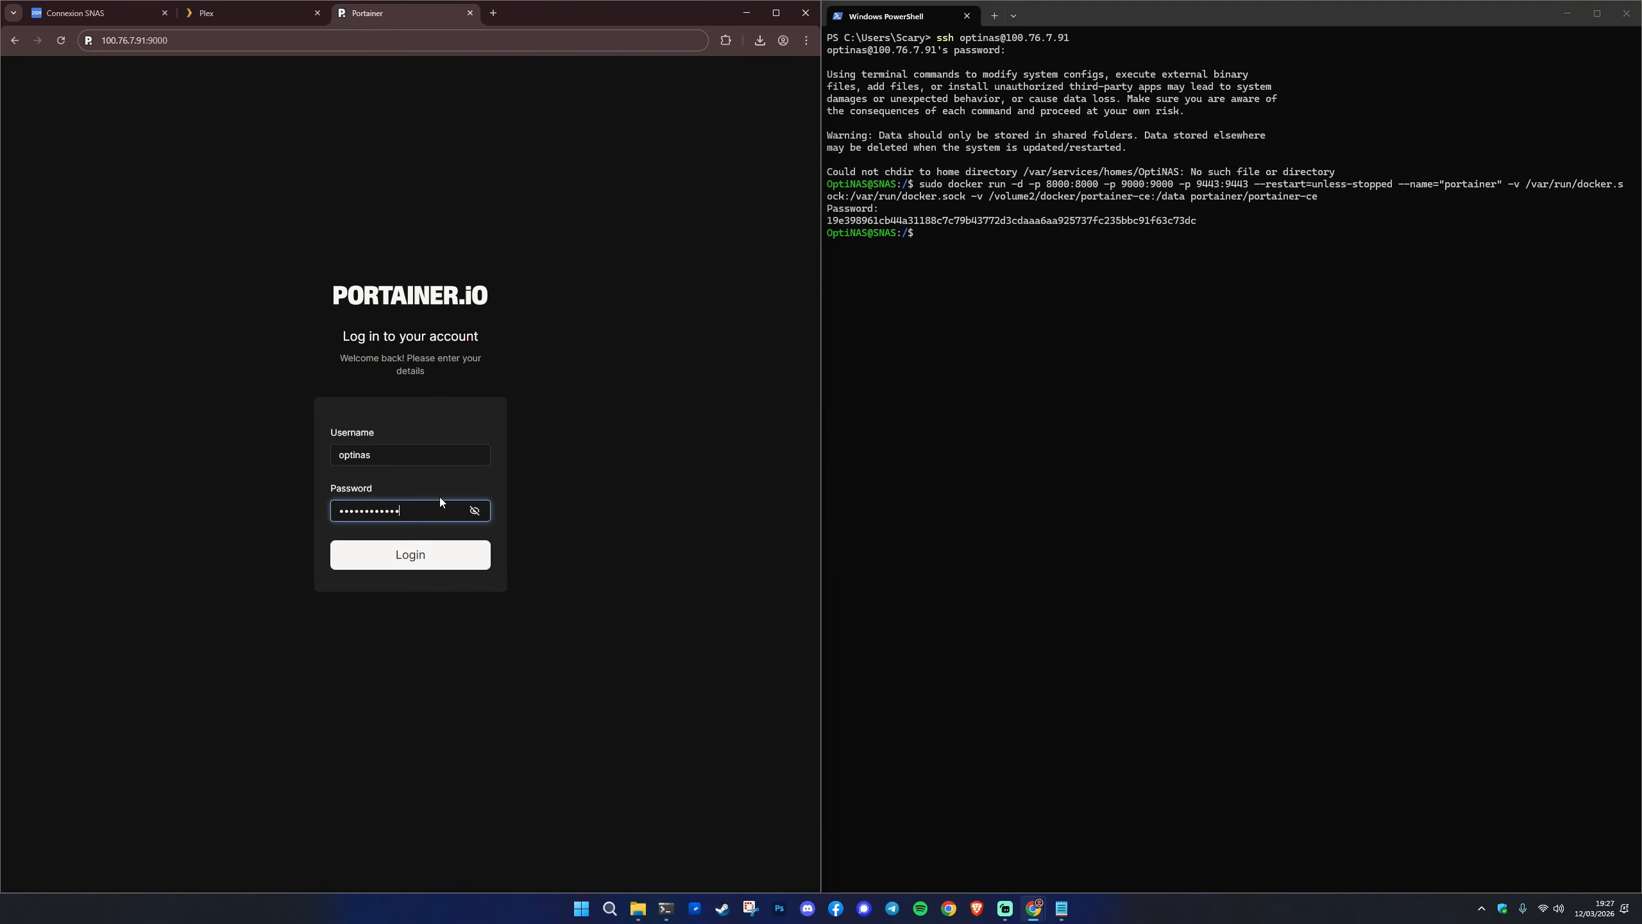
click(414, 556)
key(ctrl+a)
text(a)
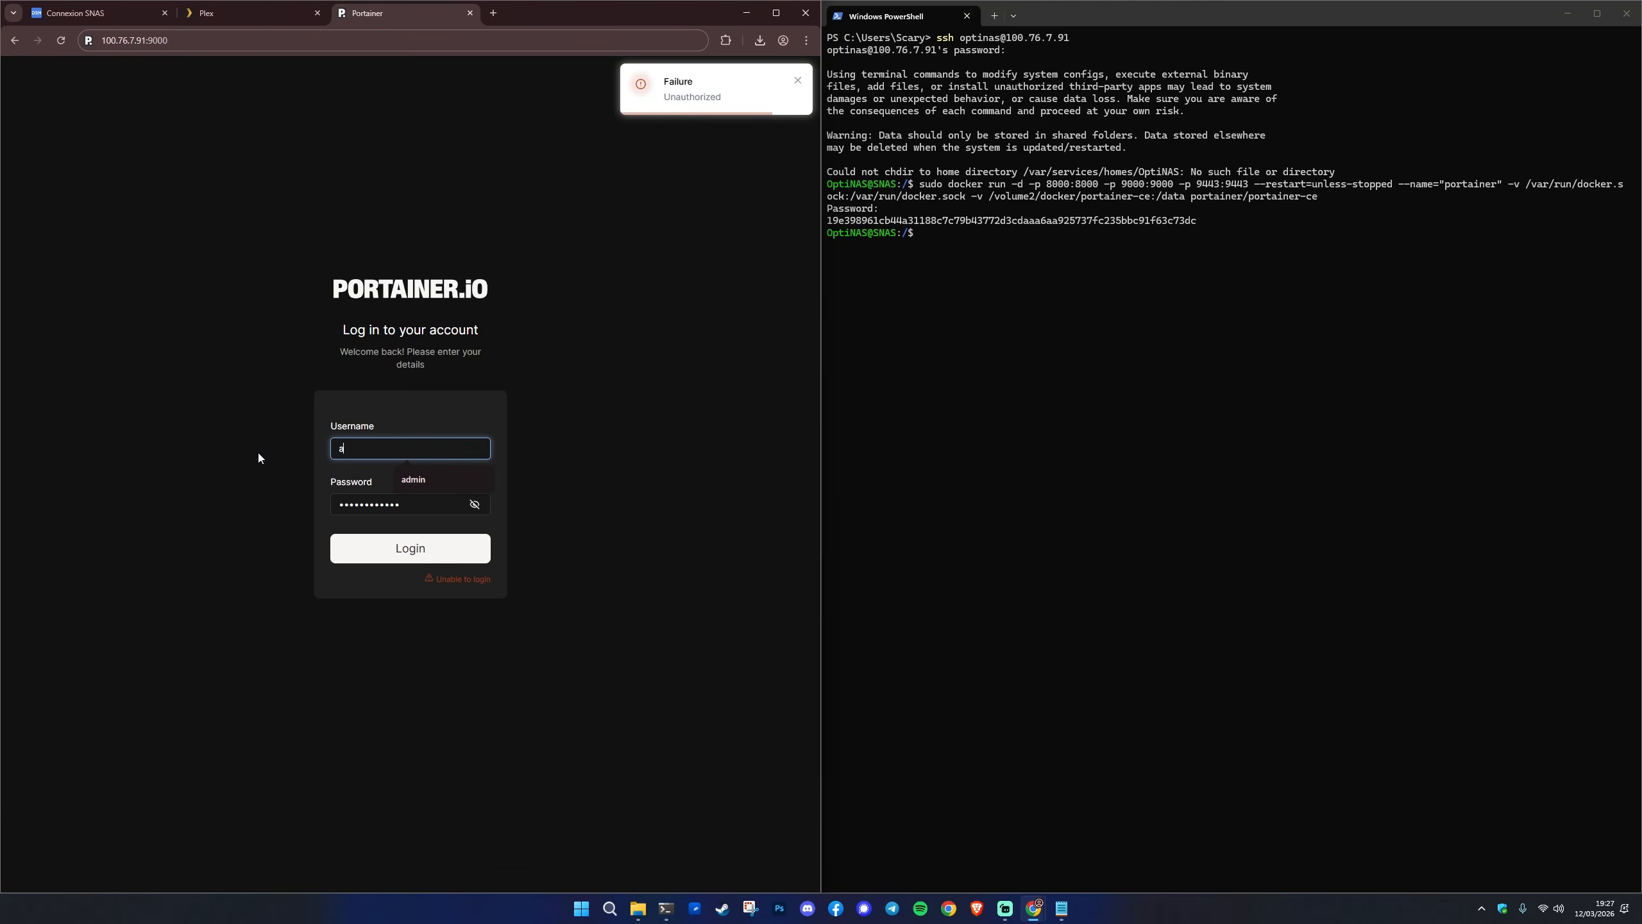
text(dmin)
click(470, 558)
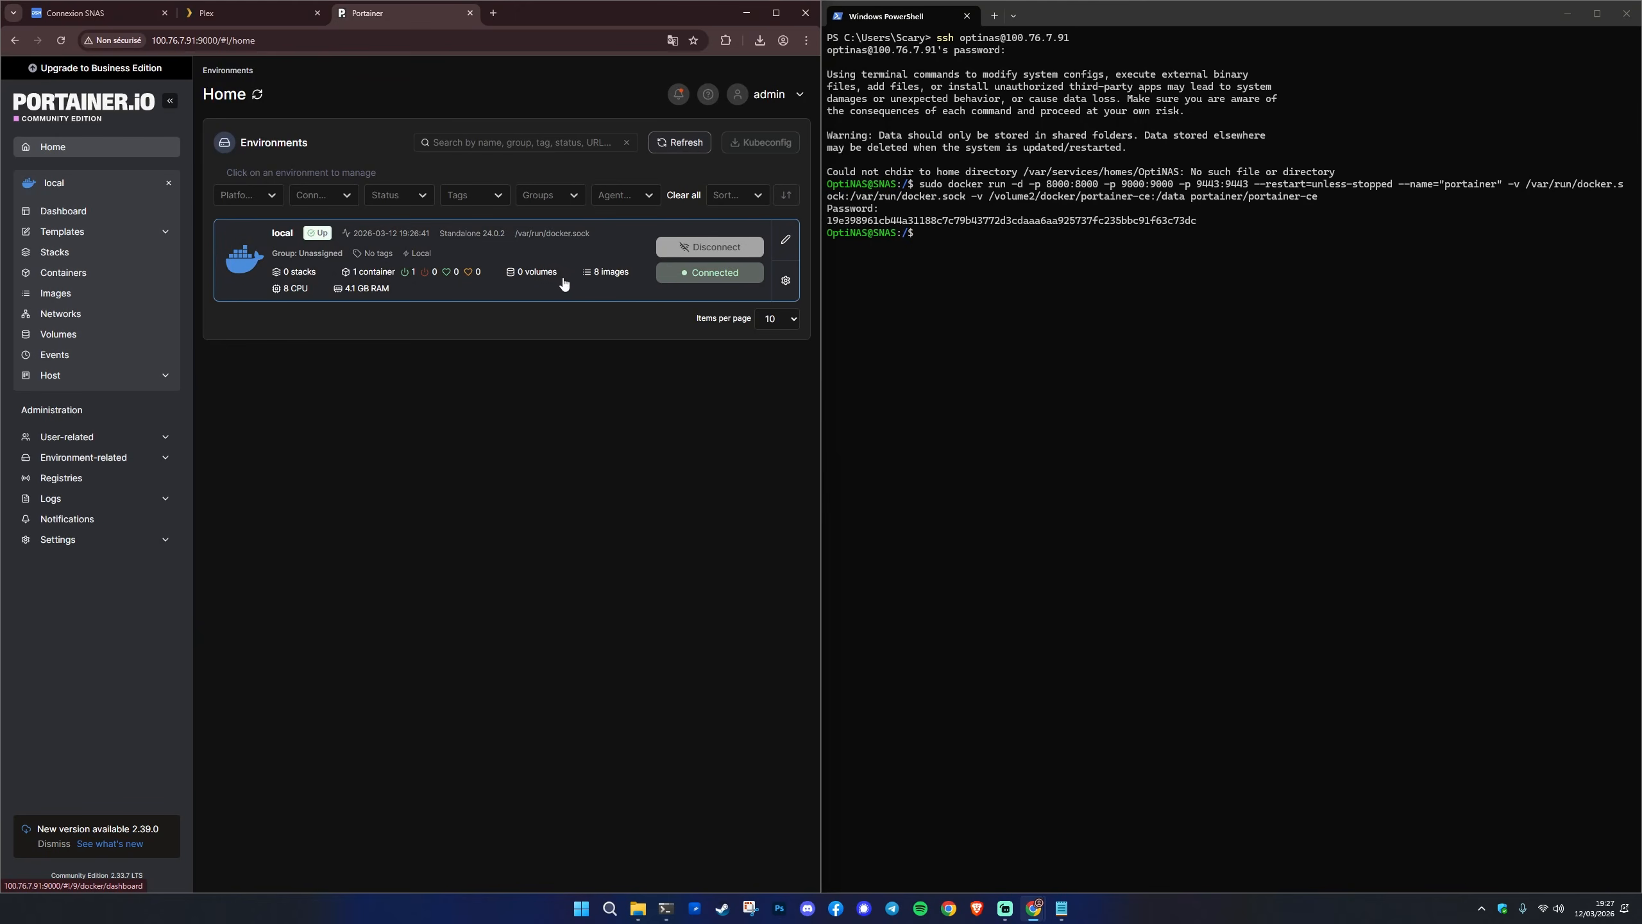
- Open the local environment's Container list, then snap the notes to the right half
click(623, 257)
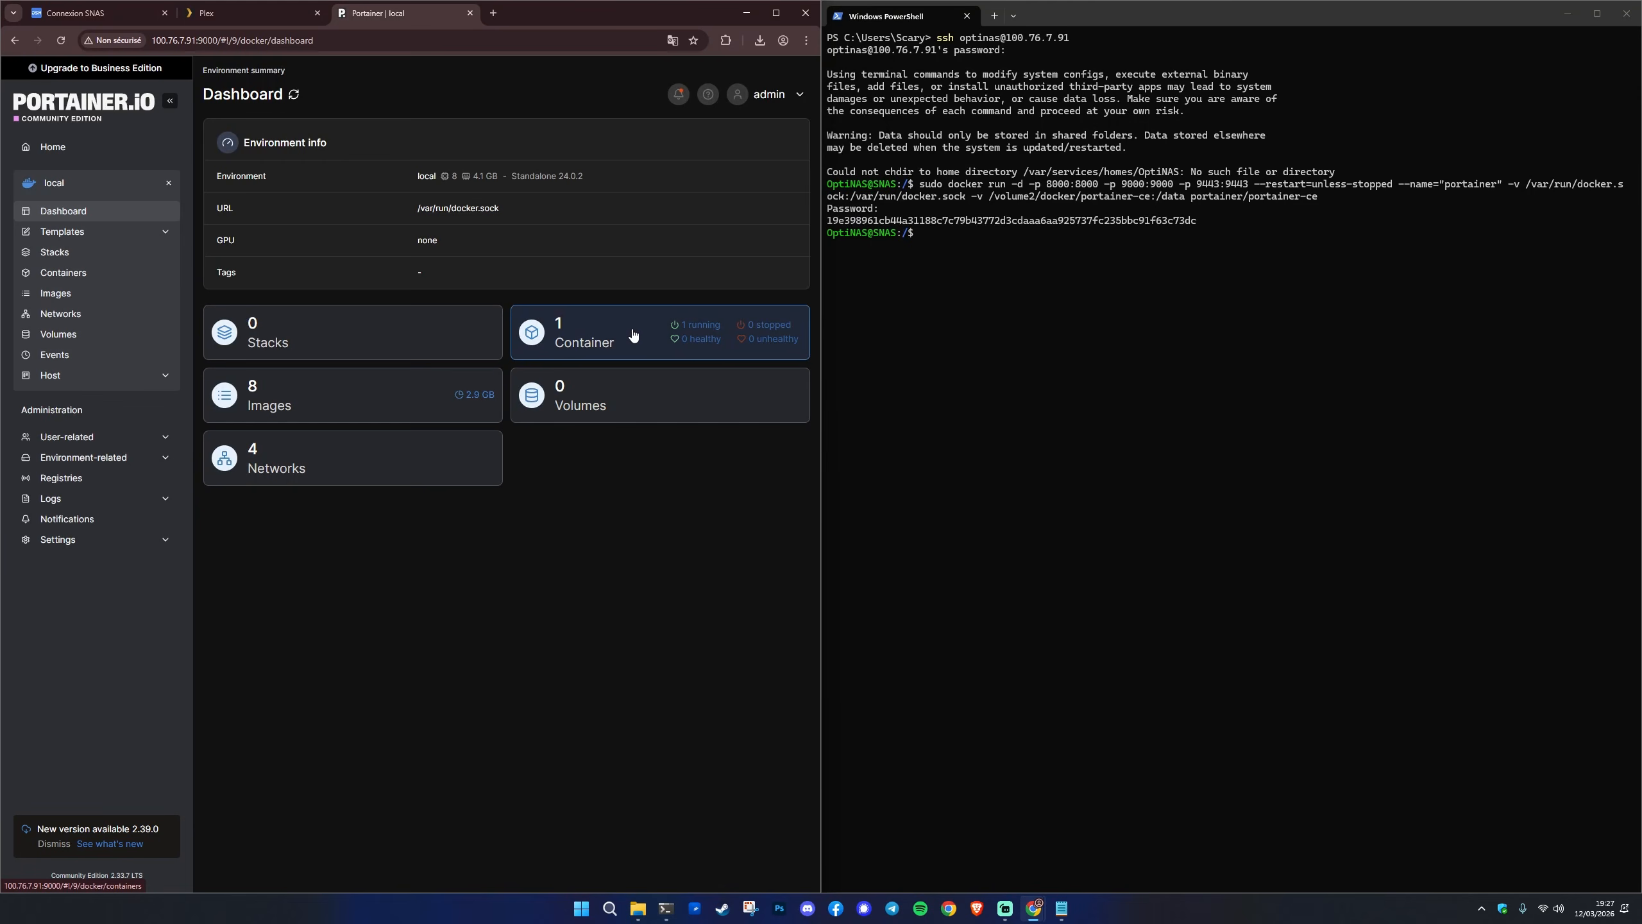
click(633, 334)
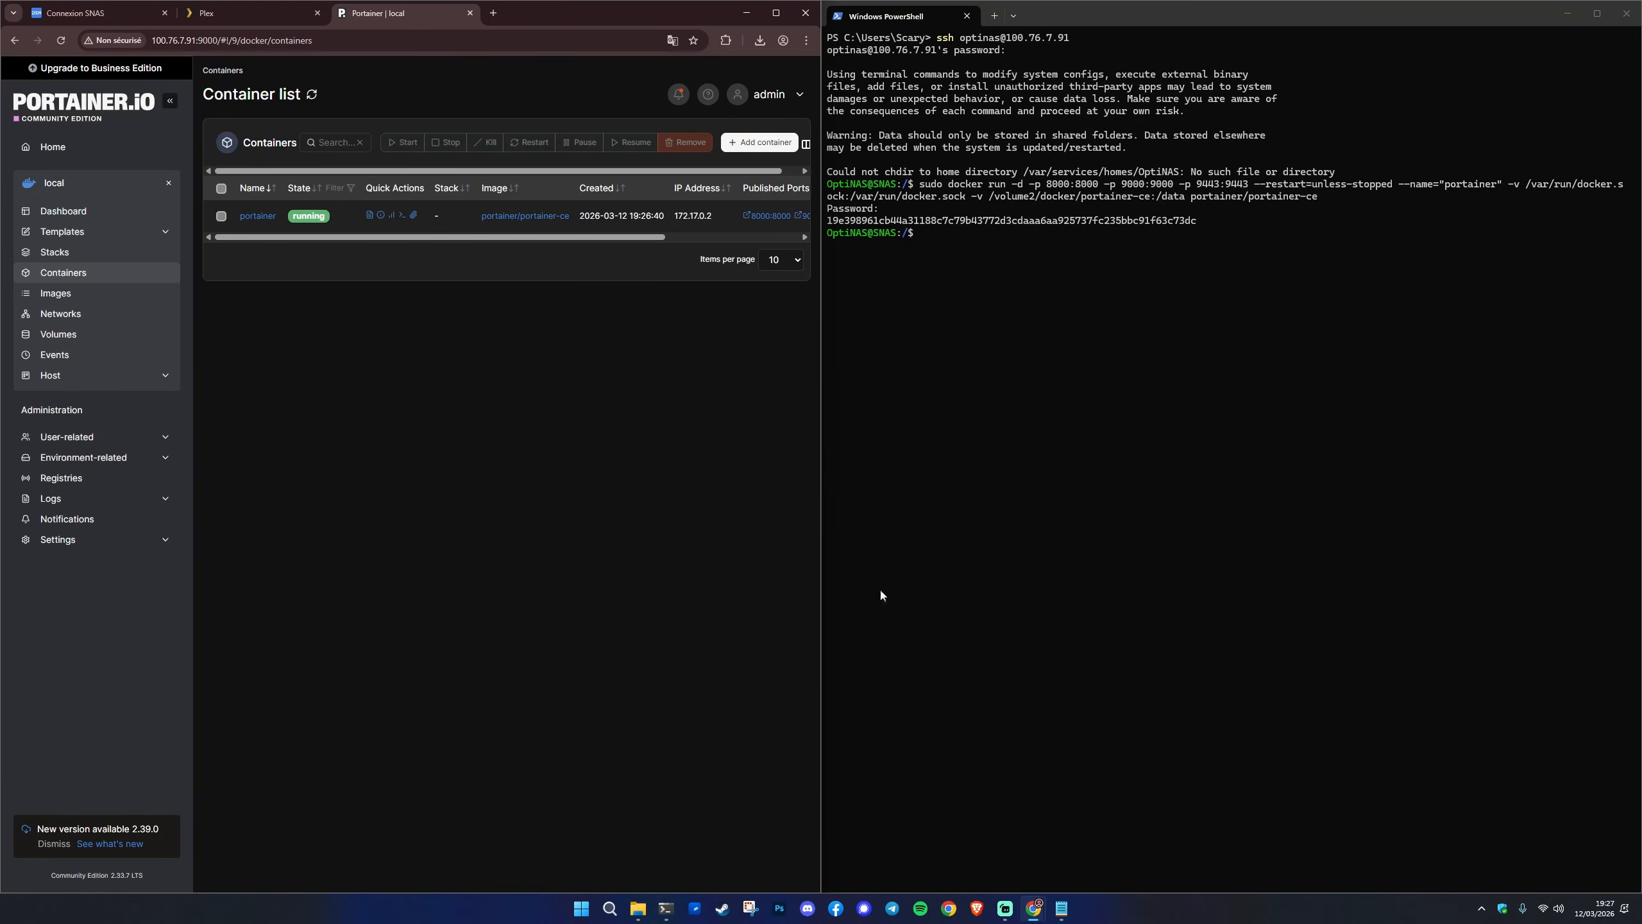
click(1061, 908)
key(super+Right)
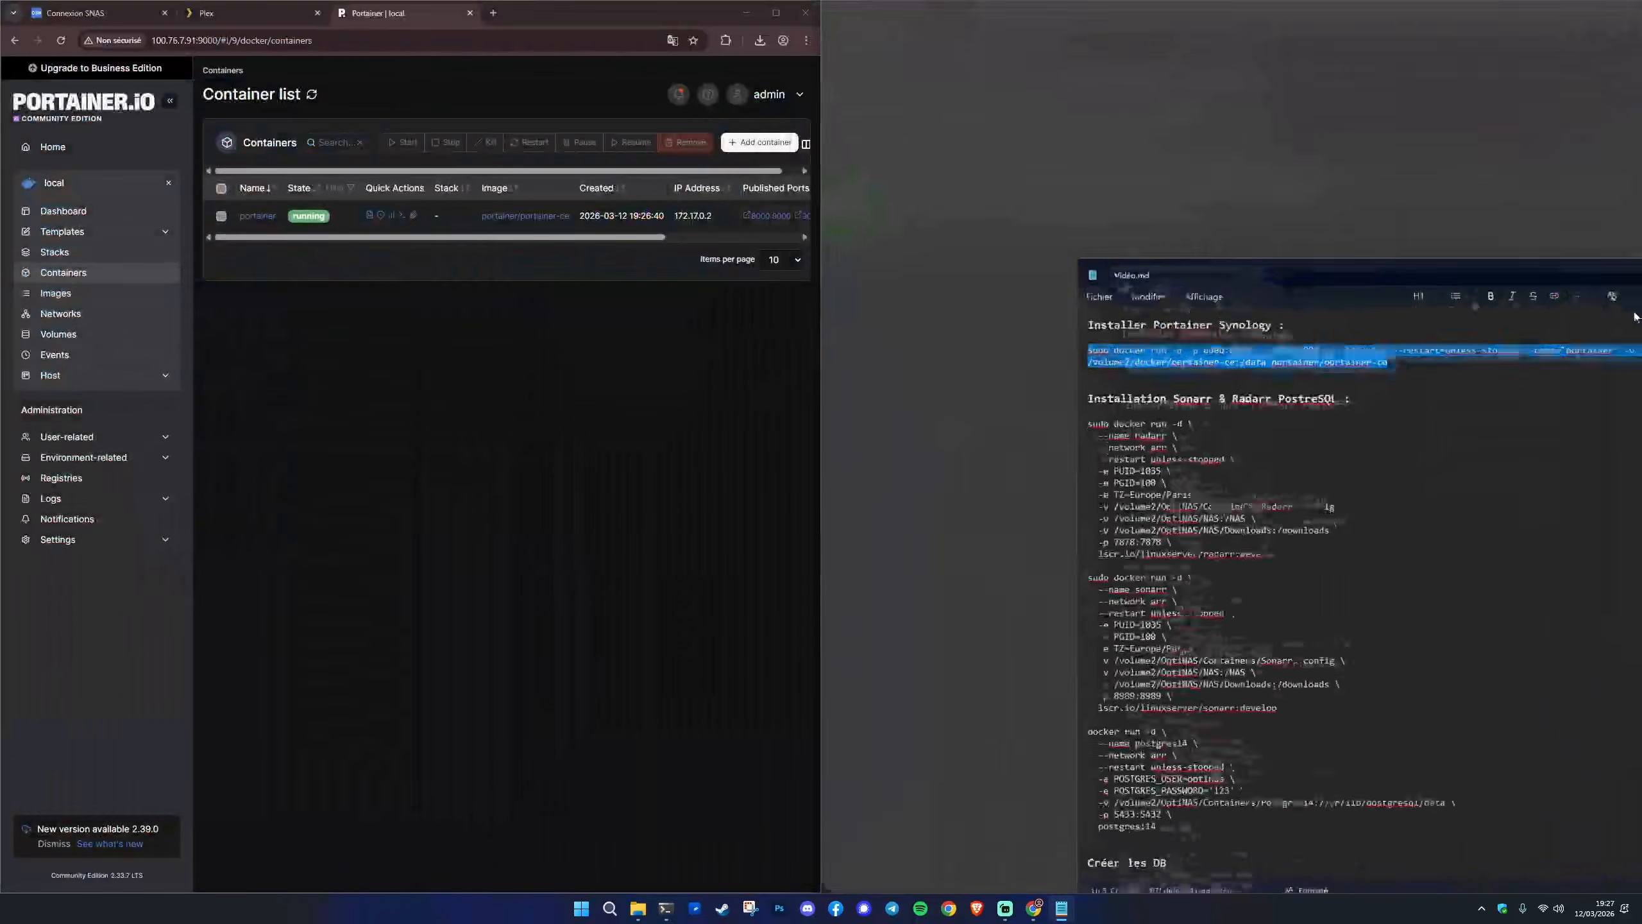
click(1101, 200)
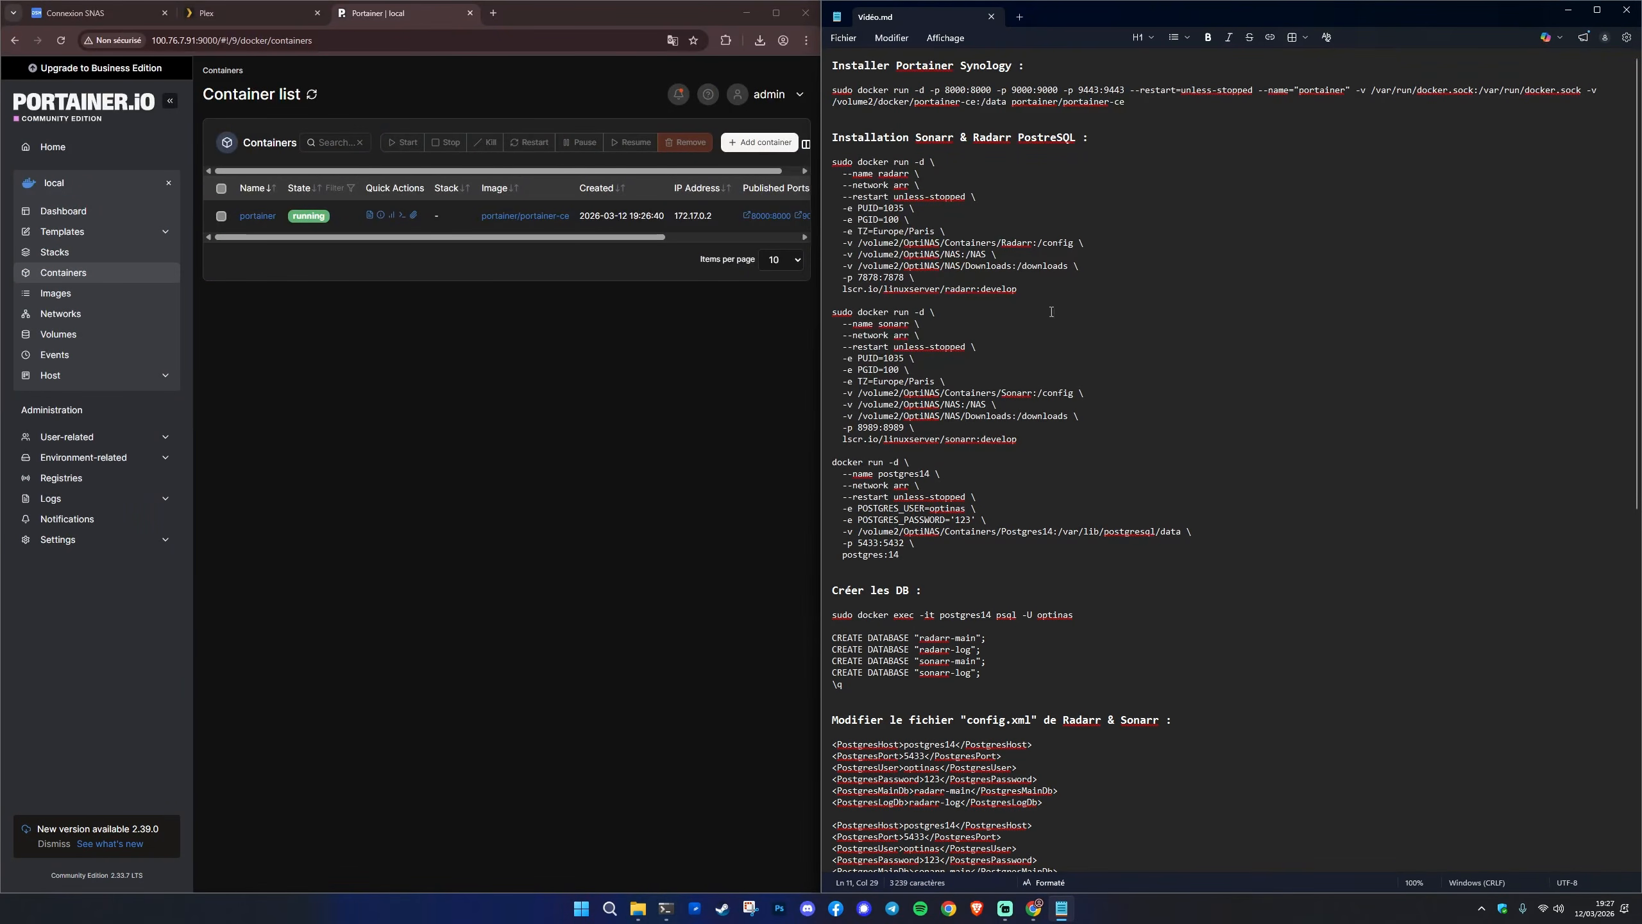
double_click(1033, 289)
click(1126, 290)
drag(1046, 289, 834, 163)
click(1034, 253)
drag(1001, 242, 857, 243)
click(930, 206)
drag(1023, 439, 832, 312)
click(1154, 429)
- Create a new container named radarr with image lscr.io/linuxserver/radarr:develop
click(758, 144)
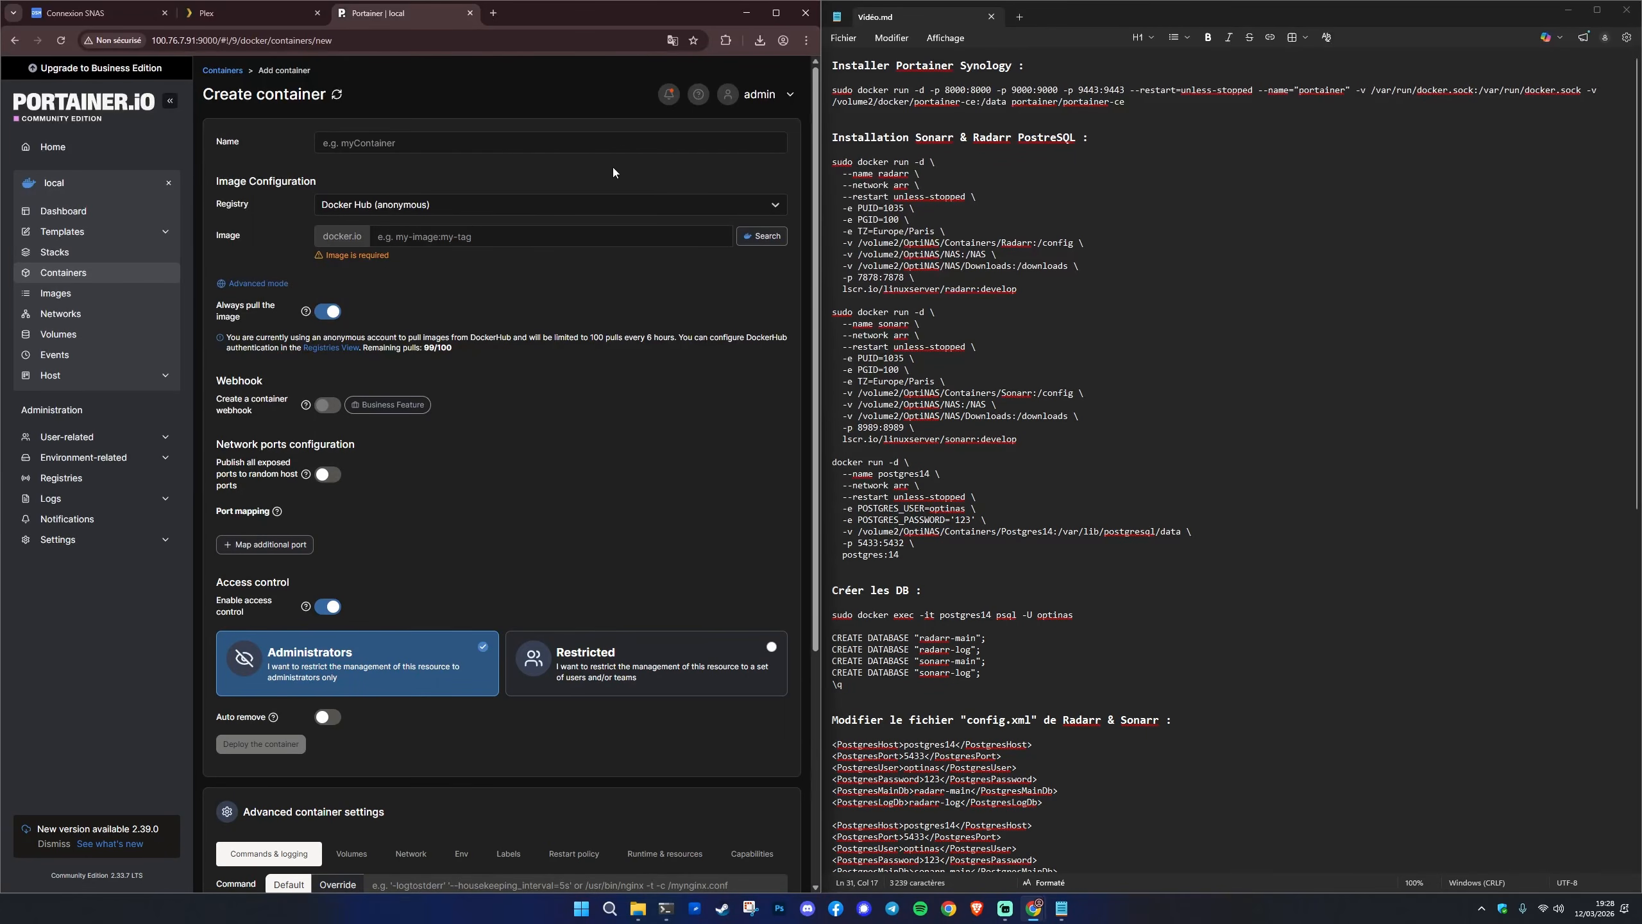
click(372, 146)
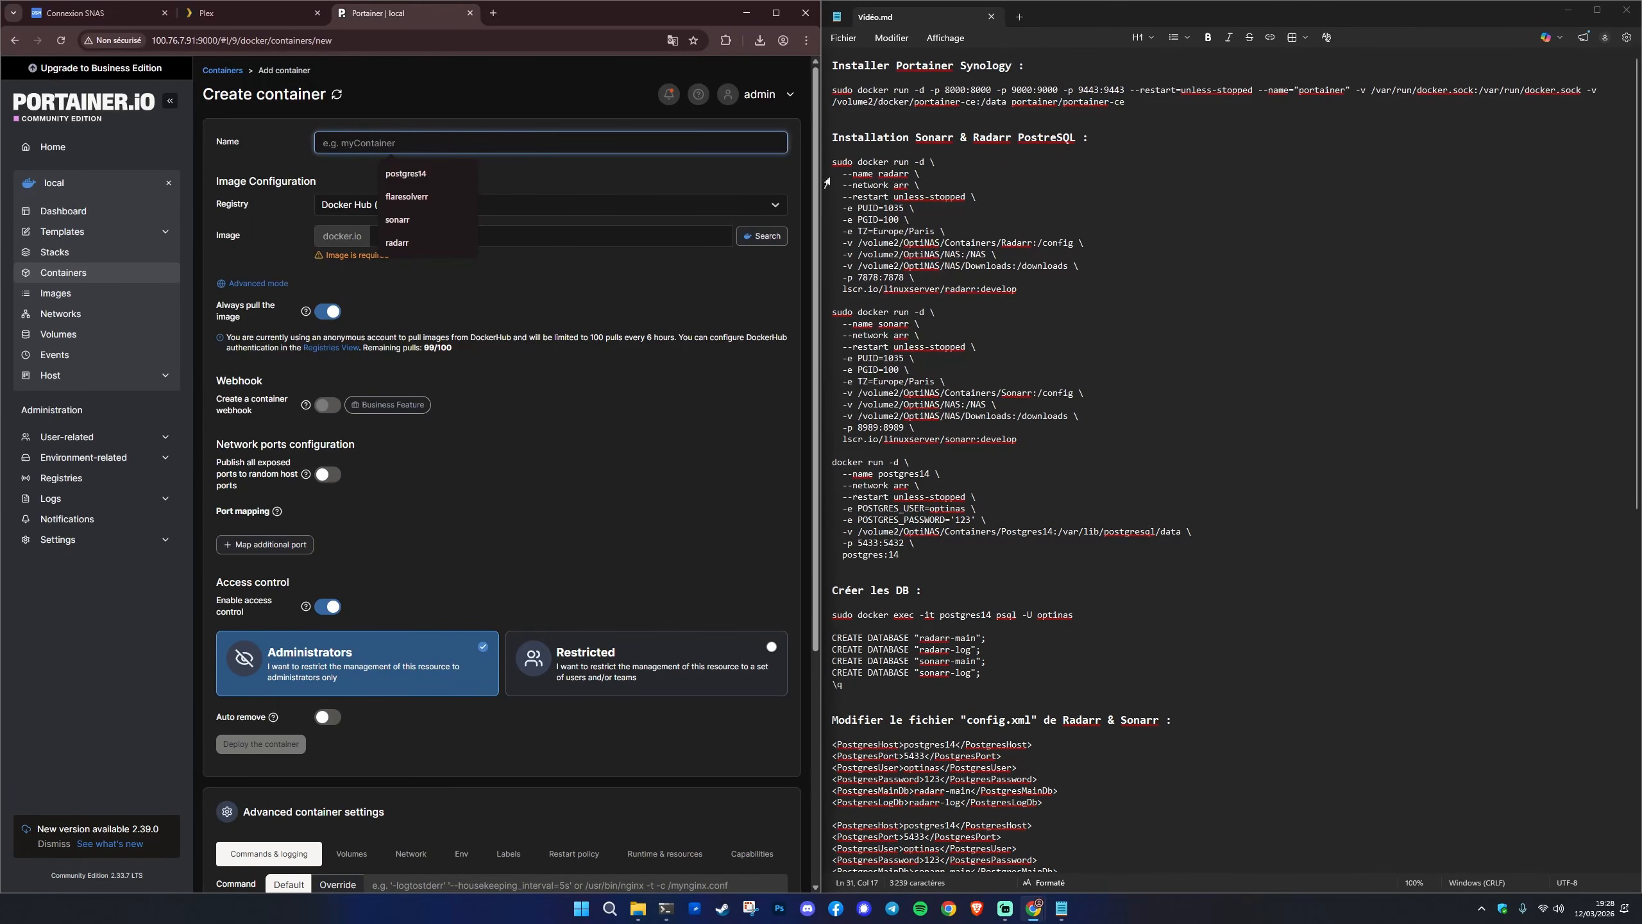
text(ra)
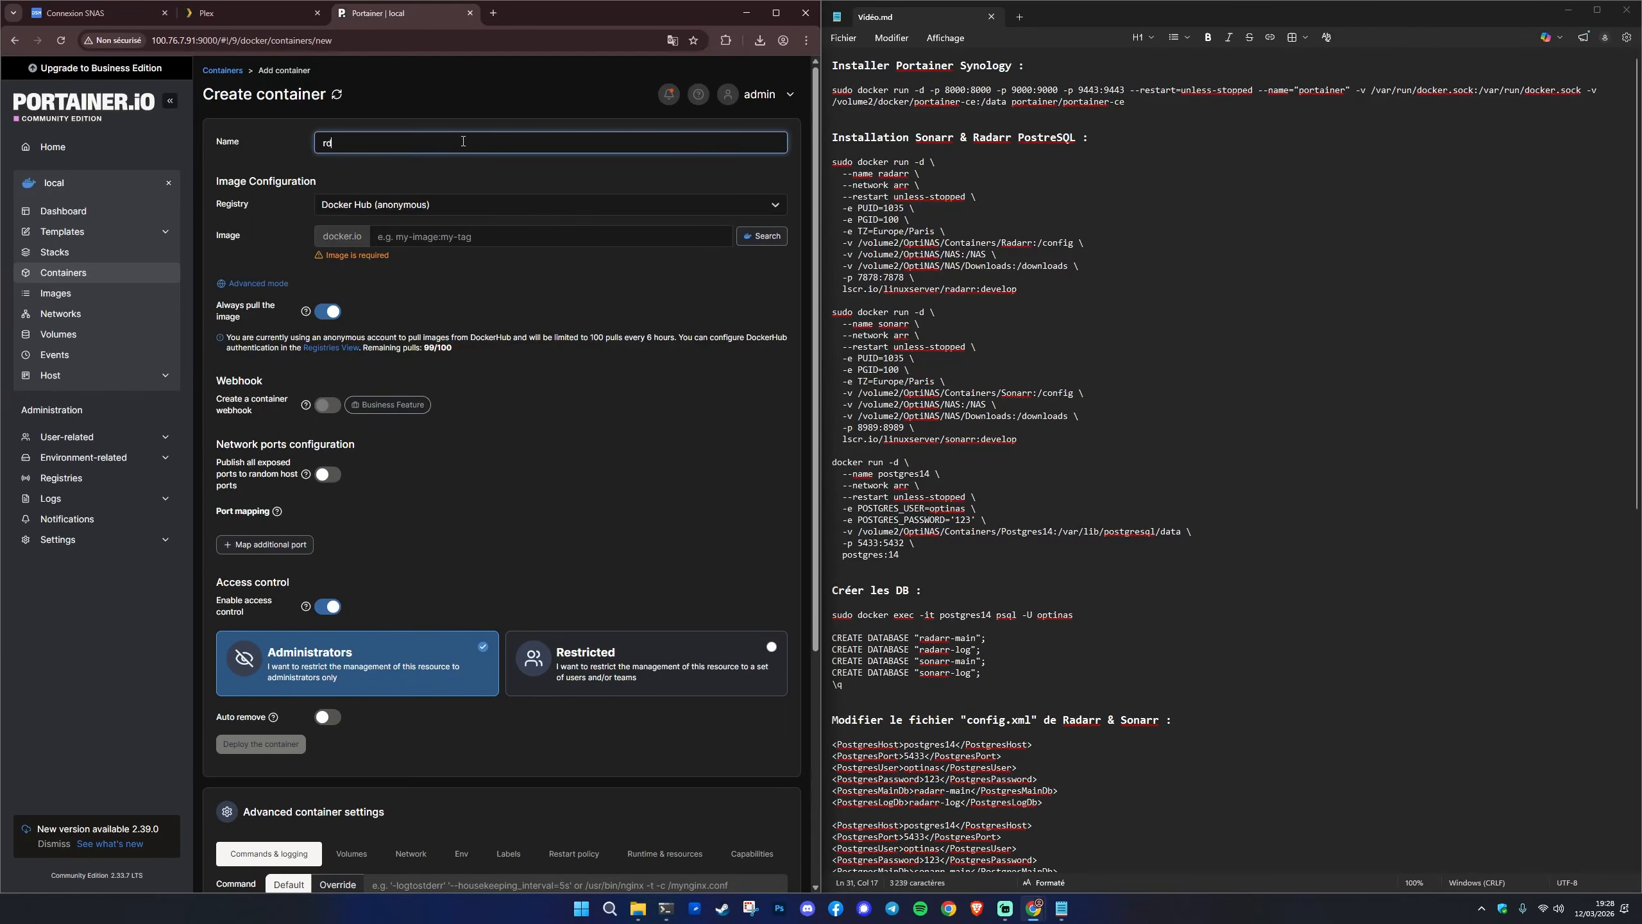
text(darr)
click(478, 273)
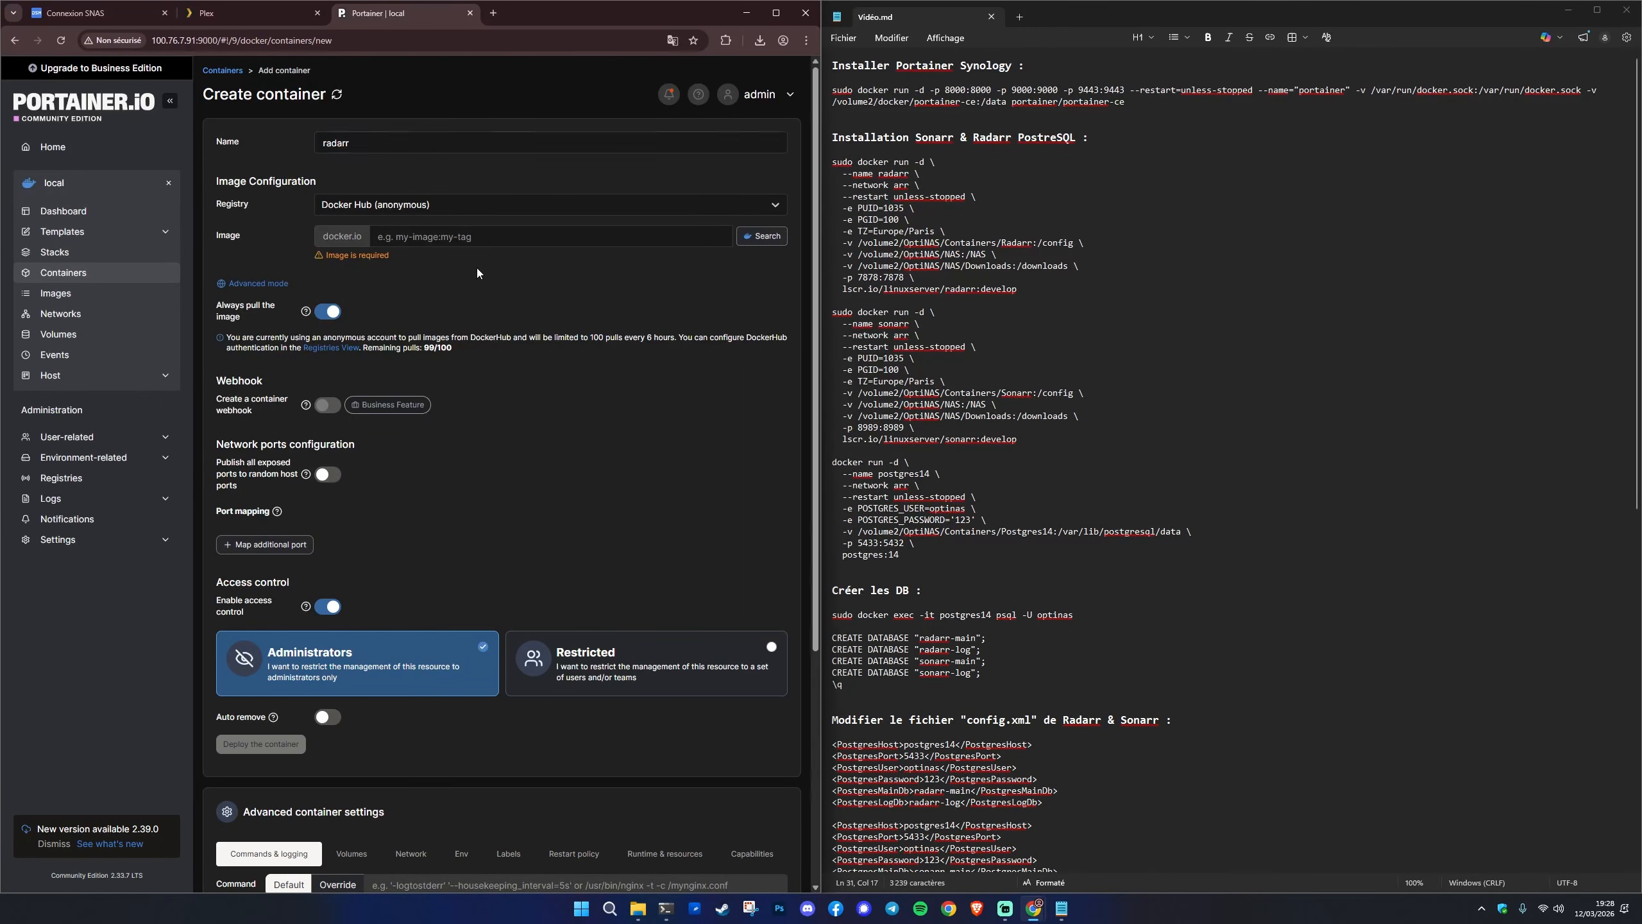
drag(1016, 289, 843, 289)
key(ctrl+c)
click(438, 235)
key(ctrl+v)
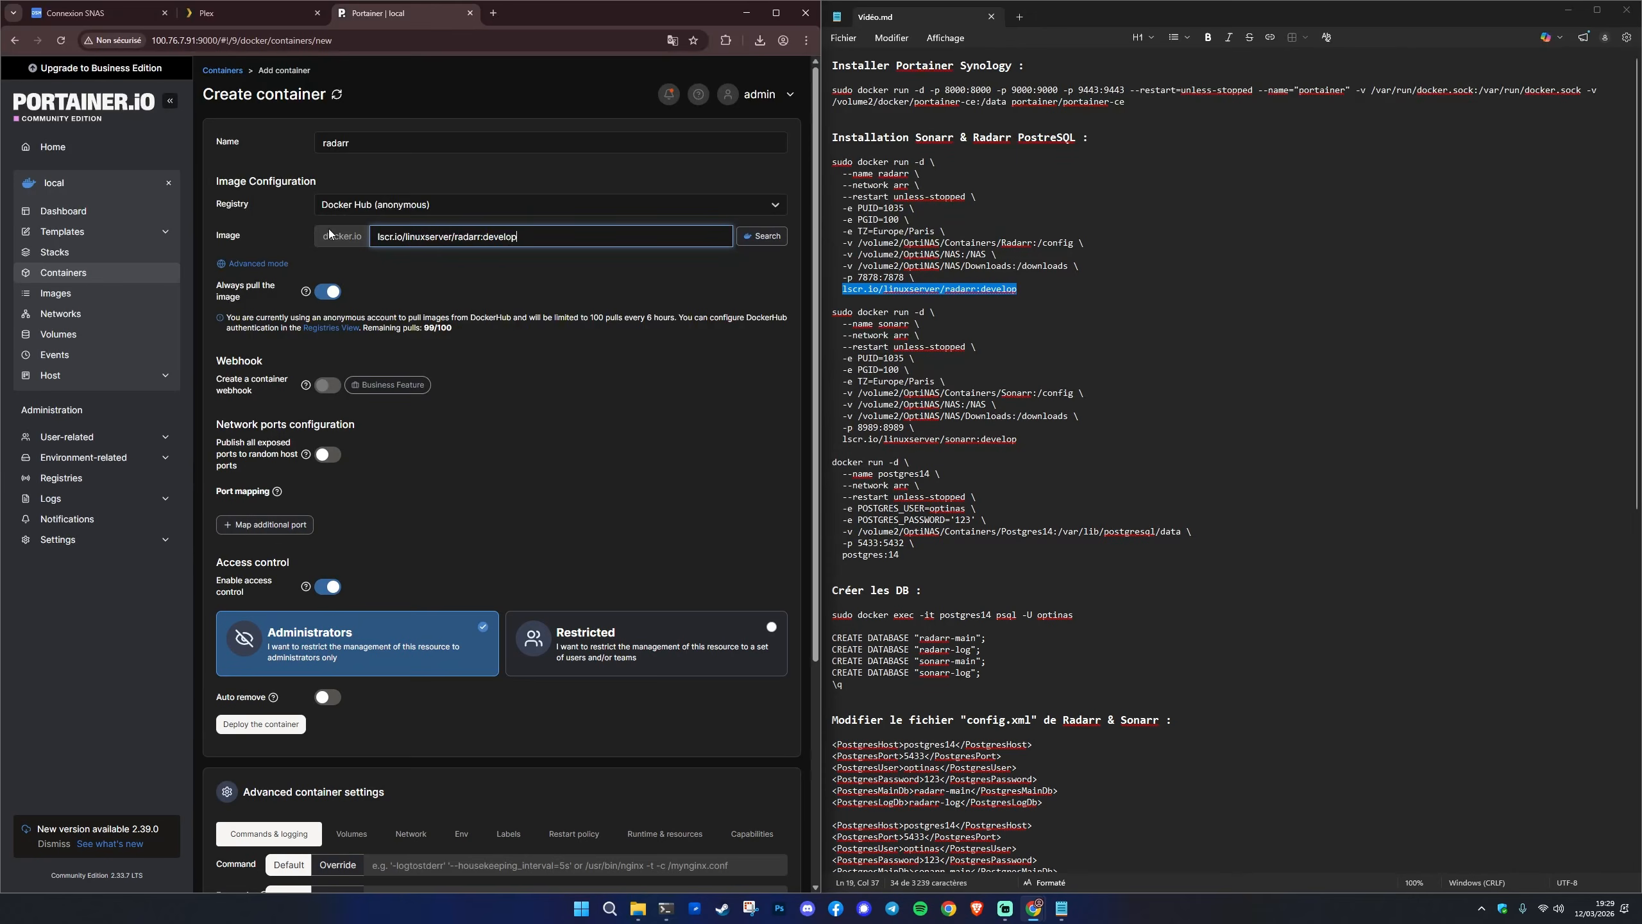
scroll(450, 267, down, 2)
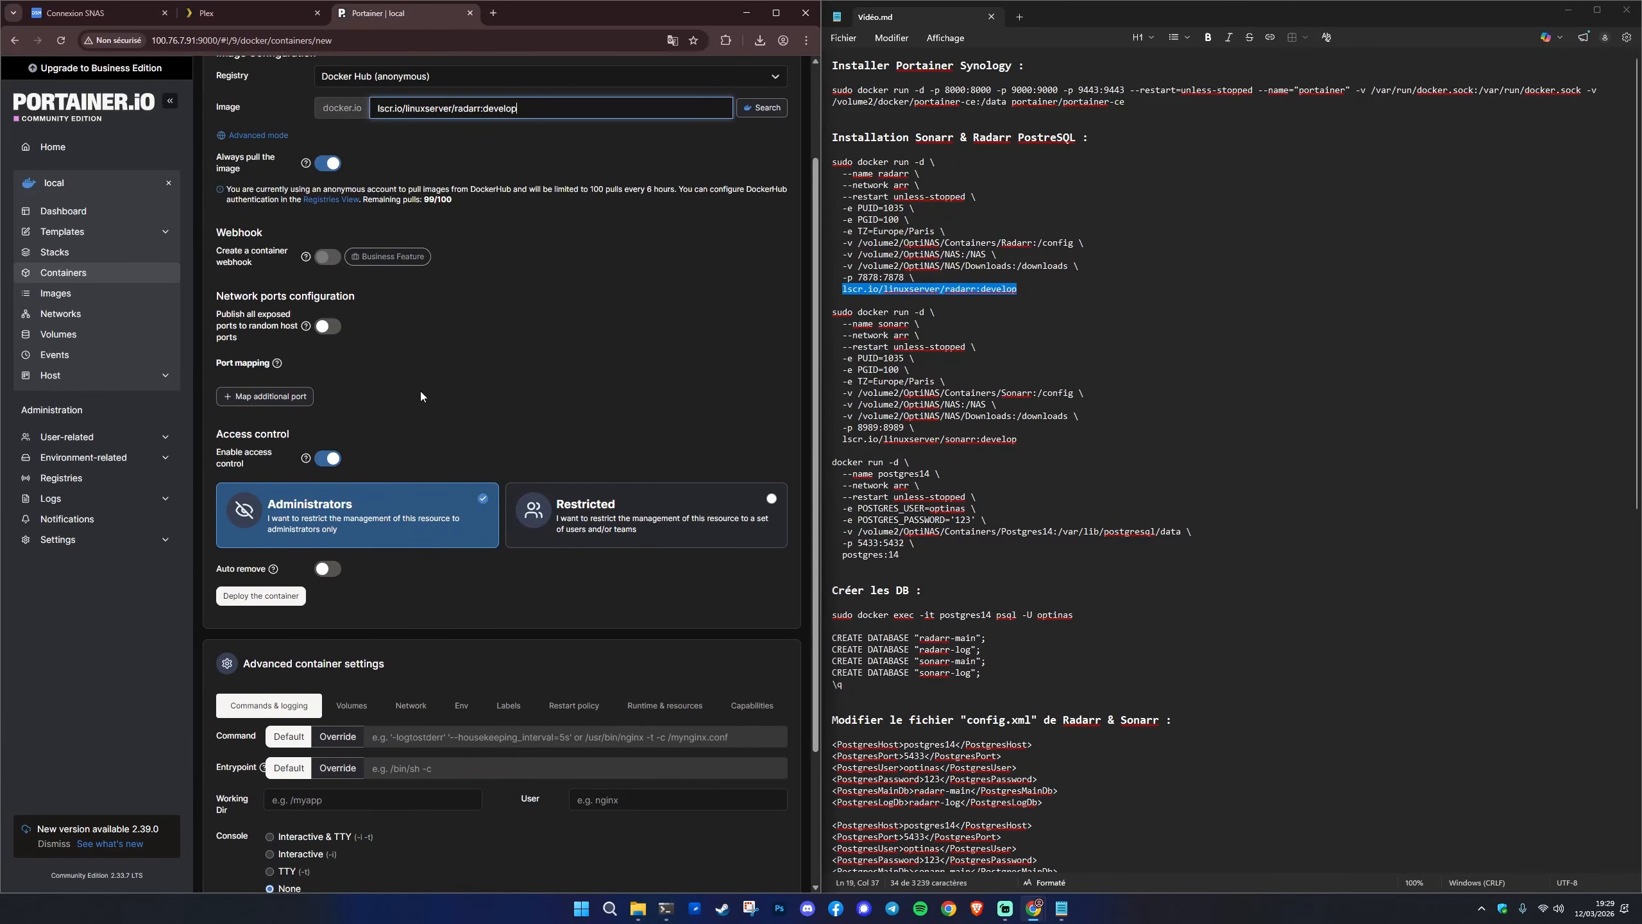
- Map host port 7878 to container port 7878
click(274, 396)
double_click(873, 277)
key(ctrl+c)
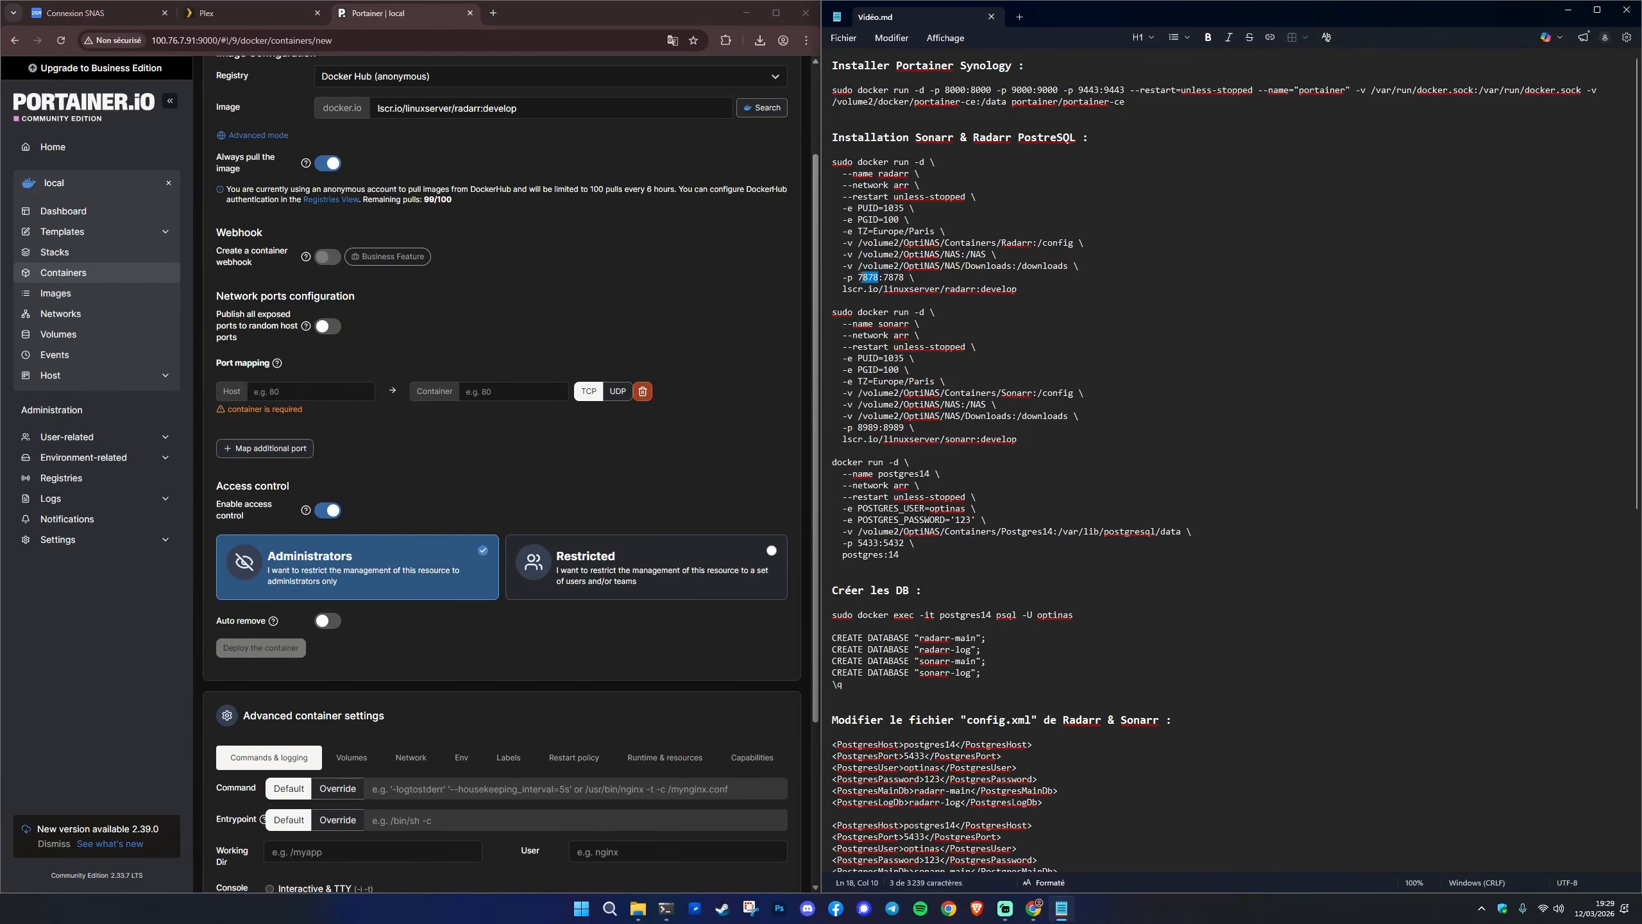
click(293, 391)
key(ctrl+v)
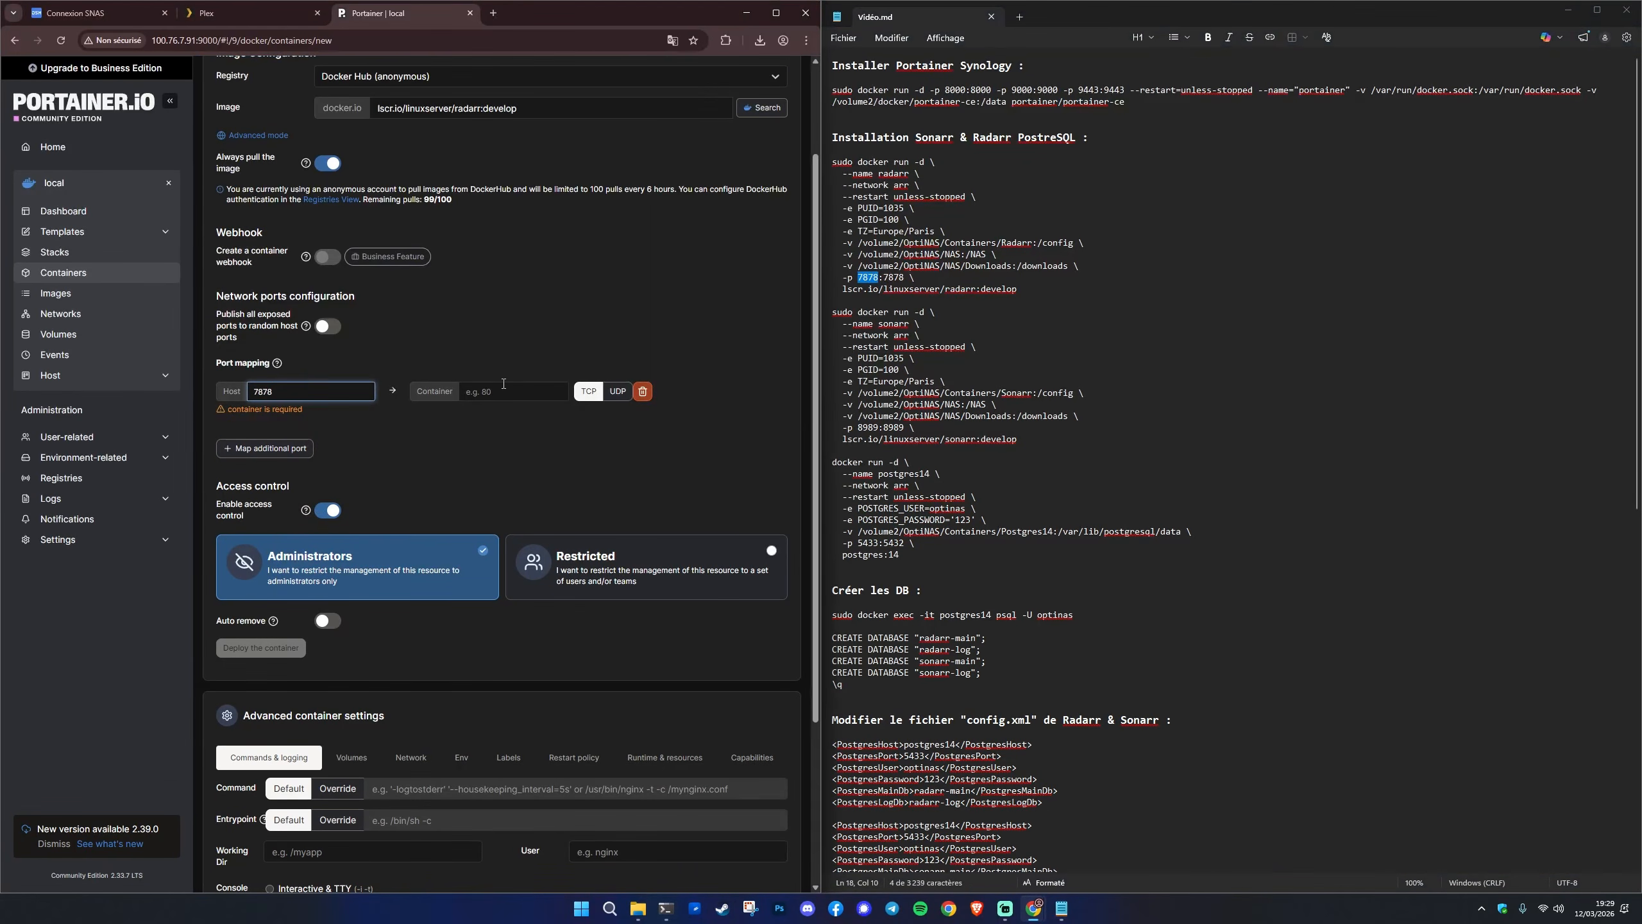
click(470, 391)
key(ctrl+v)
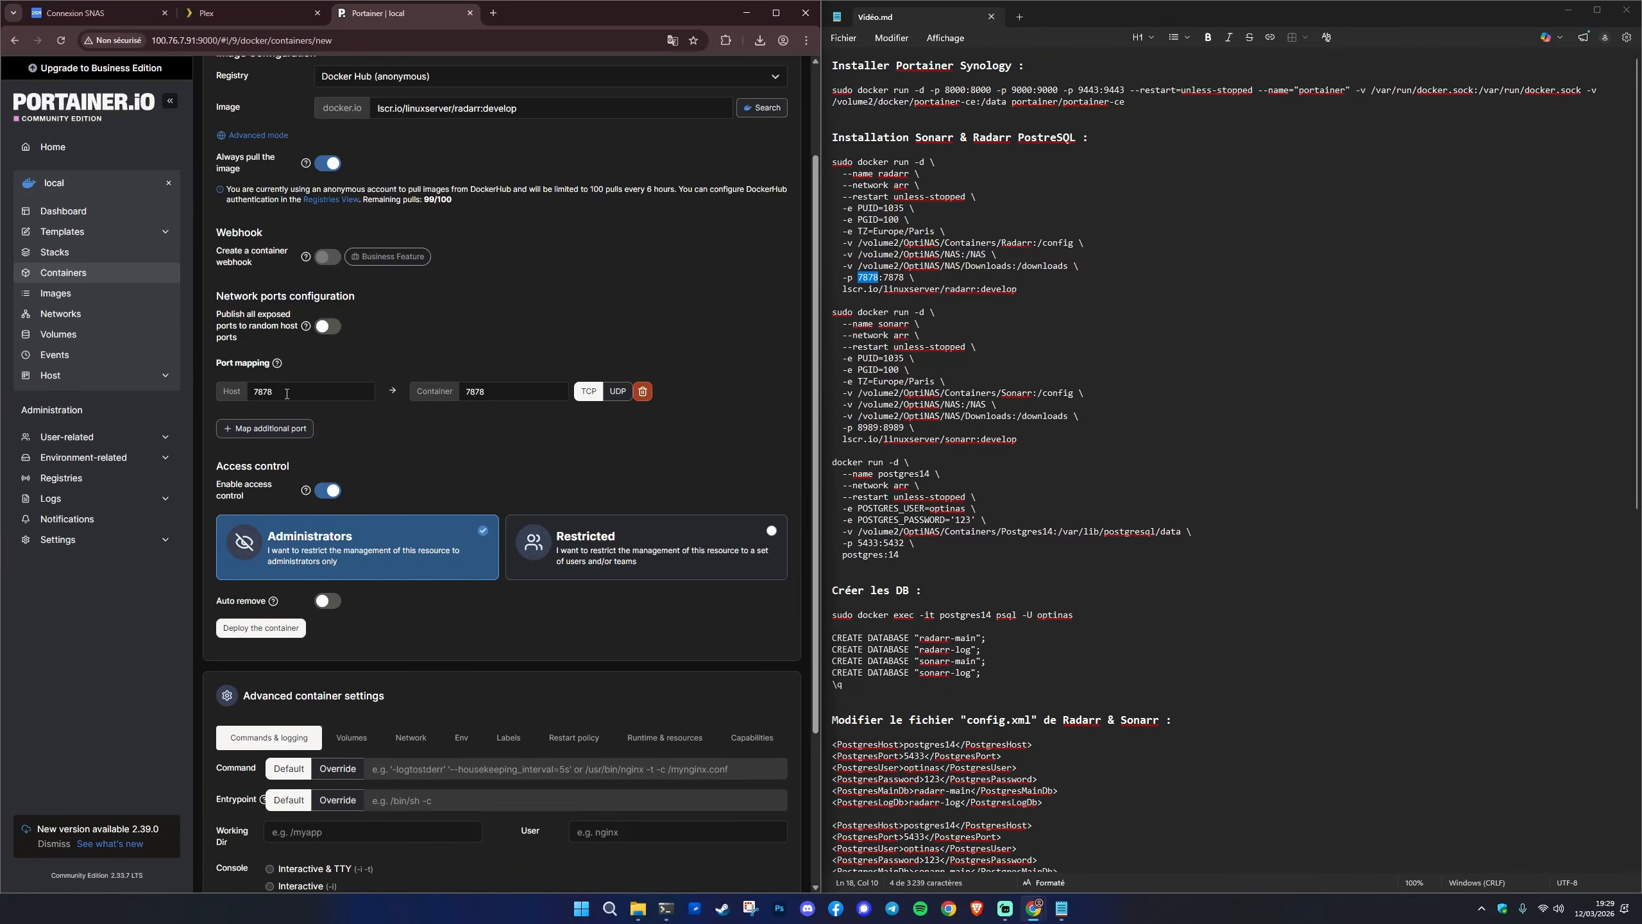
drag(289, 393, 243, 397)
double_click(478, 393)
scroll(403, 445, down, 2)
scroll(403, 445, down, 2)
- Add three volume mappings in the Volumes tab, each set to Bind
click(354, 529)
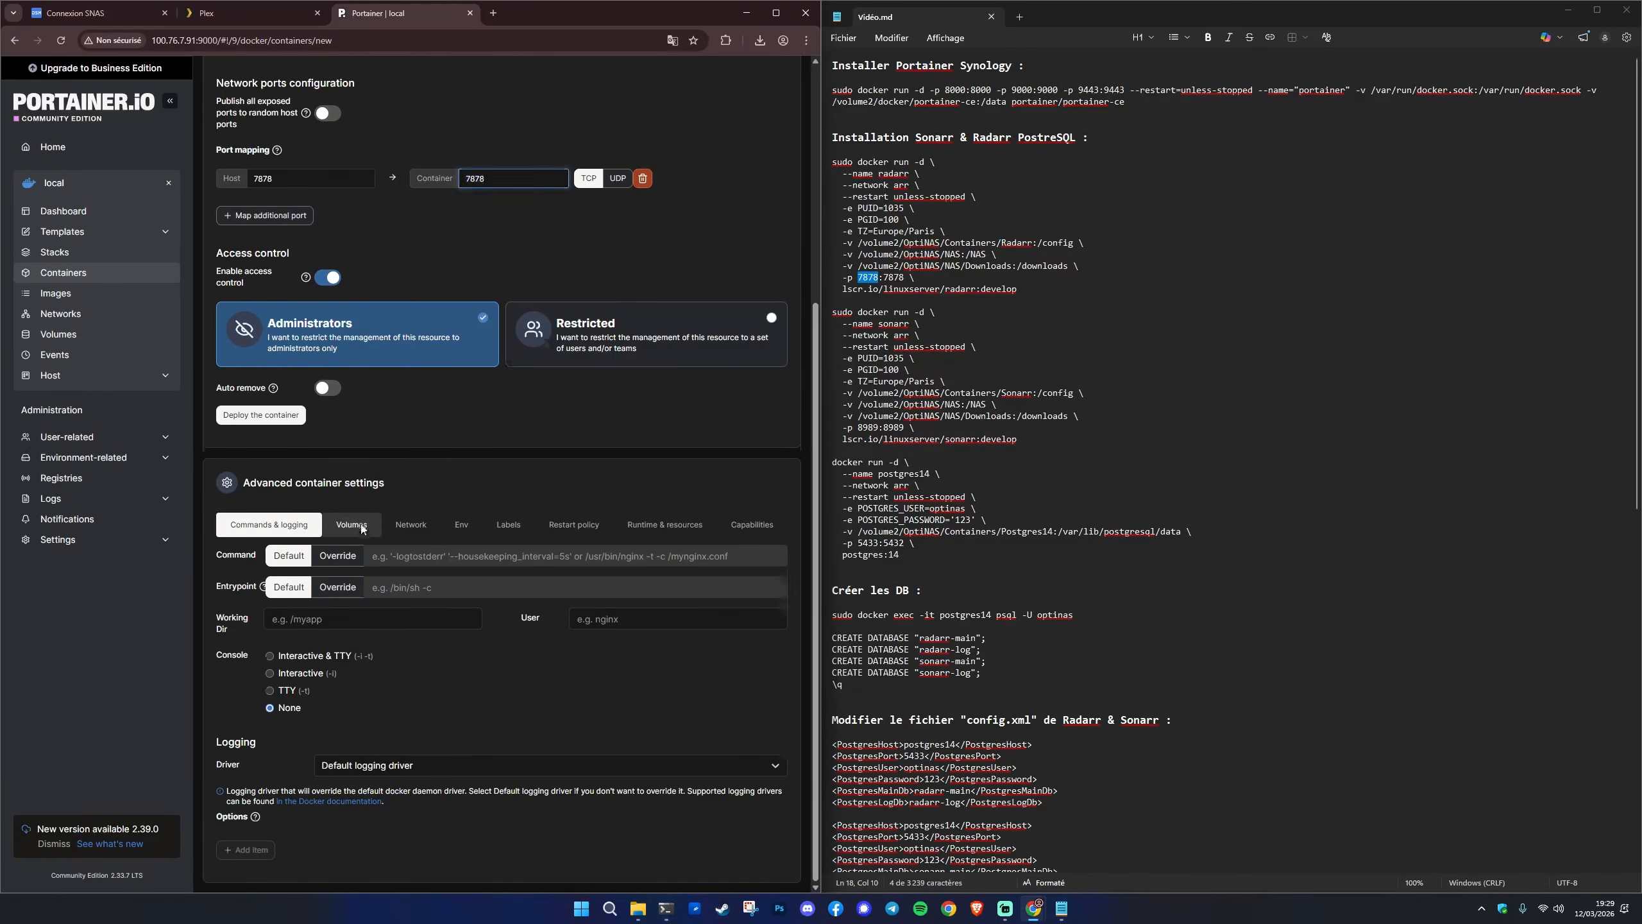
click(270, 850)
scroll(292, 847, down, 1)
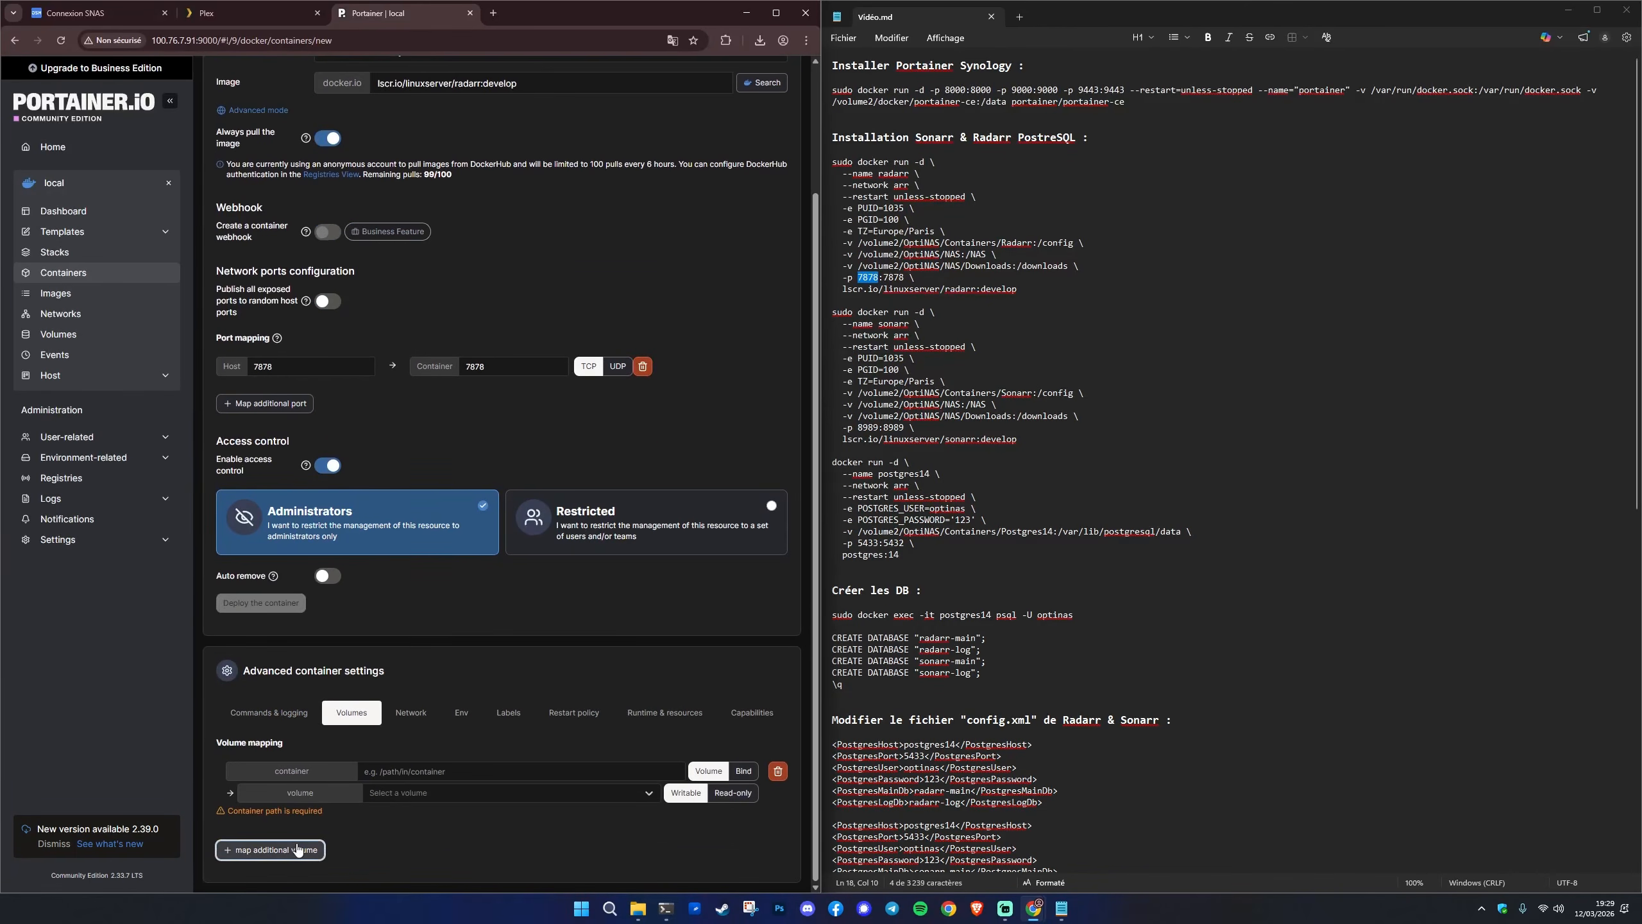
click(311, 849)
scroll(330, 833, down, 1)
click(275, 849)
click(743, 697)
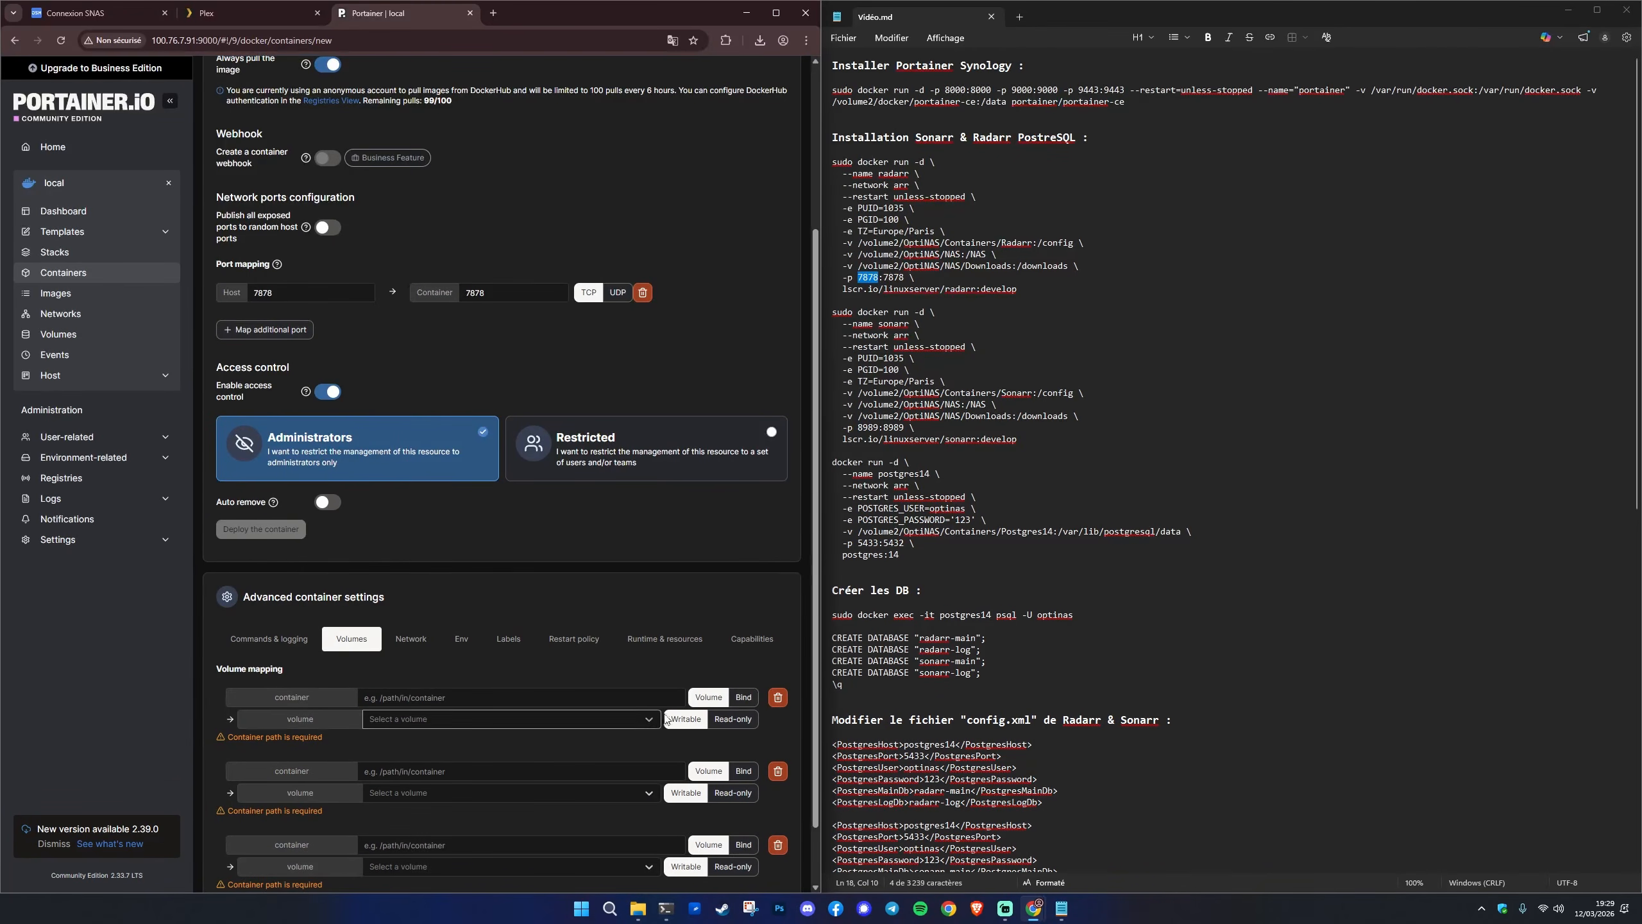
click(743, 771)
click(743, 843)
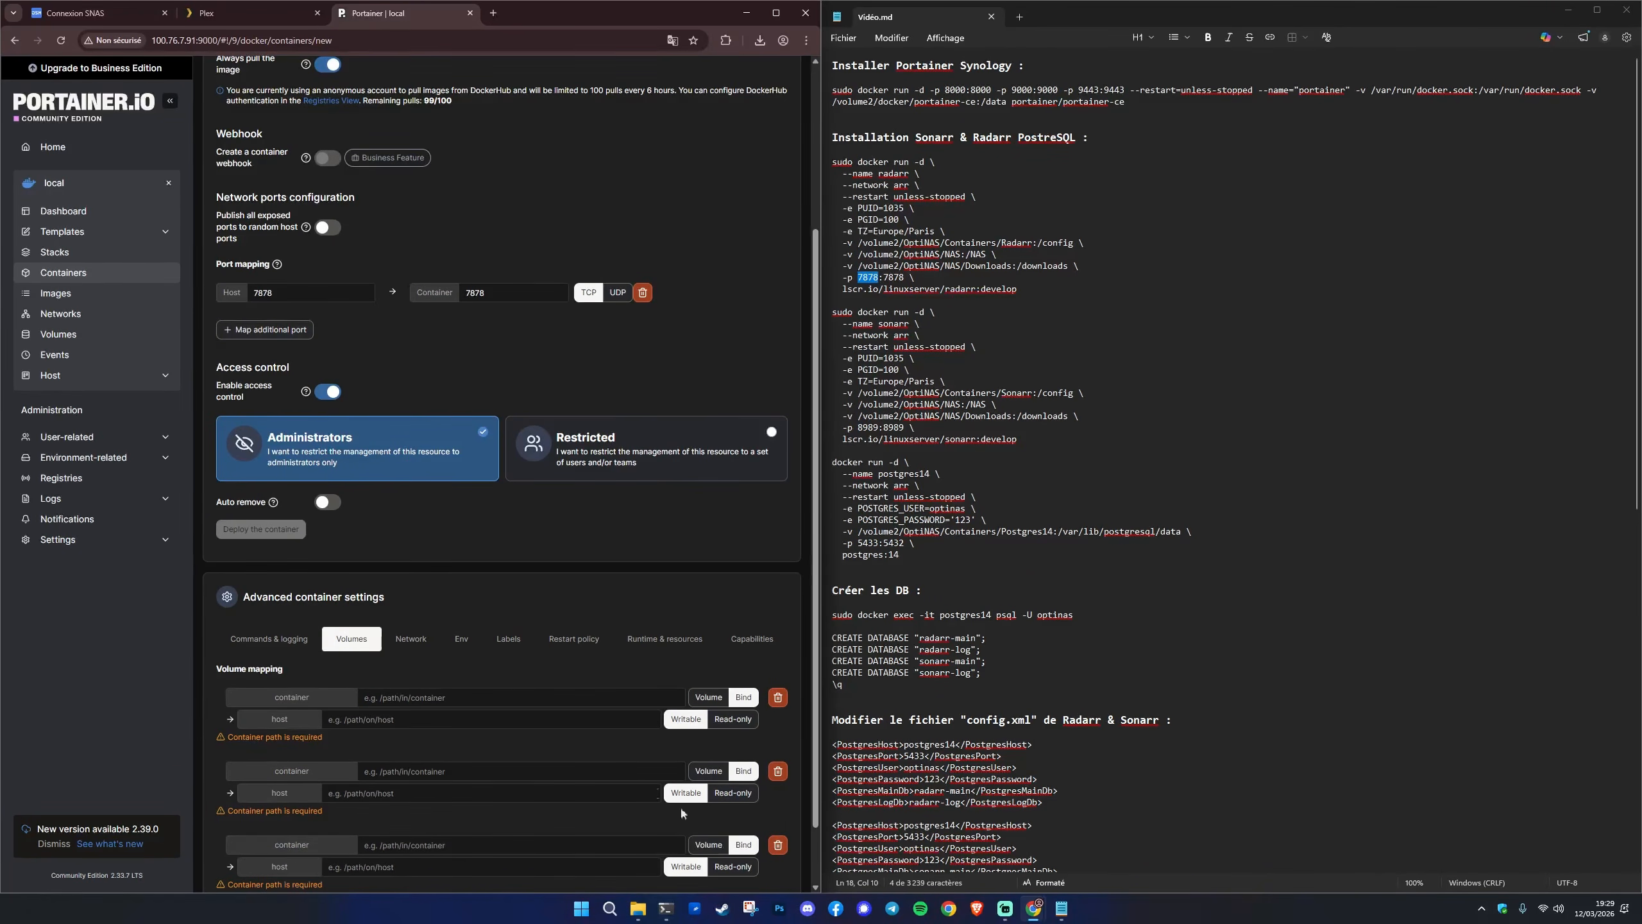
- Set the first volume's host path to /volume2/OptiNAS/Containers/Radarr
click(558, 697)
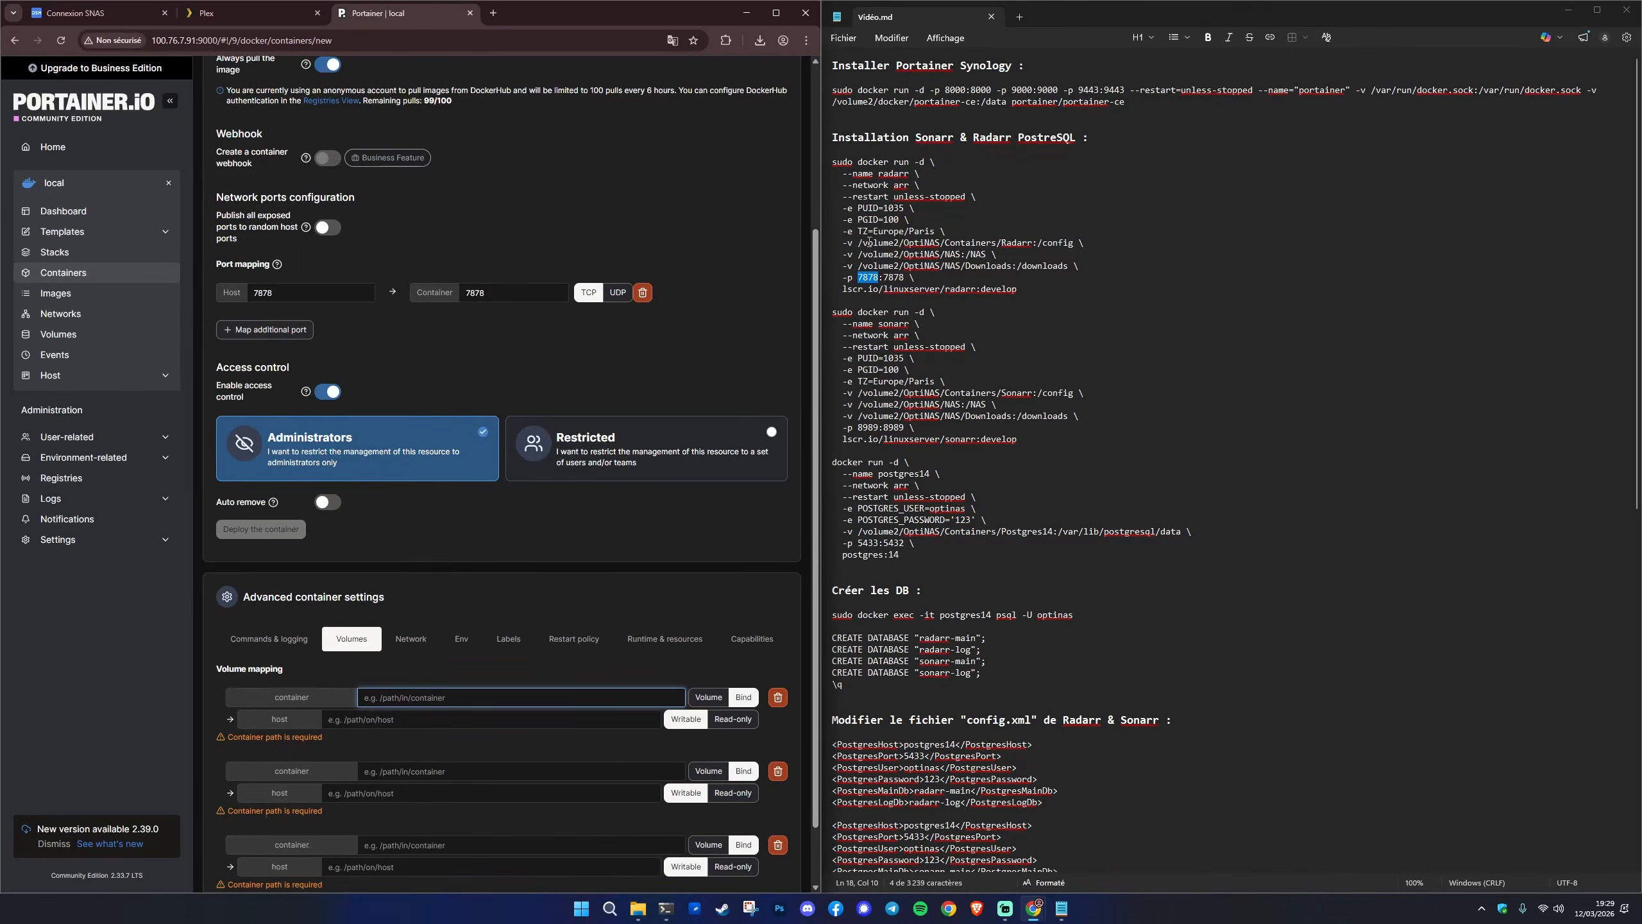
drag(857, 242, 1034, 243)
key(ctrl+c)
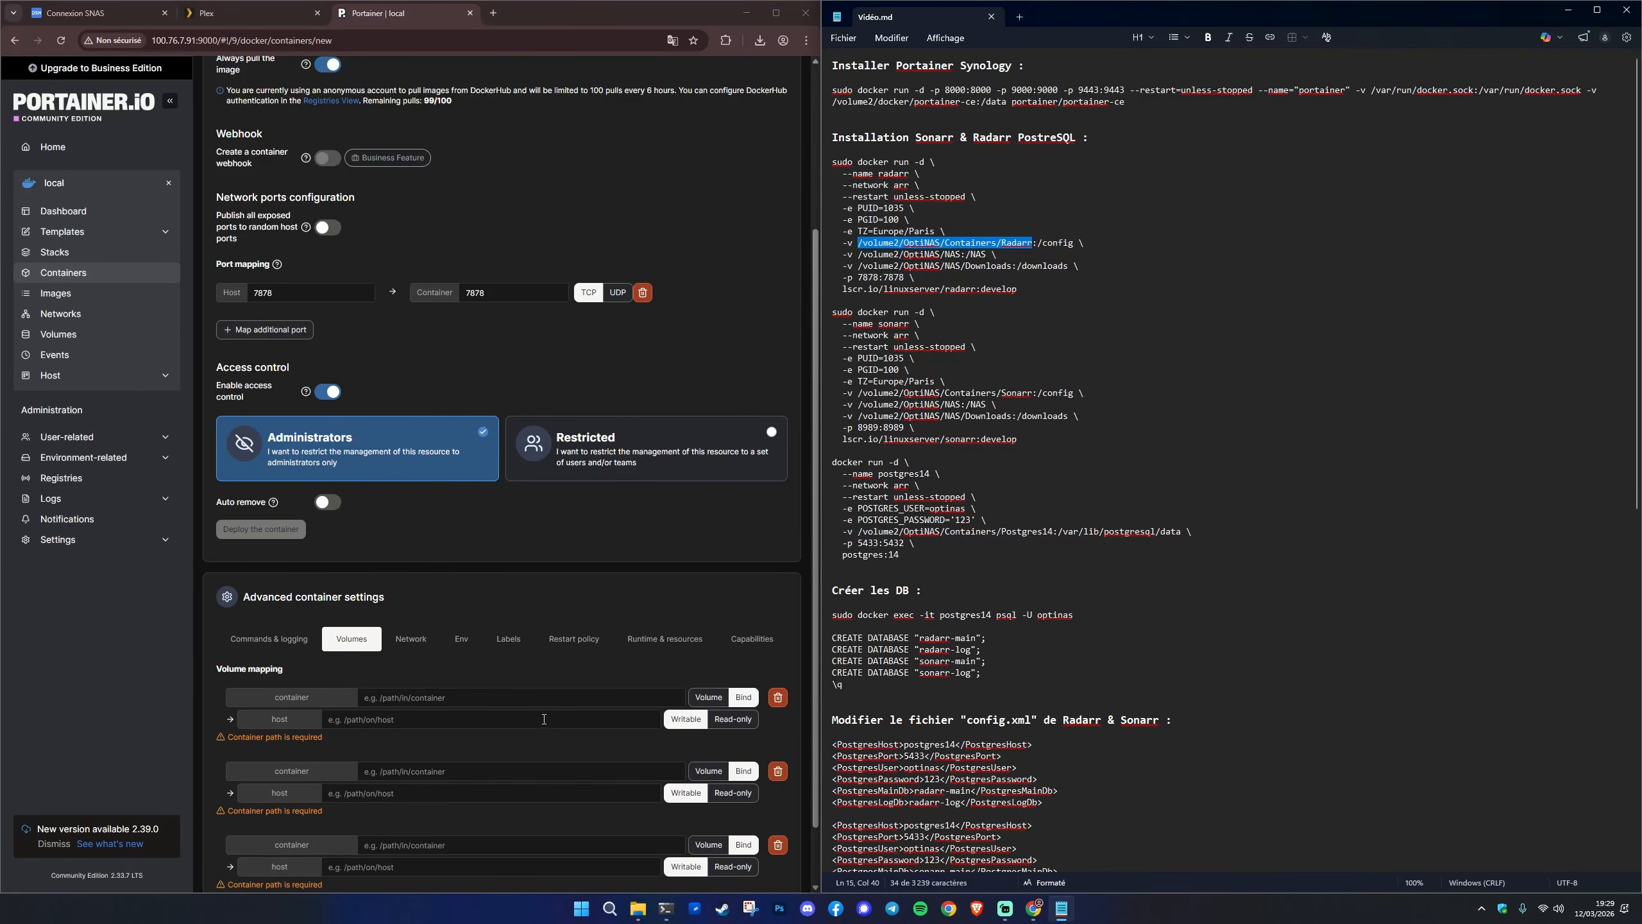
click(544, 714)
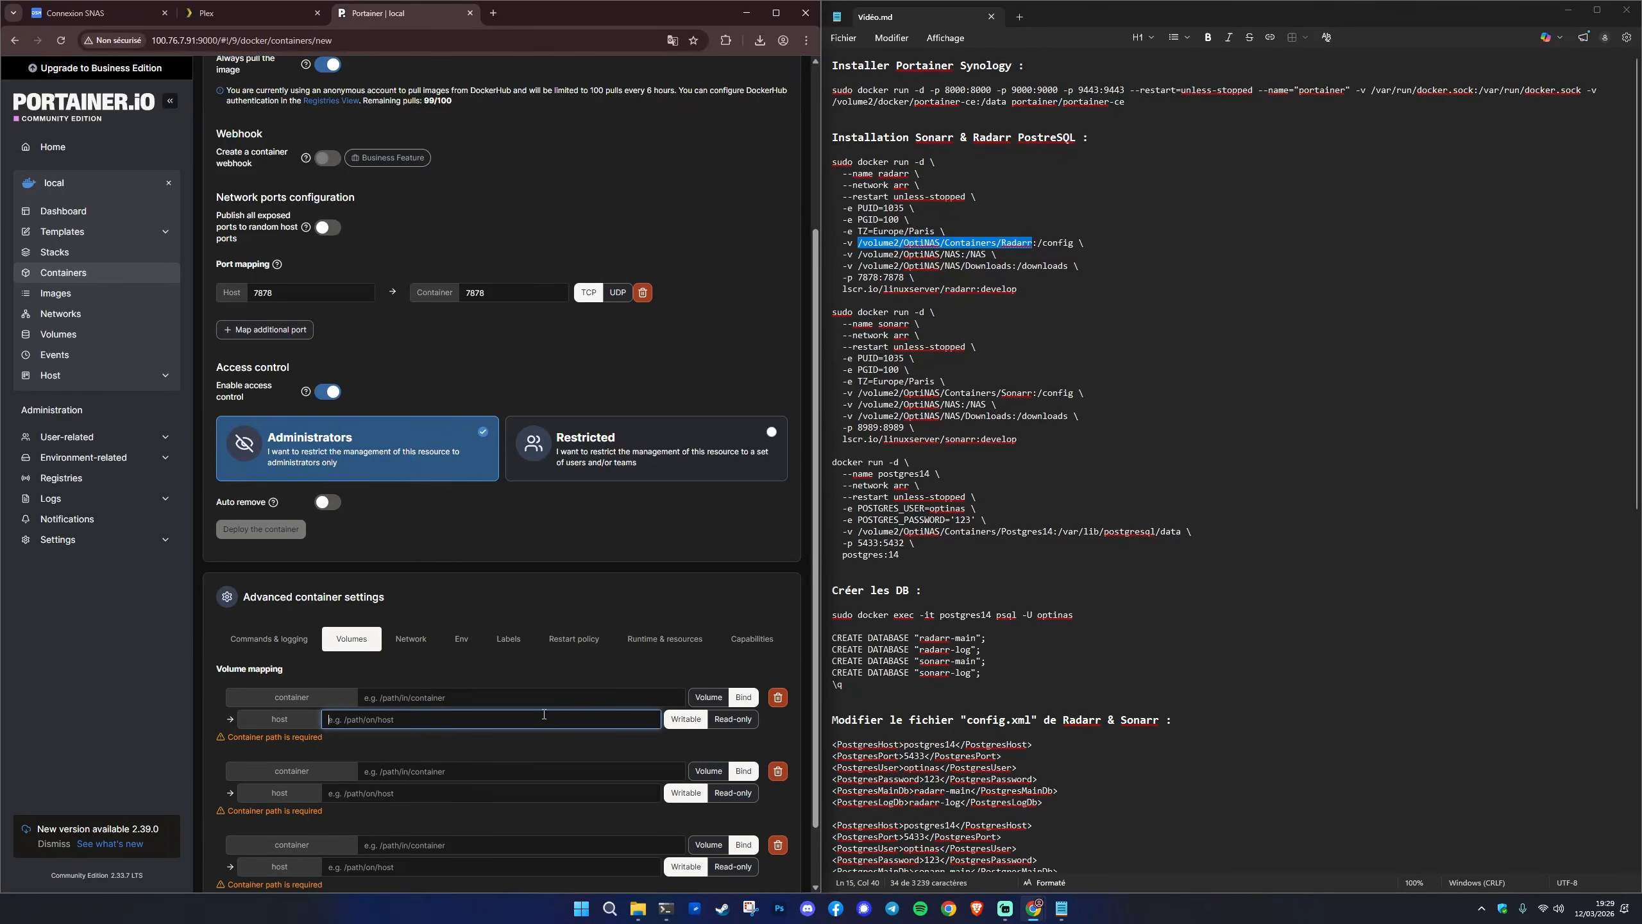
key(ctrl+v)
click(107, 14)
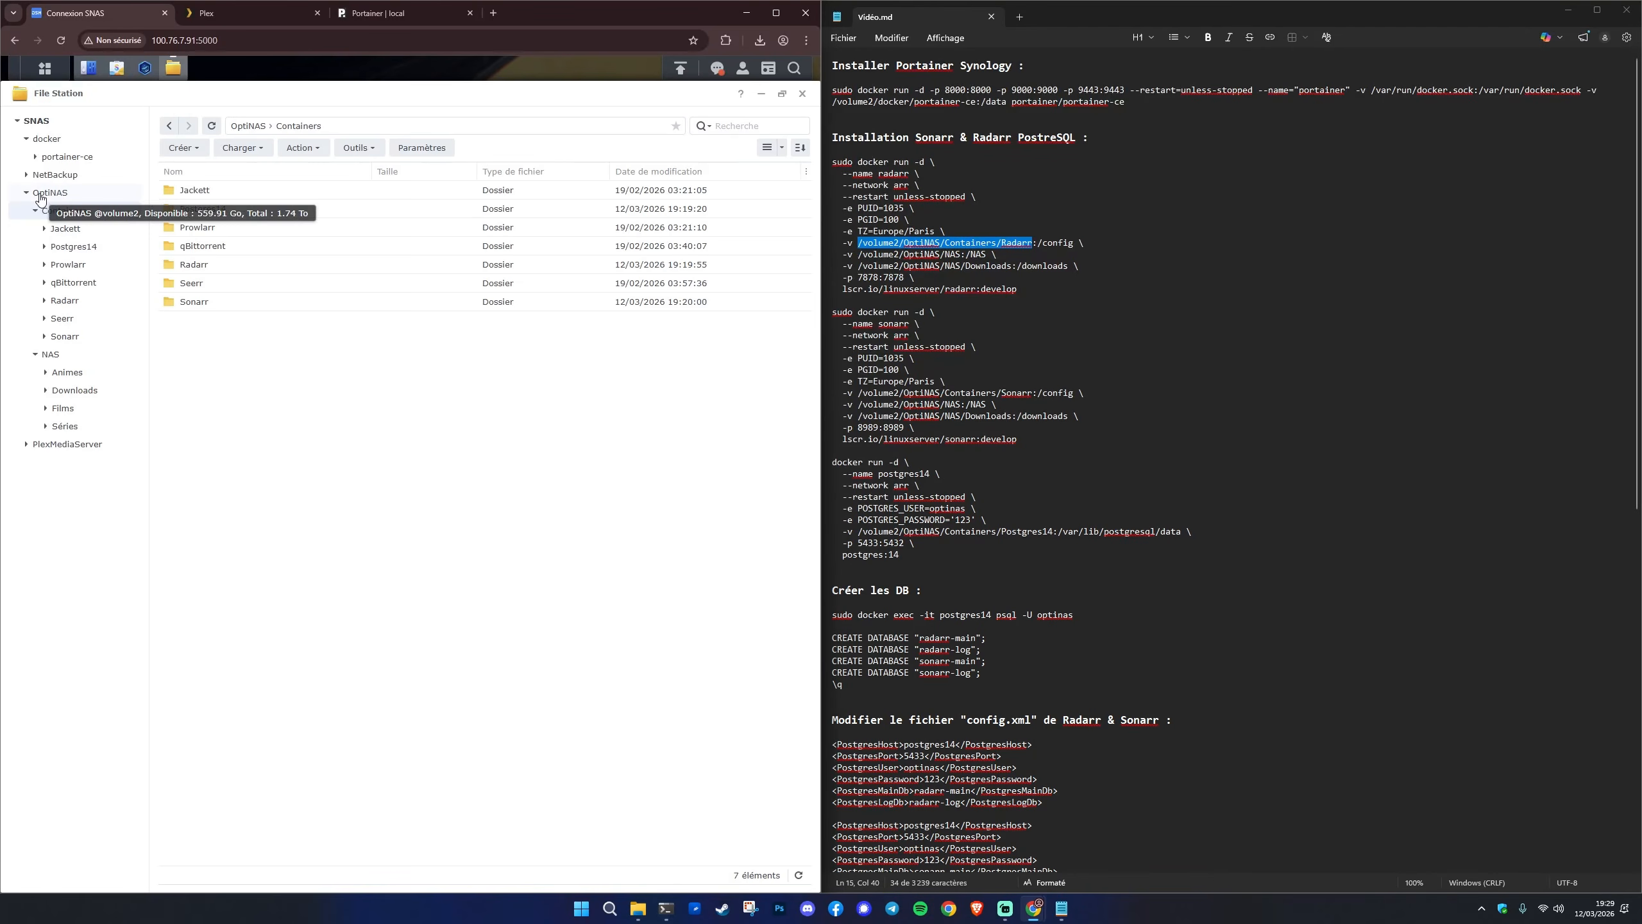
- Open OptiNAS › Containers › Radarr in File Station and check that it is empty
click(95, 71)
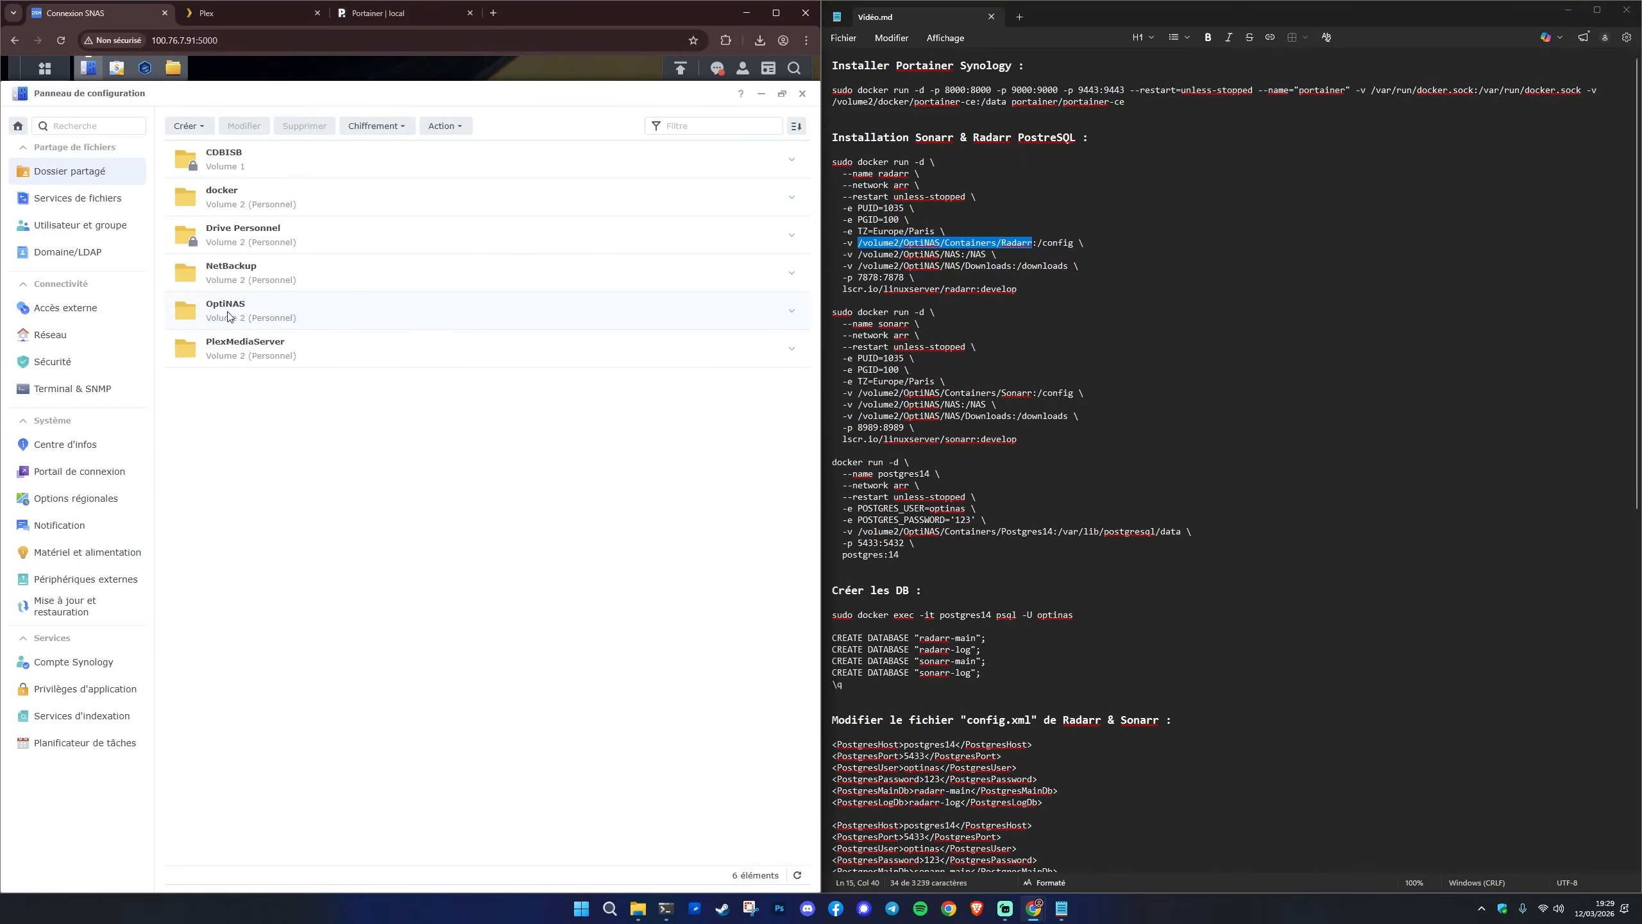
click(172, 67)
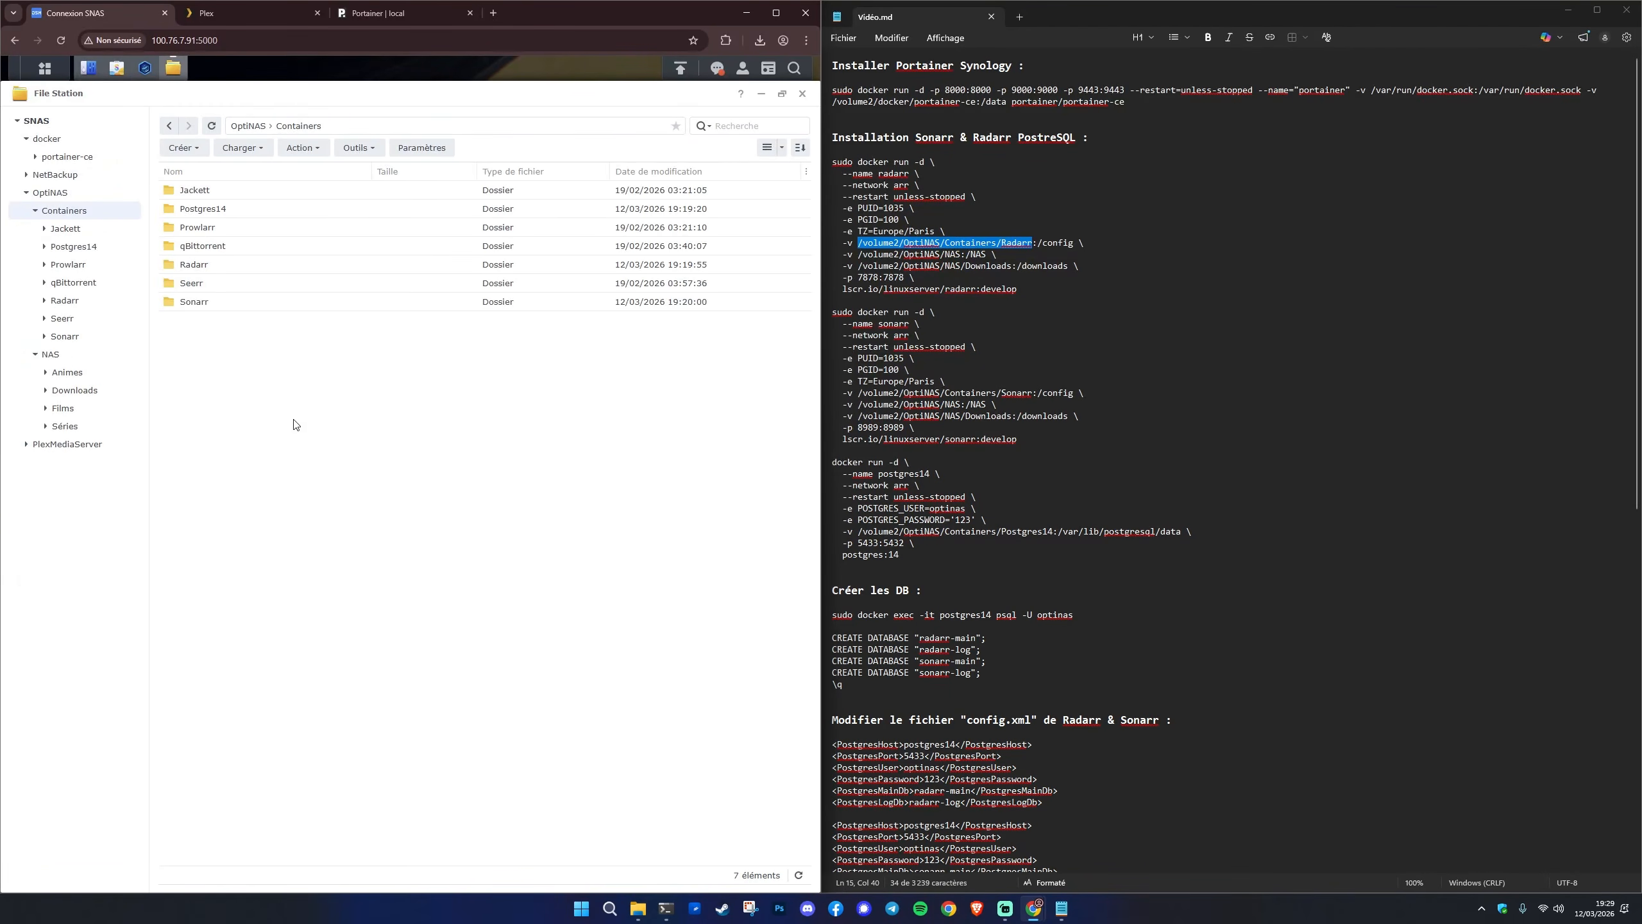
click(900, 245)
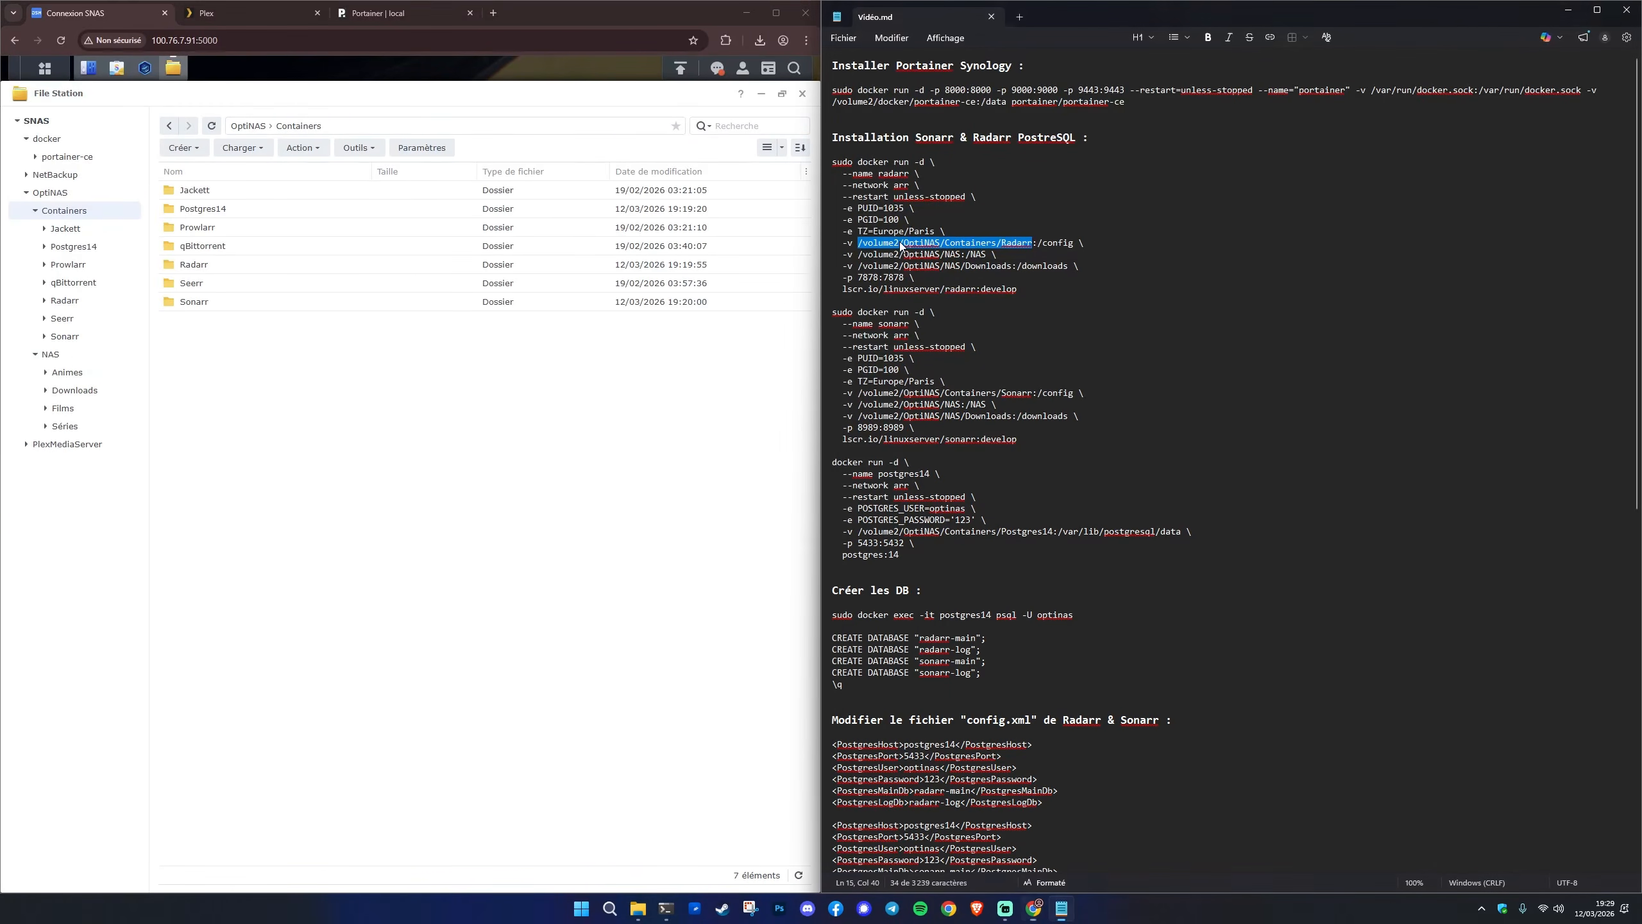
click(899, 244)
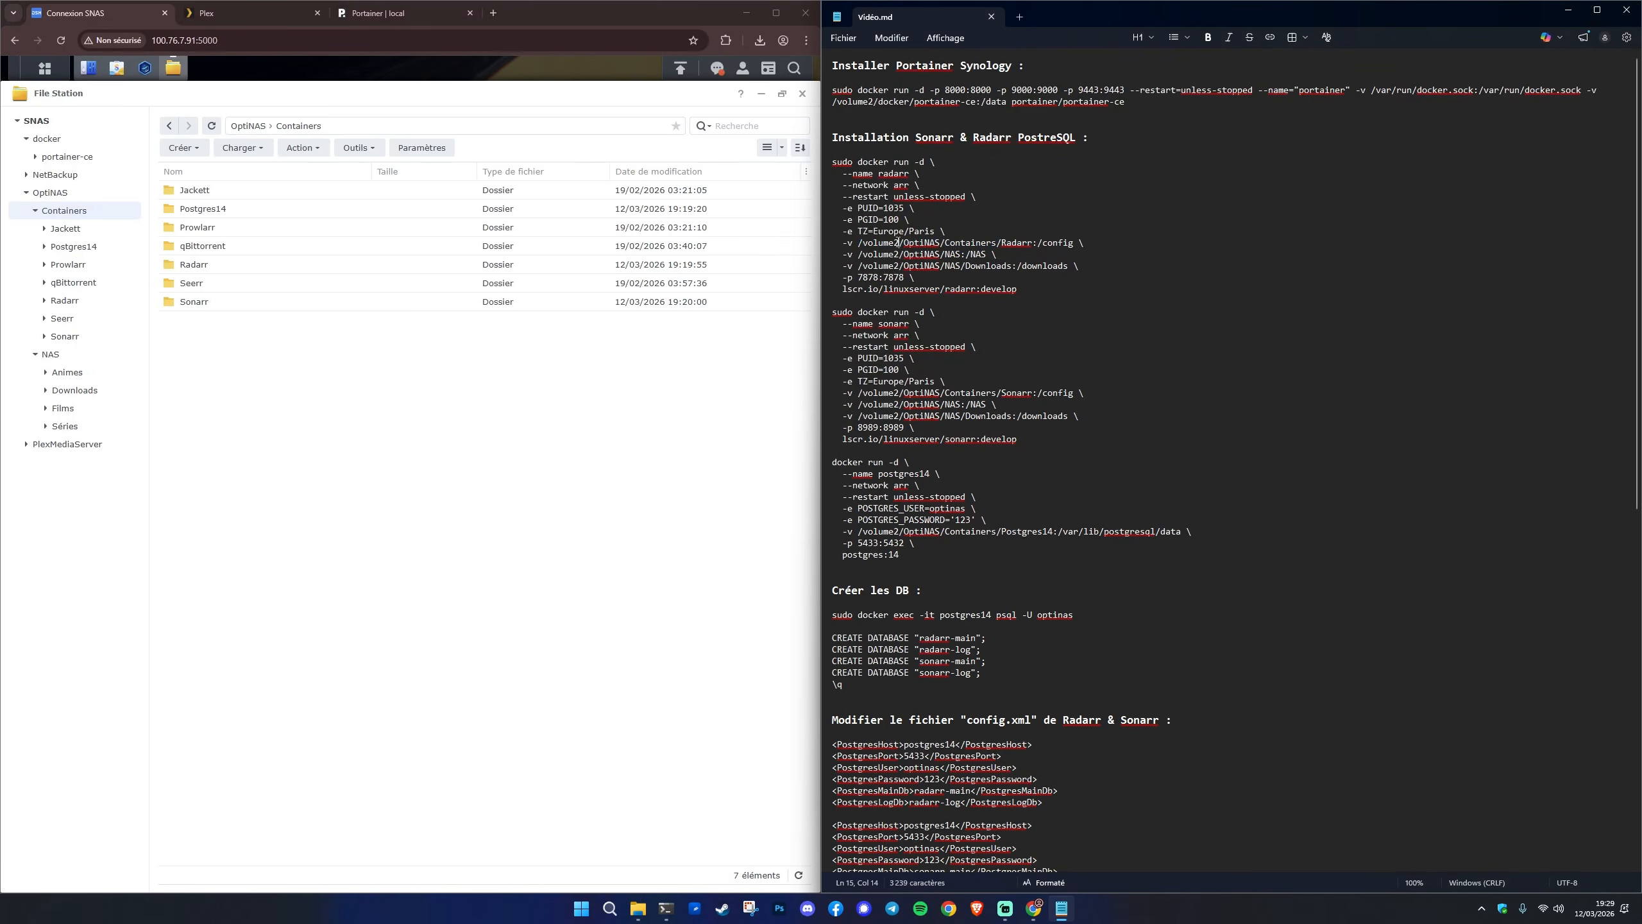
click(50, 191)
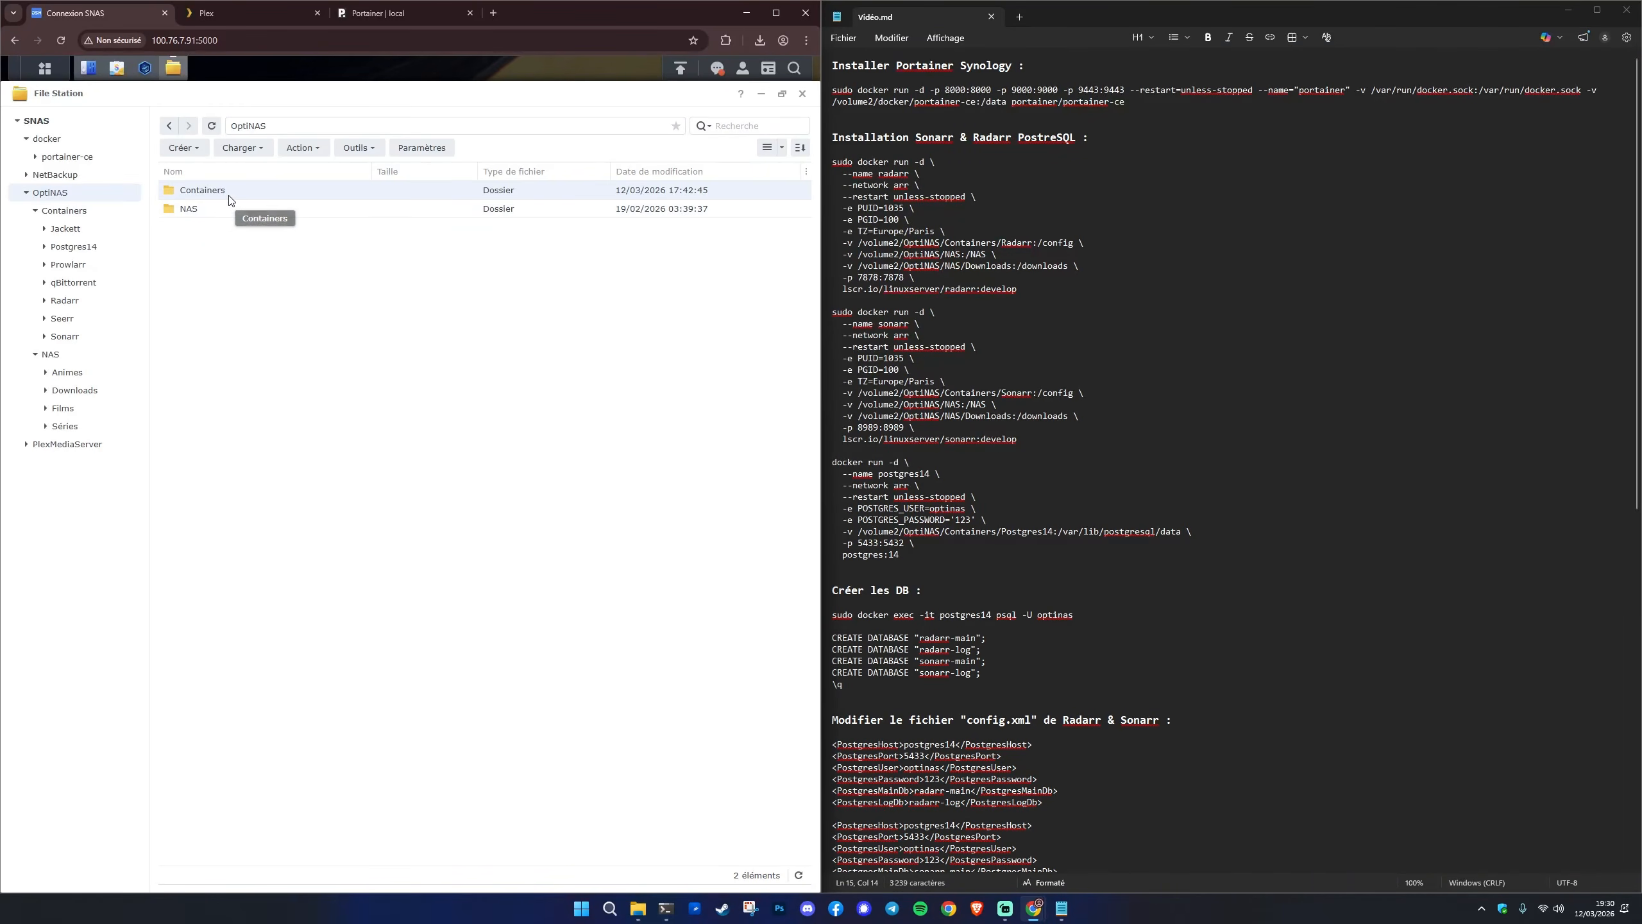
double_click(291, 193)
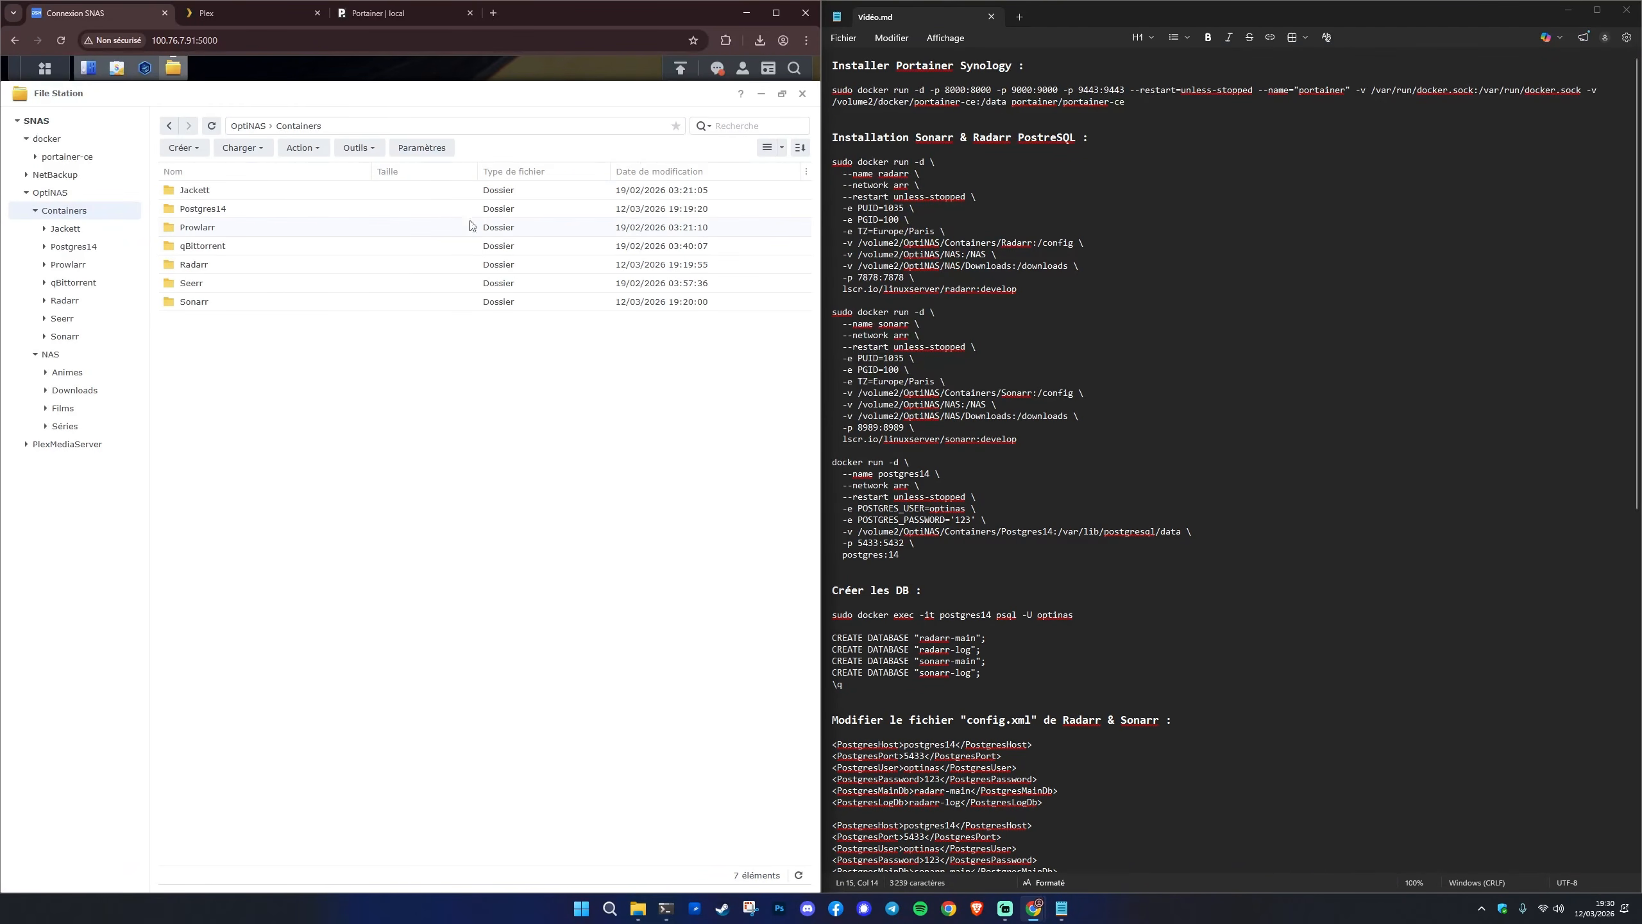
click(236, 266)
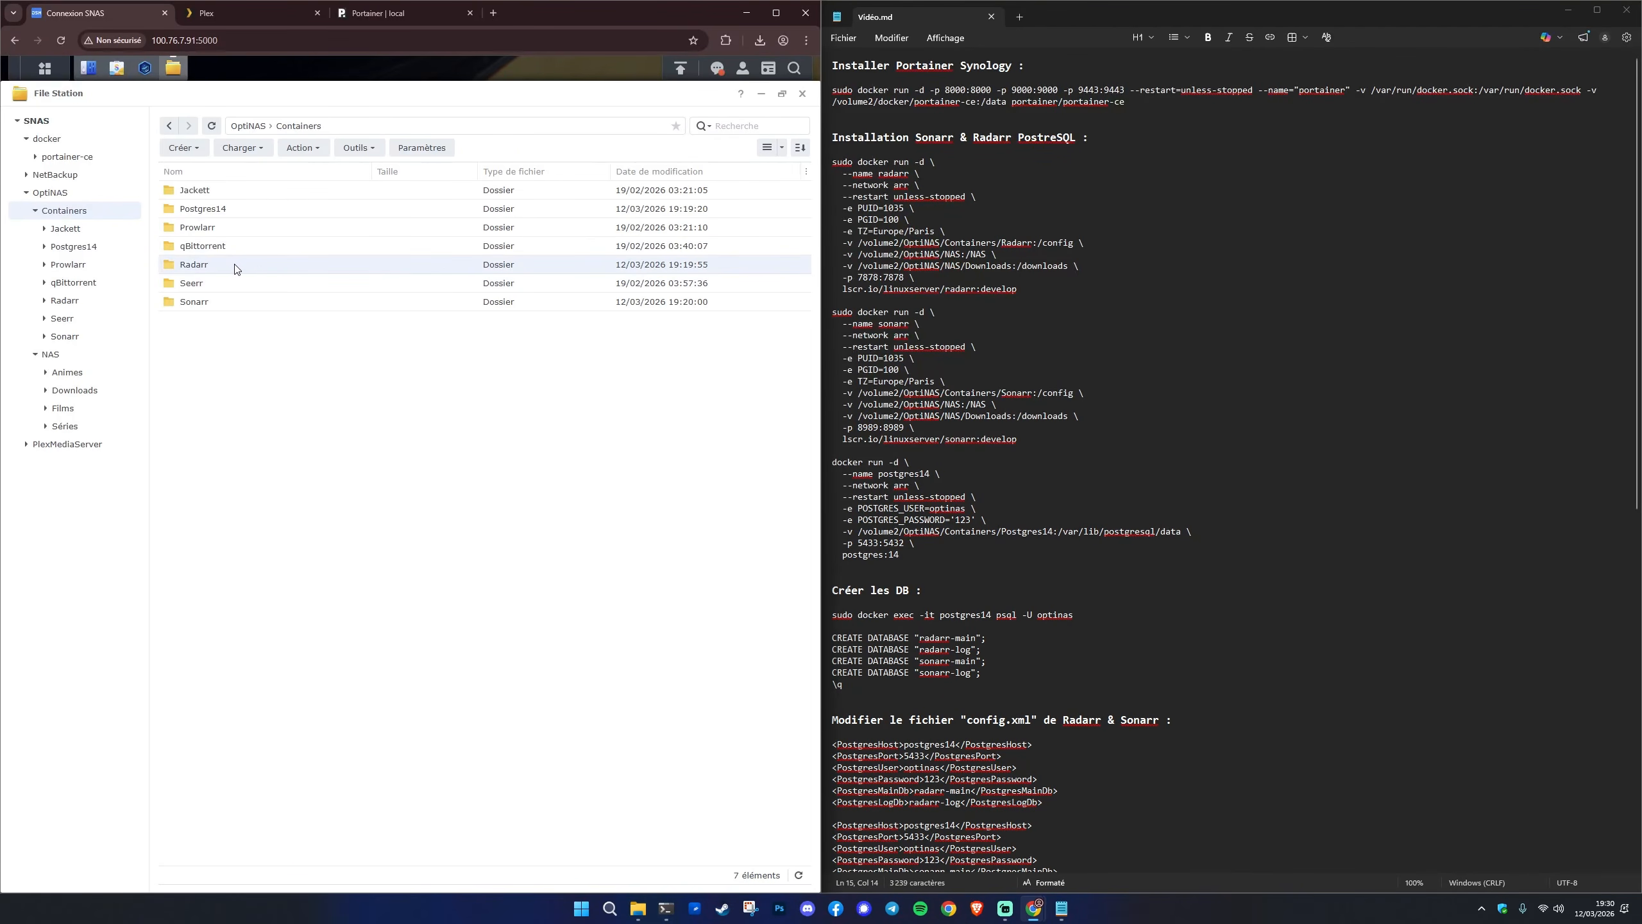
double_click(236, 265)
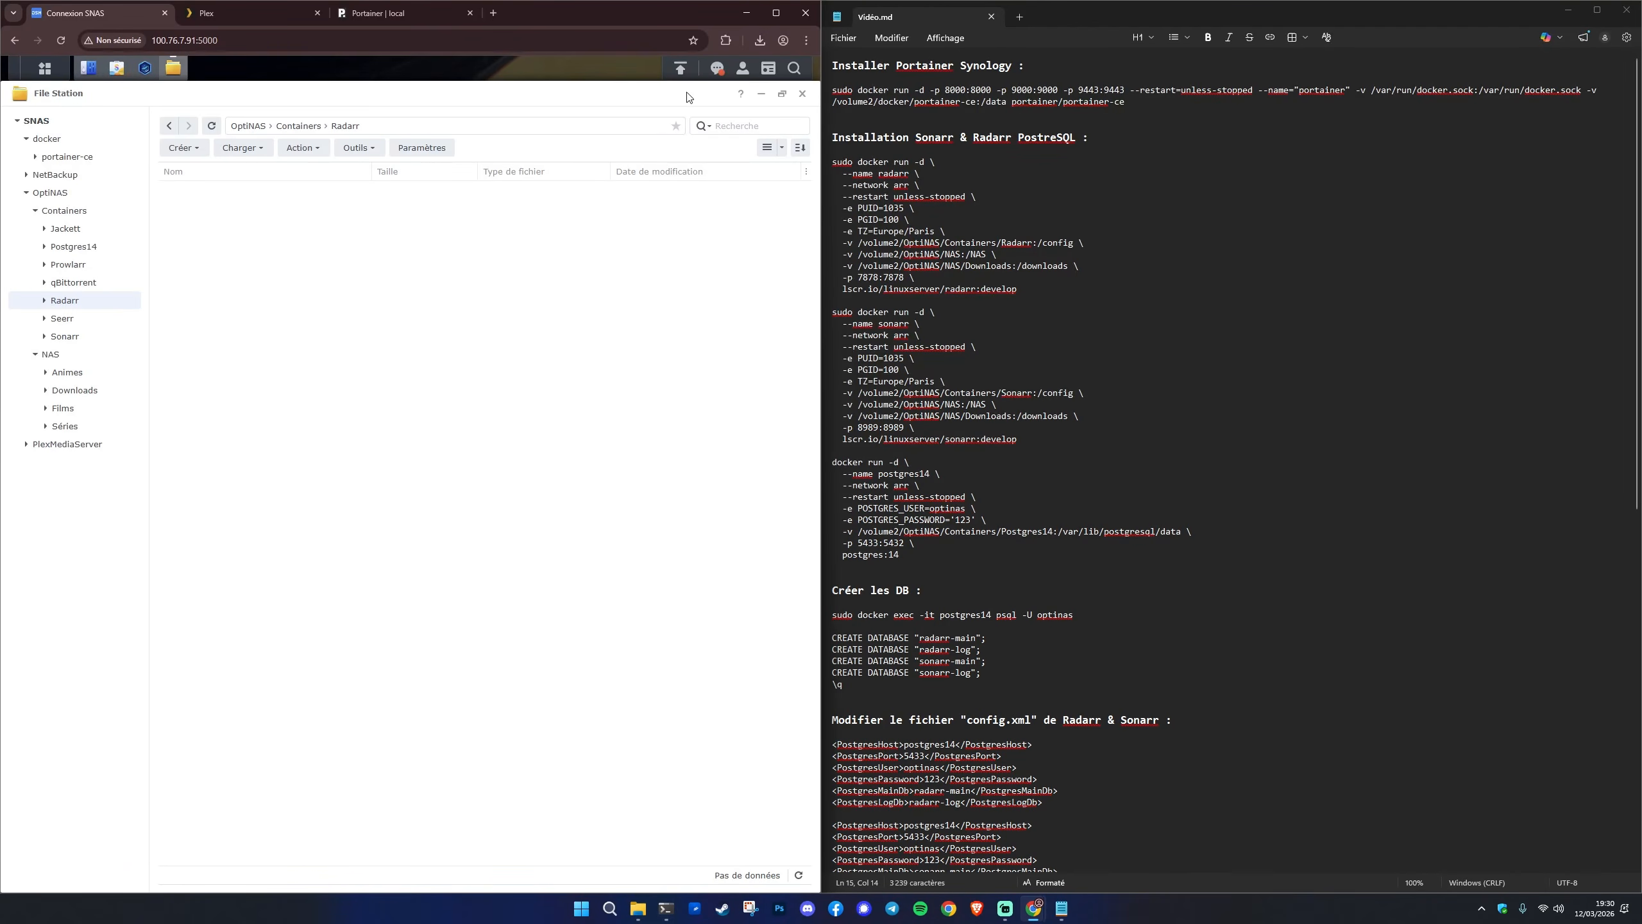
click(370, 14)
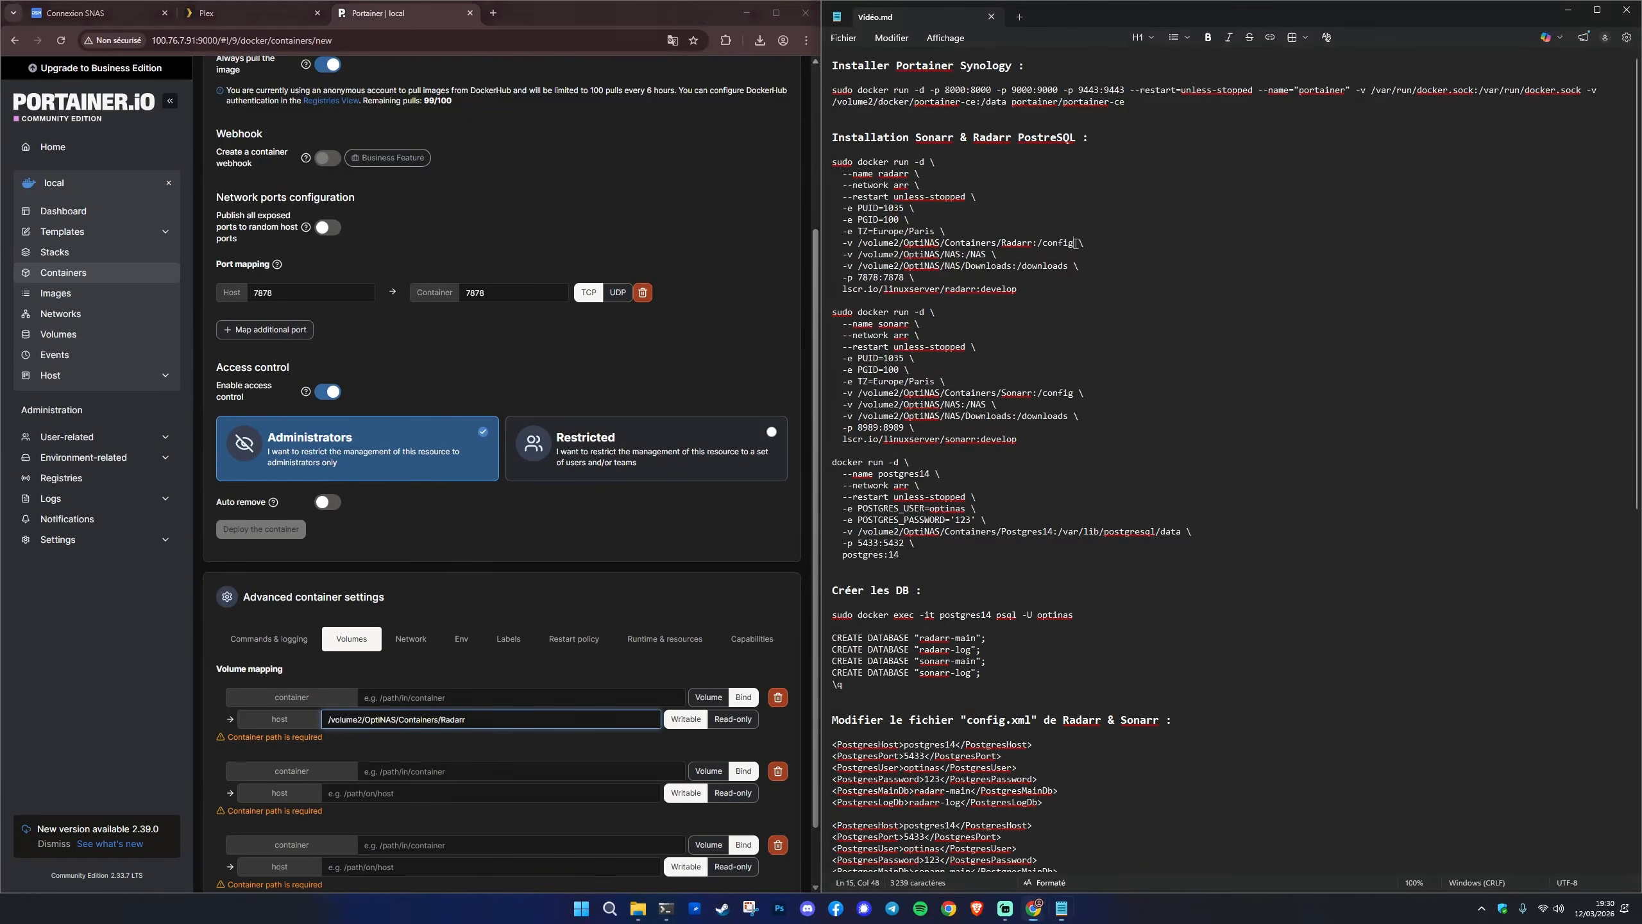
- Copy /config from the notes into the first volume's container path field
click(1039, 243)
drag(1039, 243, 1073, 243)
key(ctrl+c)
click(481, 697)
key(ctrl+v)
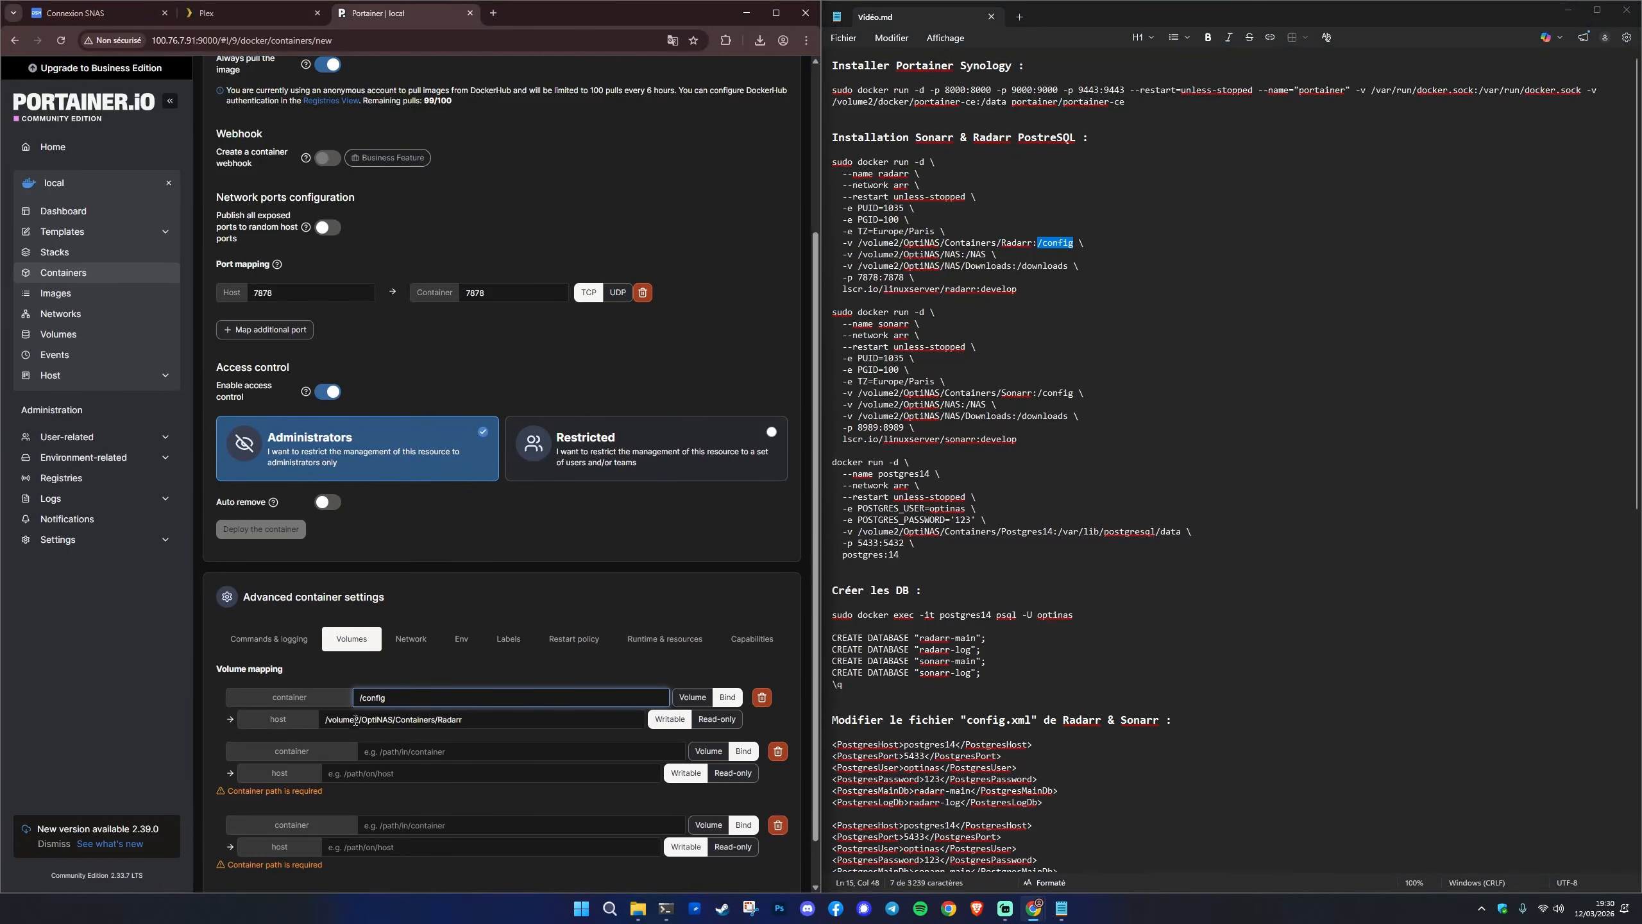
- Map container path /NAS to host folder /volume2/OptiNAS/NAS, fixing a mistaken host paste
double_click(978, 254)
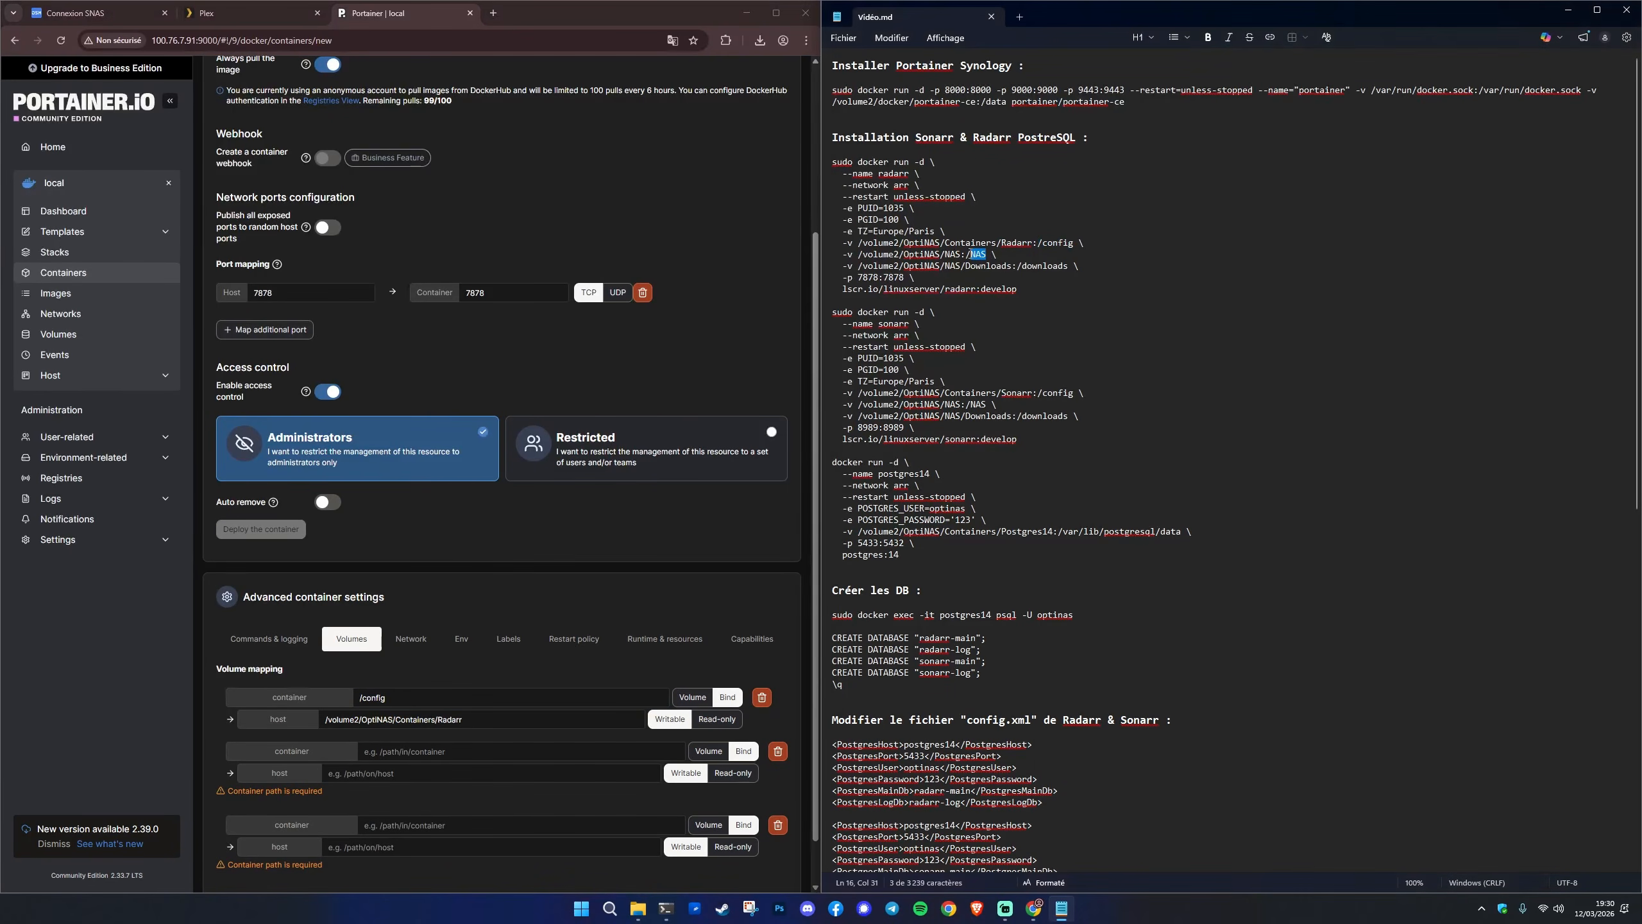
drag(987, 254, 966, 254)
click(430, 773)
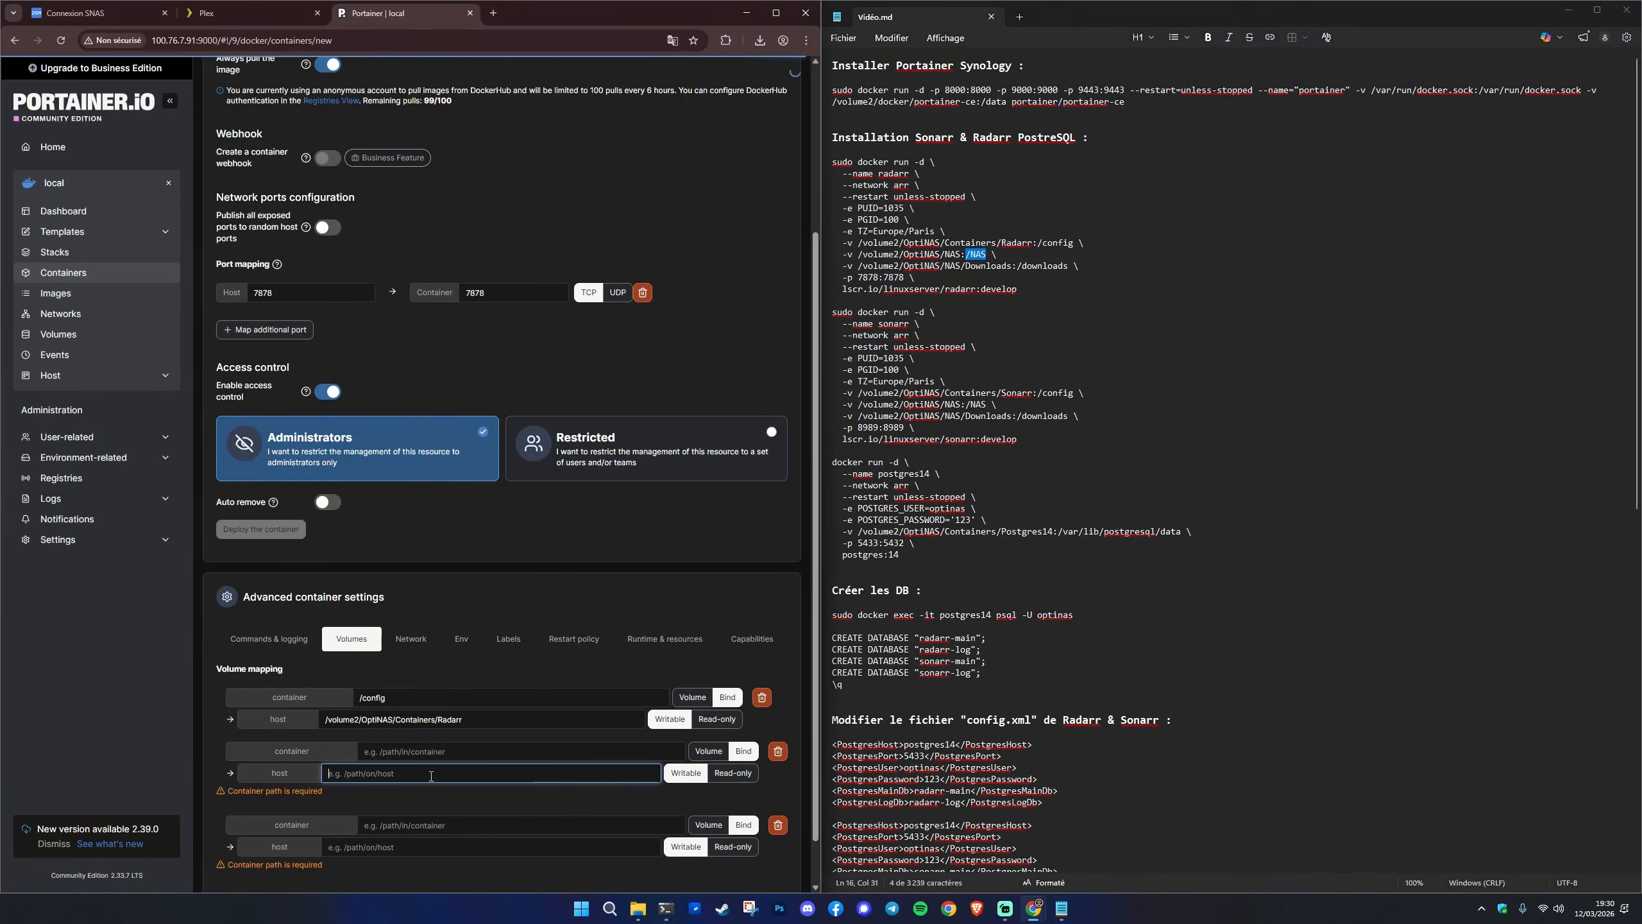
key(ctrl+v)
click(447, 757)
key(ctrl+v)
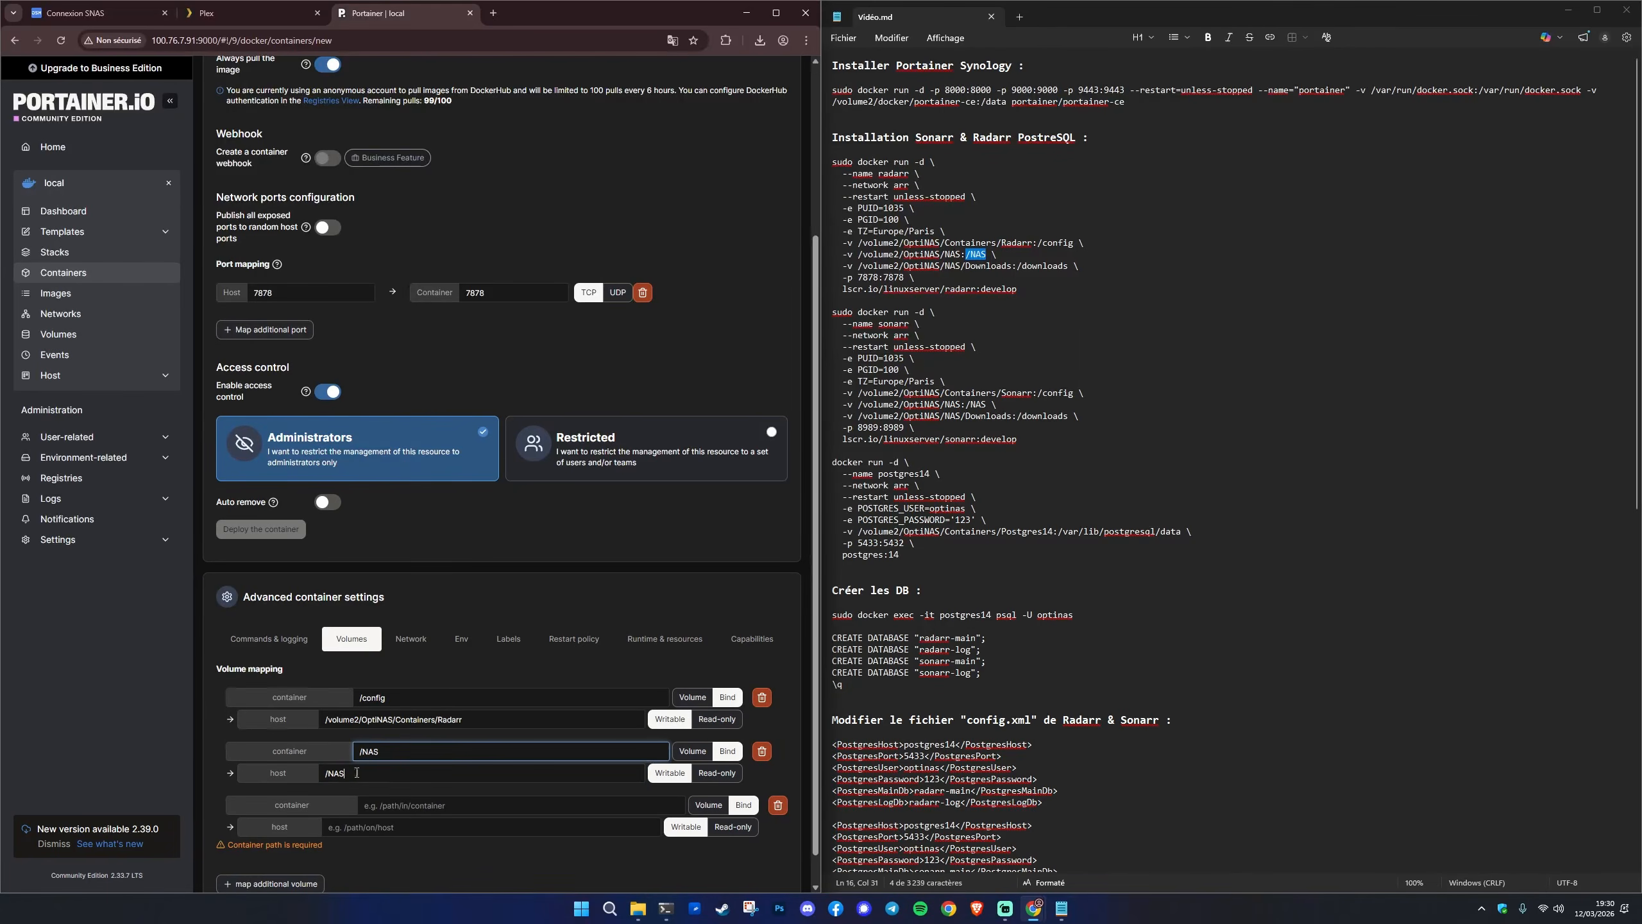
click(356, 776)
key(ctrl+a)
key(BackSpace)
click(388, 752)
key(ctrl+a)
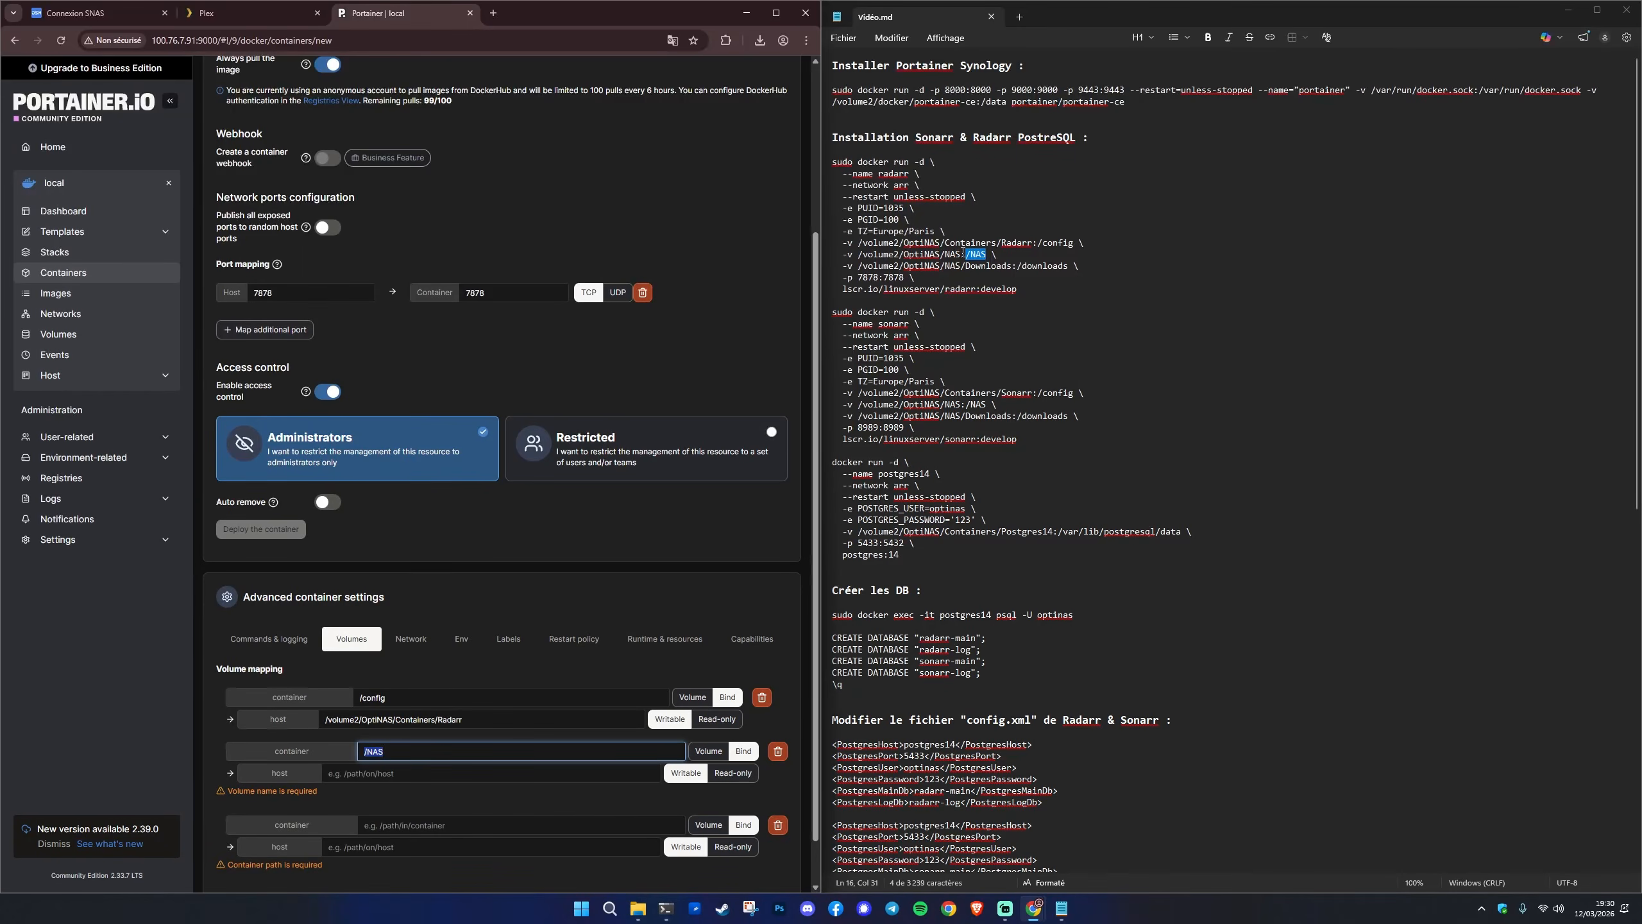
drag(962, 254, 860, 256)
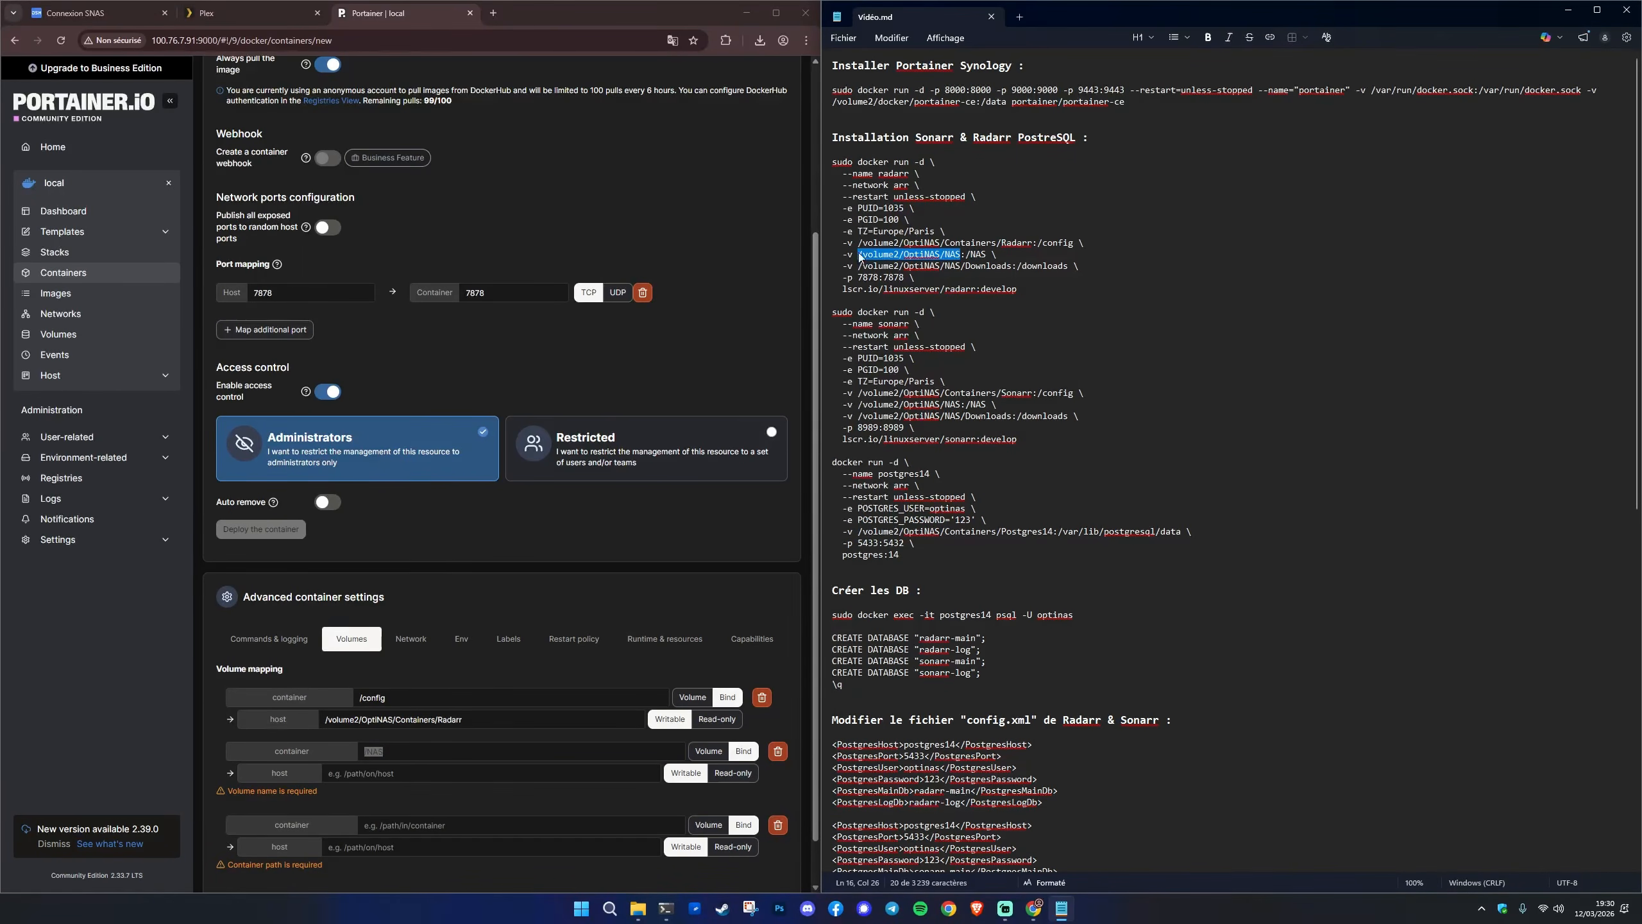
click(389, 774)
key(ctrl+v)
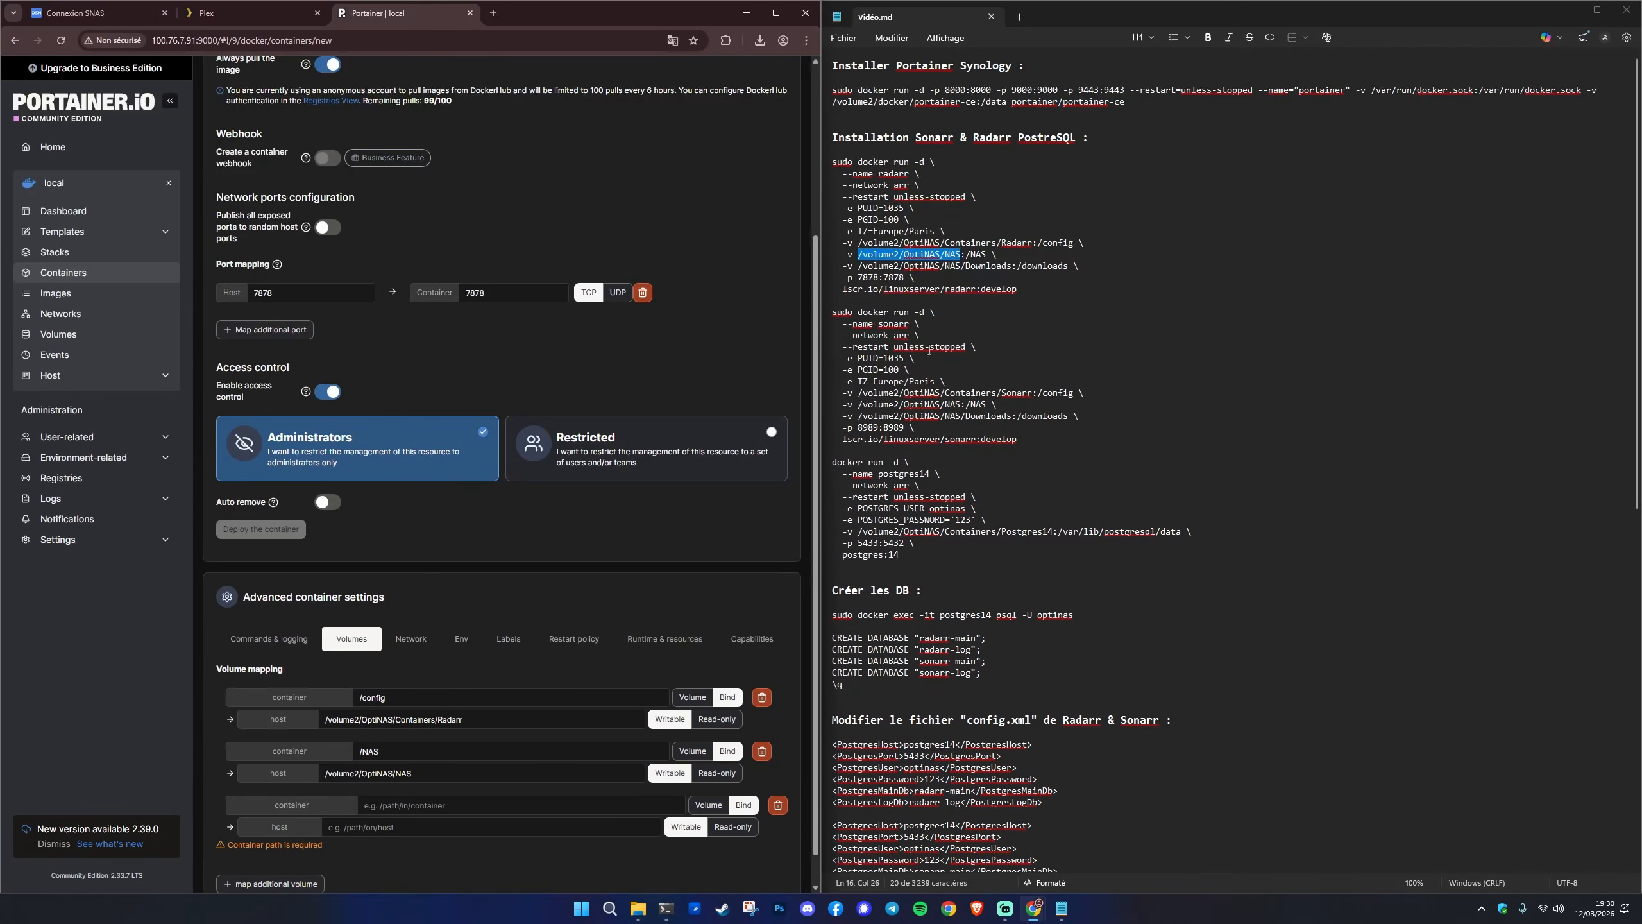
- Map container path /downloads to host folder /volume2/OptiNAS/NAS/Downloads
drag(1012, 267, 857, 267)
click(408, 827)
key(ctrl+v)
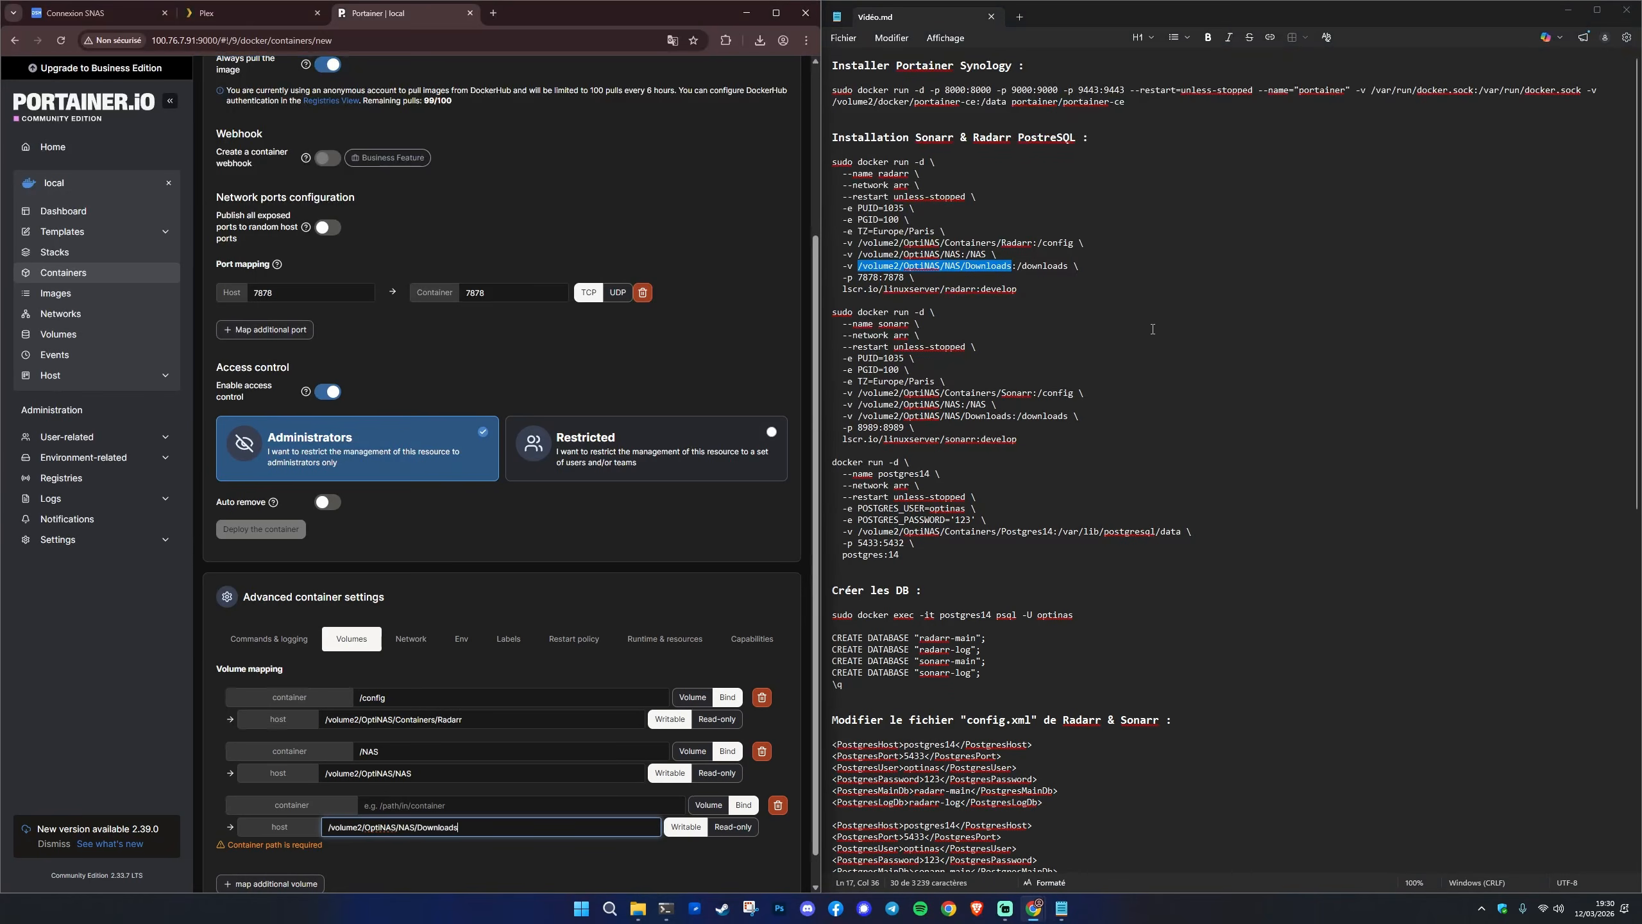
drag(1070, 266, 1017, 266)
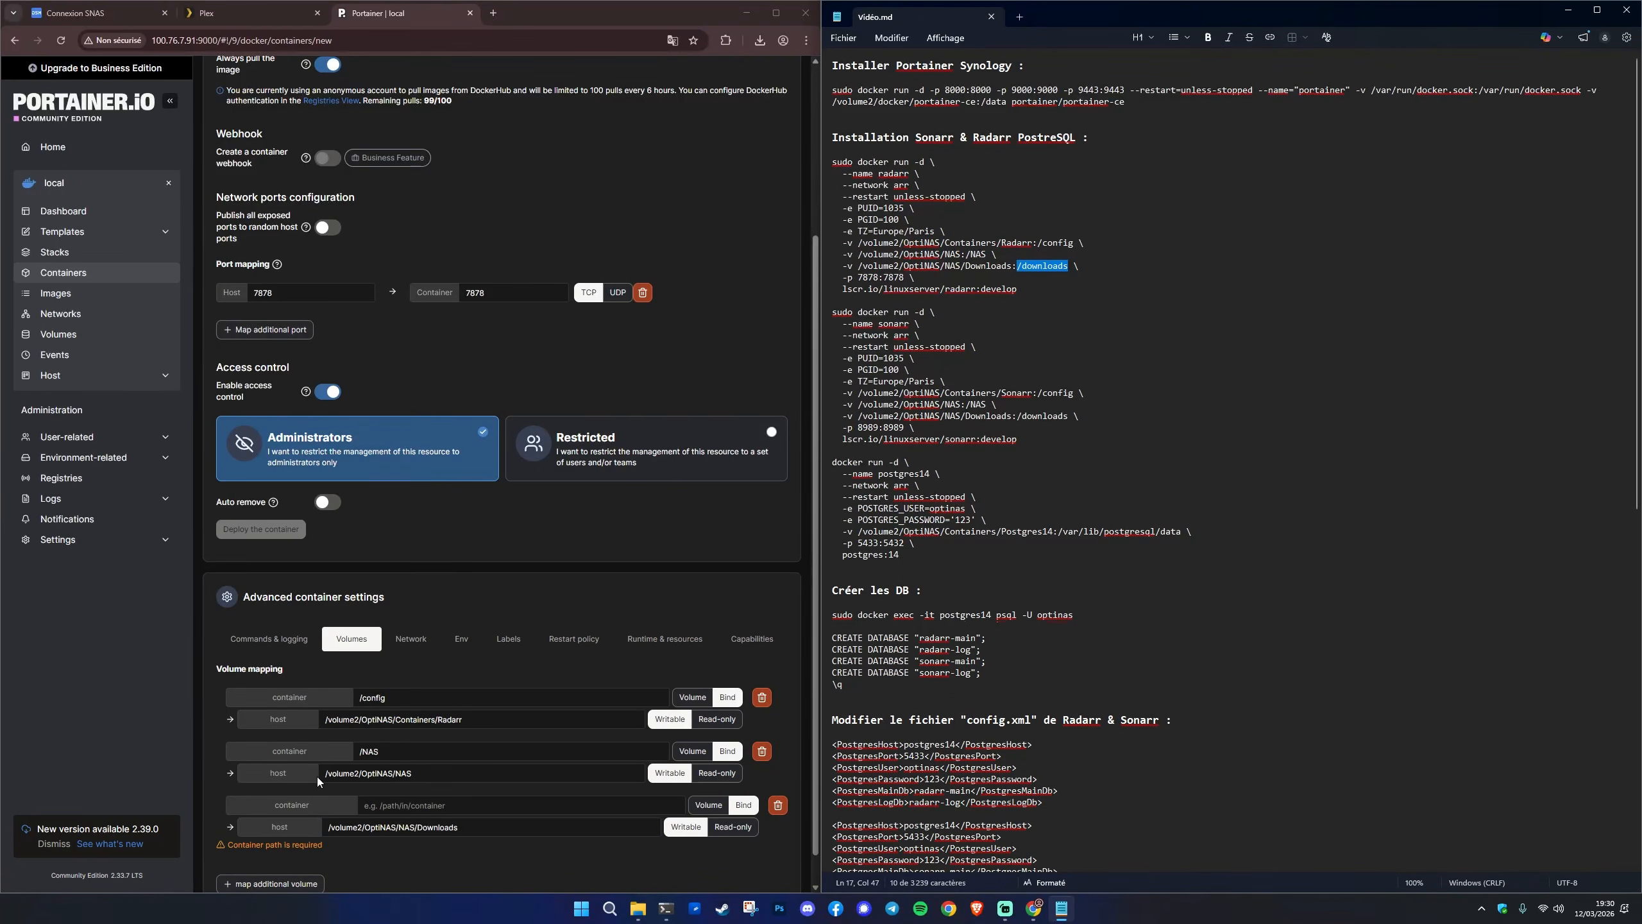
click(382, 804)
key(ctrl+v)
click(411, 639)
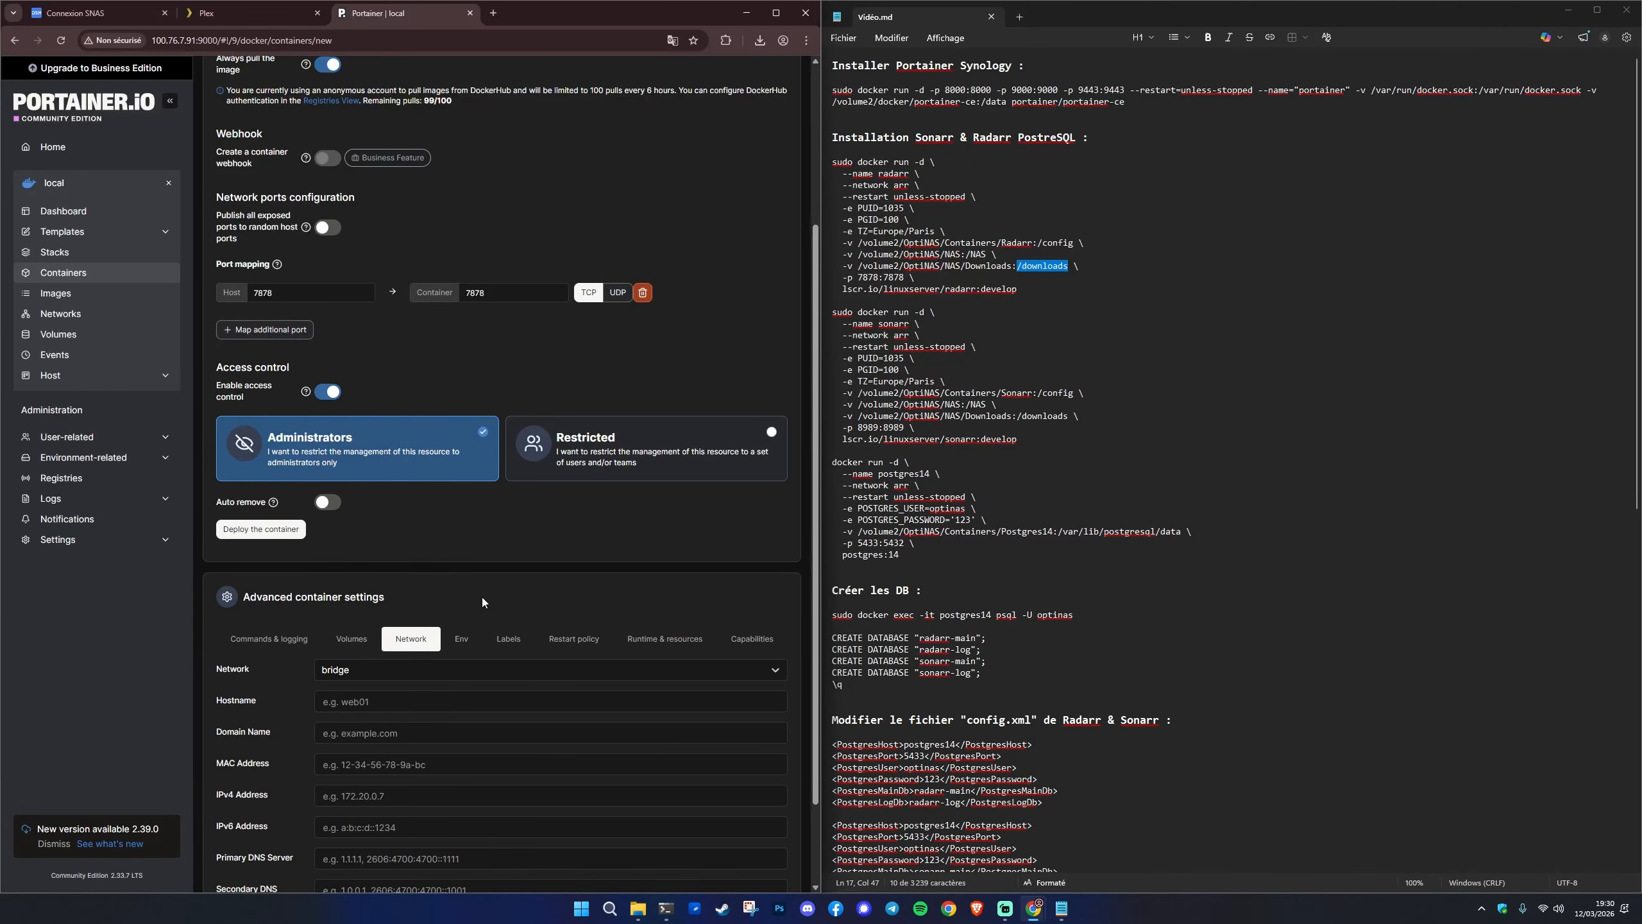
right_click(67, 319)
click(108, 328)
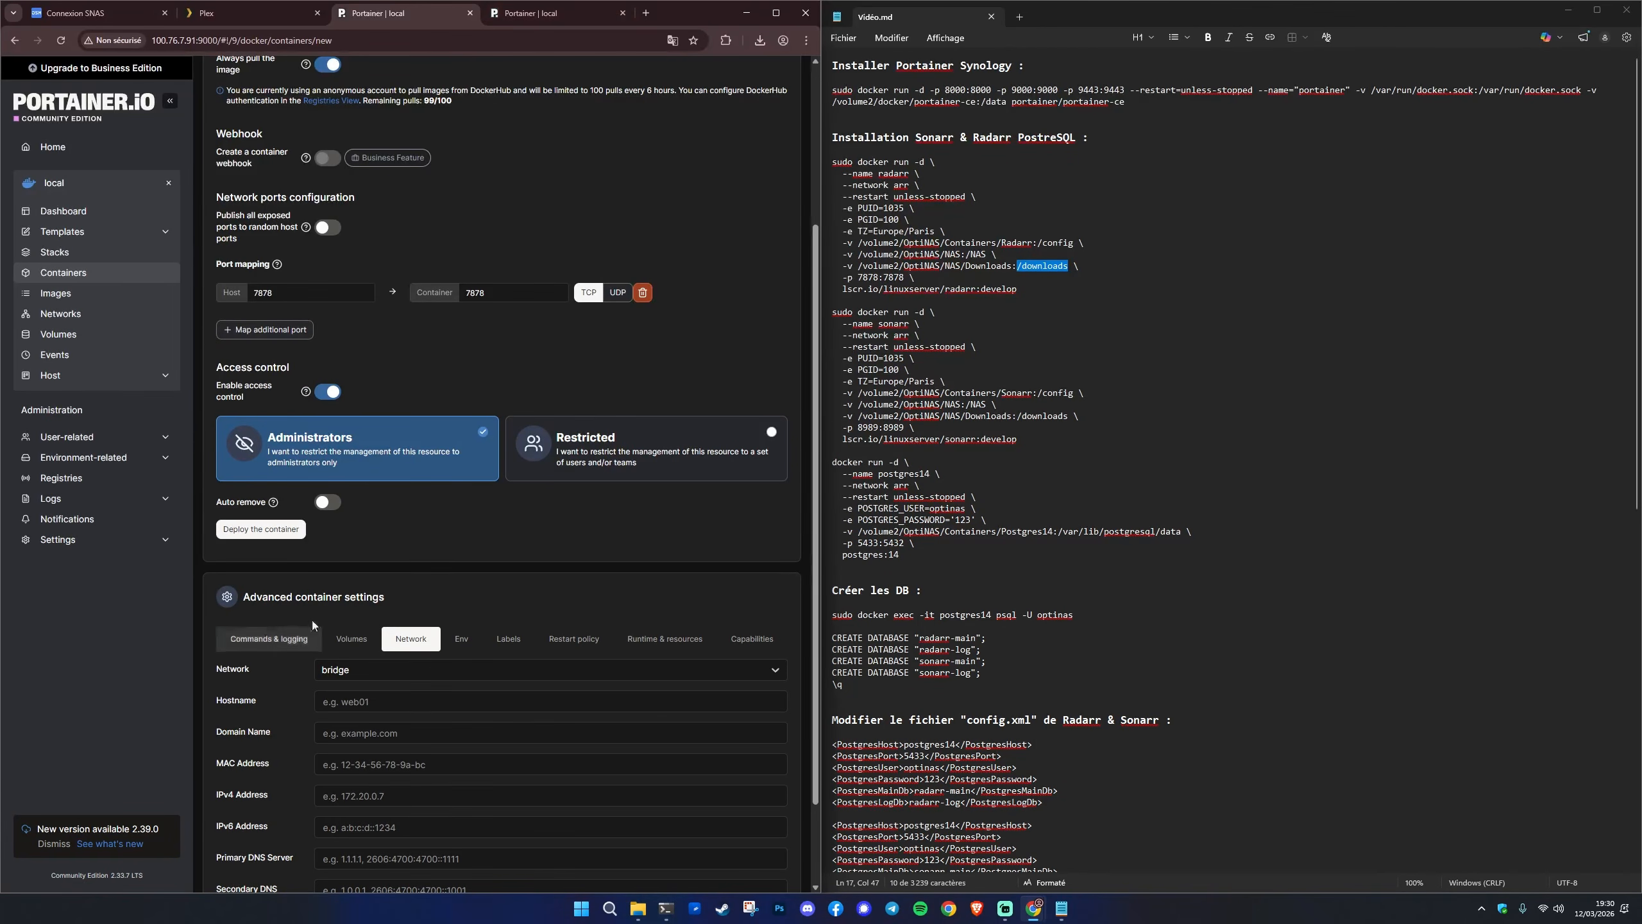
click(550, 17)
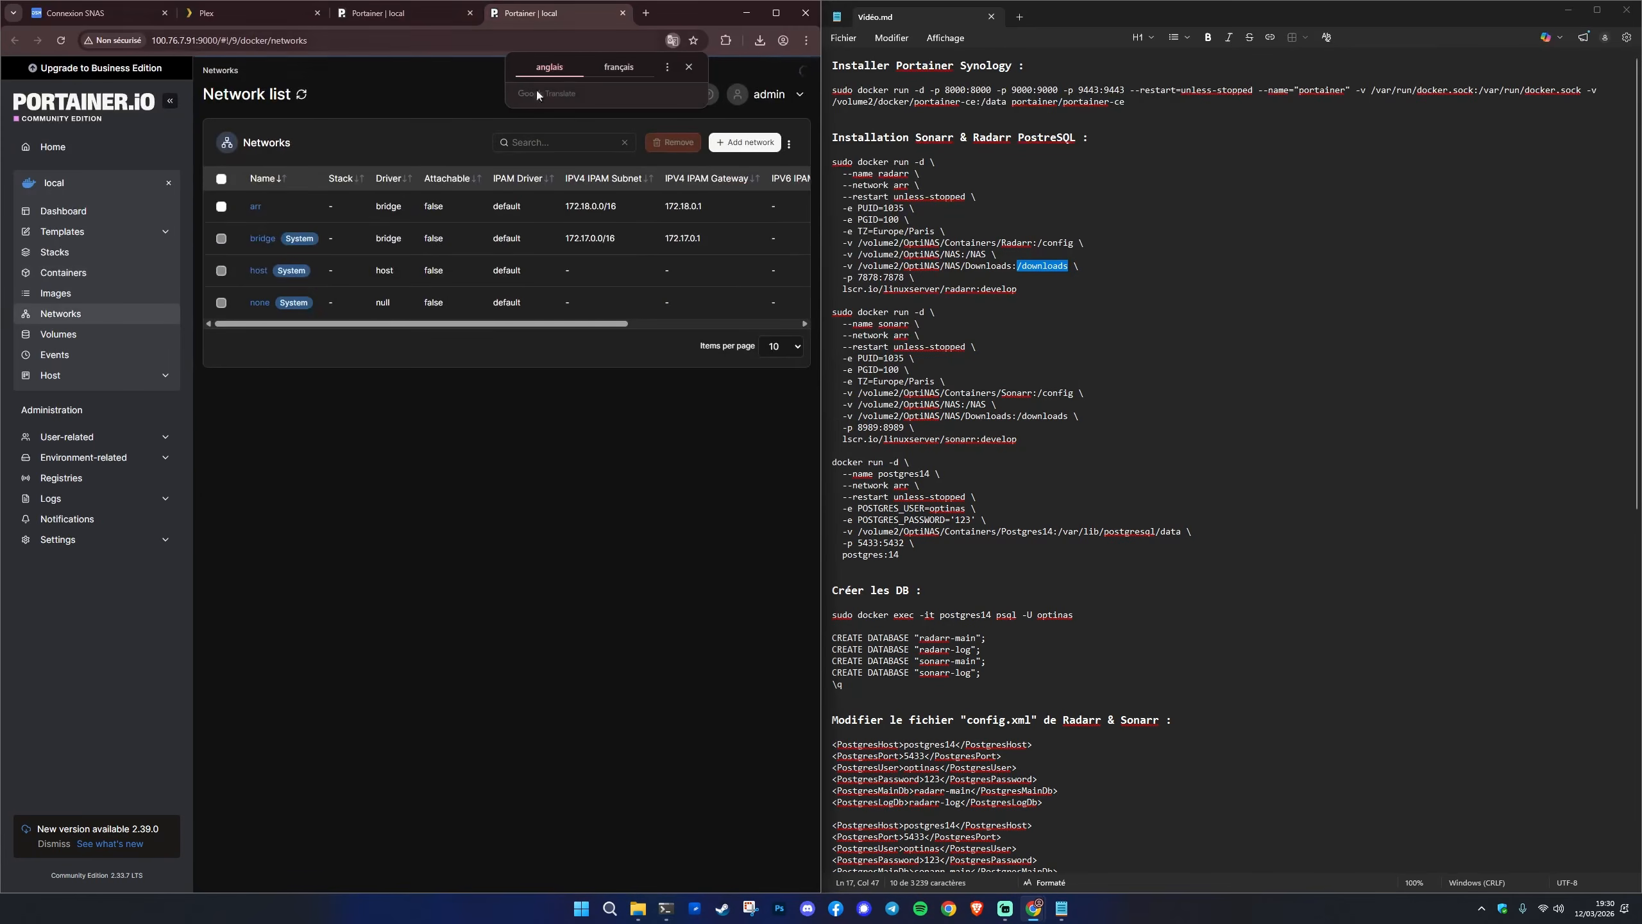
click(769, 145)
click(554, 144)
text(arr)
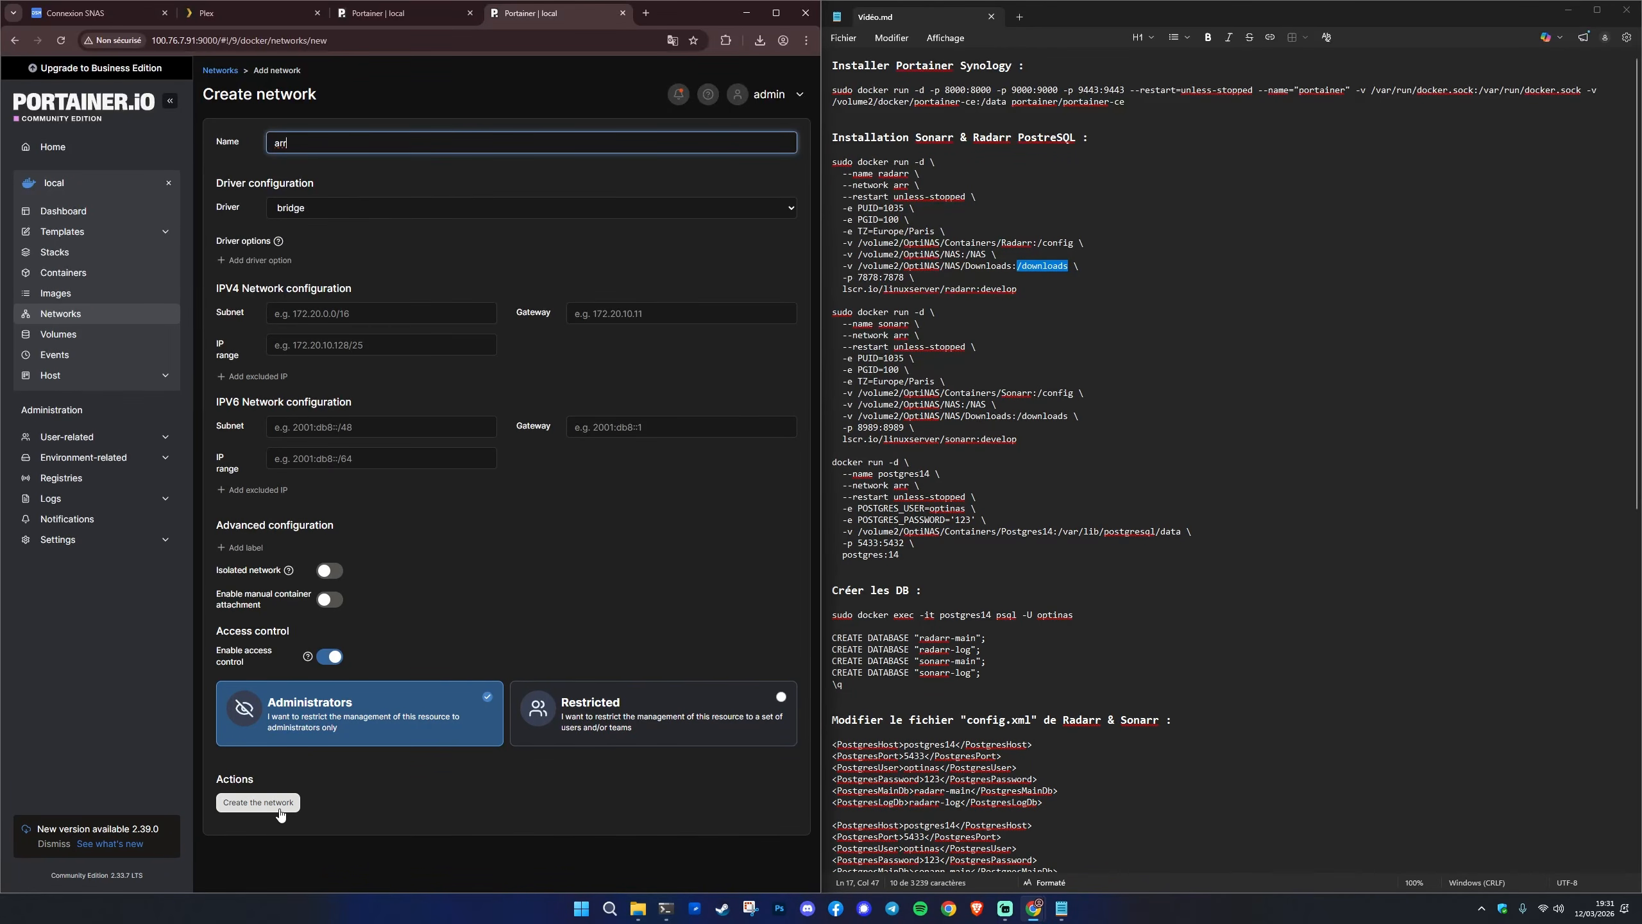
click(623, 14)
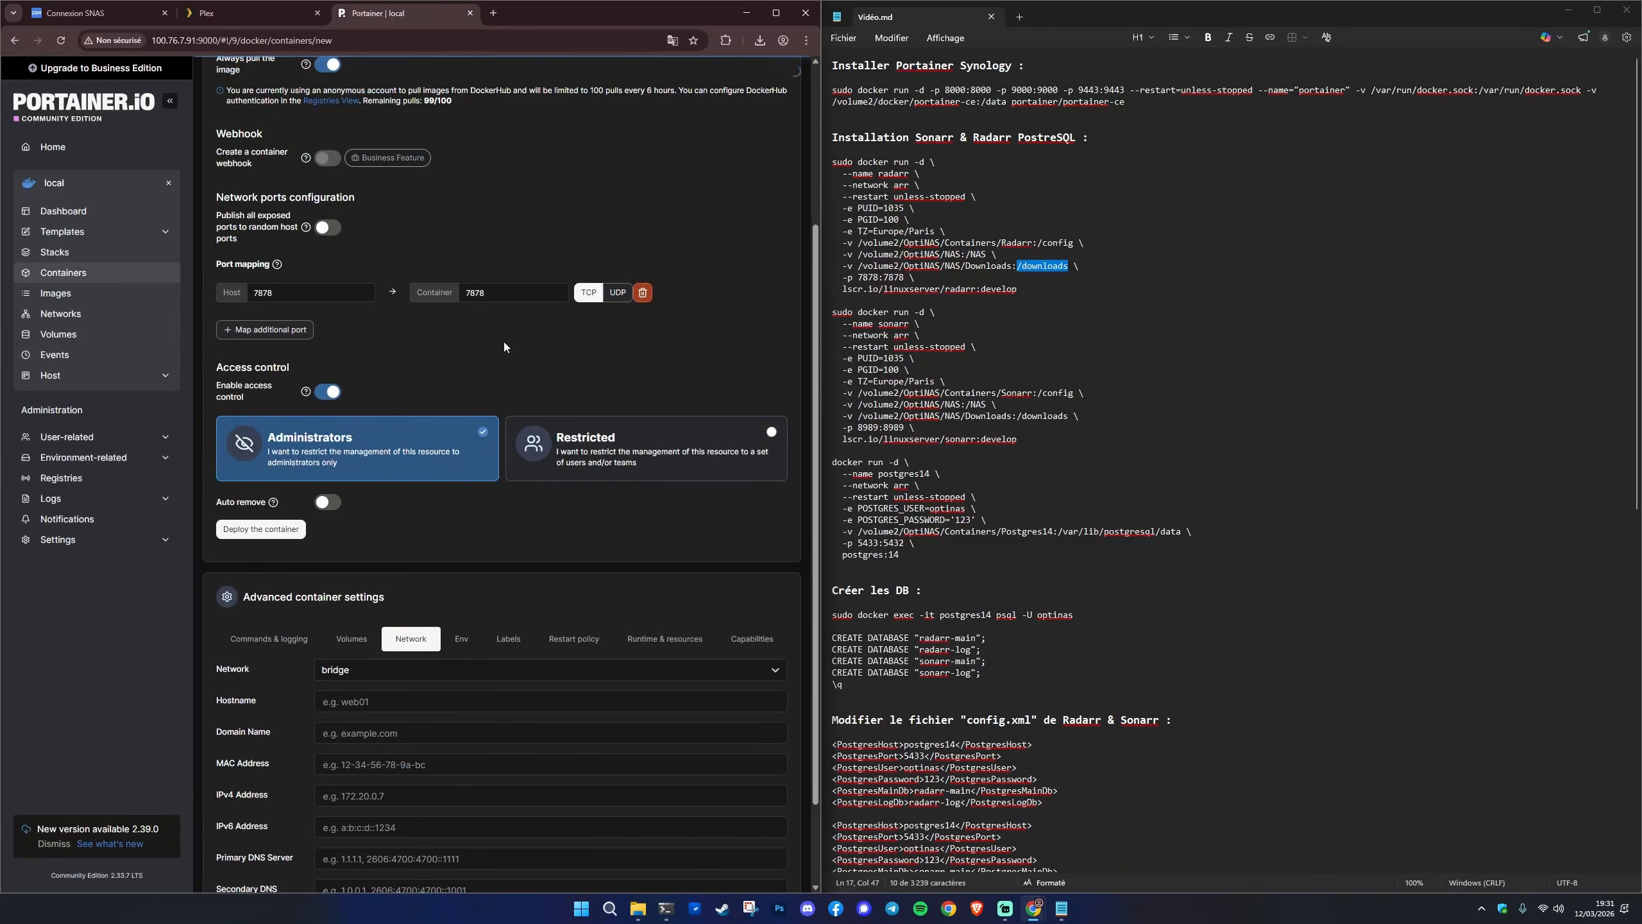
- Attach the radarr container to the arr network and enter its hostname
click(370, 677)
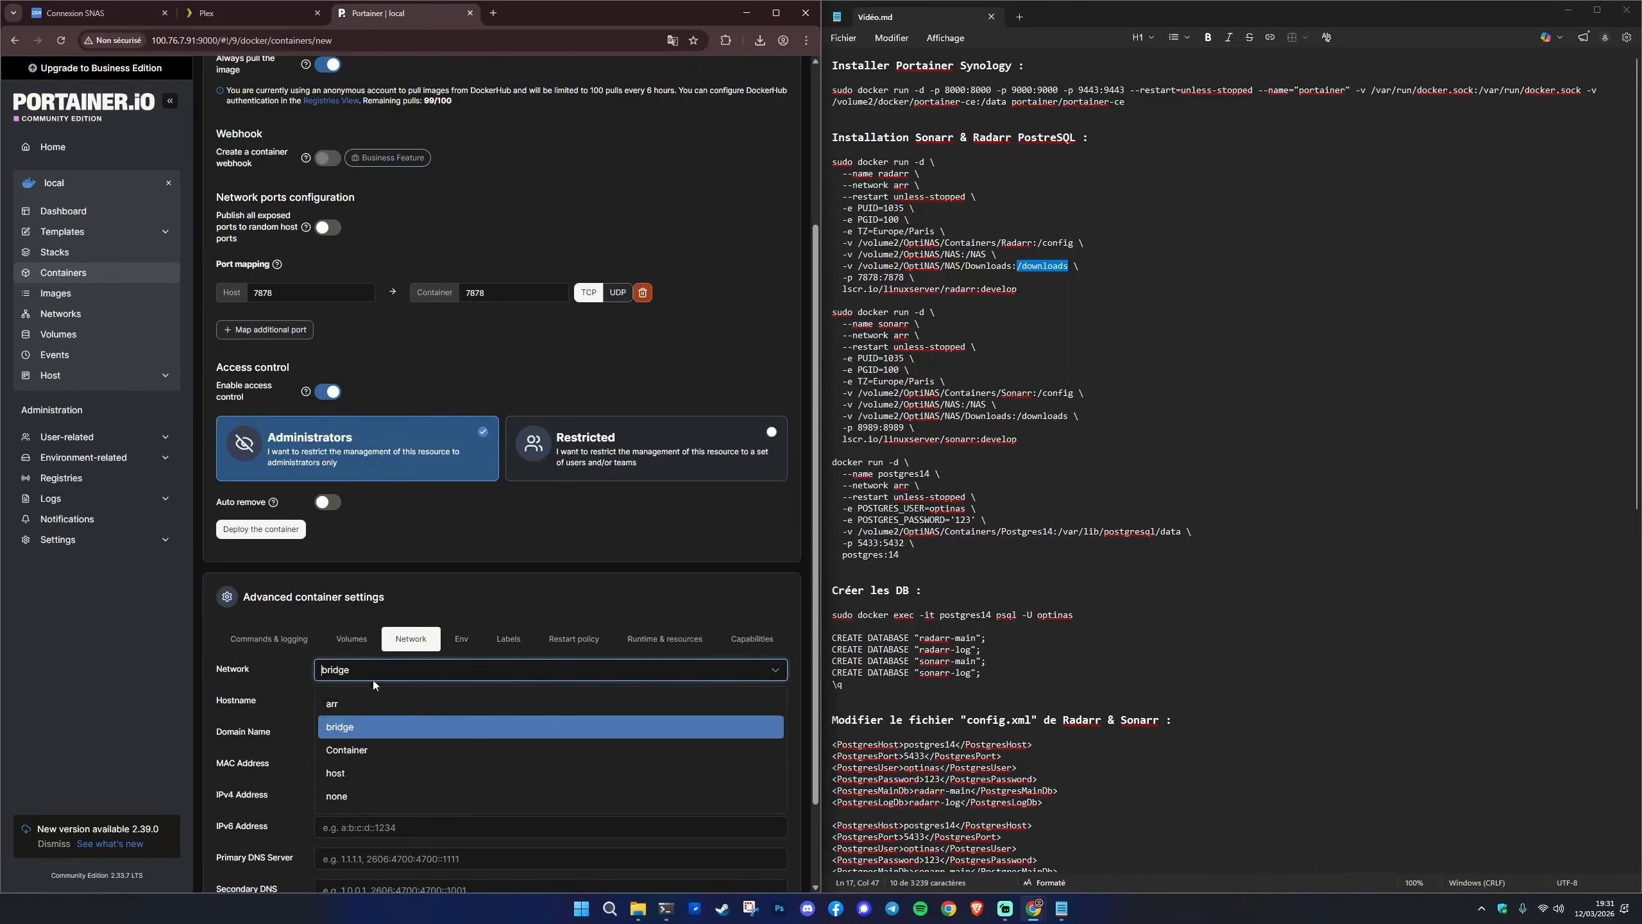
click(352, 707)
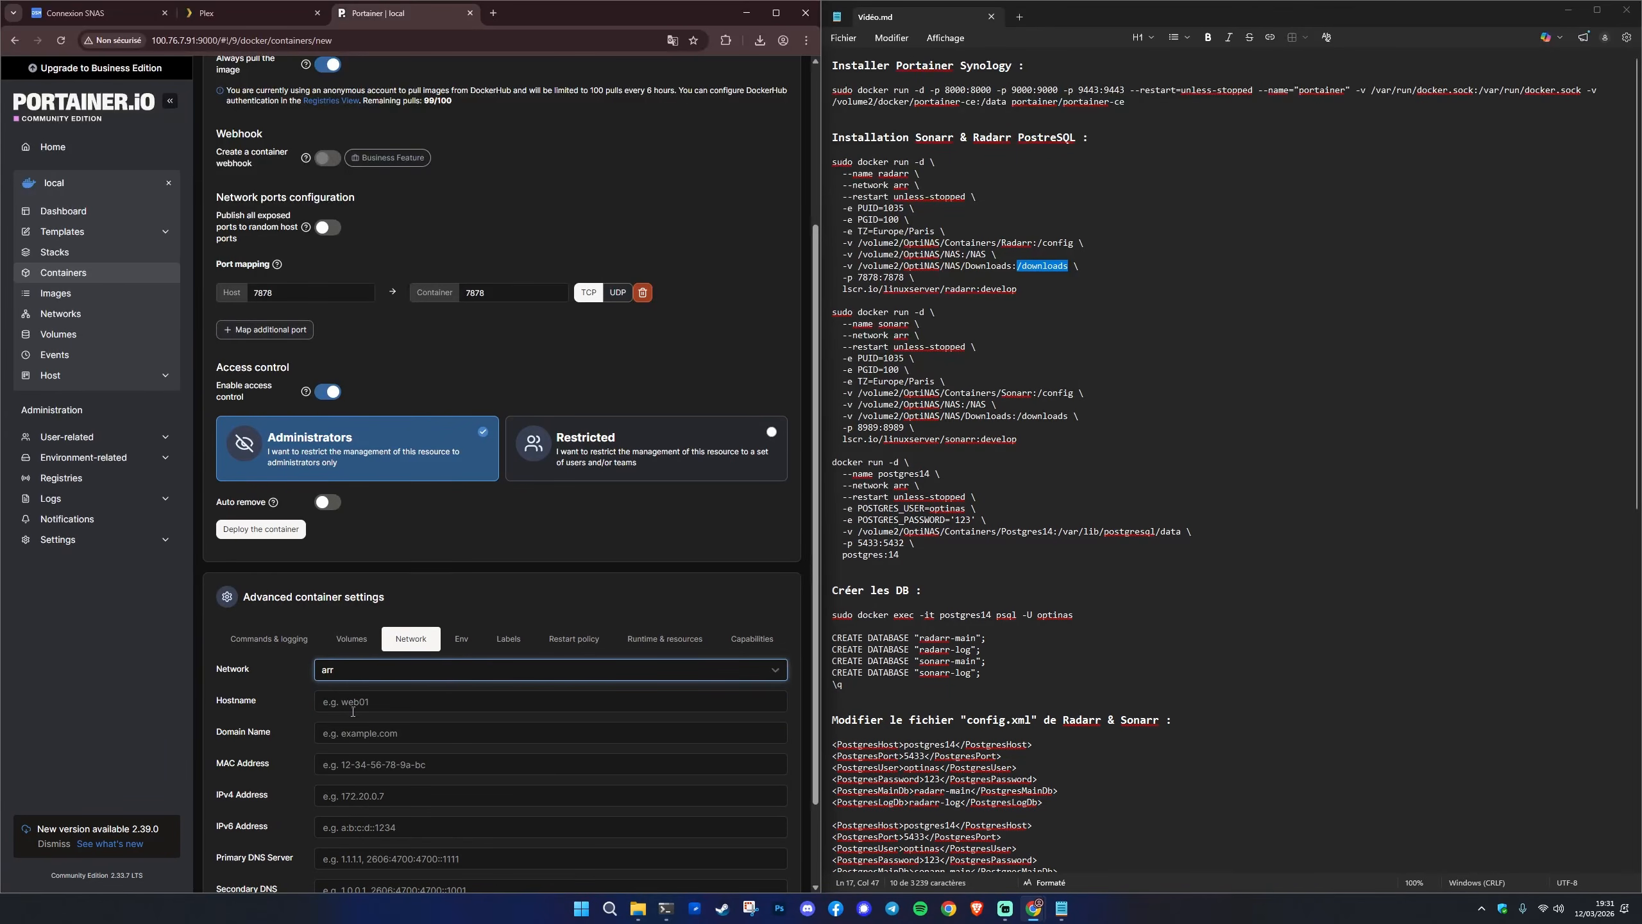
click(366, 701)
text(radarr)
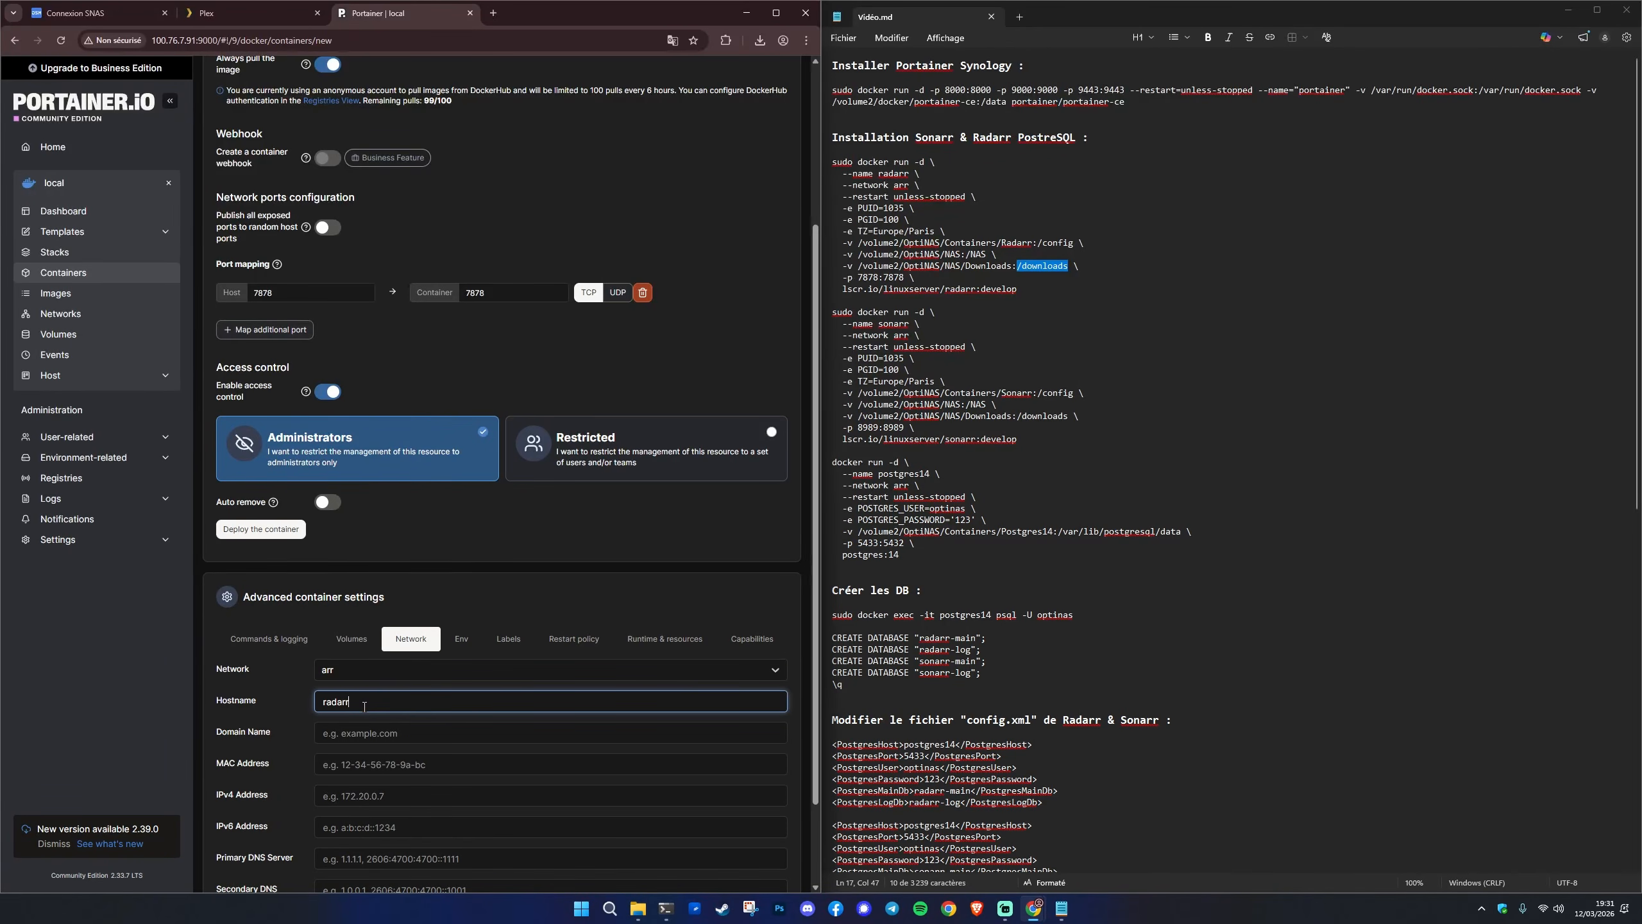
scroll(363, 706, up, 4)
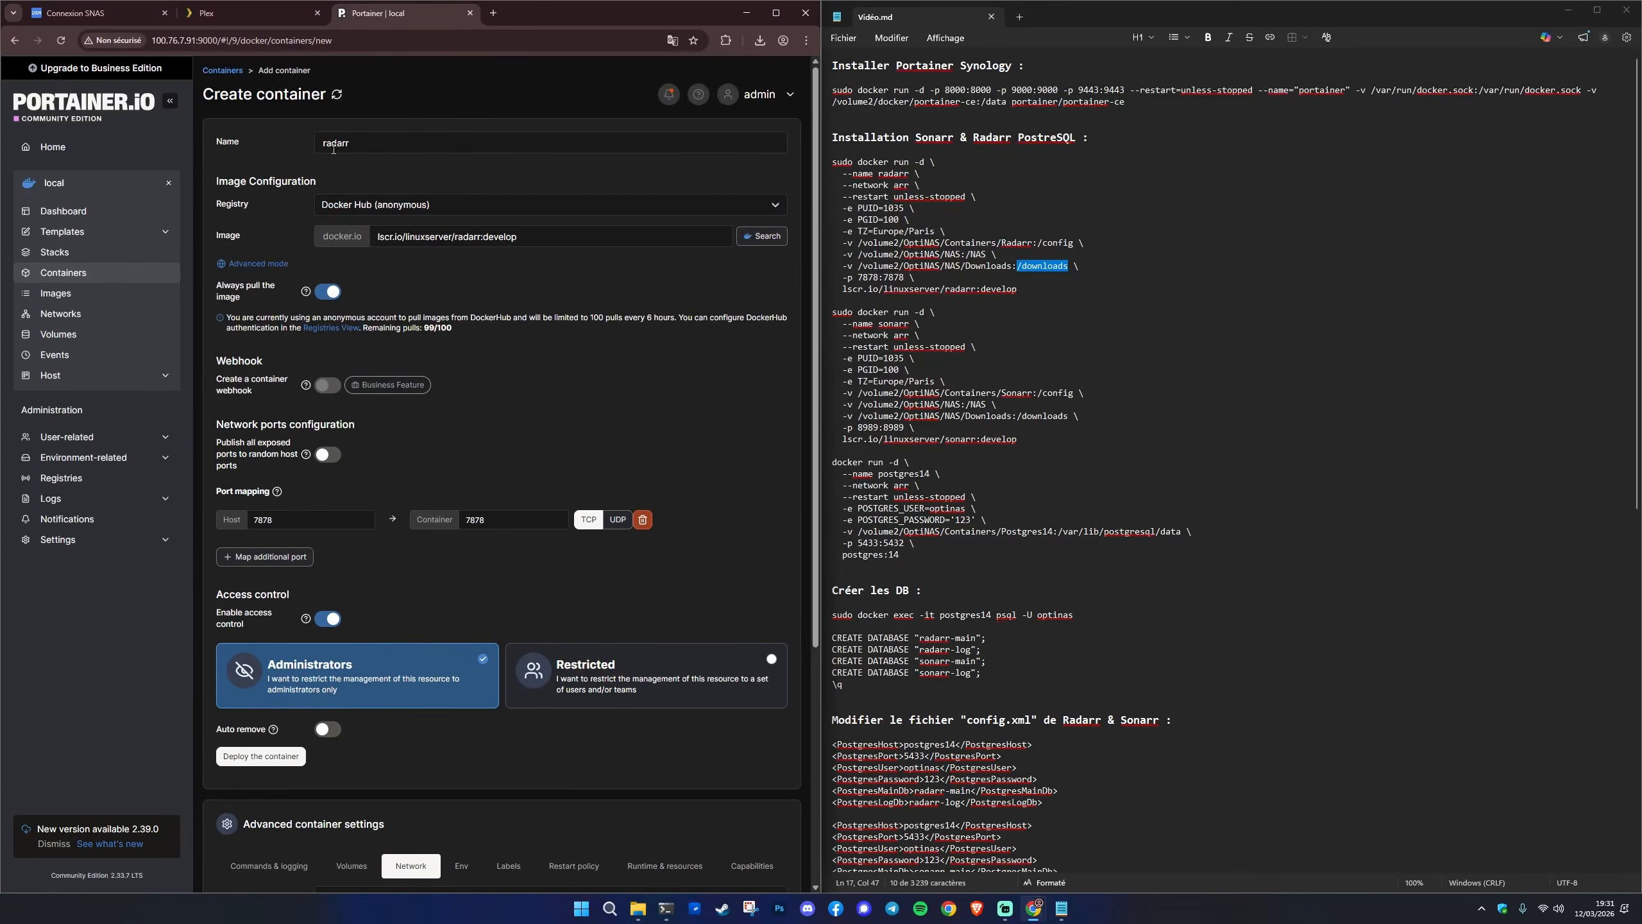
scroll(453, 582, down, 5)
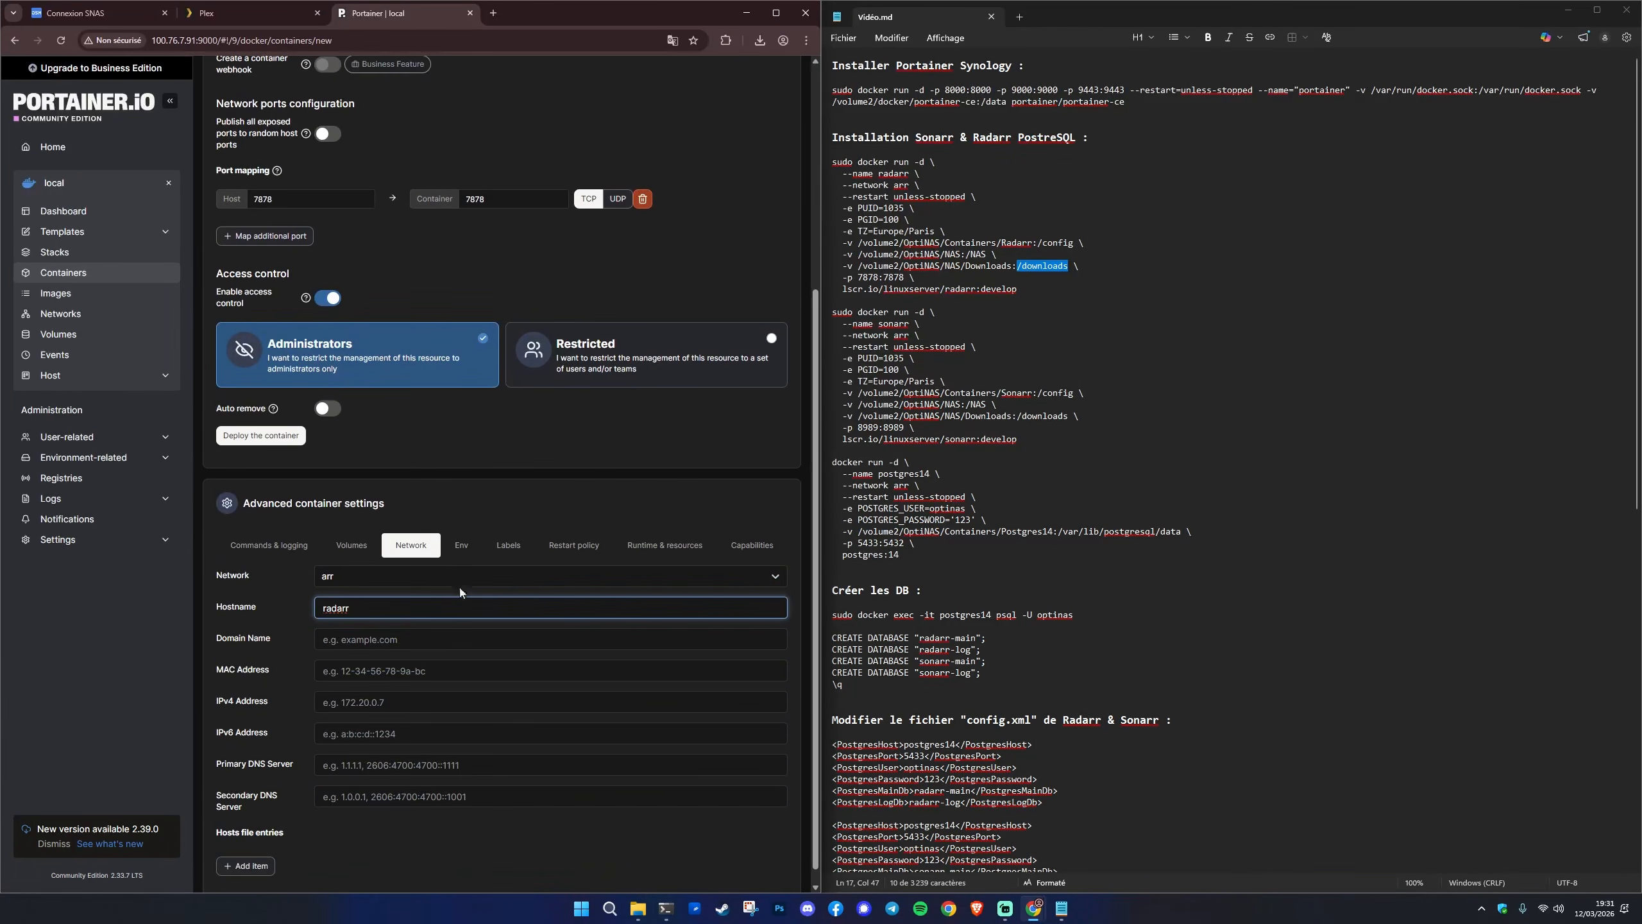
- Show the Env settings and locate the PUID, PGID and TZ lines in the notes
click(460, 551)
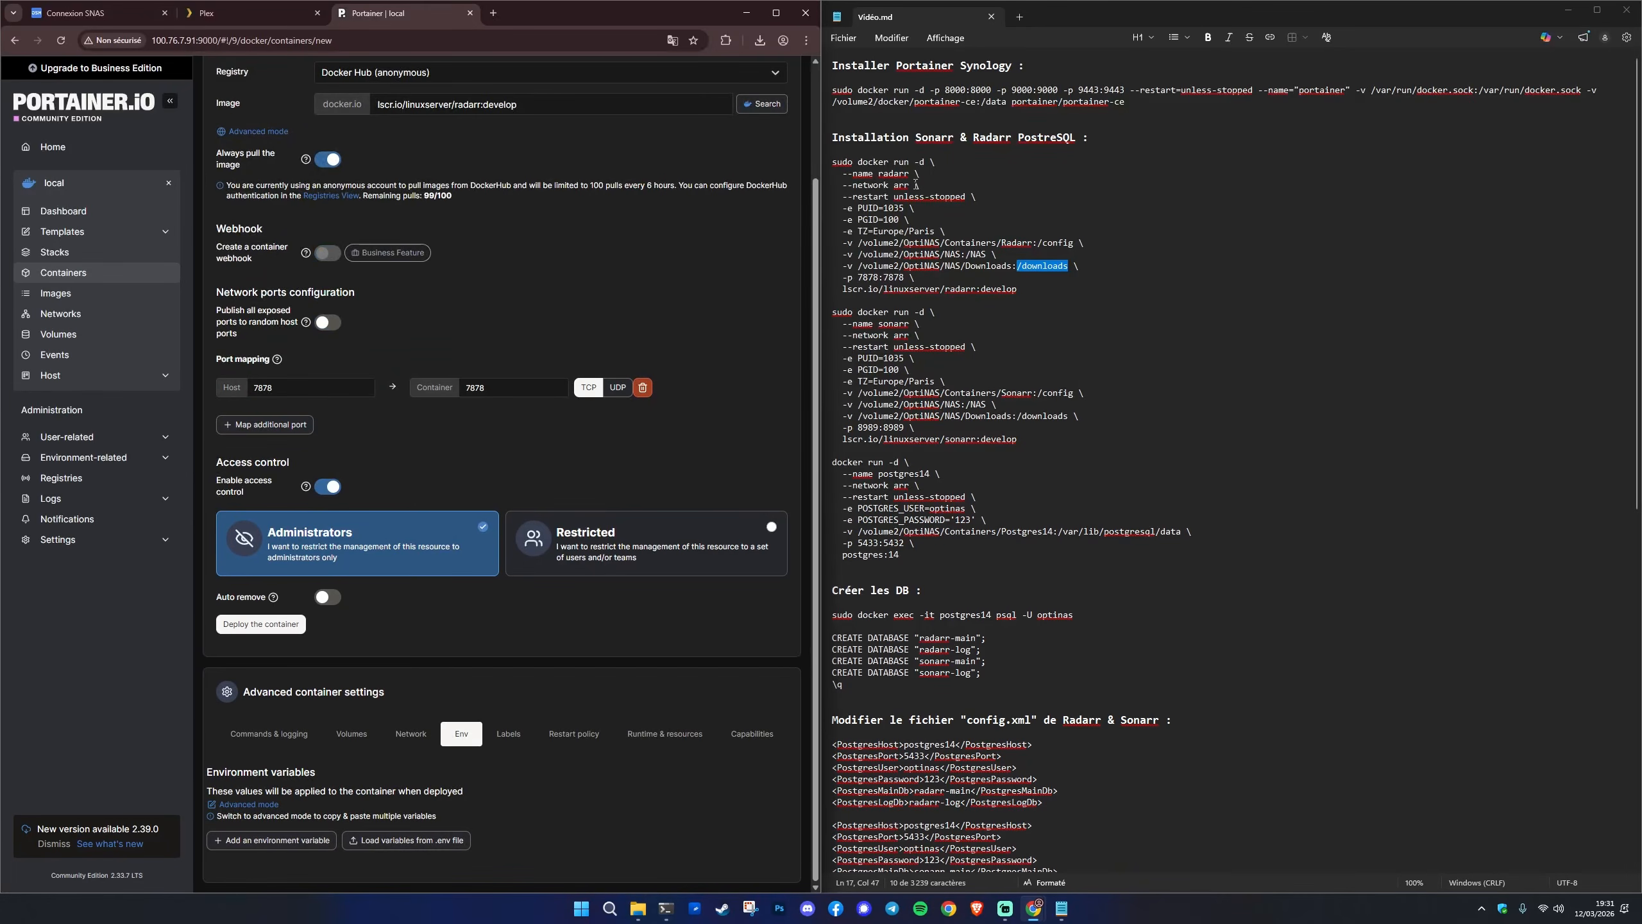
drag(909, 185, 840, 184)
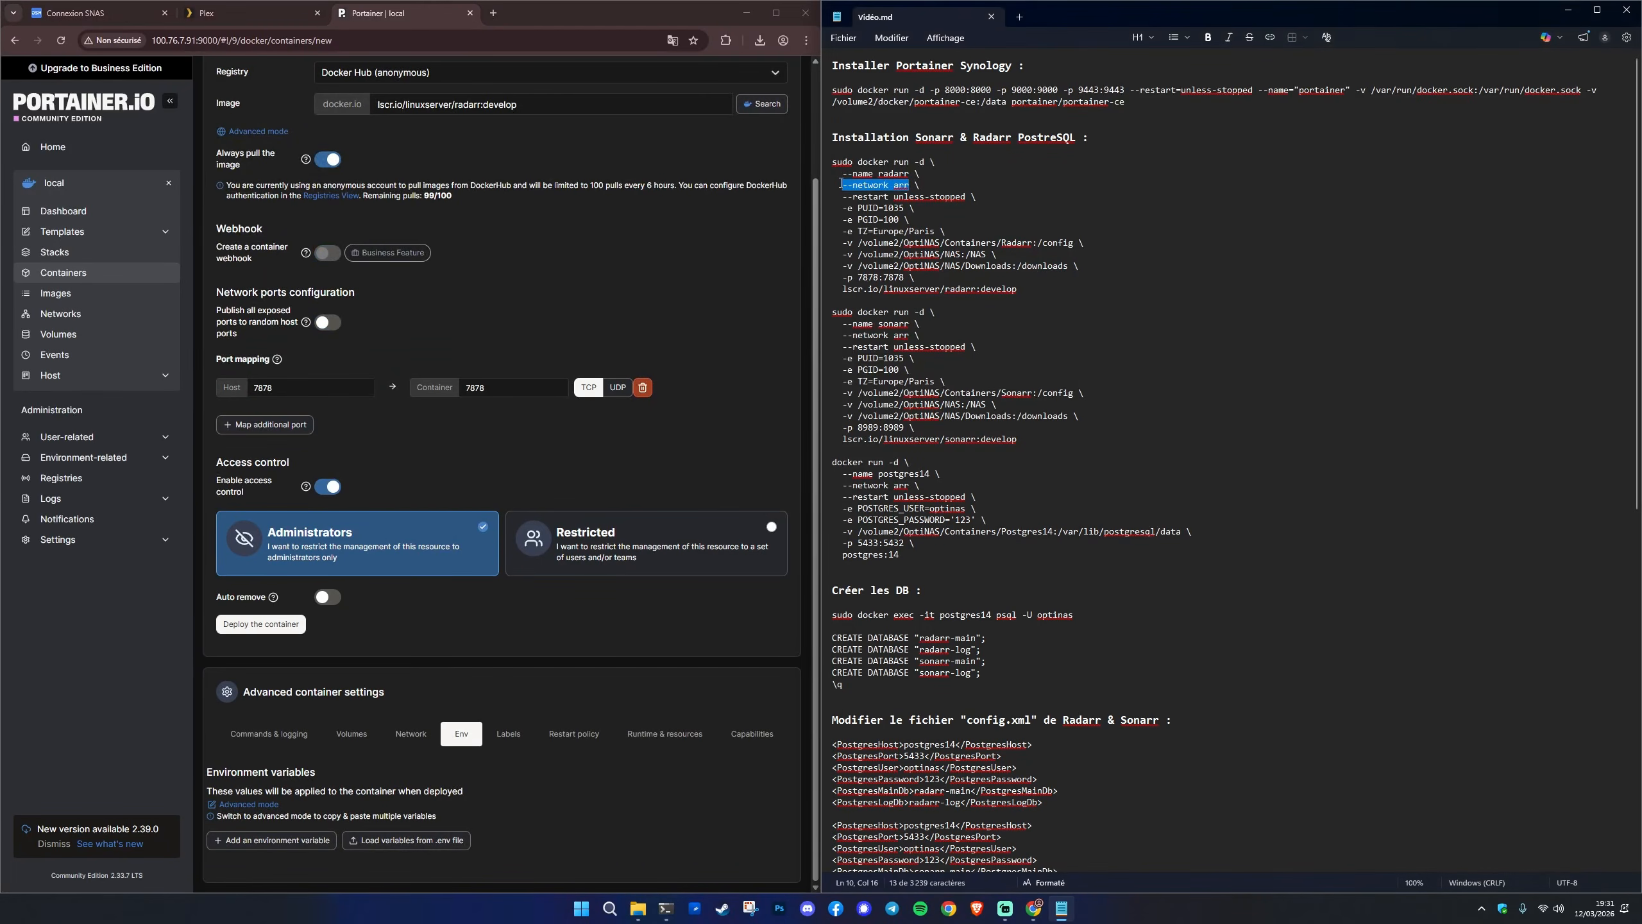
click(945, 181)
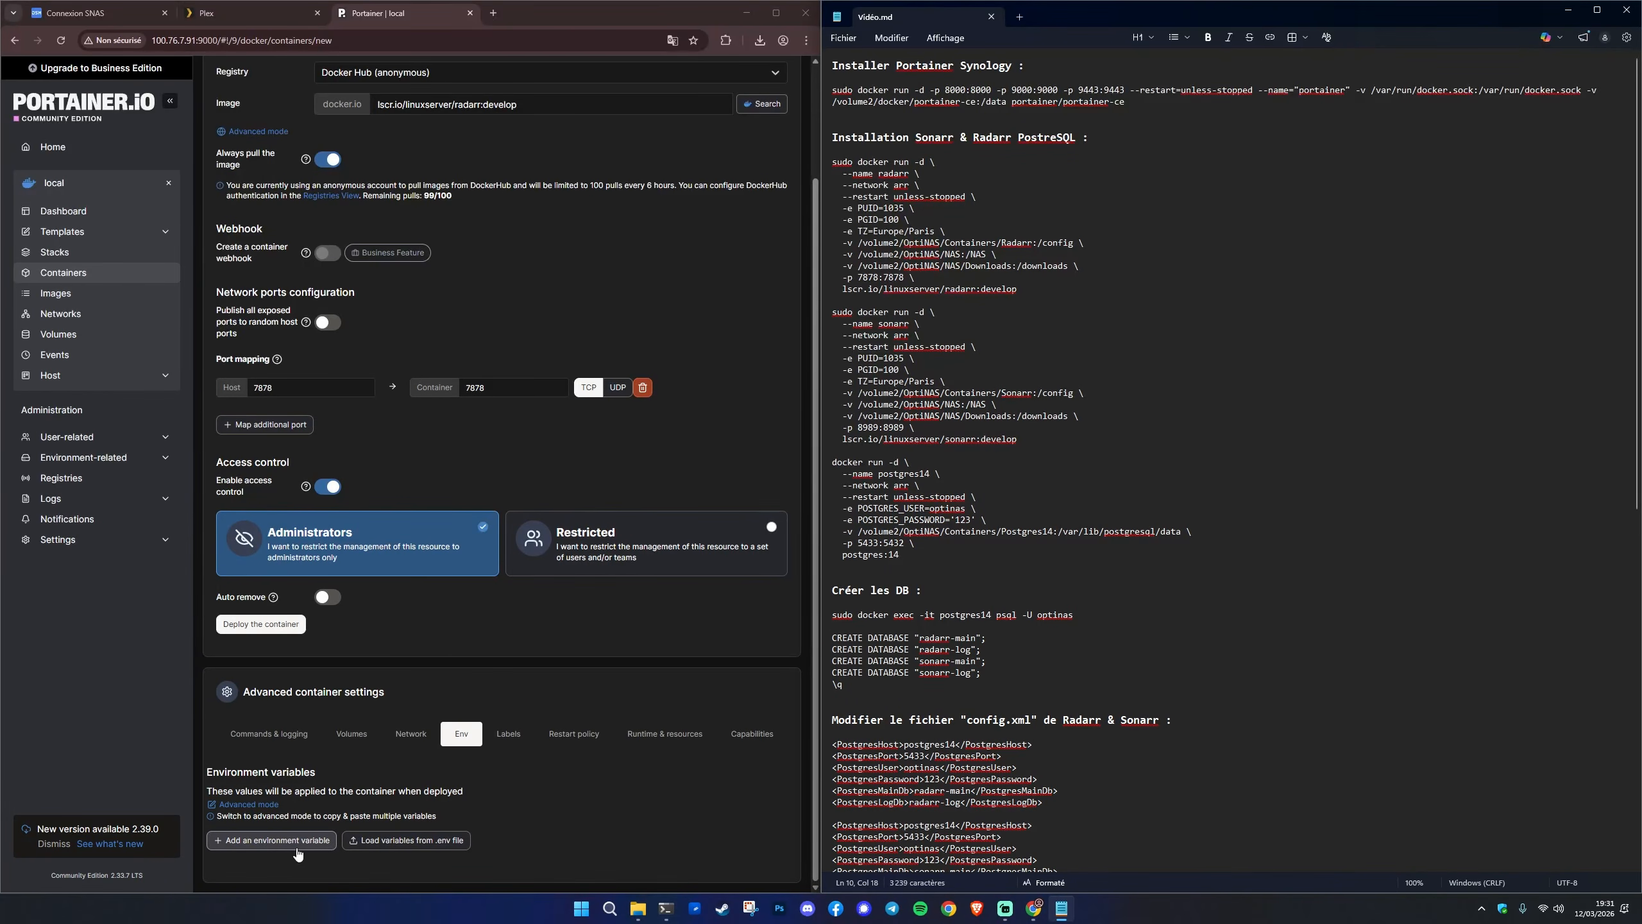
drag(949, 235, 838, 210)
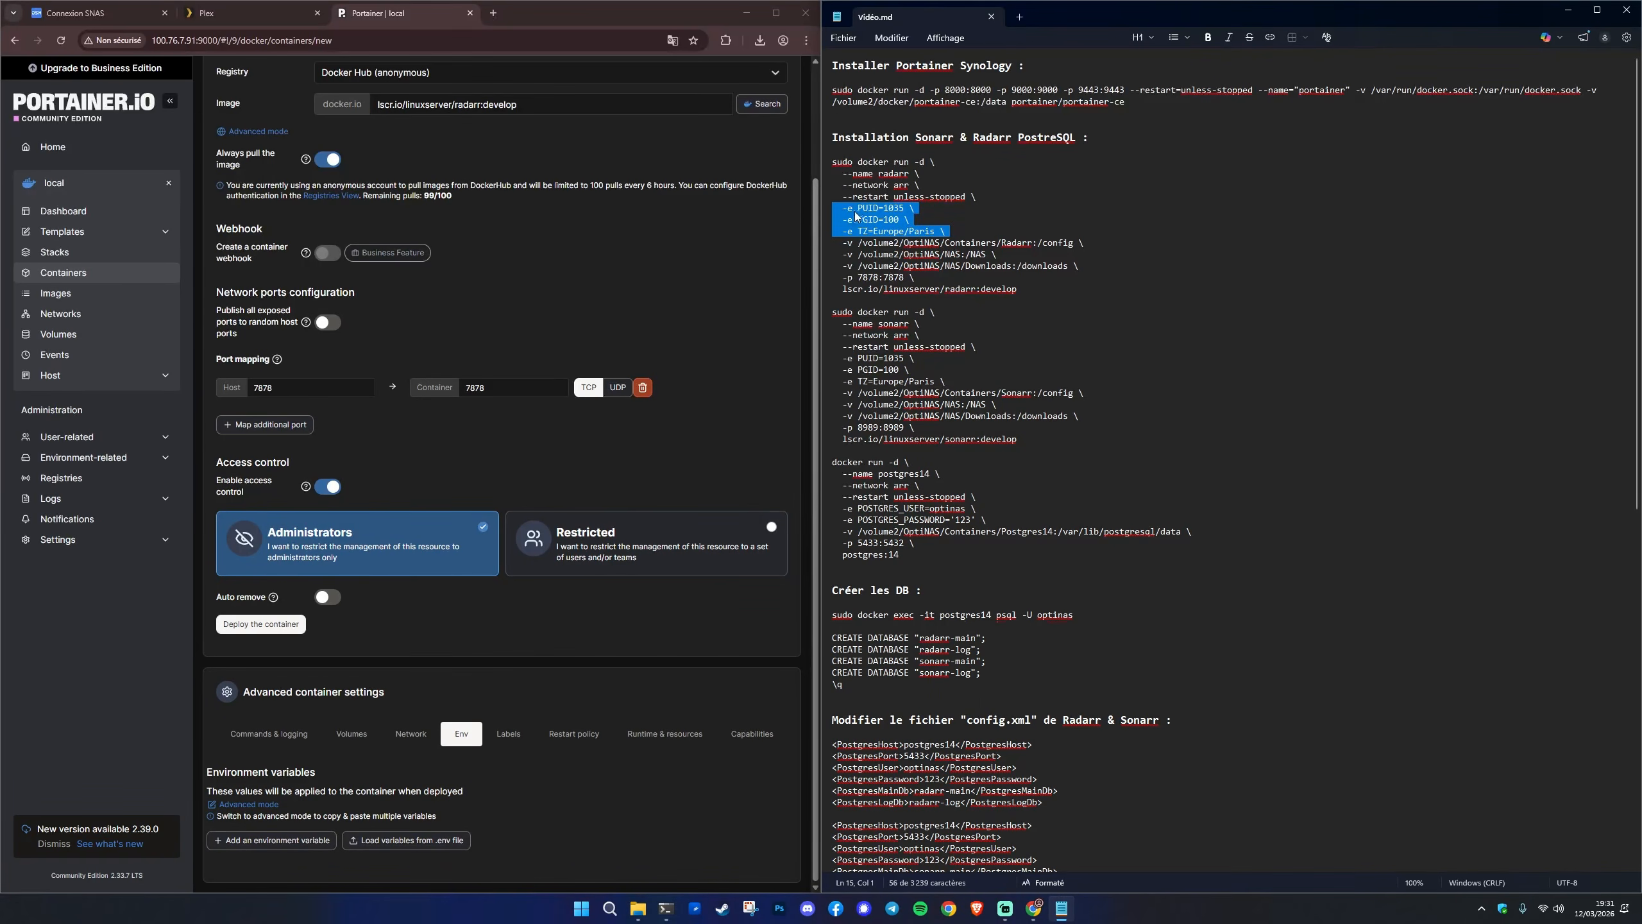
click(937, 212)
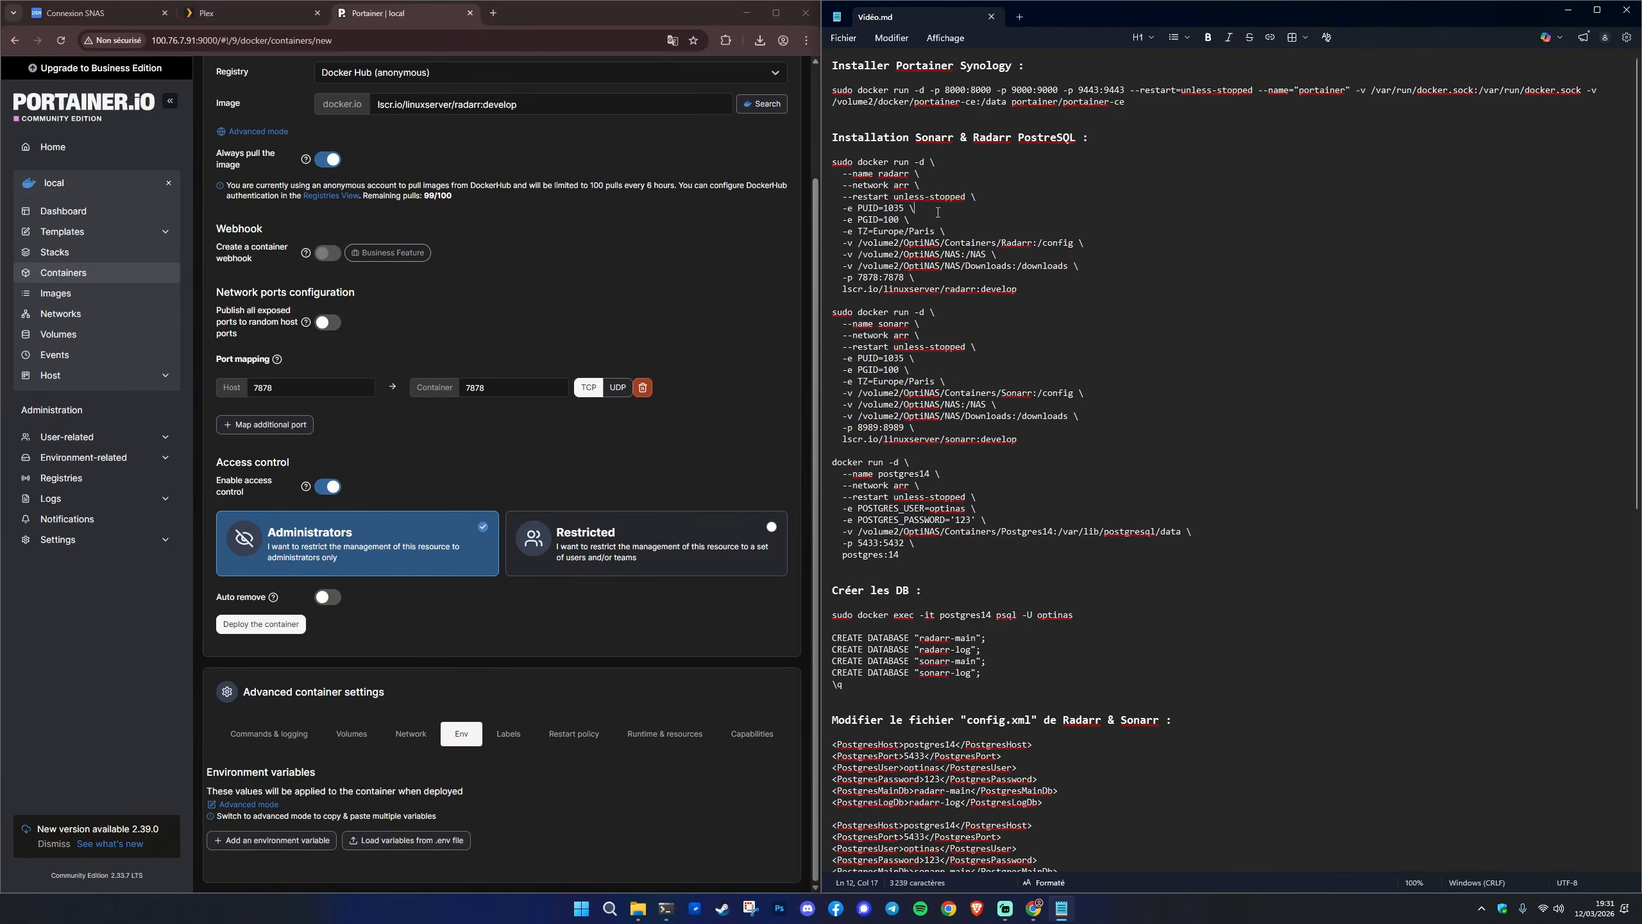
- Run id in the NAS terminal and copy the user's uid value
click(664, 912)
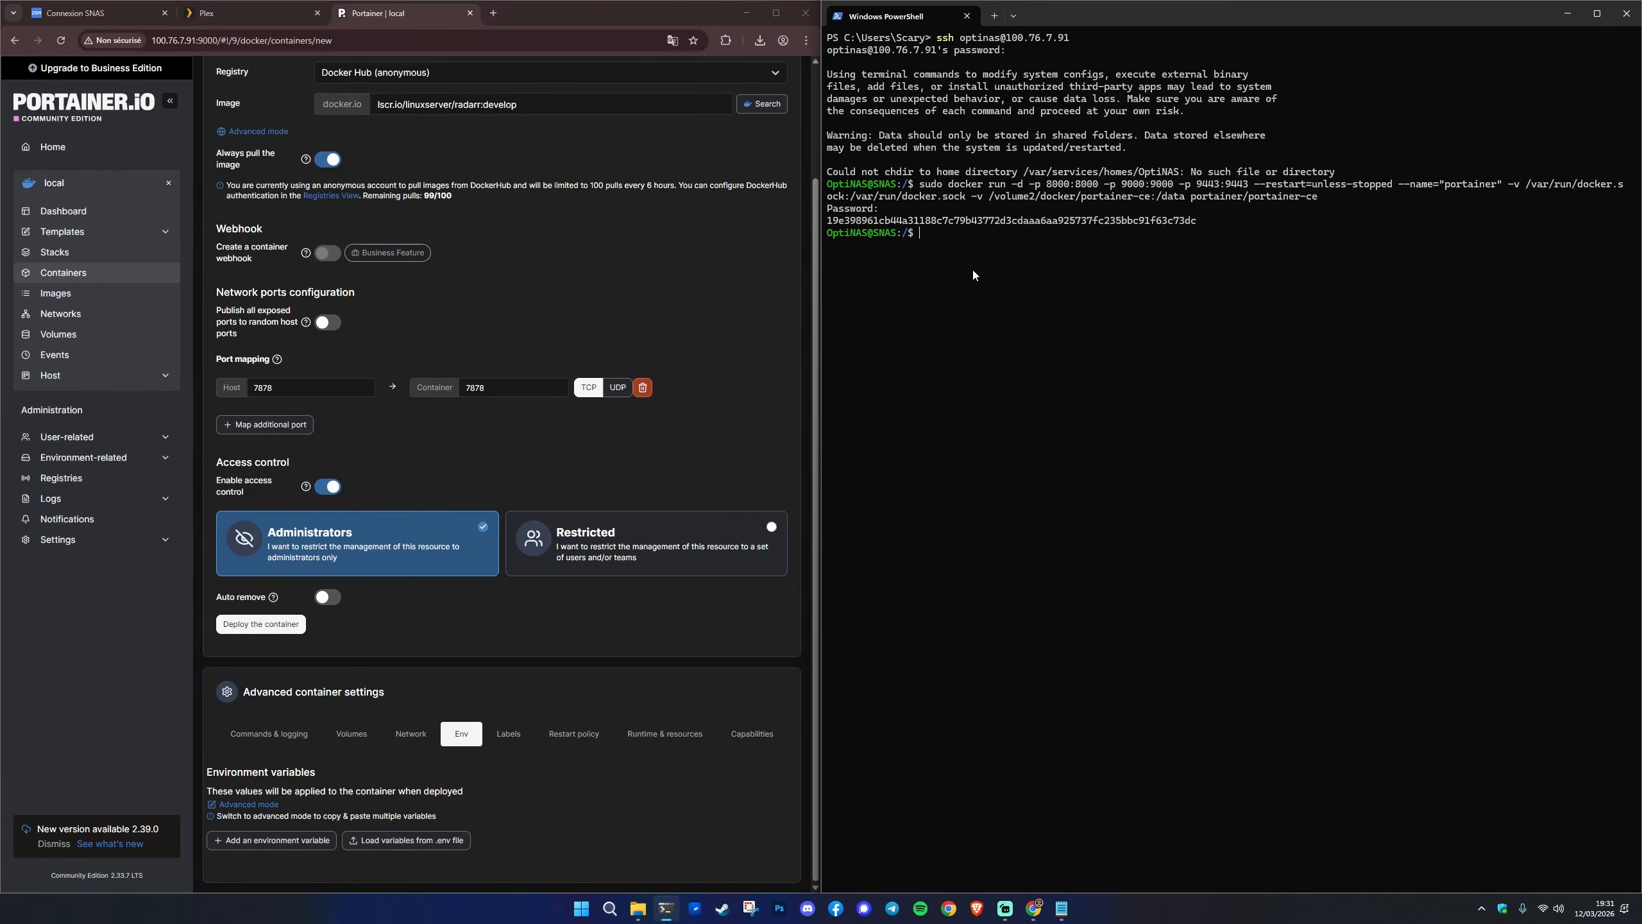
text(id)
key(Return)
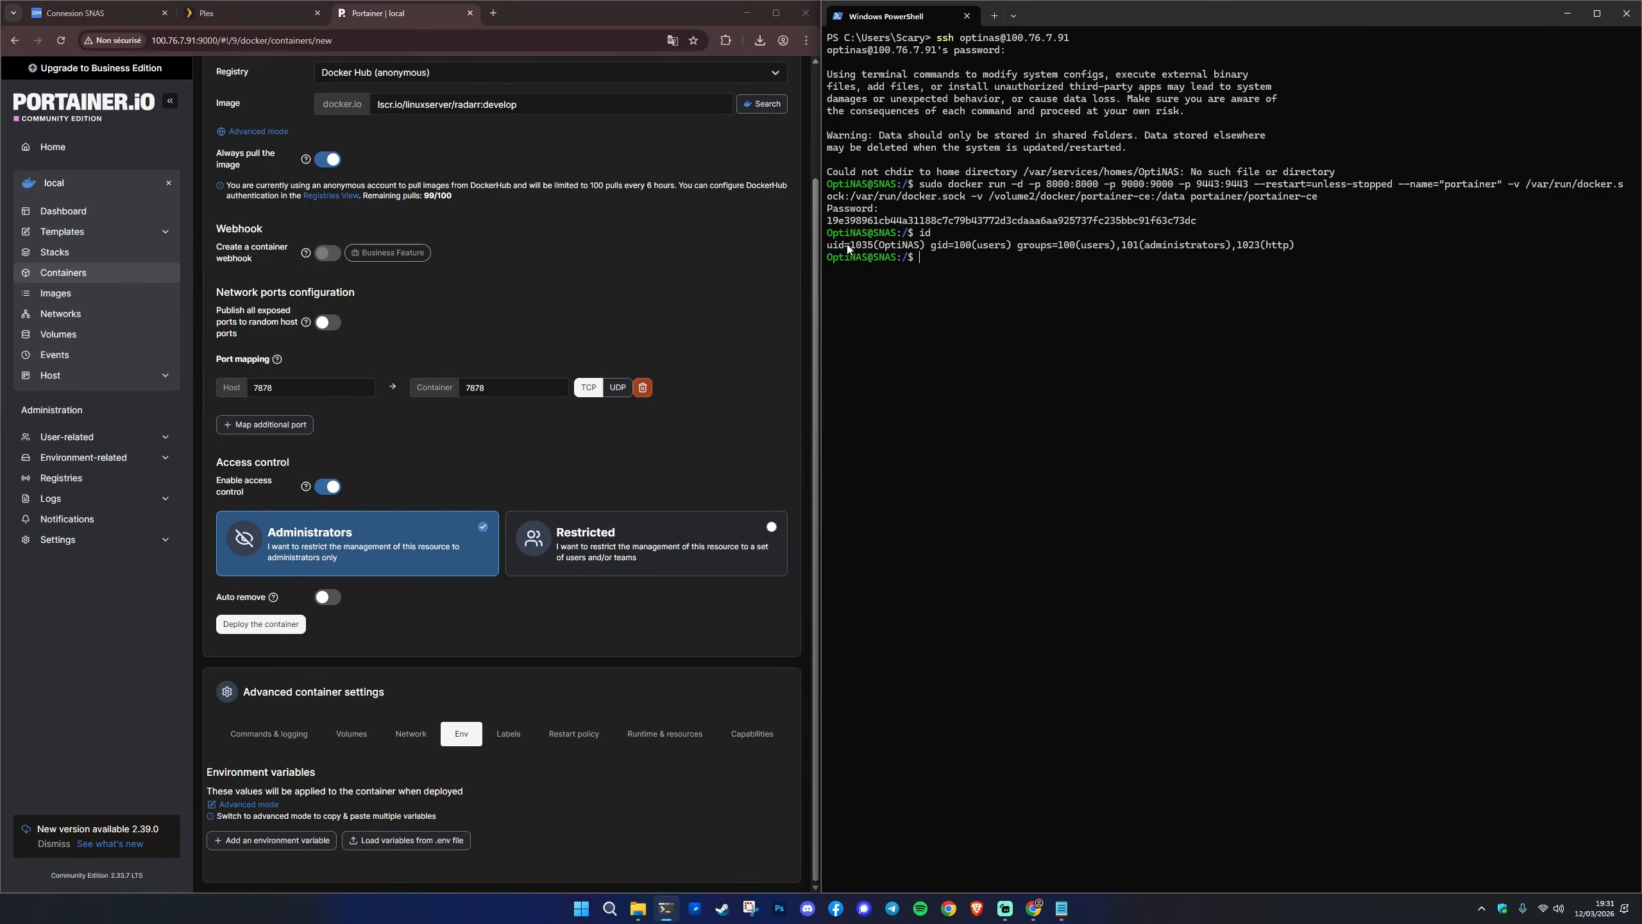
drag(827, 249, 968, 246)
key(ctrl+c)
key(ctrl+c)
key(alt+Tab)
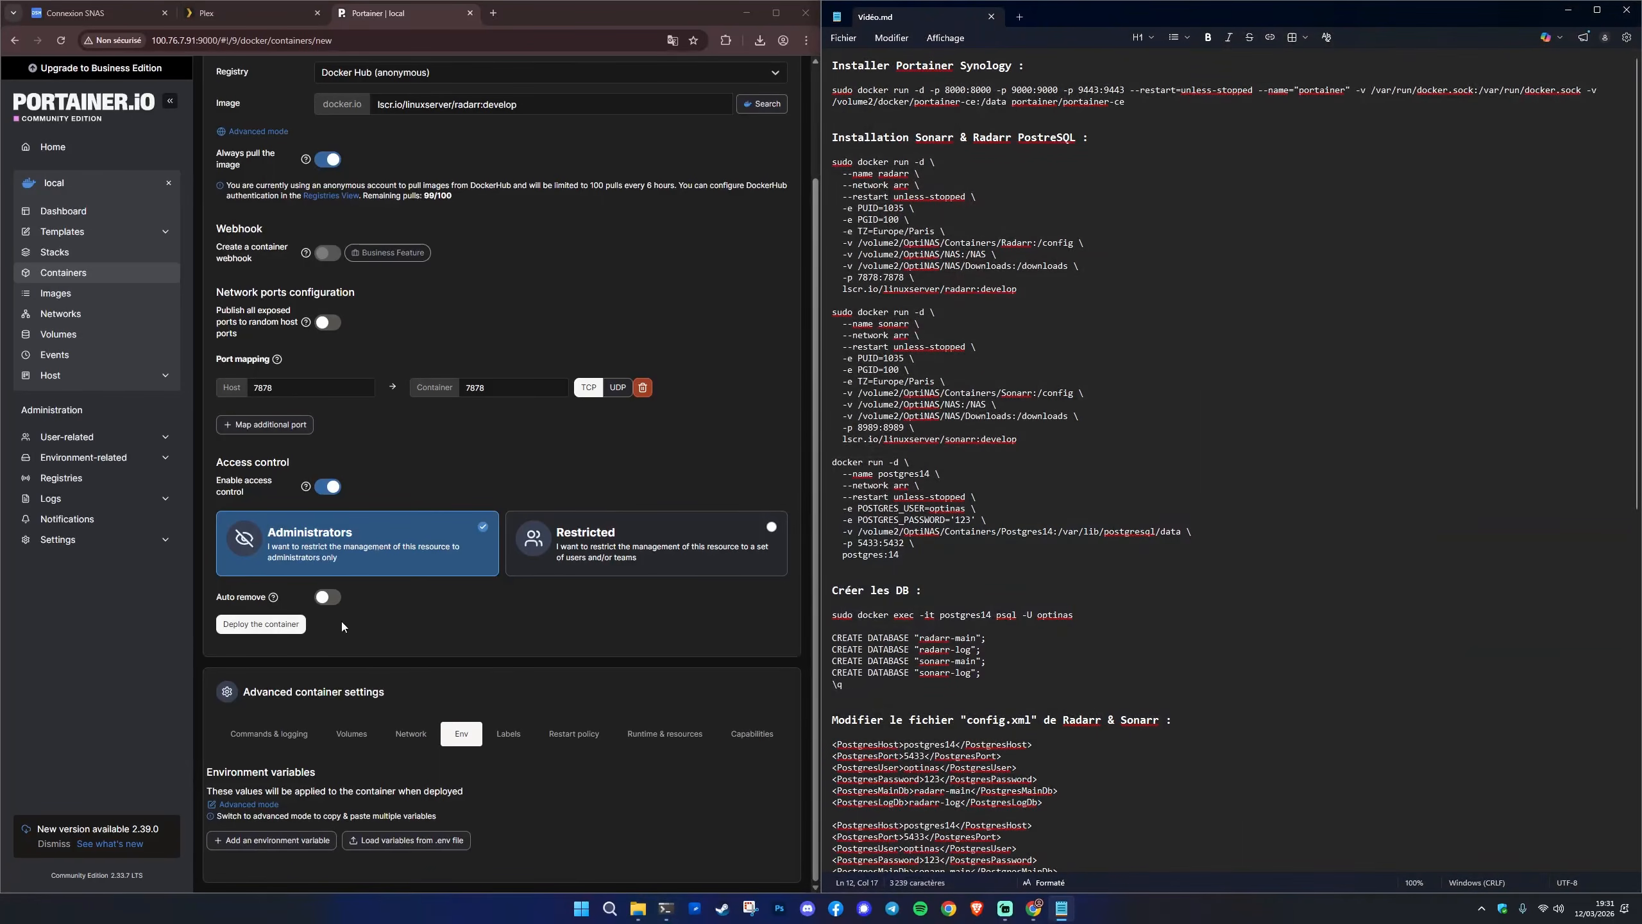
- Add three environment variables named PUID, PGID and TZ
click(296, 840)
click(297, 843)
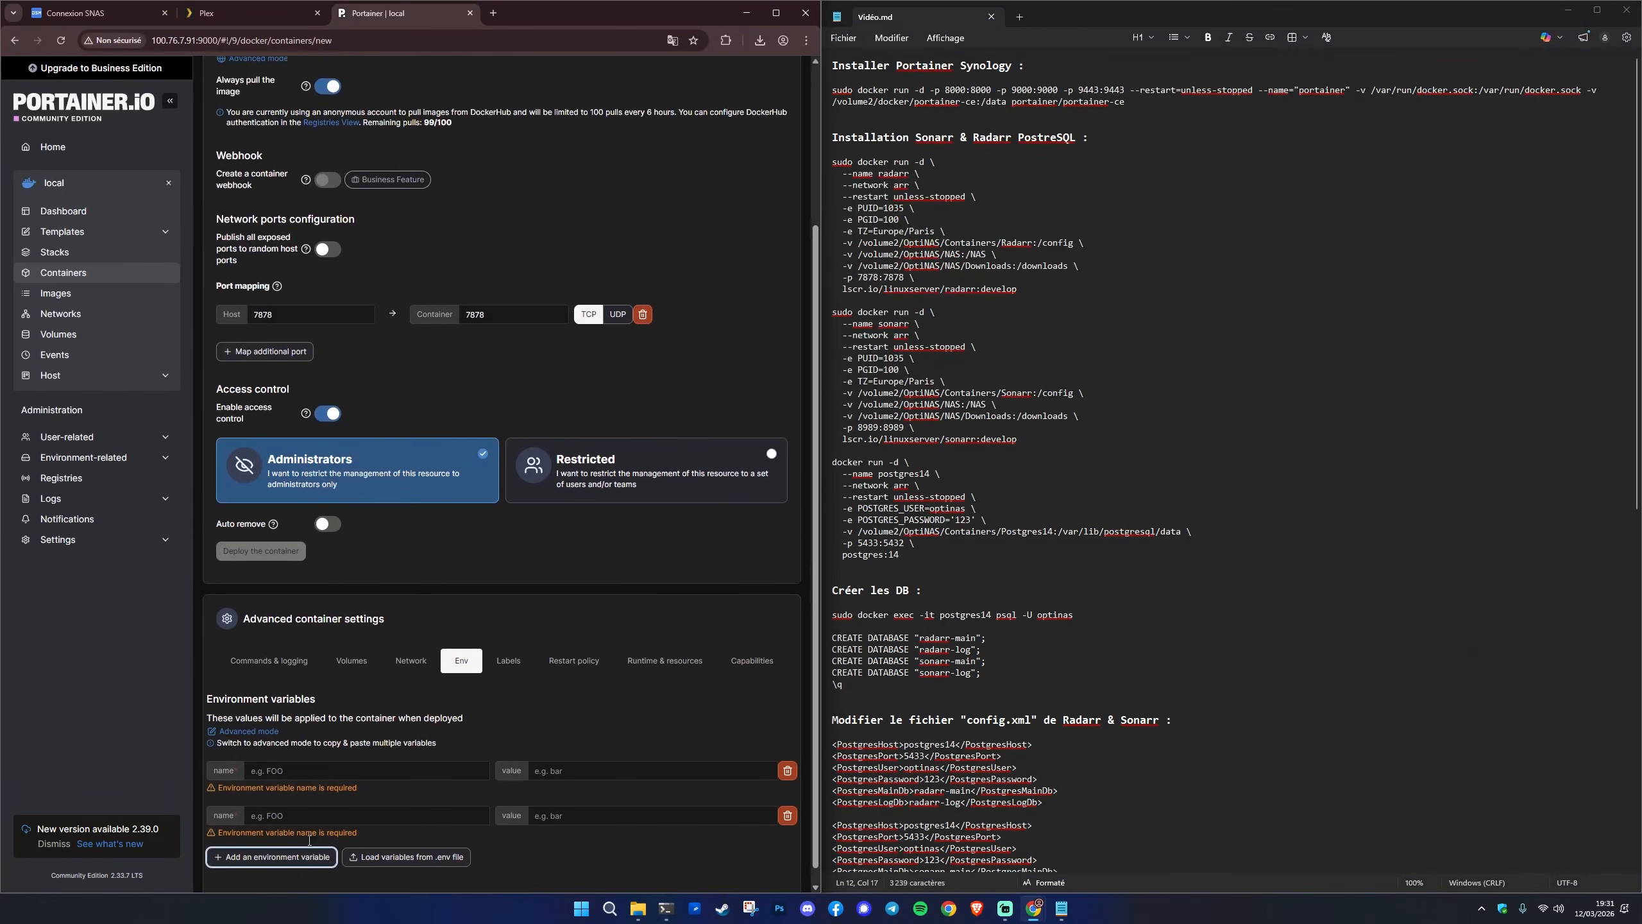
click(297, 844)
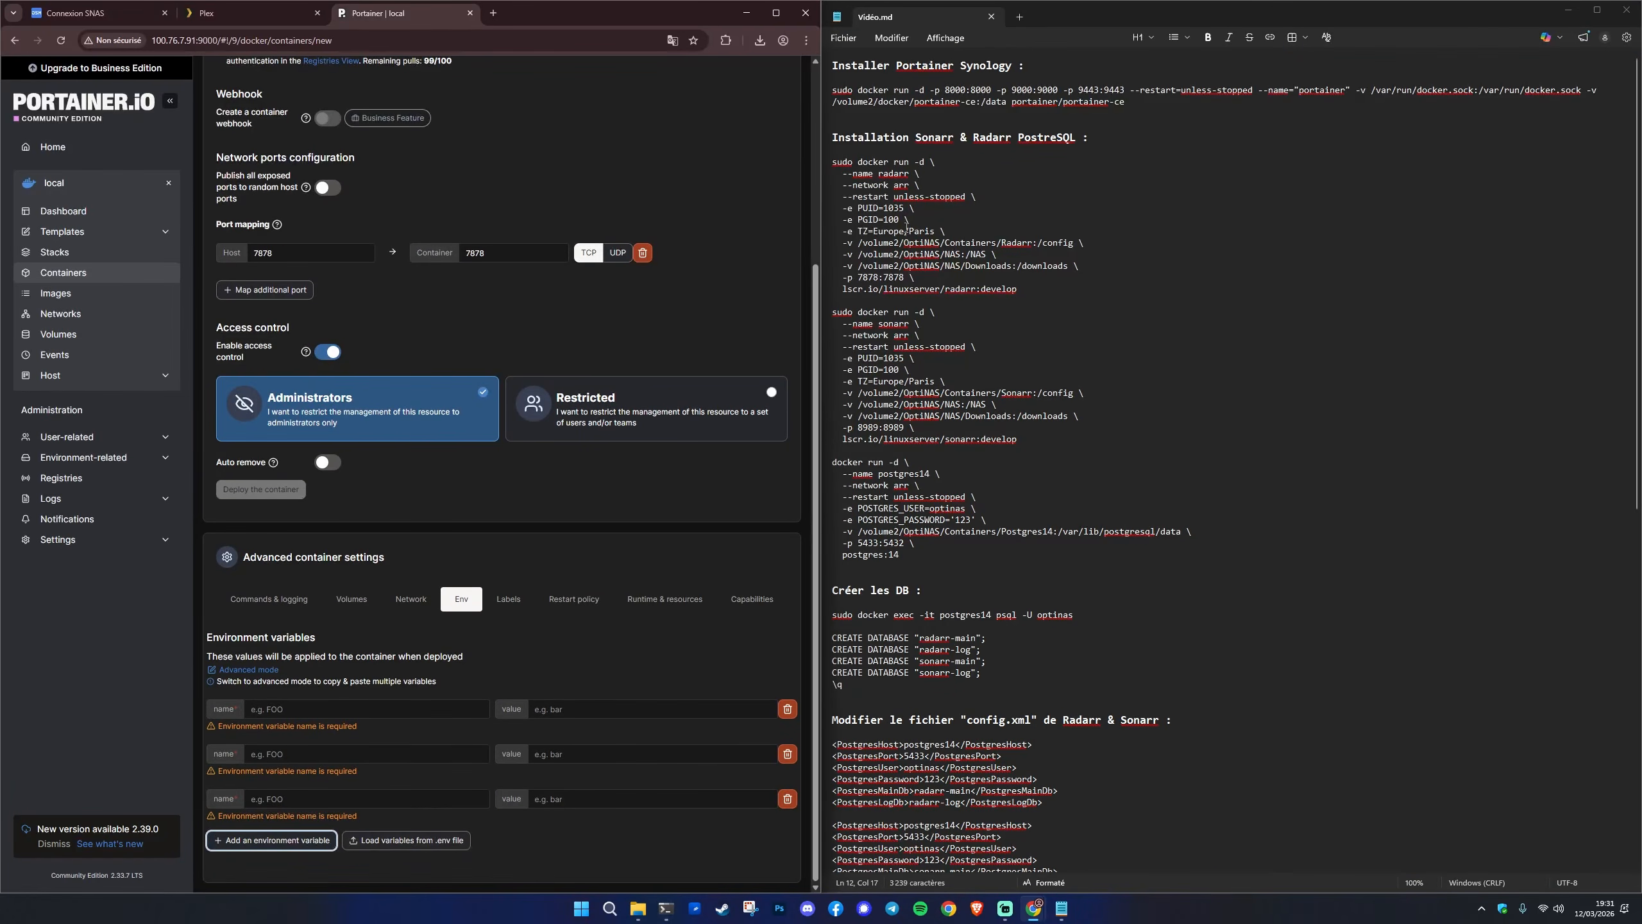
double_click(873, 207)
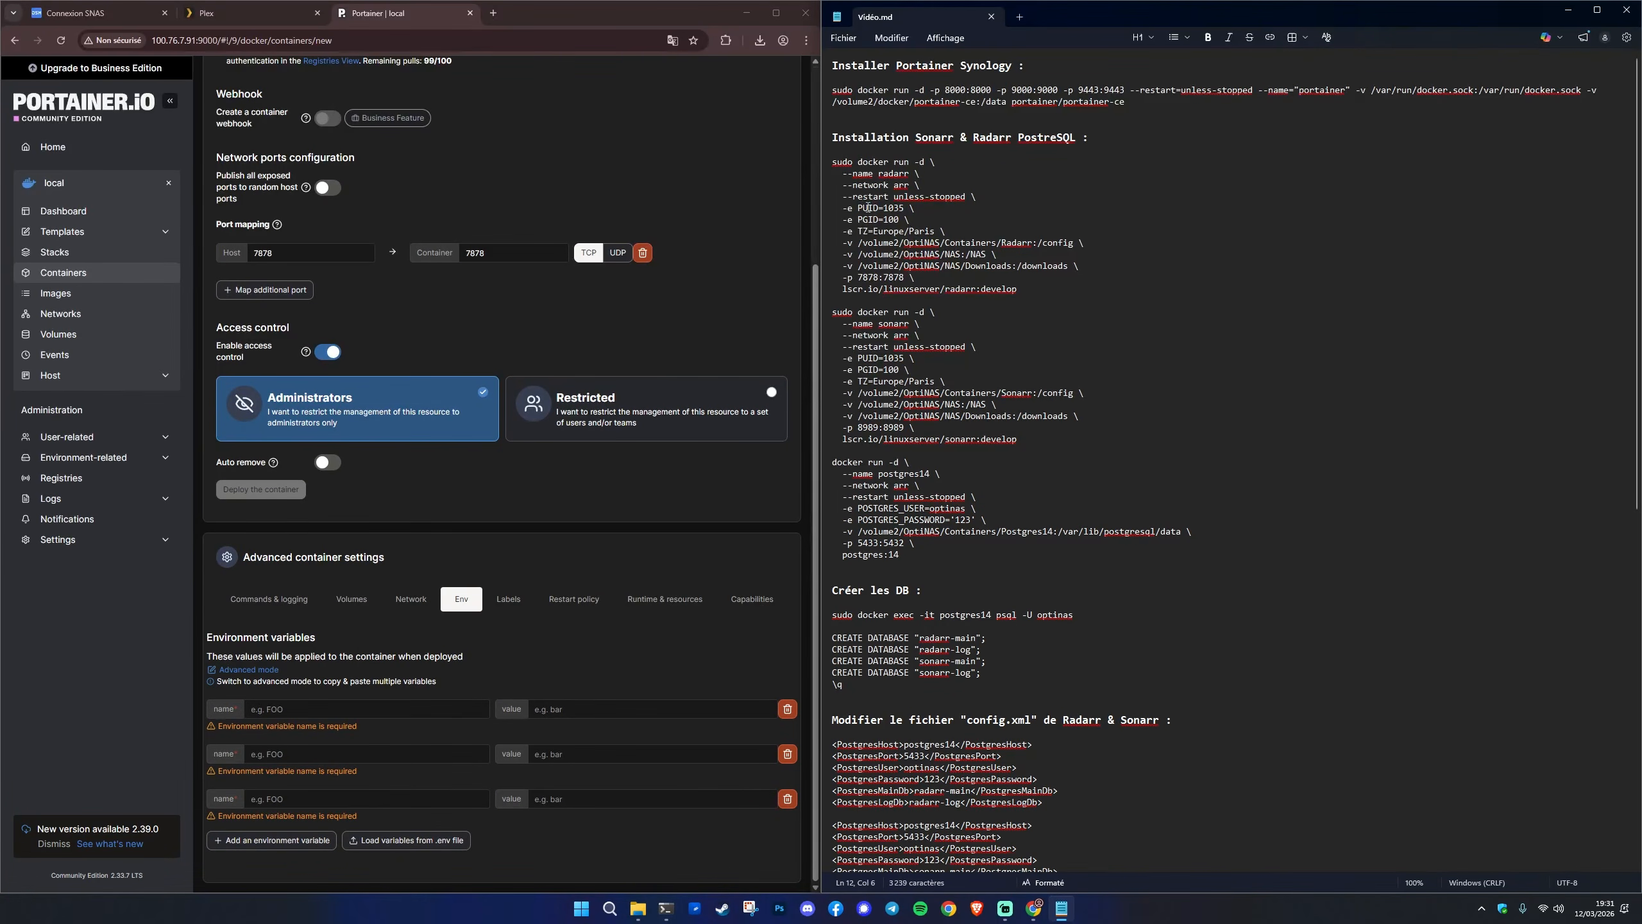
key(ctrl+c)
click(382, 708)
key(ctrl+v)
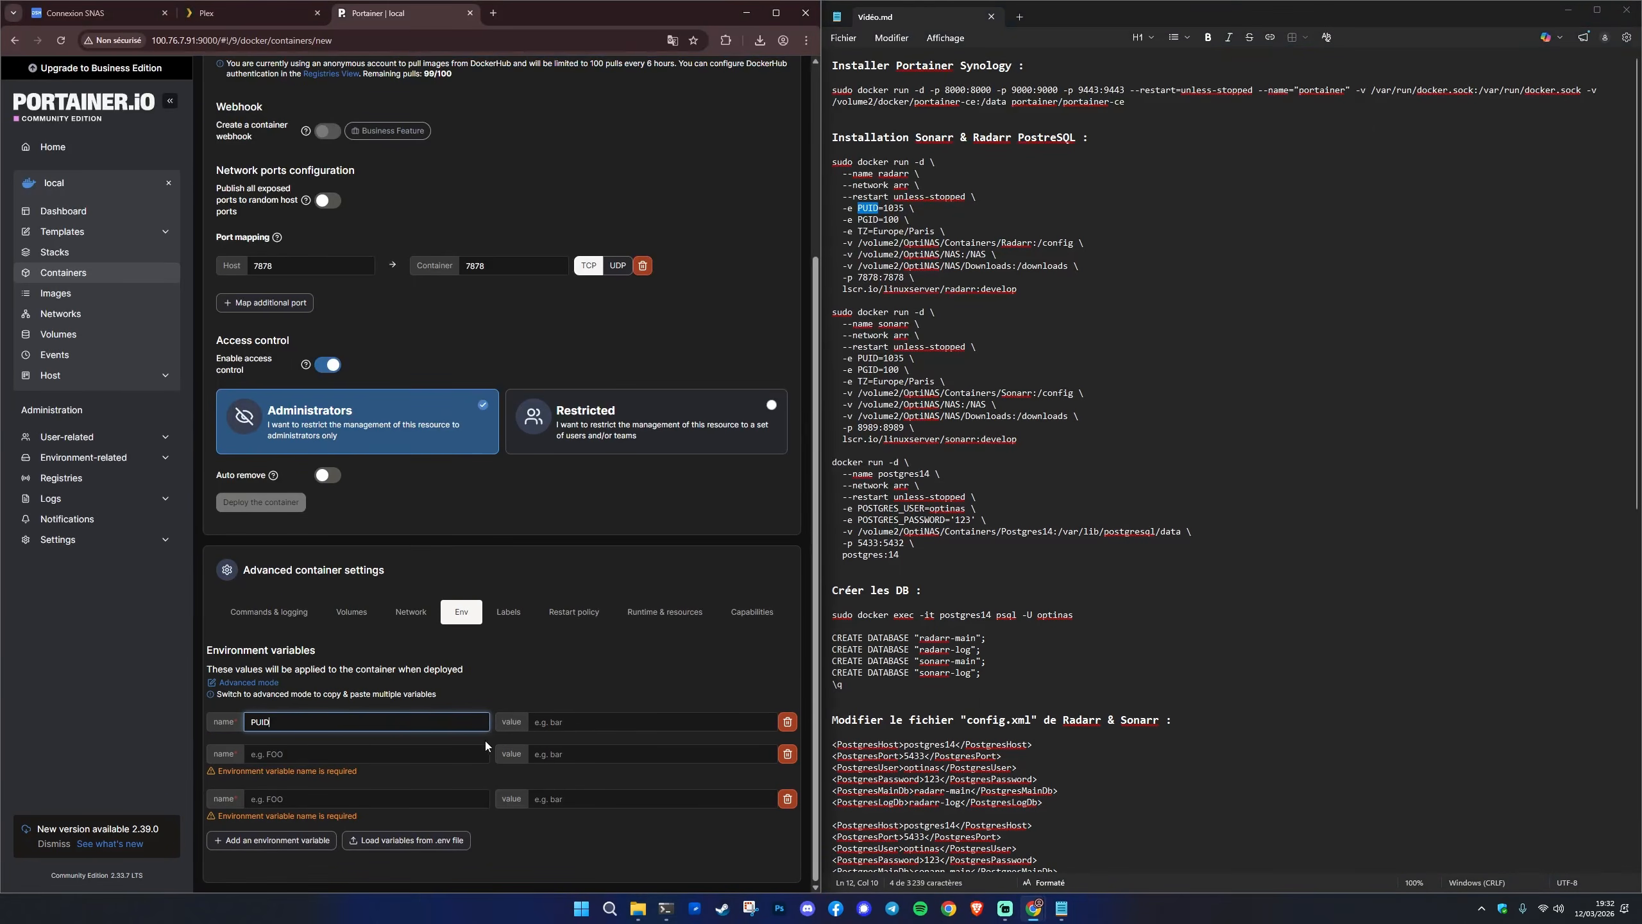
click(383, 754)
text(PGID)
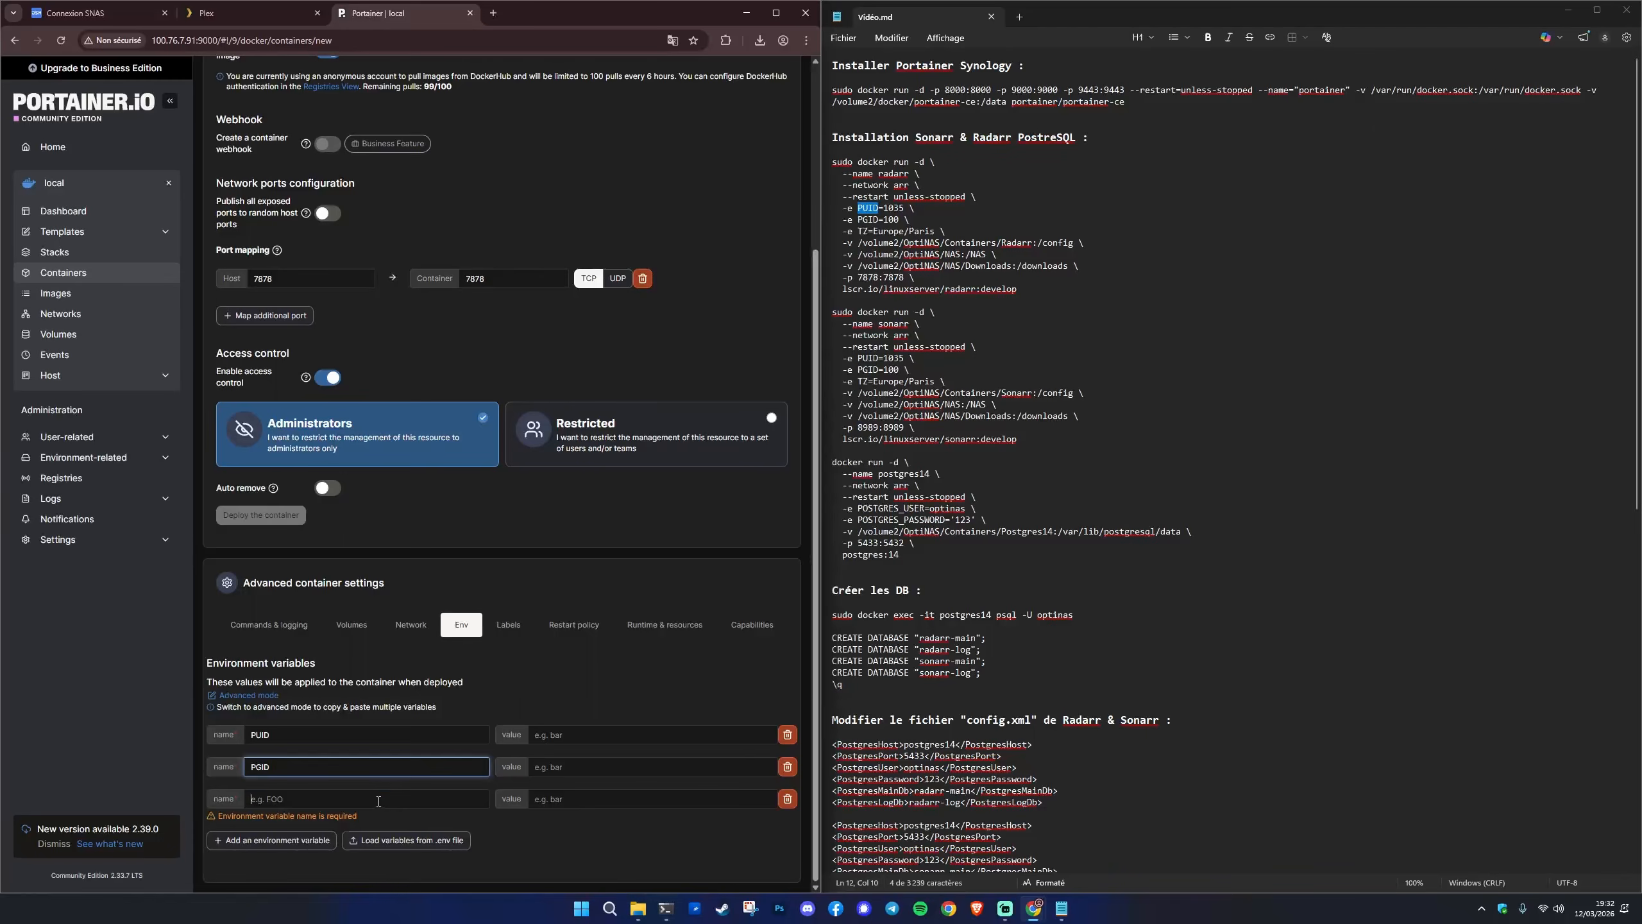
click(378, 800)
text(TZ)
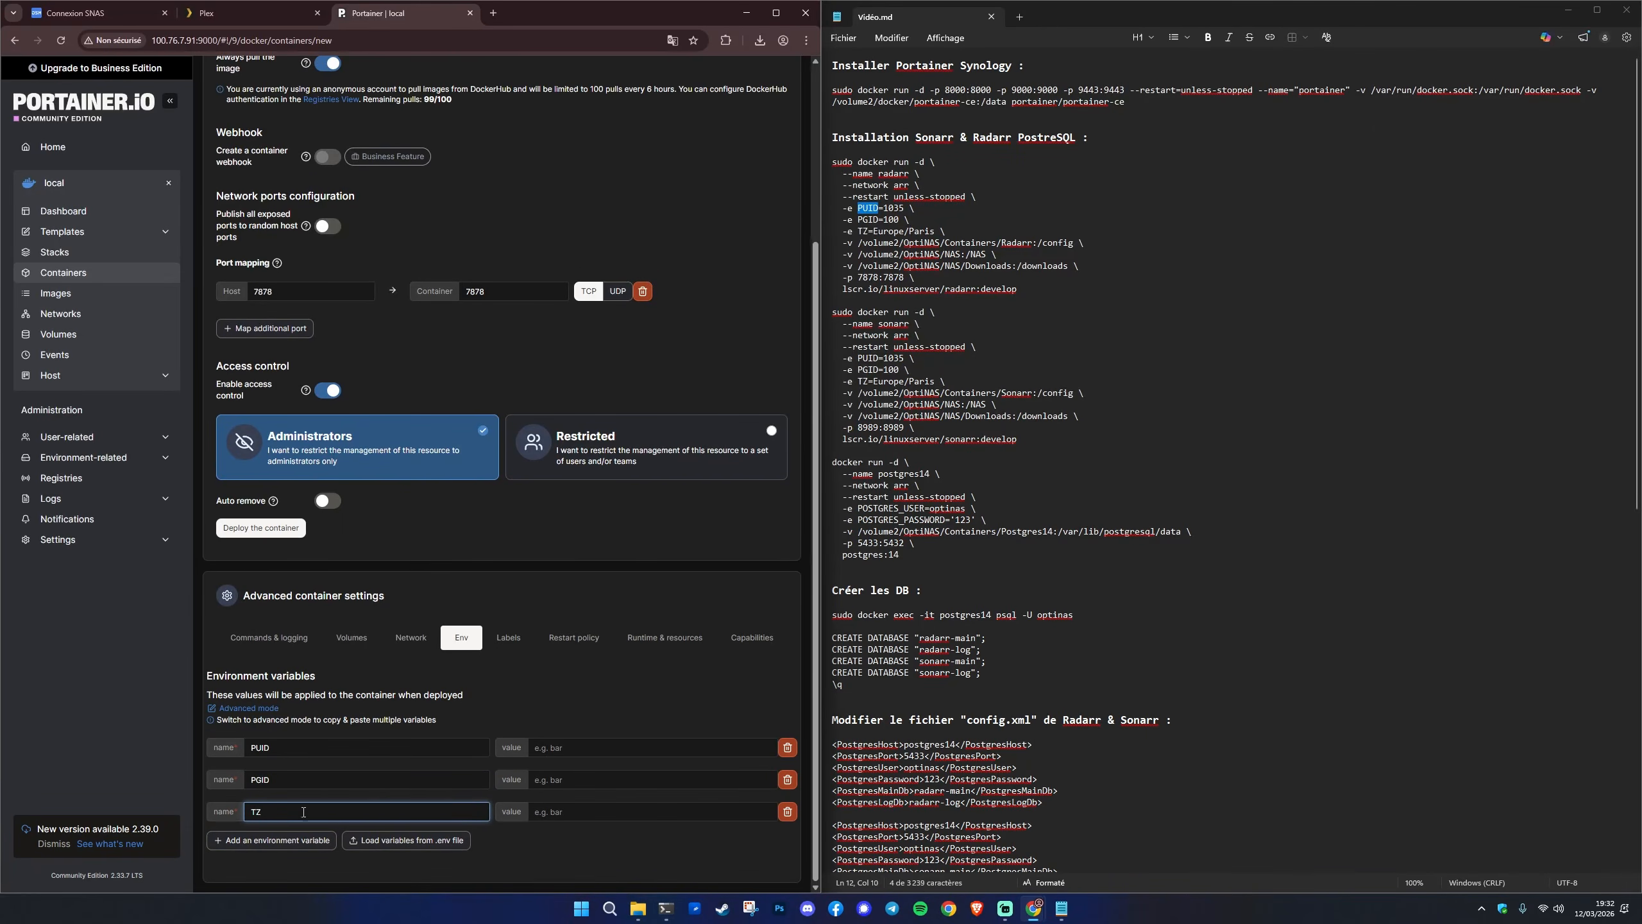
- Set the values TZ=Europe/Paris, PUID=1035 and PGID=100
click(573, 812)
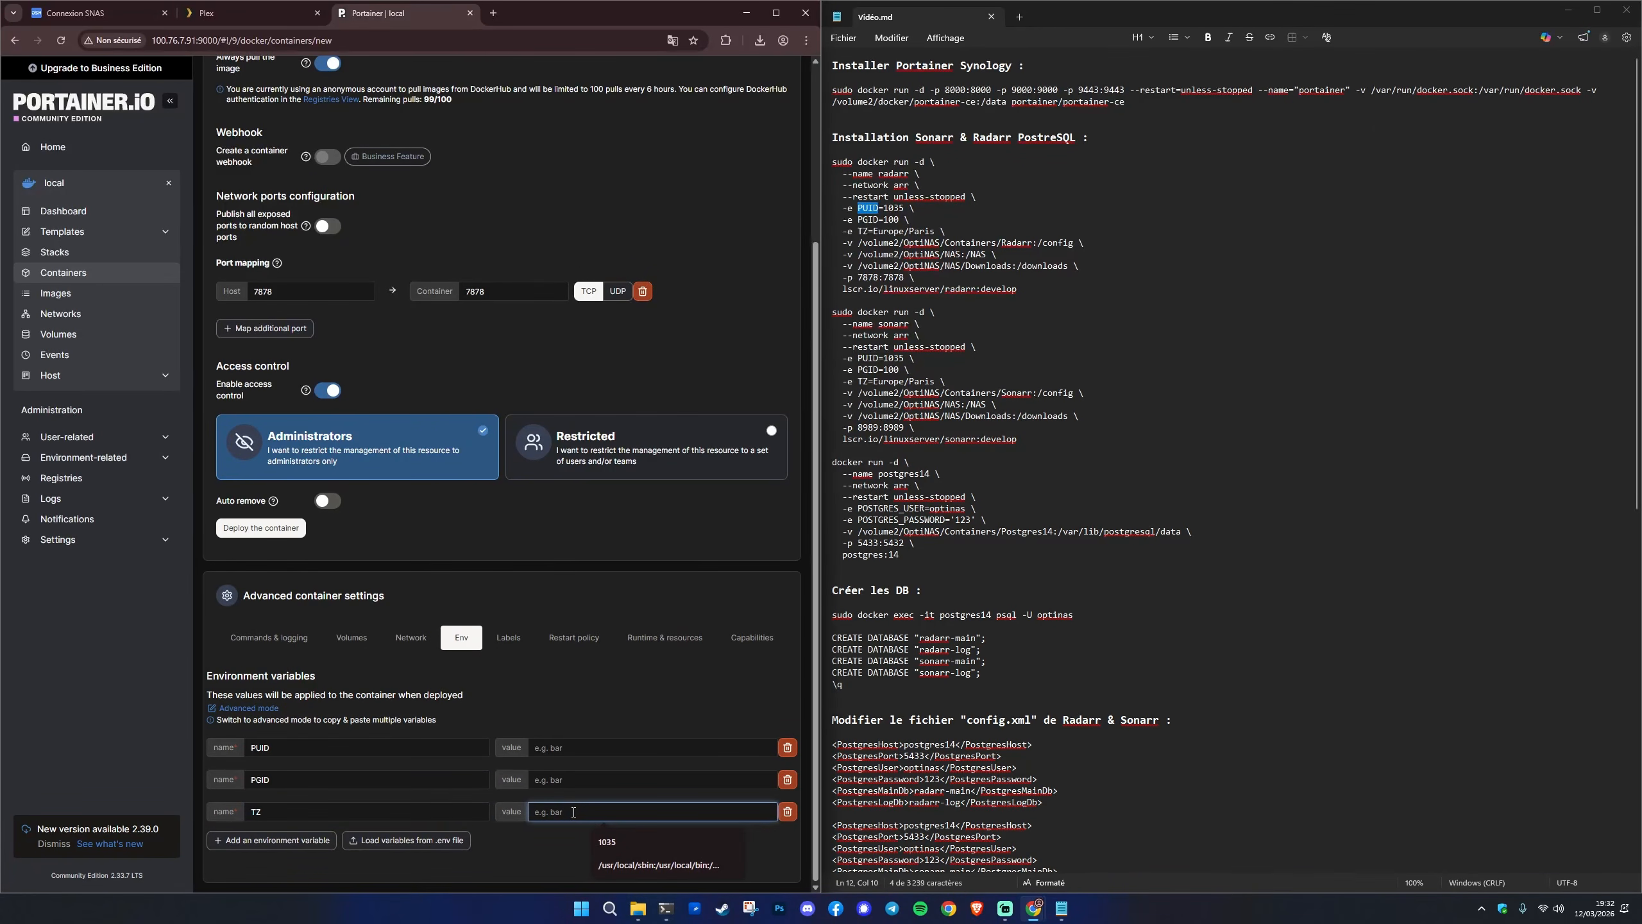
text(Europe/Paris)
double_click(892, 208)
key(ctrl+c)
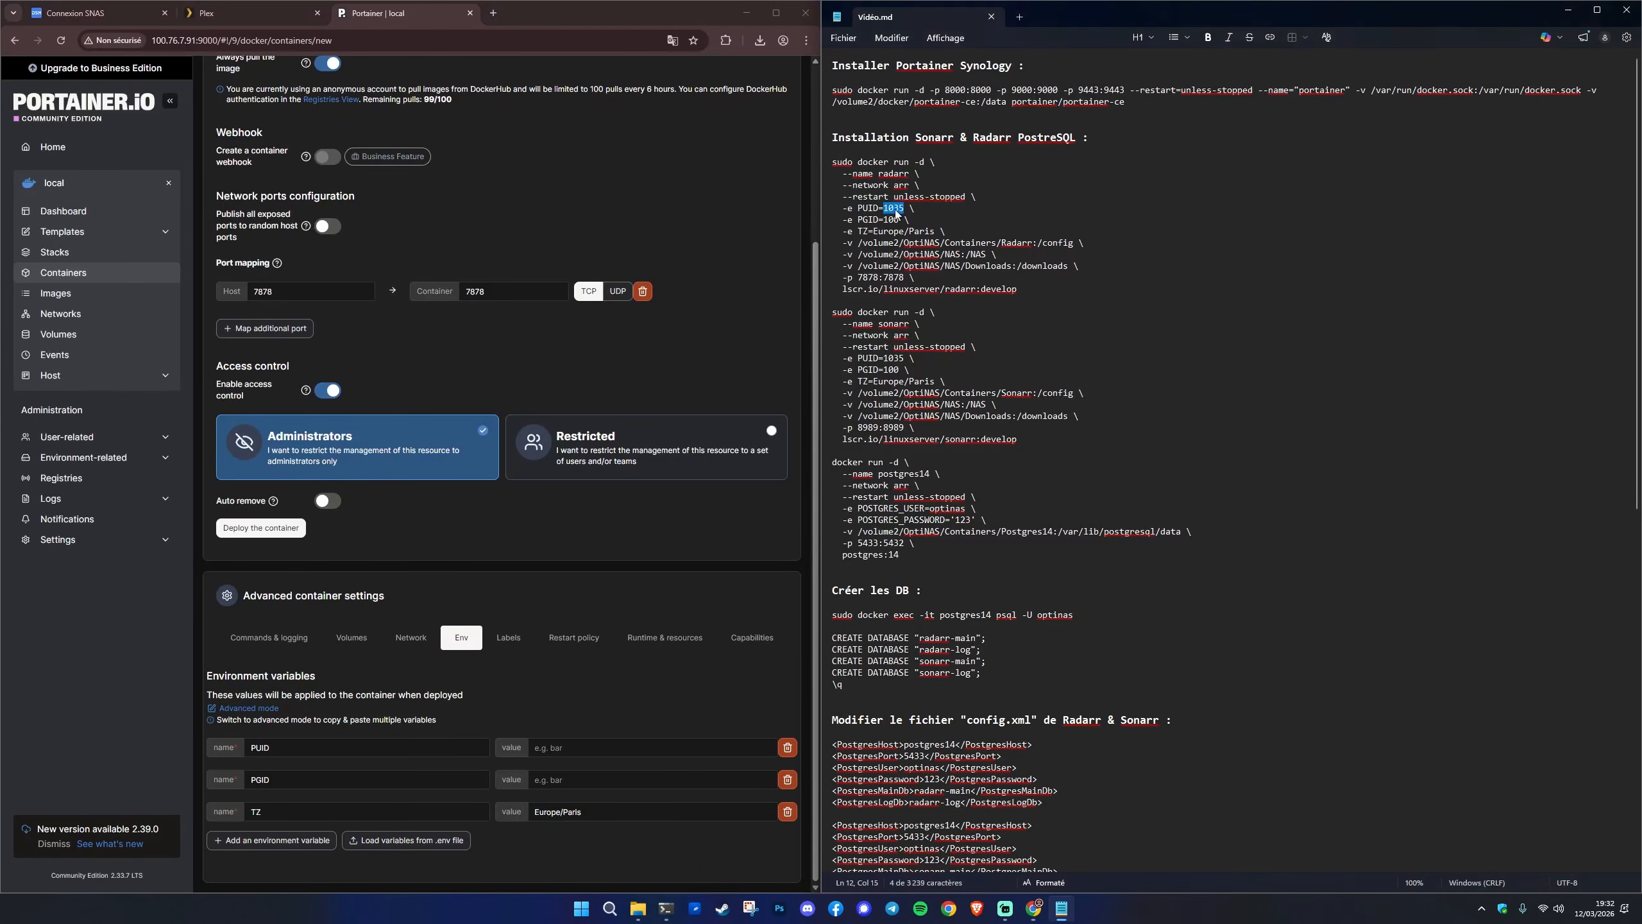
click(651, 744)
key(ctrl+v)
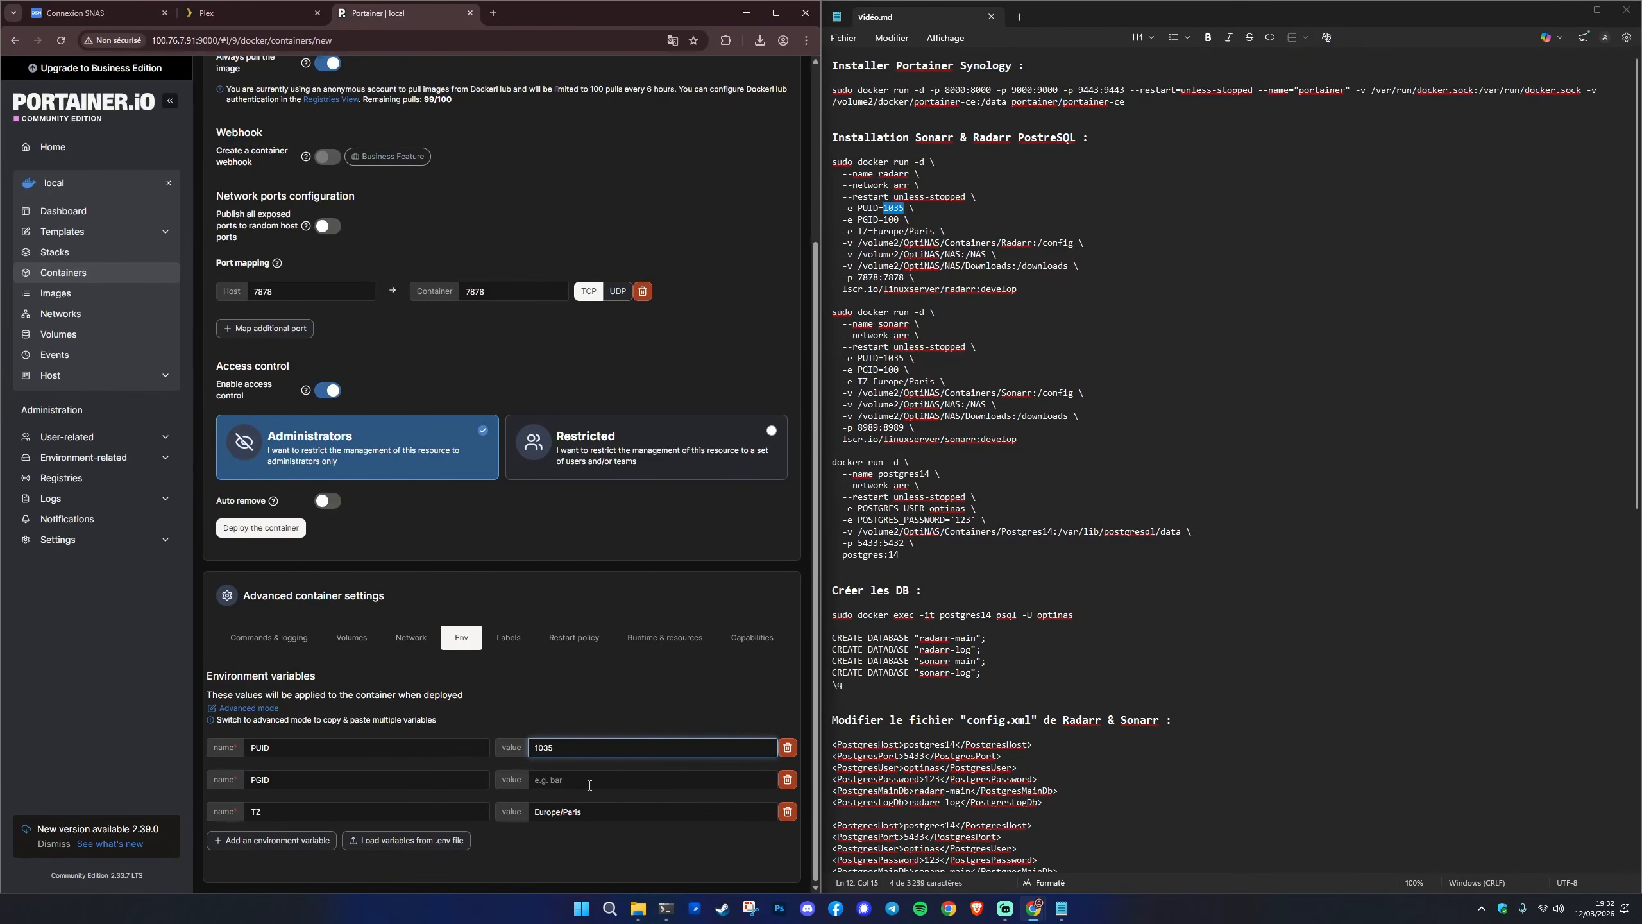
click(589, 781)
text(100)
click(586, 696)
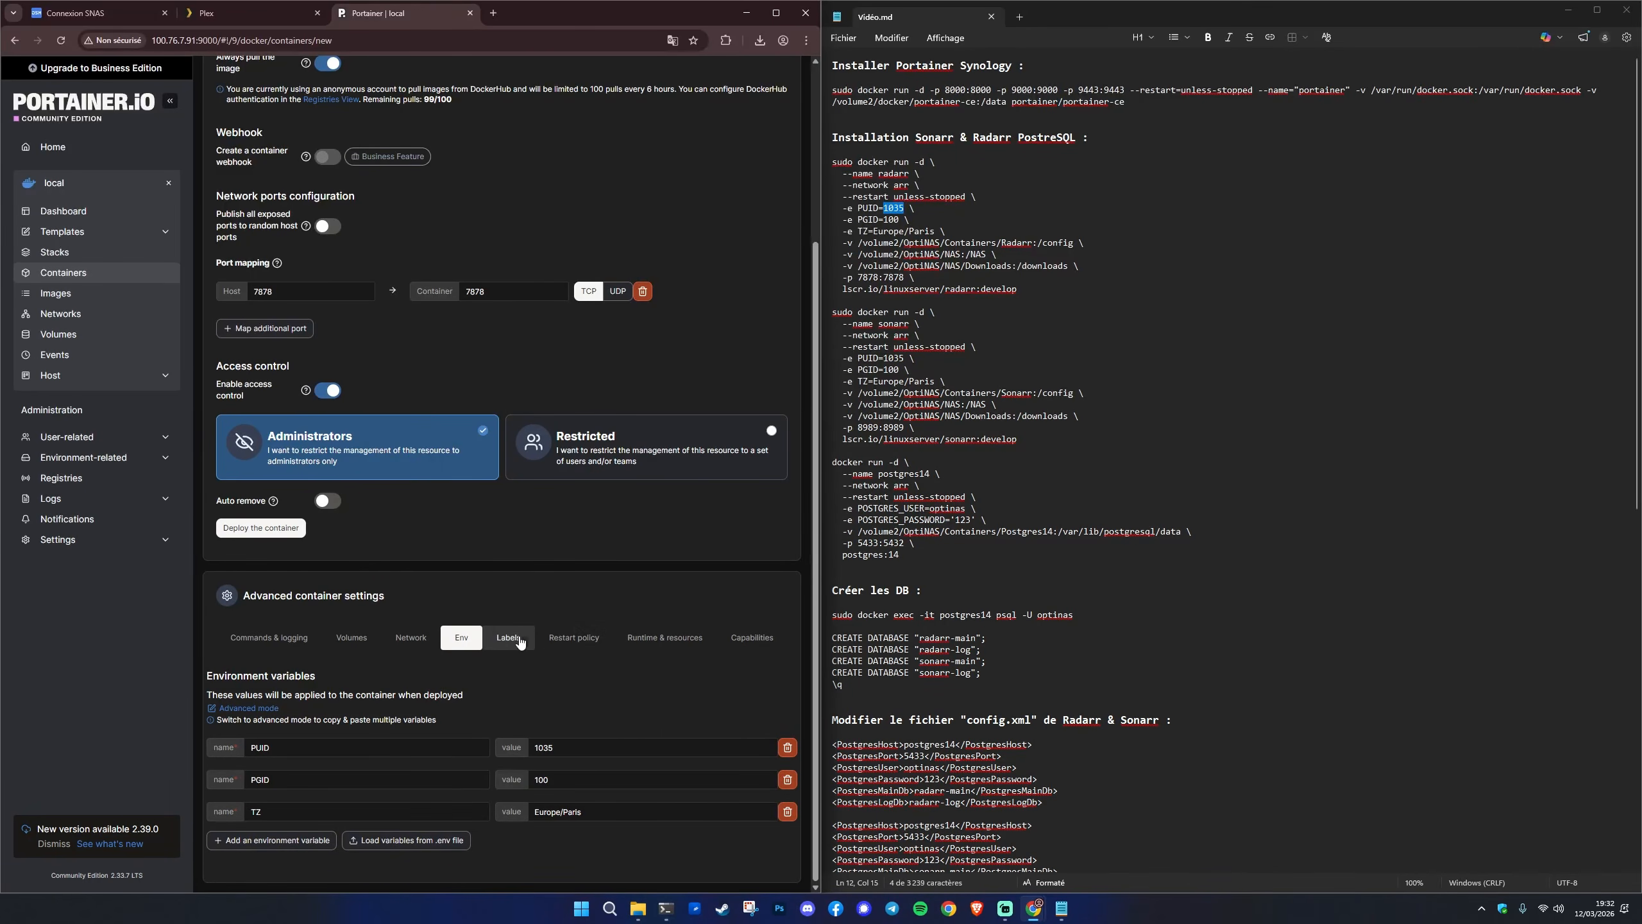
- Set radarr's restart policy to Unless stopped
click(573, 638)
click(482, 853)
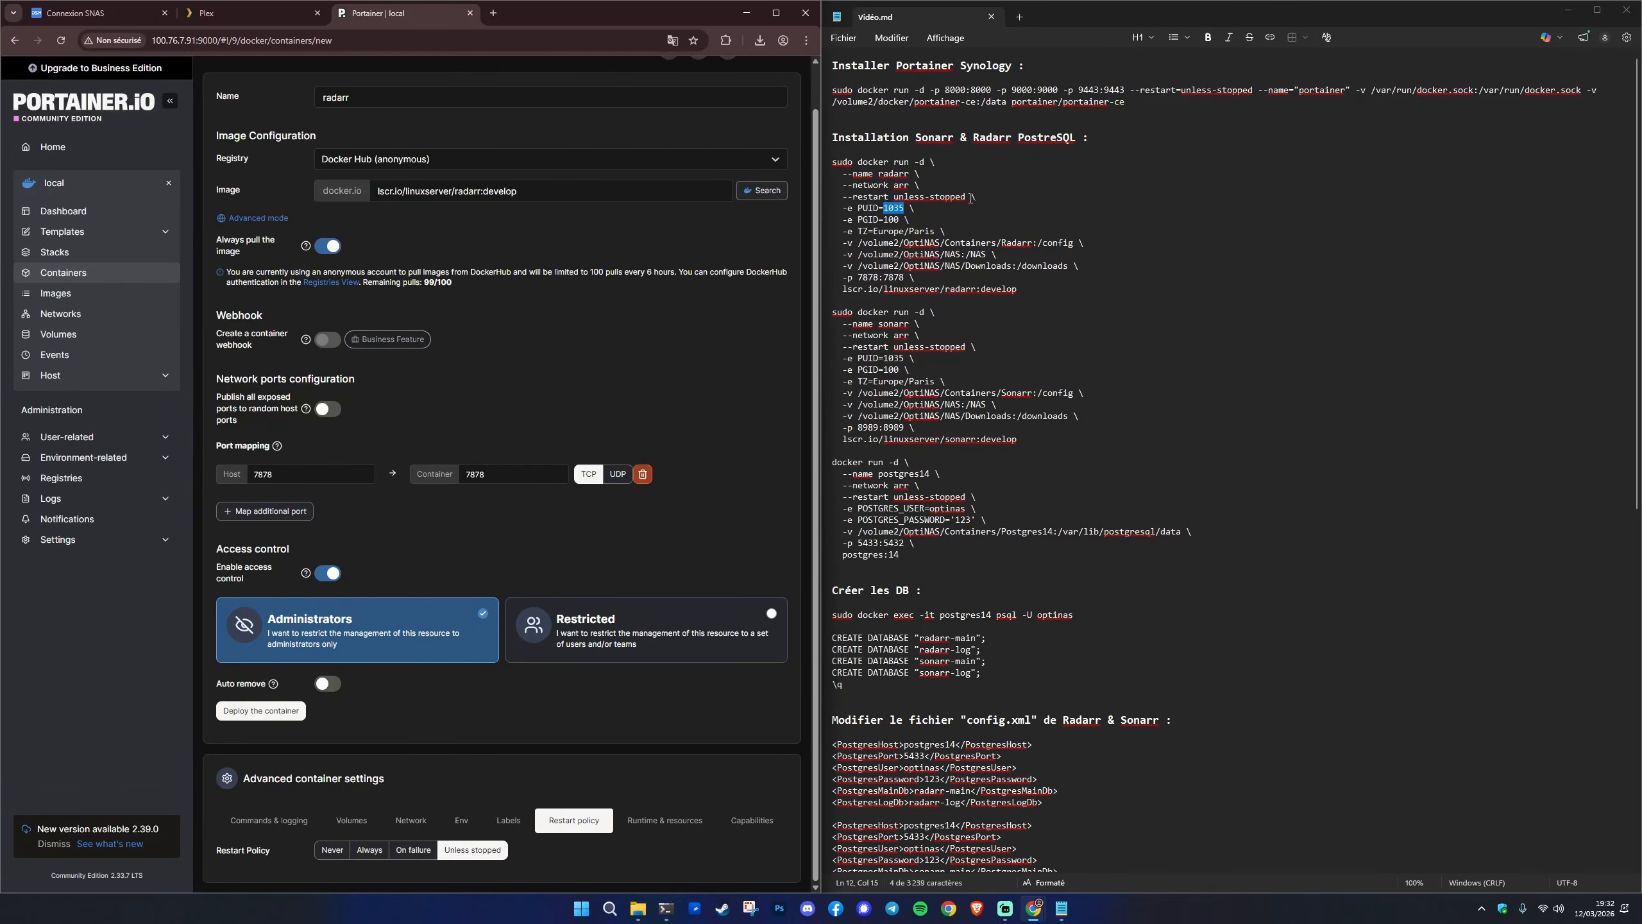
drag(976, 197, 844, 197)
click(1118, 213)
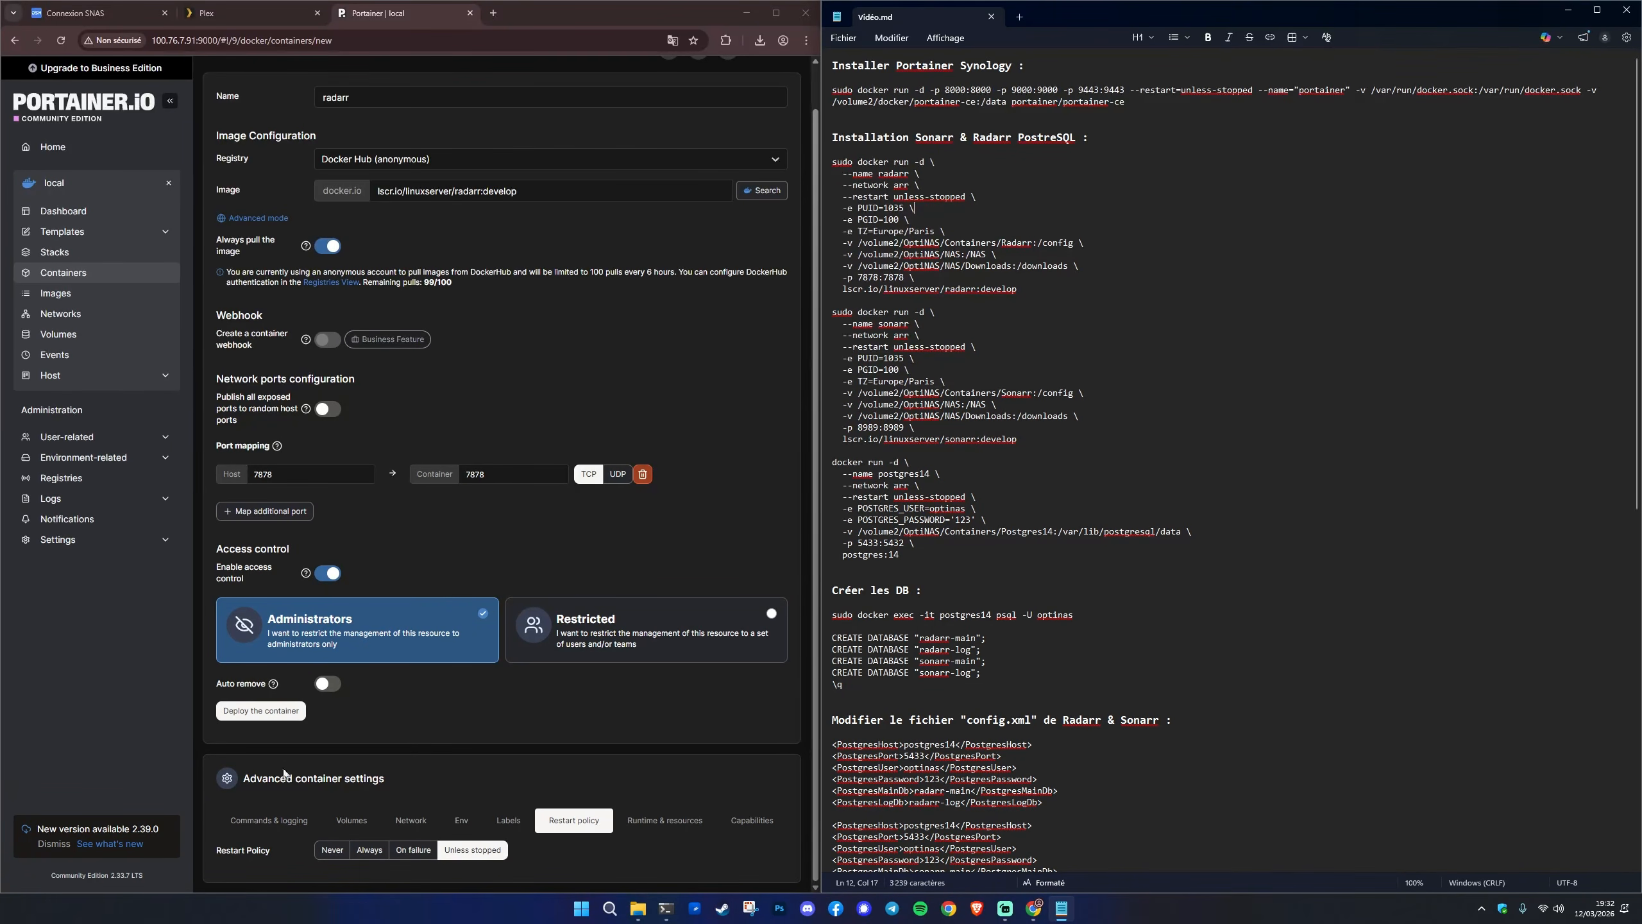
- Deploy radarr, check its logs, then select the sonarr docker run command in the notes
click(276, 710)
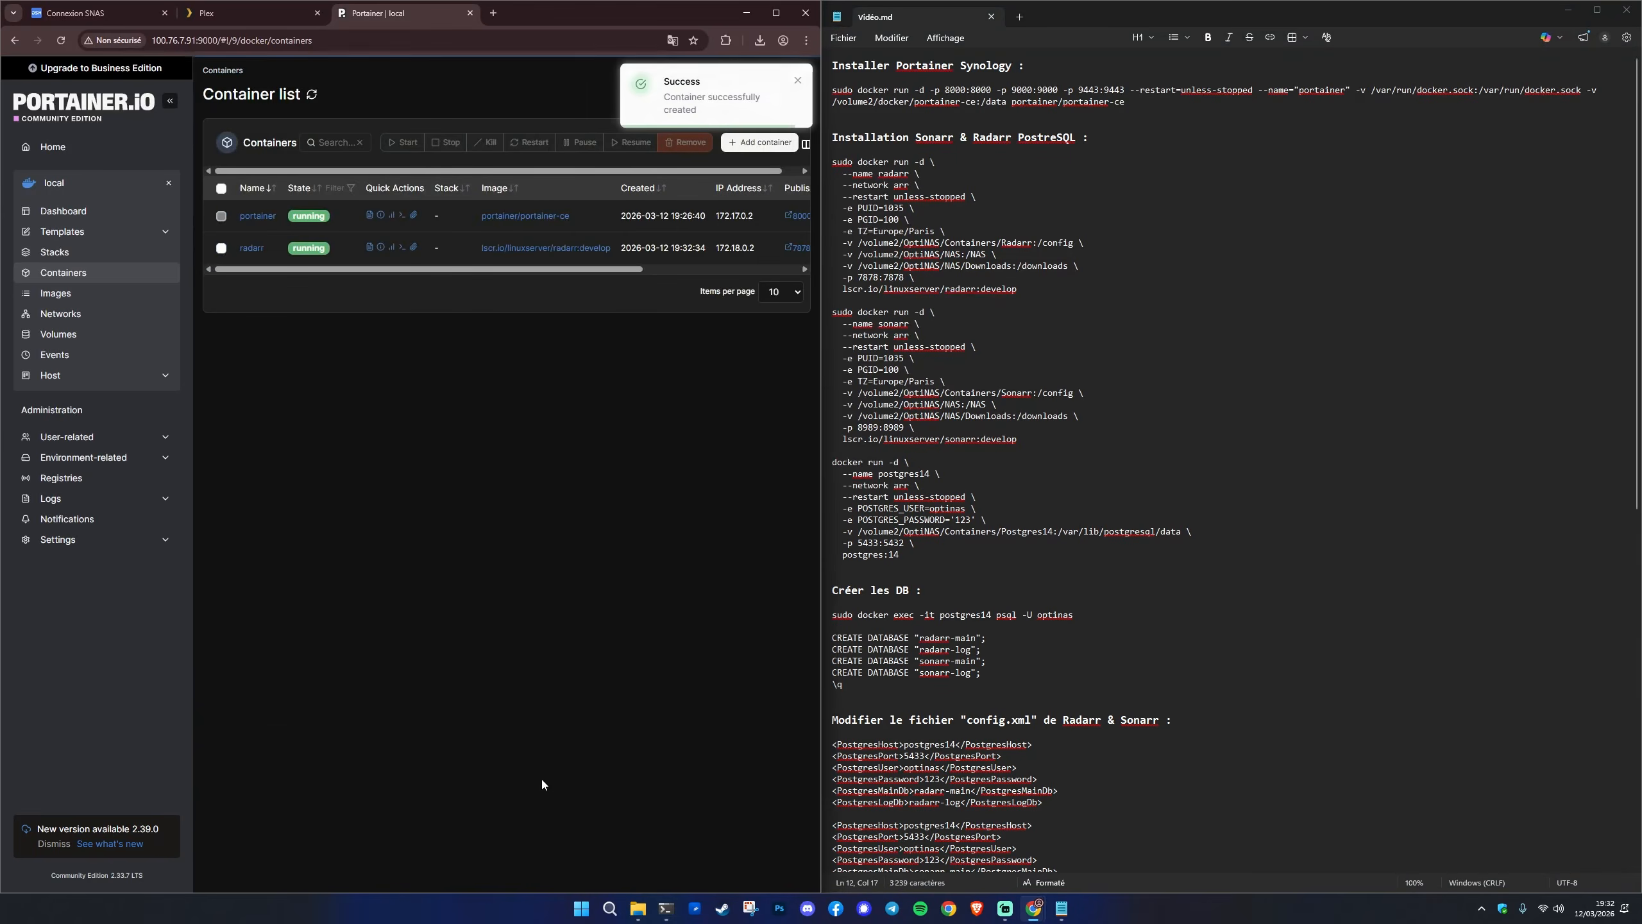
click(253, 248)
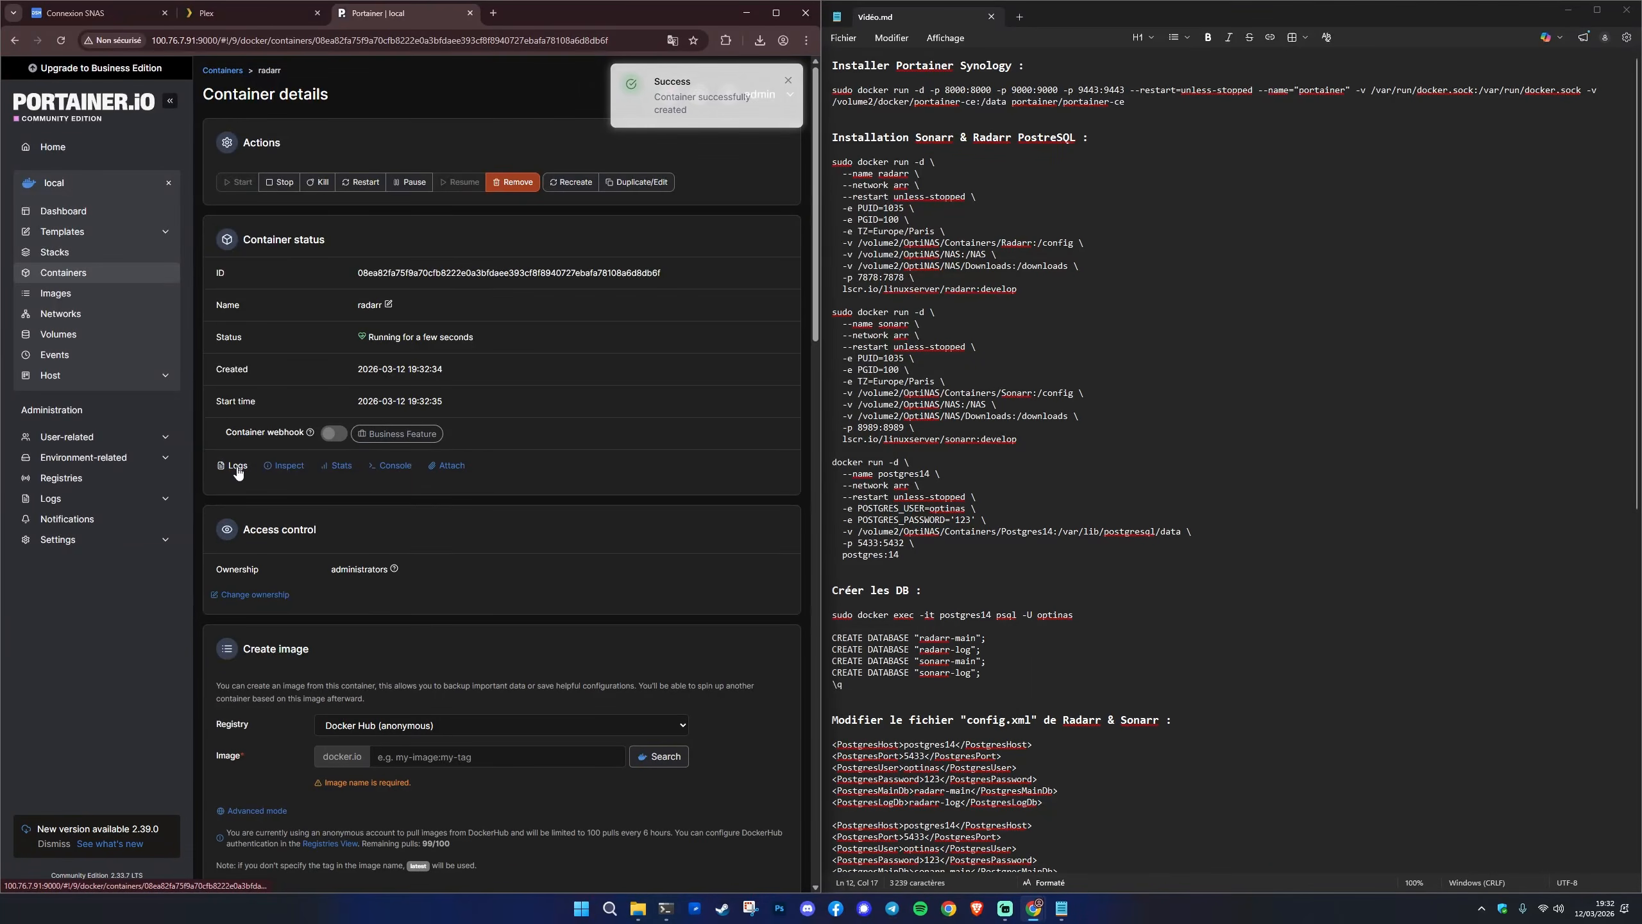
click(234, 465)
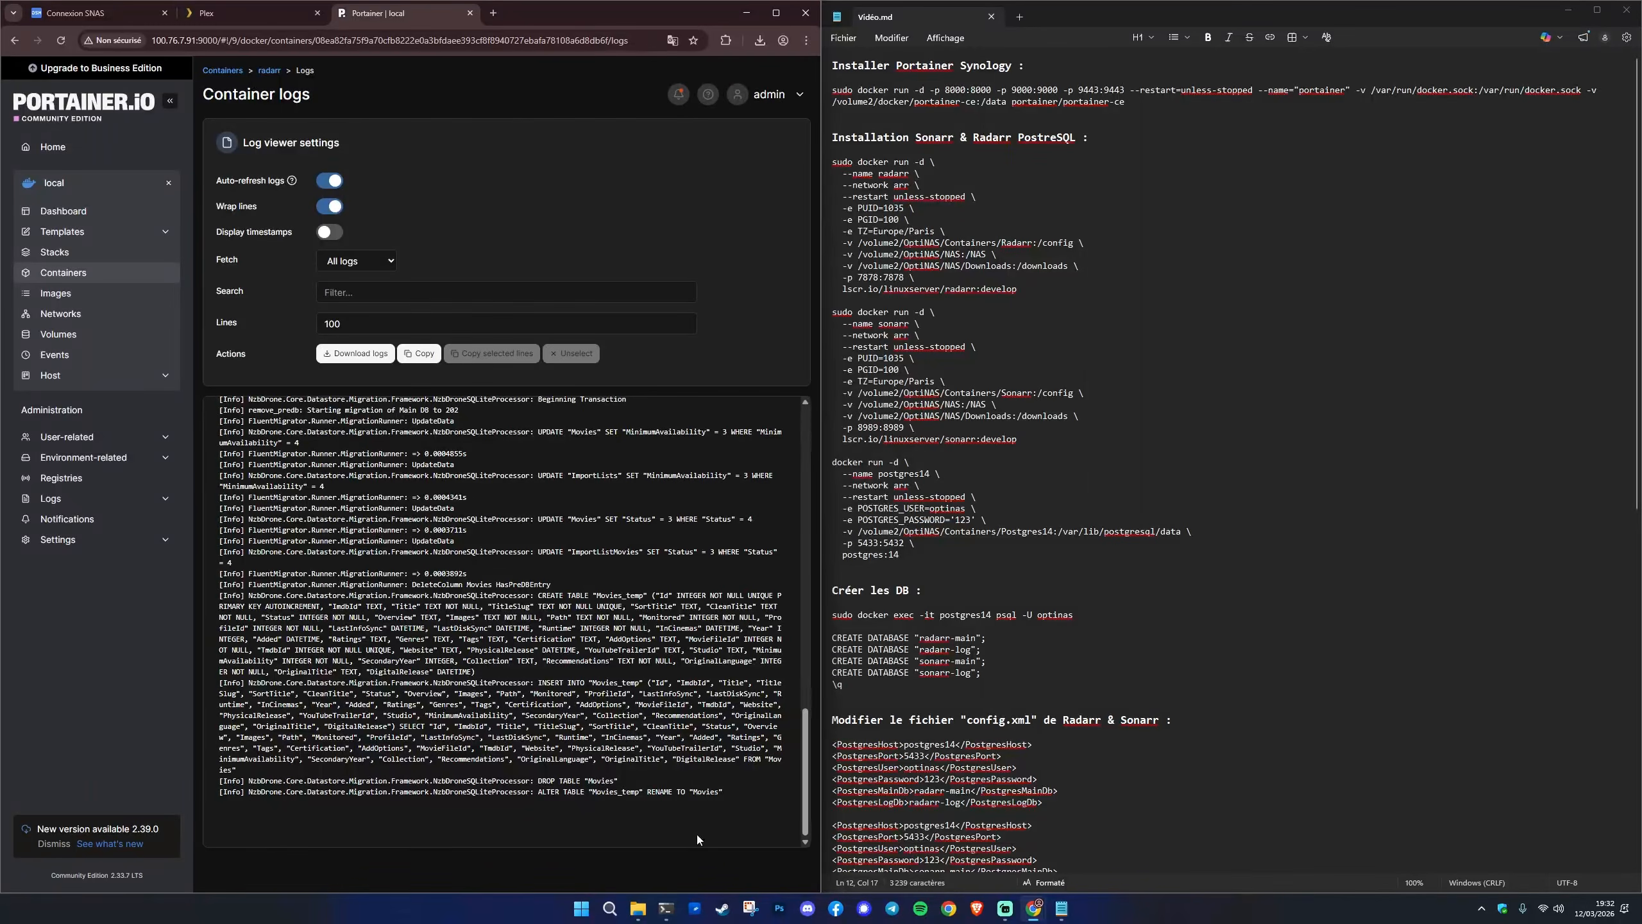
click(58, 274)
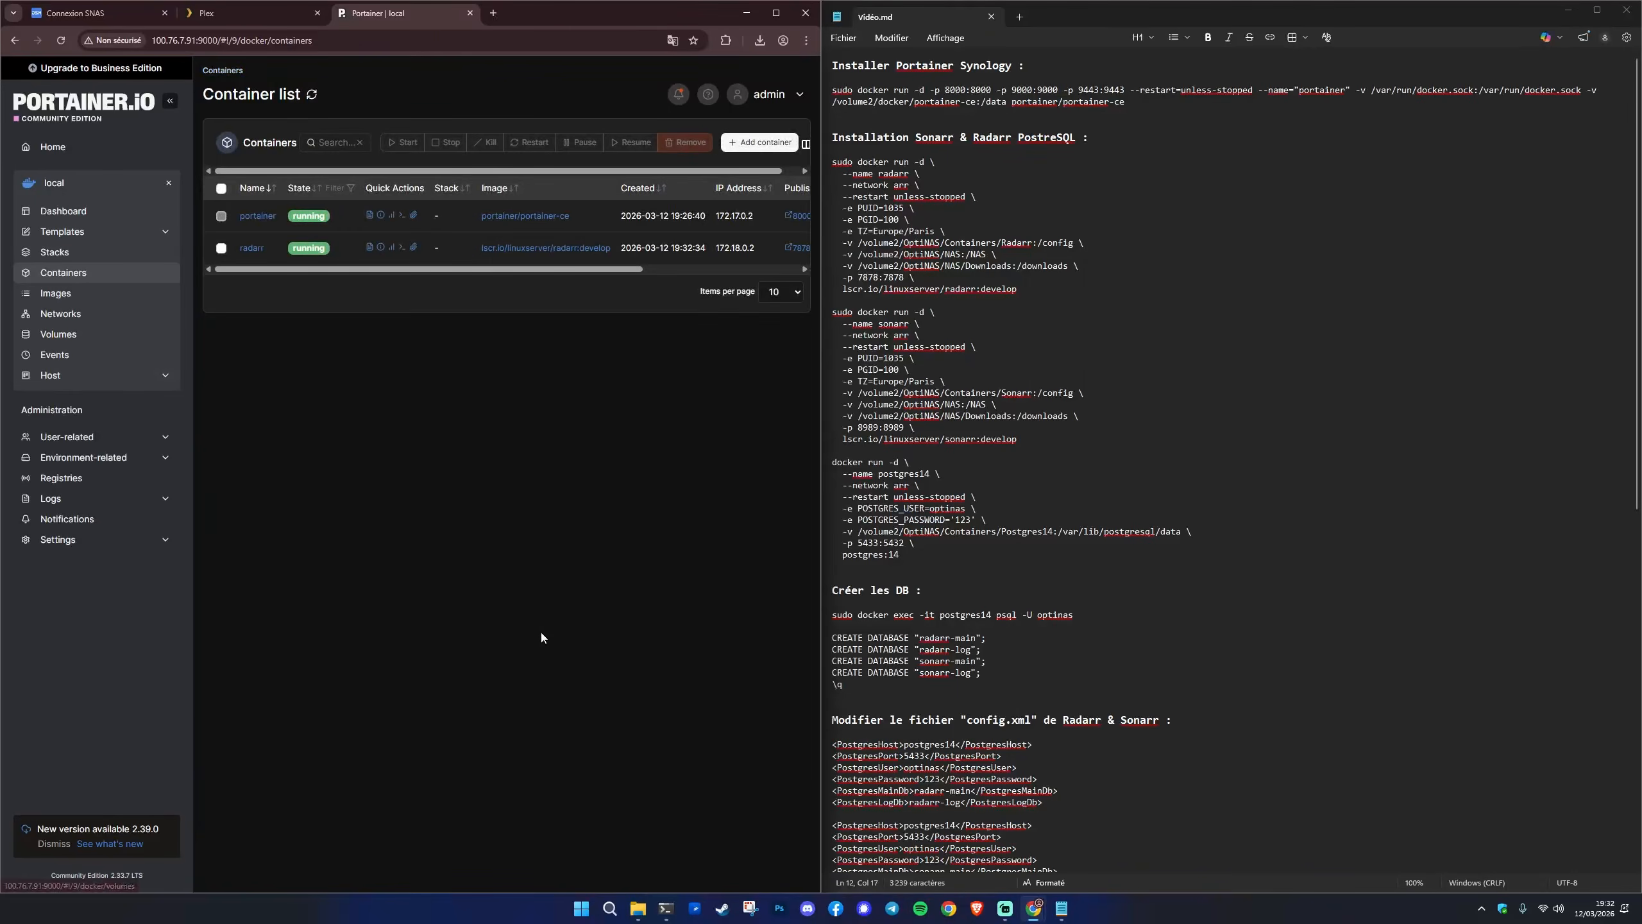
drag(1043, 439, 824, 314)
key(super+c)
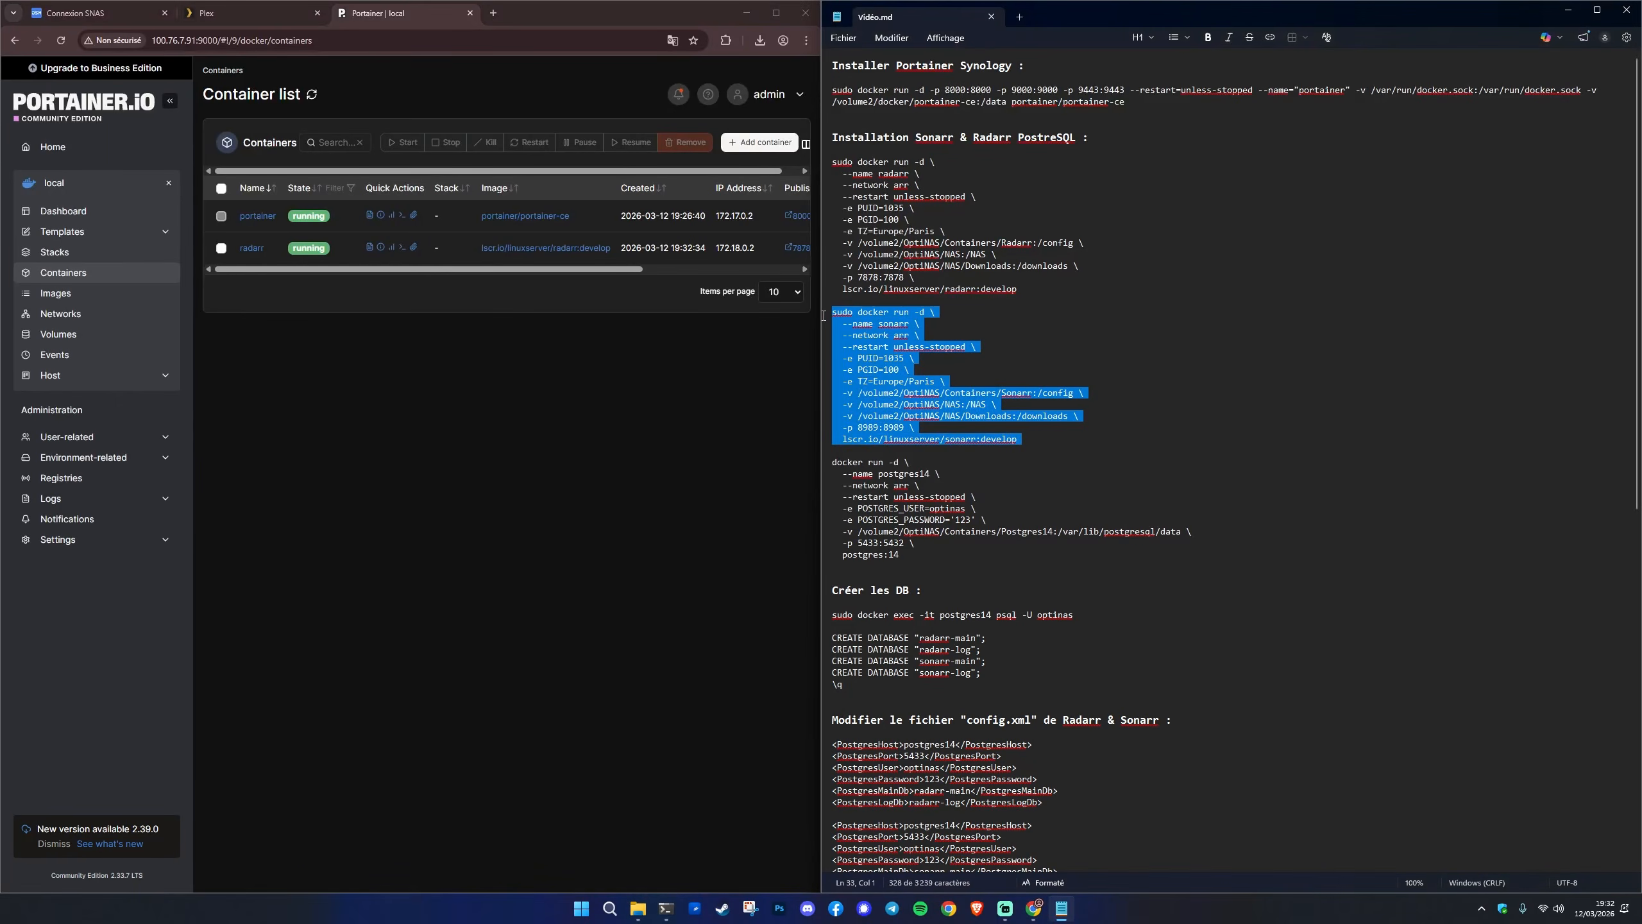
click(666, 908)
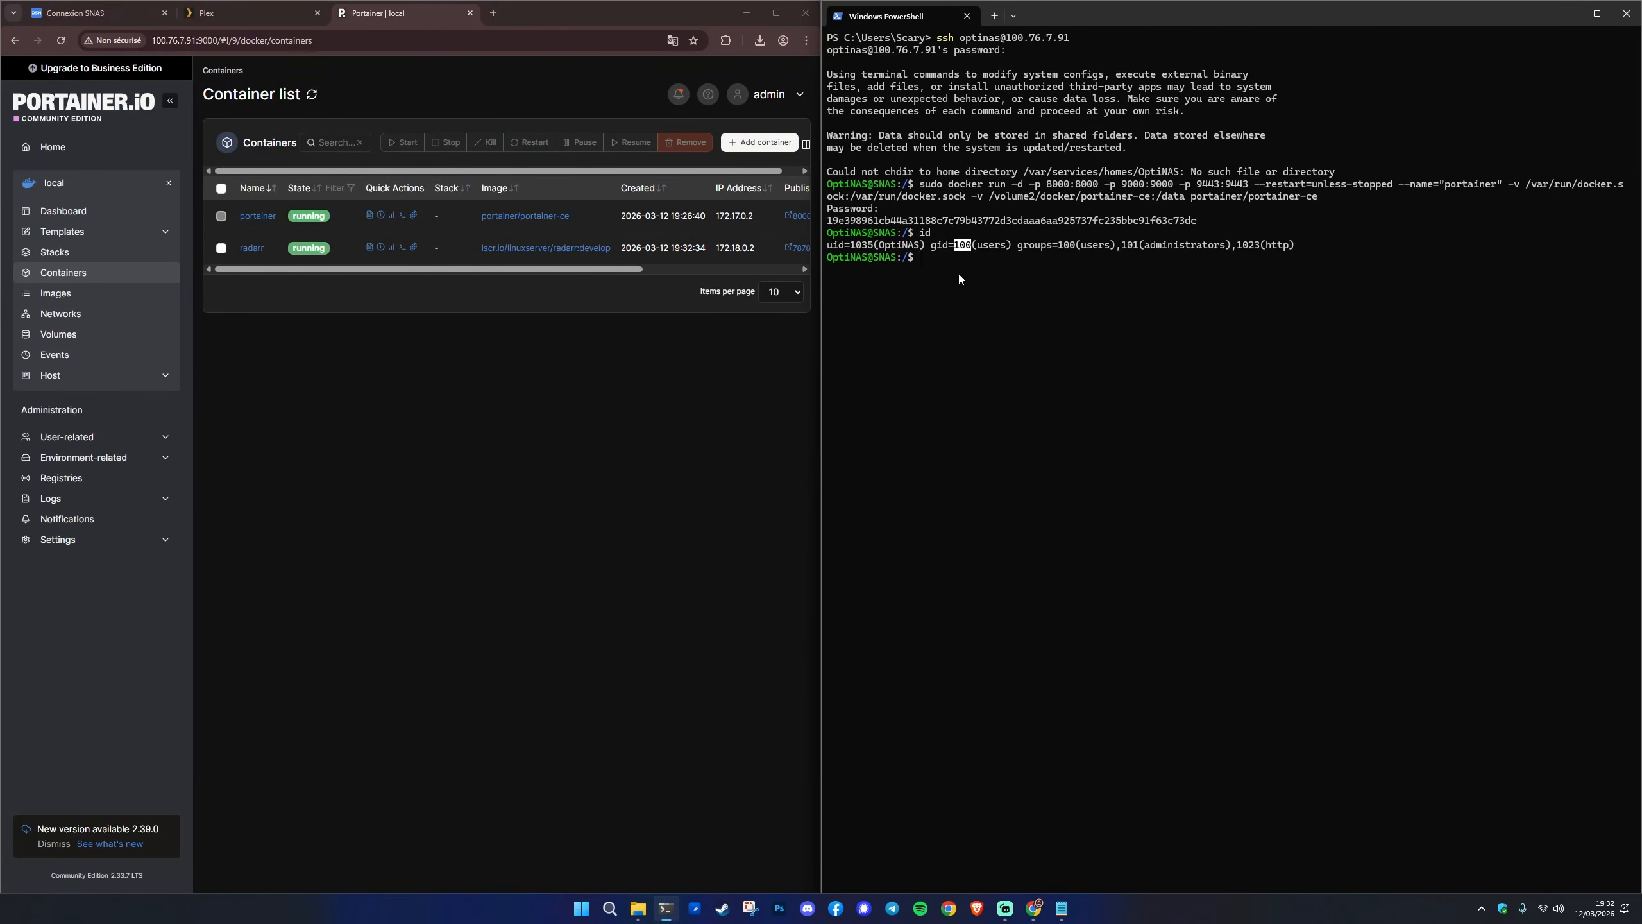
- Paste and run the multi-line sonarr docker run command in the SSH session
key(ctrl+v)
click(1157, 539)
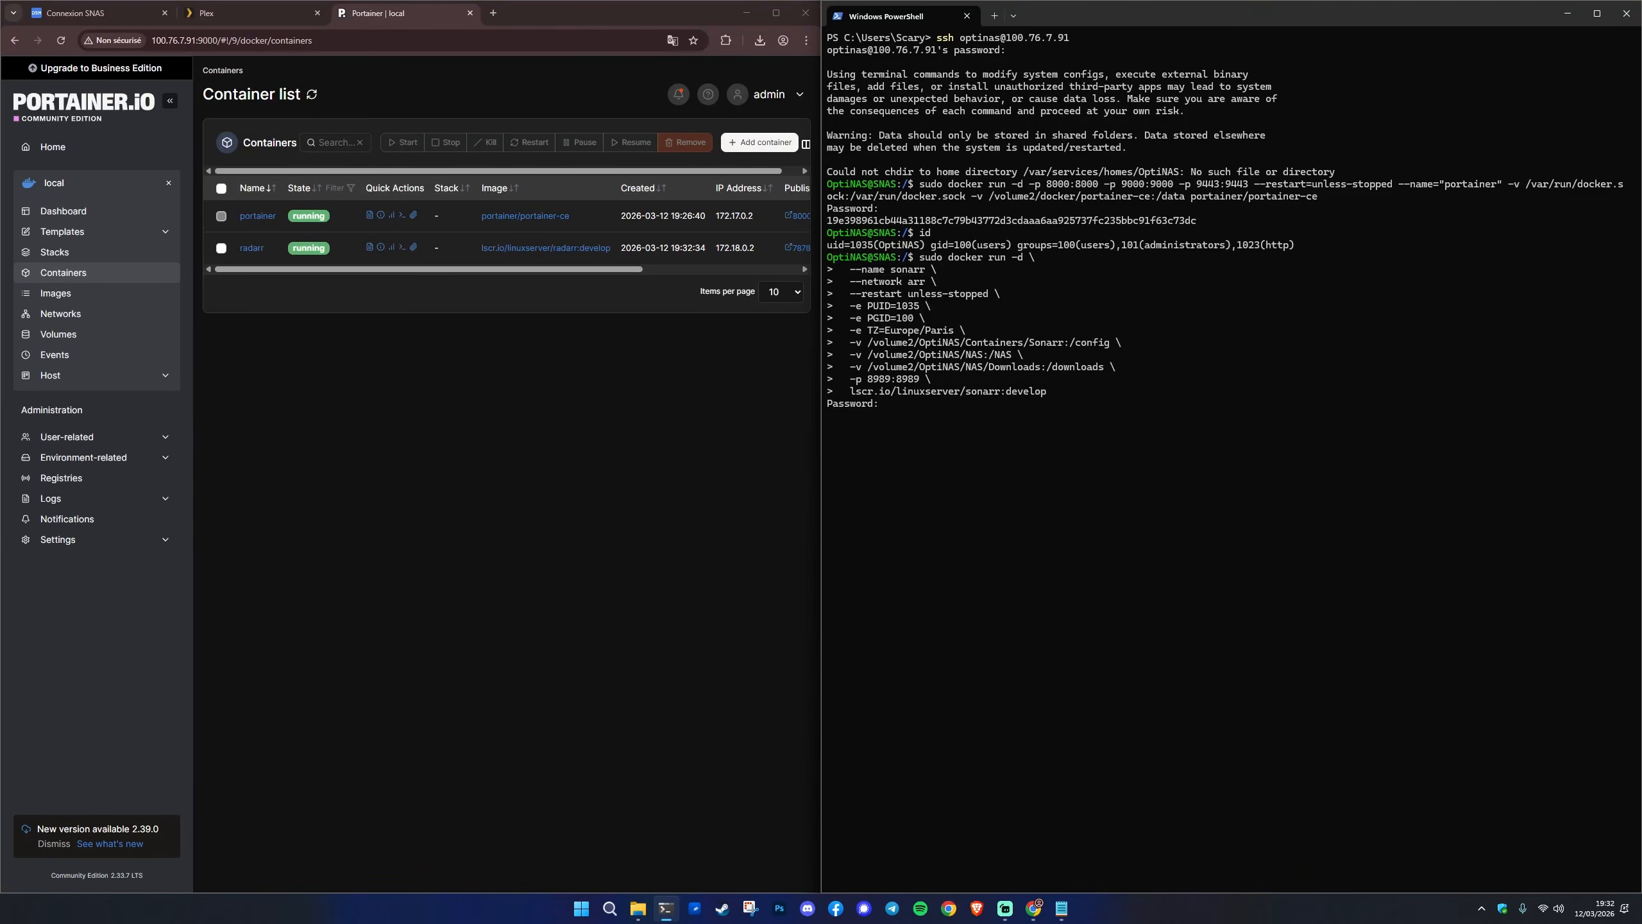
key(Return)
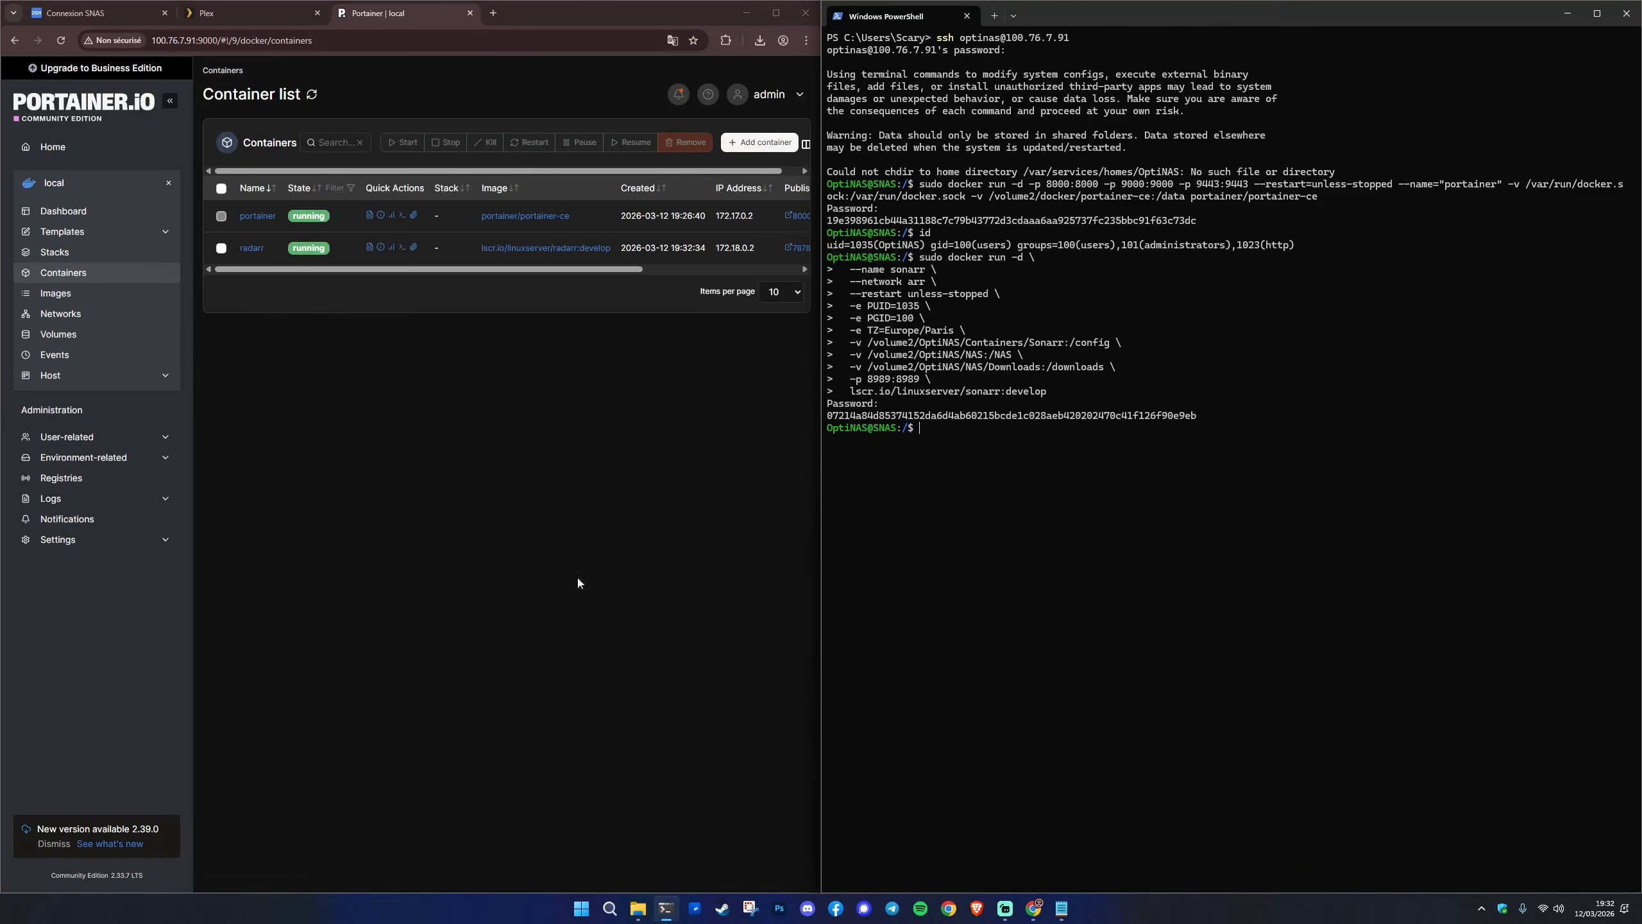
- Confirm sonarr appears in Portainer, then minimize the Notepad notes
click(270, 310)
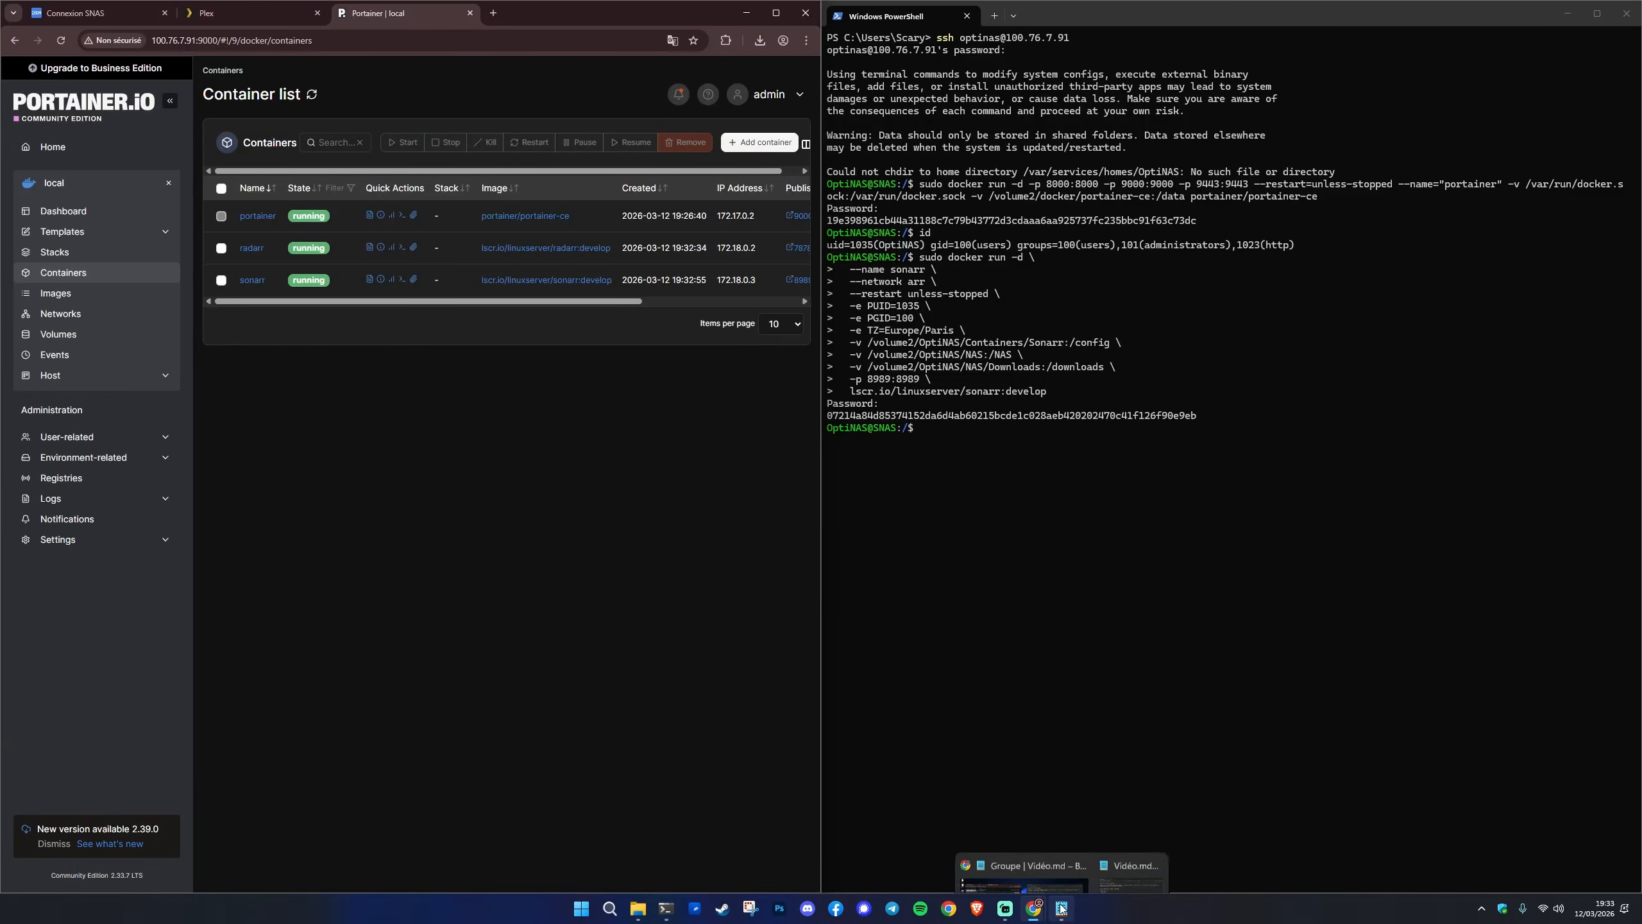
click(1062, 835)
click(918, 416)
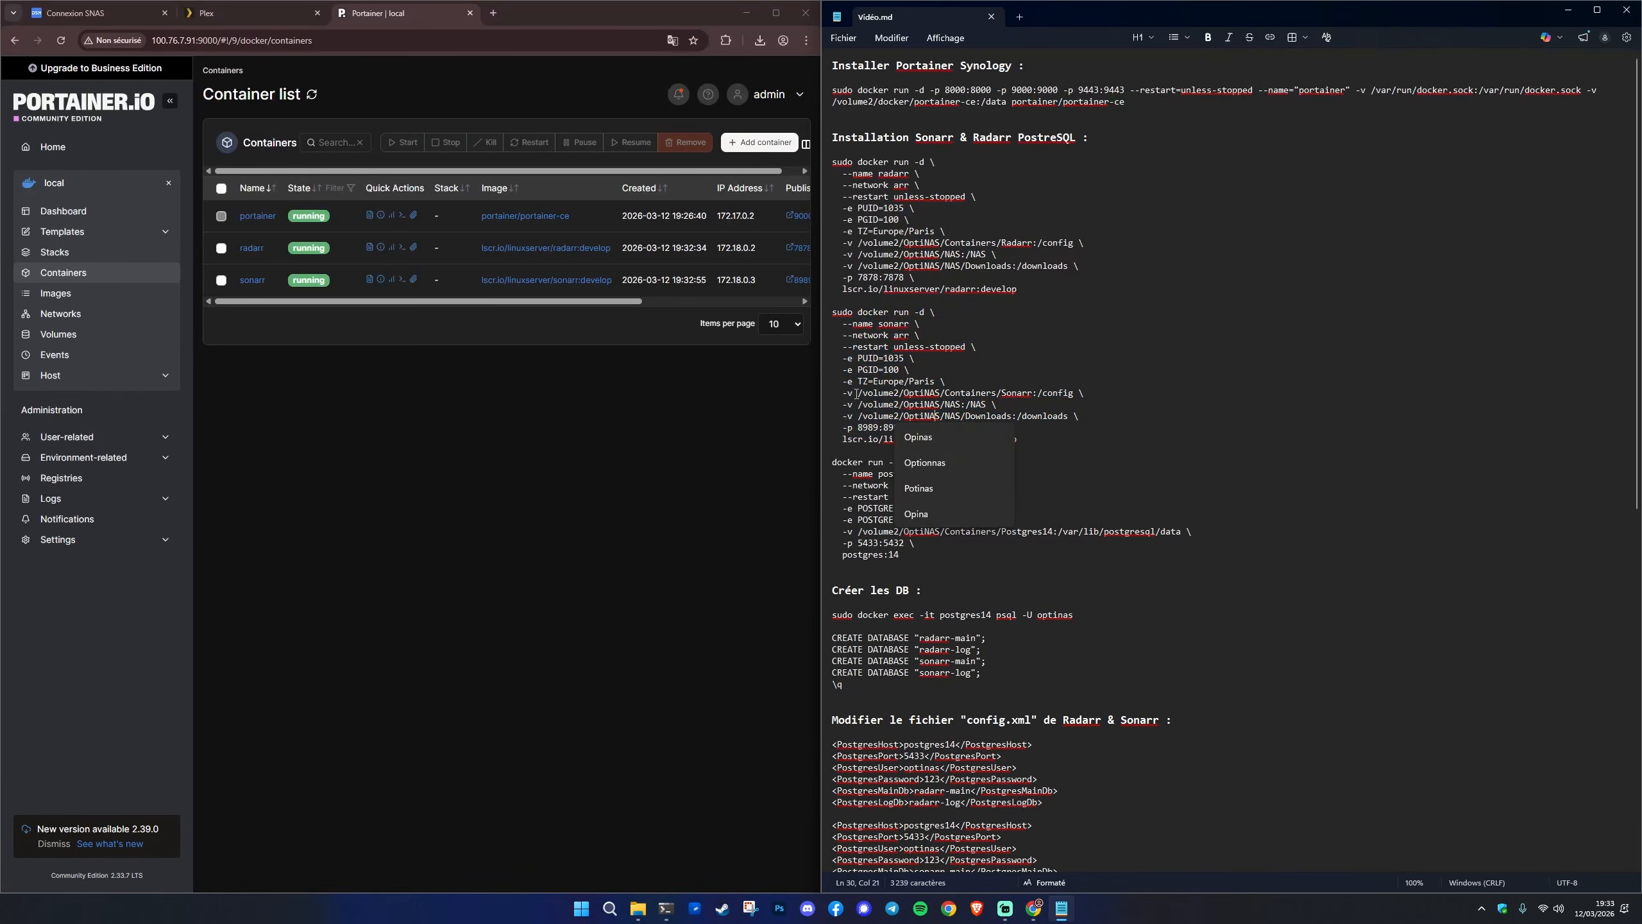
click(854, 393)
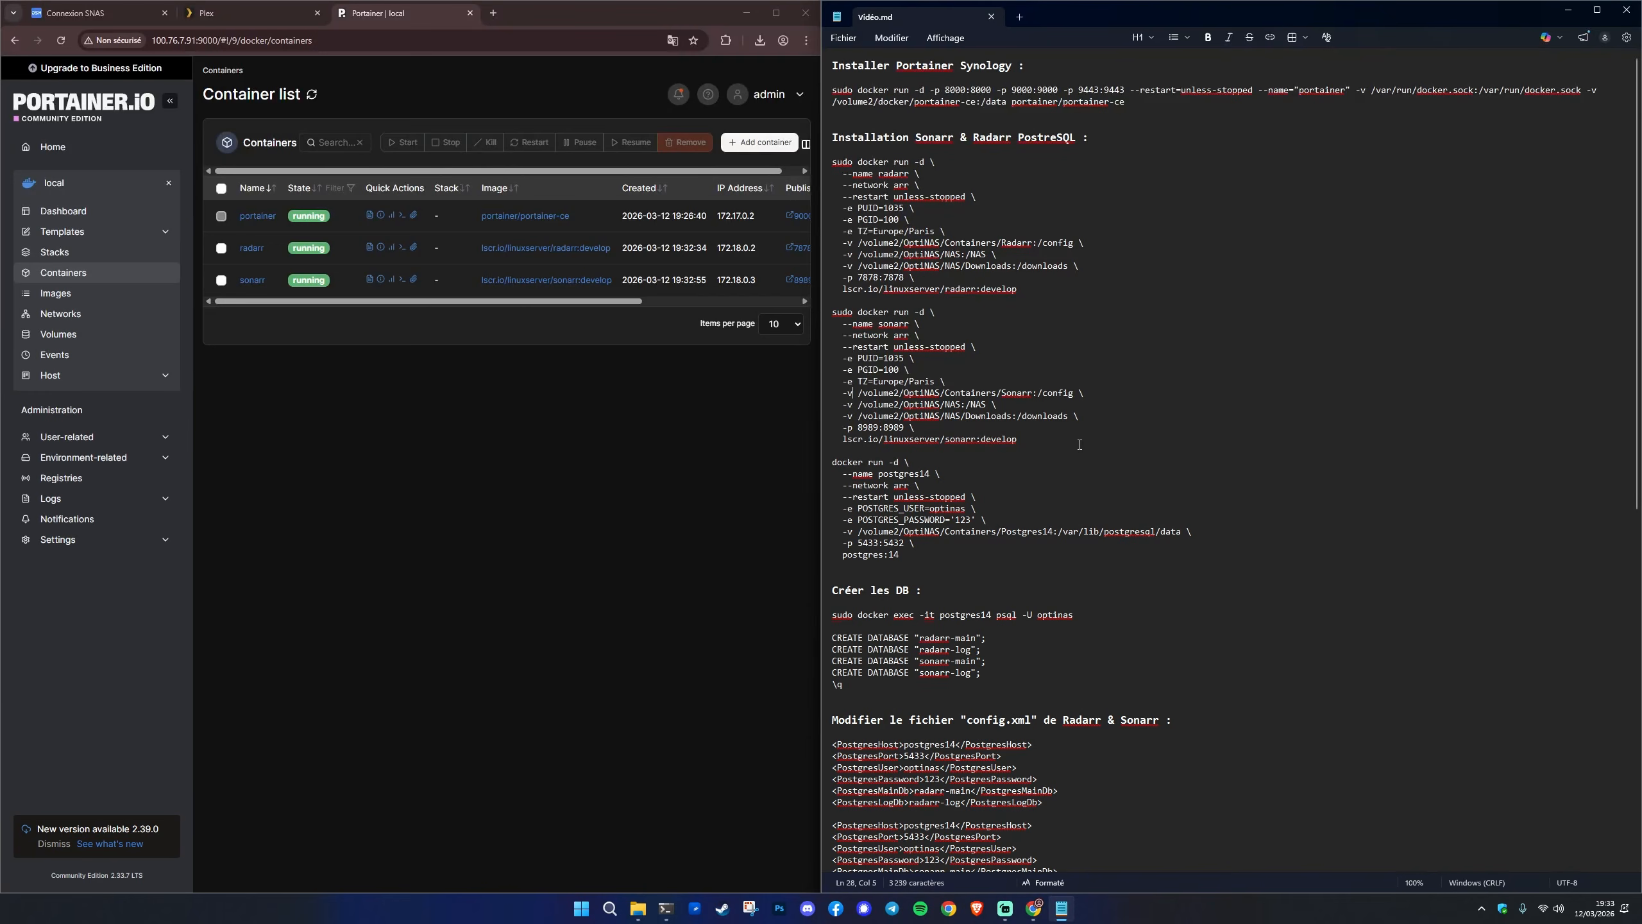
click(1567, 10)
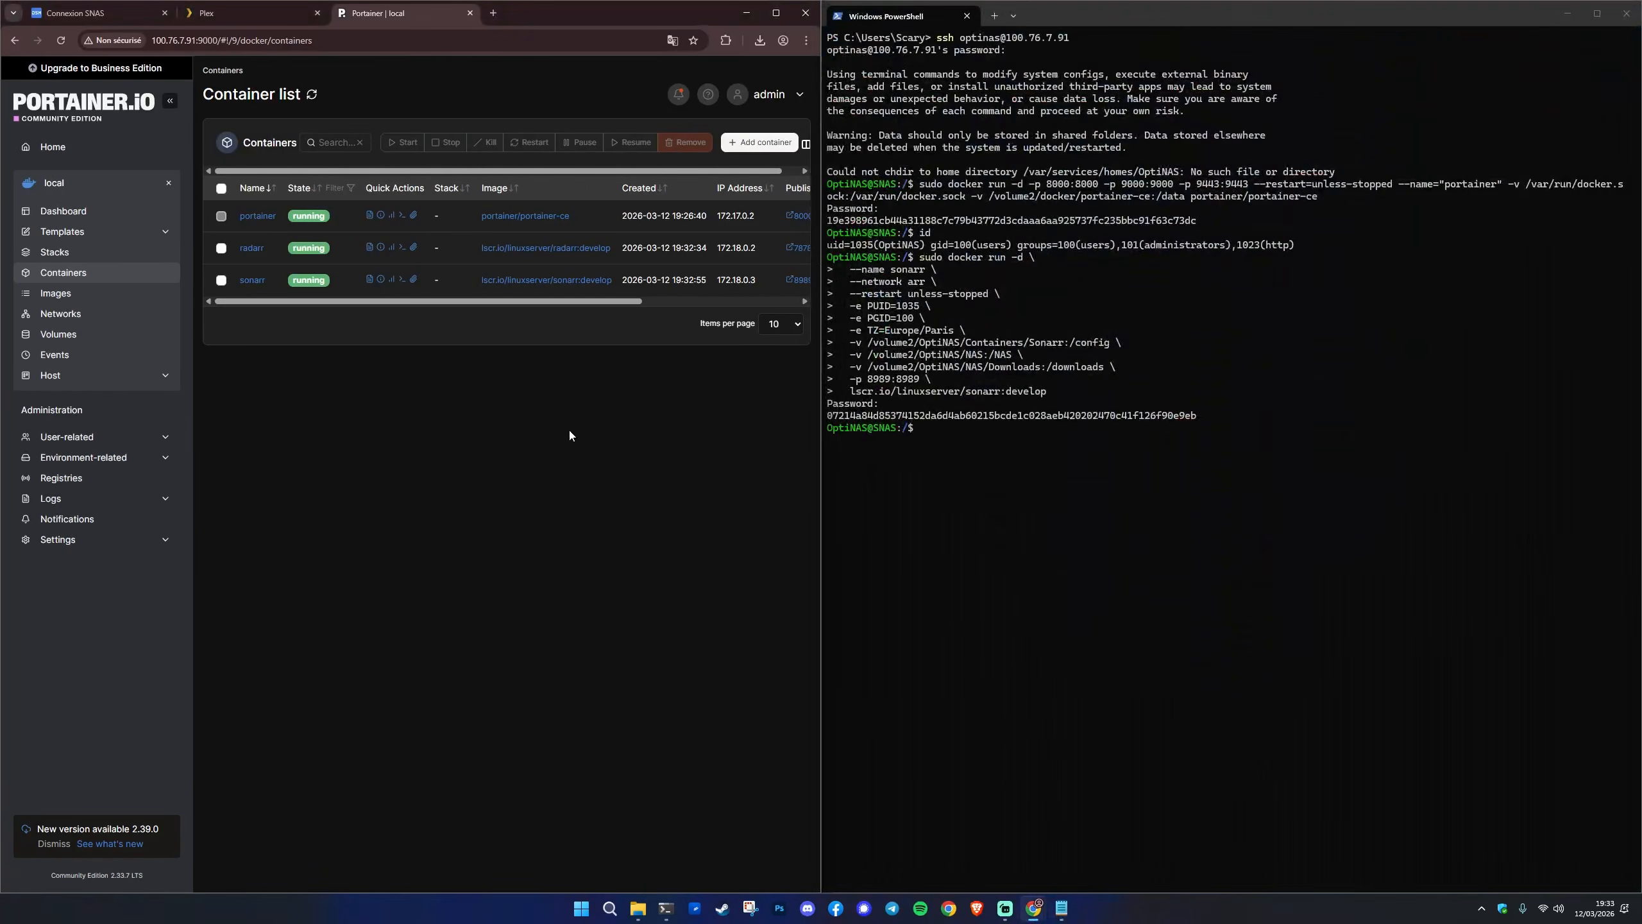
- Check sonarr's logs, return to Containers, restore the notes and verify the :develop image tag
click(259, 281)
click(239, 465)
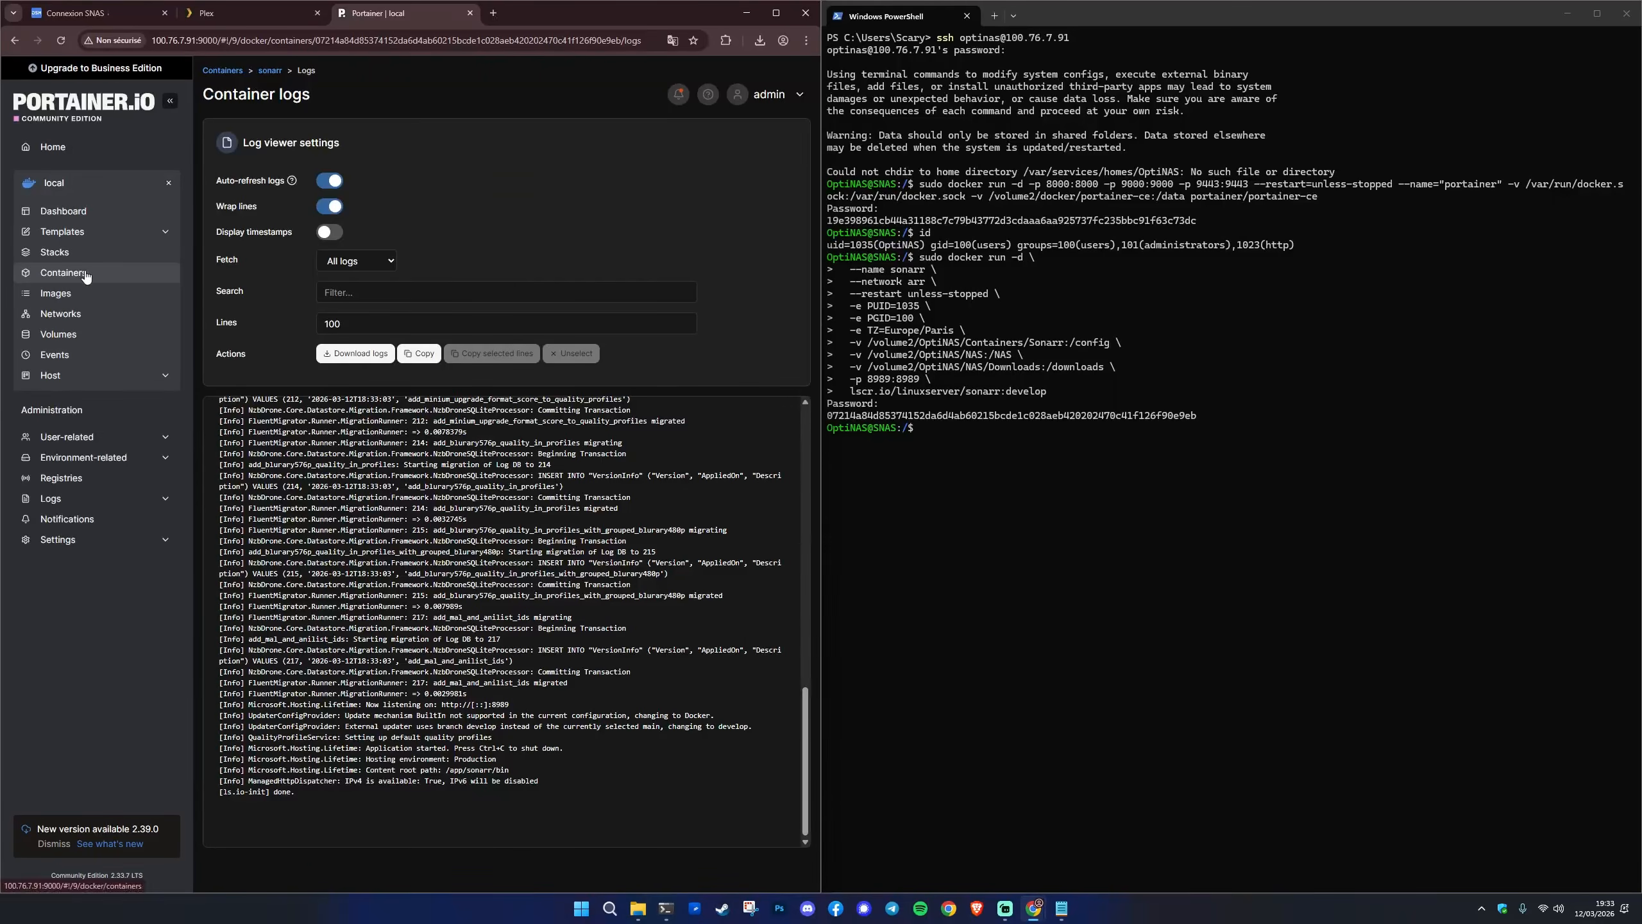
click(64, 272)
click(1061, 908)
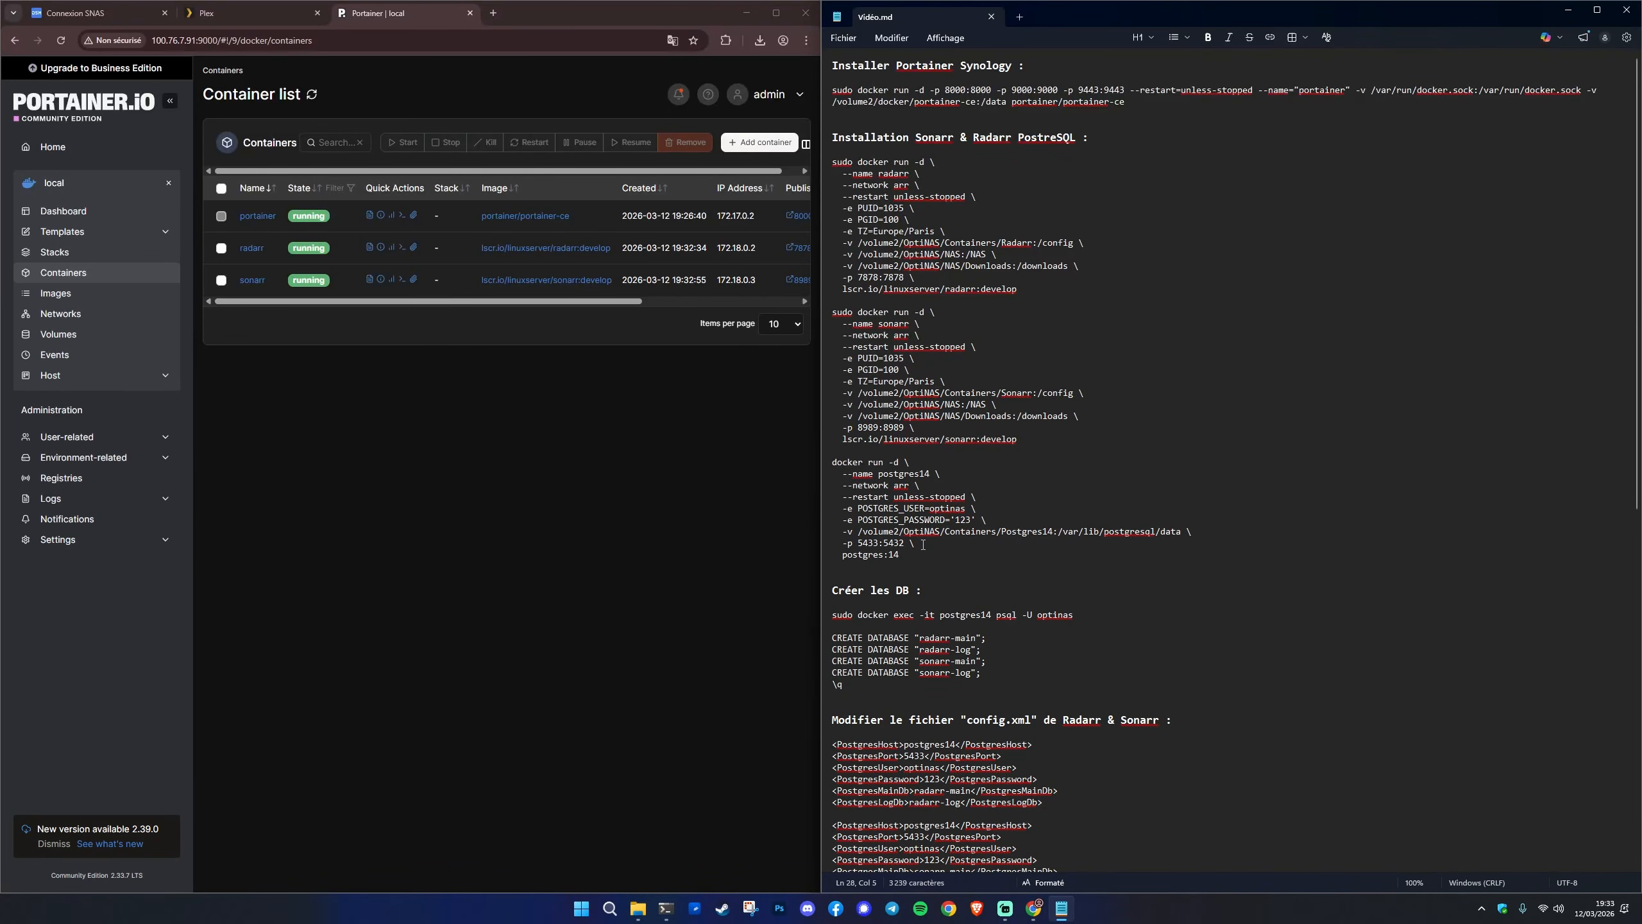
drag(1023, 439, 977, 442)
click(1051, 442)
click(476, 531)
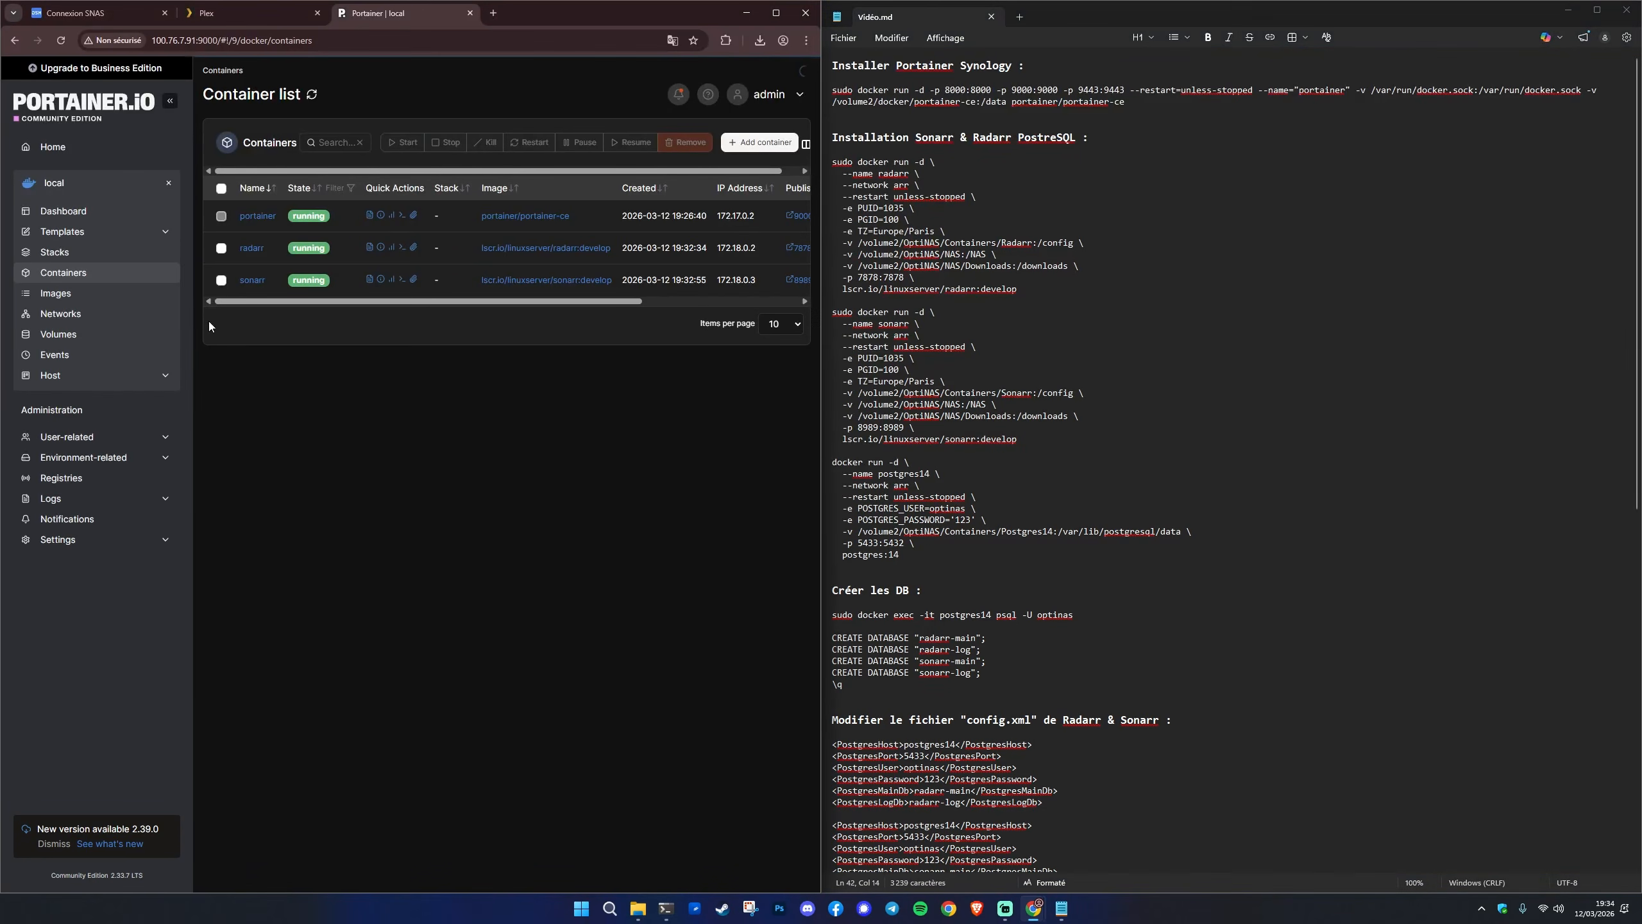
- Stop the sonarr and radarr containers together and start a new container form
click(221, 280)
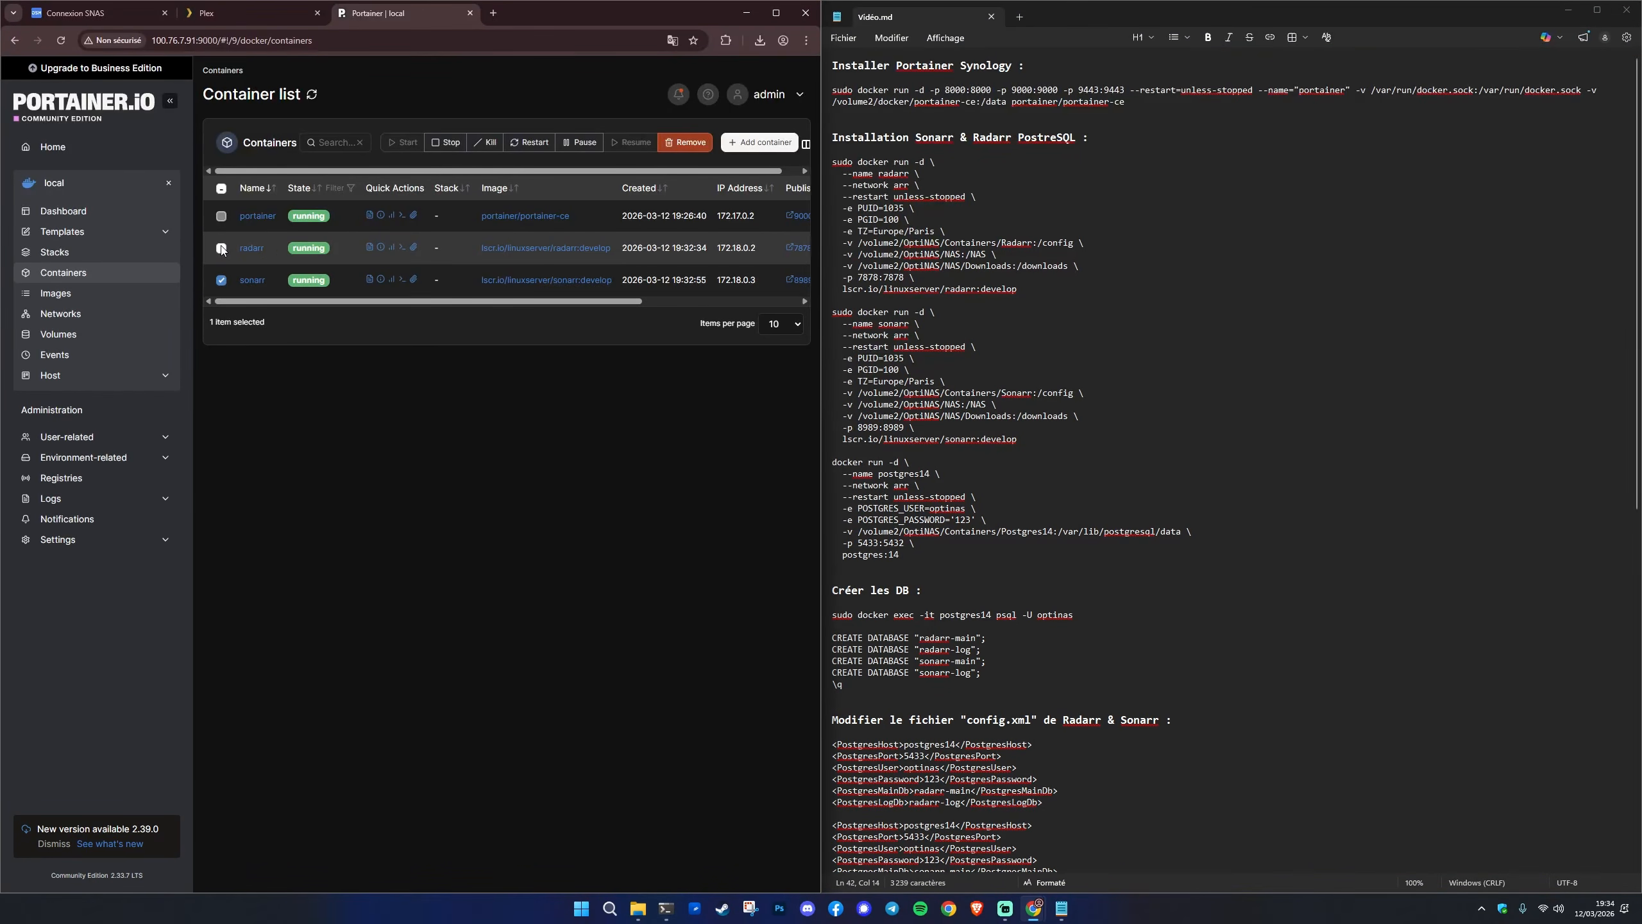
click(222, 247)
click(445, 142)
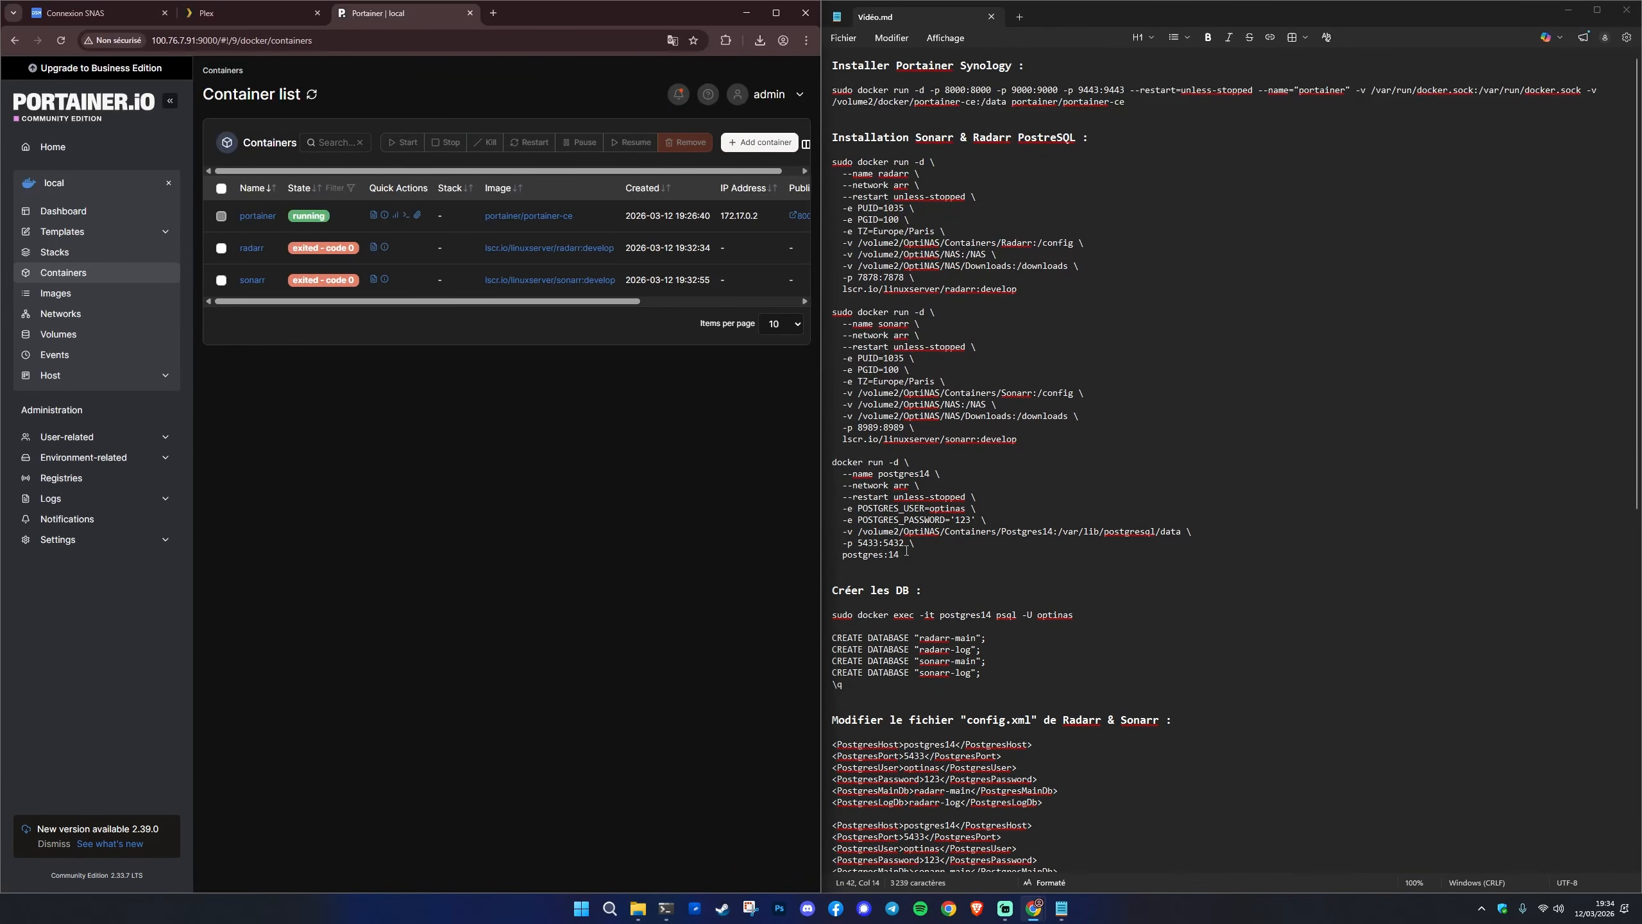
click(758, 142)
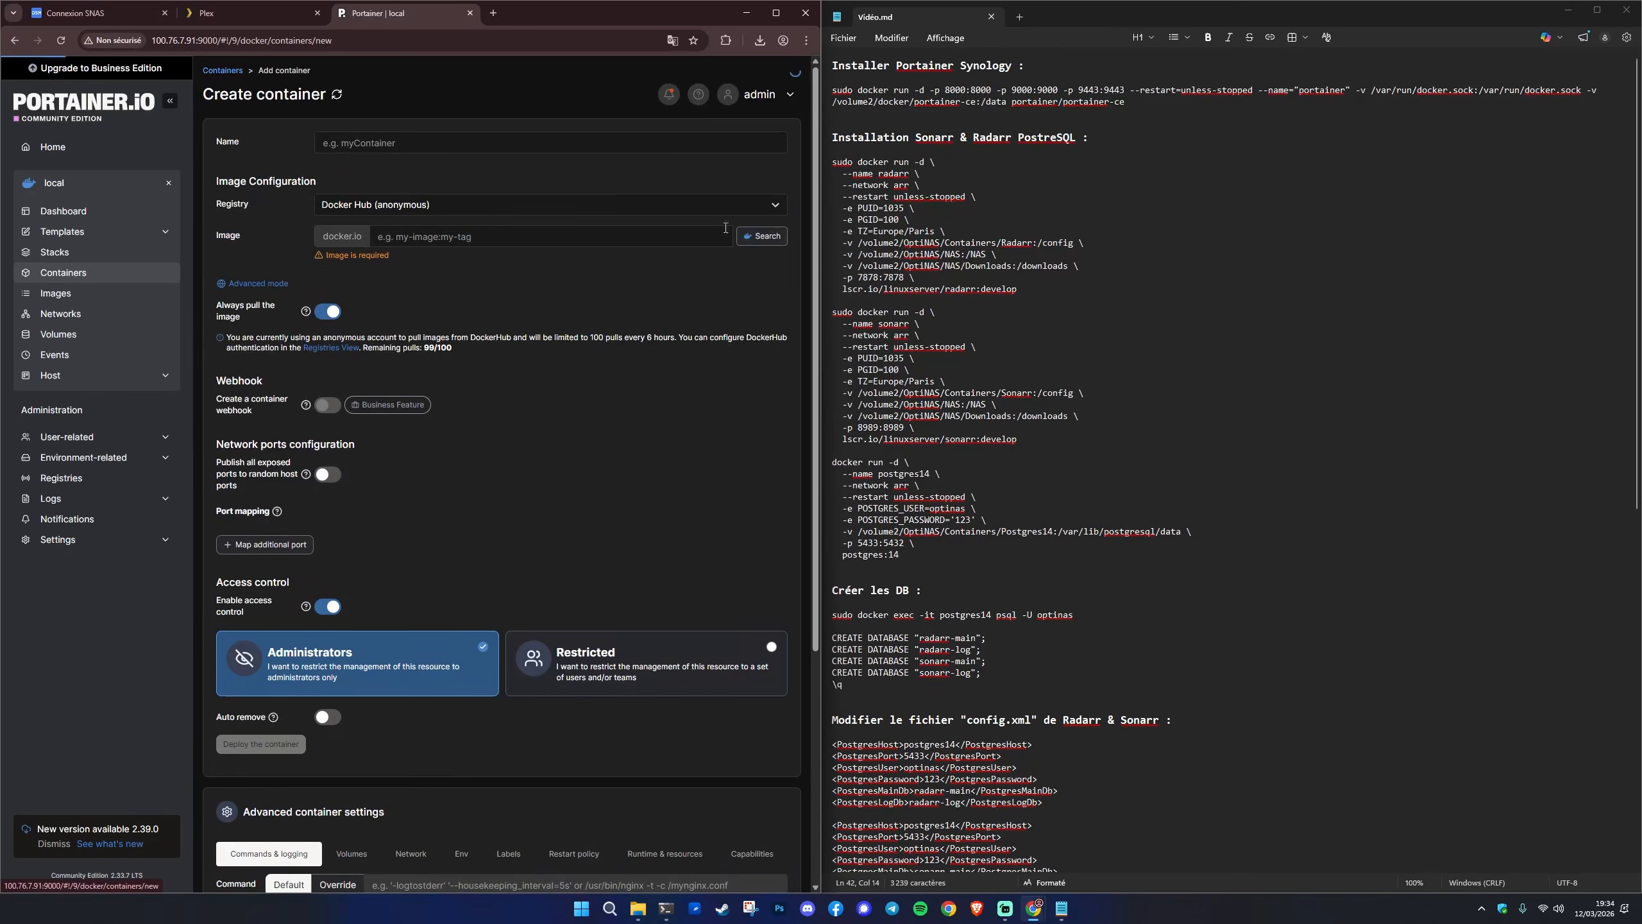
- Name the new container postgres14 and set its image to postgres:14
click(436, 141)
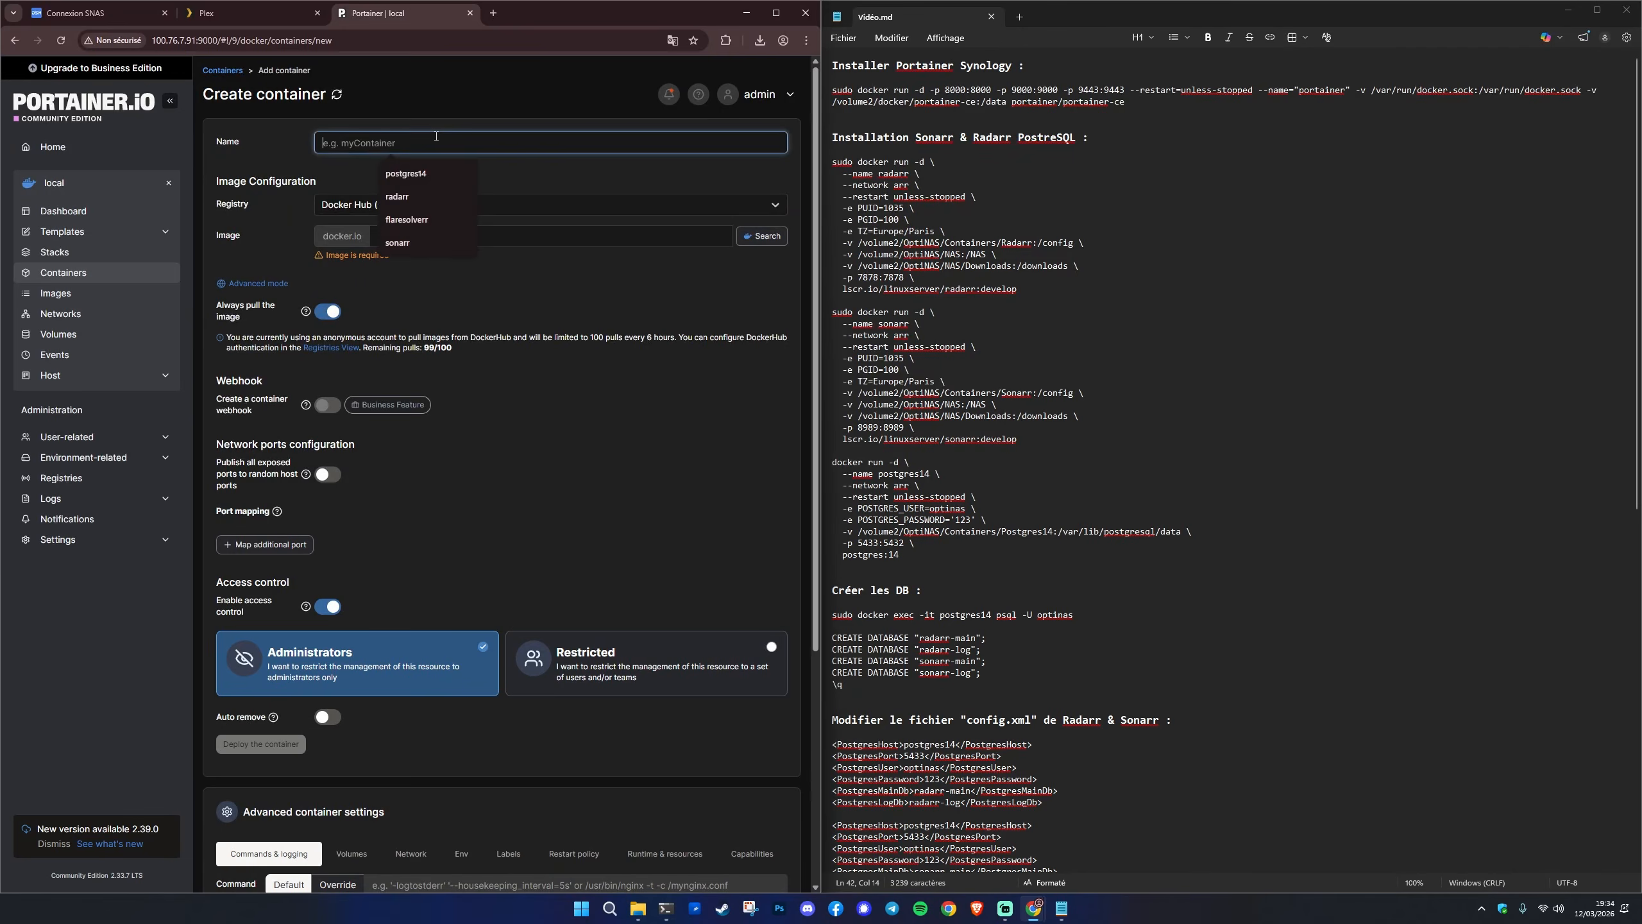
click(431, 174)
drag(898, 554, 842, 554)
key(ctrl+c)
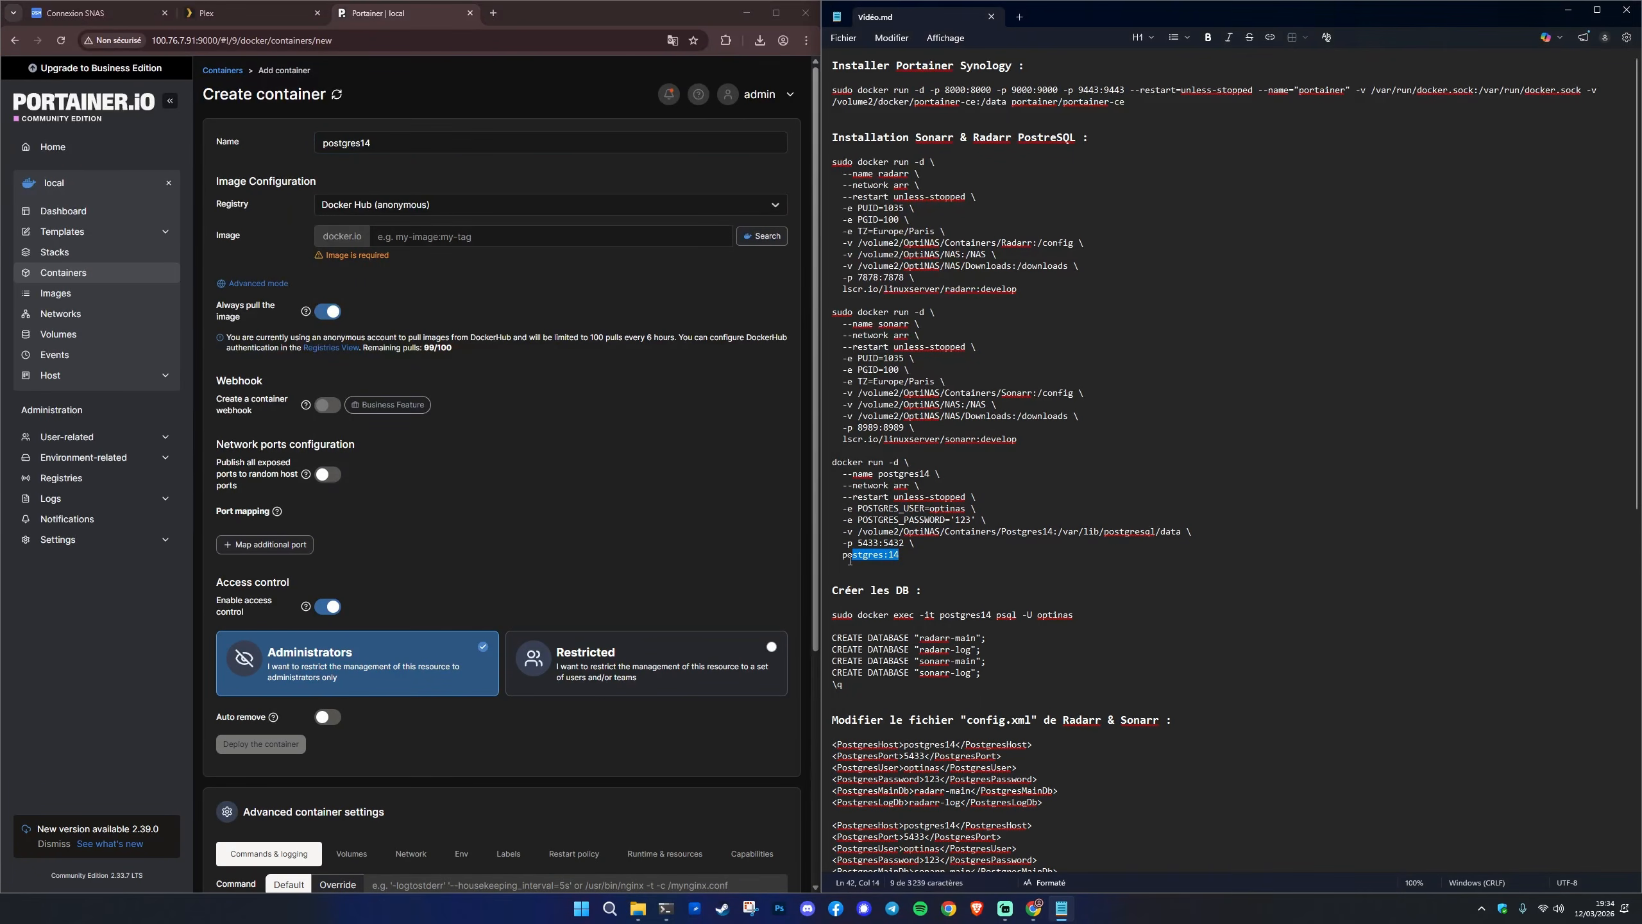
click(443, 236)
key(ctrl+v)
scroll(519, 325, down, 3)
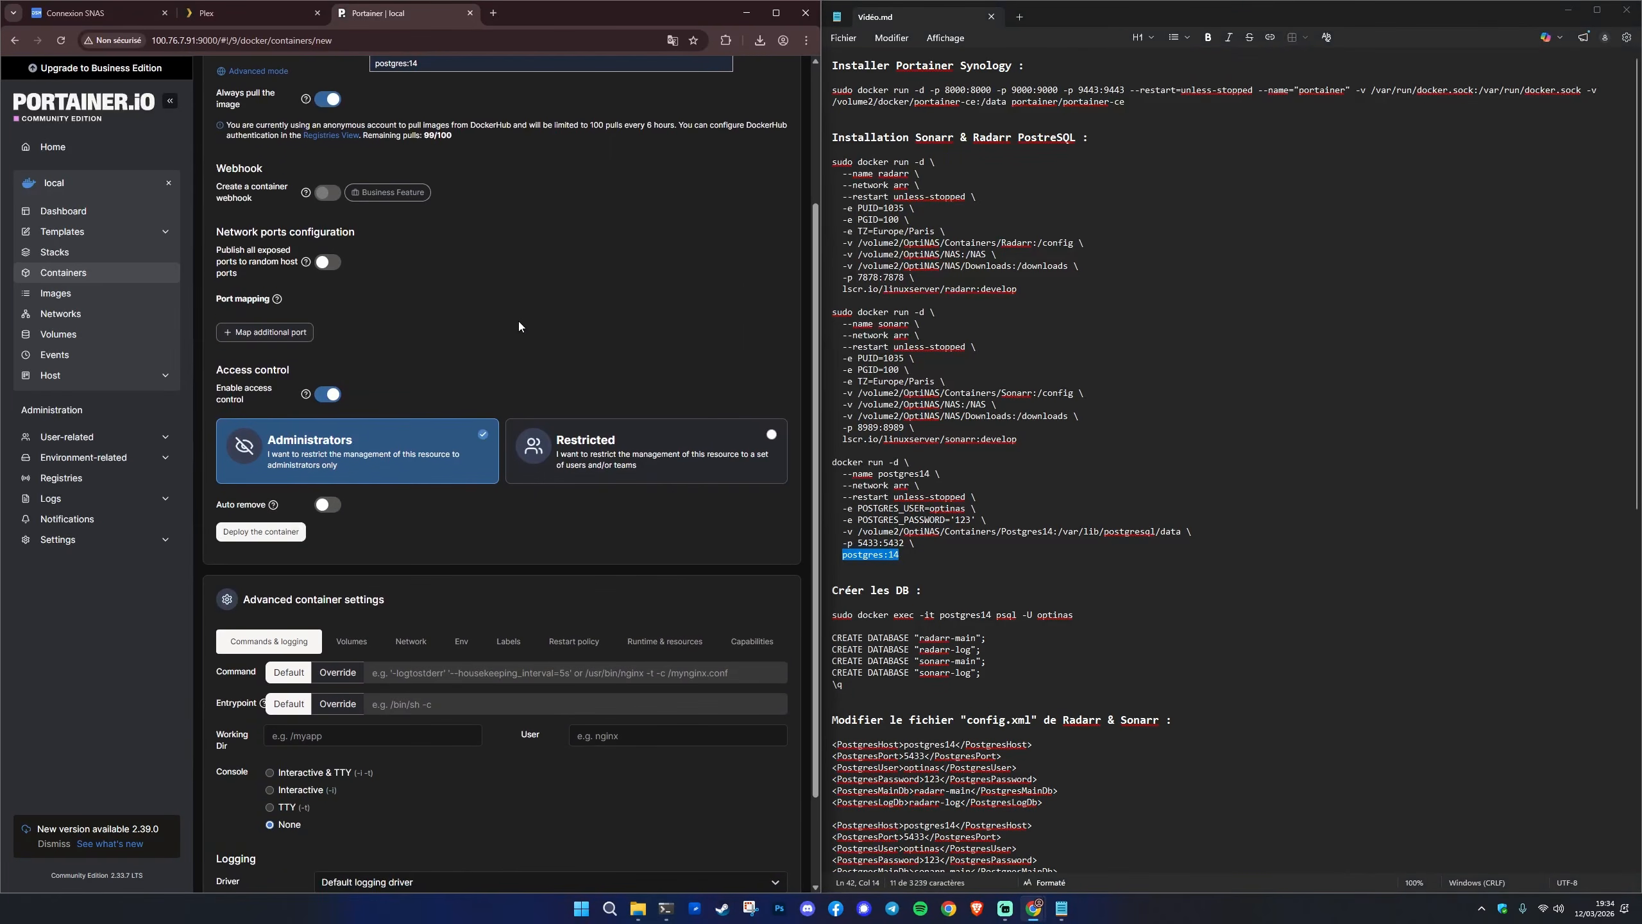
scroll(568, 542, down, 2)
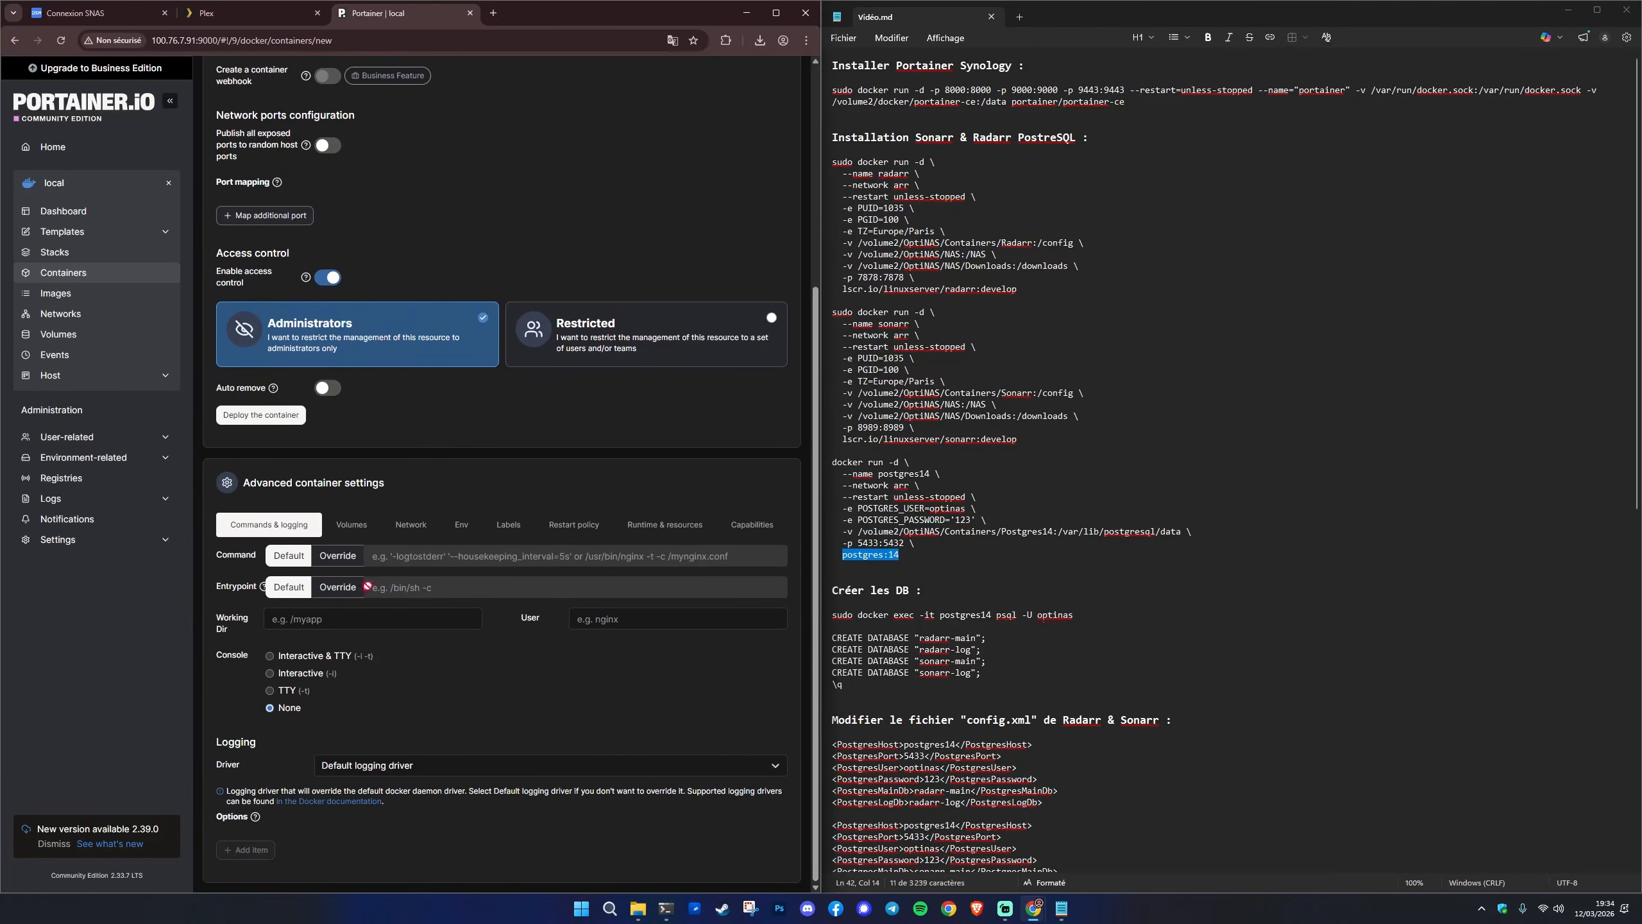
- Map host port 5433 to container port 5432
click(362, 526)
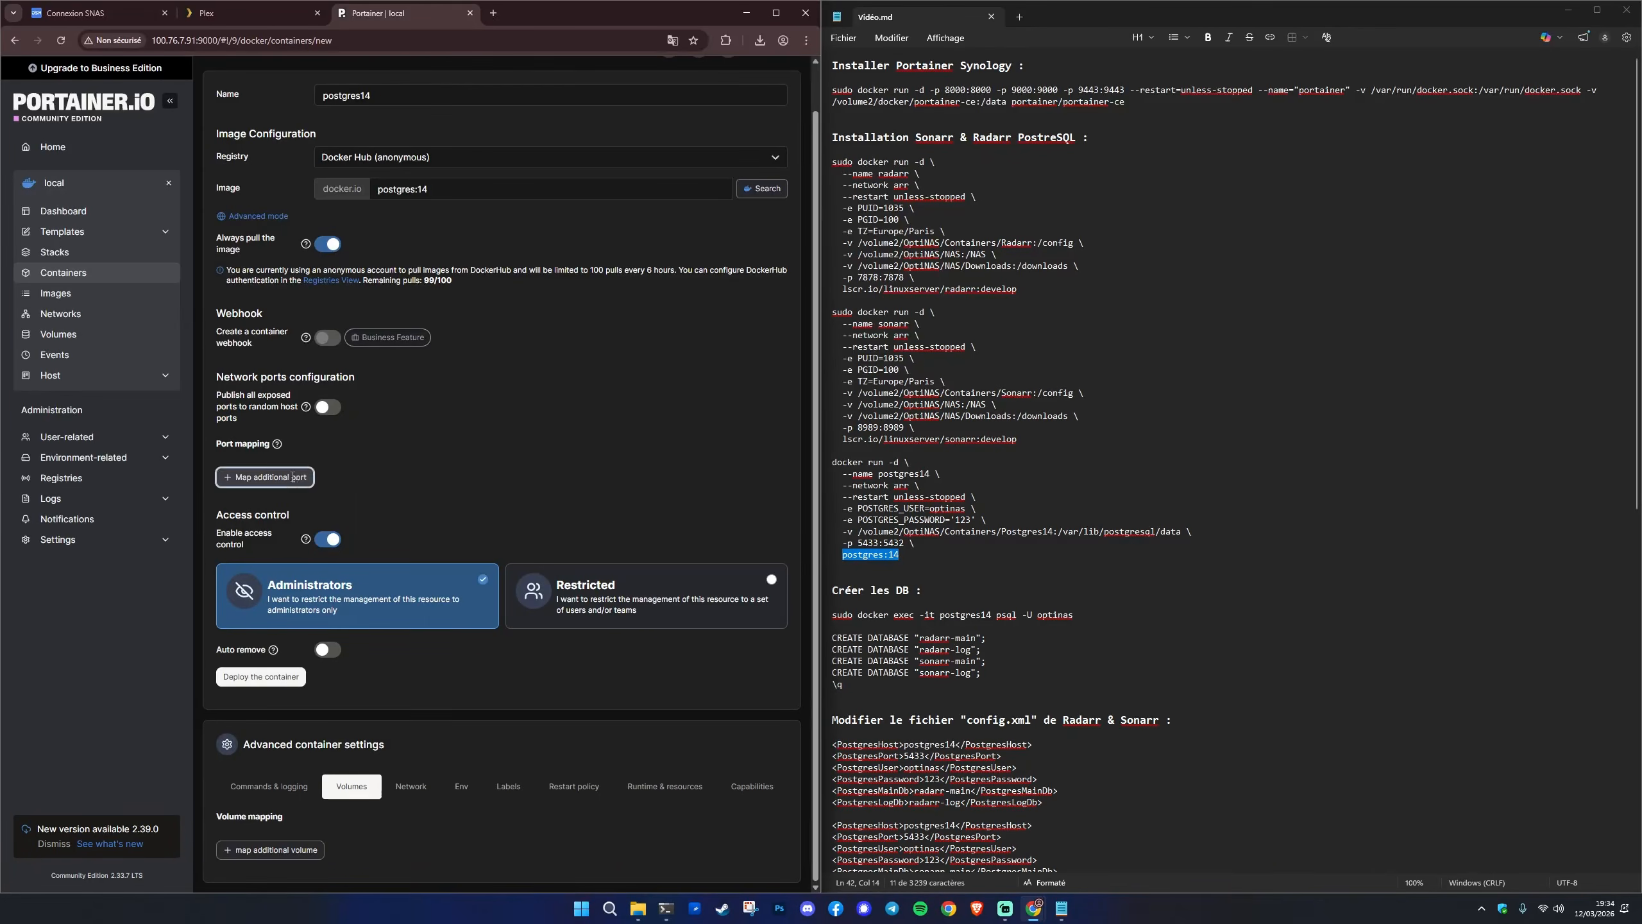
click(264, 476)
double_click(893, 543)
key(ctrl+c)
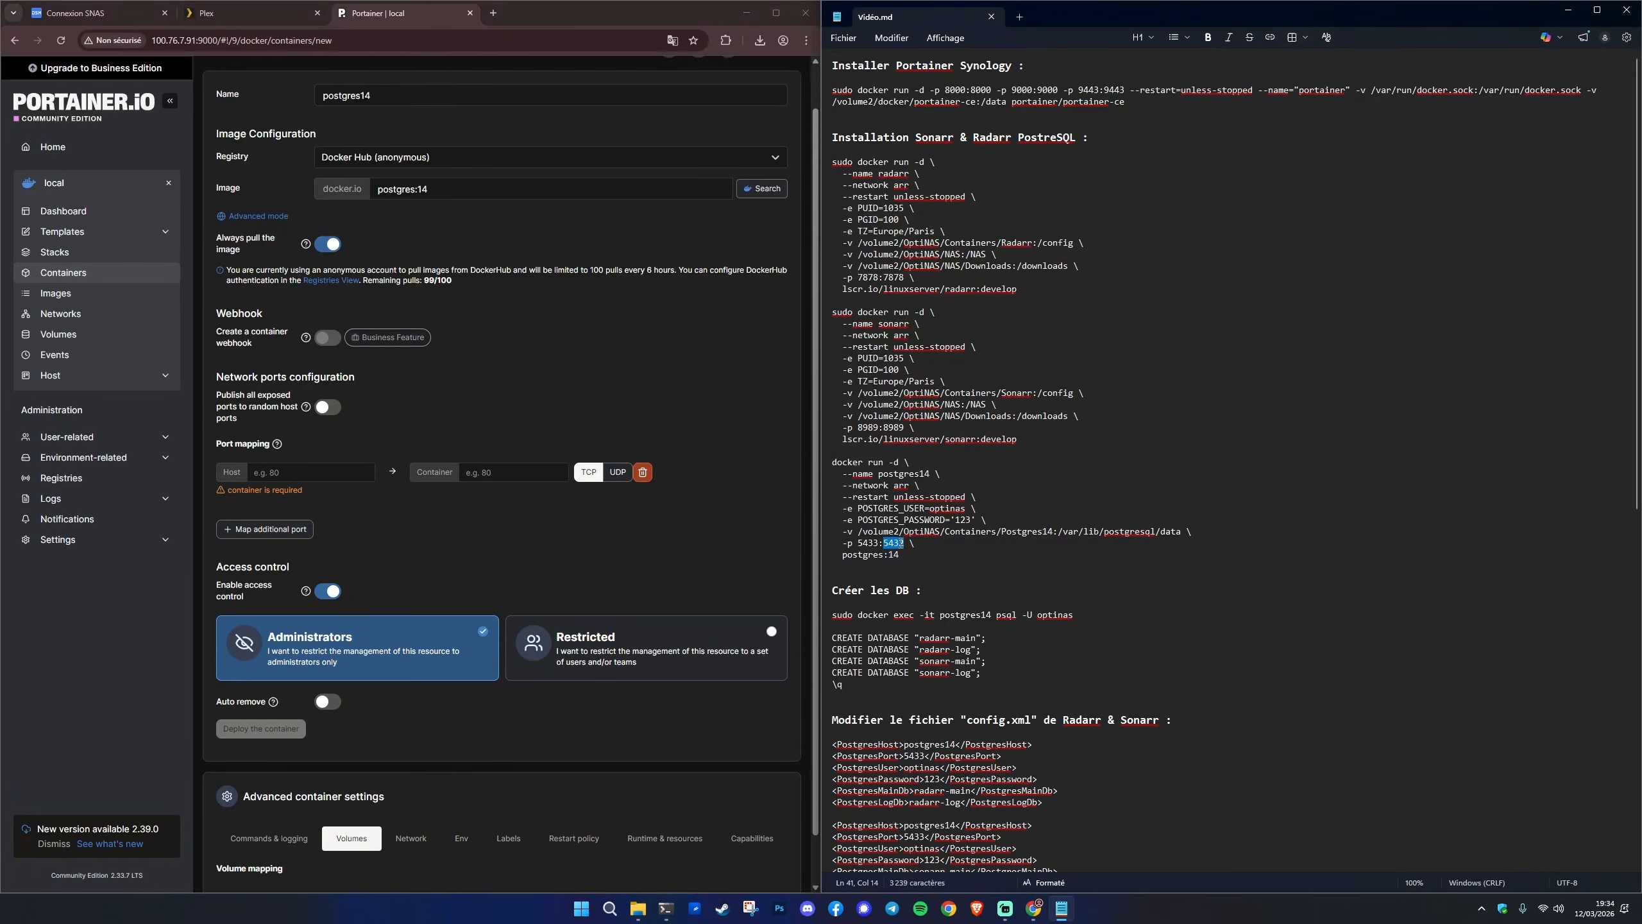
click(309, 473)
key(ctrl+v)
click(517, 472)
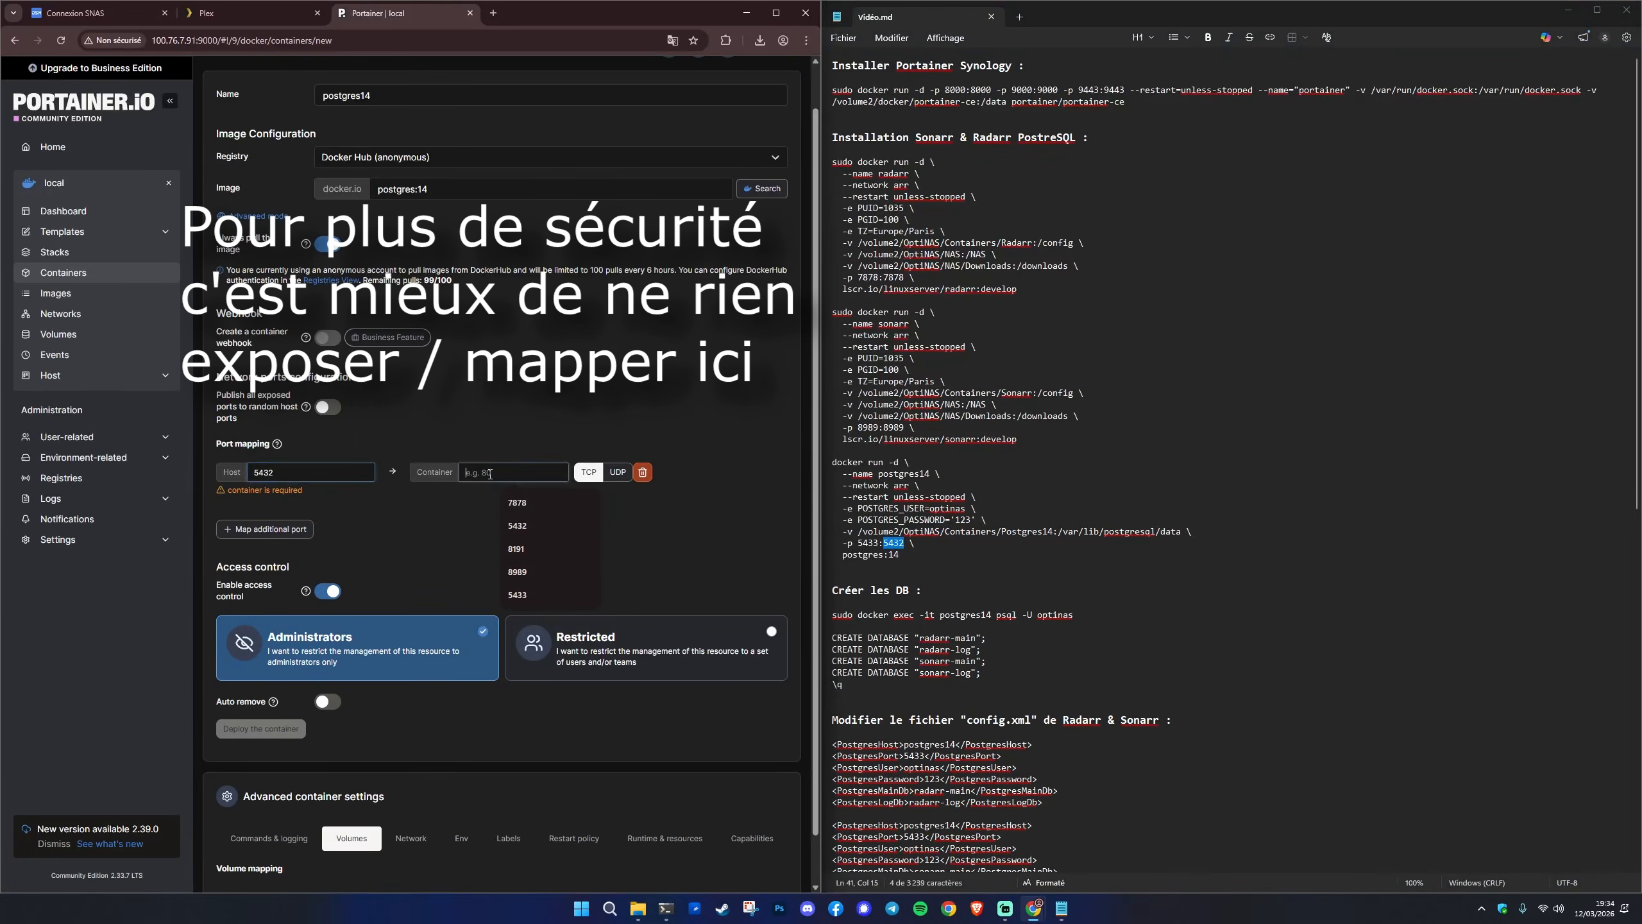
key(ctrl+v)
click(505, 421)
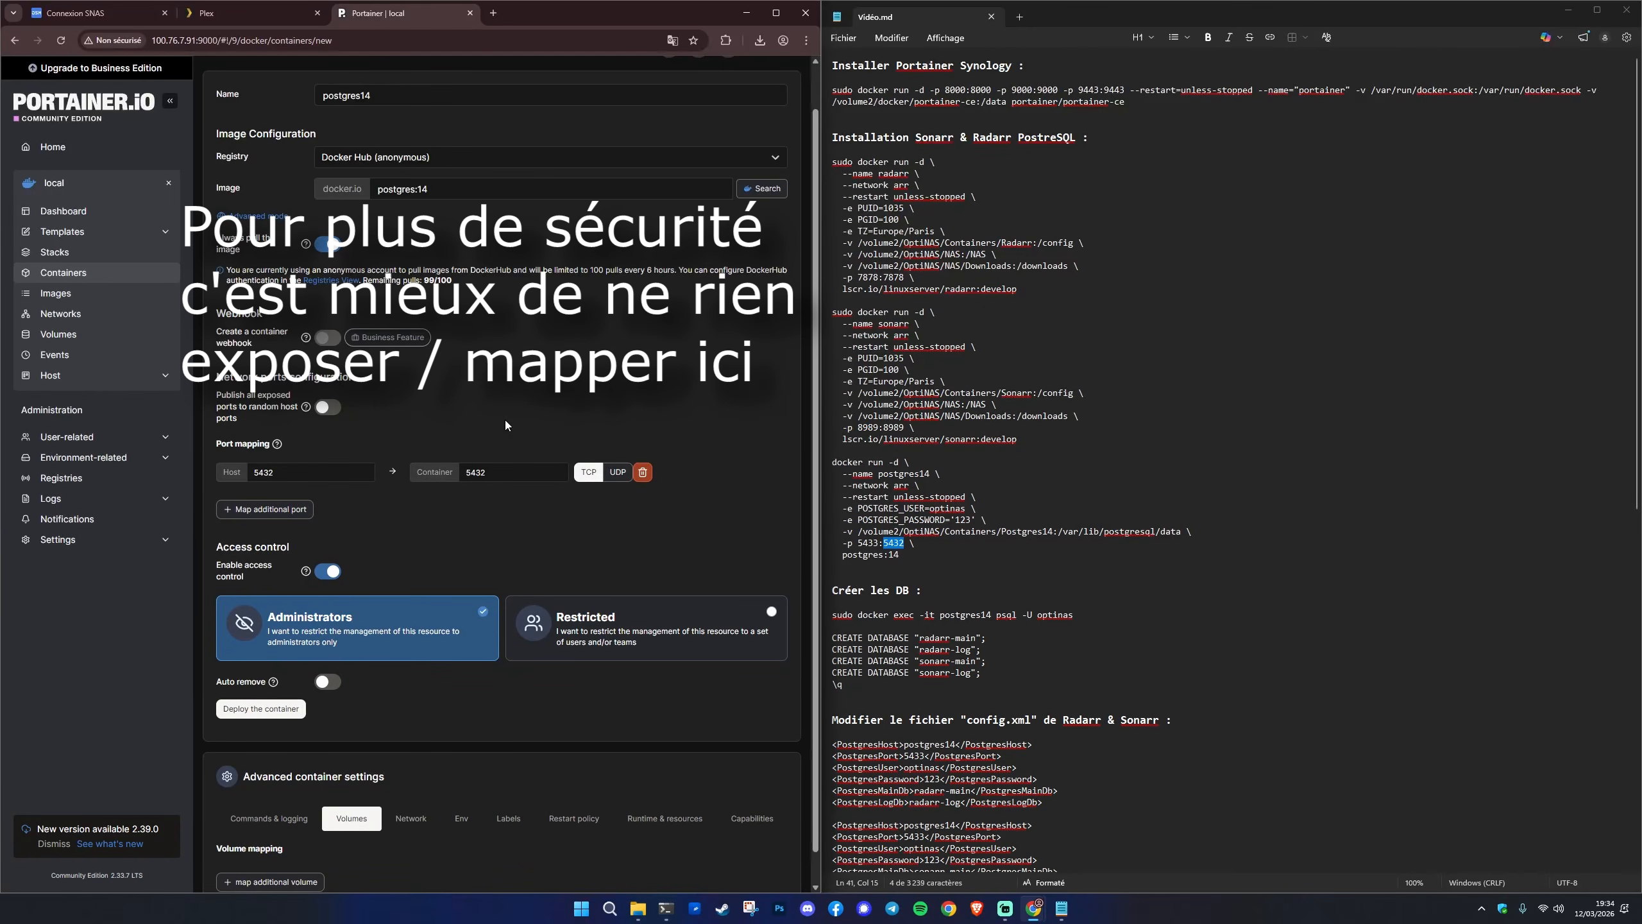
click(297, 476)
key(BackSpace)
text(3)
click(405, 437)
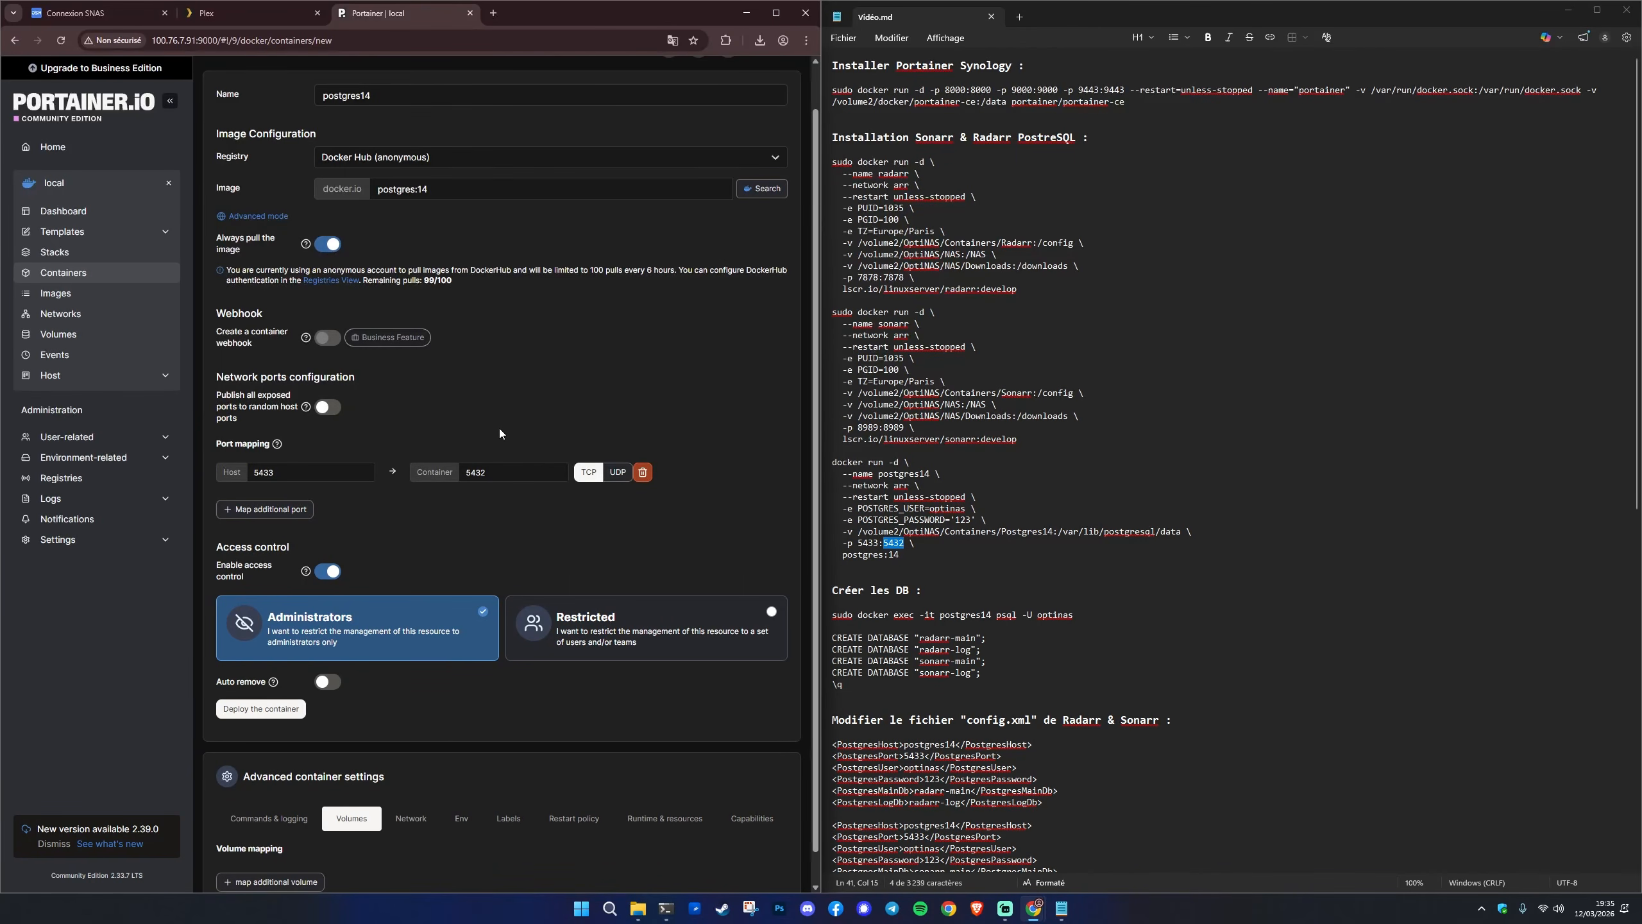
scroll(462, 726, down, 1)
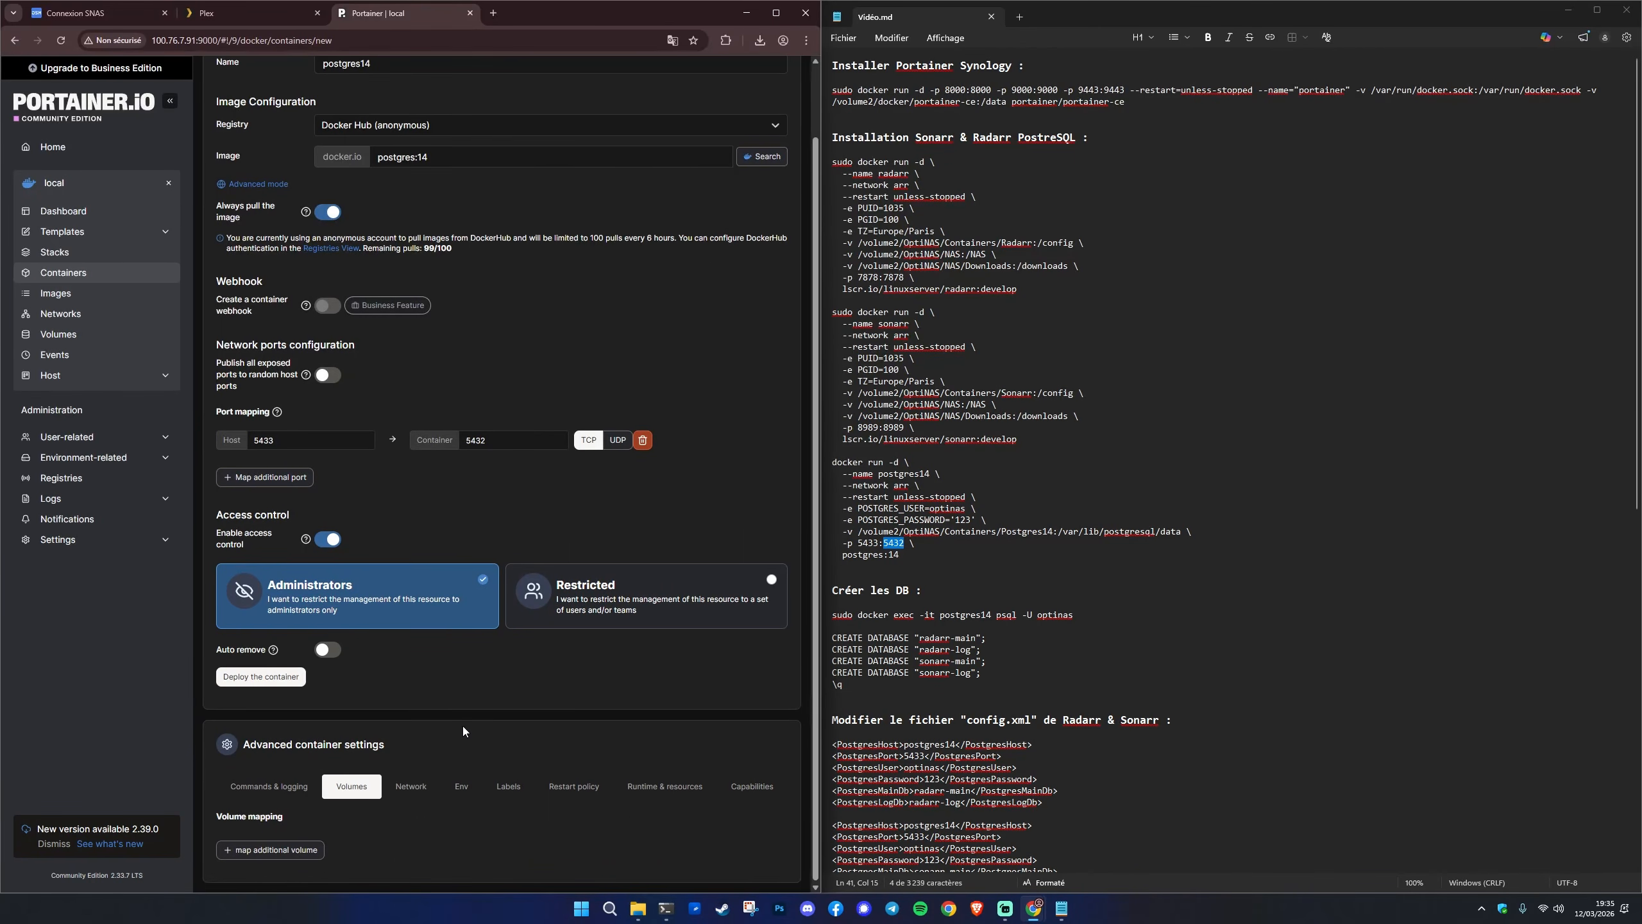
- Bind /volume2/OptiNAS/Containers/Postgres14 to container path /var/lib/postgresql/data
click(307, 850)
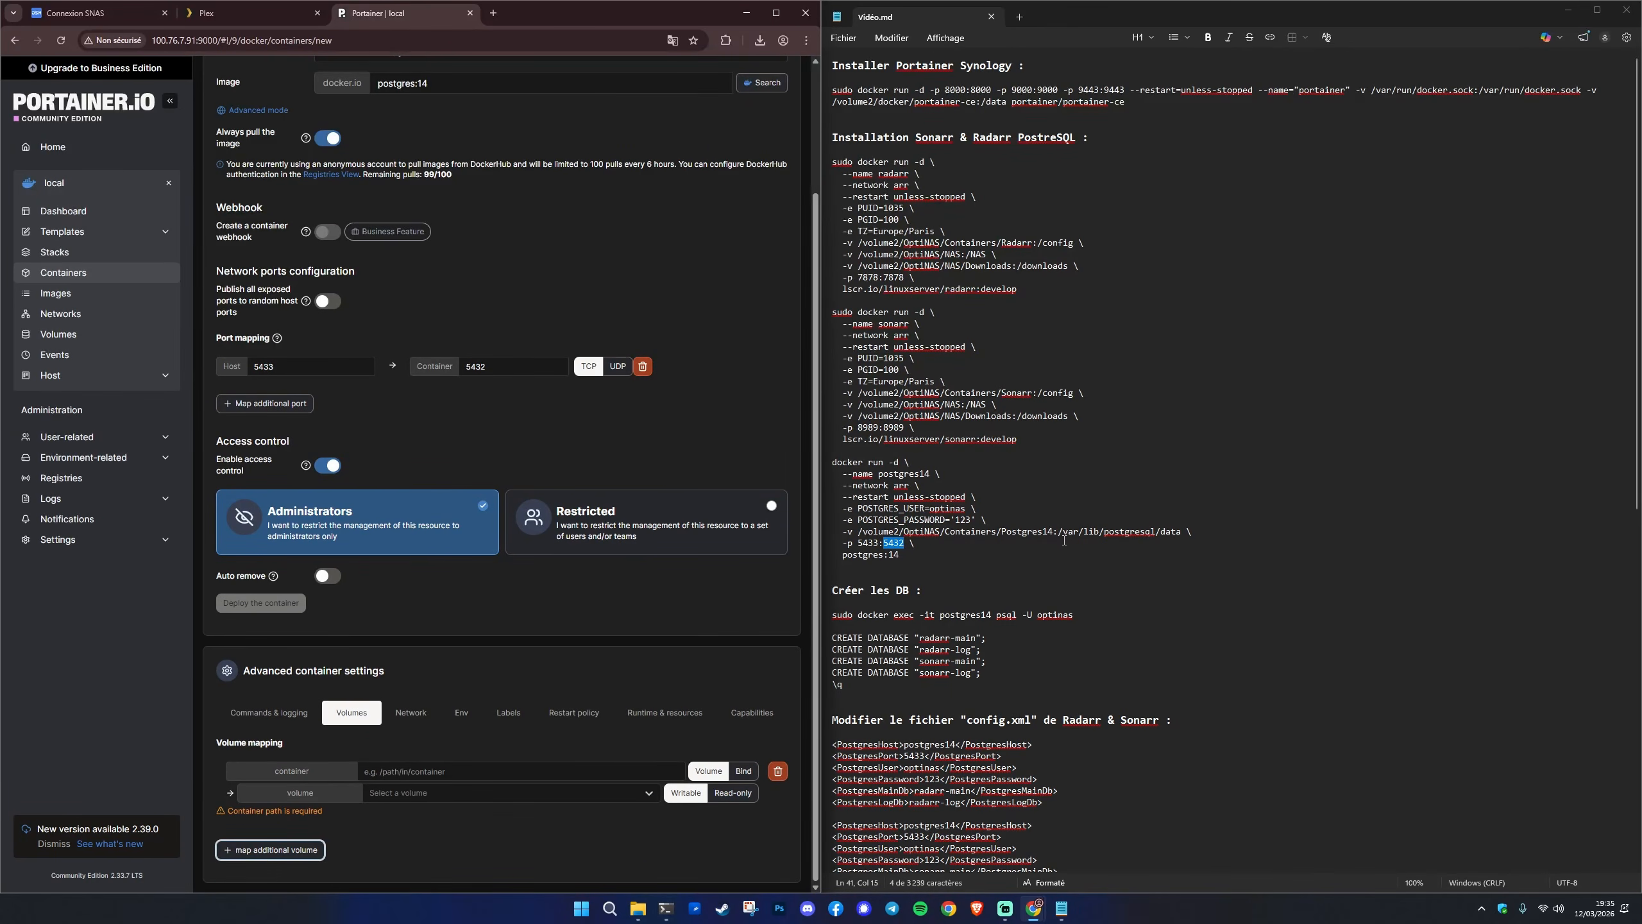
drag(1054, 531, 858, 532)
key(ctrl+c)
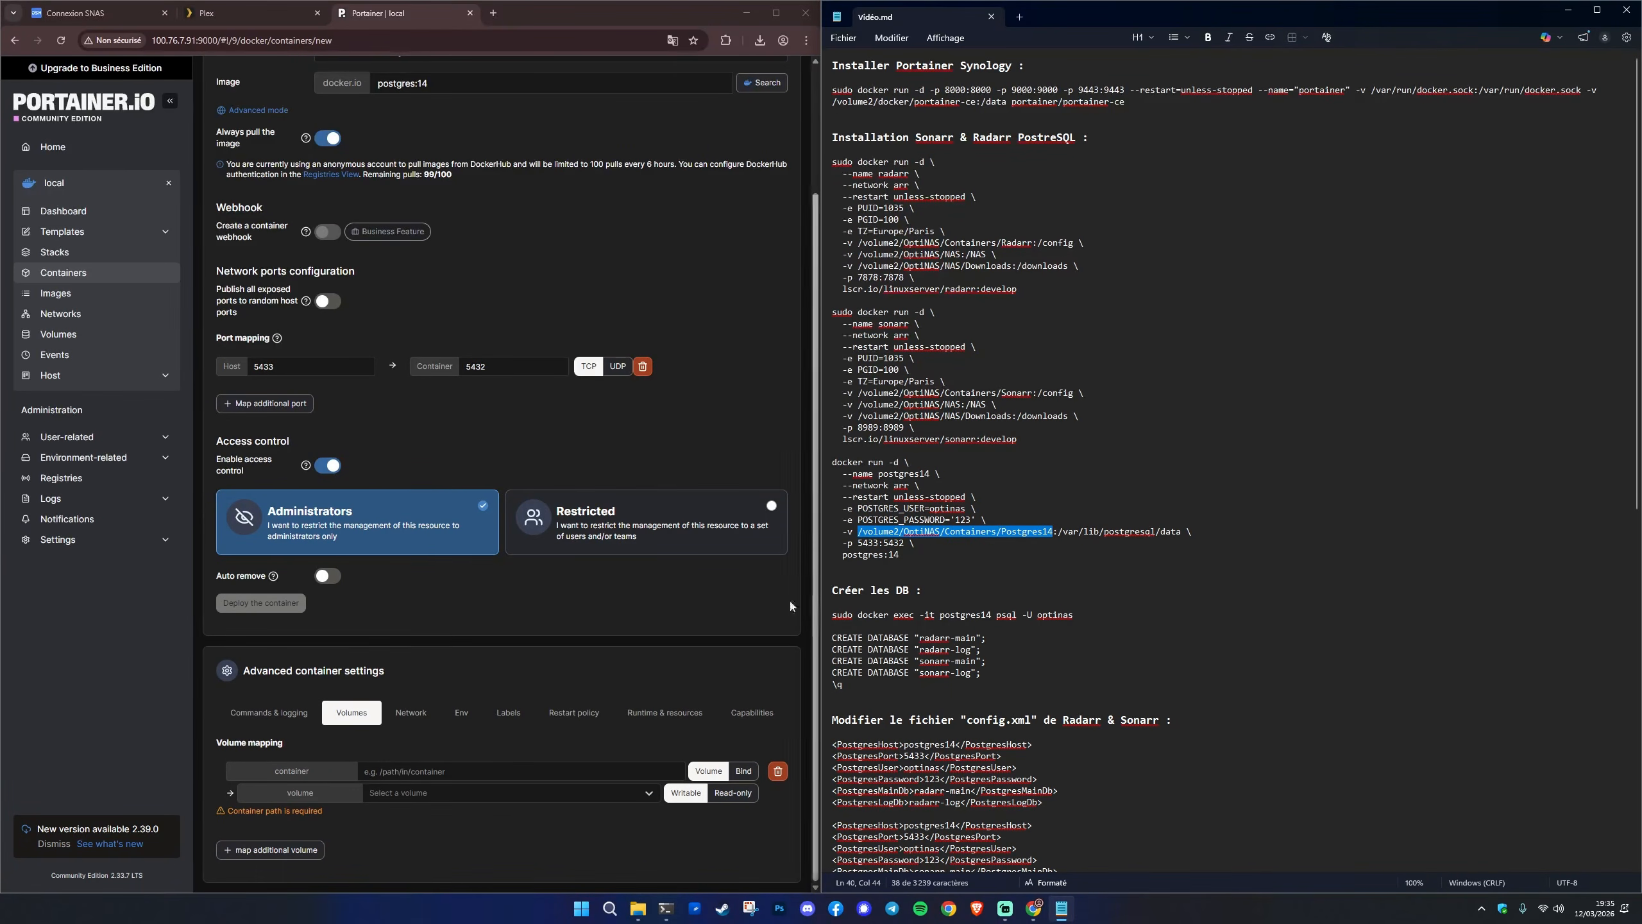
click(96, 9)
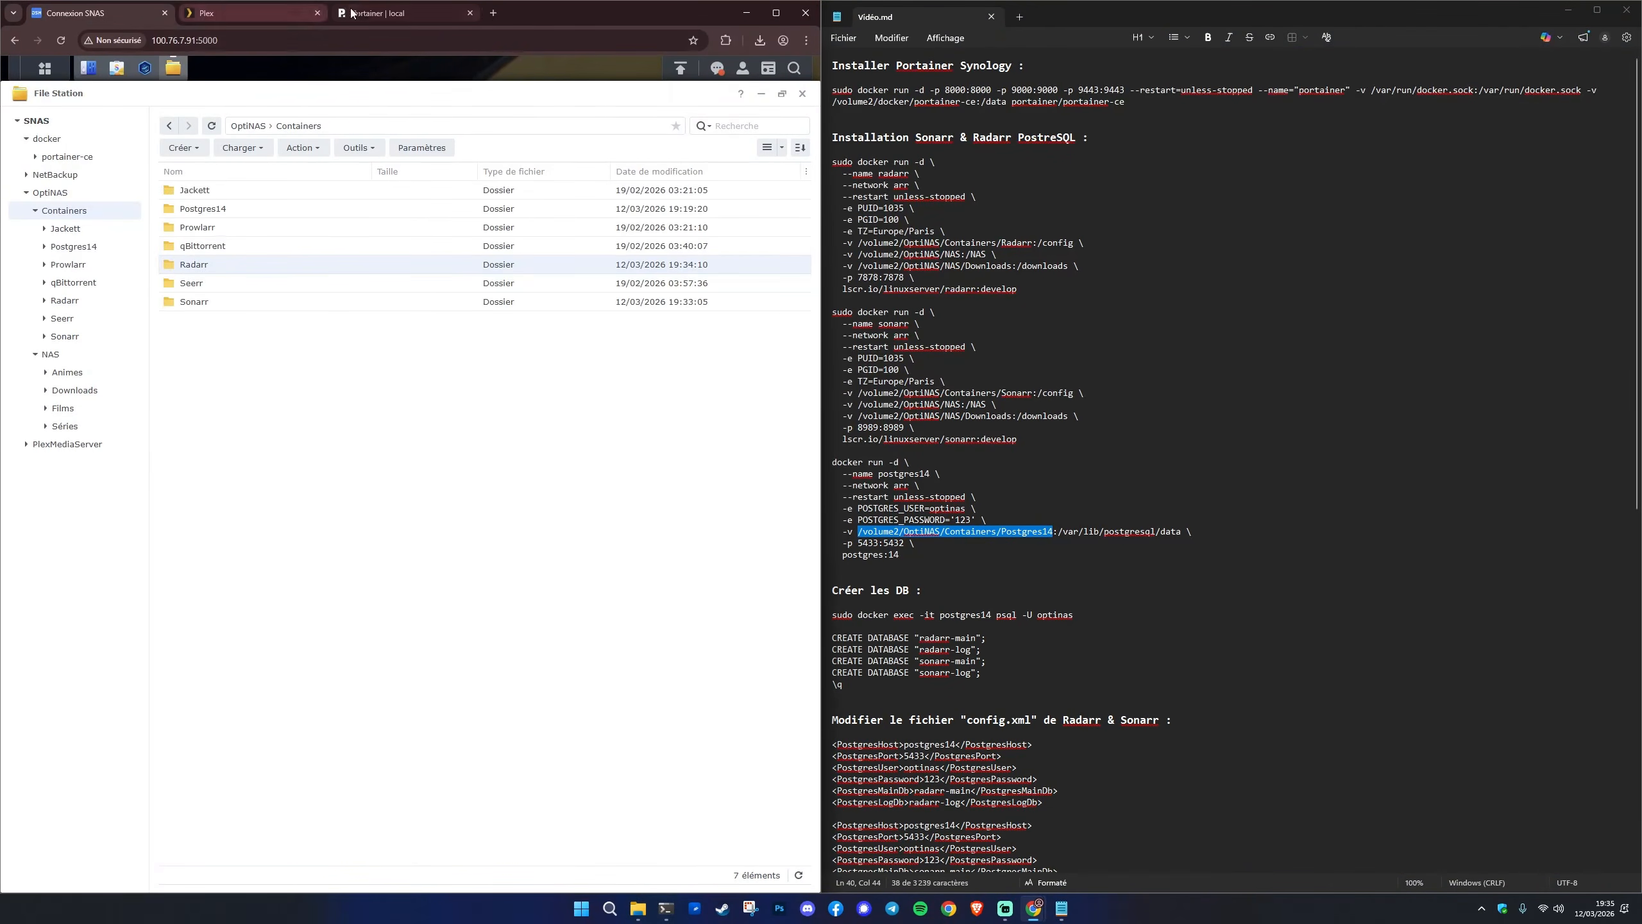
click(395, 12)
click(744, 770)
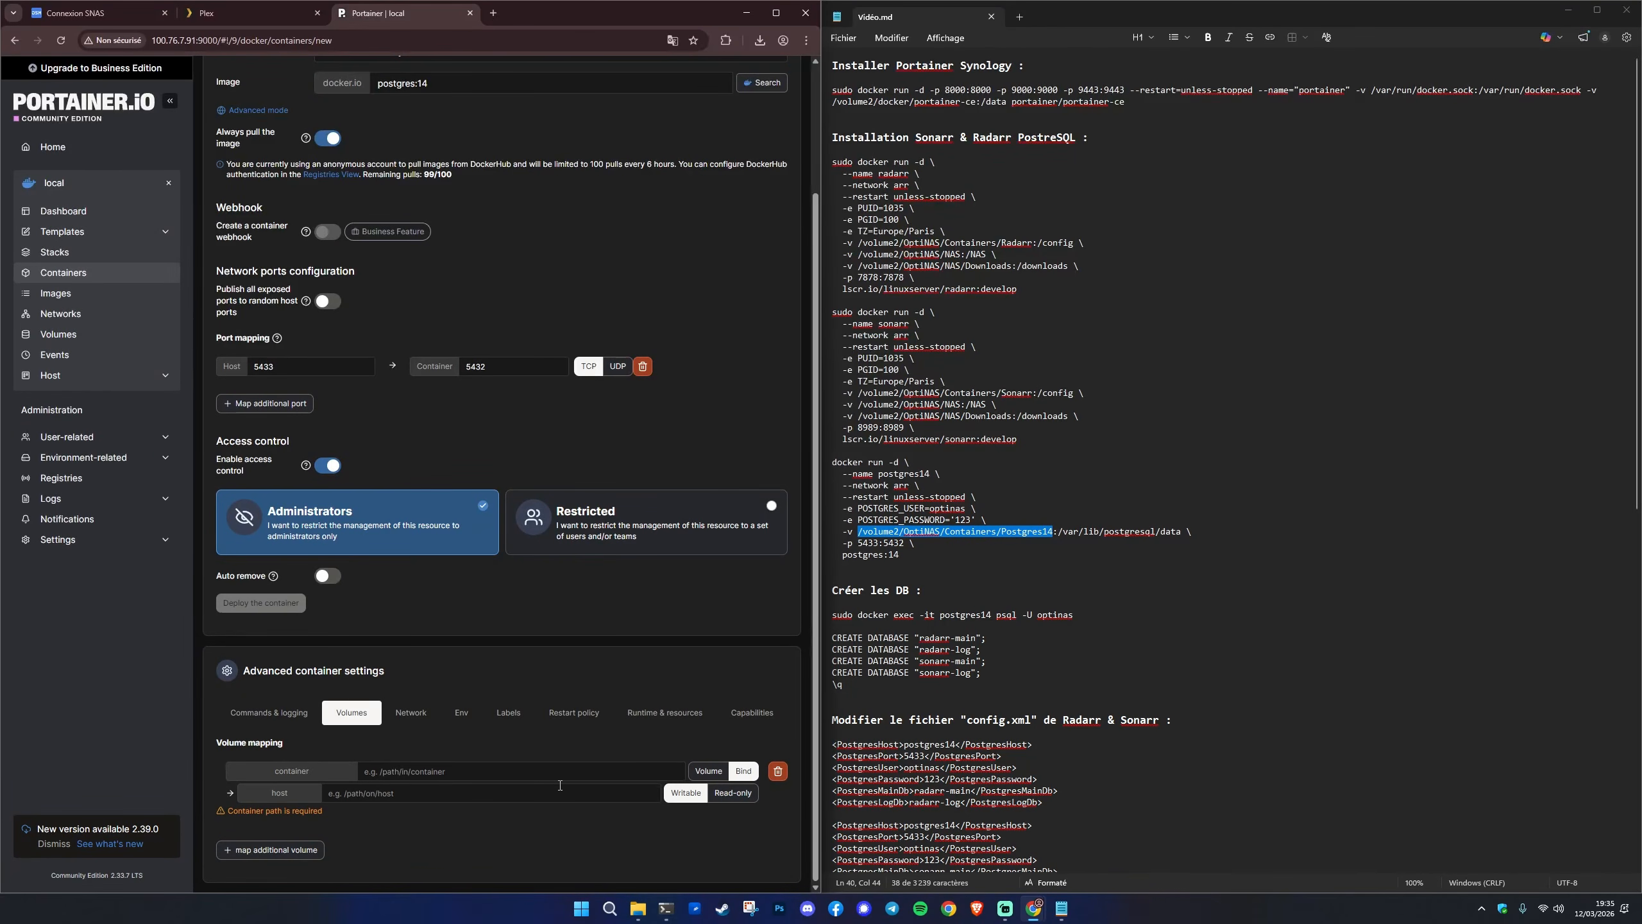
click(504, 793)
key(ctrl+v)
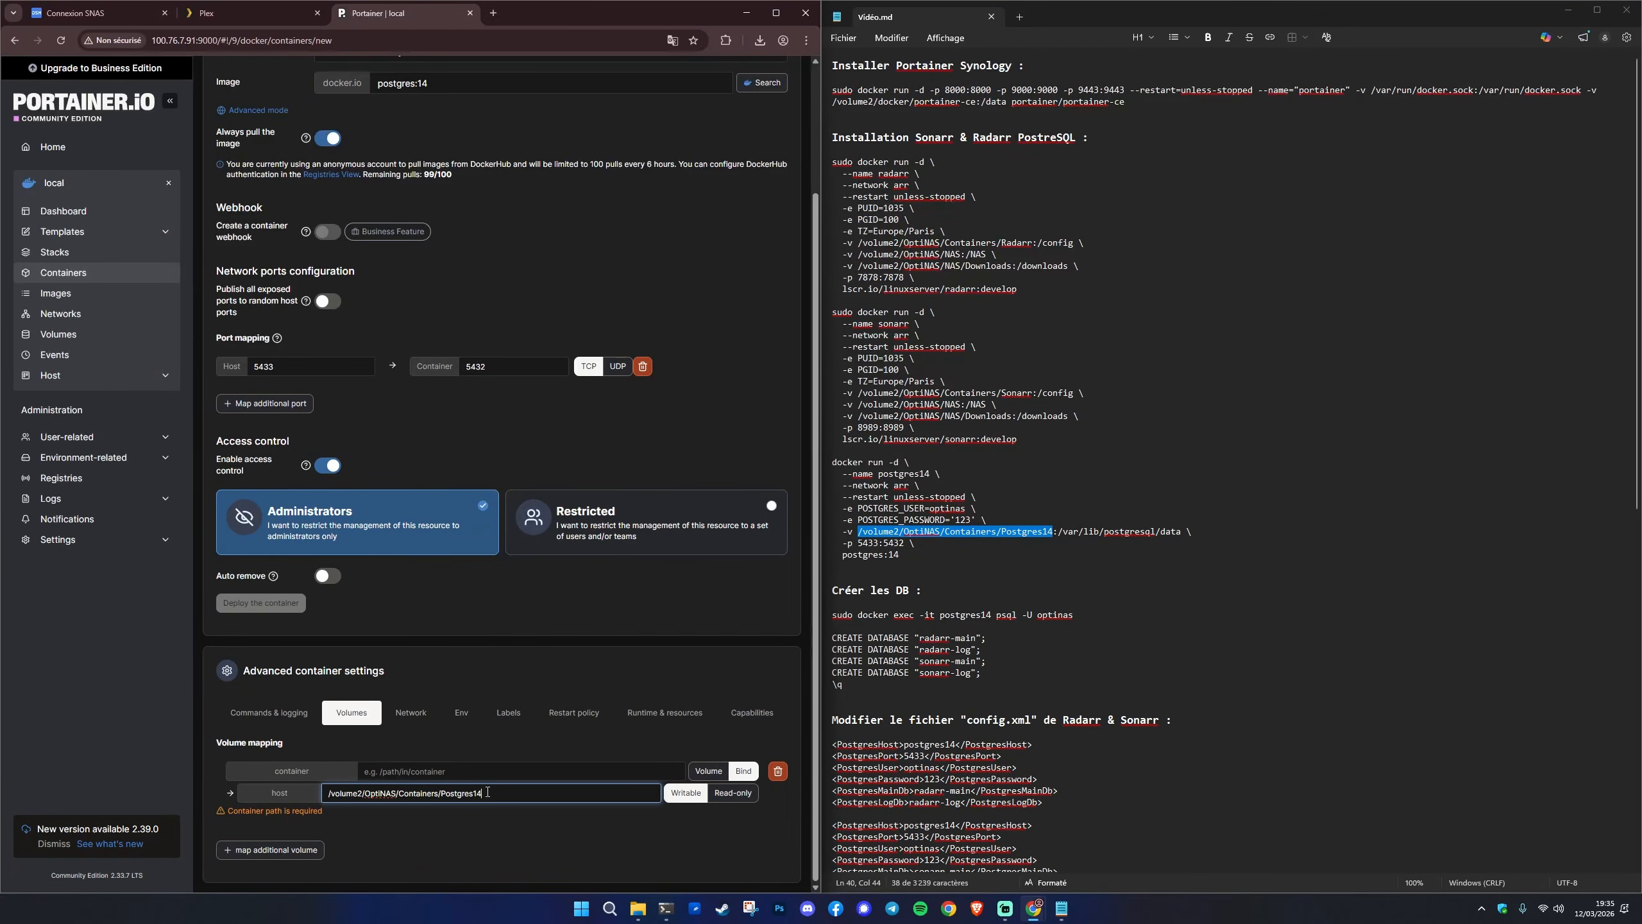
drag(1060, 531, 1182, 529)
key(ctrl+c)
click(399, 770)
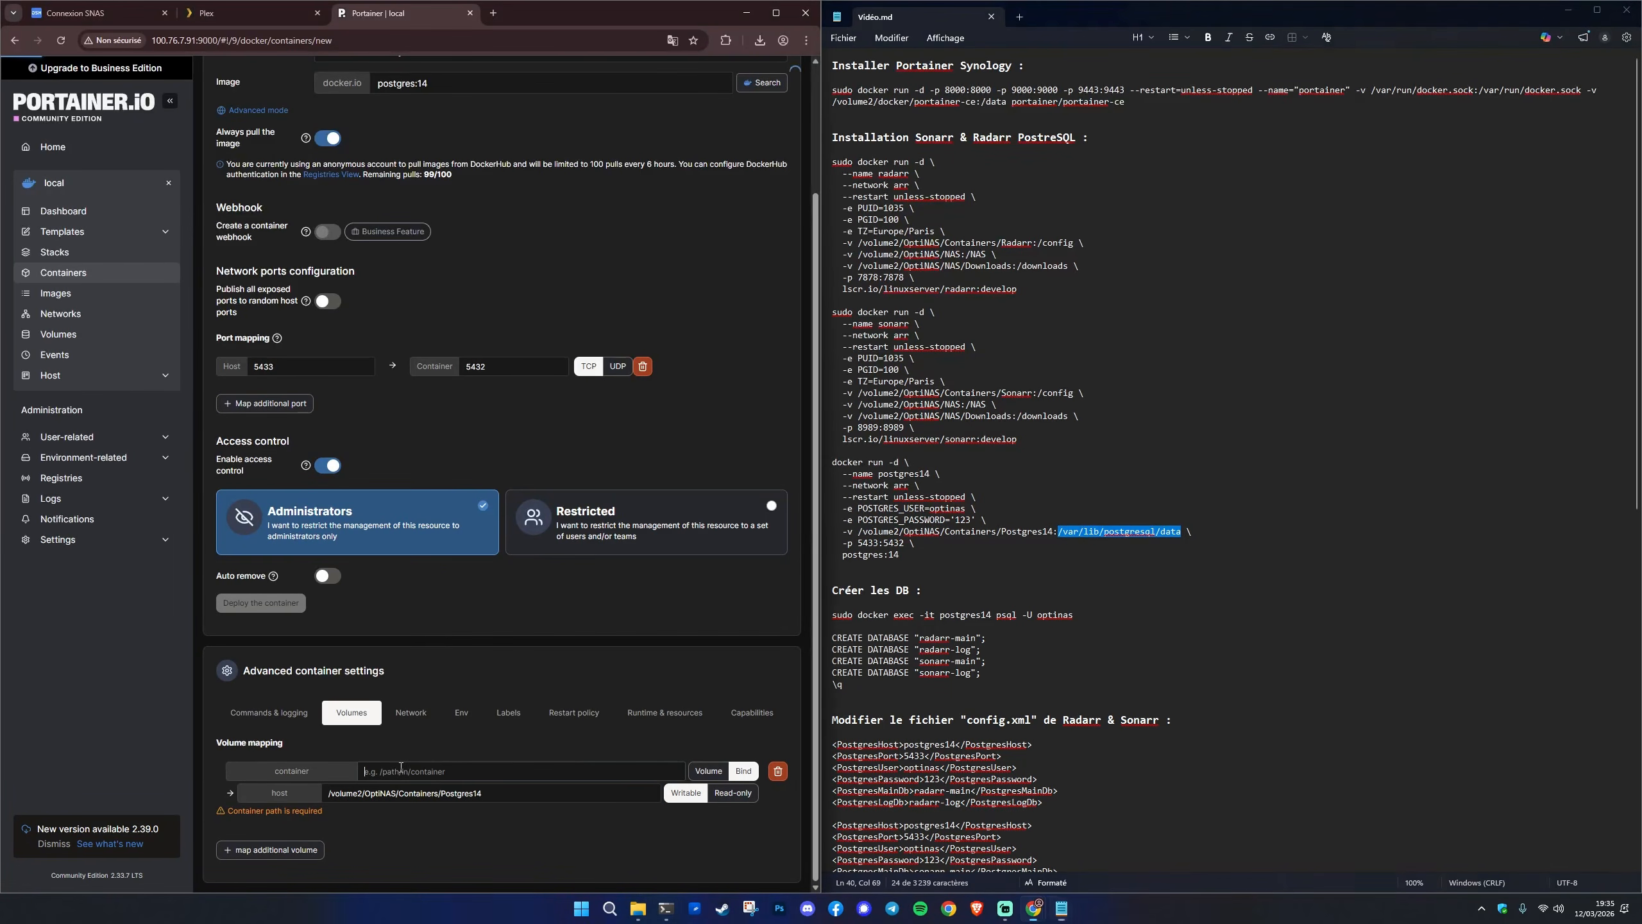
key(ctrl+v)
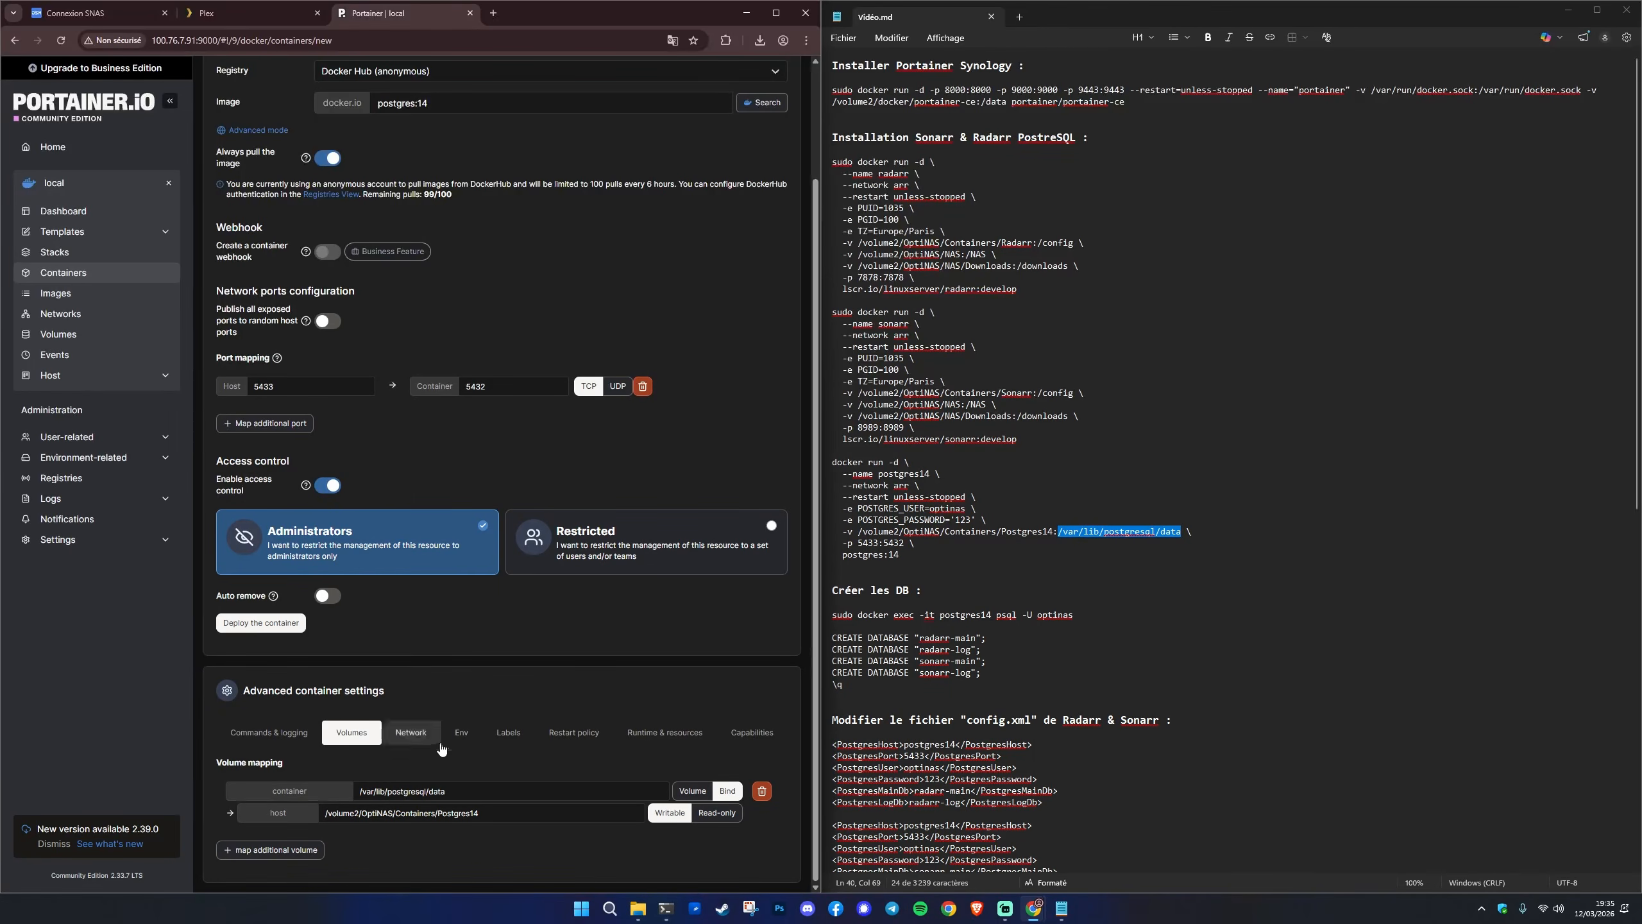
- Put postgres14 on the arr network with hostname postgres14
click(411, 733)
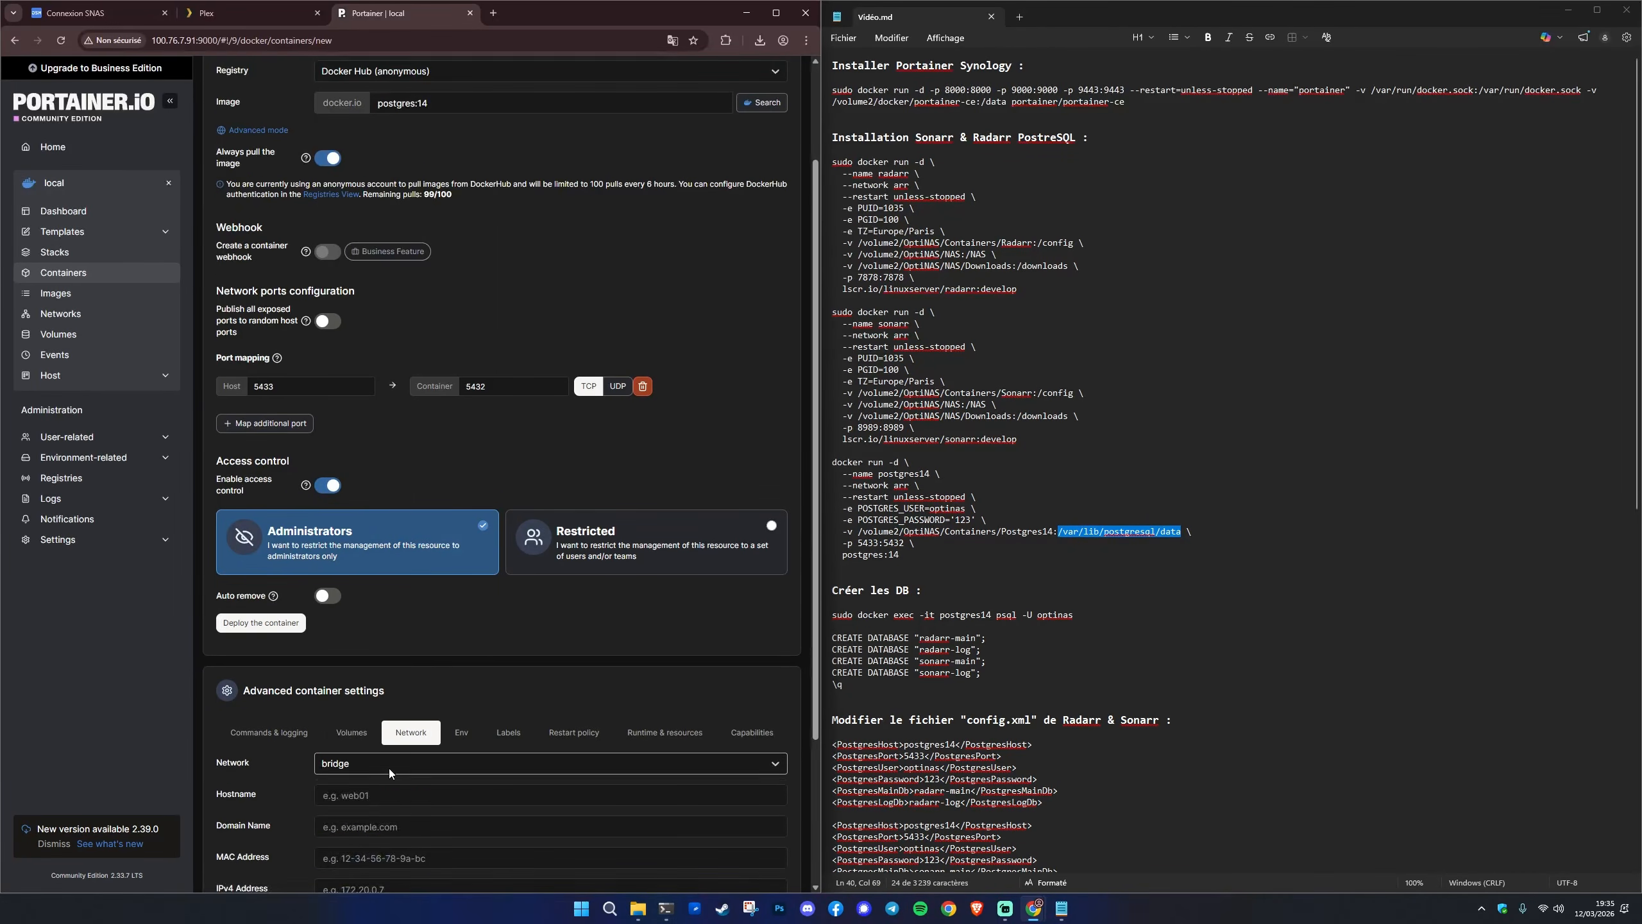
click(390, 773)
click(372, 779)
click(351, 772)
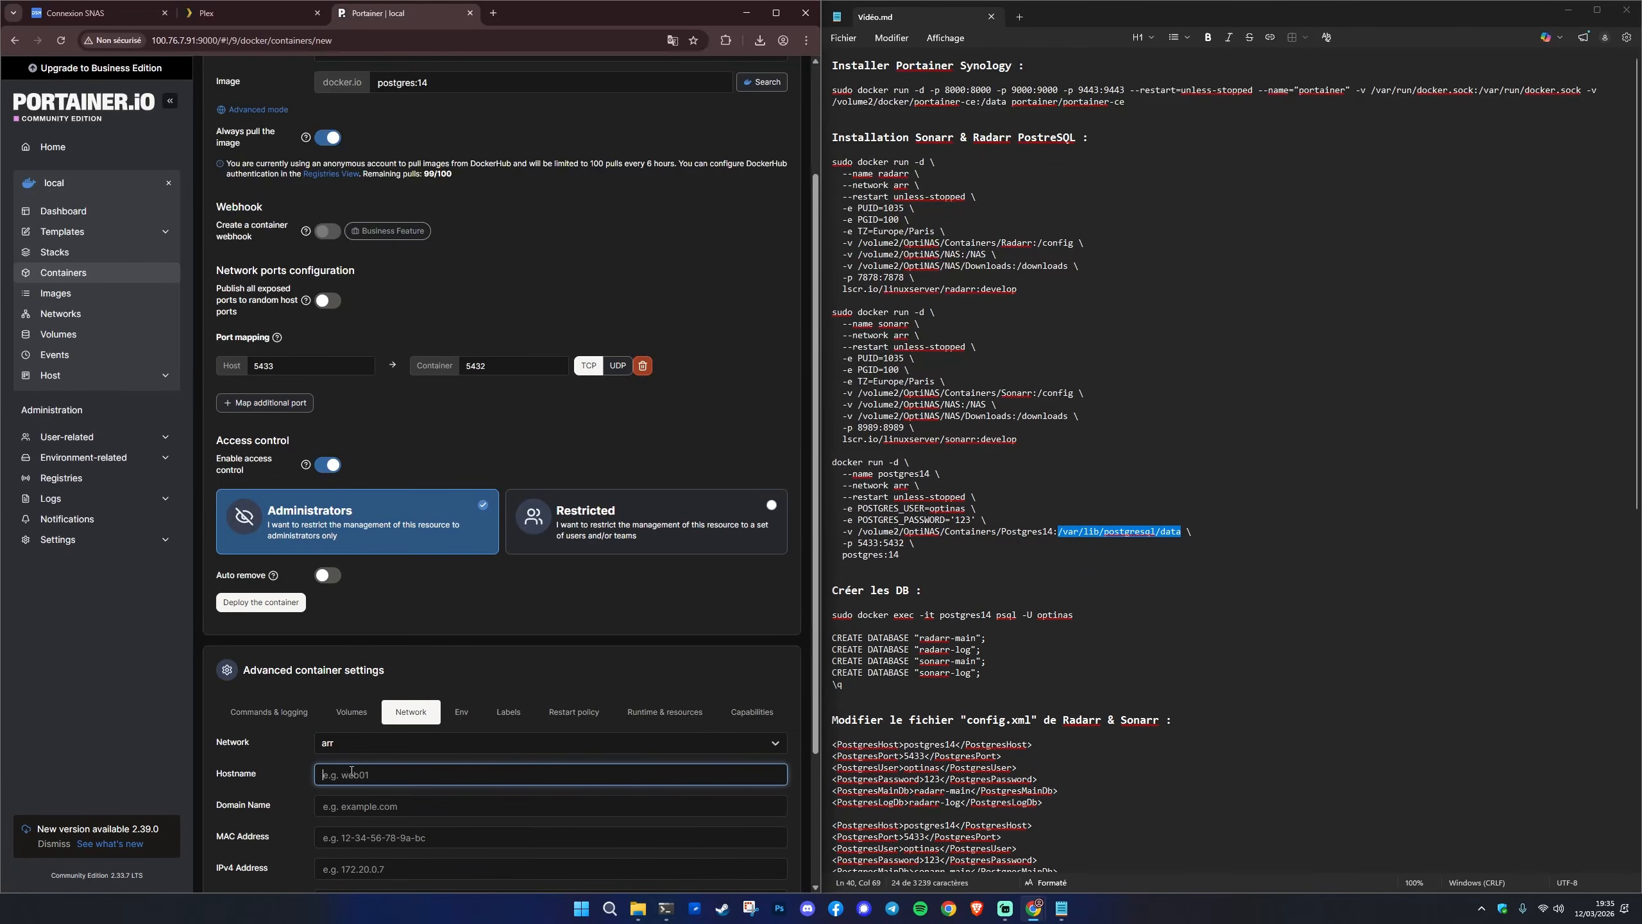
scroll(351, 770, up, 2)
scroll(373, 618, down, 5)
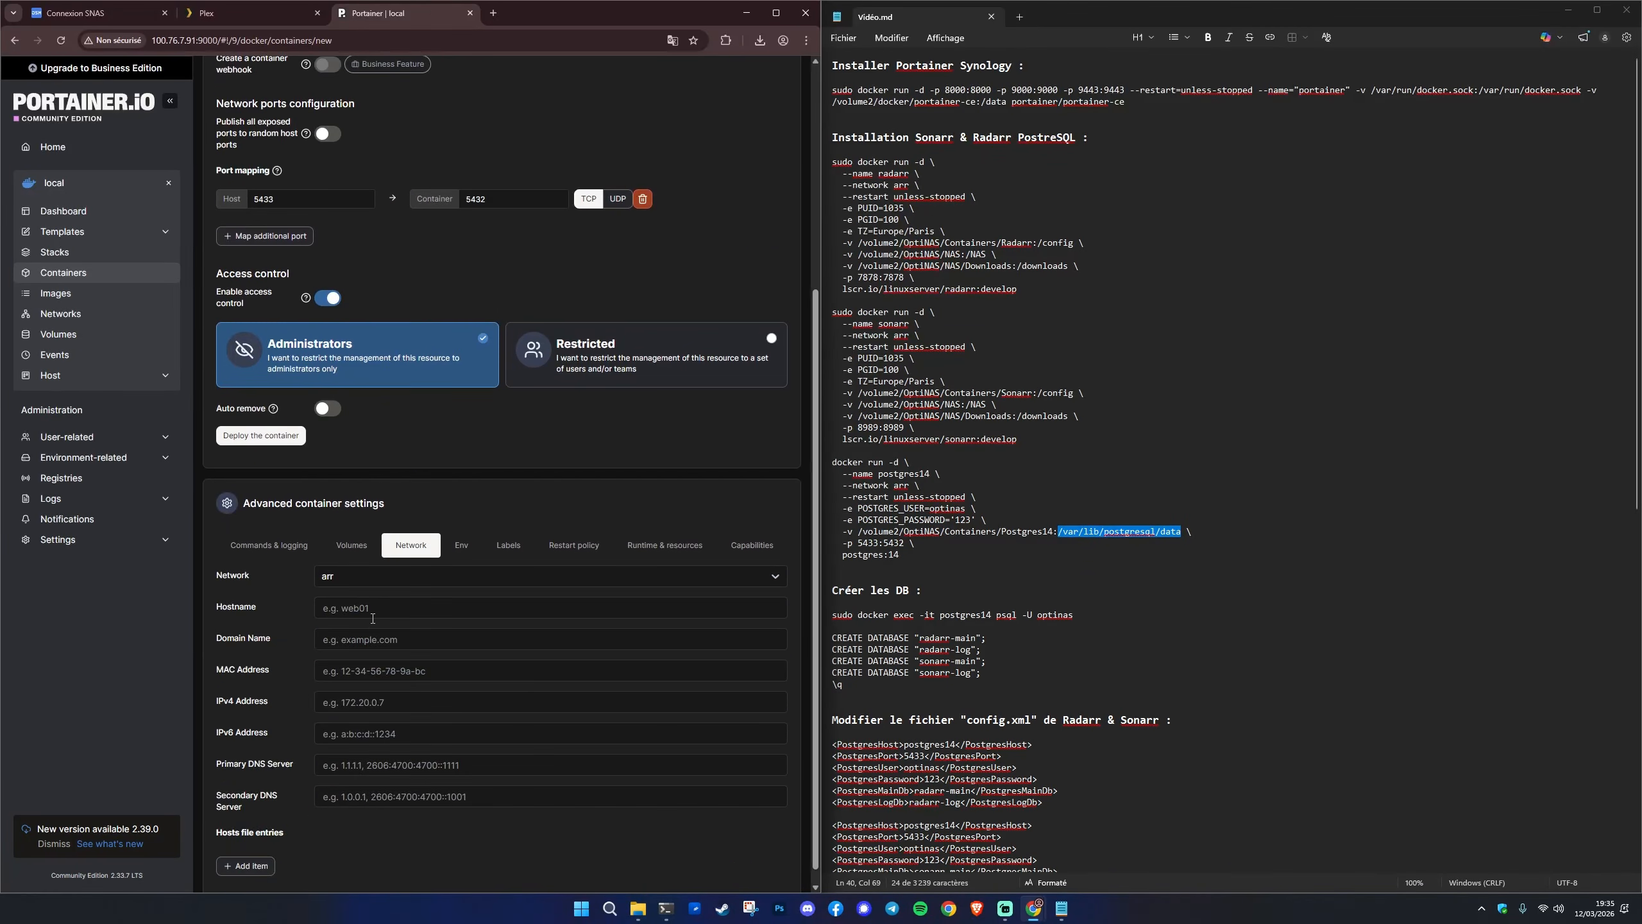
click(373, 616)
text(postgres14)
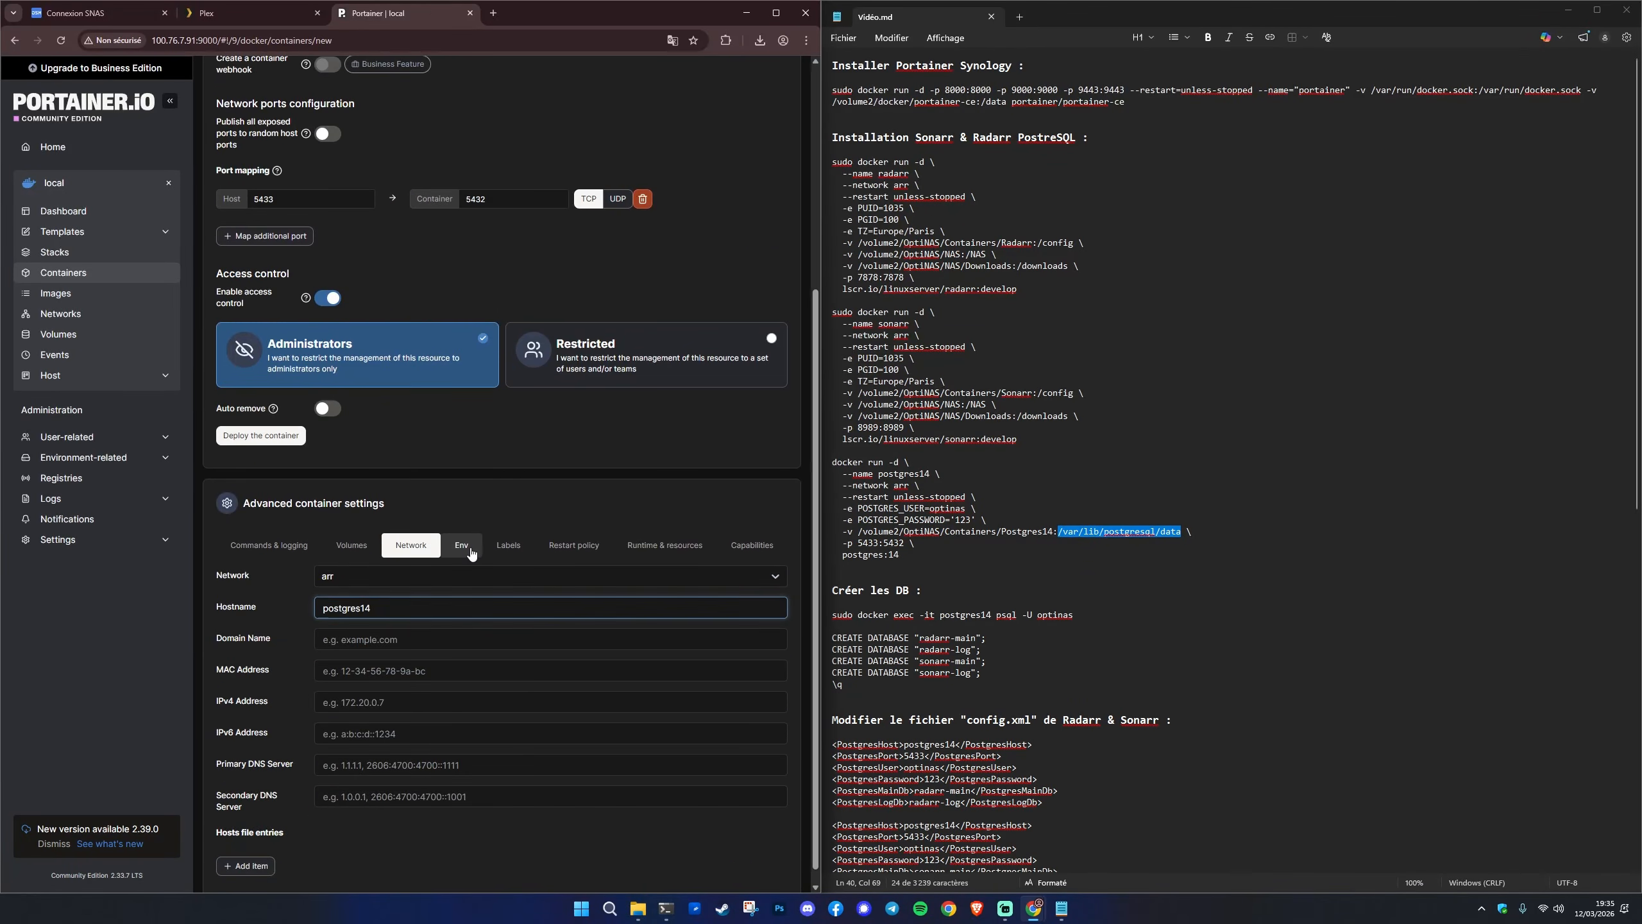
click(468, 550)
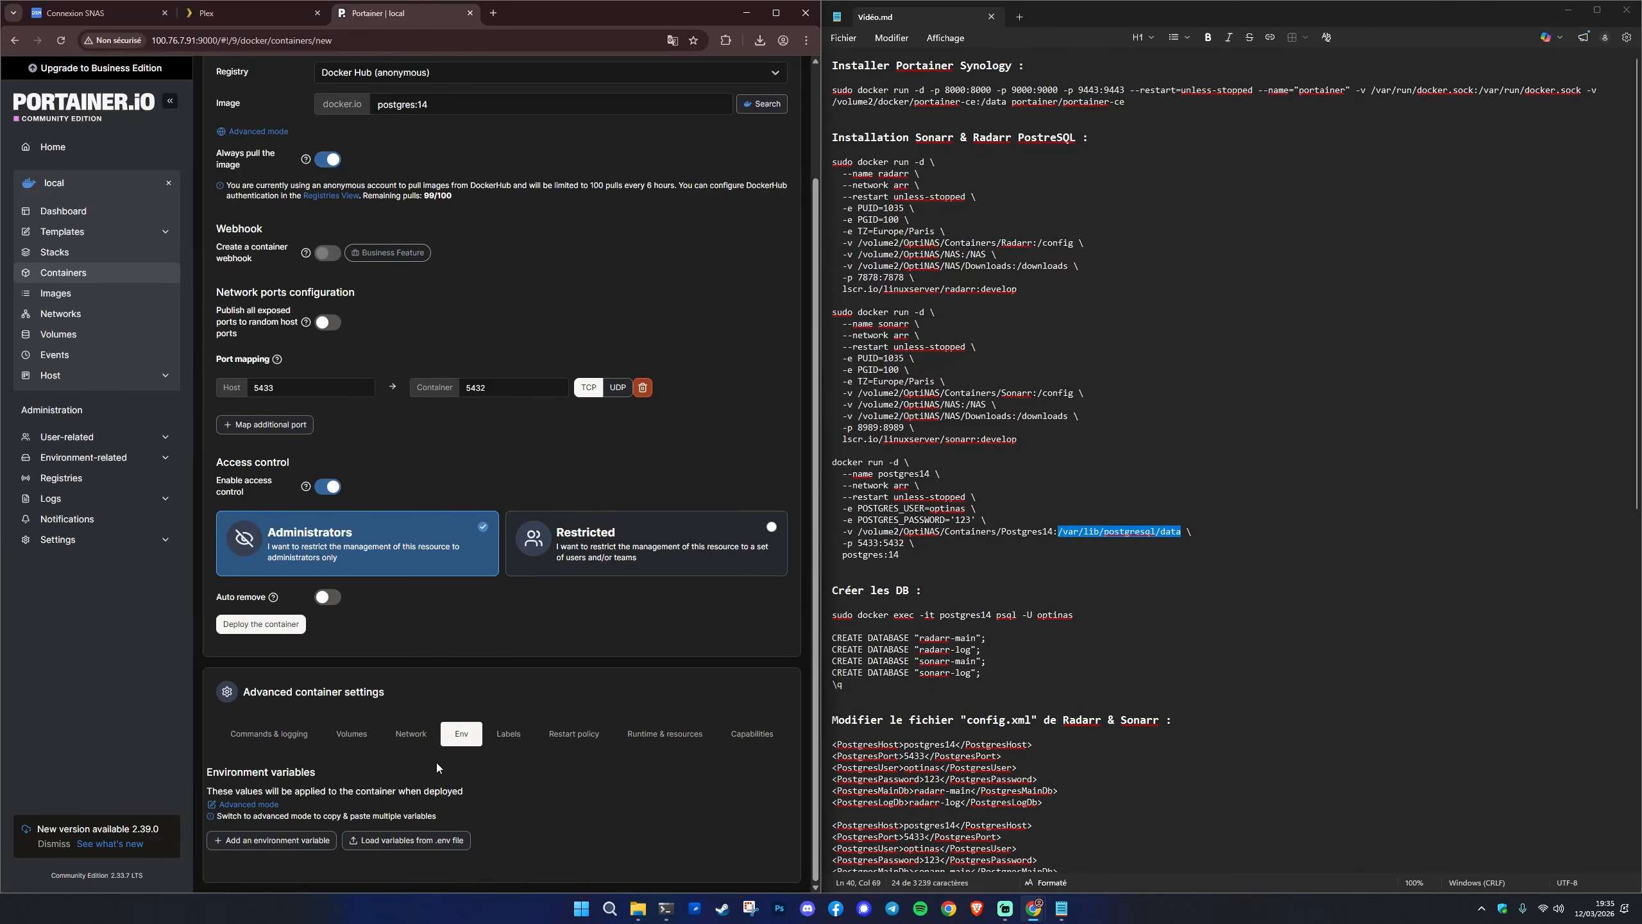
- Add two environment variables named POSTGRES_USER and POSTGRES_PASSWORD, pasted from the notes
click(275, 840)
scroll(278, 840, down, 1)
click(295, 841)
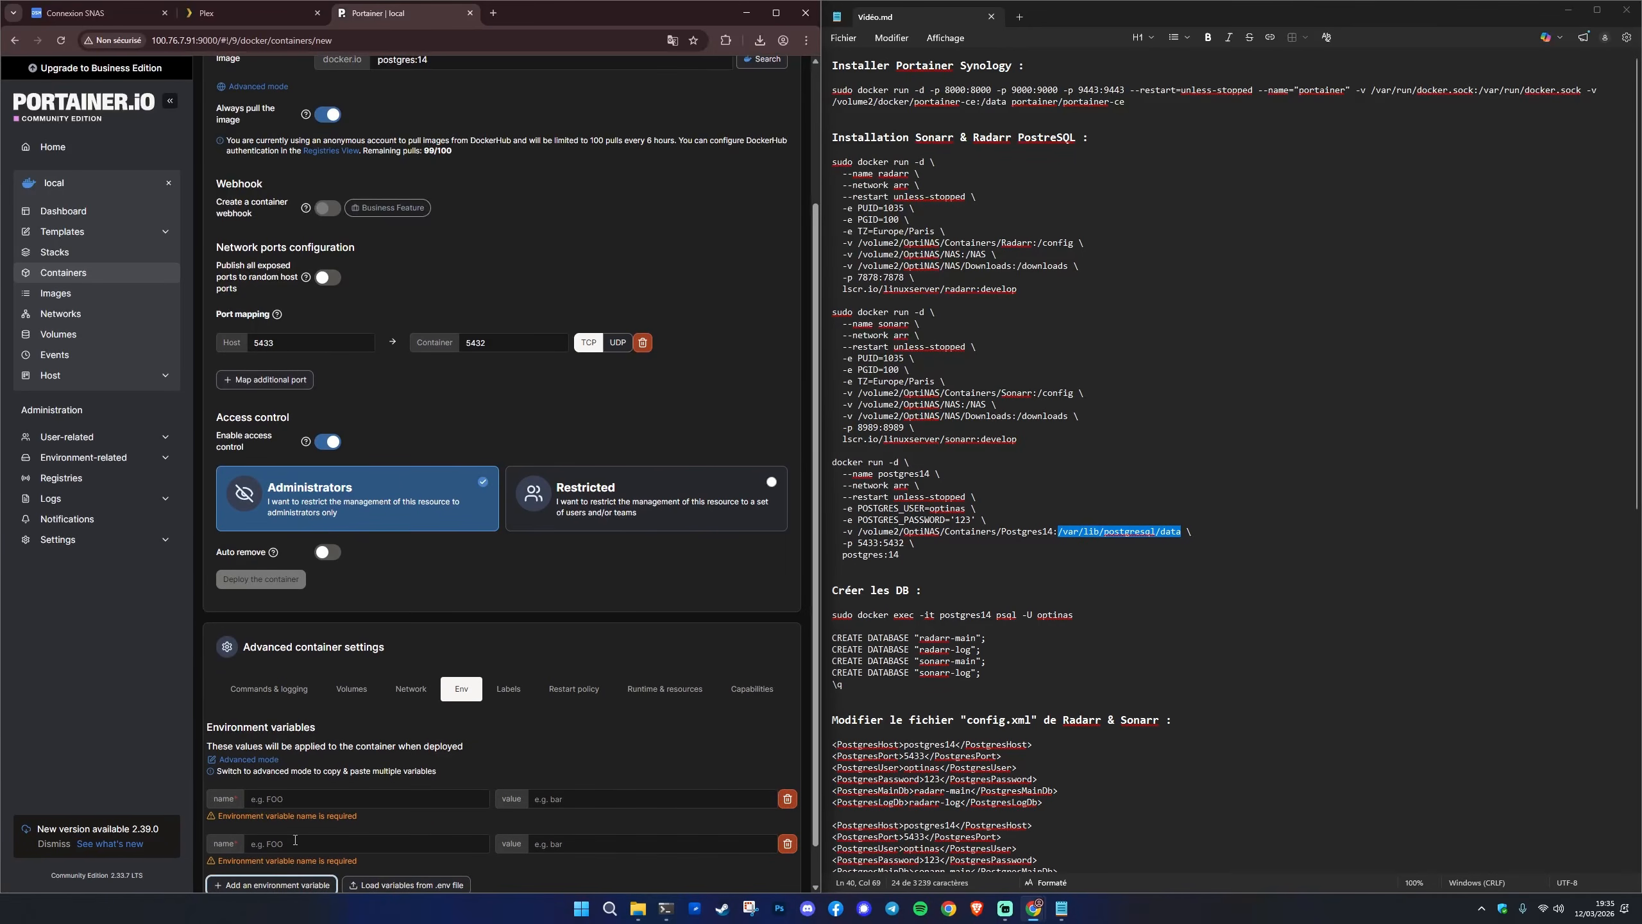
double_click(925, 509)
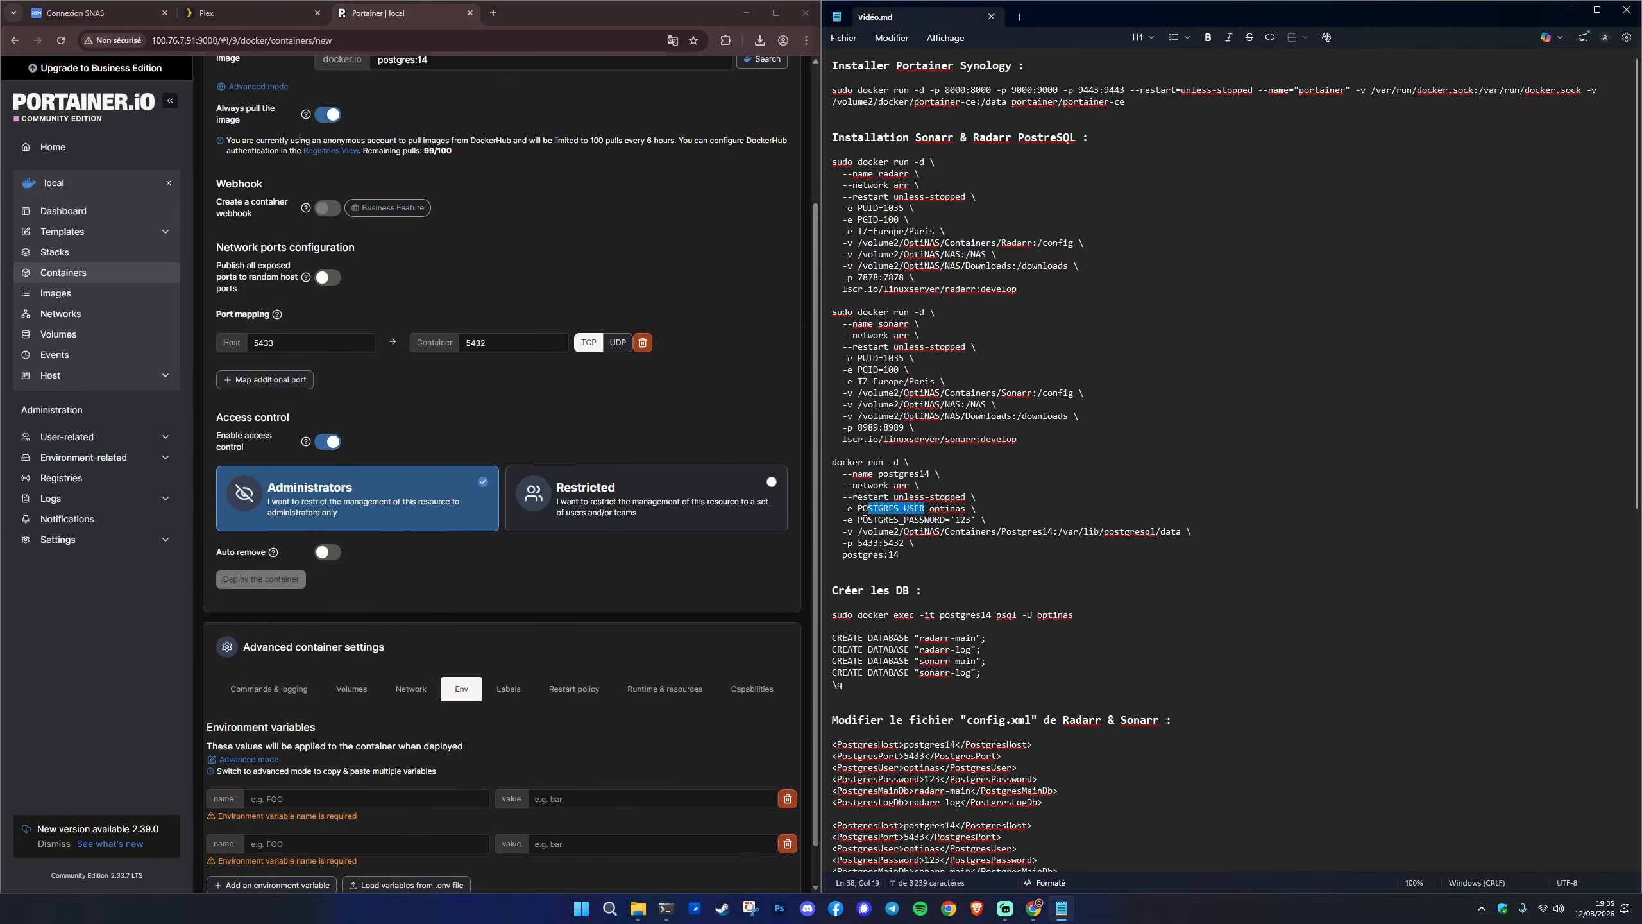
click(341, 802)
text(POSTGRES_USER)
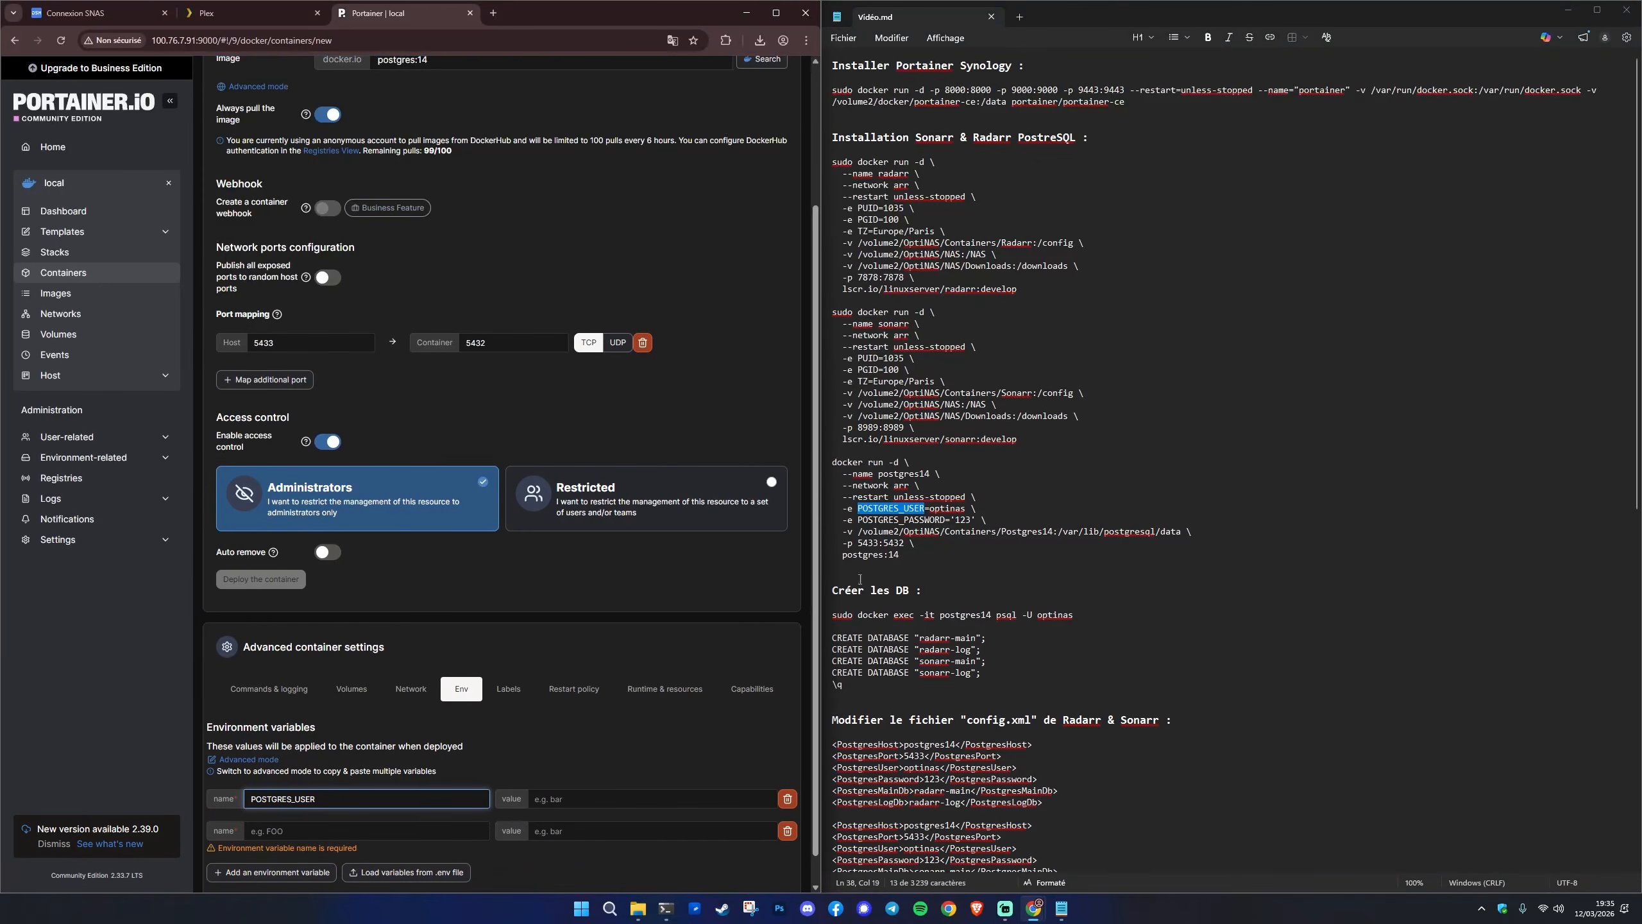
double_click(946, 520)
key(ctrl+c)
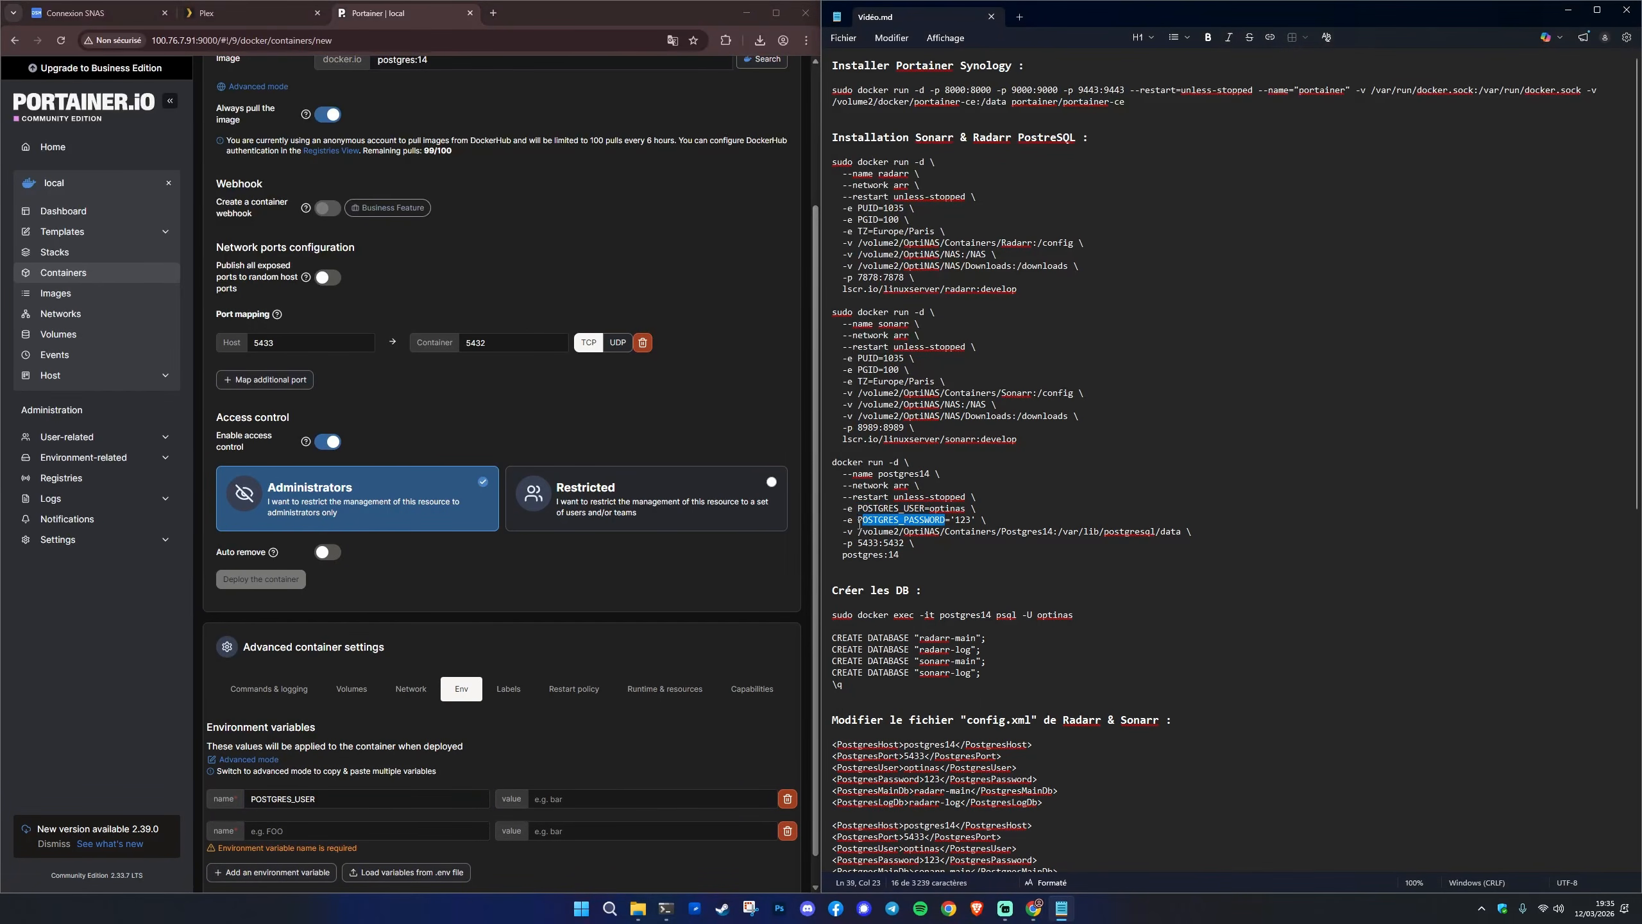
click(361, 830)
key(ctrl+v)
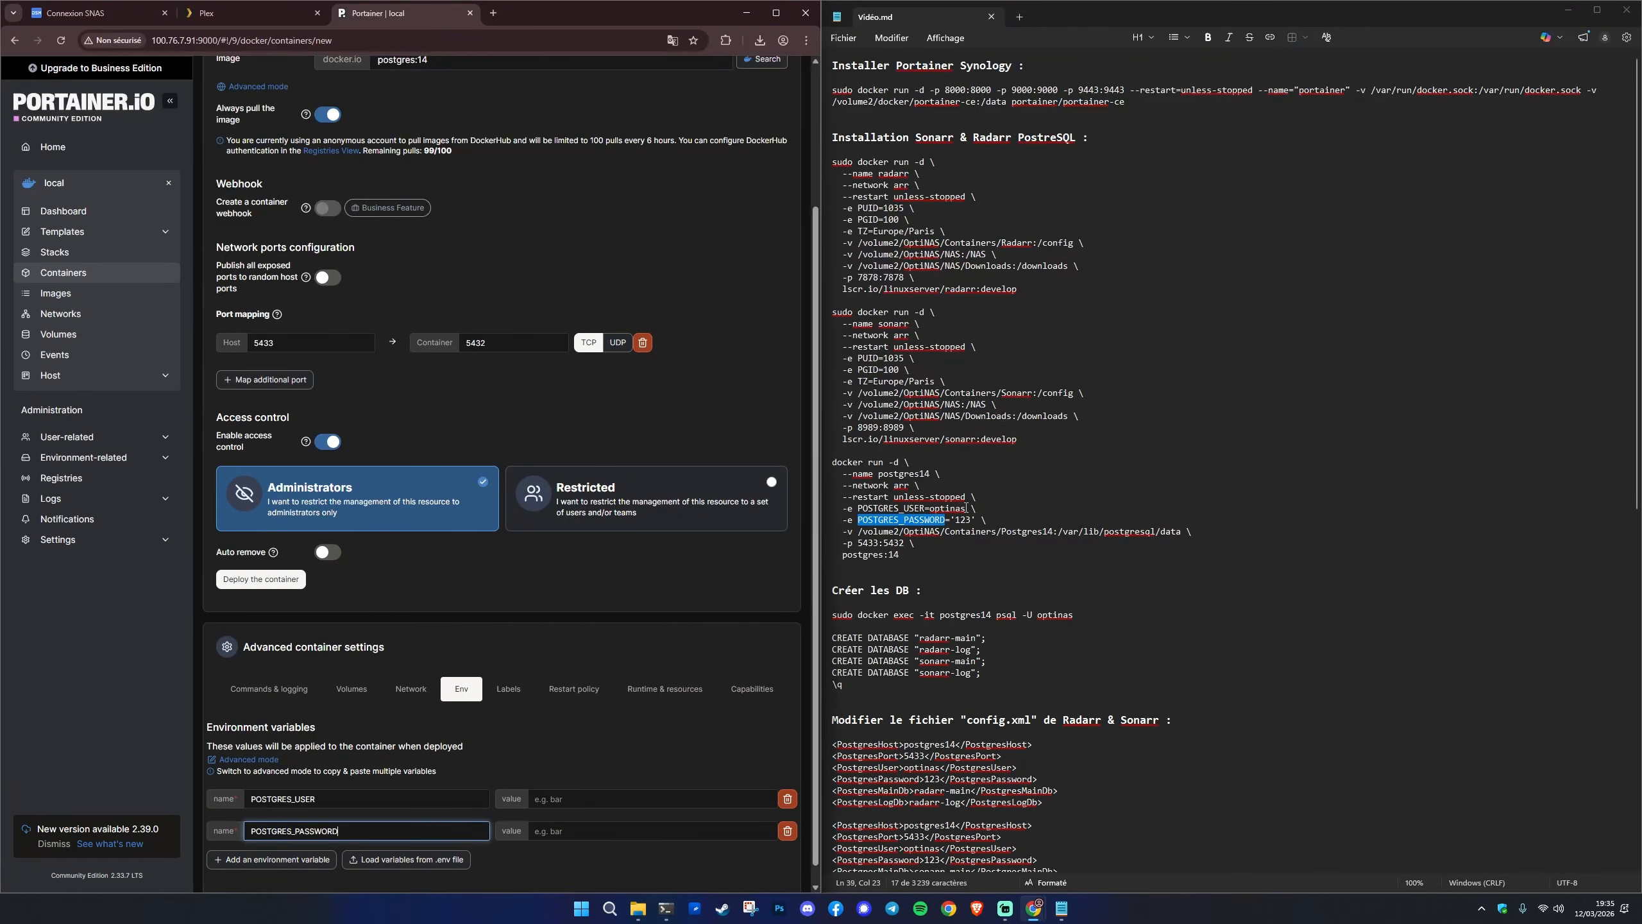
- Fill in the database user name and password from the notes as their values
double_click(932, 508)
key(ctrl+c)
click(646, 798)
key(ctrl+v)
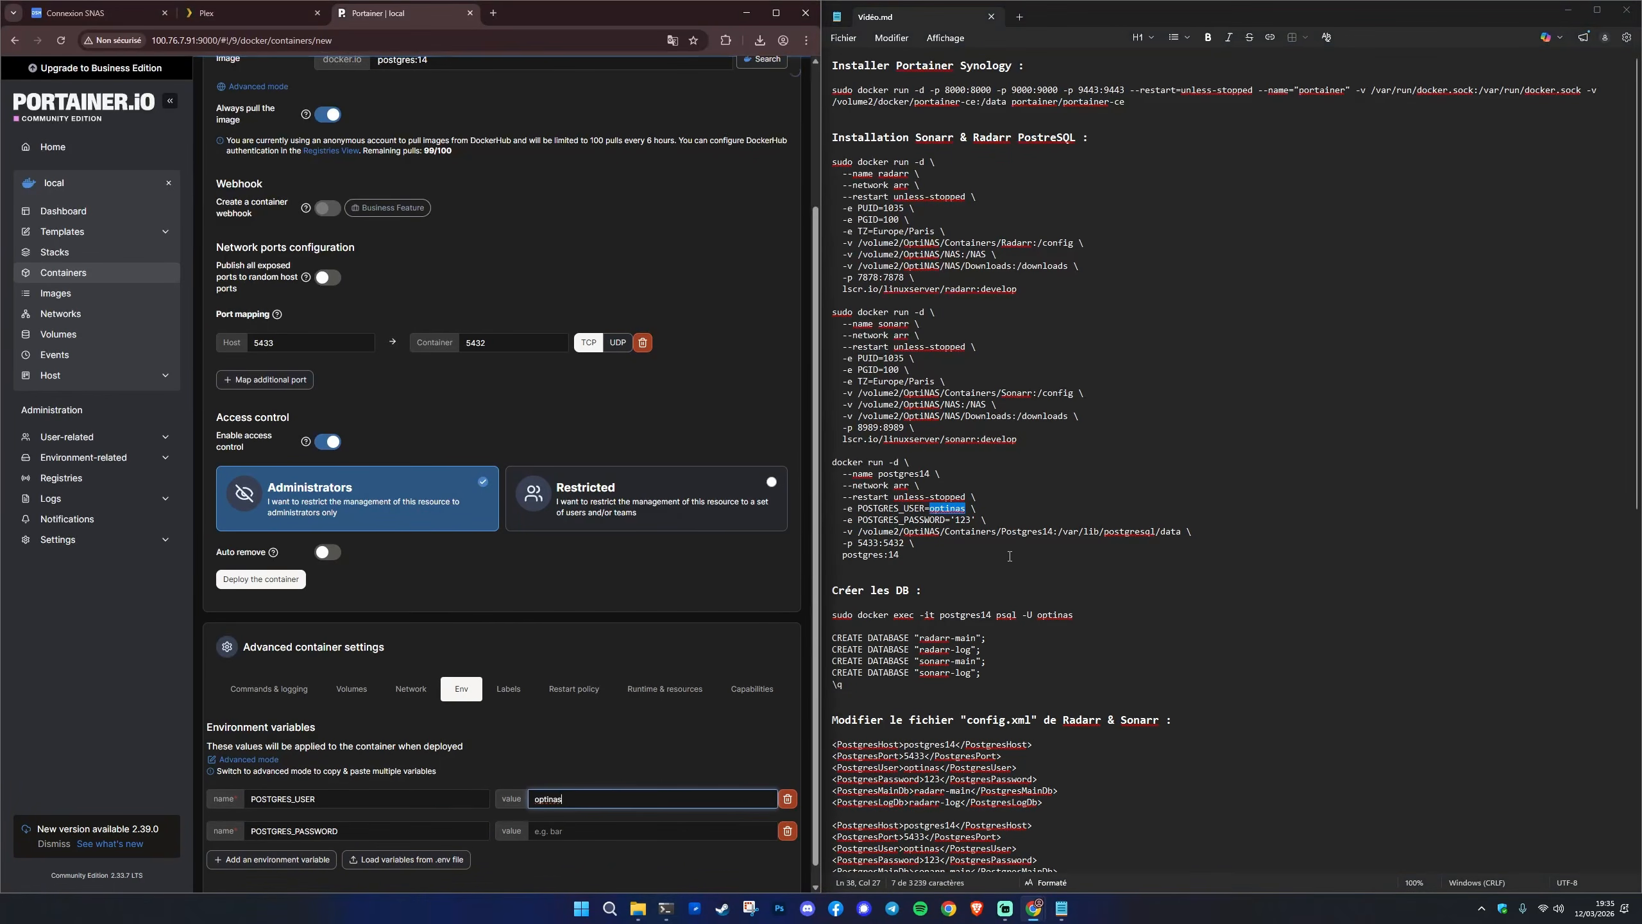
double_click(963, 520)
click(585, 840)
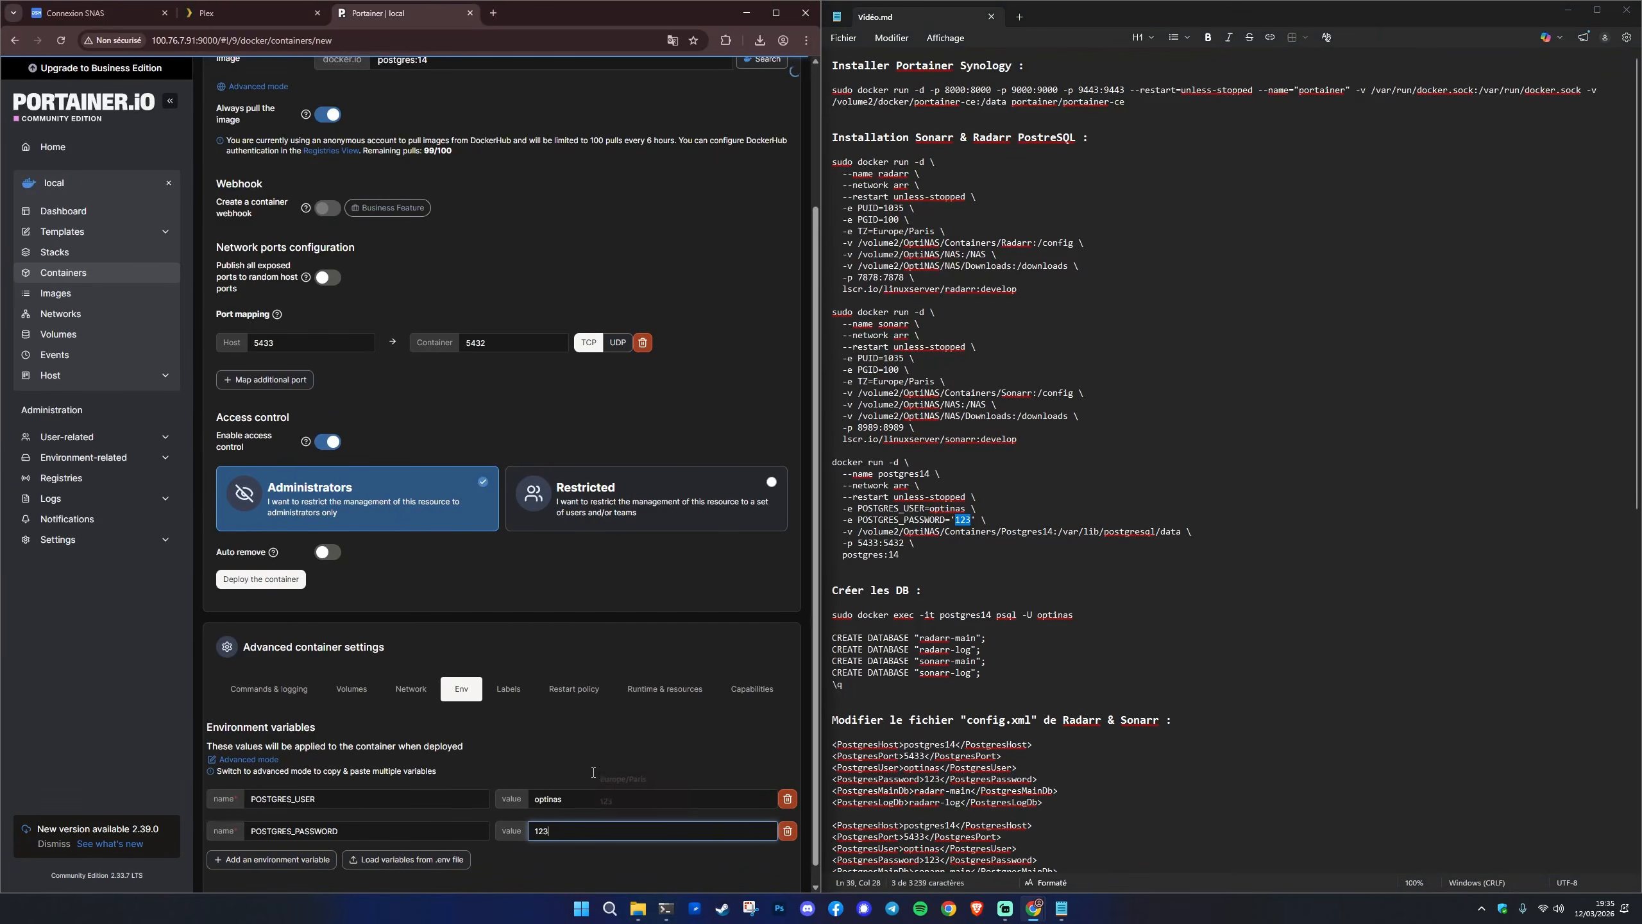
key(ctrl+v)
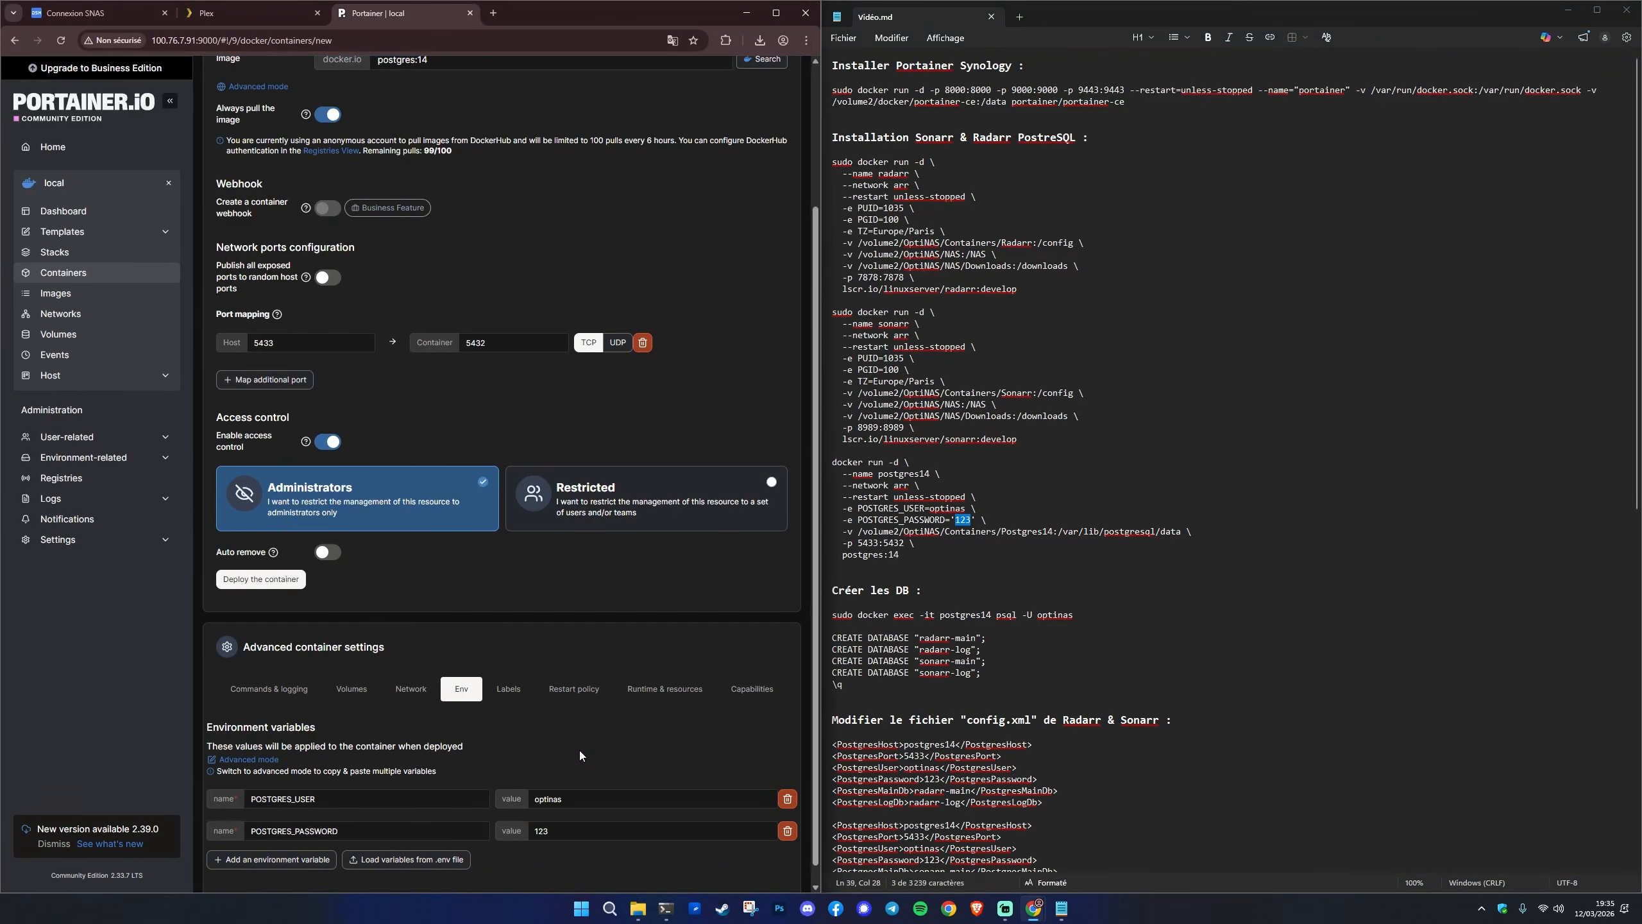
- Set the restart policy to Unless stopped and deploy the postgres14 container
click(551, 703)
click(473, 849)
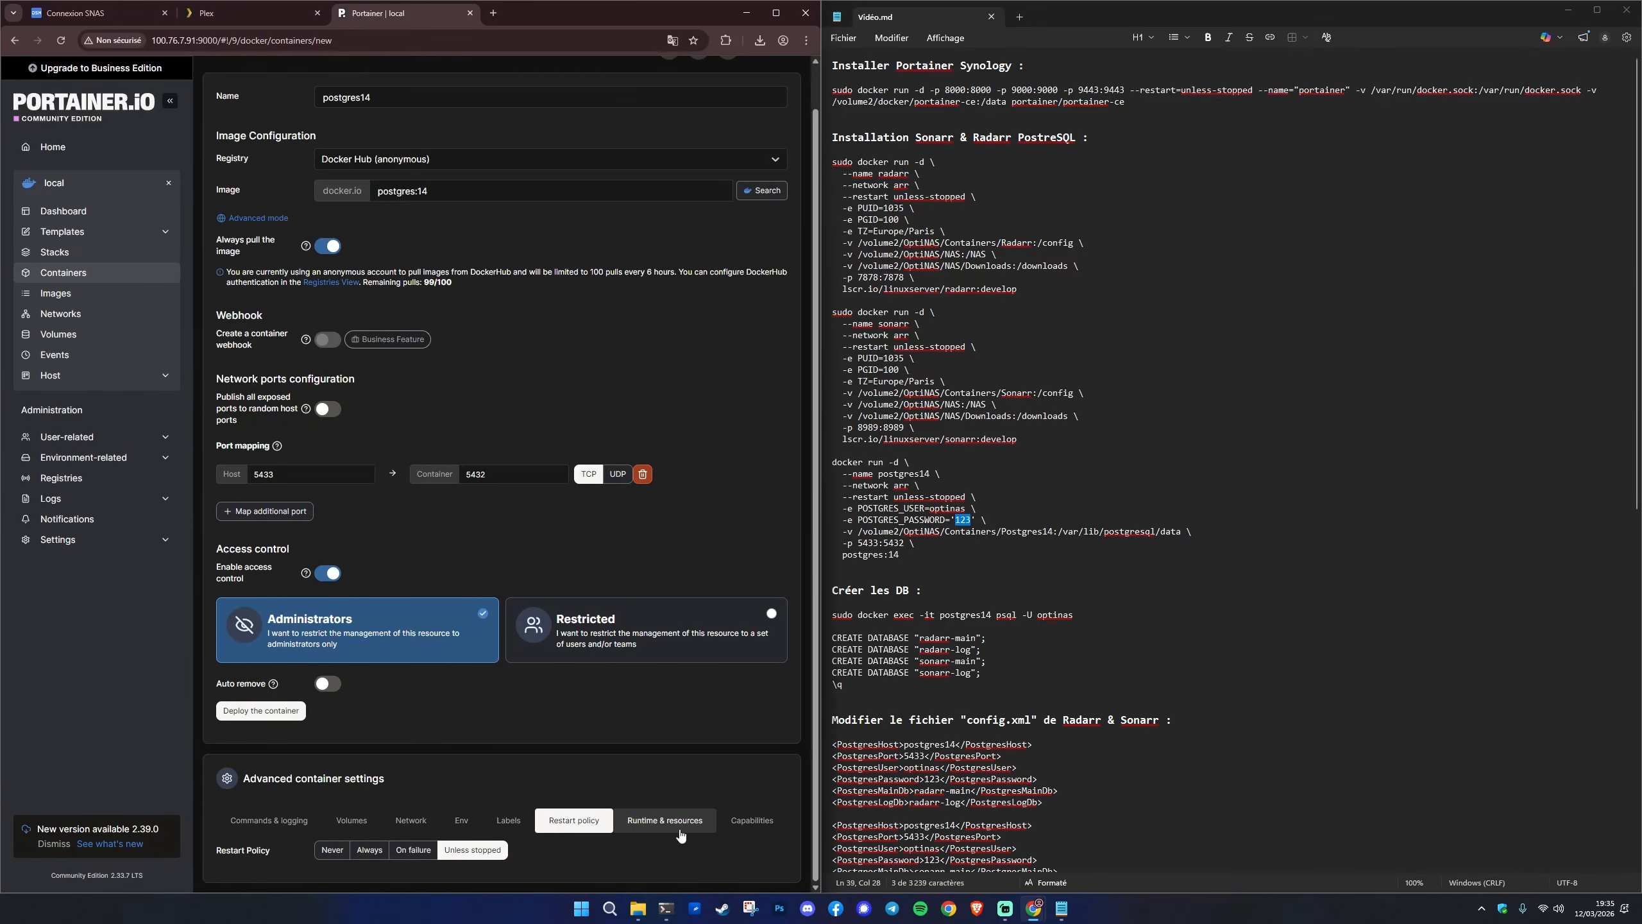
click(261, 710)
drag(918, 565, 831, 464)
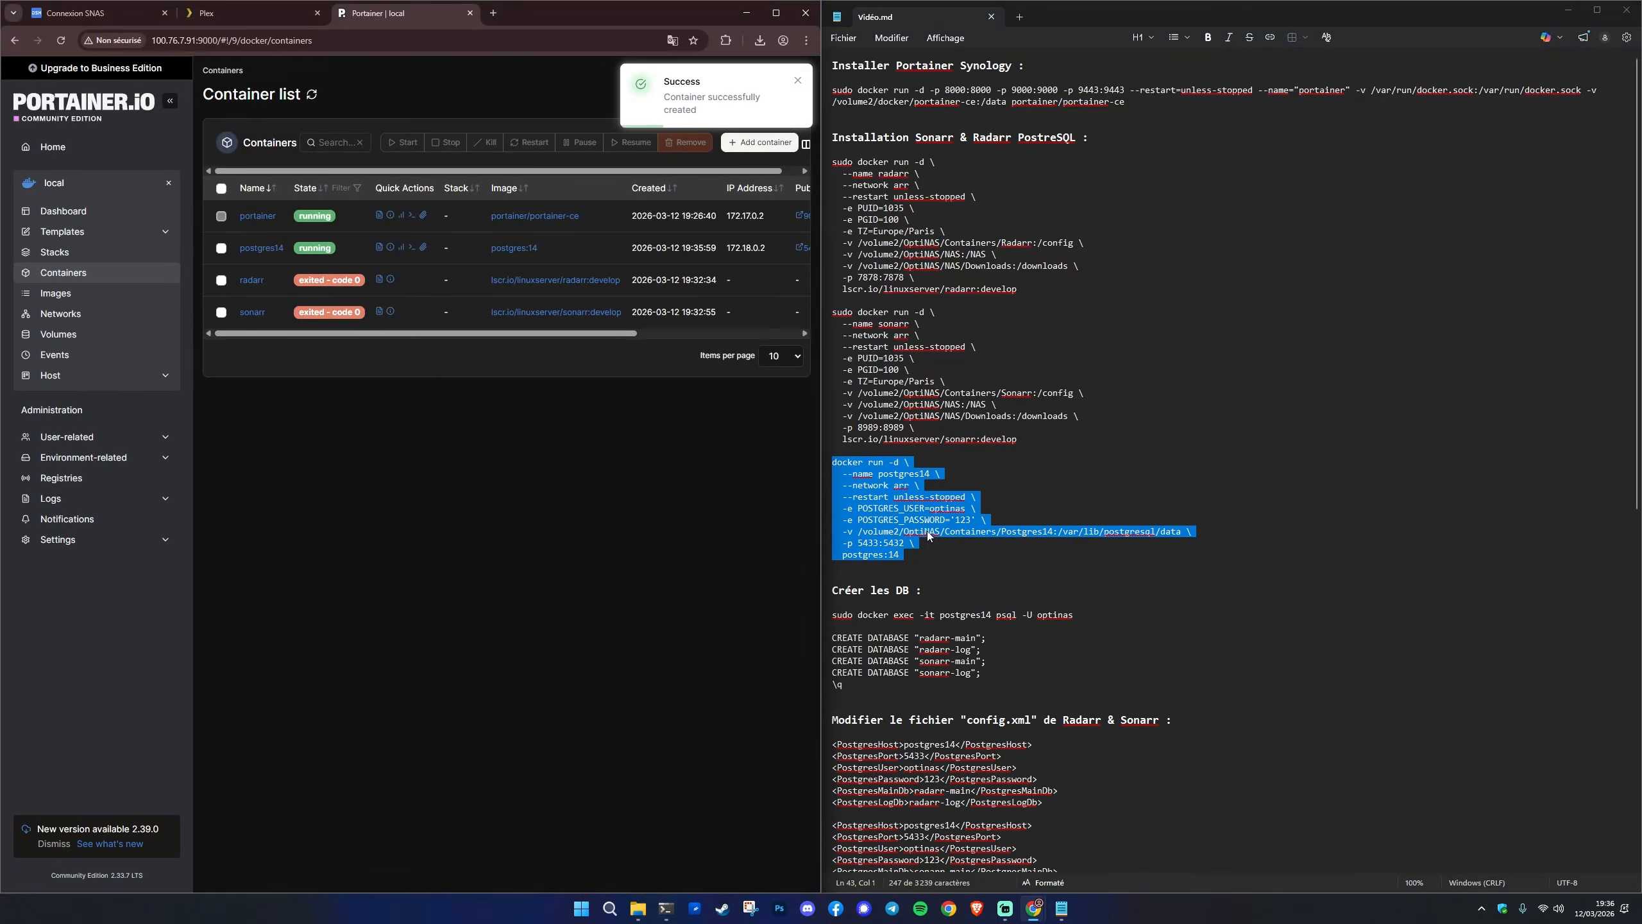
- Copy the 'sudo docker exec -it postgres14 psql' line and move Notepad aside to reveal PowerShell
right_click(946, 547)
click(1078, 529)
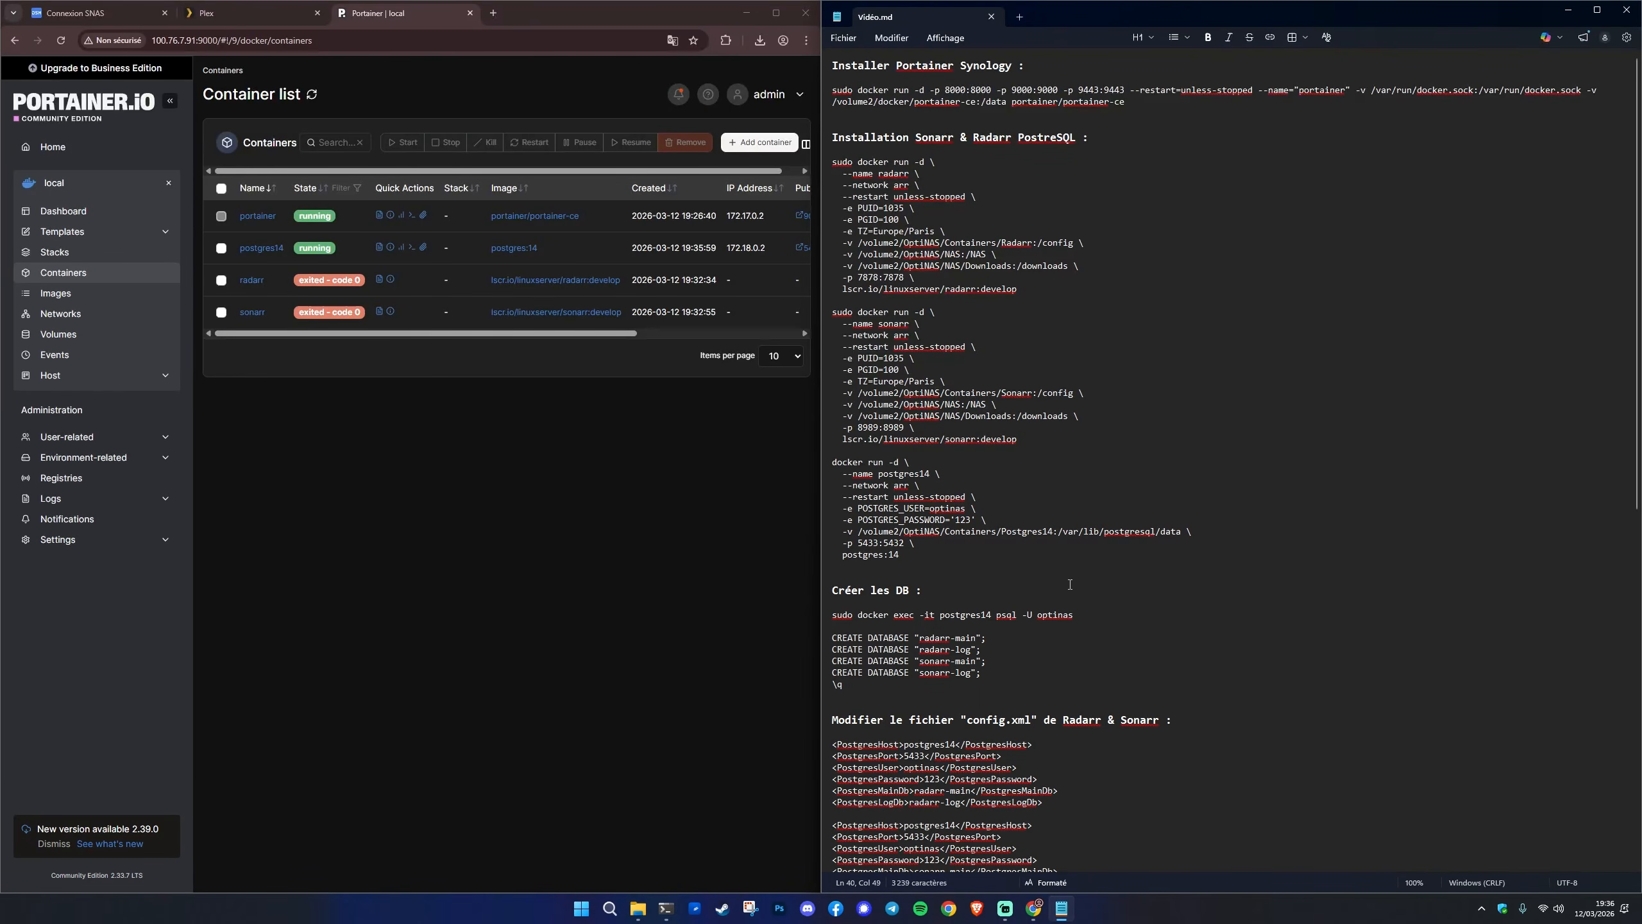
scroll(1068, 584, down, 1)
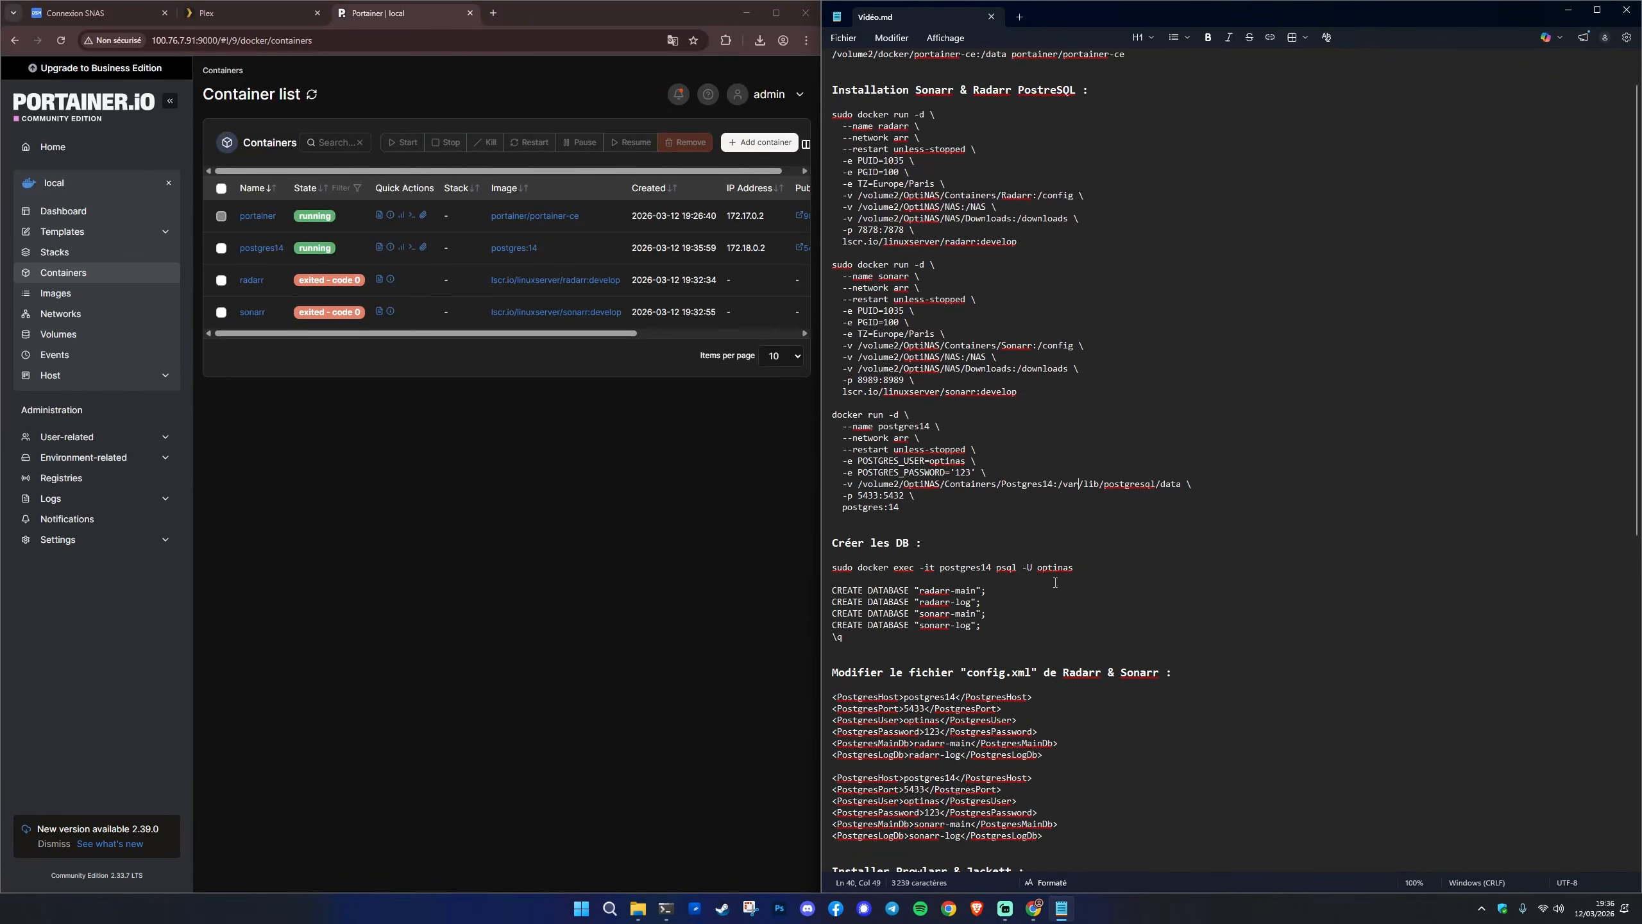
drag(1073, 567, 832, 569)
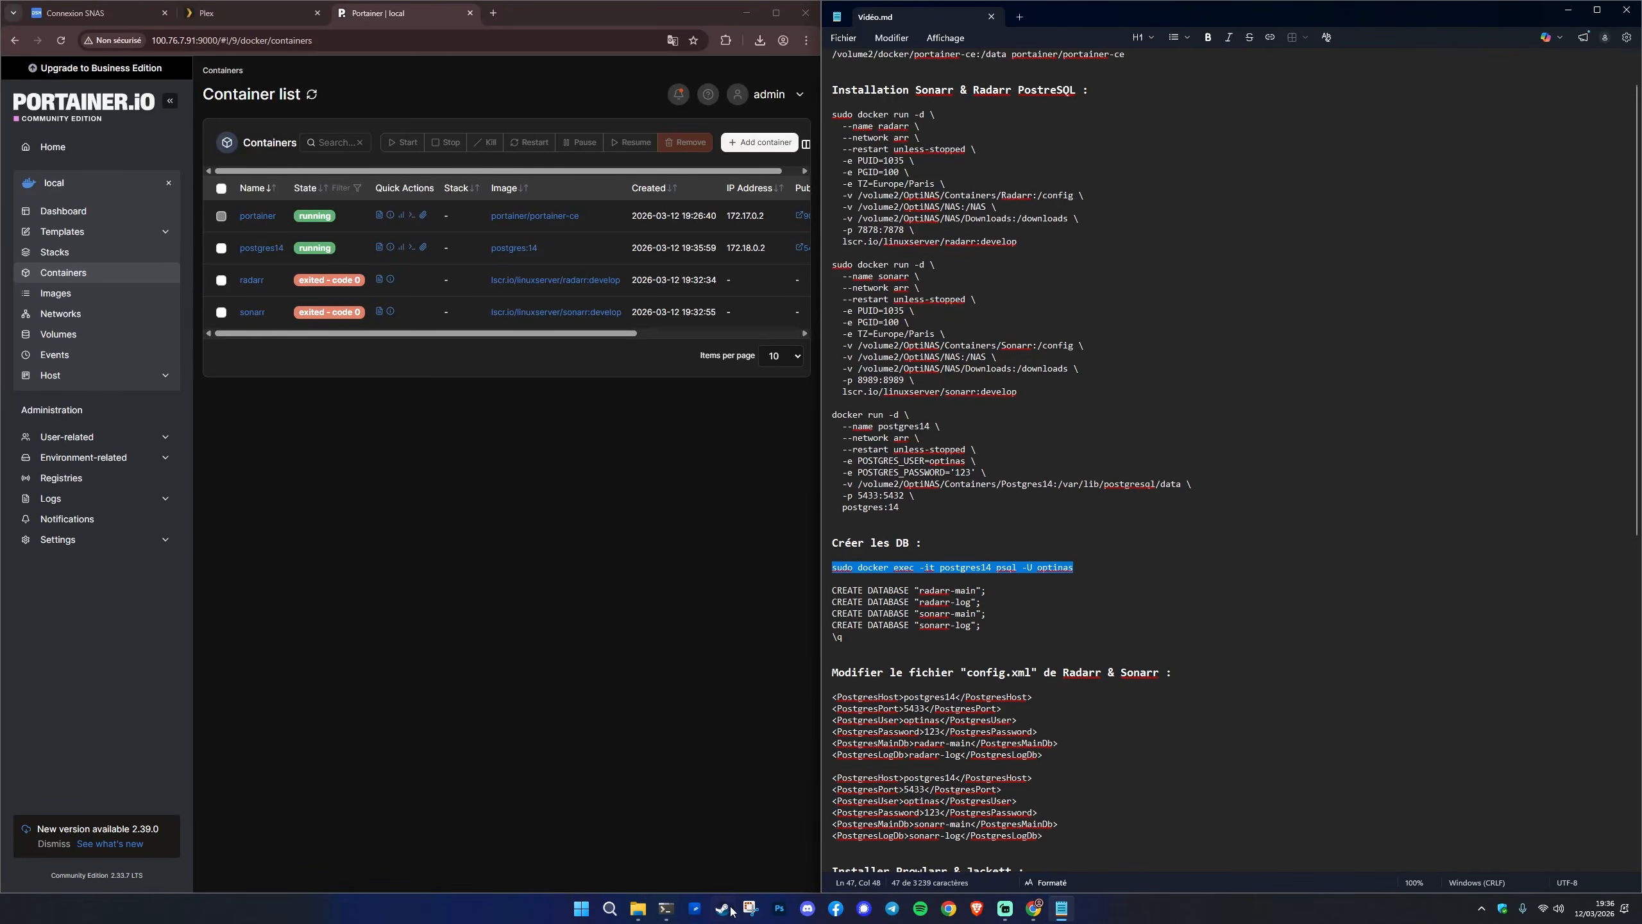
drag(1105, 17, 2, 304)
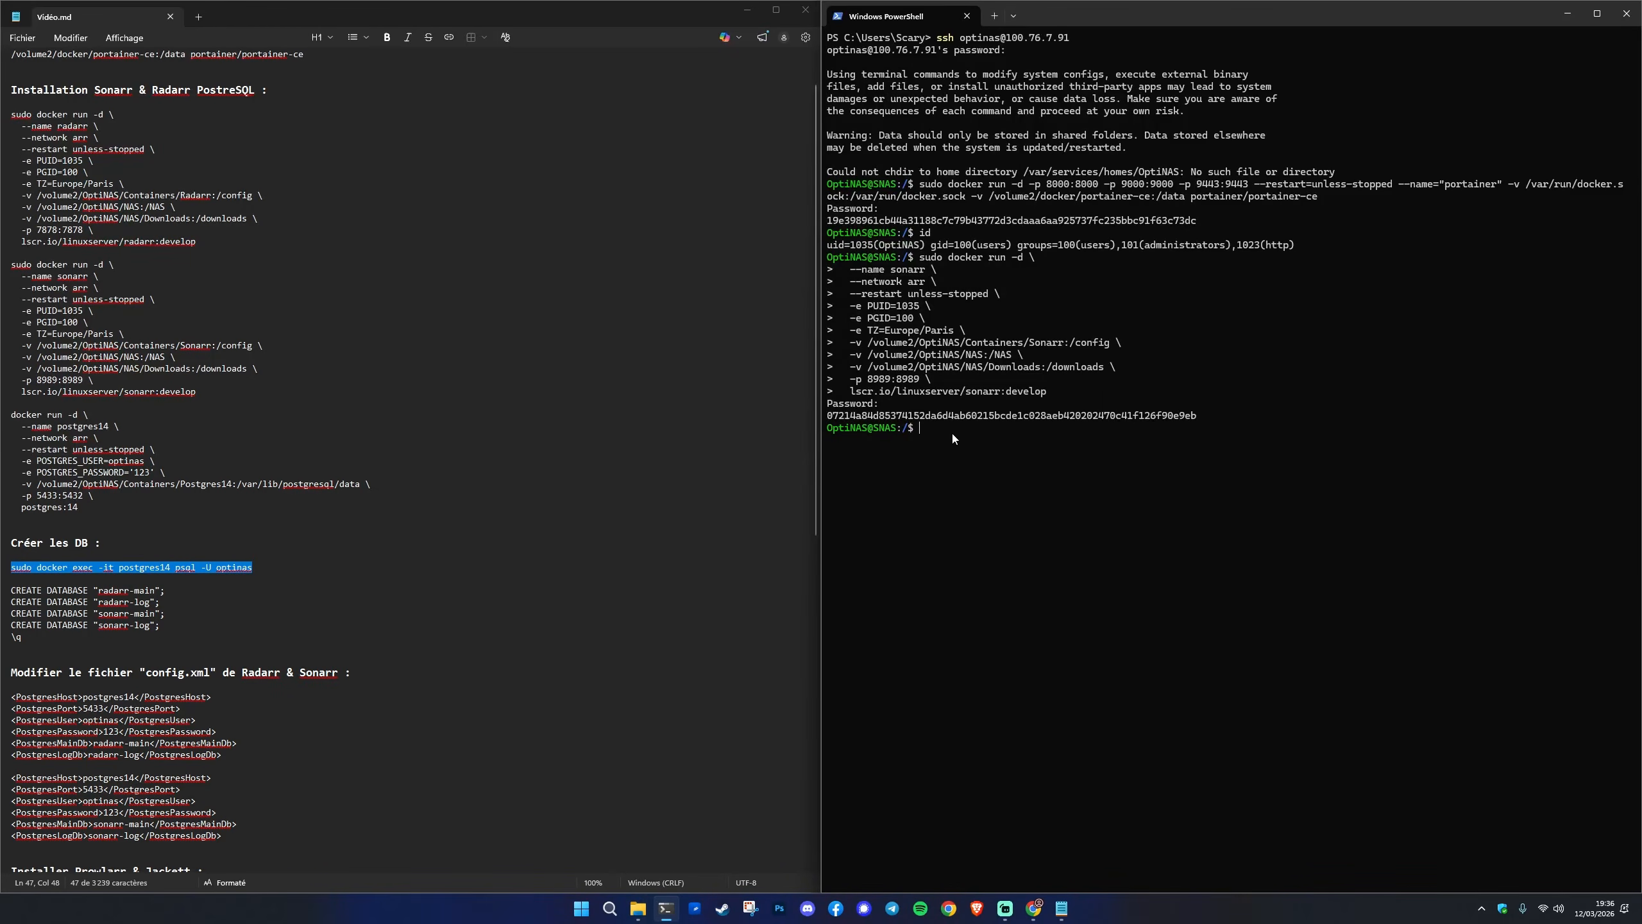
- Connect to postgres14 by running the pasted 'sudo docker exec -it postgres14 psql' command
right_click(952, 434)
click(1114, 430)
click(382, 548)
double_click(127, 459)
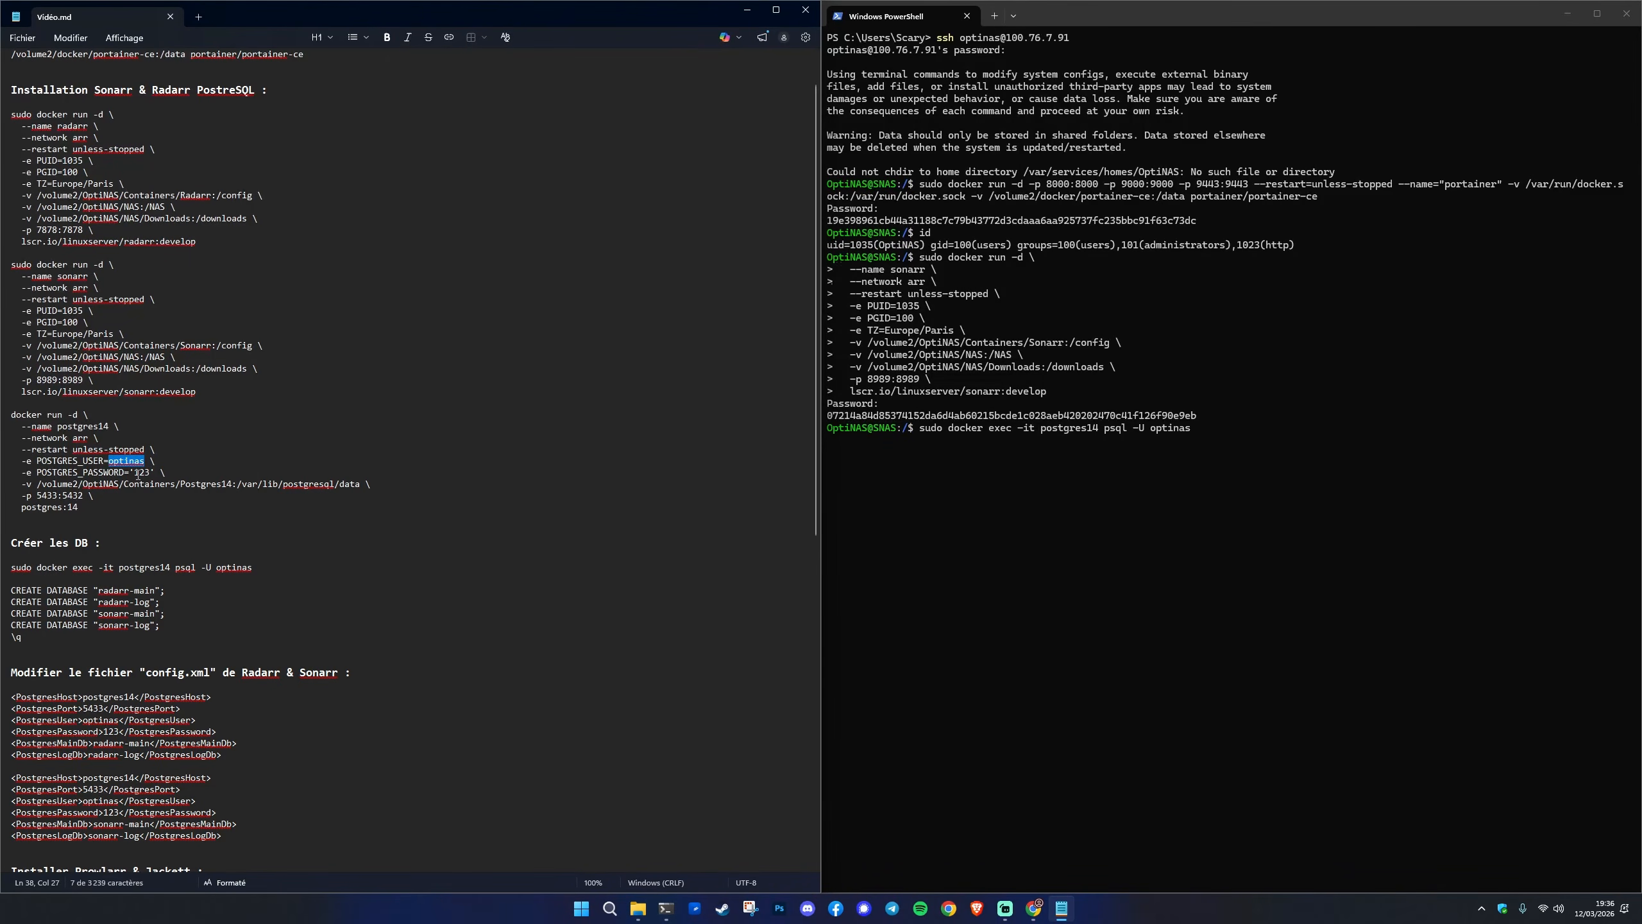
click(1200, 445)
key(Return)
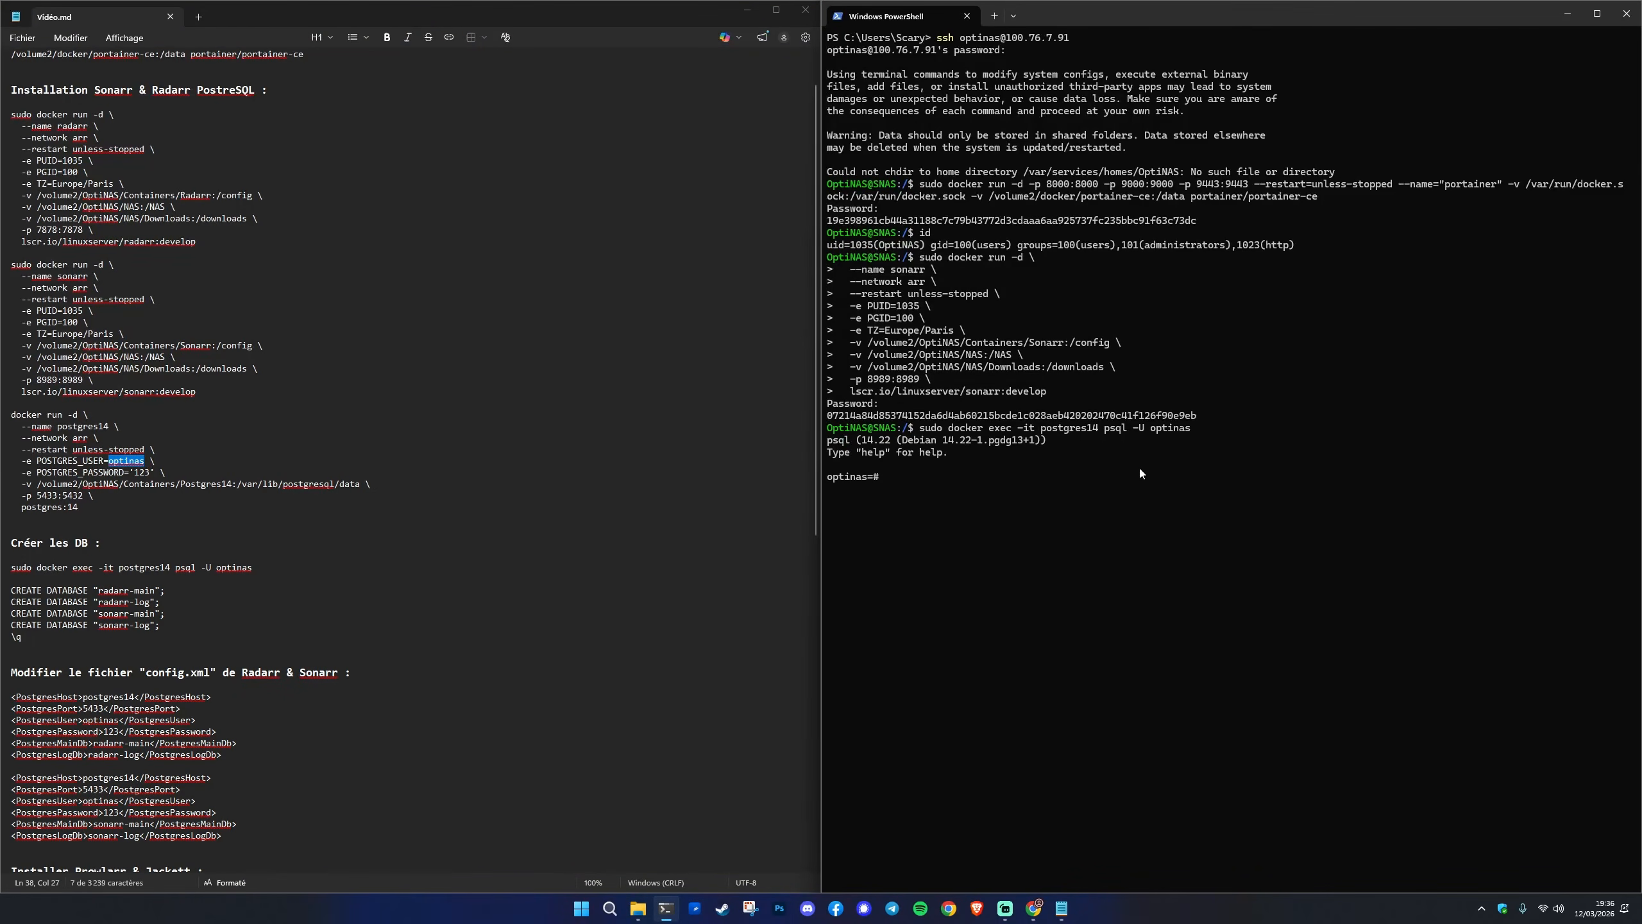
- Run the four CREATE DATABASE statements and \q, confirming the radarr/sonarr databases already exist
scroll(178, 592, down, 1)
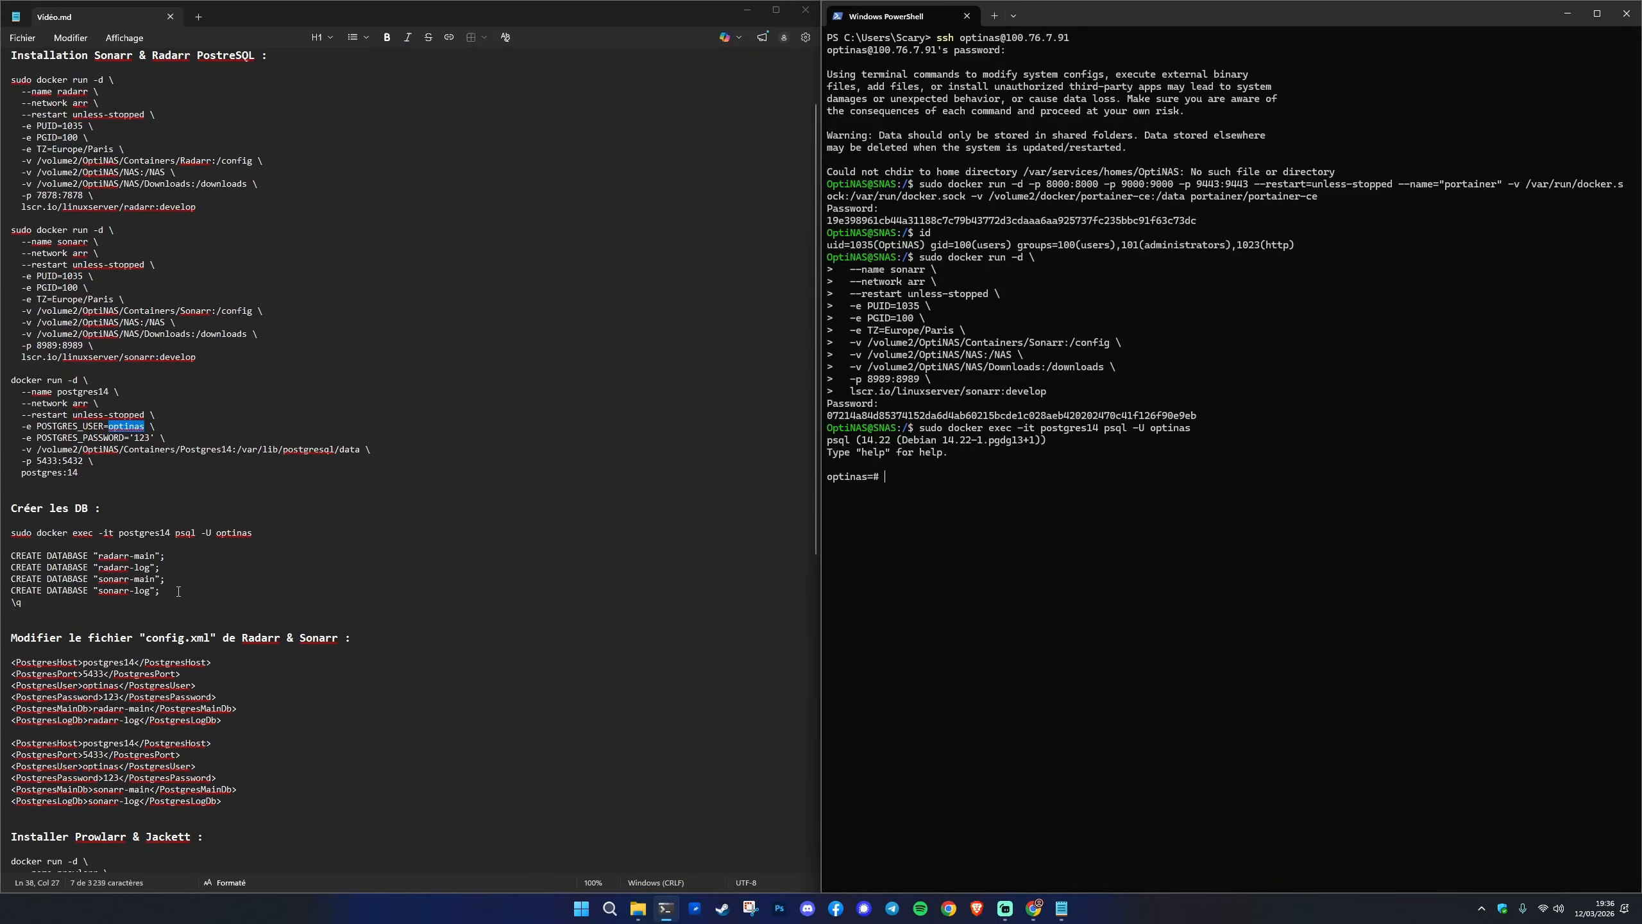
drag(45, 604, 8, 555)
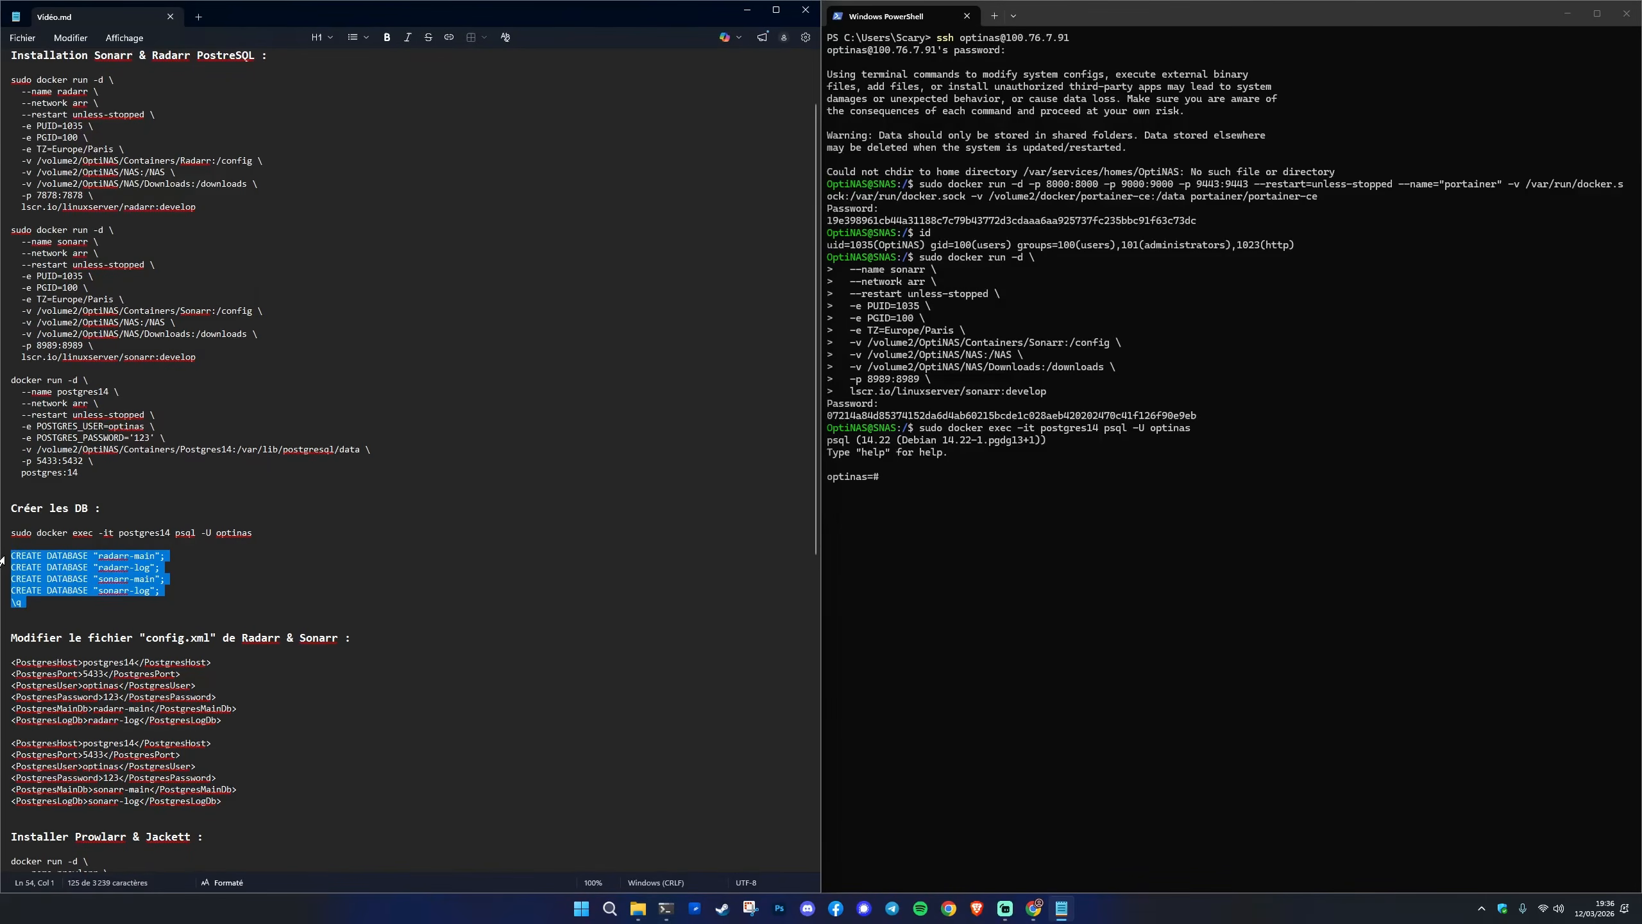
click(911, 477)
key(ctrl+v)
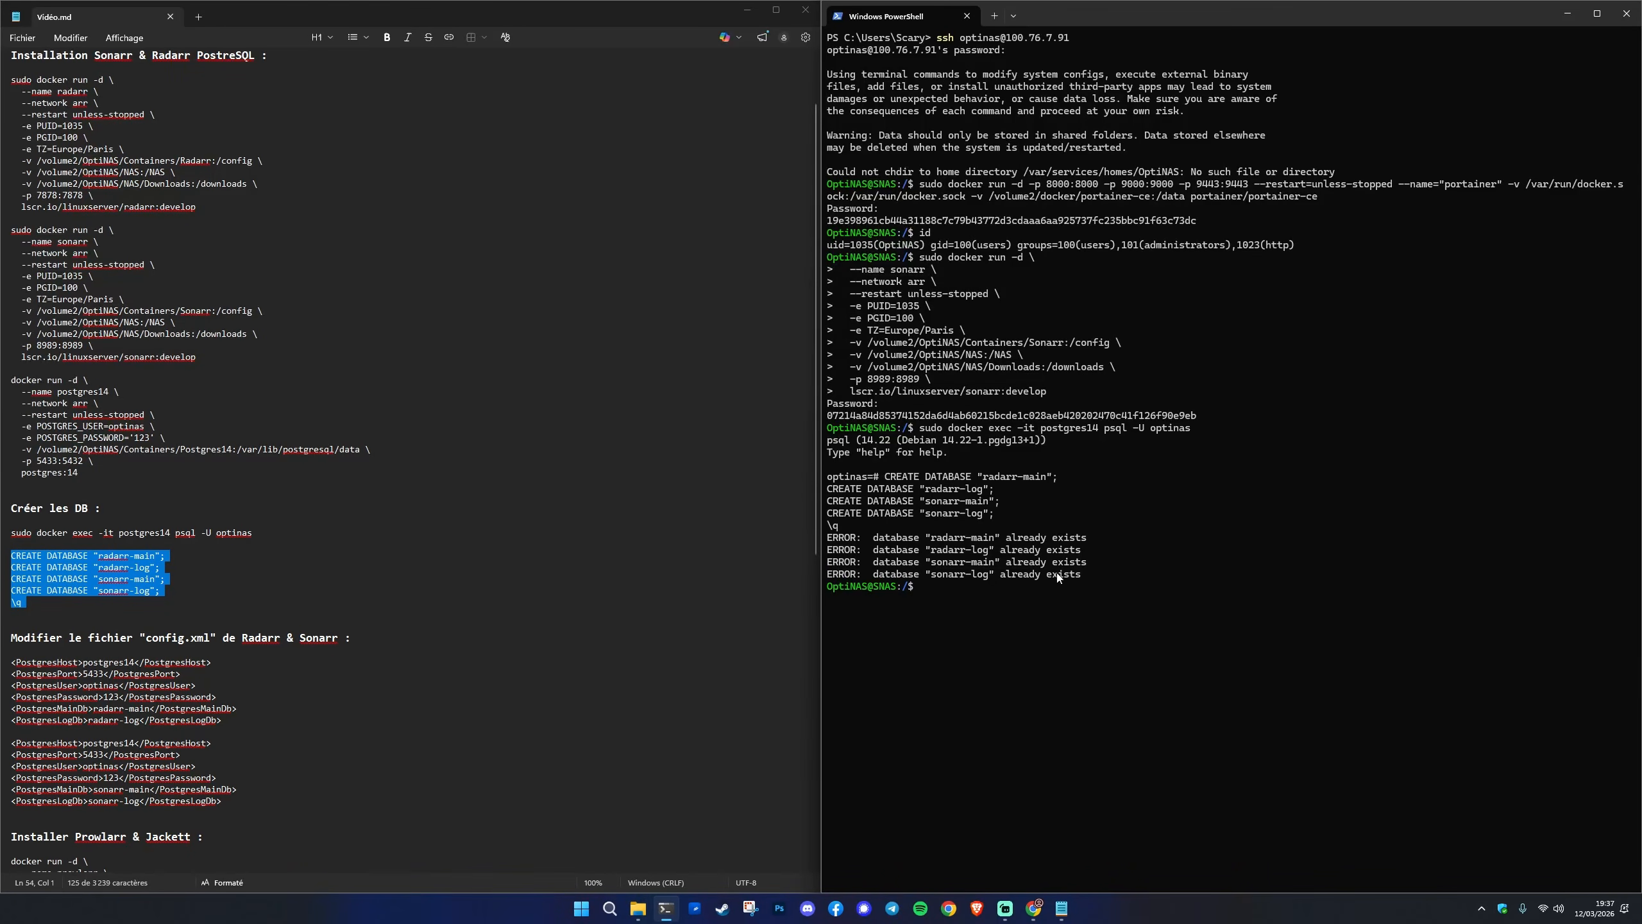
scroll(453, 541, down, 3)
click(388, 542)
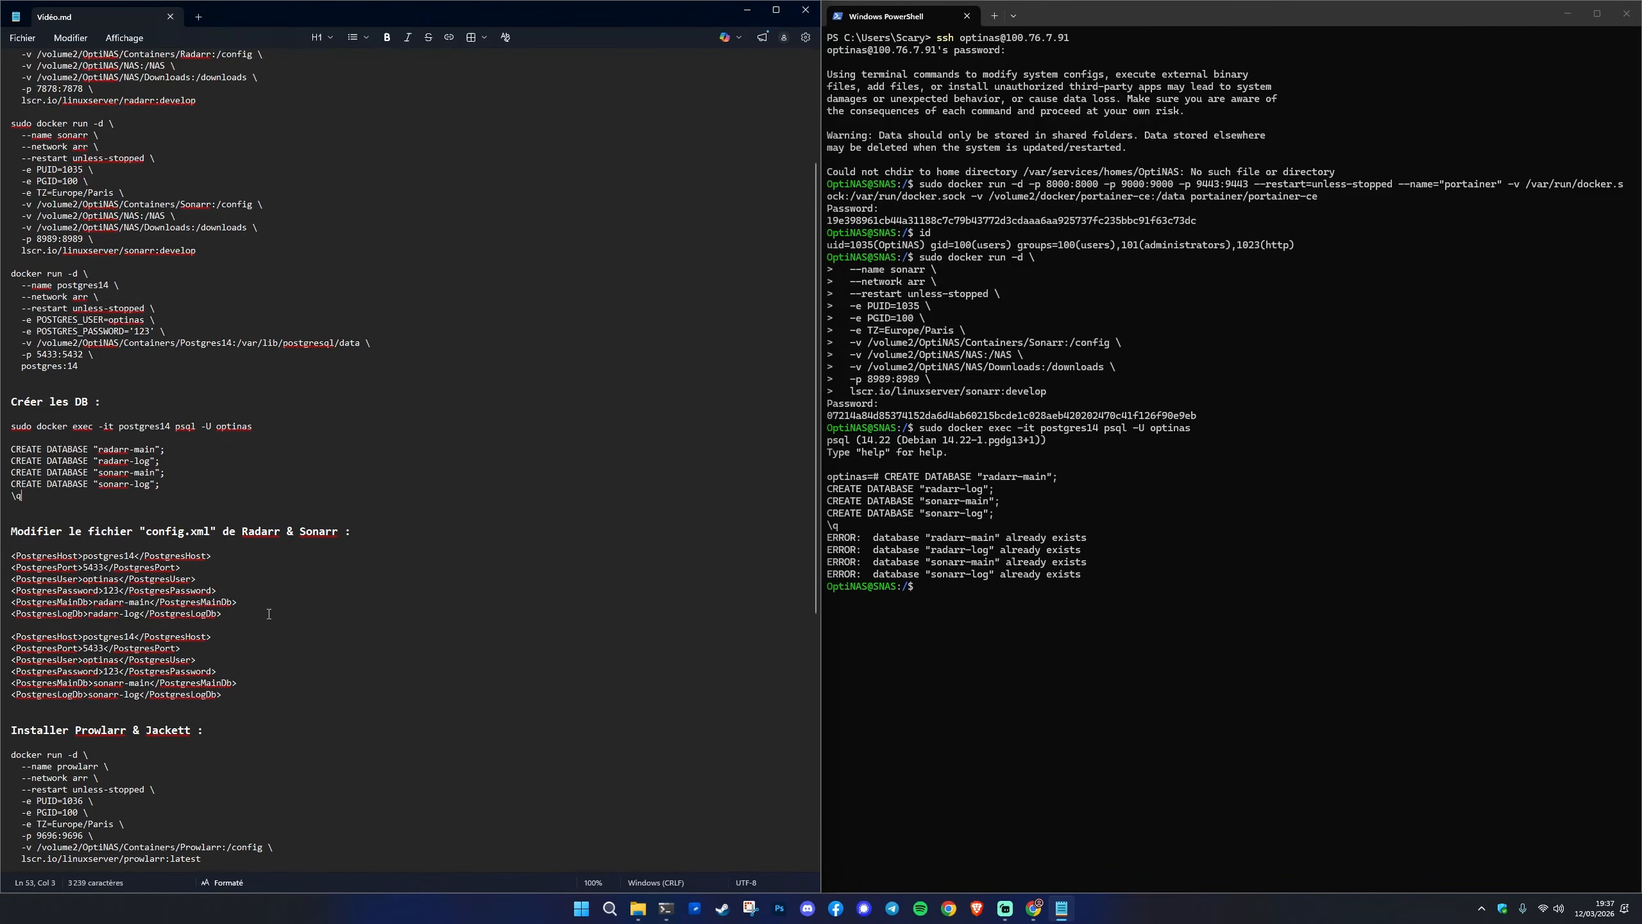
click(1566, 13)
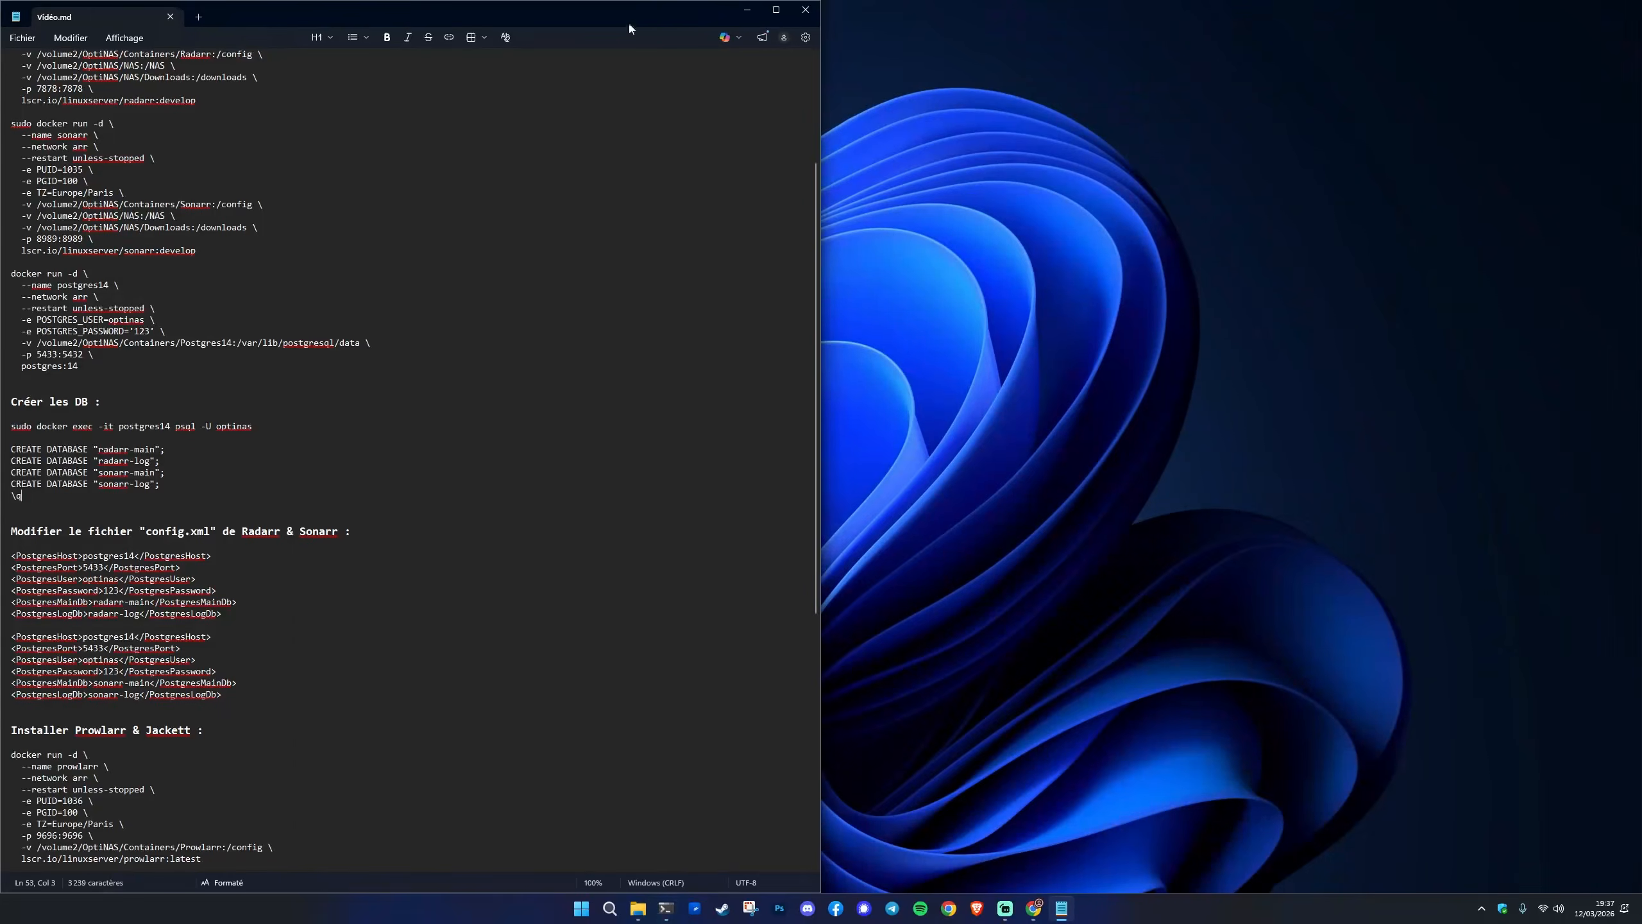
- Open the Radarr container folder in File Station and the local Téléchargements folder
drag(628, 23, 1640, 117)
click(426, 527)
click(91, 13)
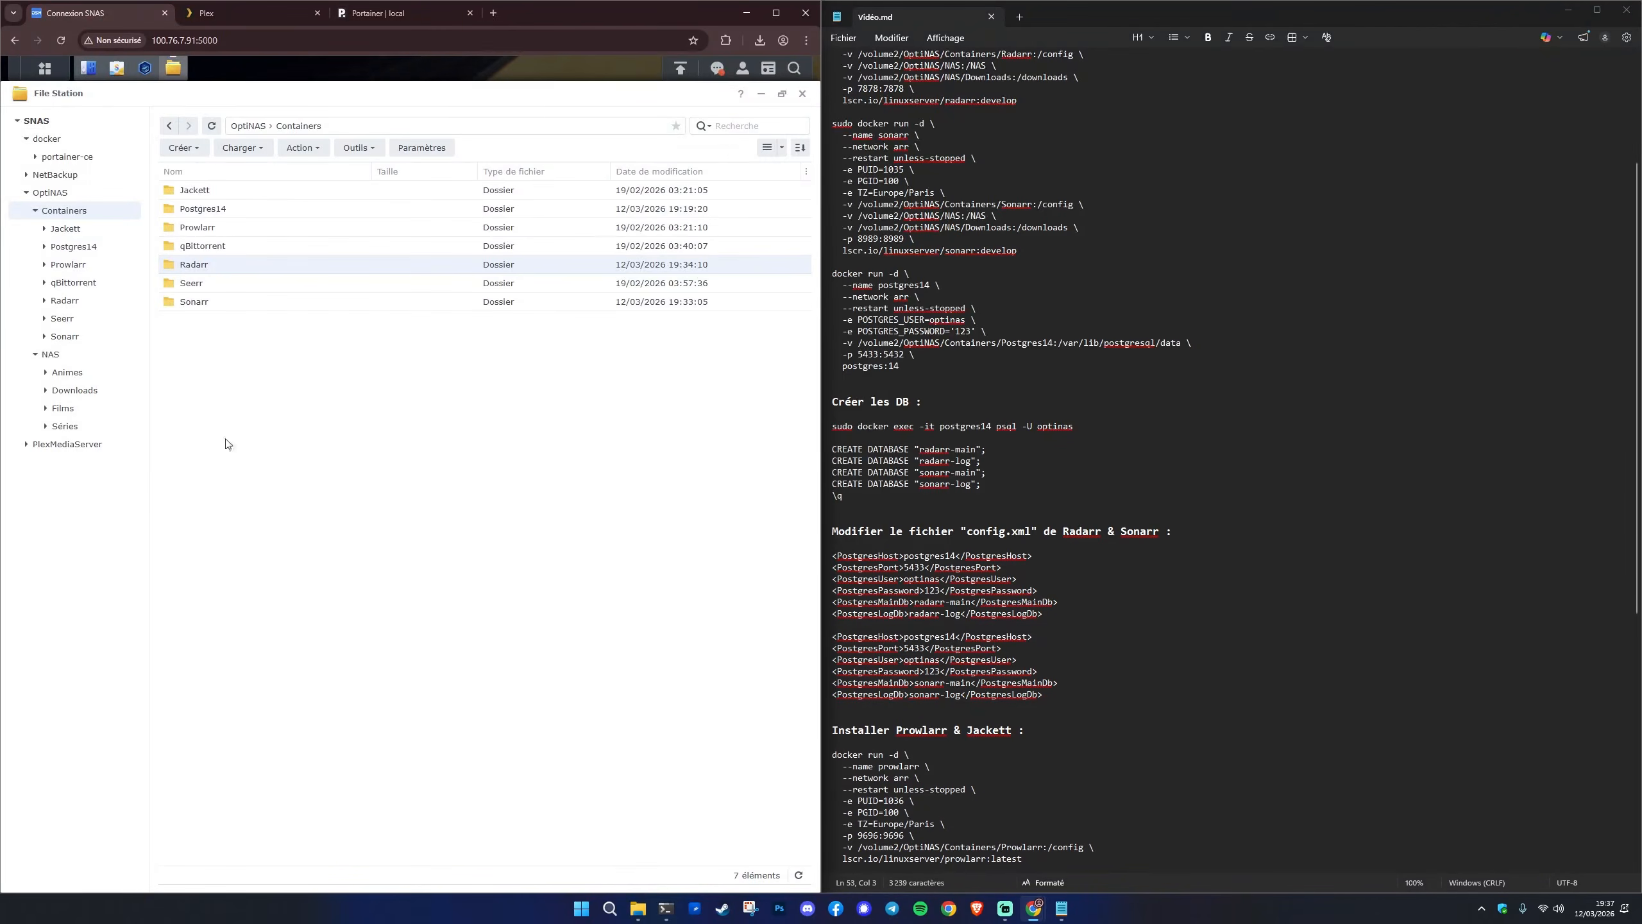
double_click(223, 270)
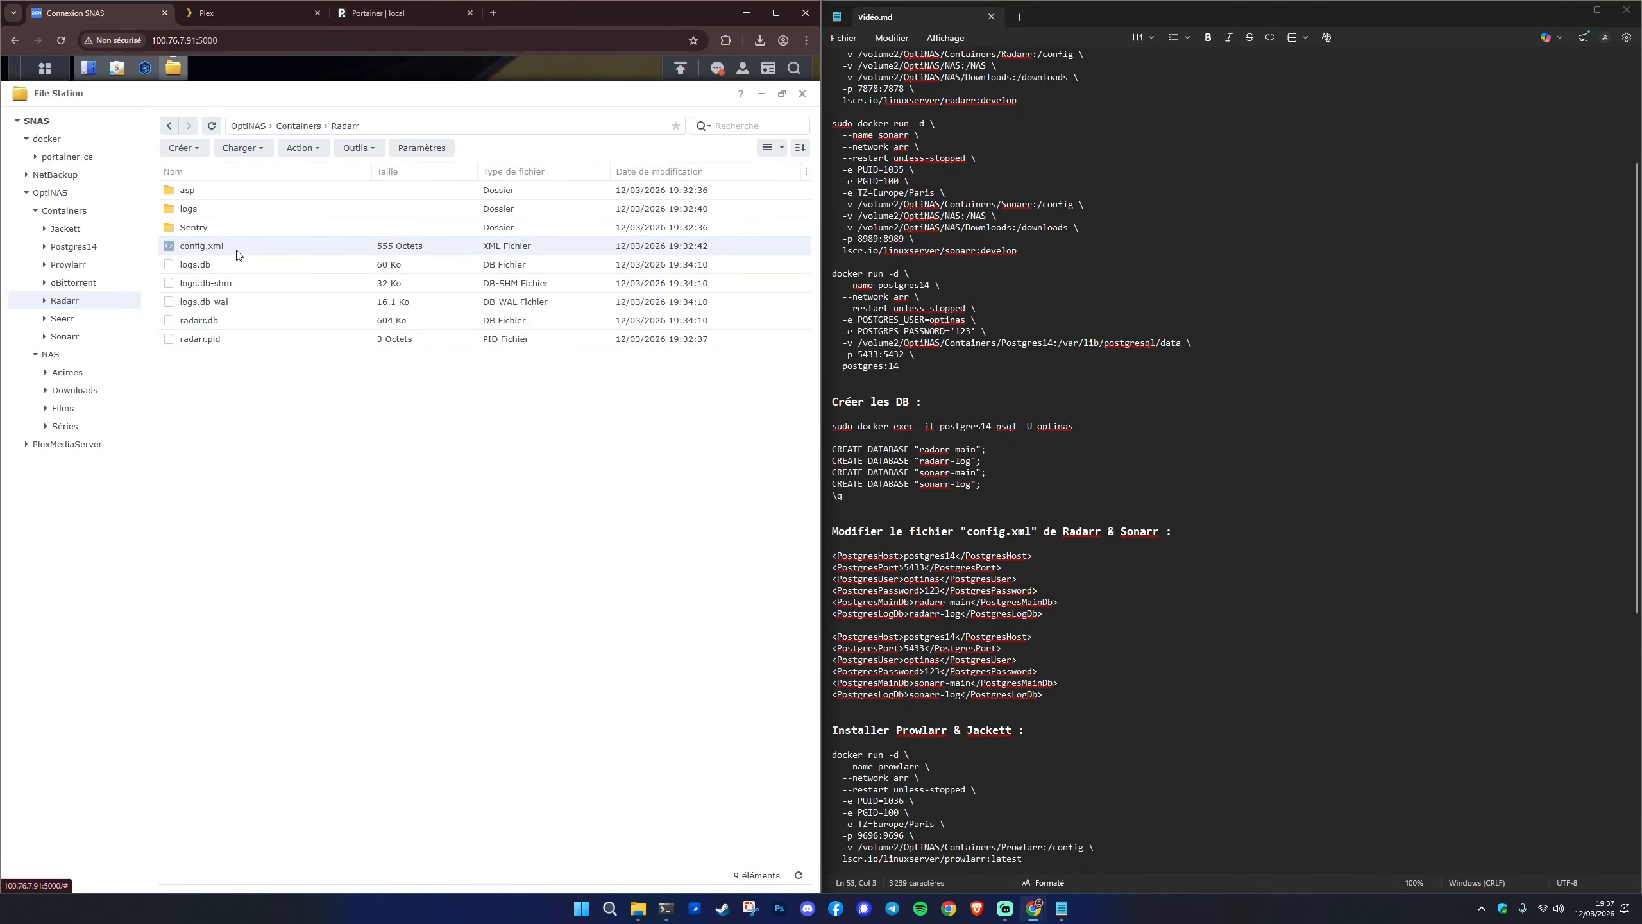
click(638, 908)
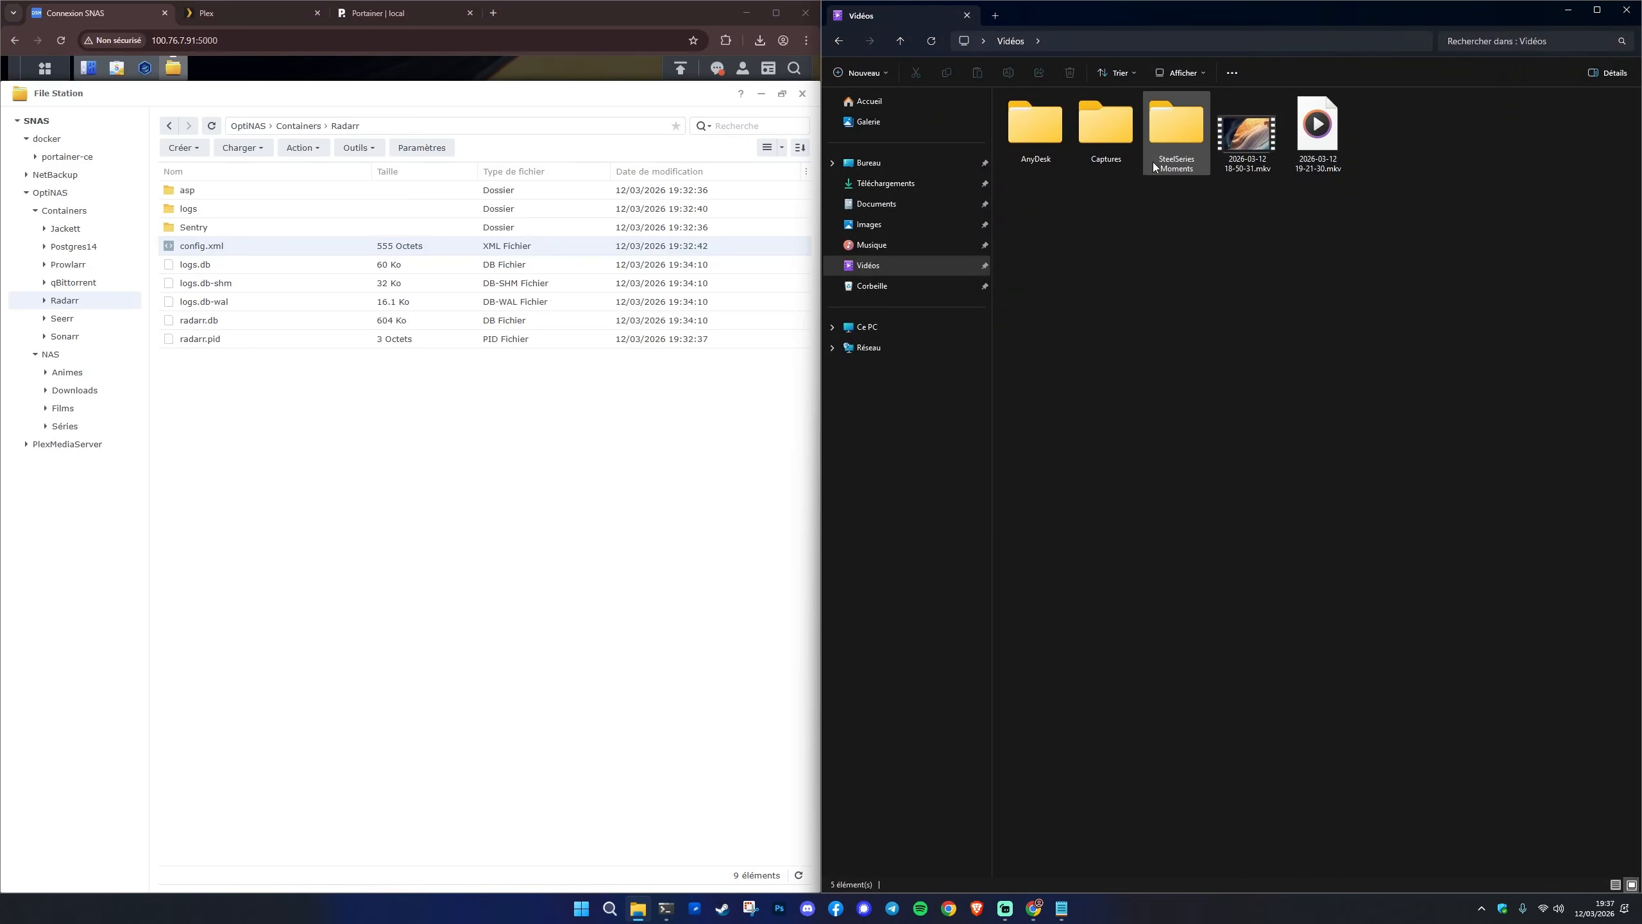
click(885, 183)
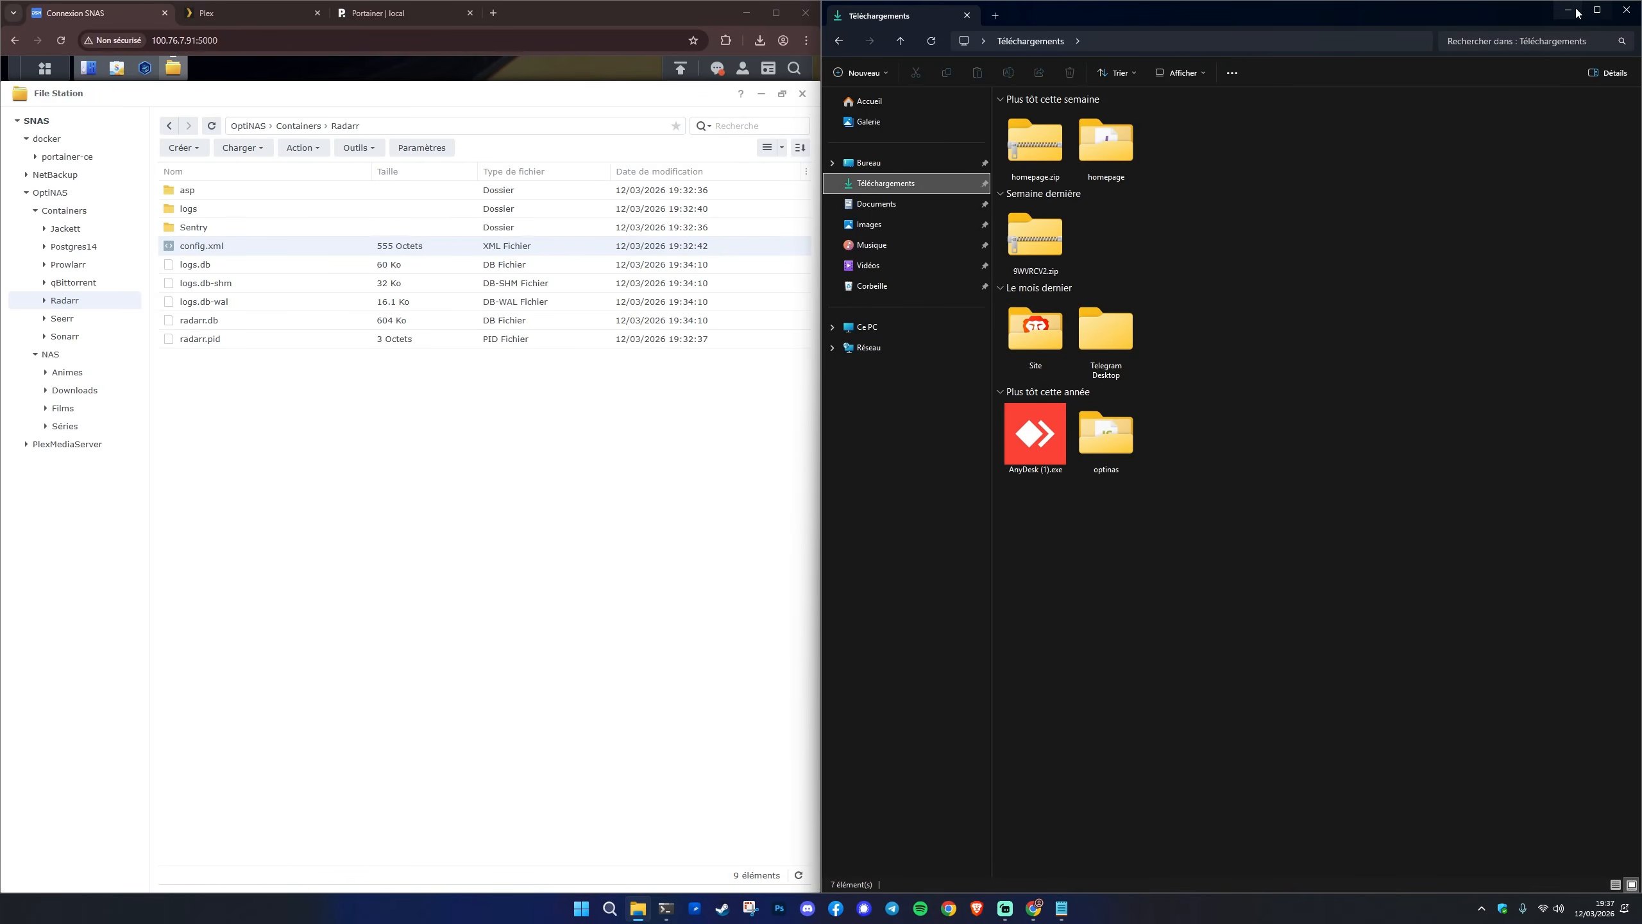
click(1568, 9)
- Download Radarr's config.xml, keep the blocked download, and open it in VS Code
click(468, 486)
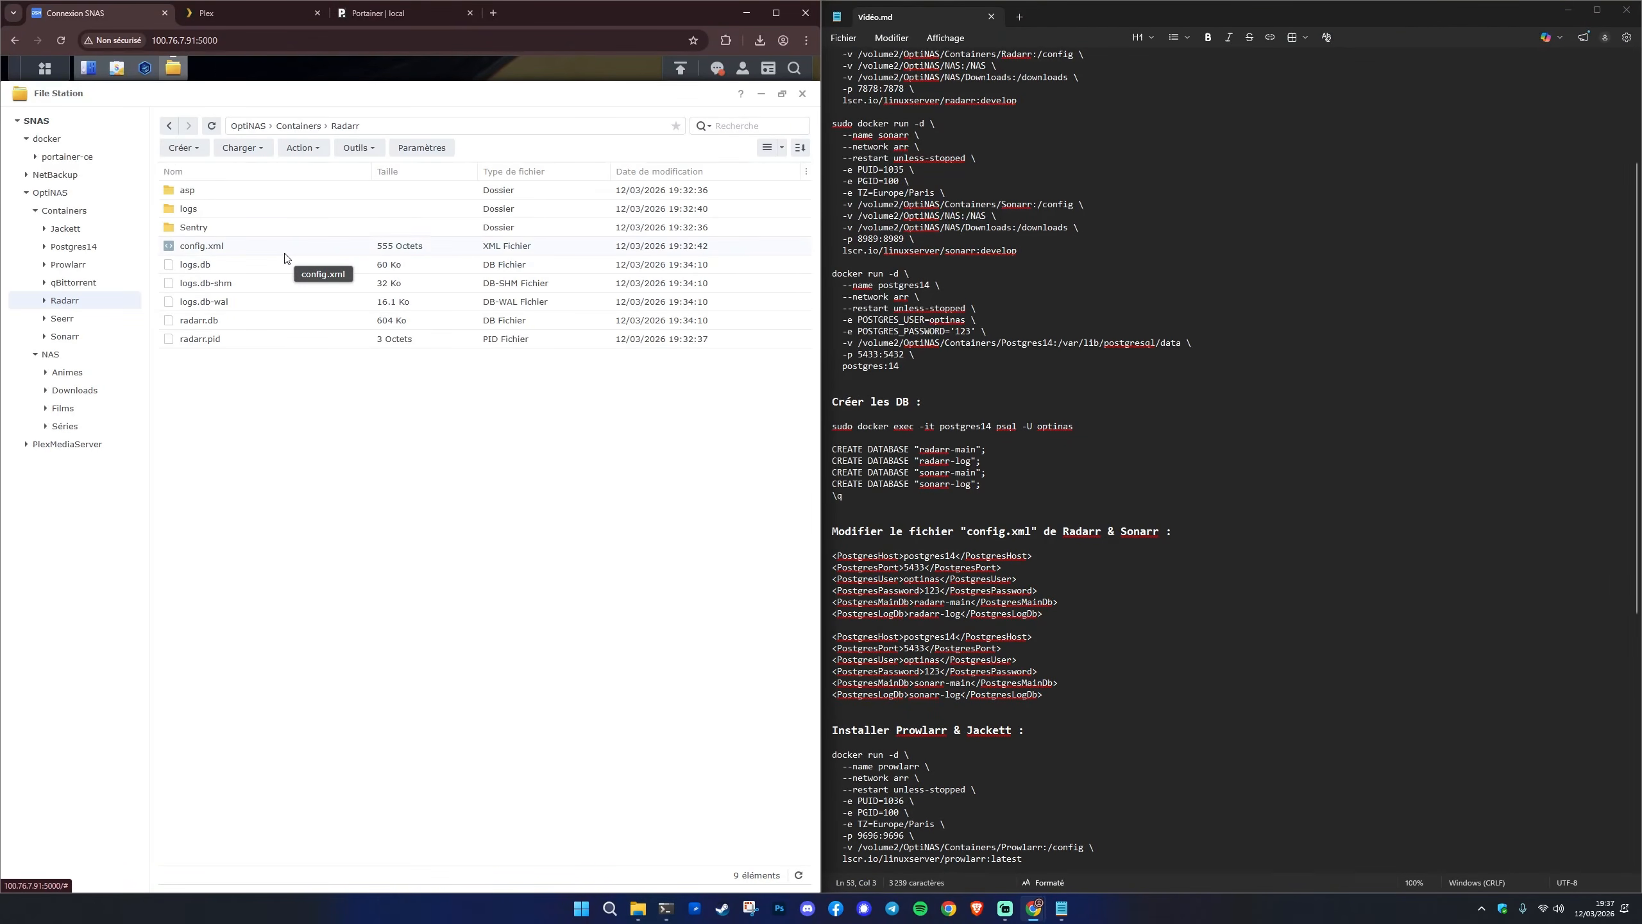
click(280, 249)
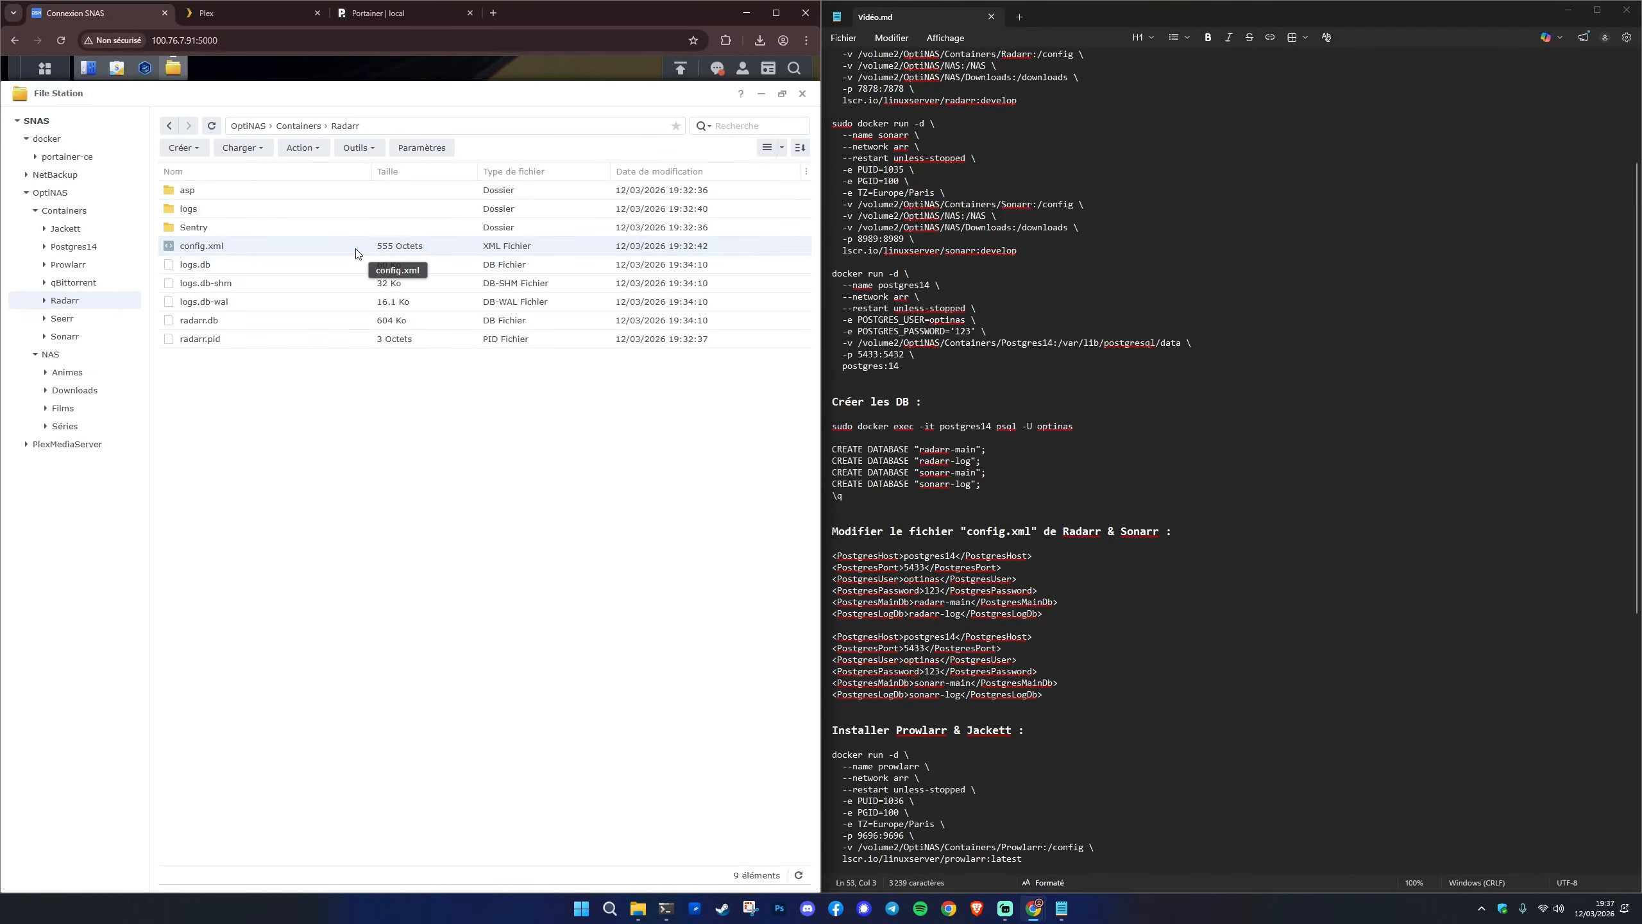
right_click(302, 252)
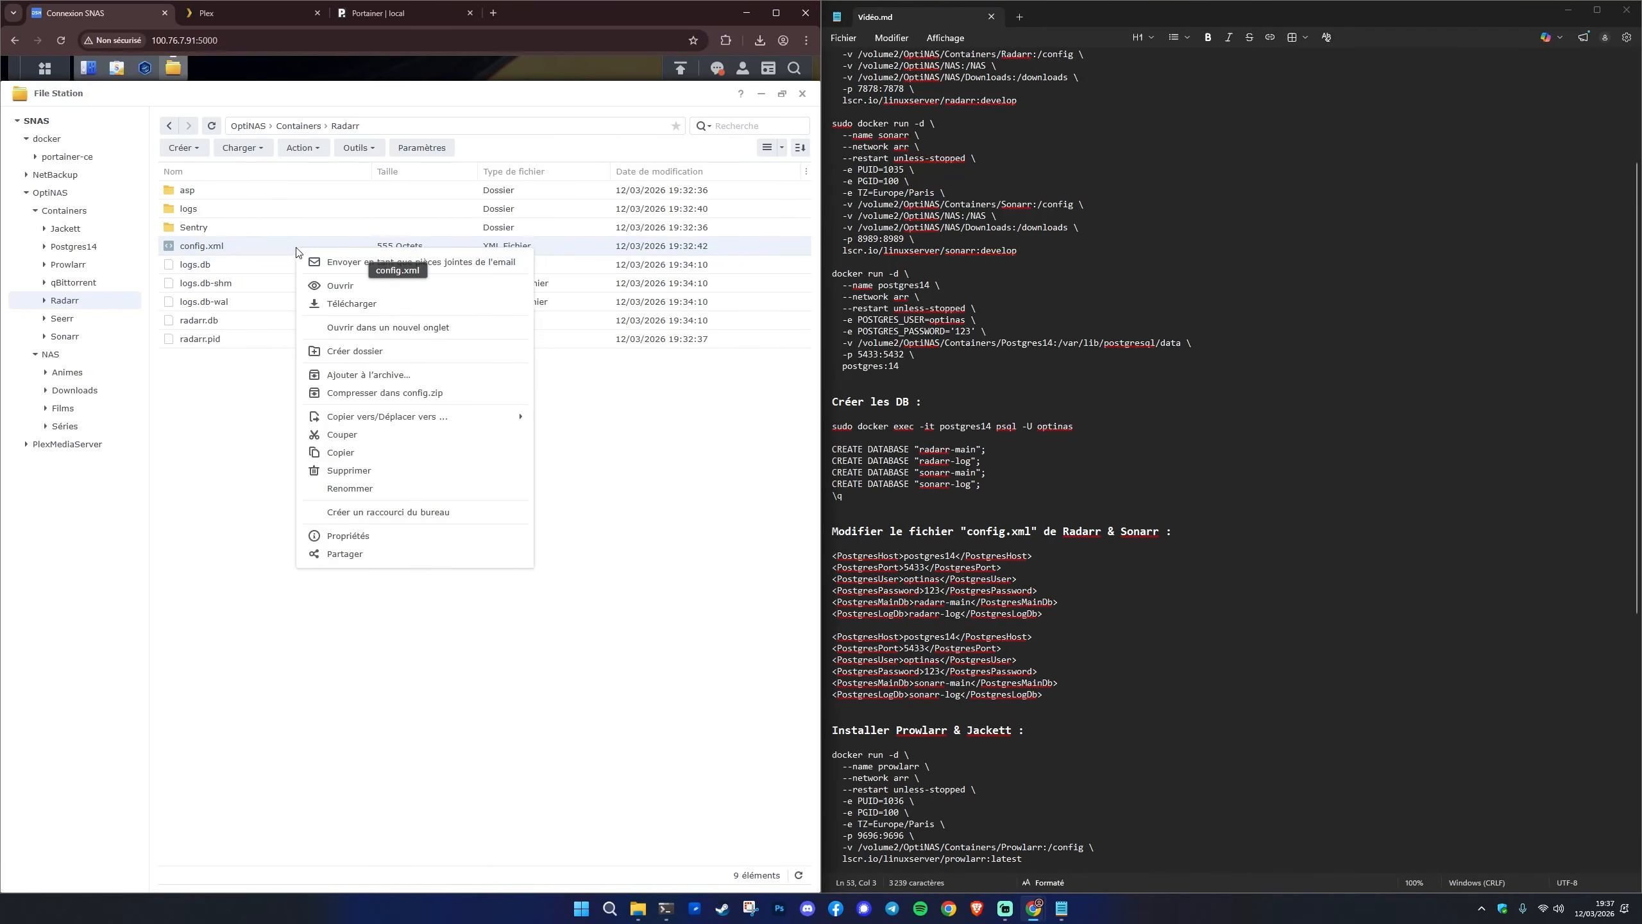
click(348, 308)
click(706, 70)
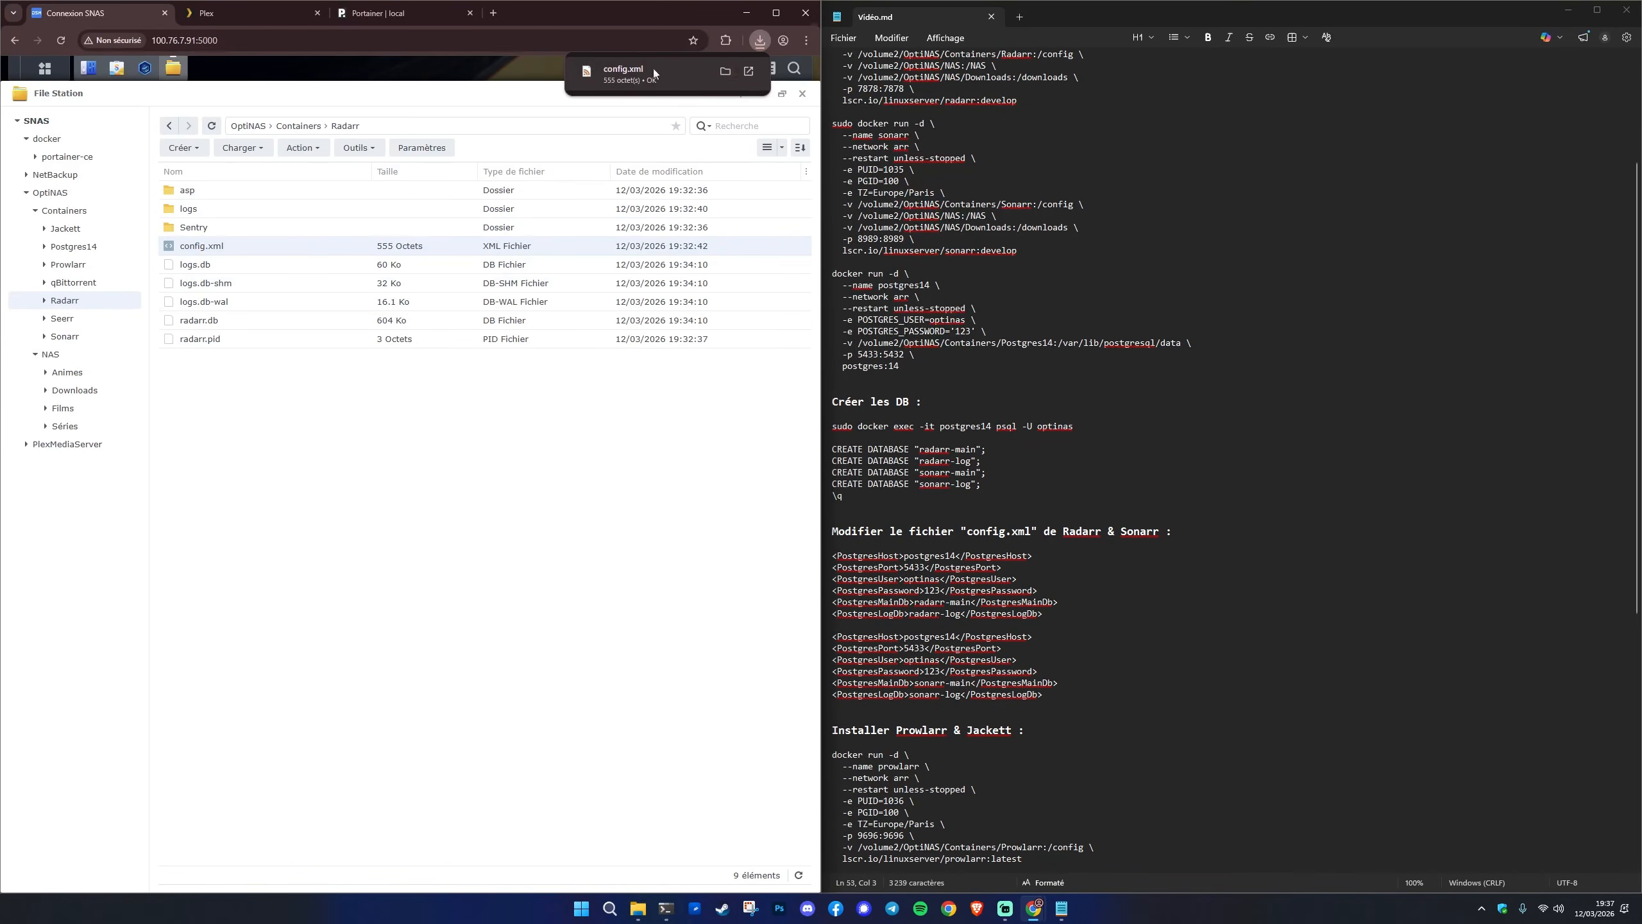
click(665, 72)
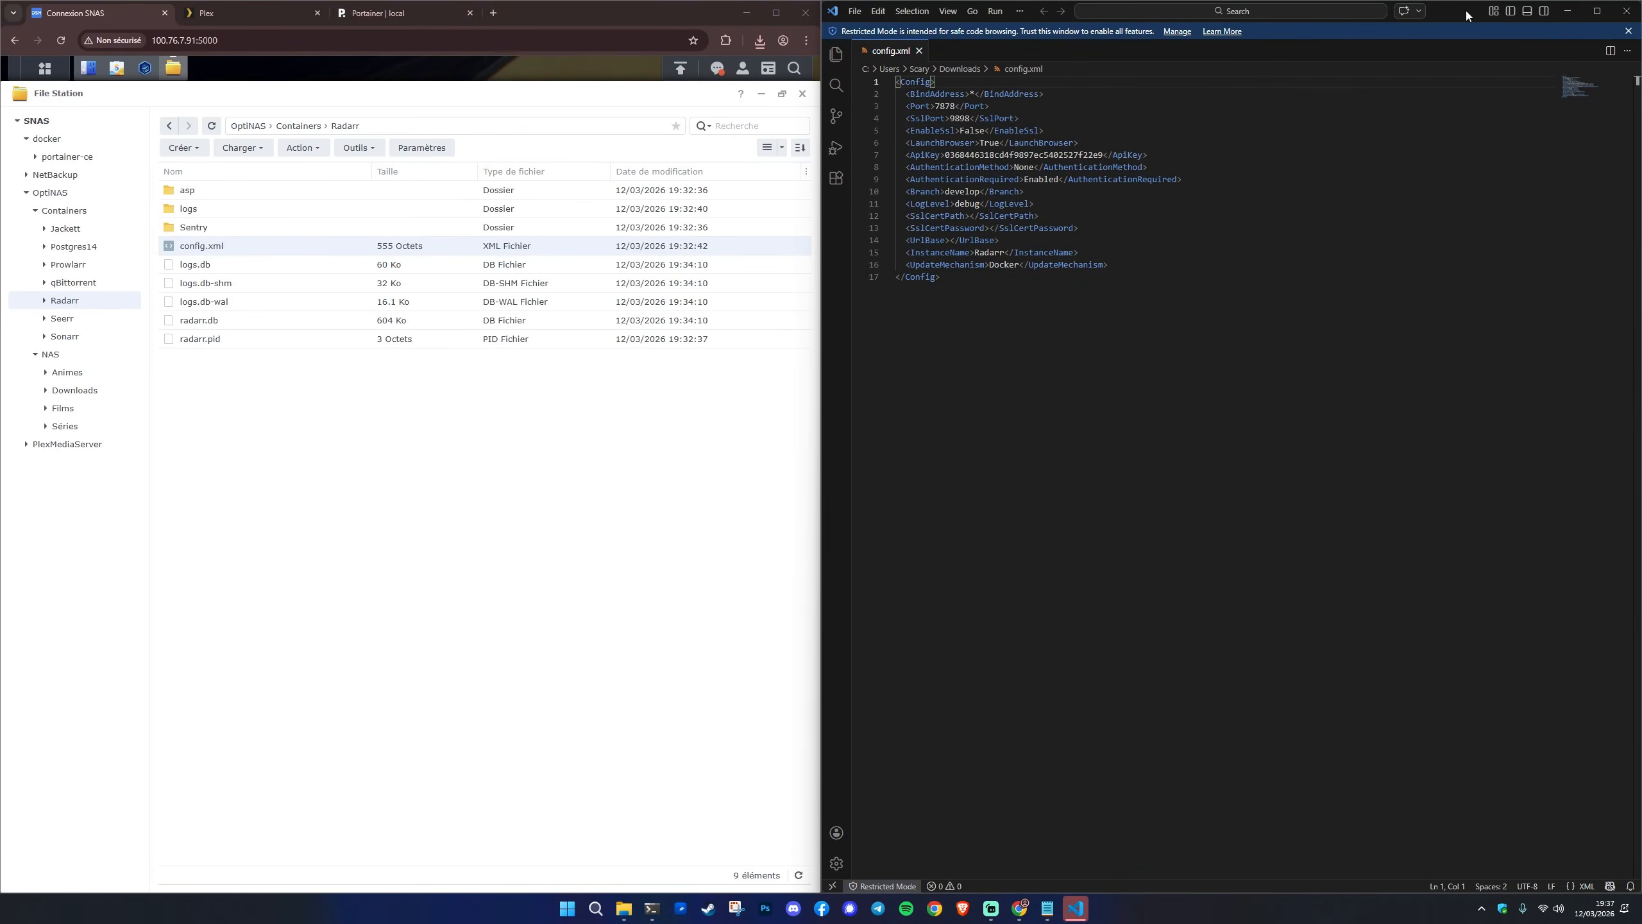
- Paste the six Postgres settings from the notes after the UpdateMechanism line
drag(1469, 12, 2, 386)
click(1199, 482)
scroll(1199, 481, down, 1)
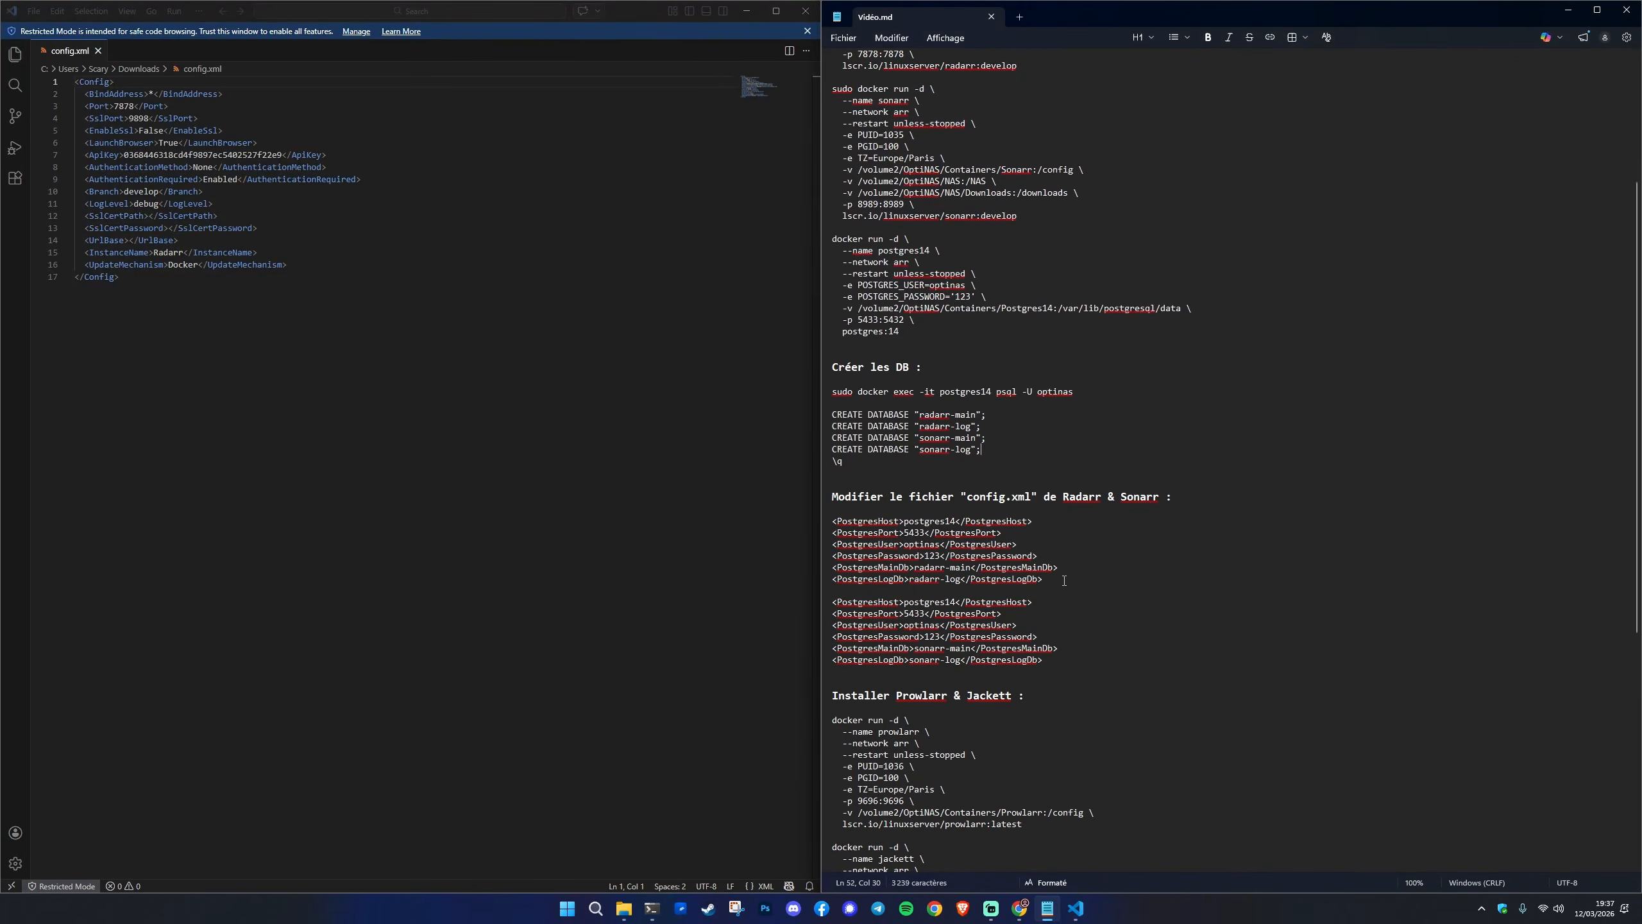
drag(1047, 586, 820, 525)
key(ctrl+c)
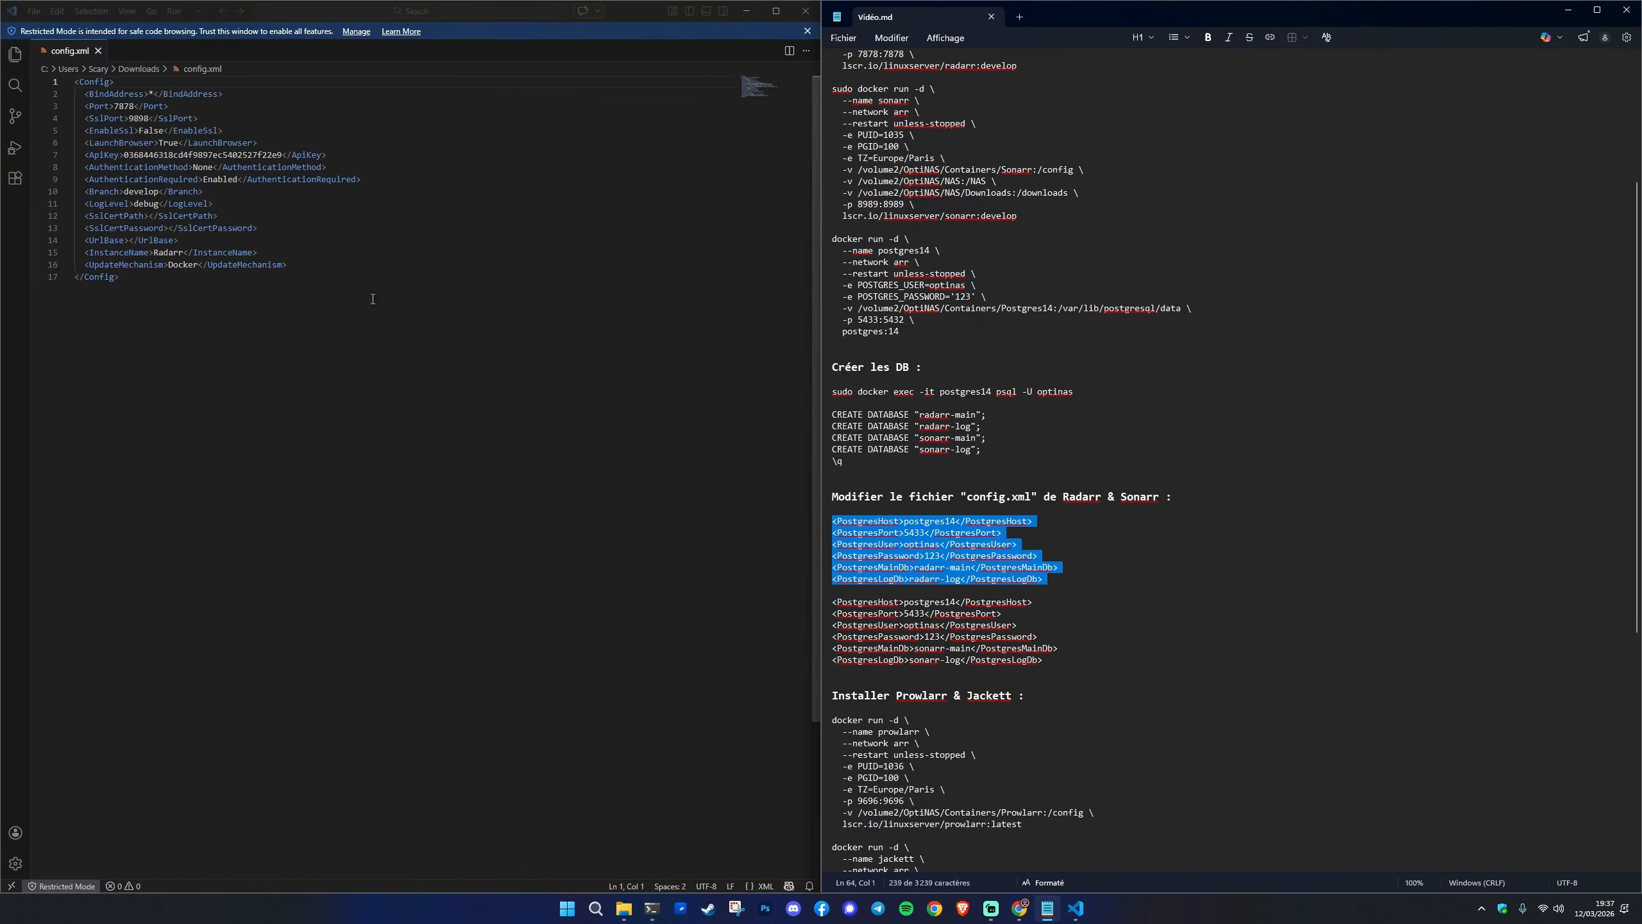
click(316, 264)
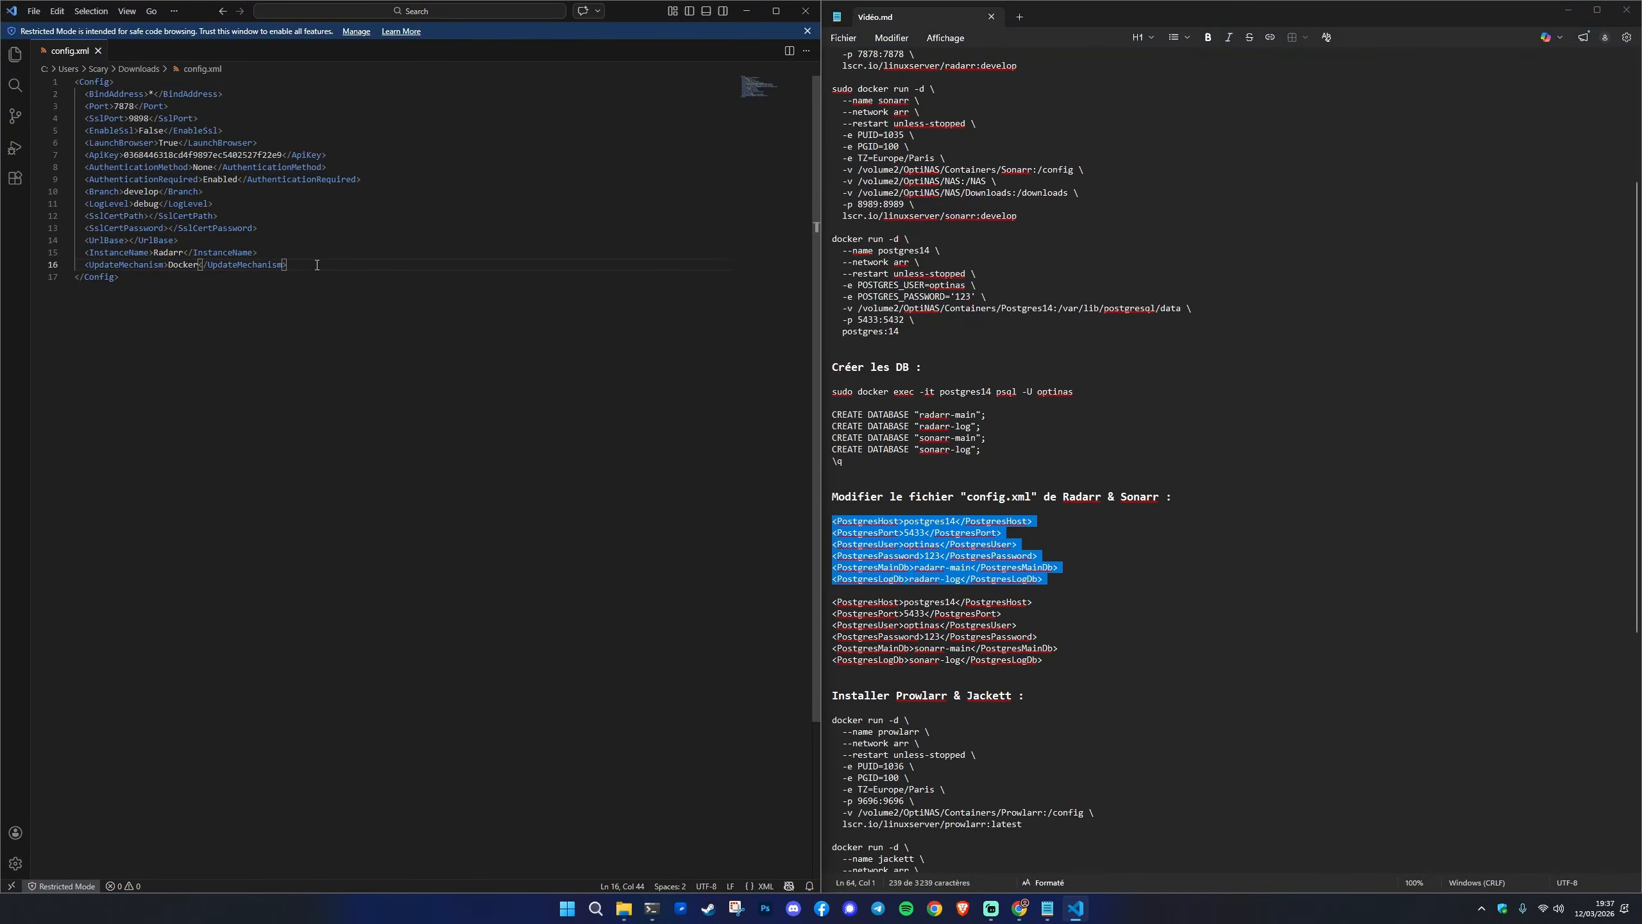
key(Return)
key(ctrl+v)
- Indent the five pasted Postgres lines and remove the empty line before </Config>
click(73, 288)
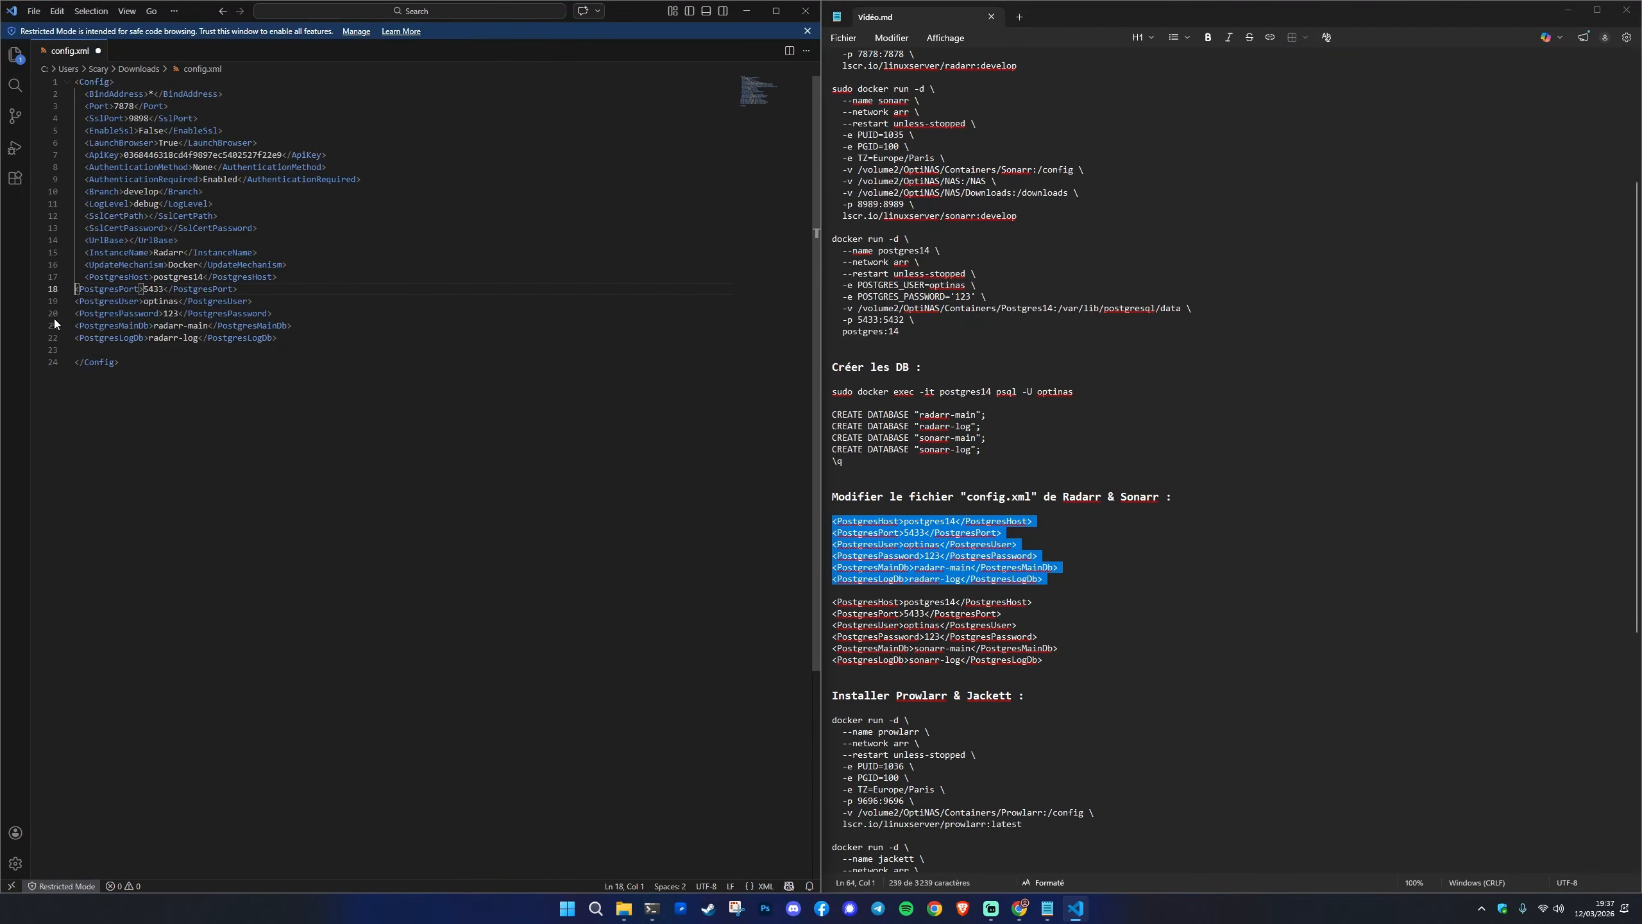
key(Tab)
click(76, 301)
key(Tab)
click(76, 313)
key(Tab)
click(77, 325)
click(76, 325)
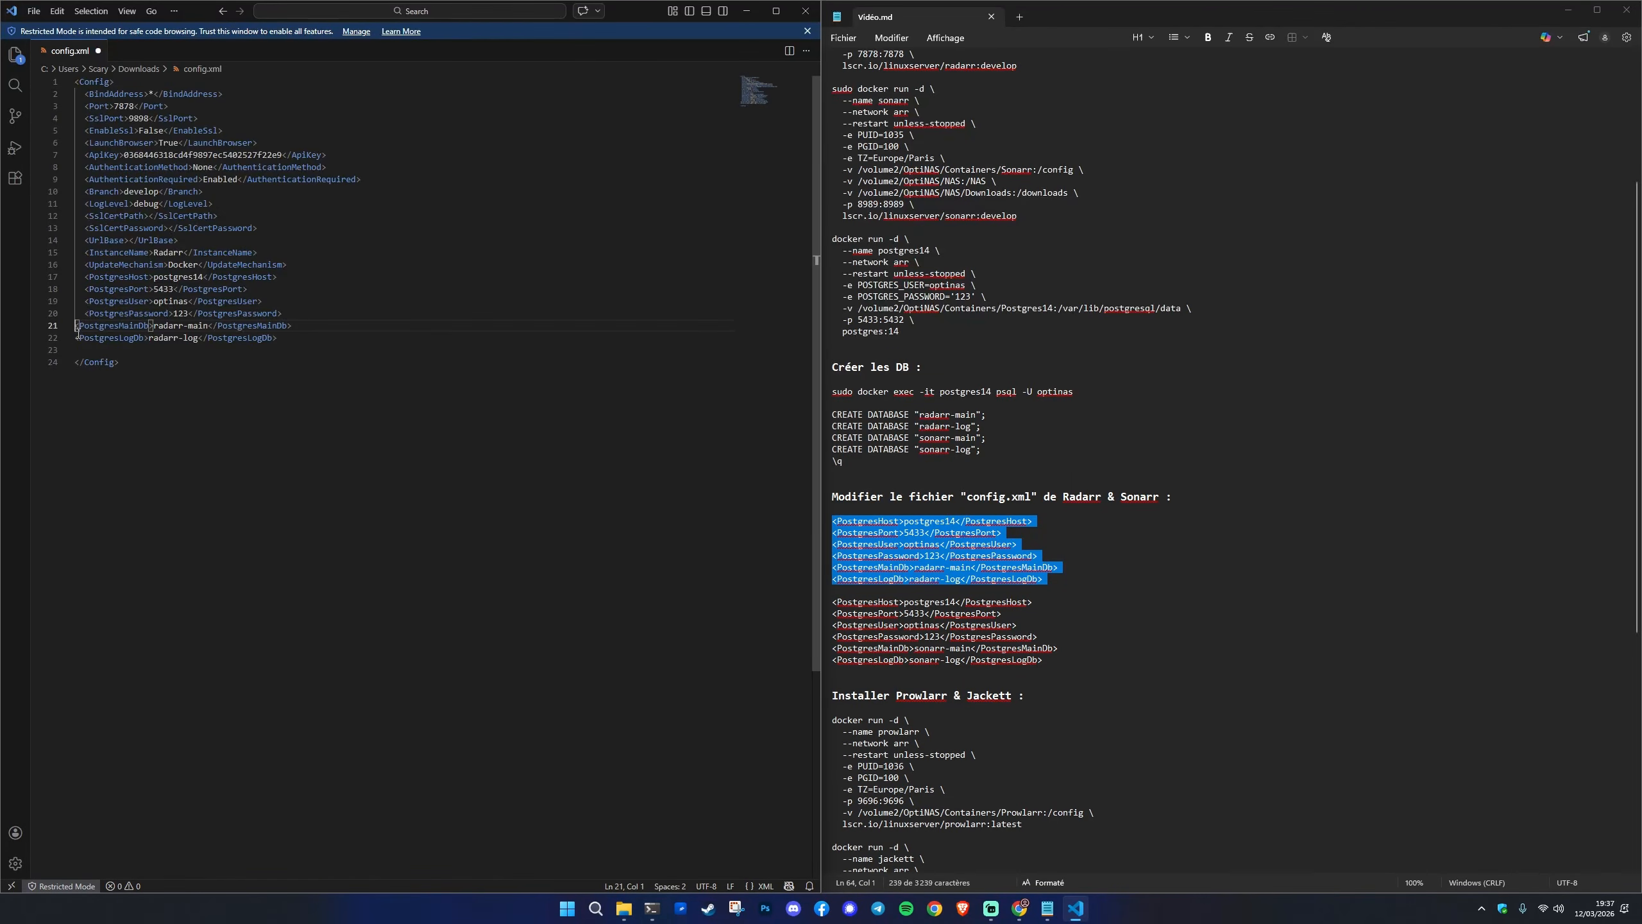
key(Tab)
click(75, 338)
key(Tab)
click(86, 351)
key(BackSpace)
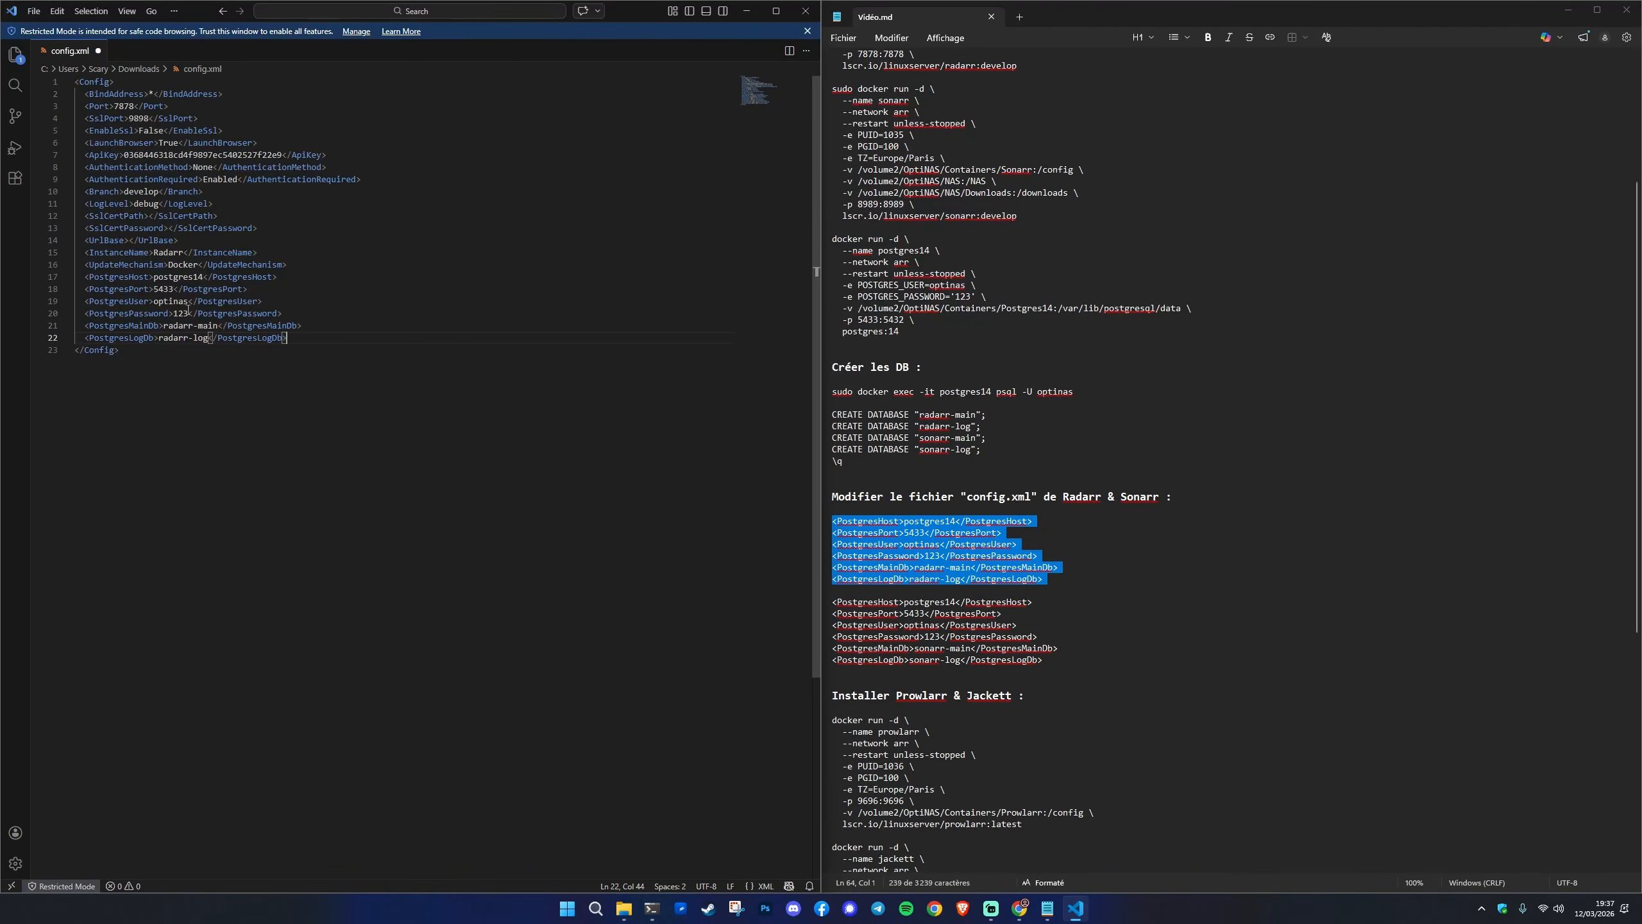
- Correct the Postgres port from 5433 to 5432 in both the config file and the notes
double_click(175, 289)
text(5432)
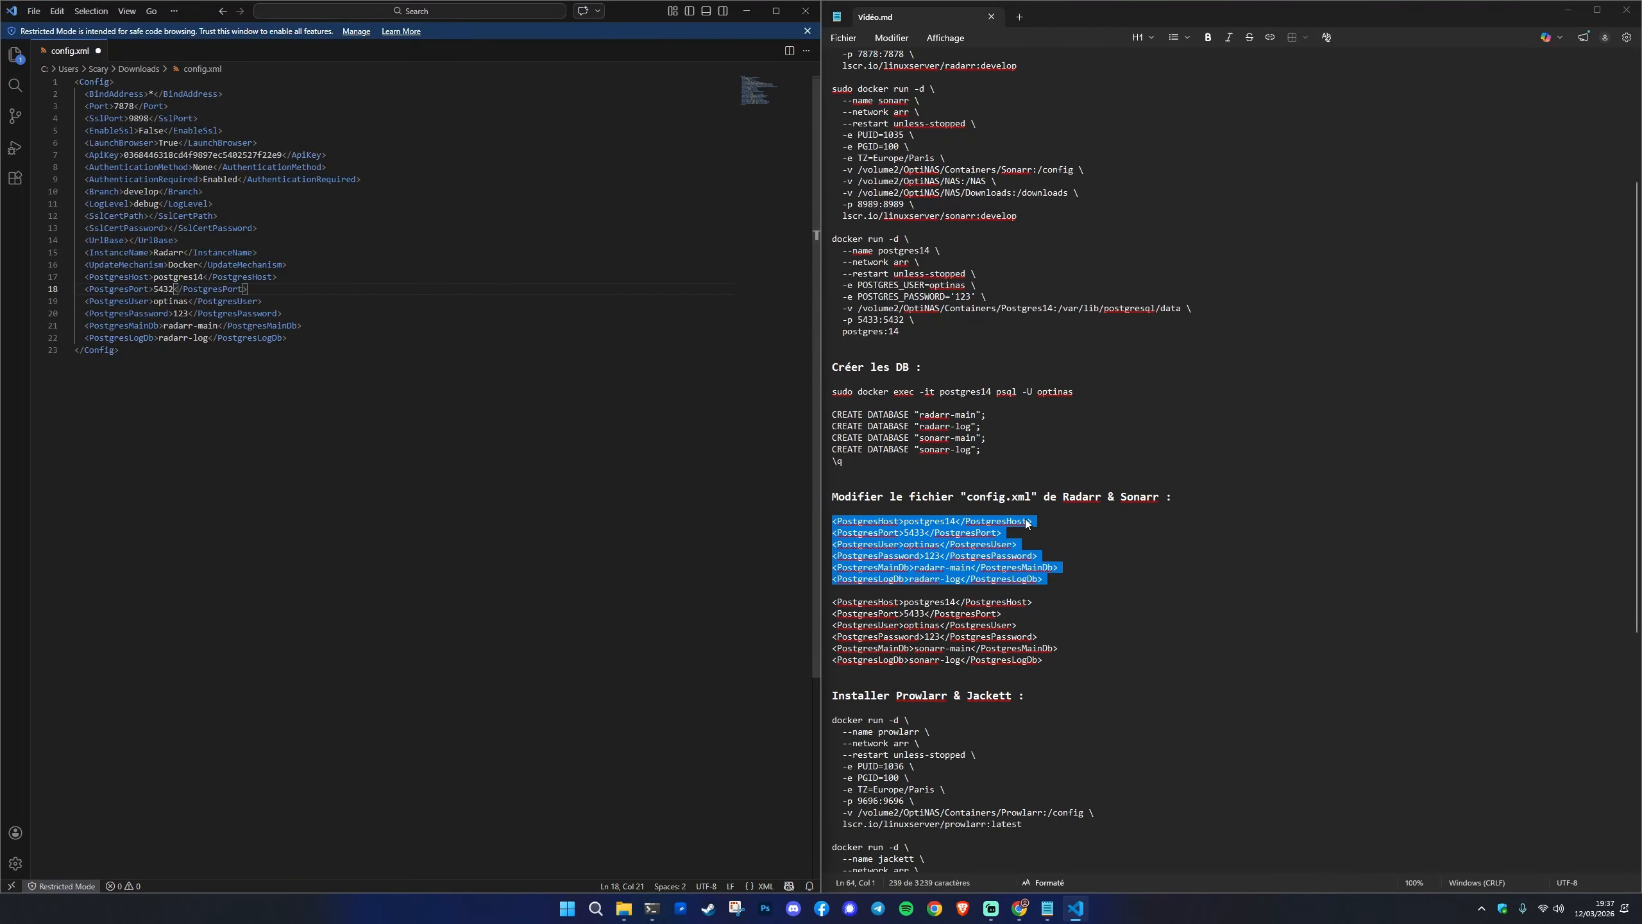
click(1014, 544)
key(BackSpace)
text(2)
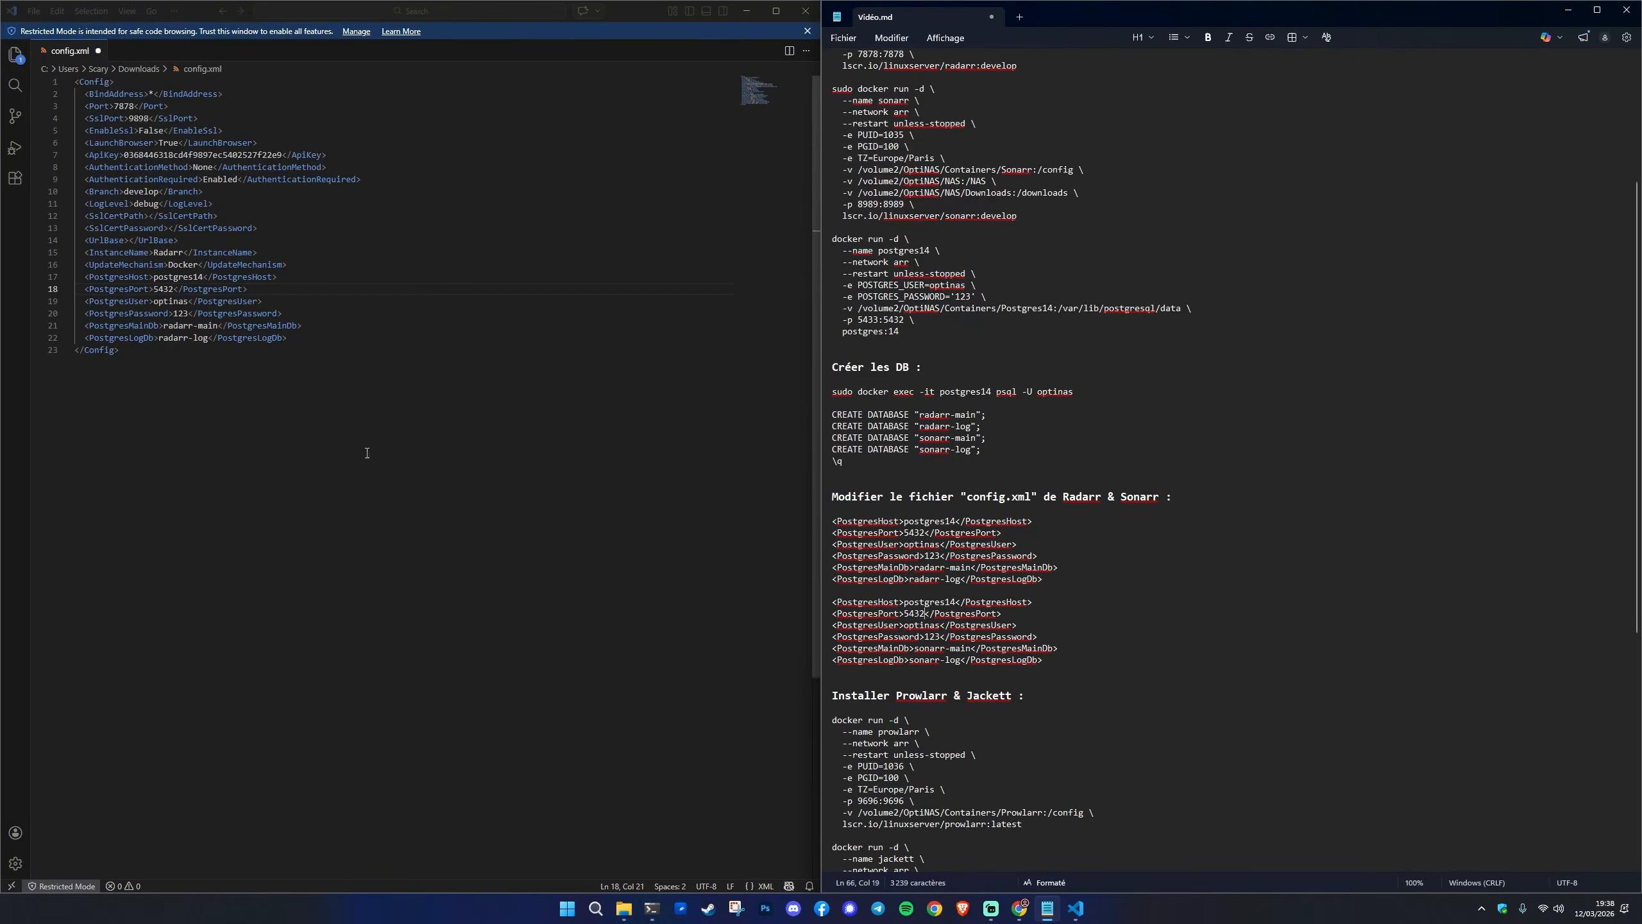
click(305, 348)
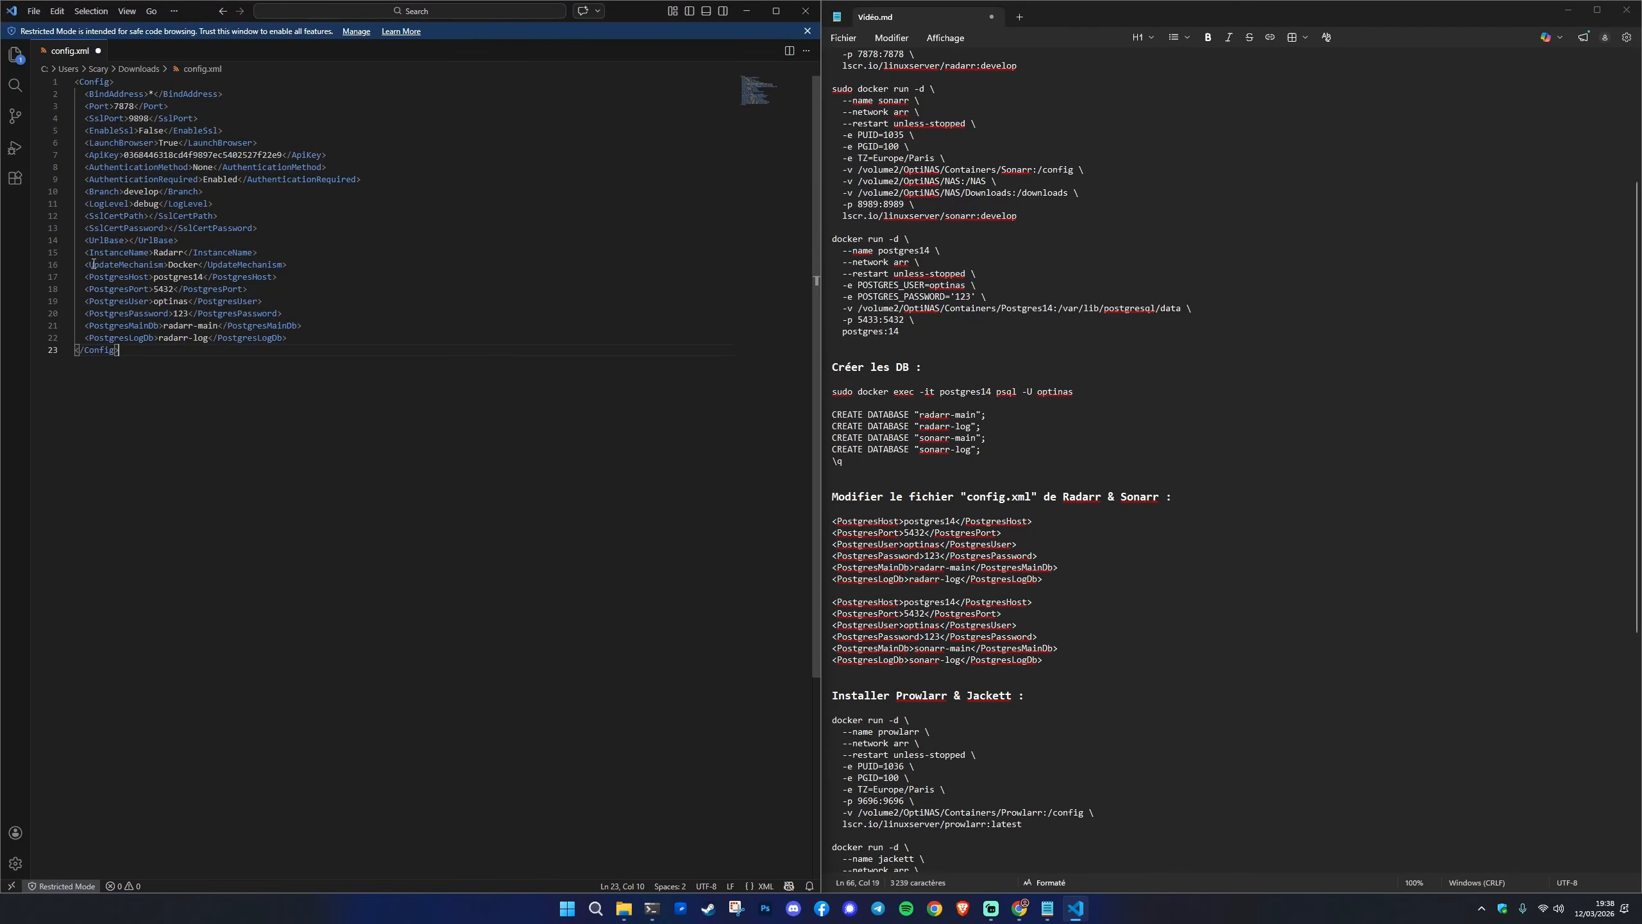
- Verify host postgres14, port 5432 and the password value, then save config.xml
drag(86, 277, 297, 272)
click(175, 278)
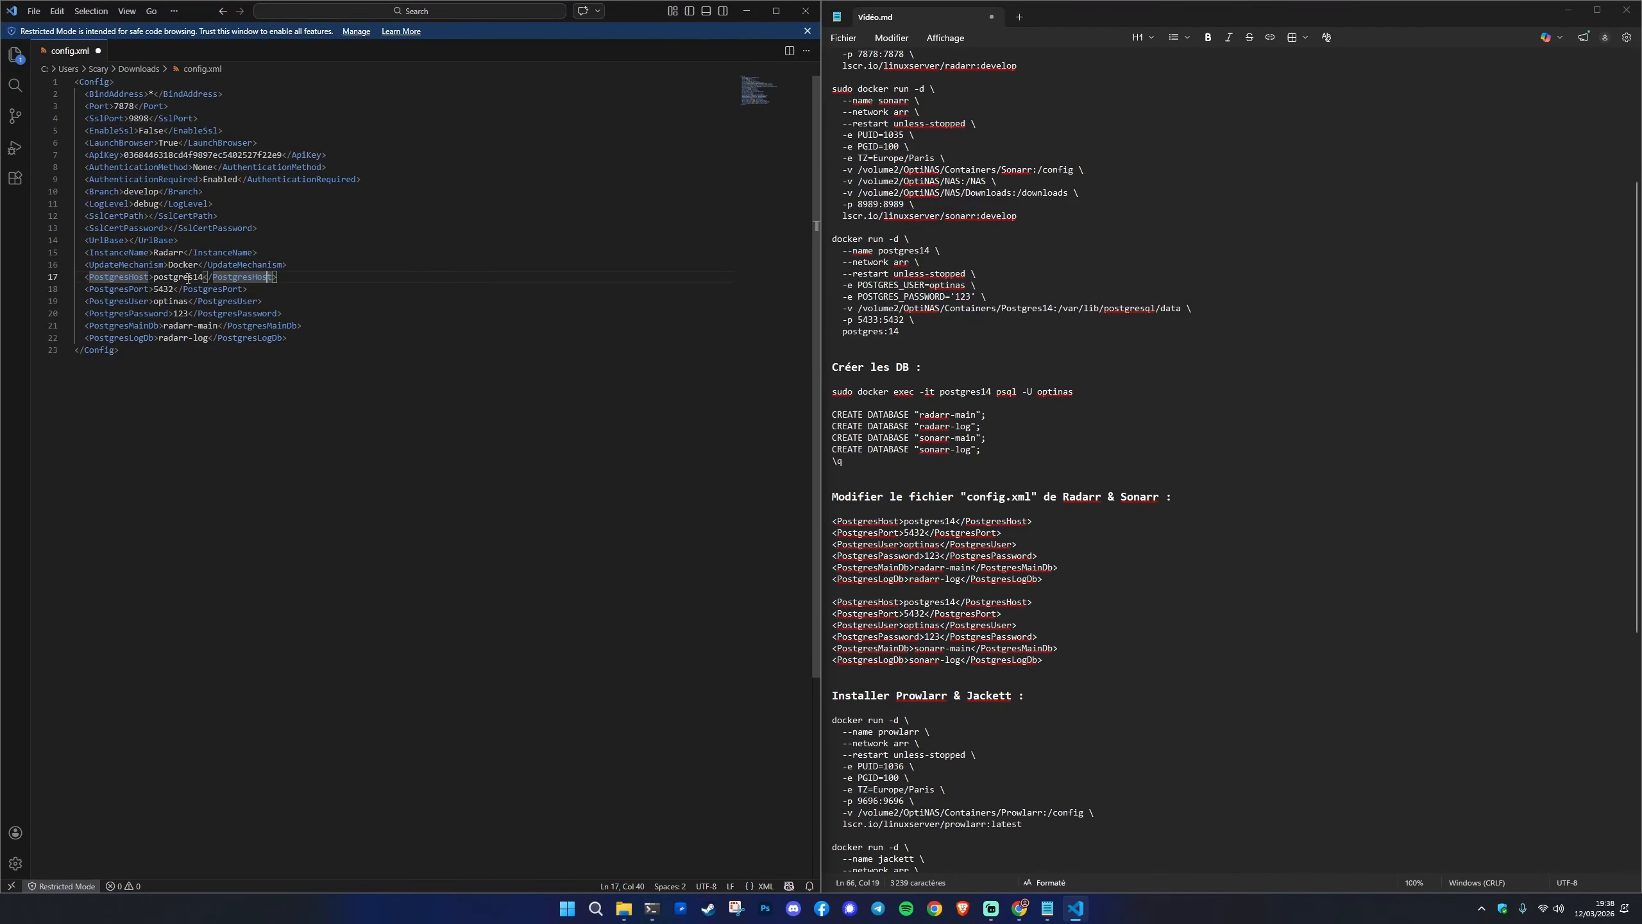
click(164, 289)
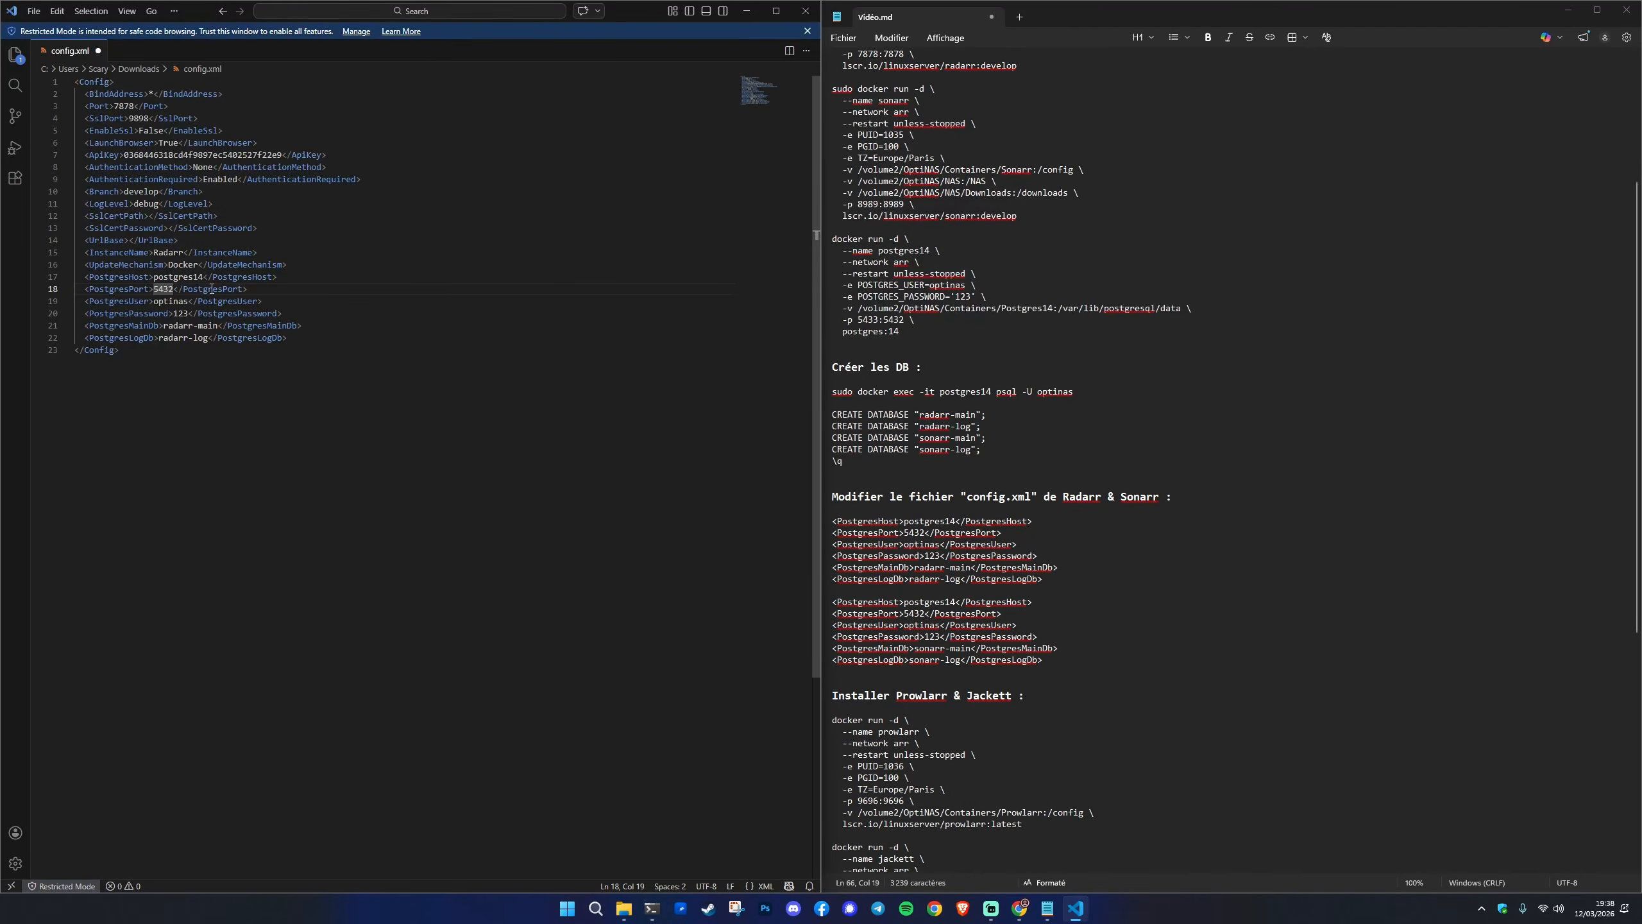
drag(204, 278, 154, 285)
click(204, 277)
click(178, 313)
double_click(179, 313)
click(279, 352)
key(ctrl+s)
- Upload the edited config.xml into the NAS Radarr folder, overwriting the existing file
click(746, 11)
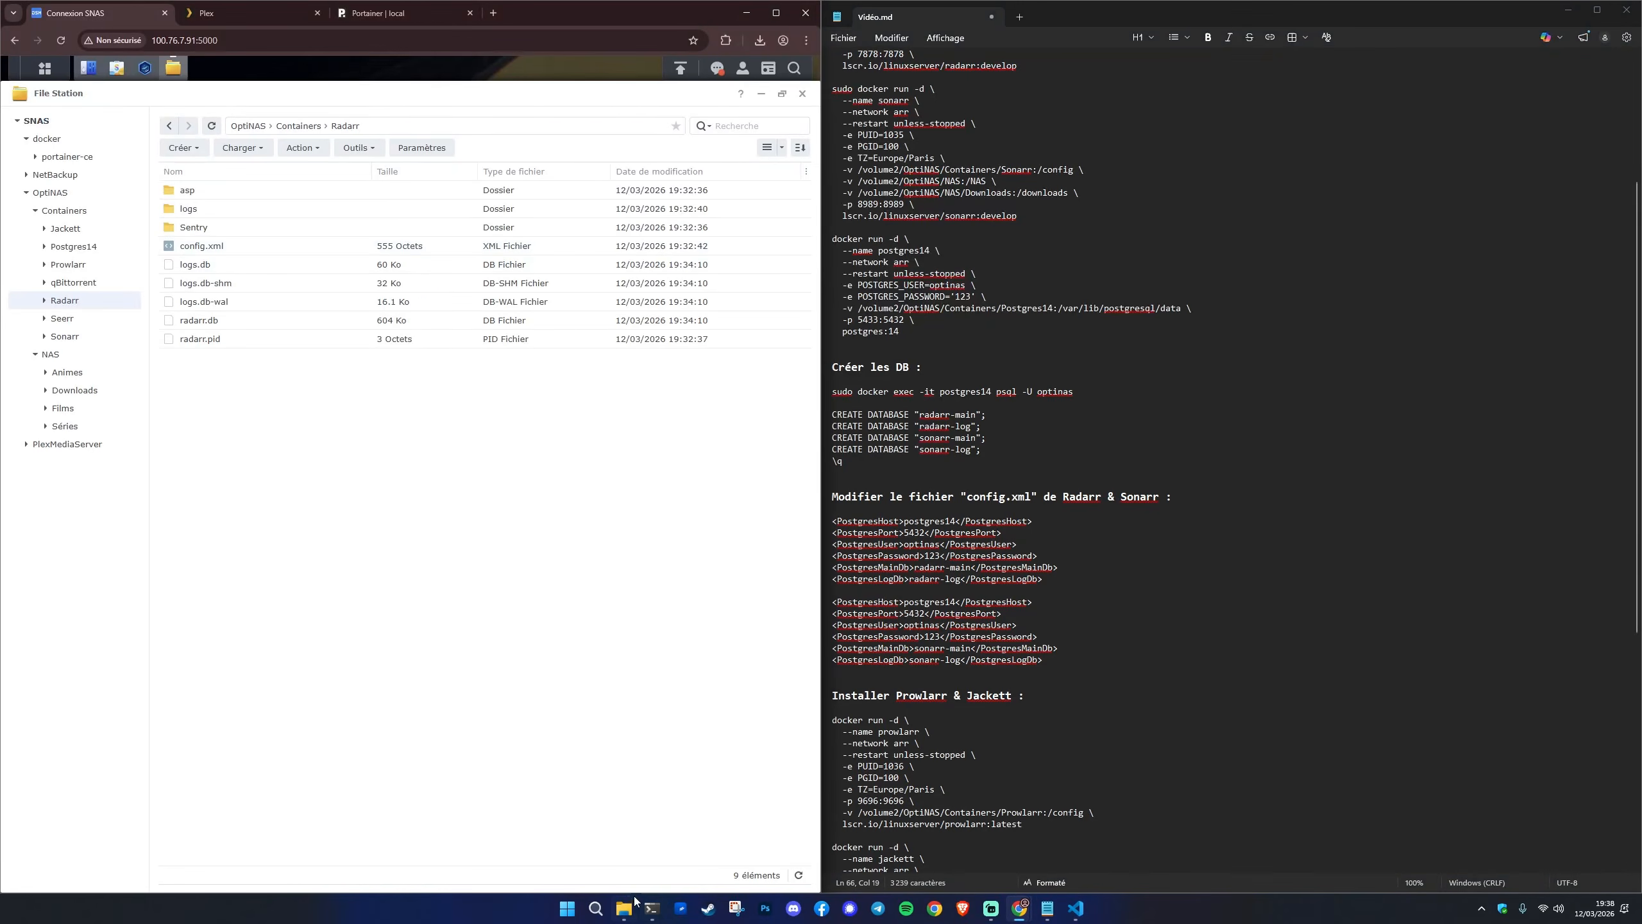
click(625, 907)
drag(1035, 145, 569, 498)
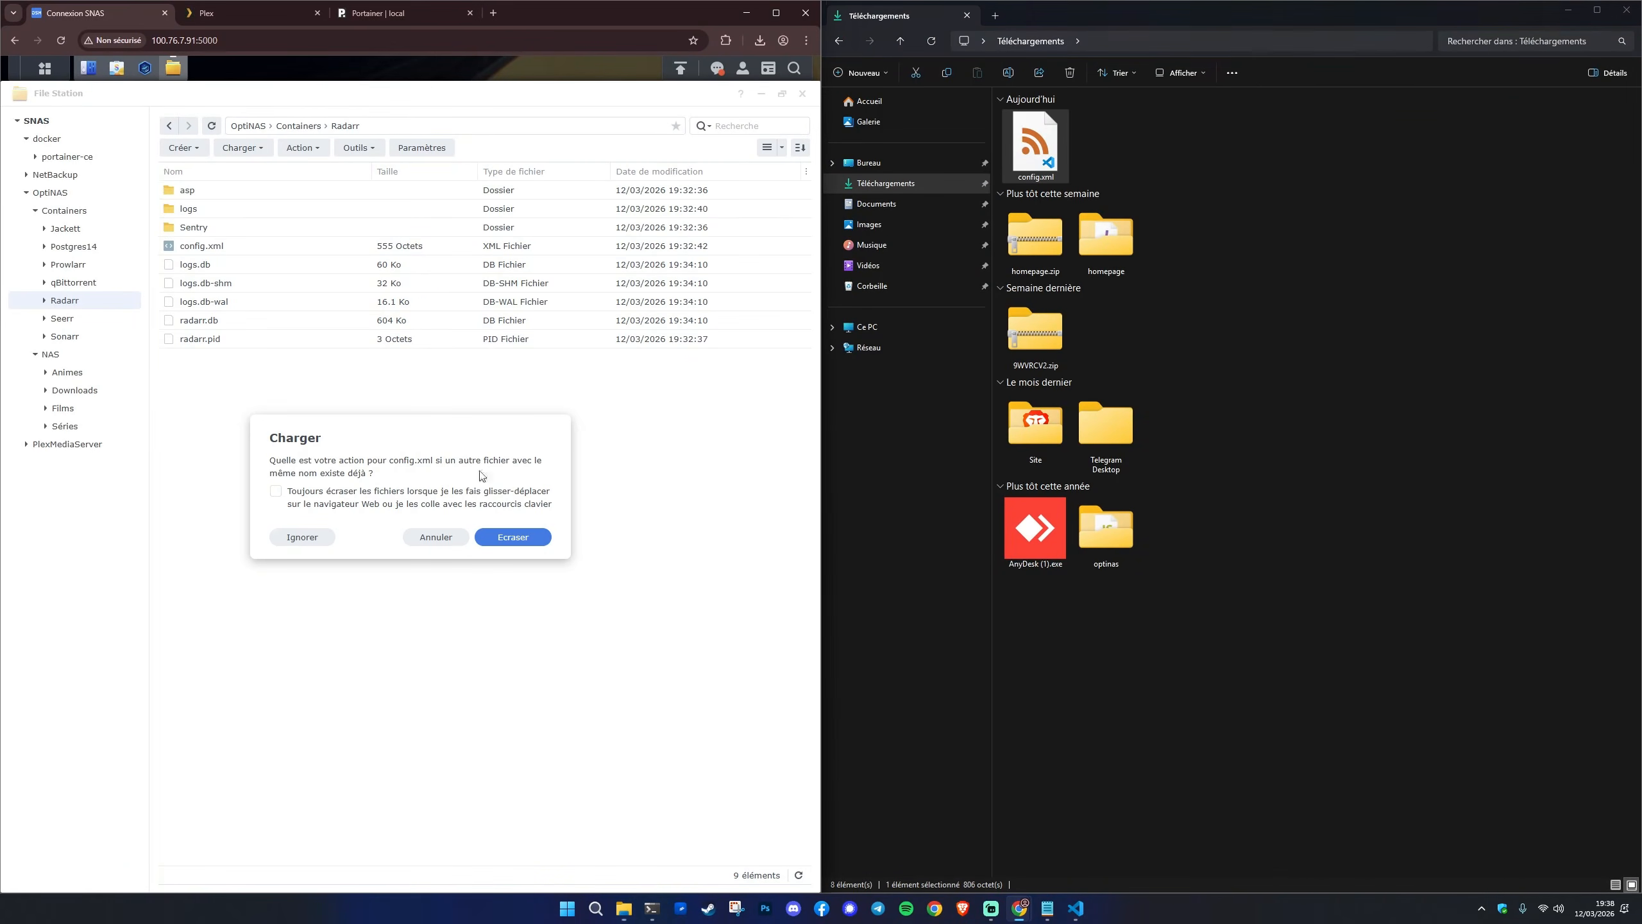
click(513, 538)
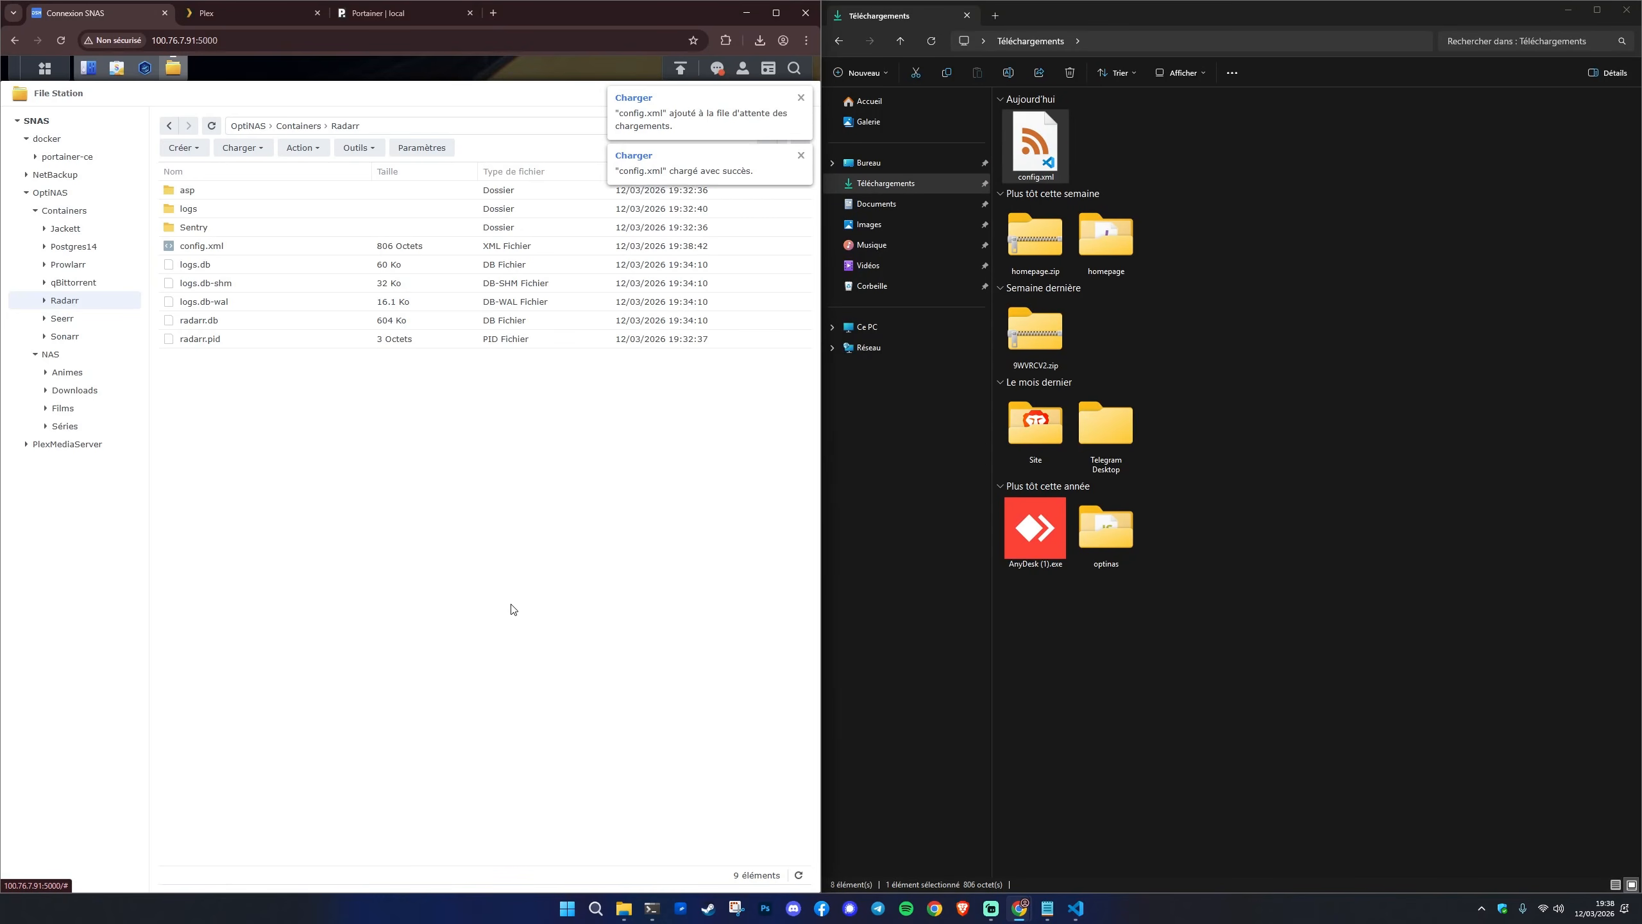
- Delete the local copy, then download Sonarr's config.xml and open it in VS Code
click(73, 337)
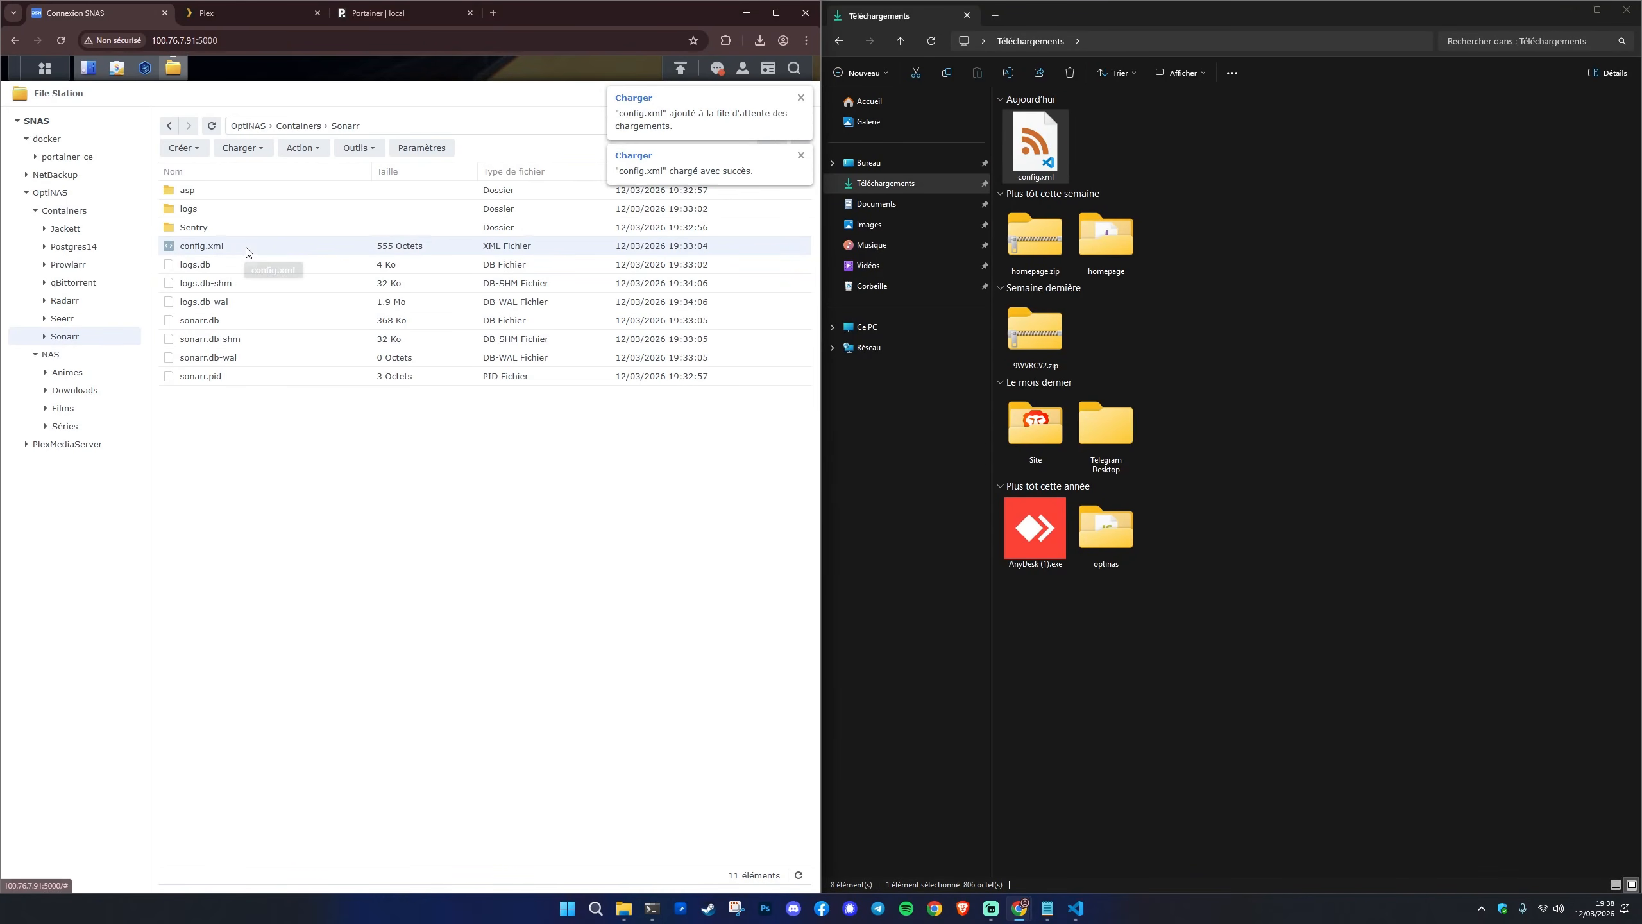
drag(1176, 144, 1042, 156)
key(Delete)
click(317, 548)
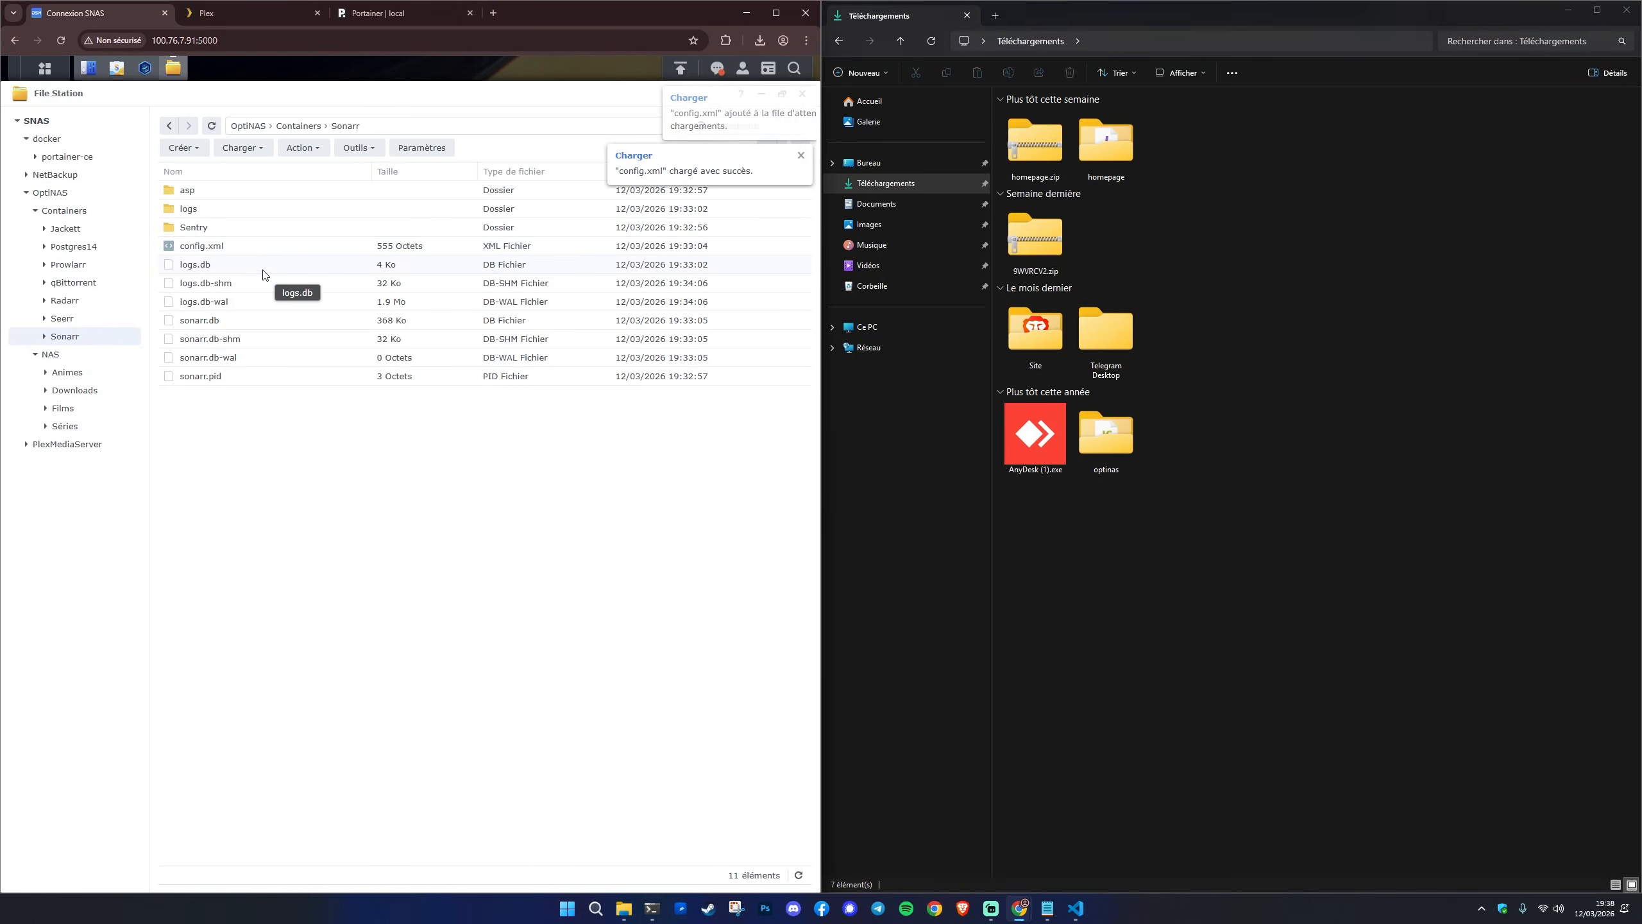
right_click(264, 250)
click(304, 308)
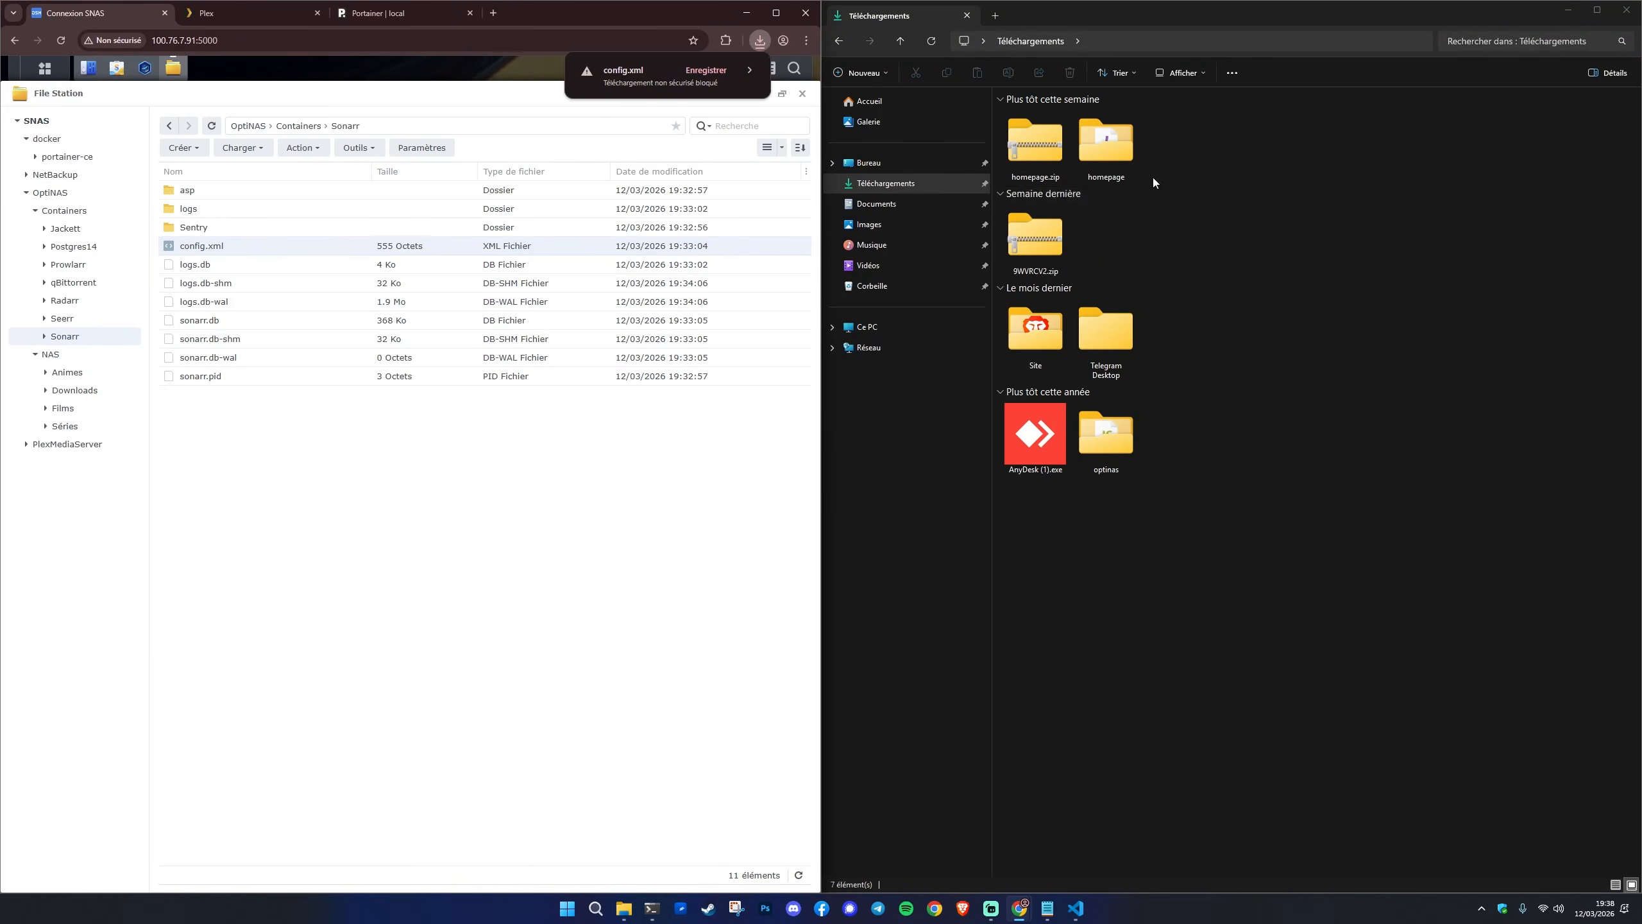
click(704, 70)
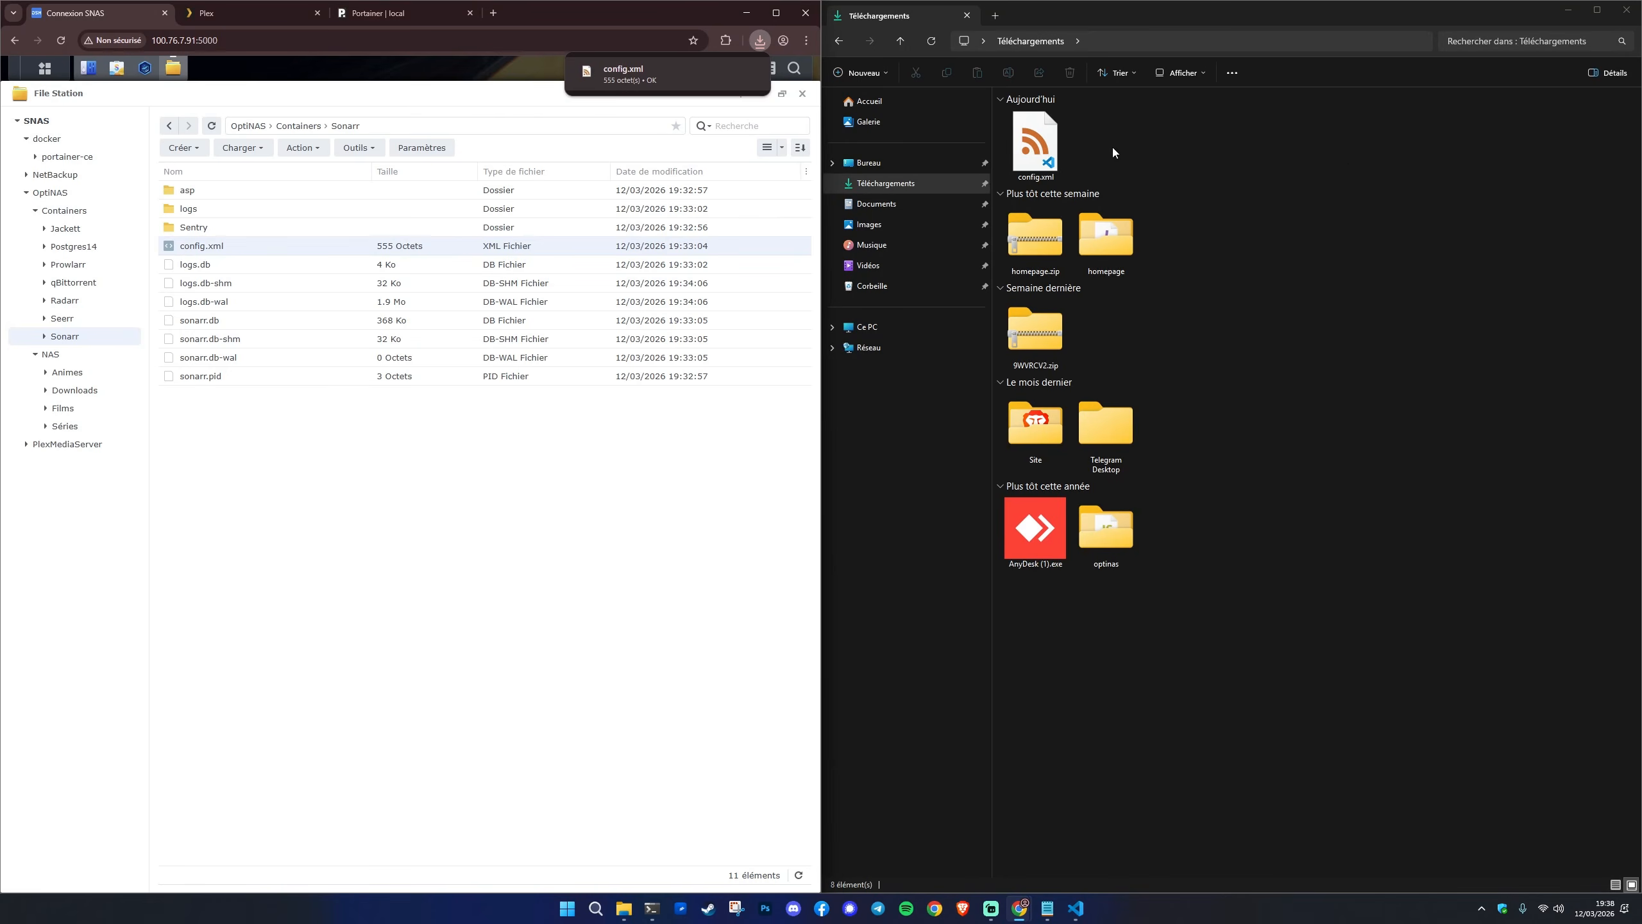
double_click(1036, 143)
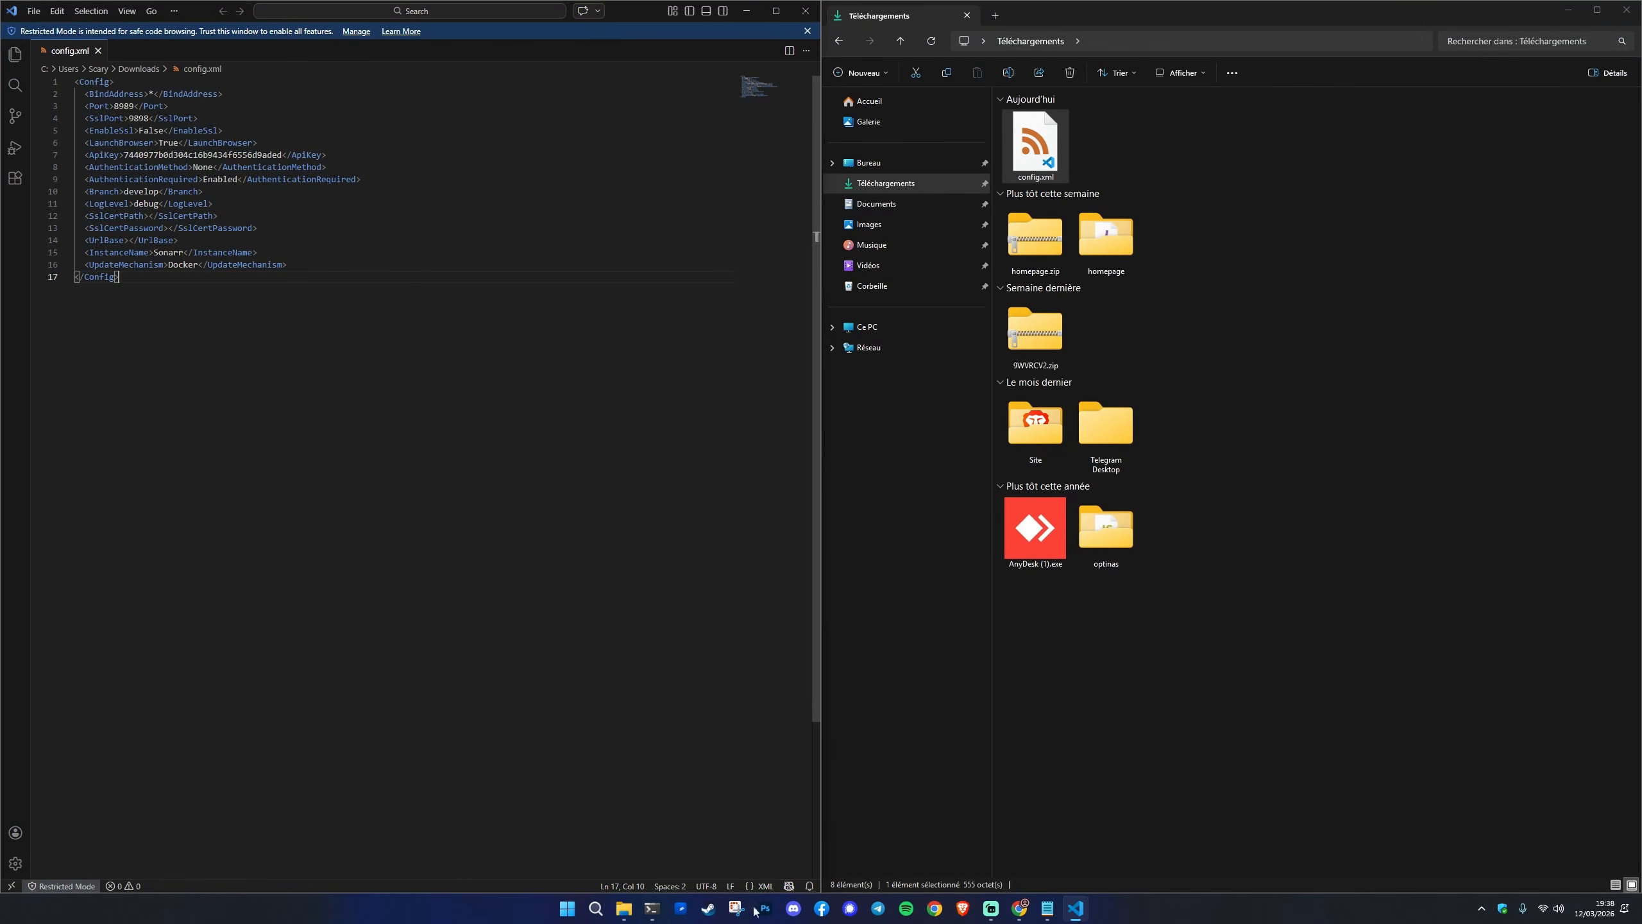
- Paste the six Sonarr Postgres settings from the notes after the UpdateMechanism line
click(1047, 908)
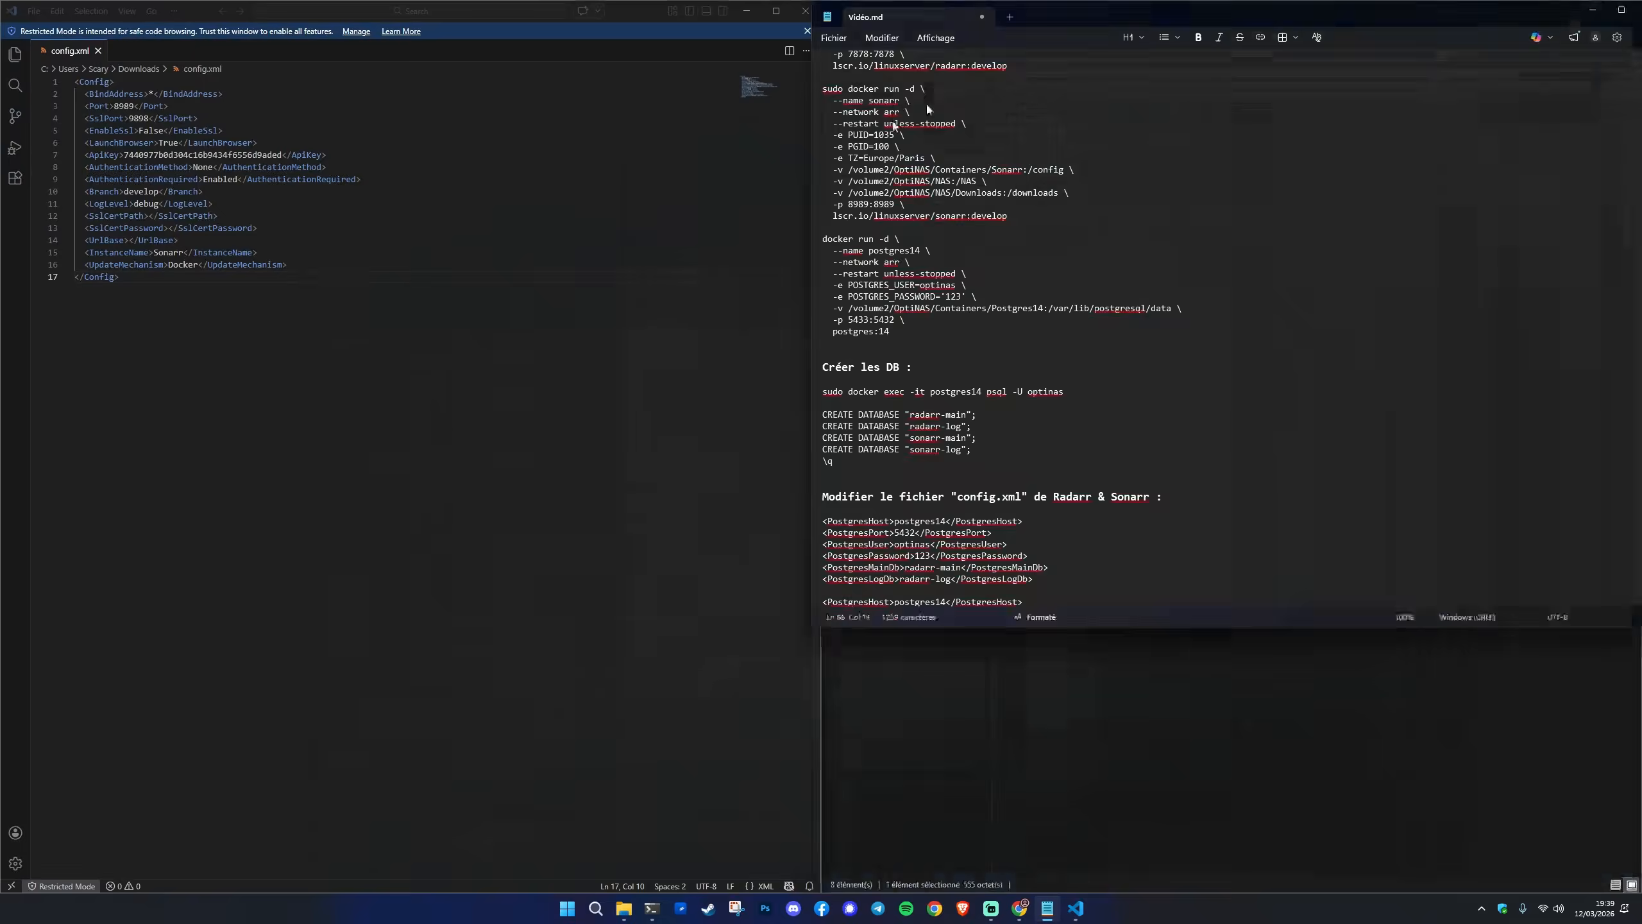
key(super+Left)
scroll(241, 627, down, 6)
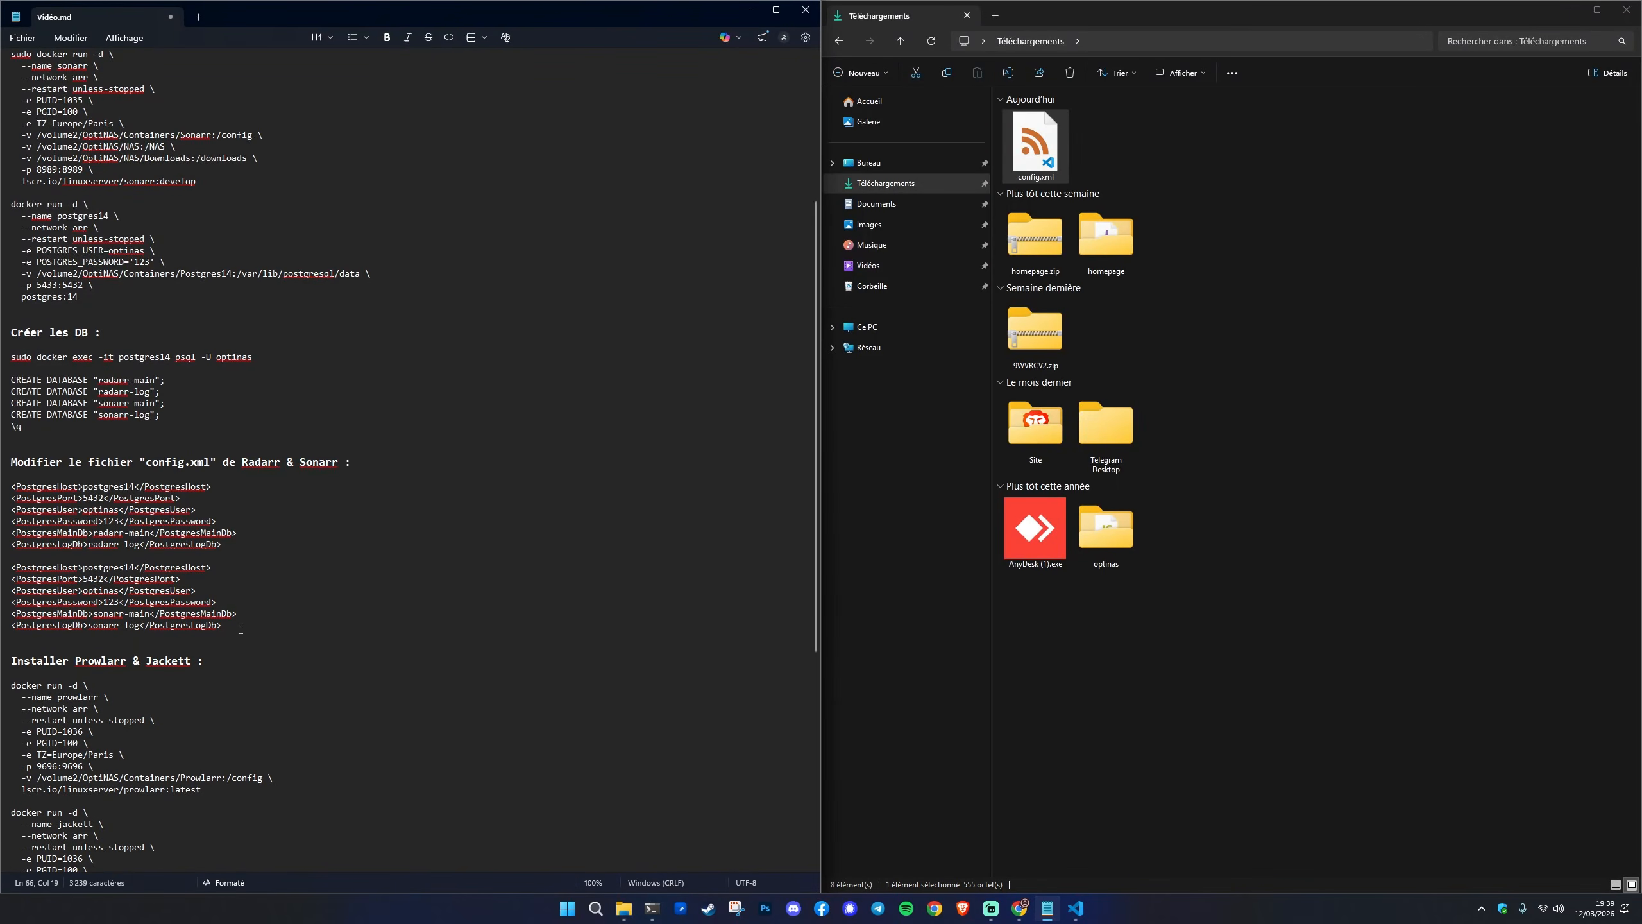
drag(234, 630, 3, 576)
key(ctrl+c)
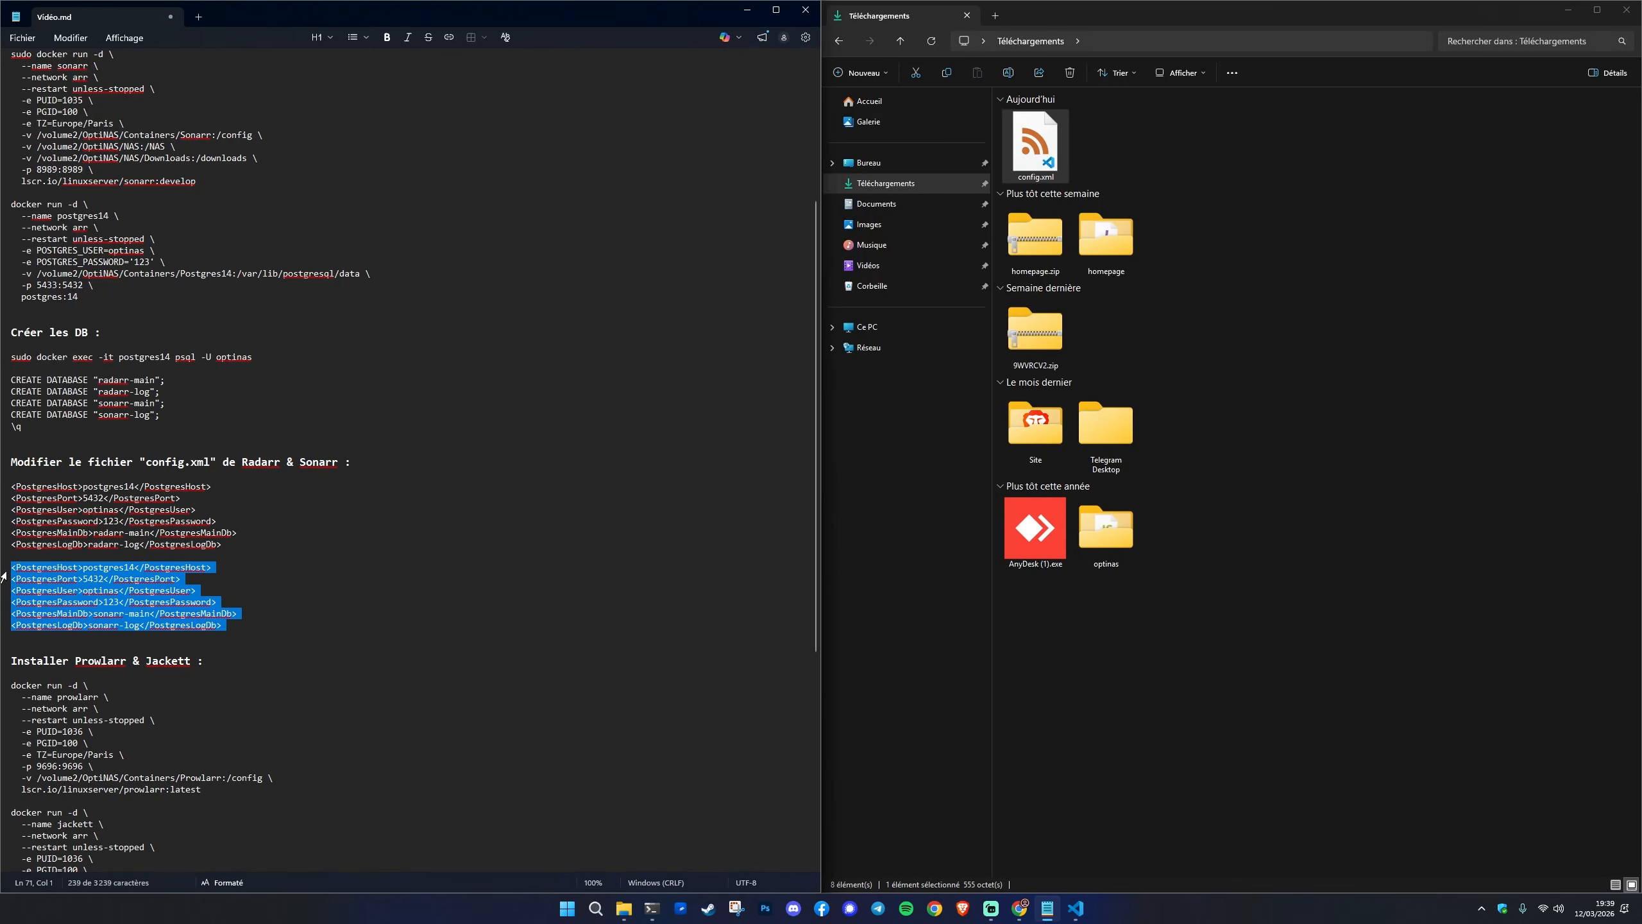
click(746, 9)
click(298, 258)
key(Return)
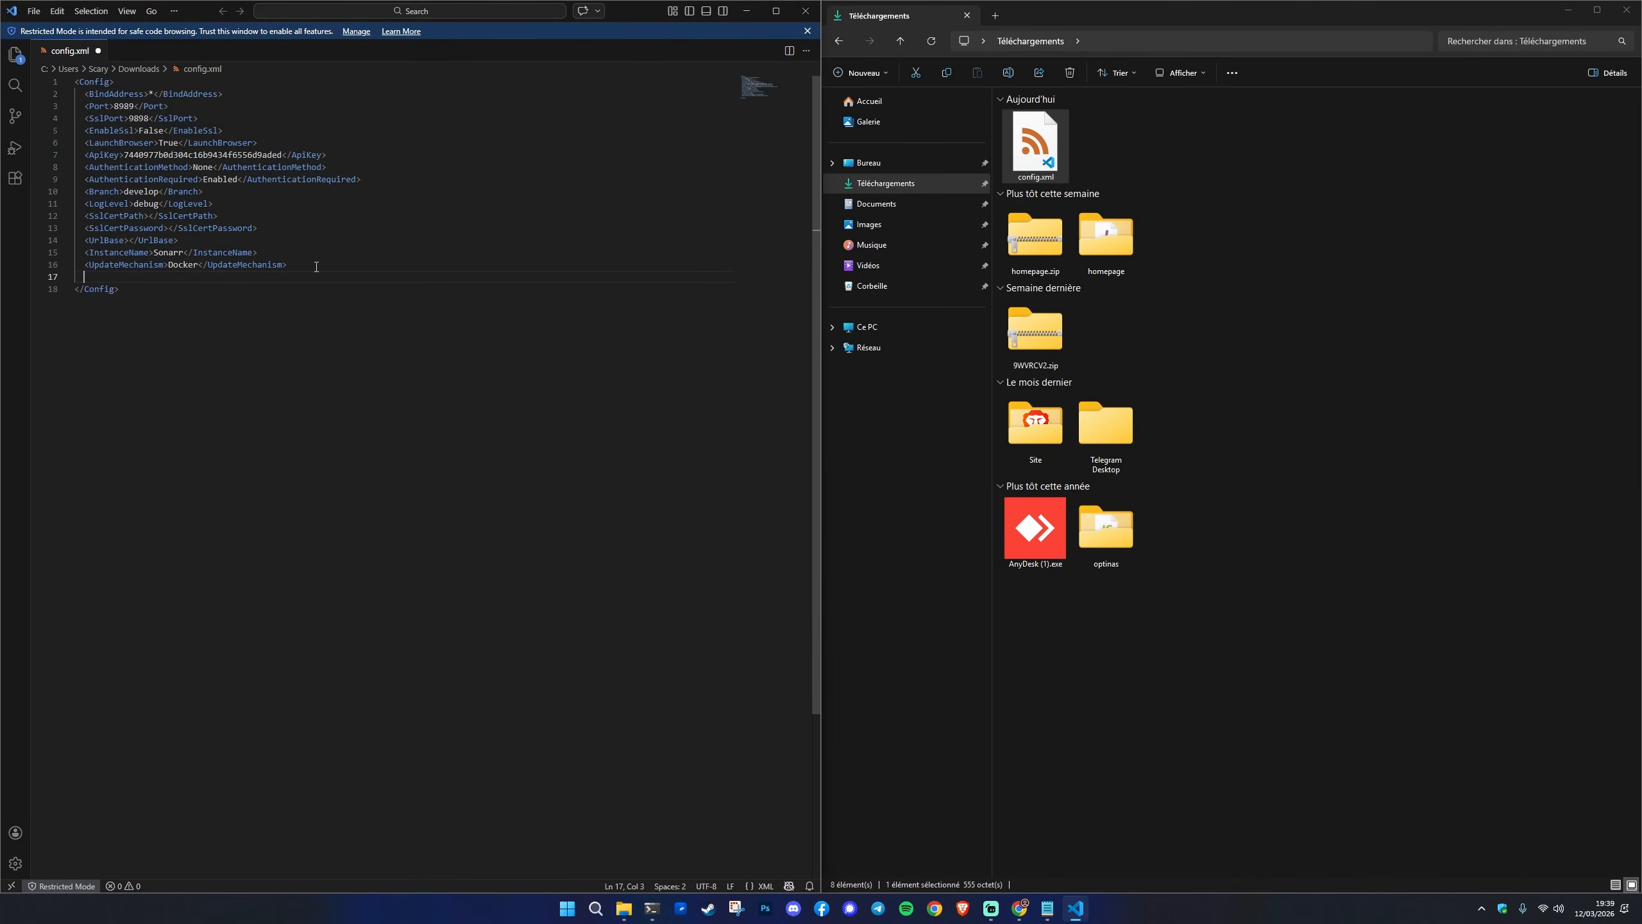
key(ctrl+v)
- Indent the five pasted Postgres lines and remove the blank line before </Config>
click(76, 289)
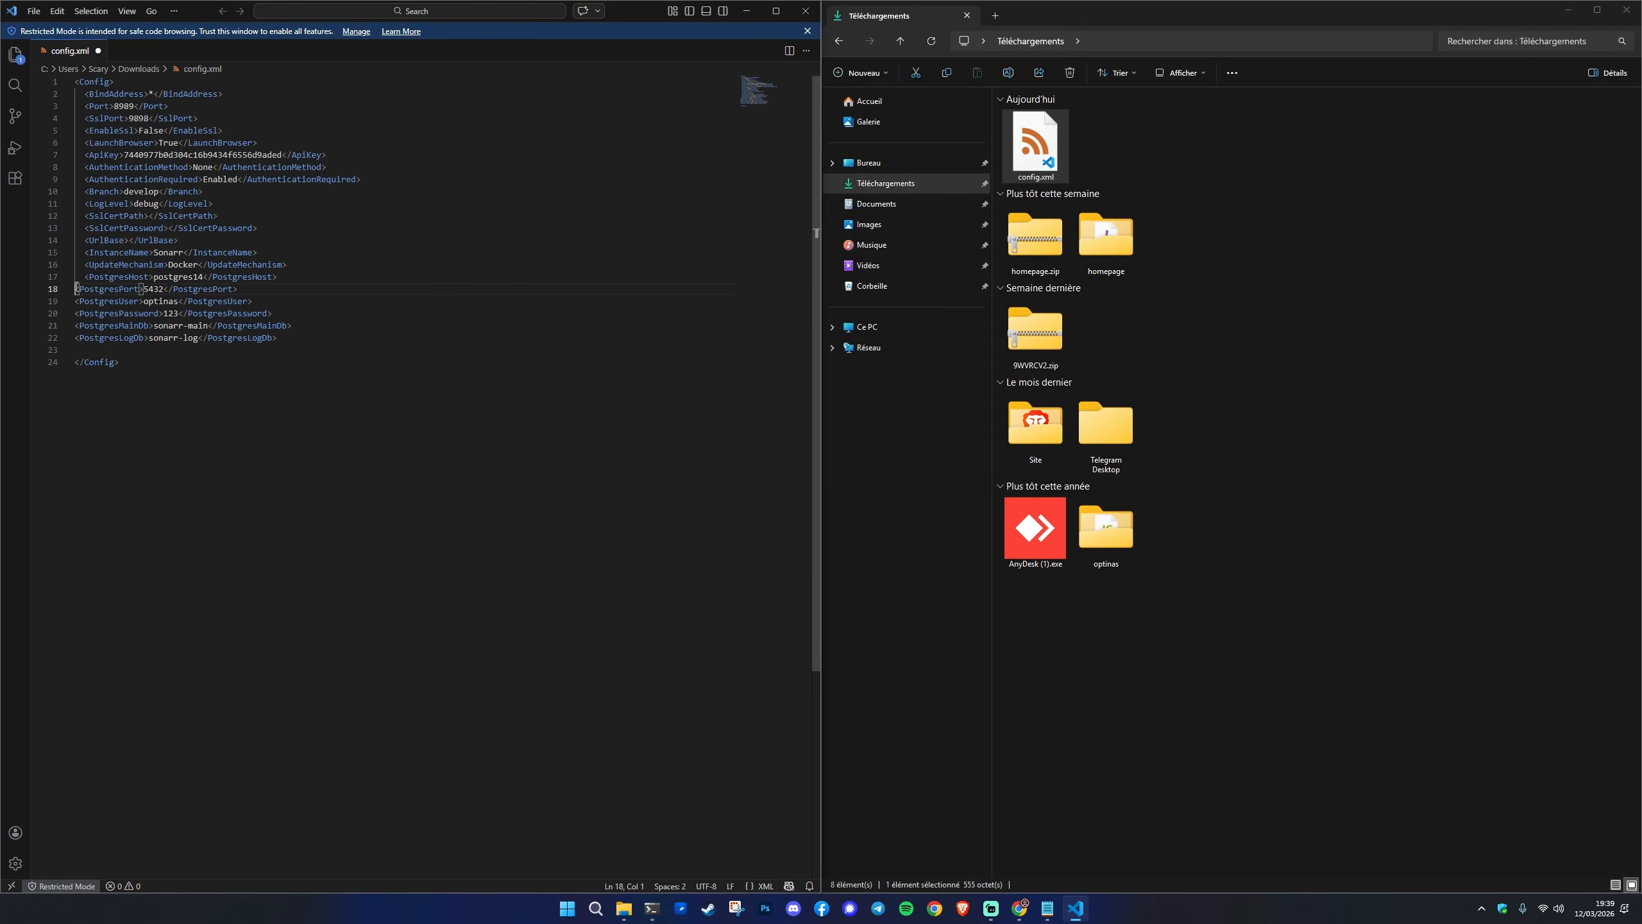
key(Tab)
click(76, 300)
key(Tab)
click(76, 313)
key(Tab)
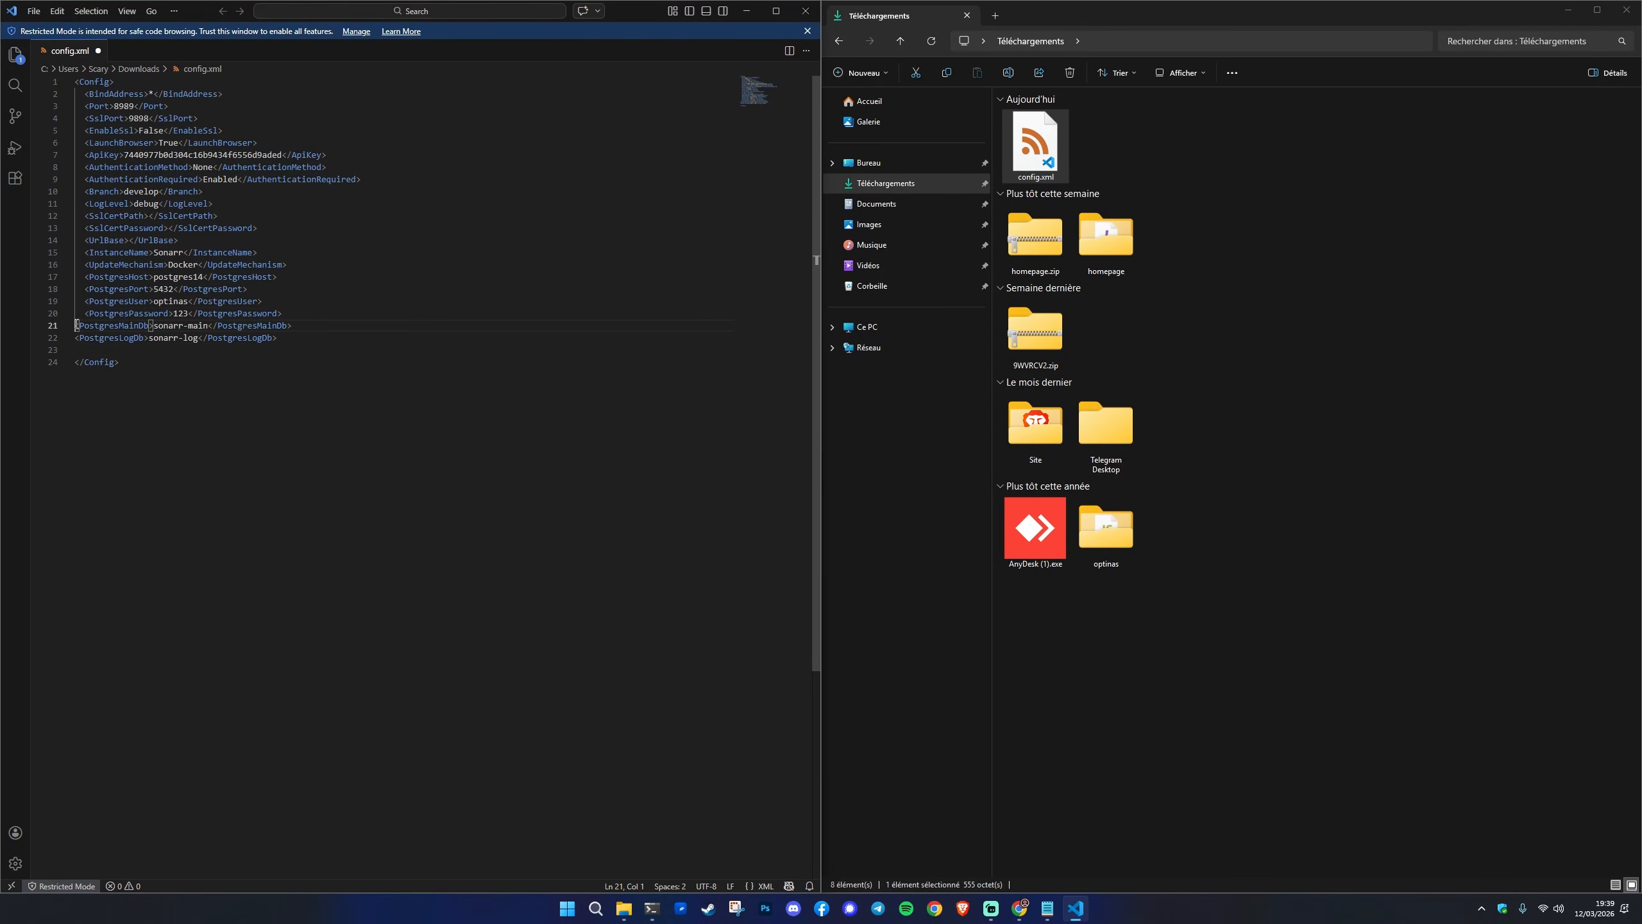
click(76, 325)
key(Tab)
click(77, 338)
key(Tab)
click(118, 351)
key(BackSpace)
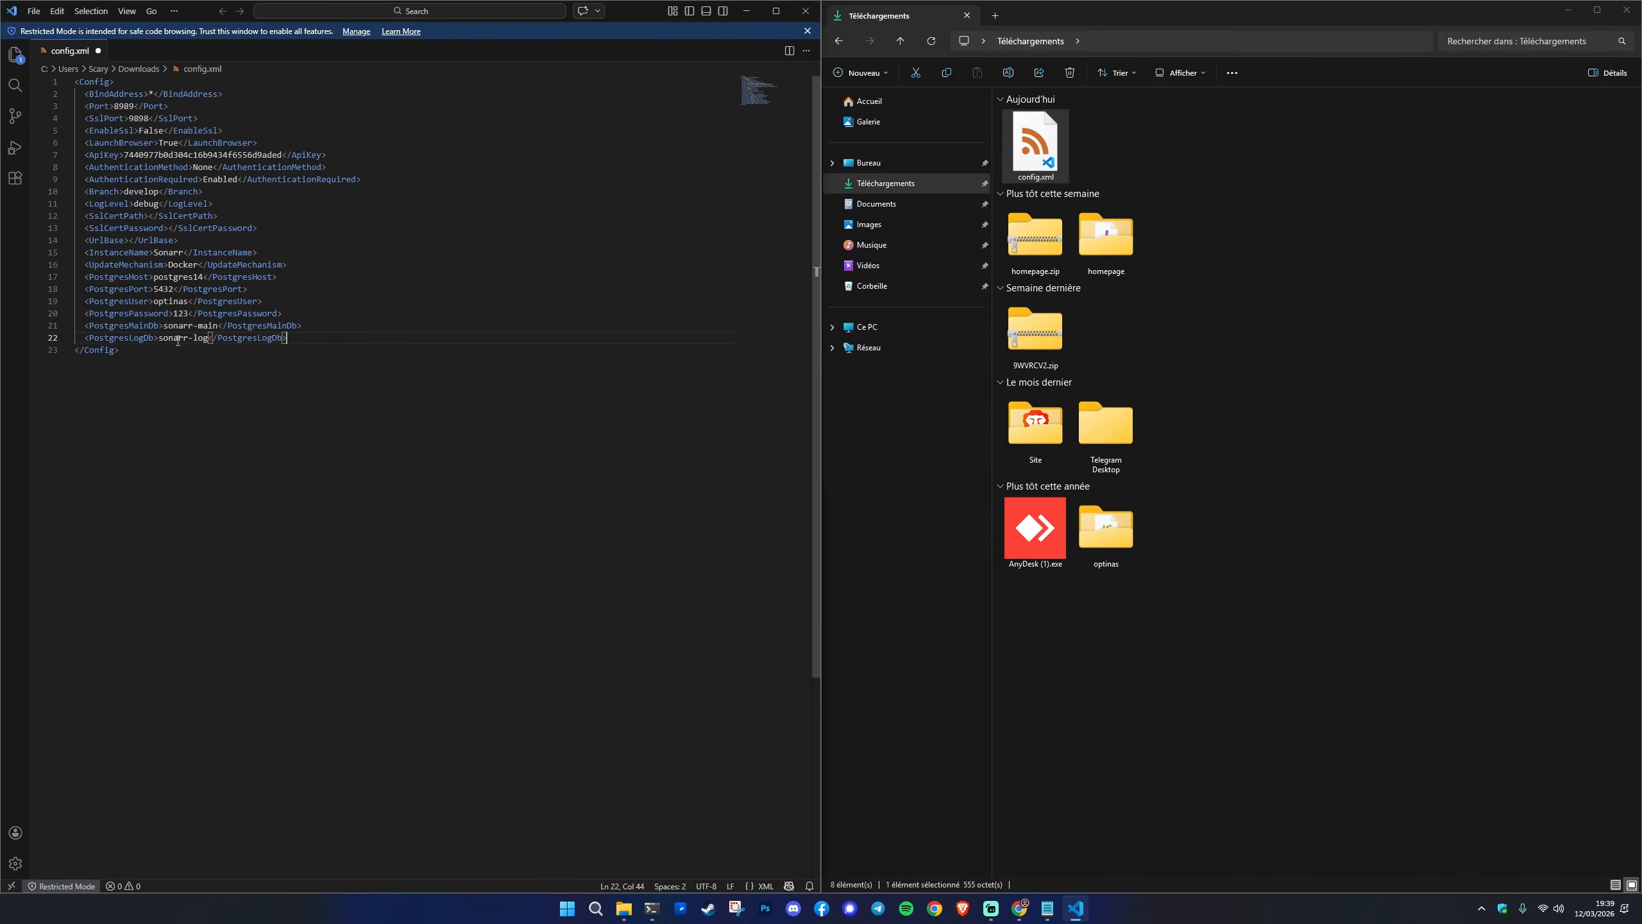
- Check the password, user, port 5432 and host postgres14 values, then save the file
triple_click(182, 315)
double_click(176, 299)
click(167, 289)
double_click(189, 277)
key(ctrl+s)
- Upload the edited config.xml to the NAS Sonarr folder, overwriting the old one
click(746, 11)
drag(1027, 136, 310, 563)
click(513, 535)
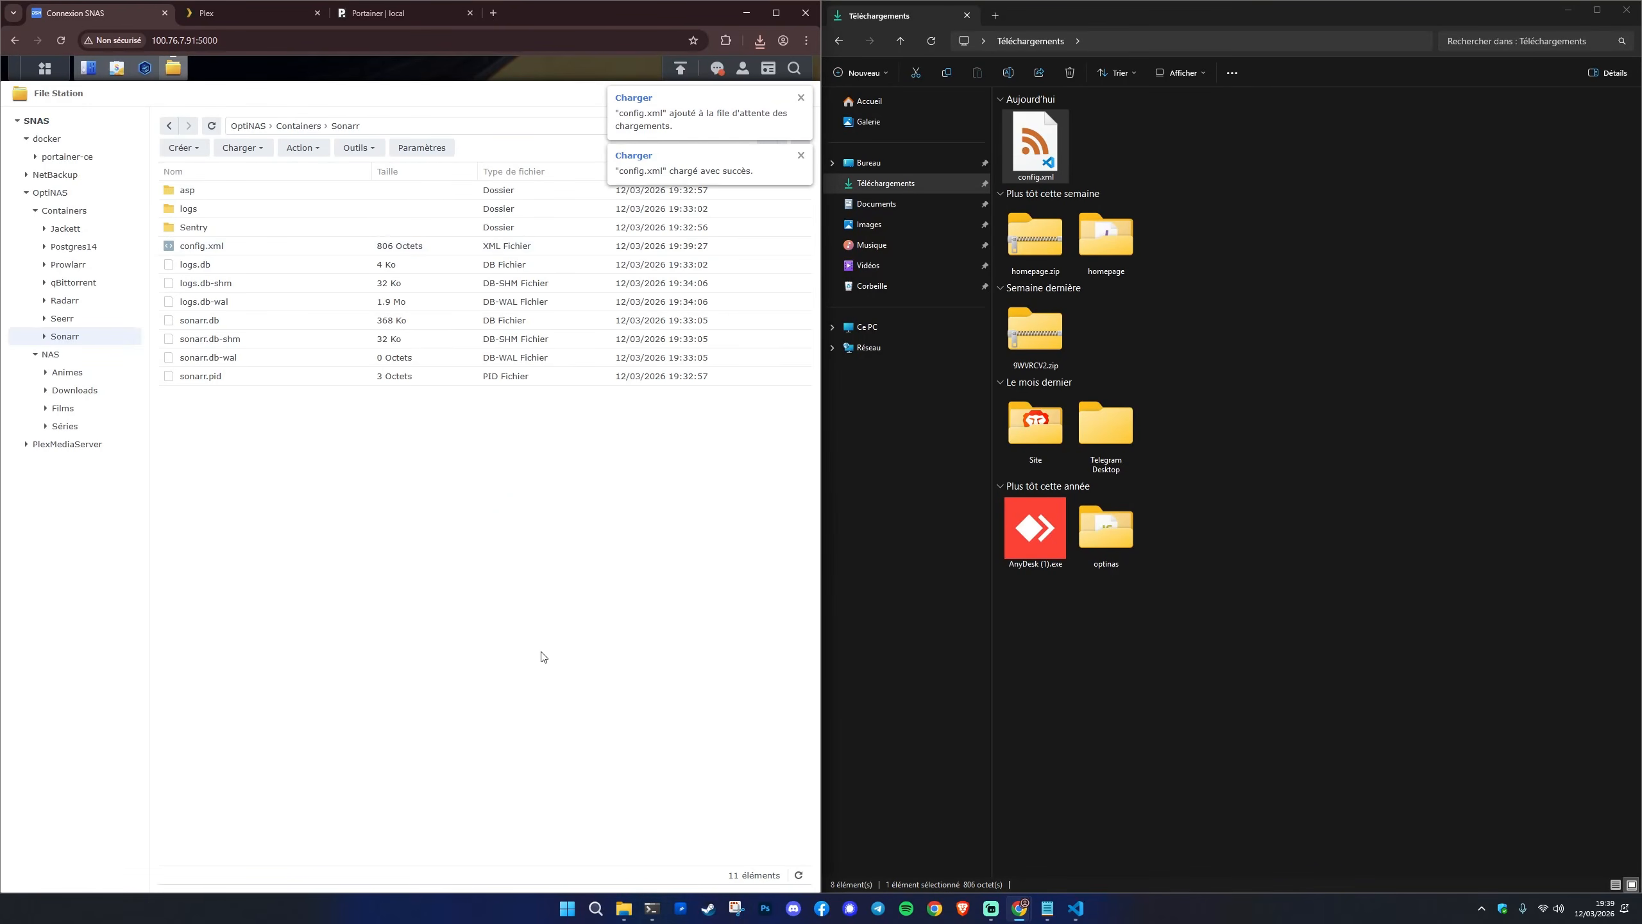
- View Radarr's config.xml in File Station to confirm its Postgres settings
click(65, 302)
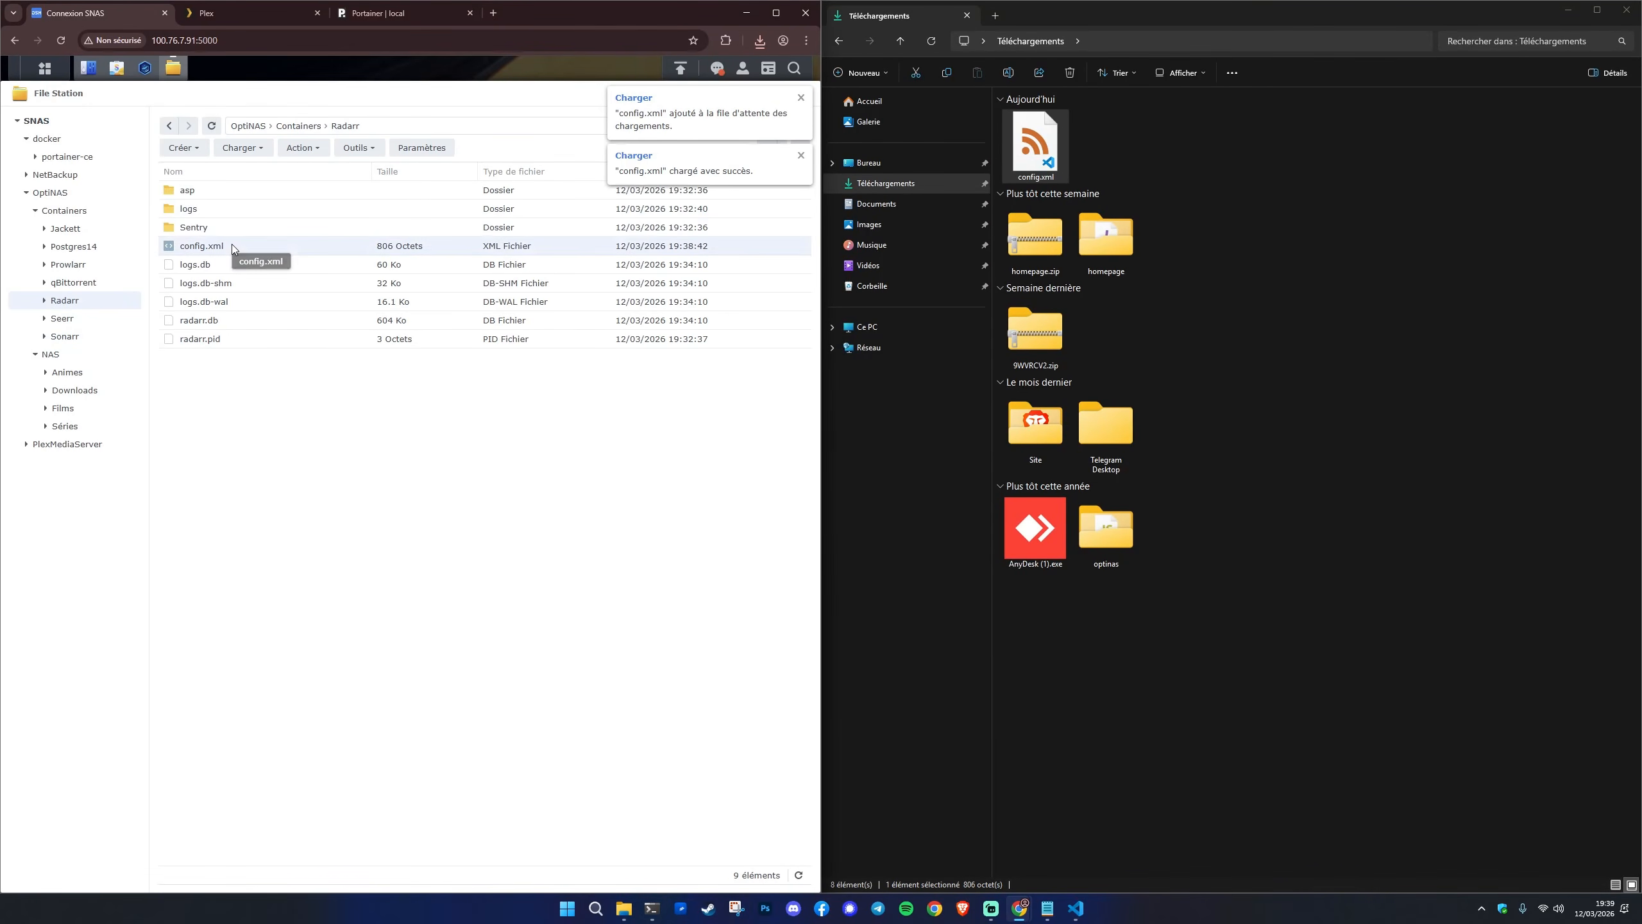
double_click(223, 246)
scroll(215, 325, down, 1)
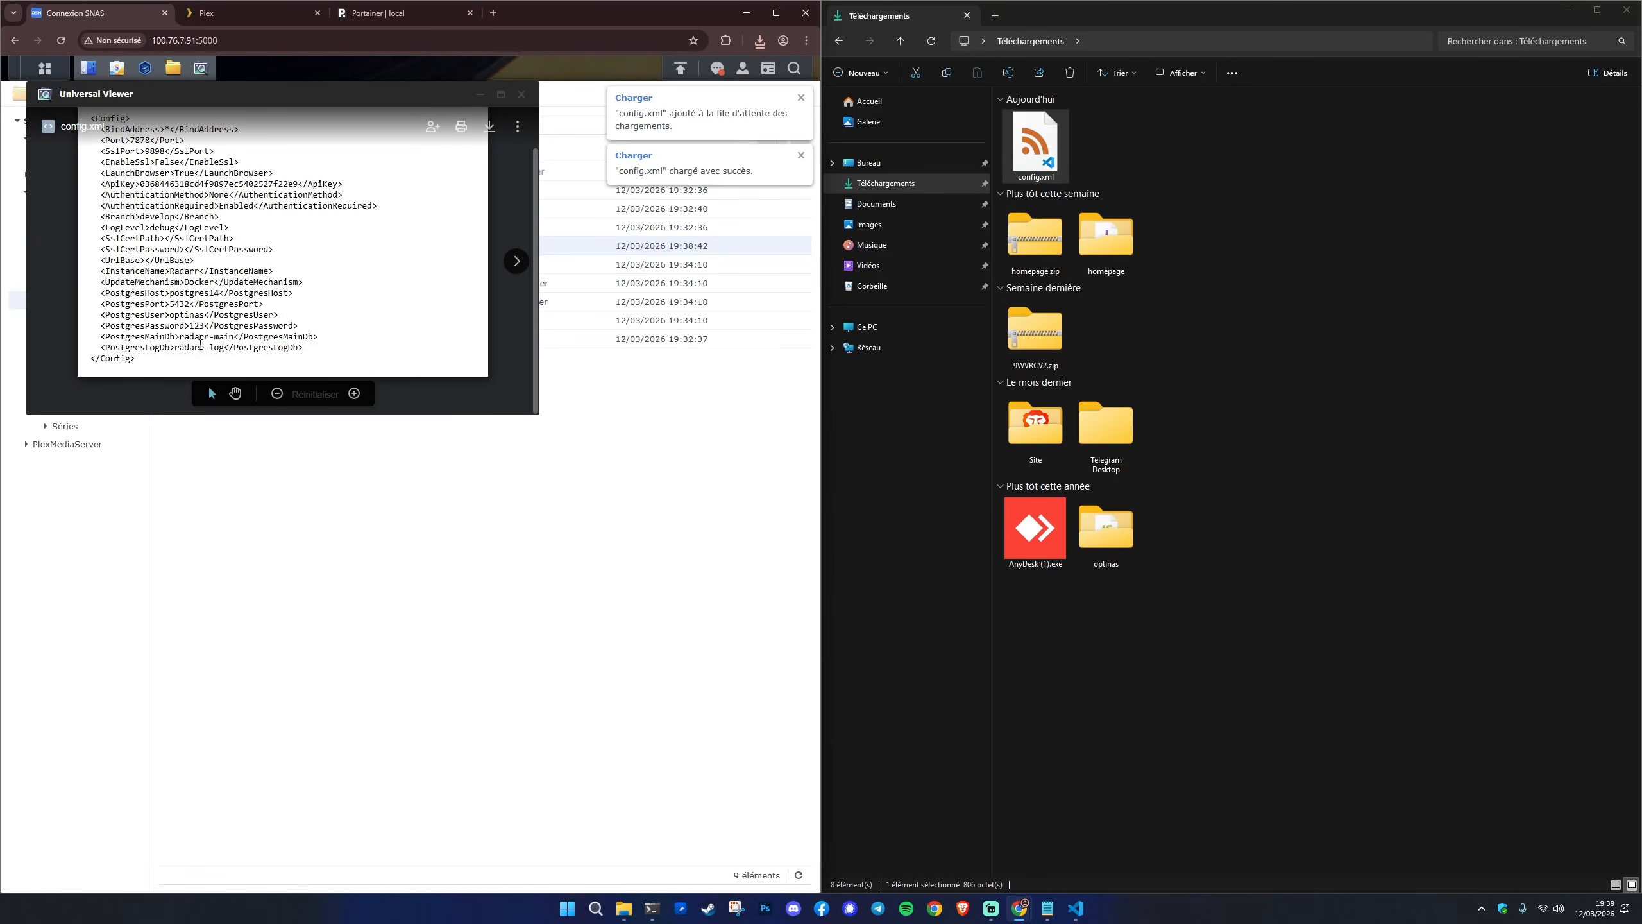
click(521, 94)
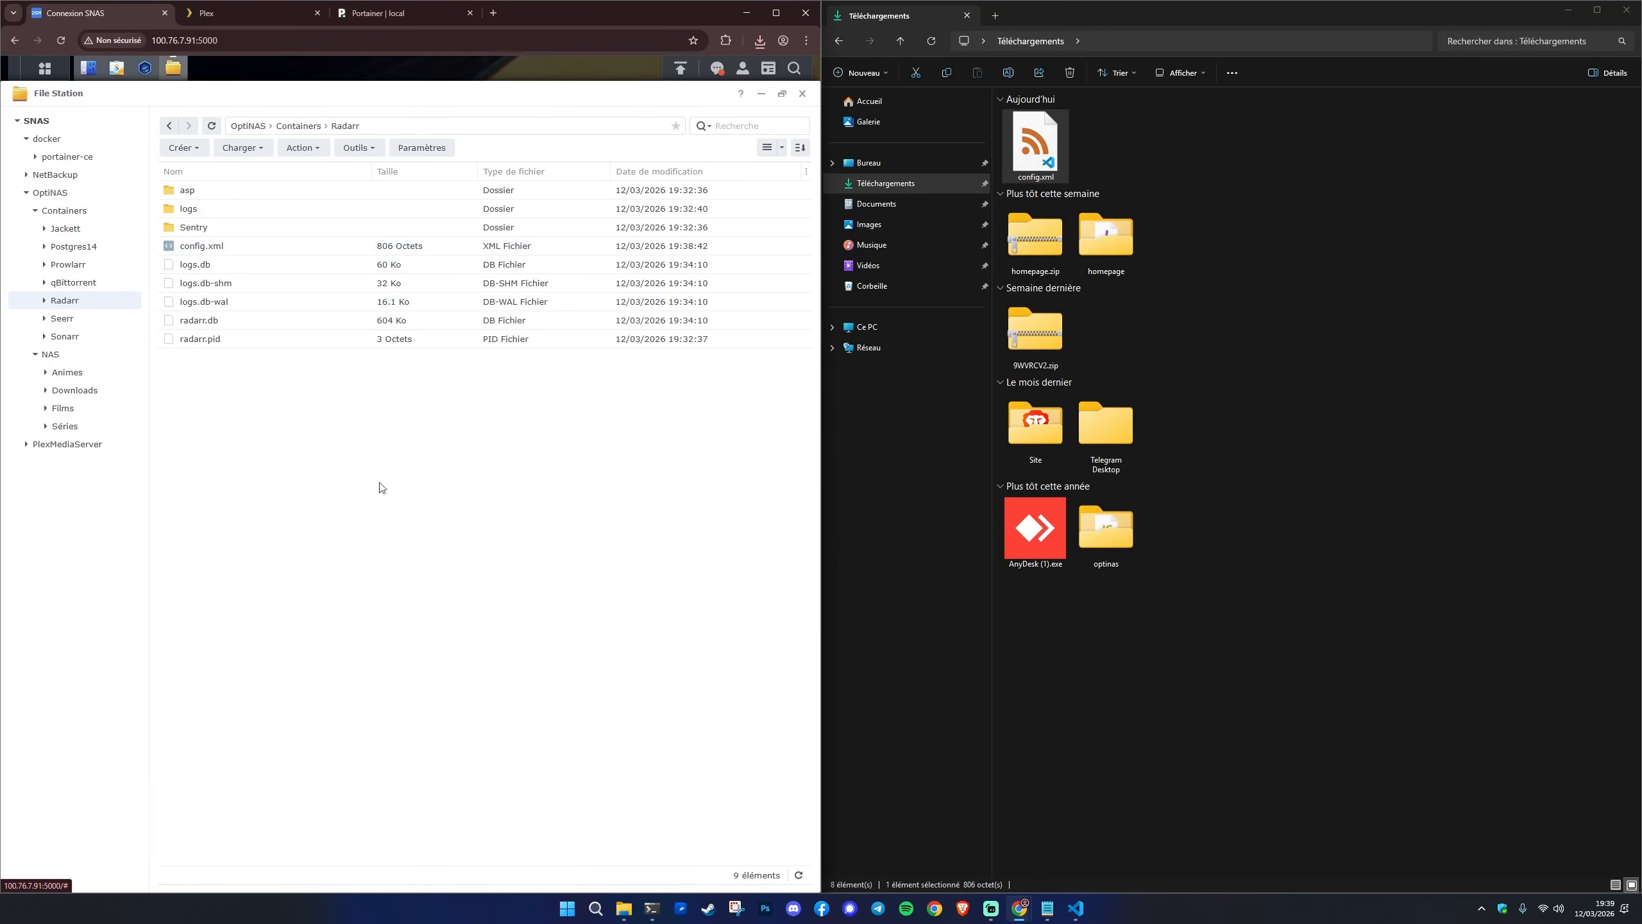
- Snap the Vidéo.md notes to the right half of the screen and clear its selection
click(1048, 908)
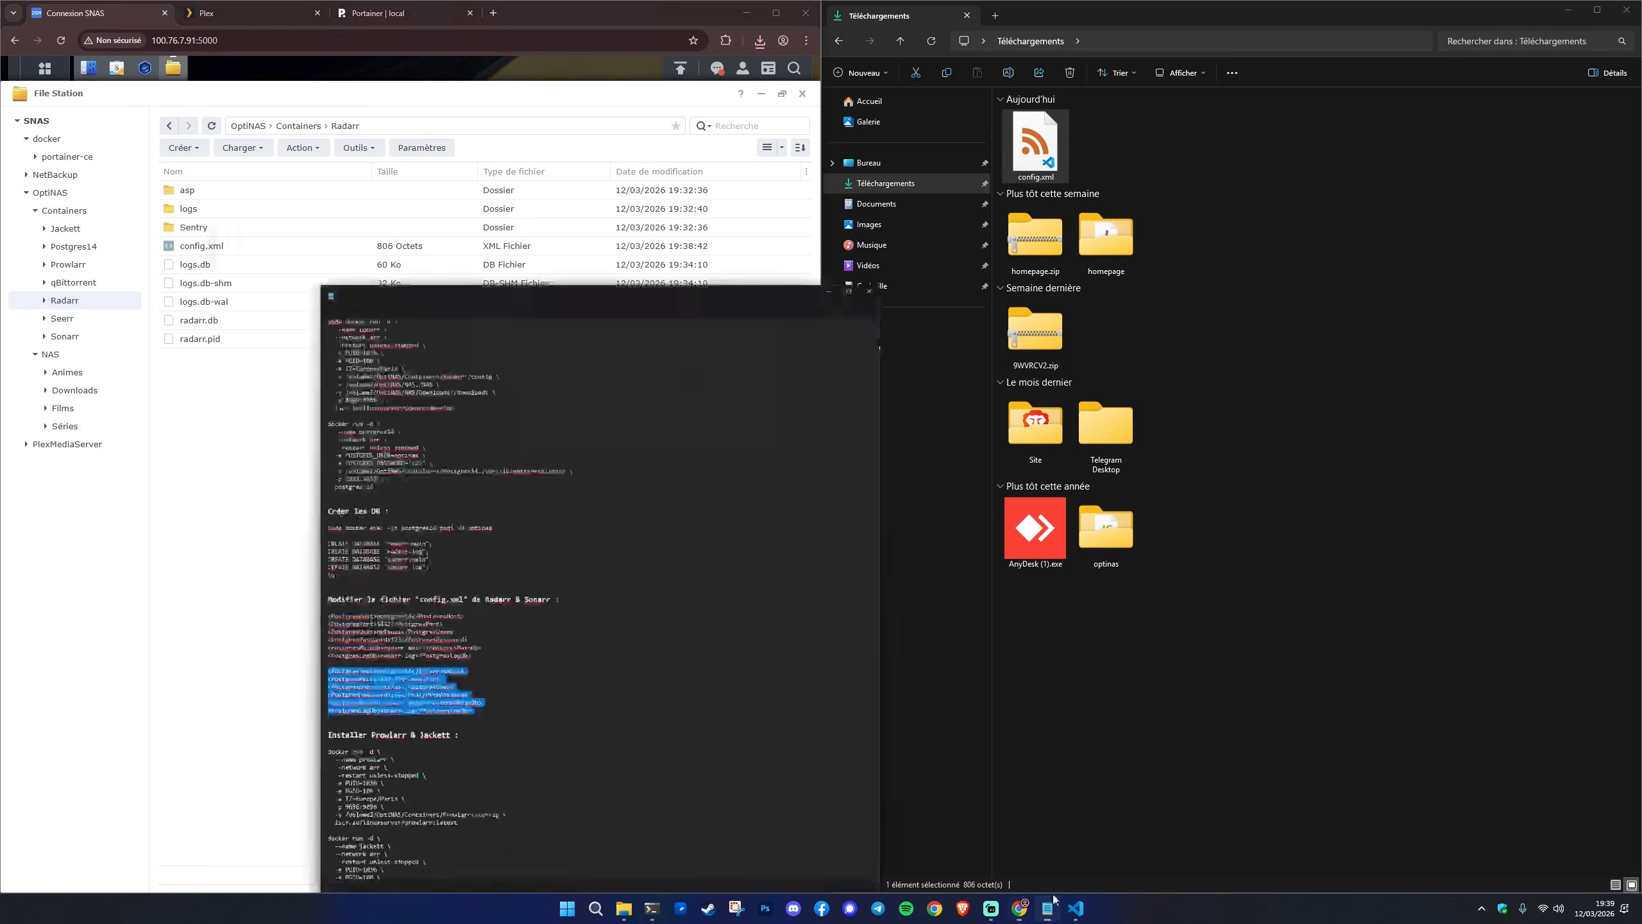
drag(557, 25, 1641, 288)
click(1060, 602)
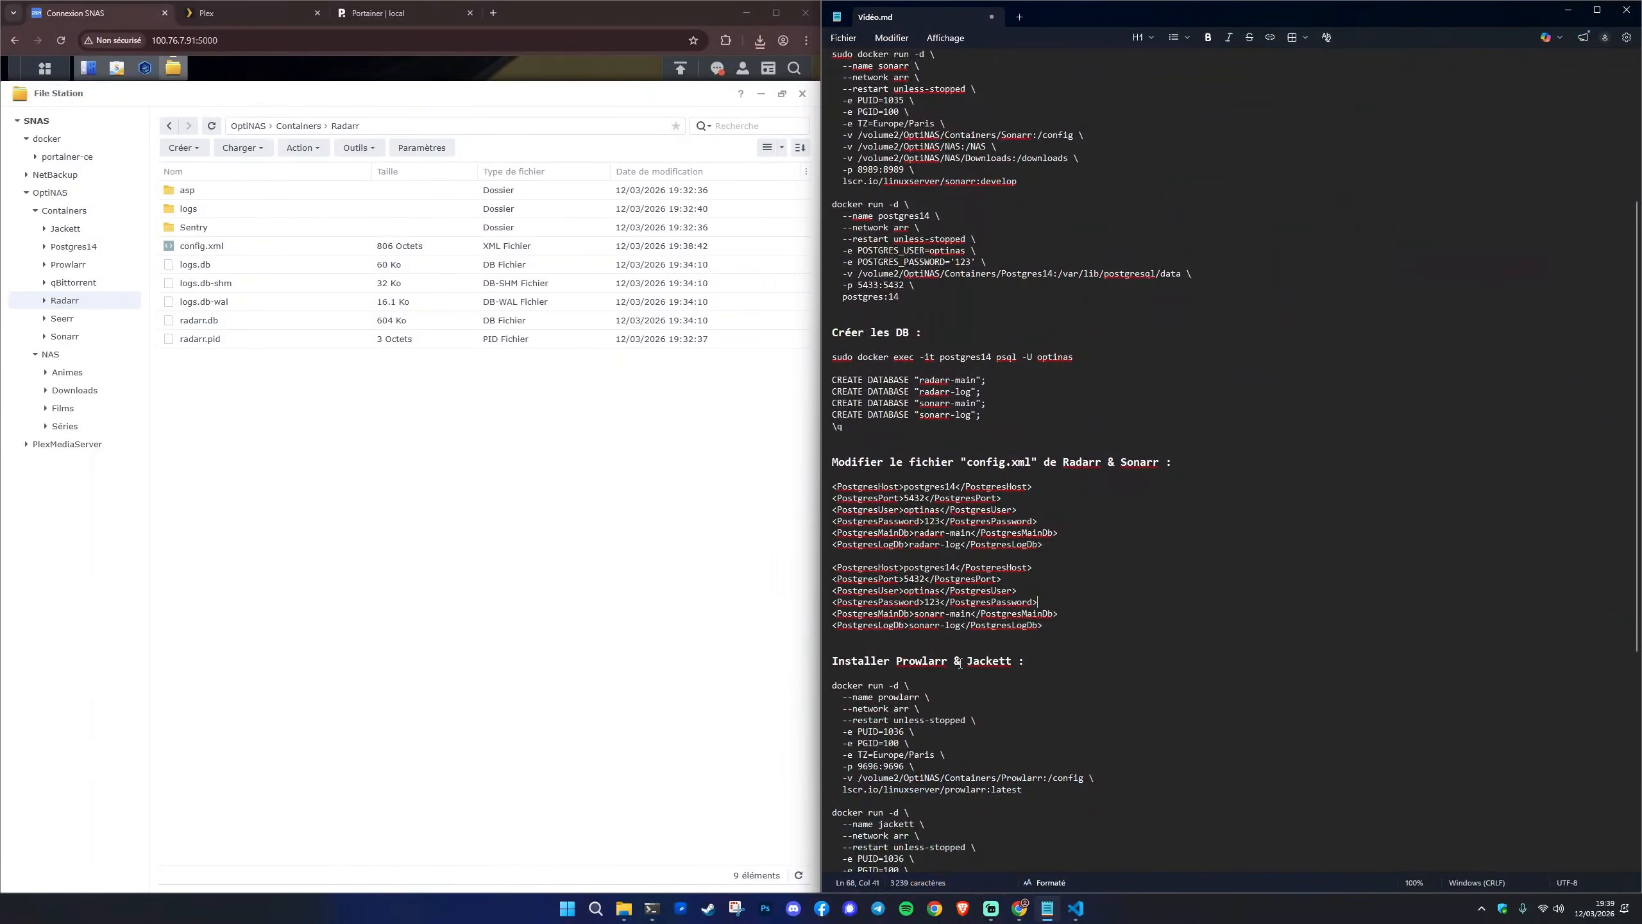
click(353, 14)
- Start the radarr and sonarr containers together
click(220, 279)
click(221, 311)
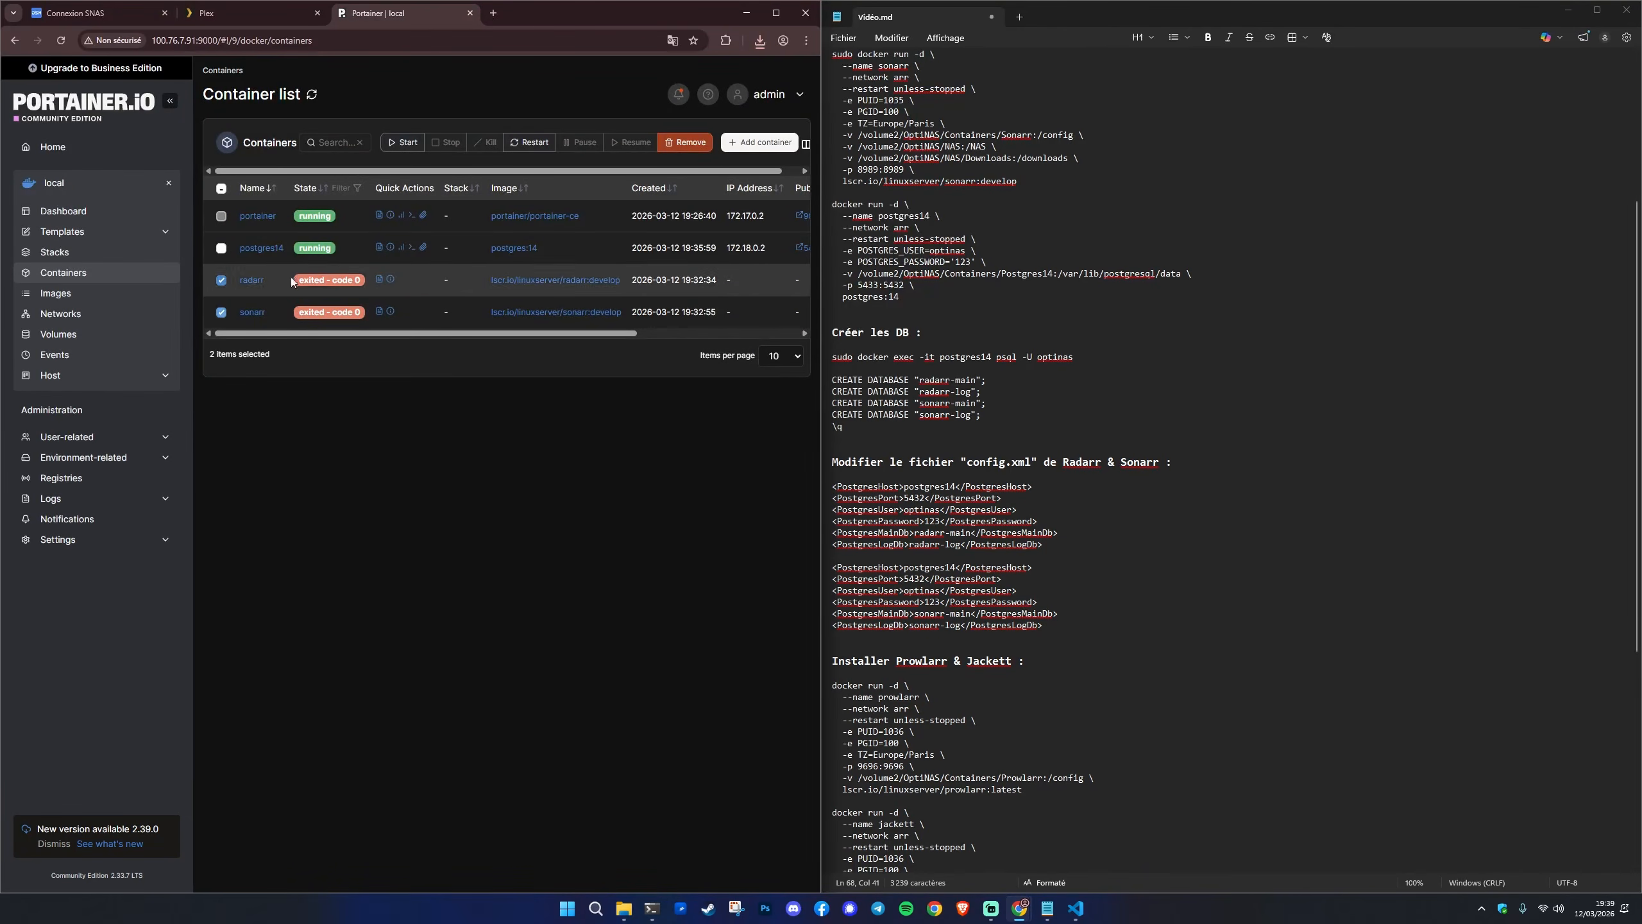
click(400, 143)
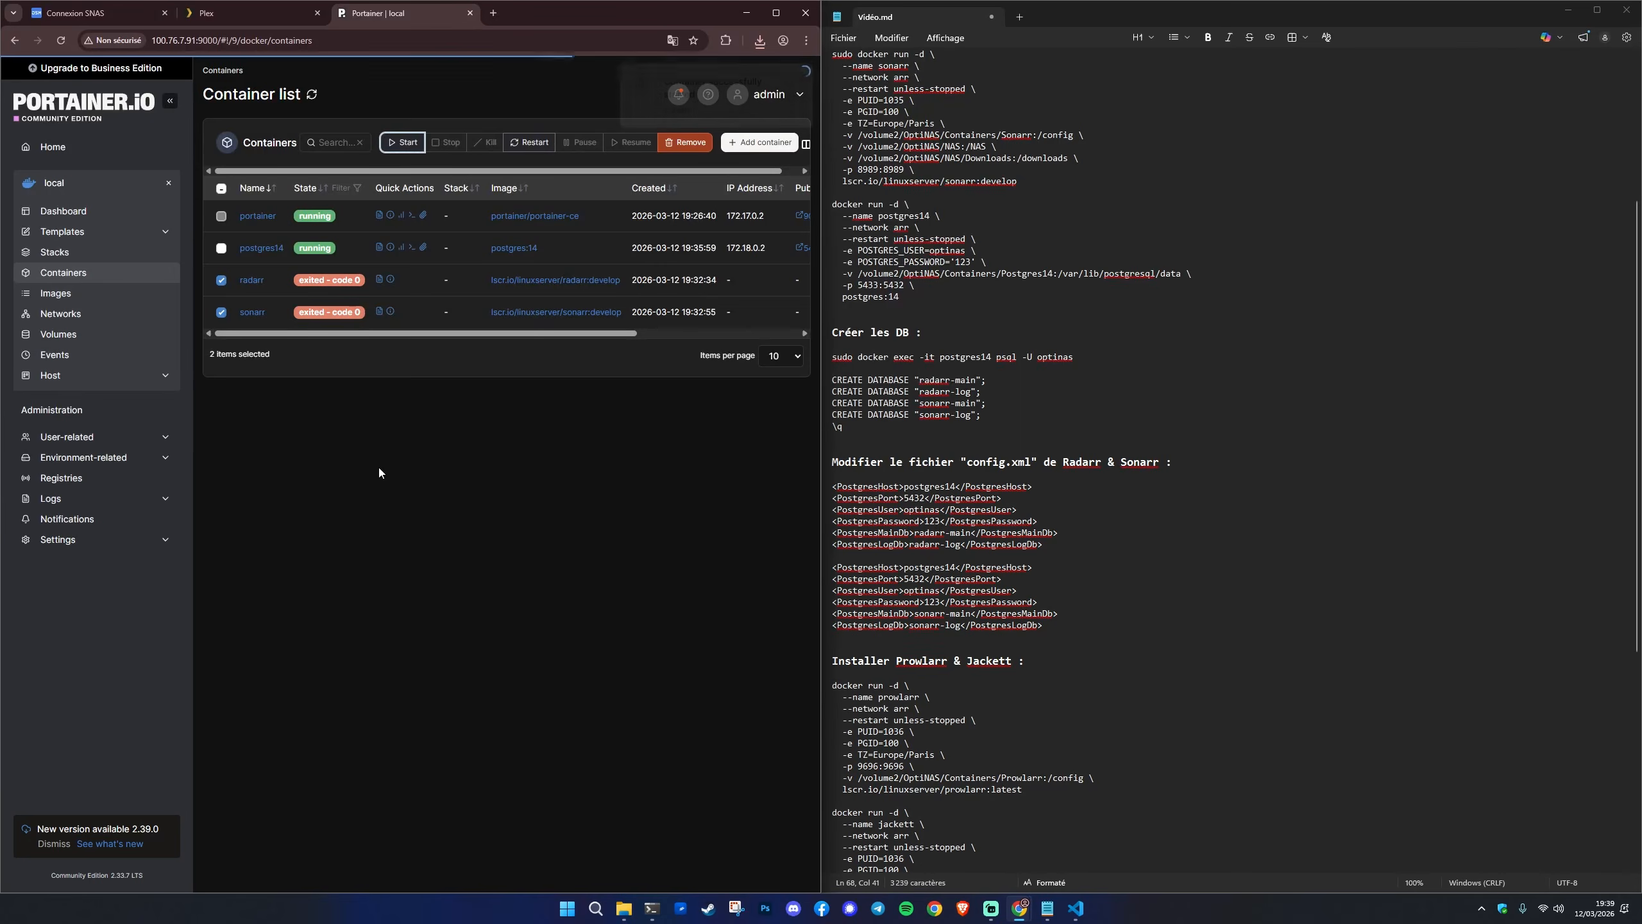
- Check the sonarr and radarr logs for the completed postgres14 migrations
click(253, 312)
click(237, 465)
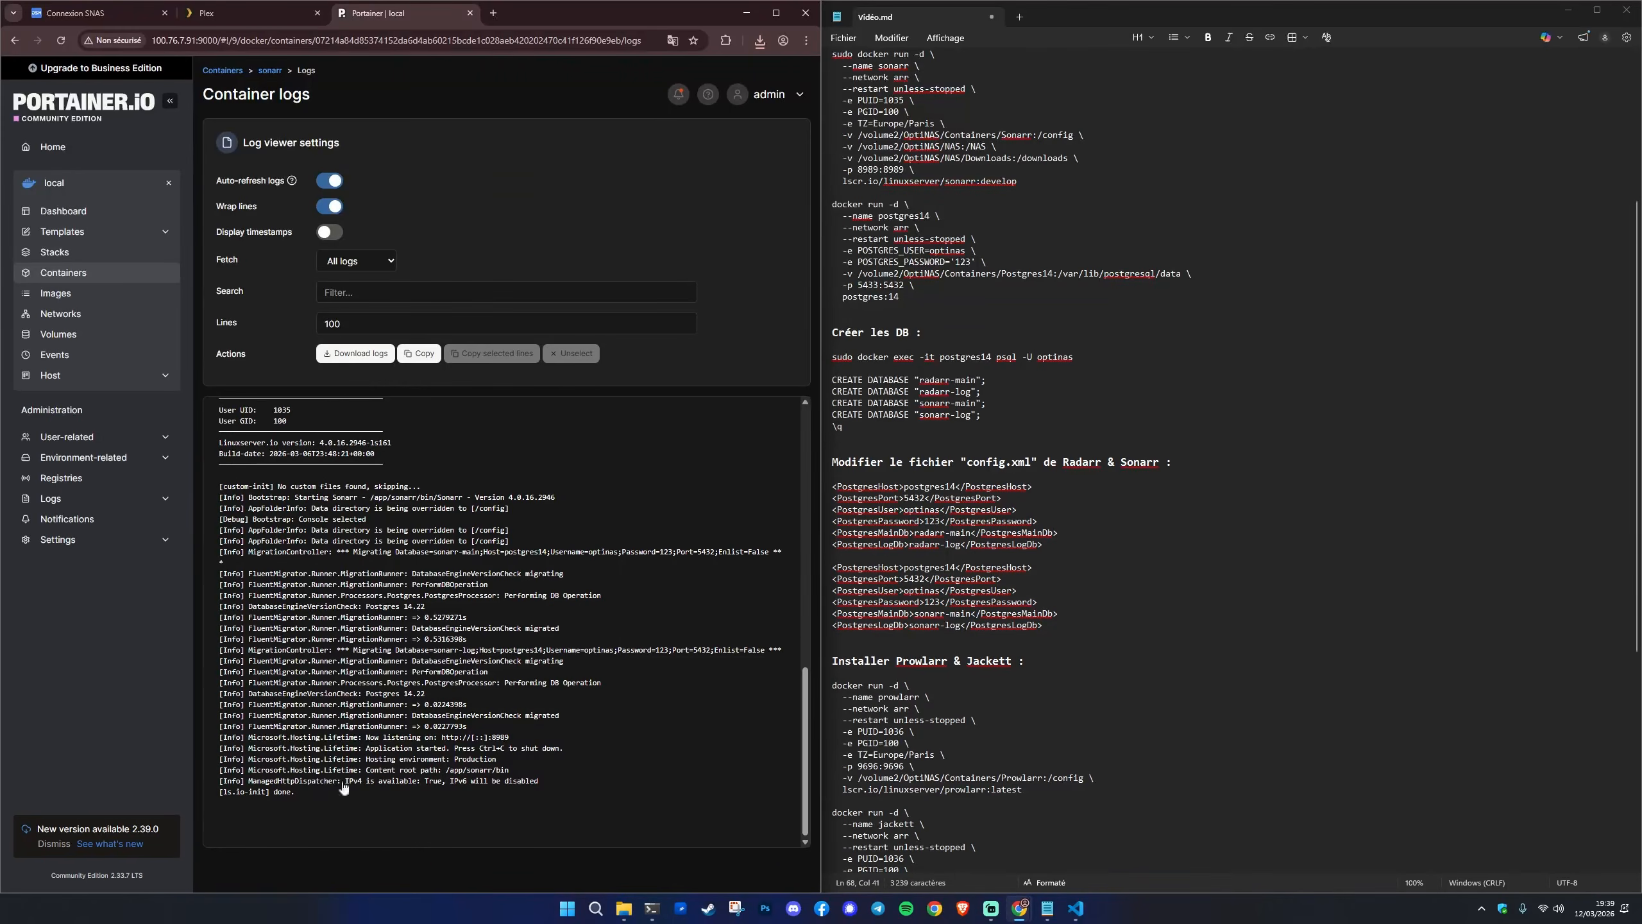
click(86, 279)
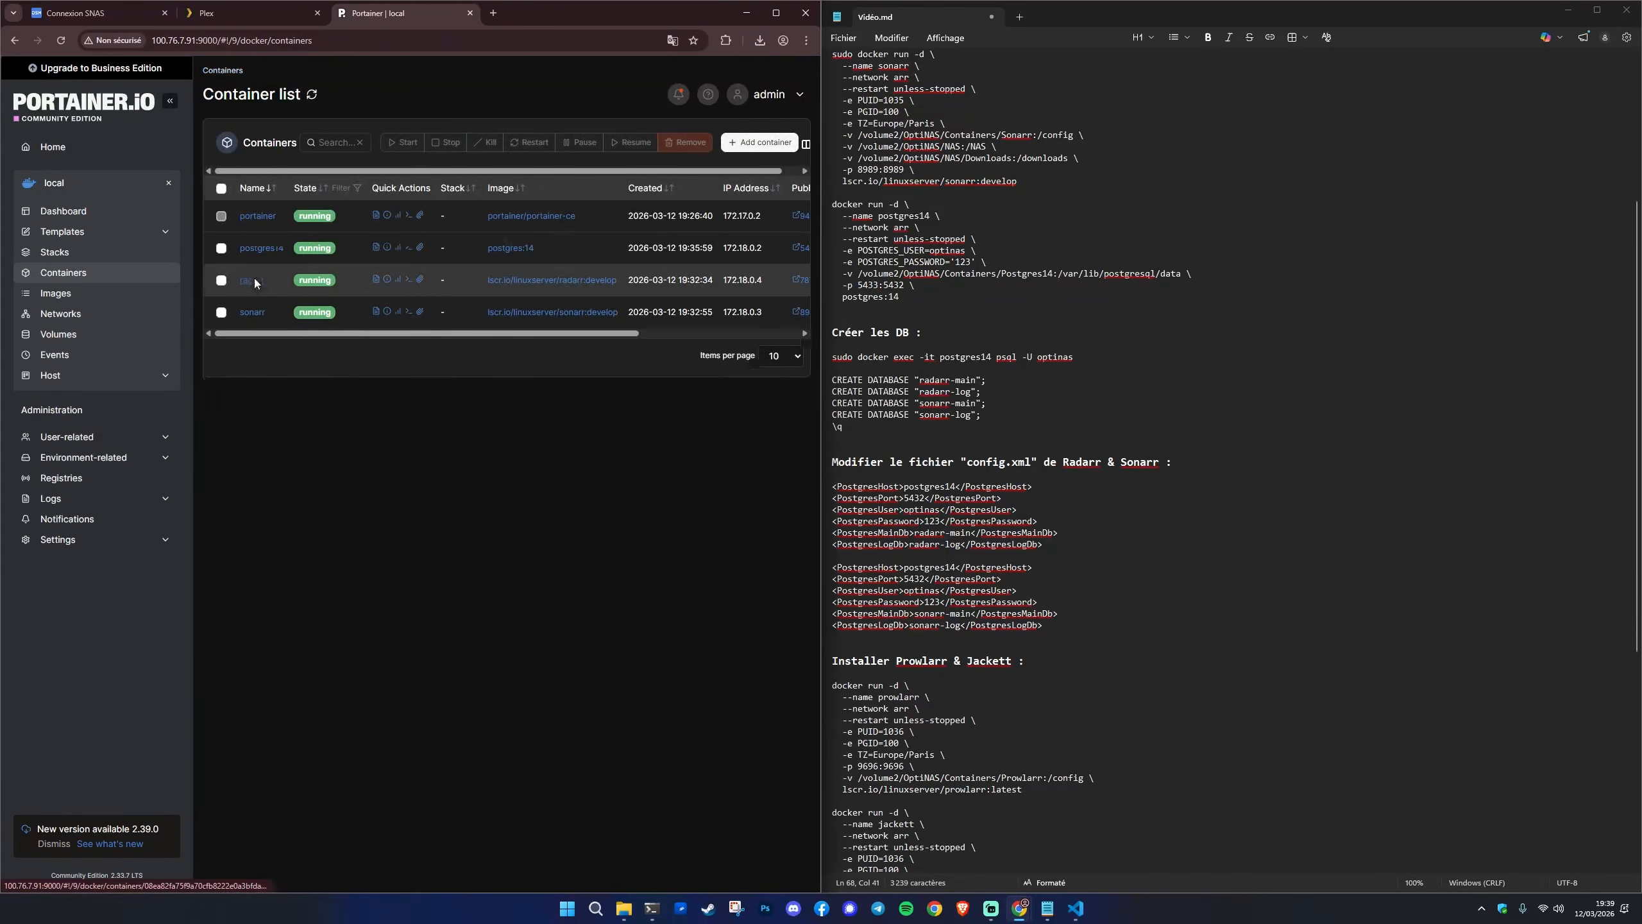
click(254, 278)
click(237, 468)
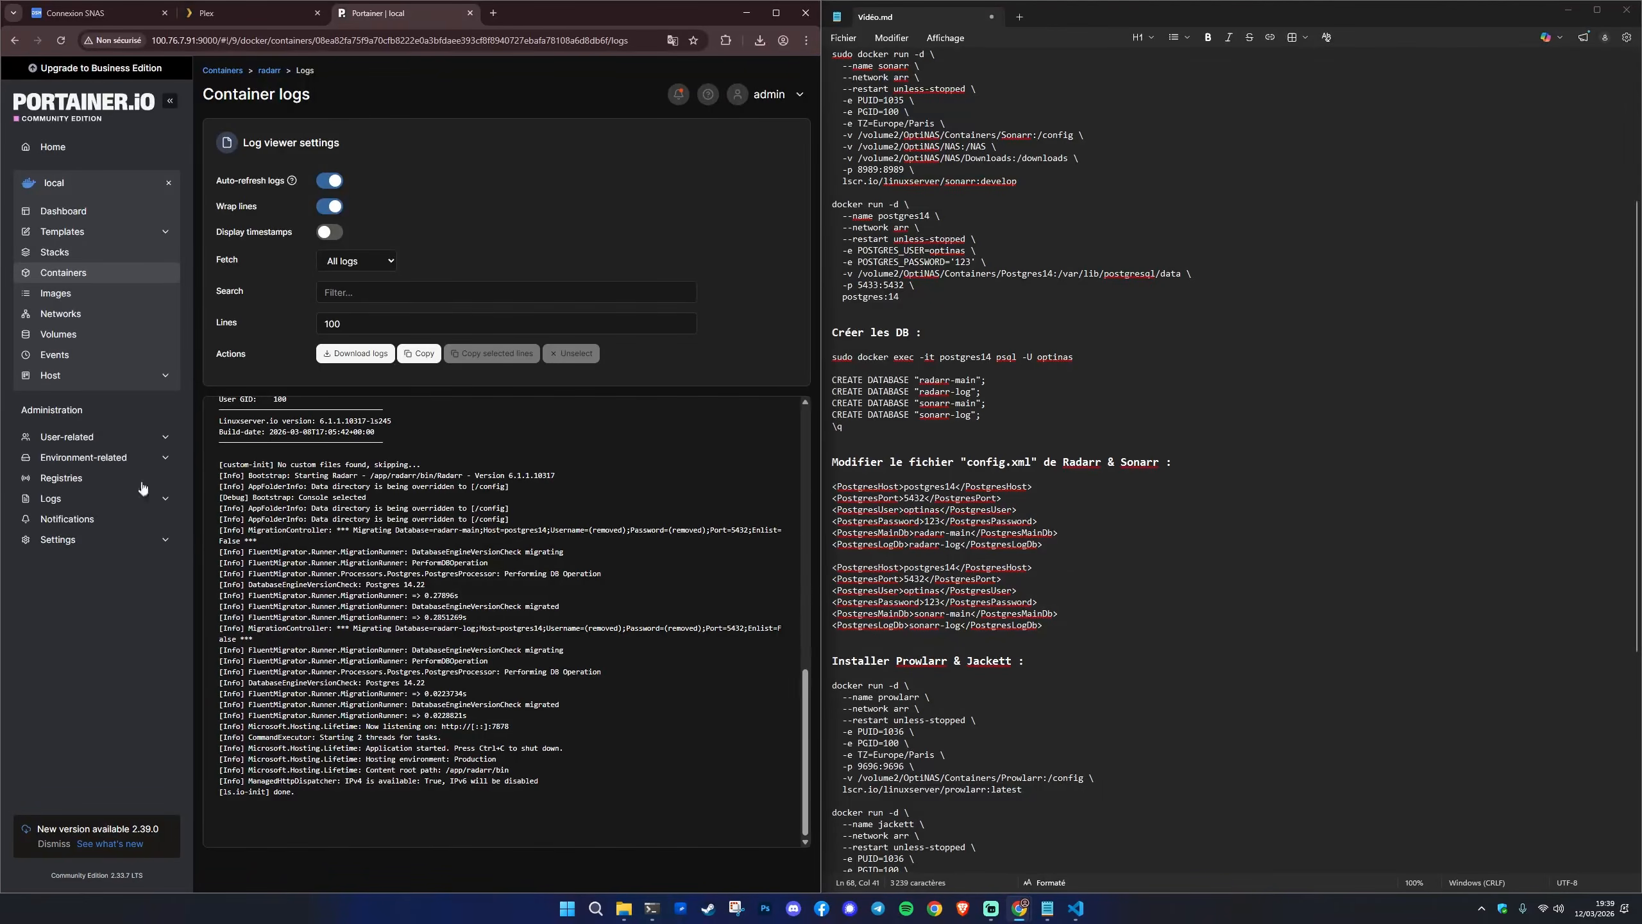
click(95, 277)
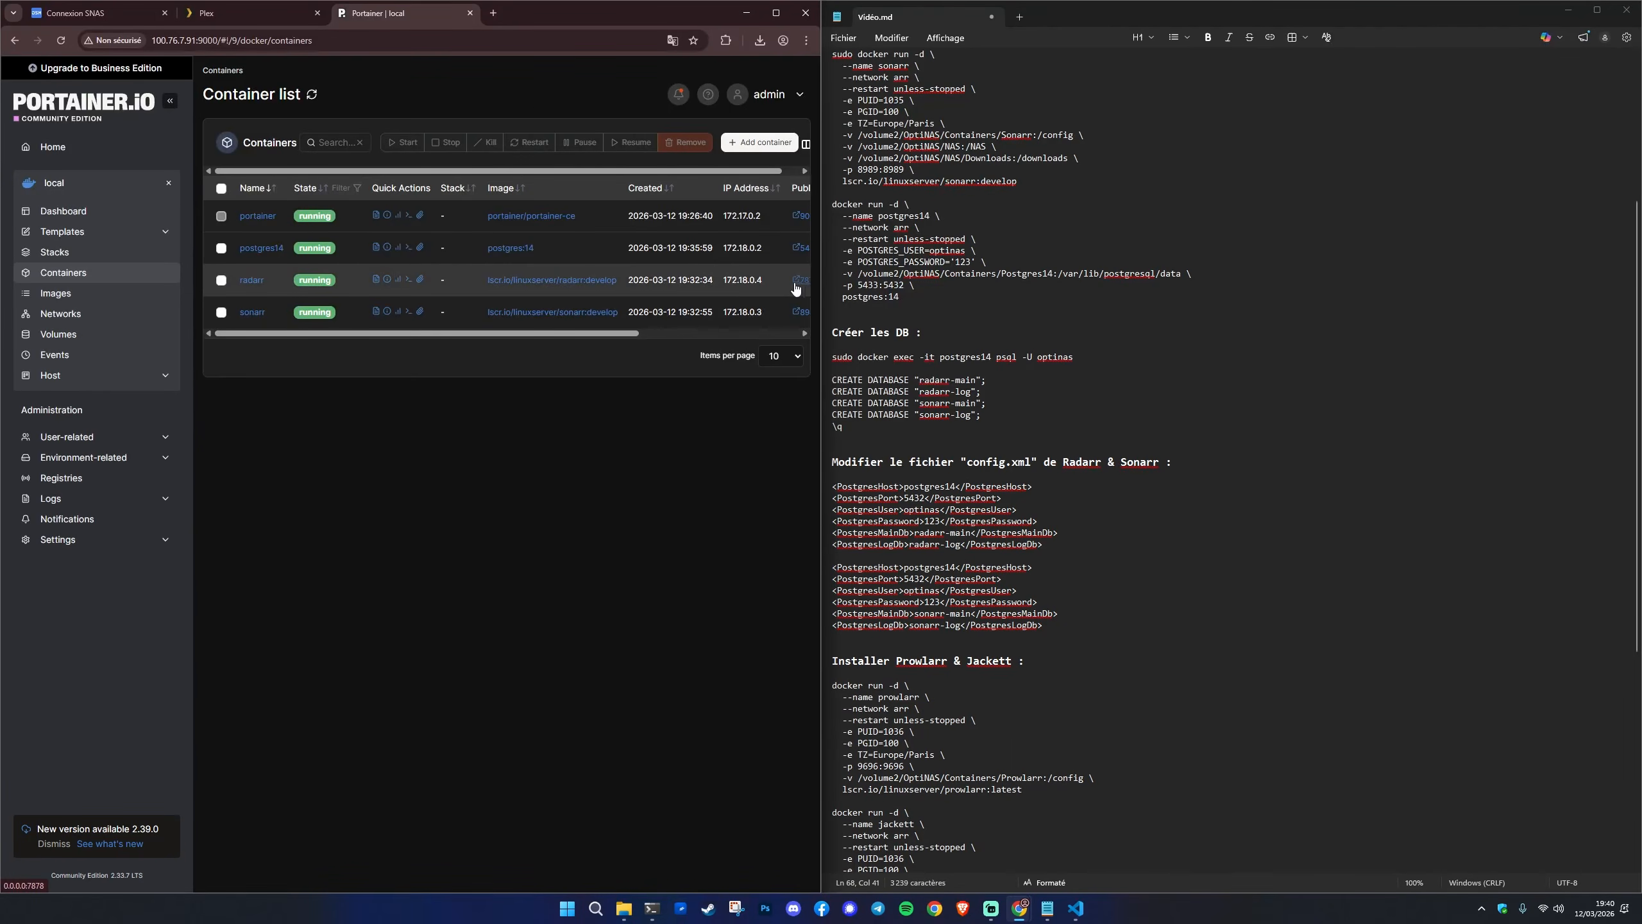
- Open Sonarr in a new tab at the NAS IP address on port 8989
click(118, 15)
drag(197, 41, 151, 41)
key(ctrl+c)
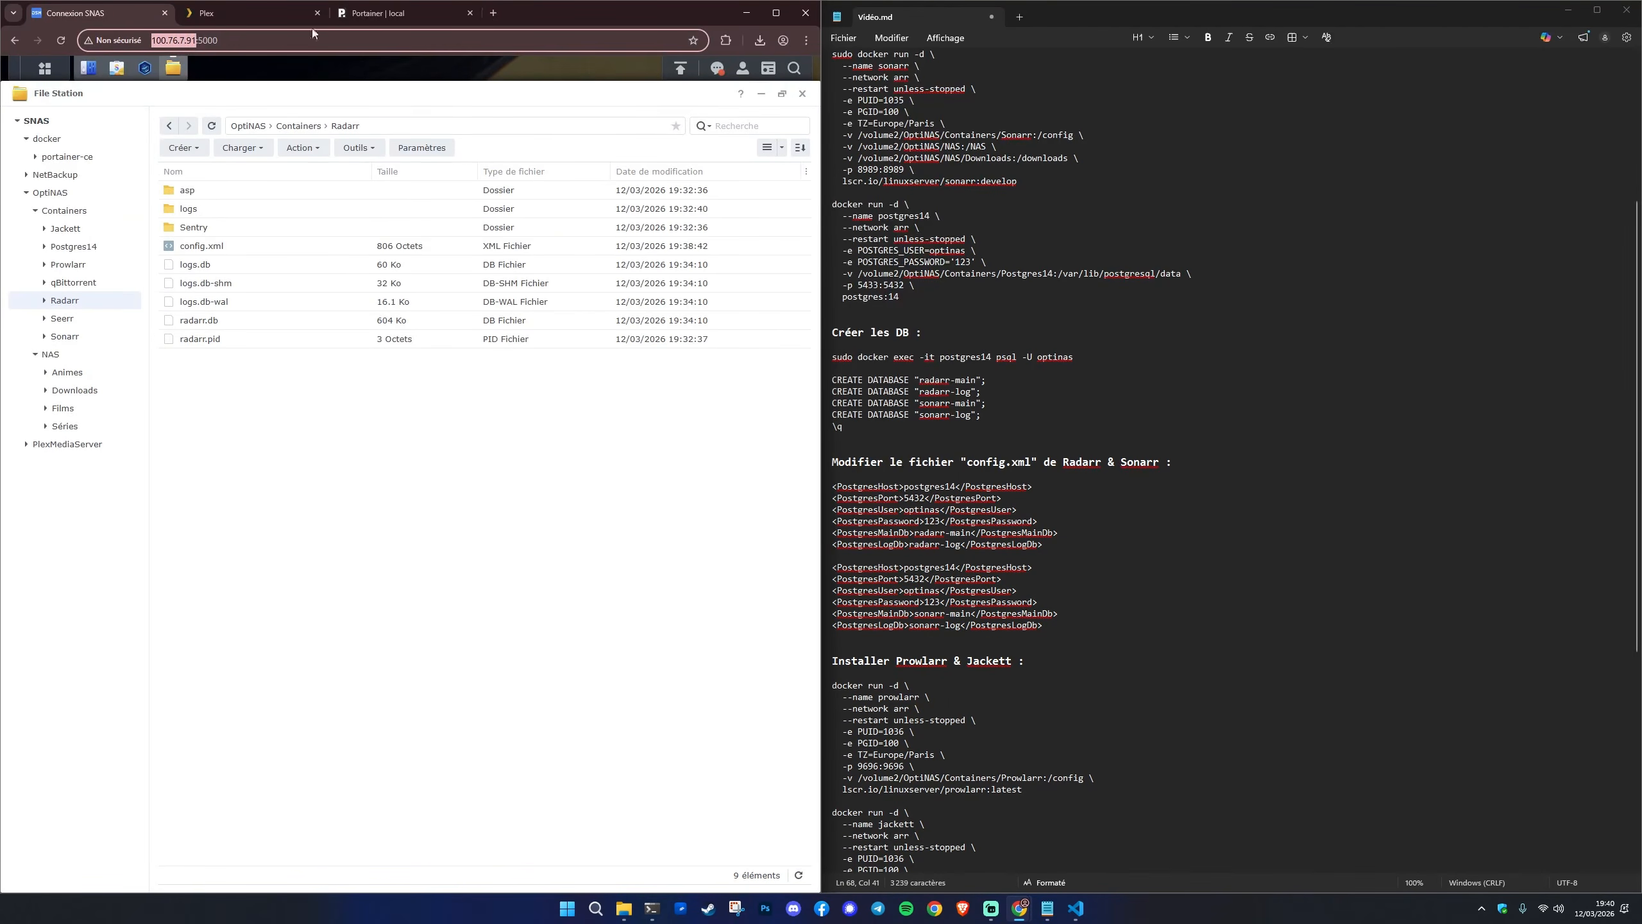
click(492, 13)
key(ctrl+v)
key(BackSpace)
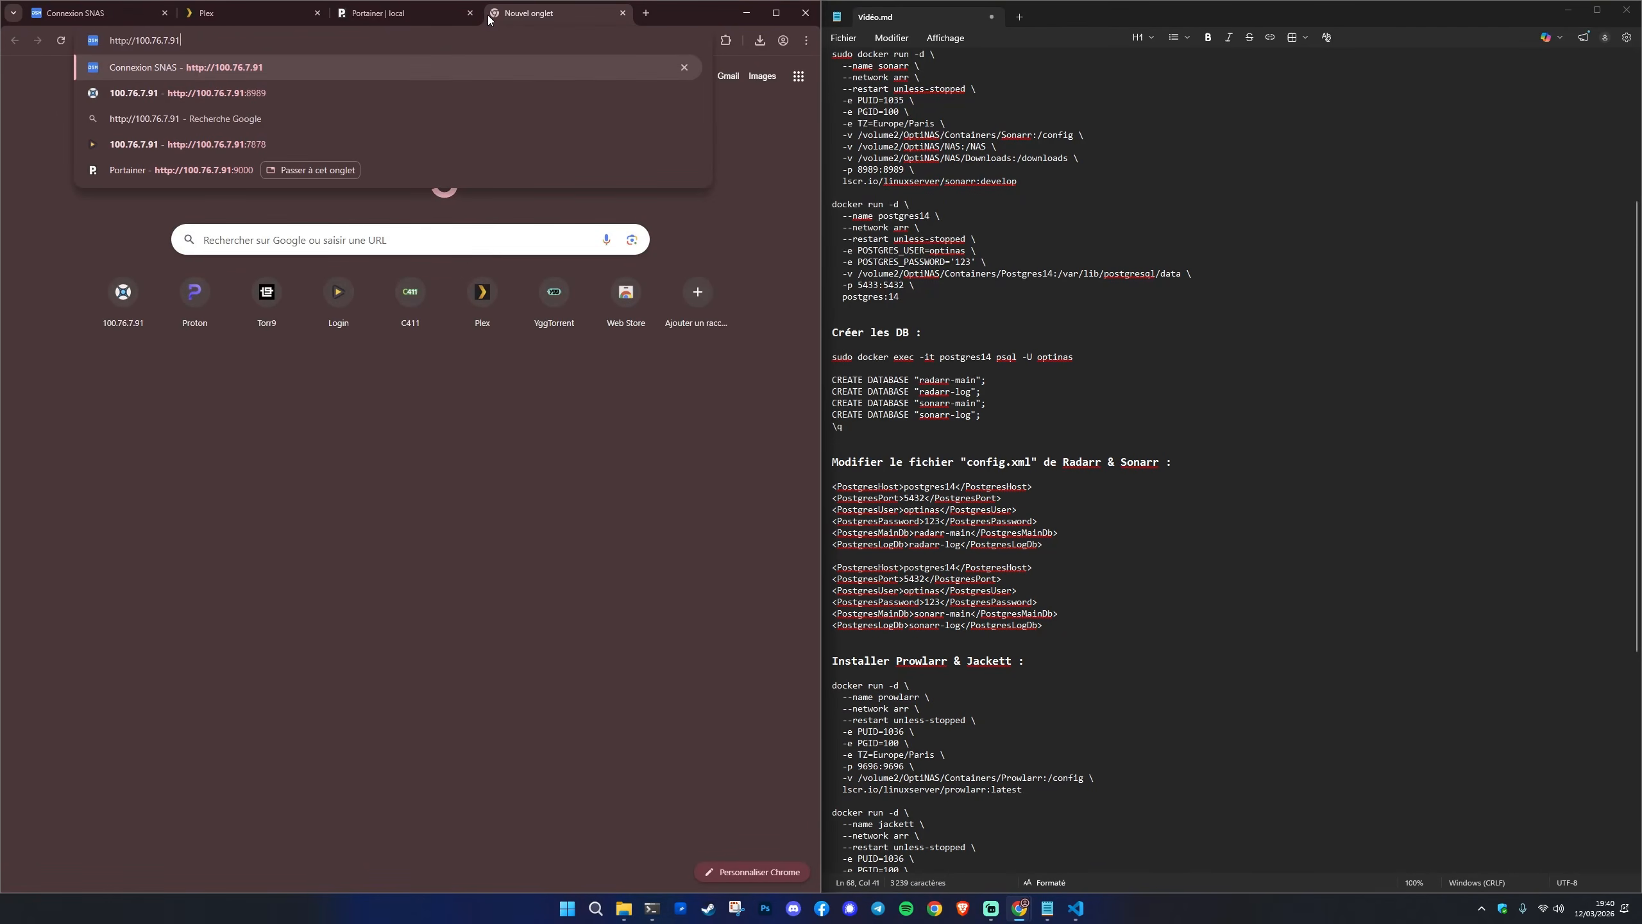
text(:898)
key(Return)
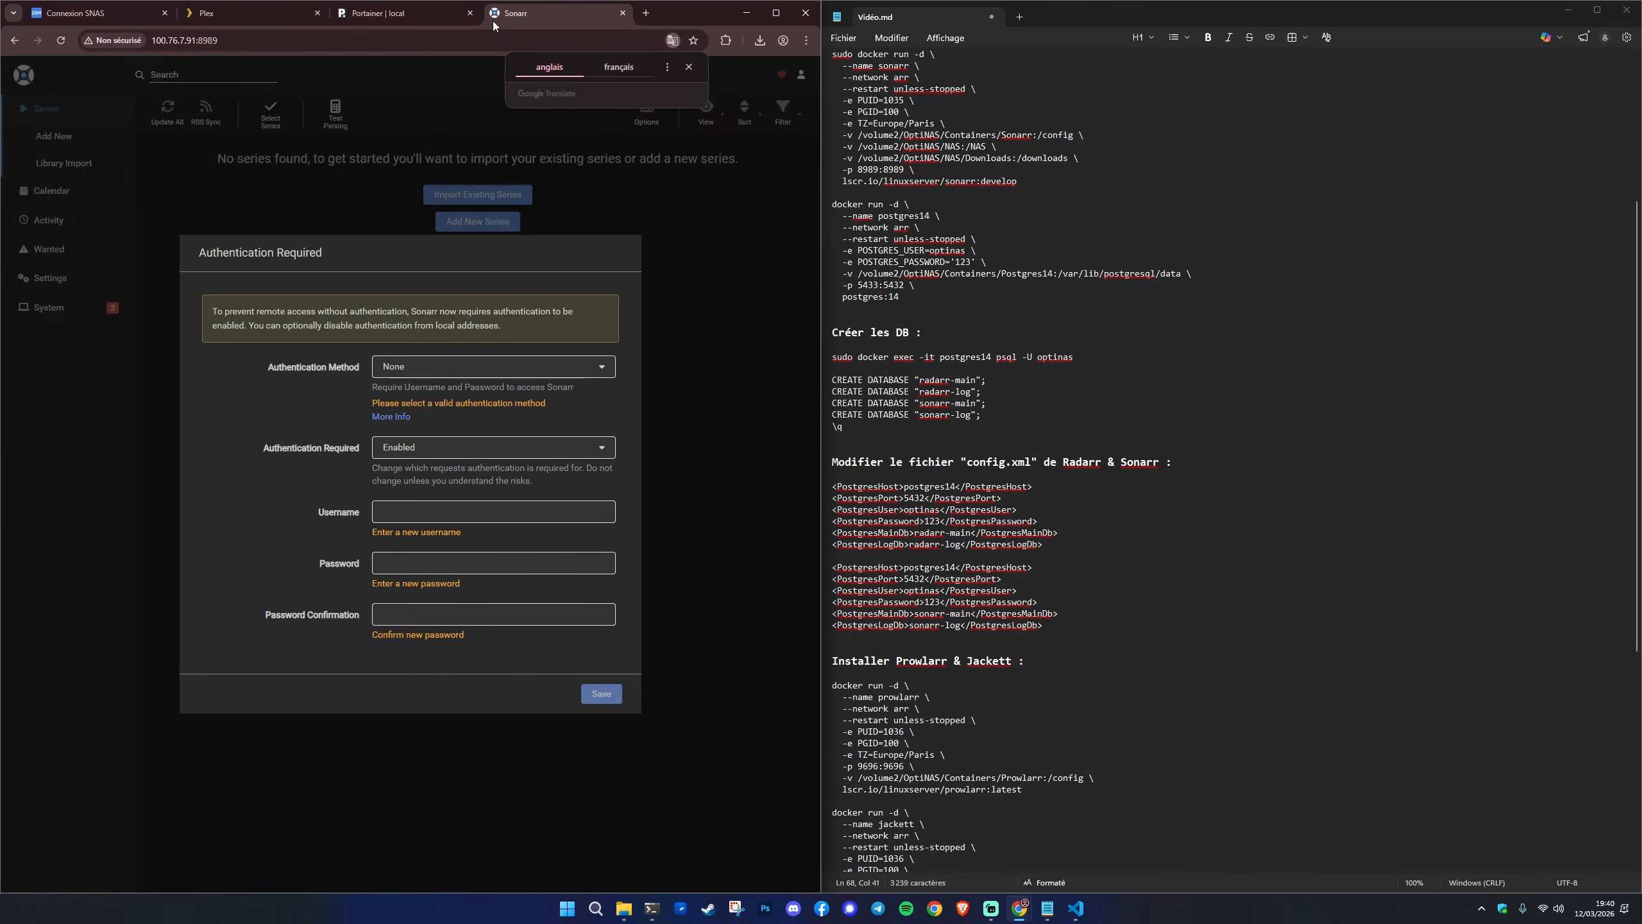
- Open Radarr in another tab at the NAS IP address on port 7878
click(638, 19)
key(ctrl+v)
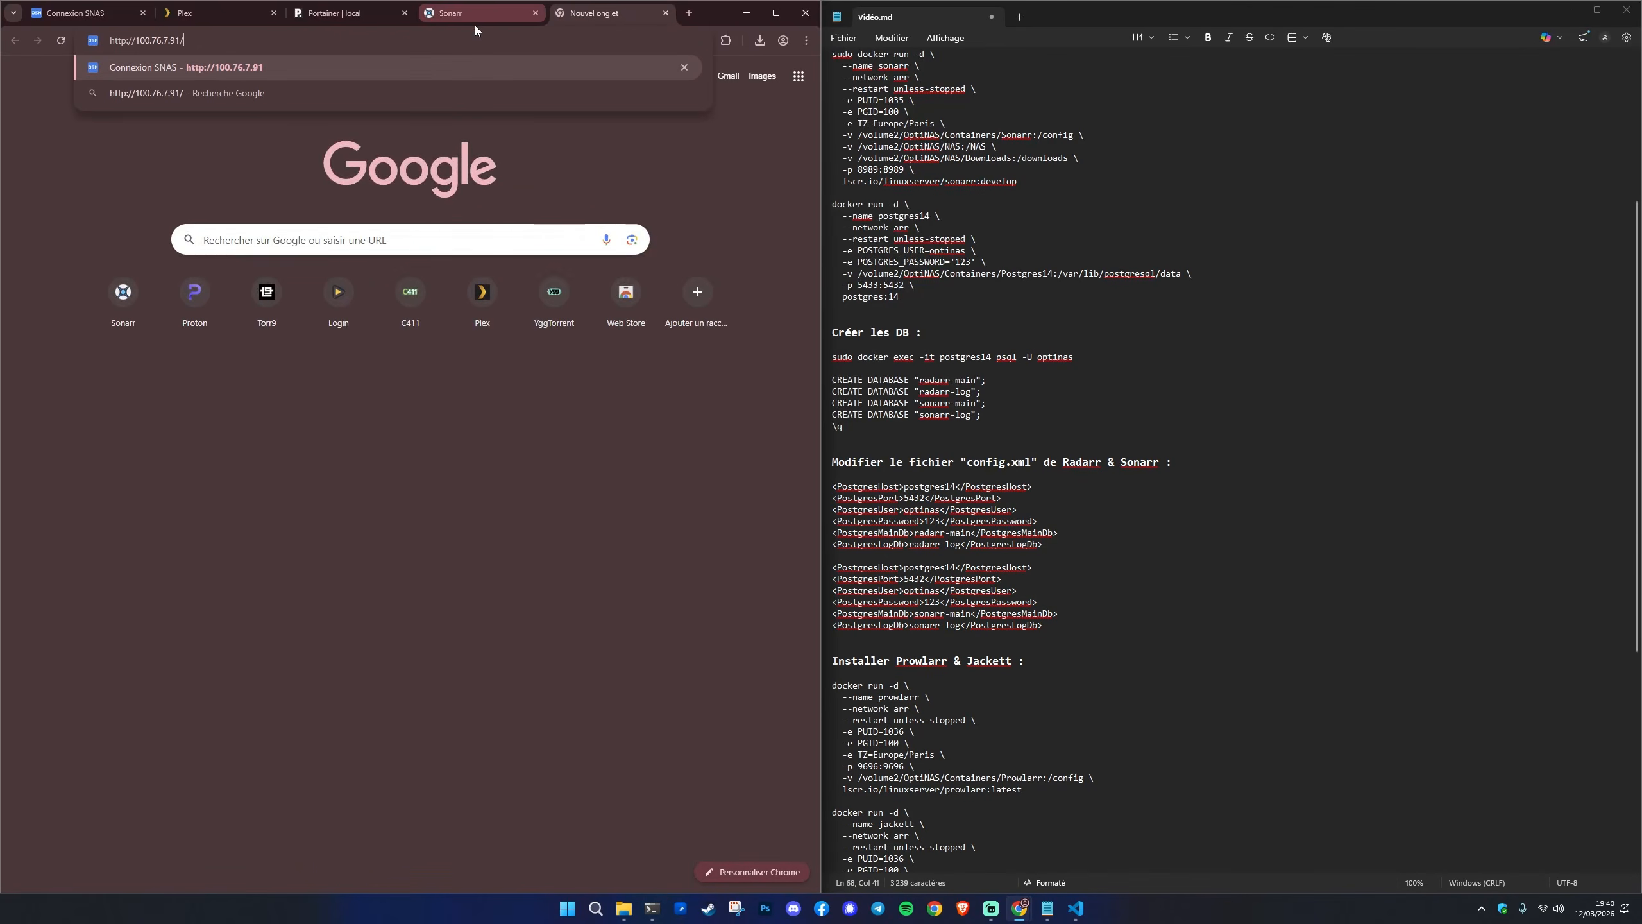
key(BackSpace)
text(:7878)
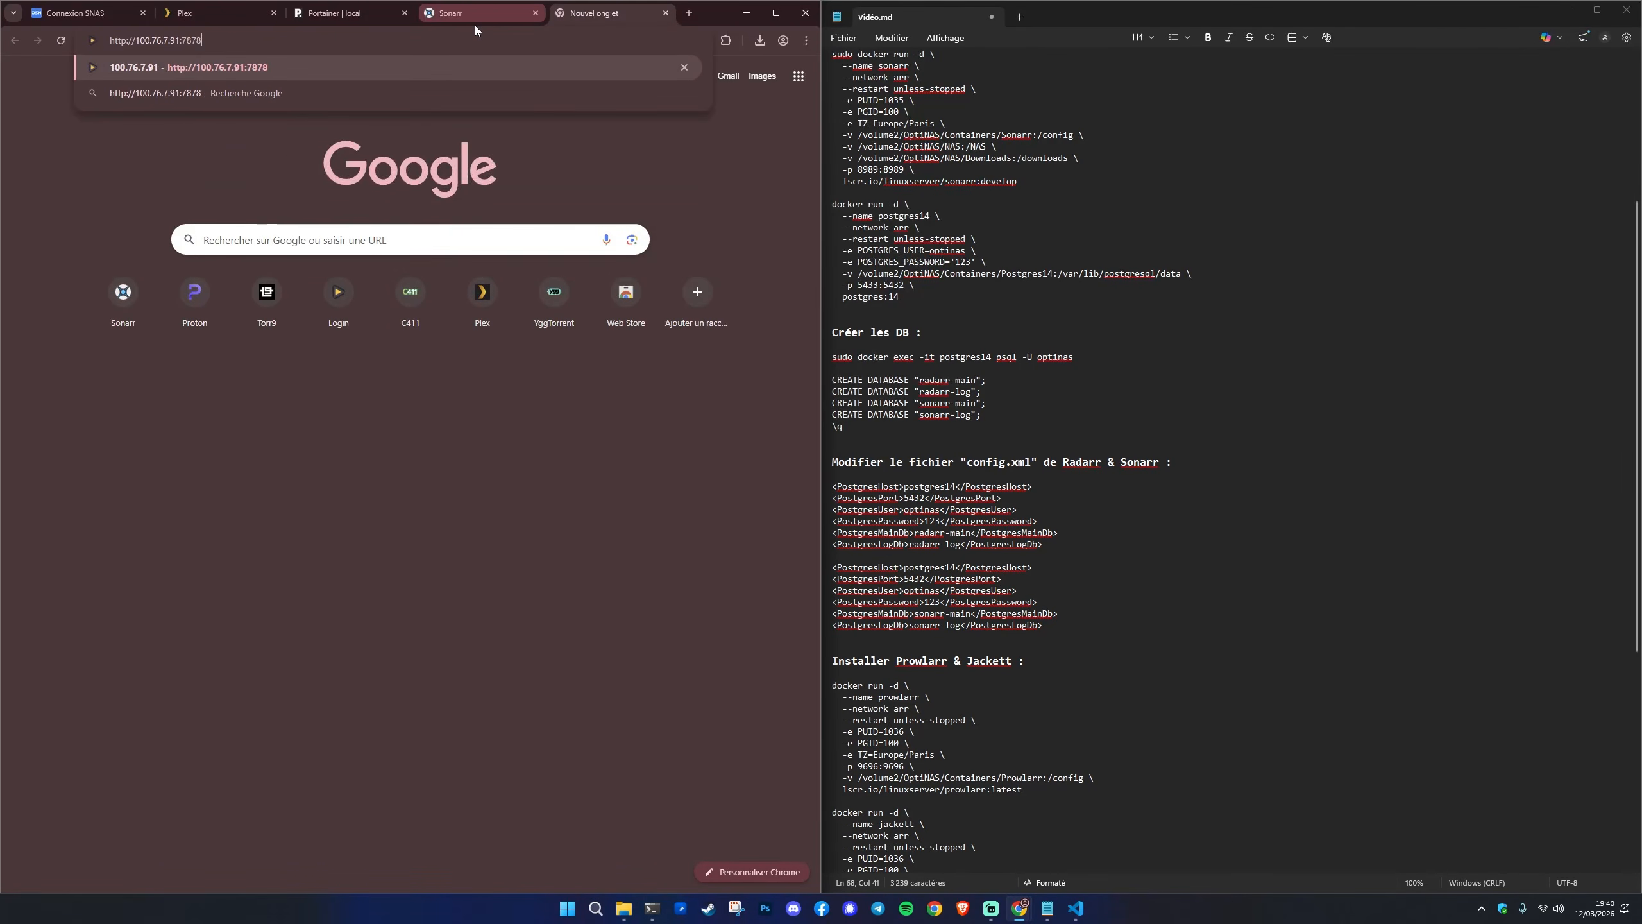
key(Return)
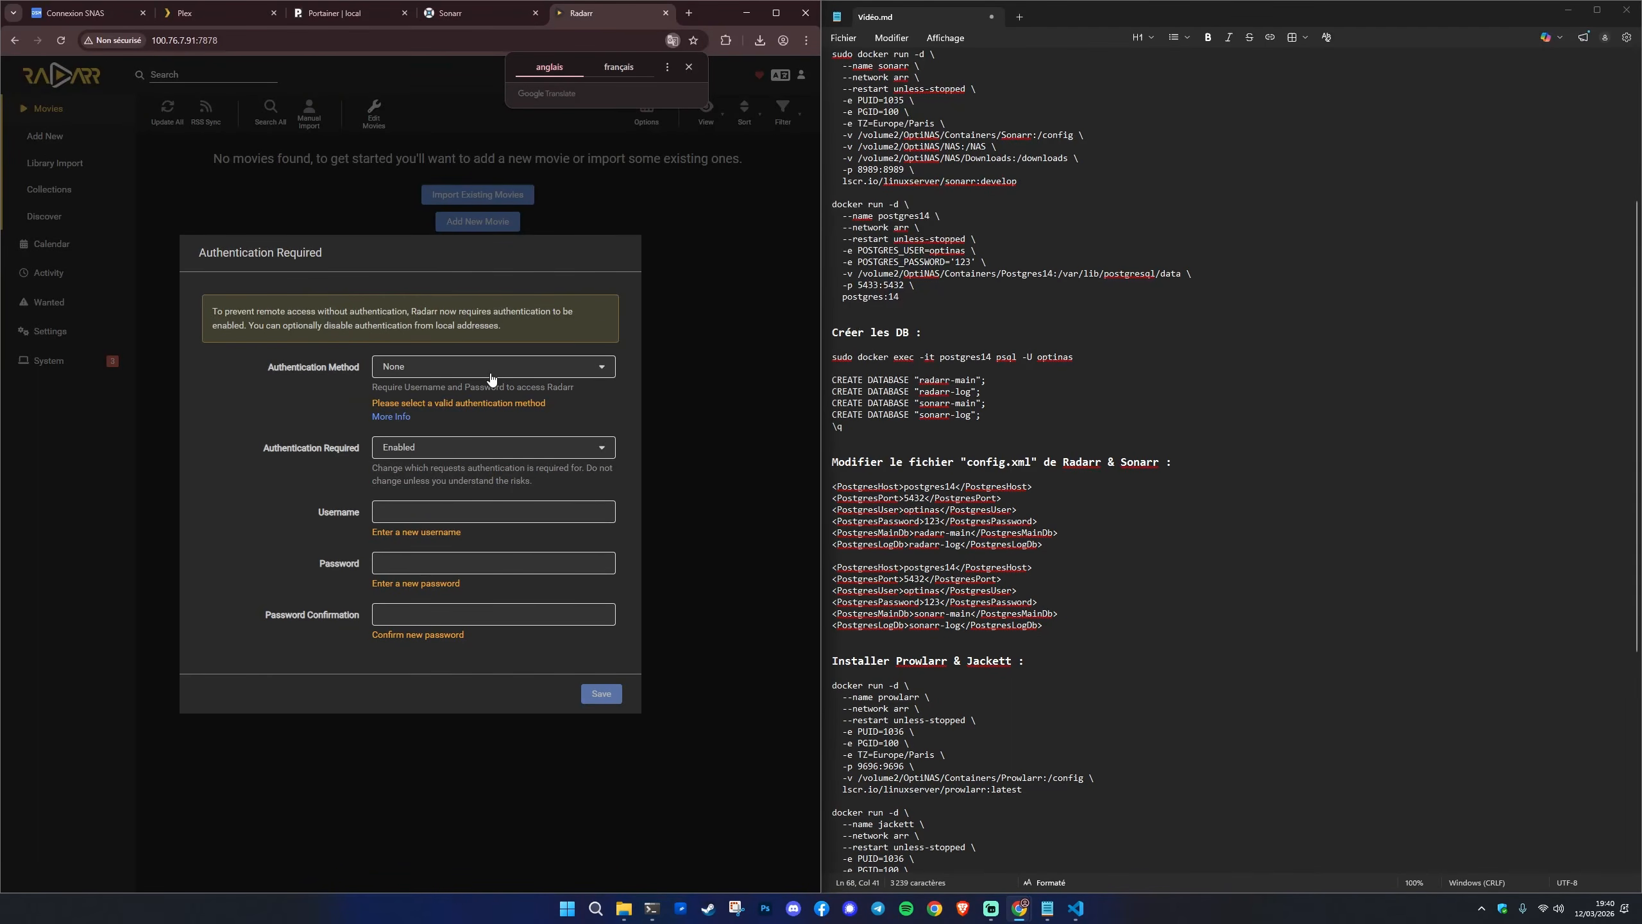
- Save Radarr's Forms (Login Page) authentication with a username and password
click(491, 372)
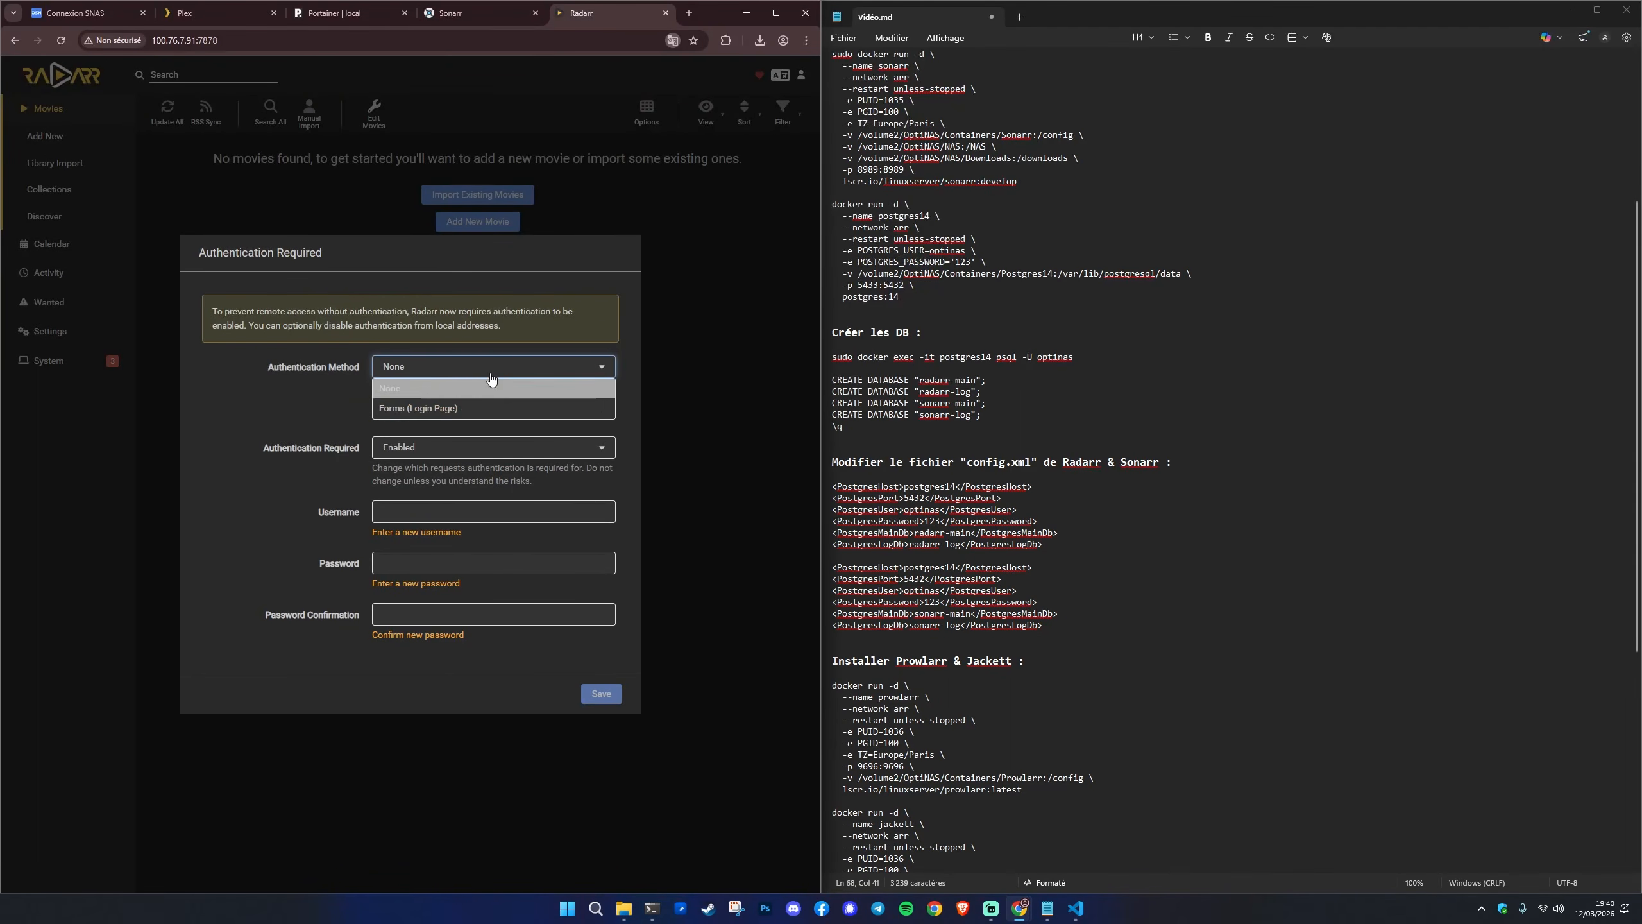
click(482, 408)
click(418, 506)
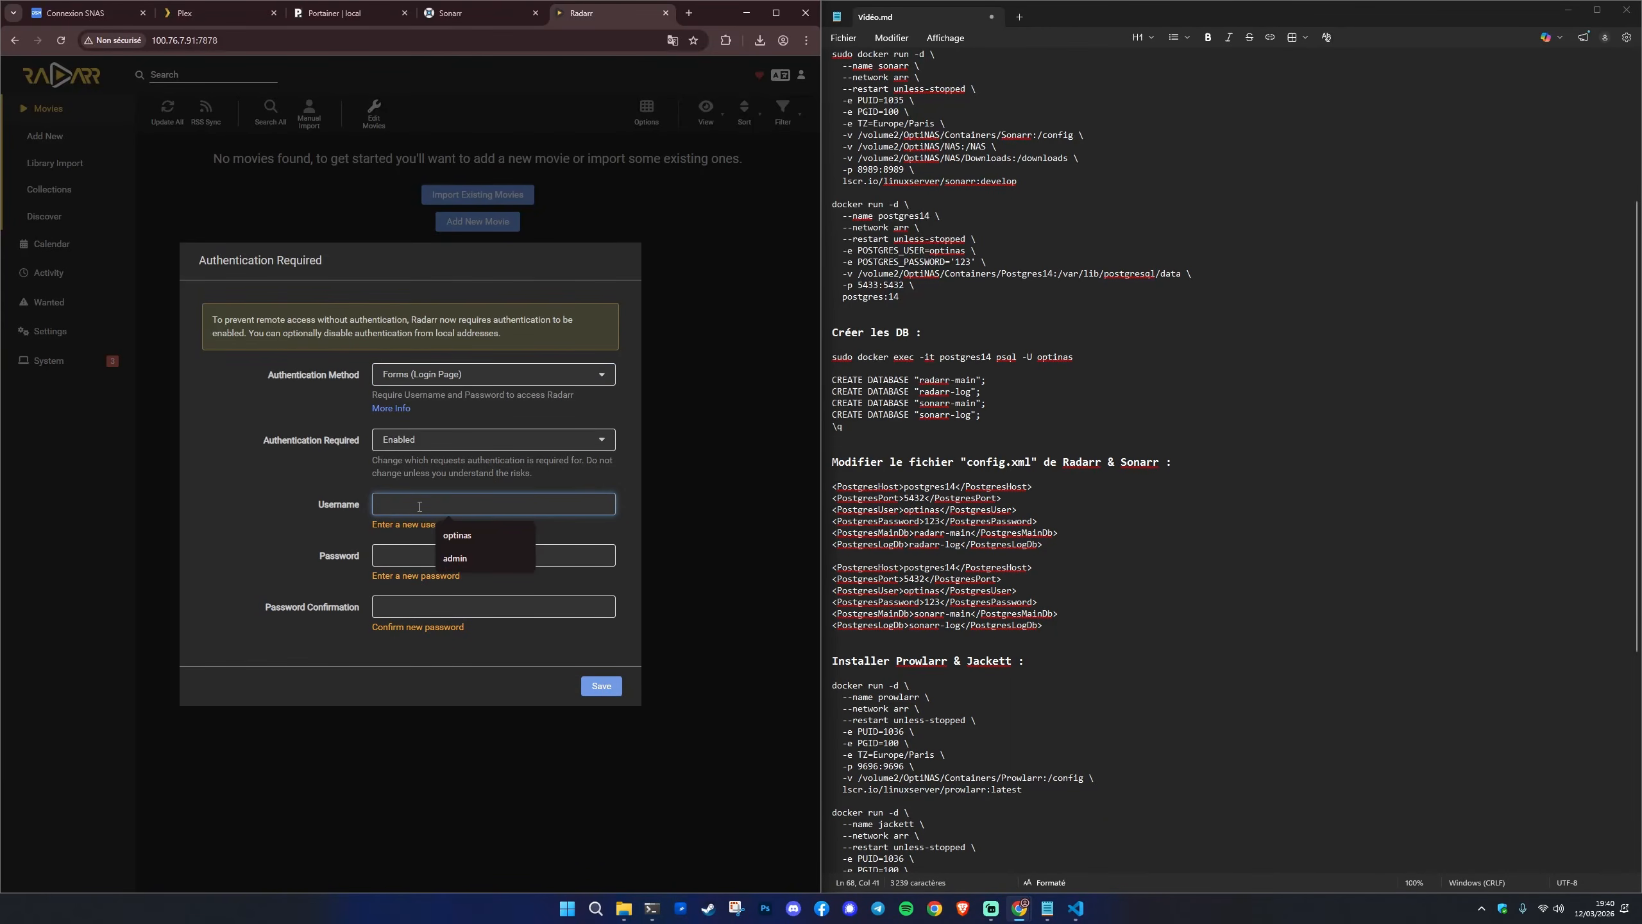
click(490, 533)
click(461, 550)
text(•••••)
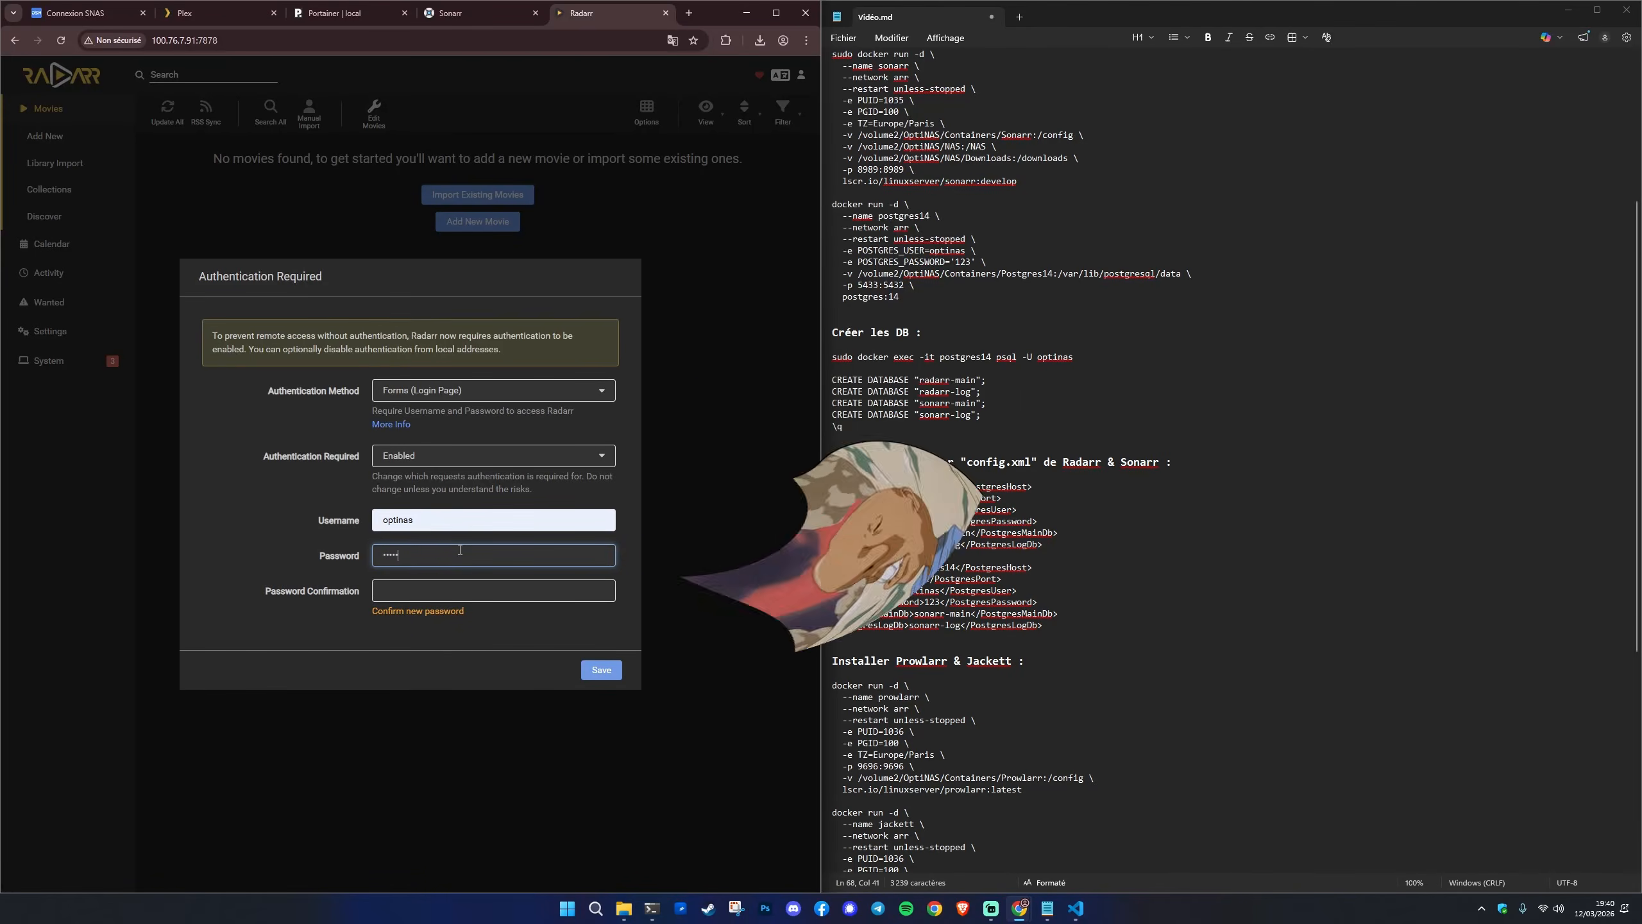
text(•••••)
key(Tab)
text(••••••)
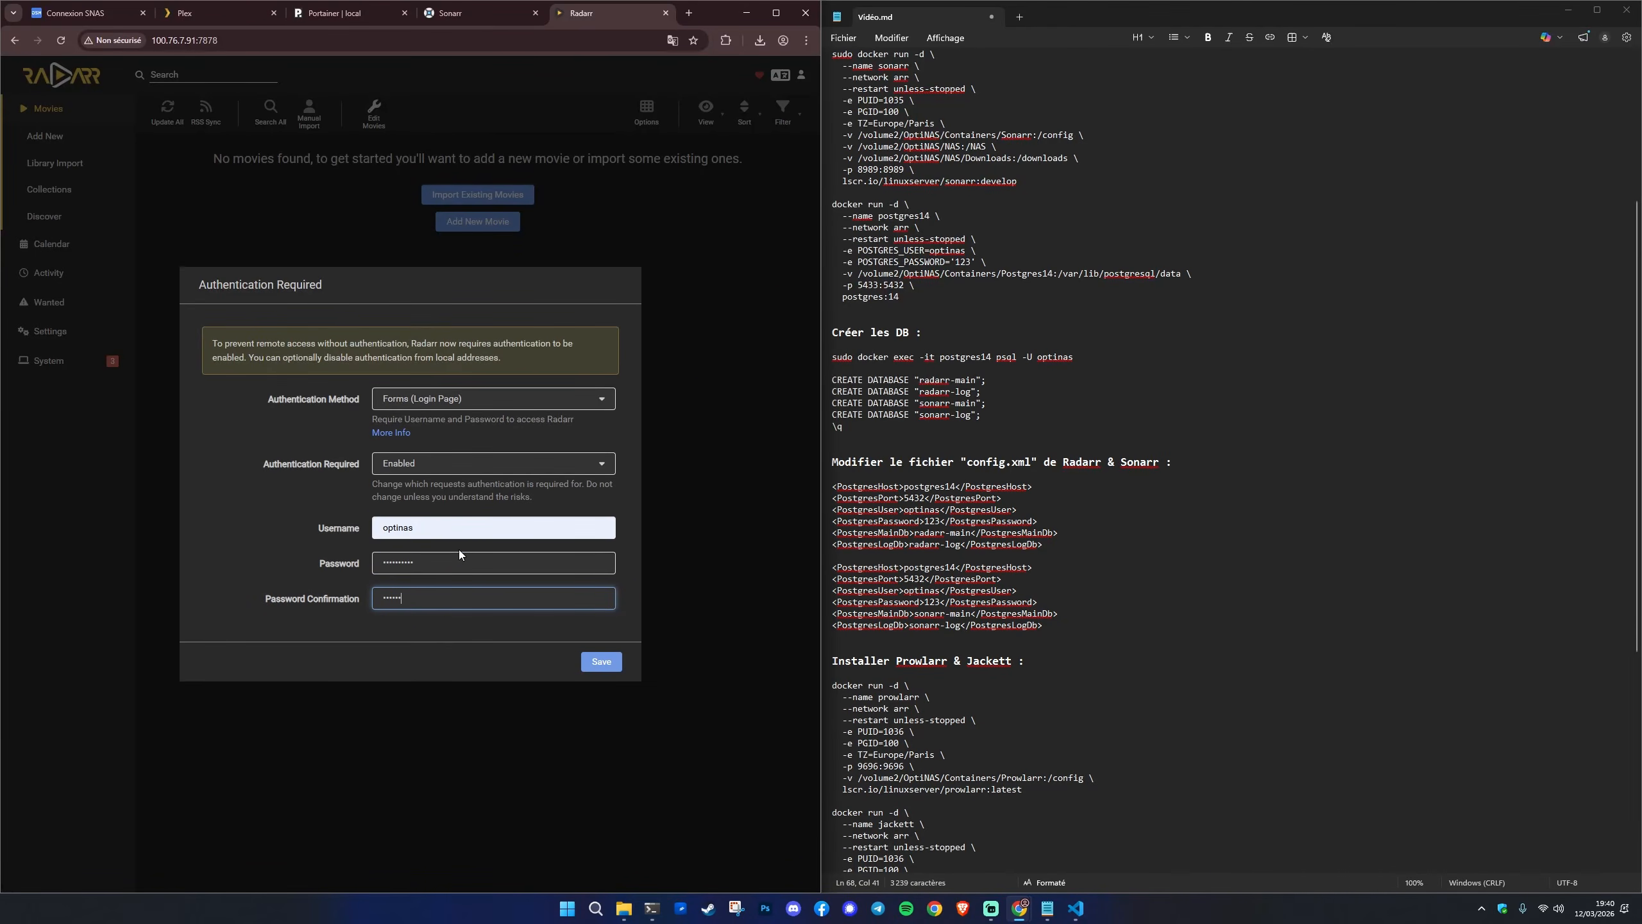
click(601, 662)
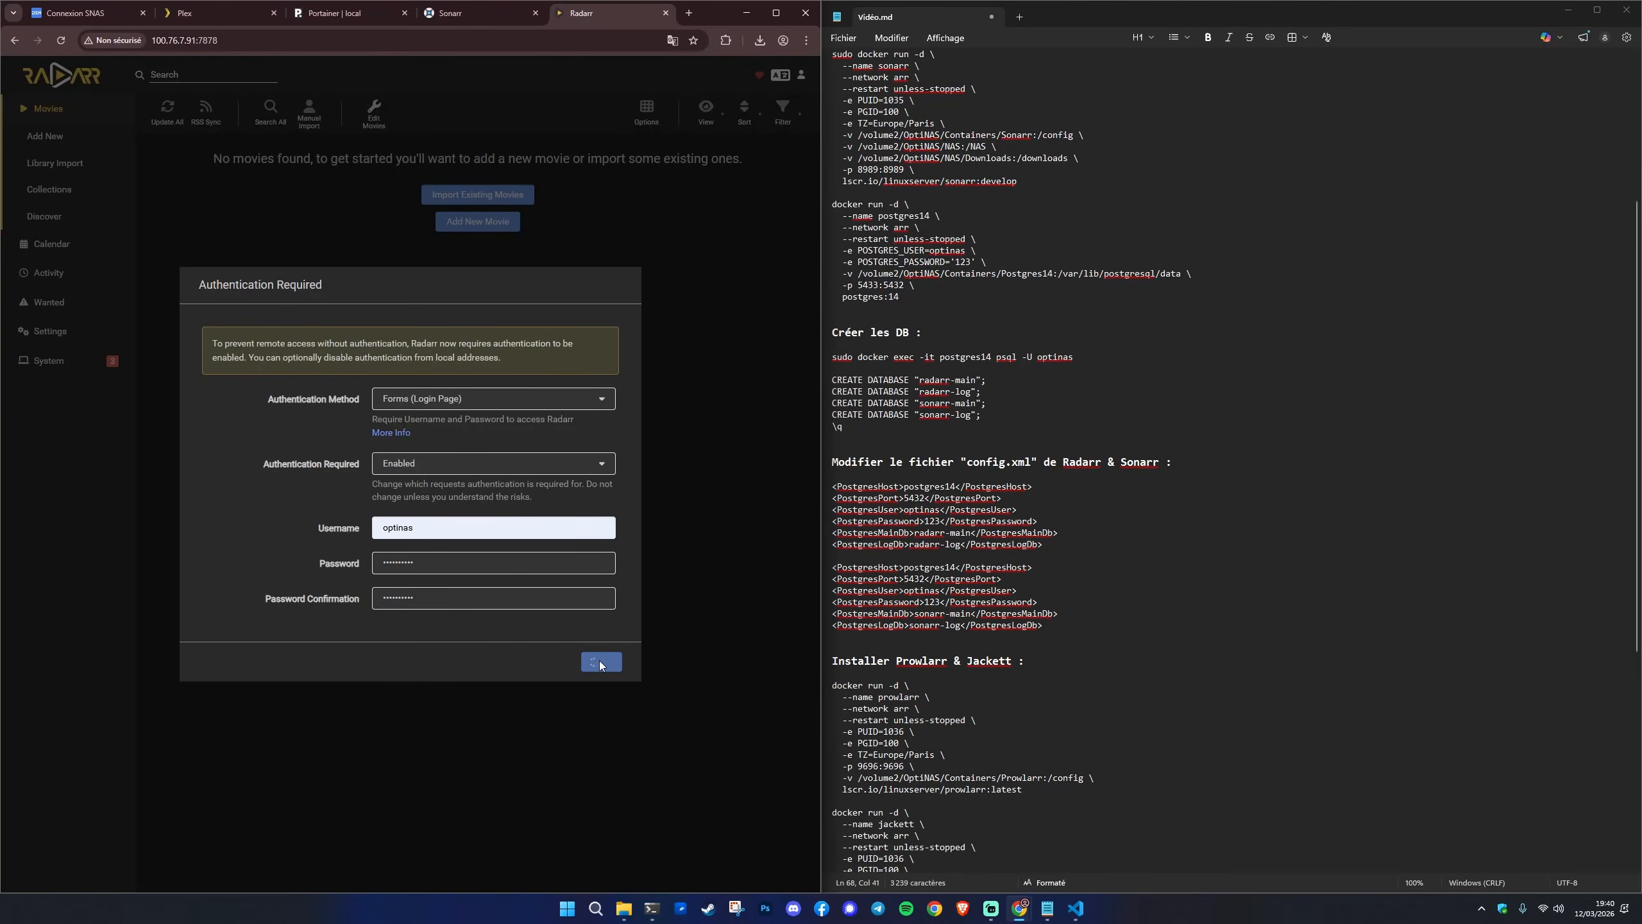
- Save Sonarr's Forms (Login Page) authentication with a username and password, then check Portainer's container list
click(499, 5)
click(478, 374)
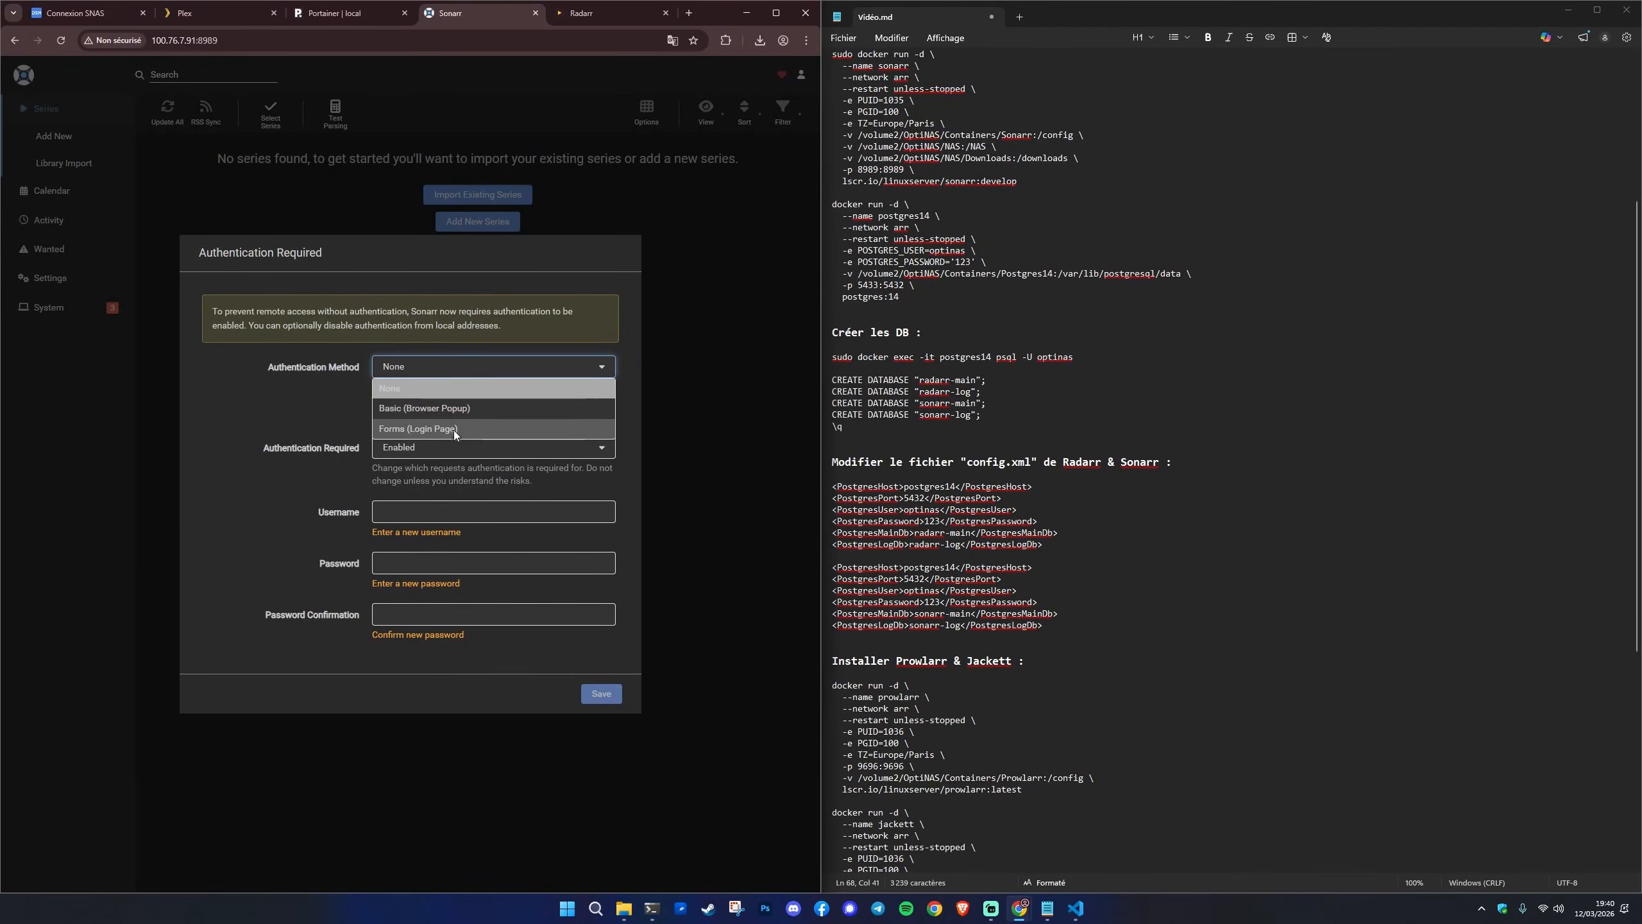
click(454, 431)
click(415, 504)
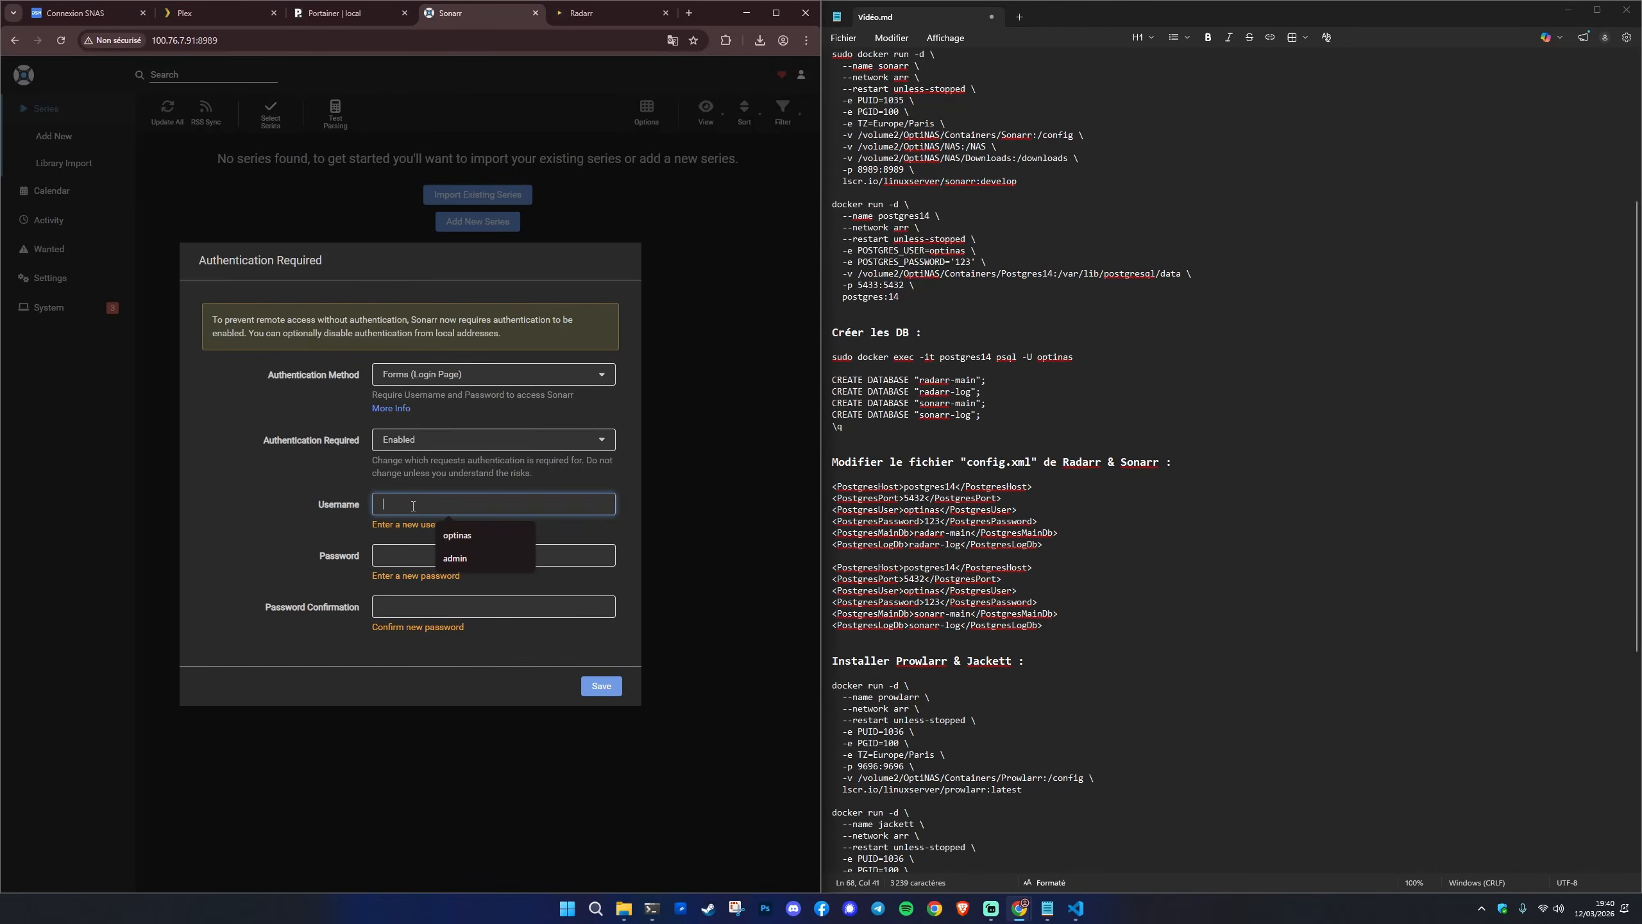
click(468, 536)
click(445, 550)
text(••)
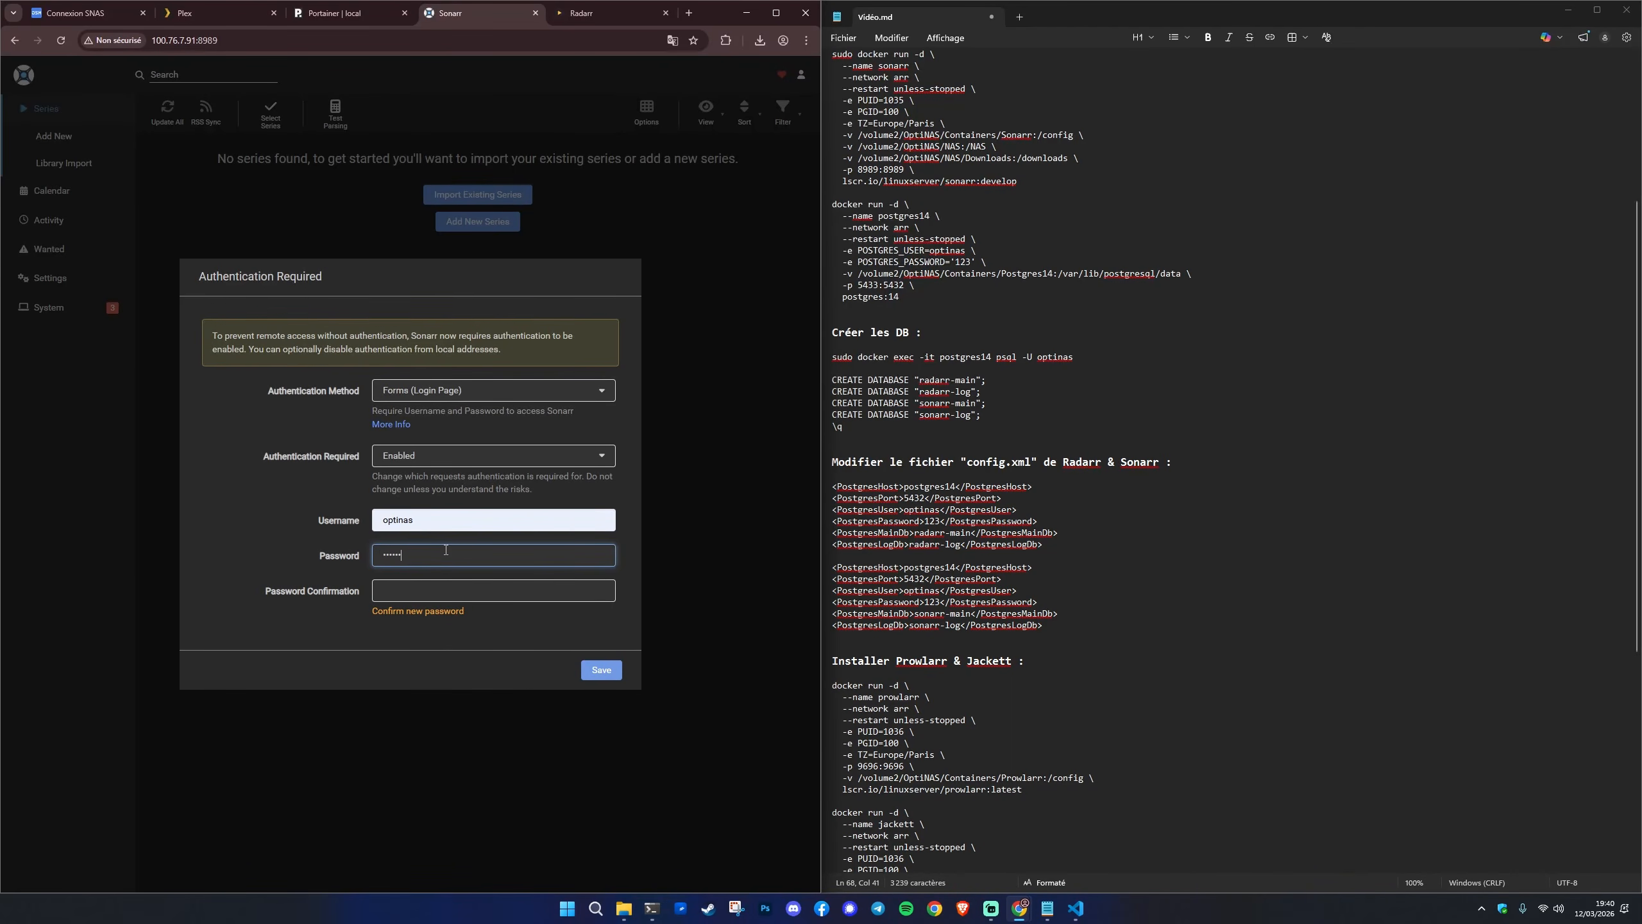
text(••••••••)
key(Tab)
text(•••)
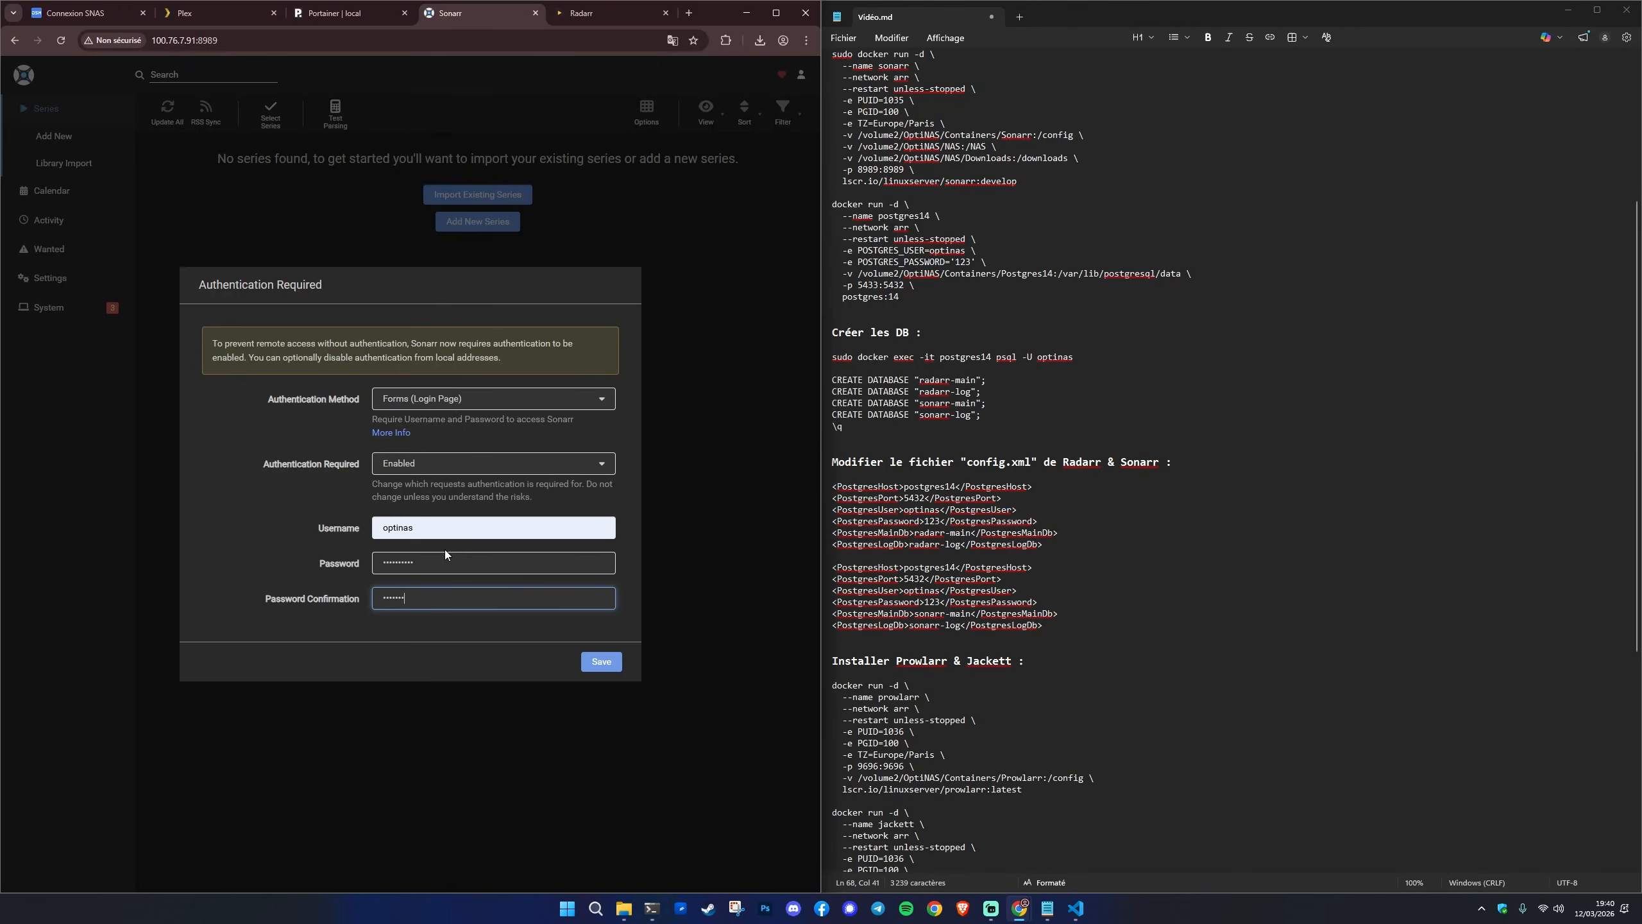
click(600, 662)
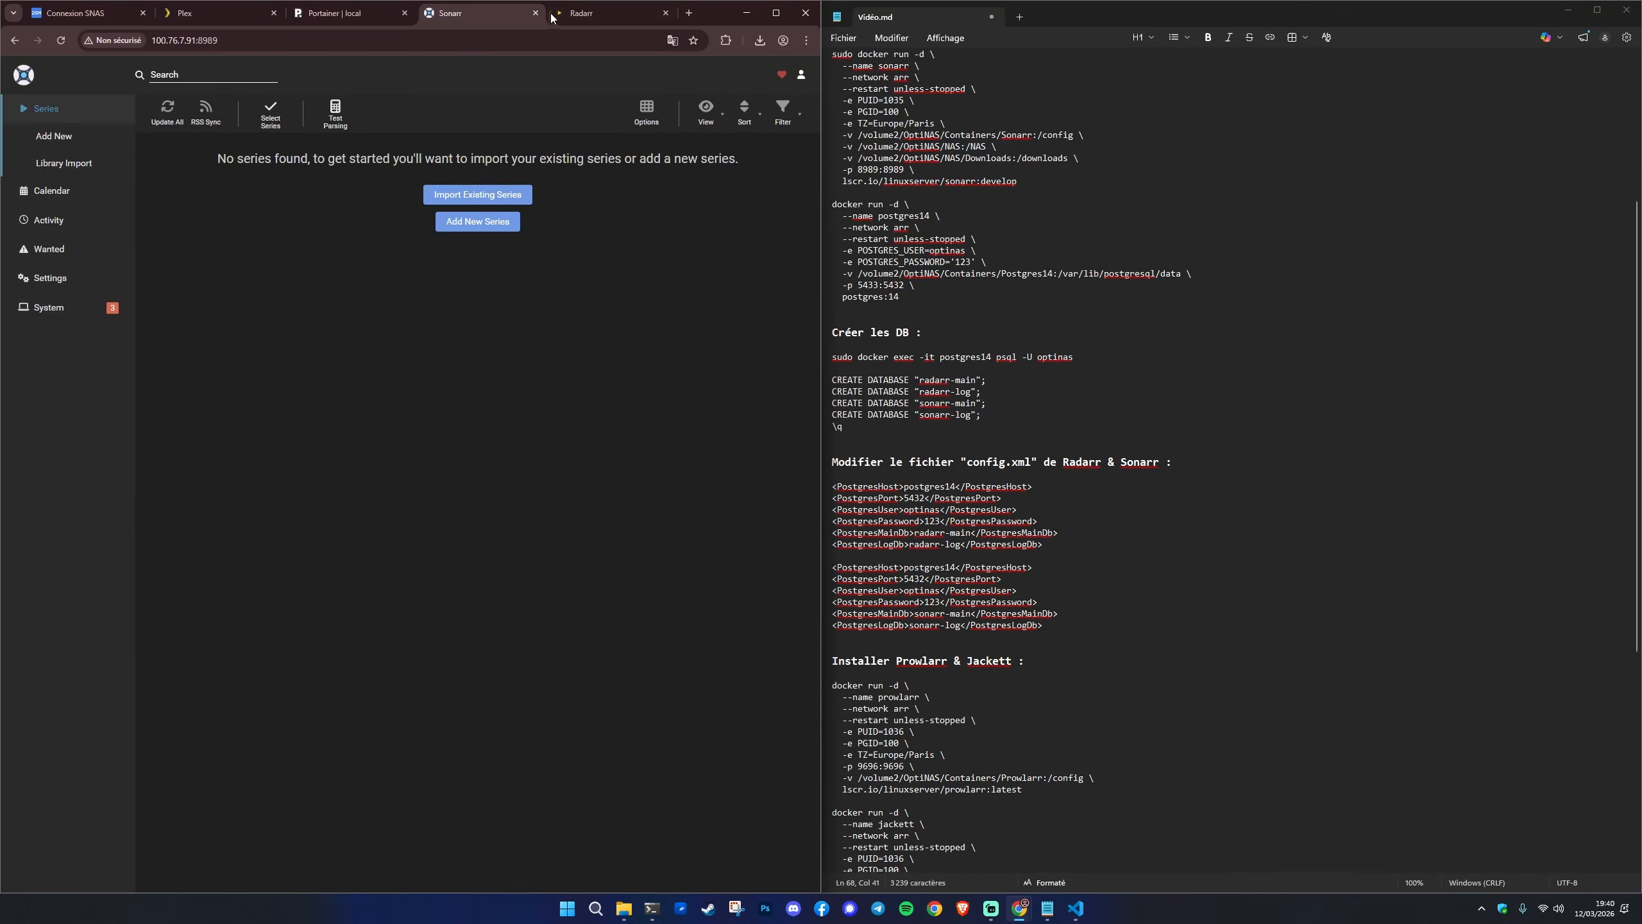
click(332, 13)
scroll(1073, 658, down, 9)
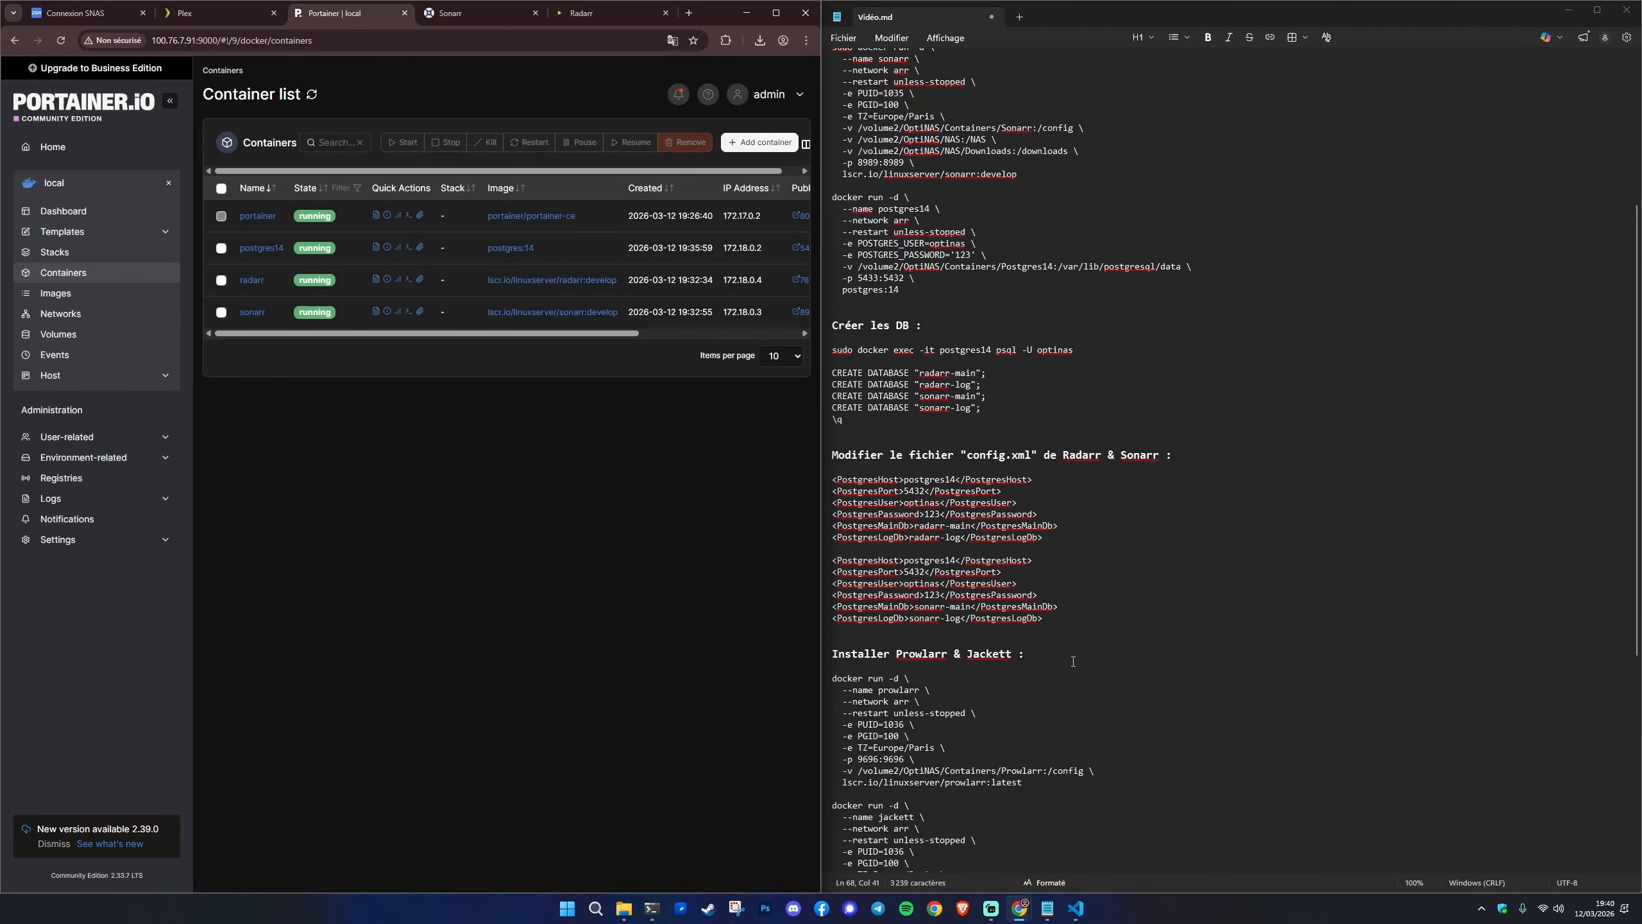
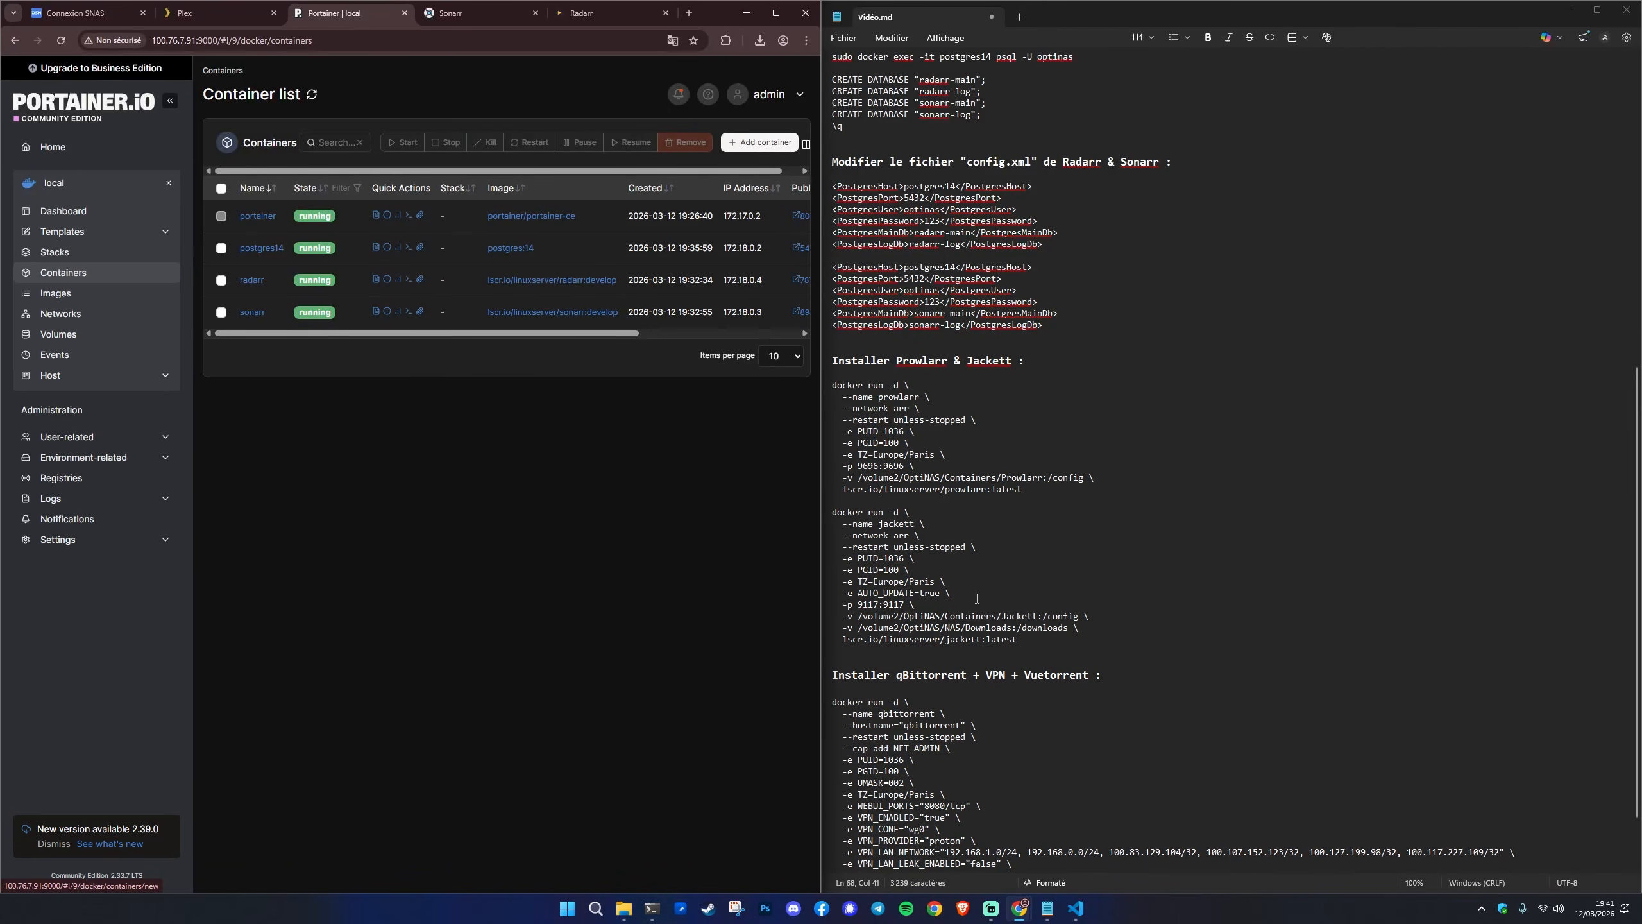
- Select the Prowlarr docker run block in Notepad and snap PowerShell to the left half
drag(834, 502, 830, 389)
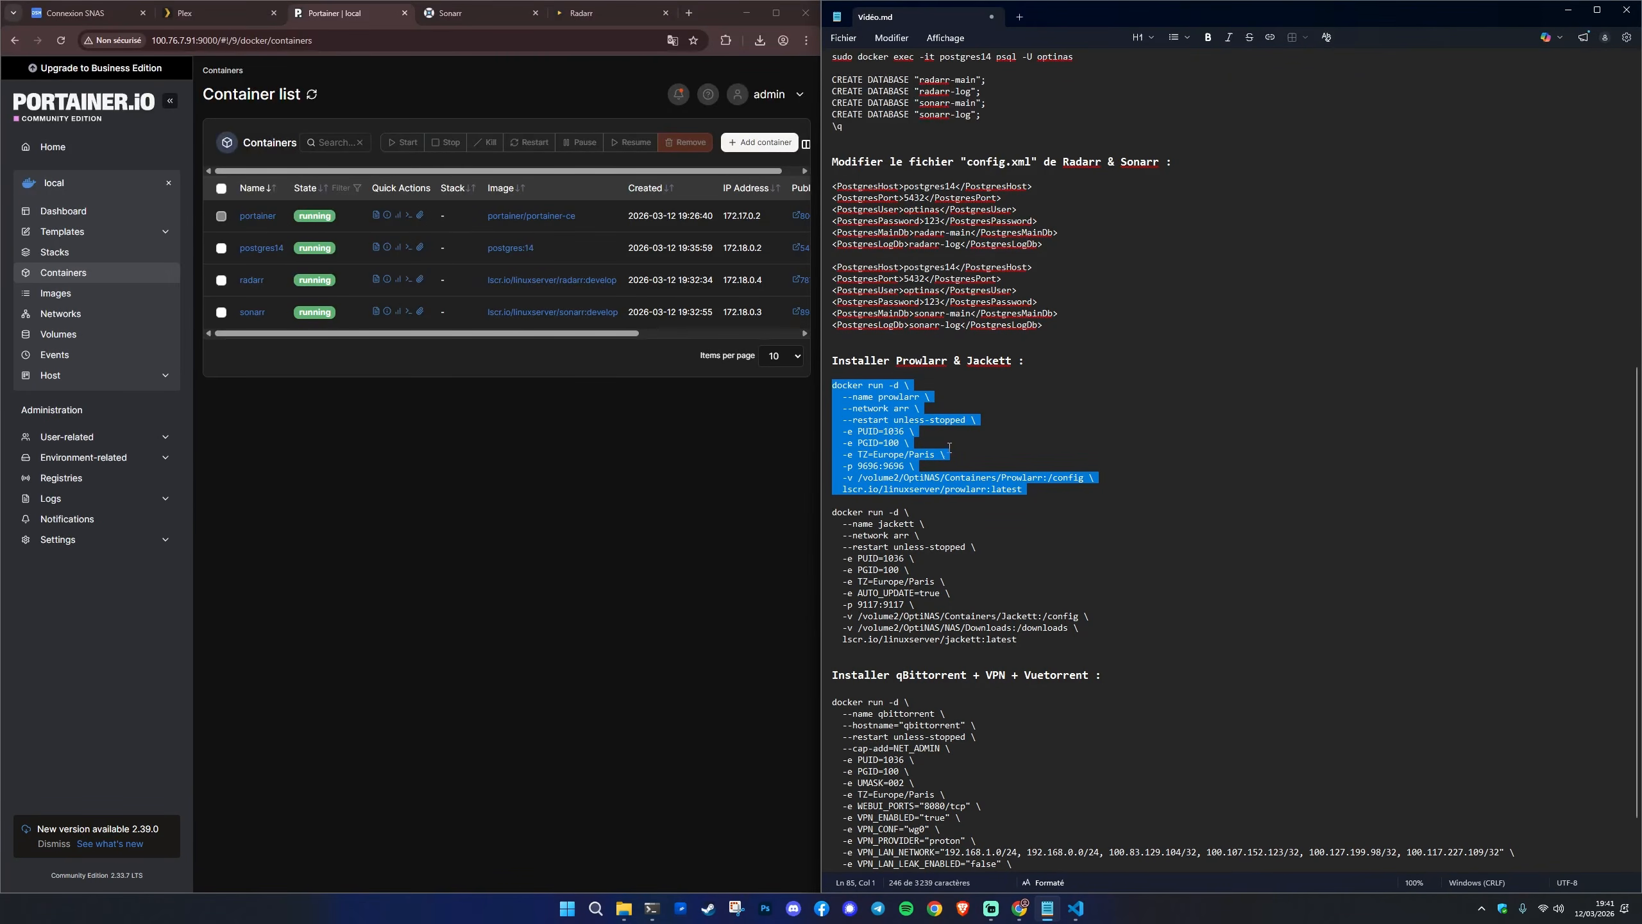
double_click(891, 443)
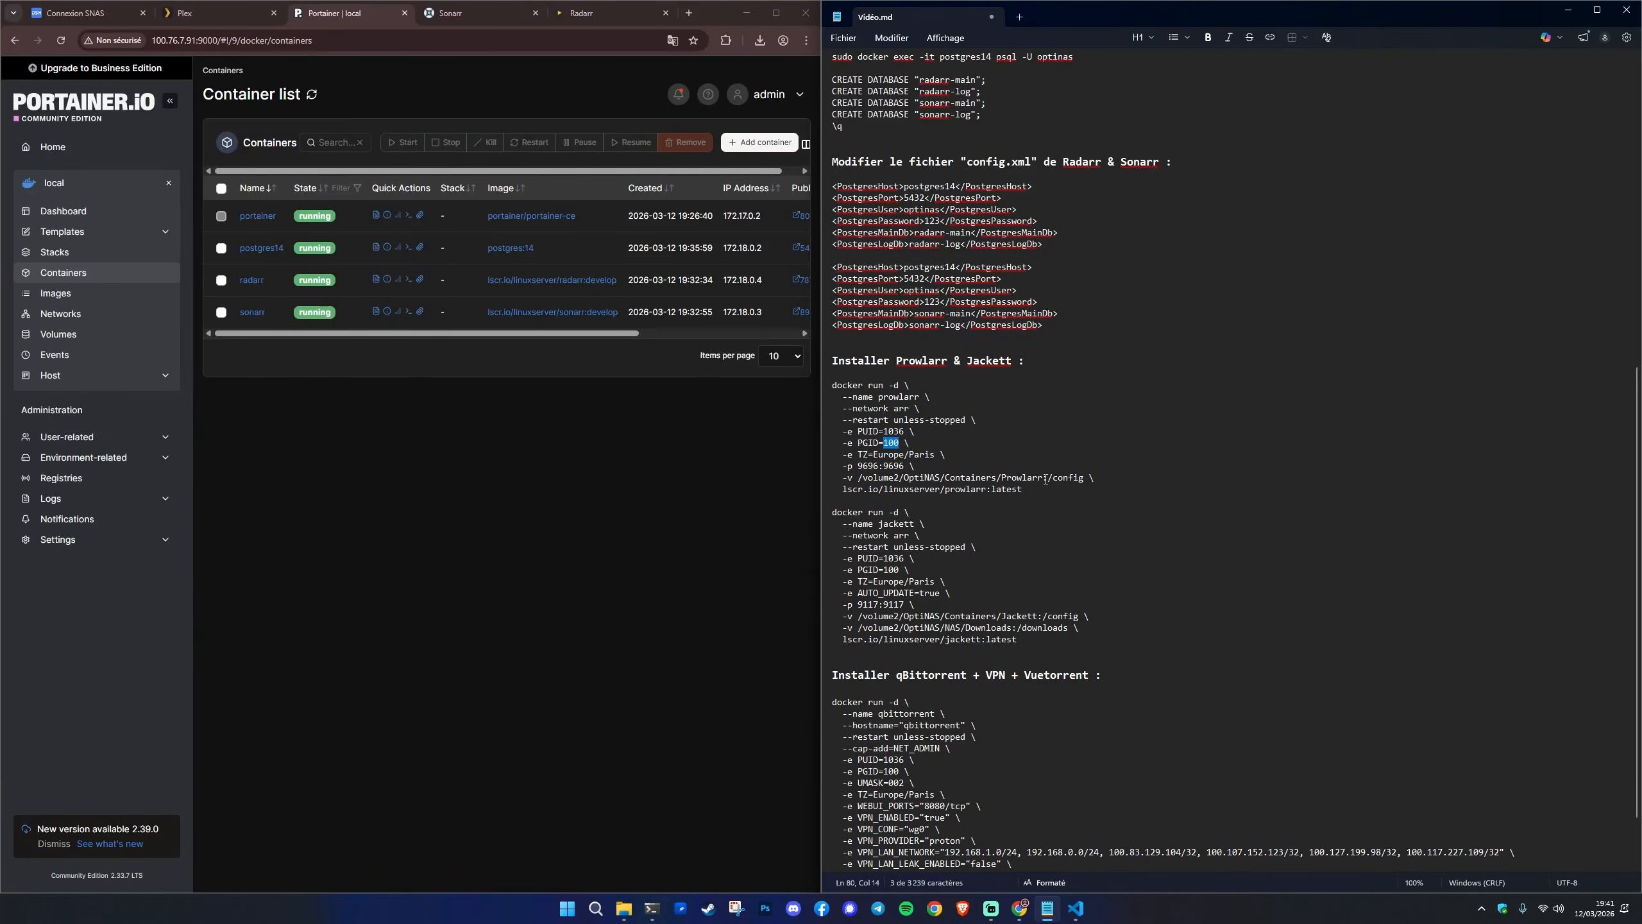
drag(1043, 478, 860, 480)
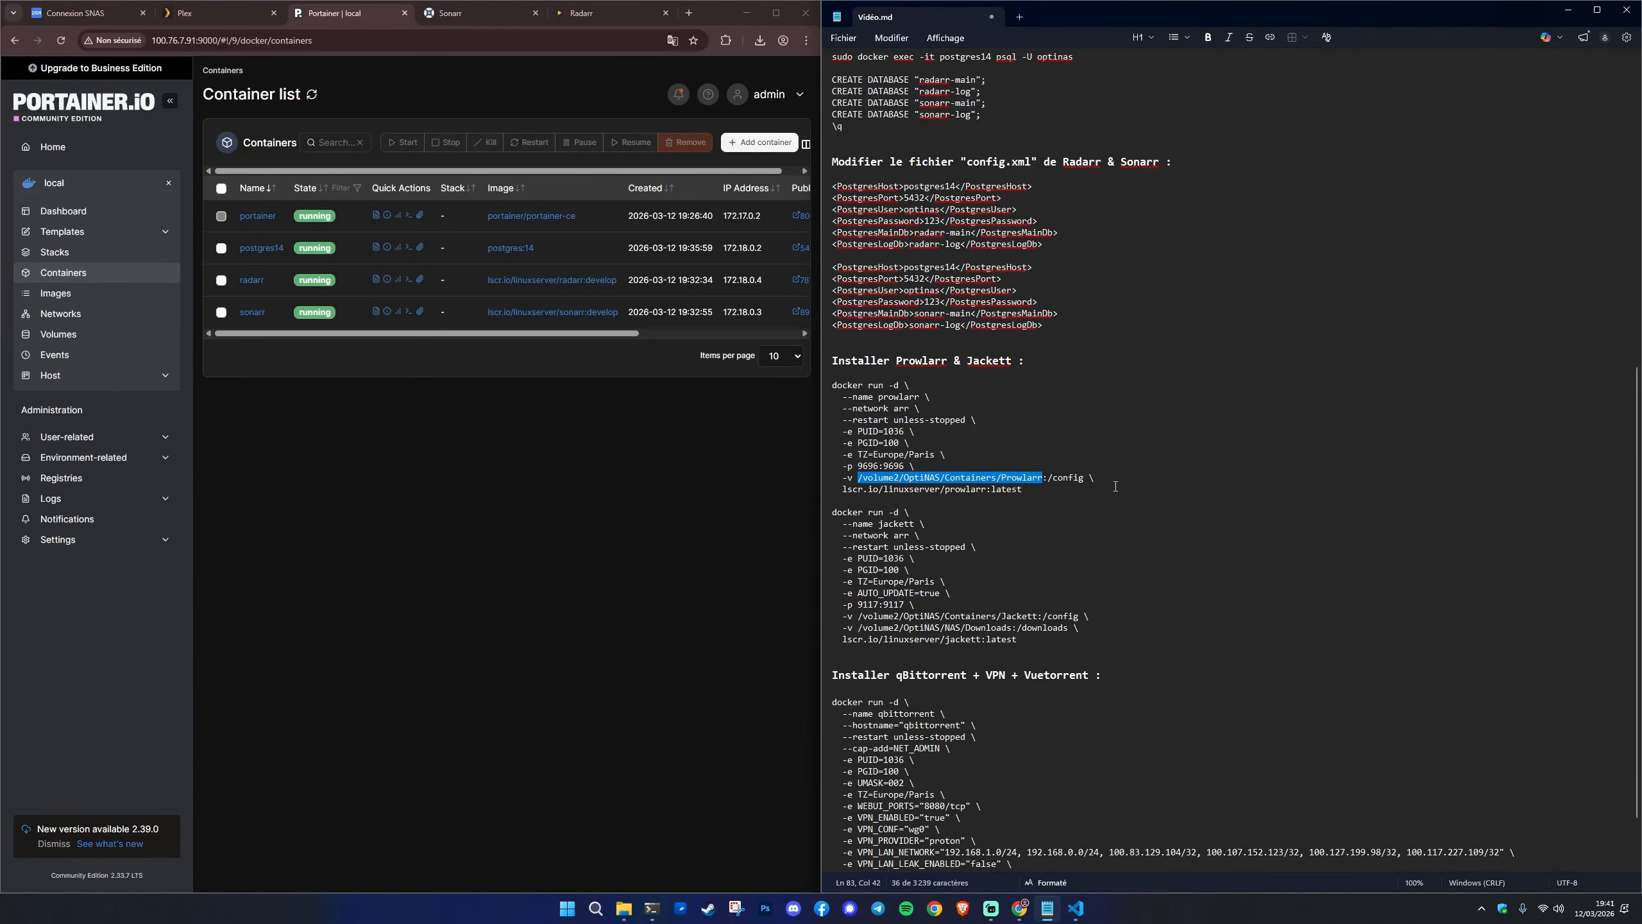
drag(1098, 497, 816, 388)
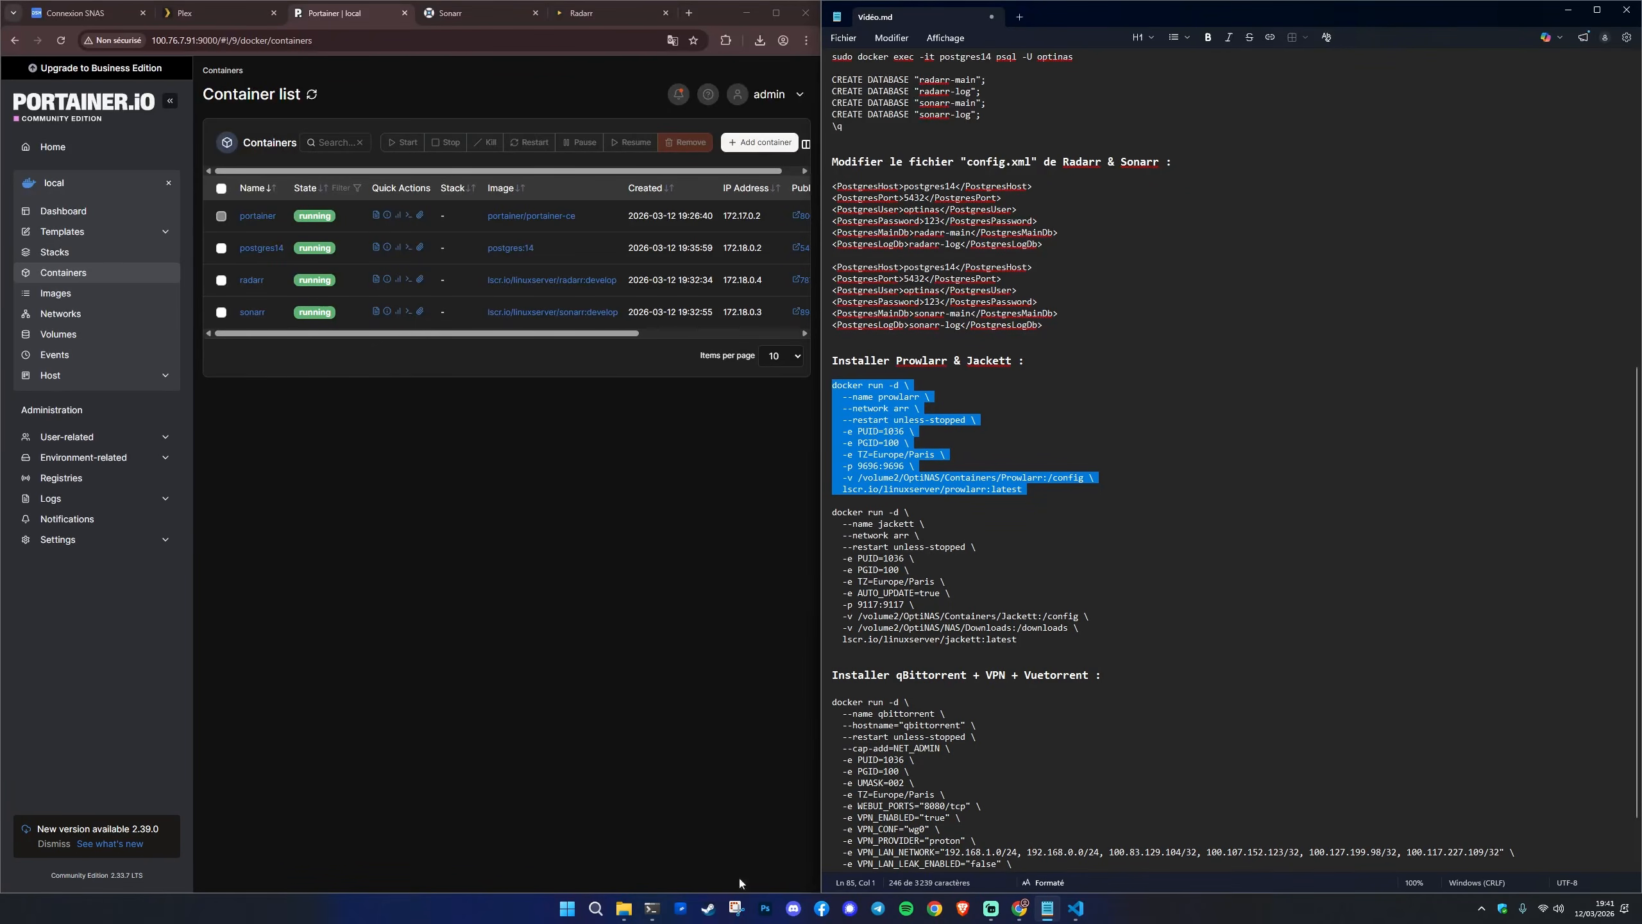
click(651, 909)
drag(1172, 20, 0, 359)
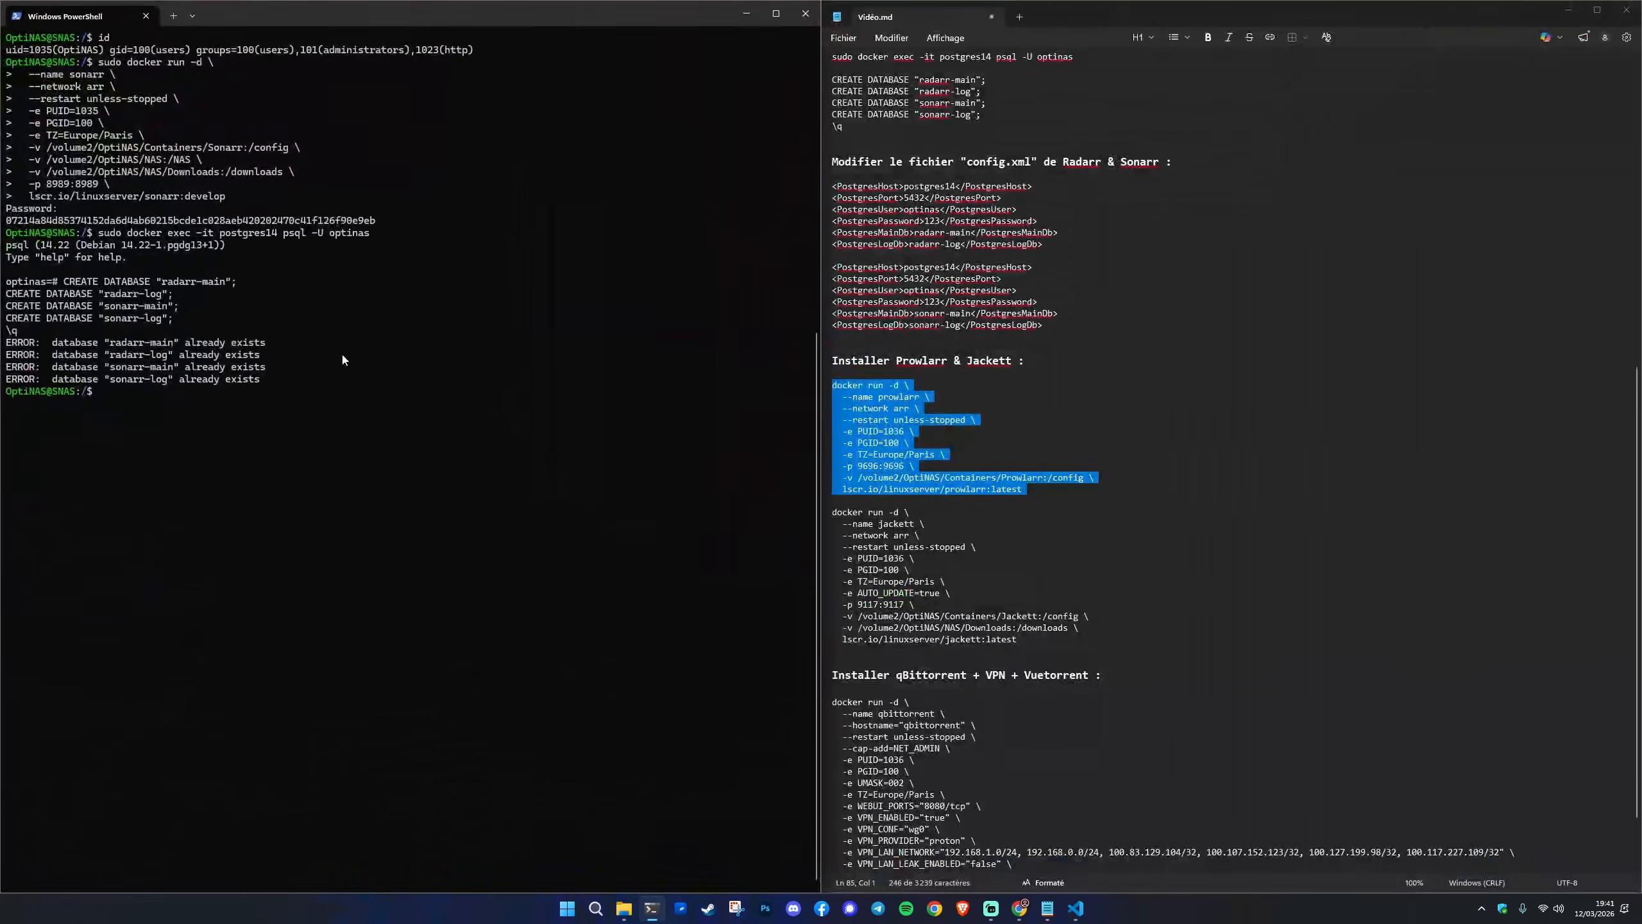
- Prefix both the Prowlarr and Jackett docker run lines in the notes with 'sudo'
right_click(343, 356)
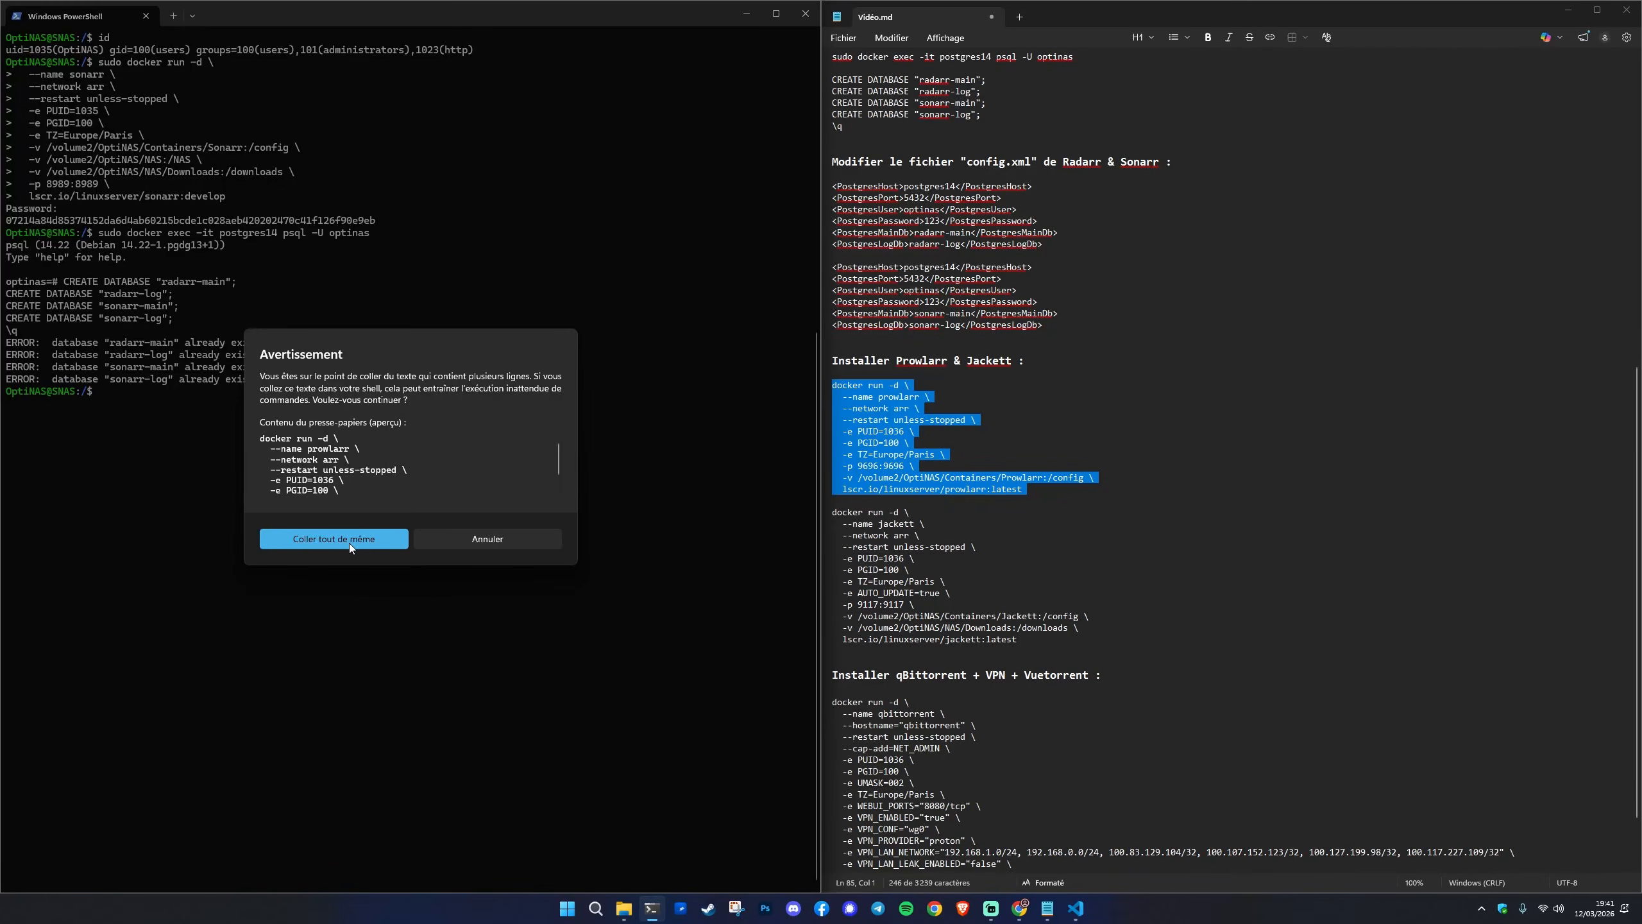
click(469, 542)
click(833, 385)
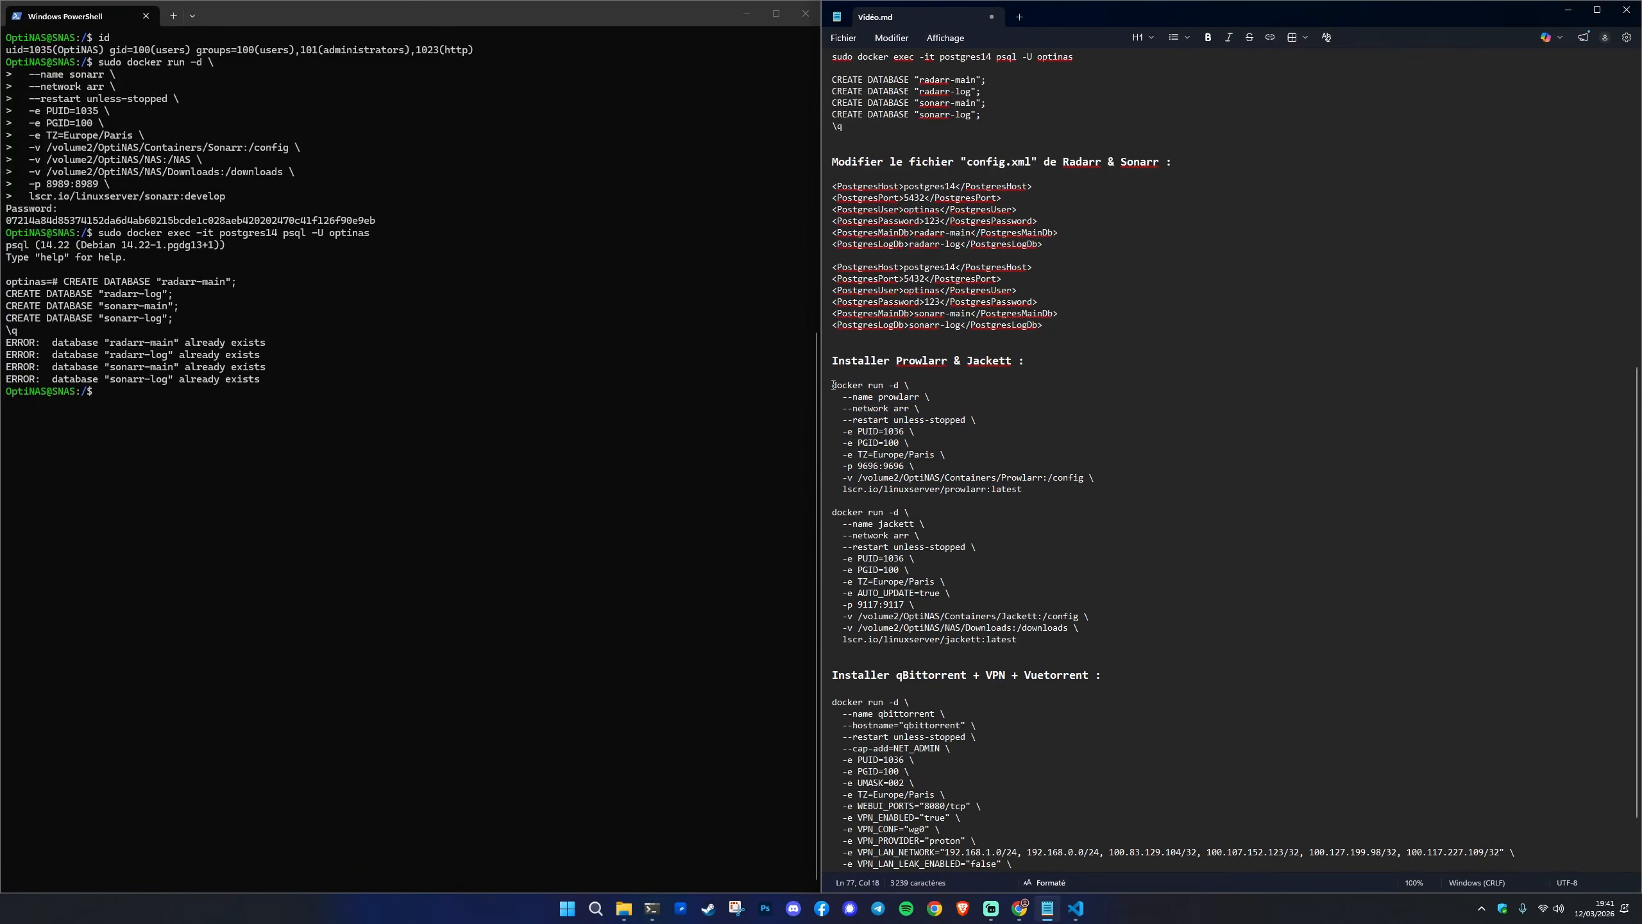
text(sudo)
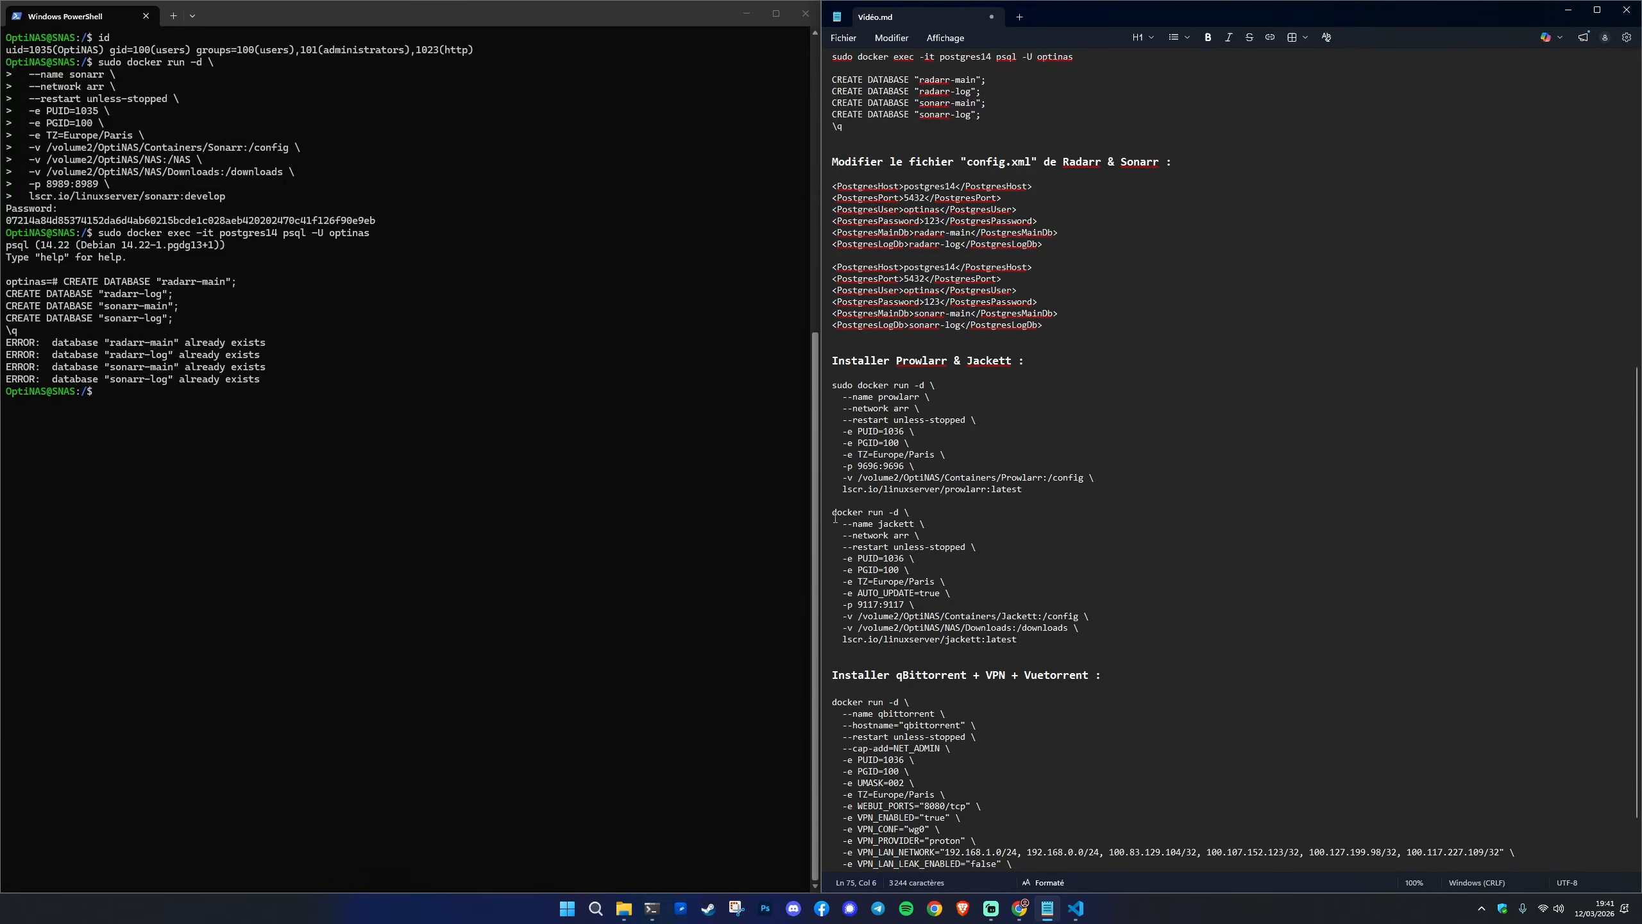
click(833, 511)
text(sud)
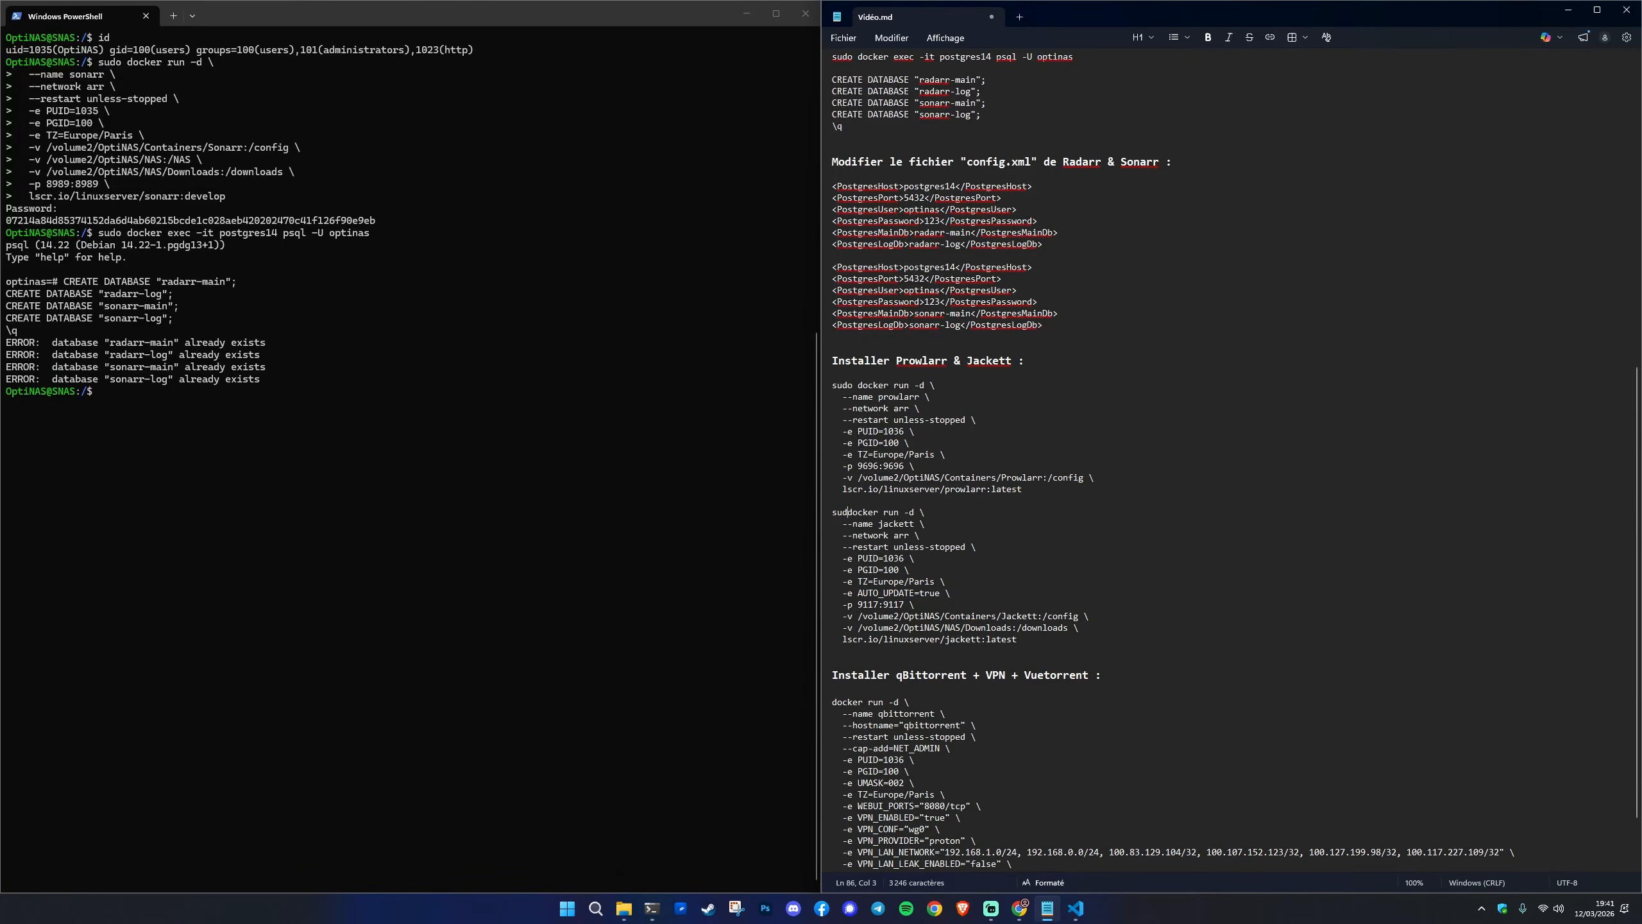
text(o)
- Copy the sudo Prowlarr docker run command and run it in PowerShell
drag(831, 385, 832, 499)
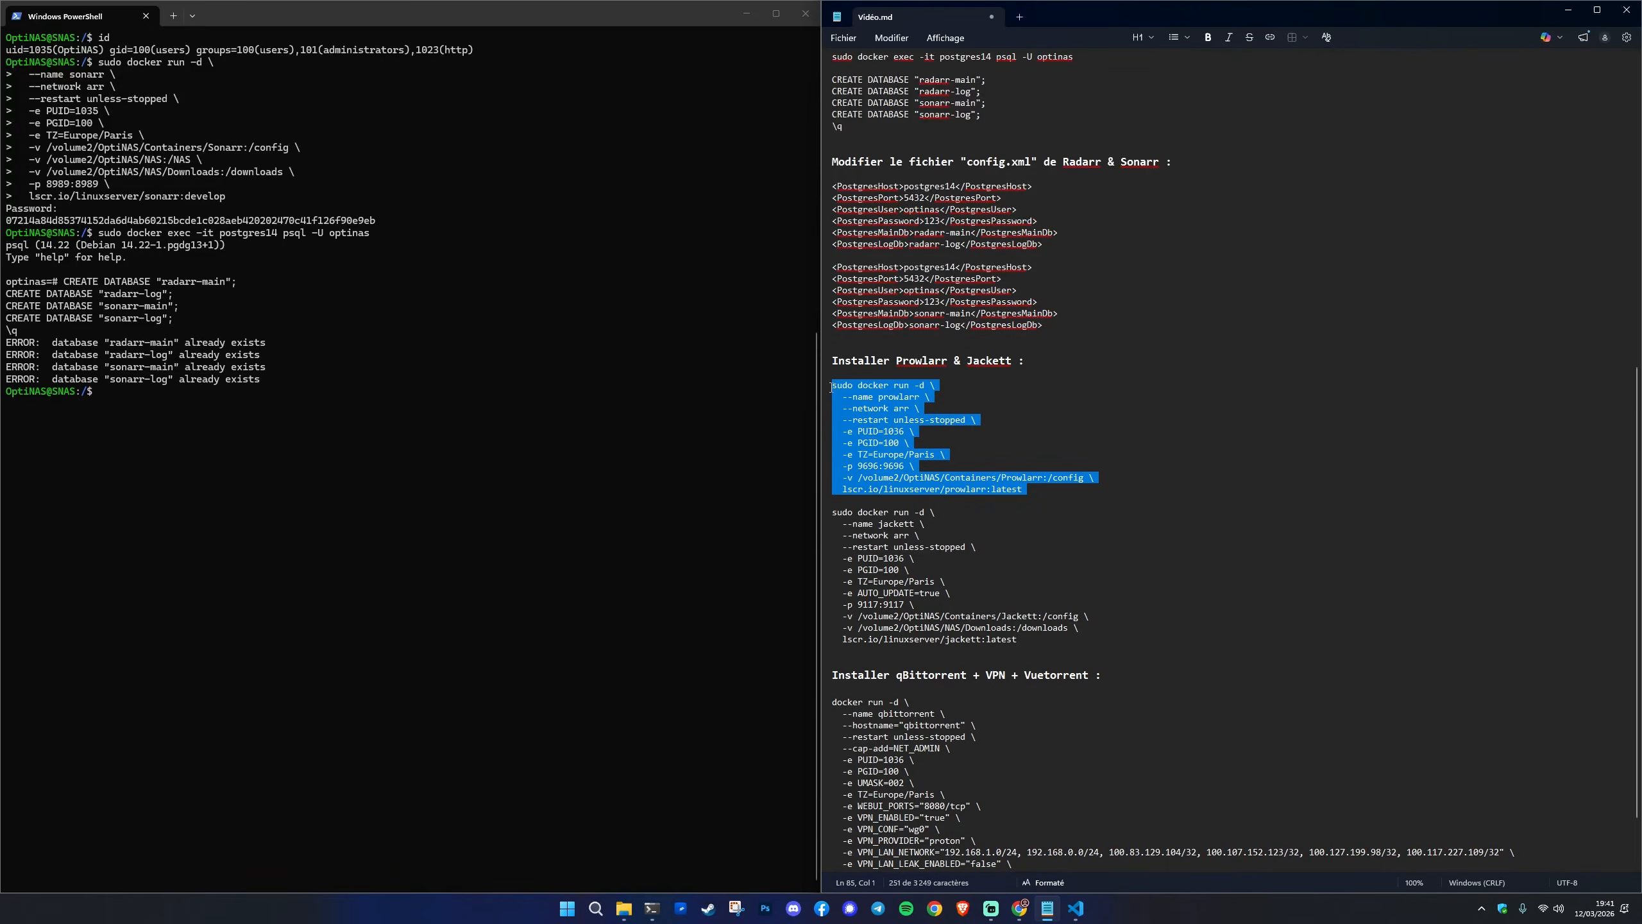
key(ctrl+c)
click(432, 427)
key(ctrl+v)
click(354, 539)
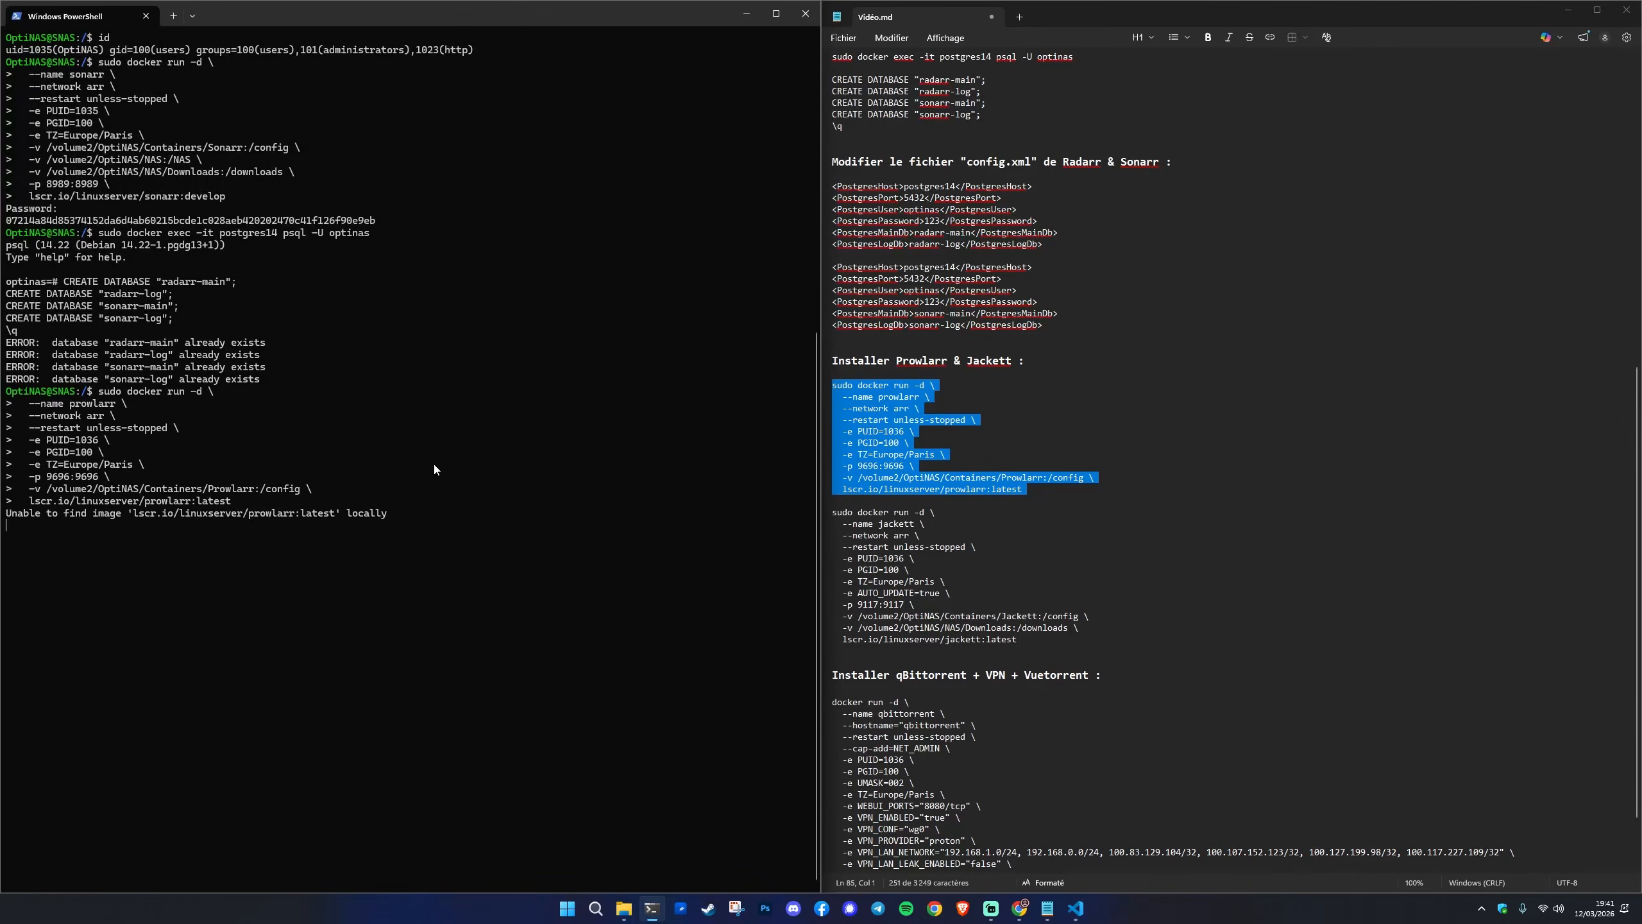
- Run the Jackett docker run command in PowerShell and move the terminal to the right half
drag(831, 650, 827, 511)
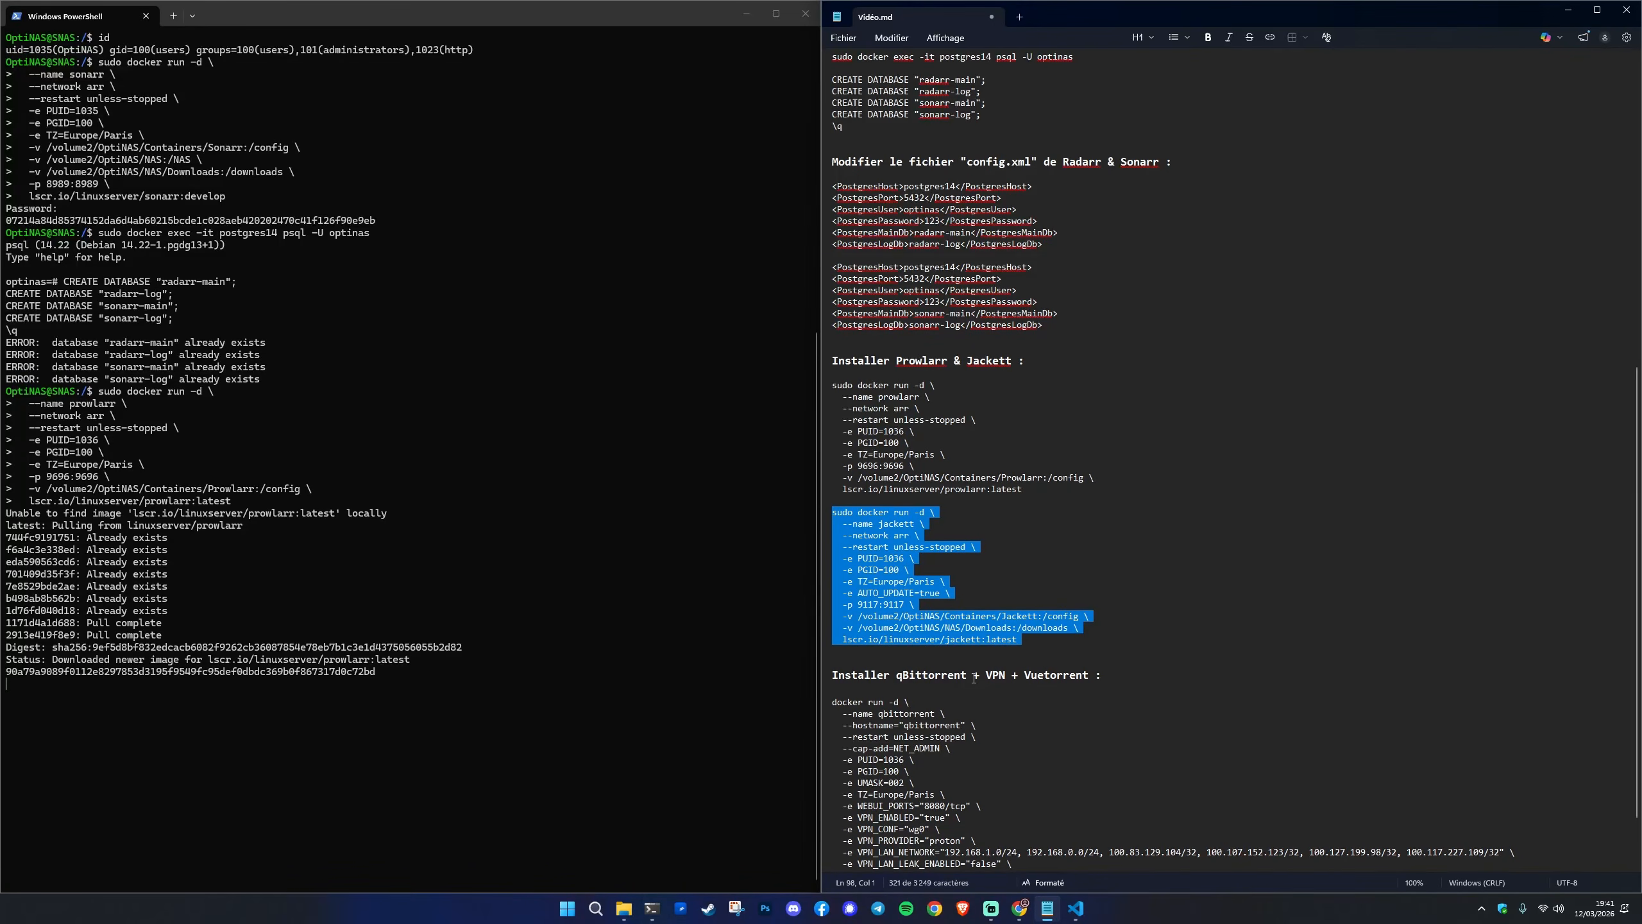
right_click(359, 752)
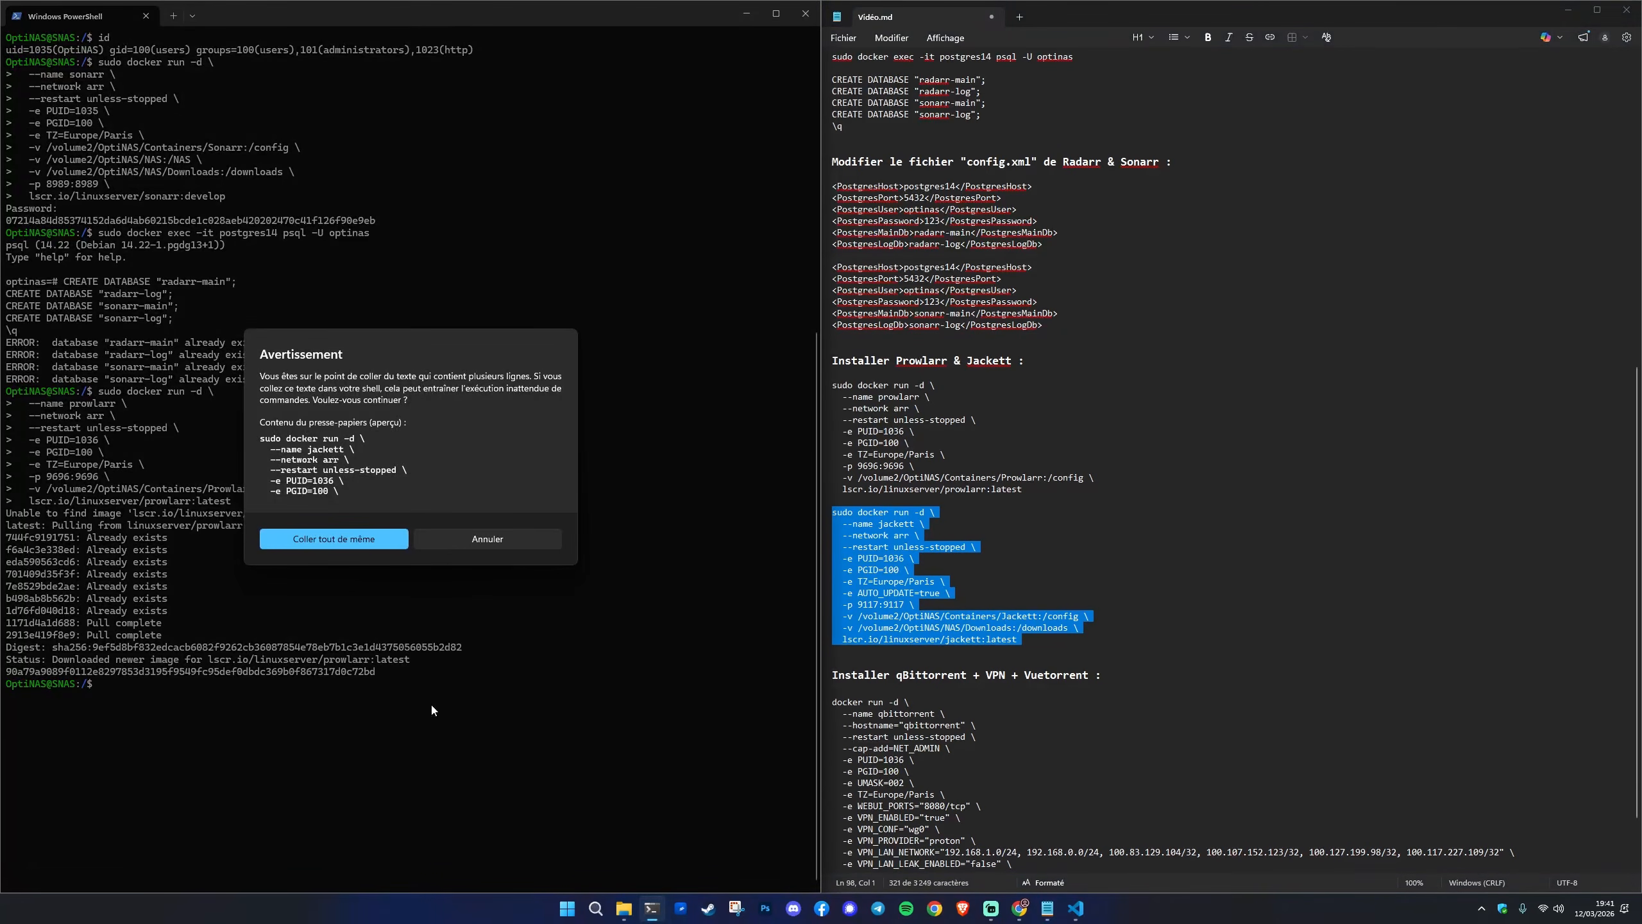
click(363, 539)
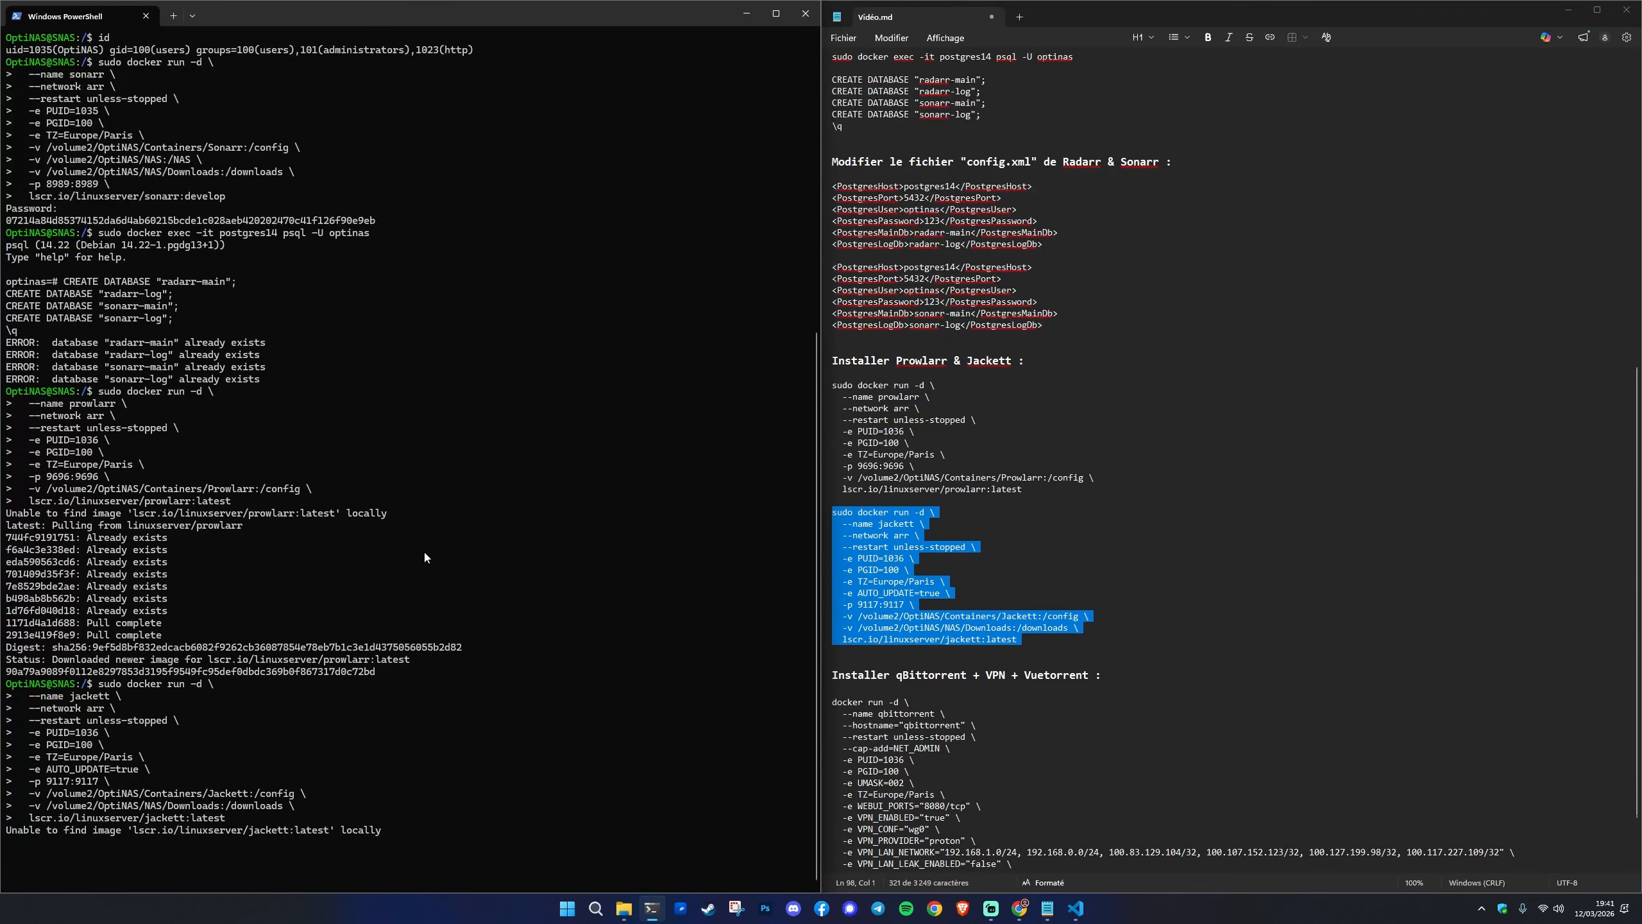
scroll(981, 590, down, 2)
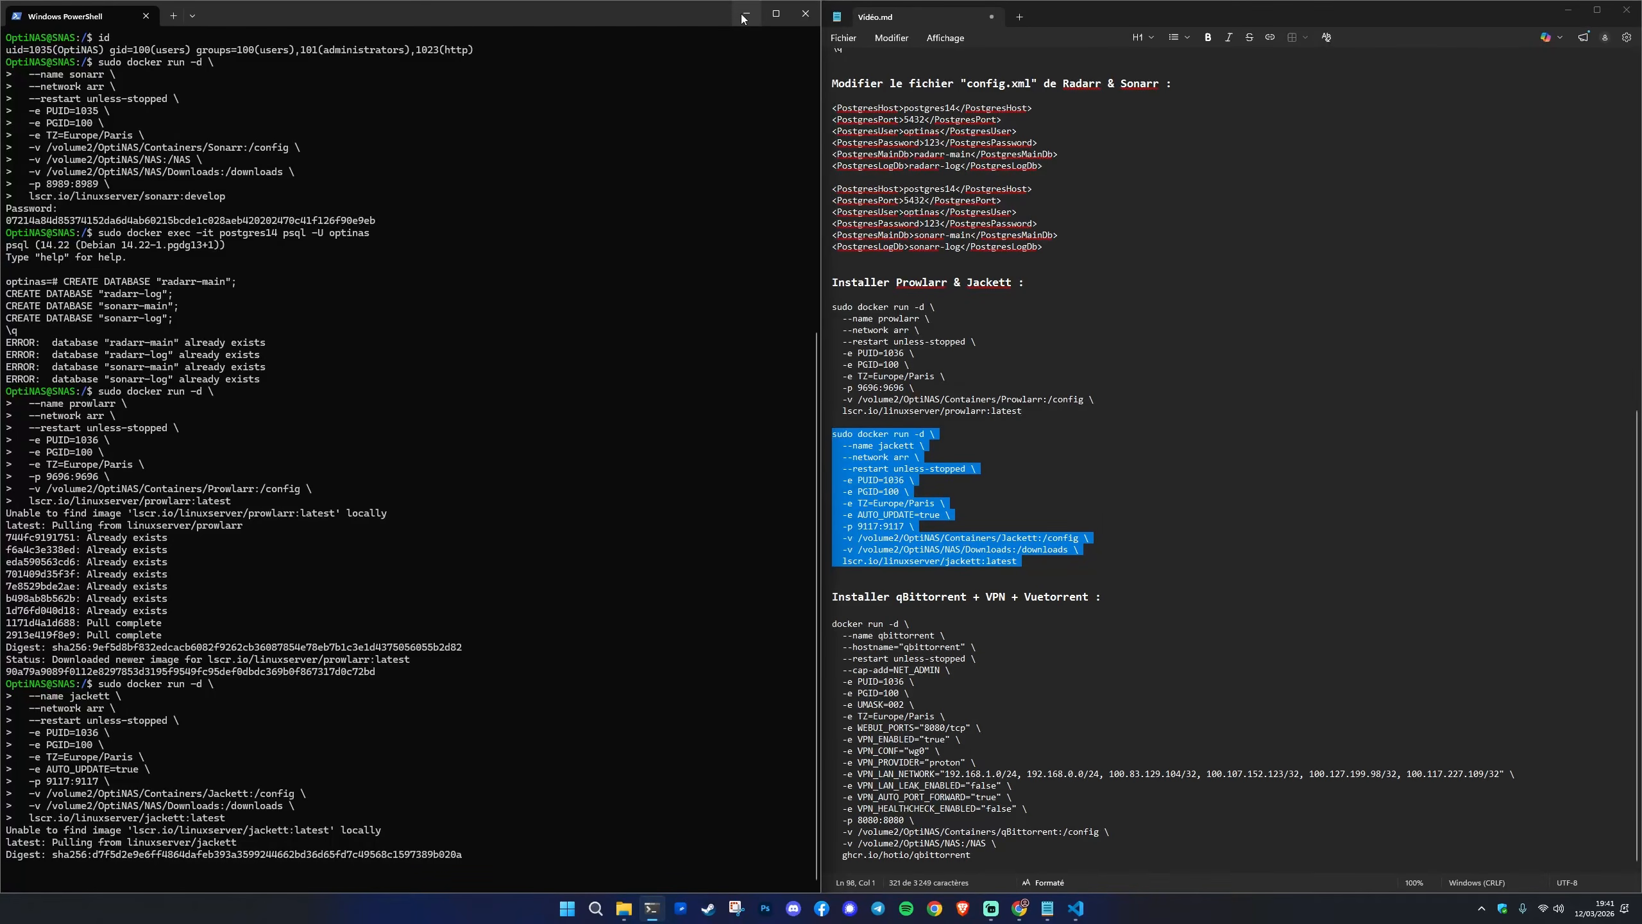
drag(681, 15, 1641, 299)
- Check Portainer's container list, then copy Sonarr's web address
click(422, 620)
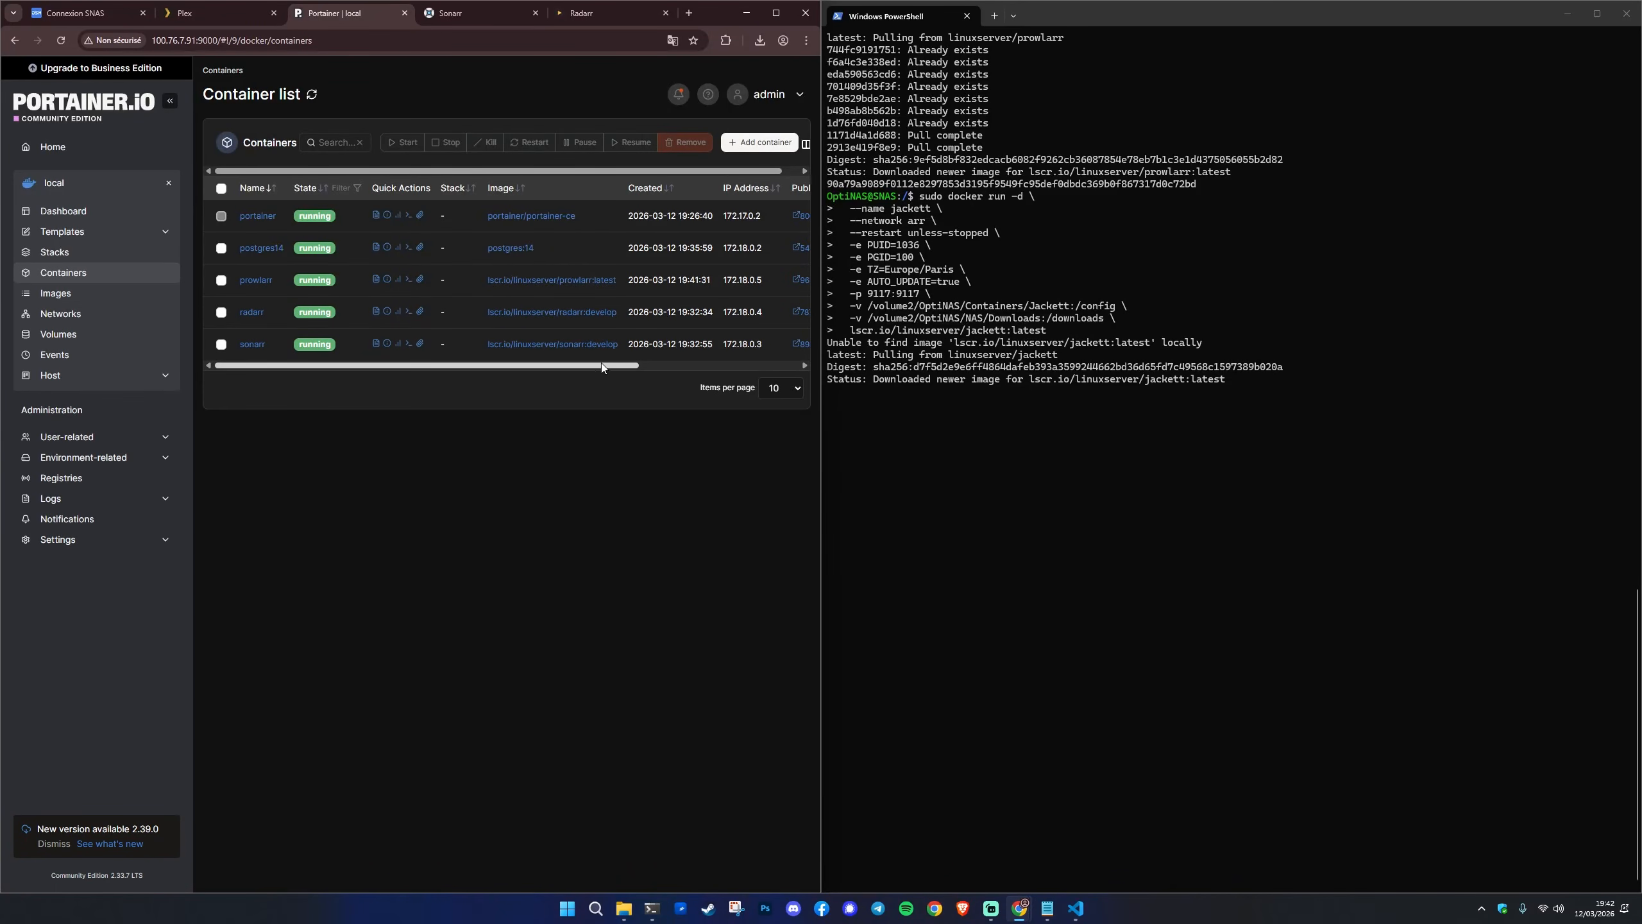
drag(601, 366, 668, 367)
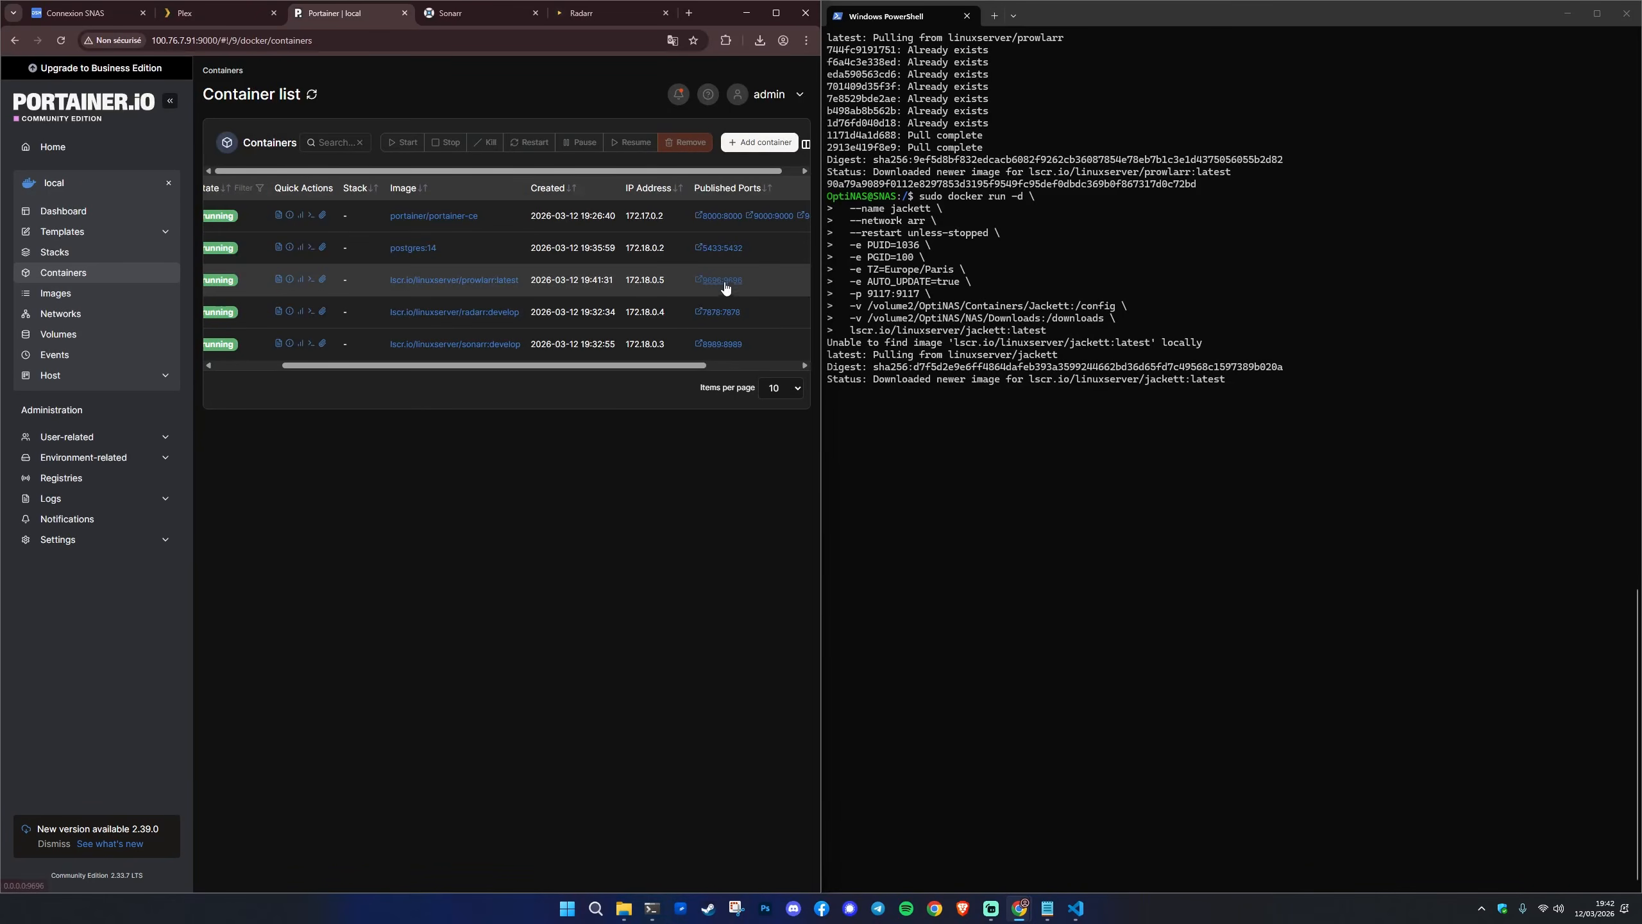
click(444, 14)
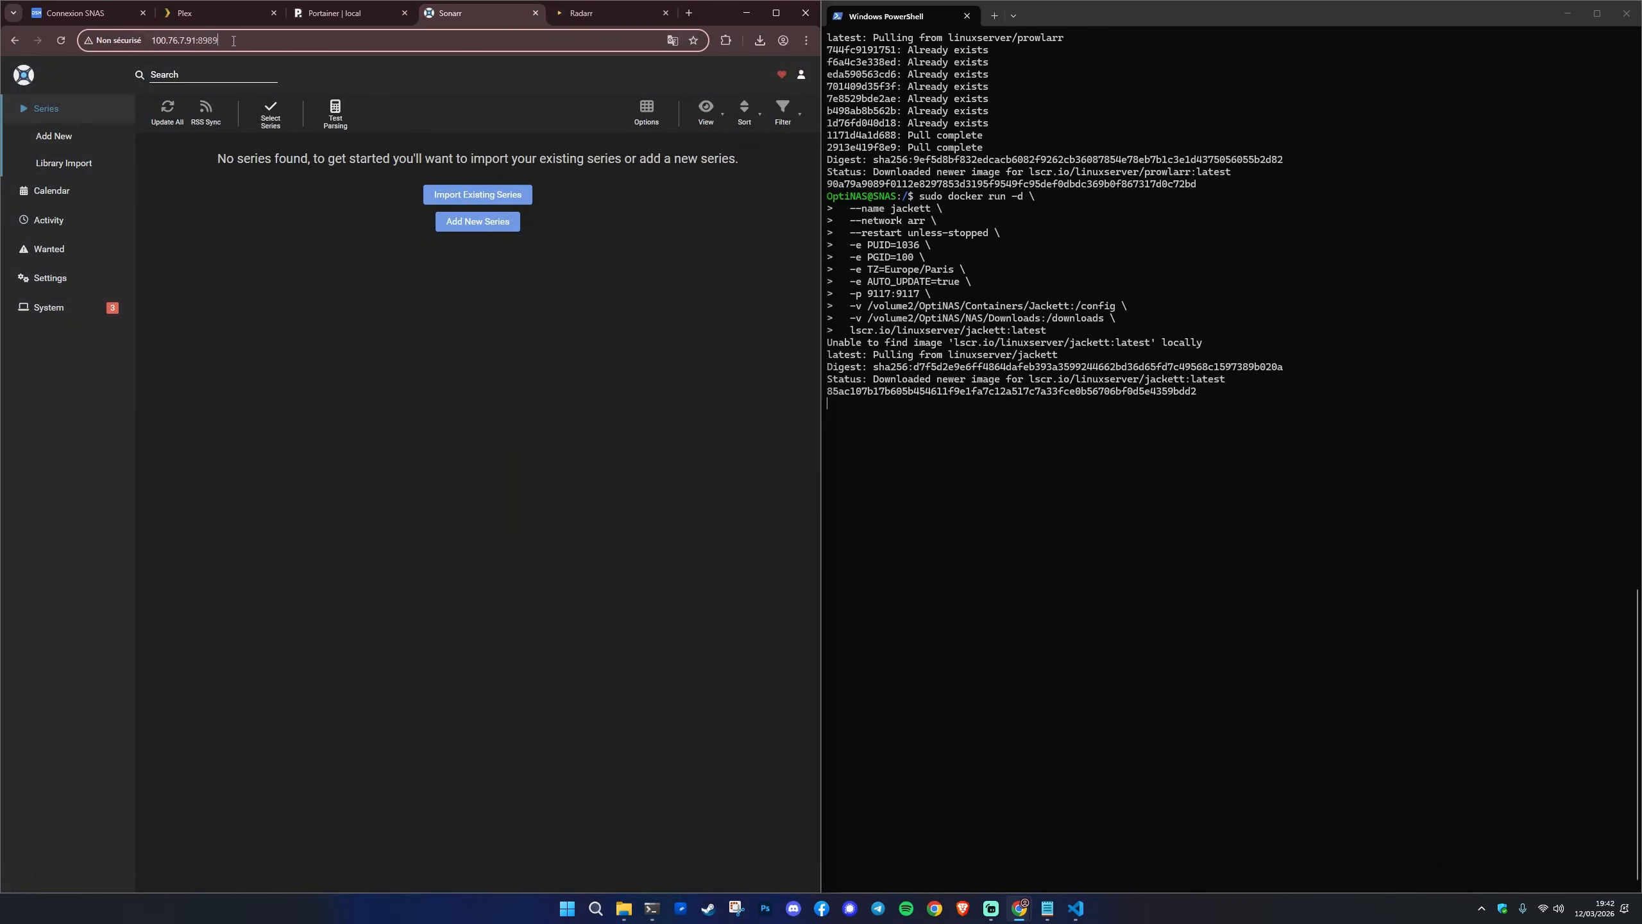
click(233, 41)
key(ctrl+c)
click(689, 13)
key(ctrl+v)
drag(212, 40, 188, 40)
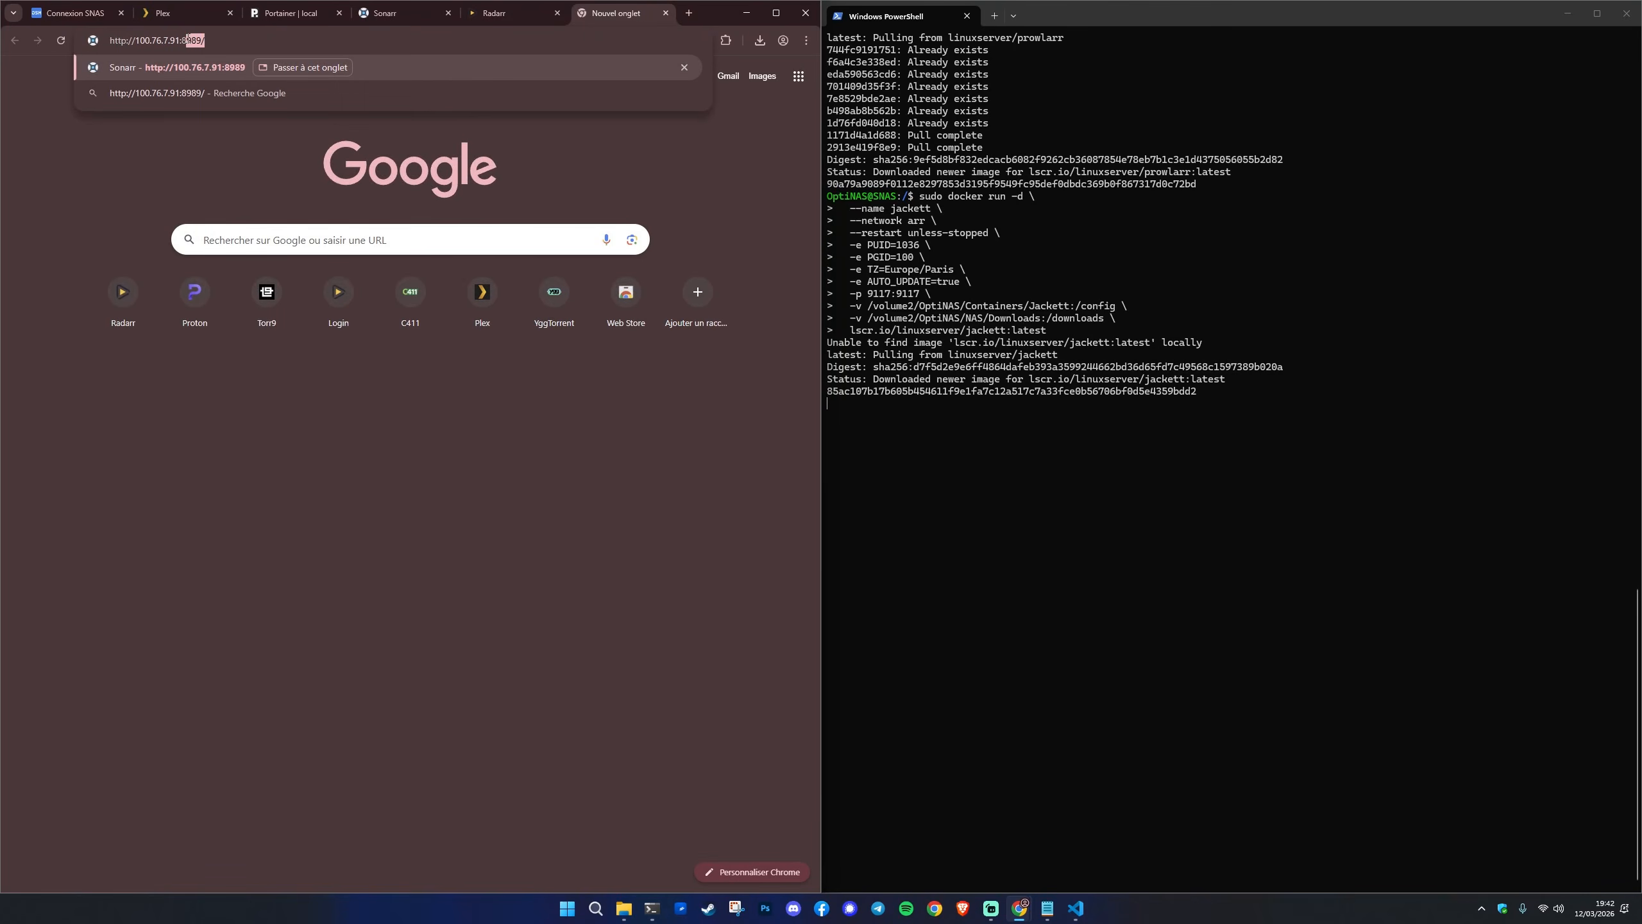
text(969*6)
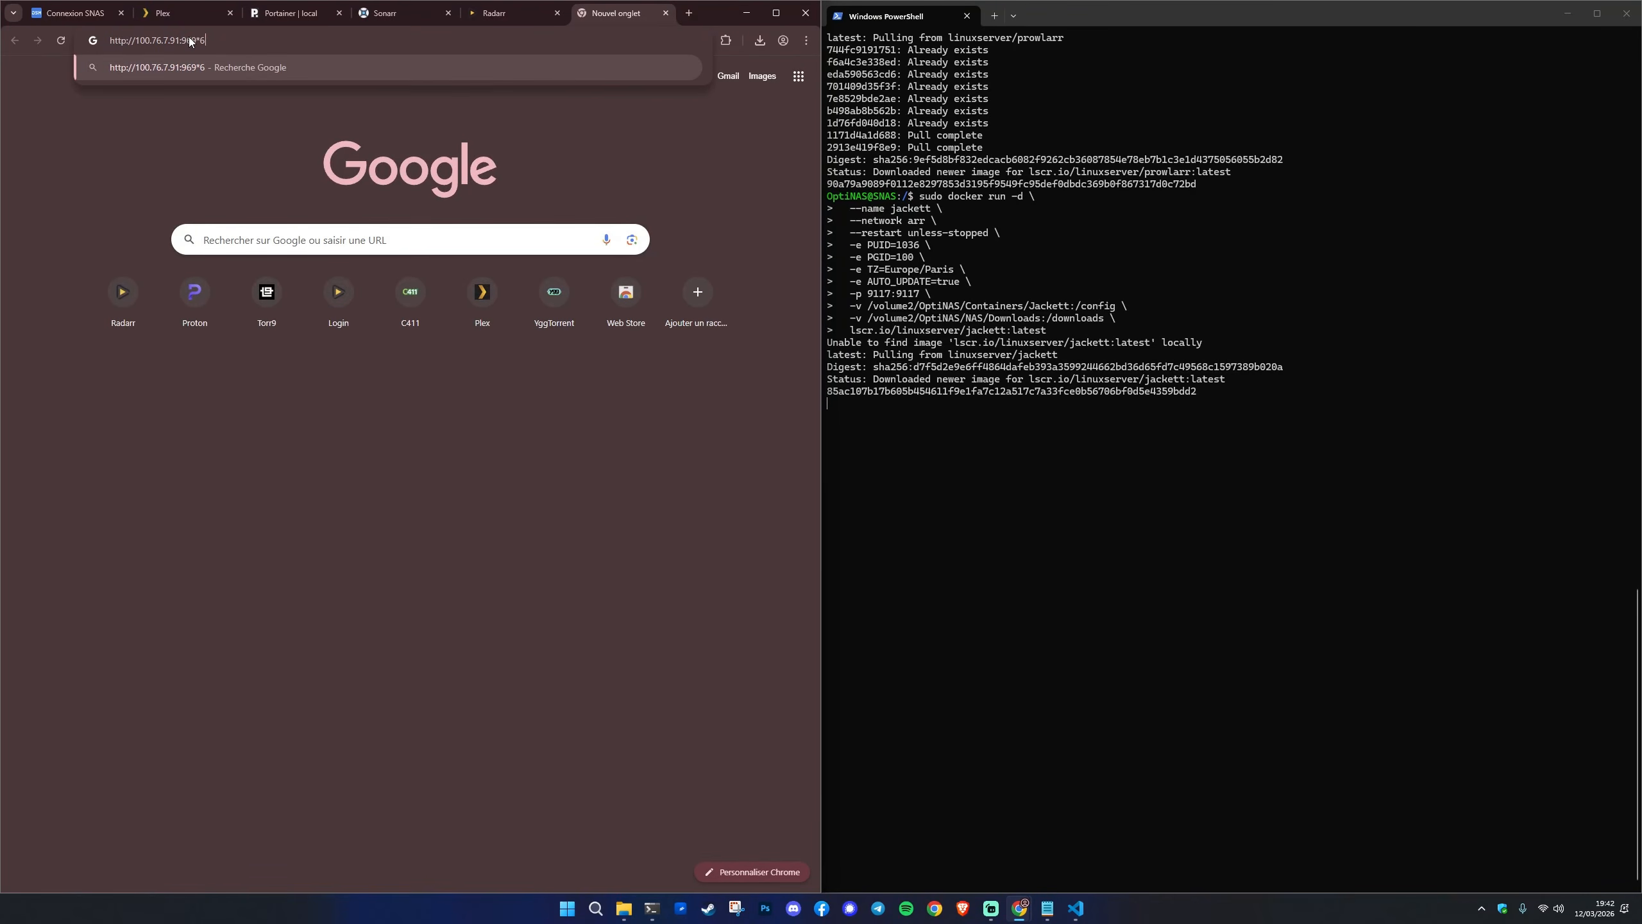
key(BackSpace)
key(BackSpace)
text(6)
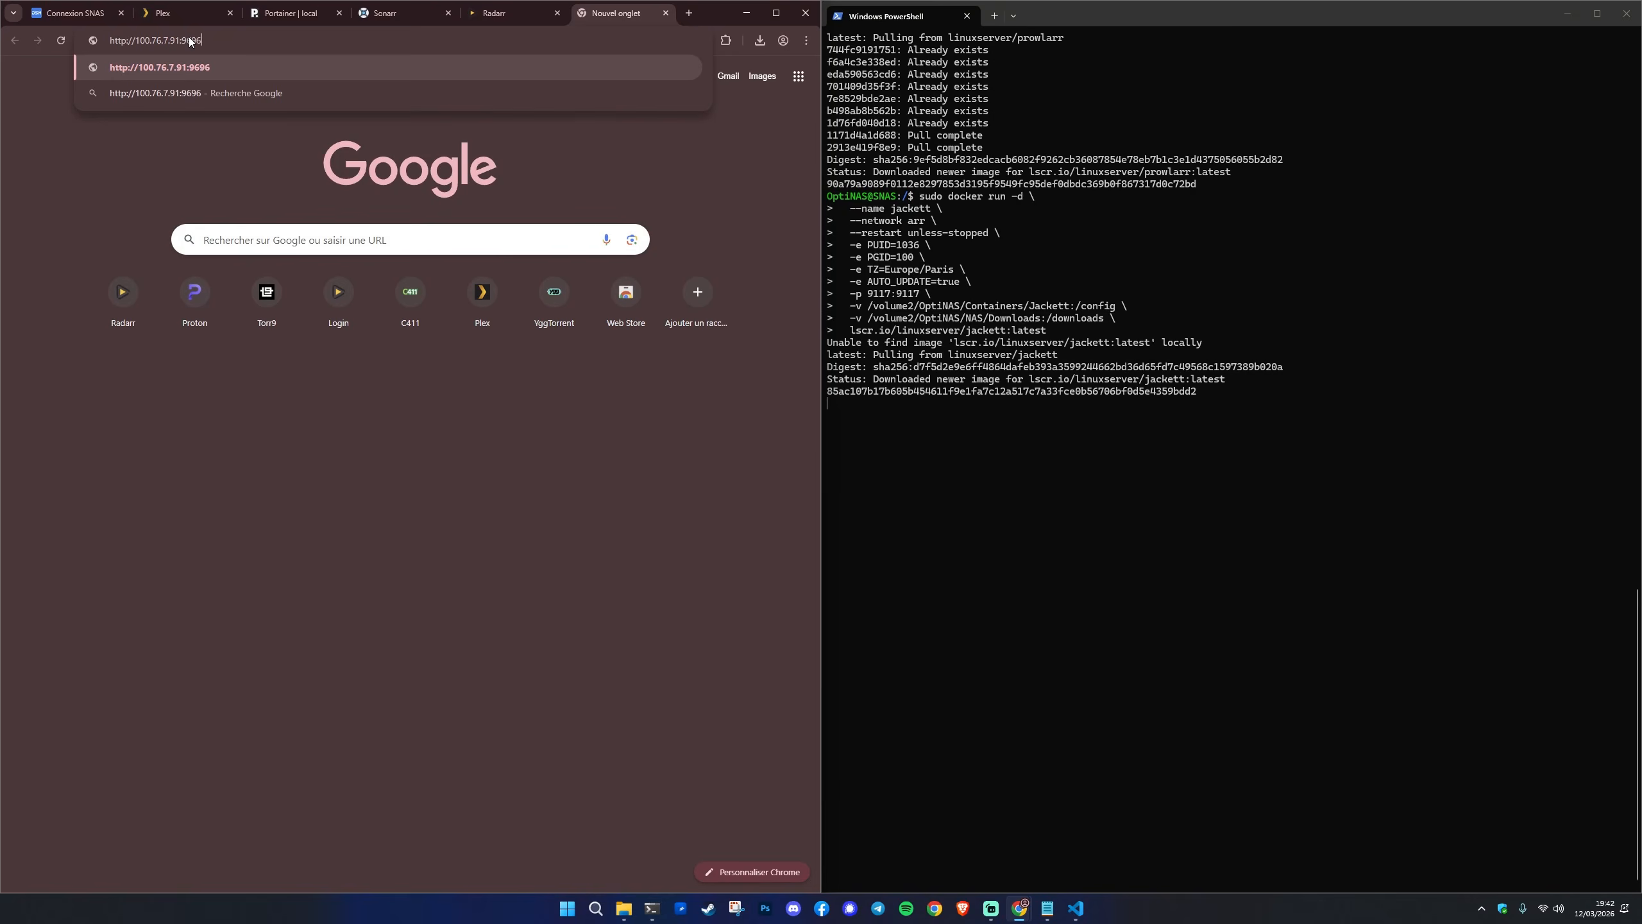
key(Return)
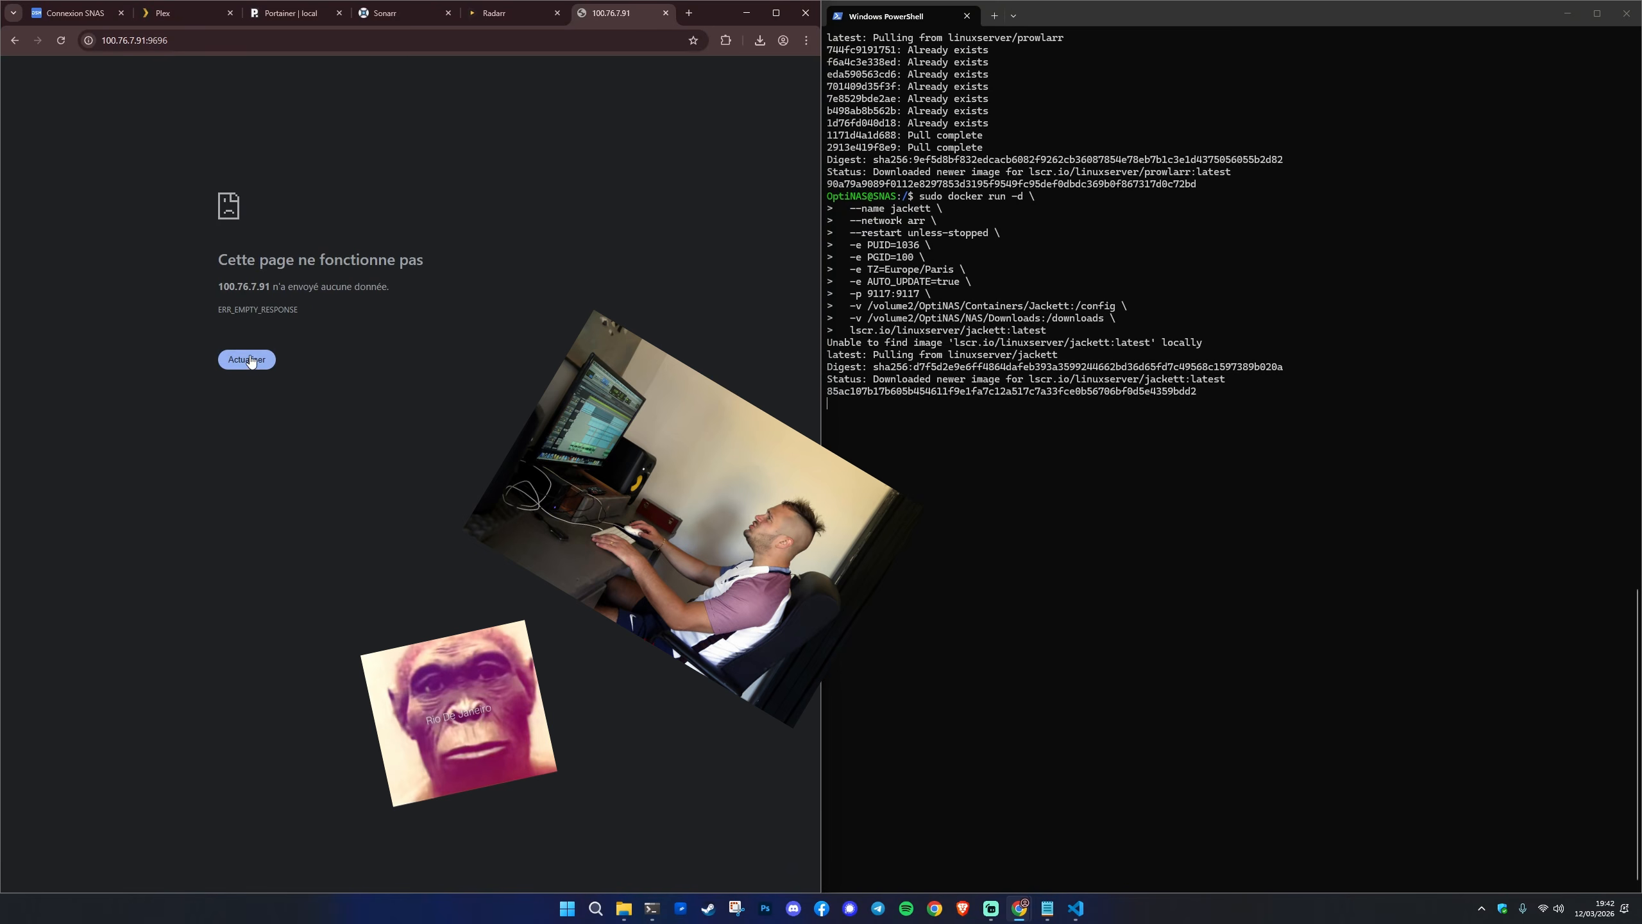
click(531, 18)
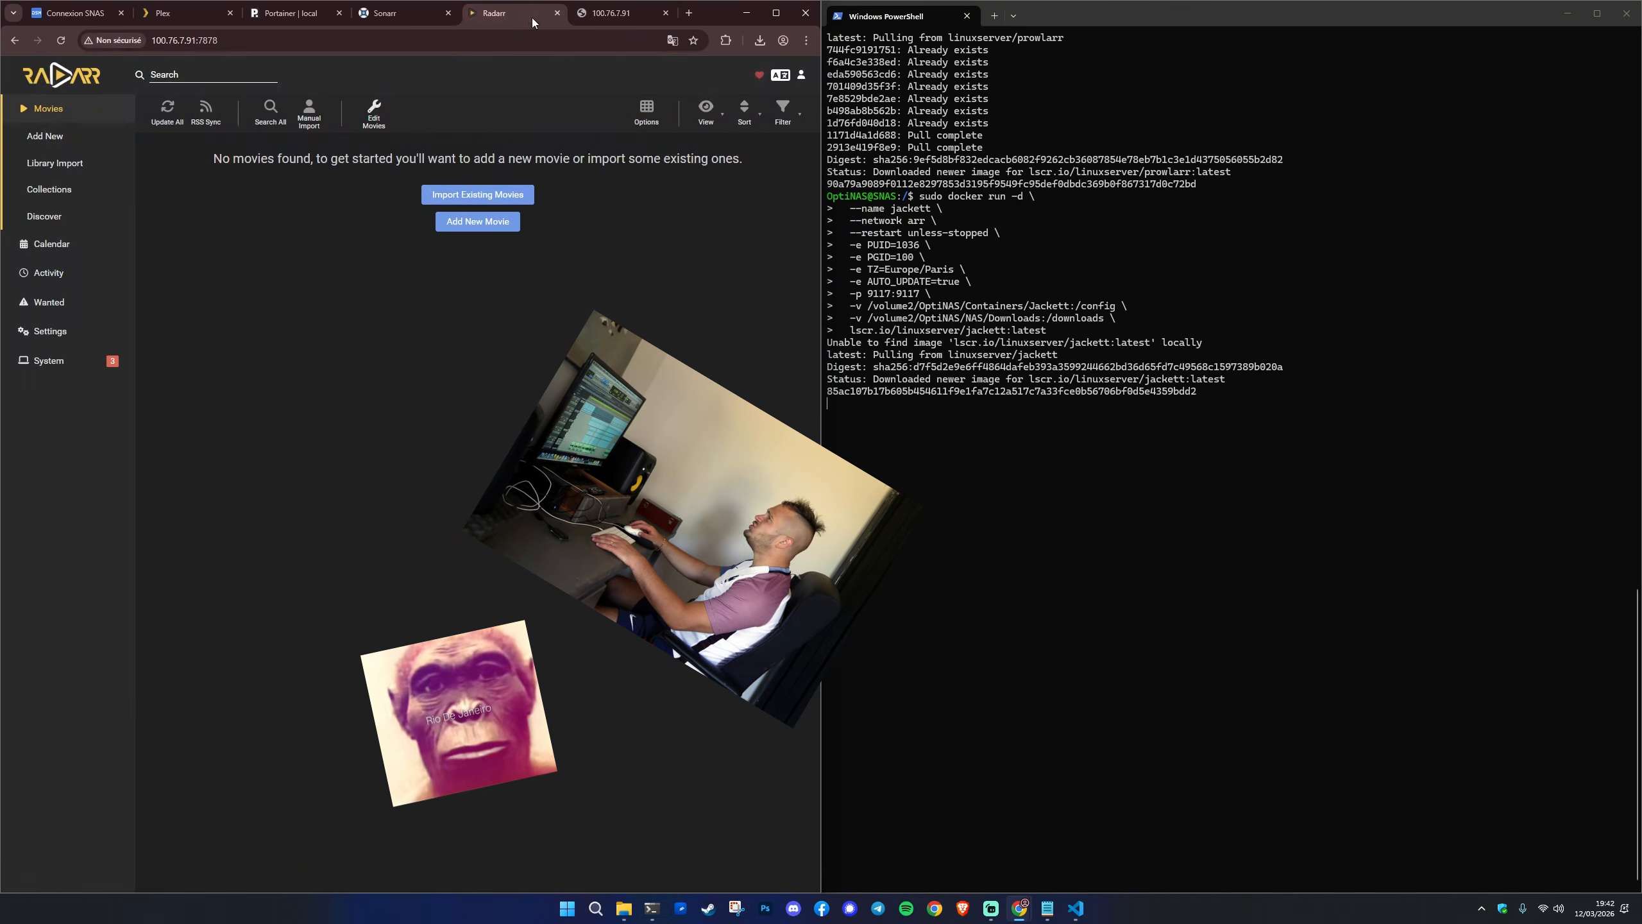
click(315, 17)
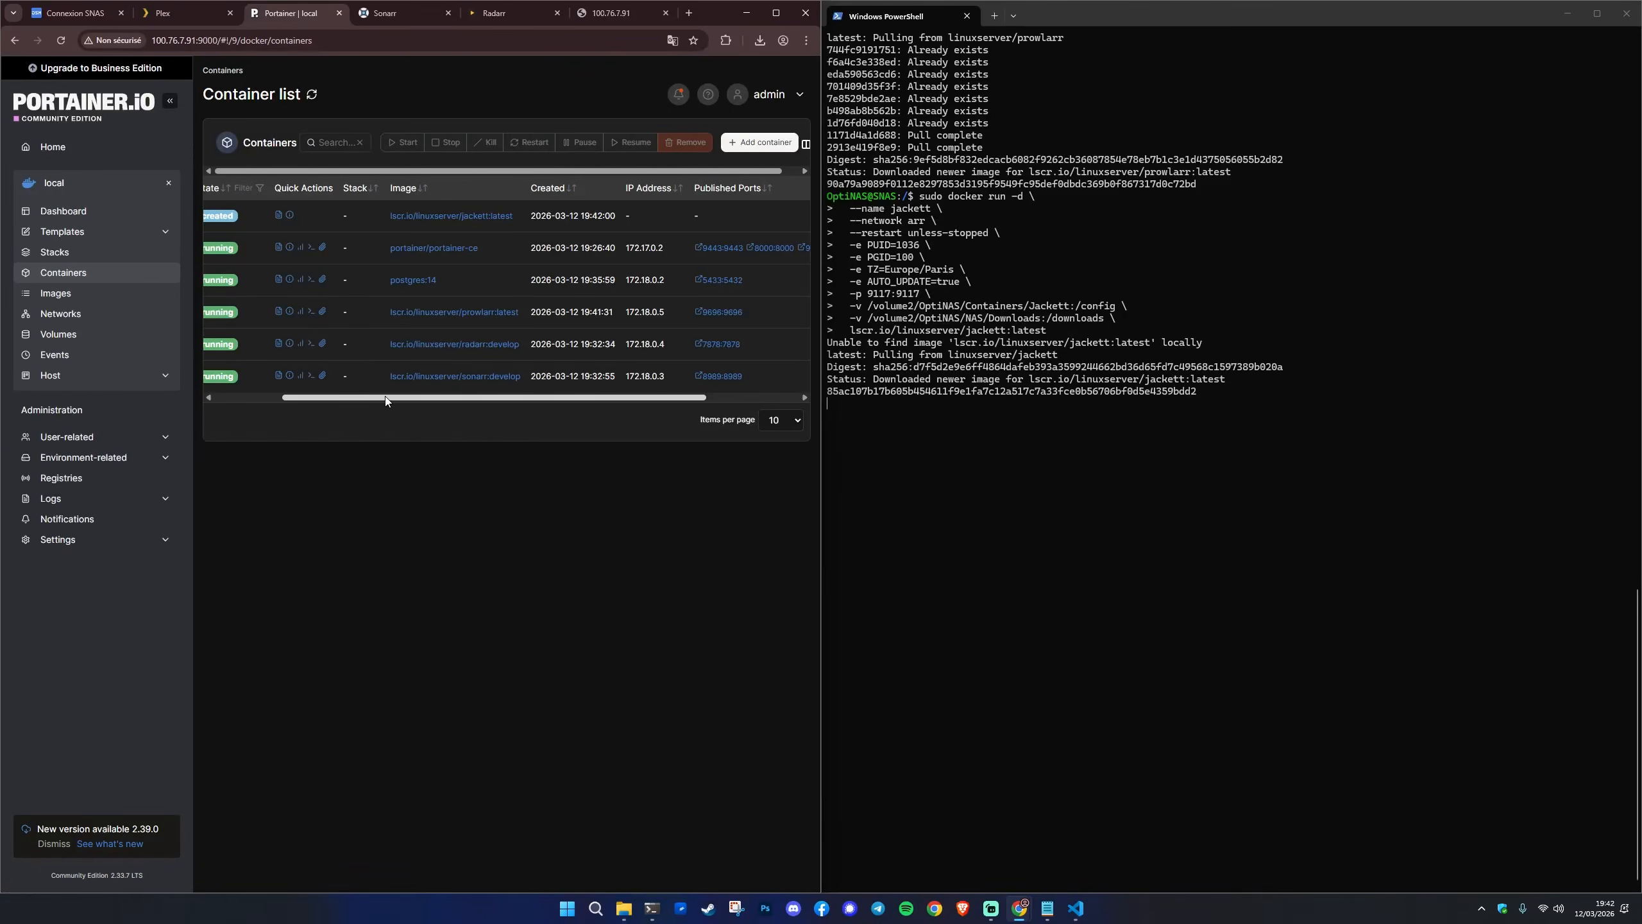
- View the prowlarr container's logs in Portainer and return to the container list
drag(304, 397, 236, 397)
click(259, 313)
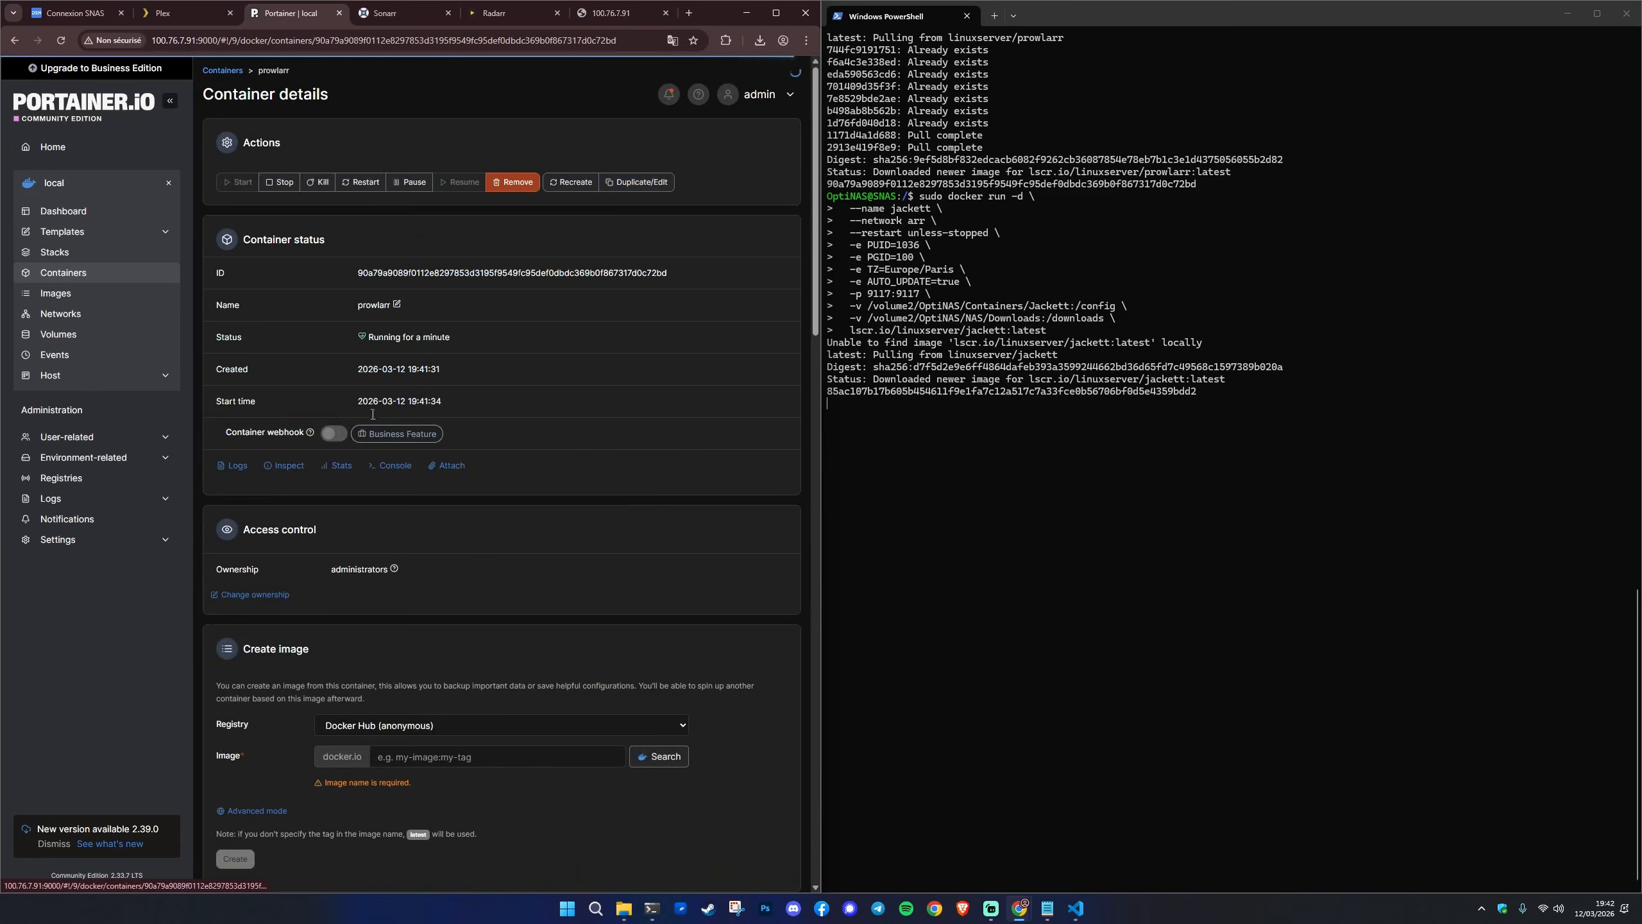
click(273, 465)
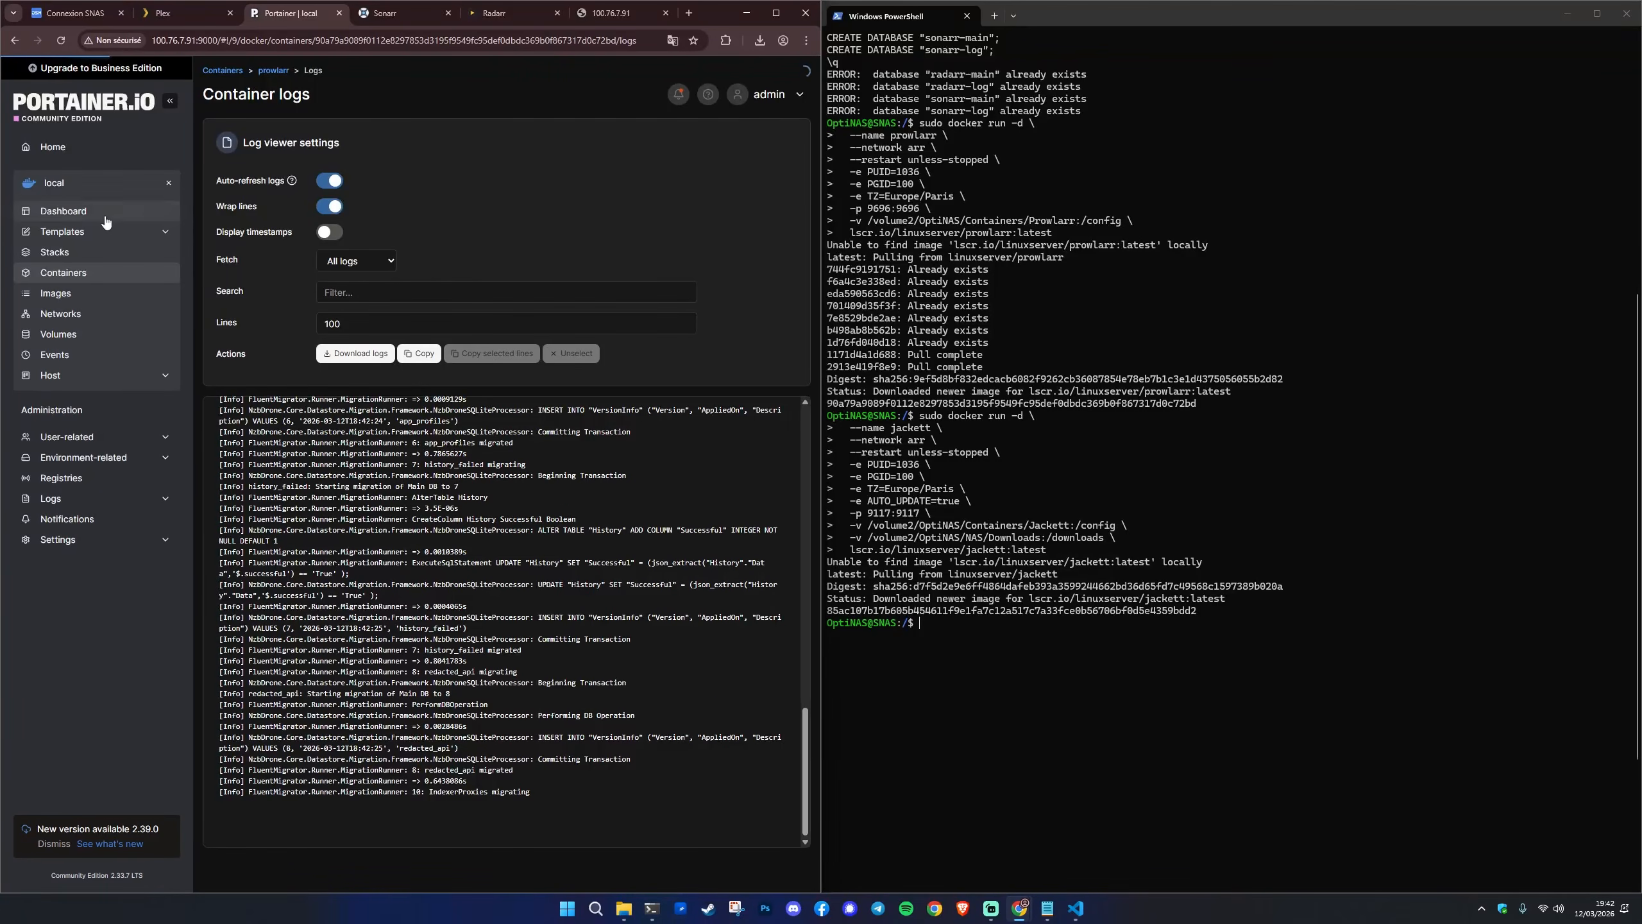
click(95, 275)
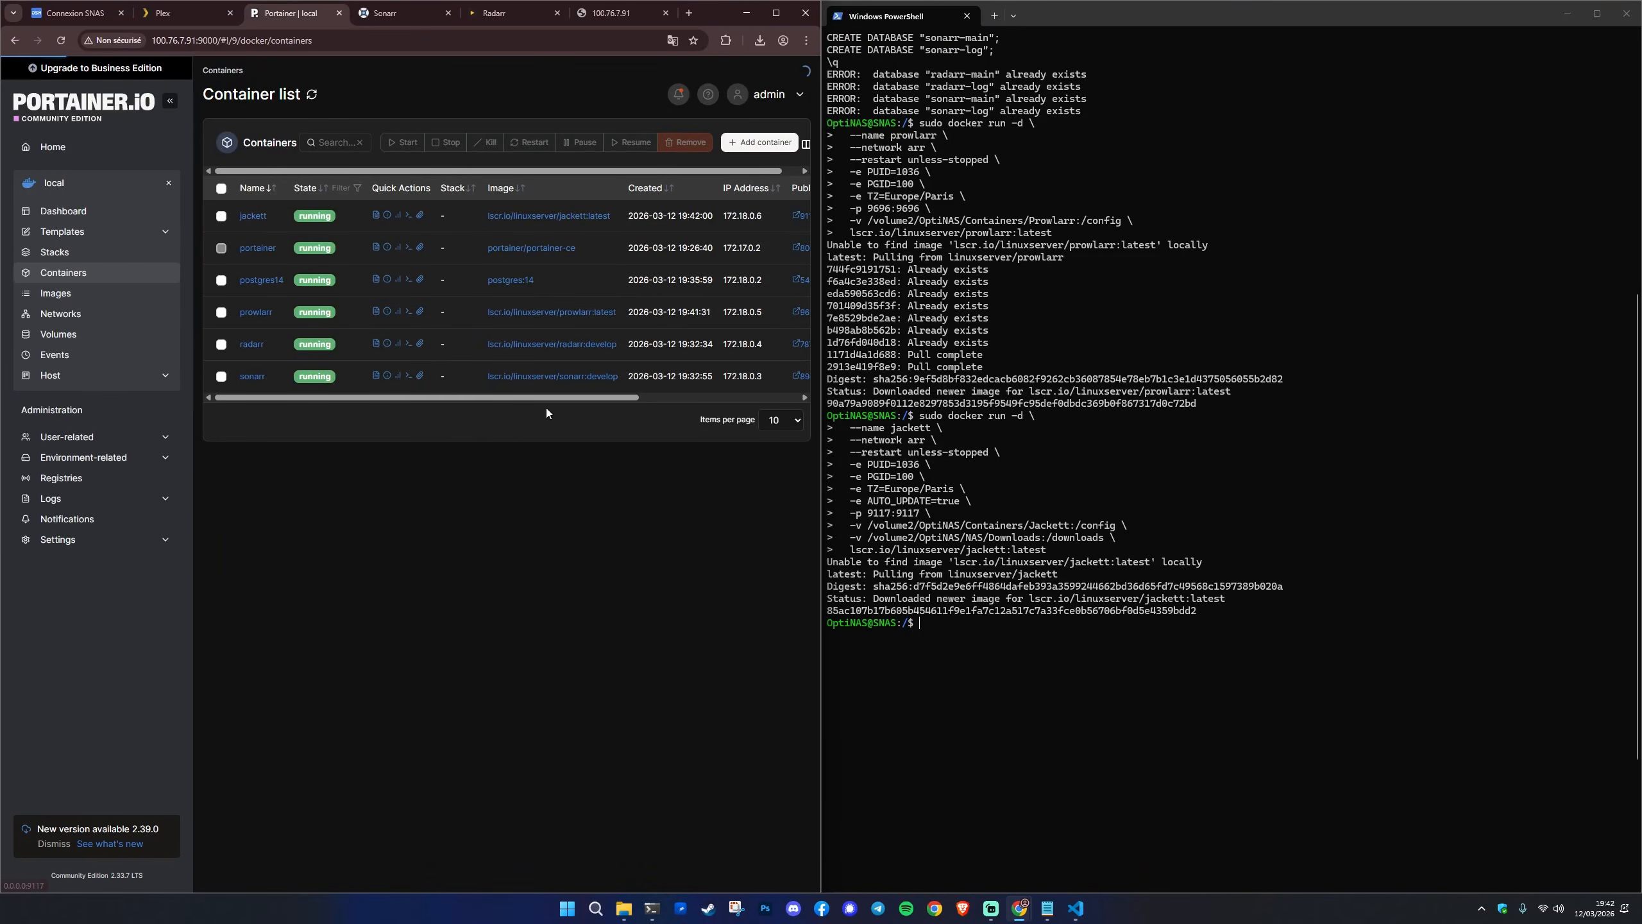
drag(554, 397, 595, 395)
- Open the Jackett address at port 9117 in a new browser tab
click(608, 13)
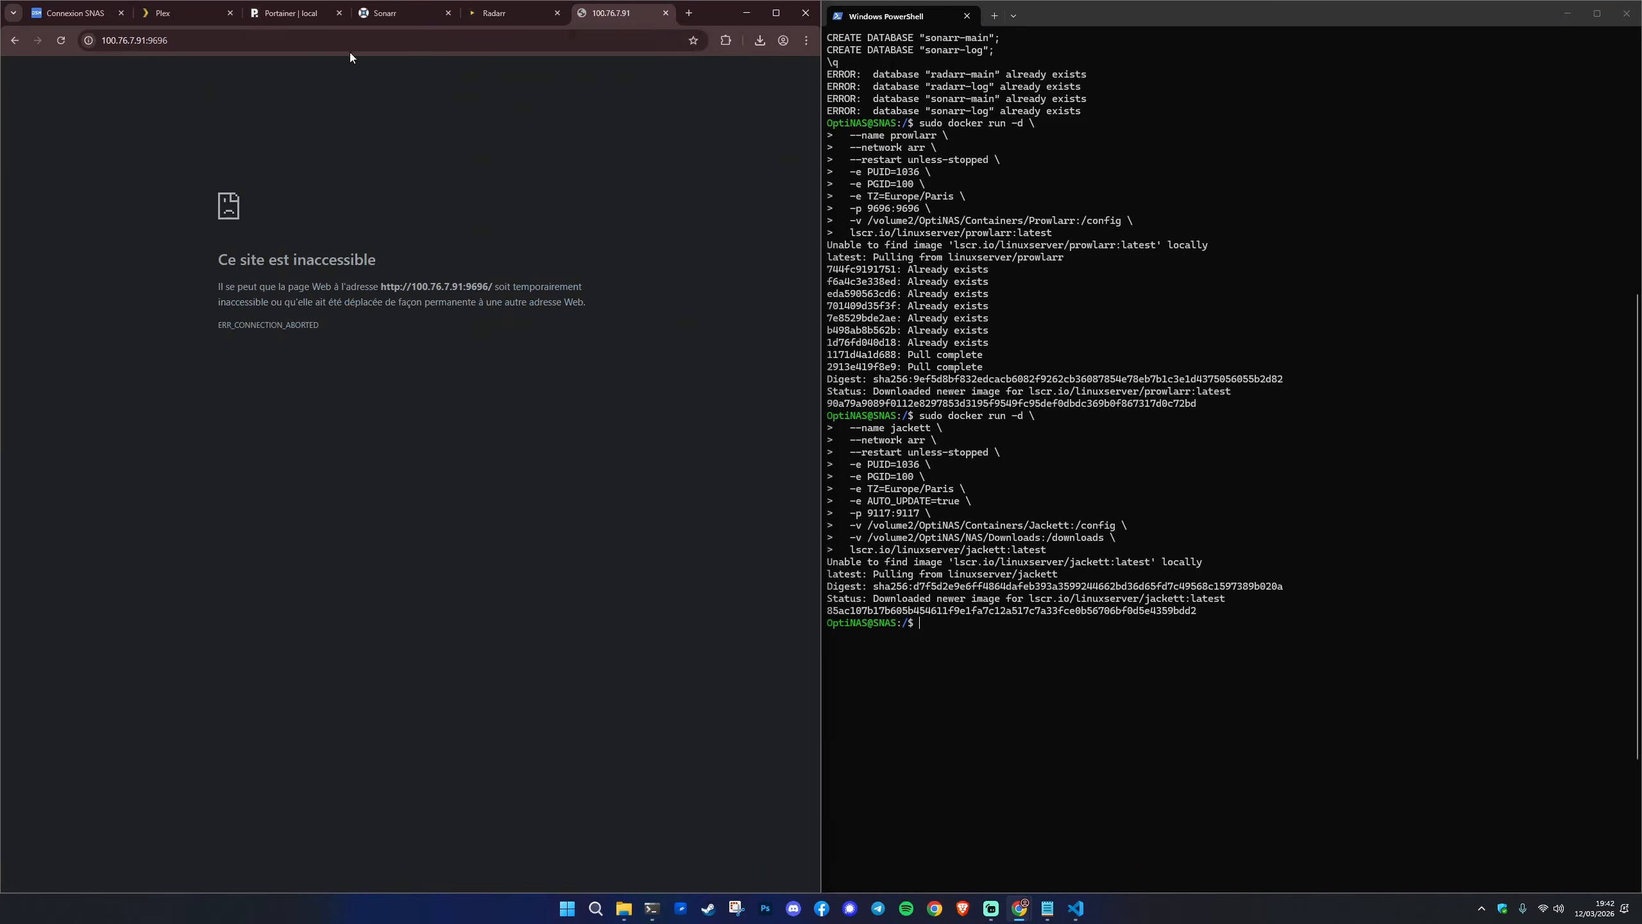
click(361, 41)
key(ctrl+c)
key(ctrl+t)
key(ctrl+v)
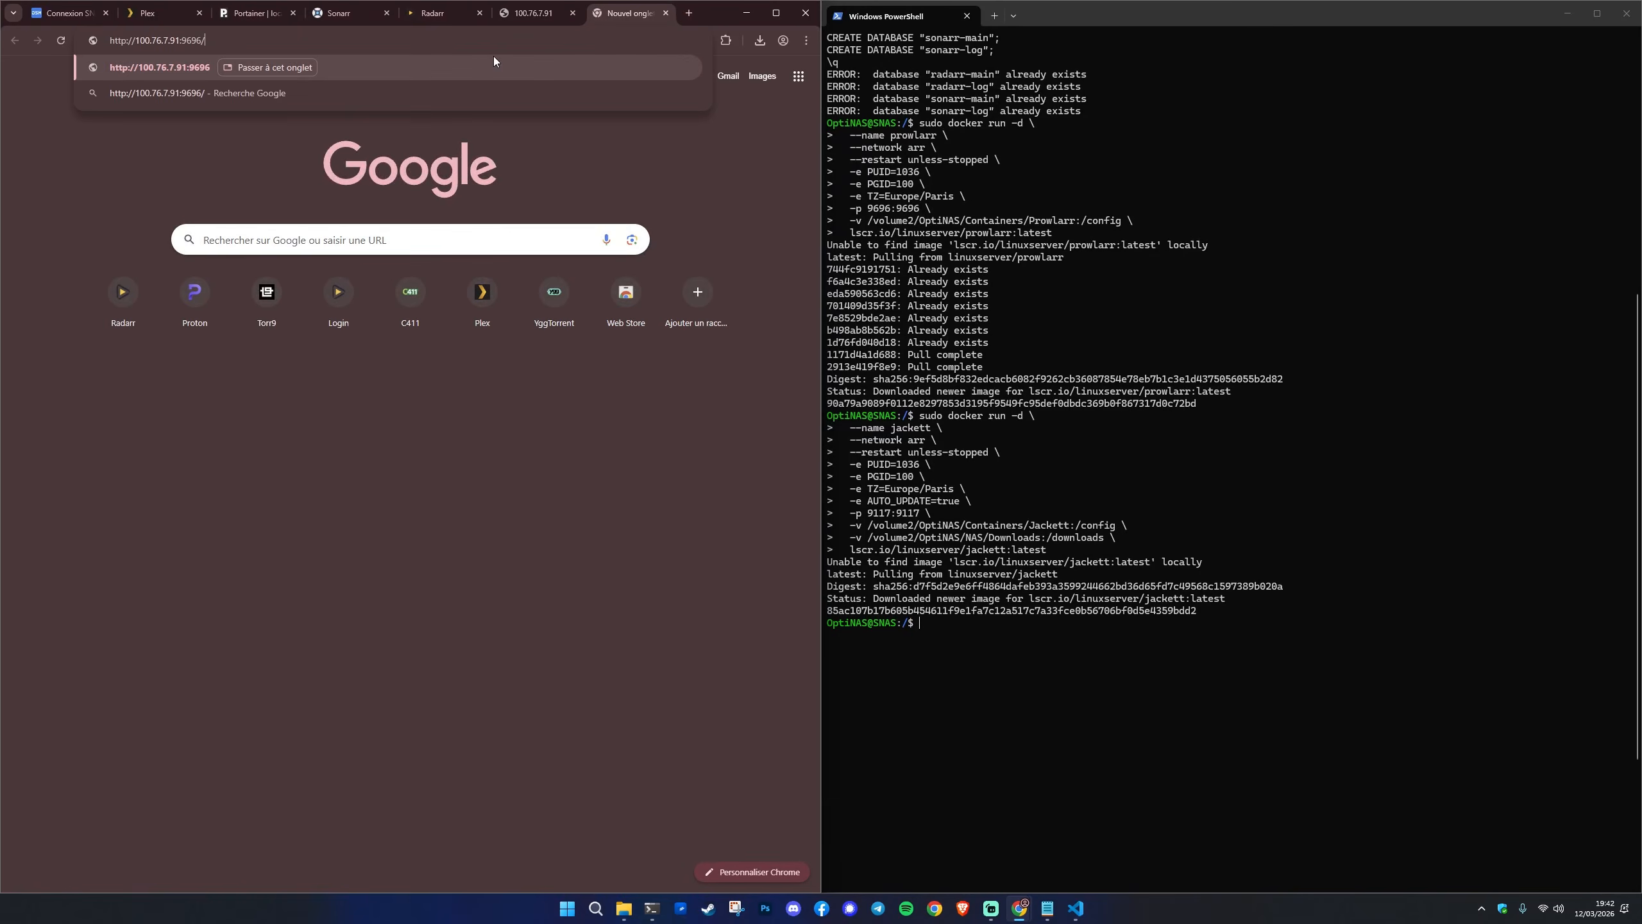
key(BackSpace)
key(BackSpace)
key(BackSpace)
key(BackSpace)
text(9117)
key(Return)
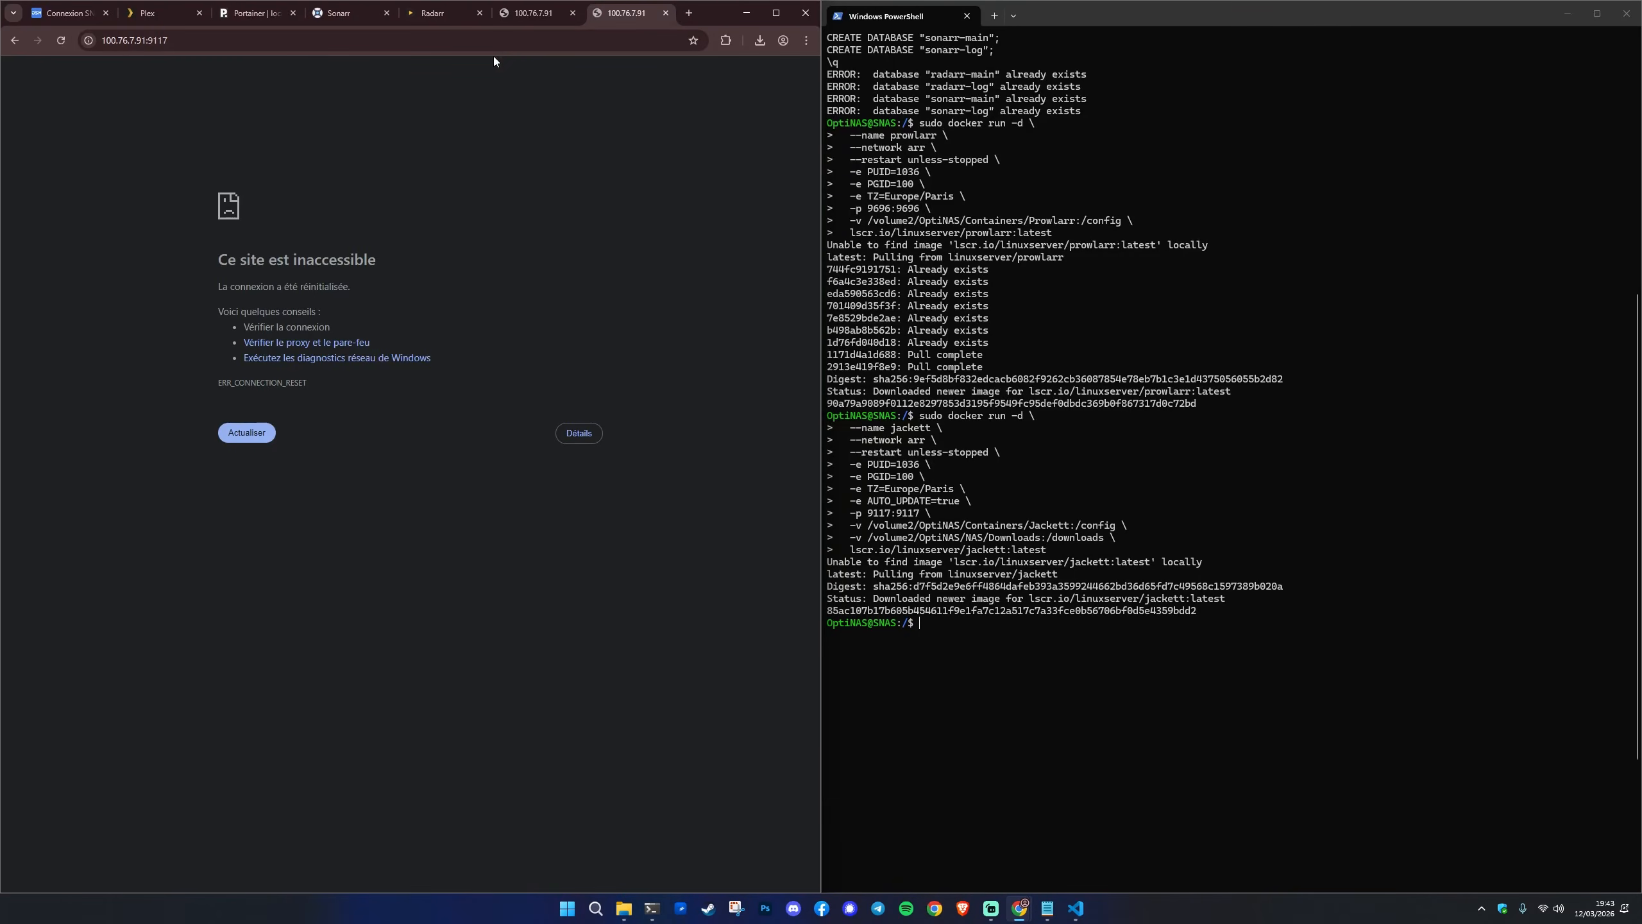
- Check PowerShell, then return to Portainer's container list
click(846, 595)
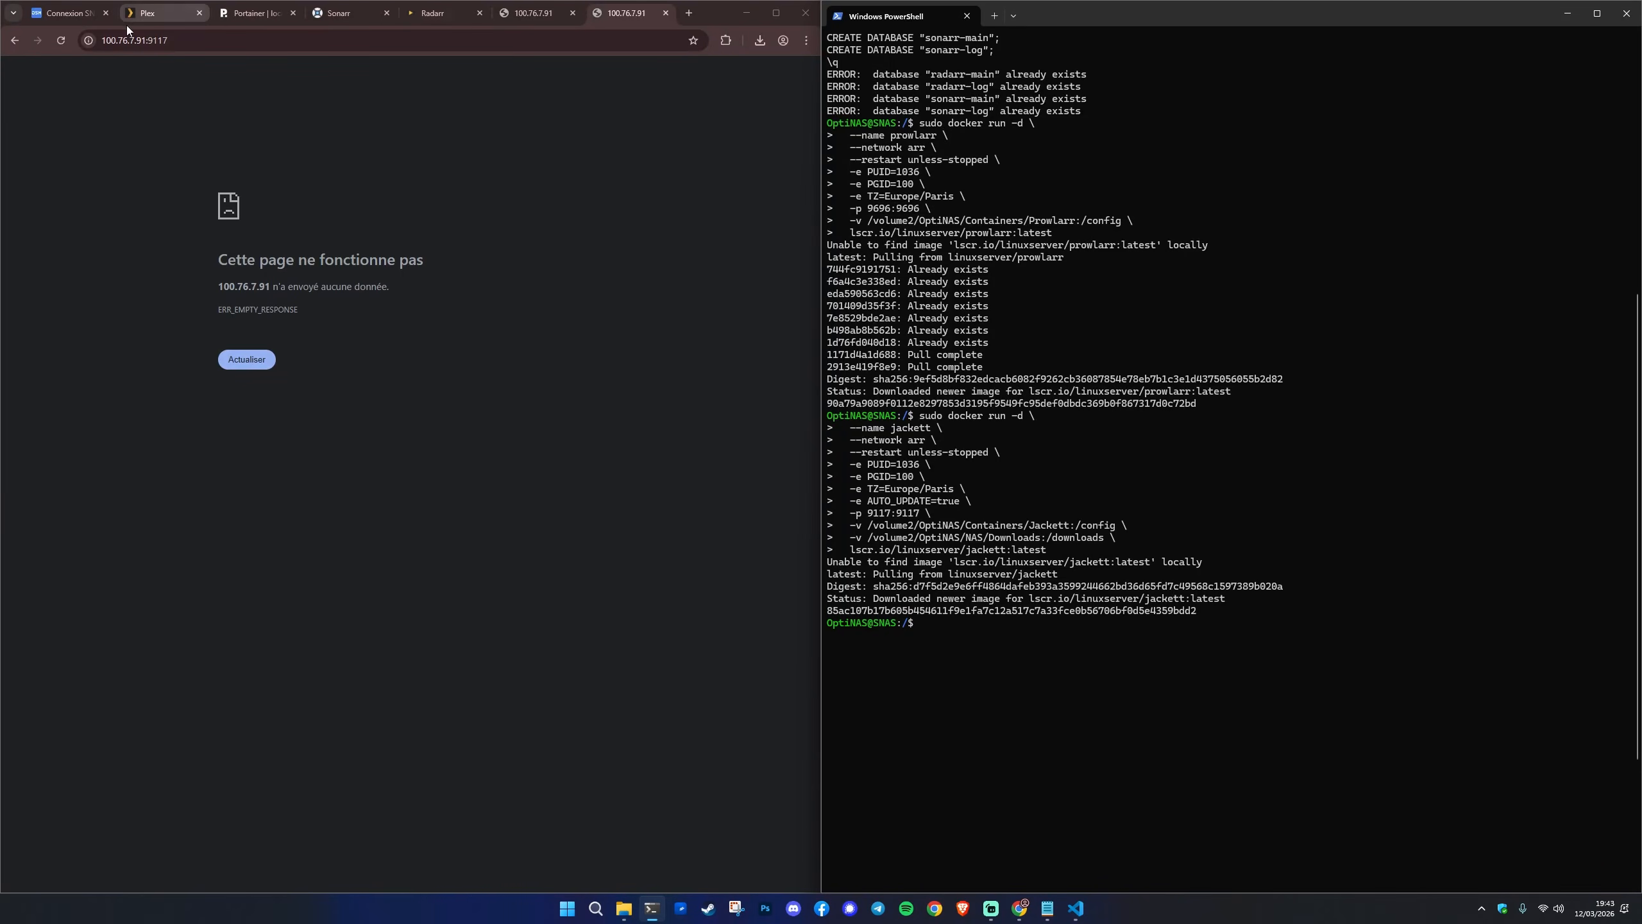
click(253, 15)
drag(350, 398, 223, 401)
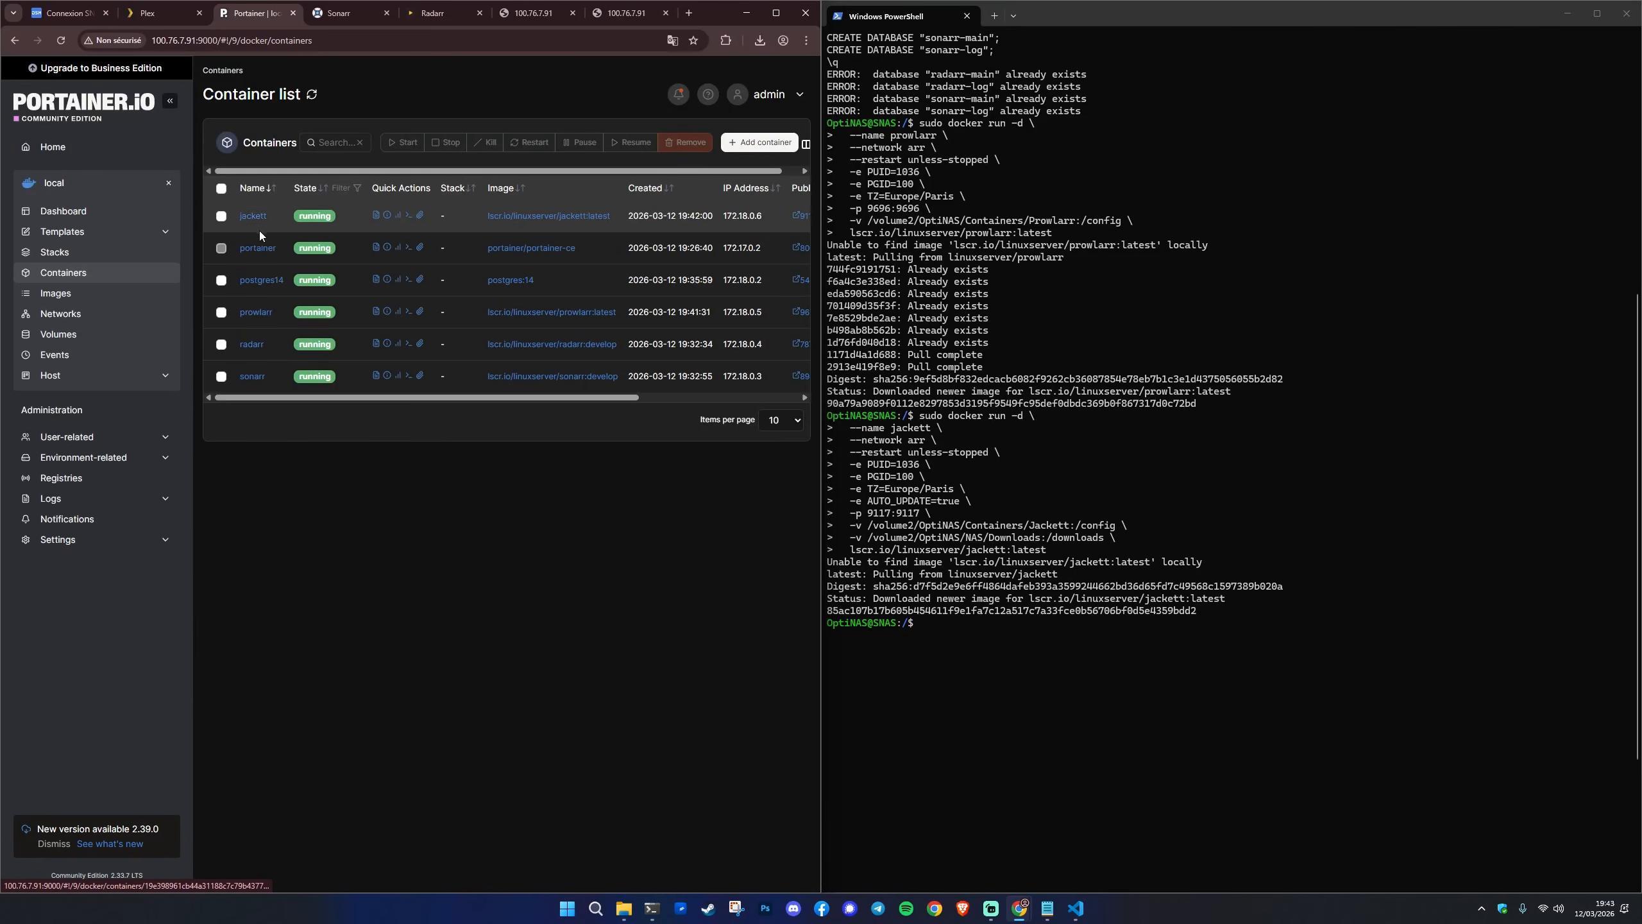
- Redeploy the prowlarr container with PUID changed from 1036 to 1035, replacing the old one
click(256, 312)
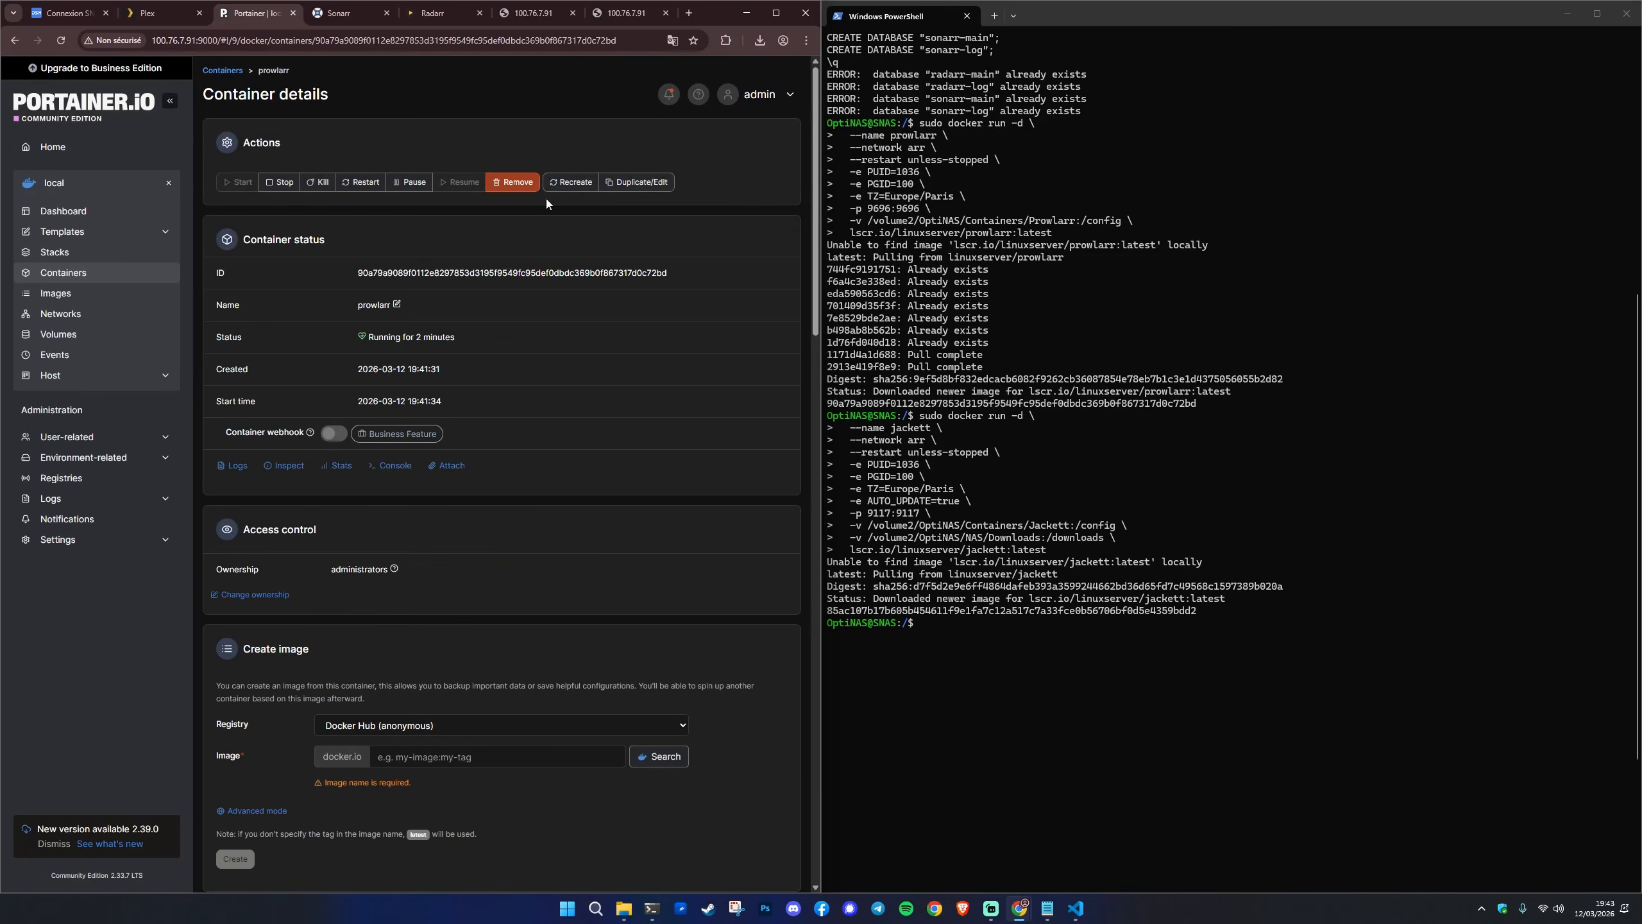
click(639, 182)
scroll(395, 531, down, 5)
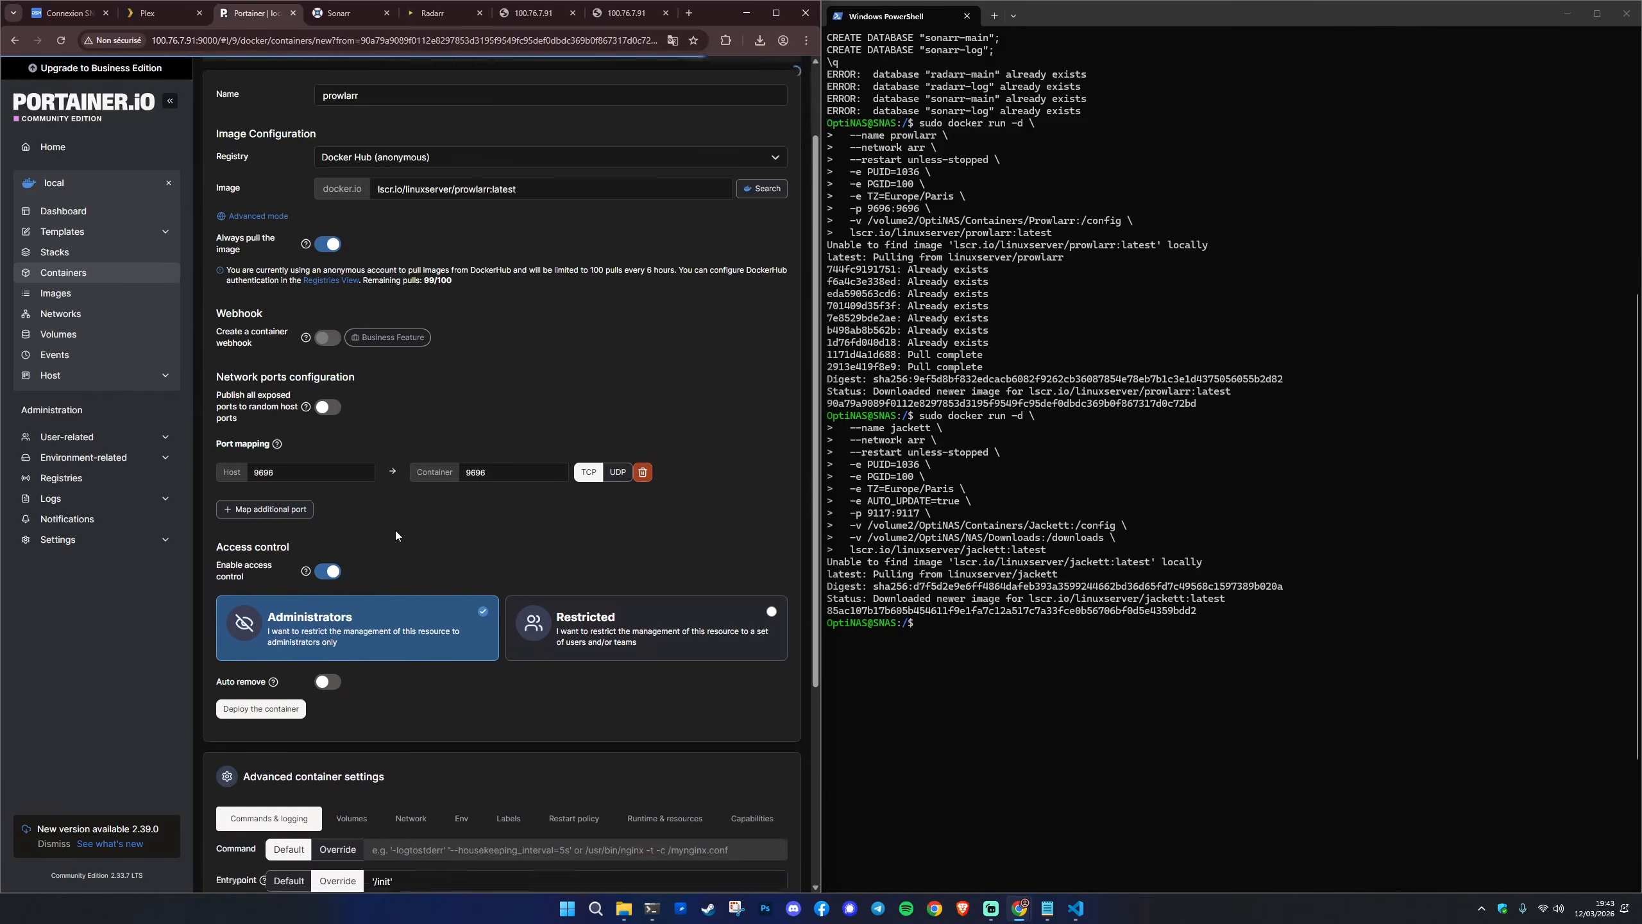
click(461, 536)
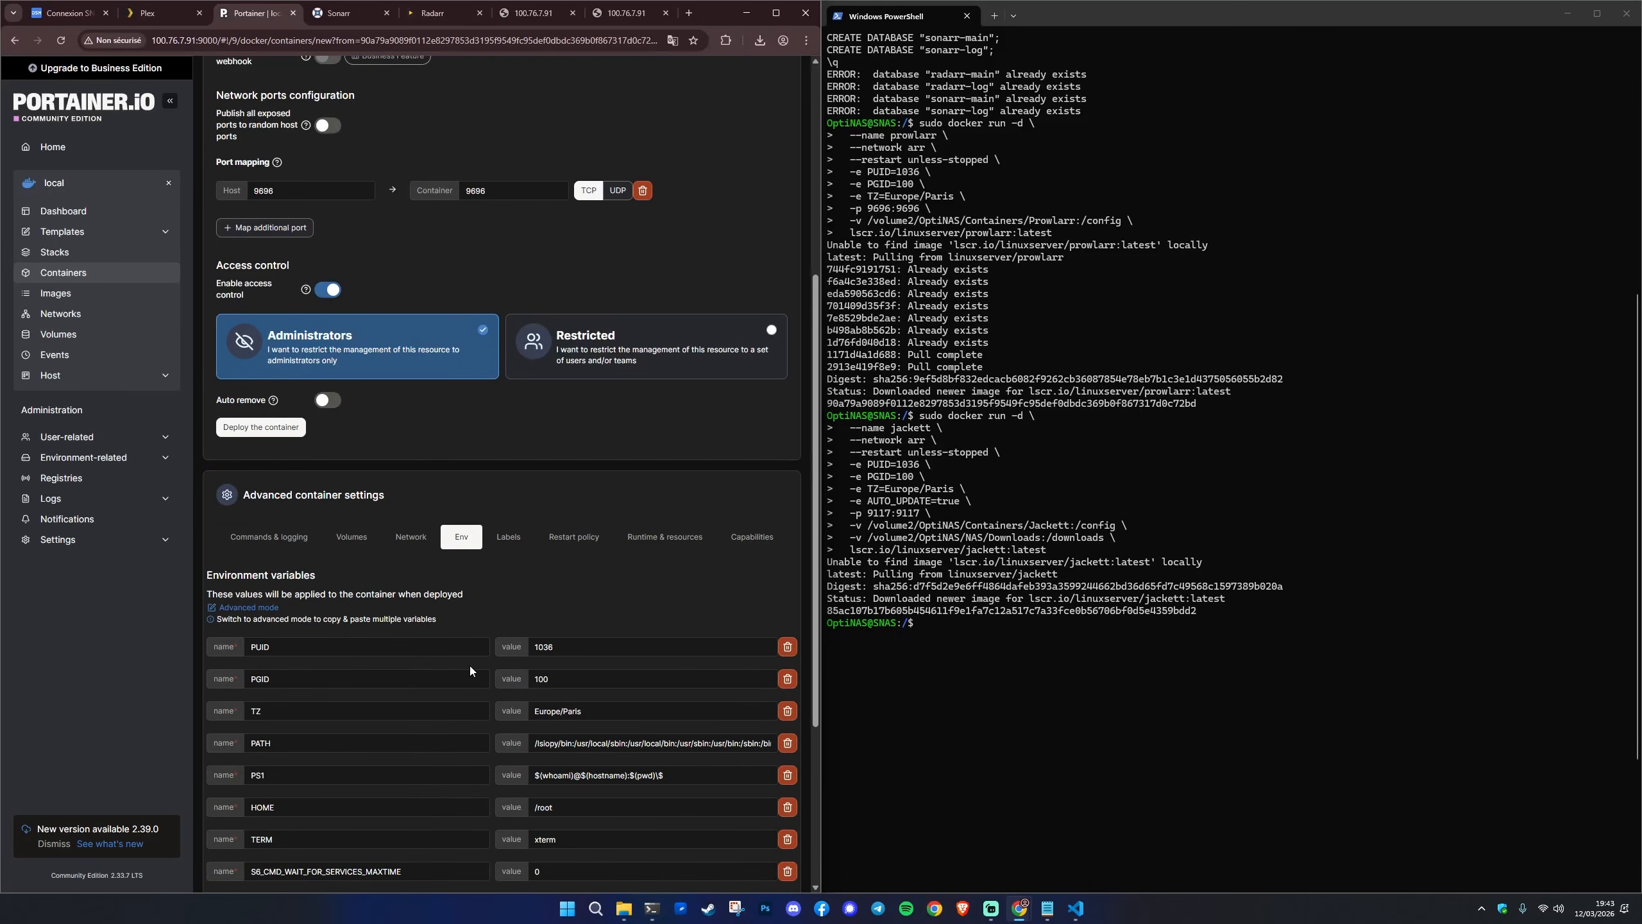
scroll(577, 478, down, 3)
click(560, 453)
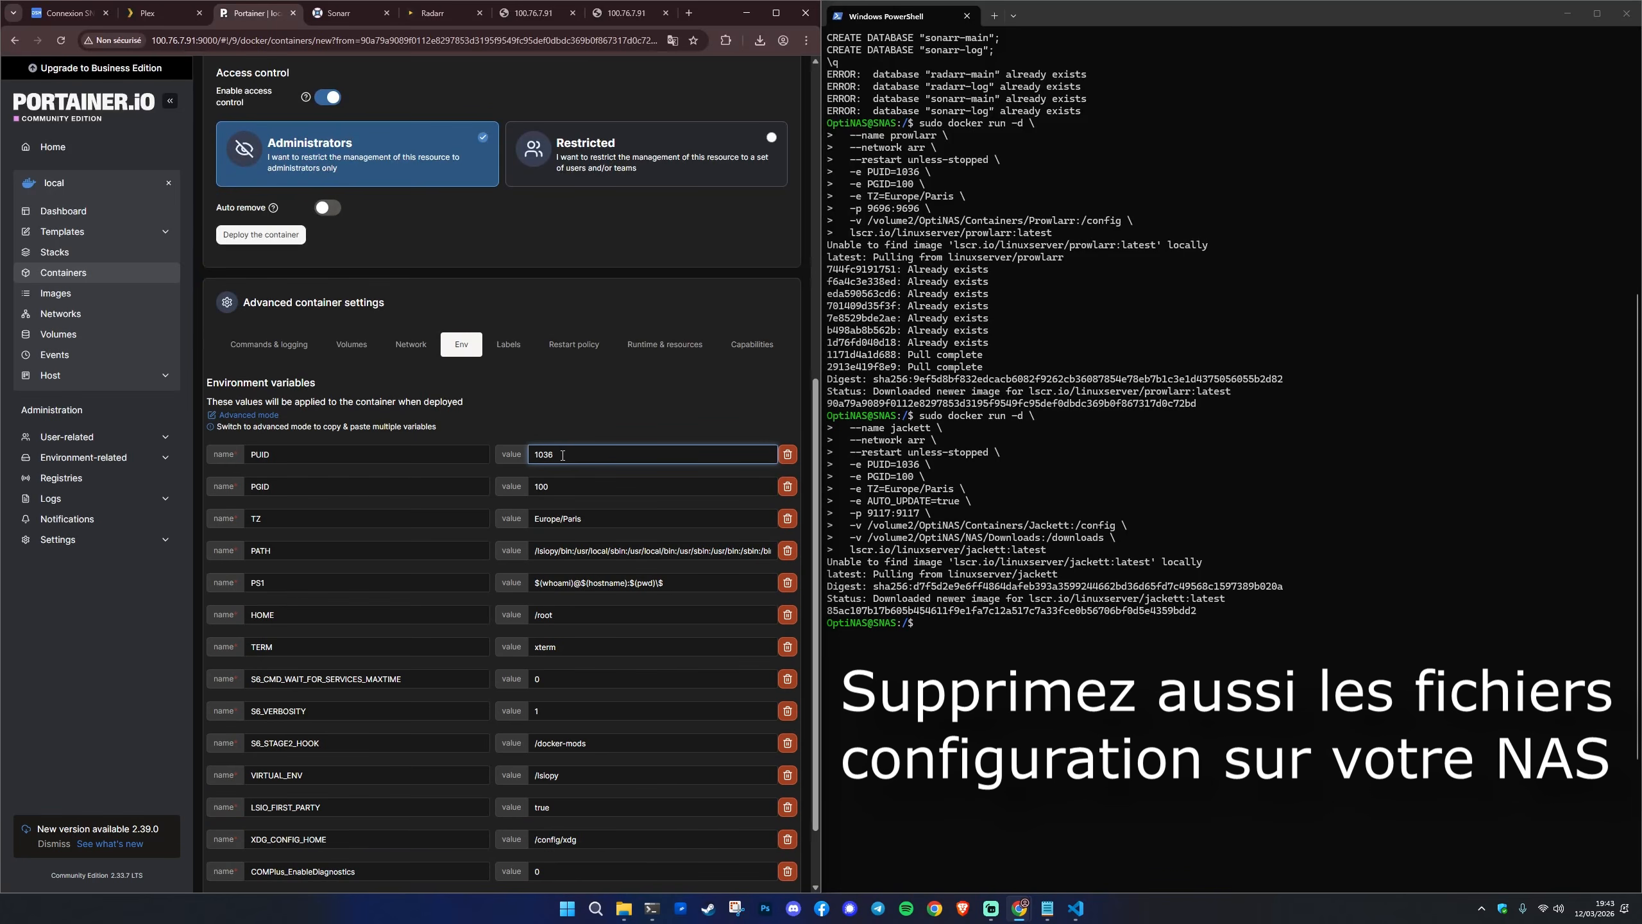
key(BackSpace)
text(5)
scroll(517, 420, down, 1)
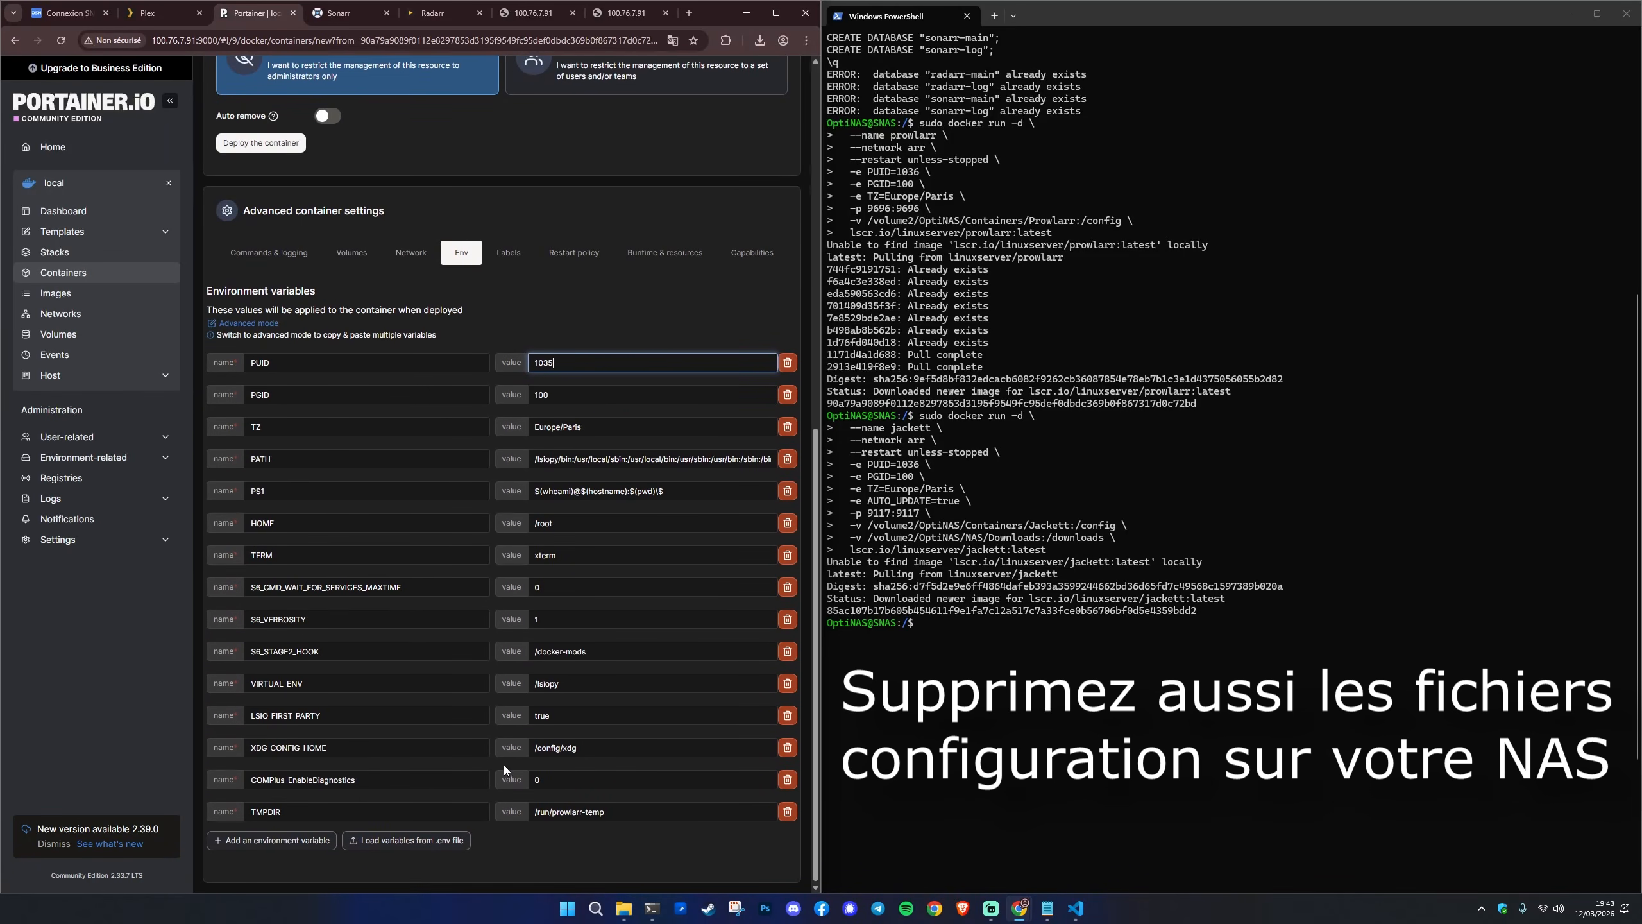
scroll(500, 762, up, 6)
click(277, 657)
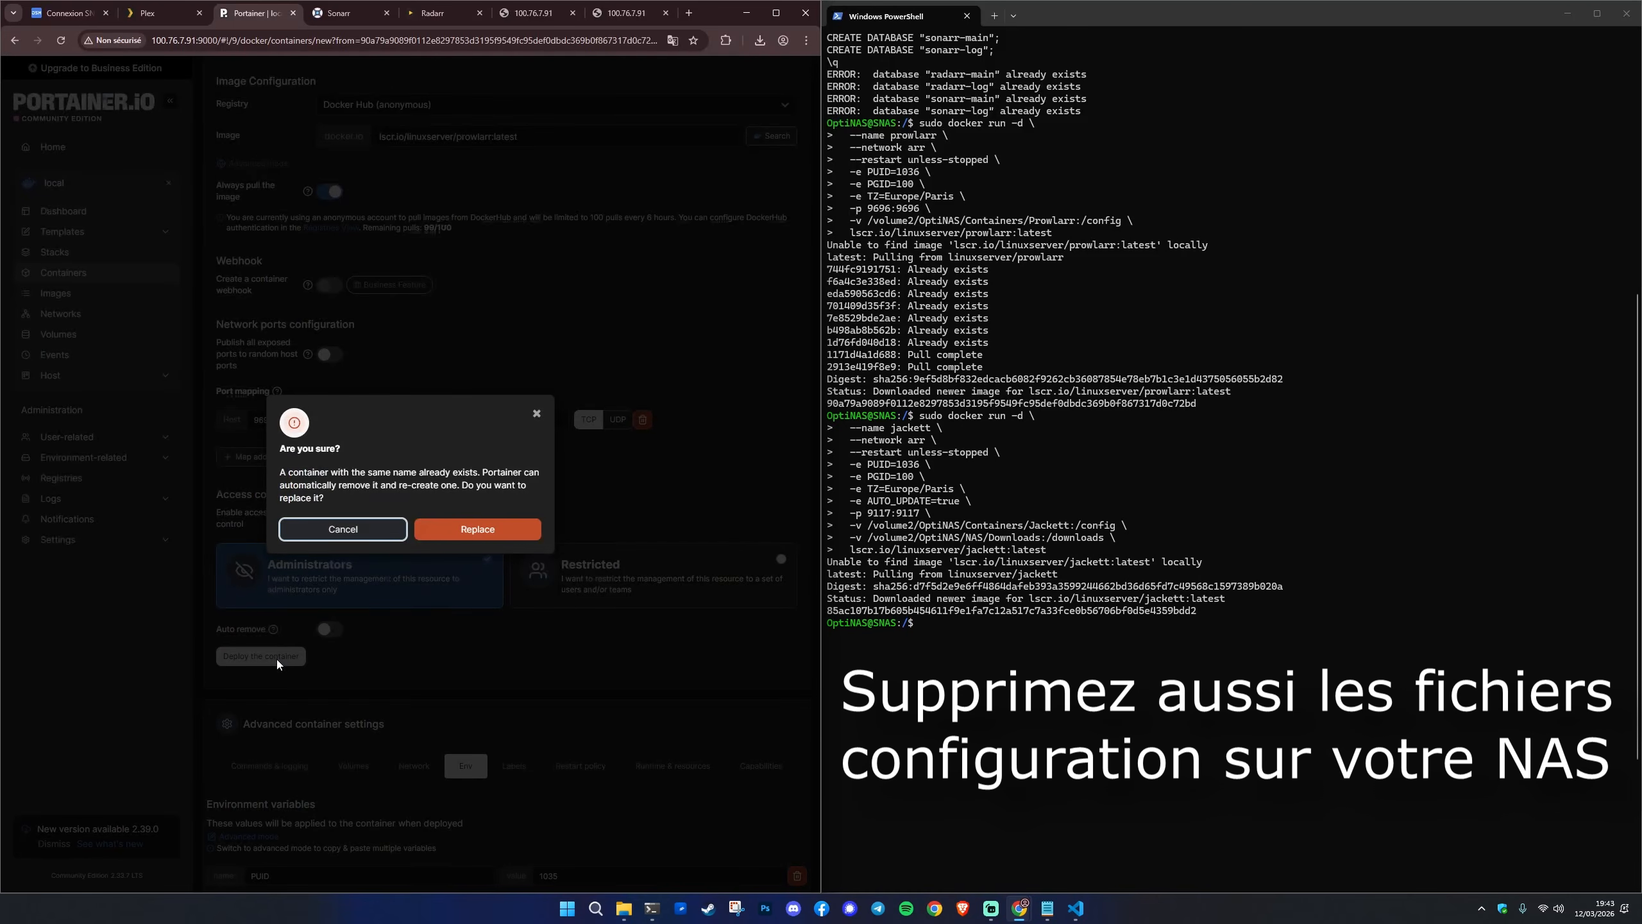
click(476, 529)
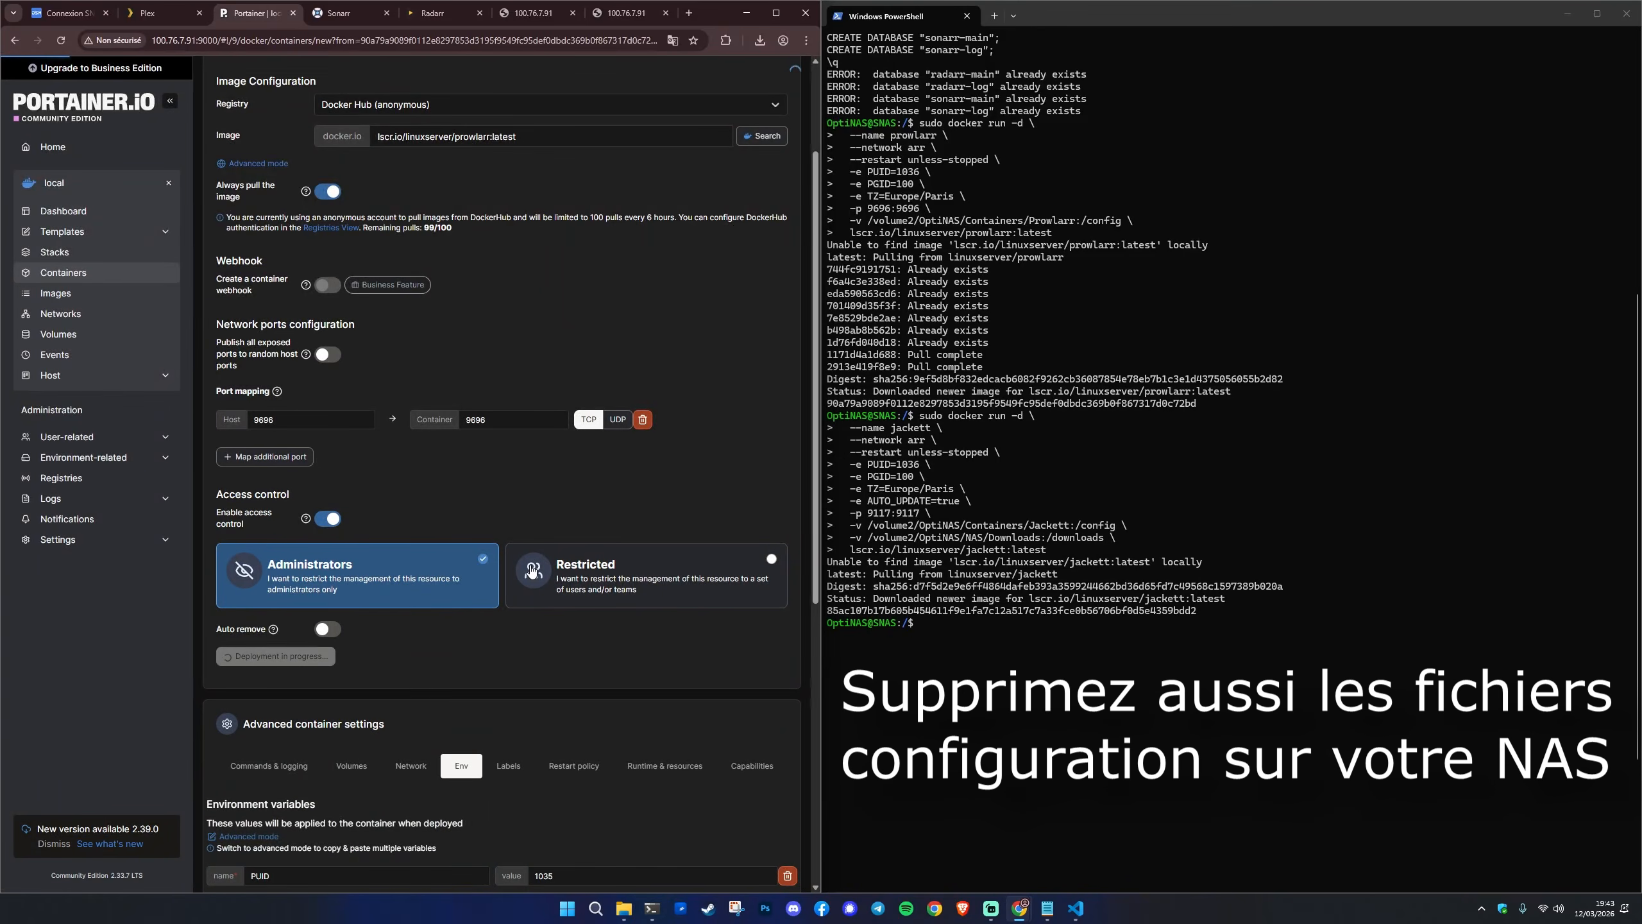
scroll(491, 513, up, 3)
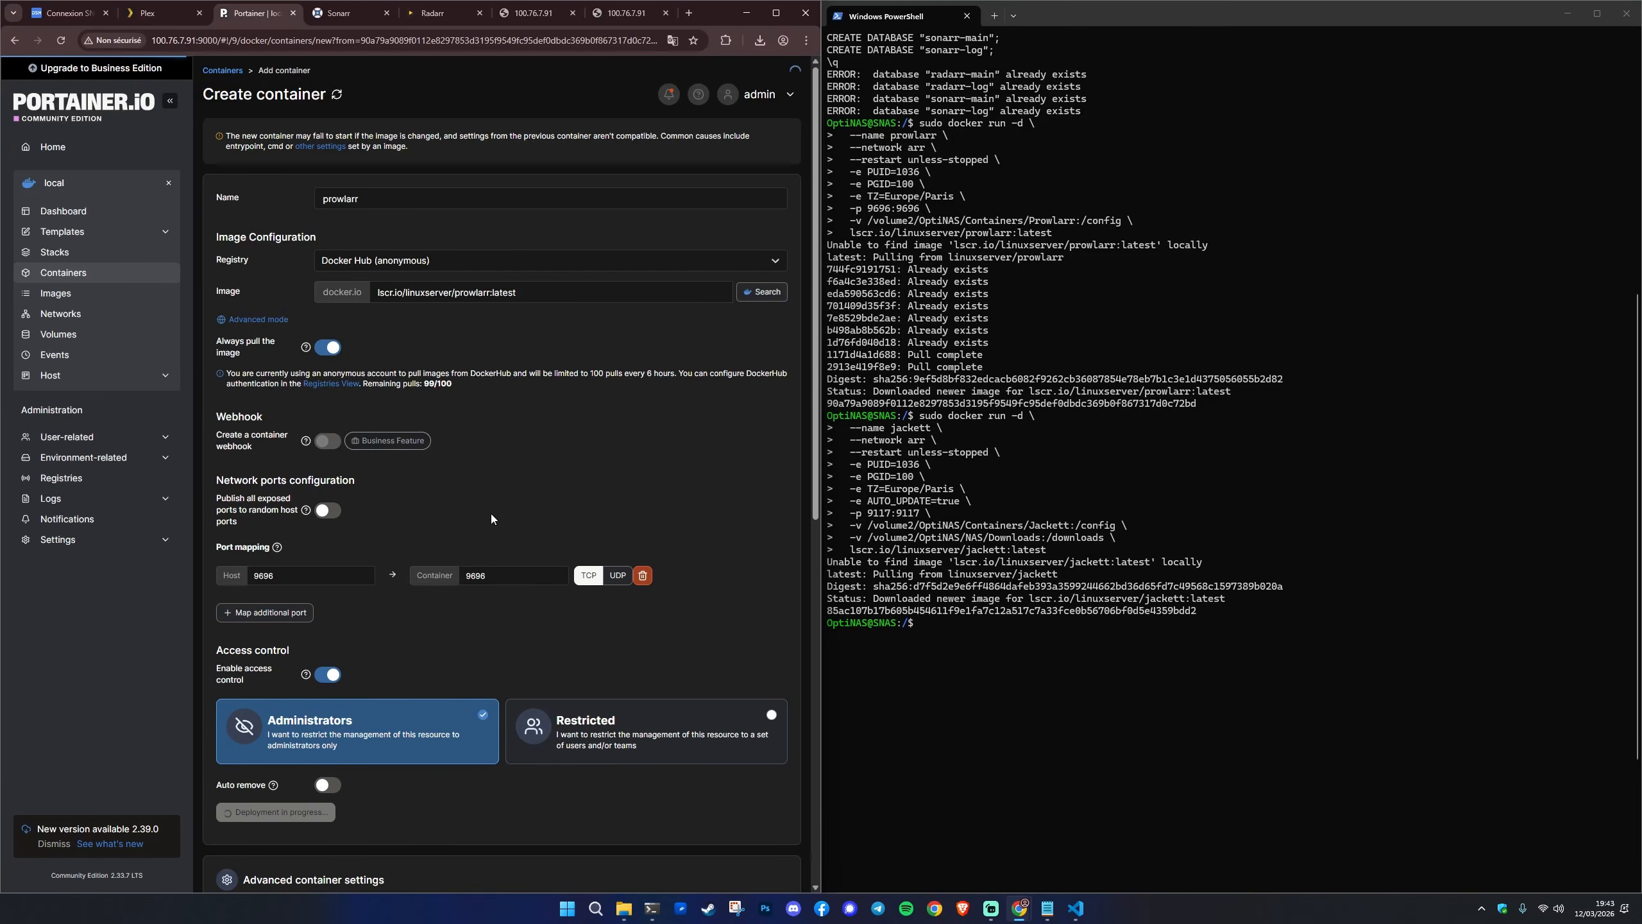
- Change the jackett, prowlarr and qBittorrent PUIDs to 1035 in Vidéo.md and save
click(1047, 908)
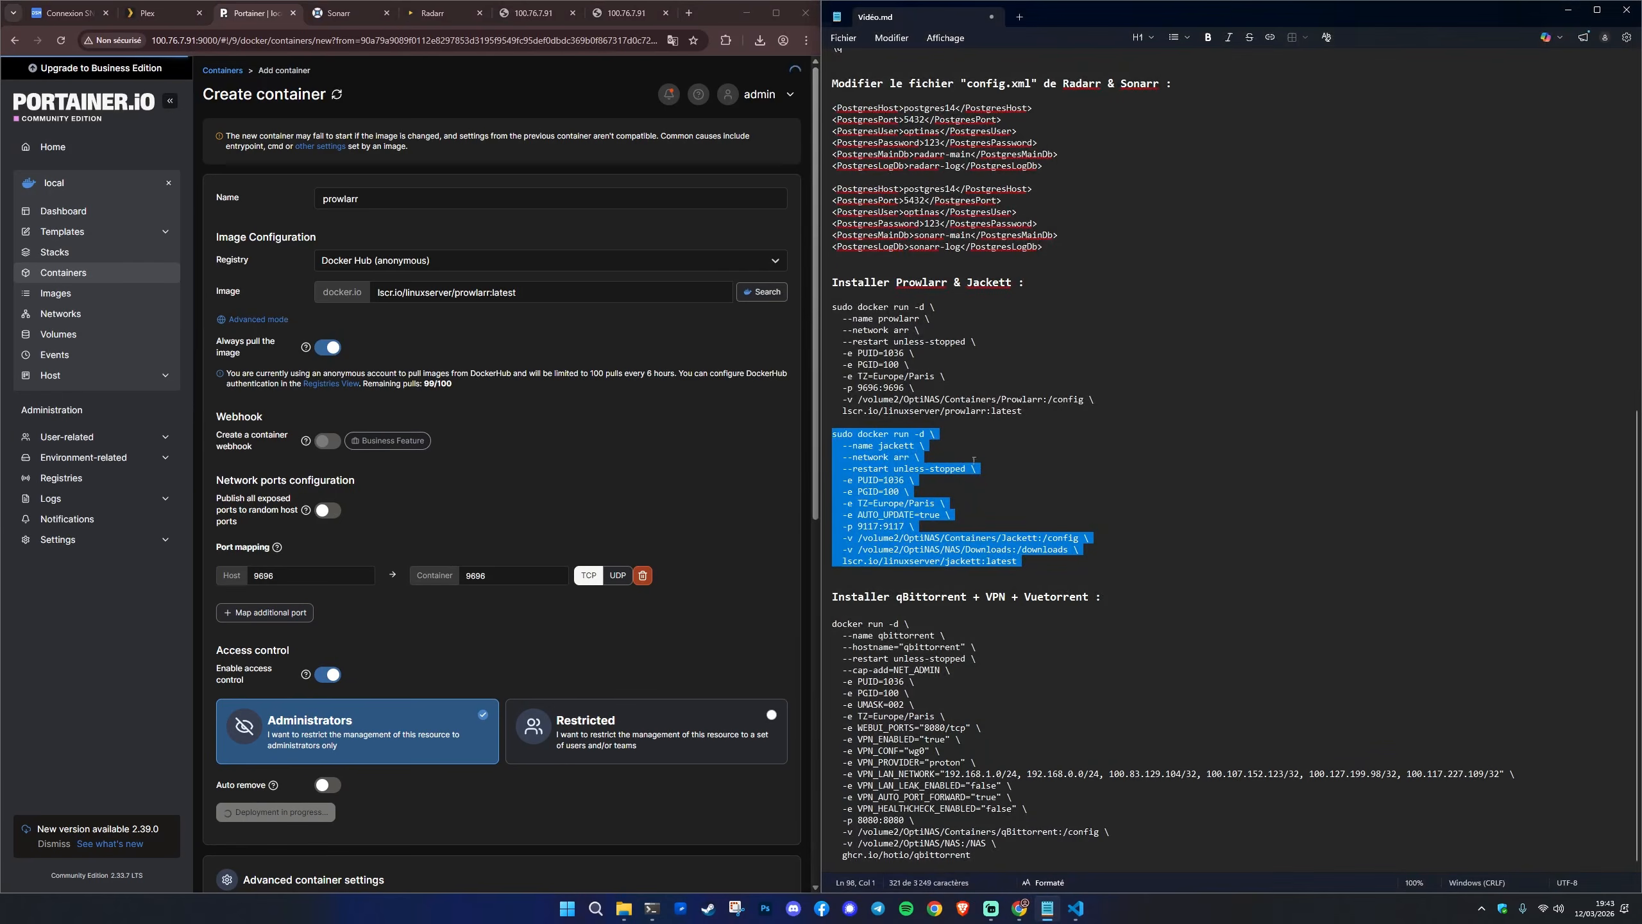
click(905, 480)
key(BackSpace)
text(5)
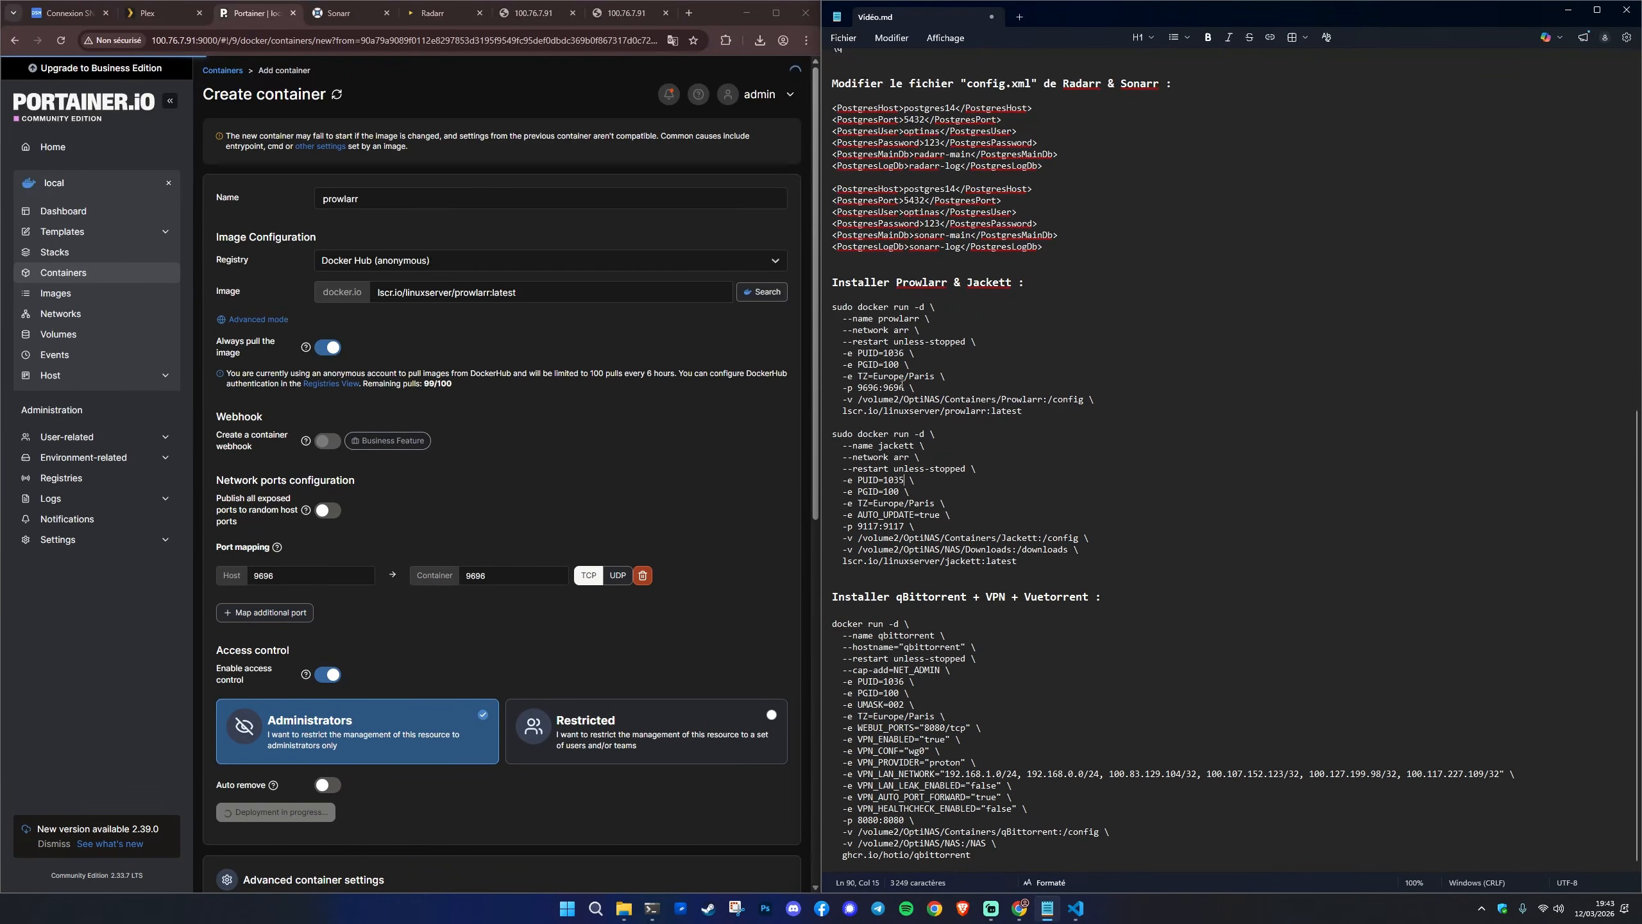
click(902, 353)
key(BackSpace)
text(5)
click(905, 682)
key(BackSpace)
text(5)
key(ctrl+s)
scroll(1032, 691, up, 1)
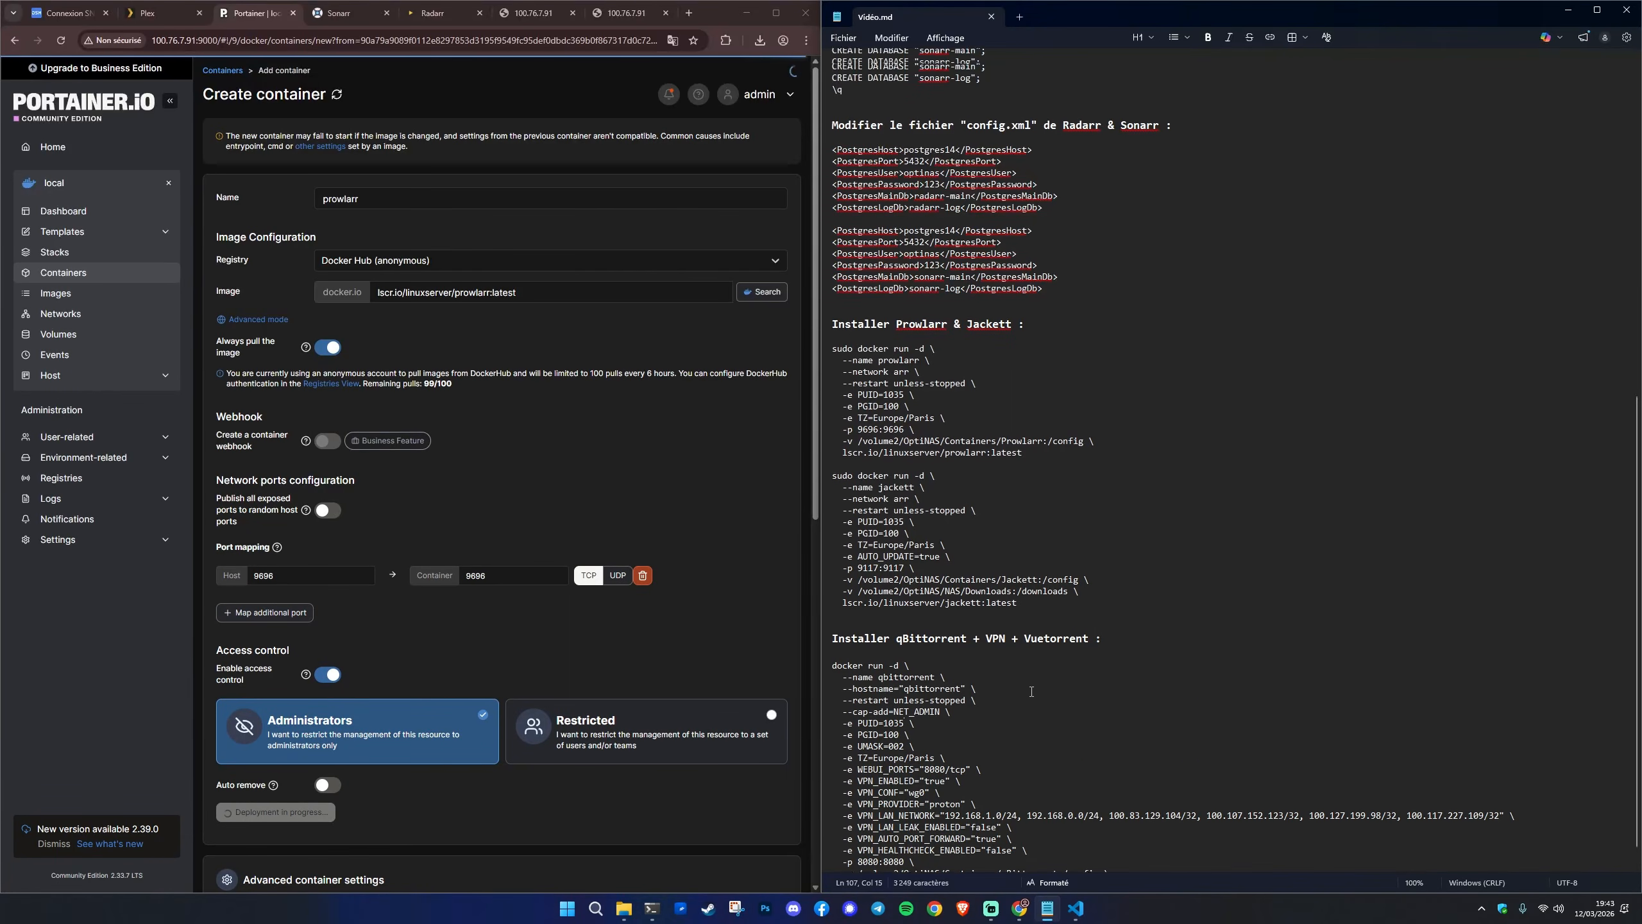
scroll(1032, 692, up, 5)
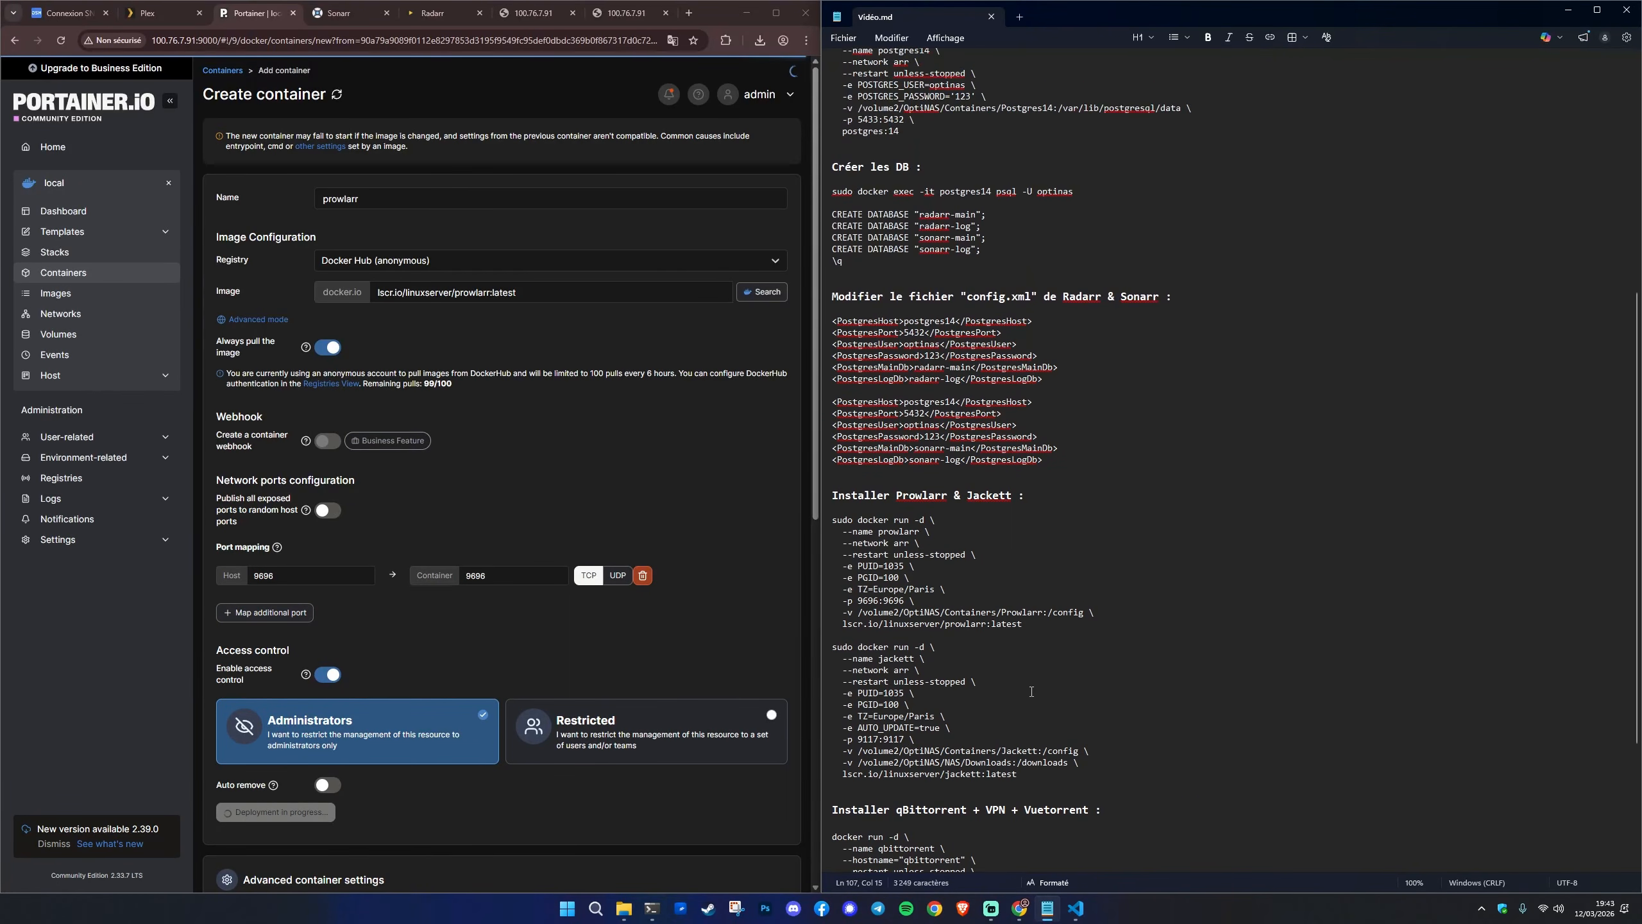
scroll(1031, 691, up, 2)
click(582, 345)
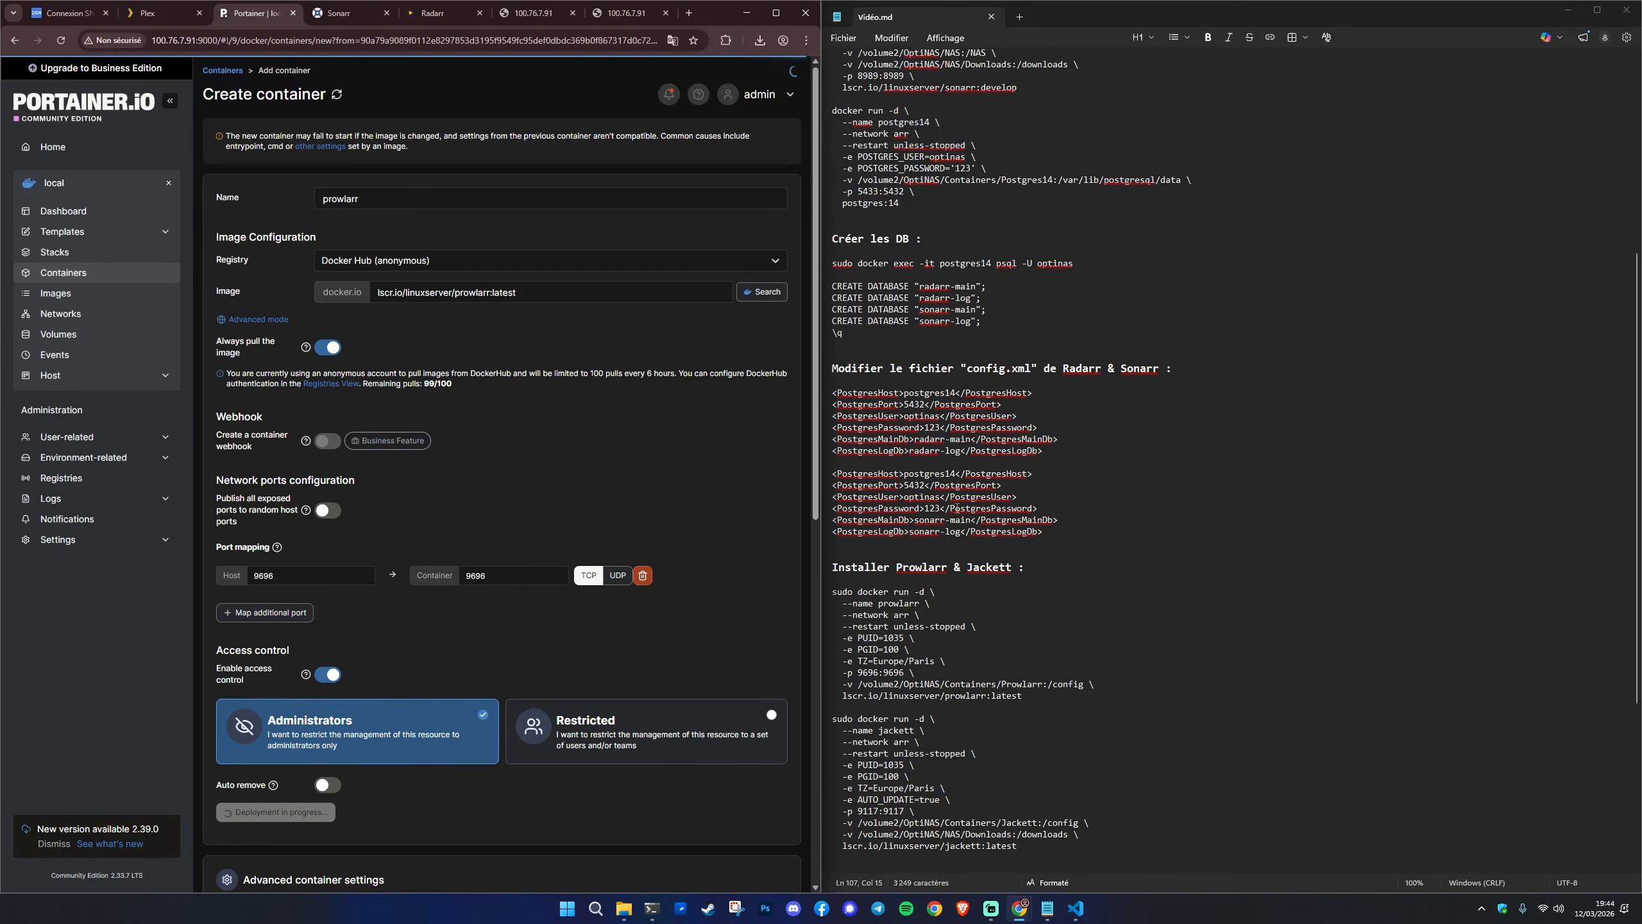
scroll(964, 597, up, 10)
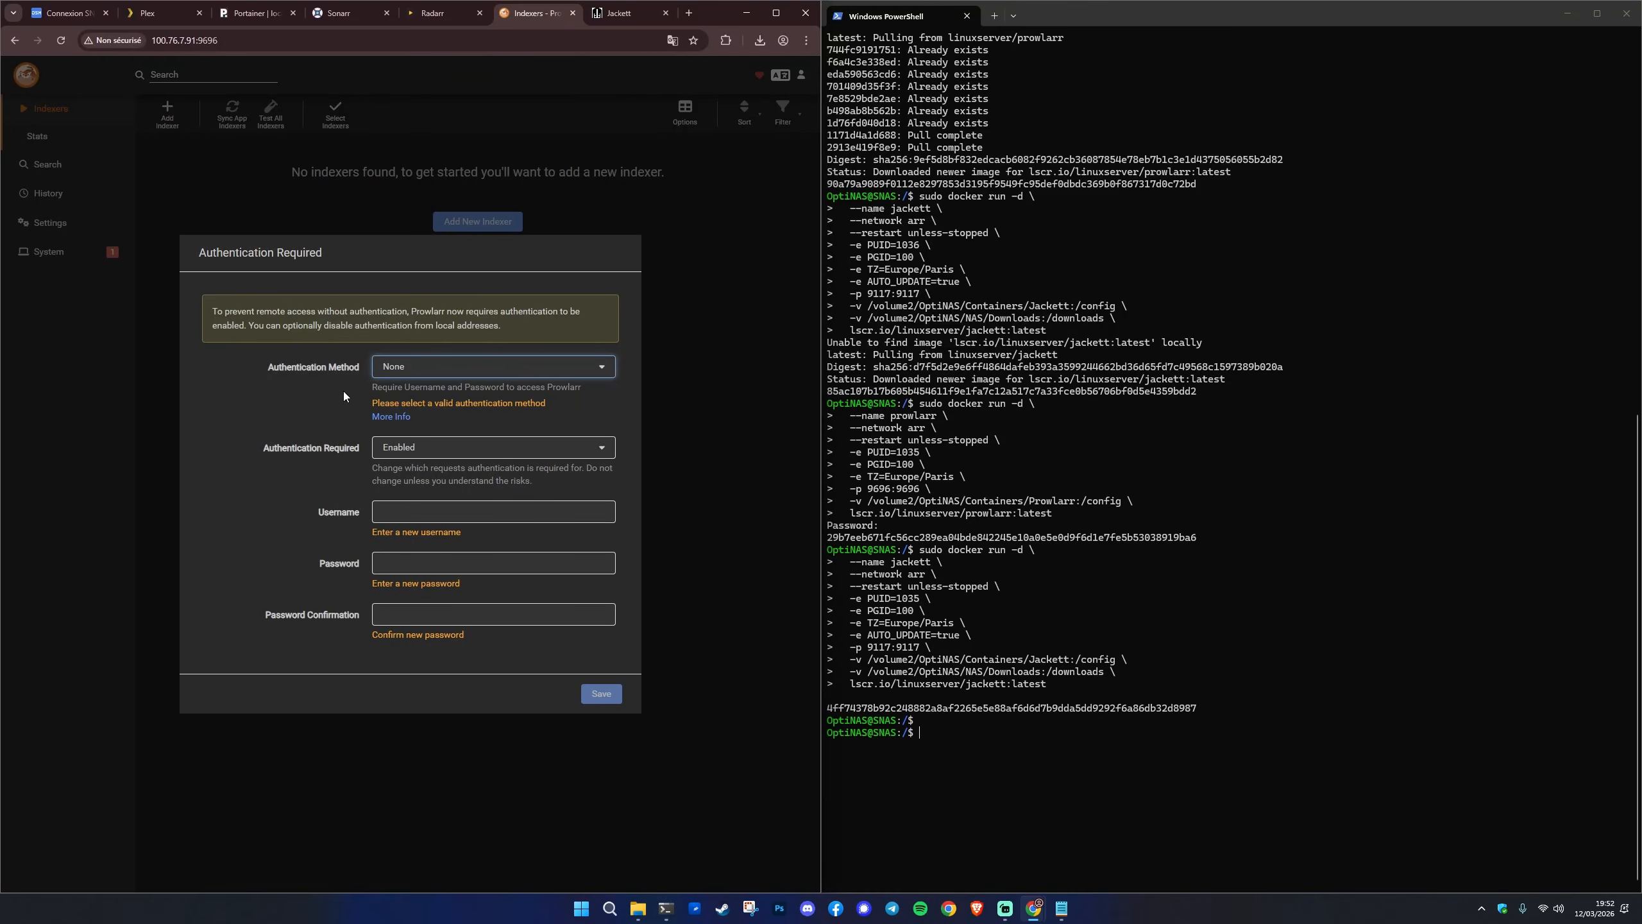
- Save Prowlarr's Forms (Login Page) authentication with a username and confirmed password
click(466, 369)
click(459, 410)
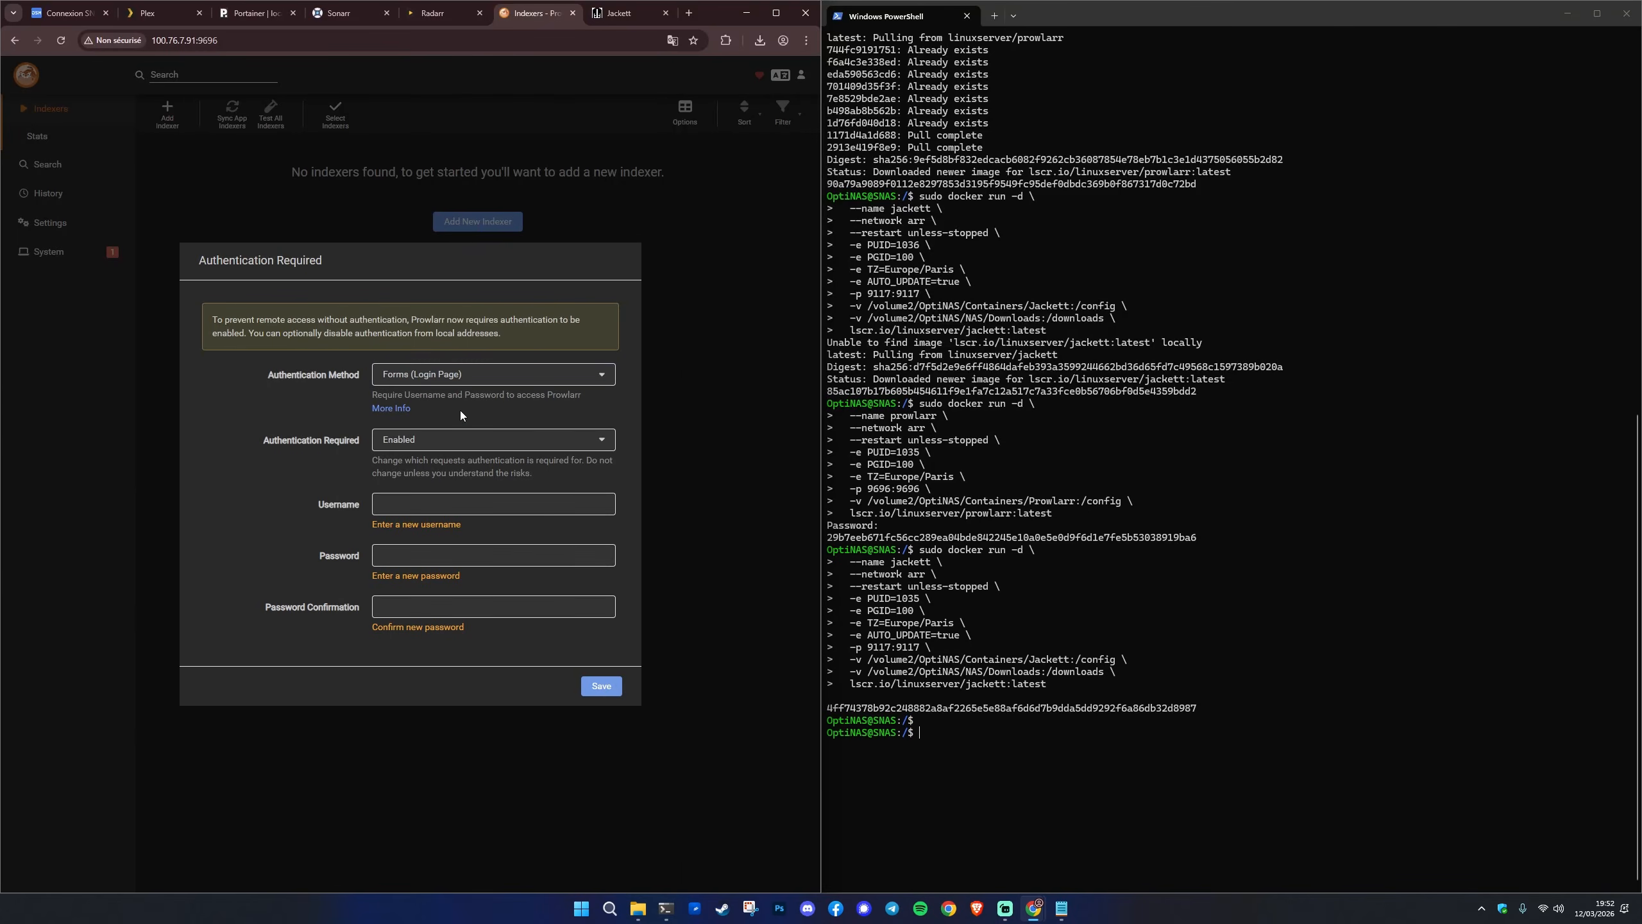
click(398, 505)
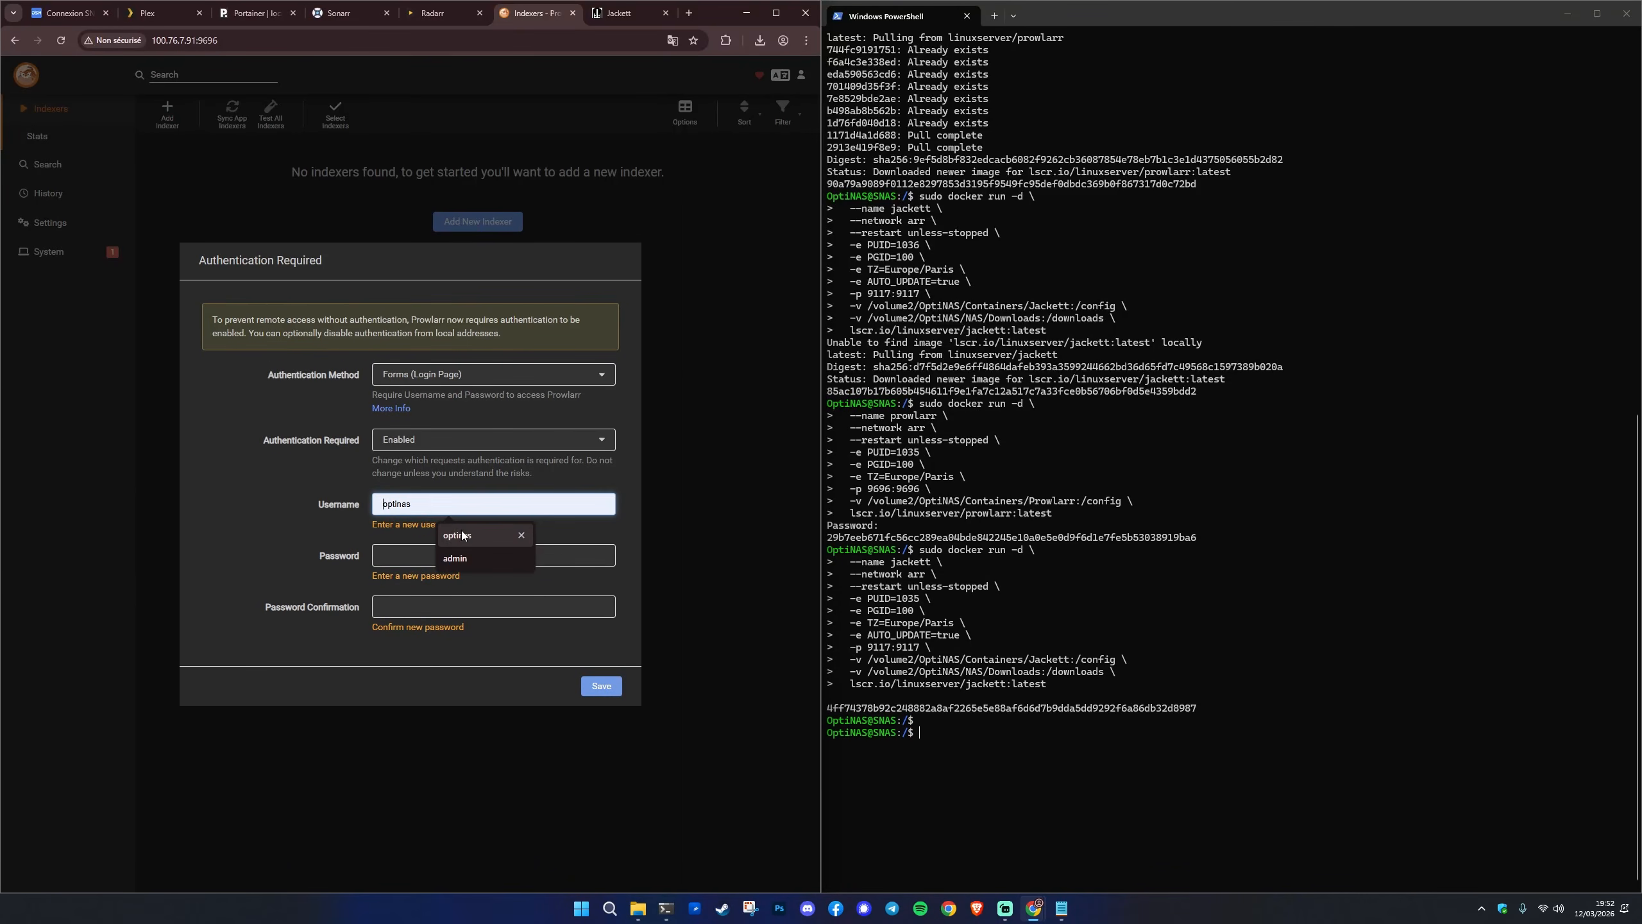
click(439, 540)
click(425, 548)
text(••••••••••)
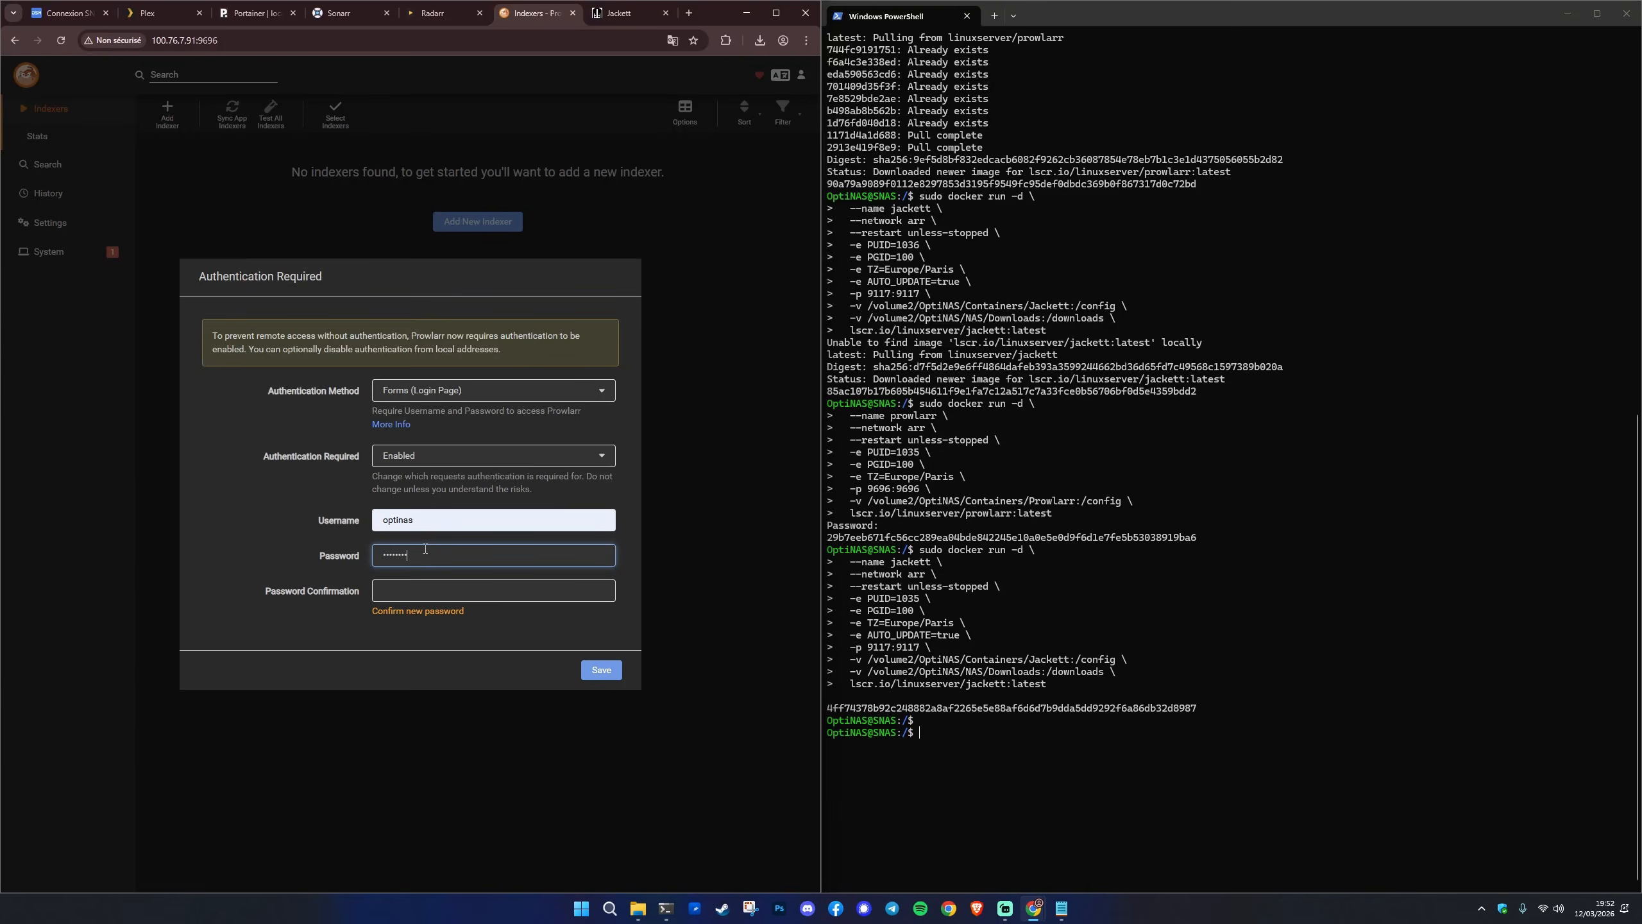
key(Tab)
text(•••••••••)
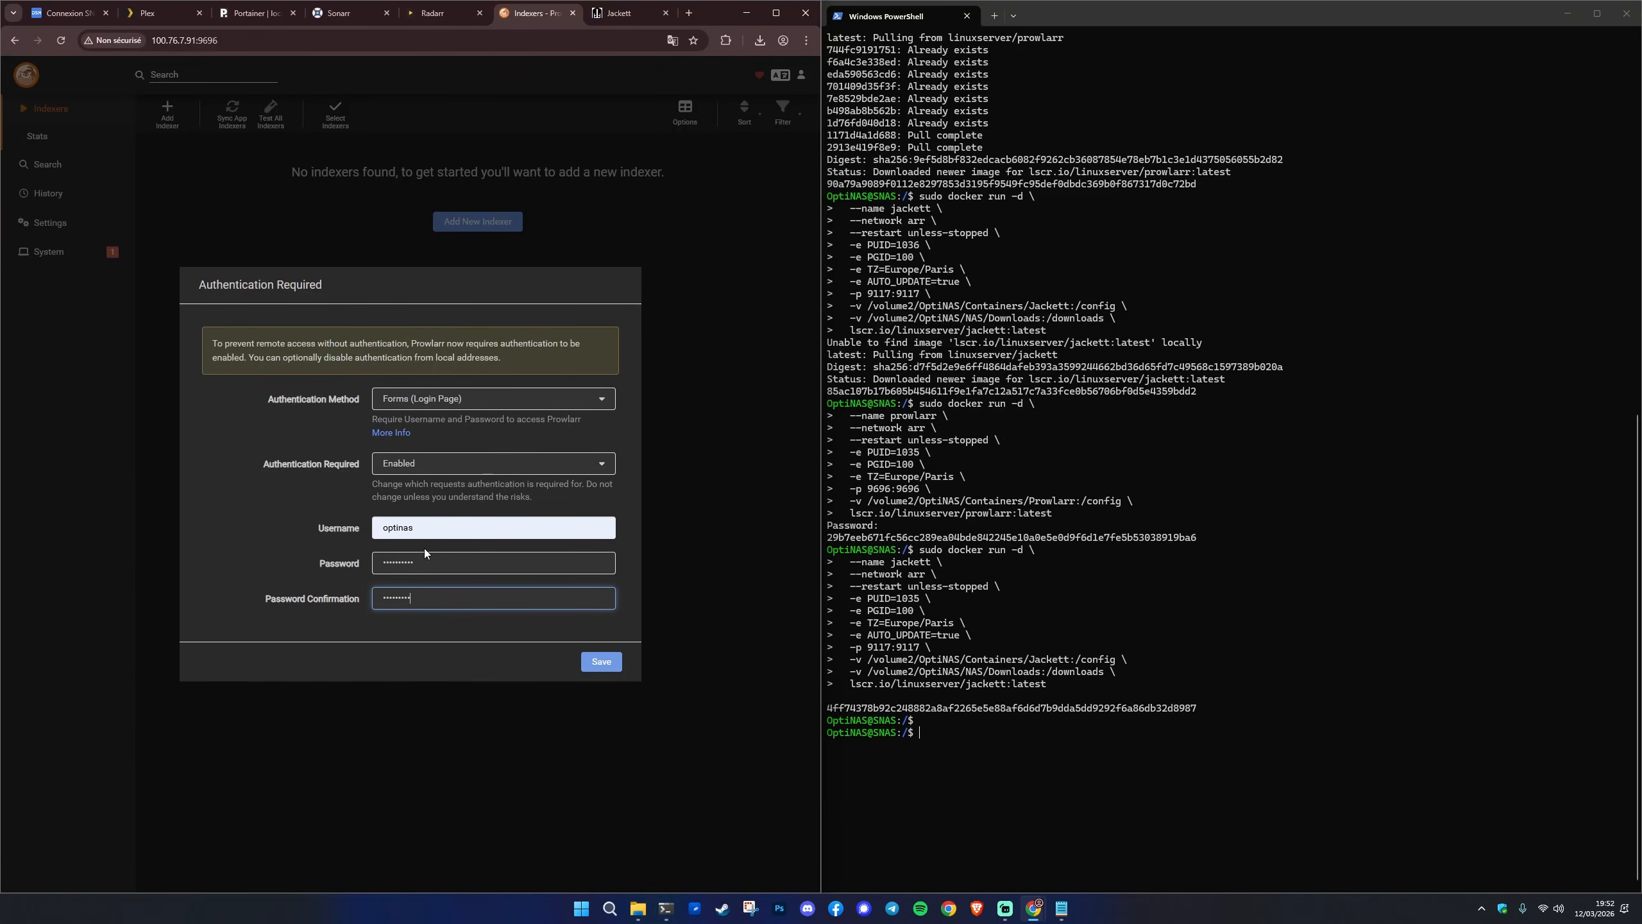
click(600, 661)
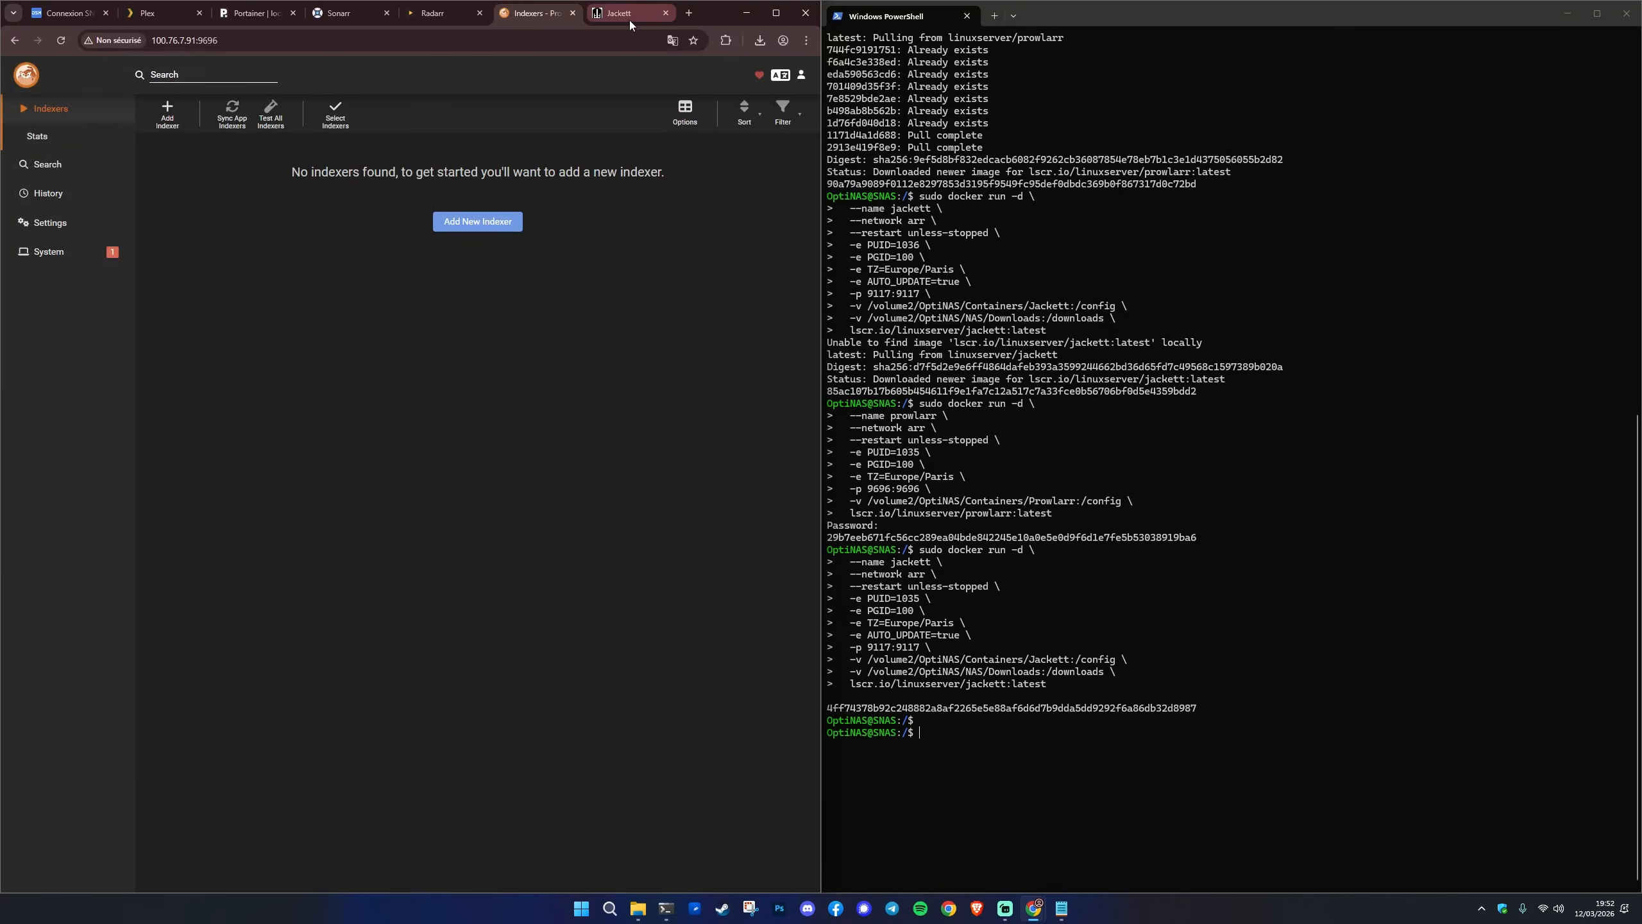
- Set a Jackett admin password on its dashboard at port 9117
click(628, 15)
scroll(352, 505, down, 3)
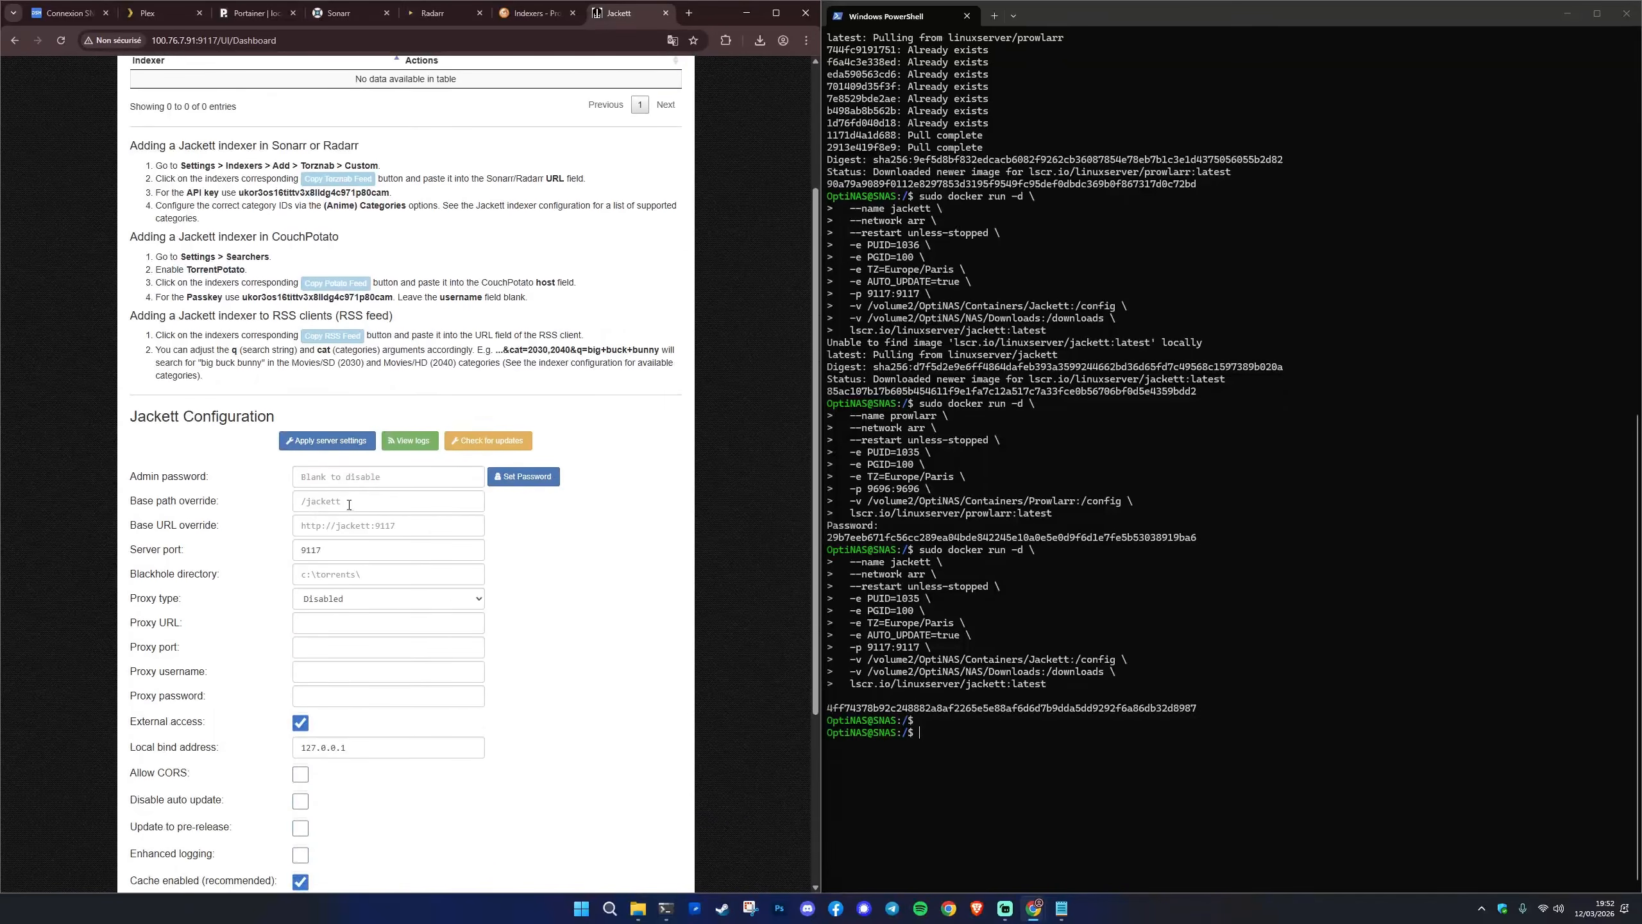
click(342, 476)
text(•••••••••)
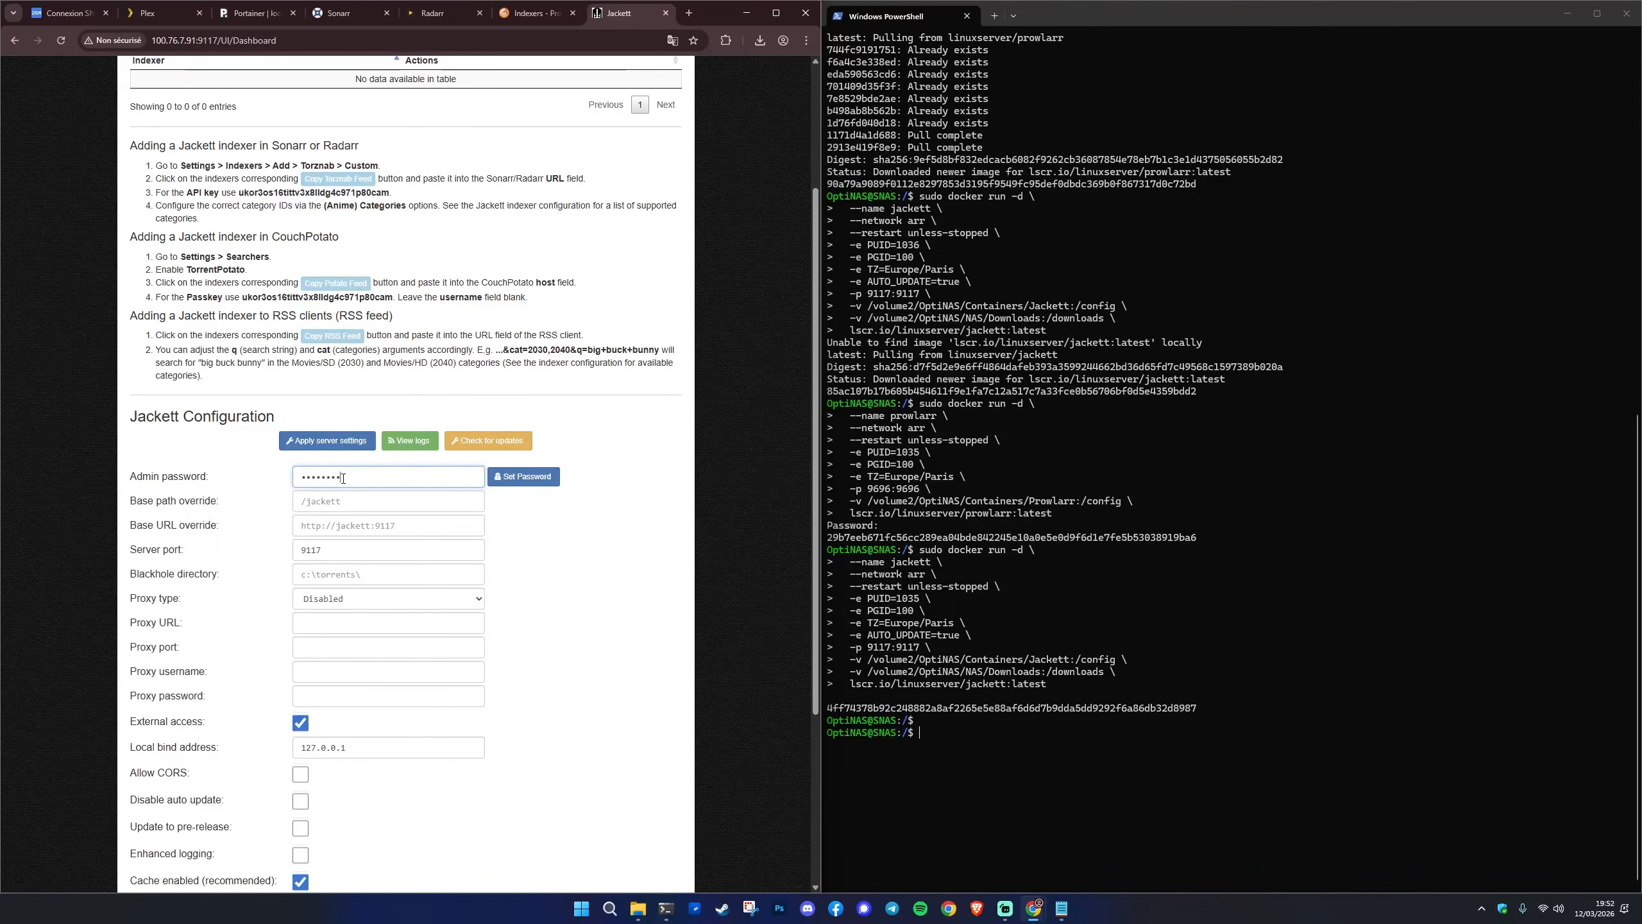
click(523, 476)
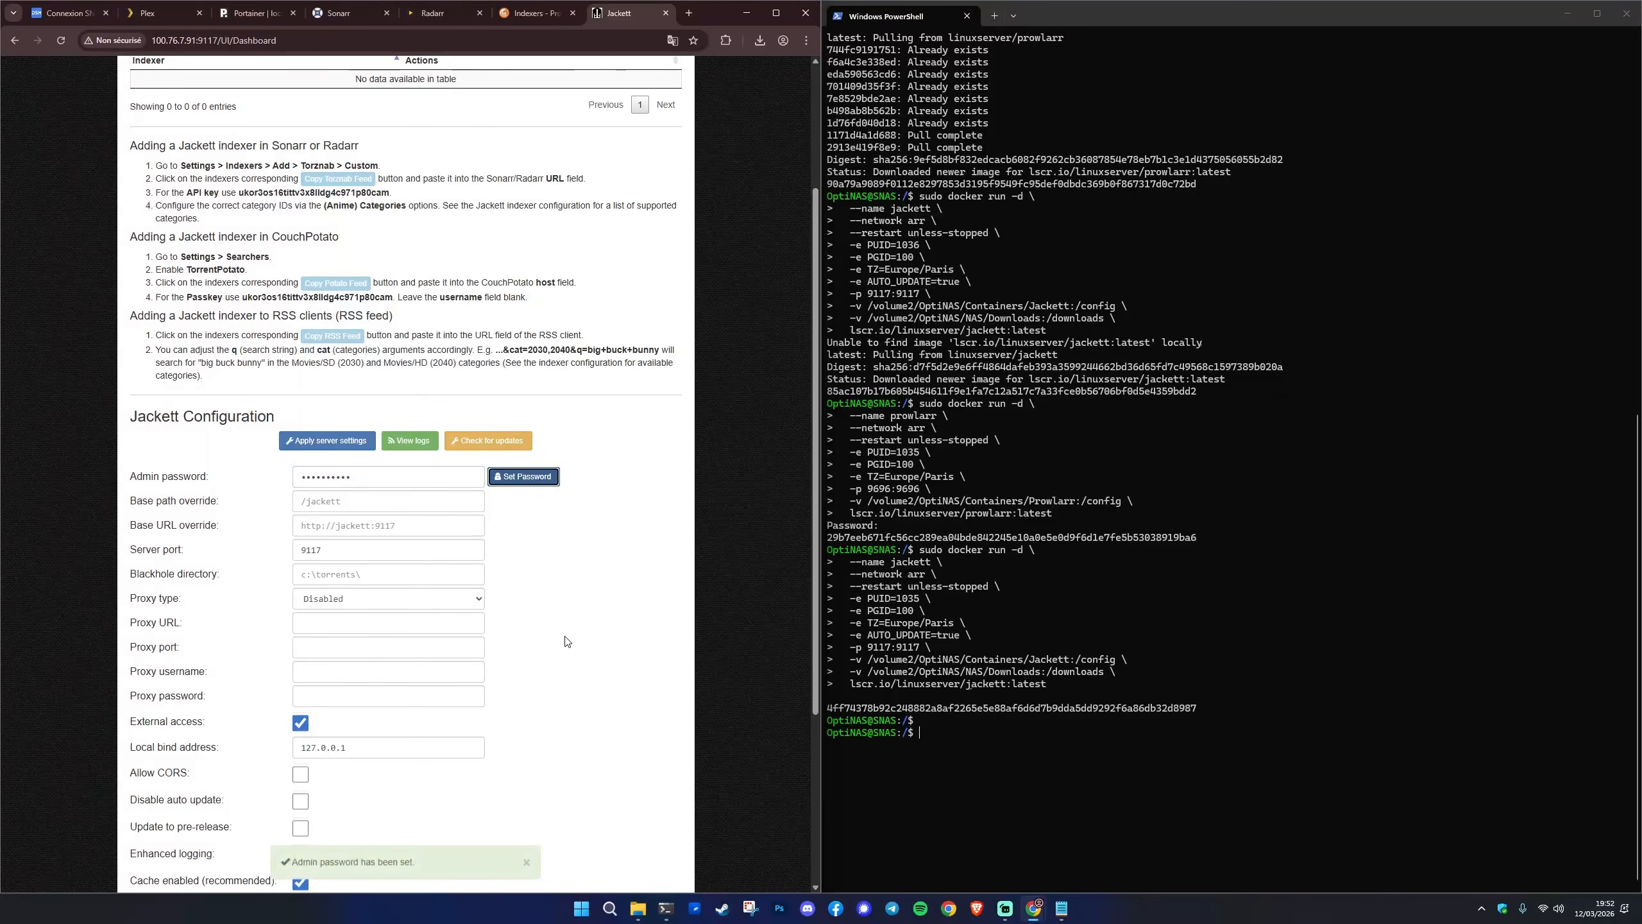
scroll(566, 673, down, 5)
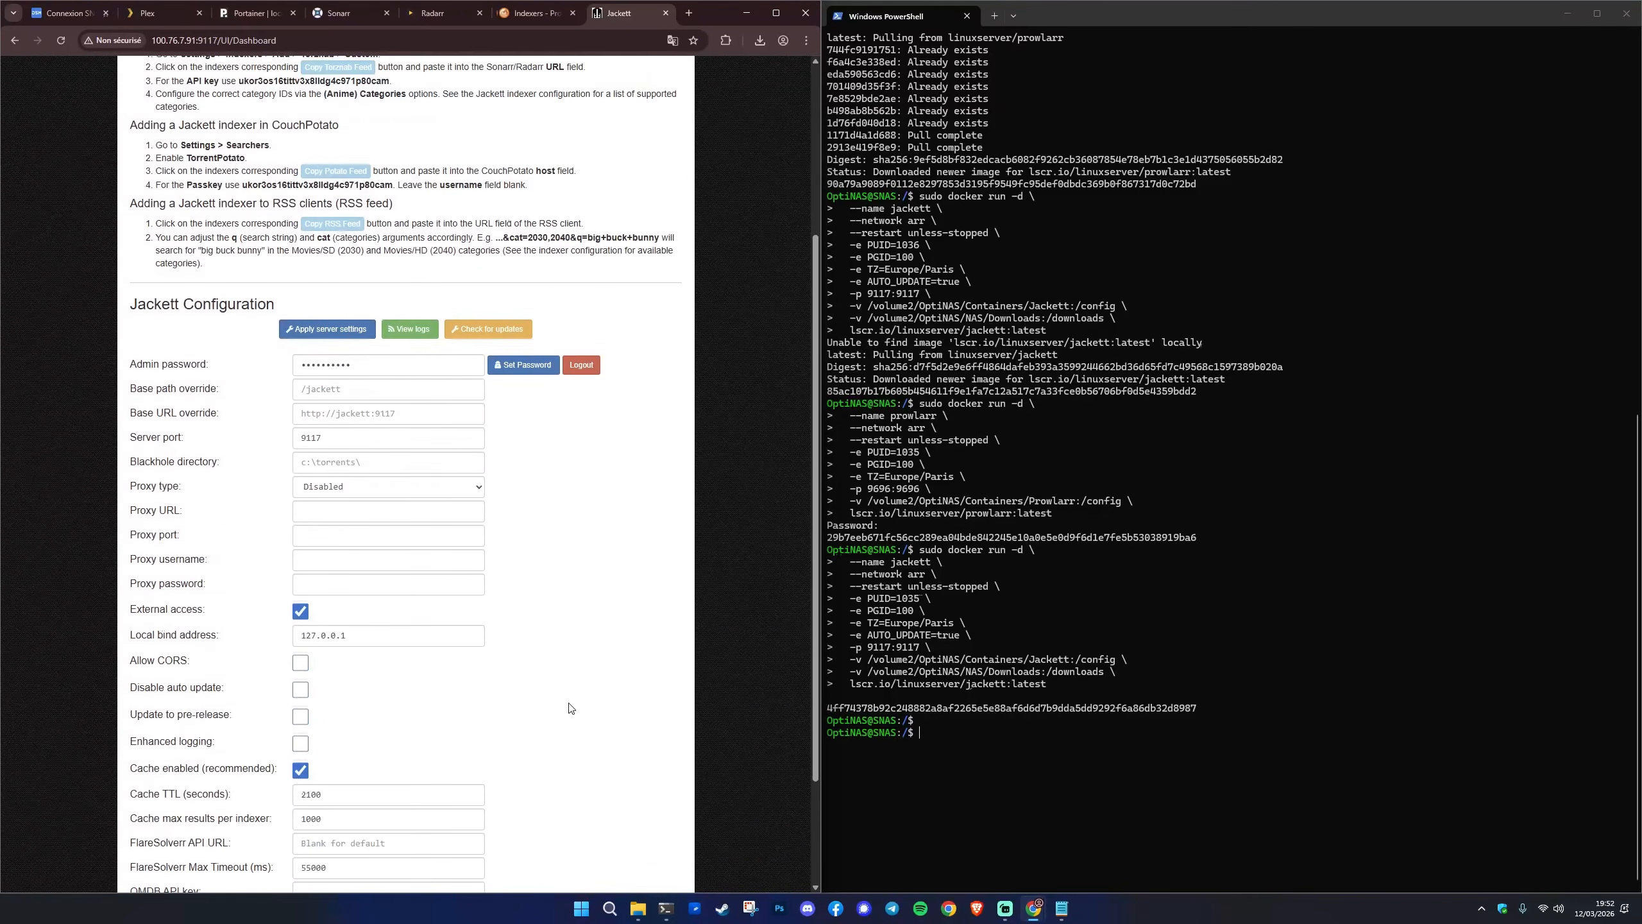
scroll(569, 708, down, 1)
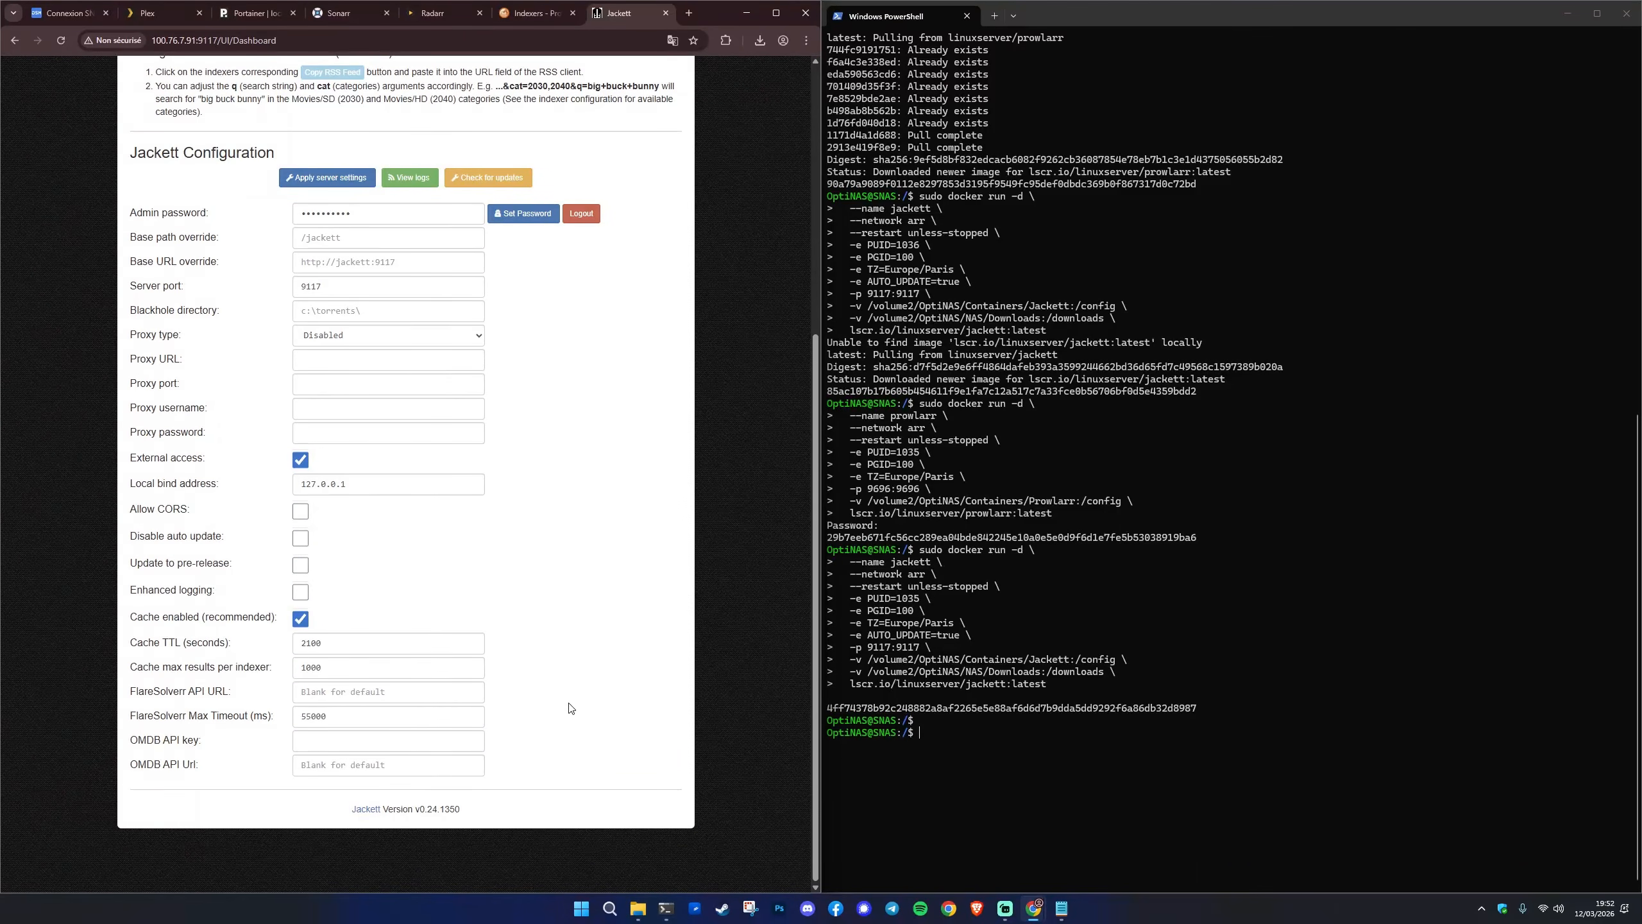
scroll(569, 708, up, 5)
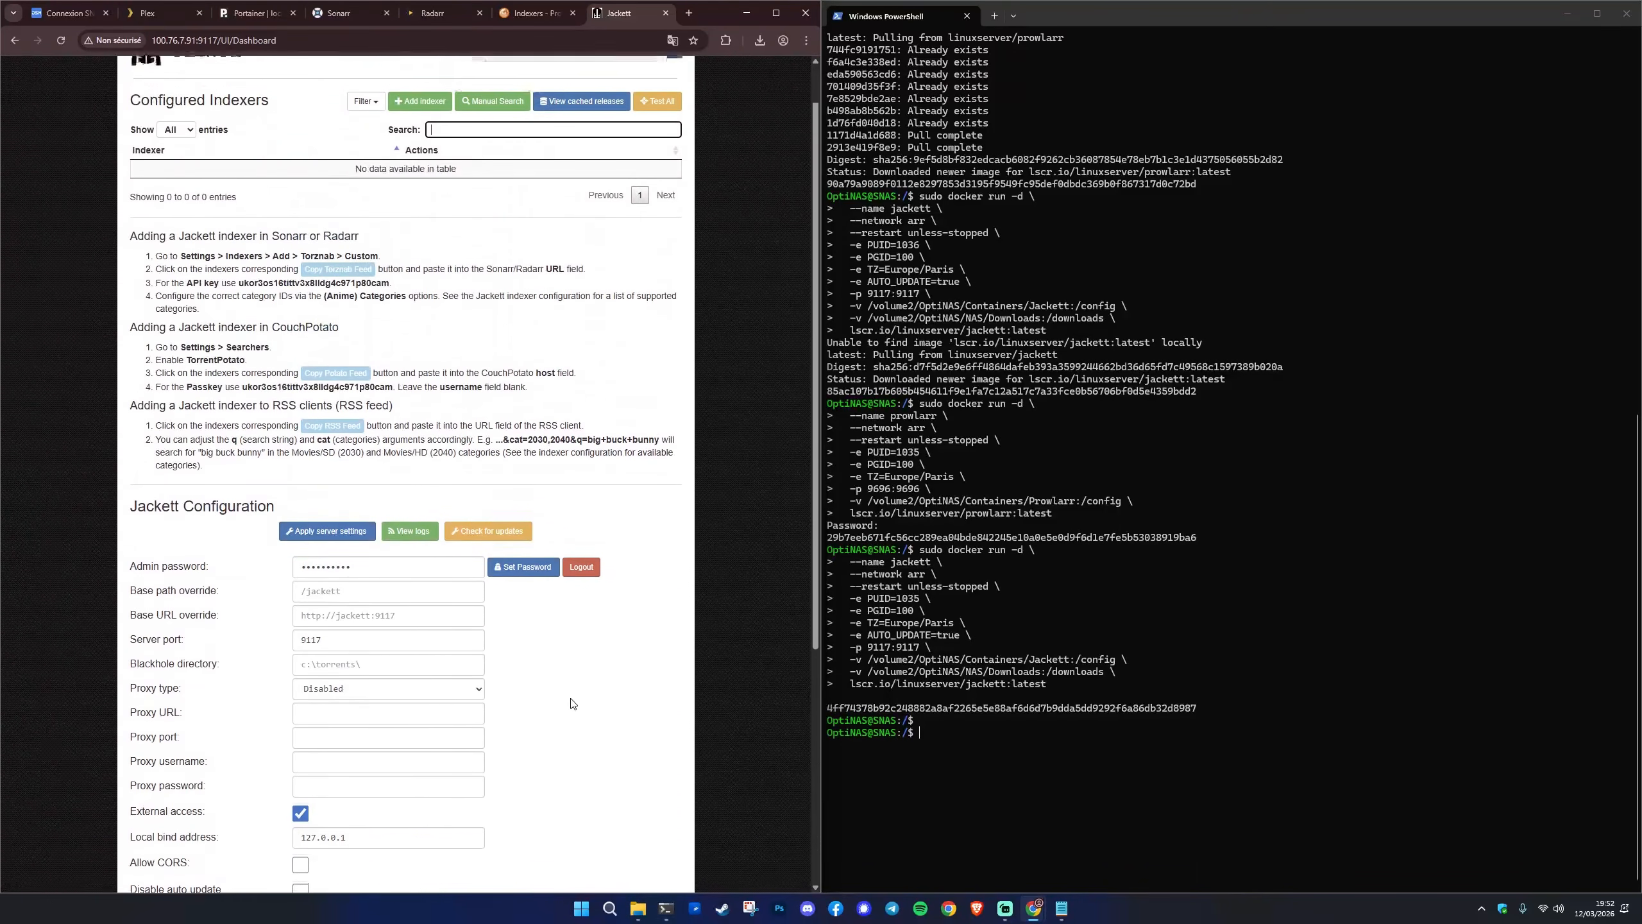
scroll(570, 703, up, 1)
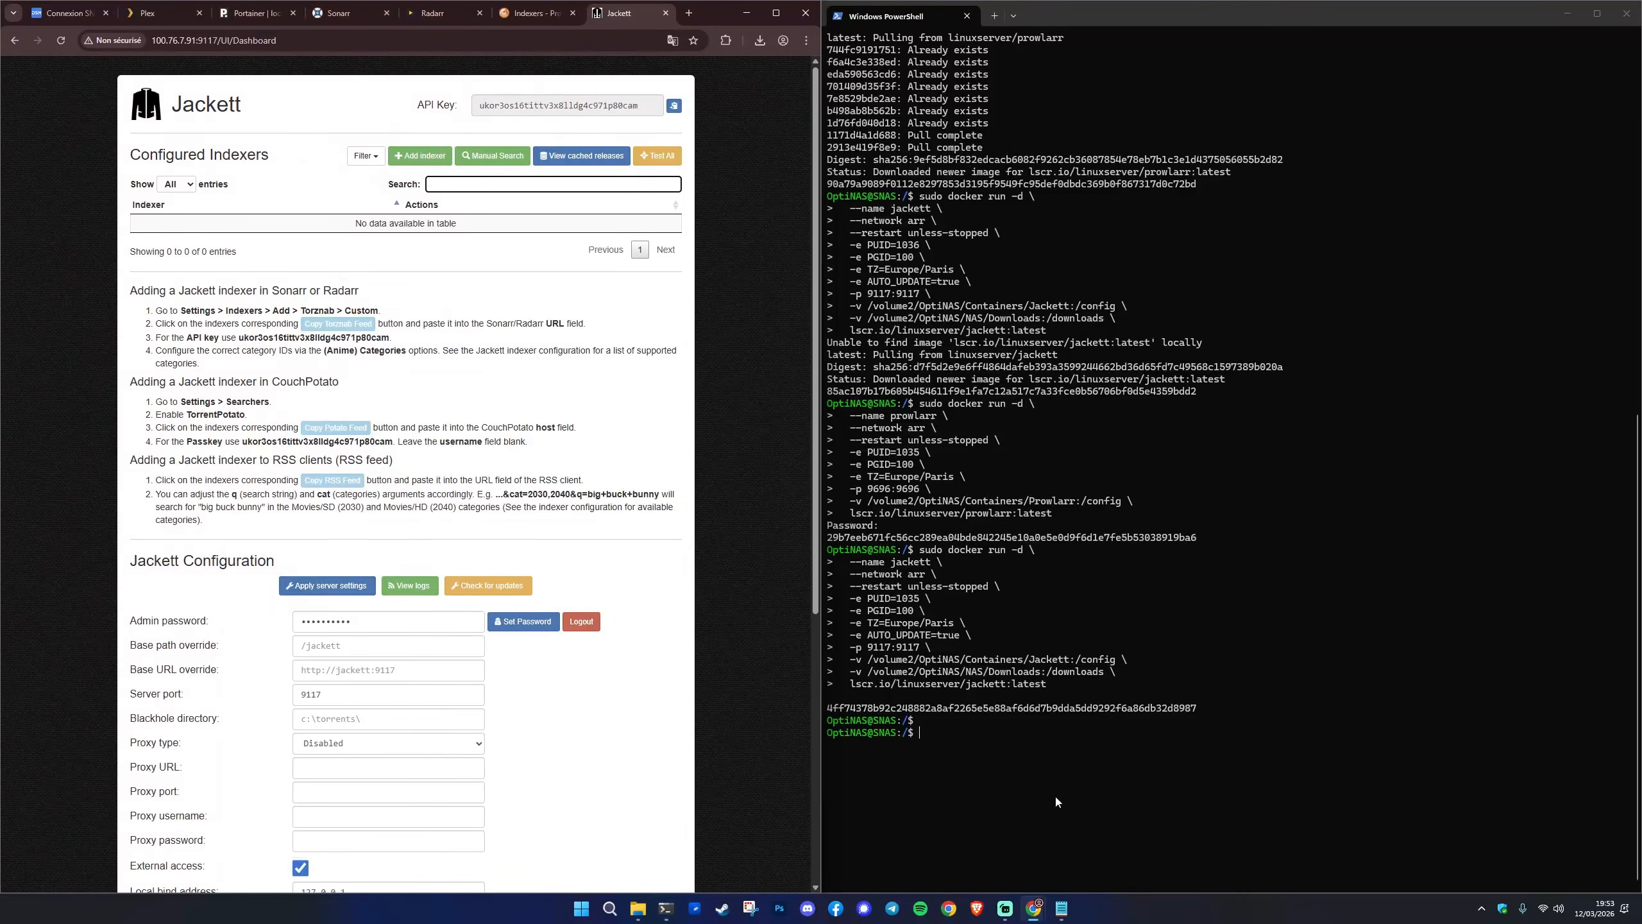
click(1061, 908)
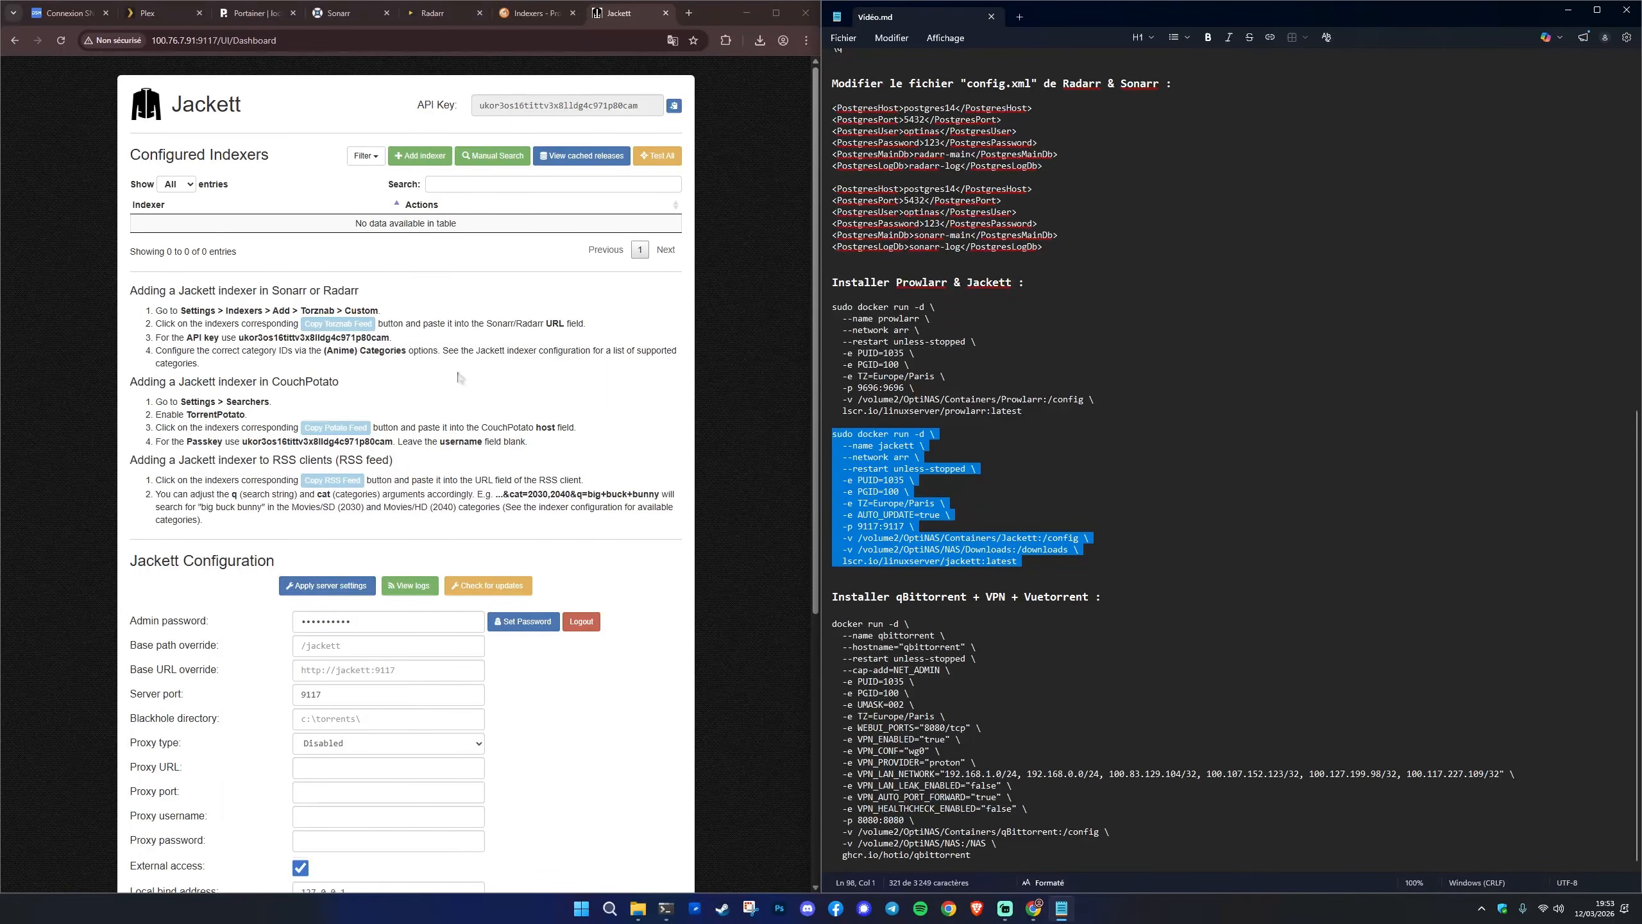
- Go back to Portainer's Containers list
click(246, 18)
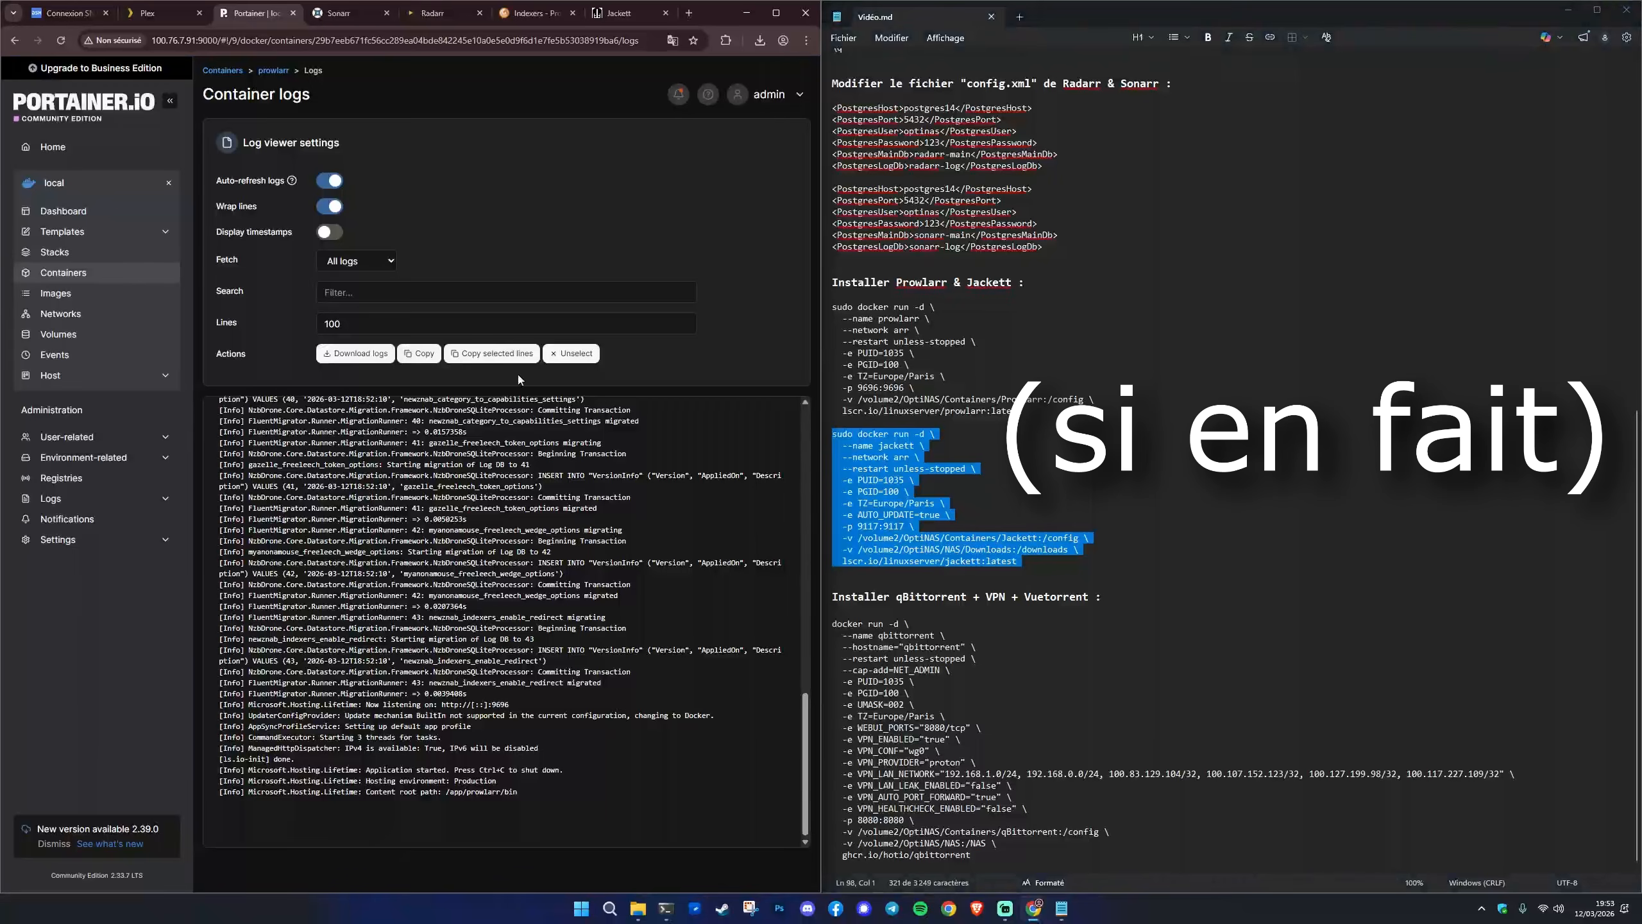
click(84, 273)
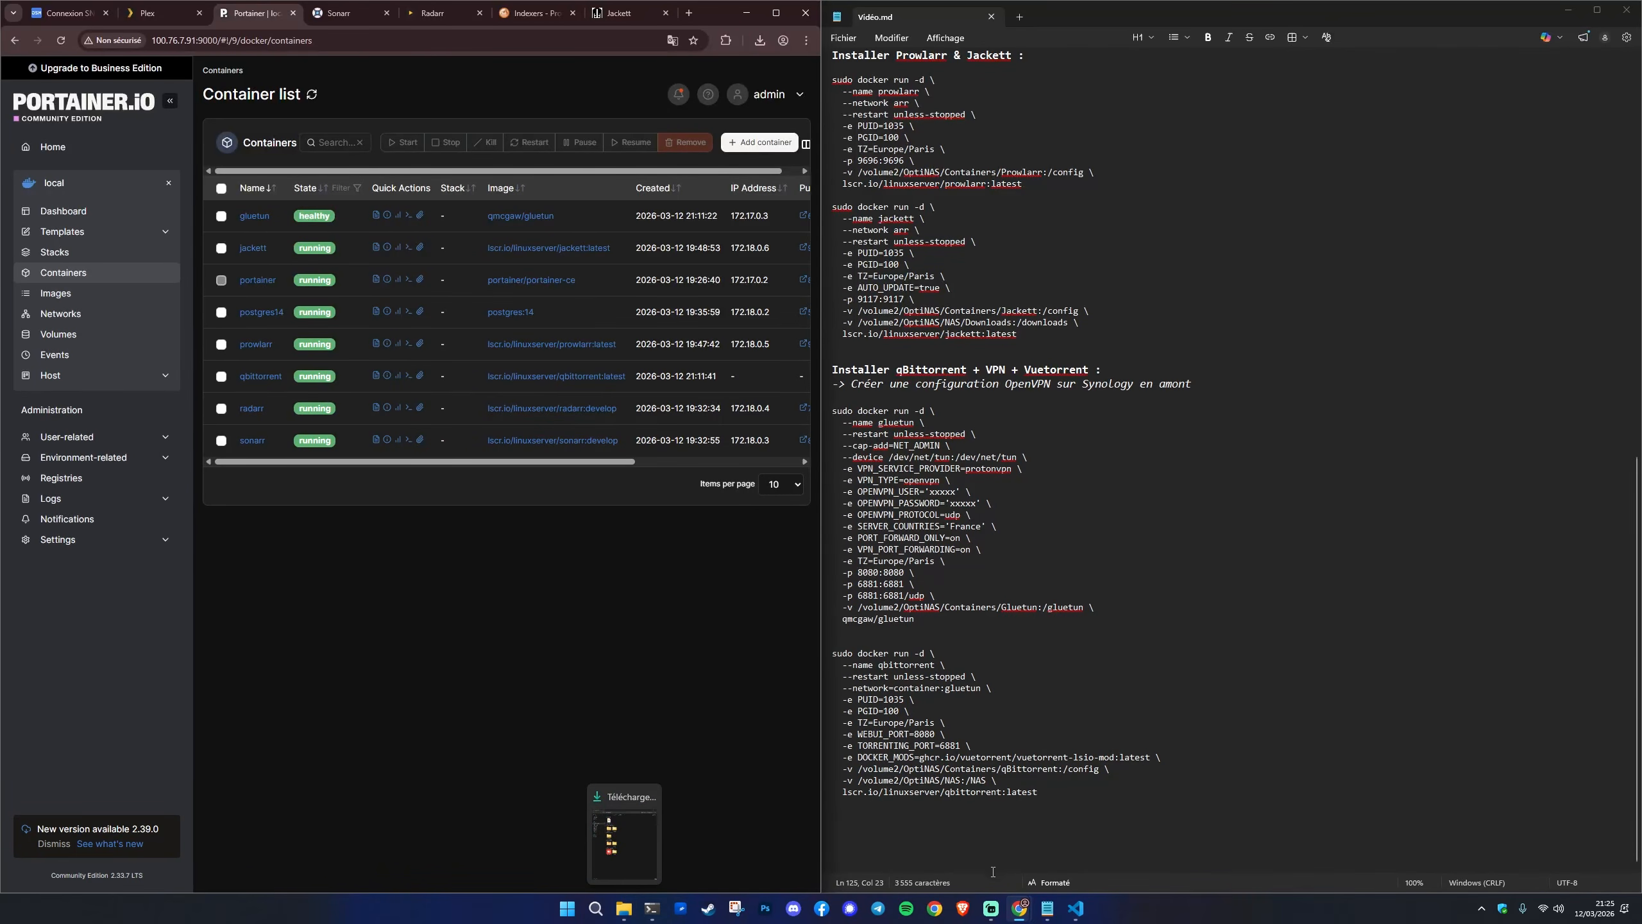
- Review the commented-out up/down resolv-conf lines 29–30 in fr-180.protonvpn.udp.ovpn
click(1075, 909)
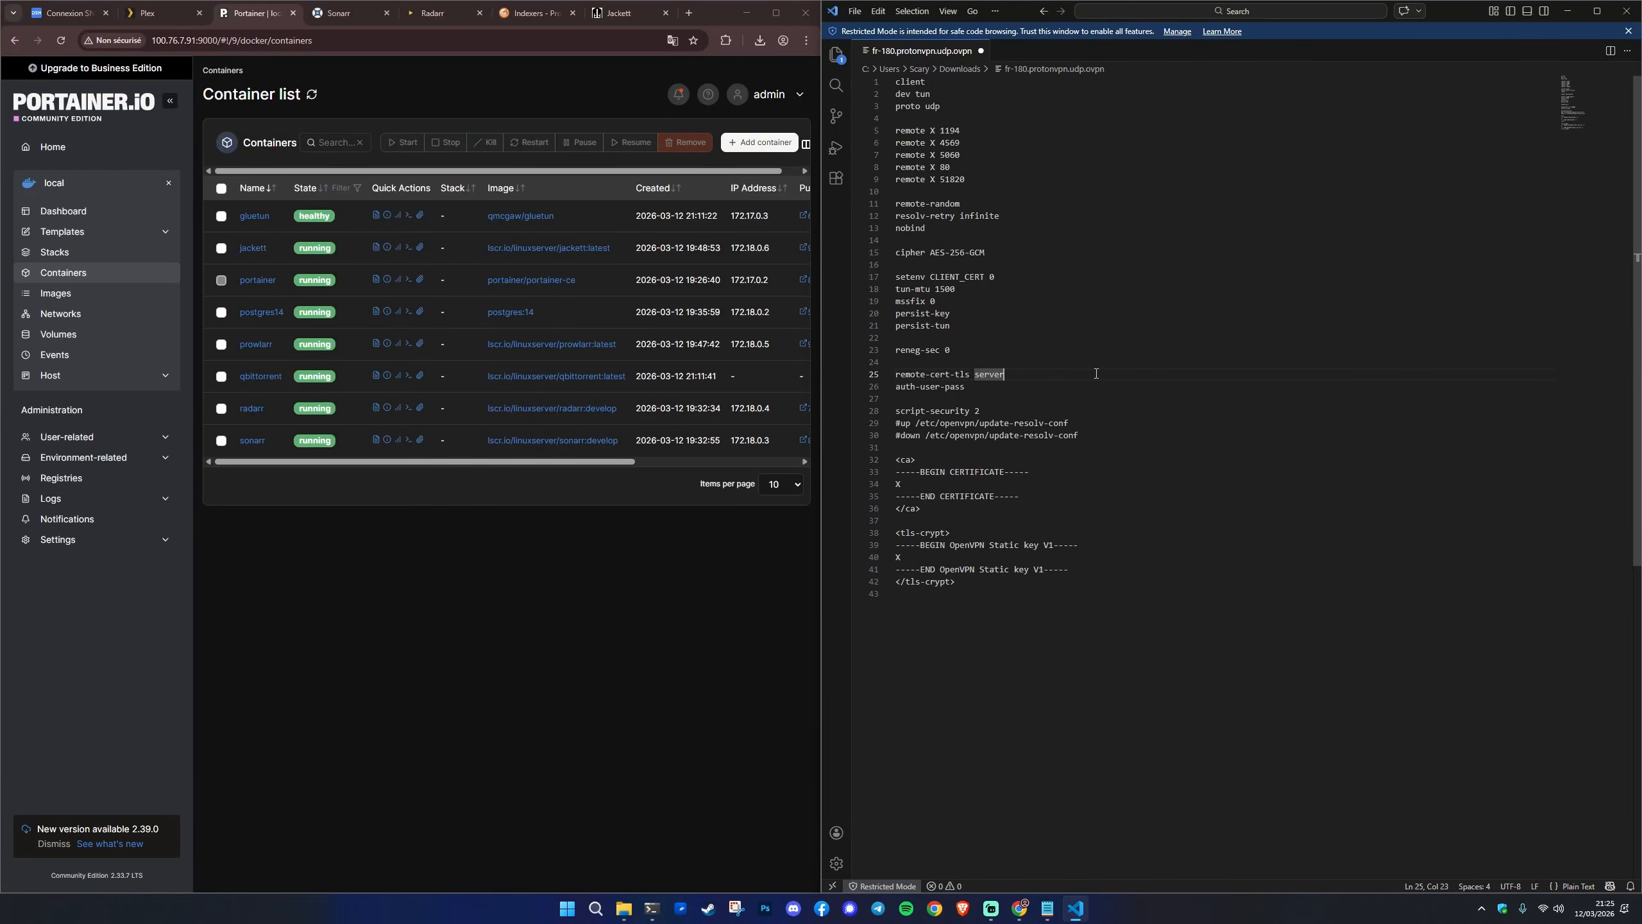
click(903, 436)
key(Up)
drag(1098, 436, 915, 420)
click(1097, 430)
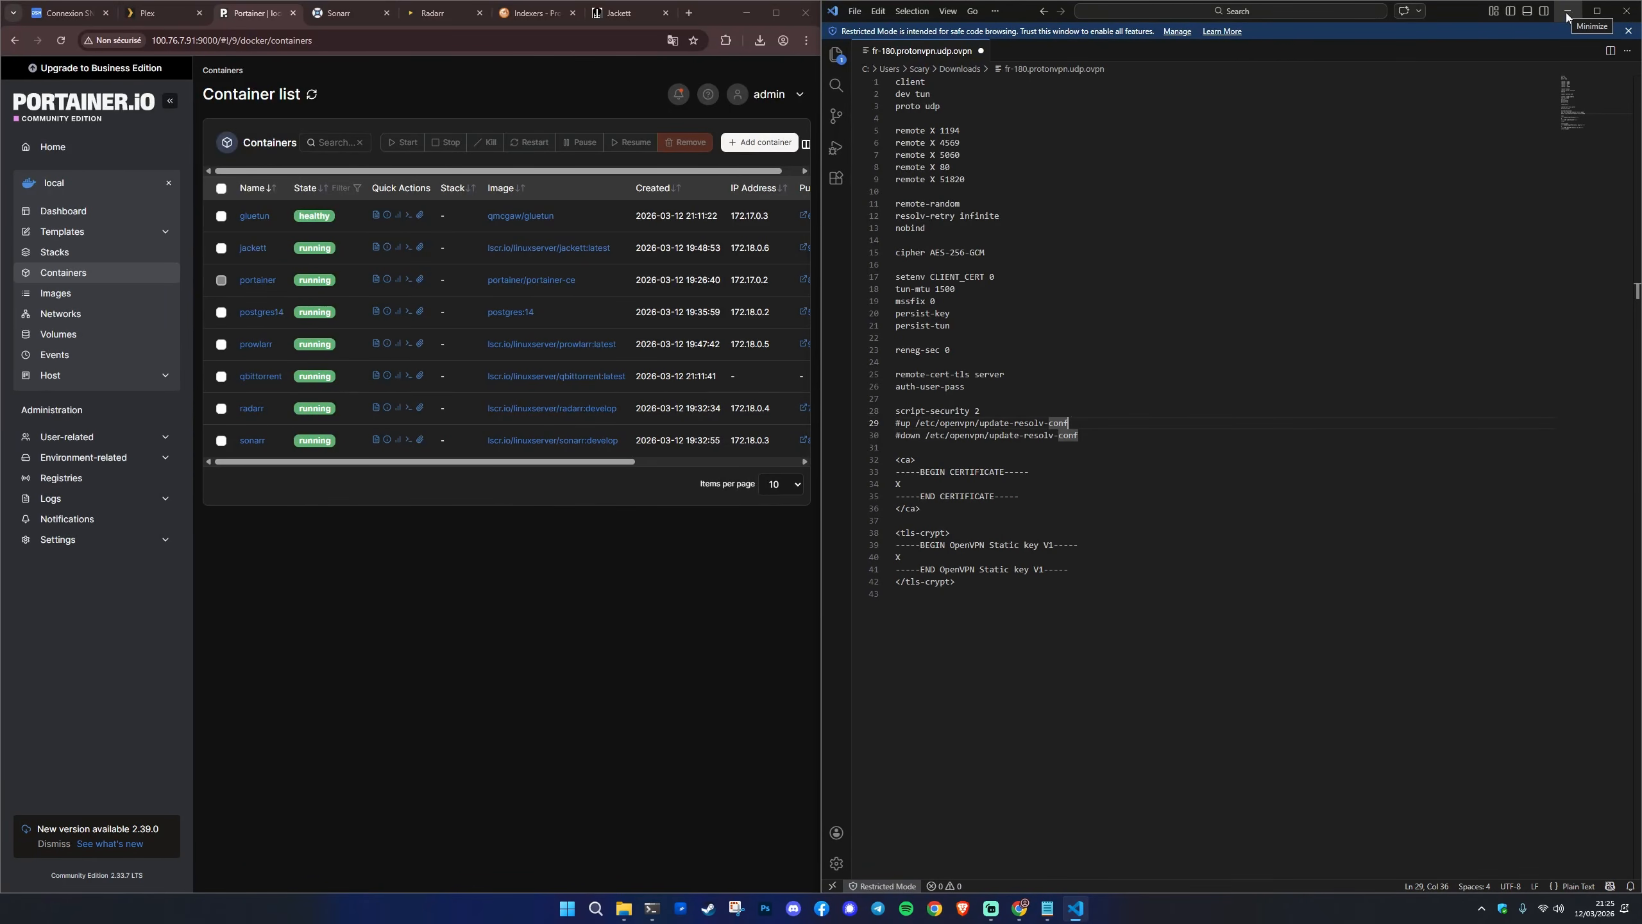
click(68, 13)
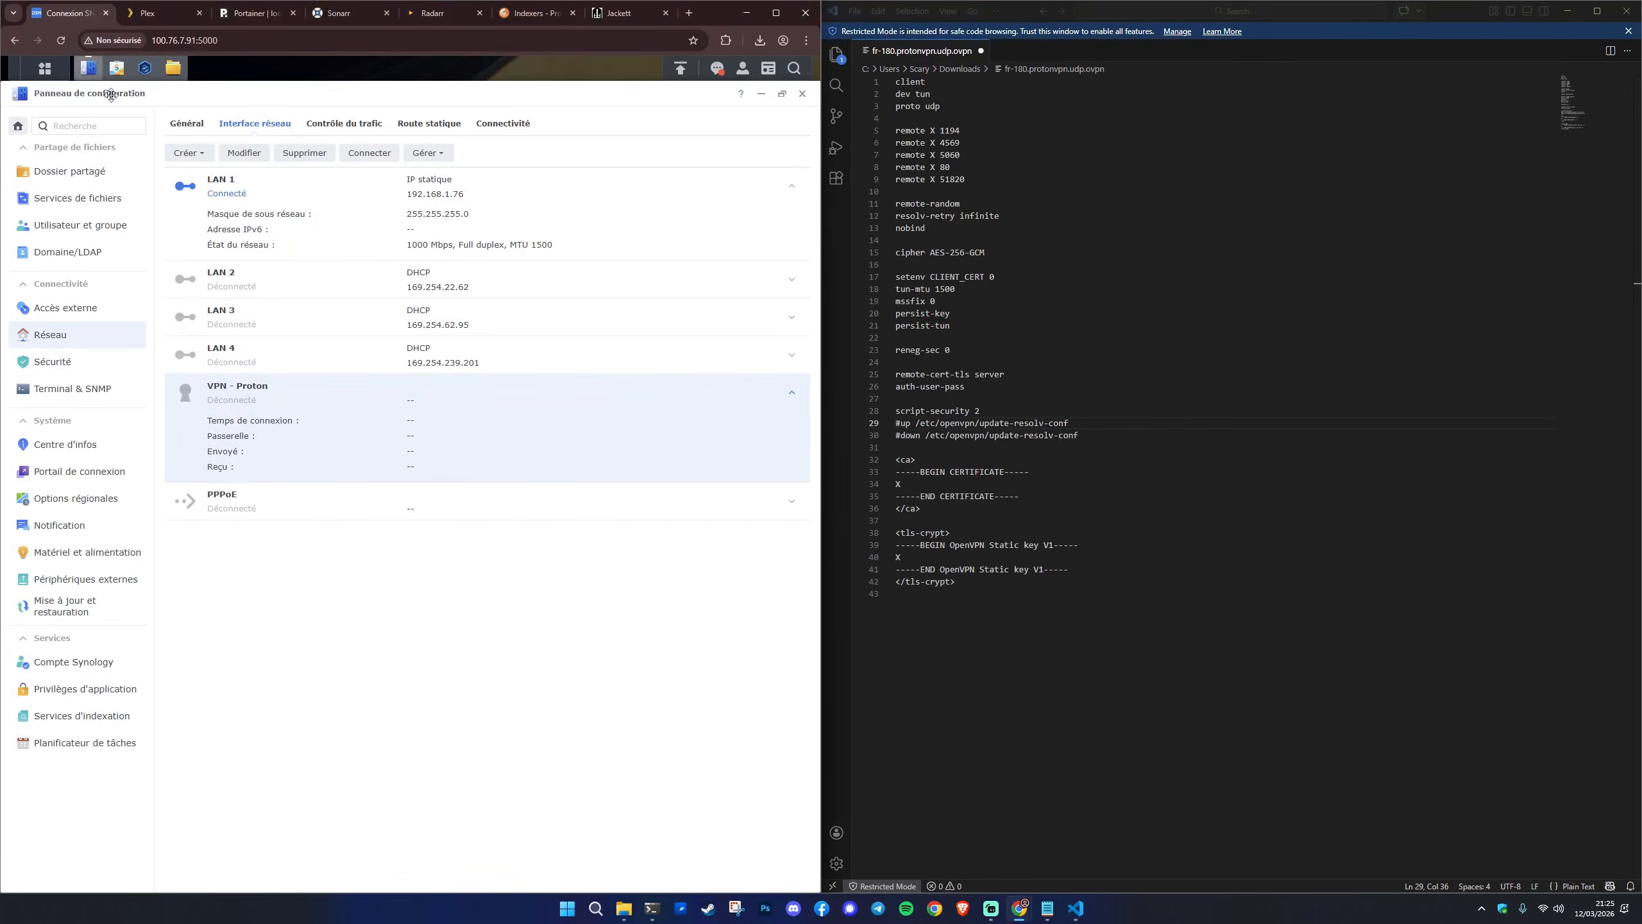
- Start a new VPN profile in DSM's Réseau settings, cancel it, and switch back to Portainer
click(191, 153)
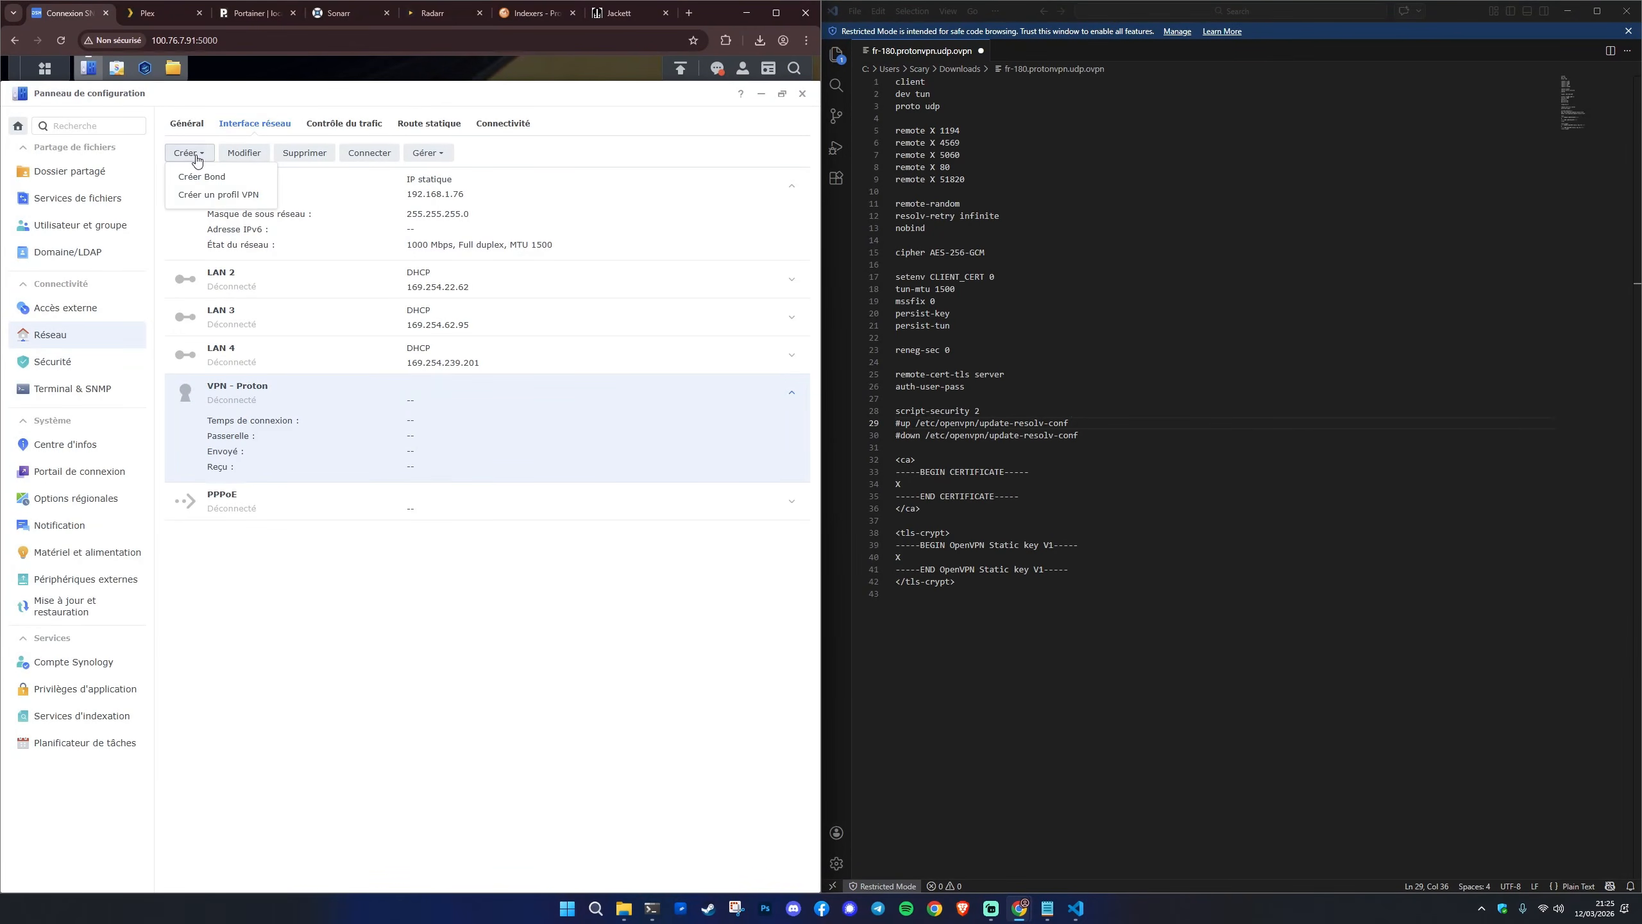
click(223, 195)
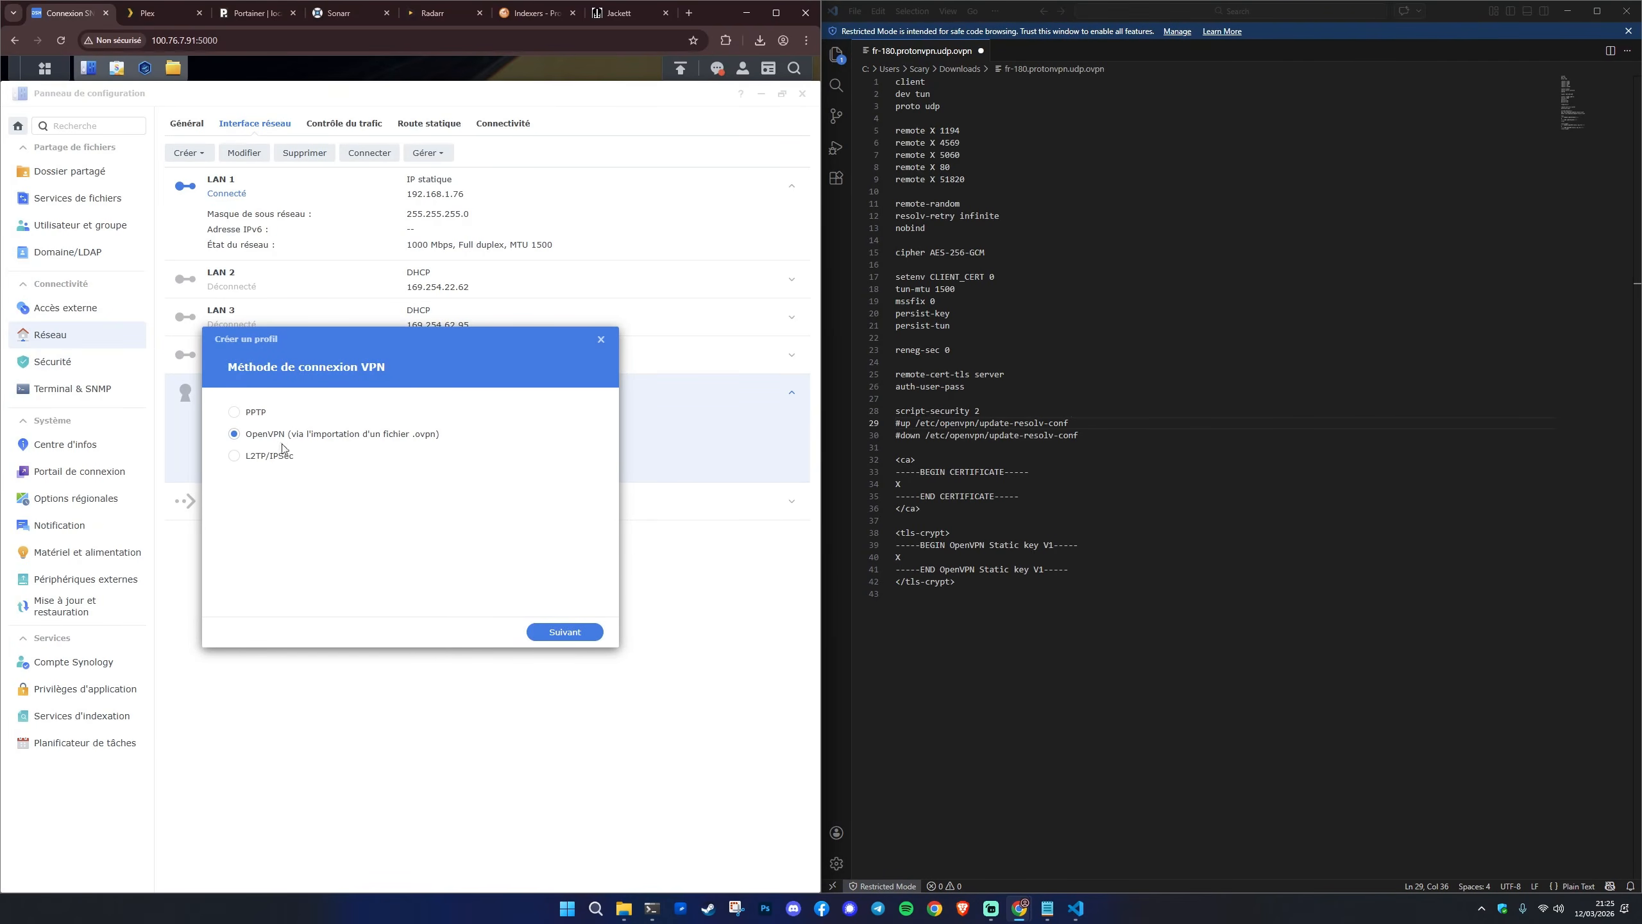
click(555, 634)
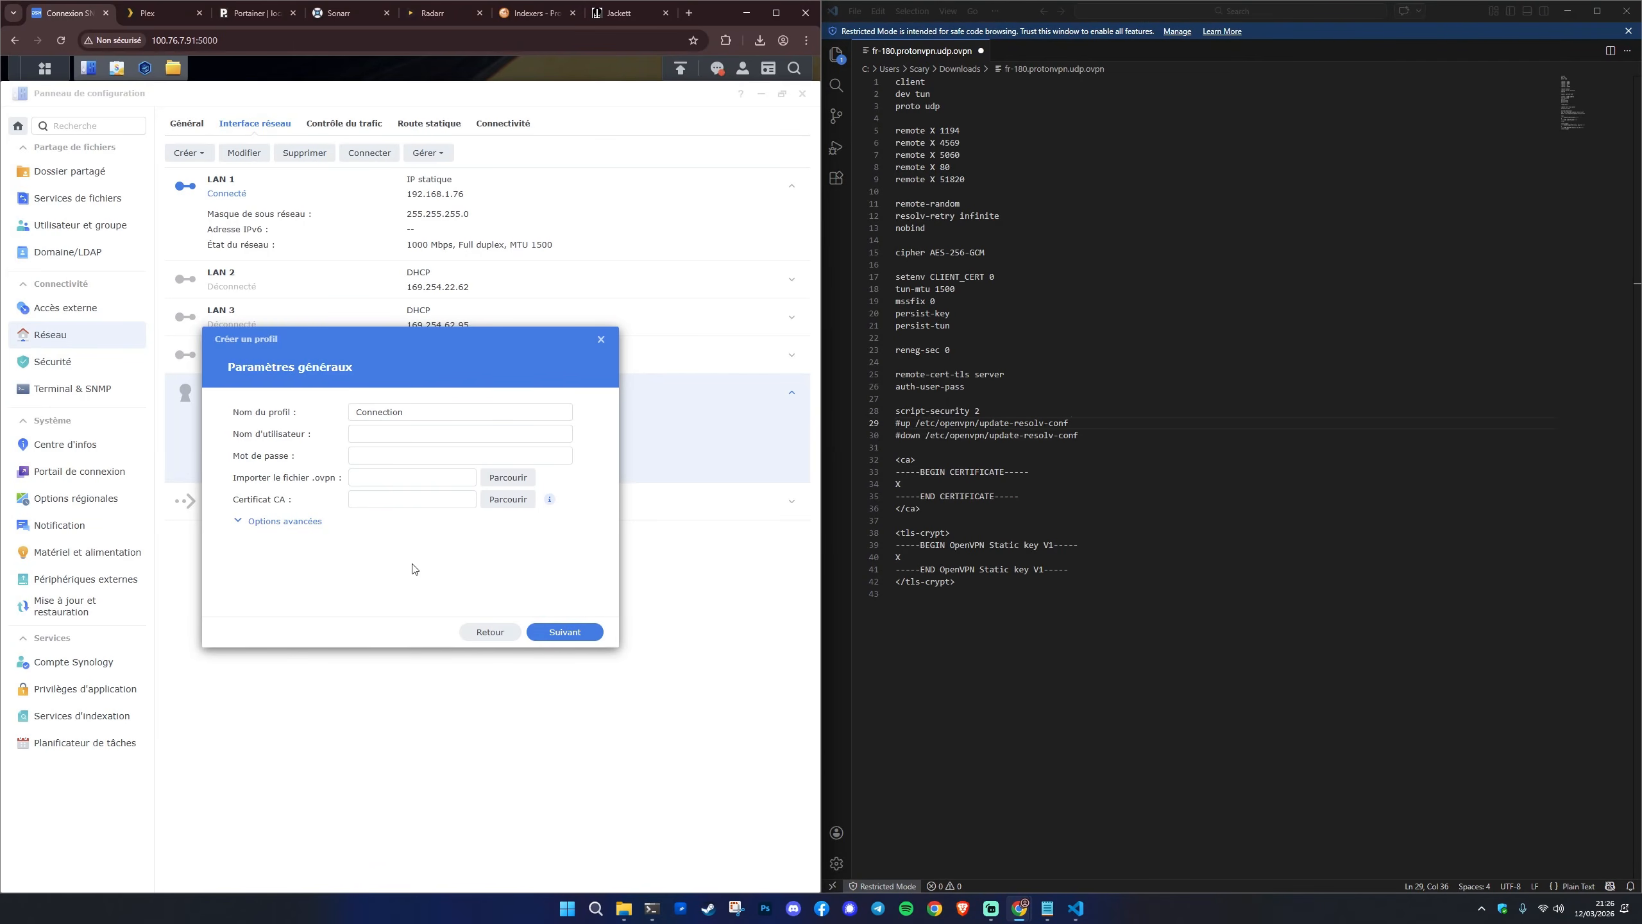
click(490, 632)
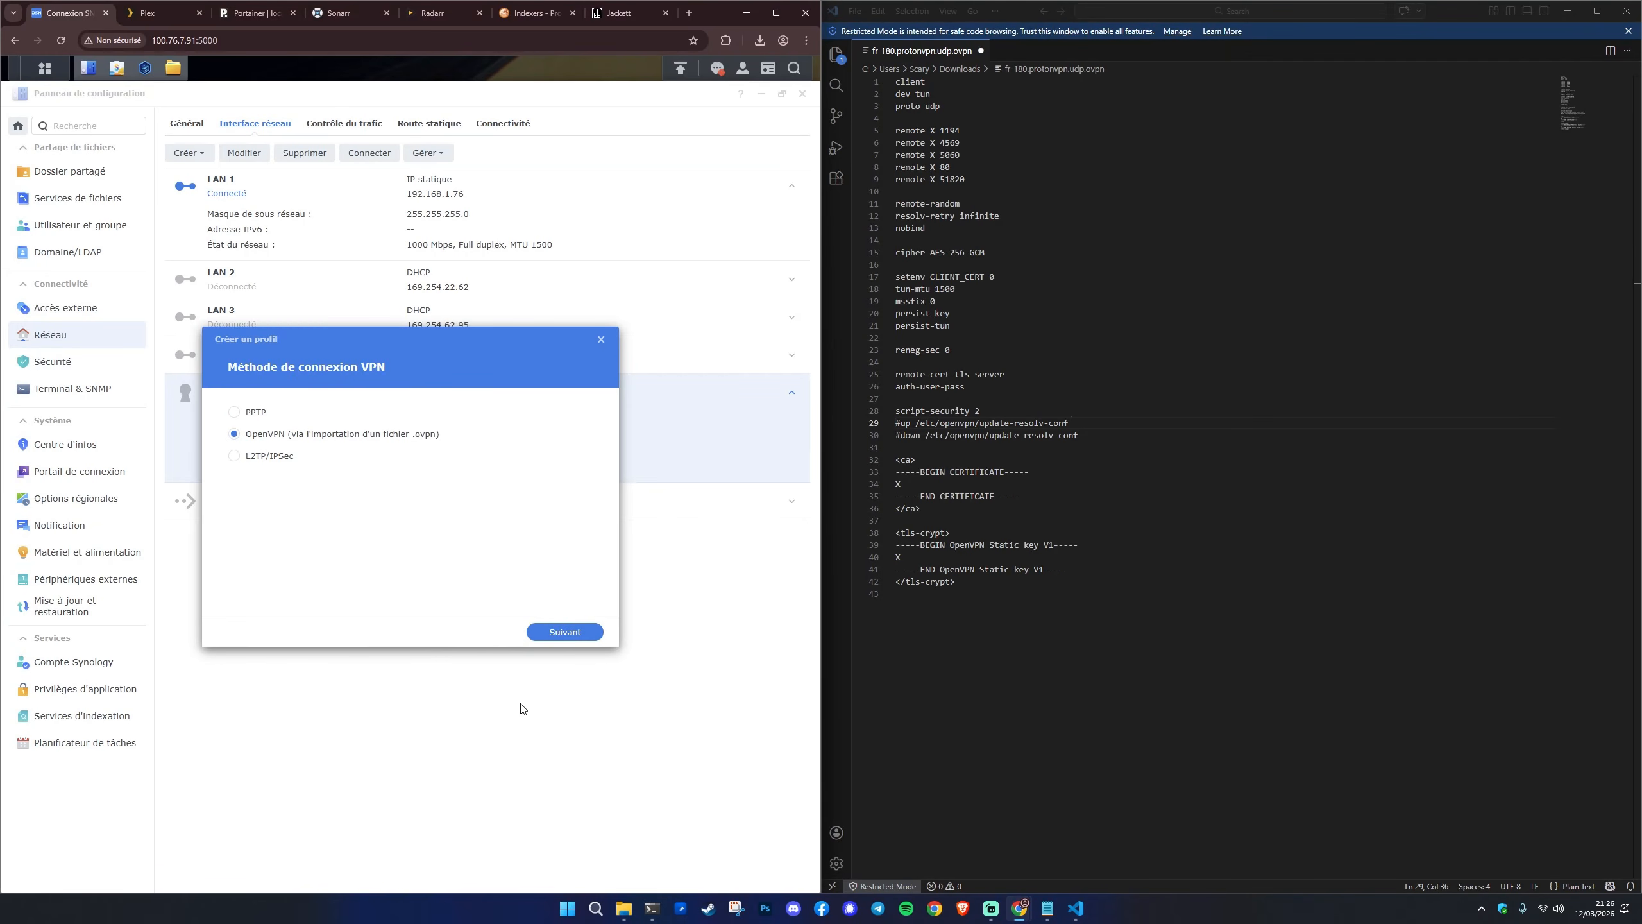
click(600, 340)
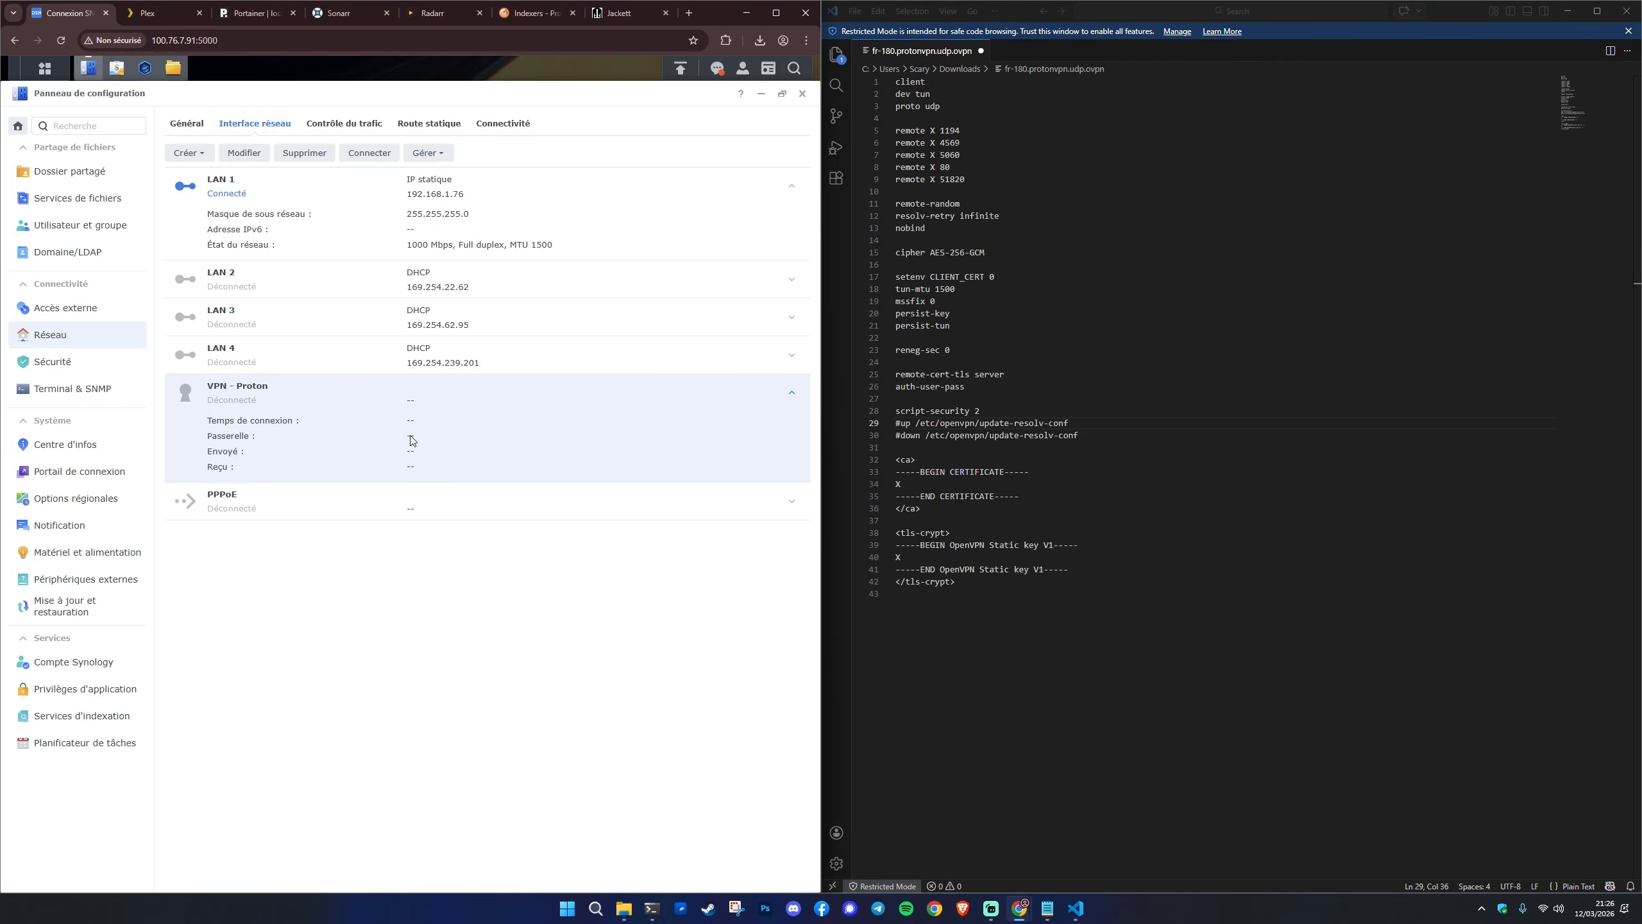
click(252, 22)
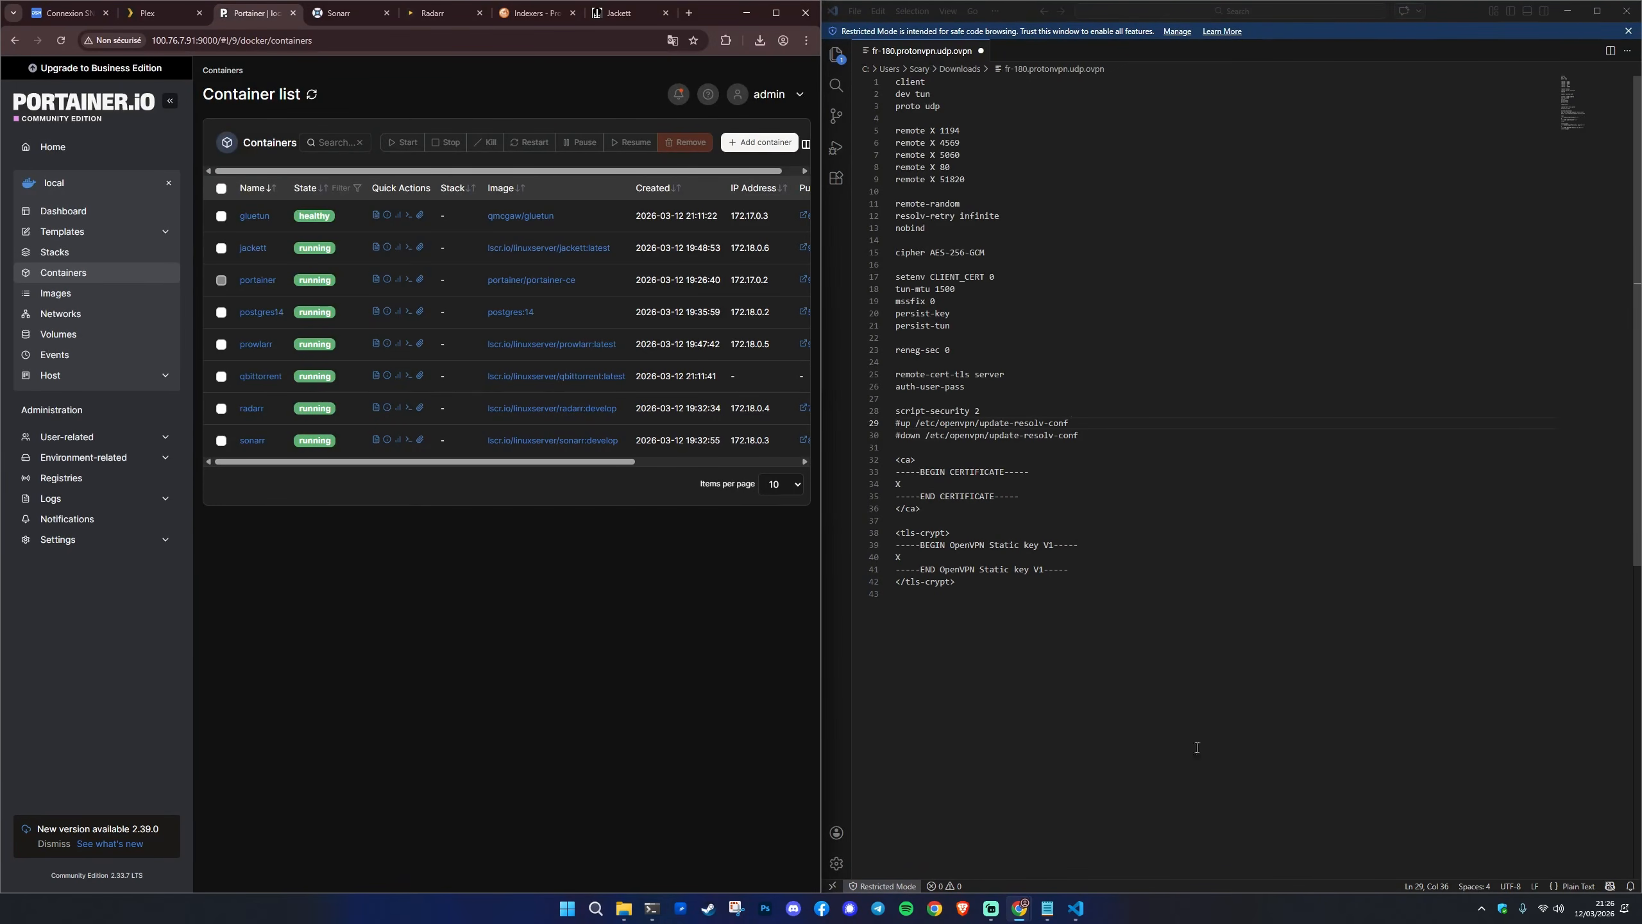
- Review the gluetun port lines and Gluetun config folder path in the Vidéo.md notes
key(alt+Tab)
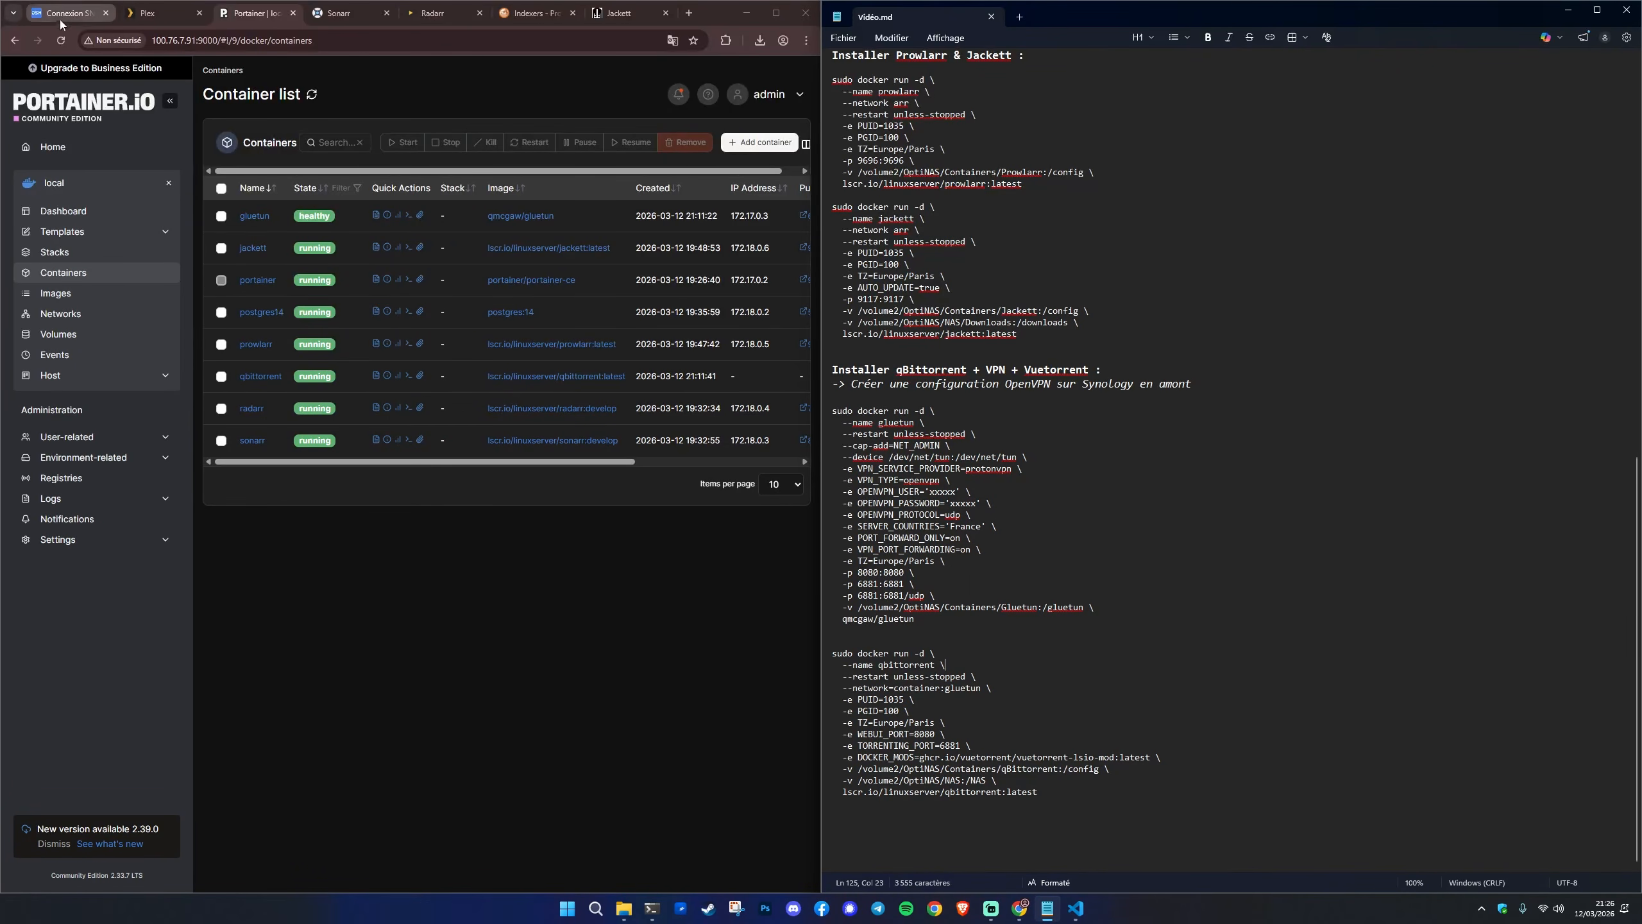
click(1067, 516)
drag(936, 595, 844, 571)
click(970, 581)
drag(857, 607, 1004, 608)
click(1040, 609)
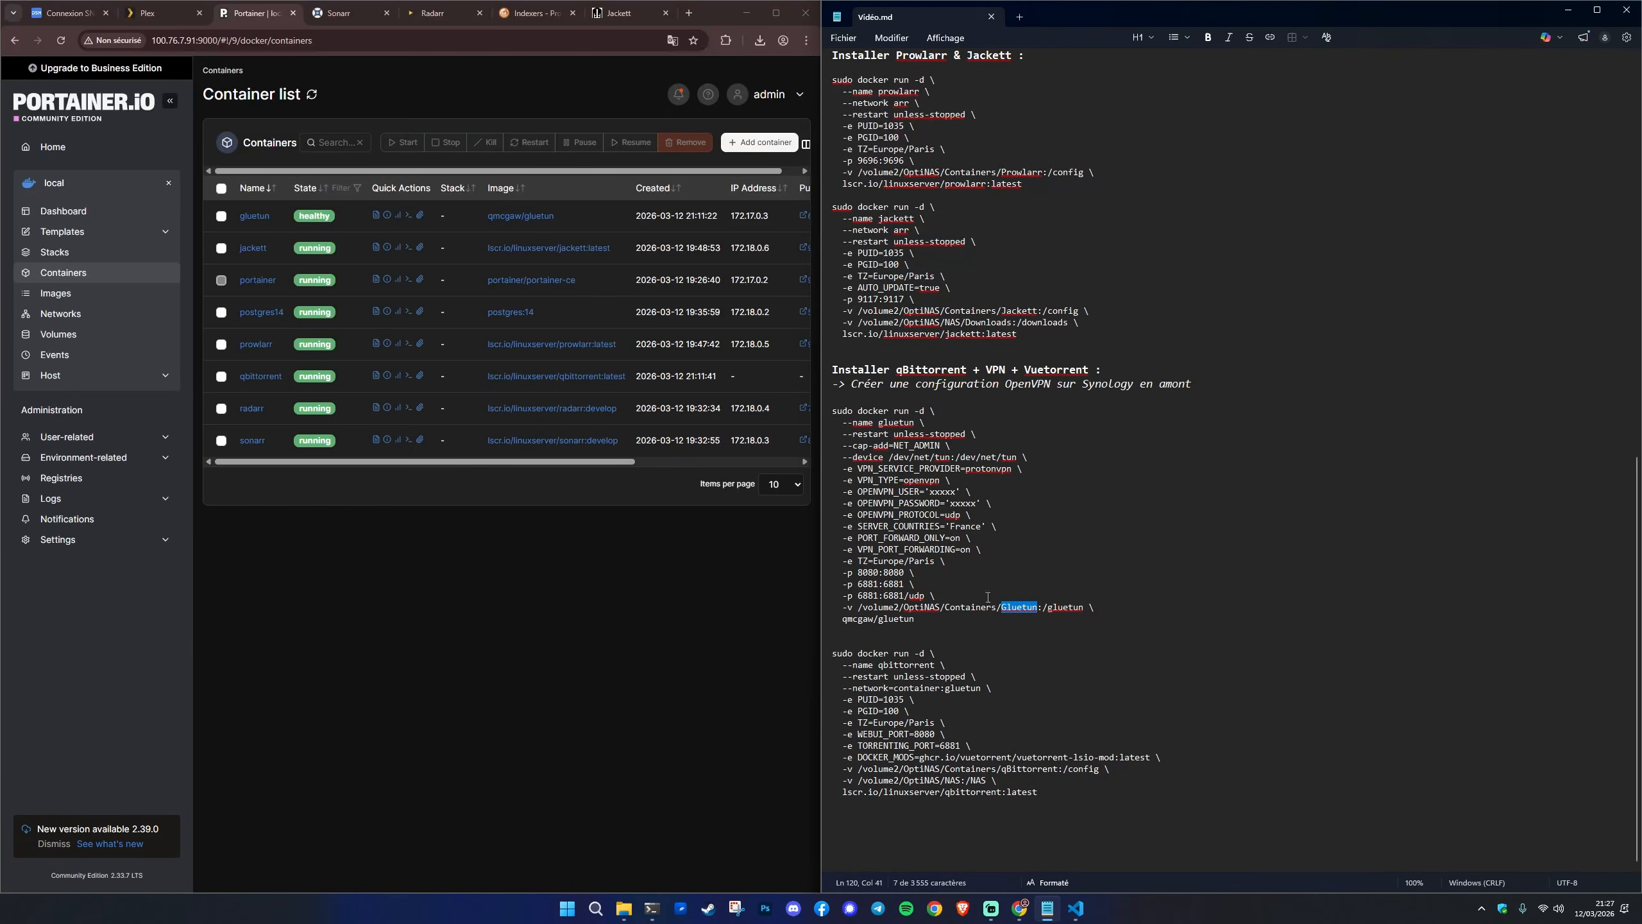
- Confirm a Gluetun folder exists under OptiNAS Containers in File Station, then minimize it
click(65, 13)
click(171, 67)
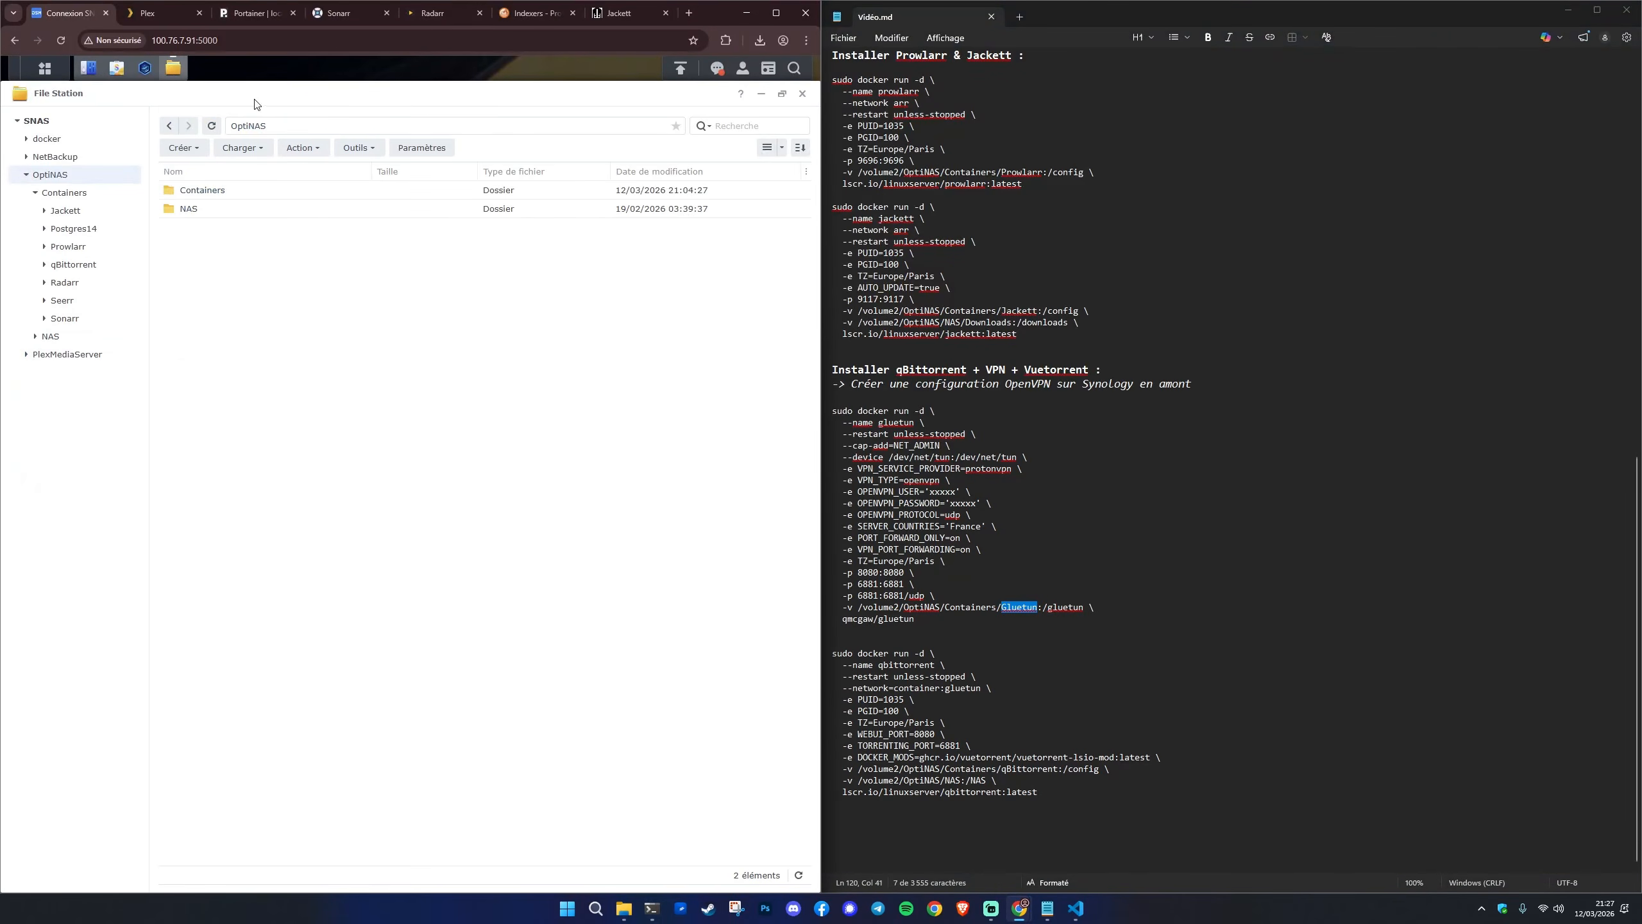
double_click(206, 190)
right_click(243, 428)
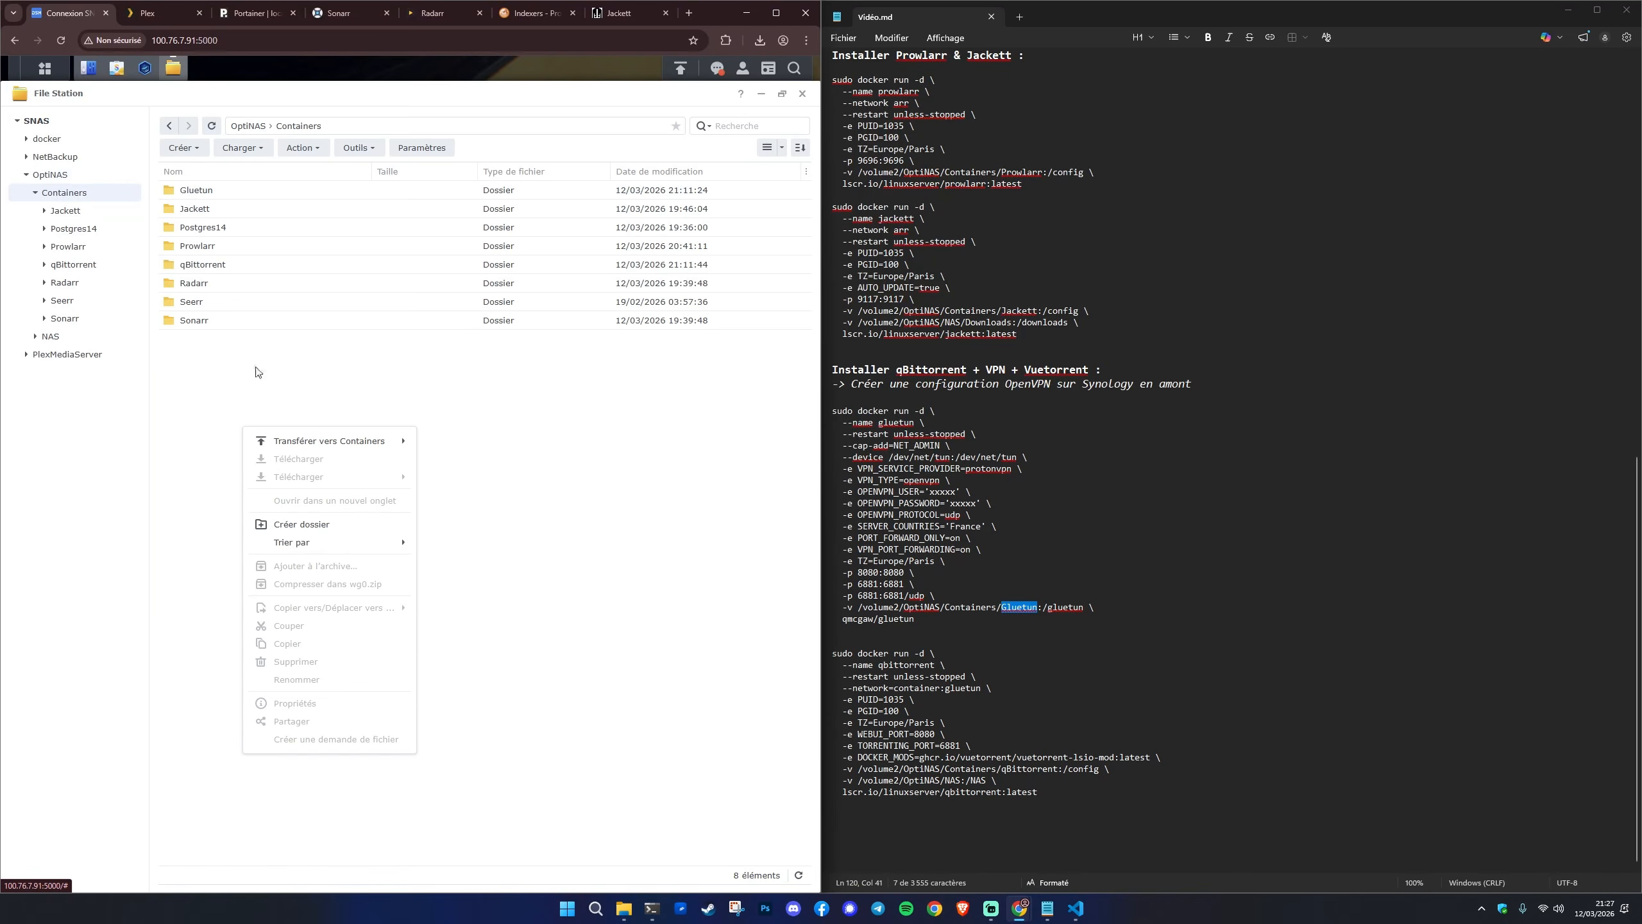
click(249, 343)
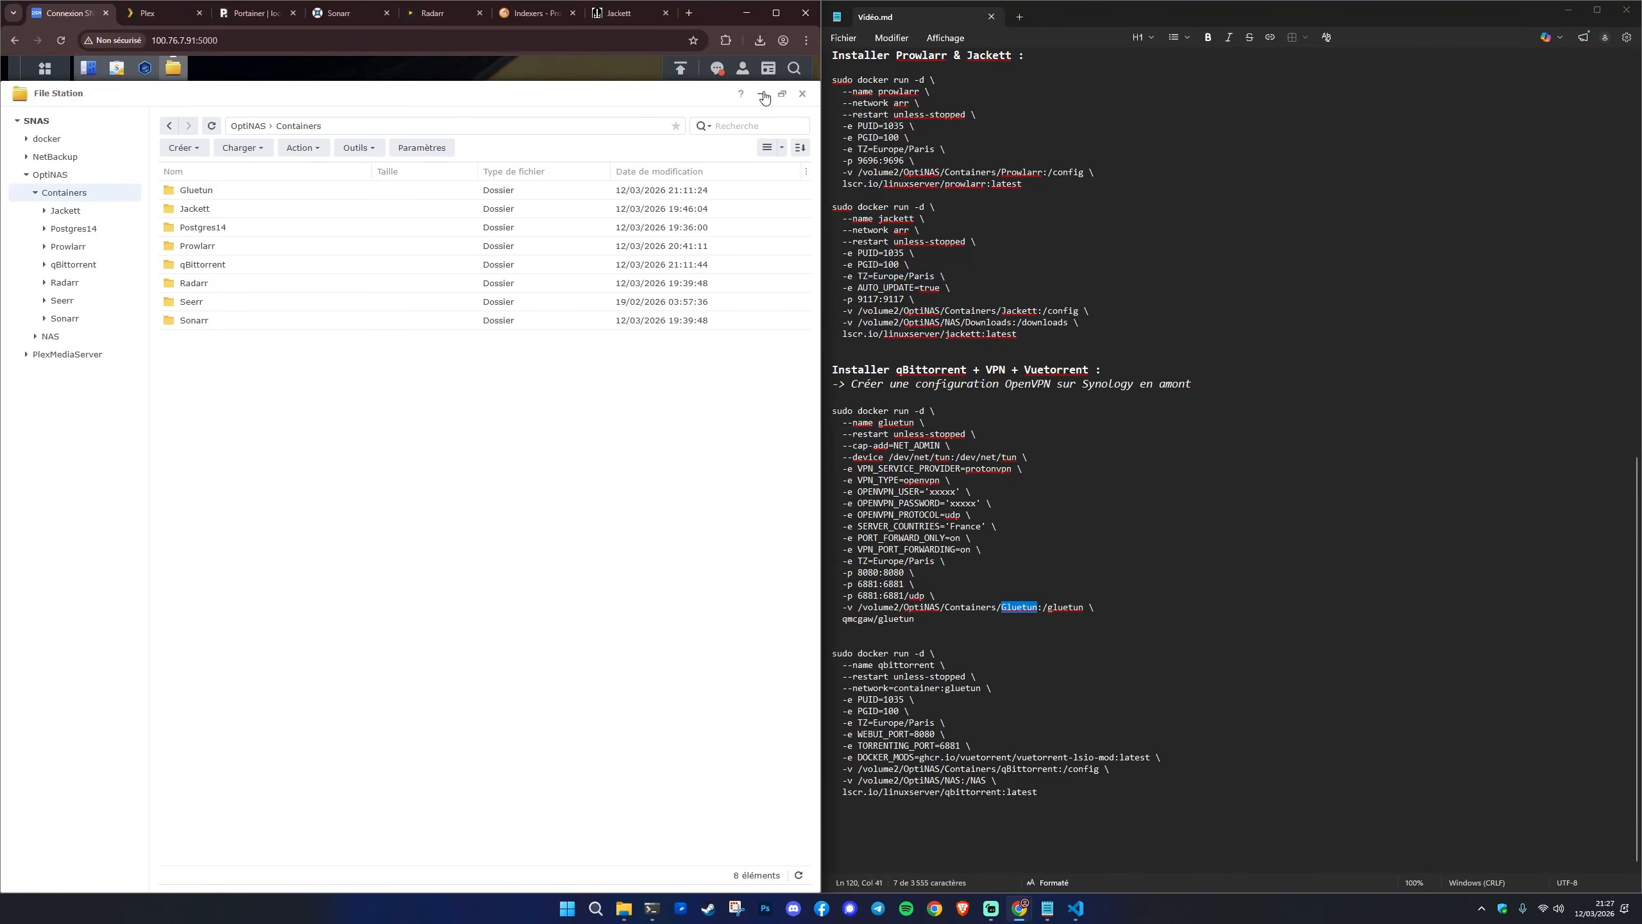
click(764, 97)
- Back beside Portainer, review the NET_ADMIN and /dev/net/tun lines of the gluetun command
click(255, 13)
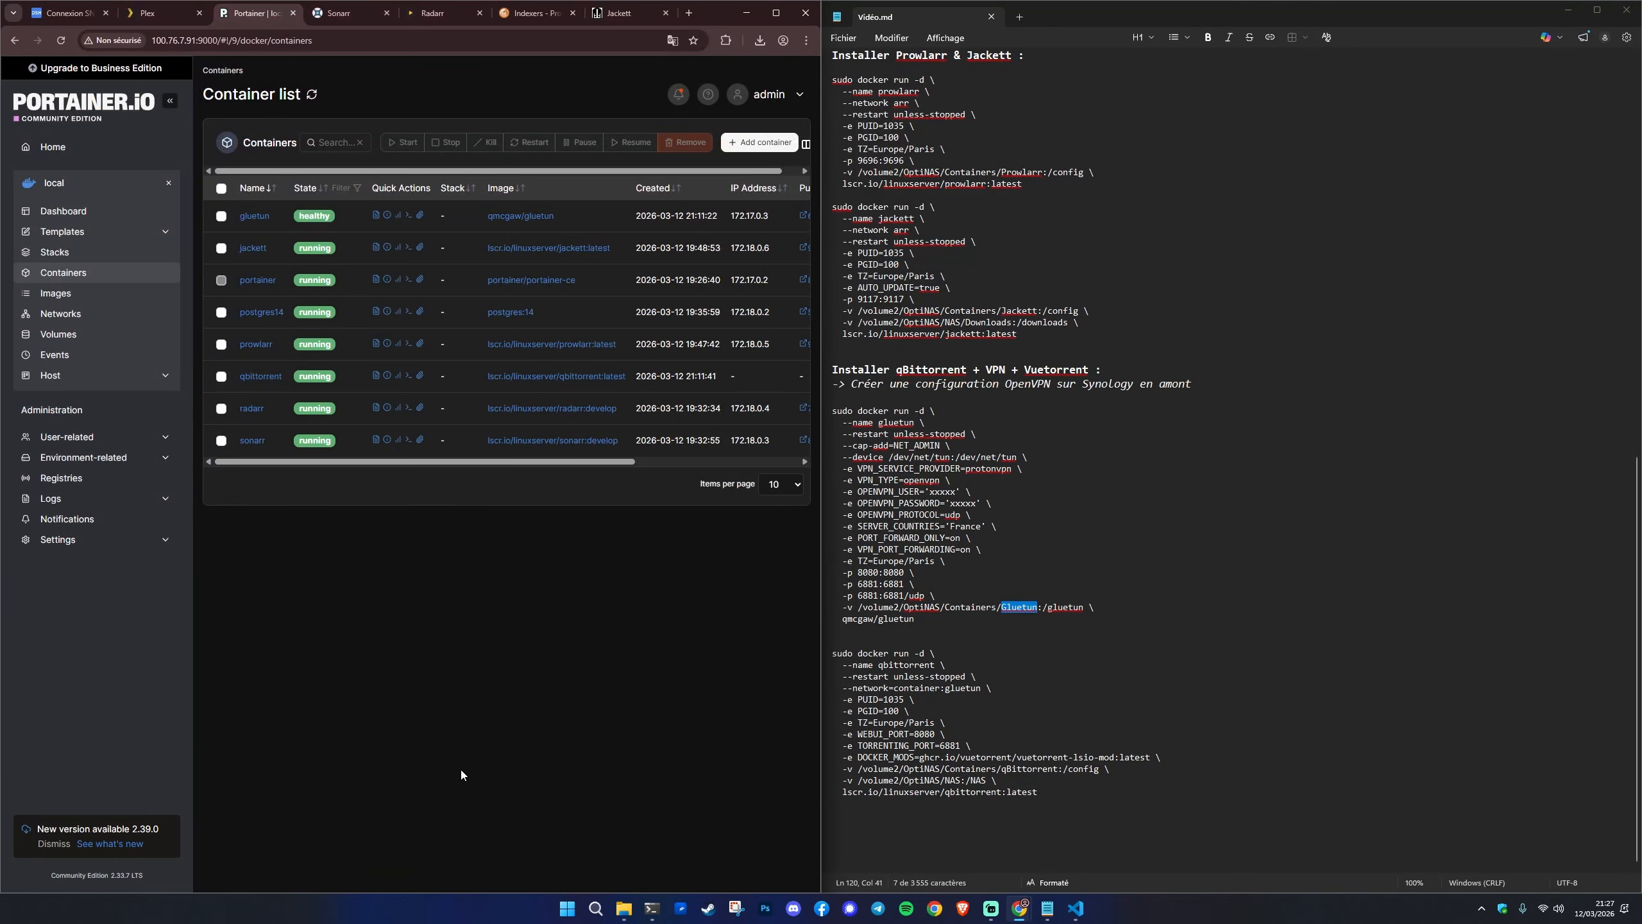
click(1092, 610)
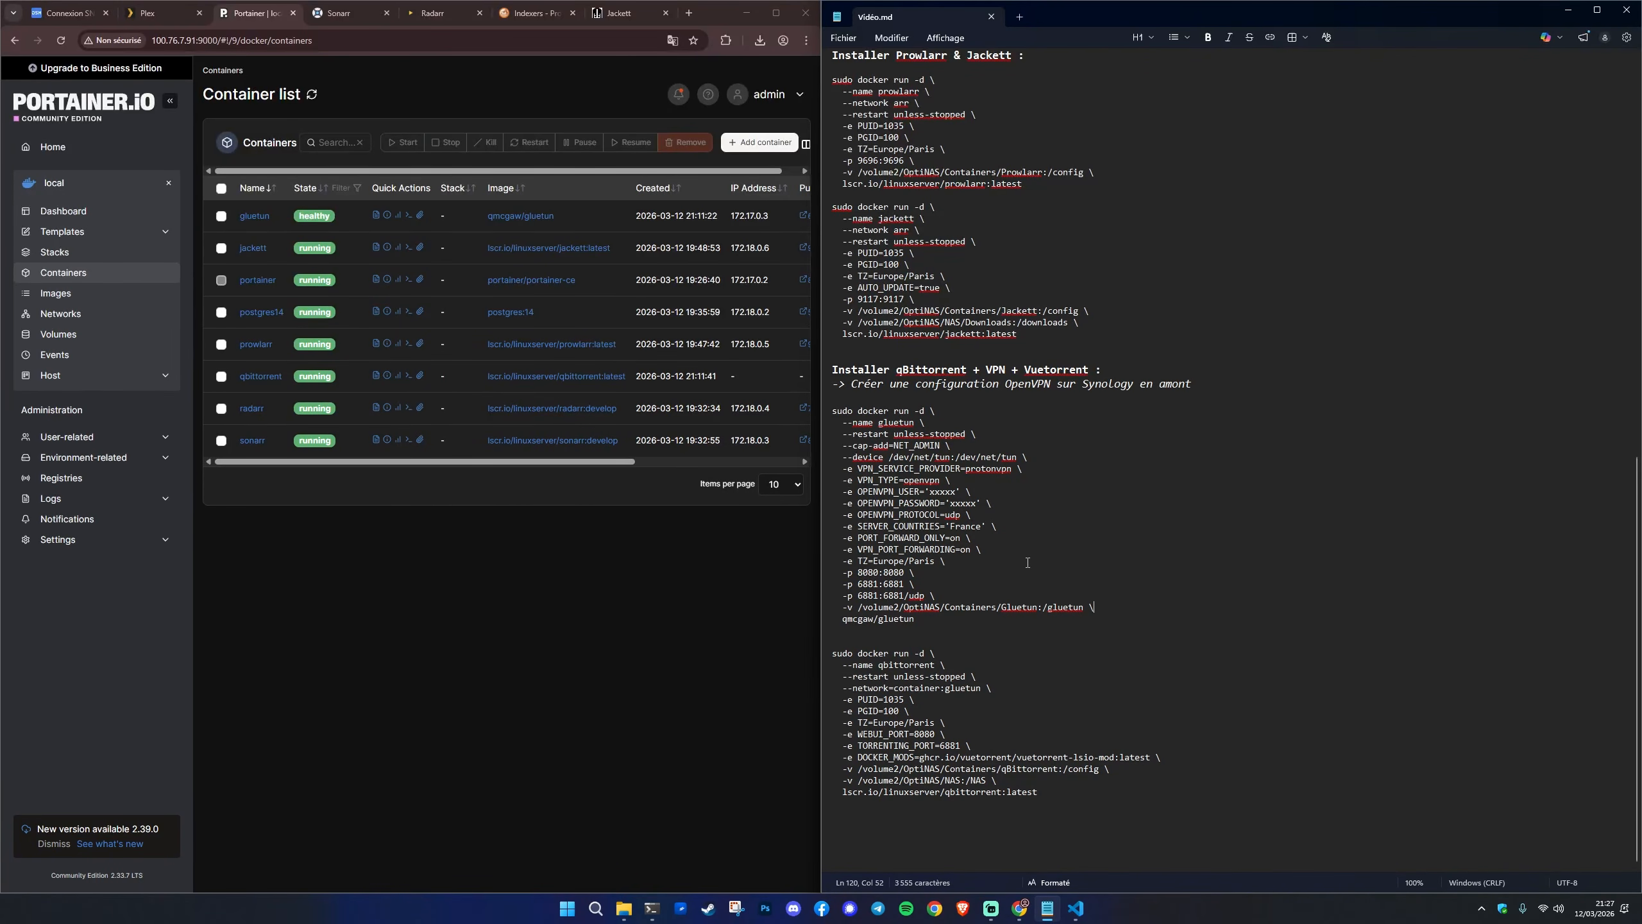
drag(1038, 457, 830, 446)
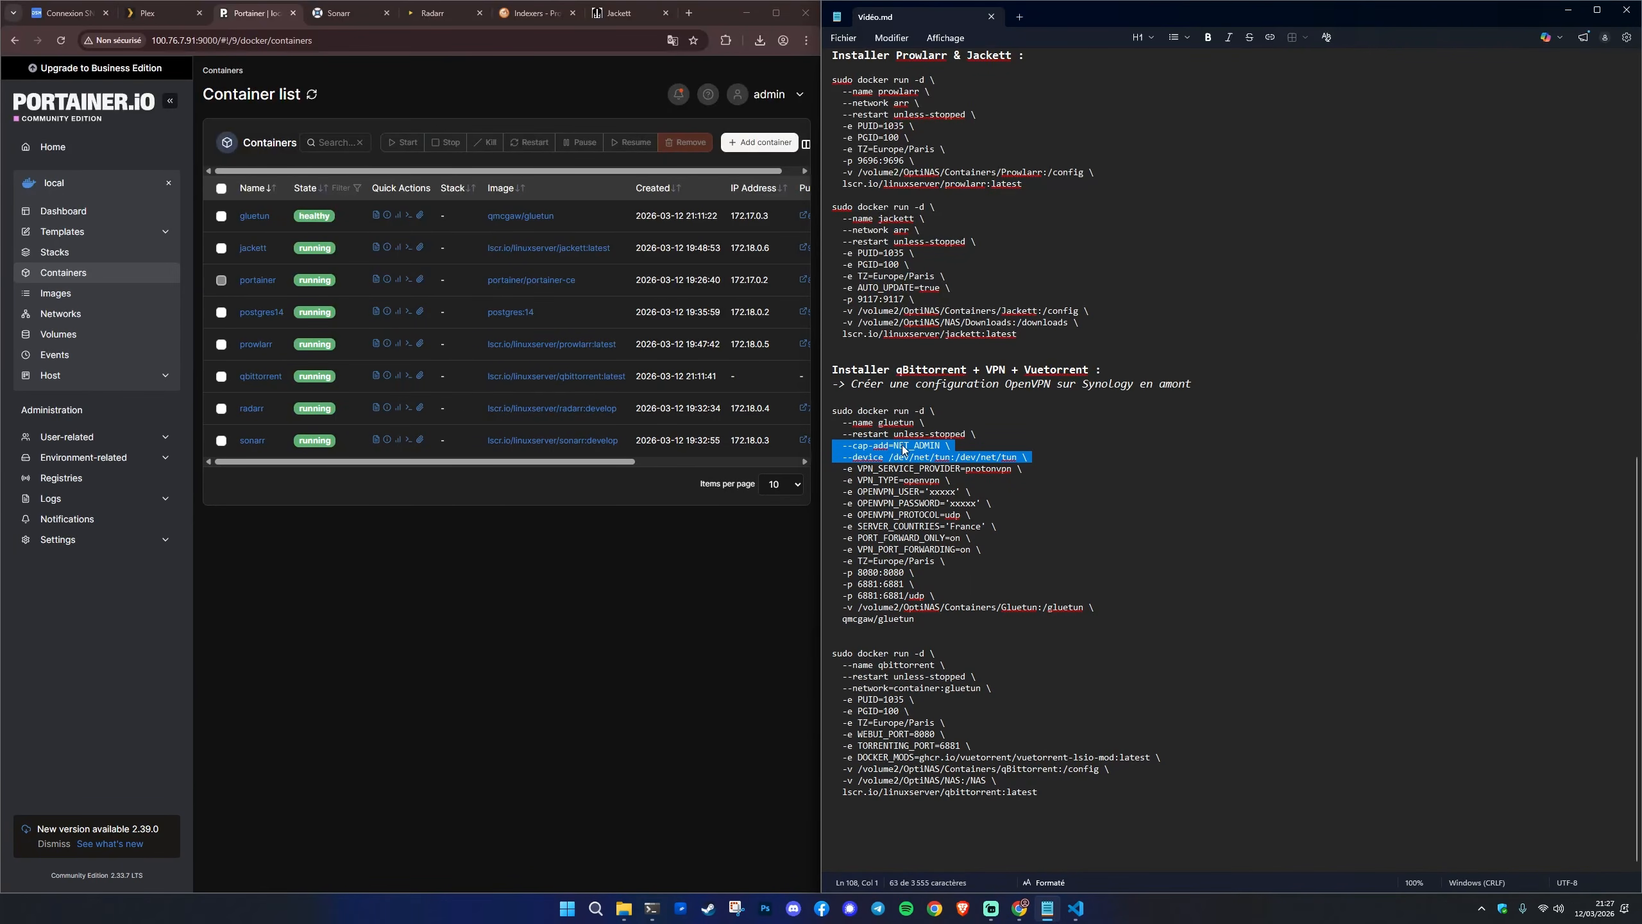
key(Right)
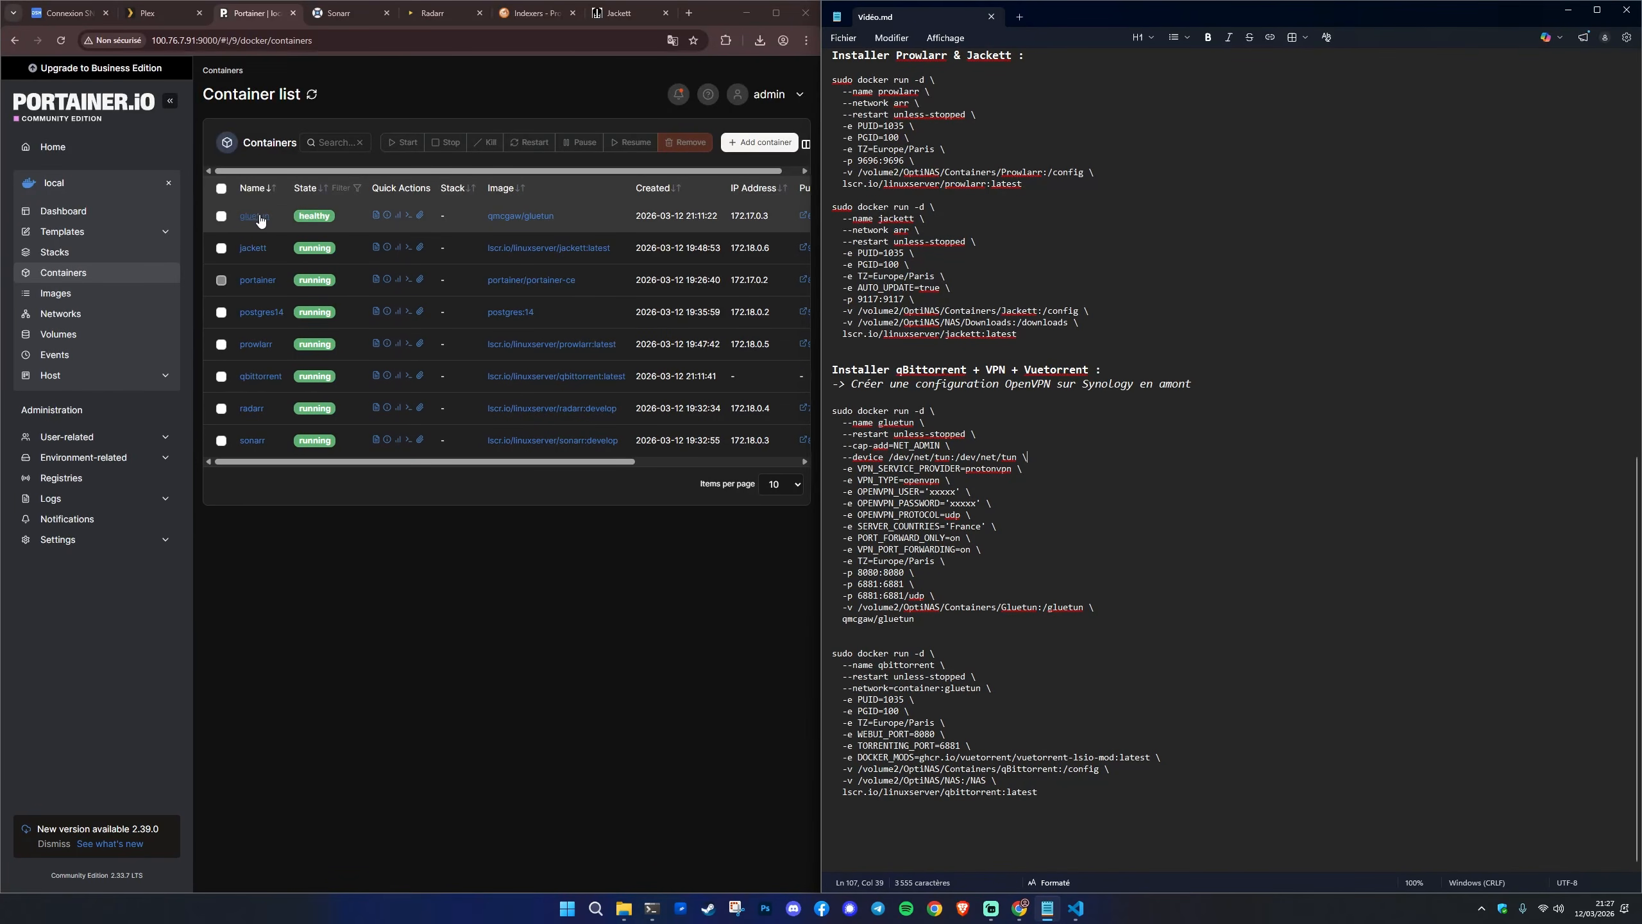
- Duplicate gluetun, verify NET_ADMIN capability and the /dev/net/tun device, and redeploy it
click(254, 215)
click(636, 185)
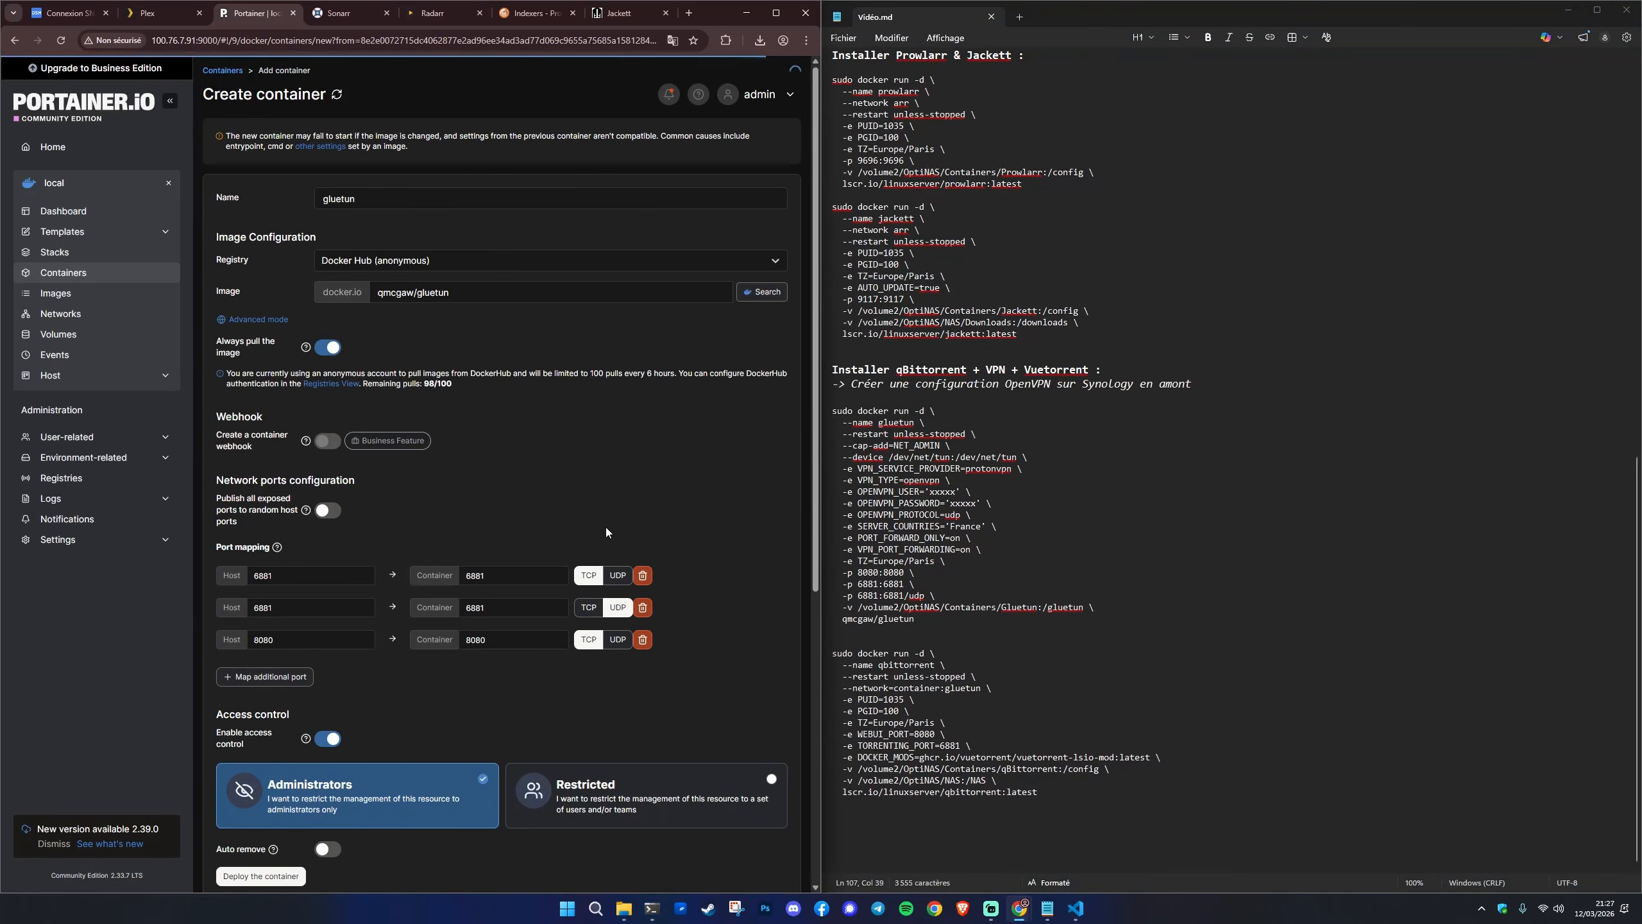
scroll(606, 528, down, 7)
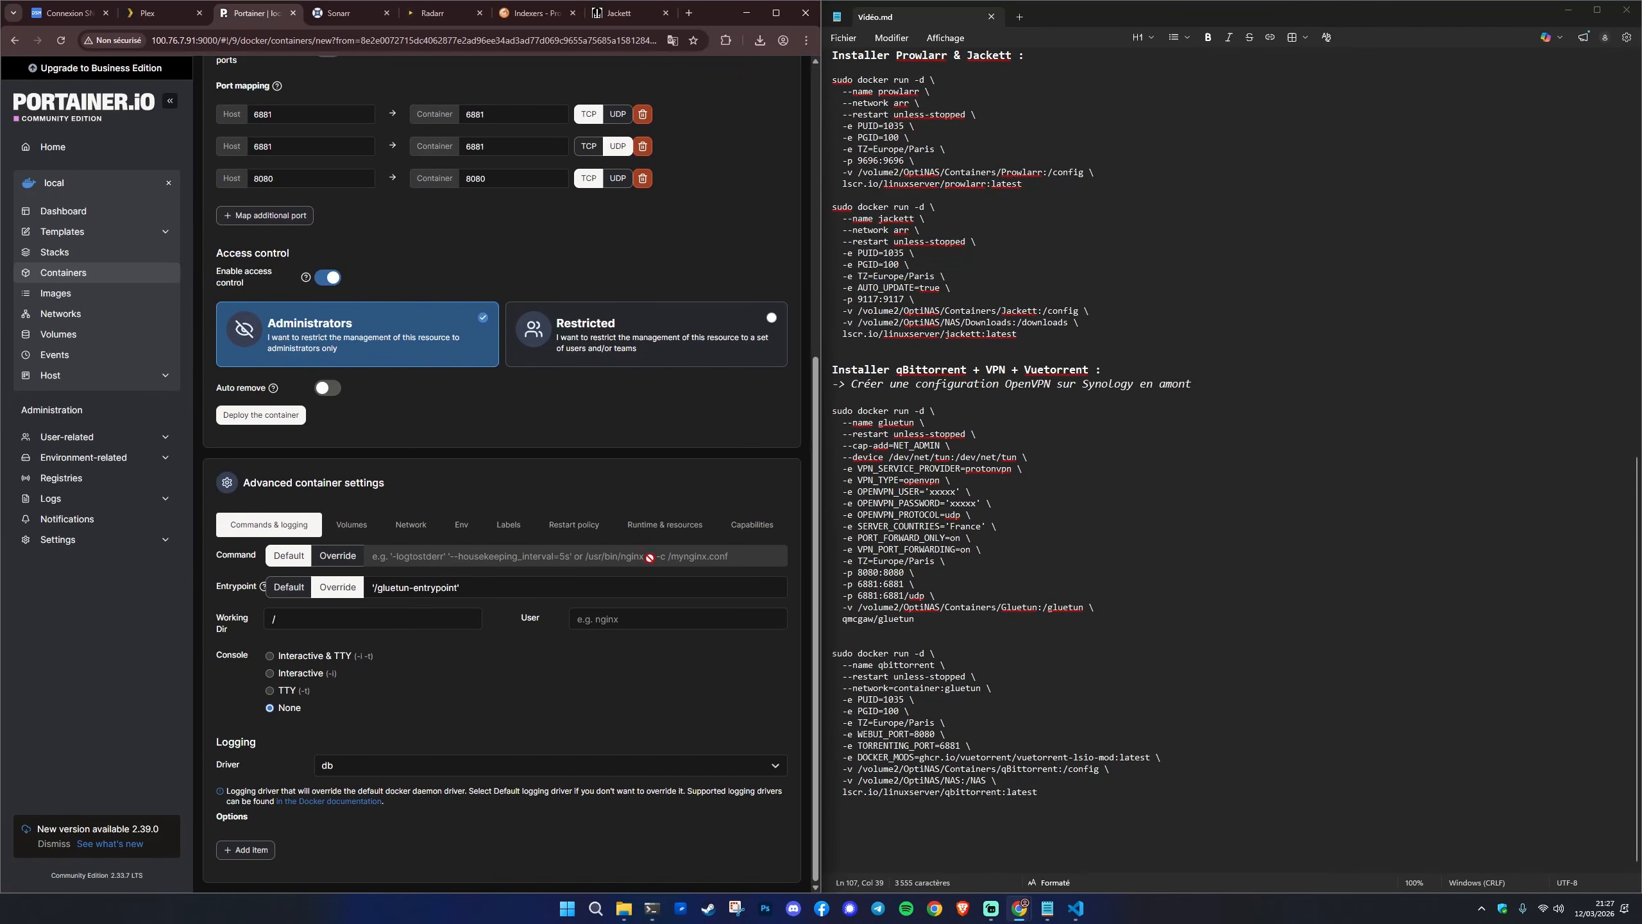
click(752, 524)
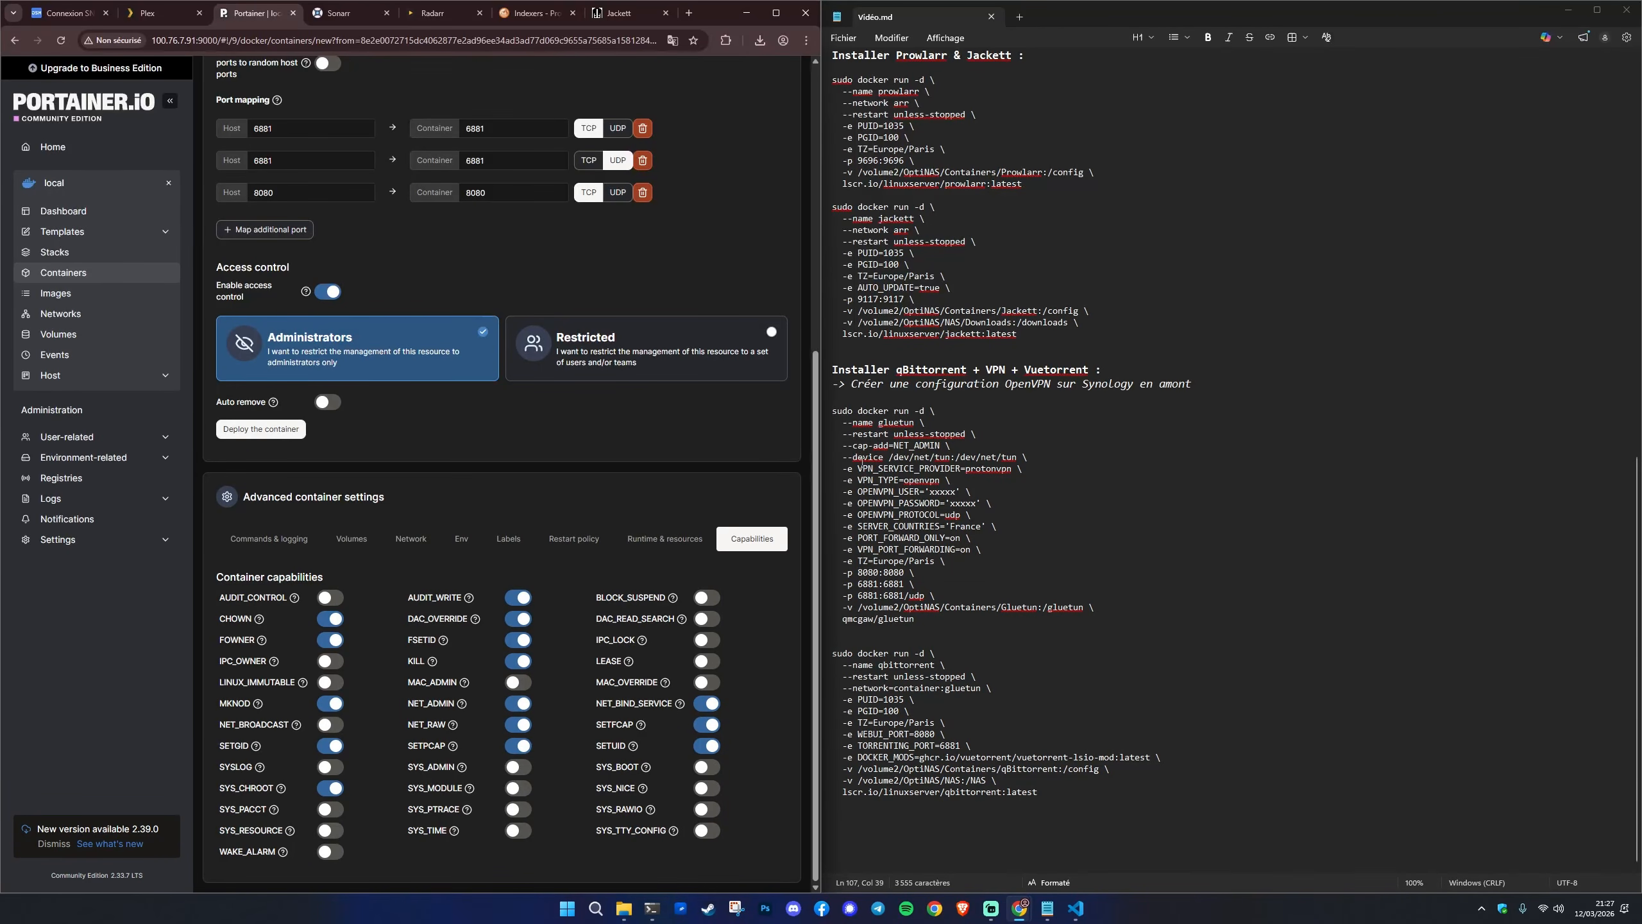
click(664, 538)
scroll(601, 603, down, 2)
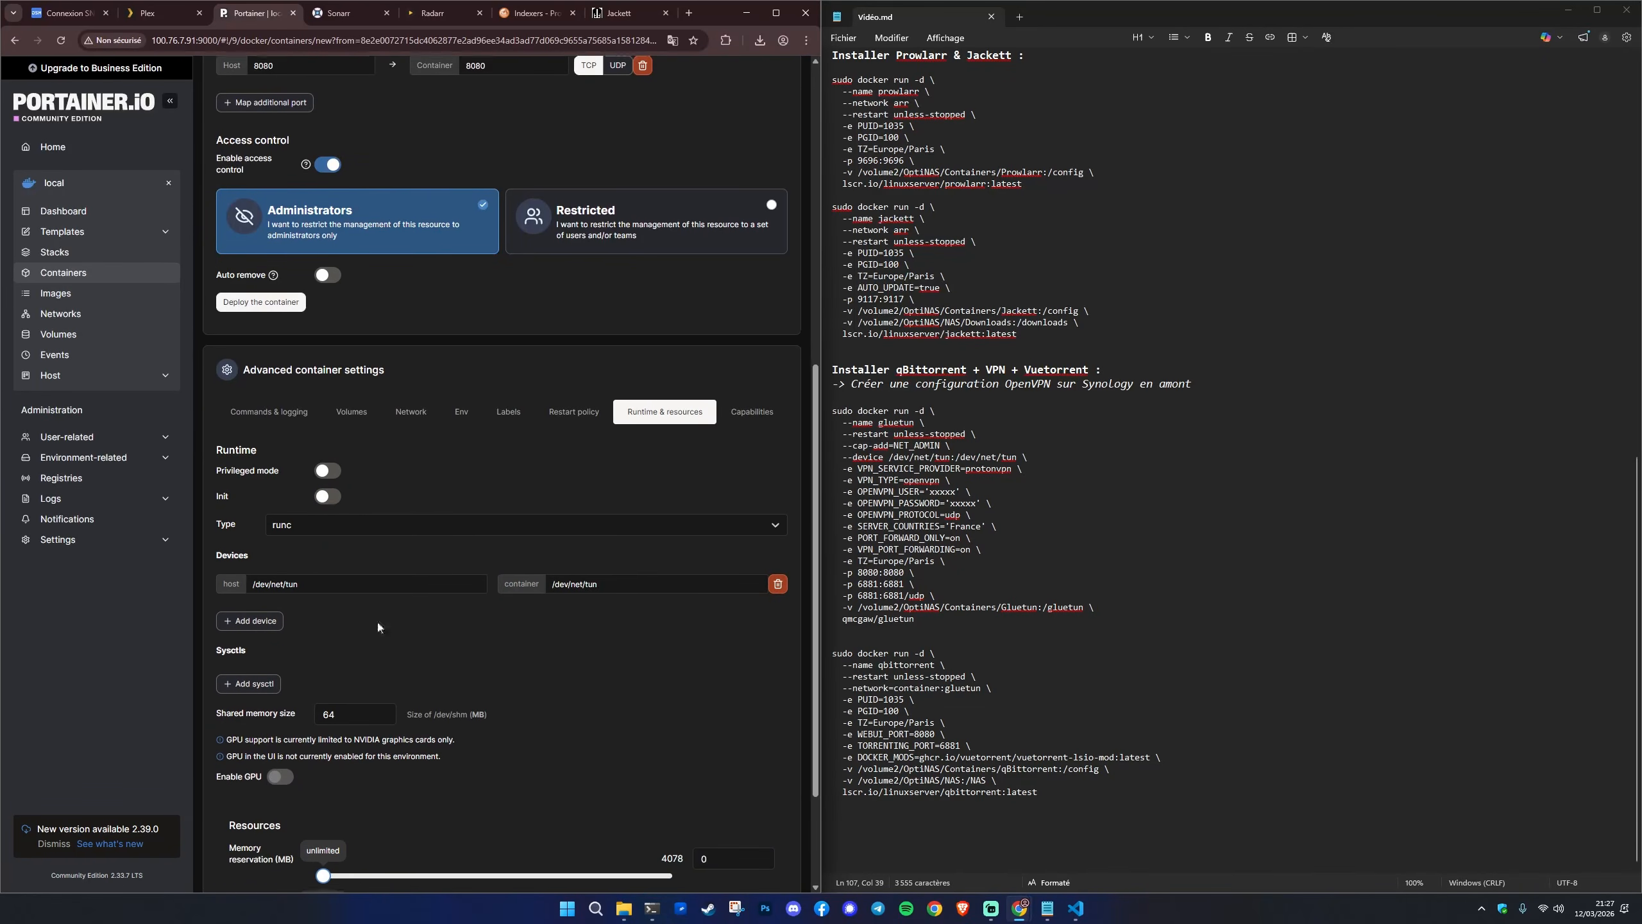
drag(249, 583, 537, 605)
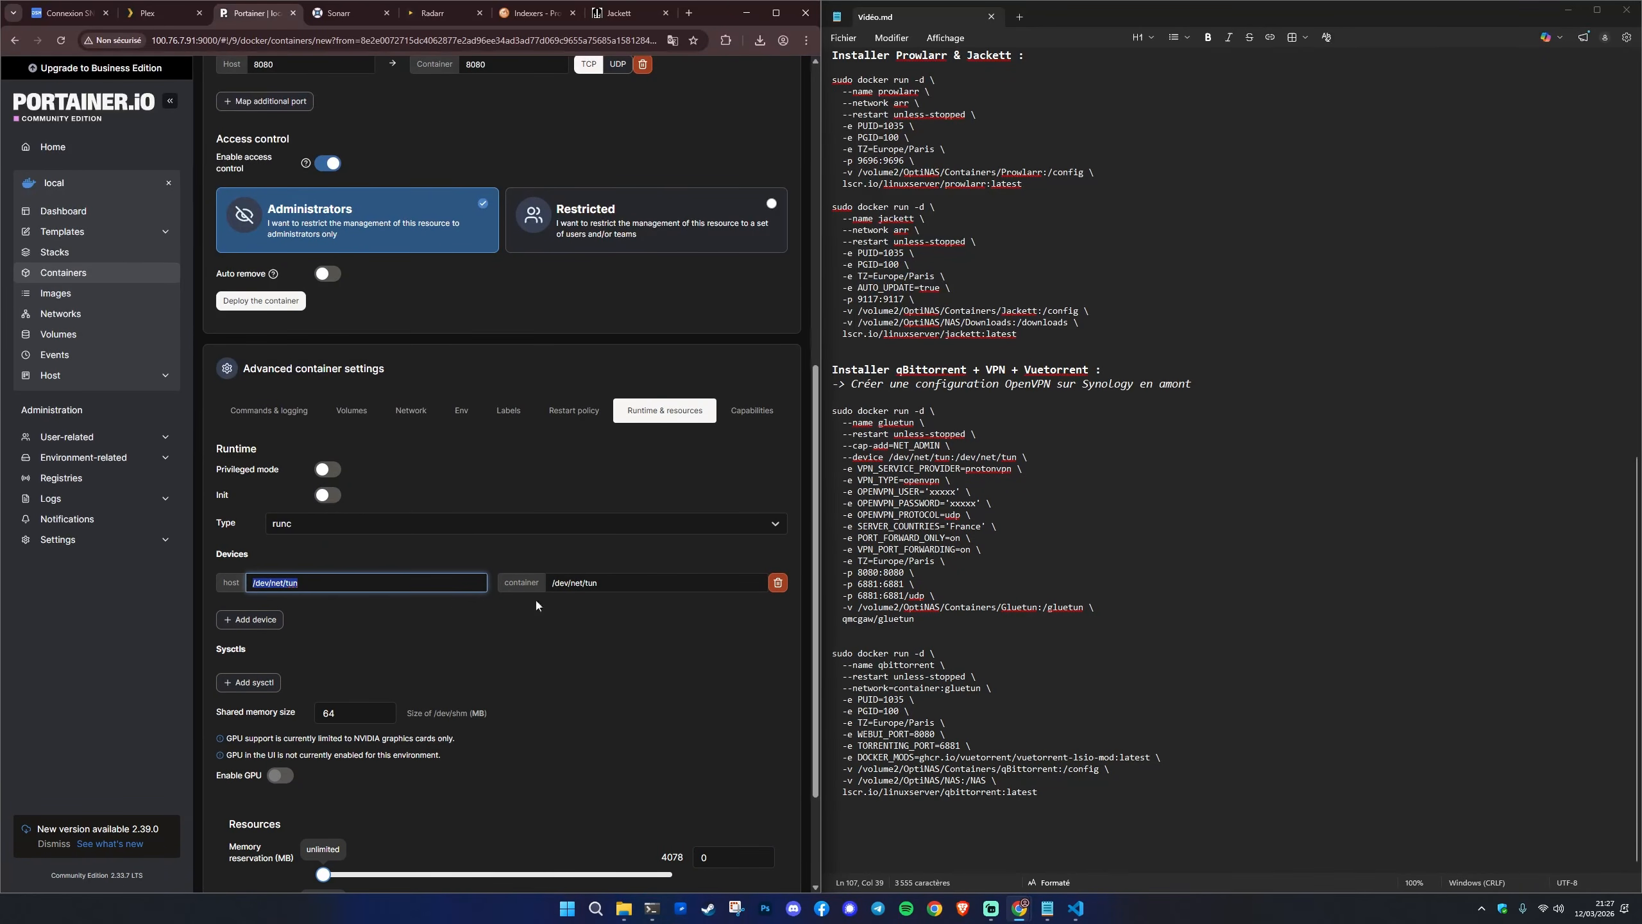
click(623, 587)
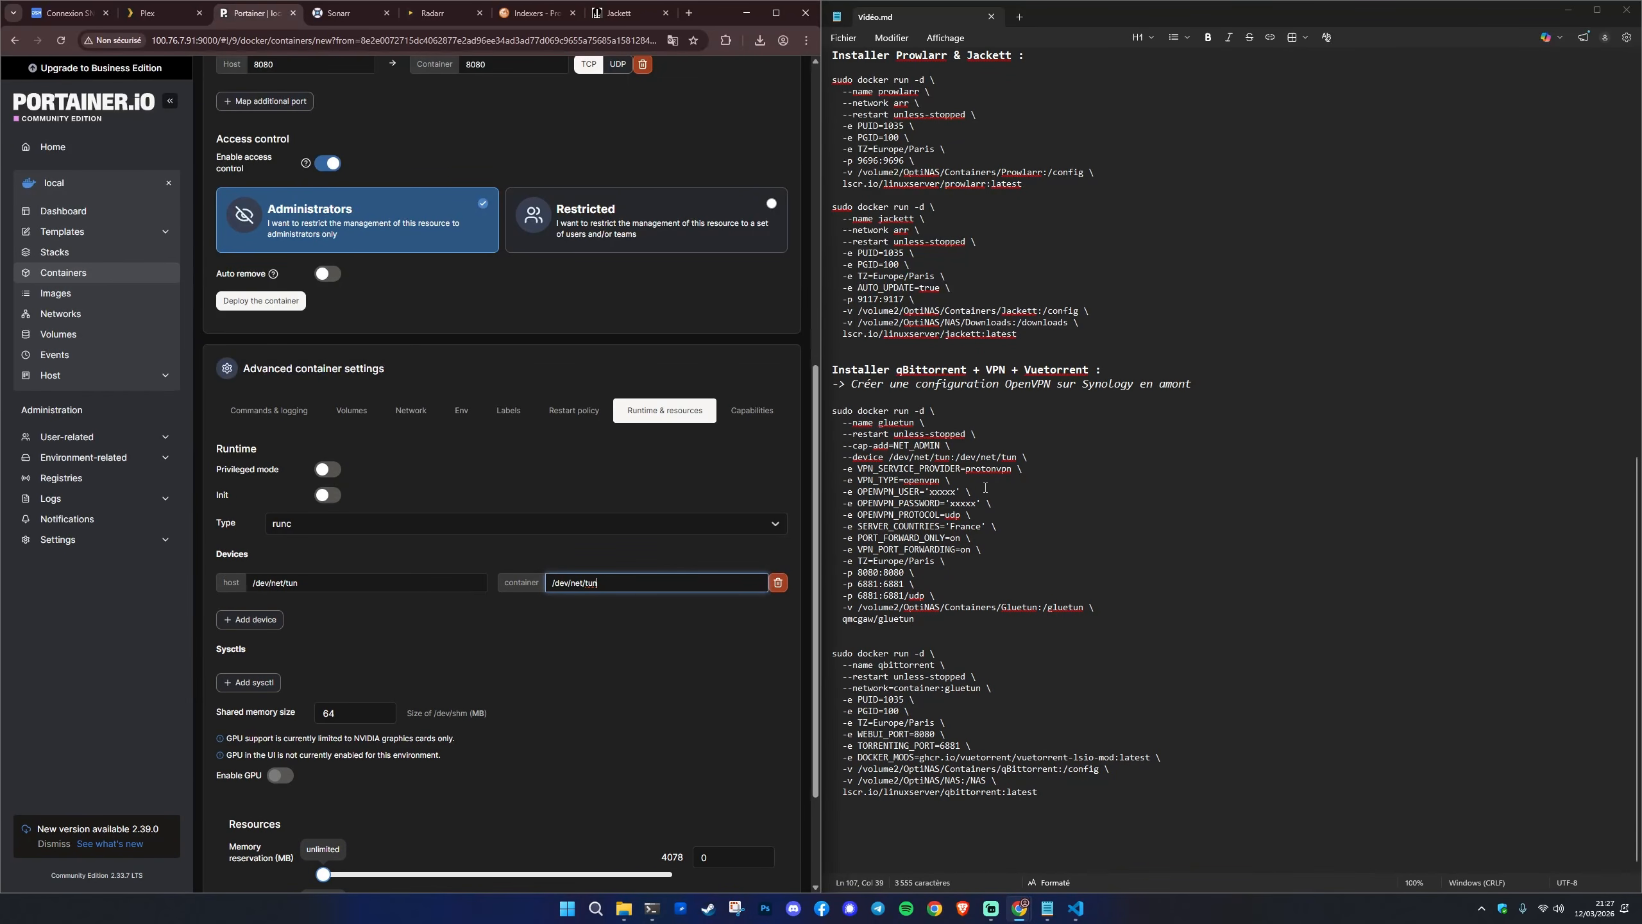
scroll(523, 535, up, 8)
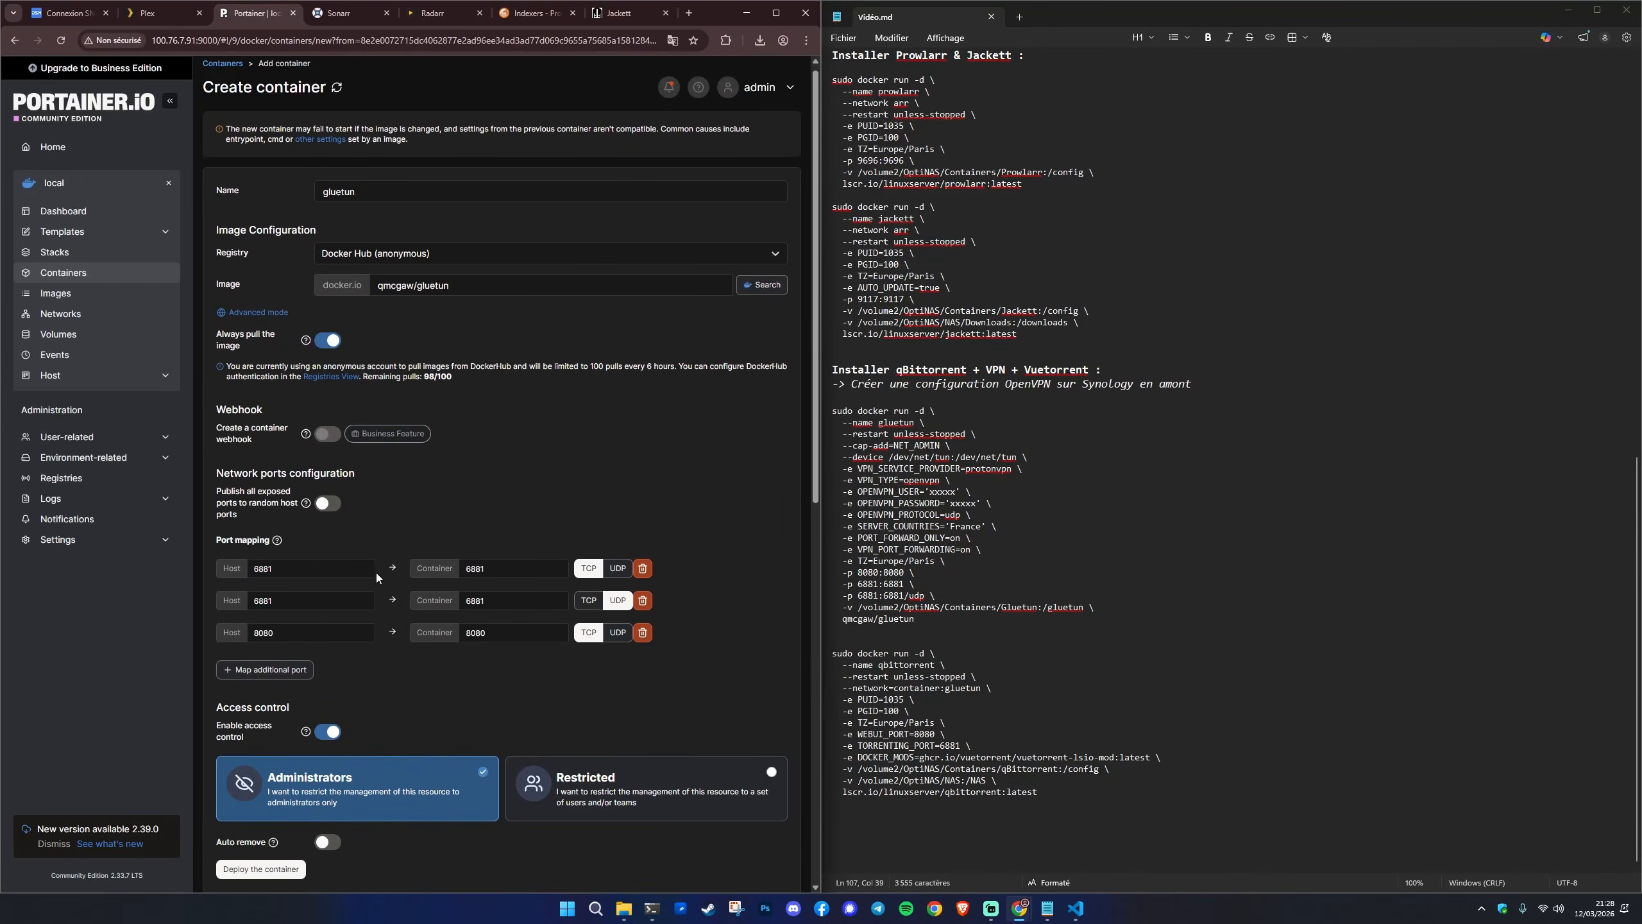
scroll(376, 572, down, 5)
click(272, 568)
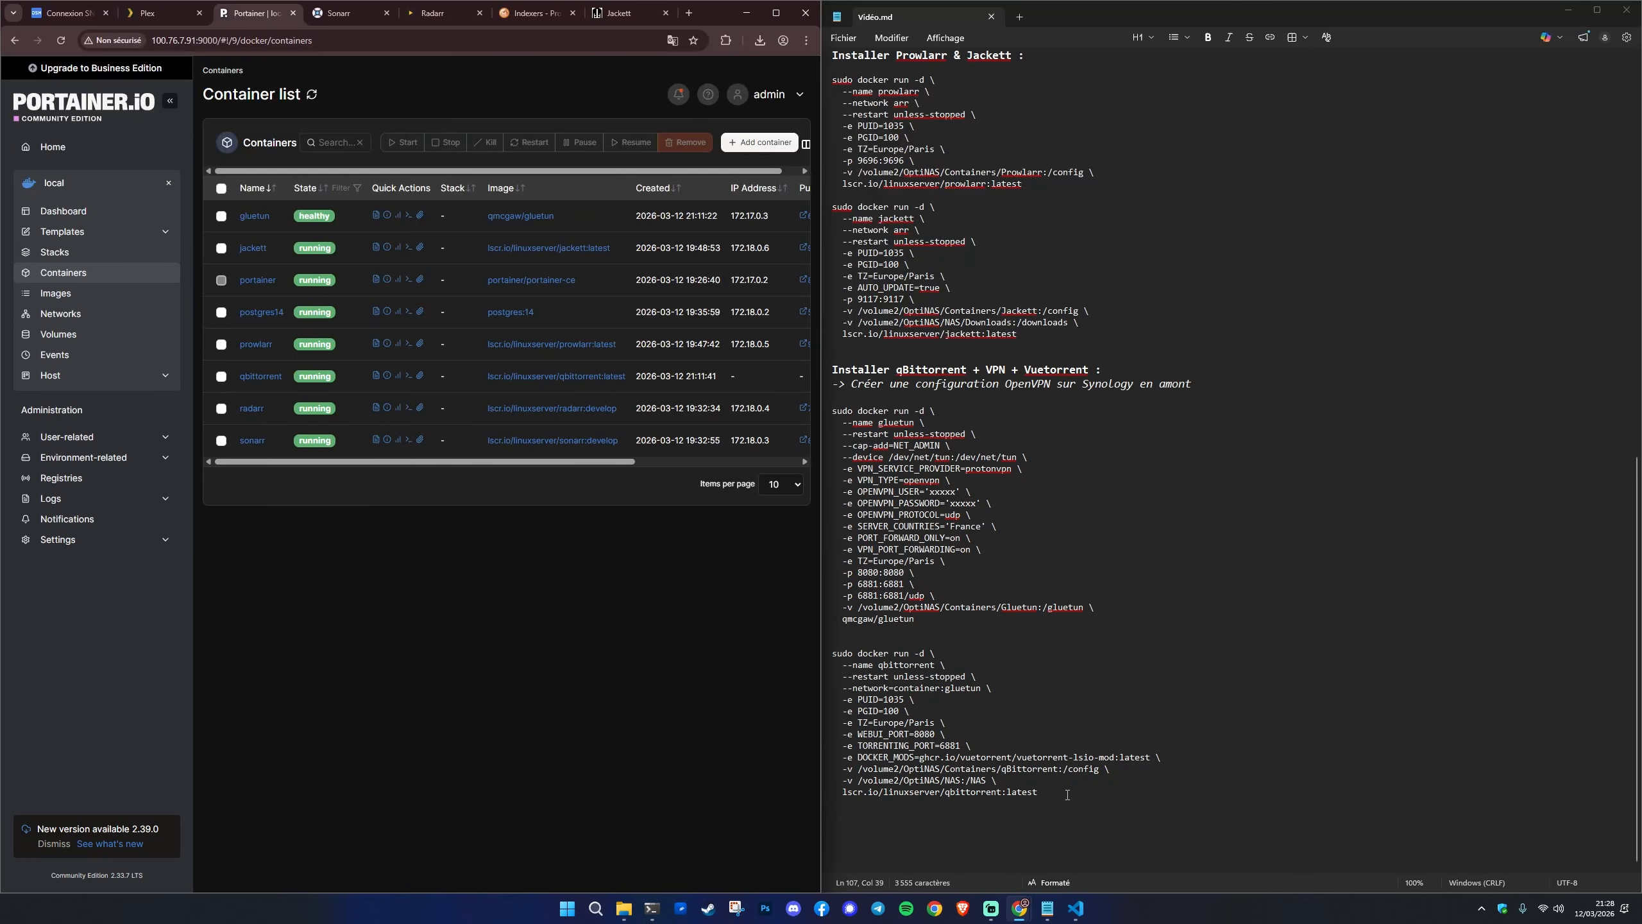
- Review the qbittorrent PUID, PGID 100, TORRENTING_PORT=6881 and DOCKER_MODS settings in the notes
drag(1067, 795, 829, 651)
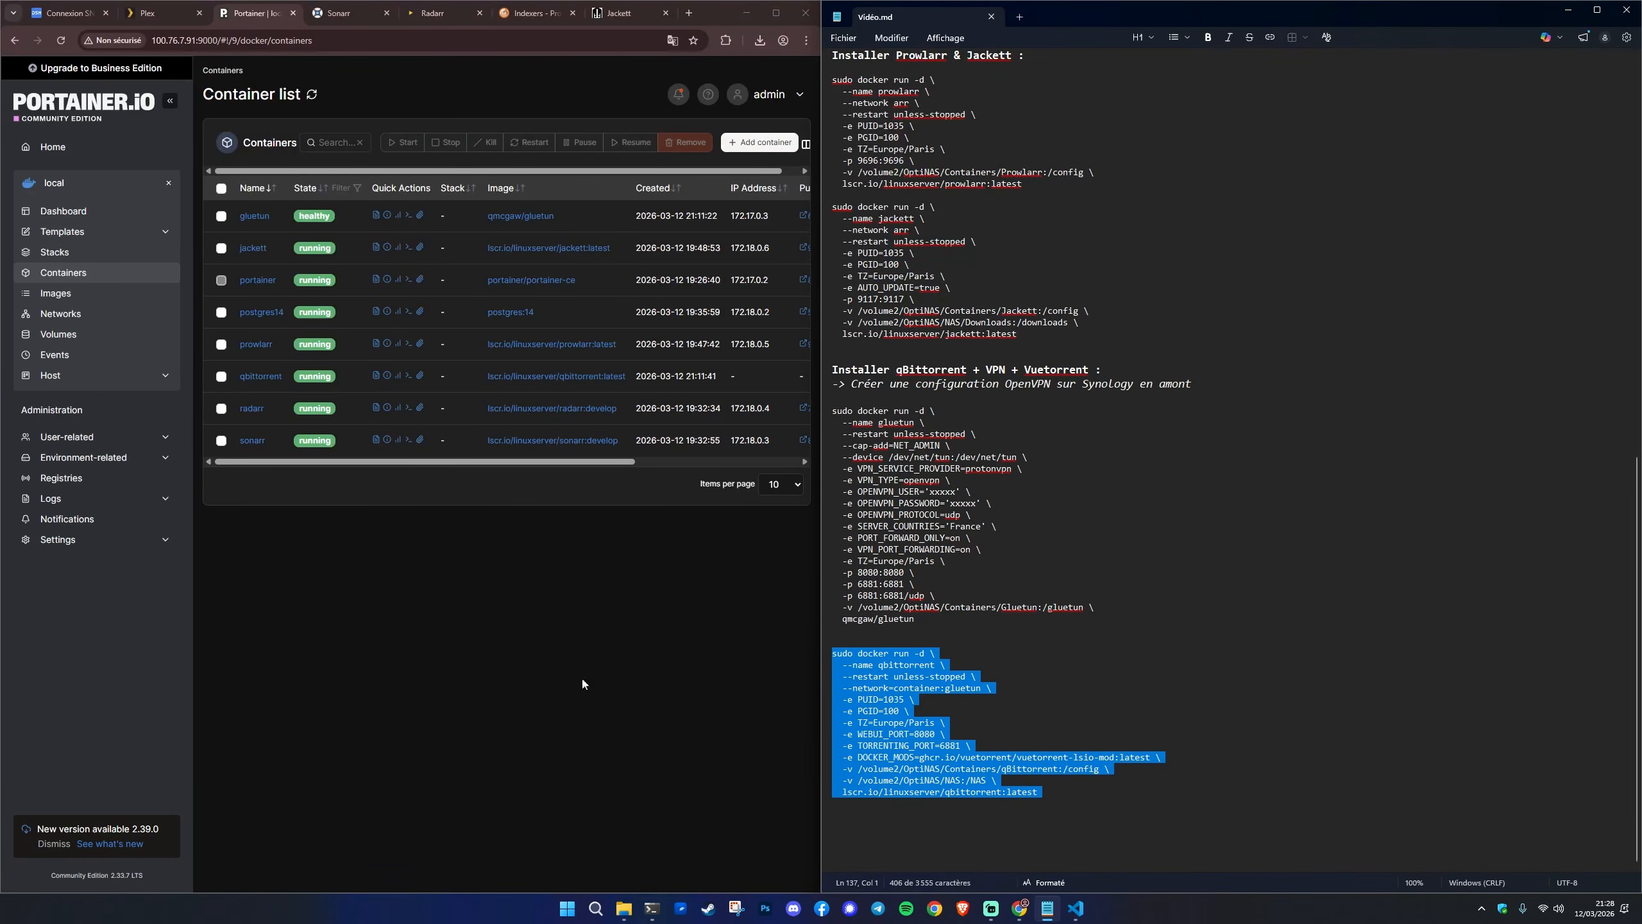
click(916, 756)
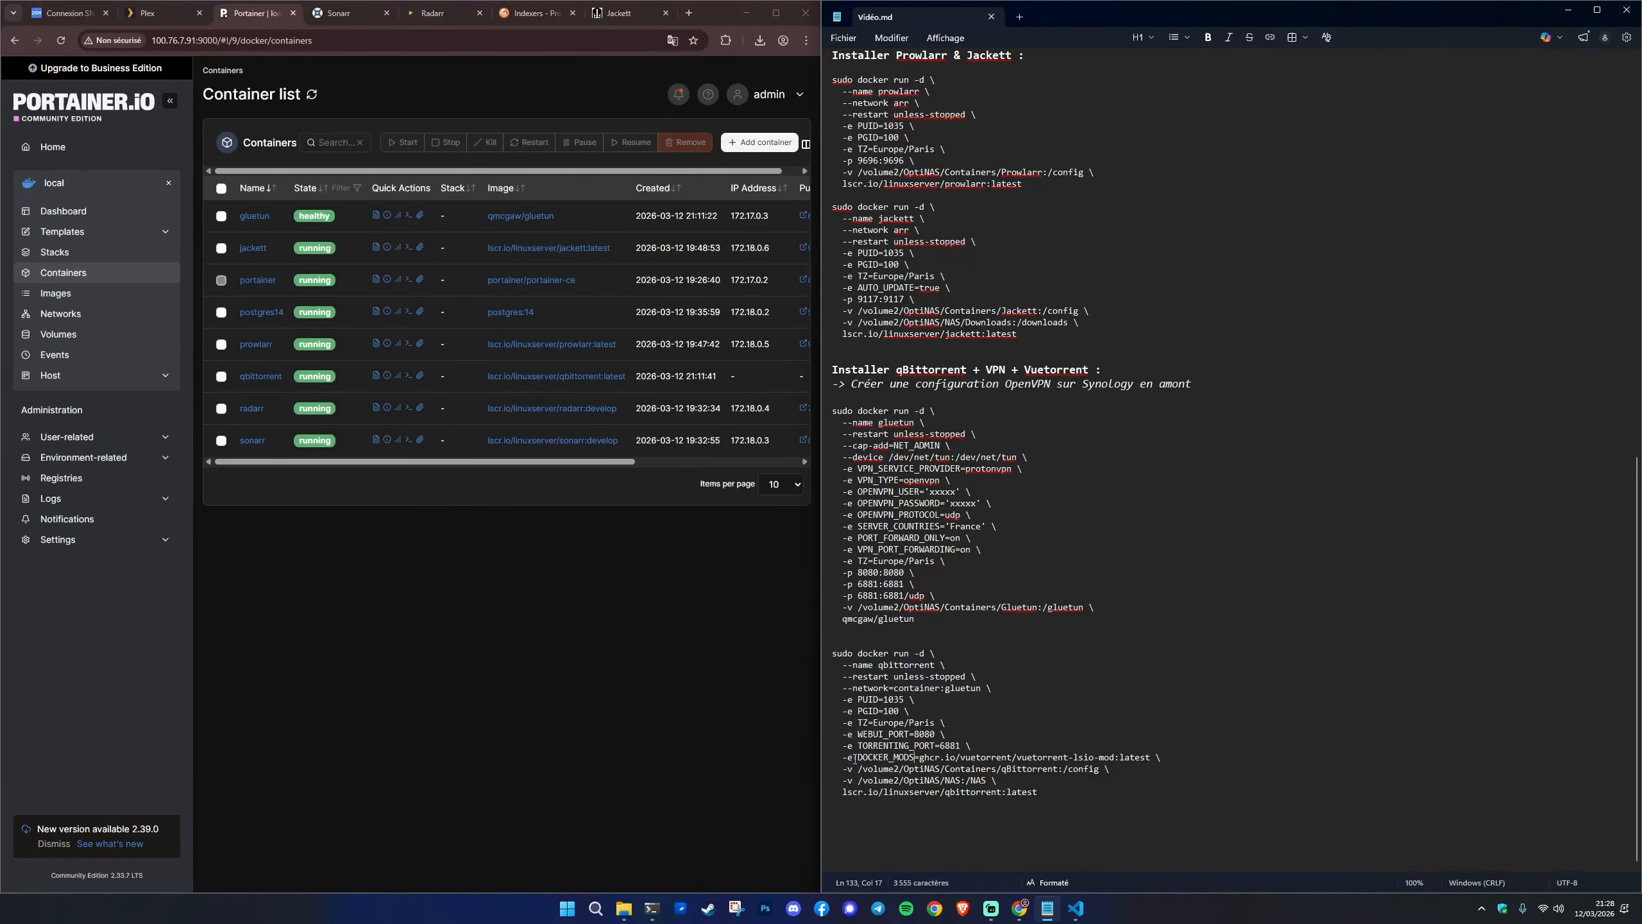
mouse_move(864, 700)
mouse_down()
mouse_move(899, 700)
mouse_move(880, 714)
mouse_up()
click(899, 701)
click(890, 714)
drag(860, 744, 964, 745)
click(972, 746)
drag(848, 756, 943, 756)
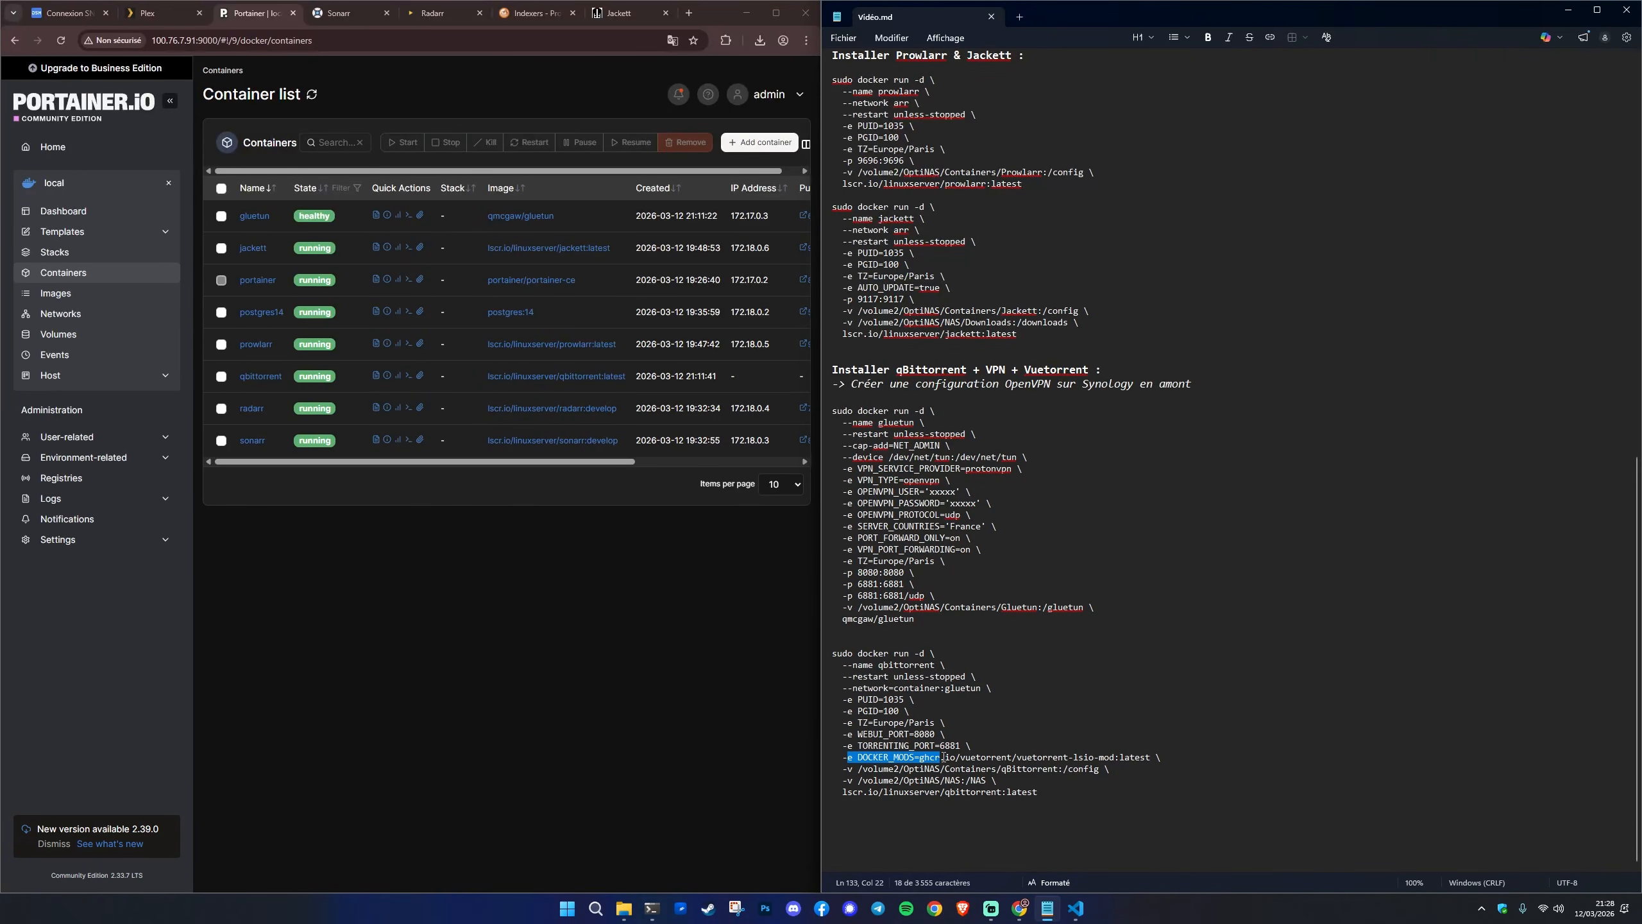
click(930, 757)
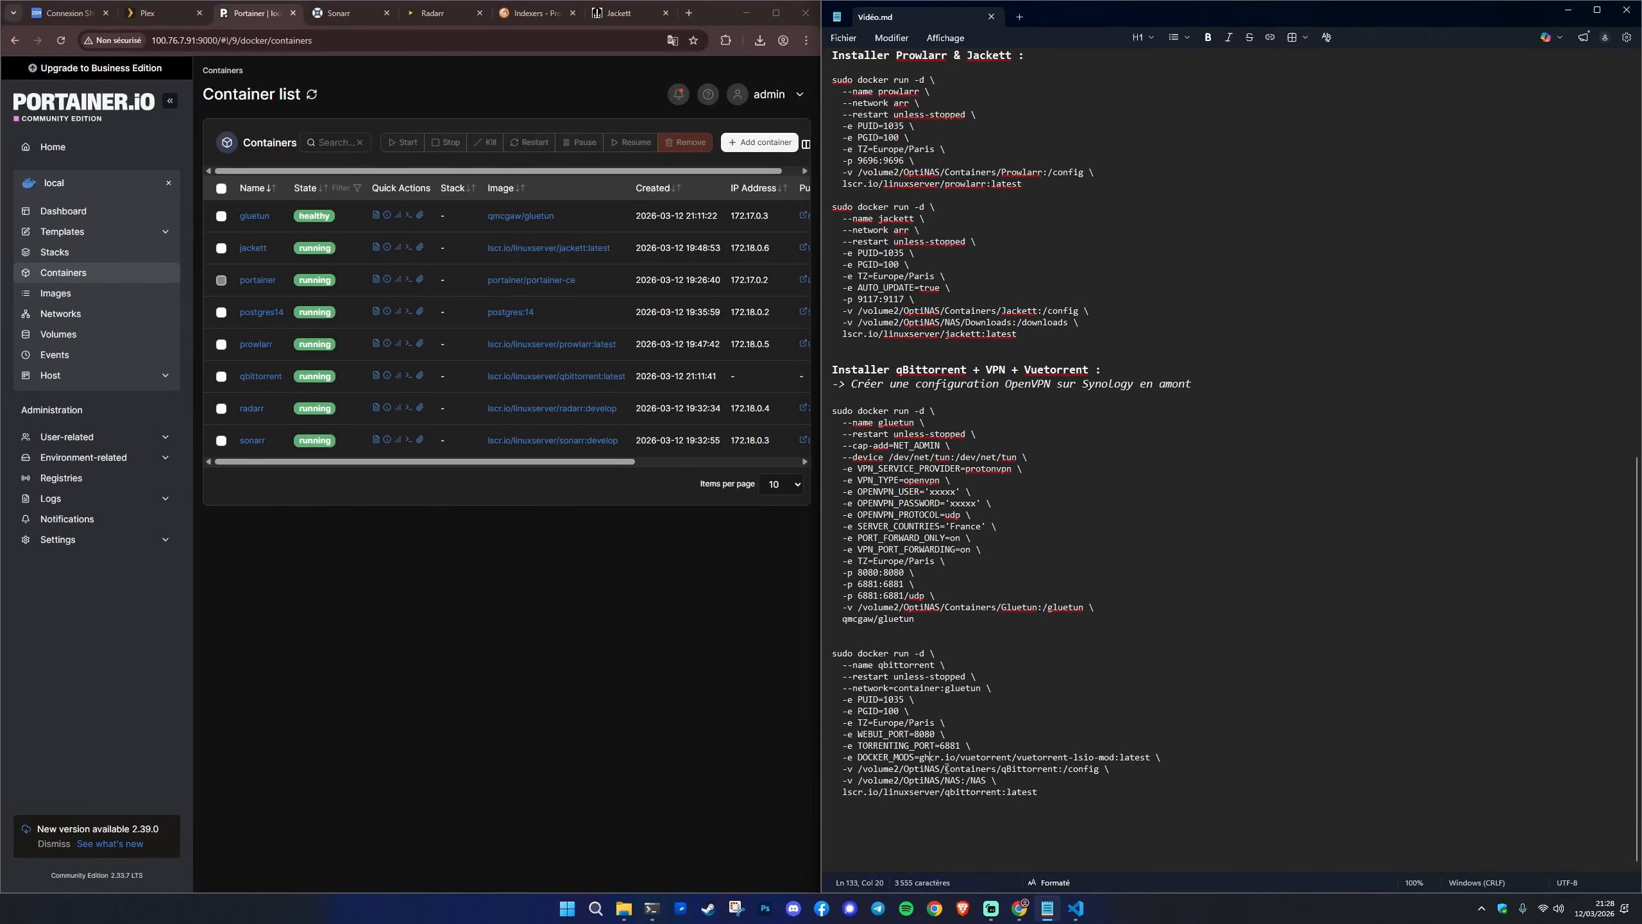
- Review the qbittorrent /config volume lines, then open its container details in Portainer
drag(841, 769, 956, 769)
drag(842, 770, 1008, 785)
click(1044, 791)
drag(1098, 770, 966, 781)
click(959, 769)
click(261, 377)
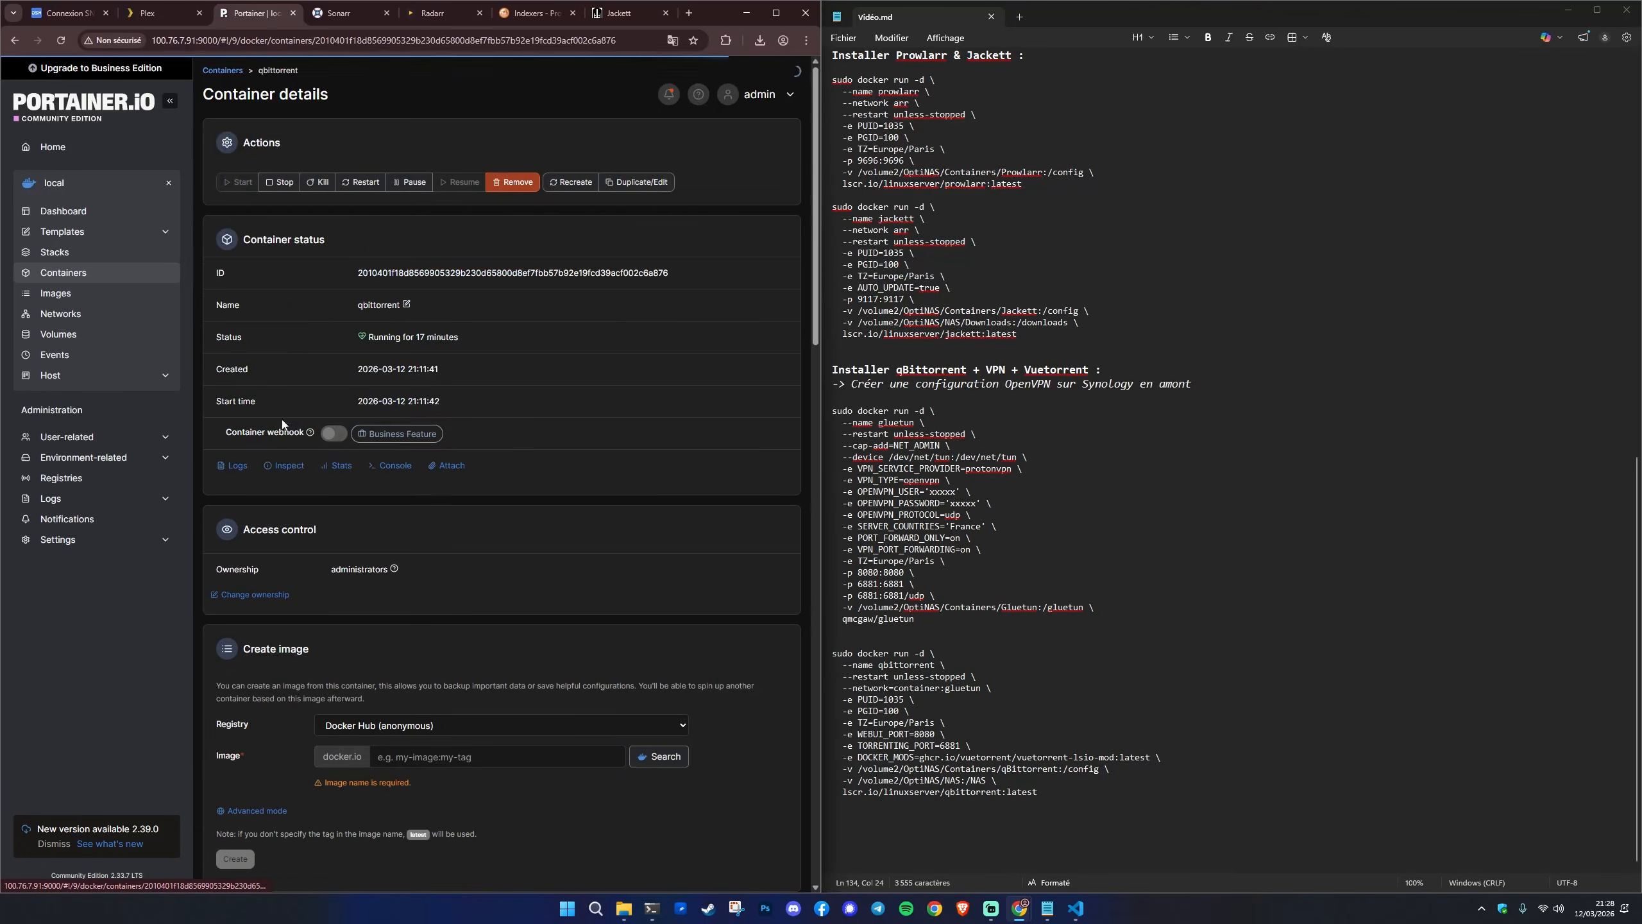
- Show the qbittorrent logs and select the temporary WebUI admin password
click(235, 466)
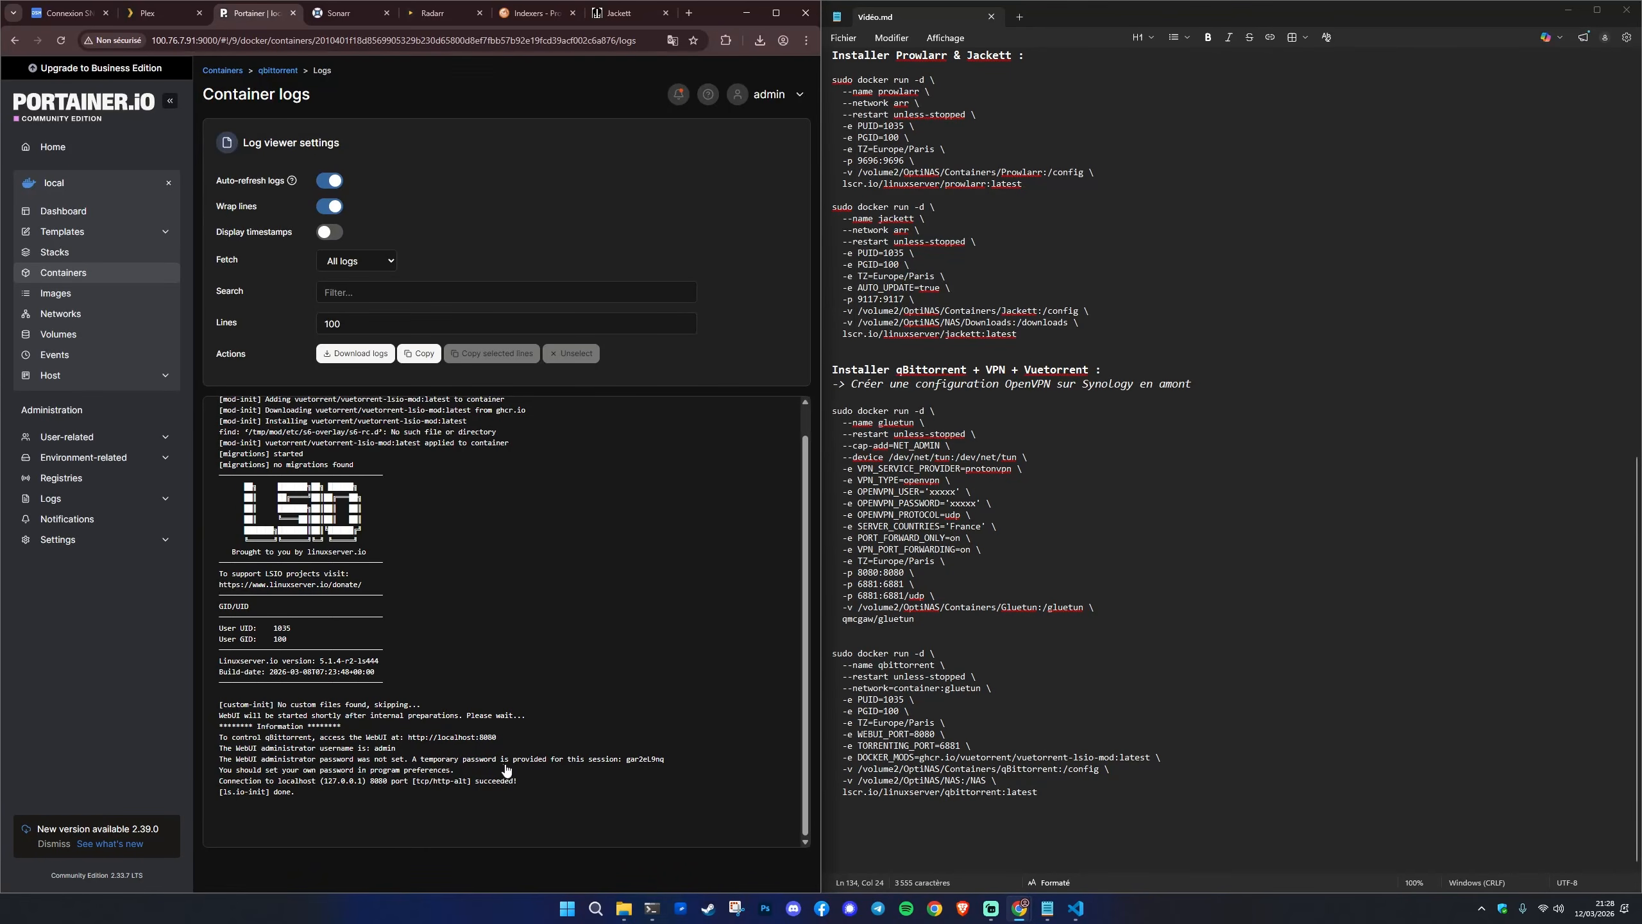
double_click(648, 760)
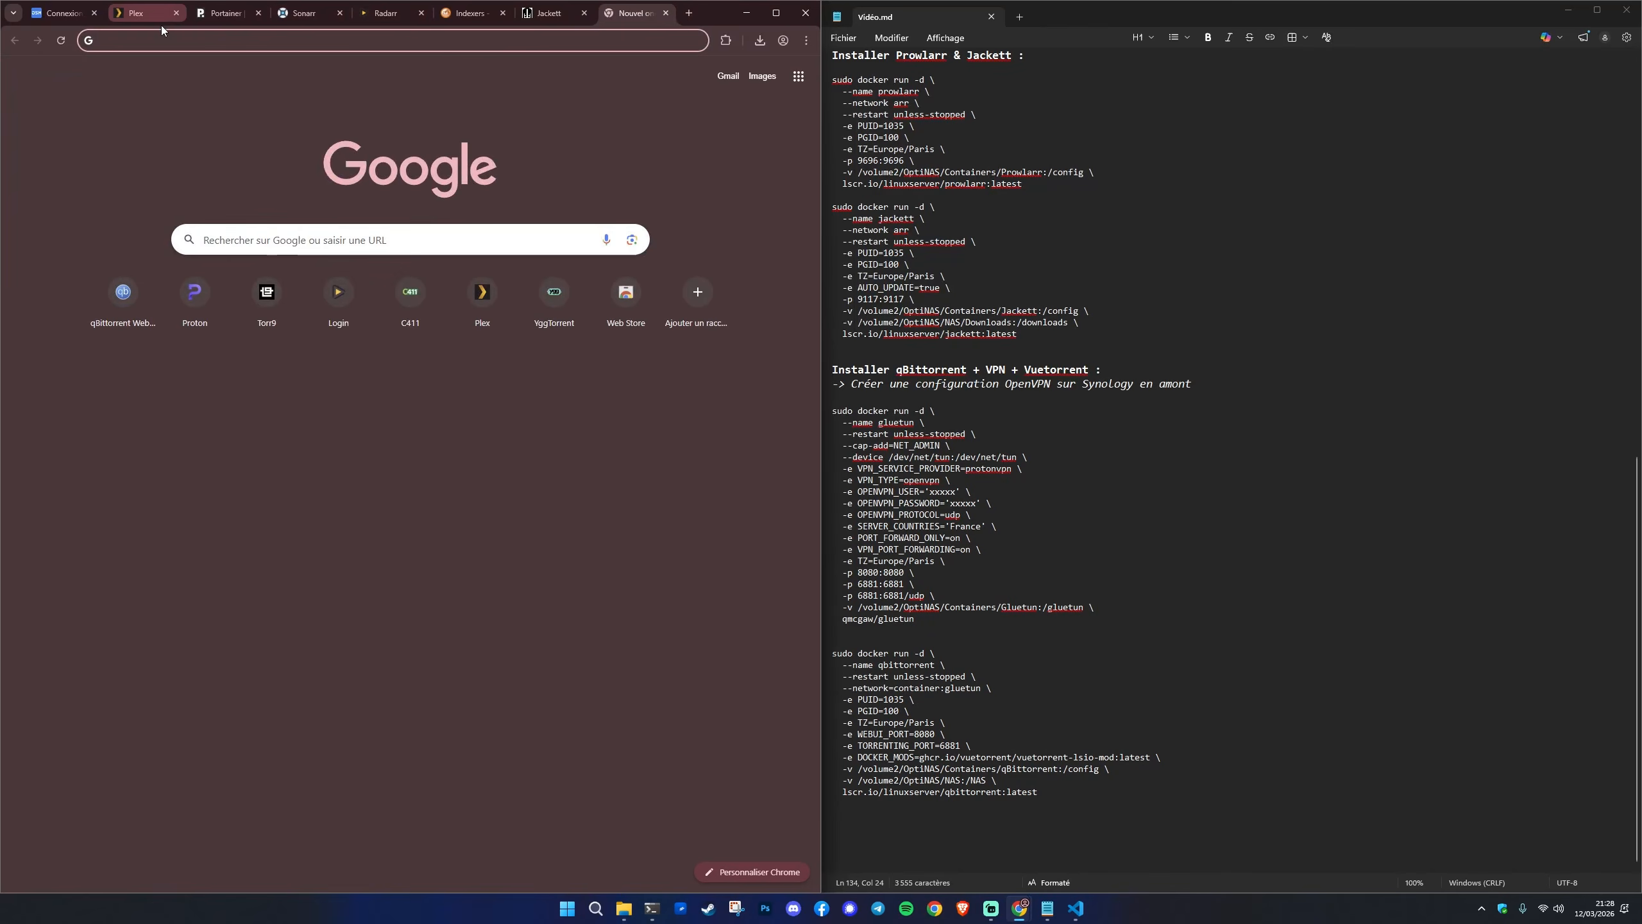
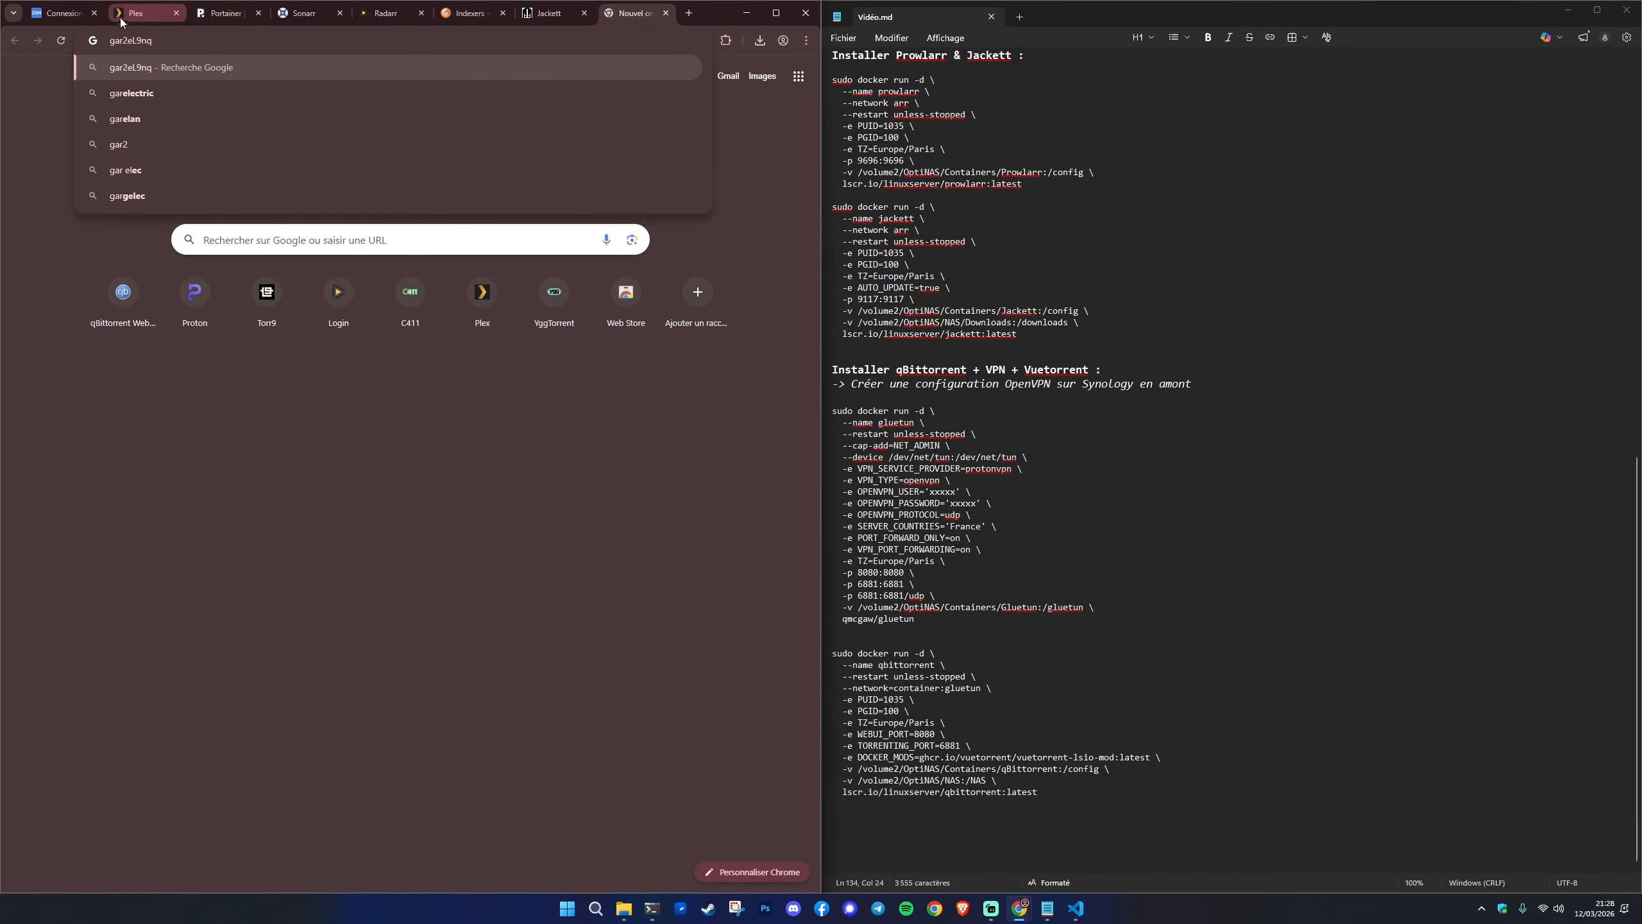
- Open the qBittorrent login page at the NAS address on port 8080
click(61, 13)
drag(195, 41, 152, 41)
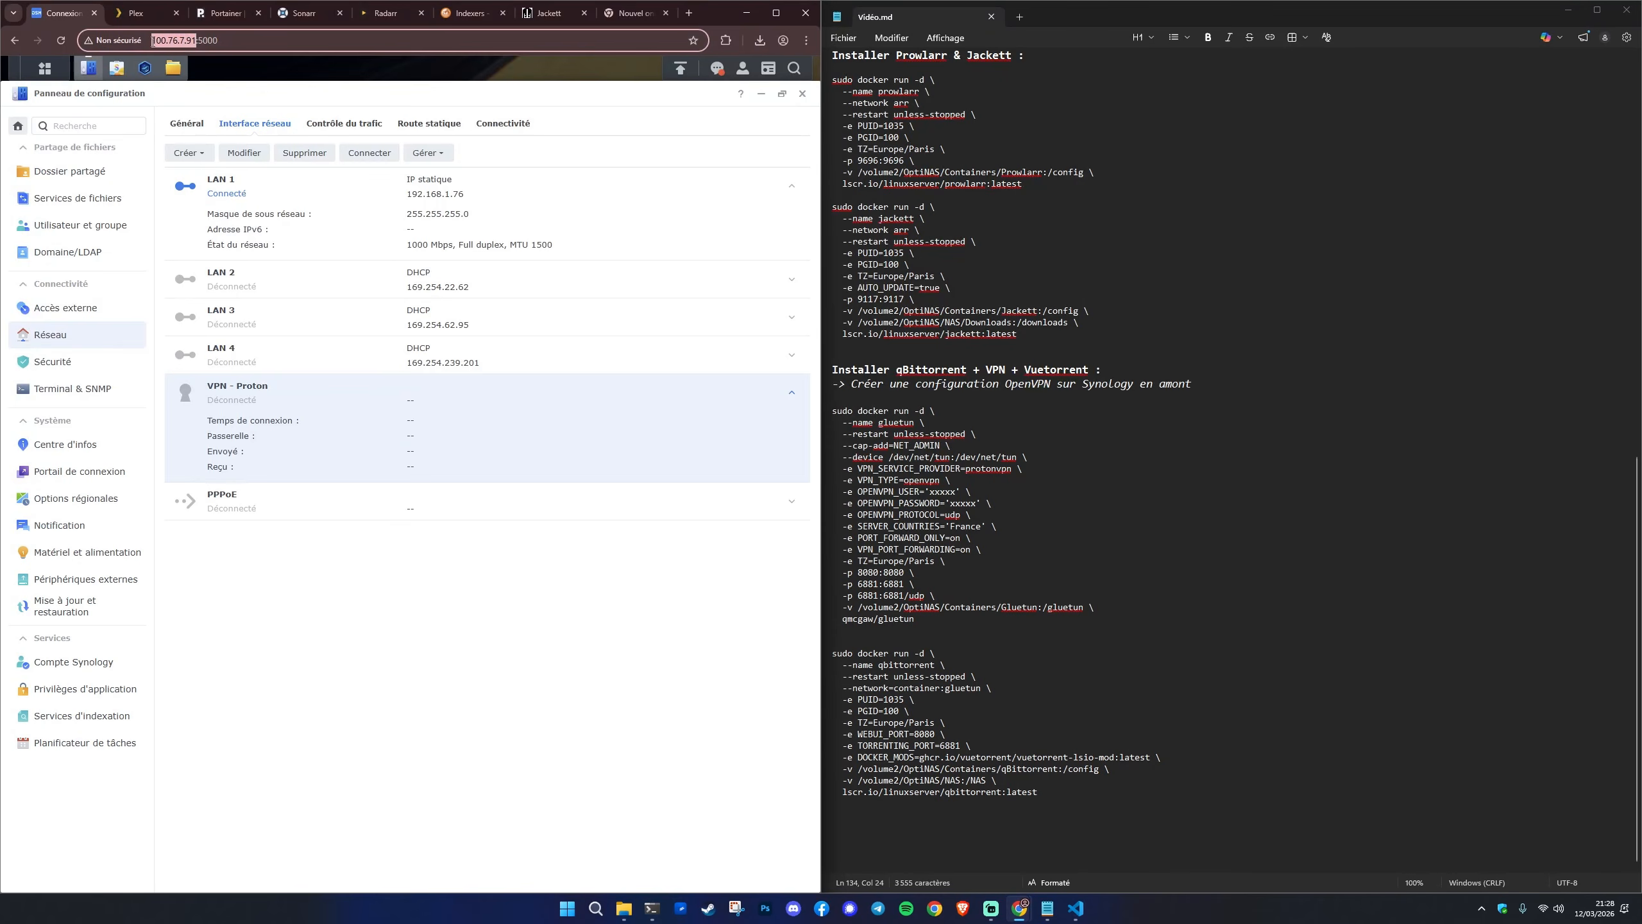
key(ctrl+c)
click(688, 13)
key(ctrl+v)
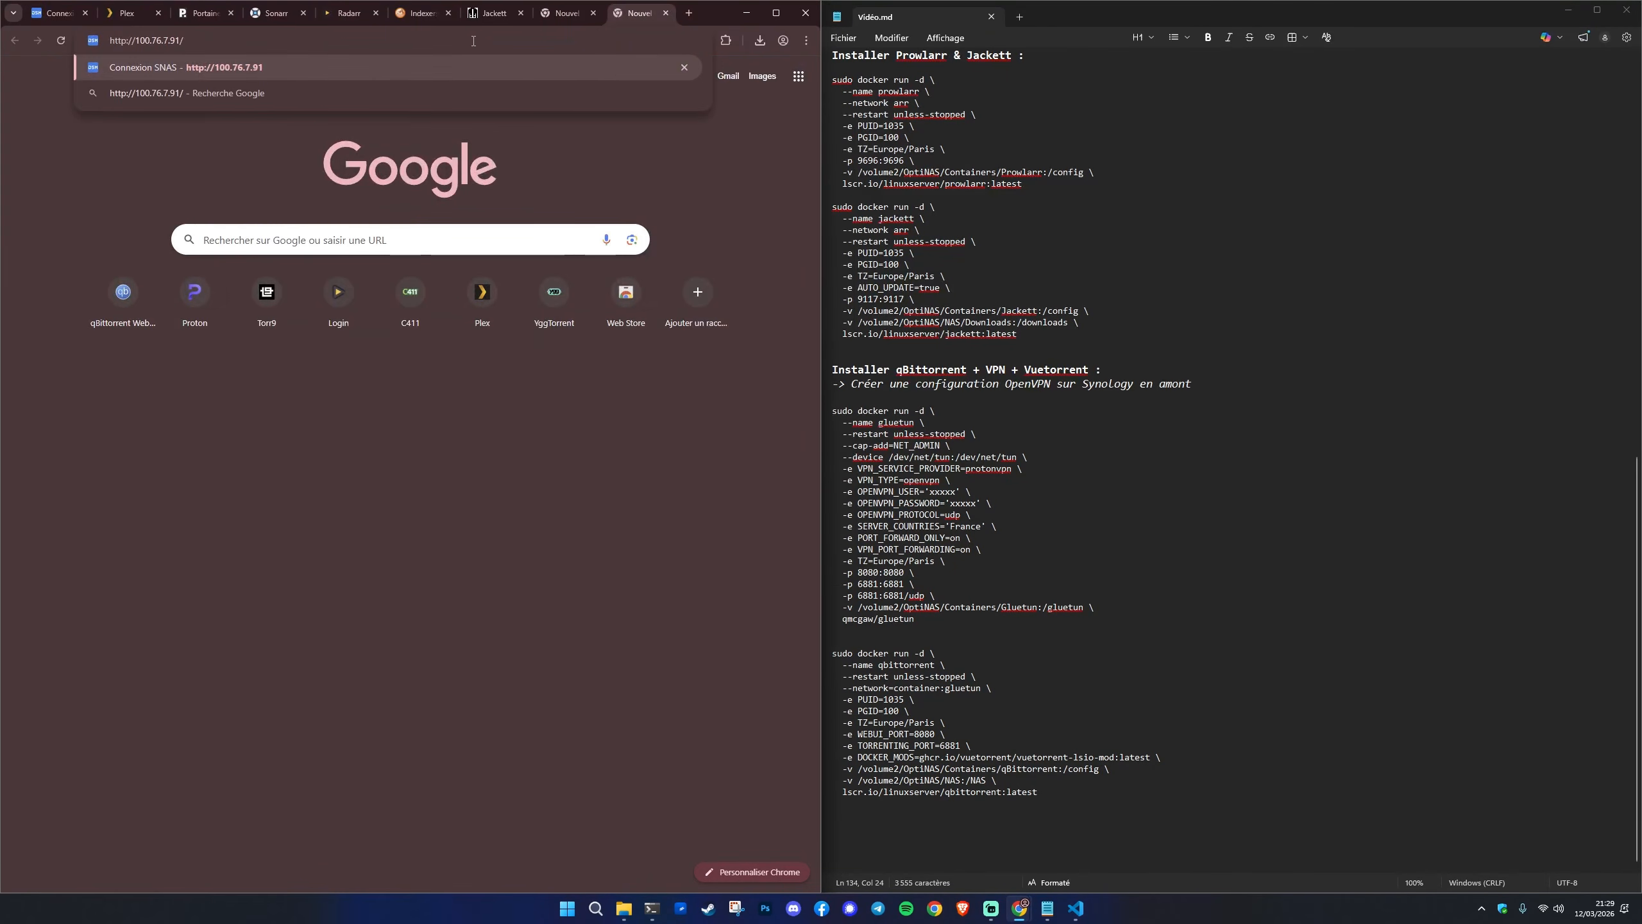
text(:80810)
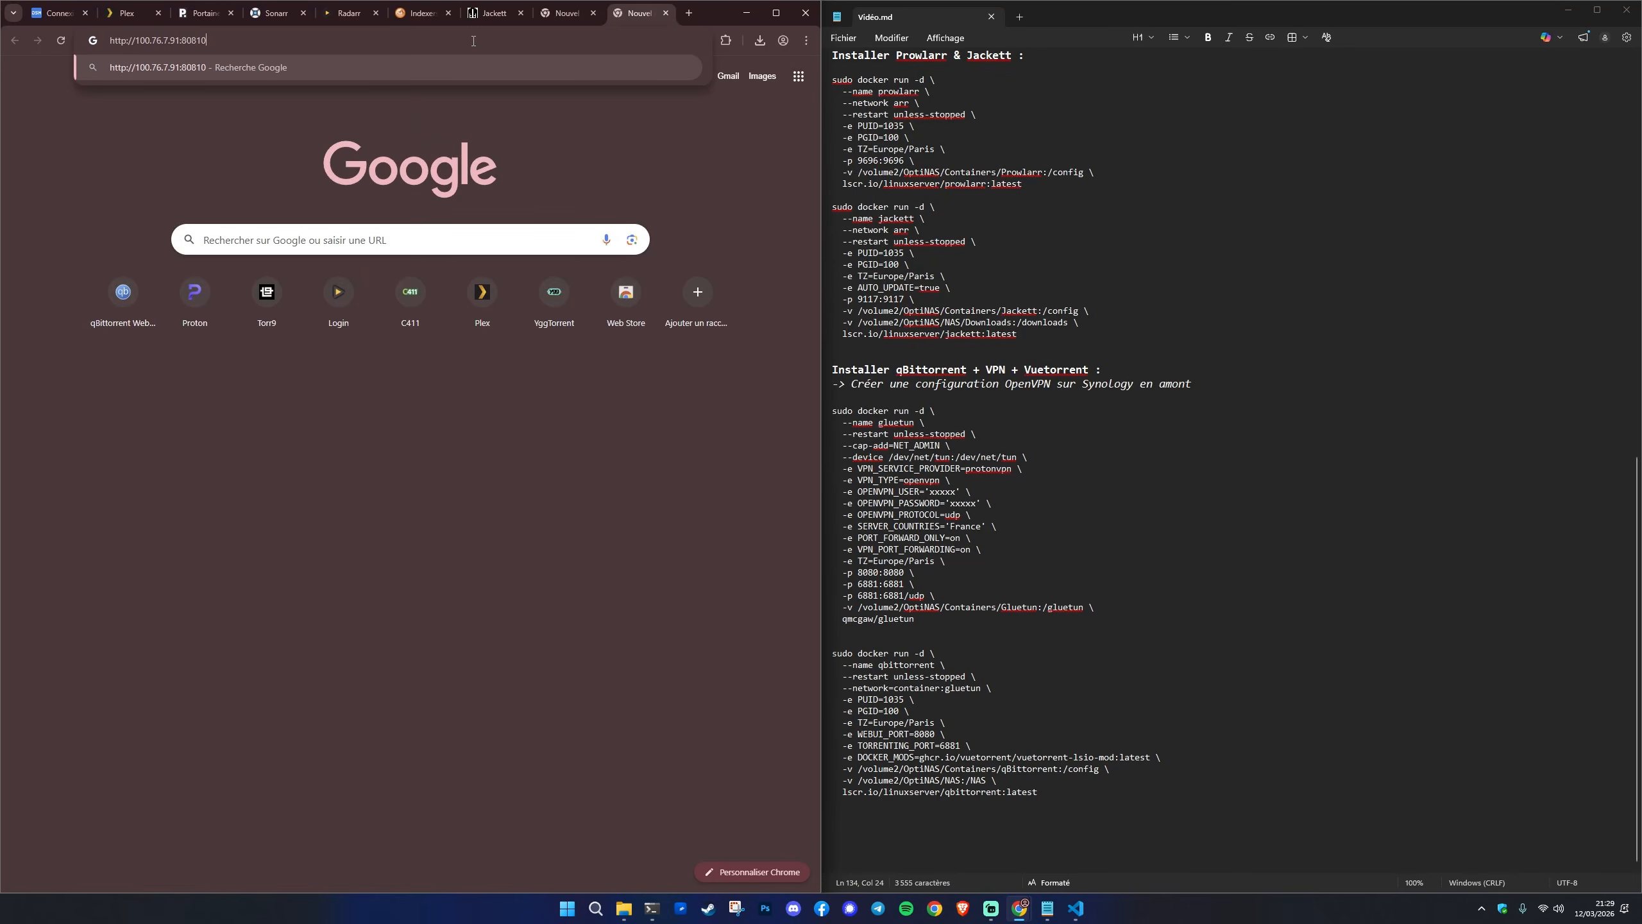
key(BackSpace)
key(BackSpace)
text(0)
key(Return)
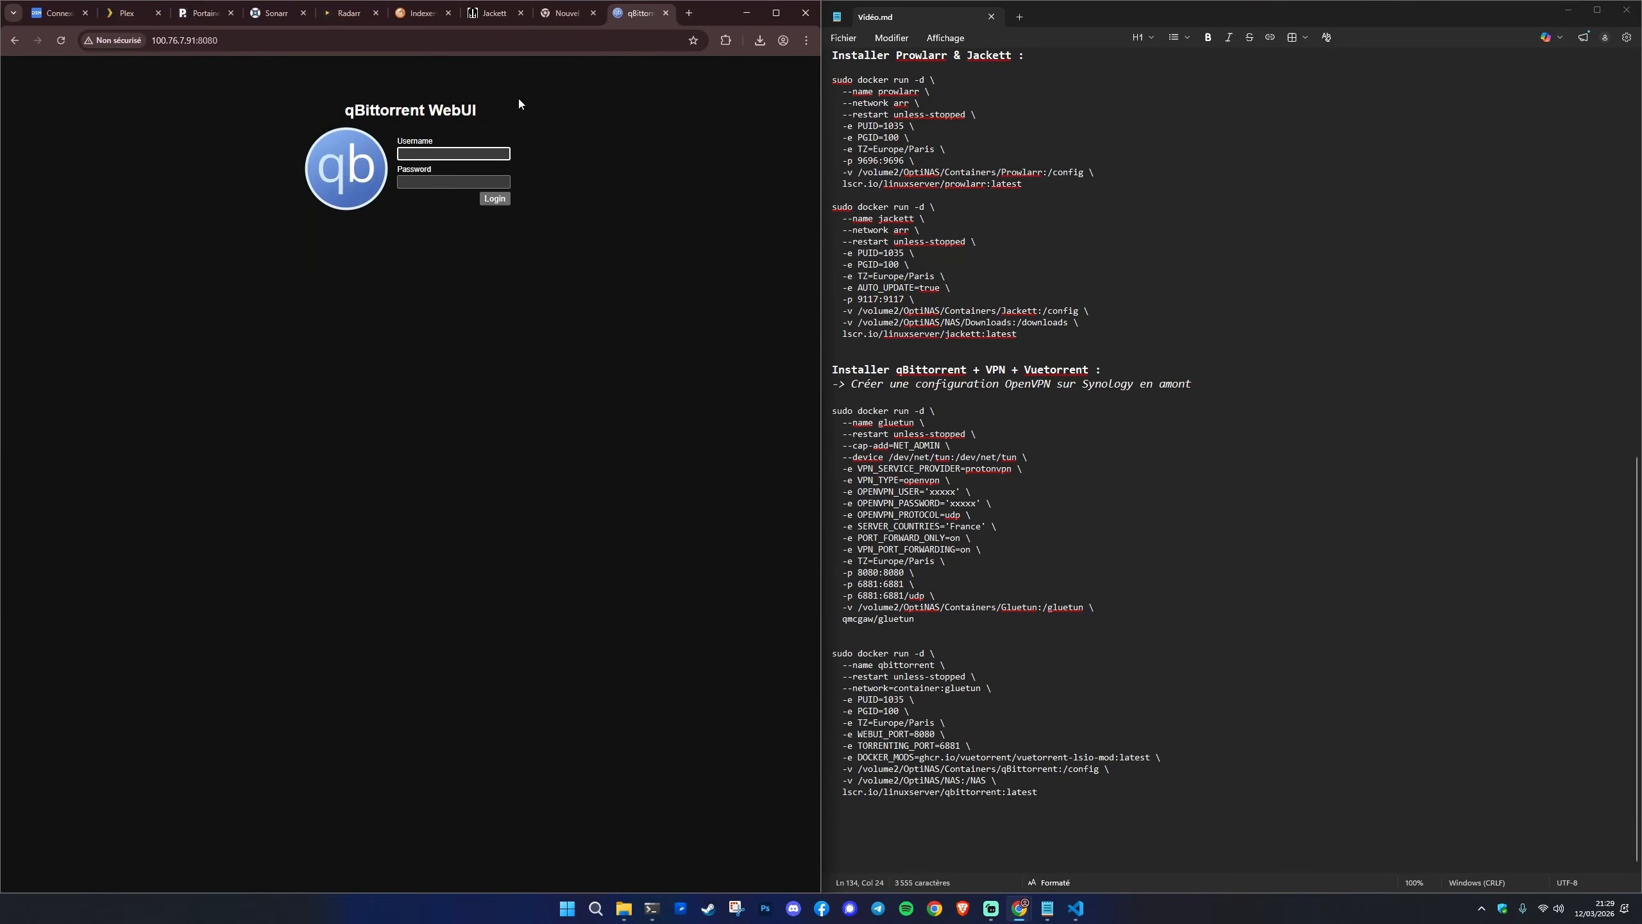
- Sign in as admin with the temporary password from the container logs
click(200, 13)
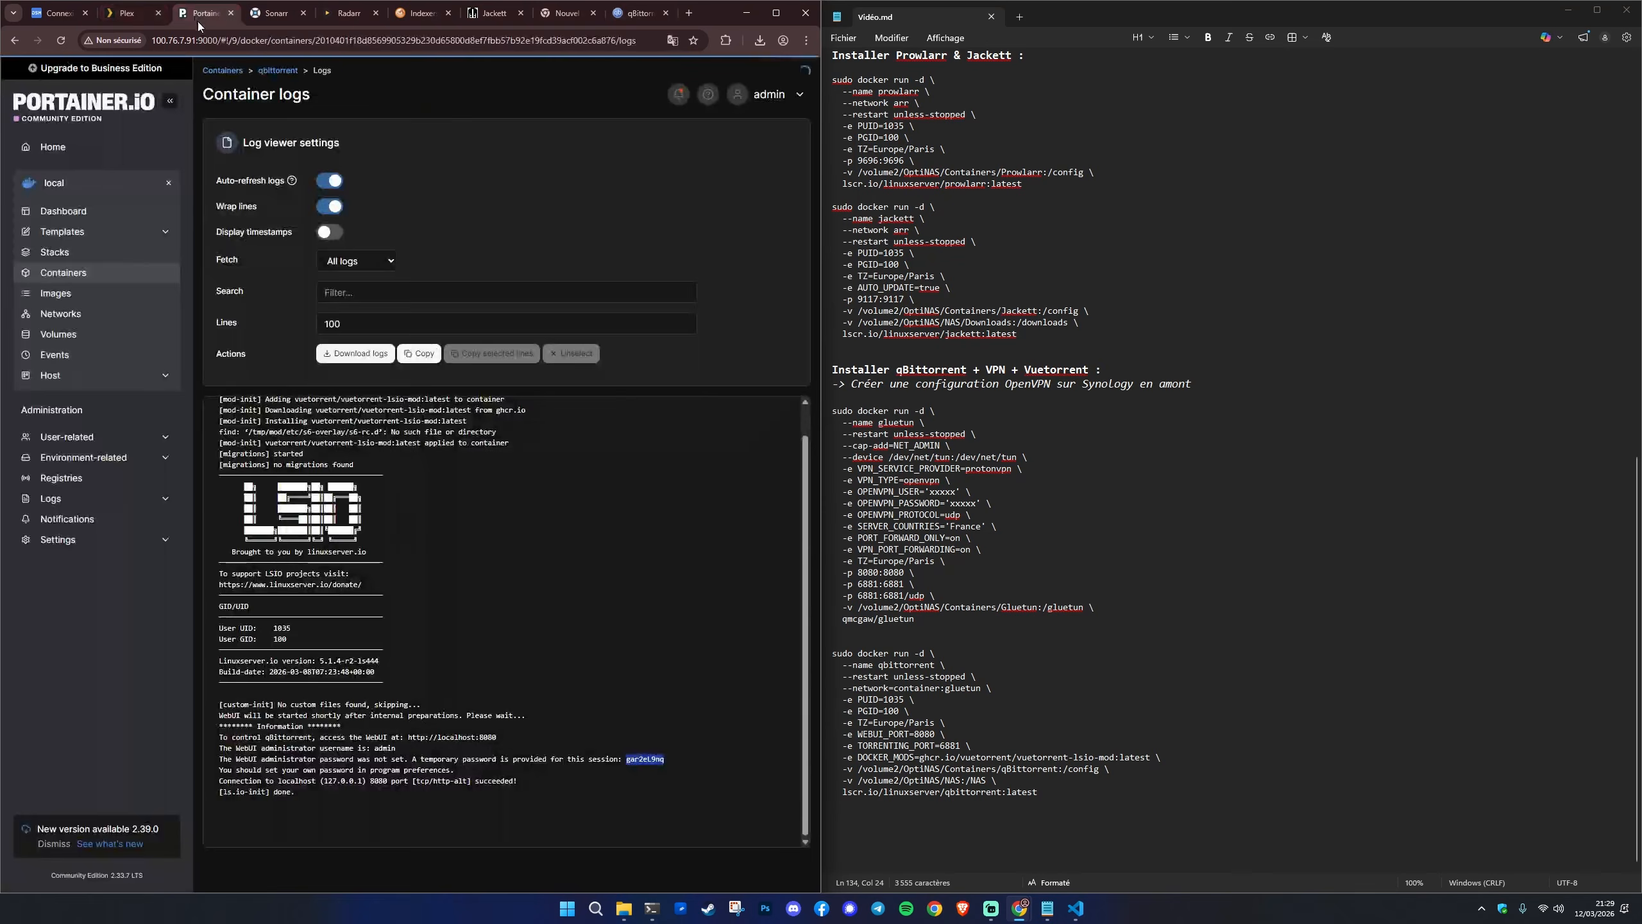
click(637, 13)
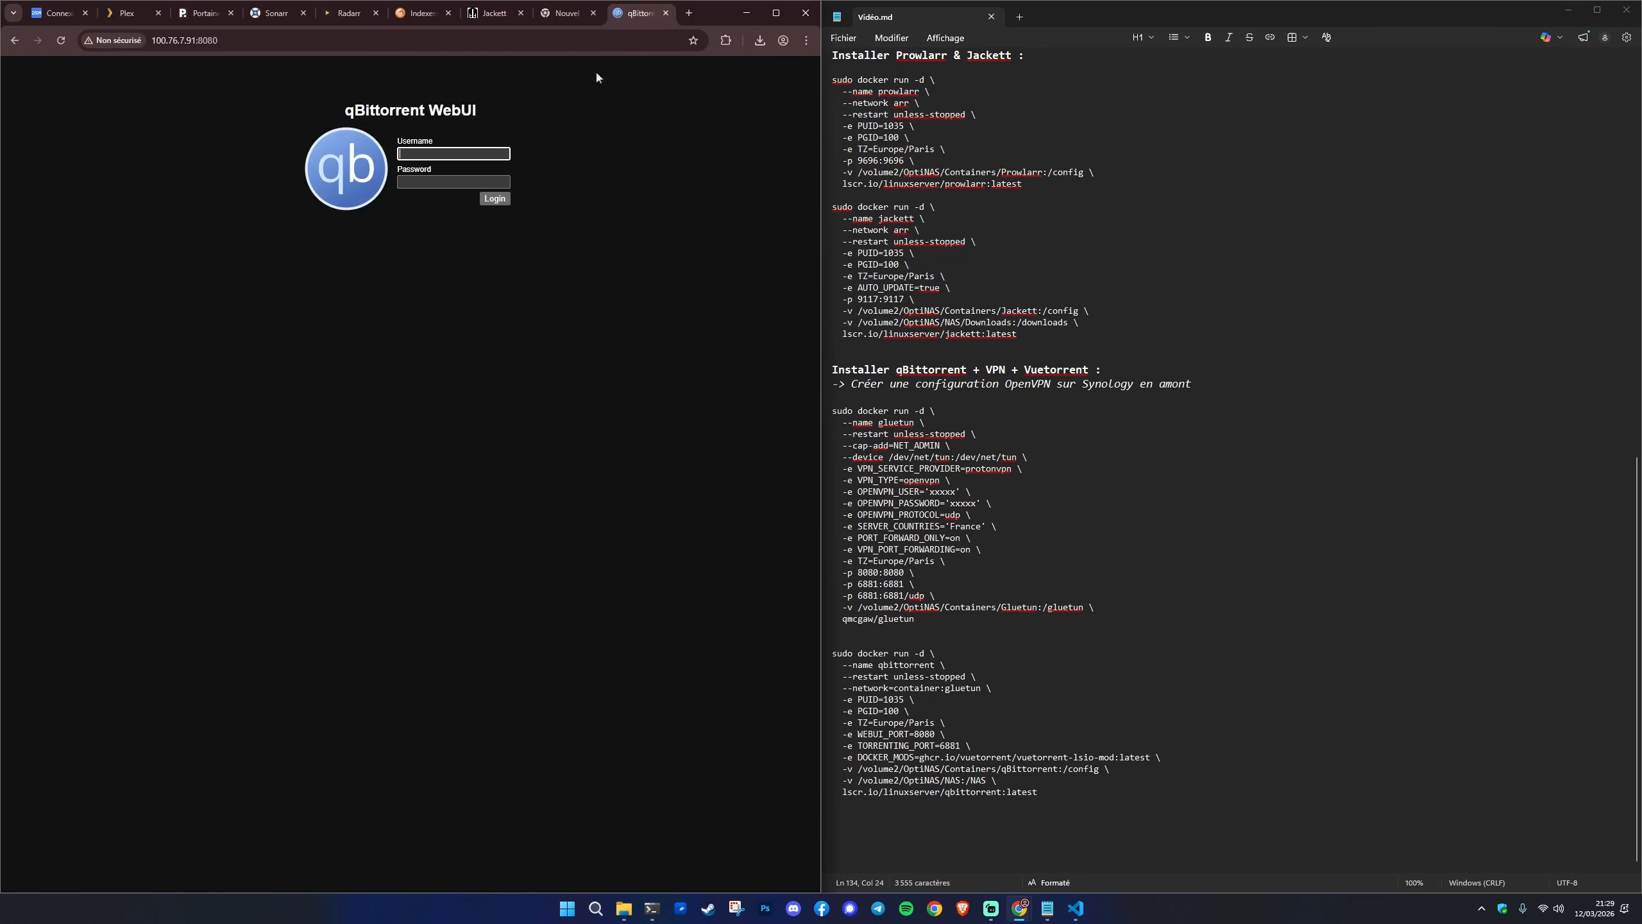
text(admin)
click(560, 13)
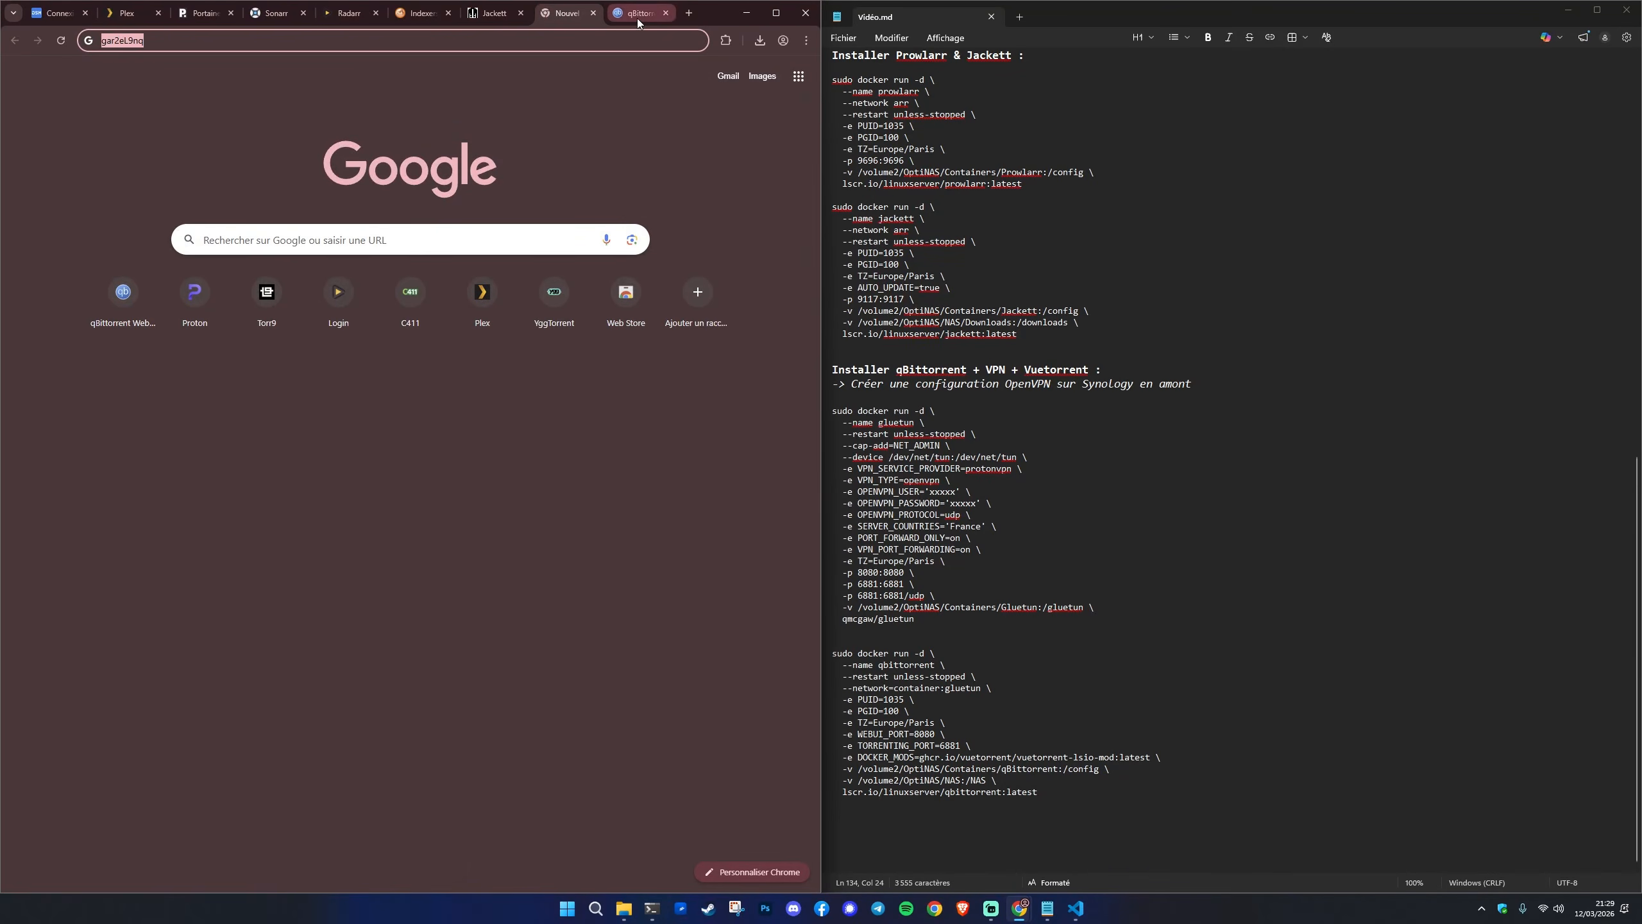
click(640, 14)
click(455, 183)
click(495, 198)
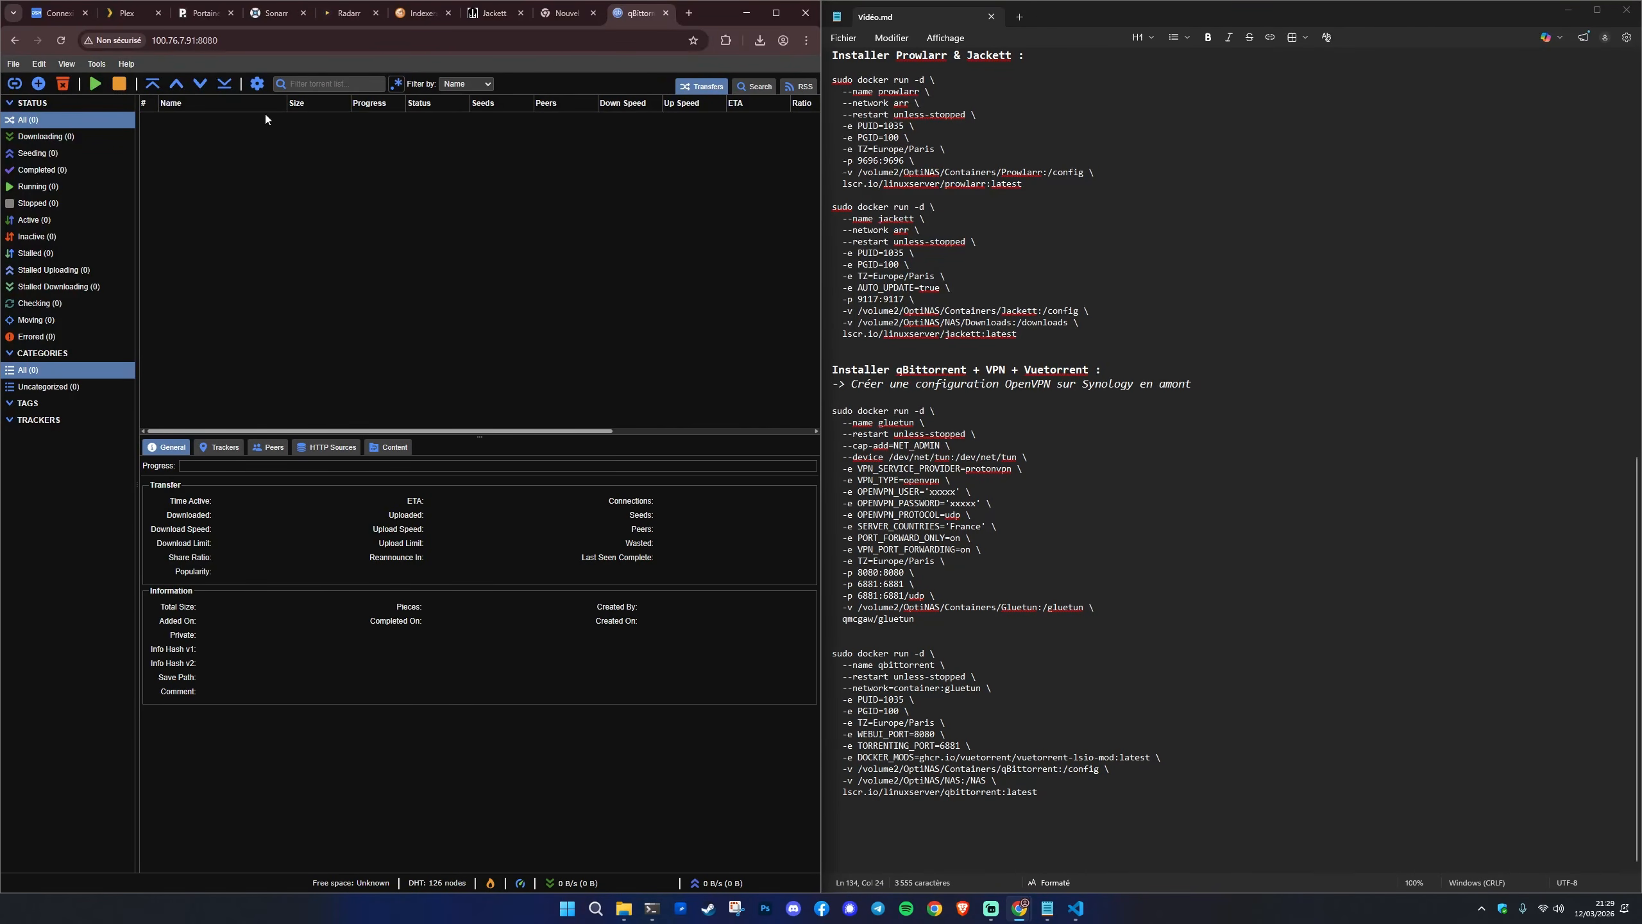
- Open the WebUI options and copy the /vuetorrent files location from the VueTorrent installation wiki
click(257, 84)
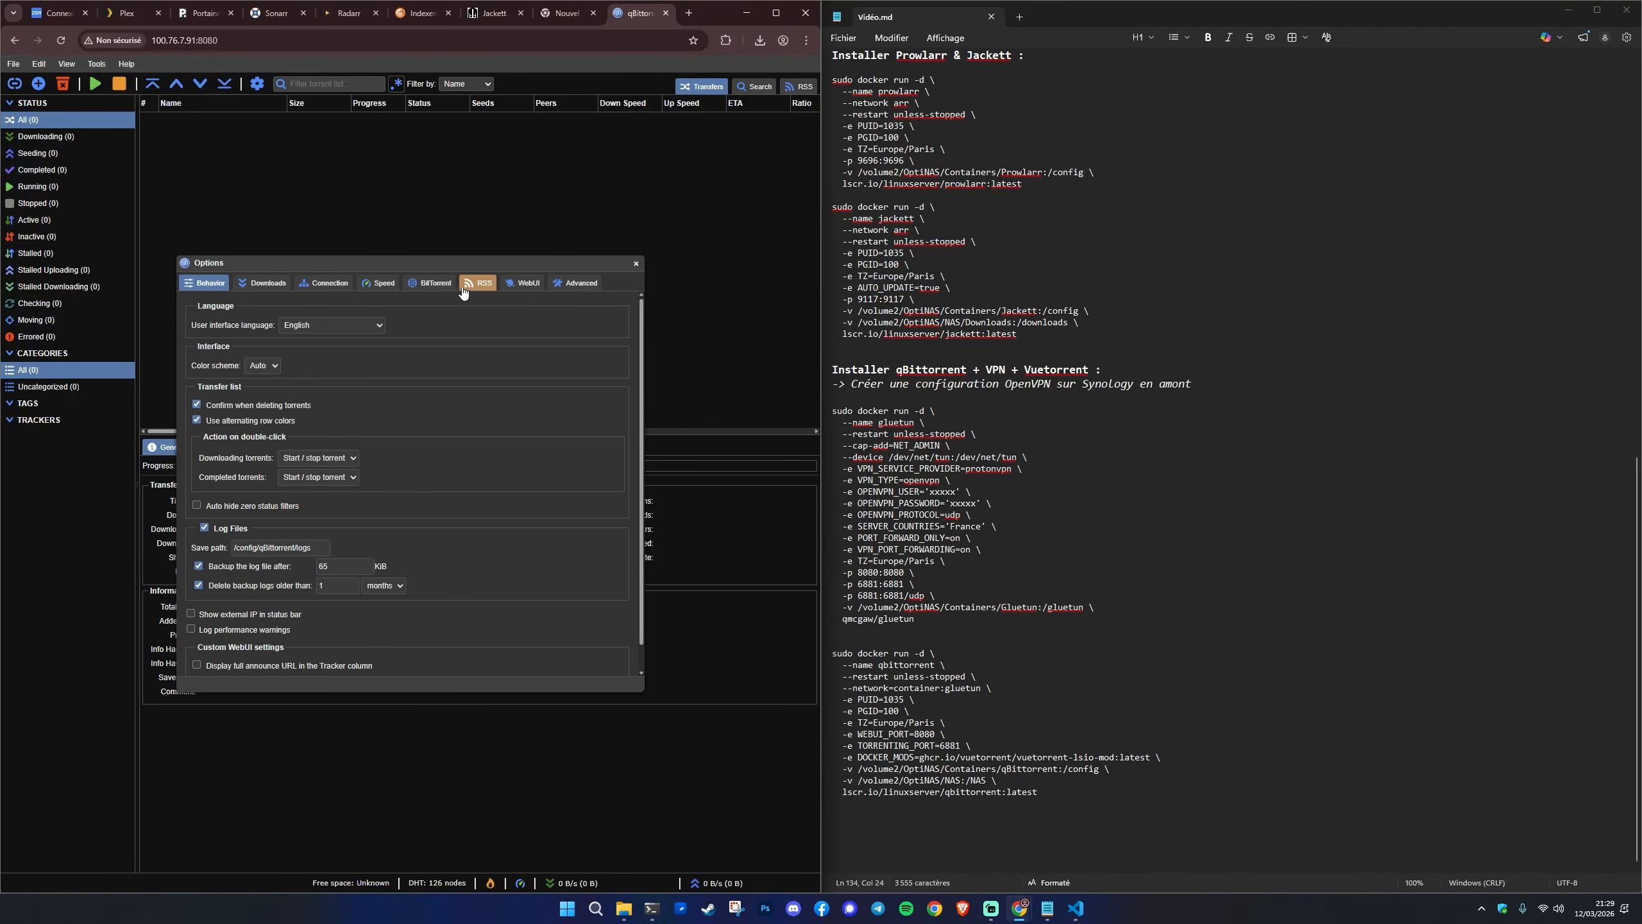
click(511, 285)
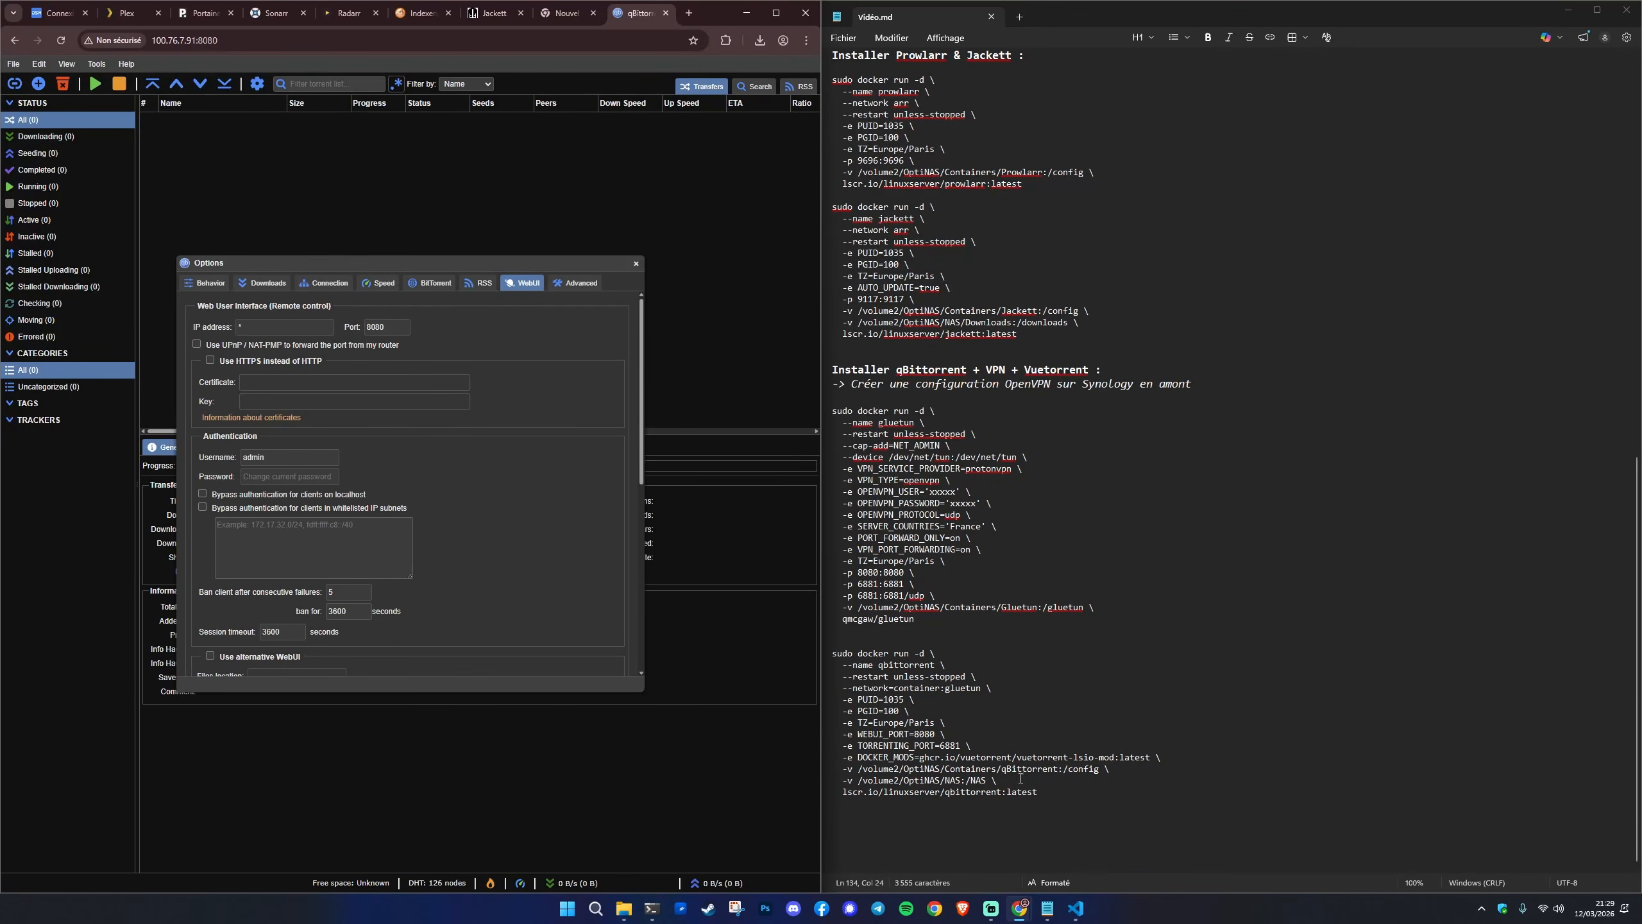
click(1020, 908)
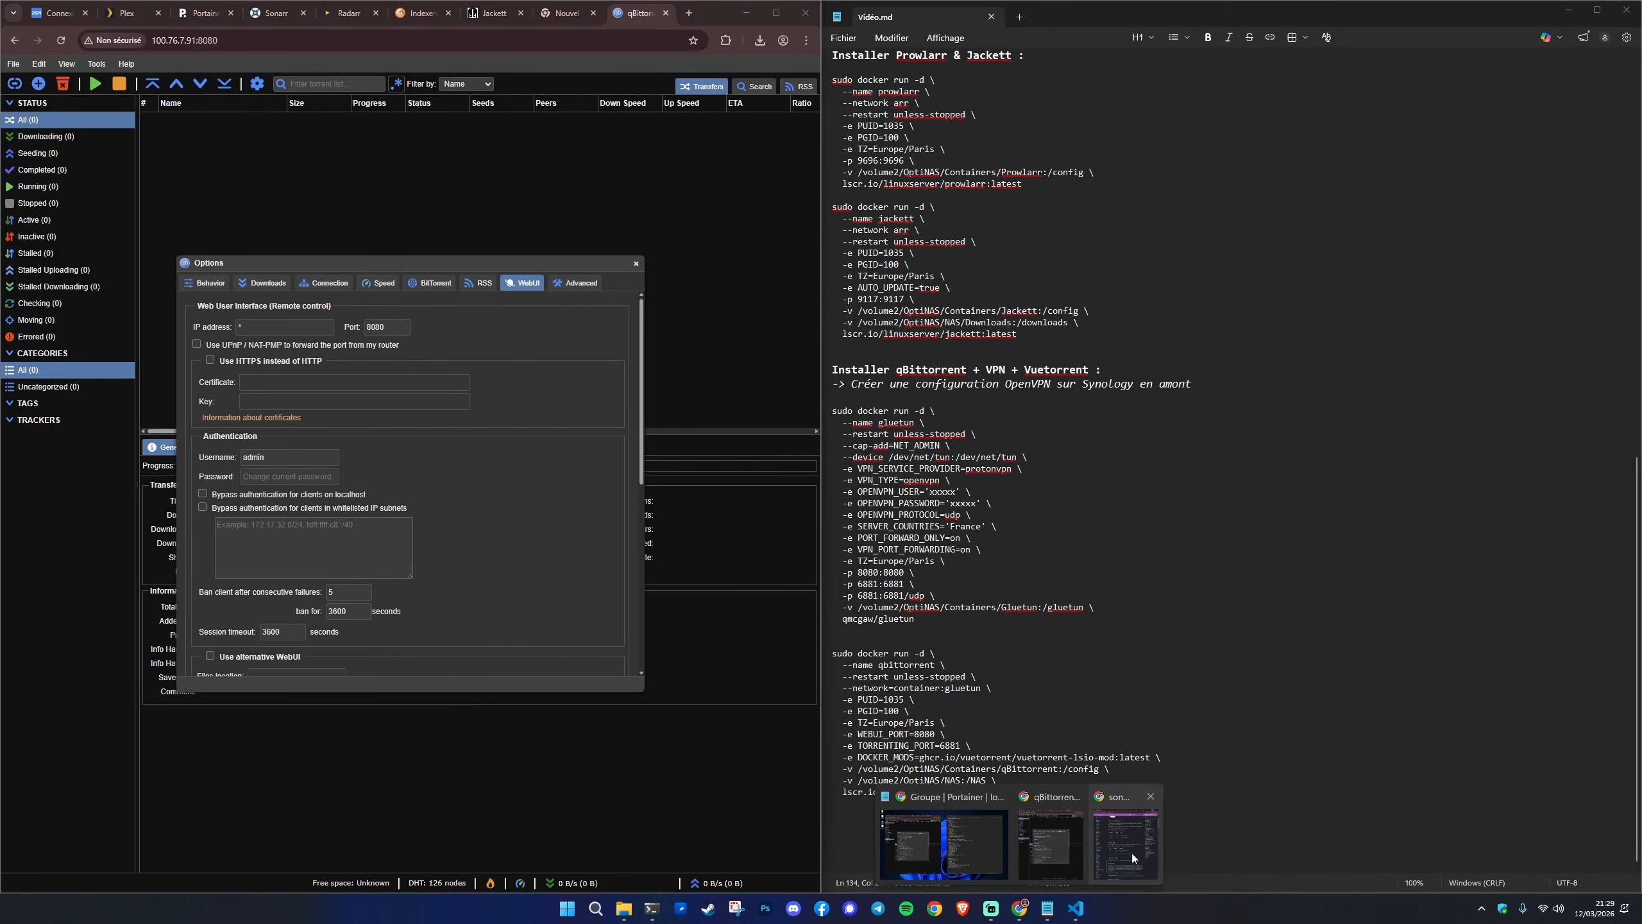
click(1138, 856)
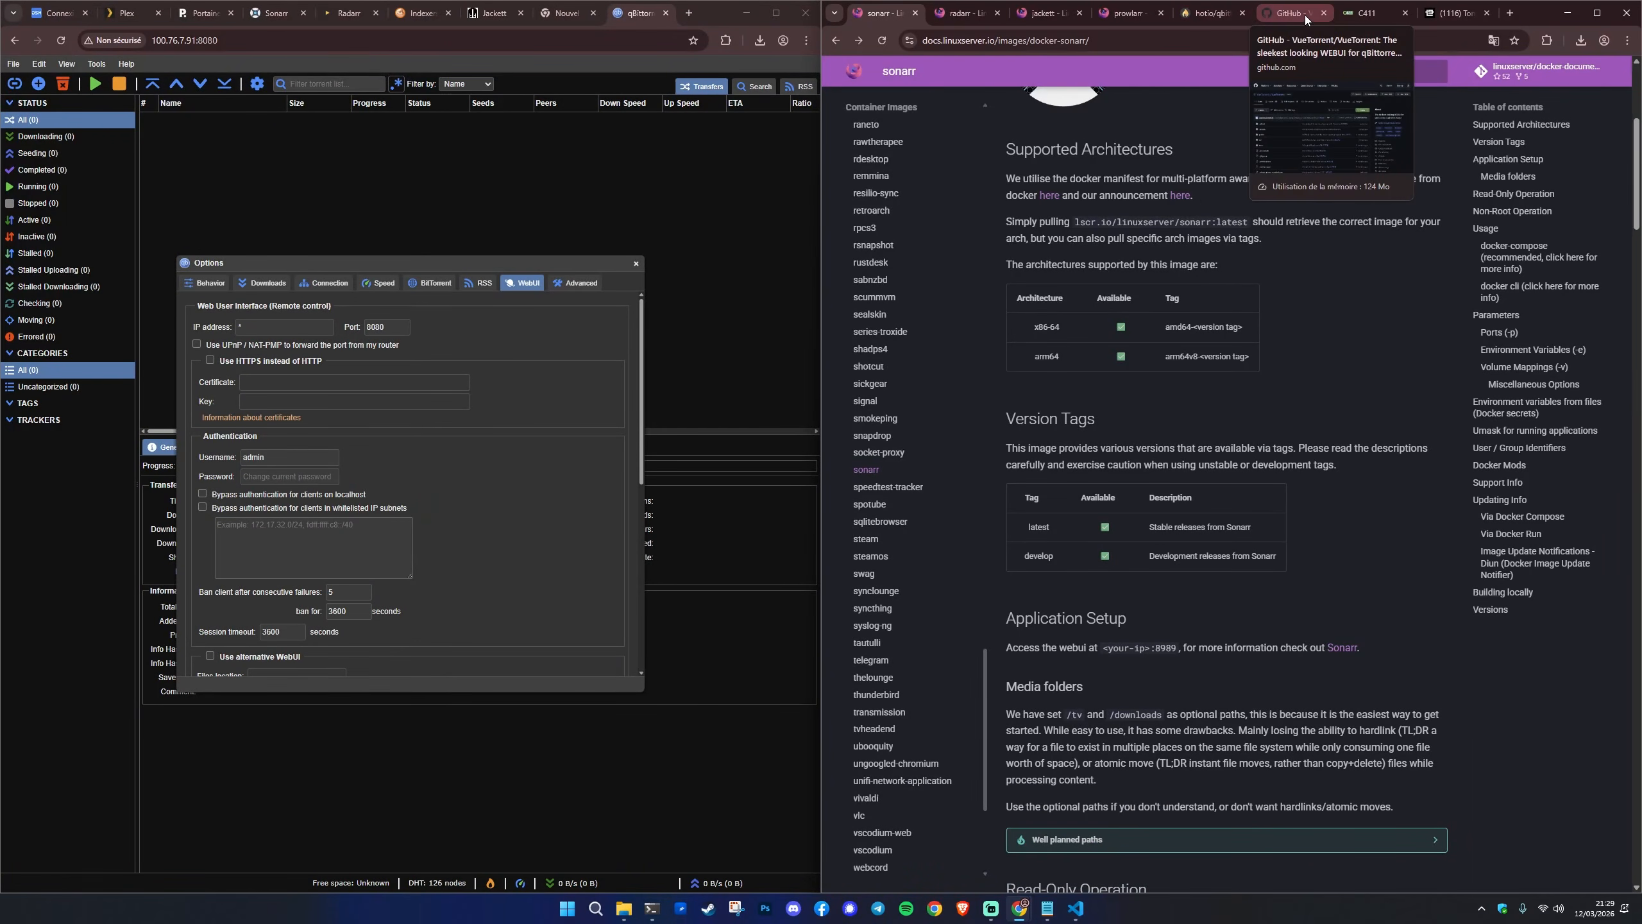
click(1305, 15)
scroll(1057, 508, down, 20)
scroll(1057, 507, down, 10)
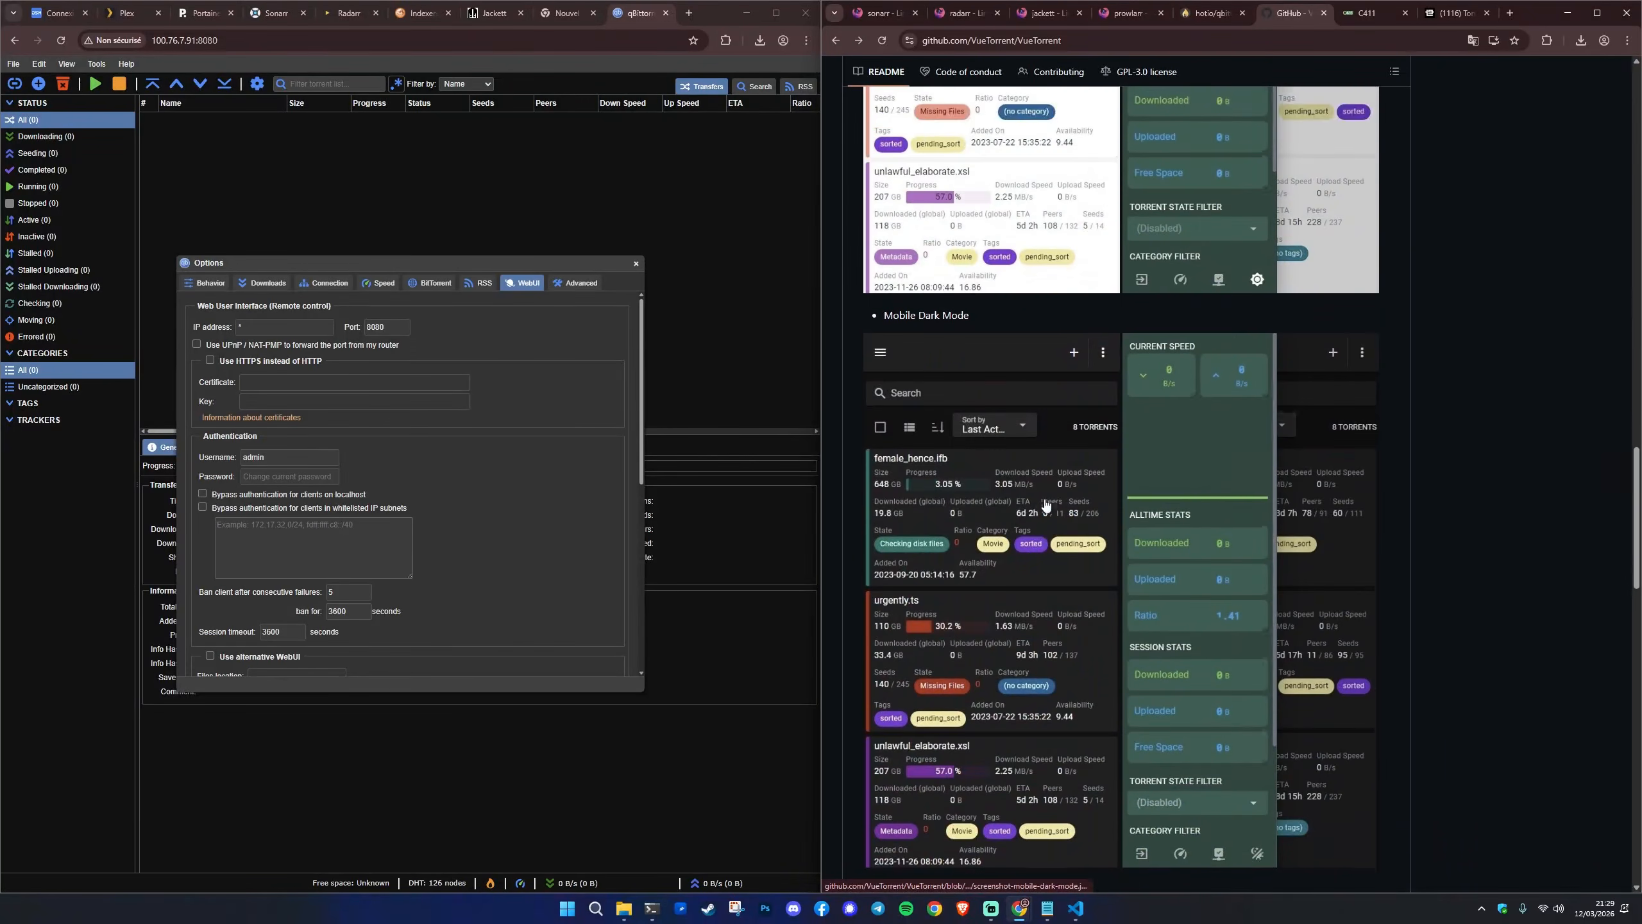
click(935, 443)
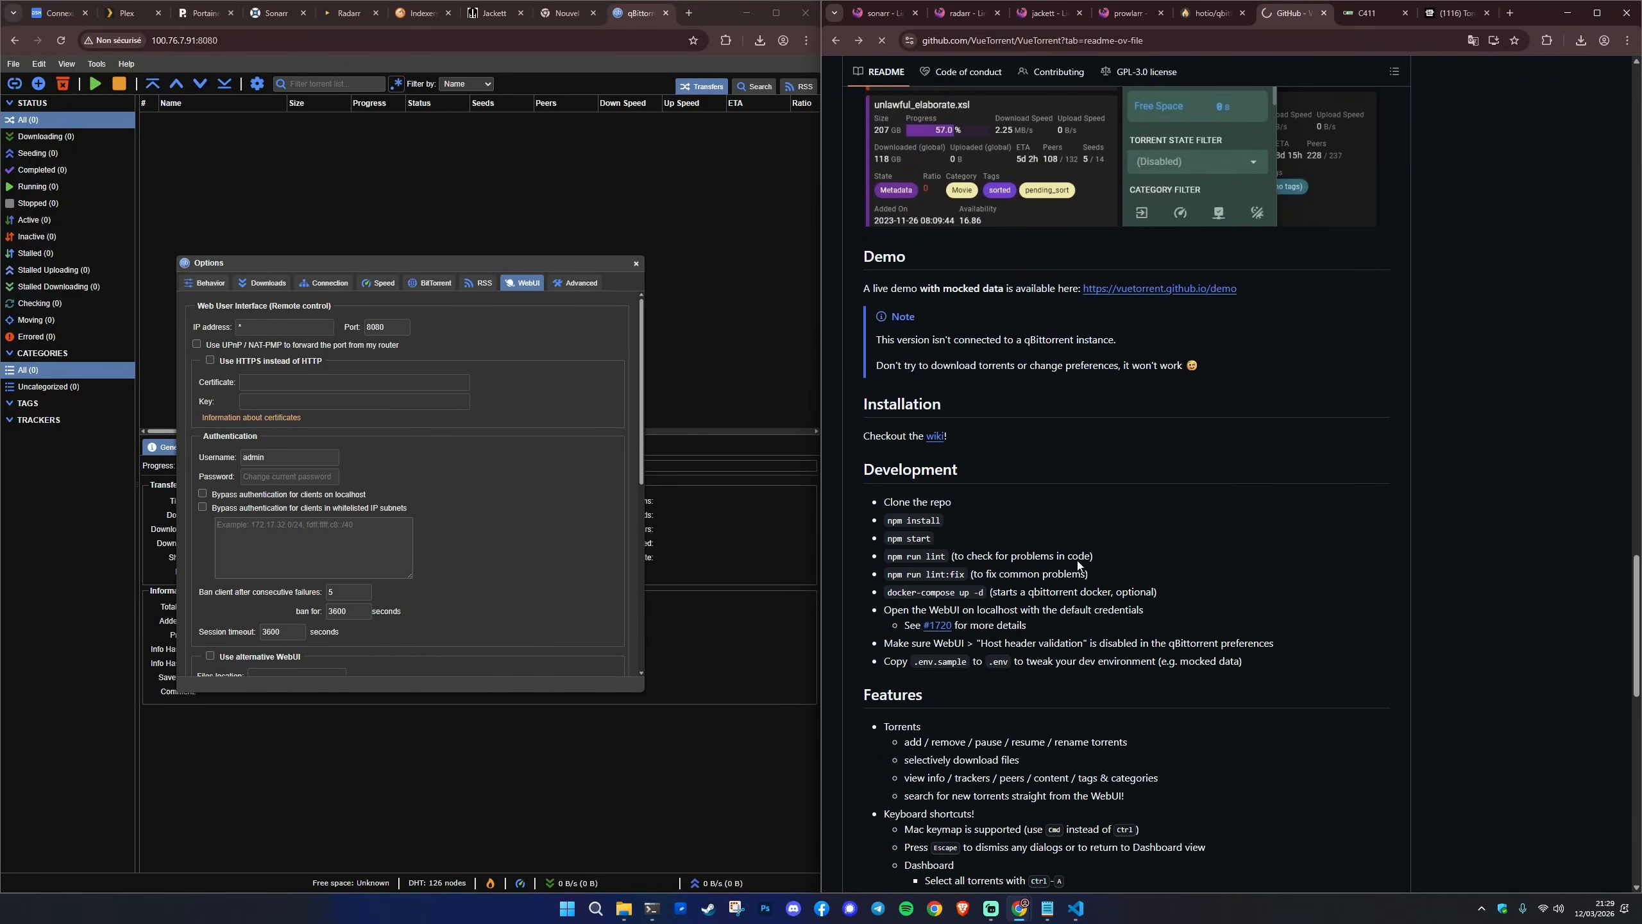
scroll(1087, 554, down, 5)
scroll(917, 388, down, 2)
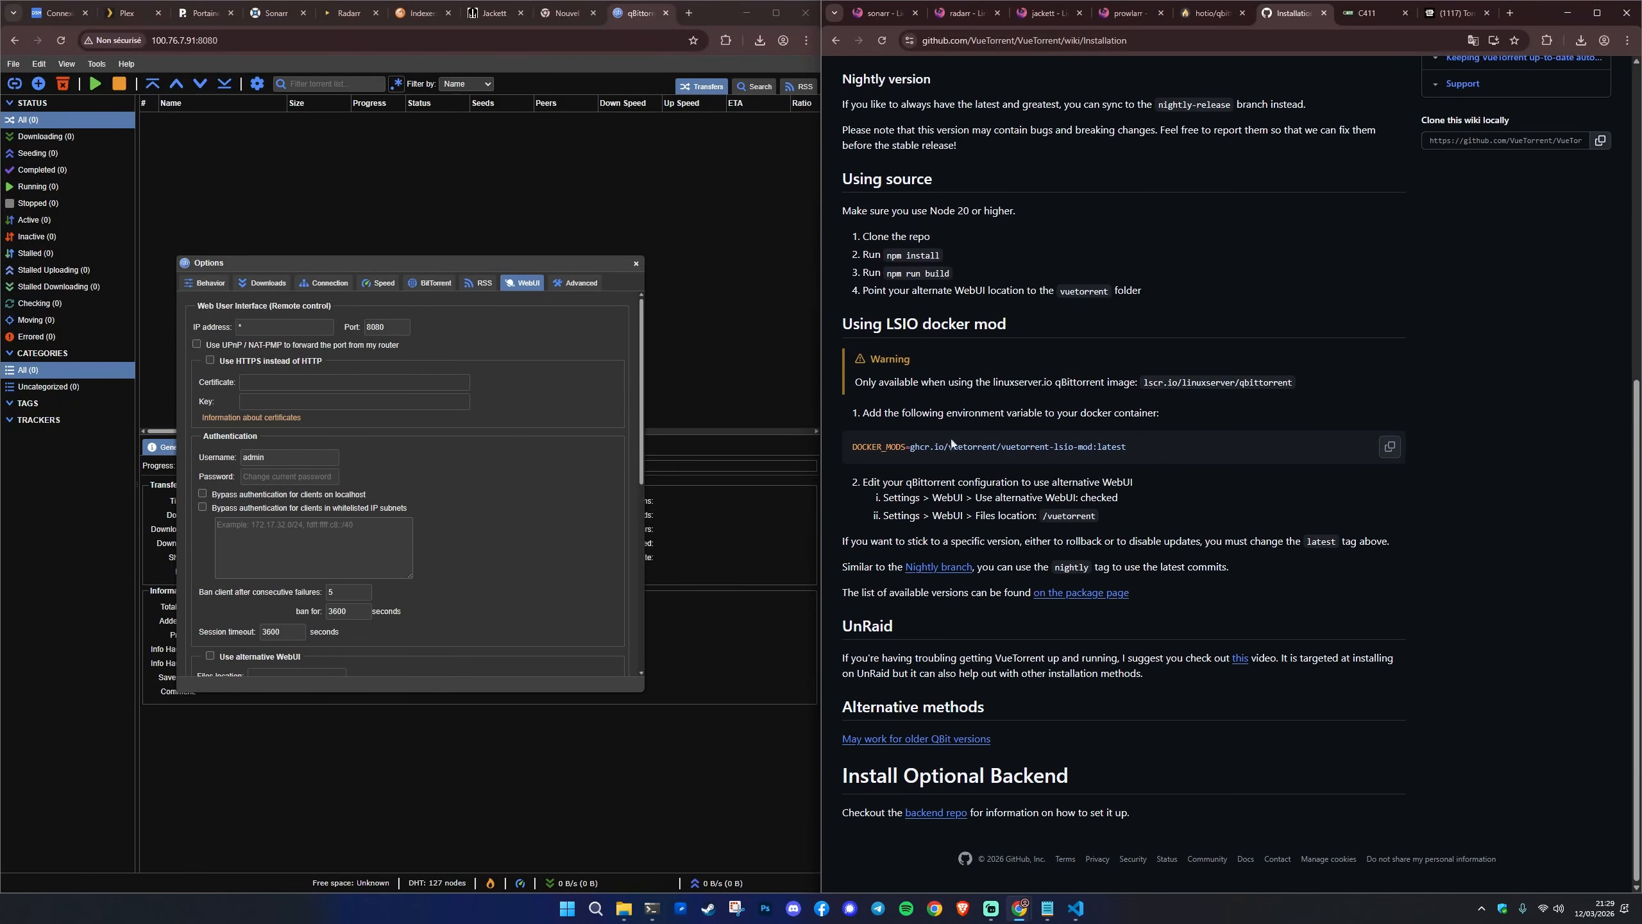
drag(1096, 514, 1044, 516)
key(ctrl+c)
scroll(209, 497, down, 2)
- Enable the alternative WebUI with files location /vuetorrent and save
click(211, 527)
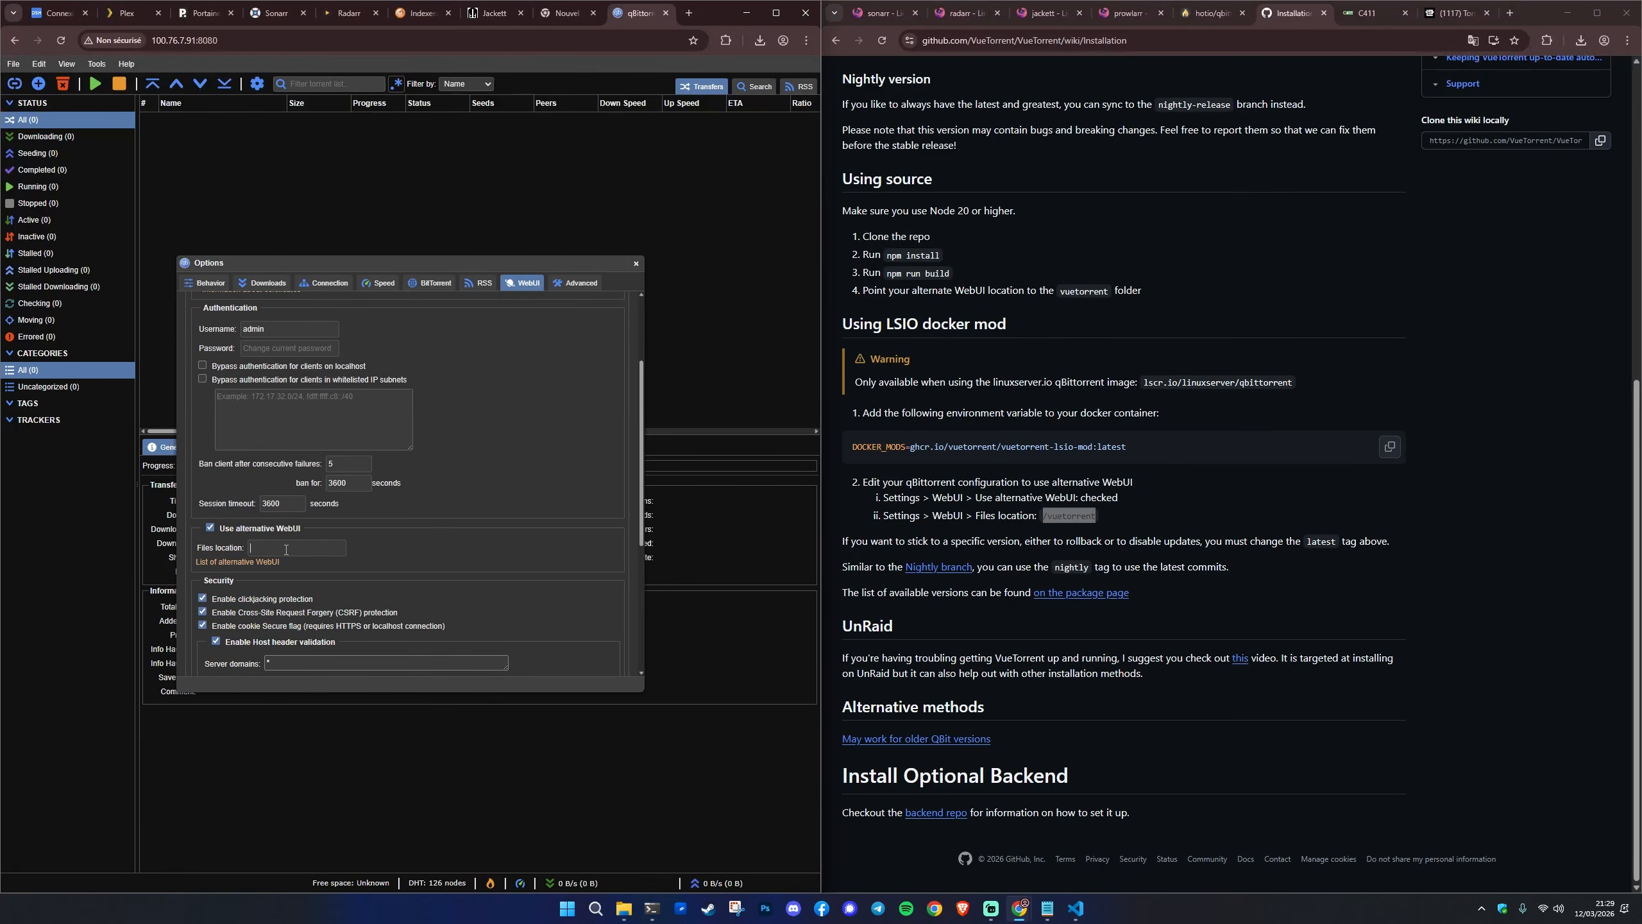
key(ctrl+v)
scroll(459, 521, down, 5)
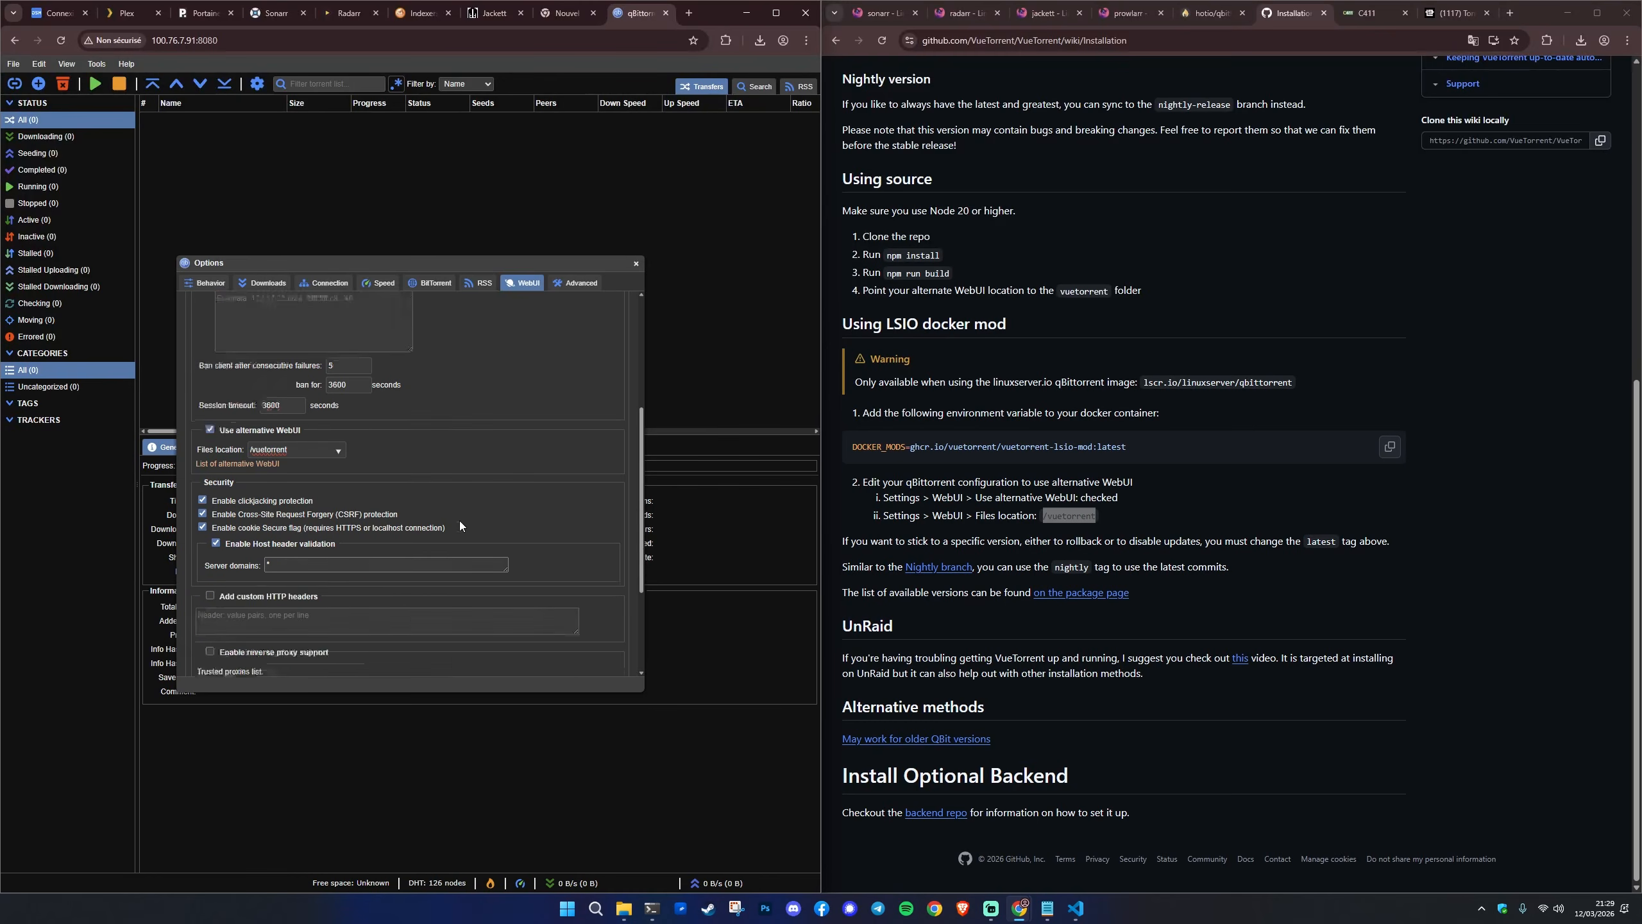
click(408, 664)
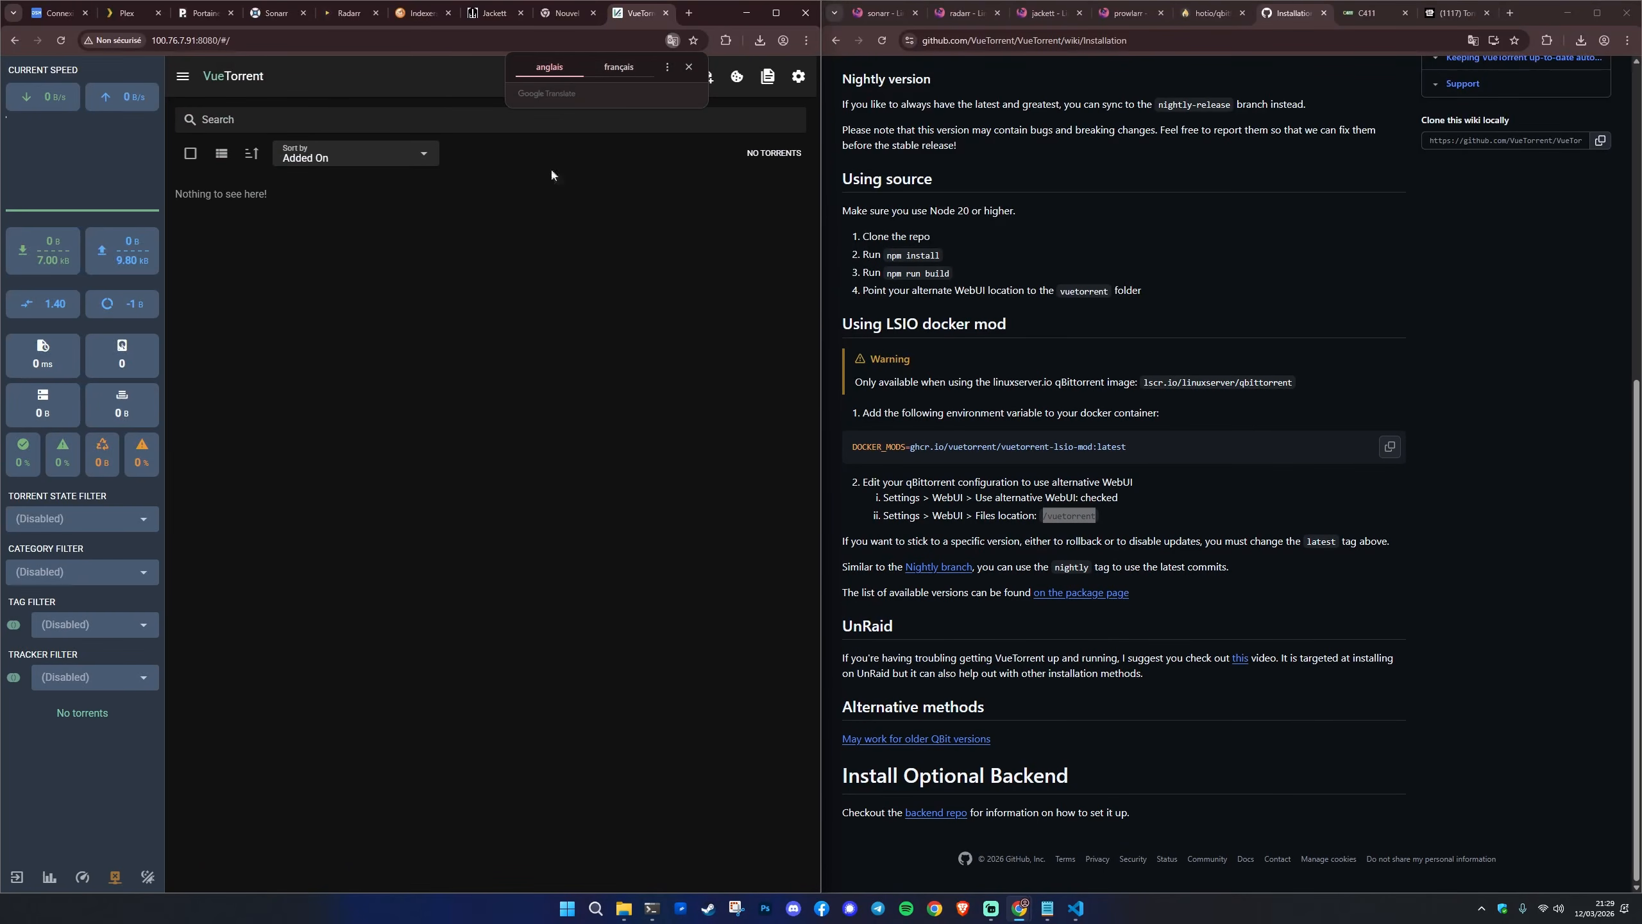
- Set default torrent management to Automatic and enable the /downloads/incomplete download path
click(798, 77)
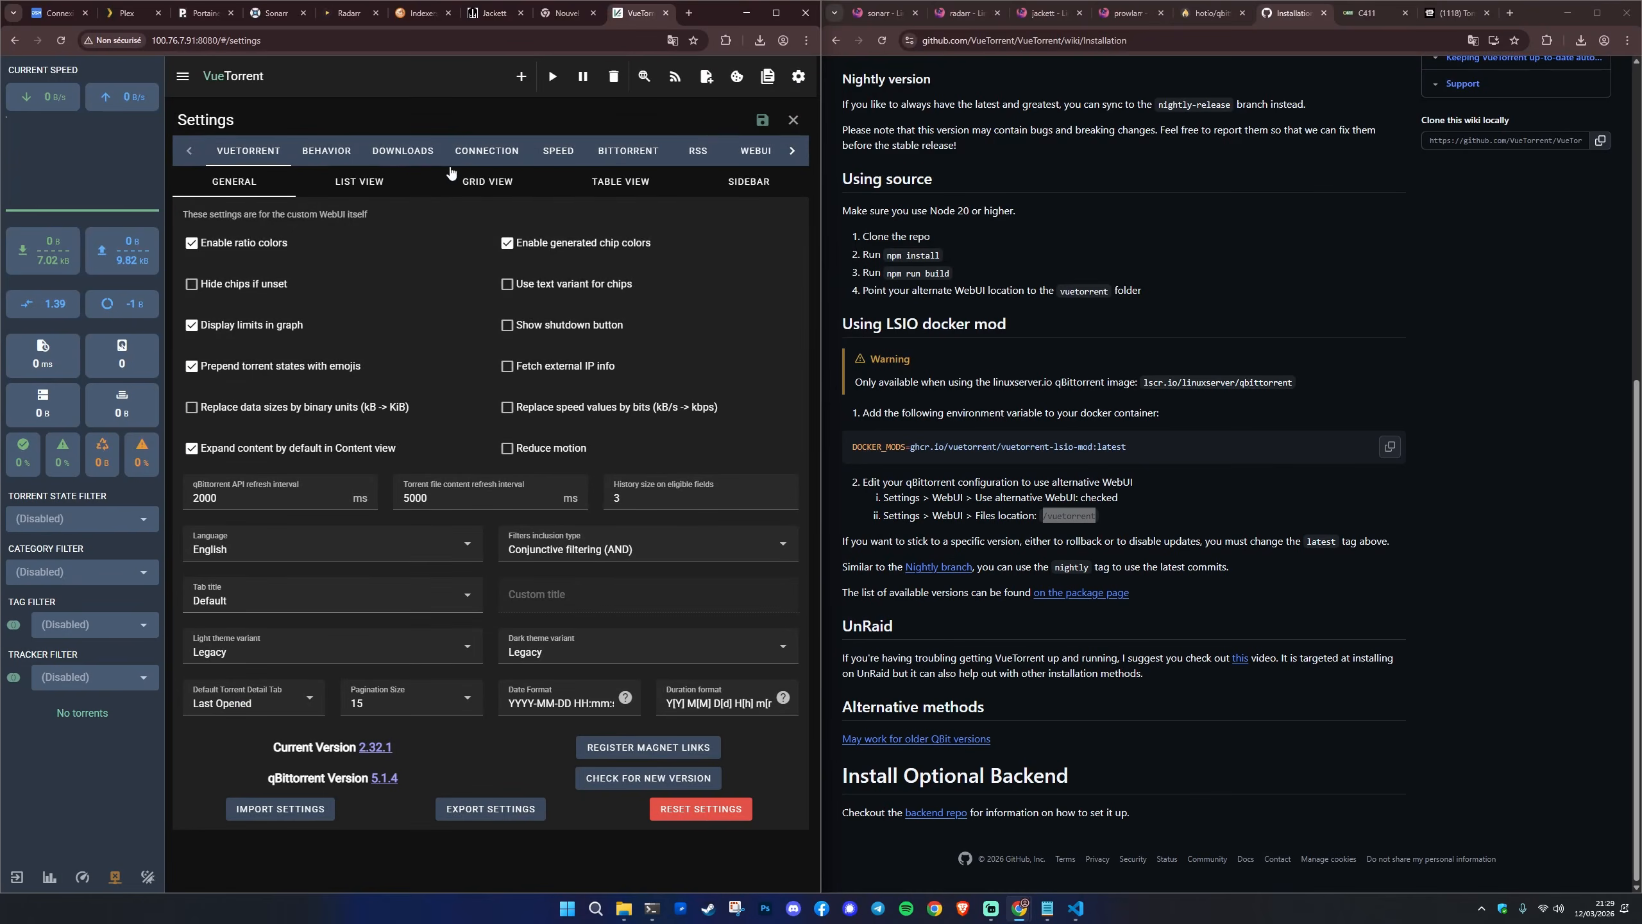
click(626, 151)
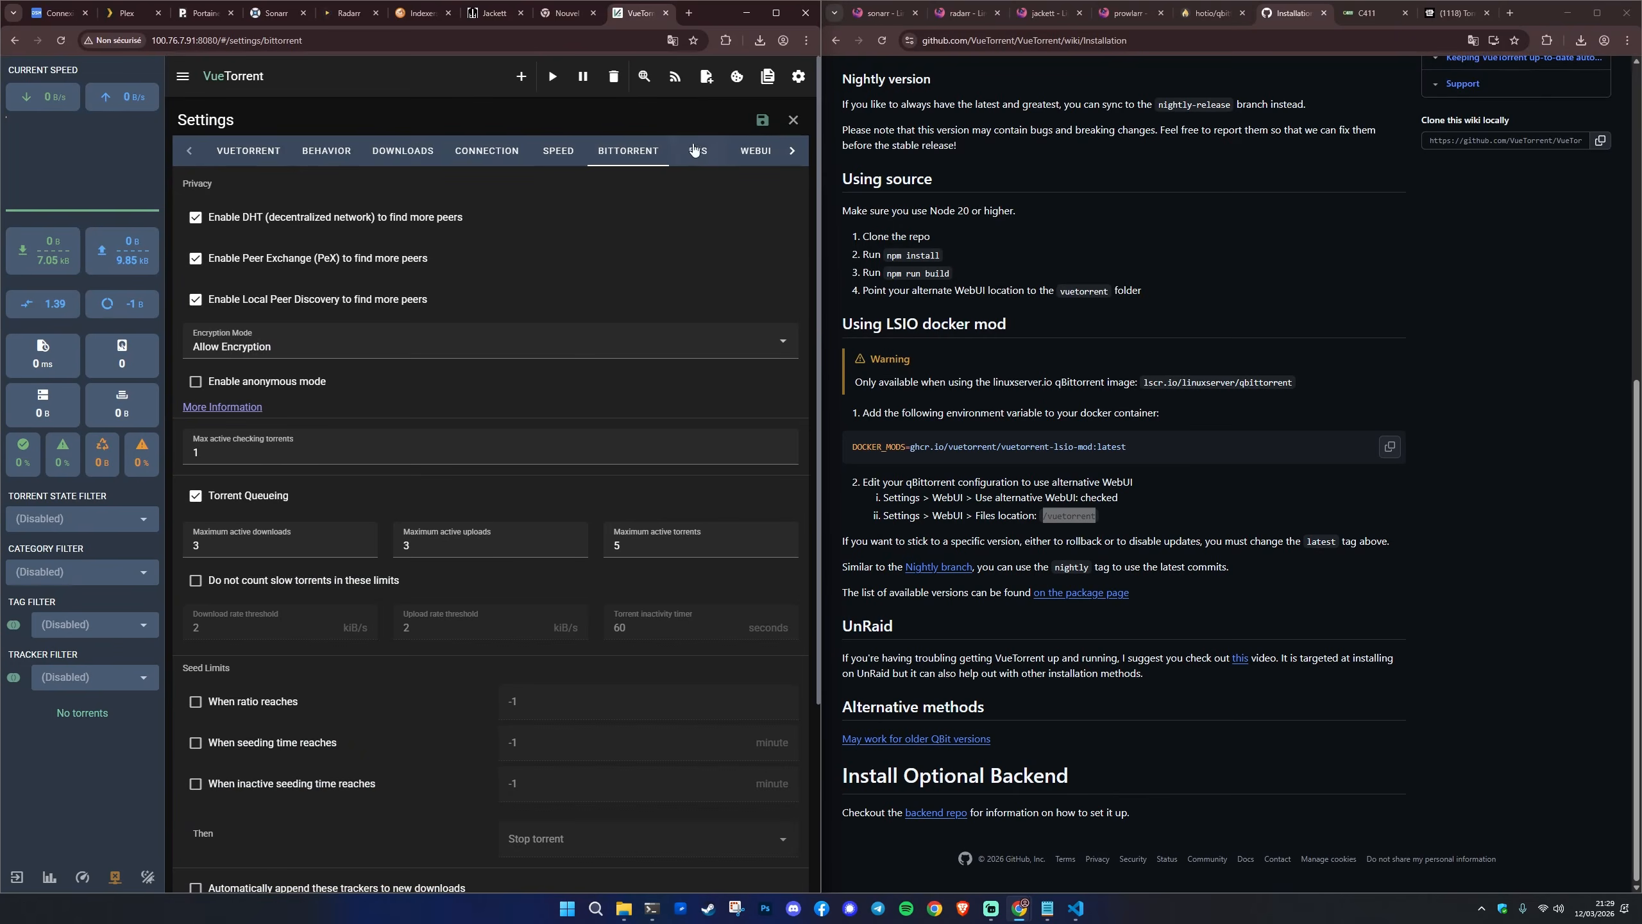
click(401, 153)
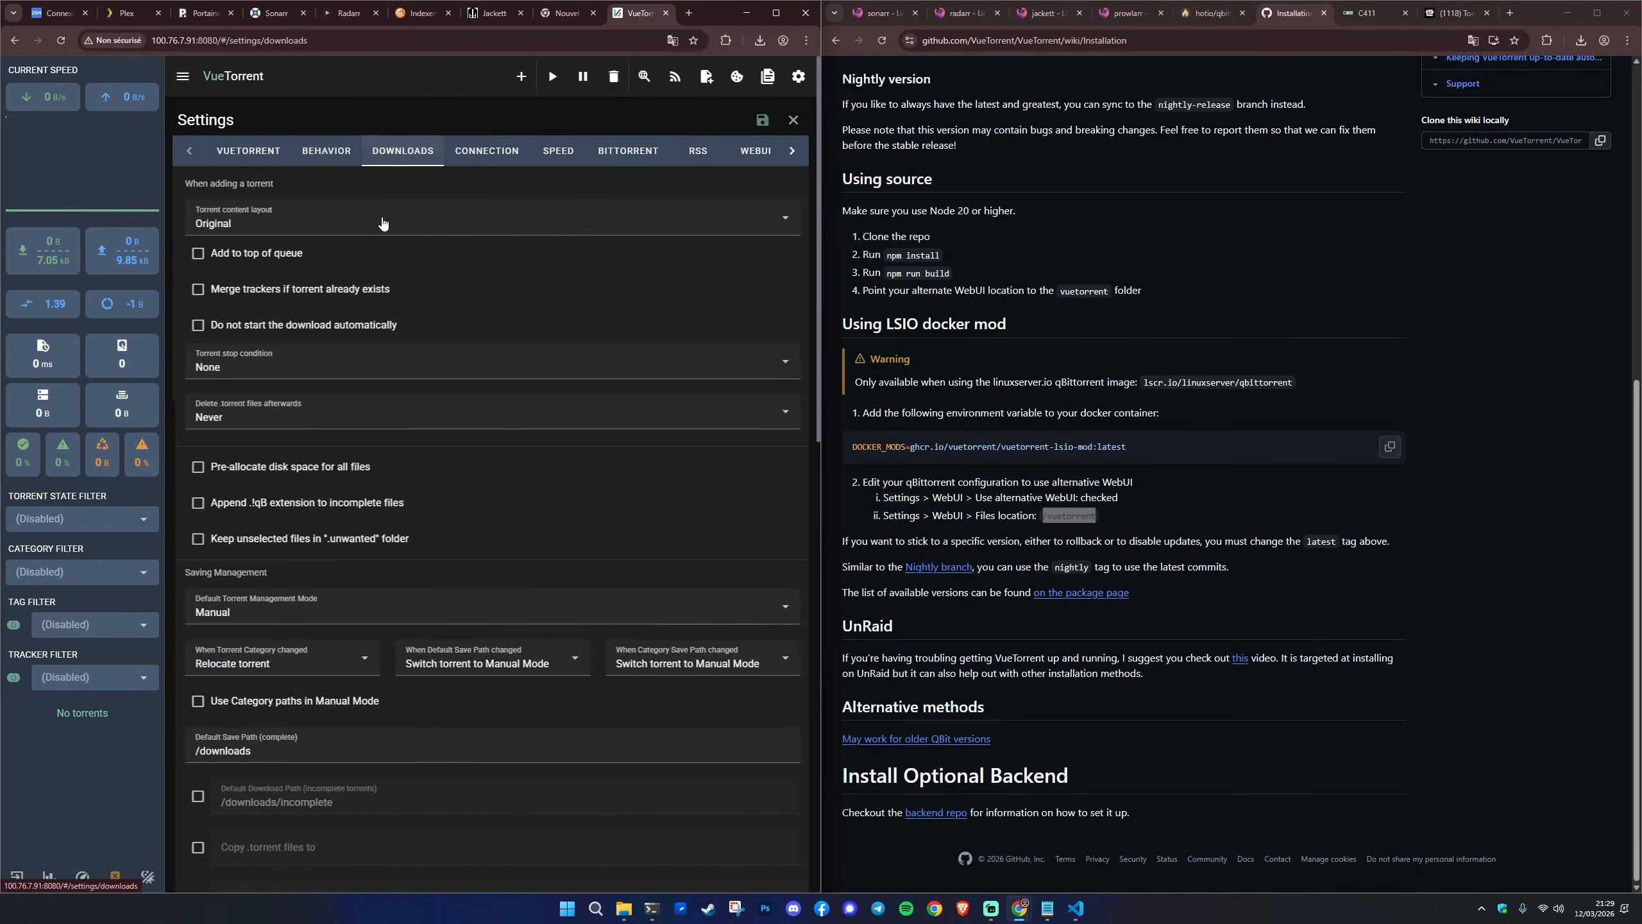
click(265, 617)
click(265, 678)
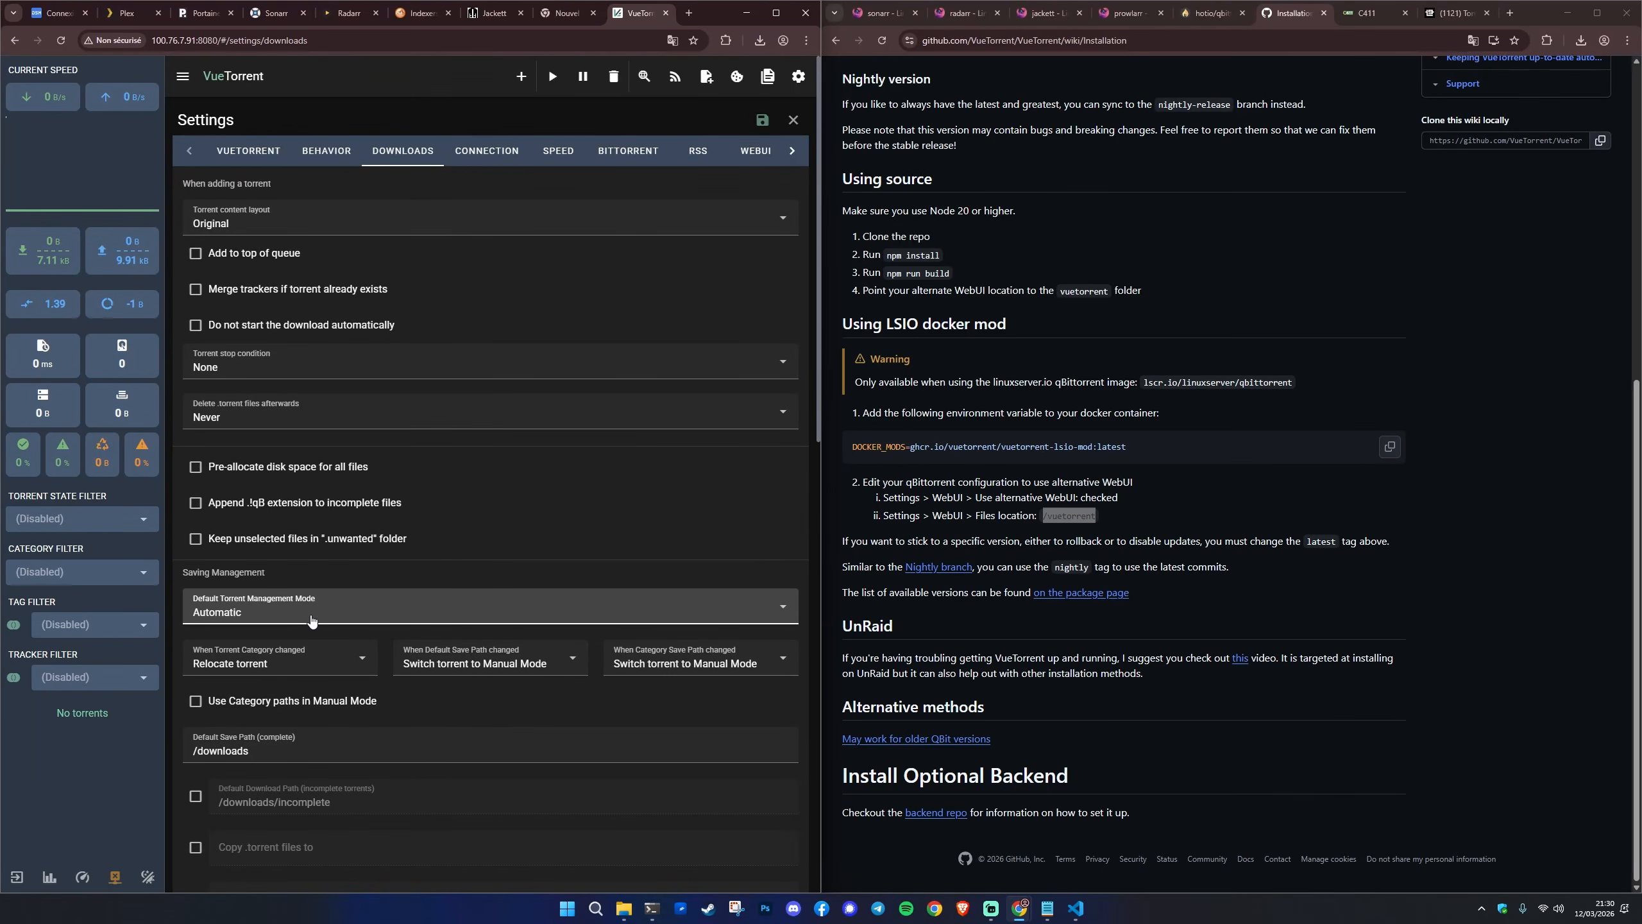
scroll(224, 668, down, 2)
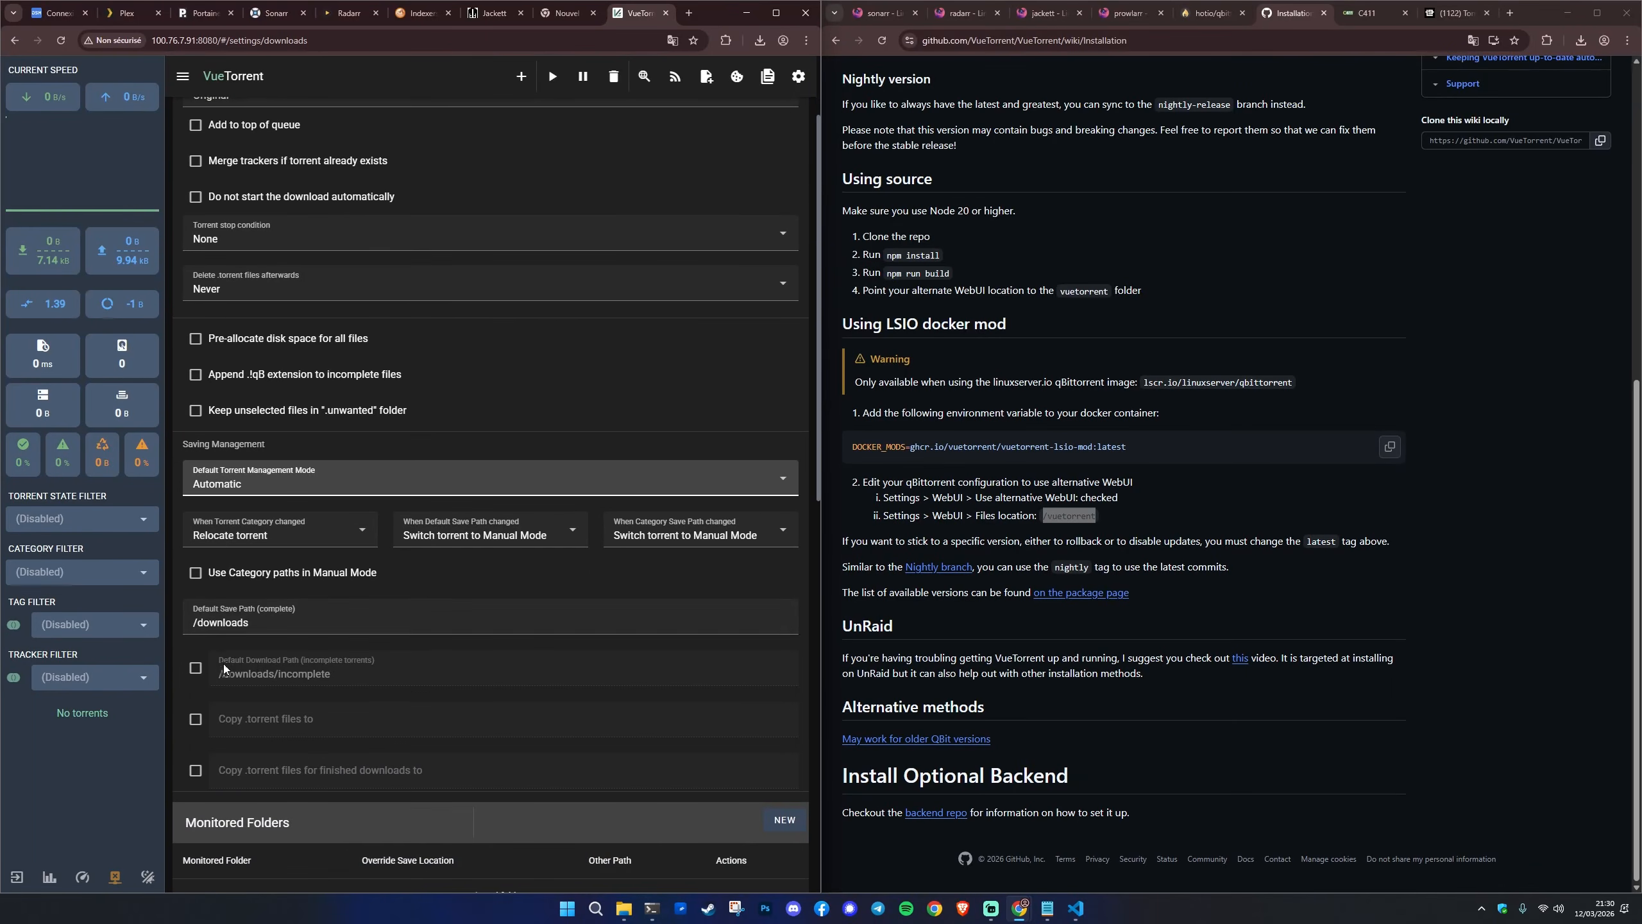
click(195, 668)
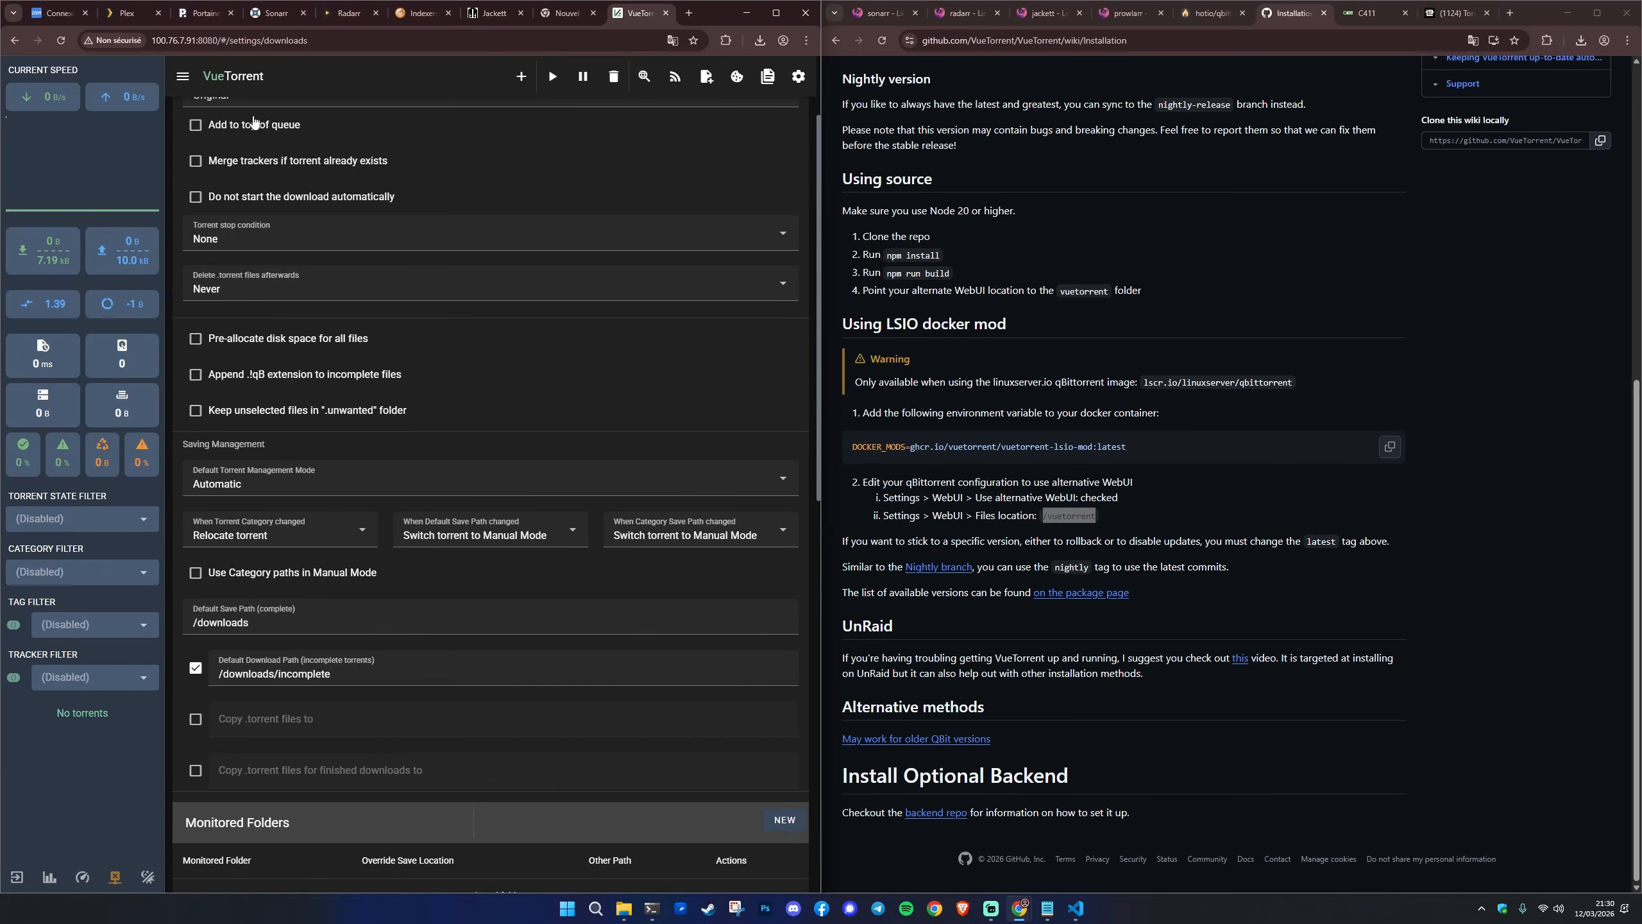
- Check the connection status, which reads Firewalled, then return to the Portainer logs
click(116, 877)
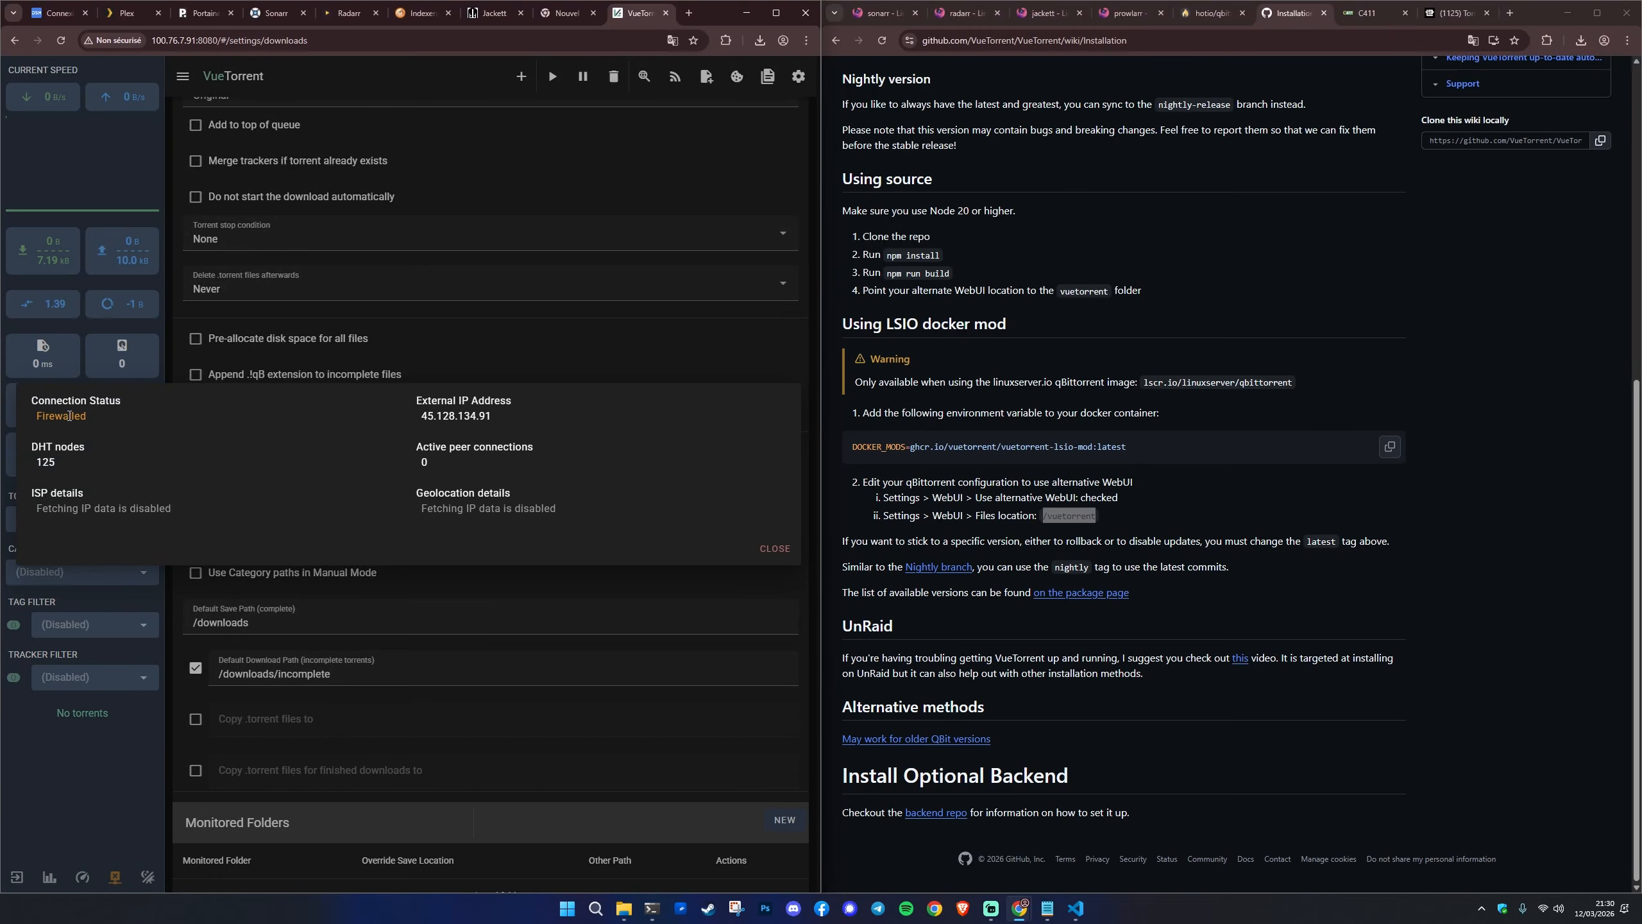
drag(70, 415, 30, 417)
click(774, 549)
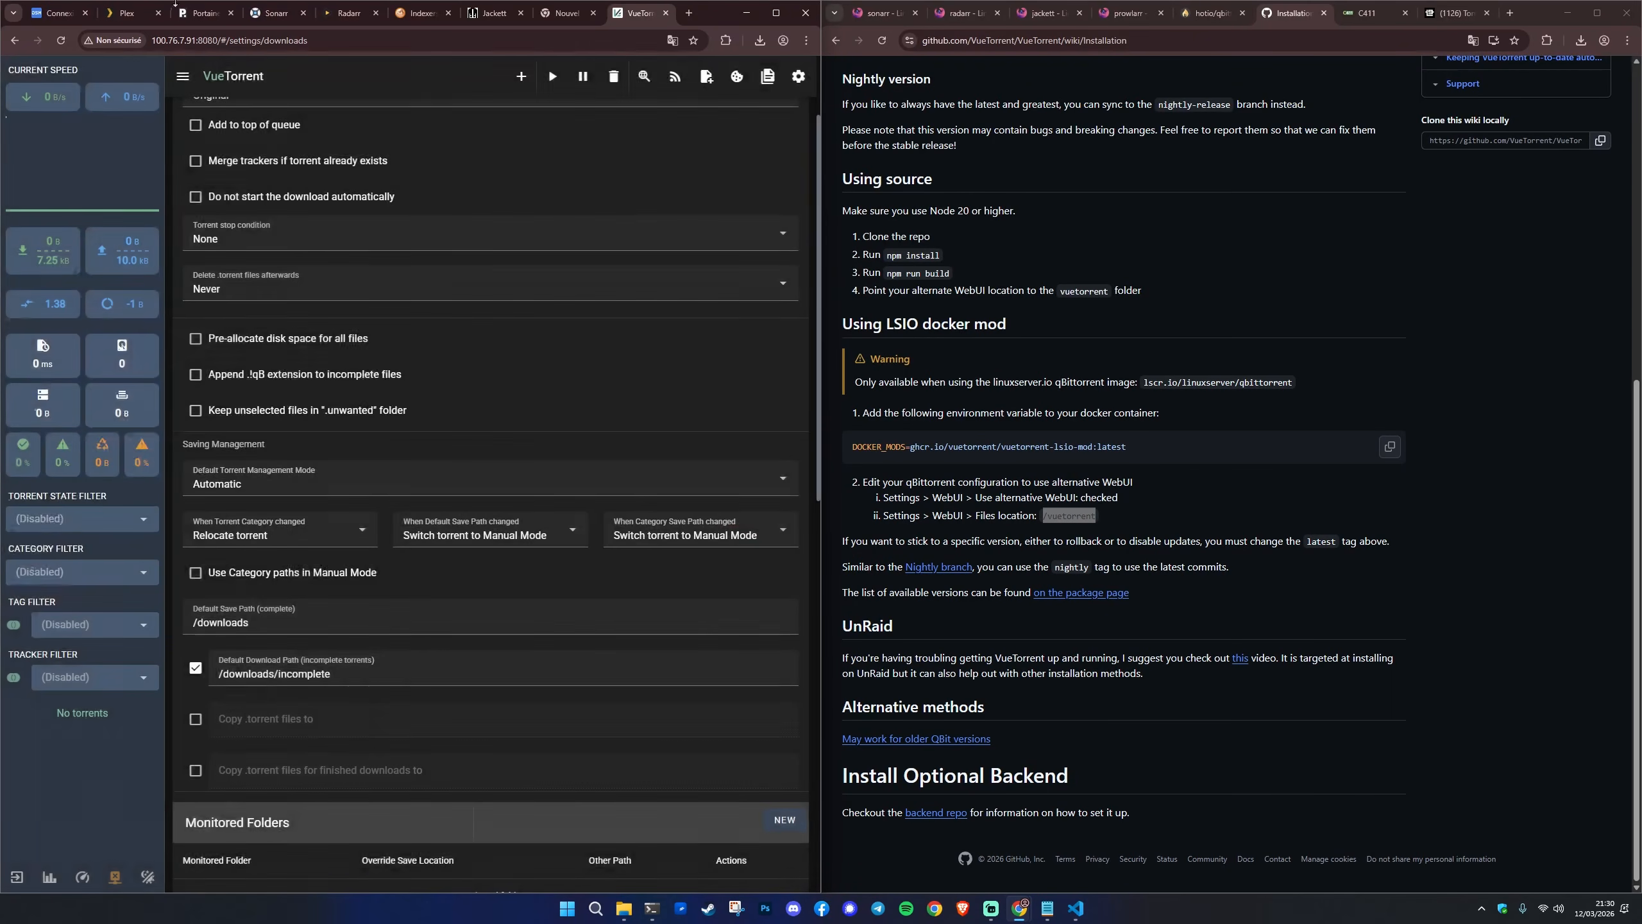
click(202, 13)
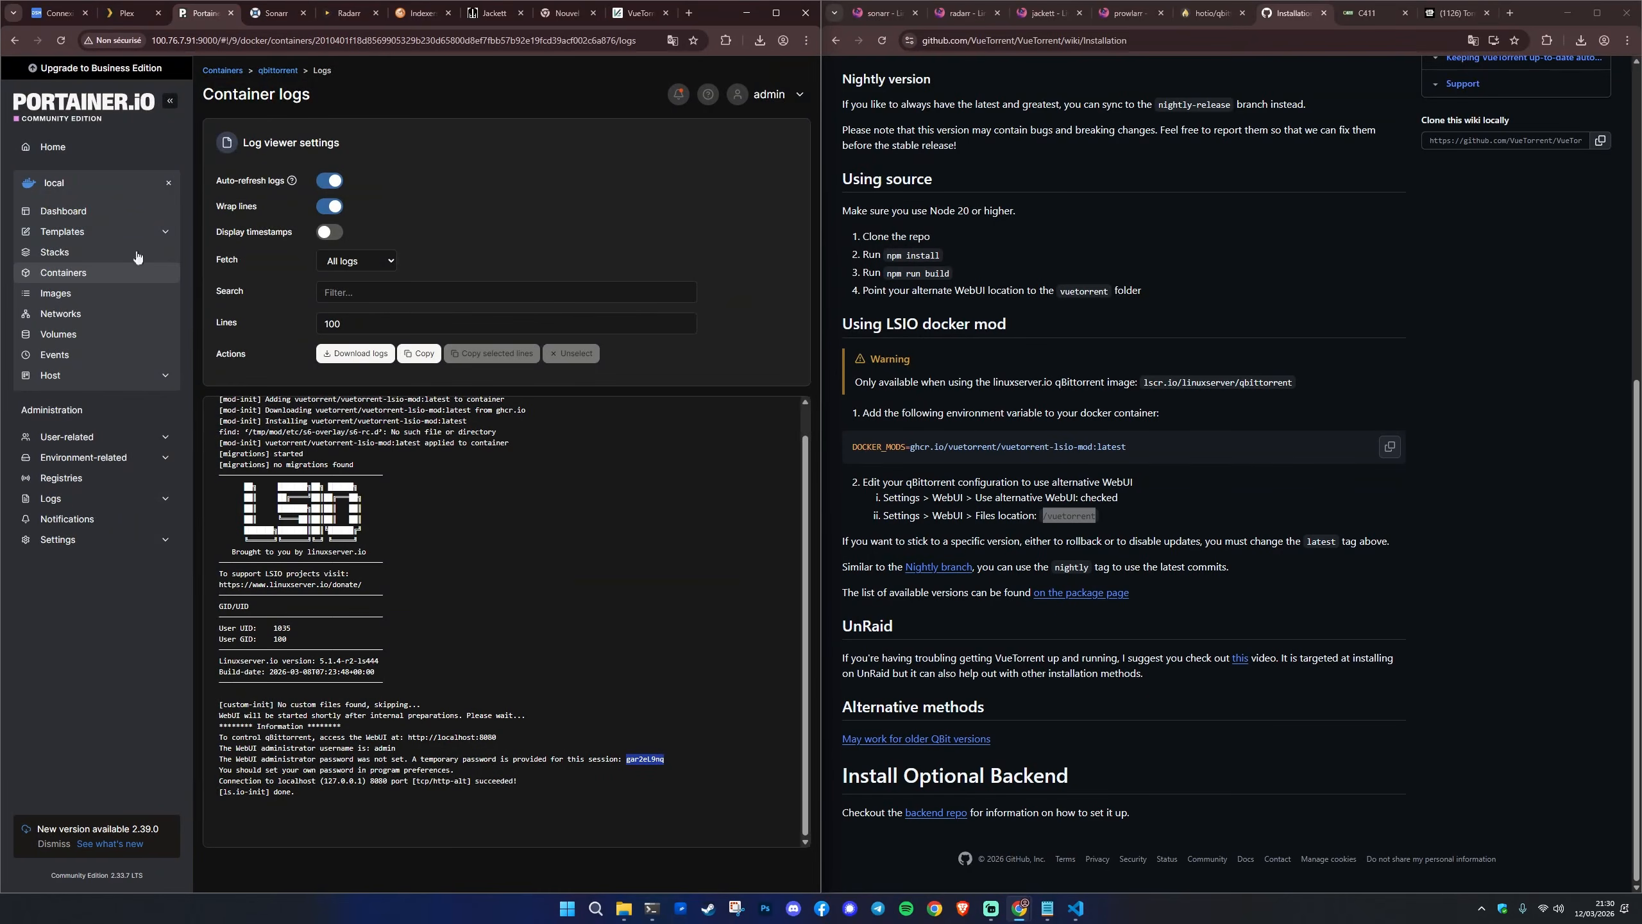
- Open gluetun's container details and check the 6881/udp port mapping
click(136, 272)
click(351, 389)
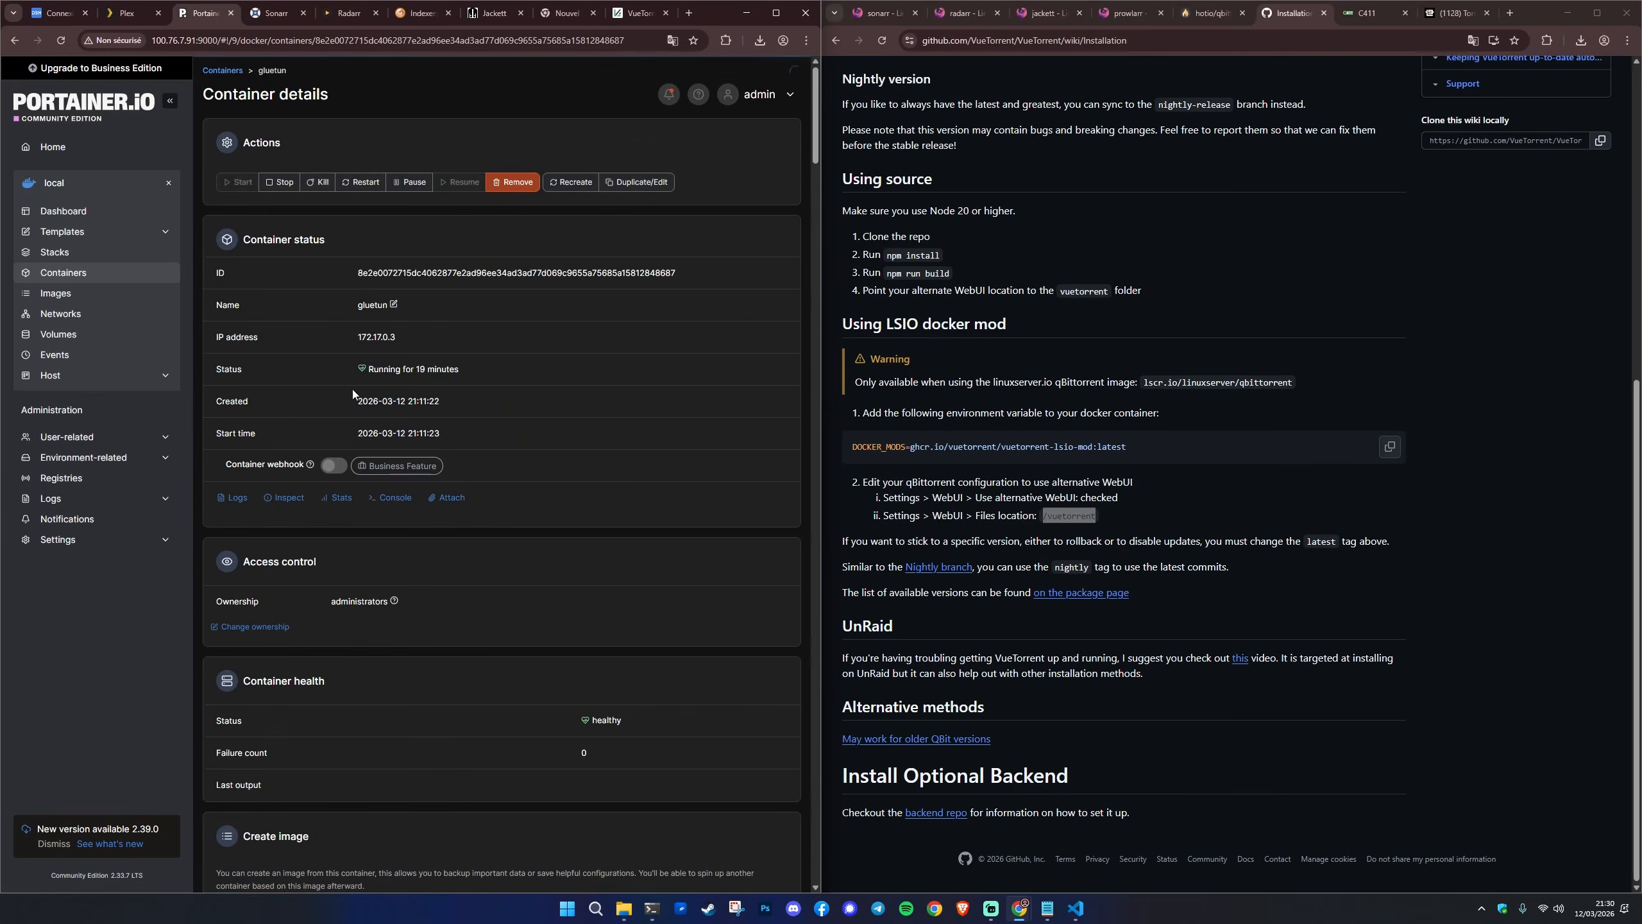
scroll(291, 453, down, 1)
scroll(234, 441, up, 1)
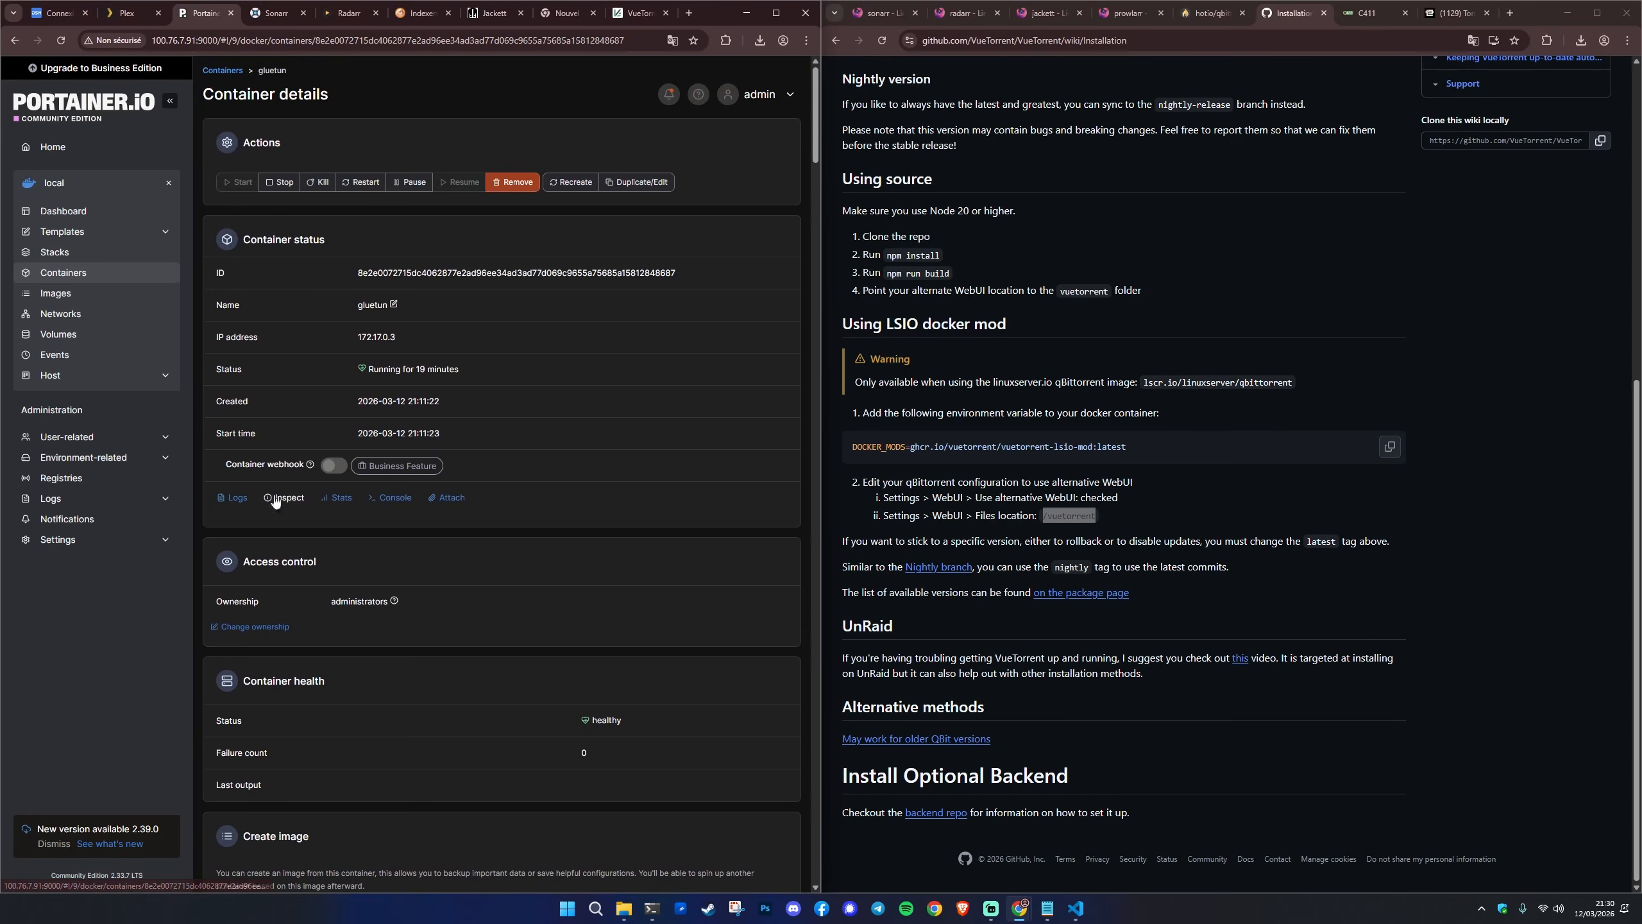
scroll(428, 529, down, 11)
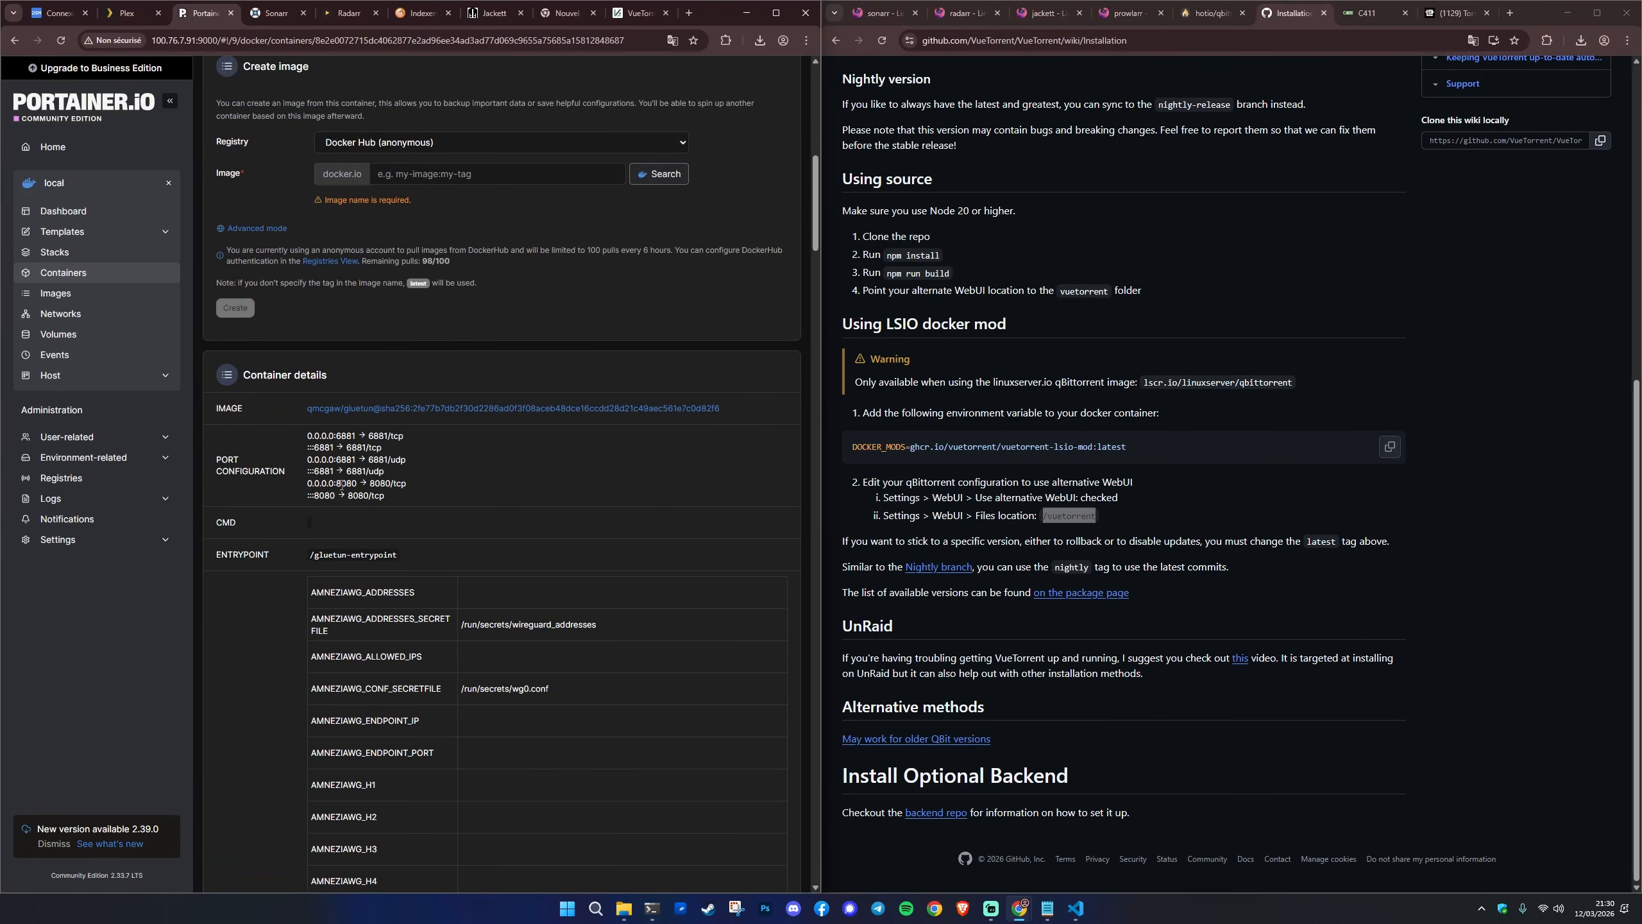
drag(347, 471, 371, 471)
- Check VueTorrent's Connection settings for incoming listening port 6881
click(628, 13)
scroll(510, 268, up, 2)
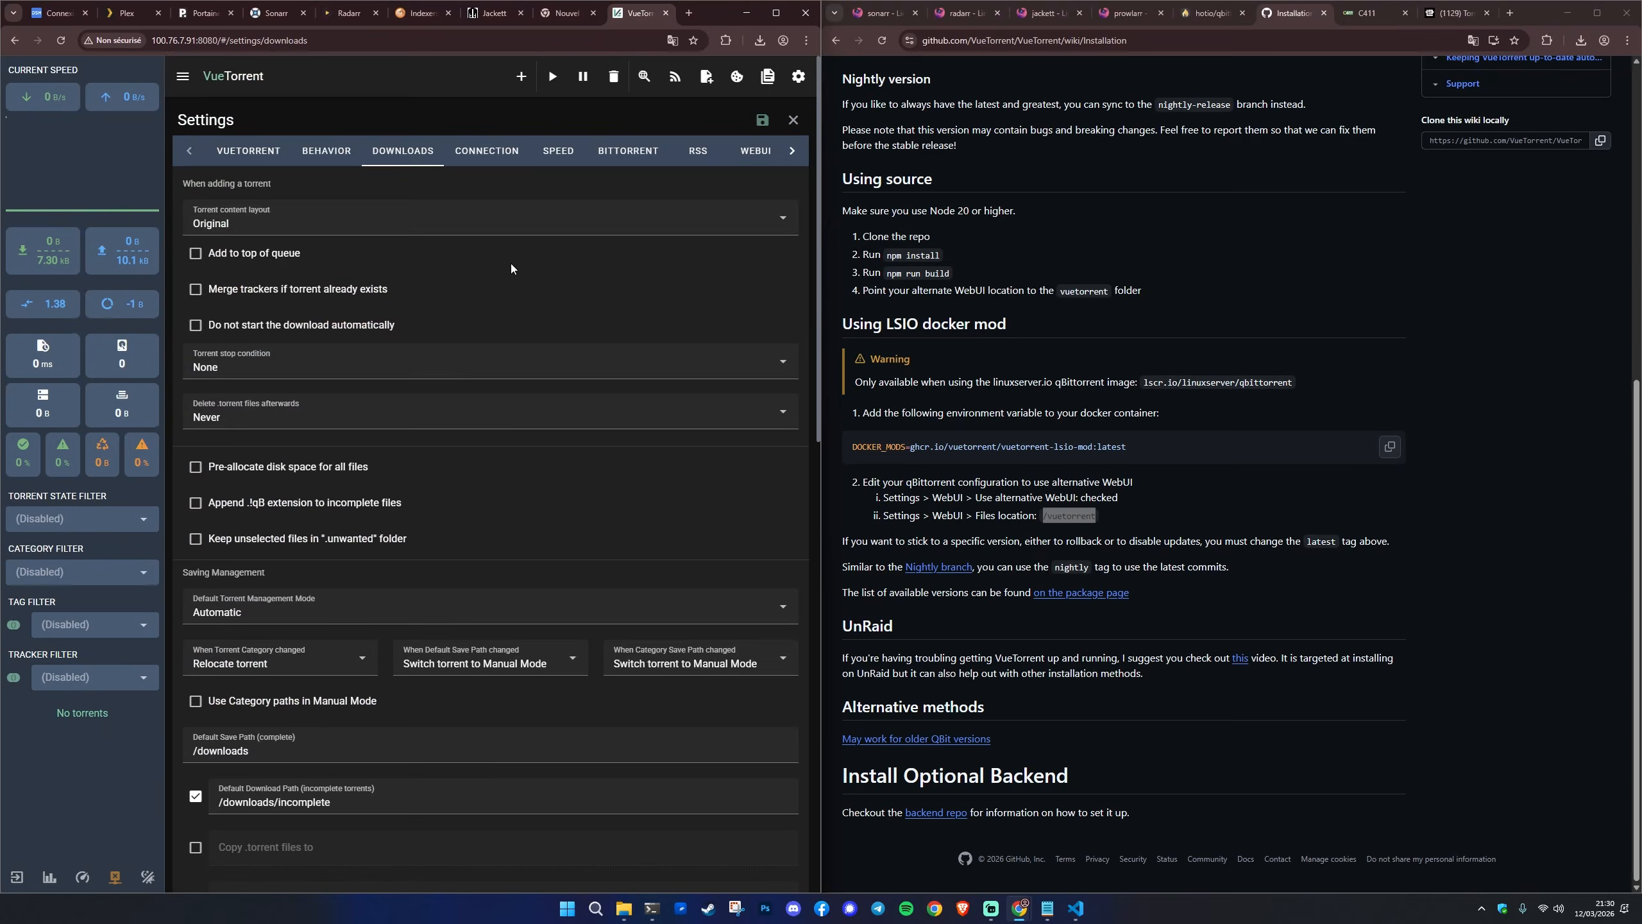
click(478, 159)
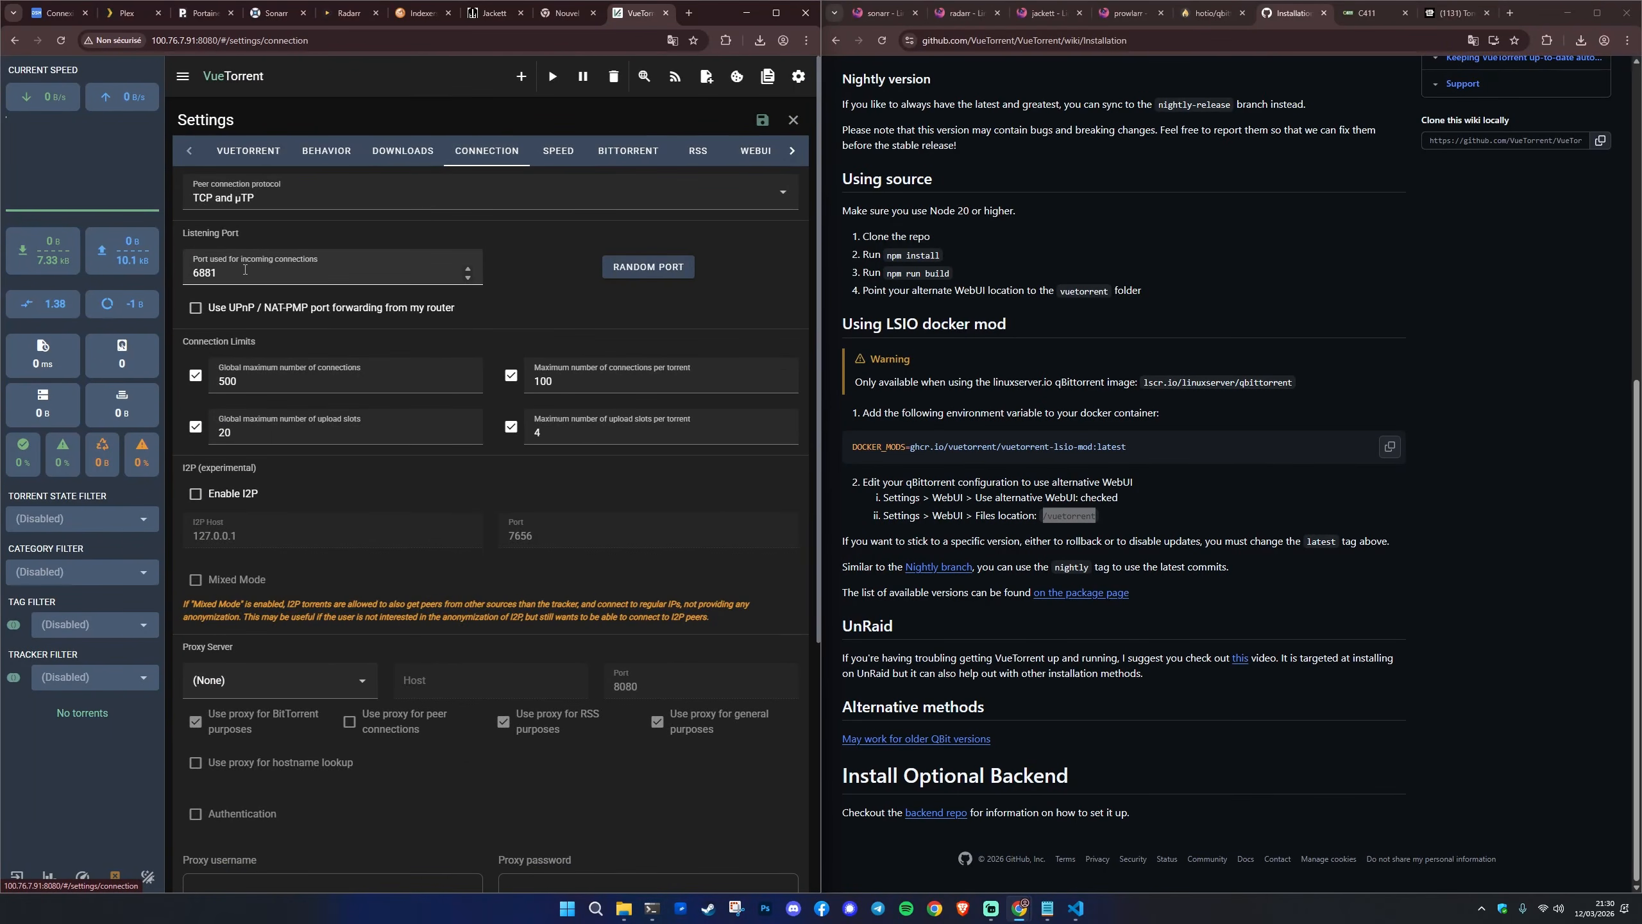
click(55, 14)
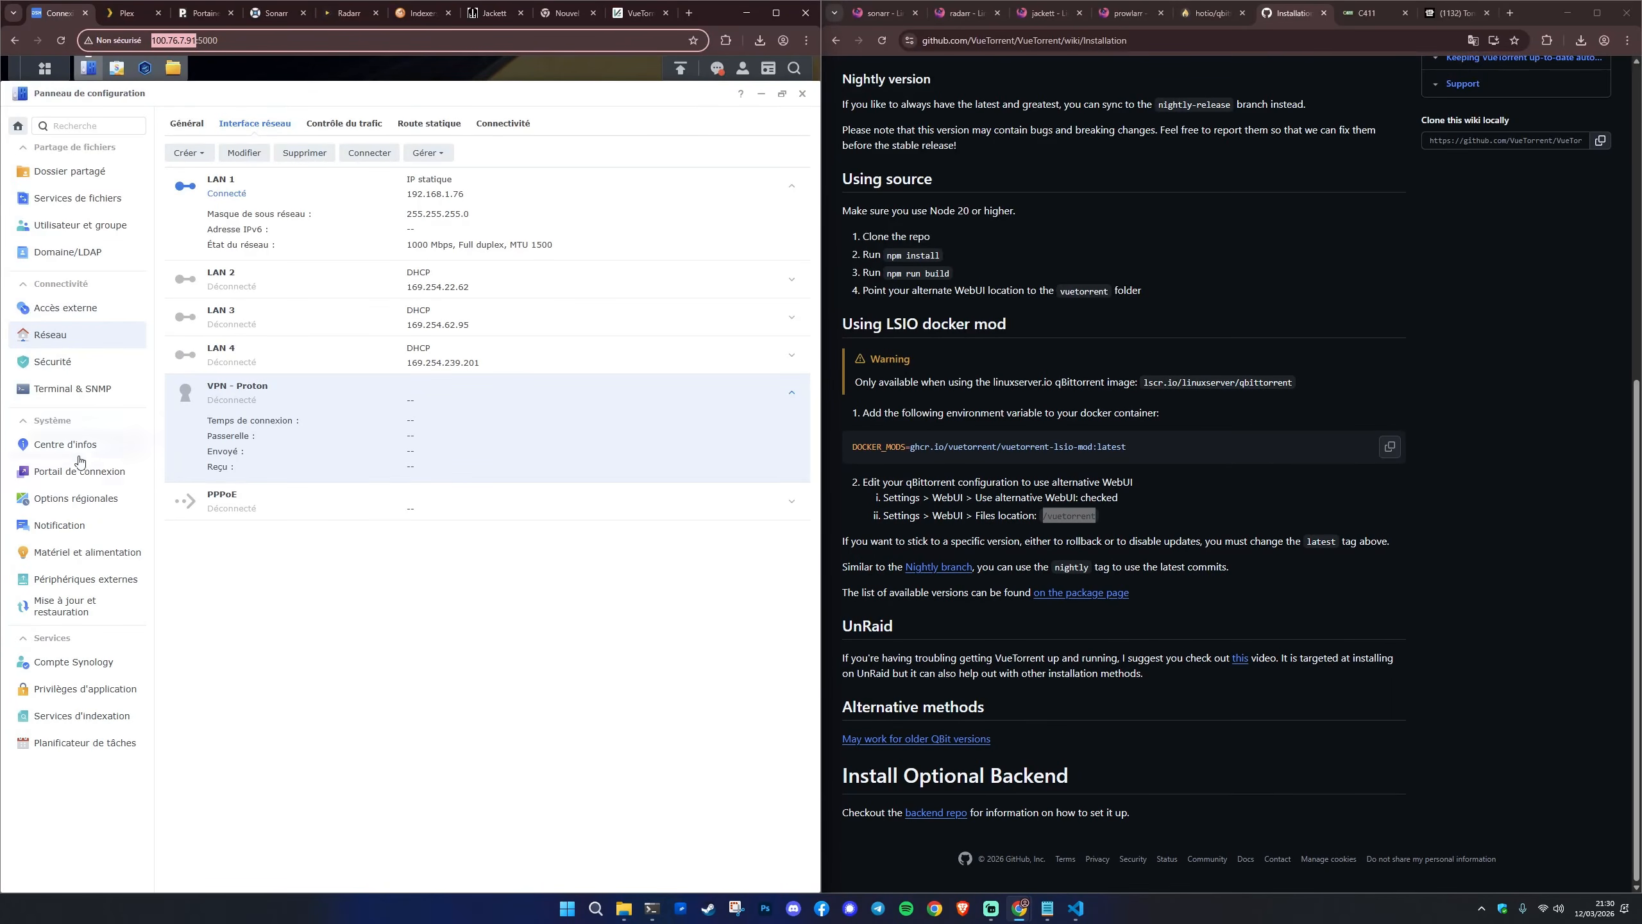
- Search 'fir' in Control Panel to view the Firewall settings, then go back to Portainer
click(82, 125)
text(firewall)
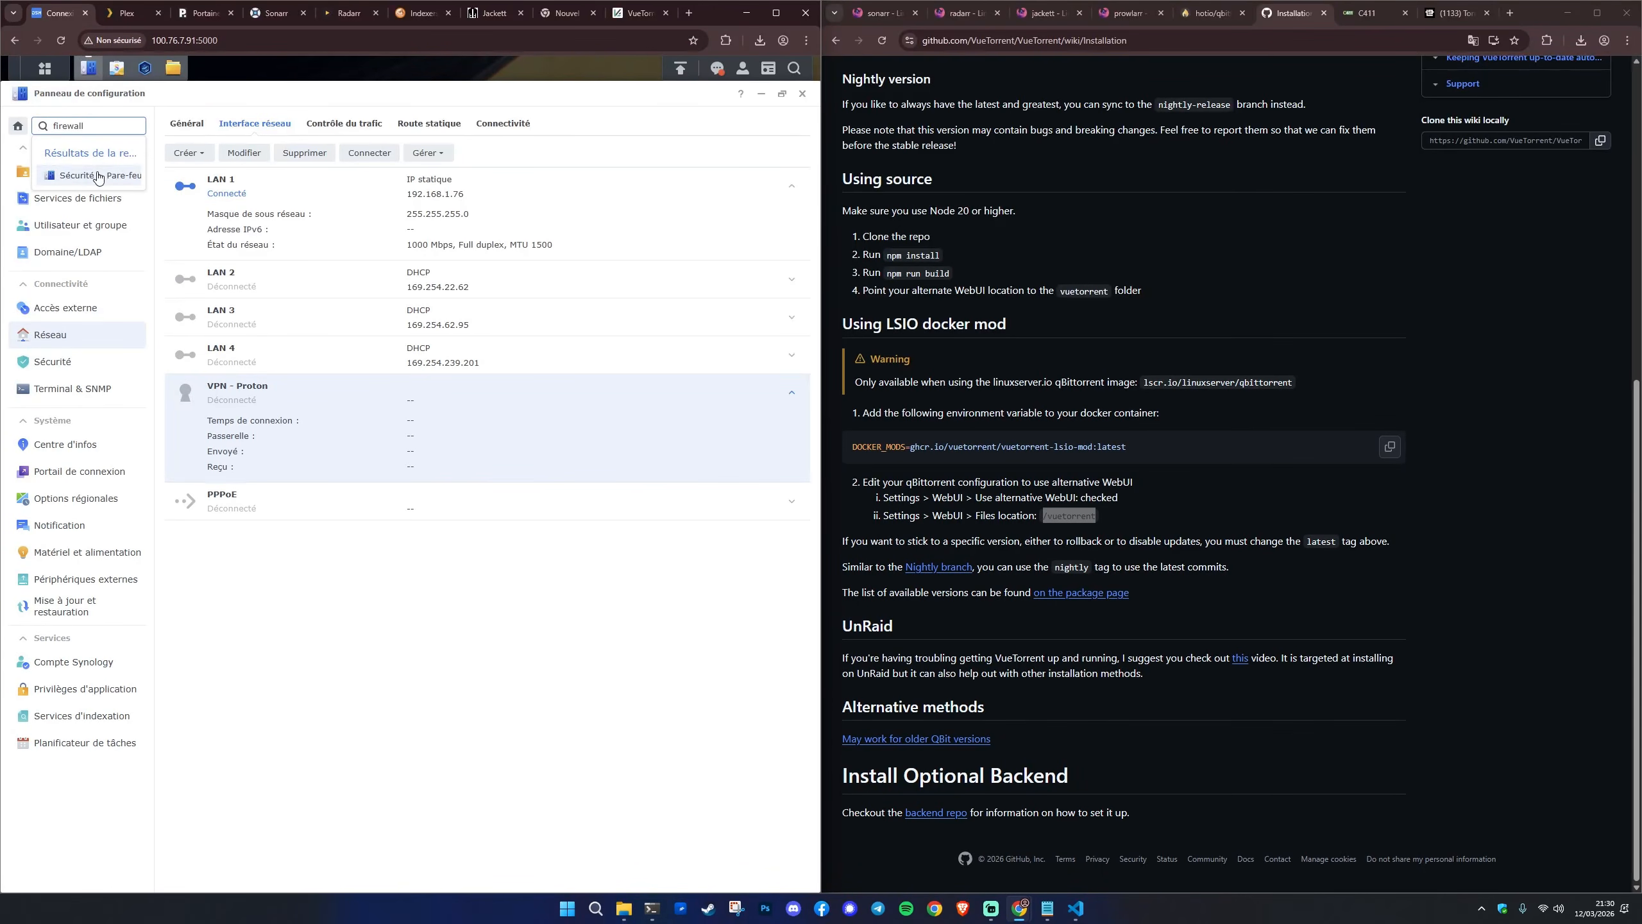
click(99, 179)
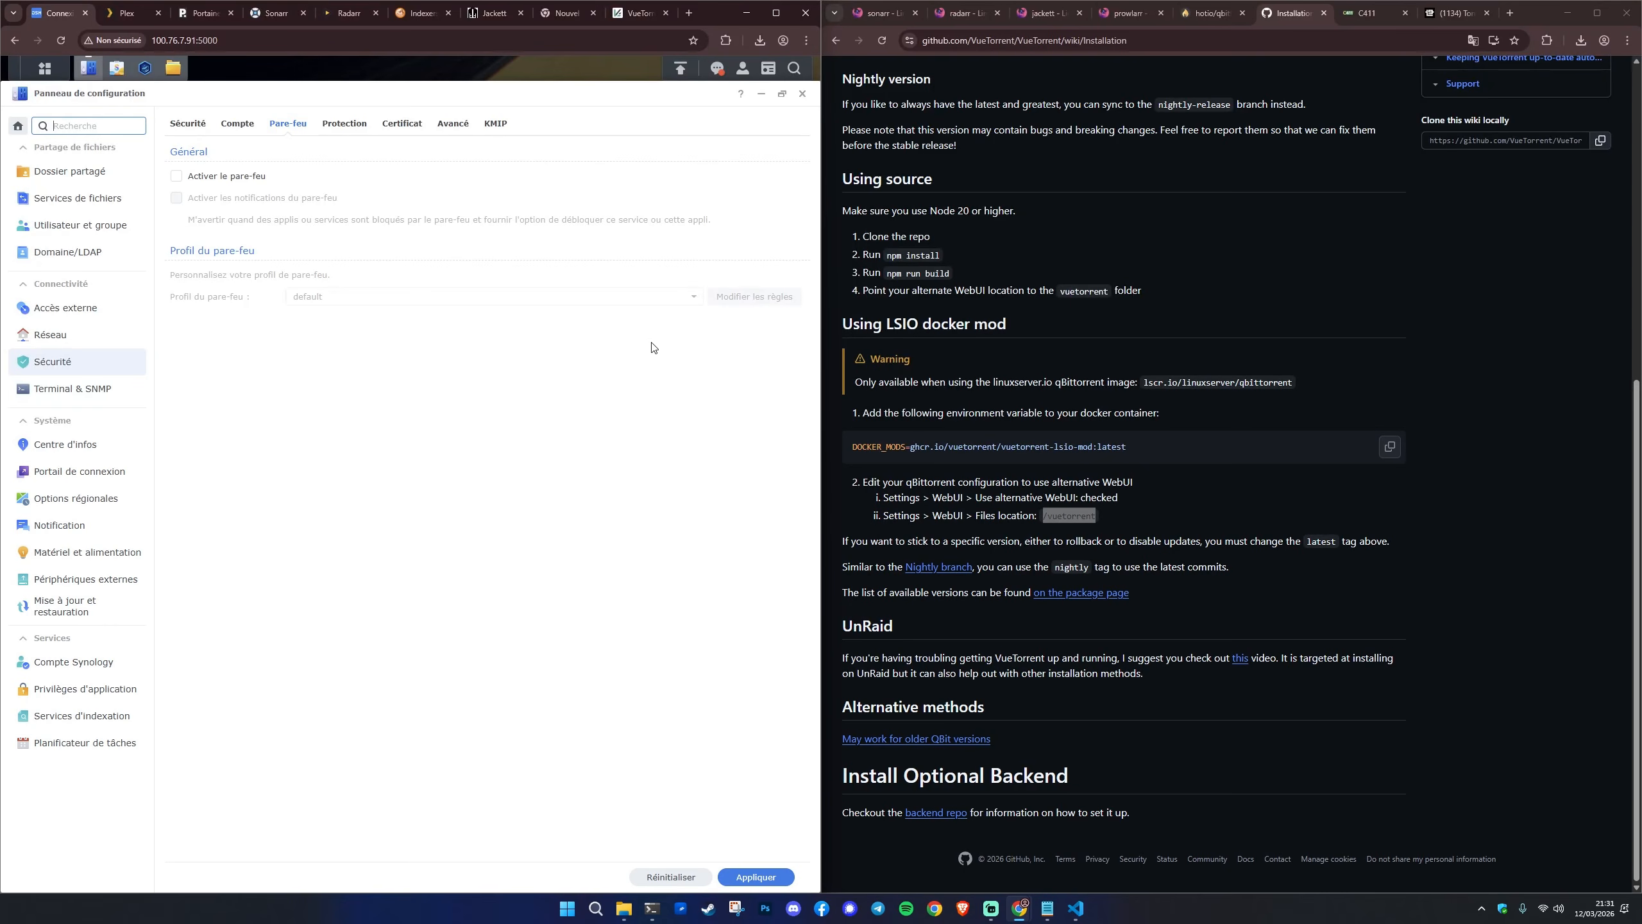
click(203, 14)
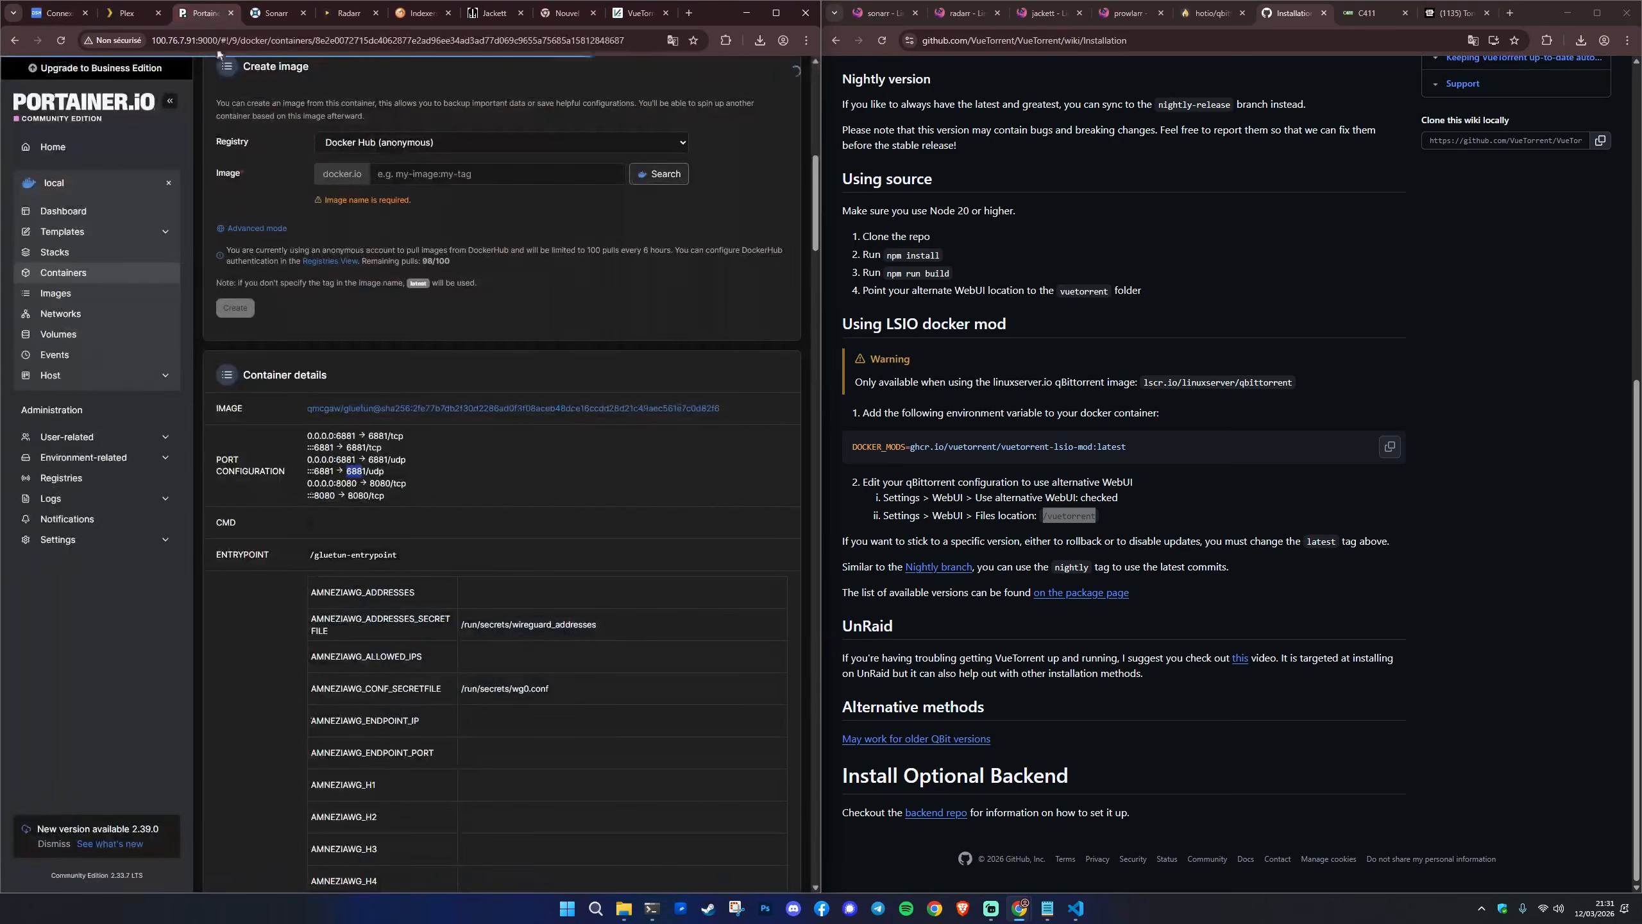
- Review the gluetun container's port mappings and return to the container list
drag(400, 479, 305, 451)
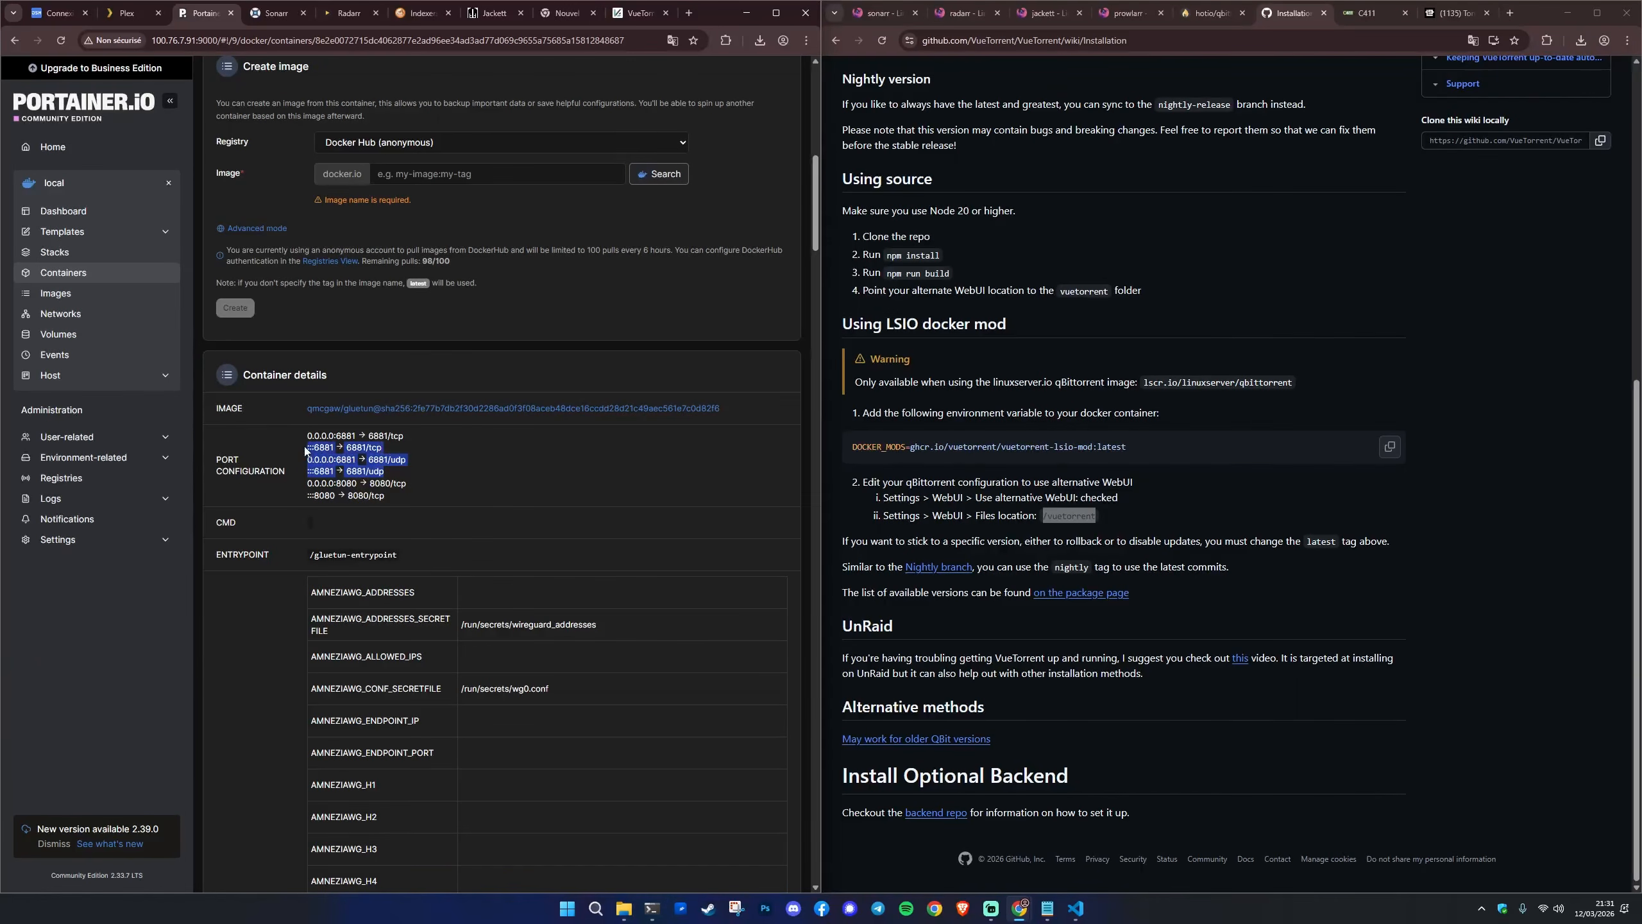
click(413, 479)
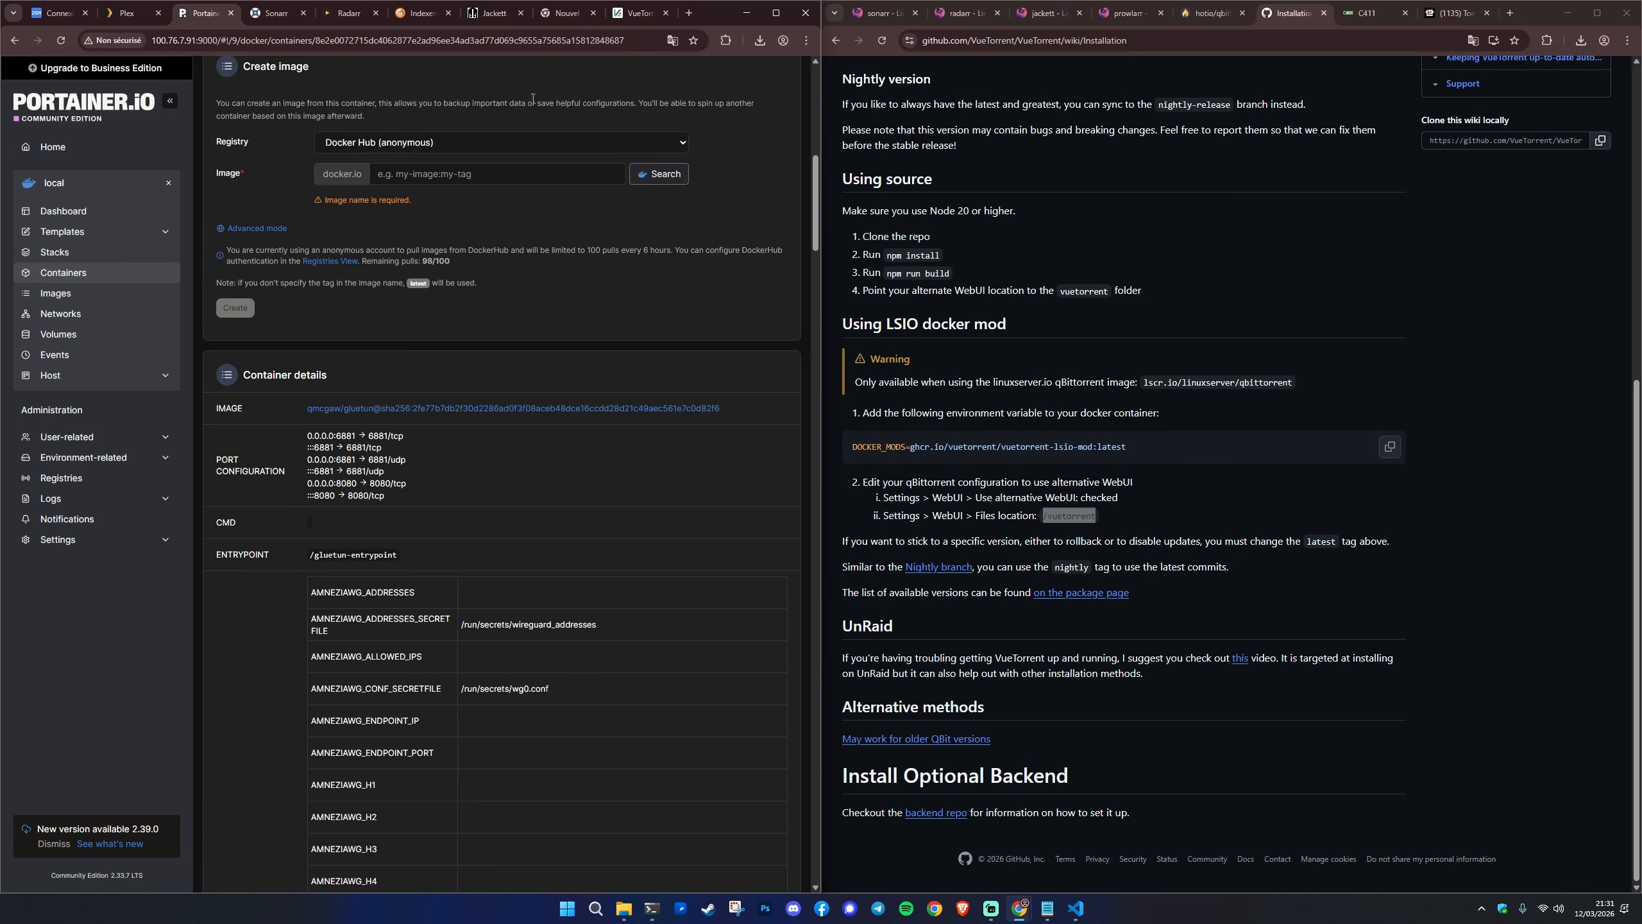
click(103, 272)
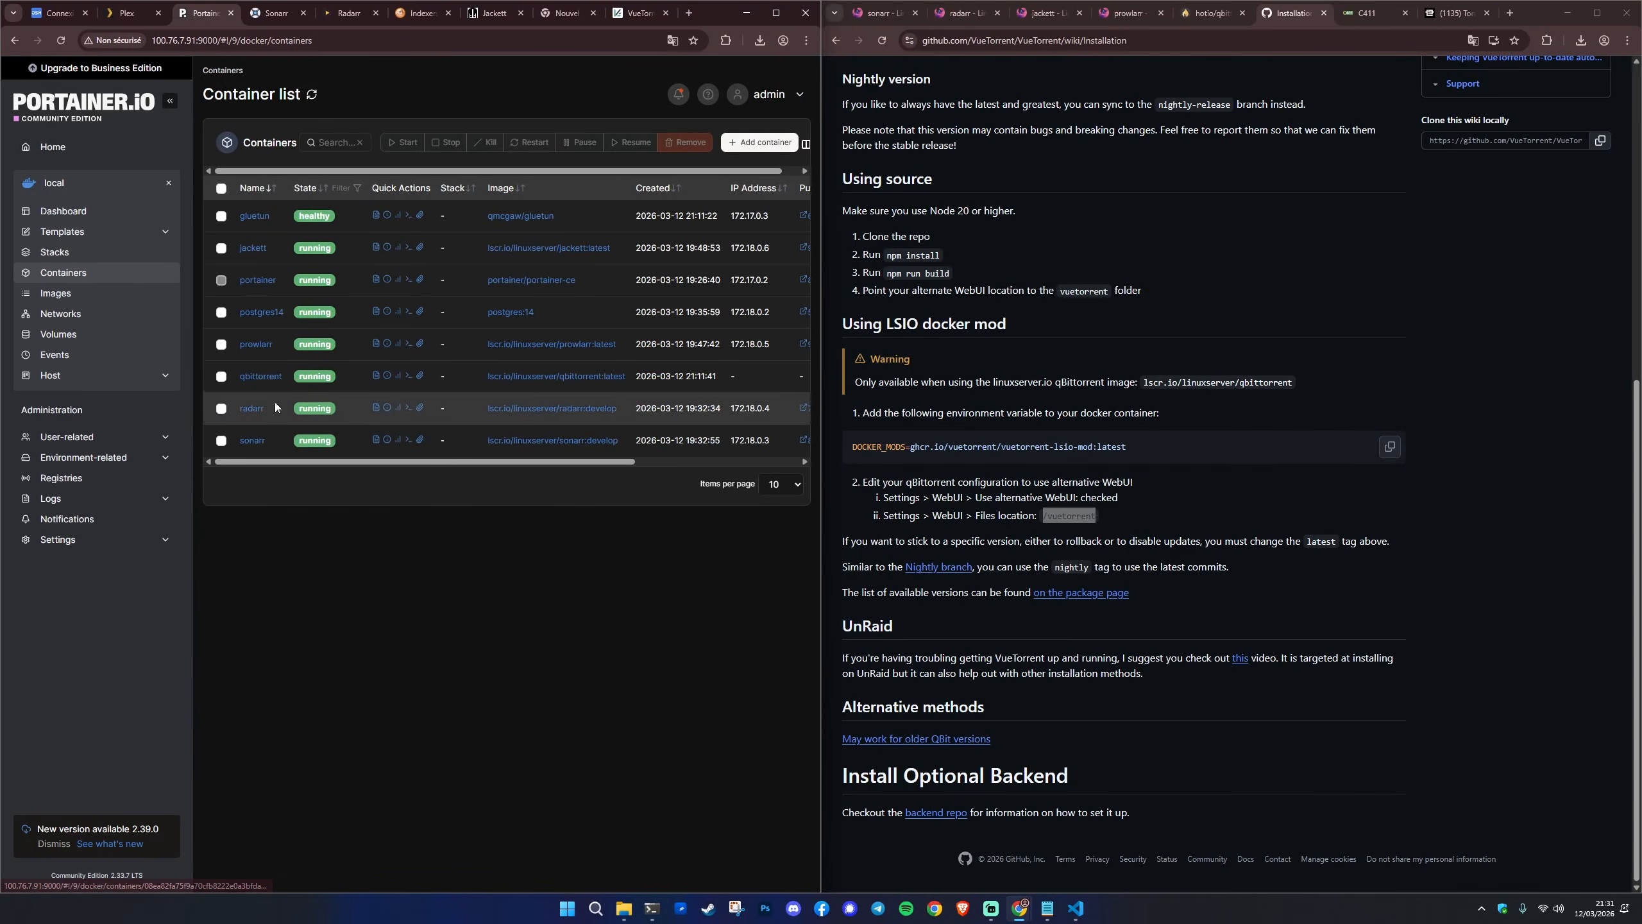
- Inspect the qbittorrent container's details and its Duplicate/Edit form, then go back to Containers
click(261, 376)
scroll(420, 548, down, 2)
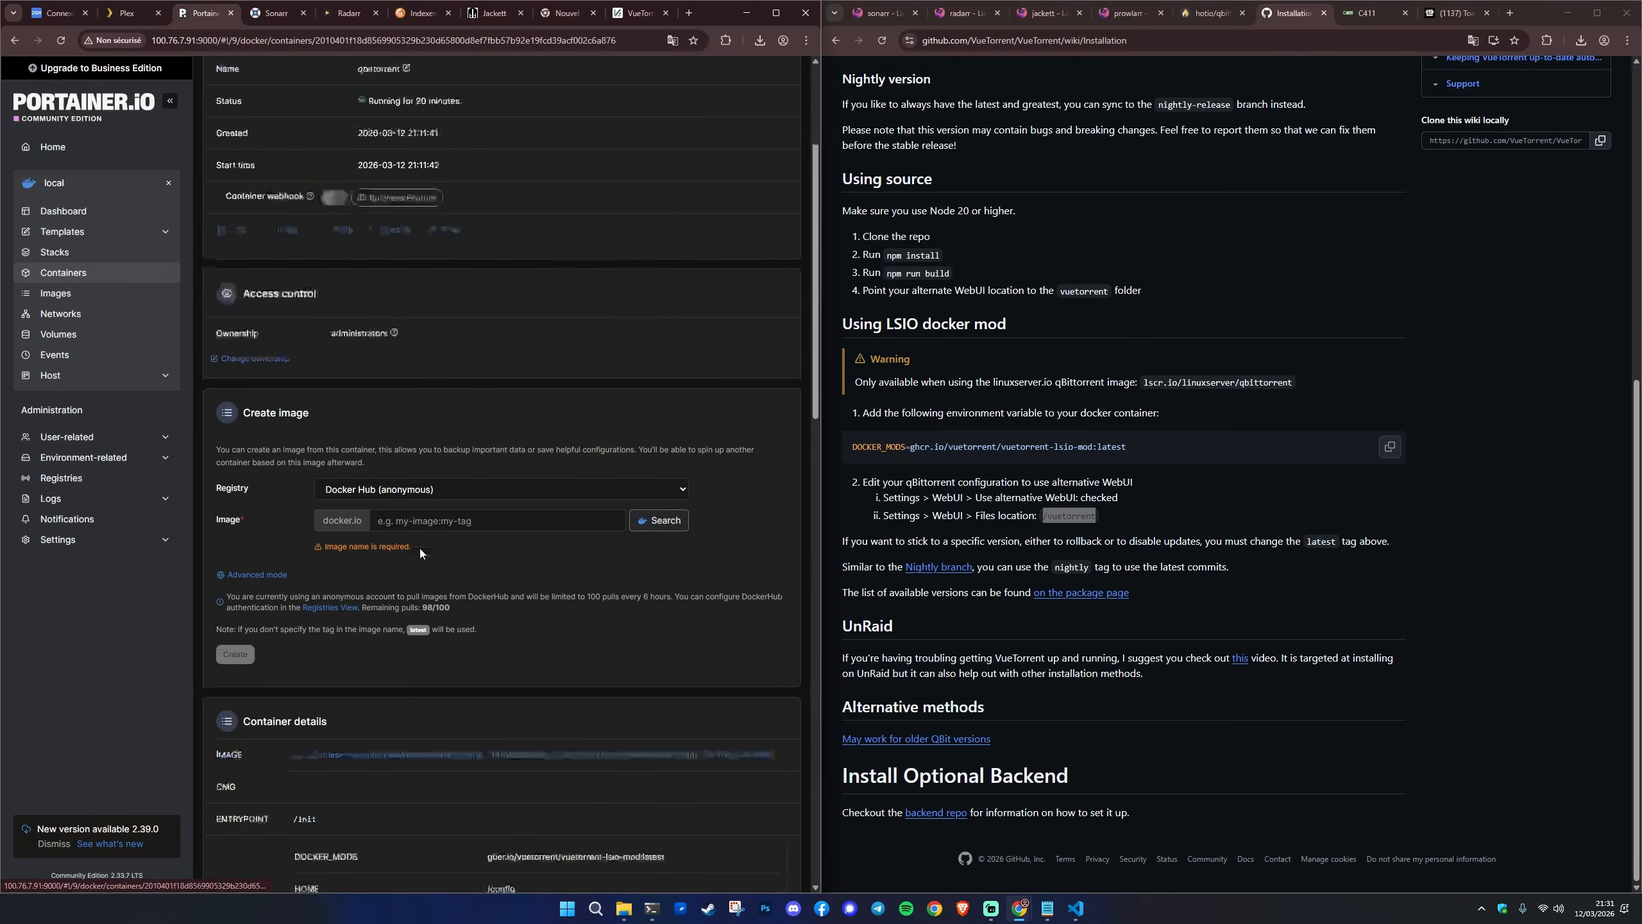
scroll(421, 550, down, 15)
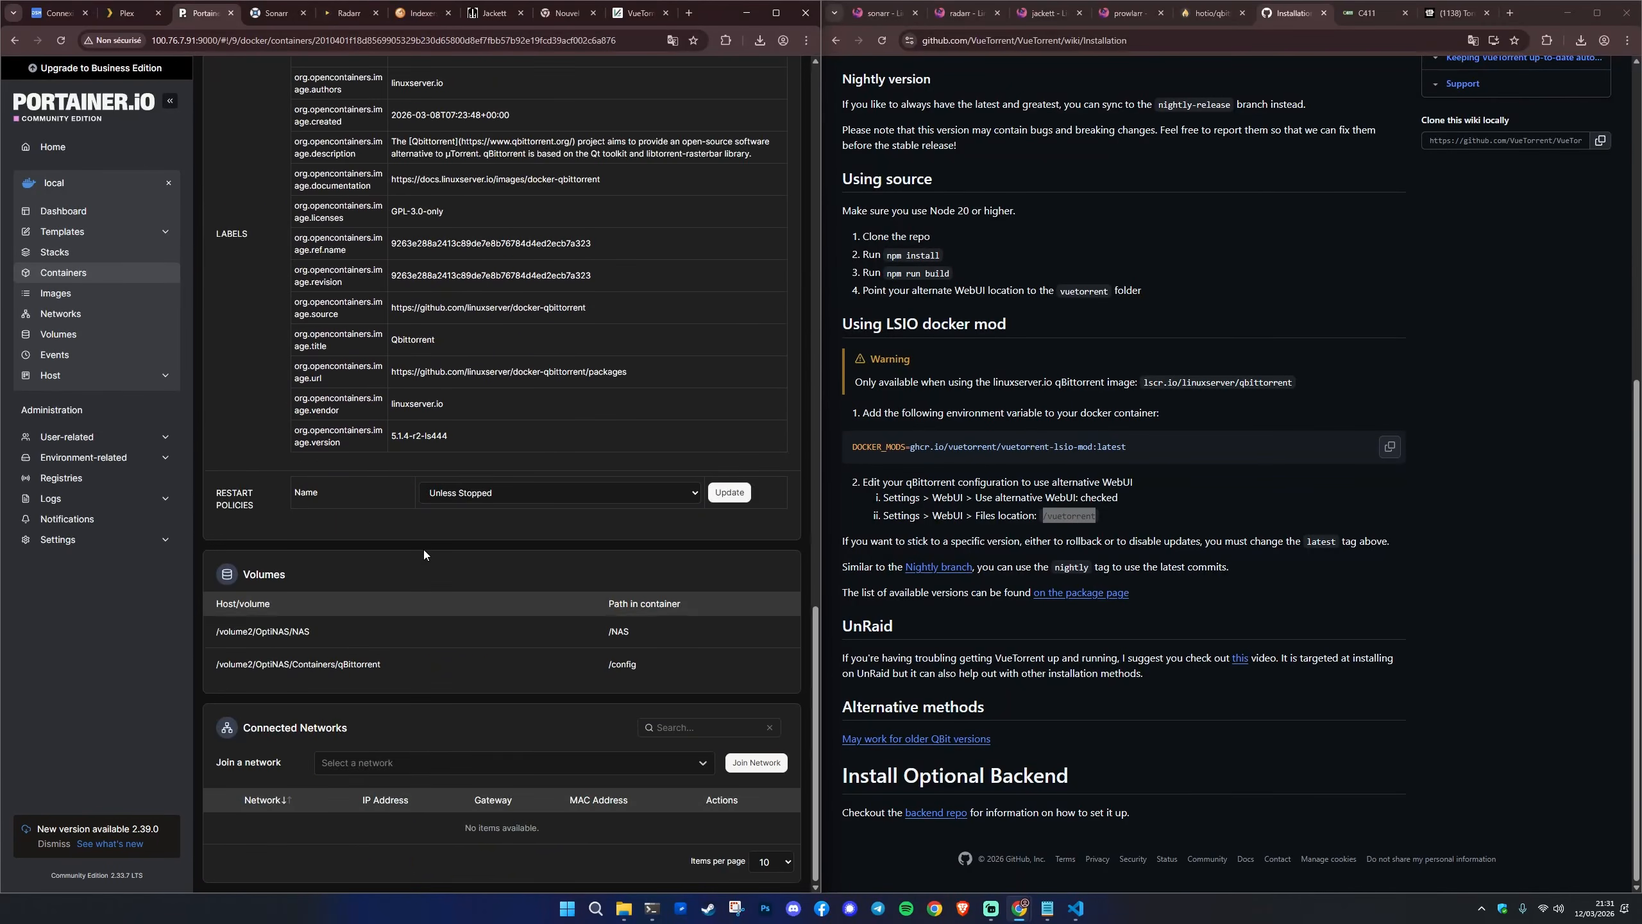
scroll(423, 550, up, 12)
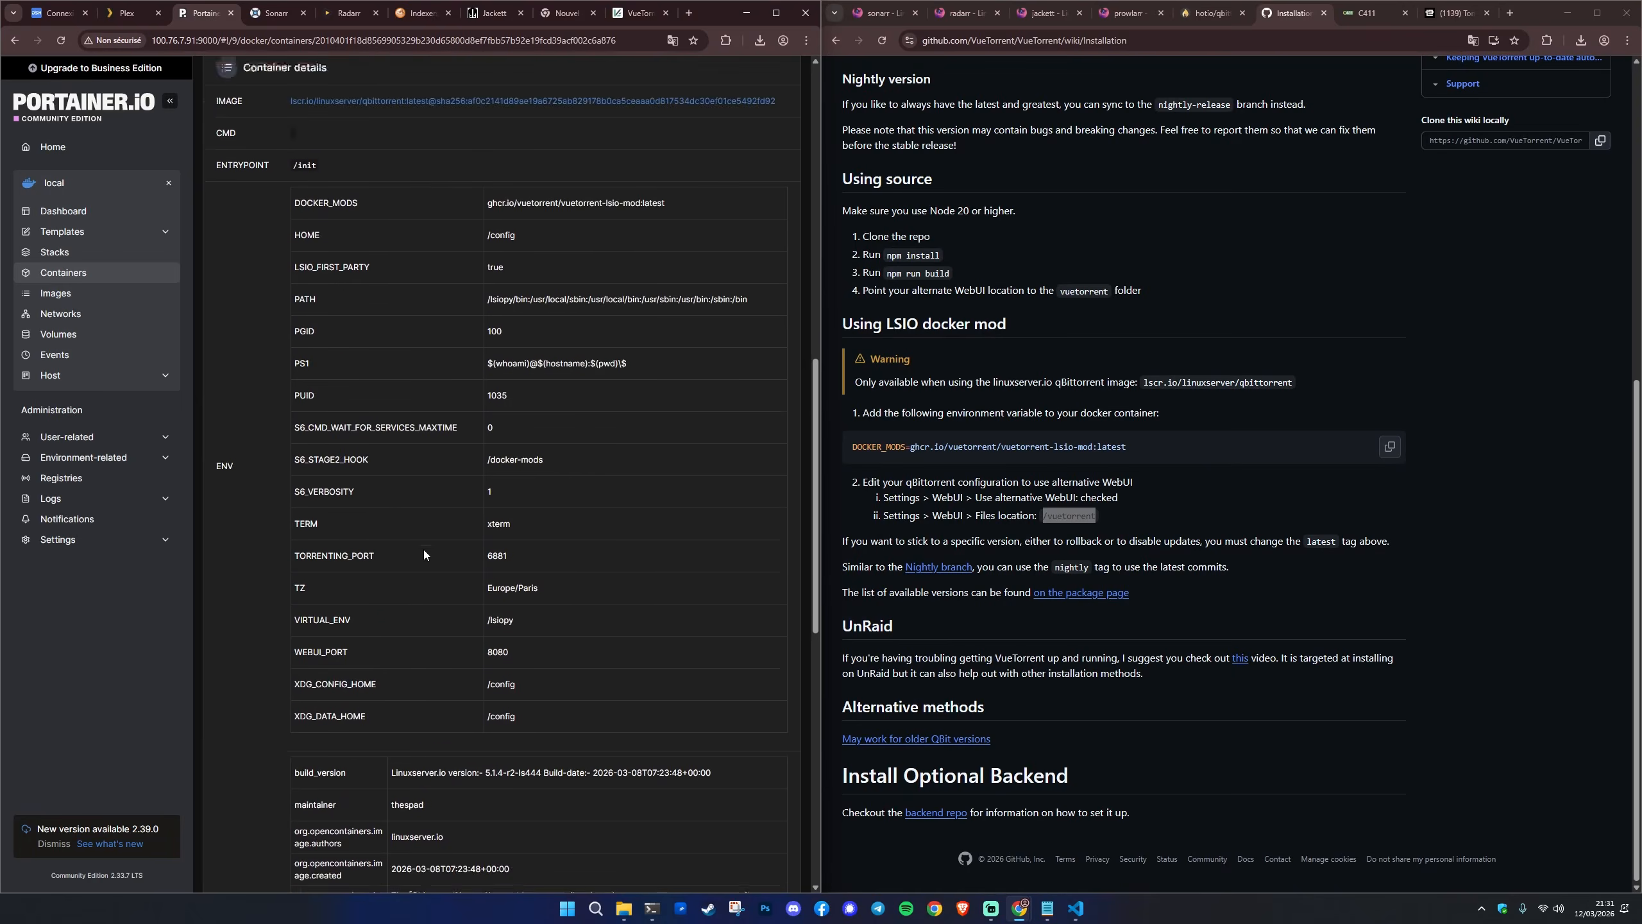
scroll(423, 550, up, 5)
scroll(423, 553, up, 3)
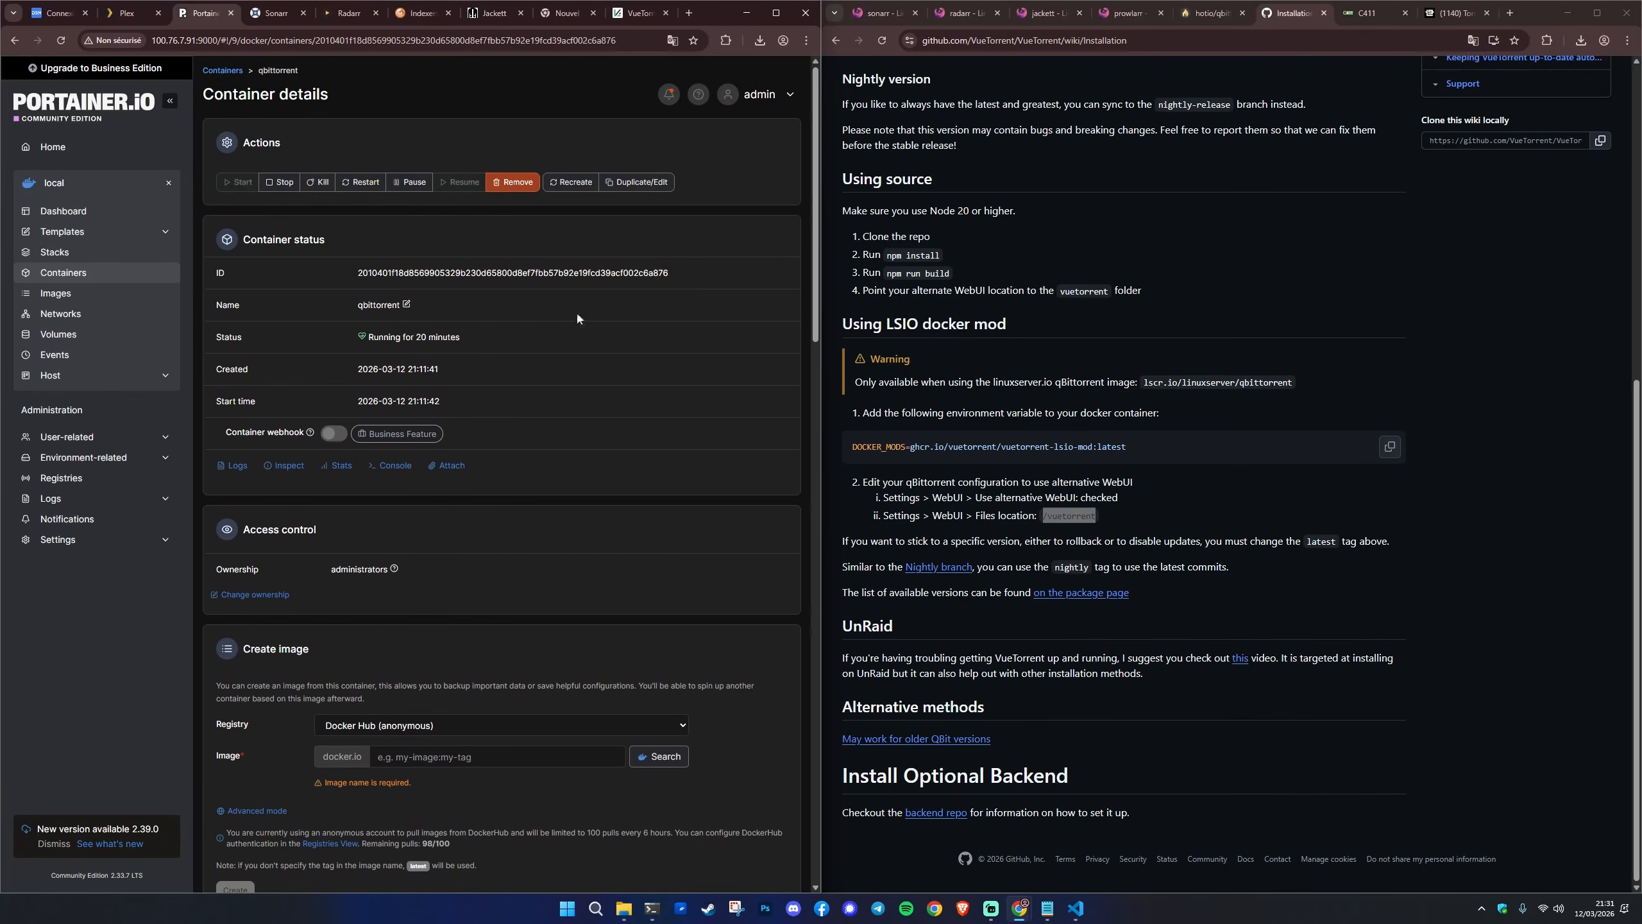
click(650, 172)
scroll(454, 562, down, 5)
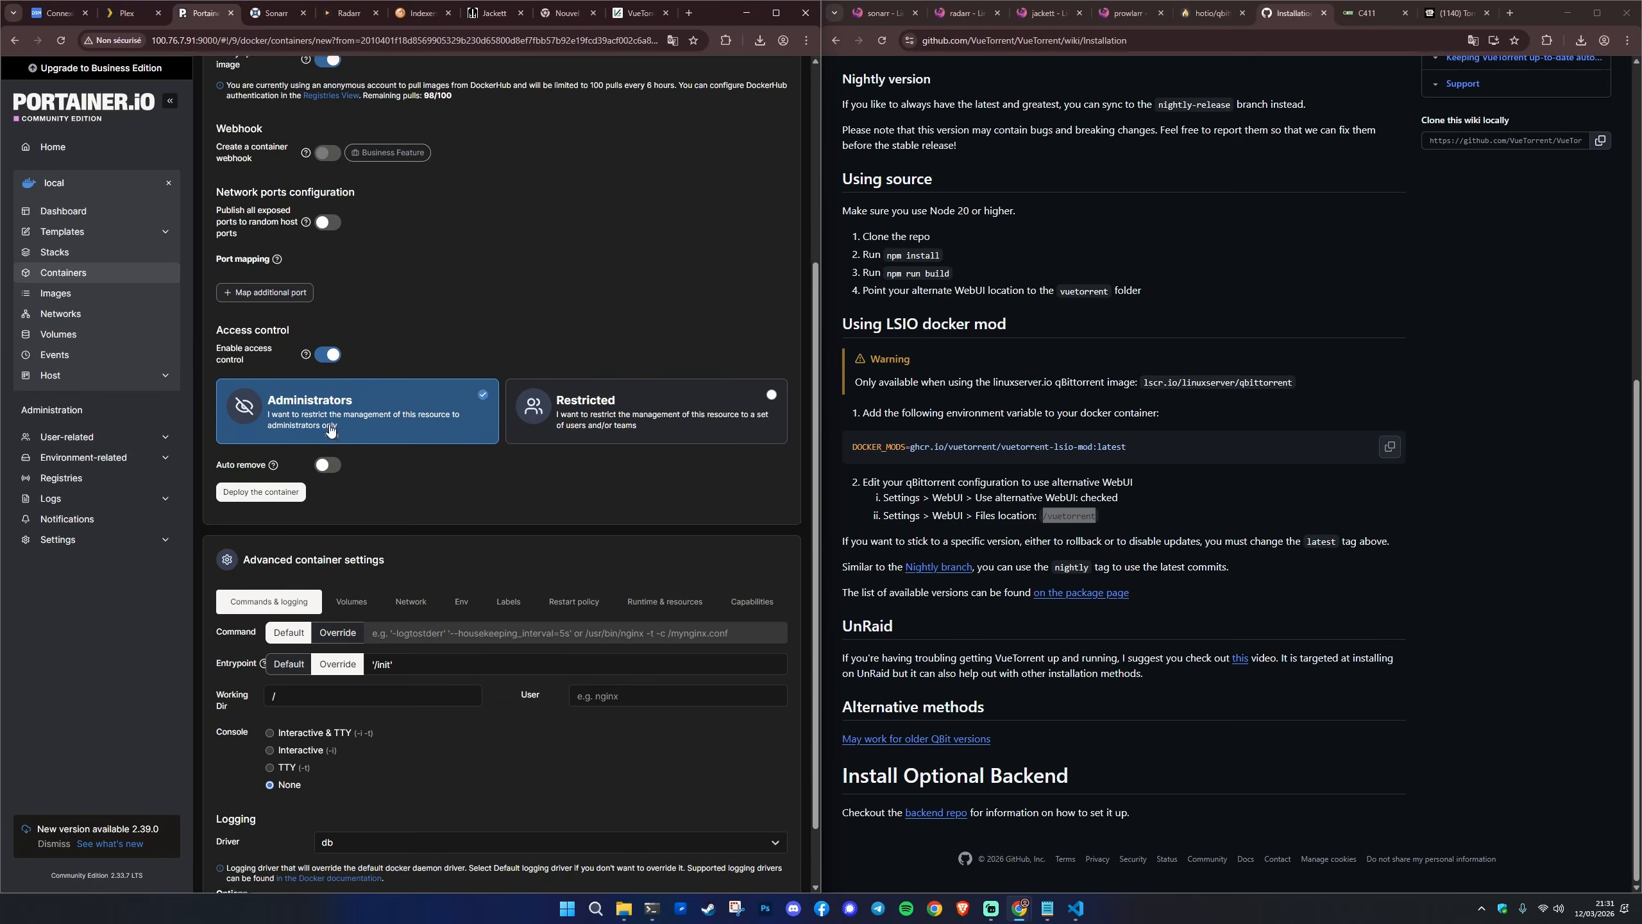
scroll(393, 535, up, 10)
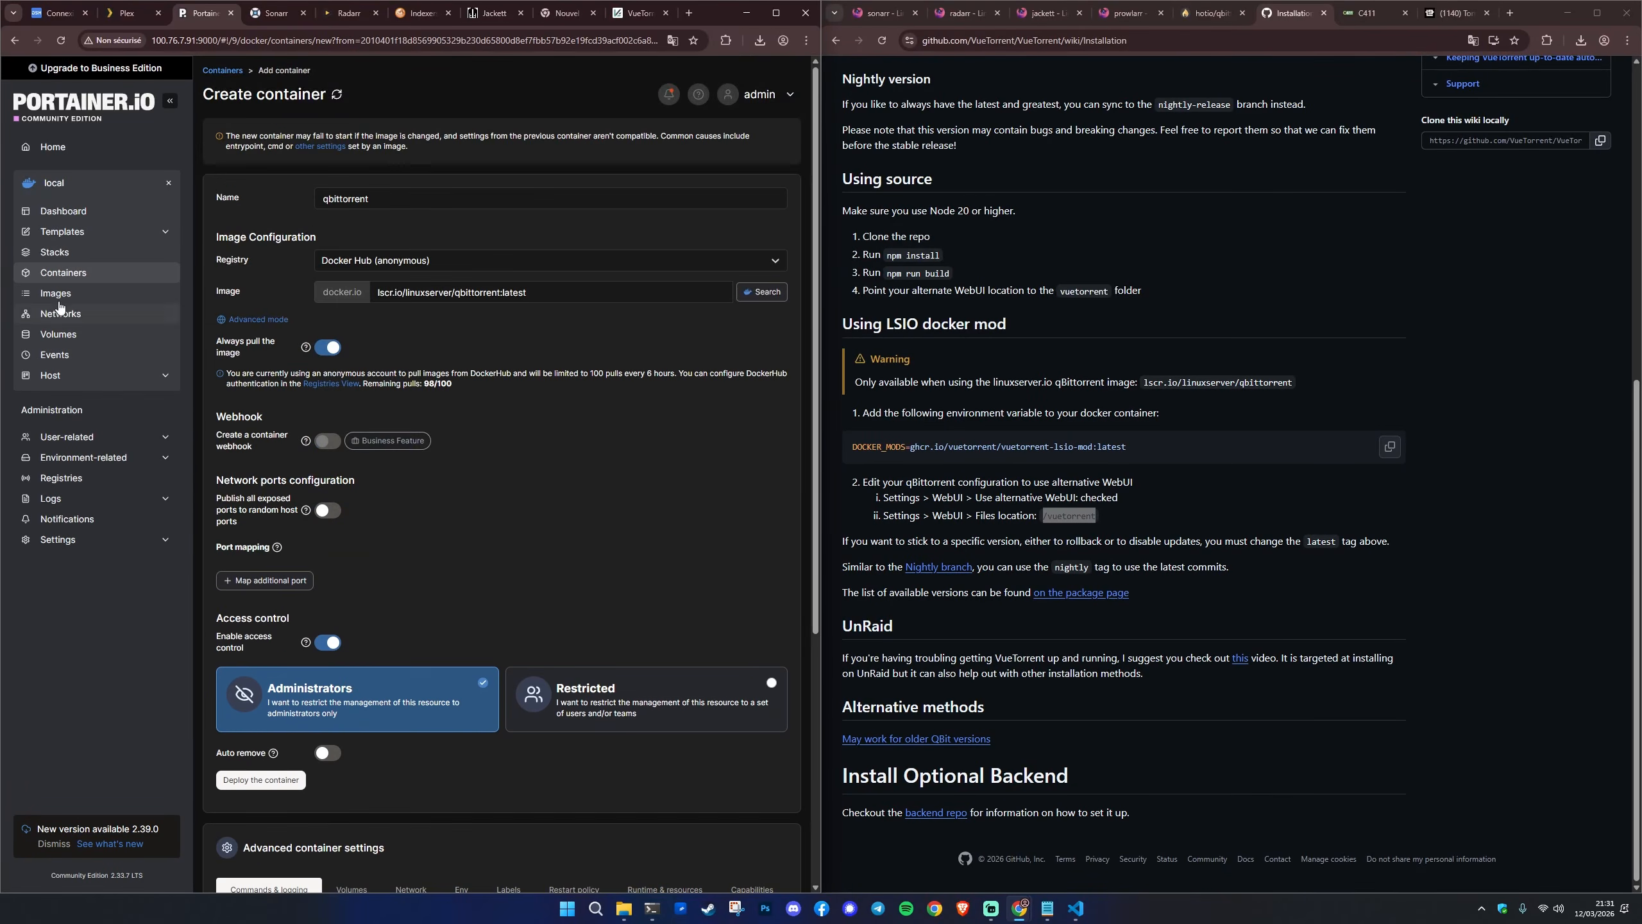
click(91, 278)
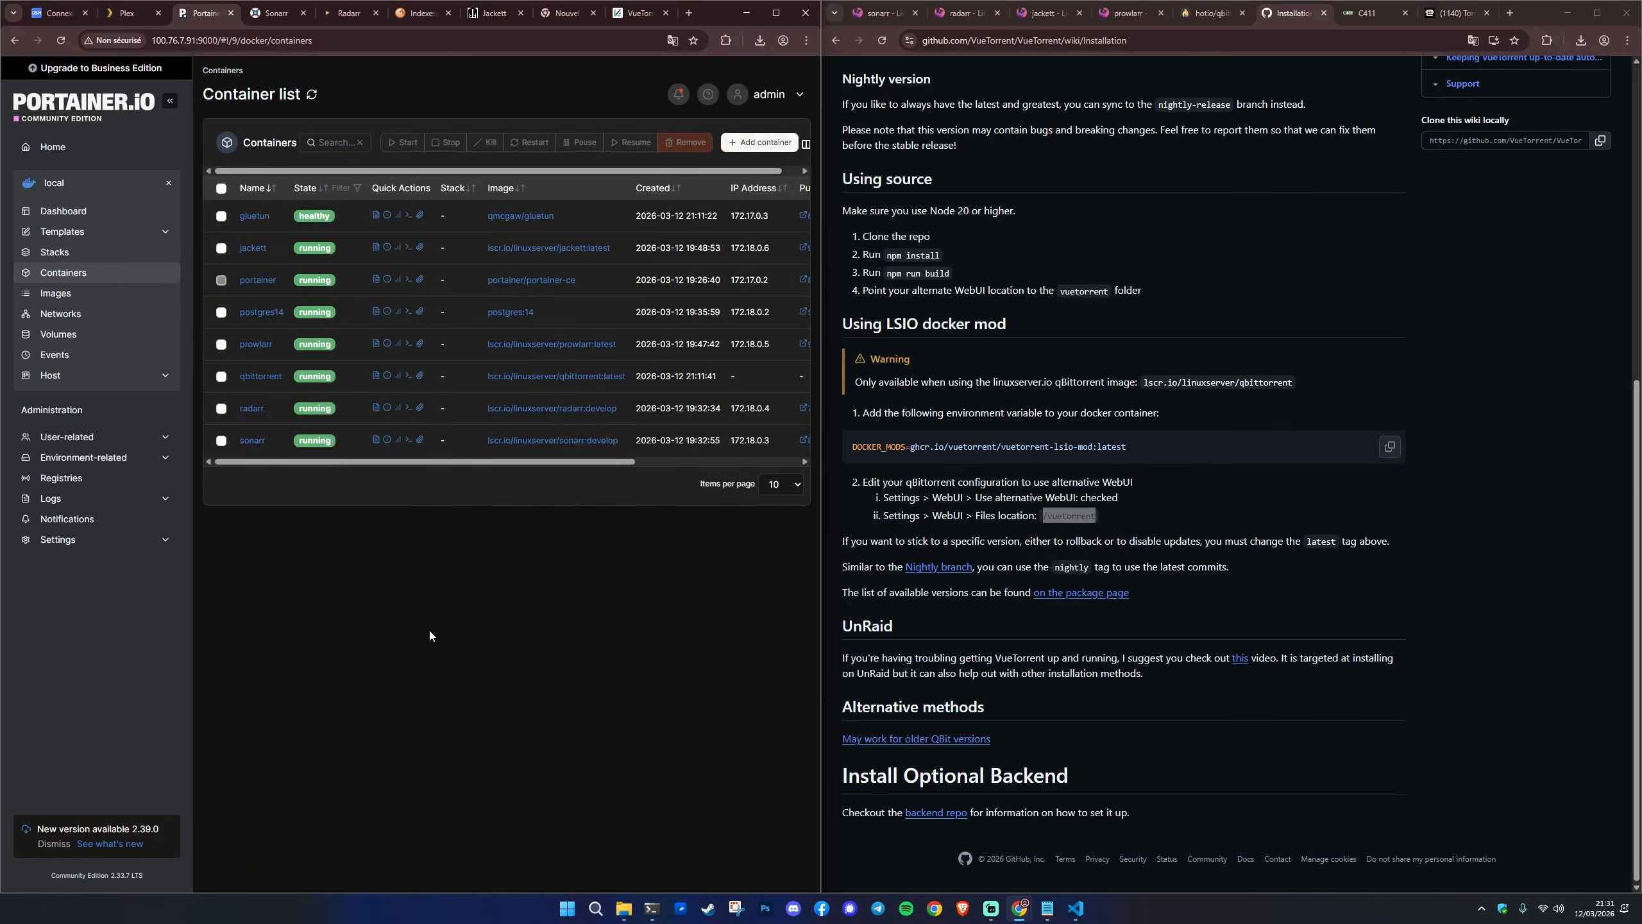
- Save VueTorrent's Downloads settings without changing the default save path options
click(640, 13)
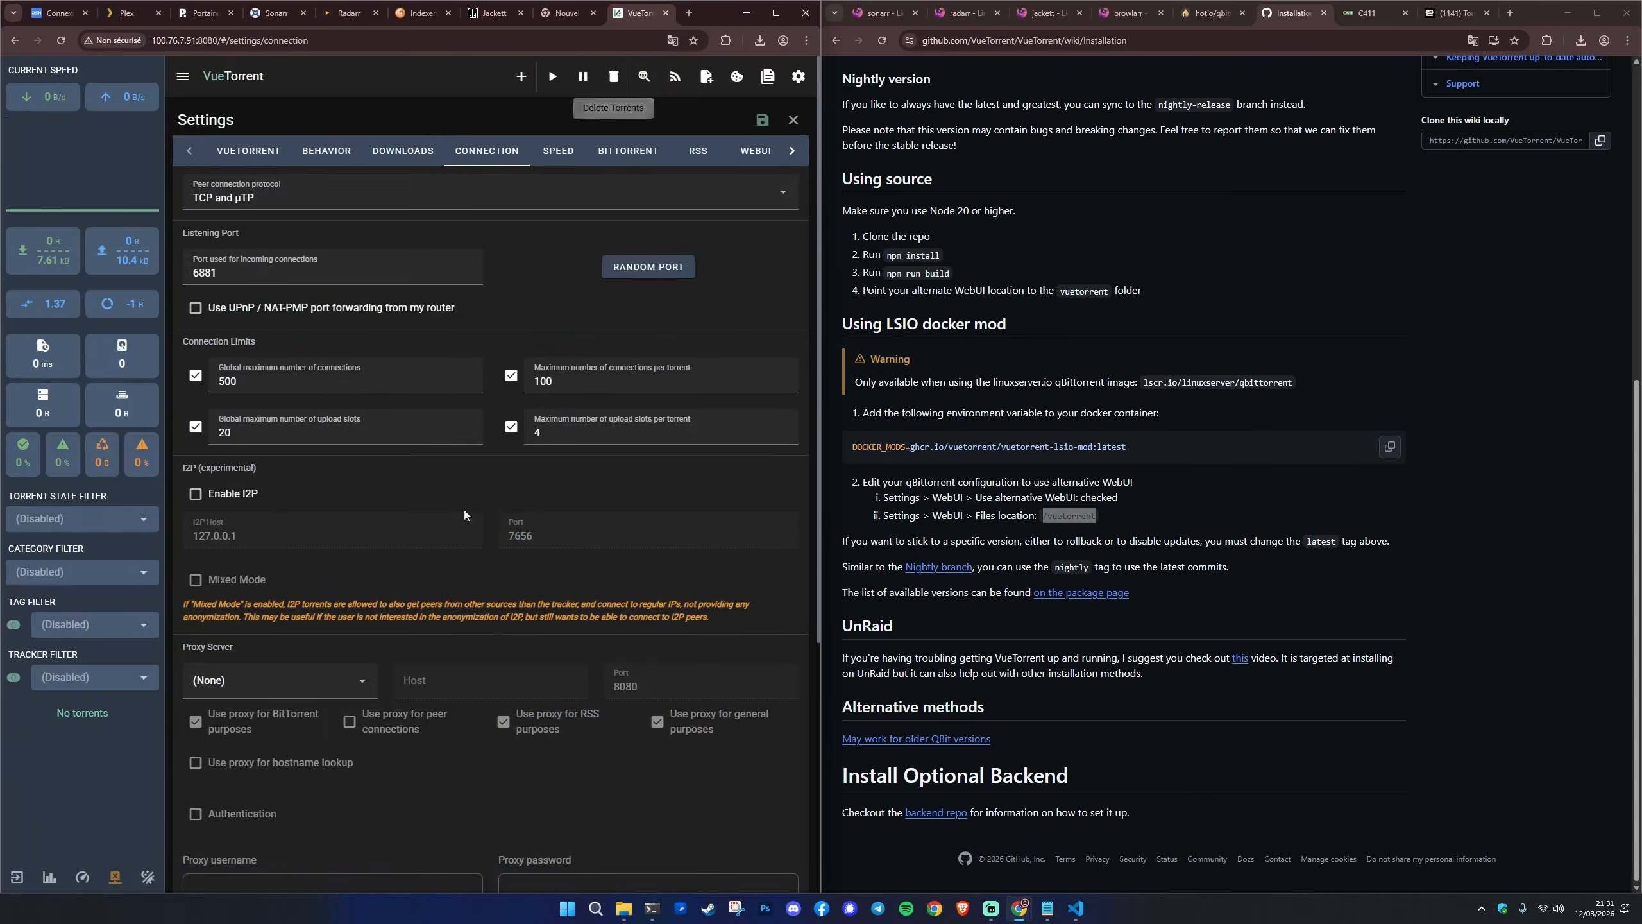
click(412, 161)
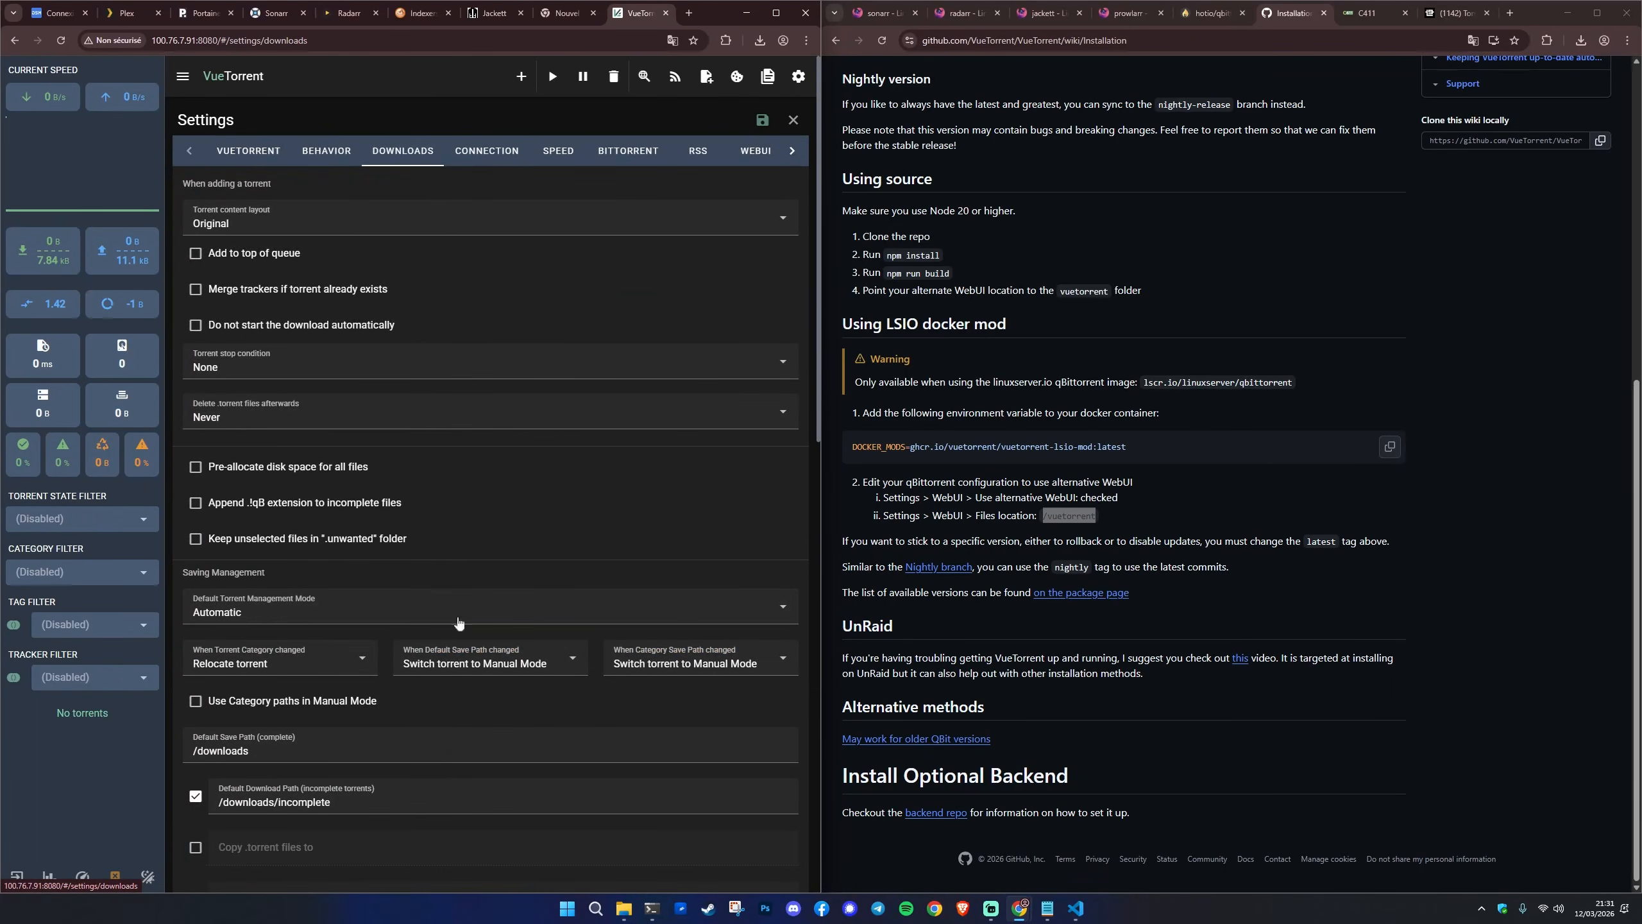
click(537, 665)
click(805, 171)
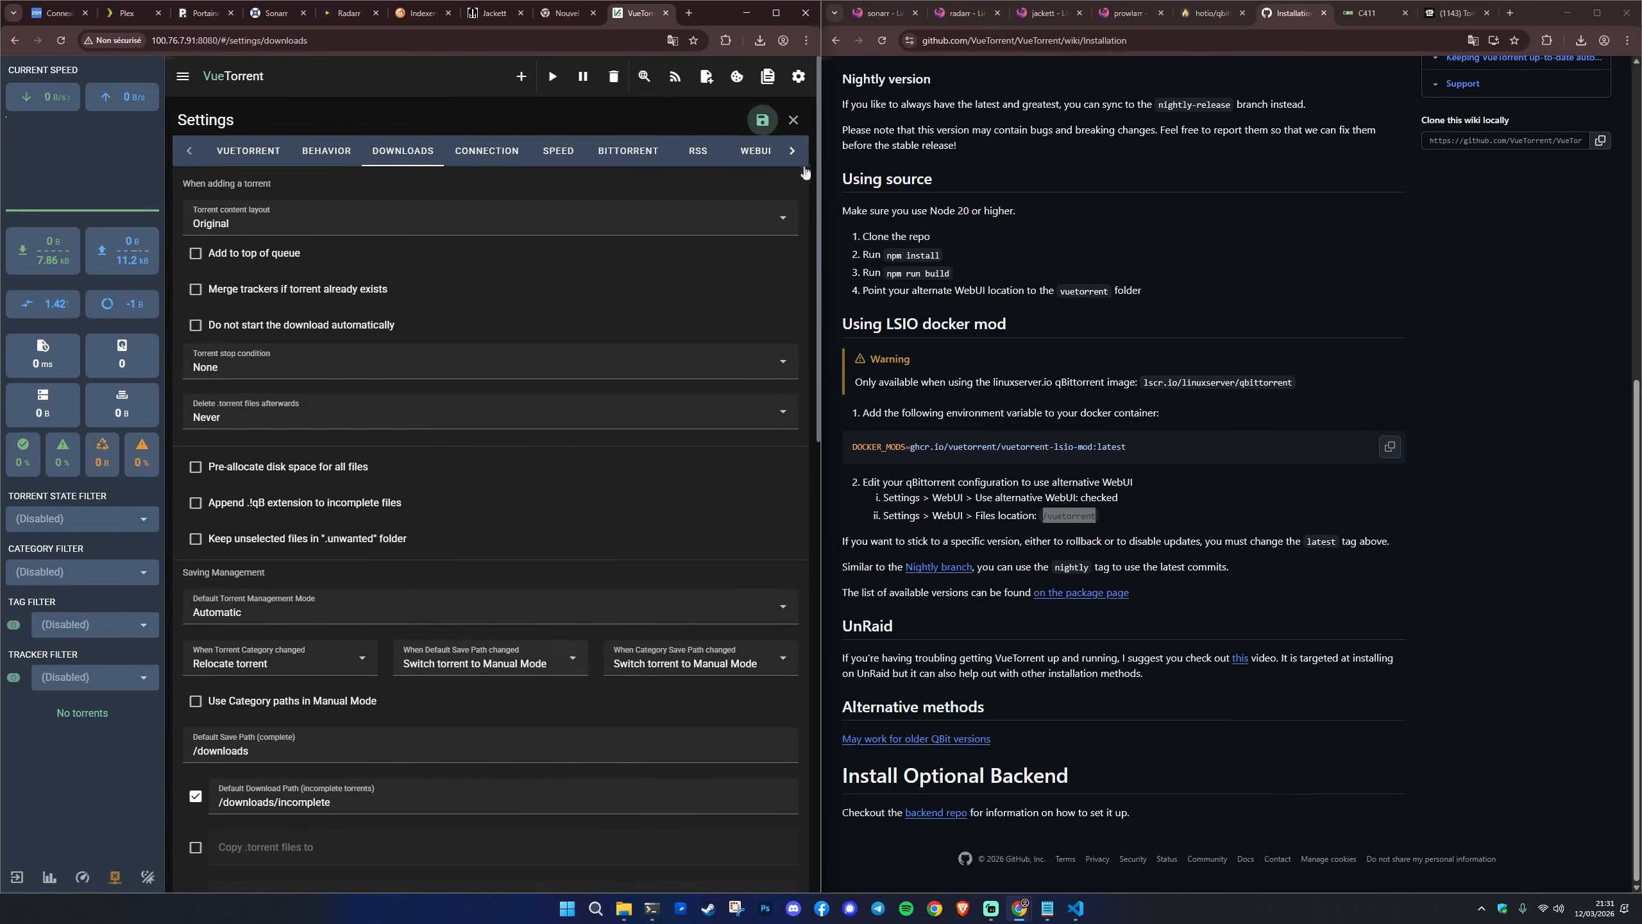
click(762, 120)
- Confirm the WebUI settings show /vuetorrent enabled, then close VueTorrent's Settings
scroll(757, 161, right, 1)
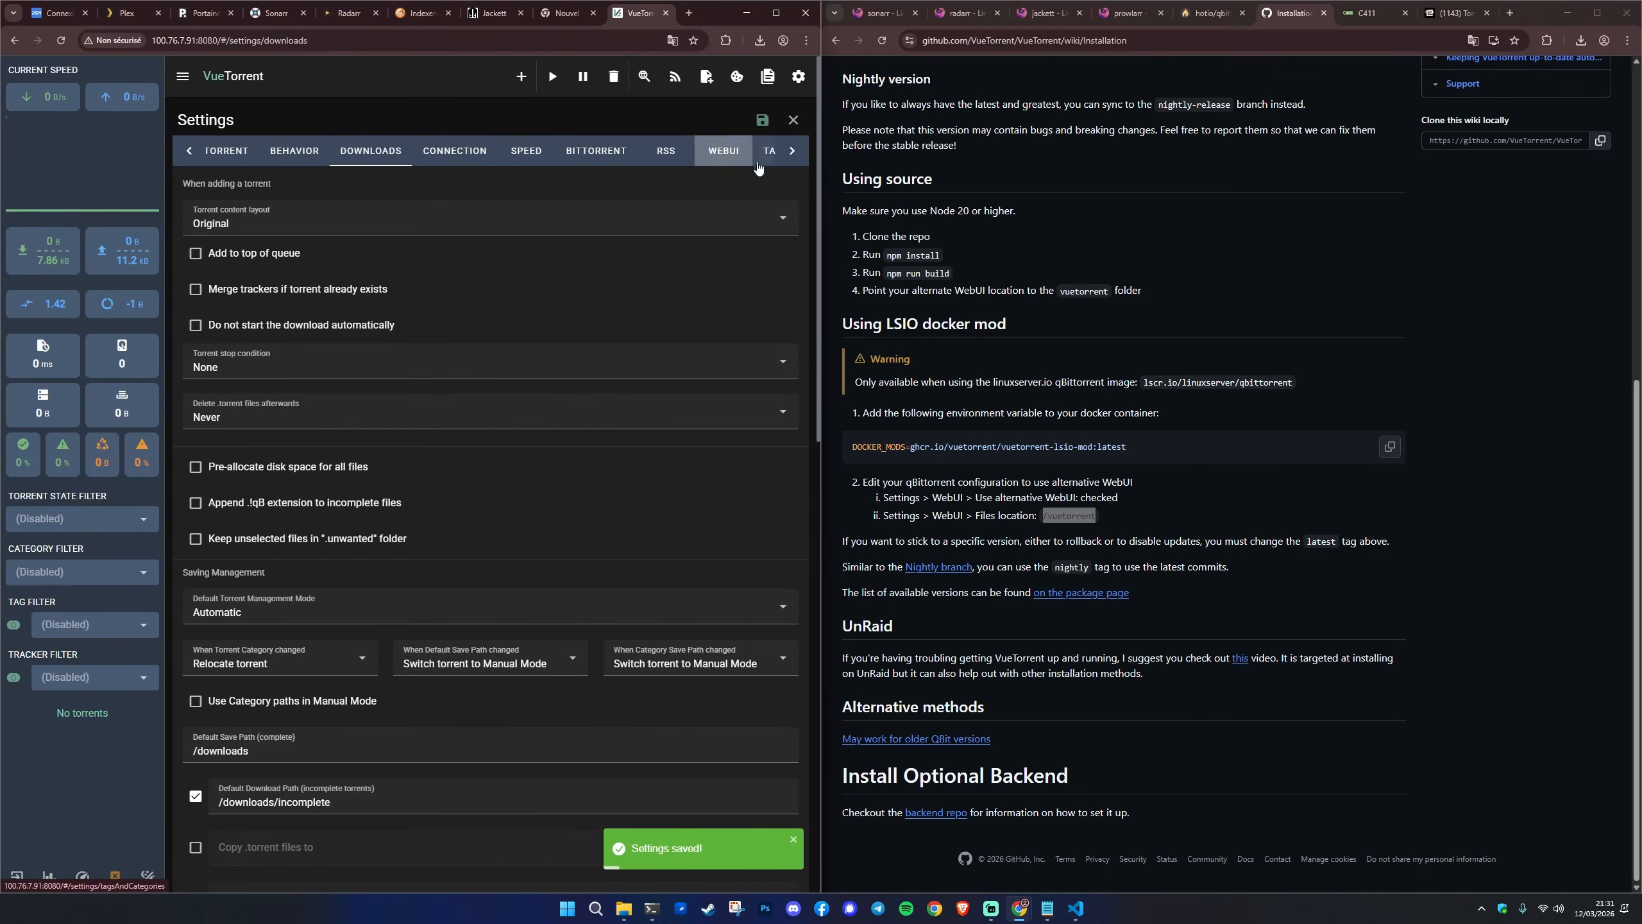
click(723, 171)
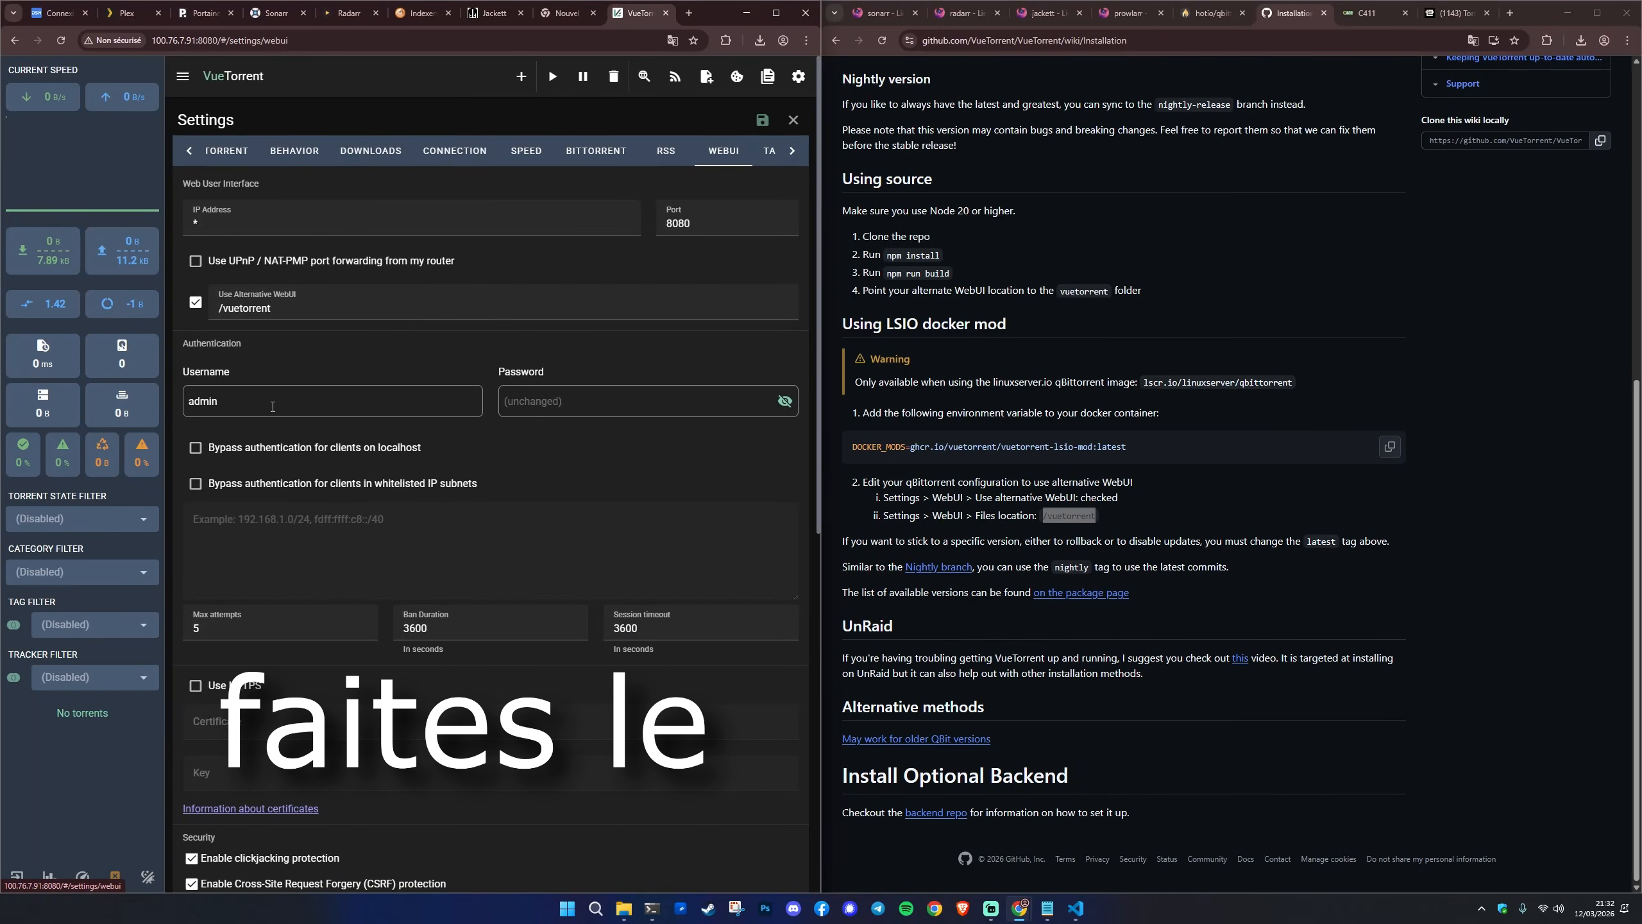
click(793, 119)
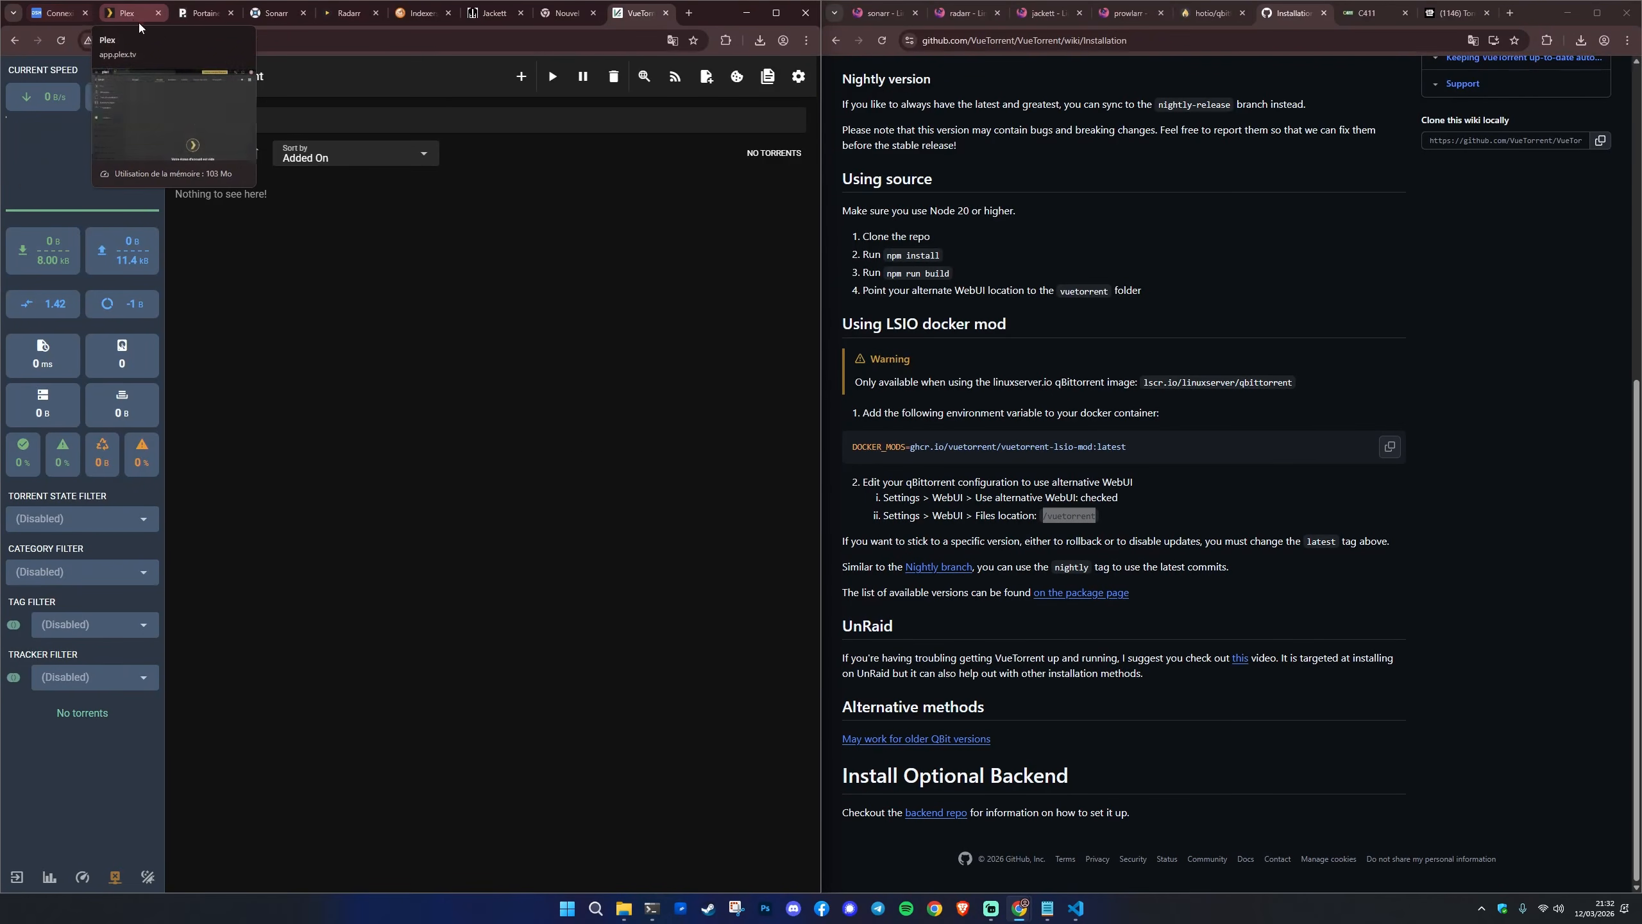
drag(580, 24, 631, 19)
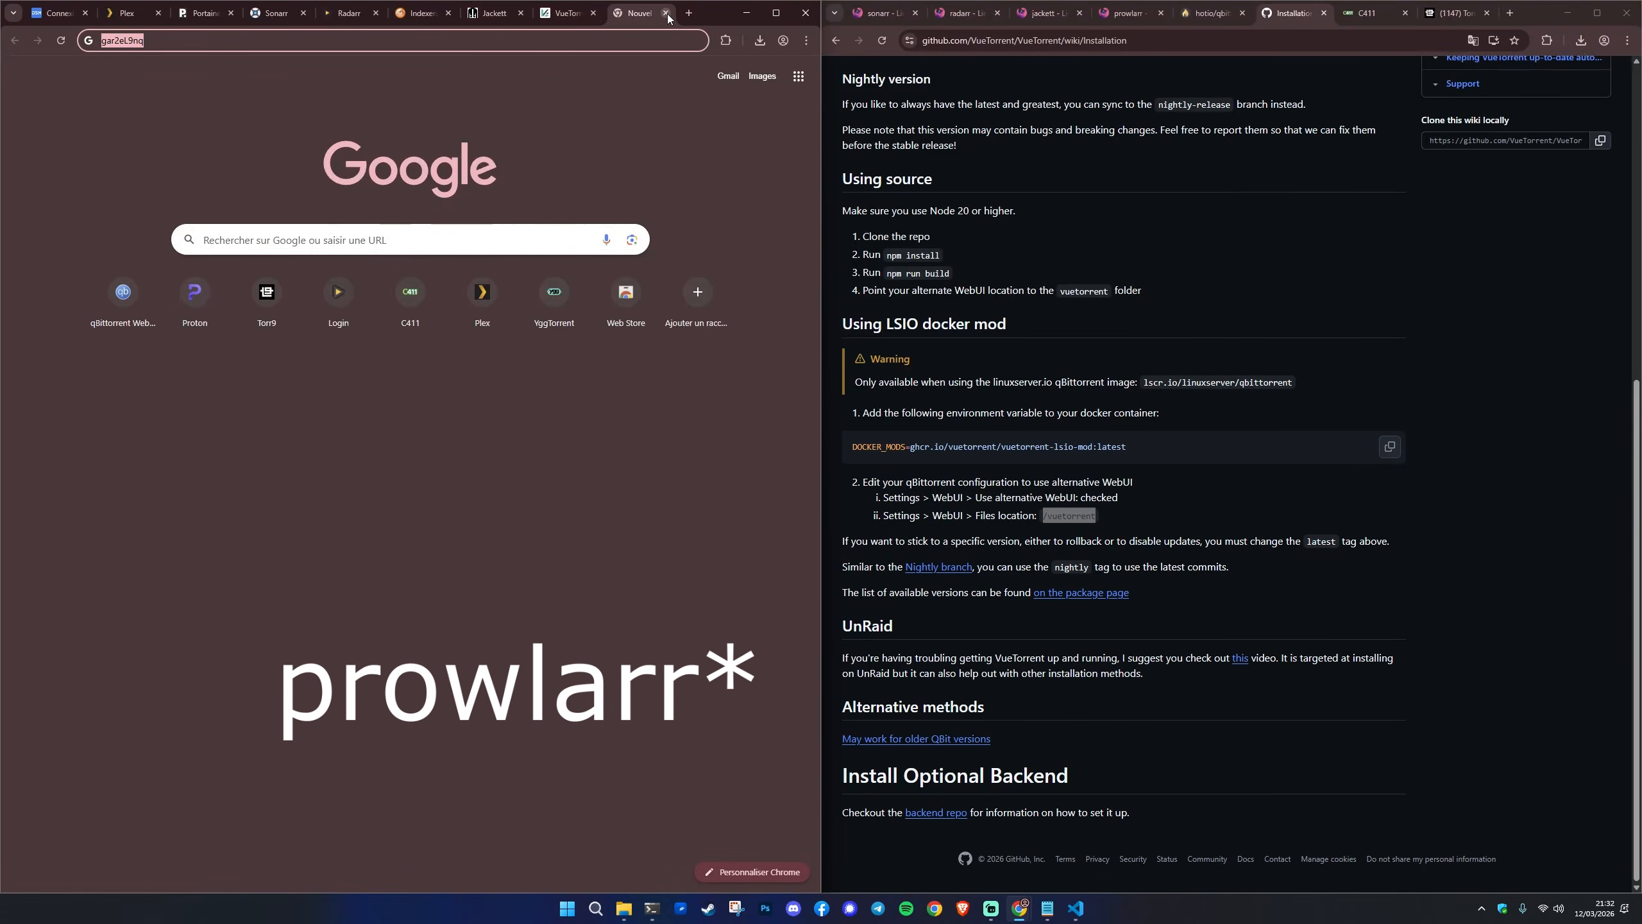
- Close the empty 'Nouvel onglet' tab and show the torr9.net site in the right window
click(665, 14)
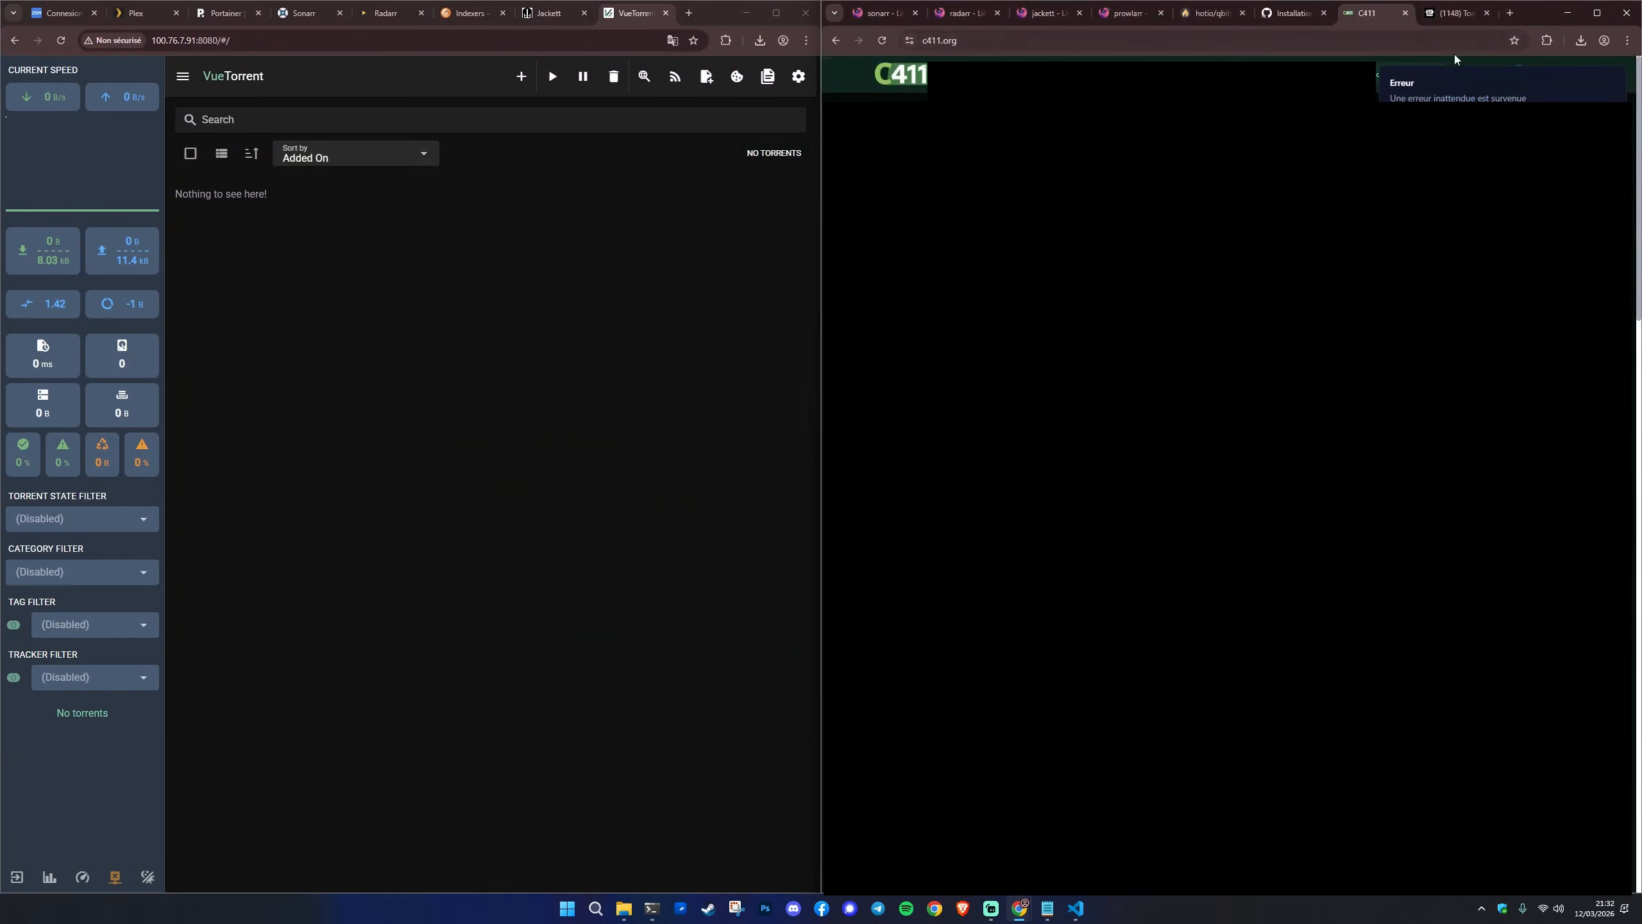
click(1459, 15)
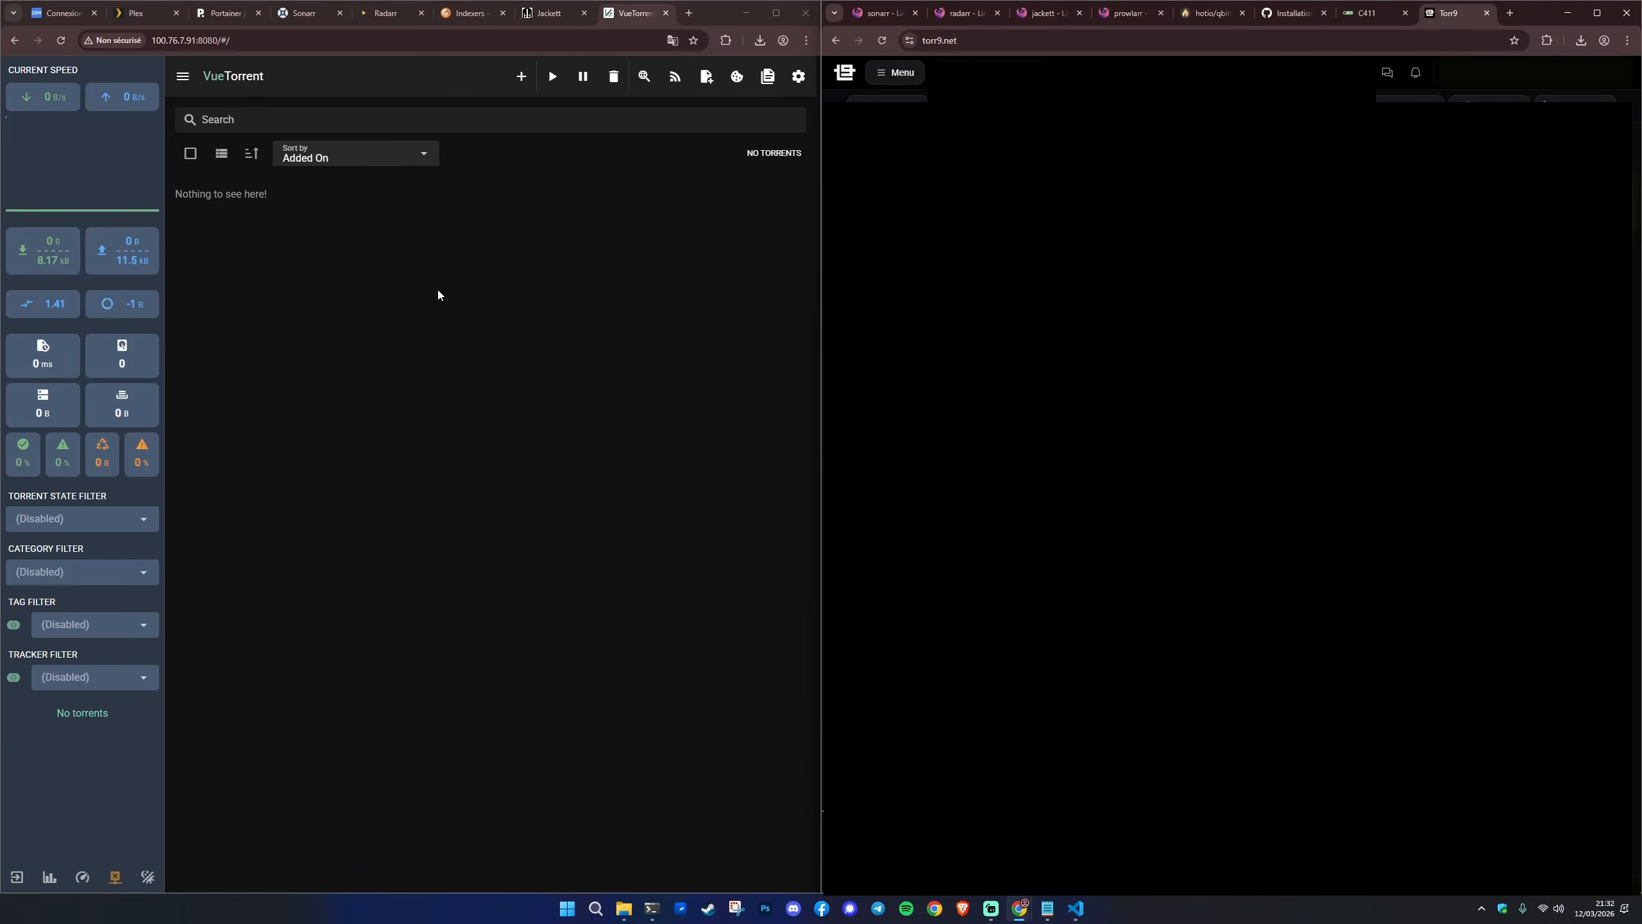
- Search 'torr9' in Jackett's Add Indexer list and open the Torr9 setup
click(550, 14)
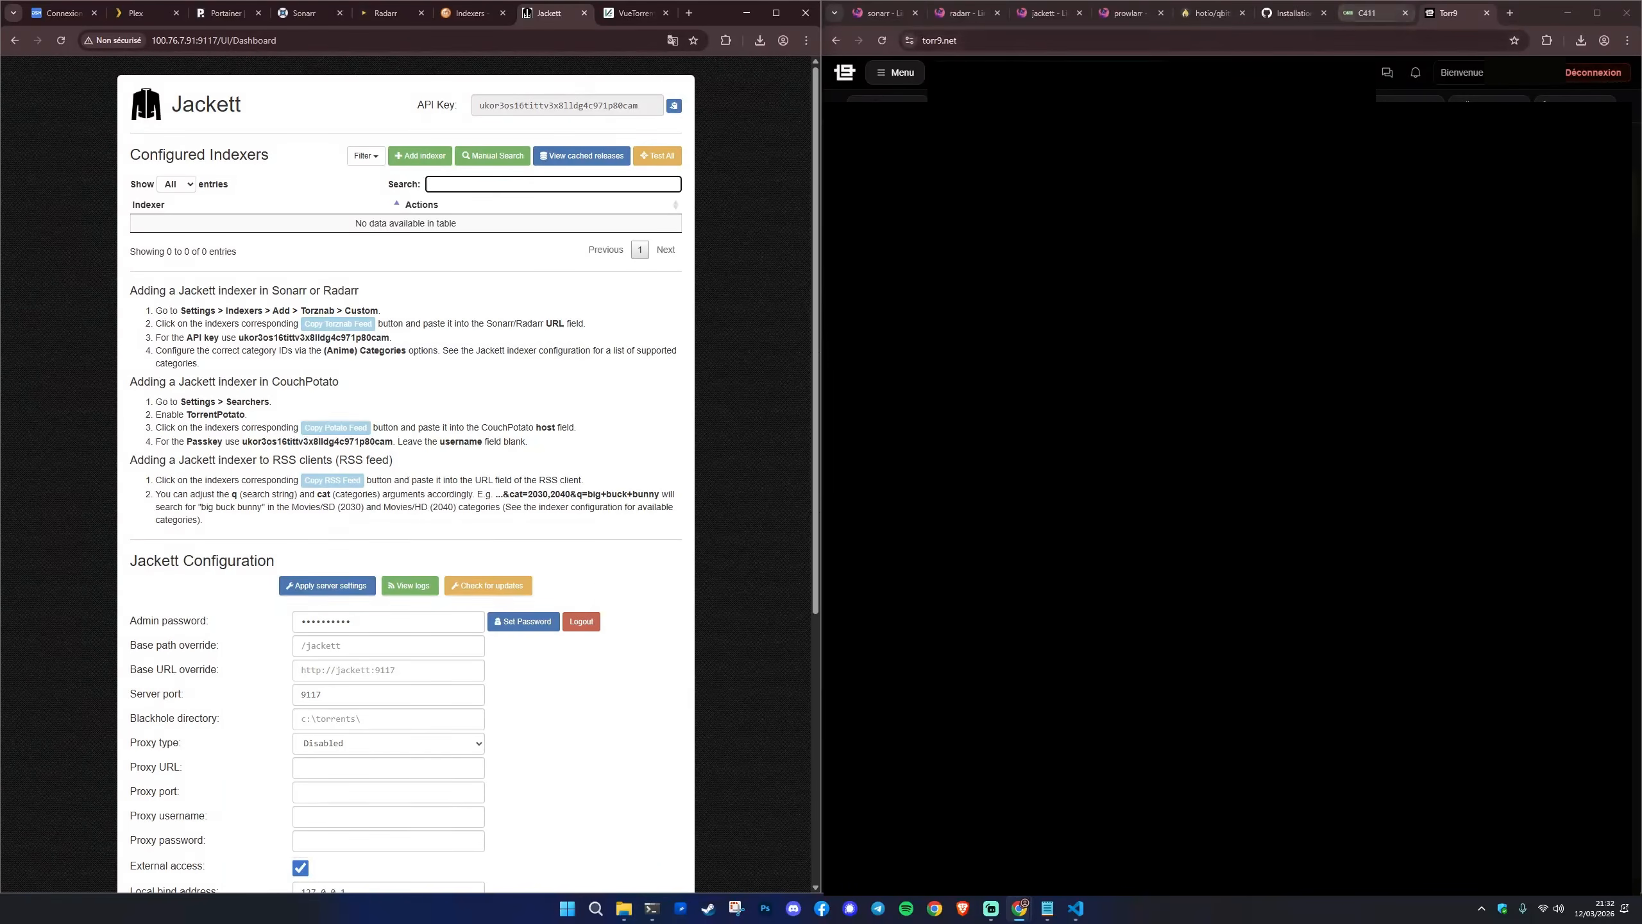
click(416, 157)
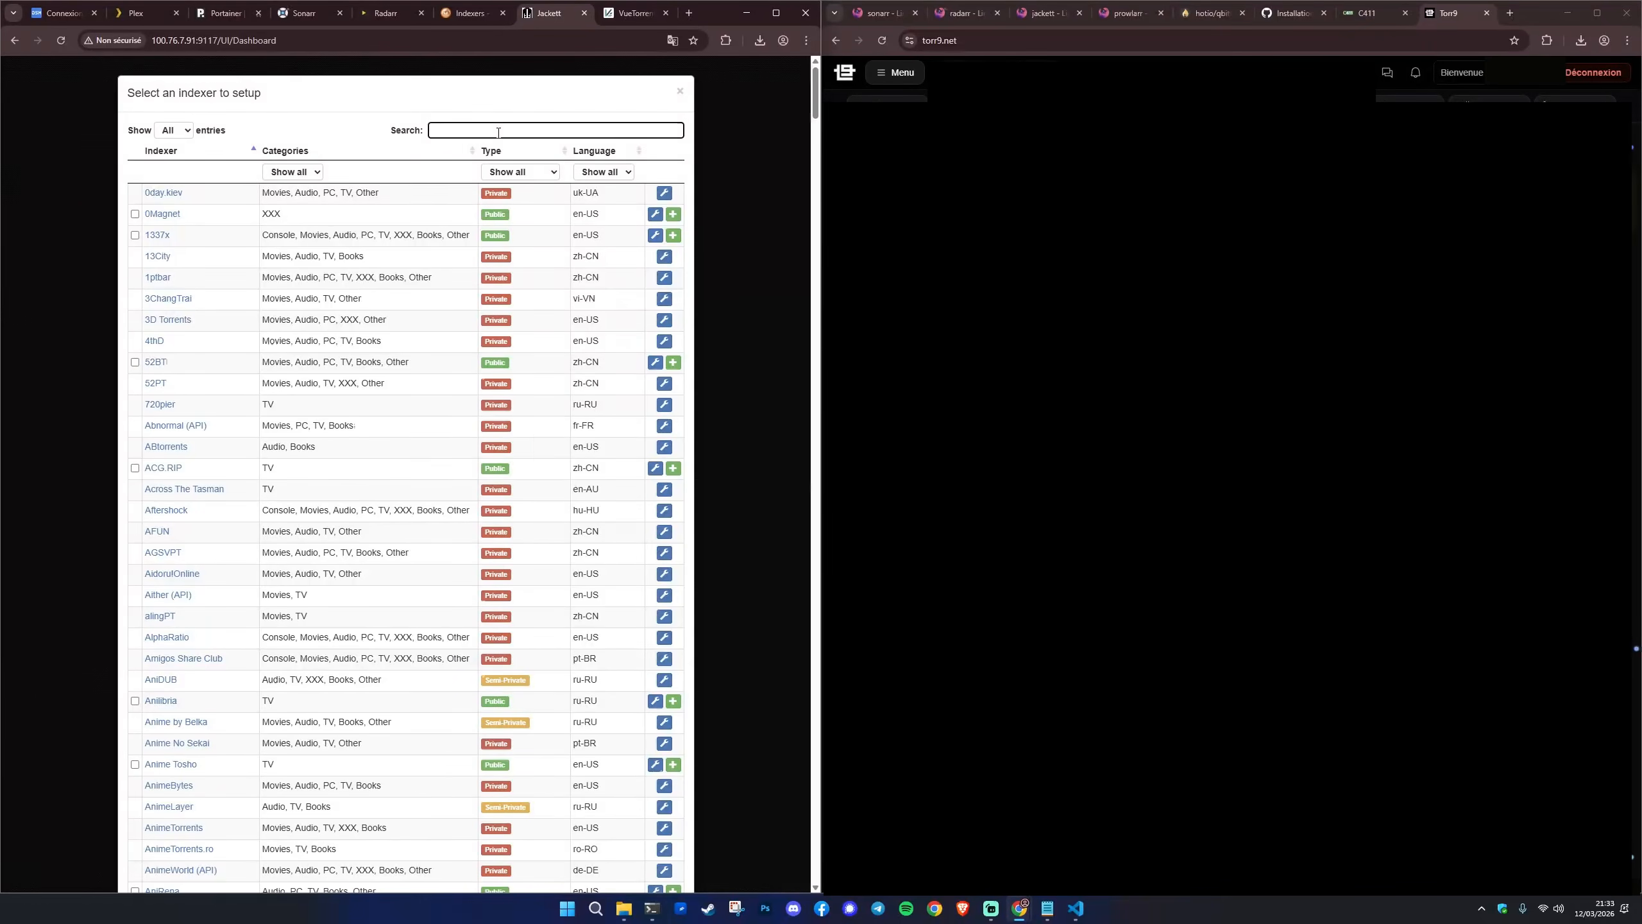
text(torr9)
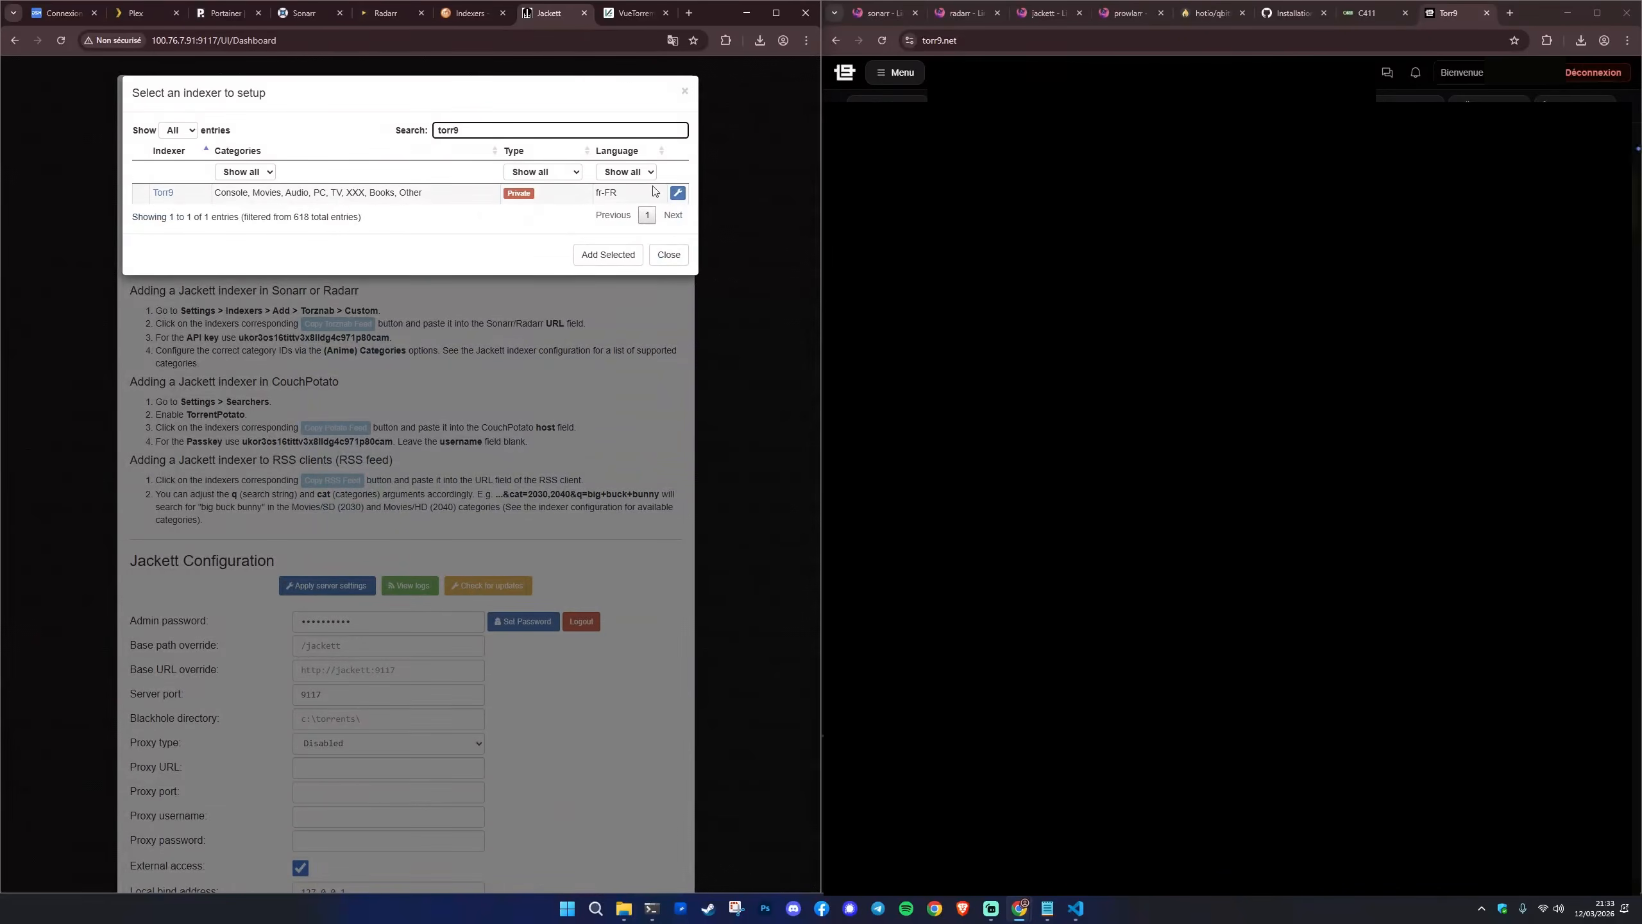
click(677, 193)
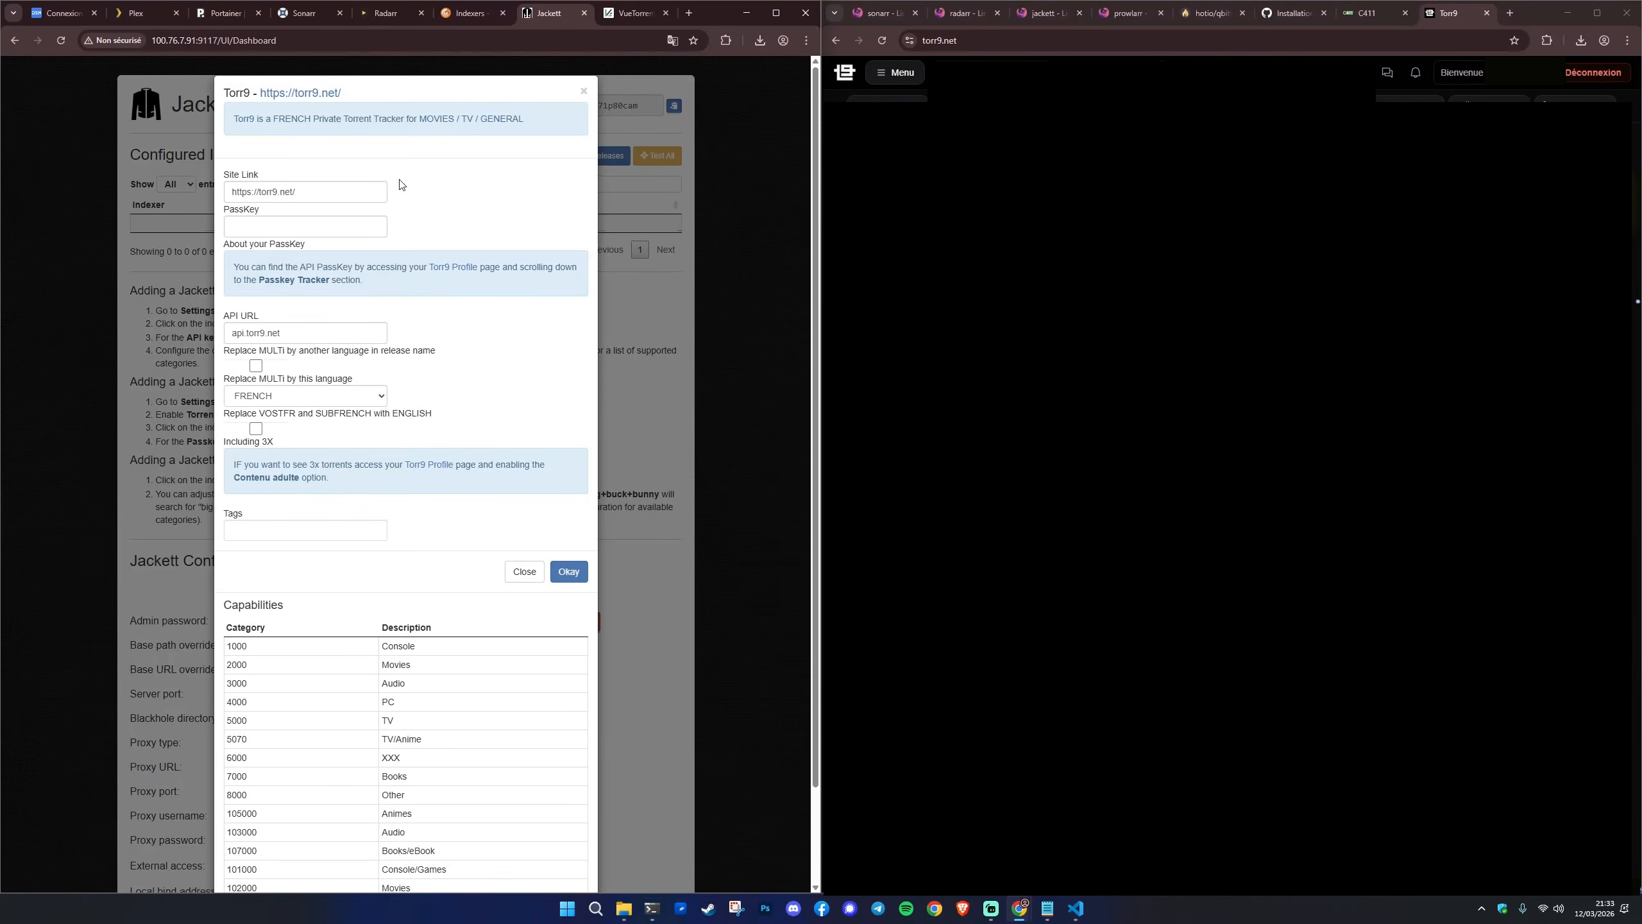
- Fill in the passkey from the Torr9 profile page, save the indexer, and copy its Torznab feed
mouse_move(1477, 75)
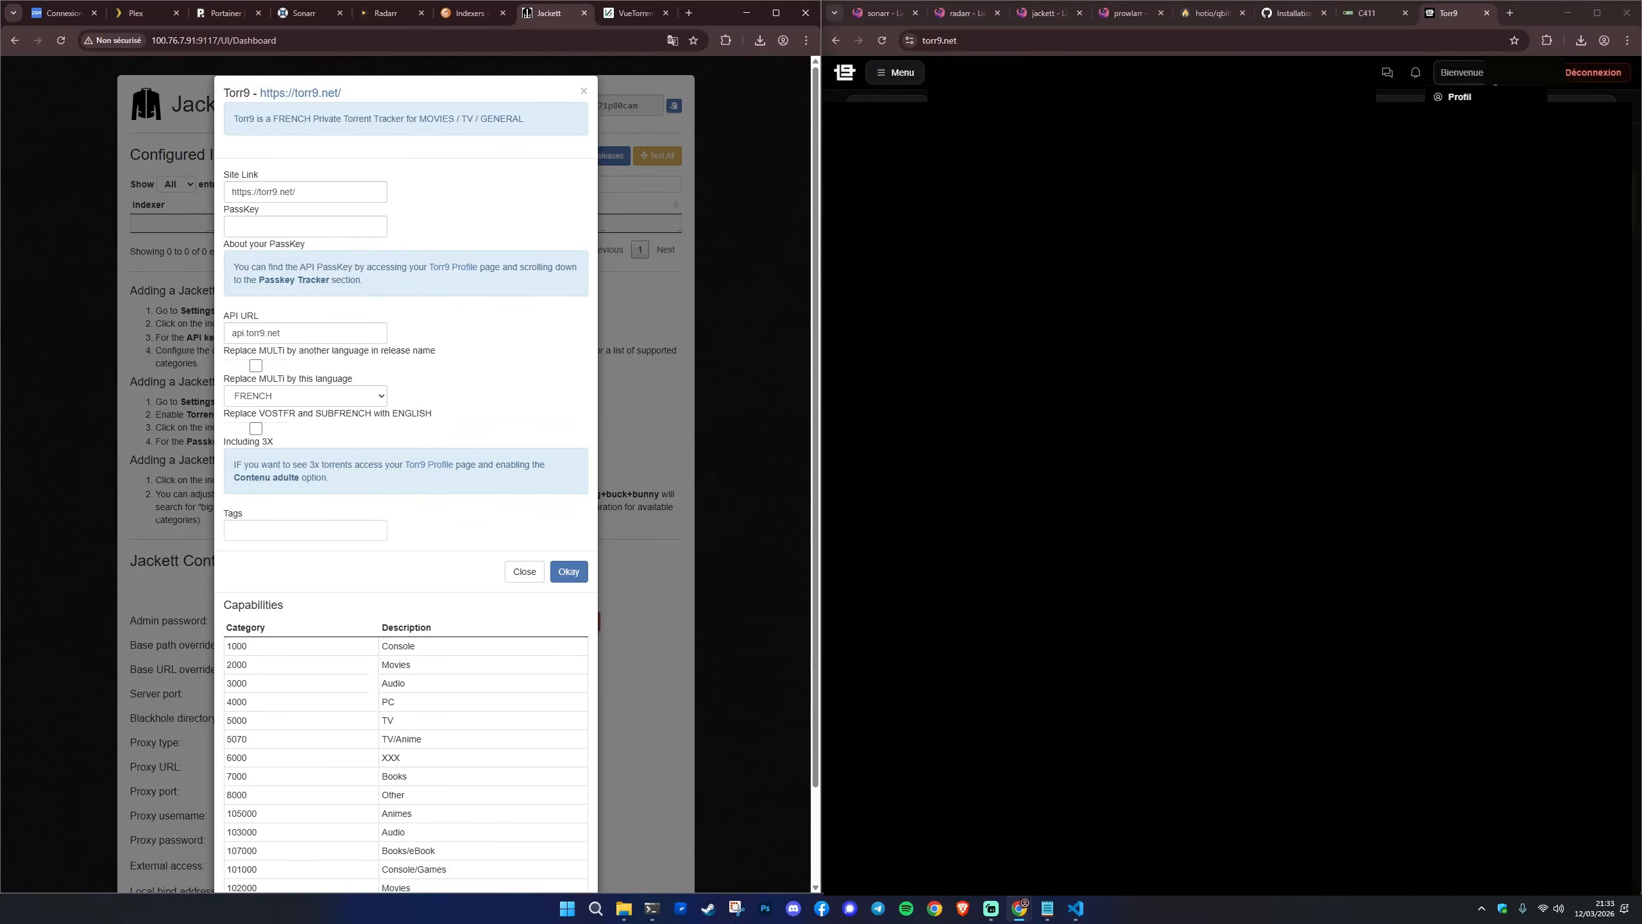
click(1469, 97)
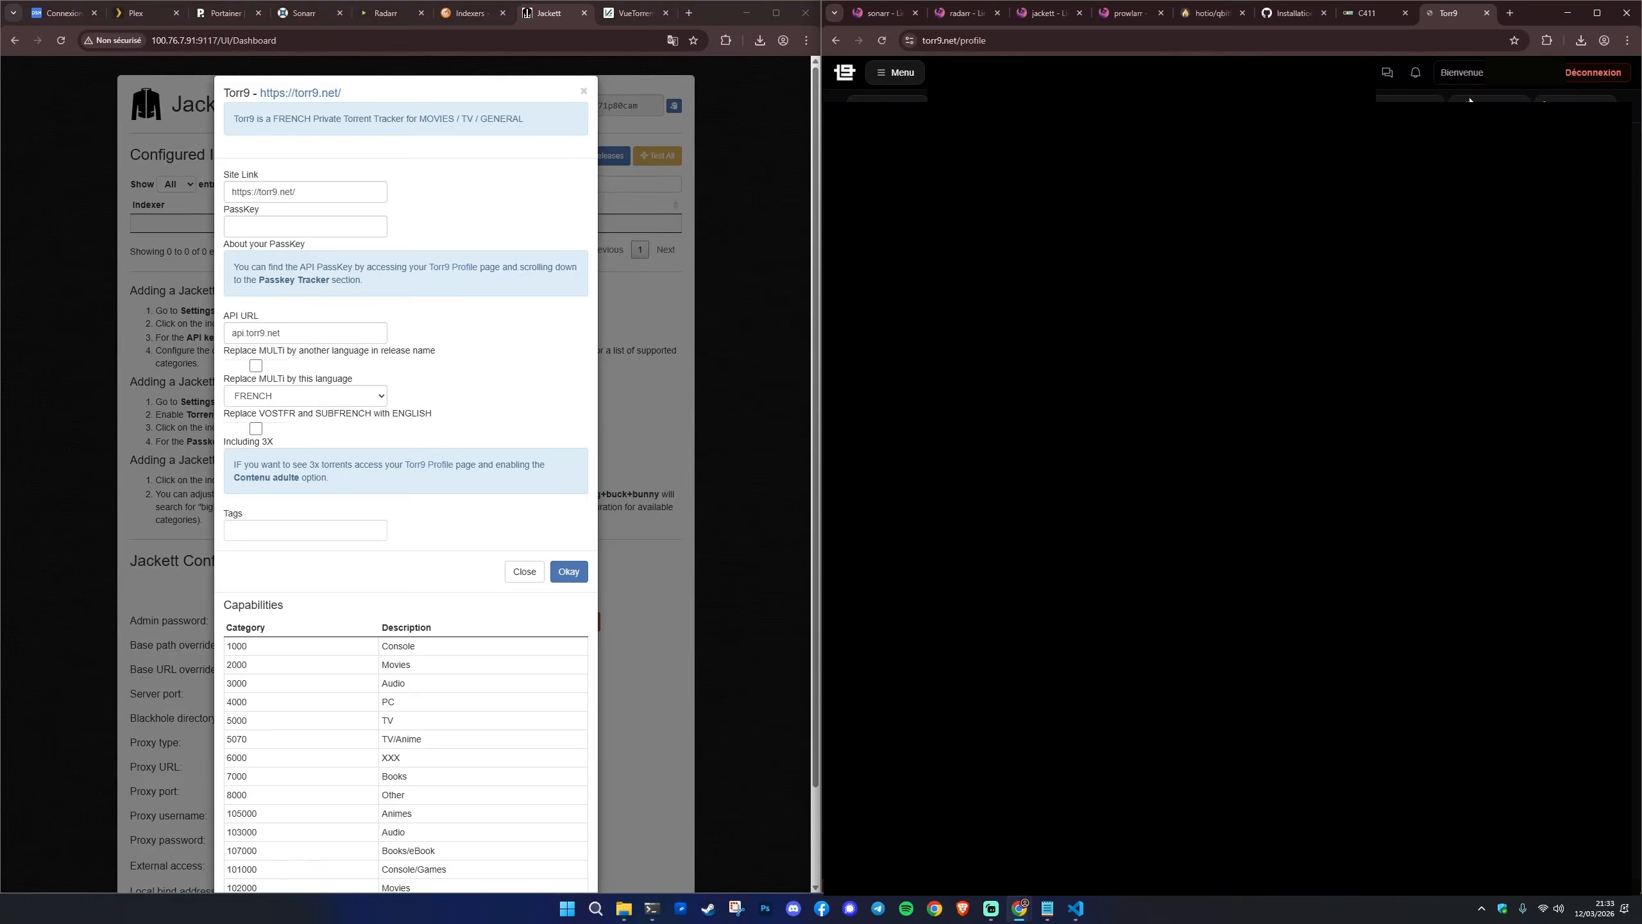
scroll(1378, 355, down, 5)
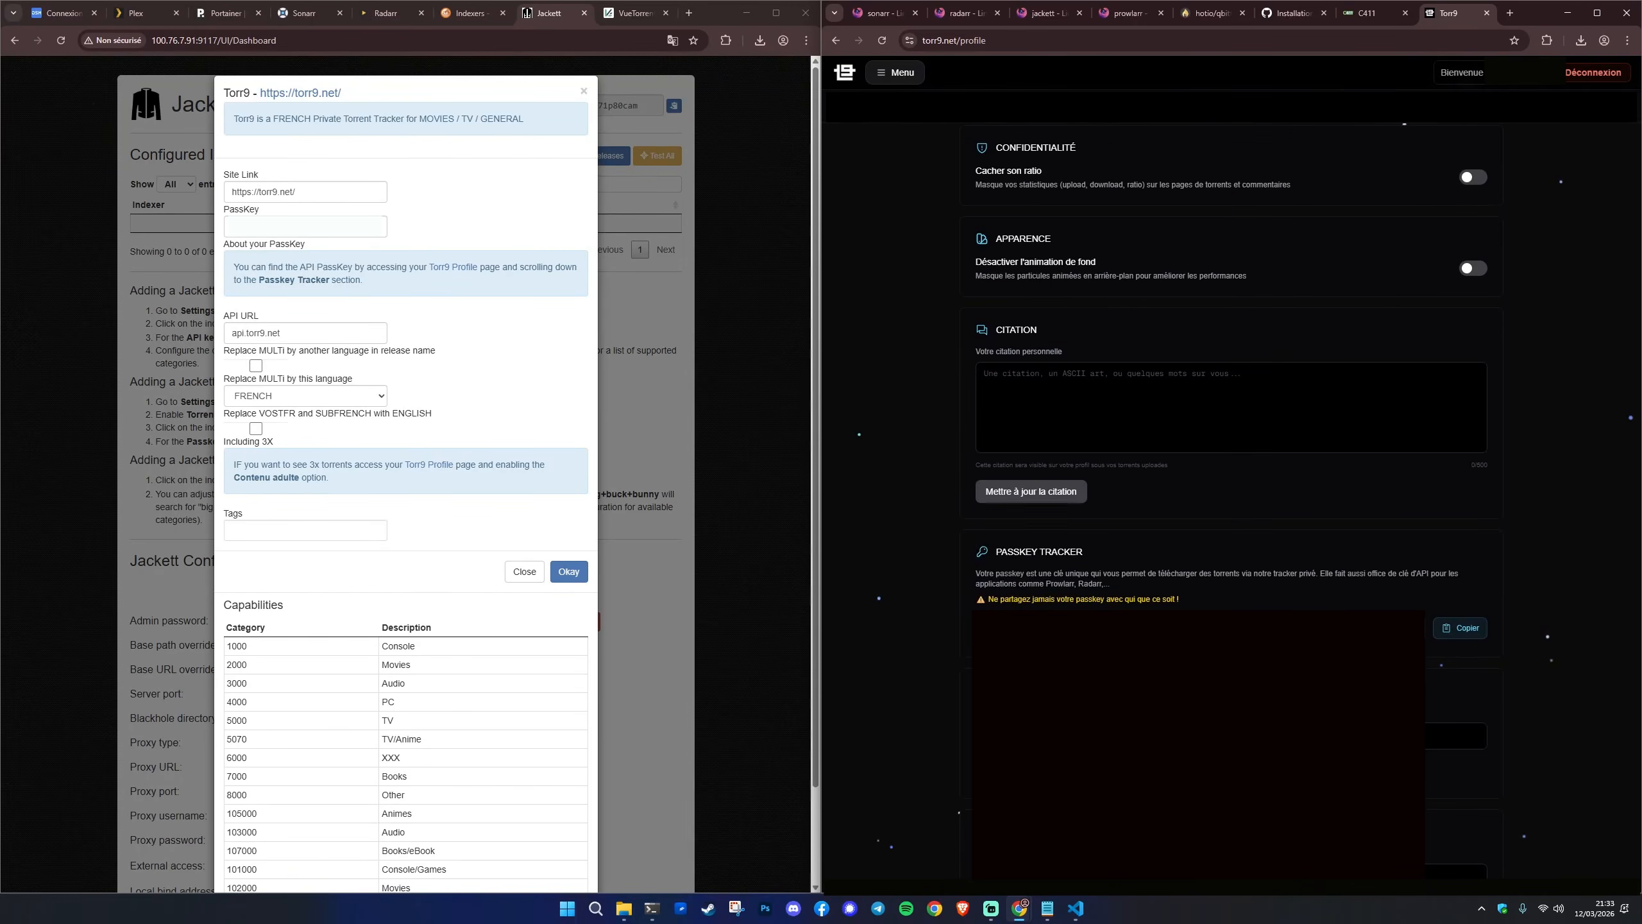
click(1460, 627)
click(278, 234)
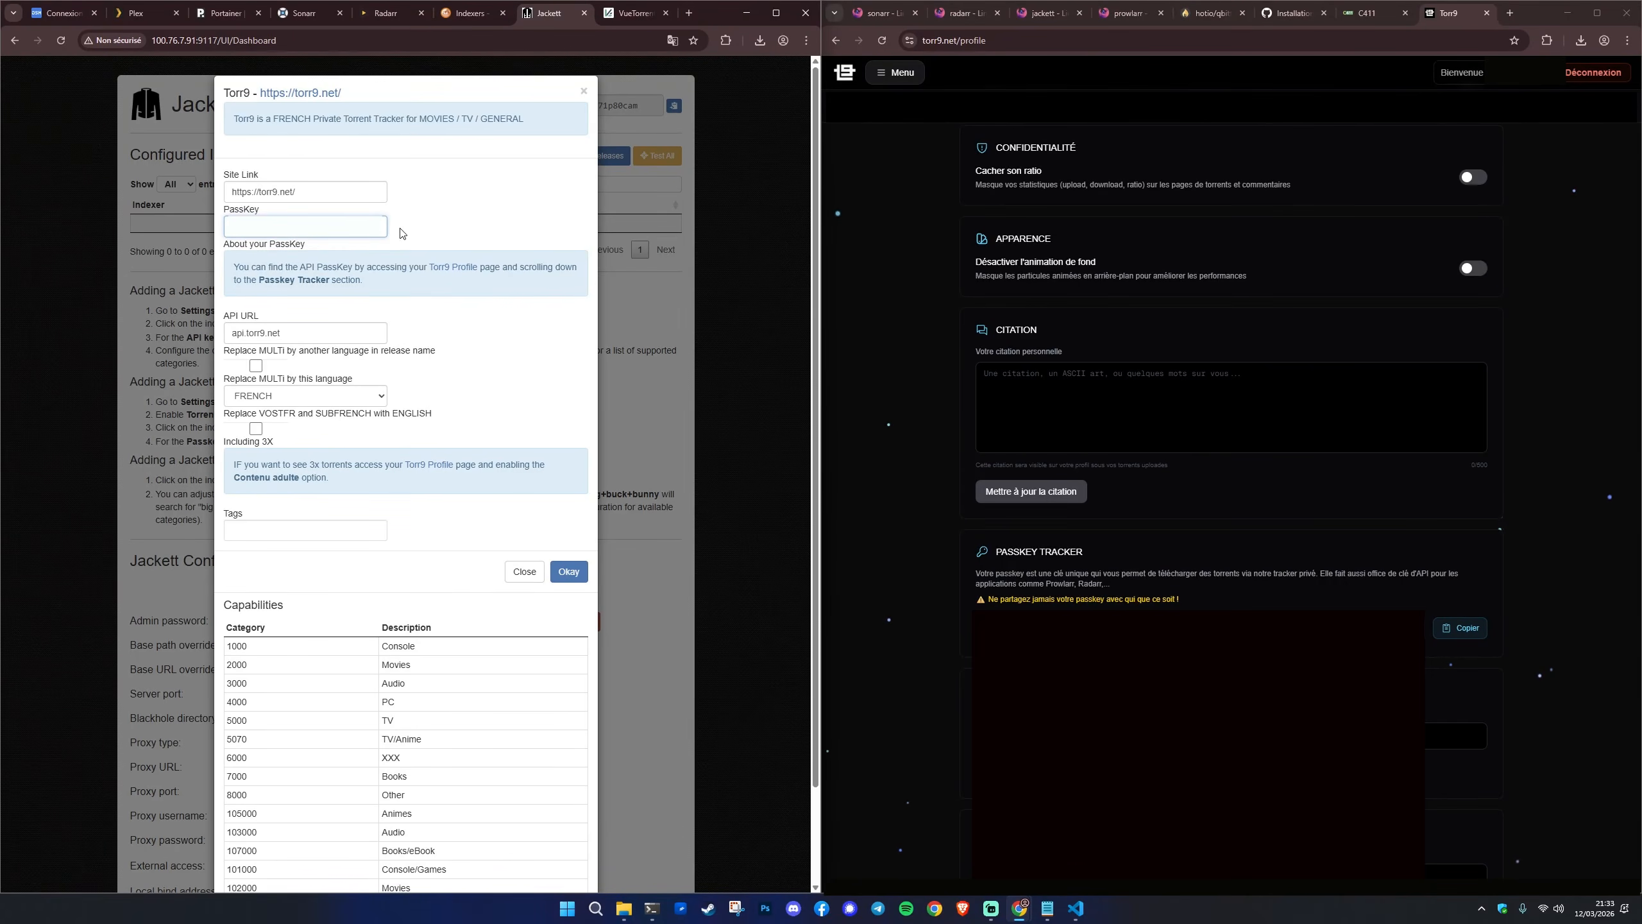
click(567, 572)
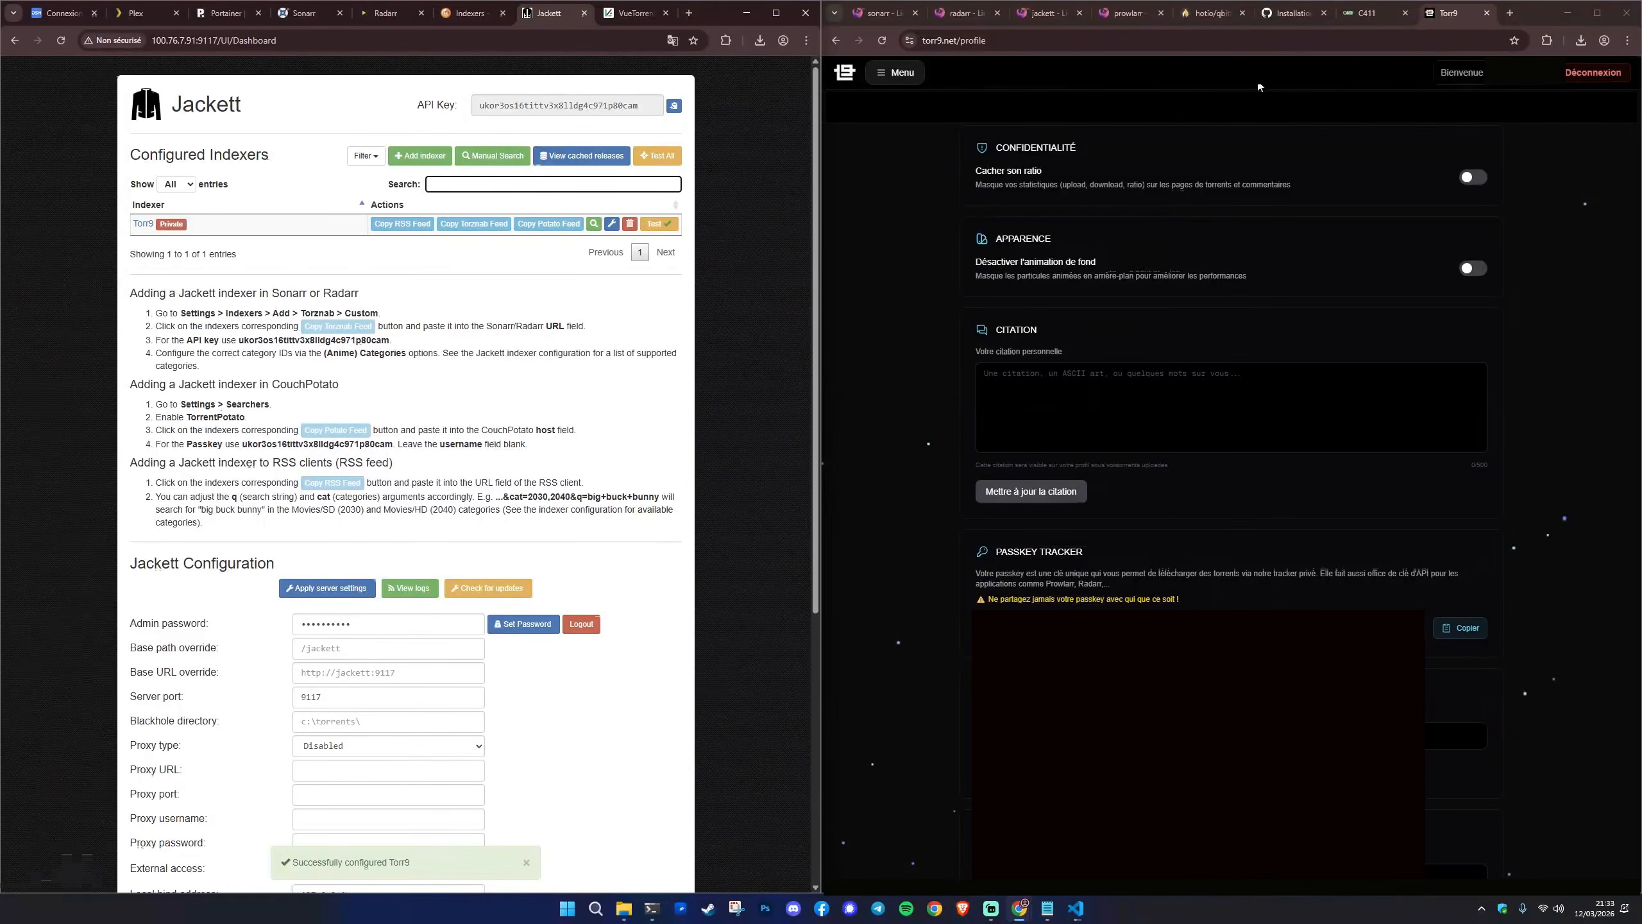
click(474, 228)
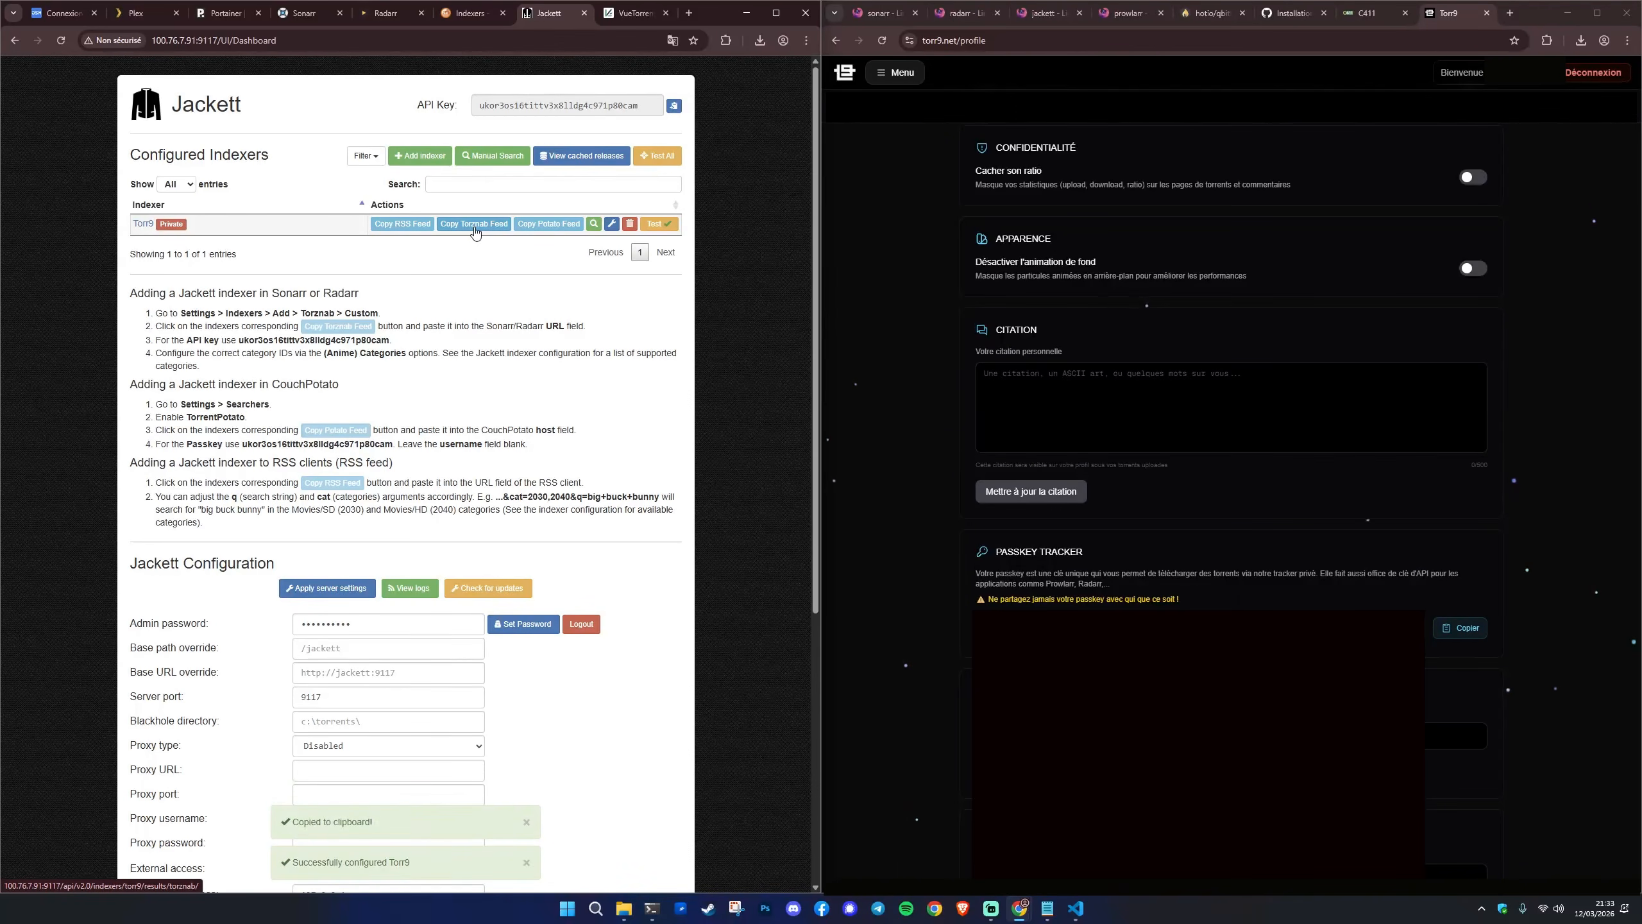
- Start a new custom Torznab indexer under Sonarr's Settings > Indexers
click(307, 21)
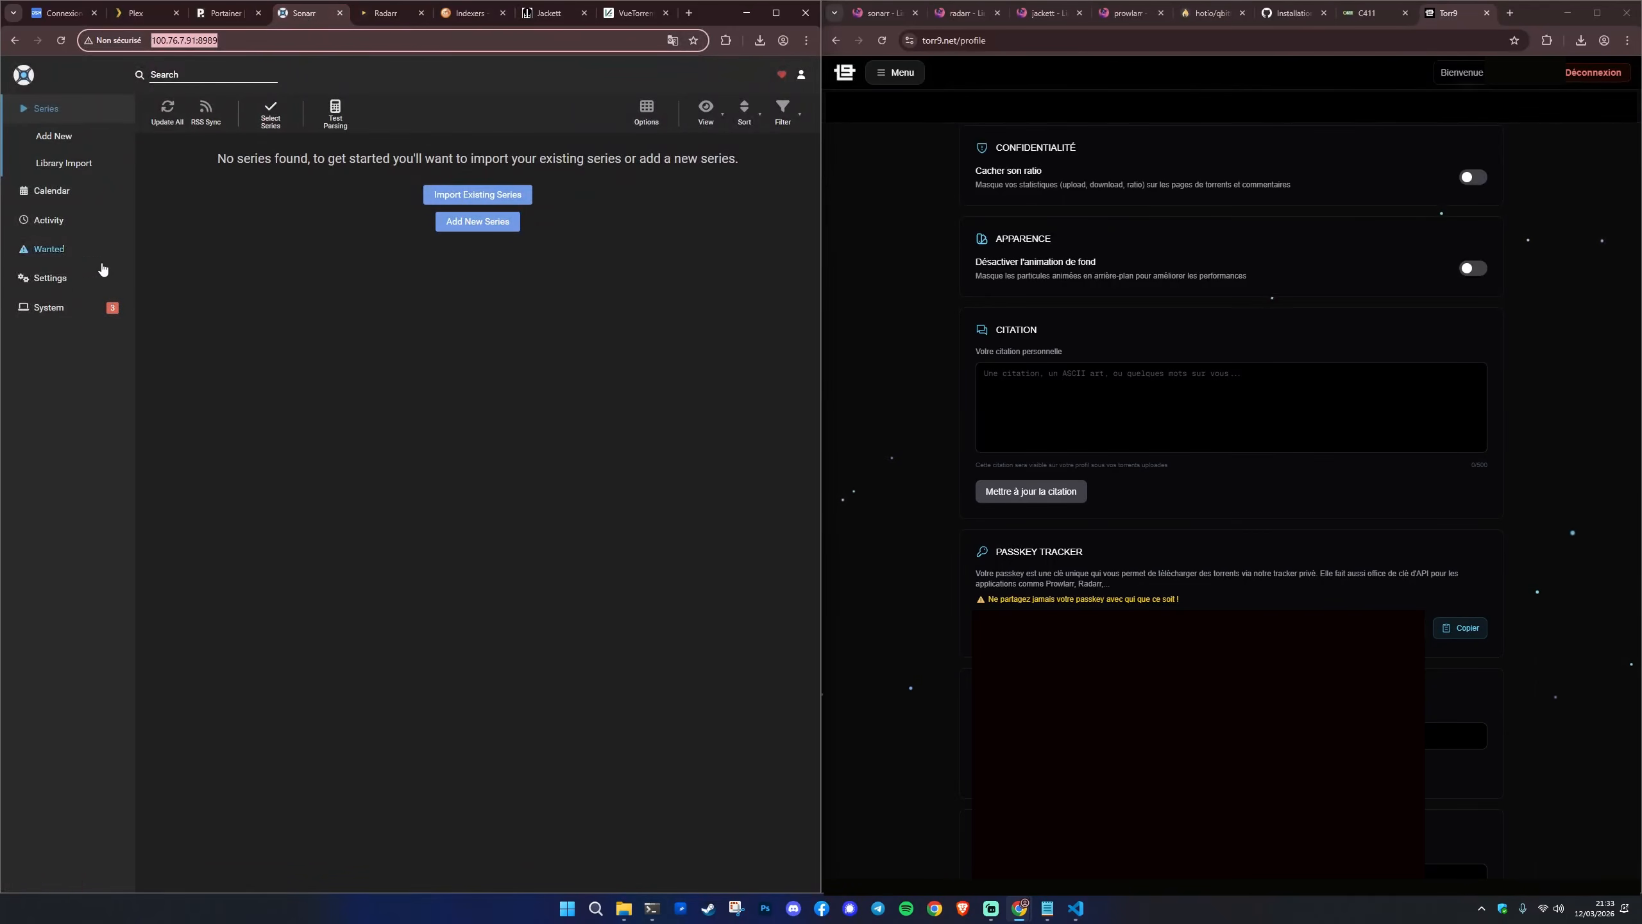
click(56, 291)
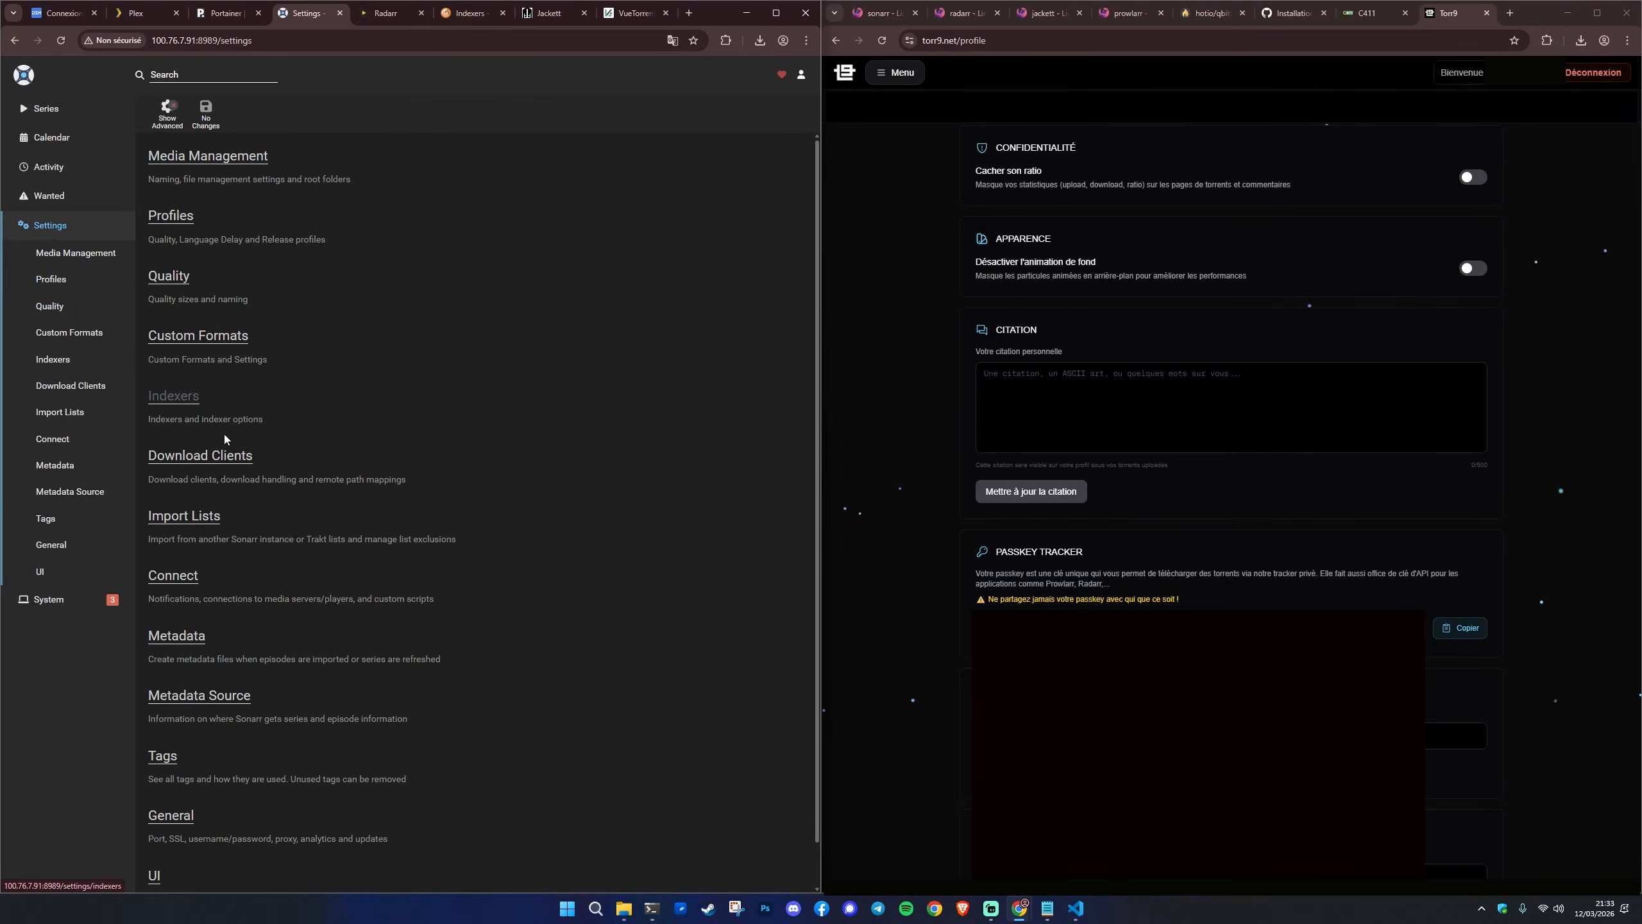
click(183, 401)
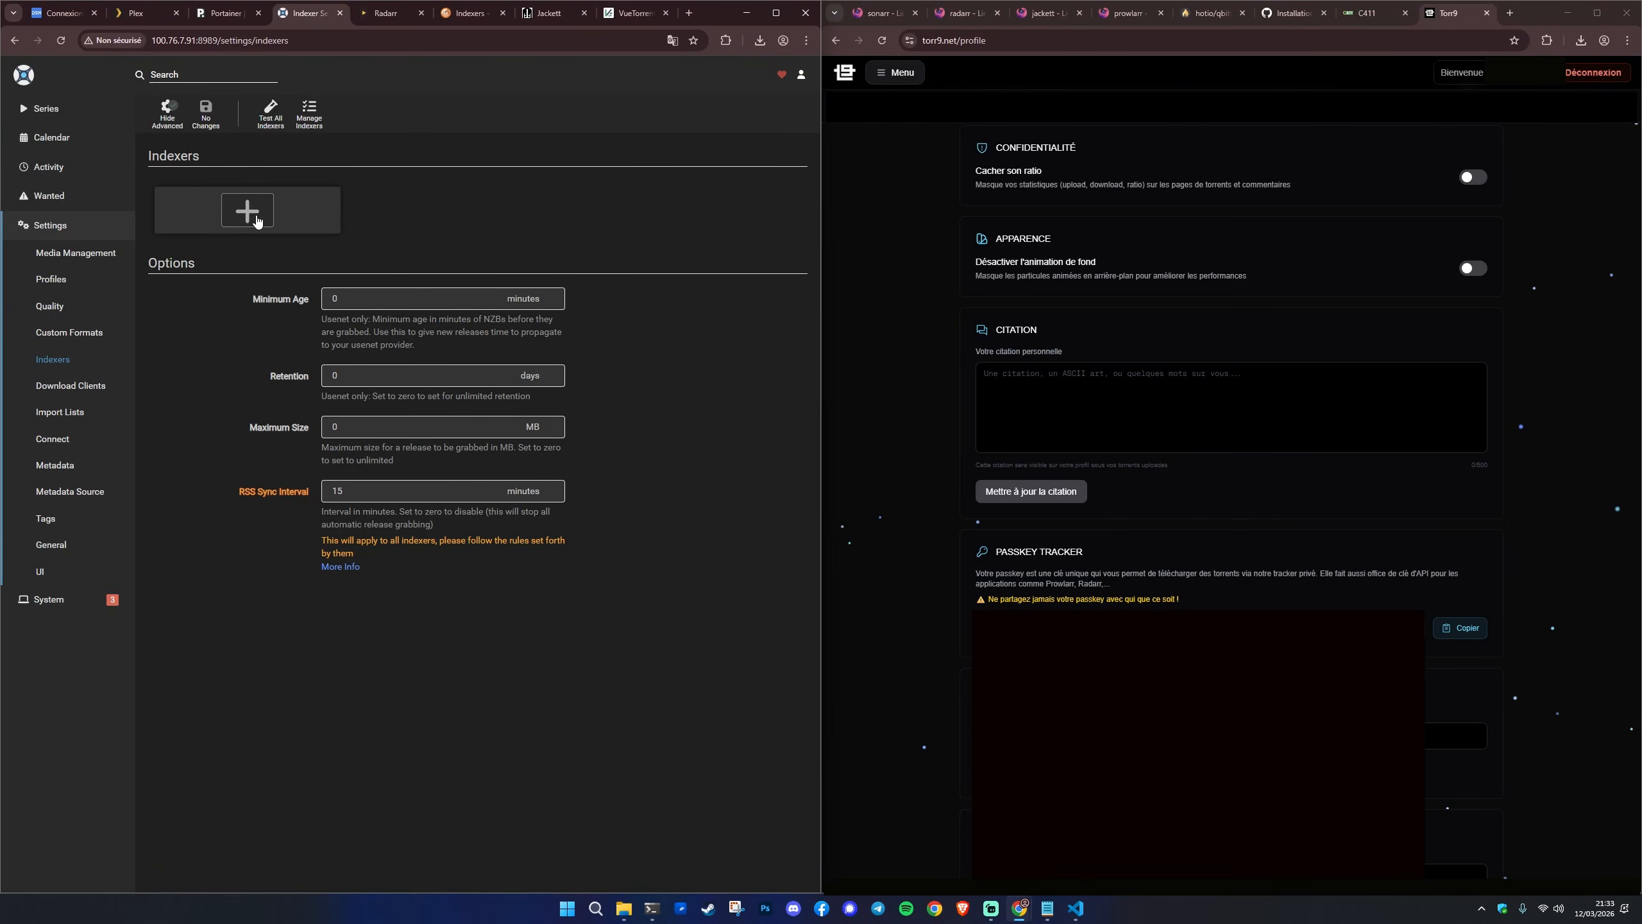
click(256, 223)
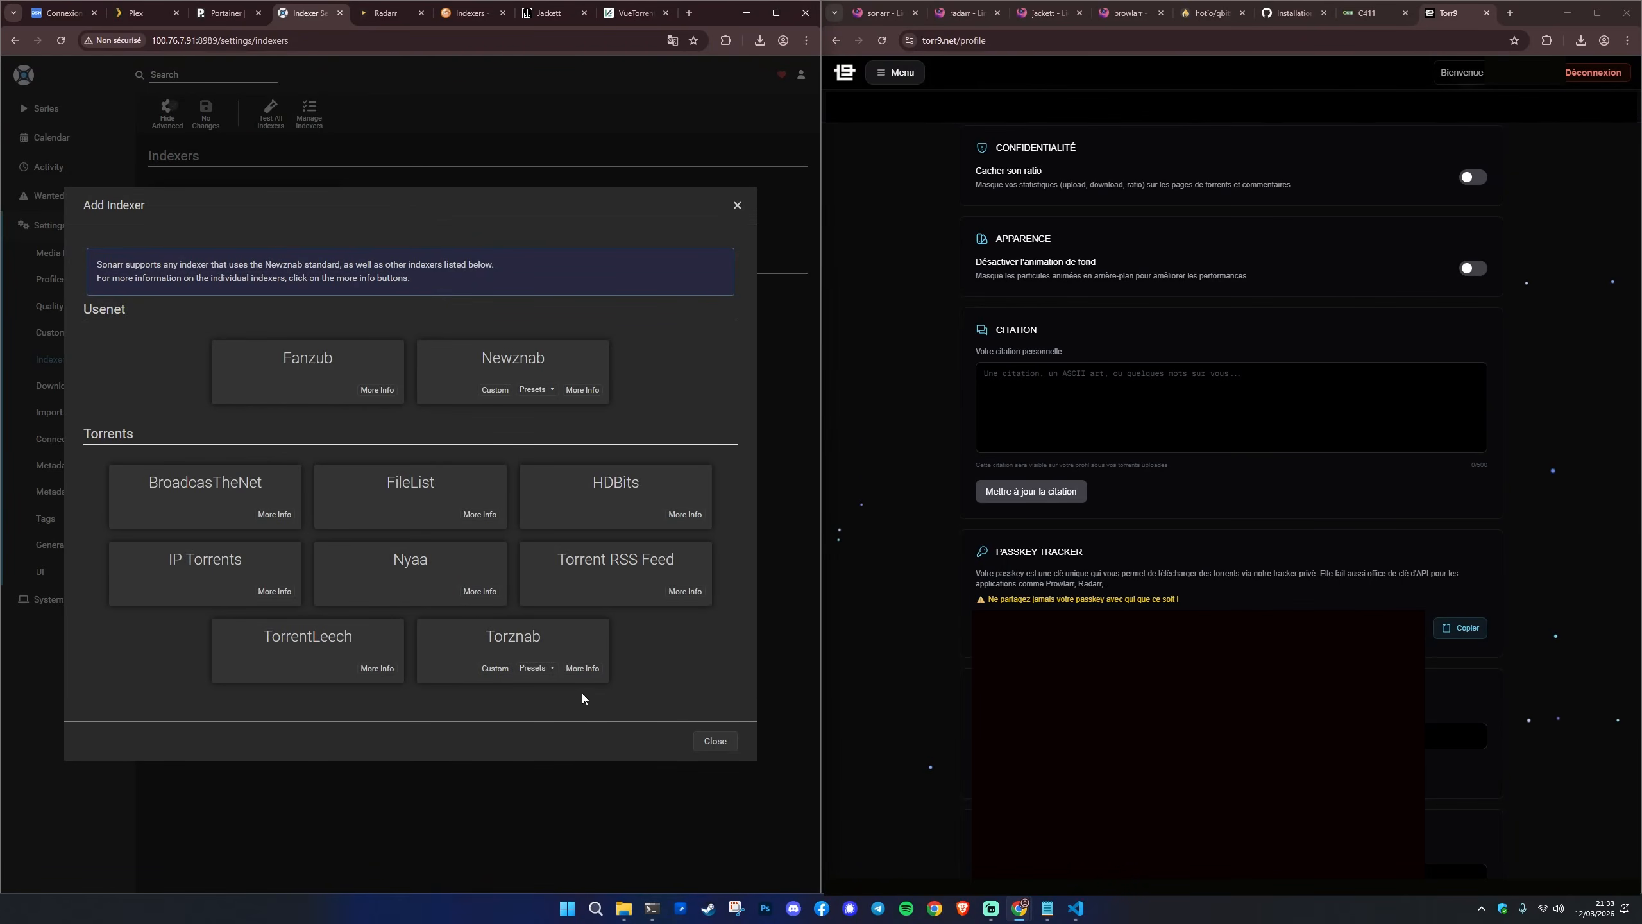
click(569, 642)
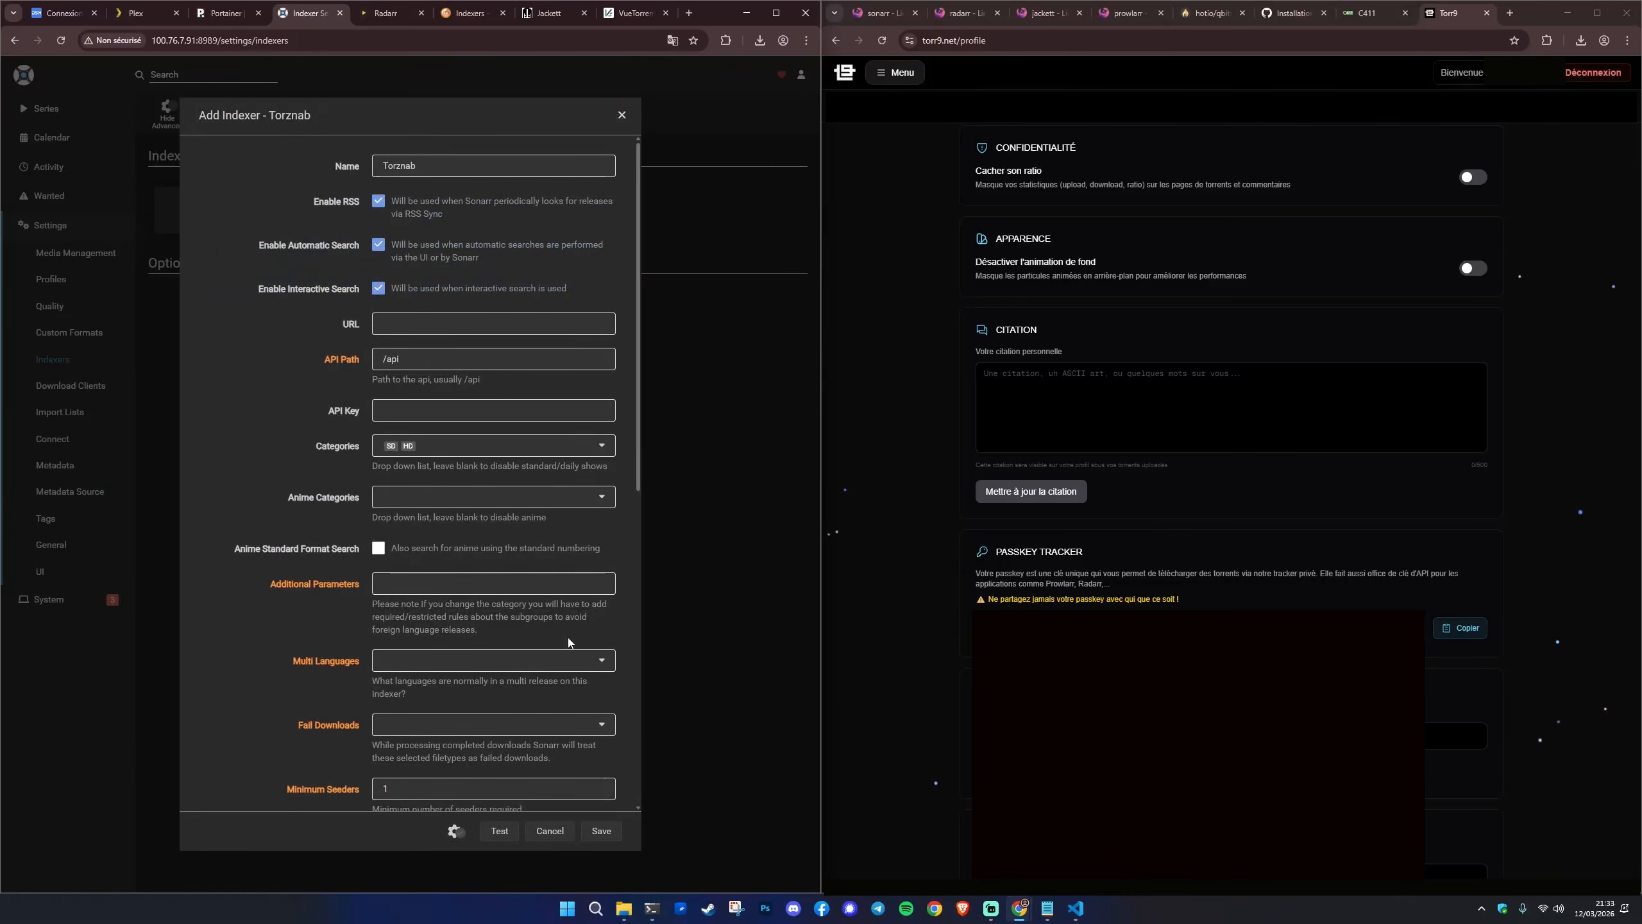
- Name it 'Torr9 (Jackett)', fill in the Jackett feed URL, and paste Jackett's API key
click(442, 322)
click(492, 353)
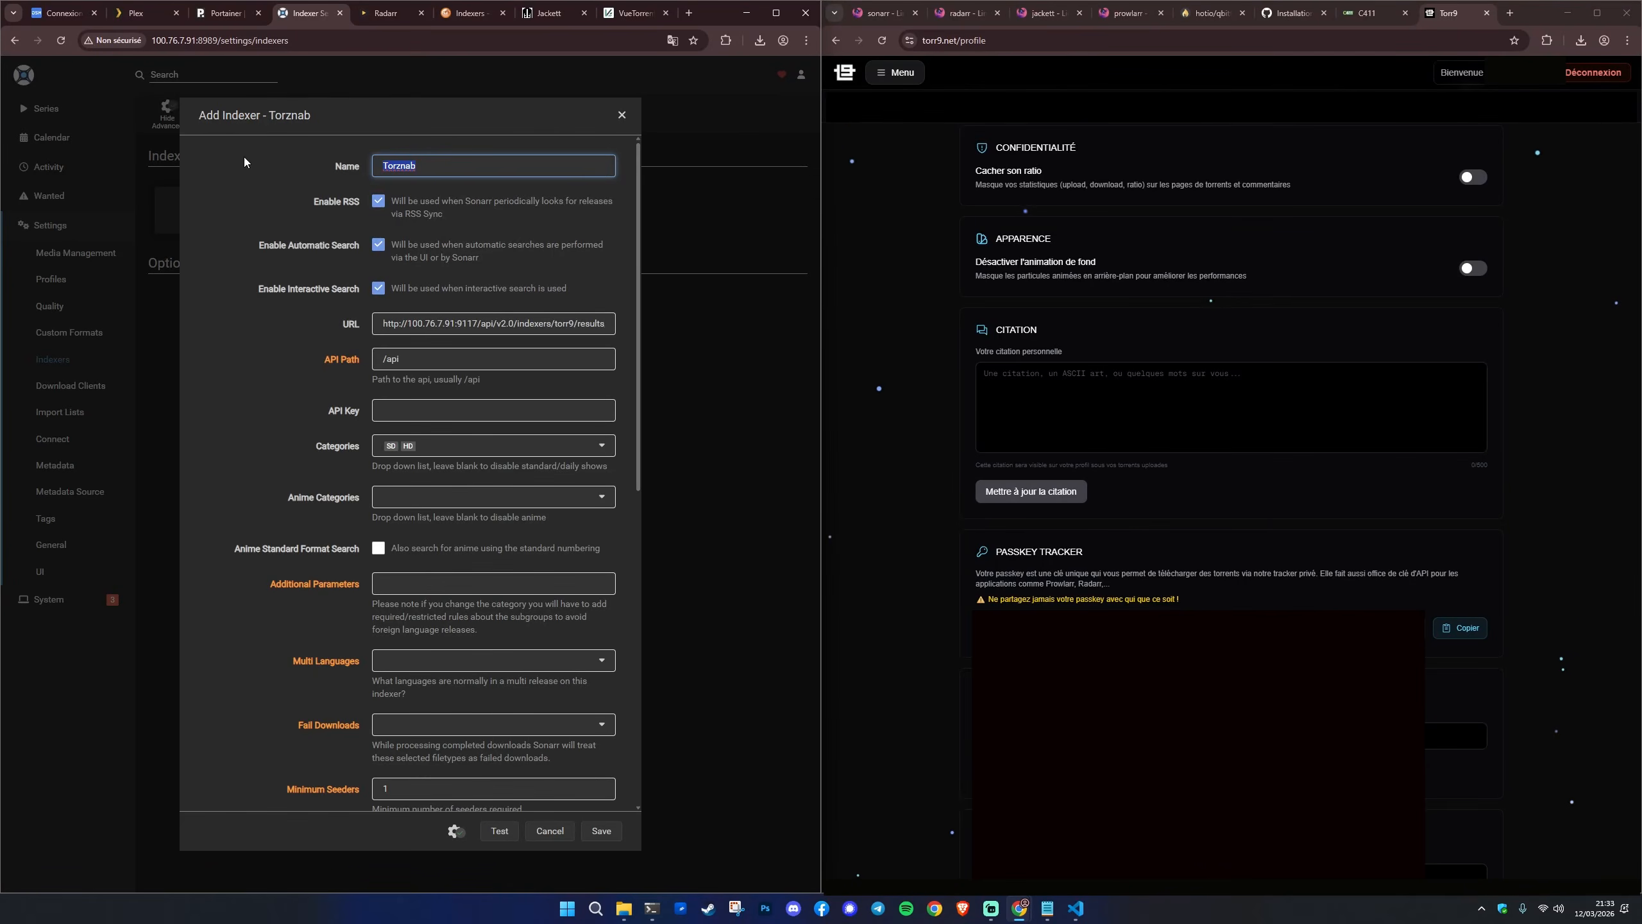
text(Torr9 (Jackett))
click(550, 13)
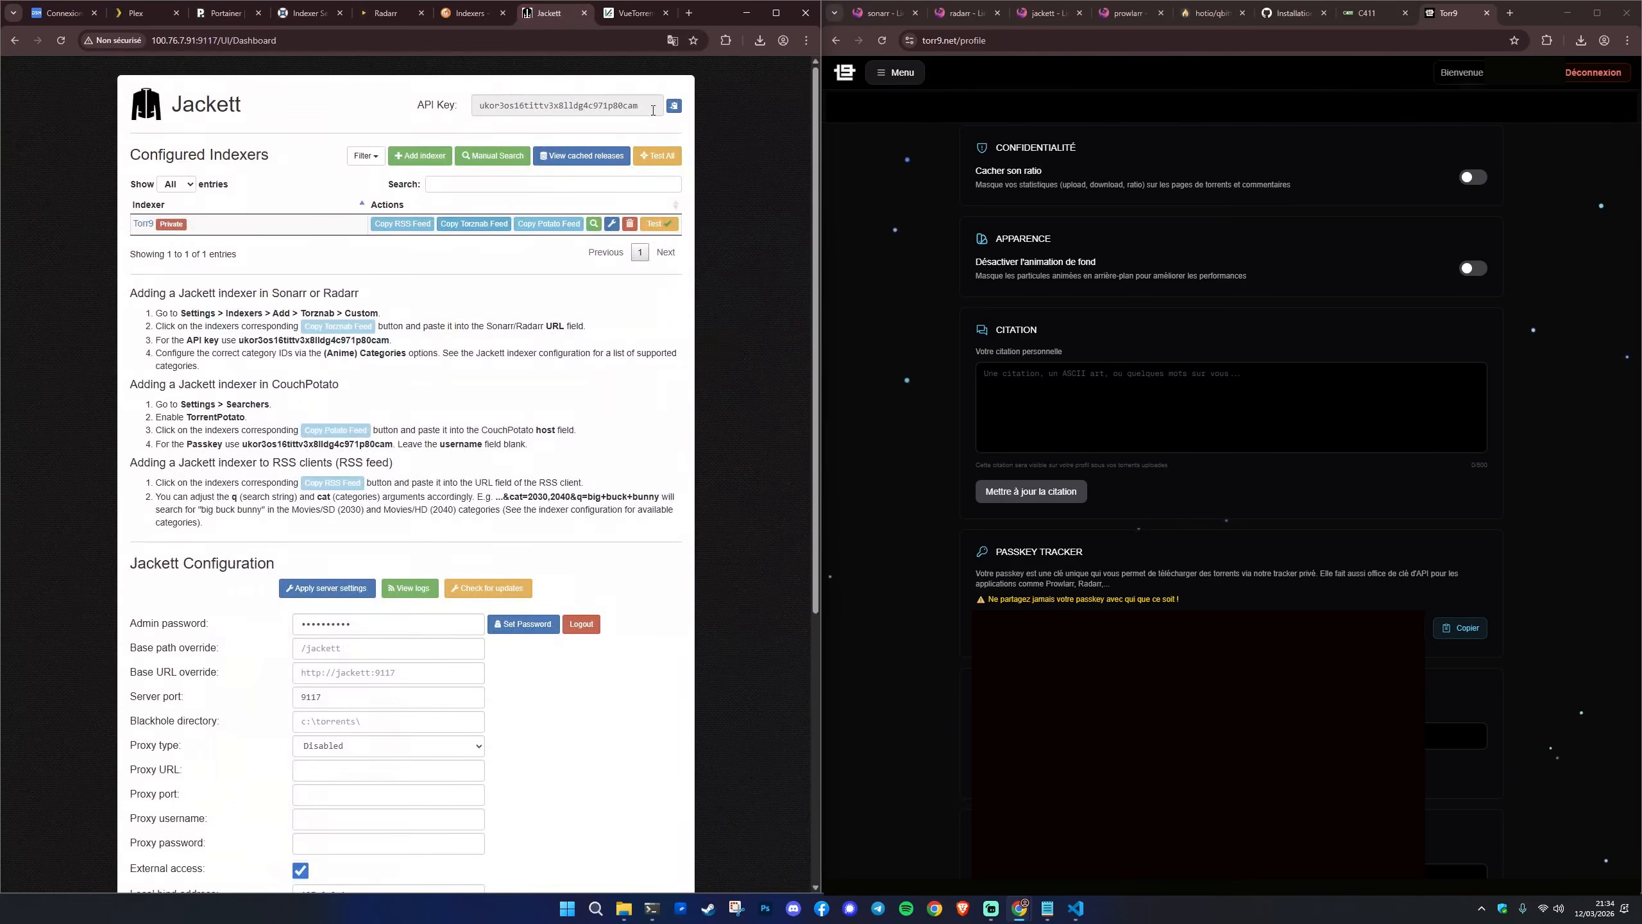
click(673, 105)
click(305, 13)
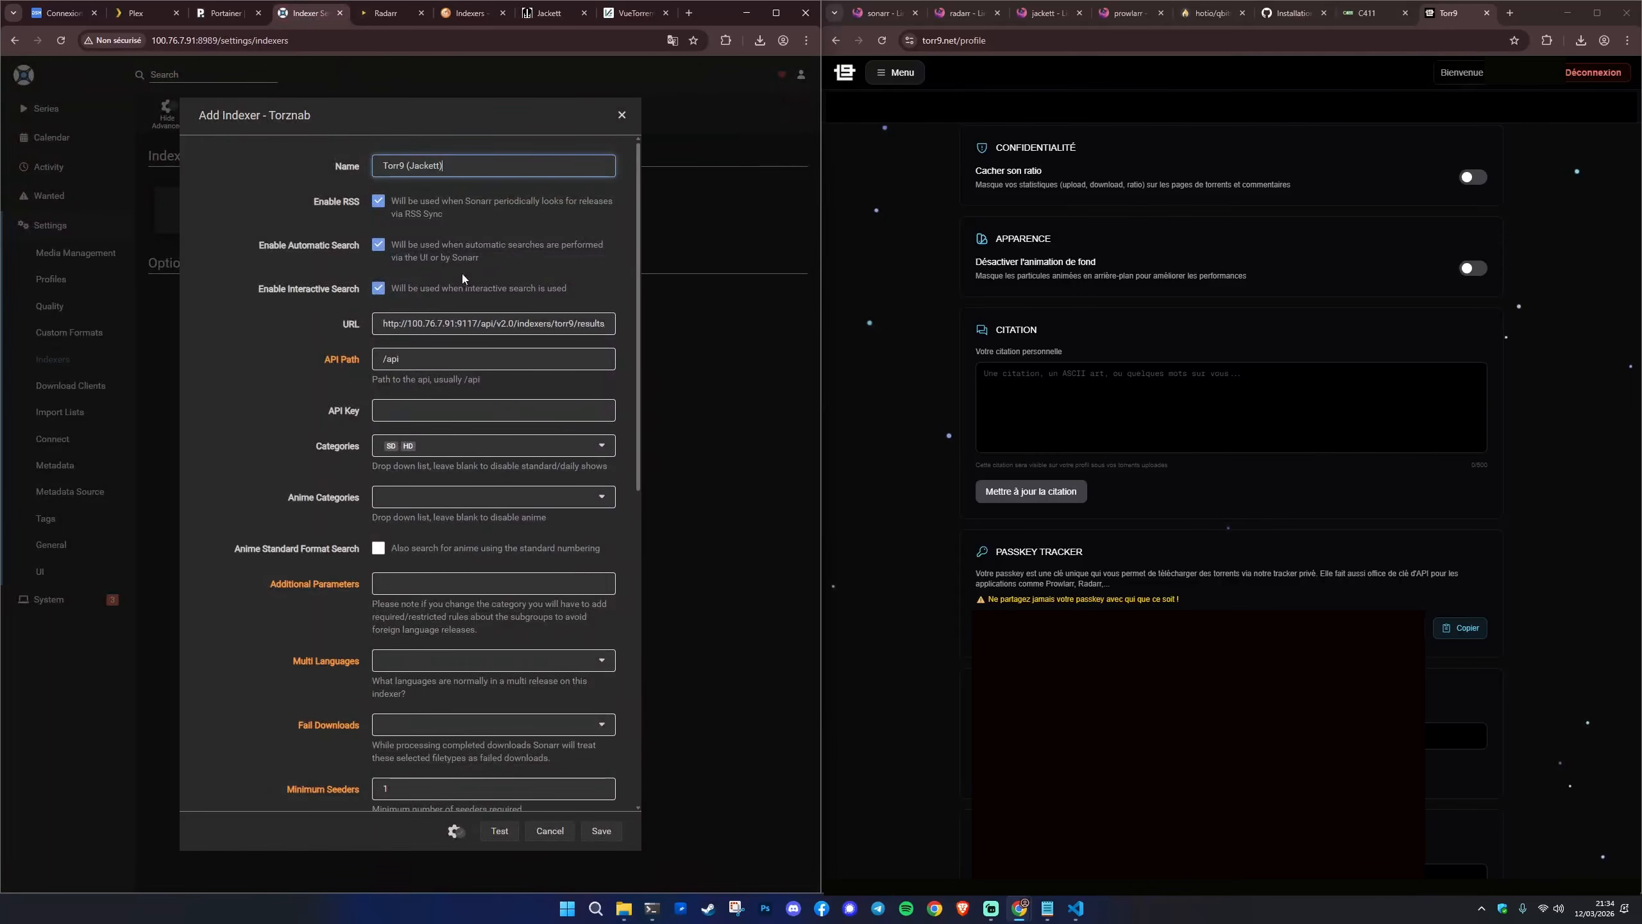
key(ctrl+v)
- Set categories to TV/Anime, anime category TV/Anime, and enable anime standard format search
click(430, 446)
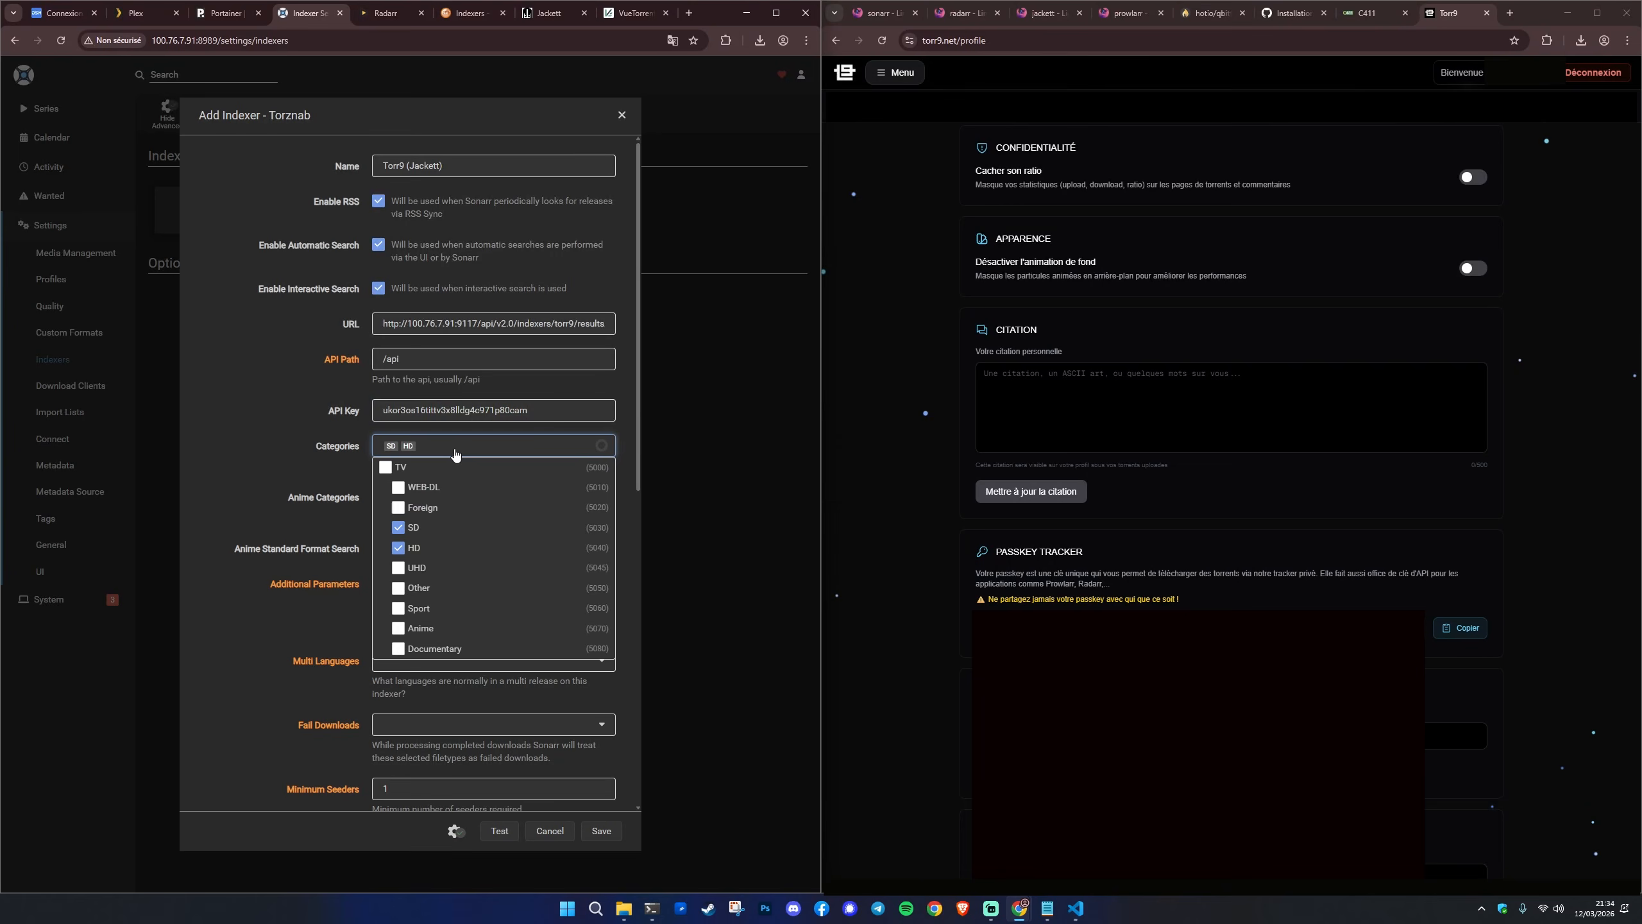
click(397, 527)
click(399, 548)
click(301, 578)
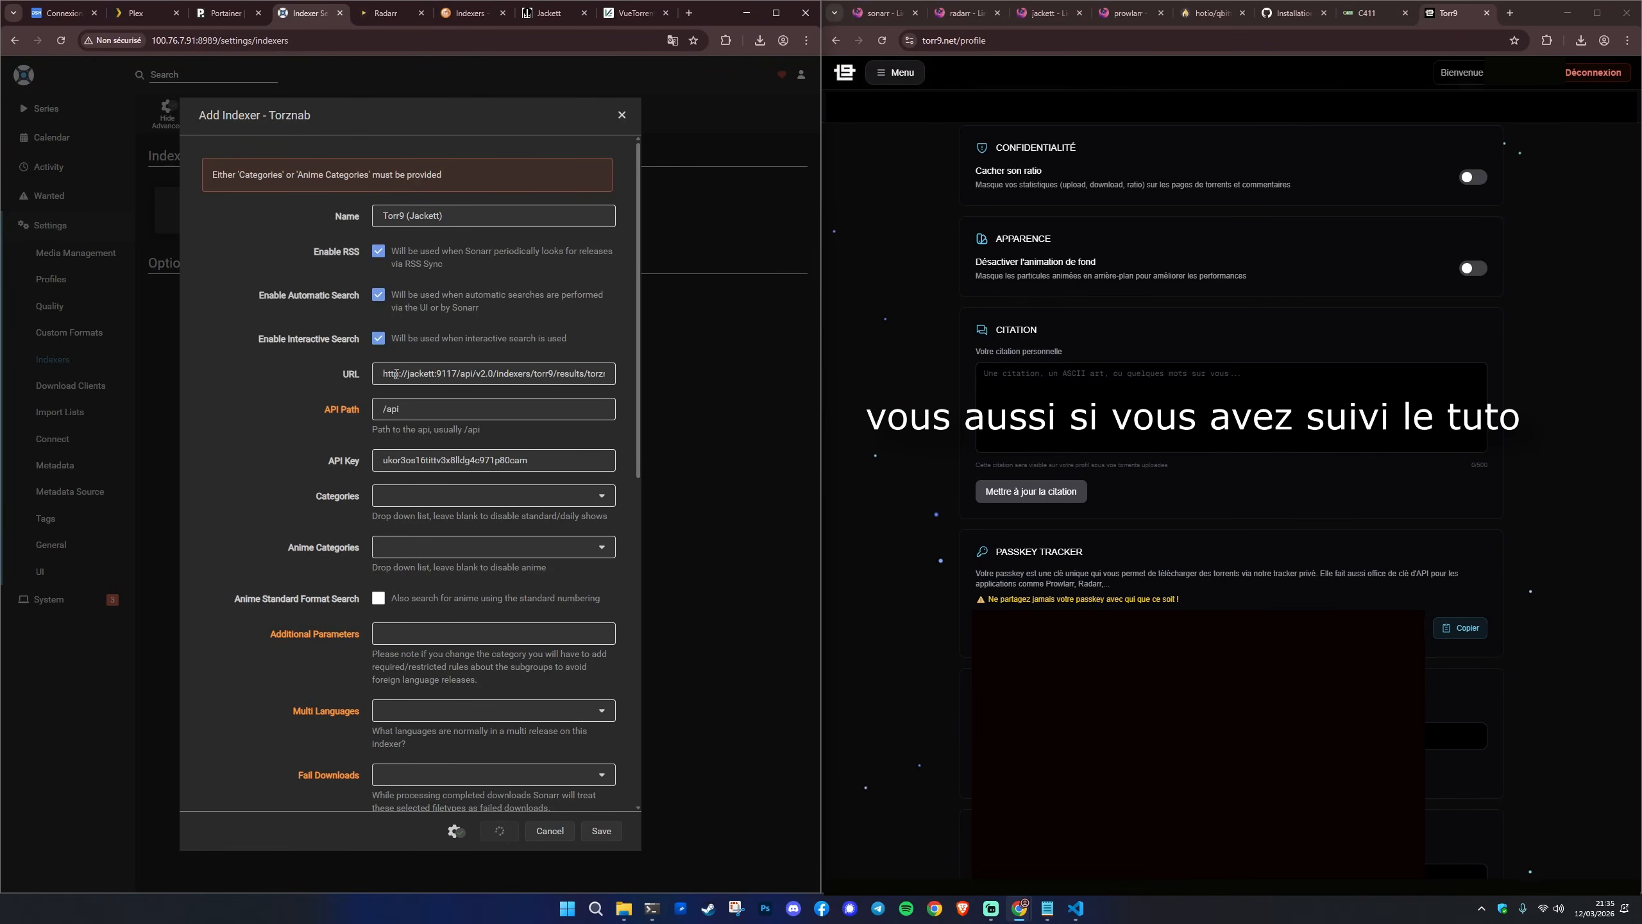
double_click(420, 374)
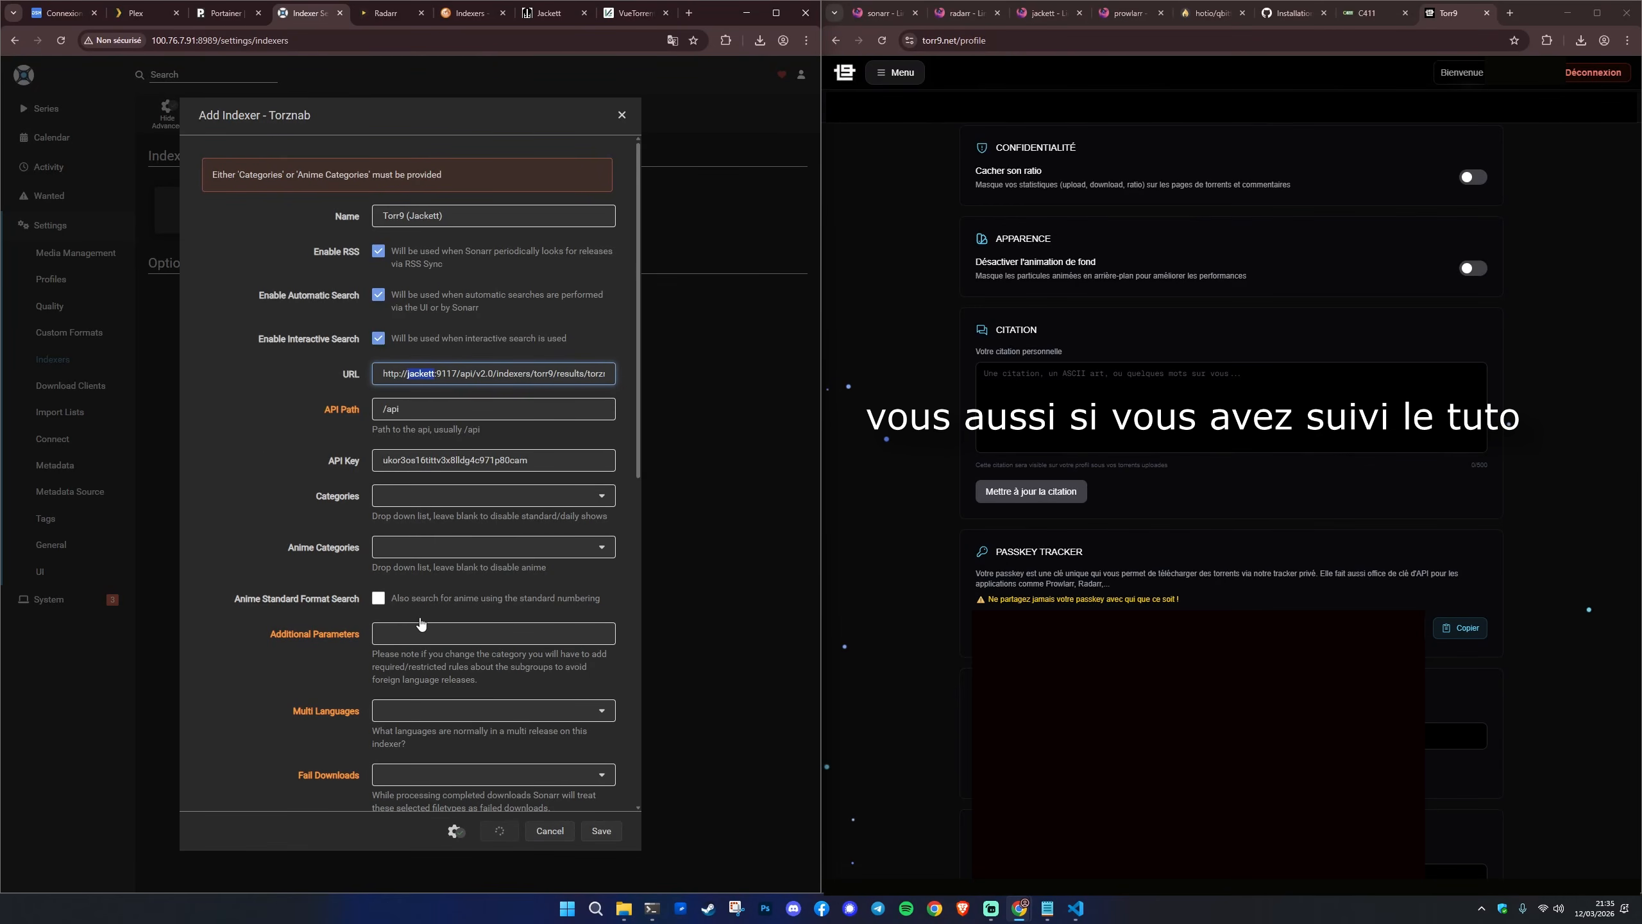
click(465, 495)
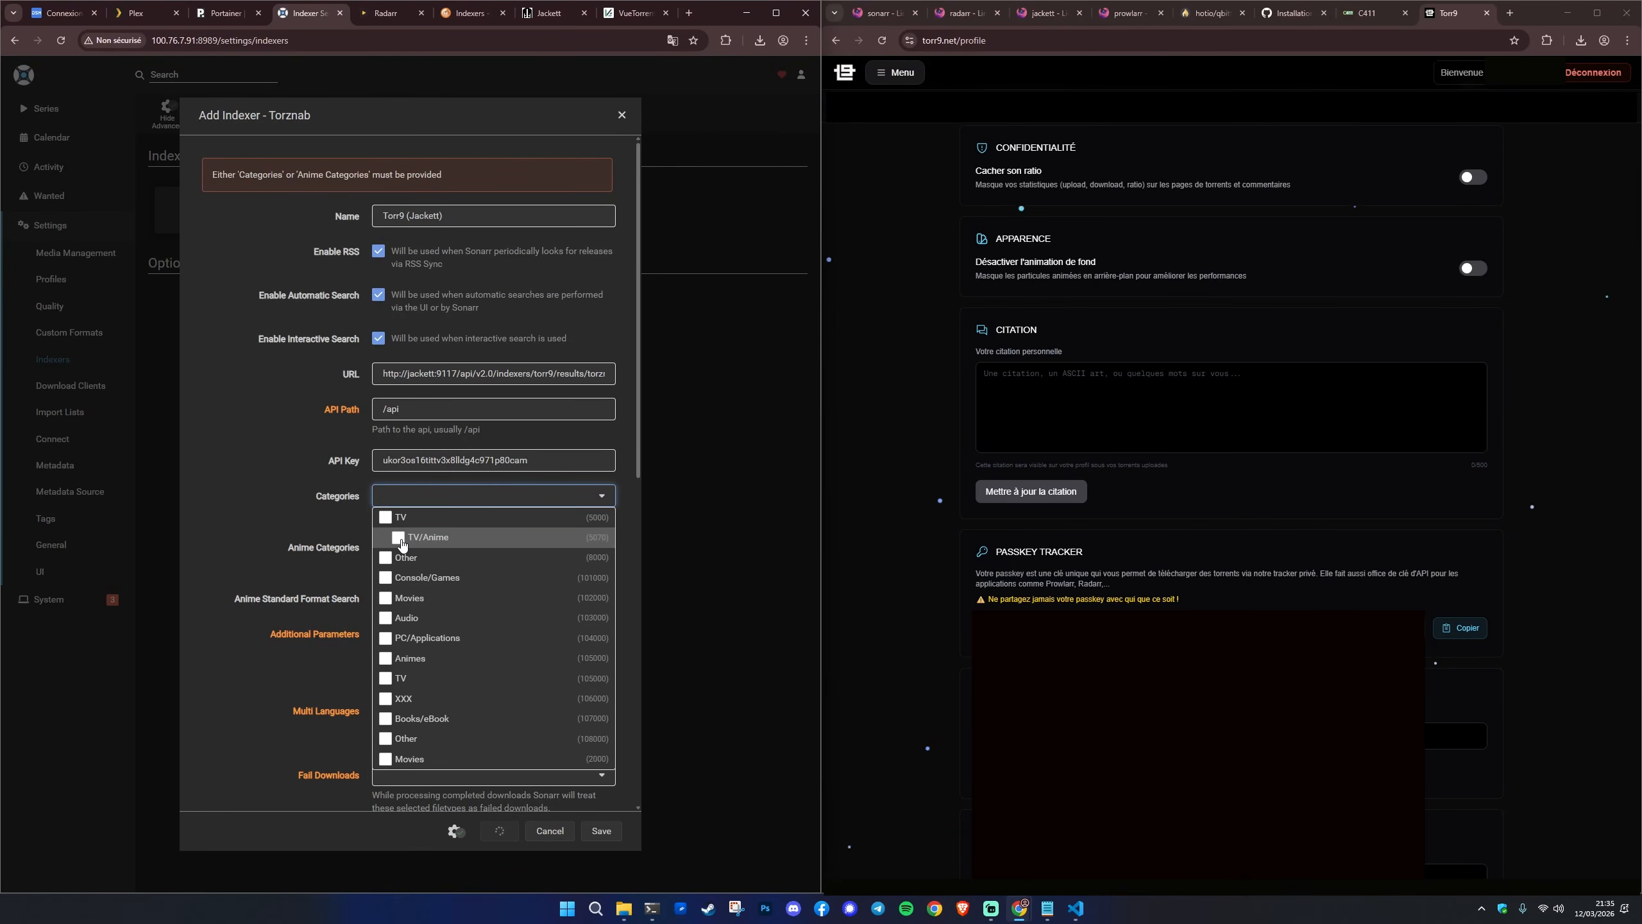
click(401, 542)
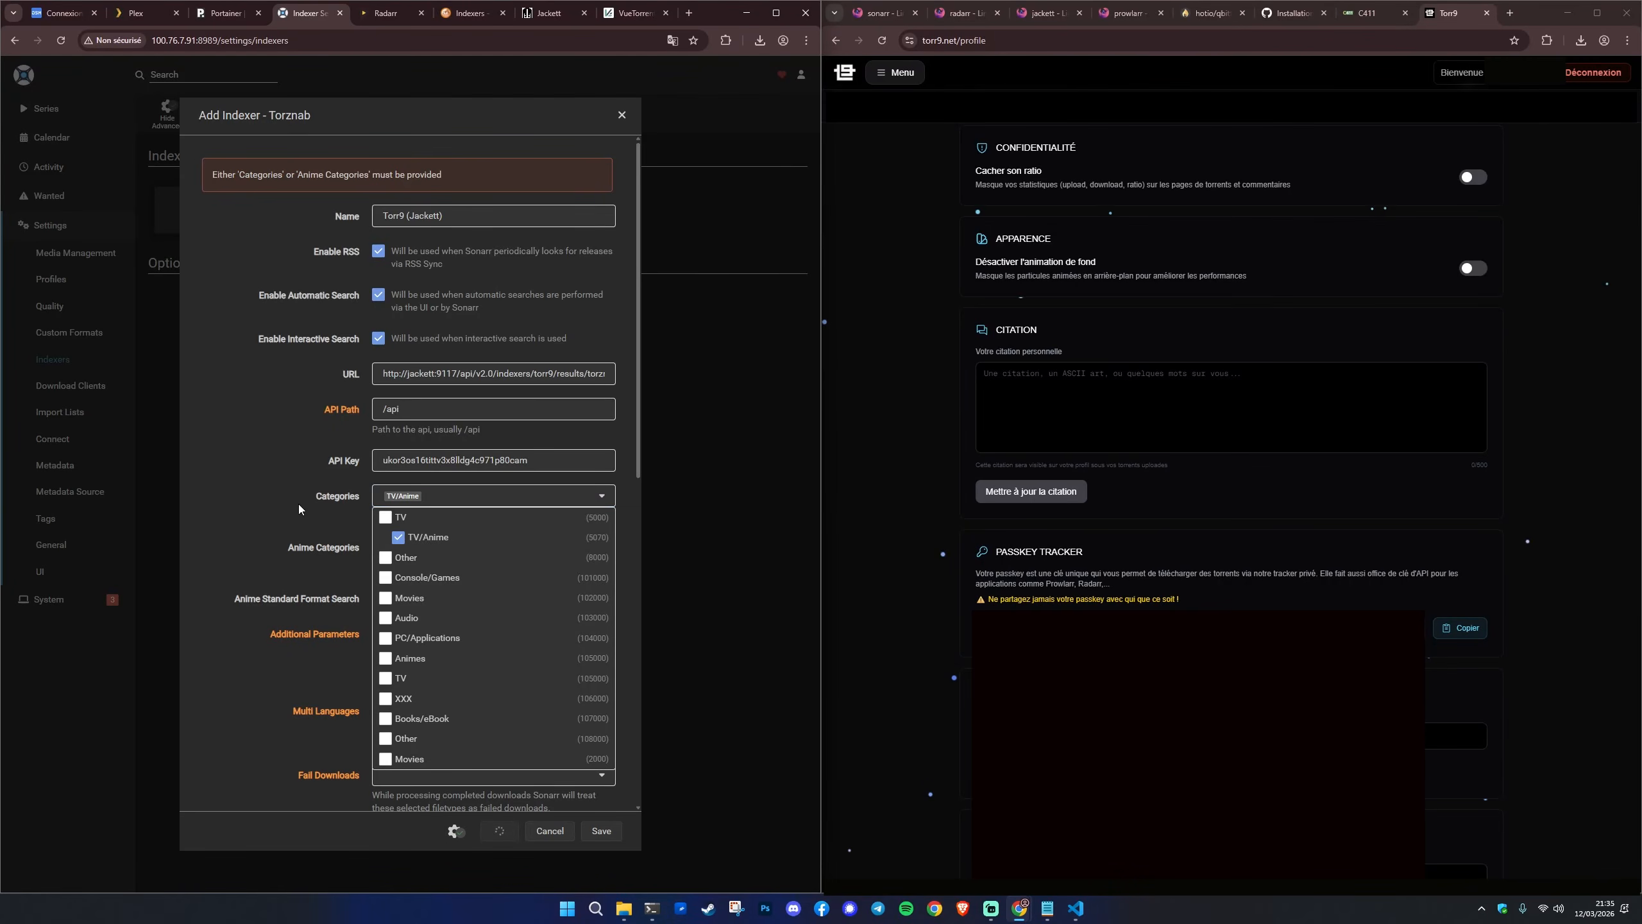
click(401, 549)
click(399, 588)
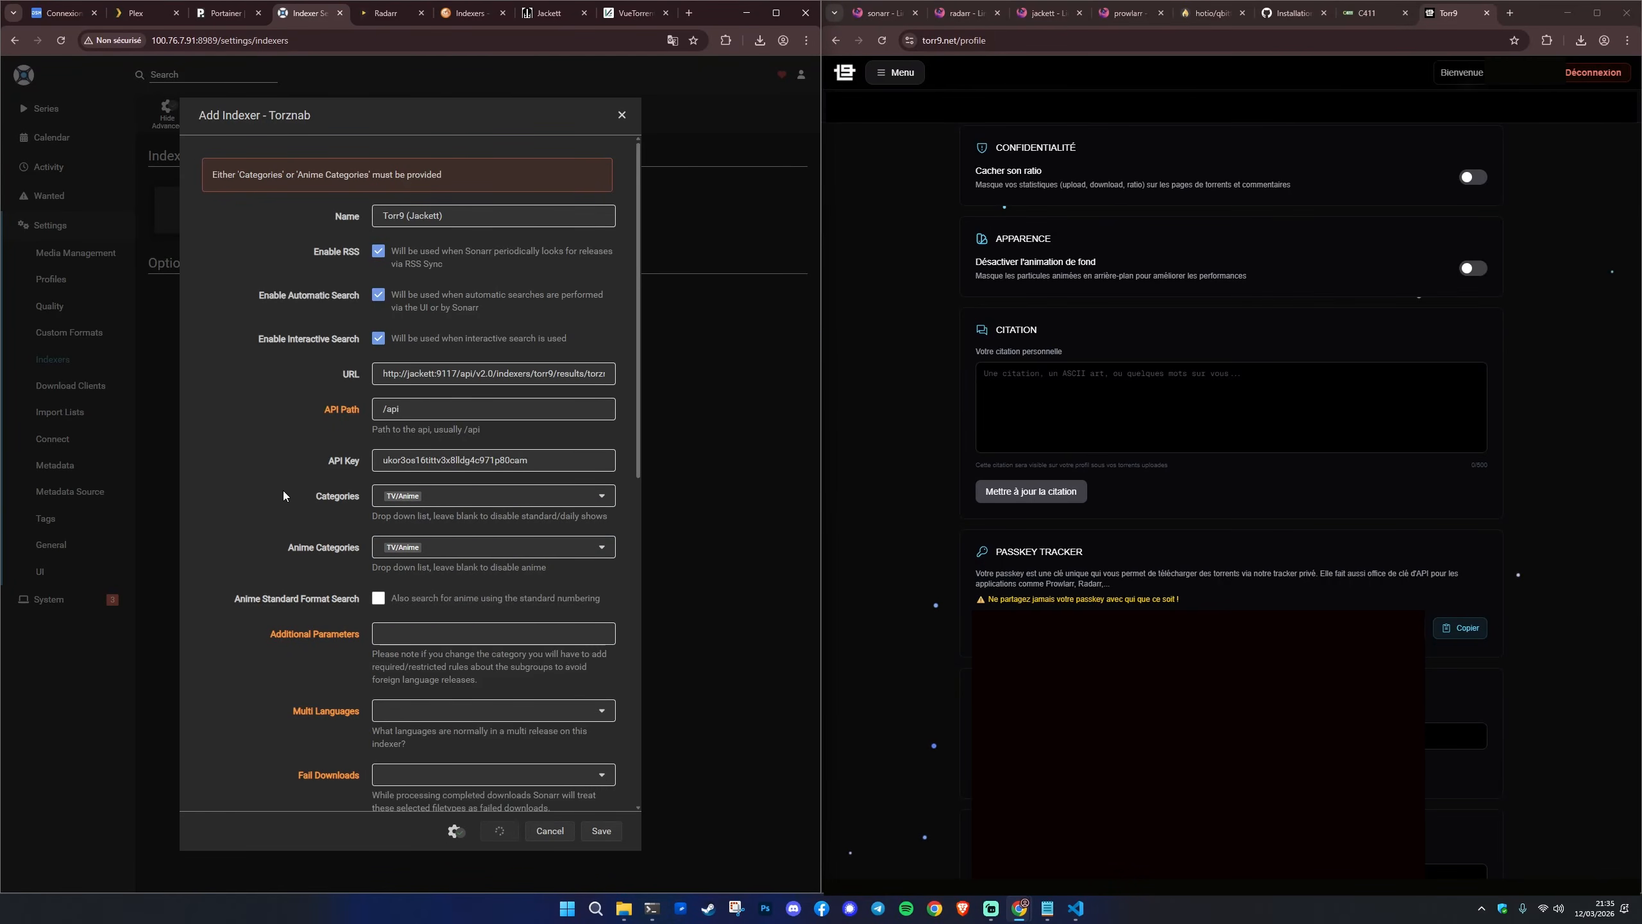
click(380, 602)
- Set Minimum Seeders to 2, leave the download client unchanged, and save the indexer
scroll(331, 604, down, 4)
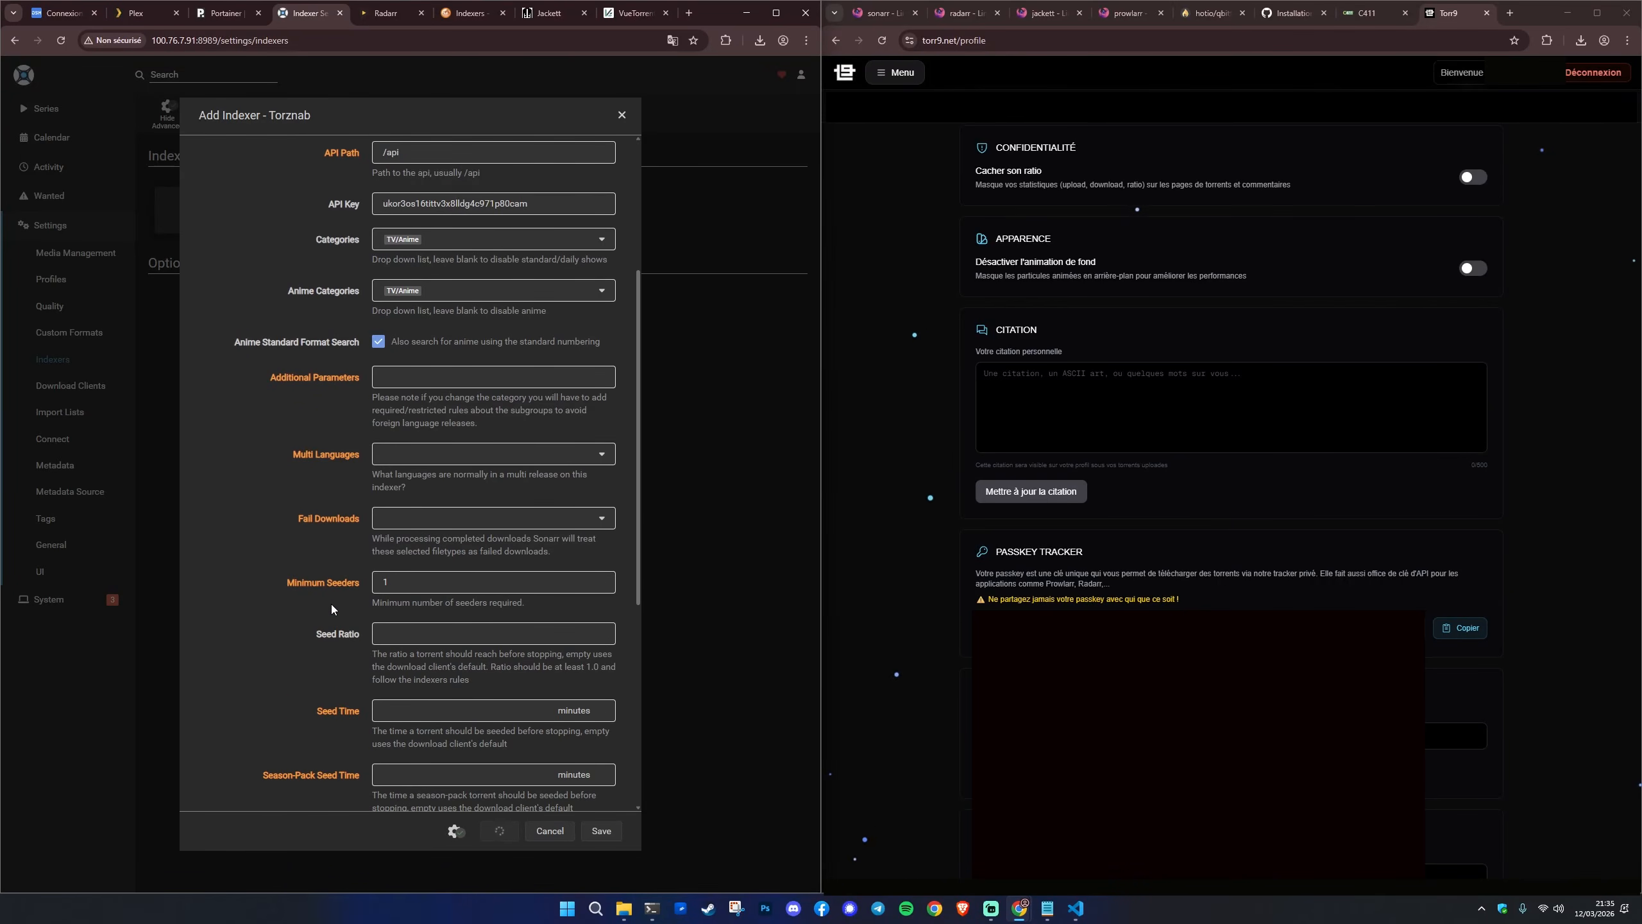
double_click(432, 587)
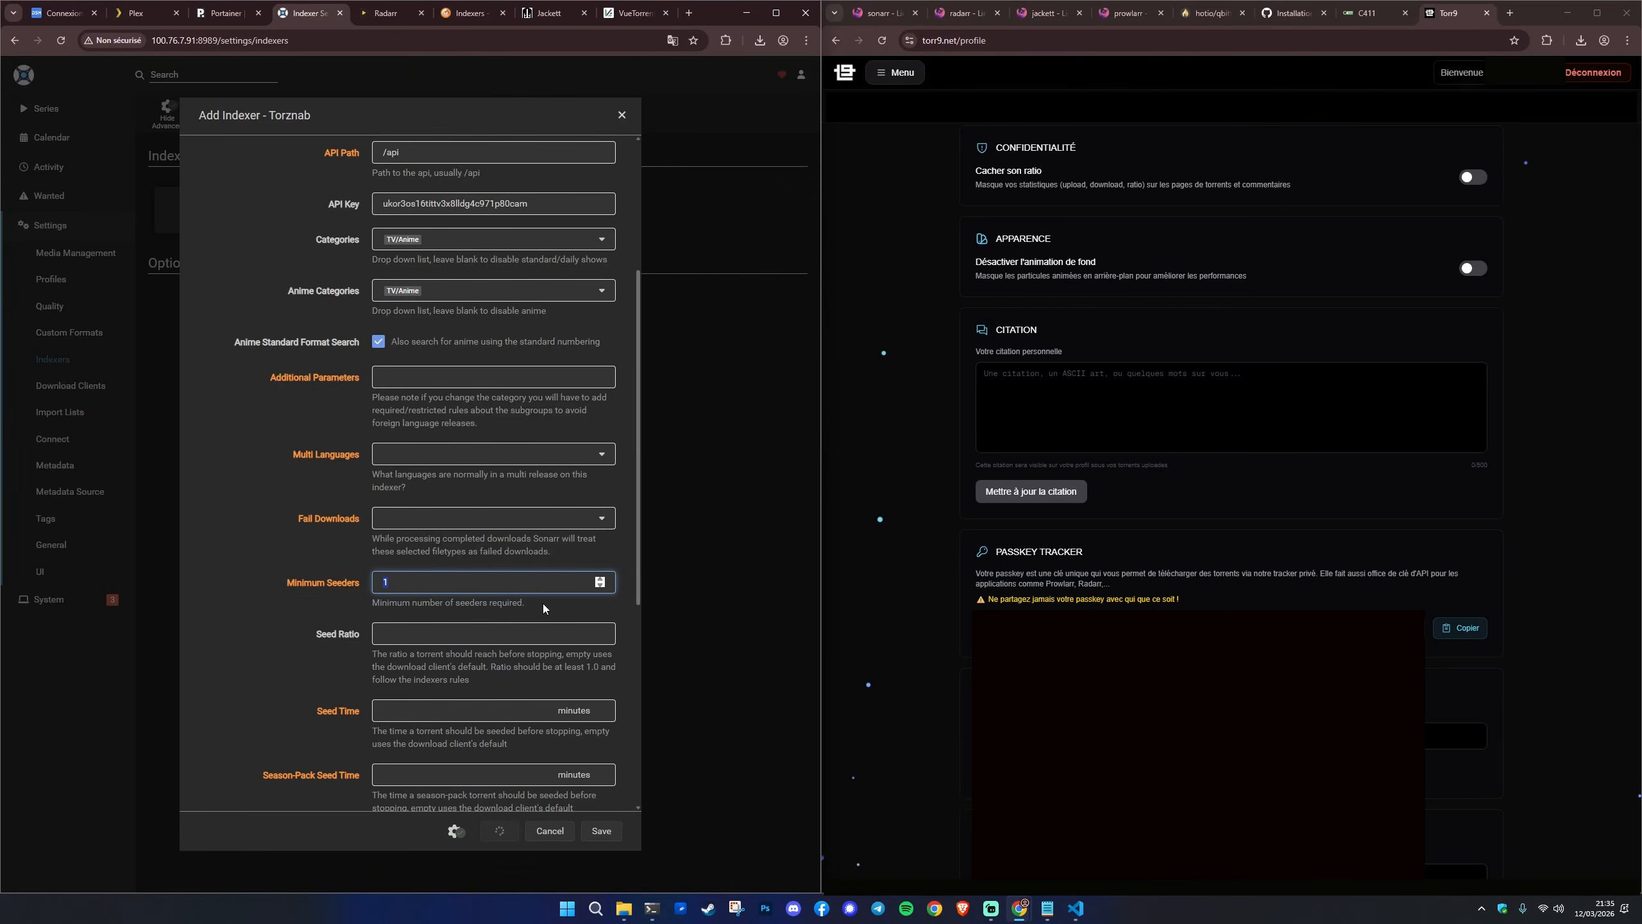
text(2)
click(274, 523)
scroll(277, 531, down, 6)
scroll(277, 530, down, 1)
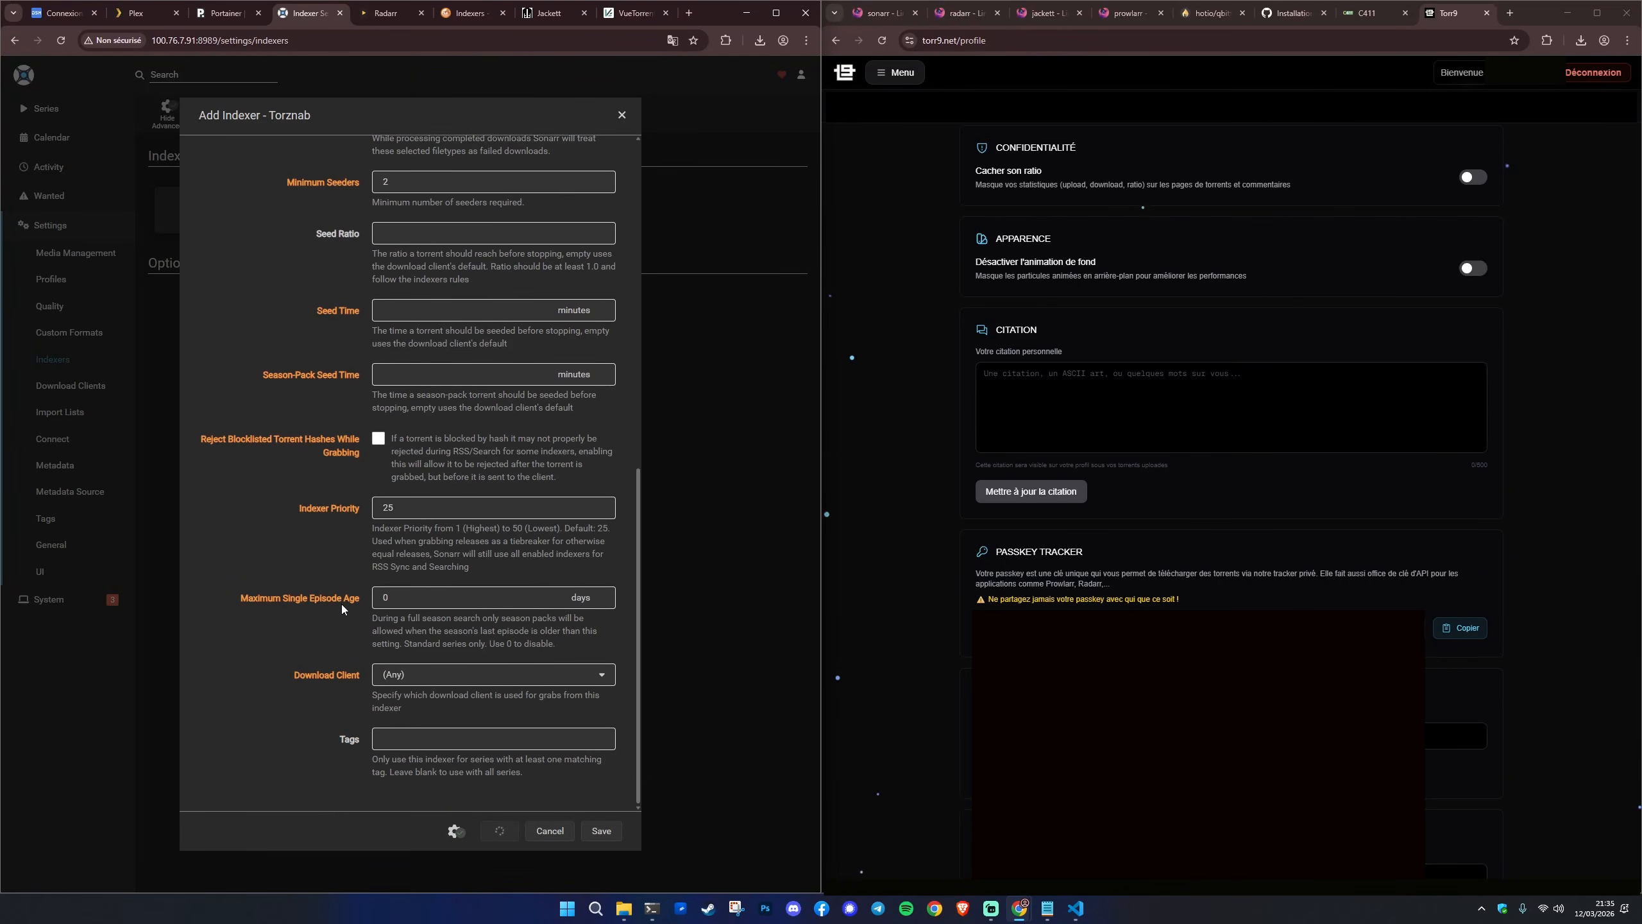
click(435, 685)
click(308, 633)
click(590, 833)
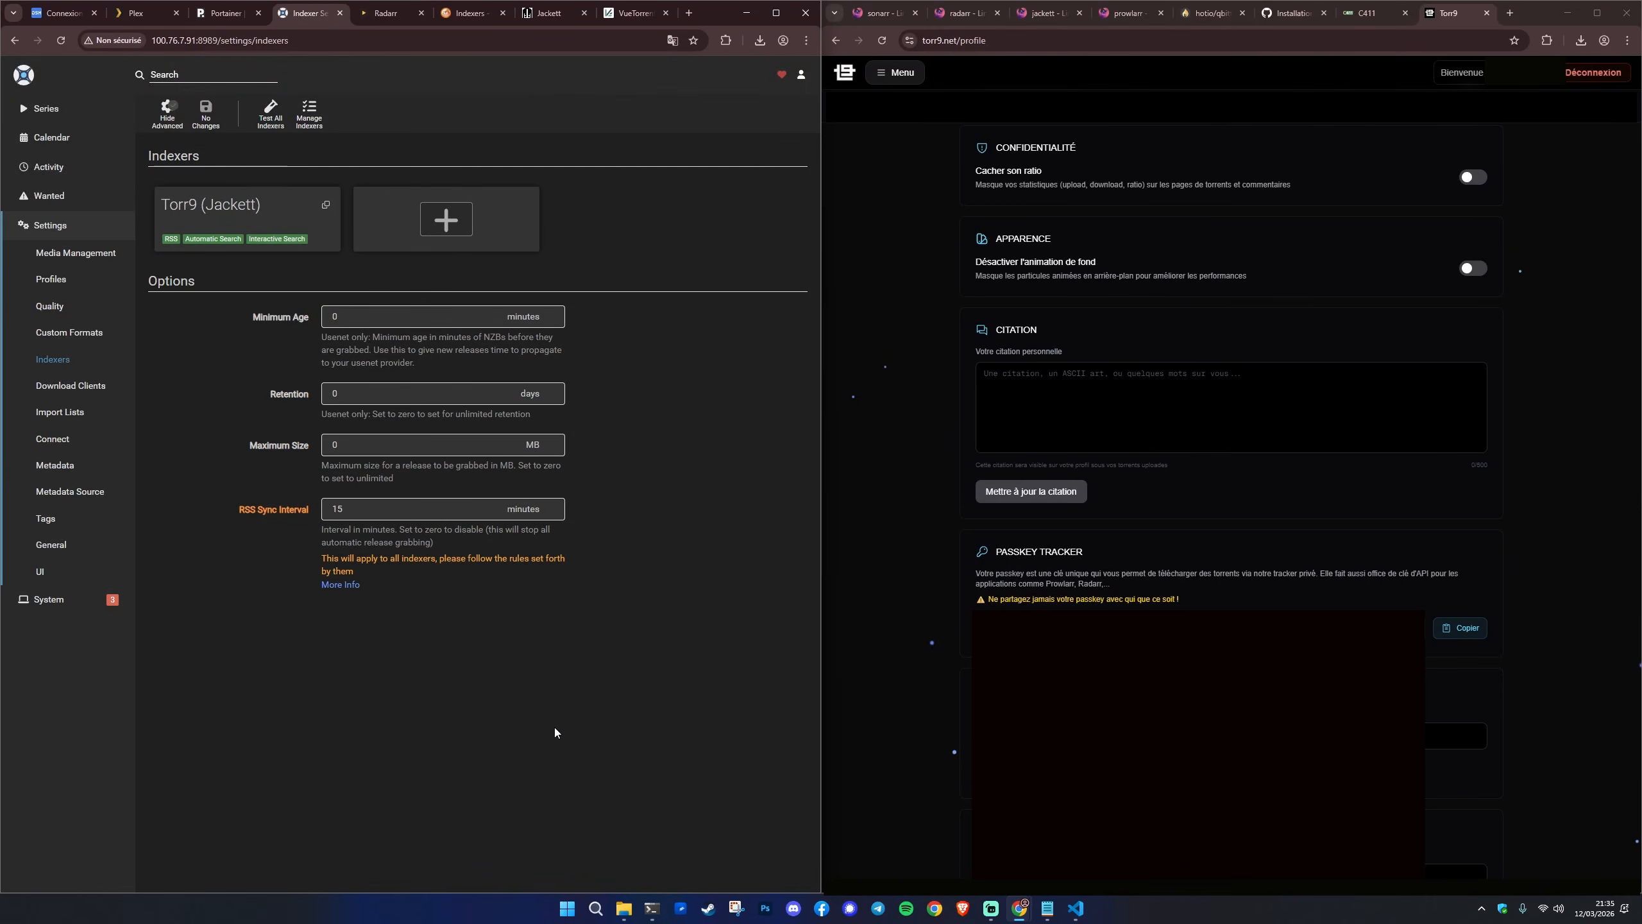
- Reopen the Torr9 (Jackett) indexer to verify its settings, then close it unchanged
click(249, 223)
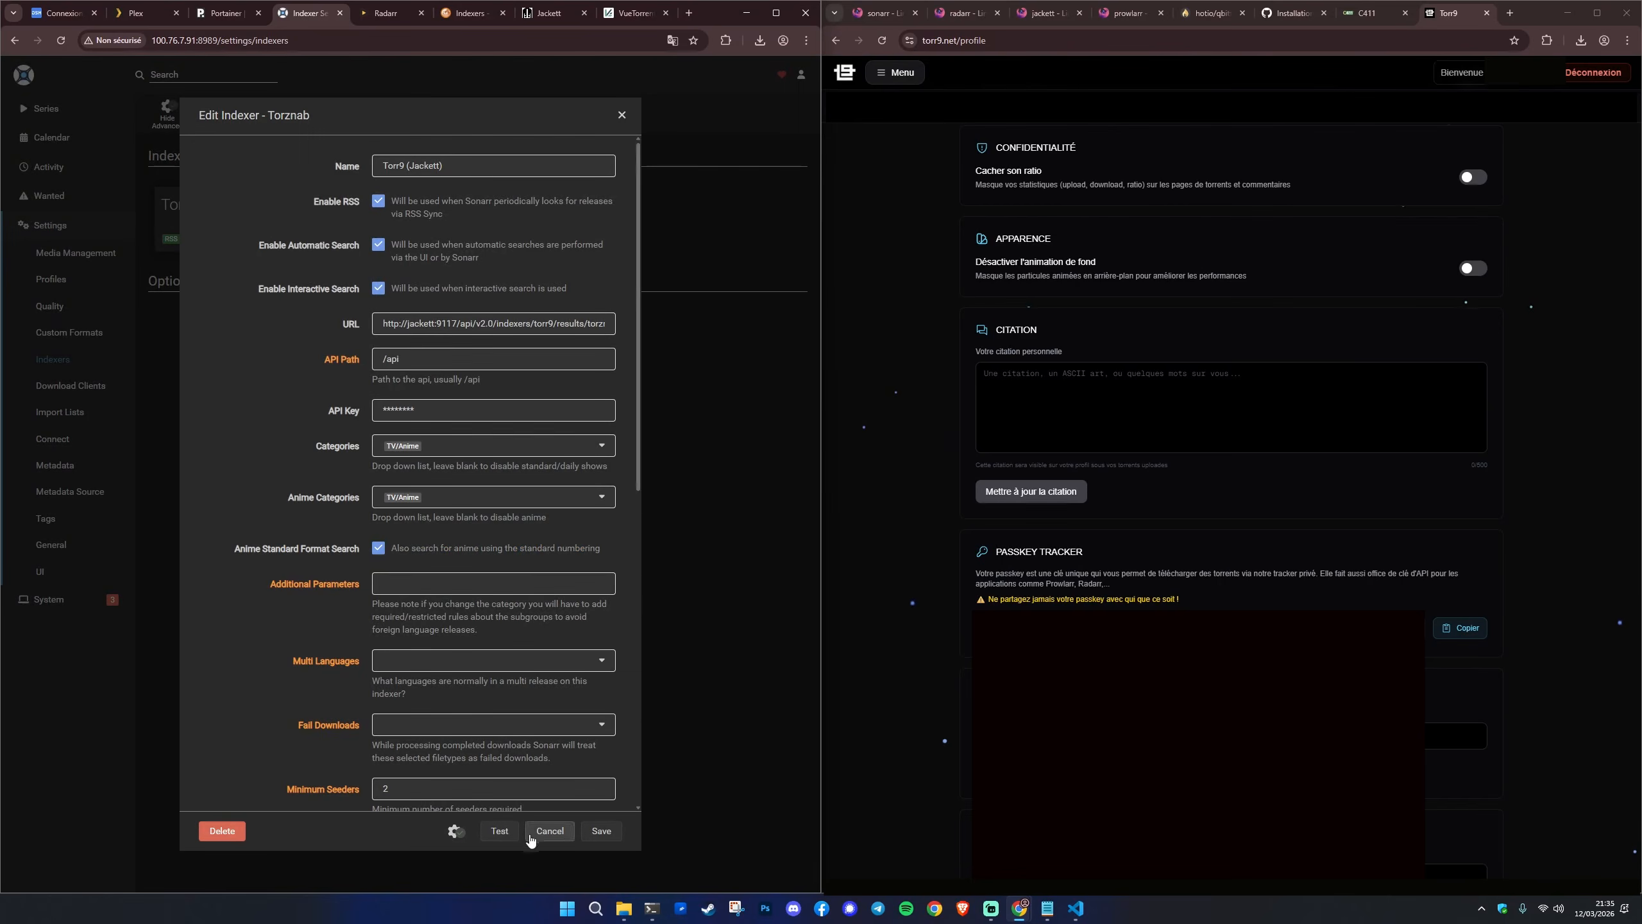
scroll(537, 834, down, 6)
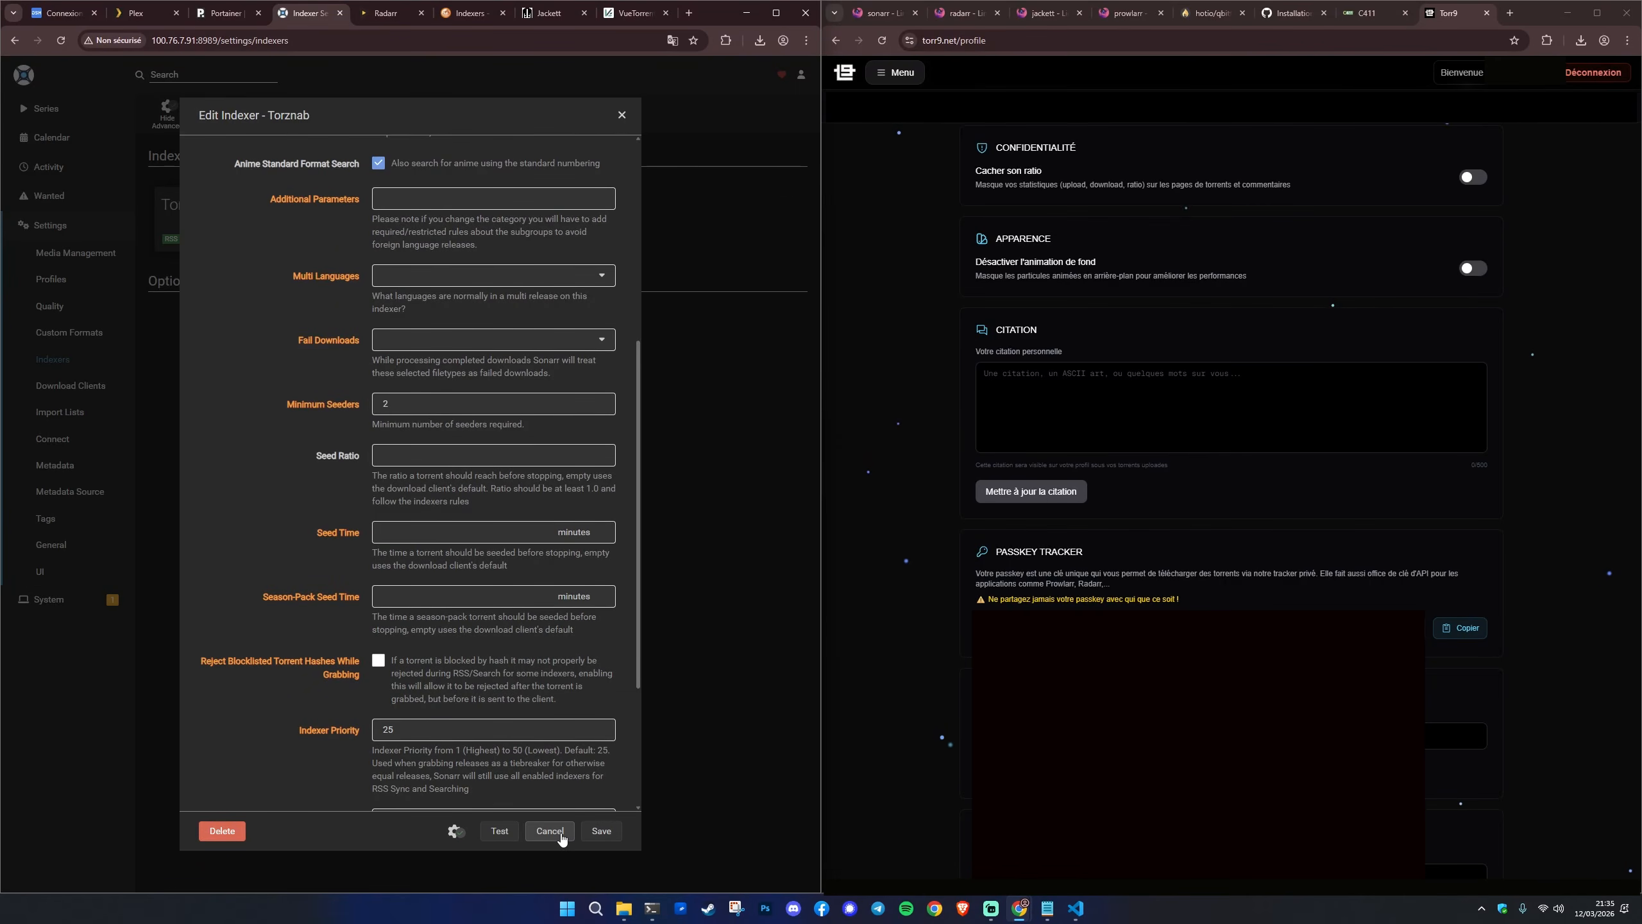
click(549, 831)
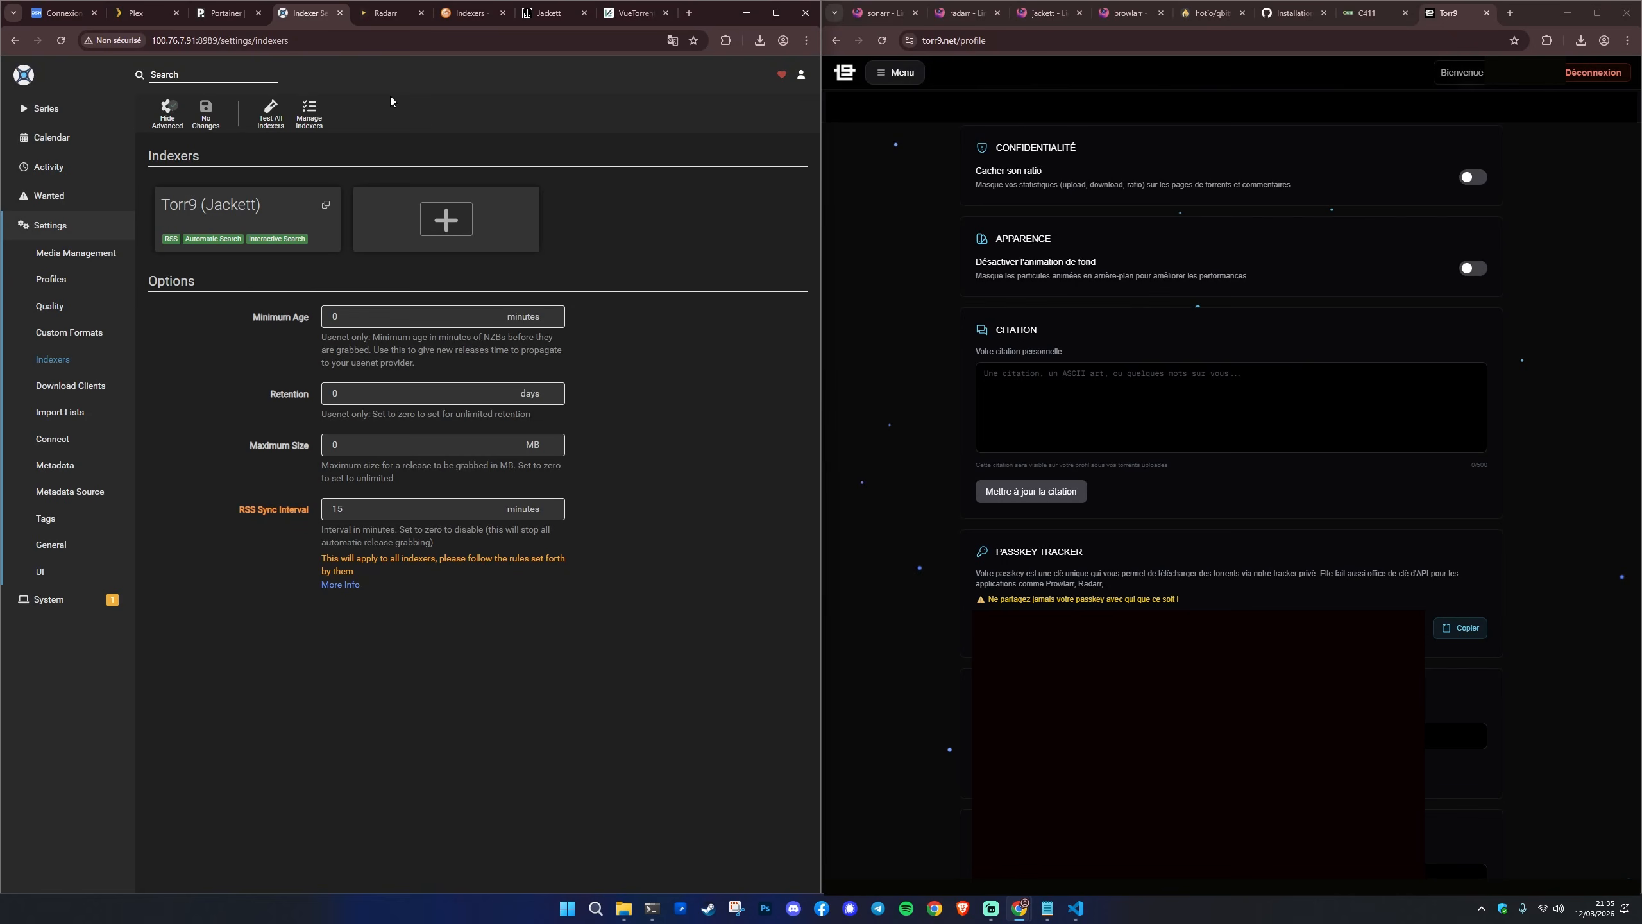
click(471, 13)
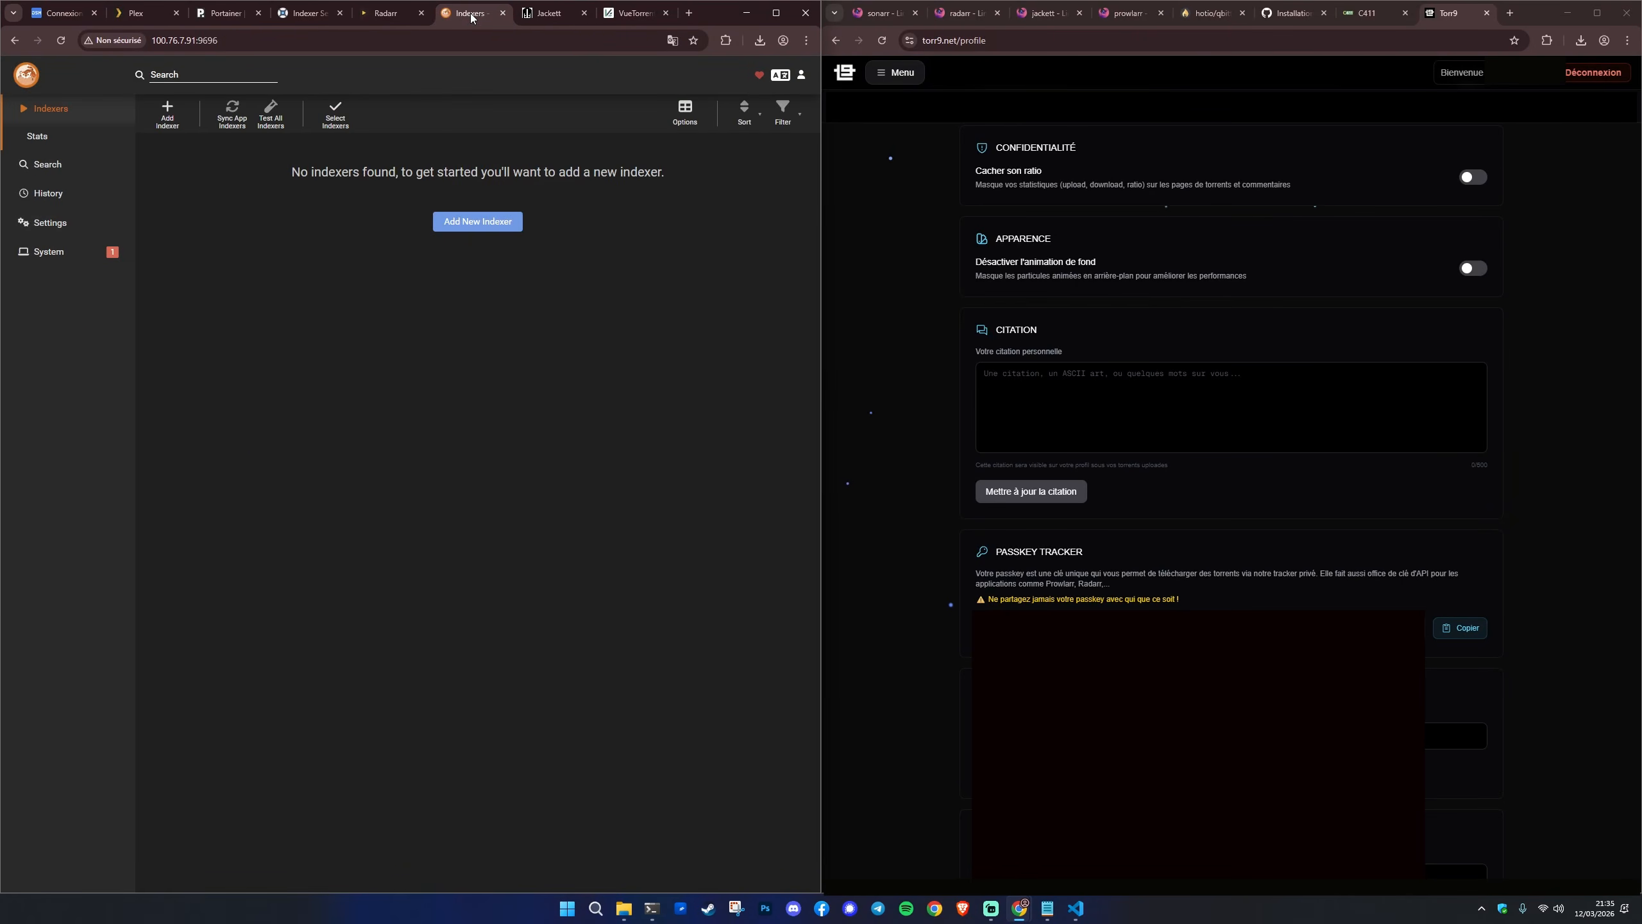
click(481, 223)
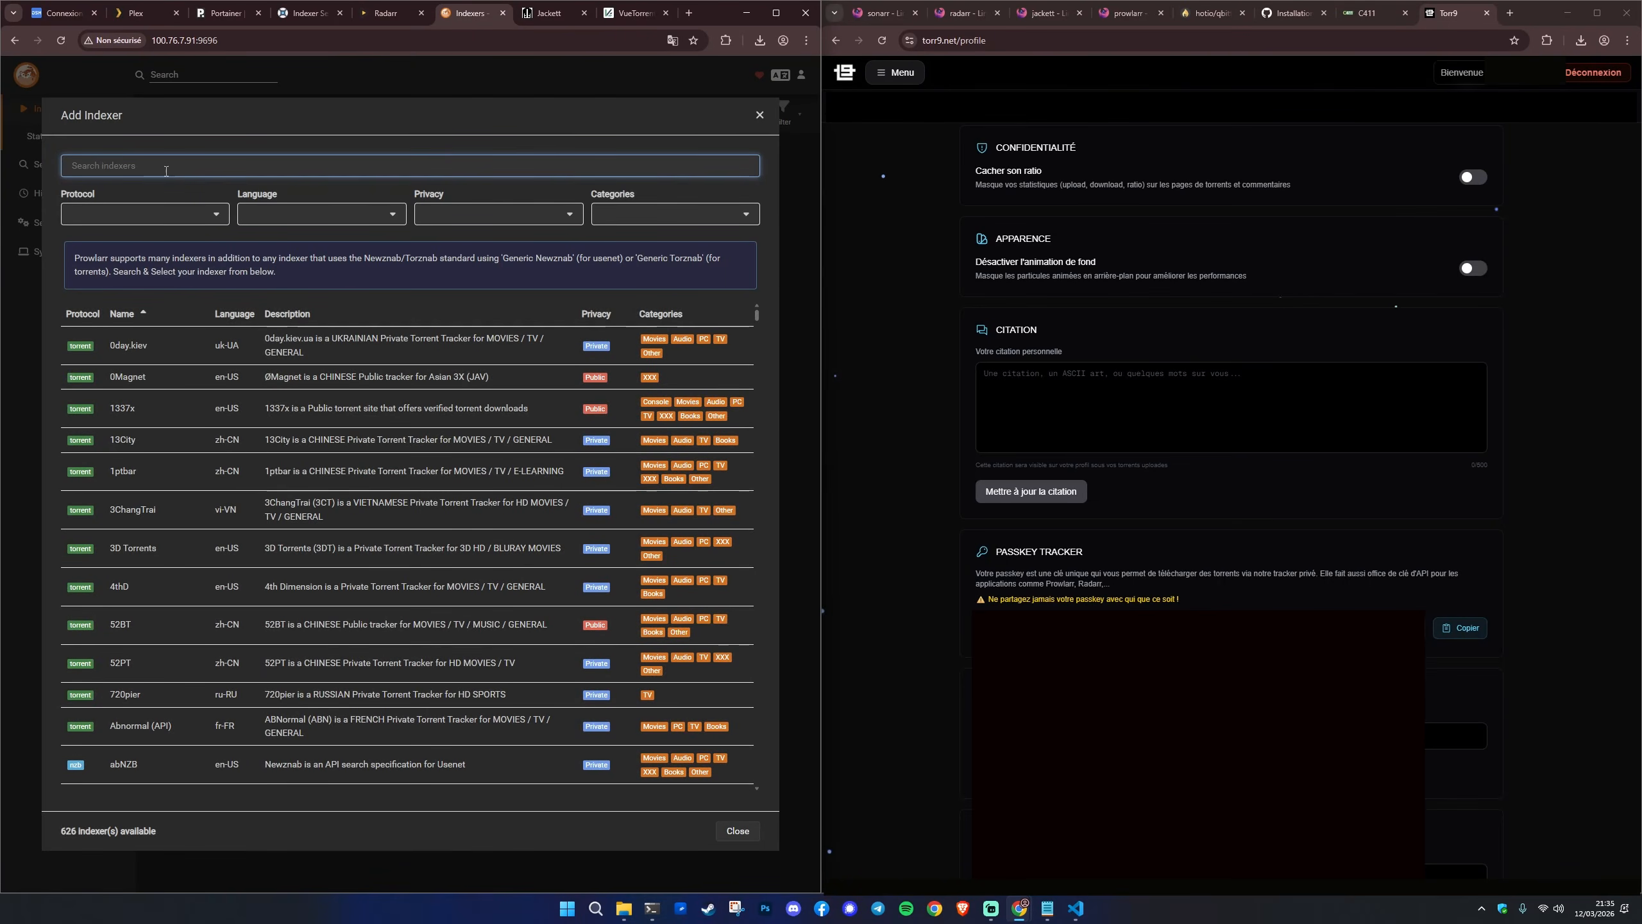
text(c411)
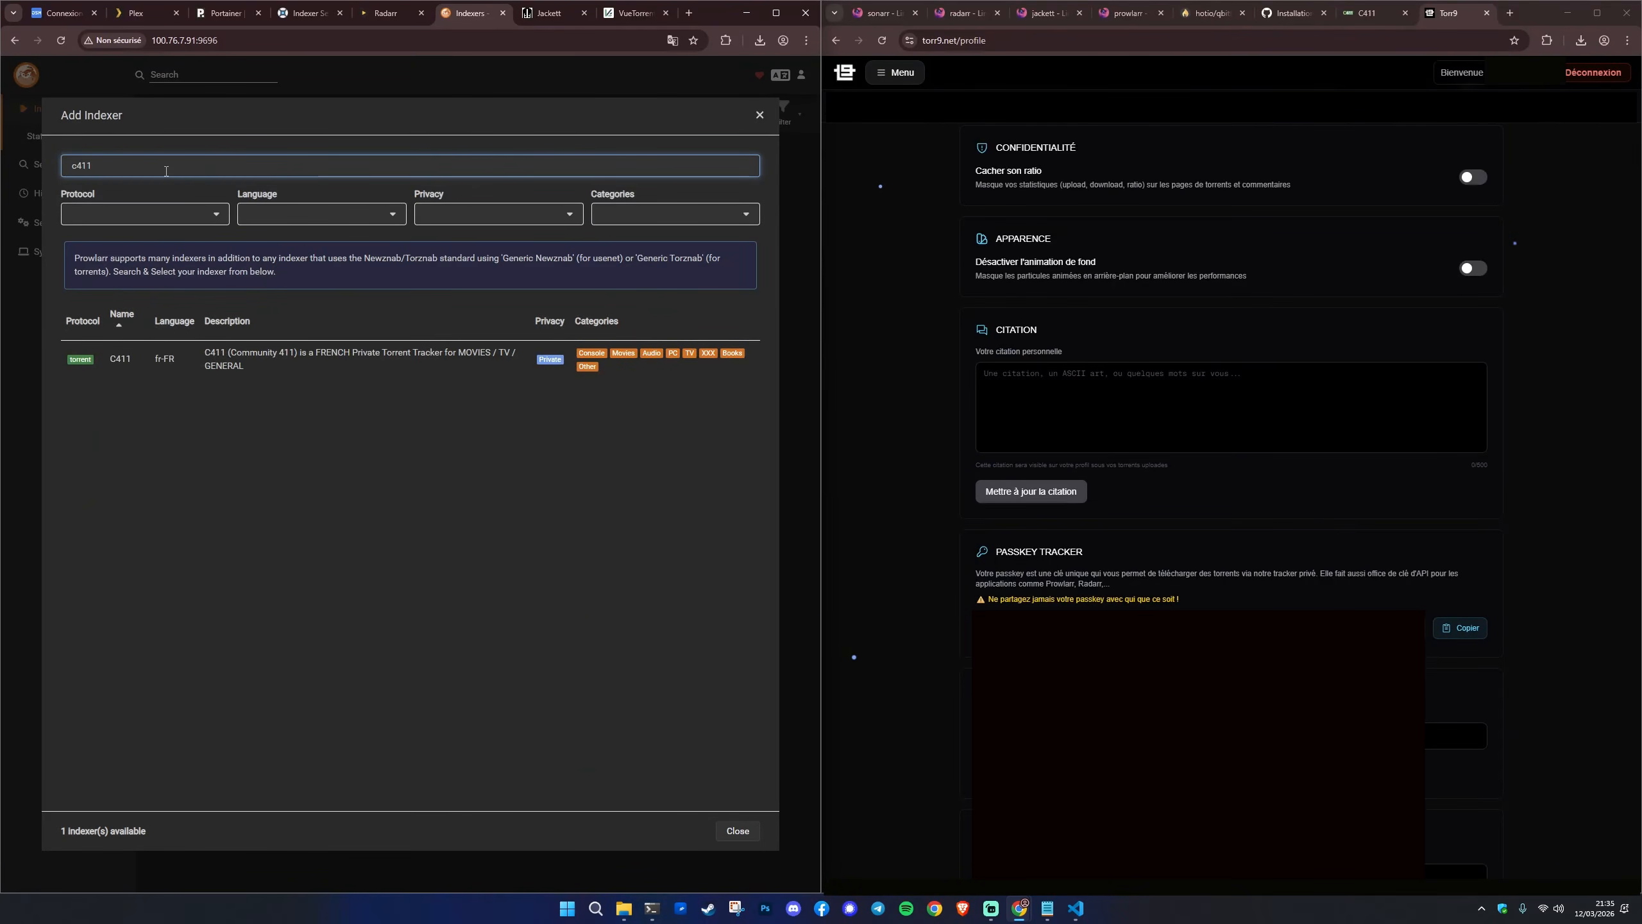
click(503, 380)
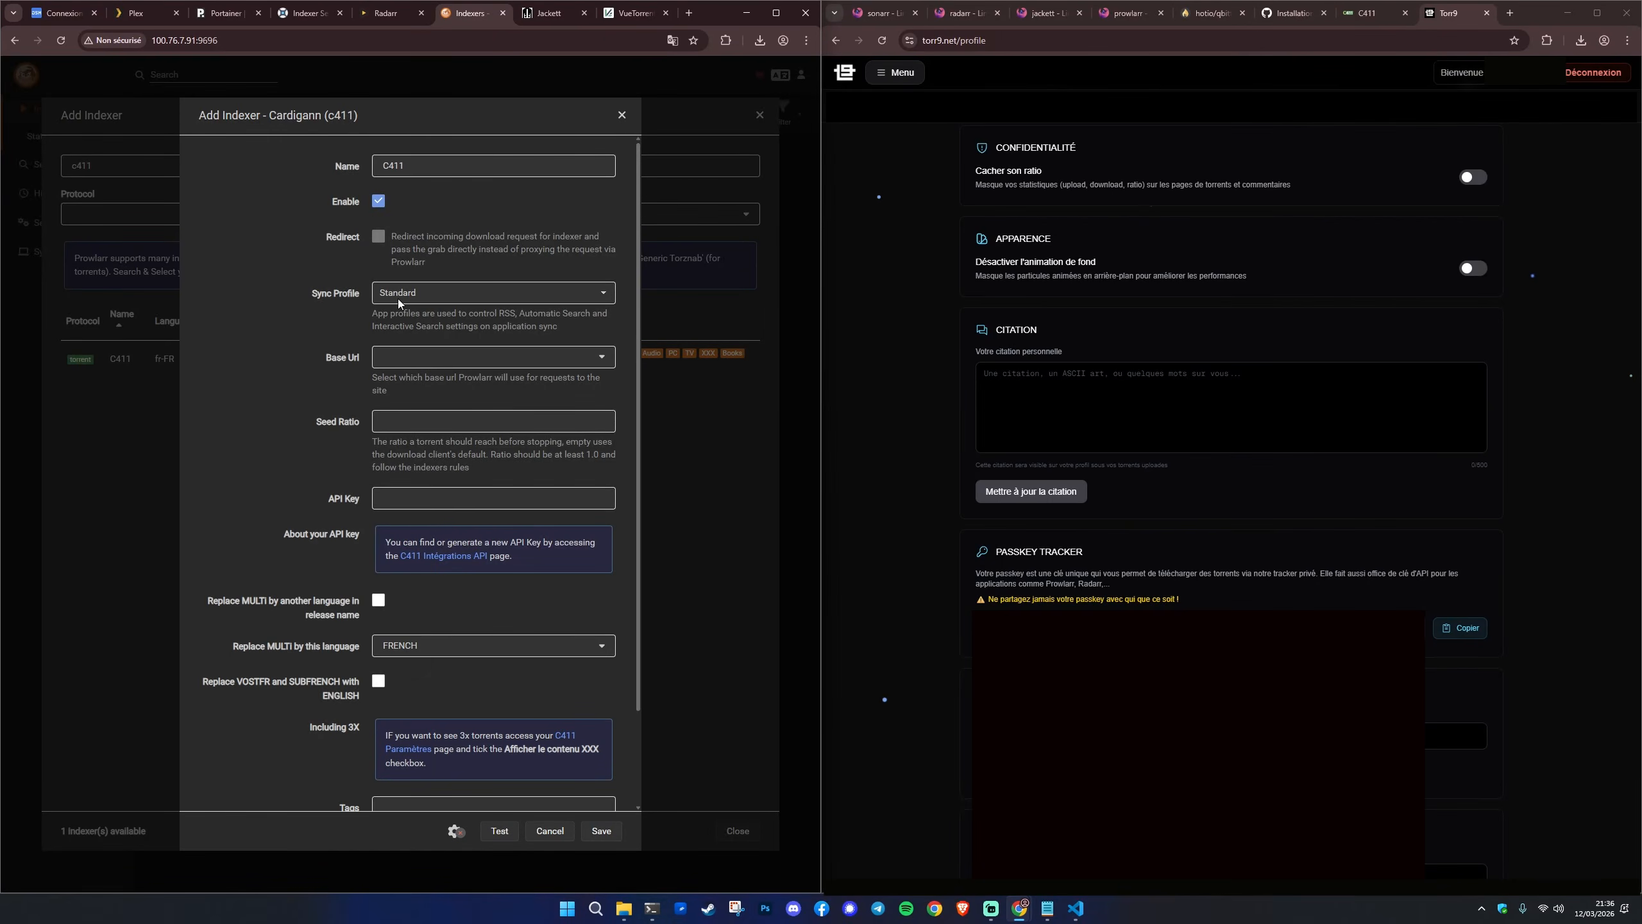
click(432, 360)
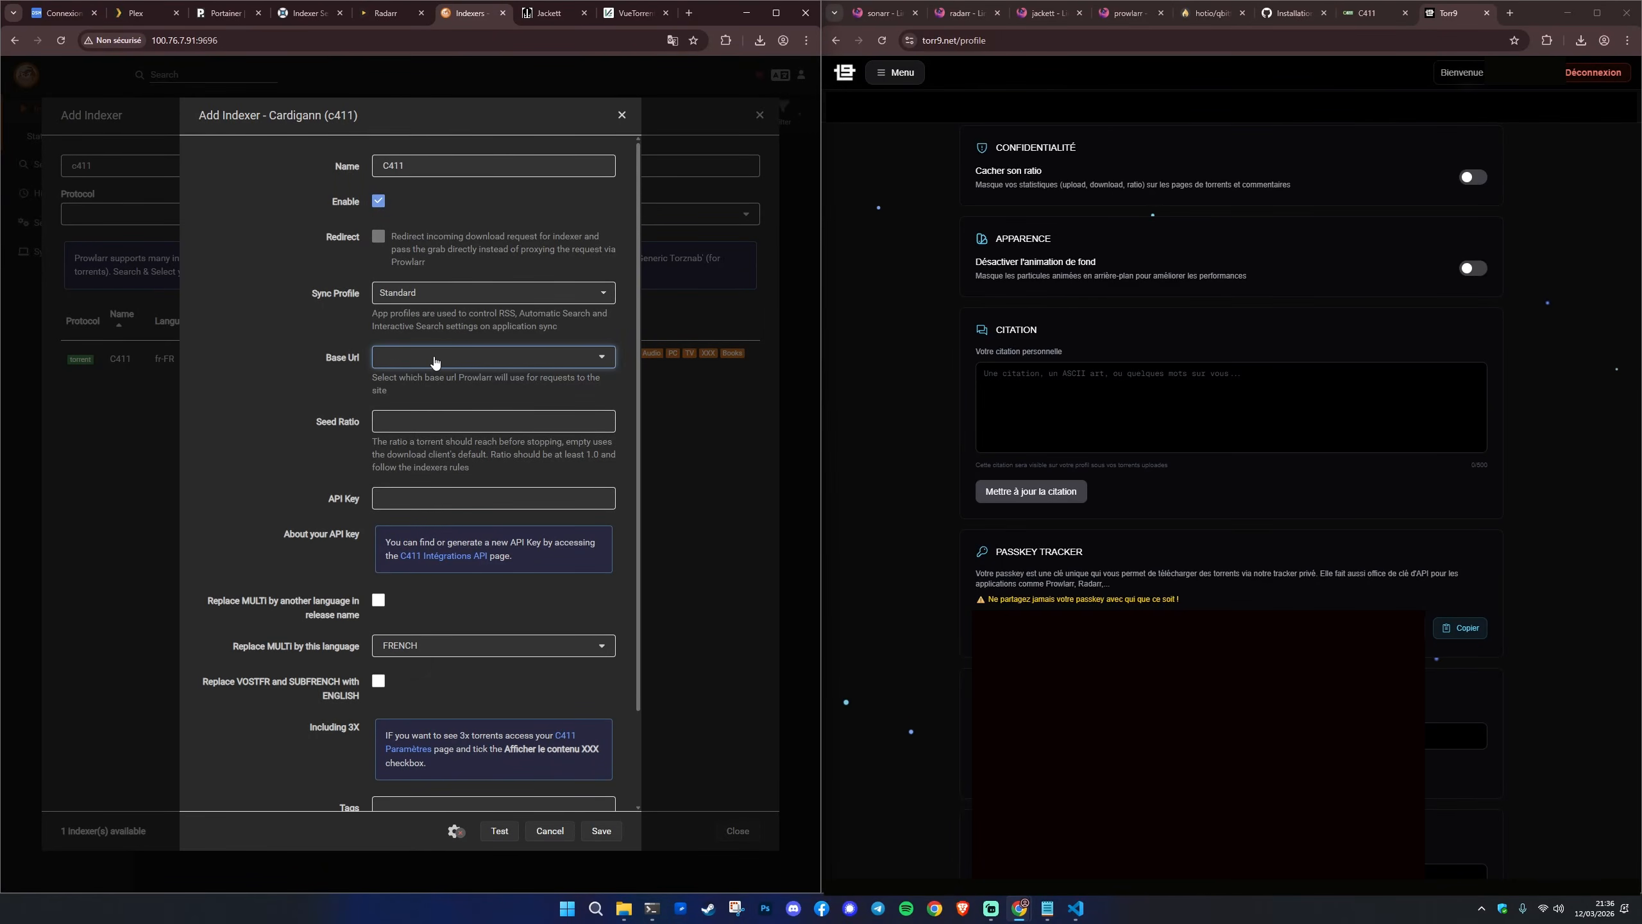
click(442, 380)
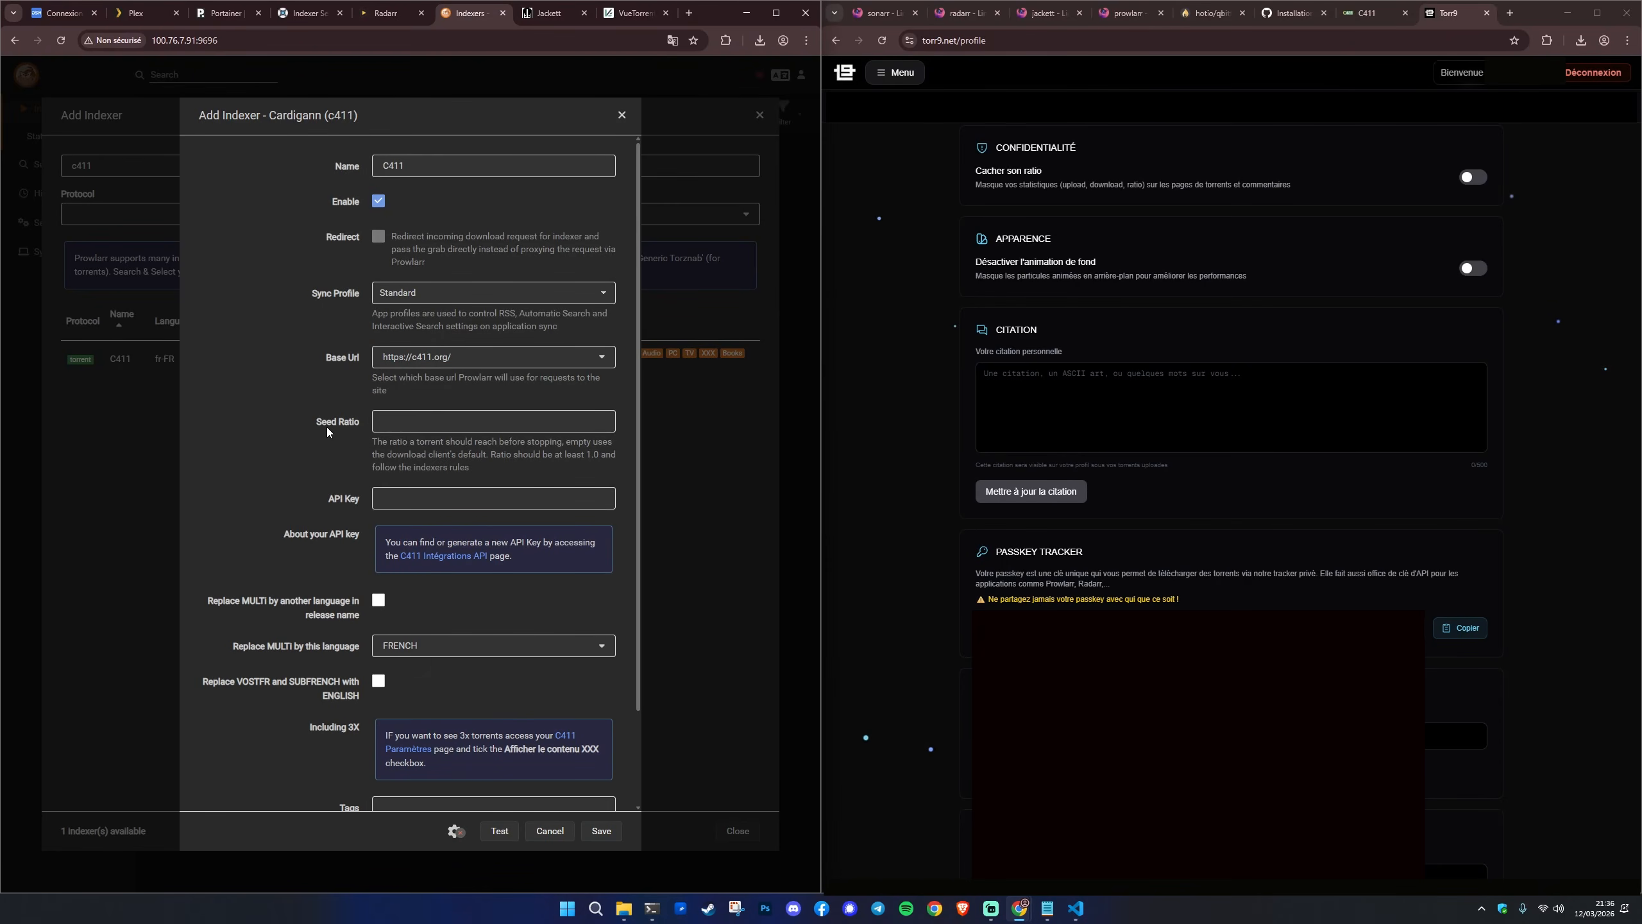
click(1365, 12)
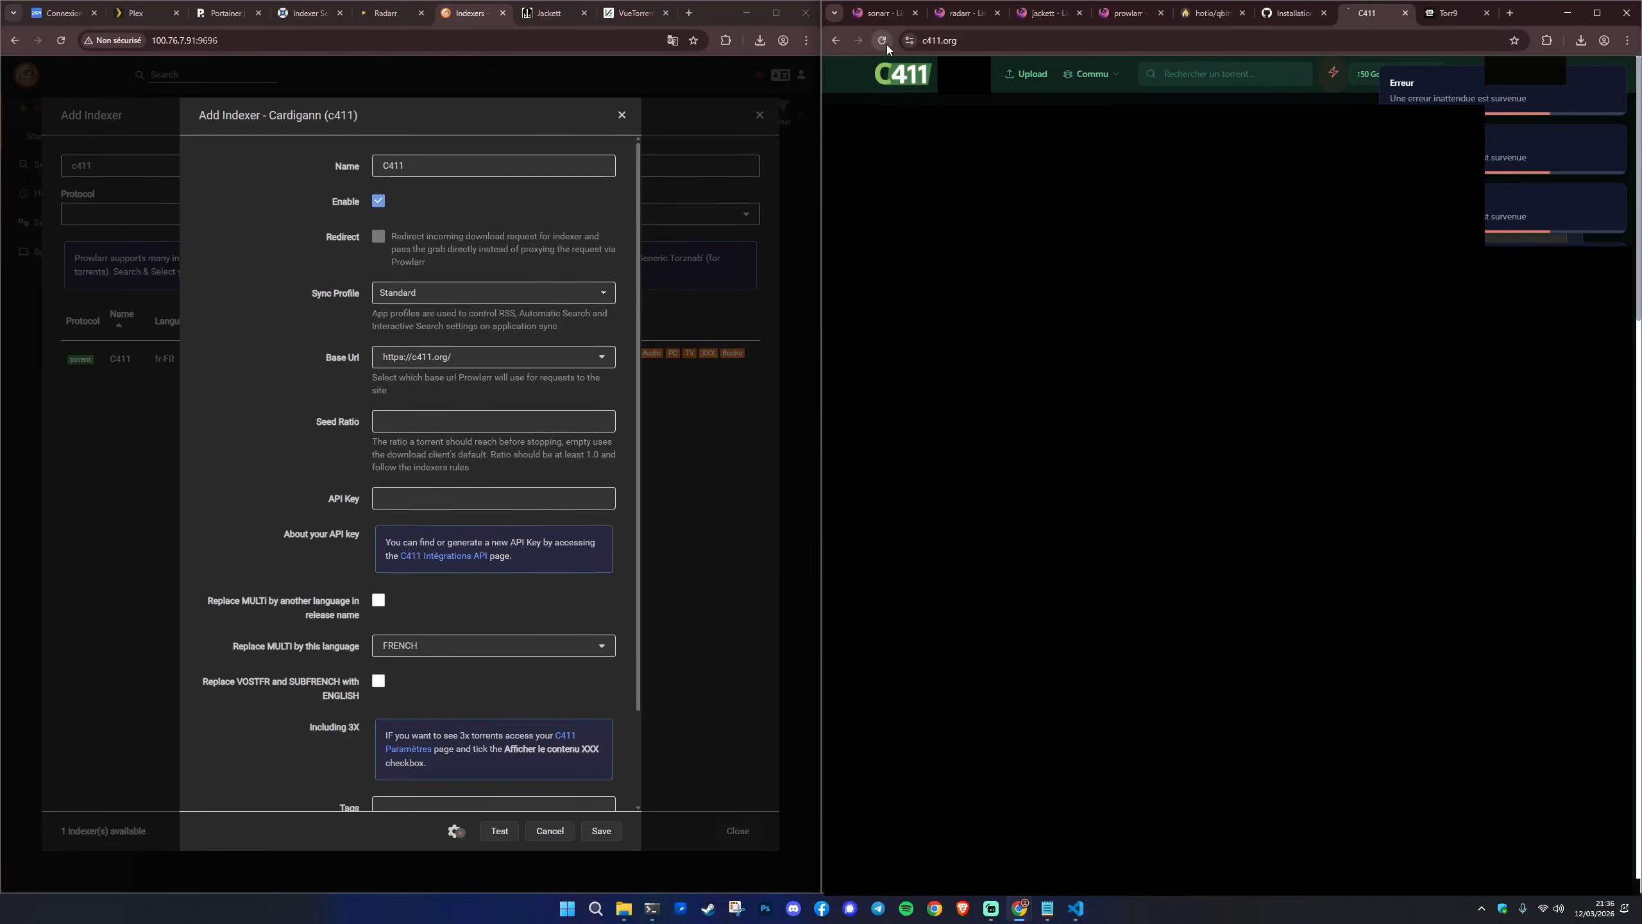
- Create a C411 API key labelled 'Prowlarr' on the Integrations API page and copy it
click(882, 41)
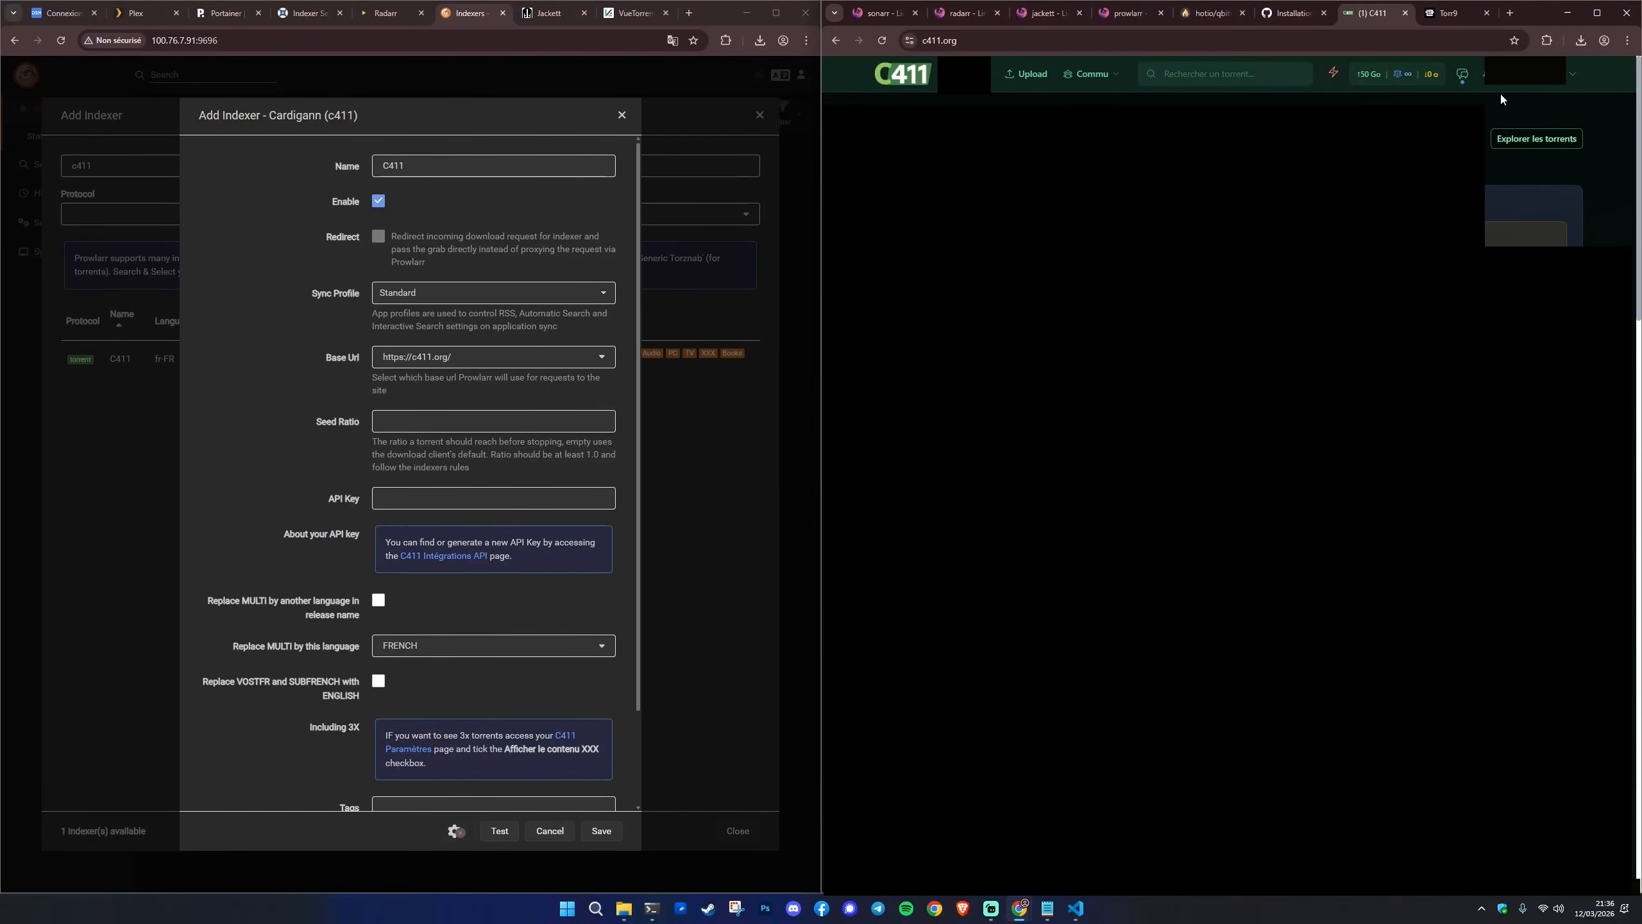
click(1573, 74)
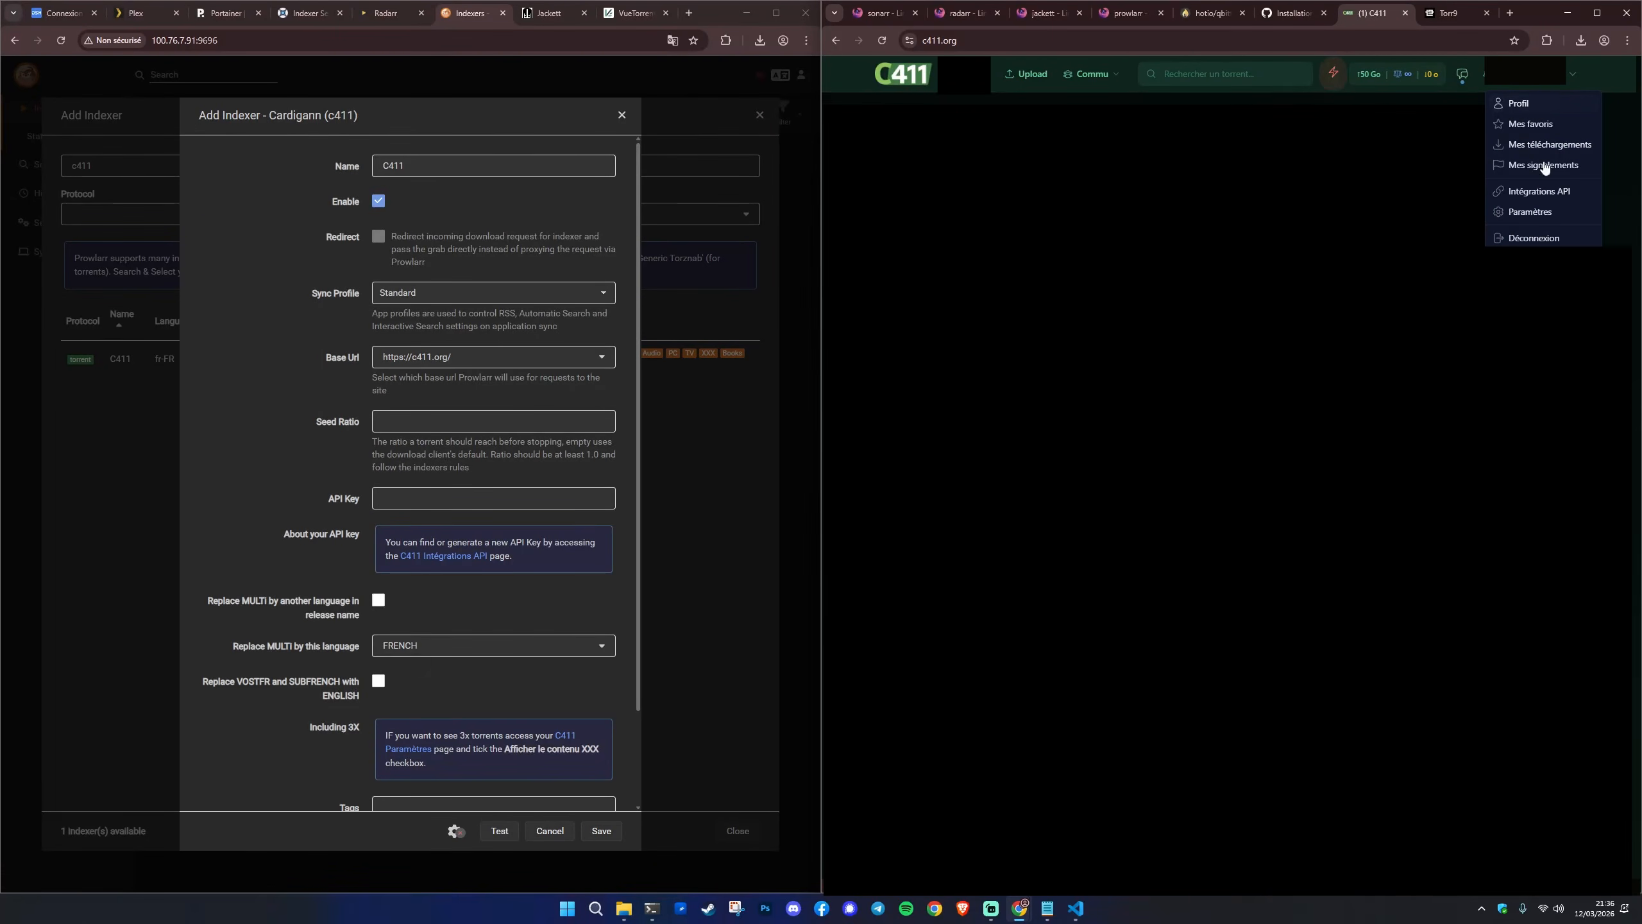
click(1542, 191)
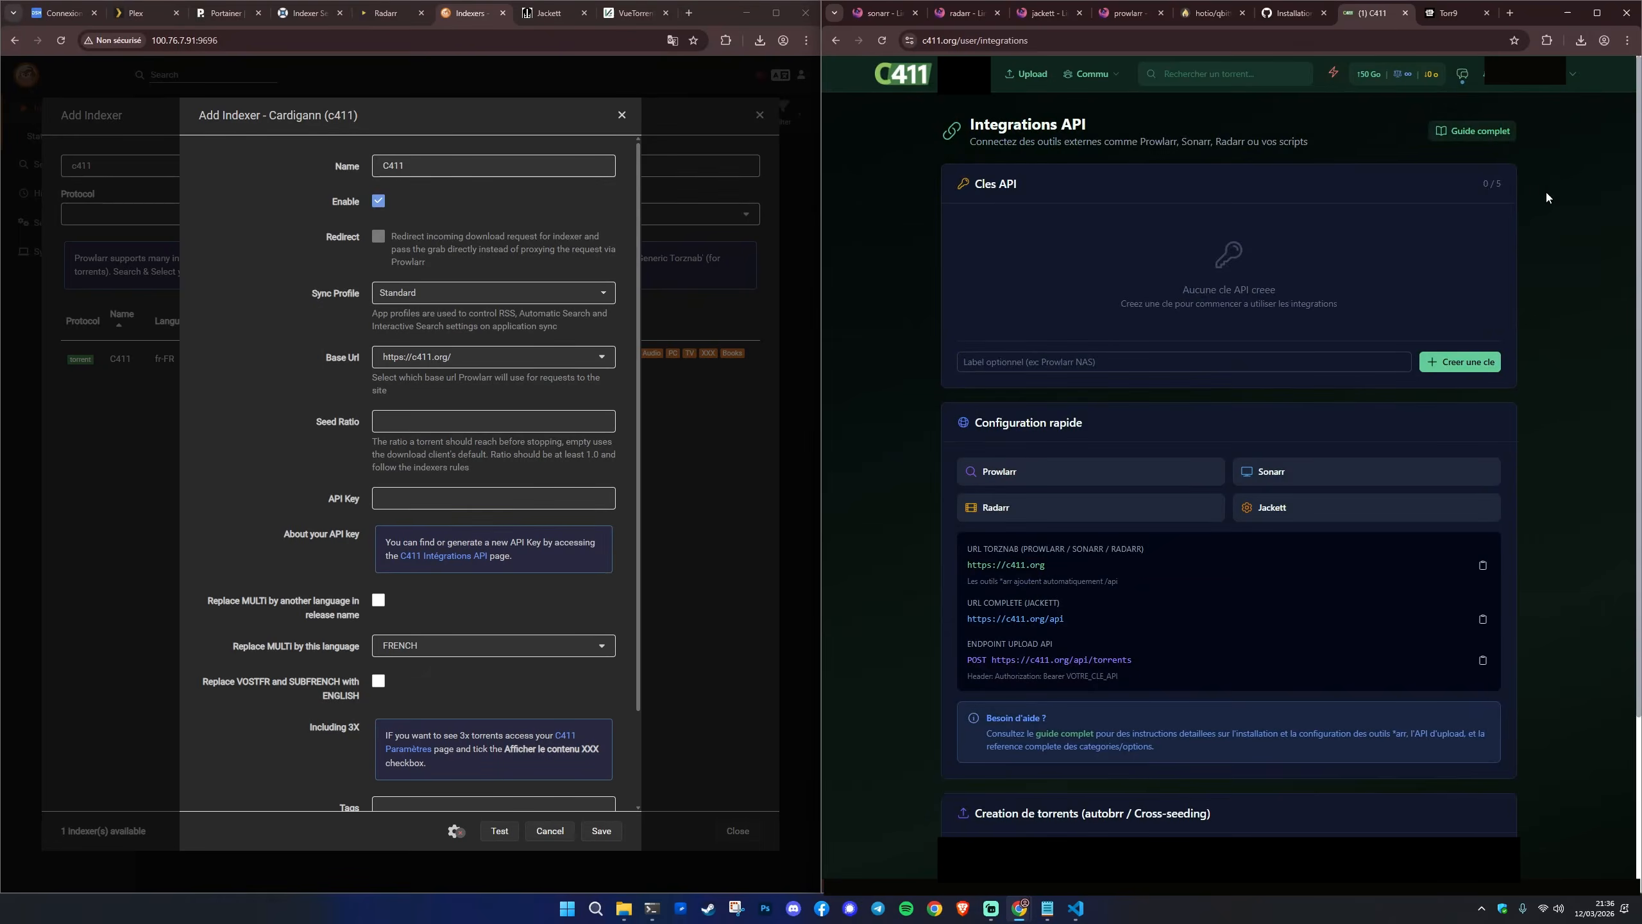
click(1055, 362)
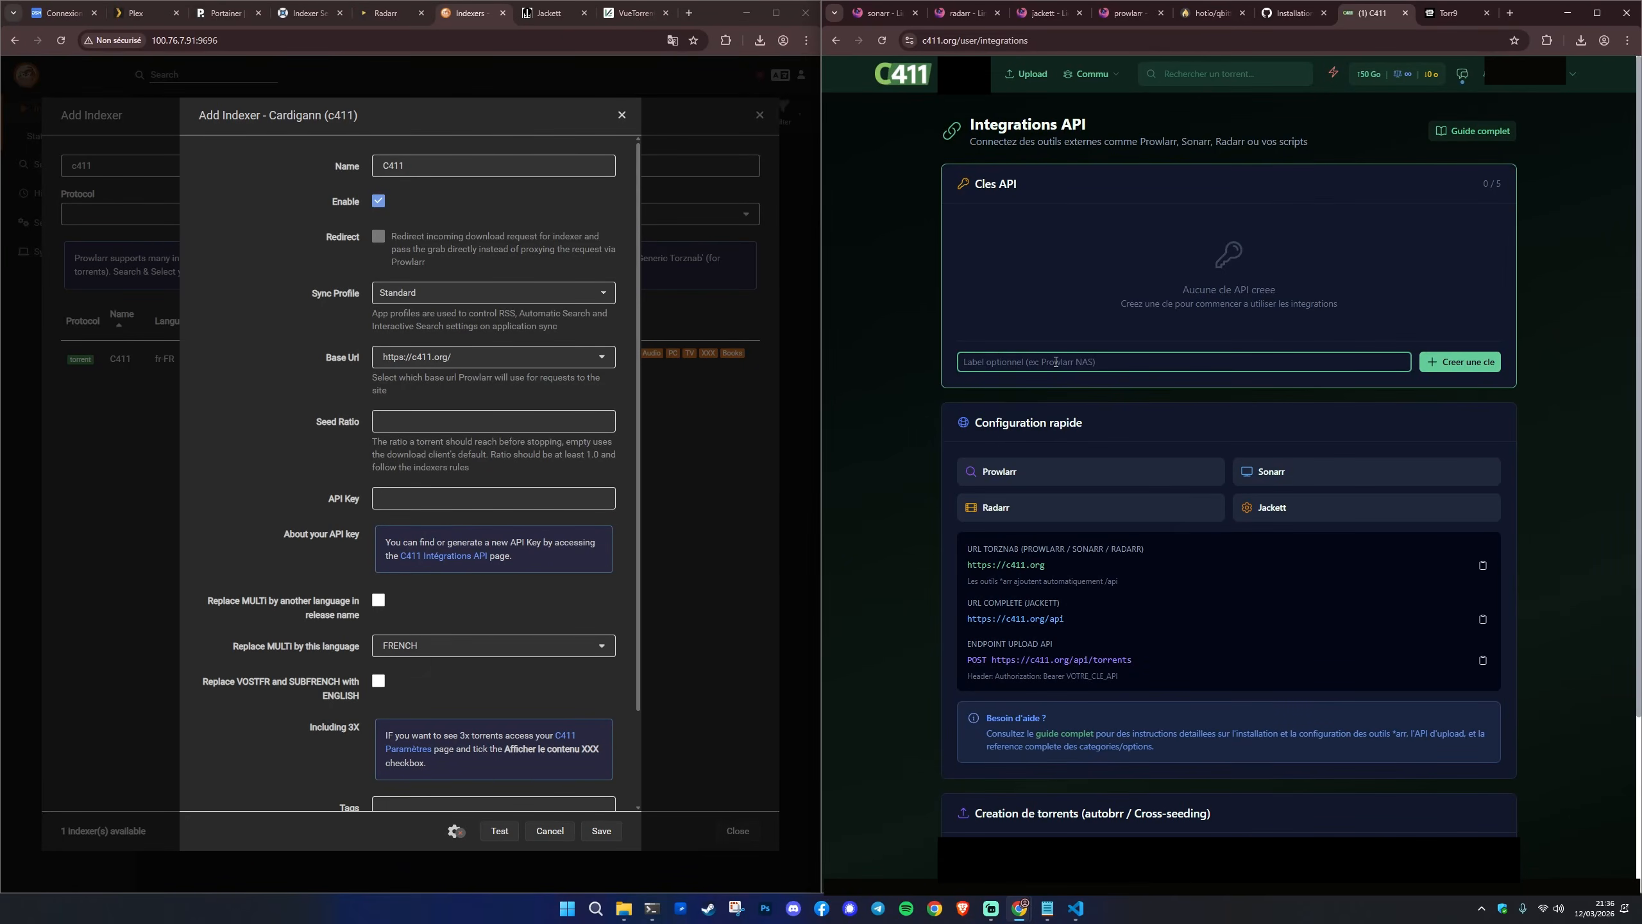
text(Prowlarr)
click(1459, 362)
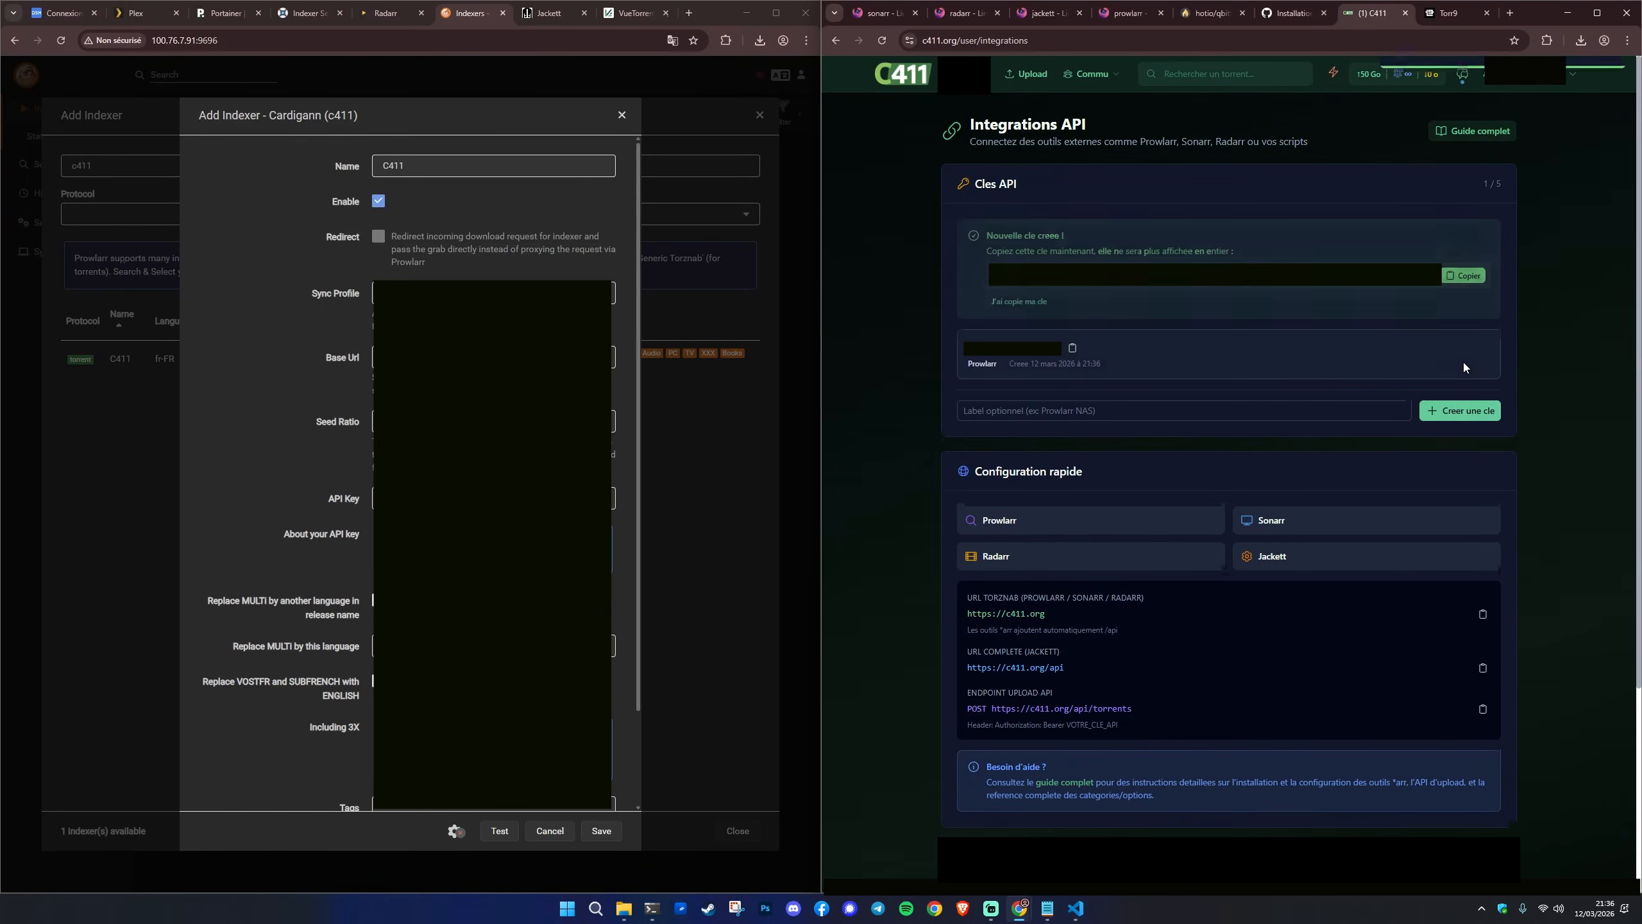
click(1070, 350)
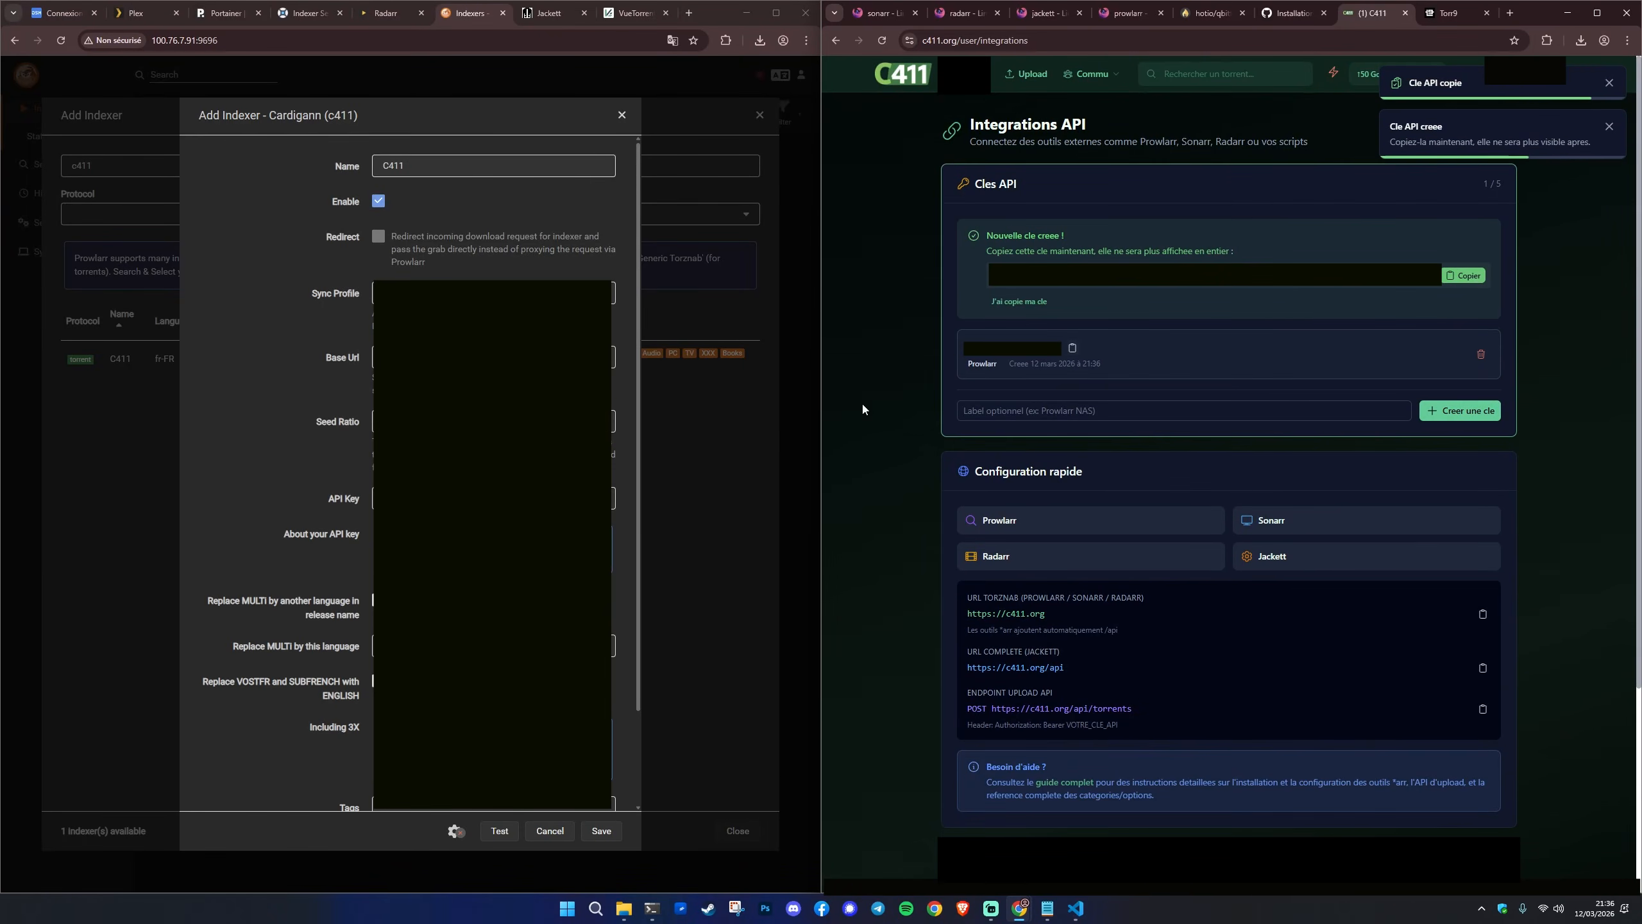
click(413, 498)
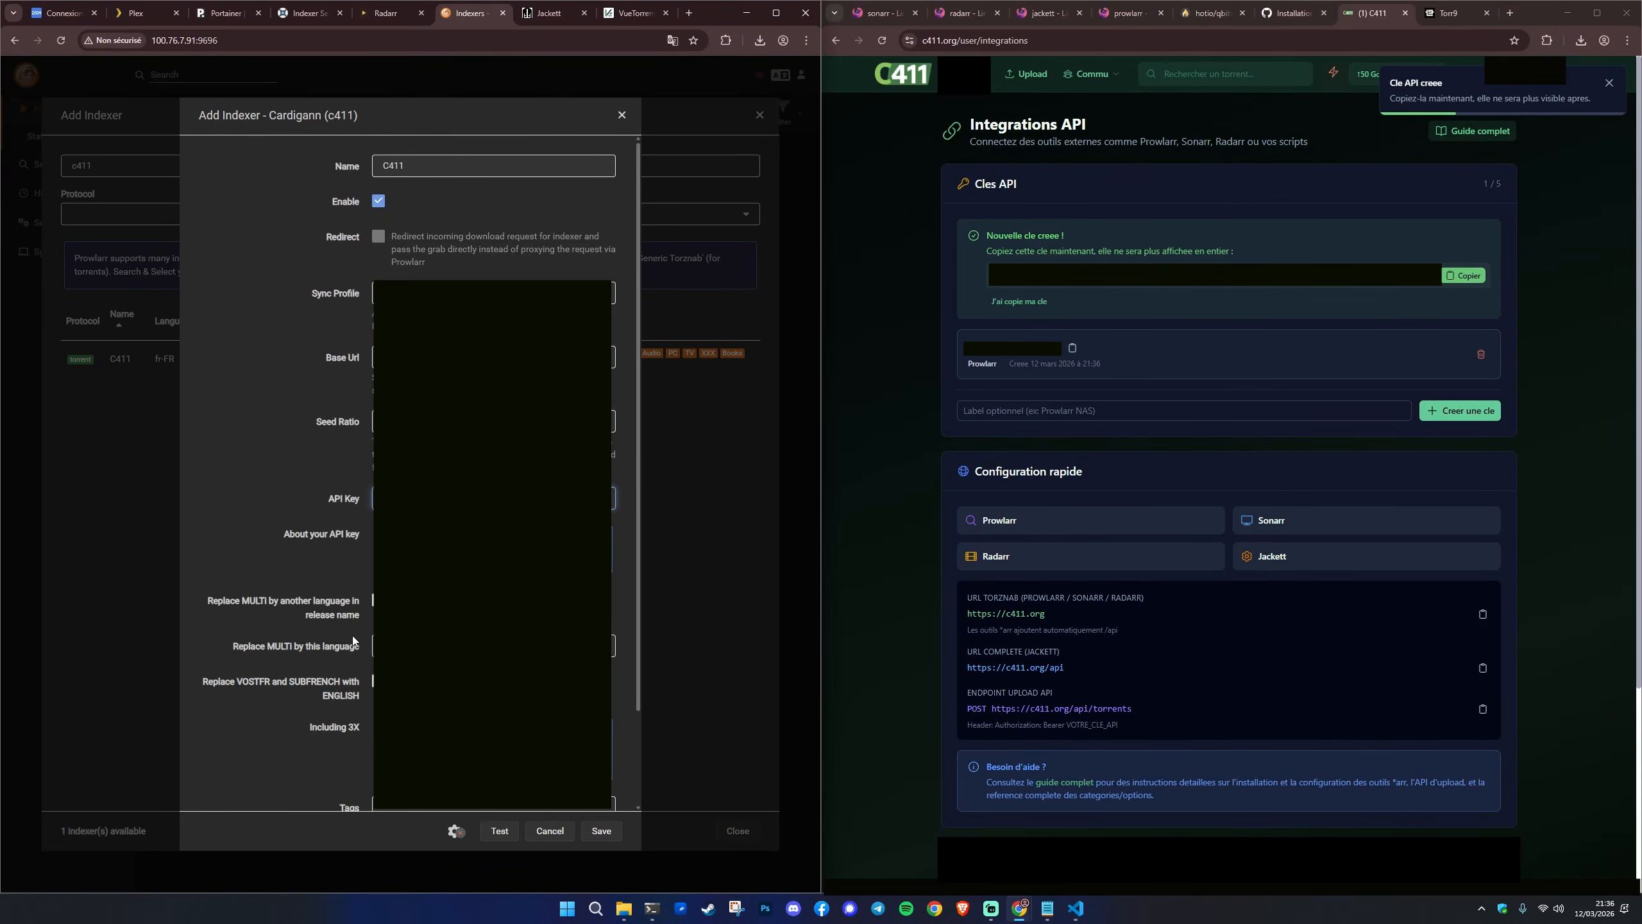
- Show advanced settings, review the C411 fields, and finish adding the indexer
scroll(311, 640, down, 1)
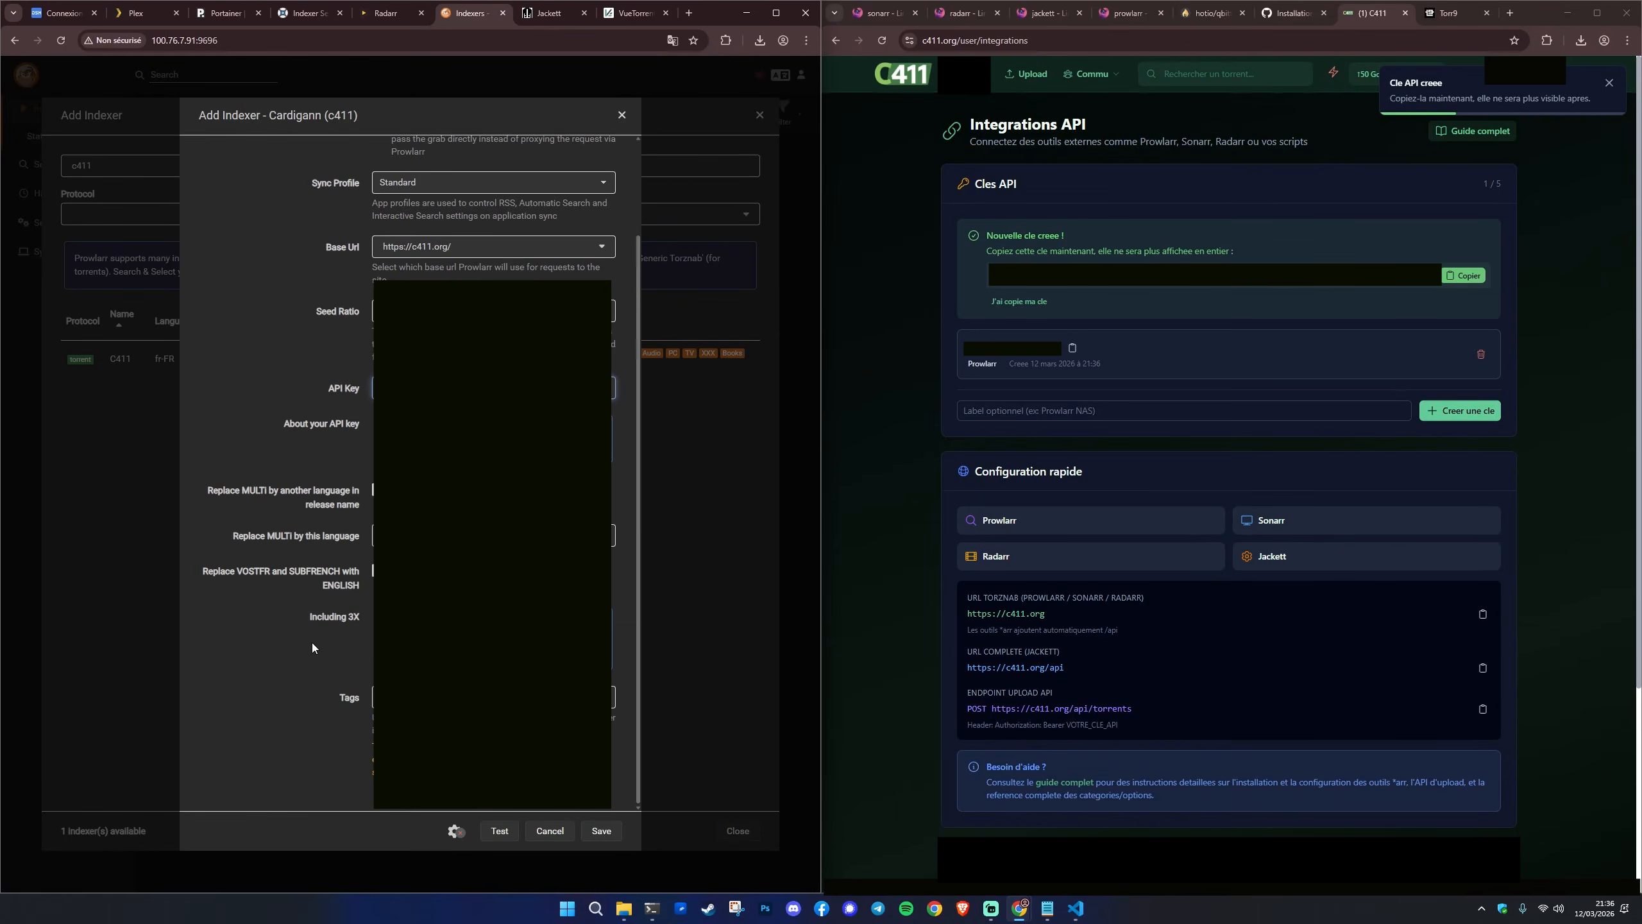
click(456, 830)
scroll(343, 730, down, 3)
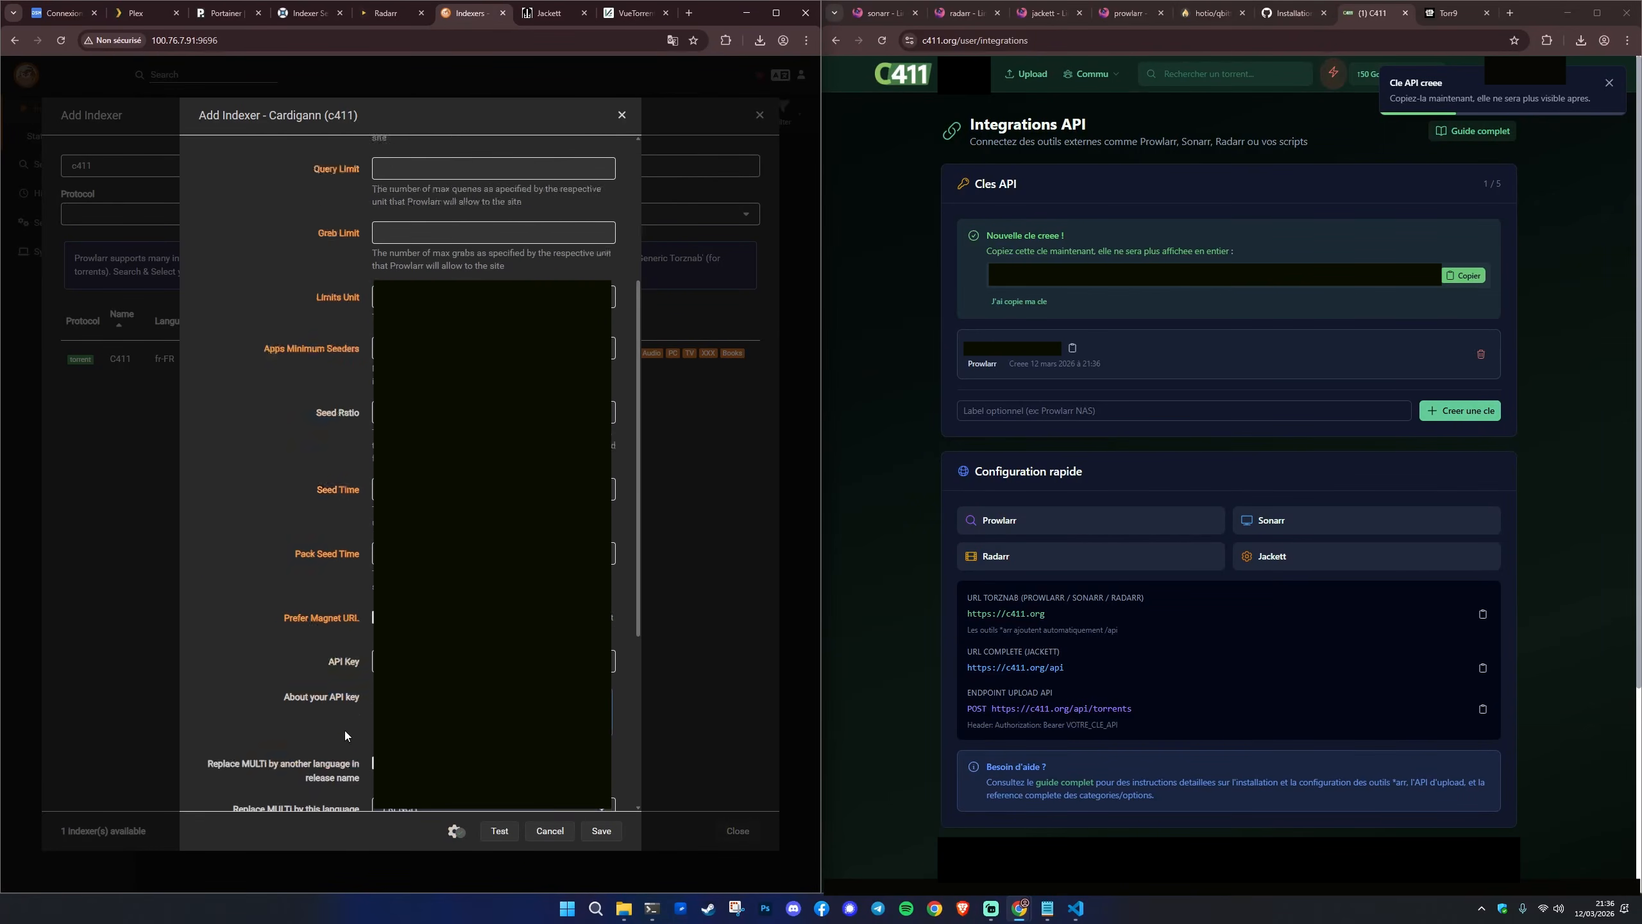
scroll(343, 730, up, 2)
scroll(344, 730, down, 1)
scroll(343, 730, up, 4)
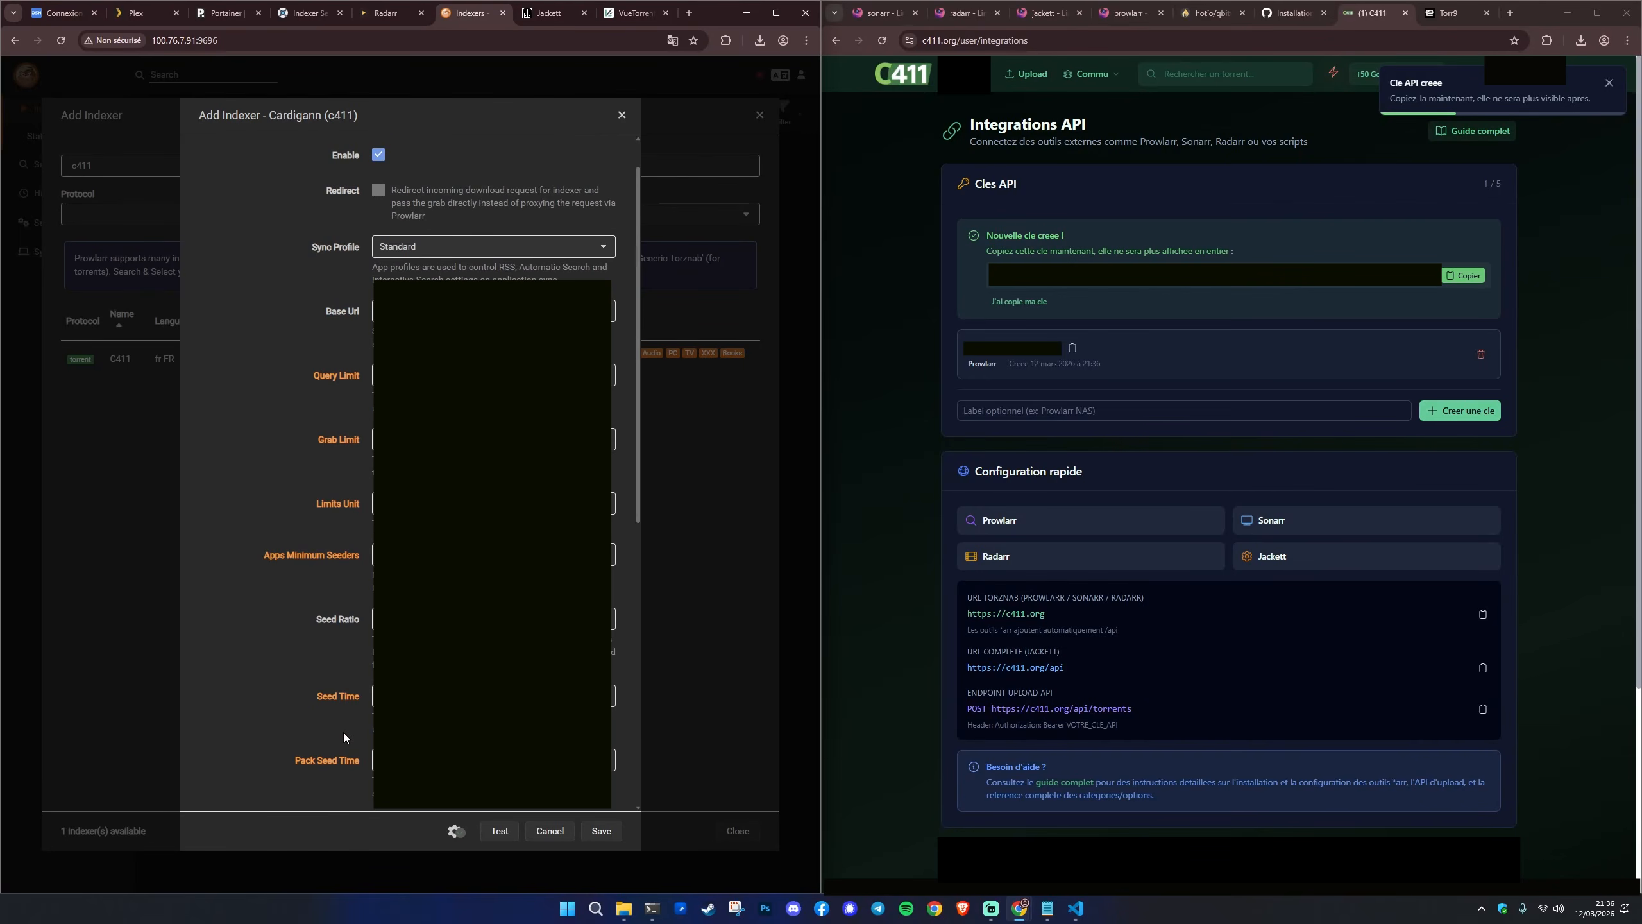
scroll(344, 732, down, 8)
scroll(343, 738, down, 5)
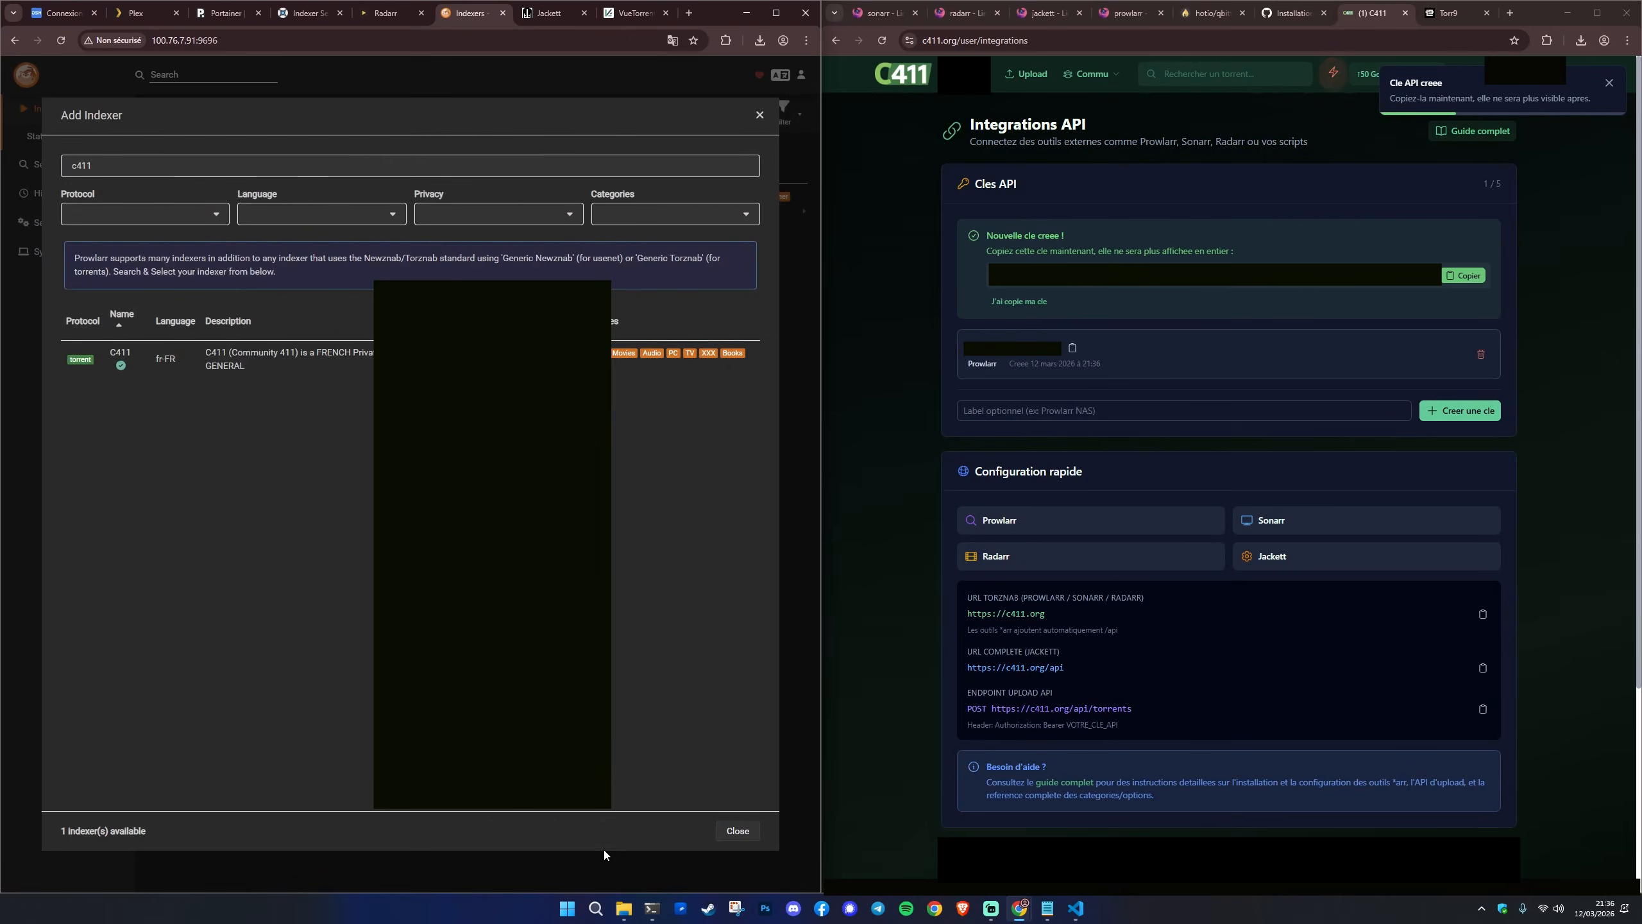
click(714, 838)
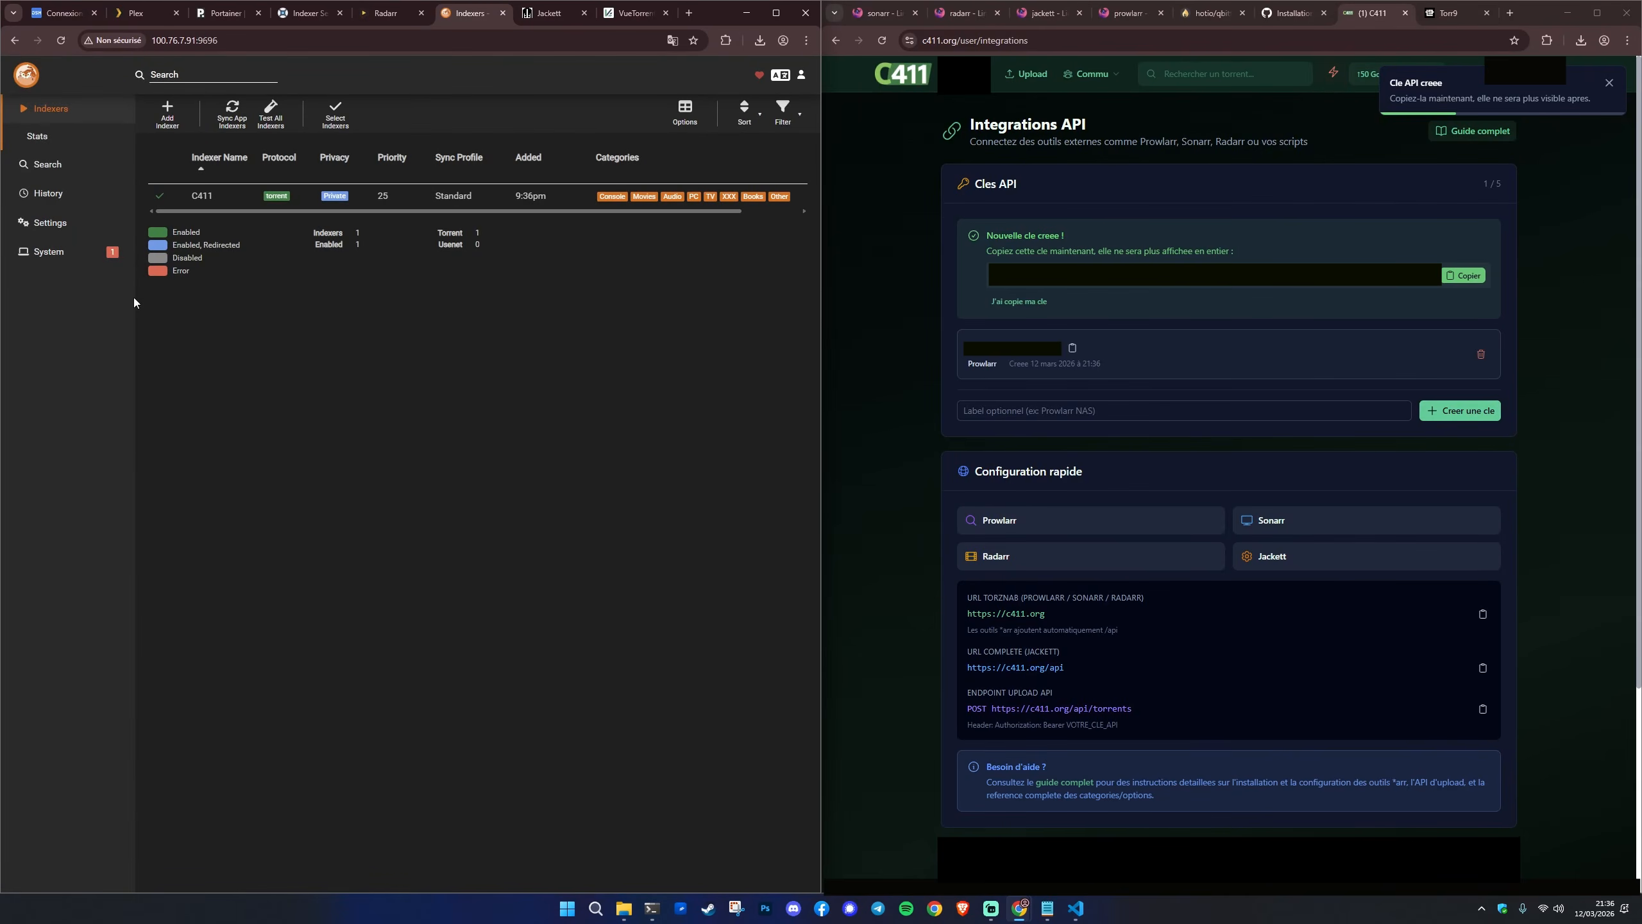
- Open the Apps page in Prowlarr's Settings
click(48, 223)
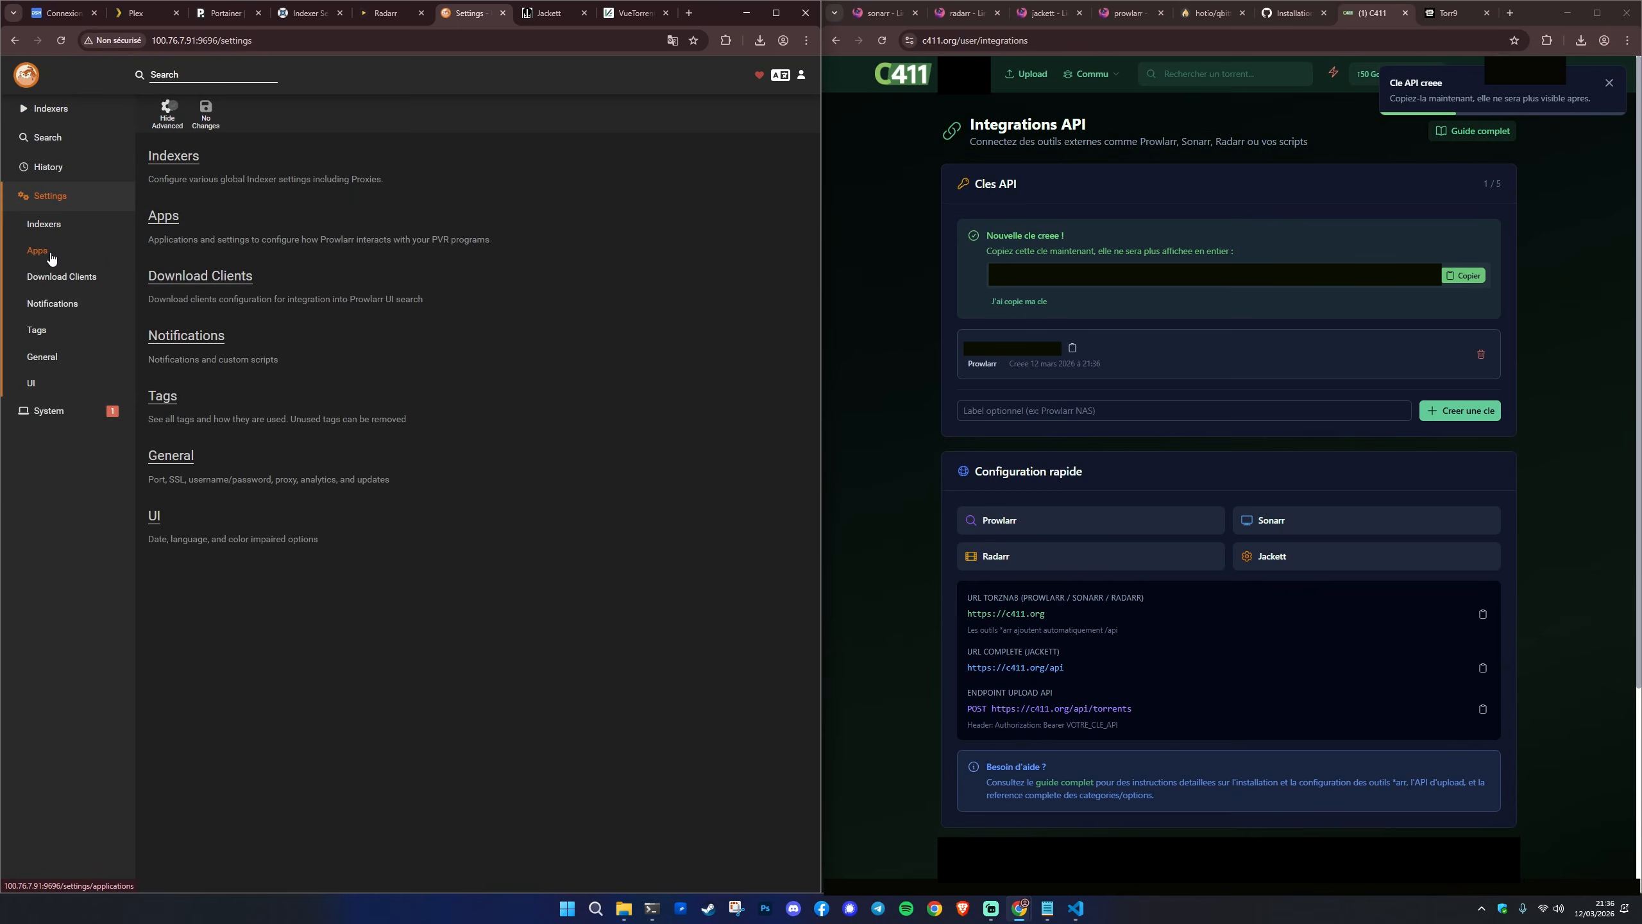
click(45, 227)
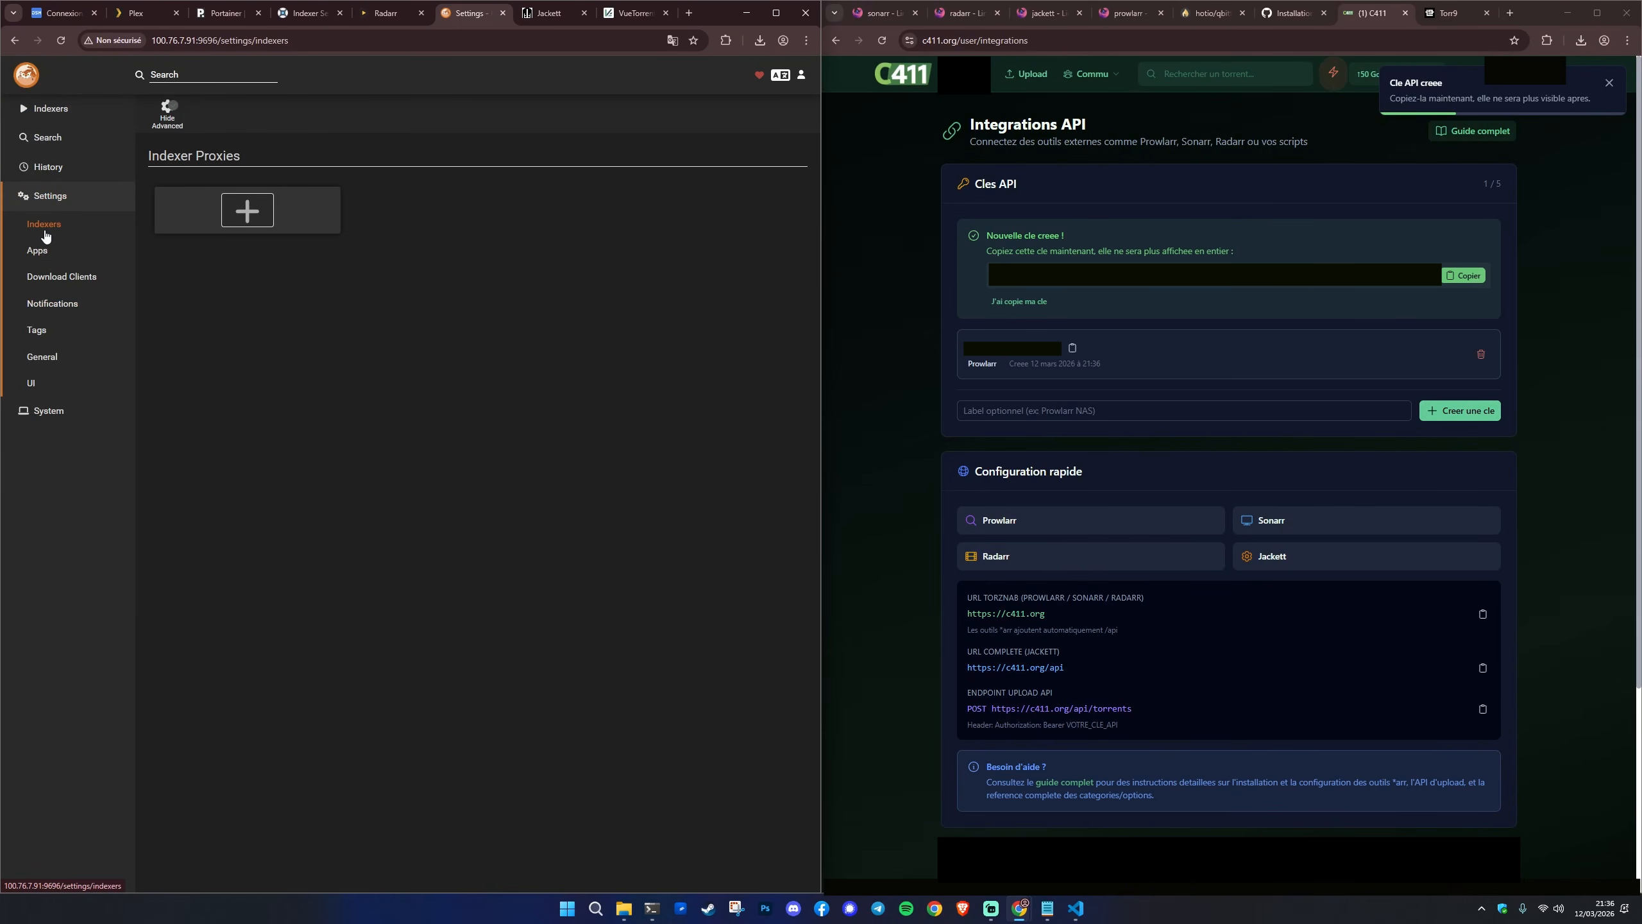
click(40, 250)
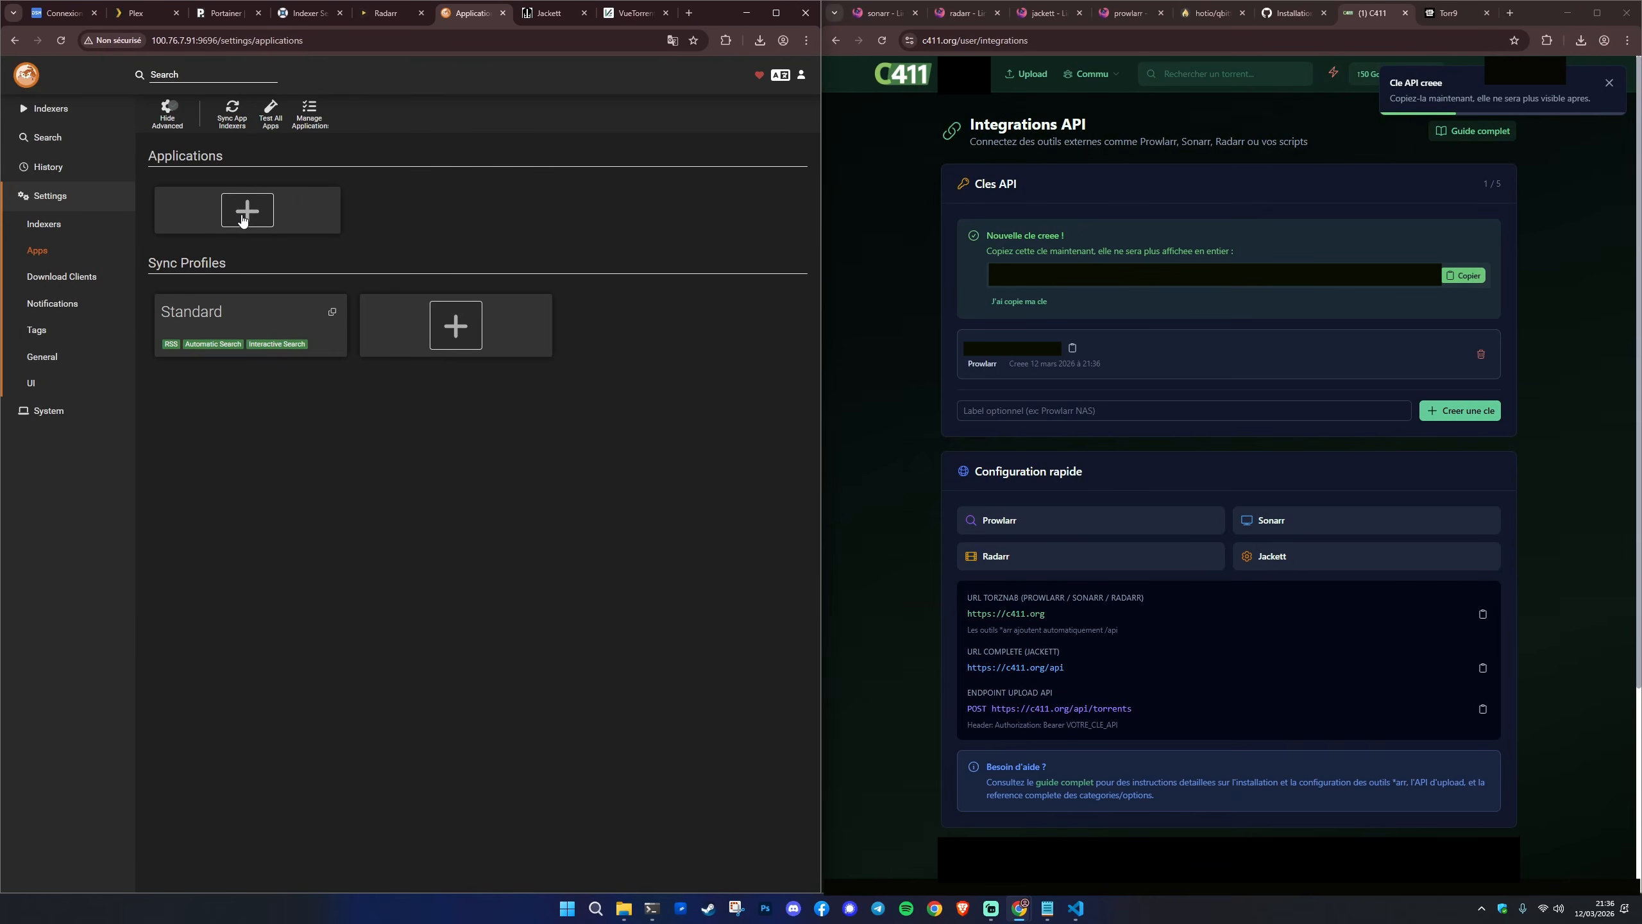
click(243, 220)
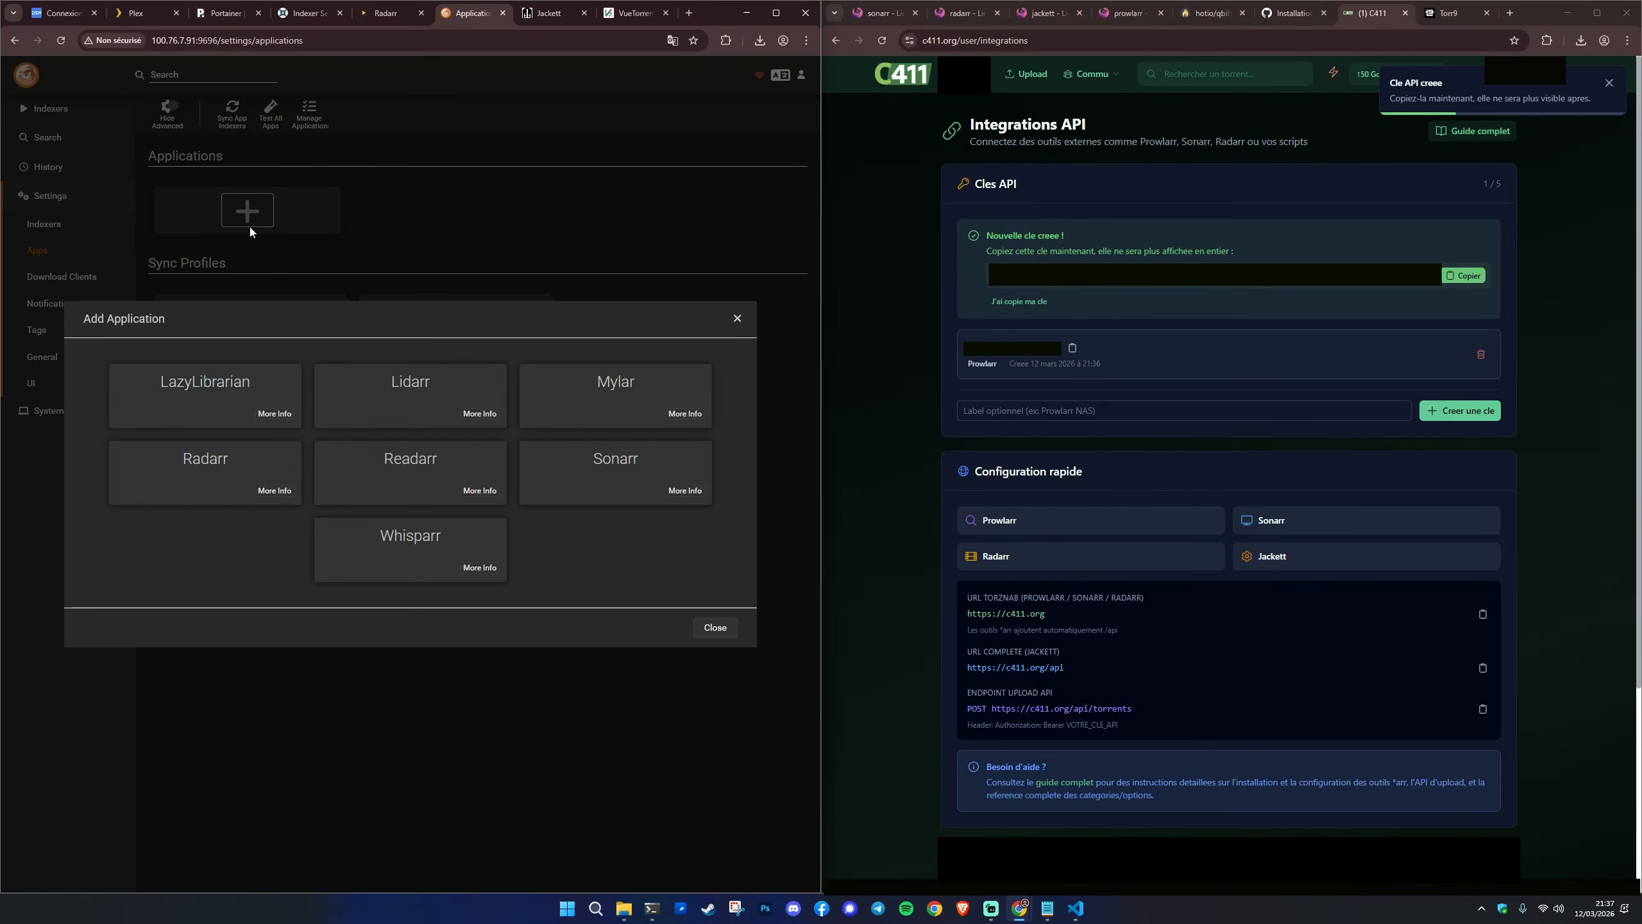
click(627, 471)
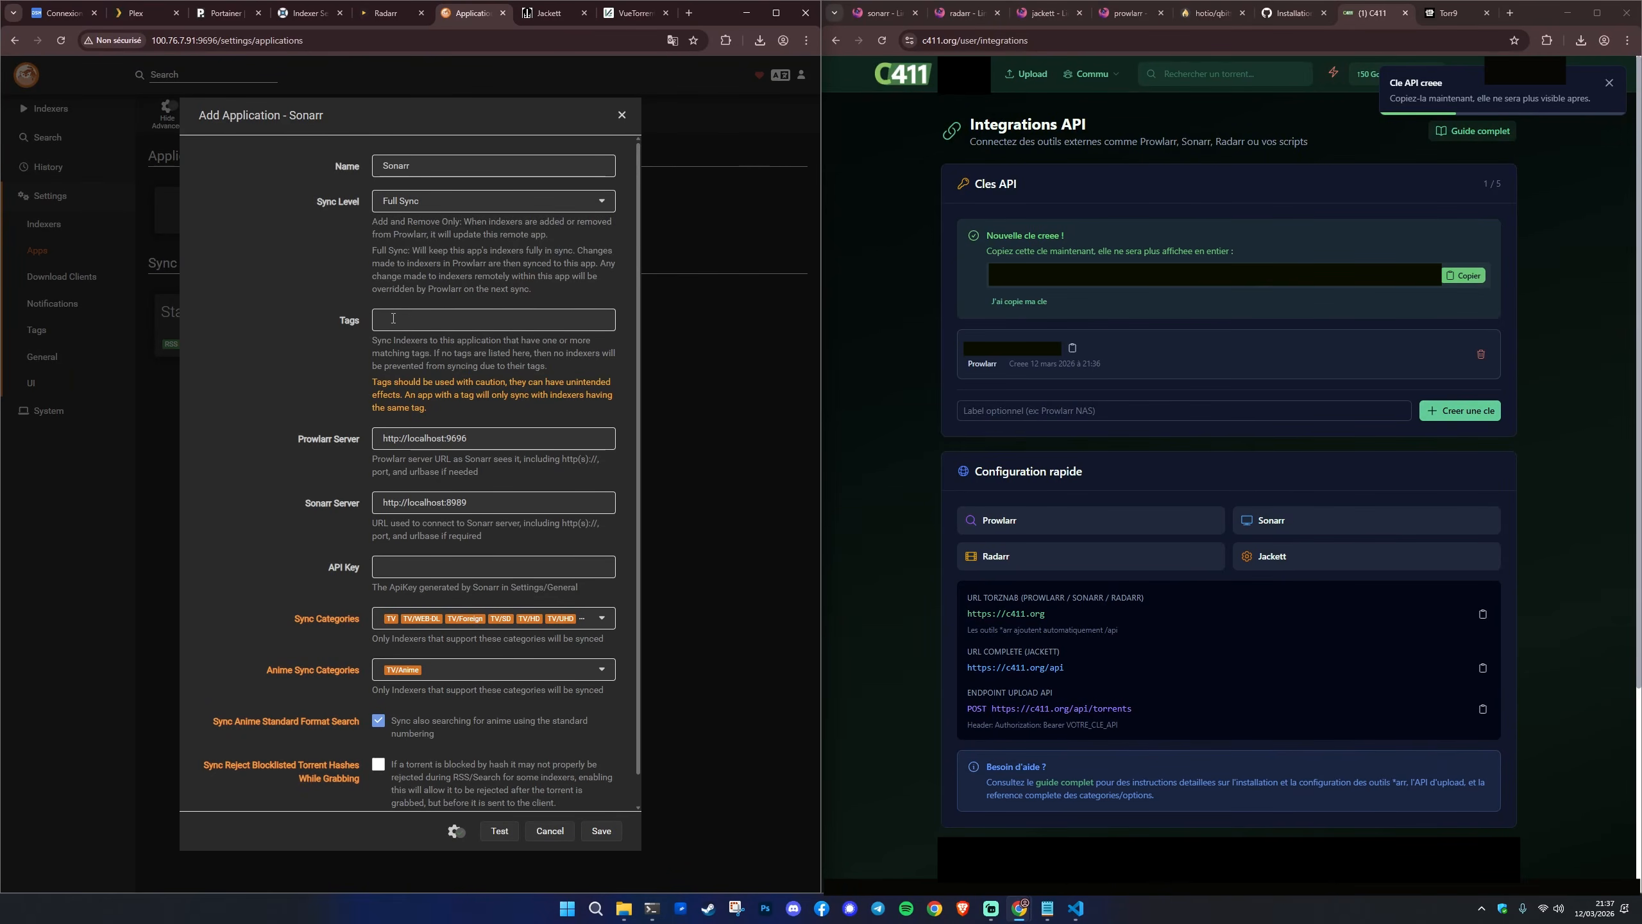
double_click(410, 439)
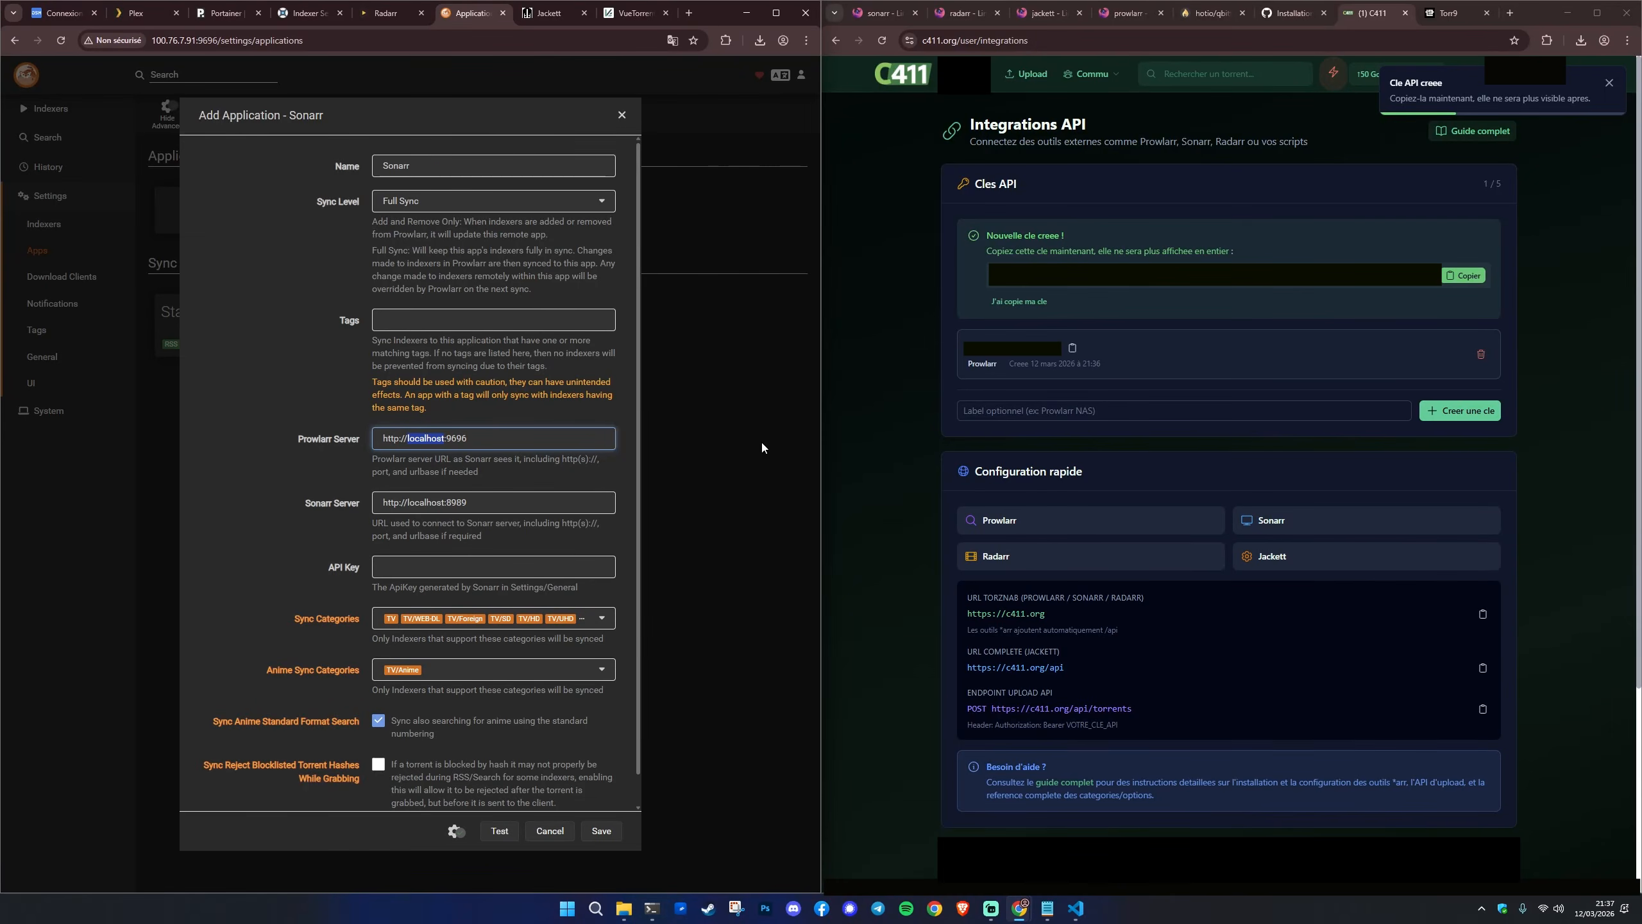
text(sonarr)
click(436, 440)
key(BackSpace)
key(BackSpace)
key(BackSpace)
key(BackSpace)
key(BackSpace)
text(prowlarr)
double_click(439, 496)
text(sona)
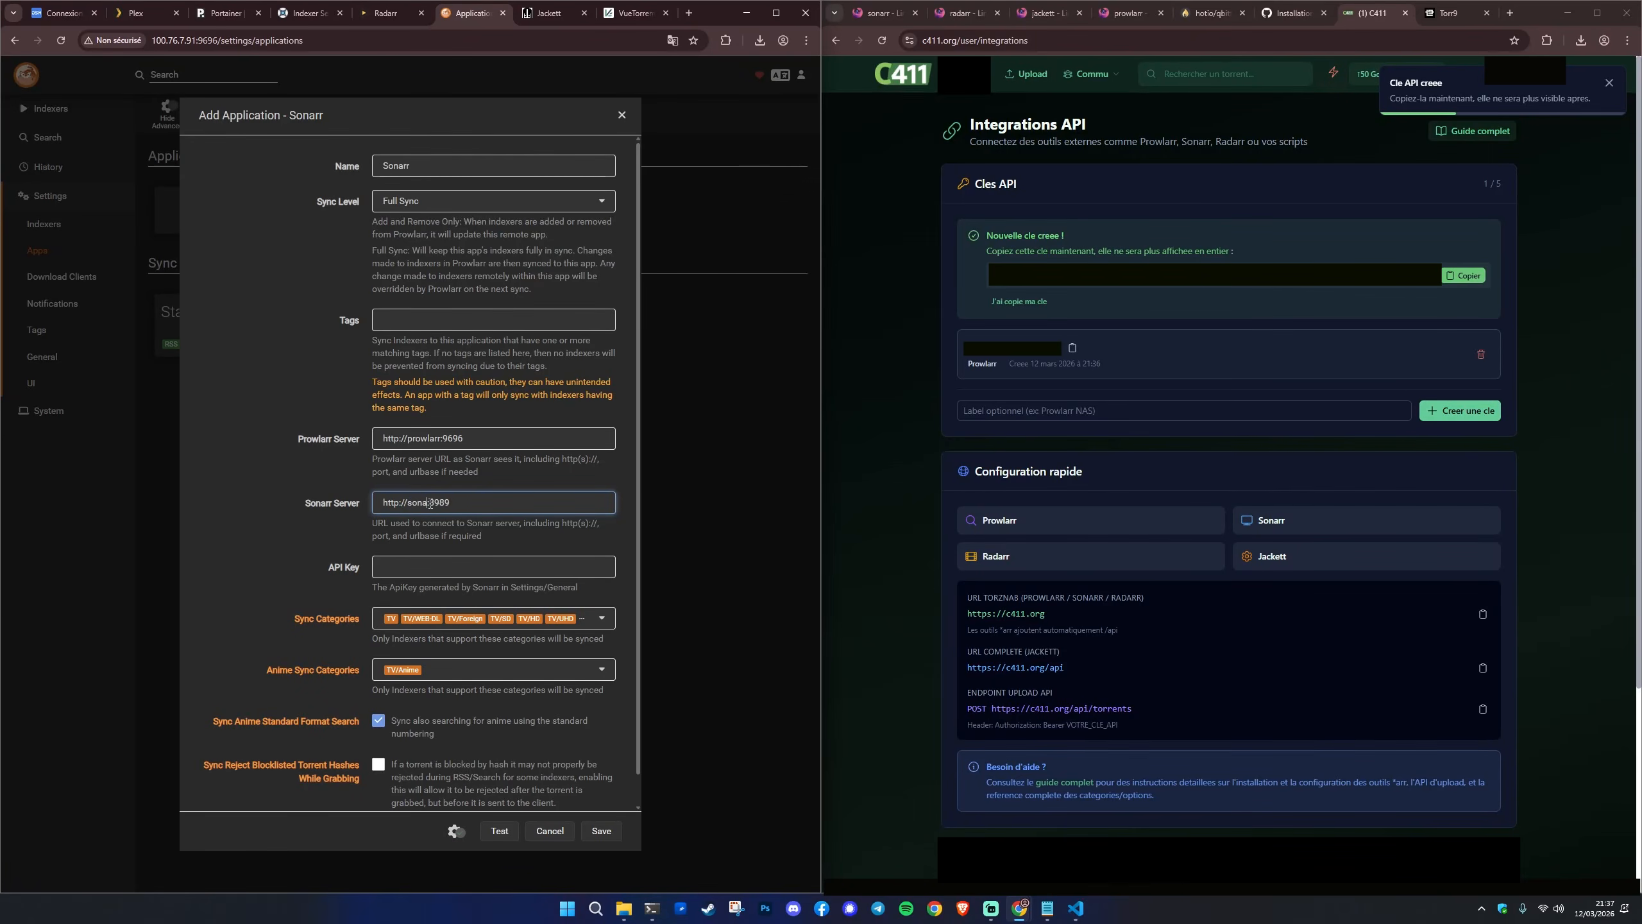
text(rr)
- Copy Sonarr's API key from its General settings into the application's API Key field
click(304, 13)
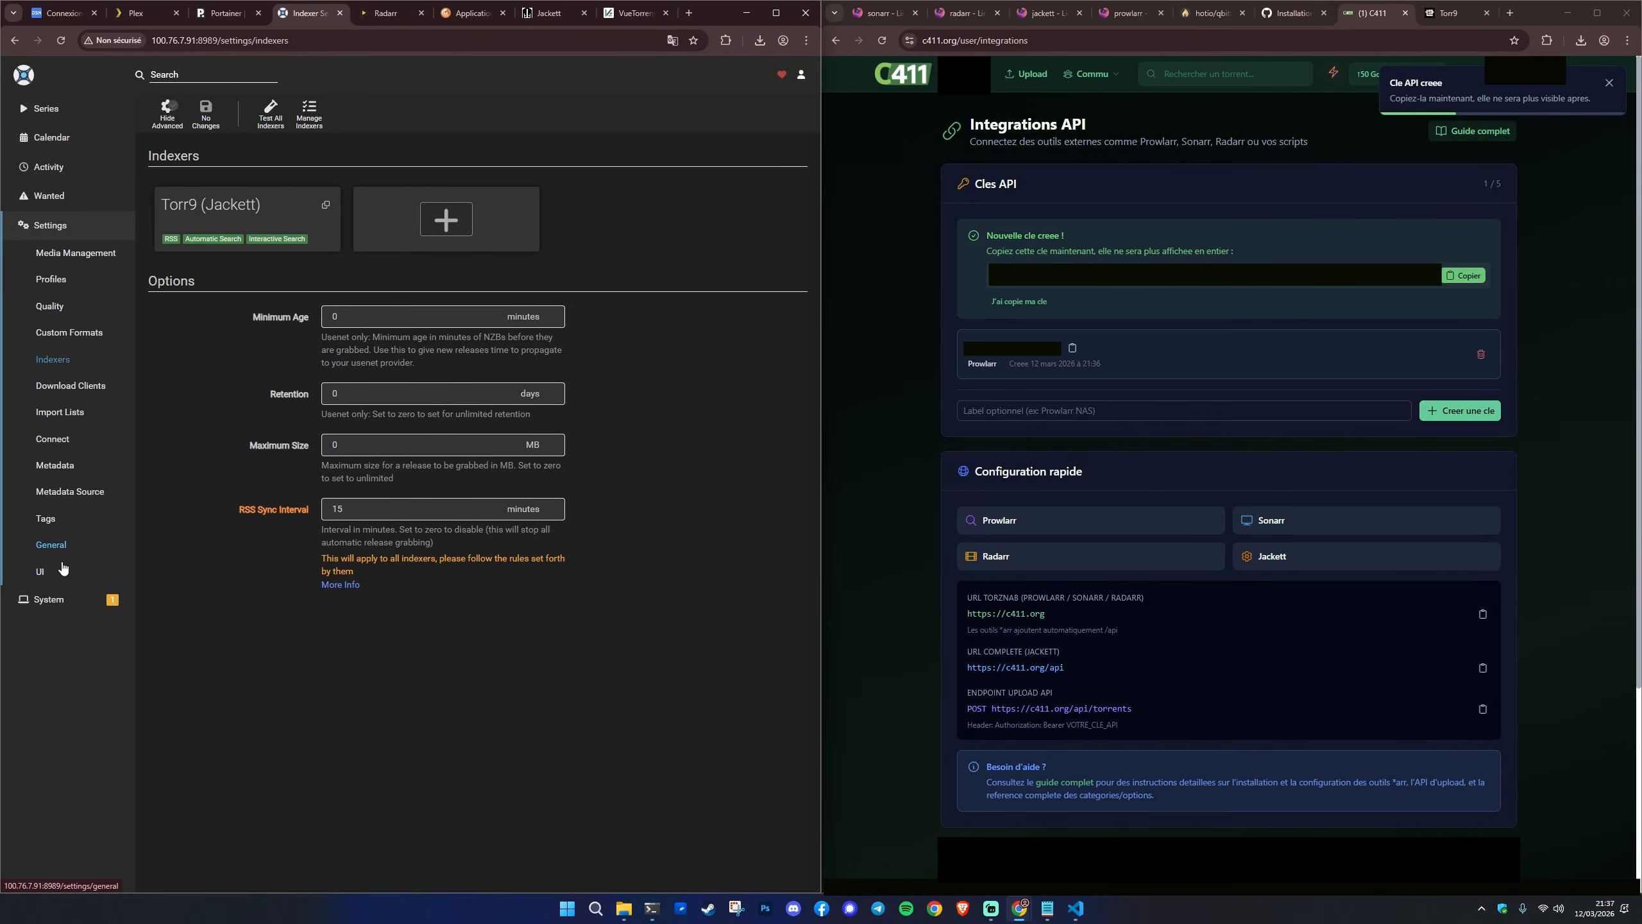
click(52, 547)
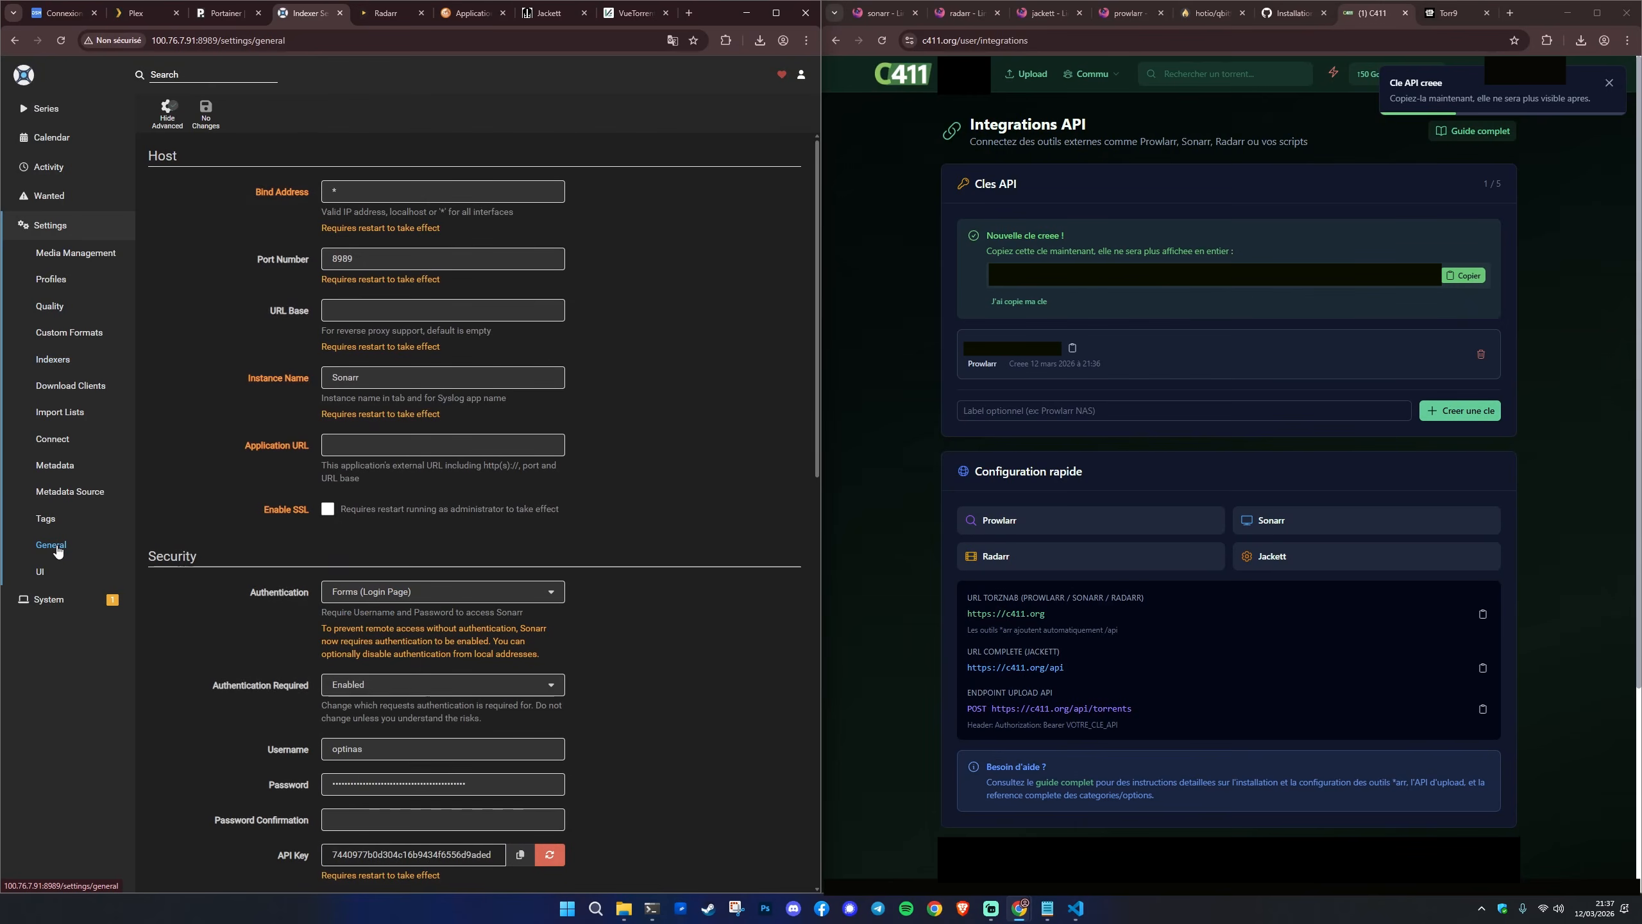
scroll(218, 624, down, 4)
click(520, 598)
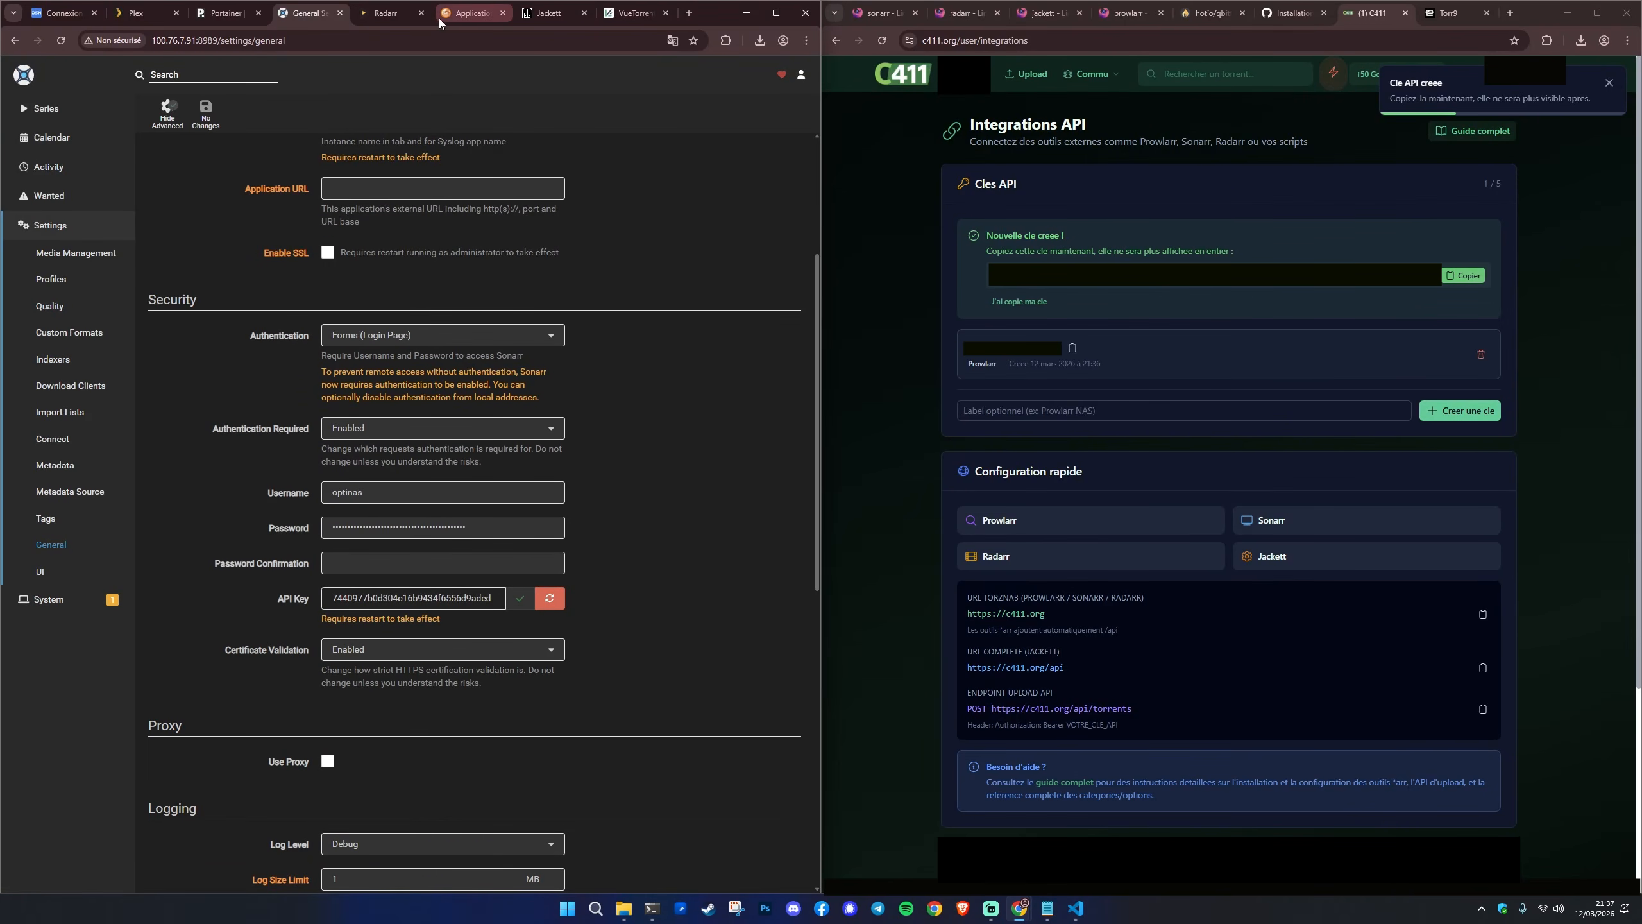
click(472, 13)
click(482, 566)
key(ctrl+v)
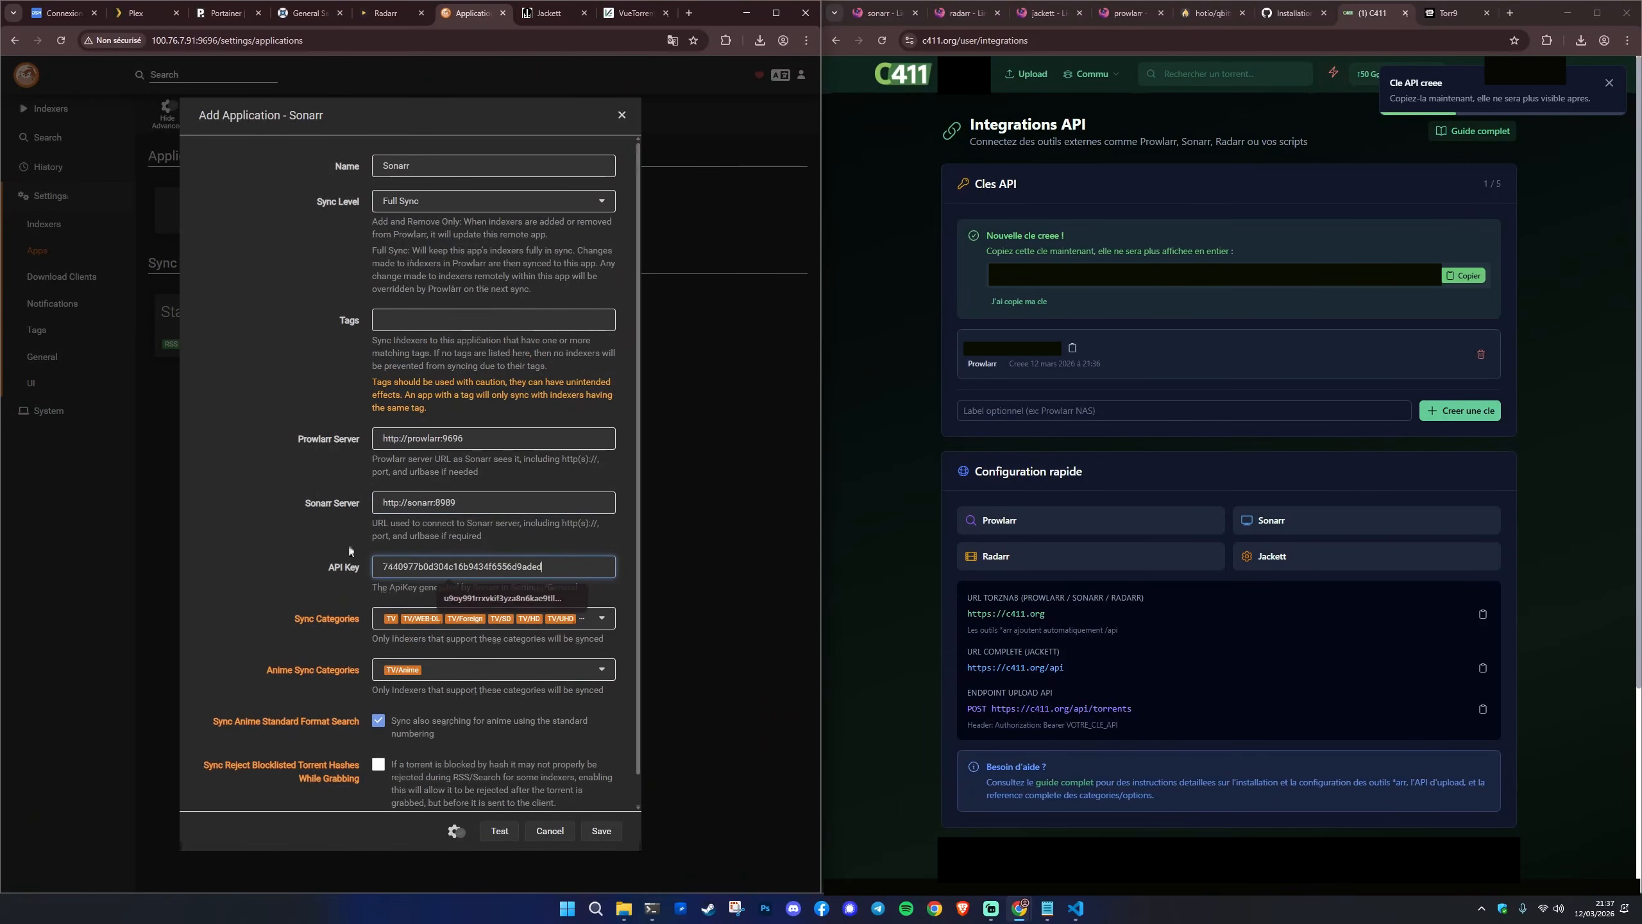
- Add Movies/Other to the synced categories
click(599, 619)
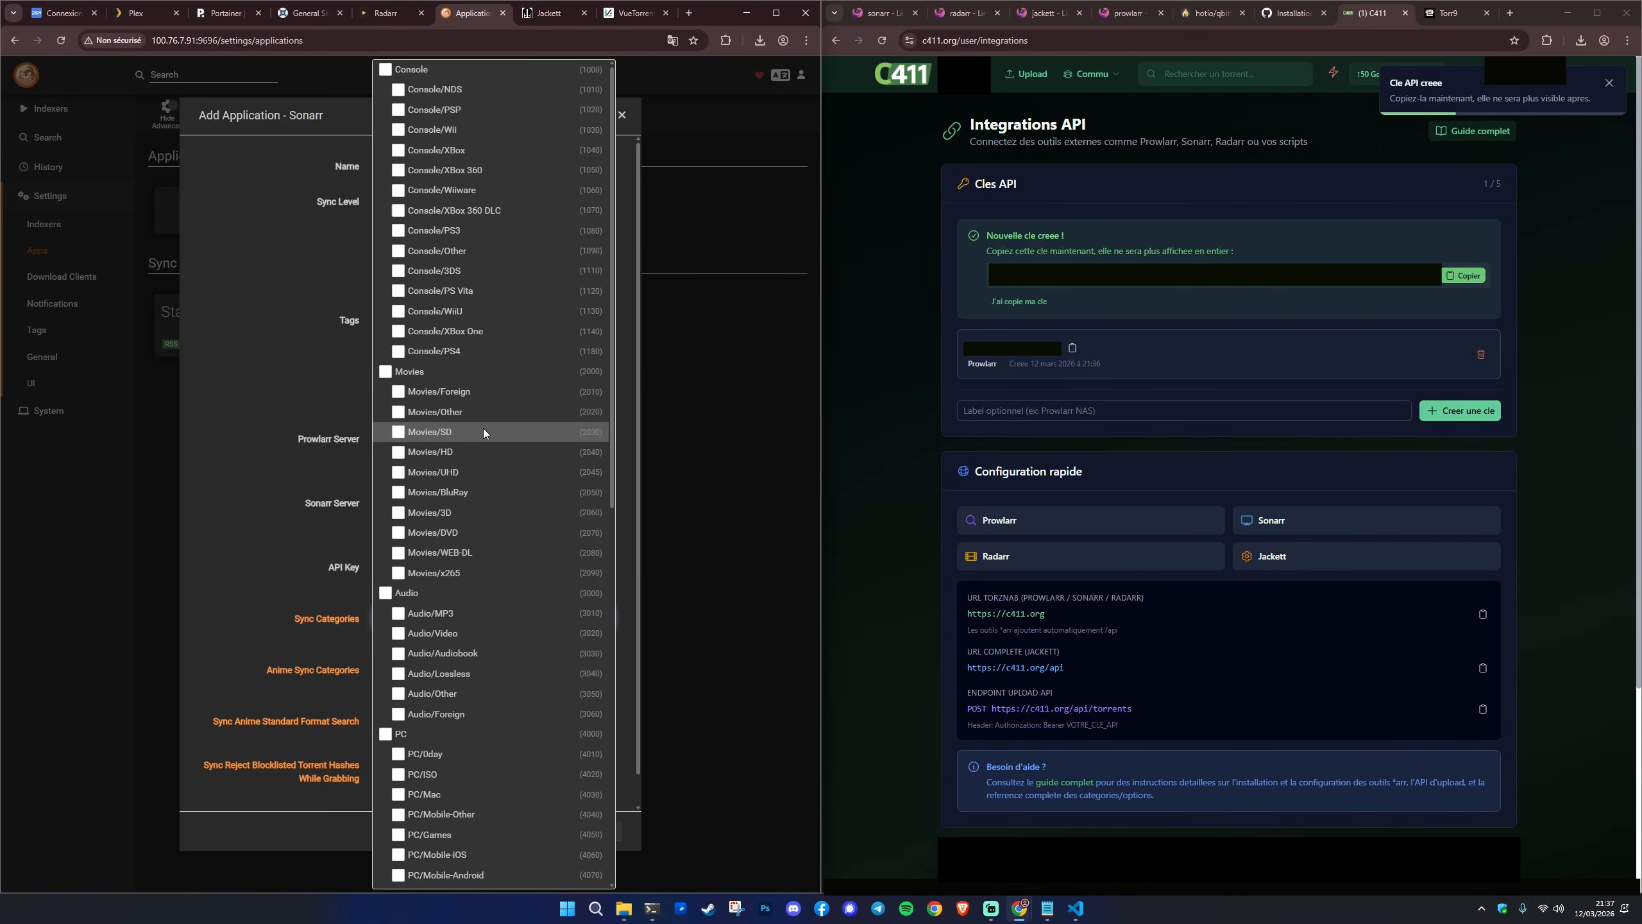
scroll(482, 429, down, 4)
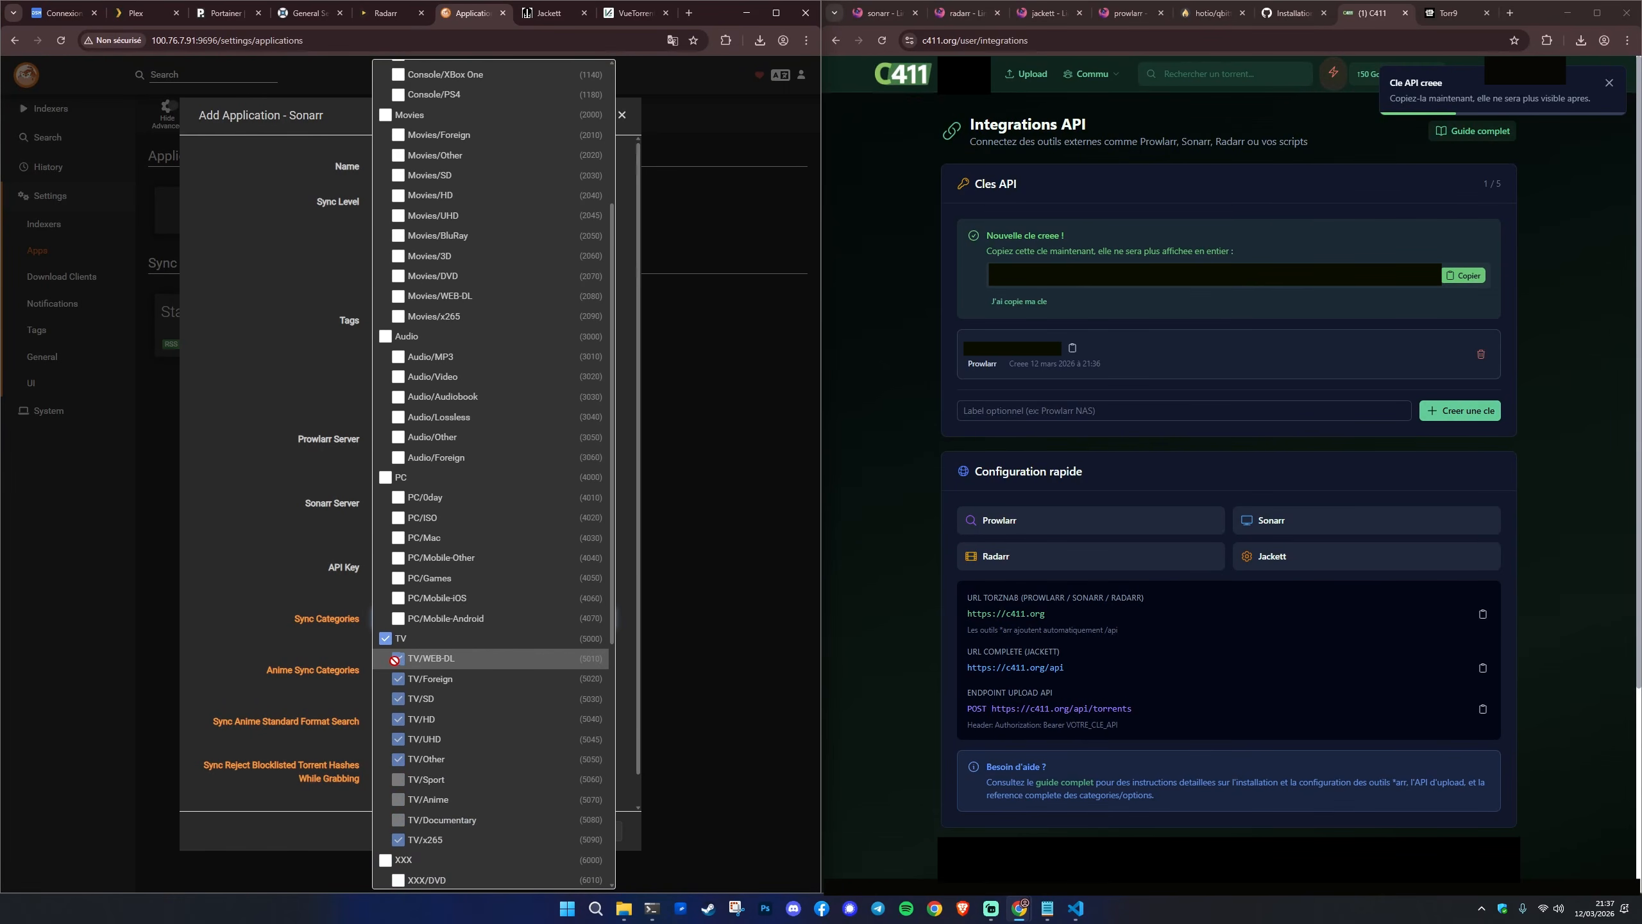
scroll(414, 304, up, 3)
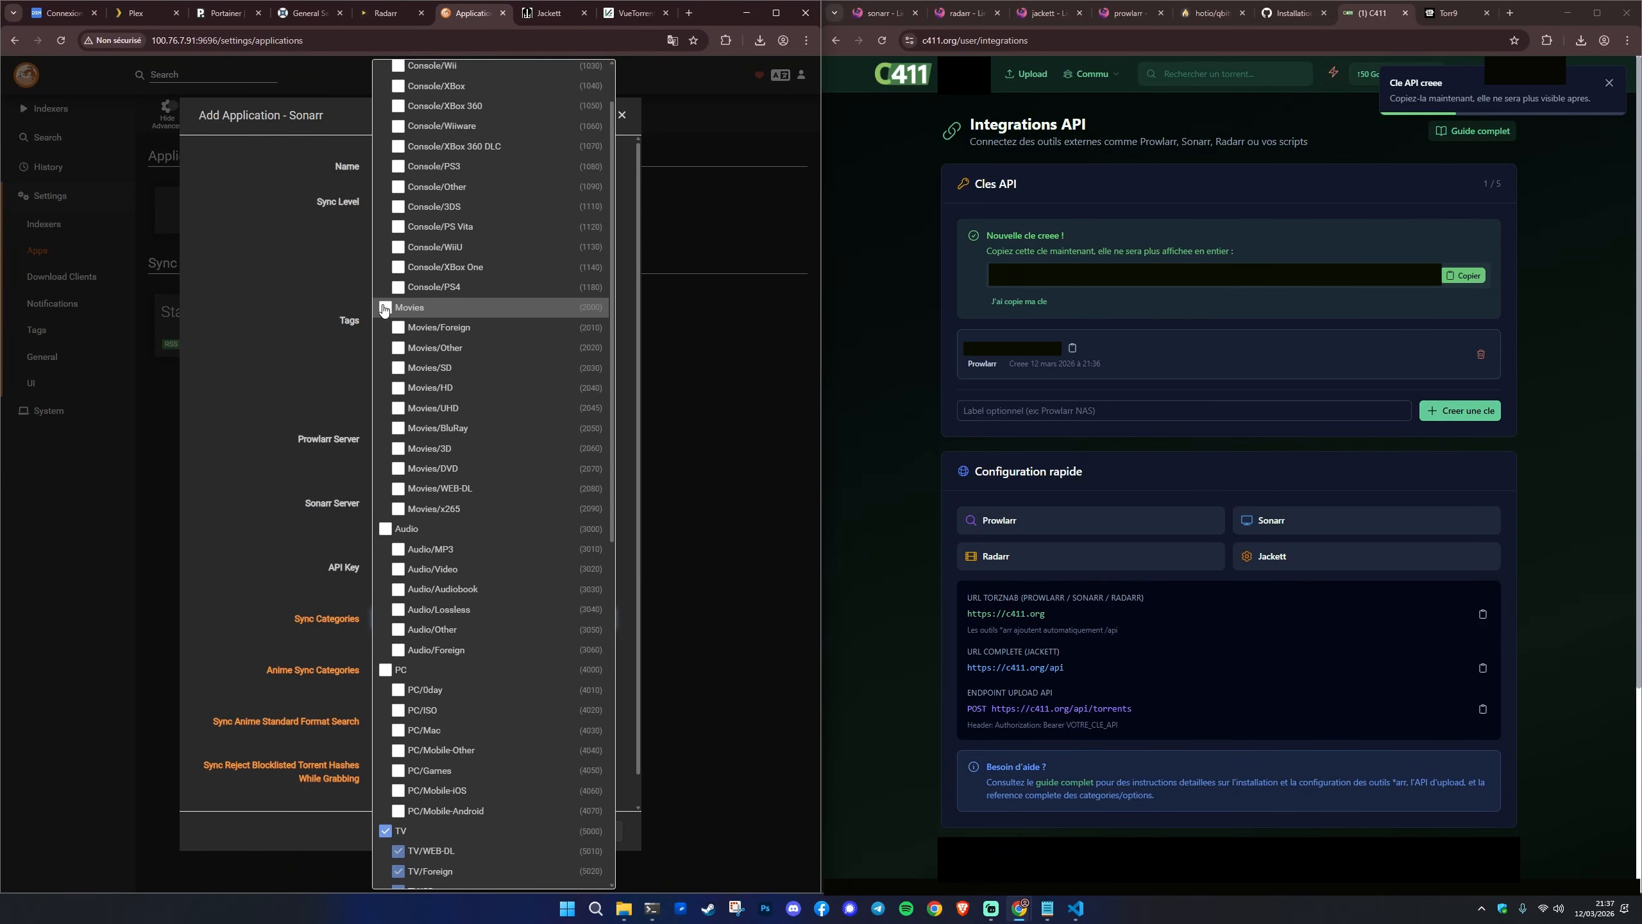
click(412, 349)
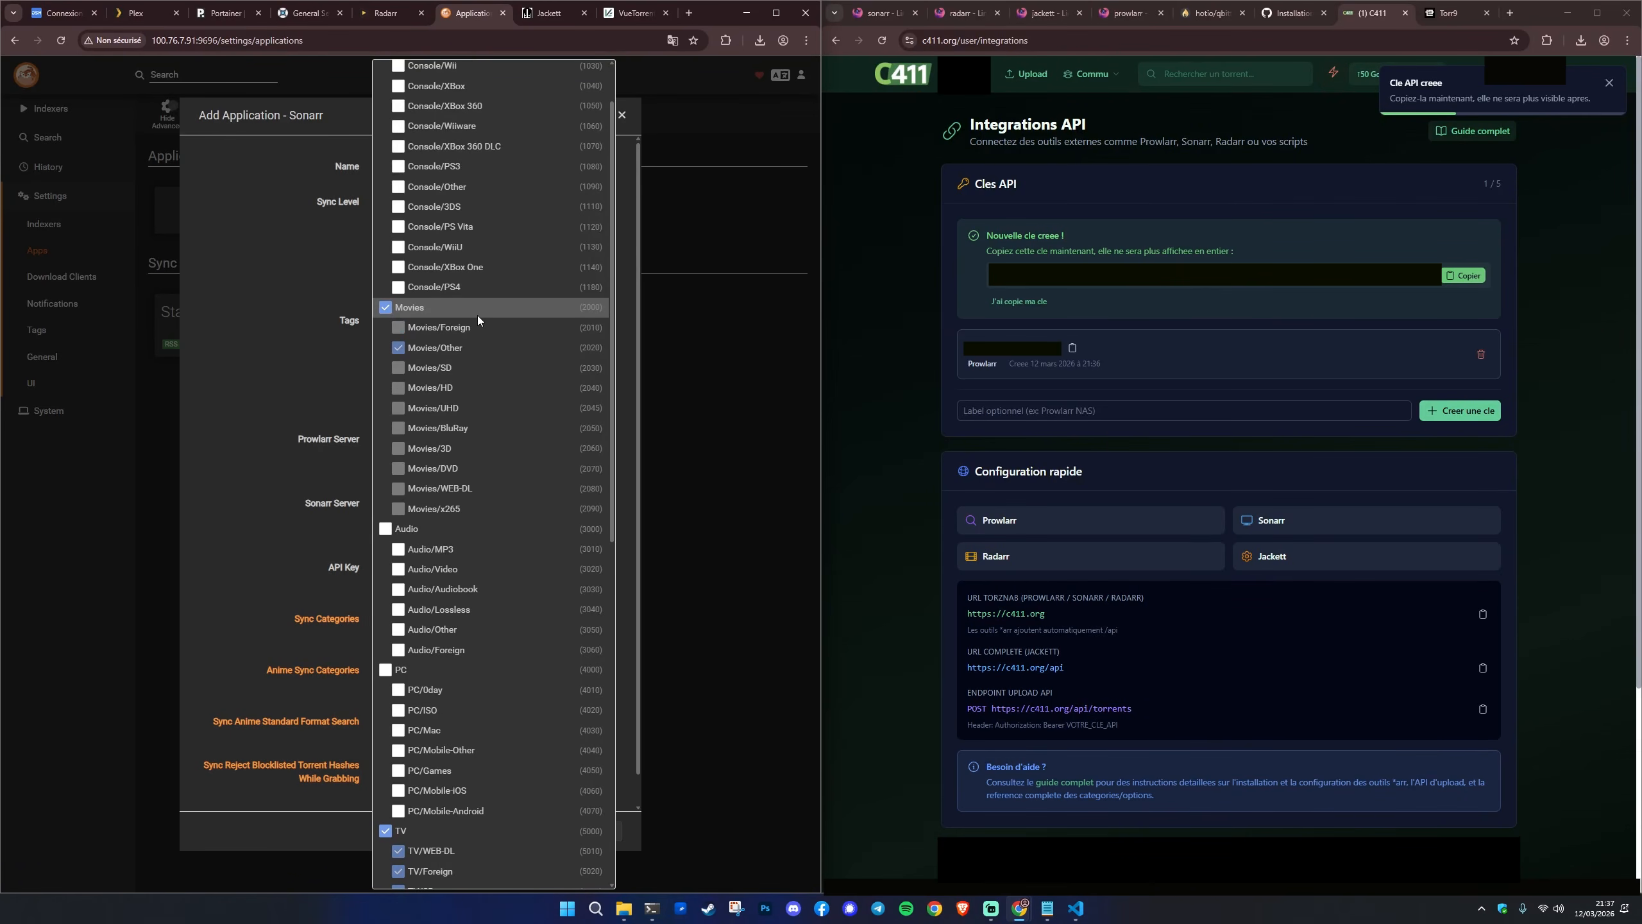
- Rework the TV sync categories, including TV/Documentary and TV/Other
scroll(477, 324, down, 3)
scroll(473, 355, down, 2)
click(385, 510)
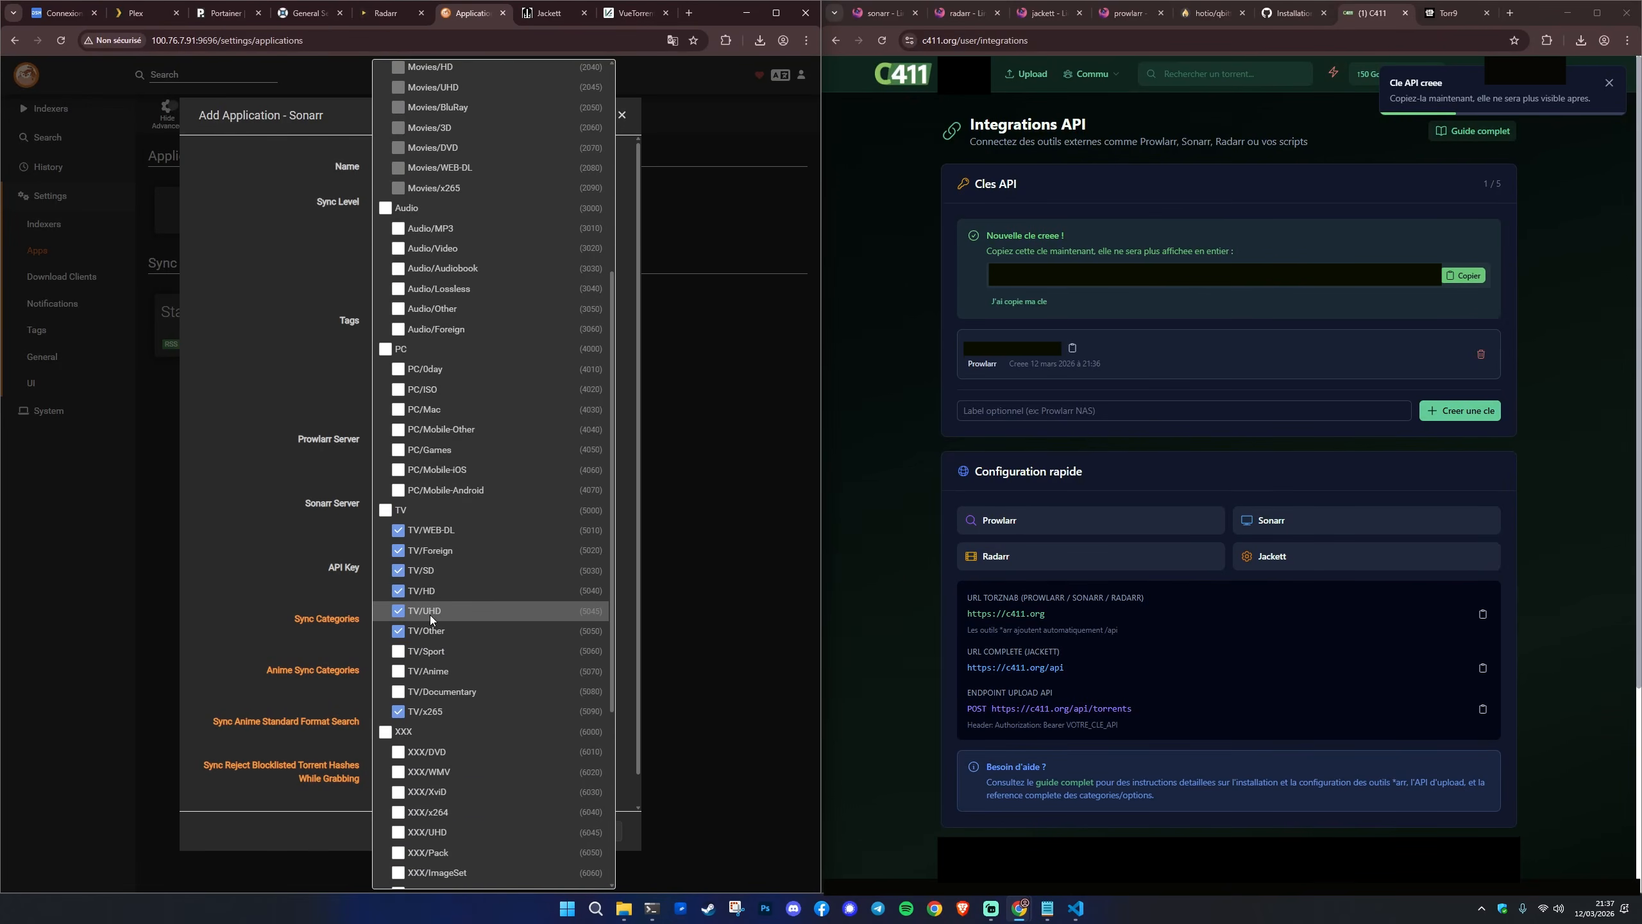
click(405, 711)
click(402, 630)
click(401, 611)
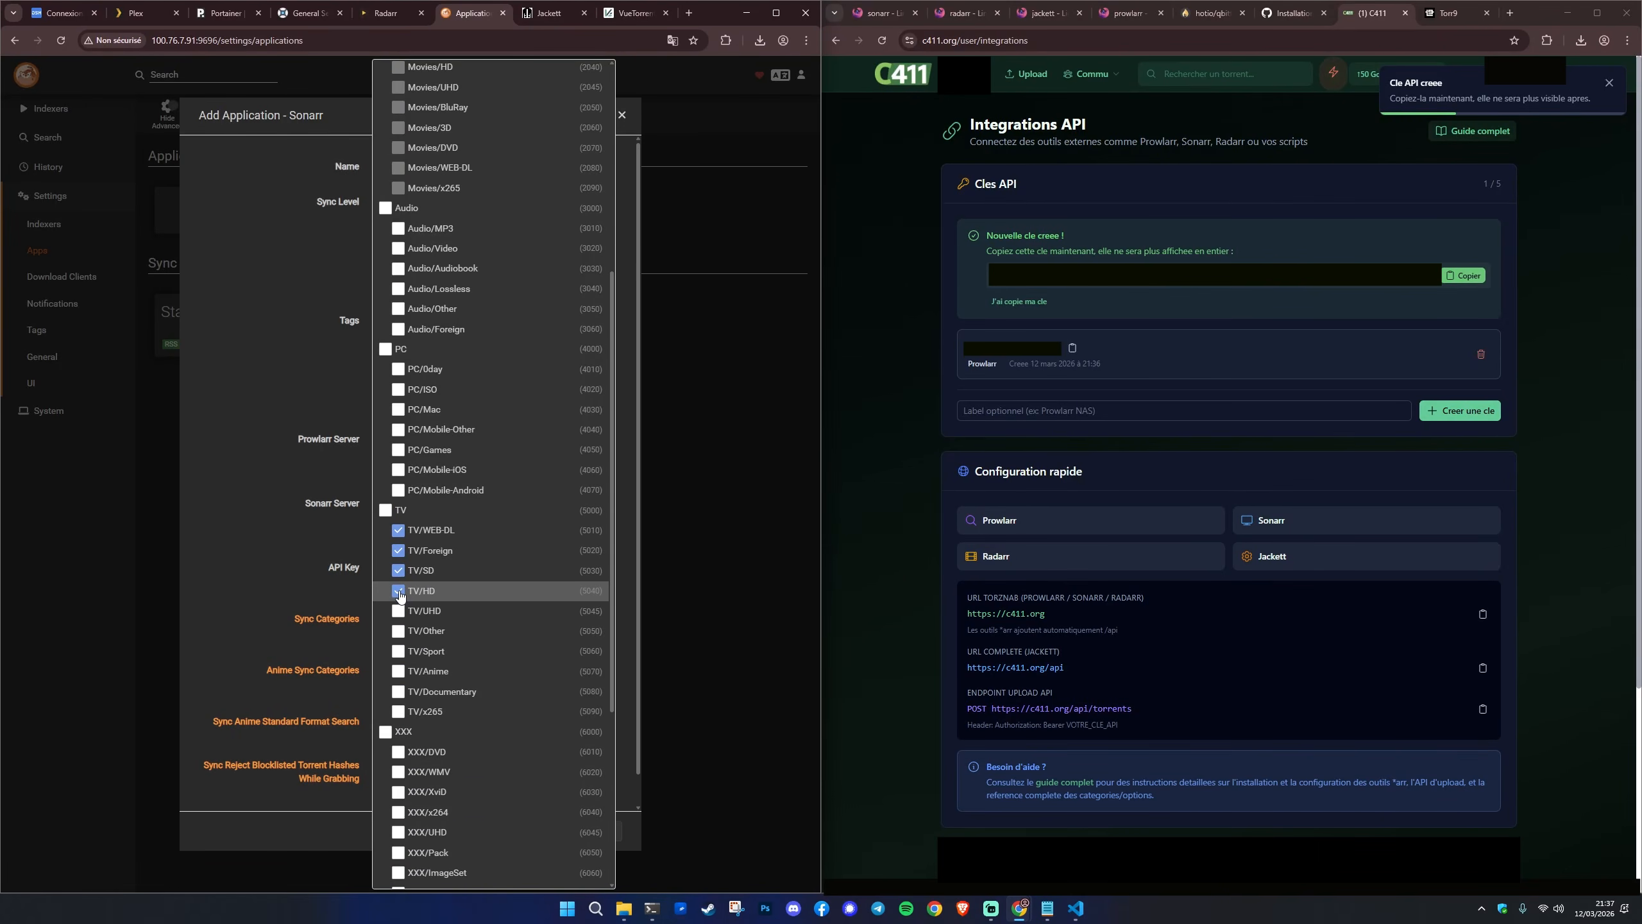
click(400, 591)
click(399, 572)
click(397, 551)
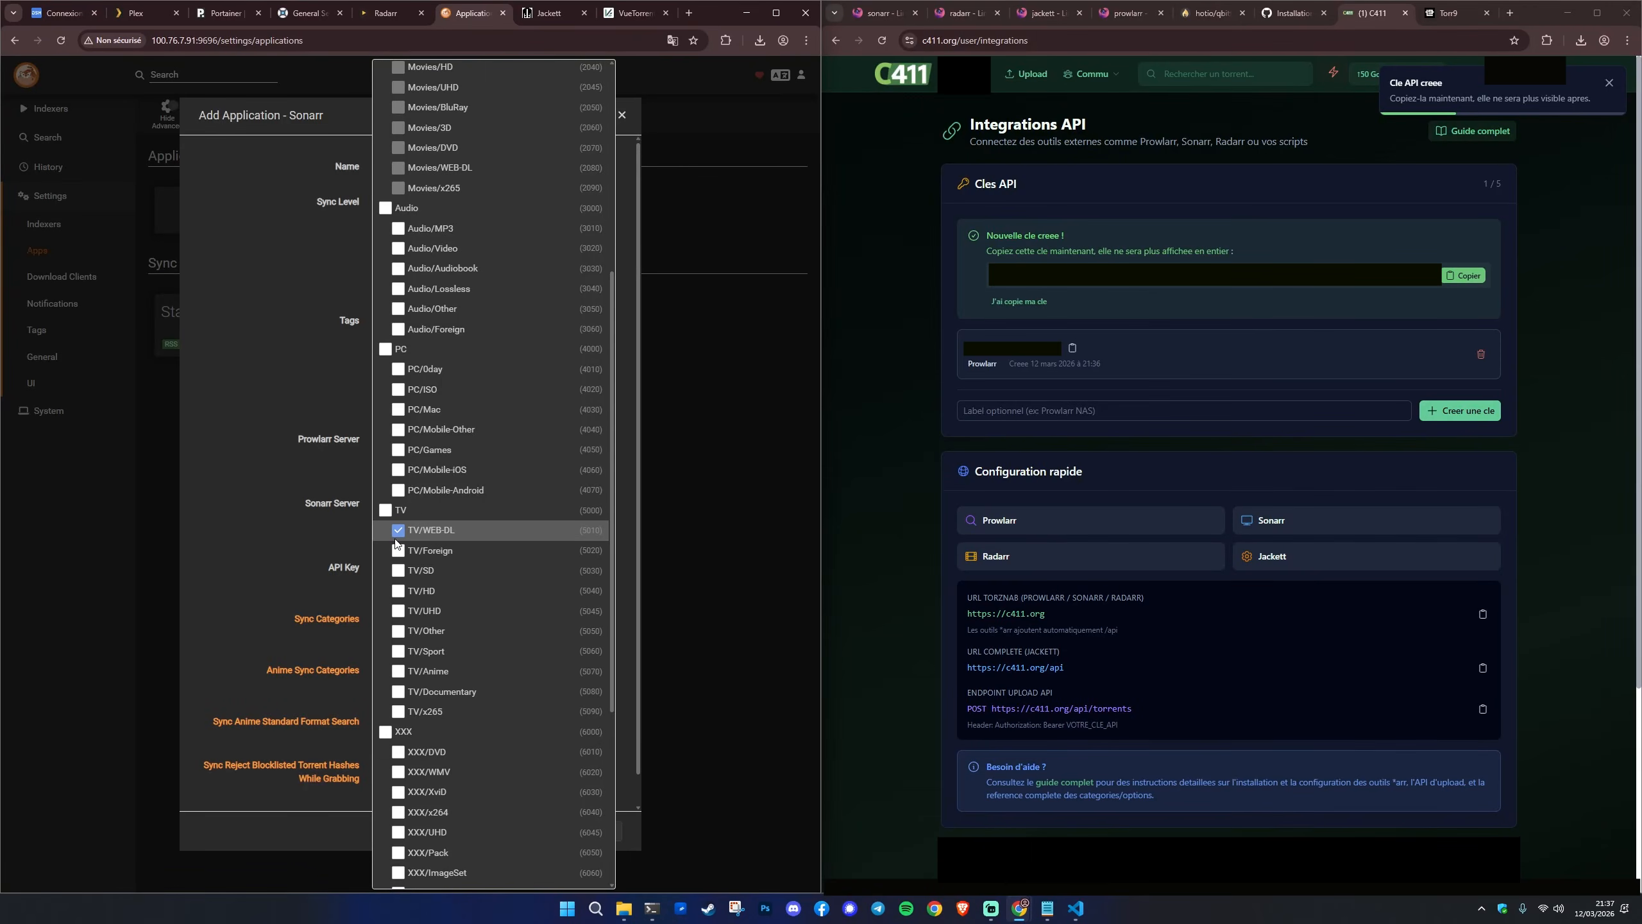
click(399, 672)
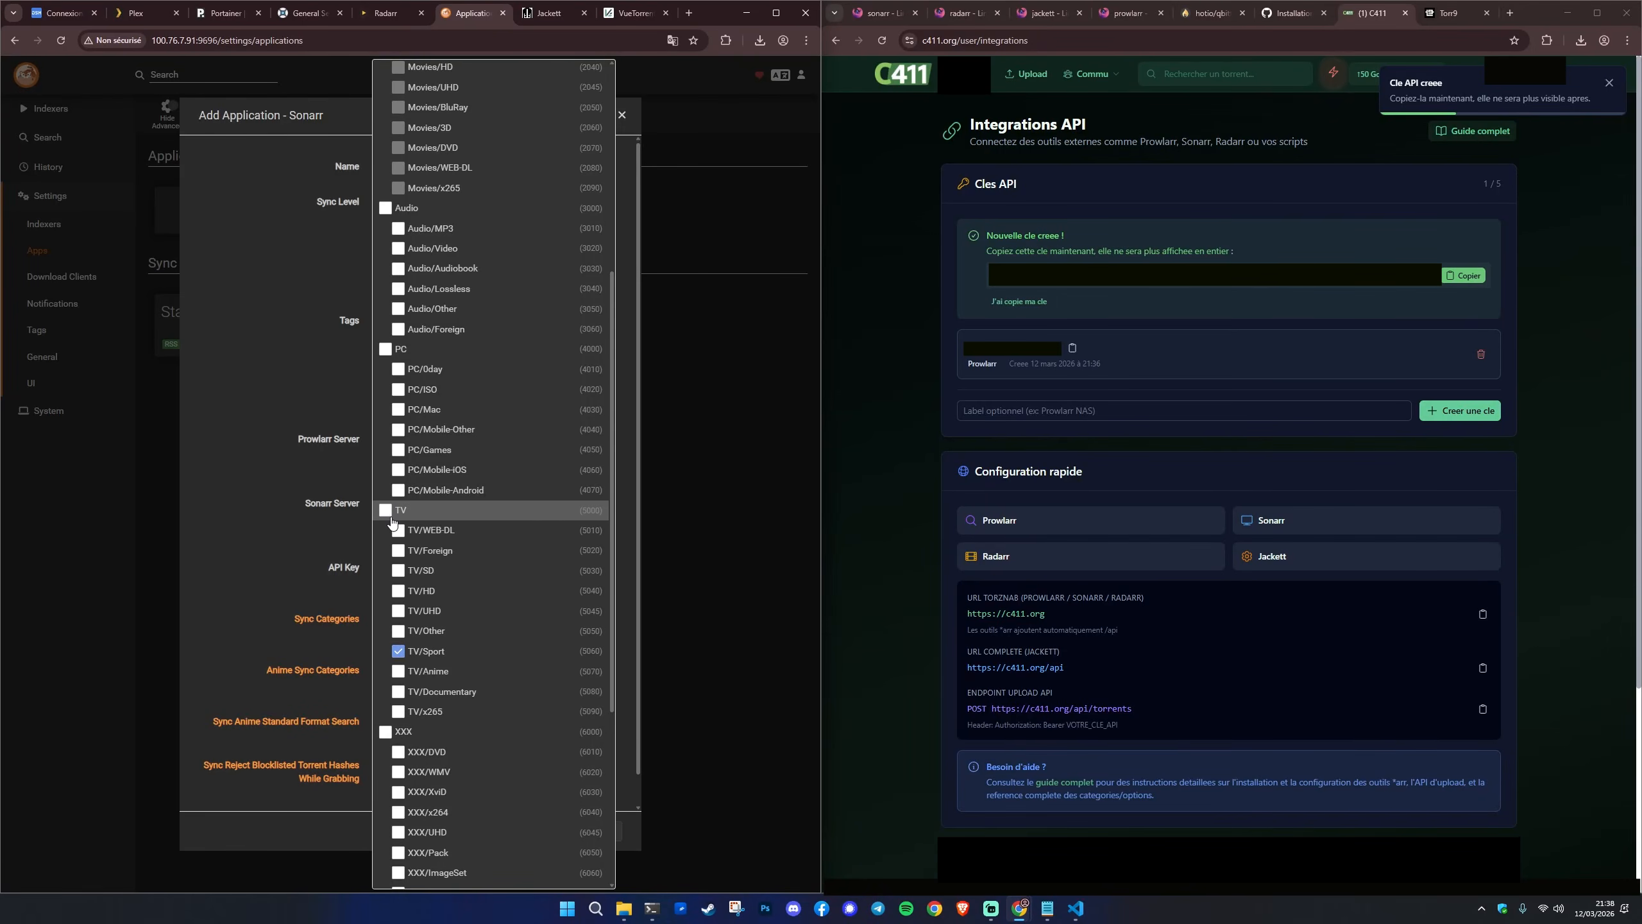
click(398, 690)
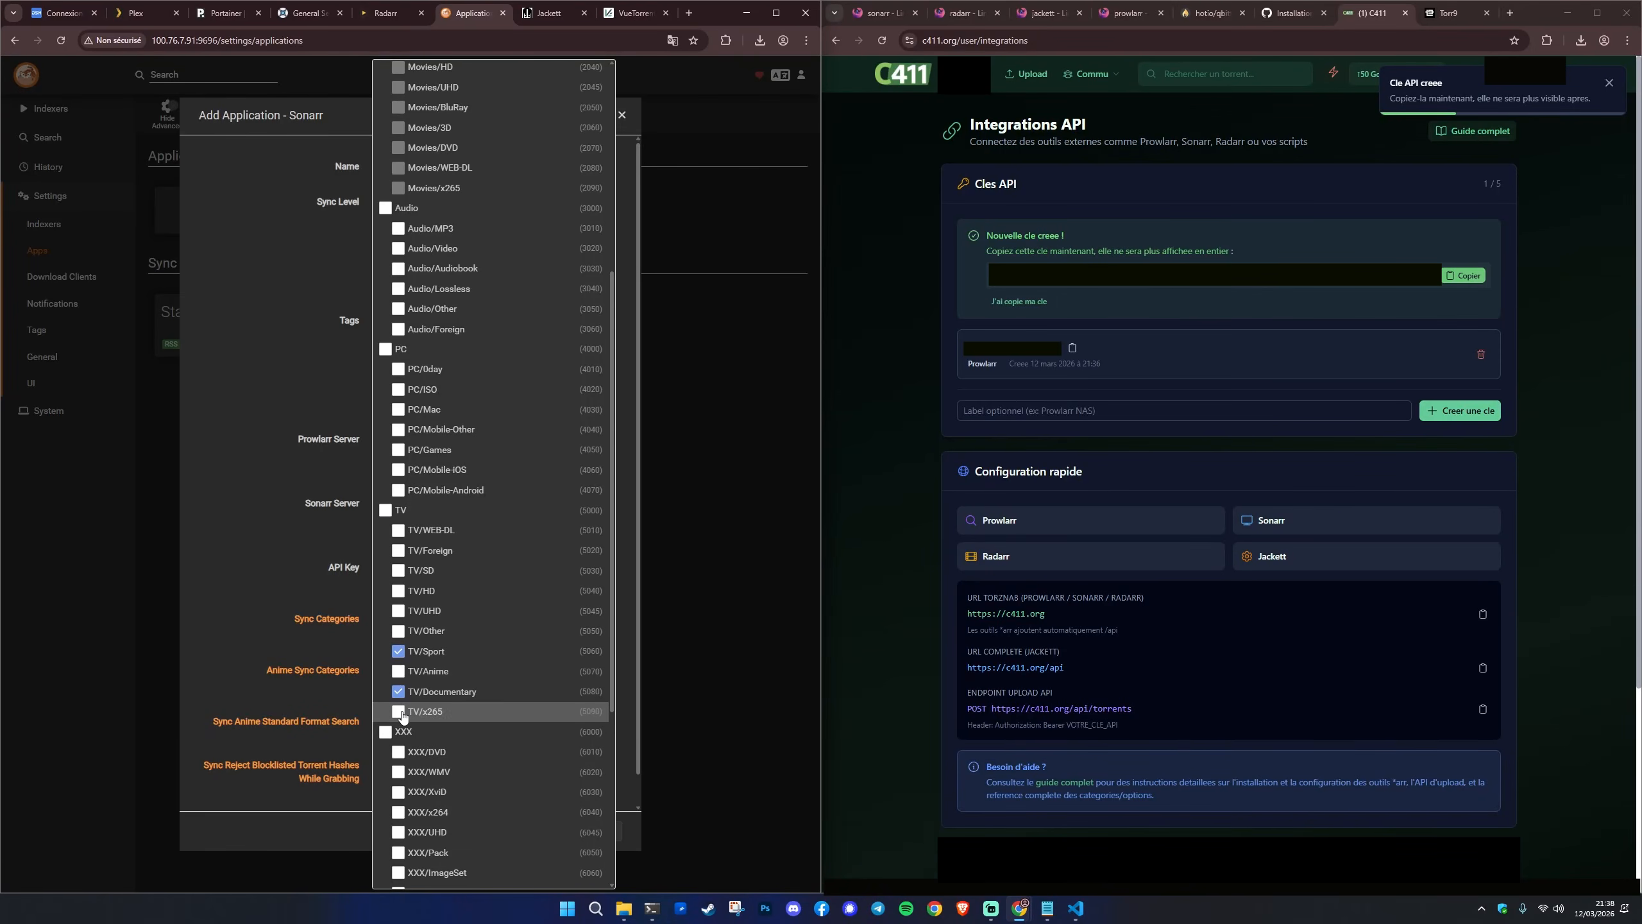
click(387, 511)
click(462, 629)
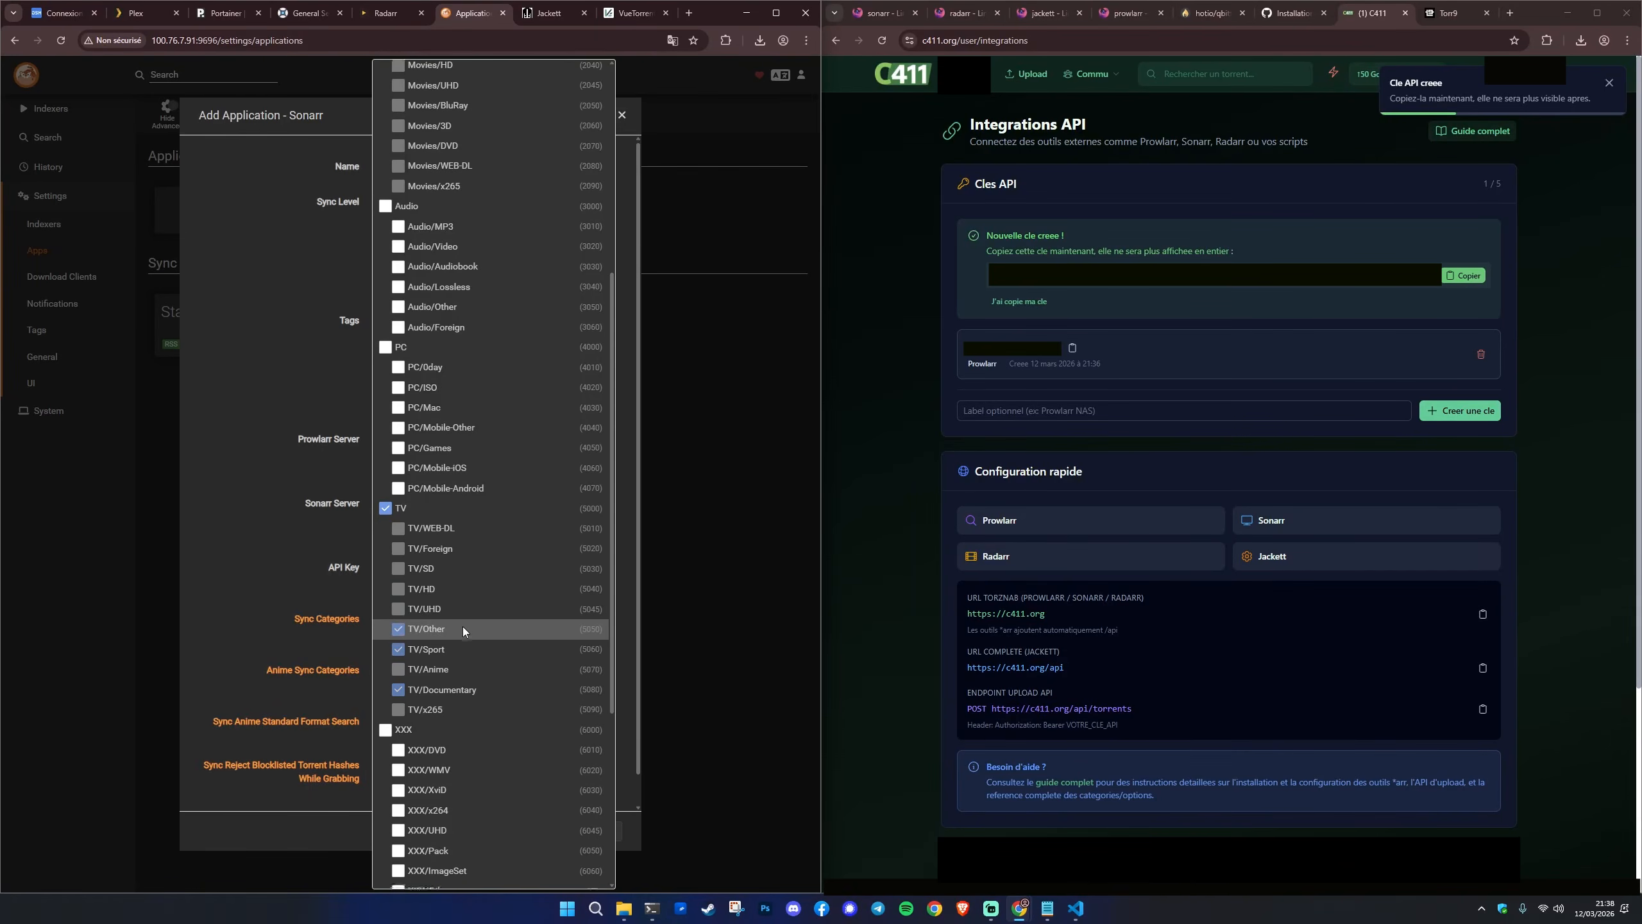
scroll(284, 530, down, 1)
click(281, 516)
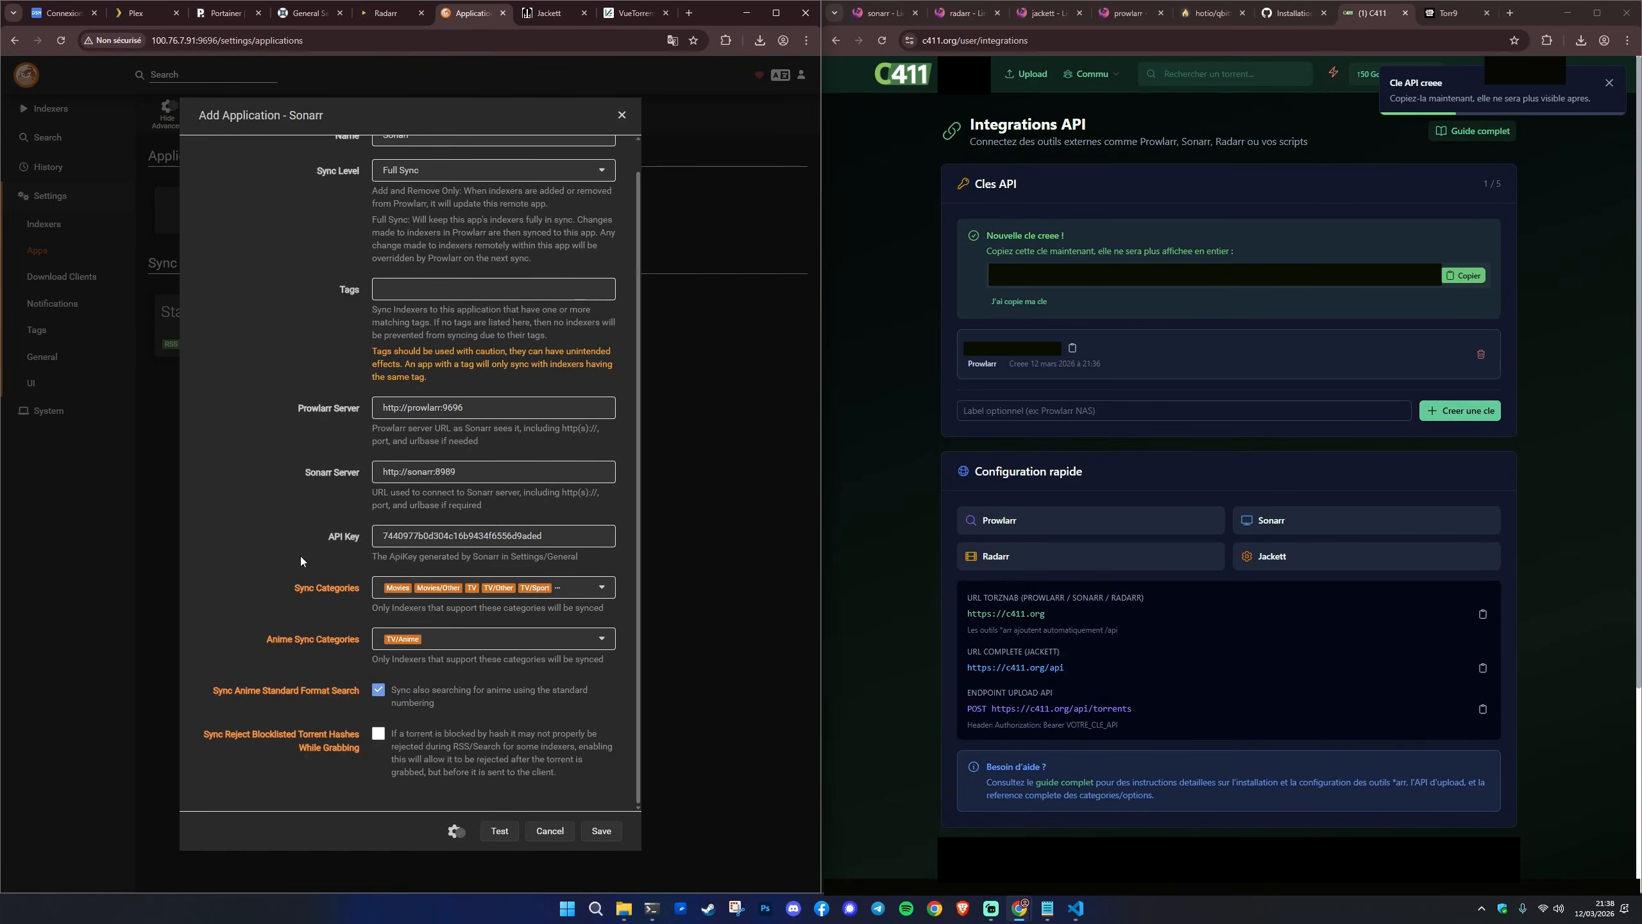
- Leave the anime sync categories unchanged and test the connection to Sonarr
click(500, 640)
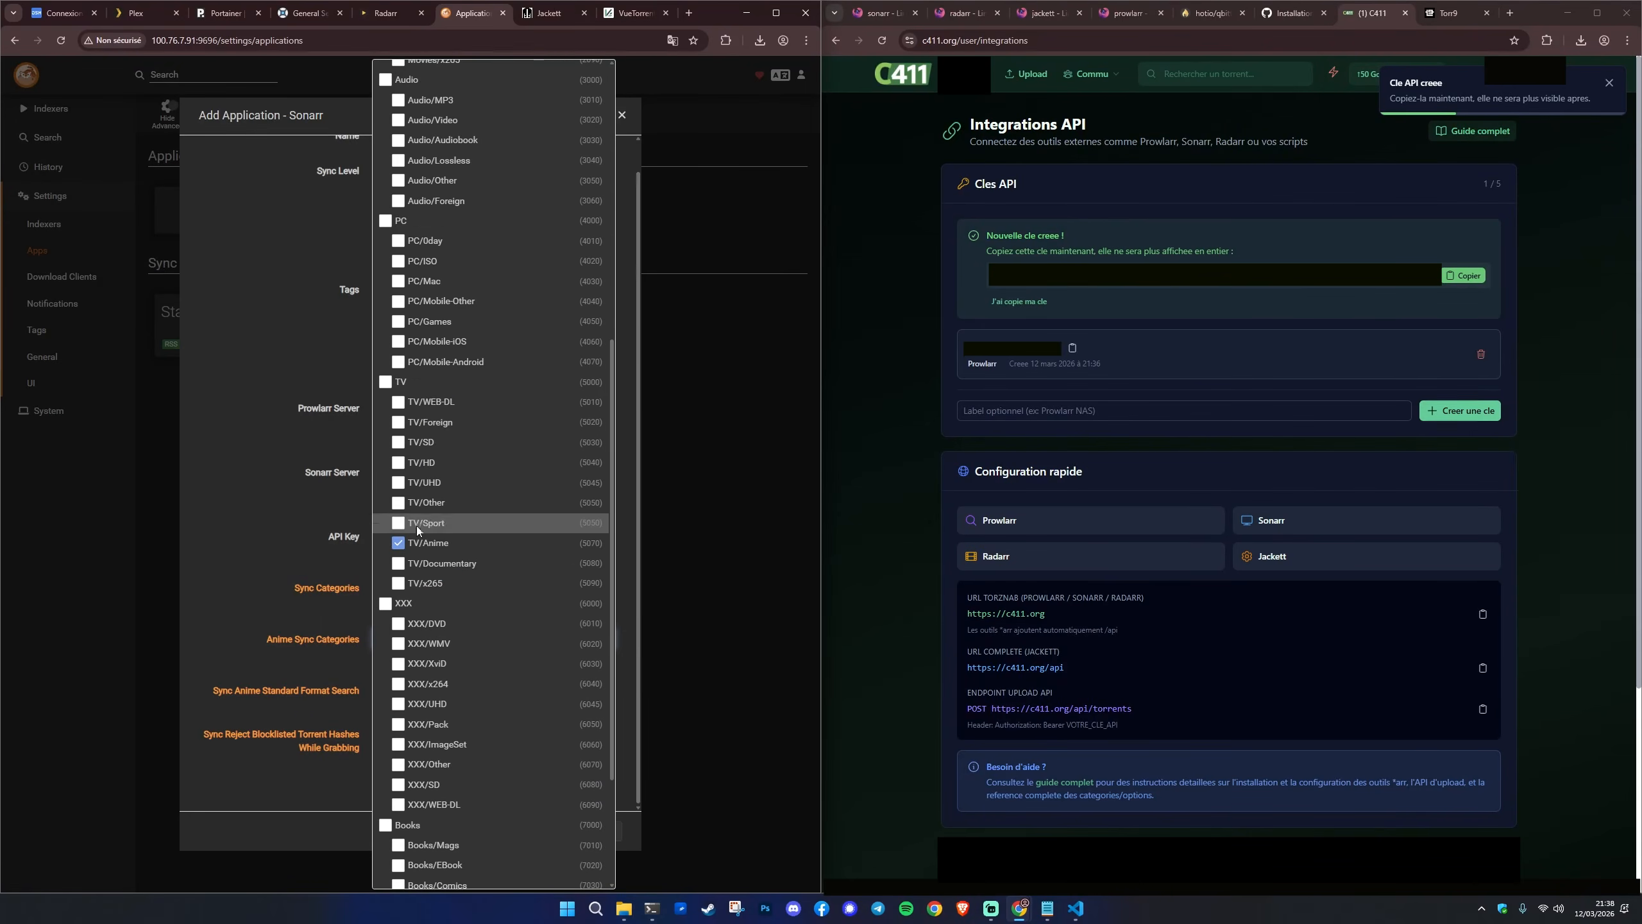
click(337, 627)
click(498, 831)
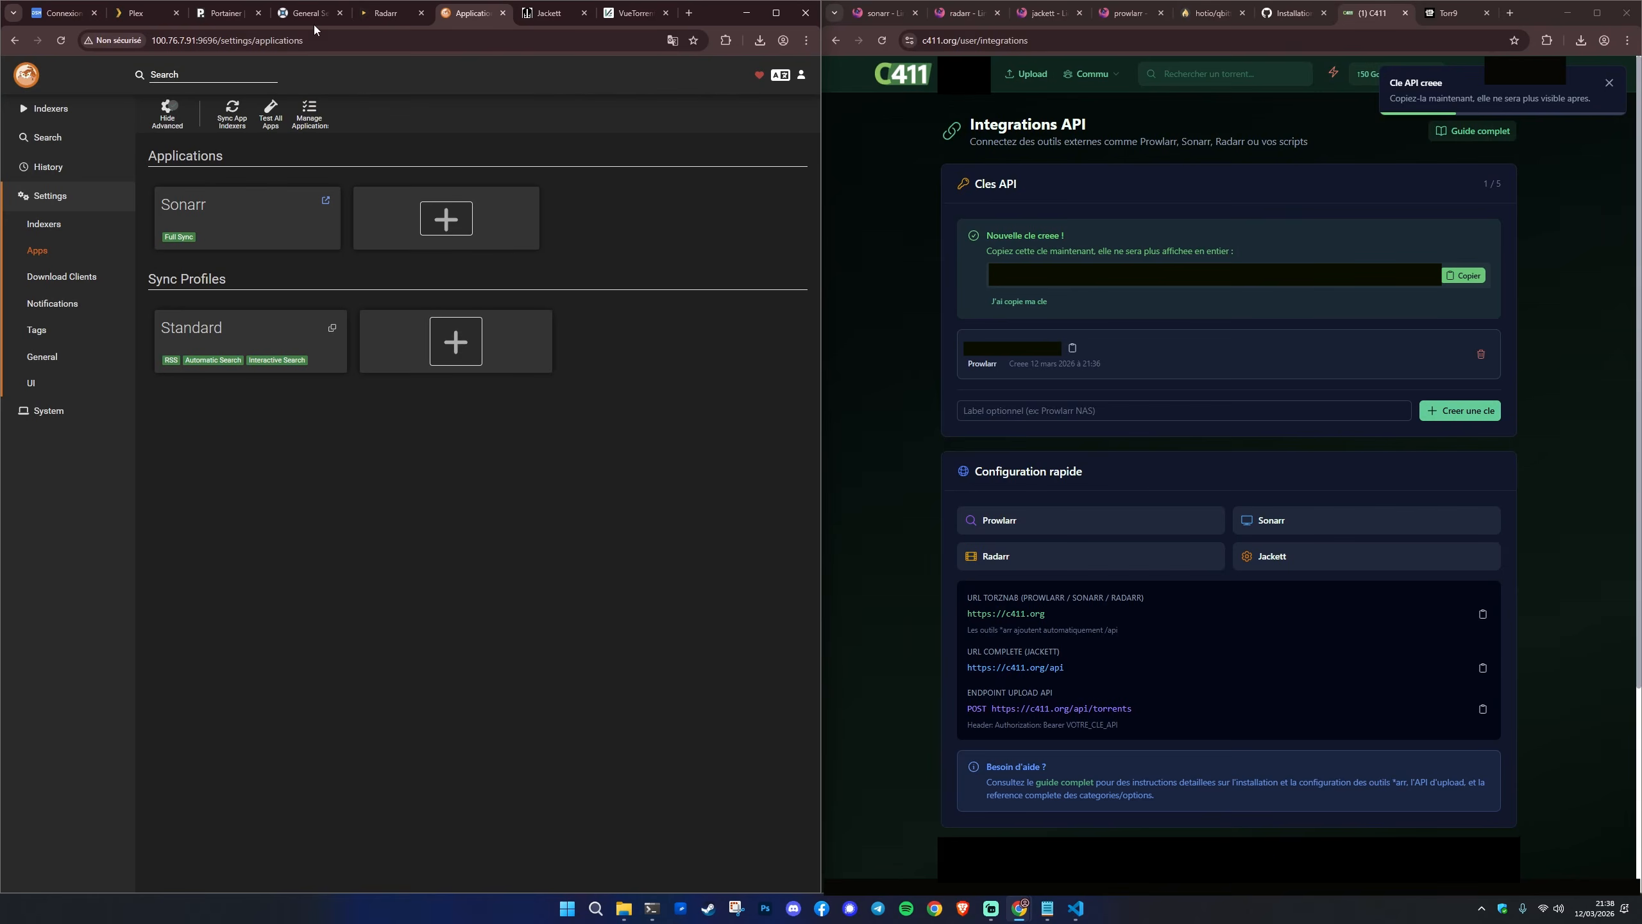
- Save the Sonarr application and check its indexer syncing in Sonarr
click(310, 13)
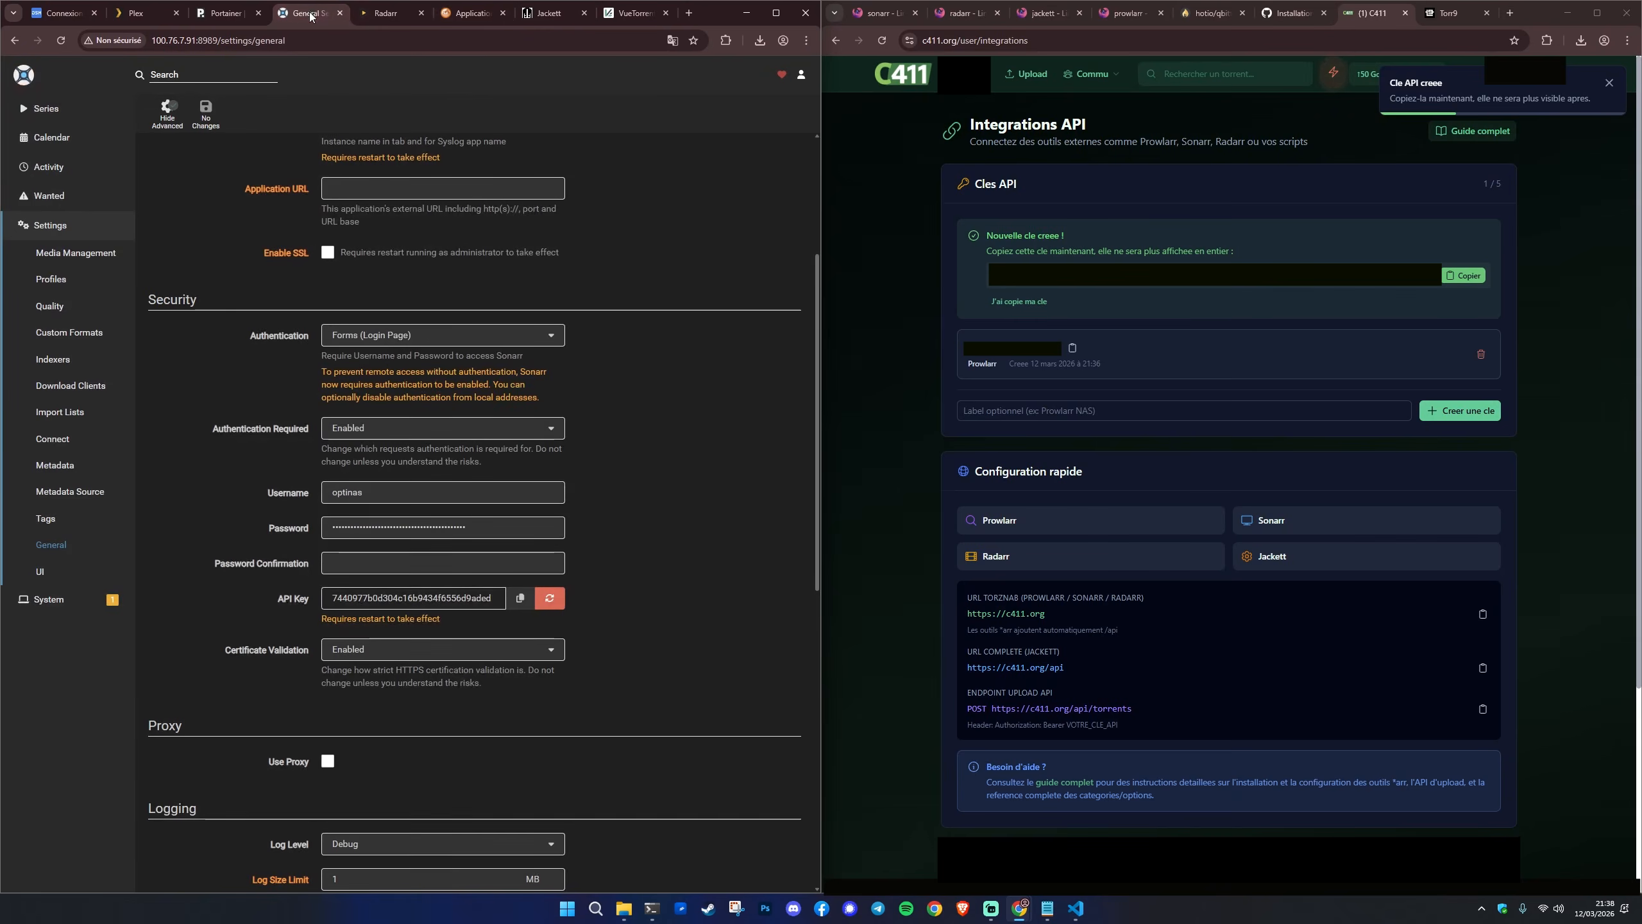
click(79, 366)
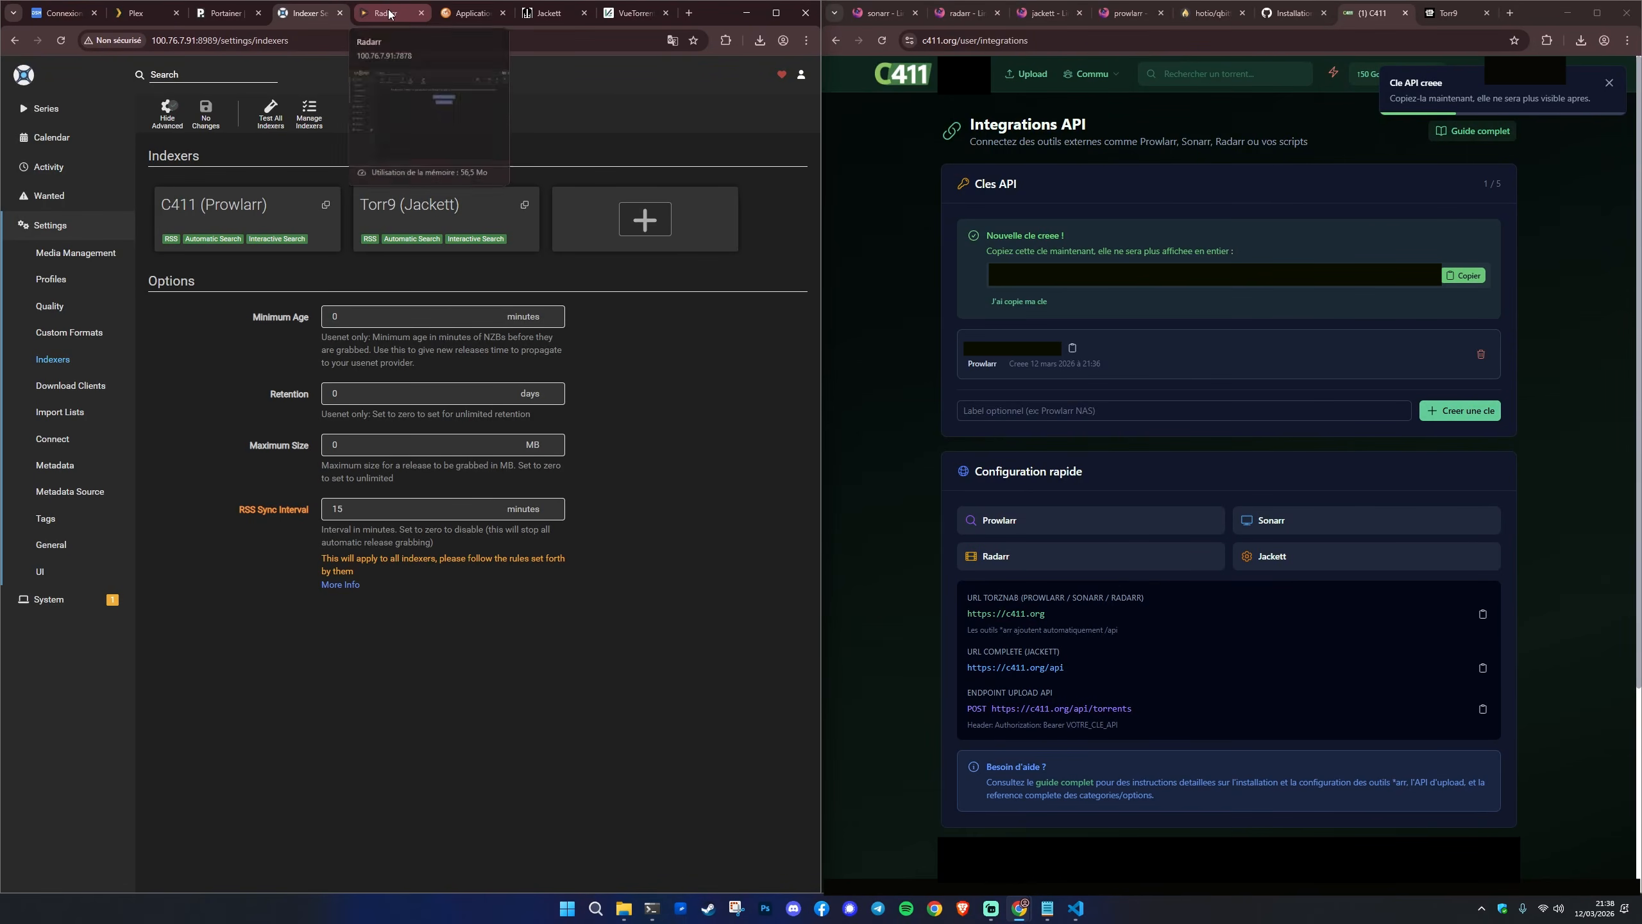
click(472, 15)
click(426, 223)
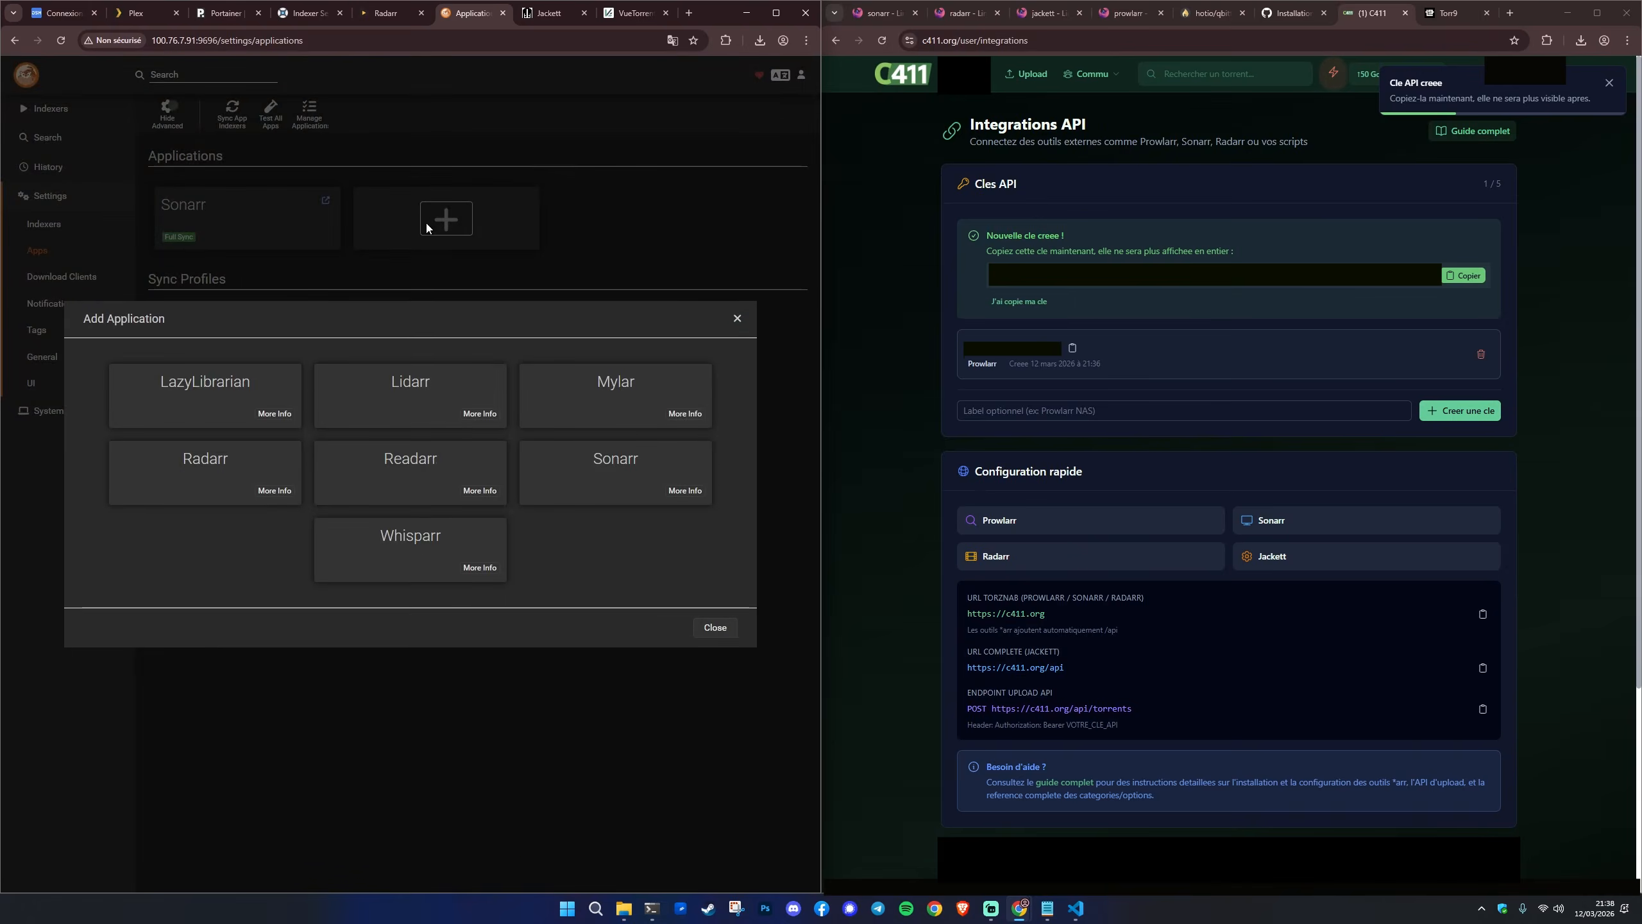
click(258, 467)
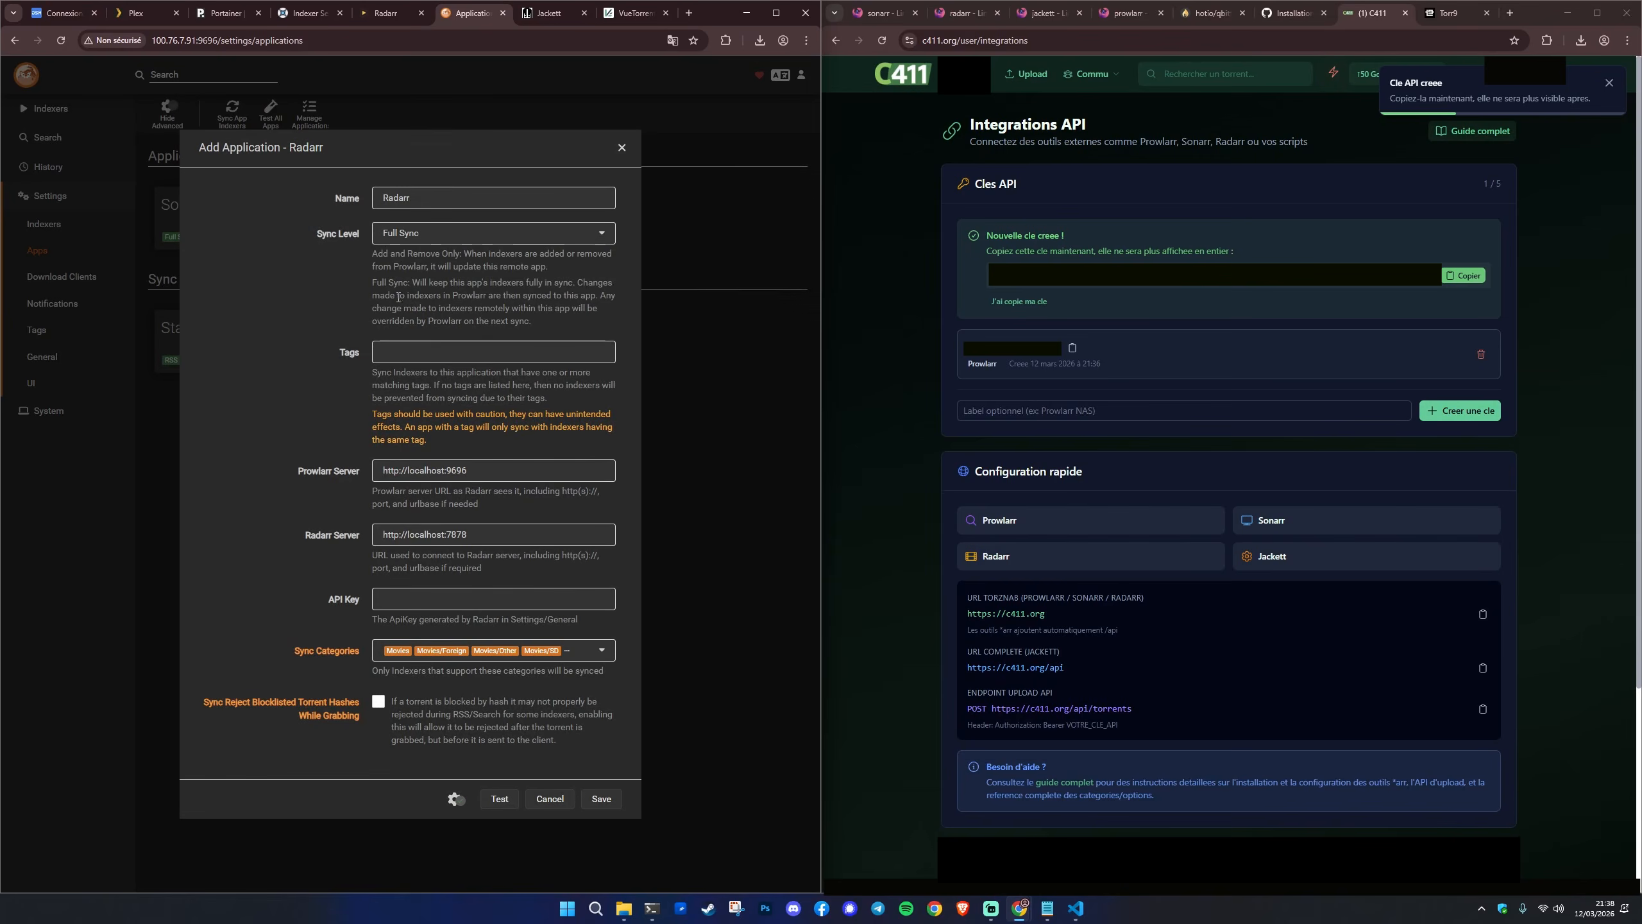
double_click(434, 470)
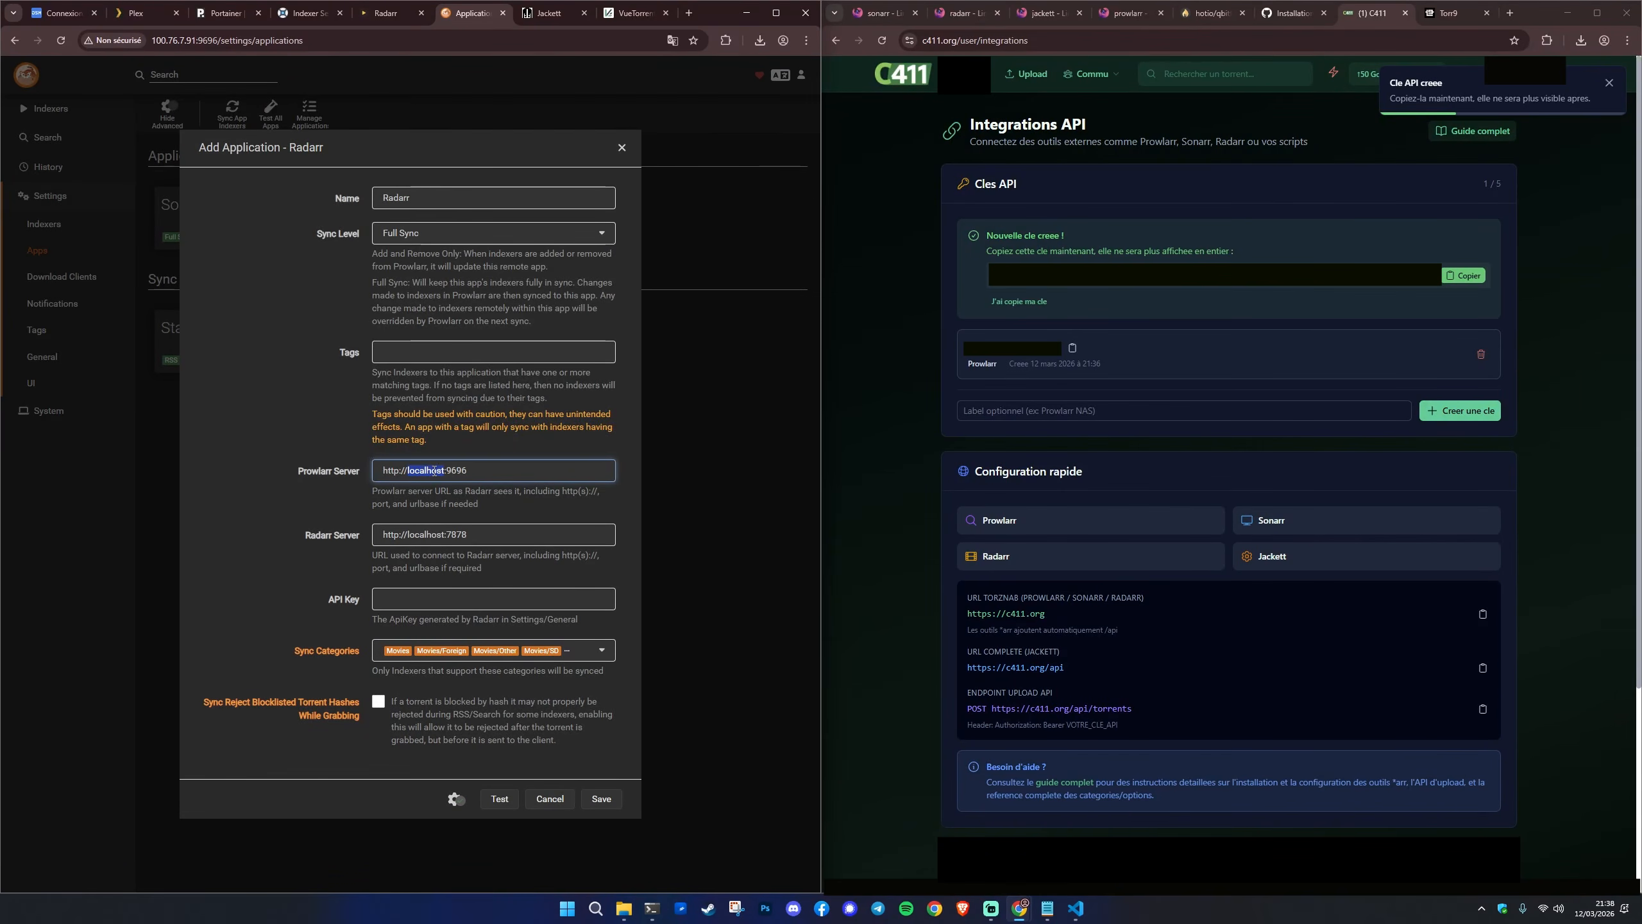
text(prowlarr)
double_click(427, 535)
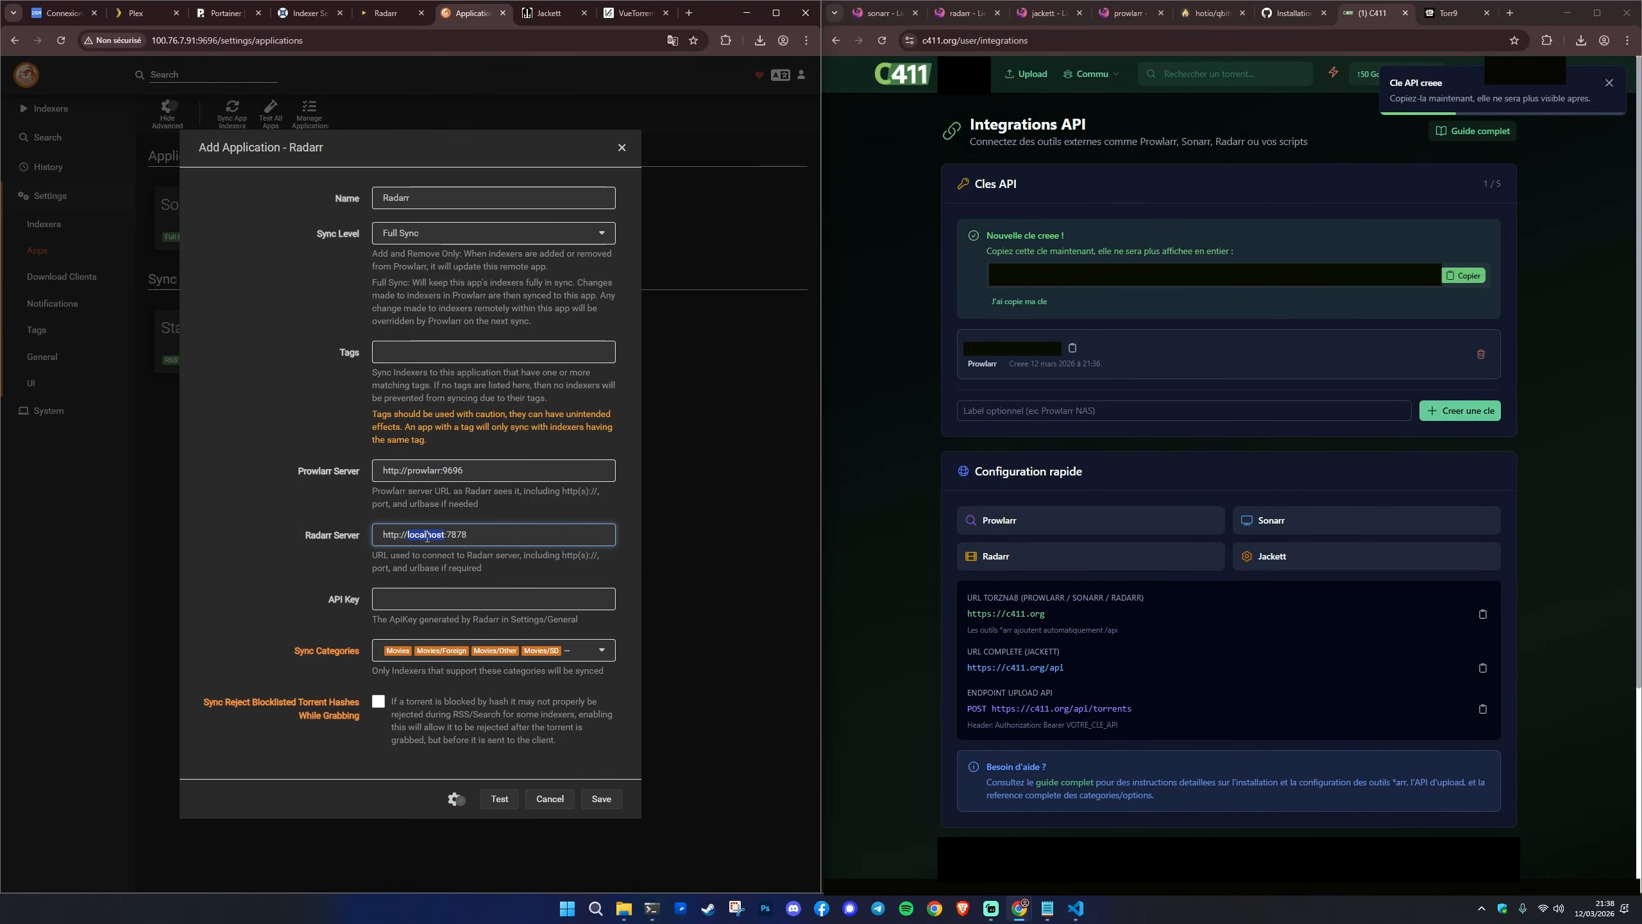
text(radarr)
- Copy Radarr's API key from its General settings into the Prowlarr Radarr form
key(ctrl+shift+Tab)
click(52, 331)
click(21, 517)
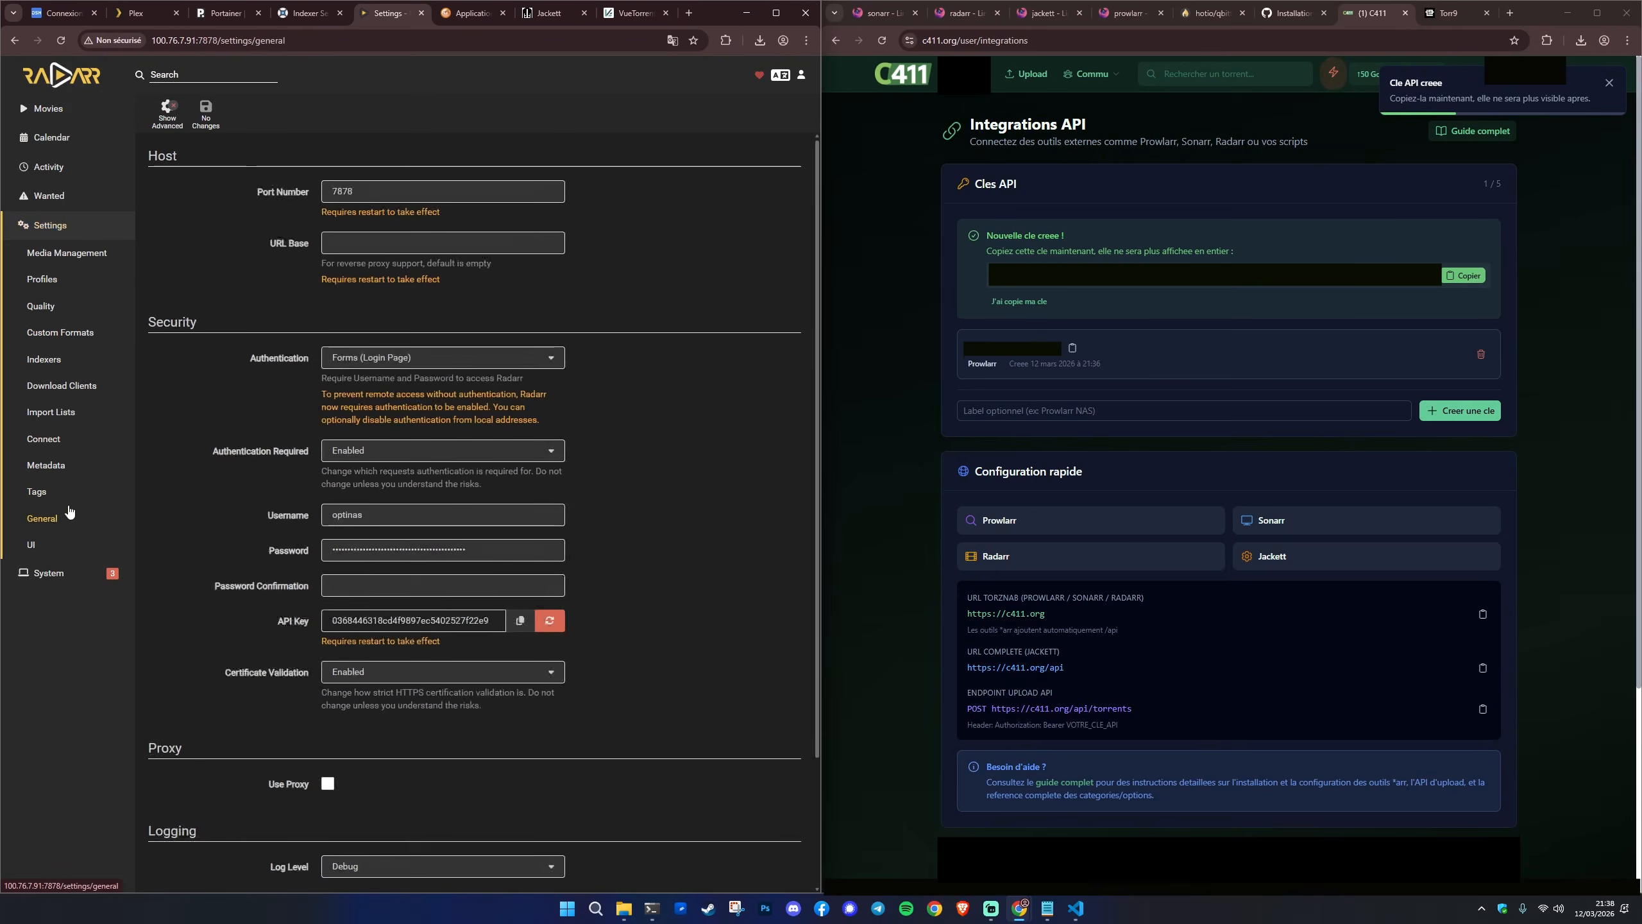
click(167, 111)
scroll(453, 453, down, 4)
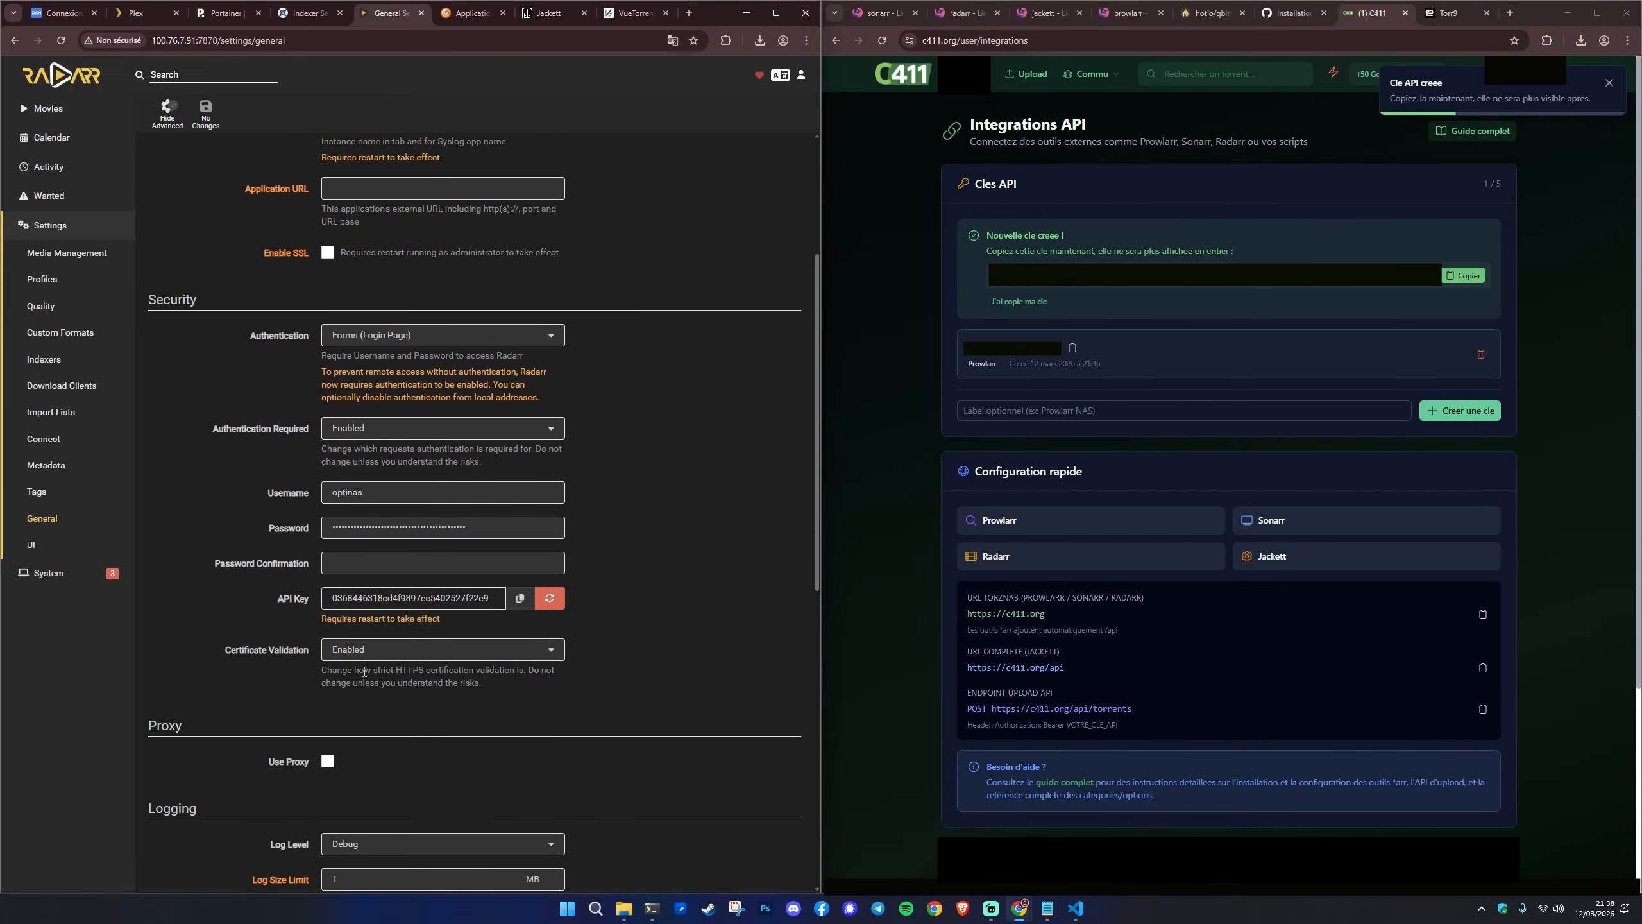
click(519, 598)
click(461, 14)
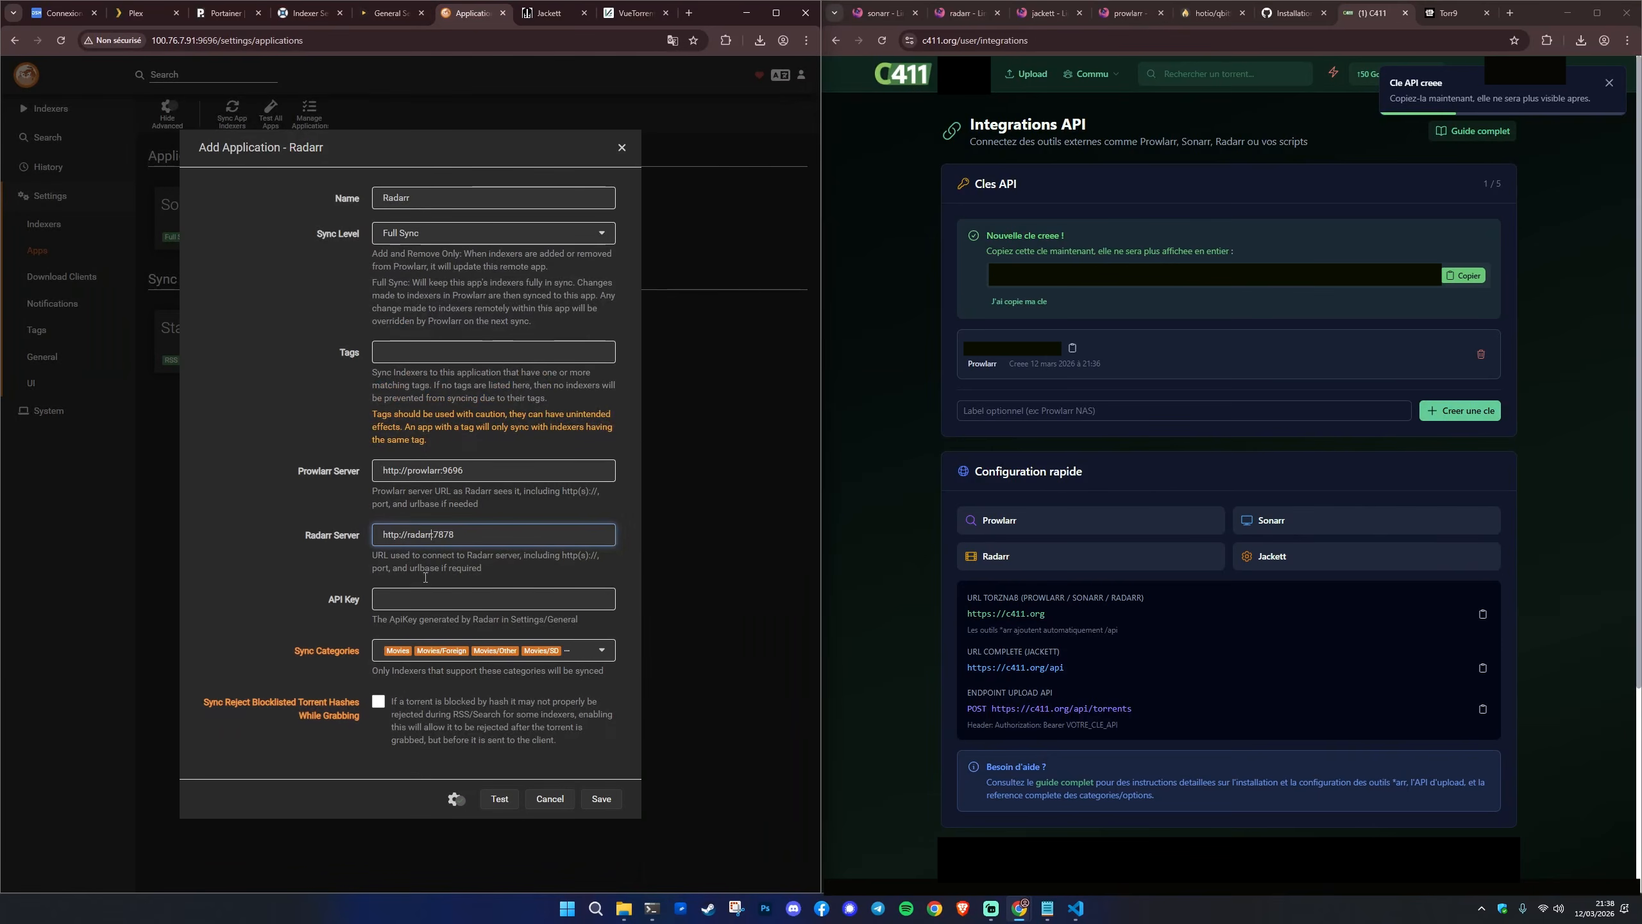
key(ctrl+v)
- Limit Radarr sync categories to Movies, Movies/Foreign and Movies/Other, then test and save
click(582, 655)
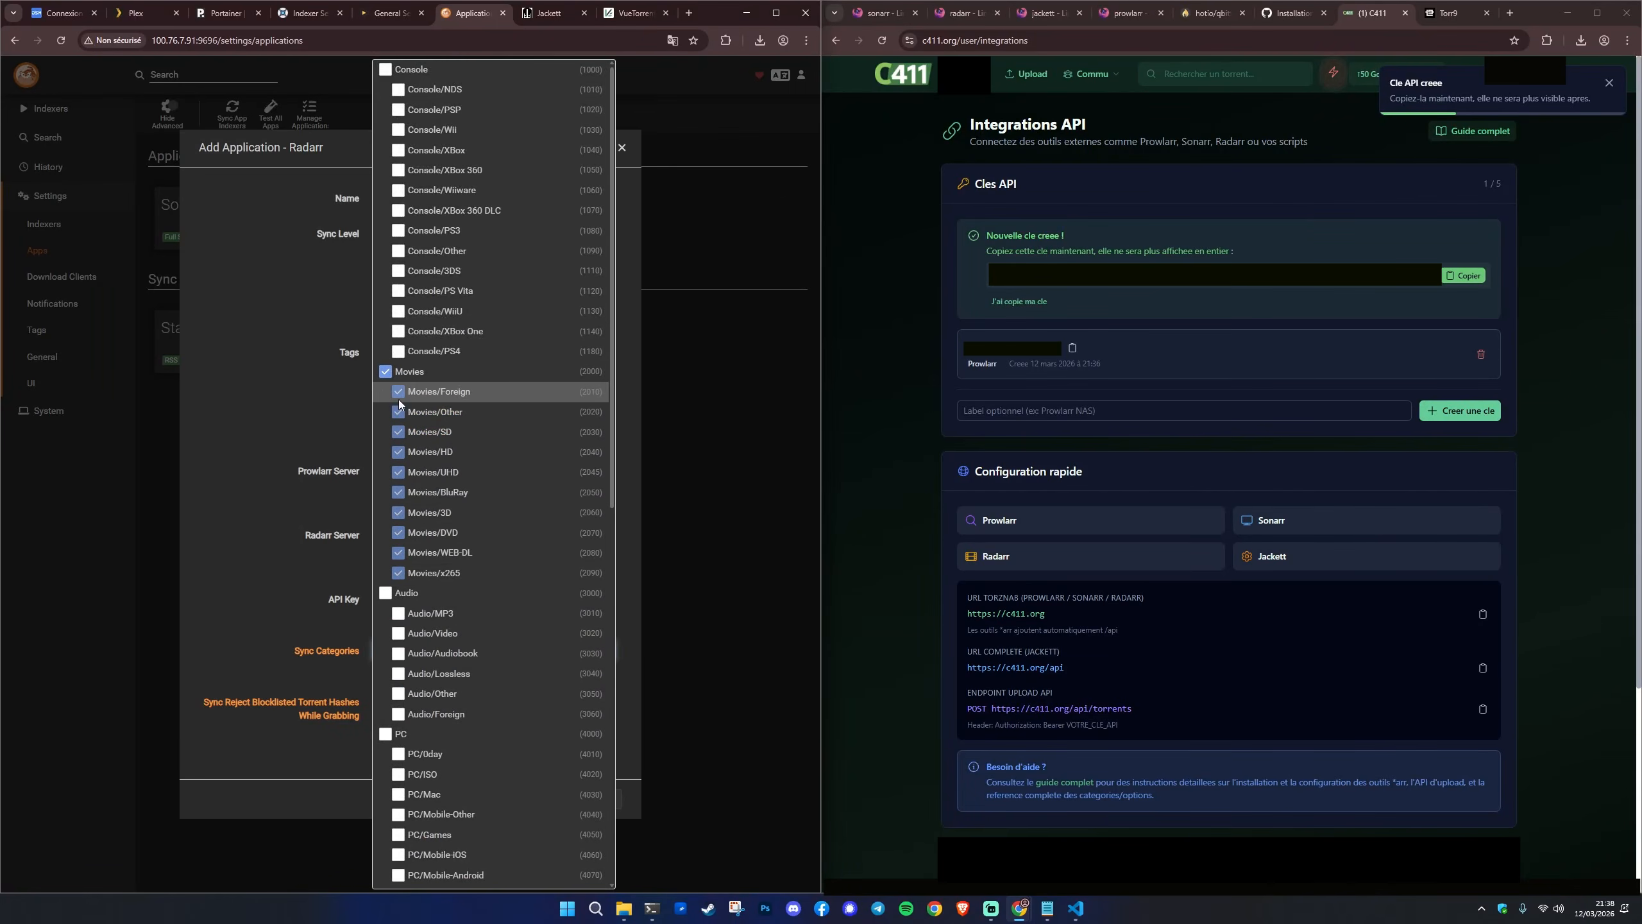
click(385, 371)
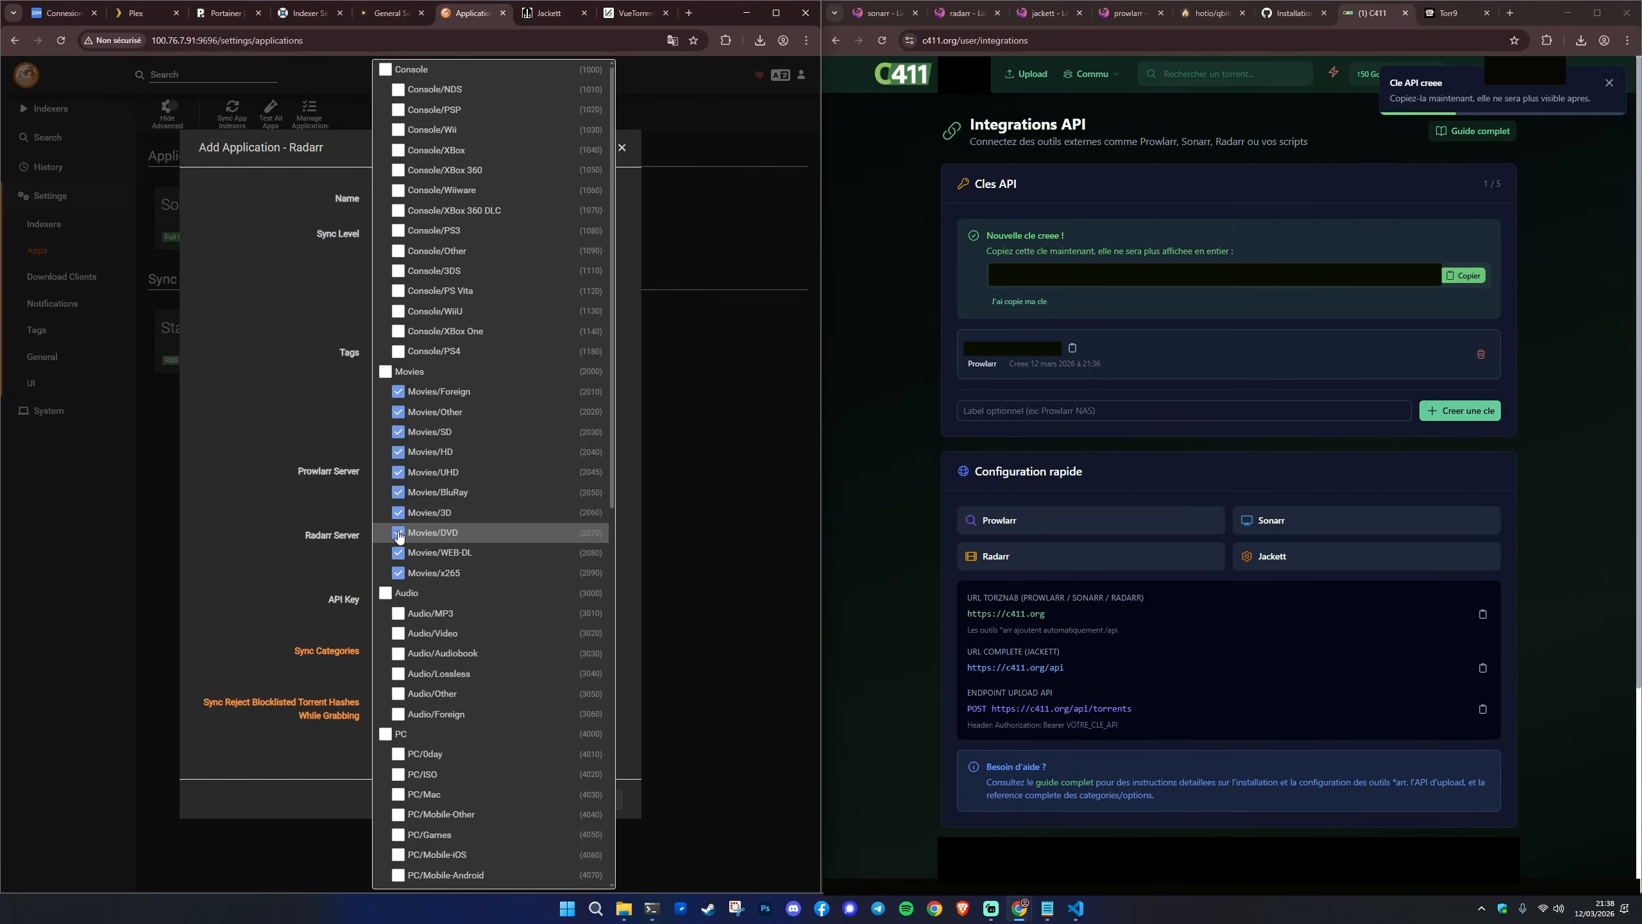
click(398, 412)
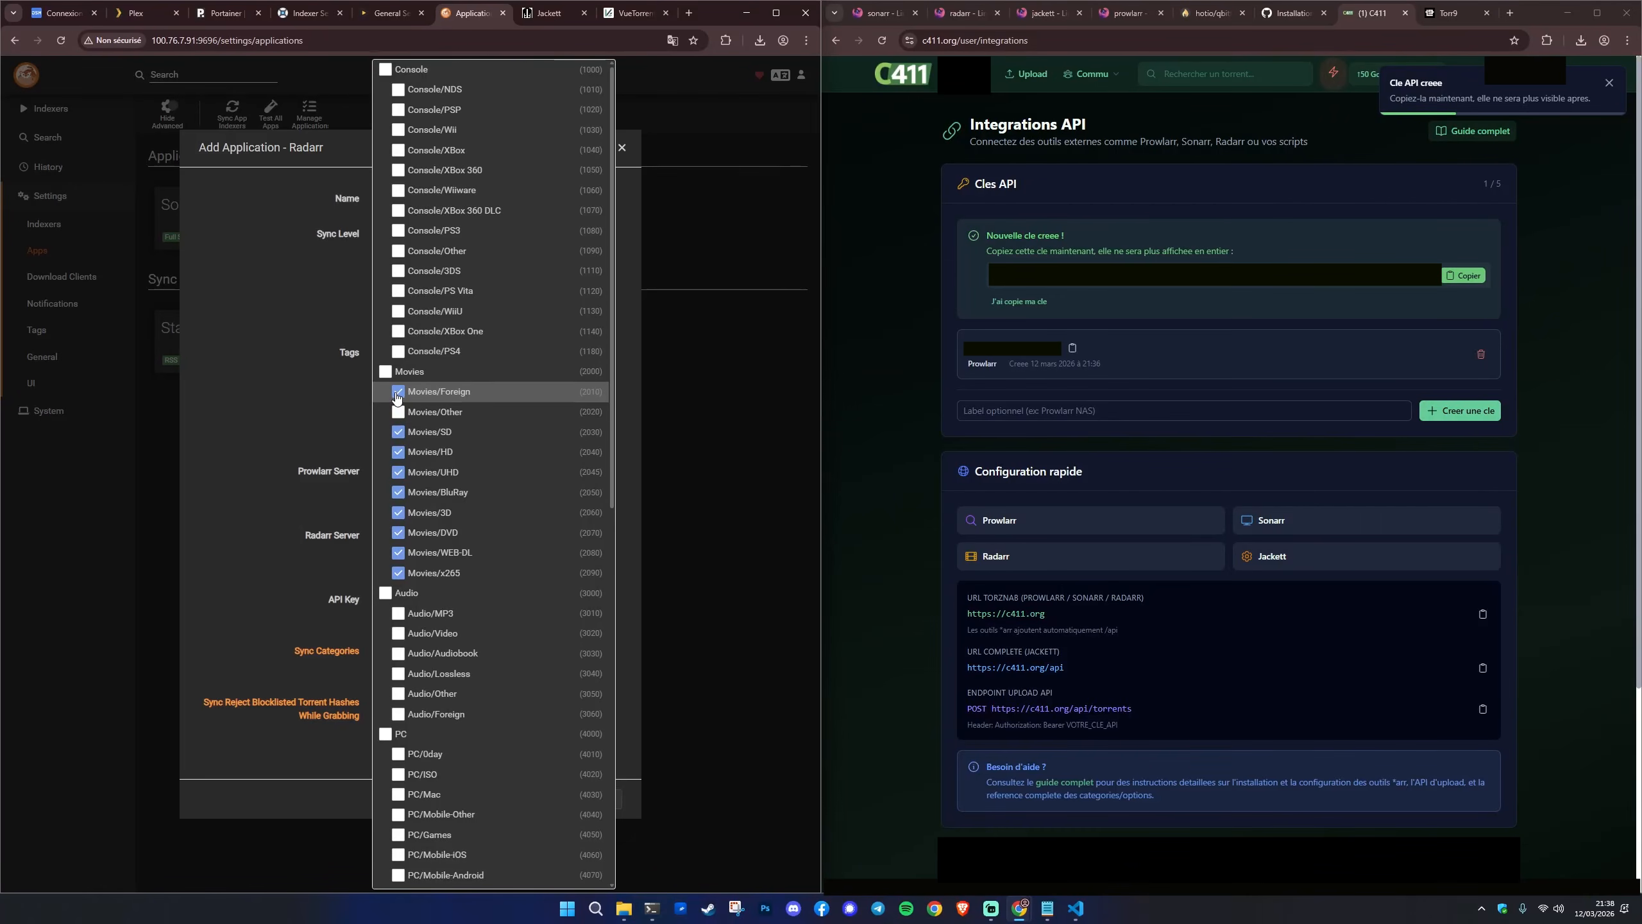
click(398, 432)
click(397, 457)
click(399, 472)
click(398, 493)
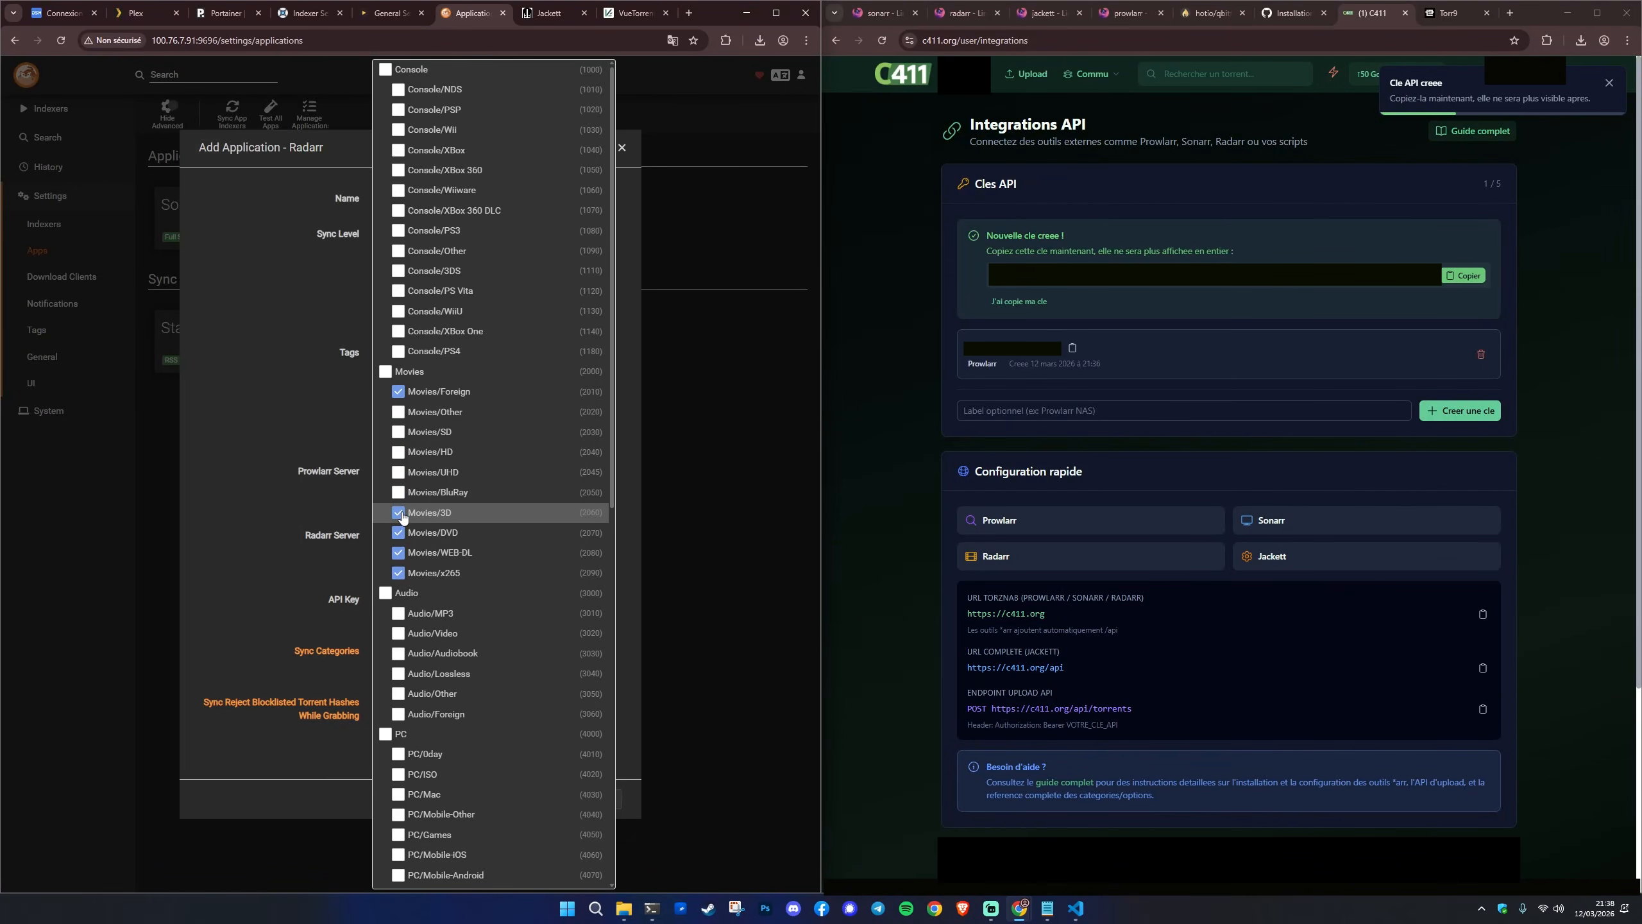
click(398, 532)
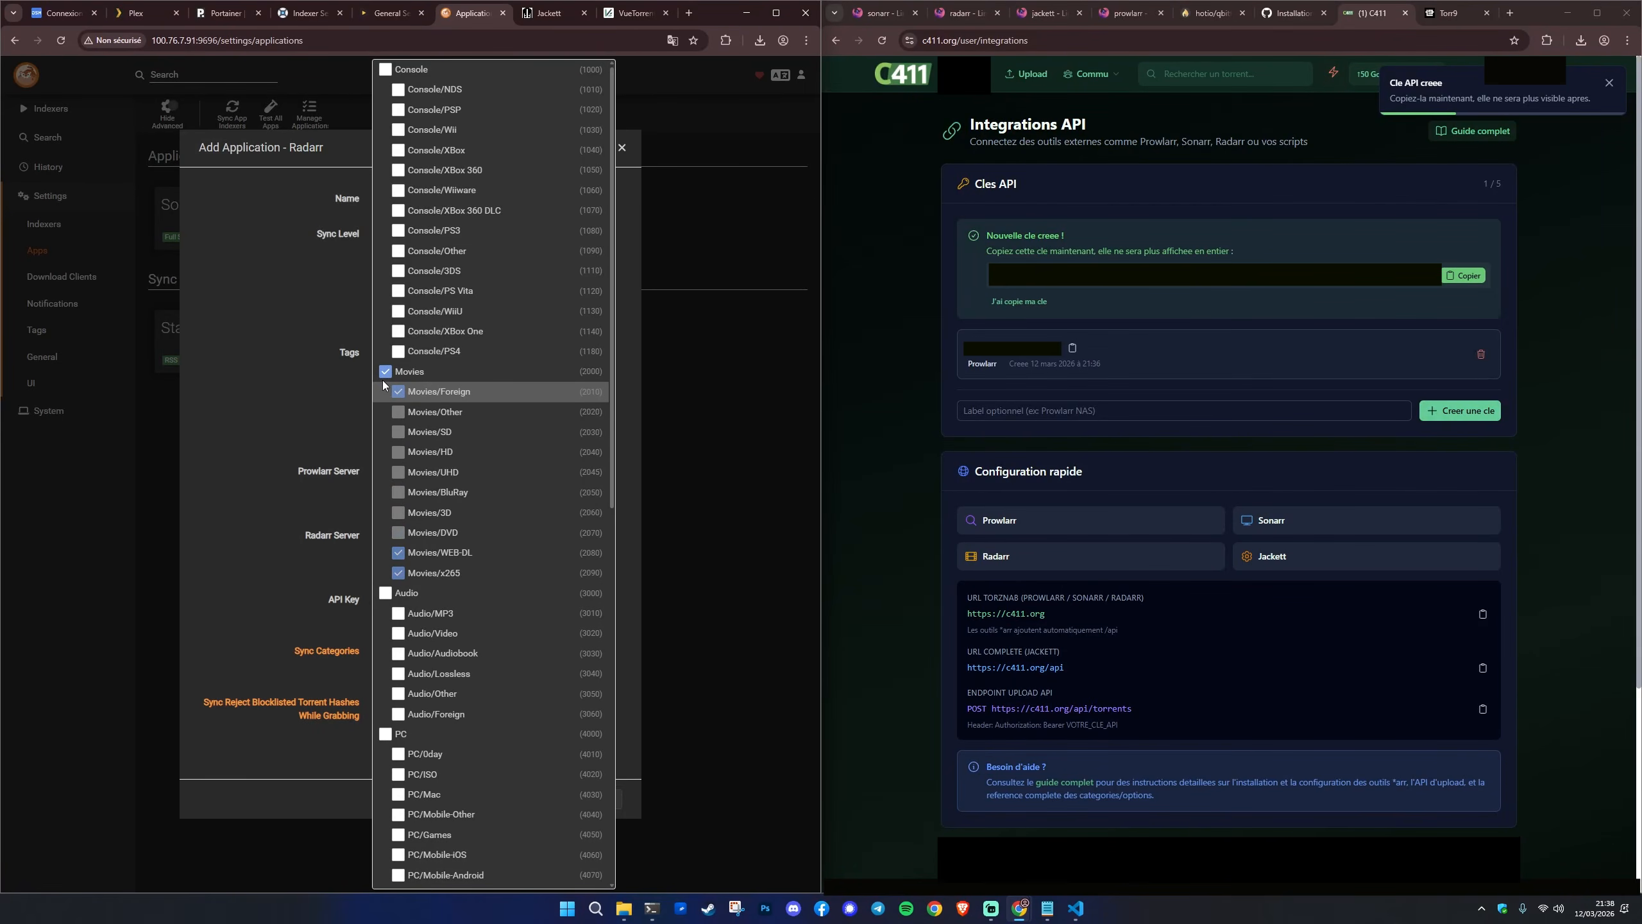
click(399, 410)
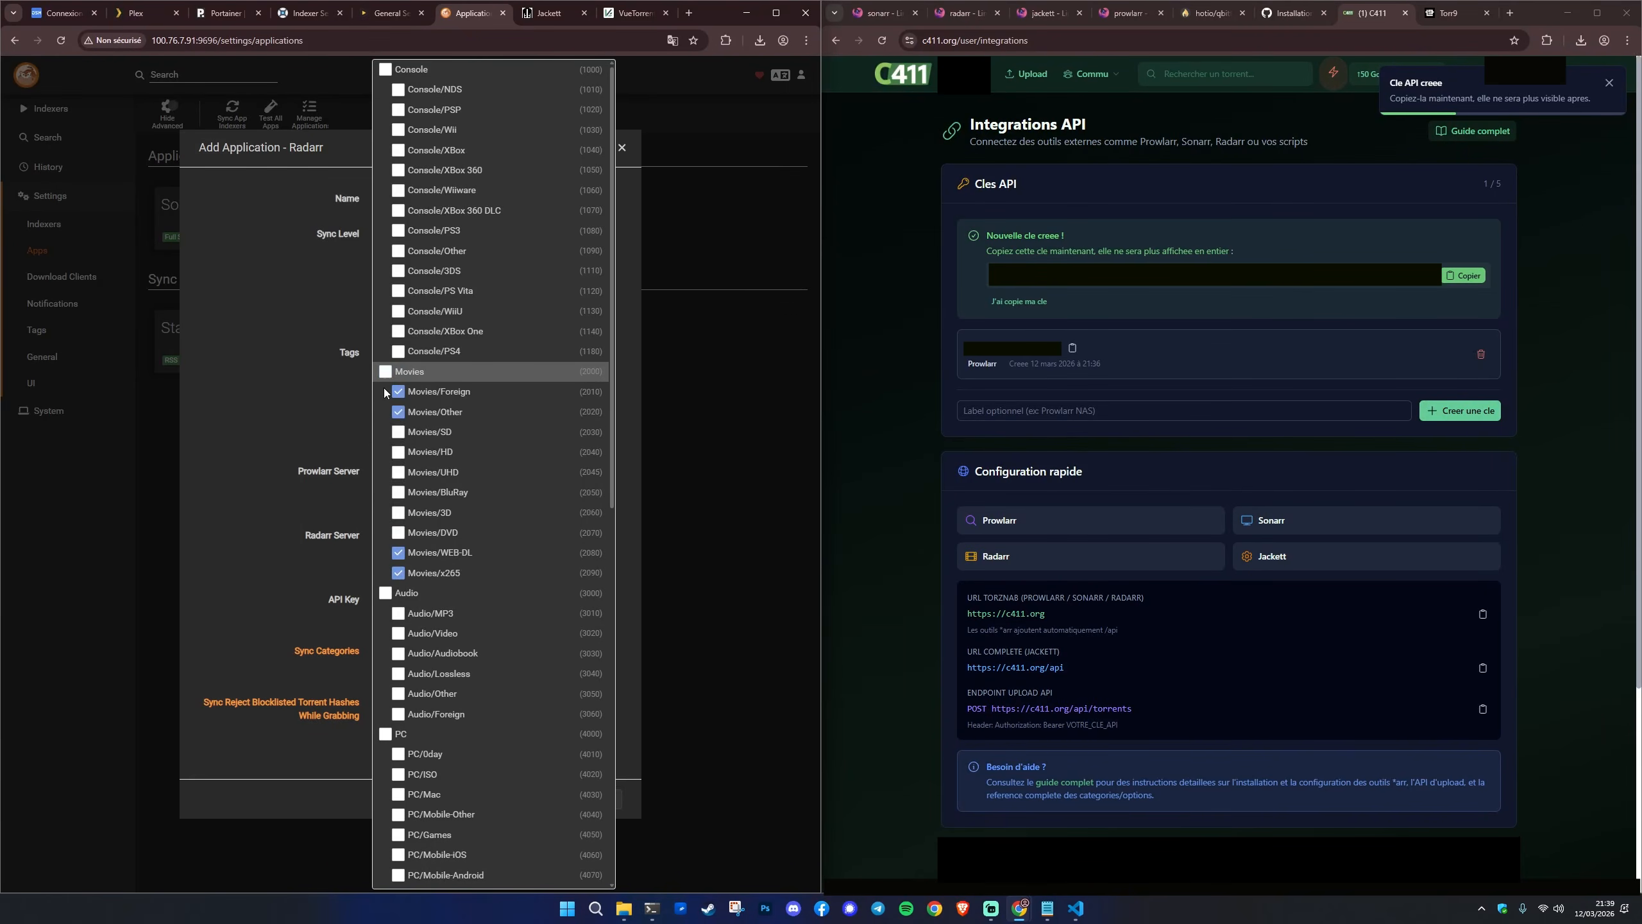
click(398, 552)
click(398, 572)
click(385, 371)
click(354, 477)
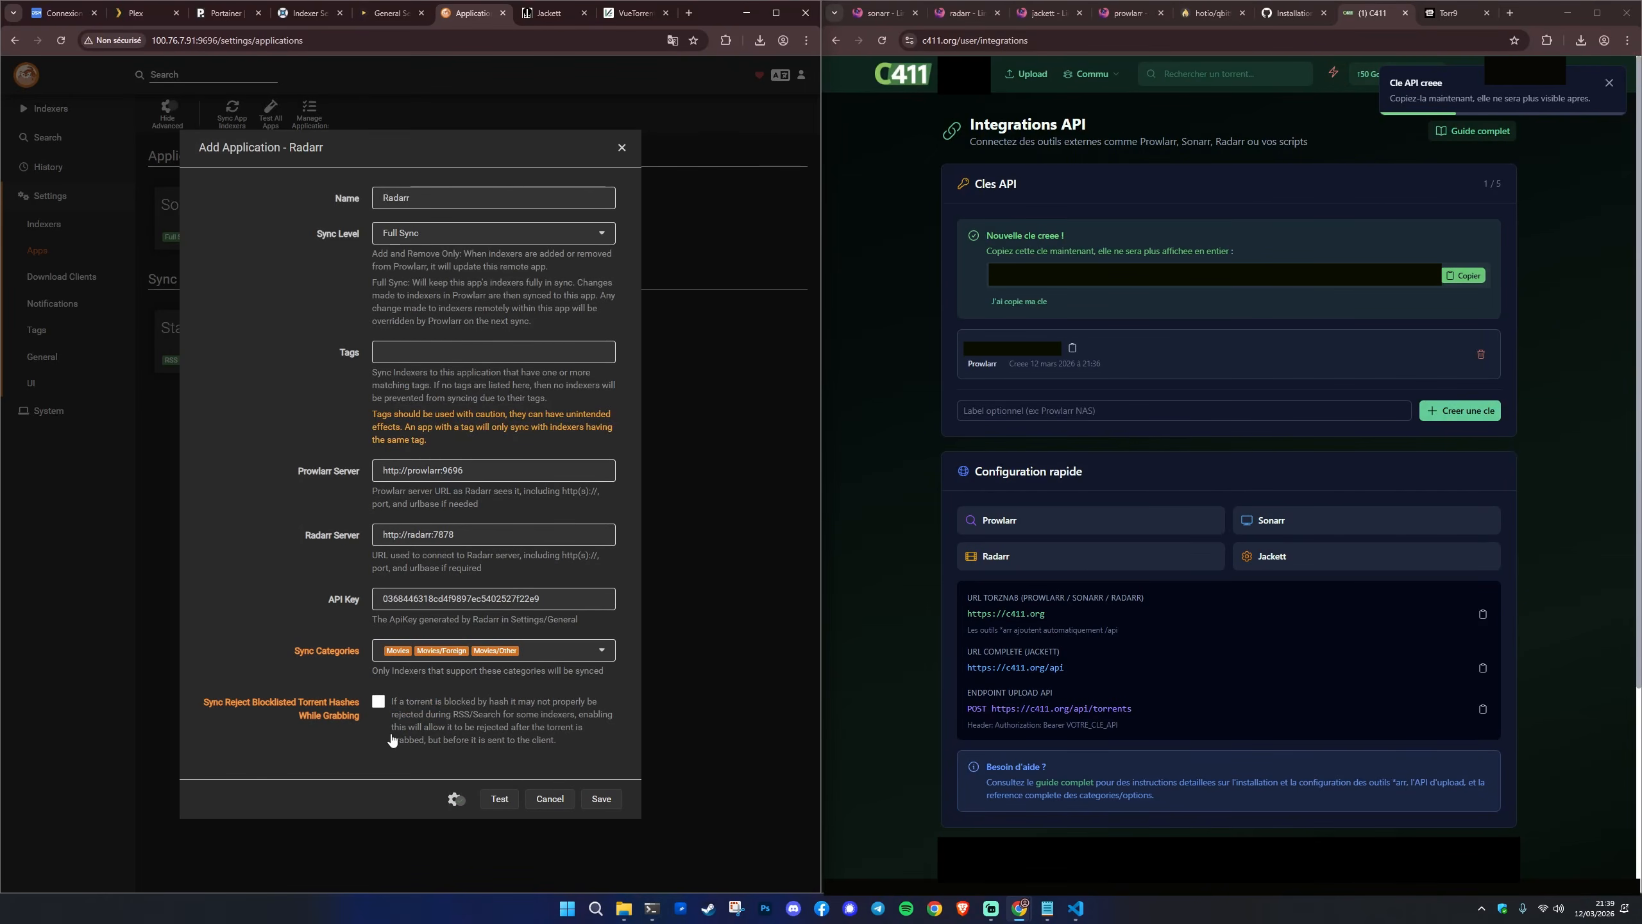
click(499, 798)
click(598, 799)
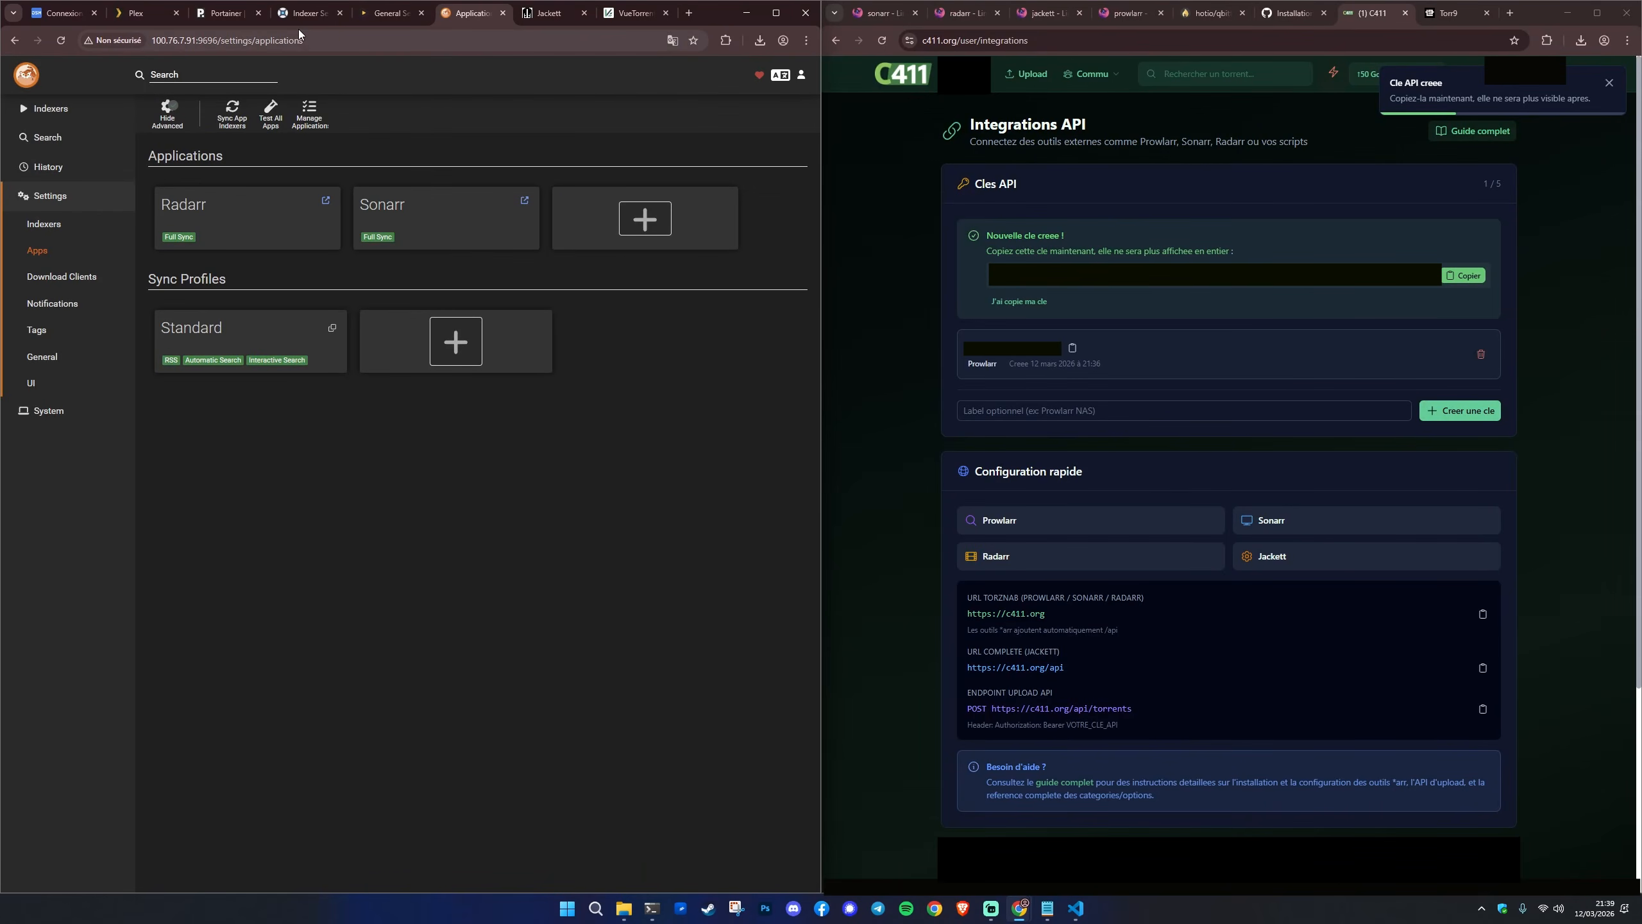
- Remove the Movies categories from the Sonarr application's sync categories and save
click(395, 214)
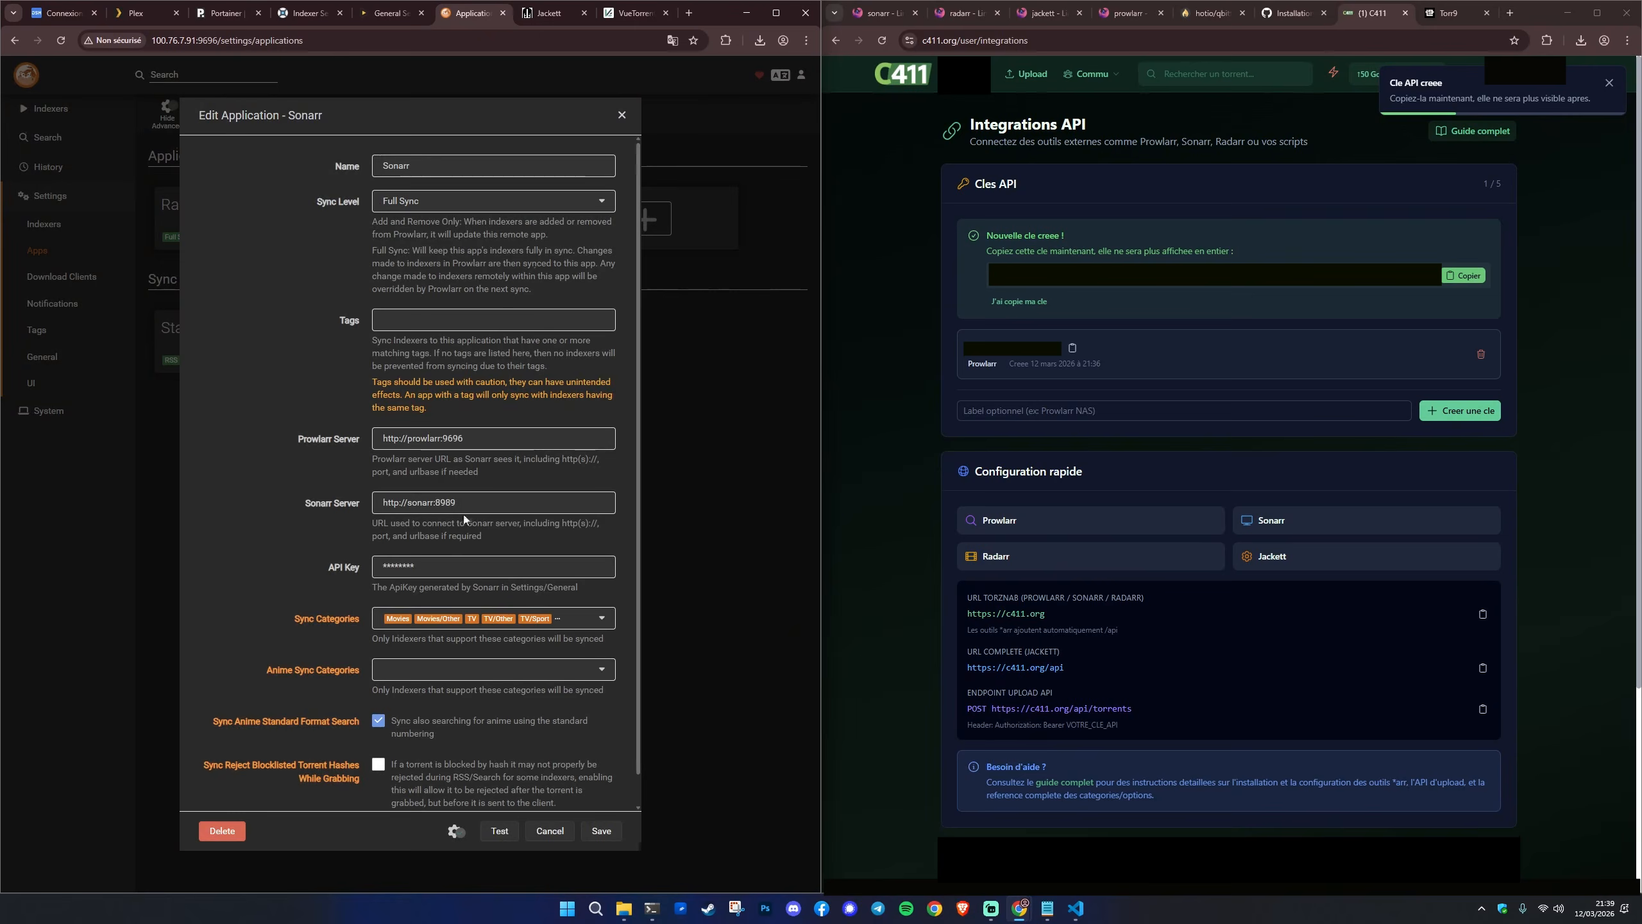
scroll(581, 582, down, 2)
click(554, 587)
click(388, 371)
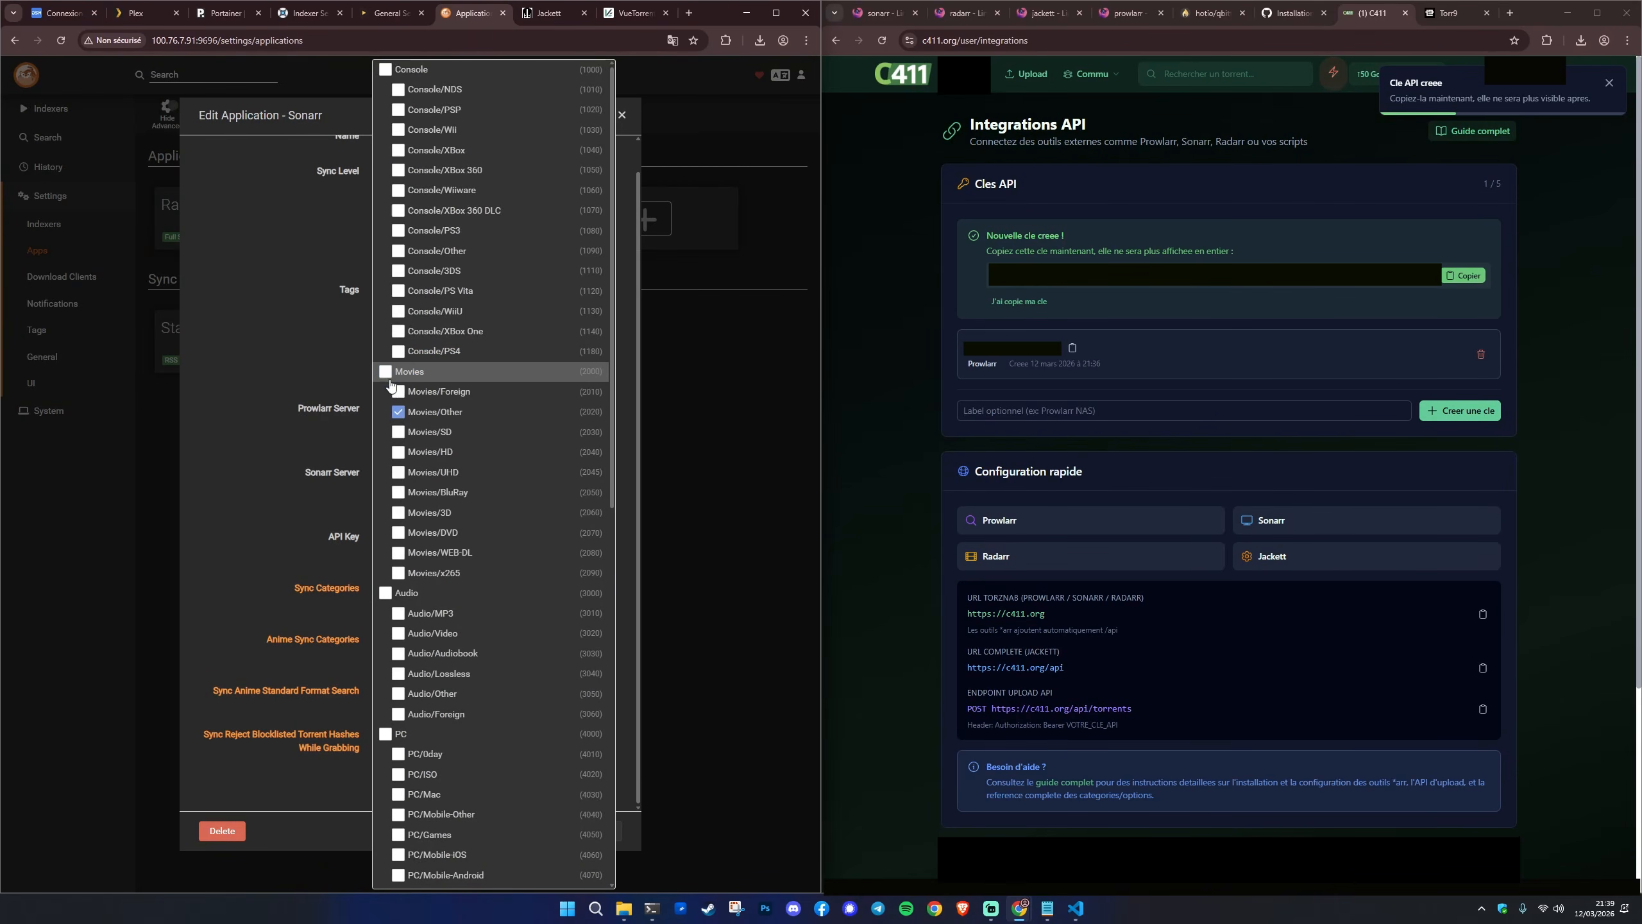
click(364, 492)
click(600, 831)
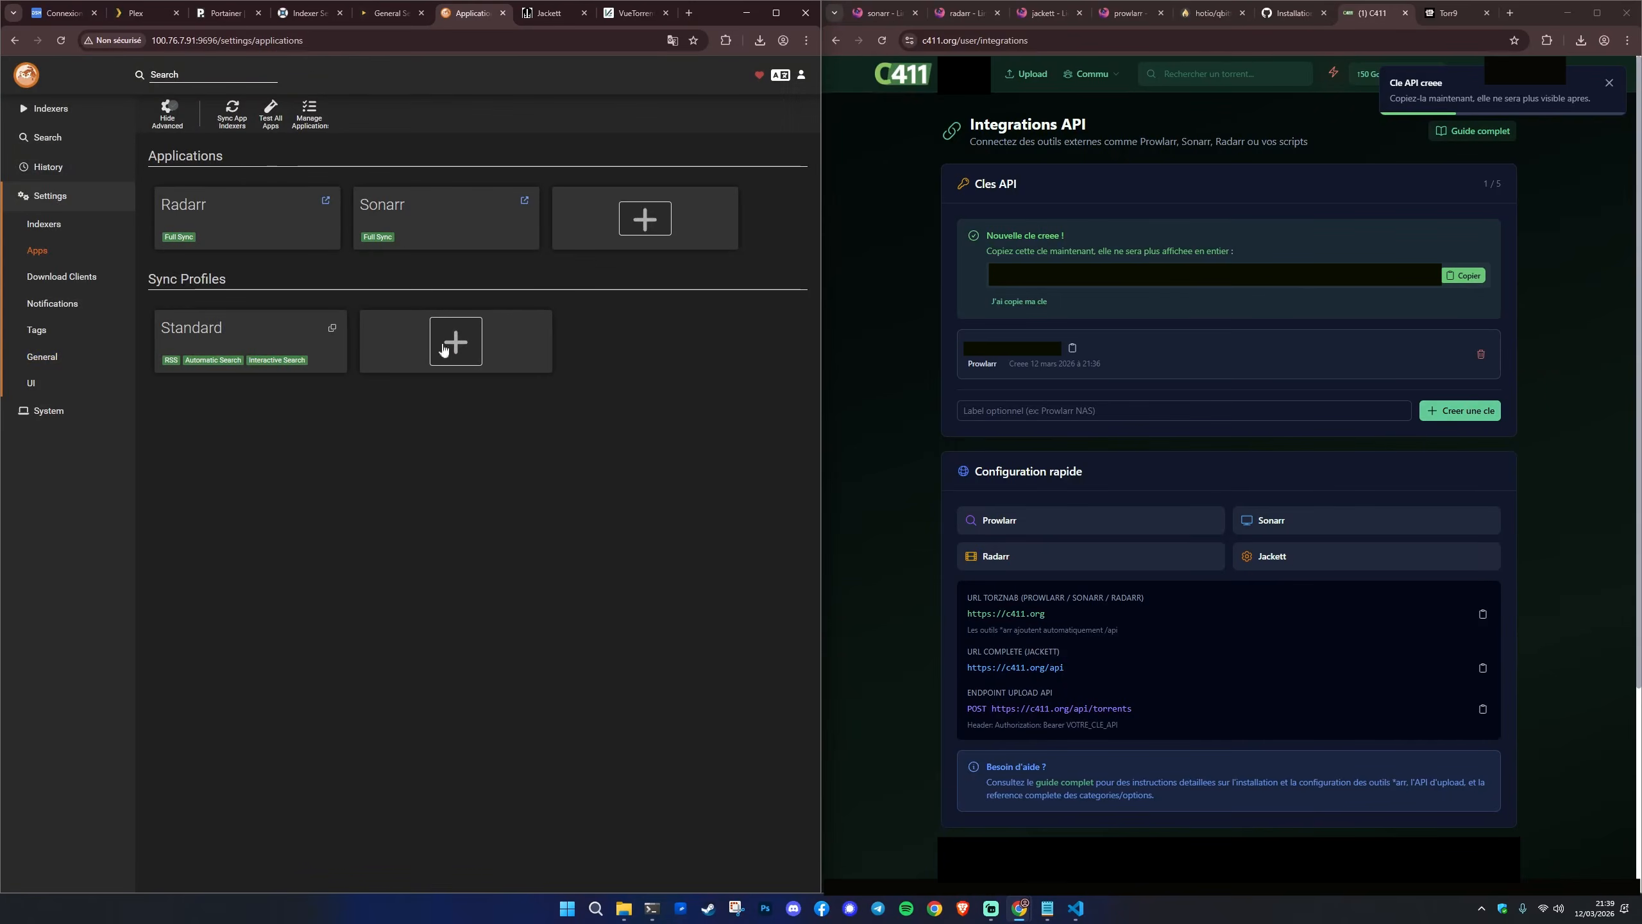
click(304, 14)
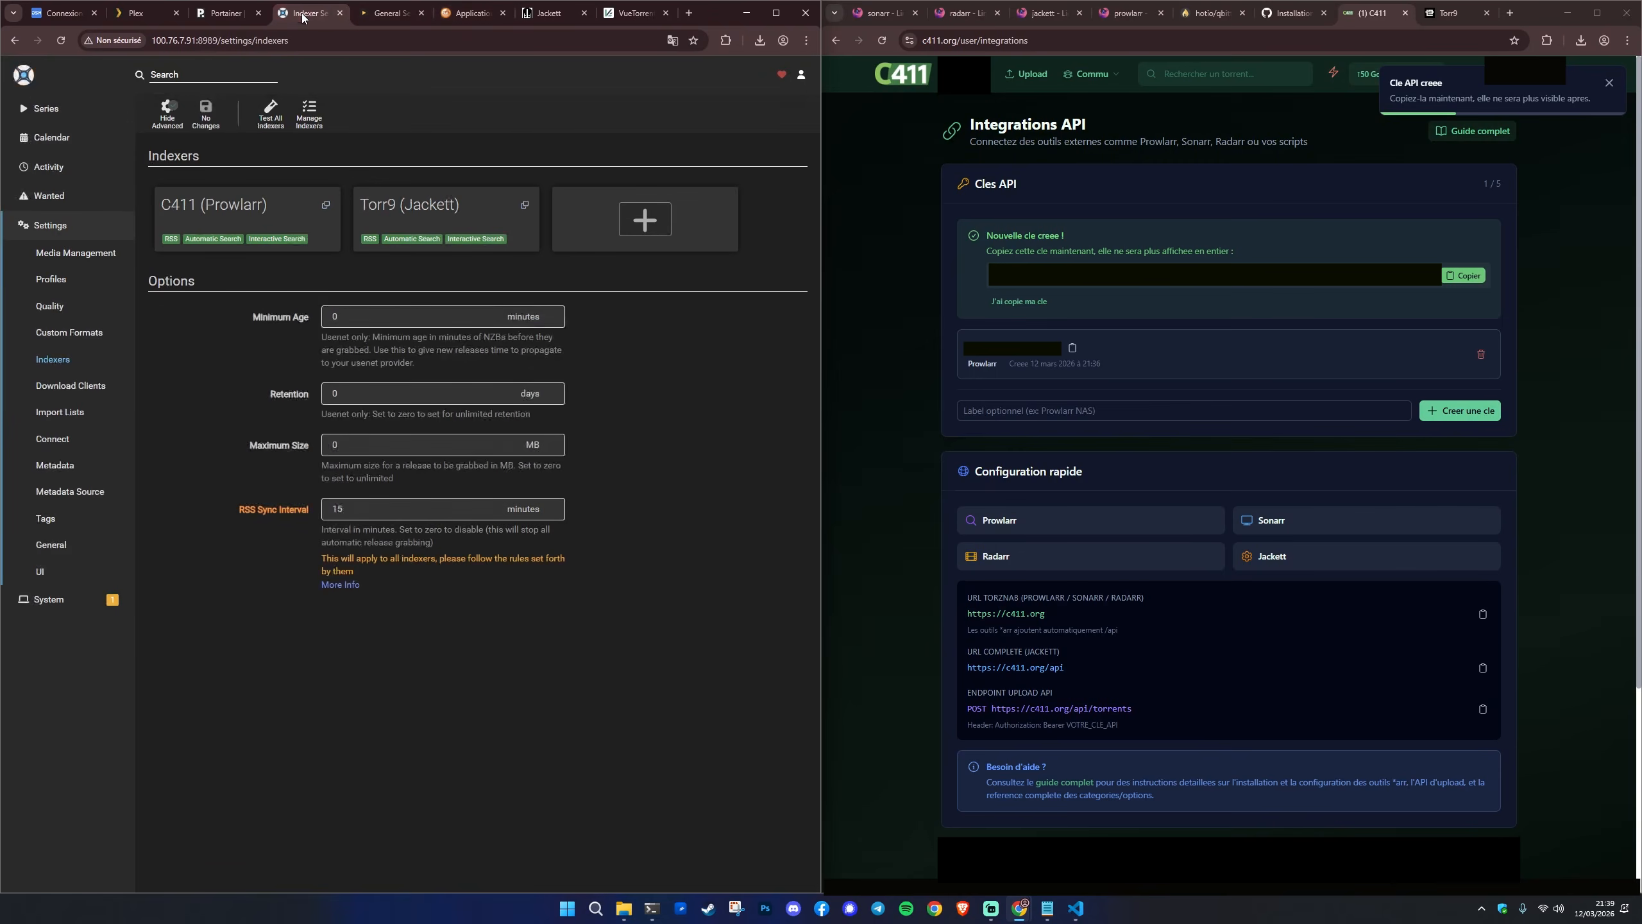
- Change Minimum Seeders on the C411 (Prowlarr) indexer to 2 and save
click(227, 218)
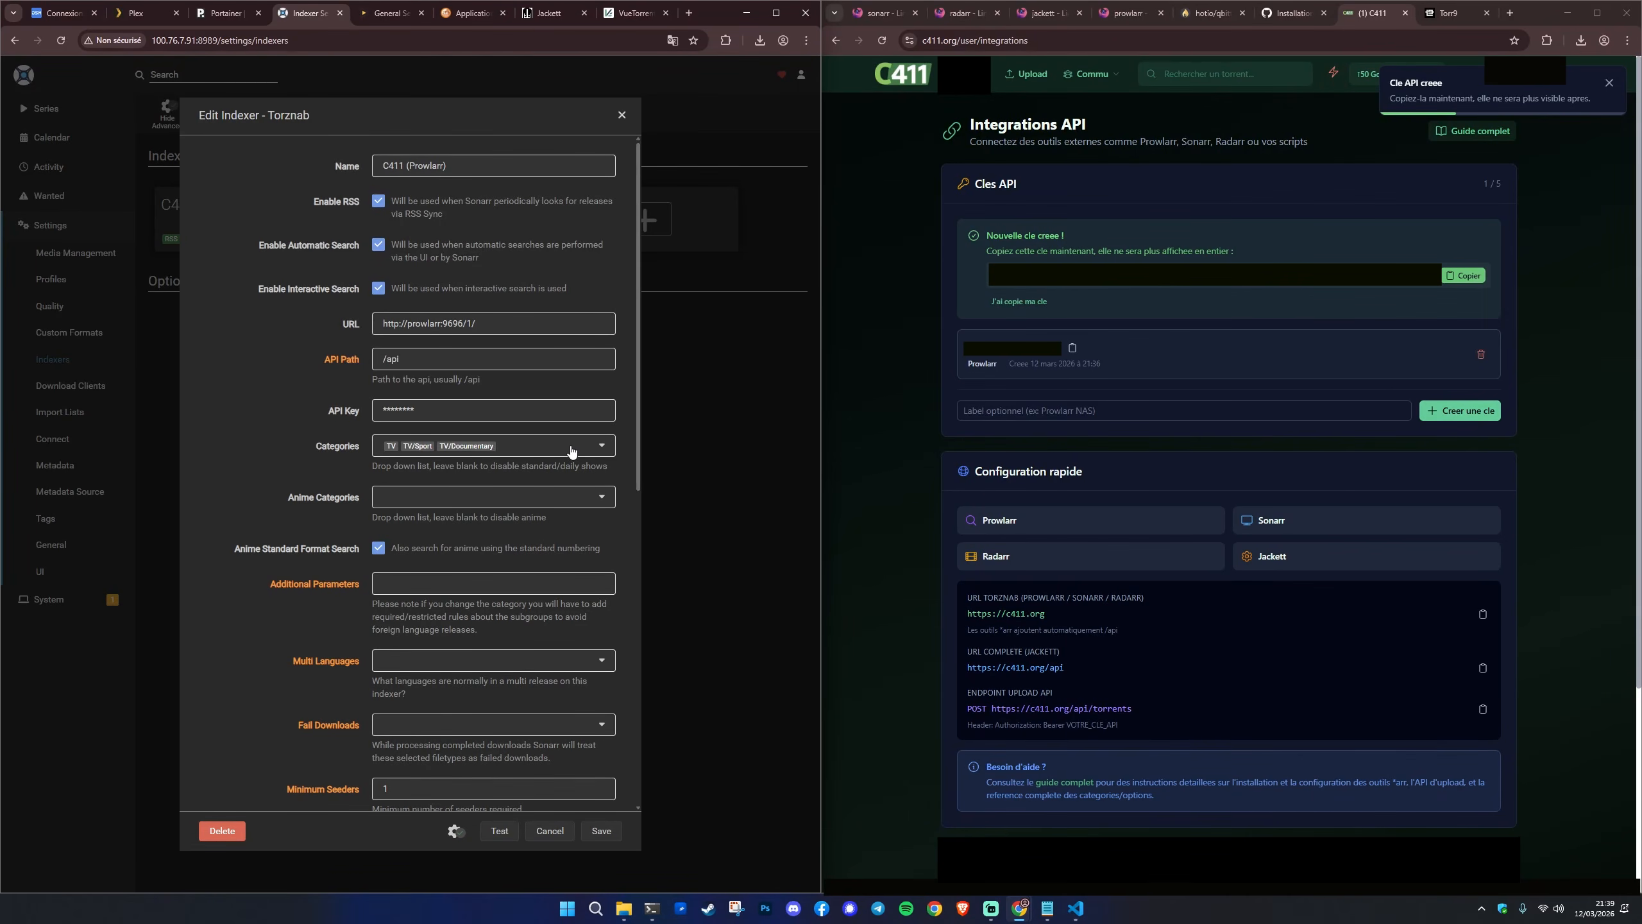
scroll(395, 574, down, 7)
key(Tab)
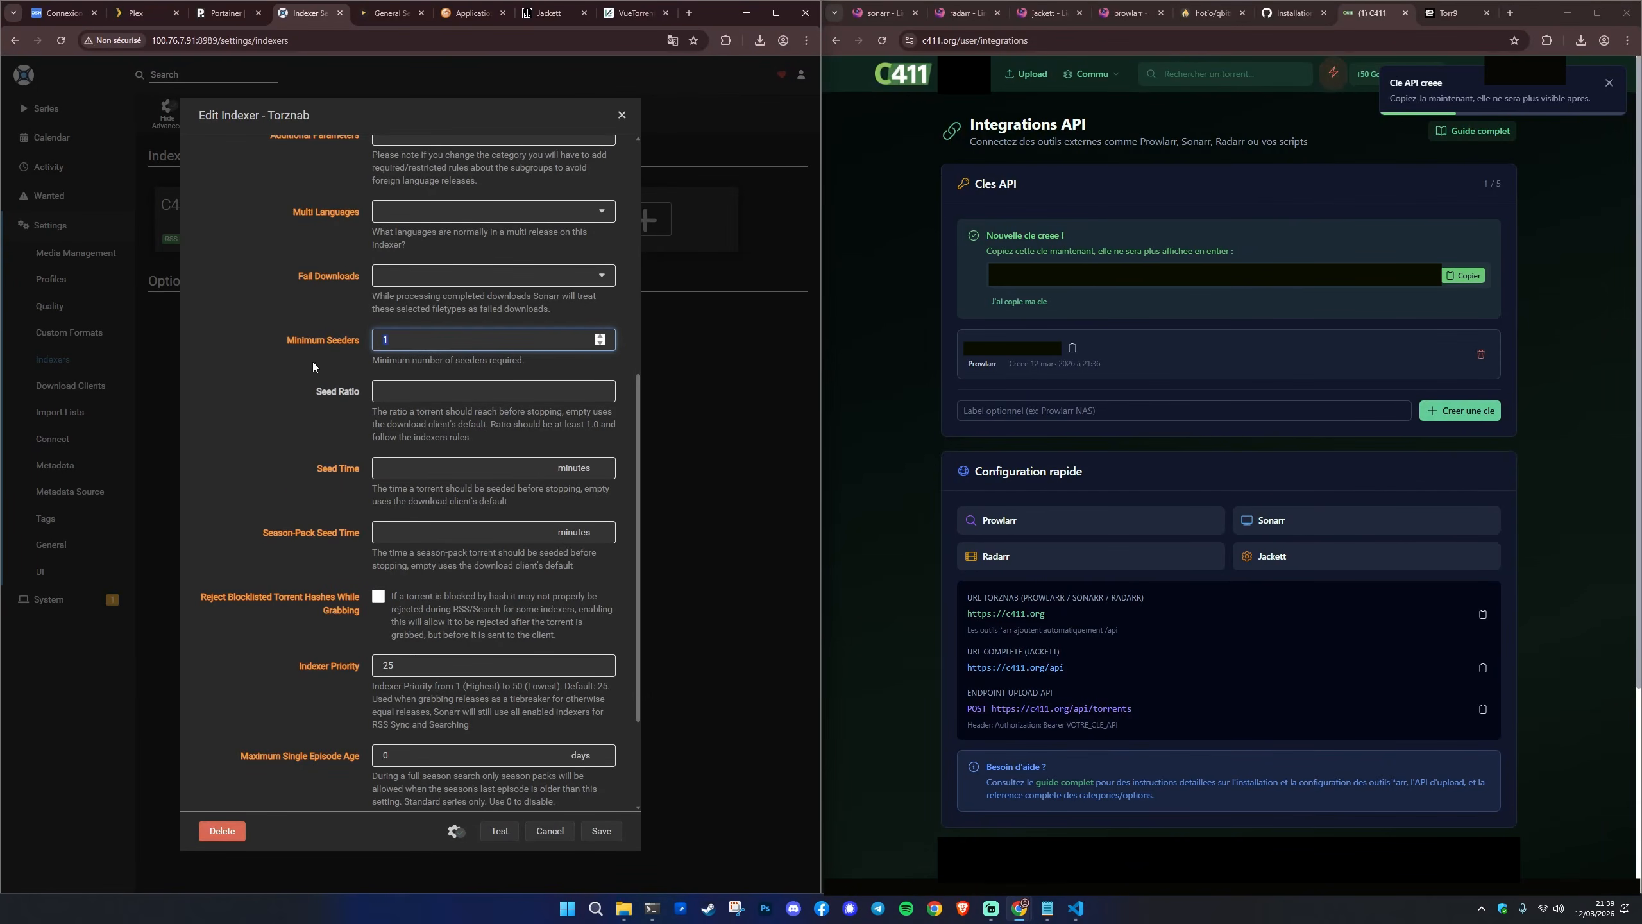
text(2)
scroll(601, 776, down, 3)
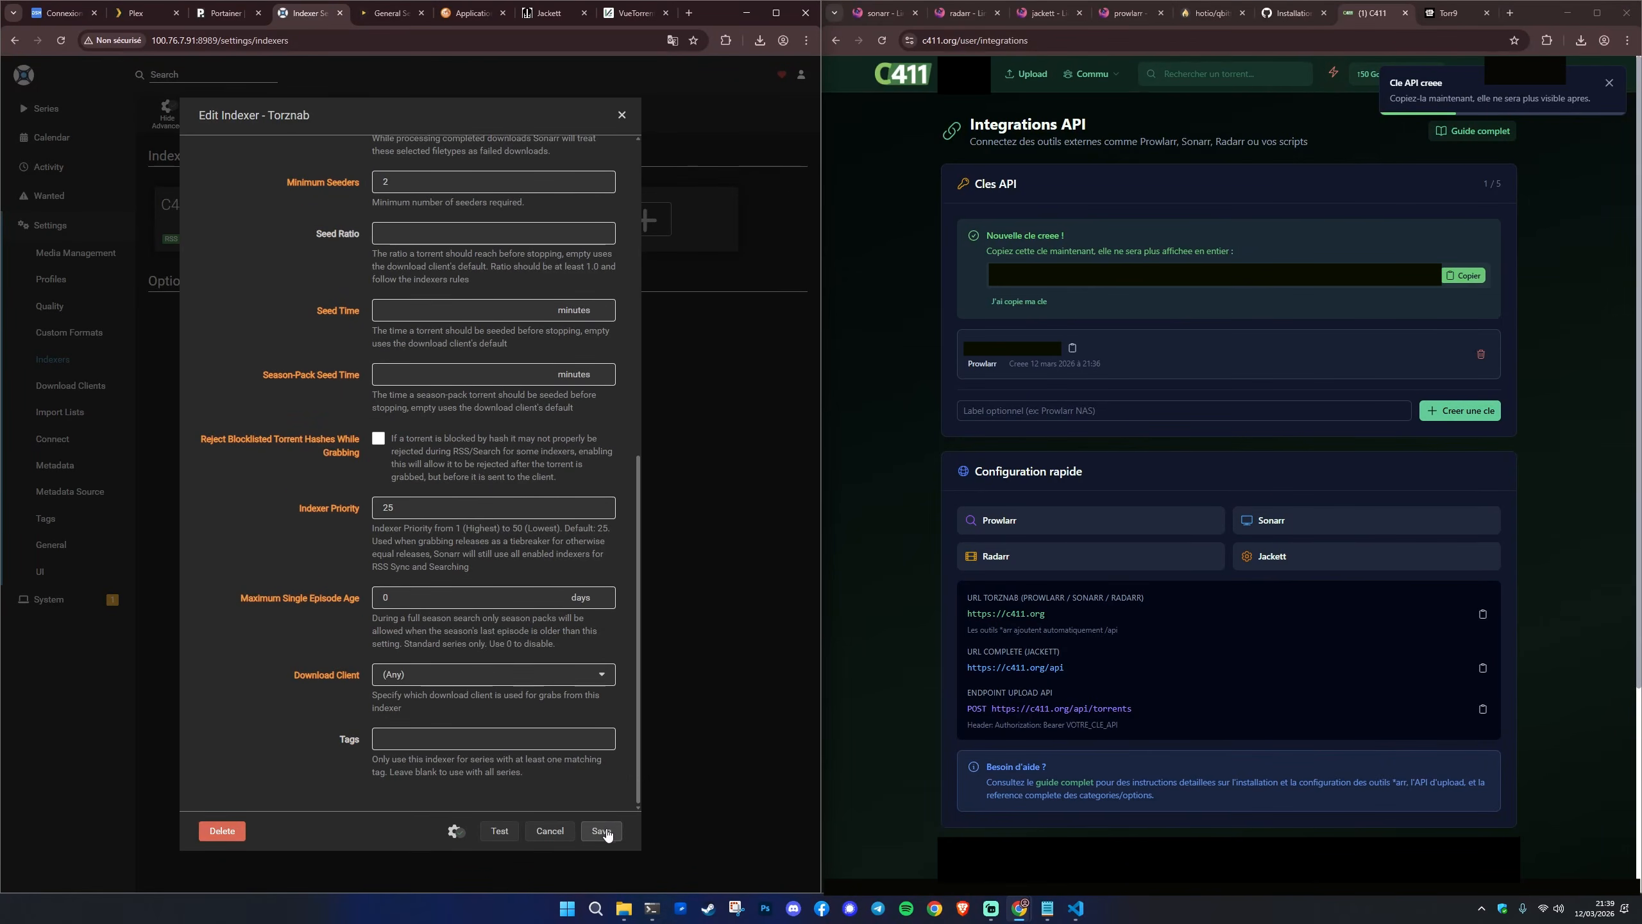
click(601, 830)
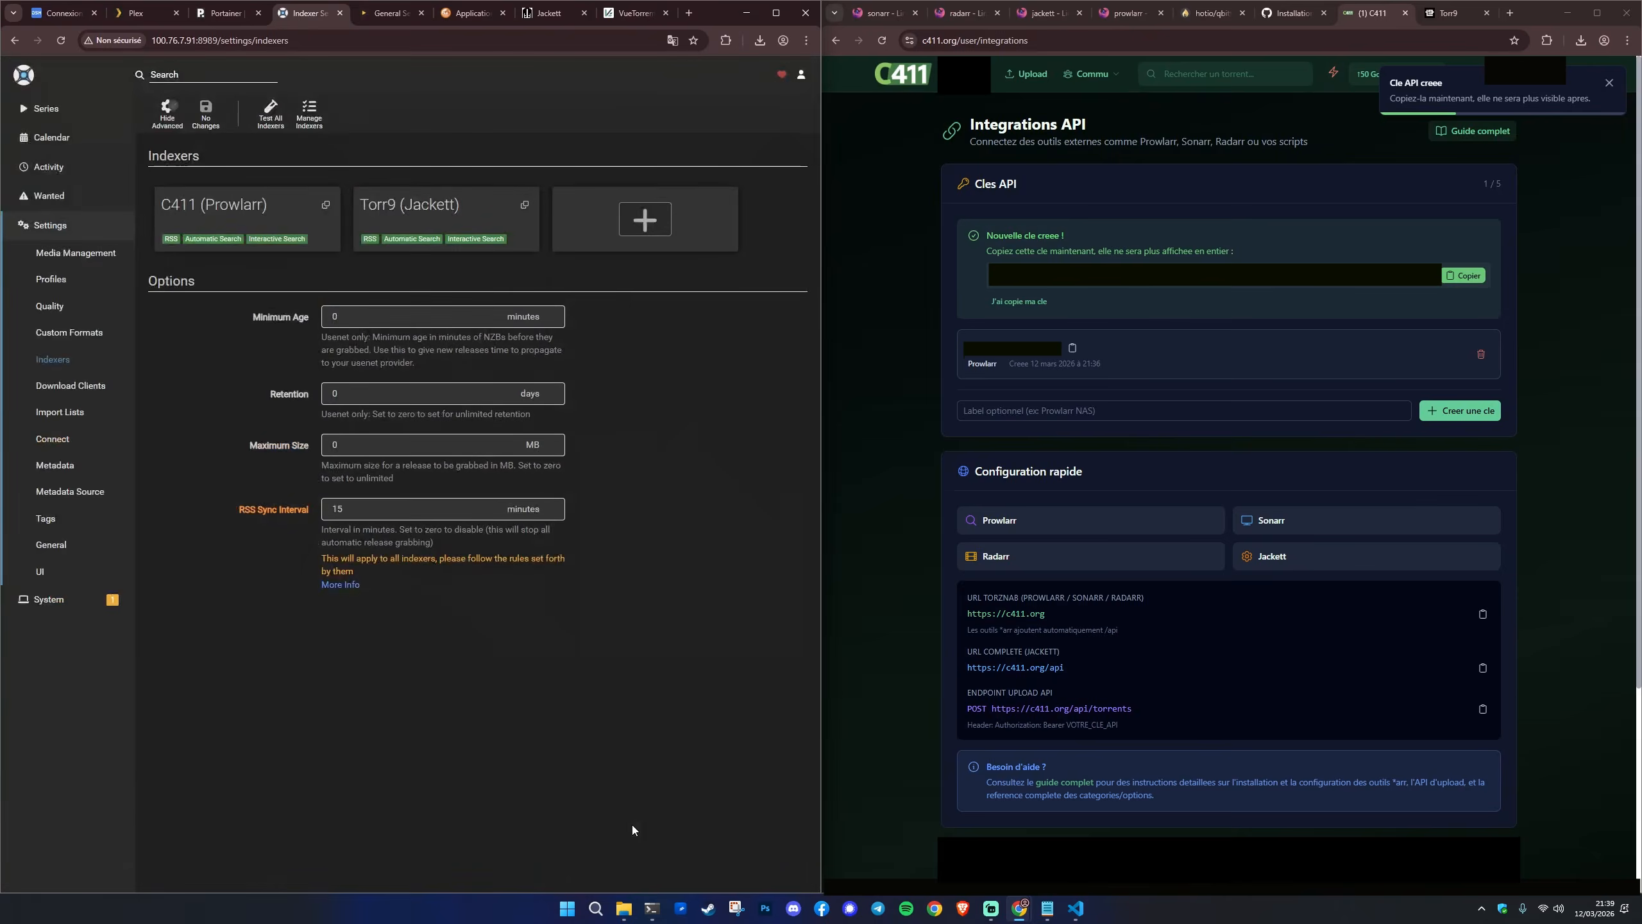
- Start a new qBittorrent download client in Sonarr's Download Clients settings
click(80, 385)
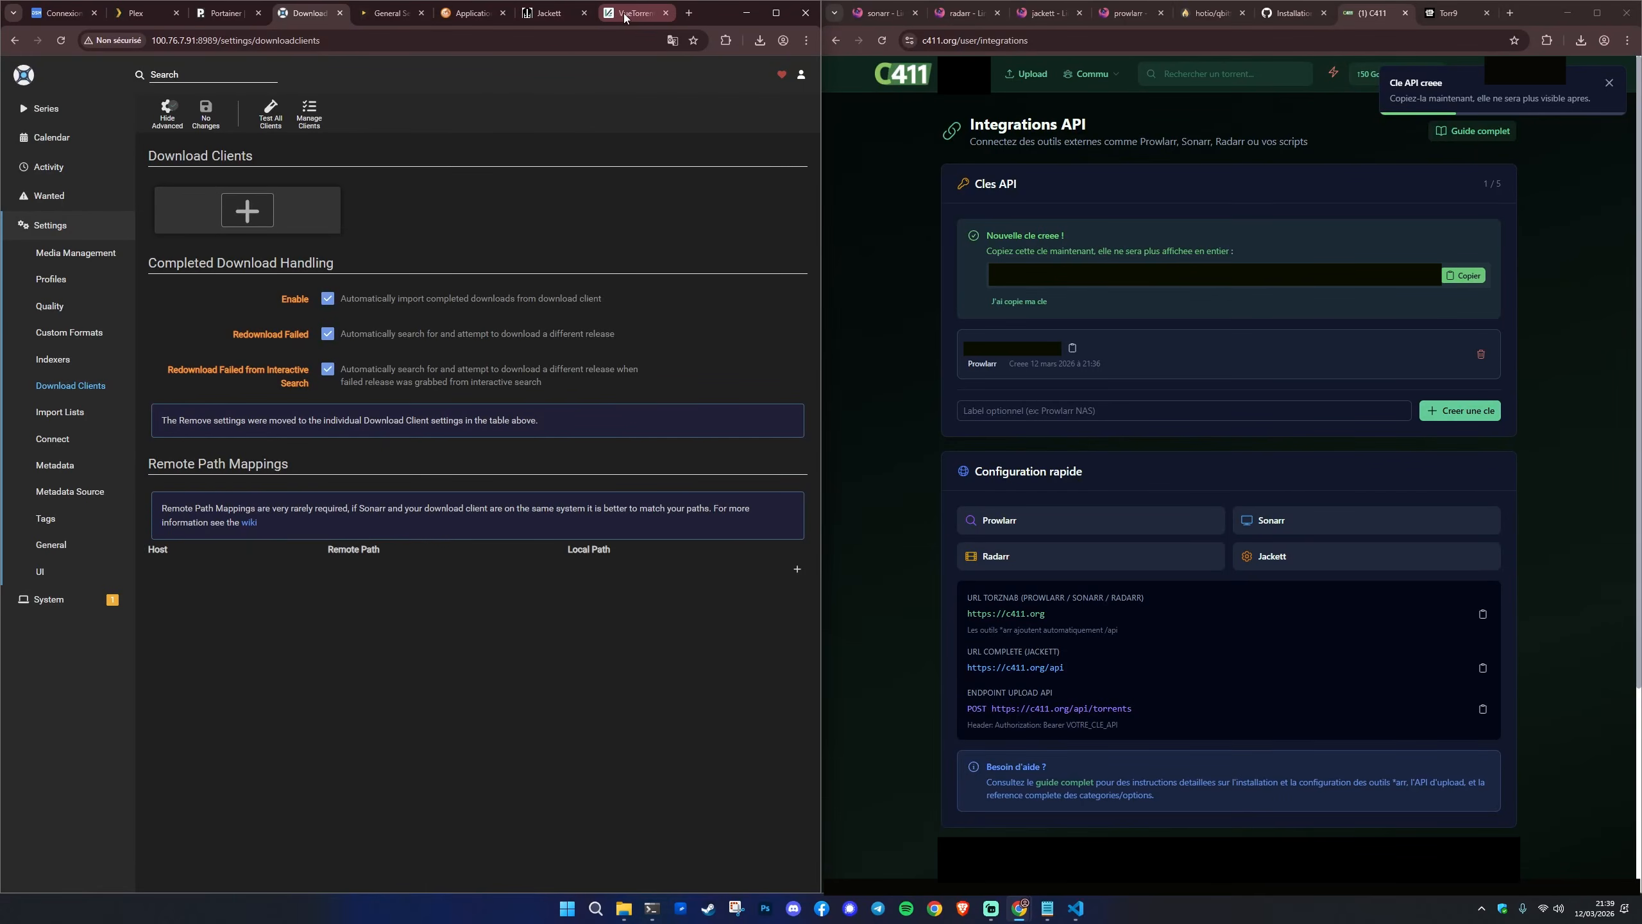
click(240, 221)
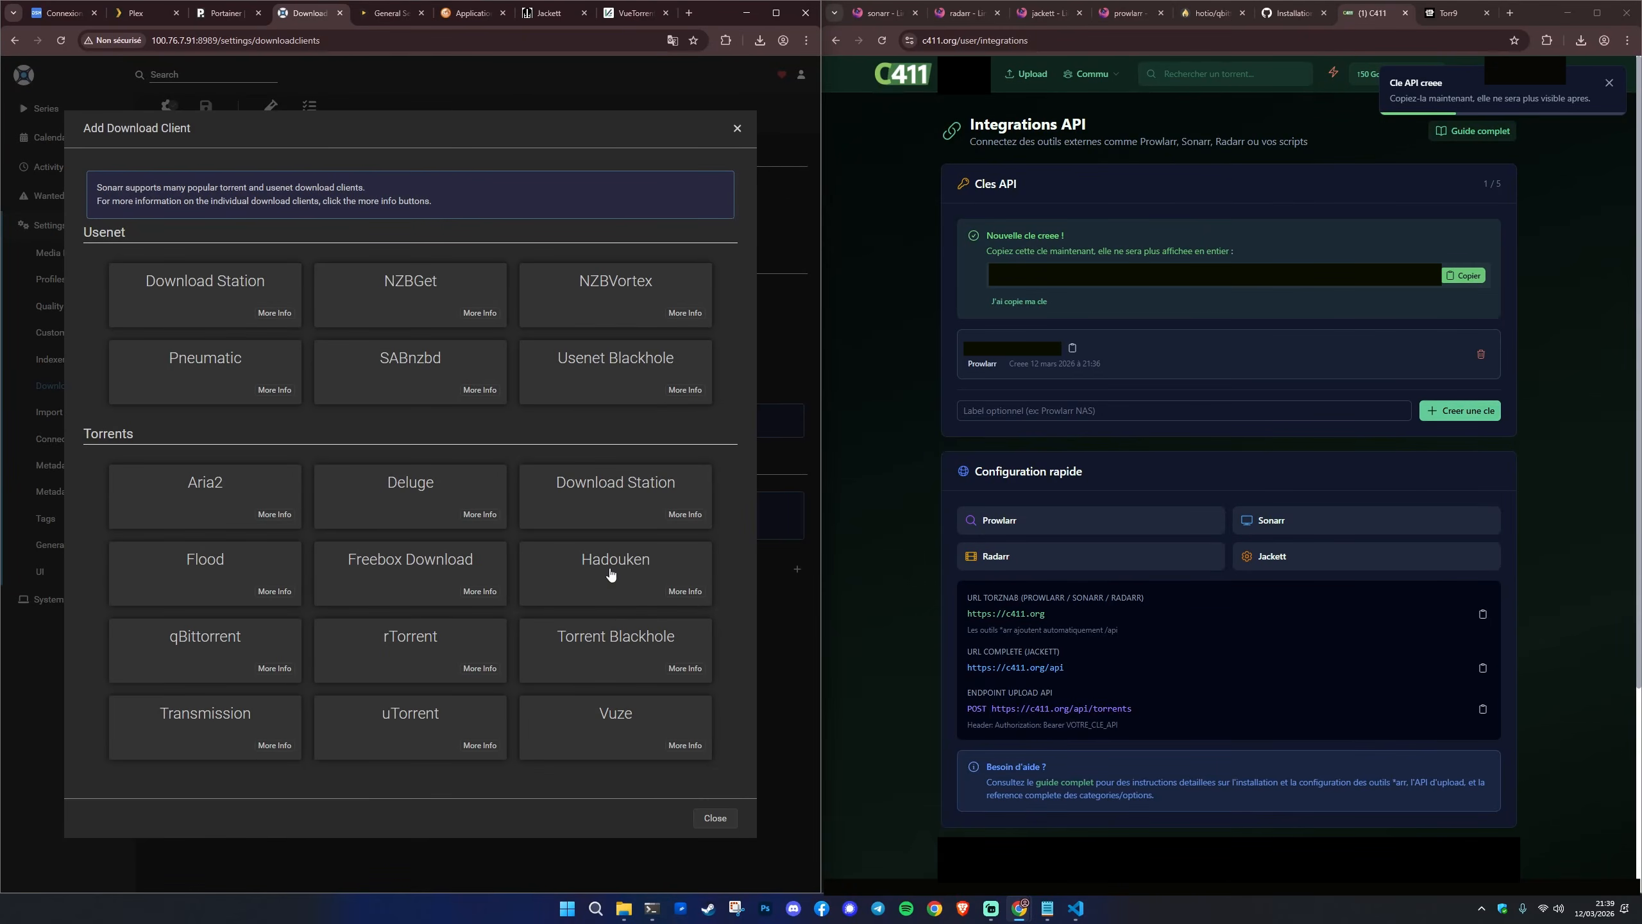
click(192, 655)
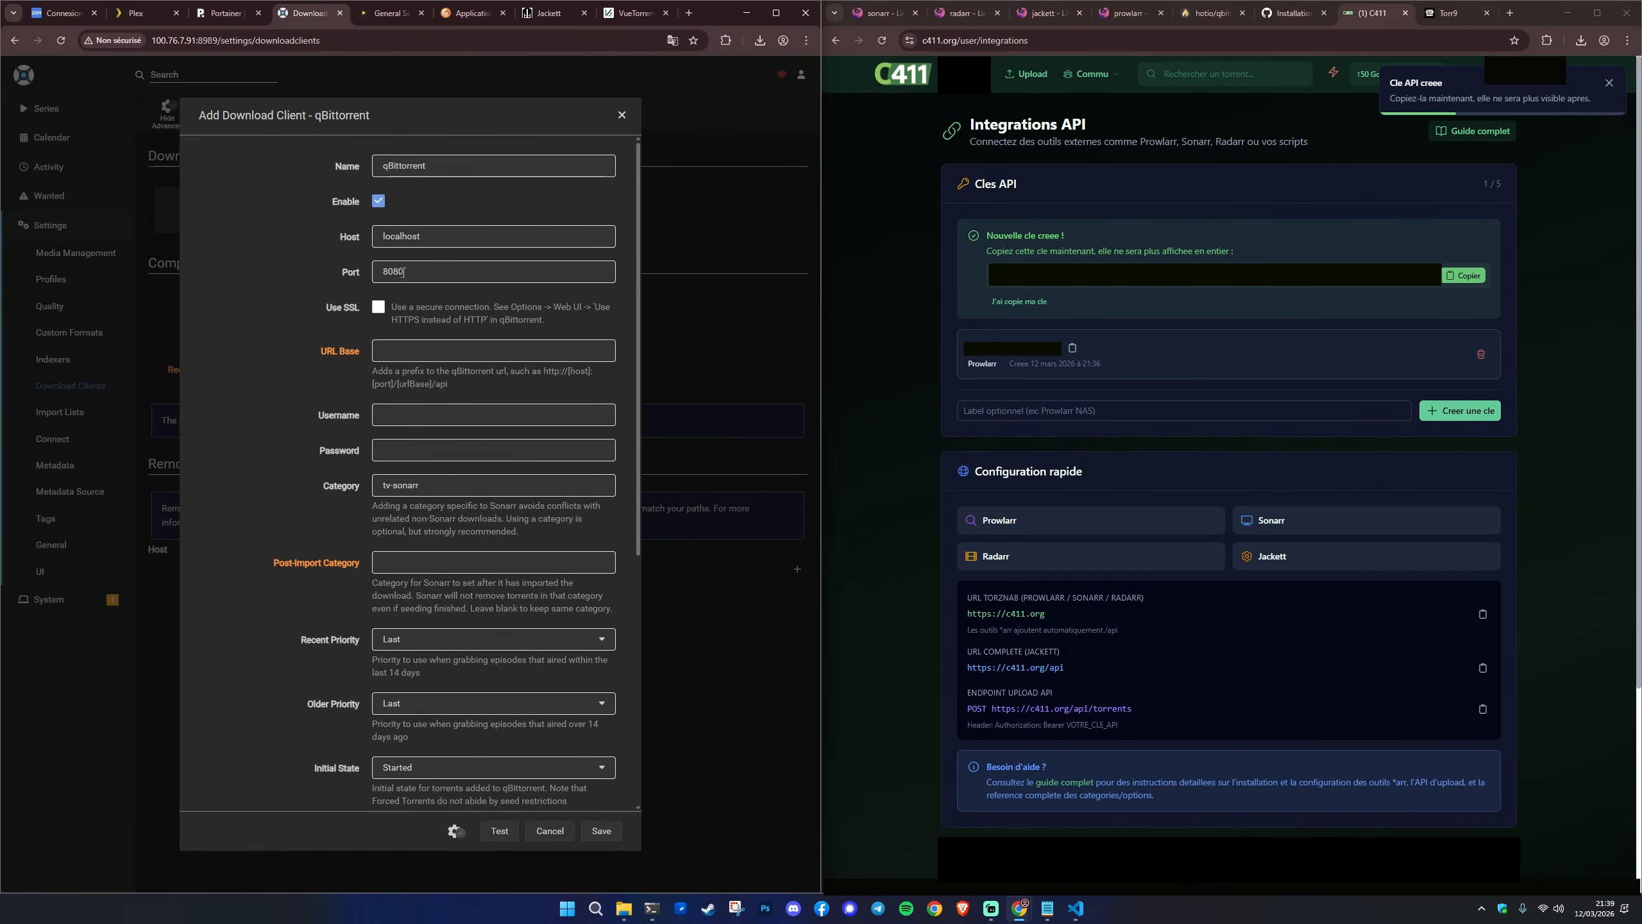
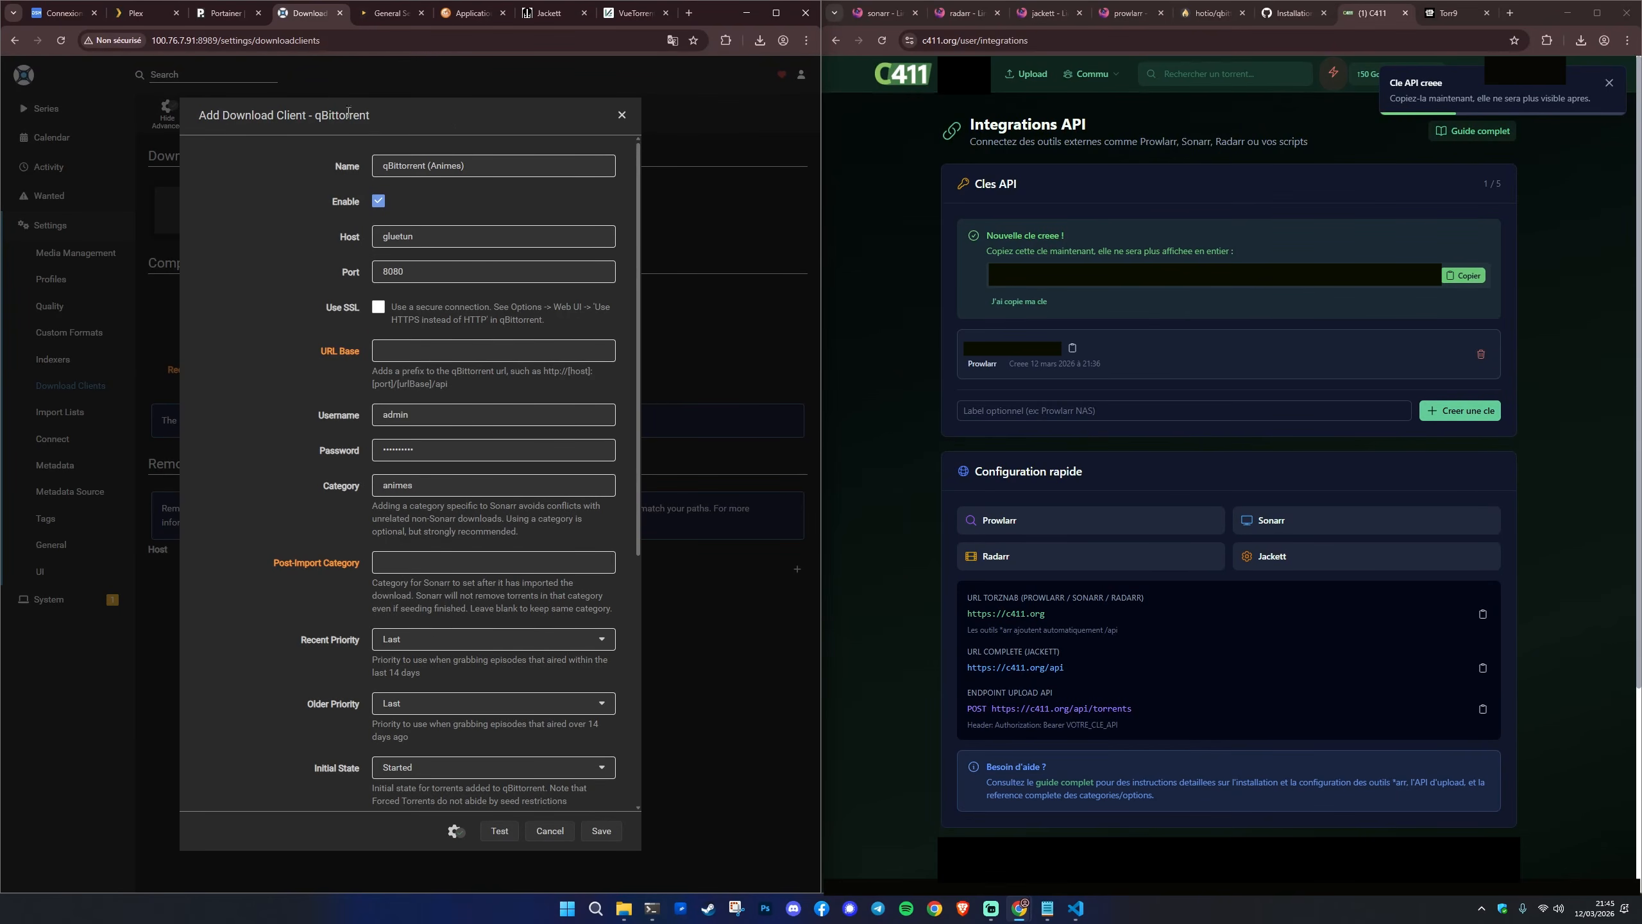
- Bring up Portainer's container list showing gluetun, qbittorrent, sonarr, radarr, prowlarr and jackett
click(227, 13)
click(80, 277)
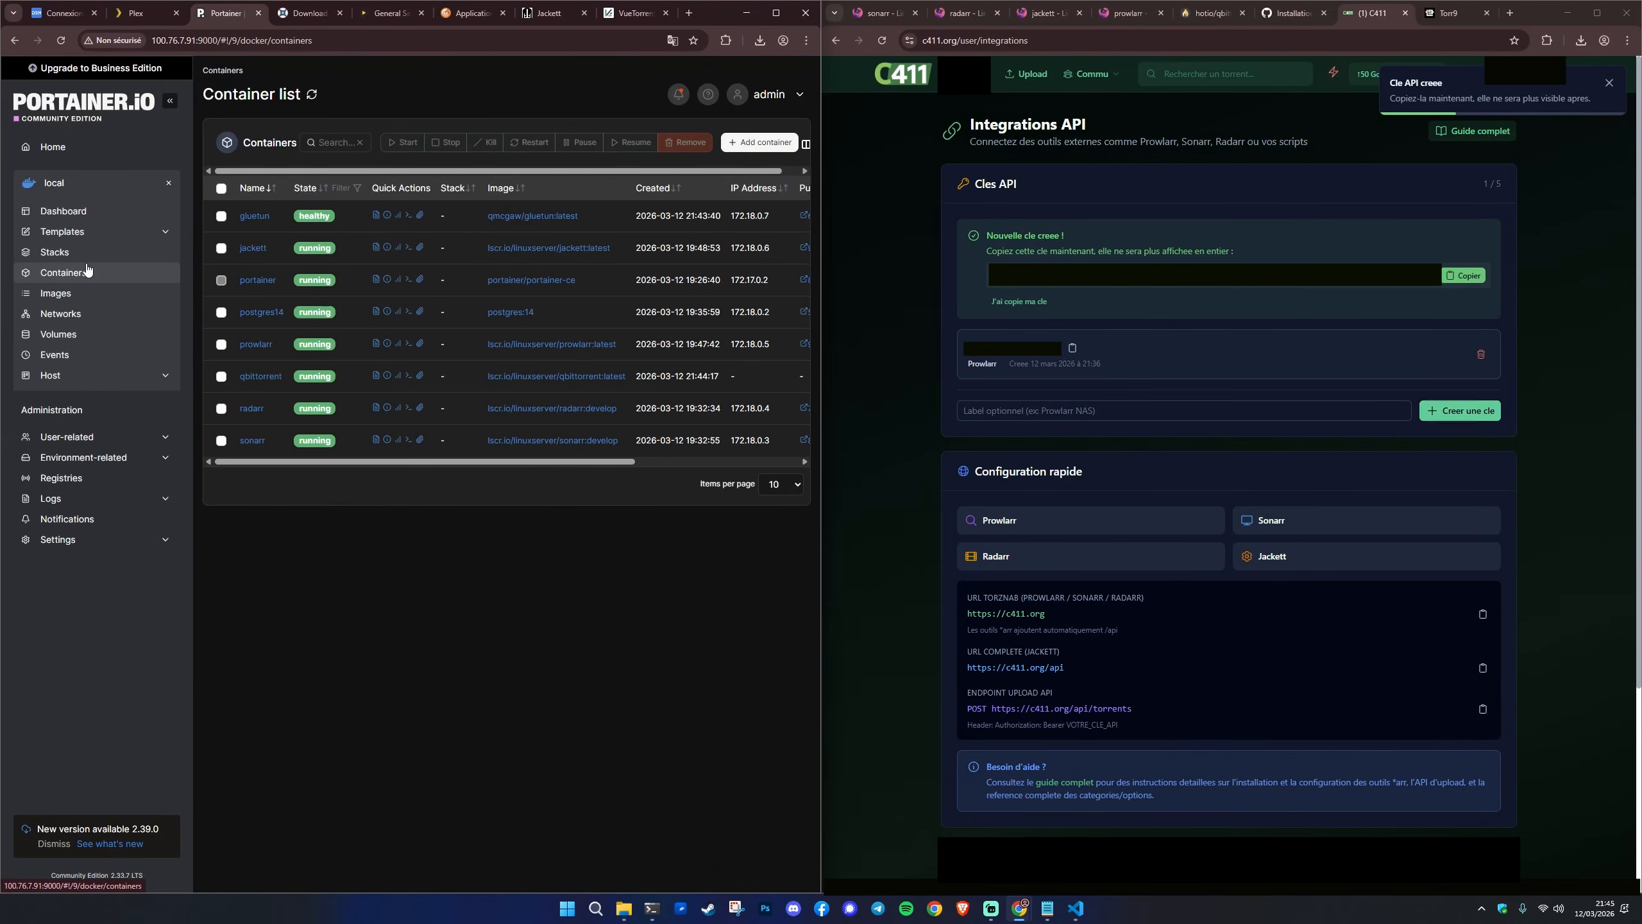
- Stop the qbittorrent container and confirm gluetun sits on the arr network with hostname gluetun
click(221, 376)
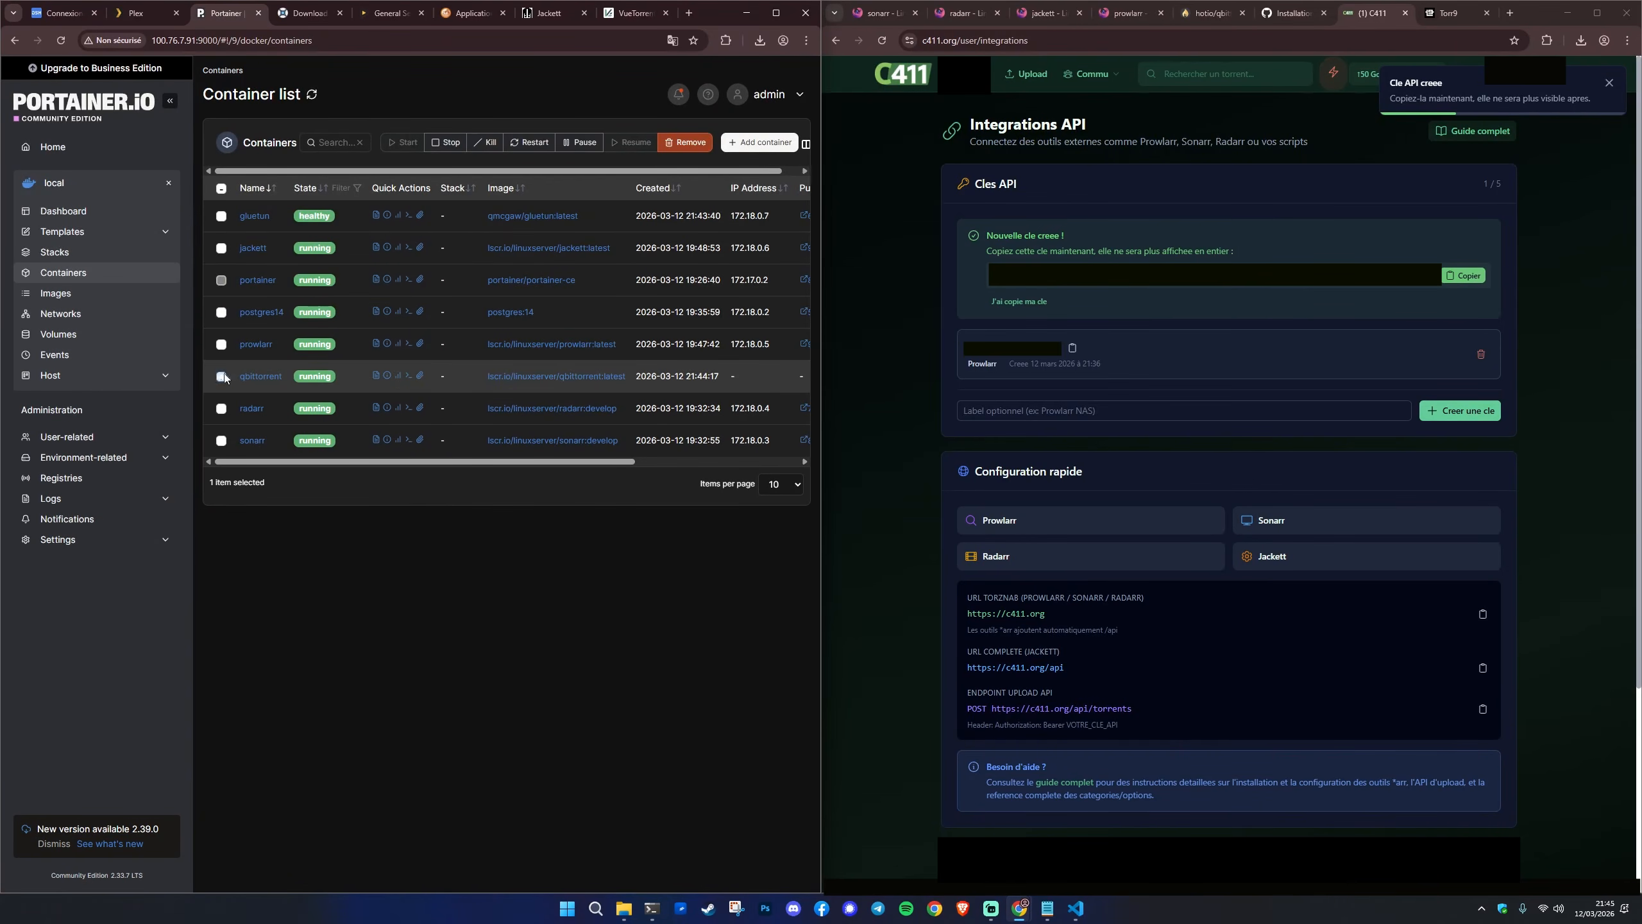
click(445, 142)
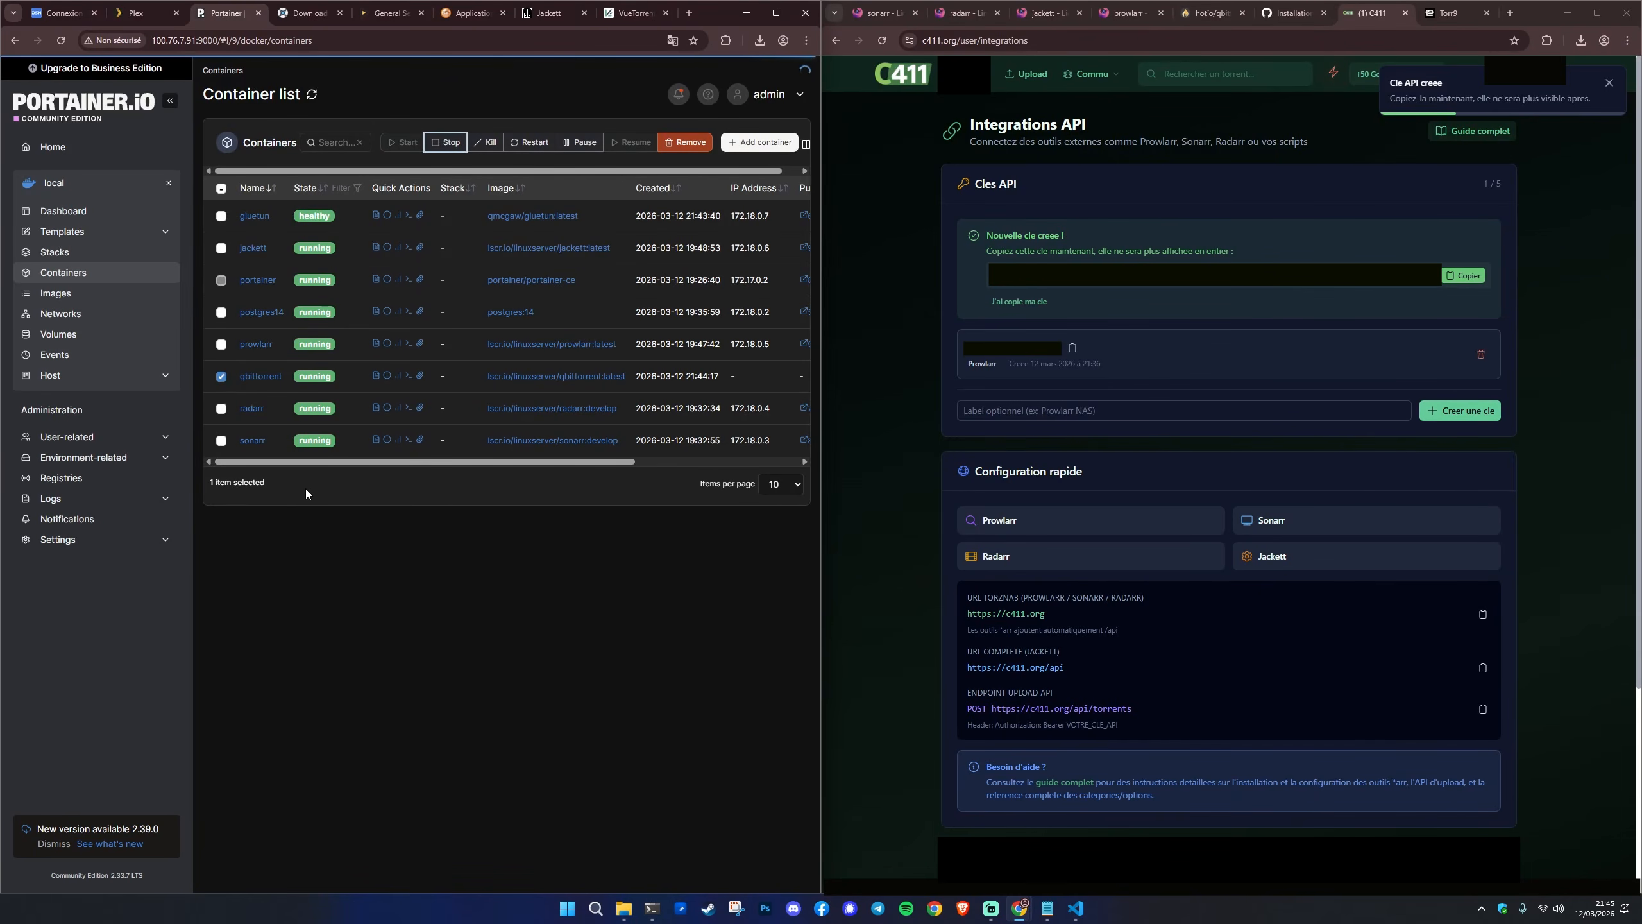
click(258, 220)
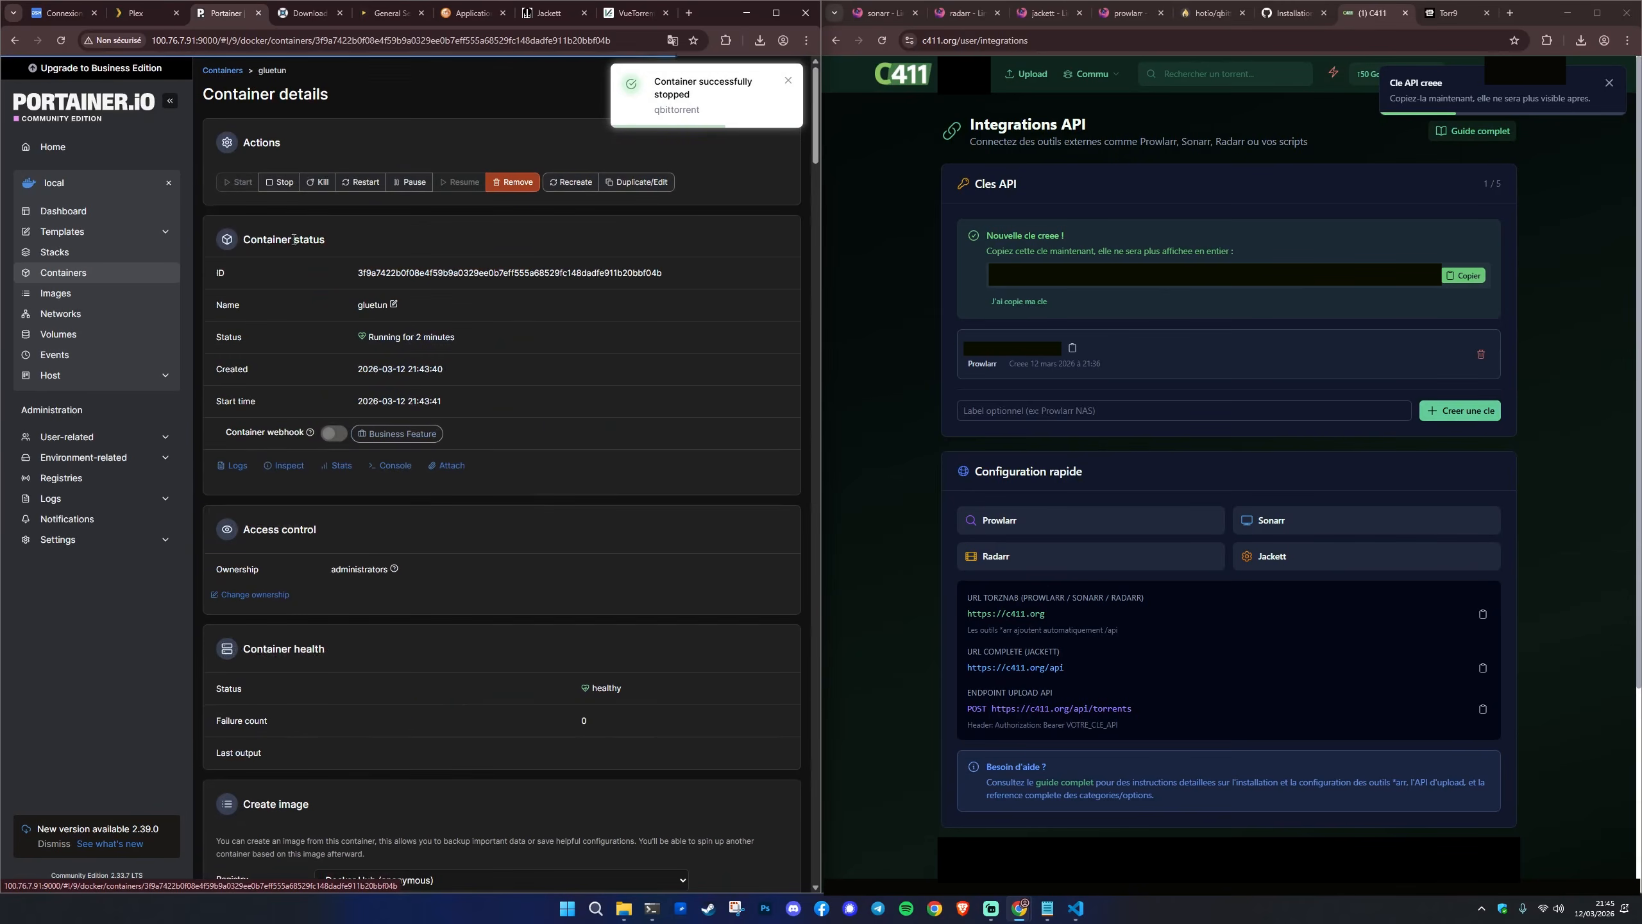
click(658, 181)
scroll(535, 437, down, 10)
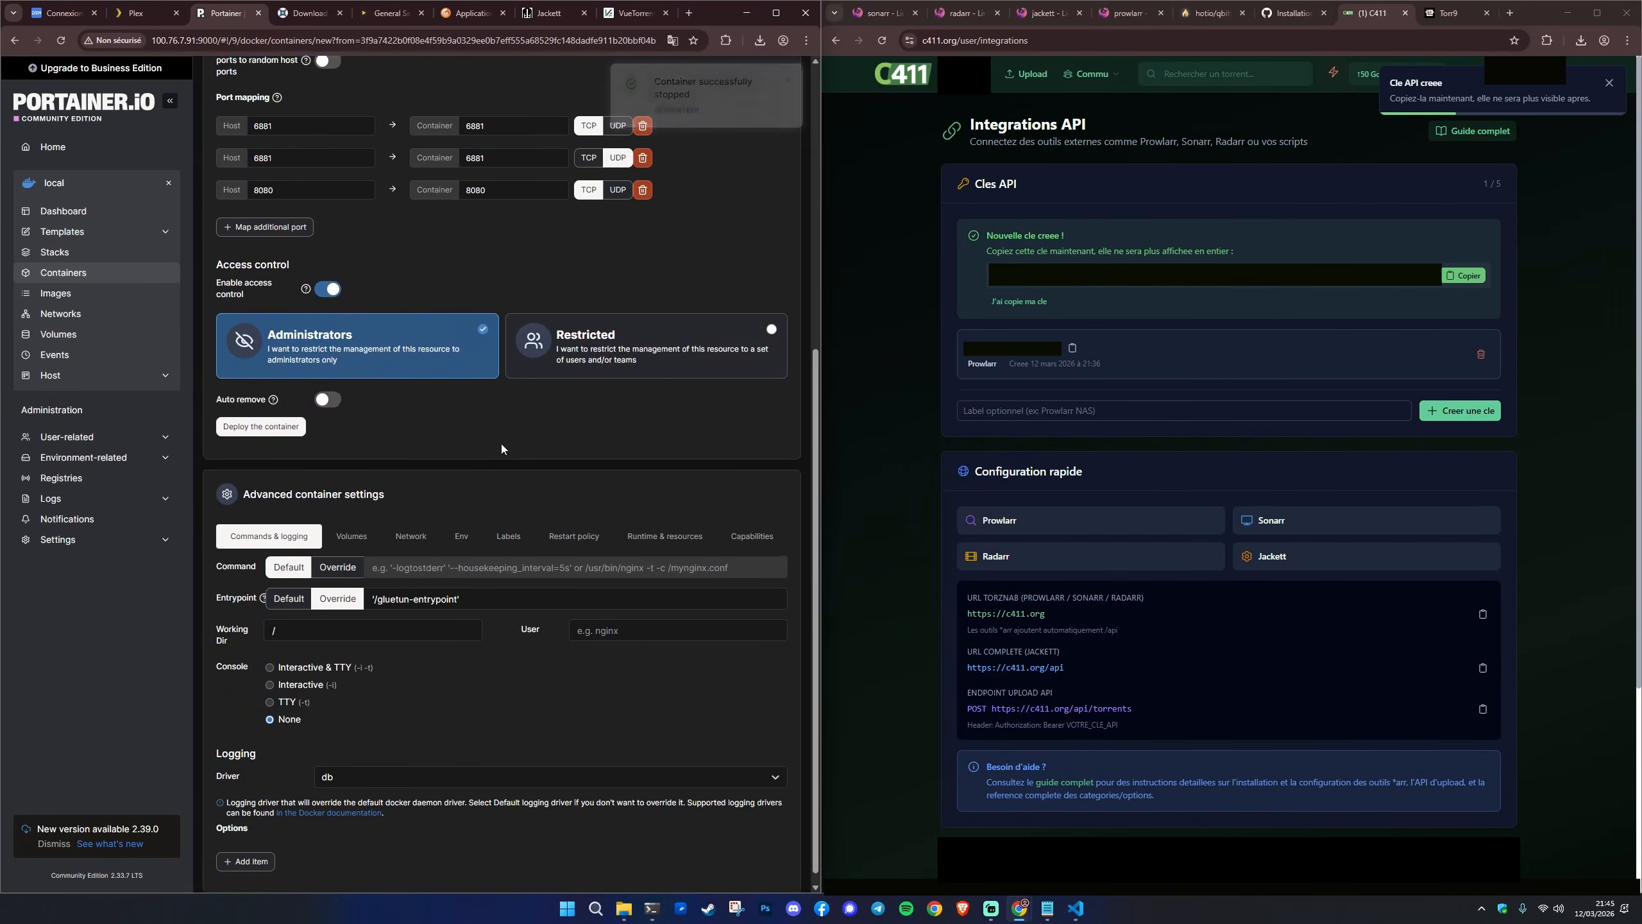
click(412, 529)
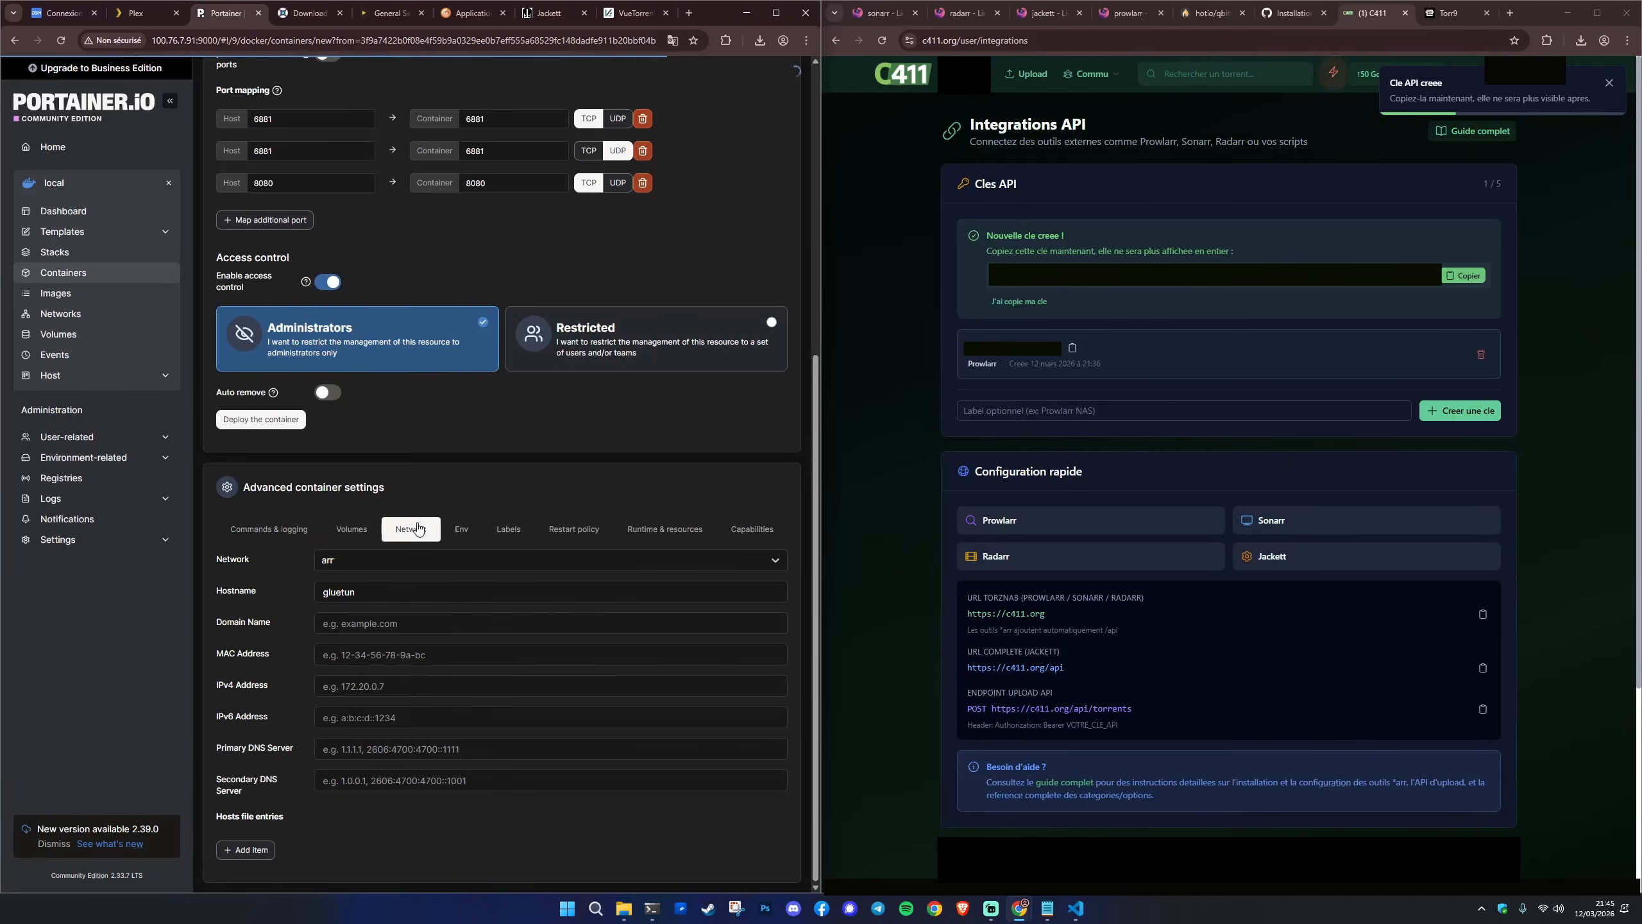
click(377, 561)
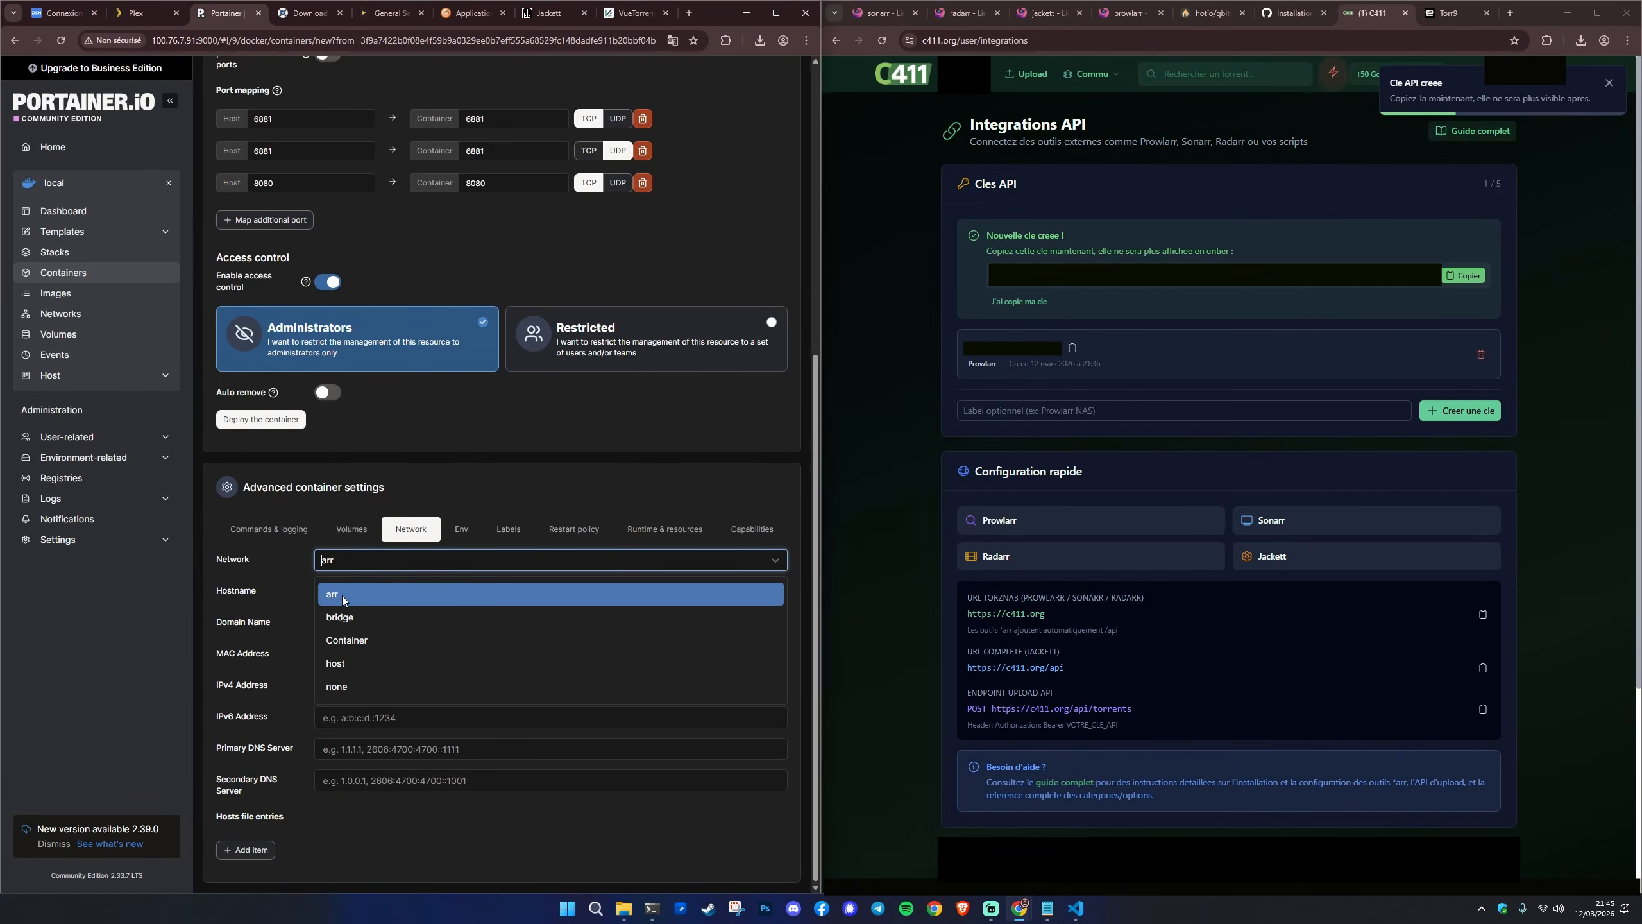
click(456, 482)
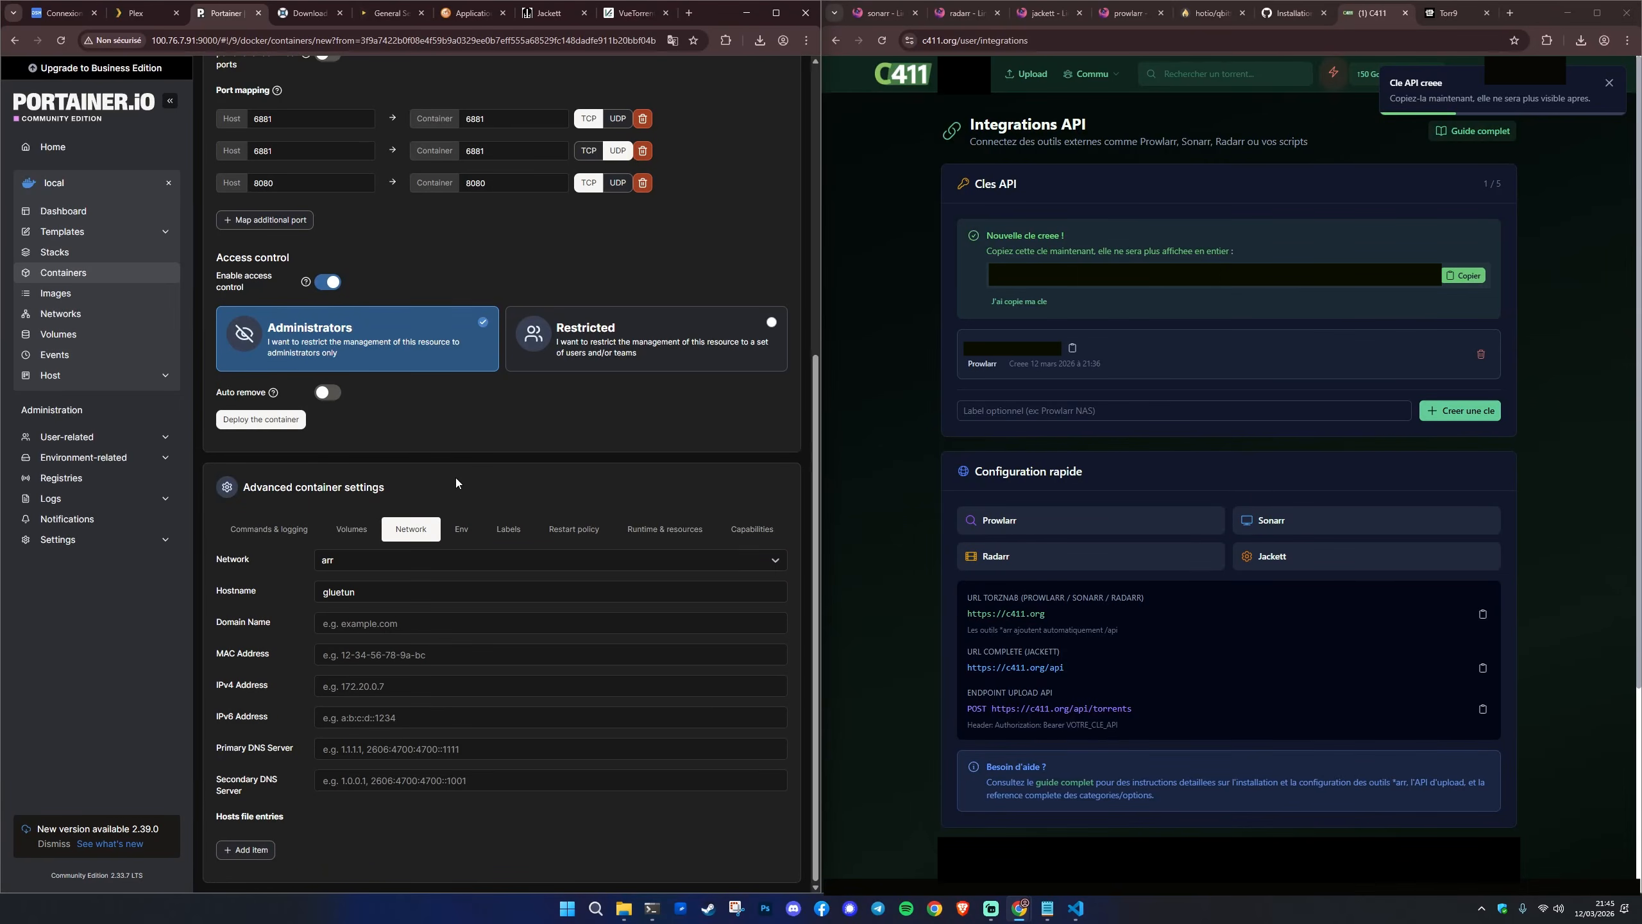
double_click(398, 597)
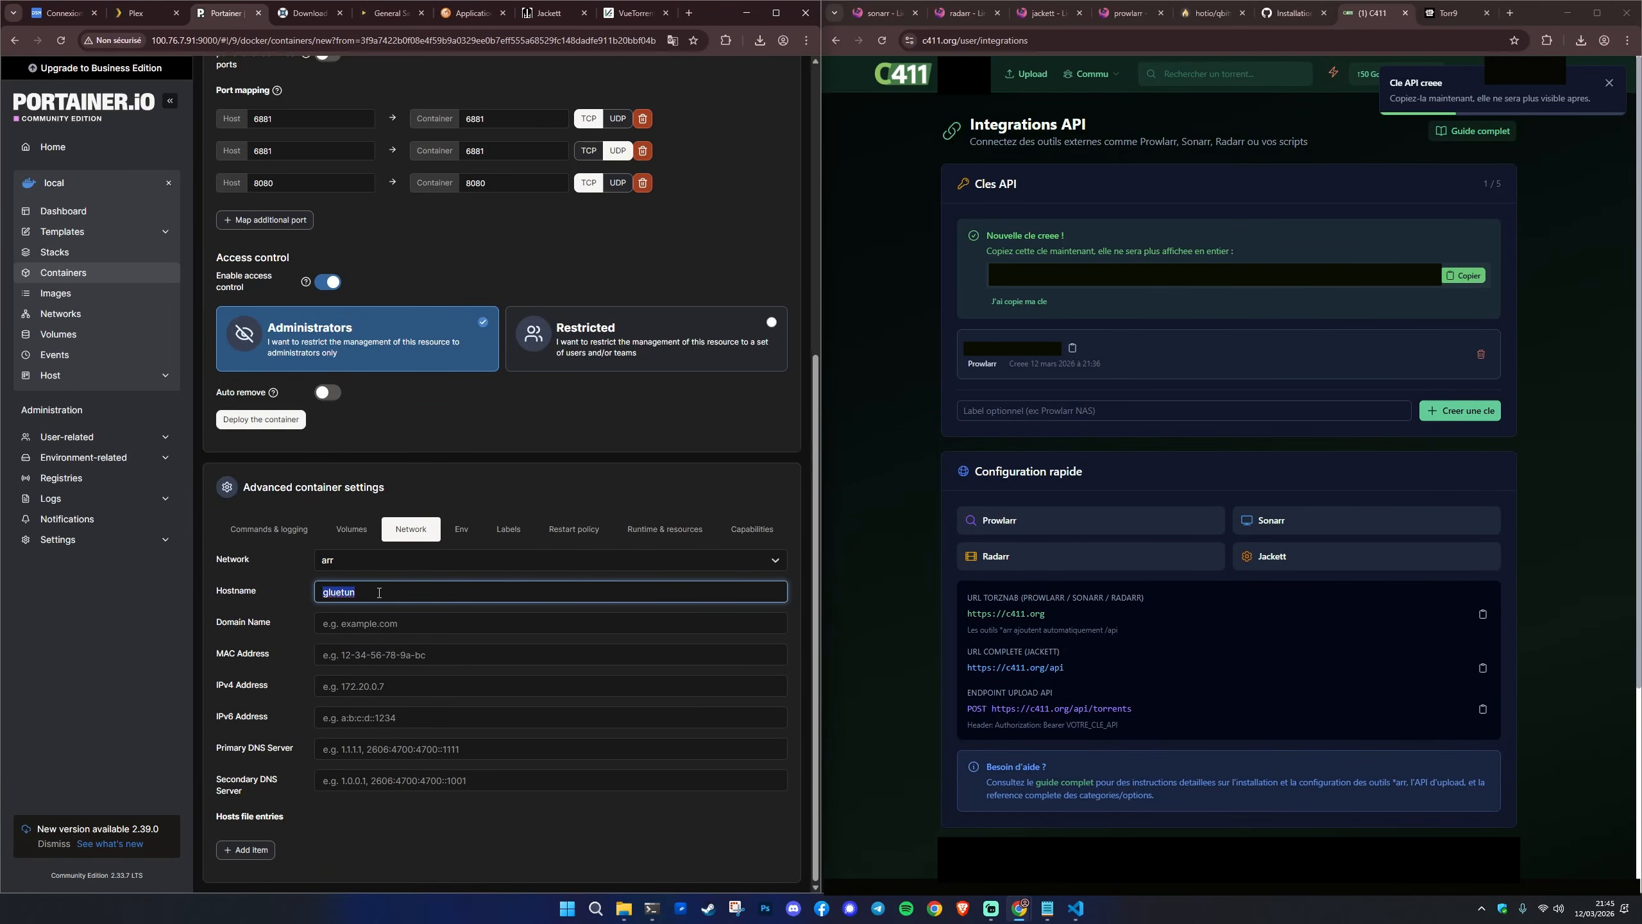
click(103, 275)
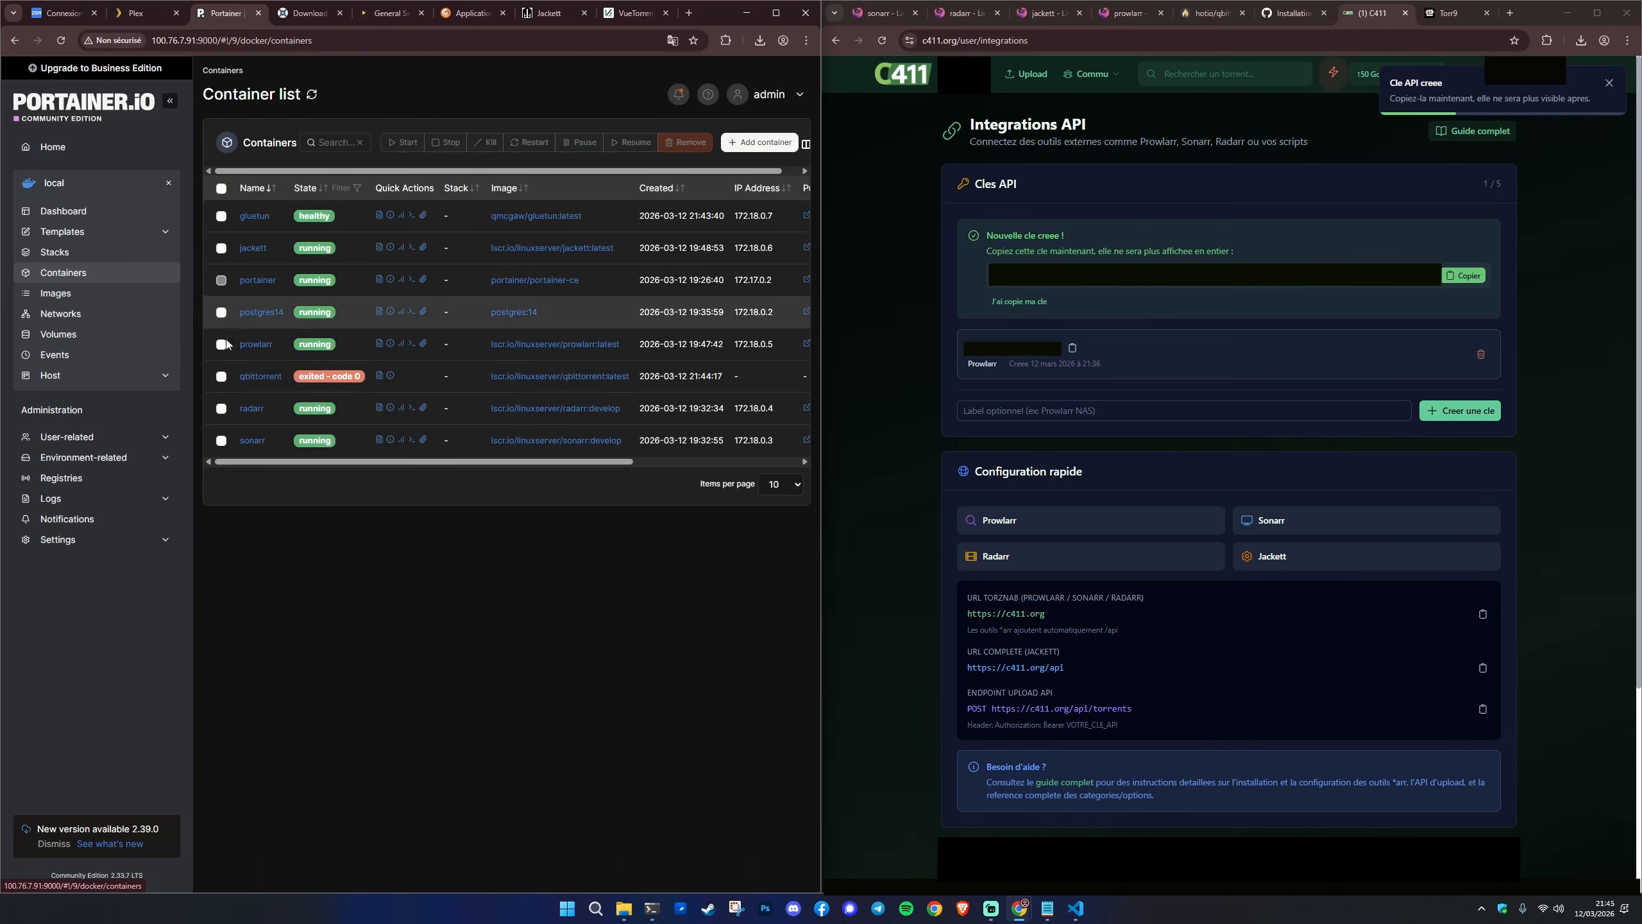
- Set qbittorrent's network to share the gluetun container's network
click(260, 375)
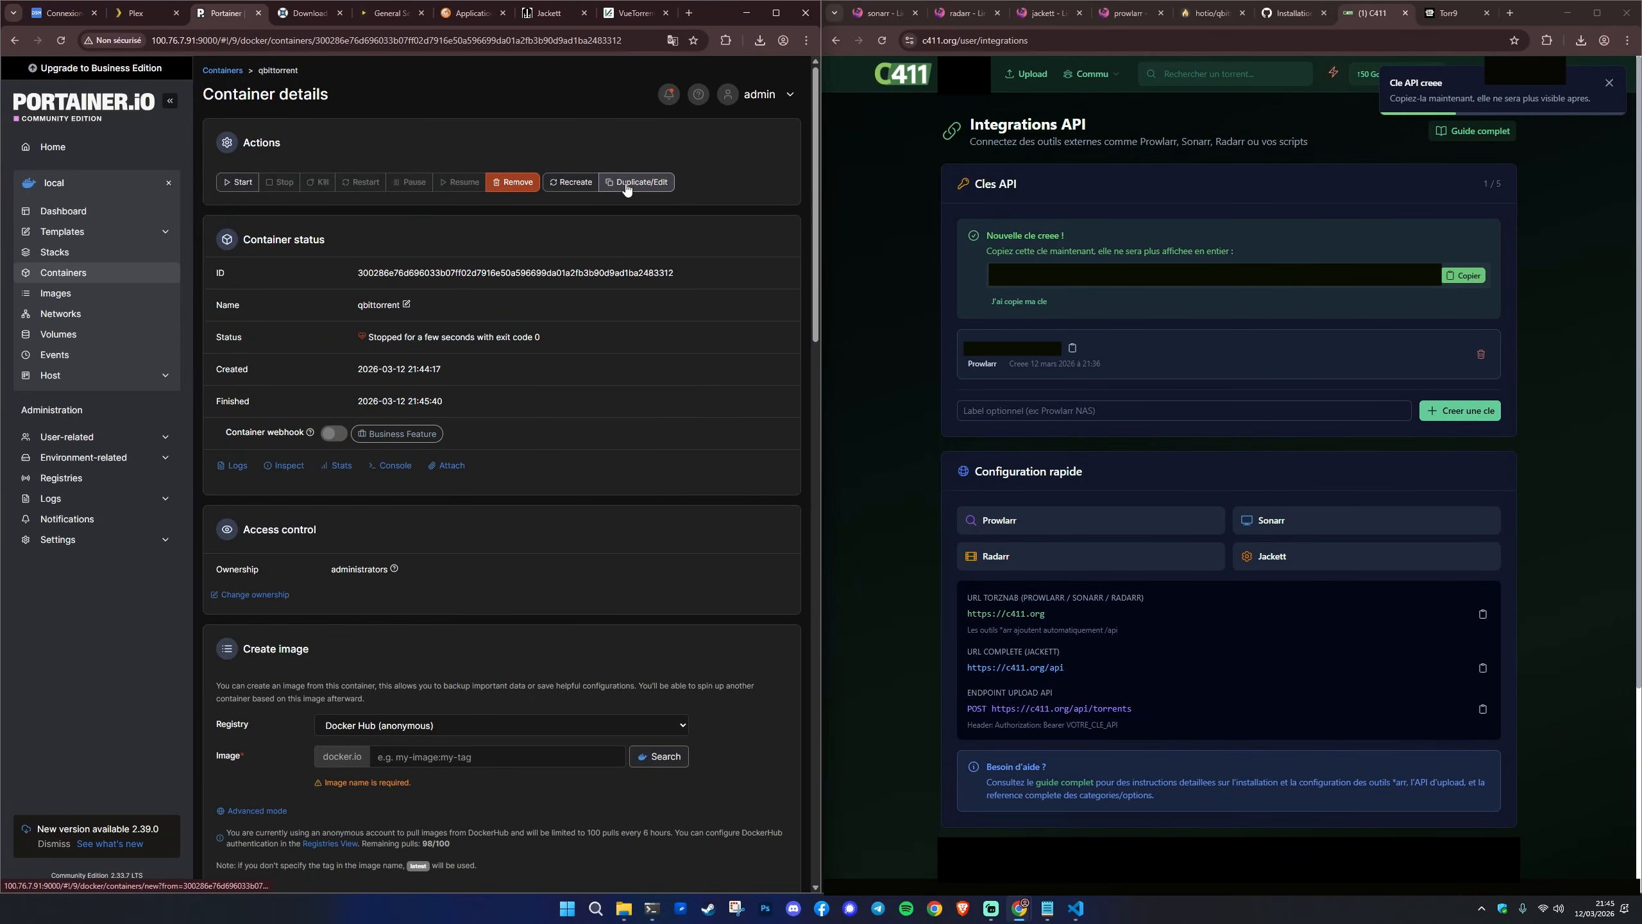
click(633, 182)
scroll(530, 369, down, 5)
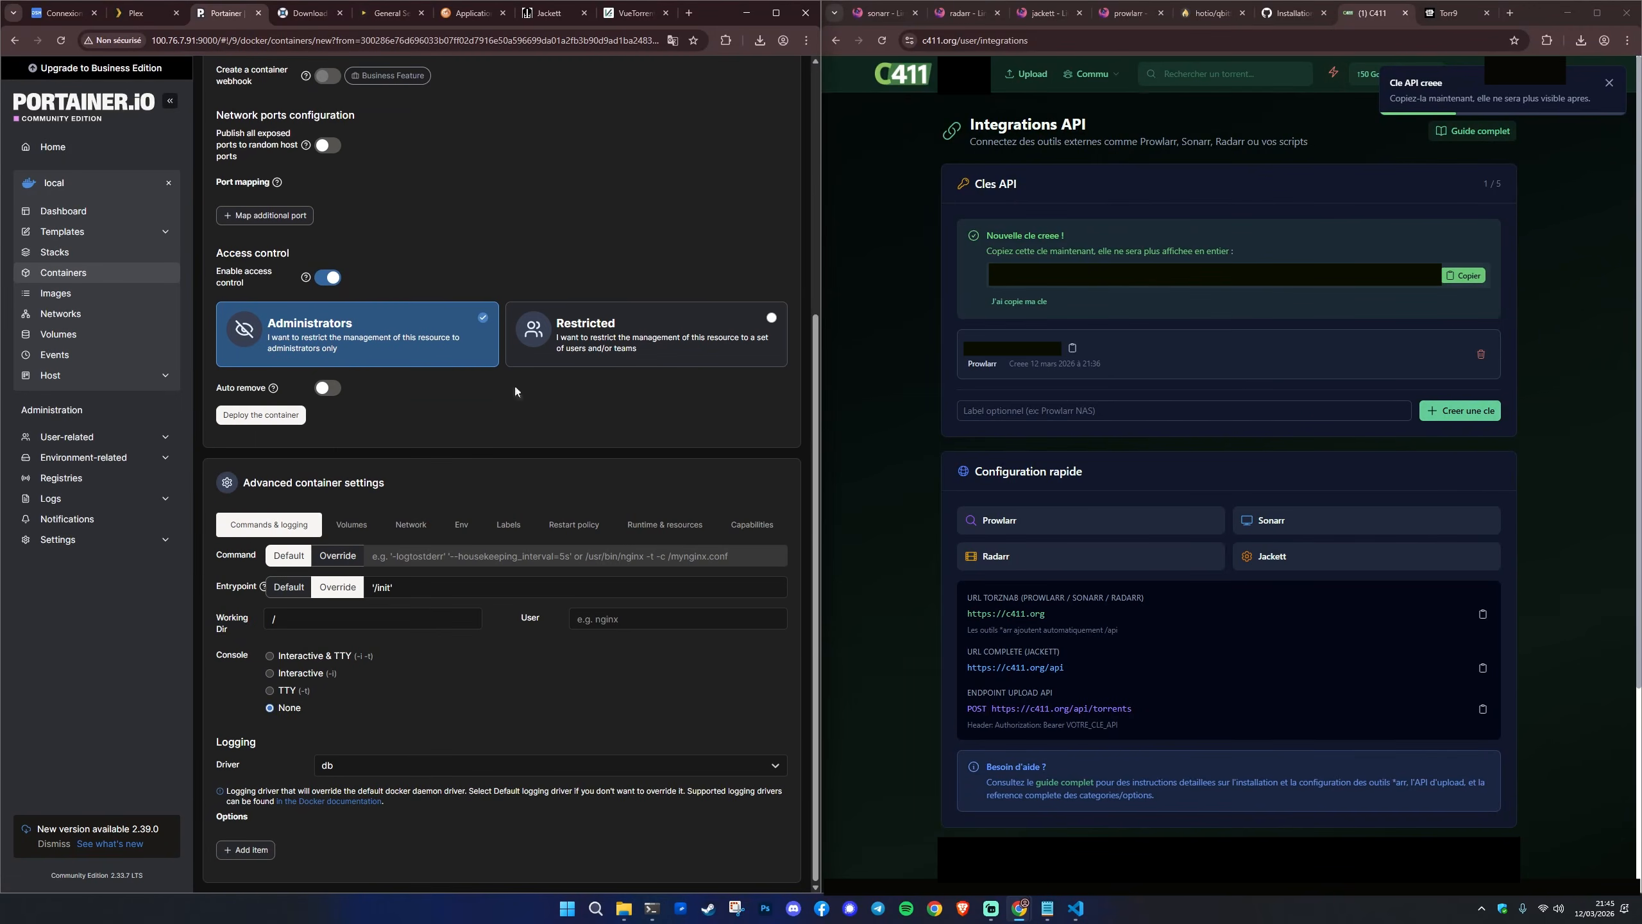
click(398, 530)
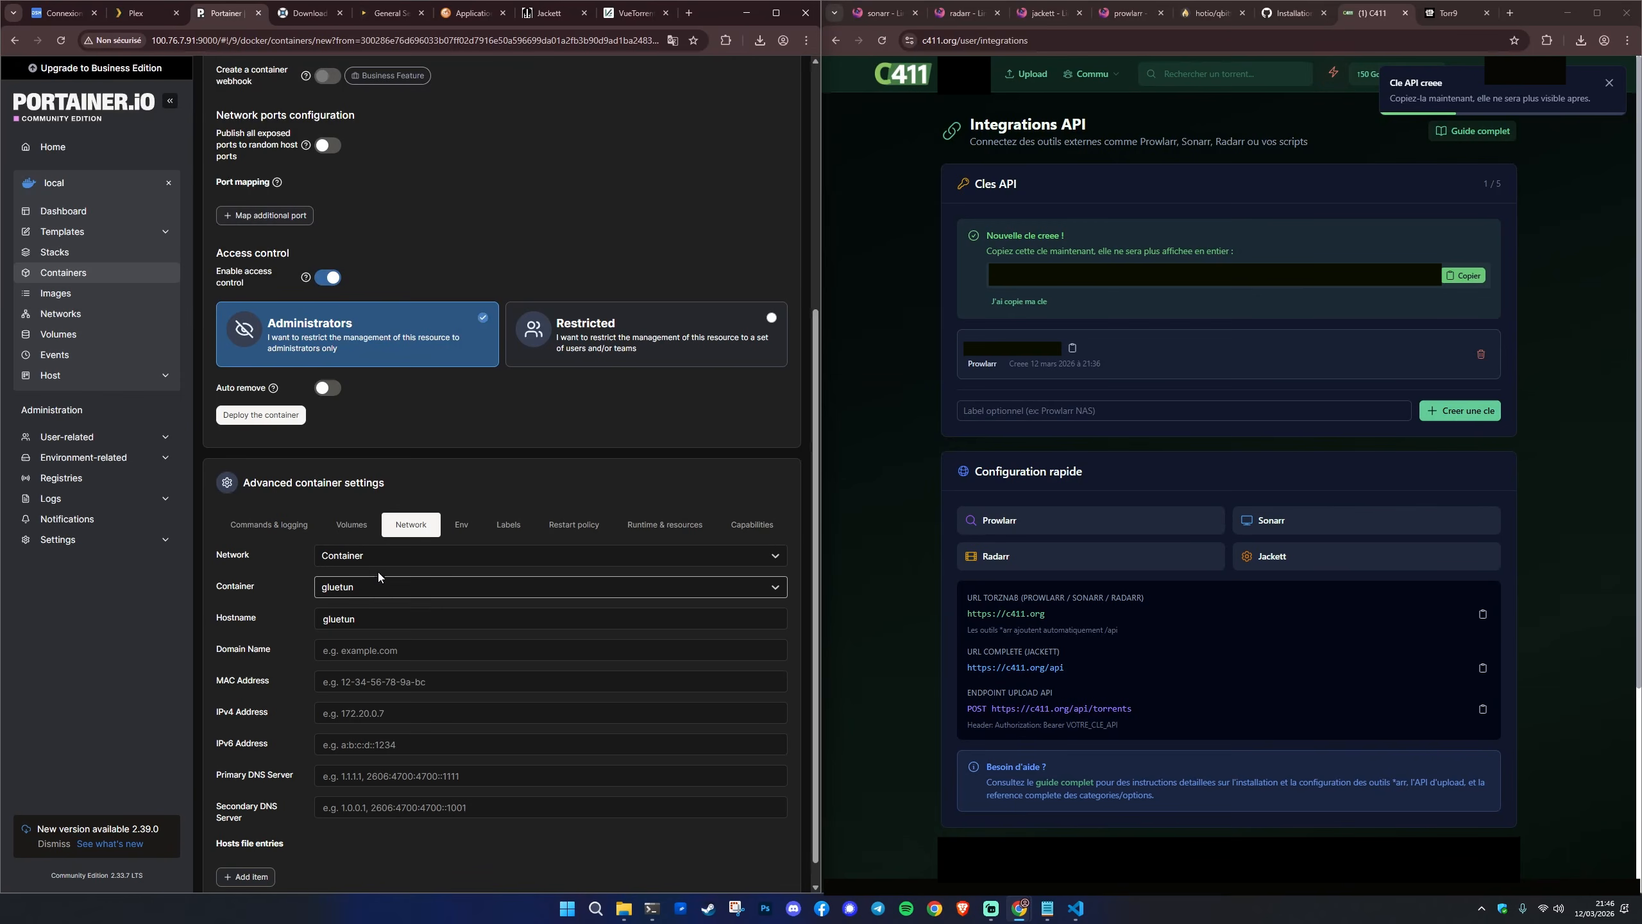
click(372, 588)
click(358, 618)
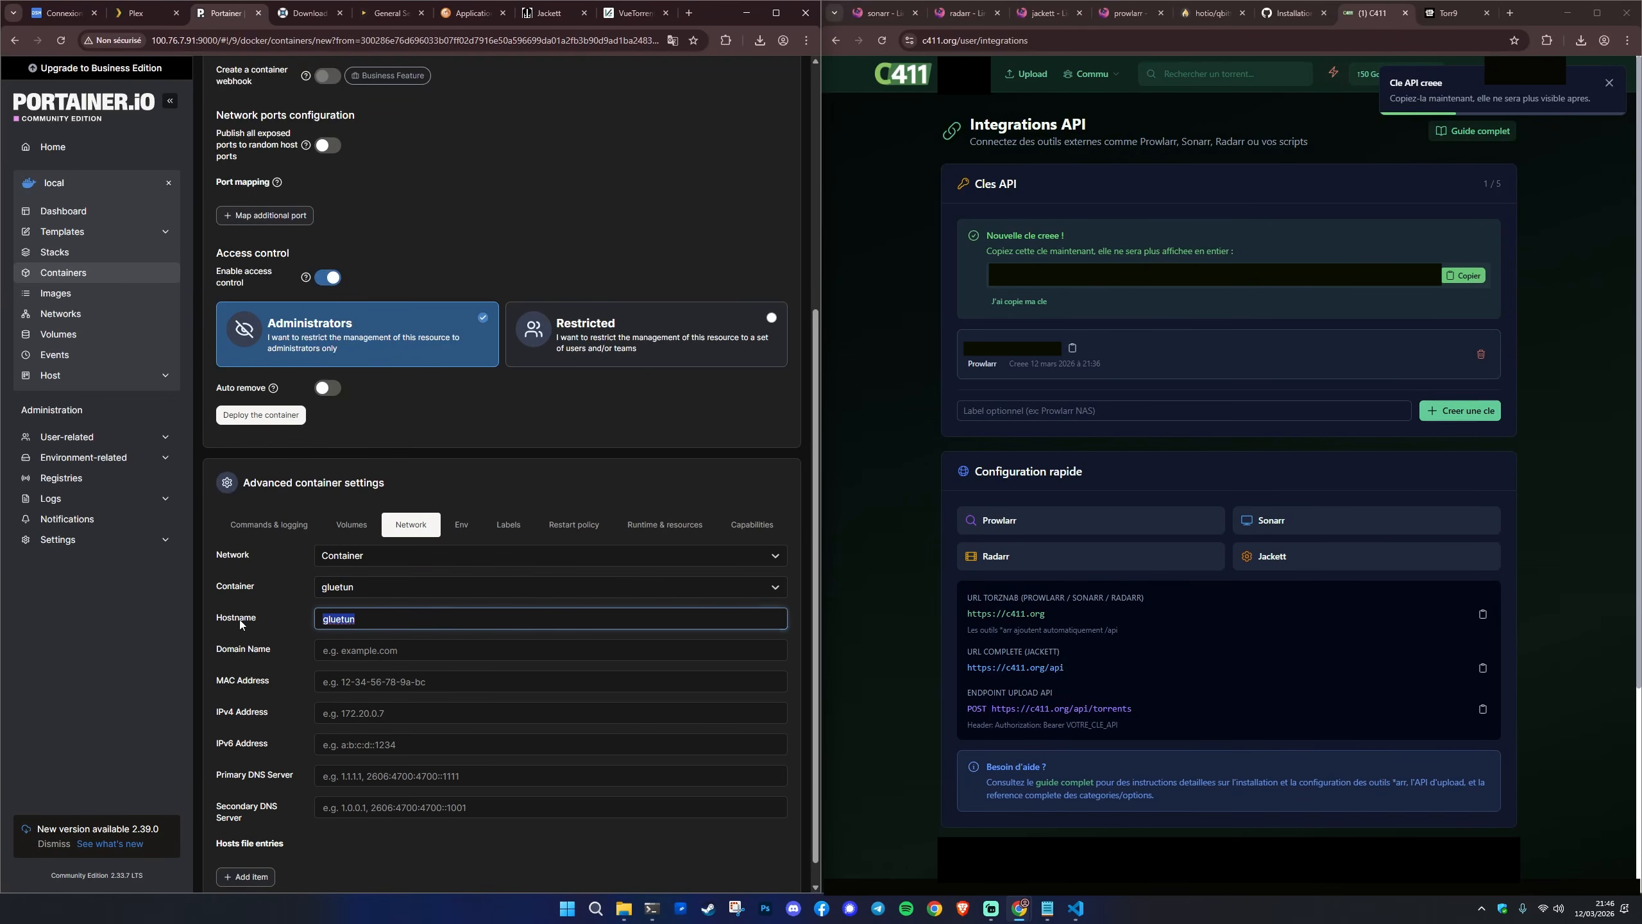
key(Tab)
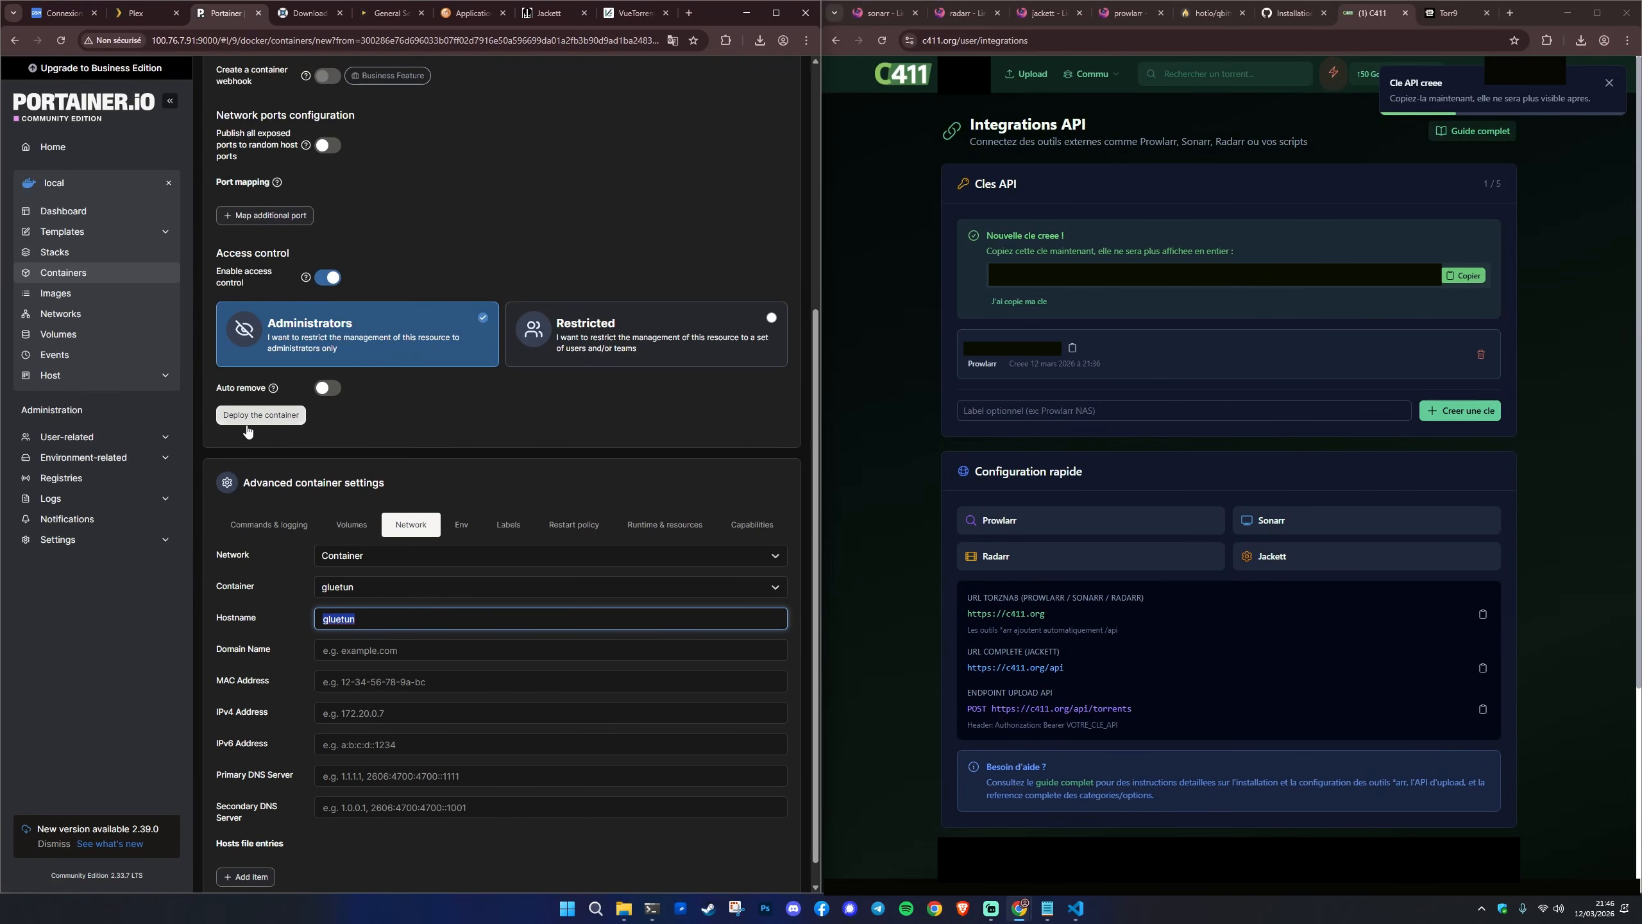
- Deploy the reconfigured qbittorrent container, start it, and bring up VueTorrent
click(236, 409)
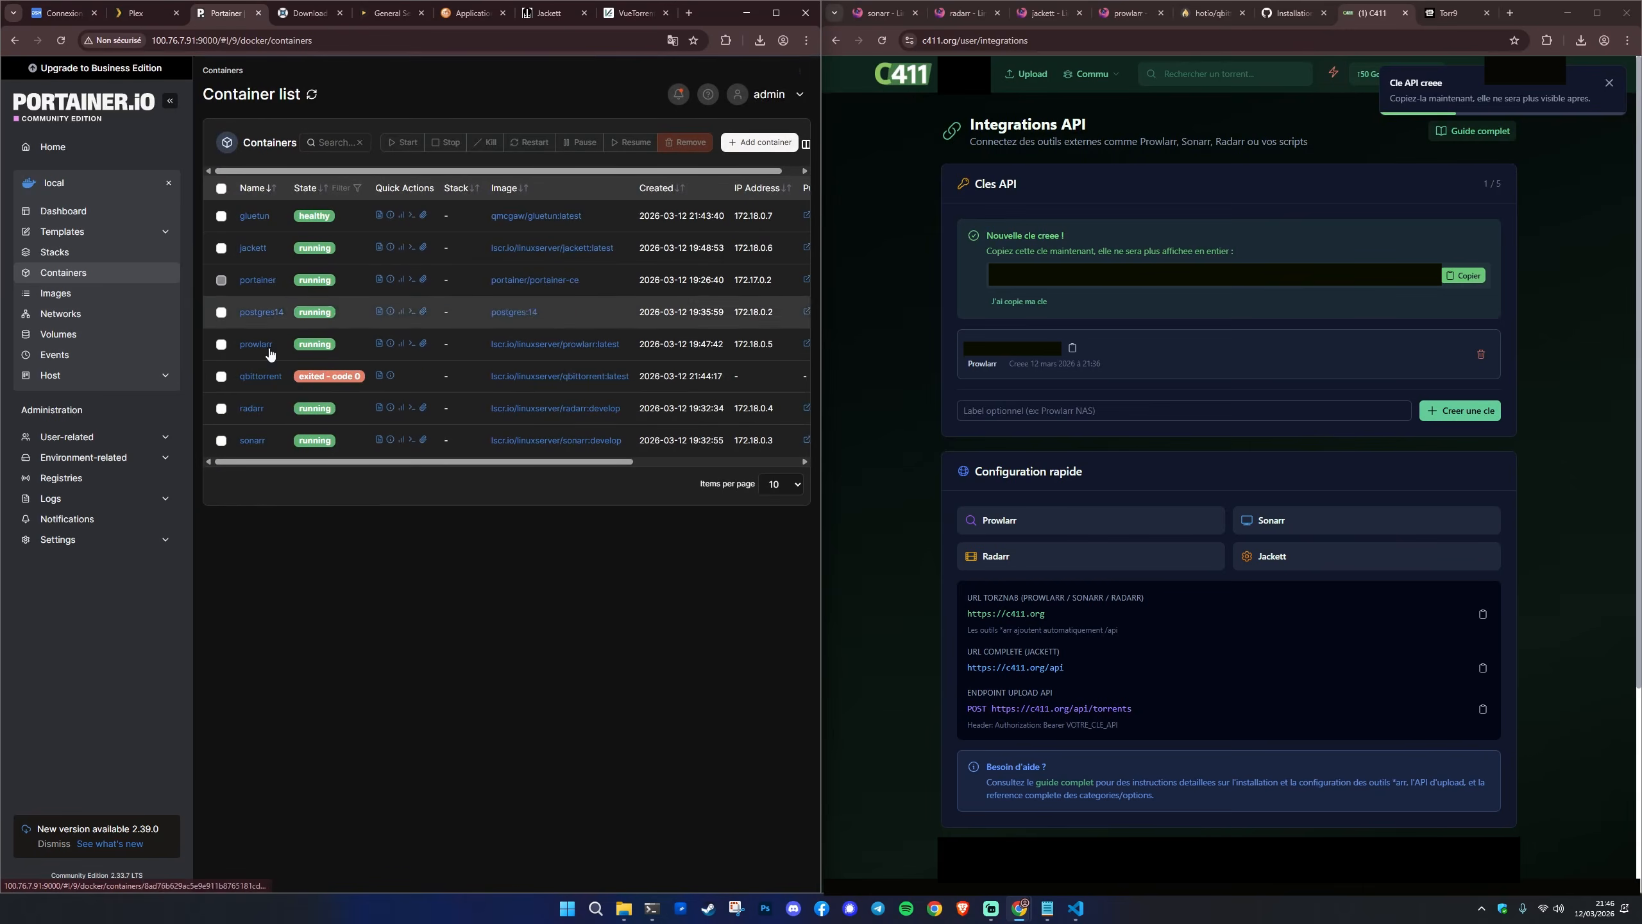
click(405, 139)
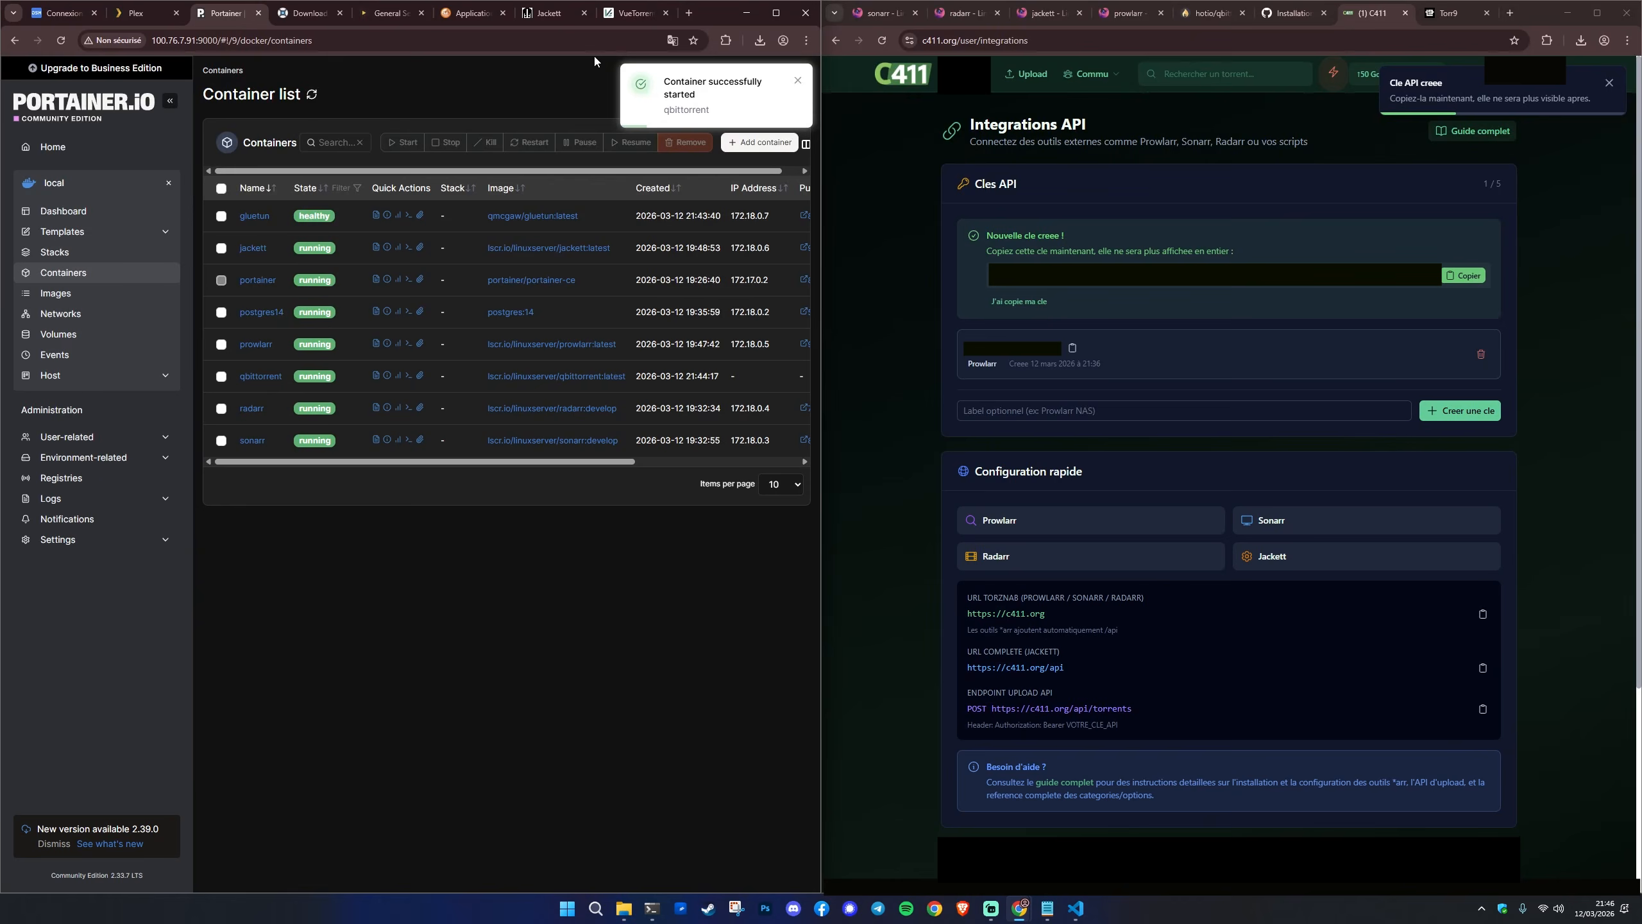
click(630, 13)
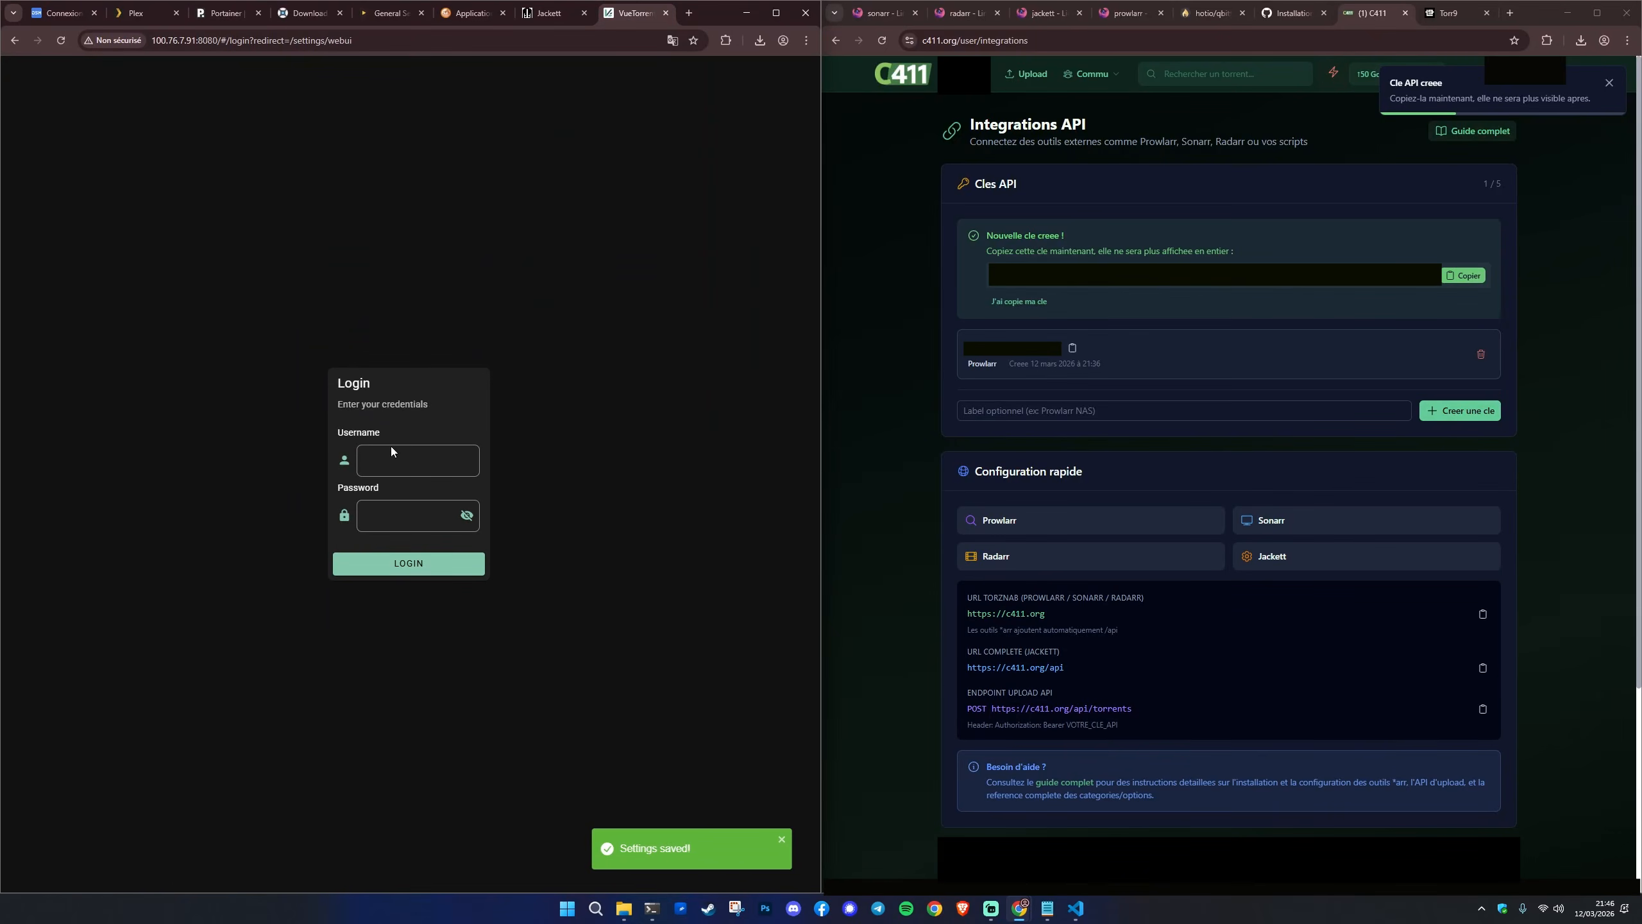
- Log in to VueTorrent as admin and bring up the Tags & Categories settings
click(401, 455)
key(Tab)
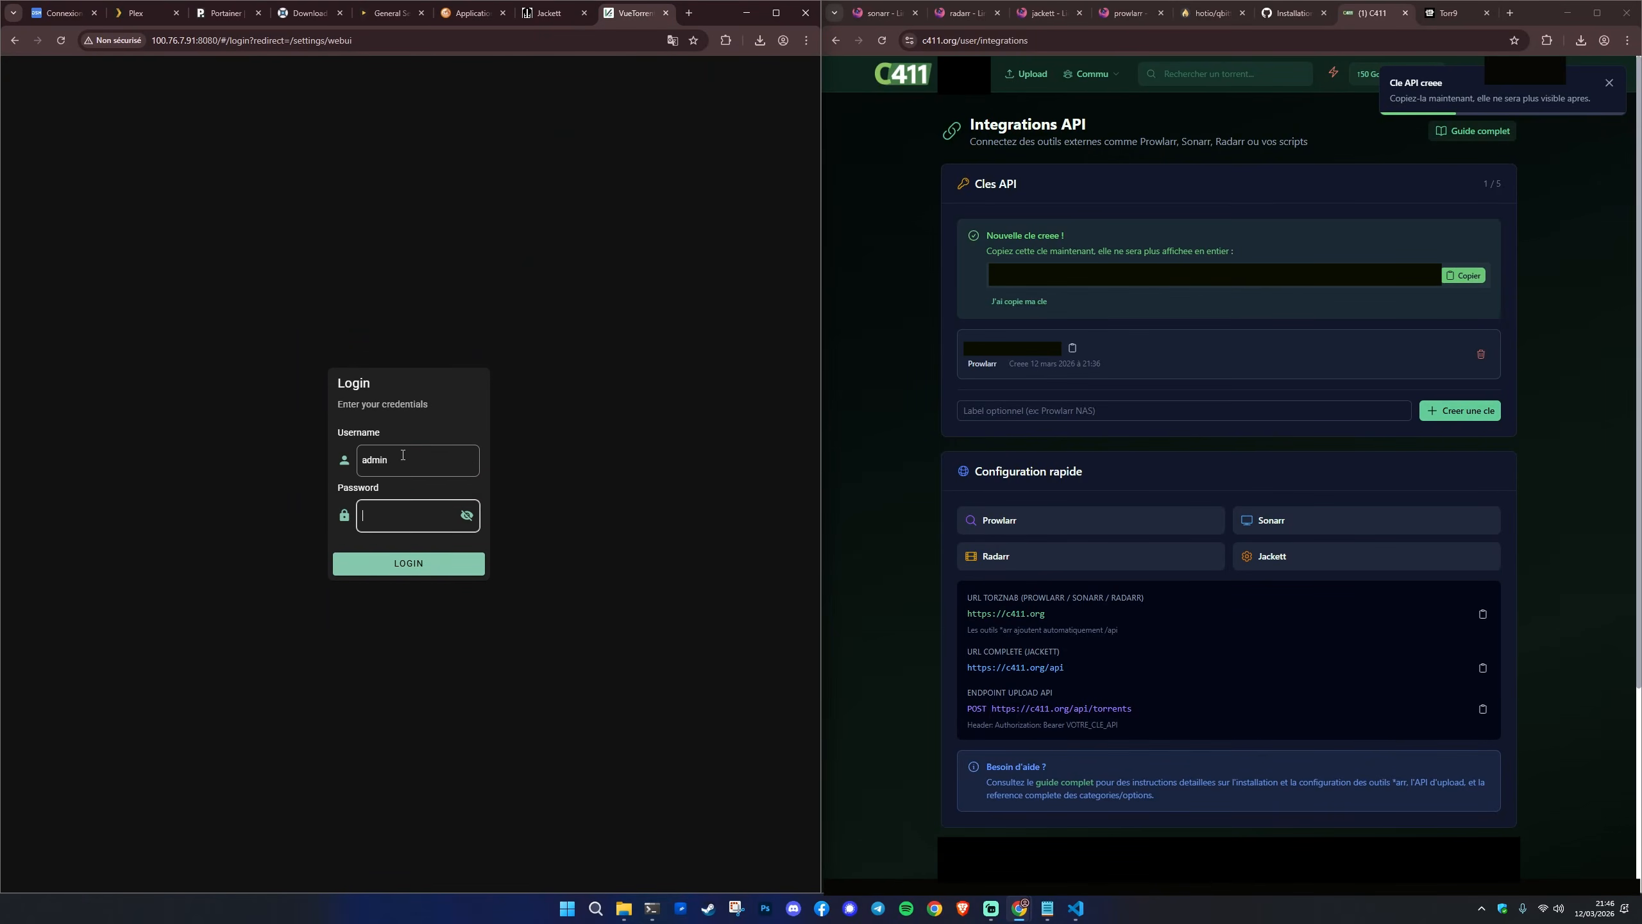
key(Return)
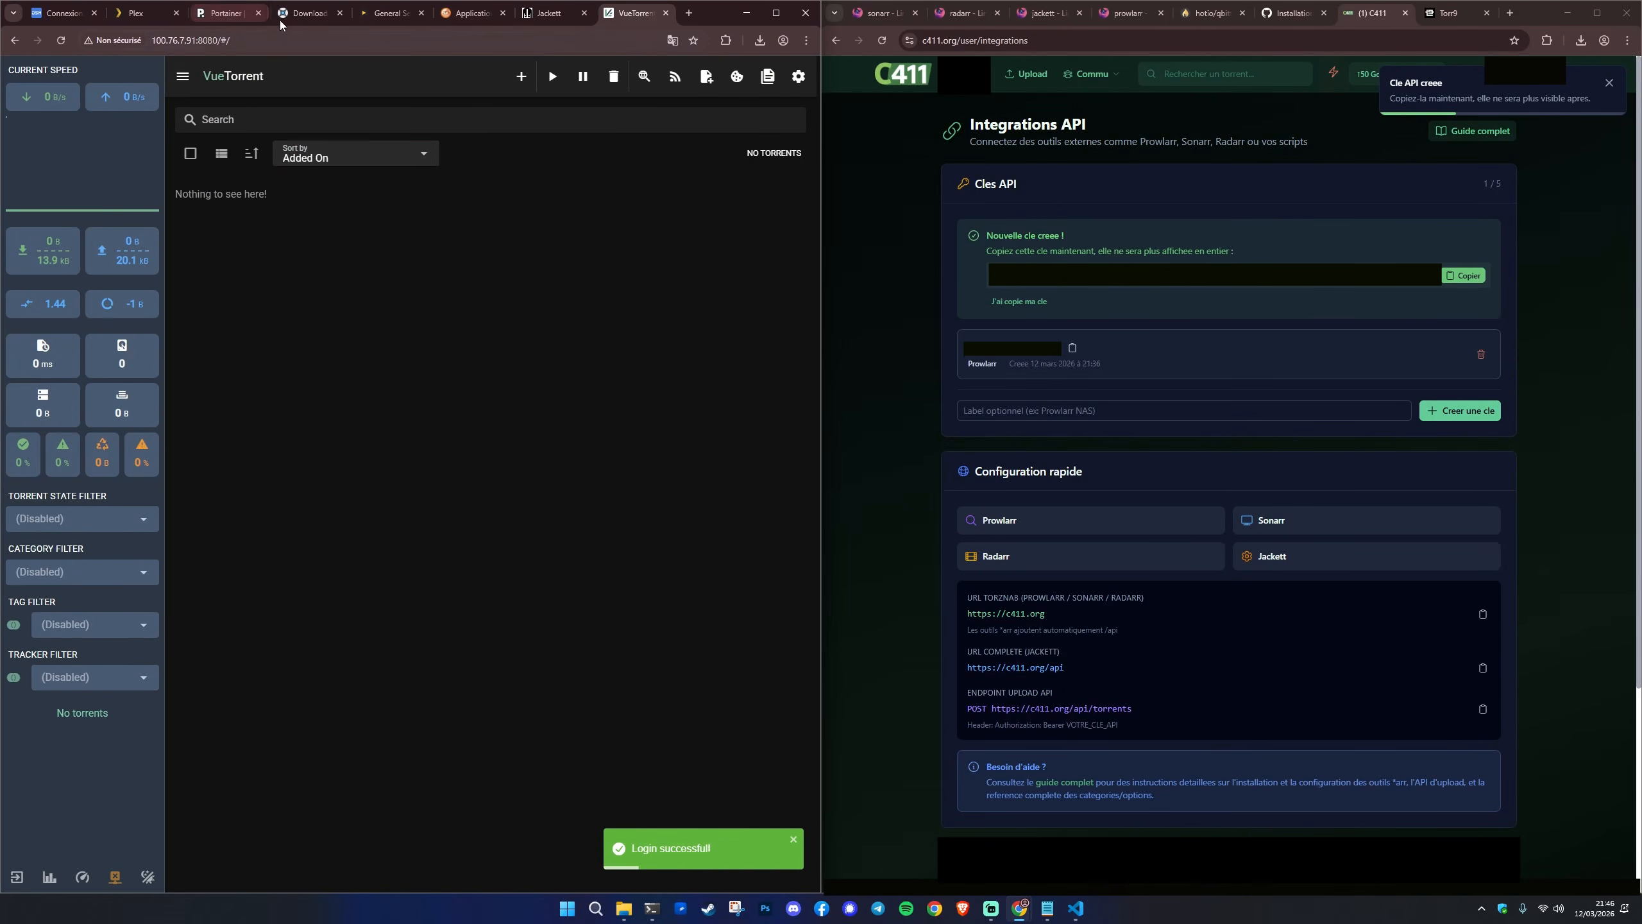
click(307, 13)
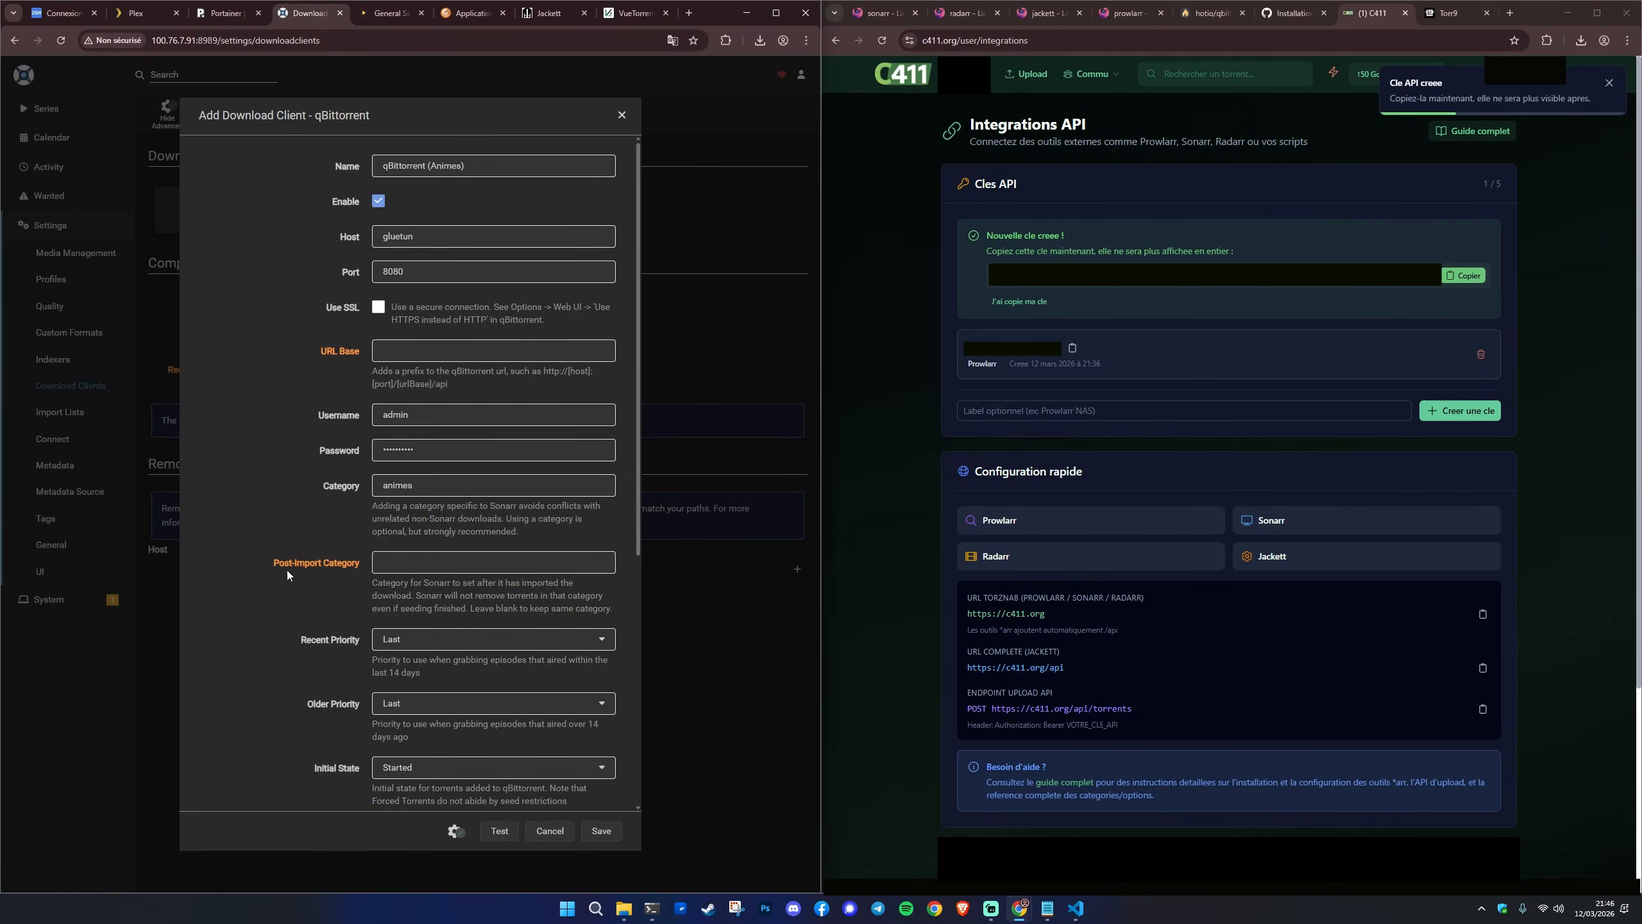
scroll(287, 547, down, 4)
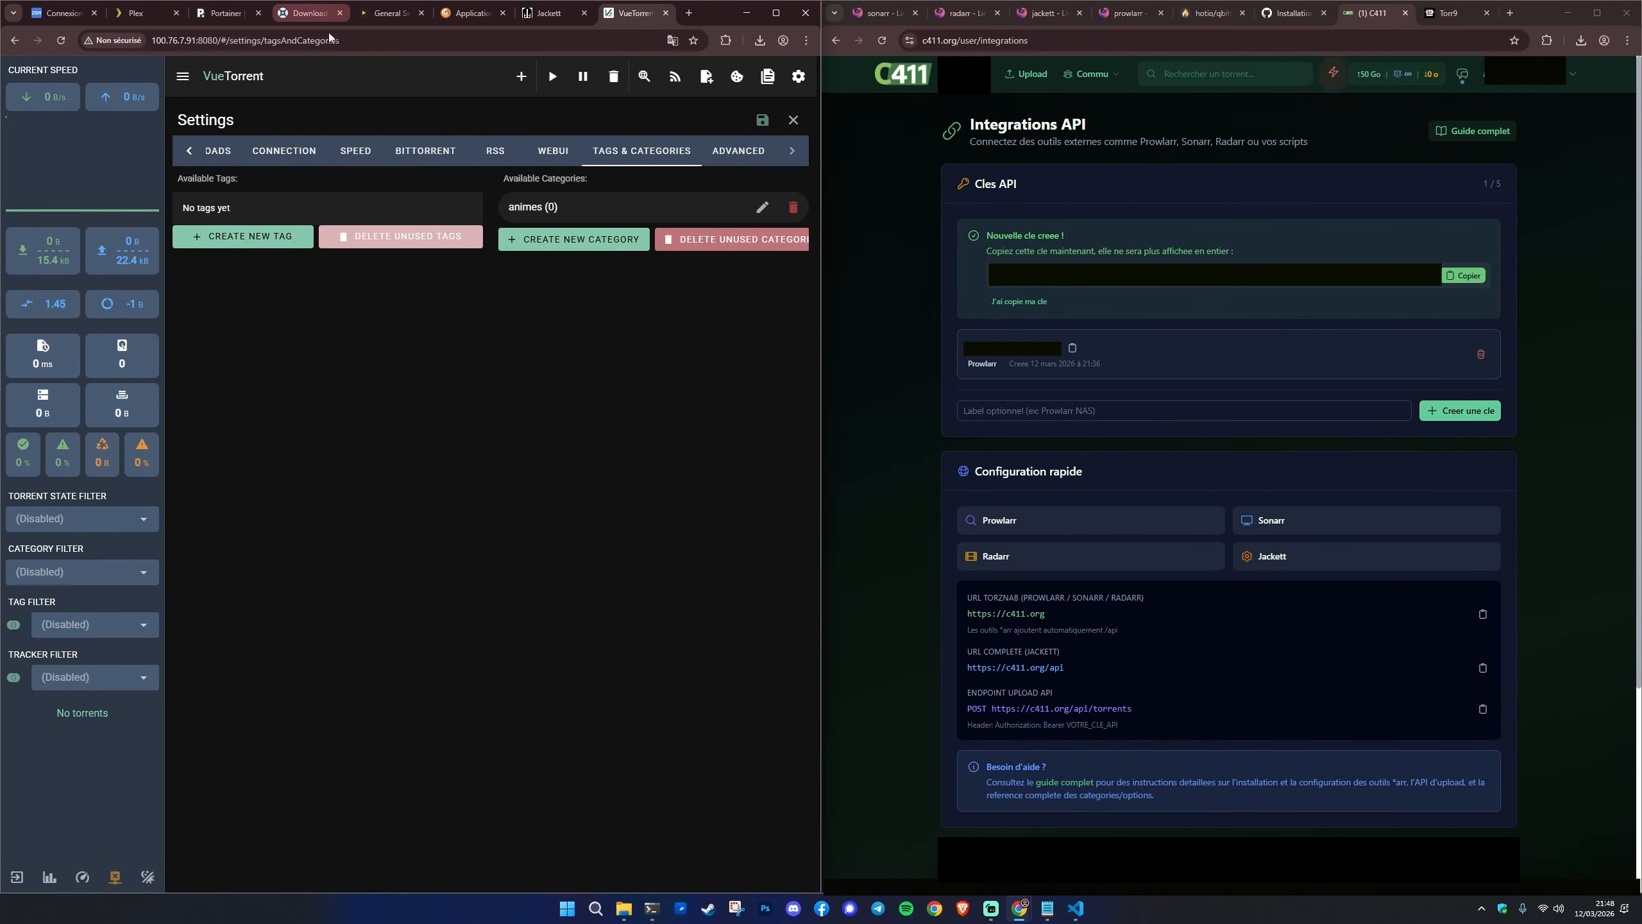
- Edit the animes category and enable a separate path for incomplete torrents
click(762, 207)
click(77, 499)
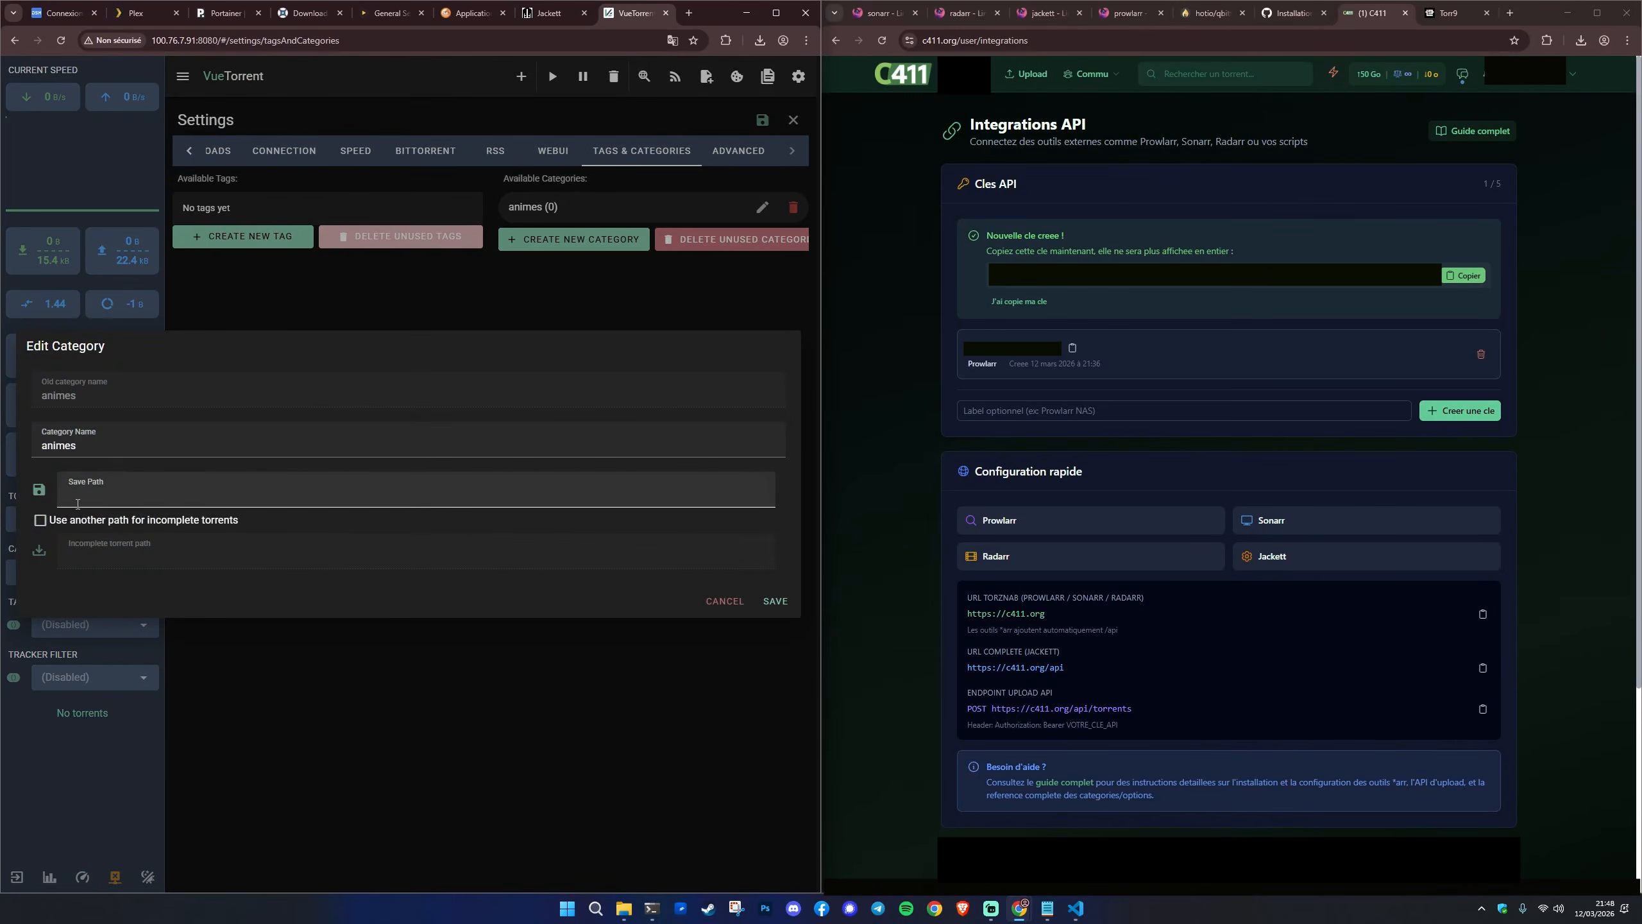
click(76, 520)
click(160, 491)
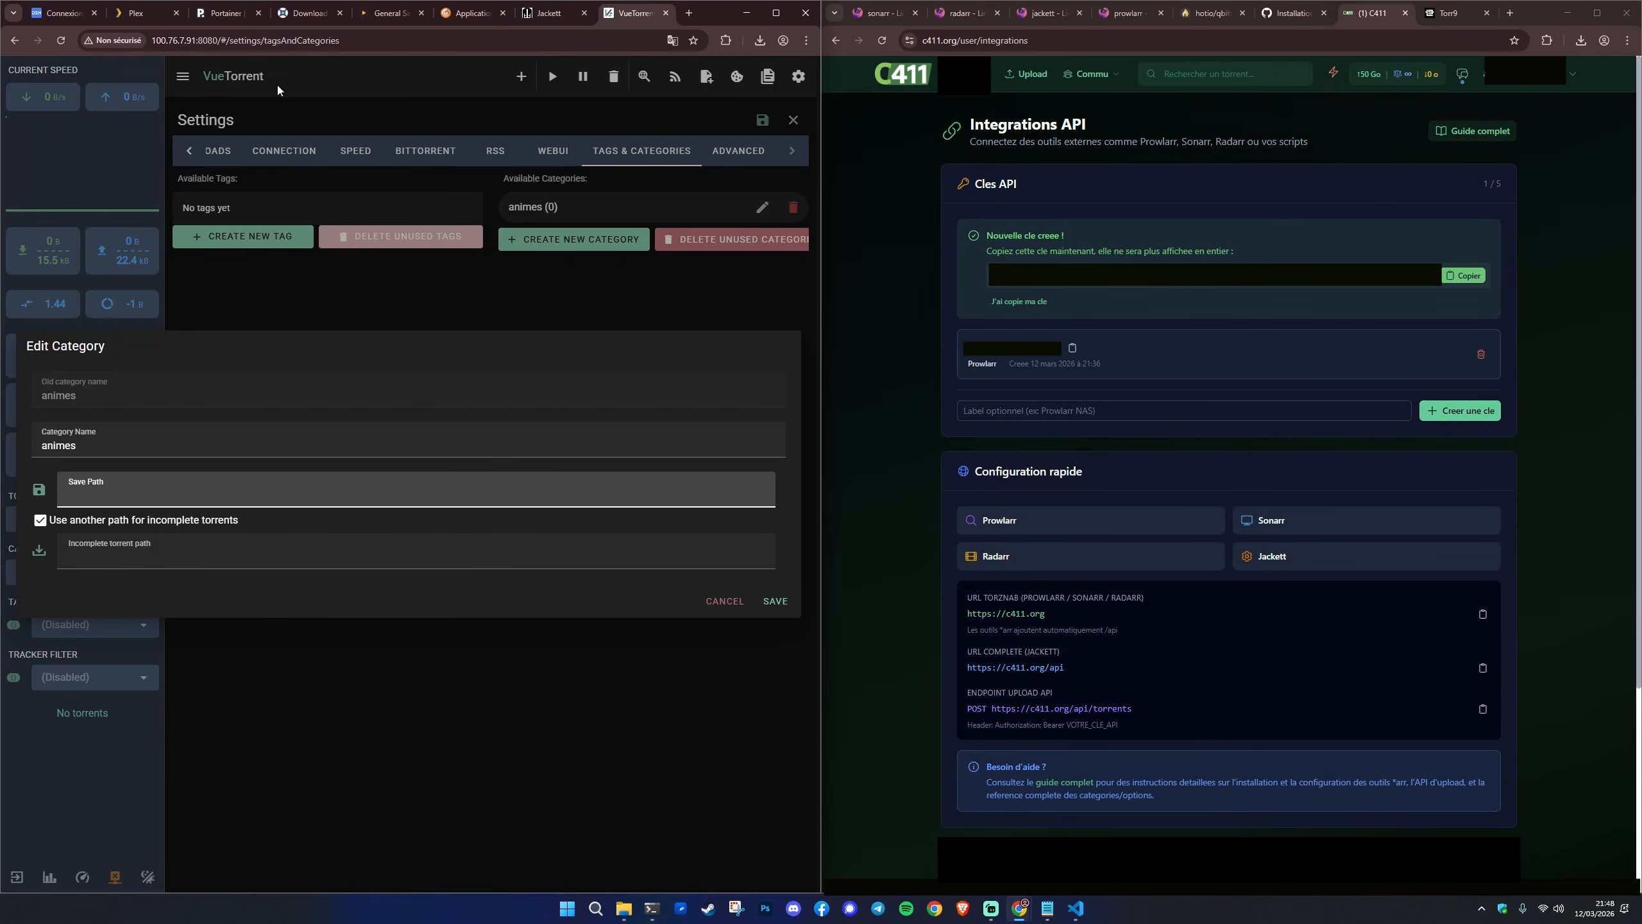
- Place Portainer beside VueTorrent and copy qbittorrent's /NAS container volume path
click(218, 15)
drag(217, 16, 1636, 195)
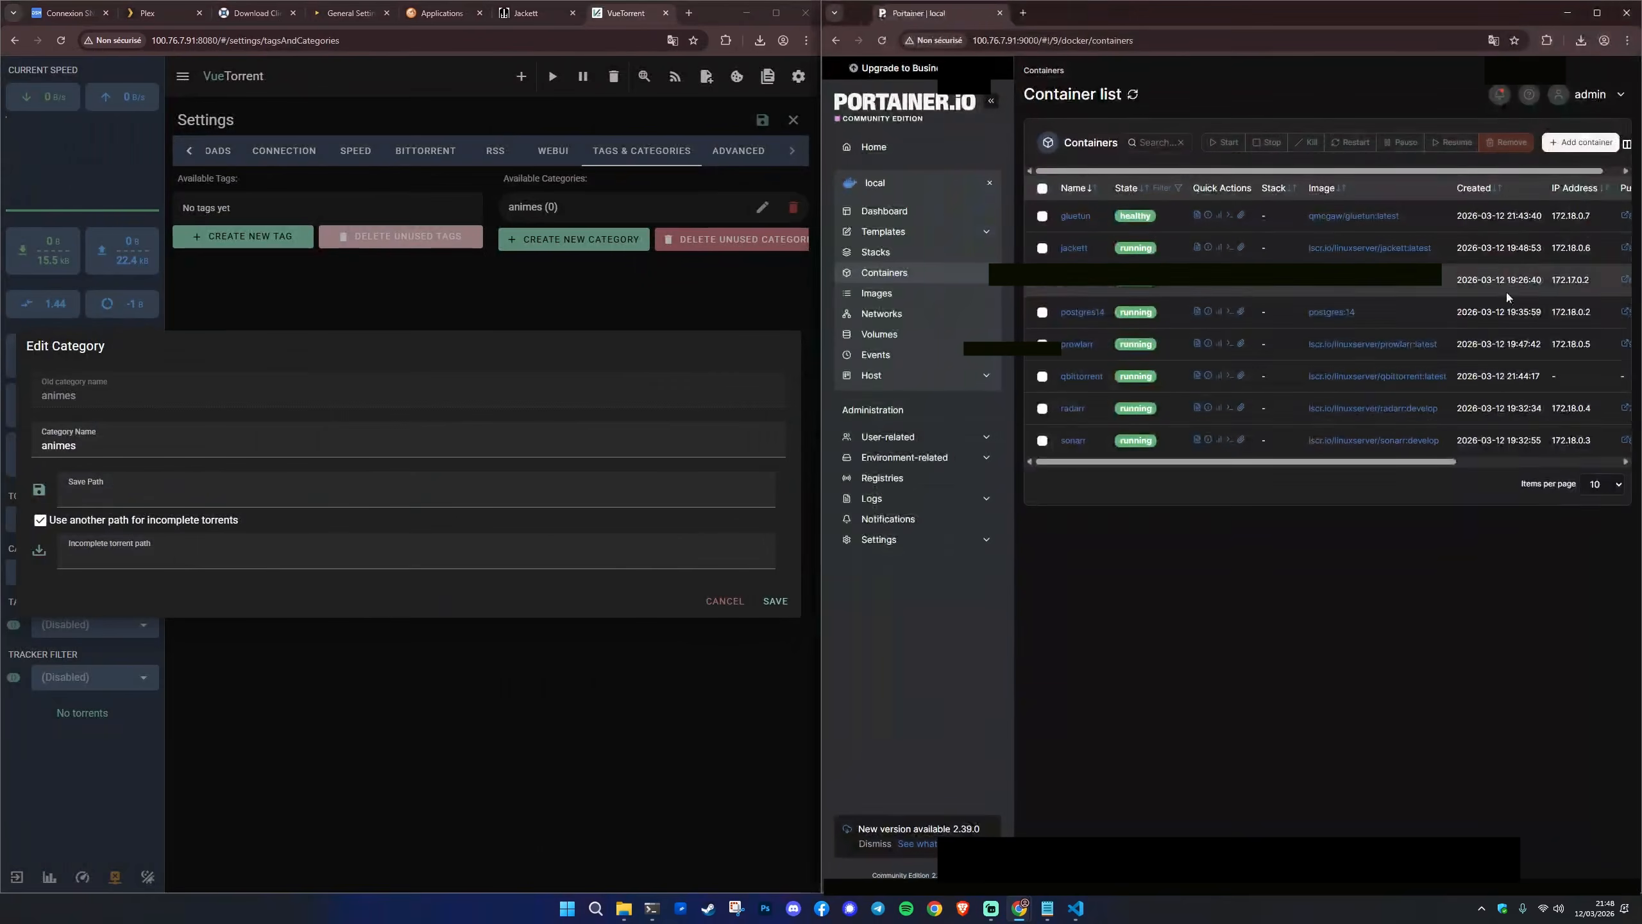
click(1081, 376)
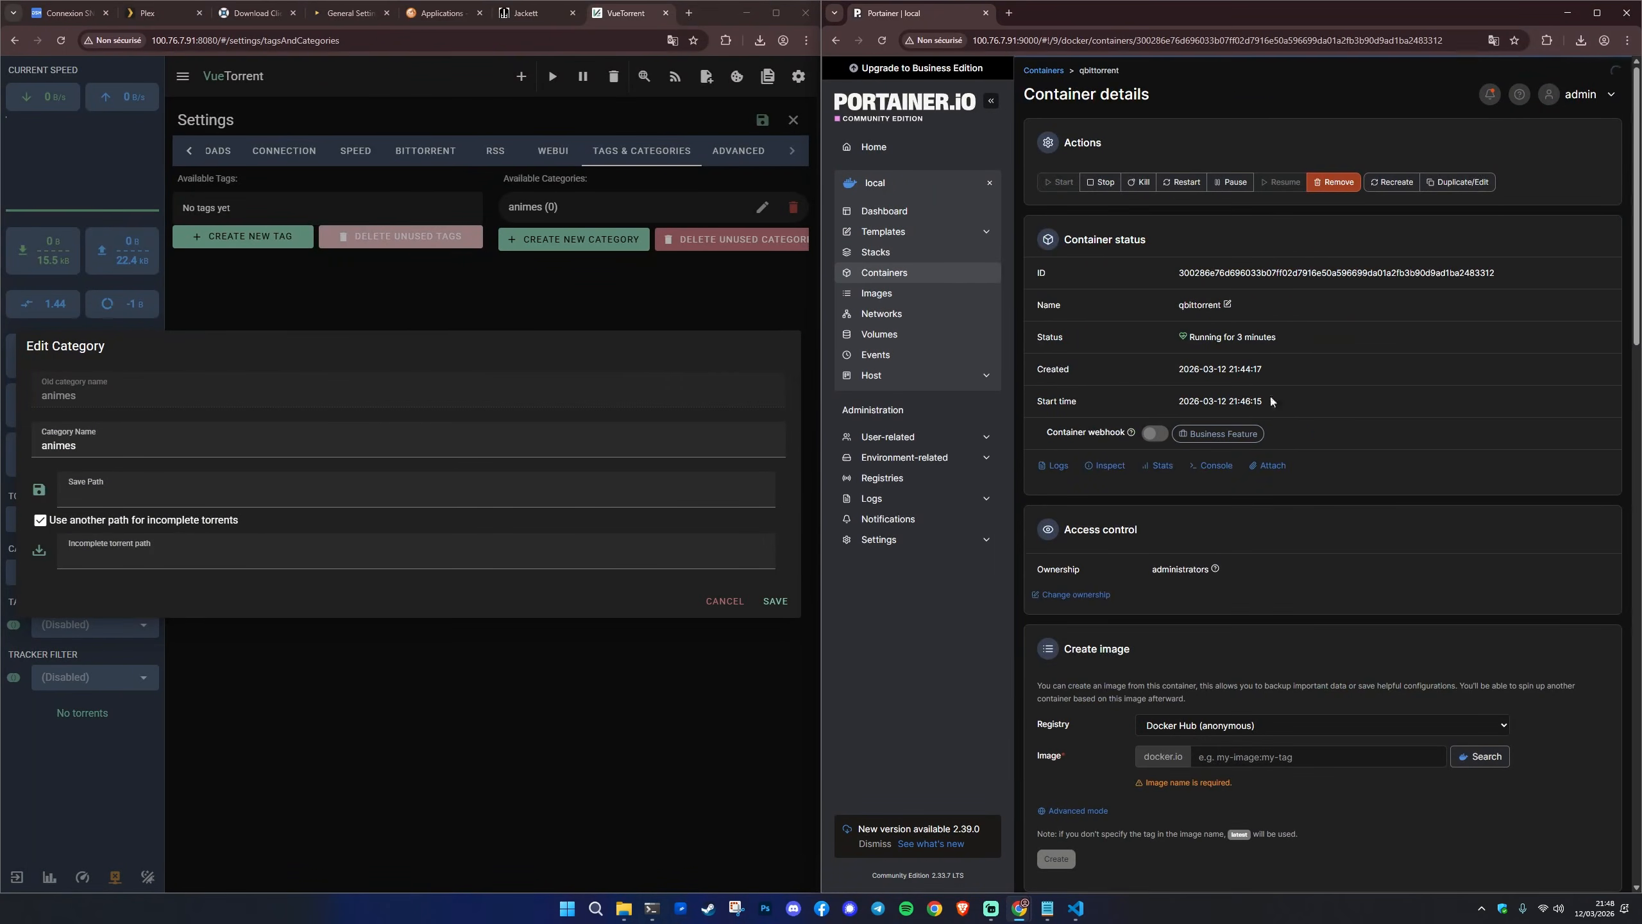
click(1457, 182)
scroll(1282, 606, down, 5)
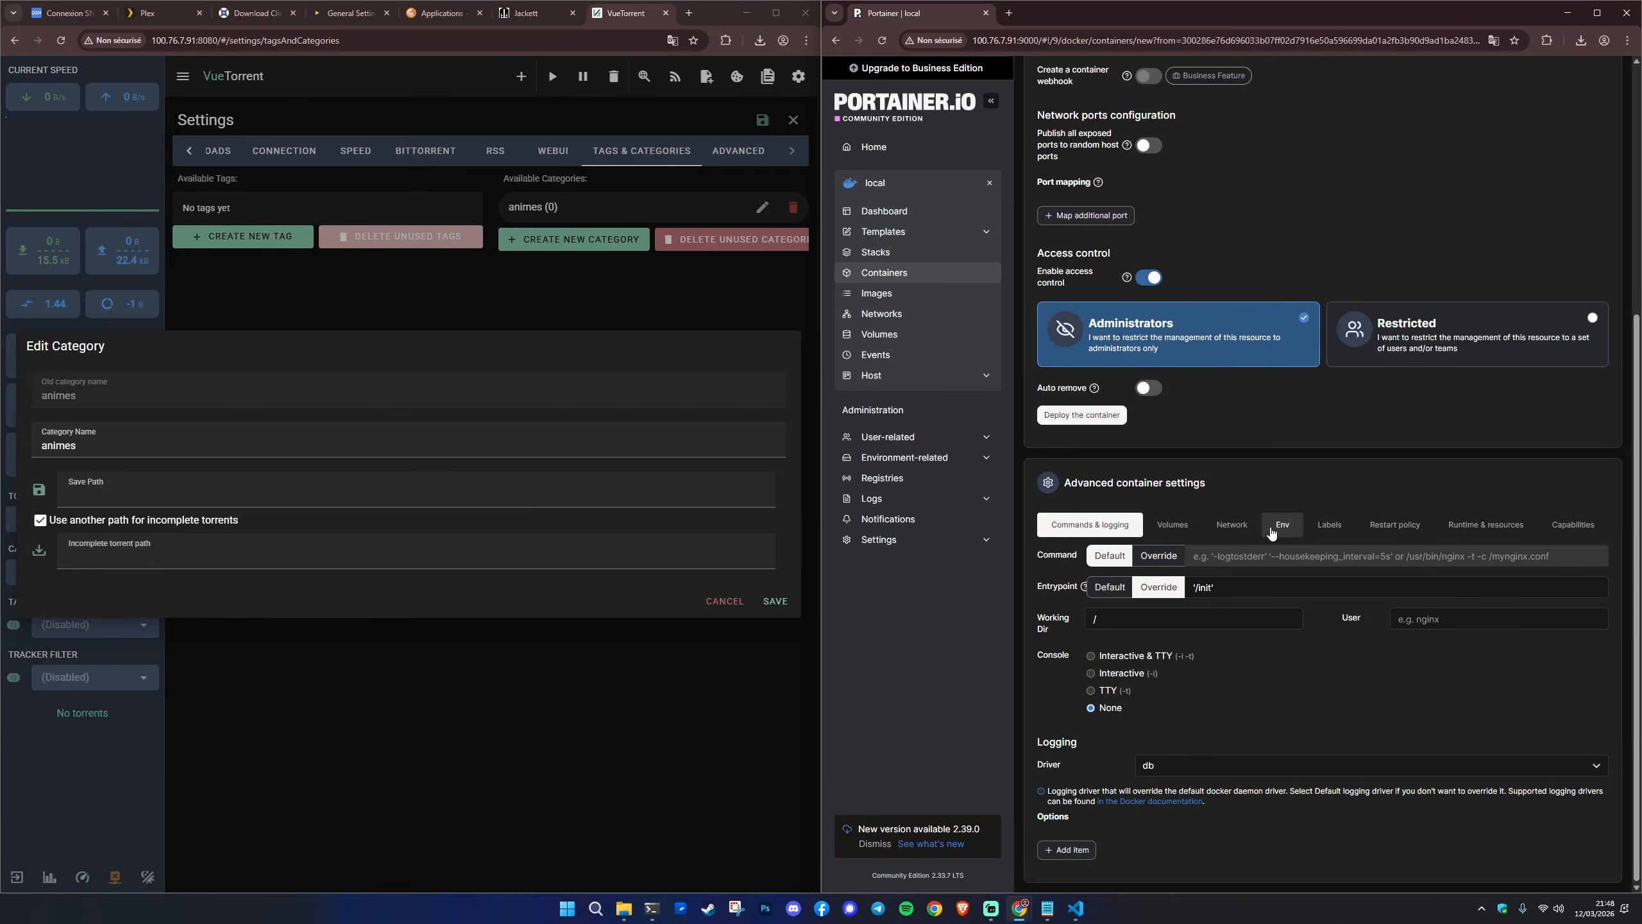
click(1171, 526)
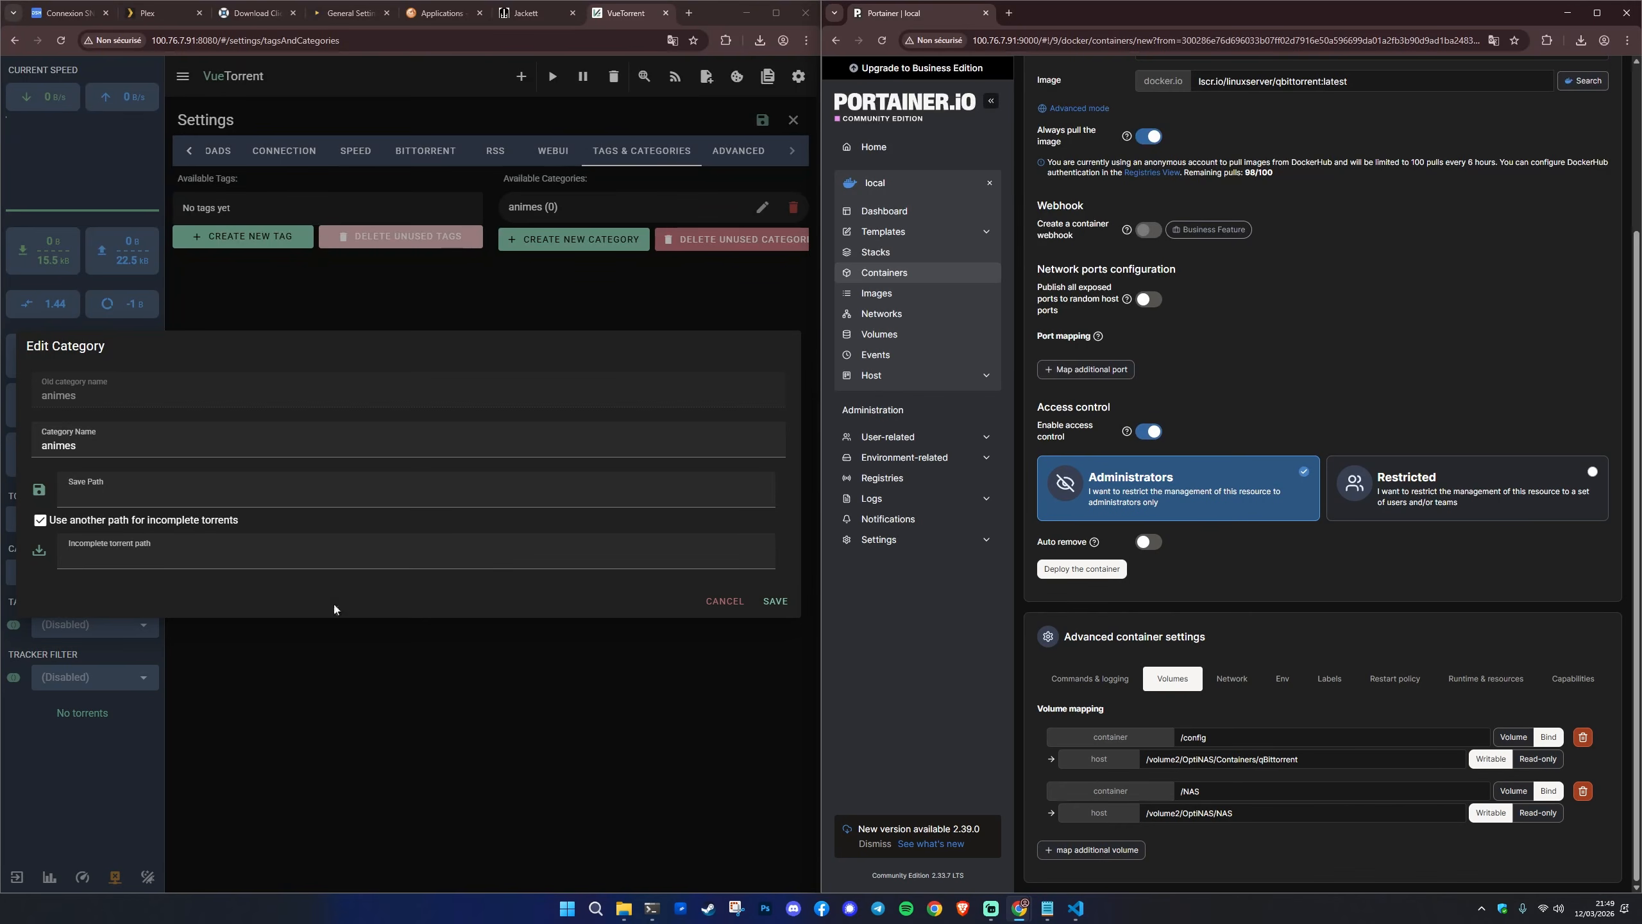
triple_click(1185, 784)
key(ctrl+c)
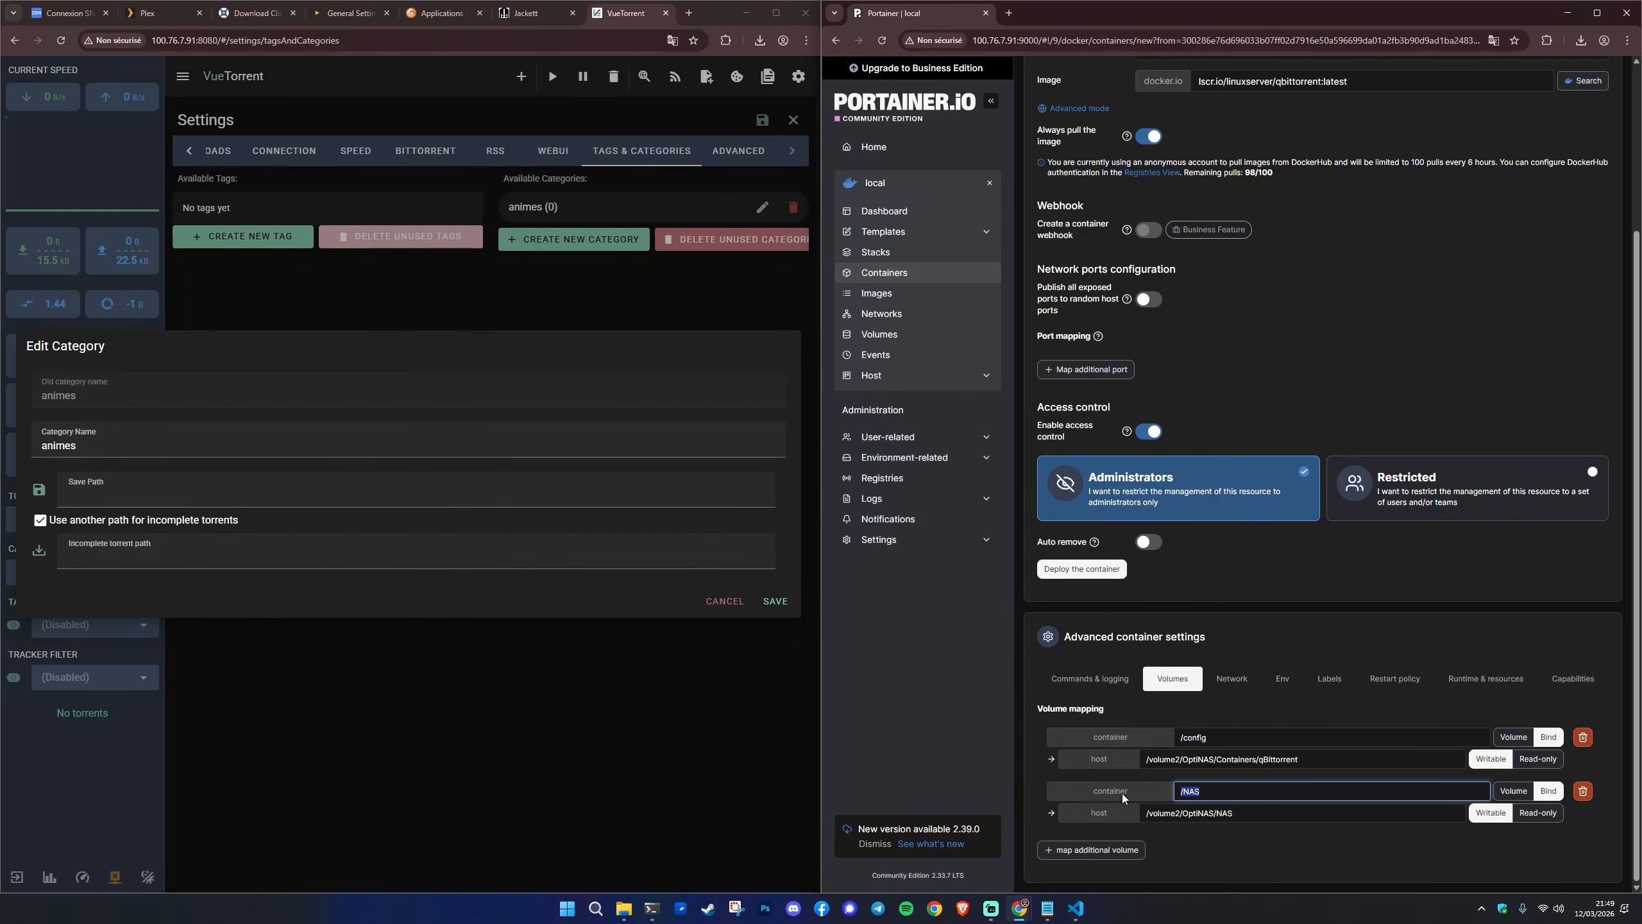
- Set the animes category's save path to /NAS/Downloads/animes
click(107, 494)
key(ctrl+v)
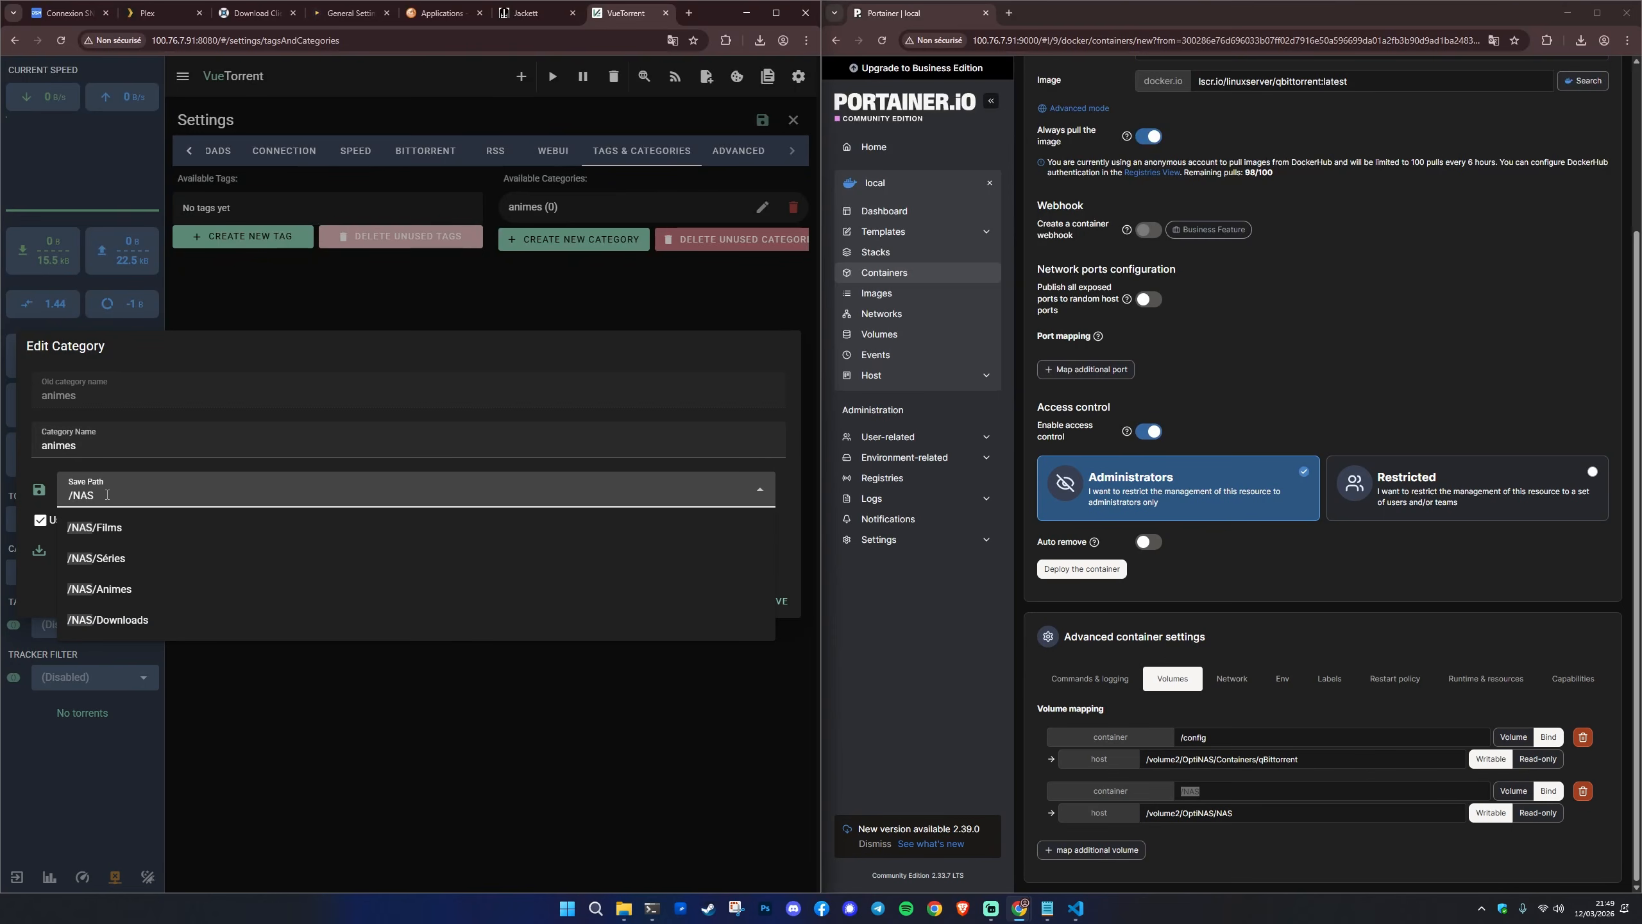
click(192, 618)
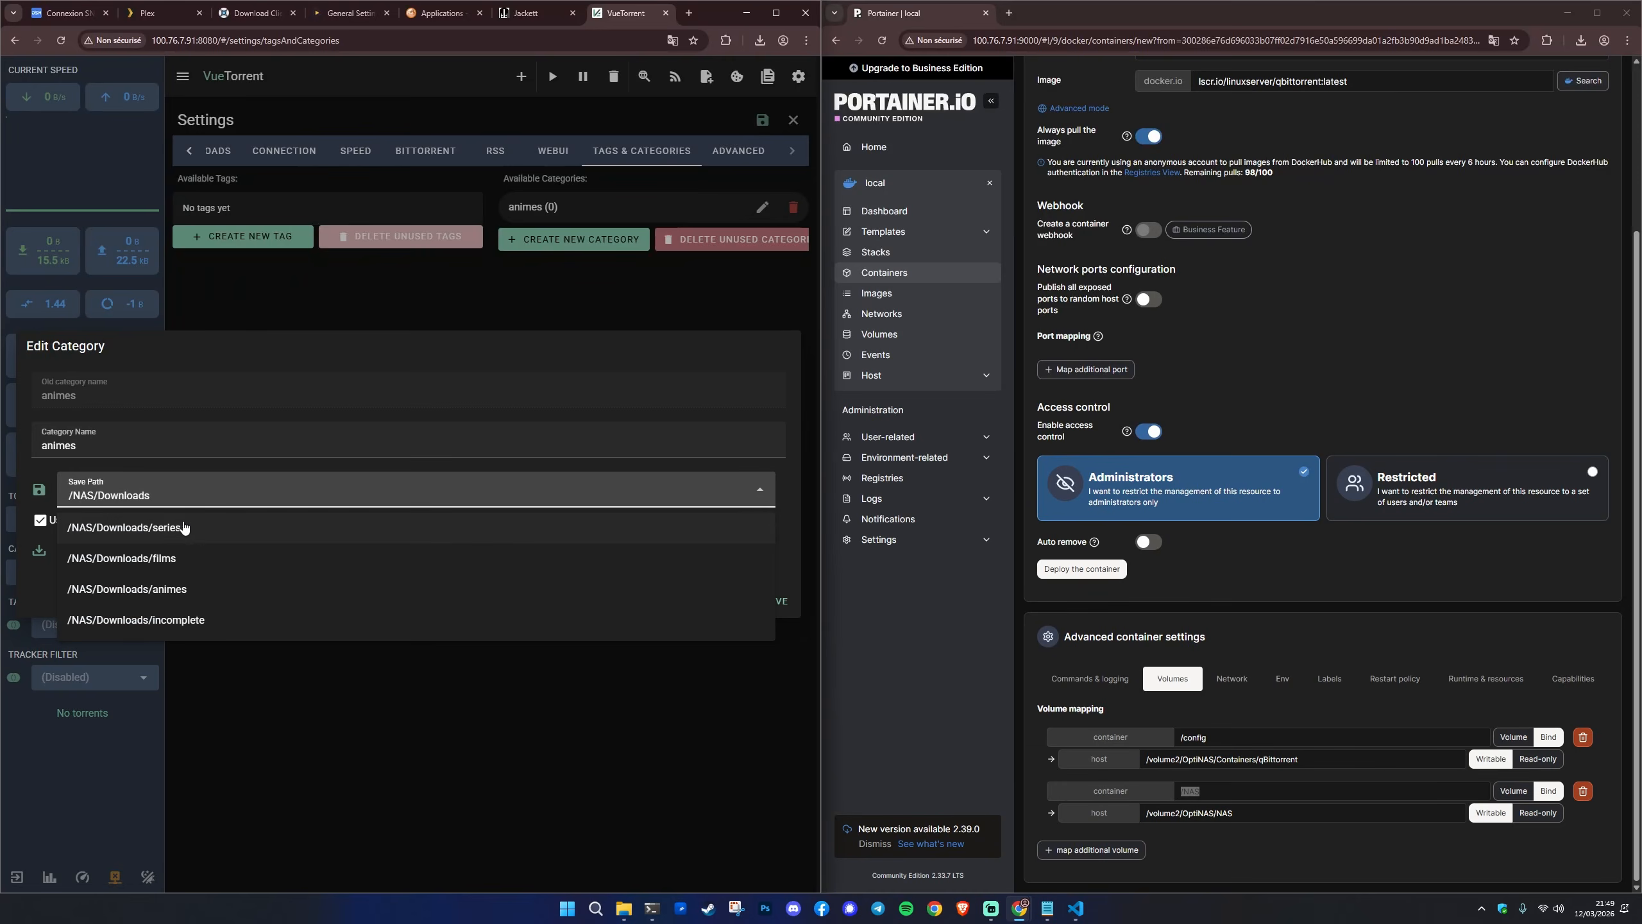
click(192, 589)
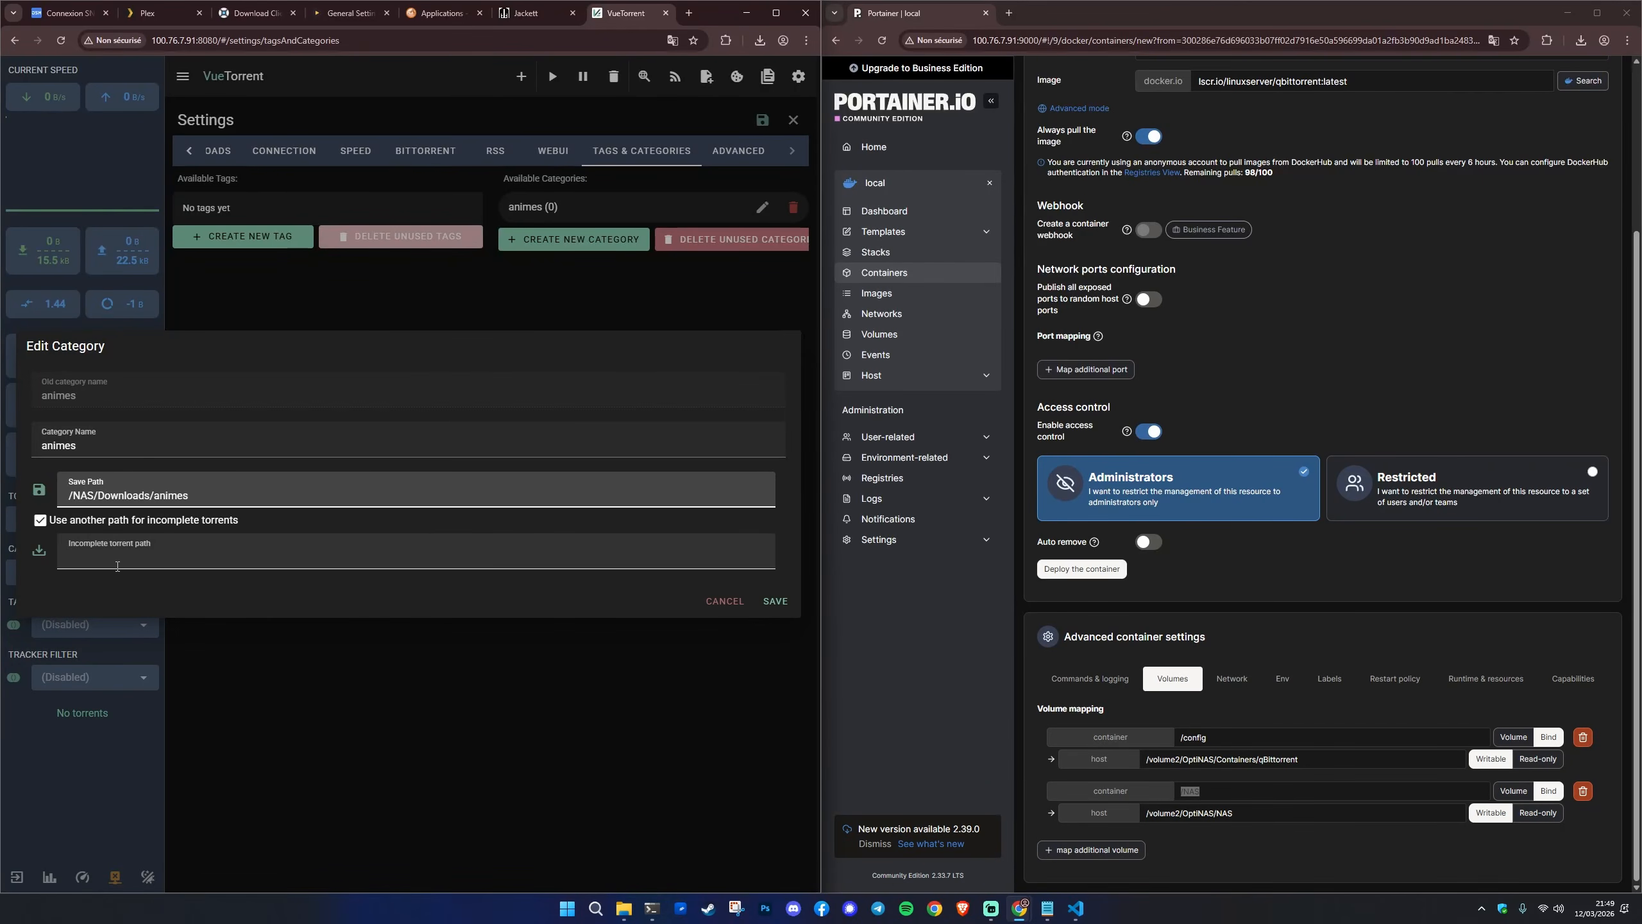
- Set the animes incomplete path to /NAS/Downloads/incomplete/animes and save the category
click(161, 557)
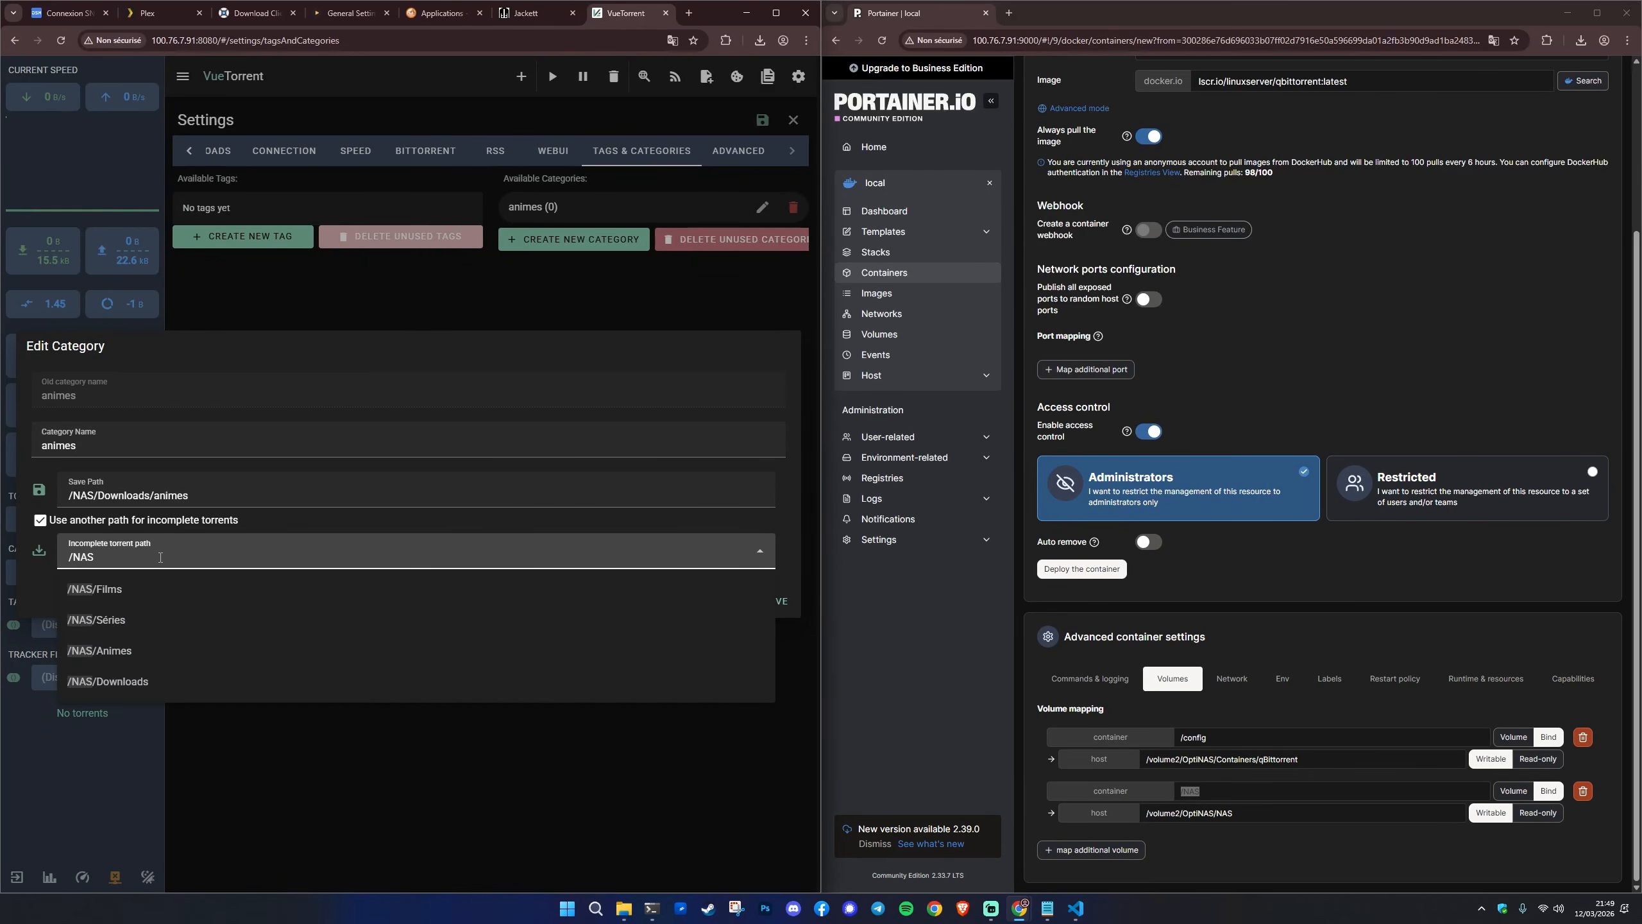
click(155, 682)
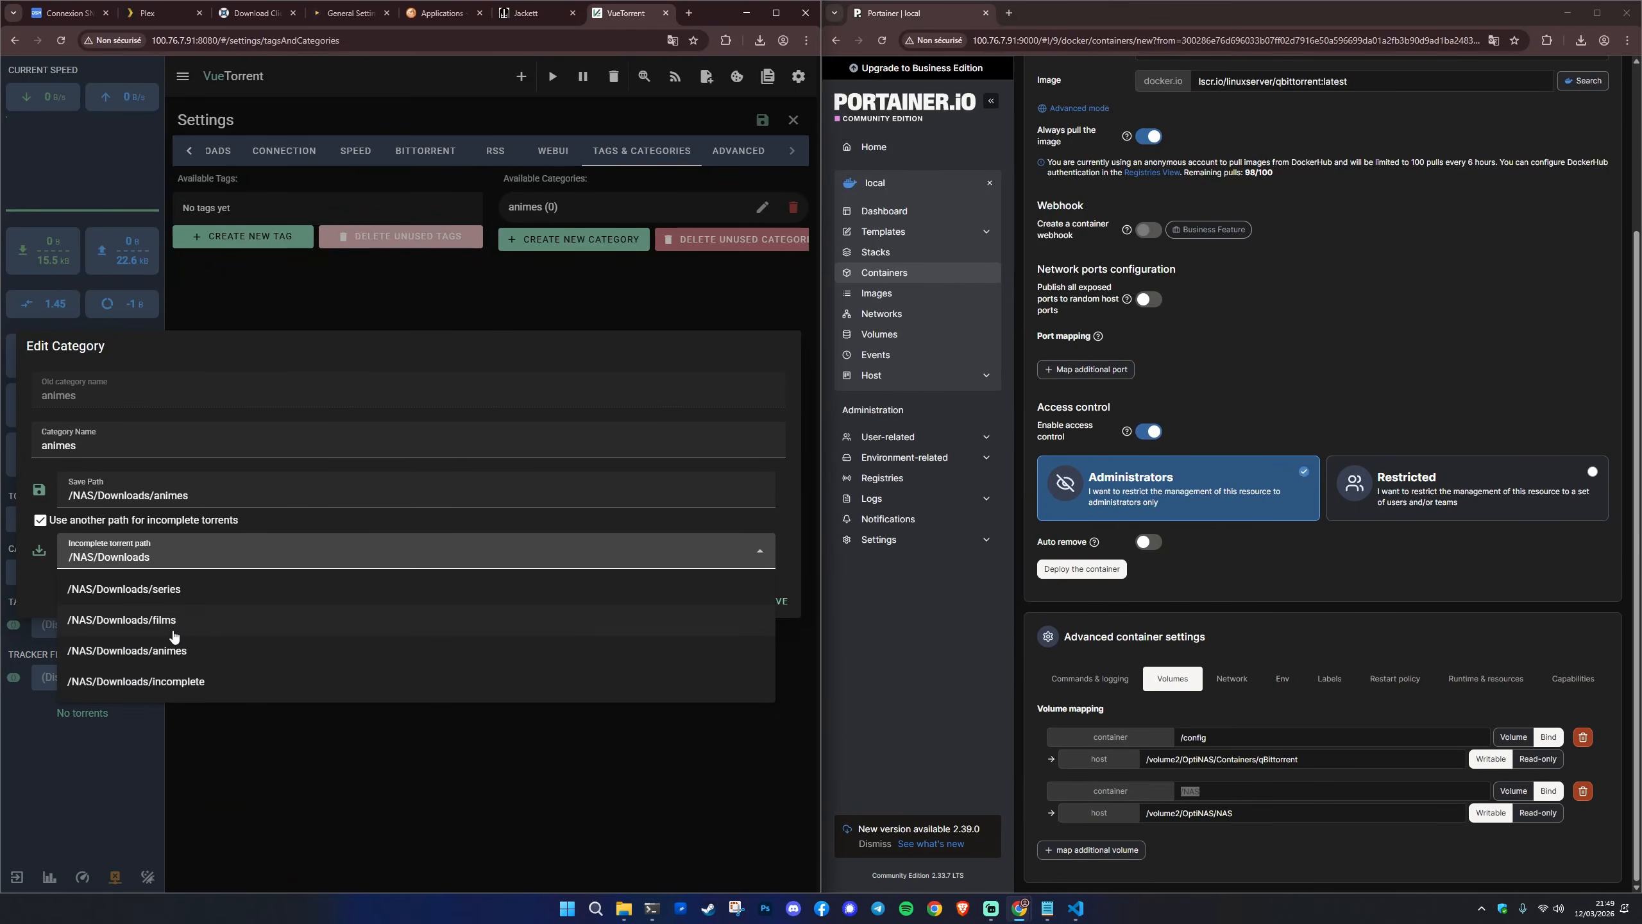
click(216, 679)
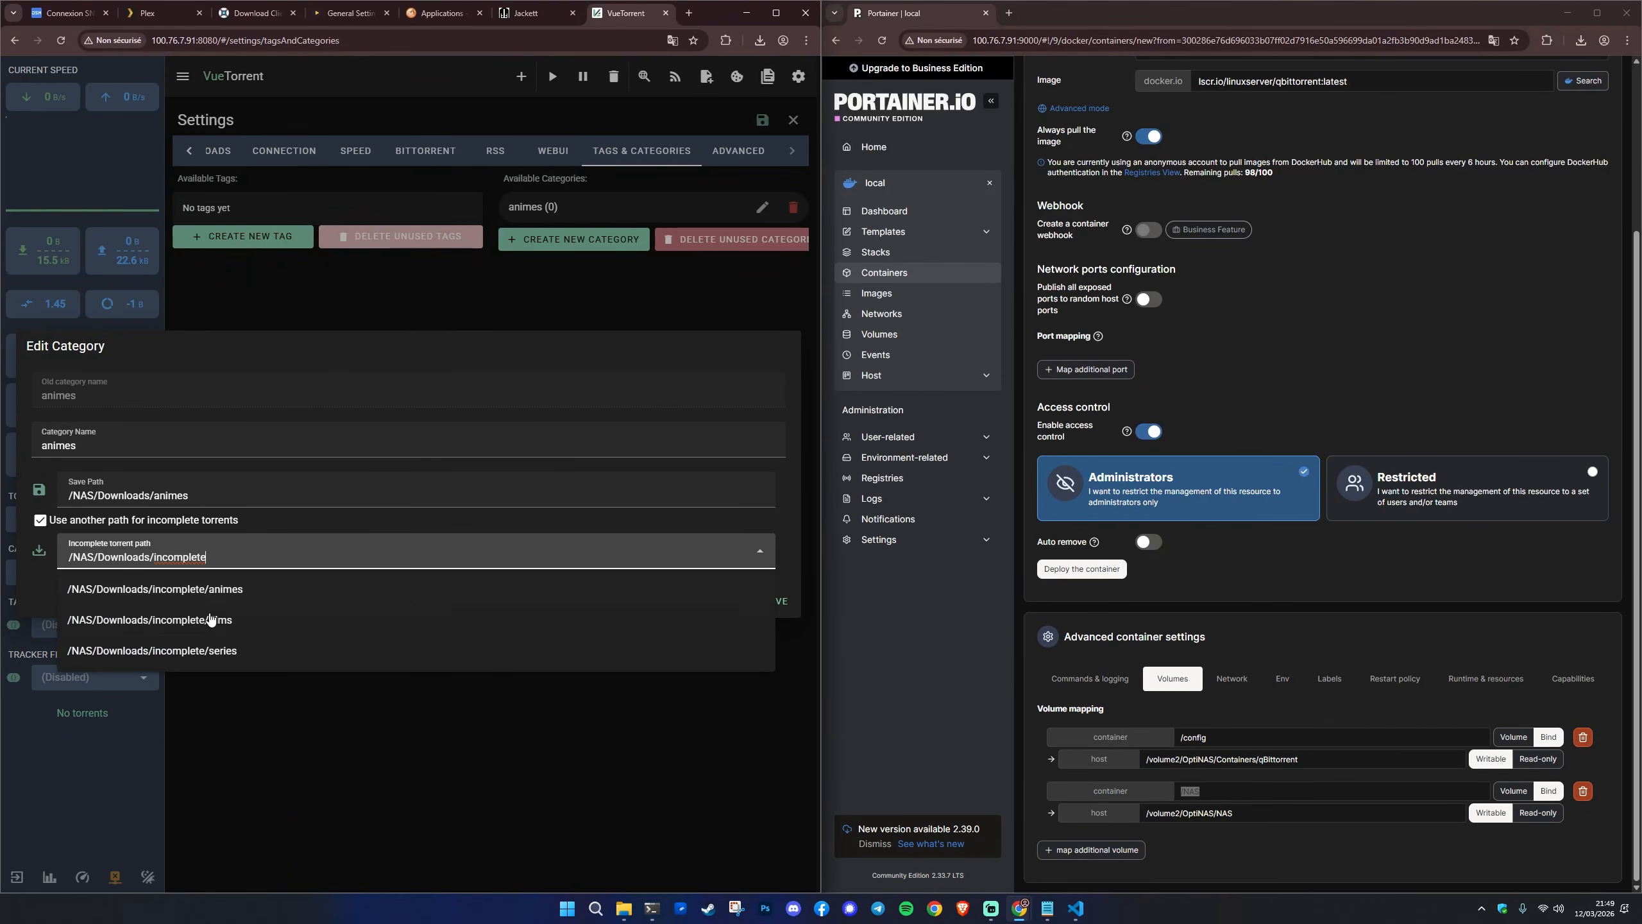
click(258, 590)
click(773, 601)
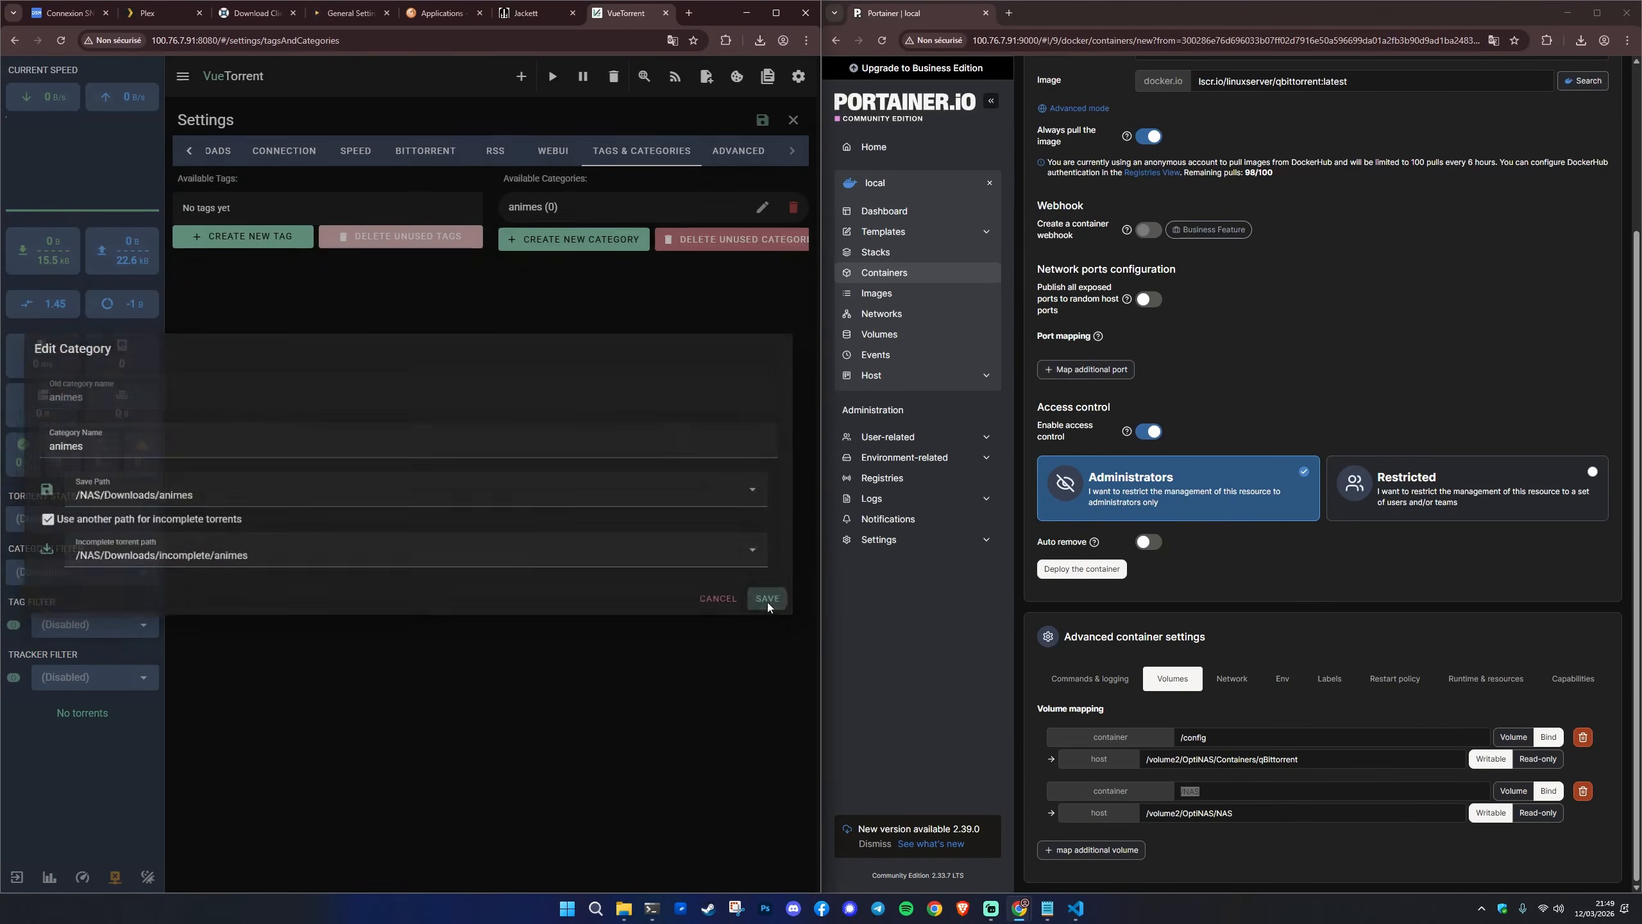
click(582, 239)
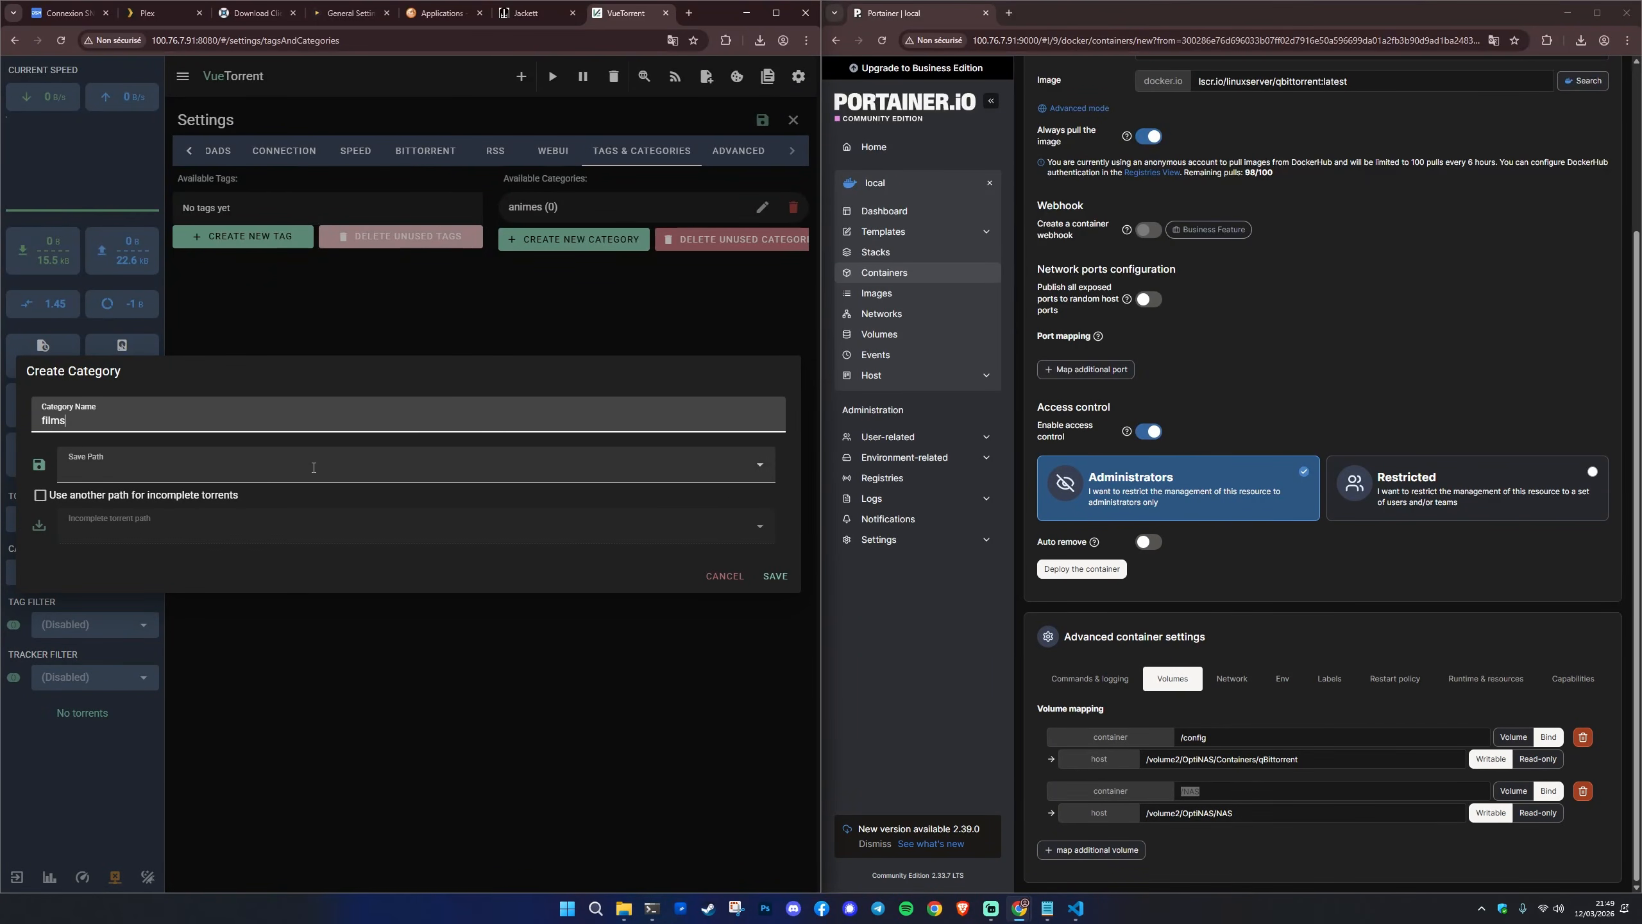
- Set the new films category's save path to /NAS/Downloads/films
drag(1220, 790, 1163, 790)
key(ctrl+c)
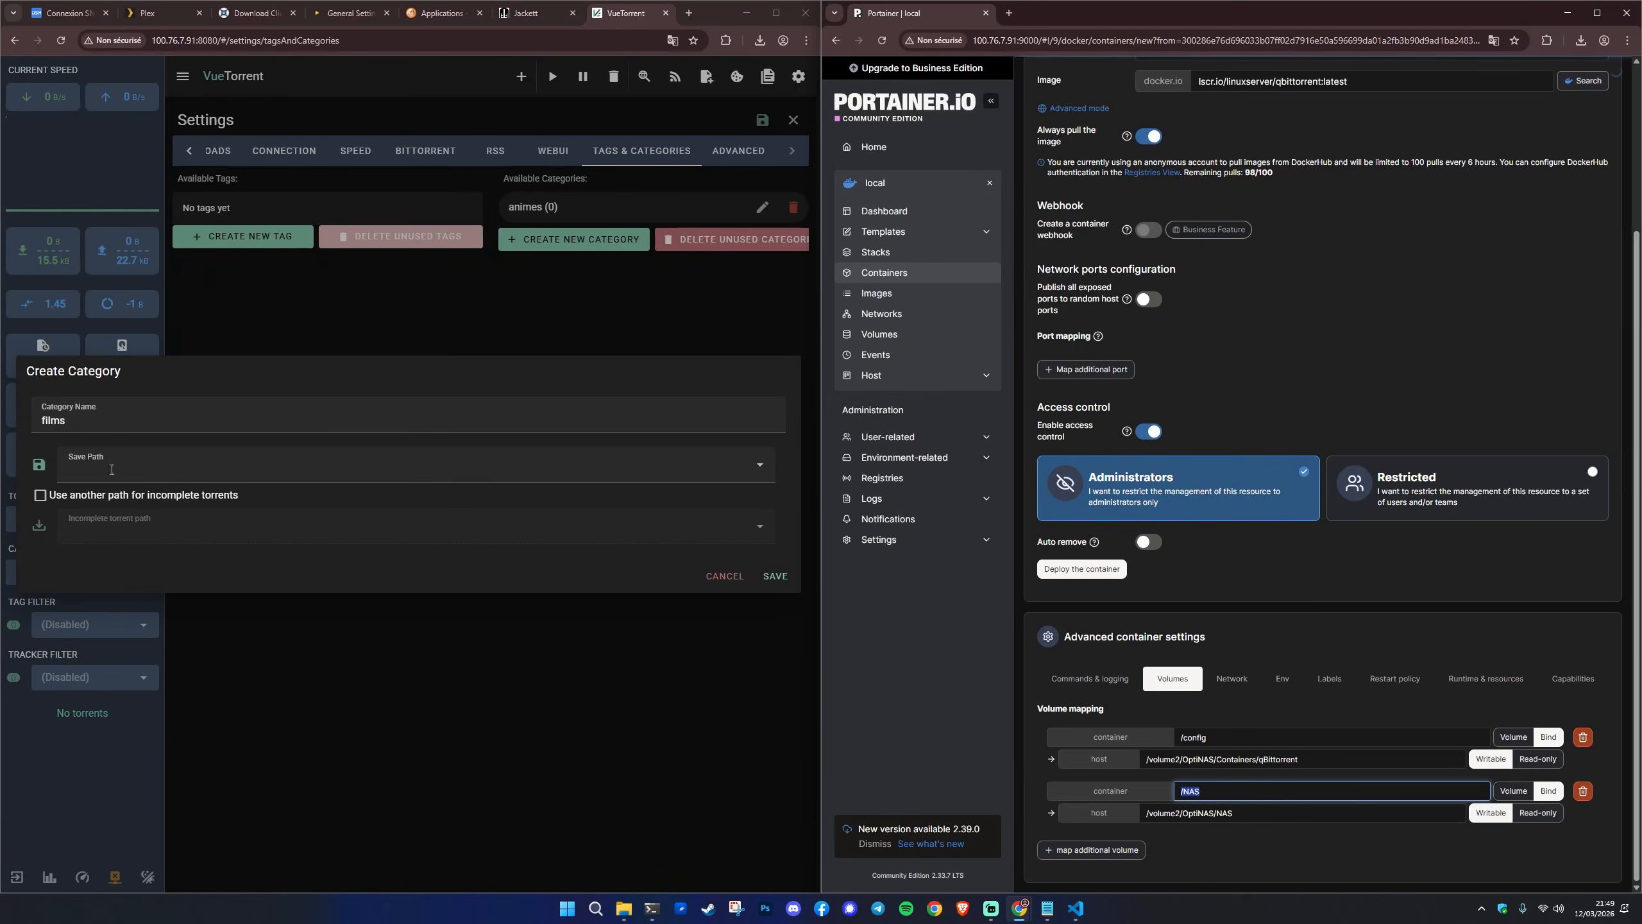
click(120, 468)
key(ctrl+v)
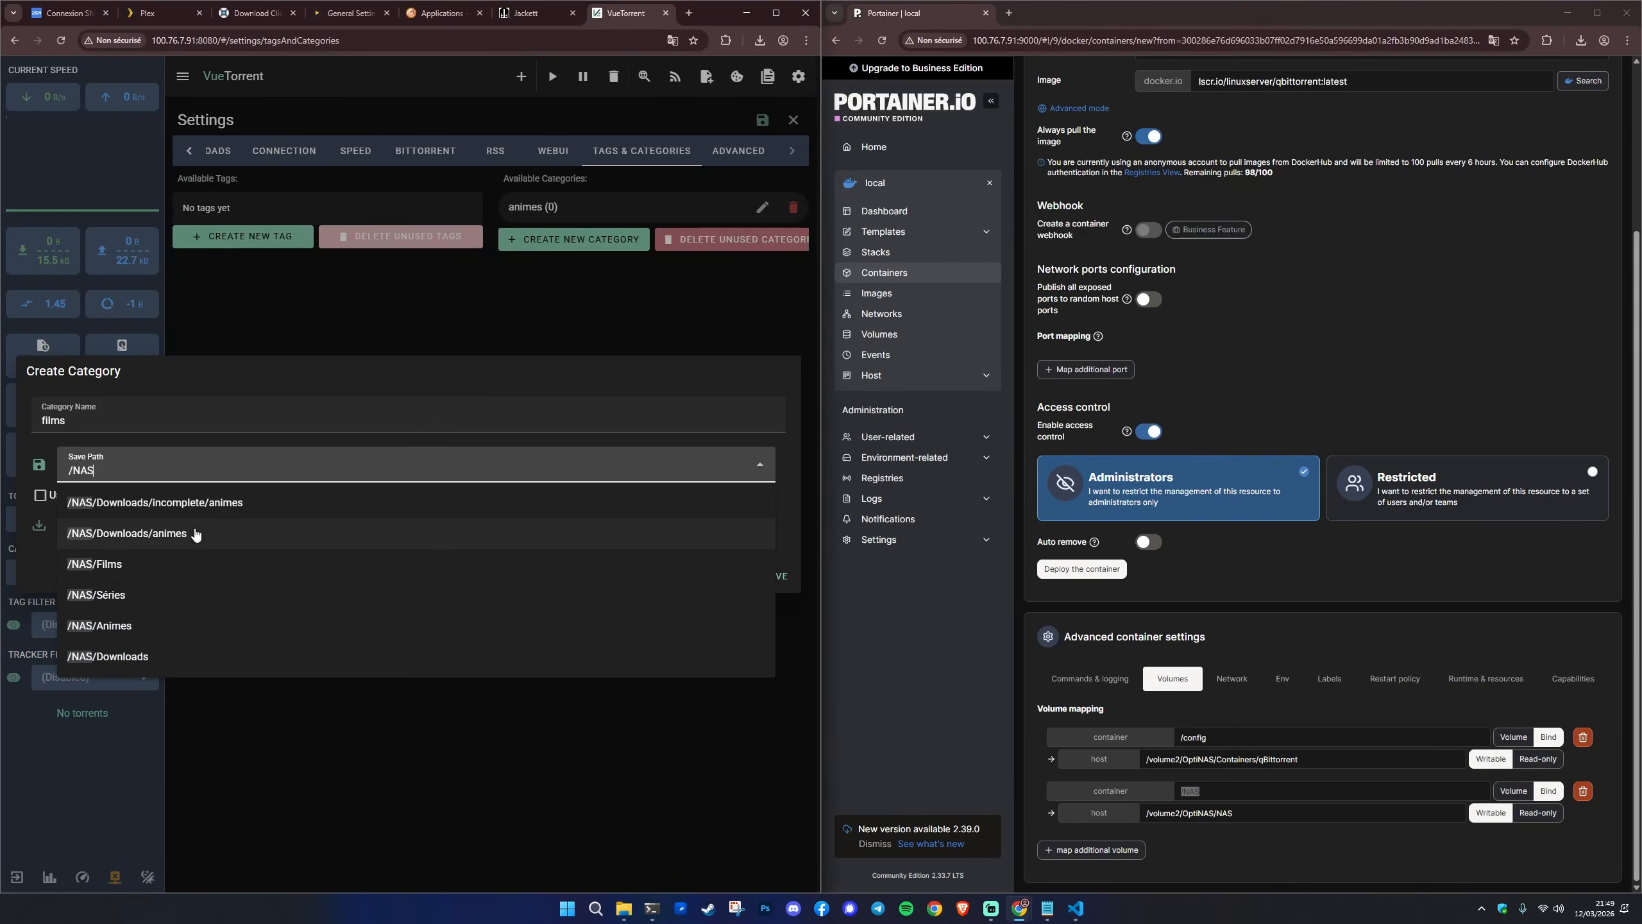
click(155, 657)
click(180, 468)
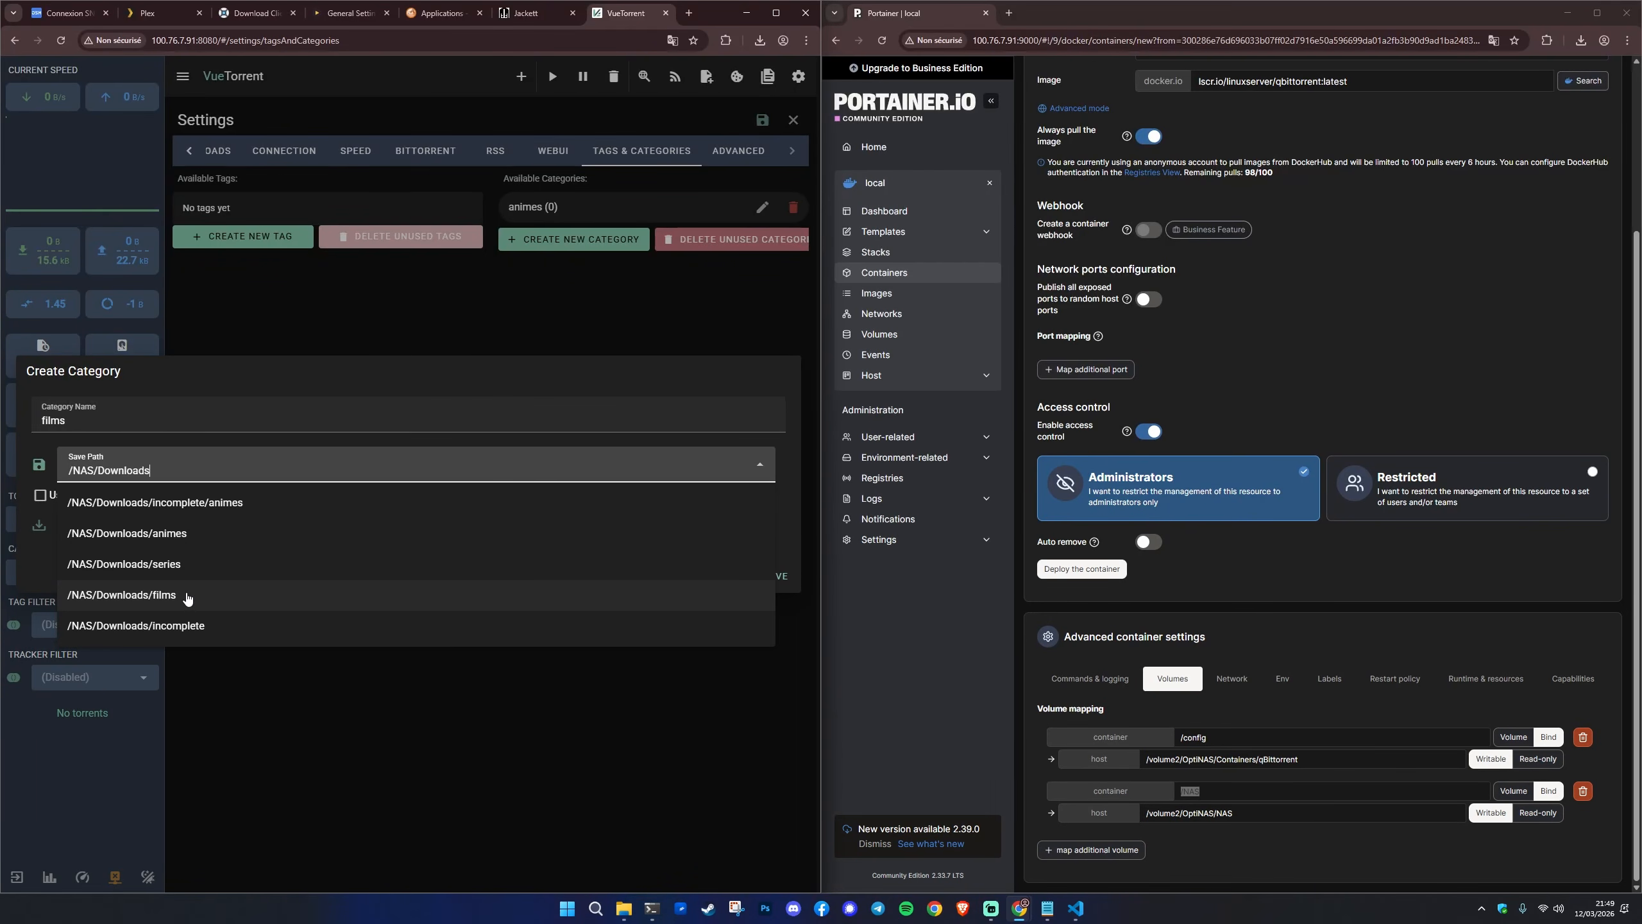
click(187, 595)
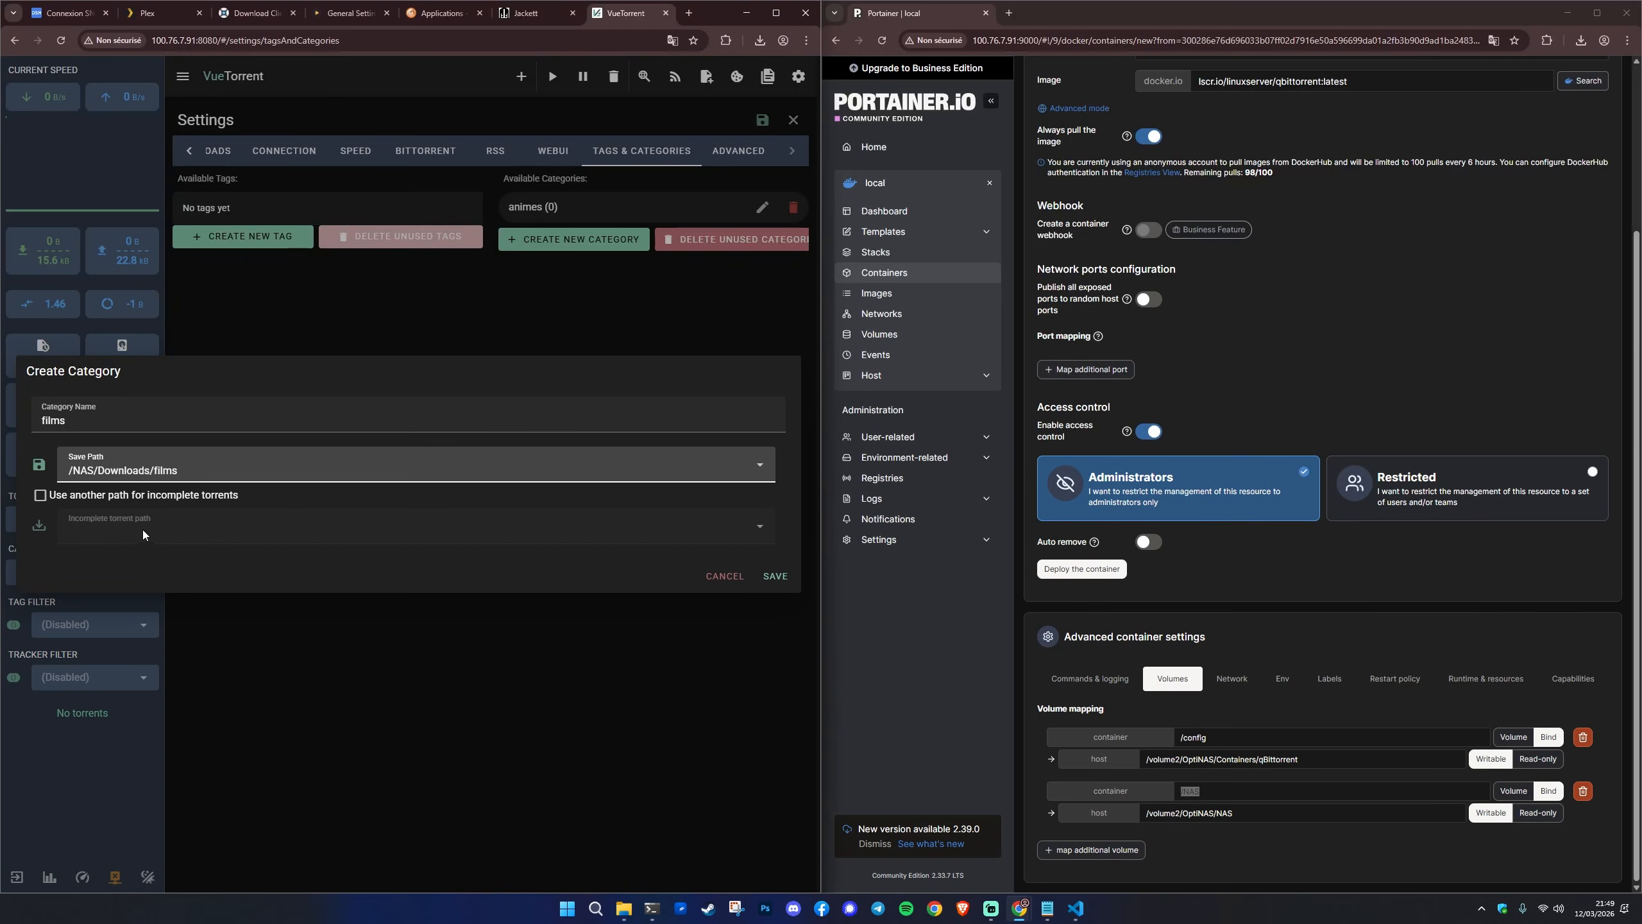
- Enable the incomplete path /NAS/Downloads/incomplete/films and save the films category
click(45, 498)
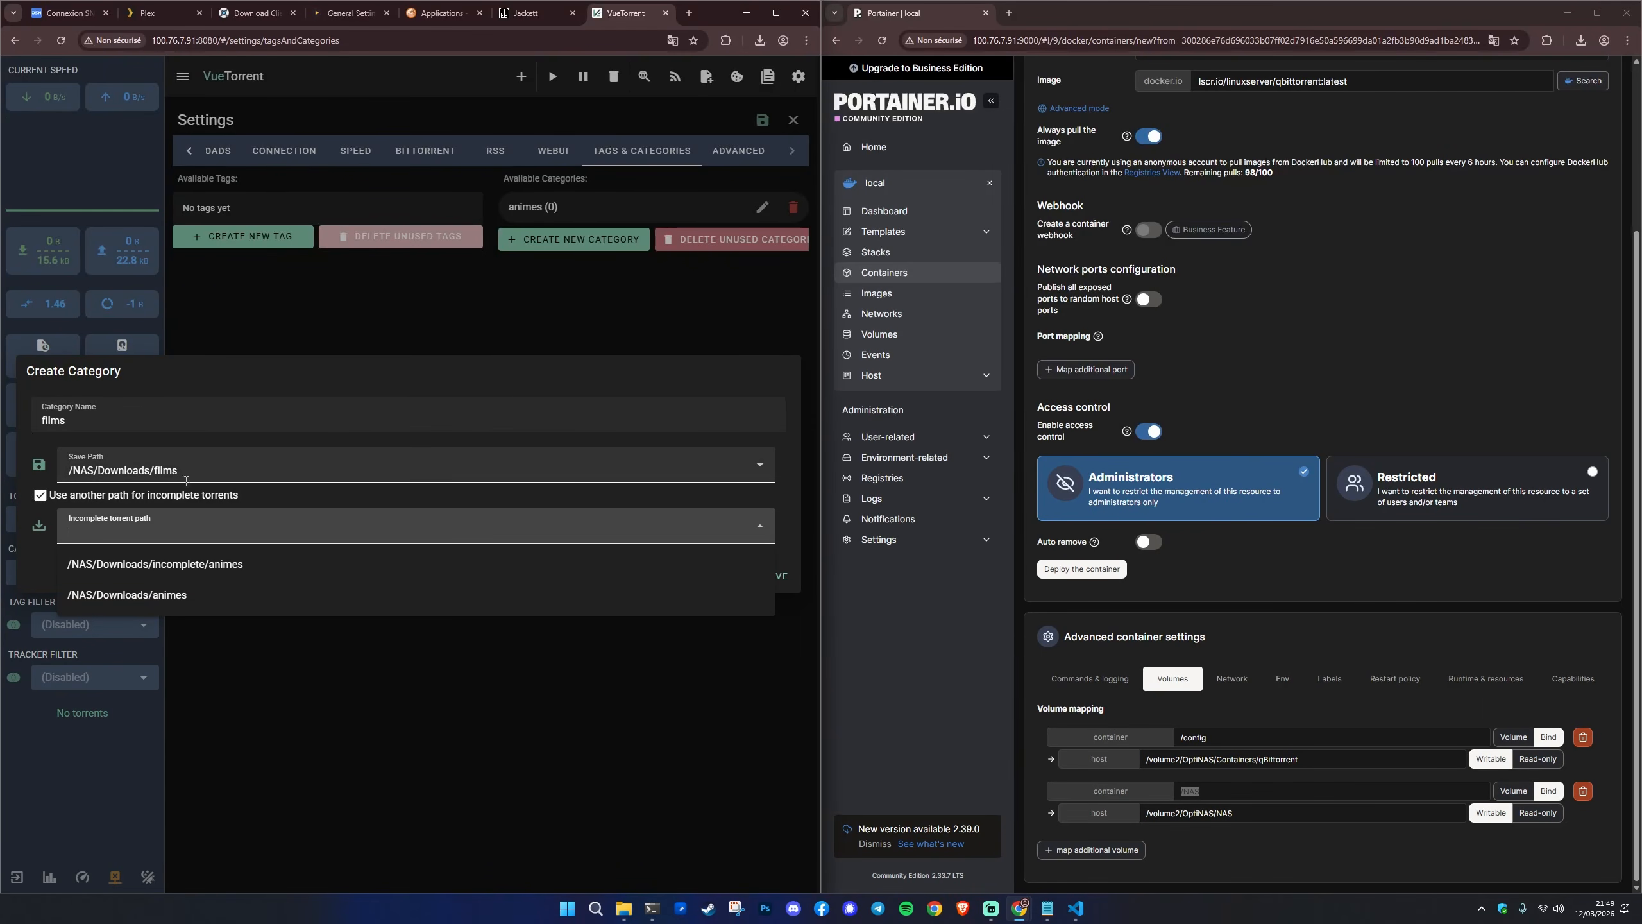
drag(153, 469, 41, 470)
key(ctrl+c)
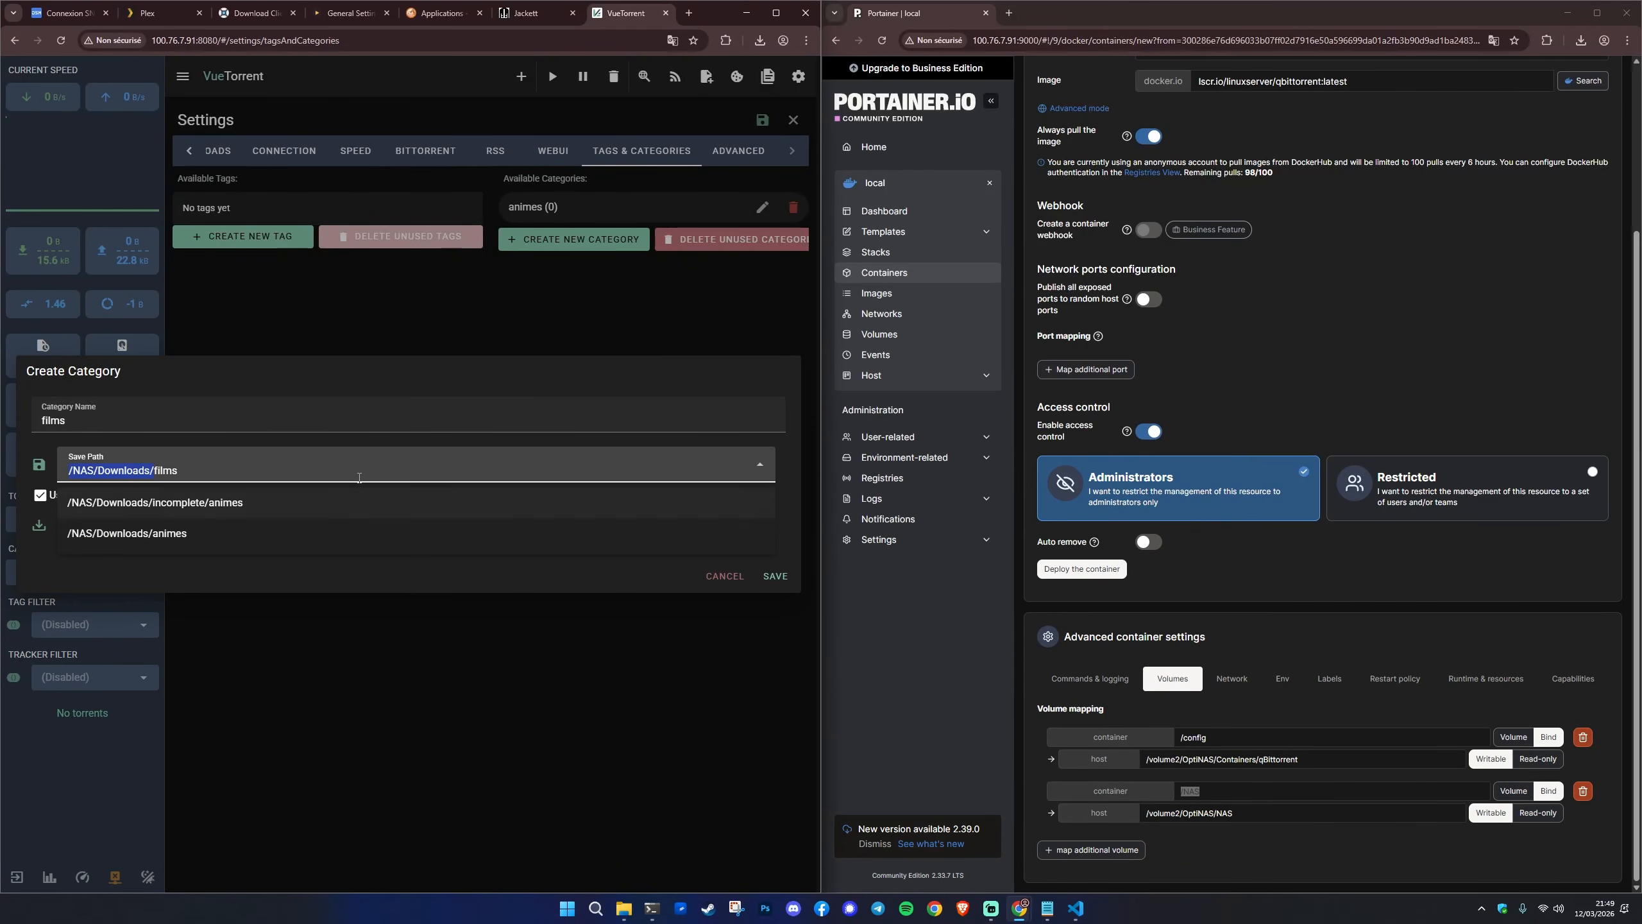
click(231, 575)
click(209, 535)
key(ctrl+v)
text(incomplete)
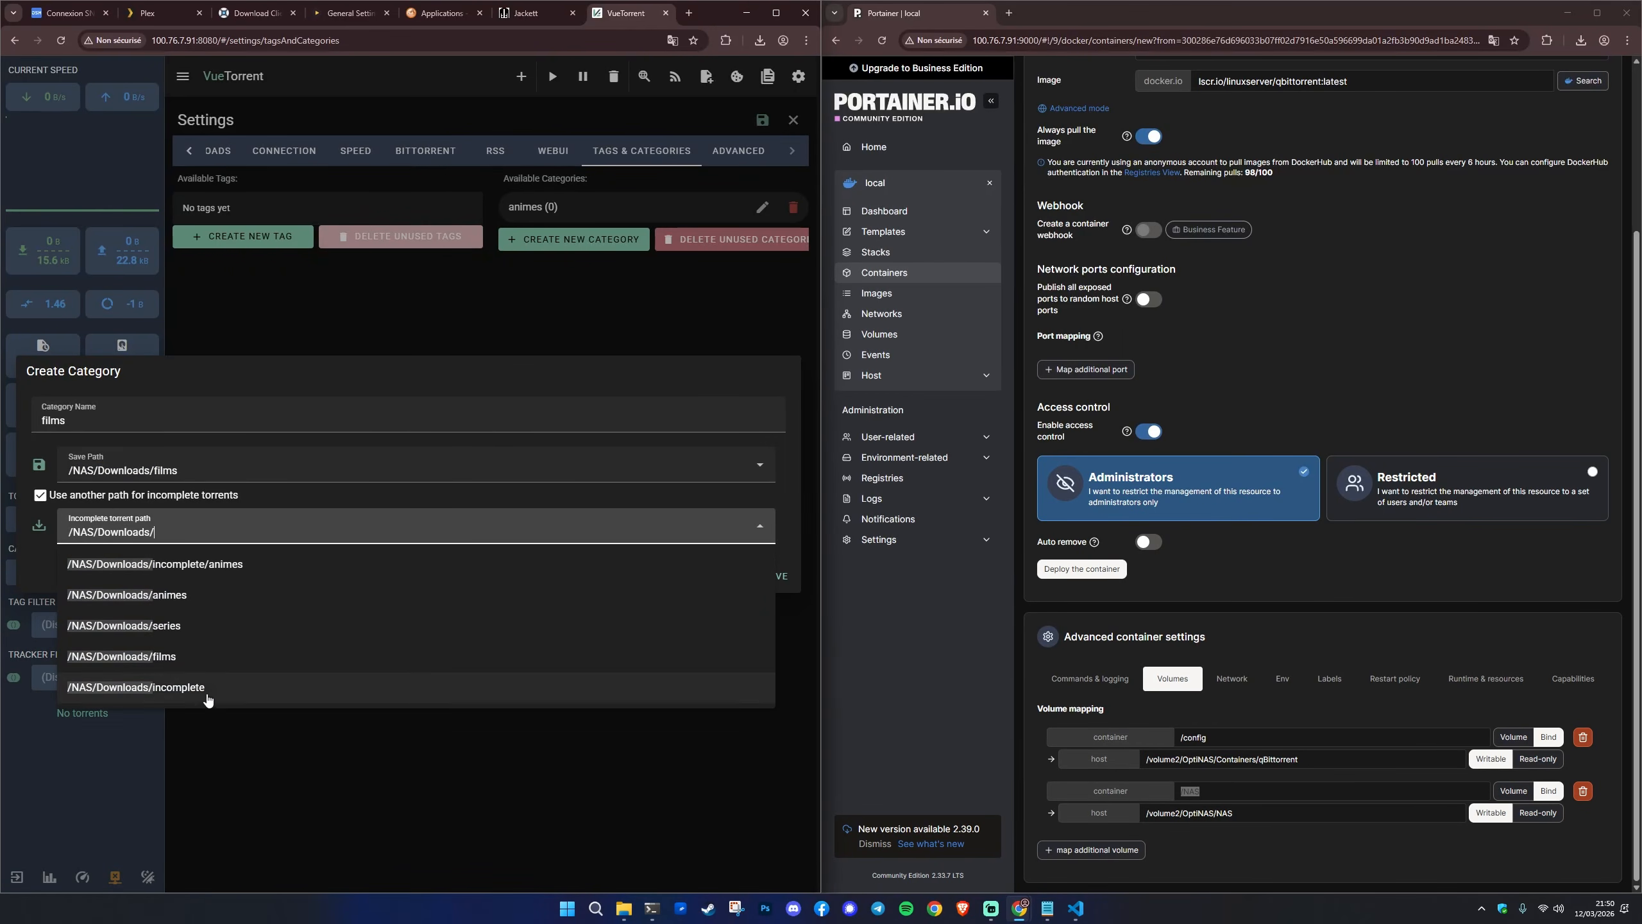
text(/films)
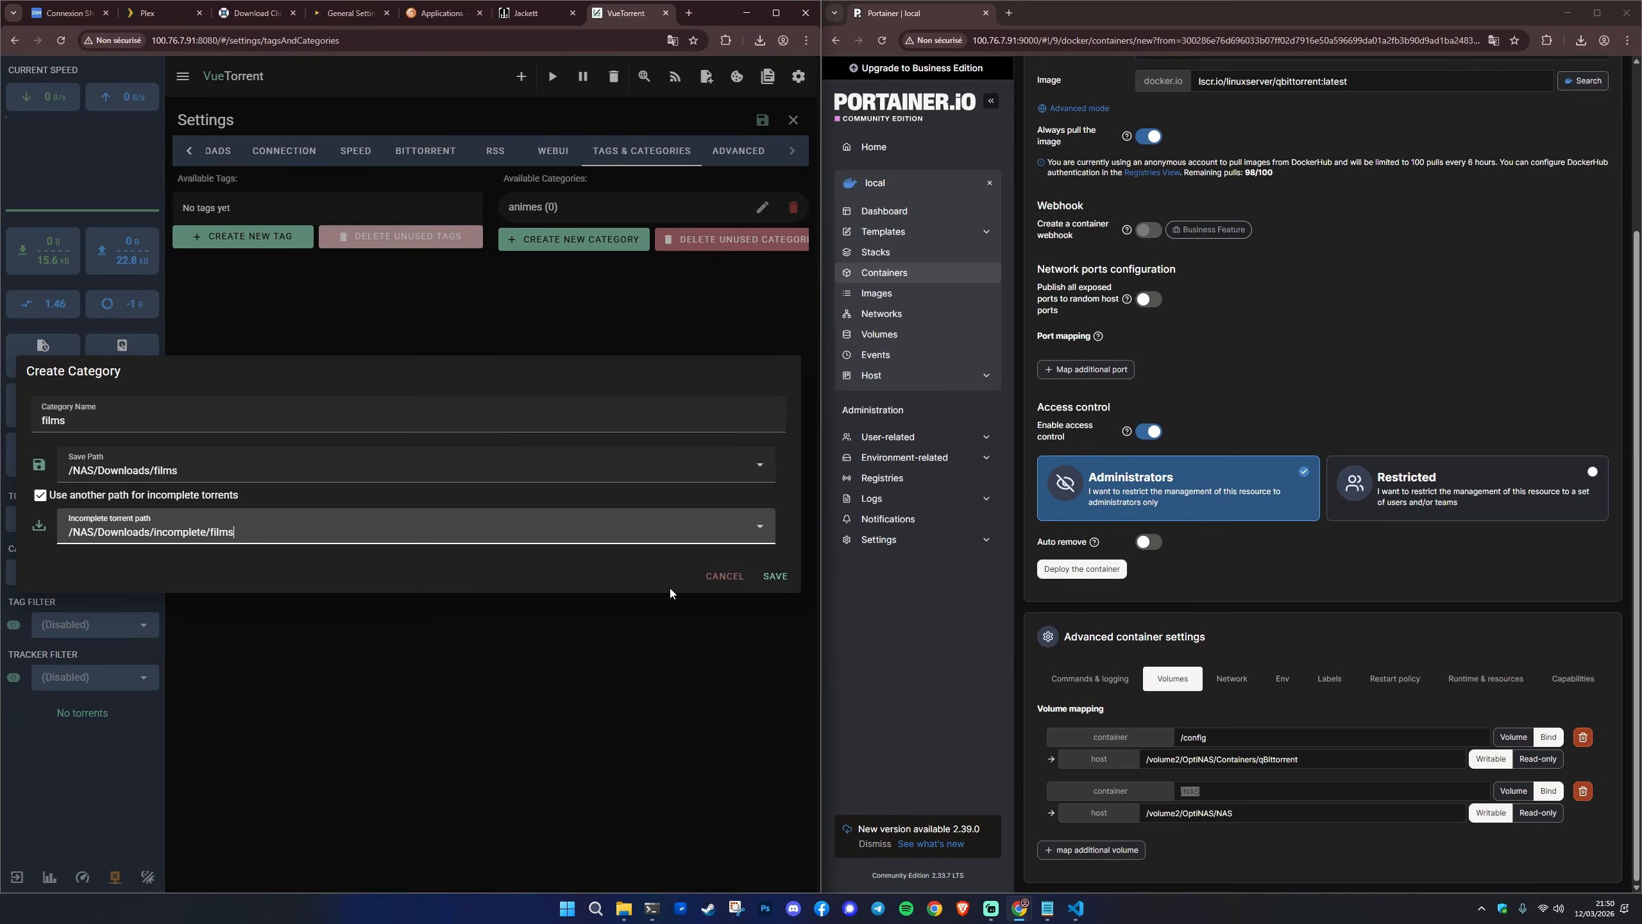
click(772, 578)
click(574, 275)
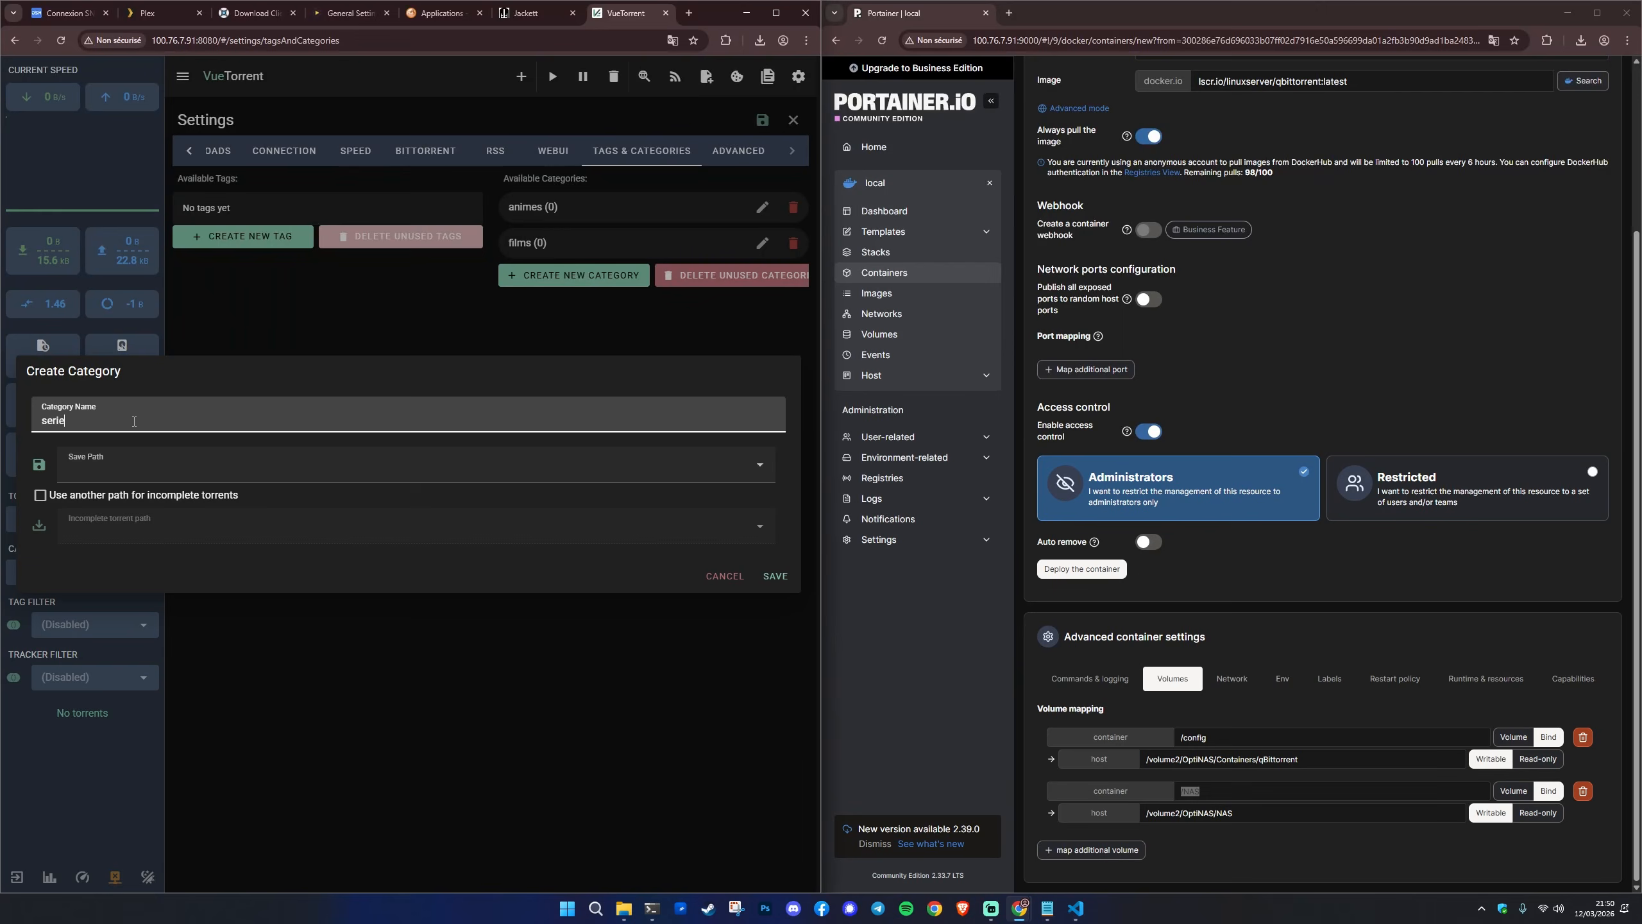
- Set the series category's save path to /NAS/Downloads/series
click(147, 461)
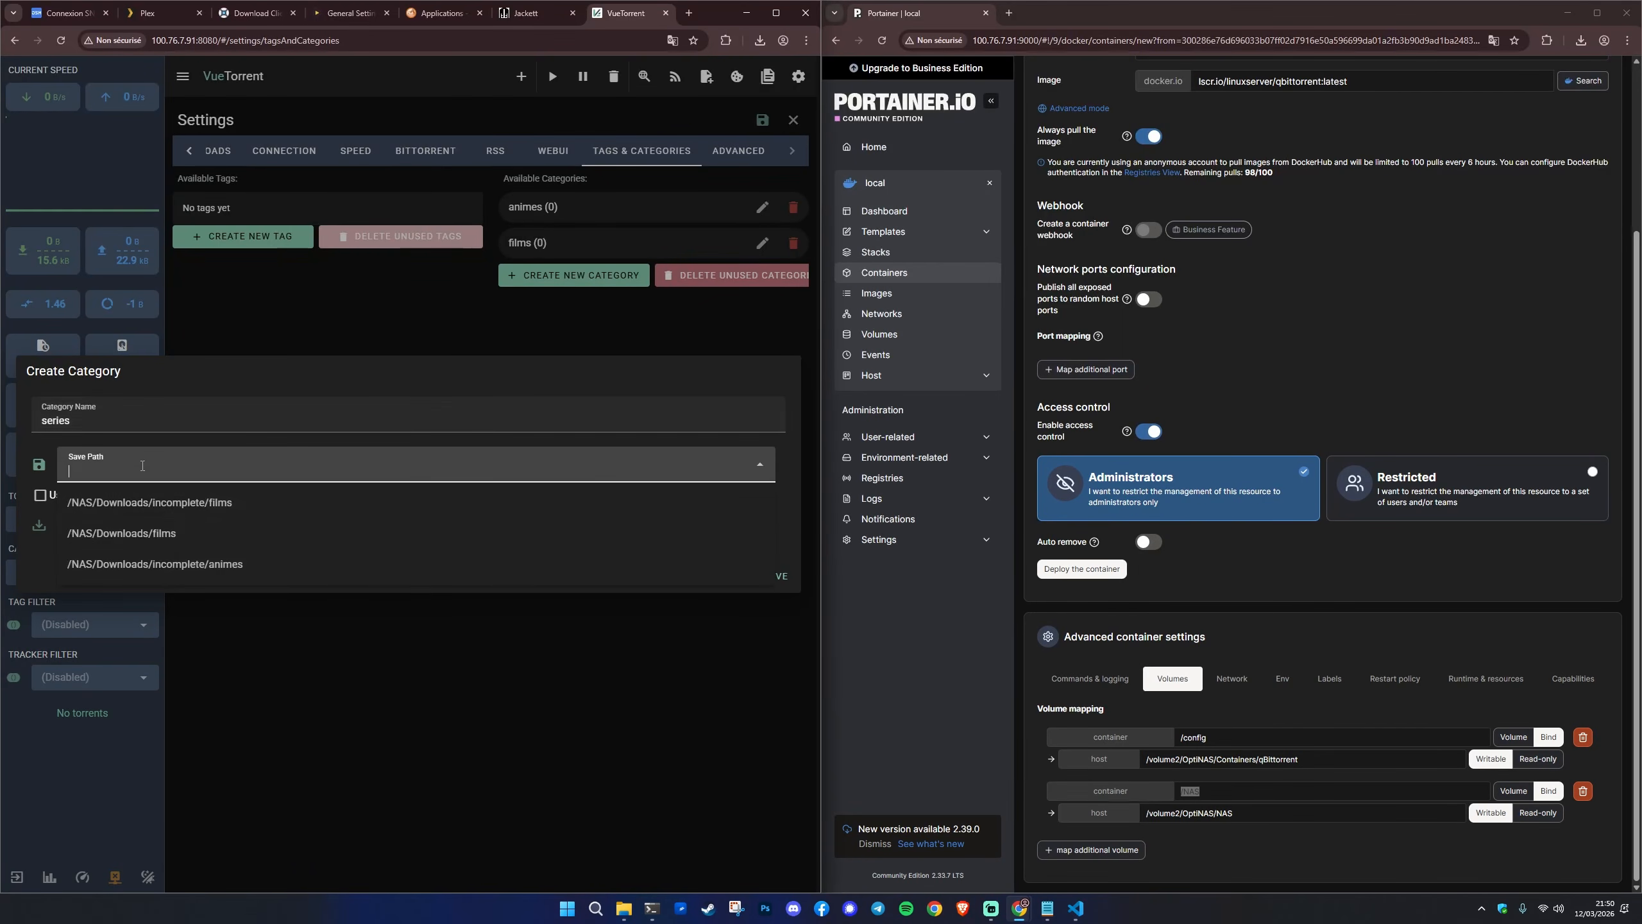
click(202, 534)
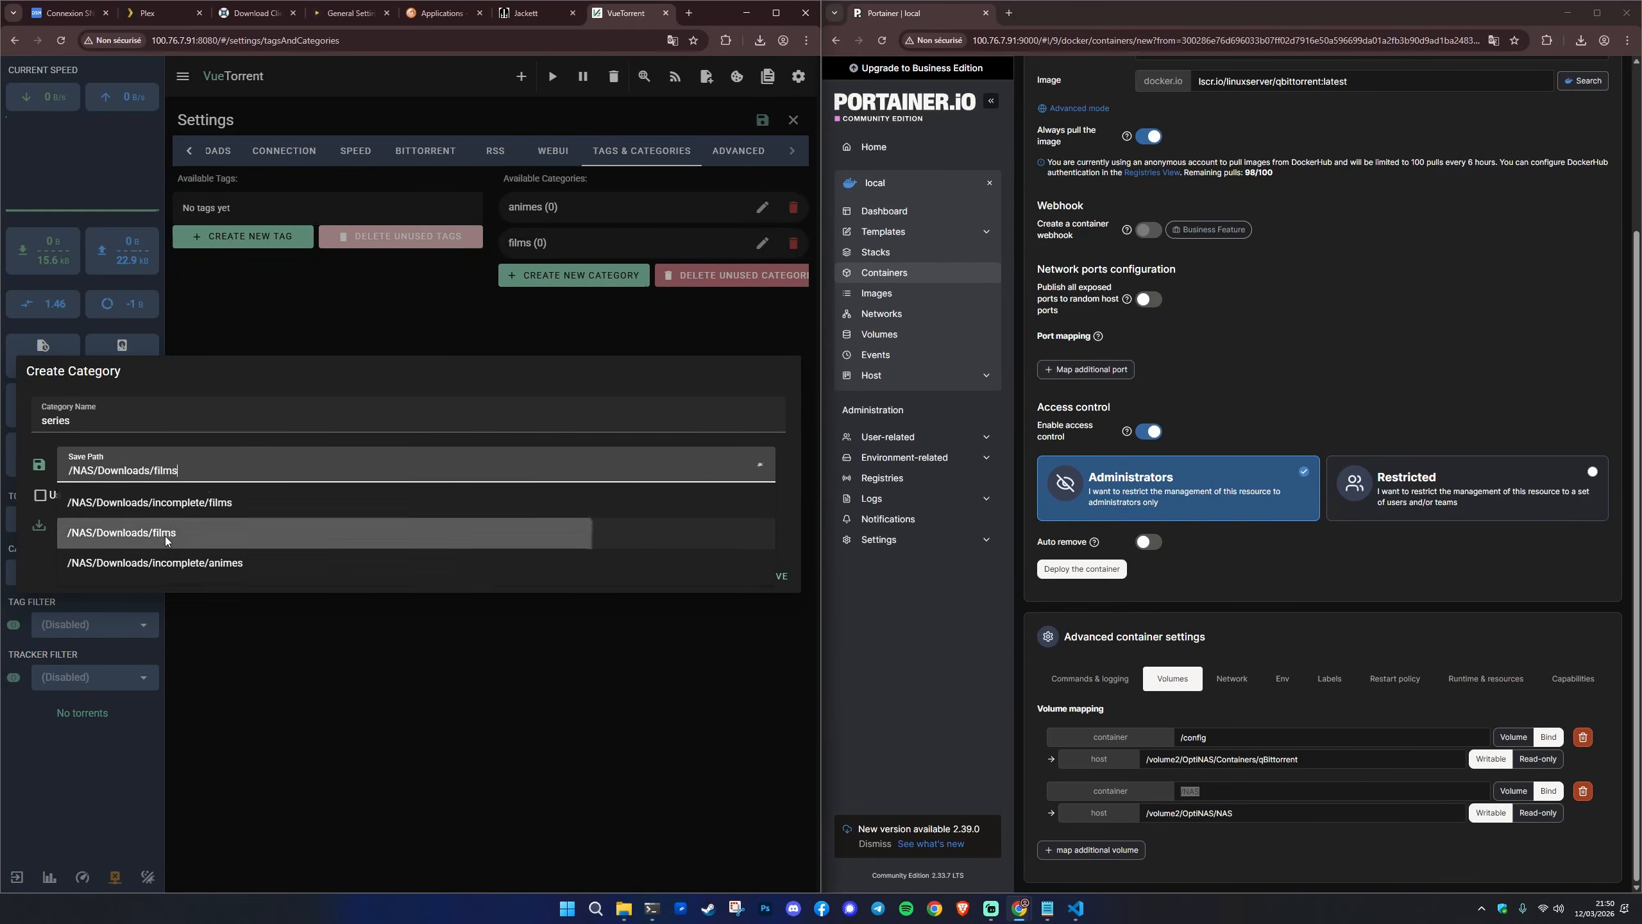
key(BackSpace)
key(BackSpace)
key(BackSpace)
key(BackSpace)
key(BackSpace)
text(s)
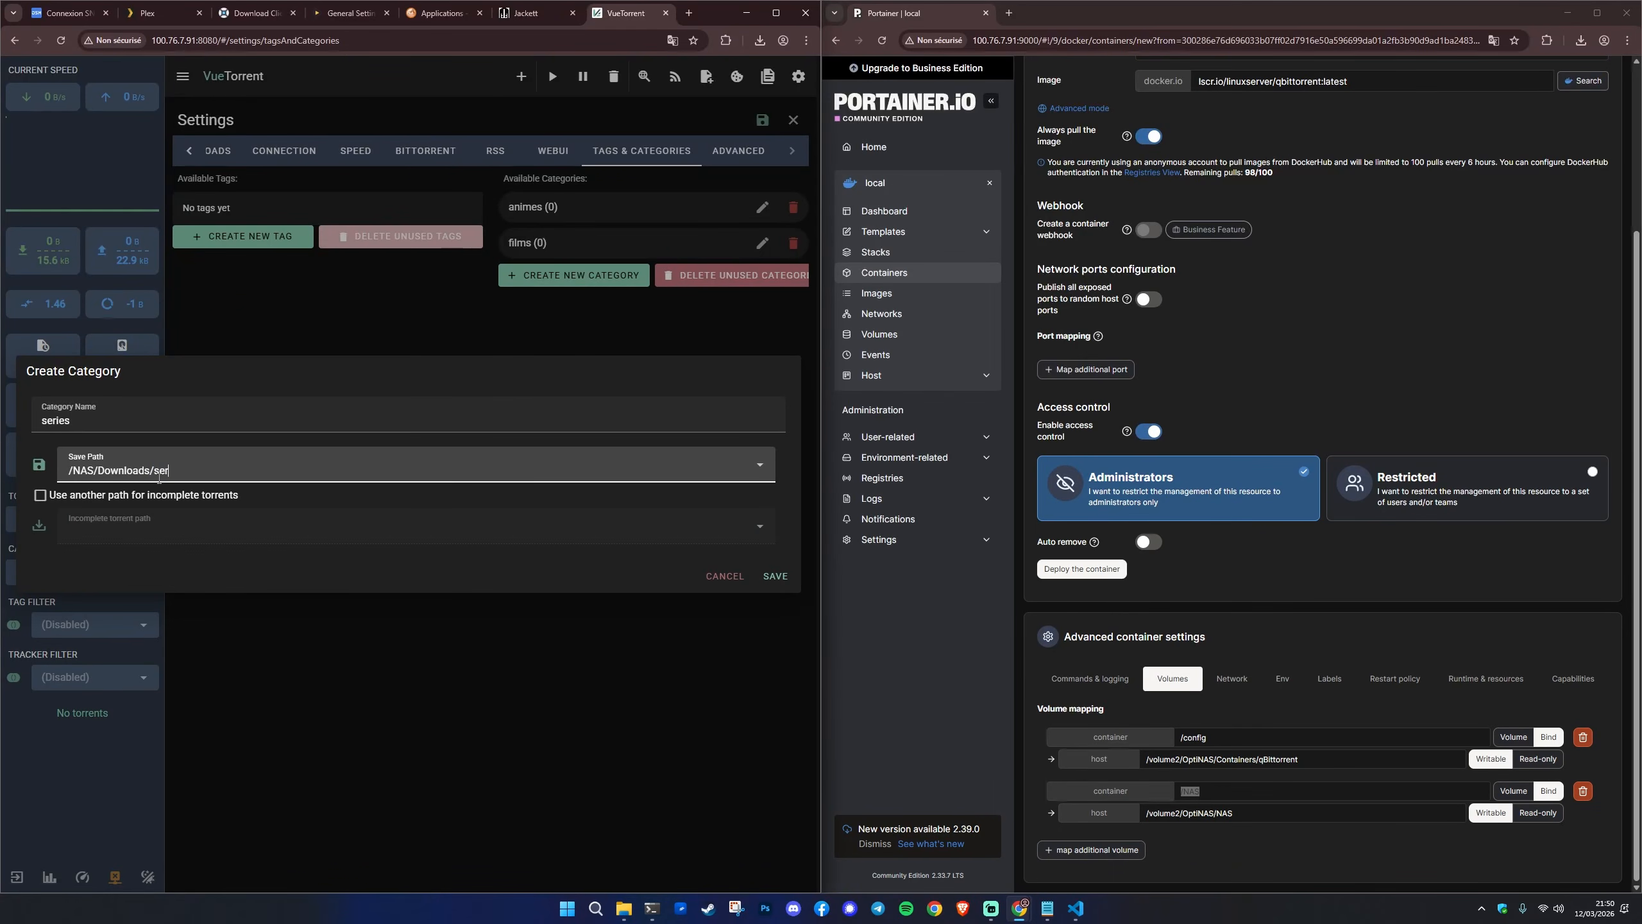
text(er)
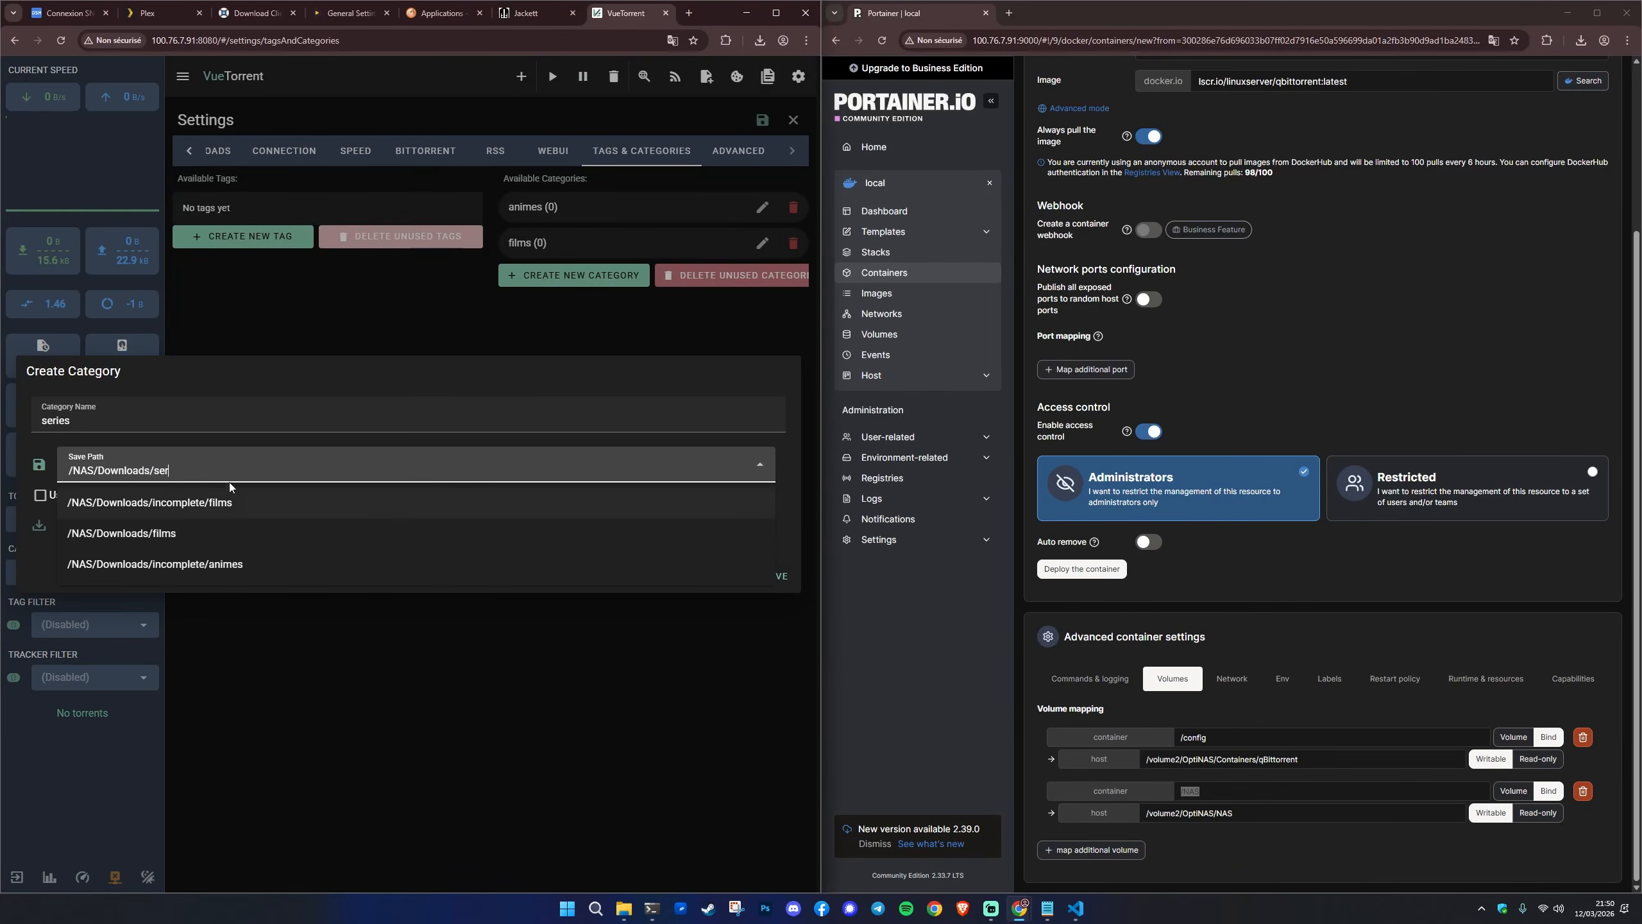
key(BackSpace)
key(BackSpace)
key(BackSpace)
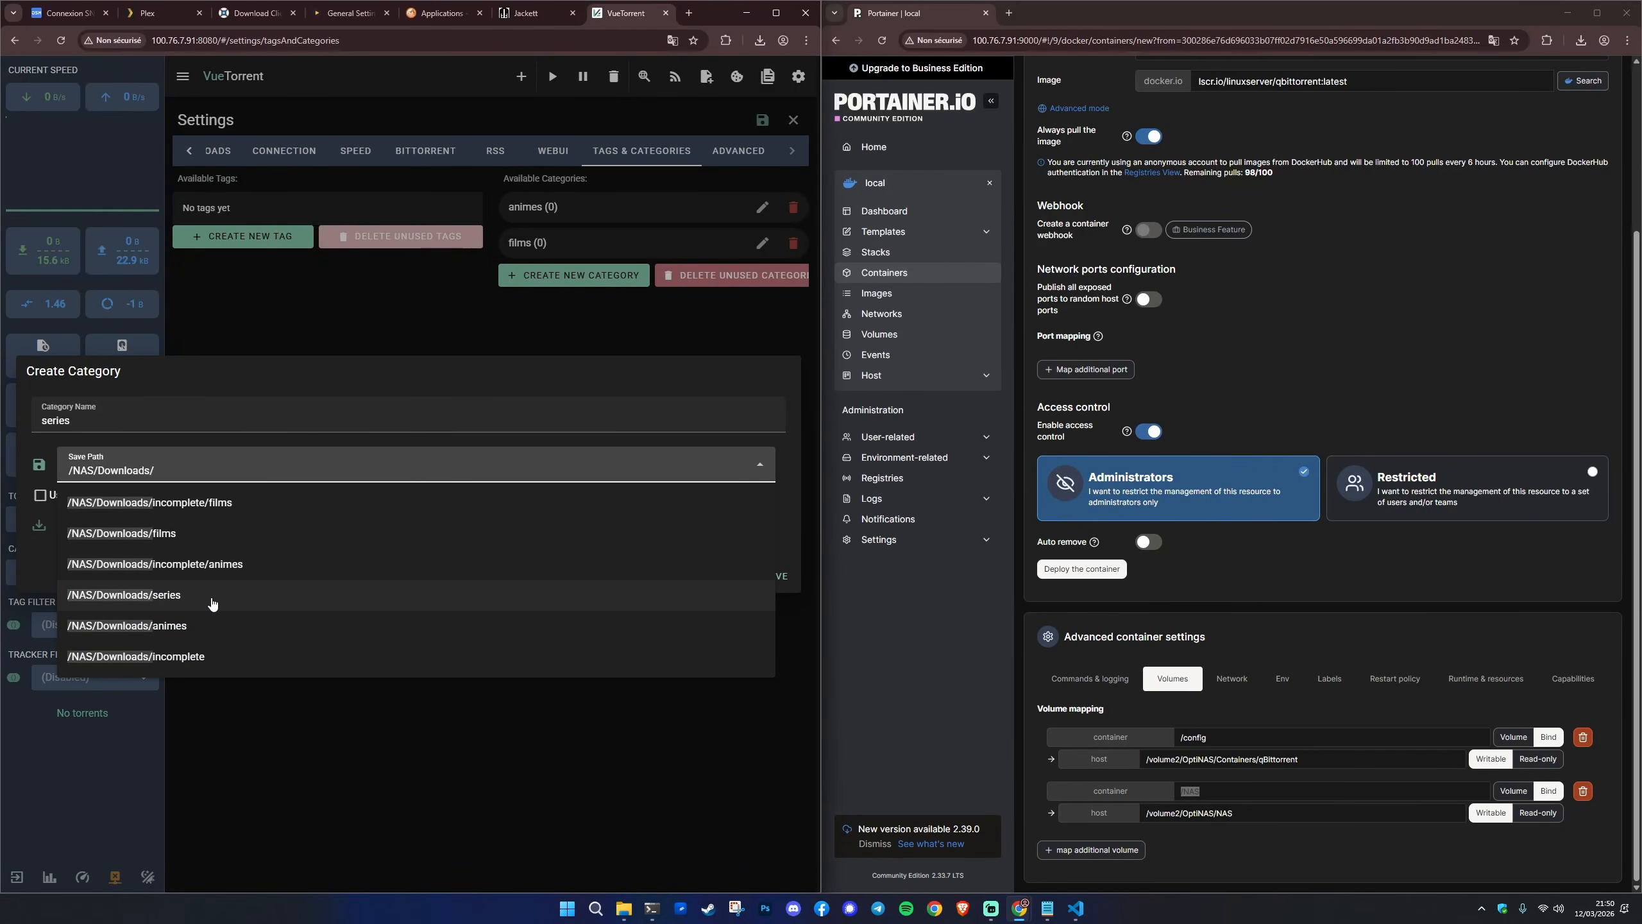
click(212, 602)
- Enable the incomplete path /NAS/Downloads/incomplete/series and save the series category
click(82, 496)
click(200, 527)
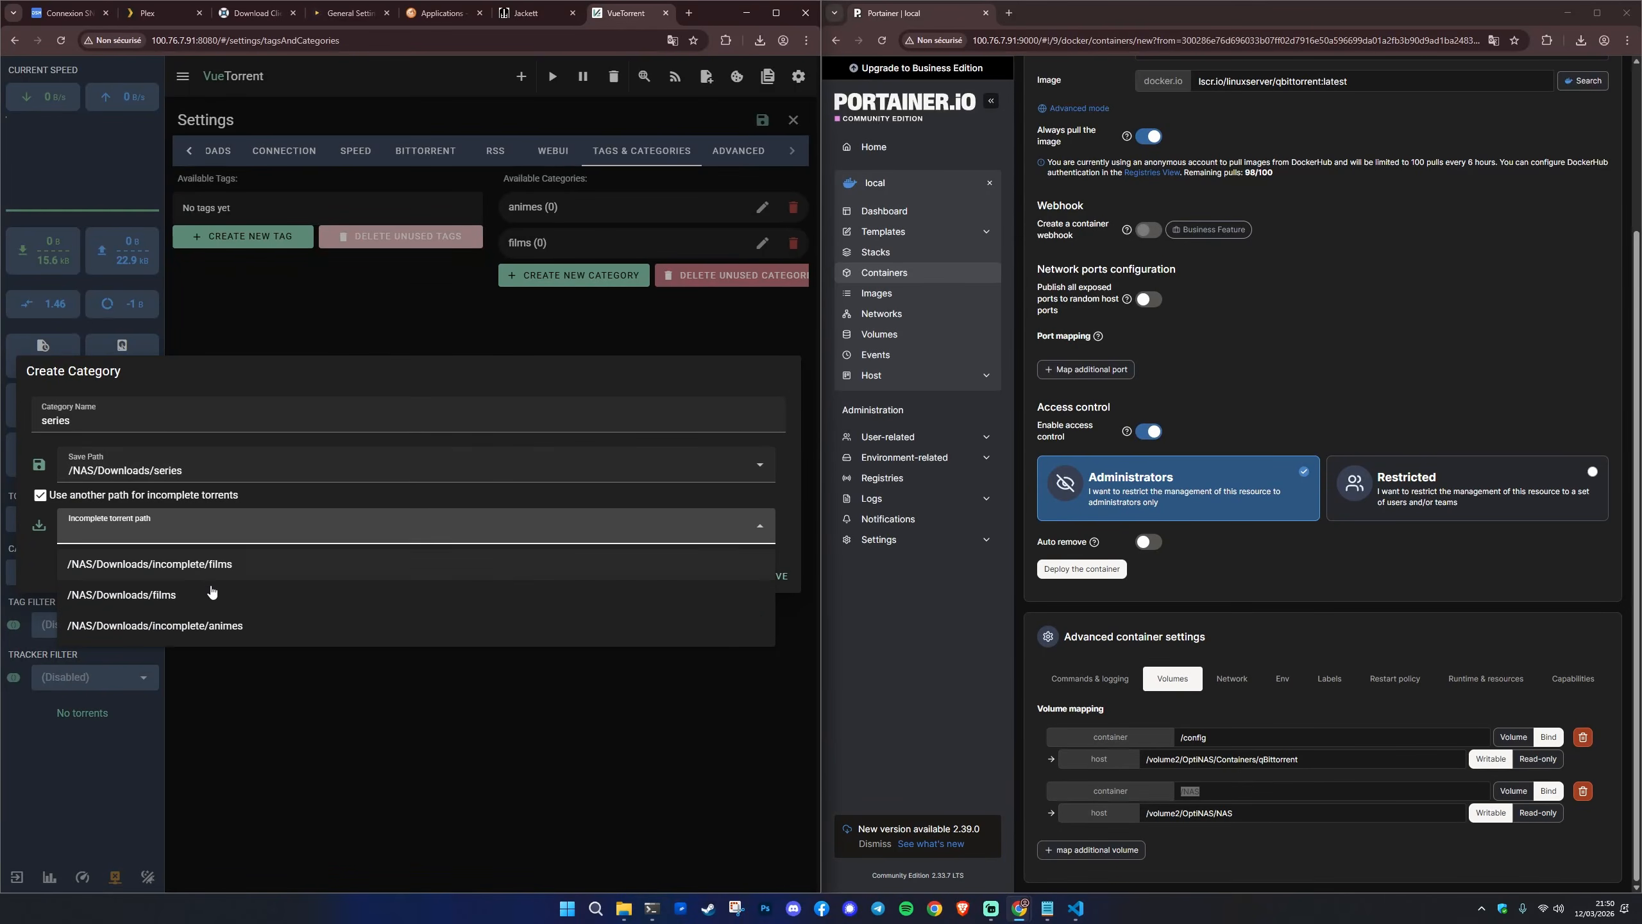
click(180, 605)
click(164, 537)
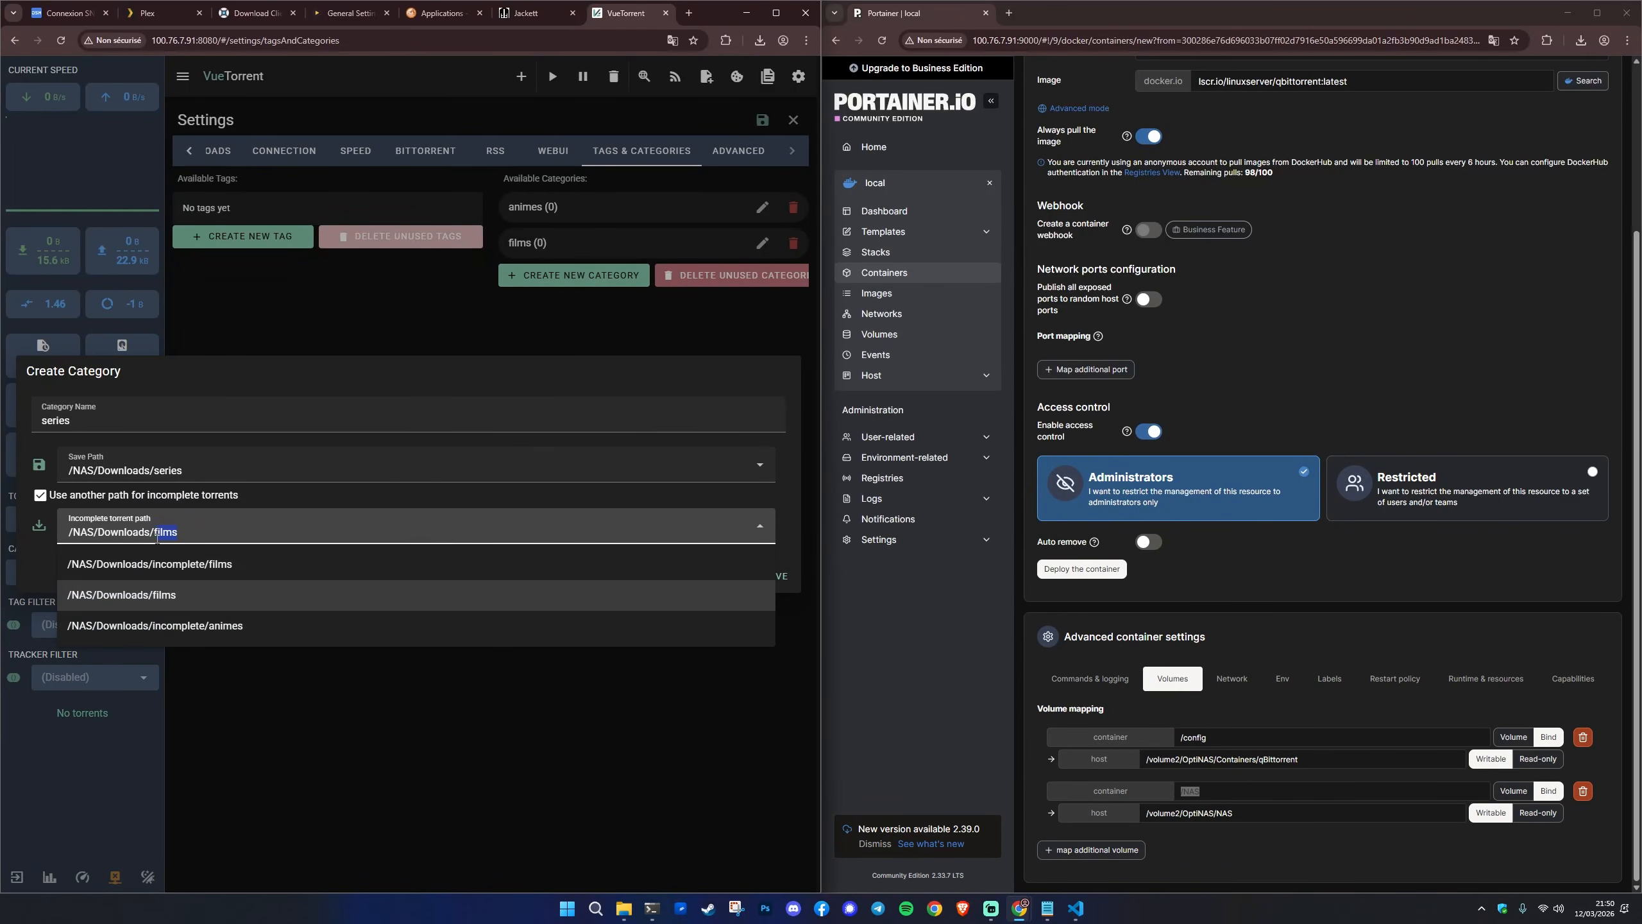
key(BackSpace)
key(BackSpace)
key(BackSpace)
key(BackSpace)
key(BackSpace)
text(i)
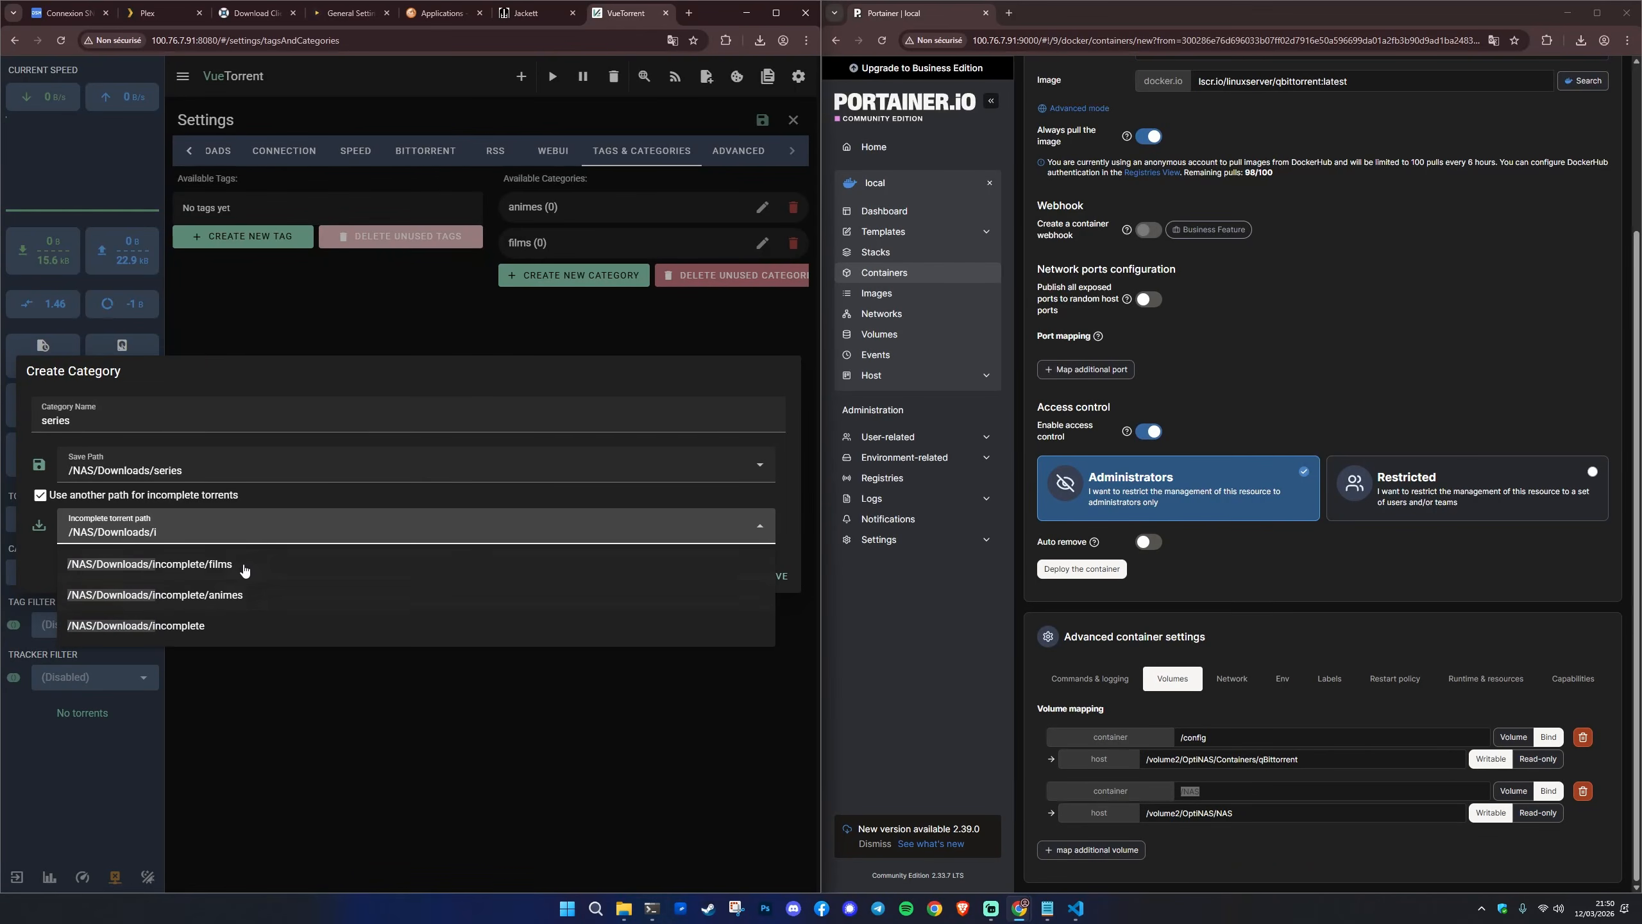
click(231, 624)
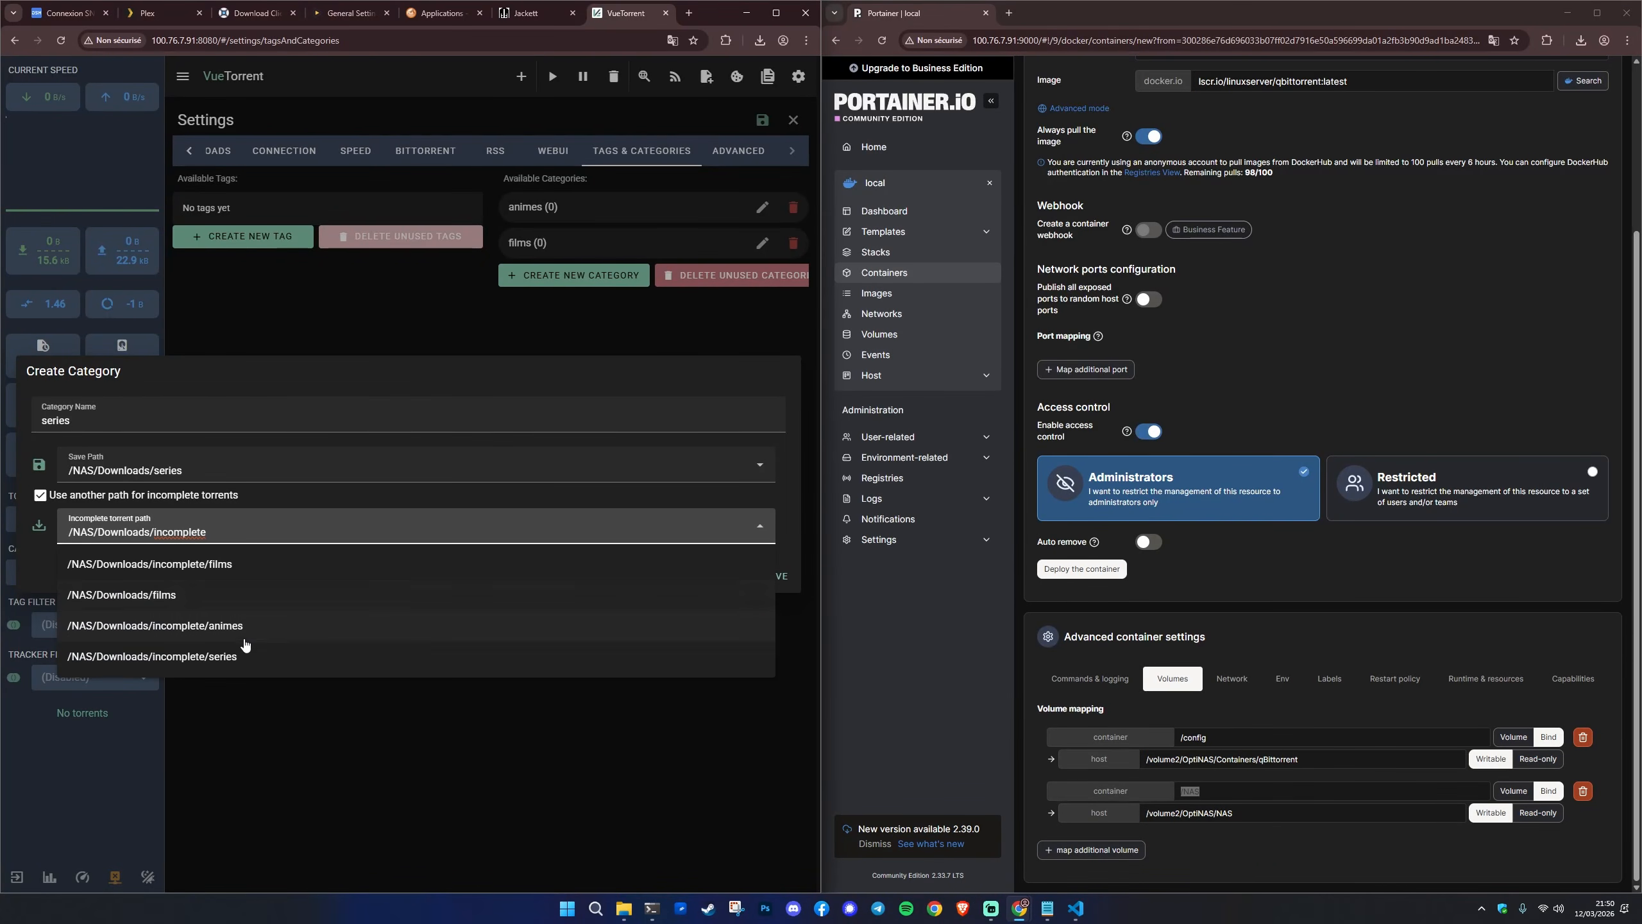
click(248, 658)
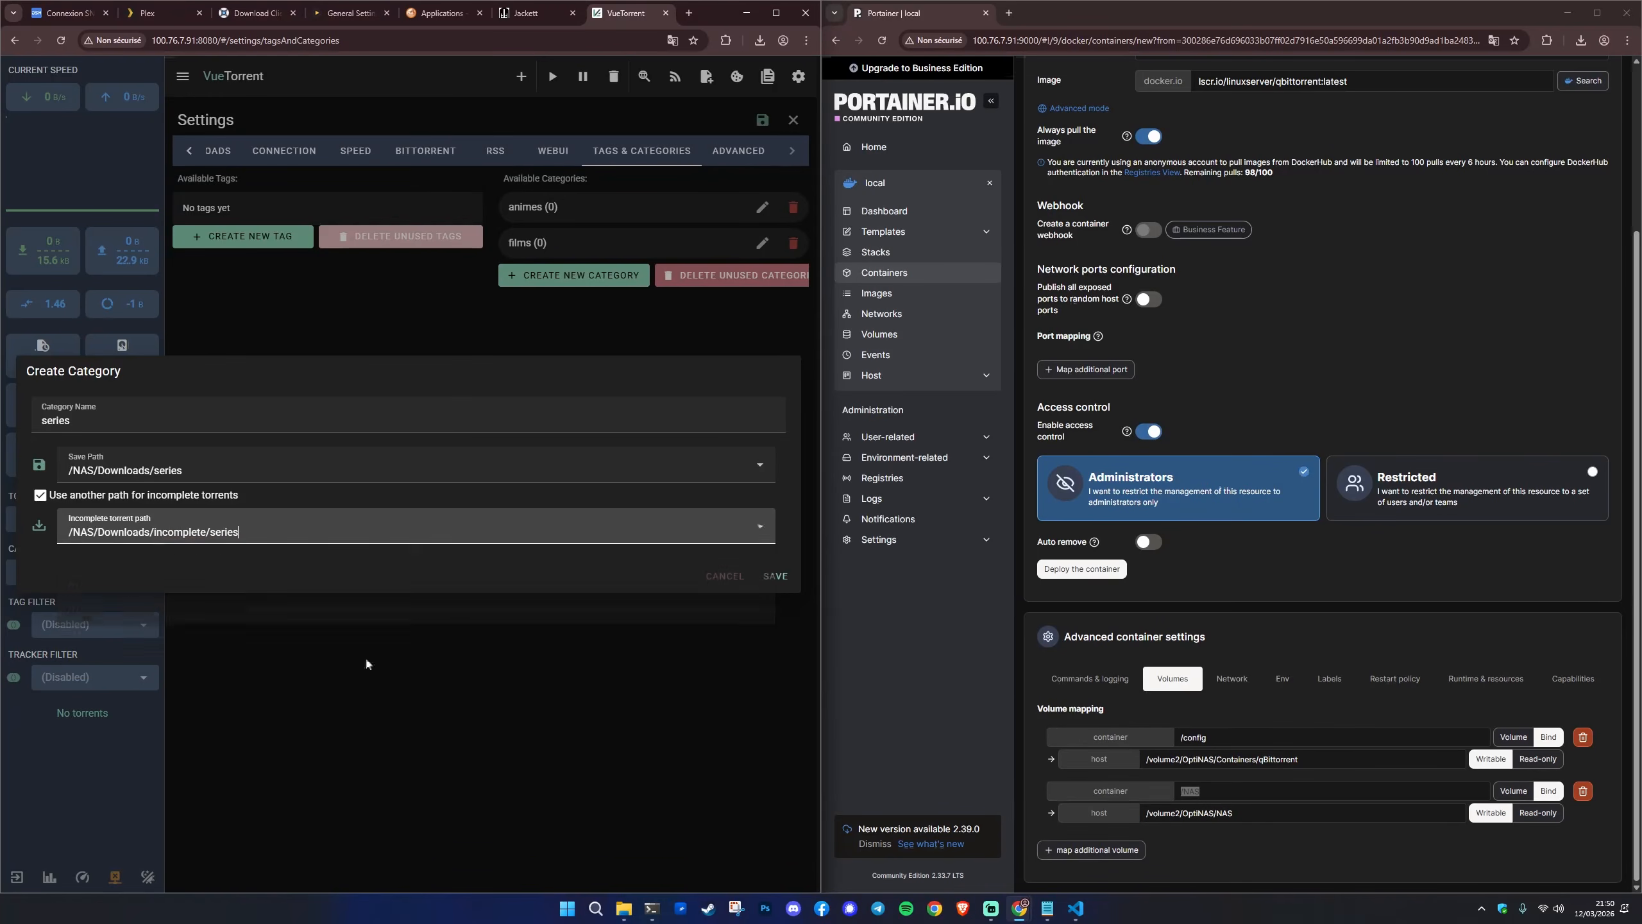
click(776, 574)
- Save and close the VueTorrent settings, then return to Sonarr
click(762, 120)
click(793, 120)
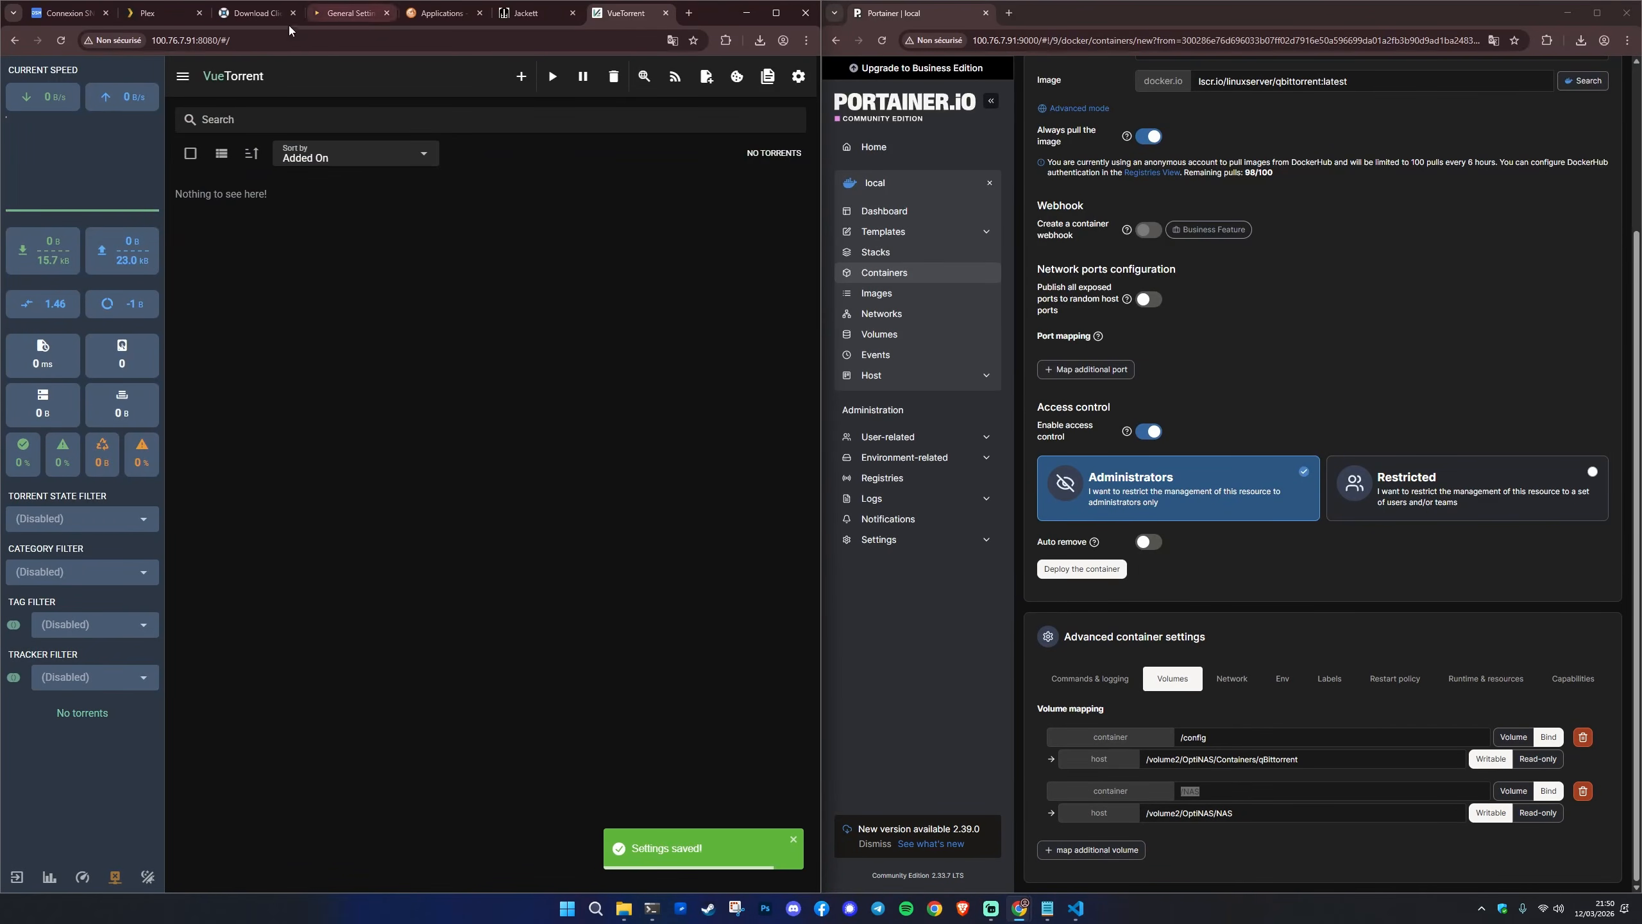
click(255, 13)
- Discard the old form and start a qBittorrent client named qBittorrent (Series)
click(601, 831)
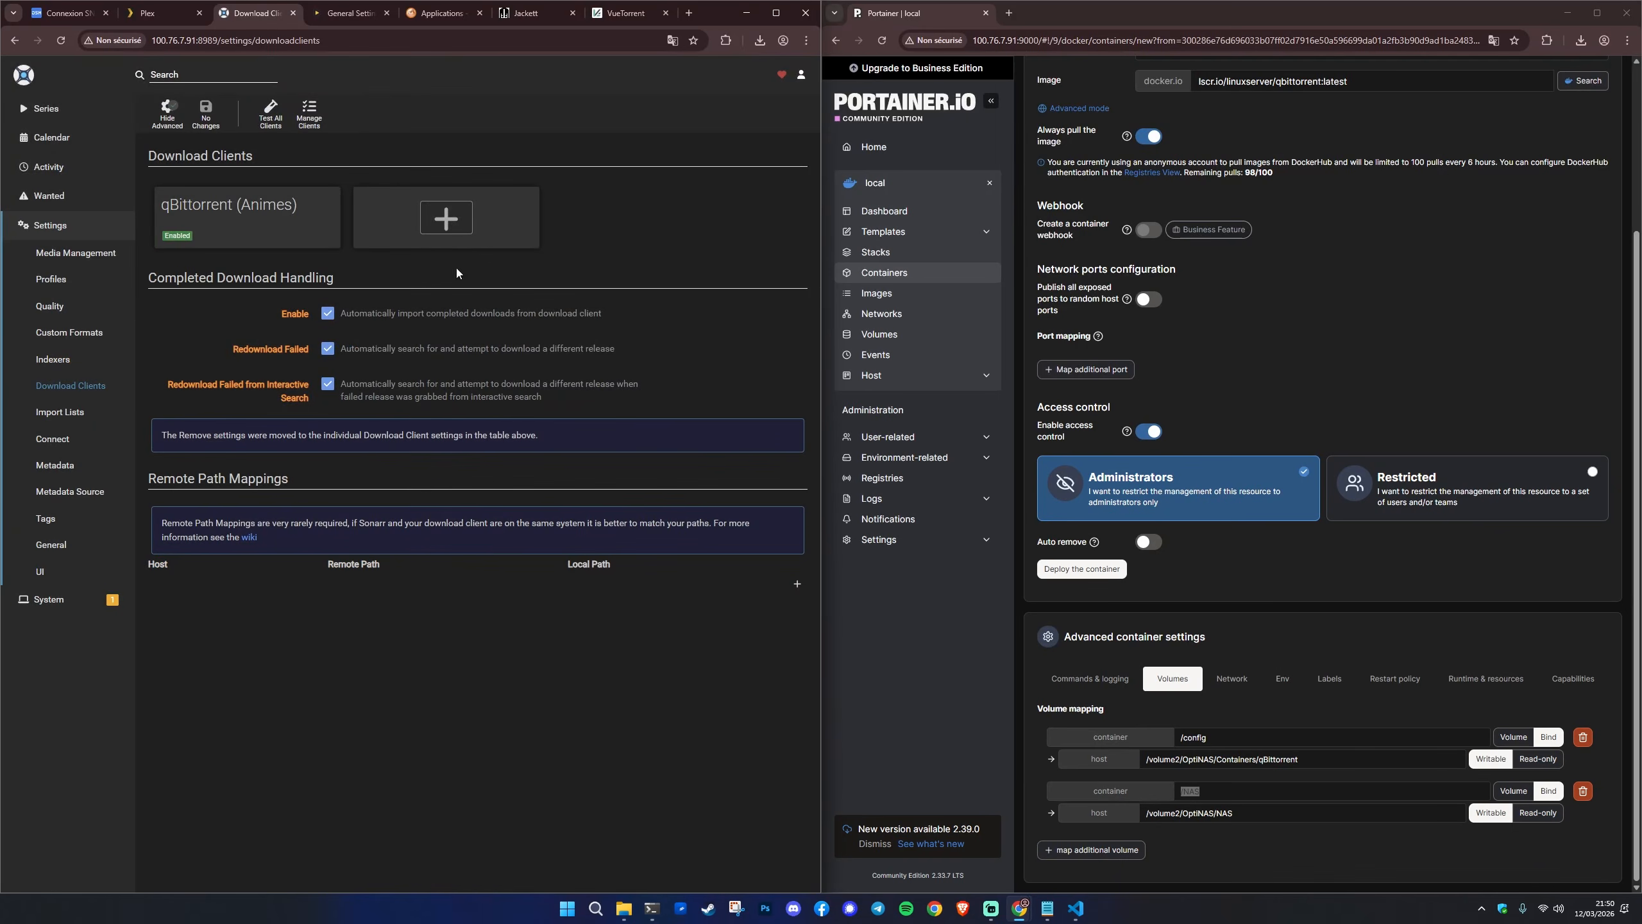
click(451, 230)
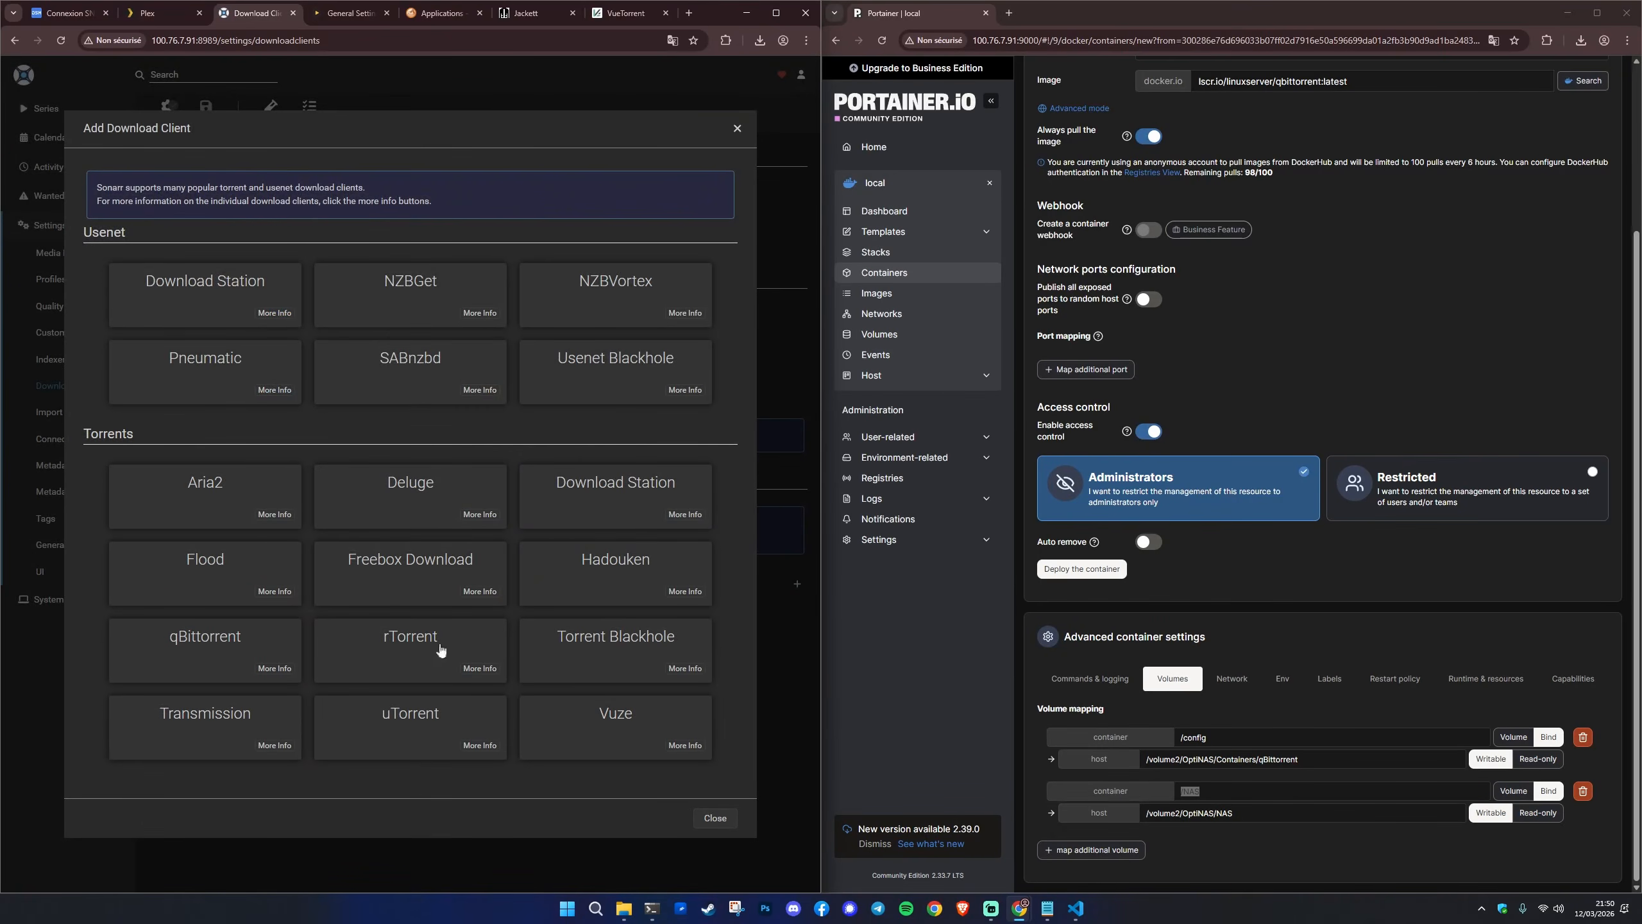
click(201, 644)
click(497, 166)
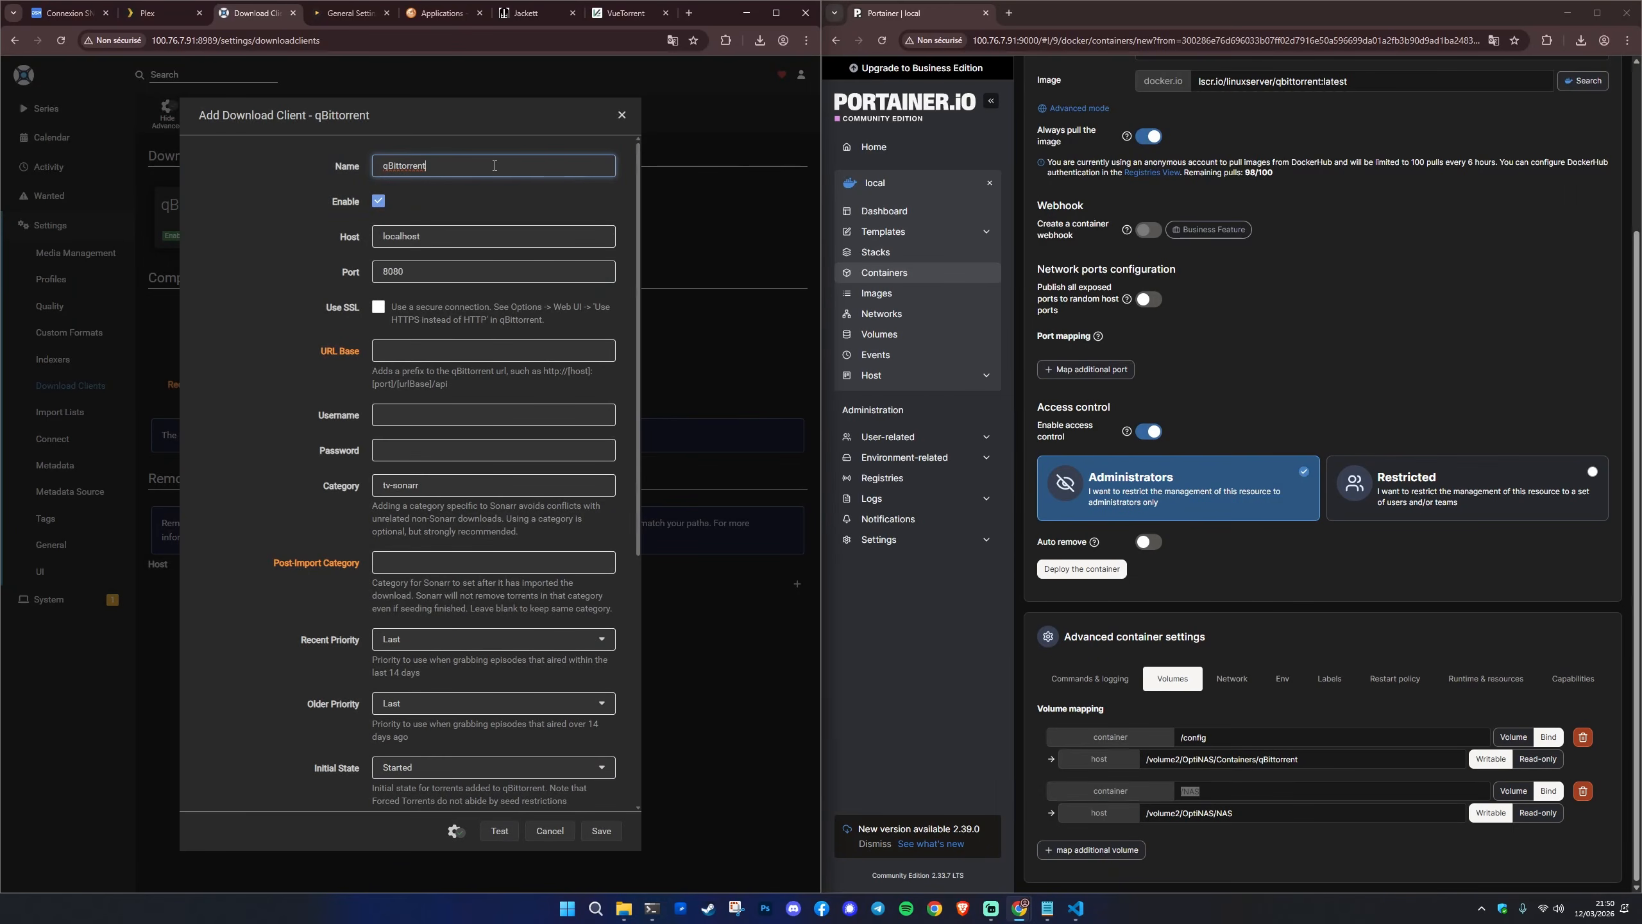
text((Series))
- Set host gluetun, the admin login and password, category series, and save the client
double_click(439, 238)
text(gluetun)
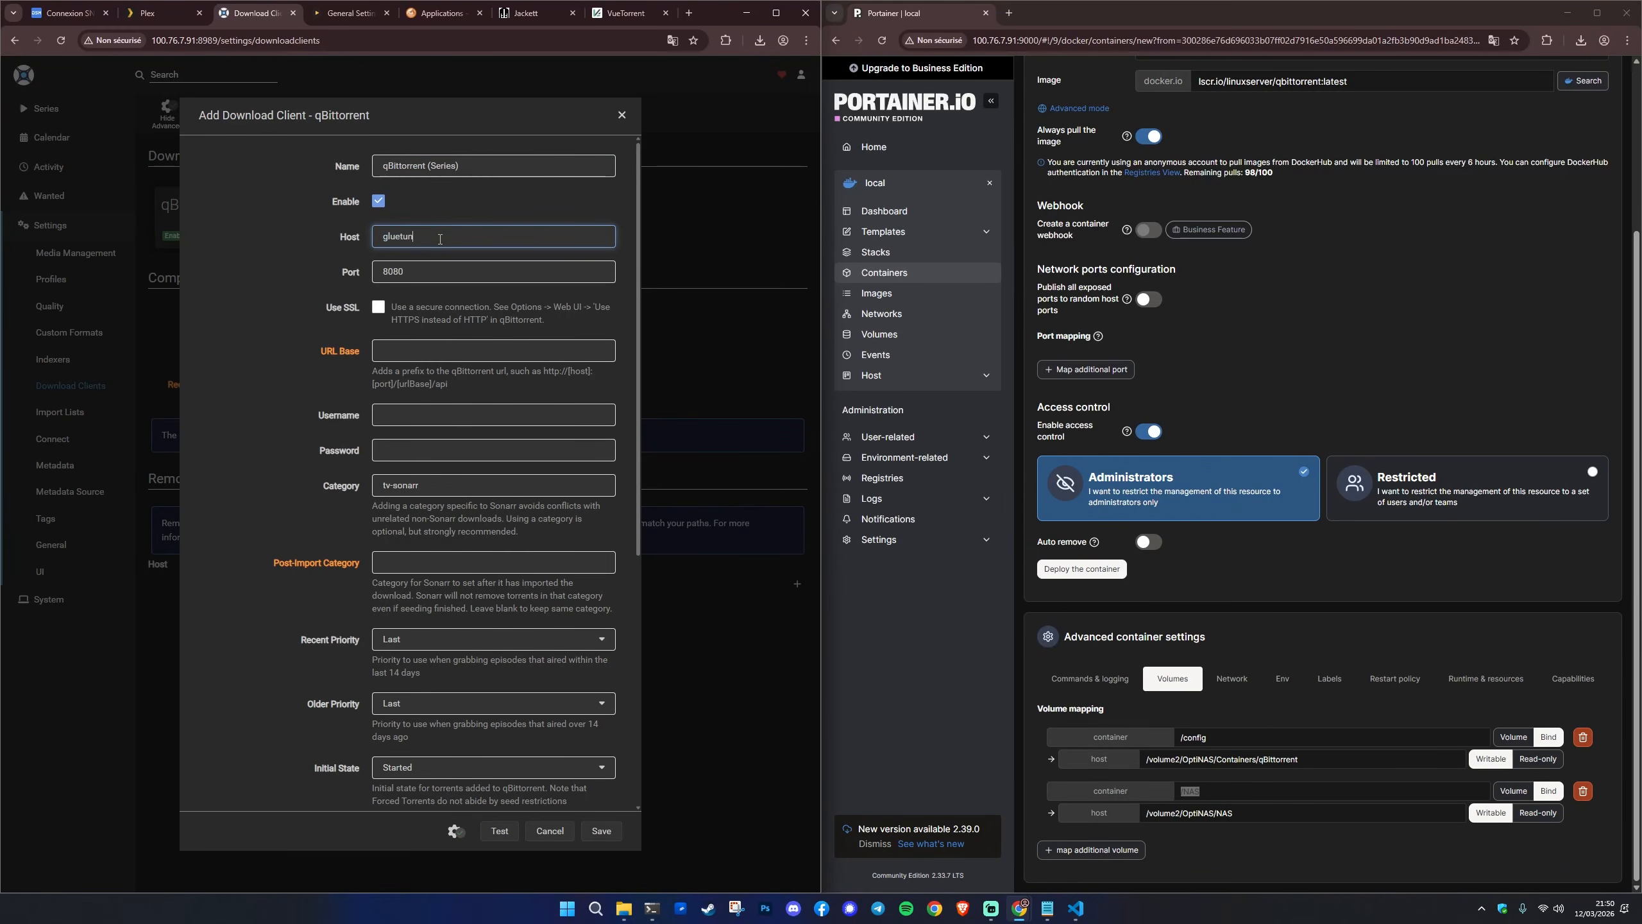
click(402, 424)
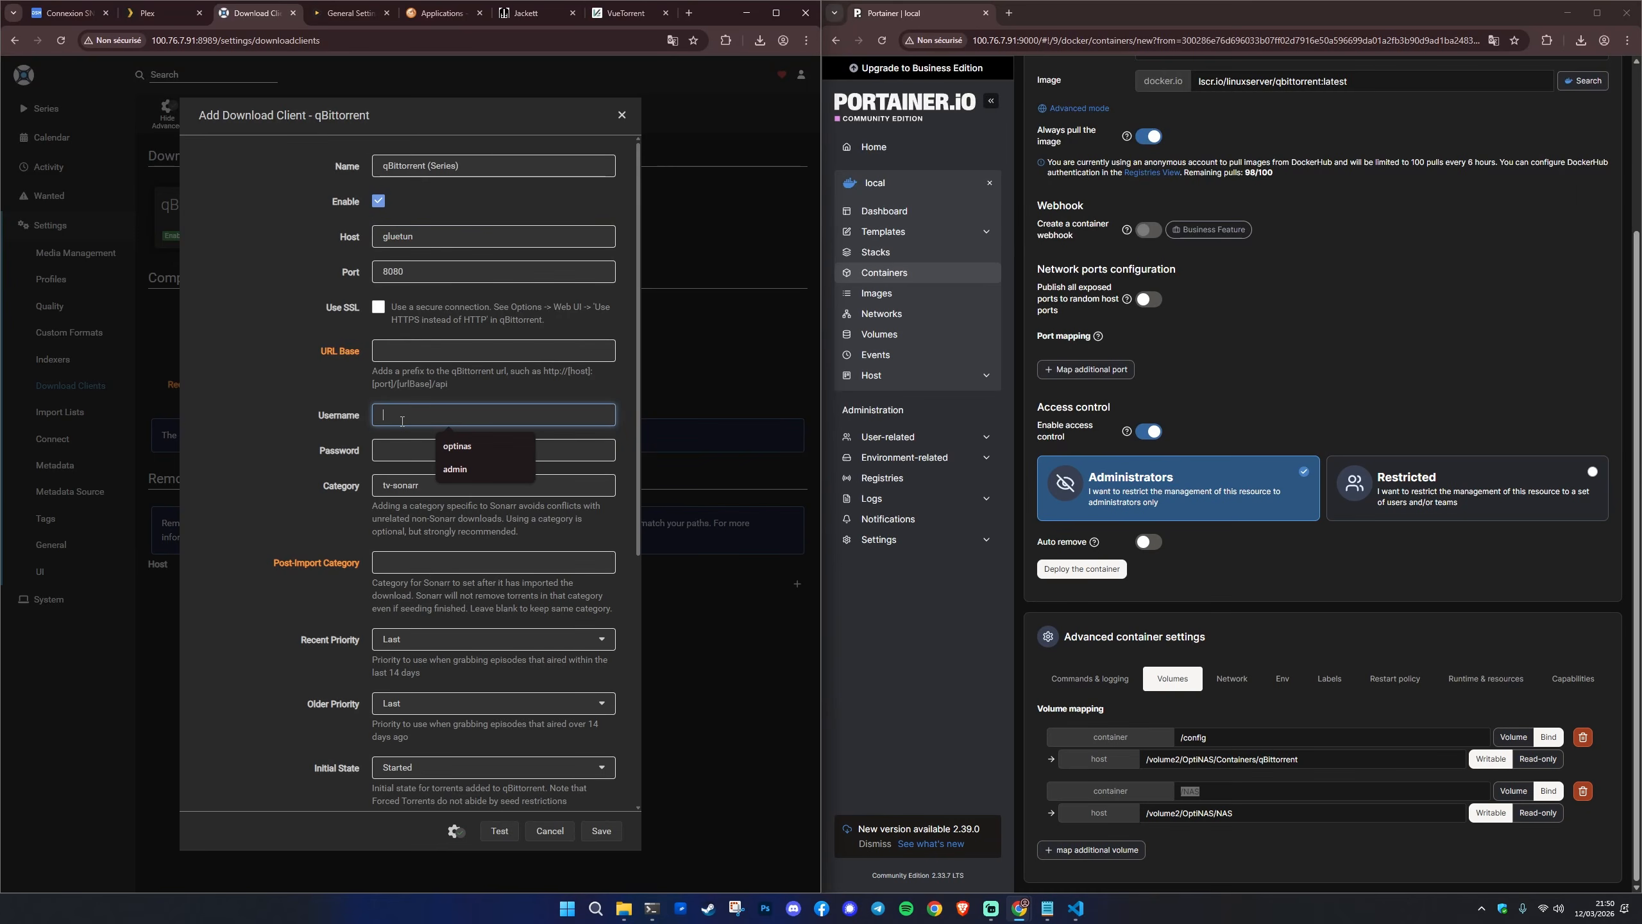
text(admin)
key(Tab)
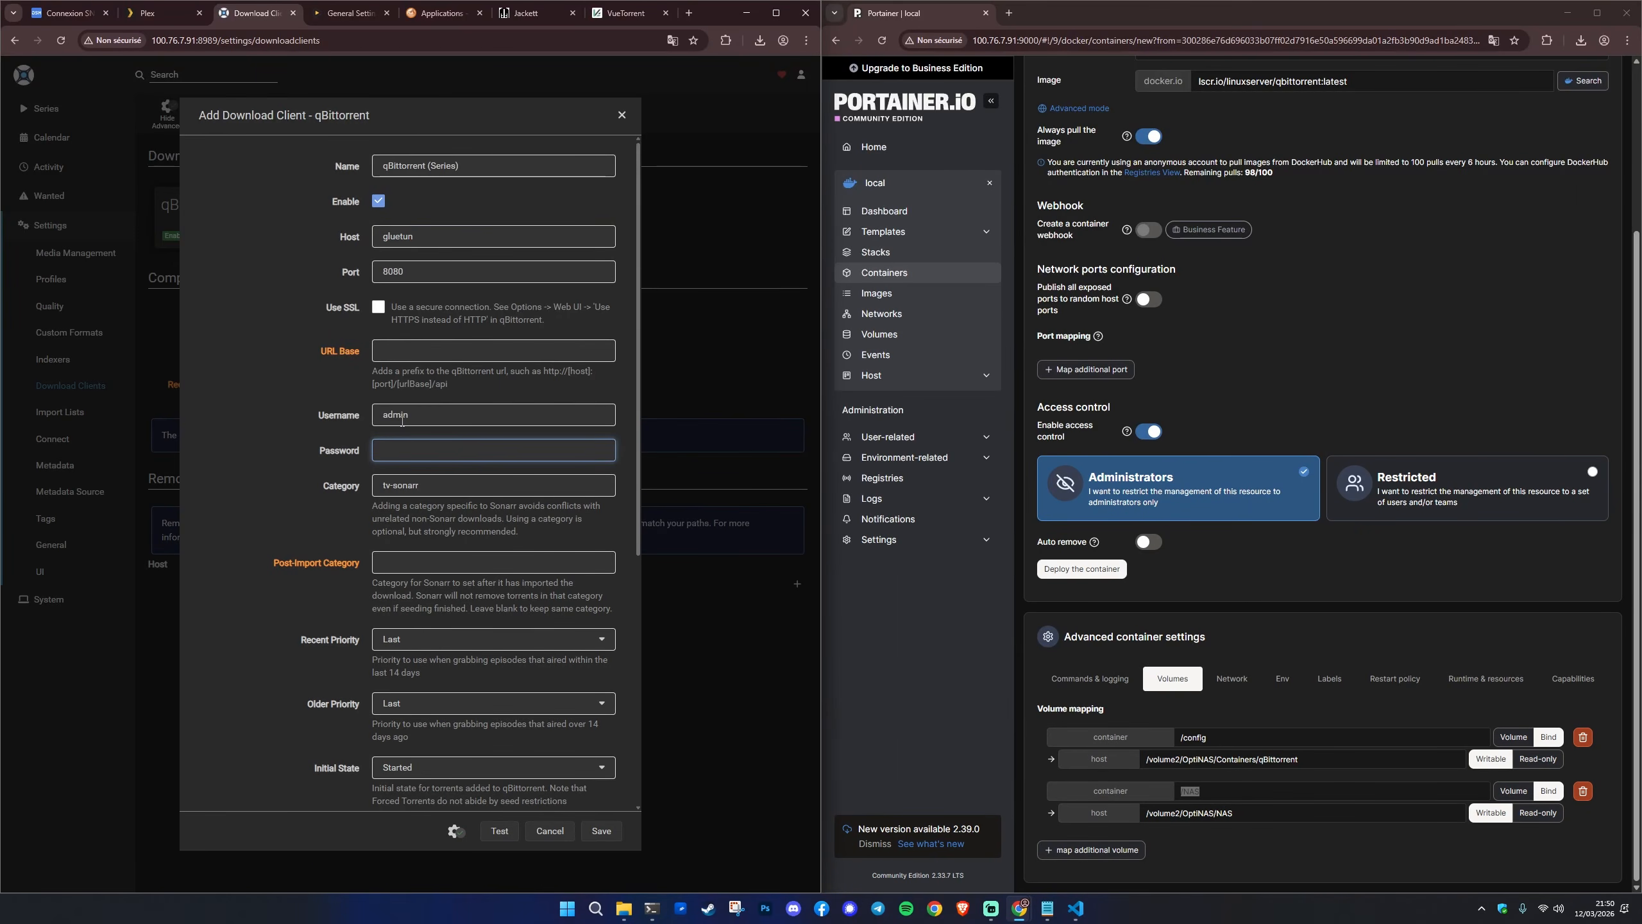
text(••••••••••)
key(Tab)
text(seri)
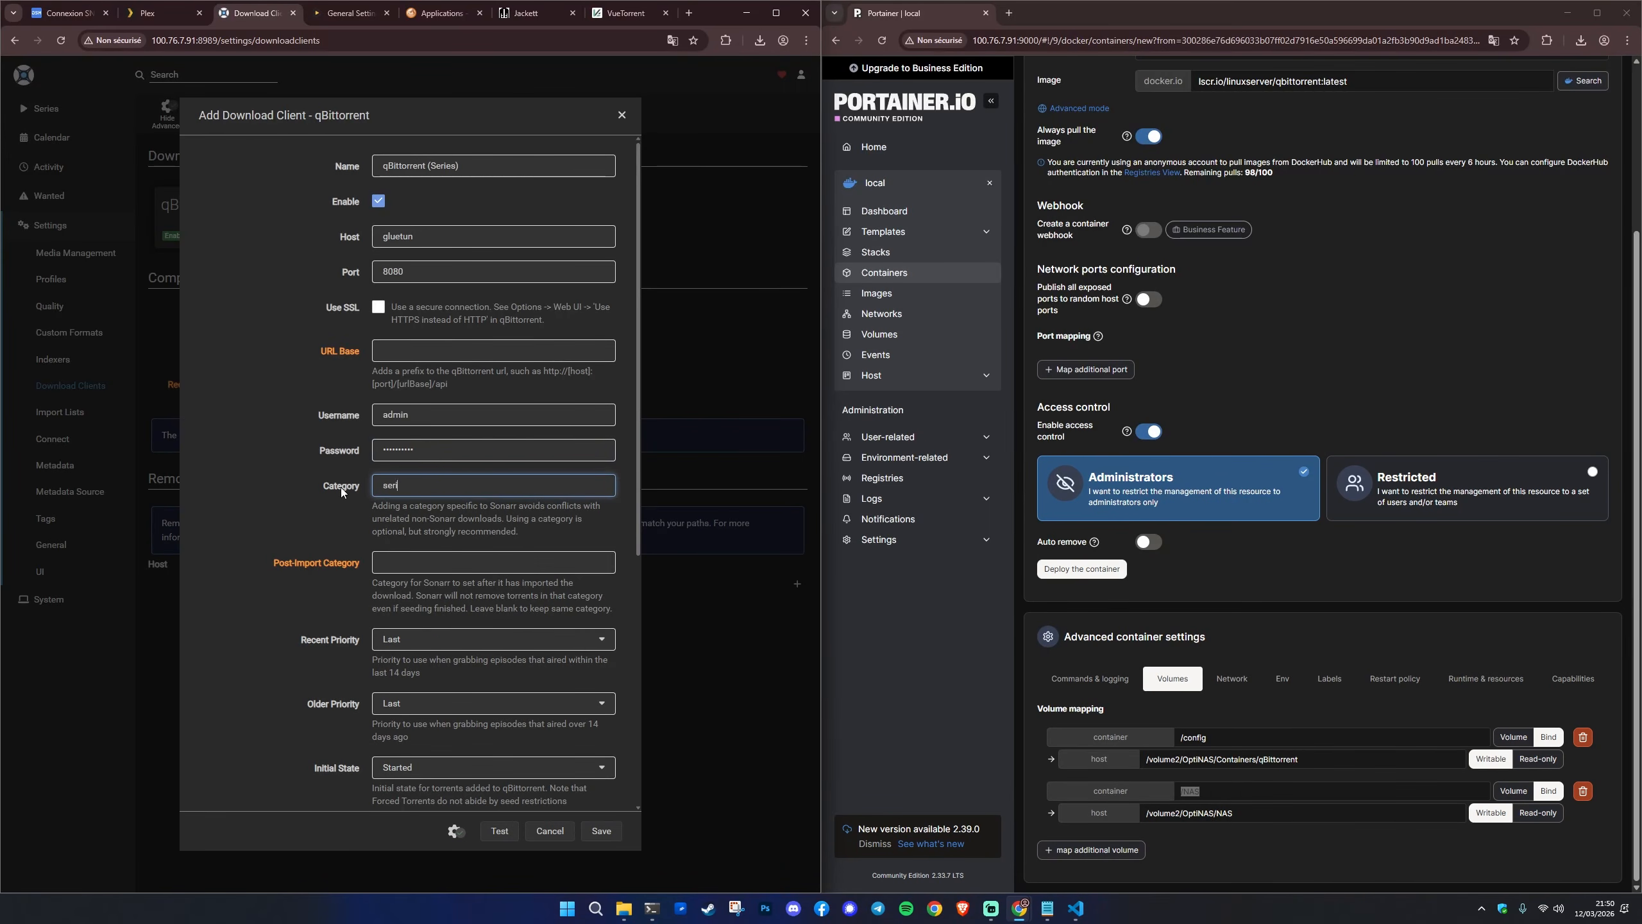
text(es)
scroll(318, 502, down, 5)
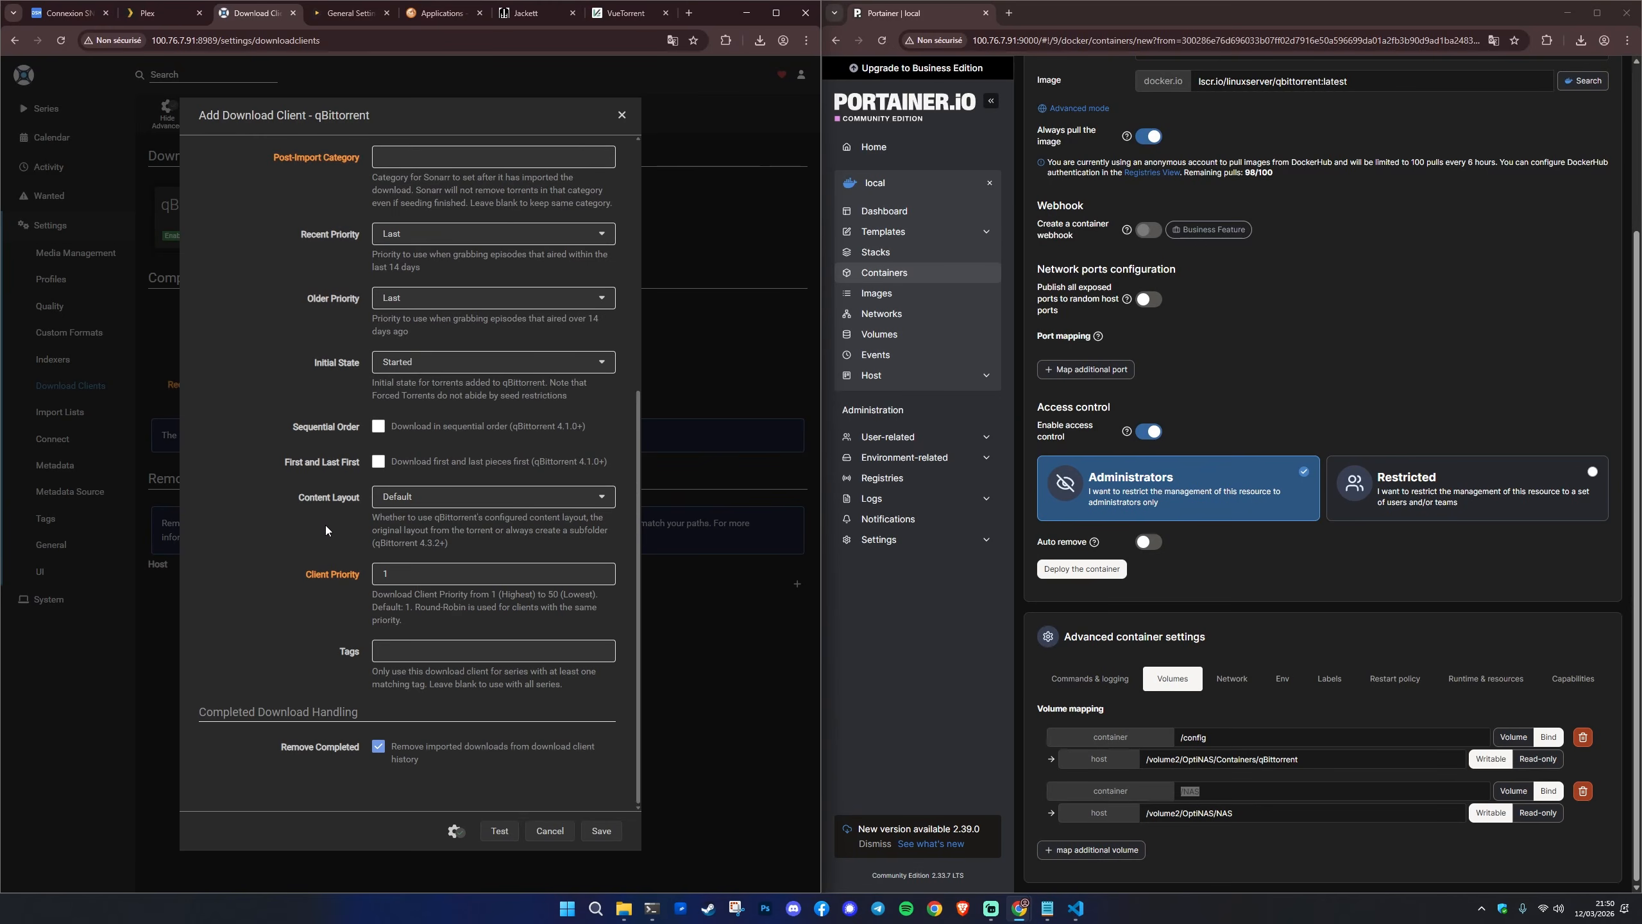
click(601, 830)
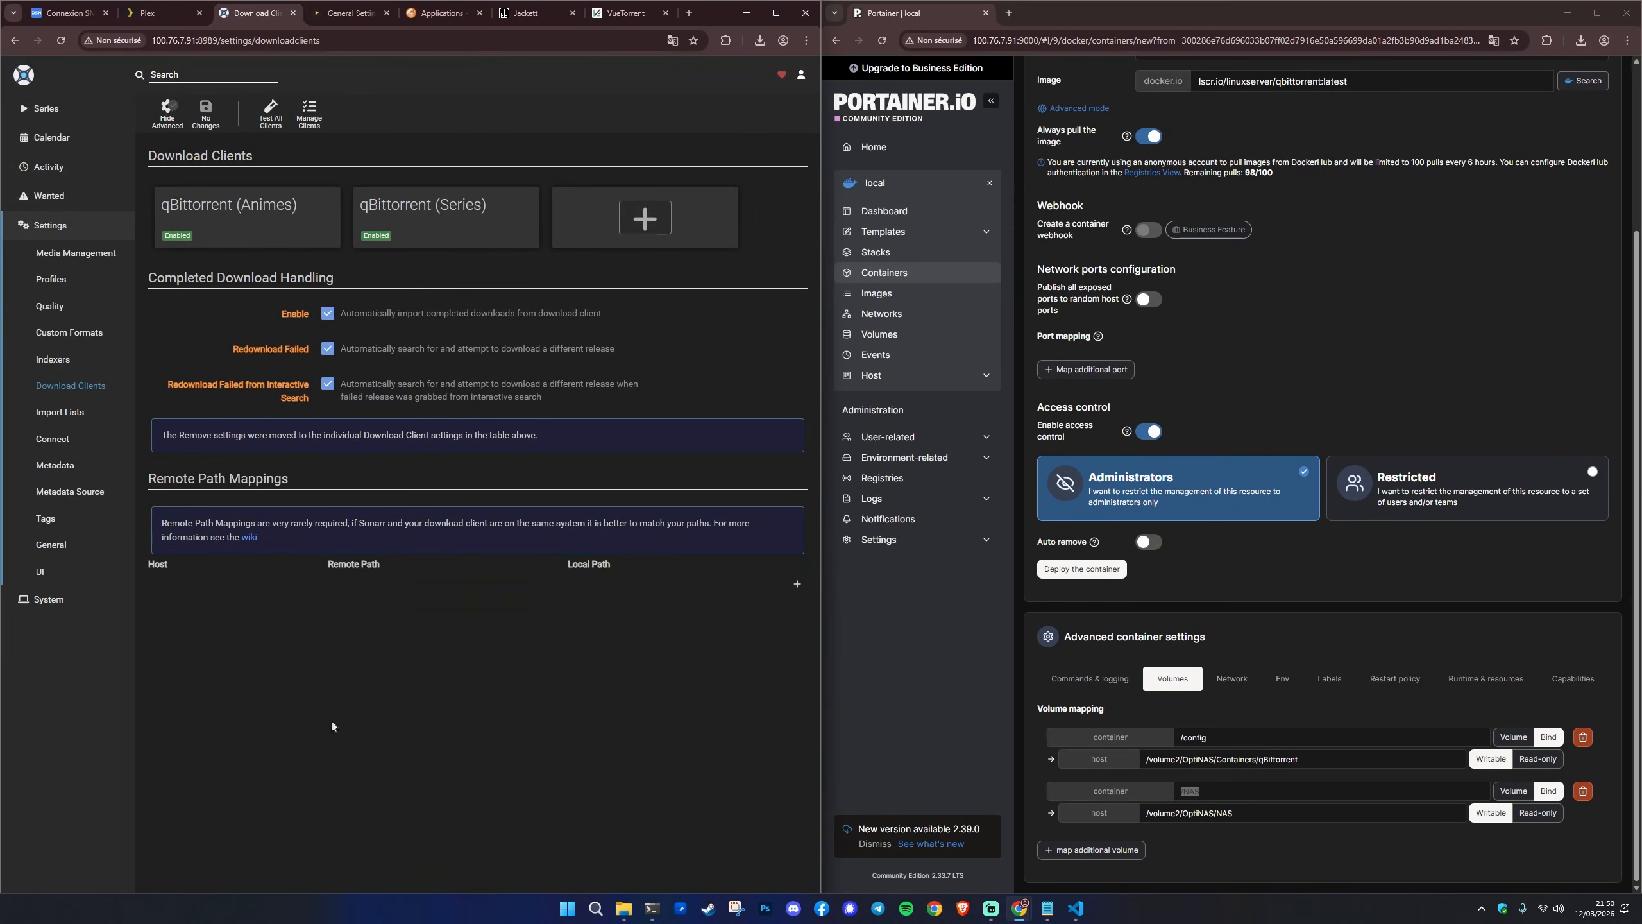
click(60, 360)
- Set the C411 (Prowlarr) indexer's download client to qBittorrent (Series) and save
click(263, 215)
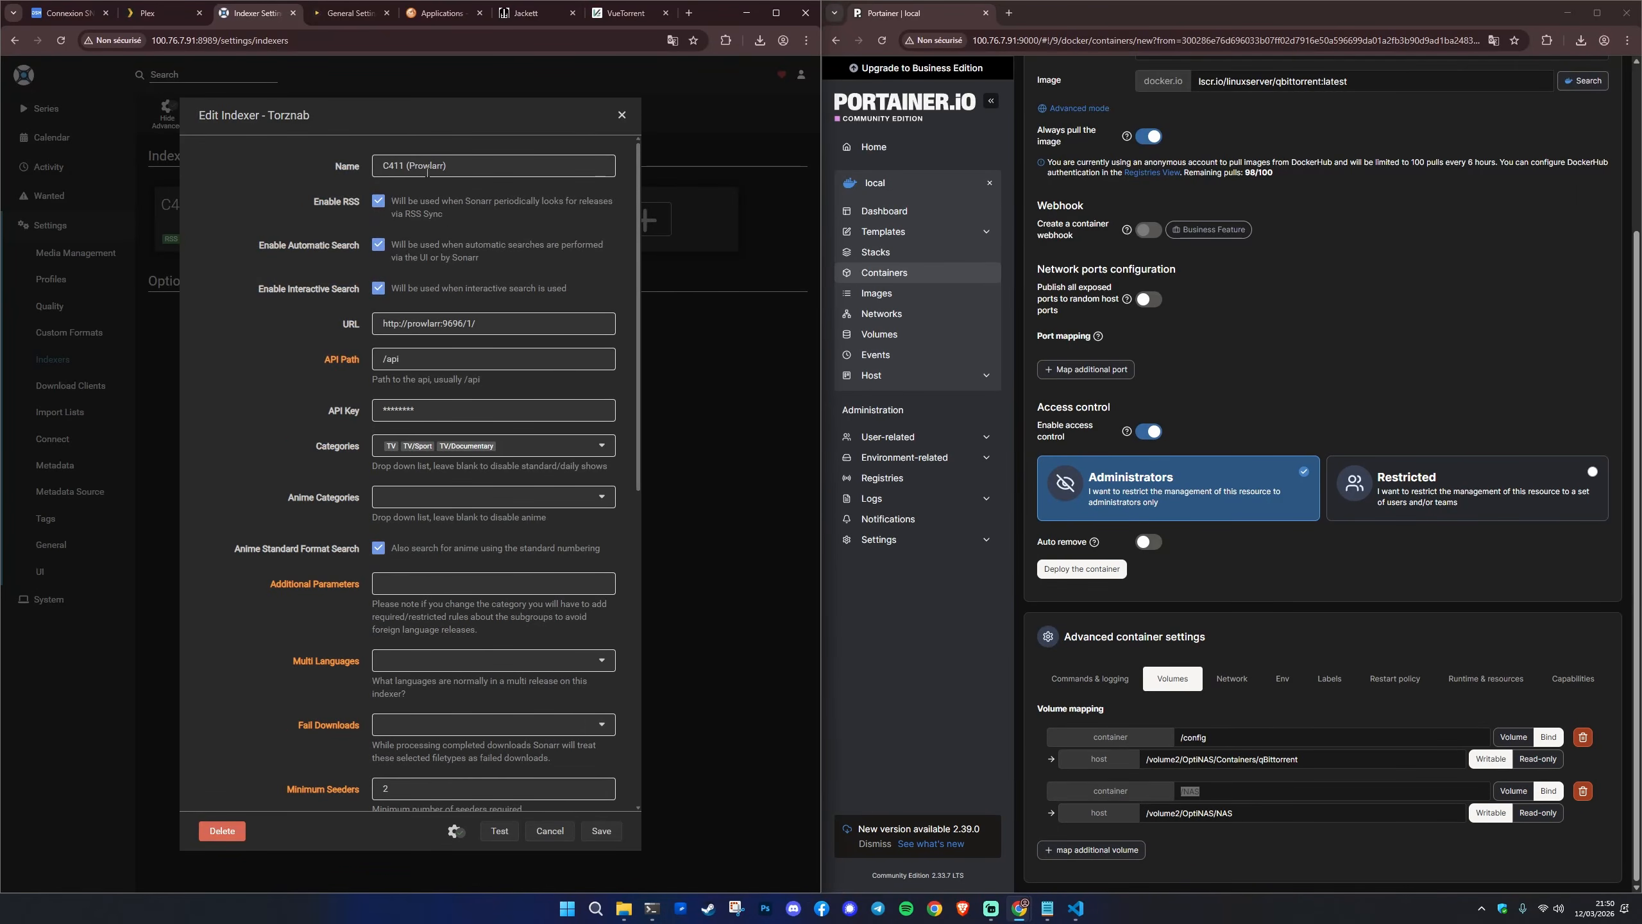
scroll(498, 409, down, 10)
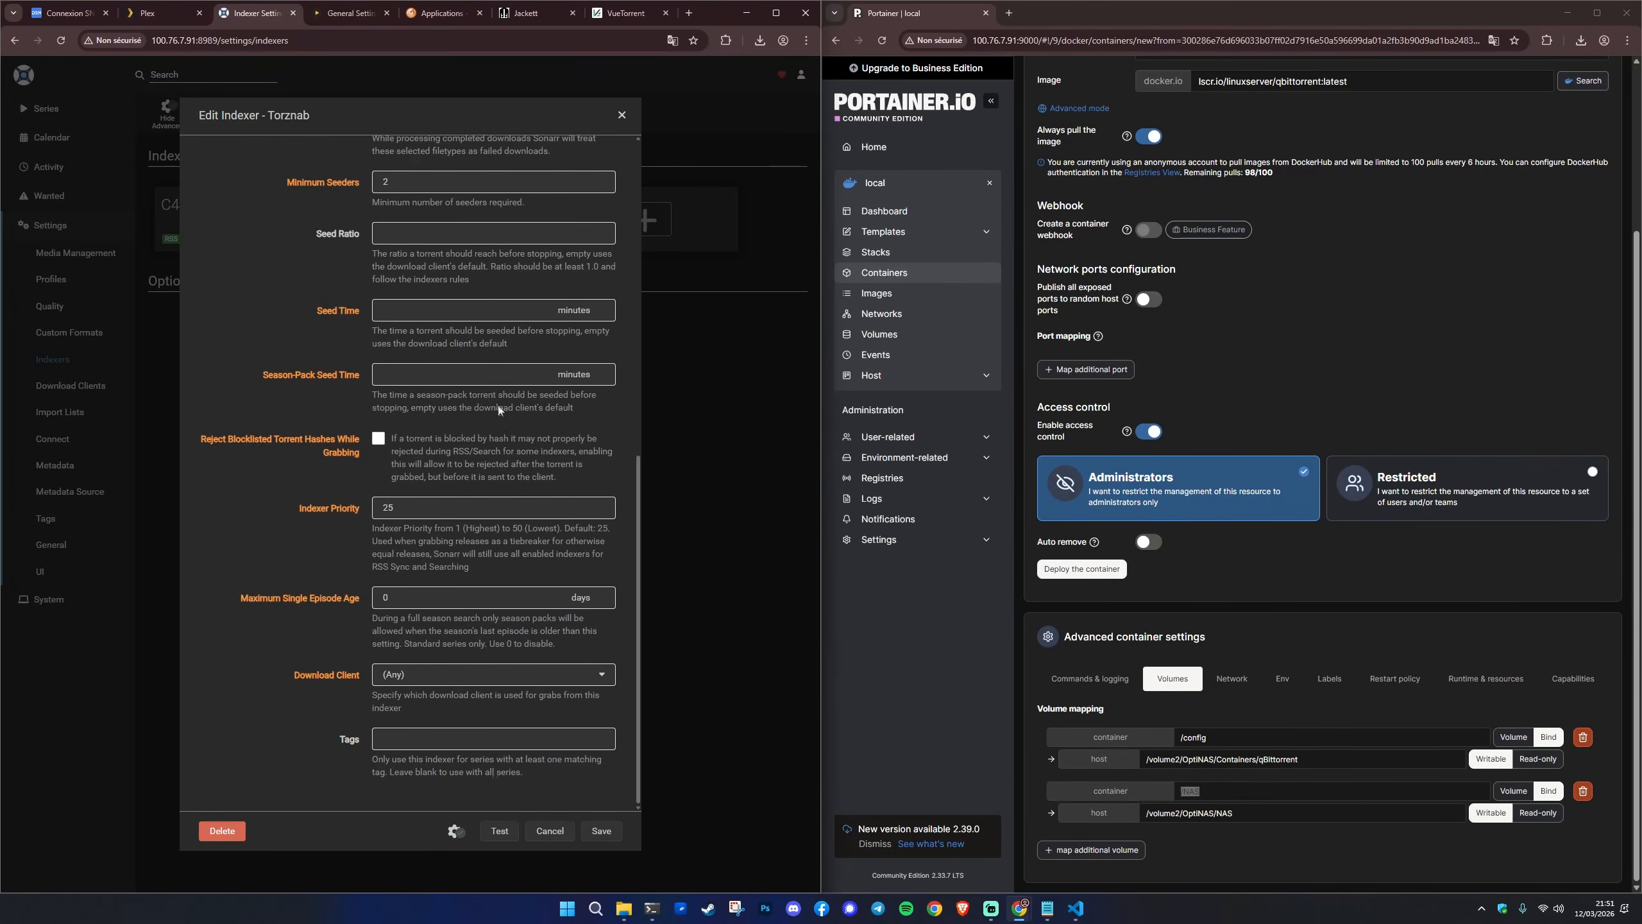
click(437, 676)
click(439, 729)
scroll(361, 387, up, 10)
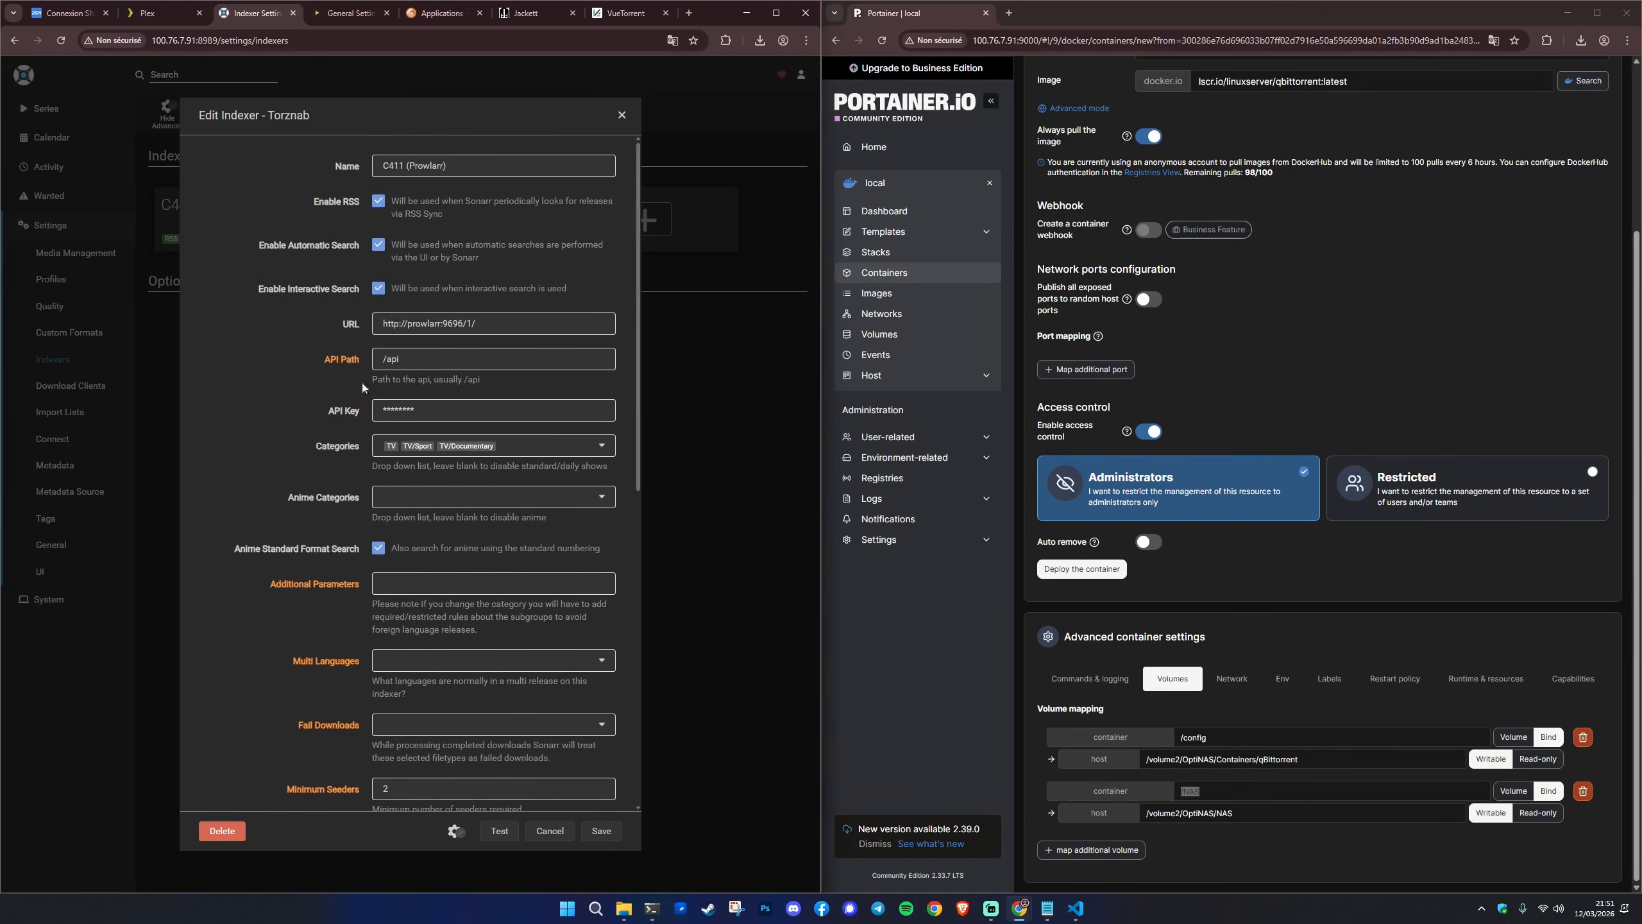
scroll(367, 704, down, 8)
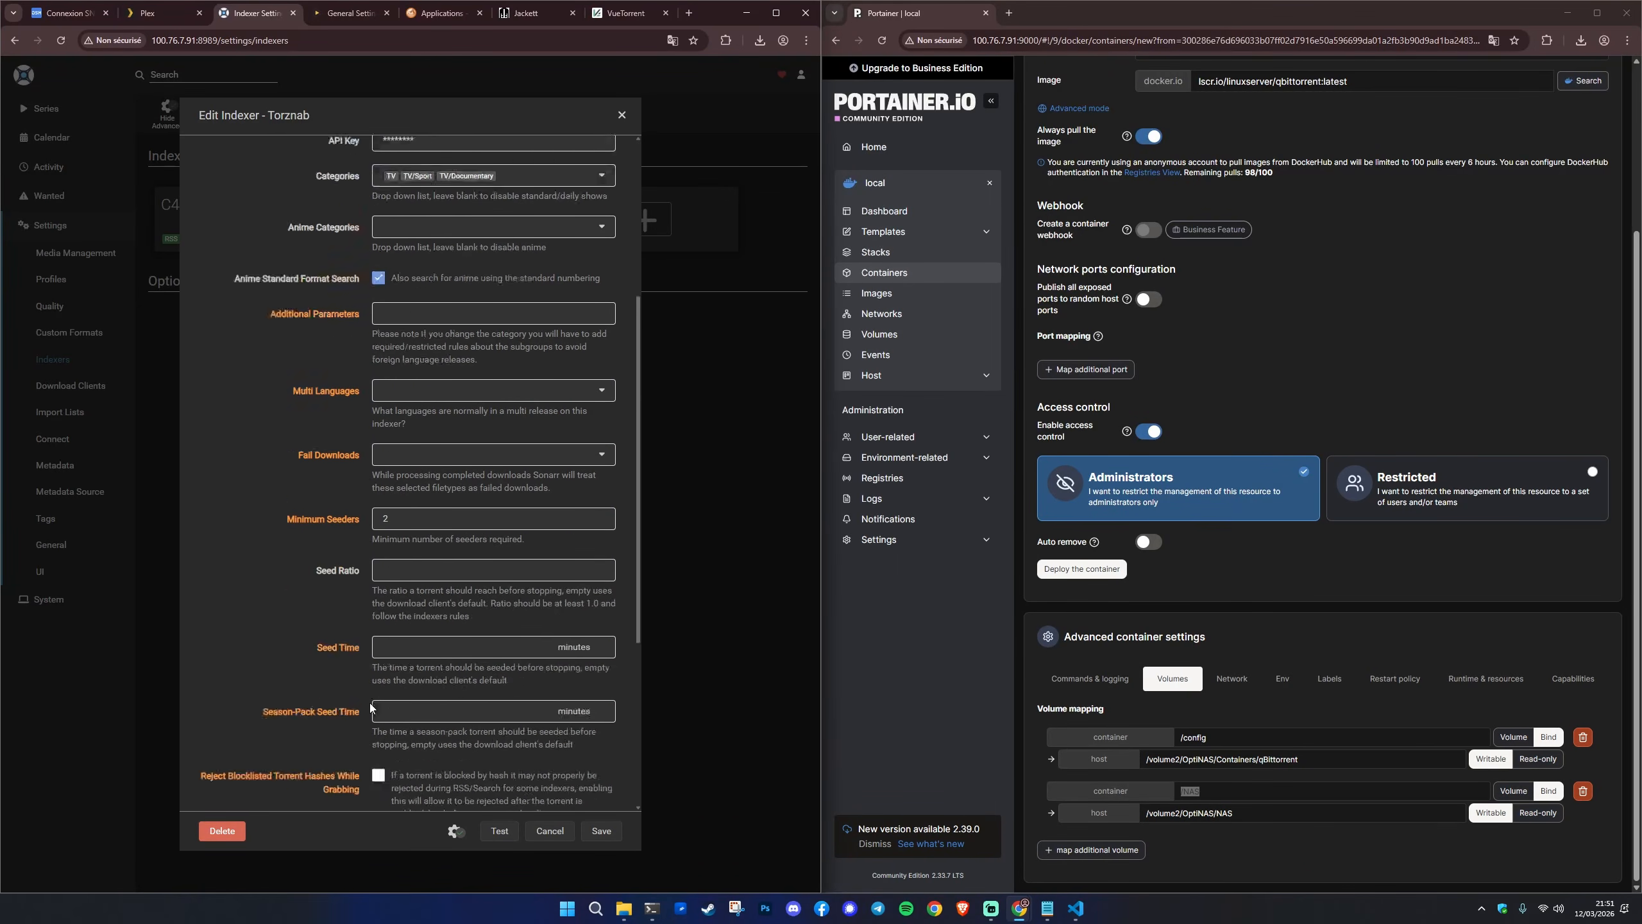
click(599, 830)
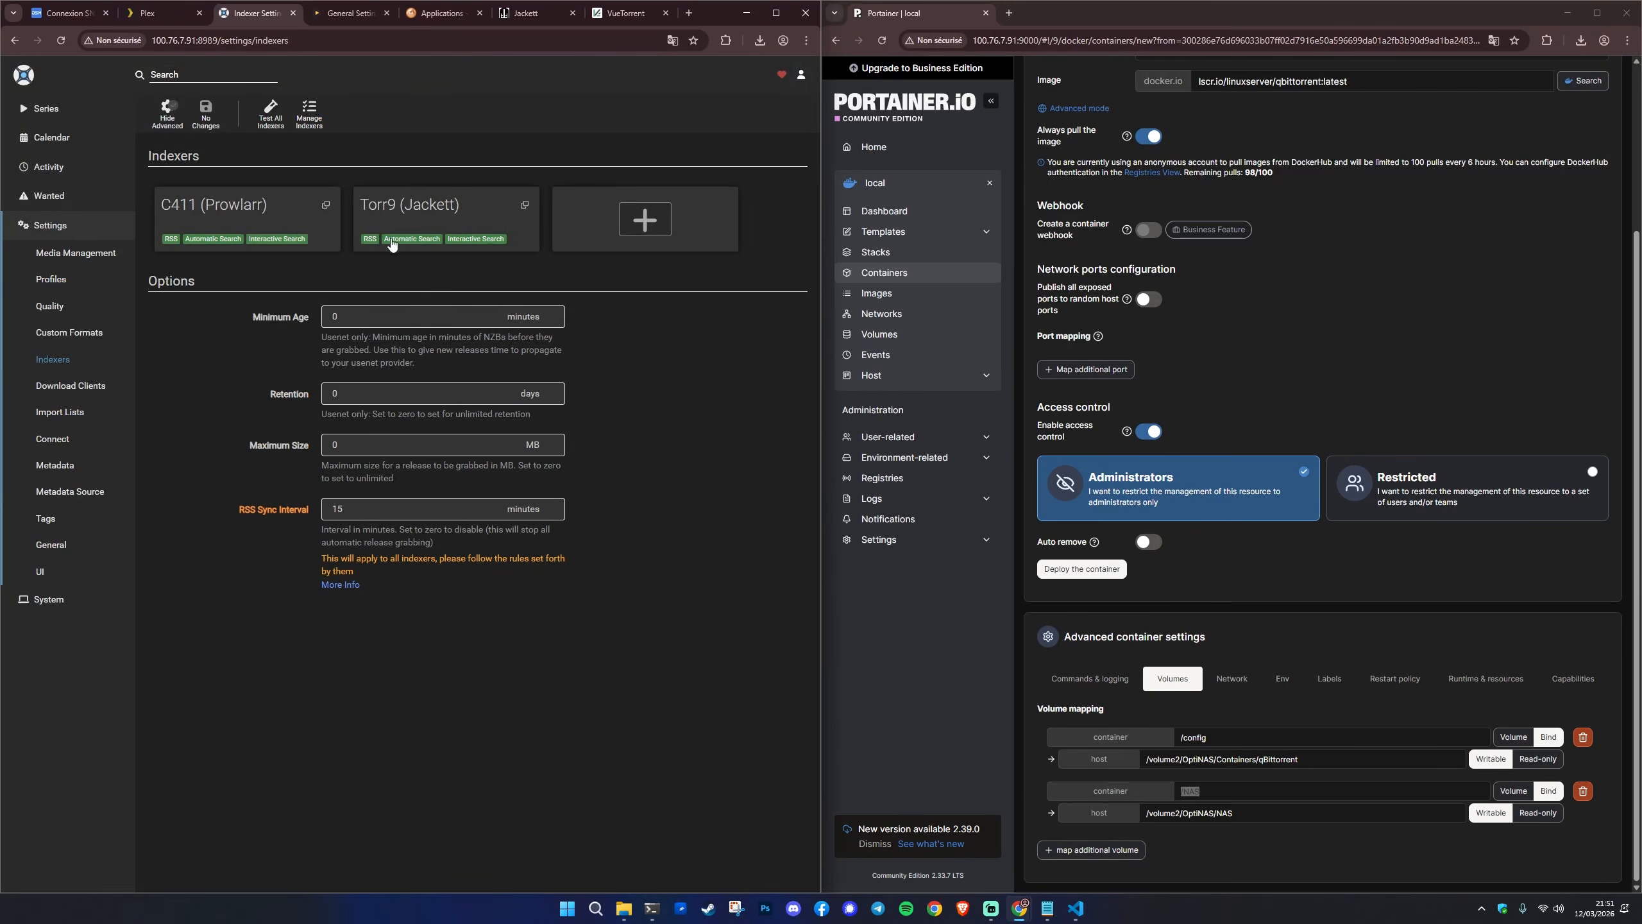
- Open the Torr9 (Jackett) indexer, review it, and save
click(448, 211)
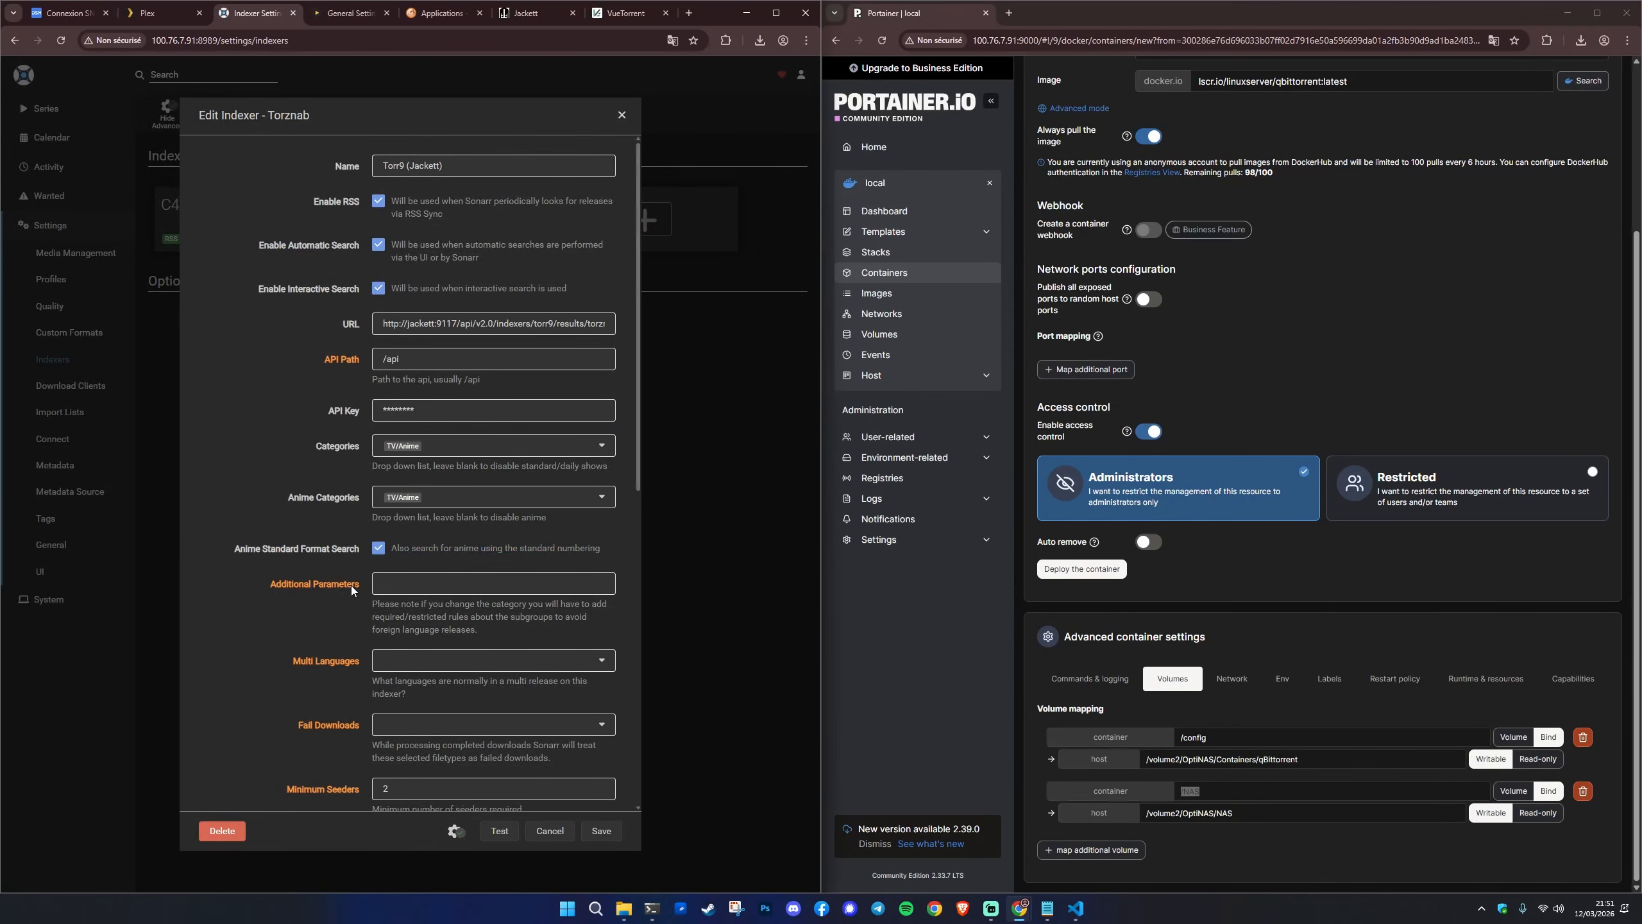
scroll(344, 604, down, 10)
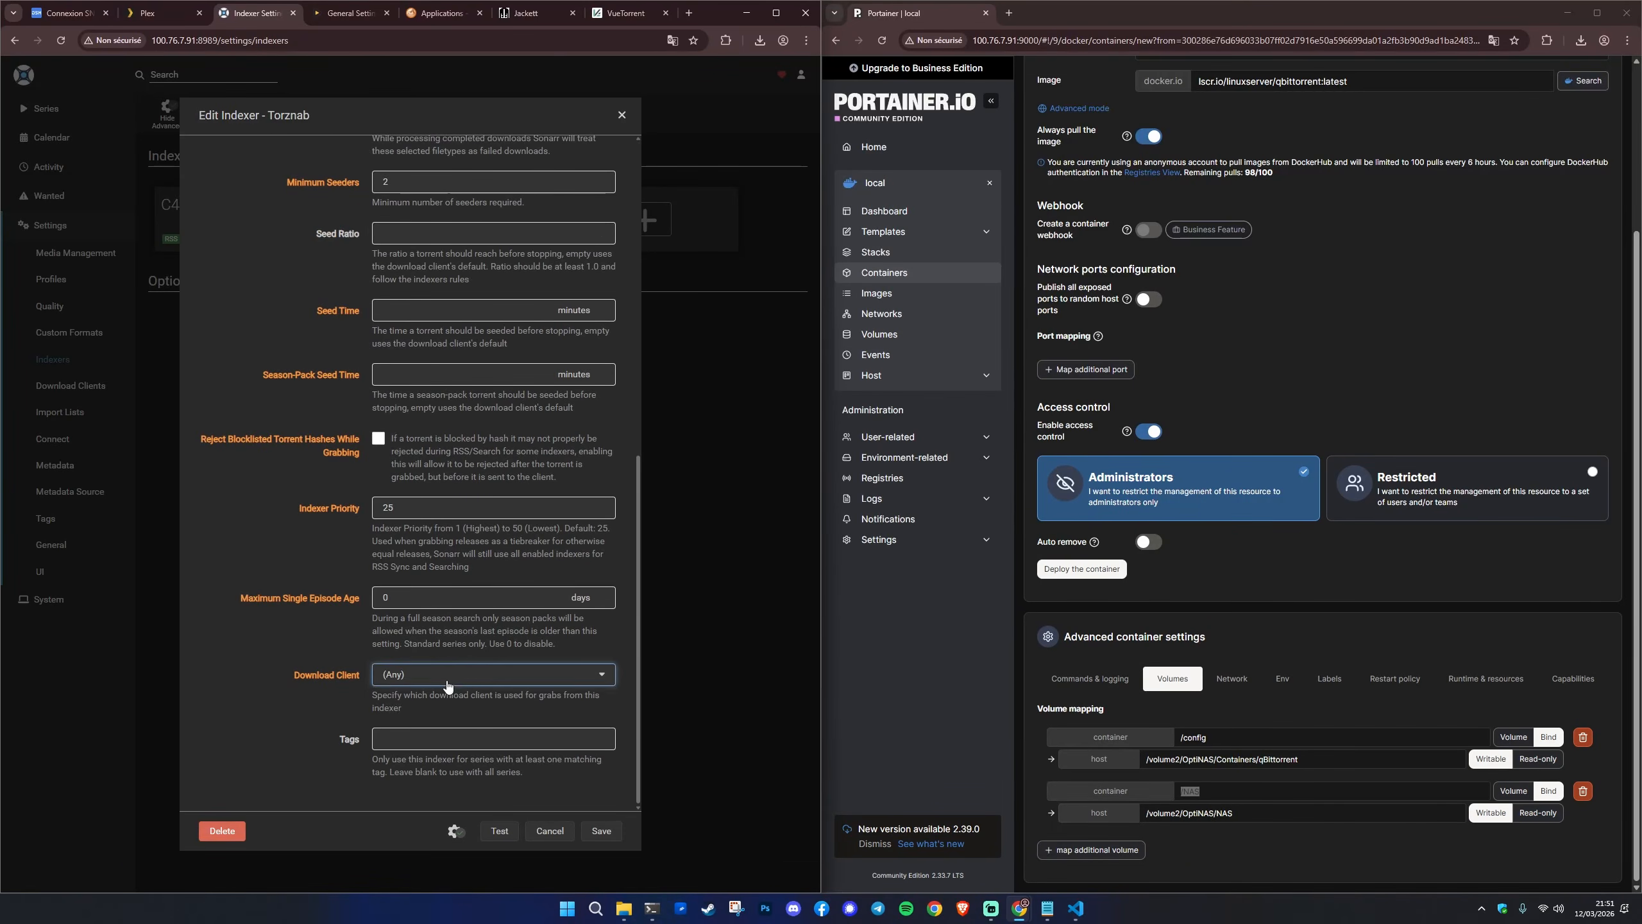
click(601, 831)
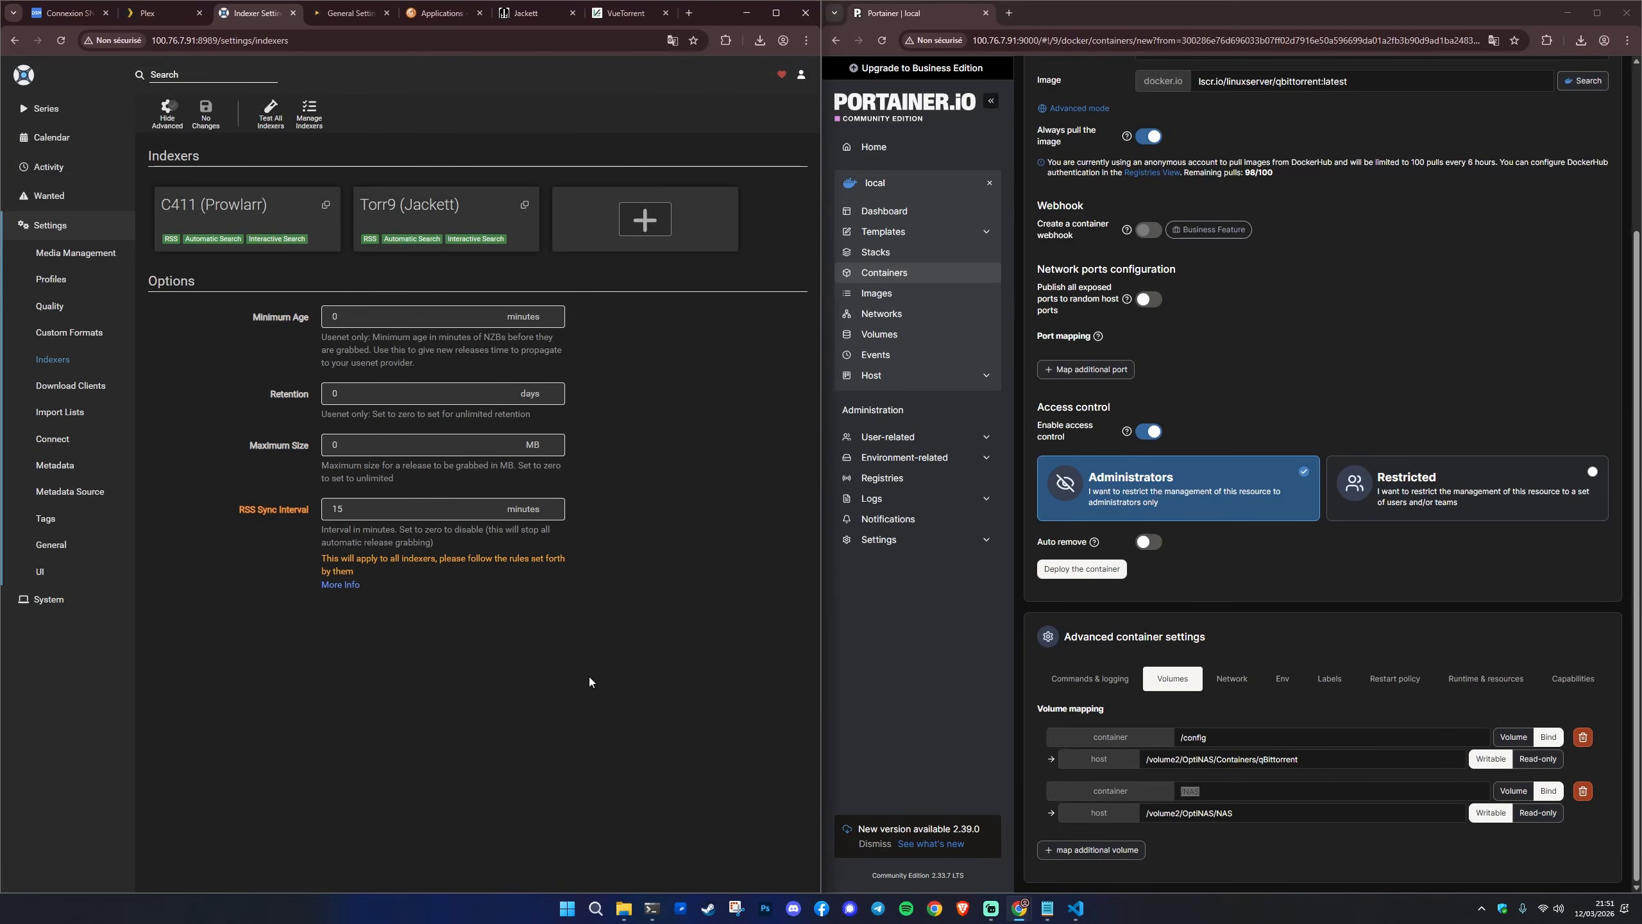
- In Settings > Profiles, delete the HD-1080p and SD quality profiles
click(50, 306)
scroll(177, 511, down, 1)
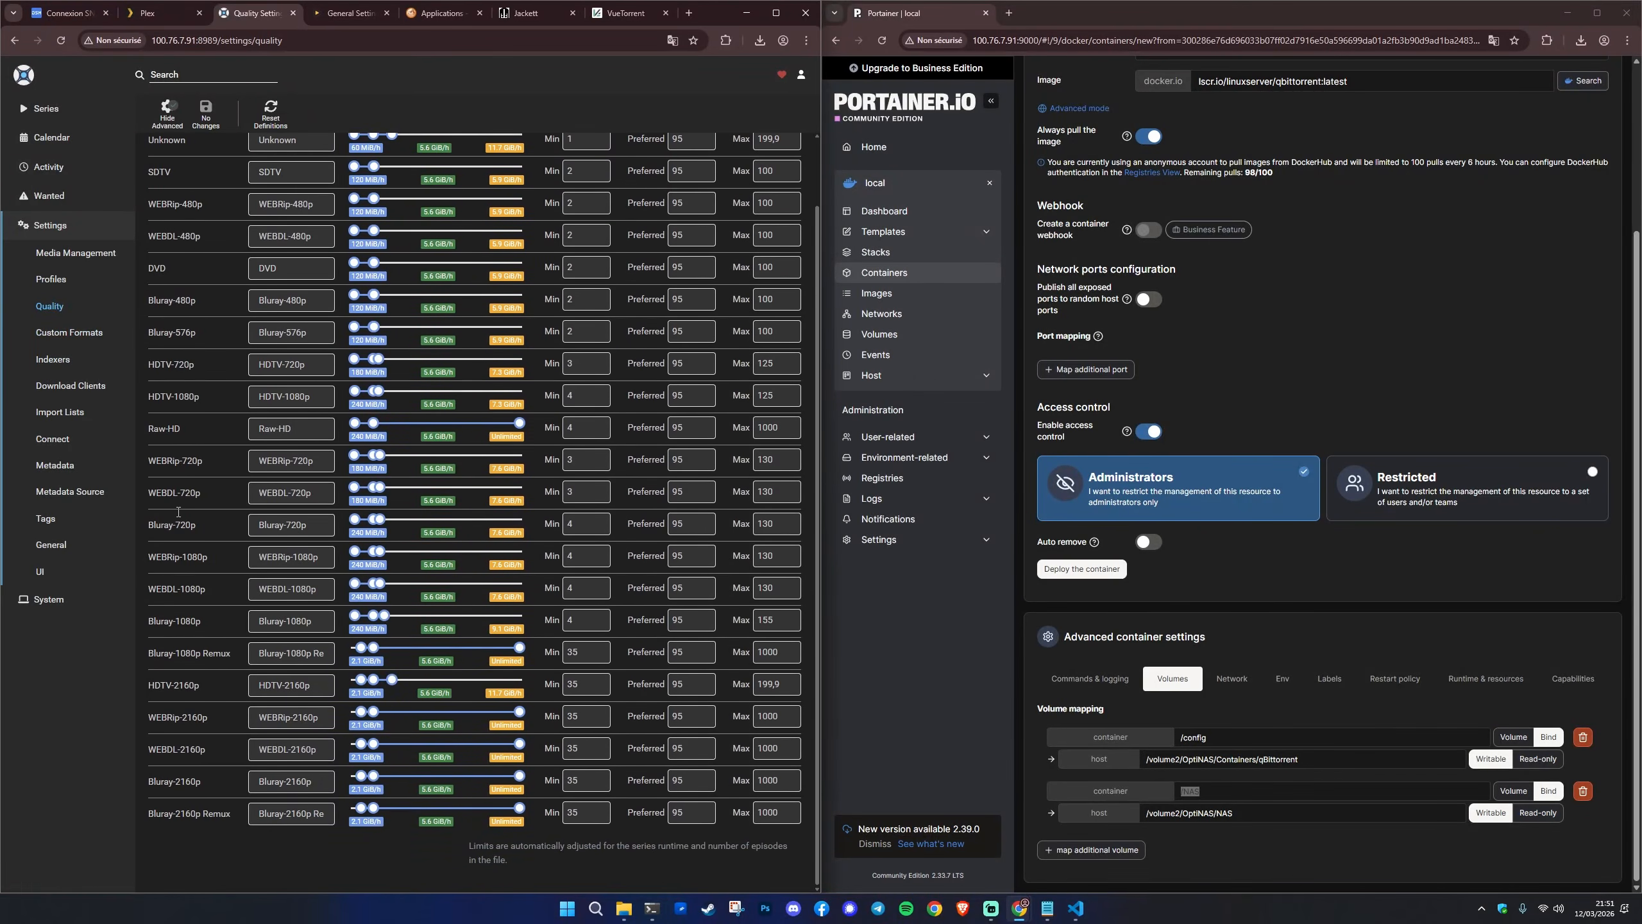
click(69, 331)
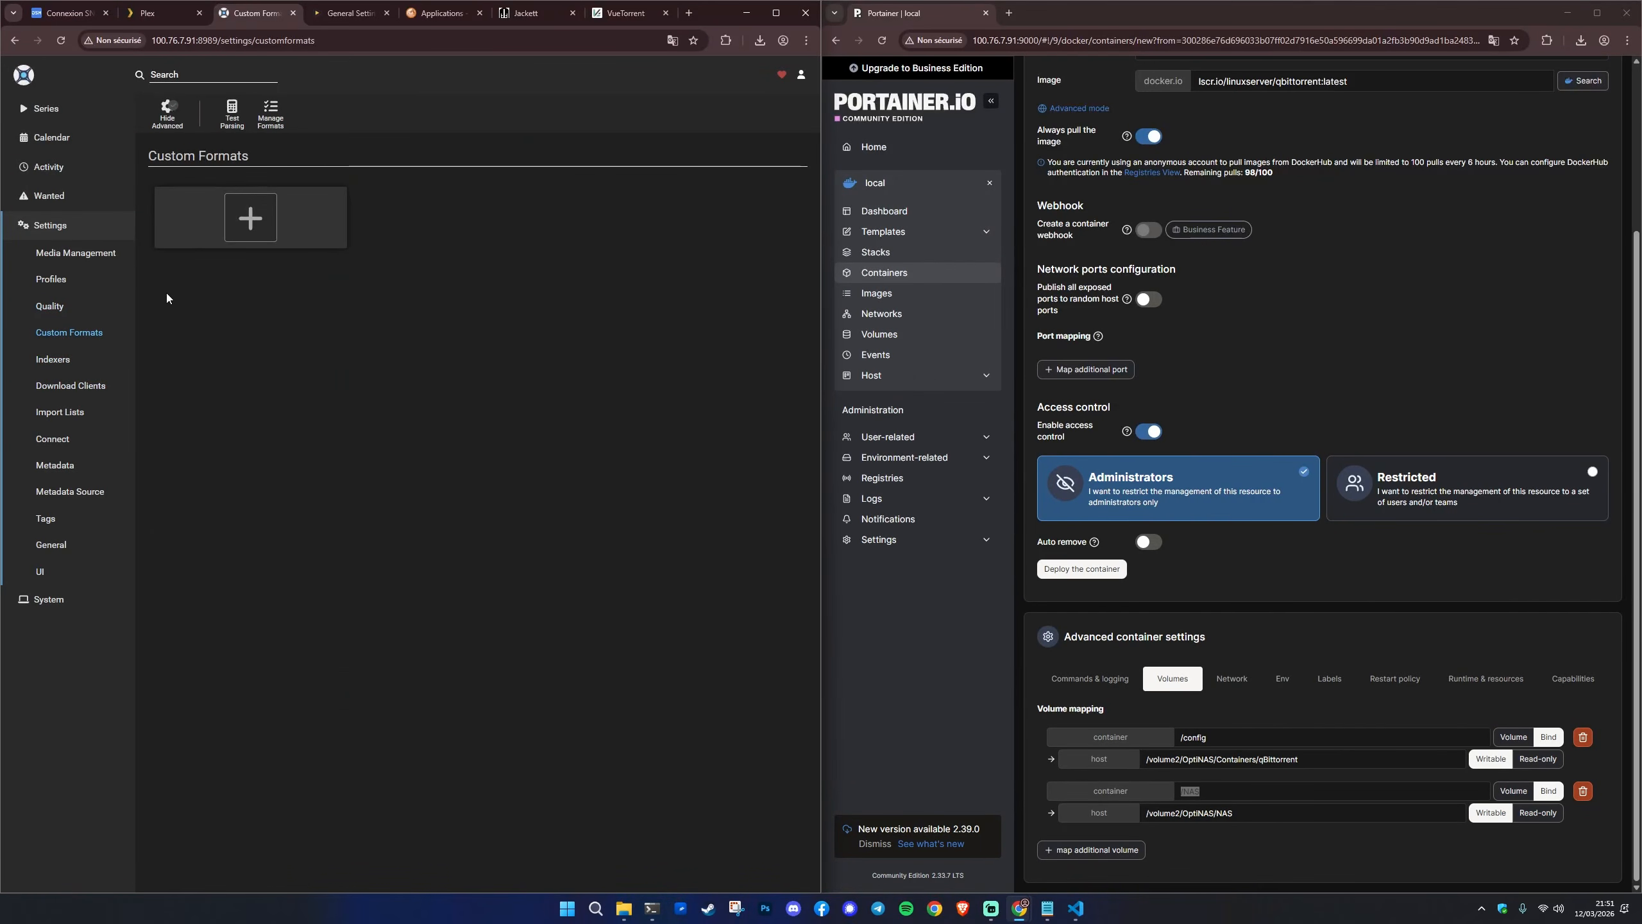
click(50, 279)
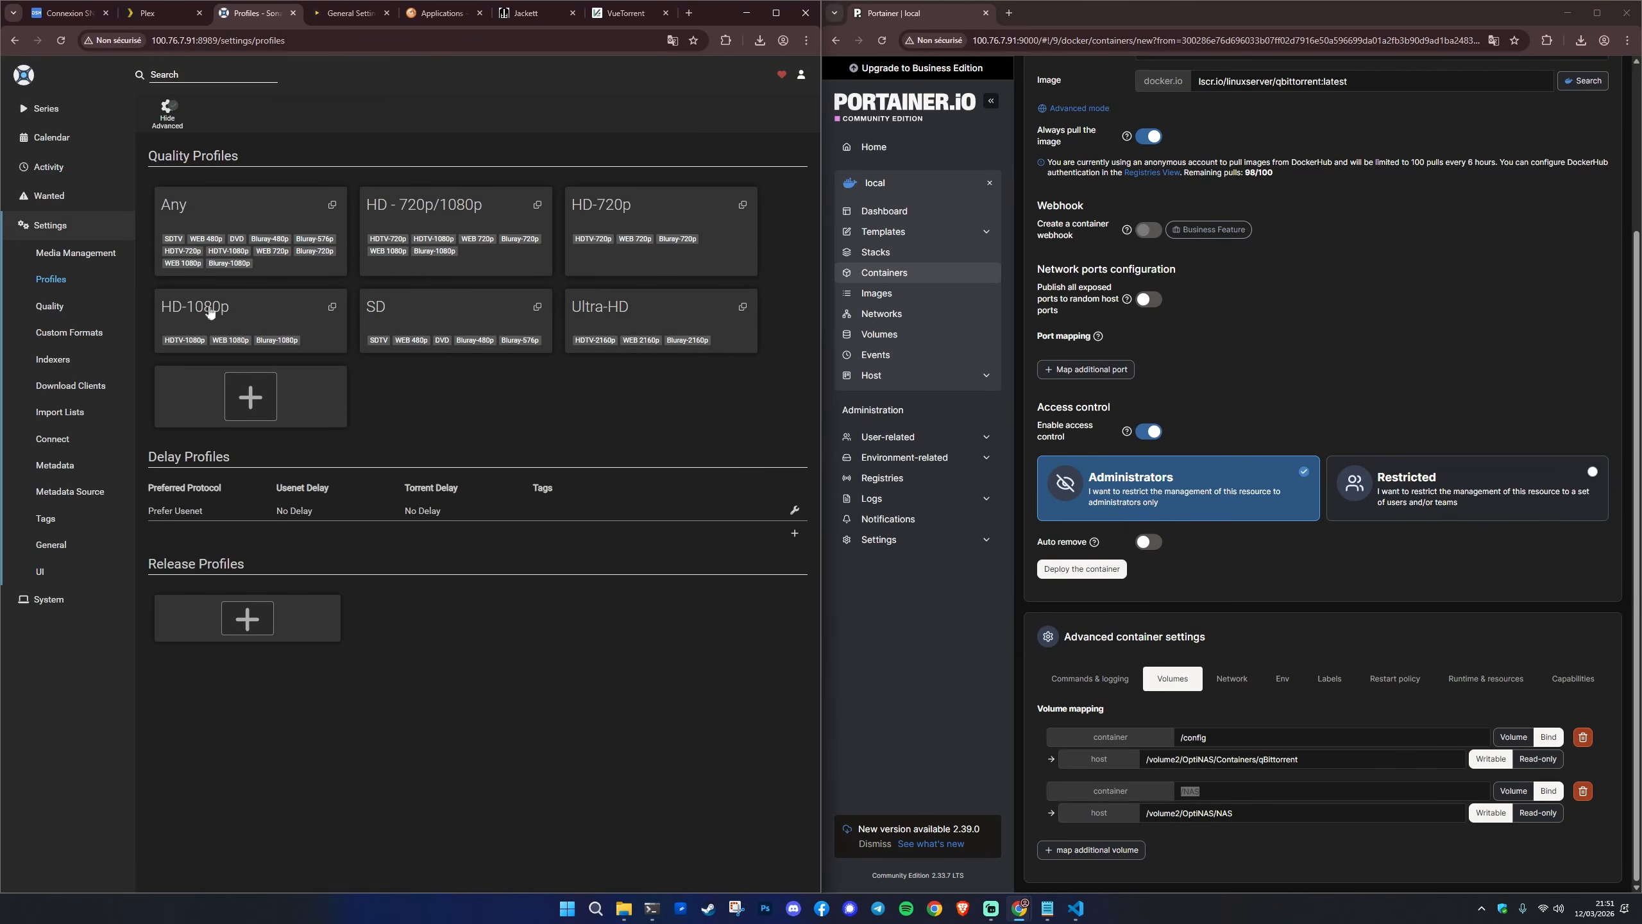
click(241, 315)
click(85, 826)
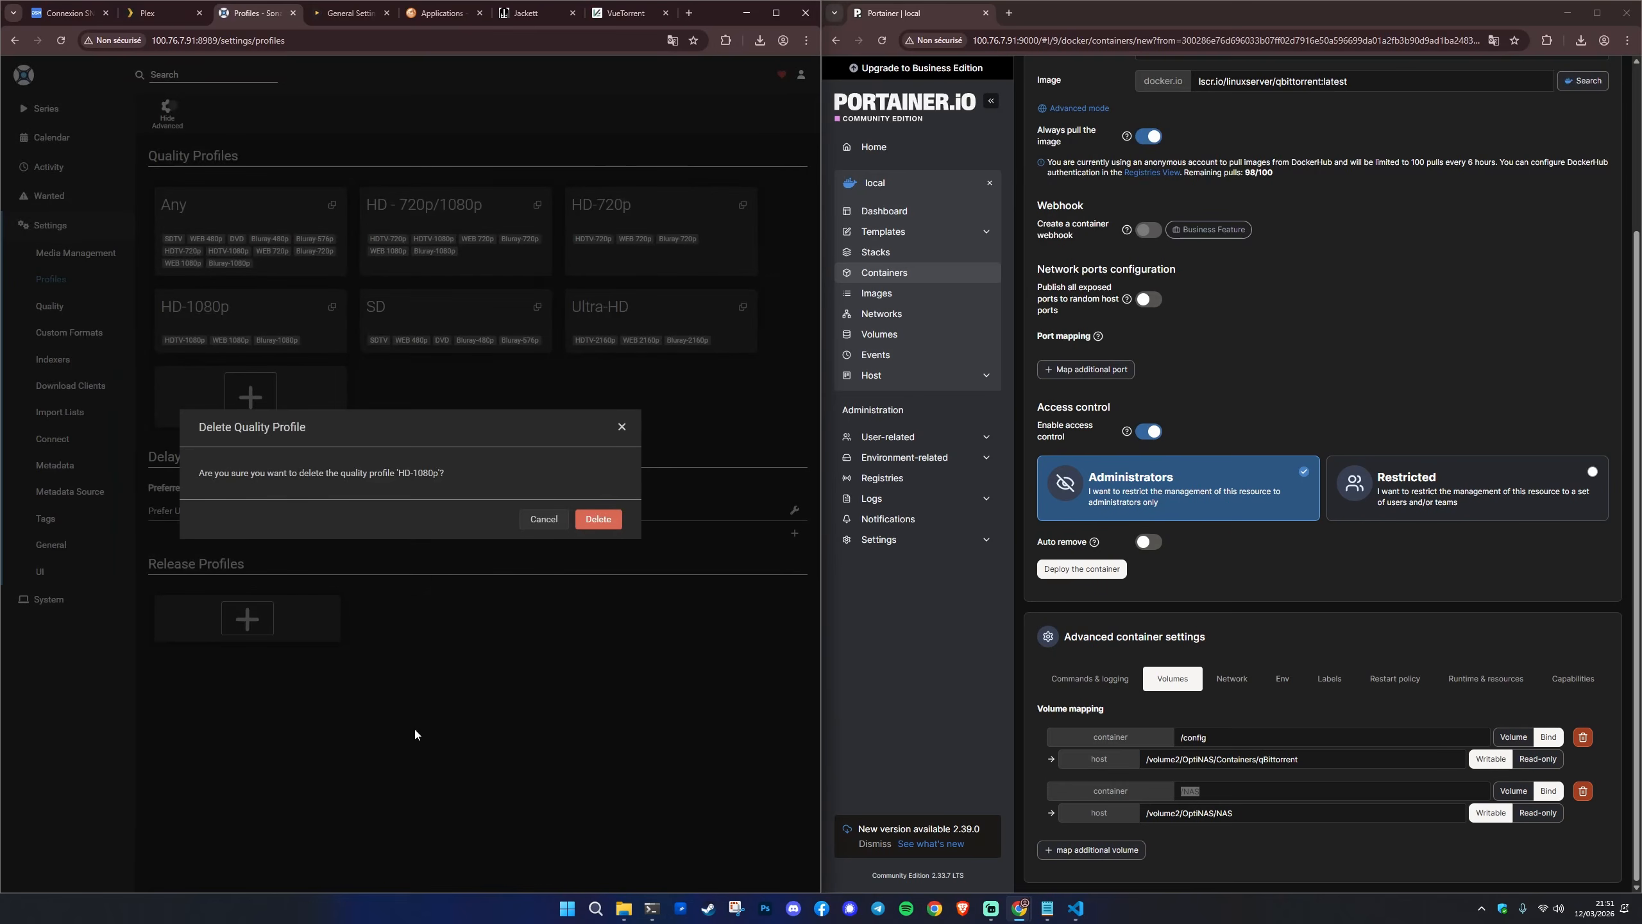
click(598, 519)
click(268, 305)
click(100, 825)
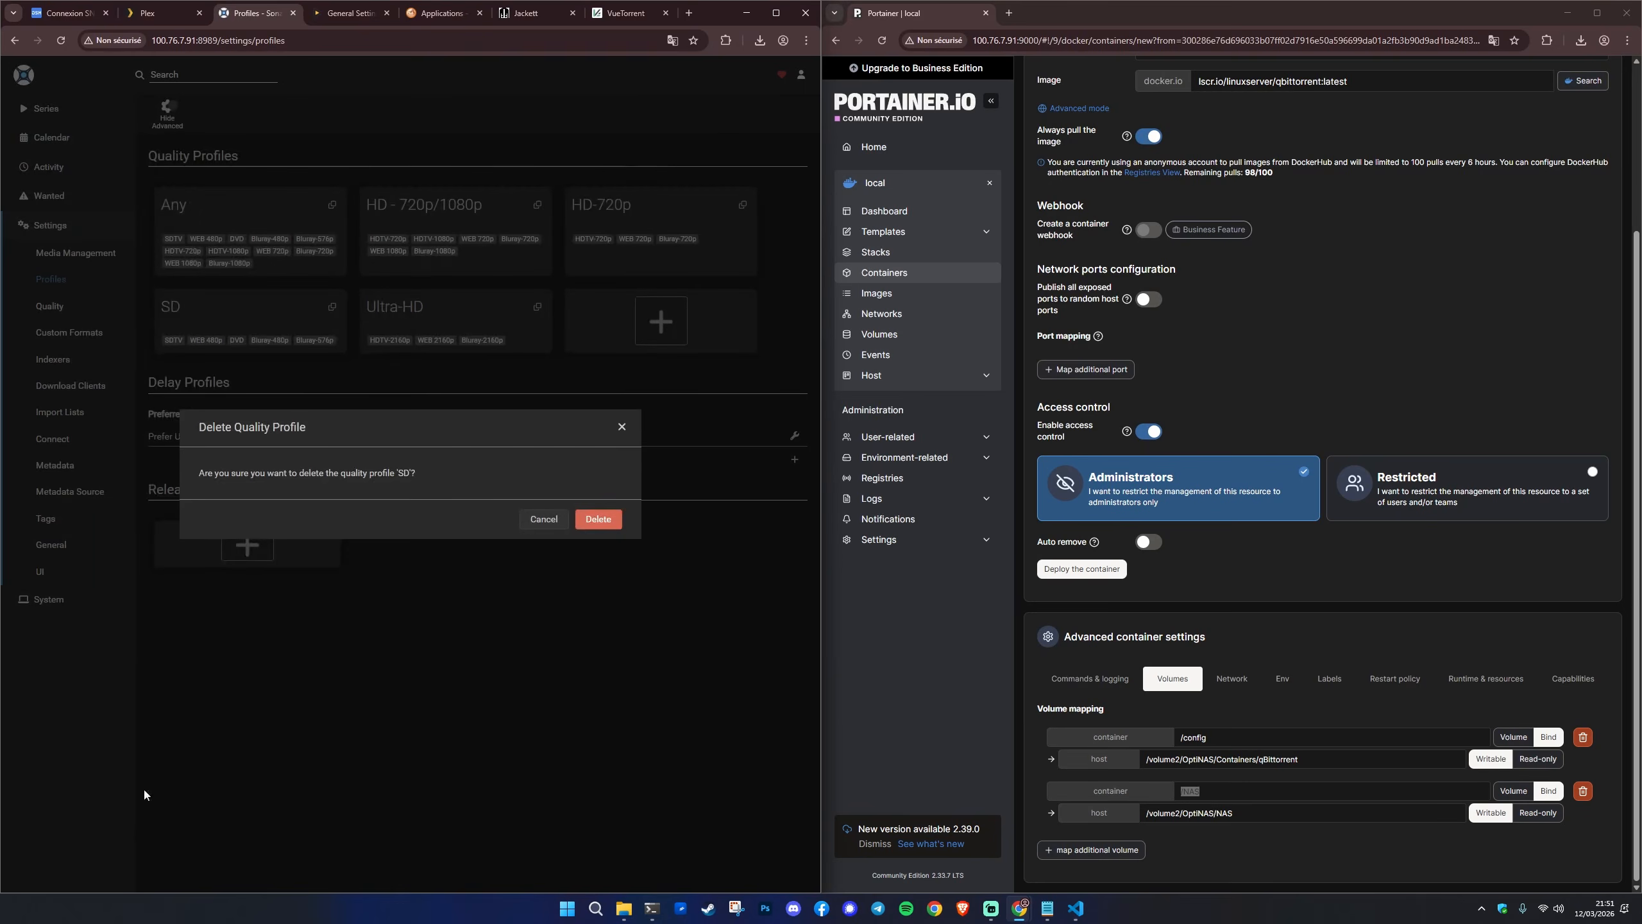
click(598, 519)
- Delete the Ultra-HD, HD-720p/1080p and HD-720p quality profiles
click(259, 308)
click(84, 827)
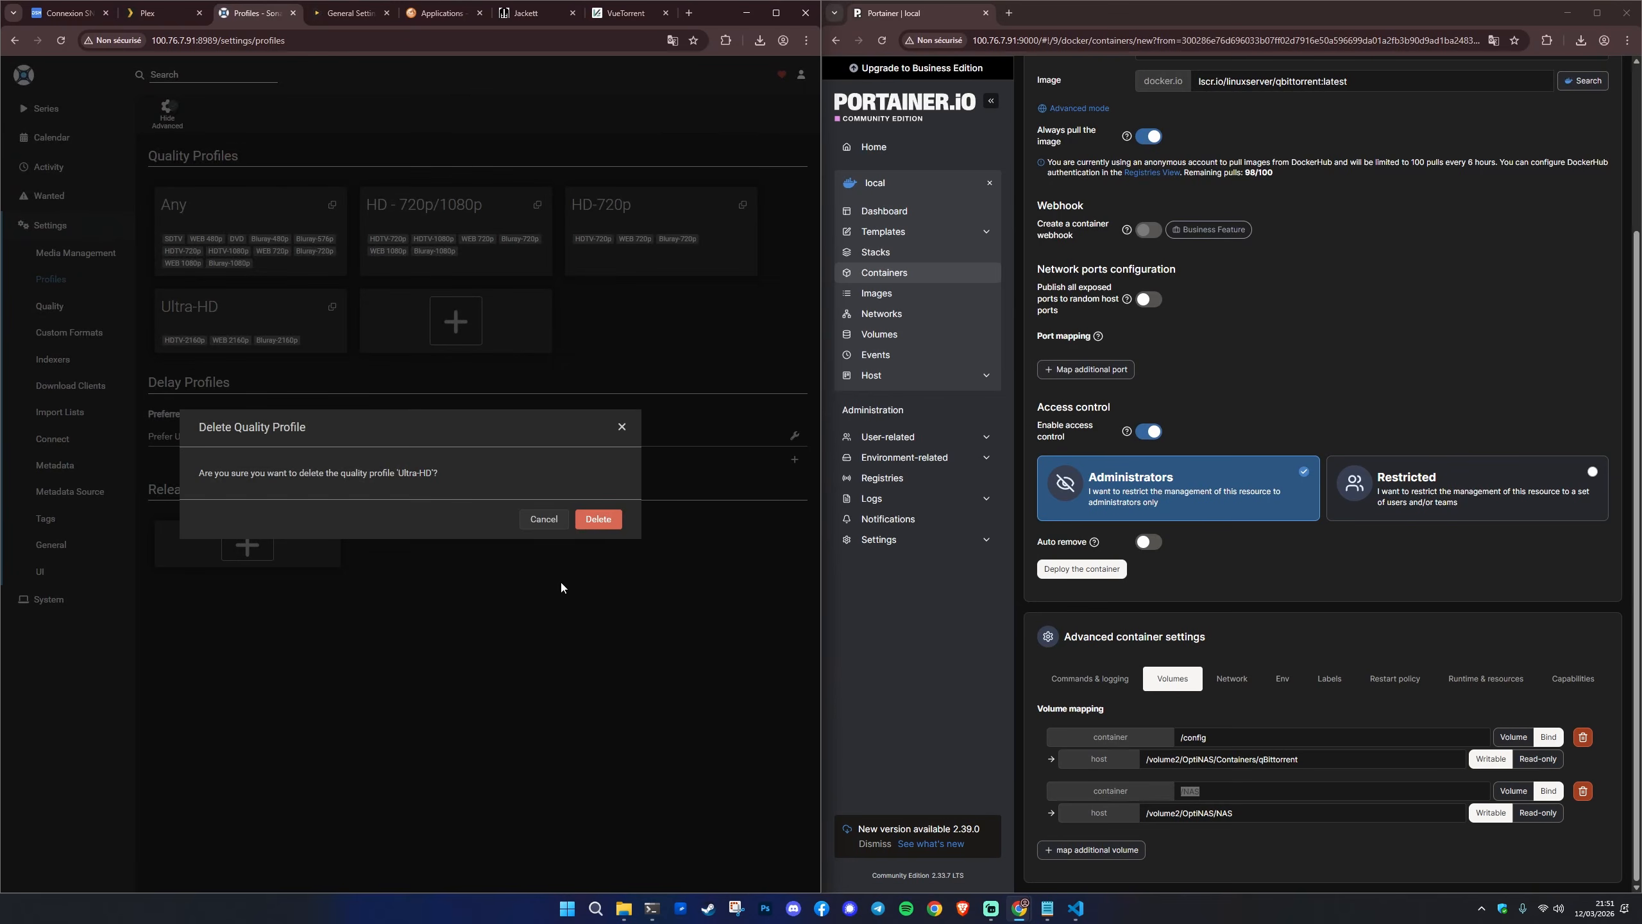
click(598, 519)
click(467, 205)
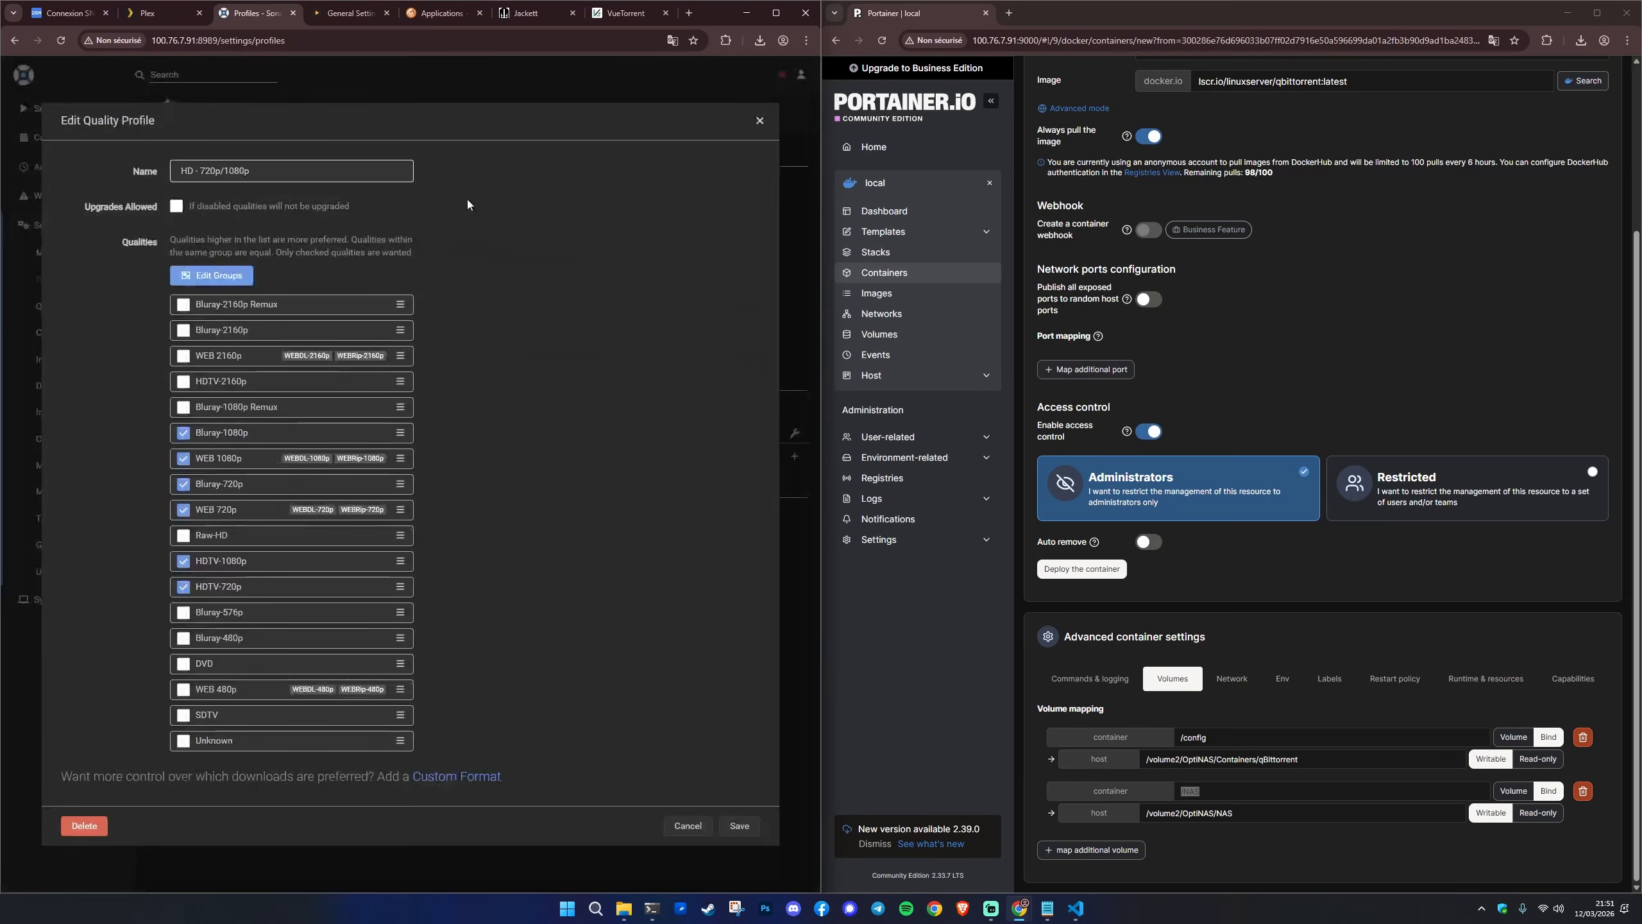
click(84, 826)
click(598, 519)
click(456, 240)
click(84, 825)
click(598, 519)
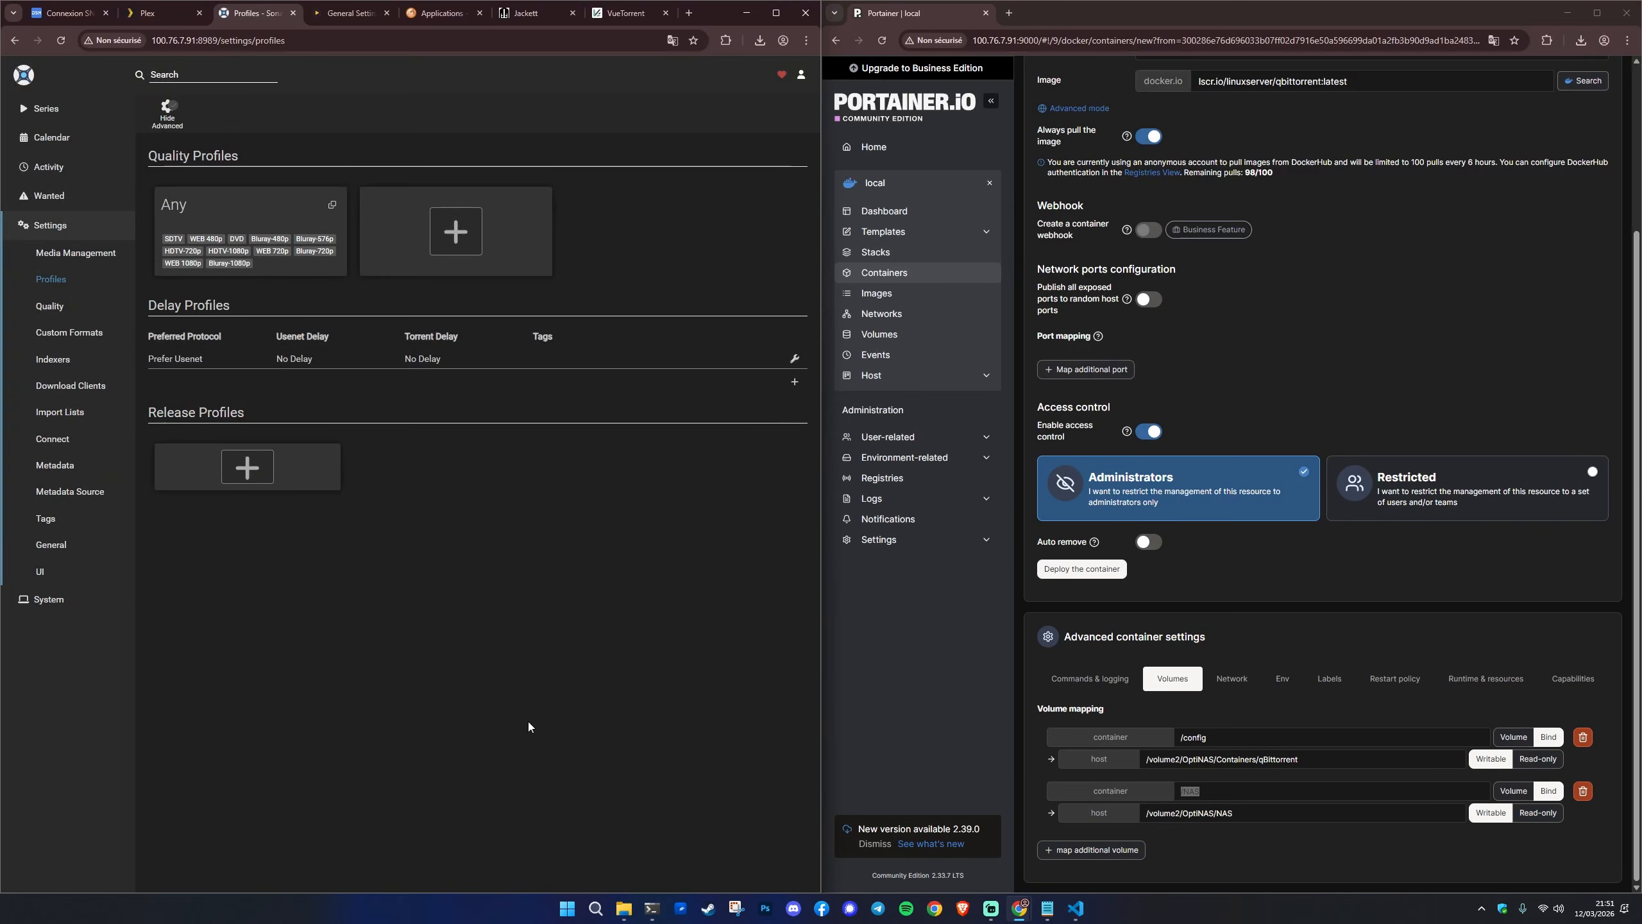
click(240, 215)
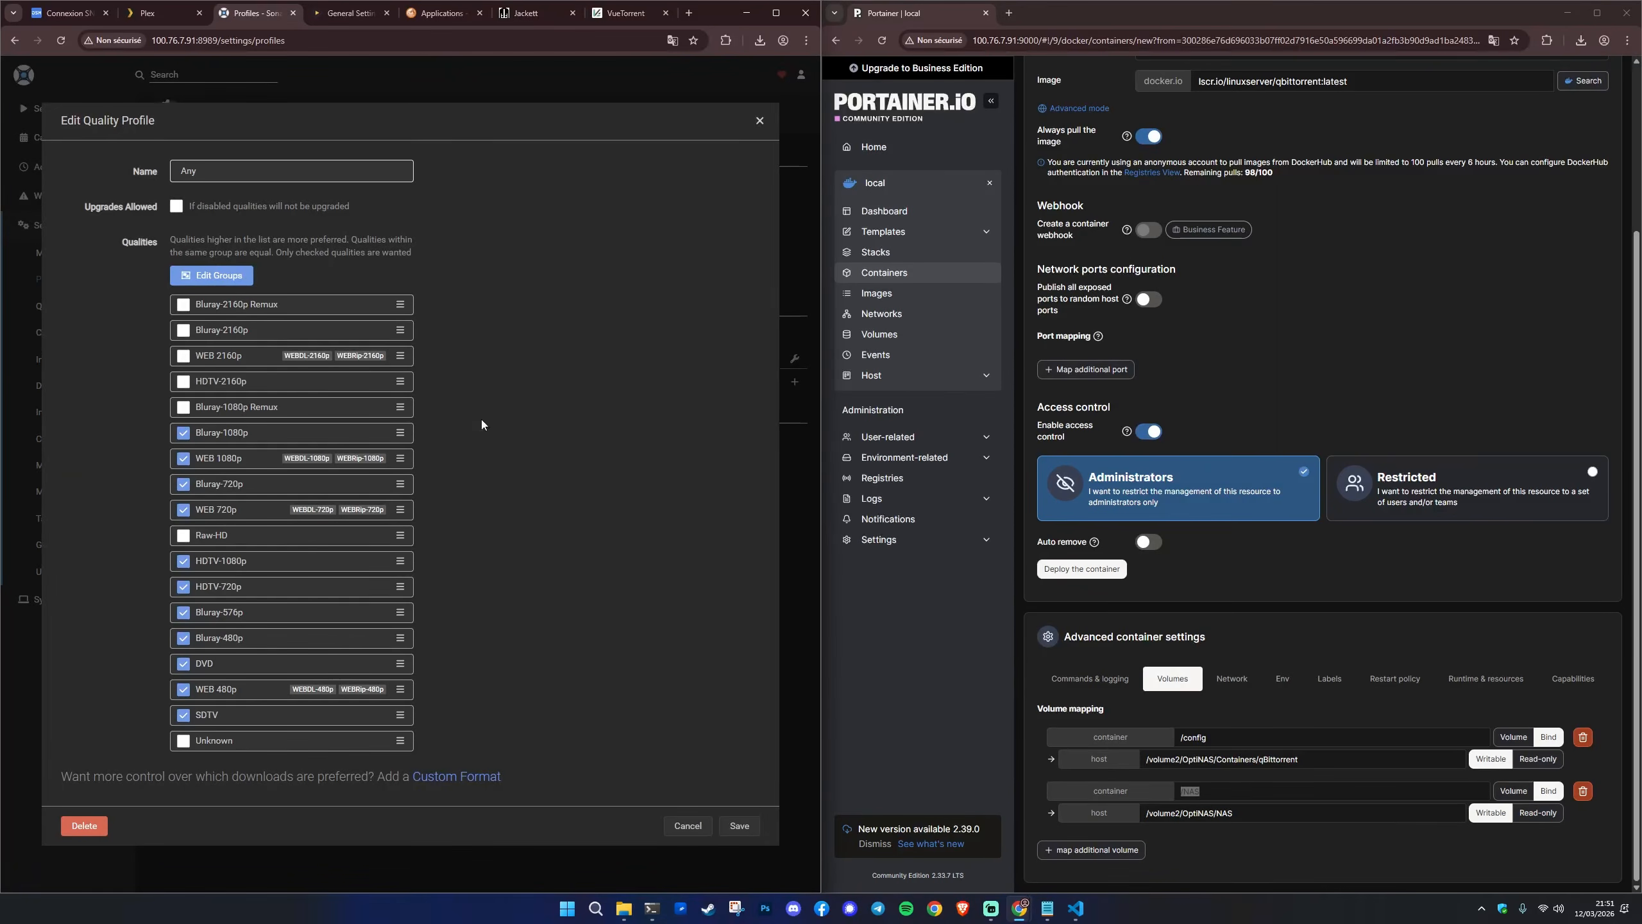
- In the Any profile, allow WEB, HDTV and Bluray 2160p, with HDTV-1080p grouped and WEB 2160p ranked first
click(183, 356)
click(182, 381)
click(183, 329)
drag(400, 559, 401, 426)
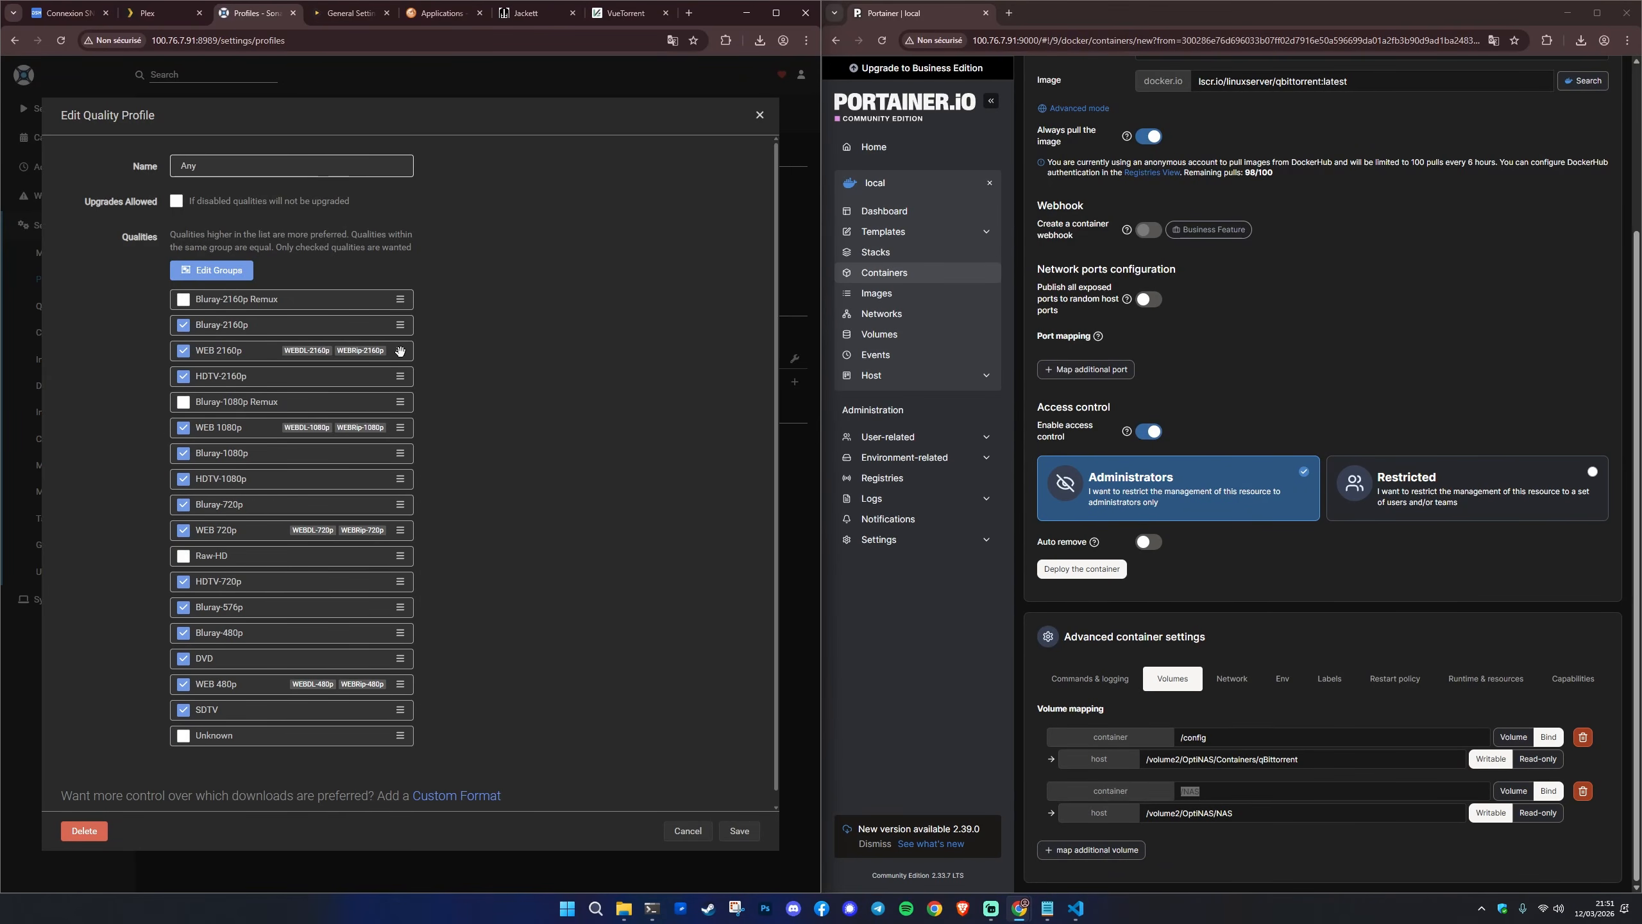
drag(400, 350, 401, 324)
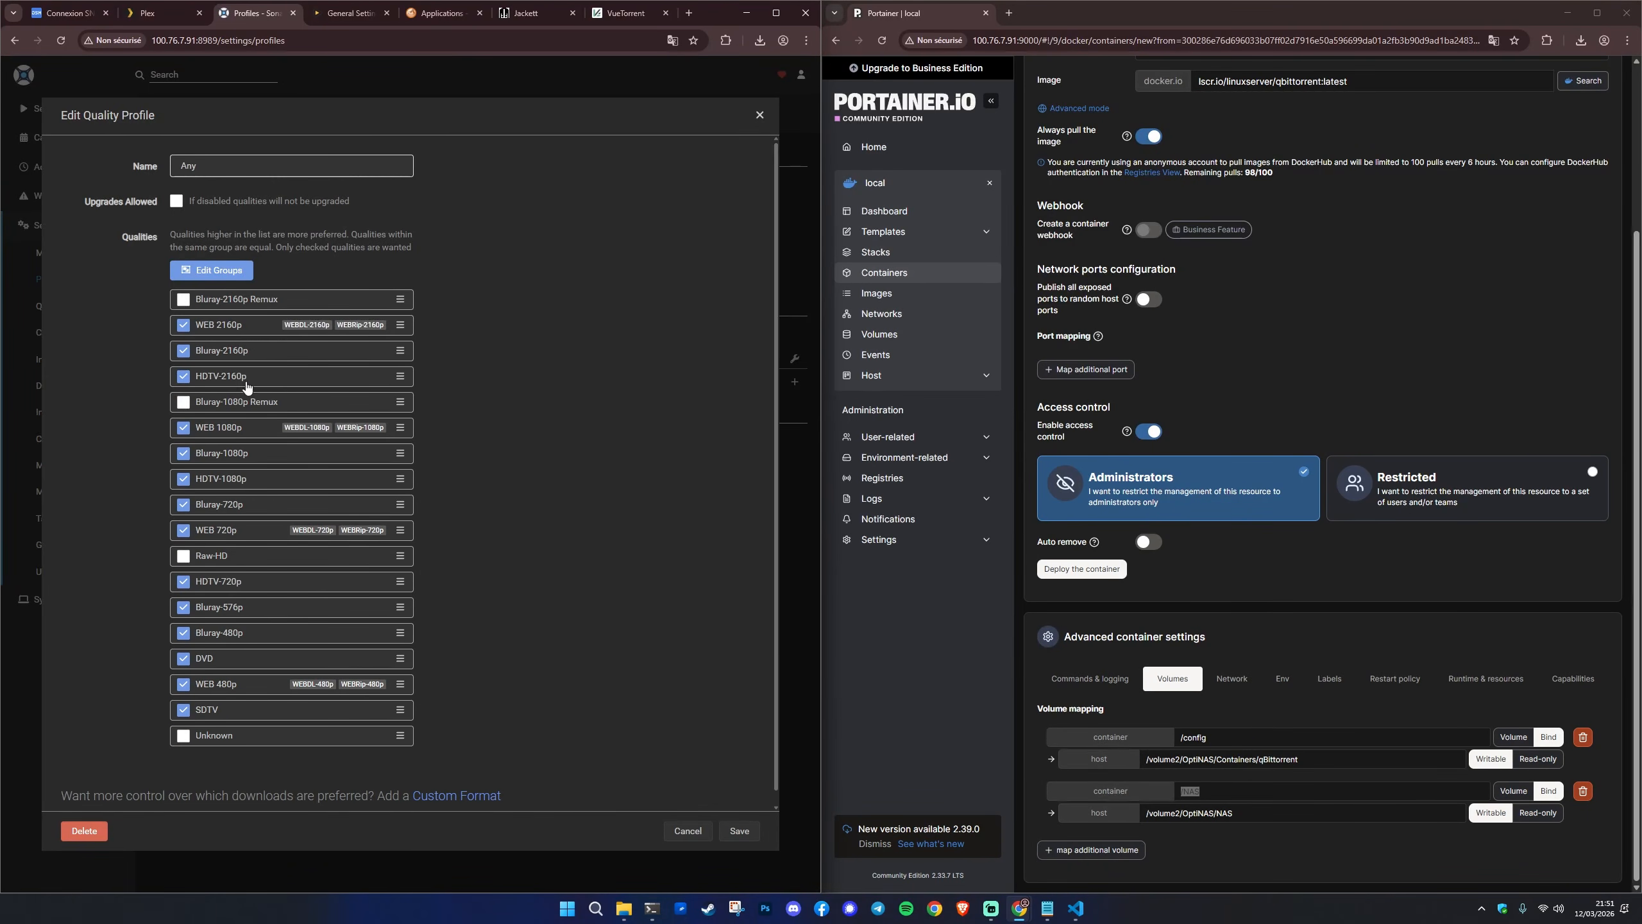
- Drop Bluray-576p, Bluray-480p, DVD, WEB 480p and SDTV, and rank HDTV-720p and Raw-HD higher
click(184, 607)
click(184, 632)
click(184, 658)
click(184, 684)
click(183, 710)
drag(388, 575, 399, 498)
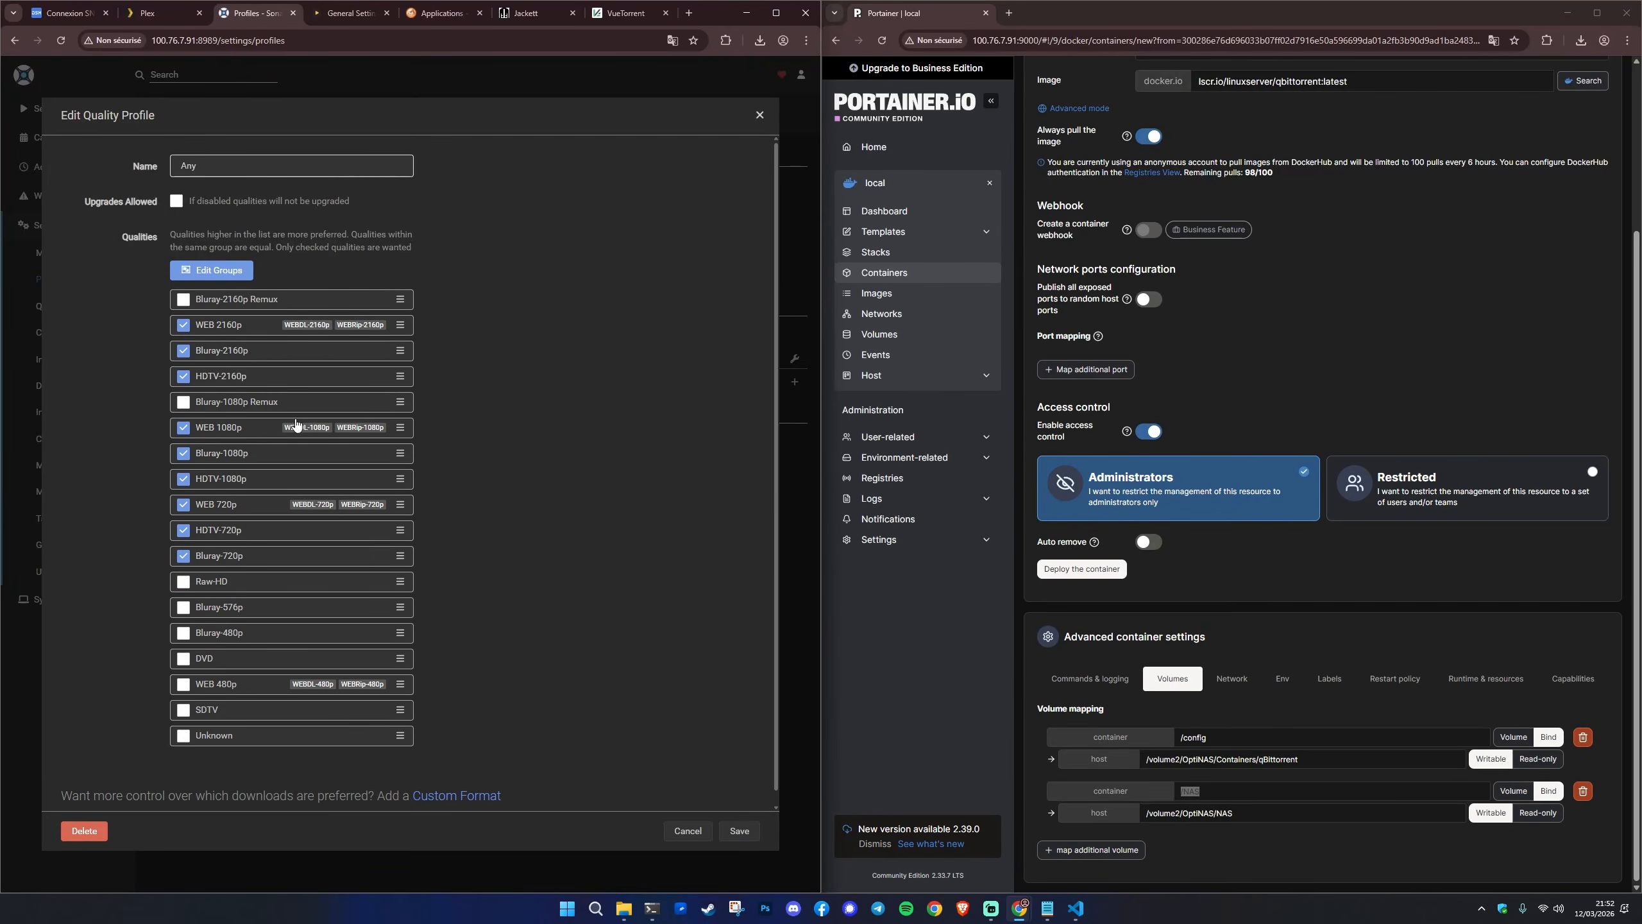
drag(401, 581, 408, 511)
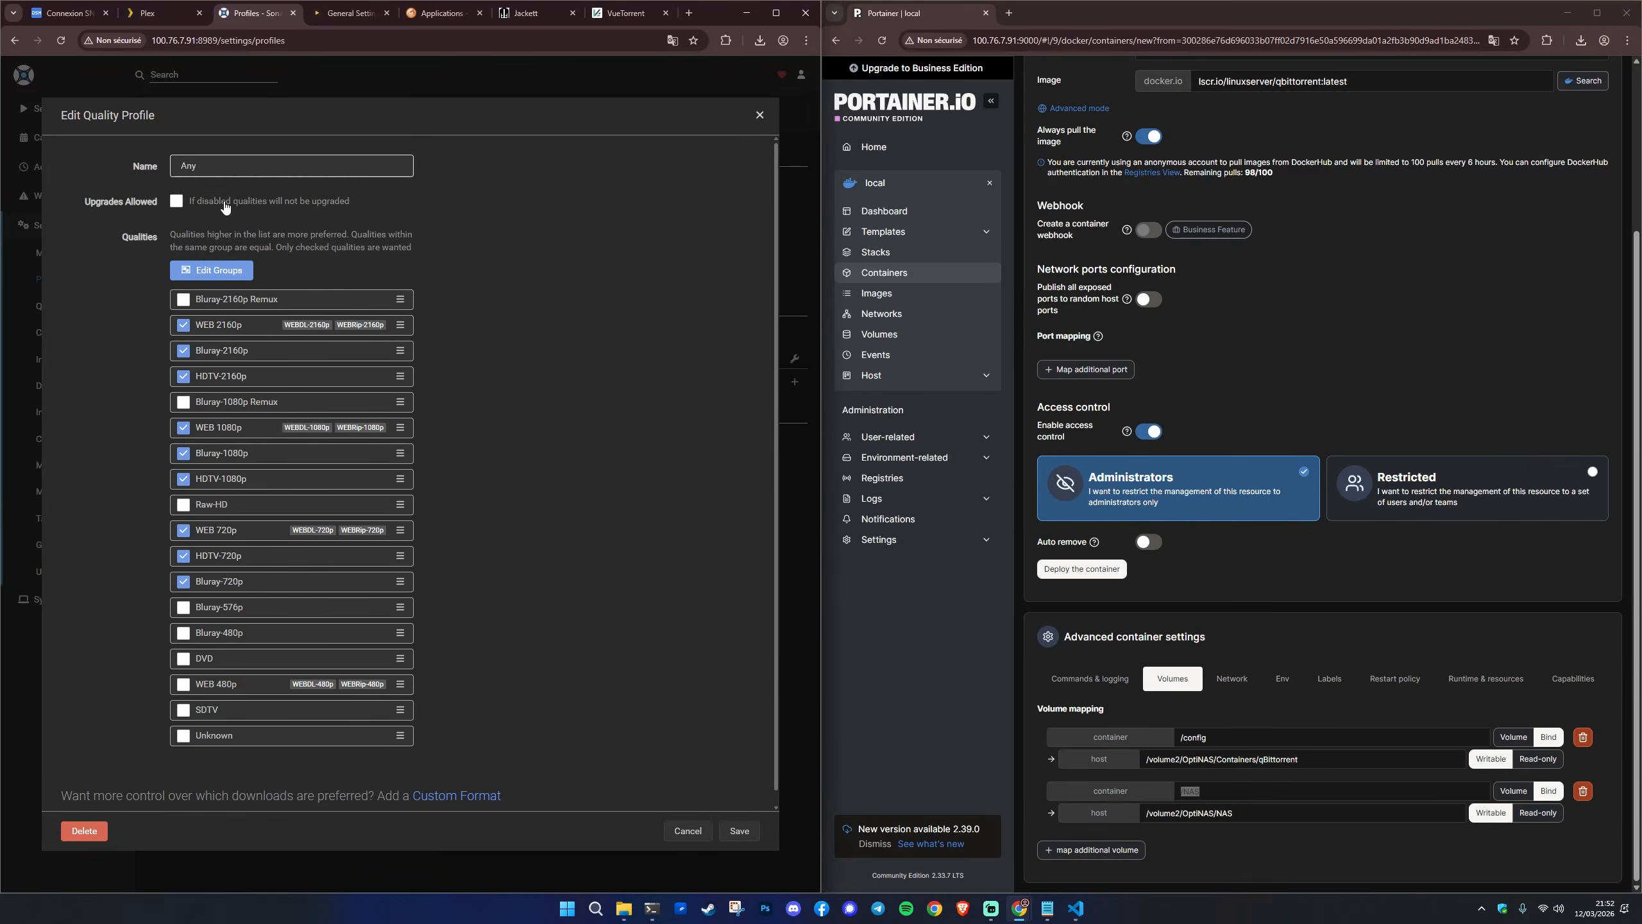
- Allow upgrades until WEB 2160p and save the Any profile
click(176, 202)
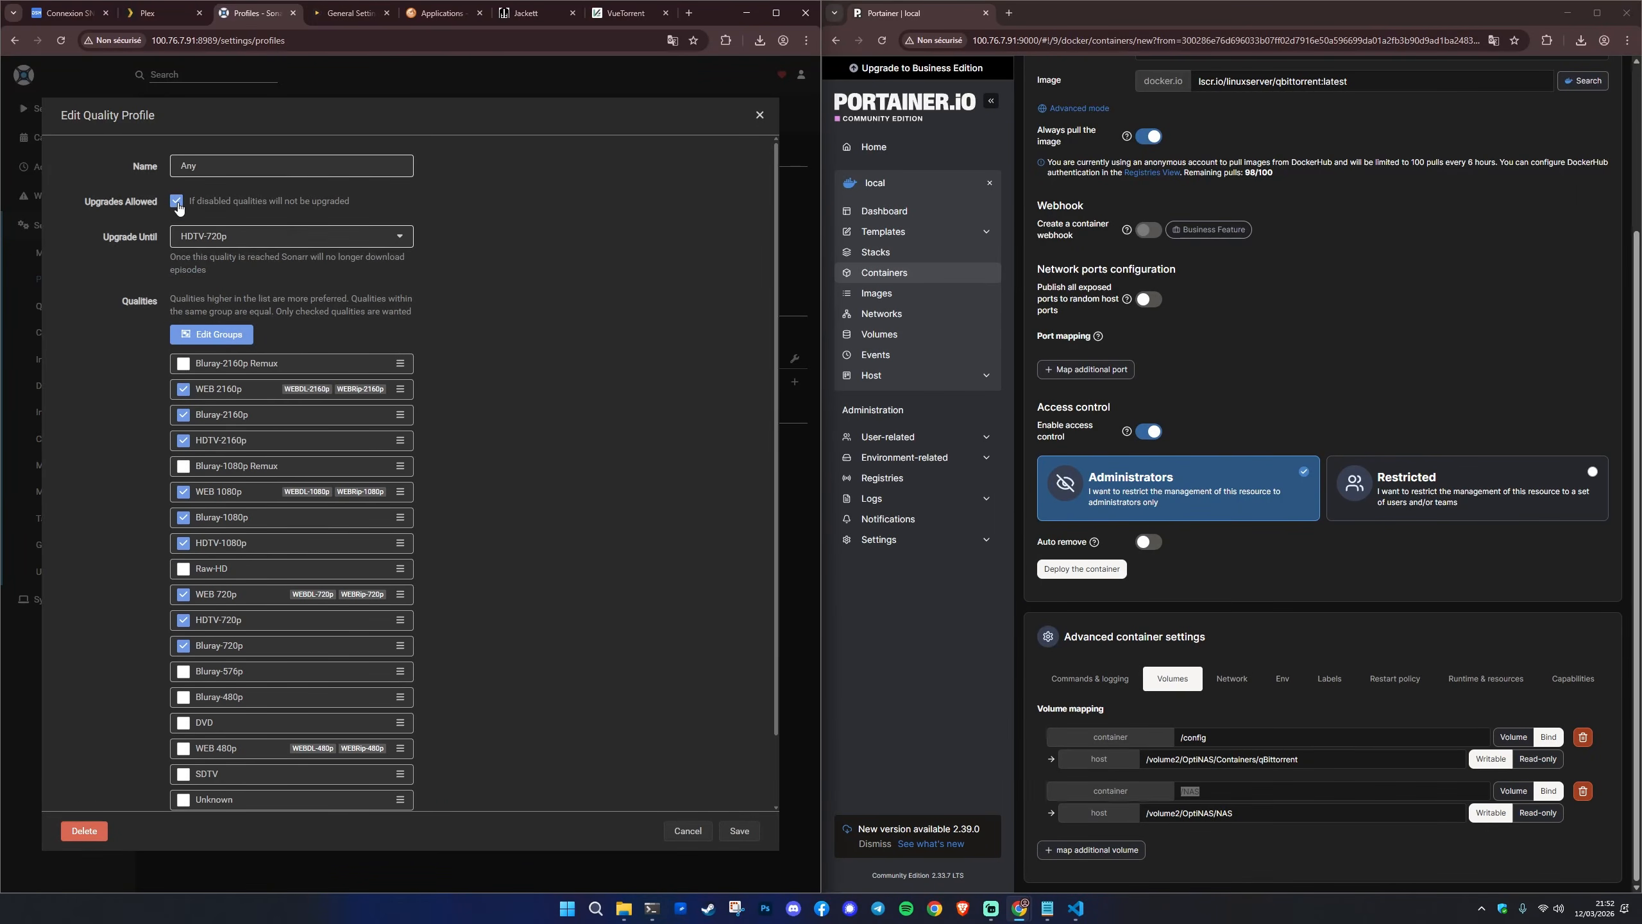
click(323, 246)
click(272, 262)
scroll(524, 389, down, 3)
click(739, 831)
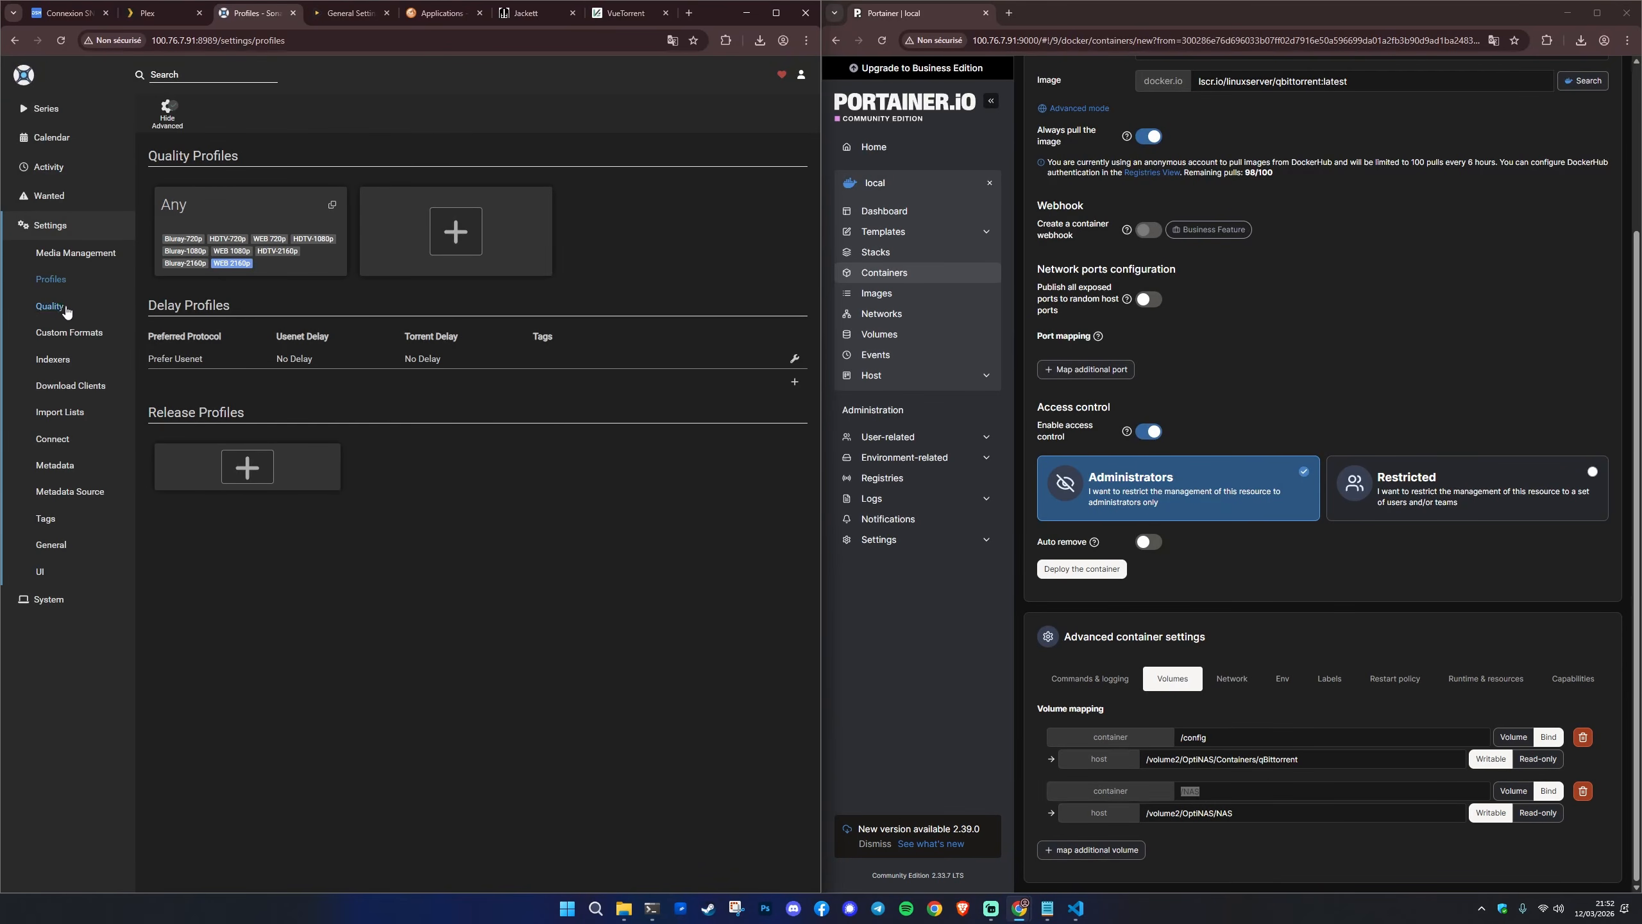
- Create a new custom format named MULTi
click(68, 332)
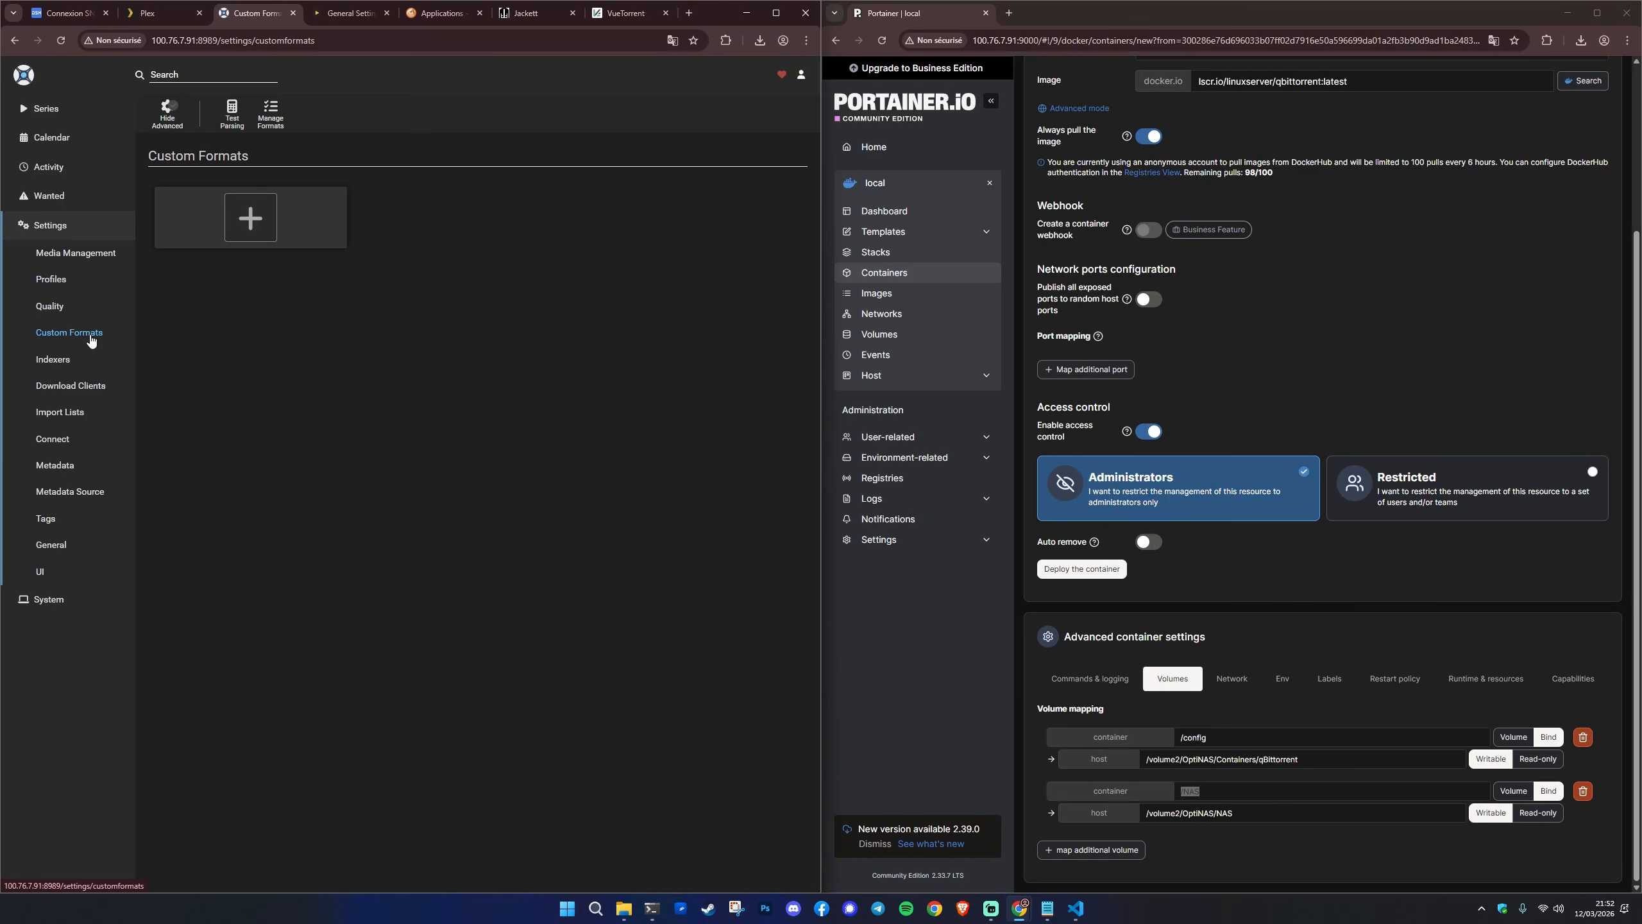
click(245, 225)
click(304, 367)
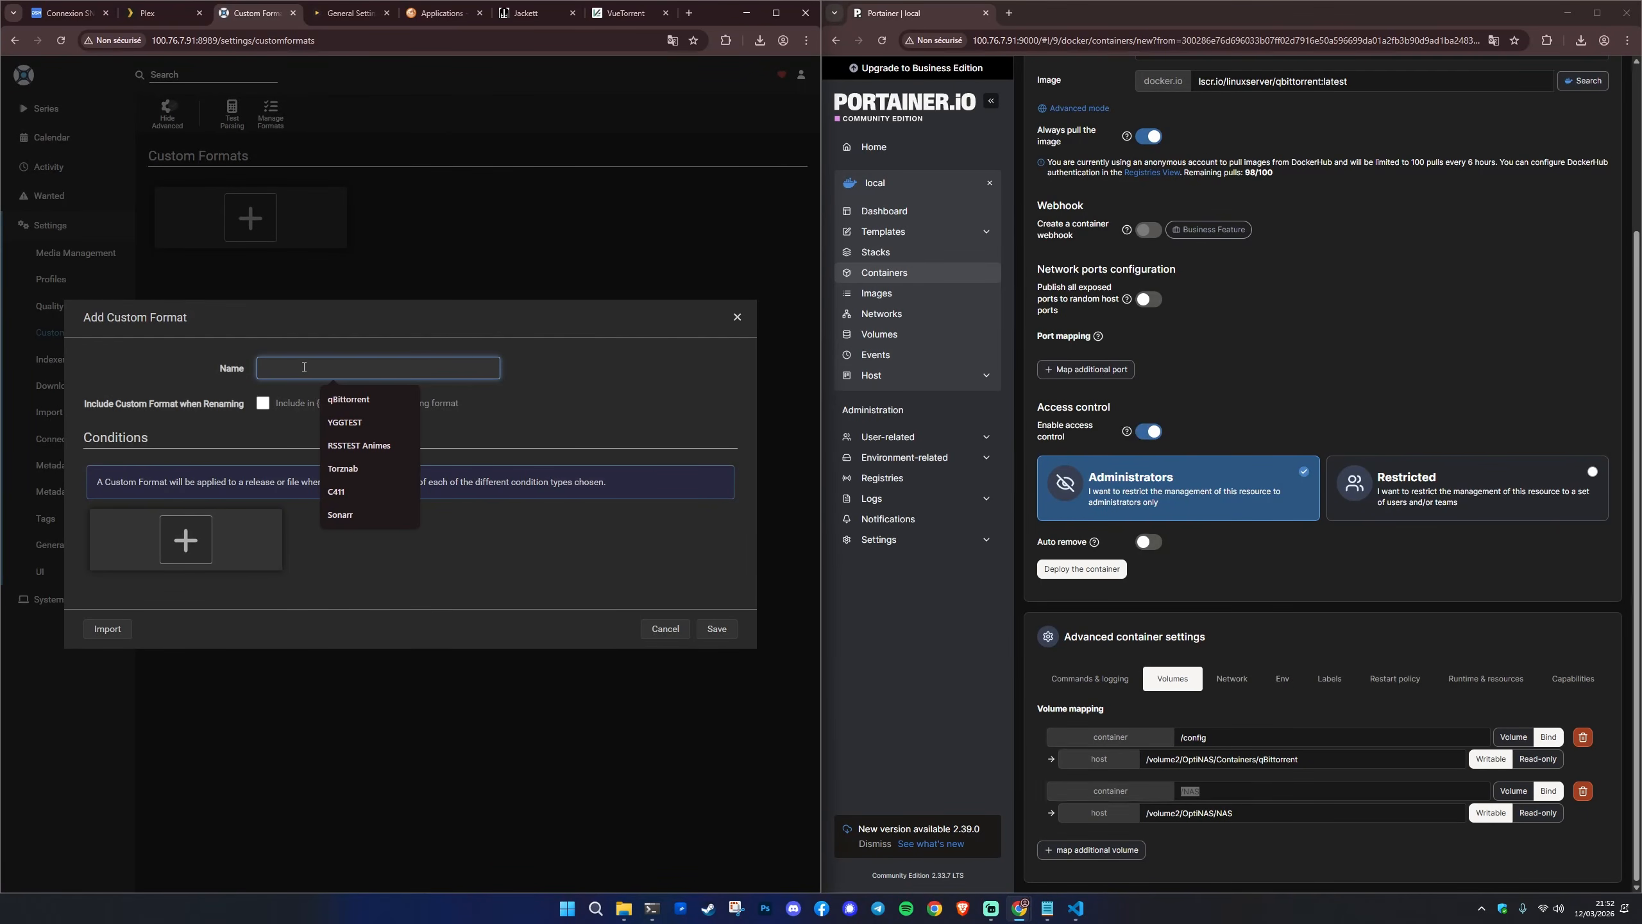
text(MULTi)
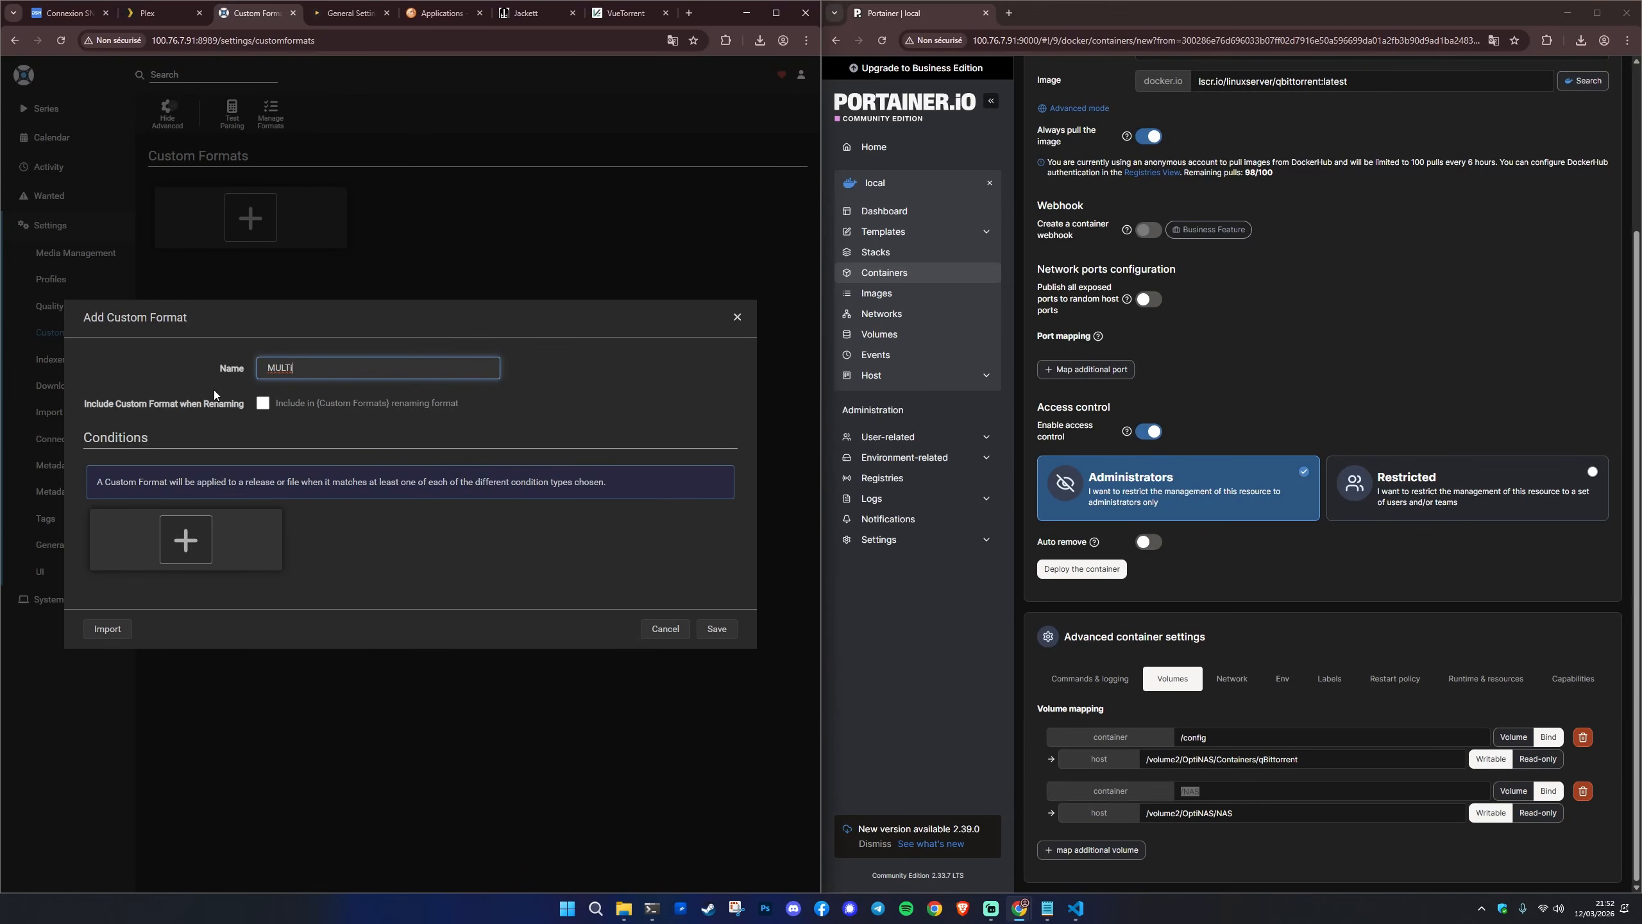
- Add a required Release Title condition with the regex MULTi
click(207, 548)
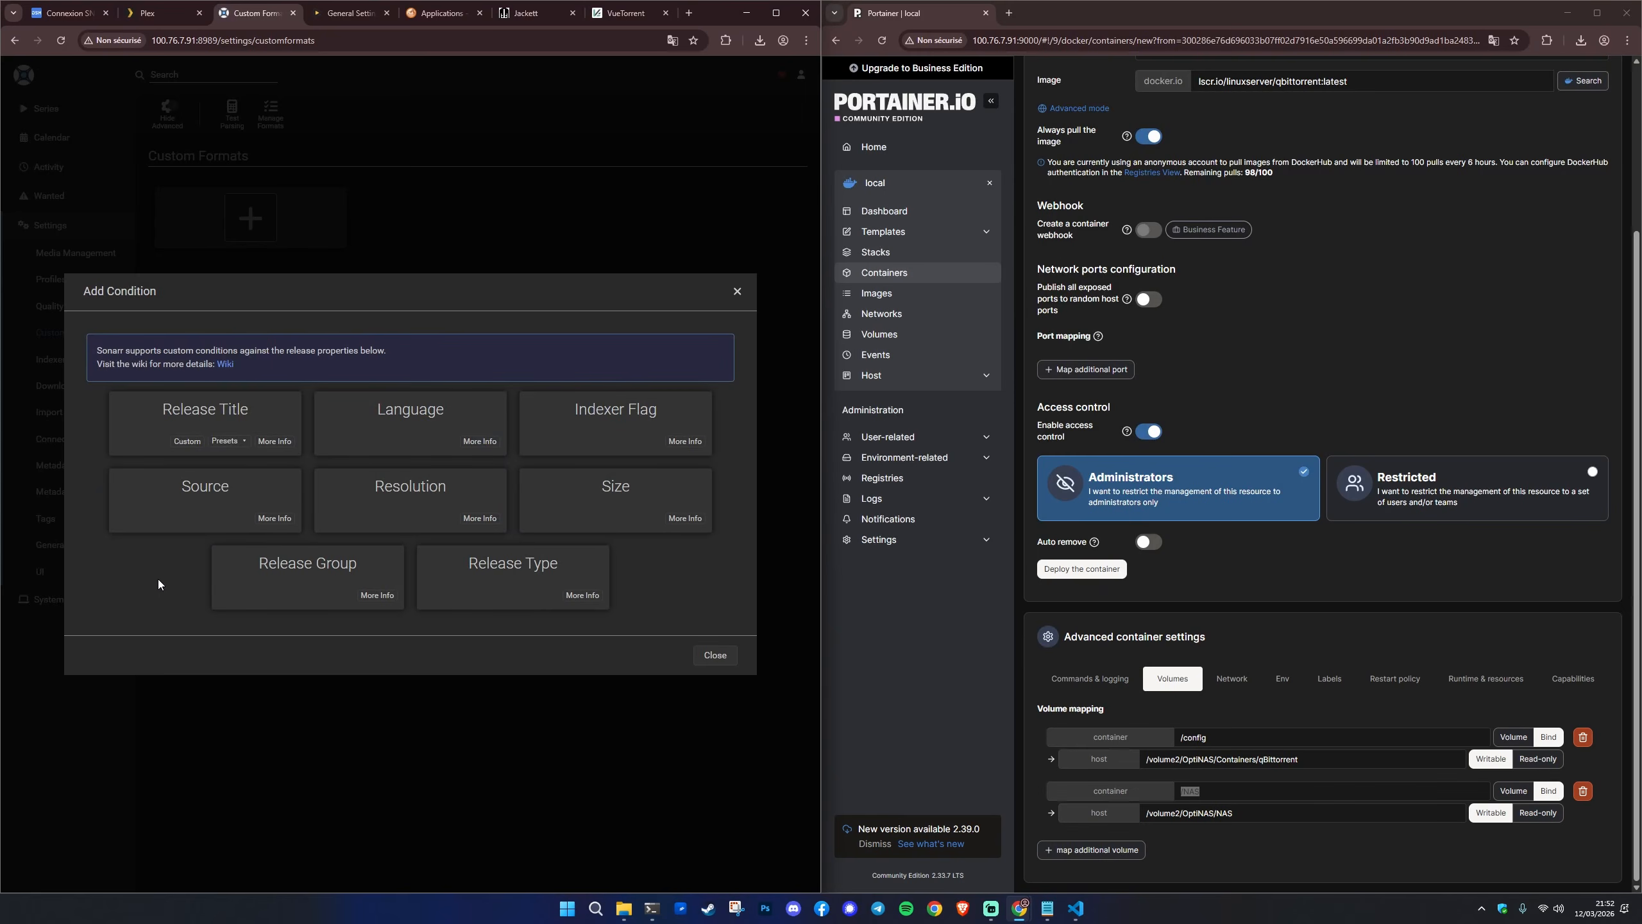
click(210, 421)
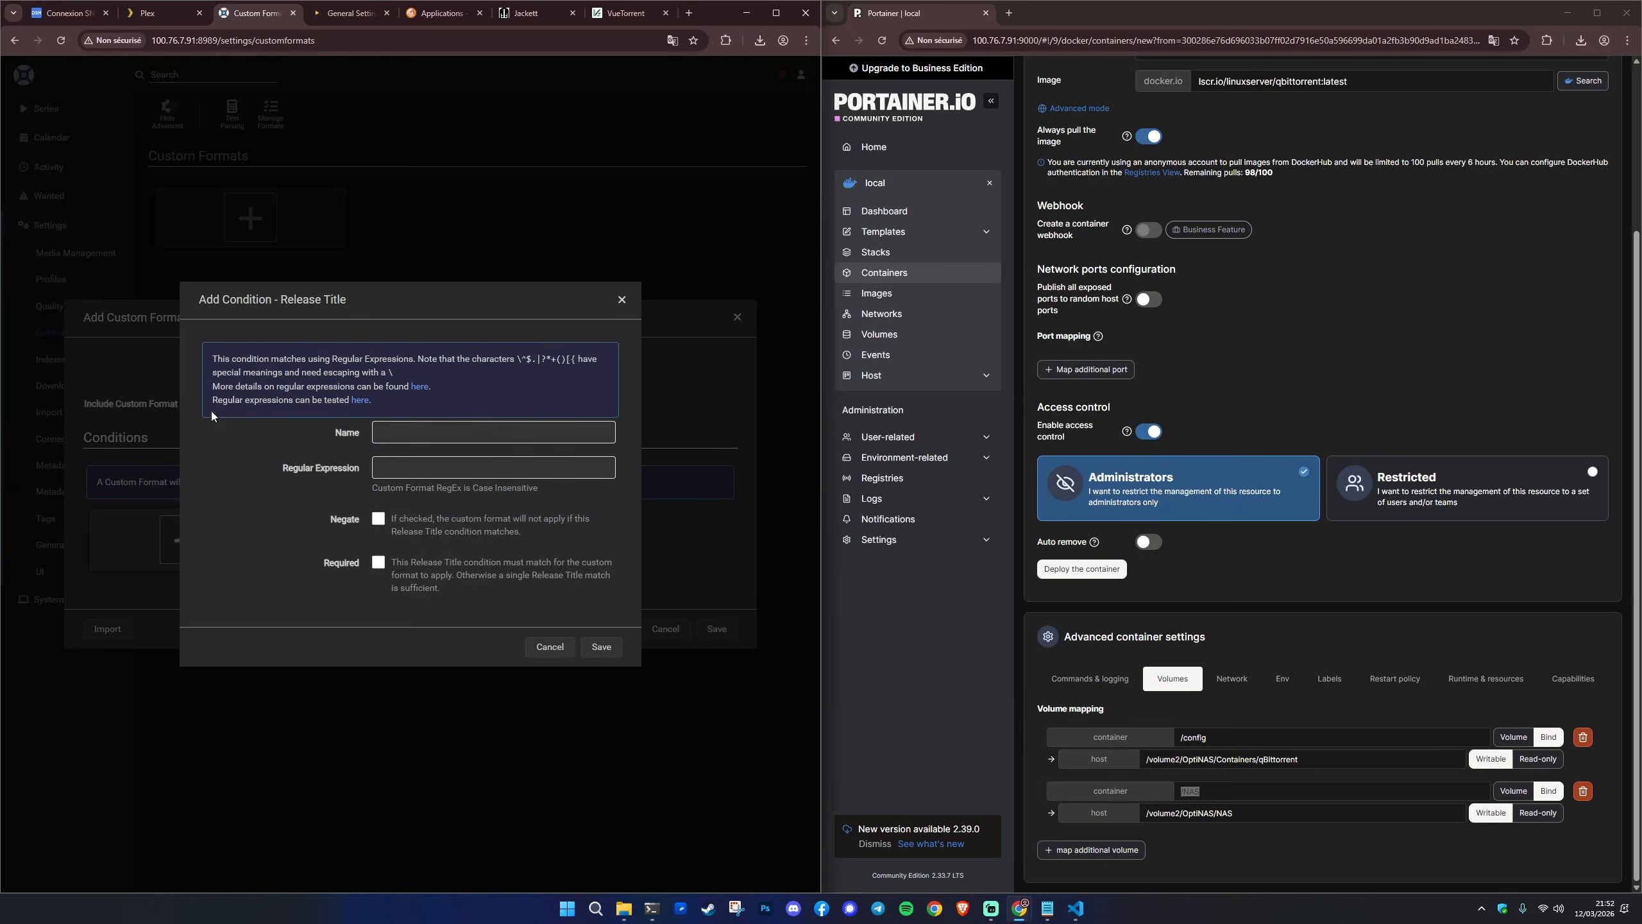
click(398, 434)
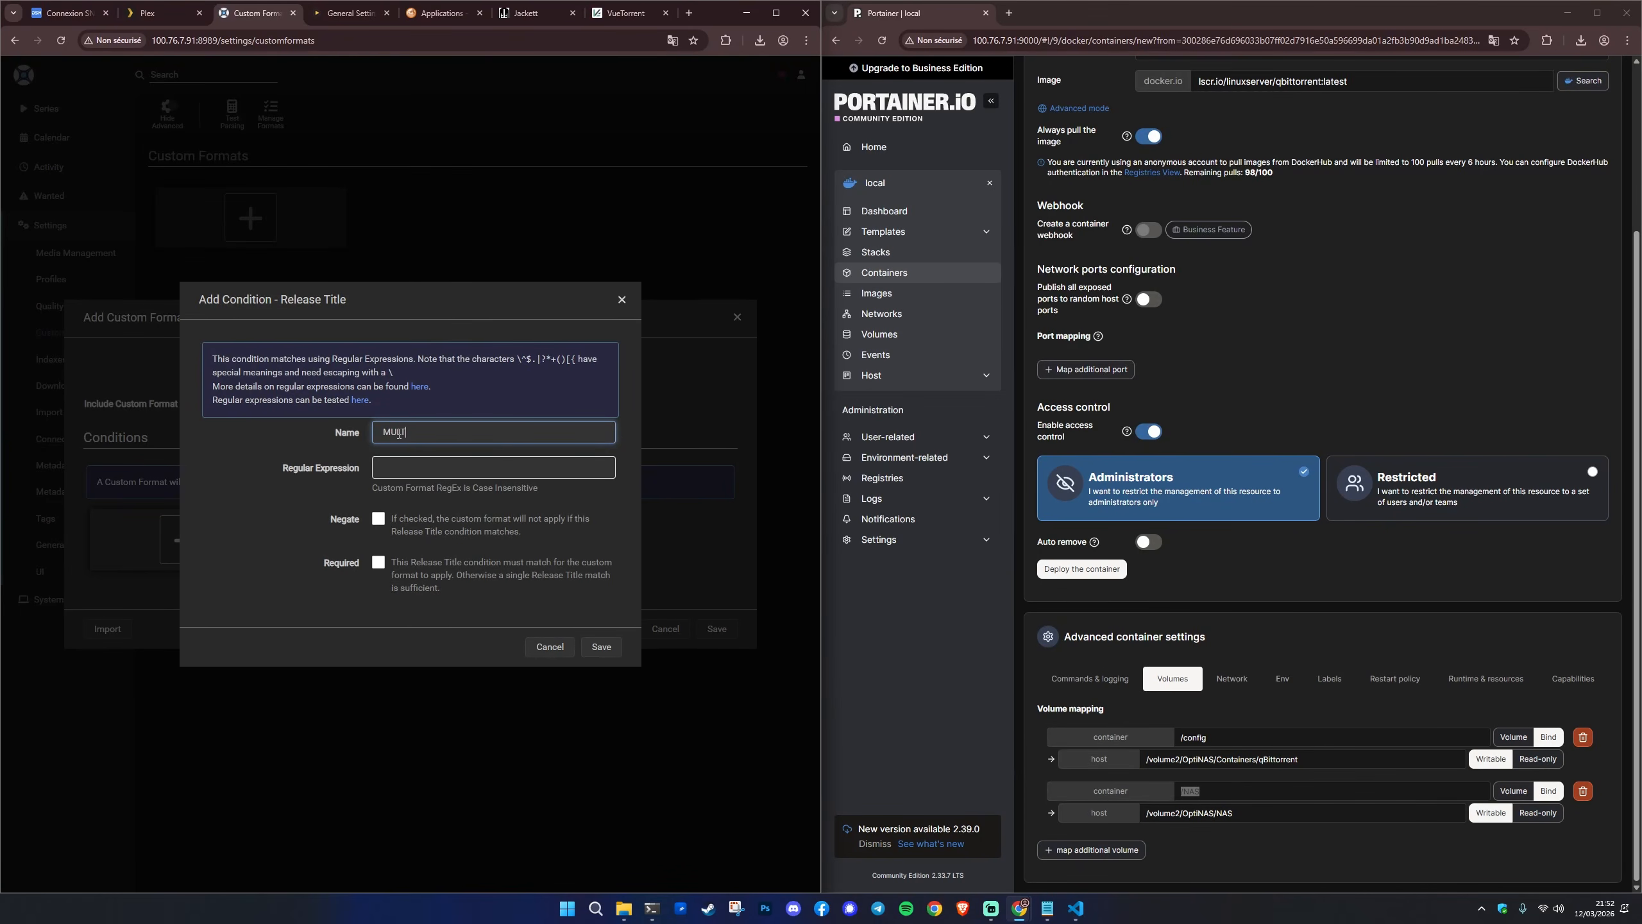
click(433, 467)
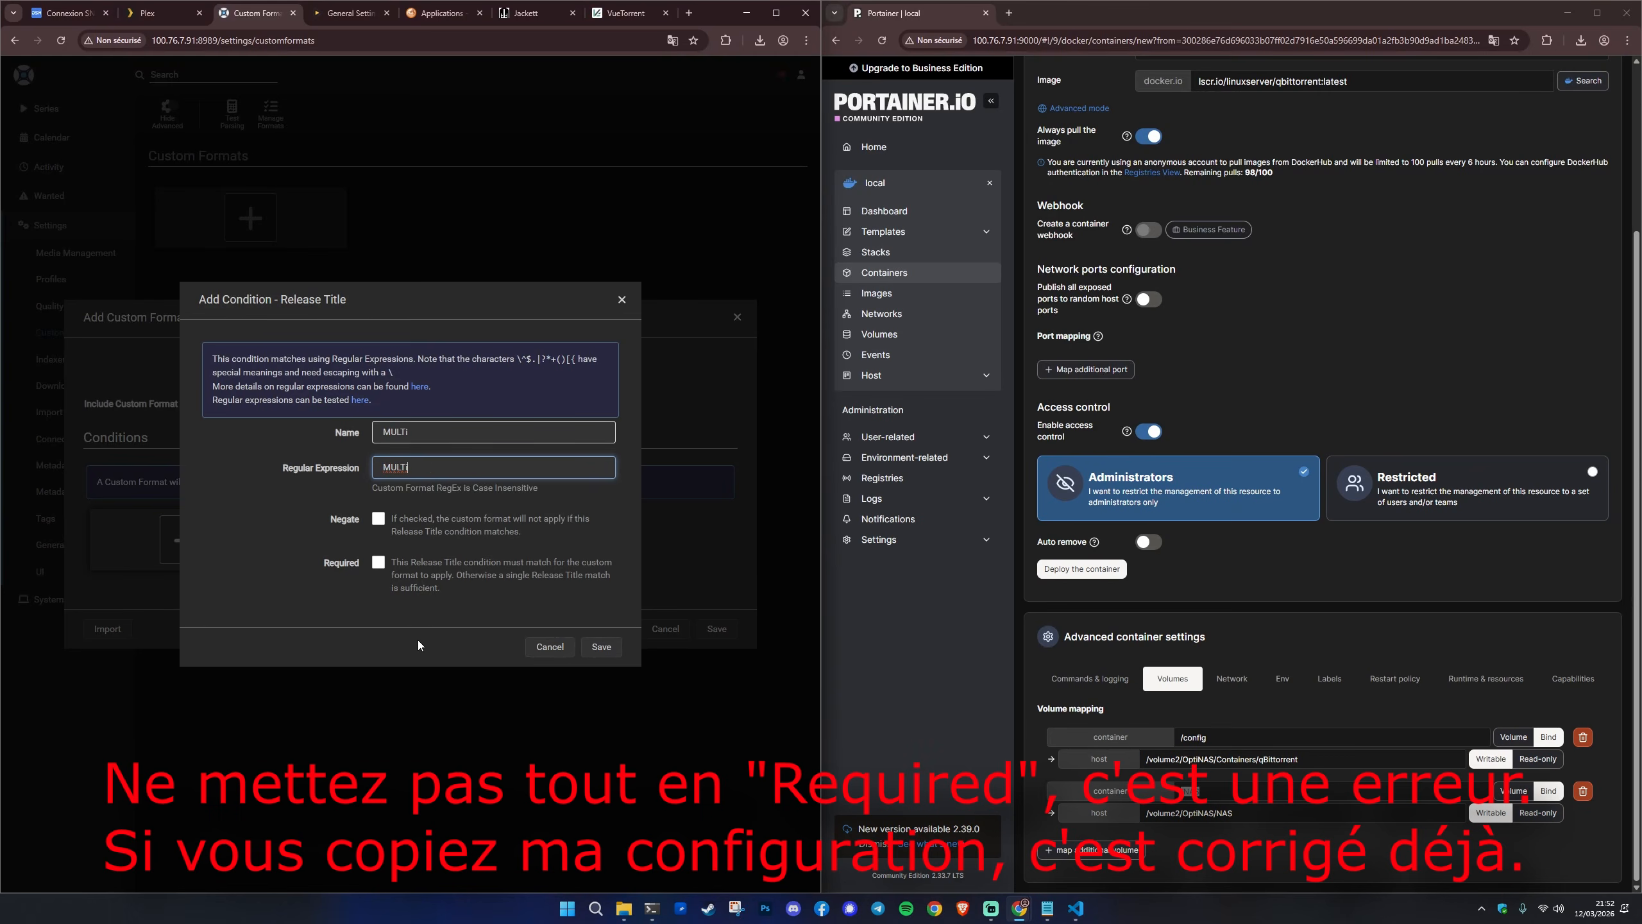
click(378, 562)
click(600, 647)
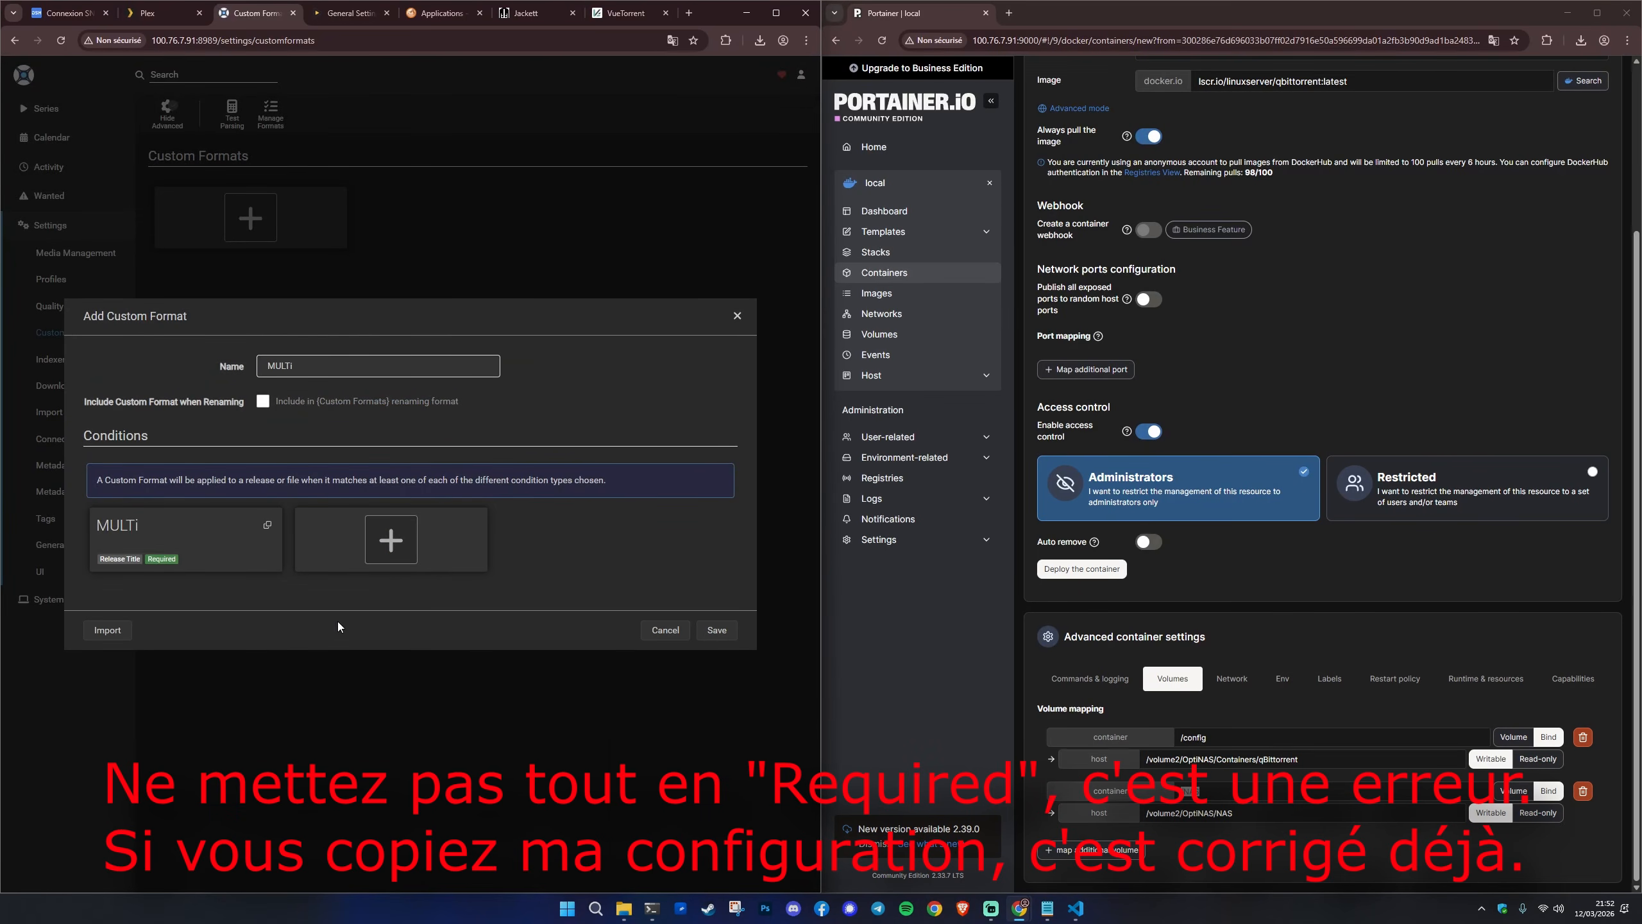
- Save the MULTi format and start another custom format named VFF
click(716, 630)
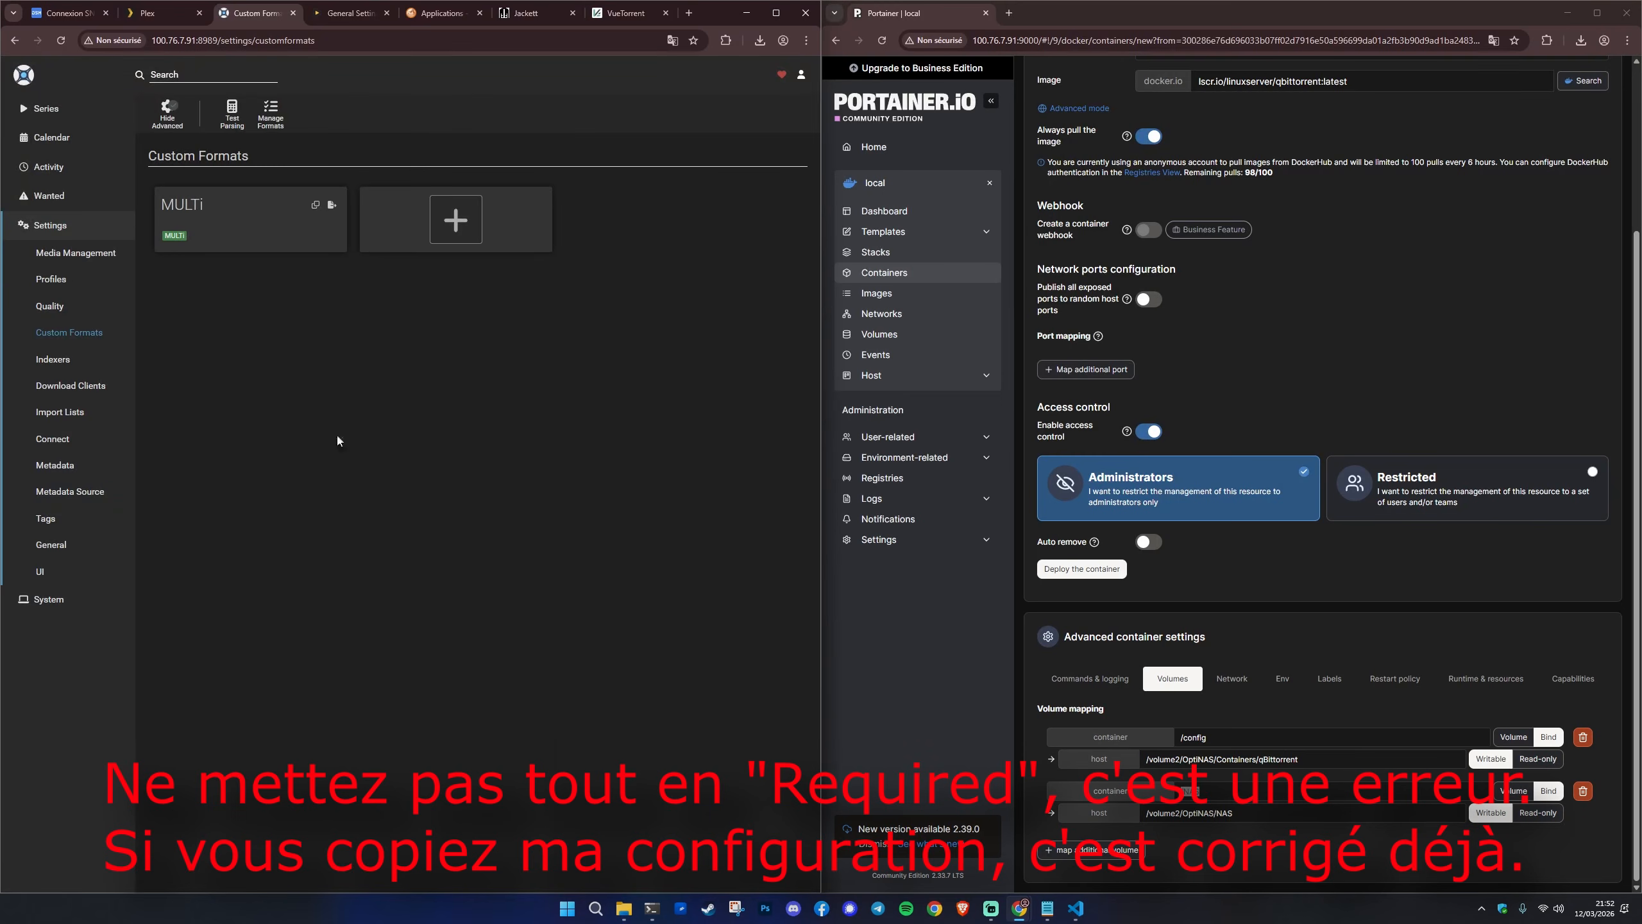
click(456, 220)
click(336, 370)
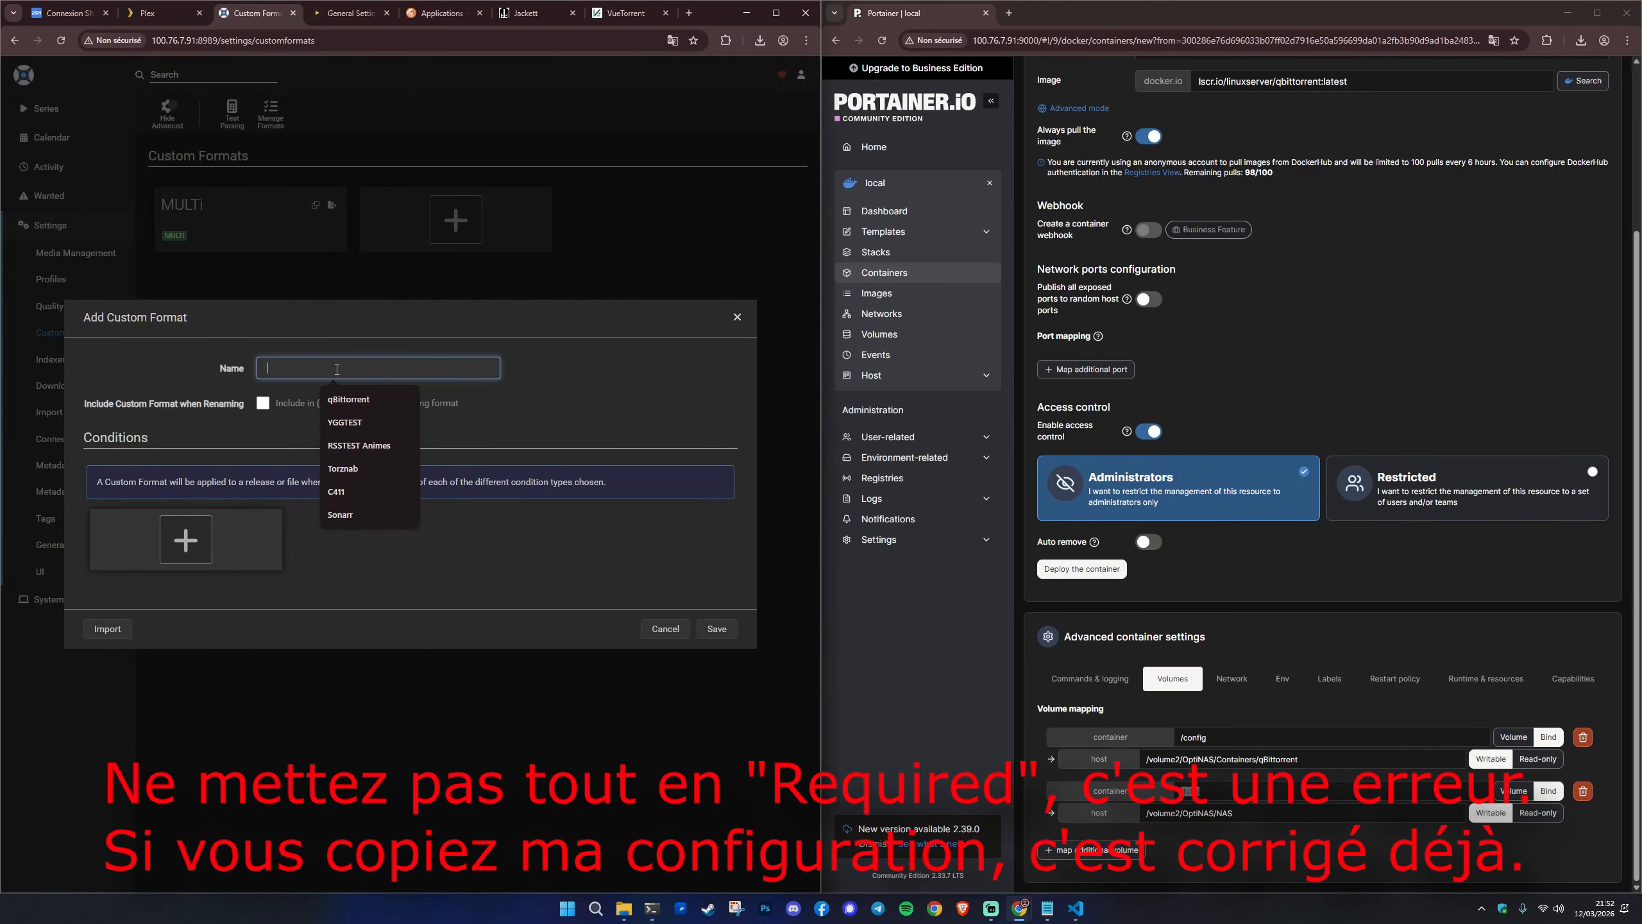
text(VFF)
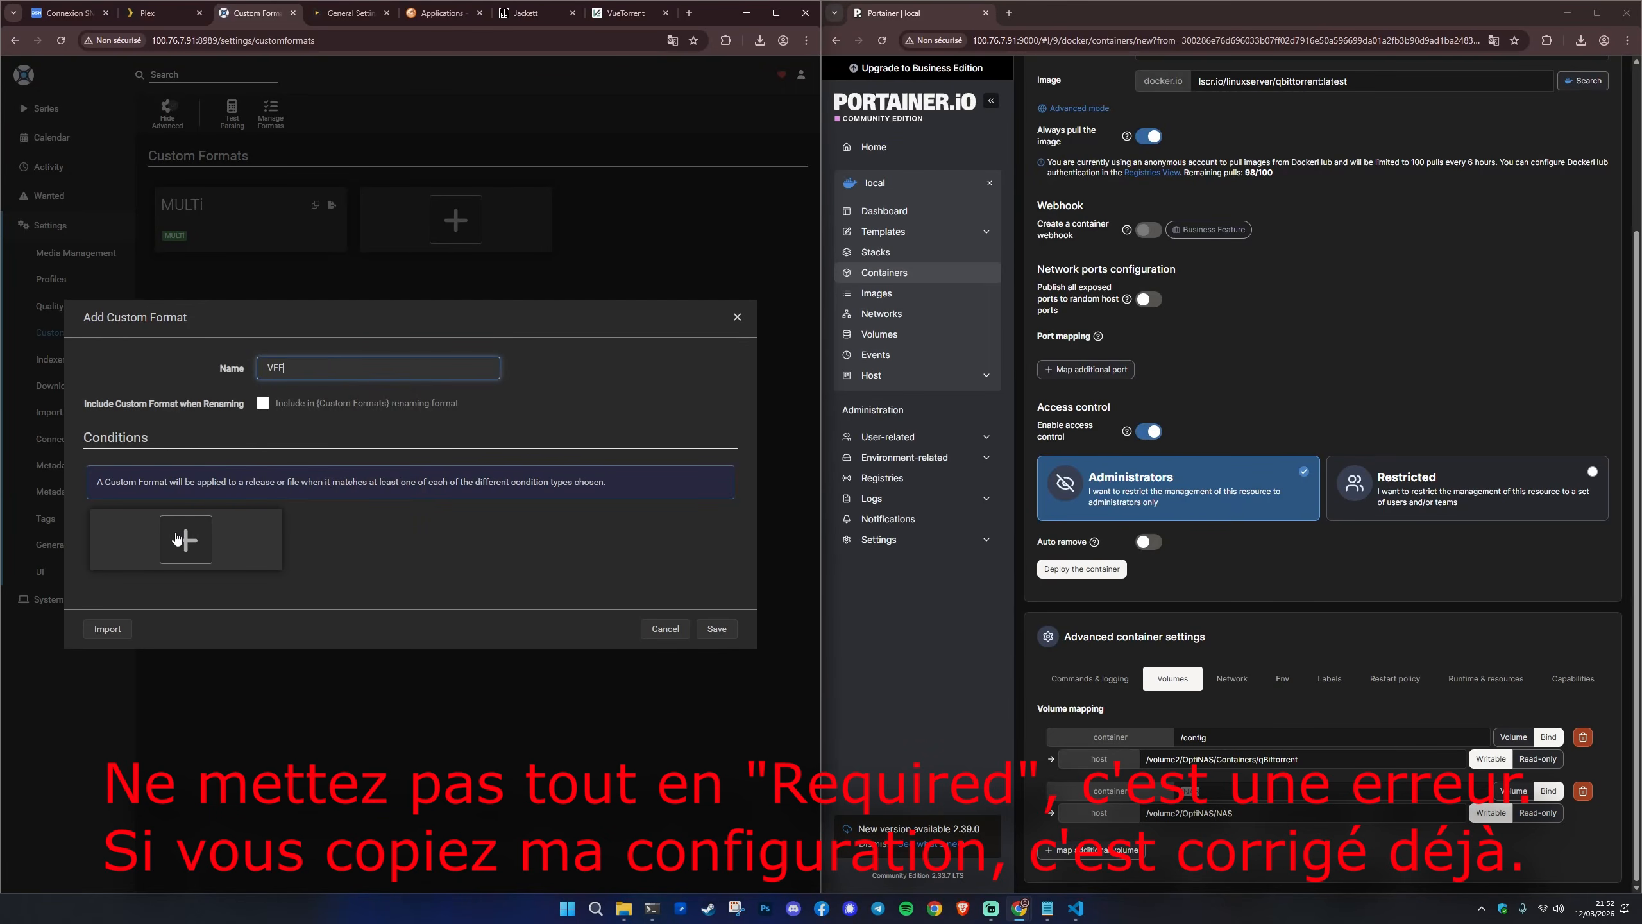
- Add a Release Title condition named VFF with the regex VF
click(184, 552)
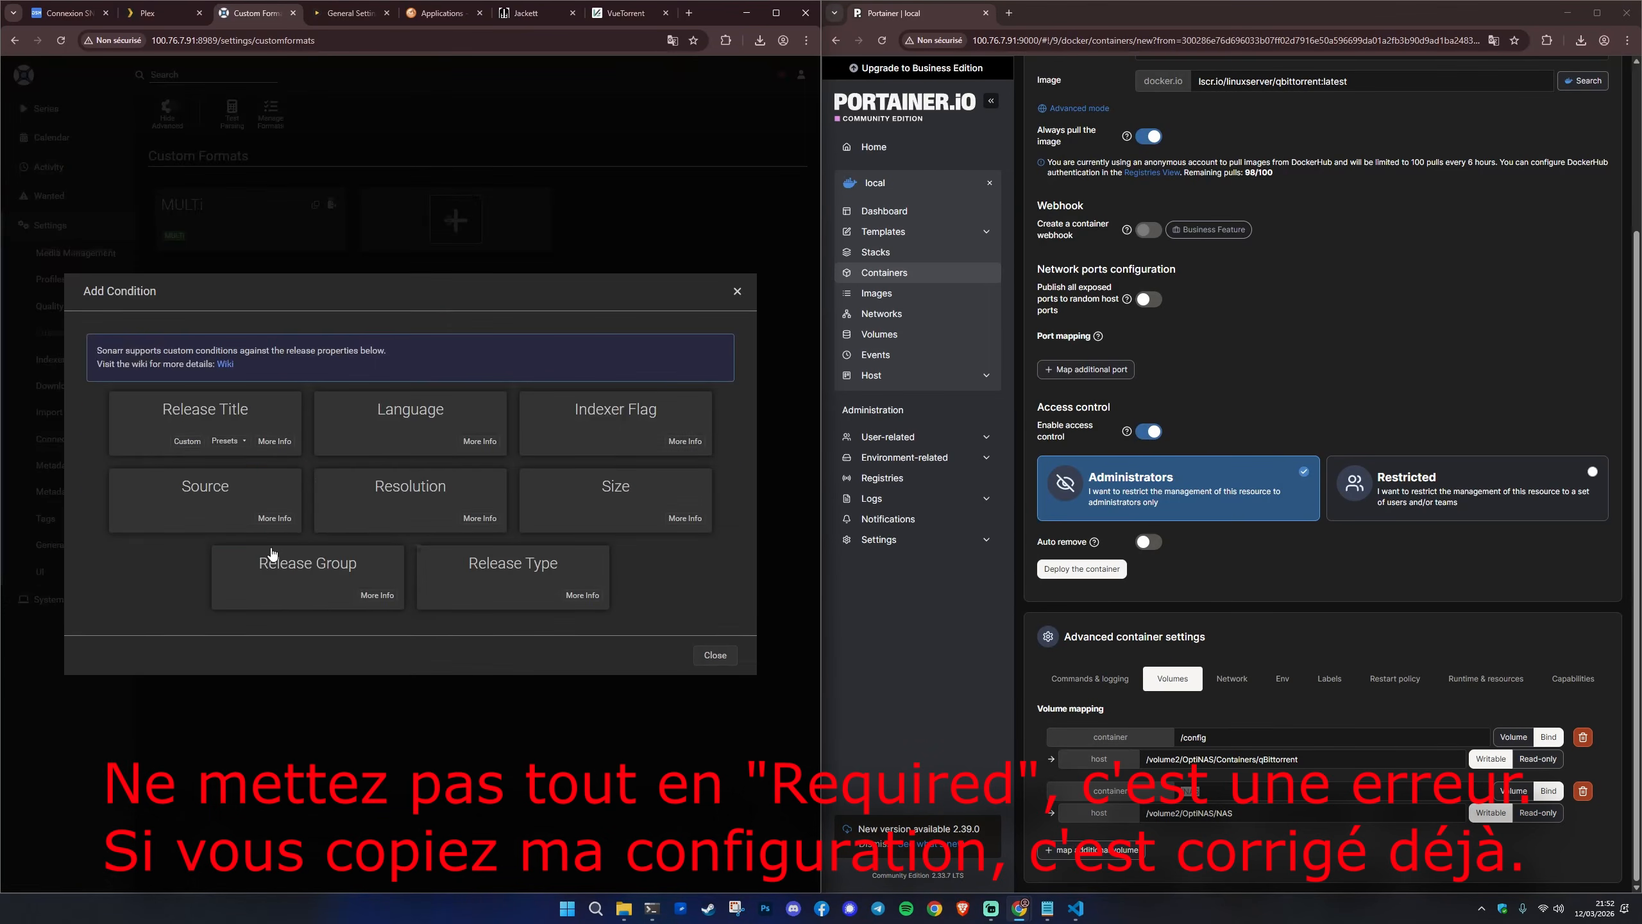
click(207, 439)
click(407, 436)
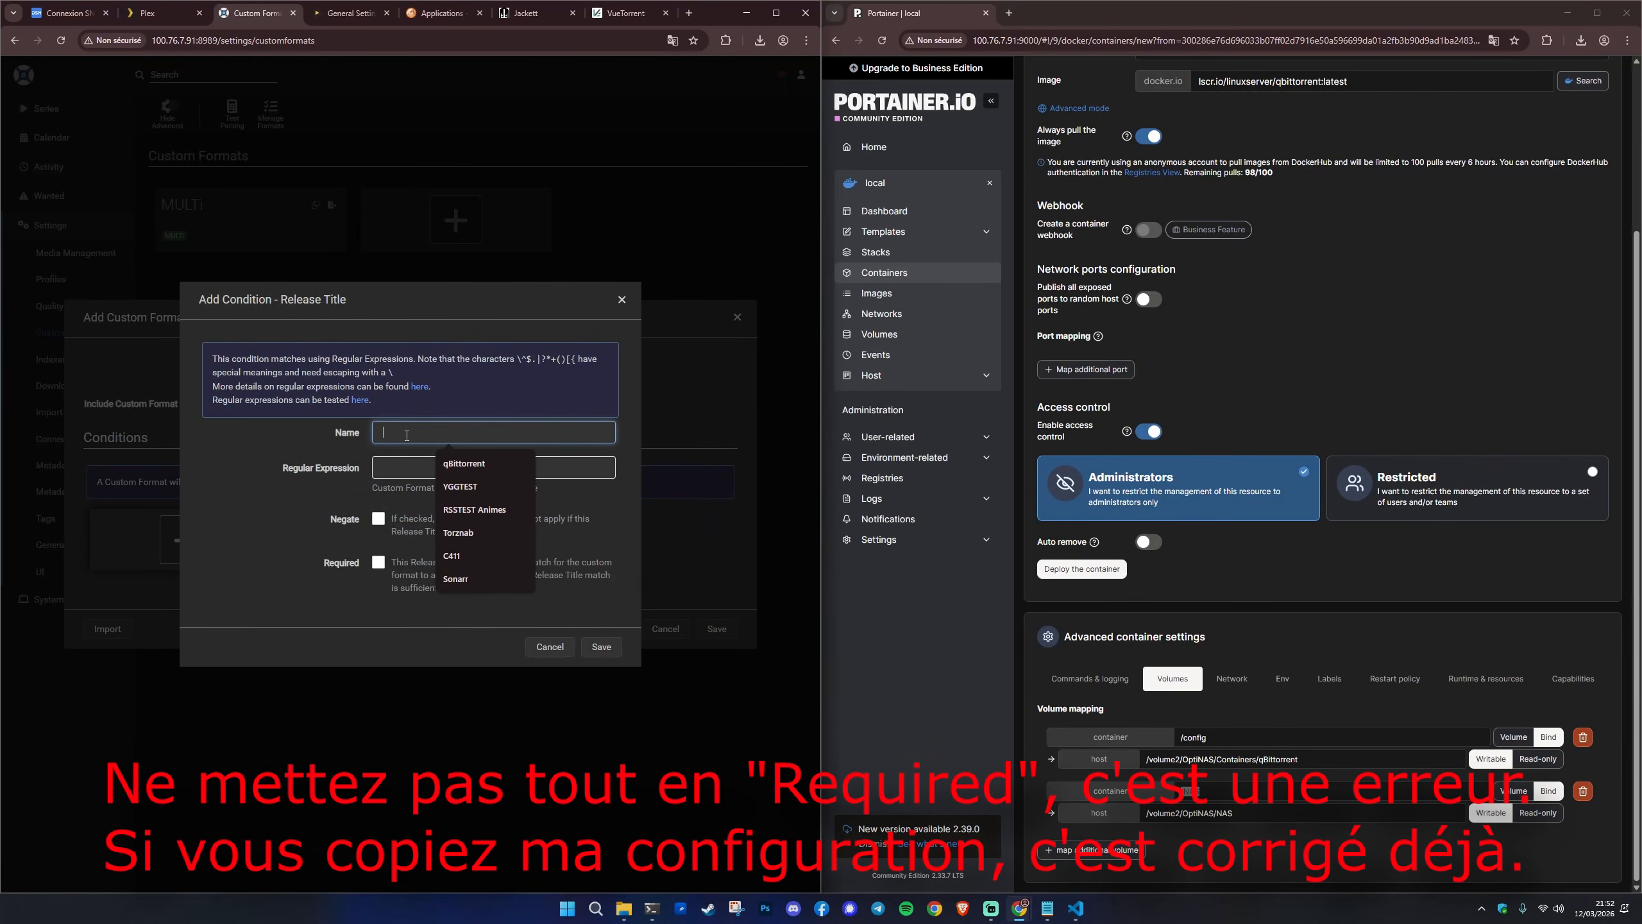
text(VFF)
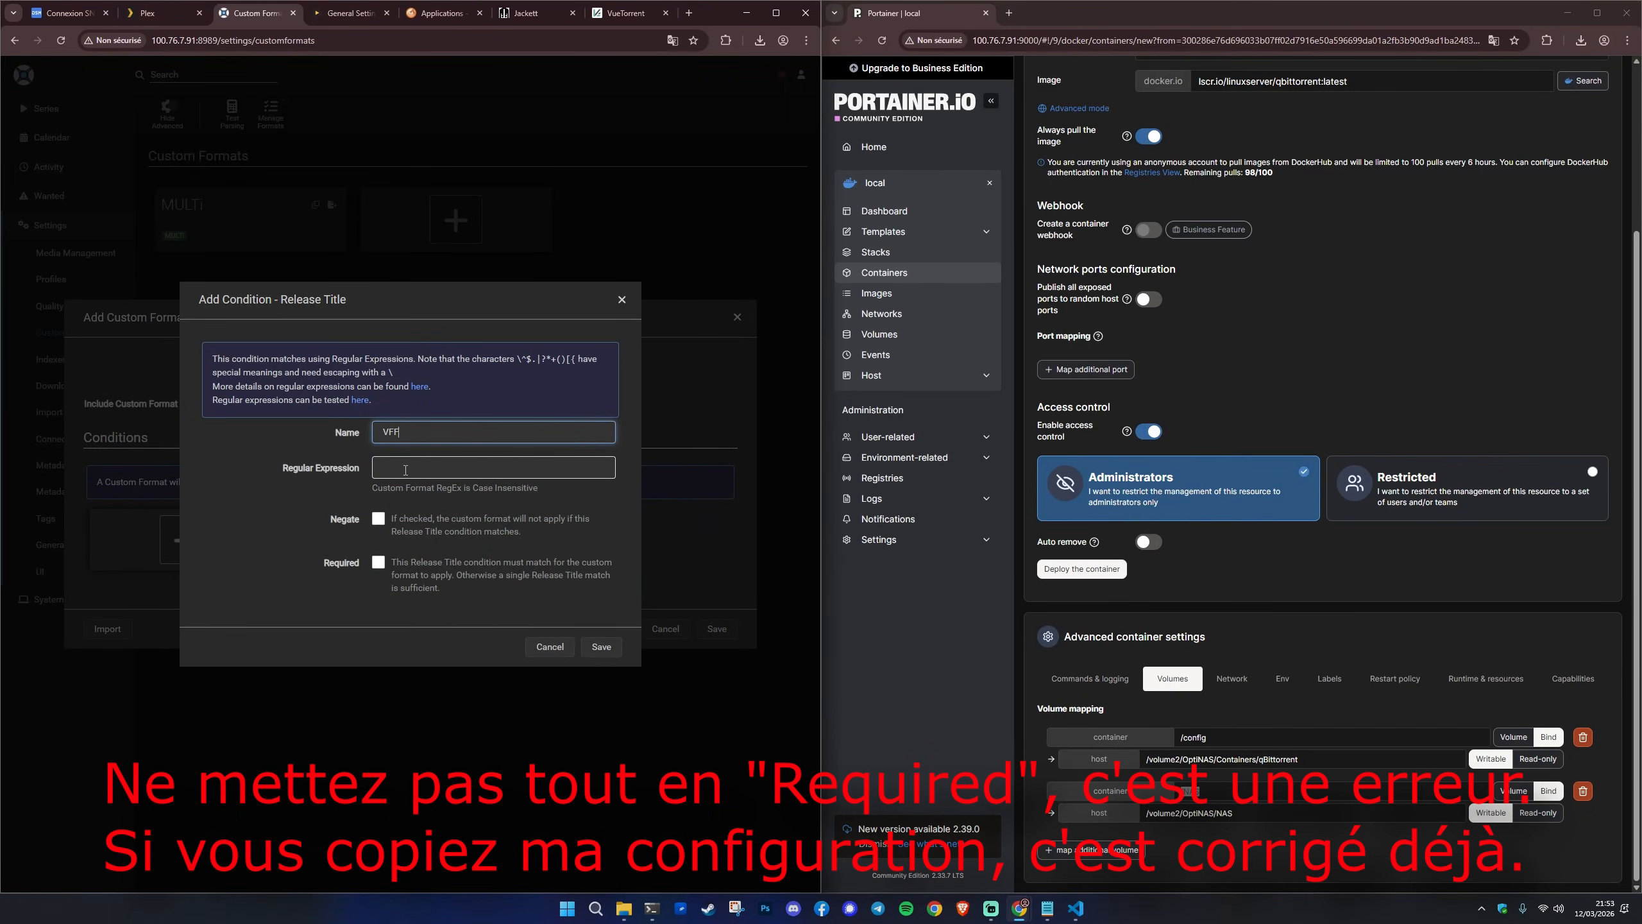
click(405, 469)
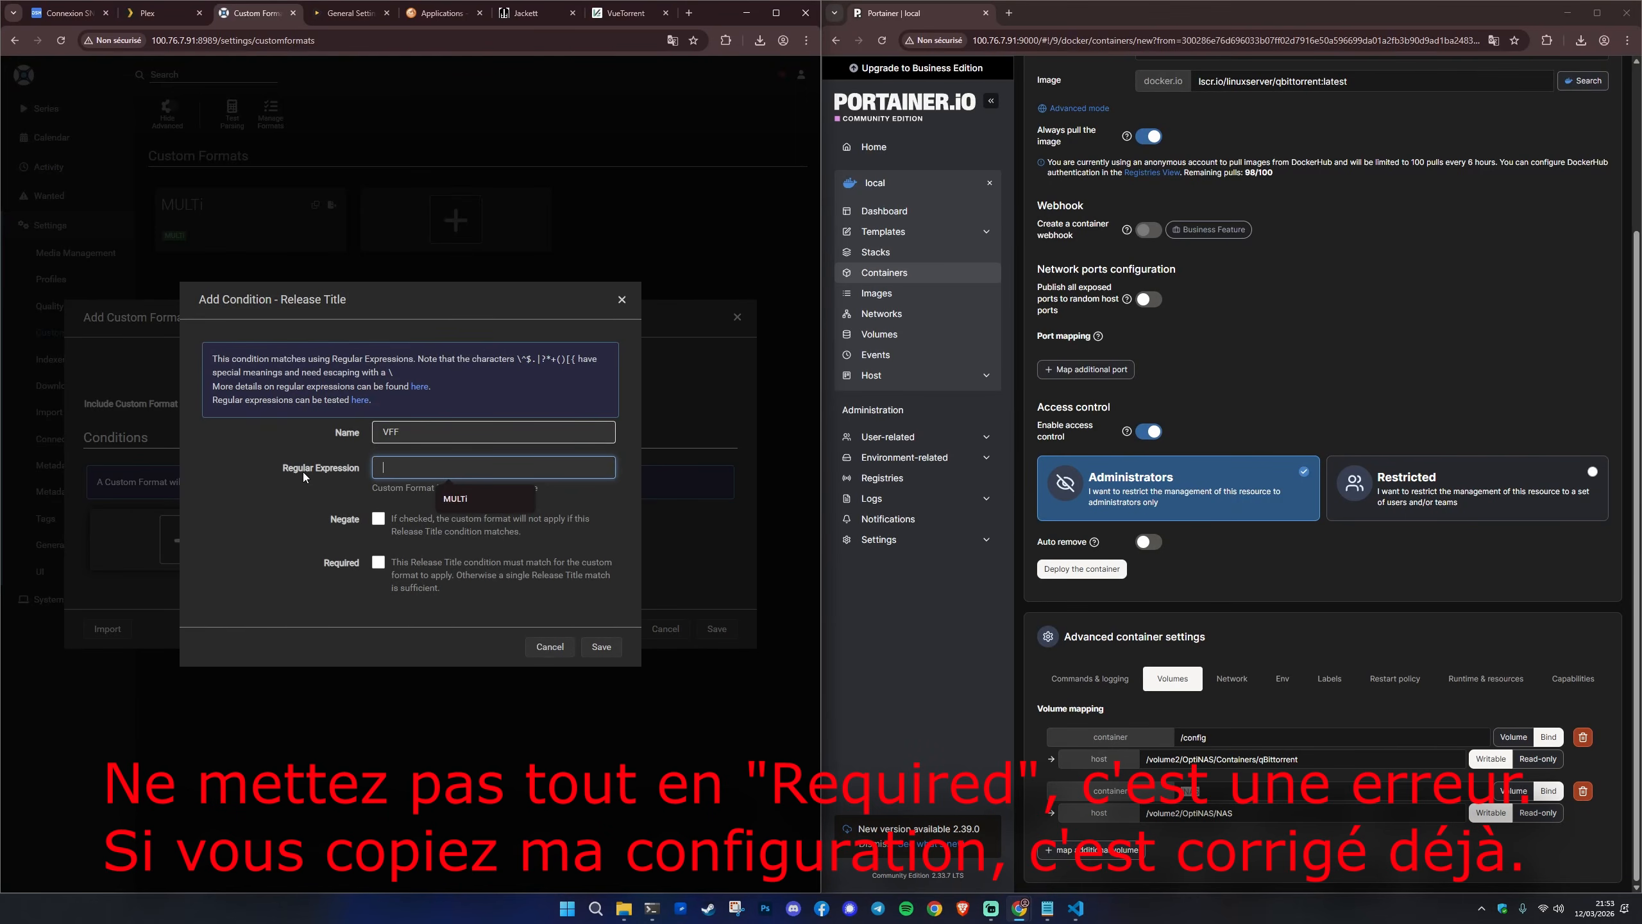
text(VFF)
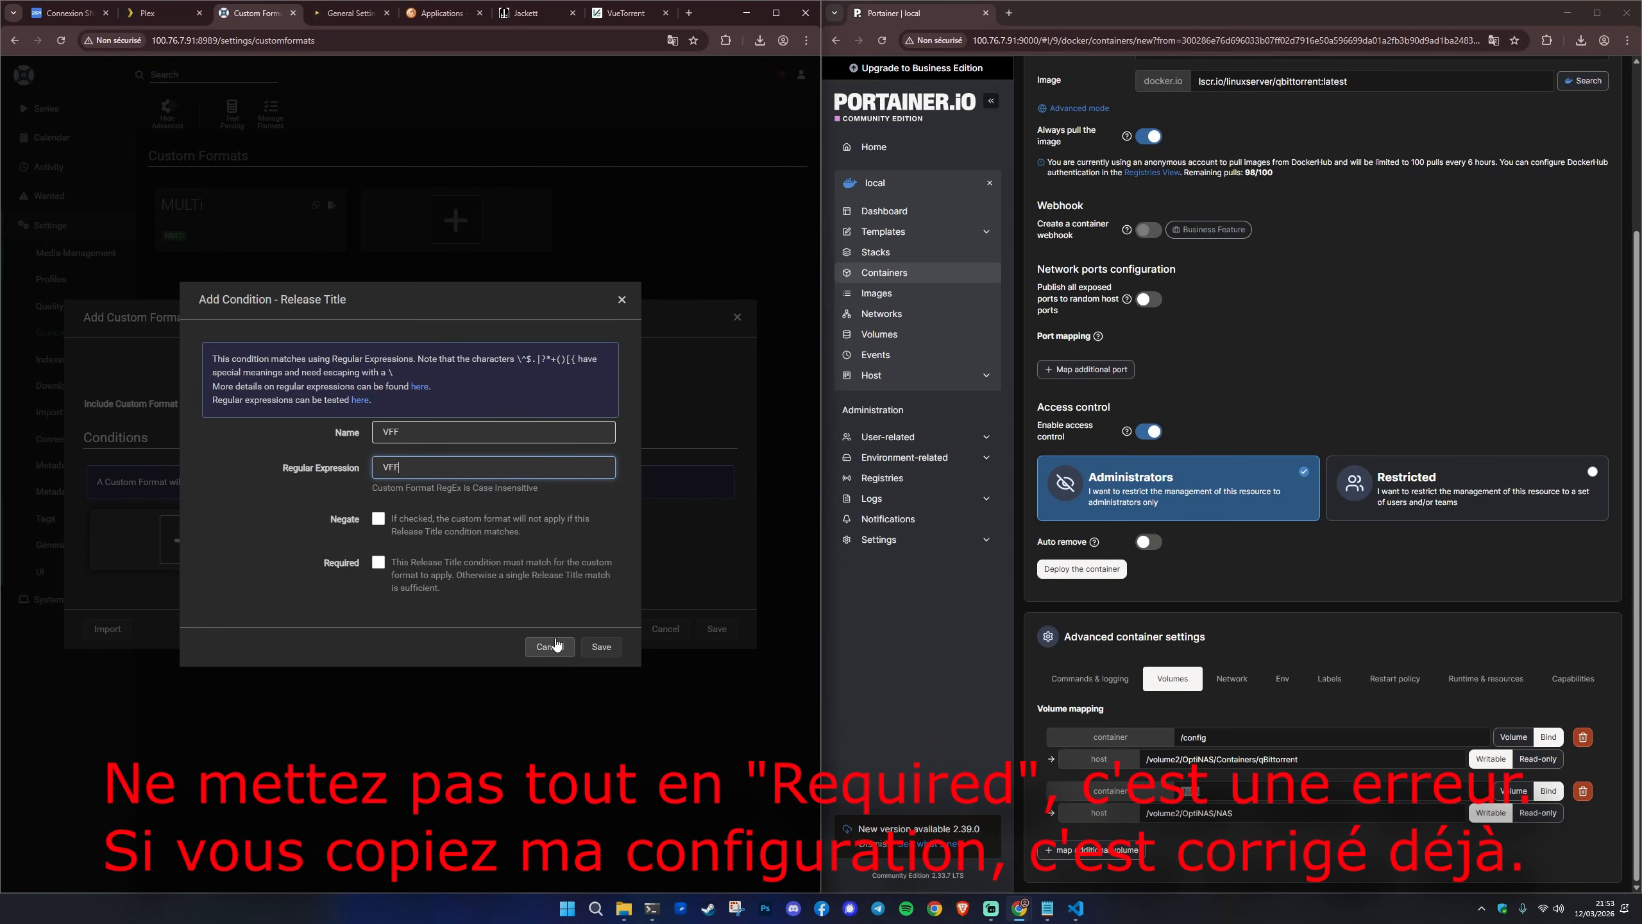
click(601, 646)
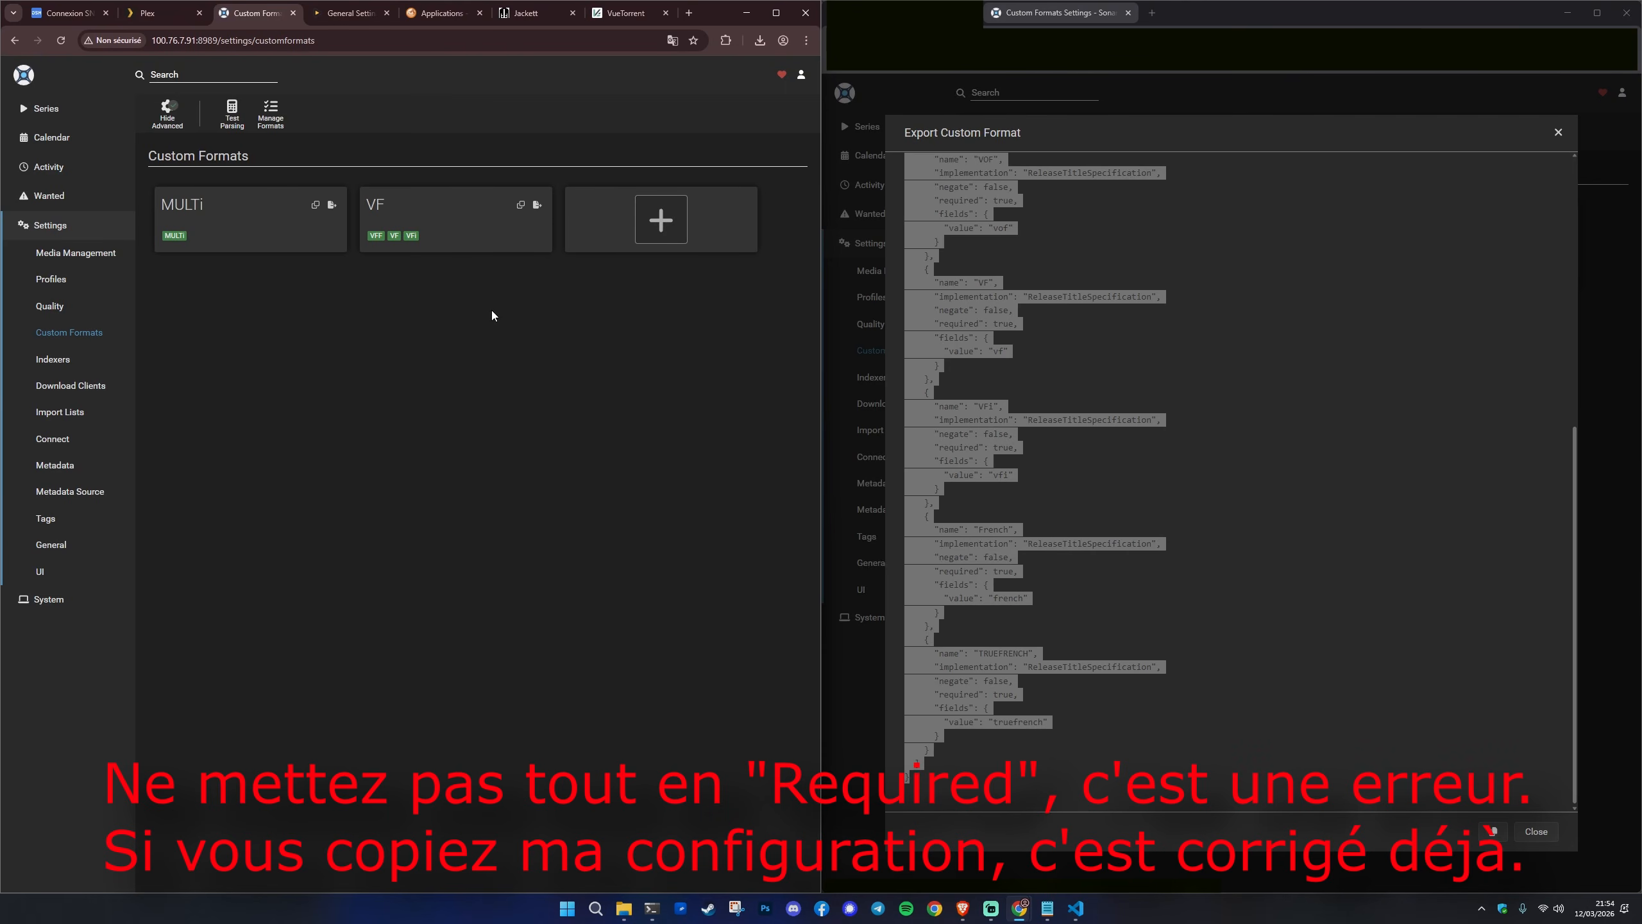
- Import the copied VOST JSON into the format, save it, and close the other Sonarr's export
click(481, 214)
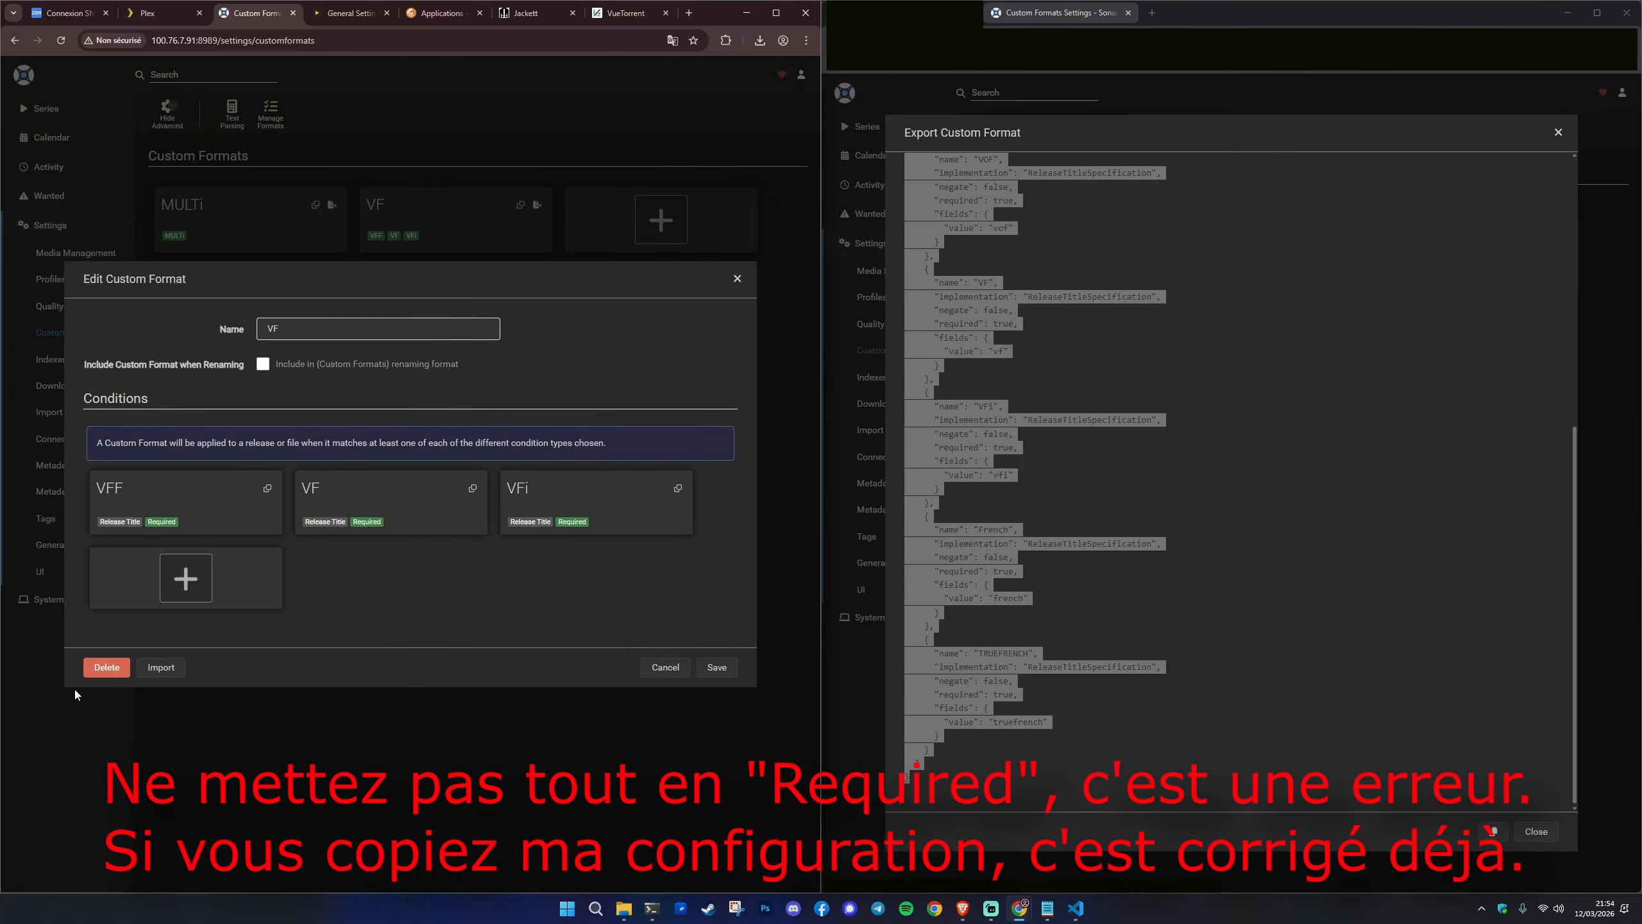
click(159, 668)
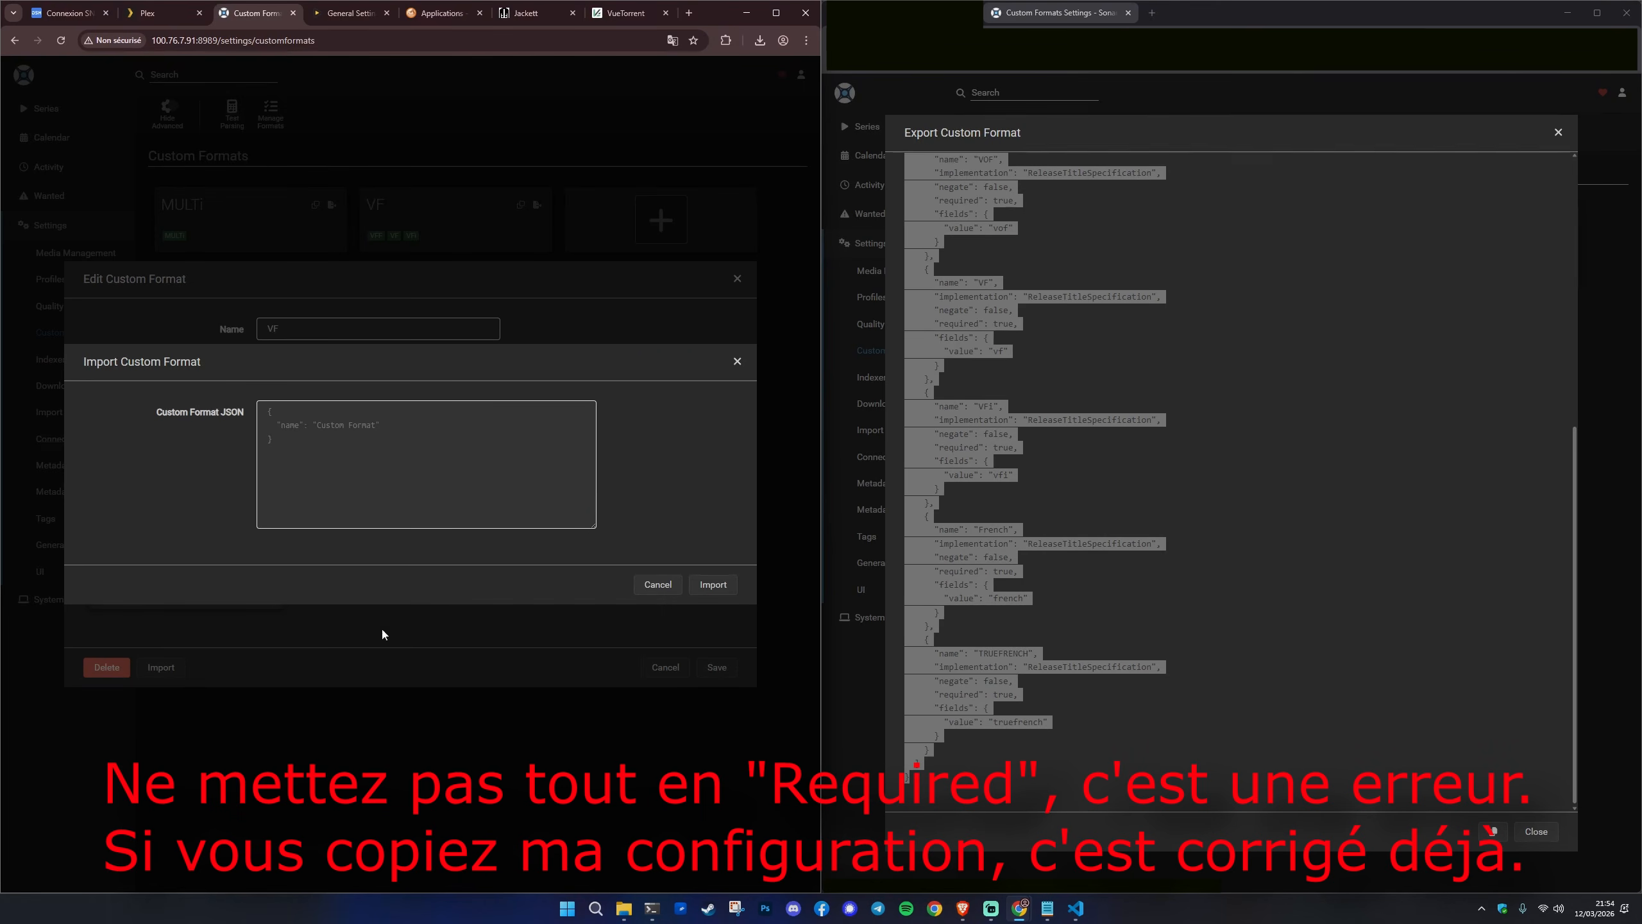
click(351, 458)
key(ctrl+v)
click(712, 585)
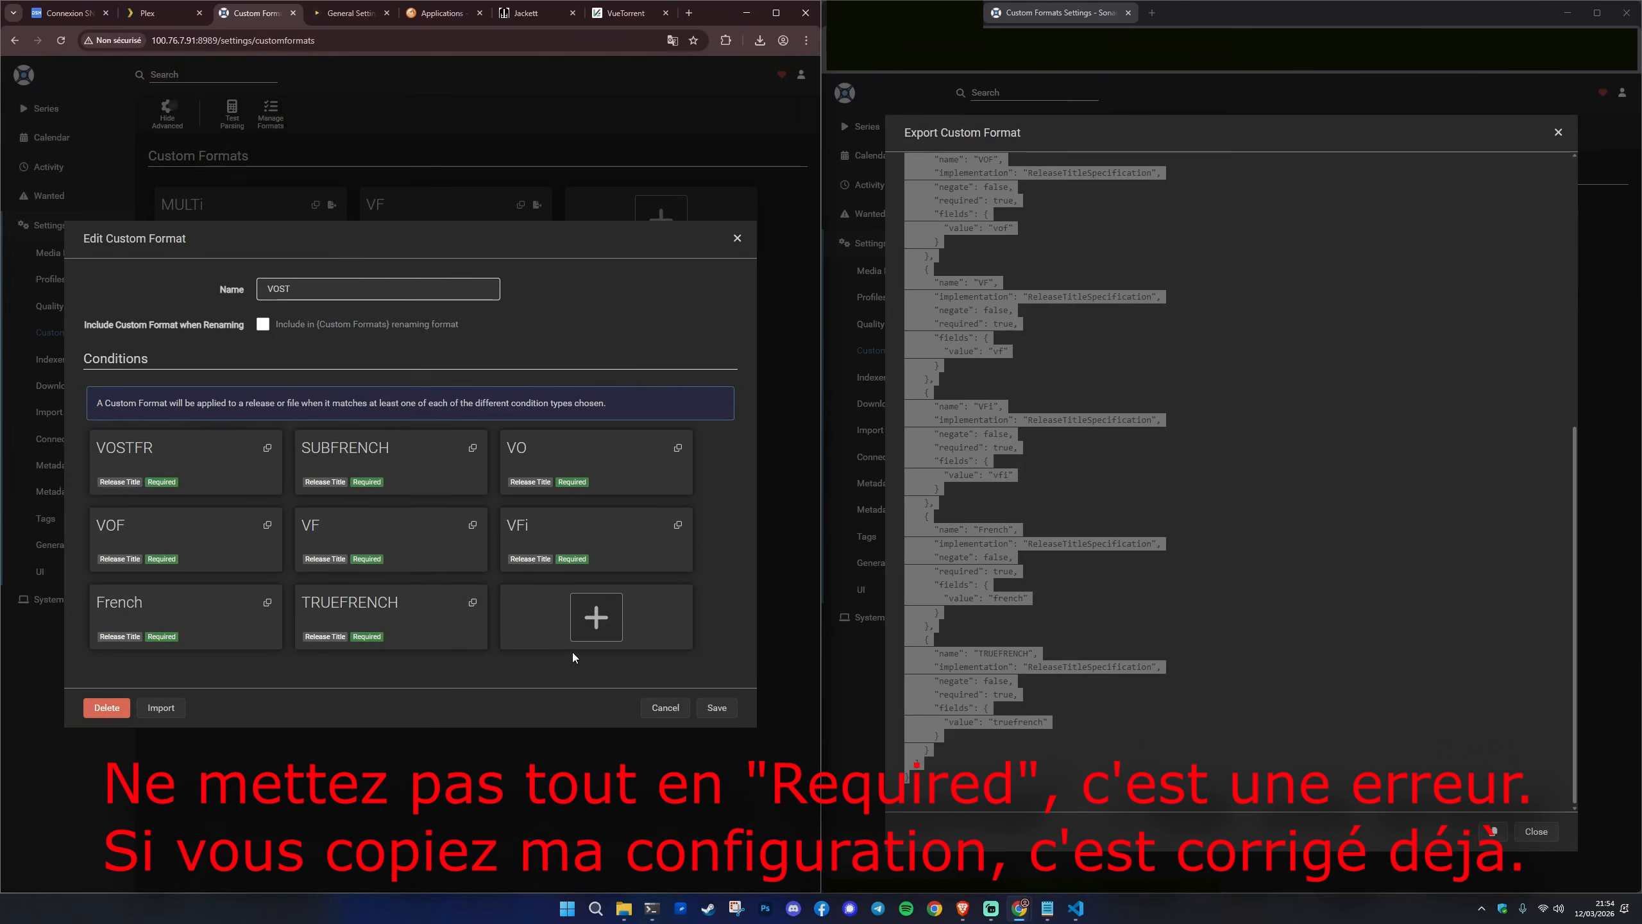
click(717, 707)
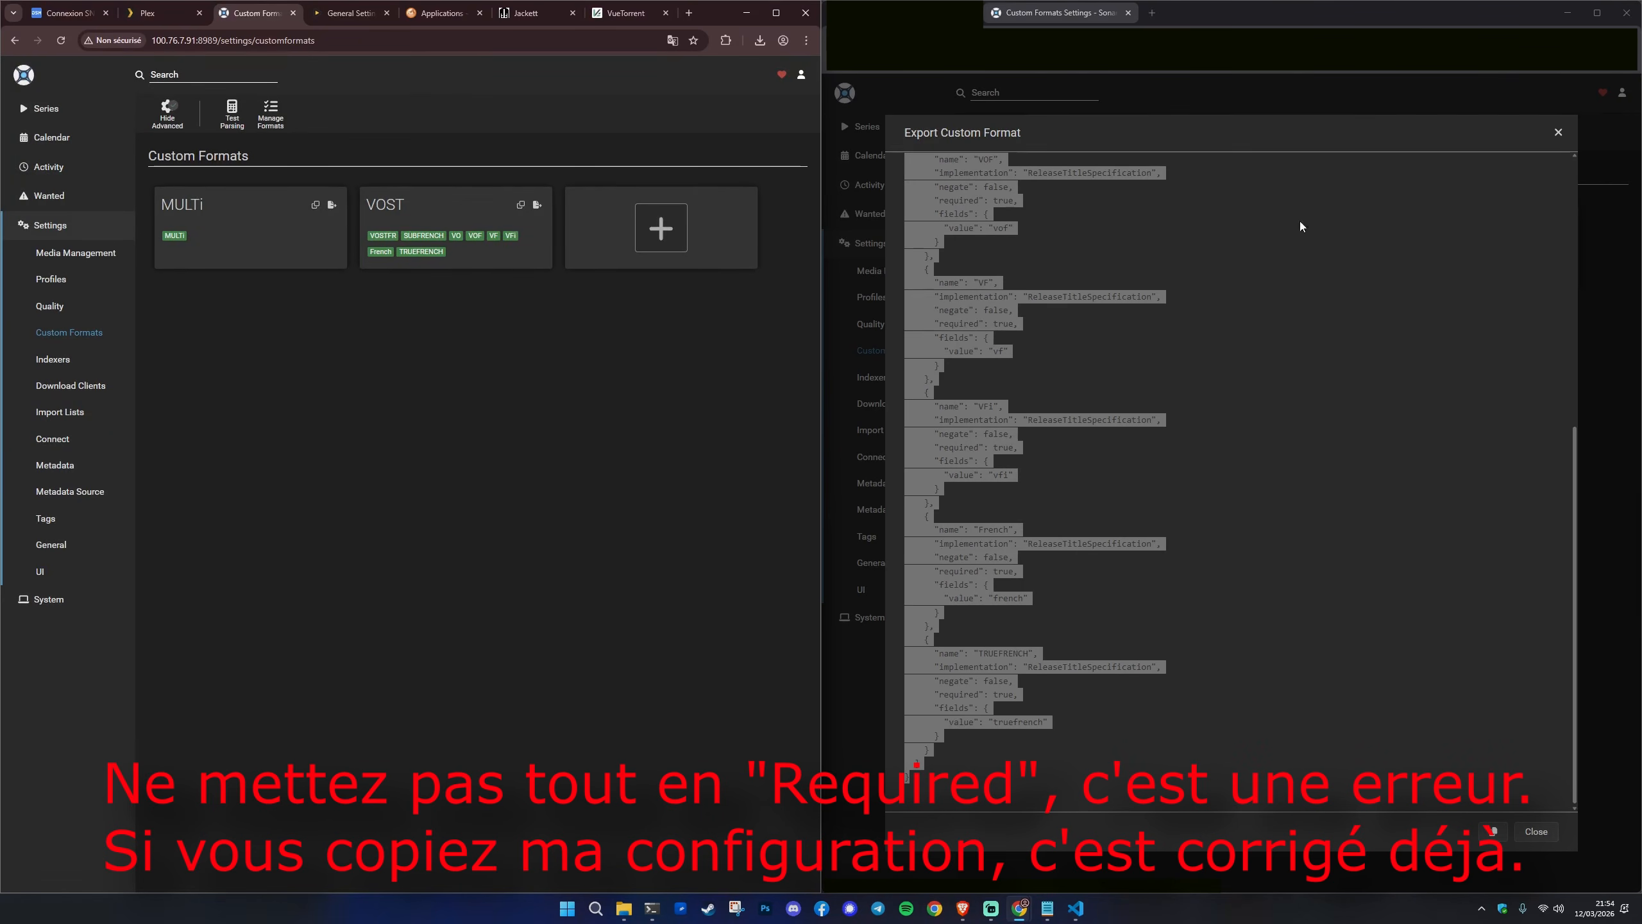
click(1557, 132)
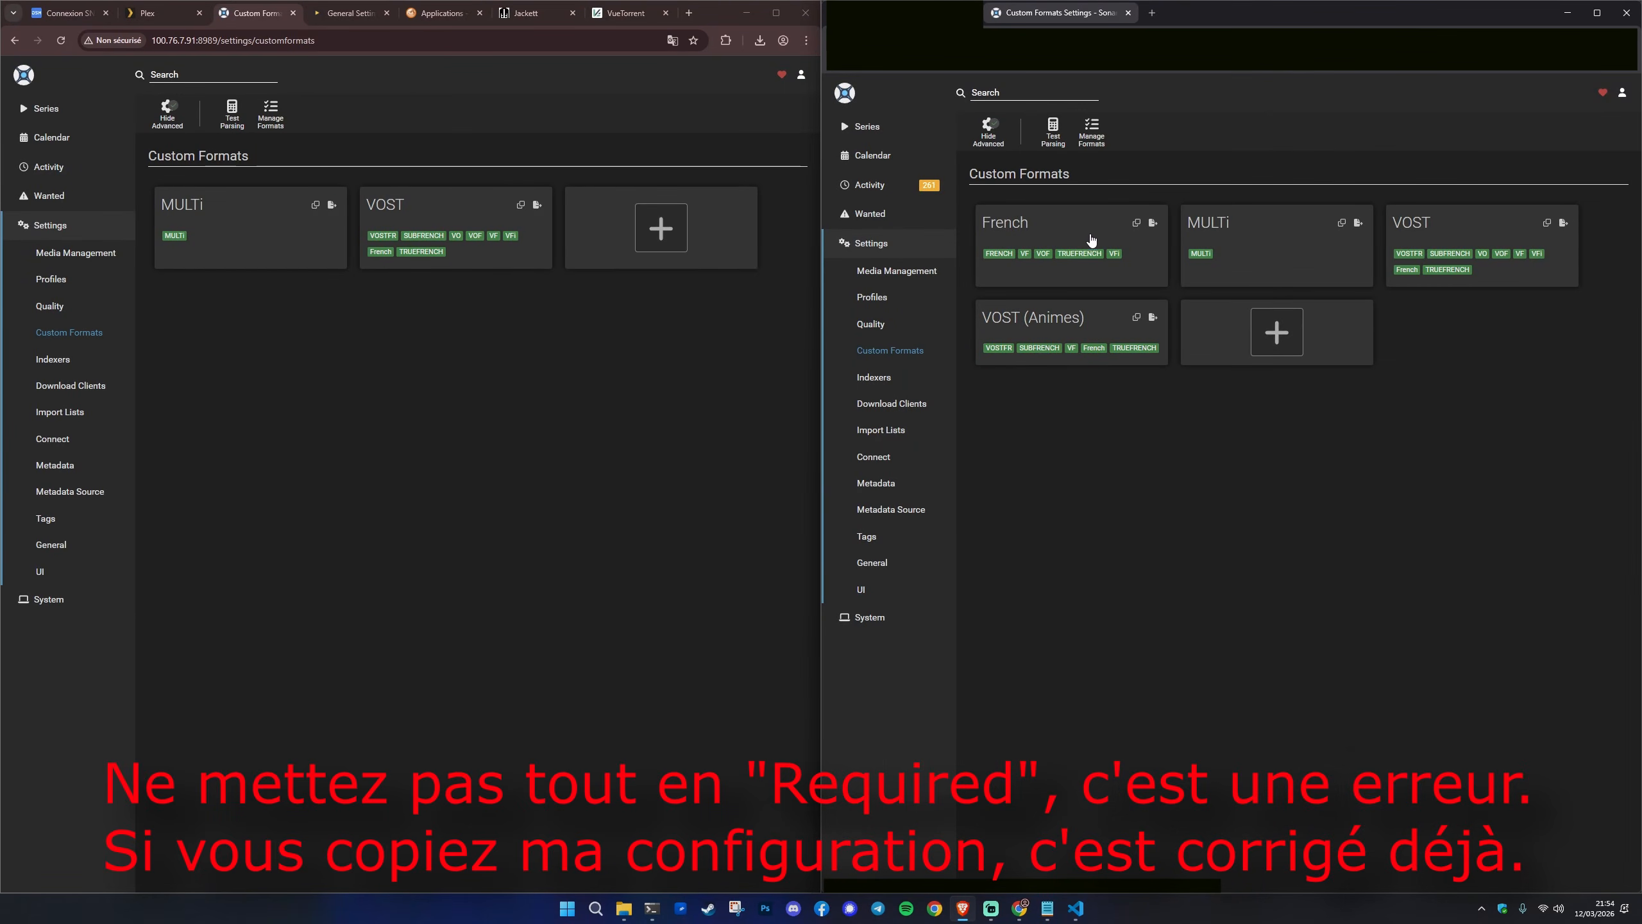
- Open the French format's export in the other Sonarr and start a new format named 'Fren'
click(1152, 225)
click(924, 696)
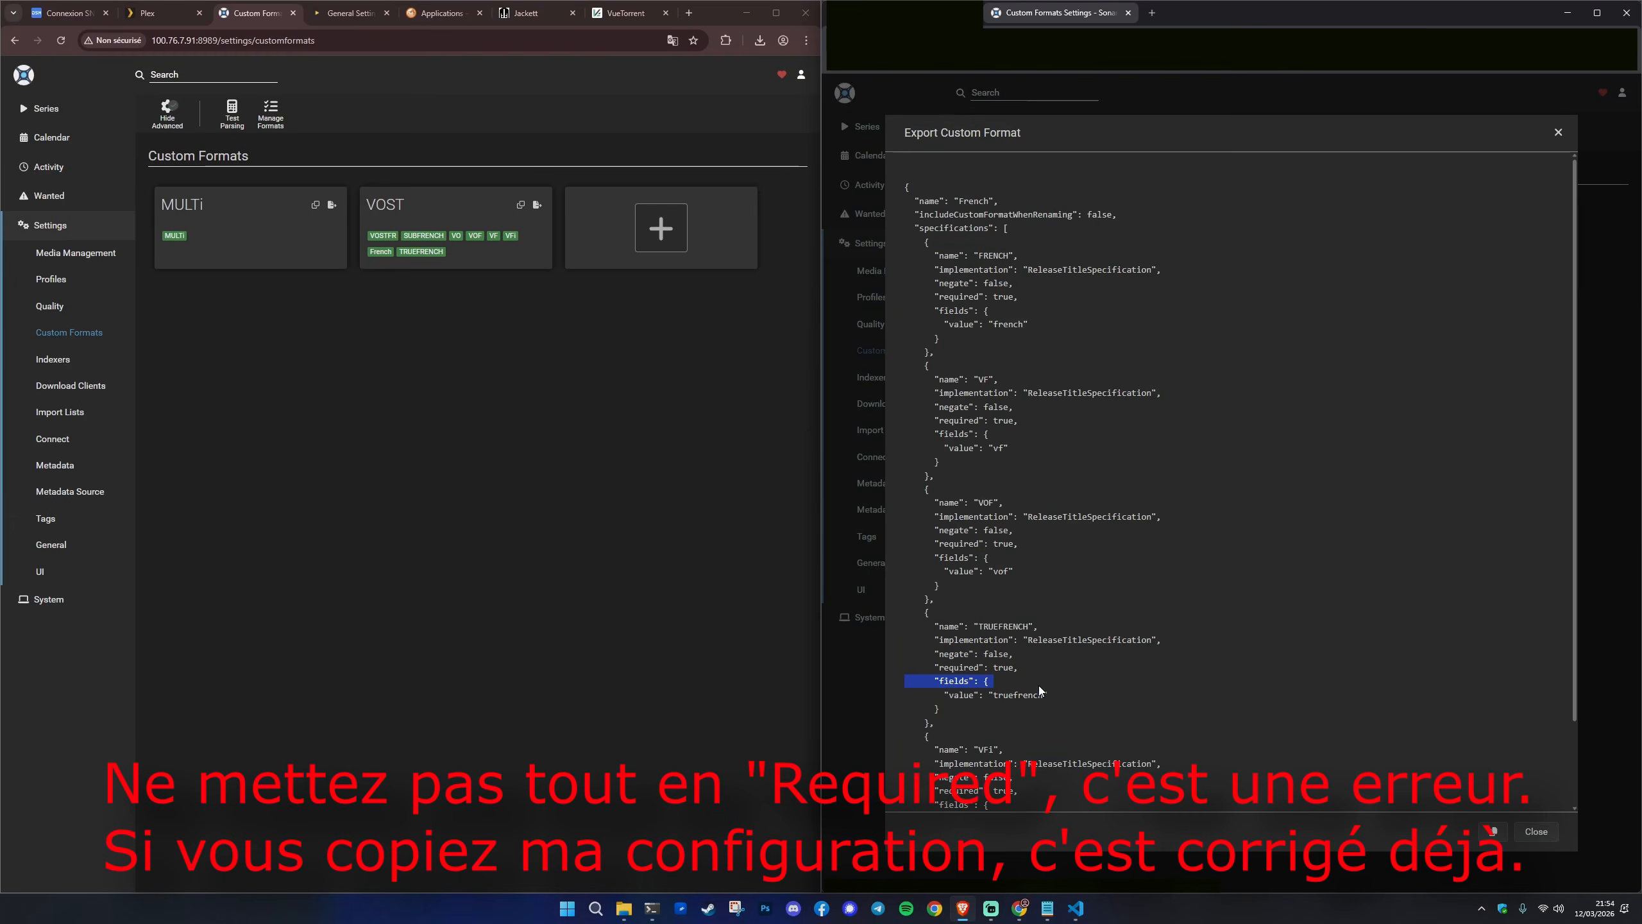
key(ctrl+a)
click(652, 262)
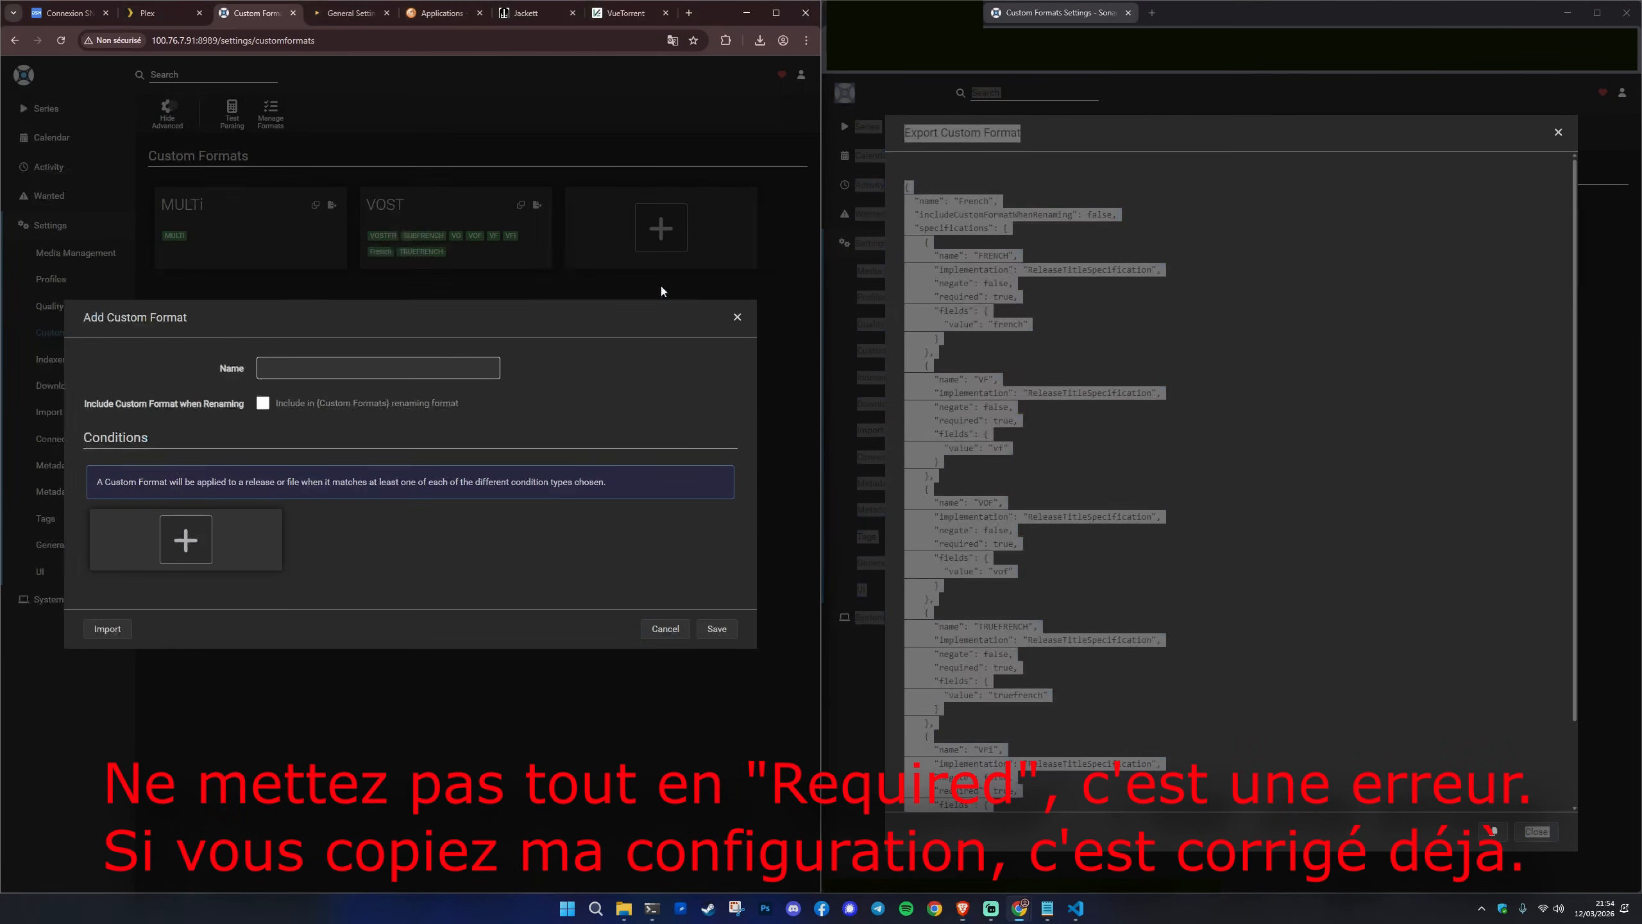
click(336, 366)
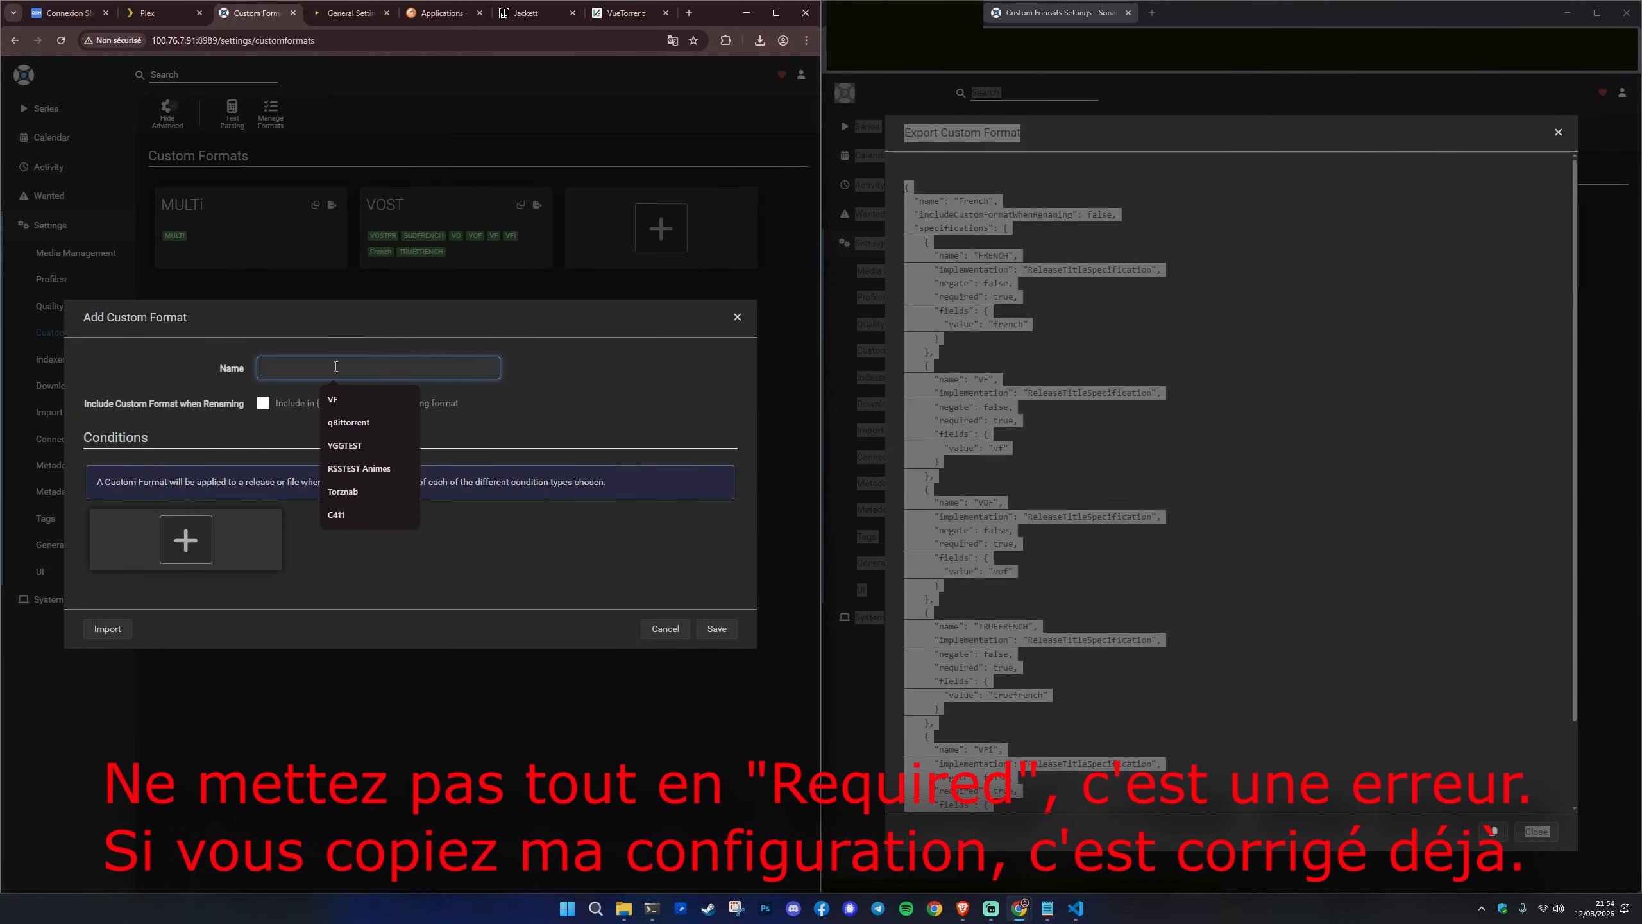
click(1558, 132)
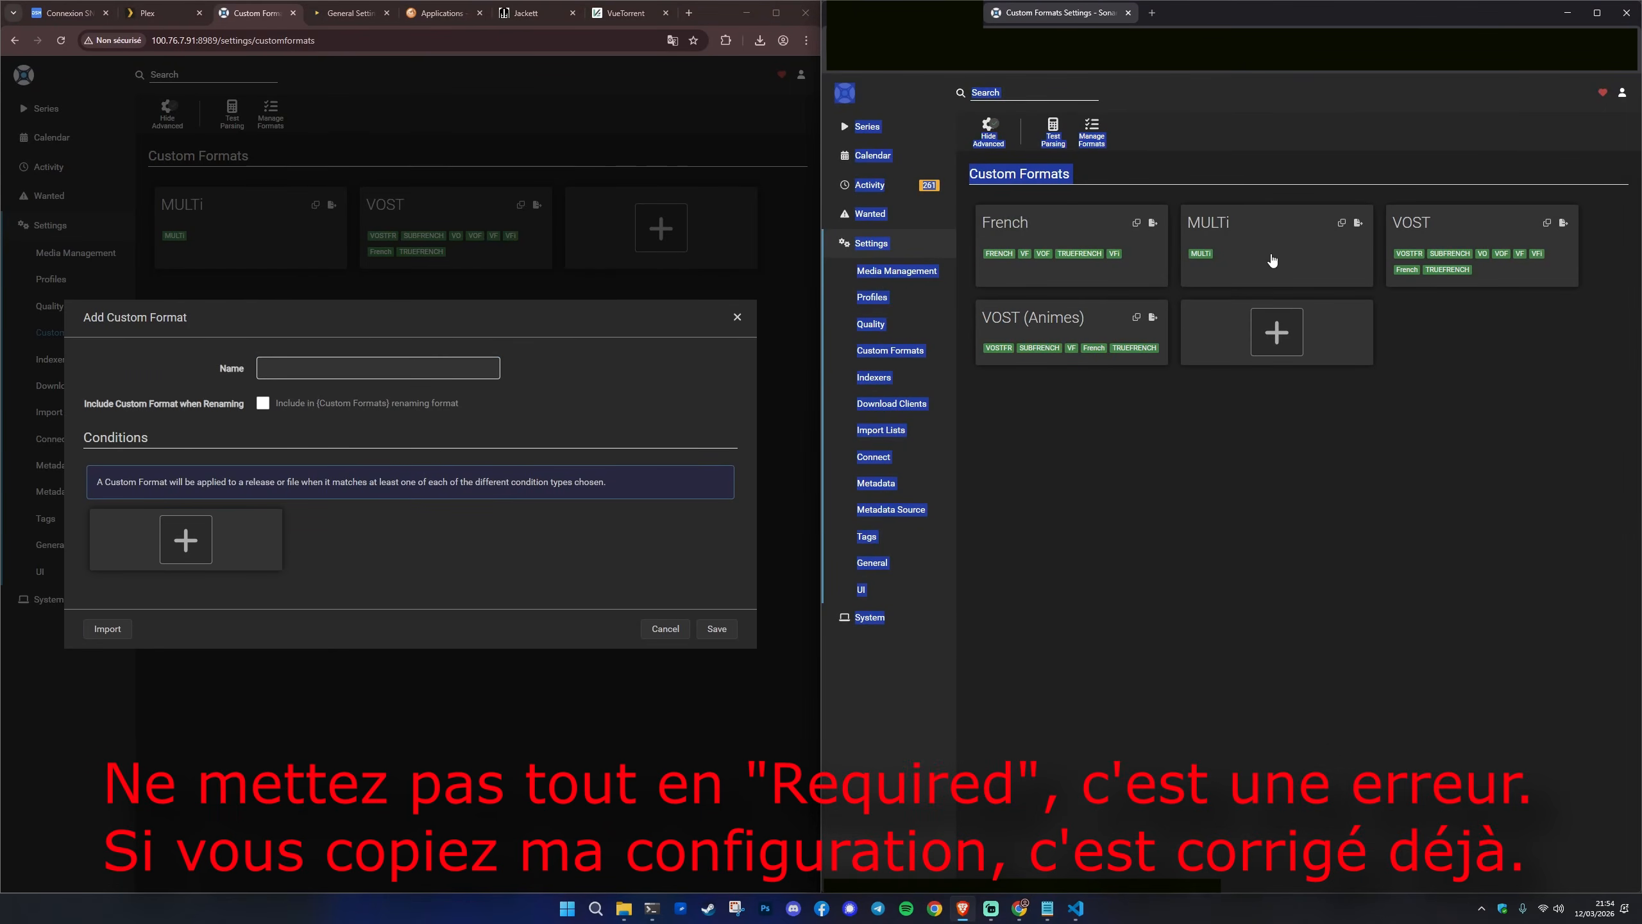
click(358, 369)
text(French)
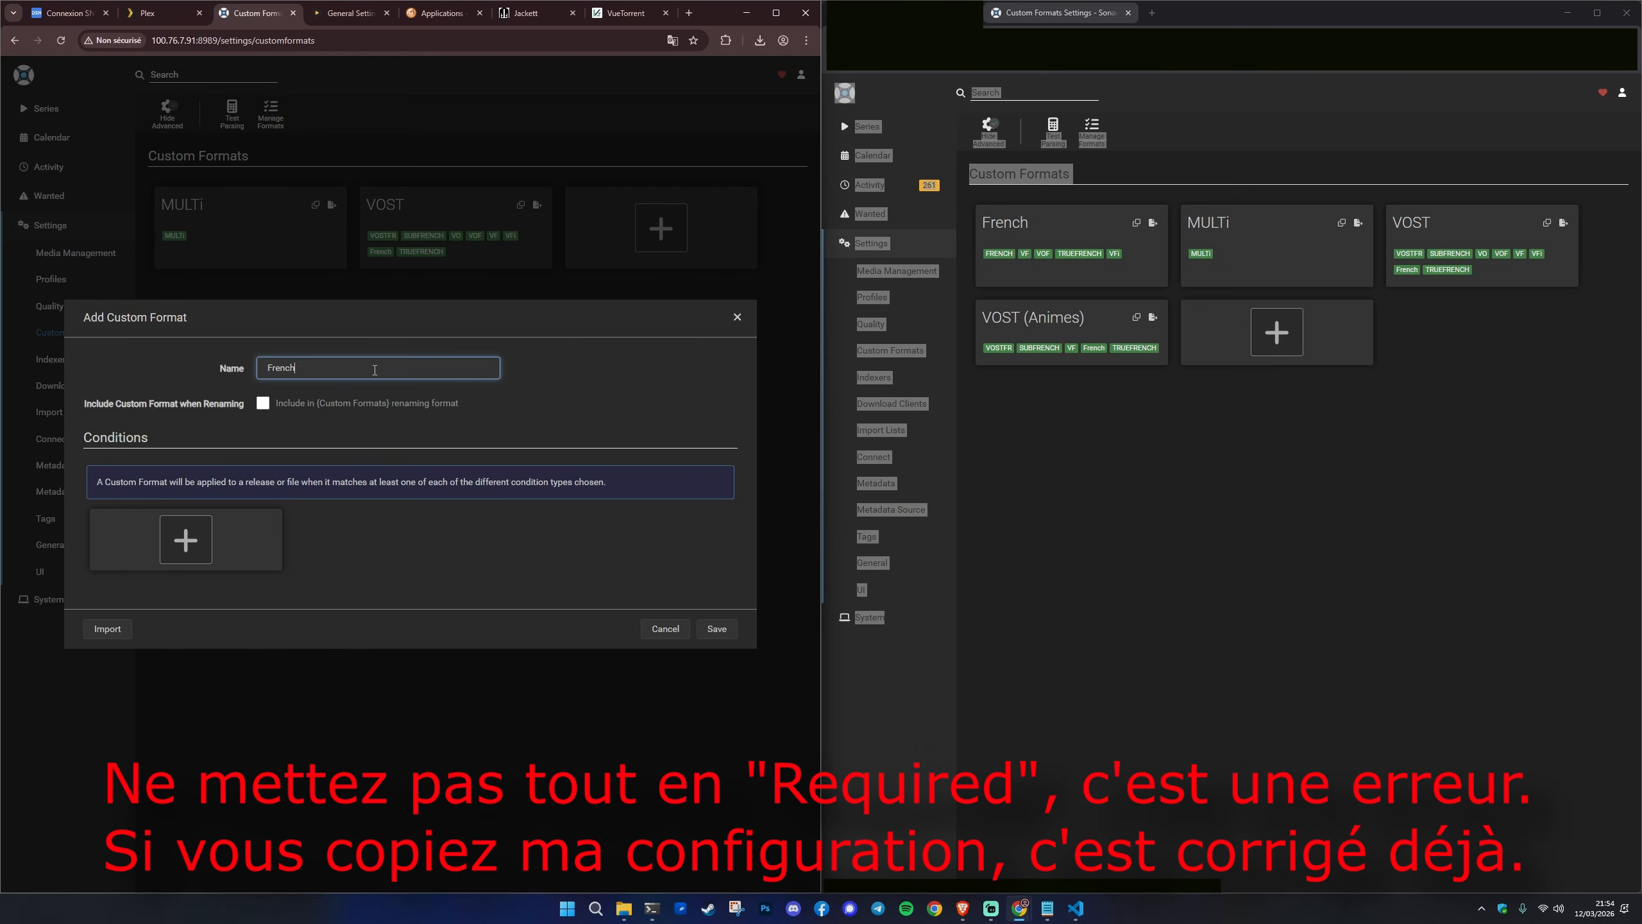
- Paste JSON into the new format's import box, undoing a wrong paste
click(107, 628)
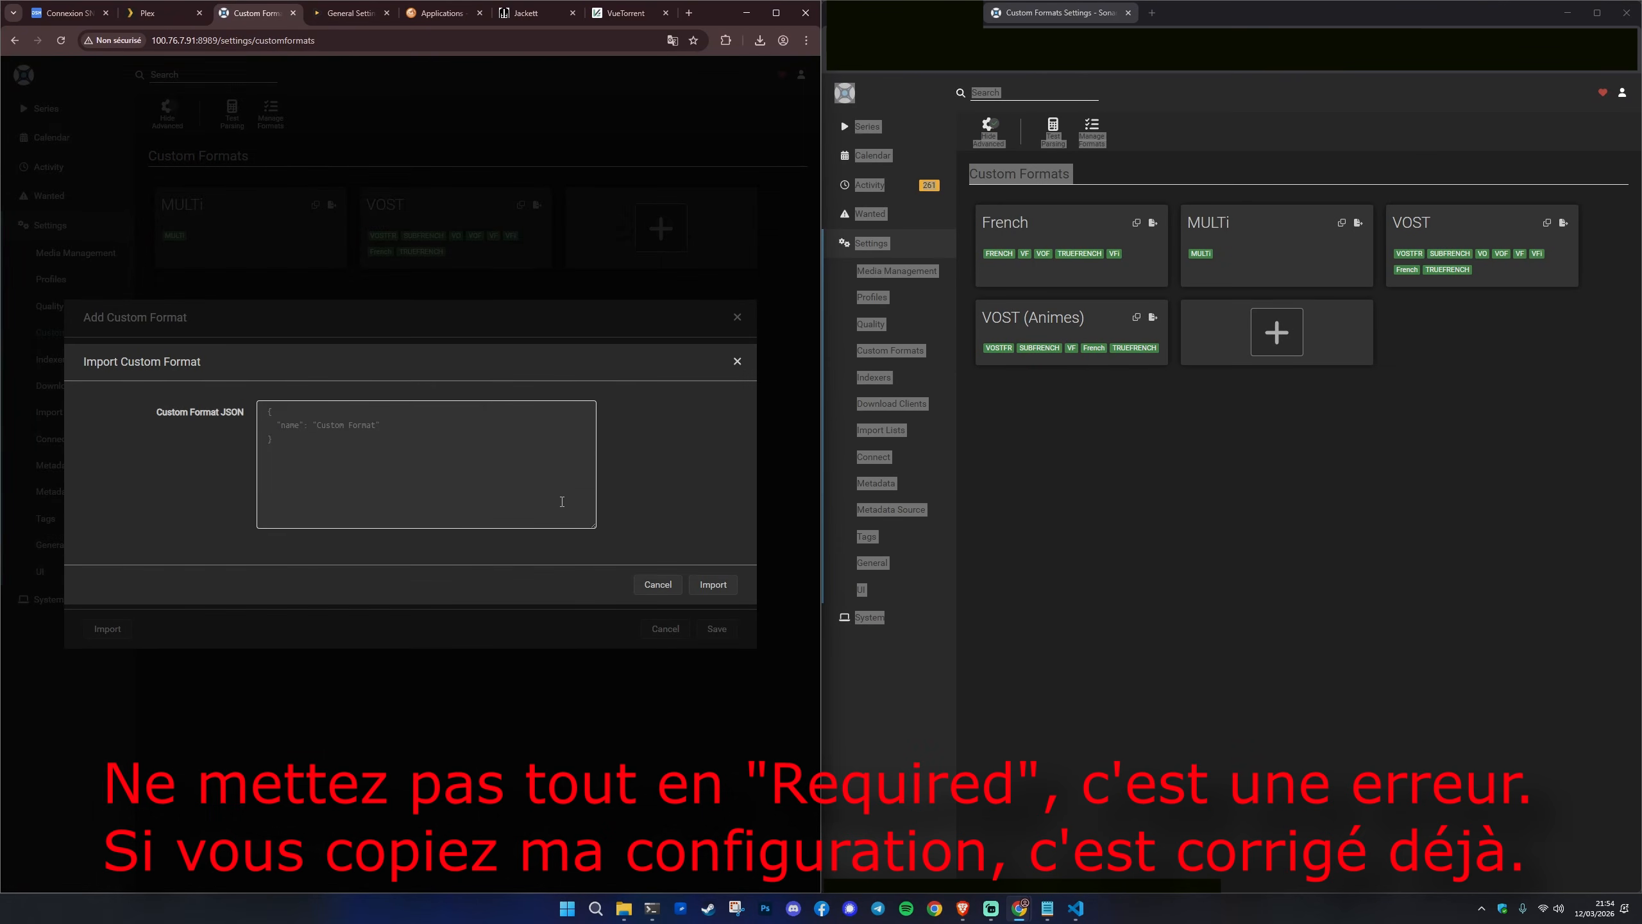
key(ctrl+v)
click(713, 585)
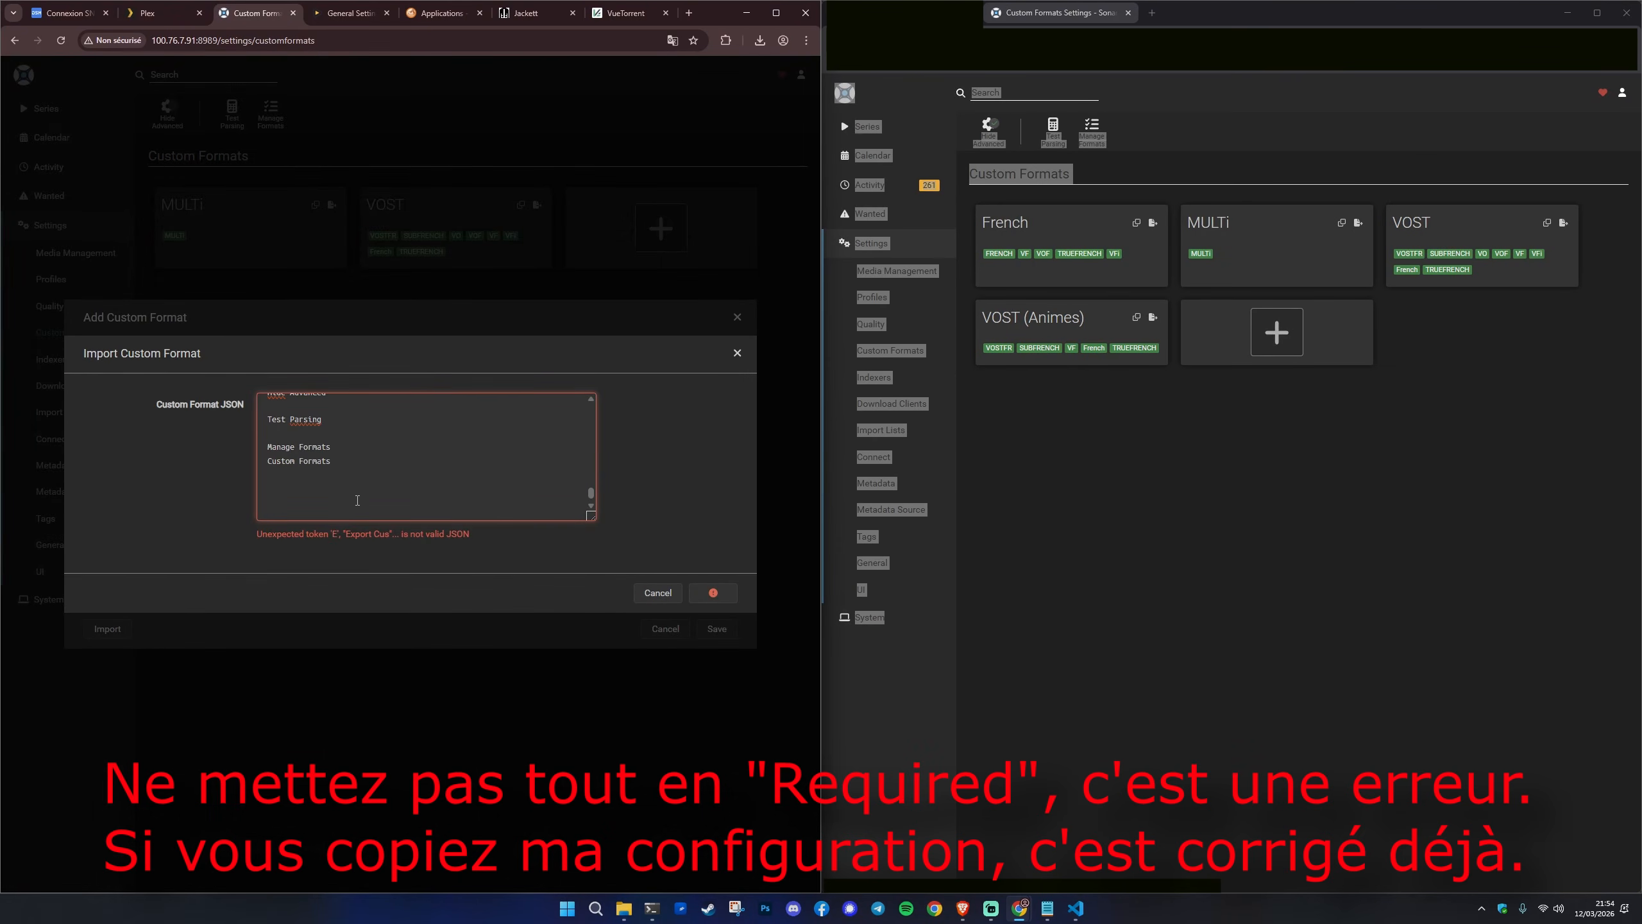
click(354, 499)
key(ctrl+a)
key(ctrl+v)
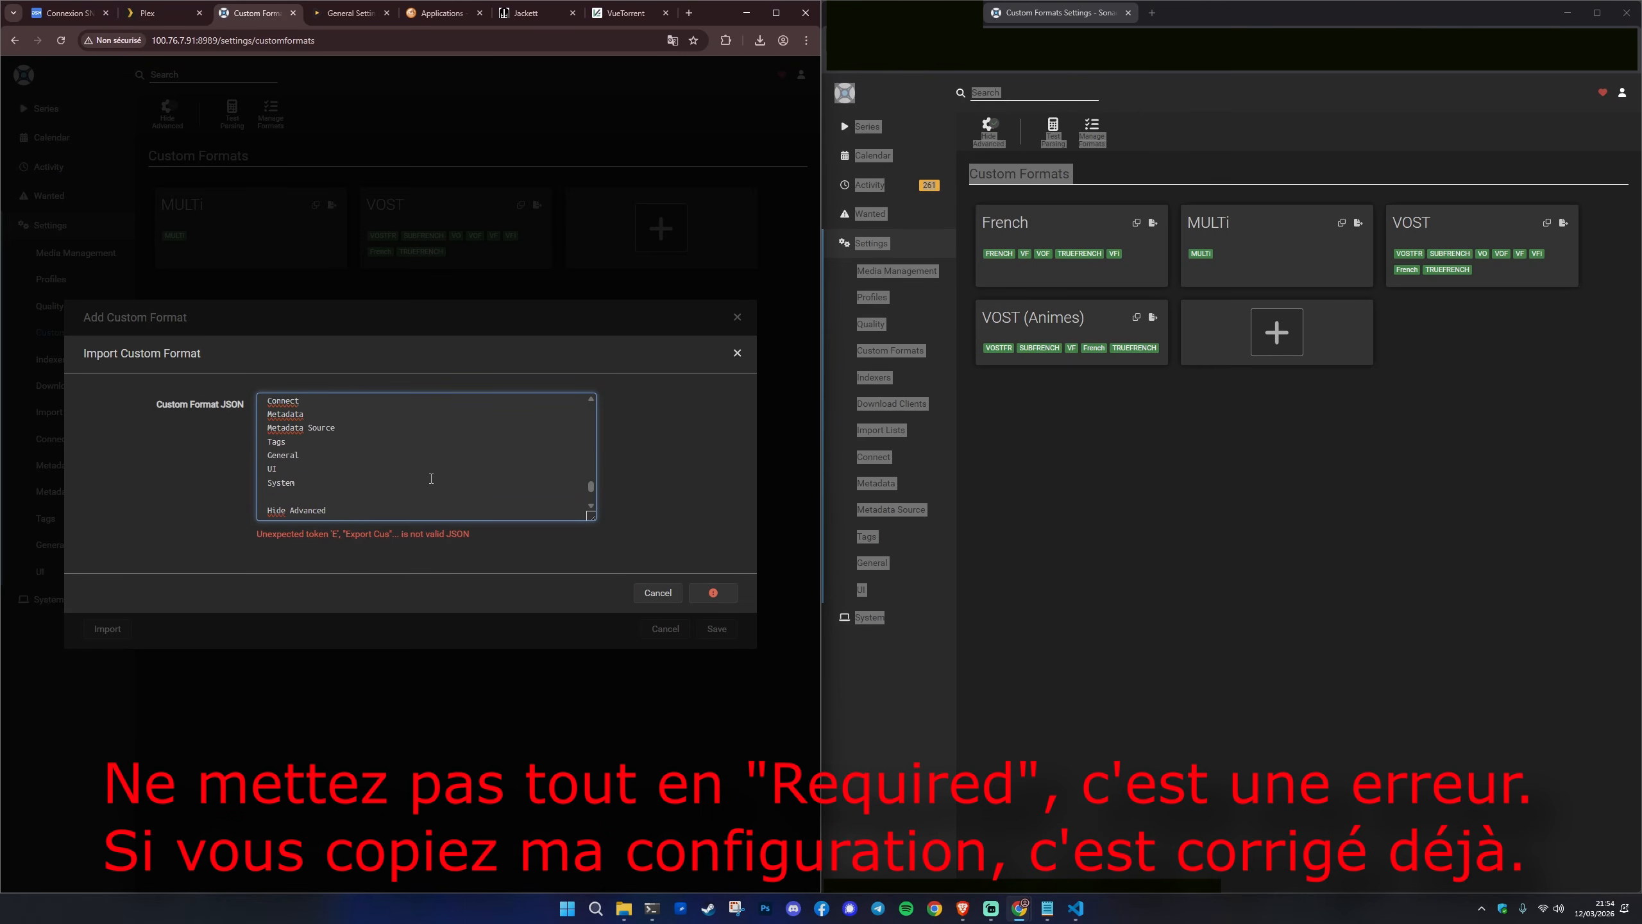
scroll(431, 478, up, 5)
key(ctrl+z)
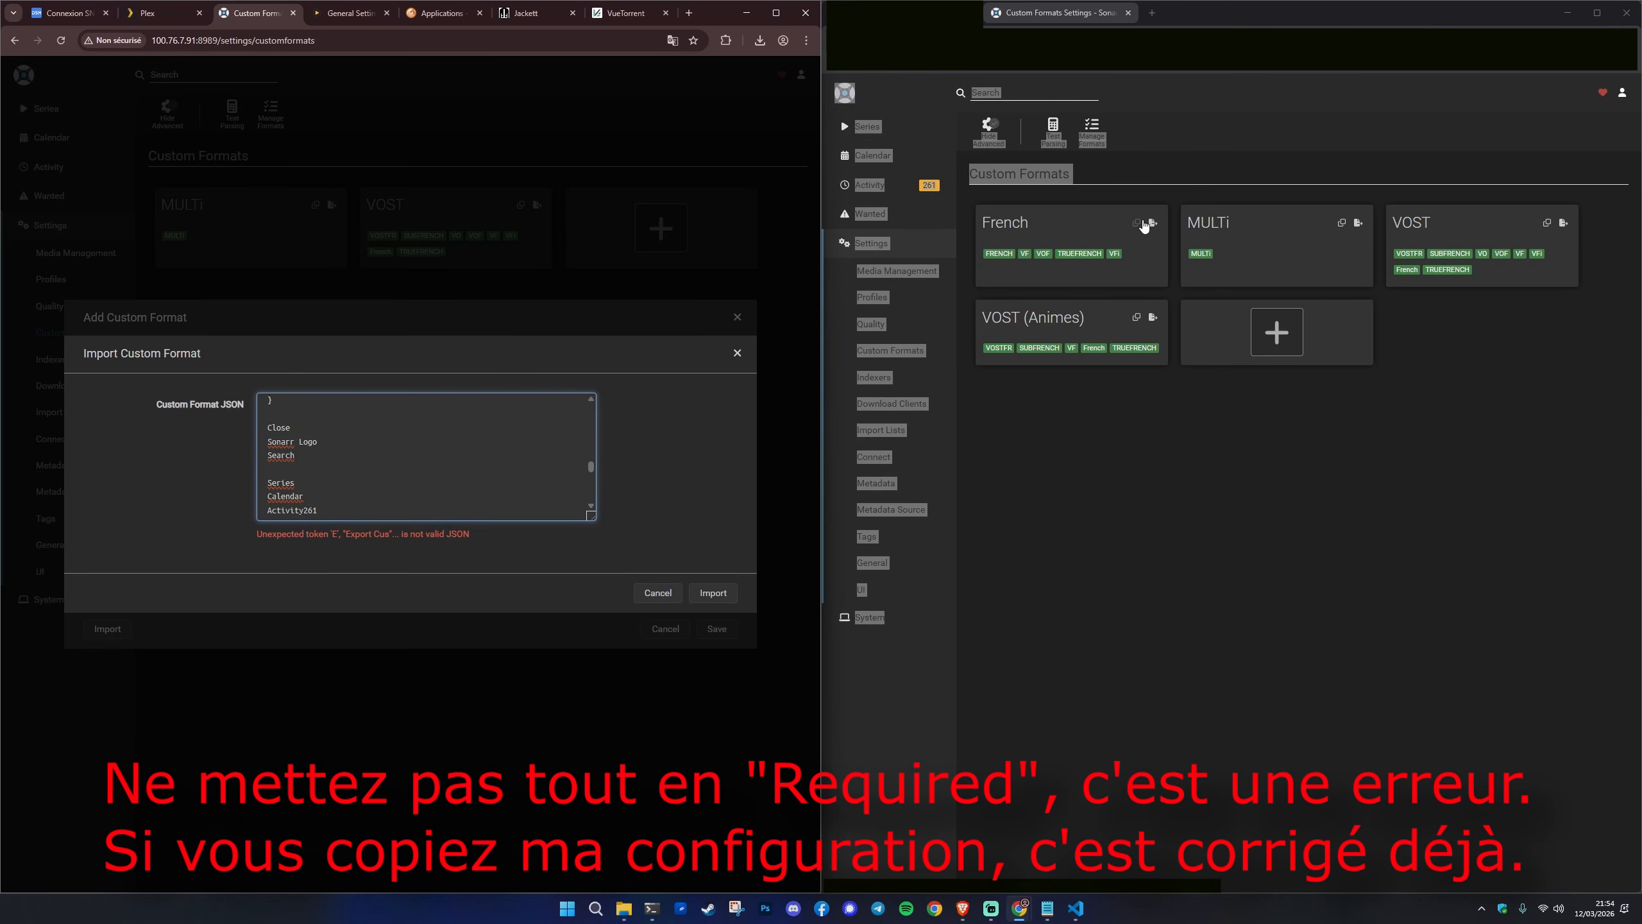
key(alt+Tab)
click(1165, 466)
- Re-copy the French format JSON, import it, and save the French custom format
click(1153, 224)
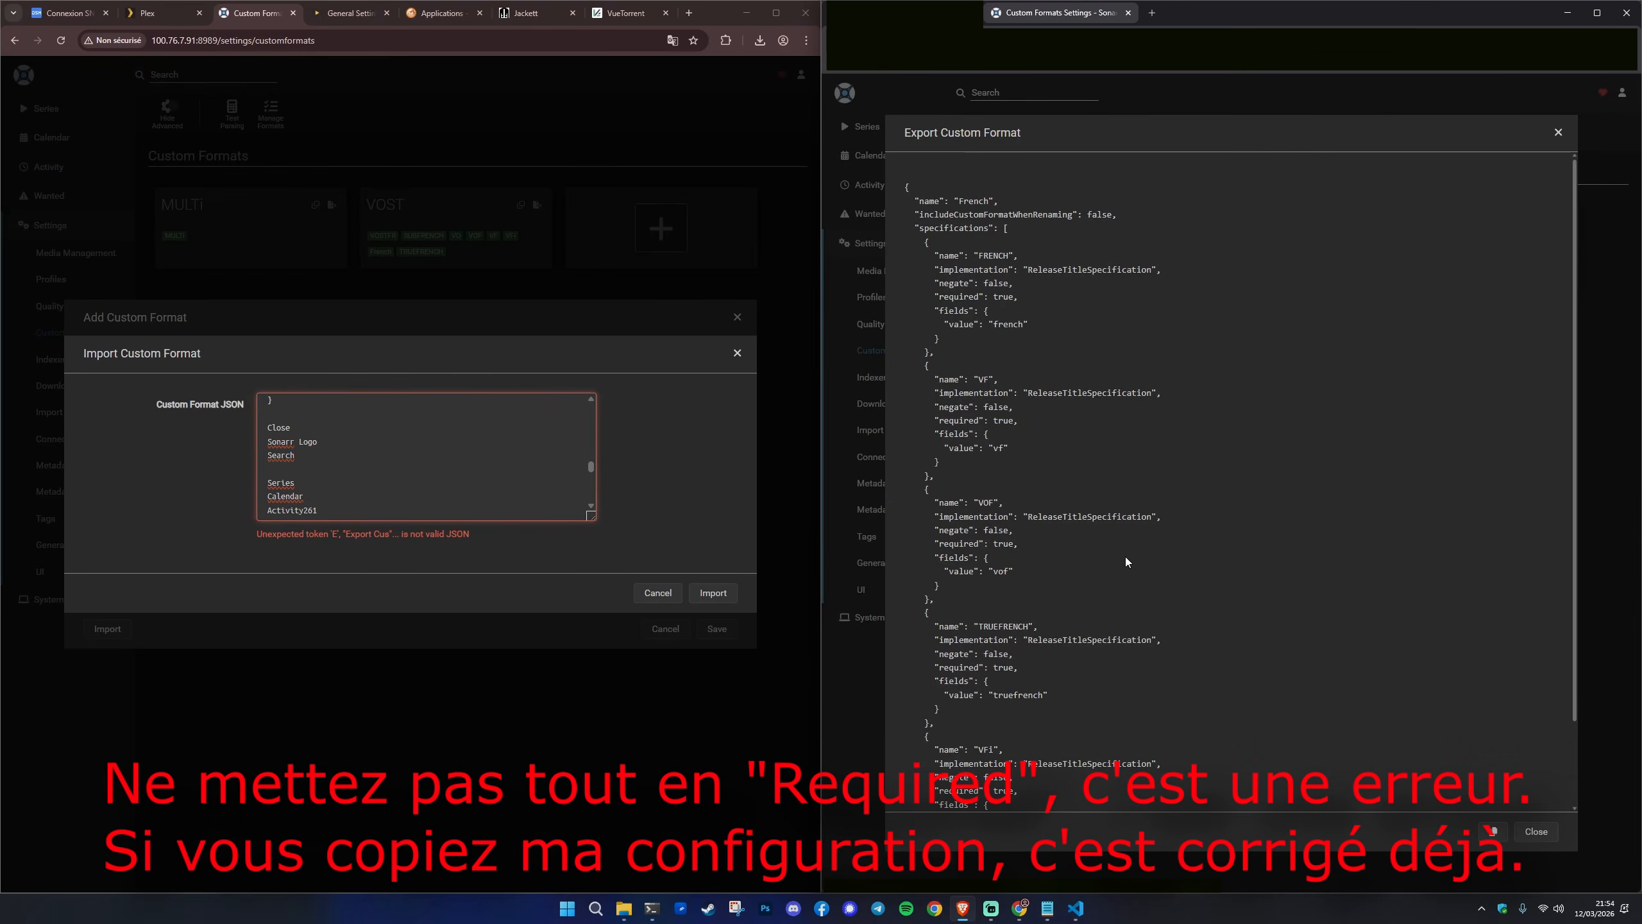
click(1492, 831)
key(alt+Tab)
key(ctrl+a)
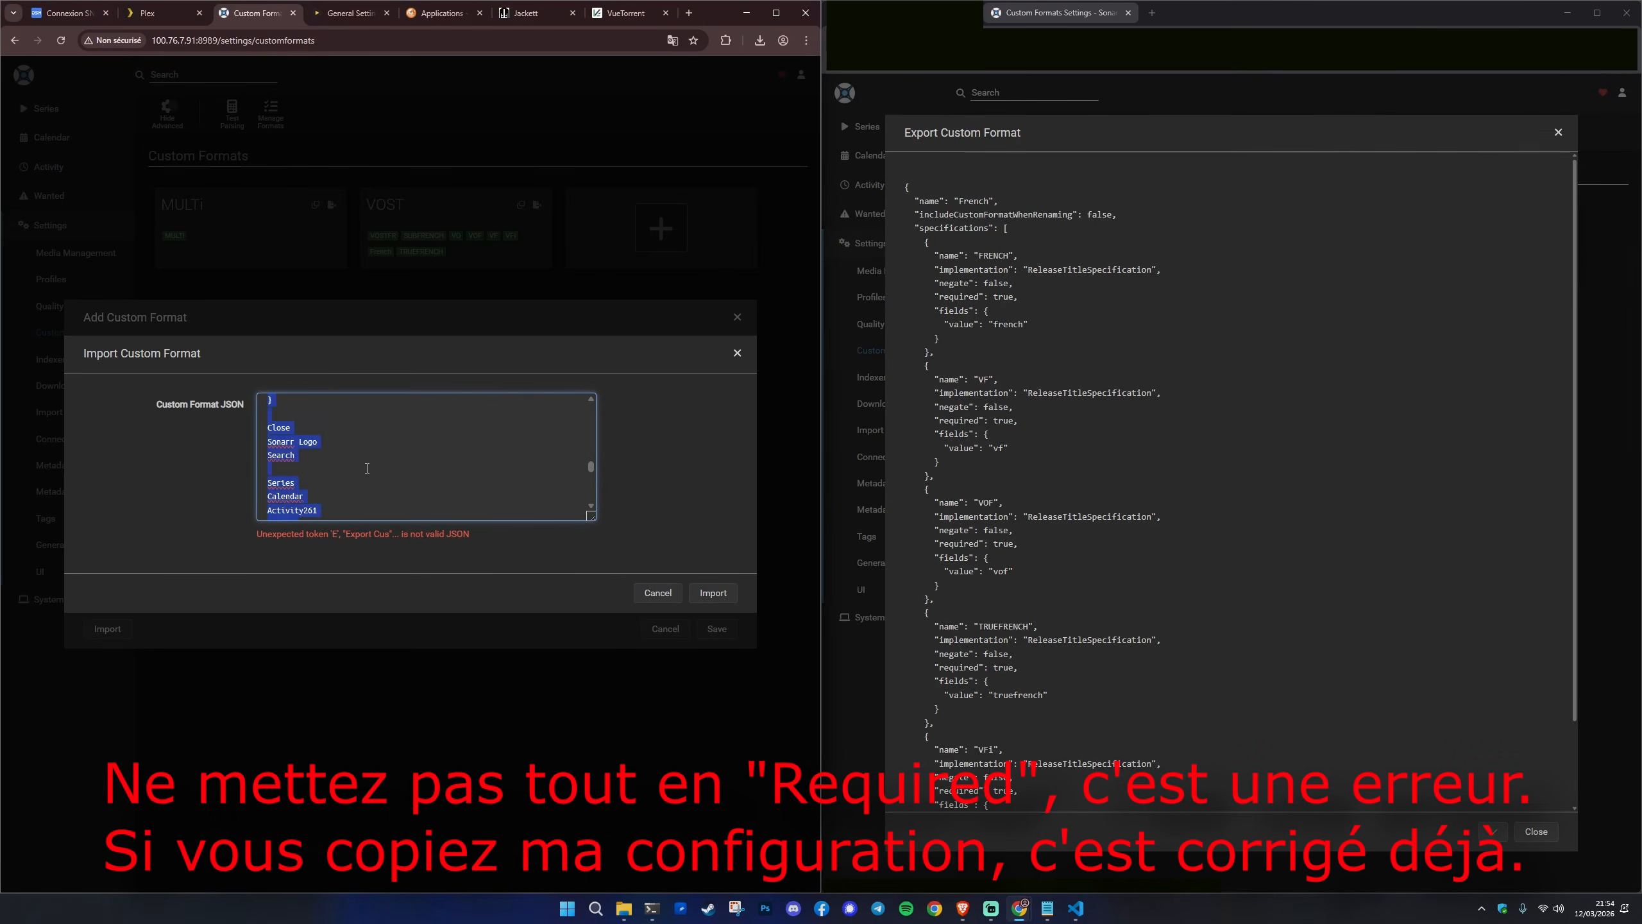
key(ctrl+v)
click(713, 593)
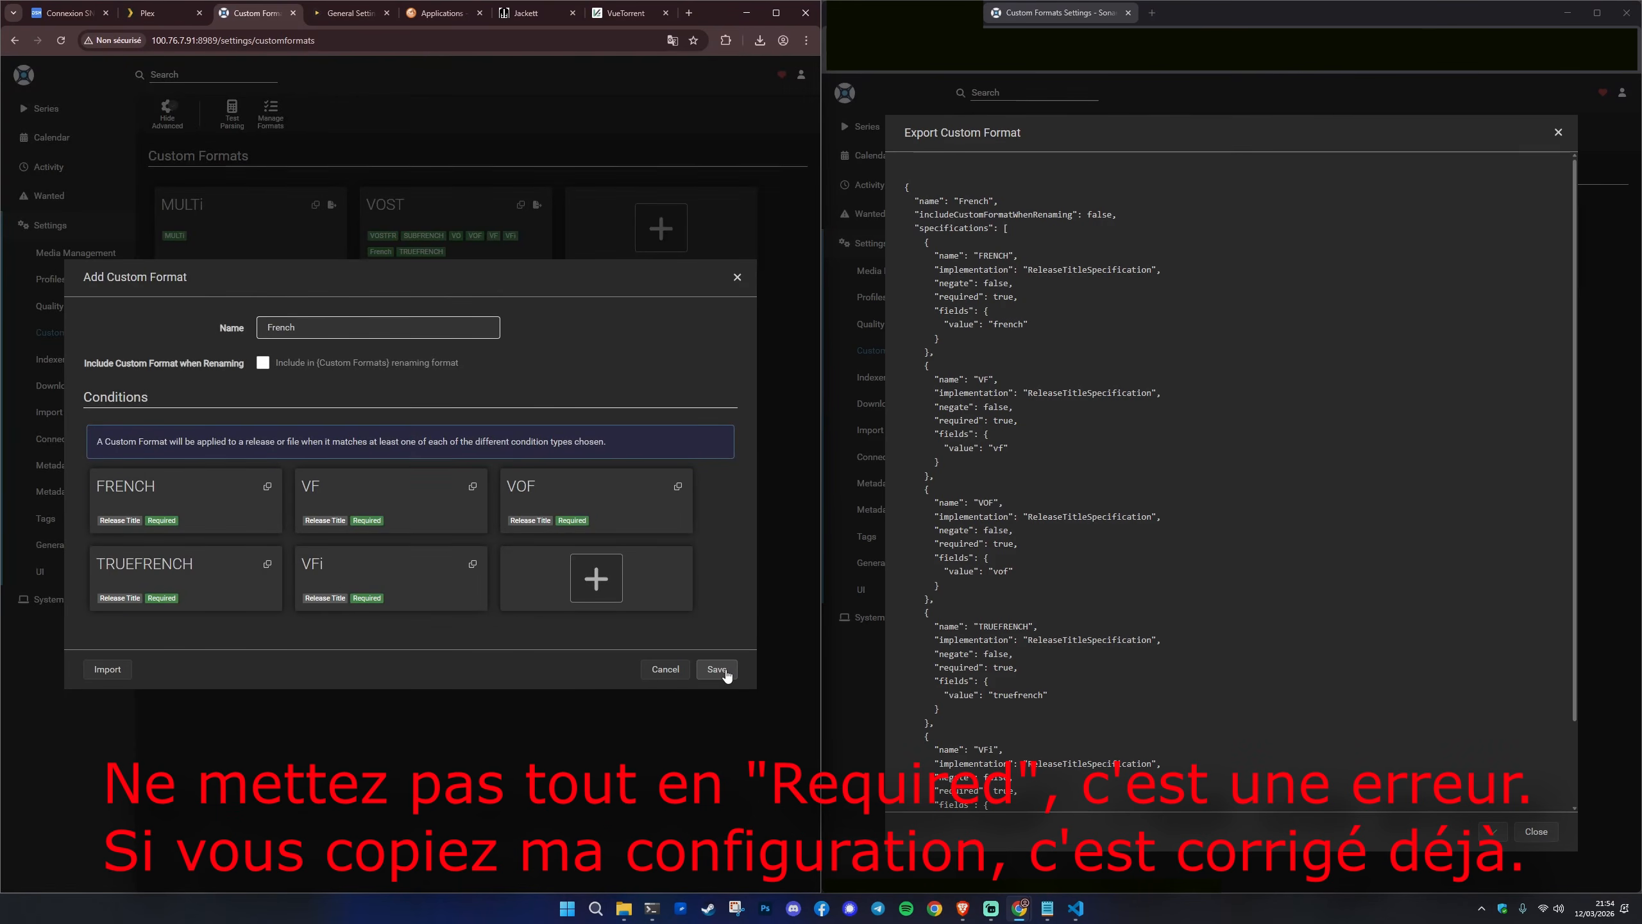
click(718, 666)
click(1558, 134)
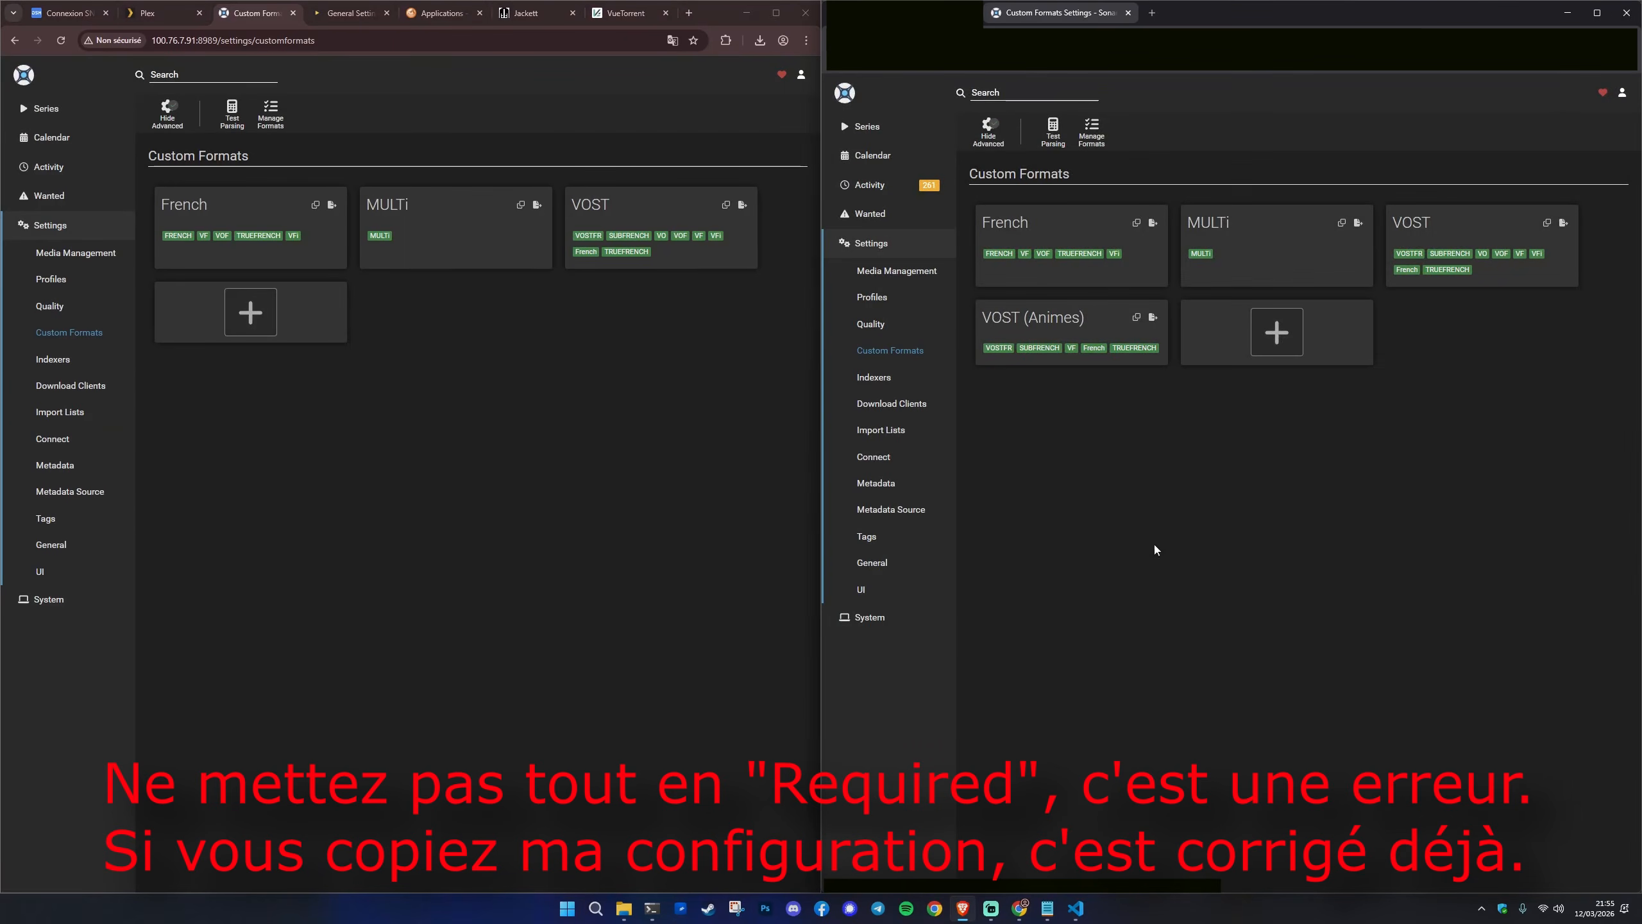
- Copy the VOST (Animes) export JSON, import it as a new format, and save
click(1153, 317)
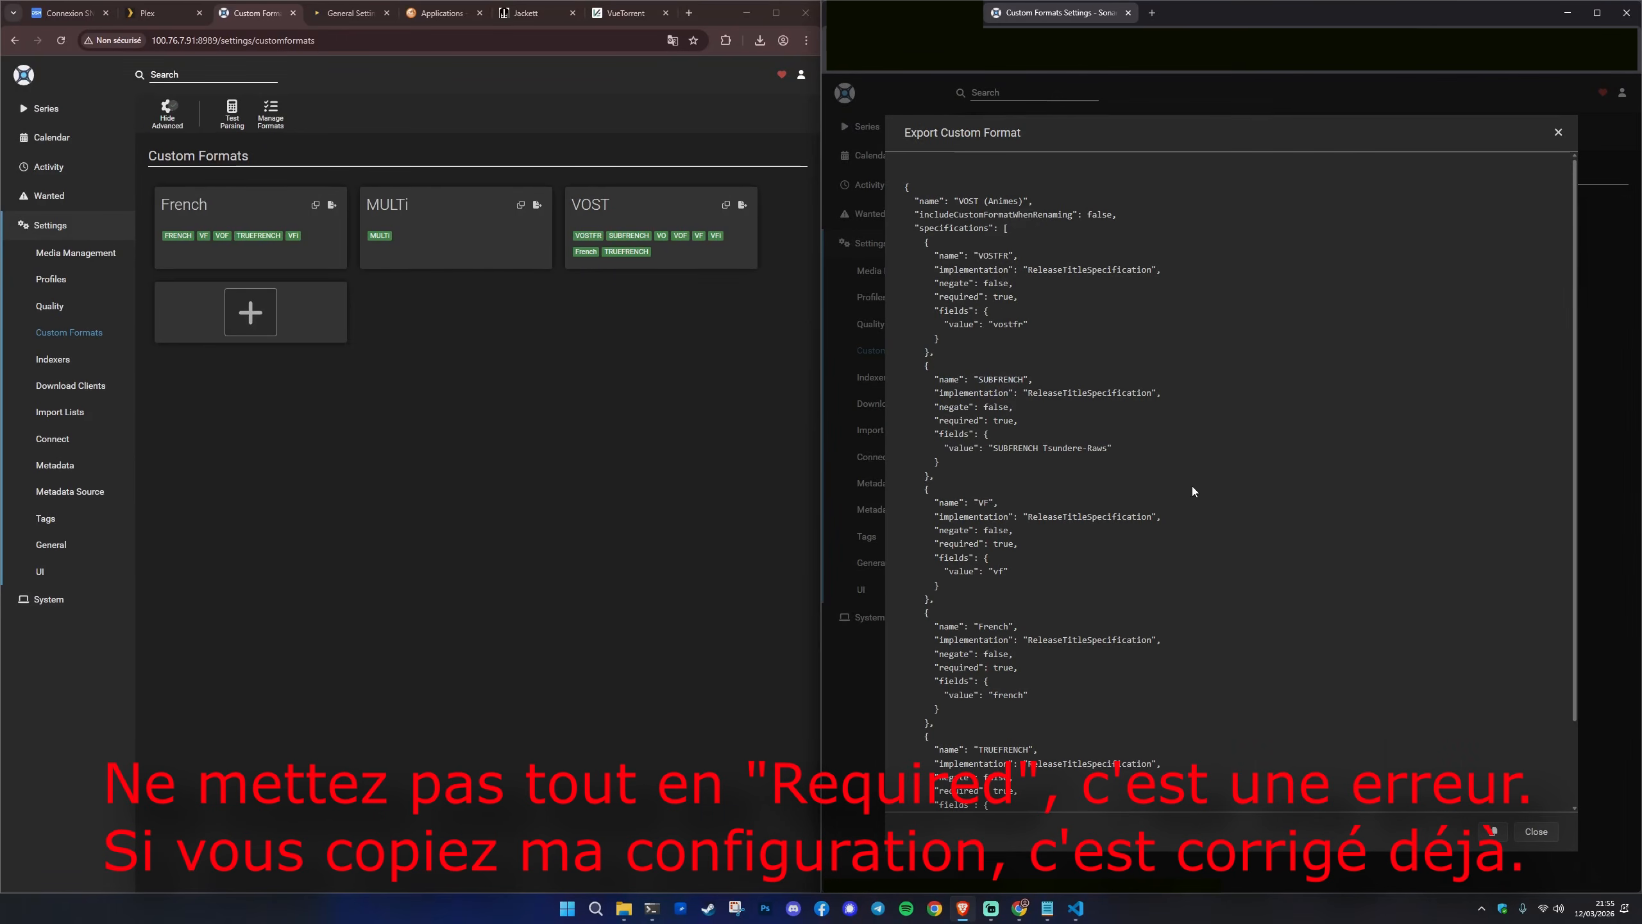
click(1493, 831)
click(300, 333)
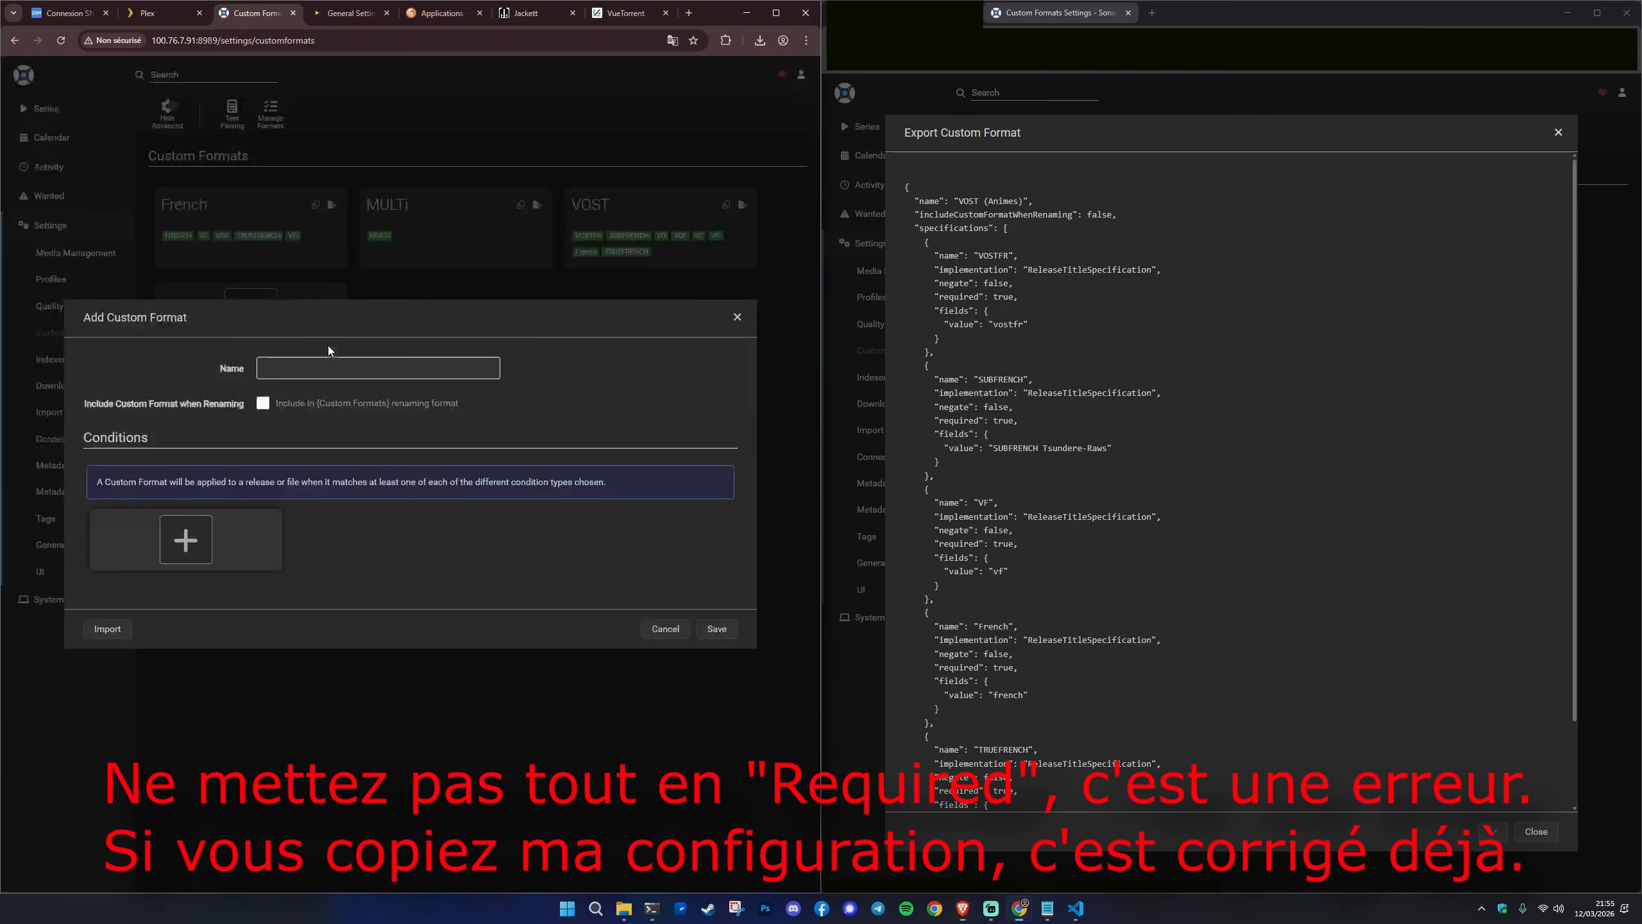
click(107, 628)
key(ctrl+v)
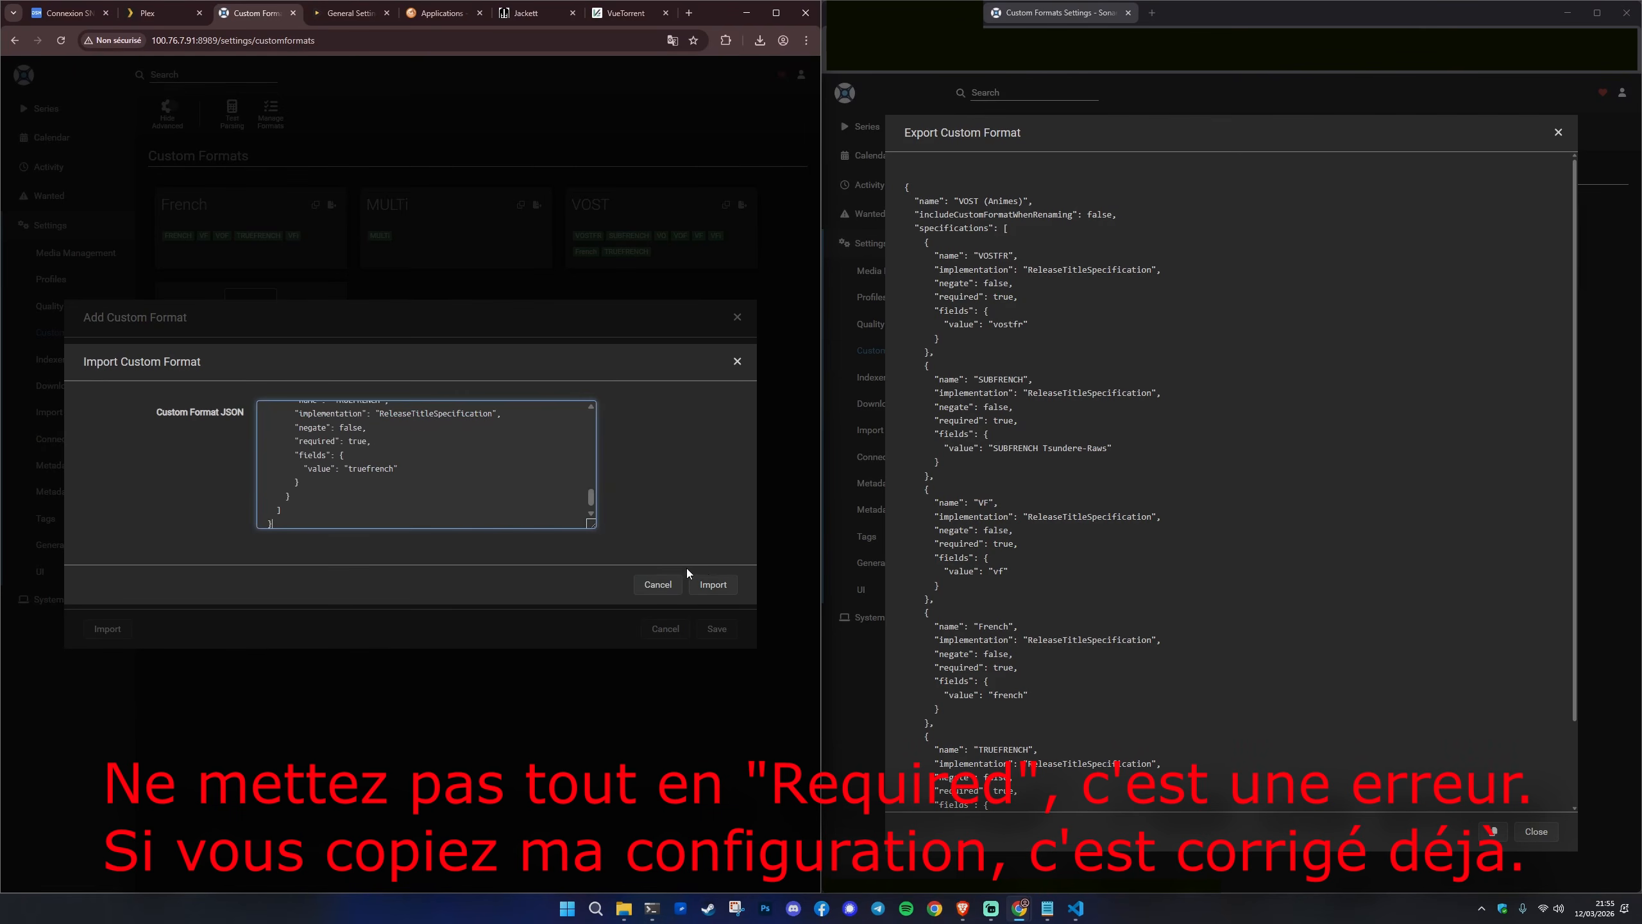
click(711, 584)
click(717, 669)
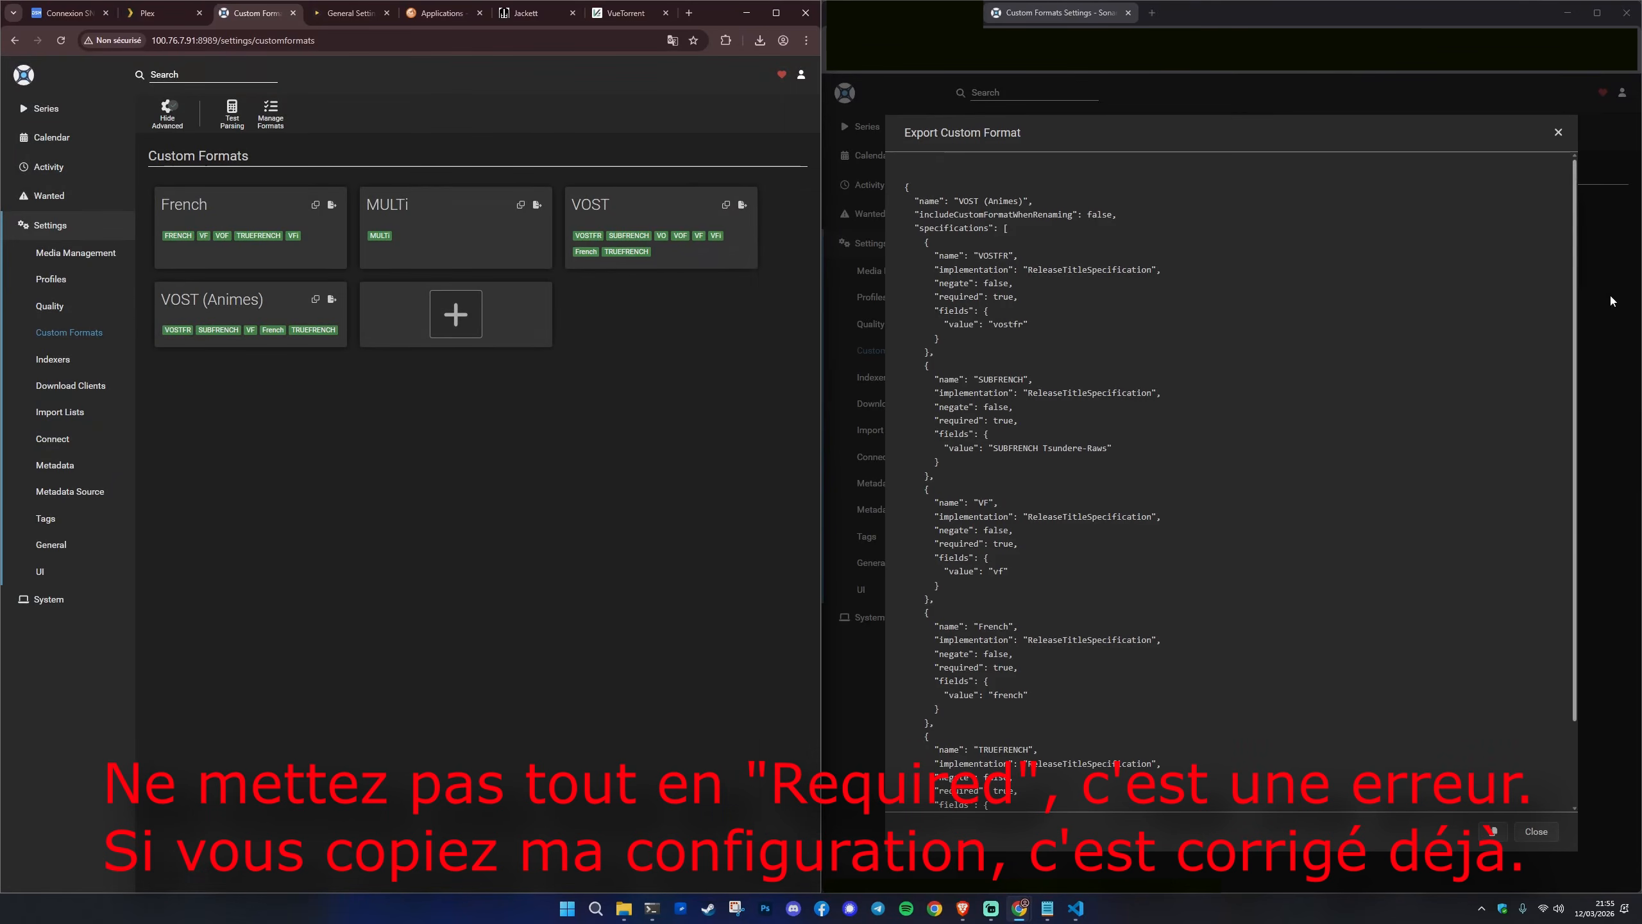
click(1558, 132)
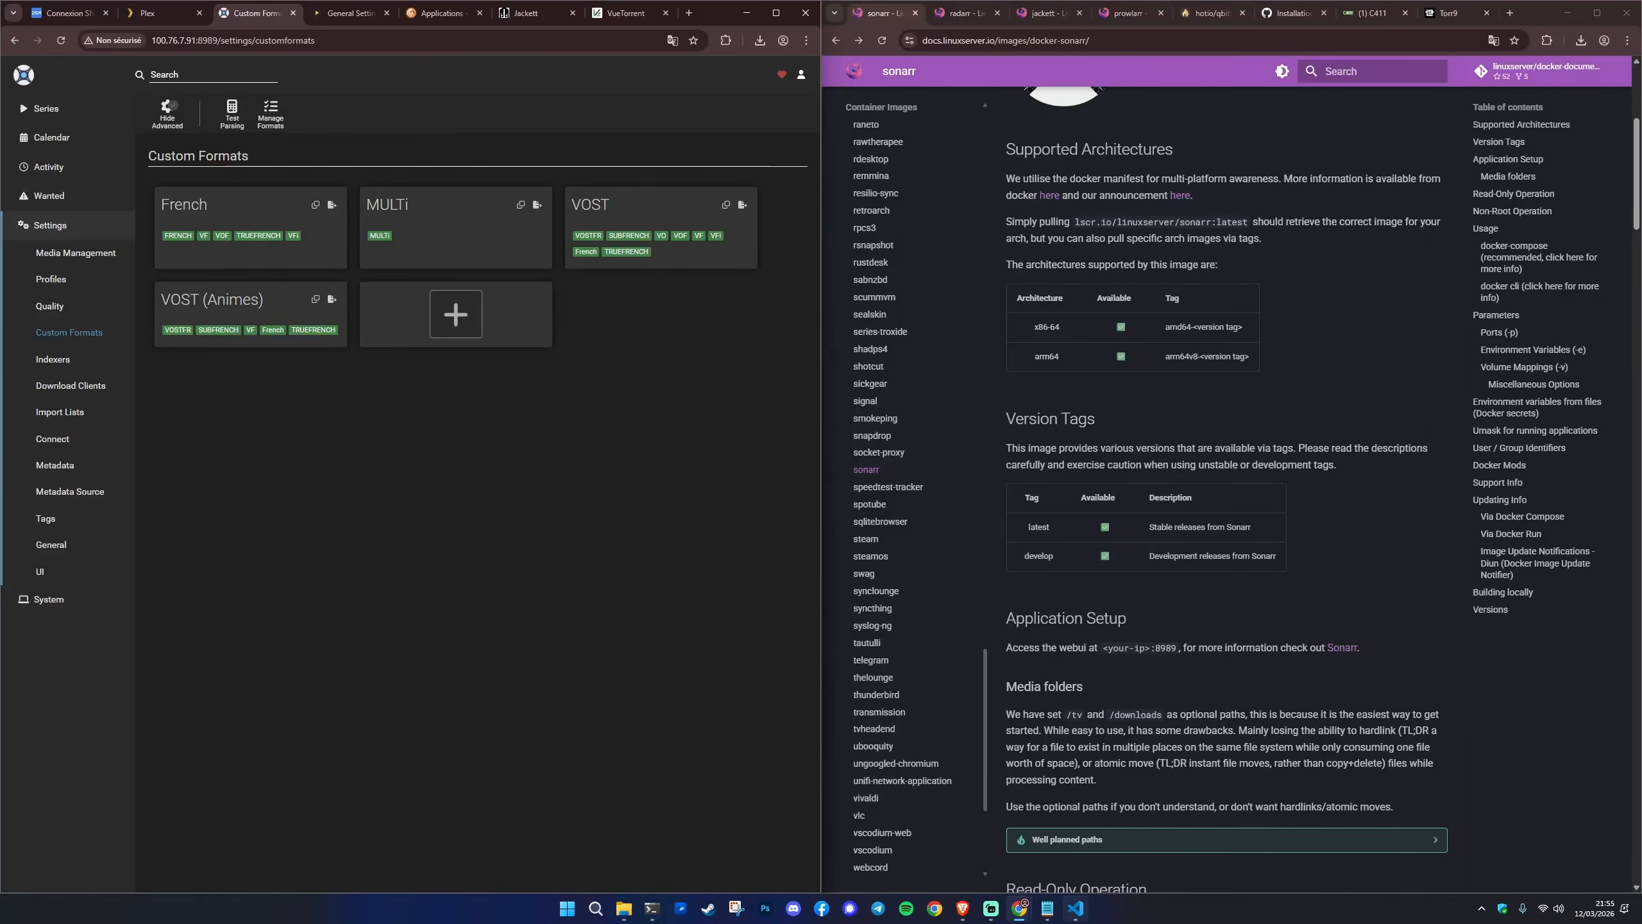
- In the Any quality profile, set Upgrade Until Custom Format Score to 100
click(1047, 909)
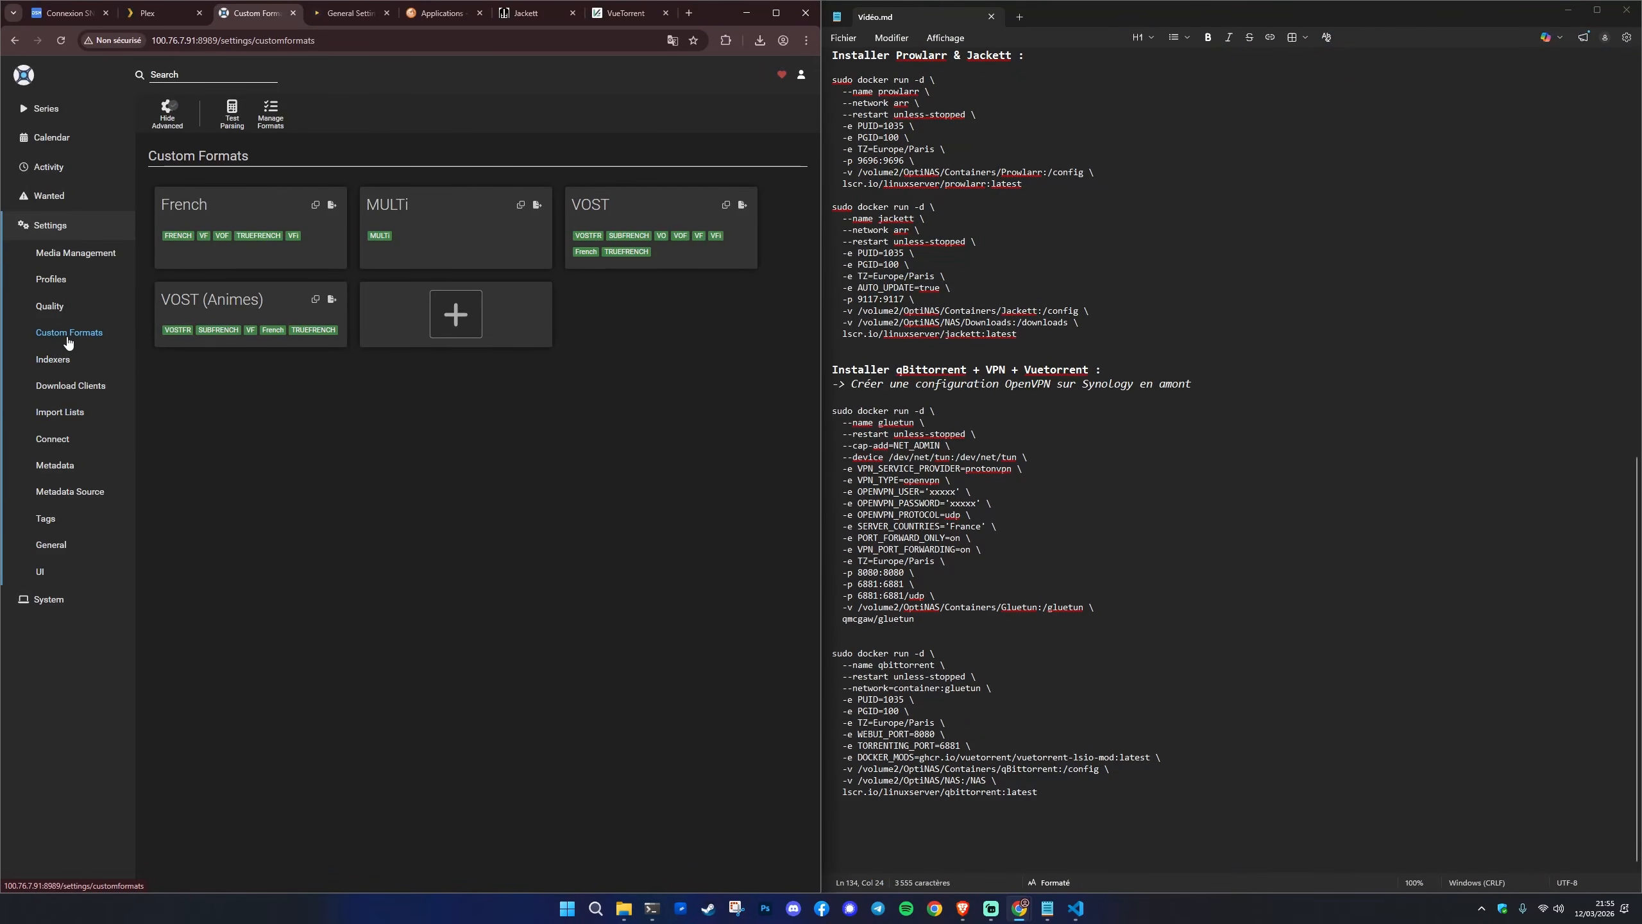
click(62, 283)
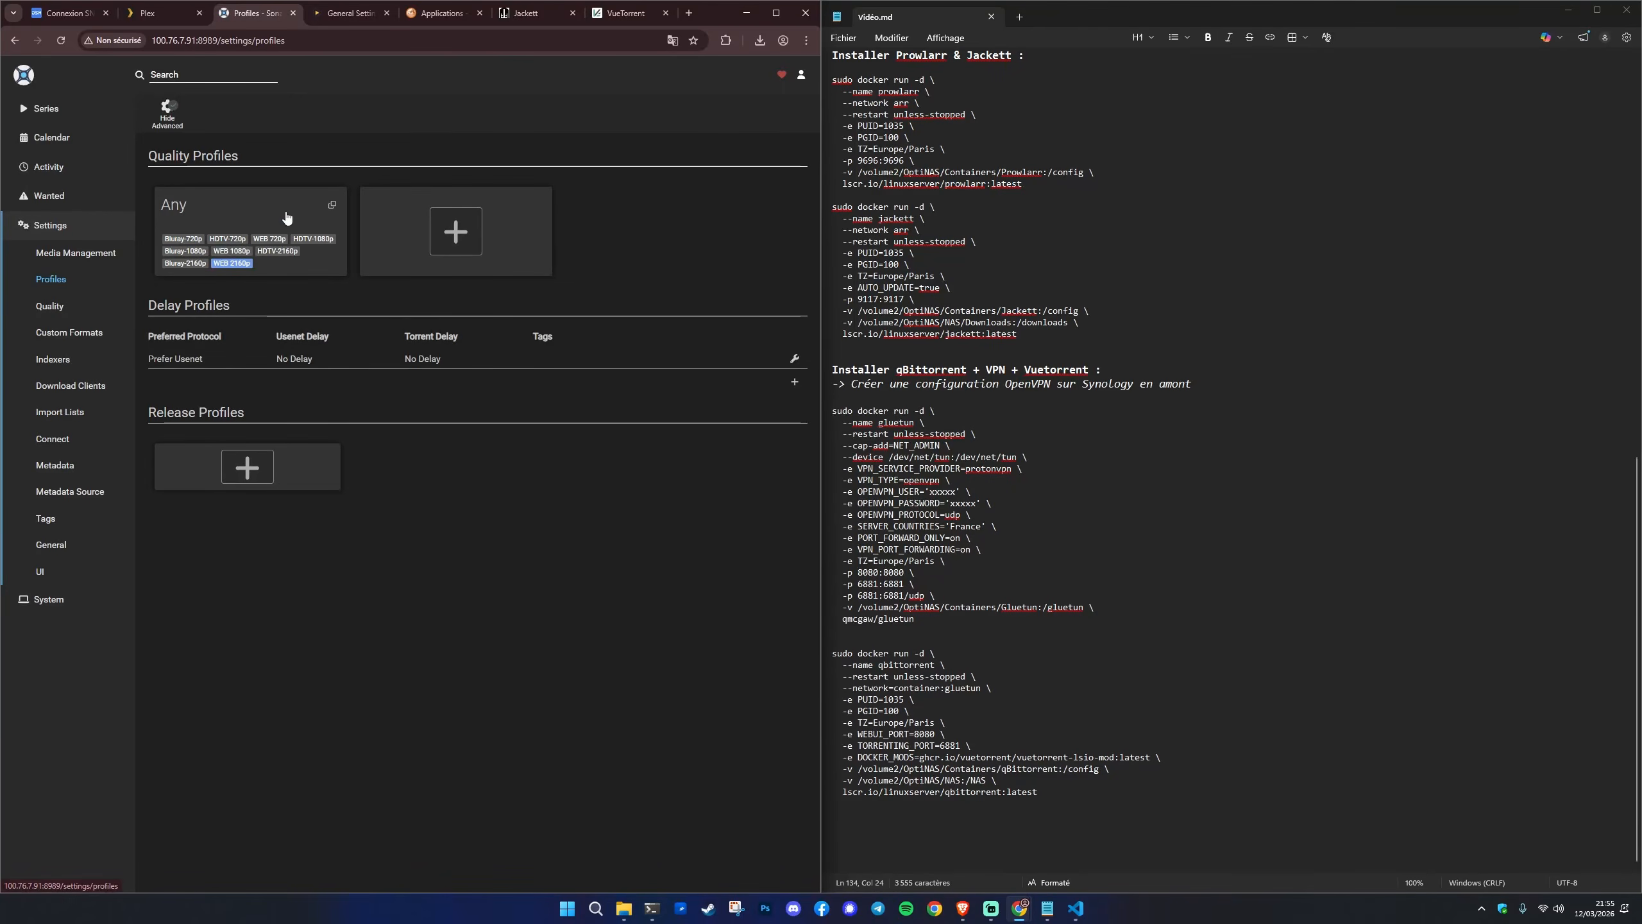
click(258, 212)
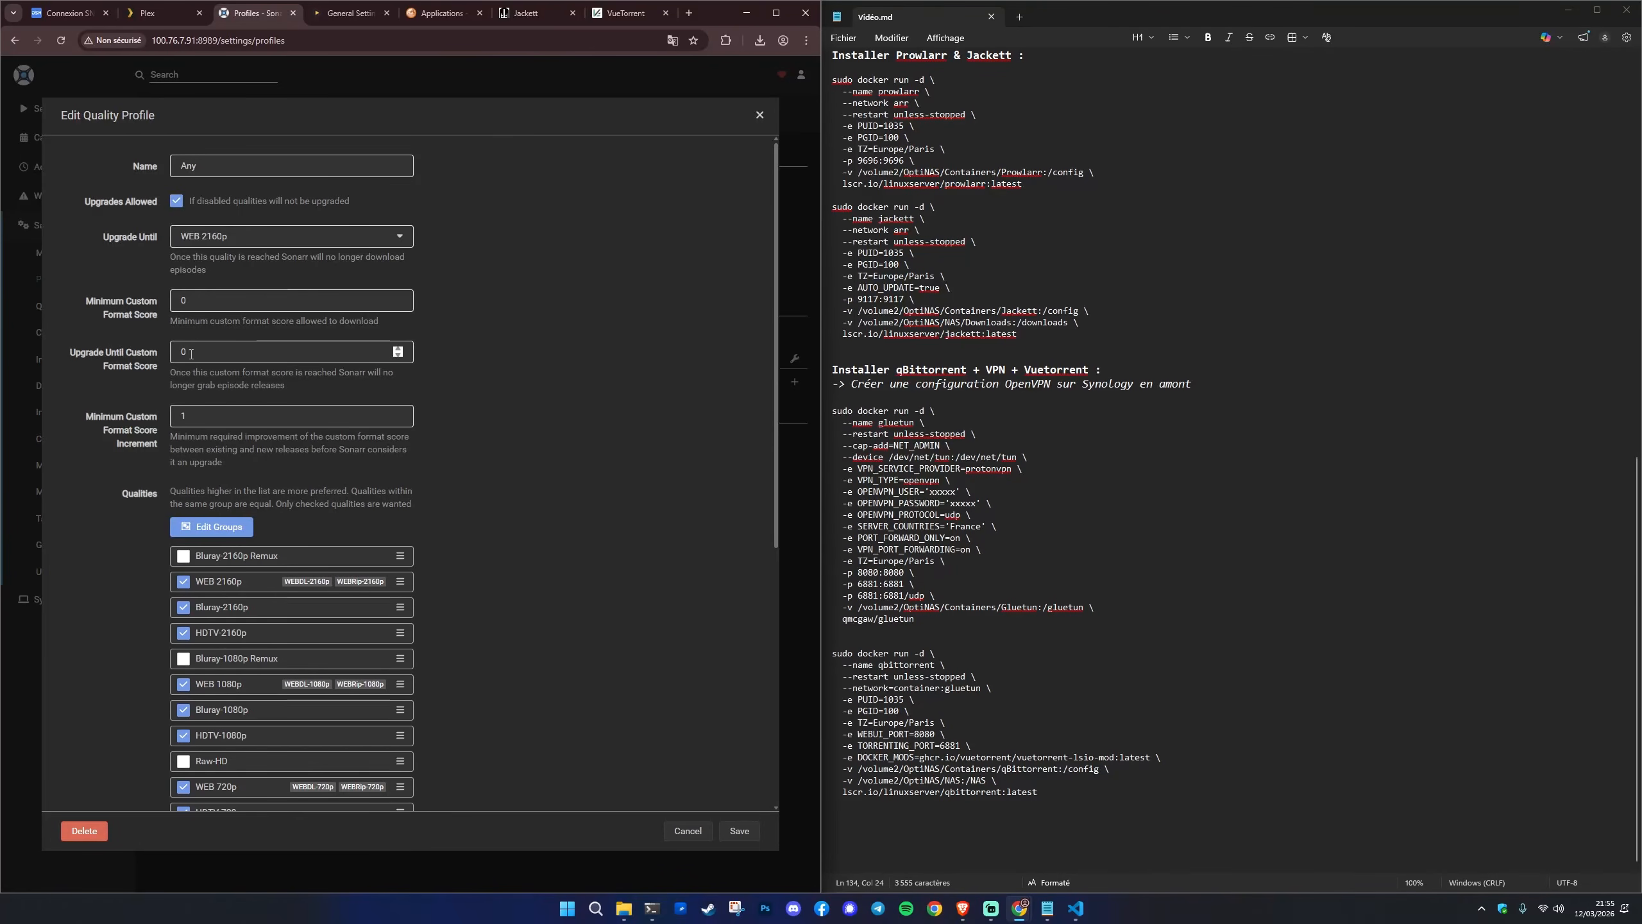
double_click(284, 353)
text(100)
click(537, 381)
- Set the MULTi custom format score to 100 and begin editing the French score
scroll(456, 489, down, 1)
scroll(456, 490, down, 5)
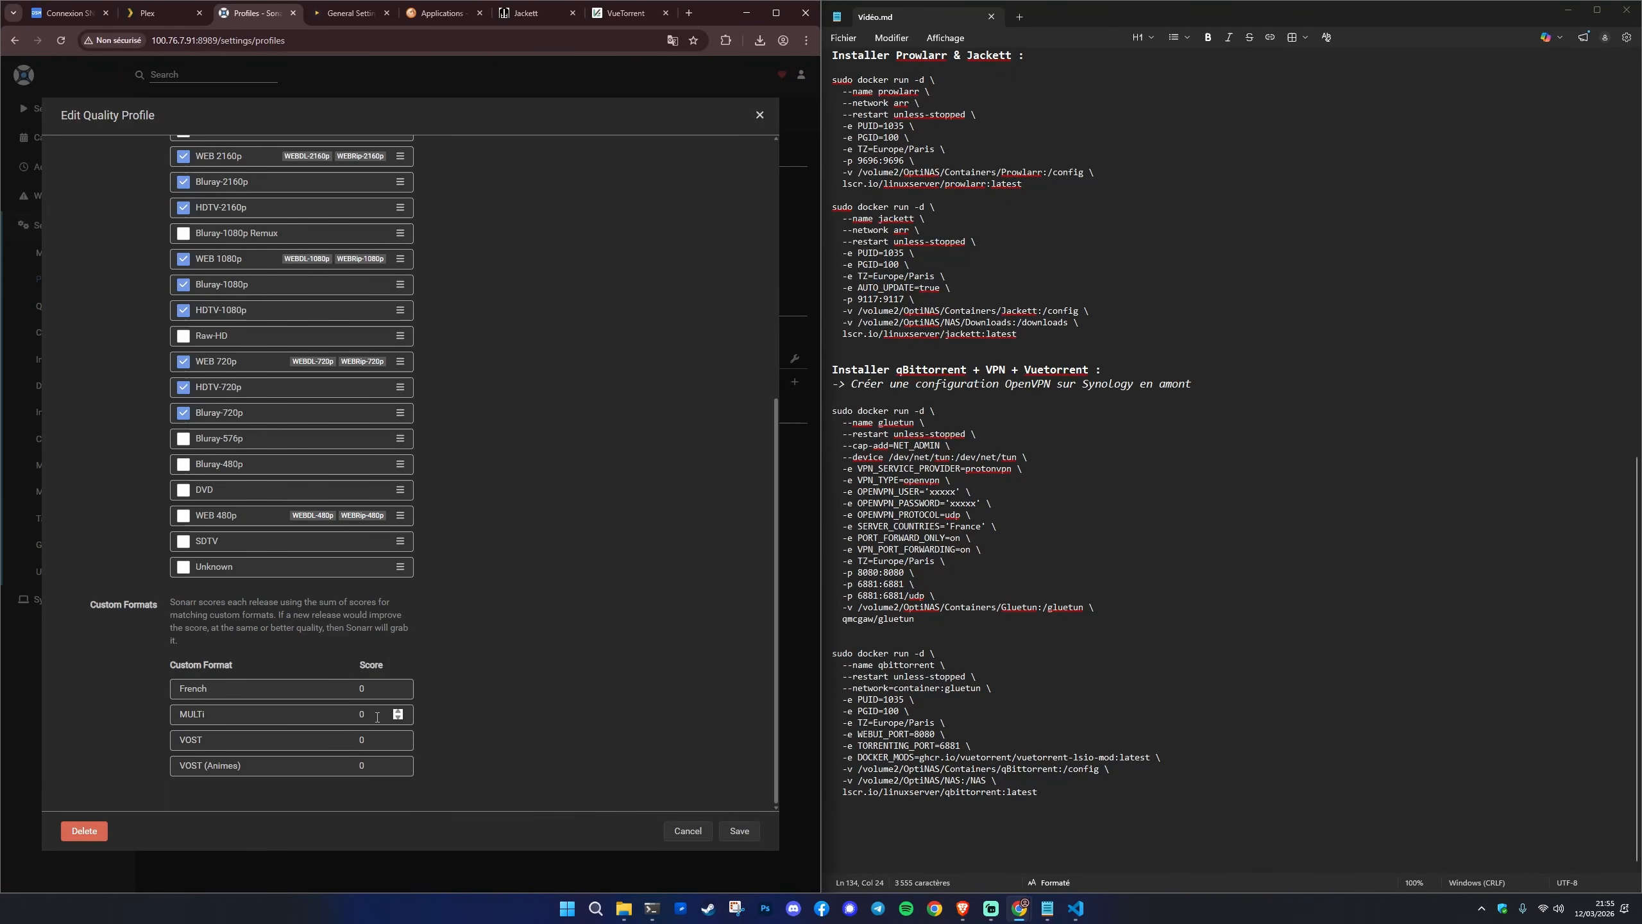
click(486, 689)
double_click(367, 712)
click(1569, 10)
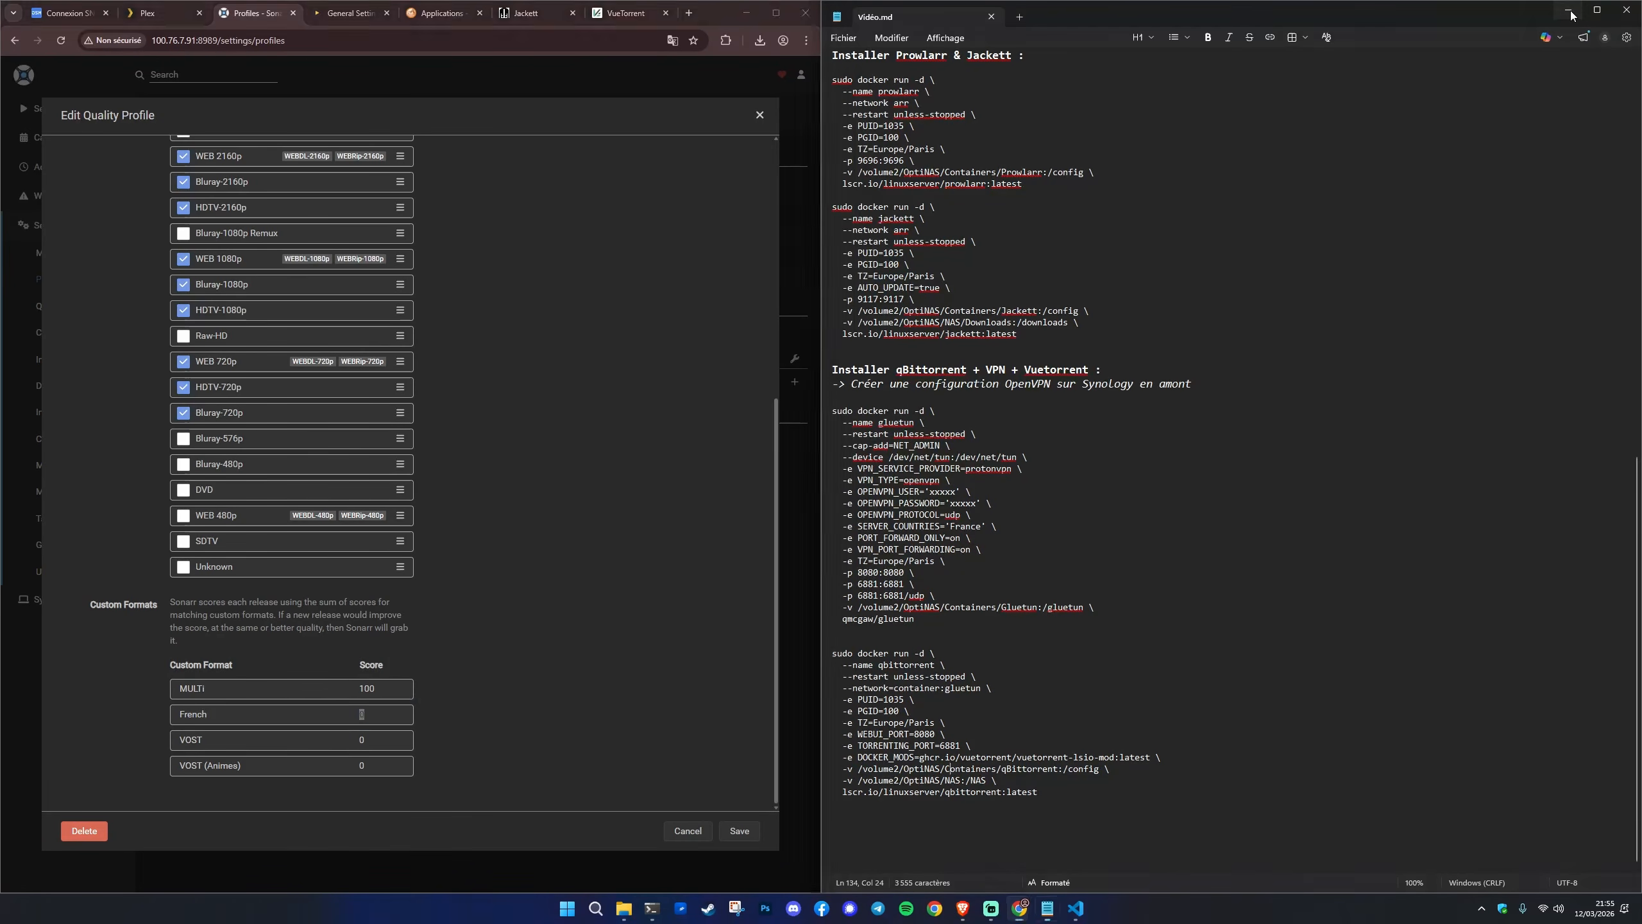
click(962, 908)
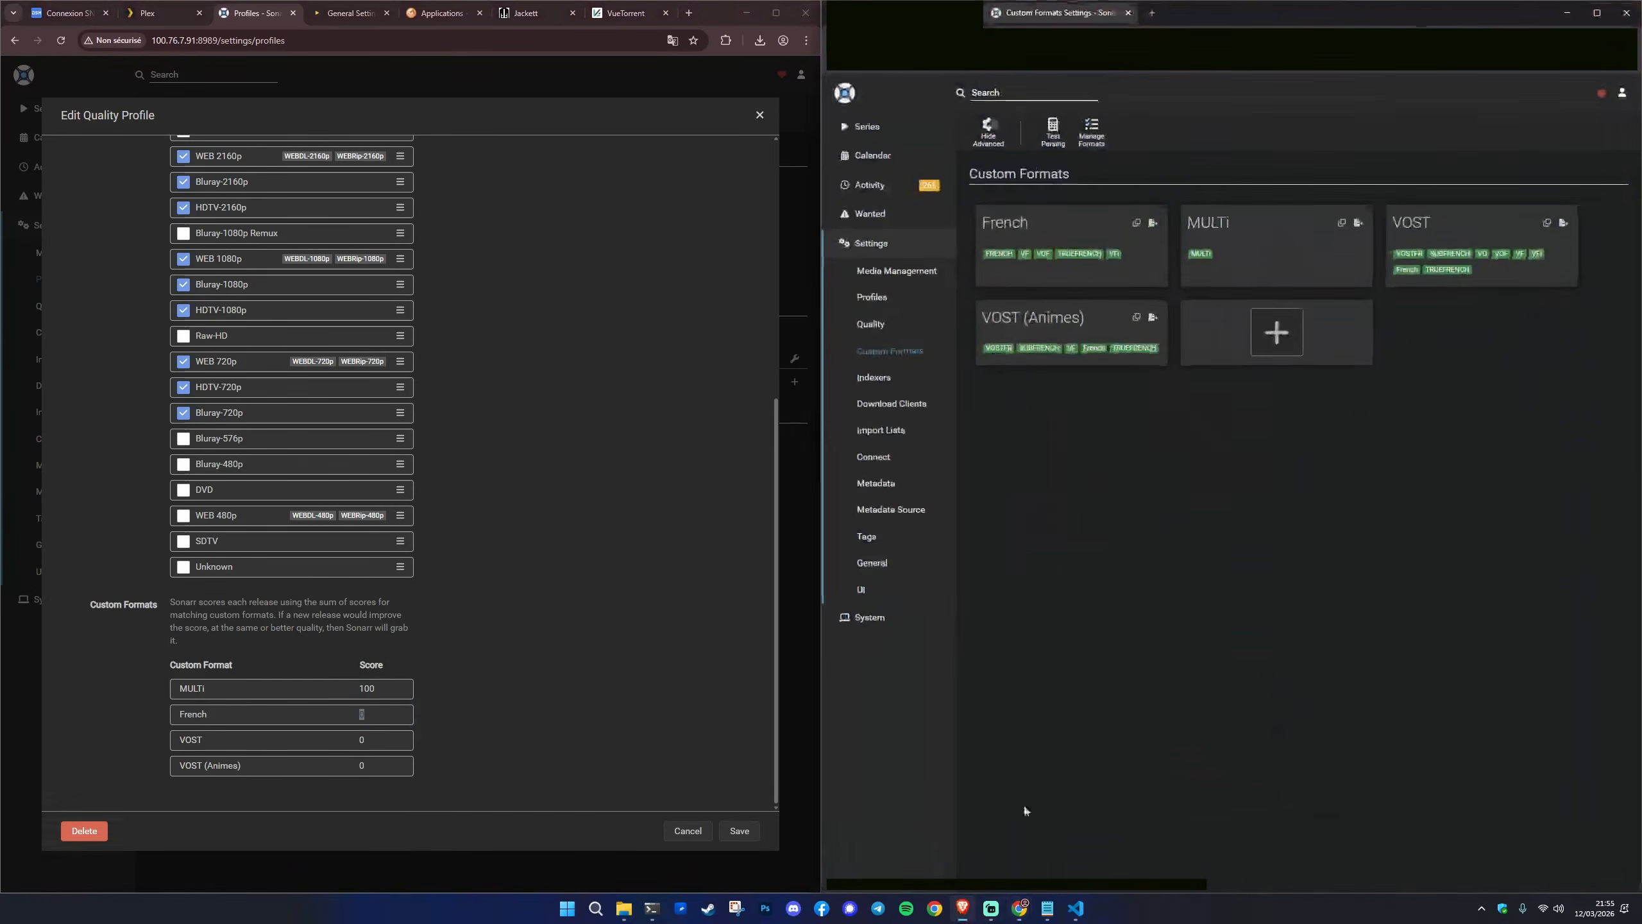
- Open the Any (Animes) profile in the other Sonarr for reference
click(872, 297)
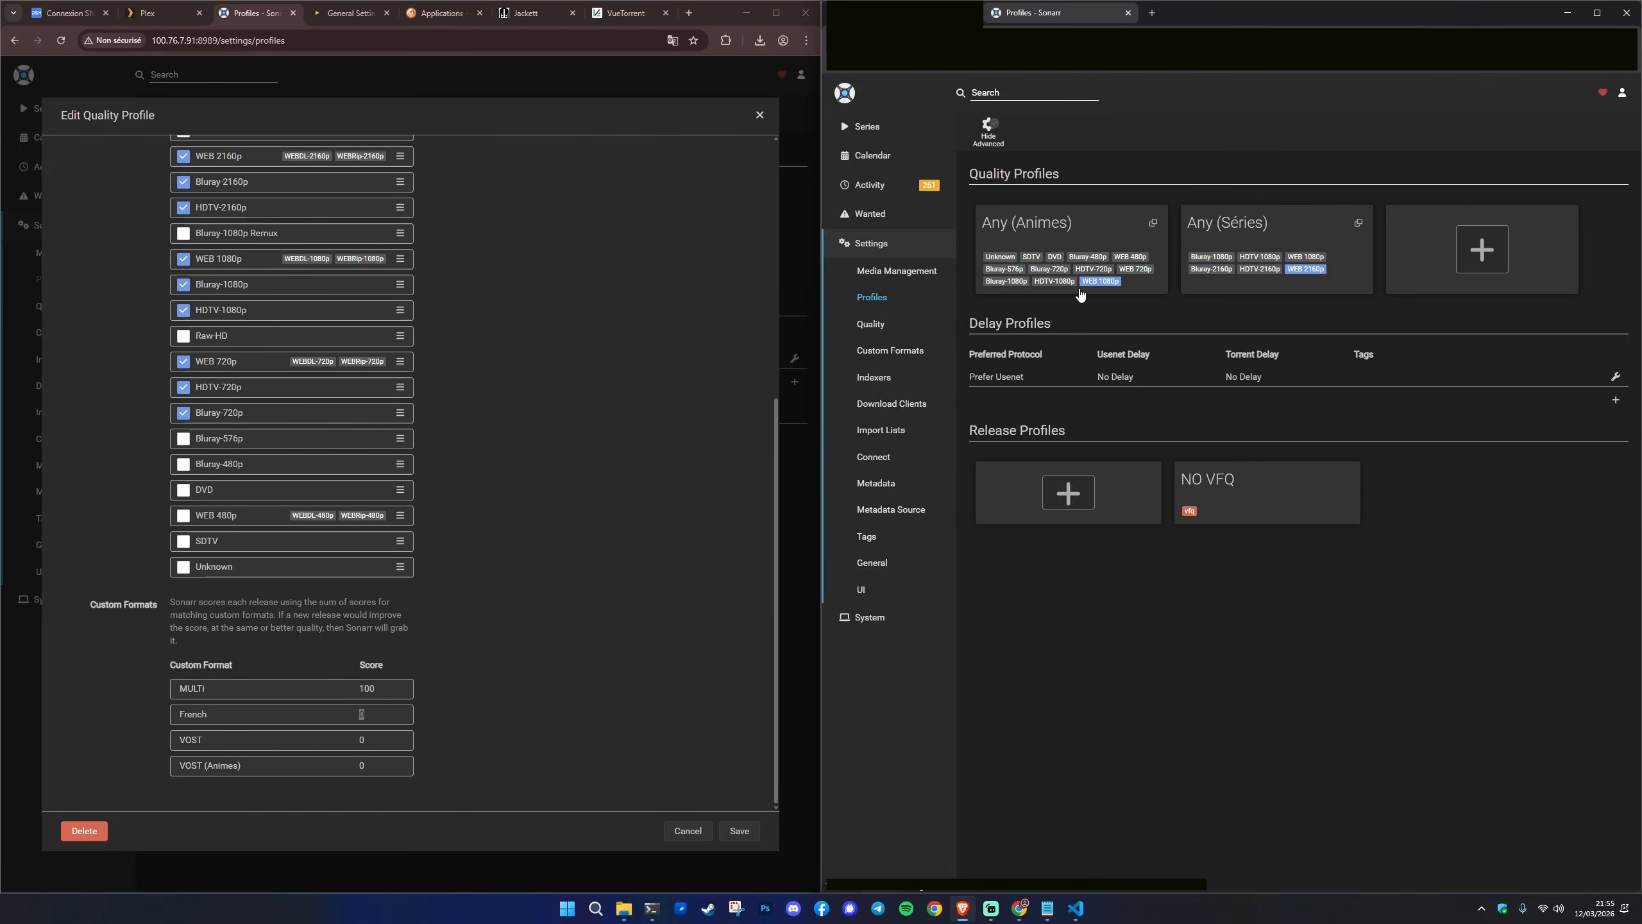
click(1094, 227)
scroll(1290, 523, down, 5)
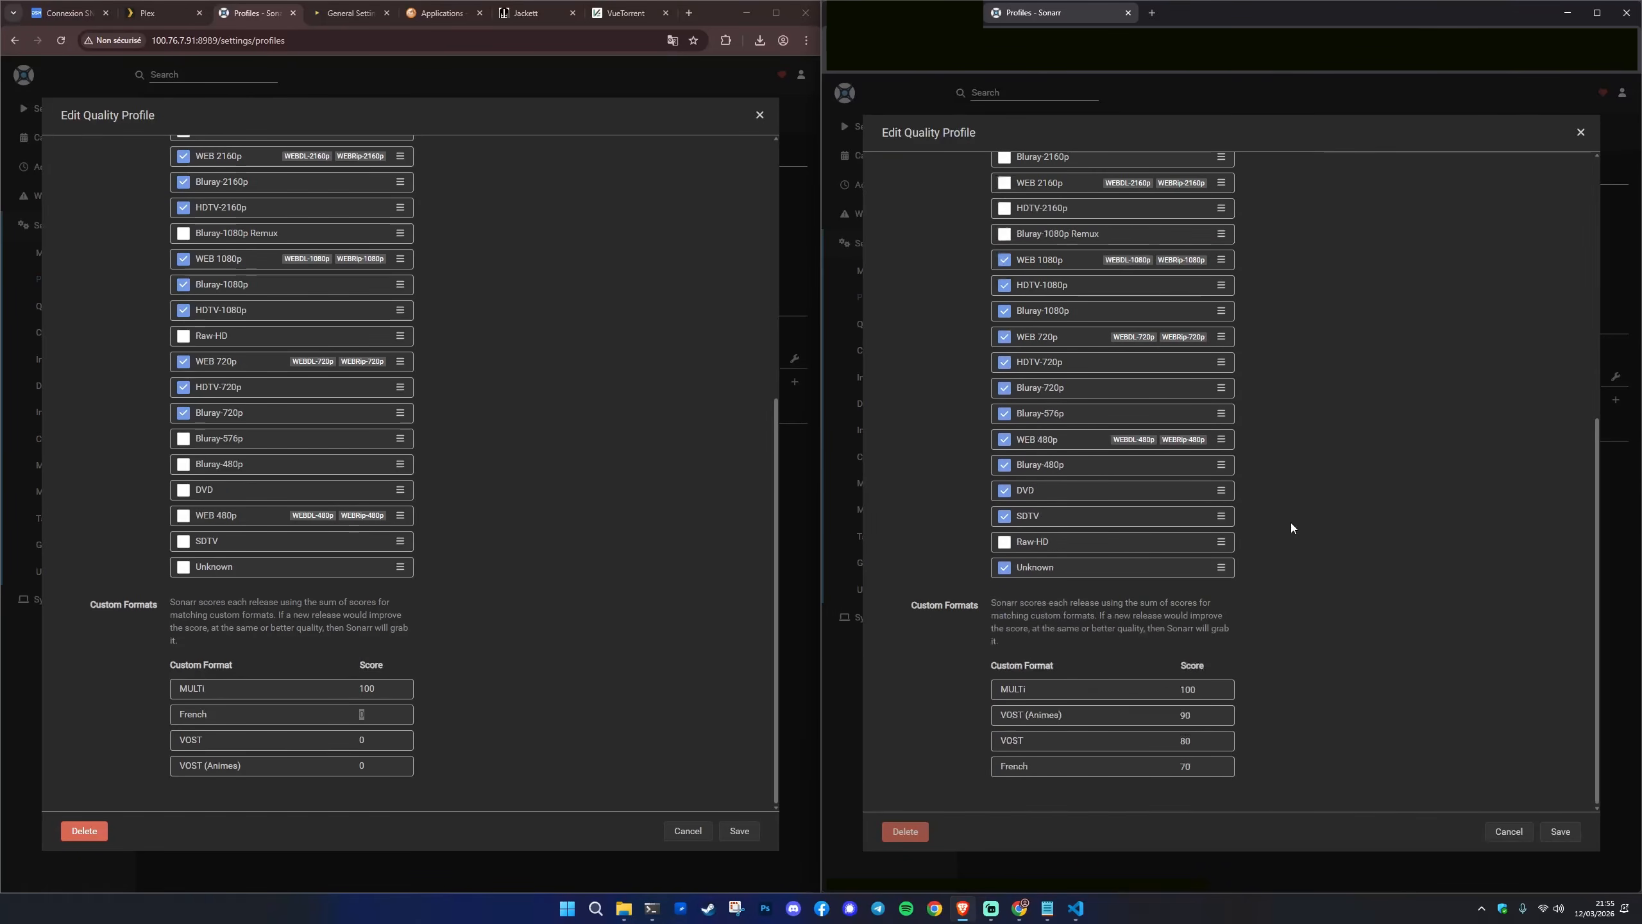
scroll(482, 661, up, 10)
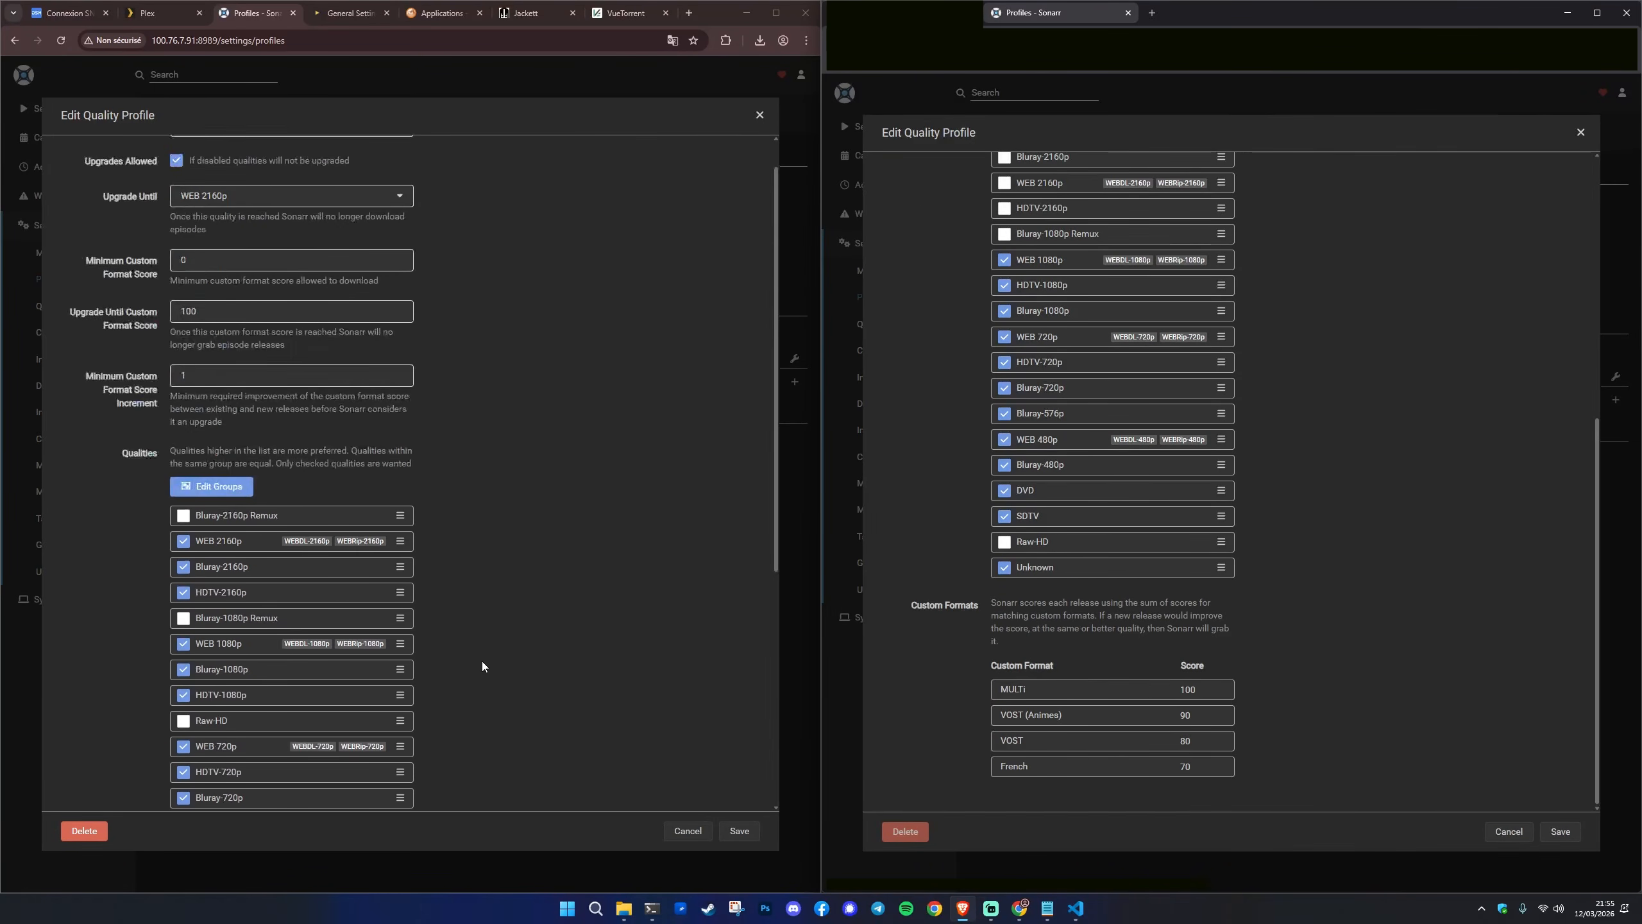
- Rename the edited profile to 'Any (Séries)'
click(155, 170)
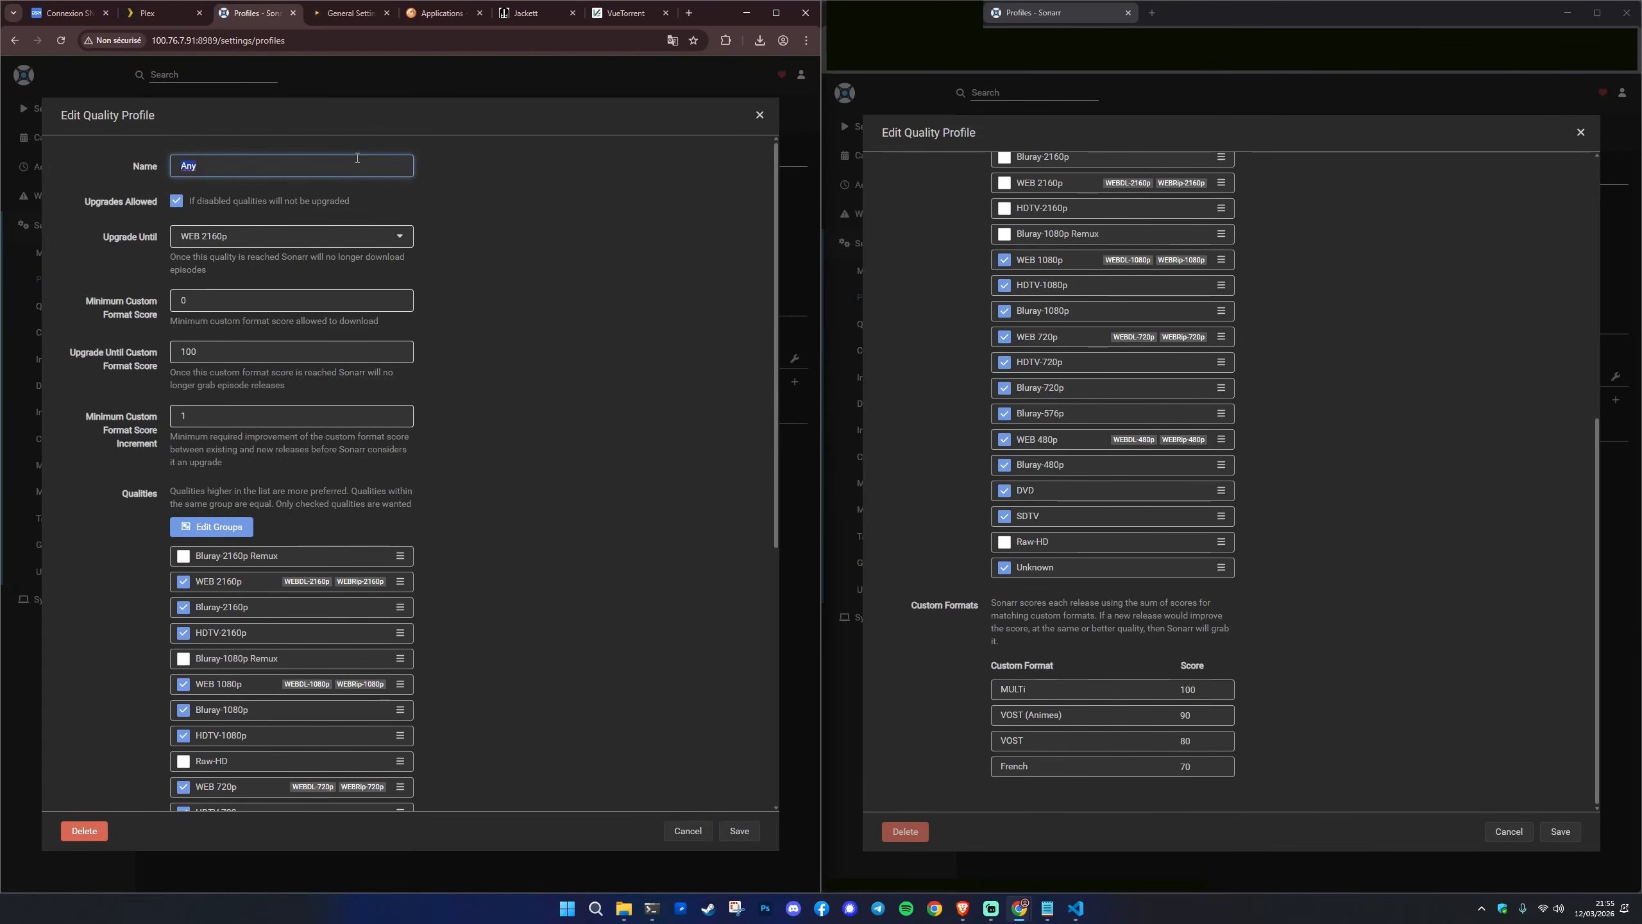
text(Séries)
scroll(970, 497, up, 7)
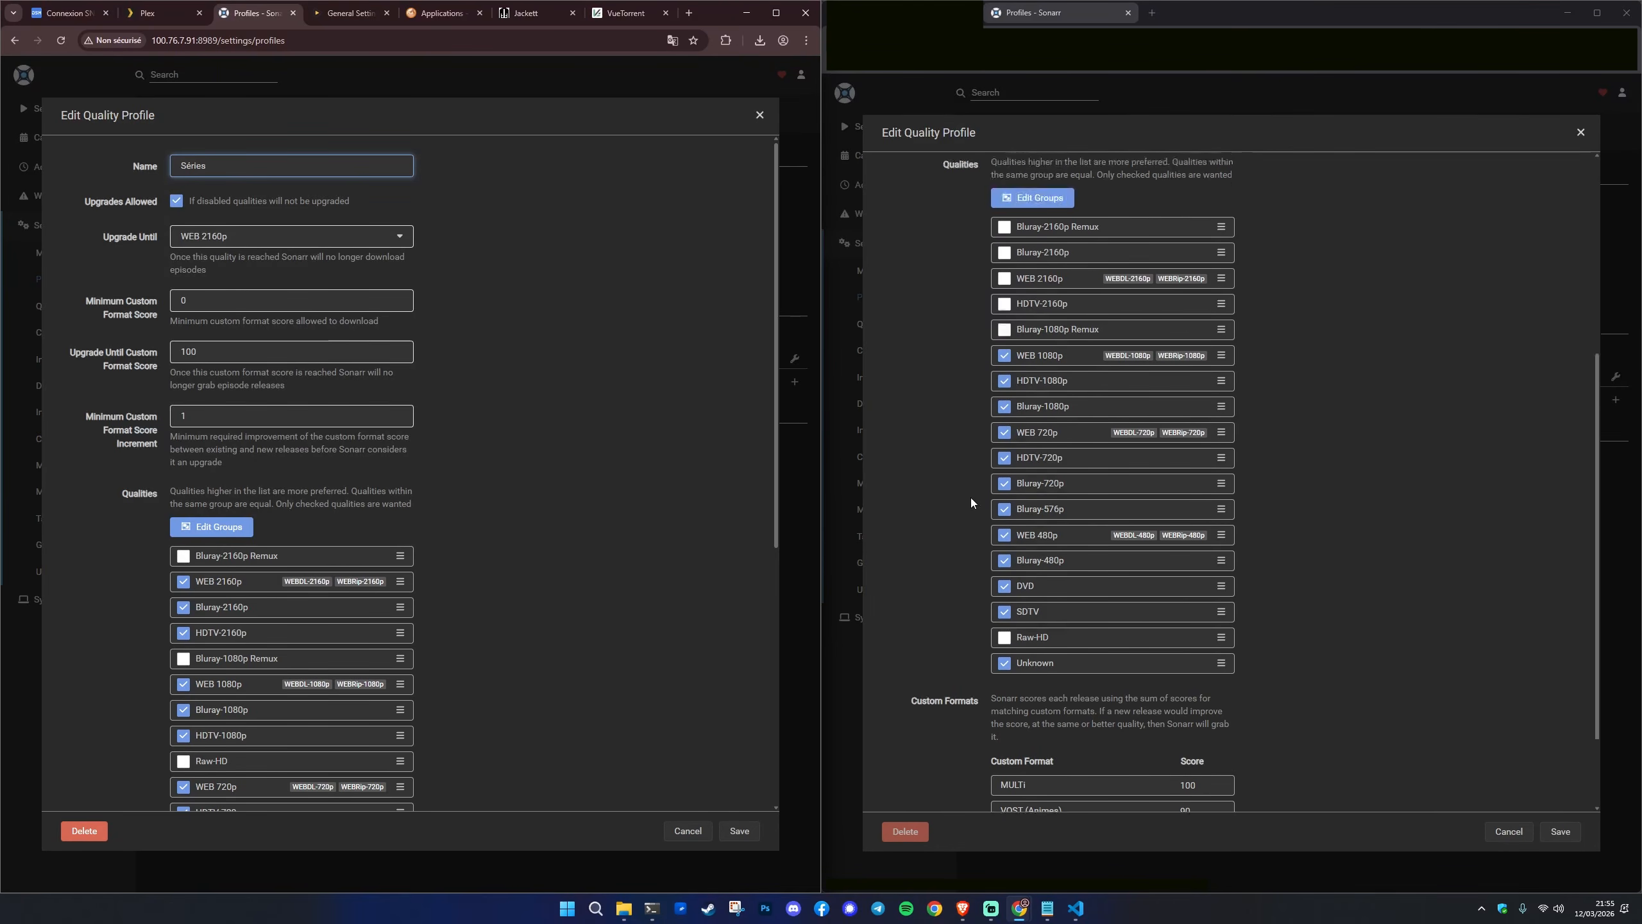
triple_click(1099, 182)
key(ctrl+c)
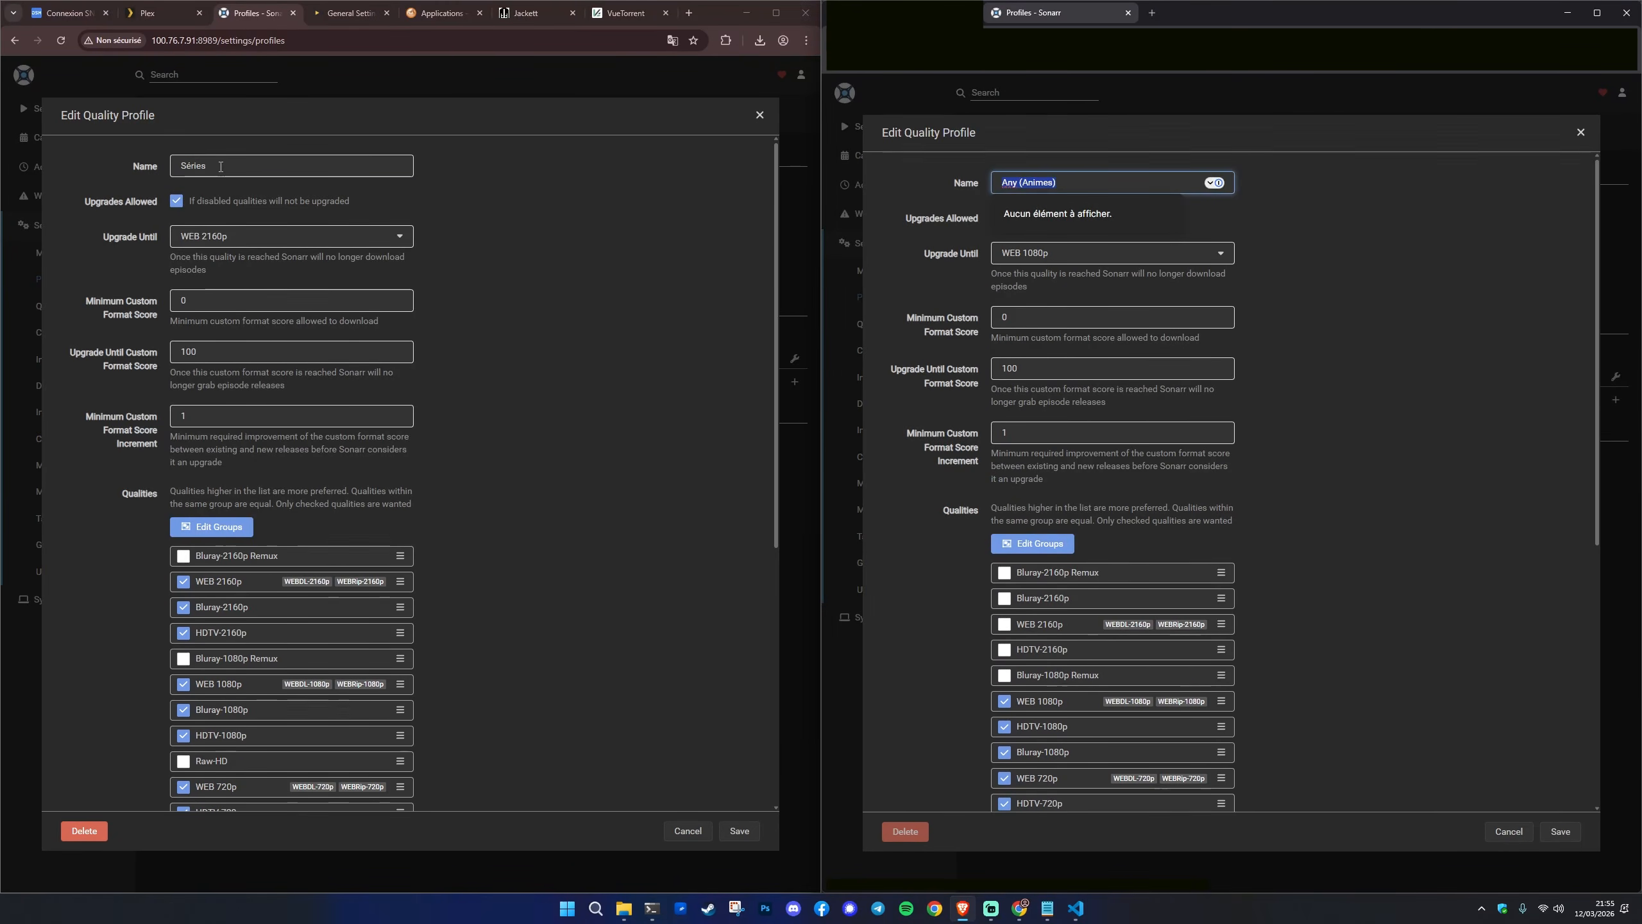
triple_click(256, 165)
key(ctrl+v)
text(Sériue)
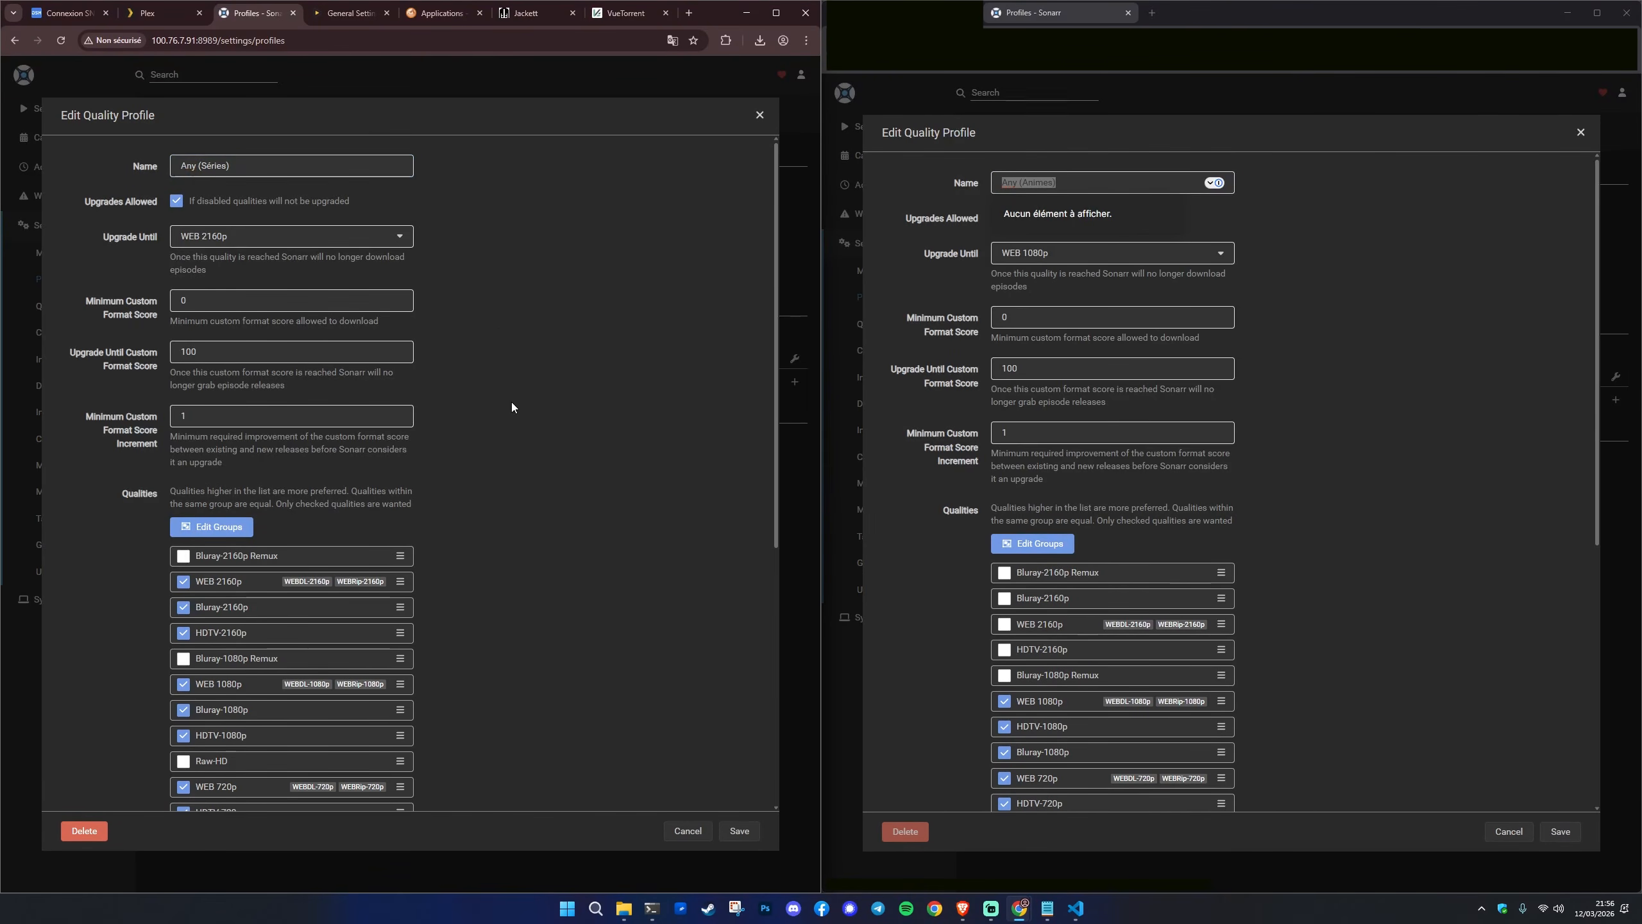
scroll(516, 439, down, 5)
click(1508, 831)
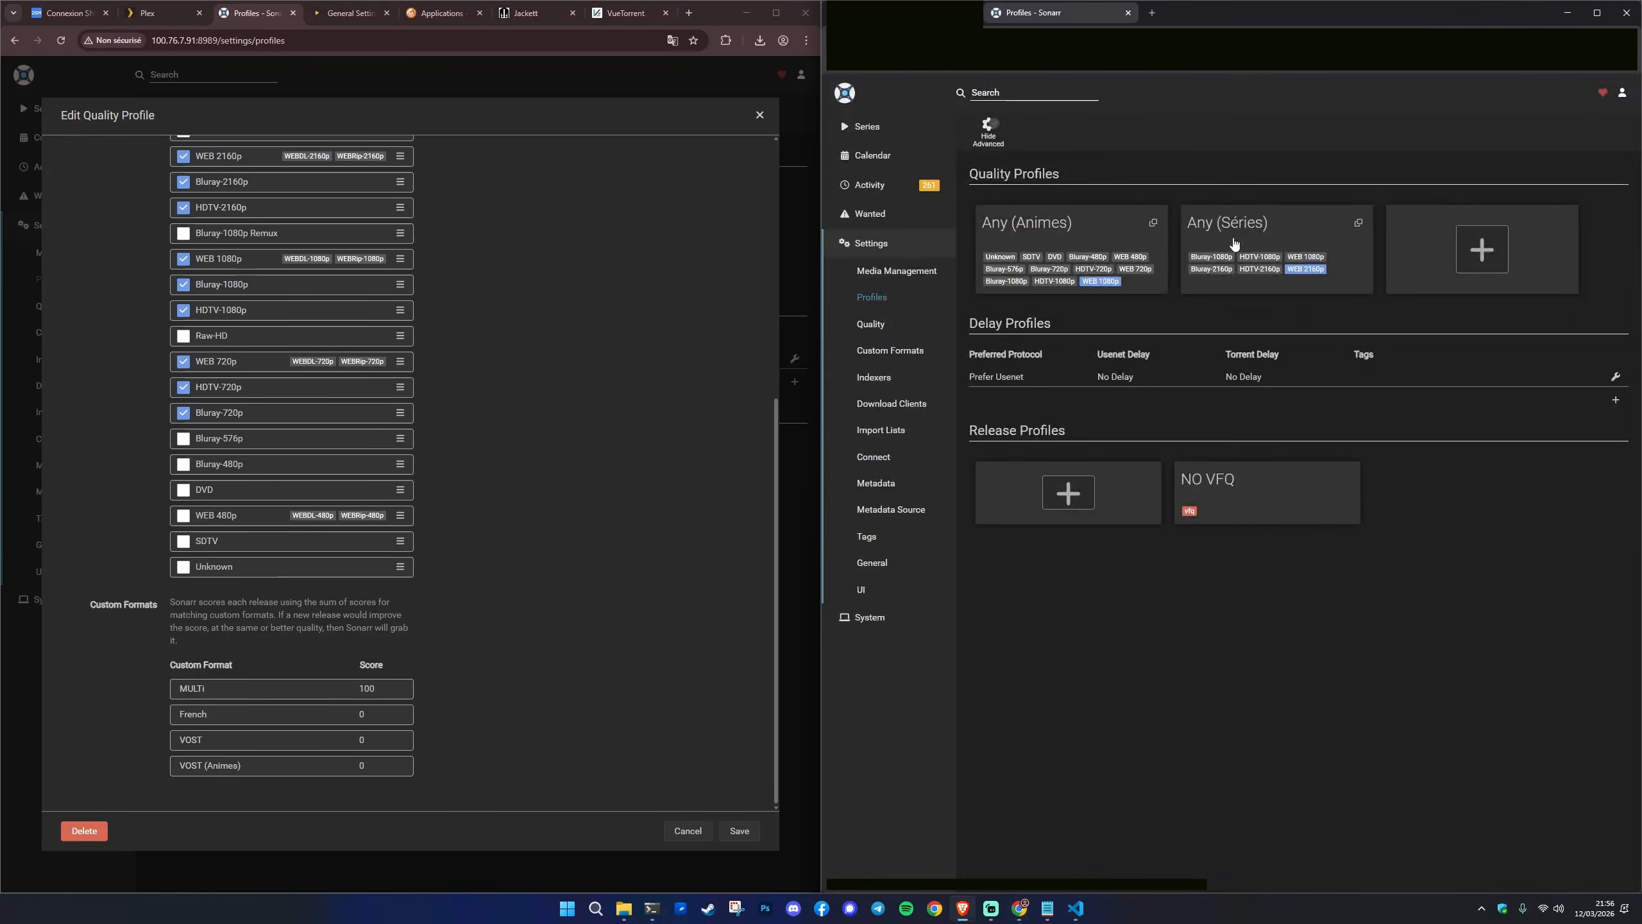
- Score VOST at 90 and French at 80, then save the profile
click(1233, 245)
scroll(1292, 556, down, 5)
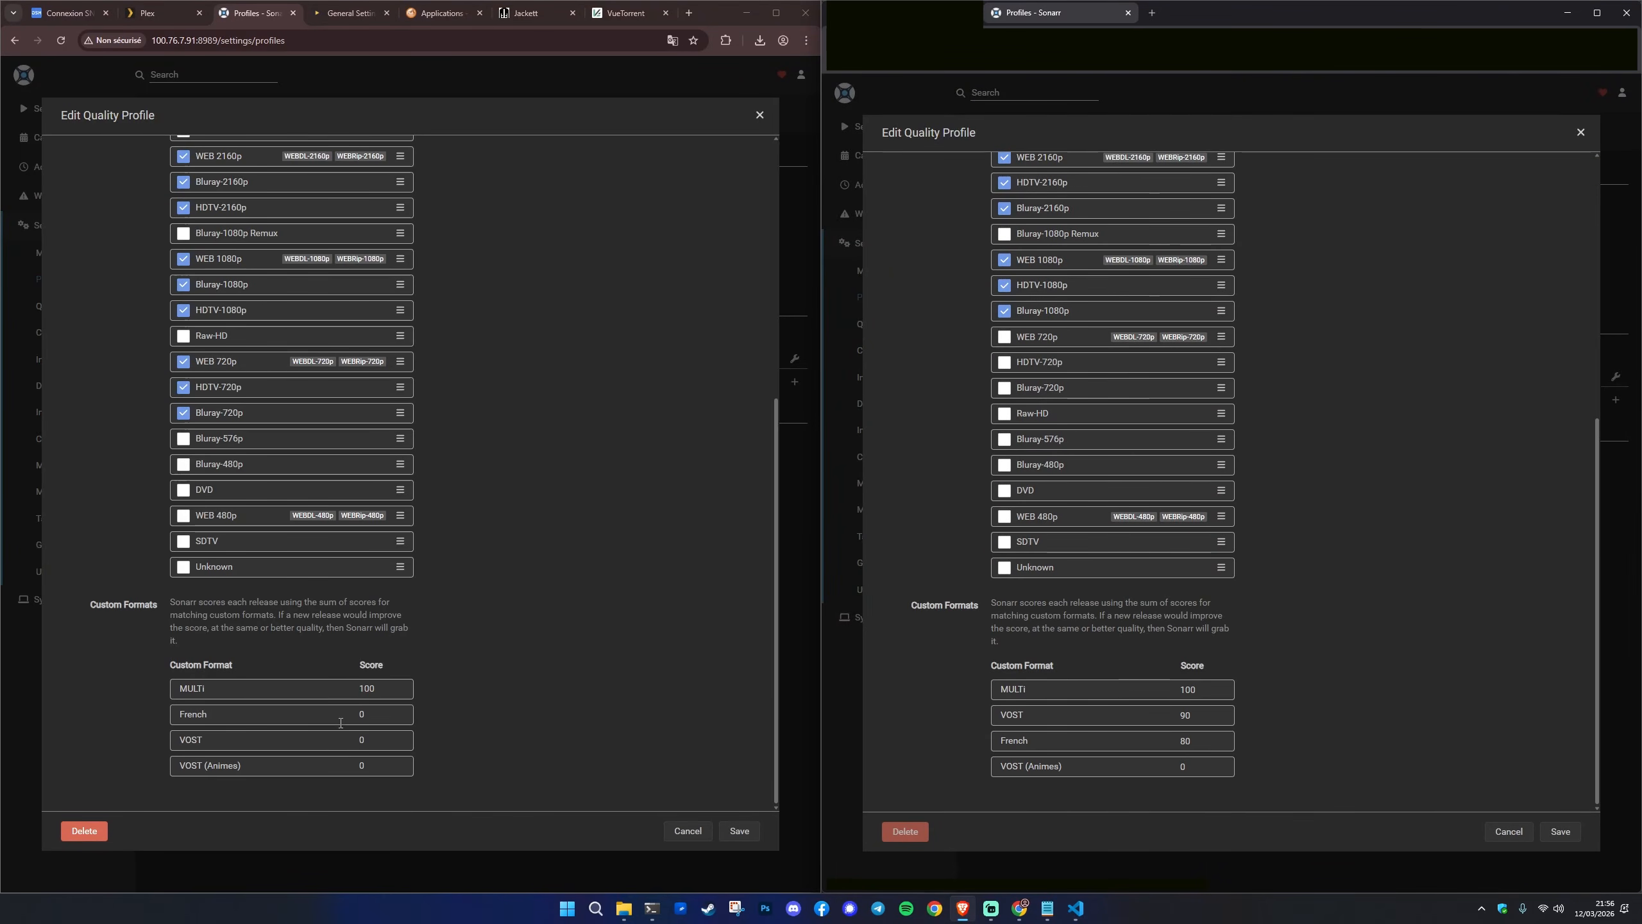
double_click(376, 741)
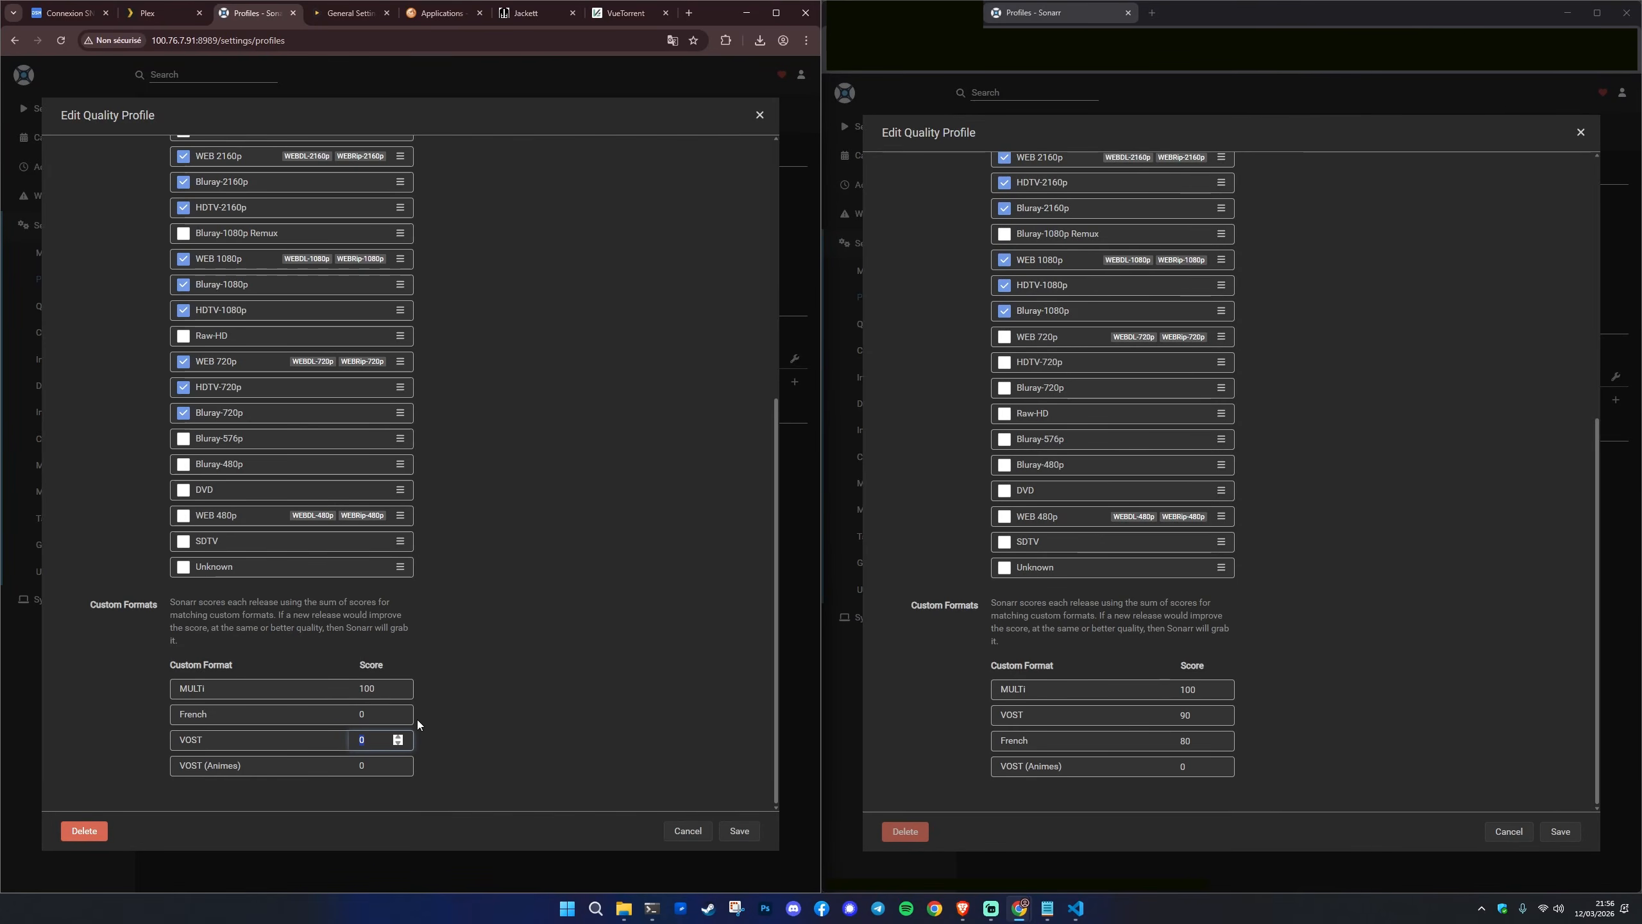
text(90)
key(Tab)
text(80)
click(570, 747)
scroll(536, 750, up, 5)
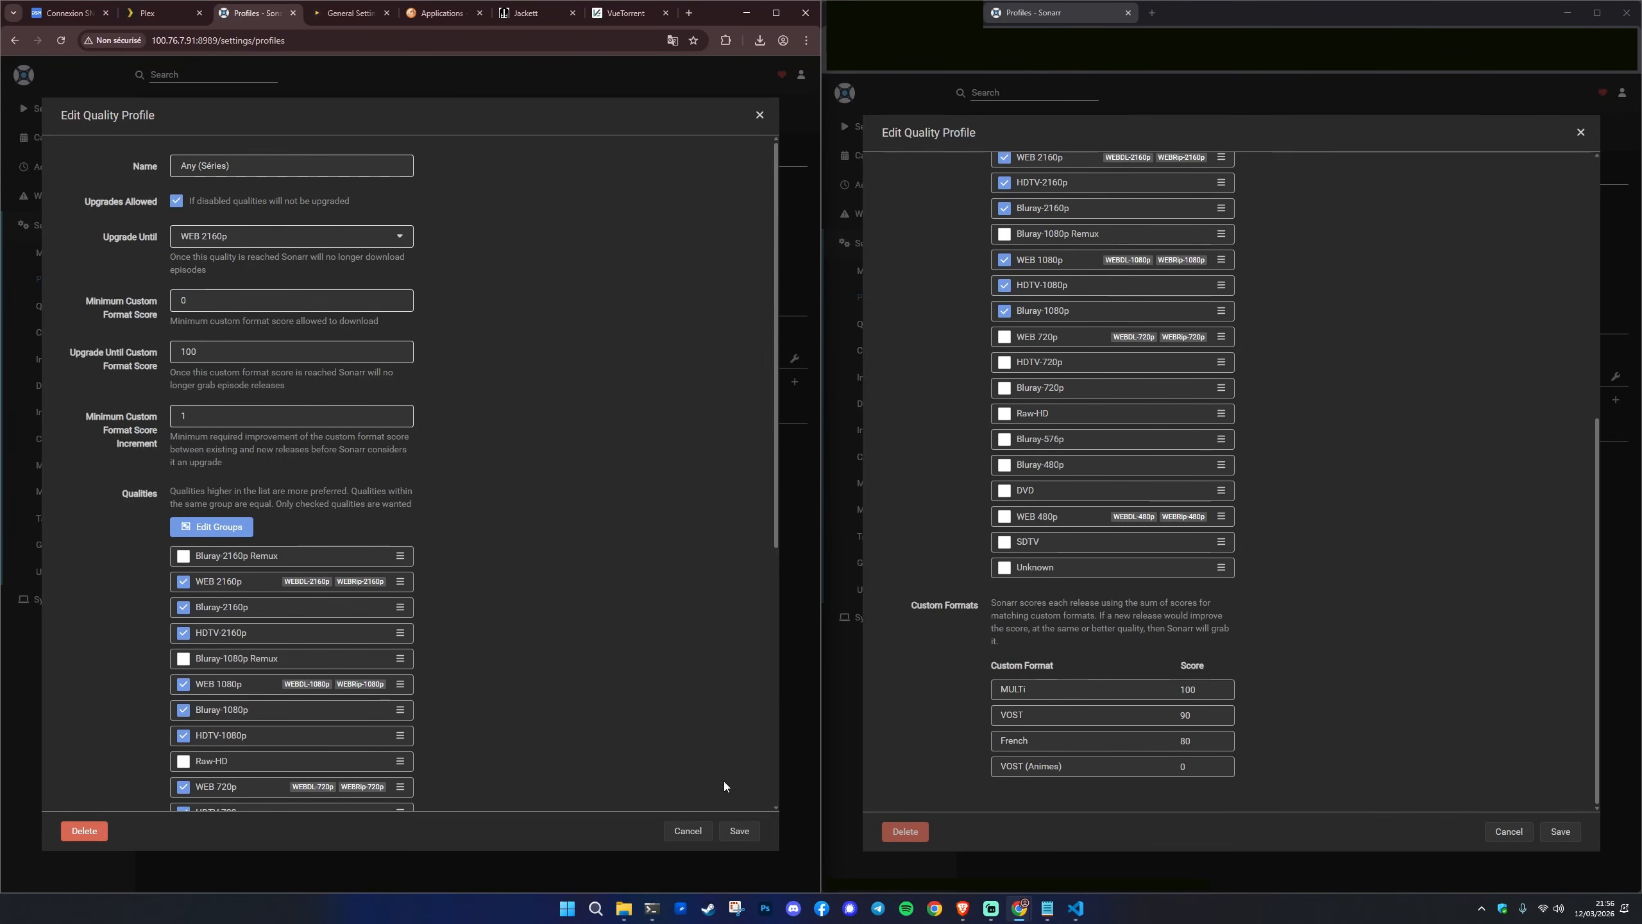
click(739, 830)
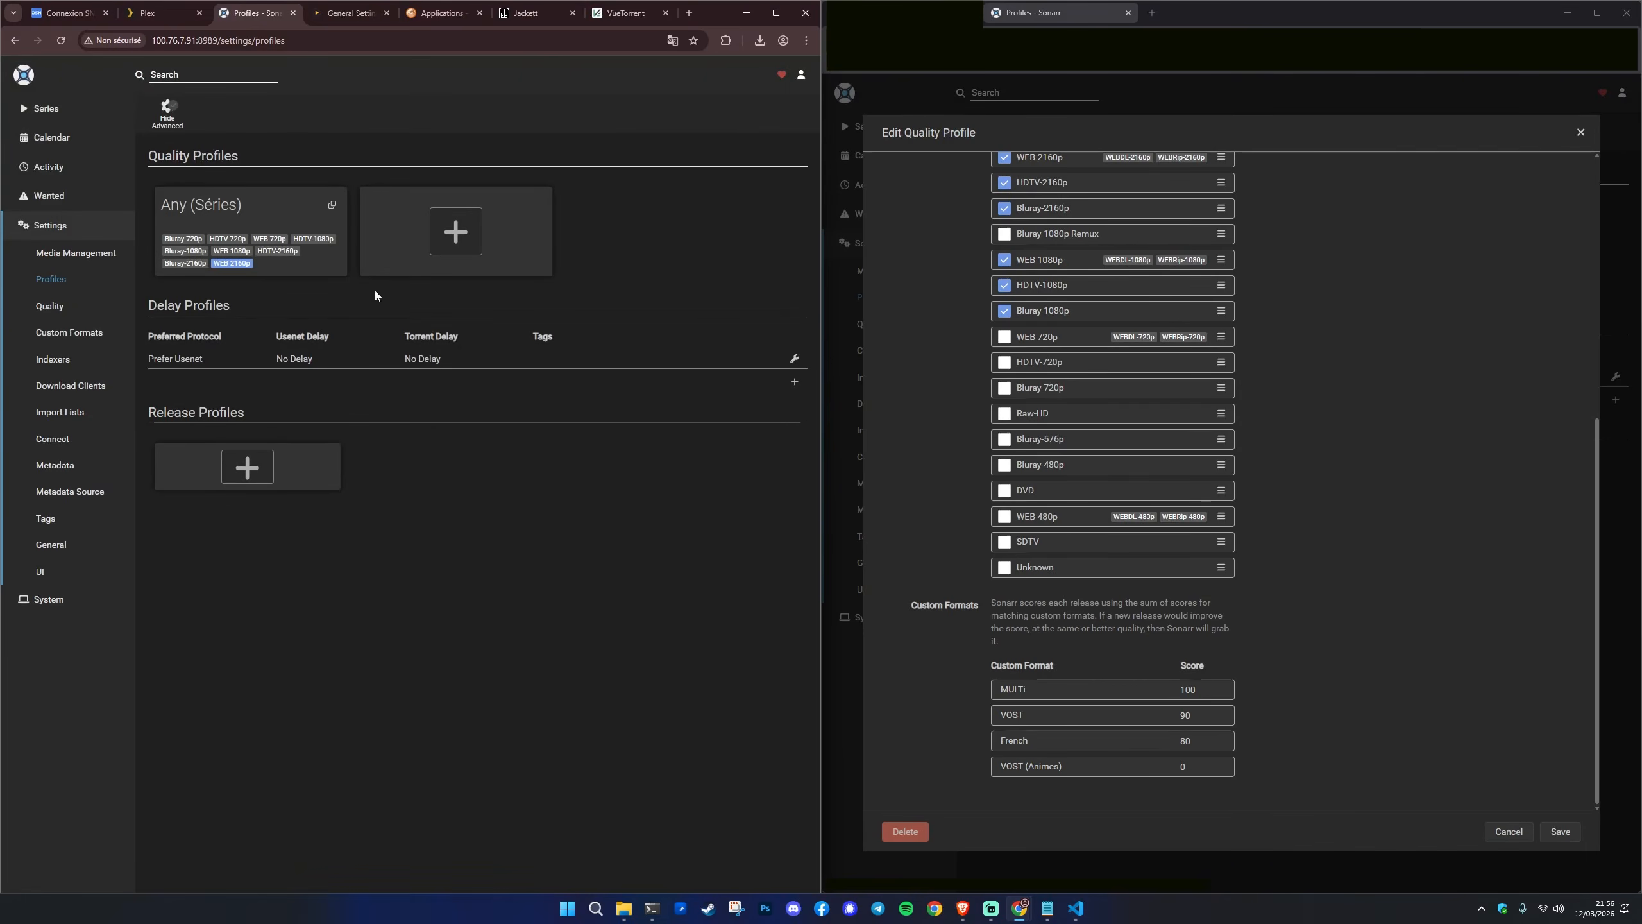
- Duplicate the Any (Séries) profile and rename the copy 'Any (Animes)'
click(324, 216)
double_click(219, 168)
text(Anim)
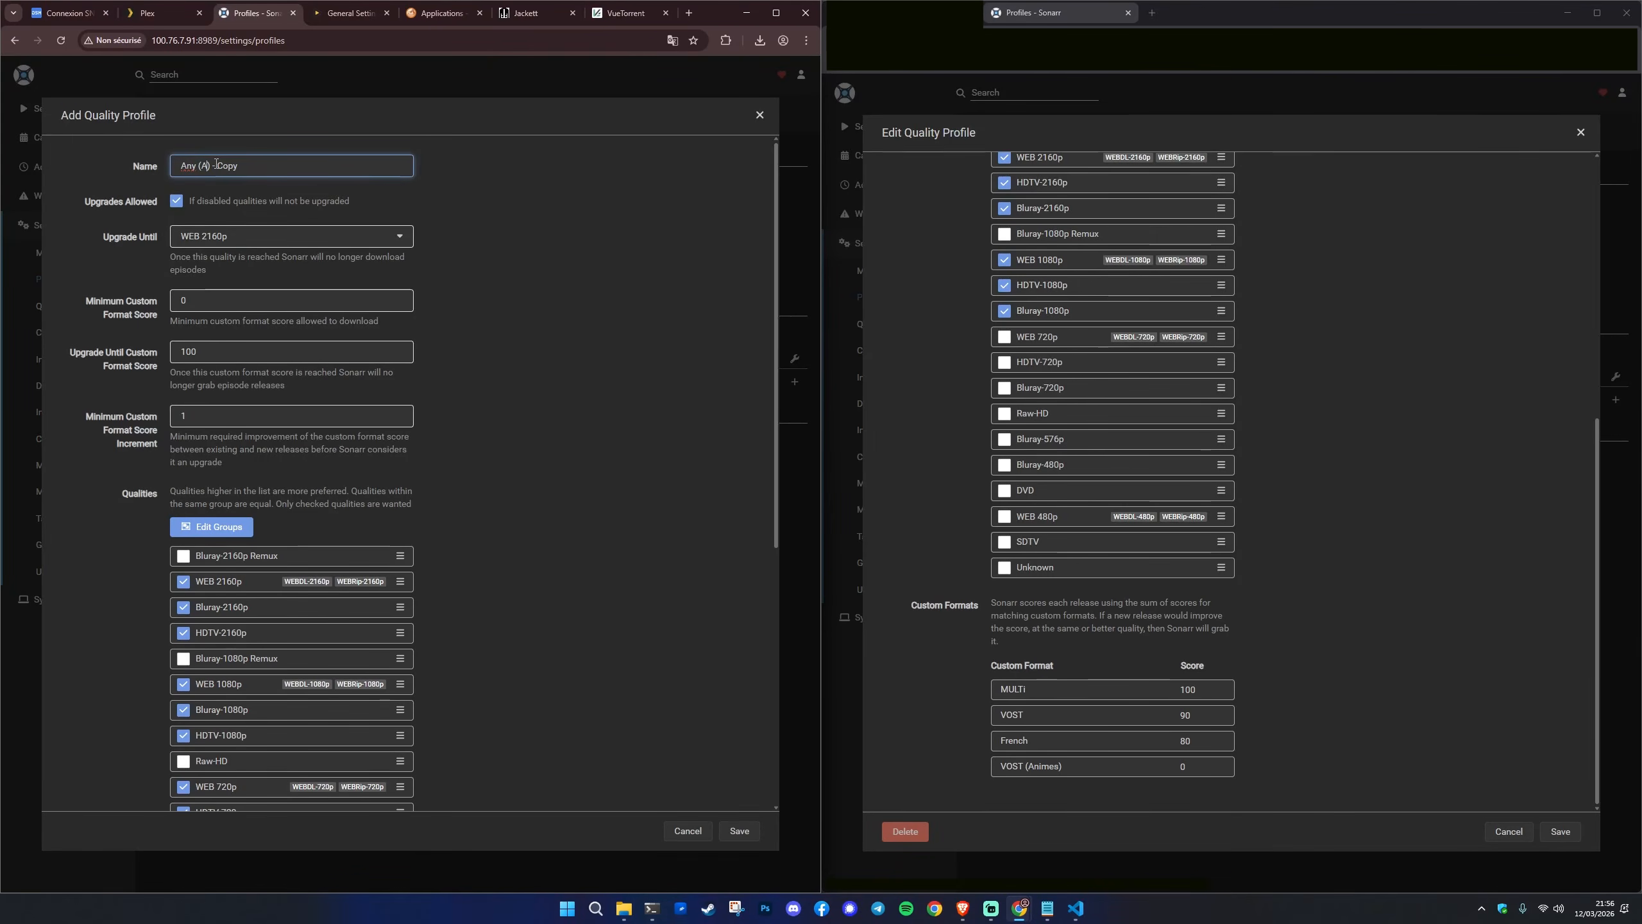
text(es)
drag(263, 166, 235, 166)
key(BackSpace)
scroll(557, 440, down, 7)
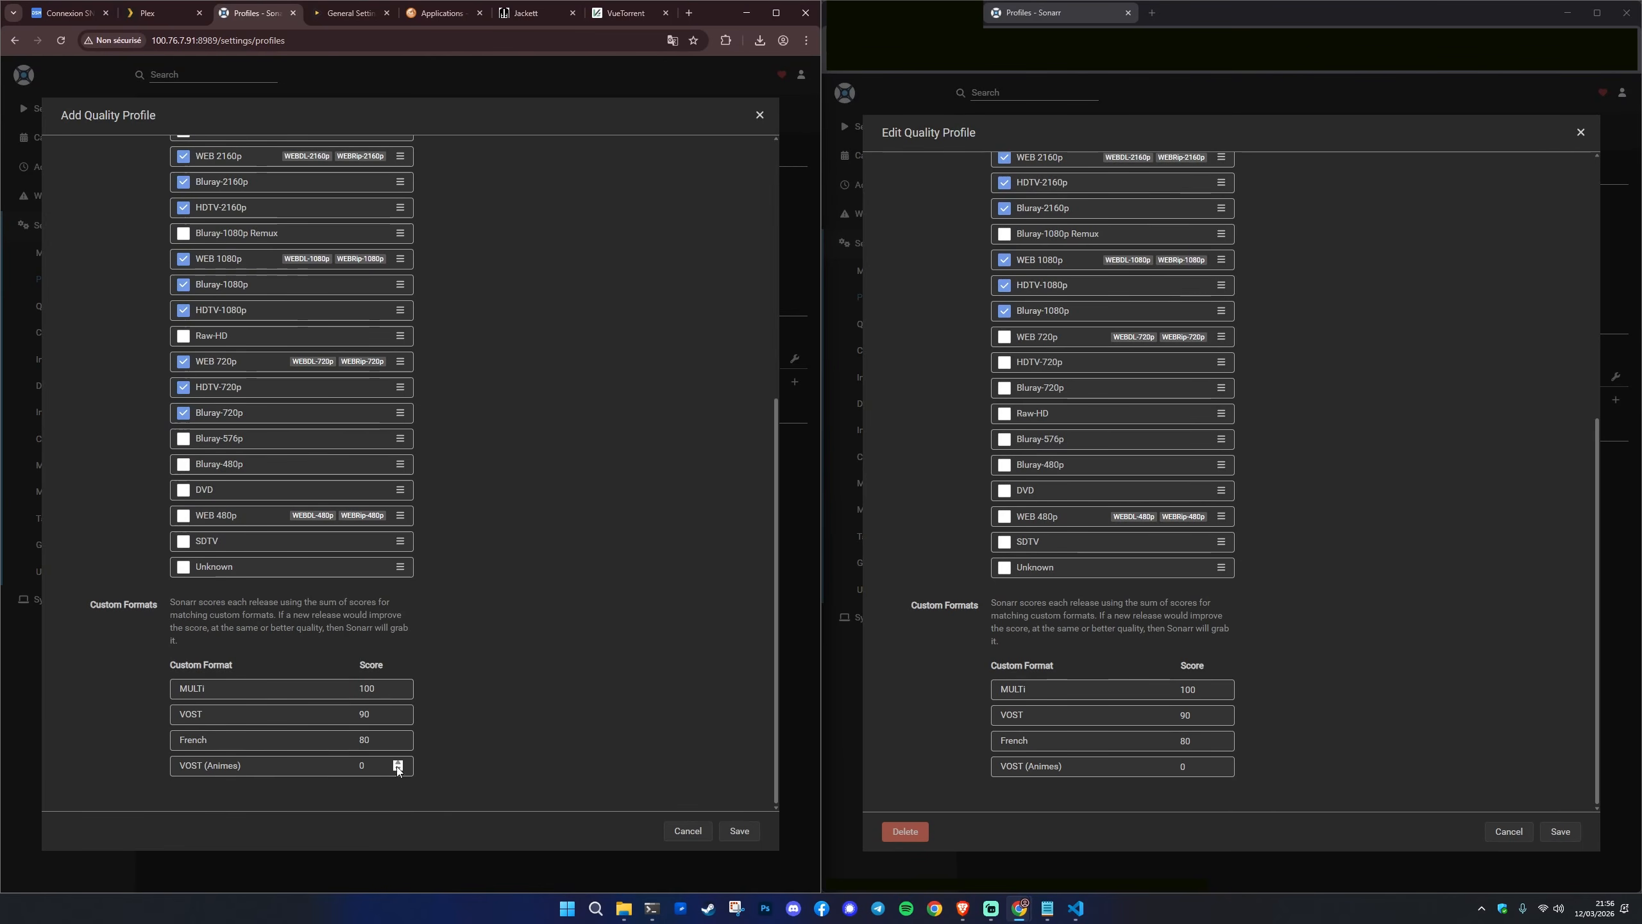
- Set the VOST (Animes) custom format score to 90
click(1505, 831)
click(1044, 236)
scroll(1291, 649, down, 7)
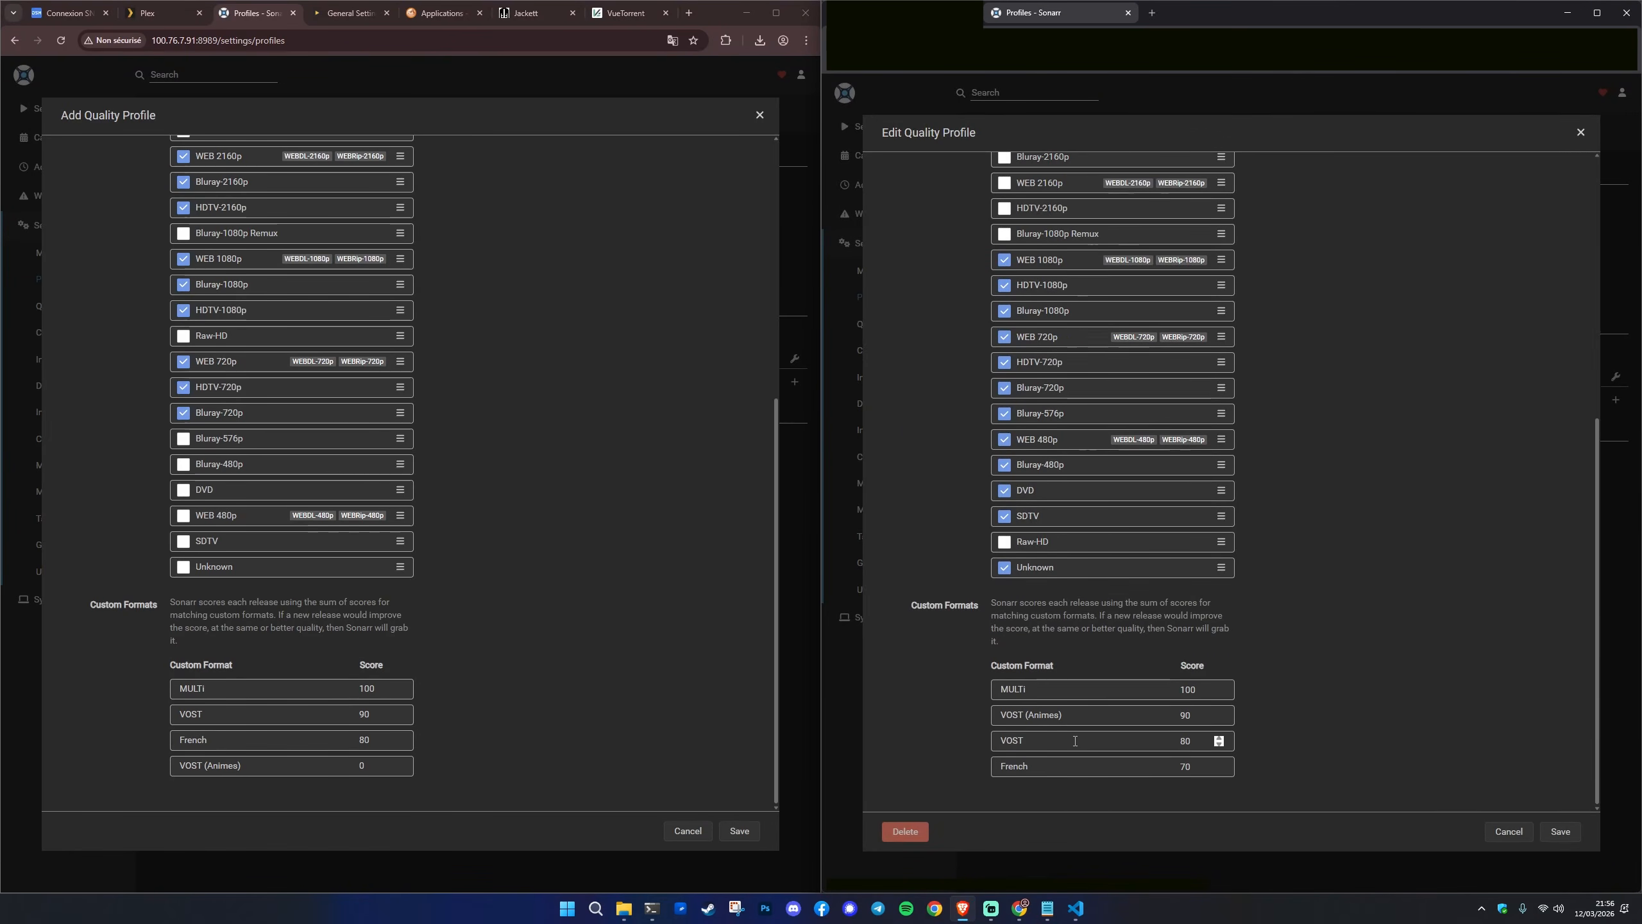
double_click(347, 763)
text(90)
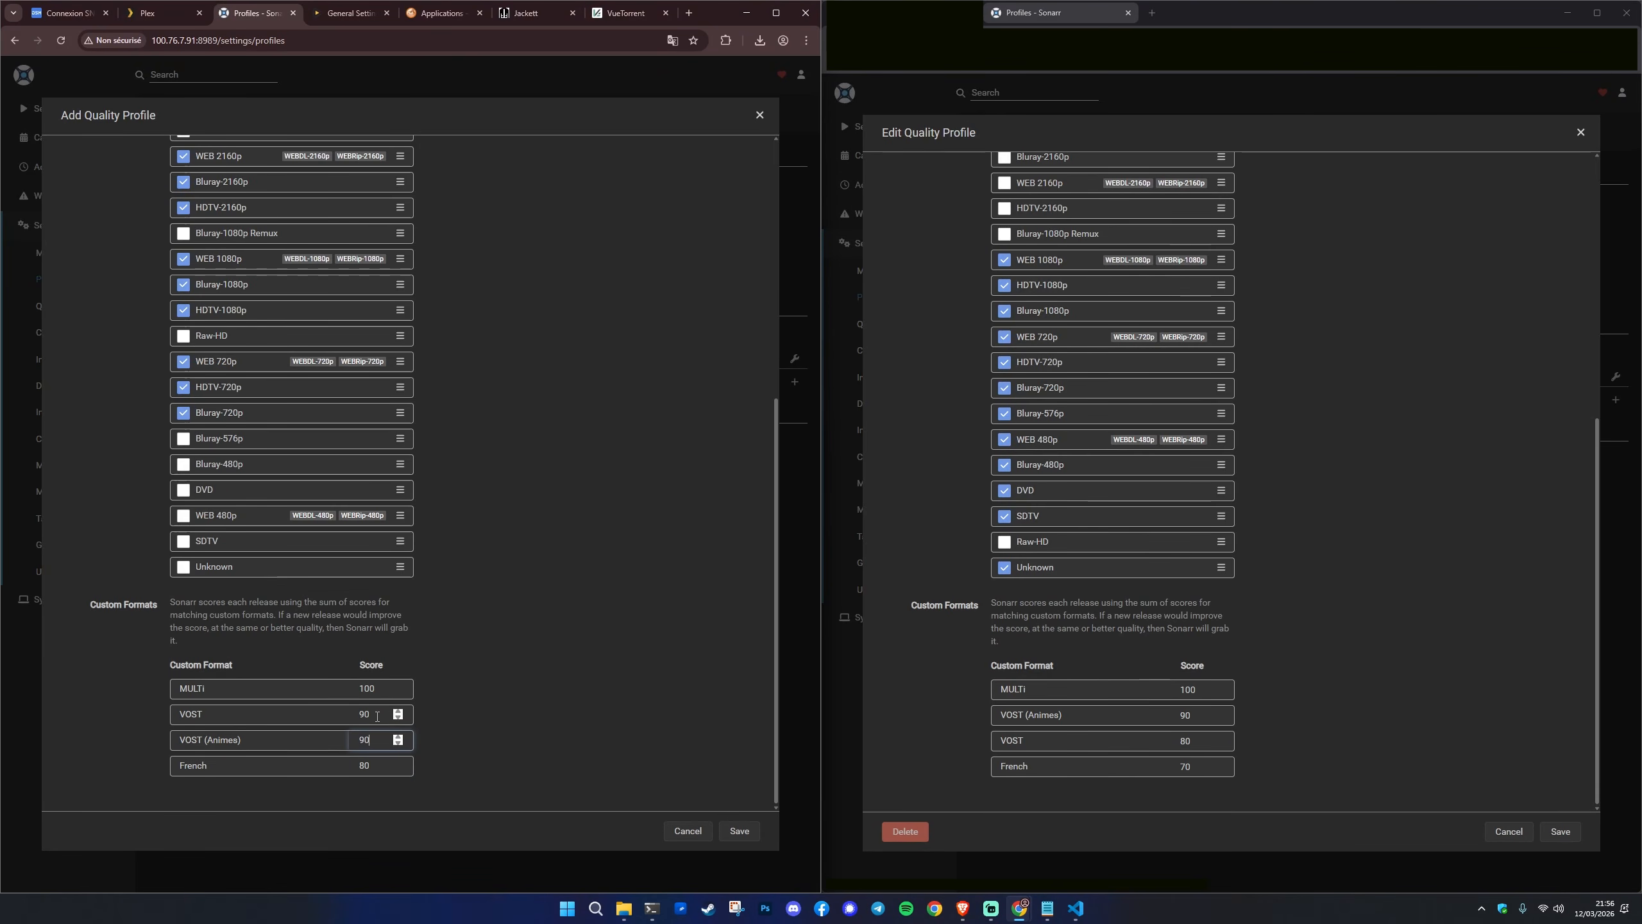
- Set the VOST score to 80, then lower it to 70, and save the new profile
double_click(377, 714)
text(80)
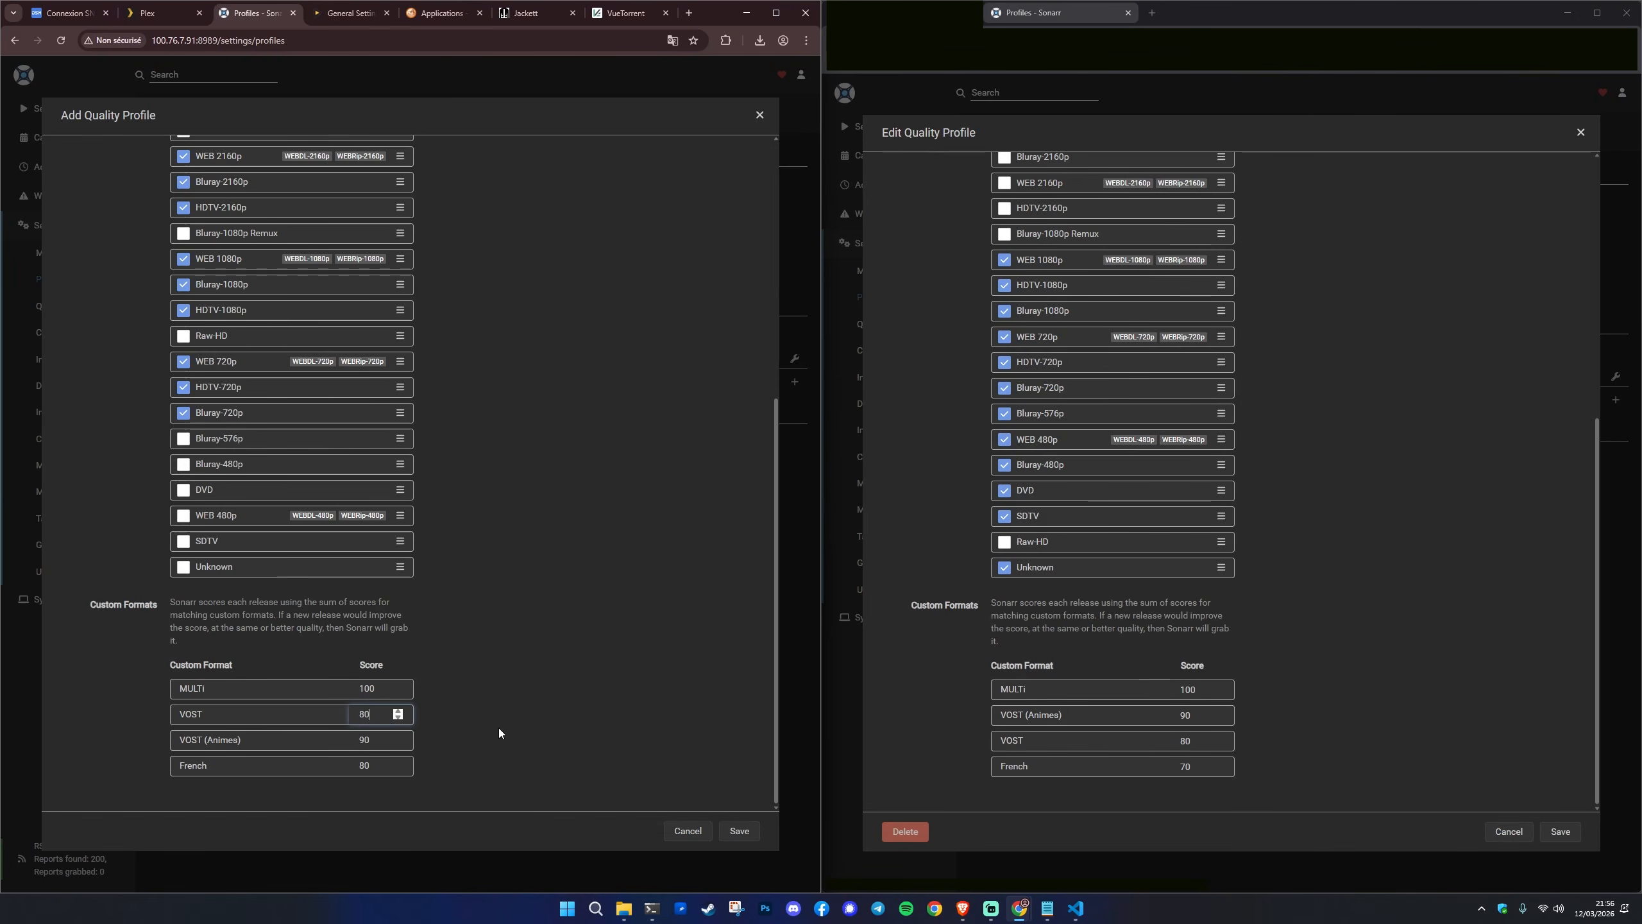
click(498, 727)
double_click(377, 769)
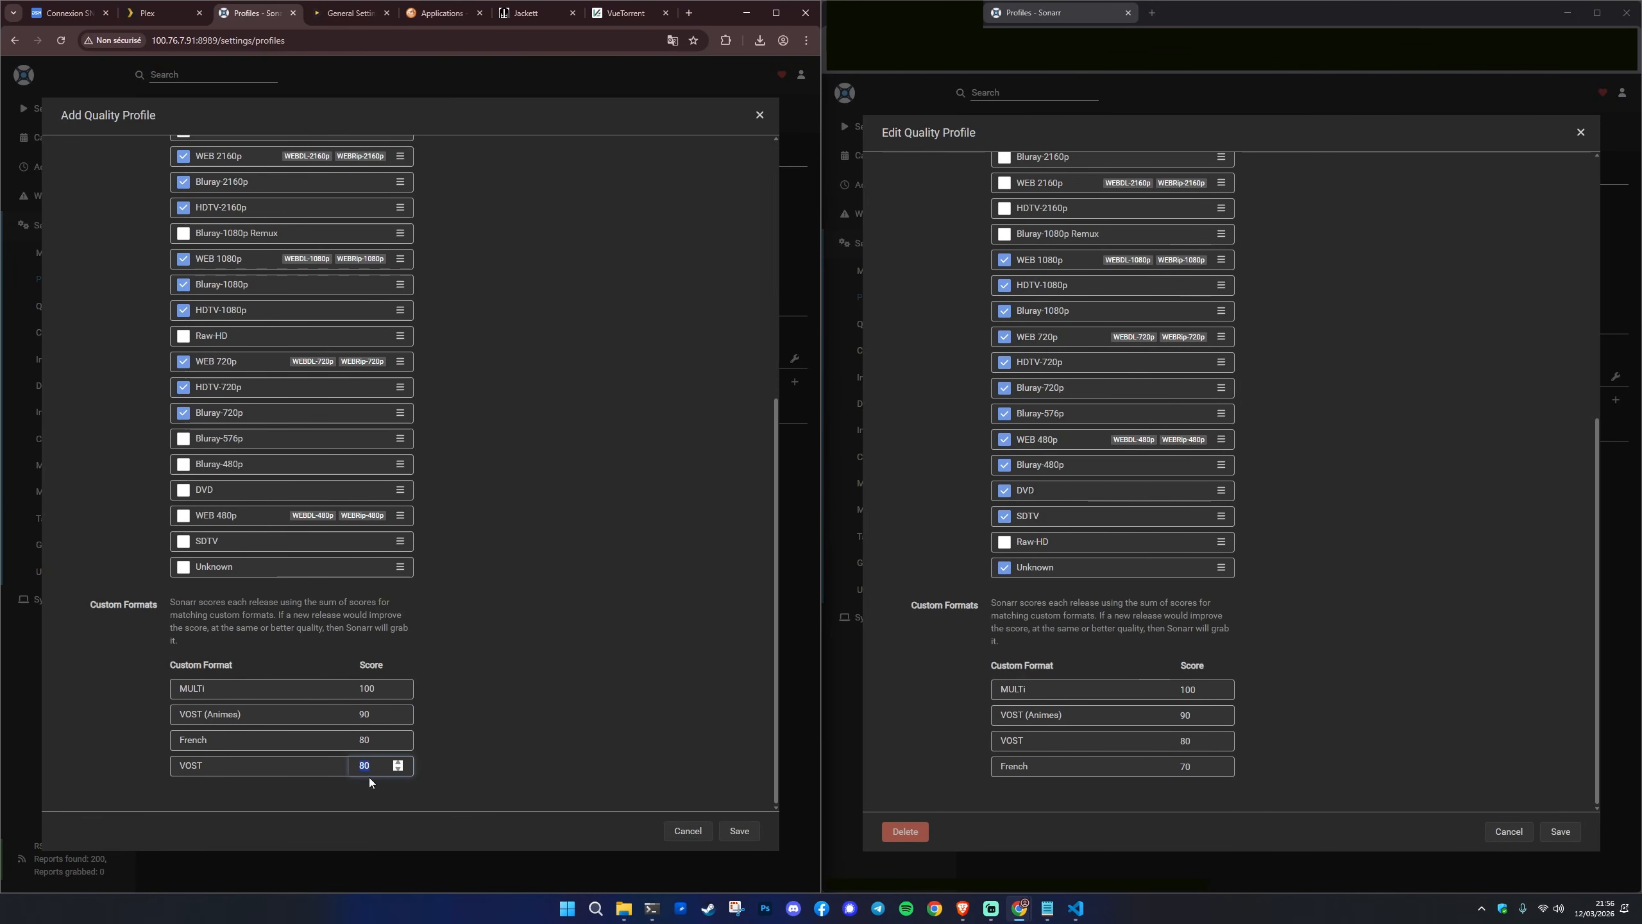
text(70)
click(609, 701)
click(740, 831)
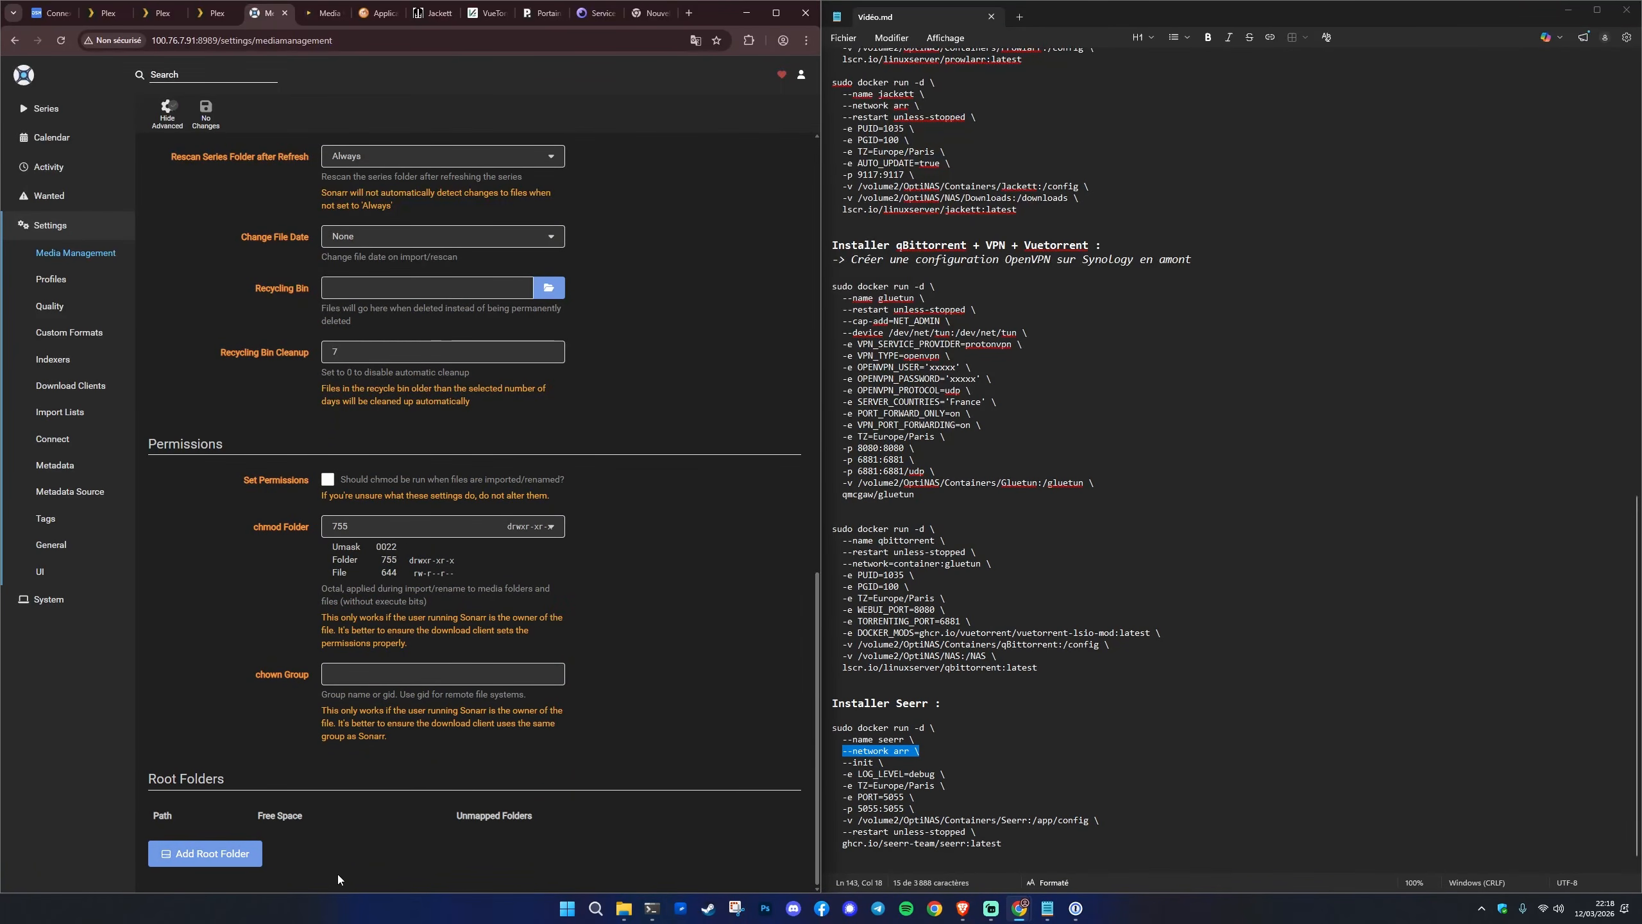
- Add /NAS/Animes as a Sonarr root folder
click(230, 855)
scroll(164, 540, down, 4)
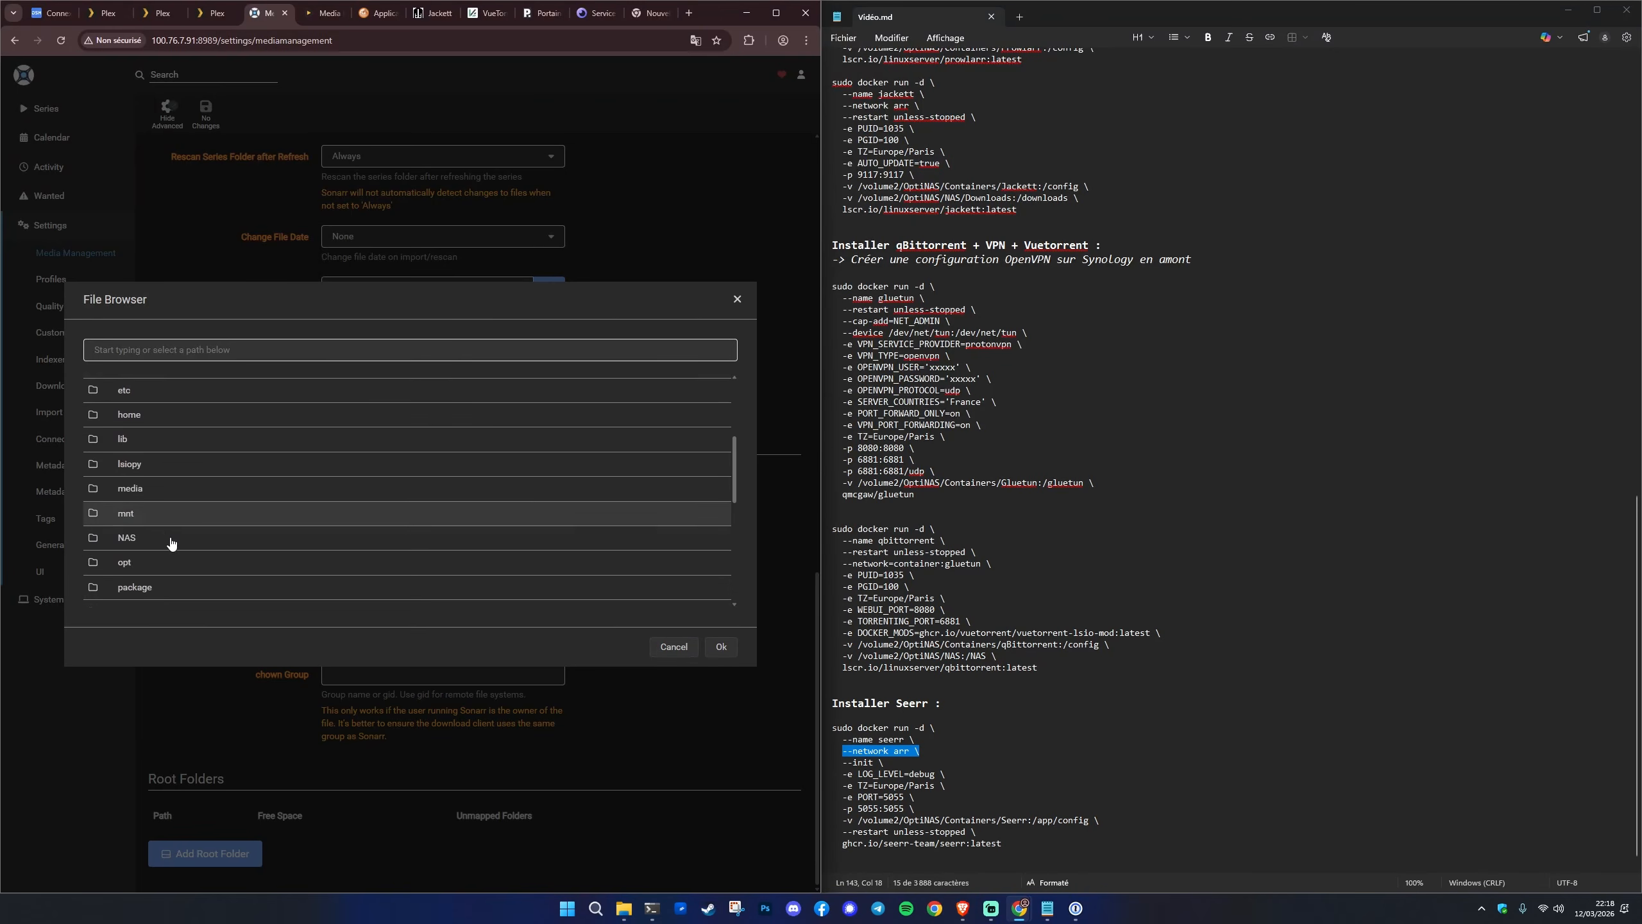
click(137, 483)
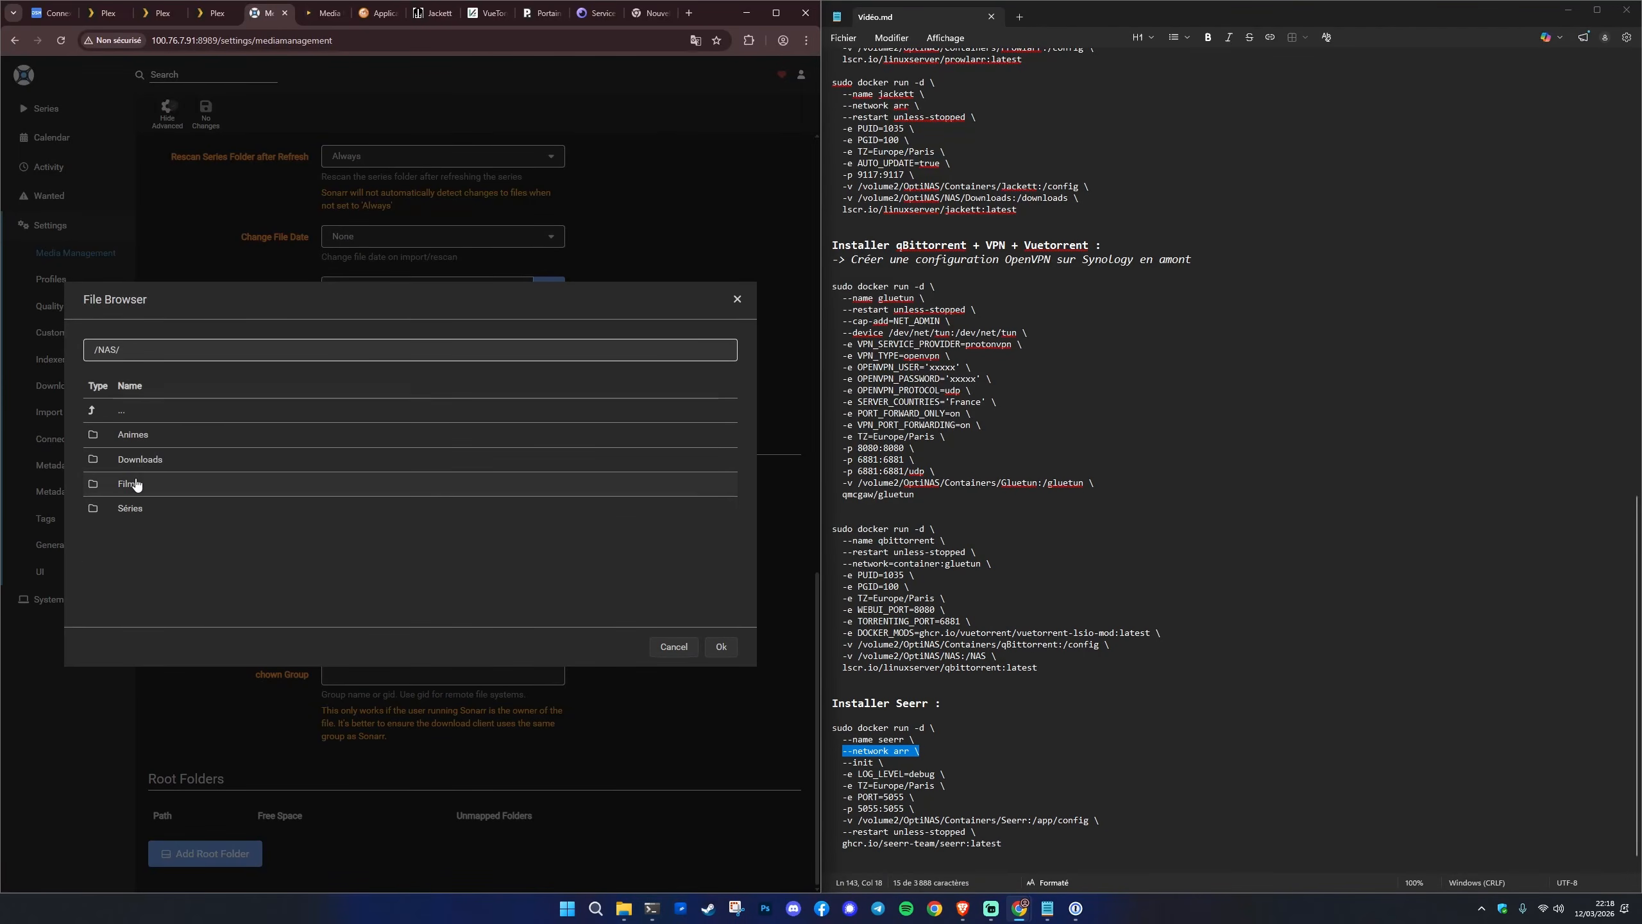
click(135, 437)
click(714, 646)
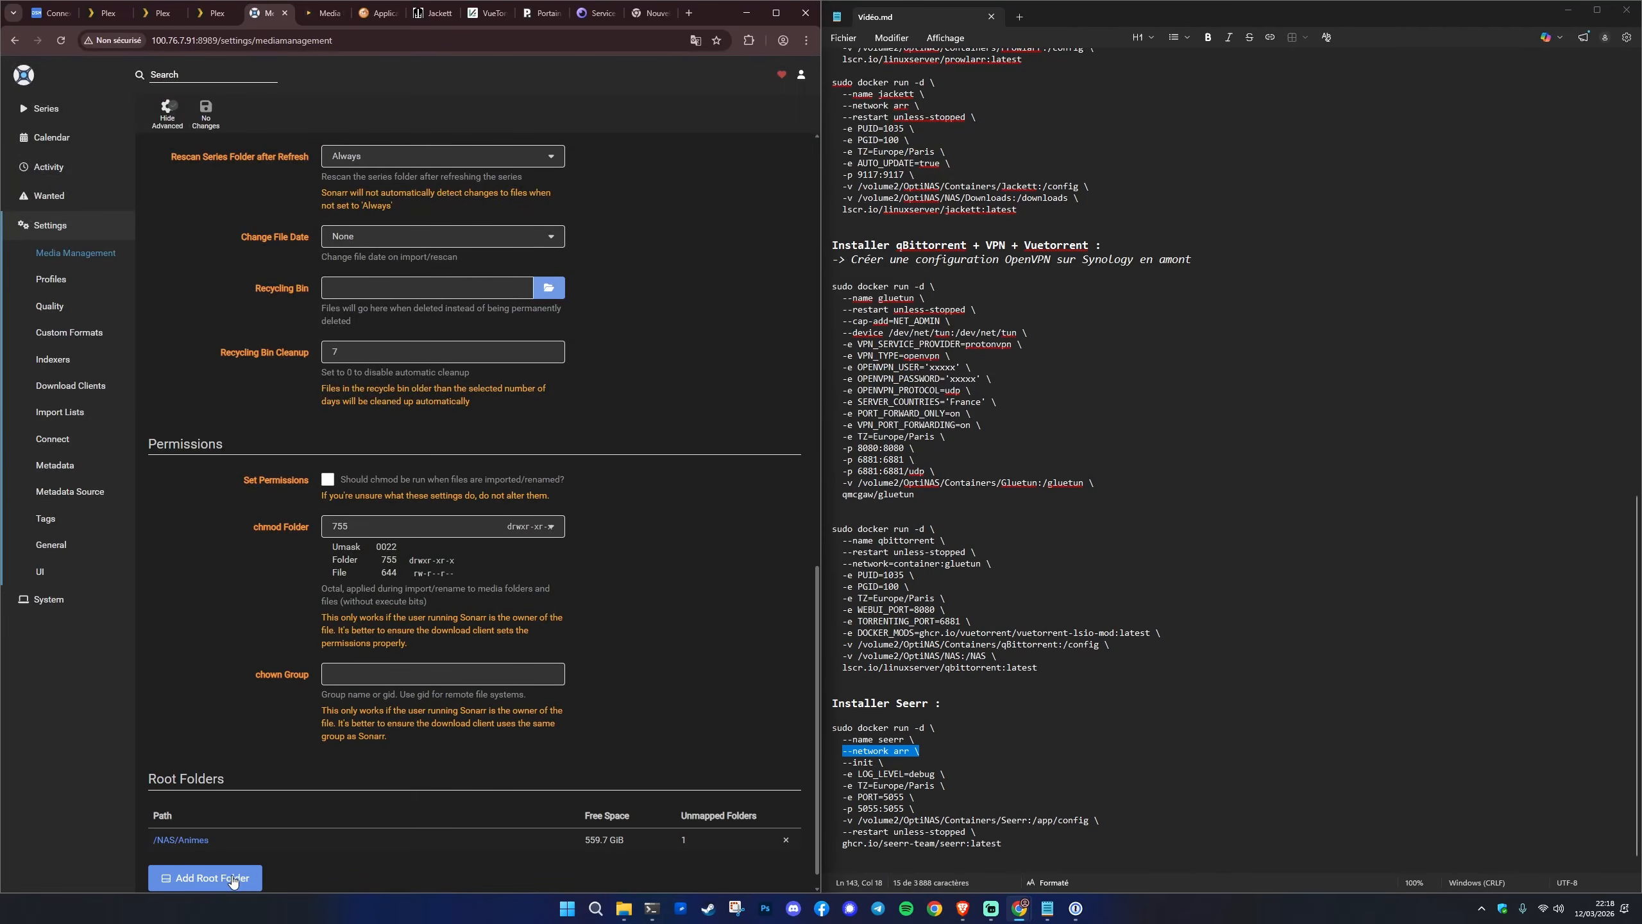
- Add /NAS/Séries as a second Sonarr root folder
click(228, 878)
scroll(139, 542, down, 4)
scroll(138, 542, down, 2)
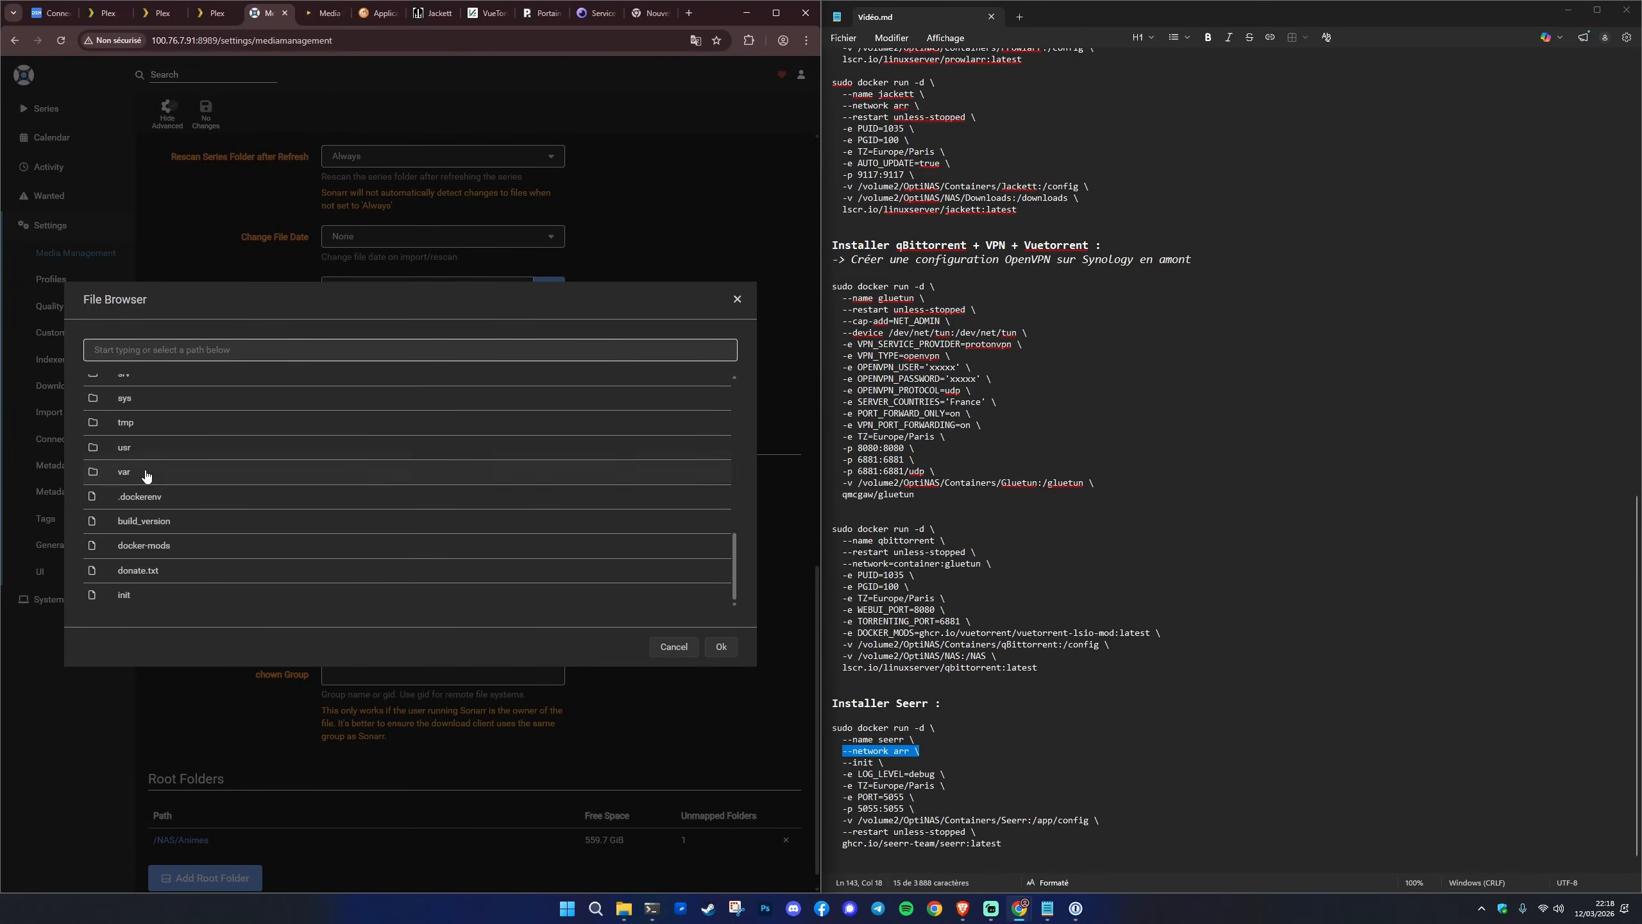
scroll(145, 459, up, 3)
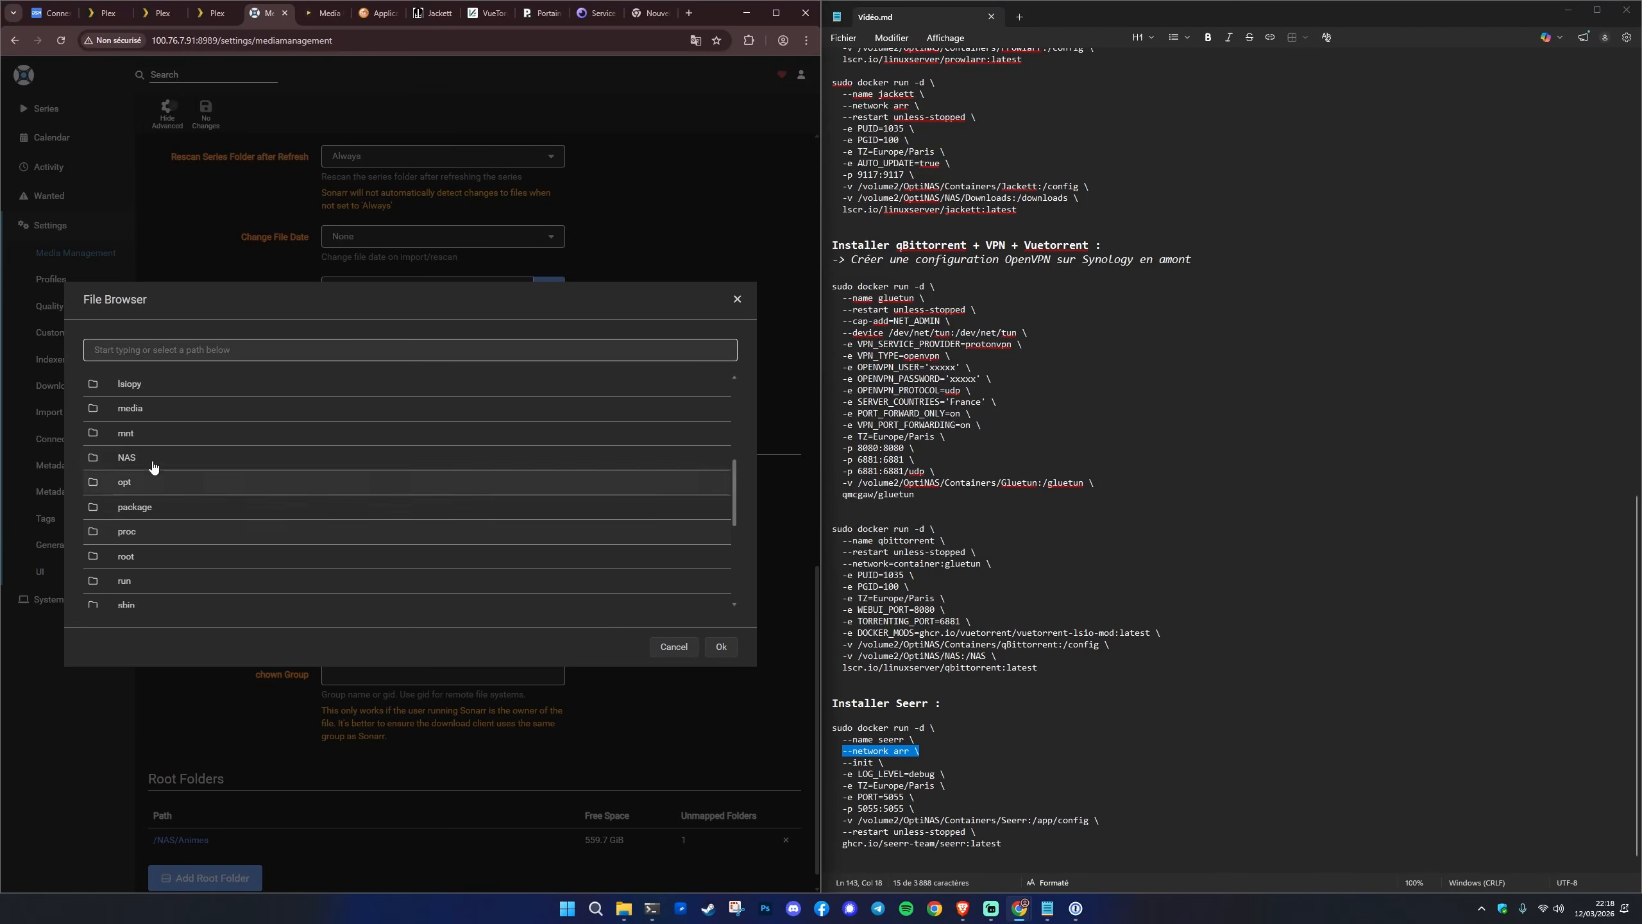
click(153, 474)
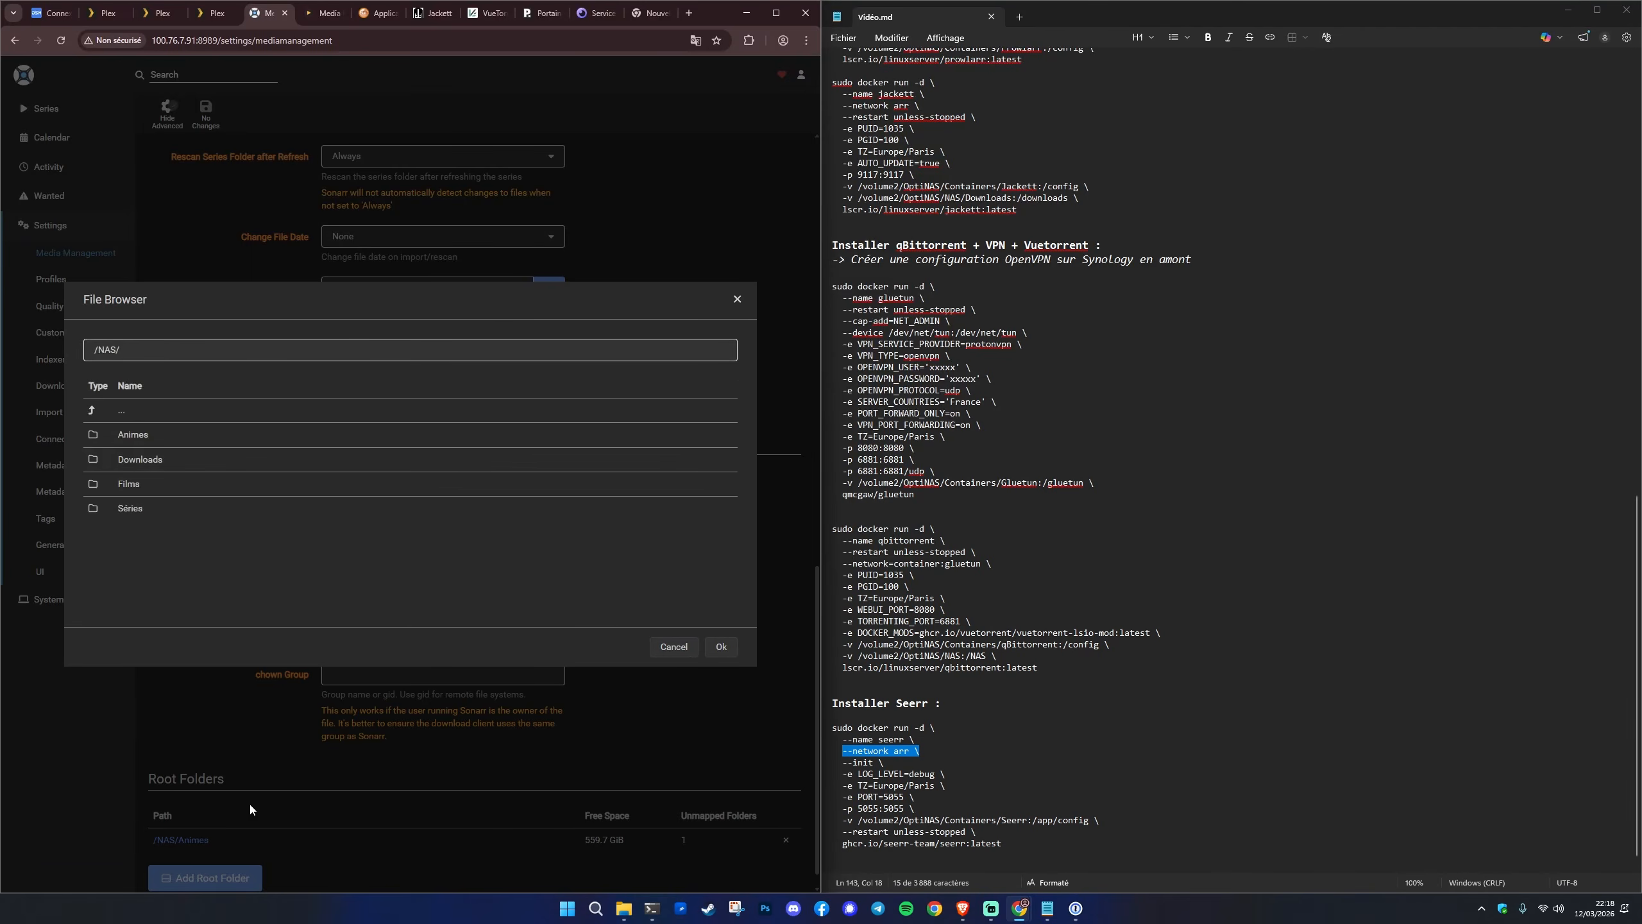
click(137, 509)
click(720, 648)
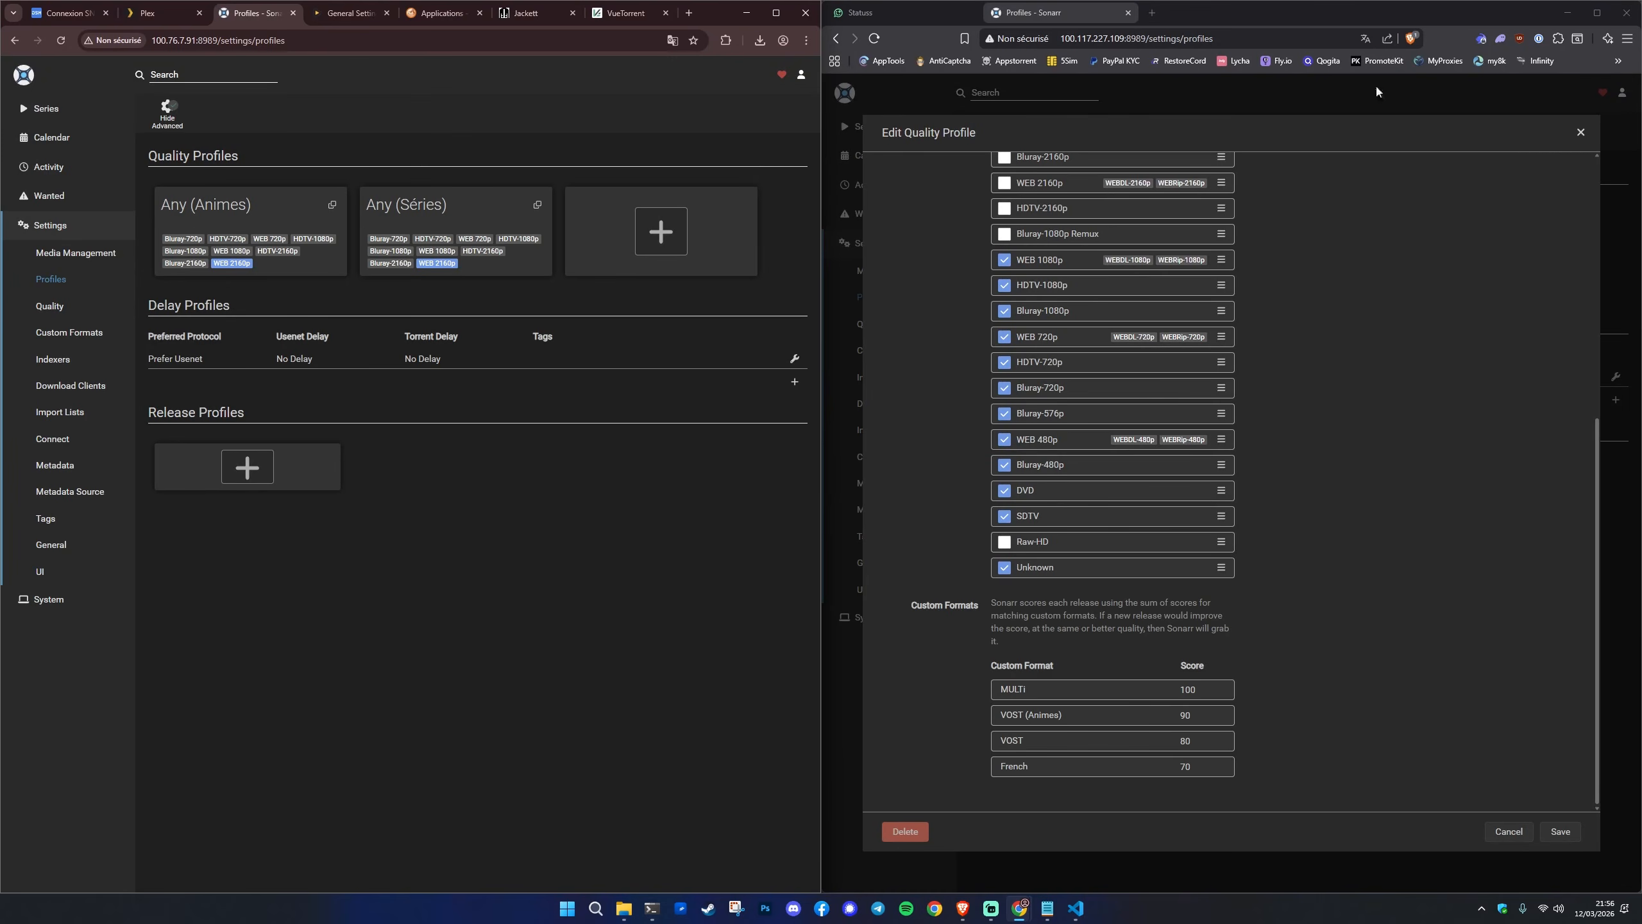
- Close the extra Sonarr window and show the empty Series library
click(1567, 21)
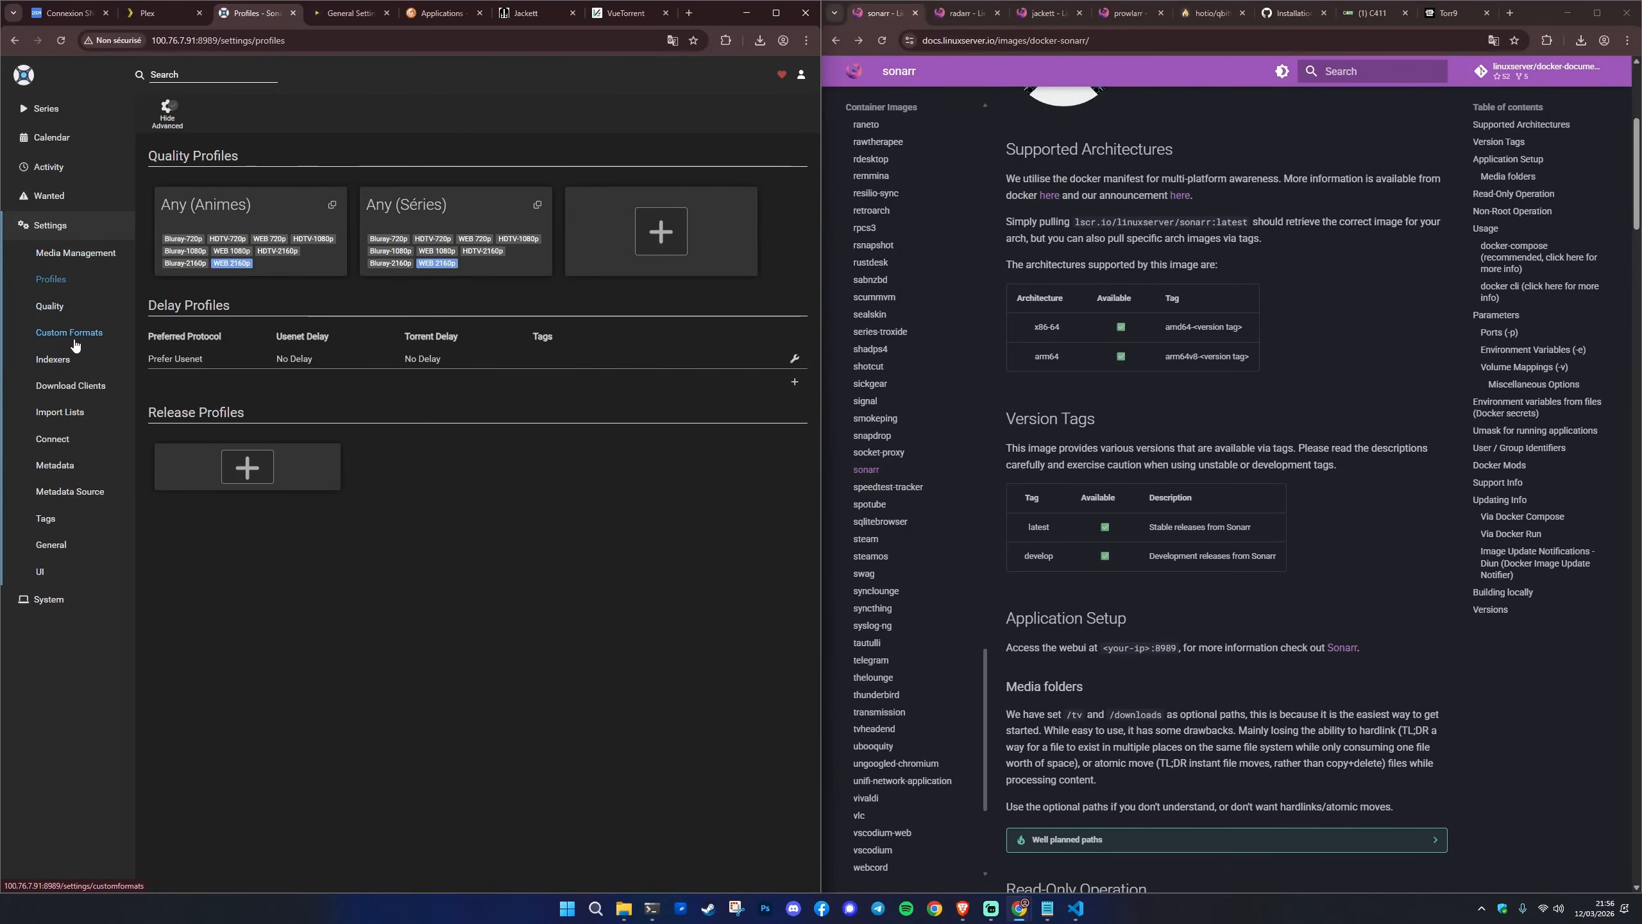
click(49, 167)
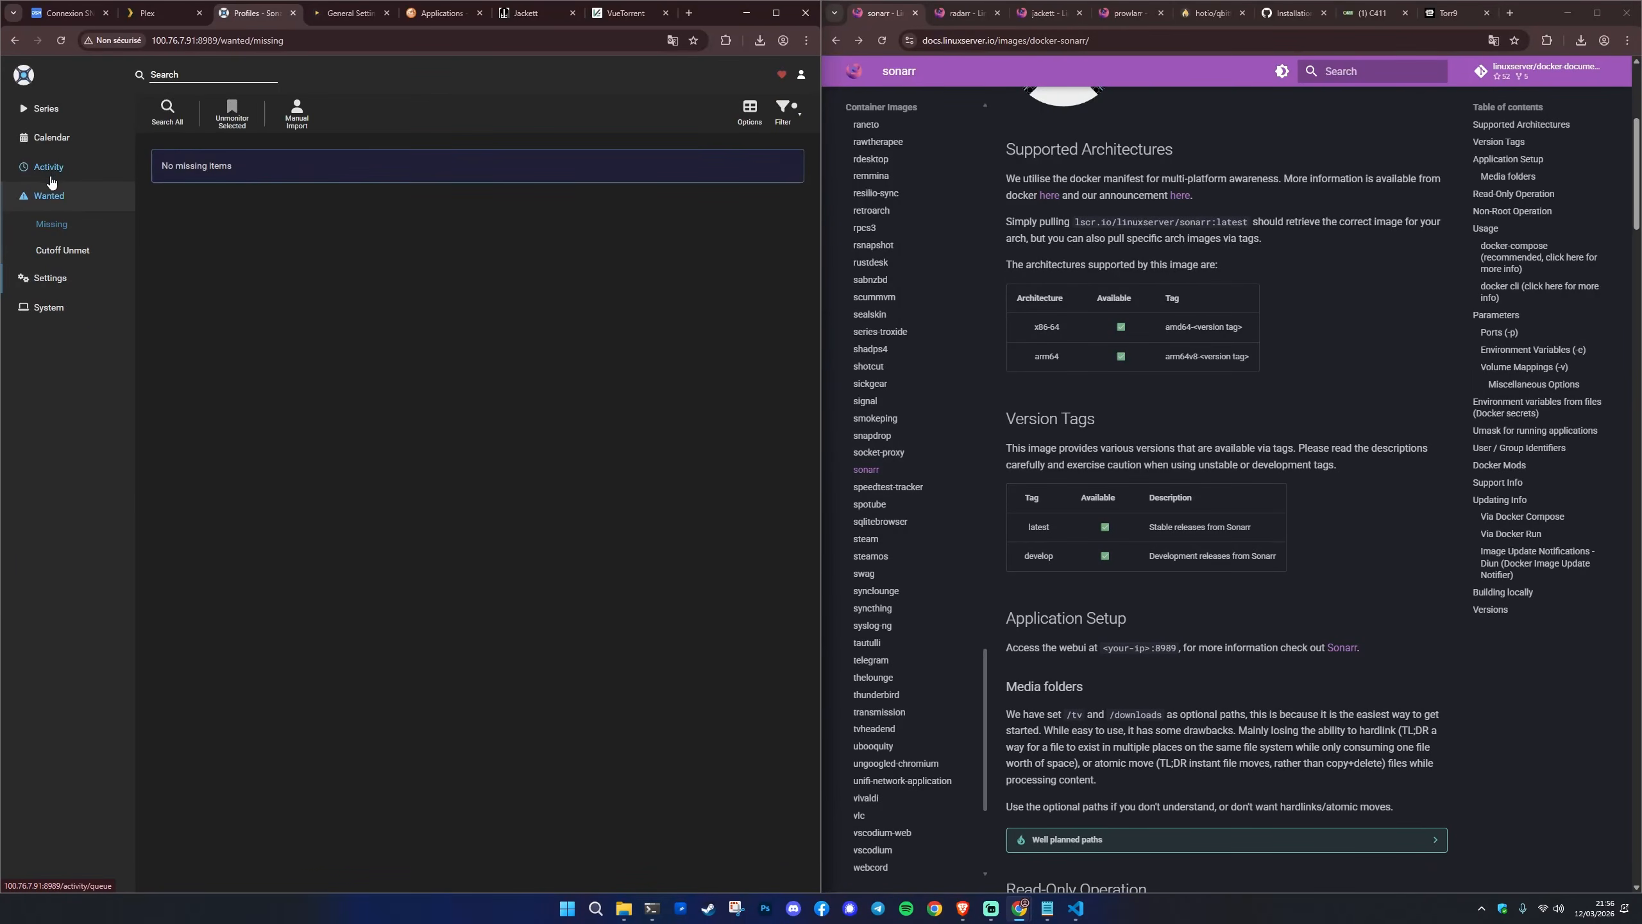
click(52, 139)
click(50, 111)
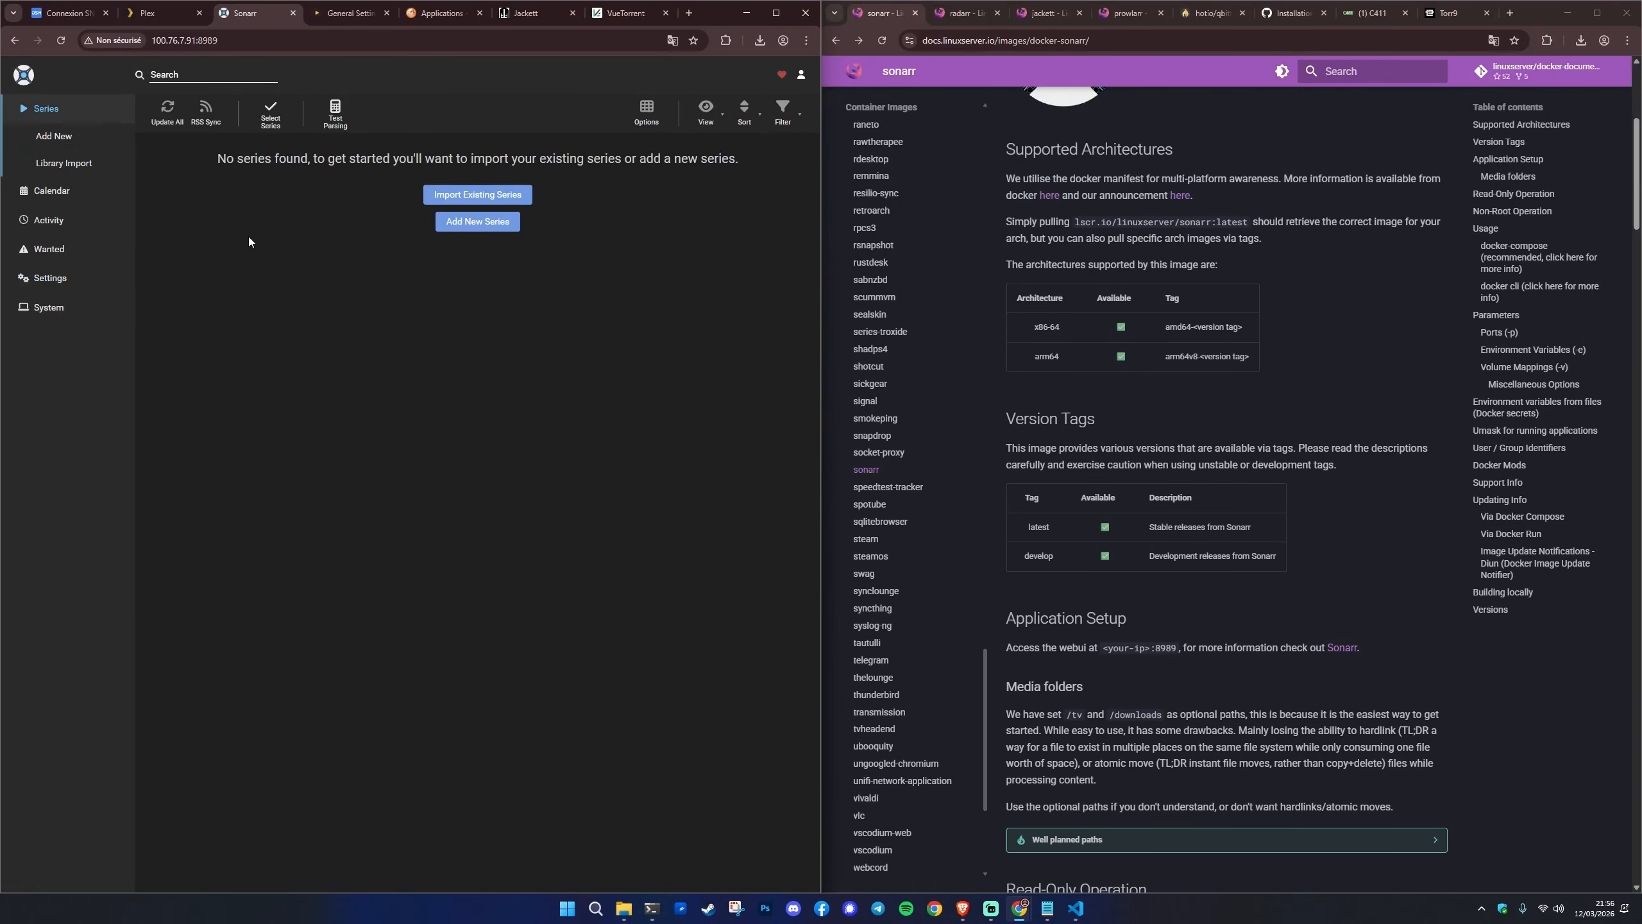
- In Radarr, review the Profiles, Indexers and Download Clients settings, then bring up the Add Download Client chooser
click(343, 13)
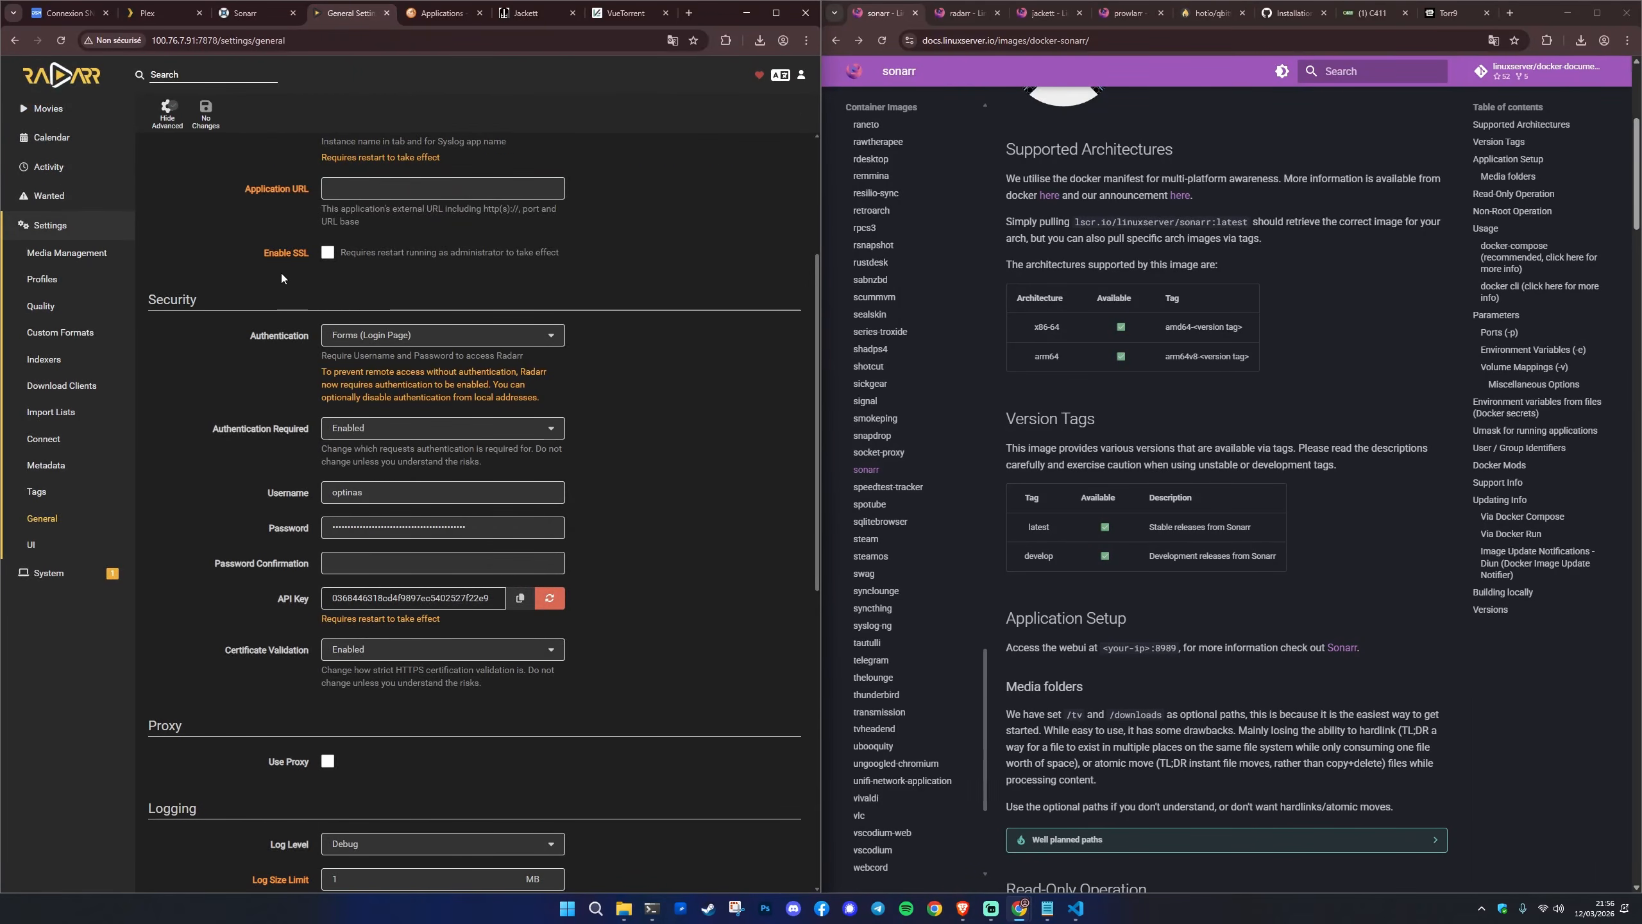
scroll(267, 307, up, 4)
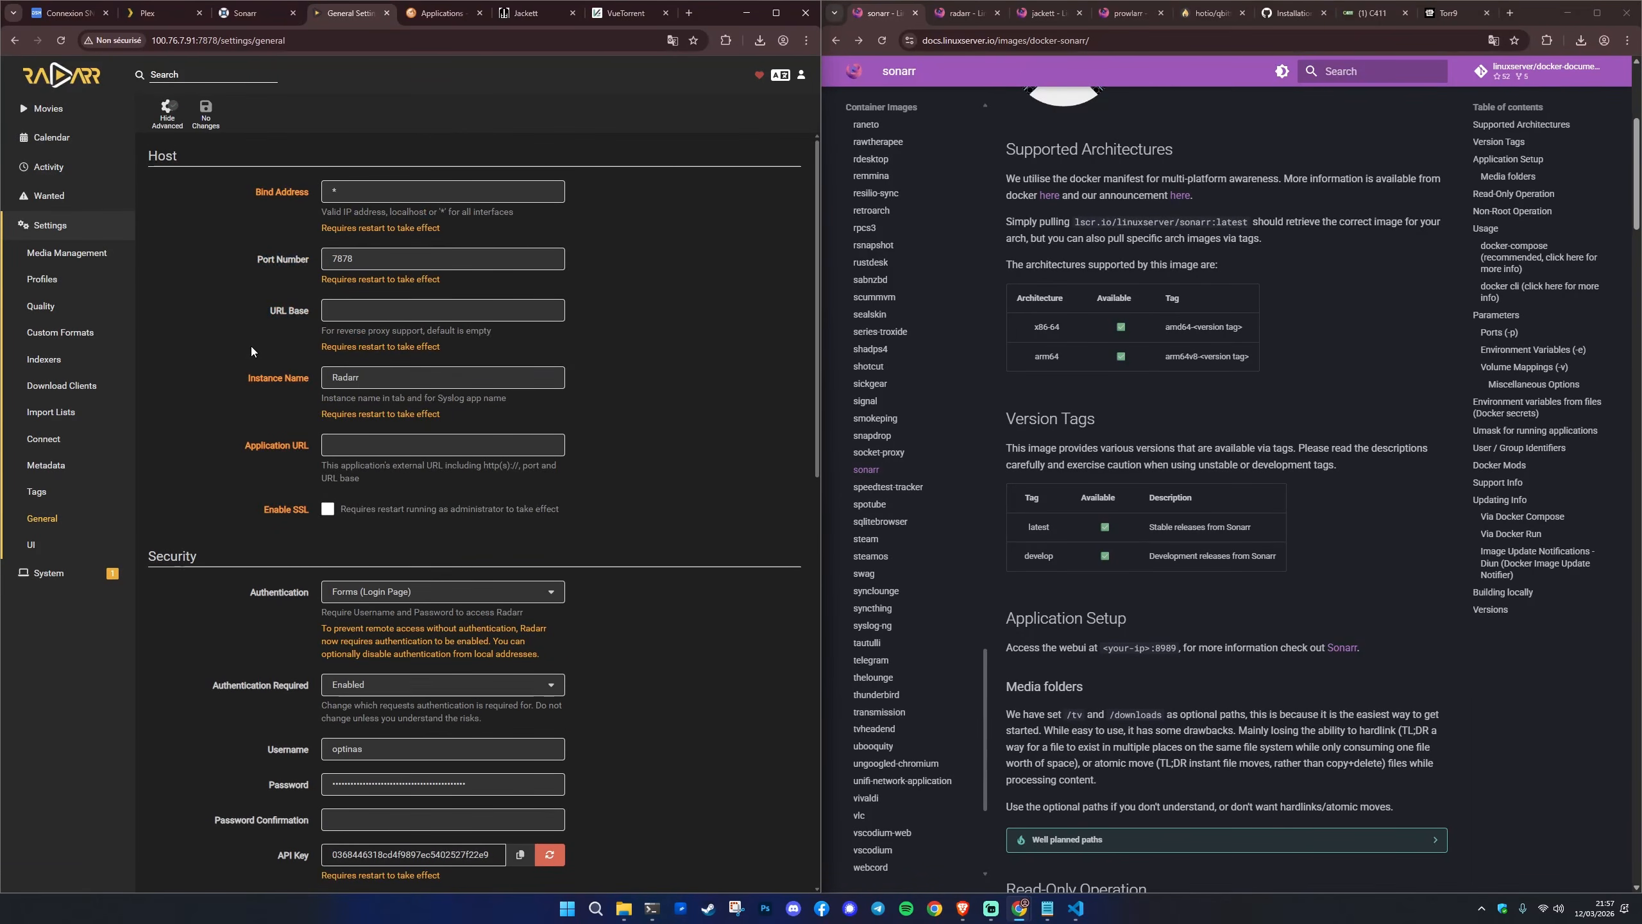
click(59, 280)
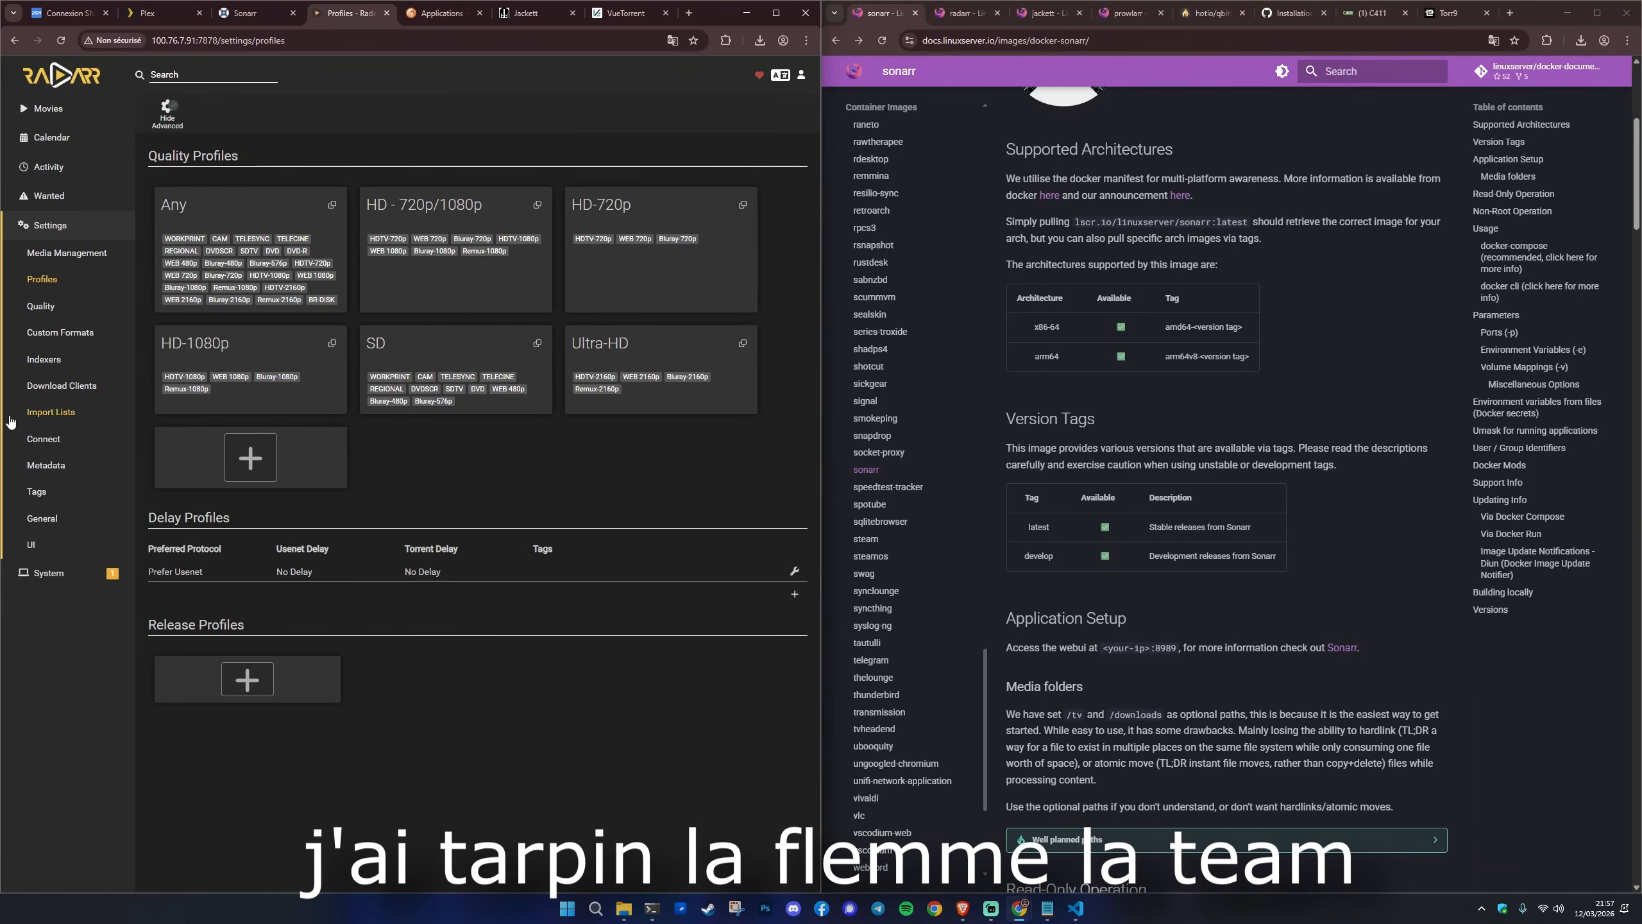
click(43, 359)
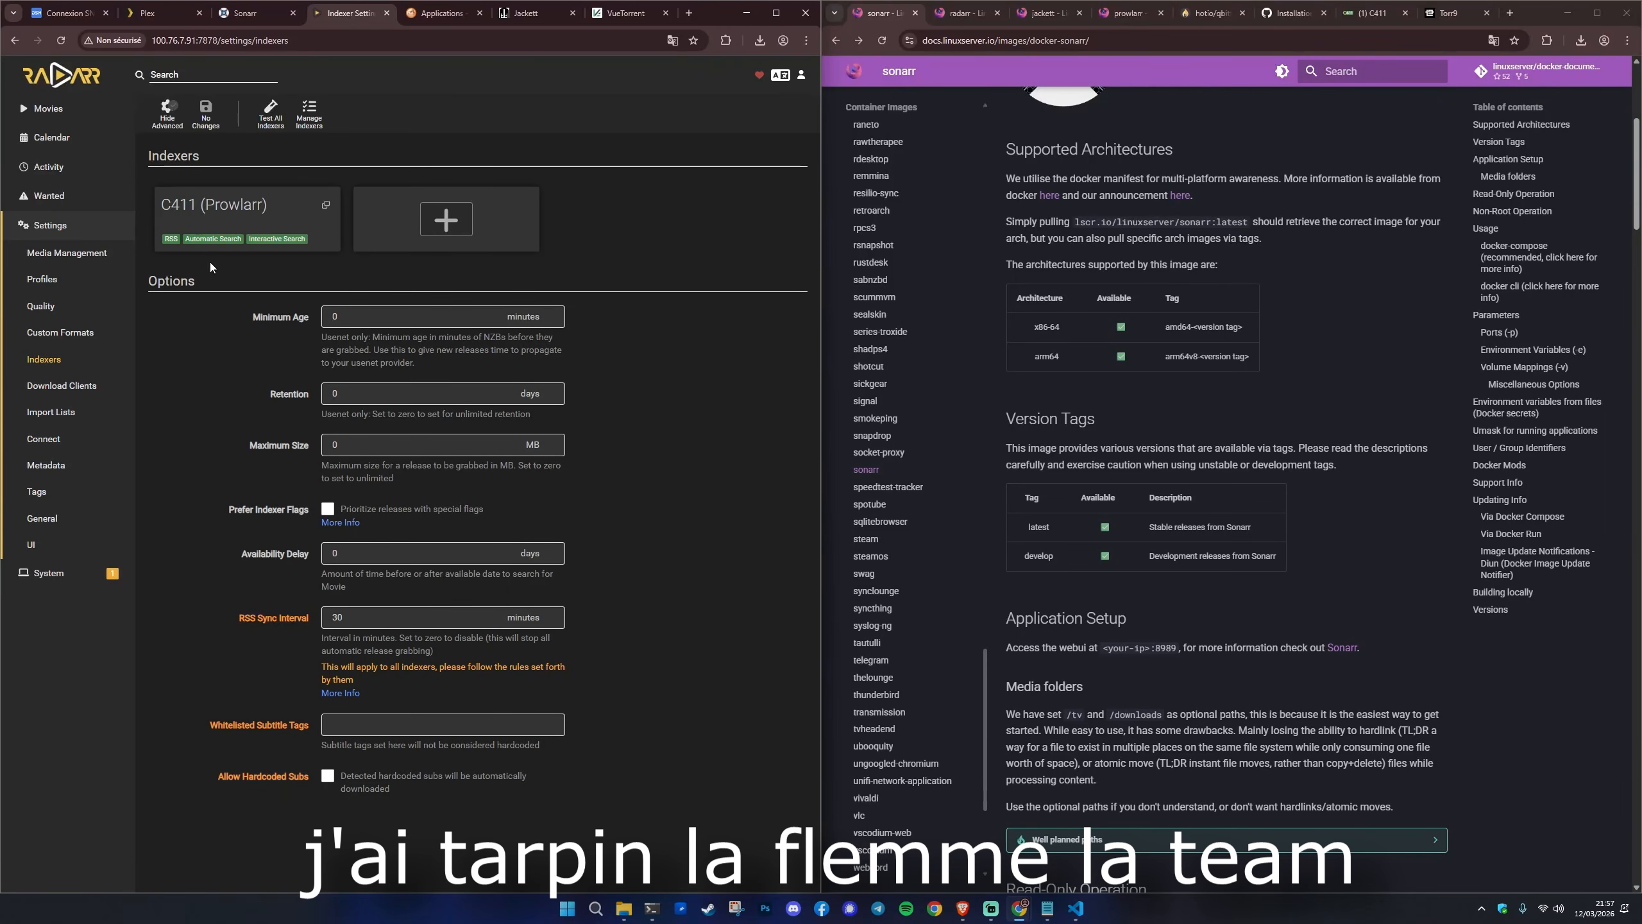
click(71, 392)
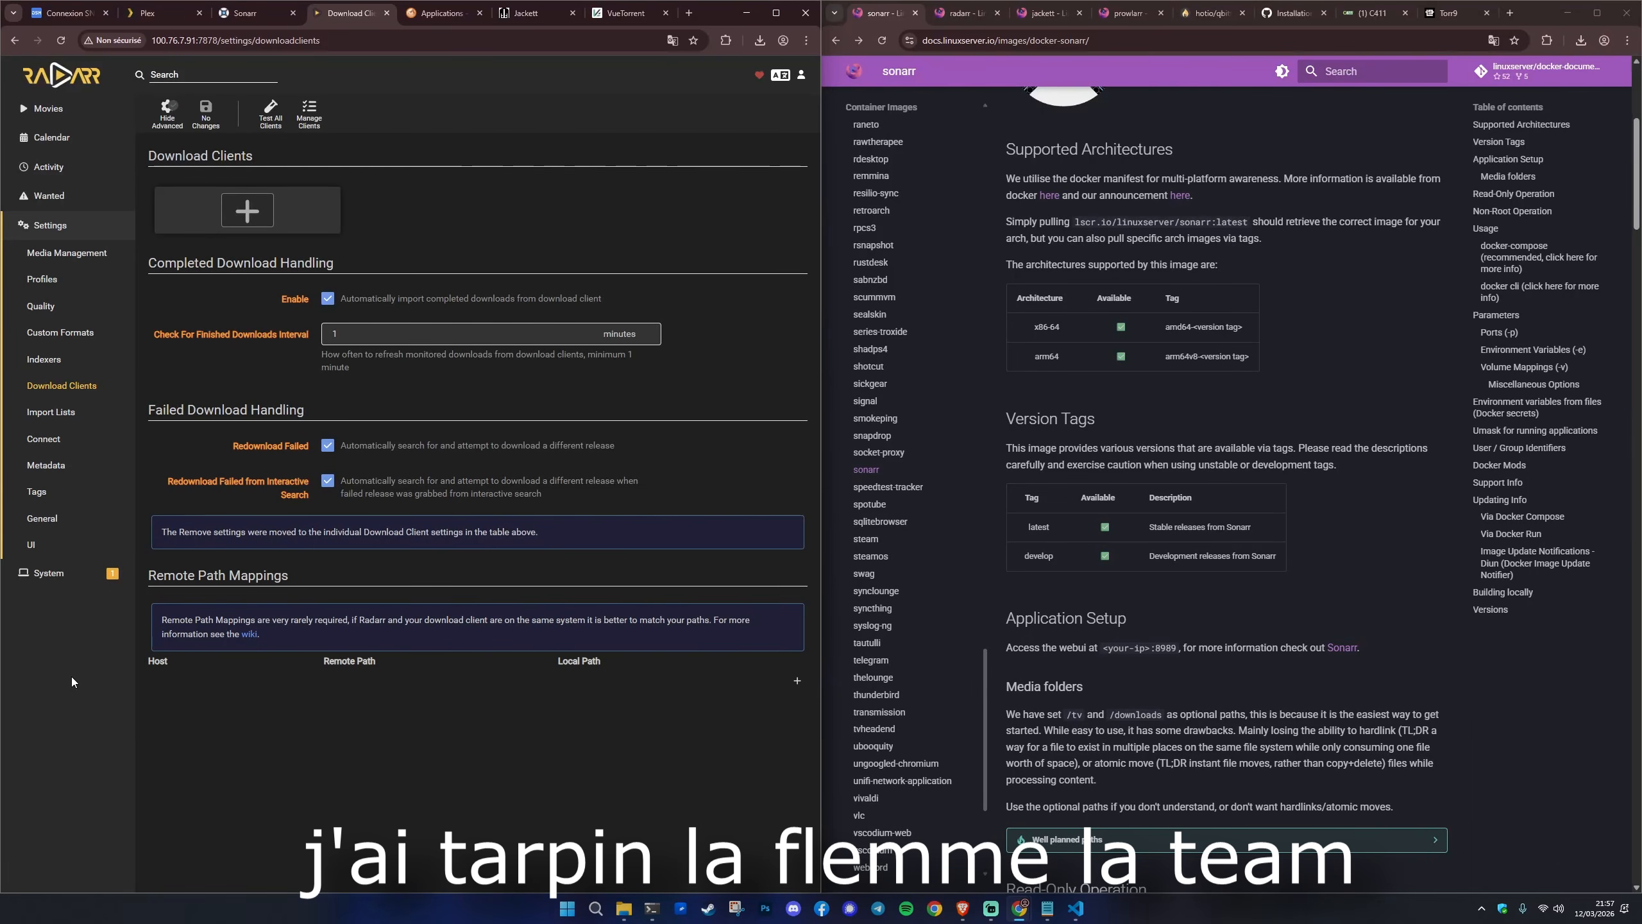
click(203, 223)
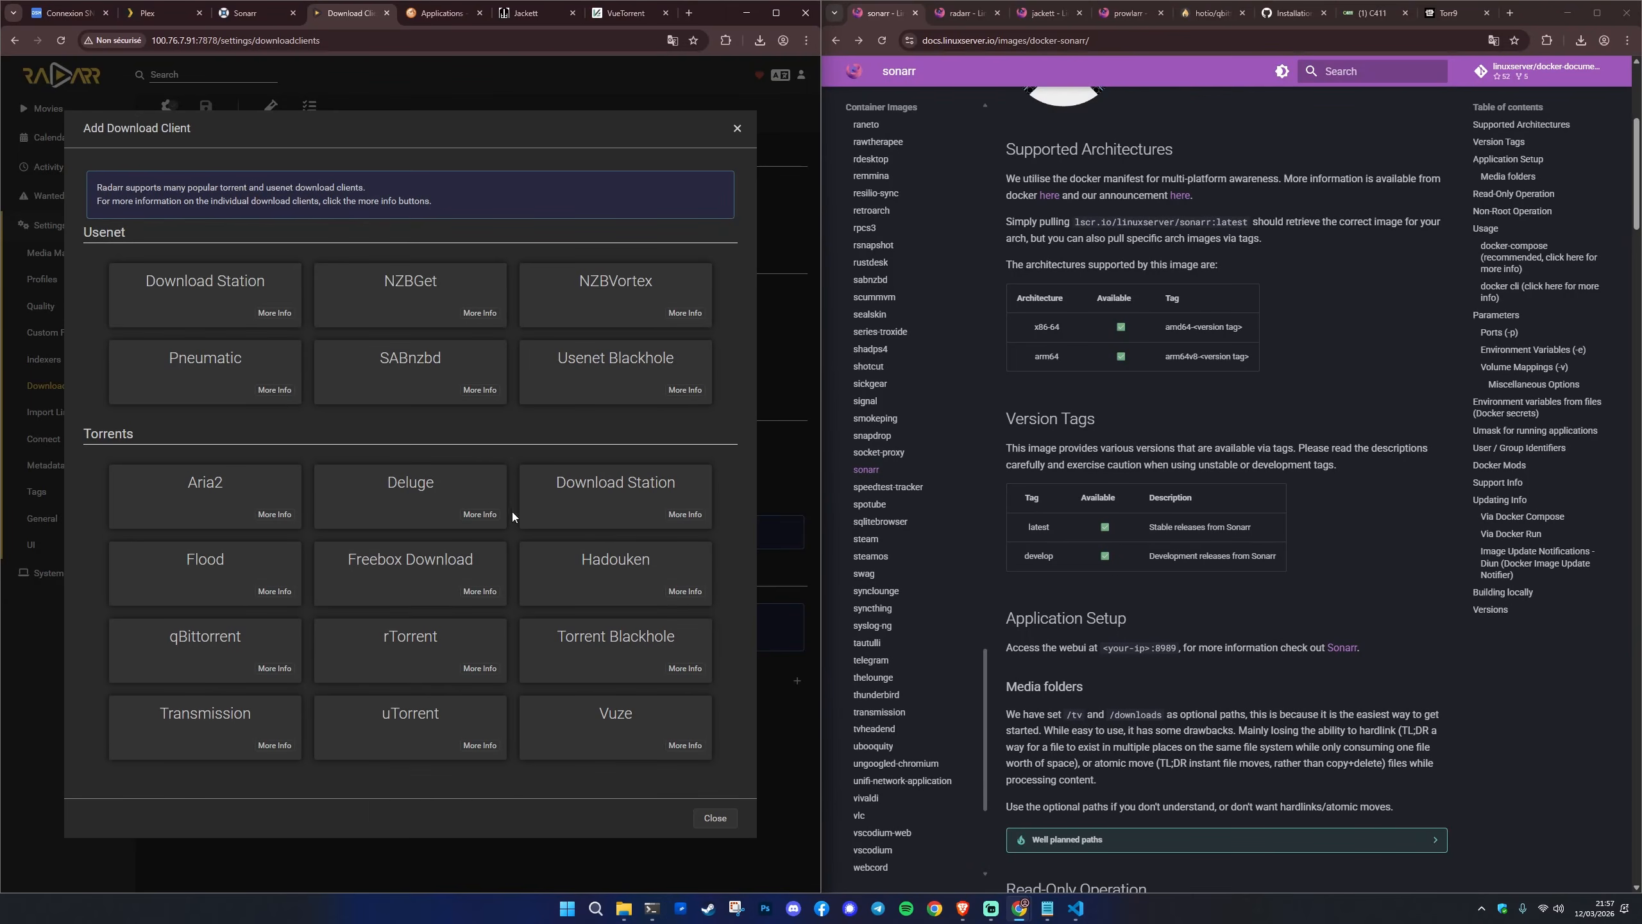
- Choose qBittorrent as the download client and set its host to gluetun
click(210, 651)
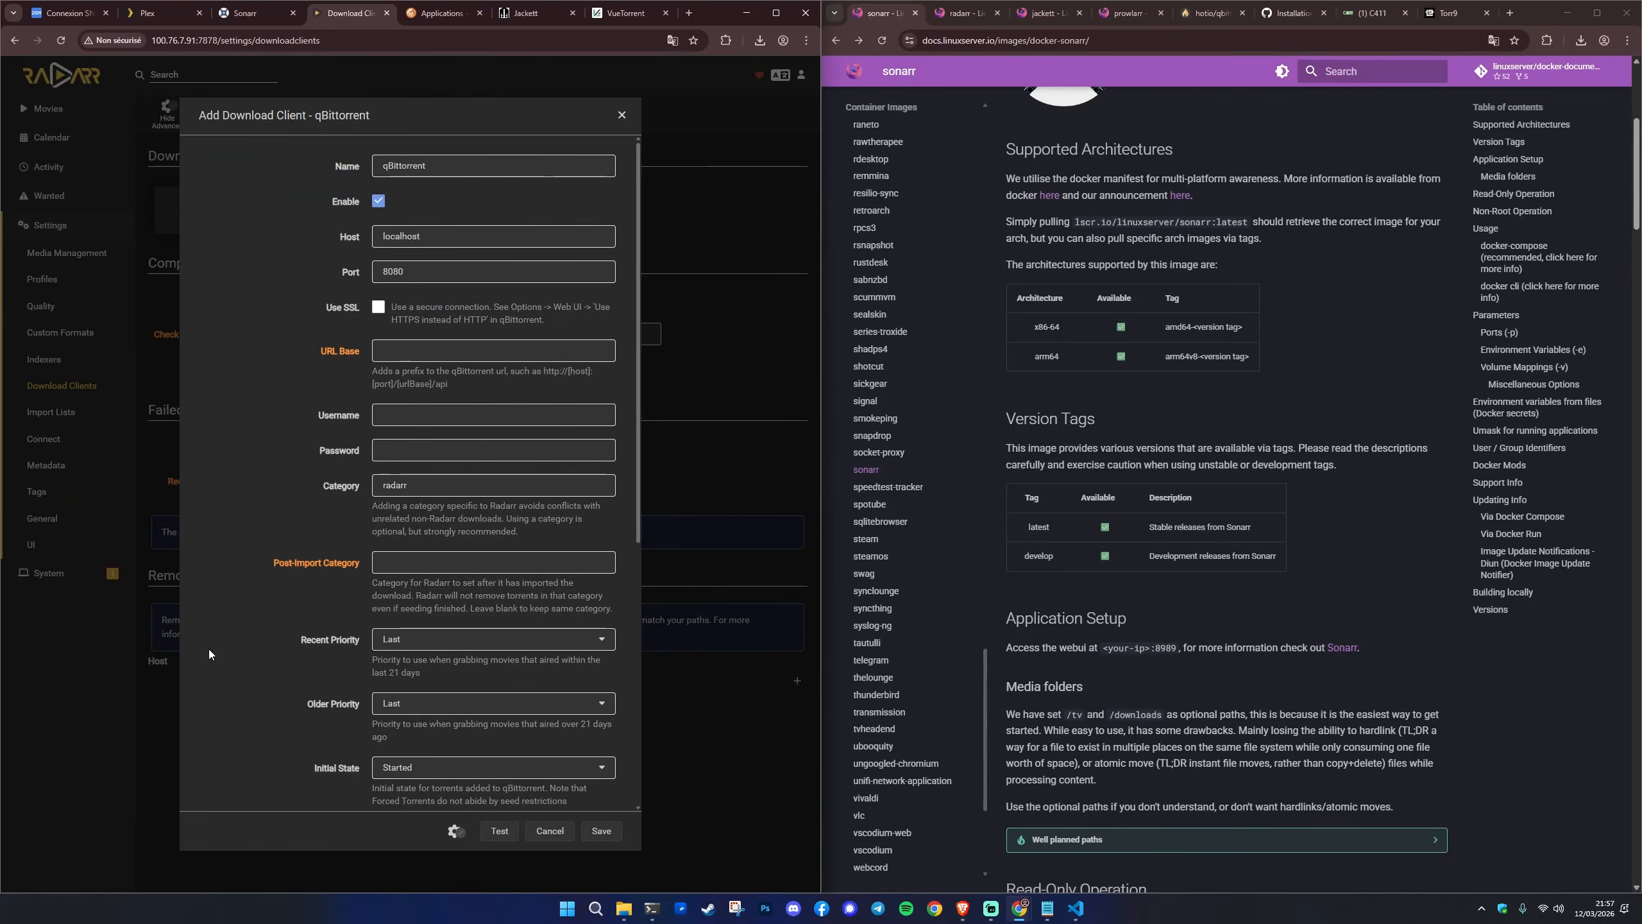
double_click(401, 236)
text(gluetyu)
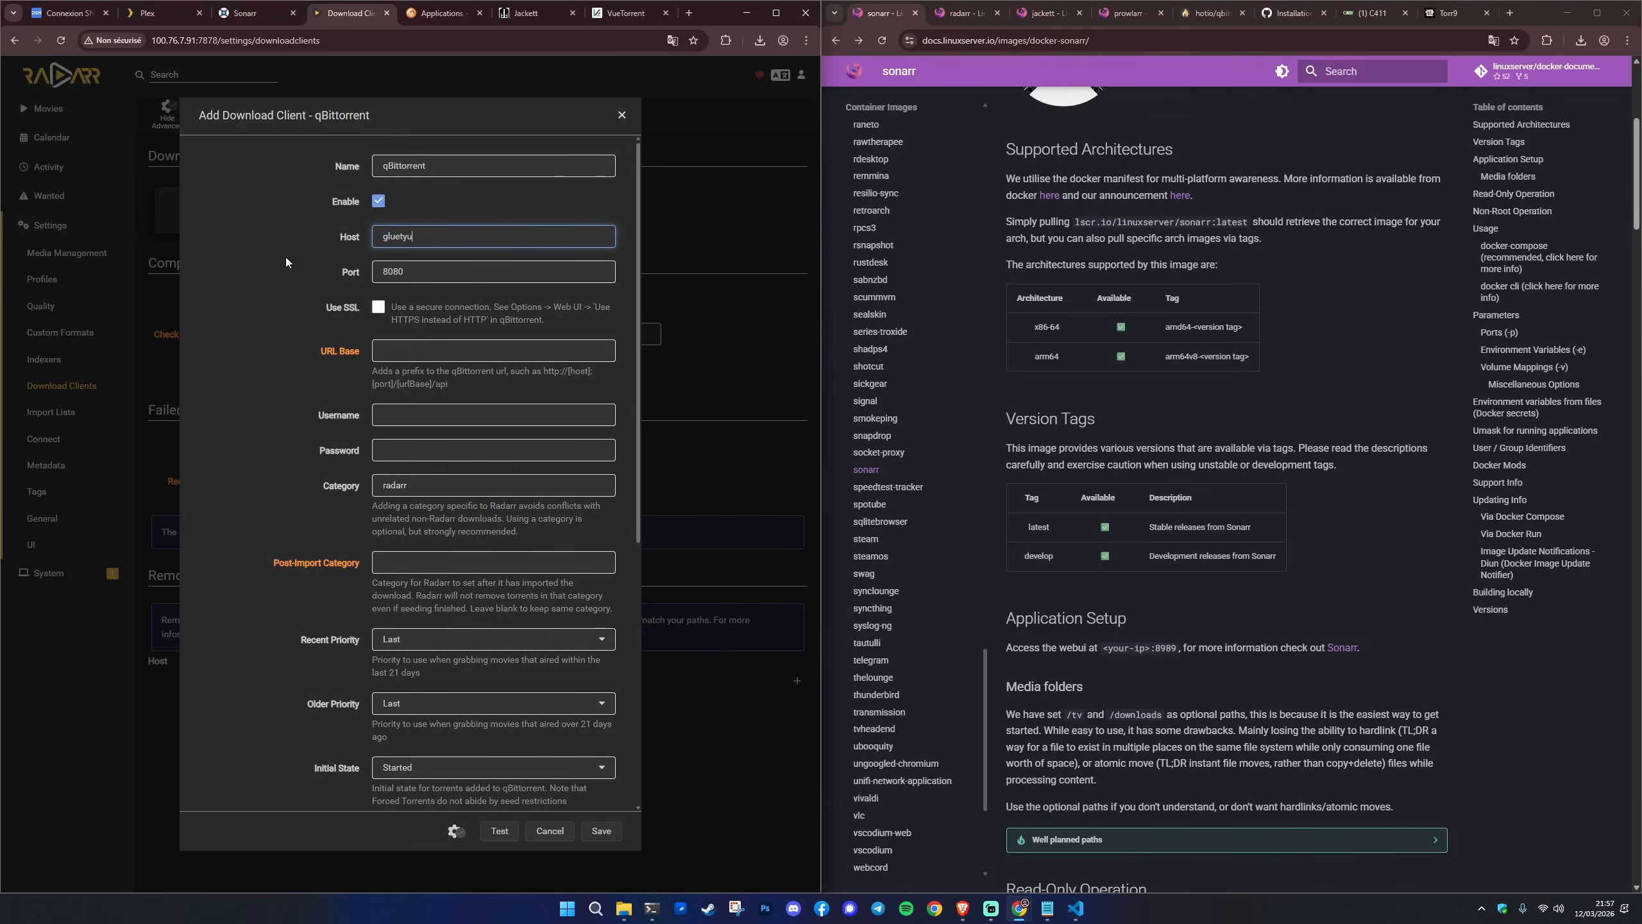
key(BackSpace)
key(BackSpace)
text(un)
- Enter the qBittorrent username and password, set the category to films, and save
click(411, 417)
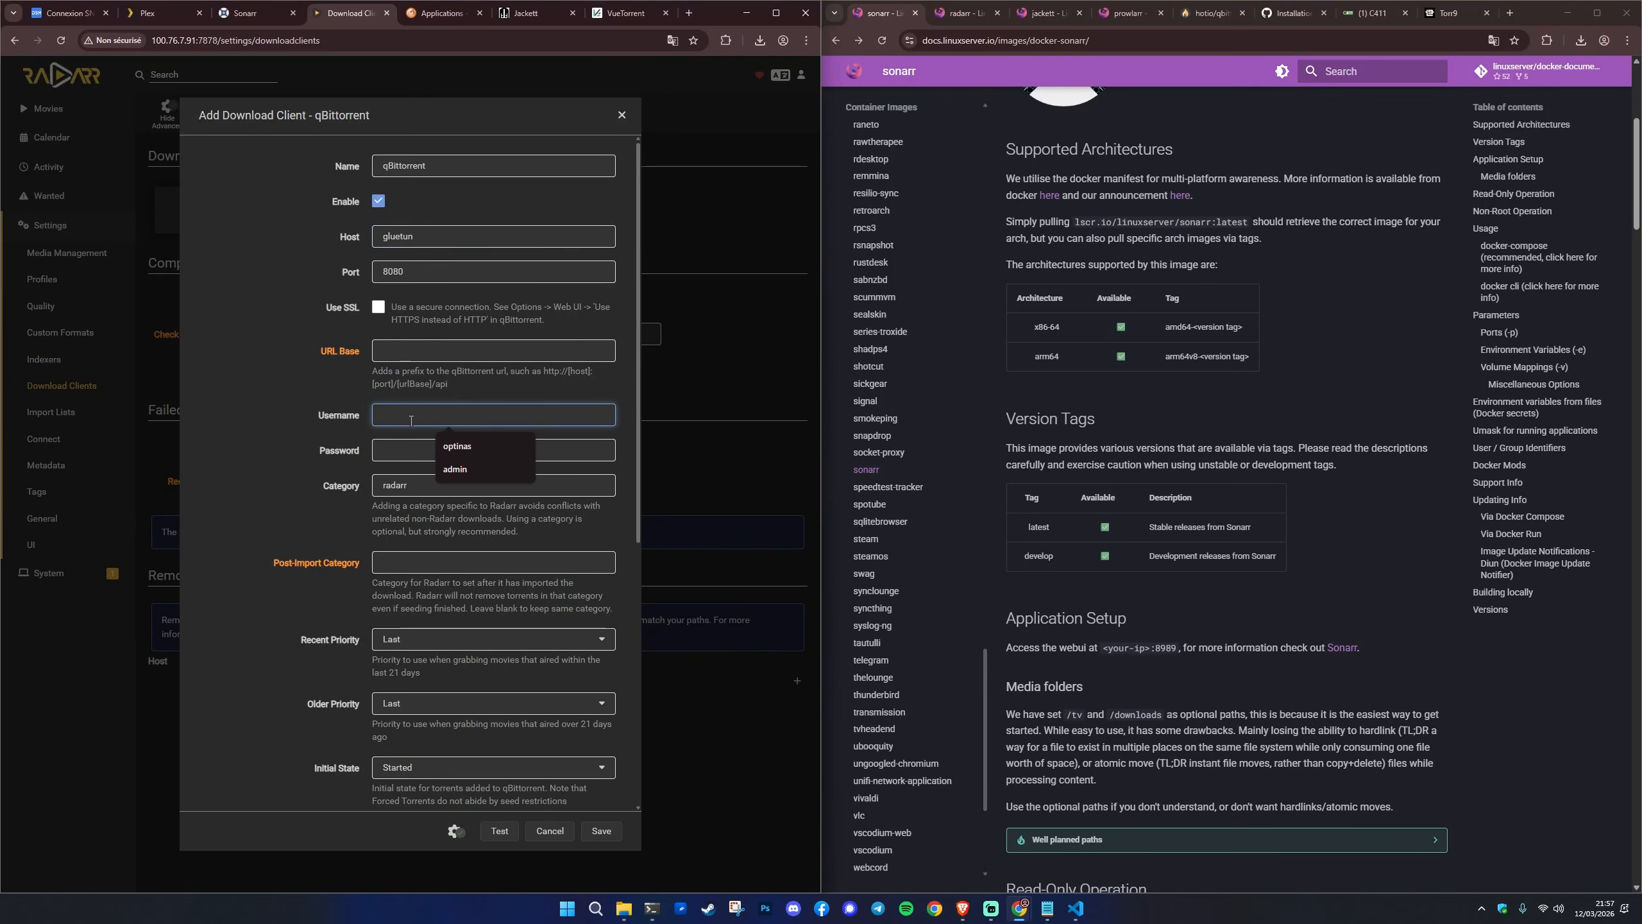
key(Down)
key(Down)
key(Return)
key(Tab)
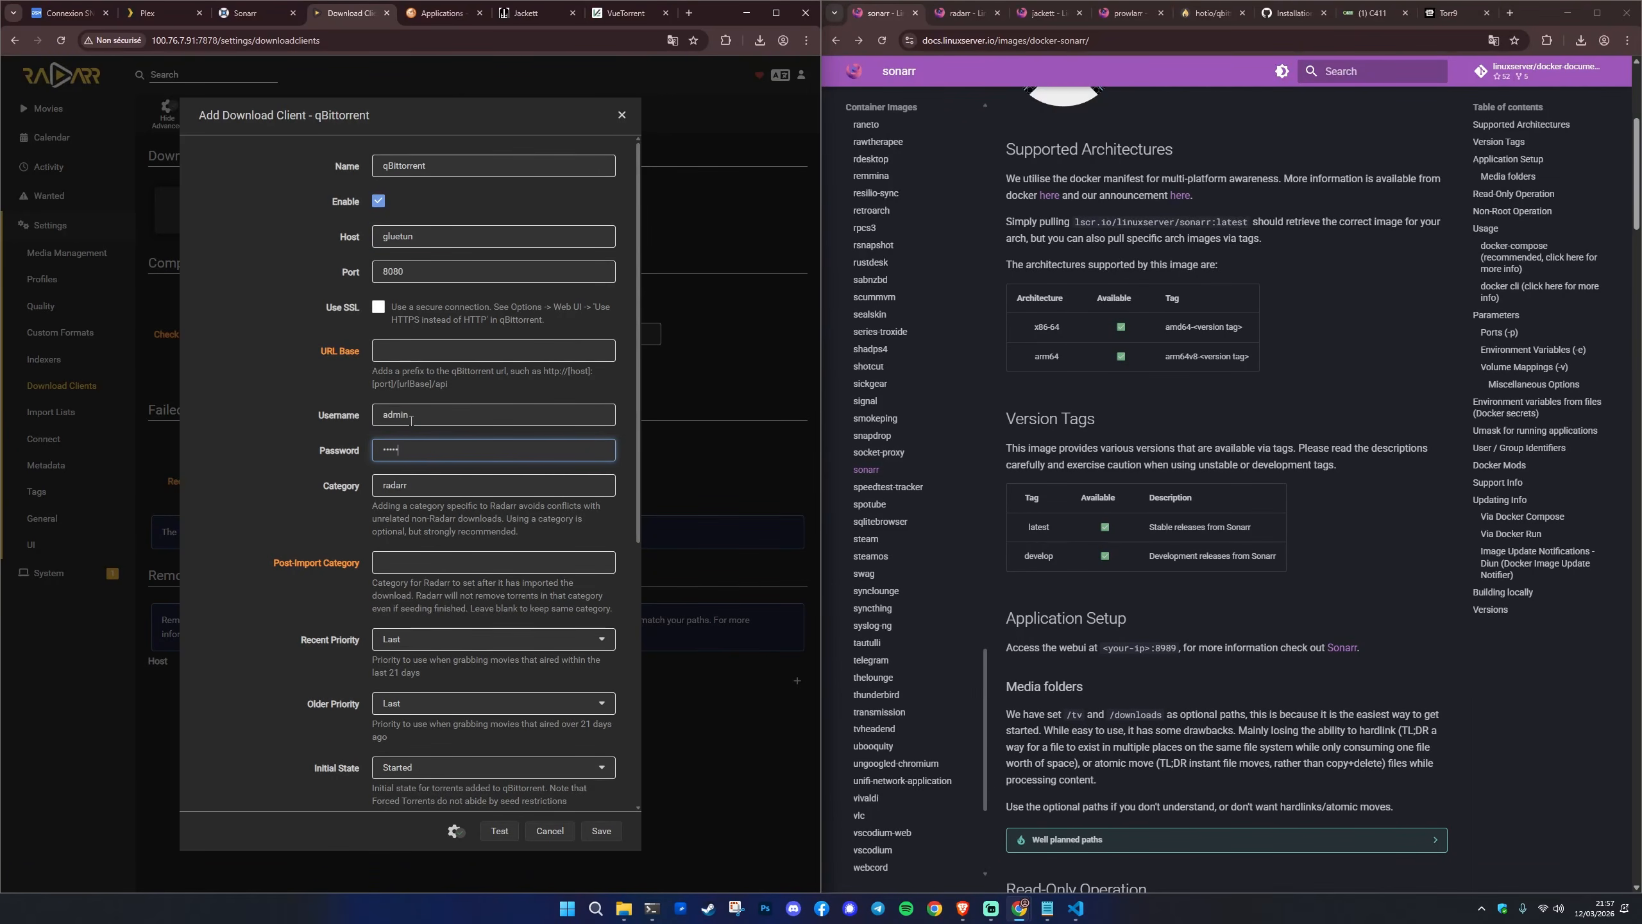
text(admin)
double_click(412, 484)
text(films)
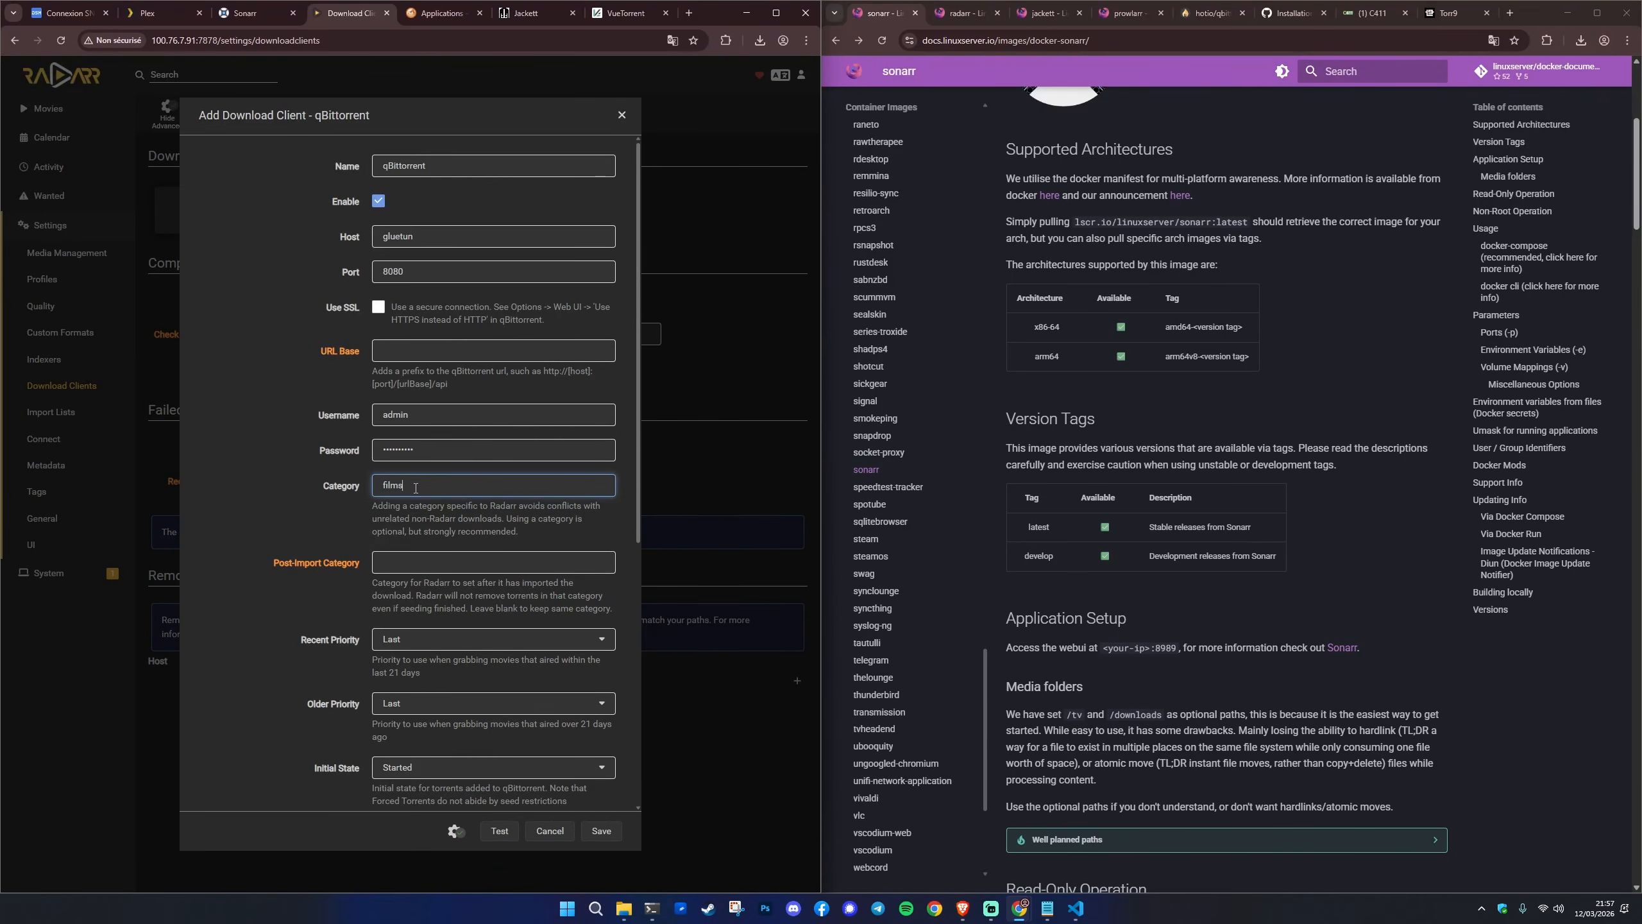
scroll(432, 640, down, 5)
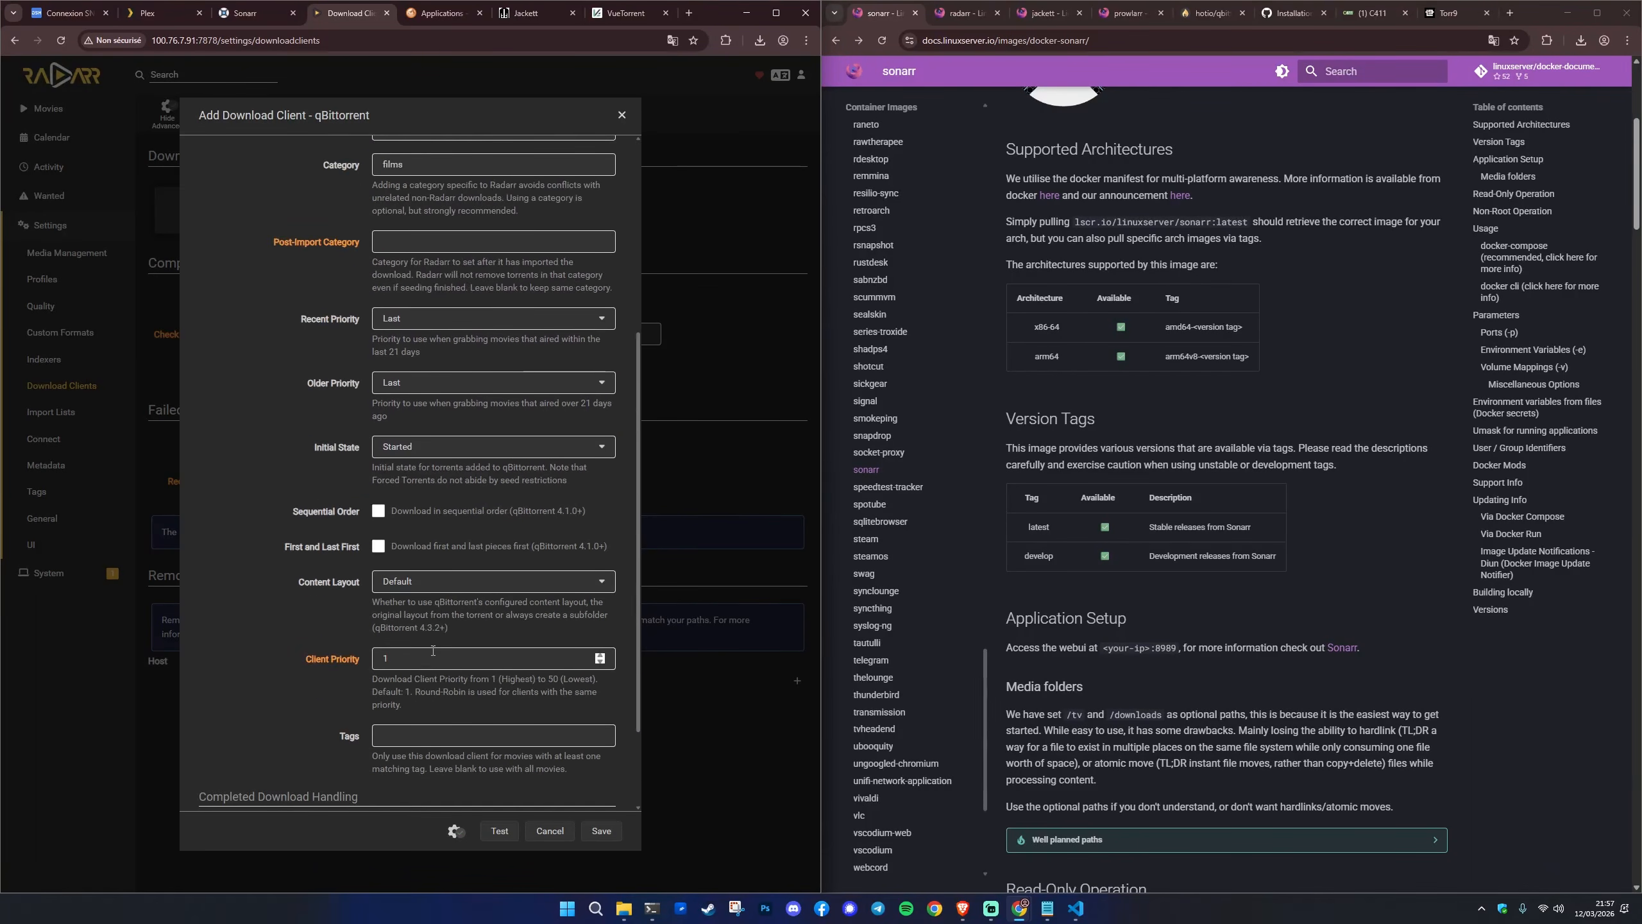
scroll(432, 650, down, 3)
click(601, 830)
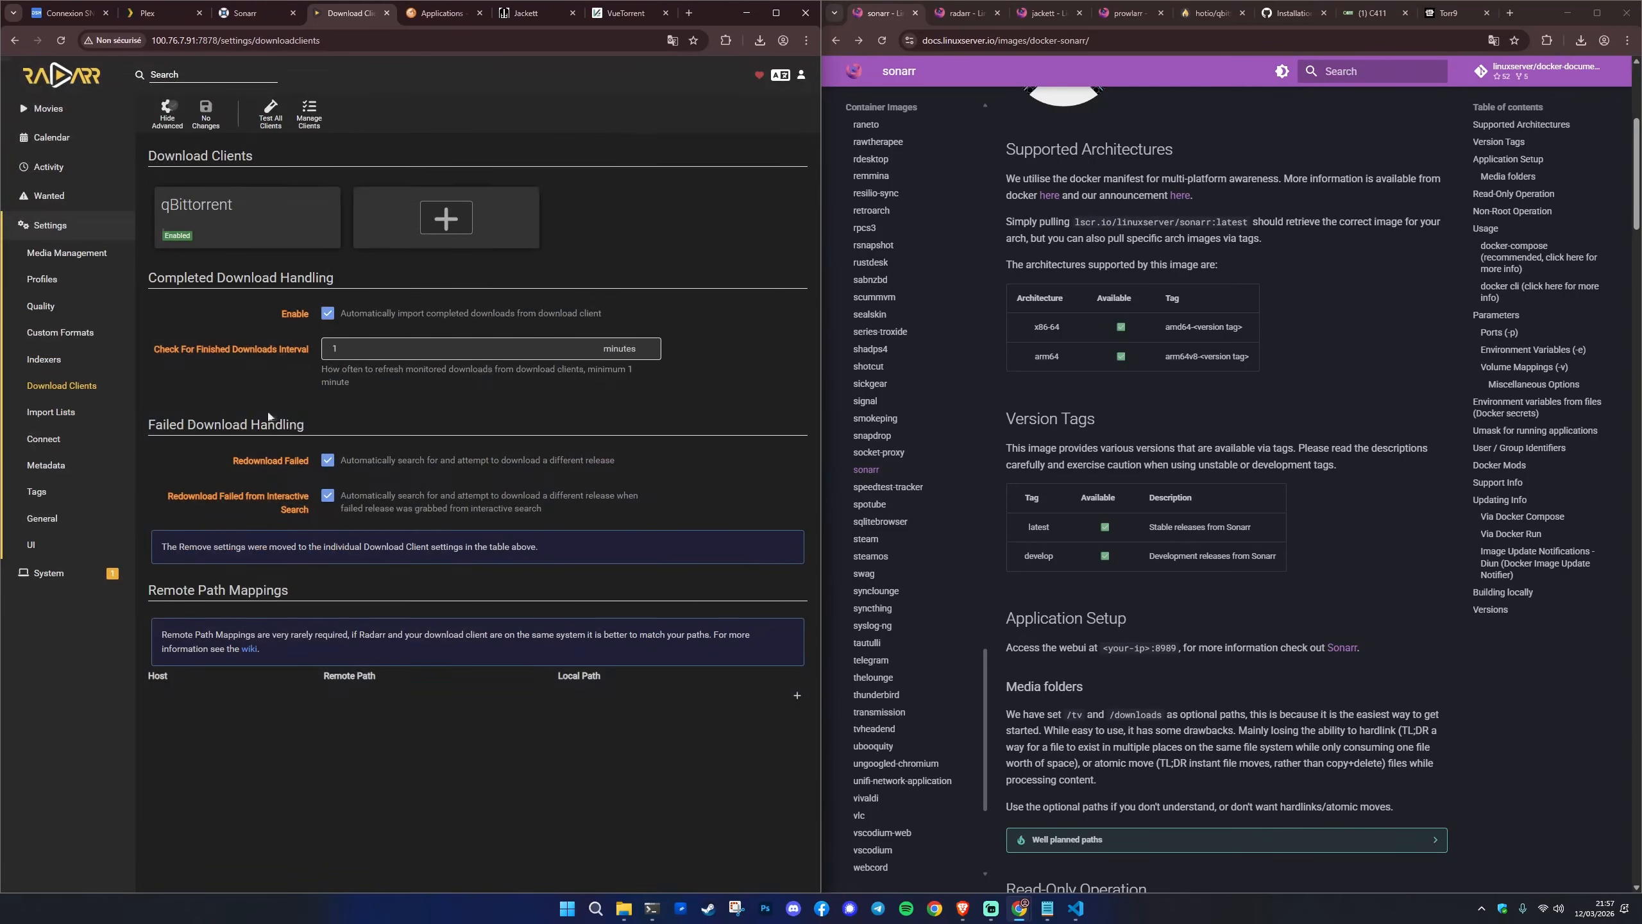
- Copy the Jackett Torznab feed address and start a new Torznab indexer in Radarr
click(44, 360)
click(526, 13)
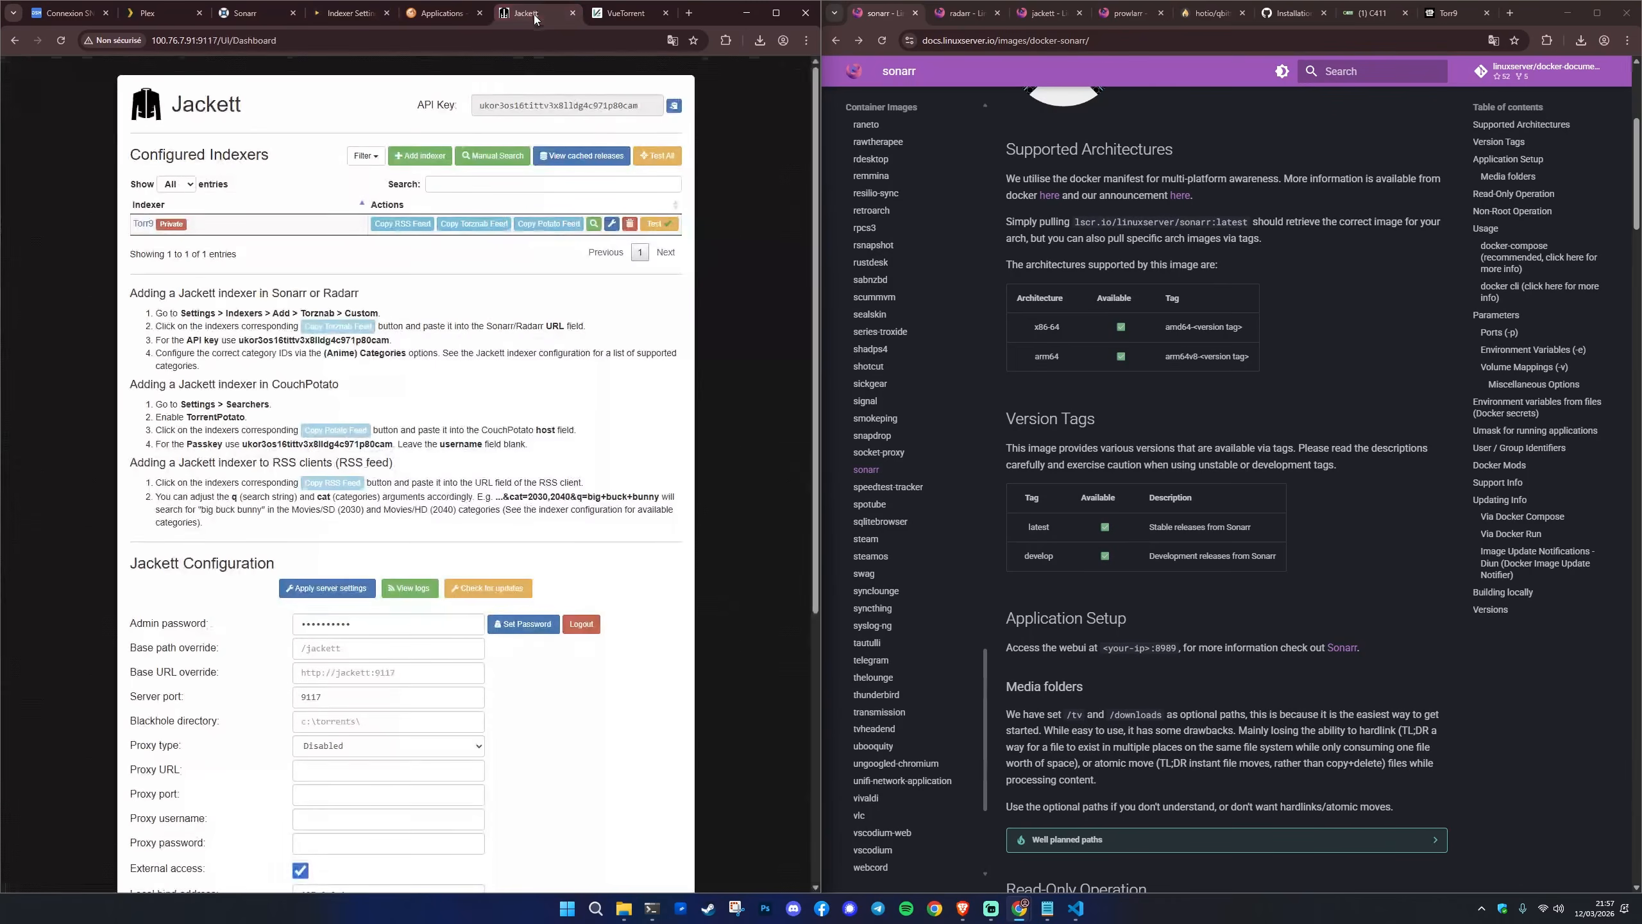
click(474, 223)
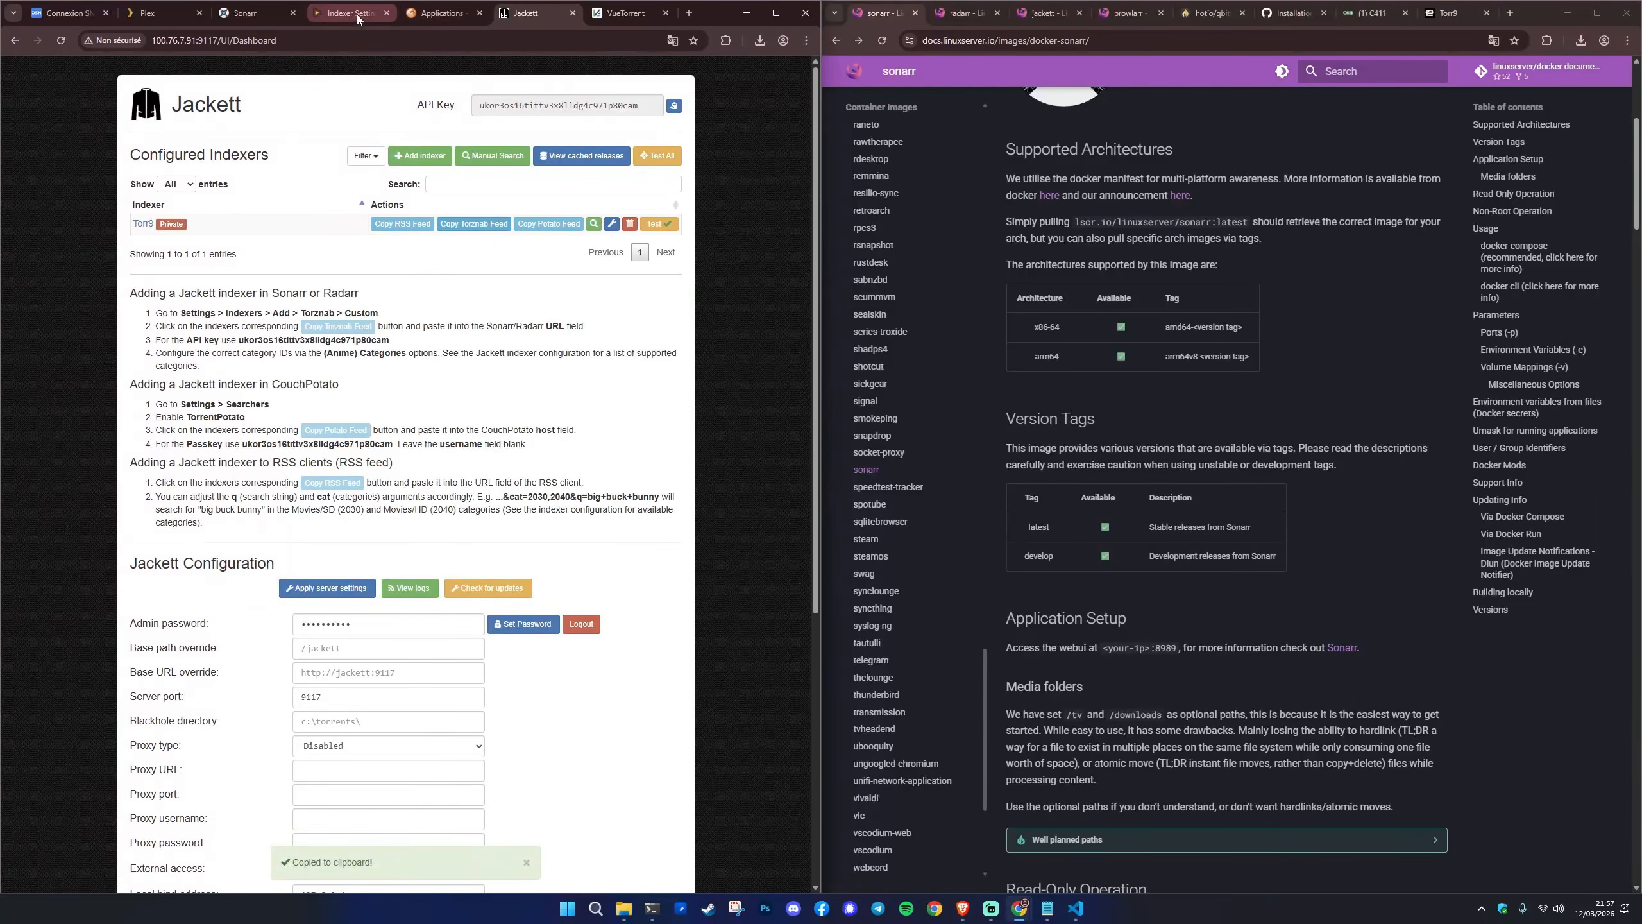
click(357, 14)
click(443, 223)
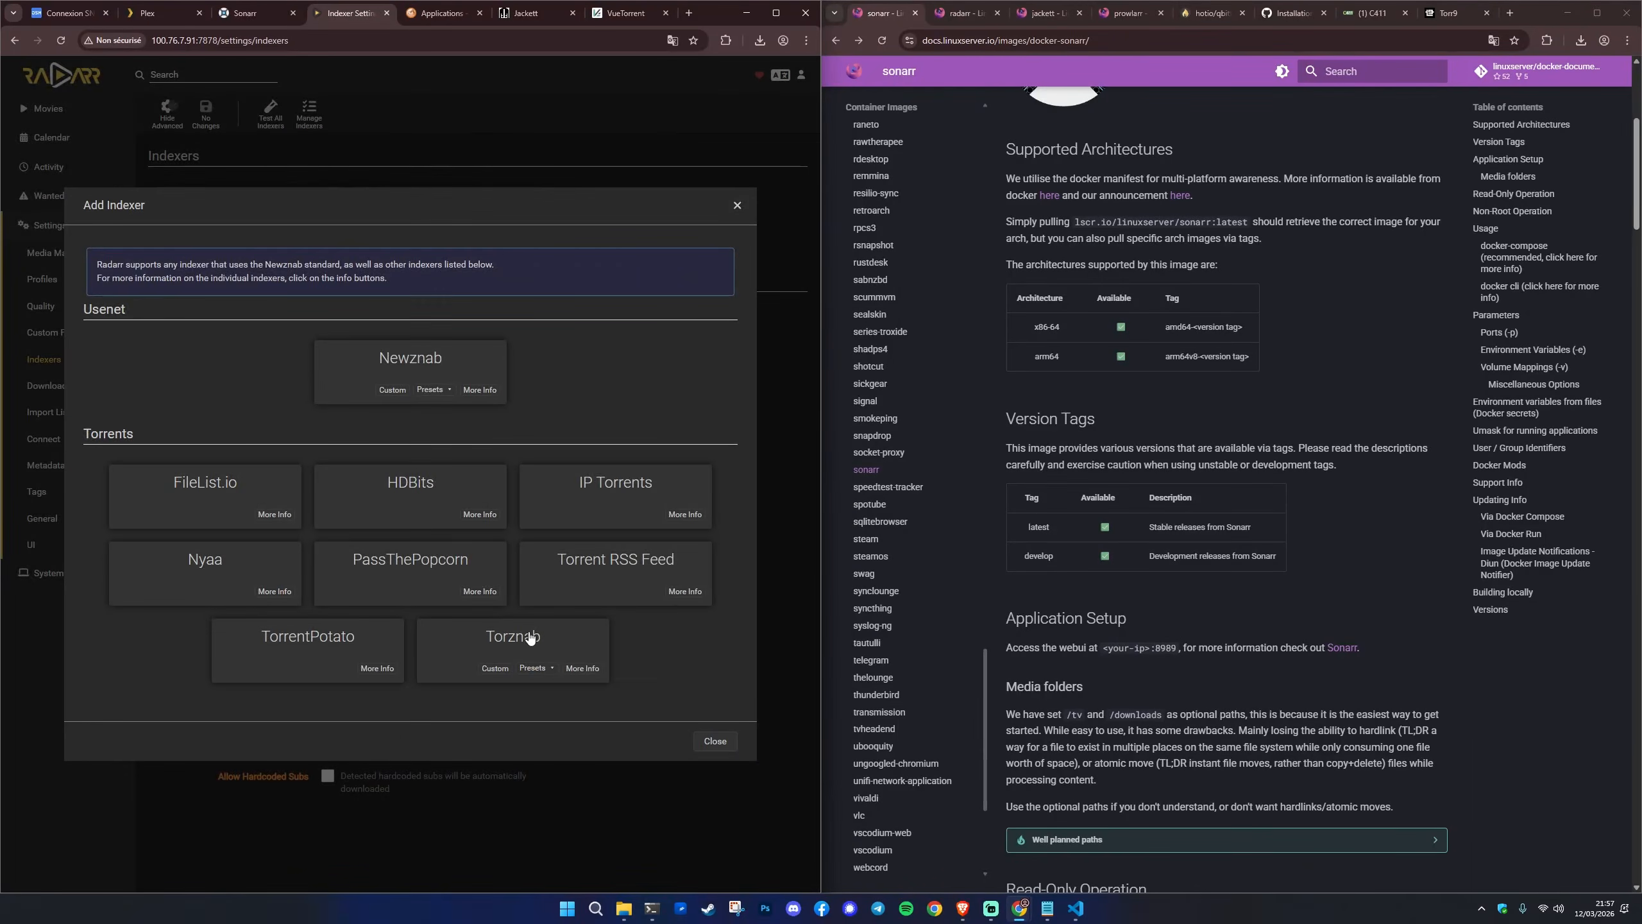
click(528, 637)
- Name the indexer Torr9 (Jackett) and paste the Jackett feed URL
double_click(441, 163)
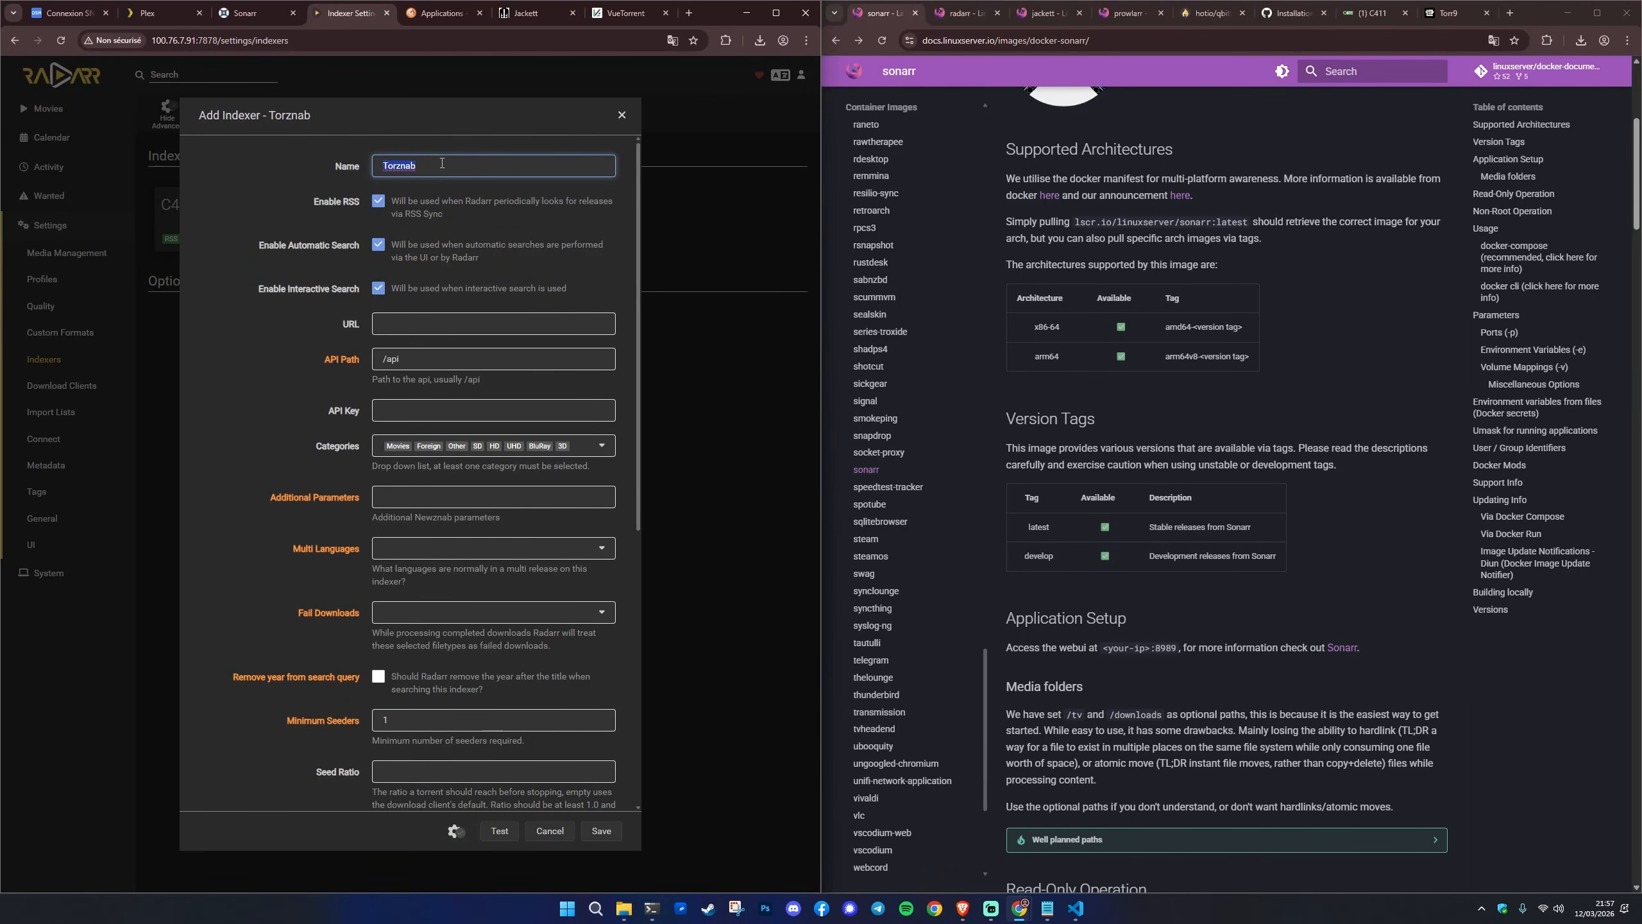
text(Torr9 (Jackett)
click(594, 446)
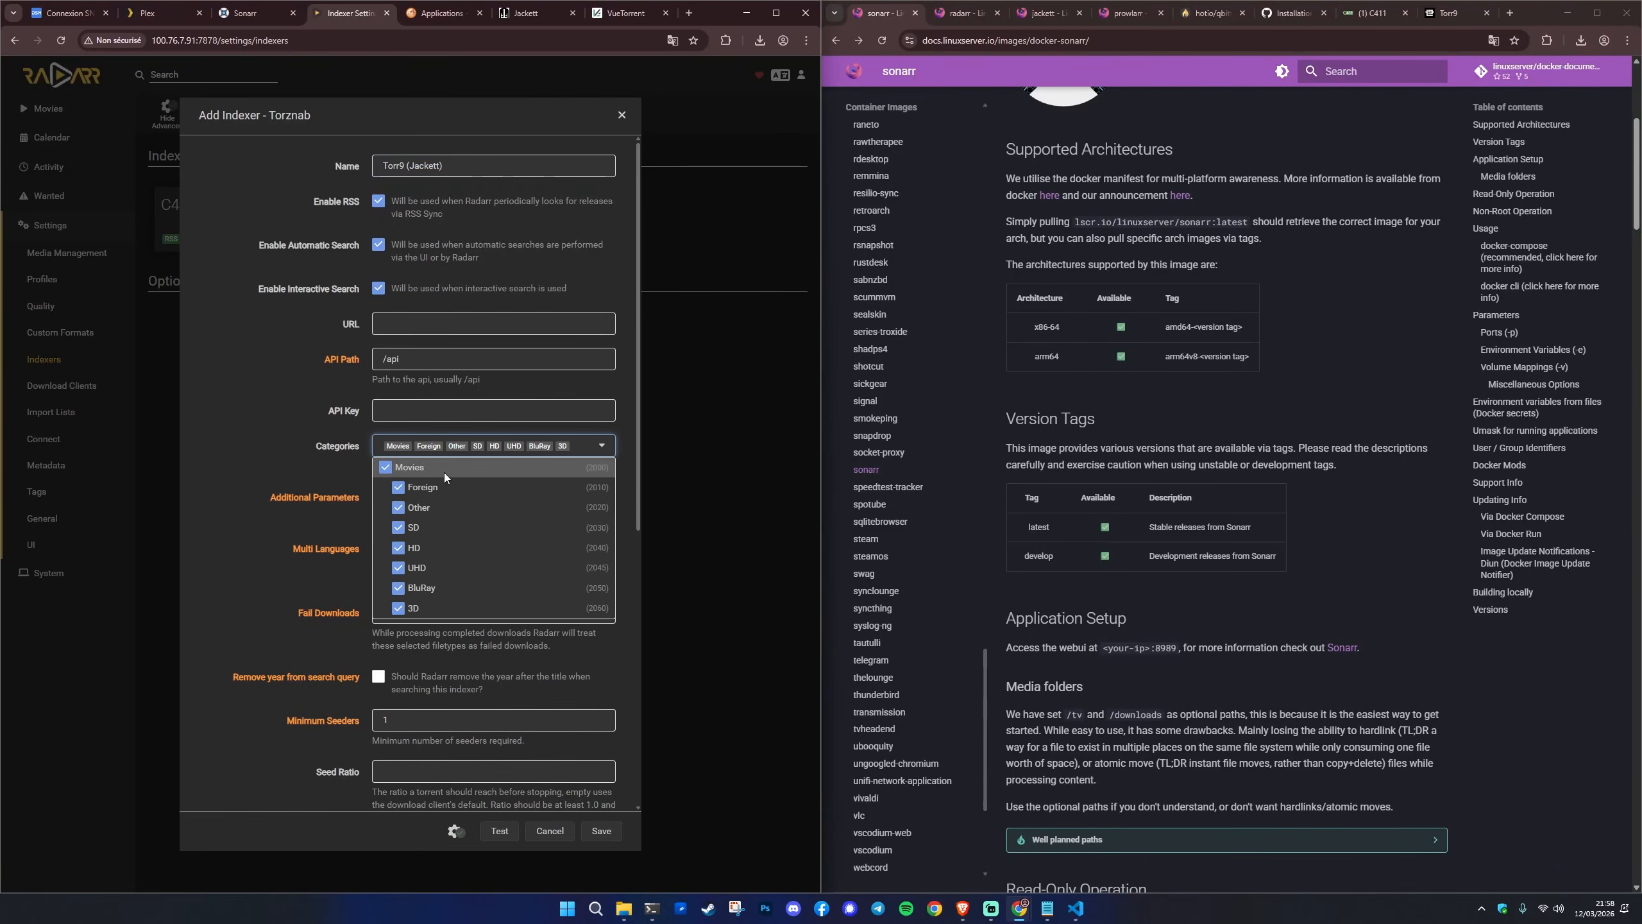
click(387, 467)
click(311, 455)
click(493, 323)
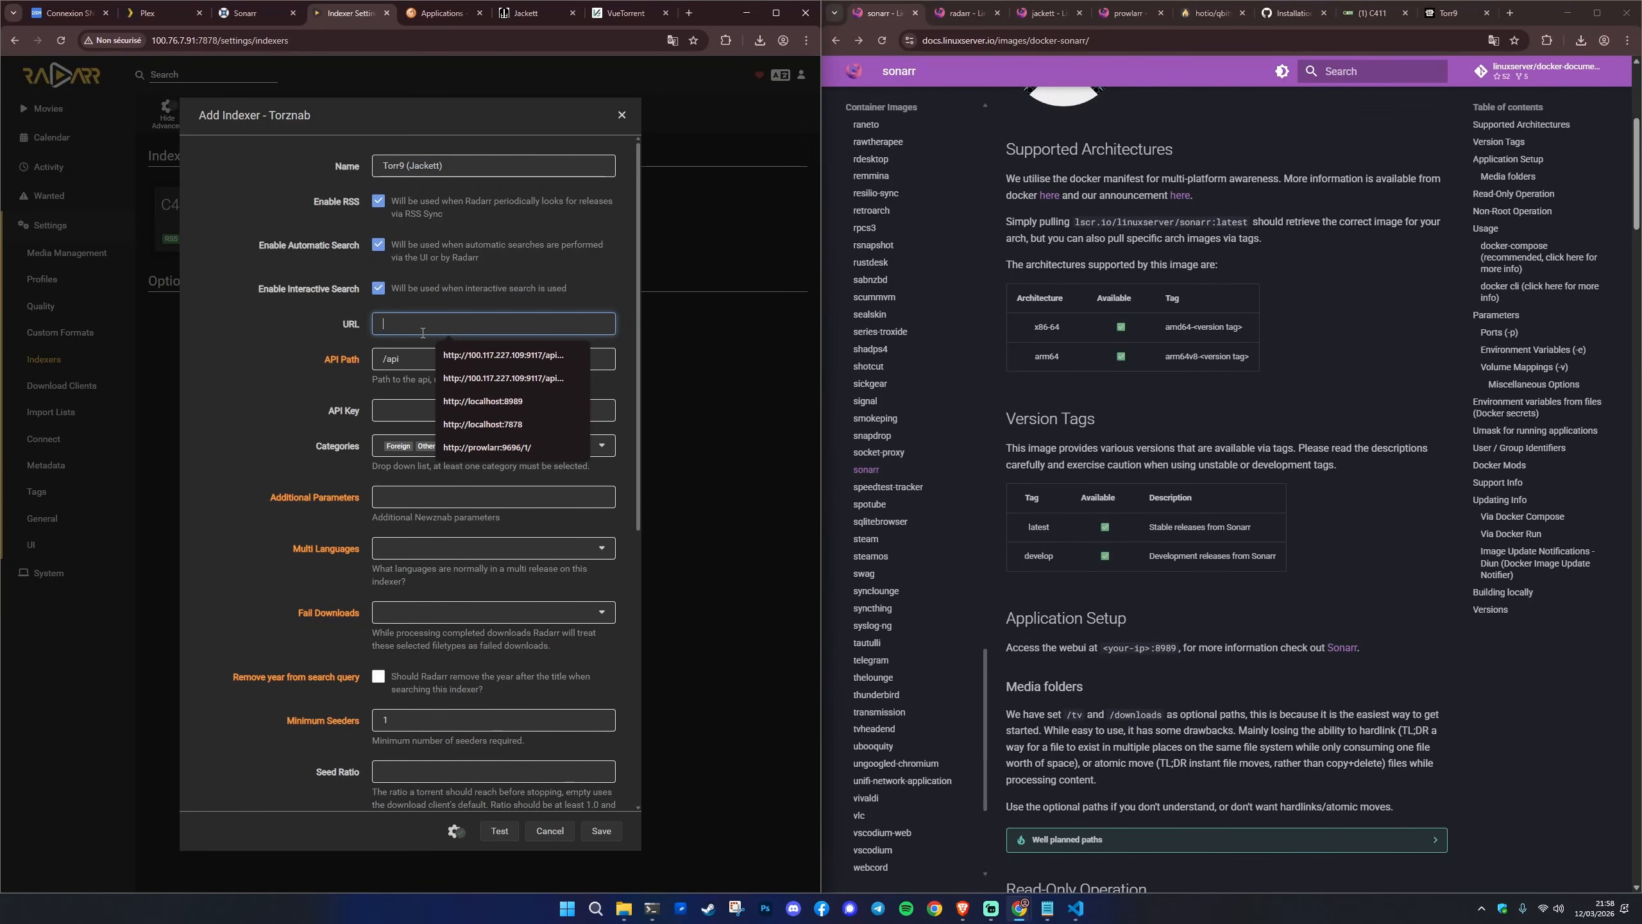
key(ctrl+v)
- Clear all search categories and paste the Jackett API key into the indexer
click(510, 13)
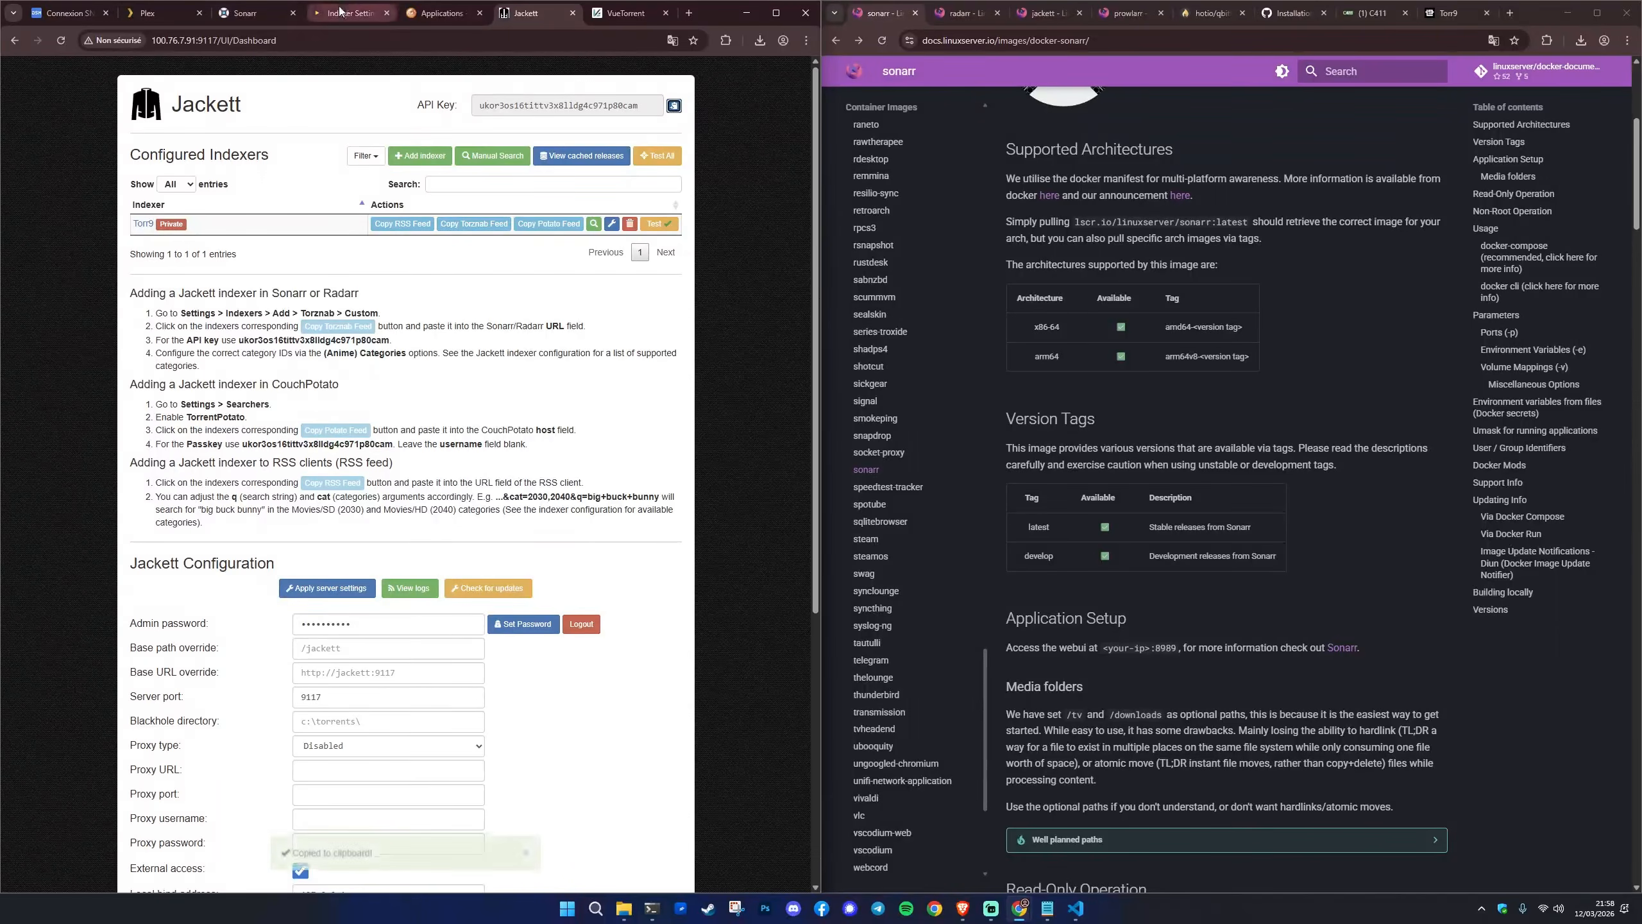
click(349, 13)
click(511, 446)
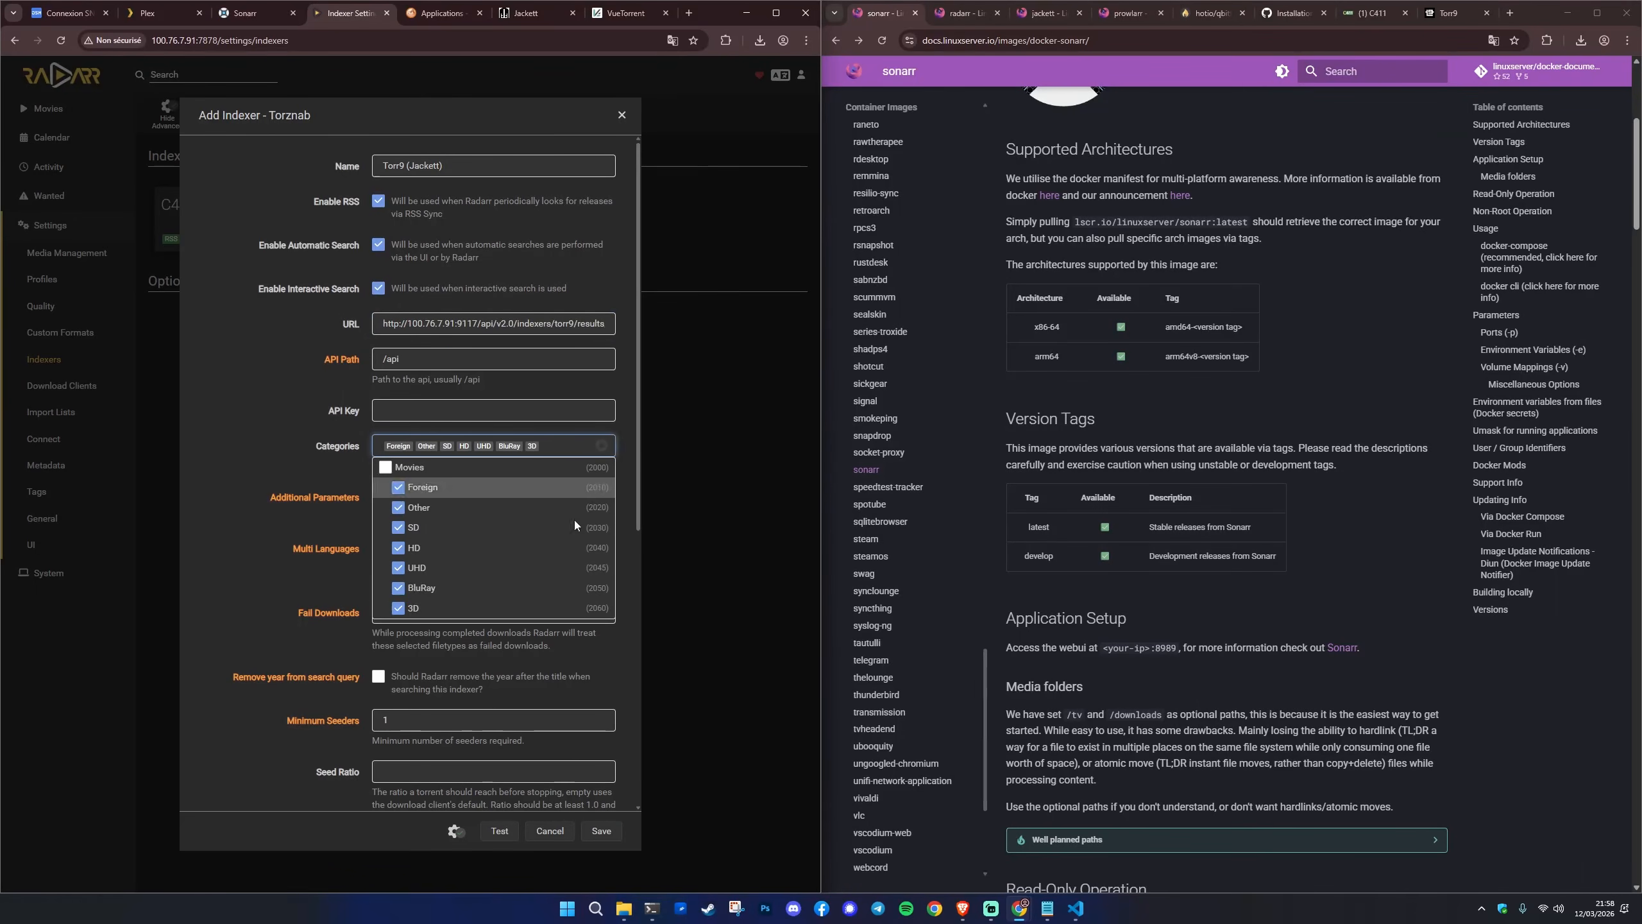
click(399, 608)
click(398, 587)
click(398, 567)
click(399, 547)
click(398, 527)
click(398, 507)
click(398, 486)
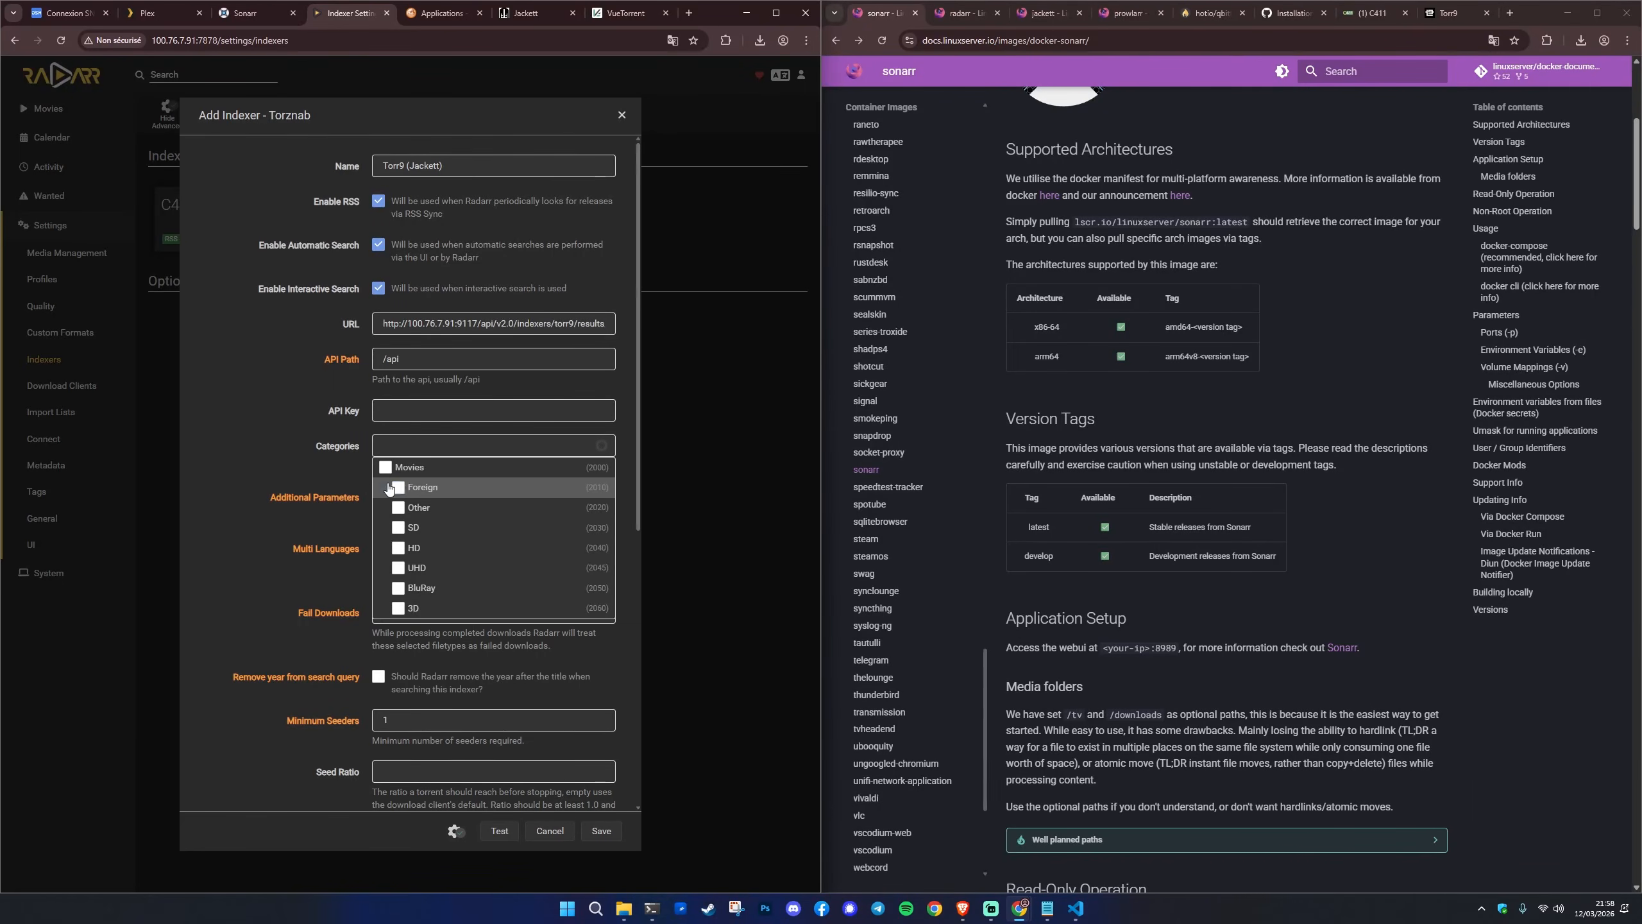
click(411, 415)
key(ctrl+v)
click(399, 448)
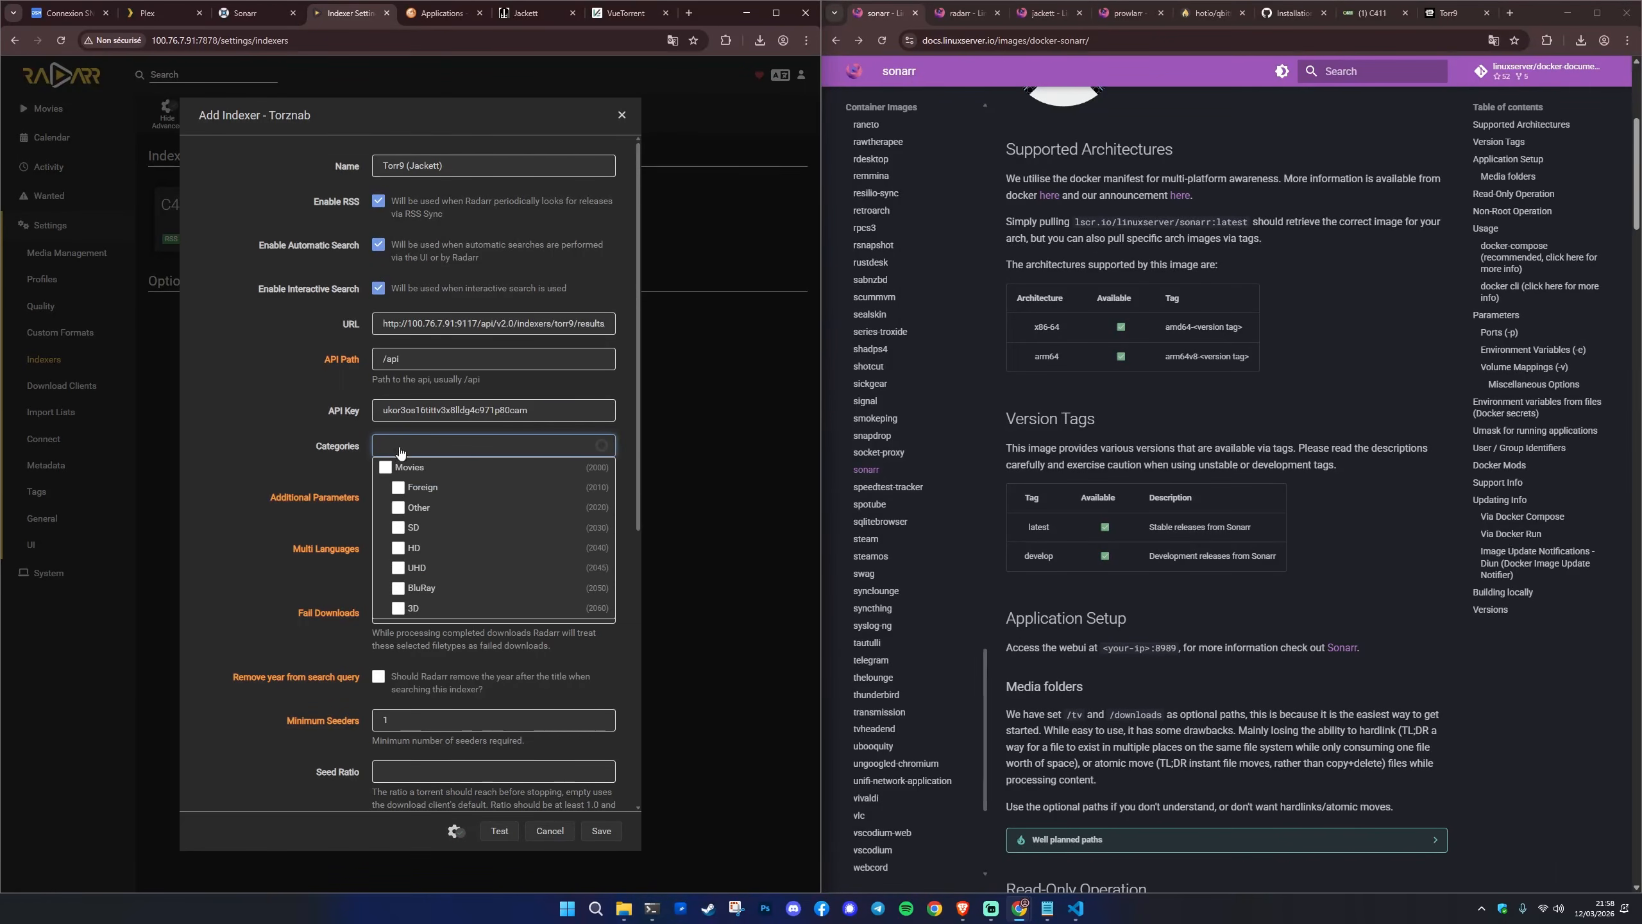
click(311, 490)
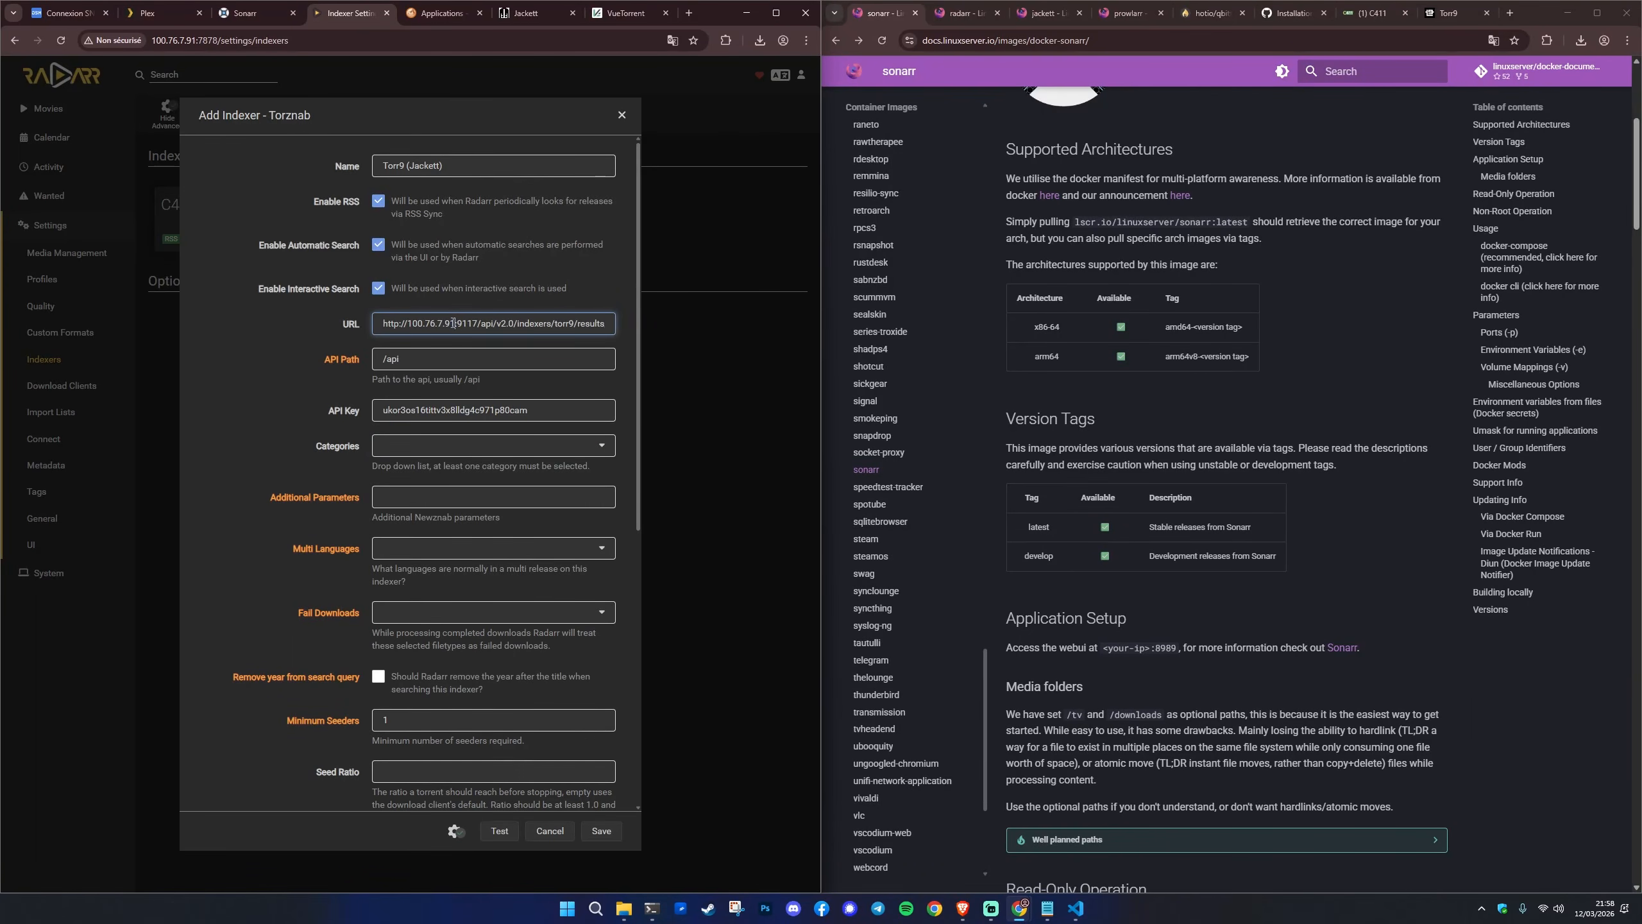
- Replace the URL's IP address with host jackett, keep only Movies, and save the indexer
drag(457, 323, 410, 323)
text(jackett)
click(401, 445)
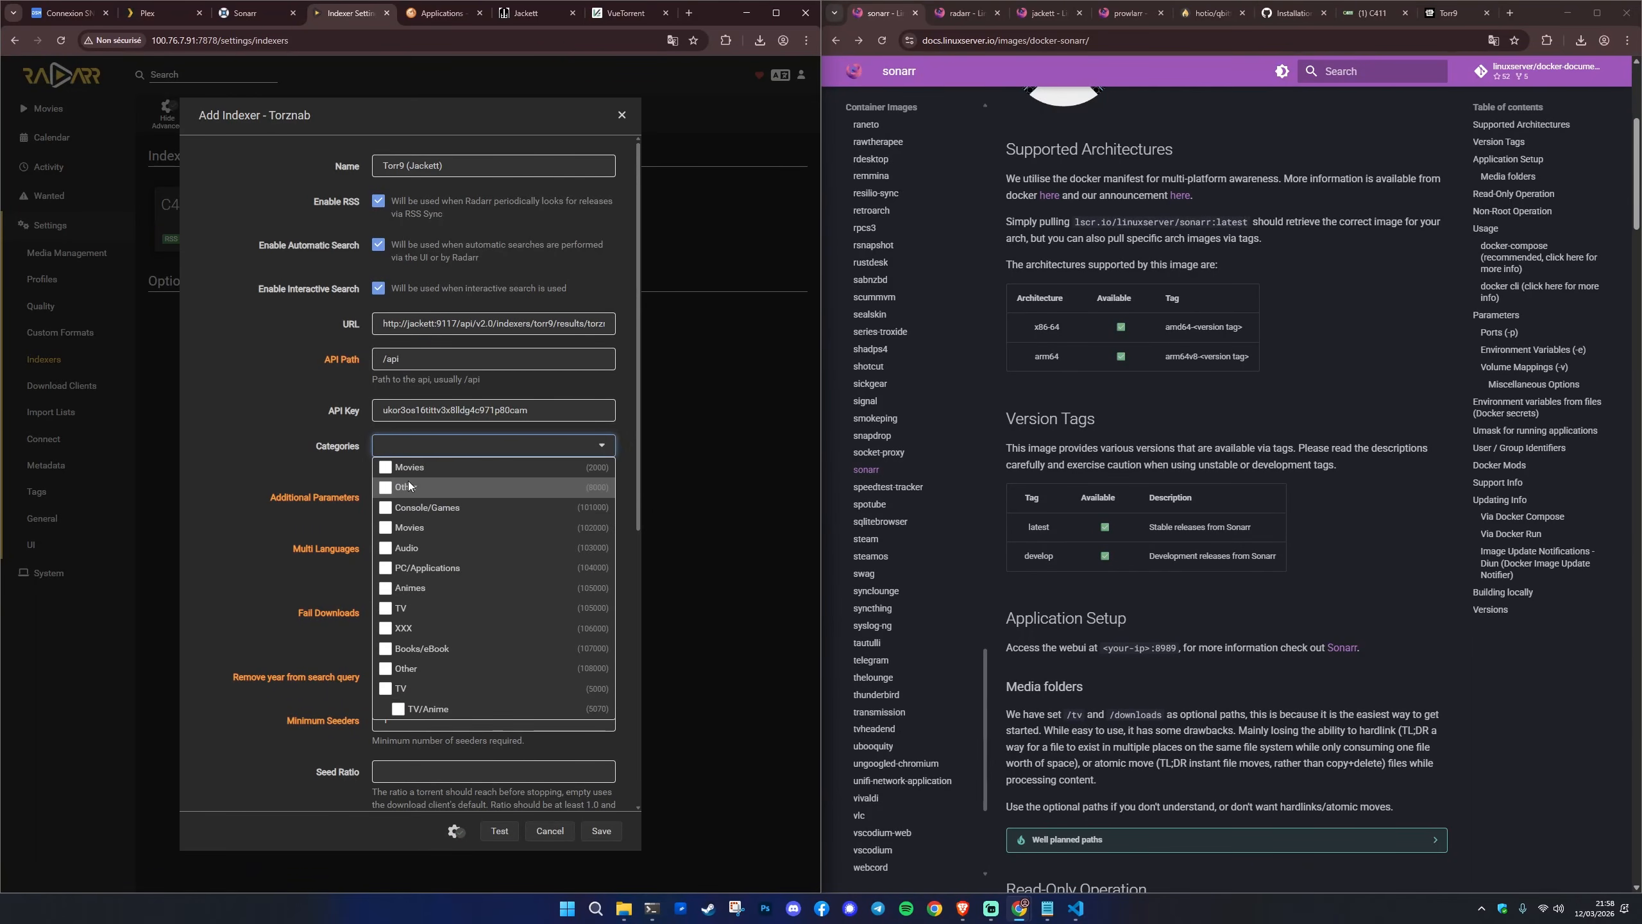
click(388, 472)
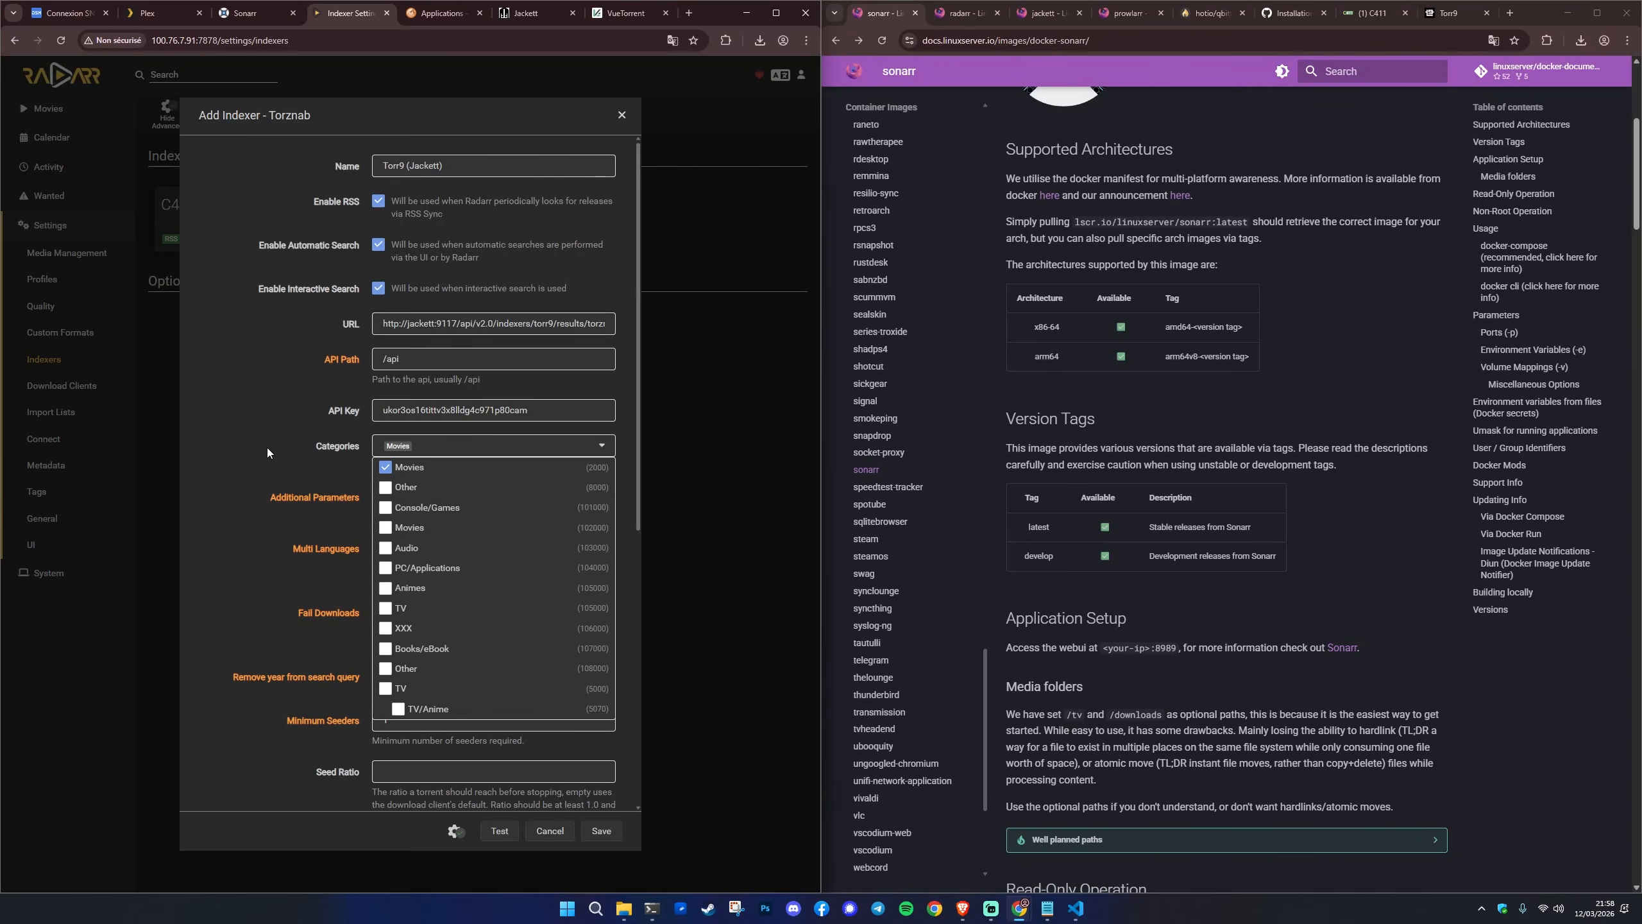
click(238, 480)
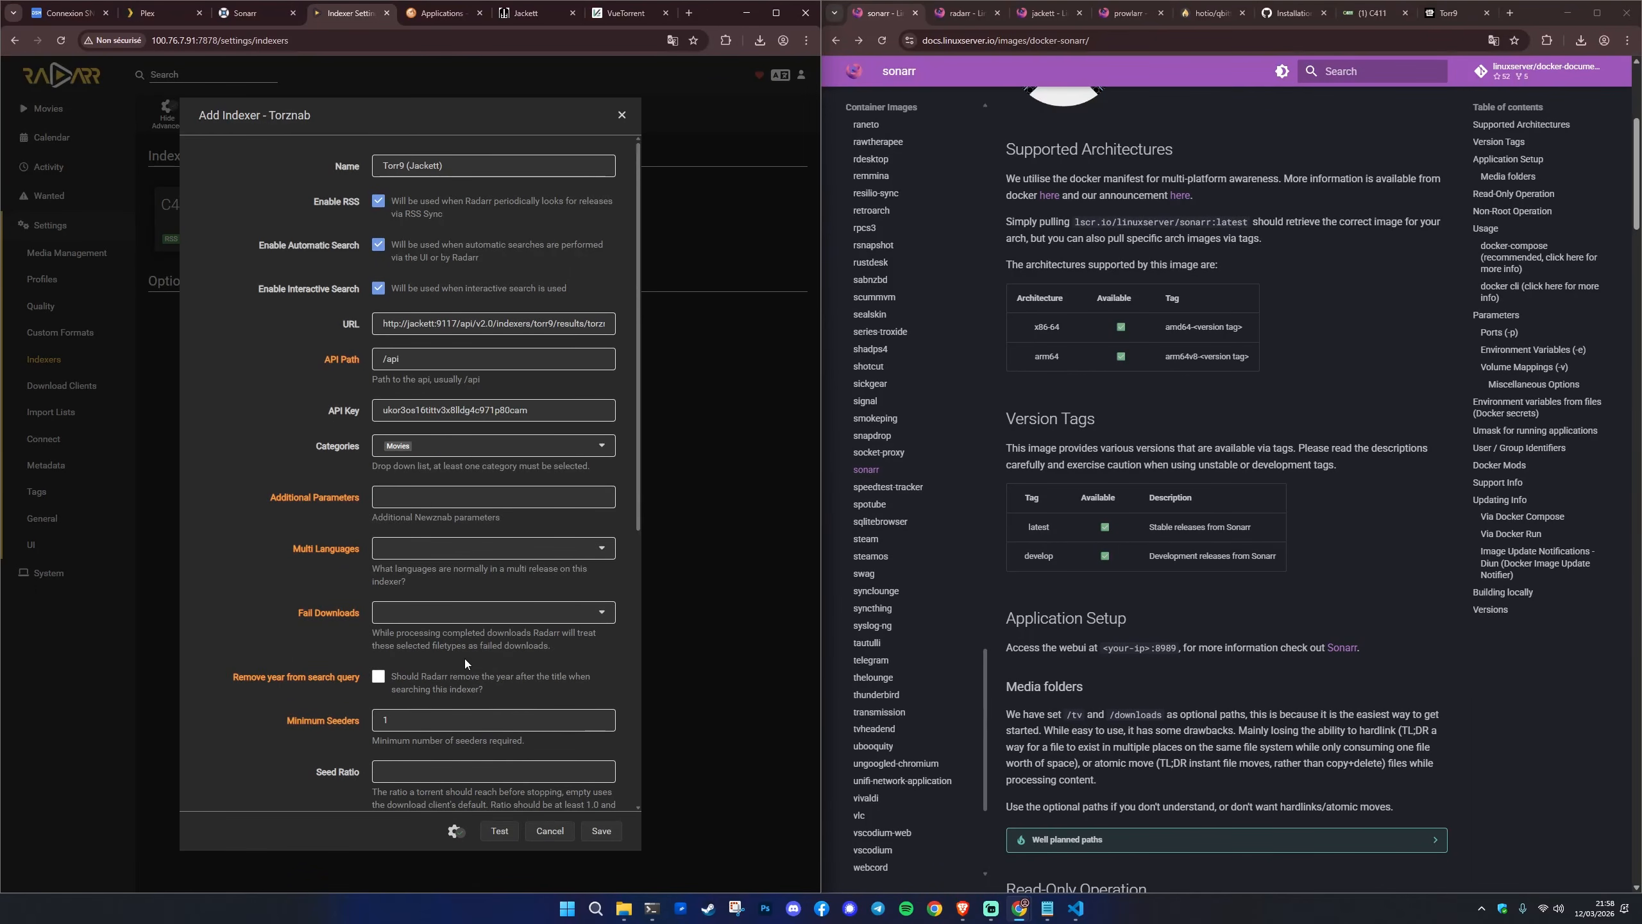
scroll(426, 655, down, 5)
scroll(390, 651, down, 3)
click(594, 830)
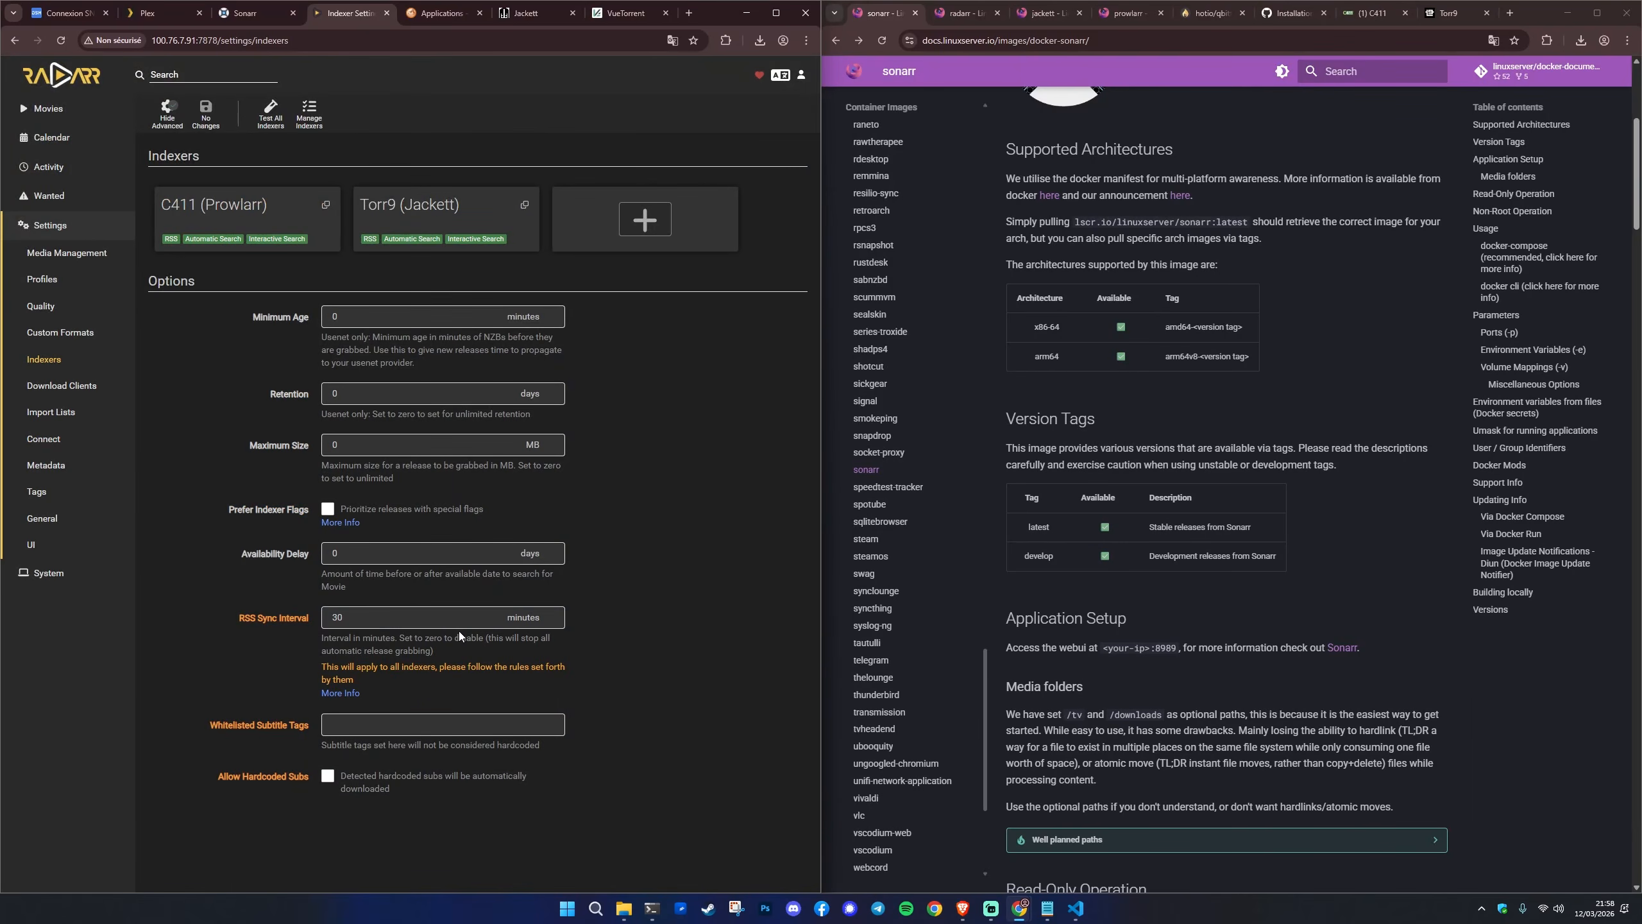
- In Quality Definitions, set Max to 400 for Bluray-1080p through Raw-HD
click(65, 332)
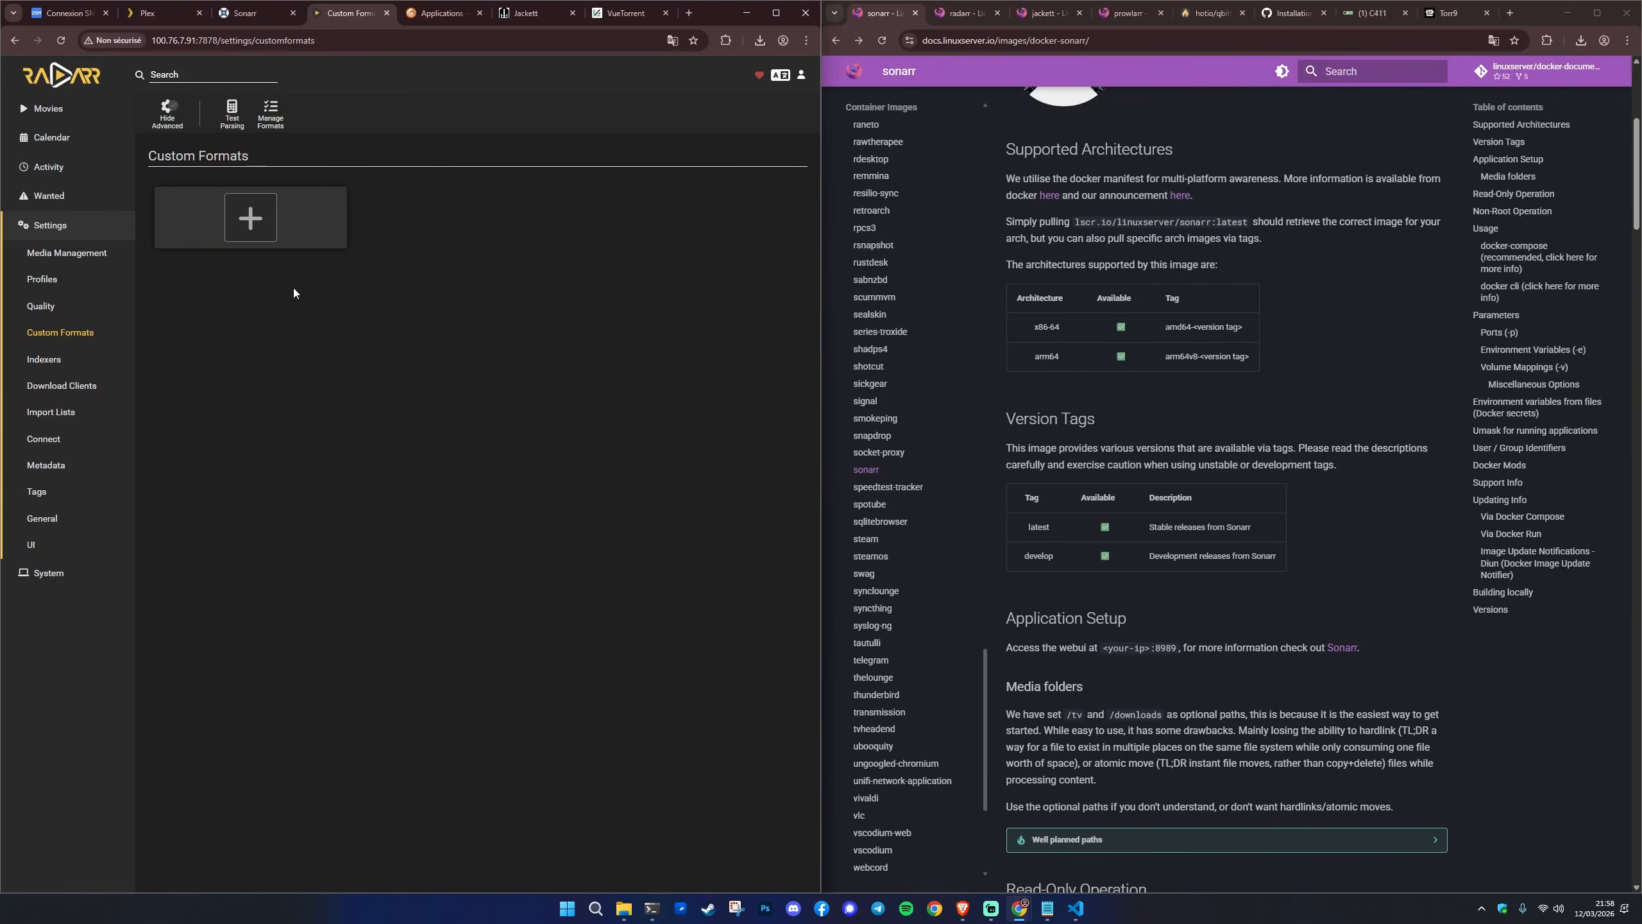
click(47, 307)
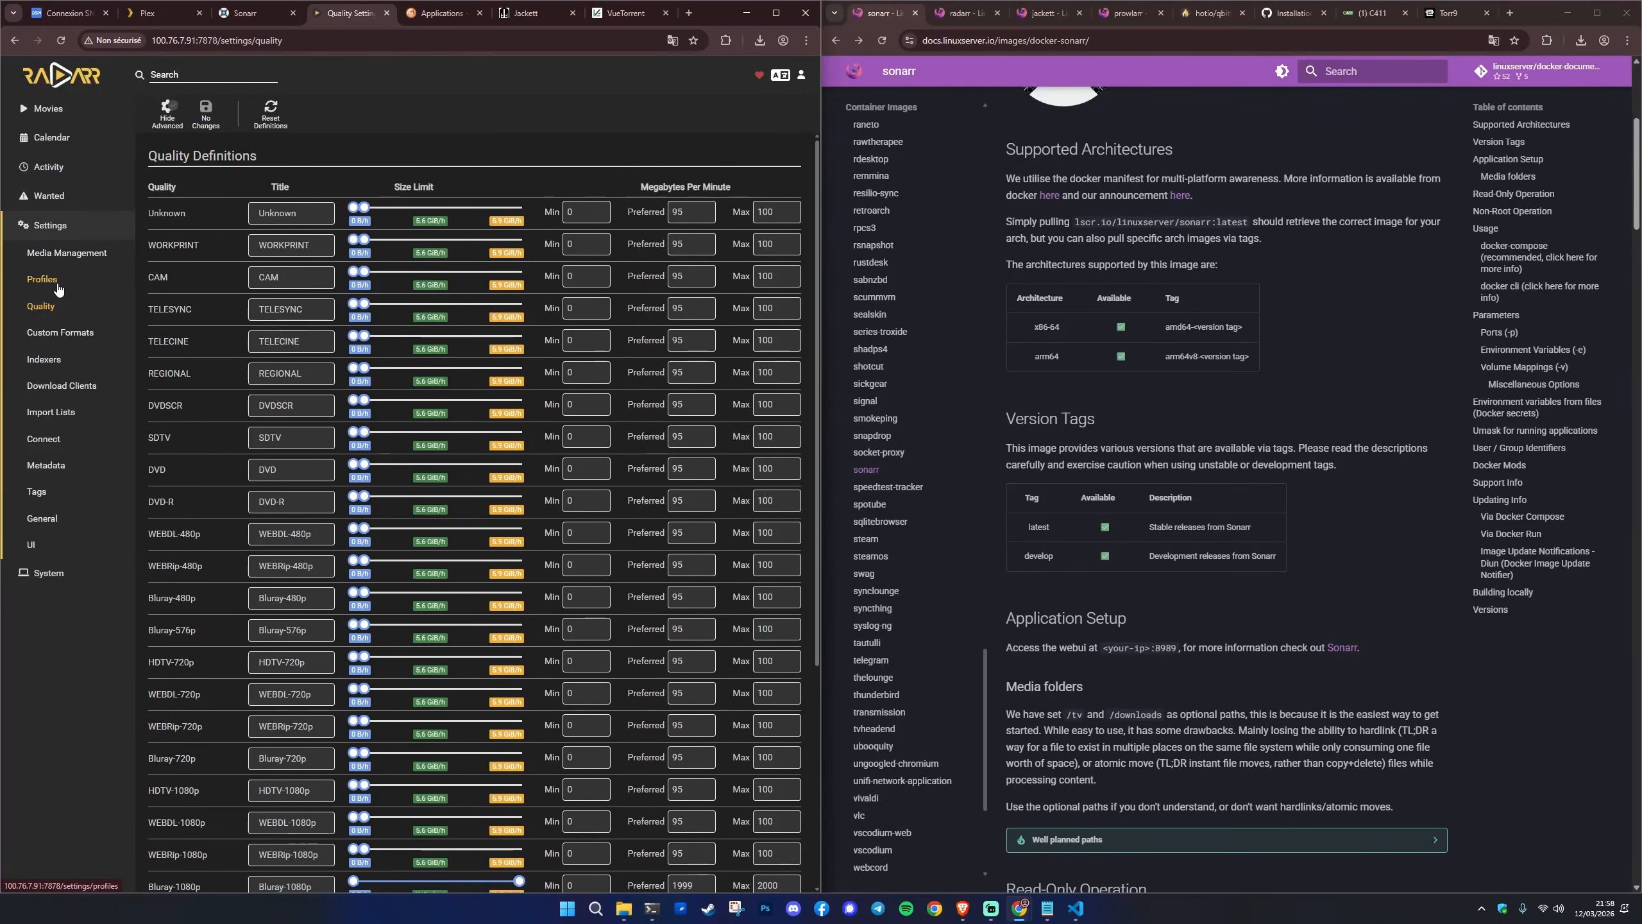
scroll(236, 568, down, 4)
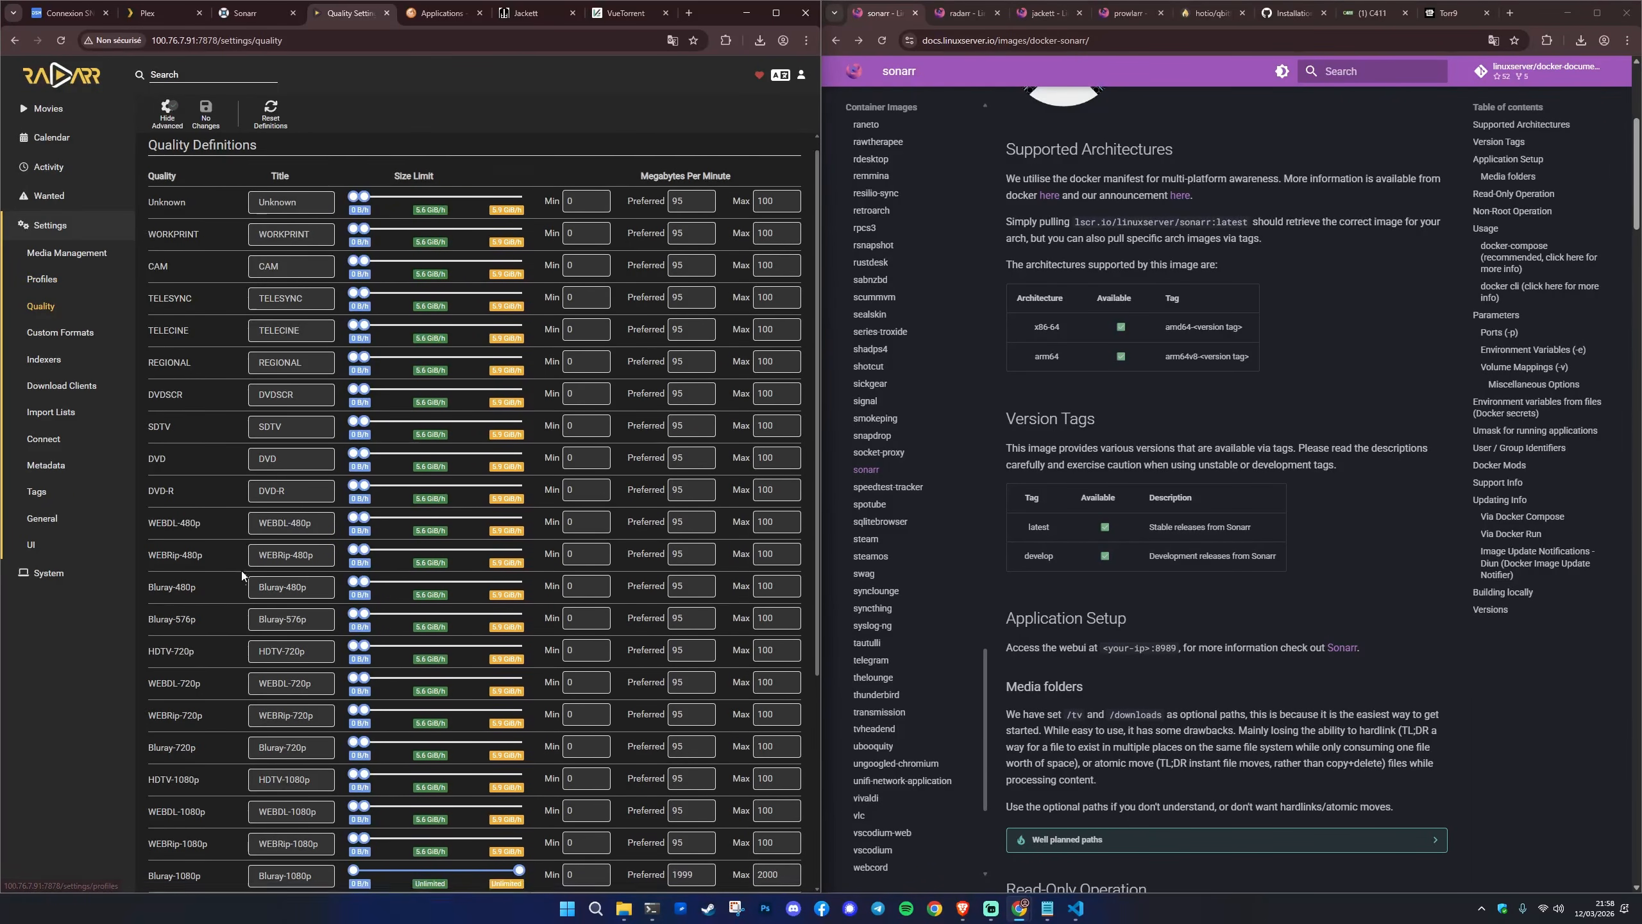
scroll(210, 559, down, 1)
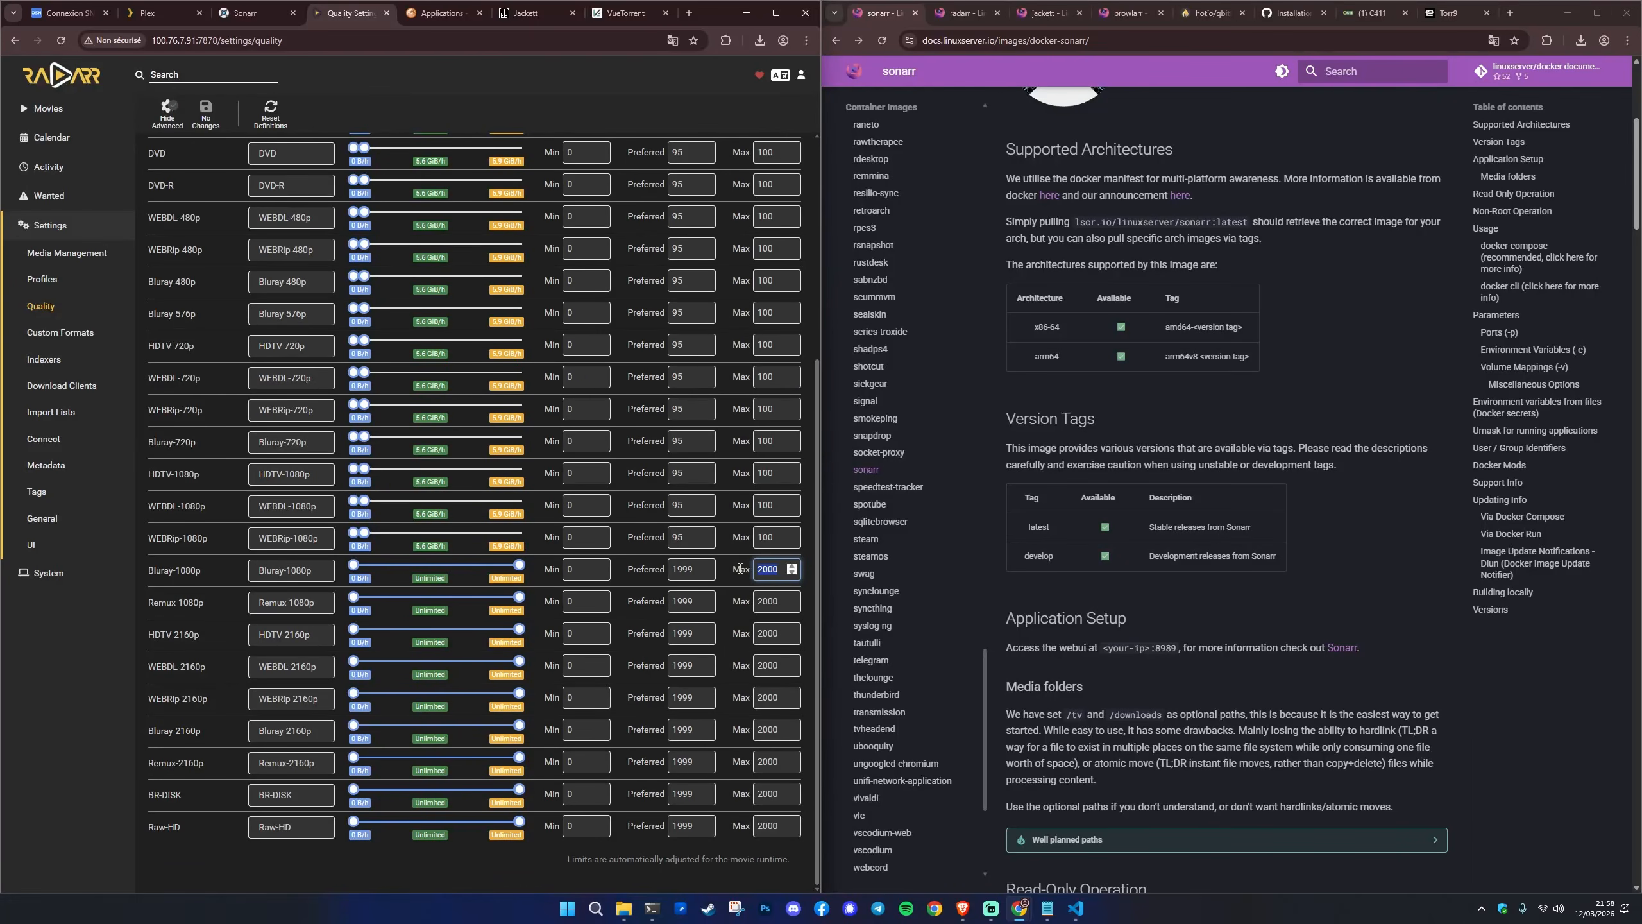
text(400)
double_click(767, 601)
text(400)
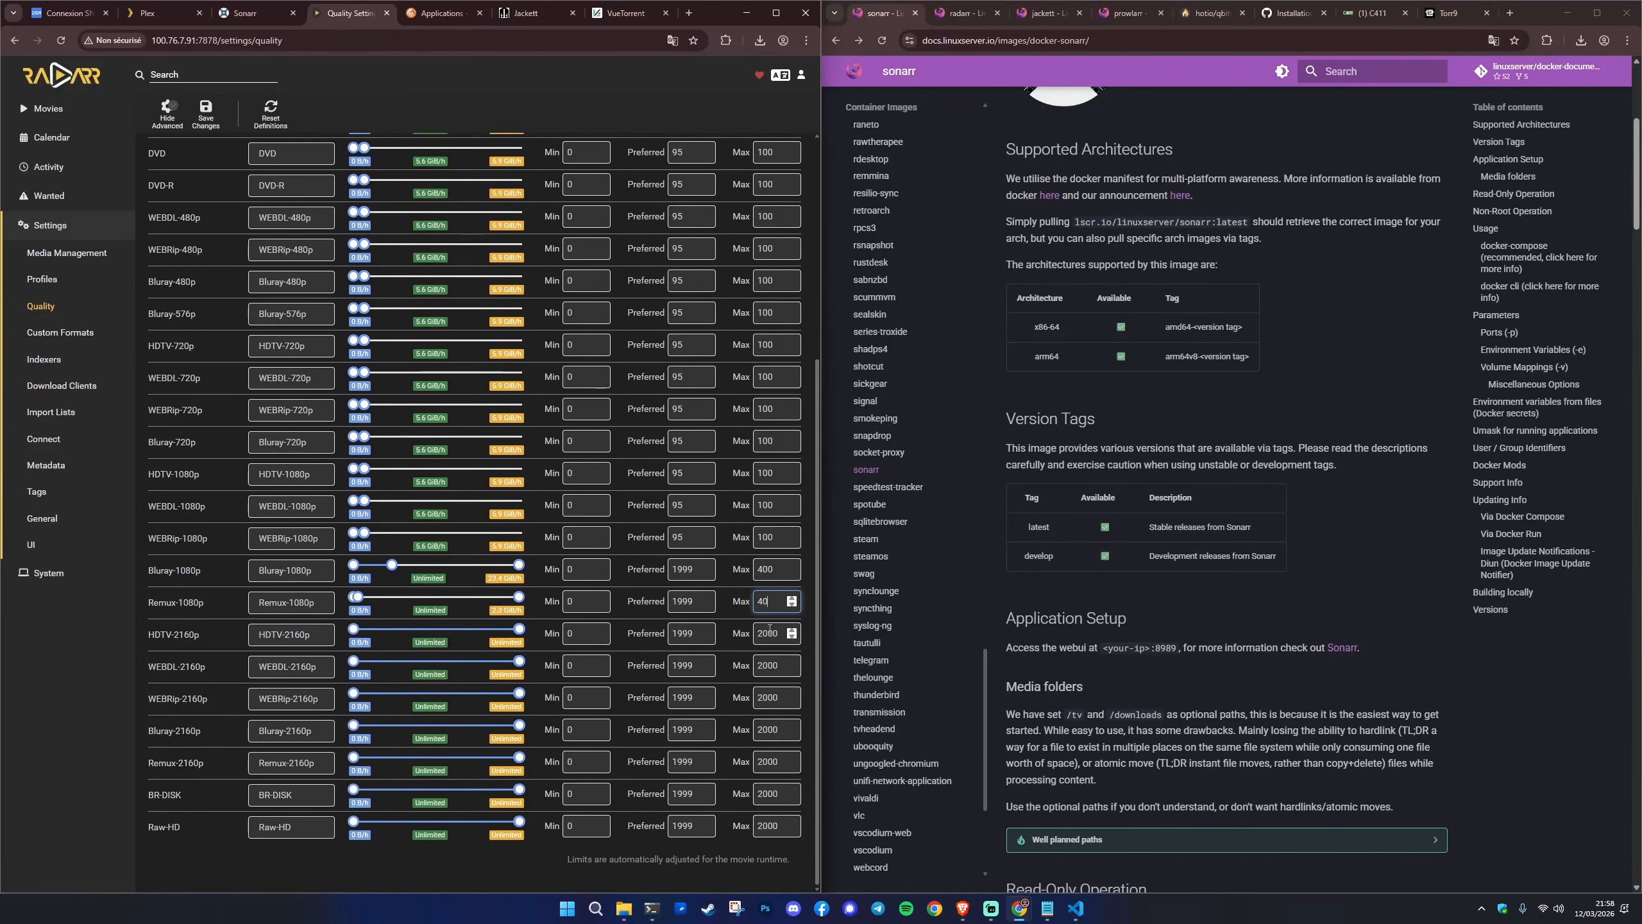
click(768, 634)
text(400)
double_click(768, 666)
text(400)
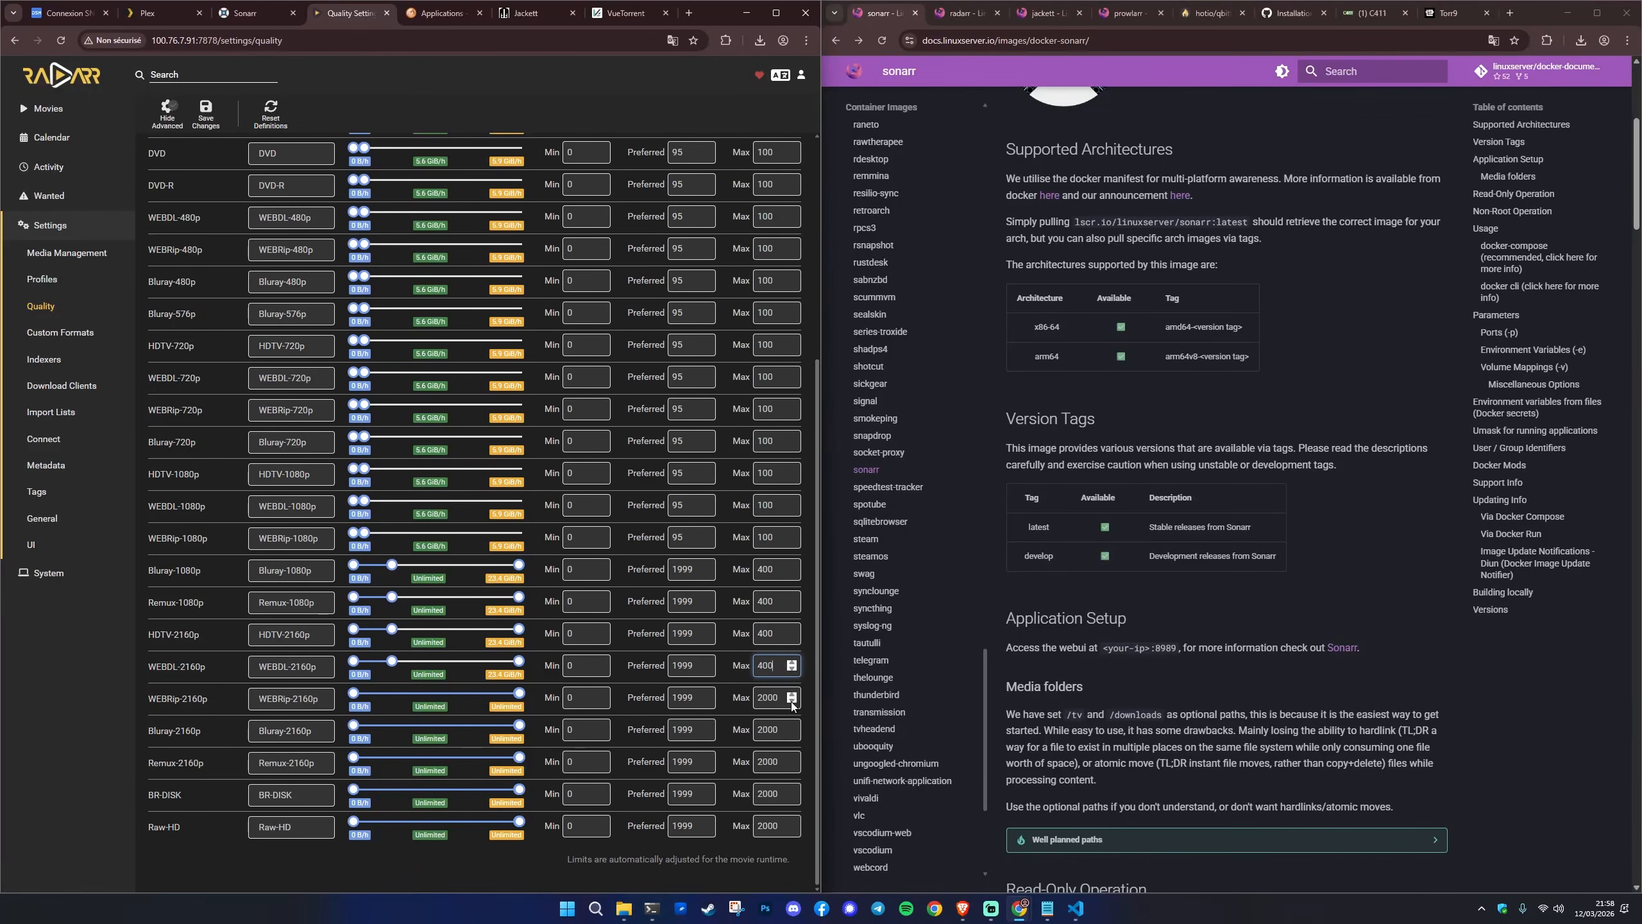
double_click(766, 697)
text(400)
double_click(768, 729)
text(400)
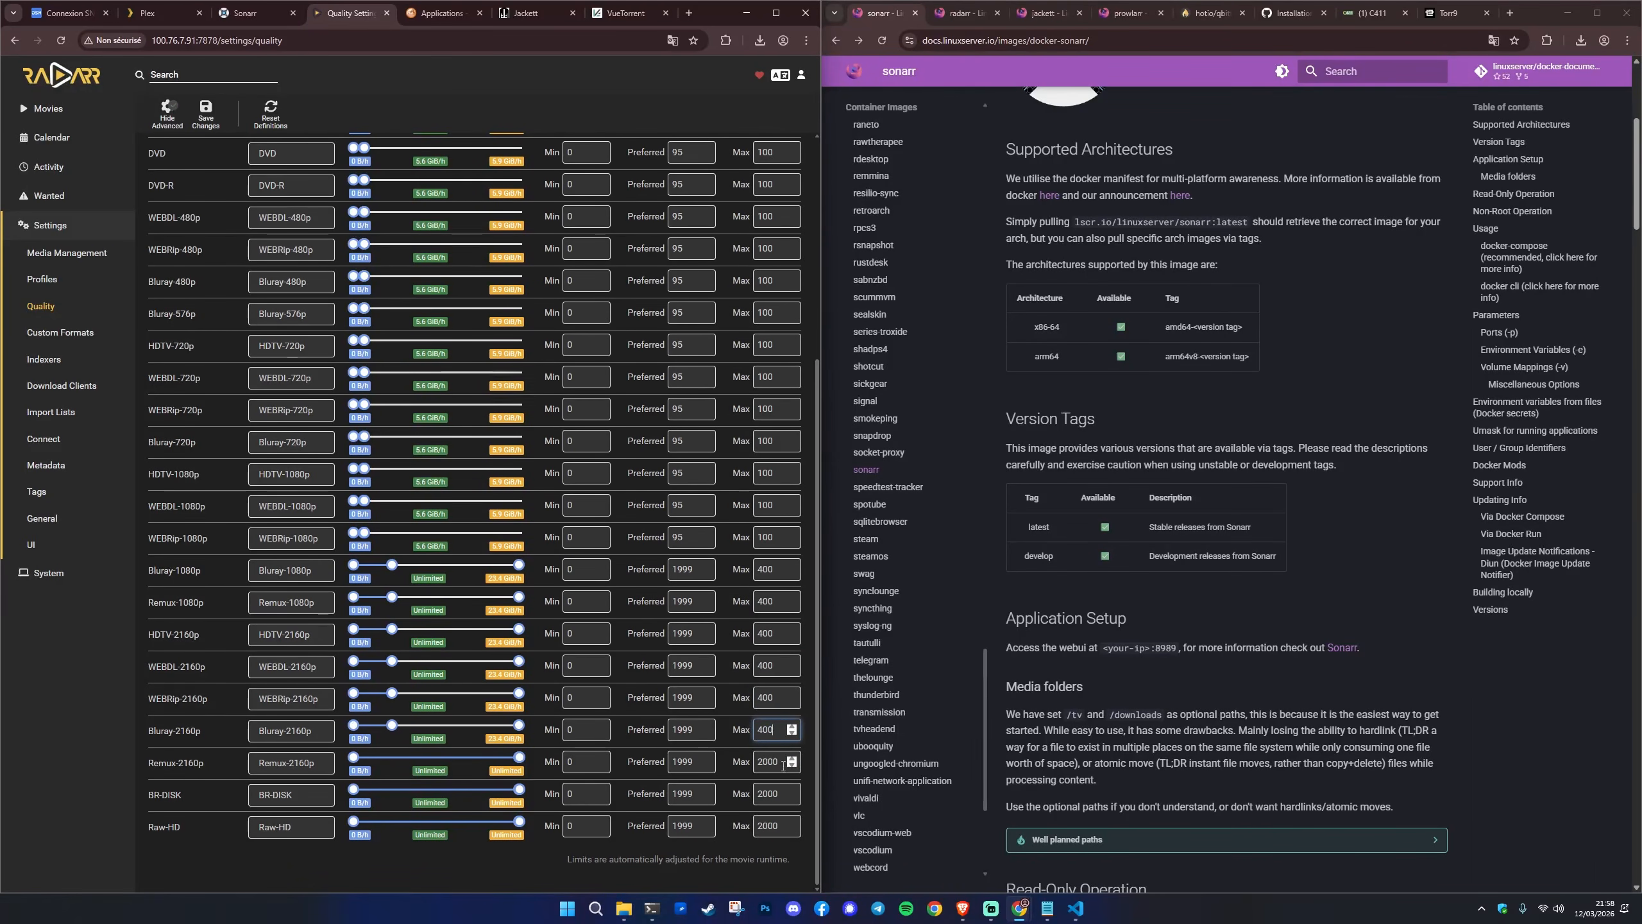
double_click(768, 762)
key(BackSpace)
text(400)
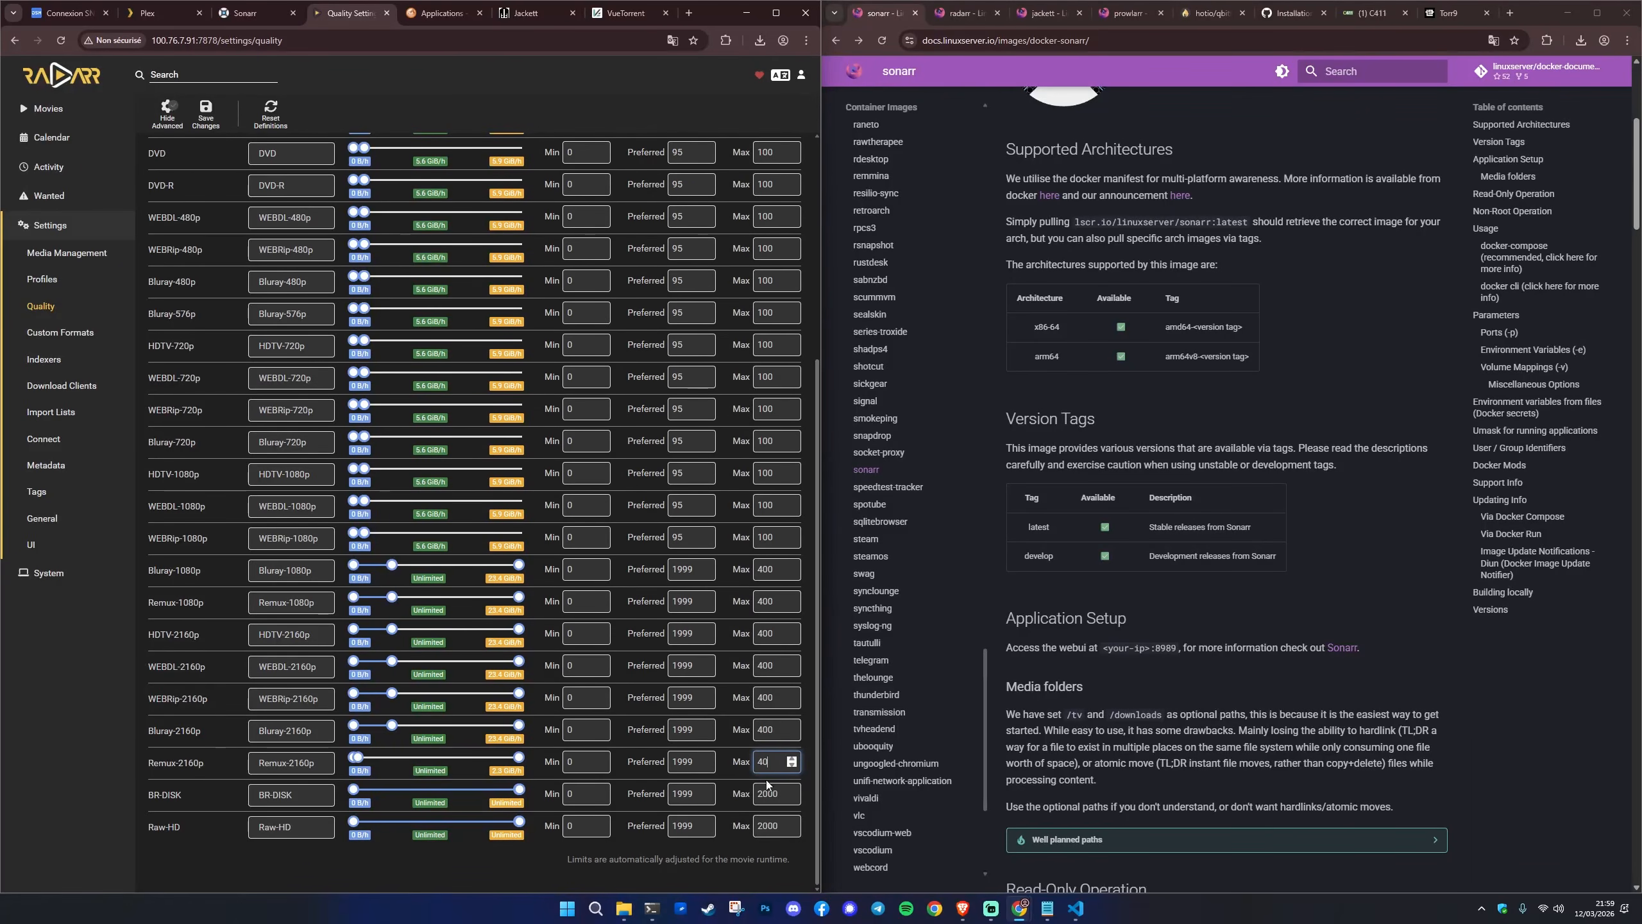
click(773, 794)
double_click(773, 794)
text(400)
double_click(753, 819)
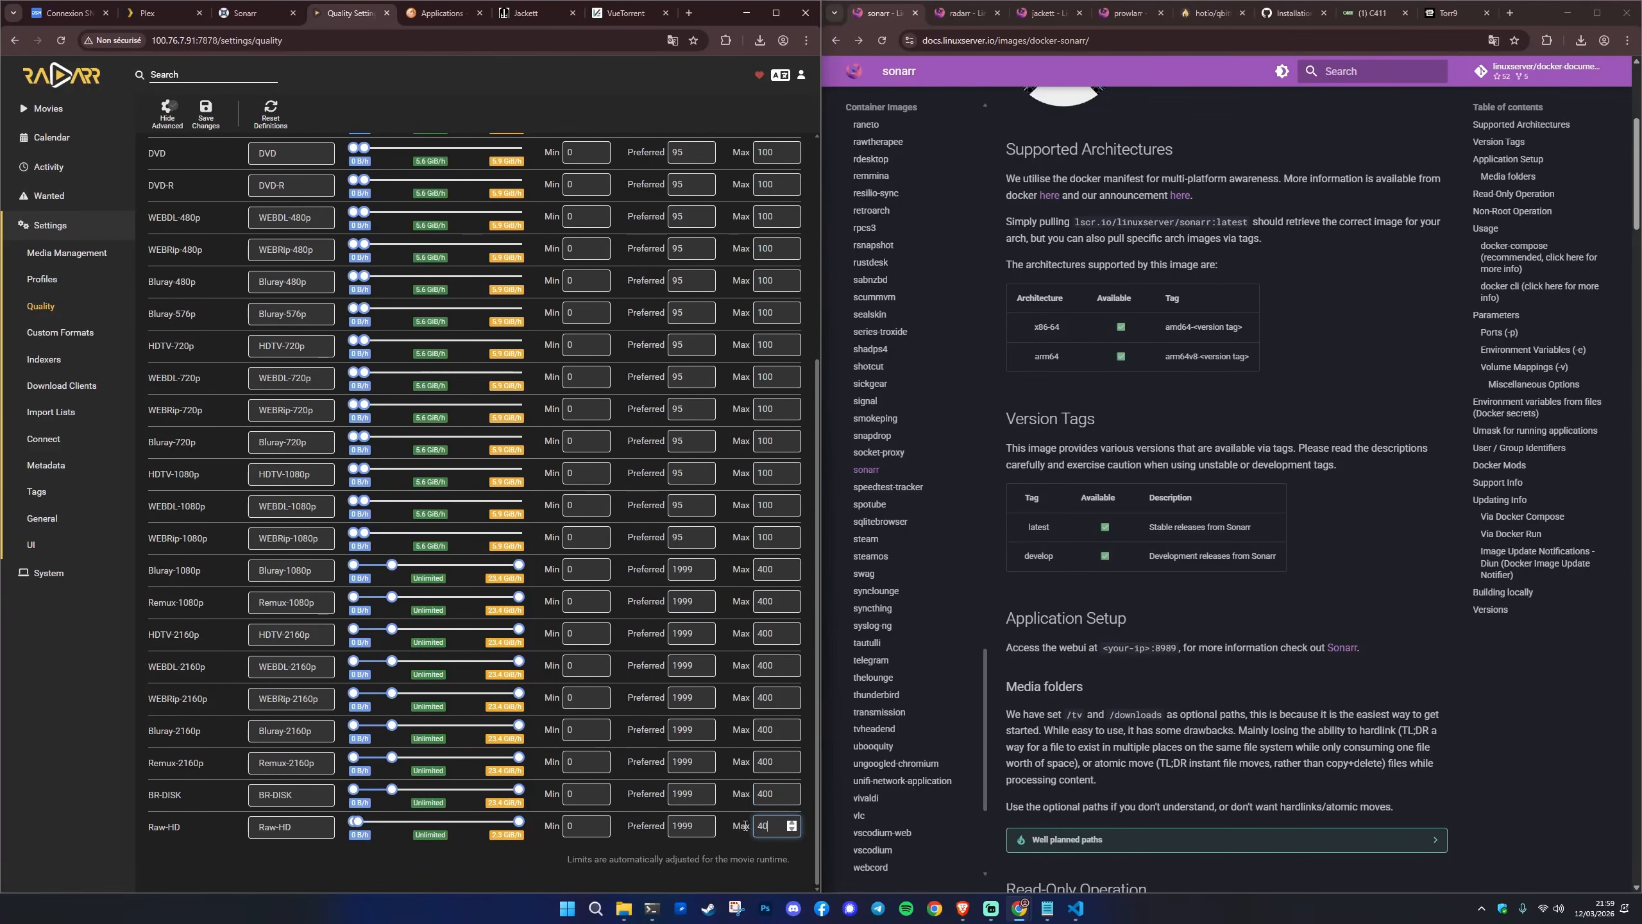
text(400)
- Set Preferred to 200 for Bluray-1080p through Raw-HD
double_click(685, 569)
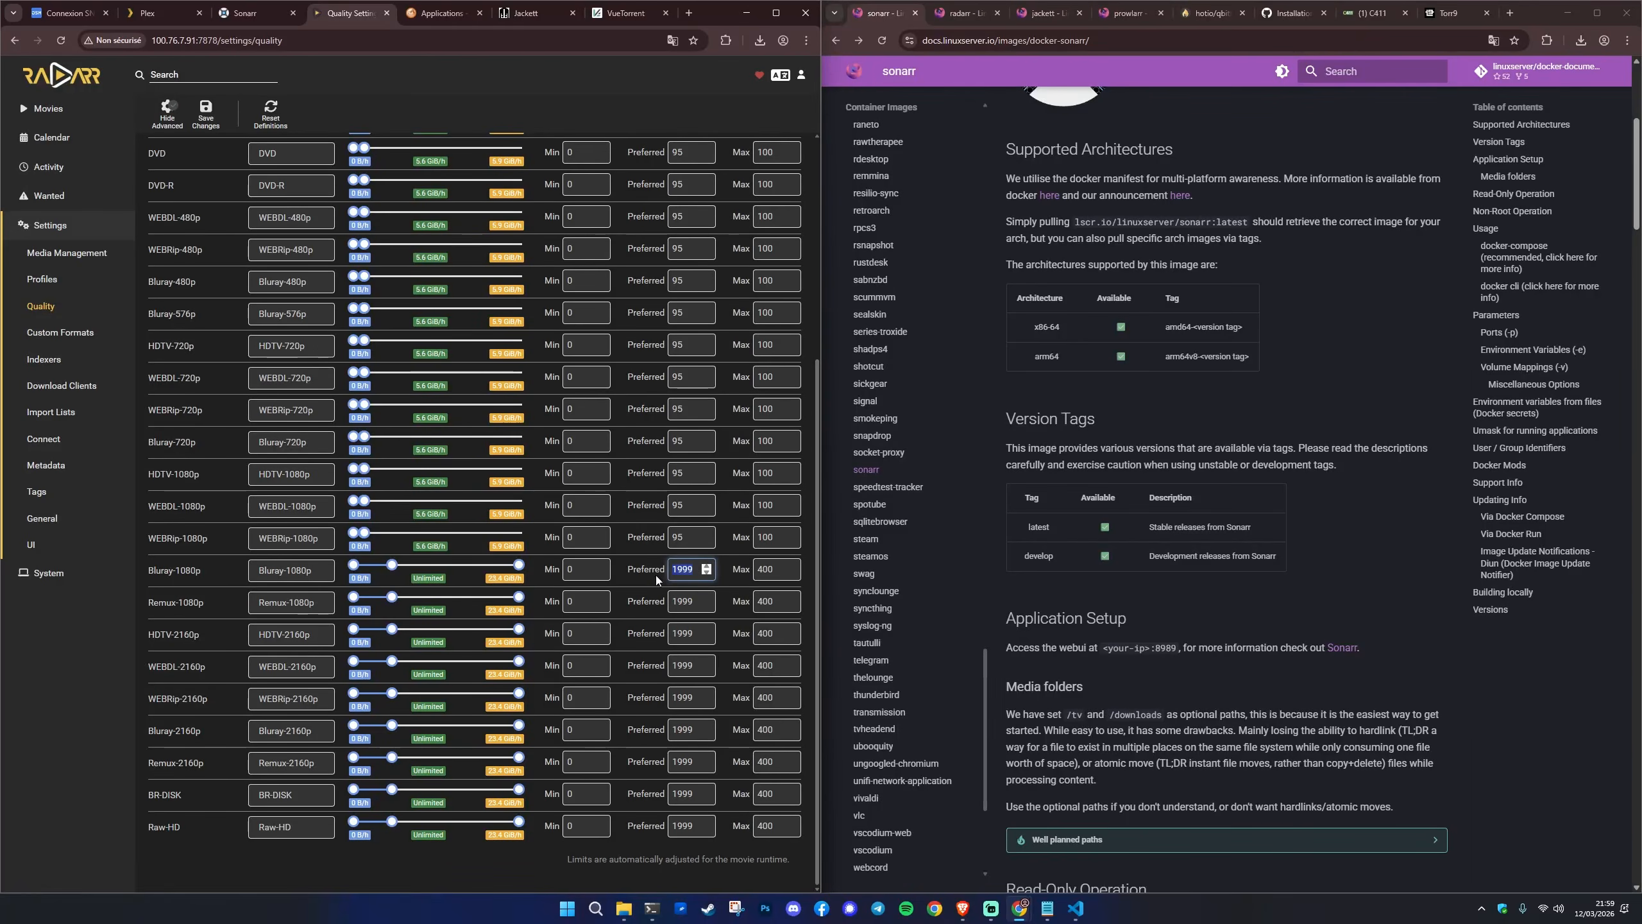
text(200)
double_click(679, 601)
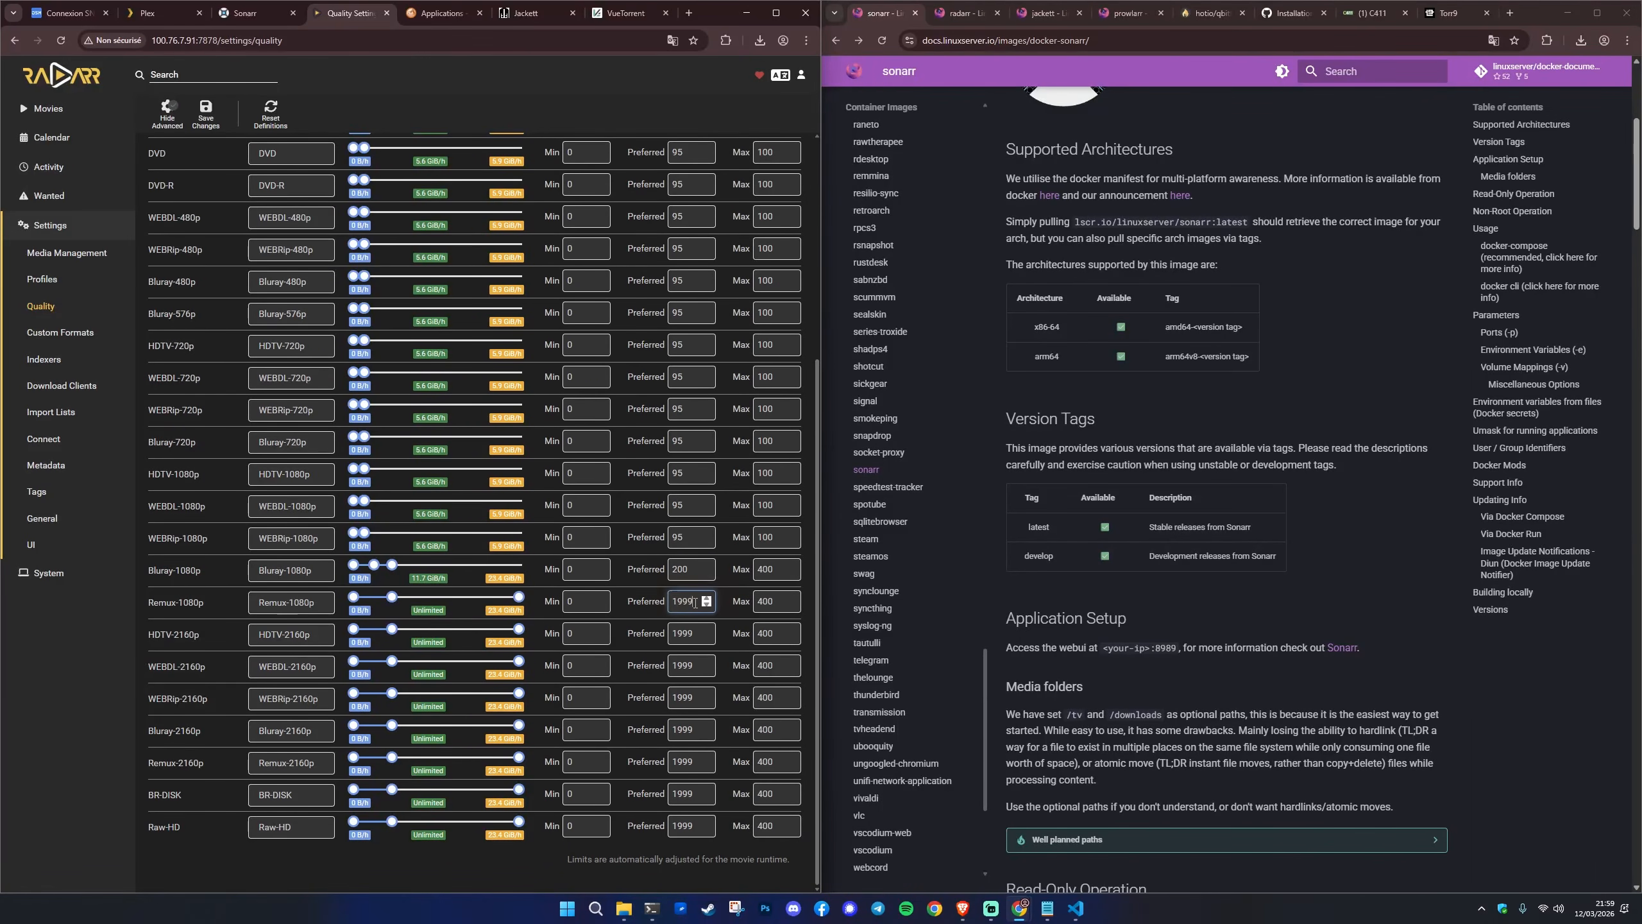
text(200)
double_click(678, 633)
text(200)
double_click(684, 665)
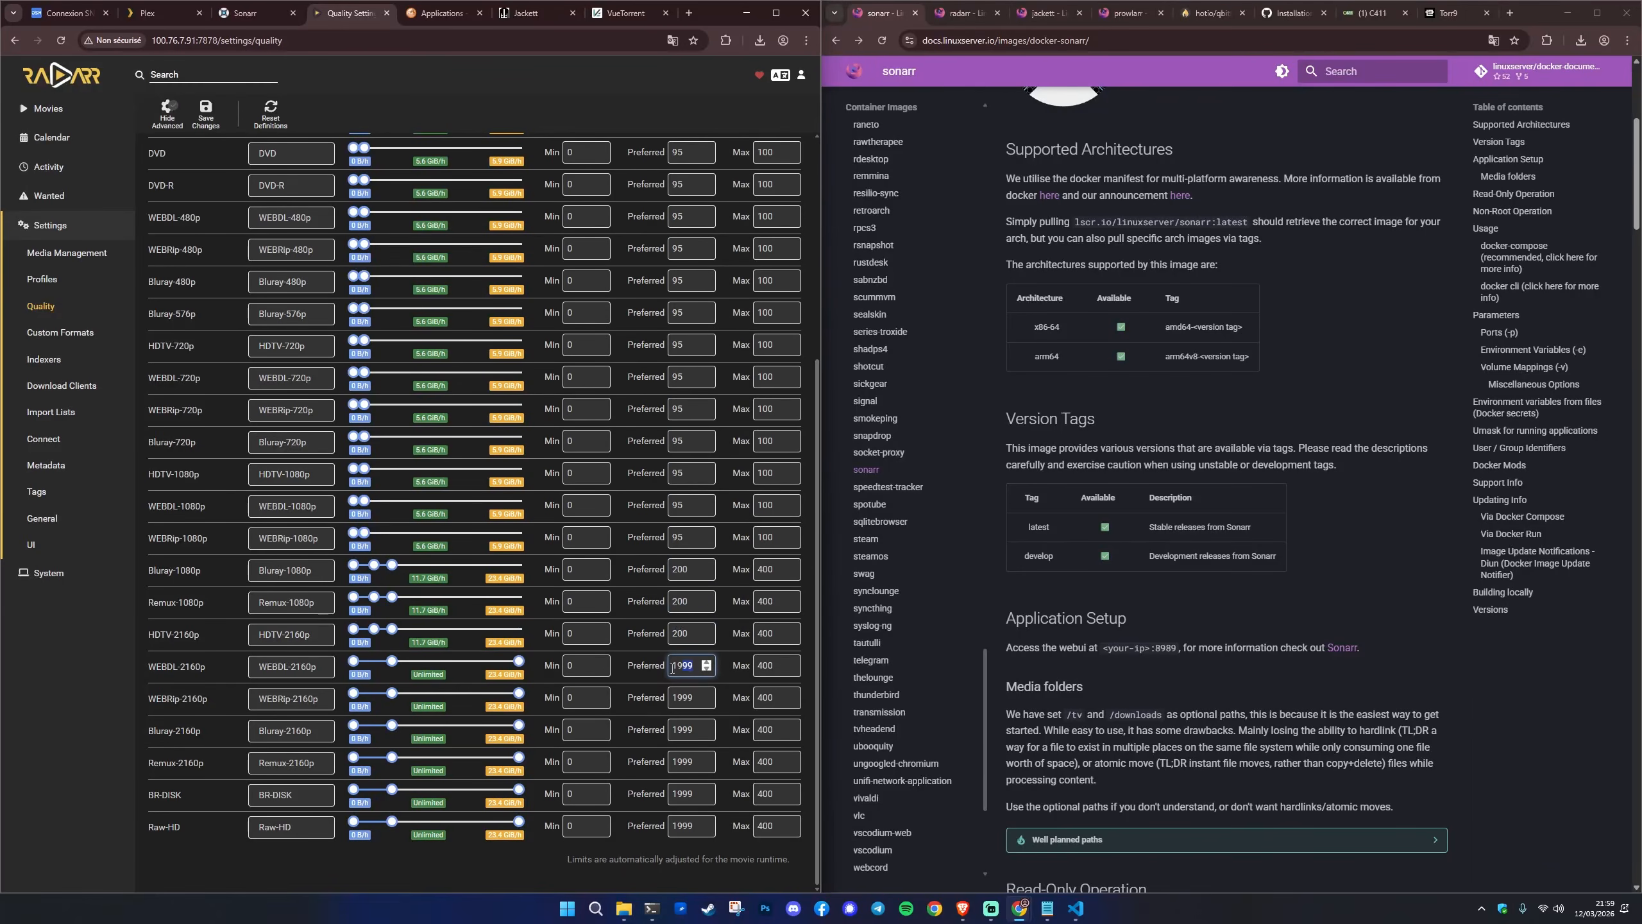
text(200)
double_click(685, 697)
text(200)
double_click(685, 729)
text(200)
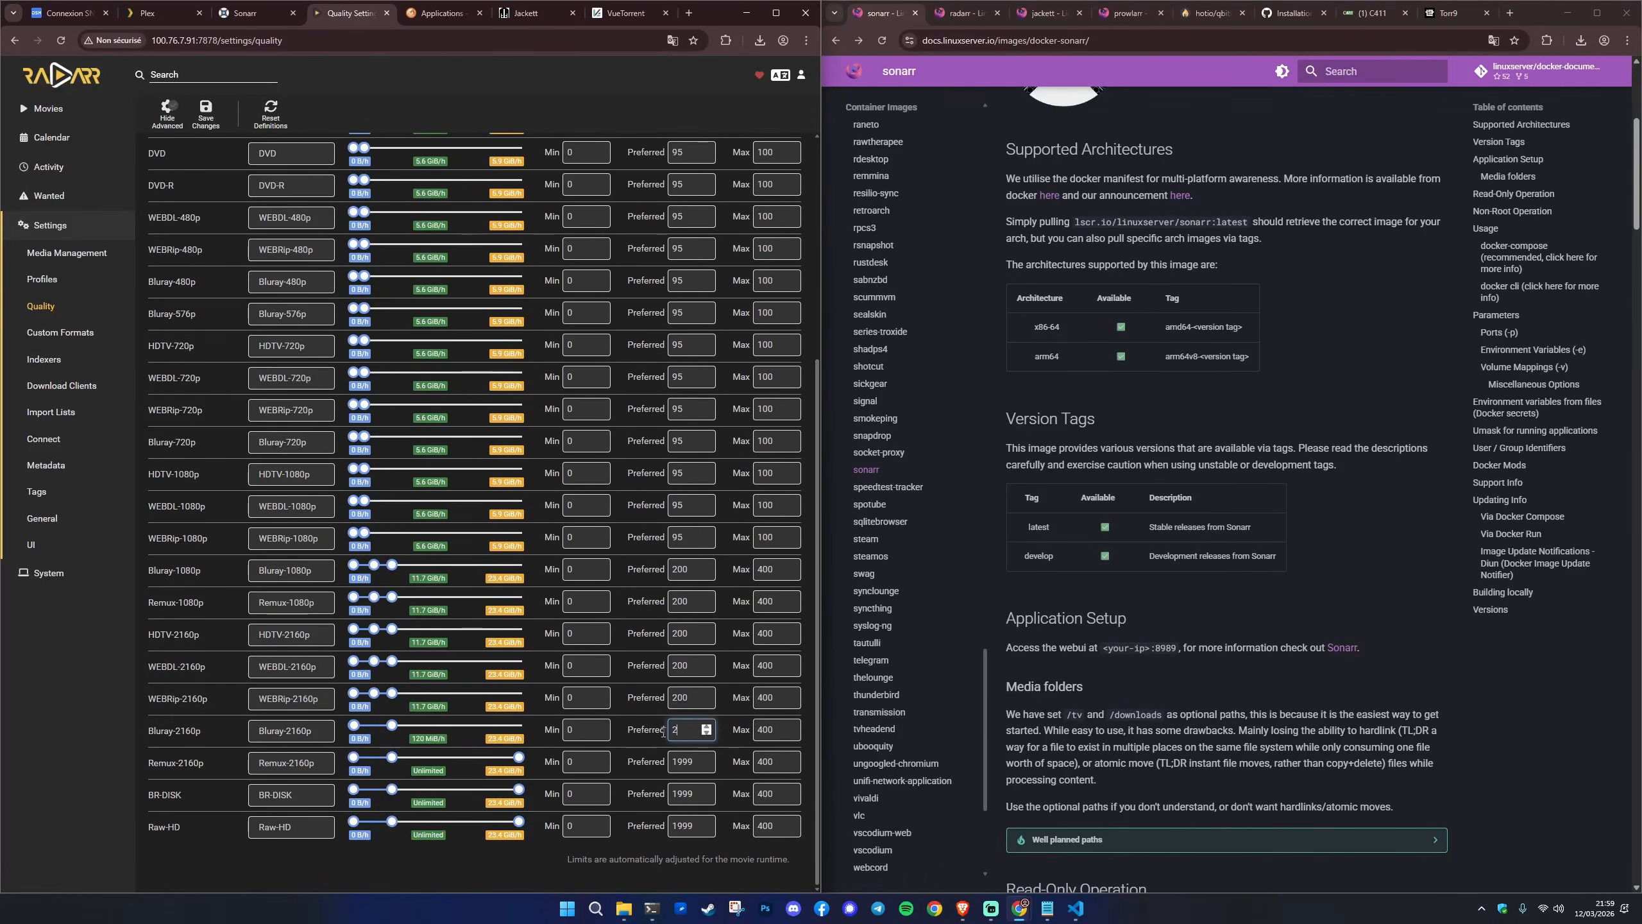
double_click(699, 763)
text(200)
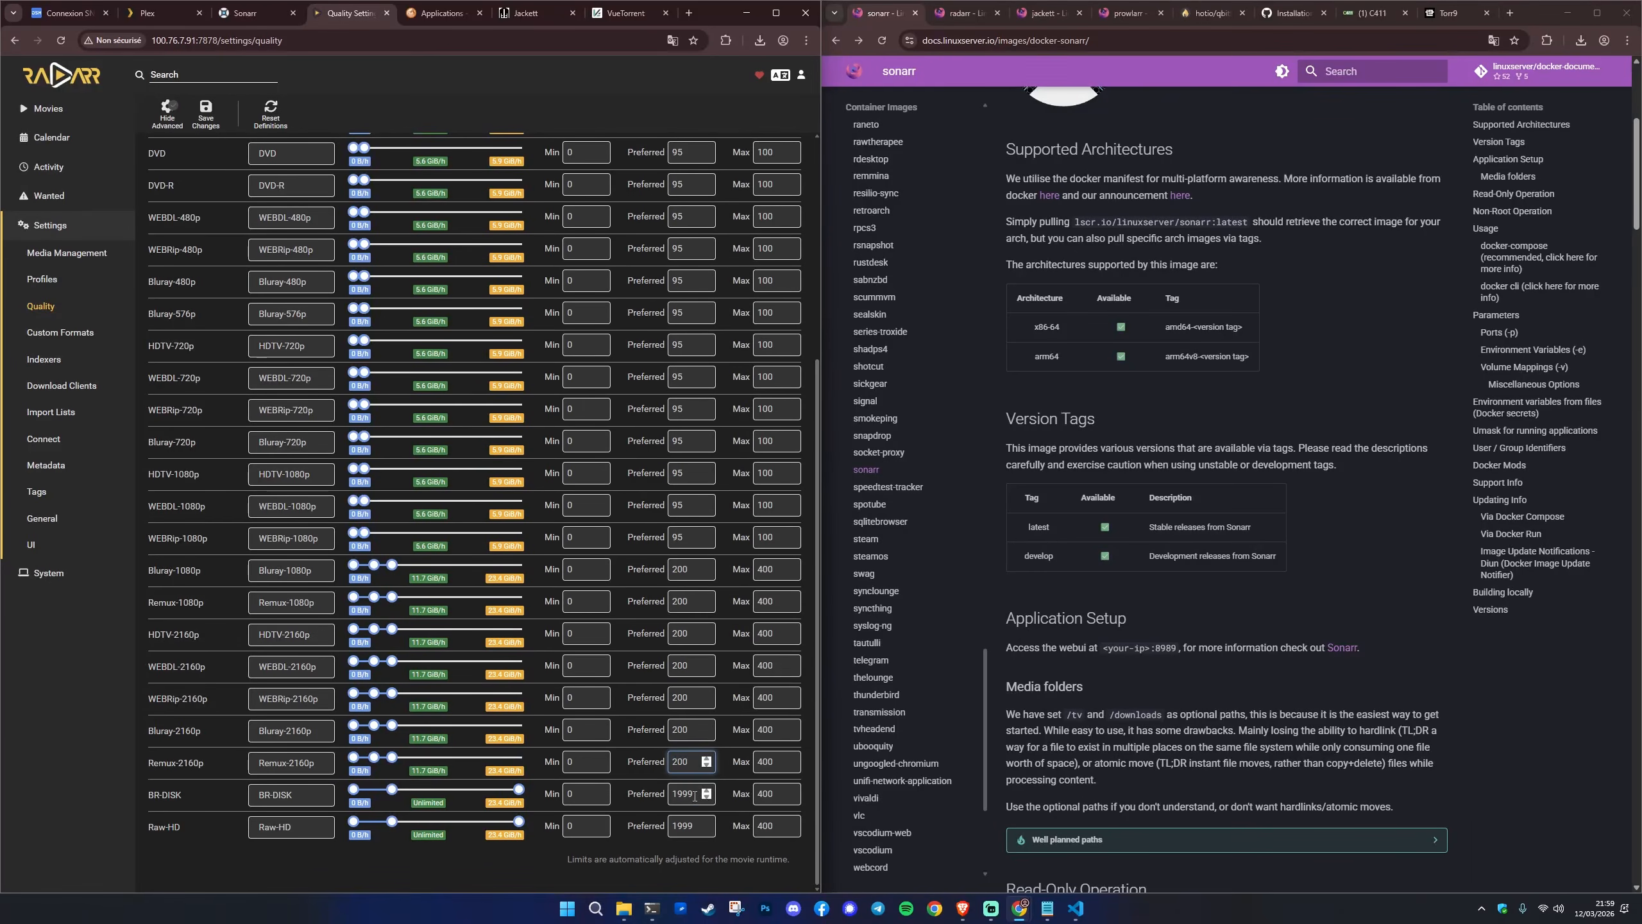
double_click(694, 795)
text(200)
double_click(684, 826)
text(20)
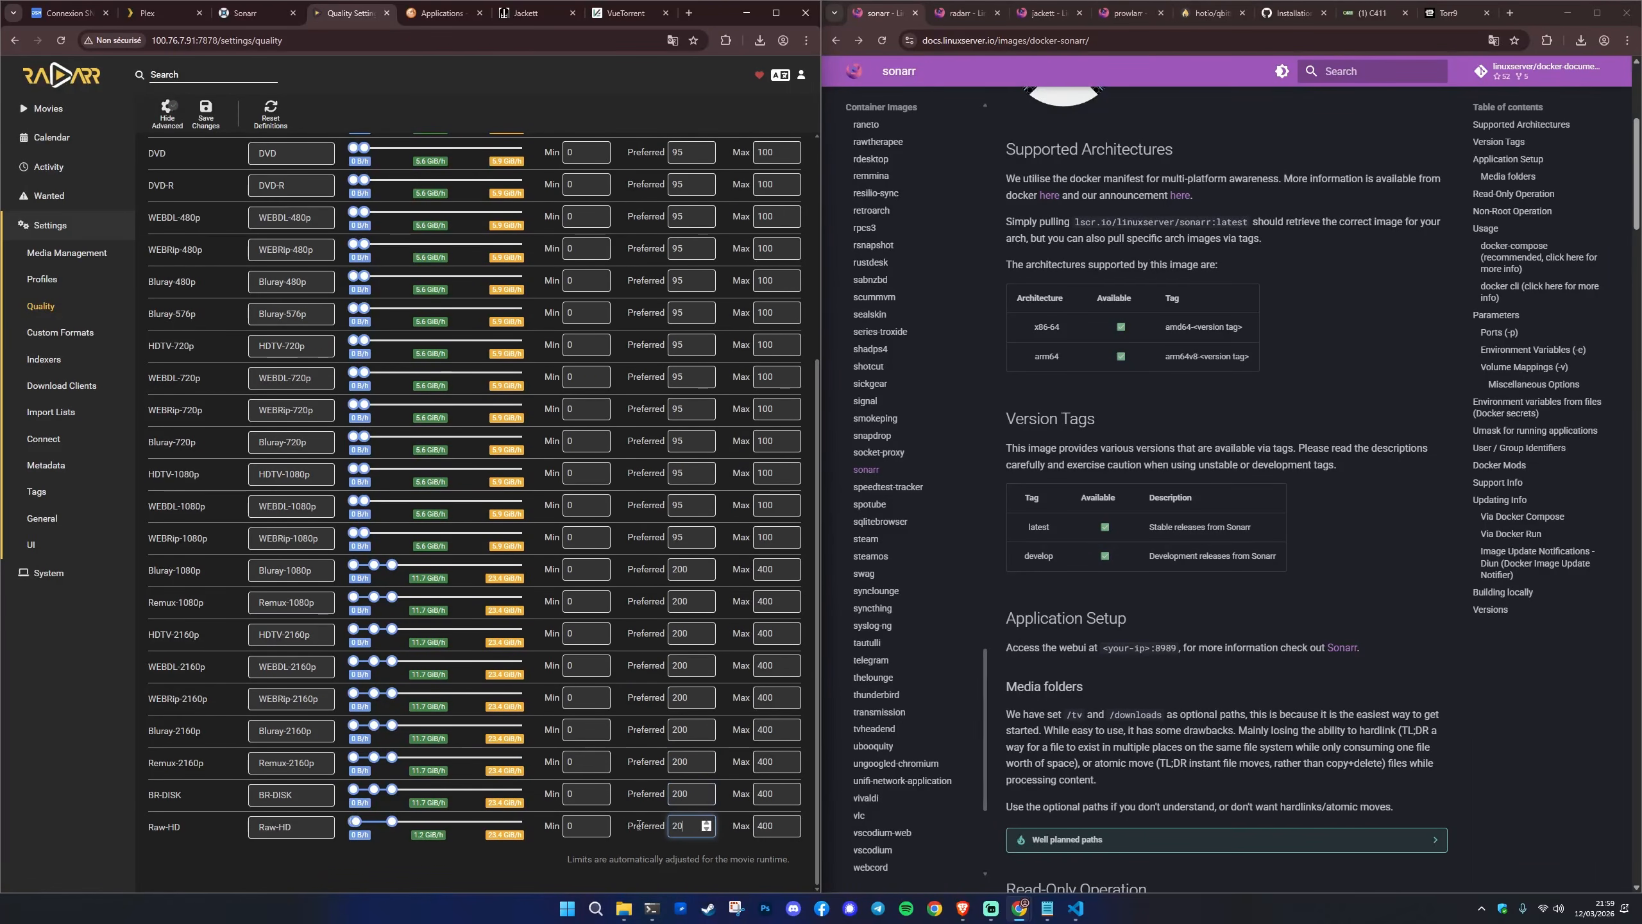
text(0)
click(585, 866)
- Delete the HD-1080p, SD, Ultra-HD, HD-720p/1080p and HD-720p quality profiles, leaving only Any
click(42, 279)
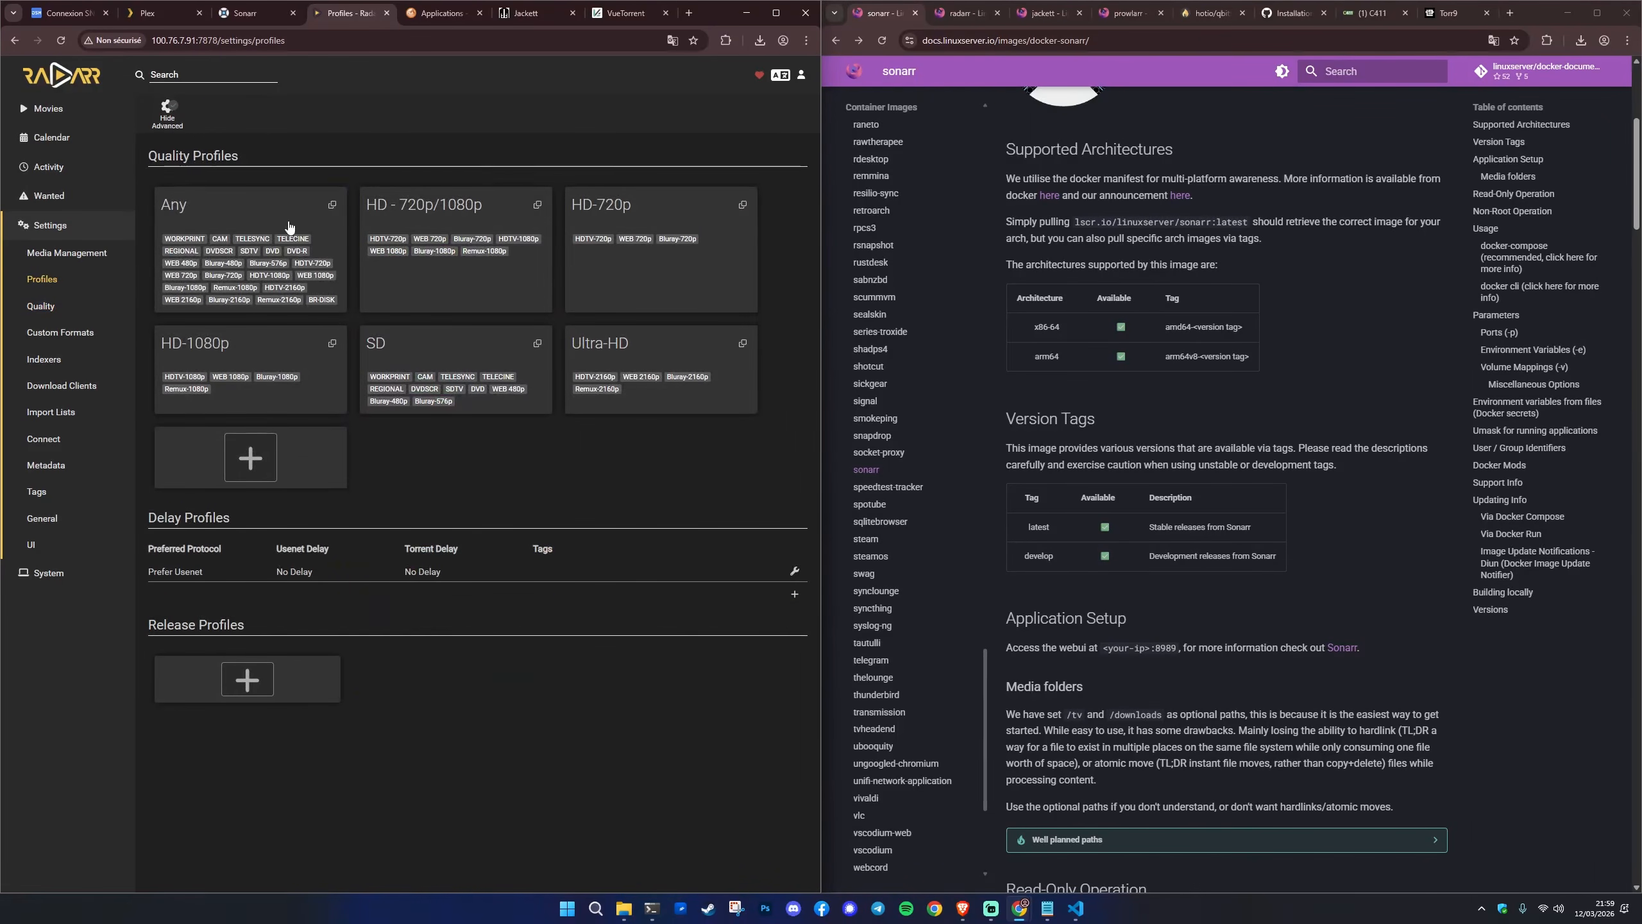
click(265, 357)
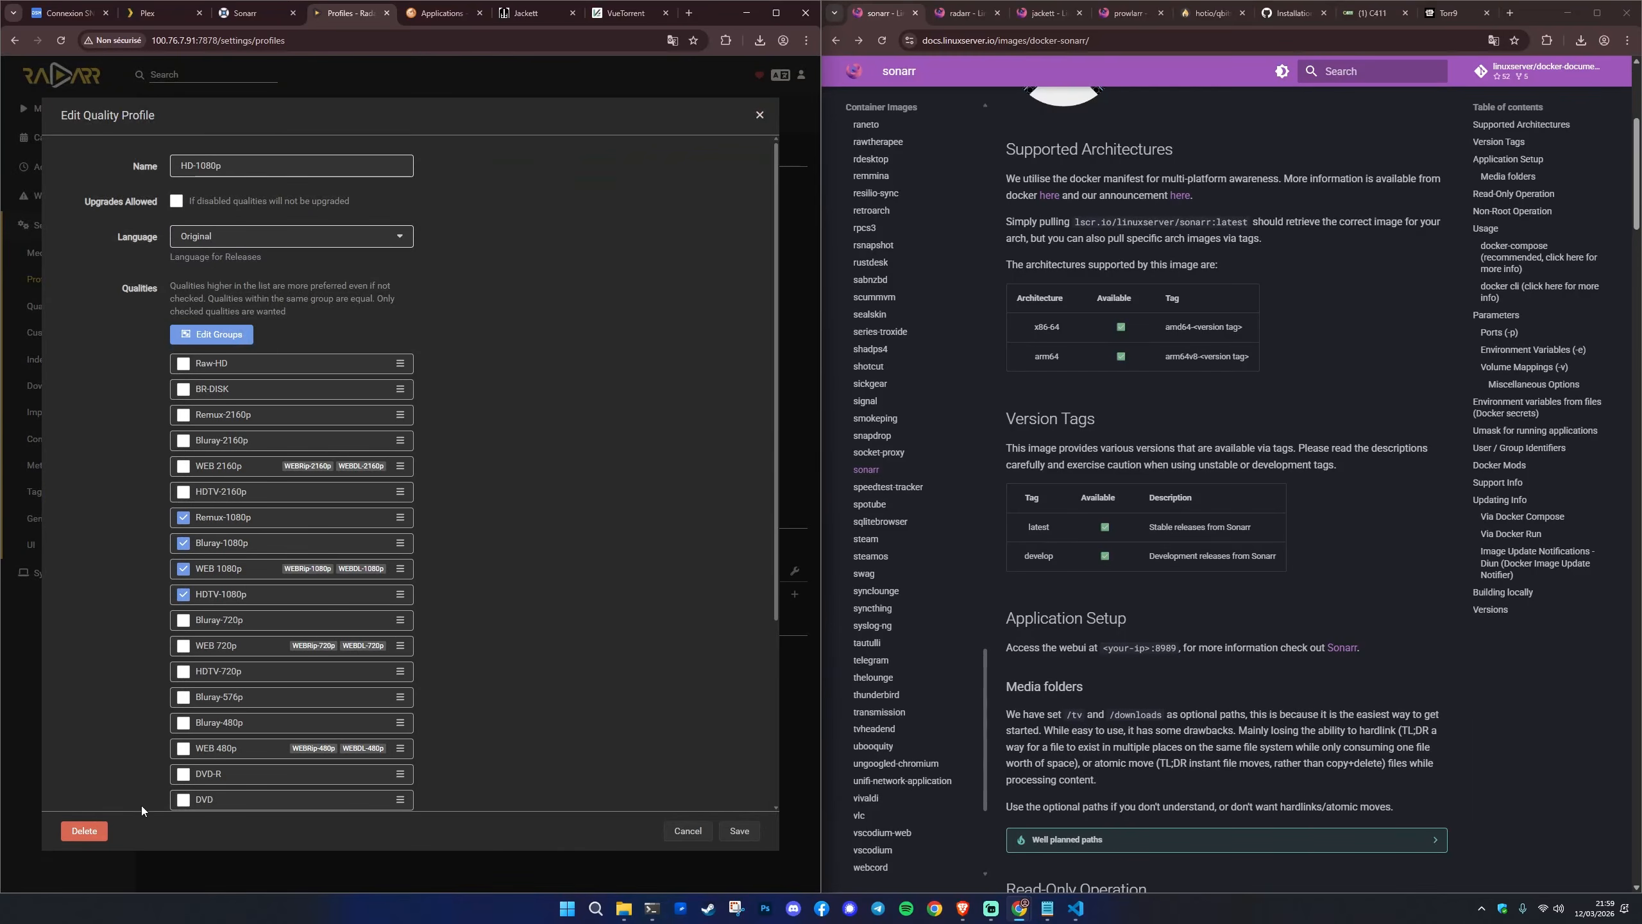
click(90, 831)
click(598, 519)
click(310, 359)
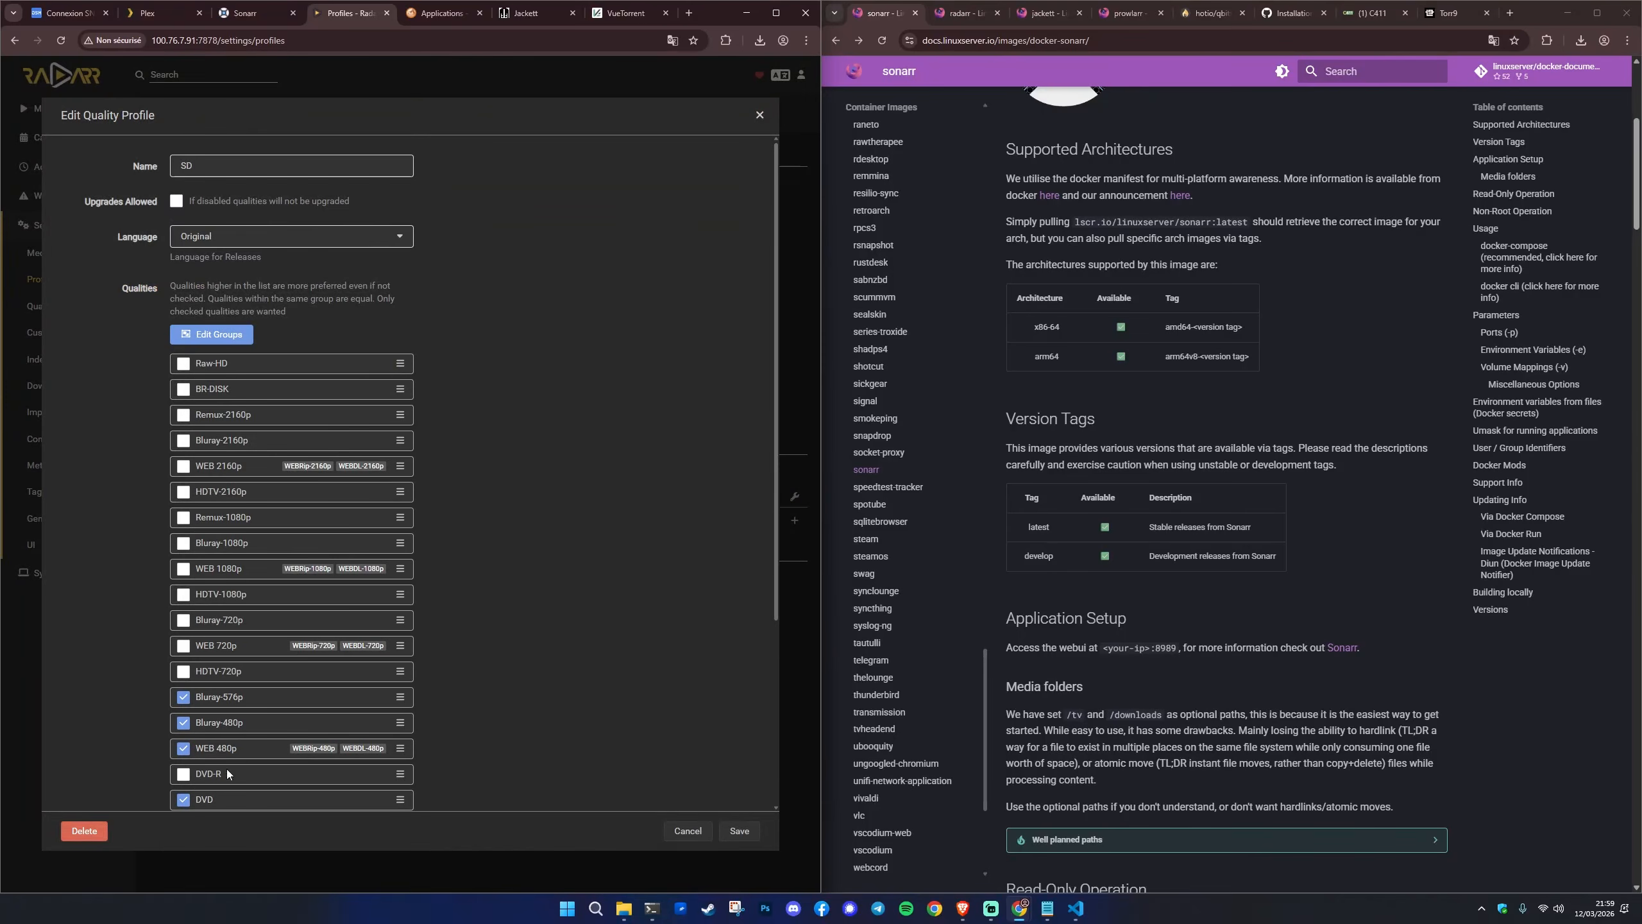
click(91, 830)
click(598, 518)
click(265, 359)
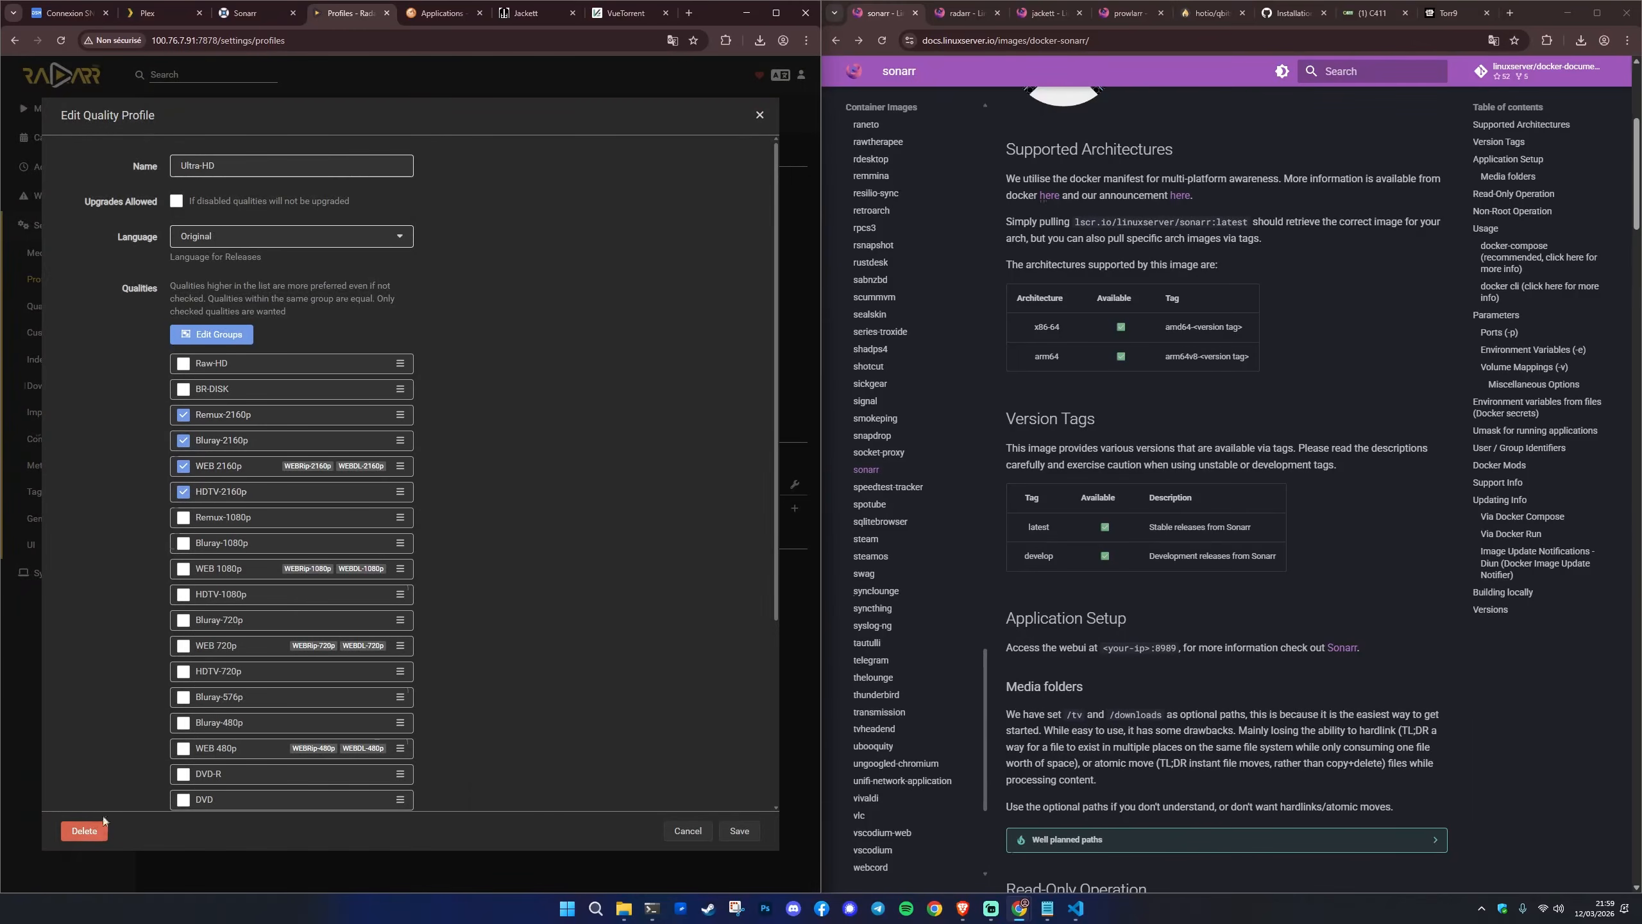
click(97, 828)
click(579, 518)
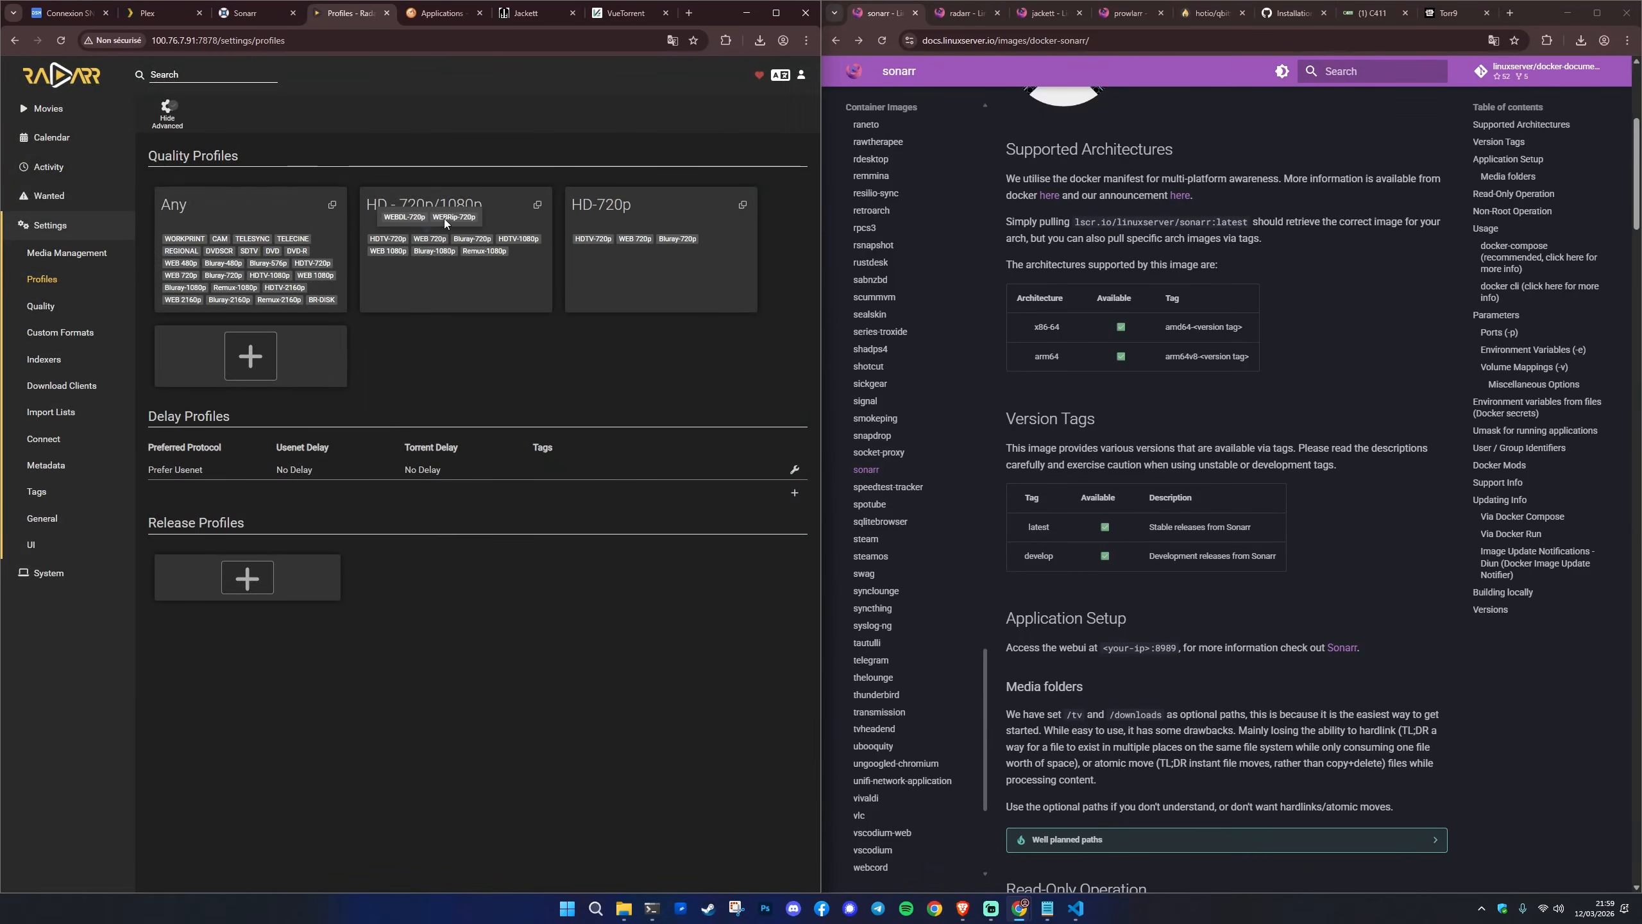
click(496, 204)
click(73, 838)
click(598, 519)
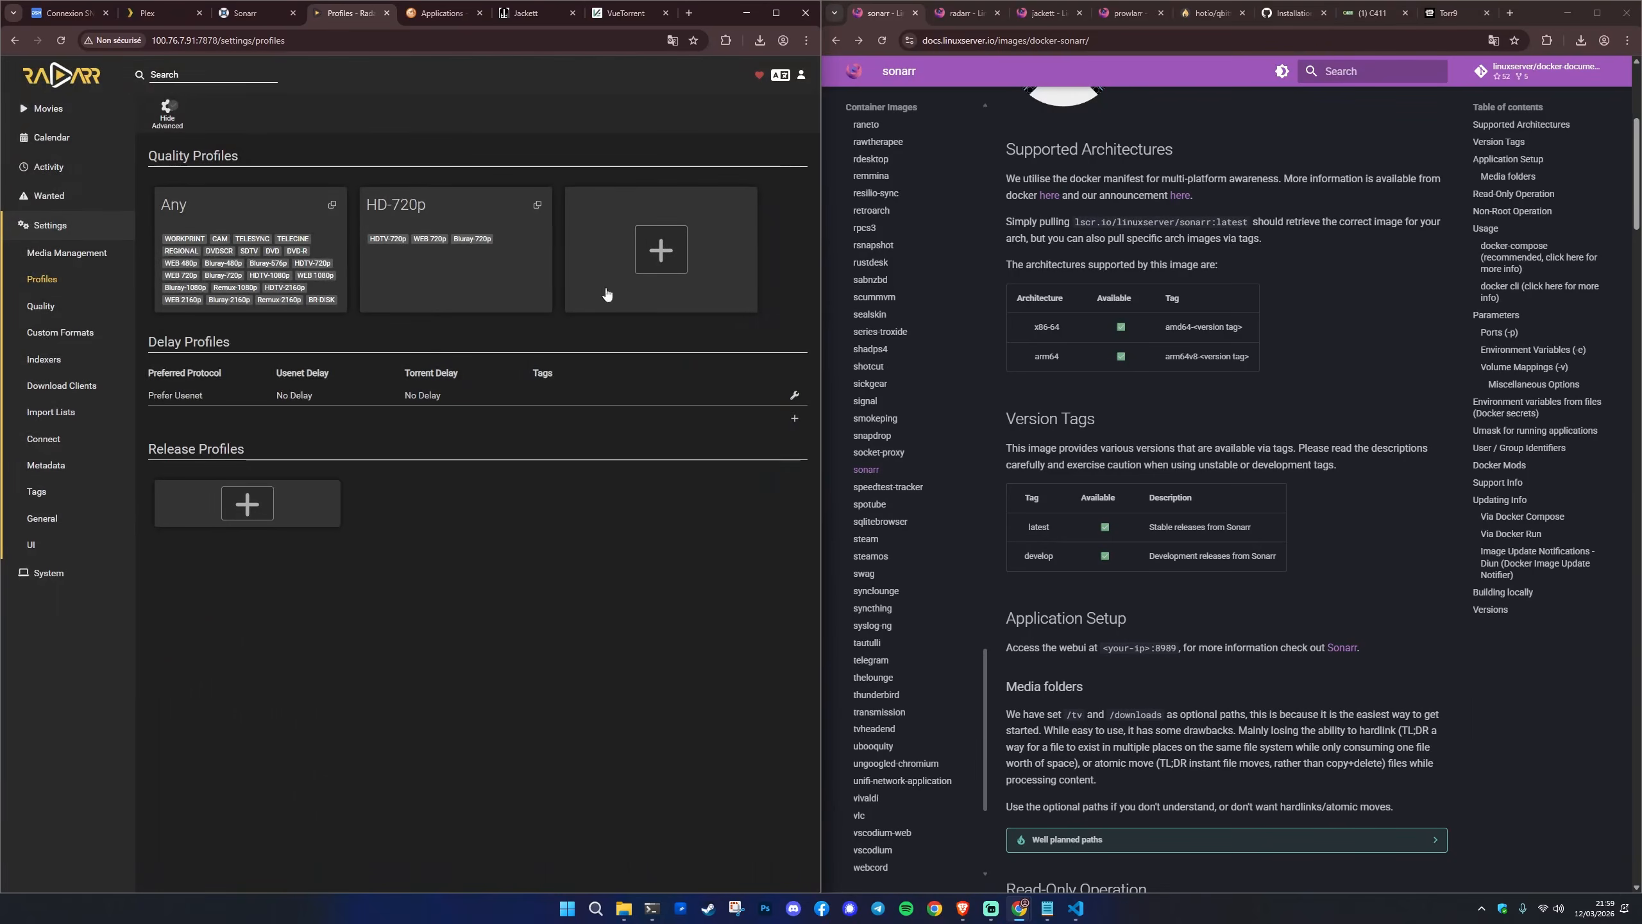
click(445, 265)
click(89, 834)
click(598, 518)
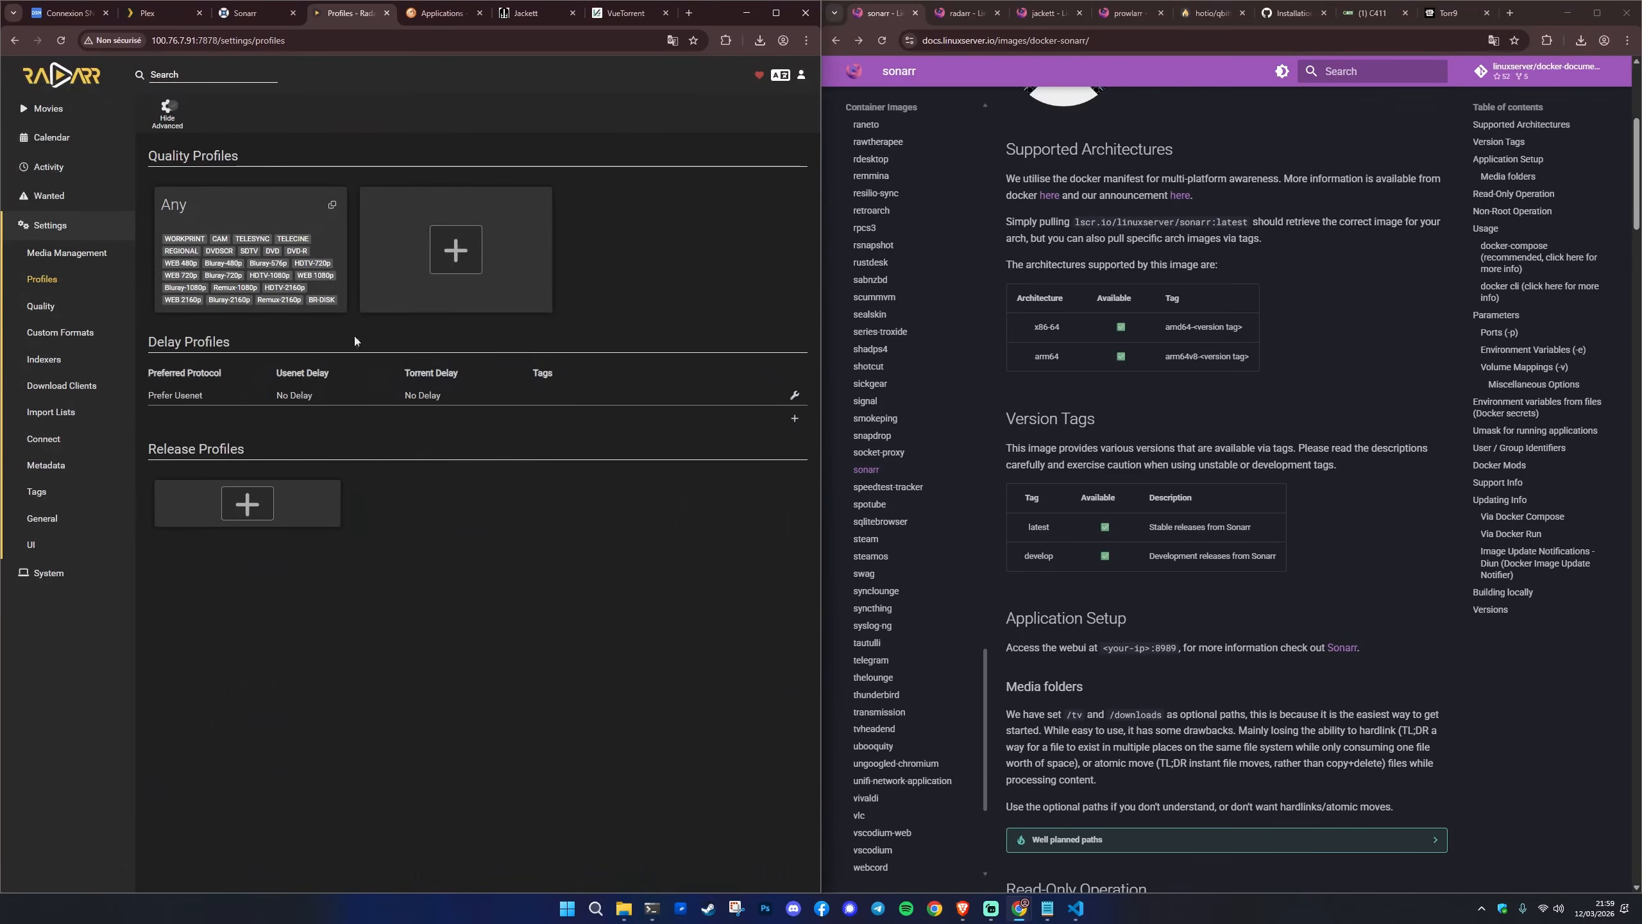
- In the Any profile, uncheck TELESYNC, REGIONAL, DVD, DVD-R, WEB 480p, Bluray-480p, Bluray-576p and Bluray-720p
click(310, 252)
scroll(363, 469, down, 4)
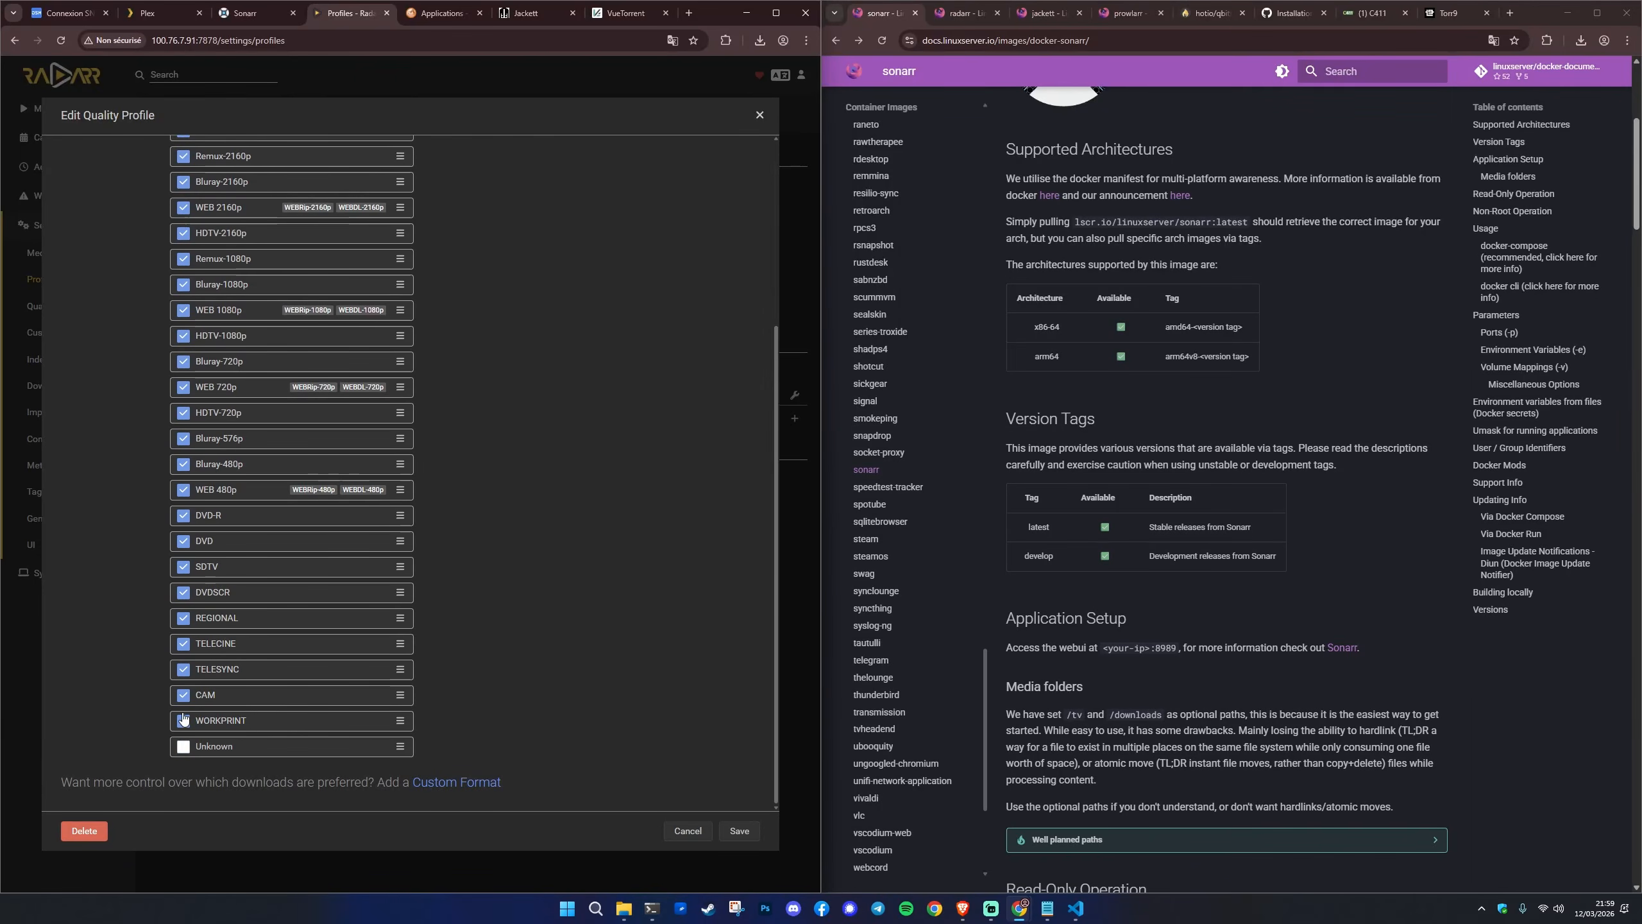
click(181, 672)
click(182, 620)
click(182, 542)
click(182, 516)
click(182, 489)
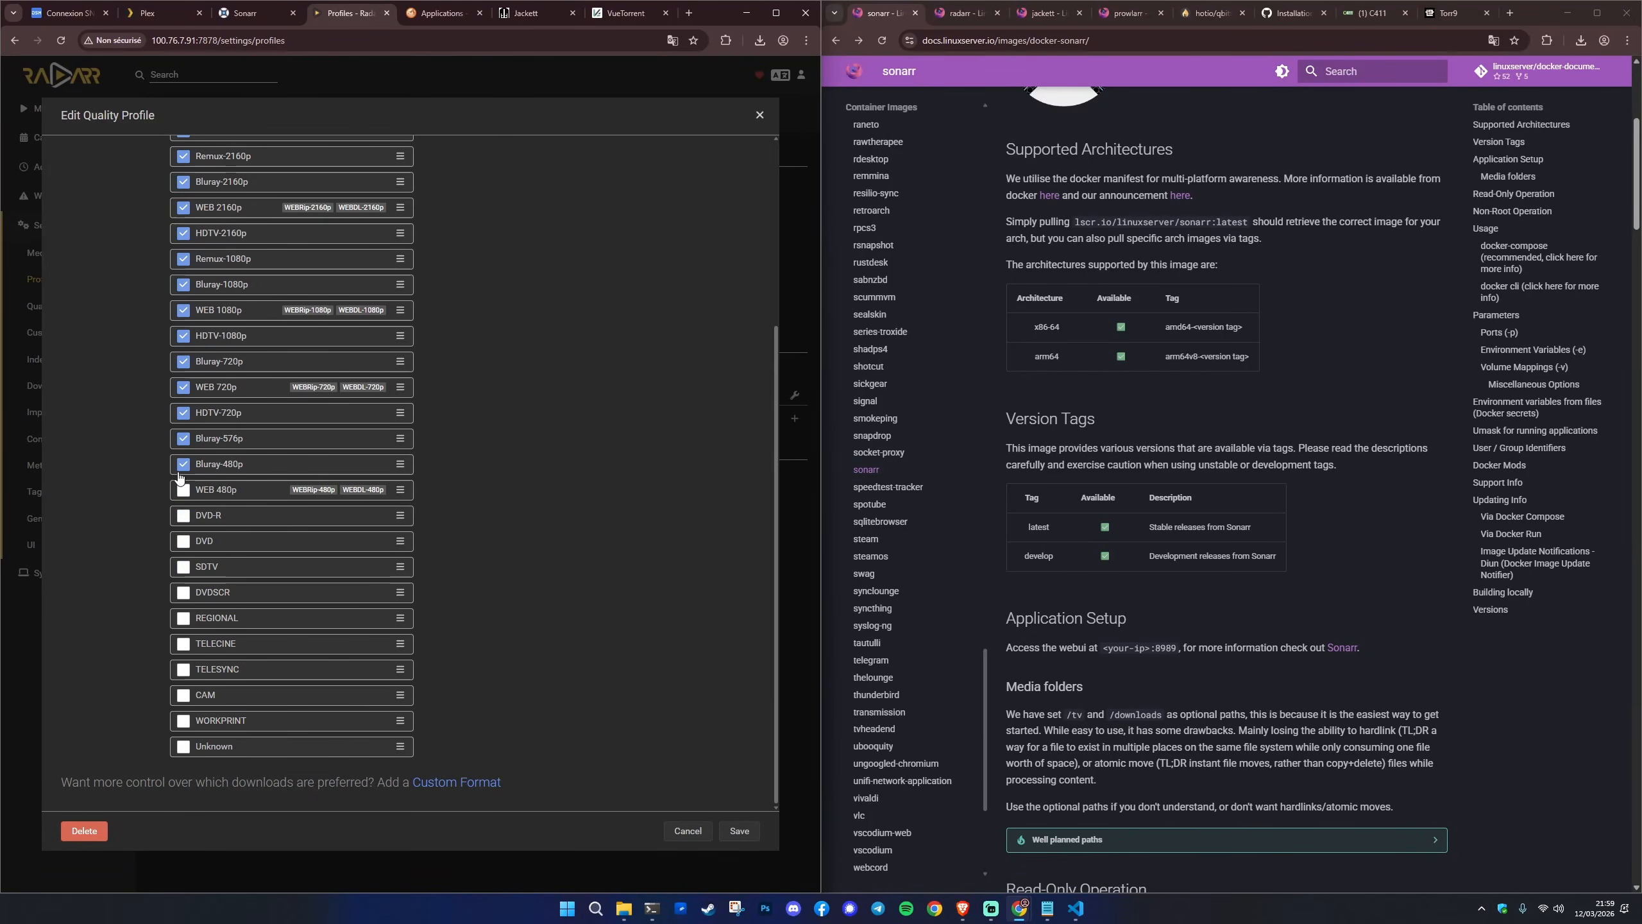
click(182, 464)
click(182, 439)
click(182, 361)
- Rank WEB 1080p and WEB 2160p above their Bluray counterparts, and uncheck Remux-1080p and BR-DISK
scroll(253, 477, up, 4)
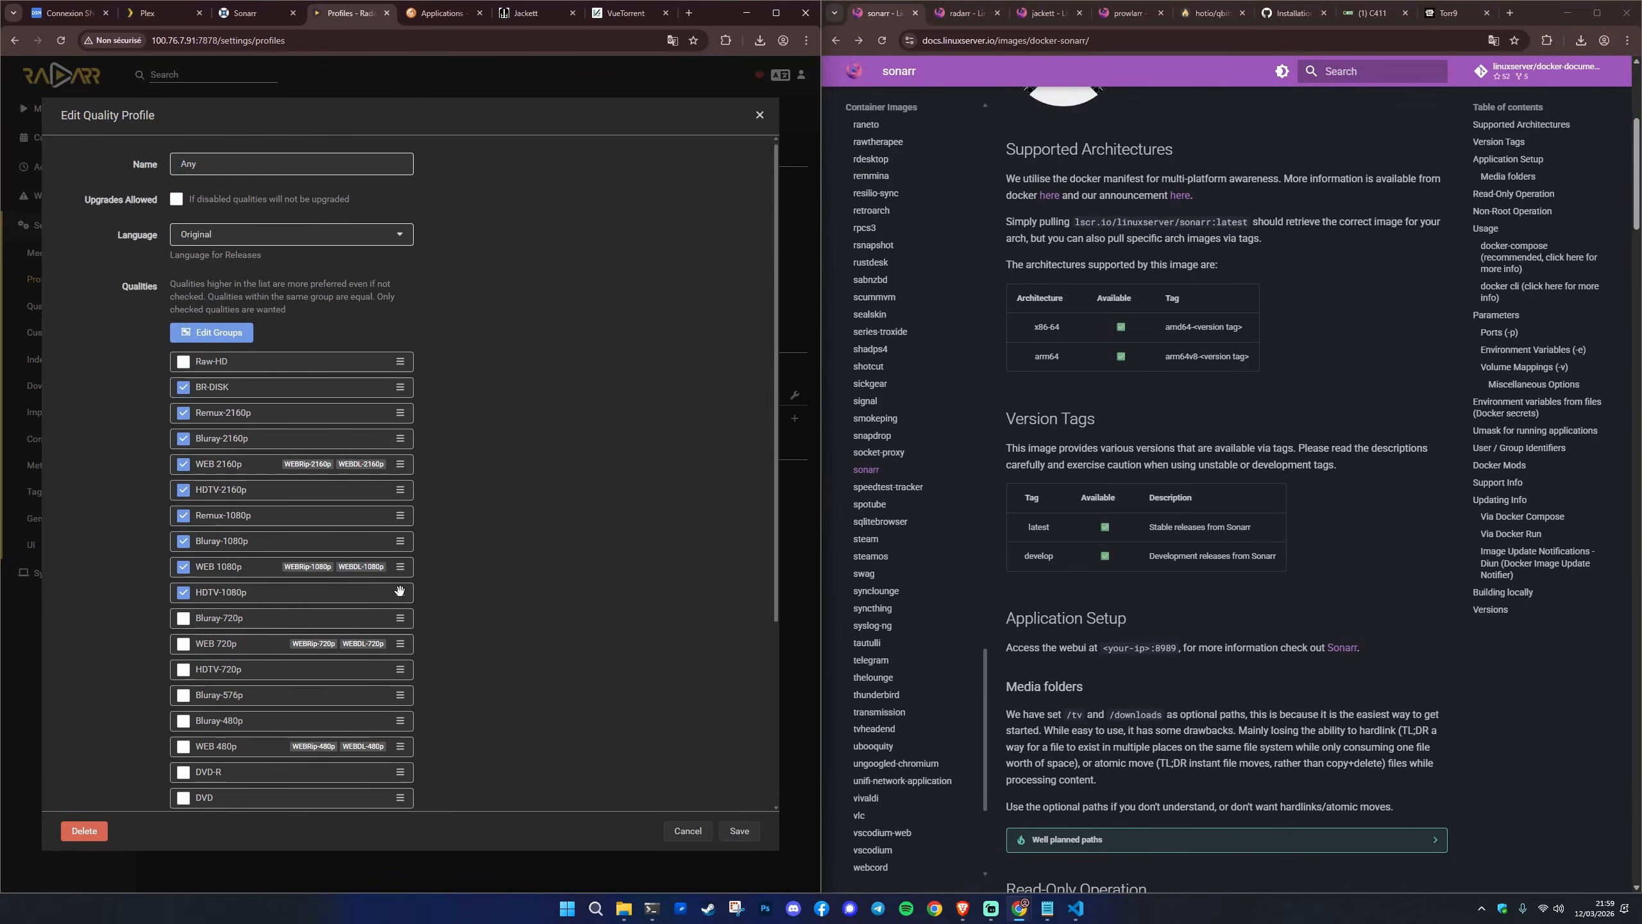
drag(399, 566, 400, 540)
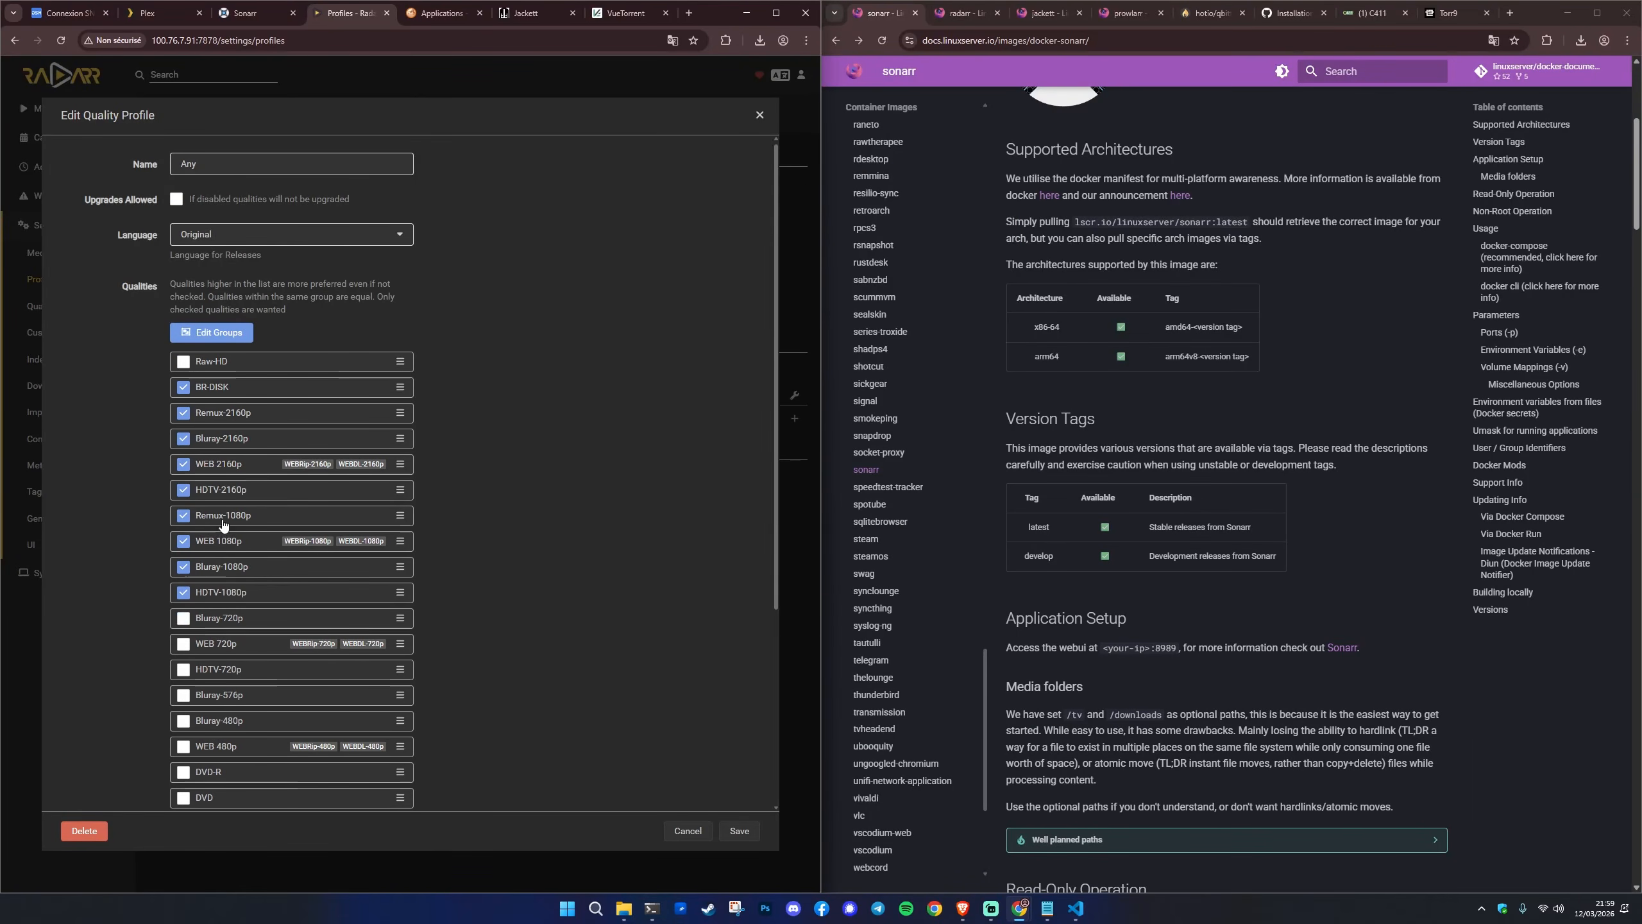
click(183, 516)
click(181, 387)
drag(401, 464, 403, 437)
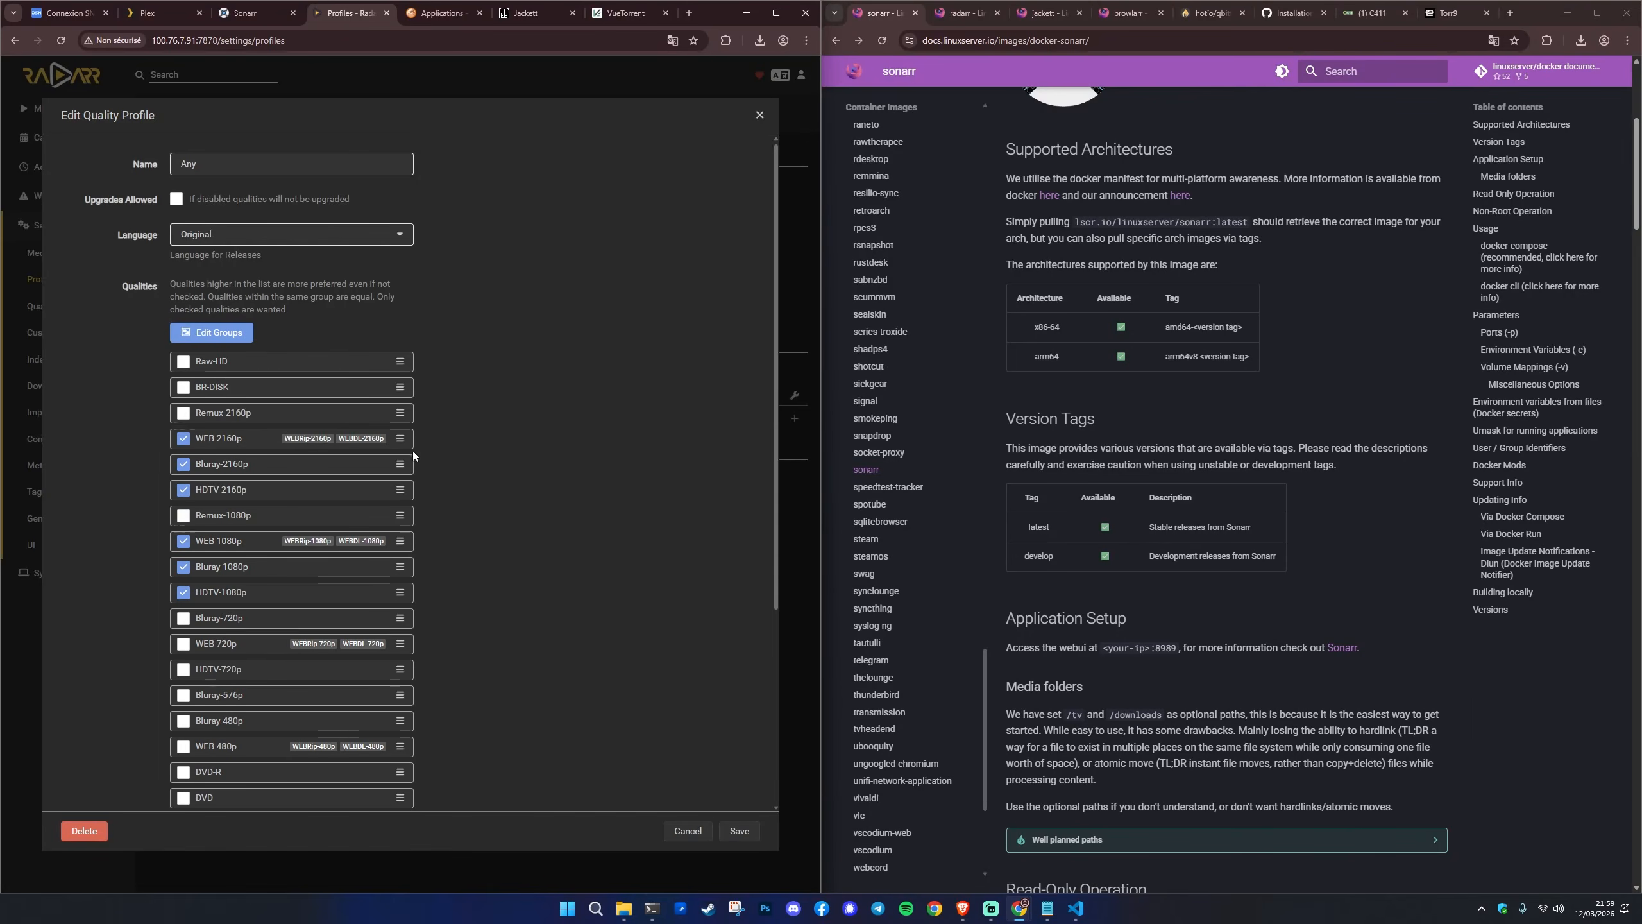
- Allow upgrades until WEB 2160p and save the Any profile
scroll(566, 594, down, 1)
scroll(566, 594, up, 1)
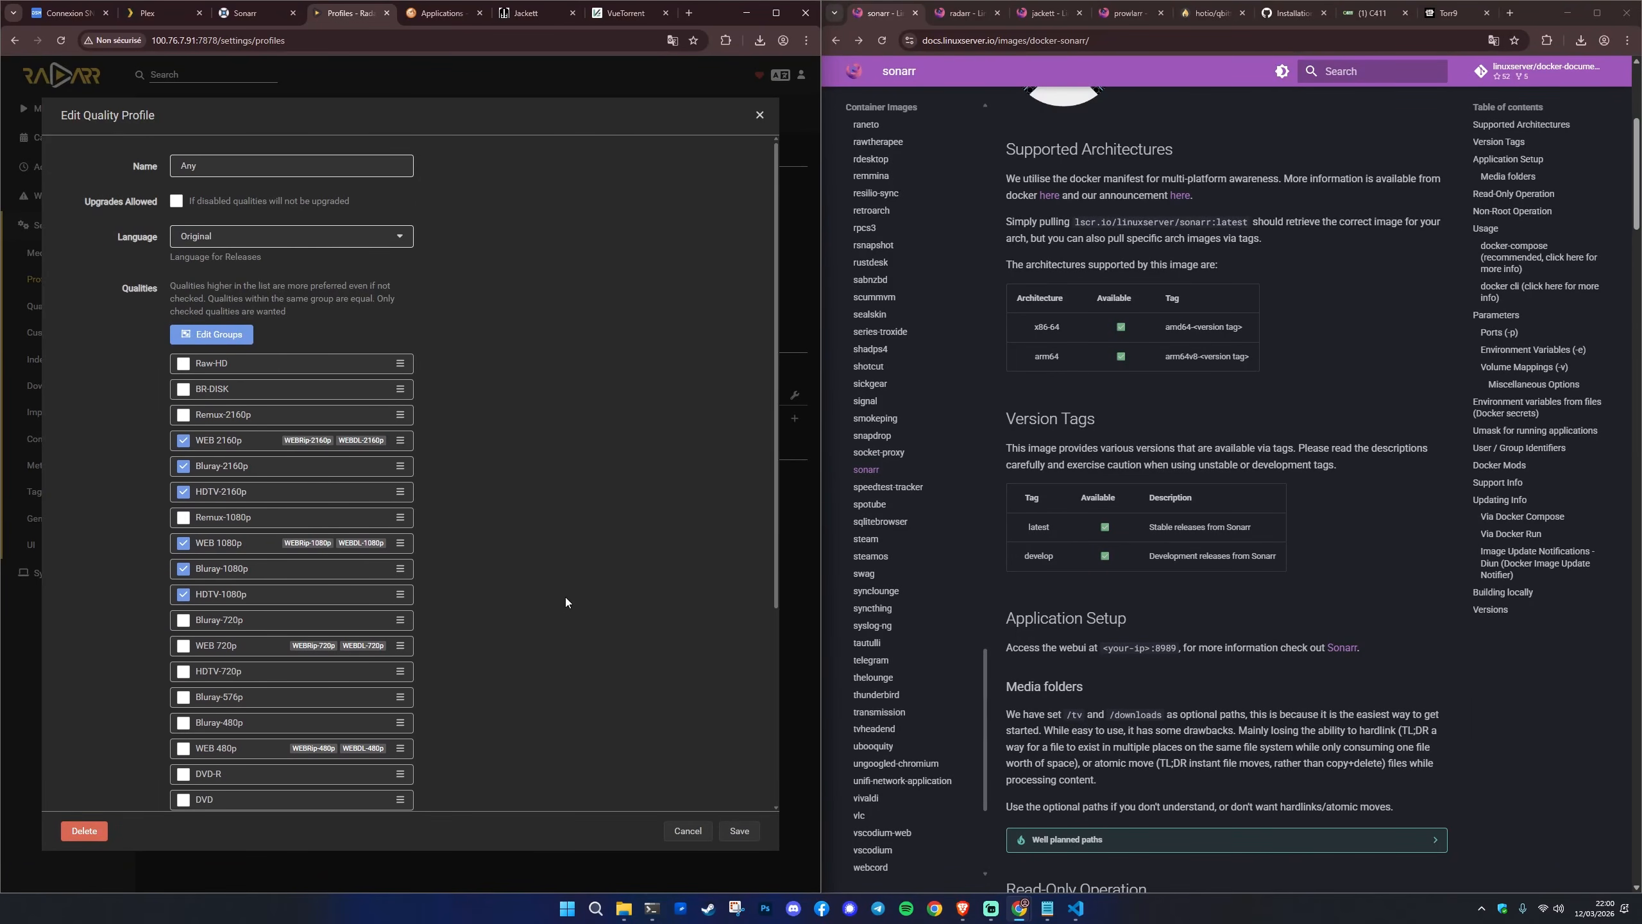
click(176, 201)
click(291, 236)
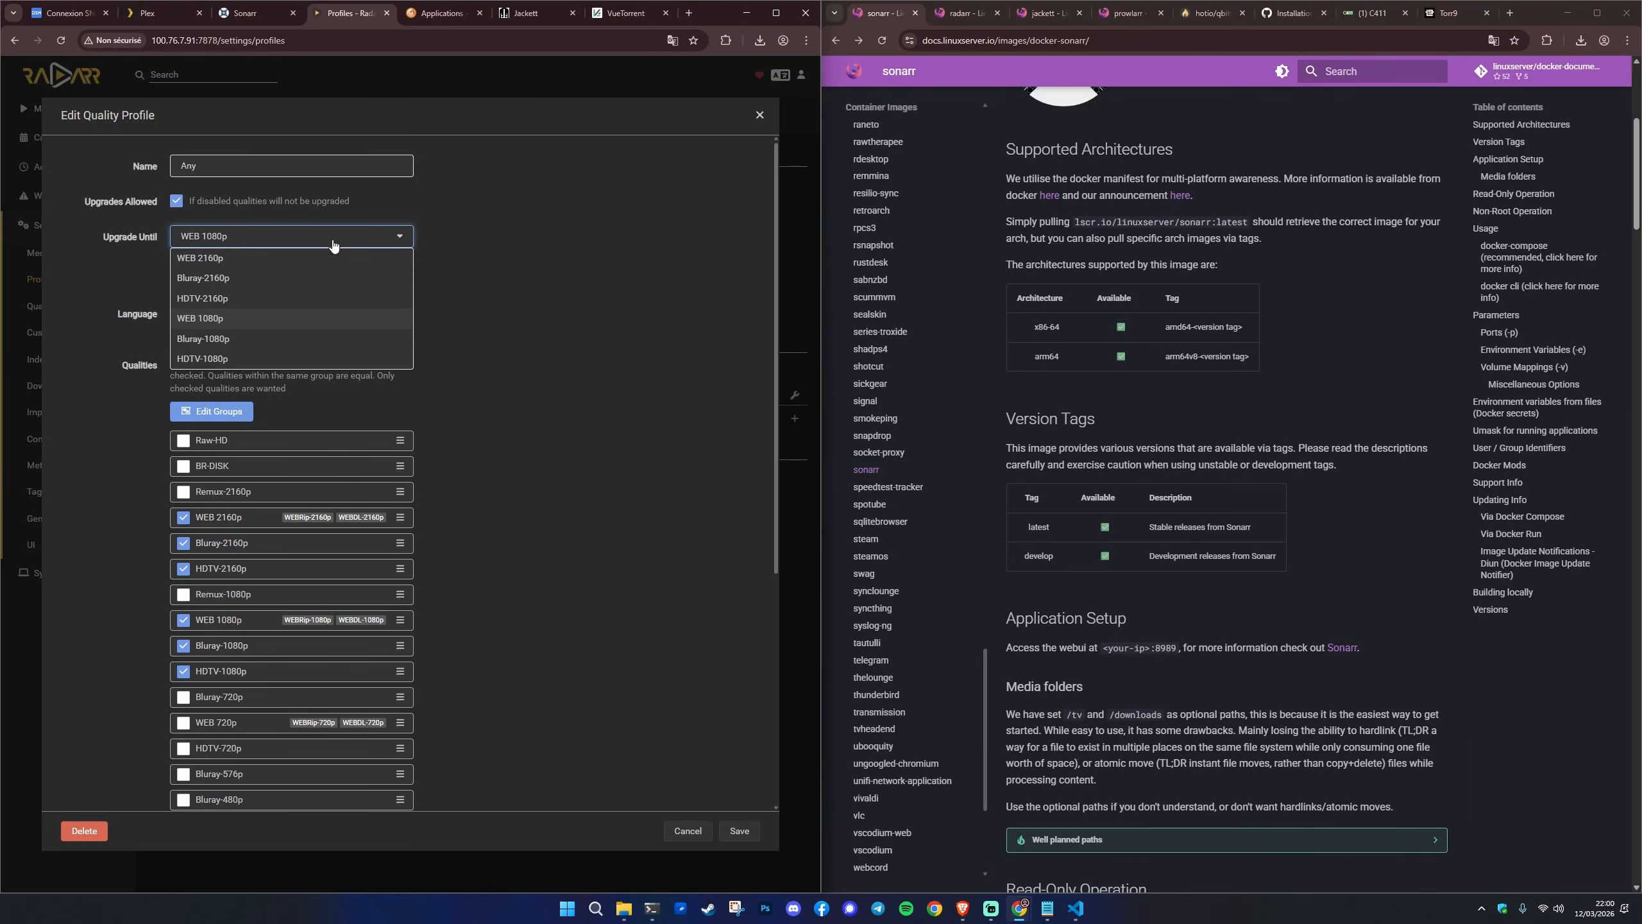
click(246, 257)
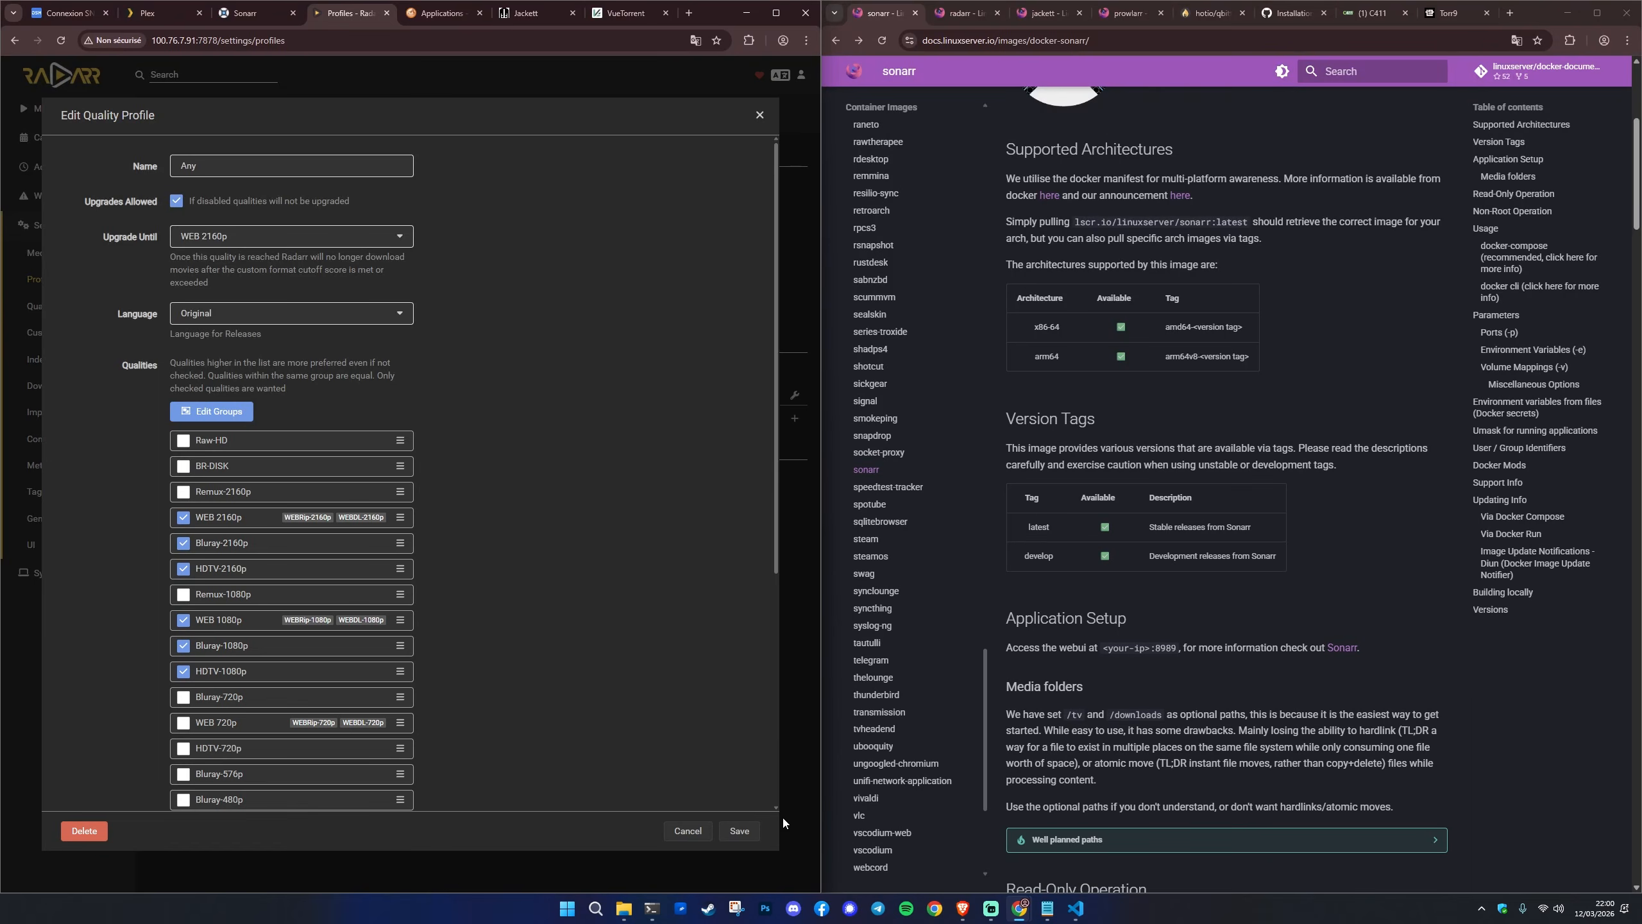
scroll(749, 747, down, 1)
scroll(749, 747, up, 1)
scroll(728, 770, down, 5)
click(738, 831)
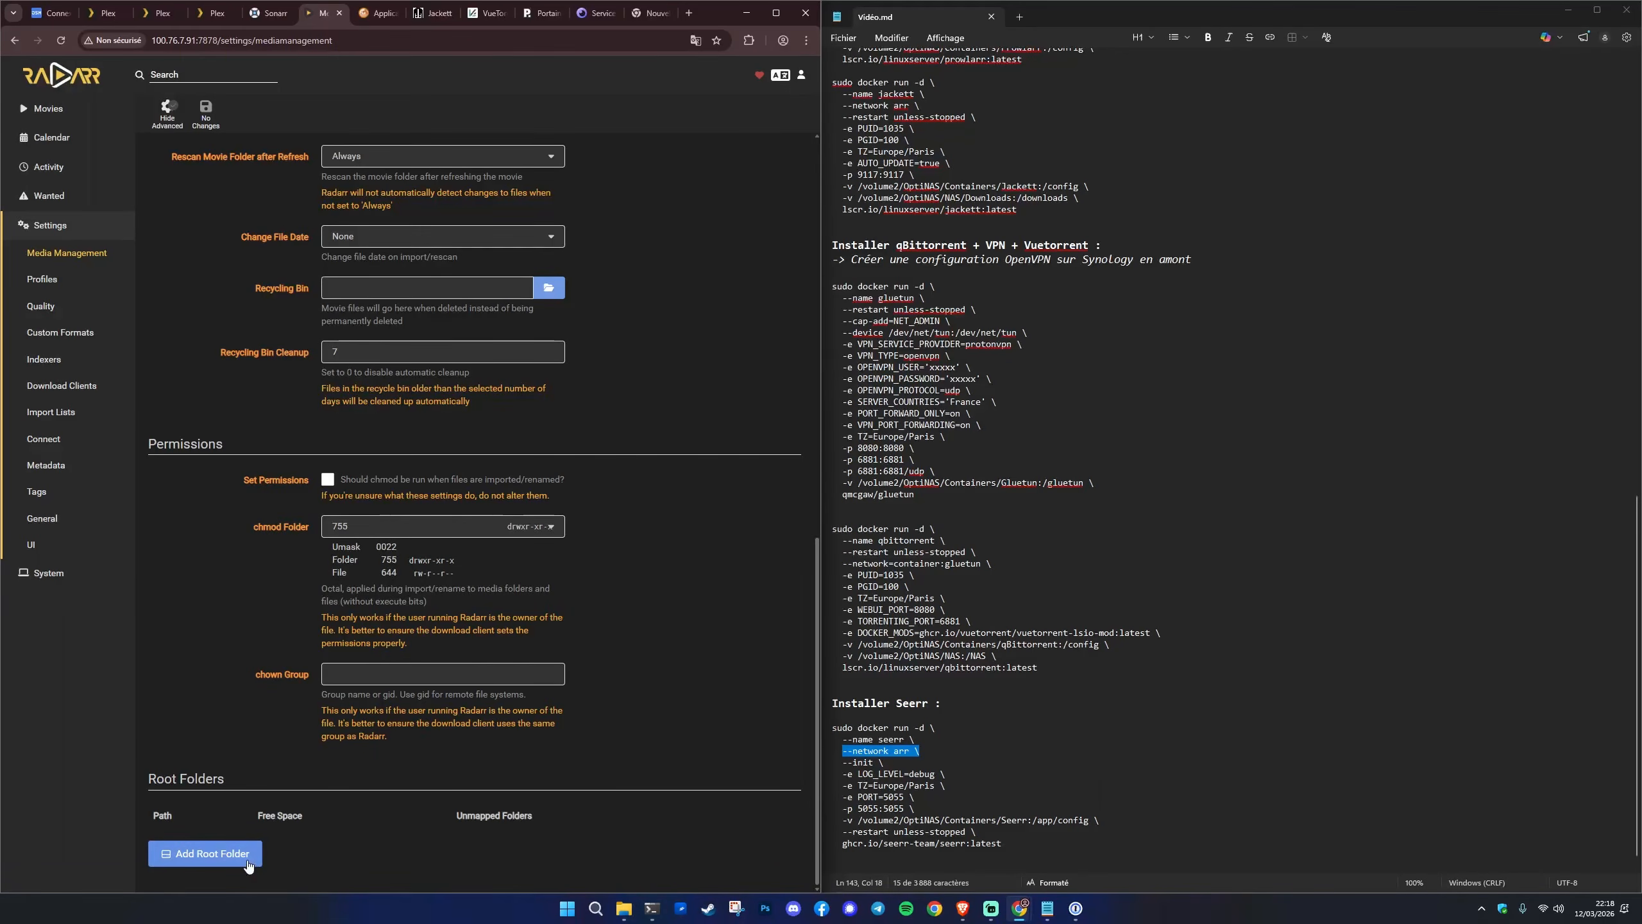
- Choose /NAS/Films in the folder browser as Radarr's movie root folder
click(207, 861)
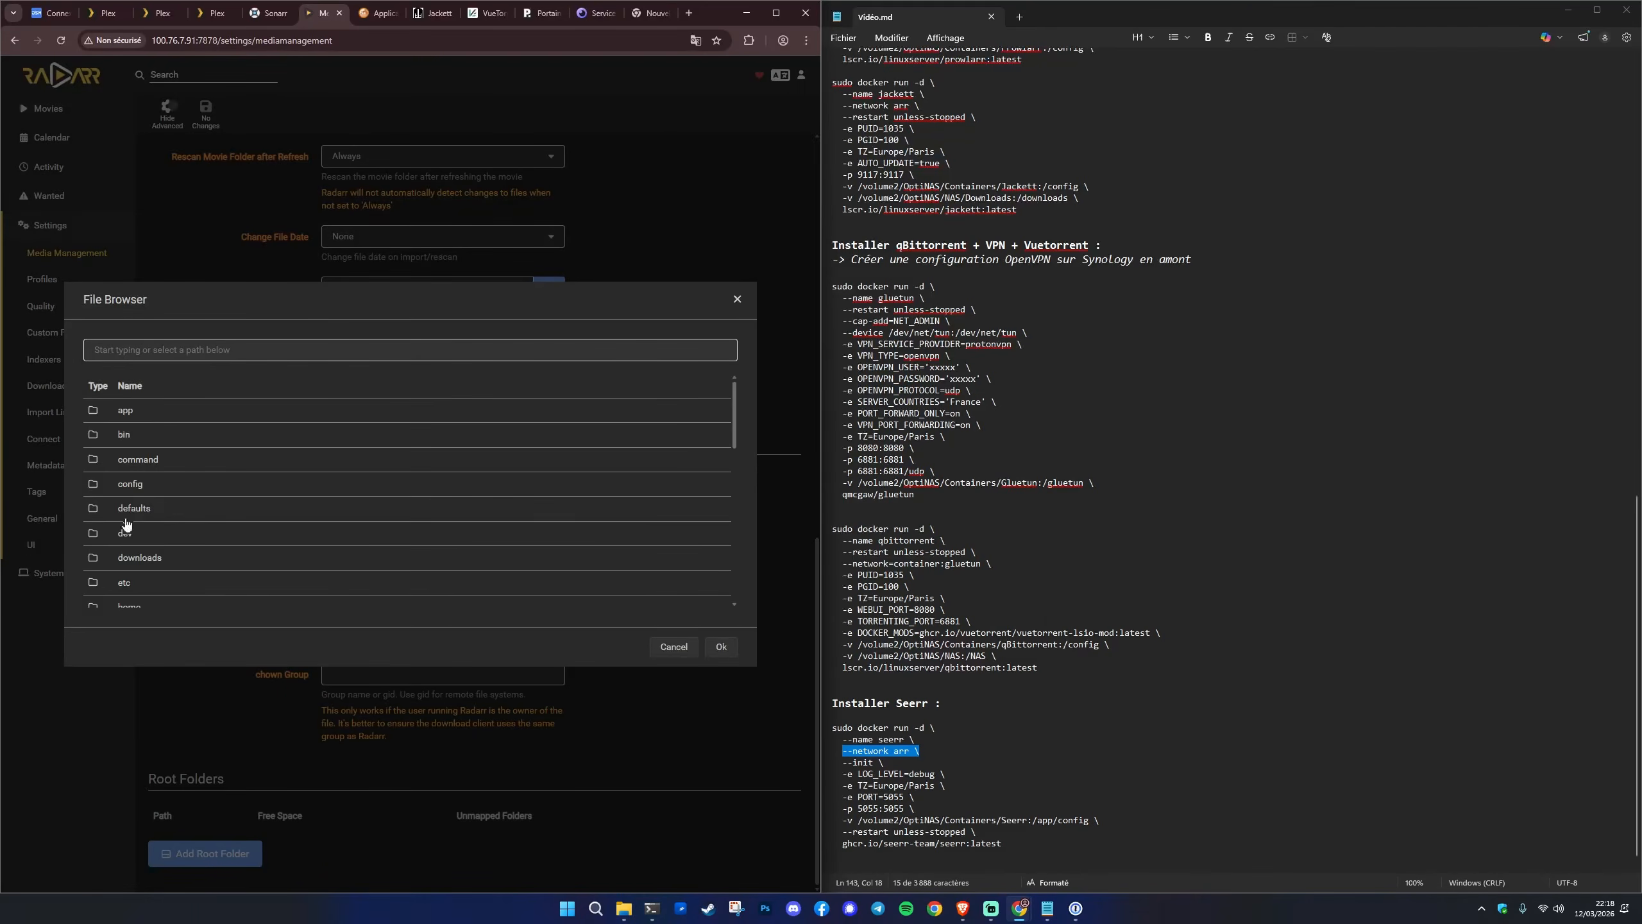
scroll(165, 563, down, 2)
scroll(165, 560, down, 2)
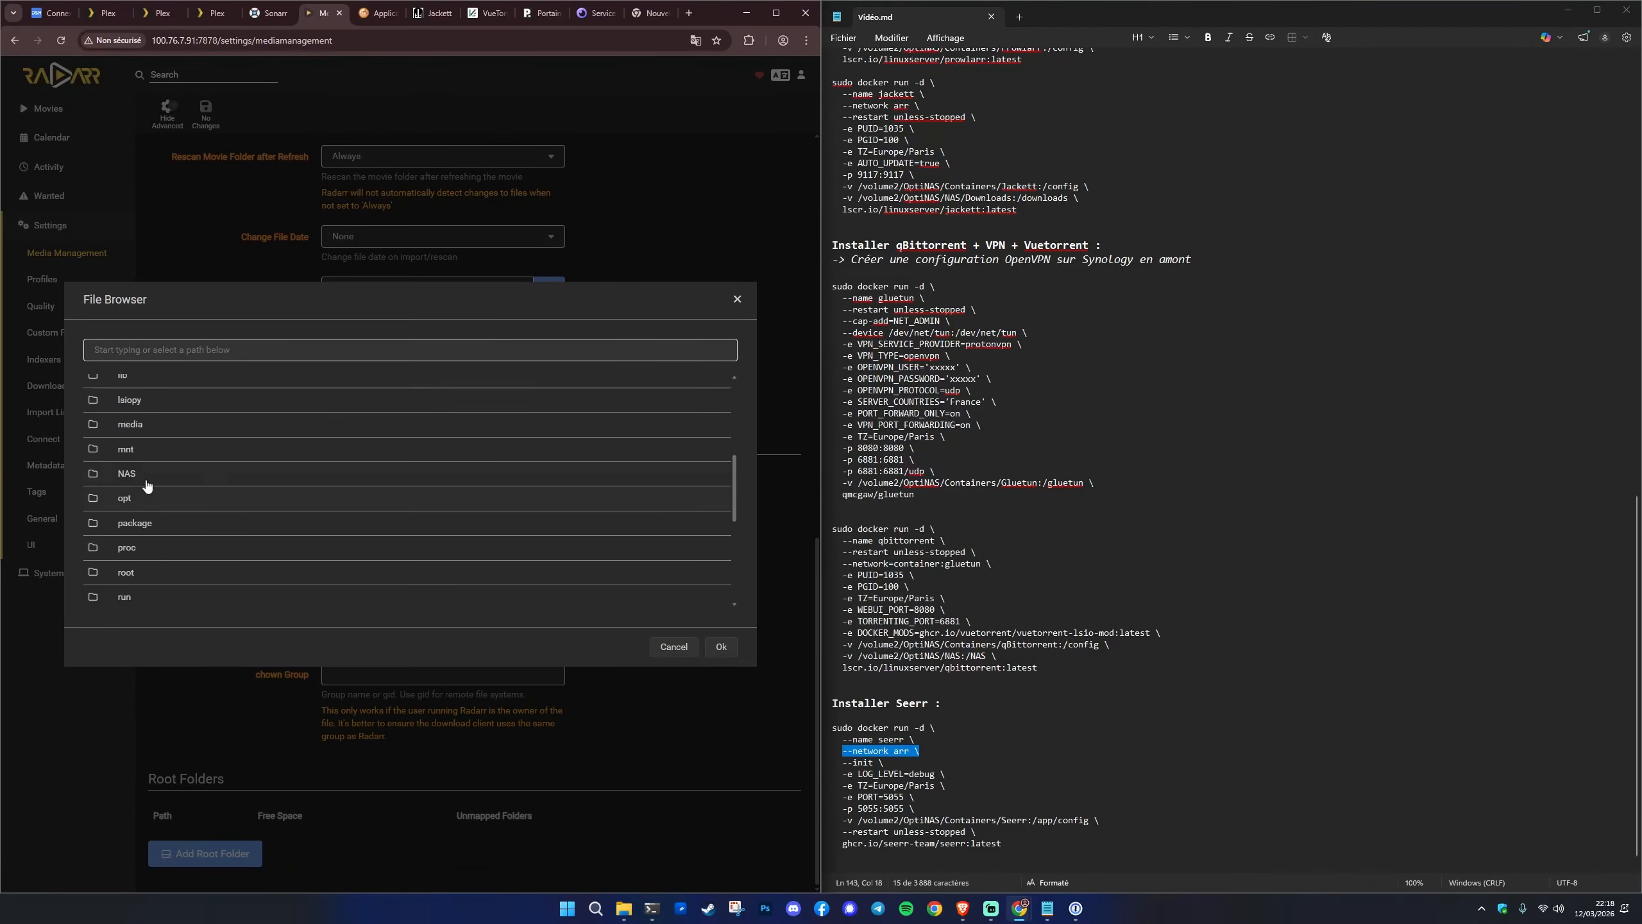
click(148, 482)
click(159, 482)
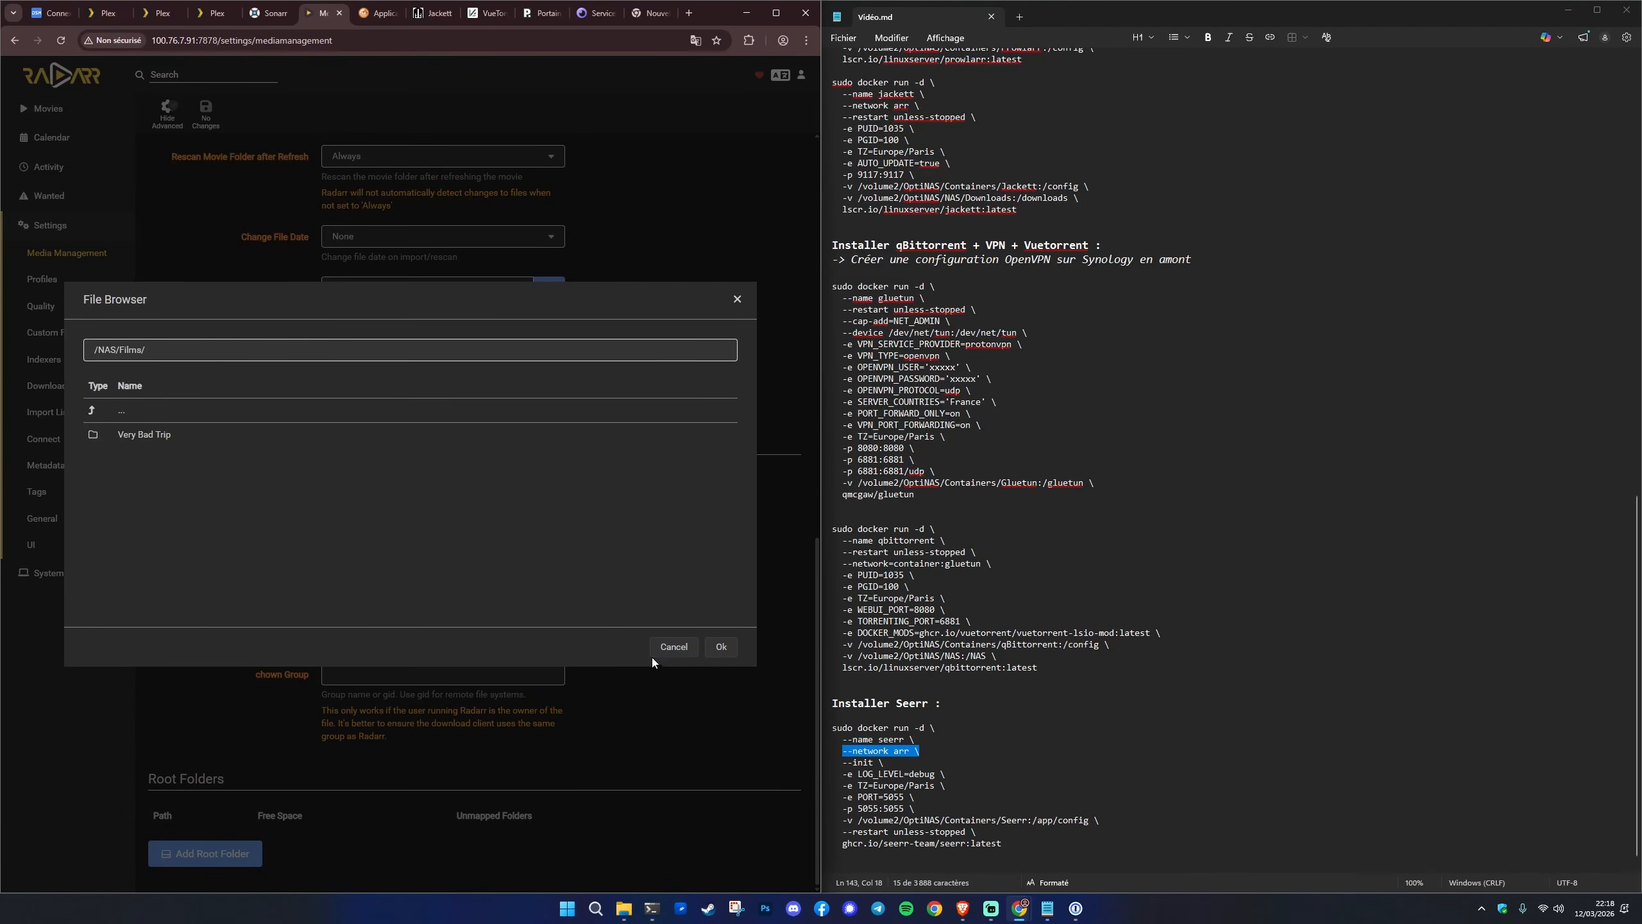
click(720, 646)
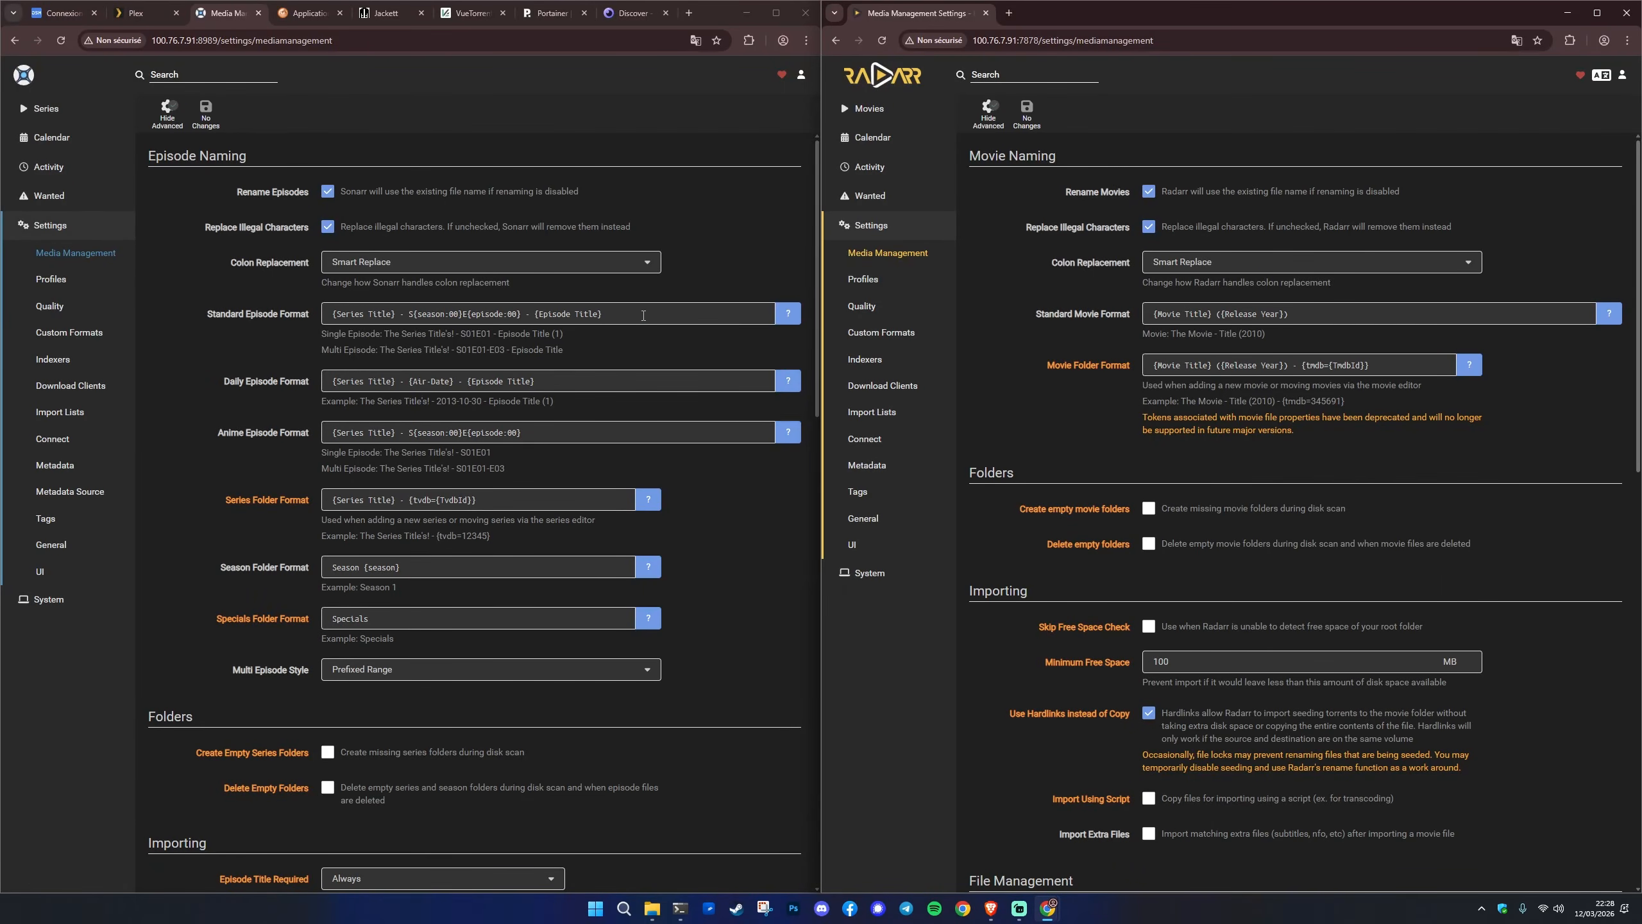
- Compare Sonarr's episode and series folder naming patterns with Radarr's movie folder pattern
drag(621, 314, 354, 315)
key(Tab)
key(Tab)
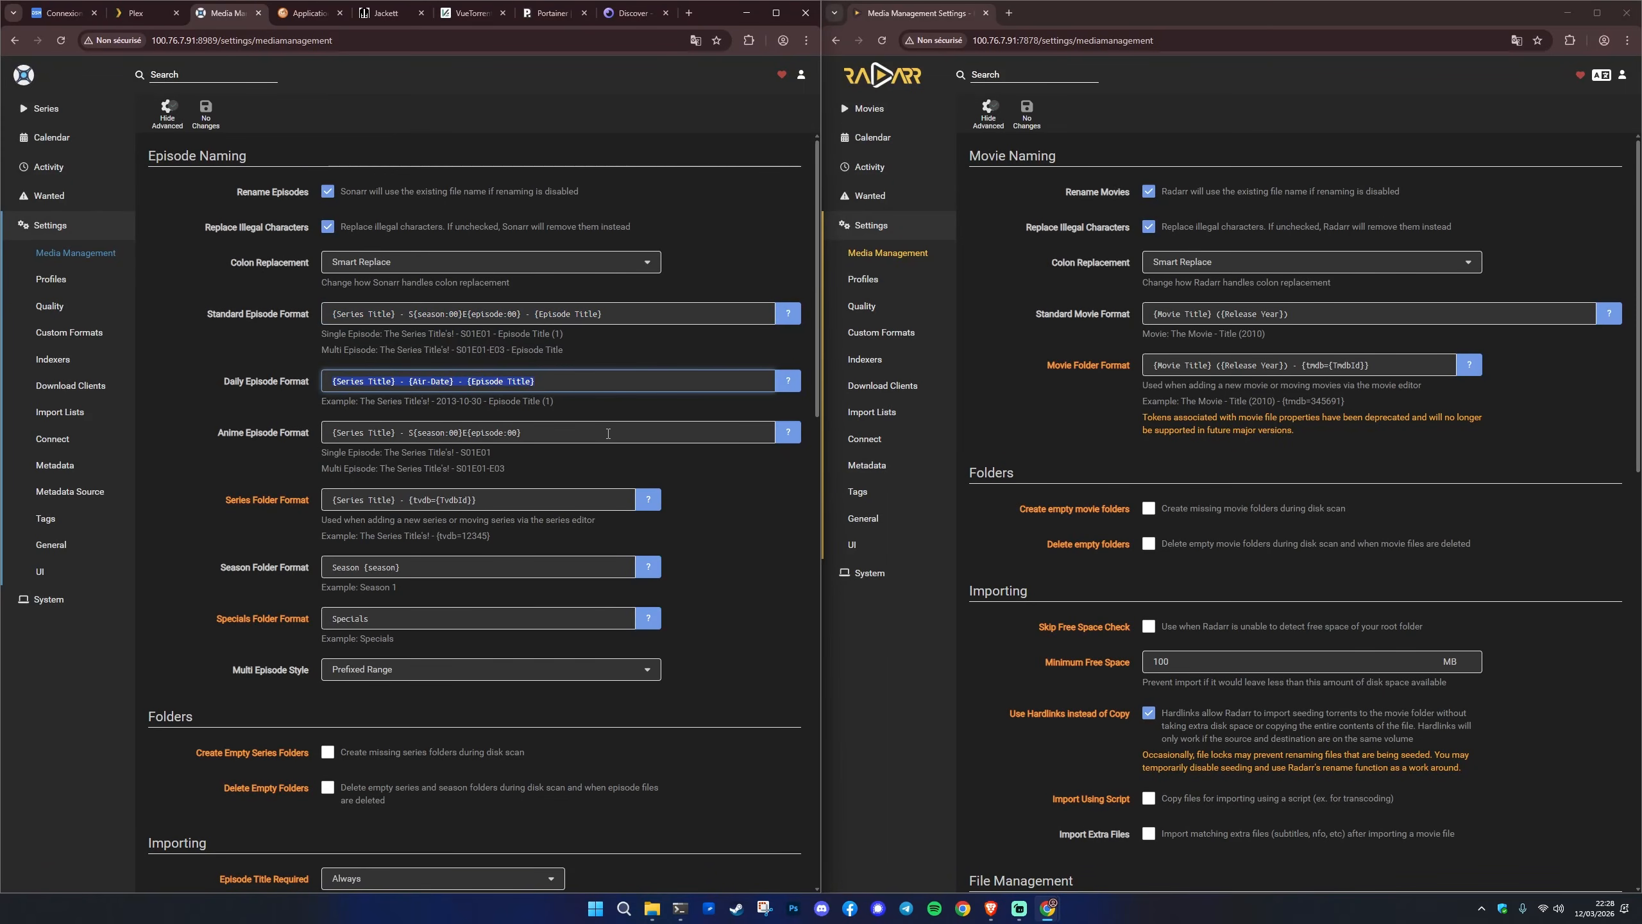
key(Tab)
key(Tab)
drag(528, 503, 328, 501)
click(742, 514)
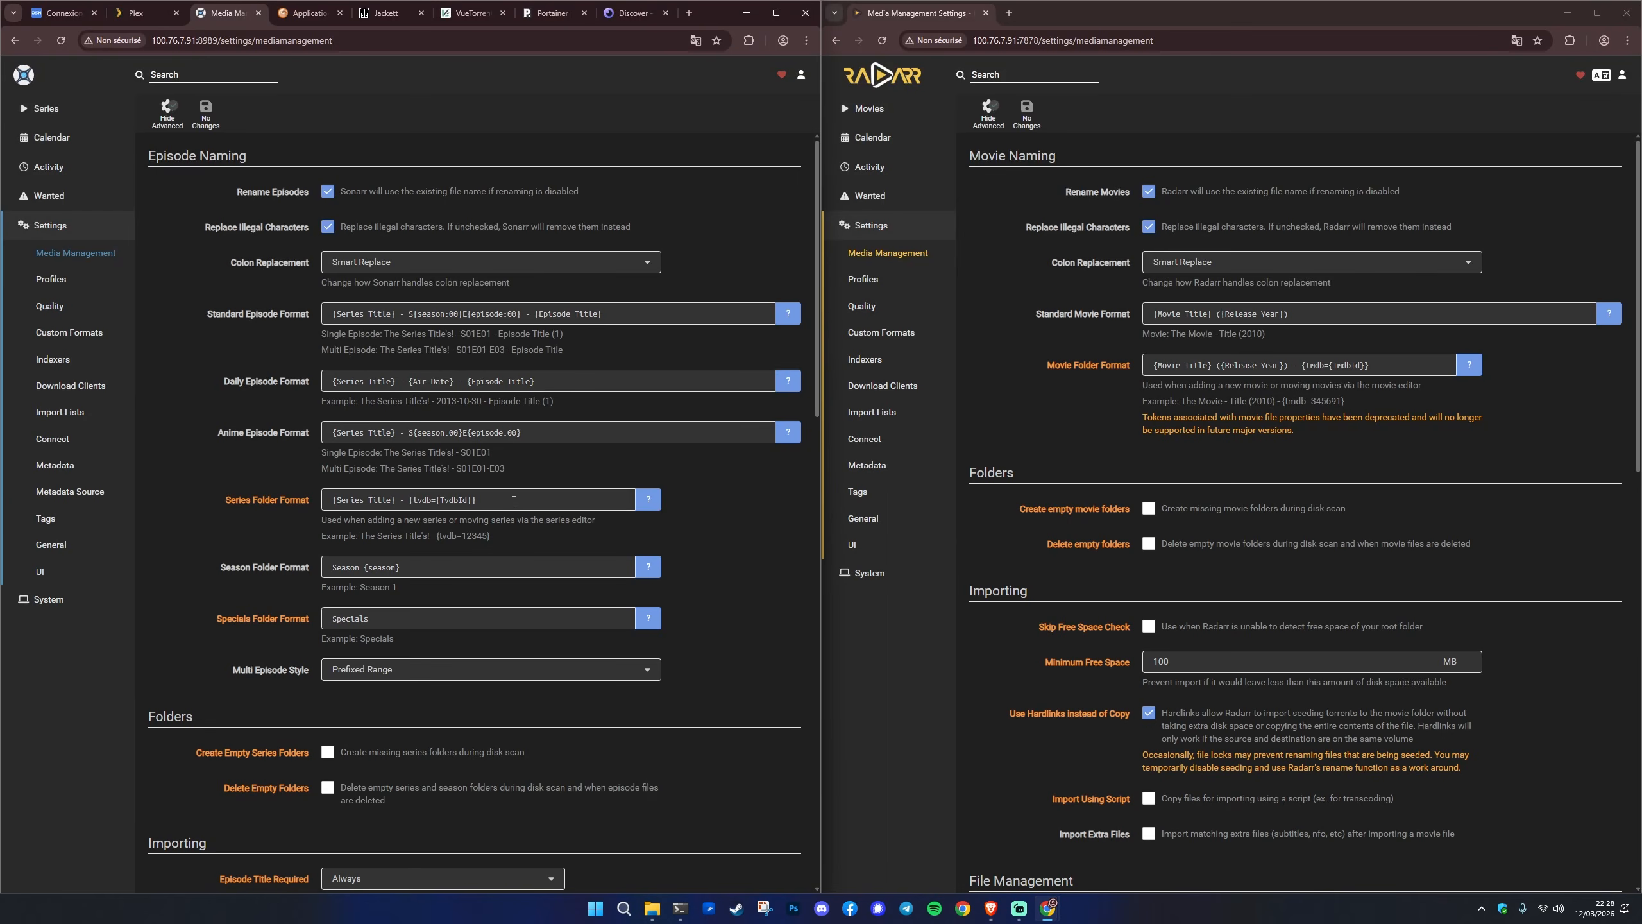
drag(1371, 366, 1156, 365)
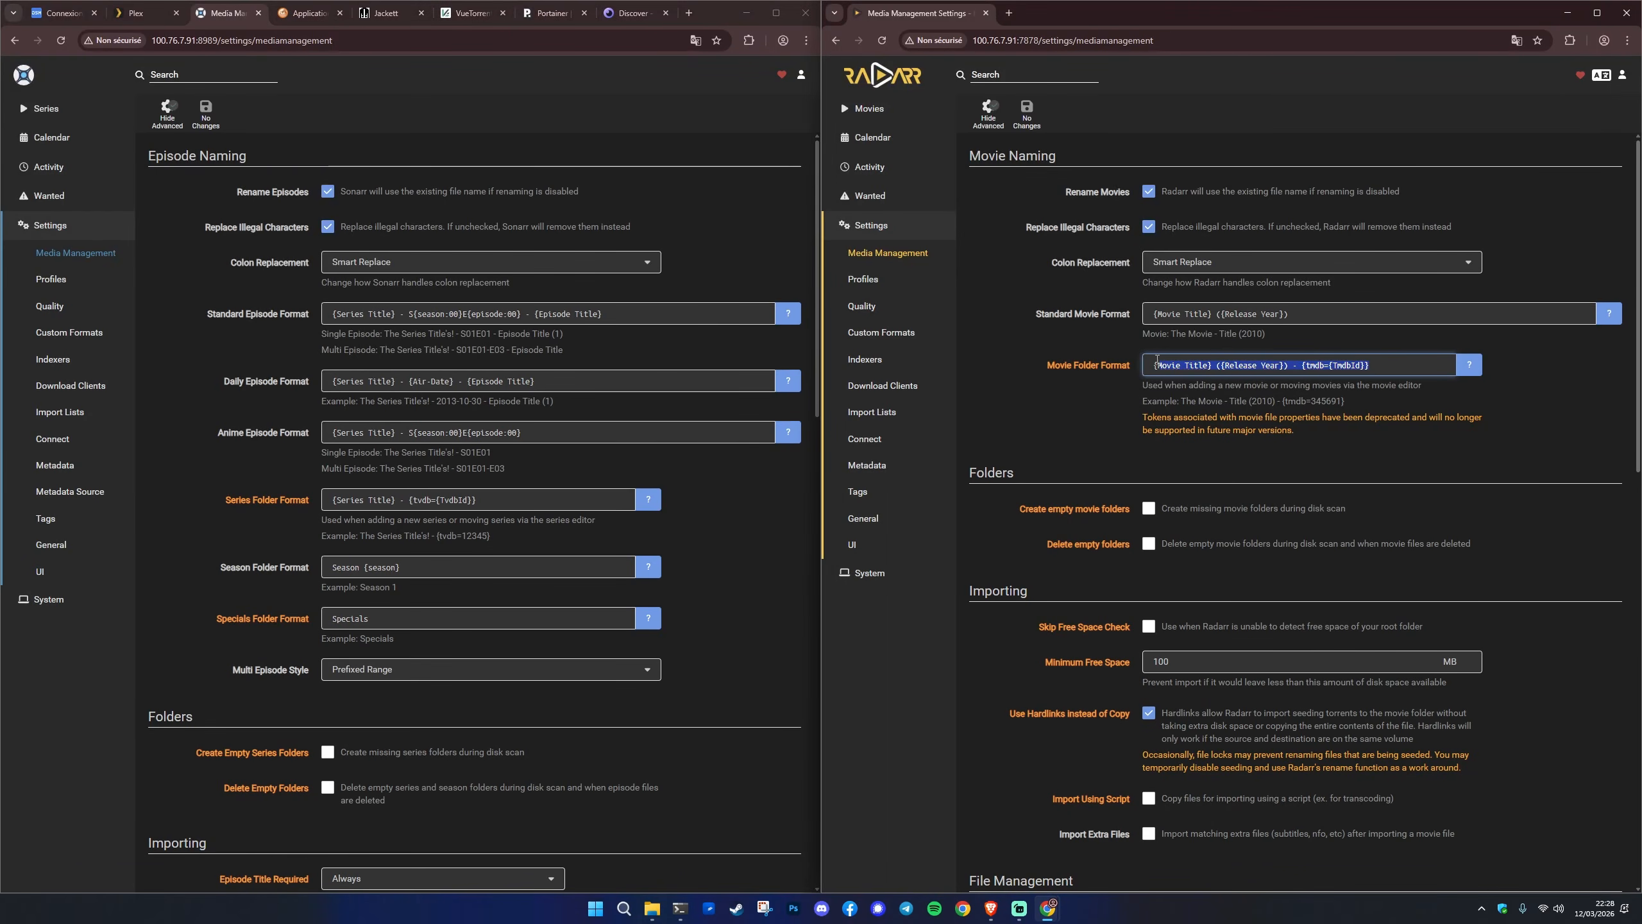
click(1383, 366)
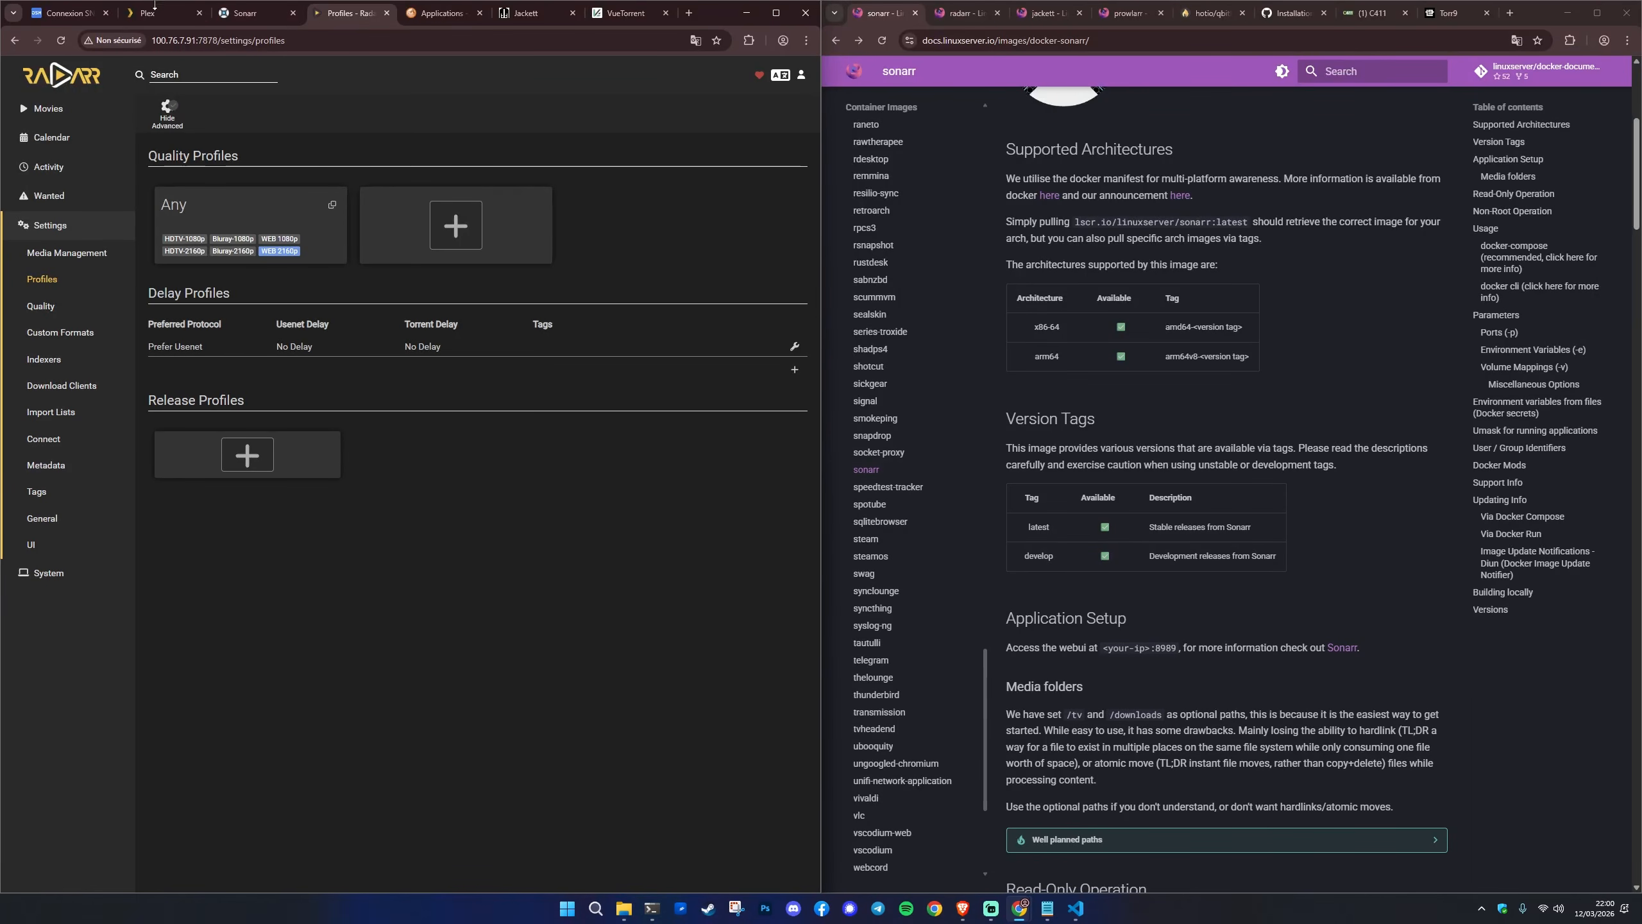
- Confirm VueTorrent's torrent list is empty, then enter 'portain' in a new tab to reach Portainer
click(624, 12)
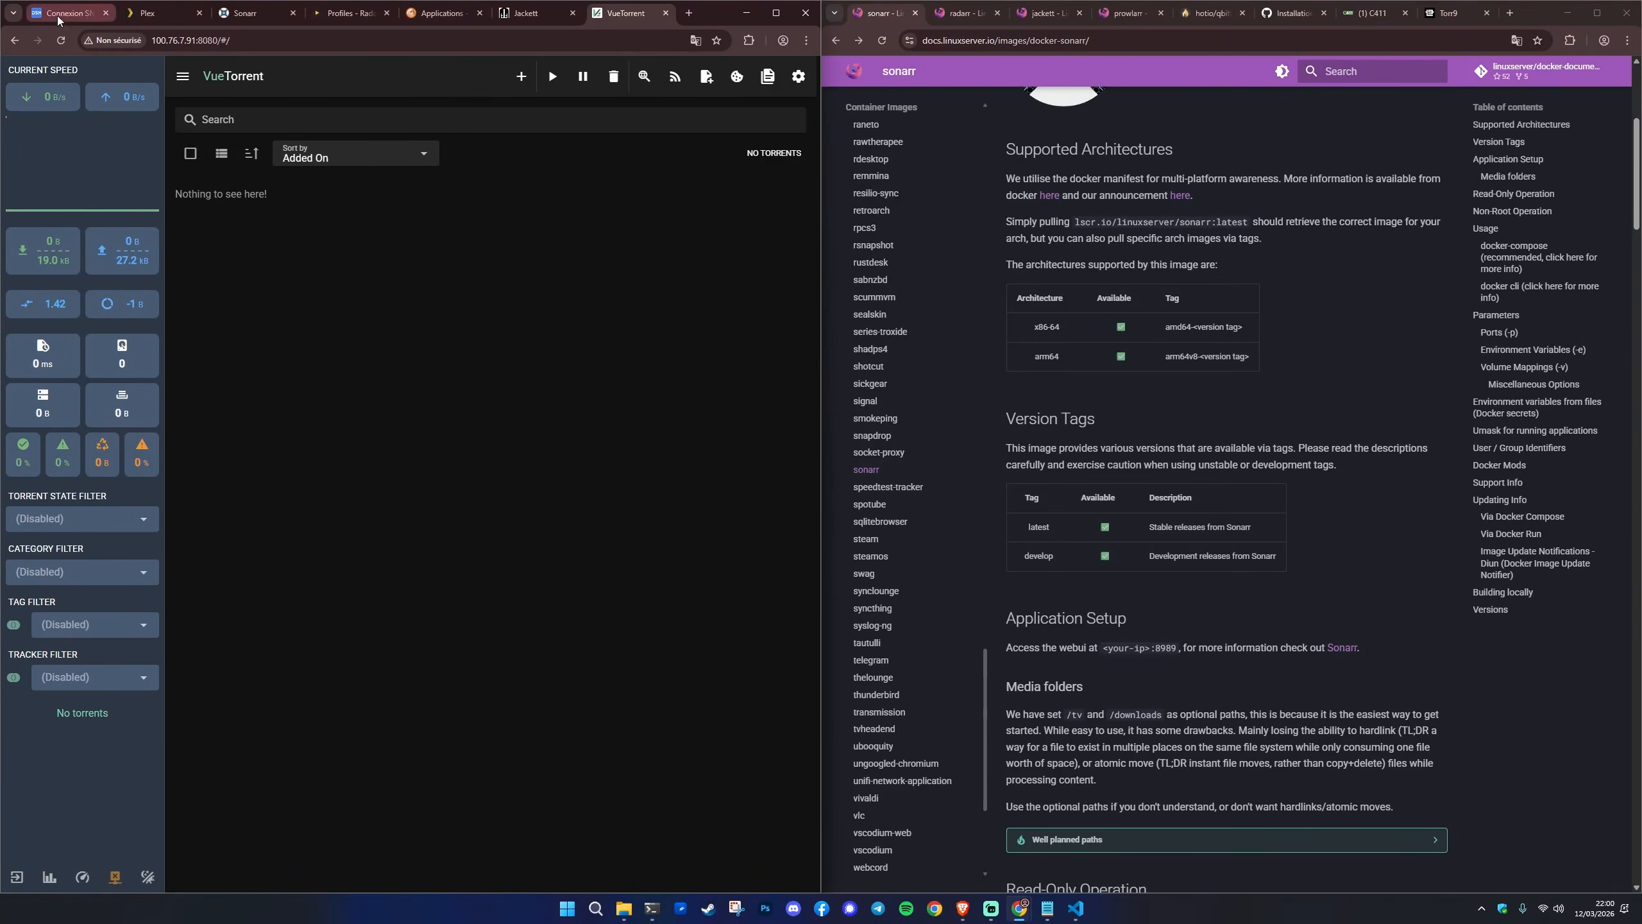
click(689, 12)
text(portain)
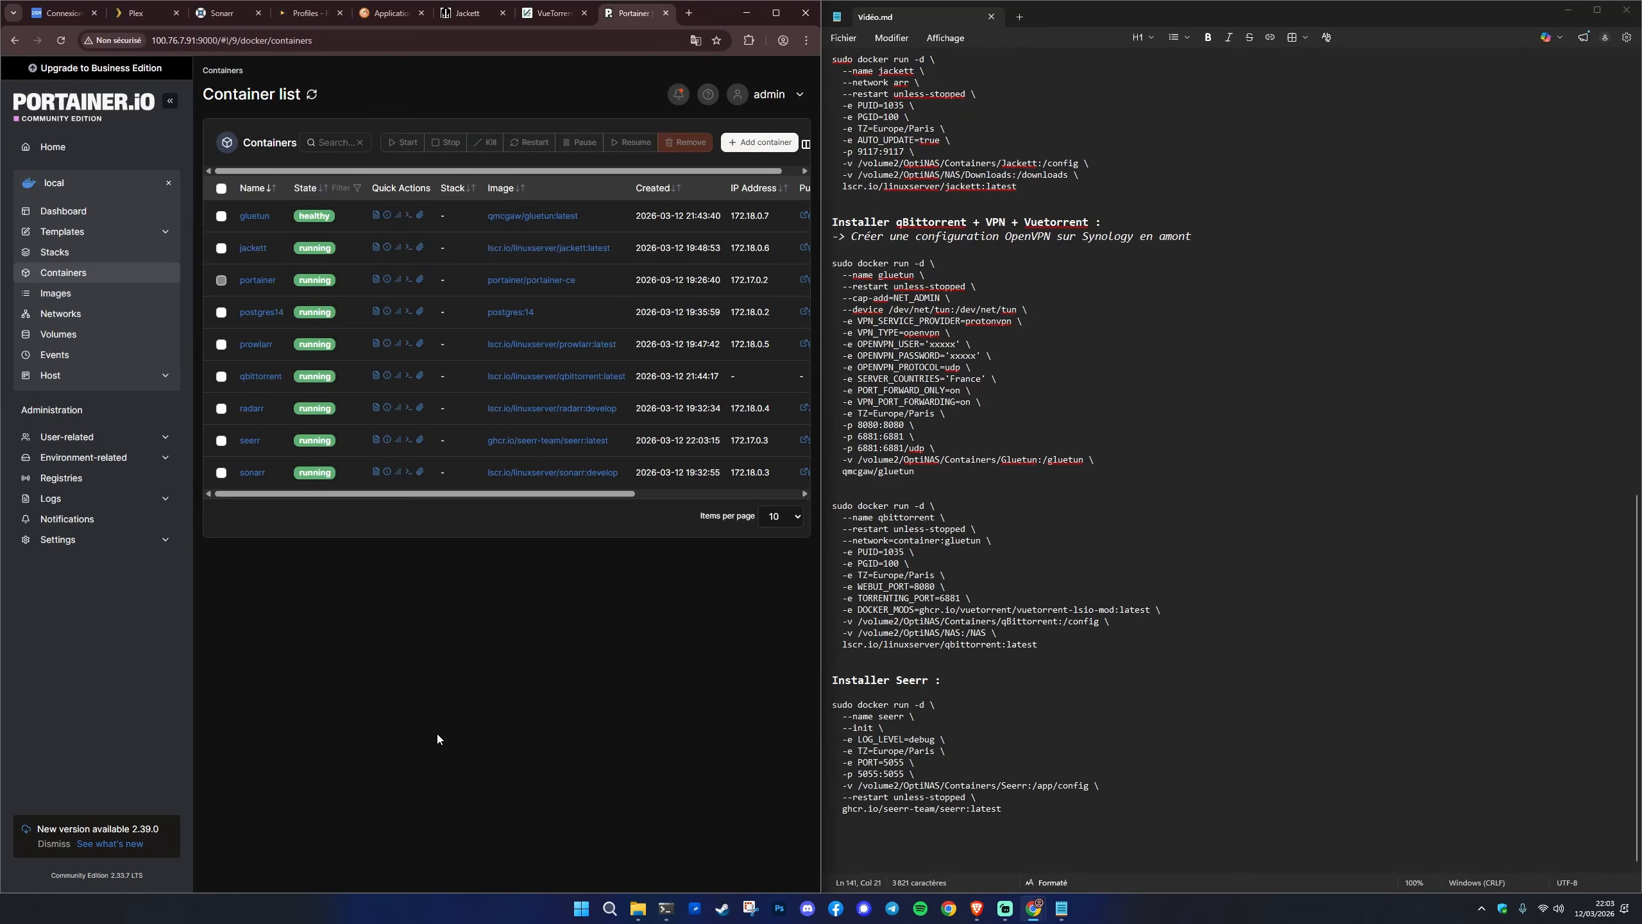
drag(1015, 816, 832, 704)
click(1137, 767)
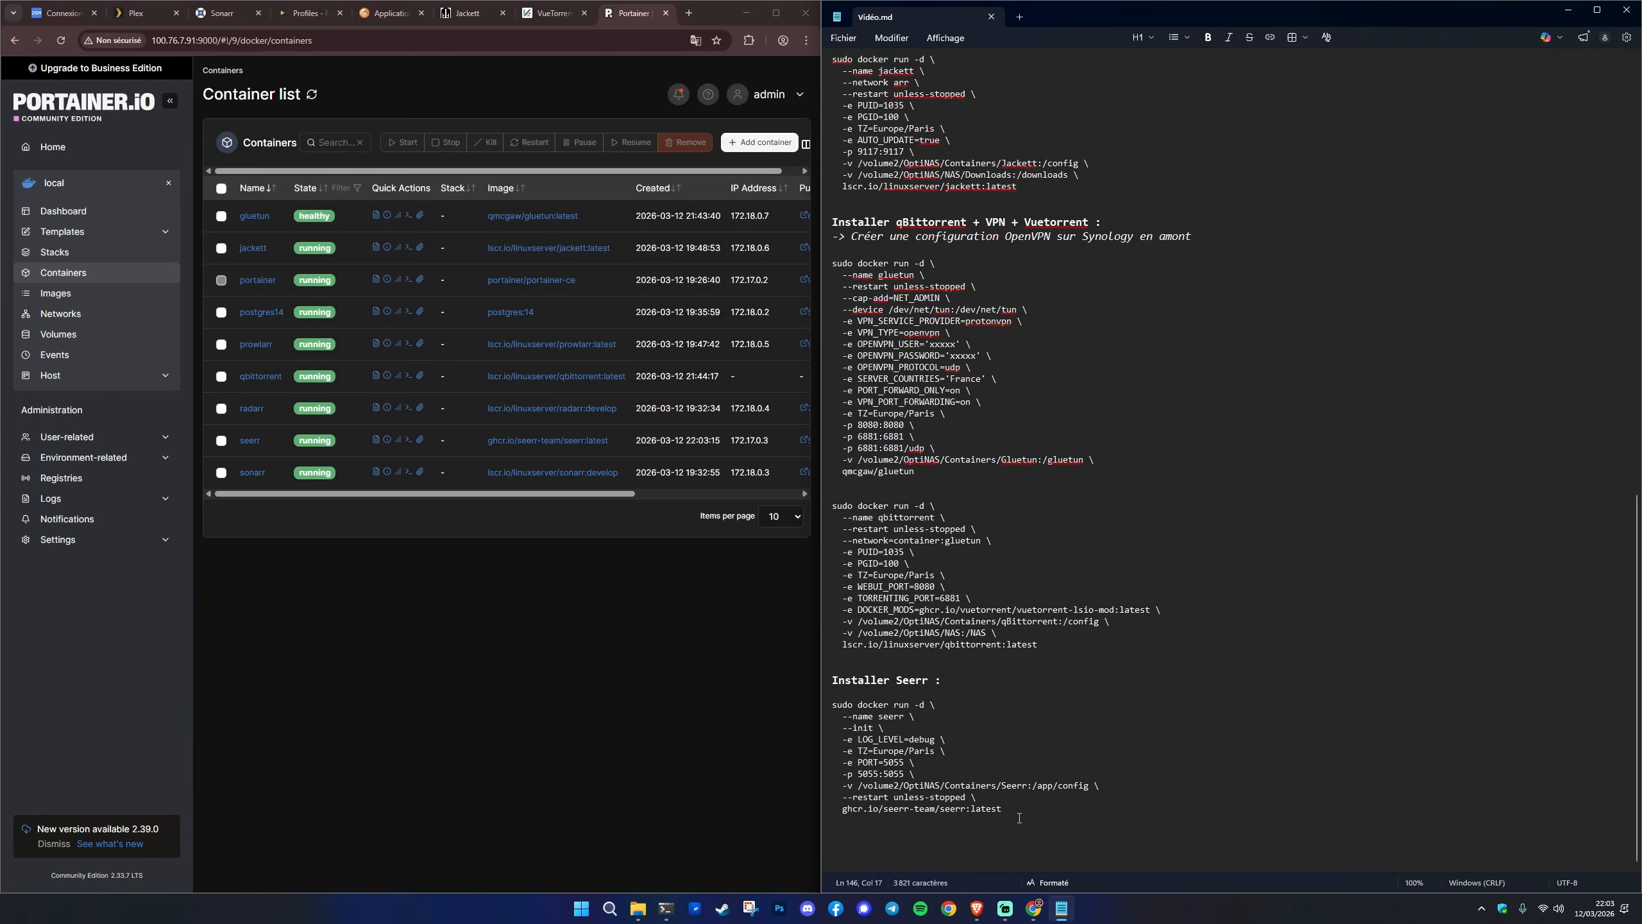
drag(857, 786, 971, 786)
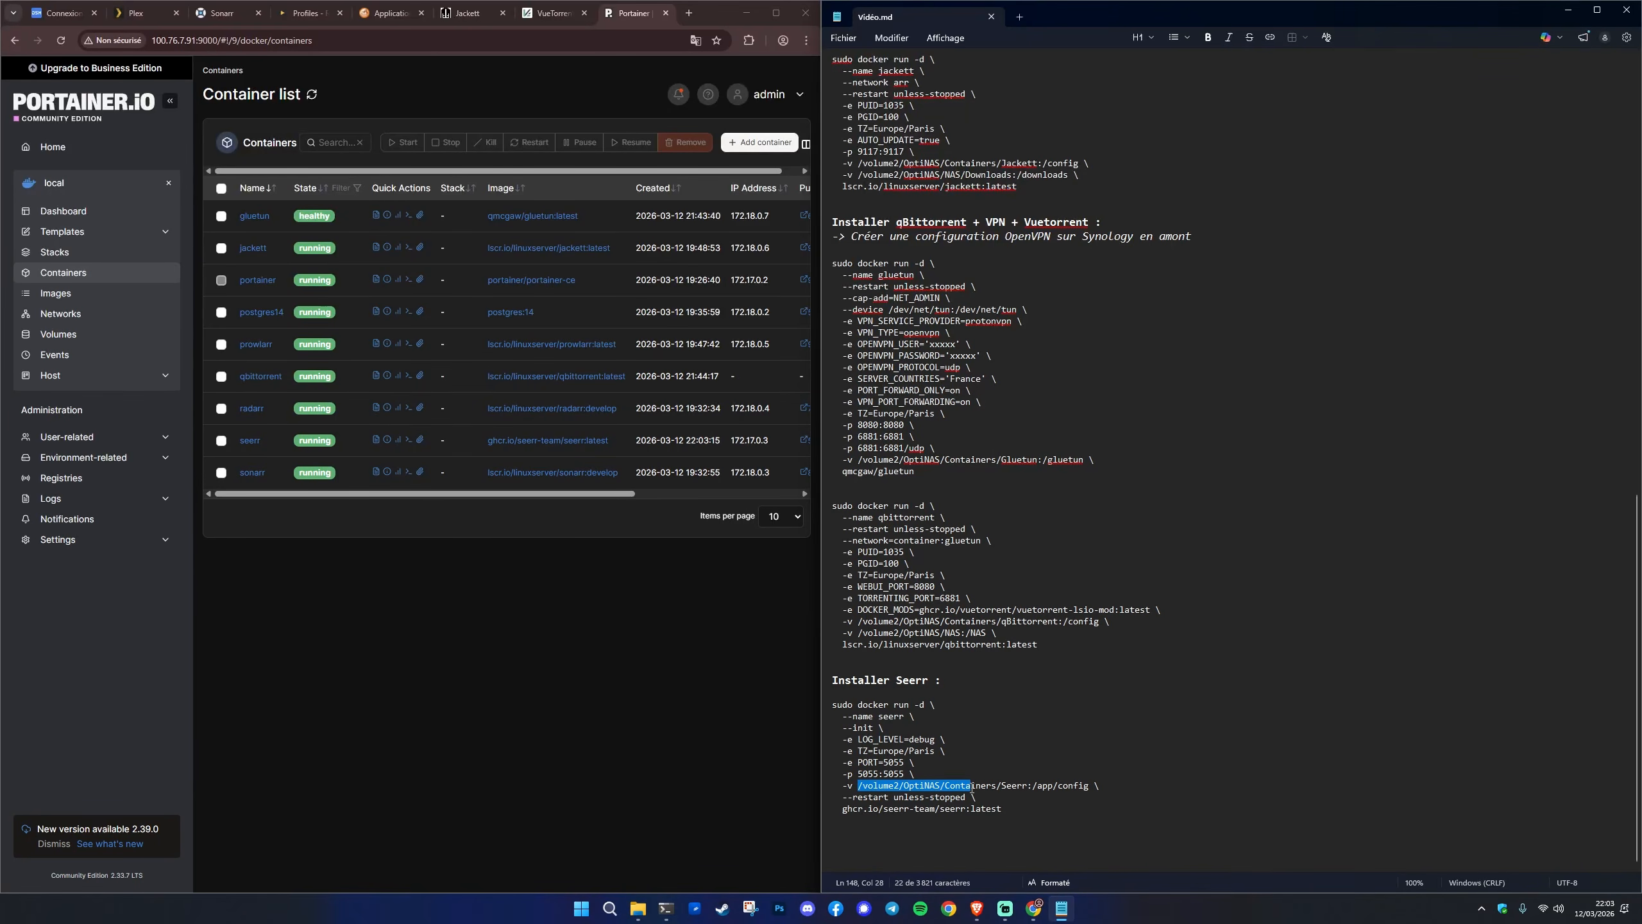
click(1054, 819)
drag(884, 751, 928, 753)
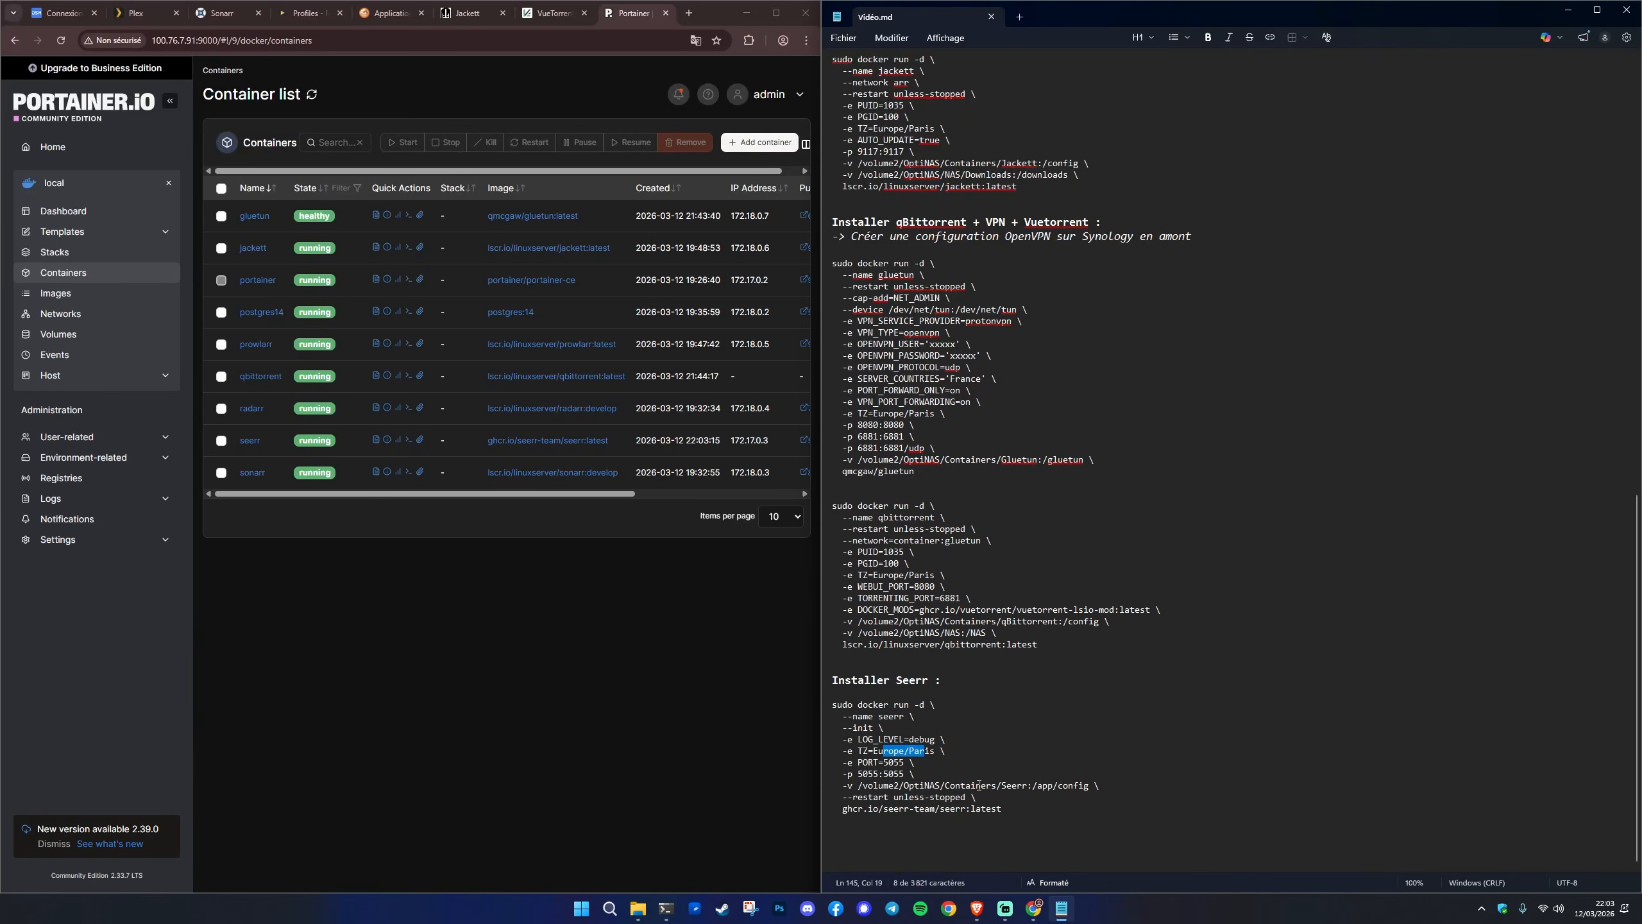
click(1021, 811)
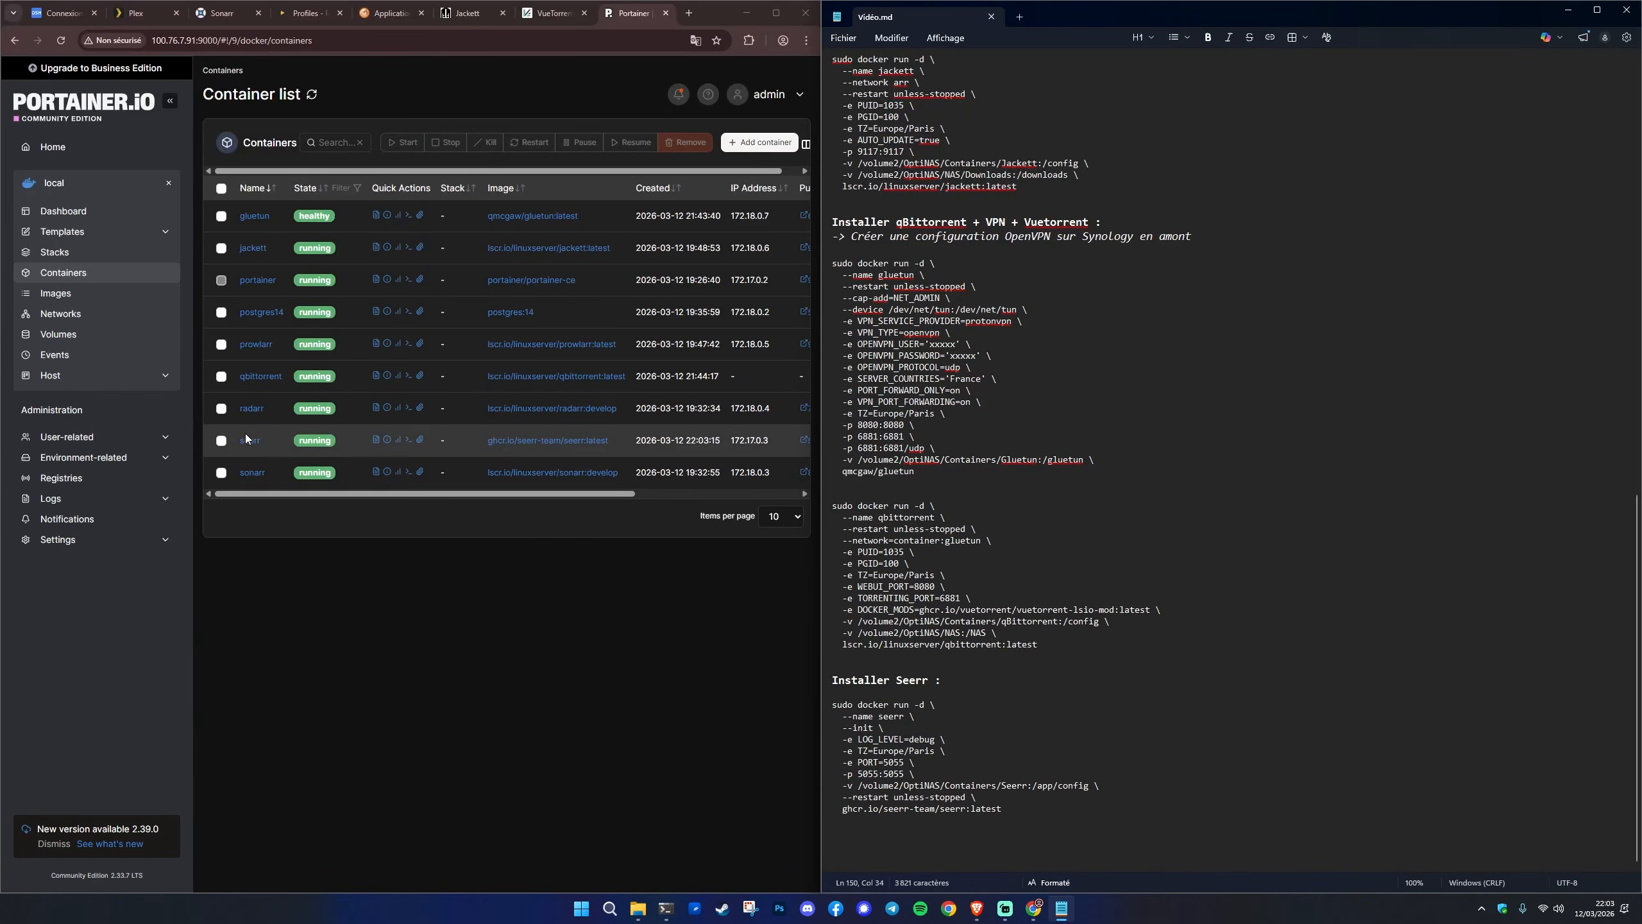
mouse_move(576, 494)
mouse_down()
mouse_move(705, 493)
mouse_move(576, 493)
mouse_up()
drag(221, 40, 150, 40)
- Load Seerr's setup page at the NAS address on port 5055, then switch to File Station
key(ctrl+c)
click(688, 15)
key(ctrl+v)
key(BackSpace)
key(BackSpace)
key(BackSpace)
key(BackSpace)
key(BackSpace)
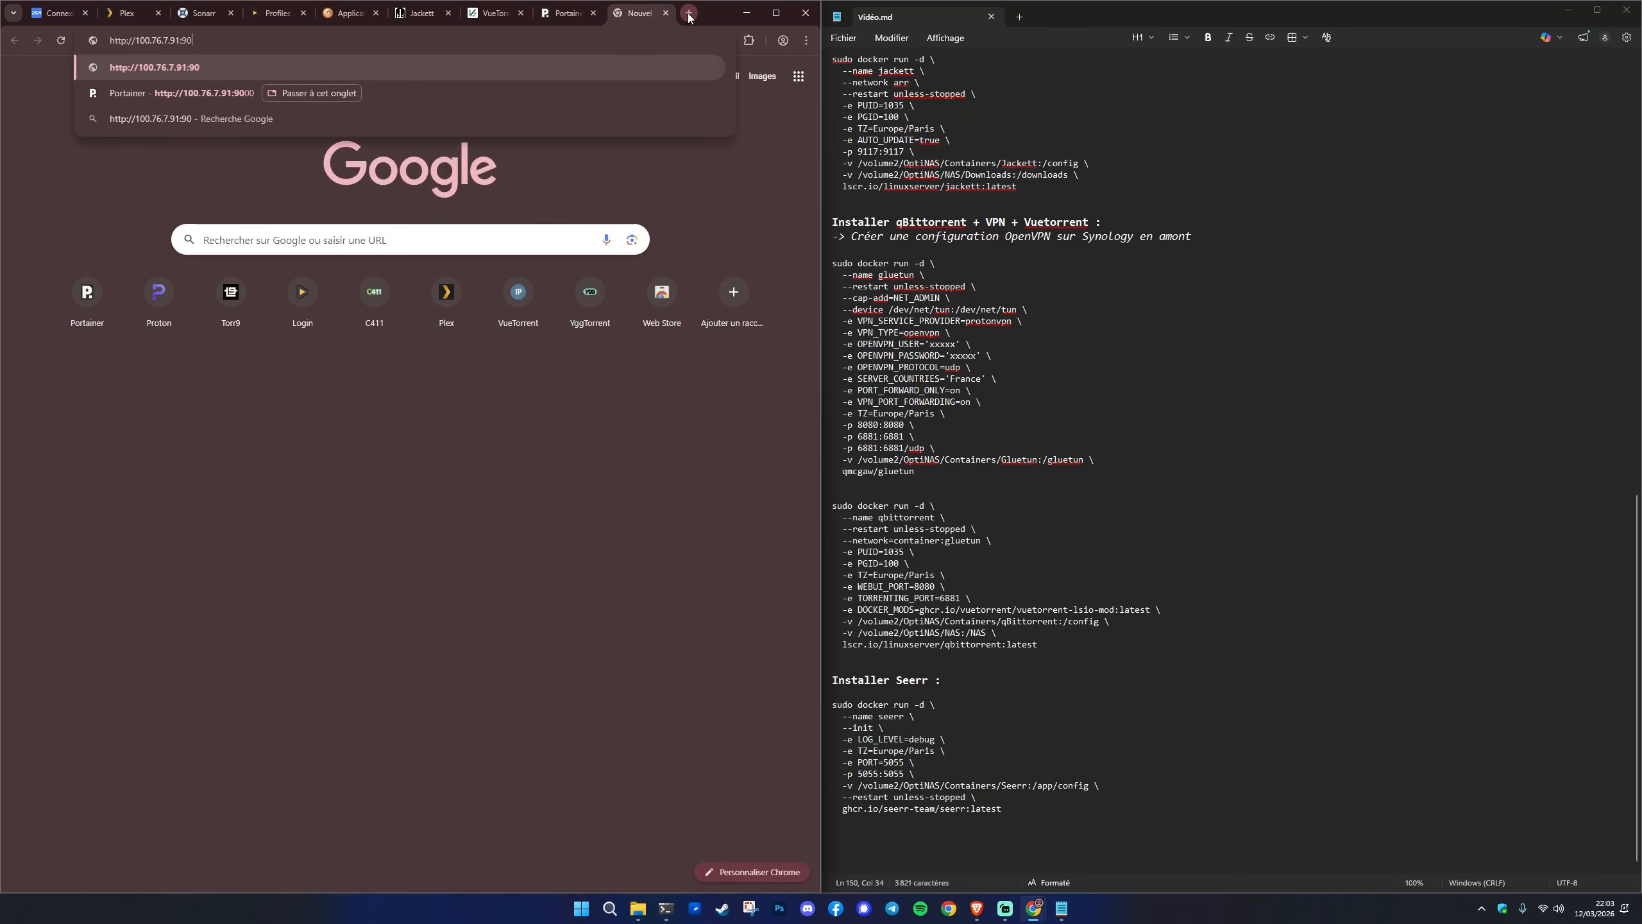
text(5055)
key(Return)
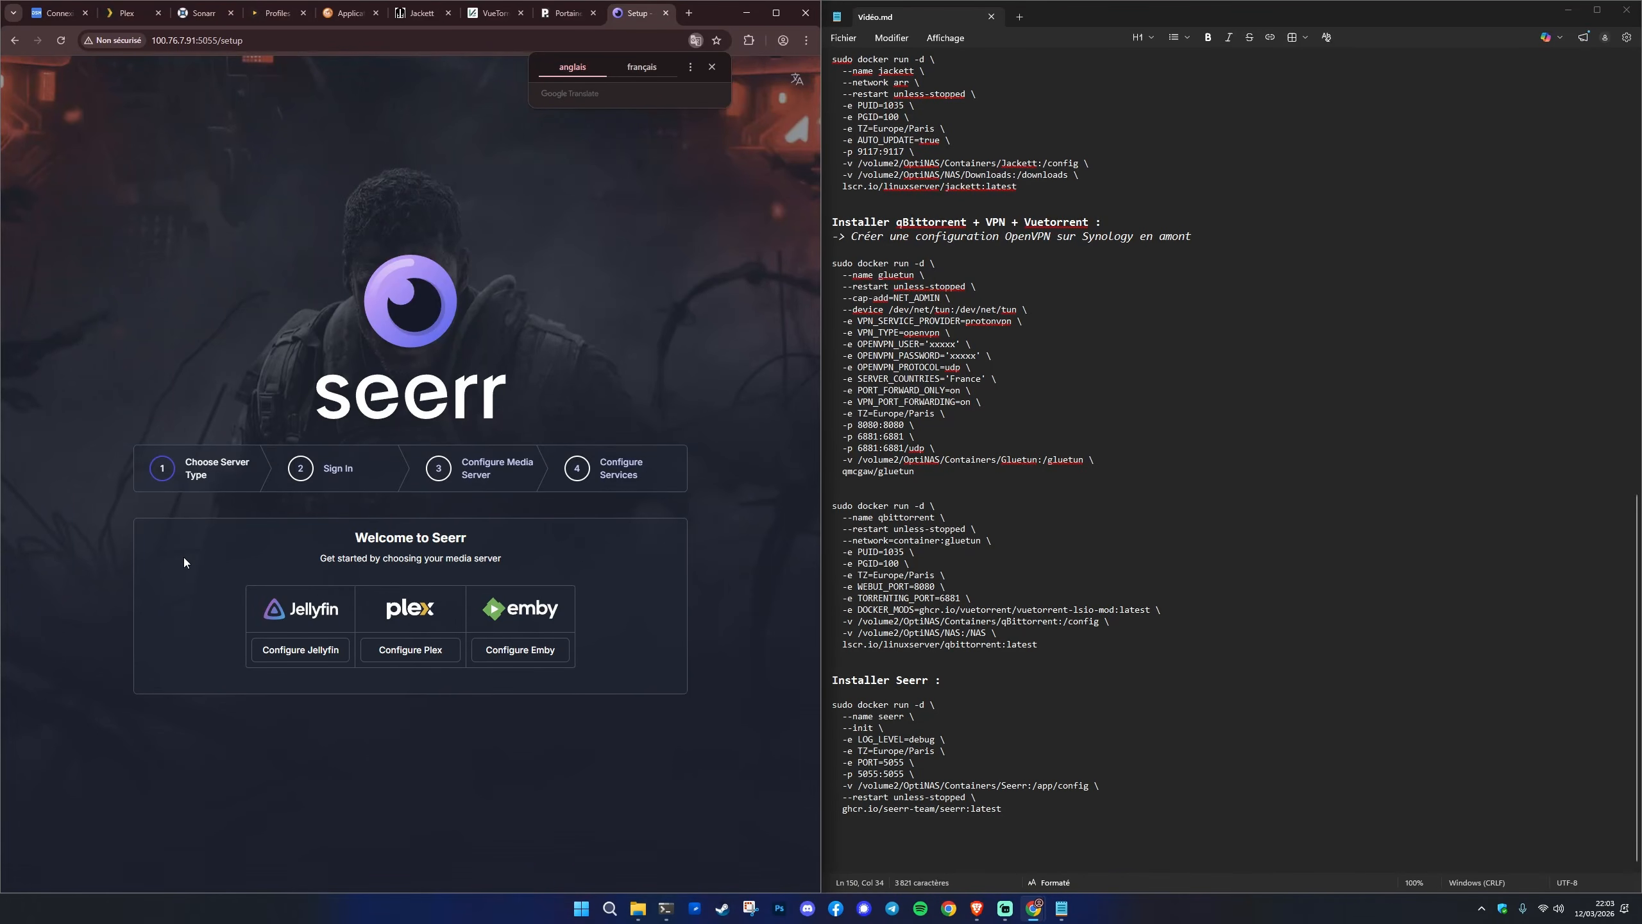
click(59, 16)
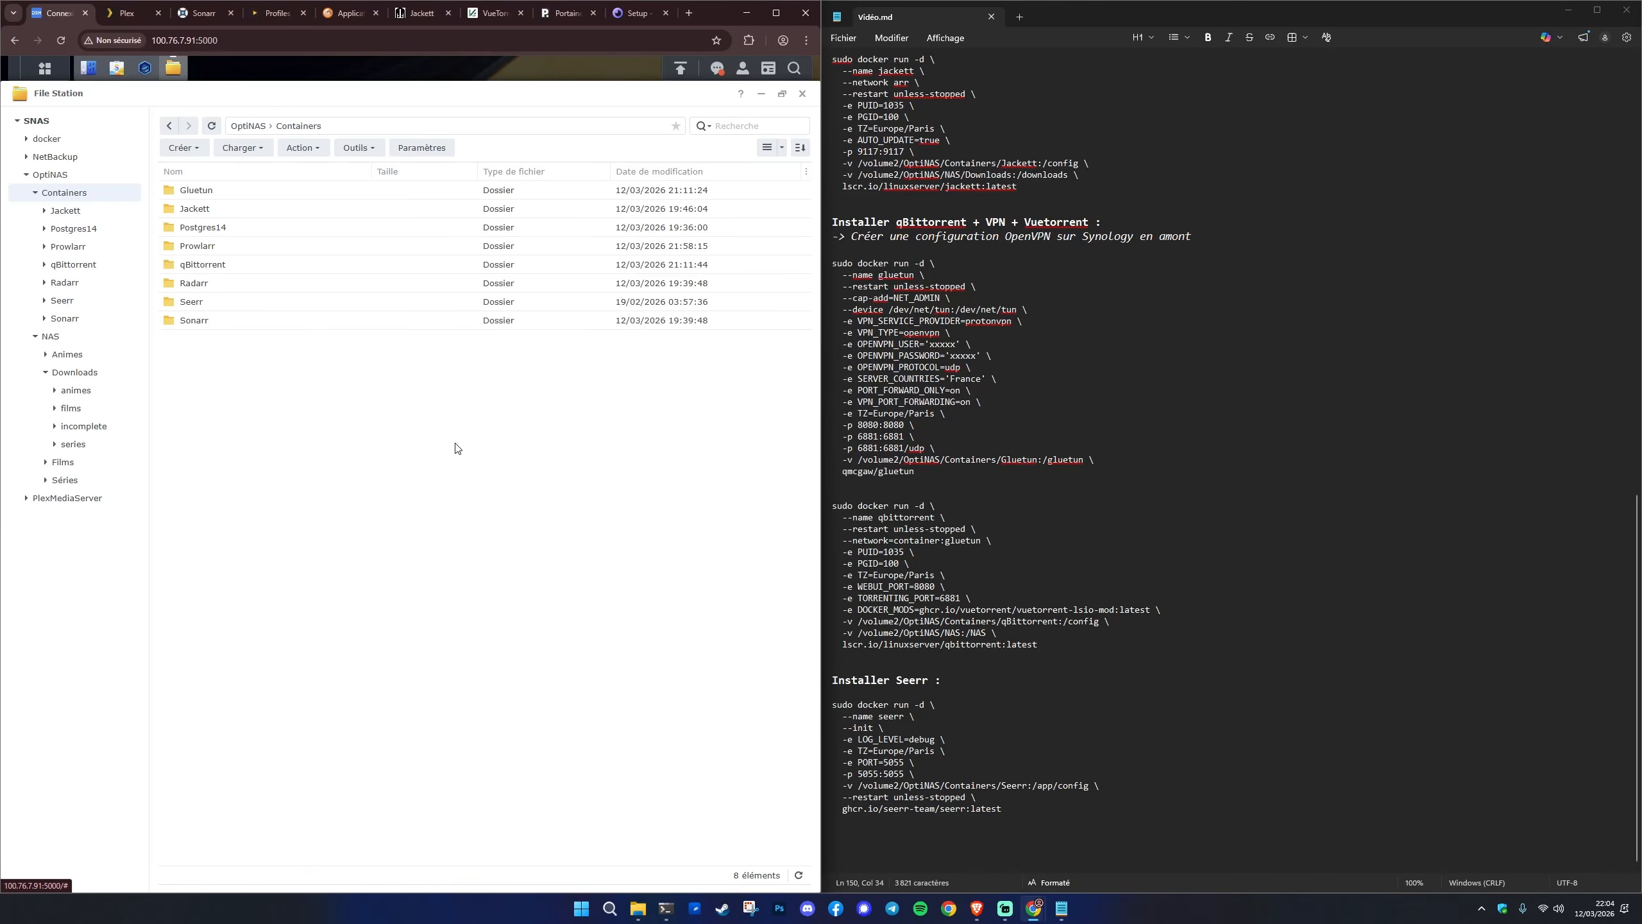
- Search Package Center for 'plex' to install Plex Media Server, then search 'plex media server' in a new tab
click(119, 73)
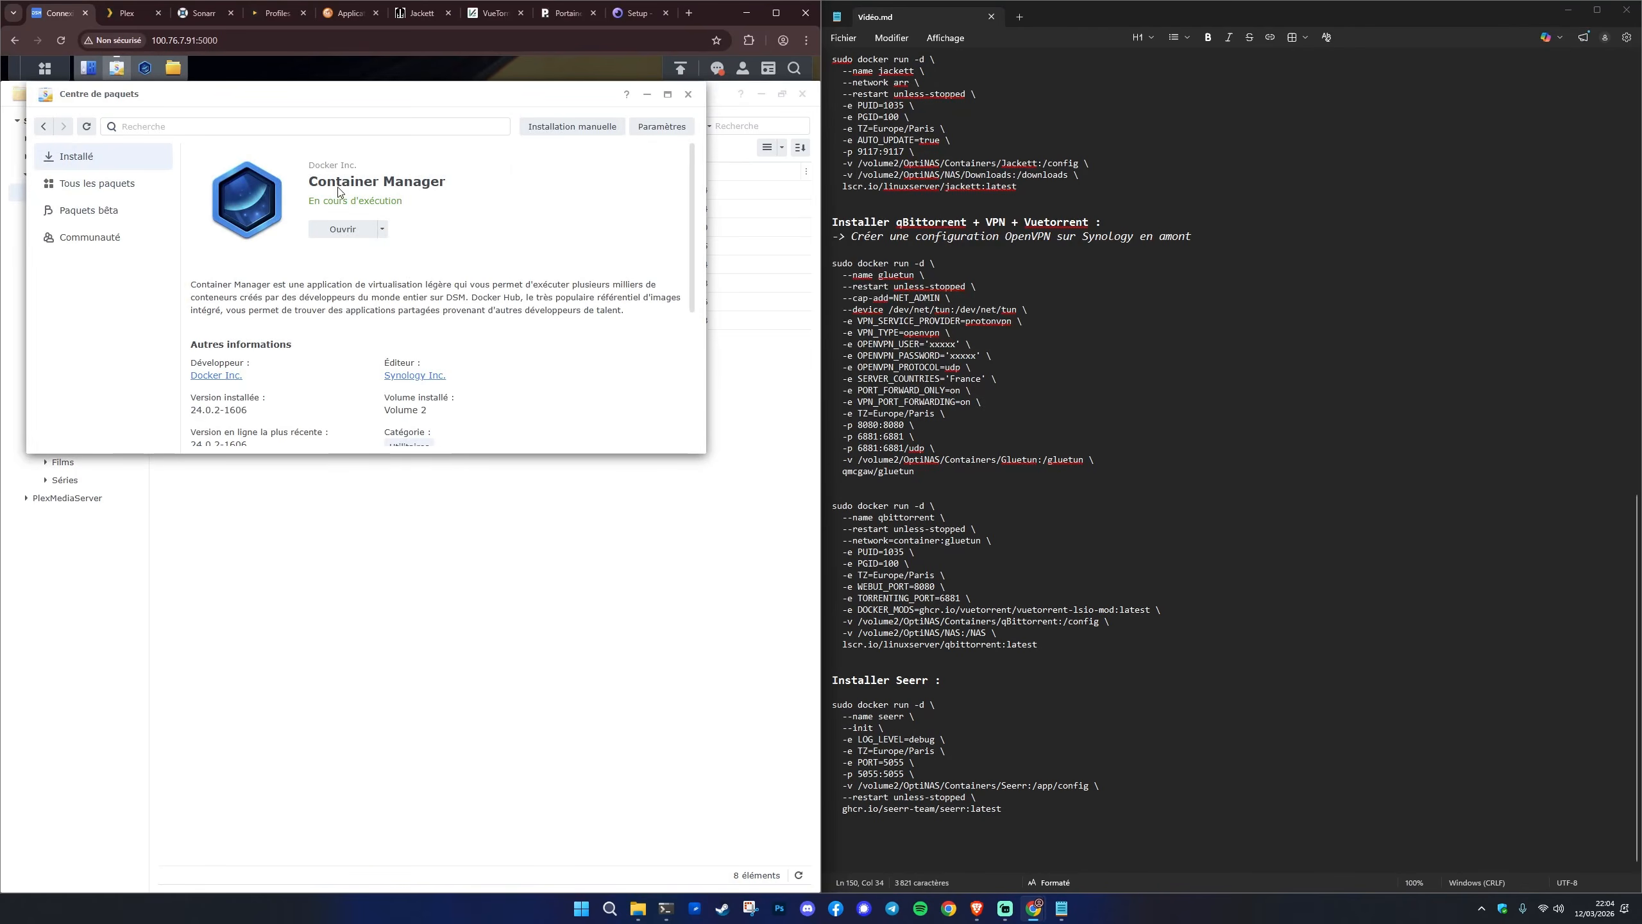
click(149, 125)
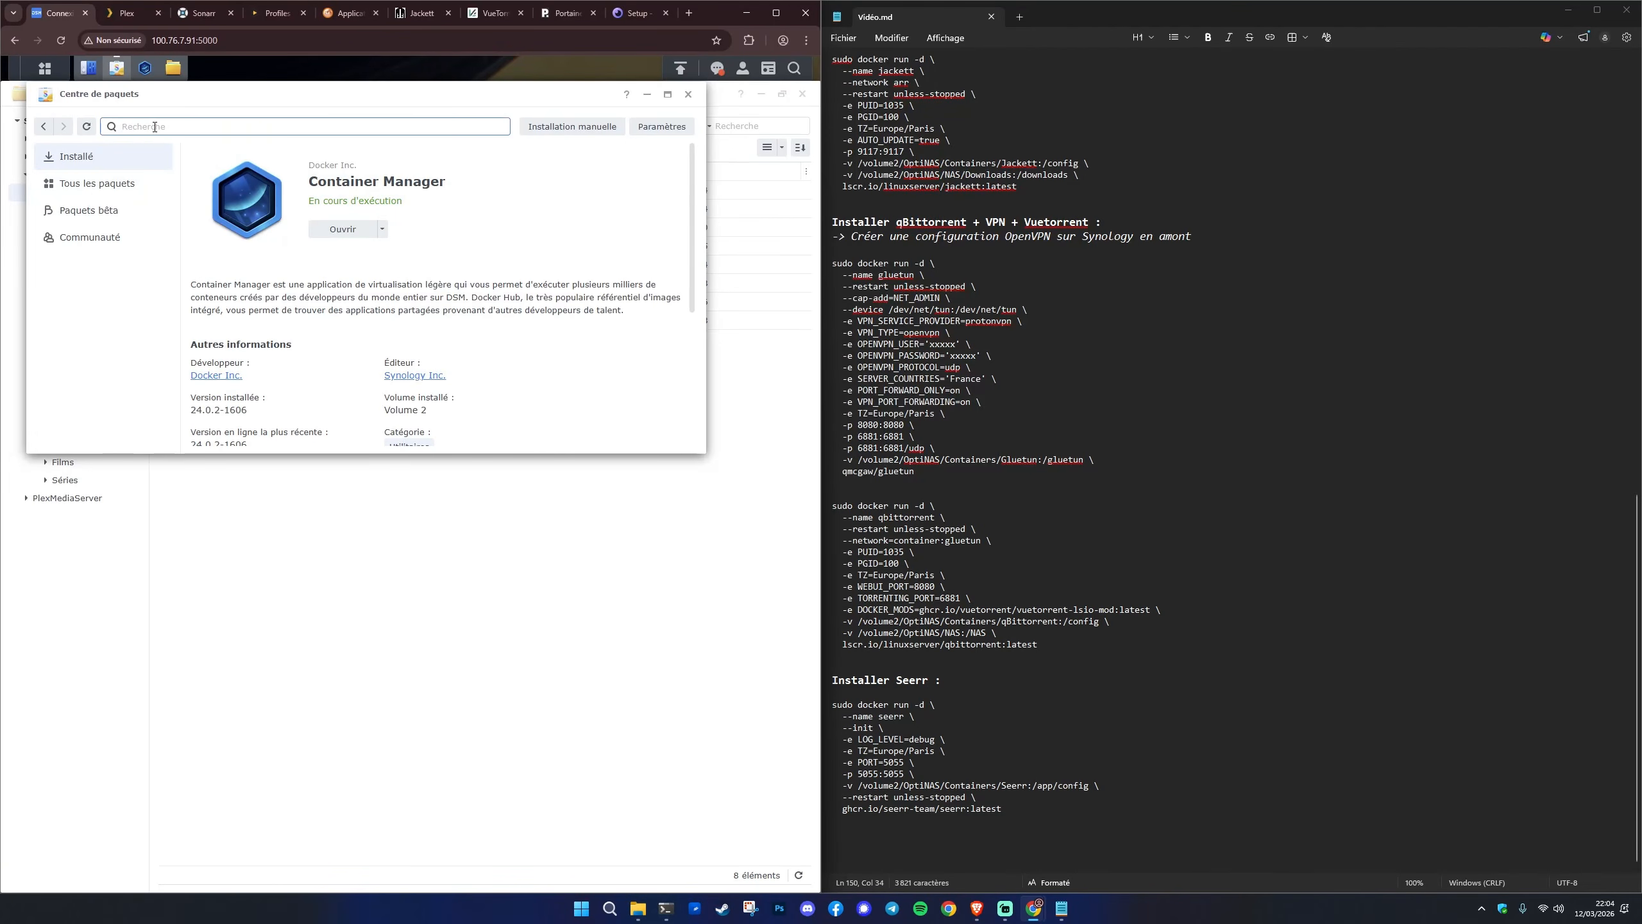
text(plex)
key(Return)
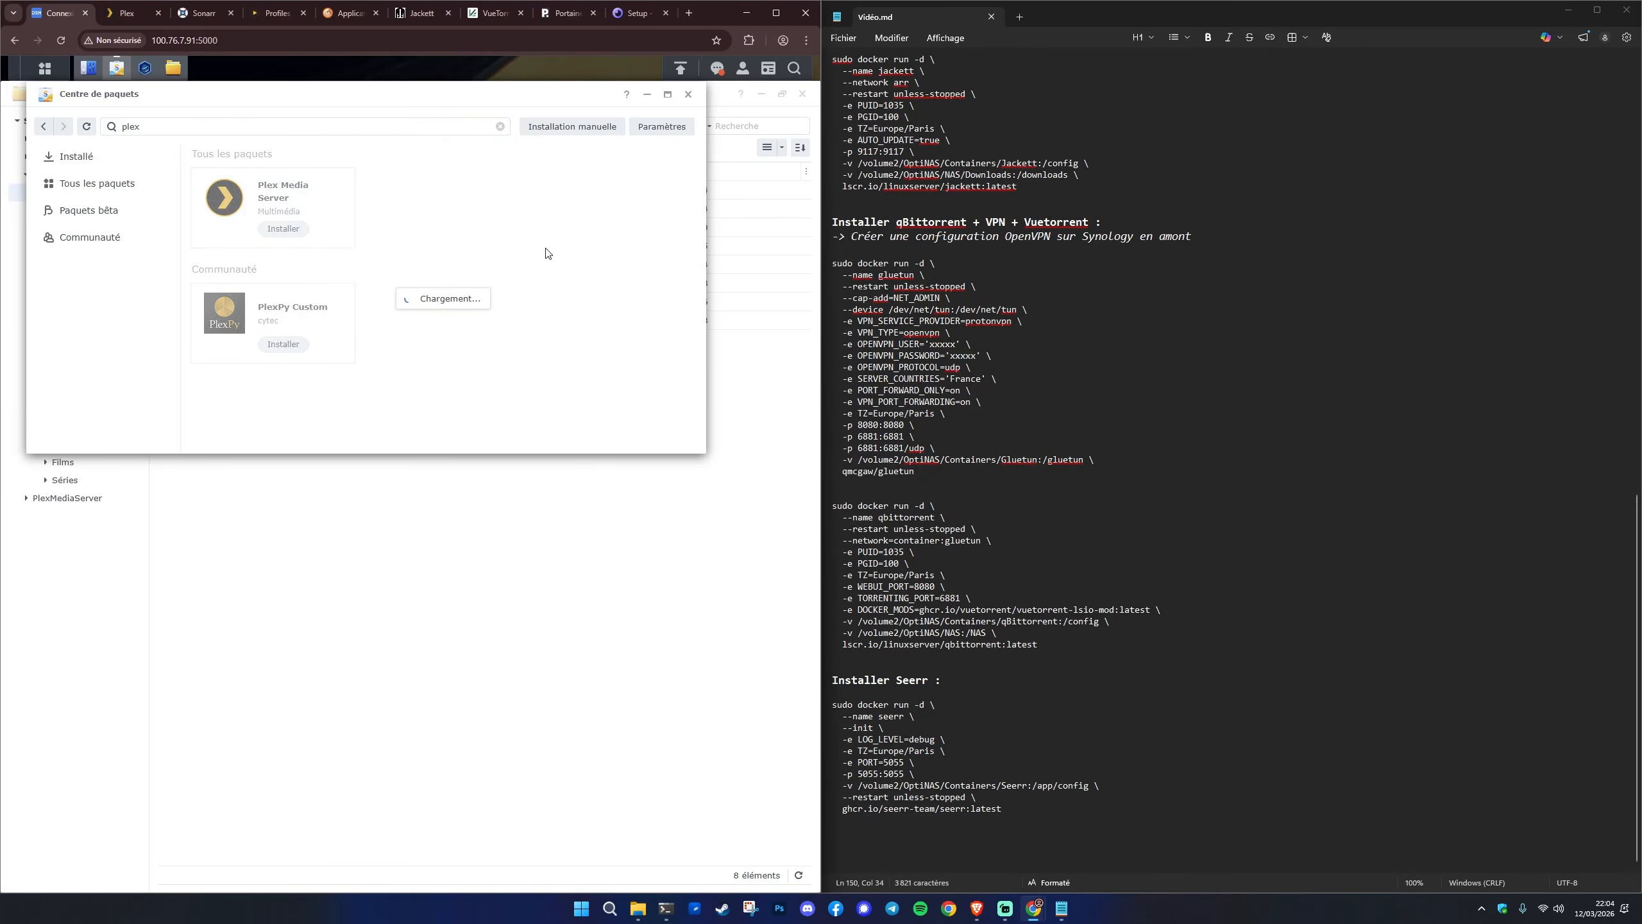
click(688, 13)
text(plex media server download)
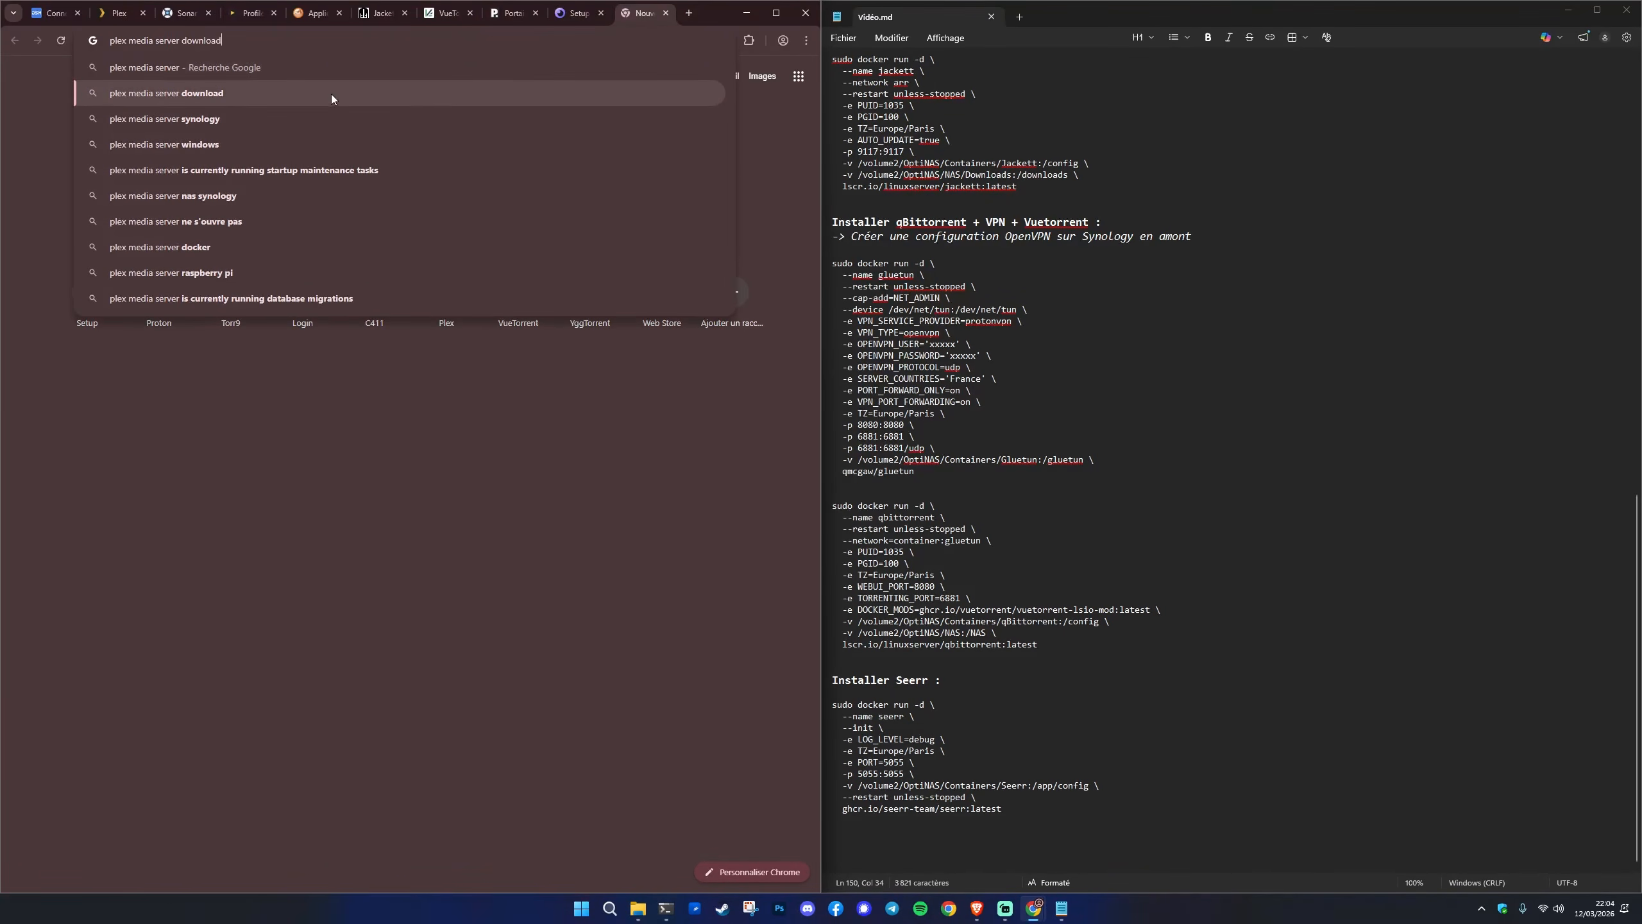
- Open Plex's downloads page and switch the server platform from QNAP to Linux
click(331, 94)
click(152, 206)
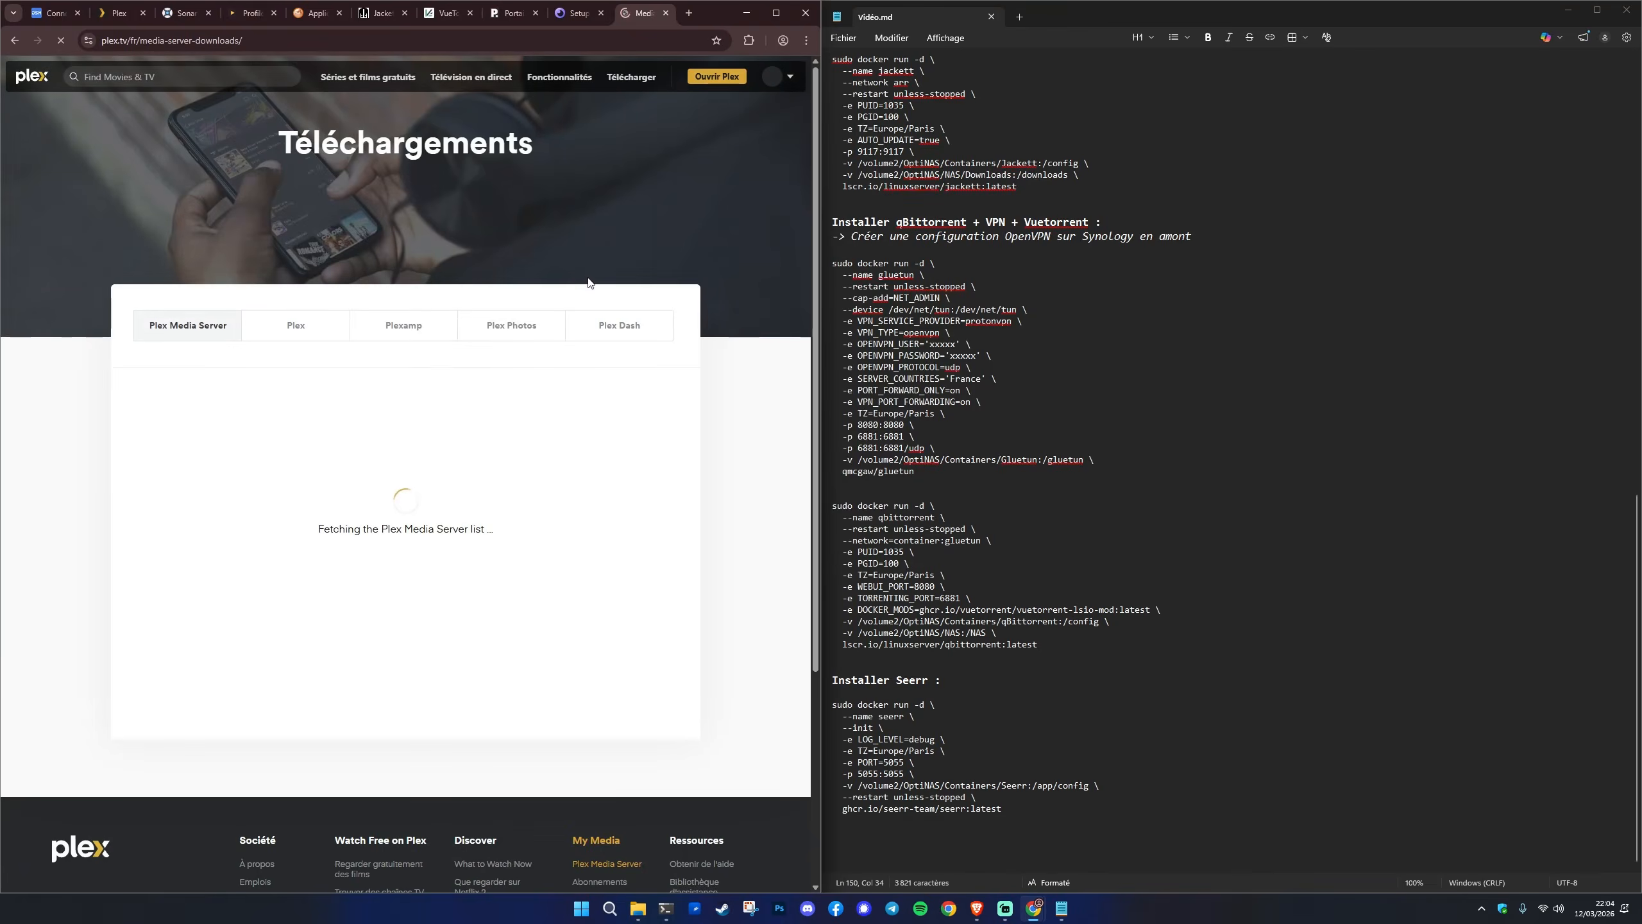
click(261, 453)
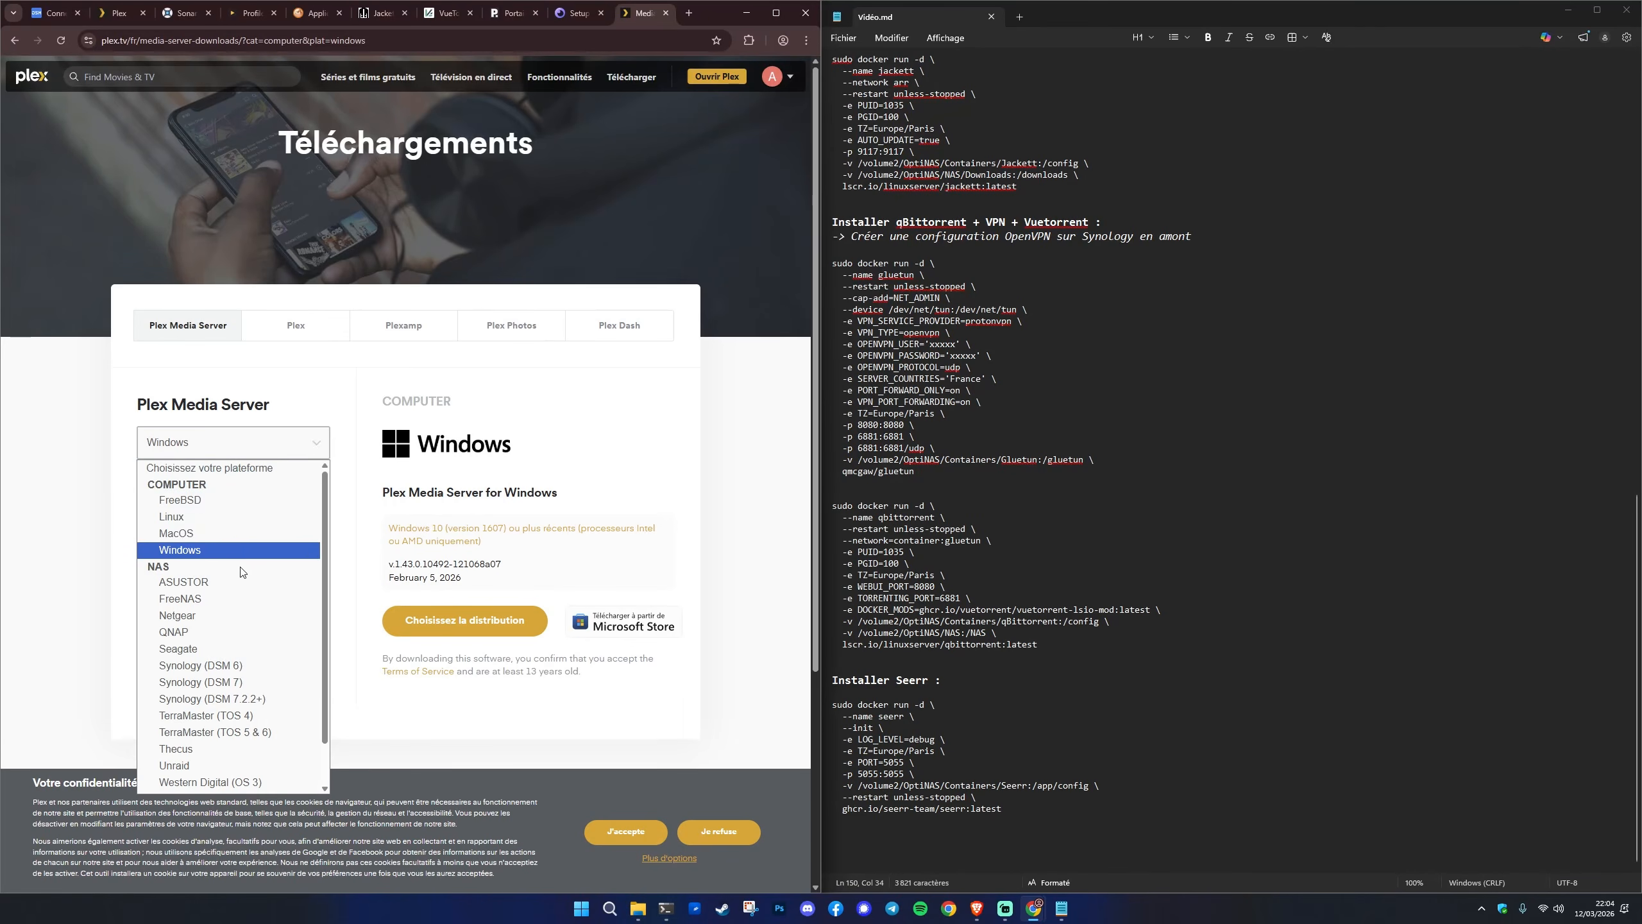
click(214, 632)
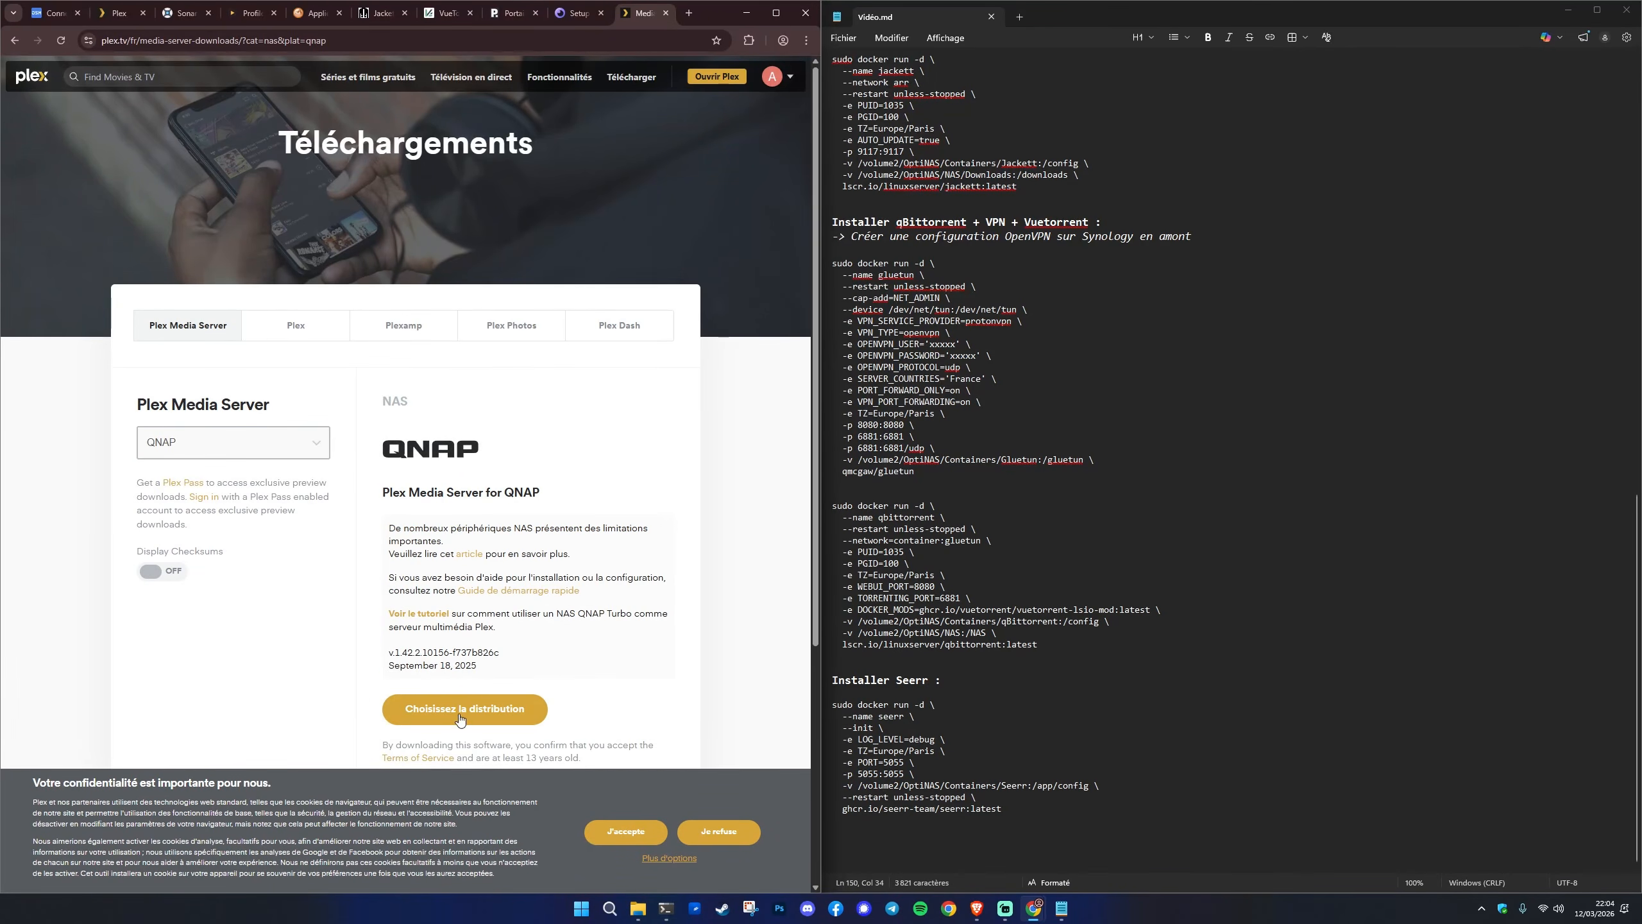
click(436, 708)
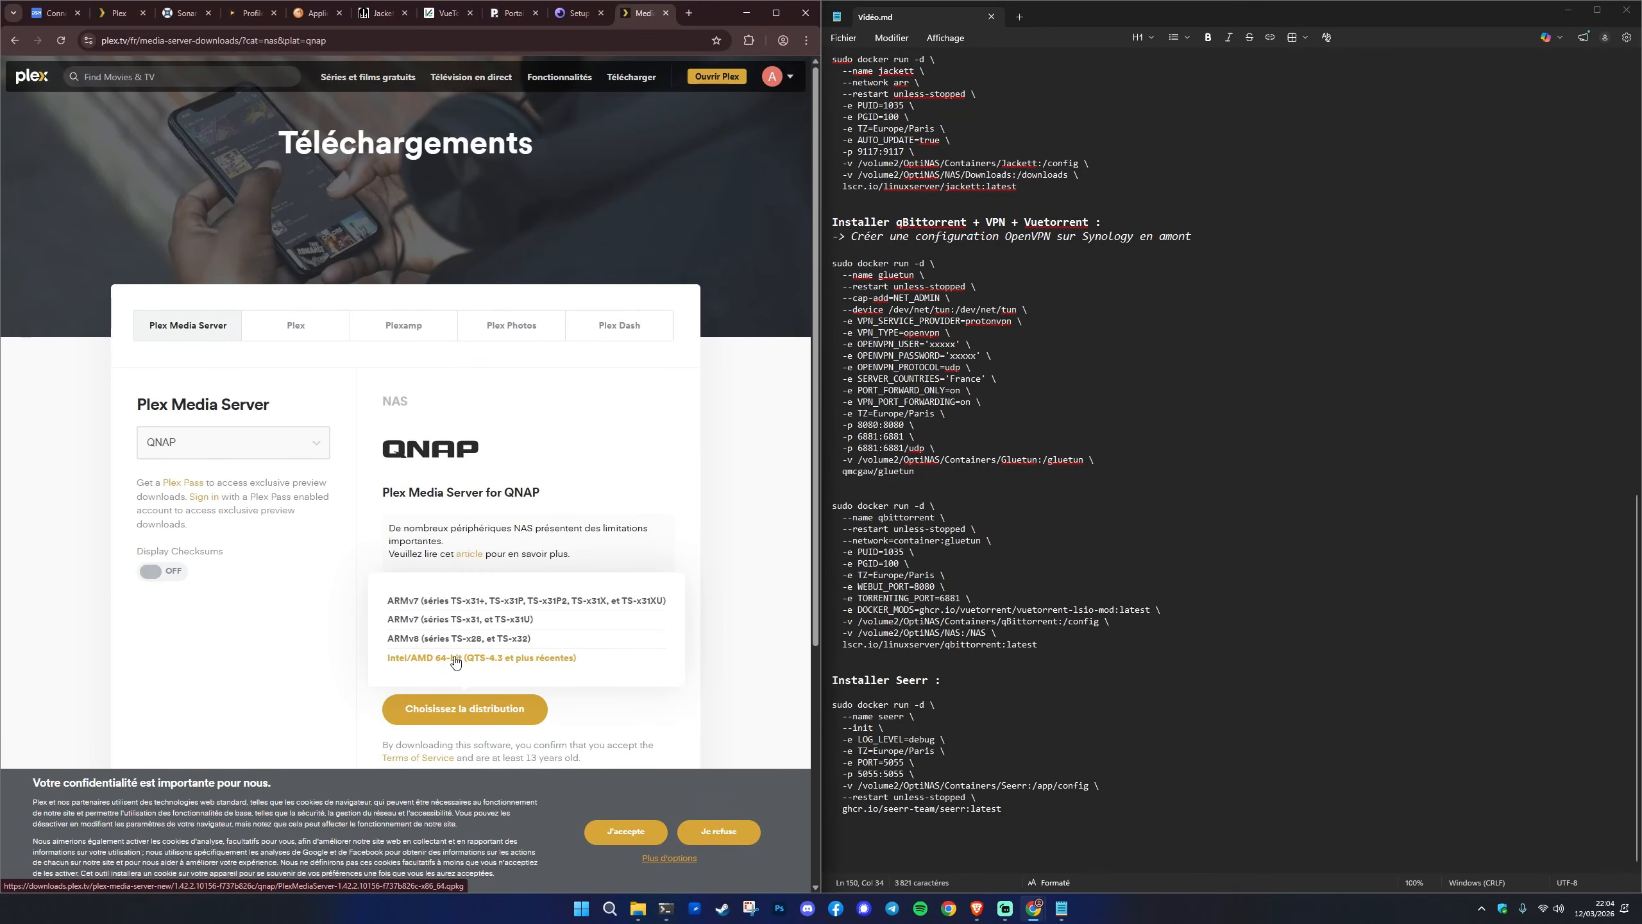
click(299, 658)
click(259, 452)
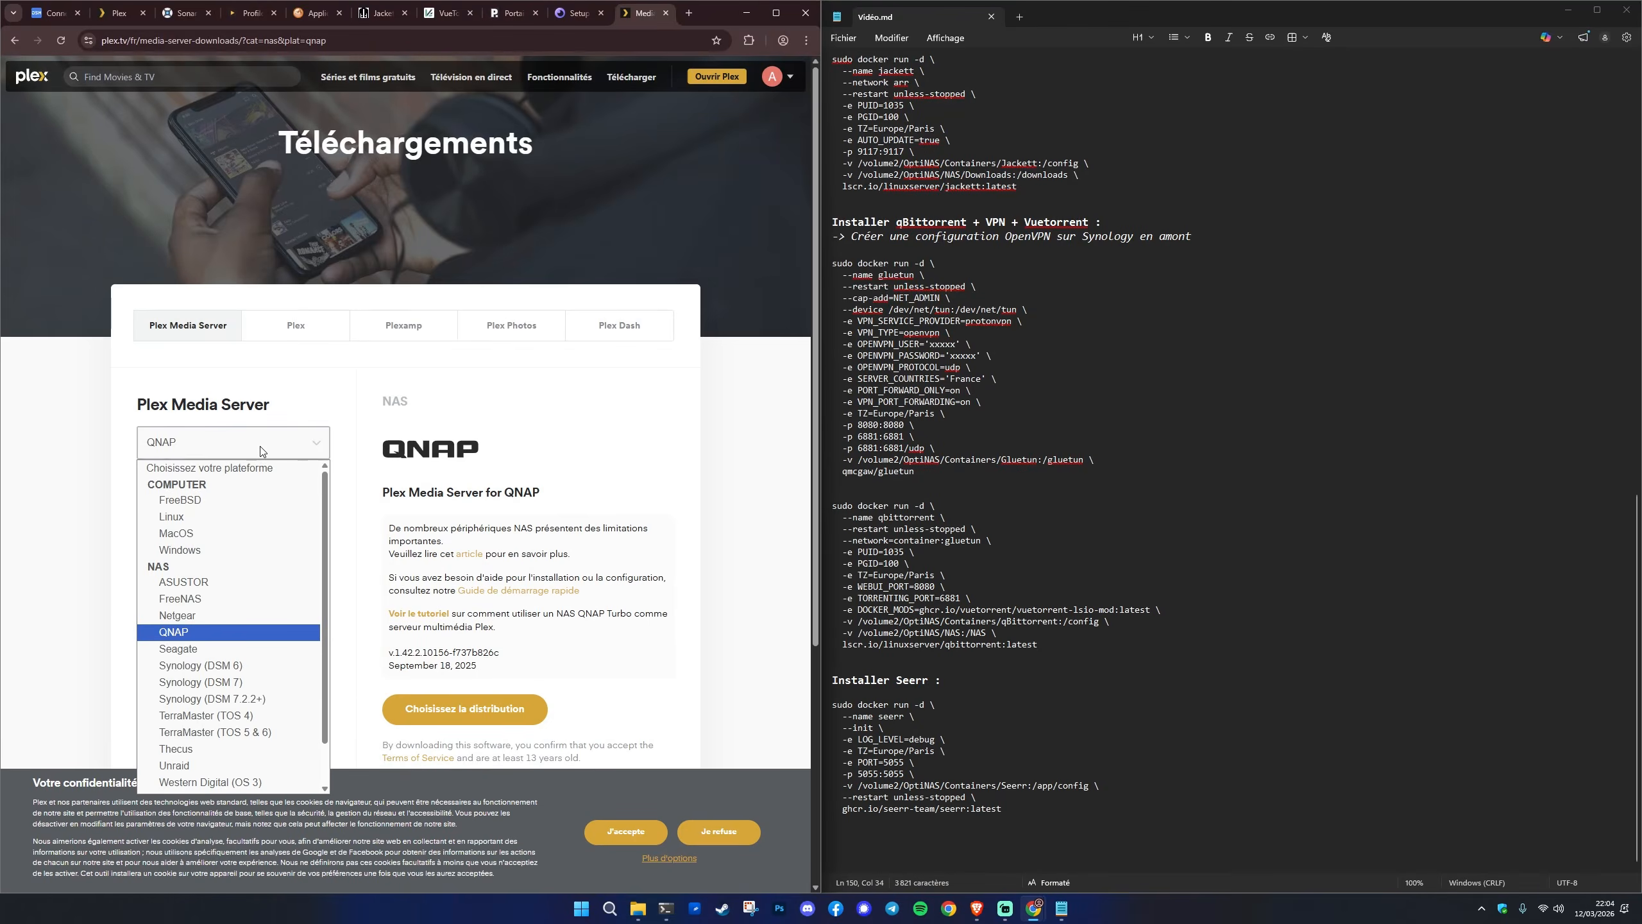
click(188, 517)
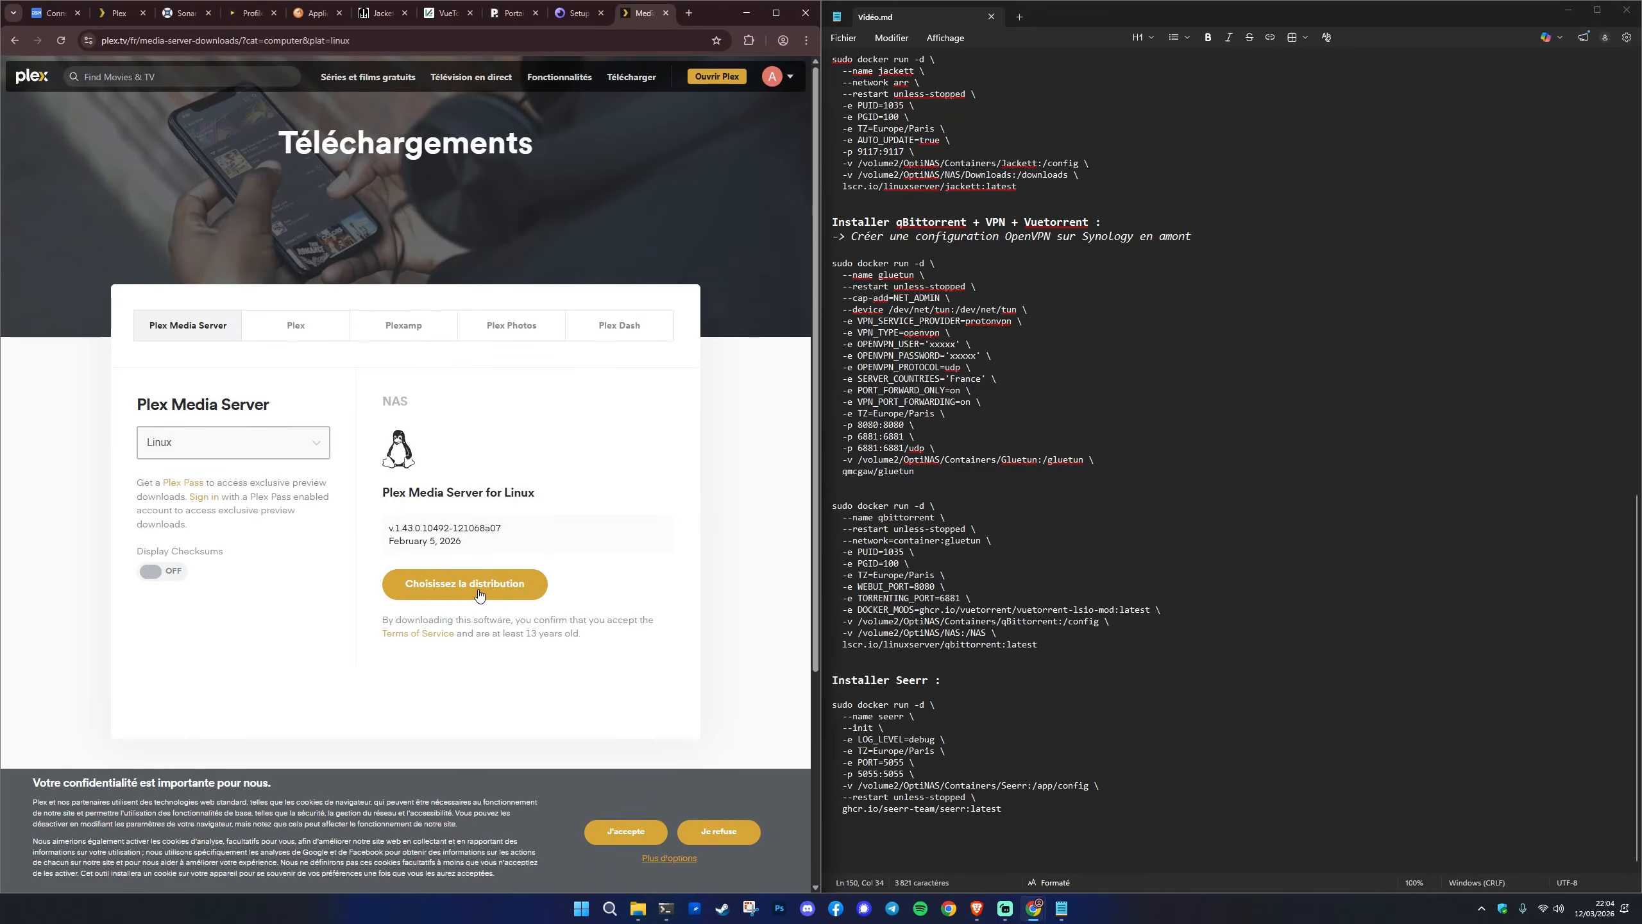
- Start a 'sudo wget' line at the end of the notes document
click(1020, 810)
key(Return)
key(Return)
text(wget)
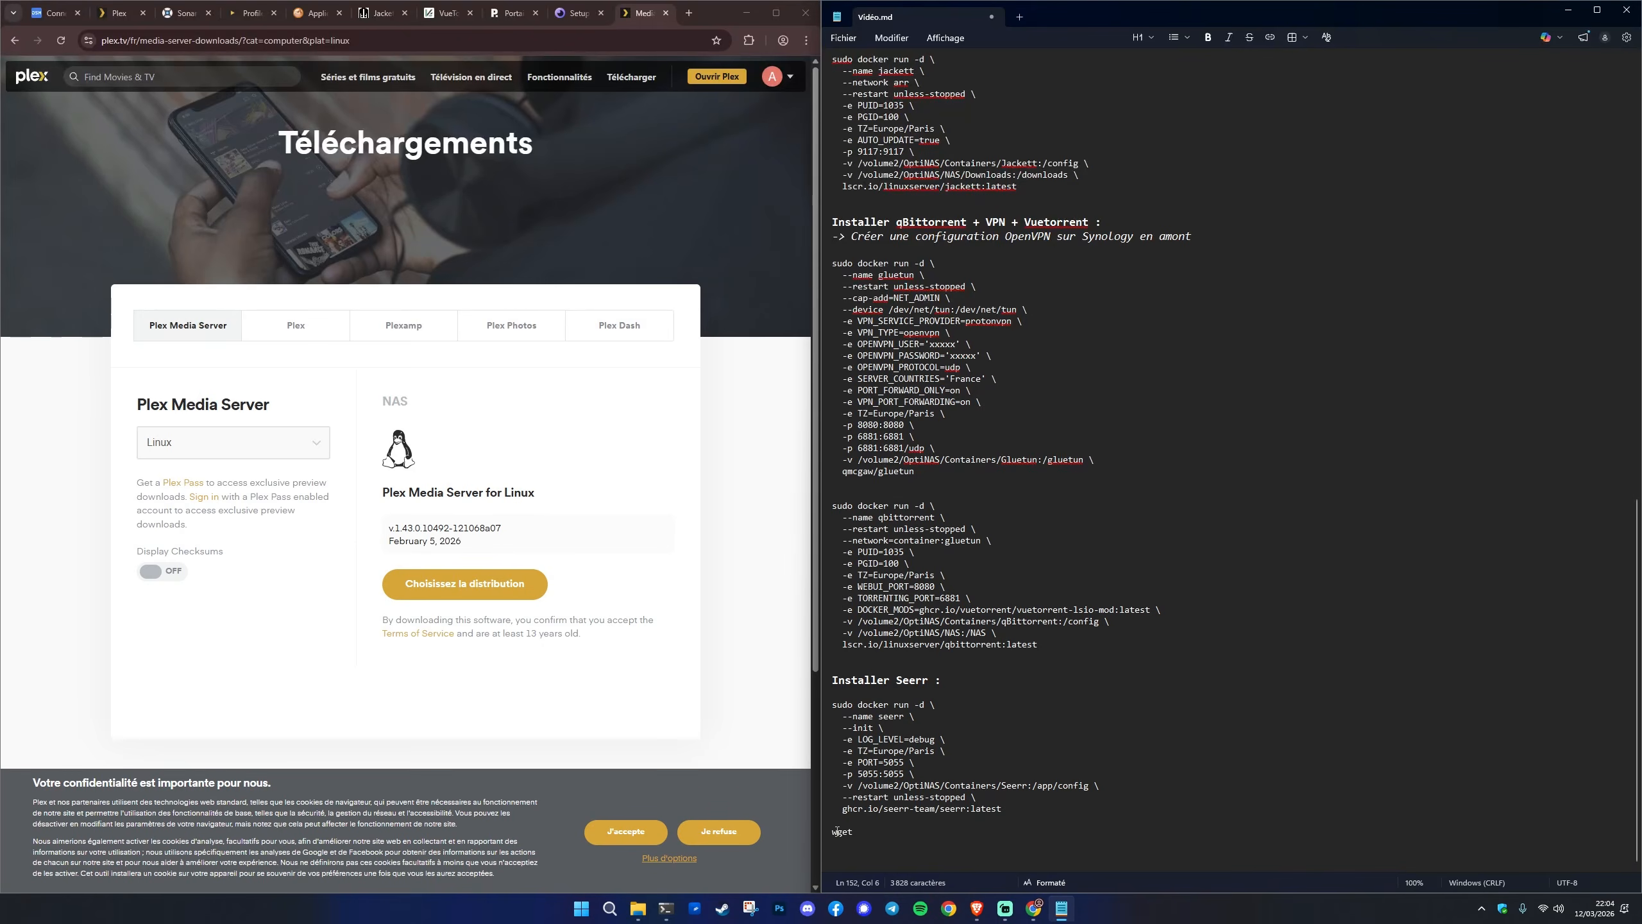
click(836, 831)
text(sudo)
click(897, 850)
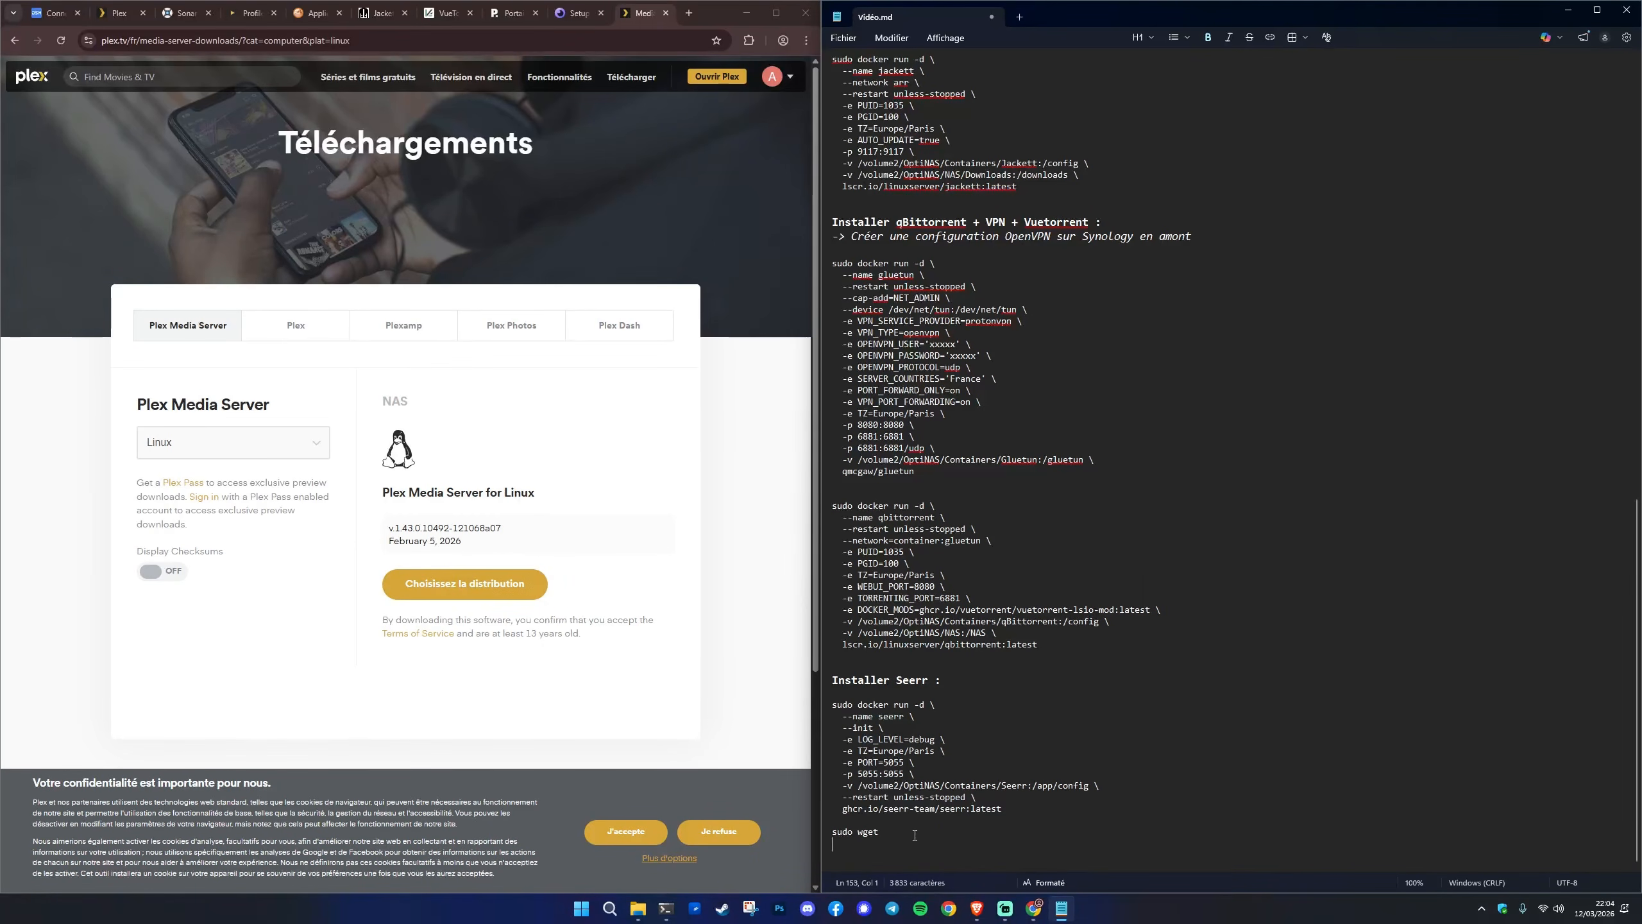
- Paste the Ubuntu 64-bit Plex build download link after wget in the notes
click(470, 603)
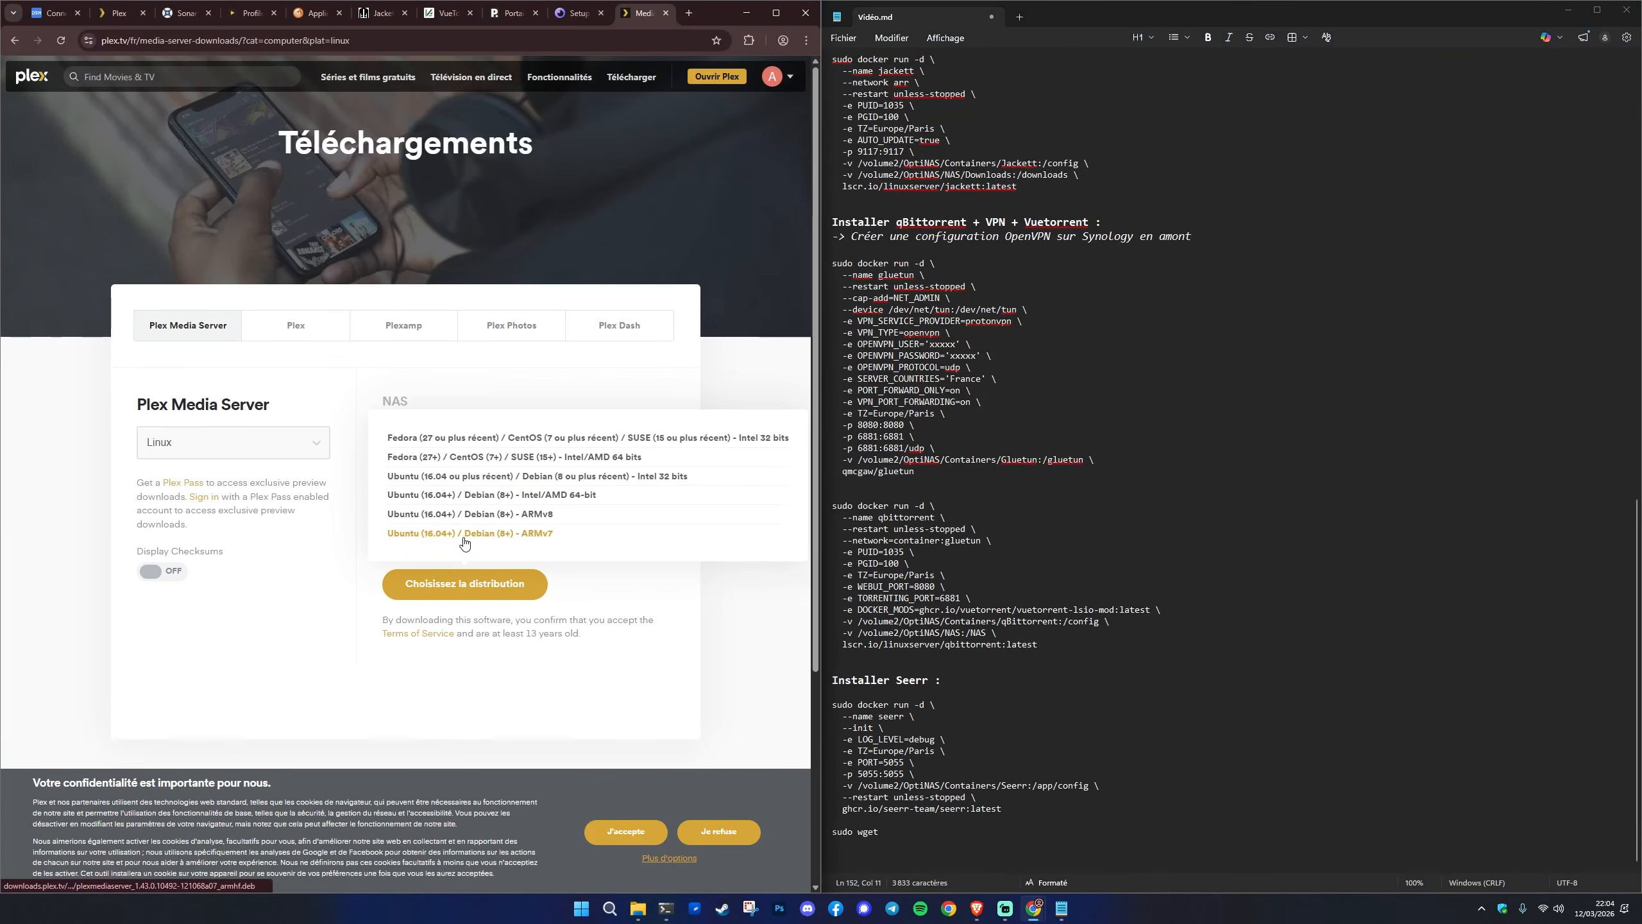
right_click(483, 478)
right_click(443, 495)
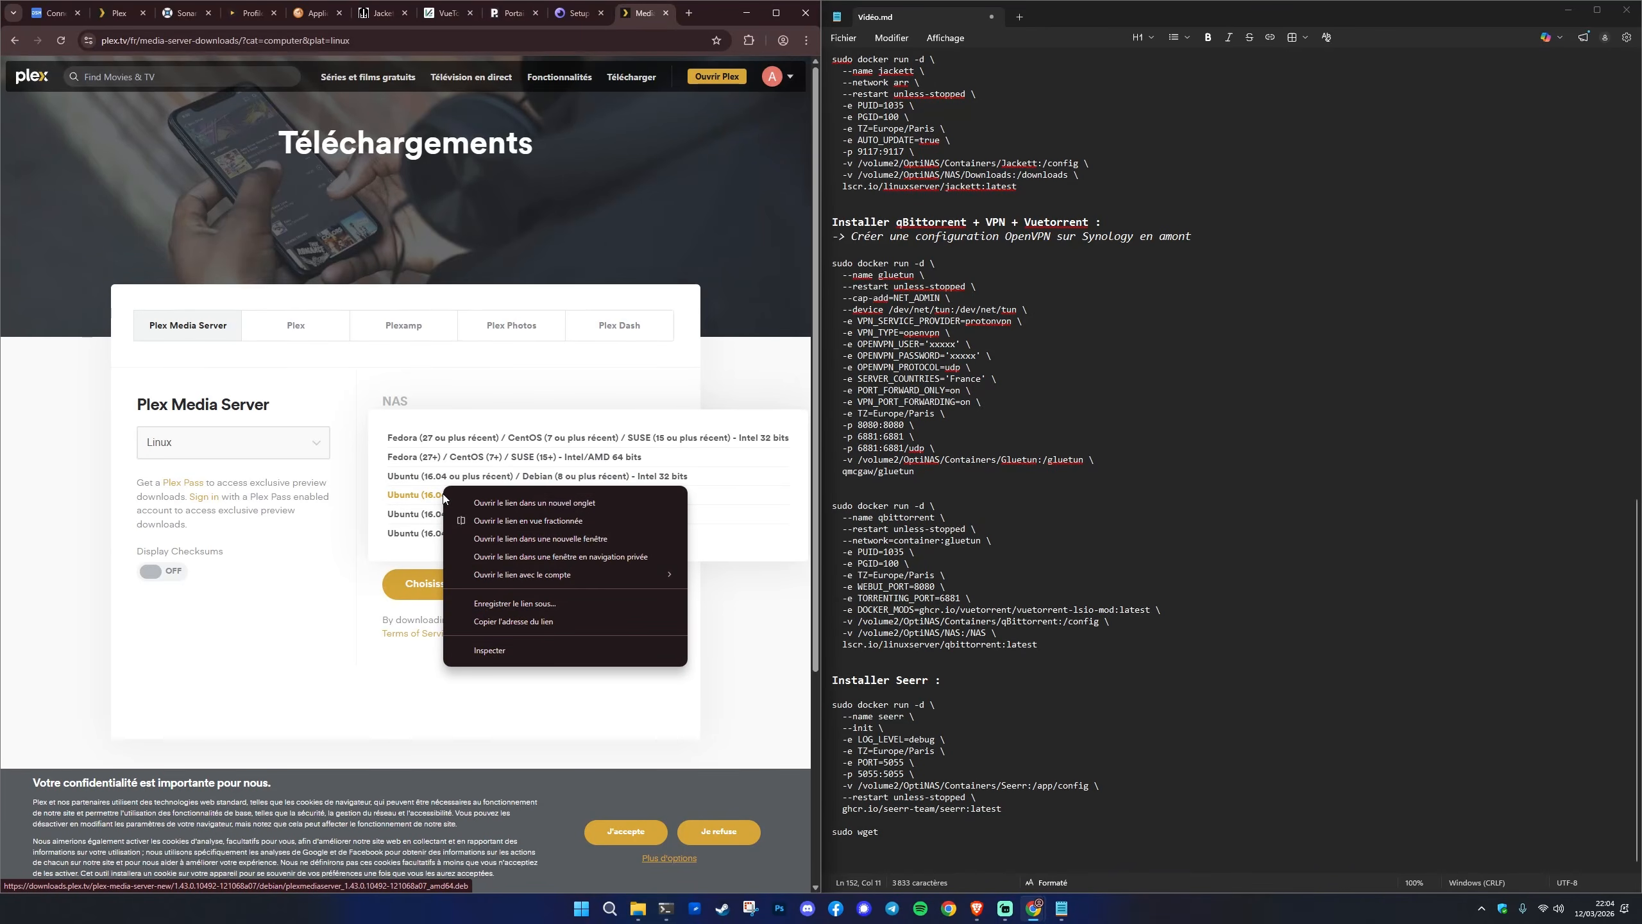
click(521, 624)
right_click(971, 830)
click(937, 818)
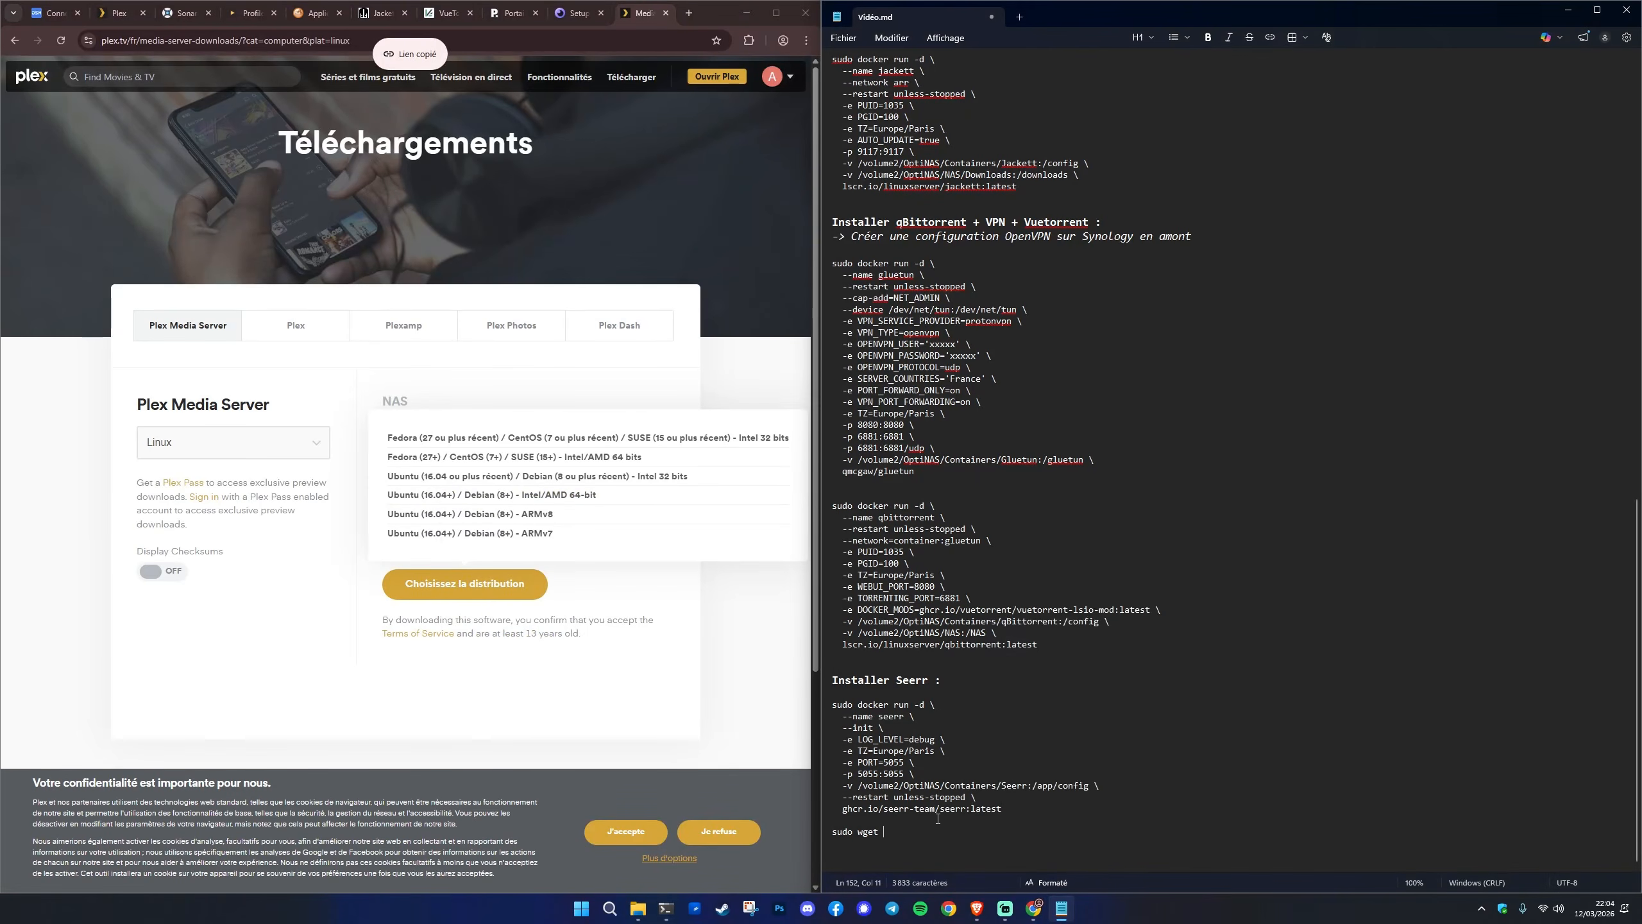
text(https://downloads.plex.tv/plex-media-server-new/1.43.0.10492-121068a07/debian/plexmediaserver_1.43.0.10492-121068a07_amd64.deb)
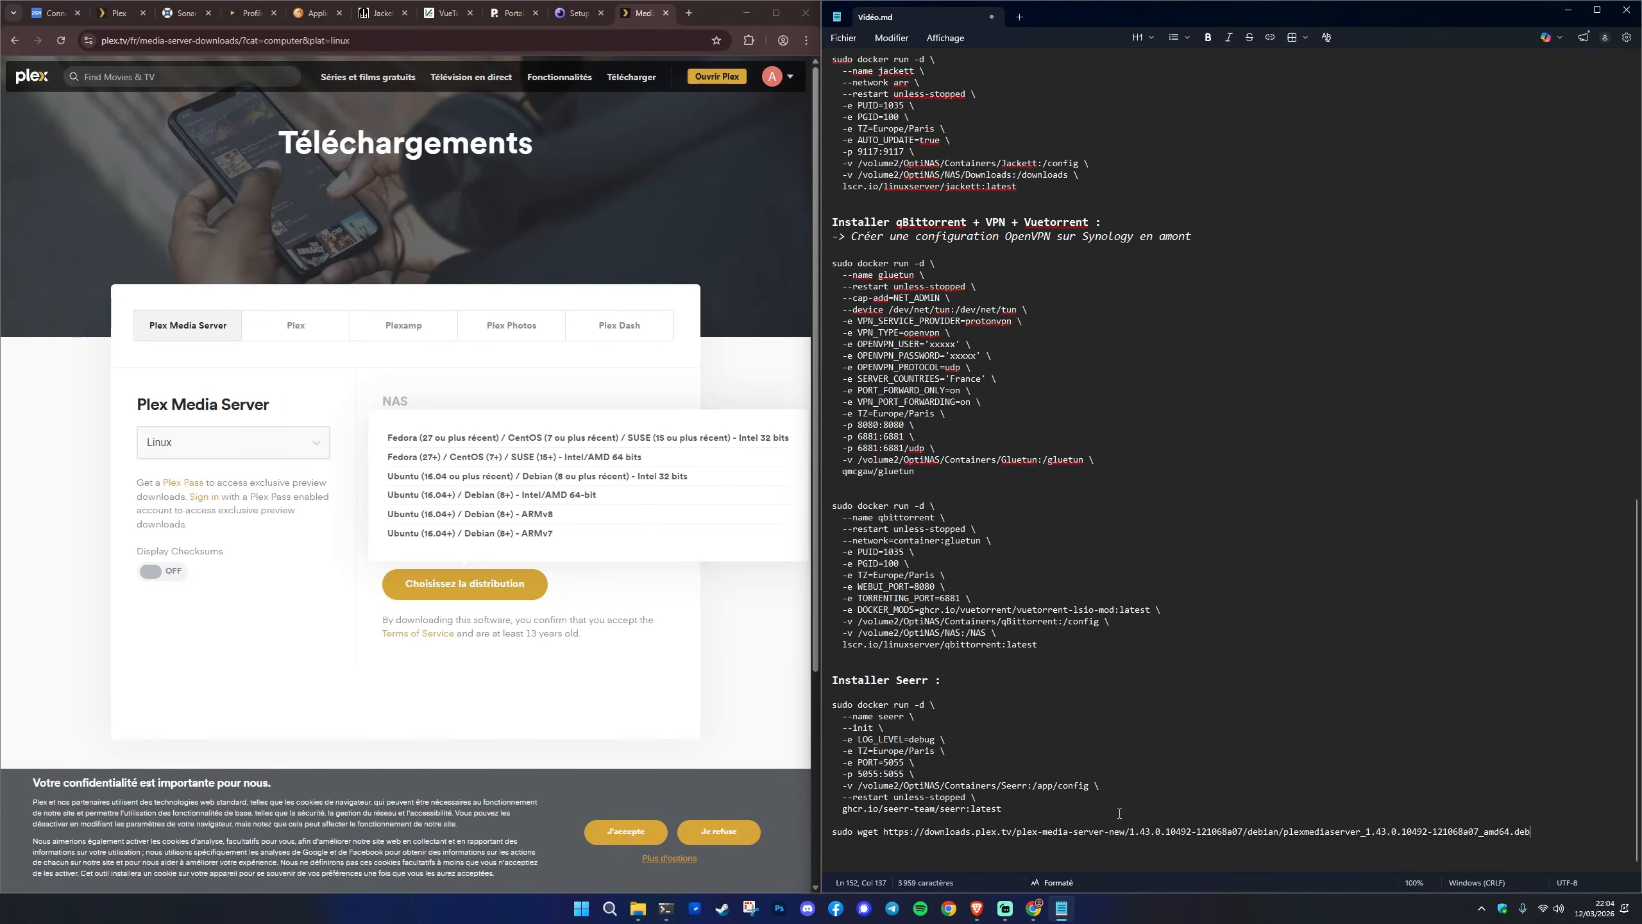
key(Return)
- Add a 'sudo dpkg -i' line with the .deb file name taken from the URL
text(dpkg -i)
mouse_move(1284, 832)
mouse_down()
mouse_move(1539, 835)
mouse_move(1284, 835)
mouse_up()
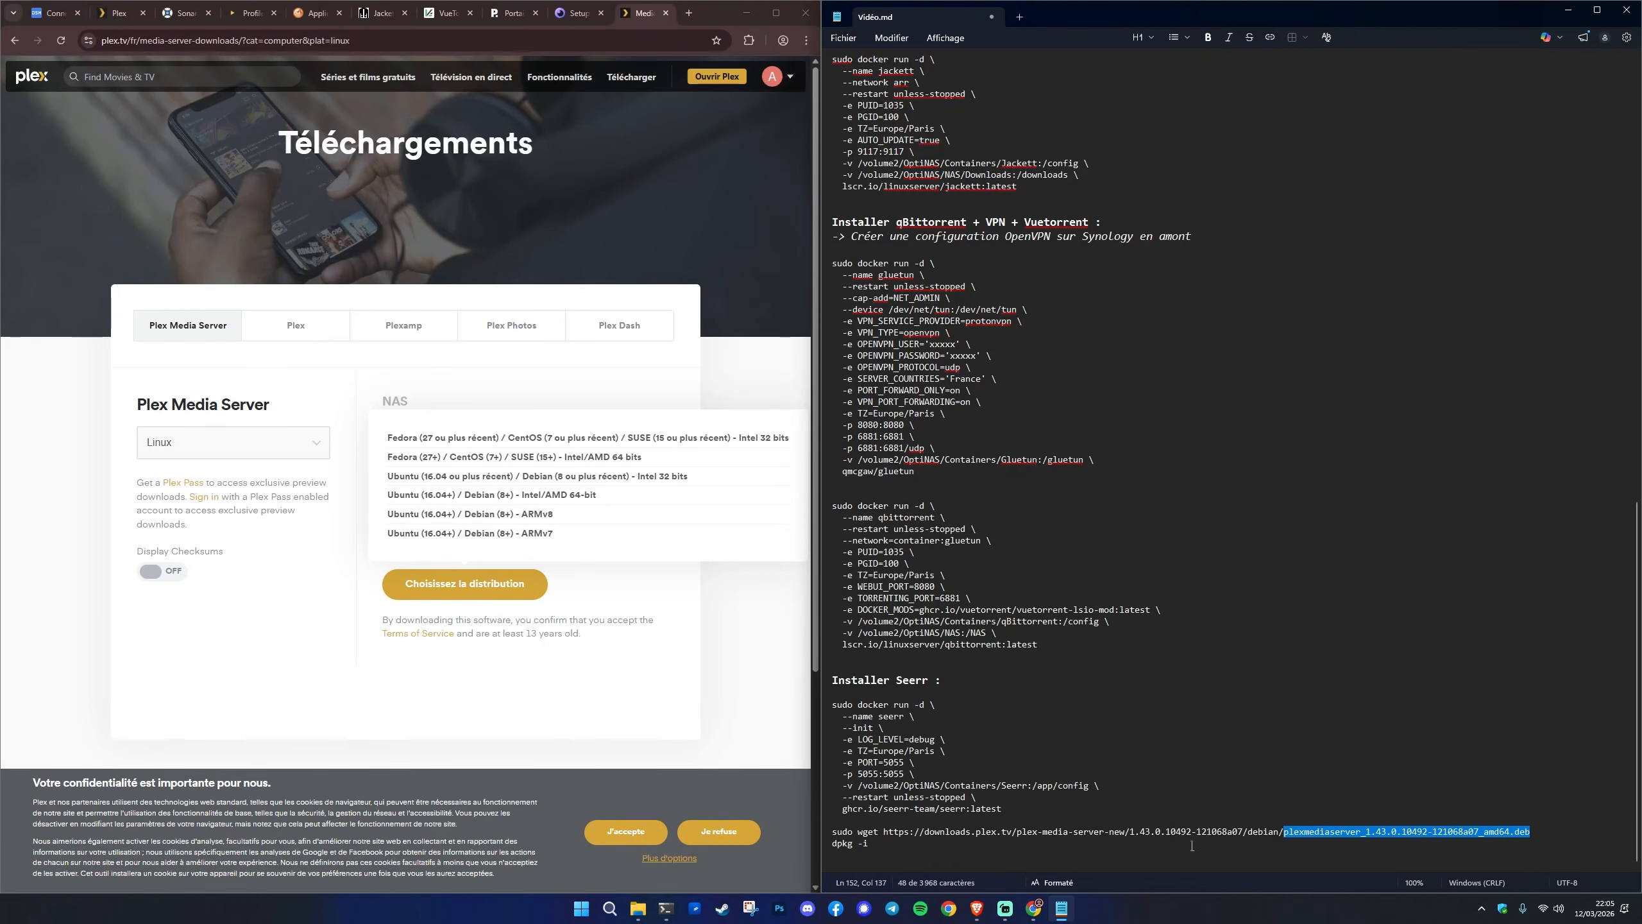
key(ctrl+c)
click(1192, 846)
key(ctrl+v)
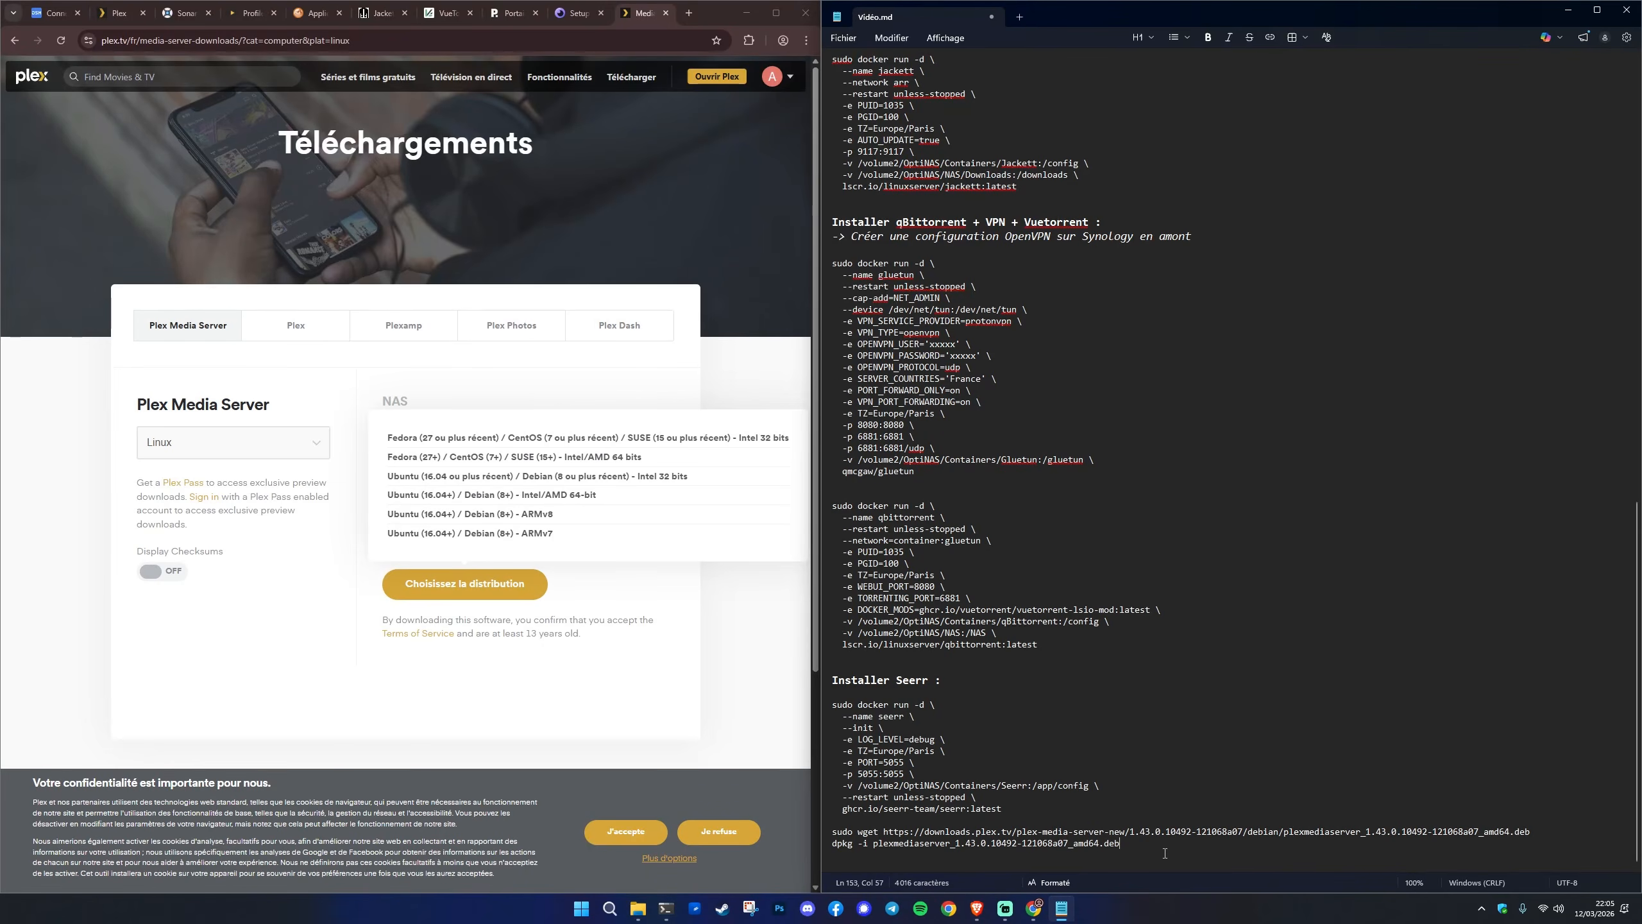
click(833, 843)
text(sudo)
click(1154, 843)
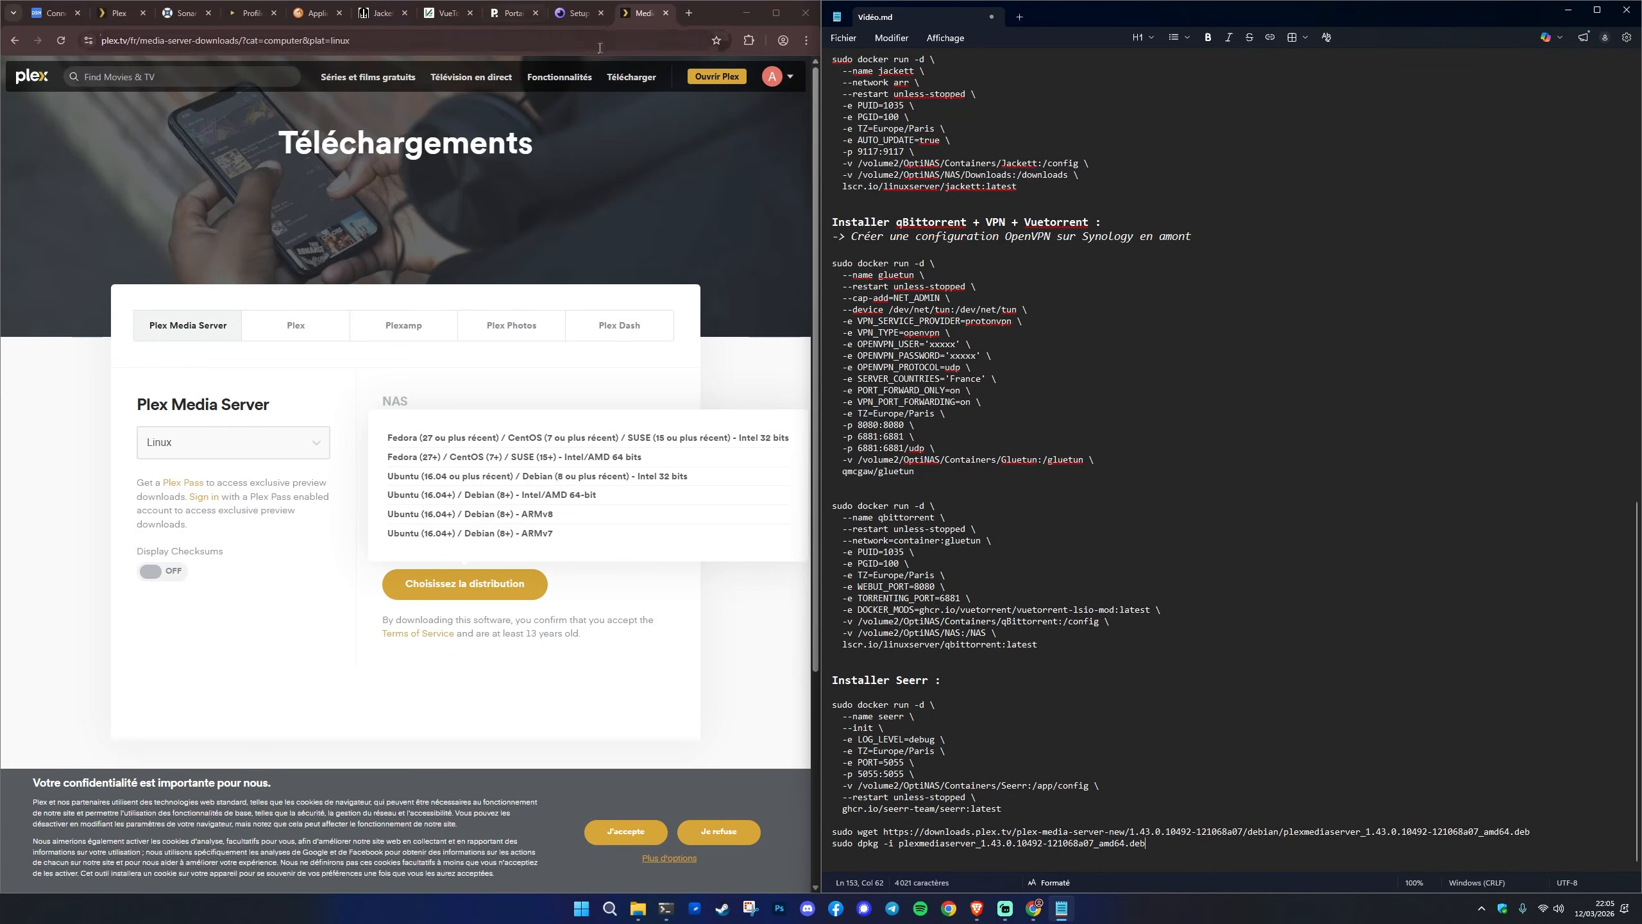
- Delete the drafted wget and dpkg lines and close the Plex downloads page
key(shift+Up)
key(shift+Up)
key(shift+Up)
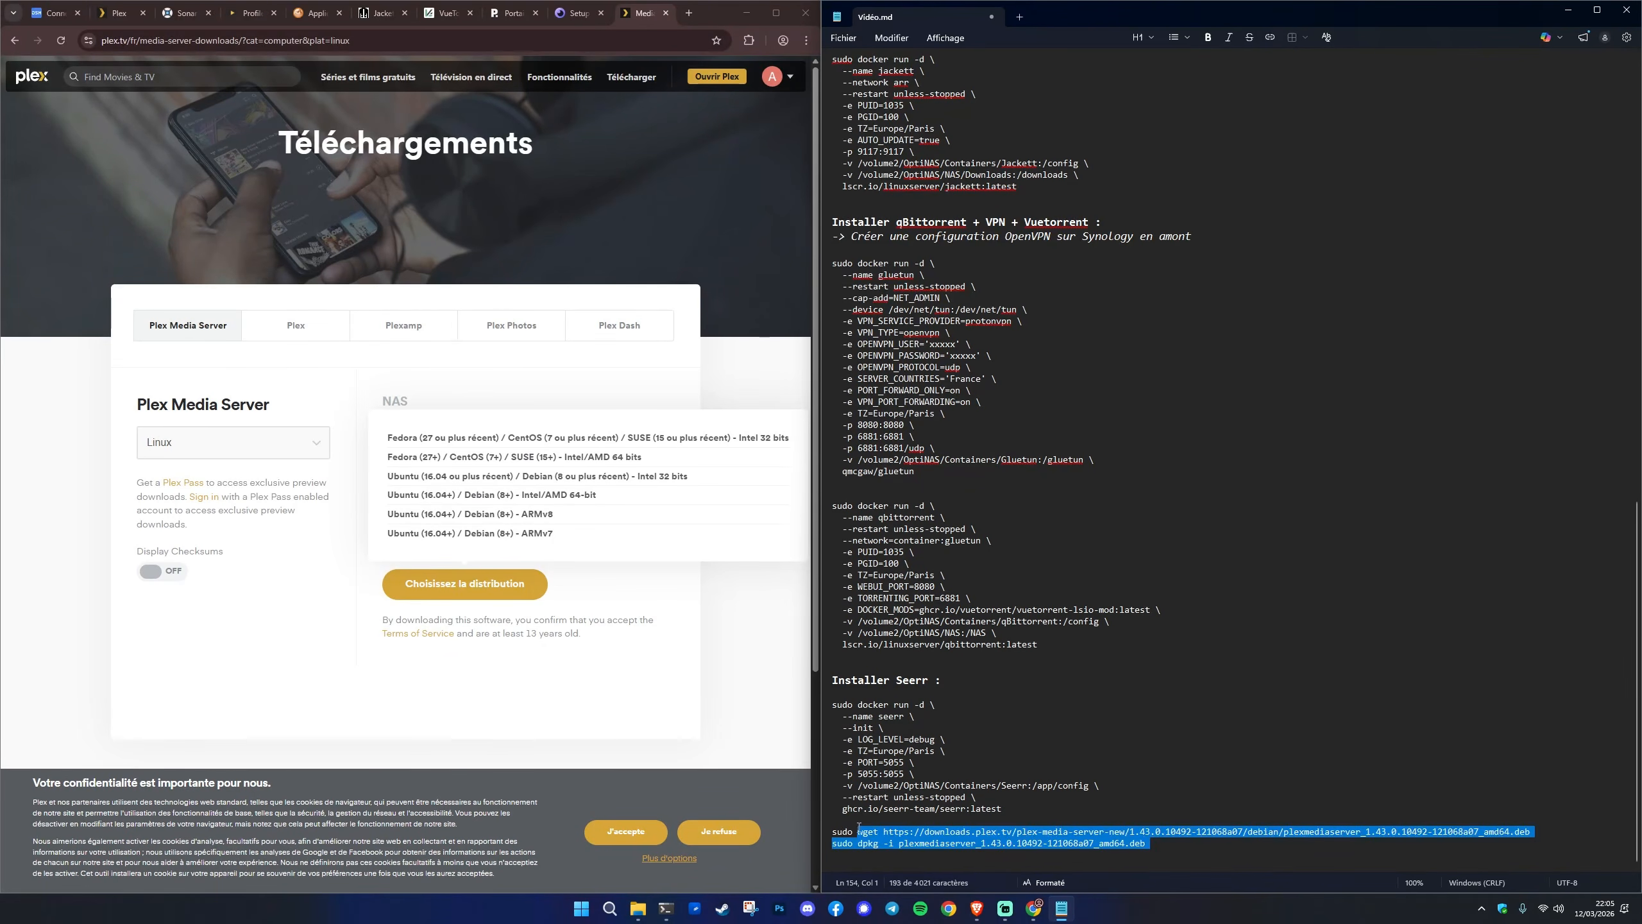
key(BackSpace)
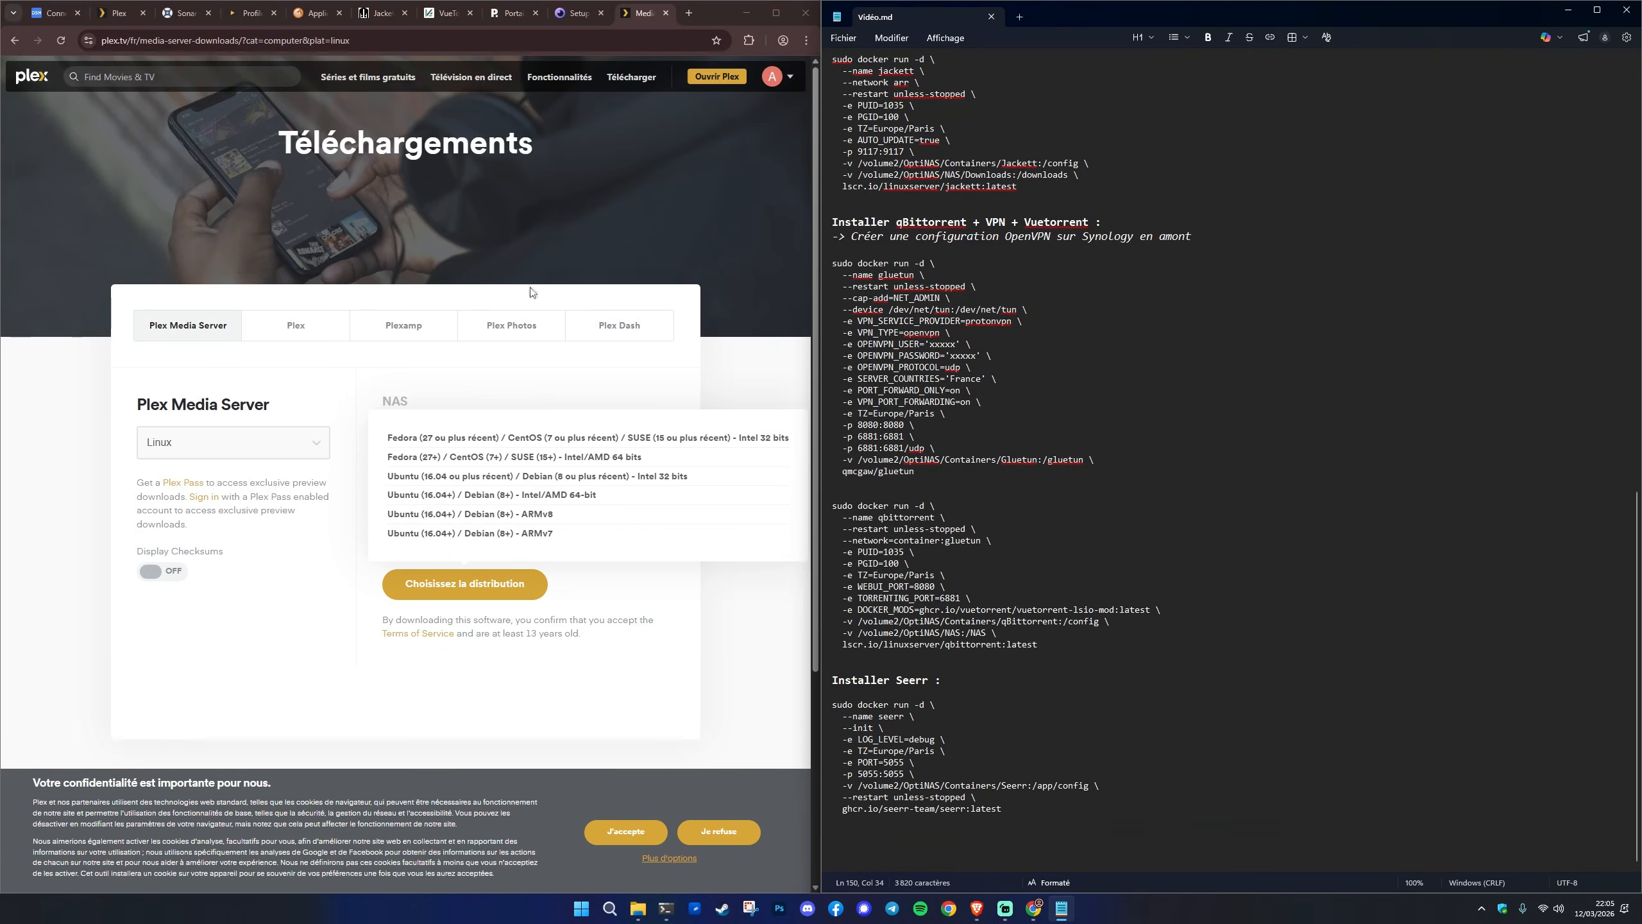
click(665, 13)
click(54, 23)
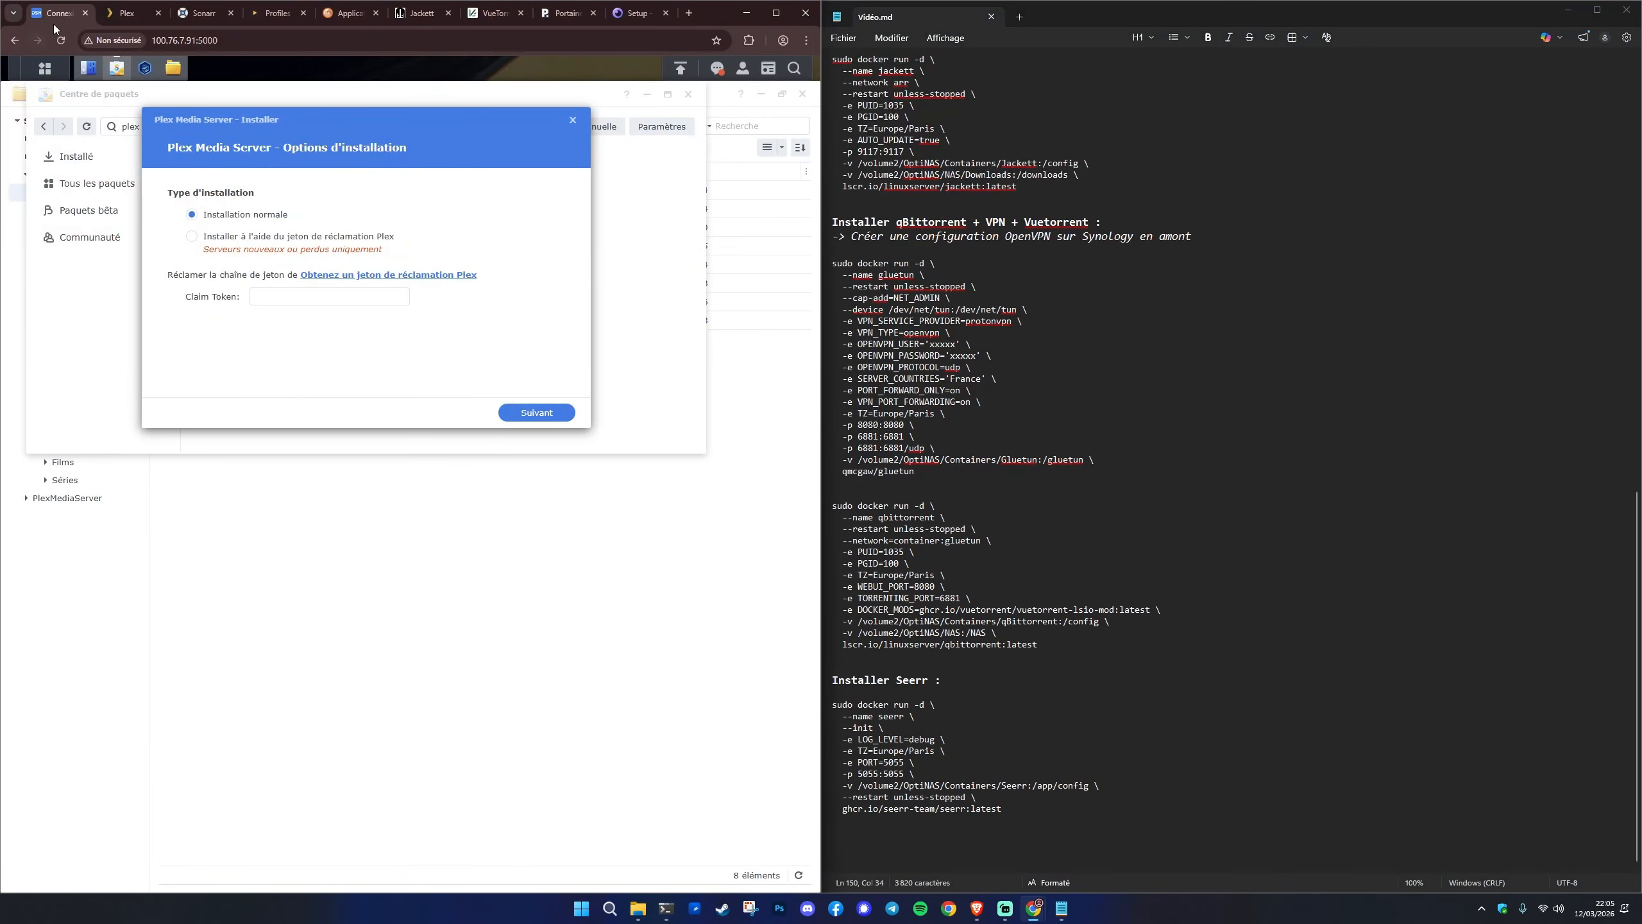
- Open the Plex claim token page and decline its translation offer
click(442, 278)
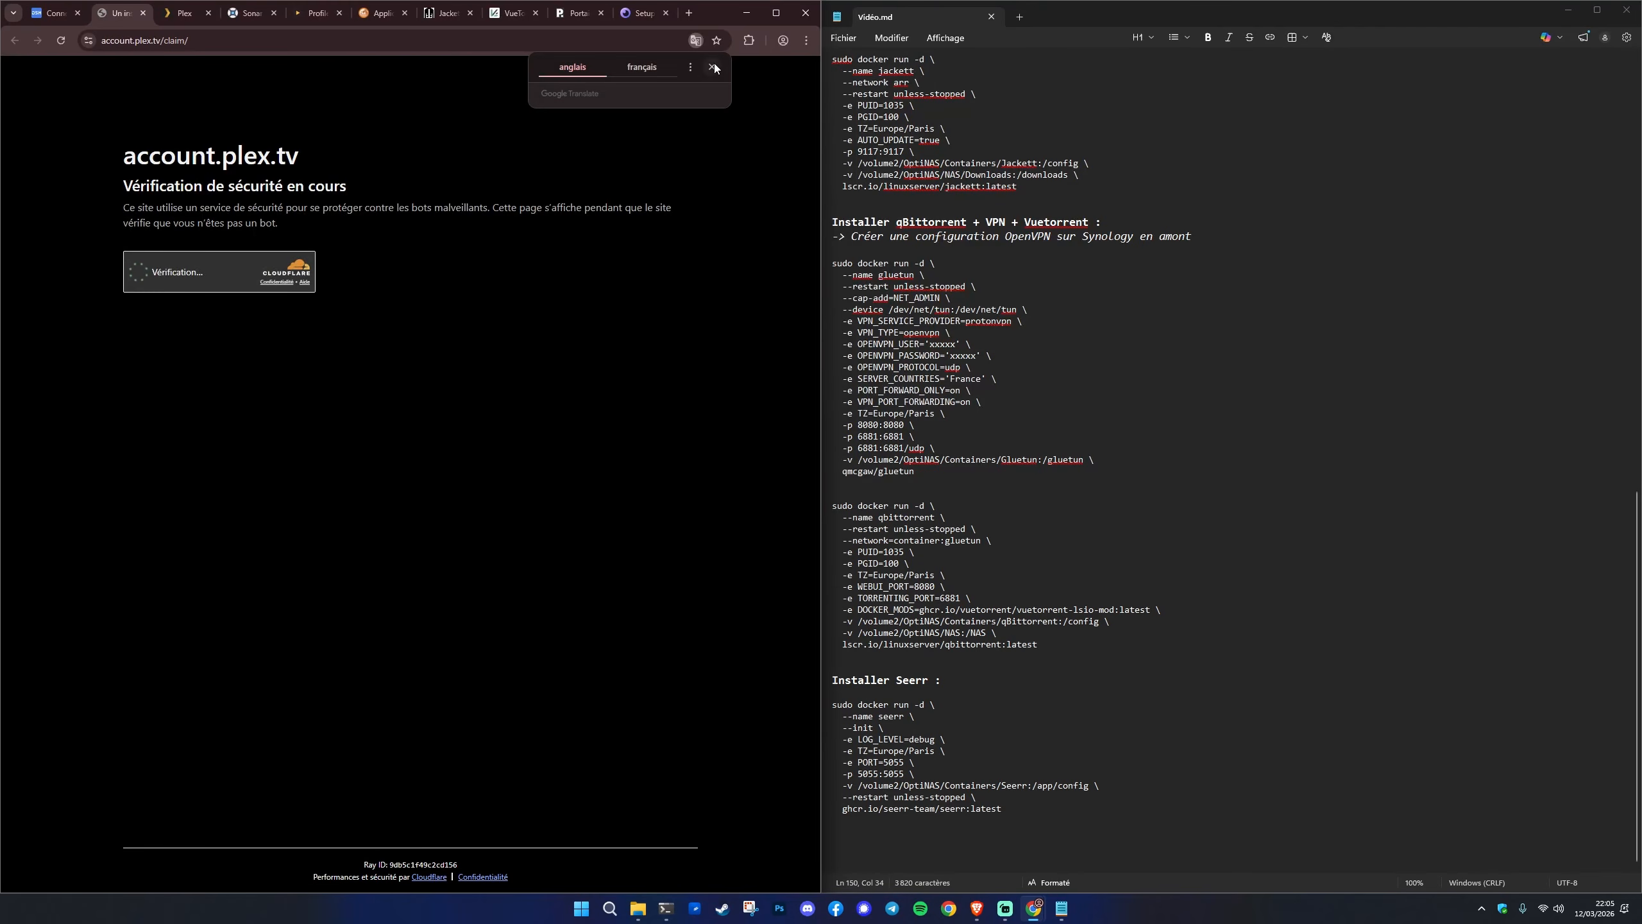
click(718, 67)
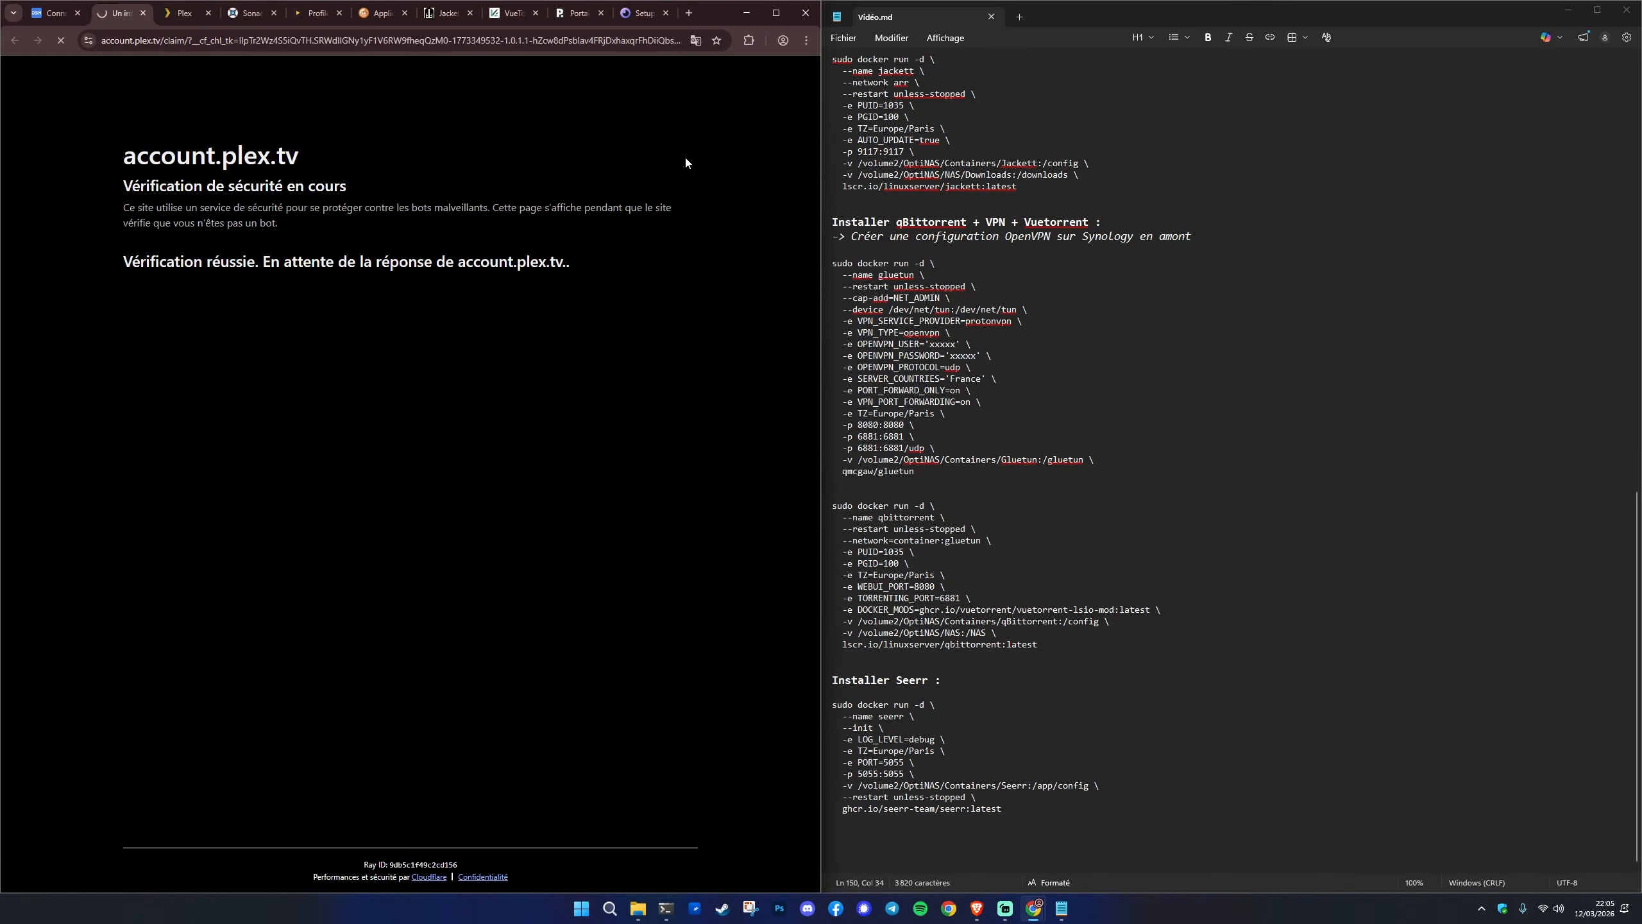
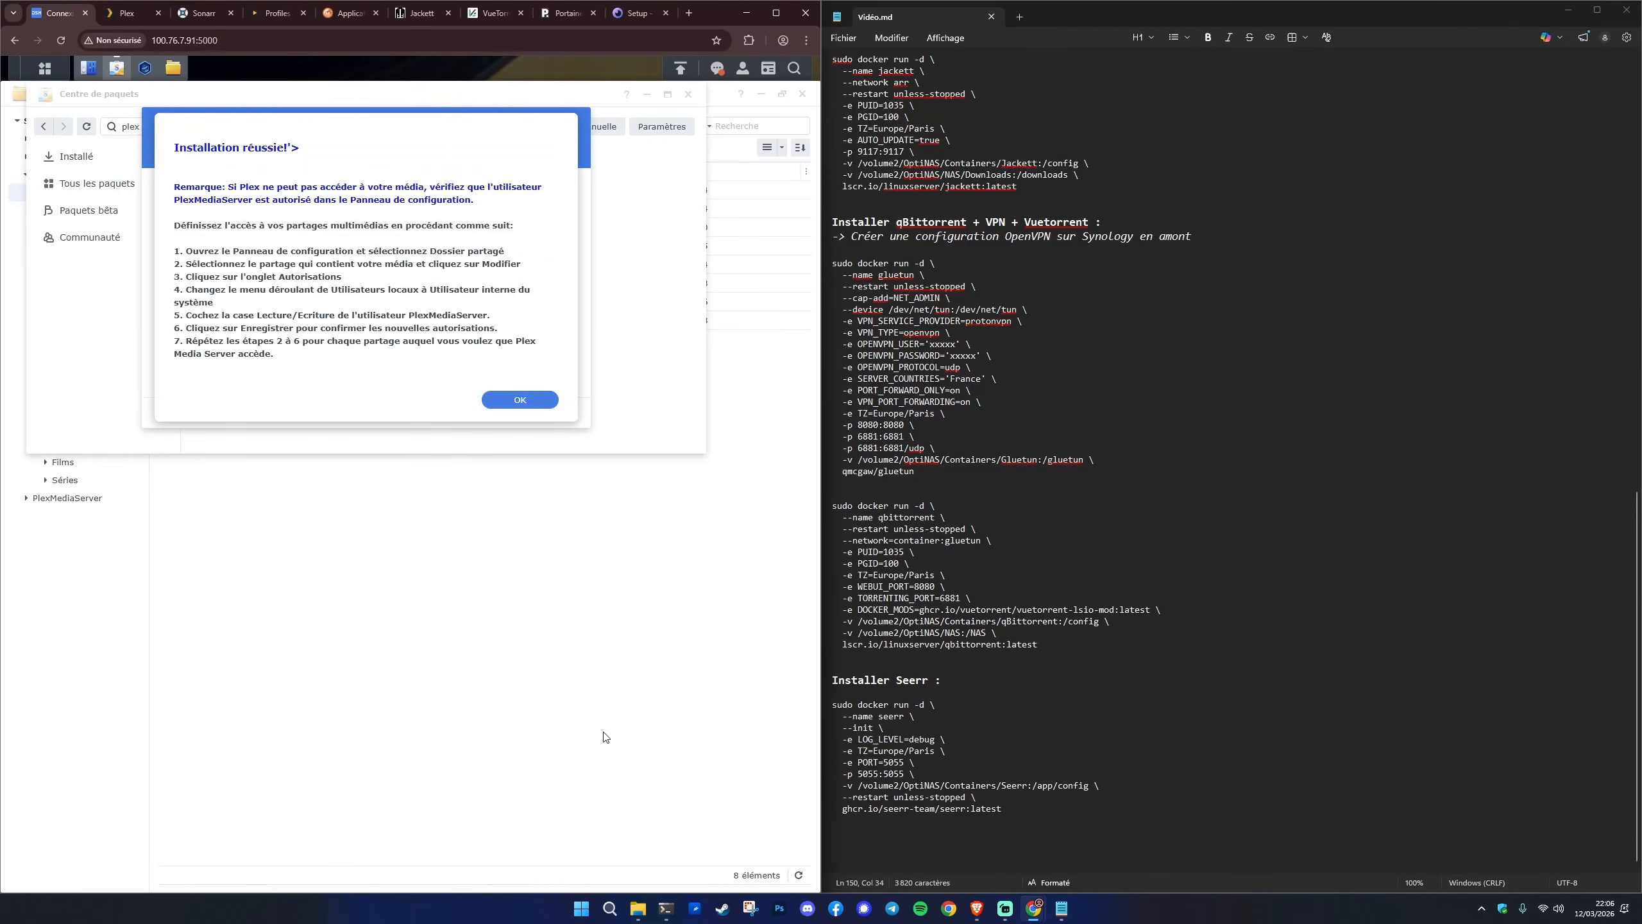
- Close the 'Installation réussie' notice and launch Plex Media Server from Package Center
click(524, 399)
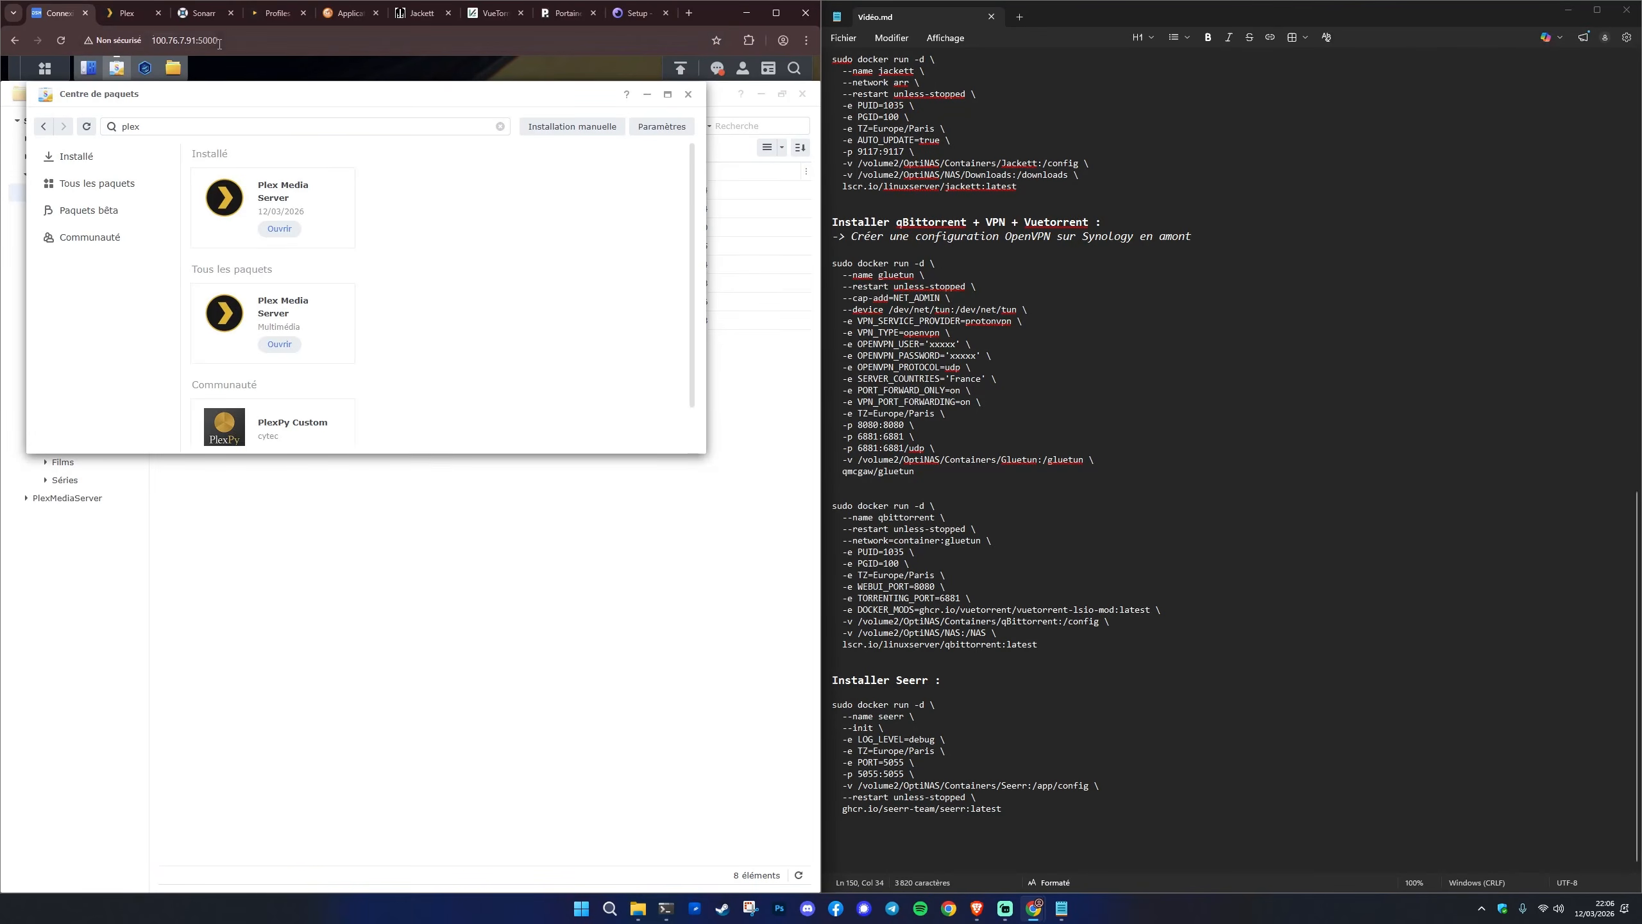
click(279, 229)
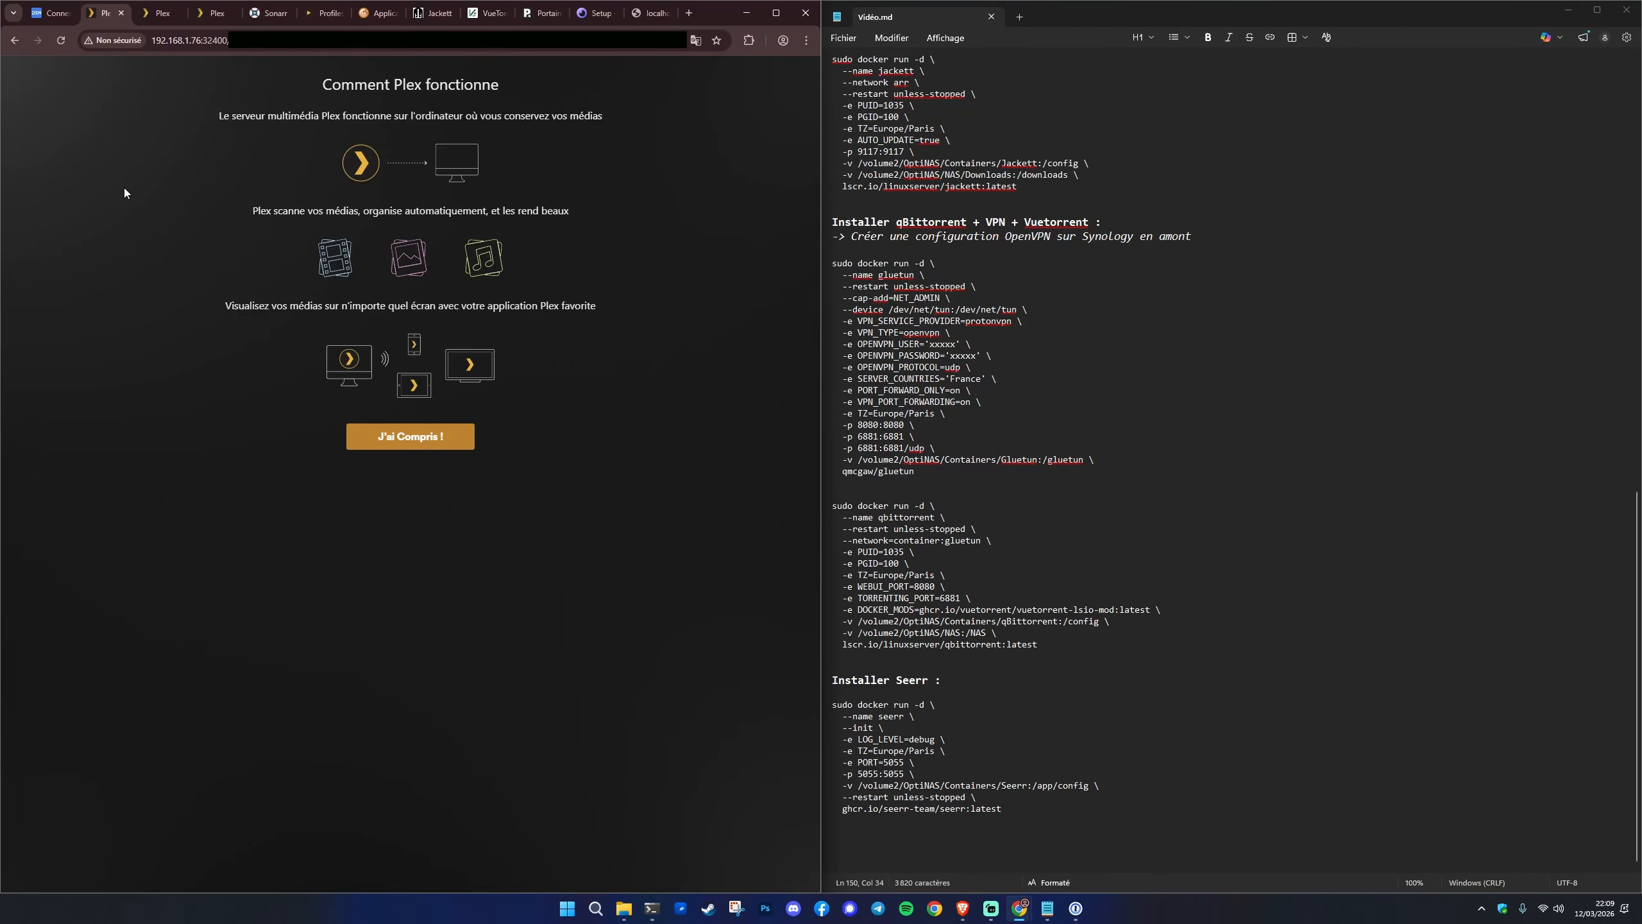
- Restore the ssh -L command in the notes, highlighting its user, 8888 port and localhost:32400 target
click(1060, 843)
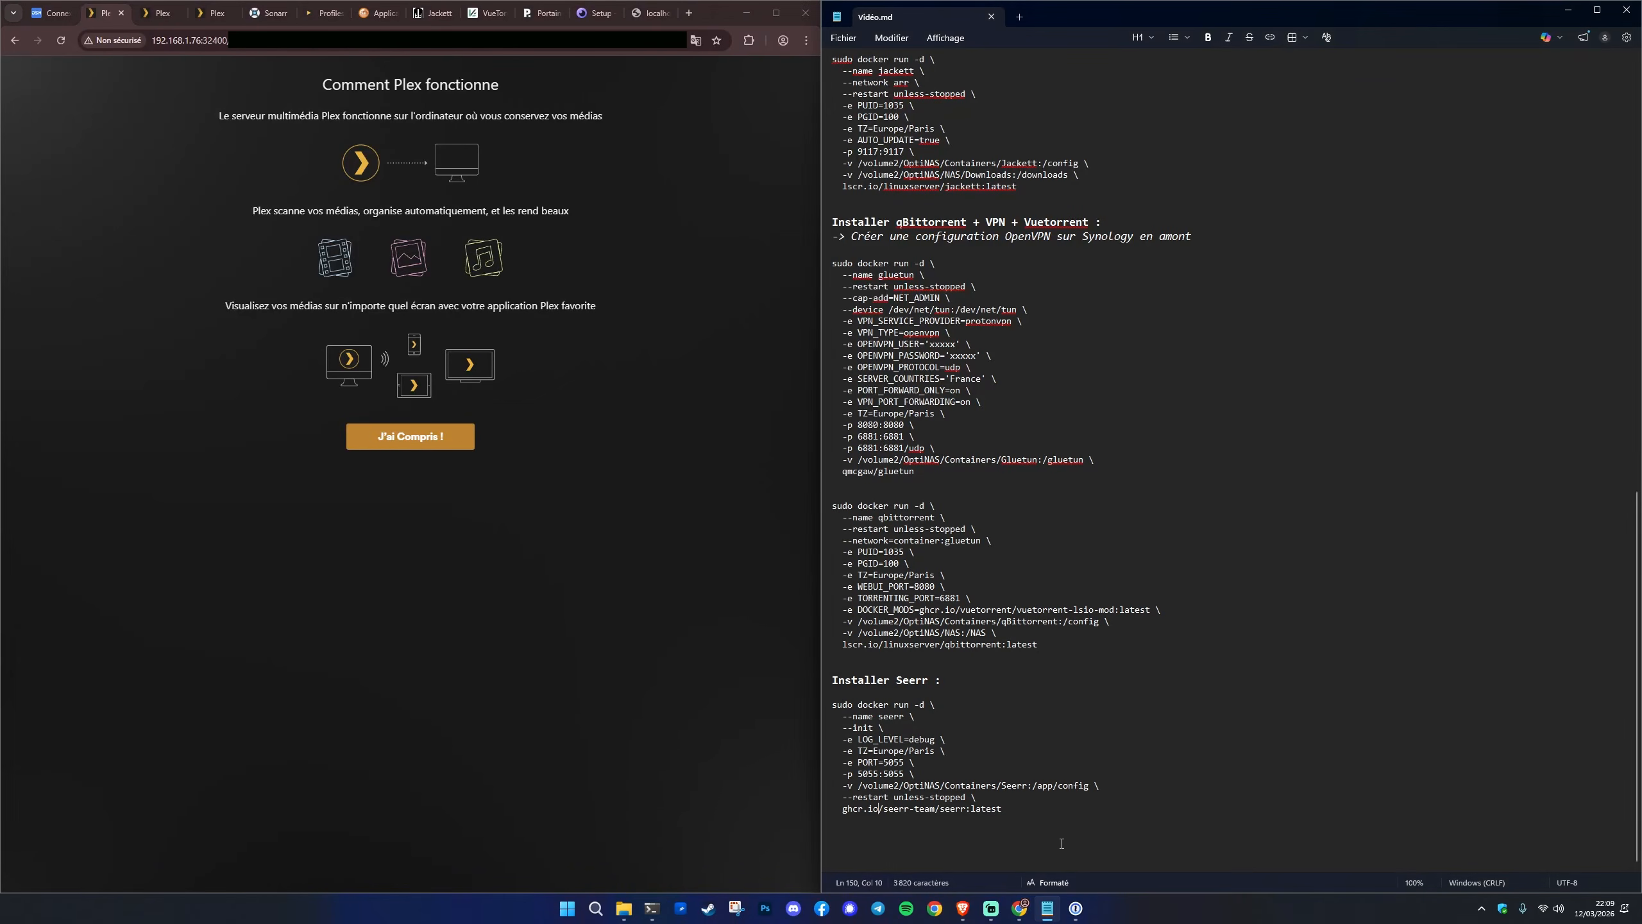
key(ctrl+z)
key(ctrl+z)
key(ctrl+z)
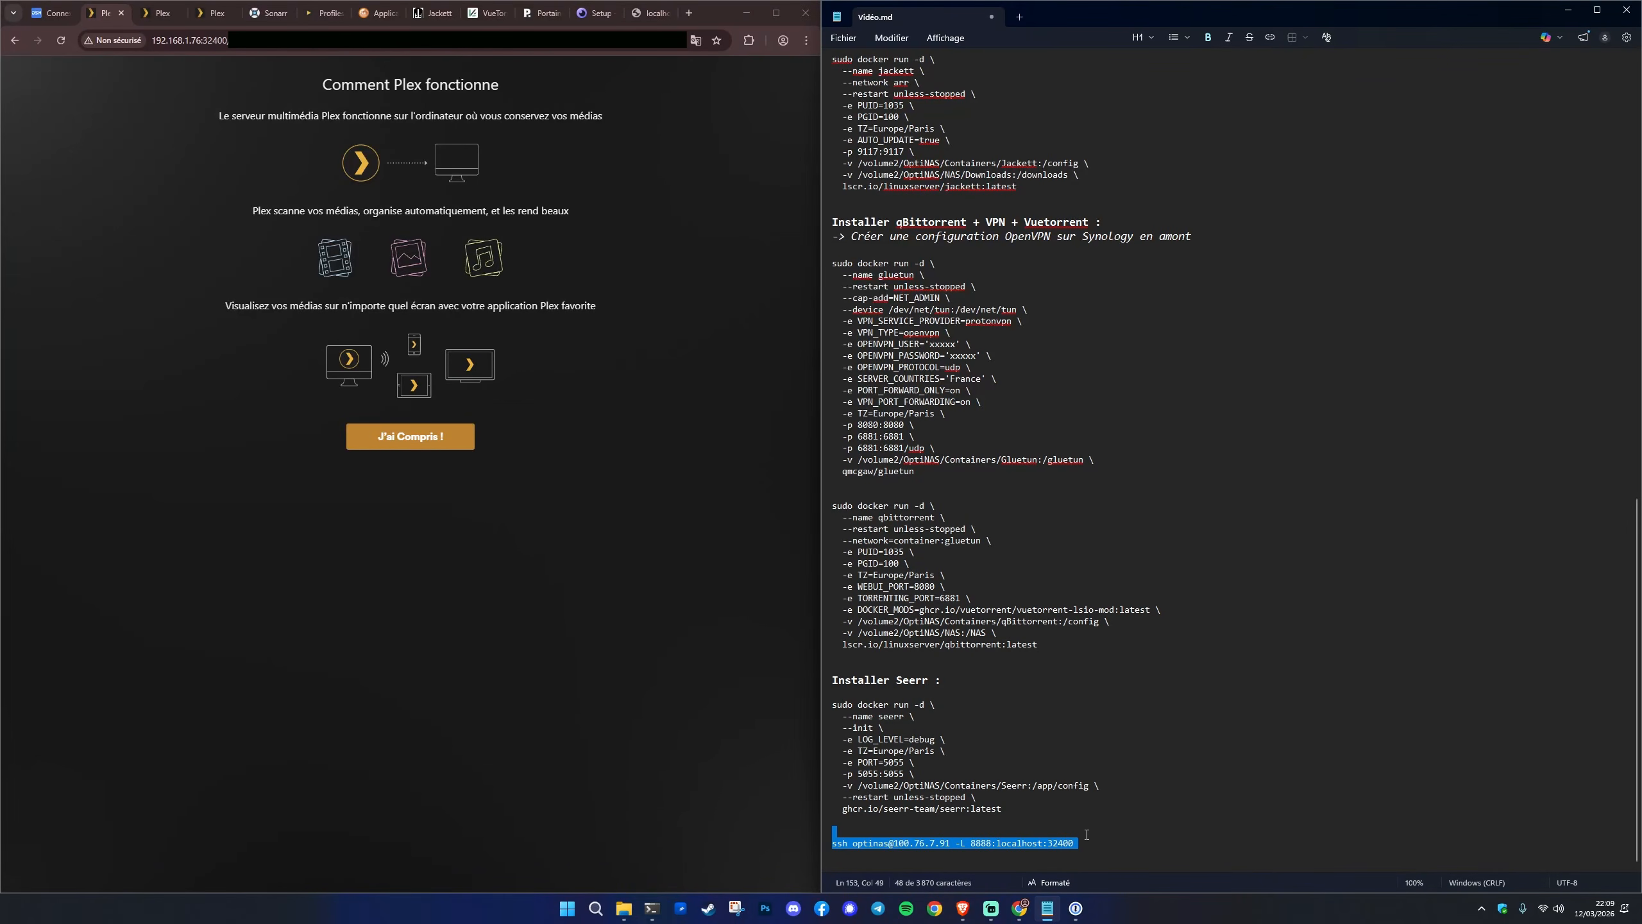
click(1094, 840)
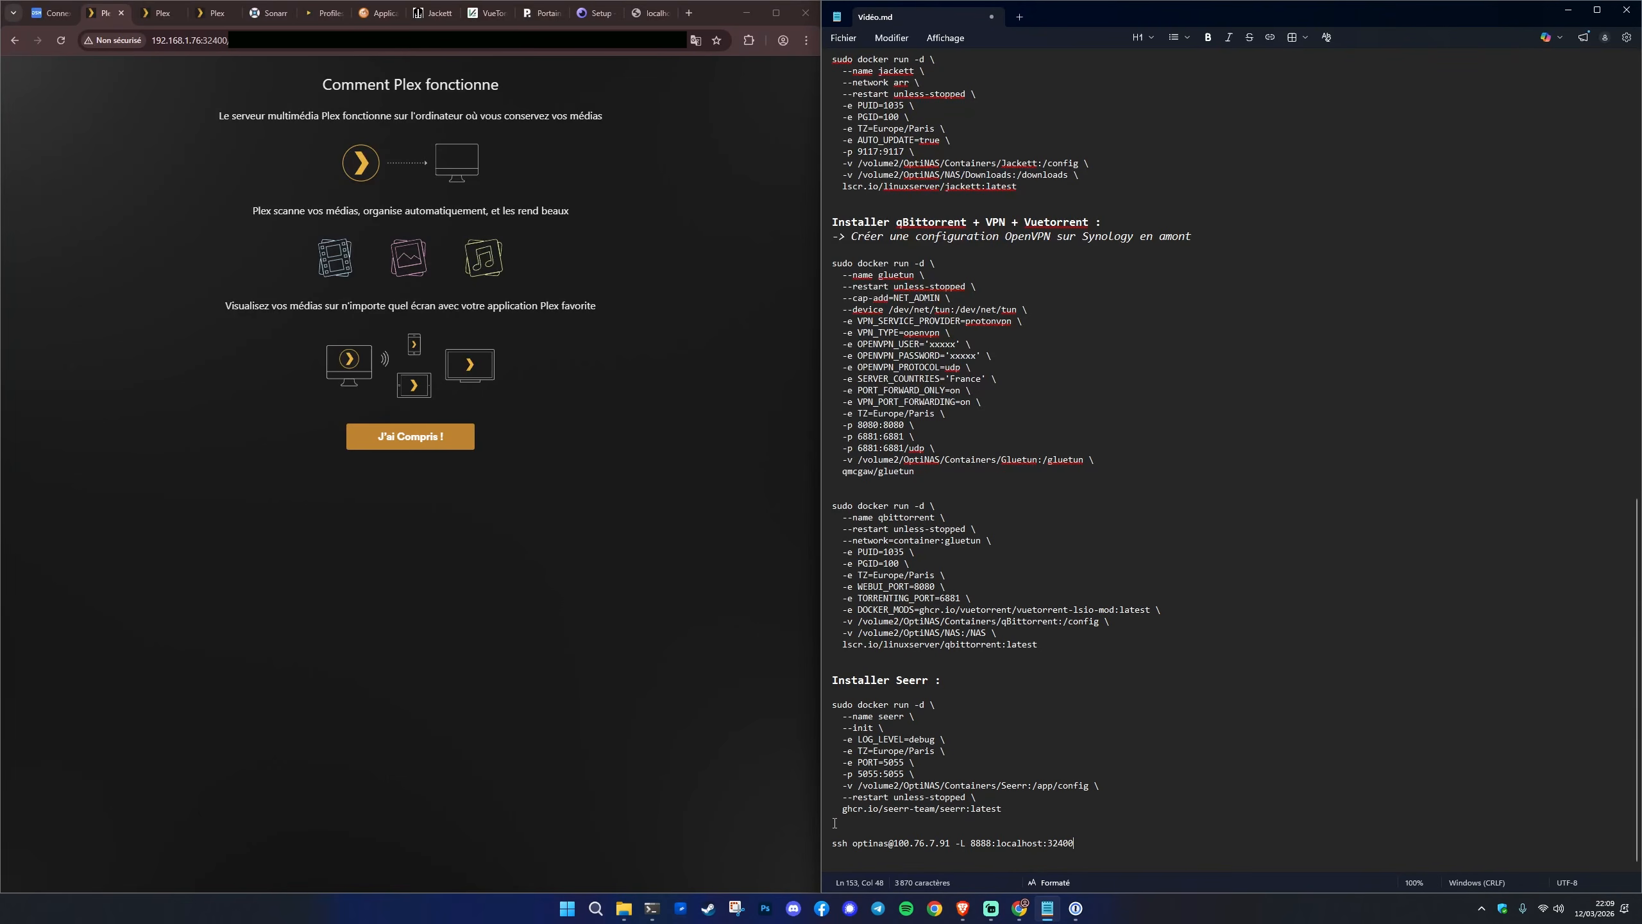
drag(853, 842, 891, 843)
click(895, 844)
drag(956, 843, 1074, 843)
click(997, 842)
click(1103, 844)
- Close the unreachable localhost:8888 browser tab
click(646, 12)
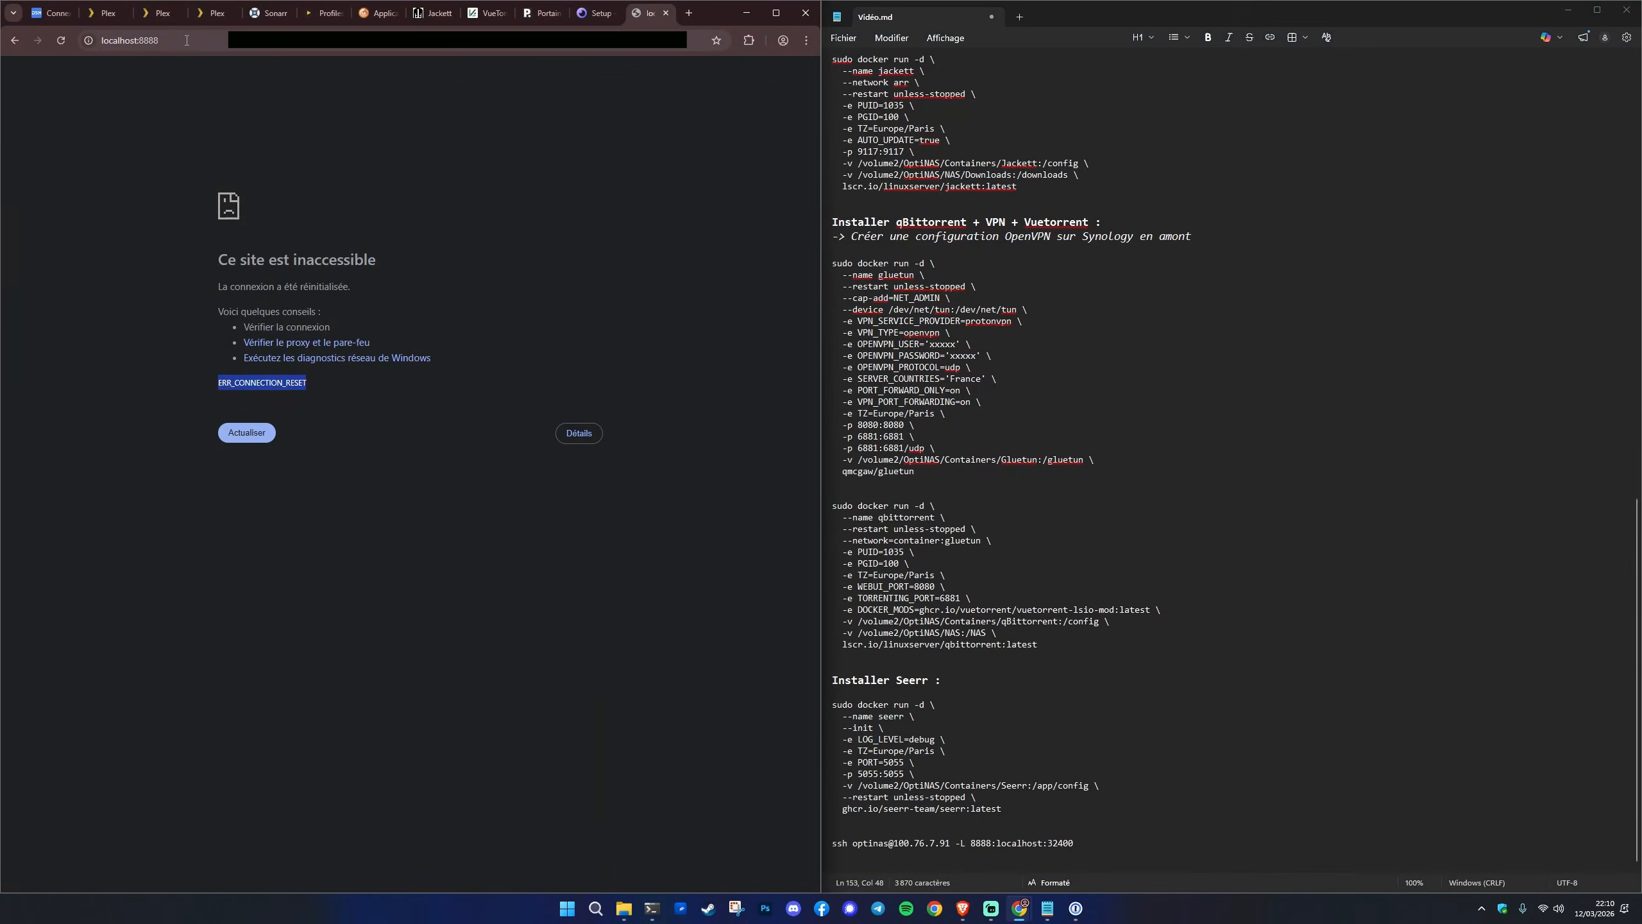
click(274, 46)
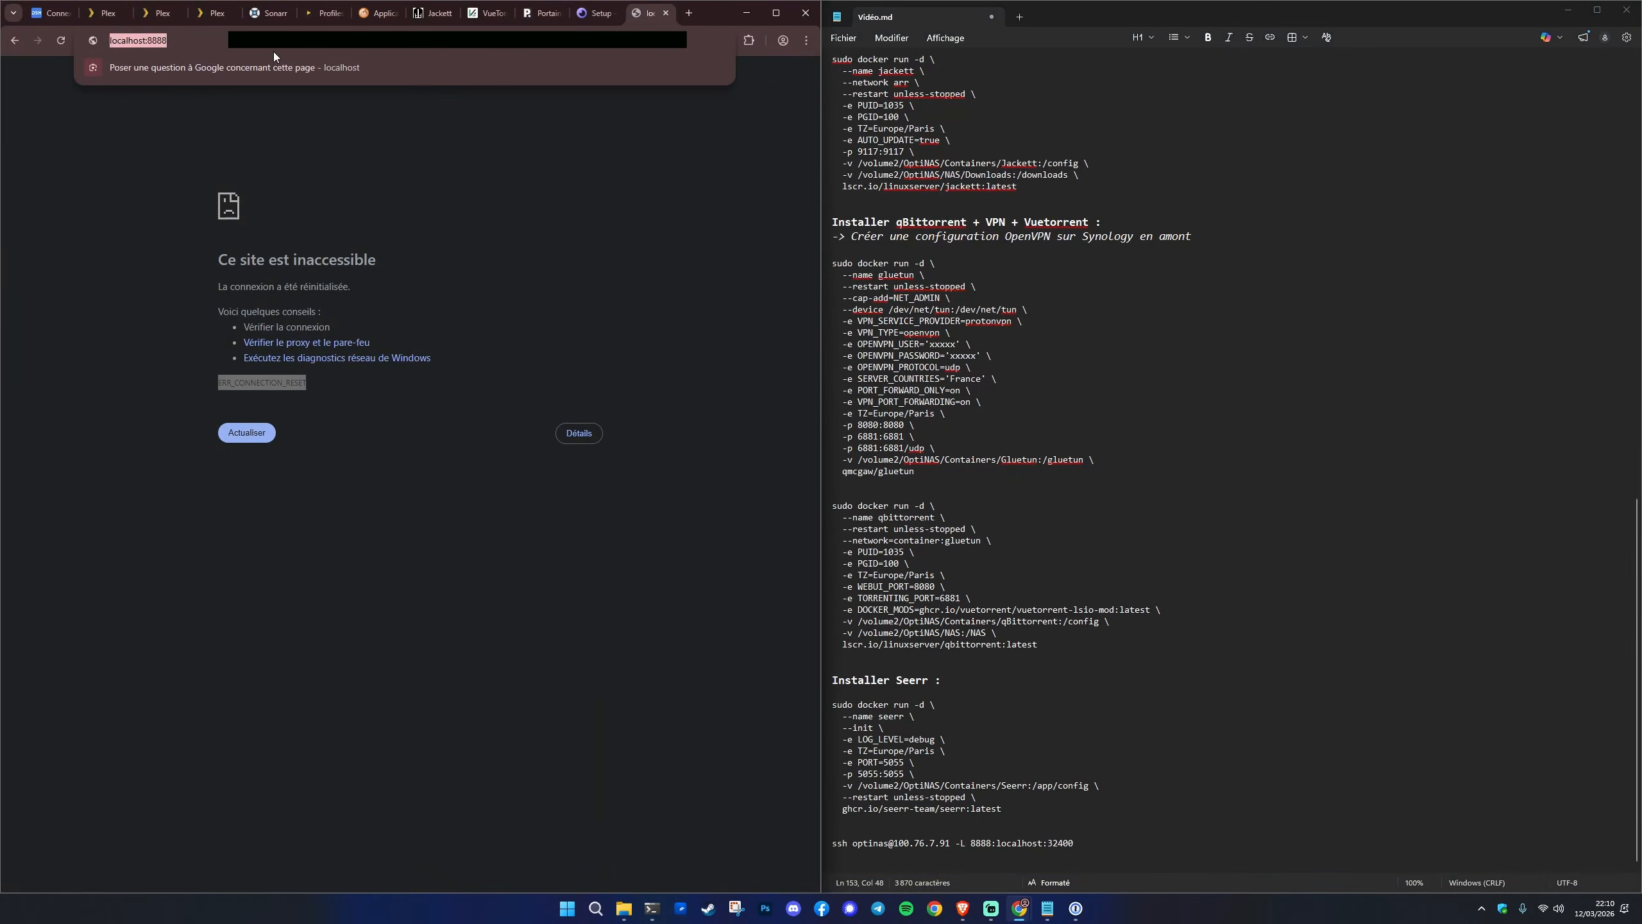
click(146, 168)
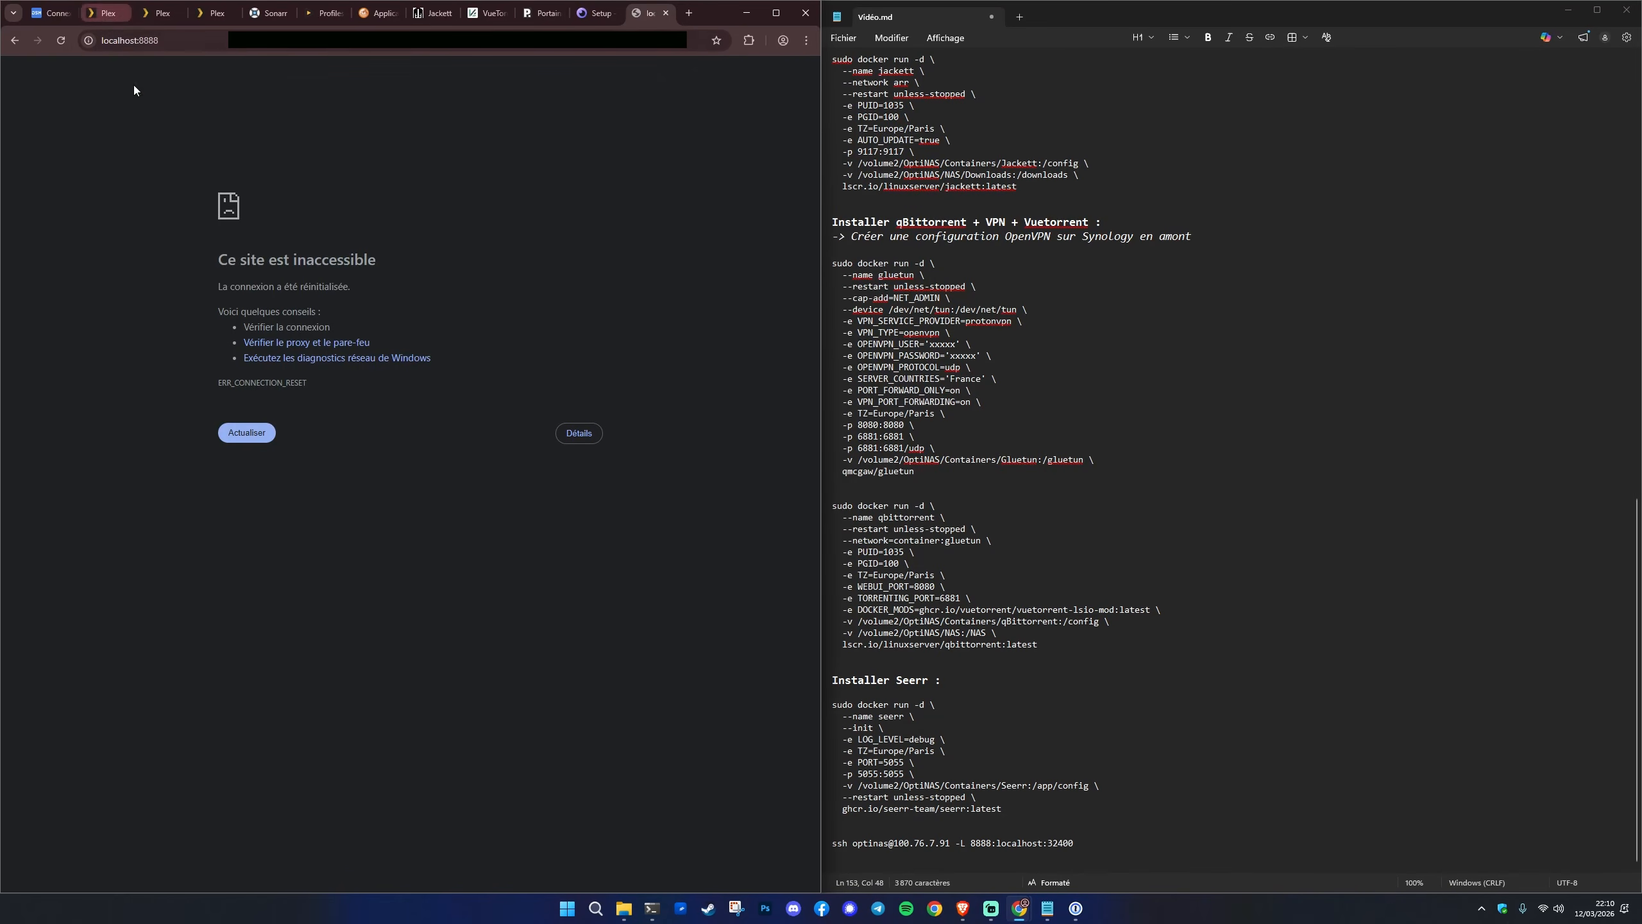
click(667, 13)
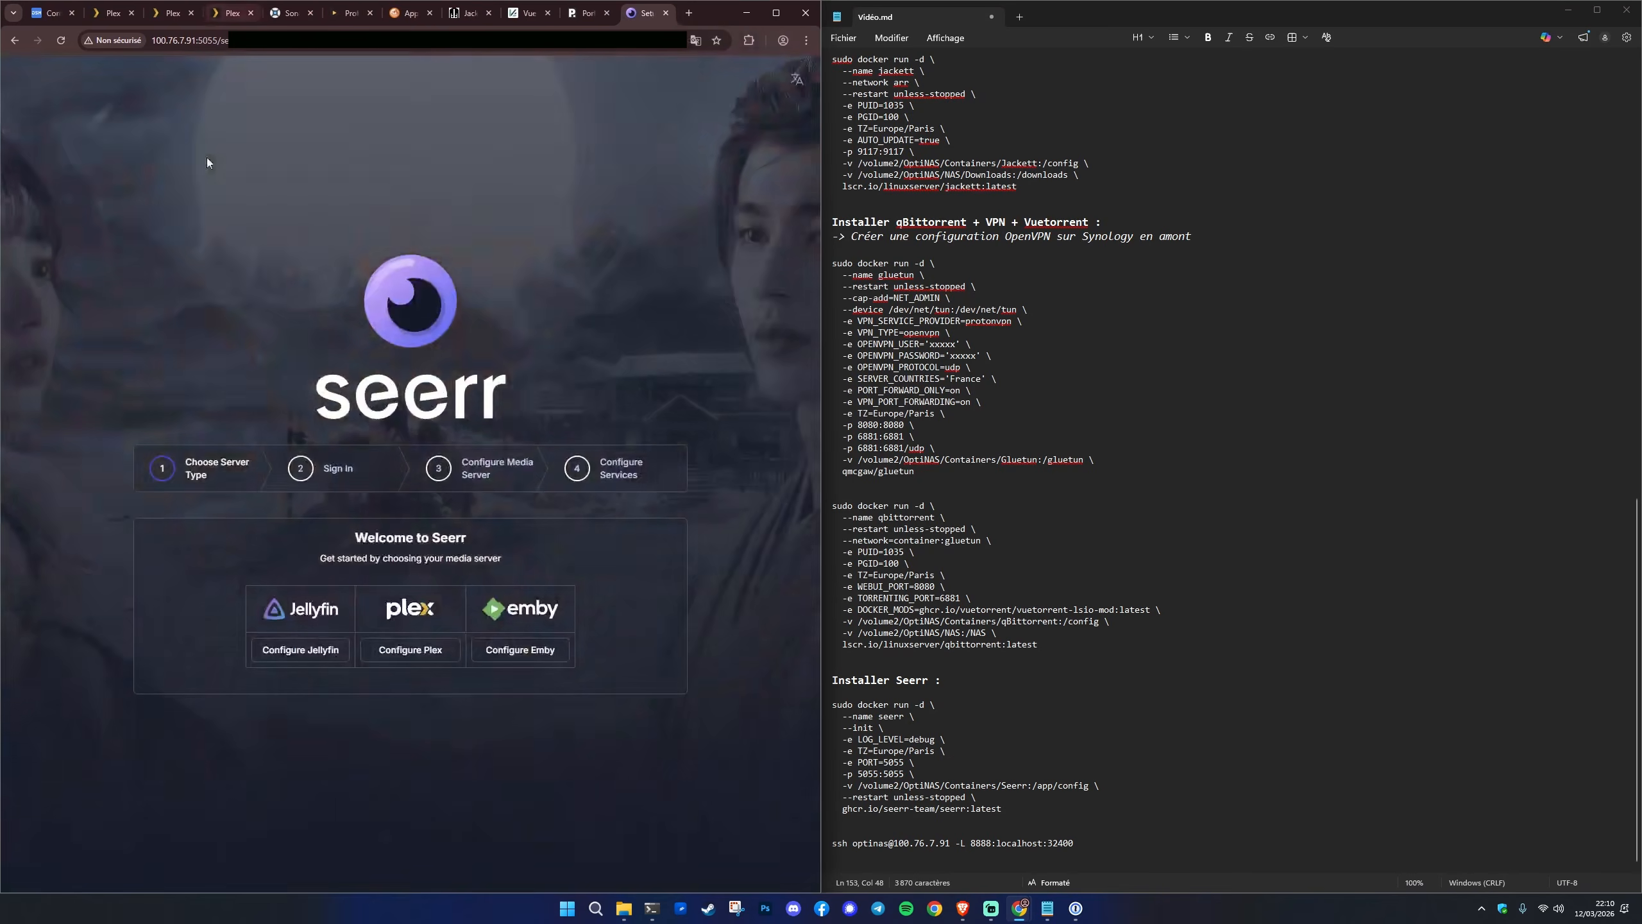
- Acknowledge Plex's introduction, dismiss the Plex Pass offer and keep the server name SNAS
click(111, 13)
click(436, 439)
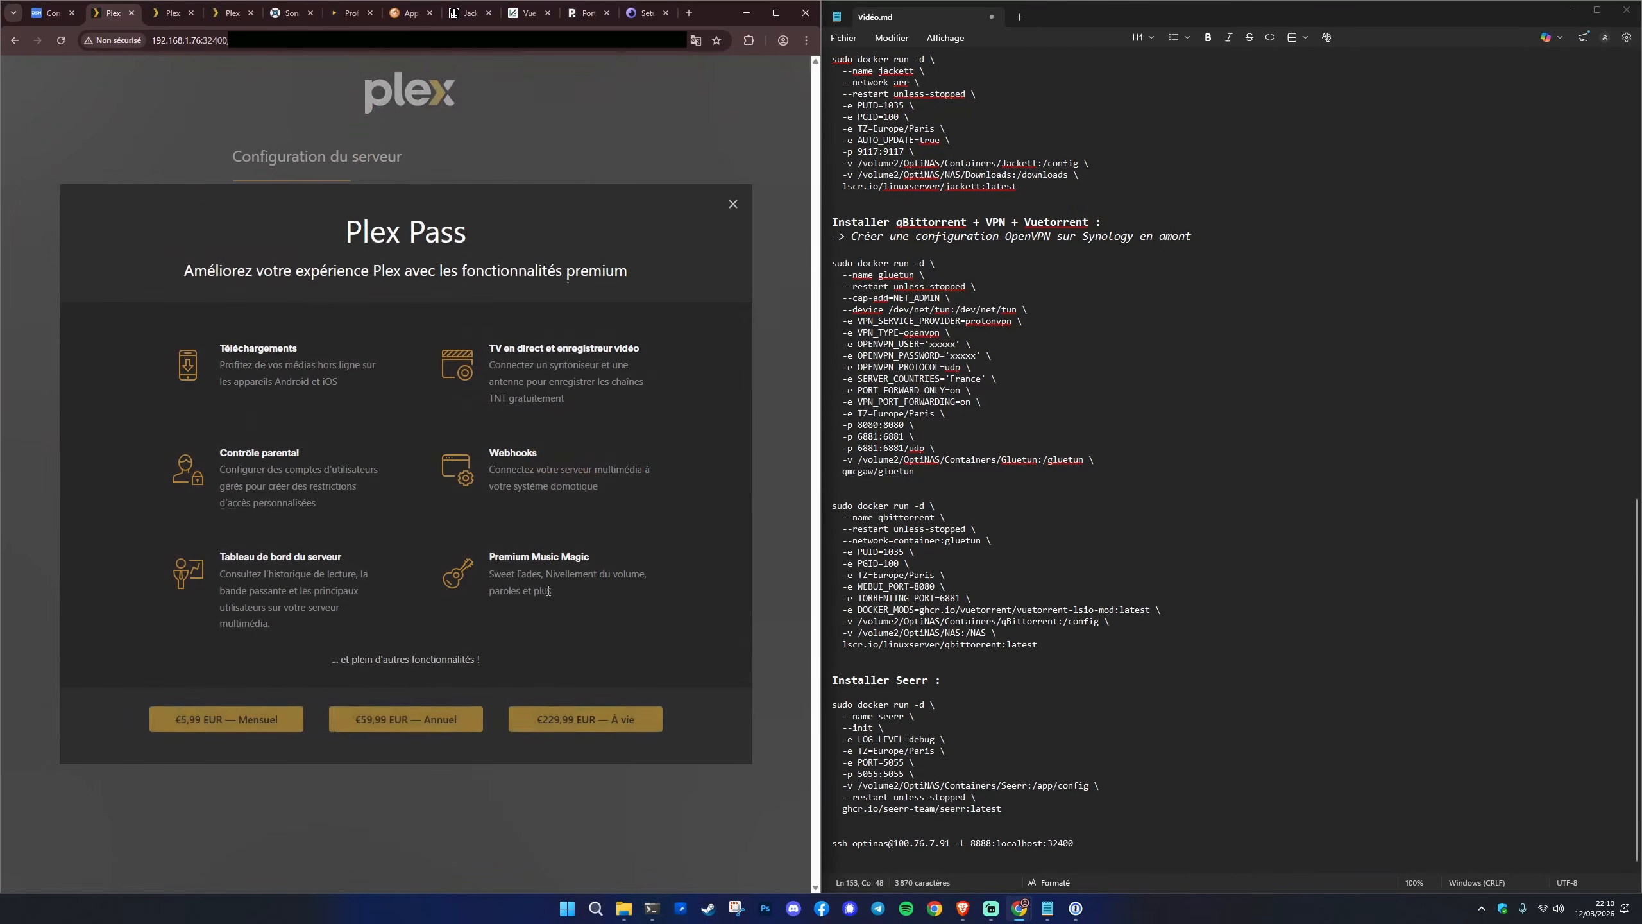
click(733, 204)
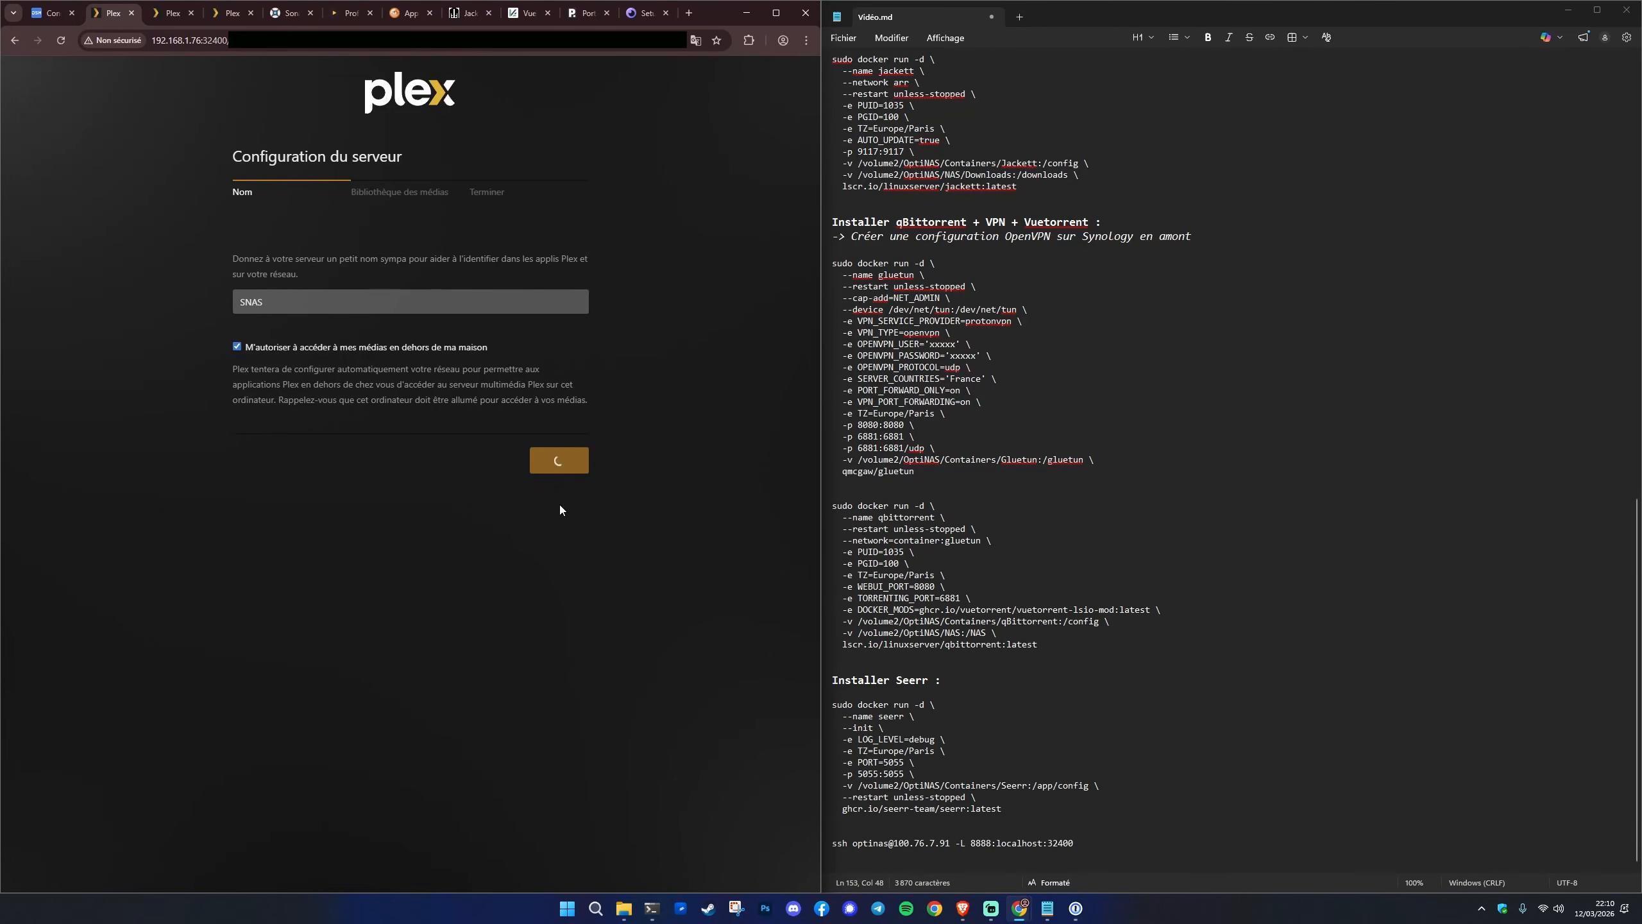
click(420, 320)
- Add a Films library from OptiNAS/NAS/Films and finish the Plex server setup
click(334, 208)
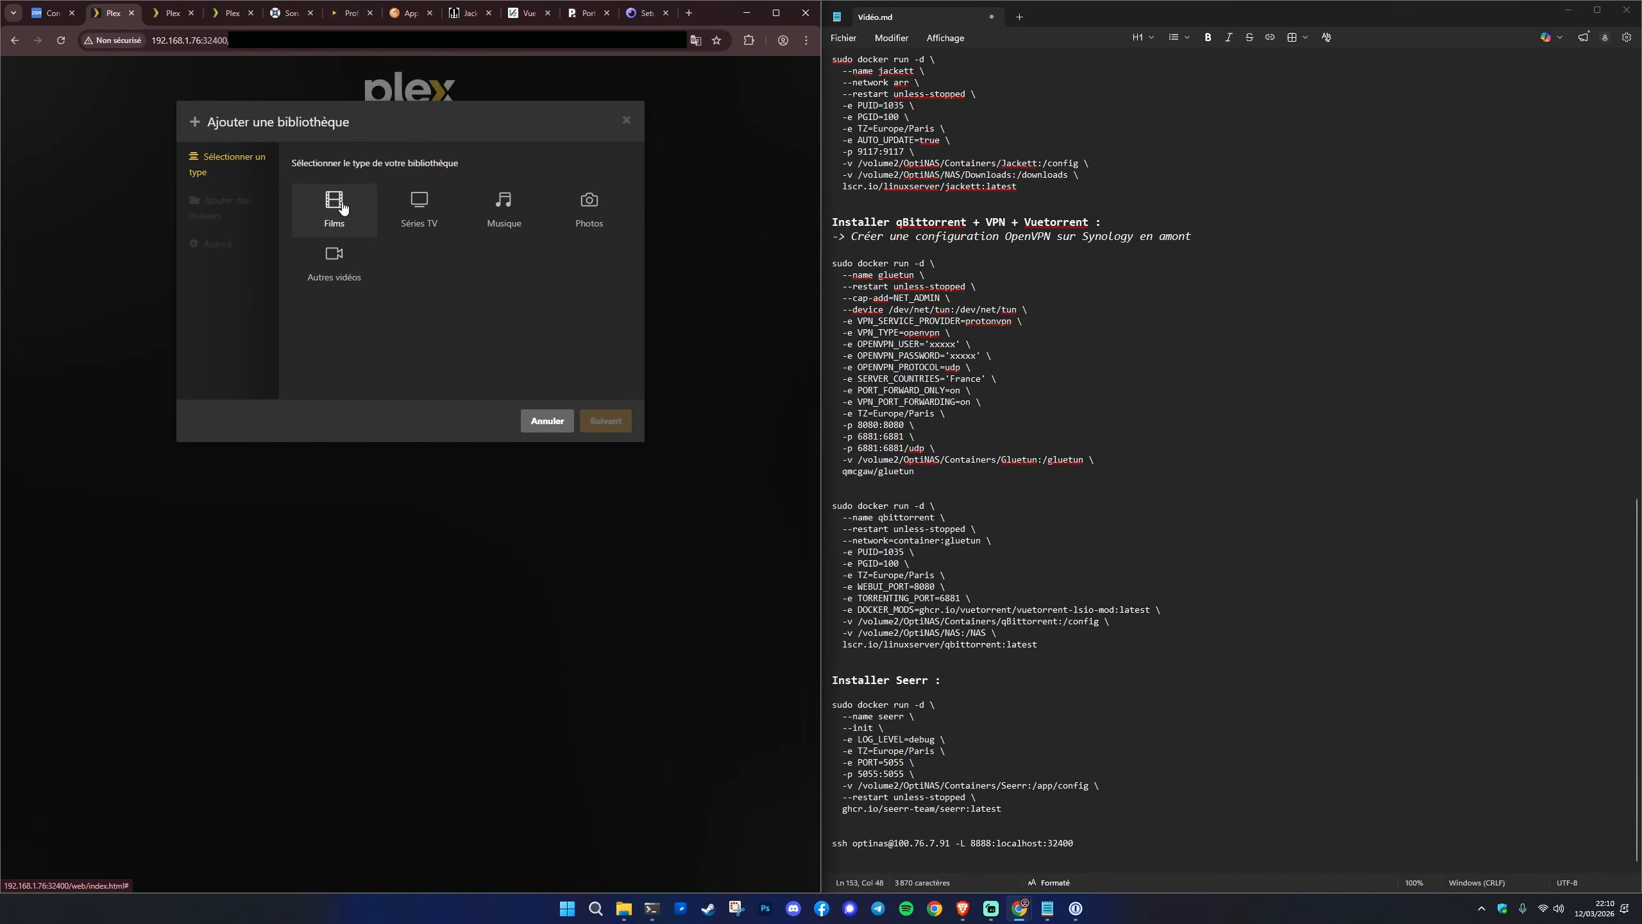
click(613, 425)
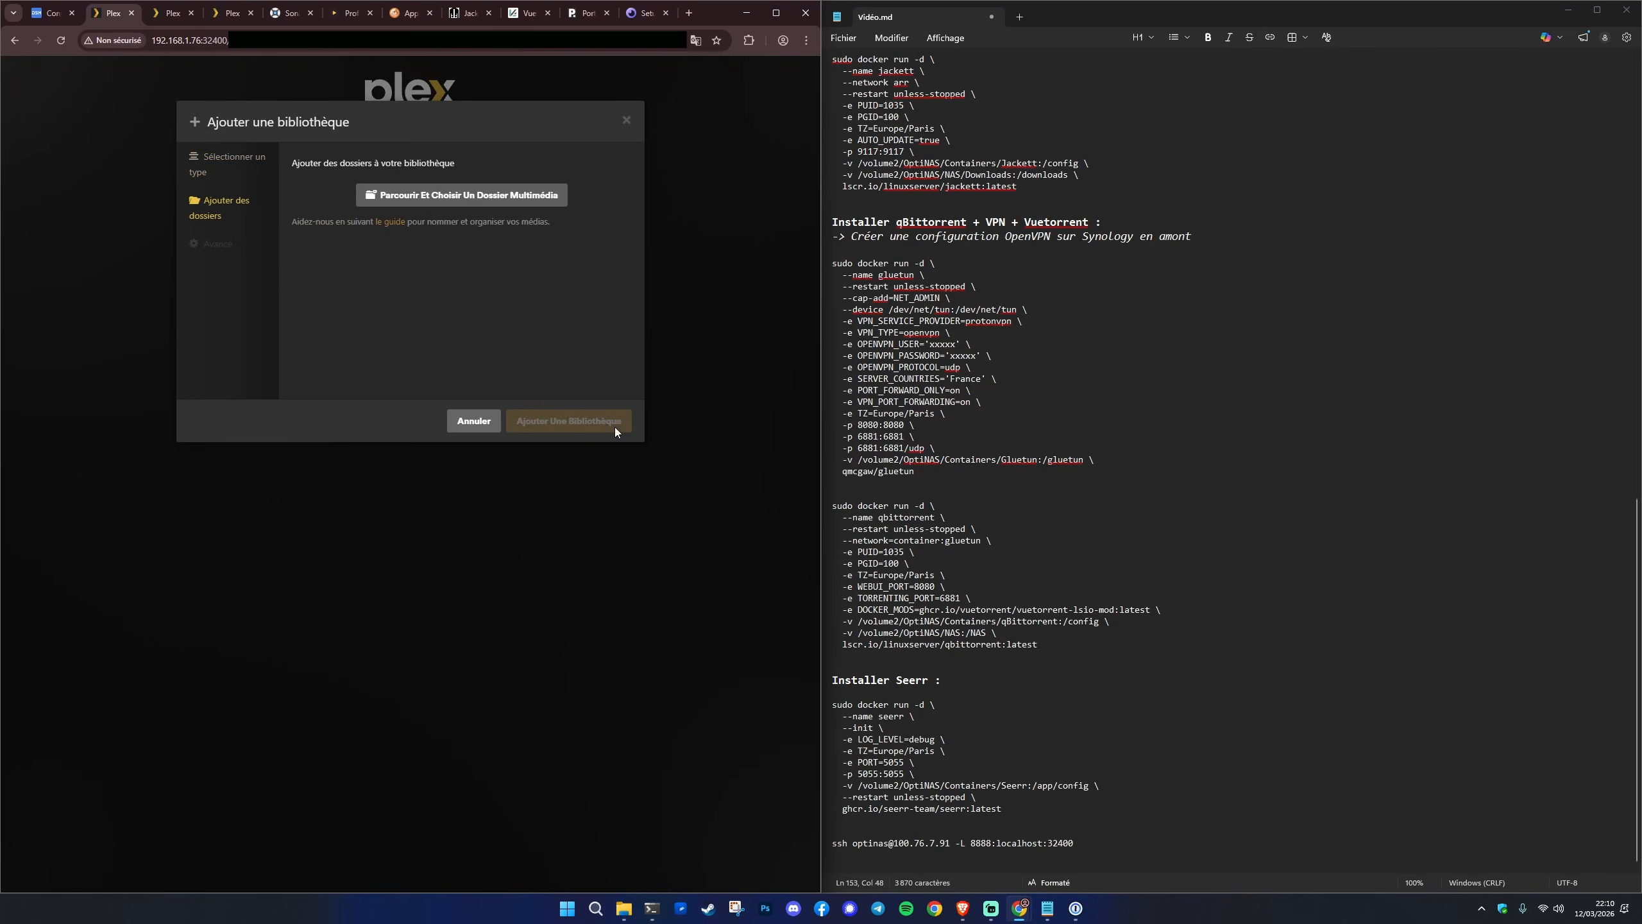
click(368, 200)
scroll(313, 302, down, 1)
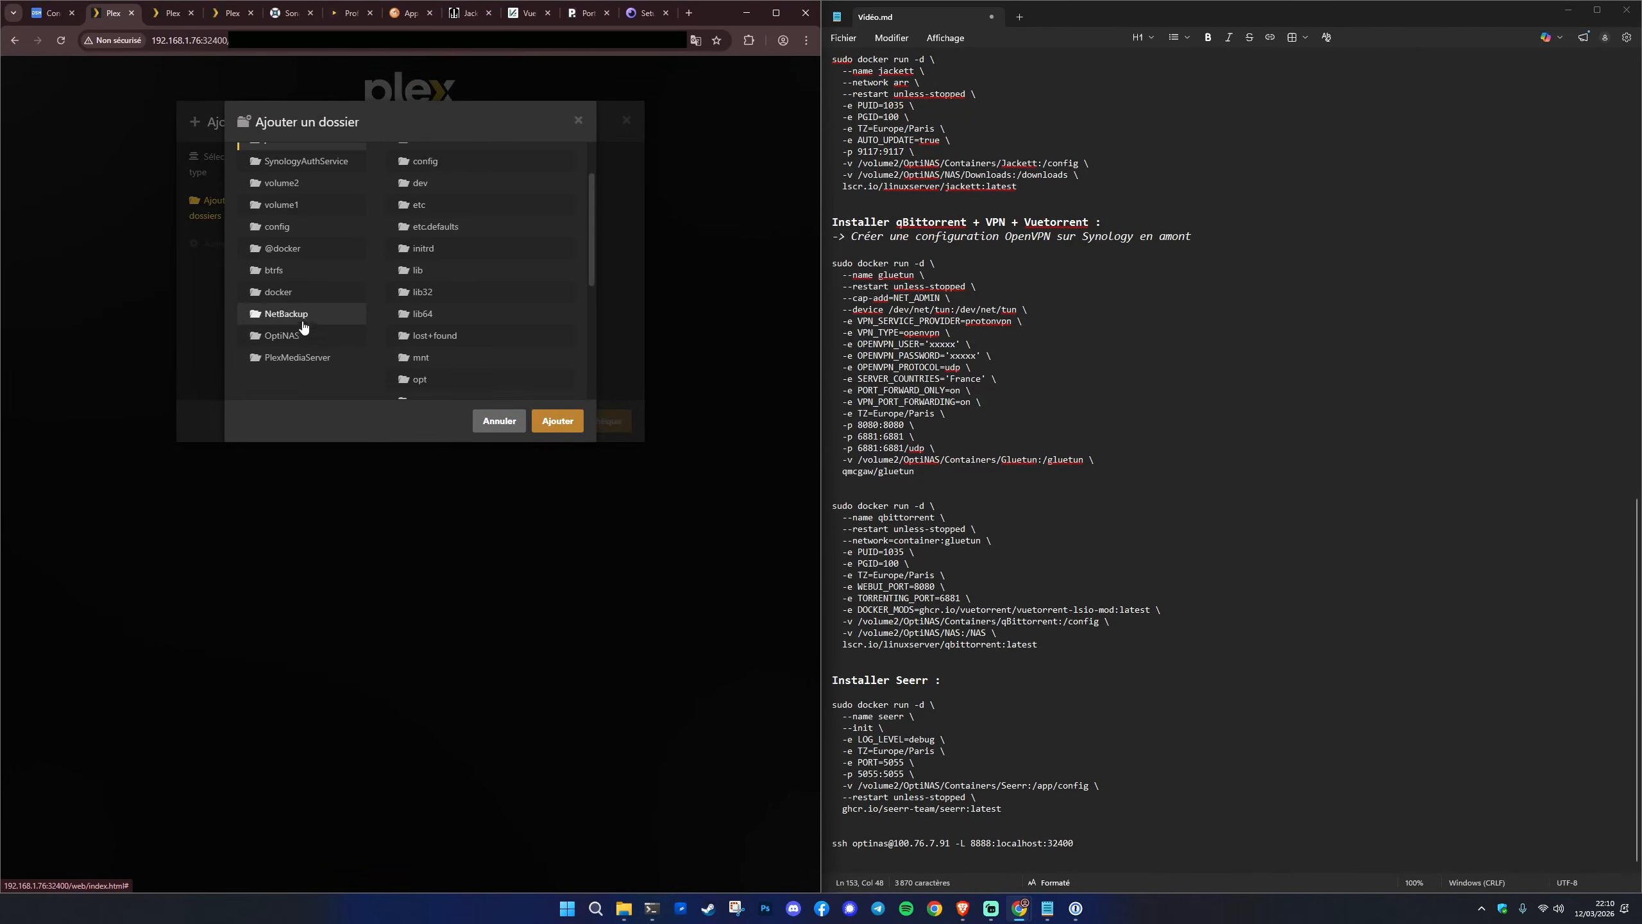
click(299, 353)
click(443, 205)
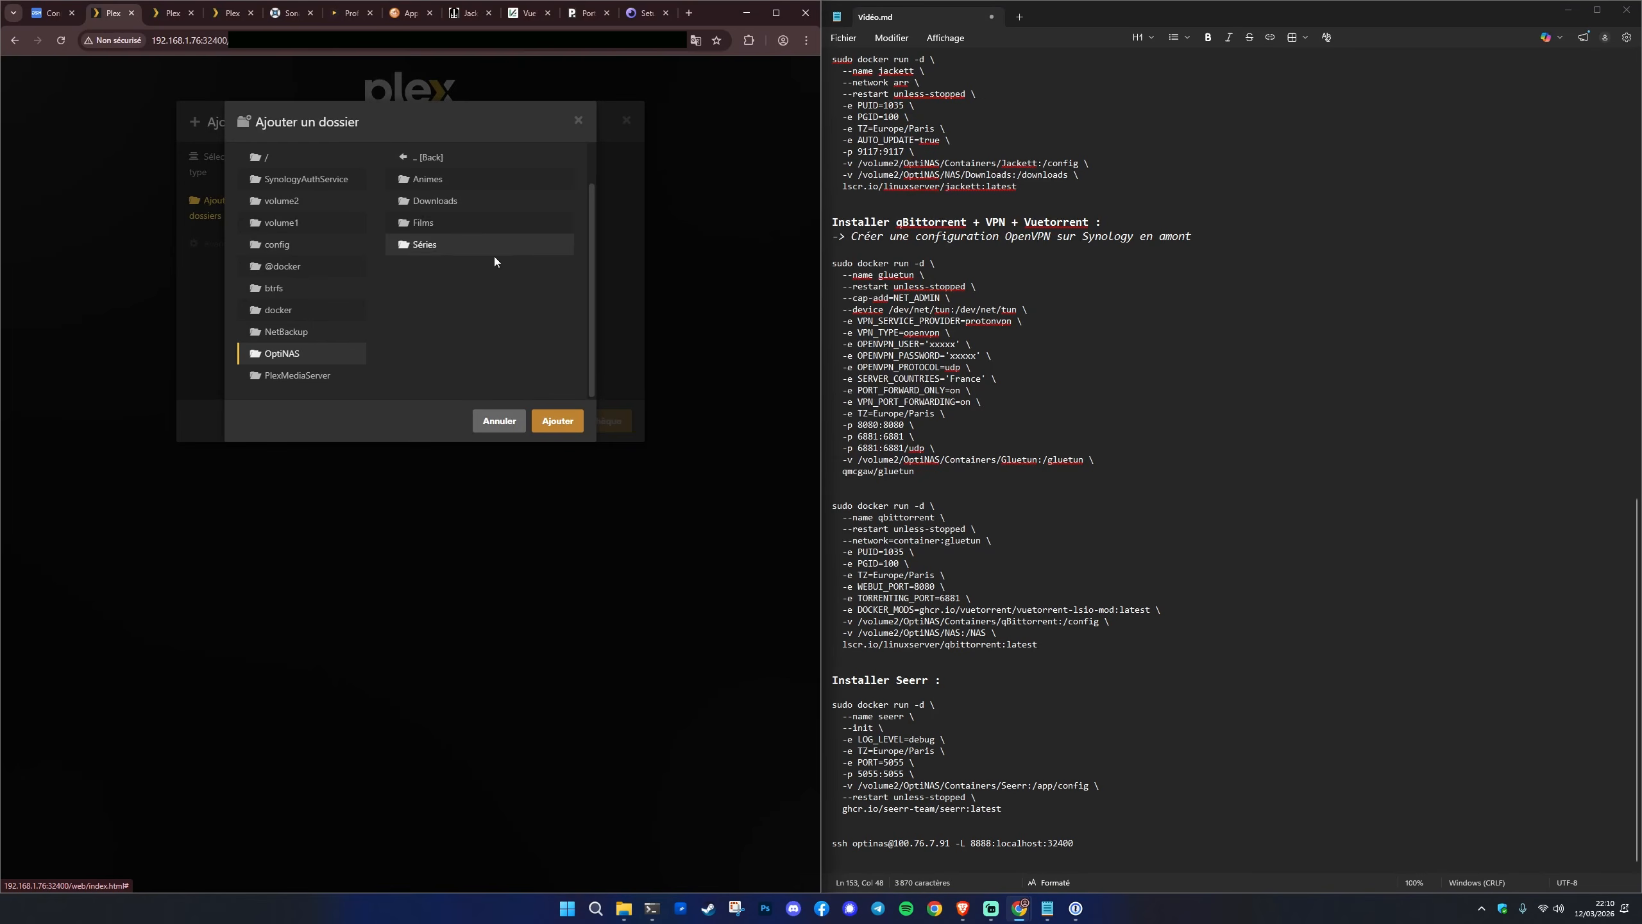
click(564, 420)
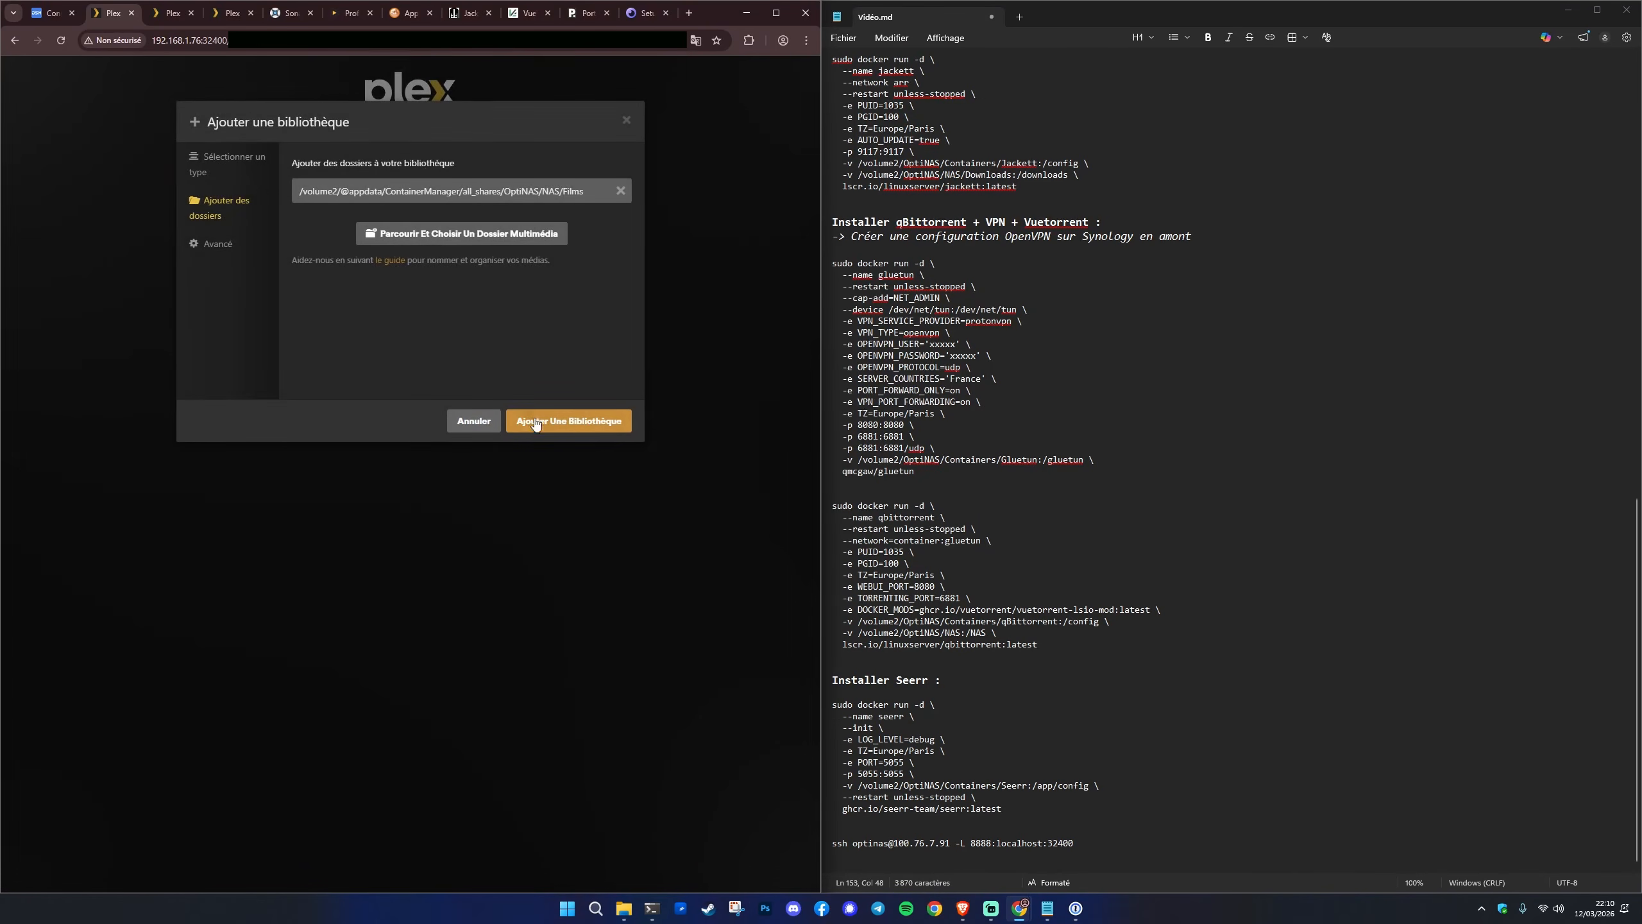
click(591, 424)
click(569, 460)
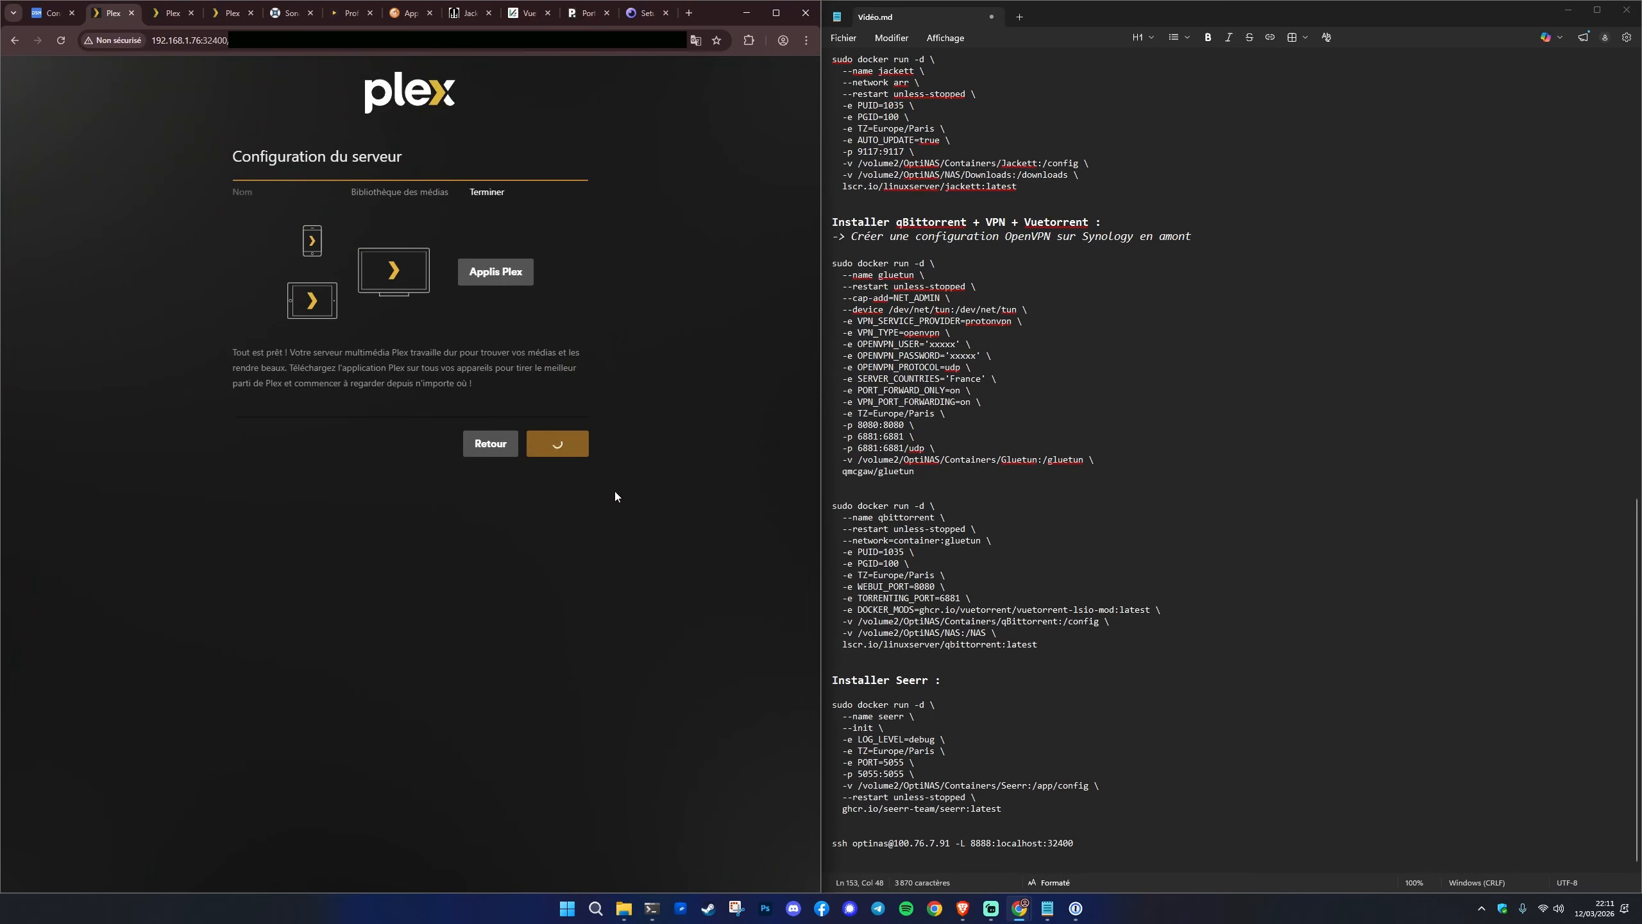
click(562, 446)
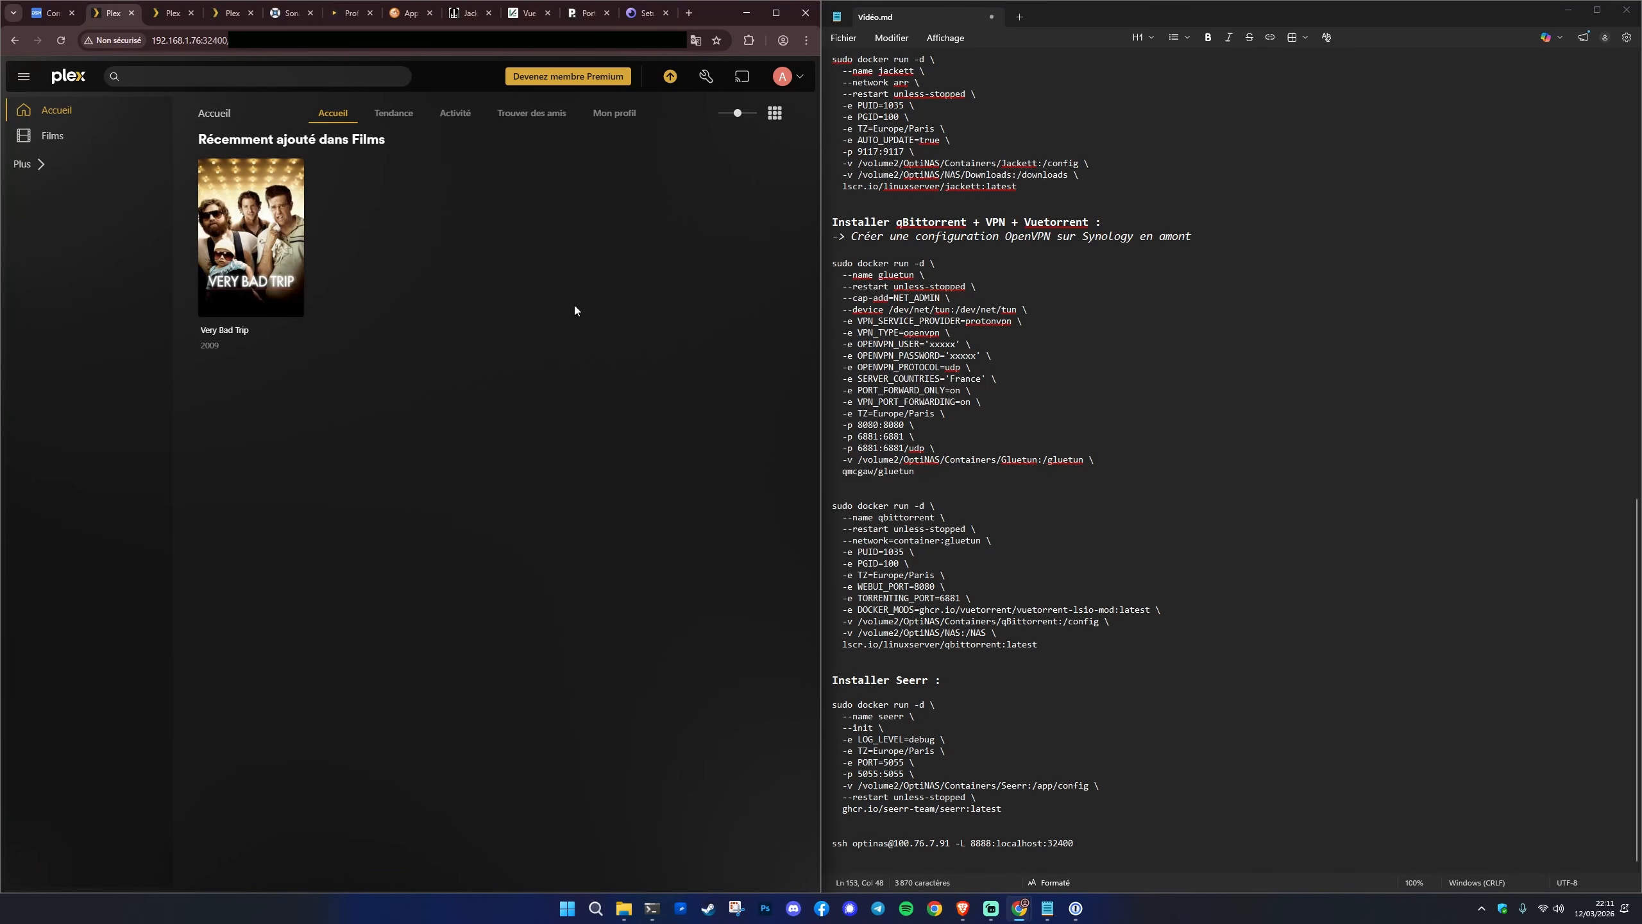
click(643, 12)
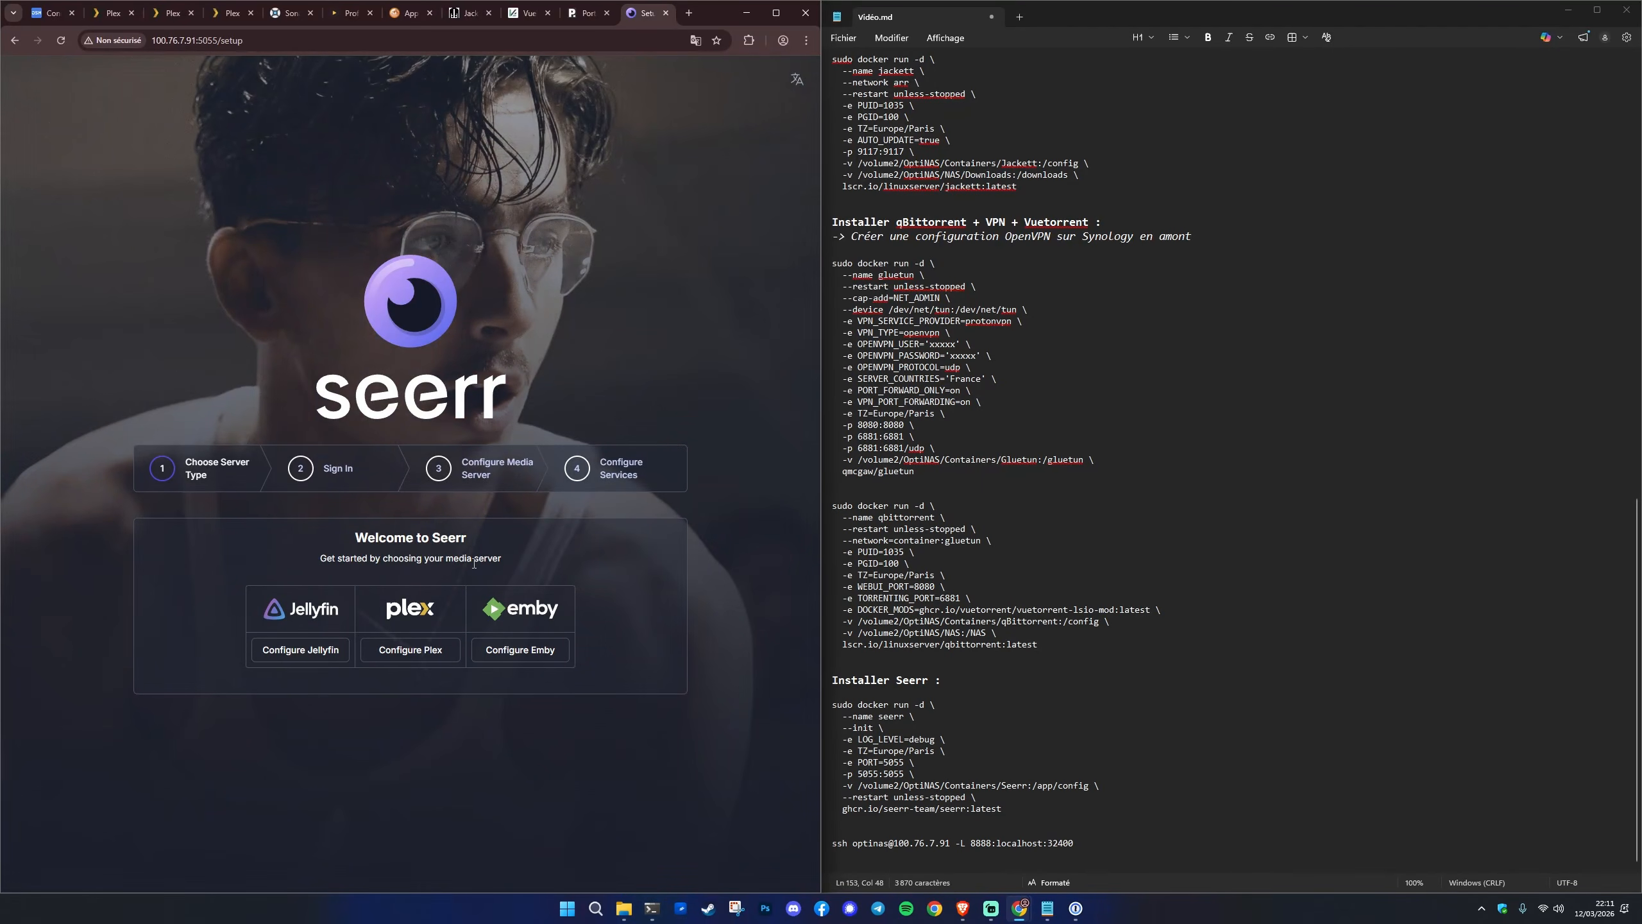
- Pick Plex as Seerr's media server, sign in with the Plex account and refresh the server list
click(400, 655)
click(415, 622)
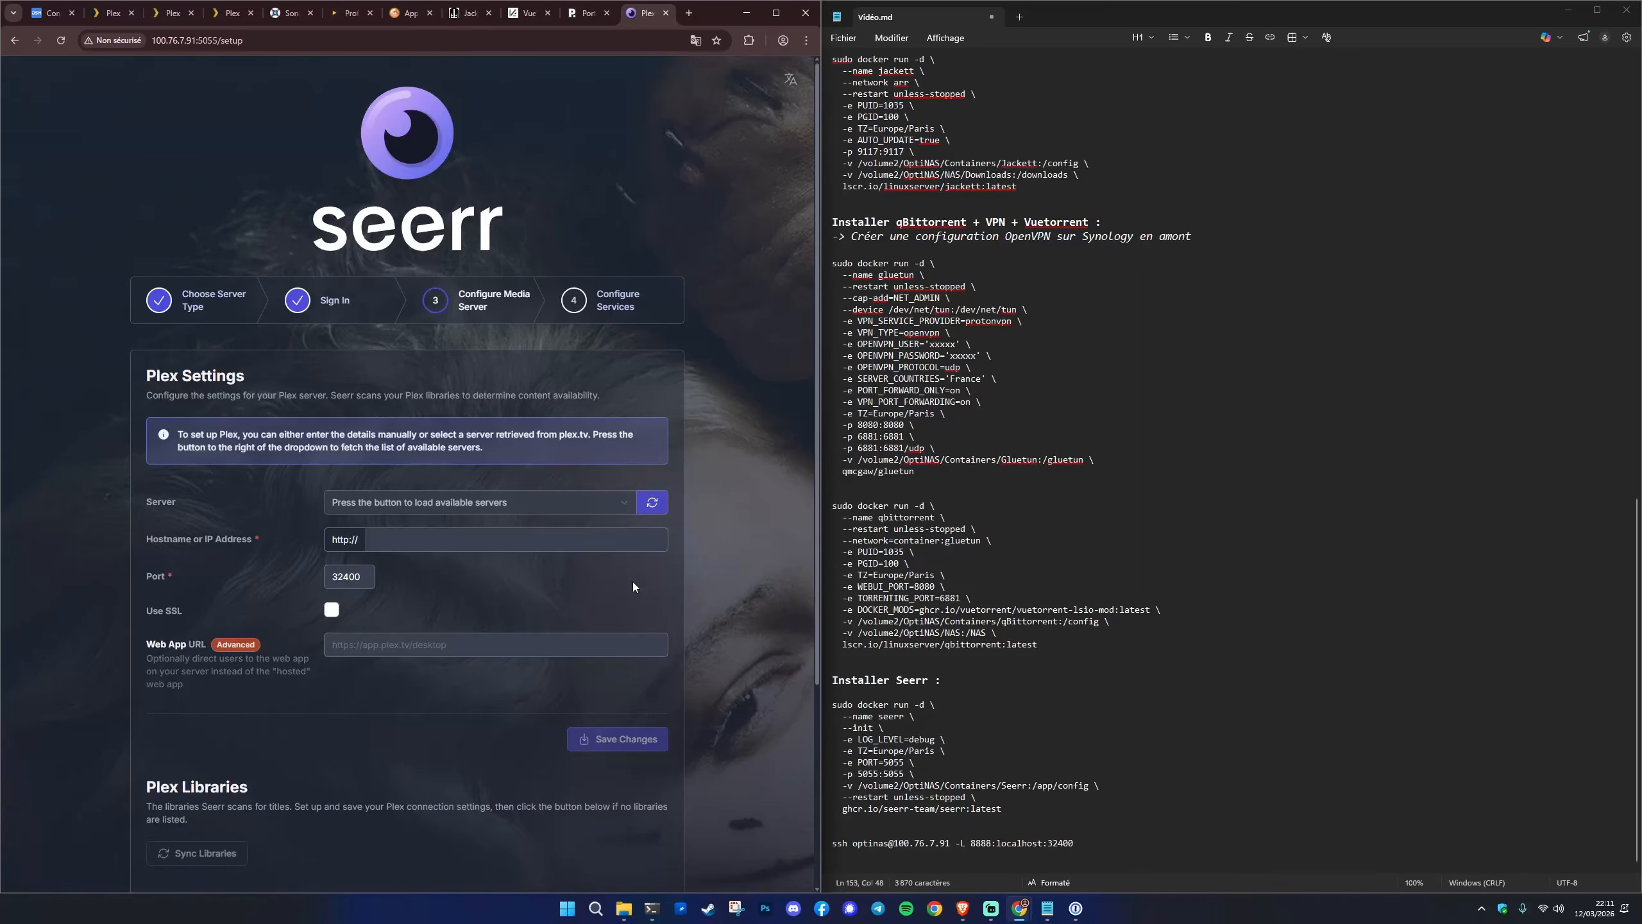
scroll(634, 586, down, 1)
click(656, 442)
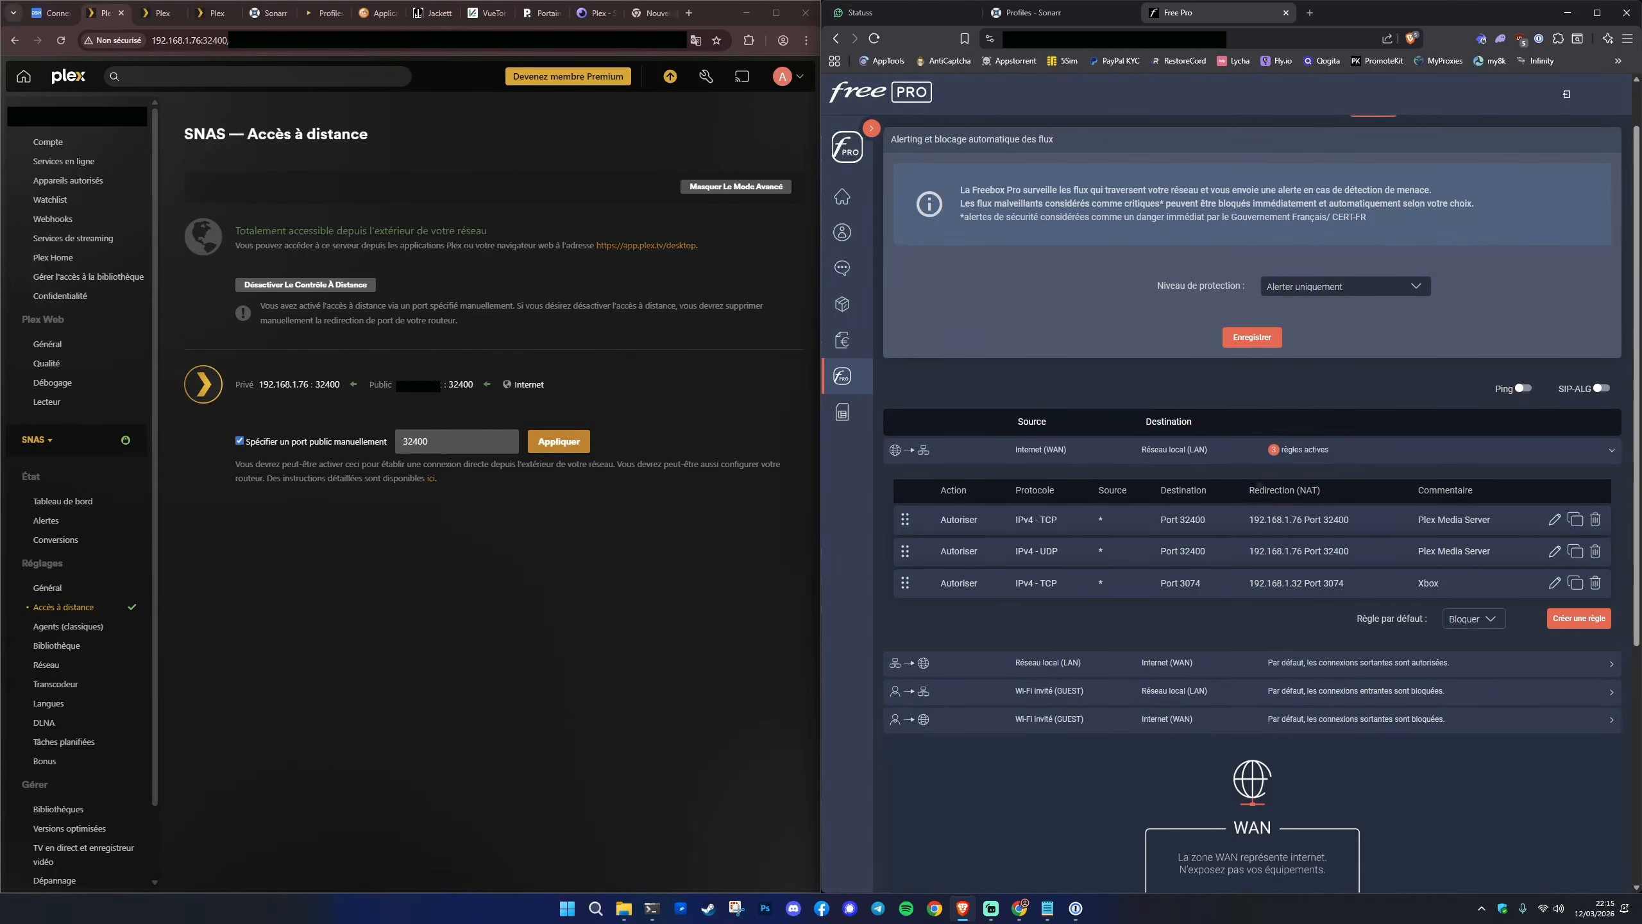
- Minimize the Free Pro router window, restore Notepad and reload Seerr's Plex server list
click(1567, 13)
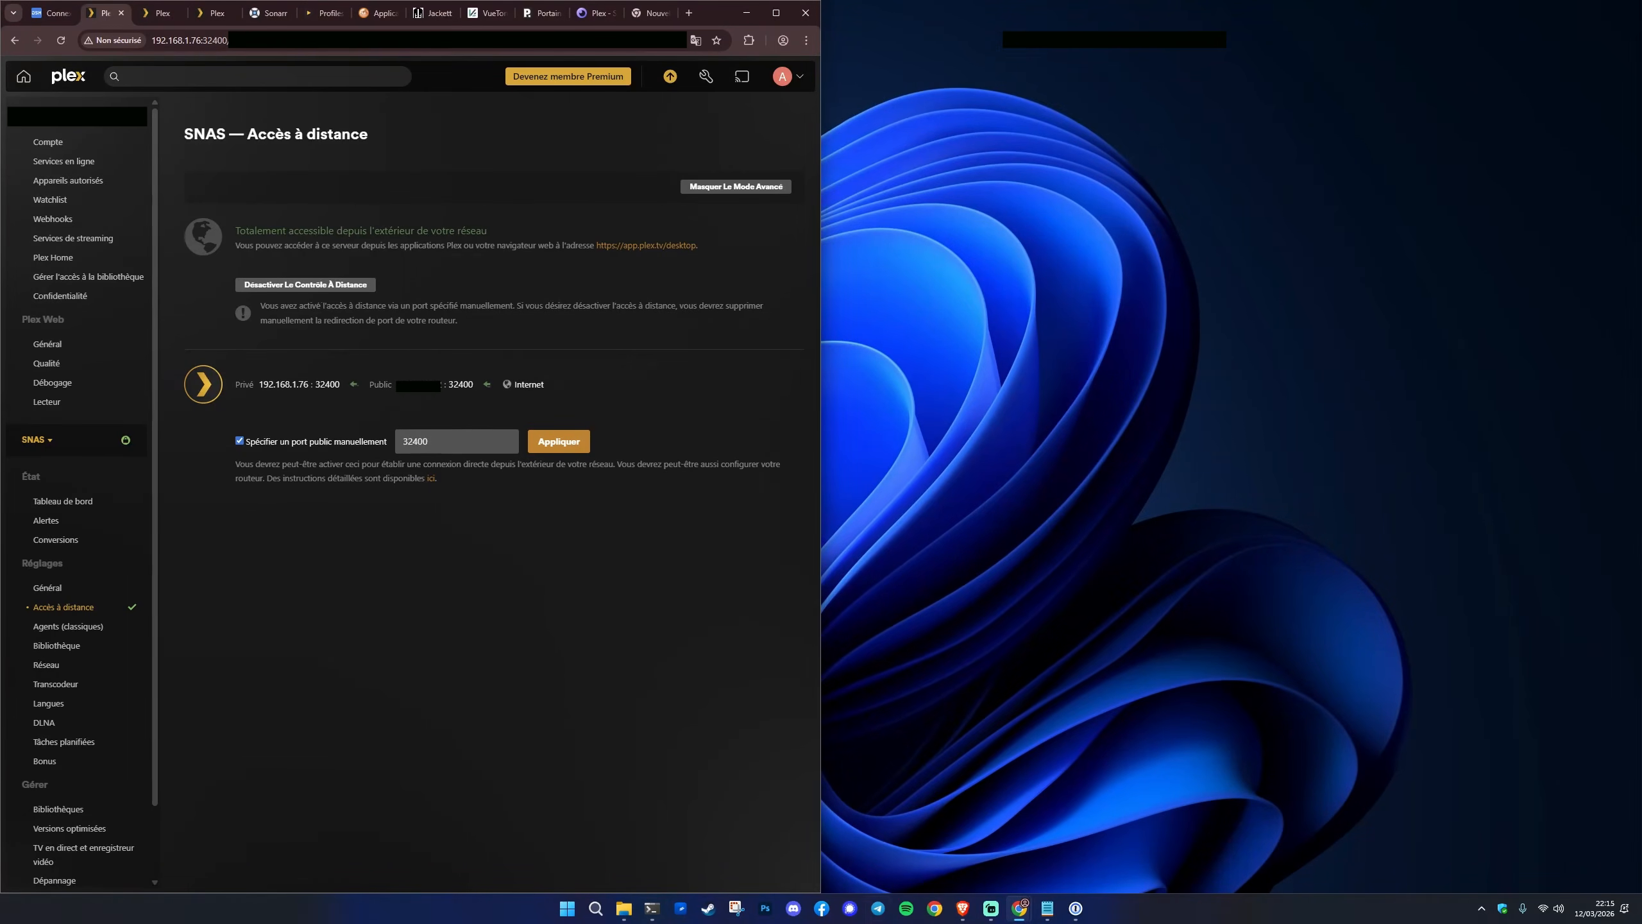
click(1048, 908)
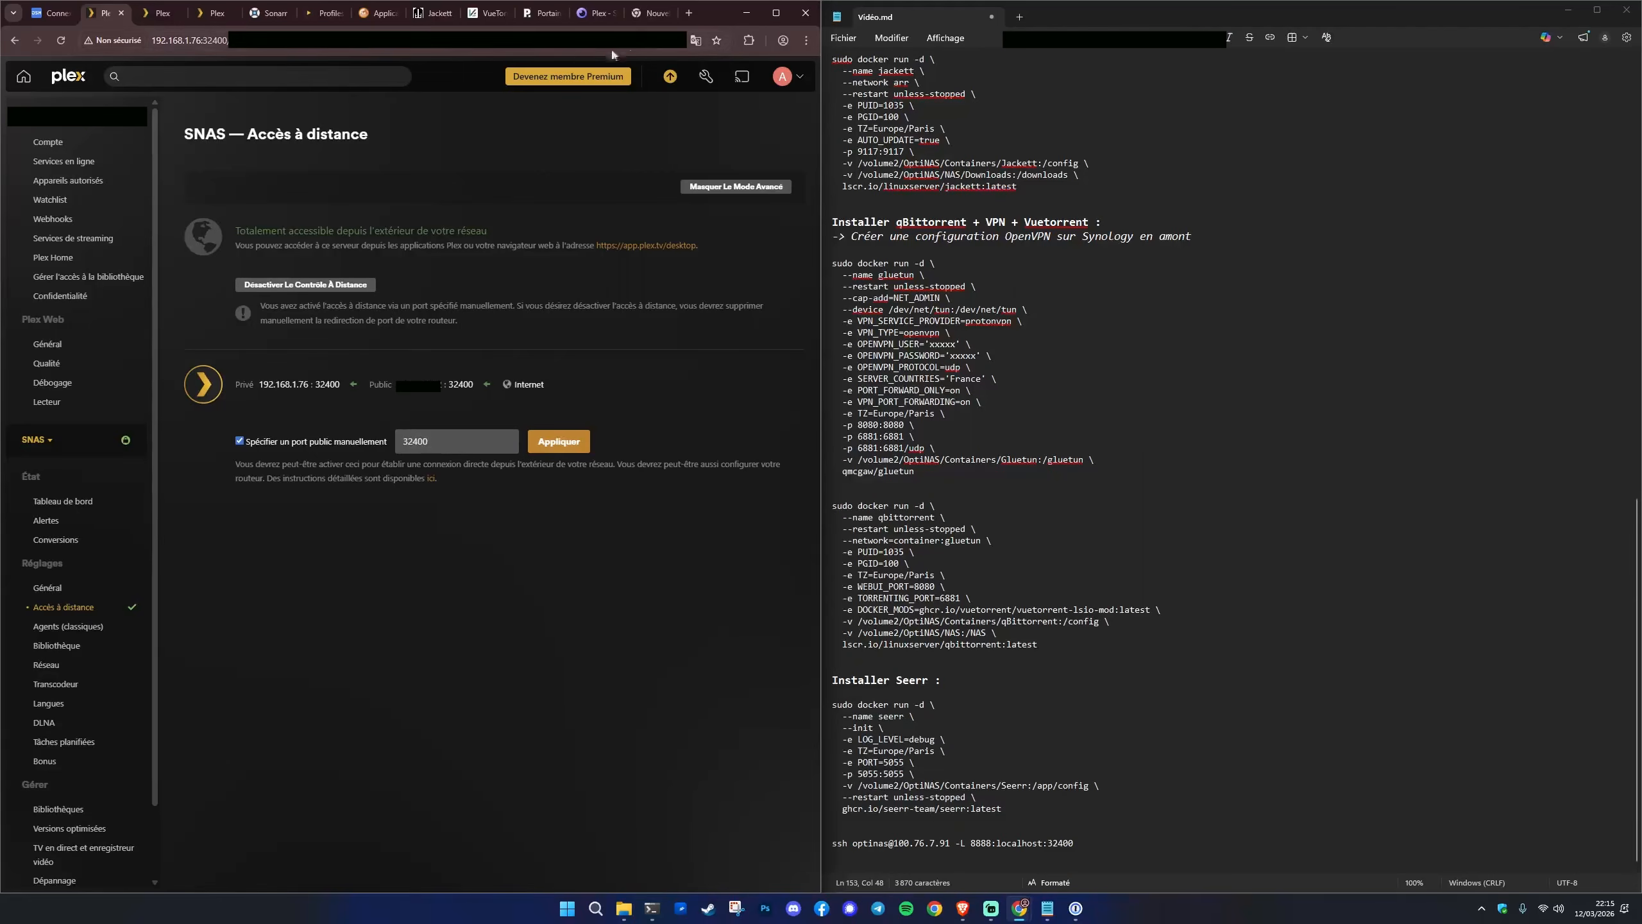
click(595, 13)
click(652, 310)
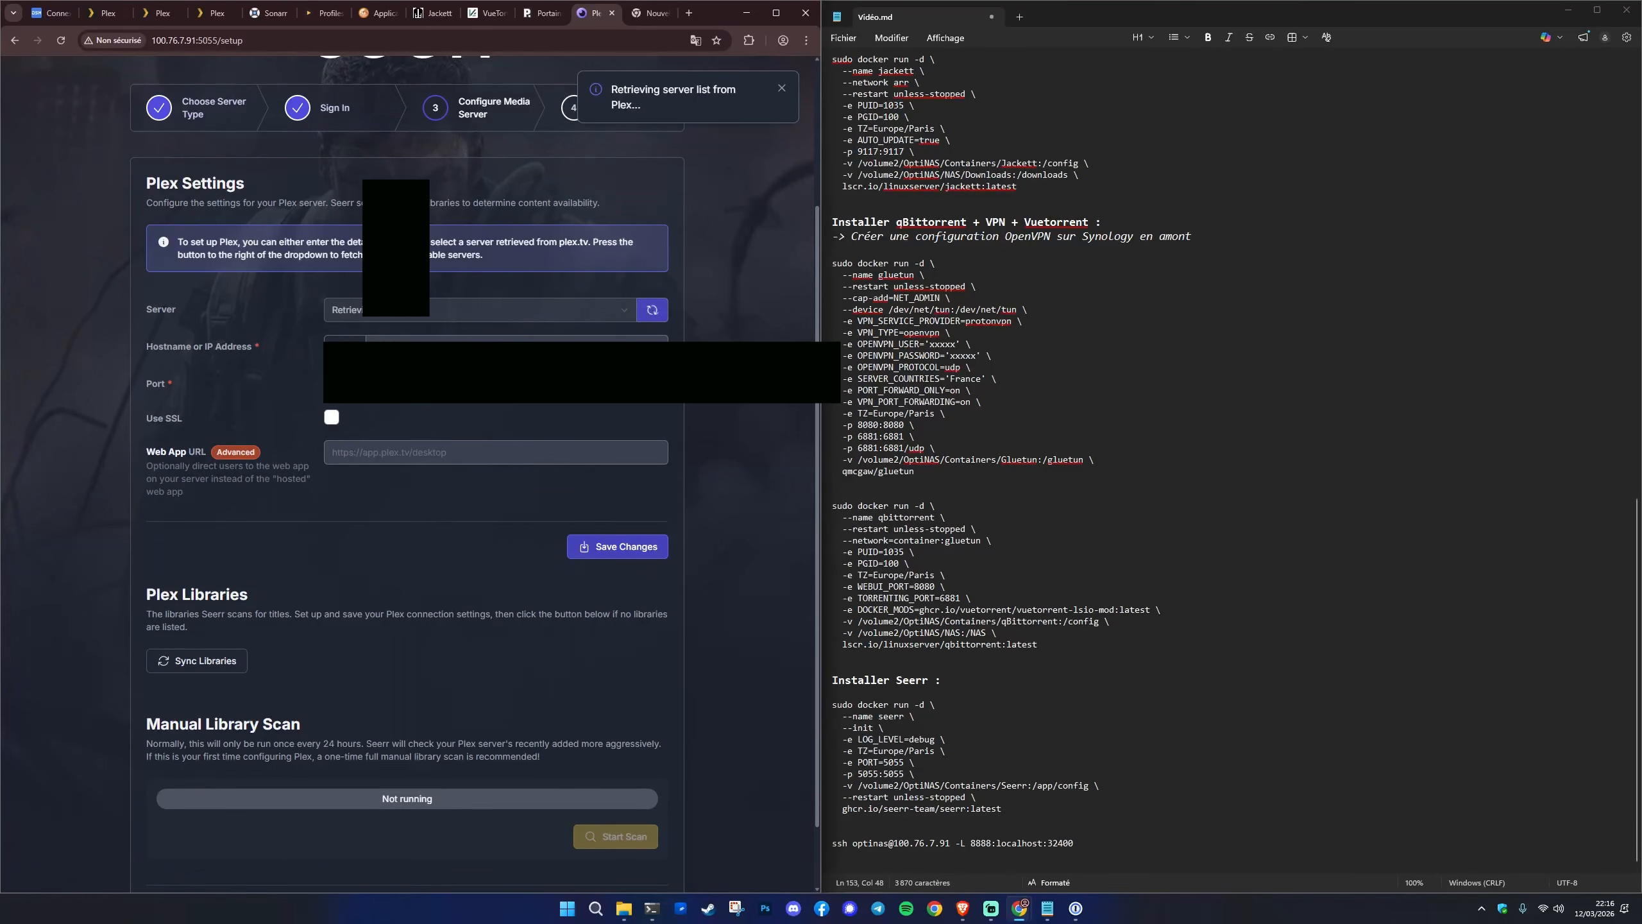
- Connect Seerr to the SNAS Plex server and save the settings
click(598, 310)
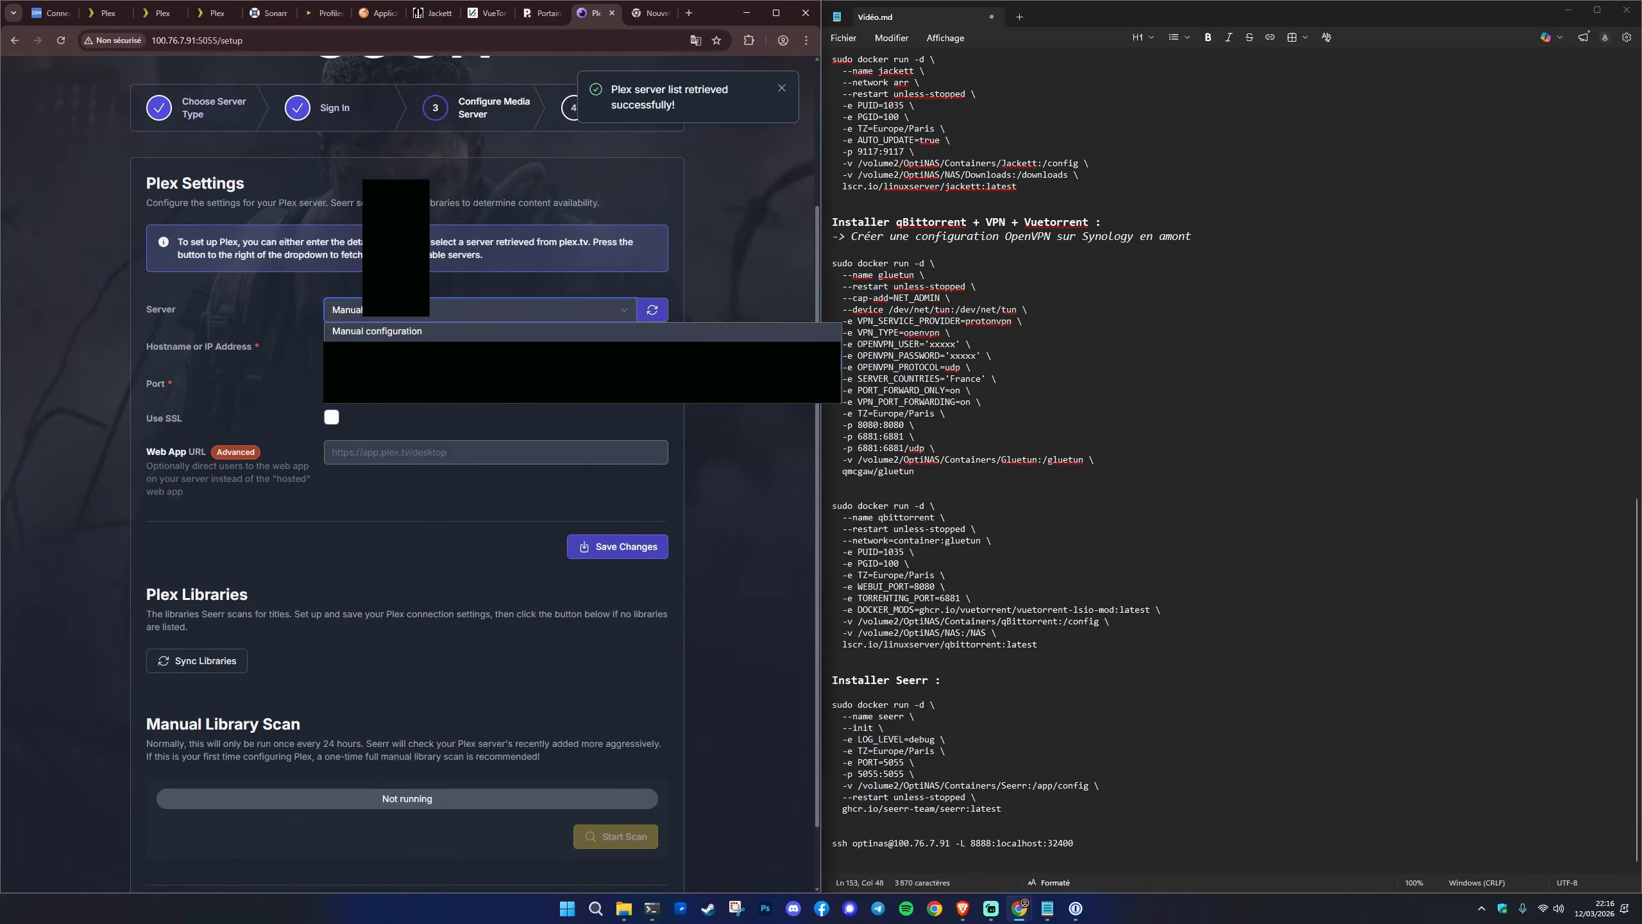
click(607, 354)
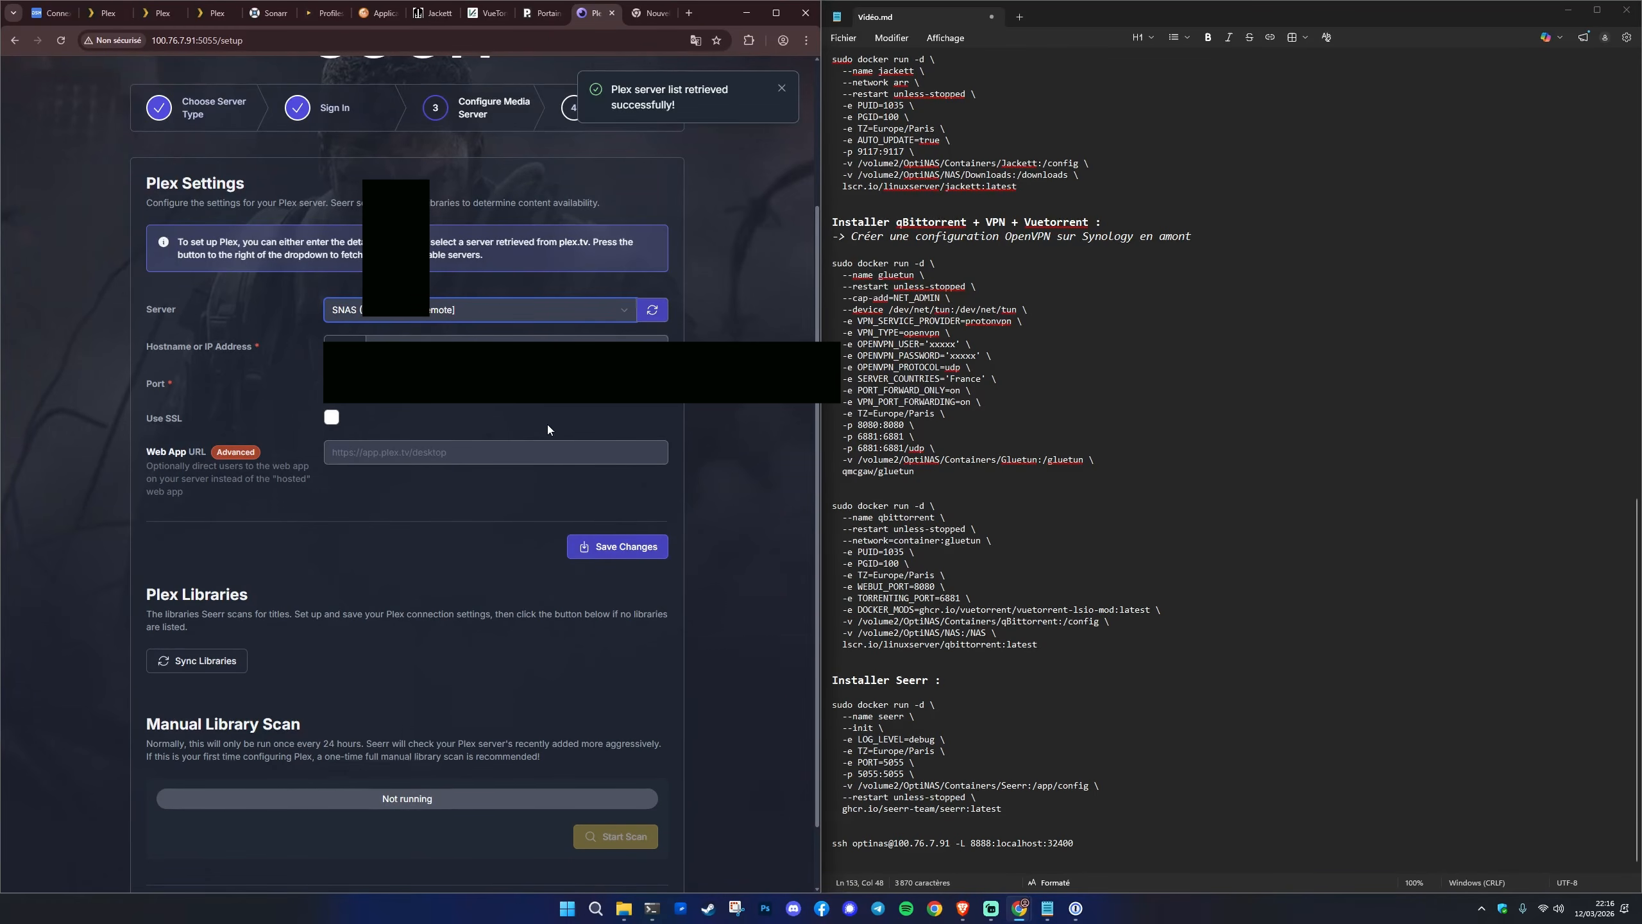
click(618, 547)
- Enable the Films library, start its scan and continue to services
scroll(294, 582, down, 2)
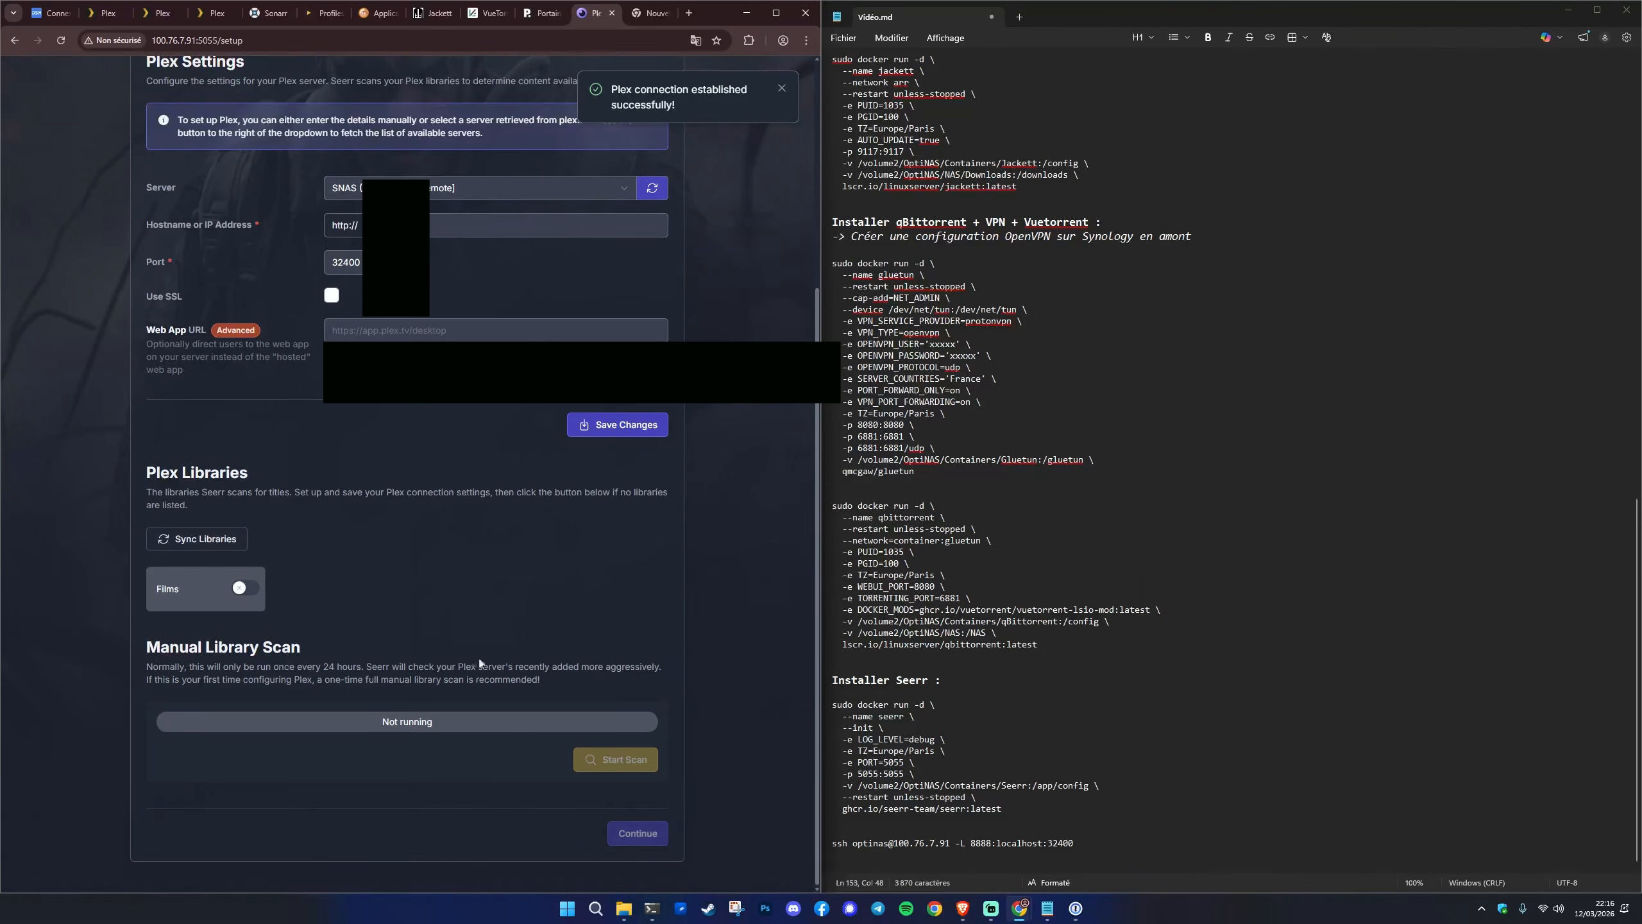
click(246, 587)
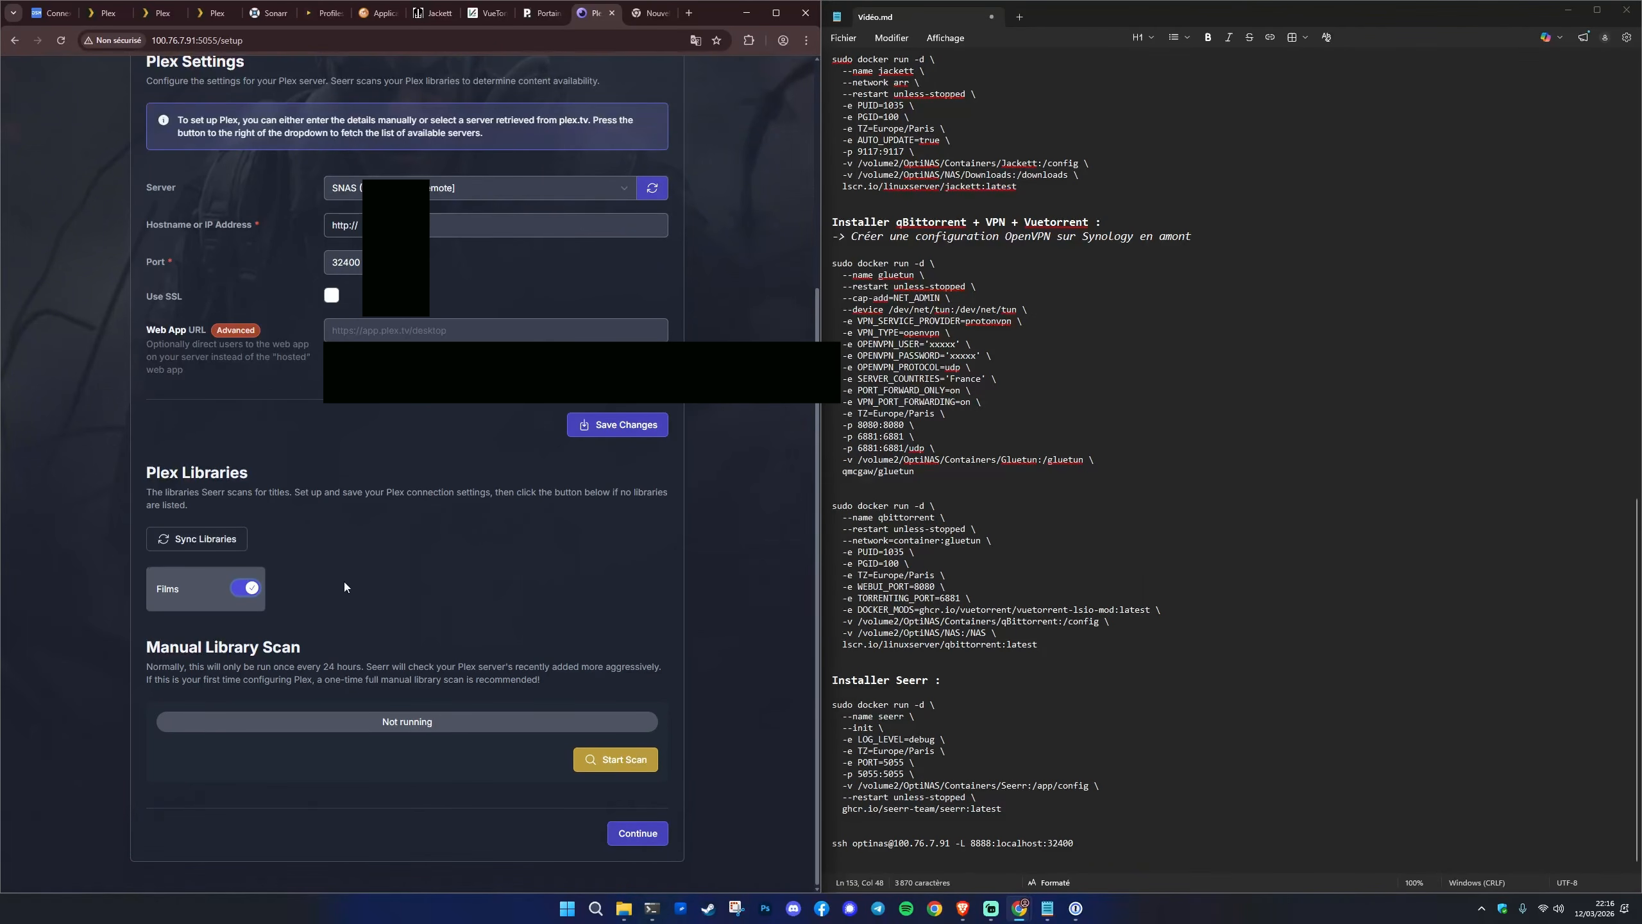
click(604, 760)
click(627, 836)
- Start a default Radarr server entry named Radarr
click(268, 336)
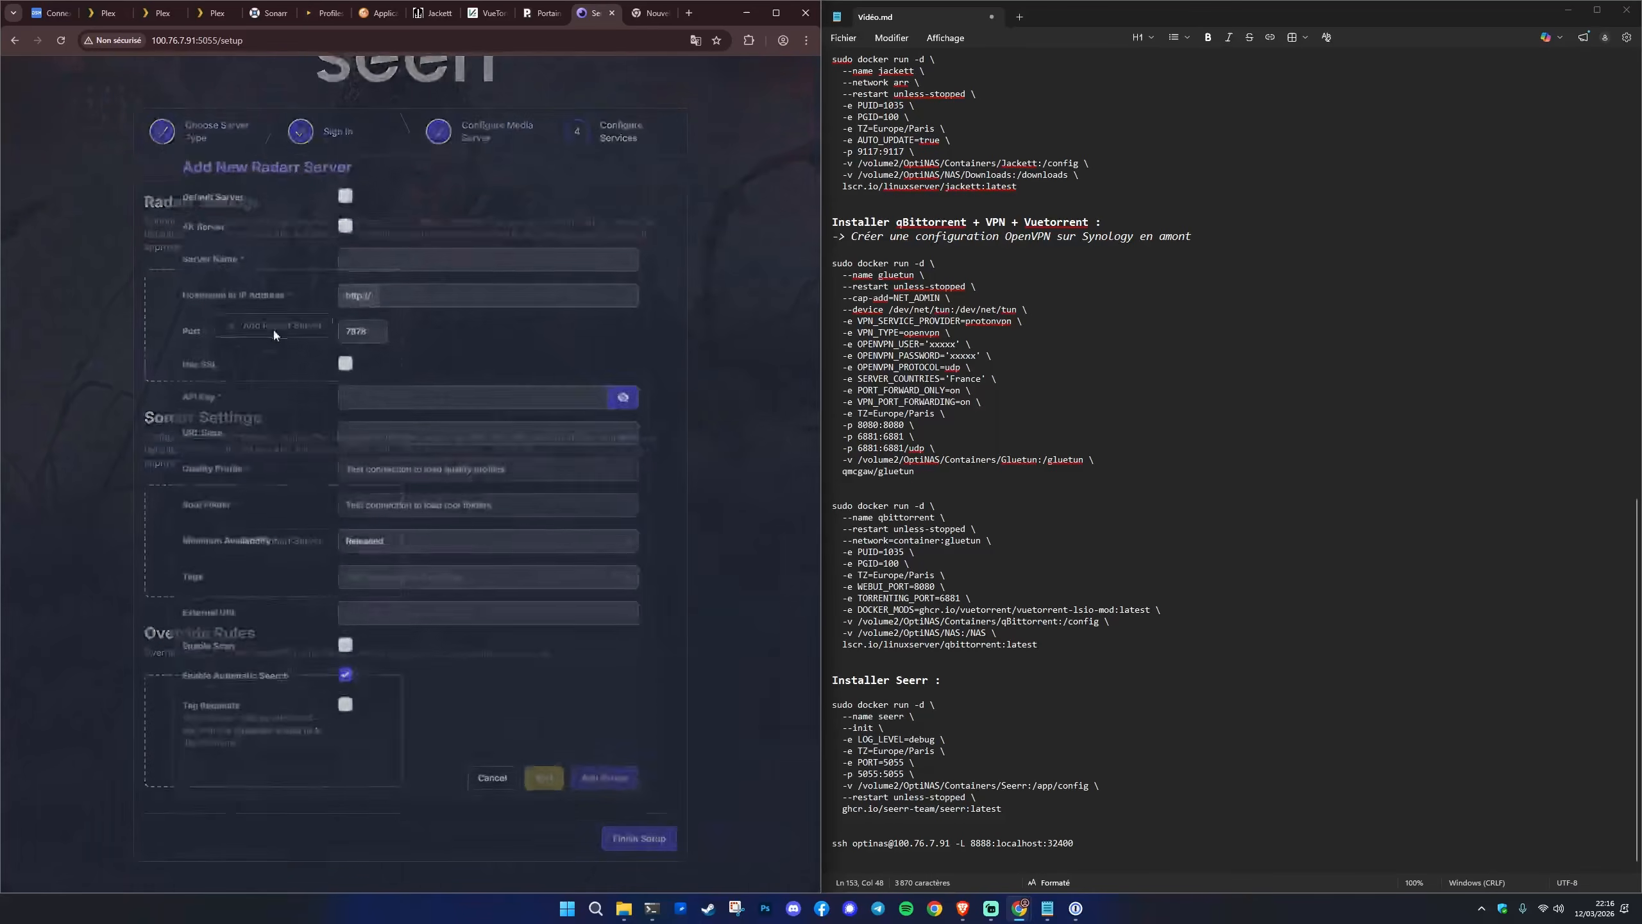
click(343, 187)
click(385, 252)
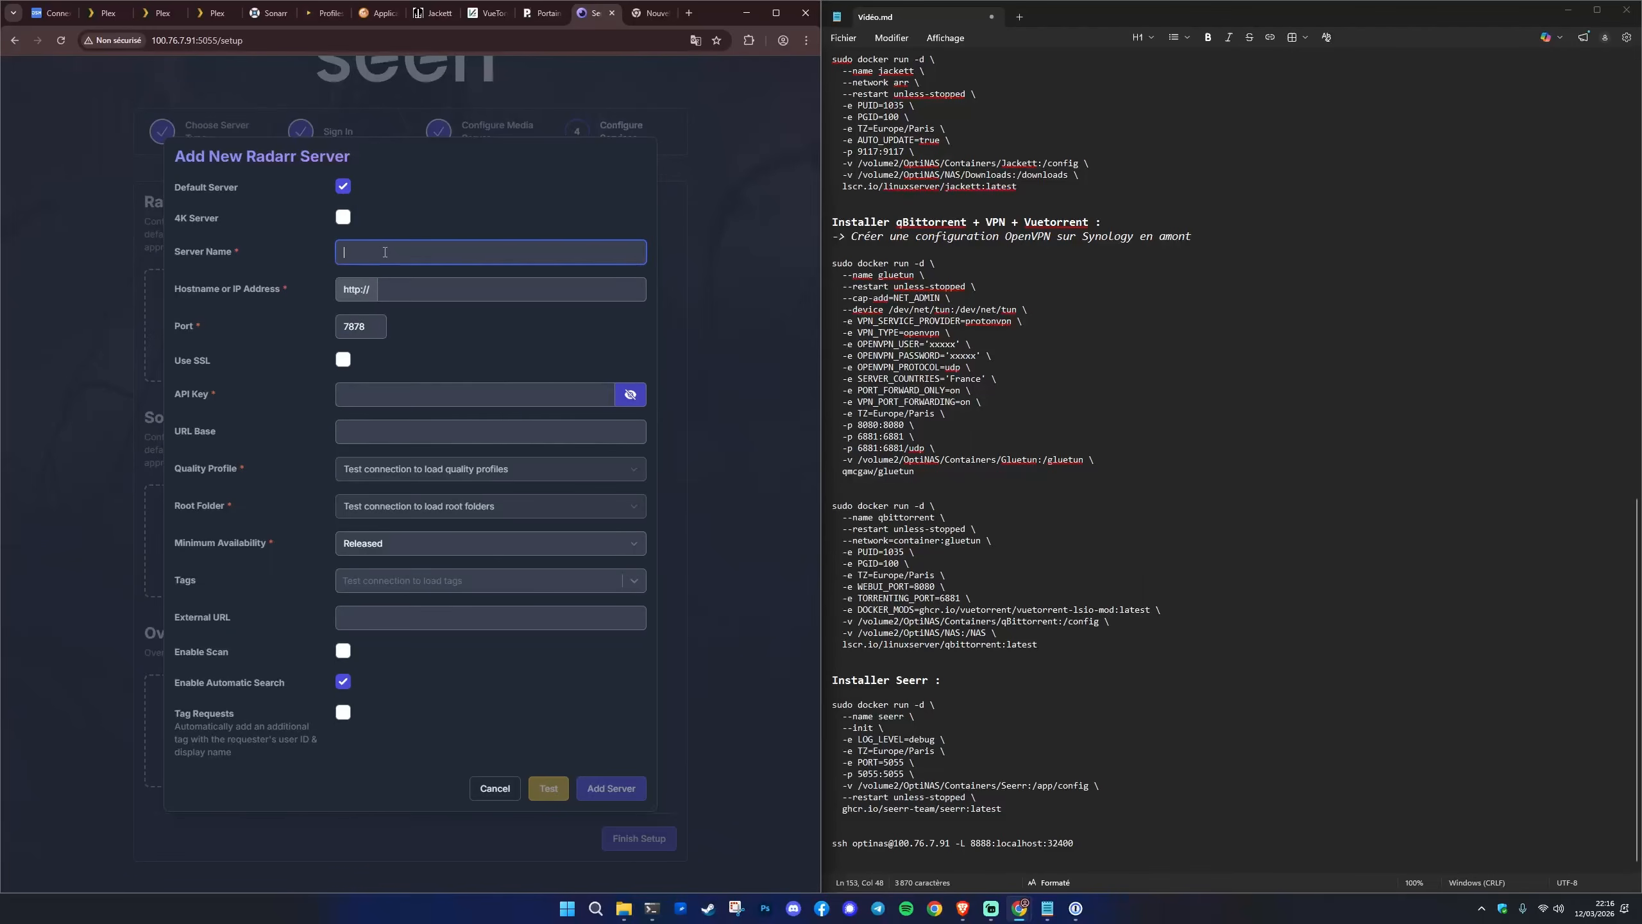
text(Radarr)
click(434, 293)
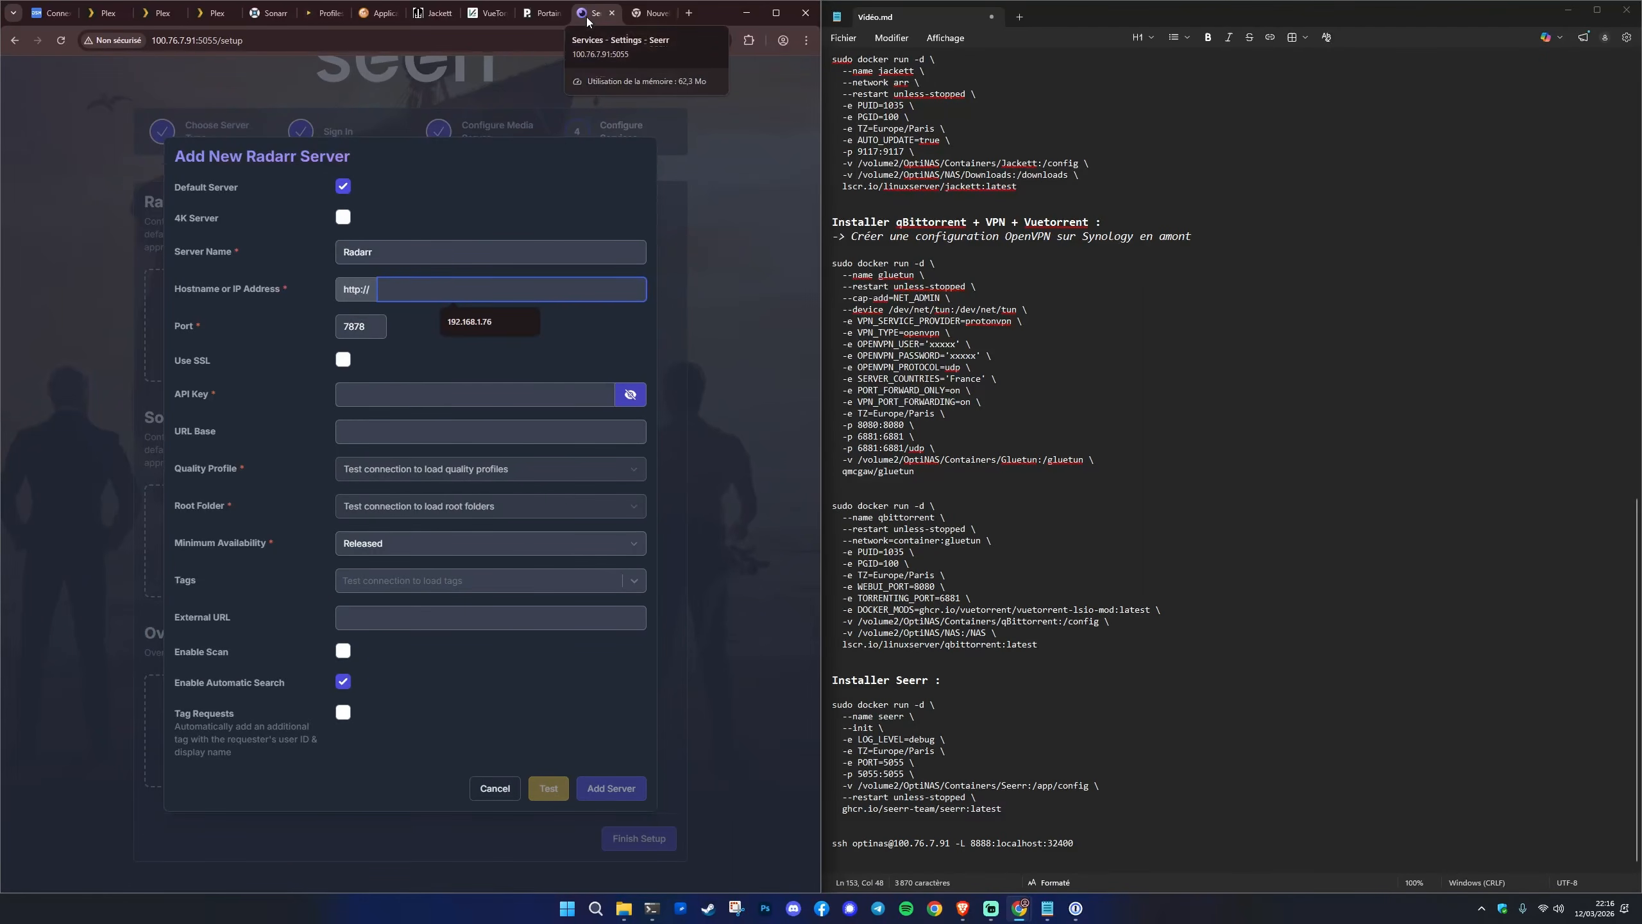
- Set the Radarr hostname to radarr, checking the --network arr line in the notes
click(920, 715)
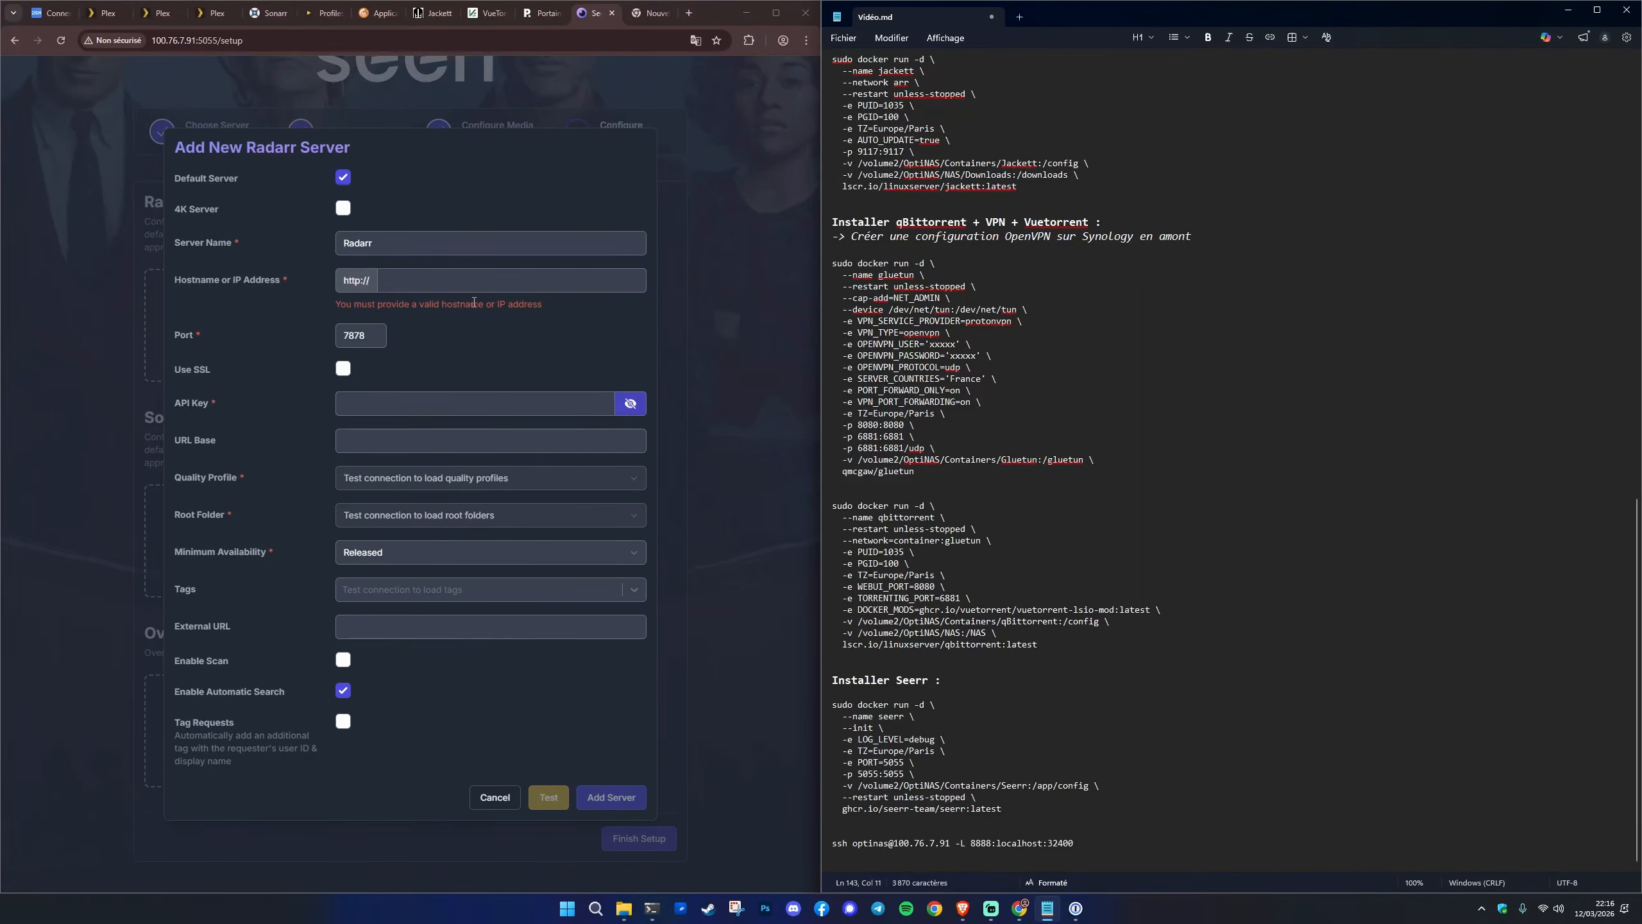
click(427, 285)
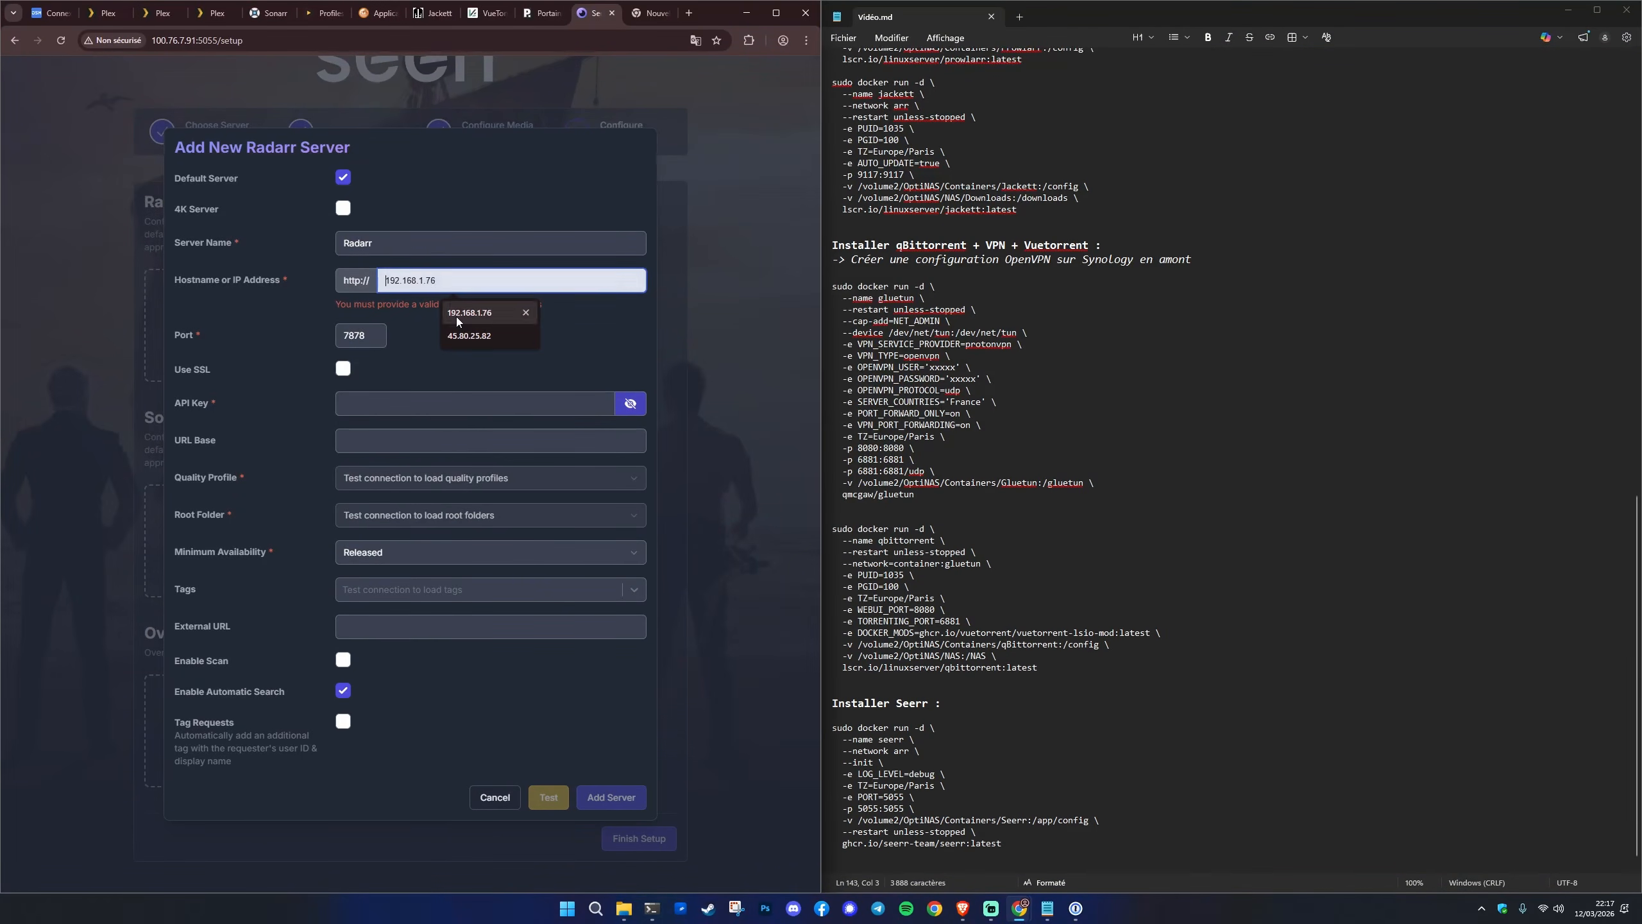
drag(919, 751, 842, 752)
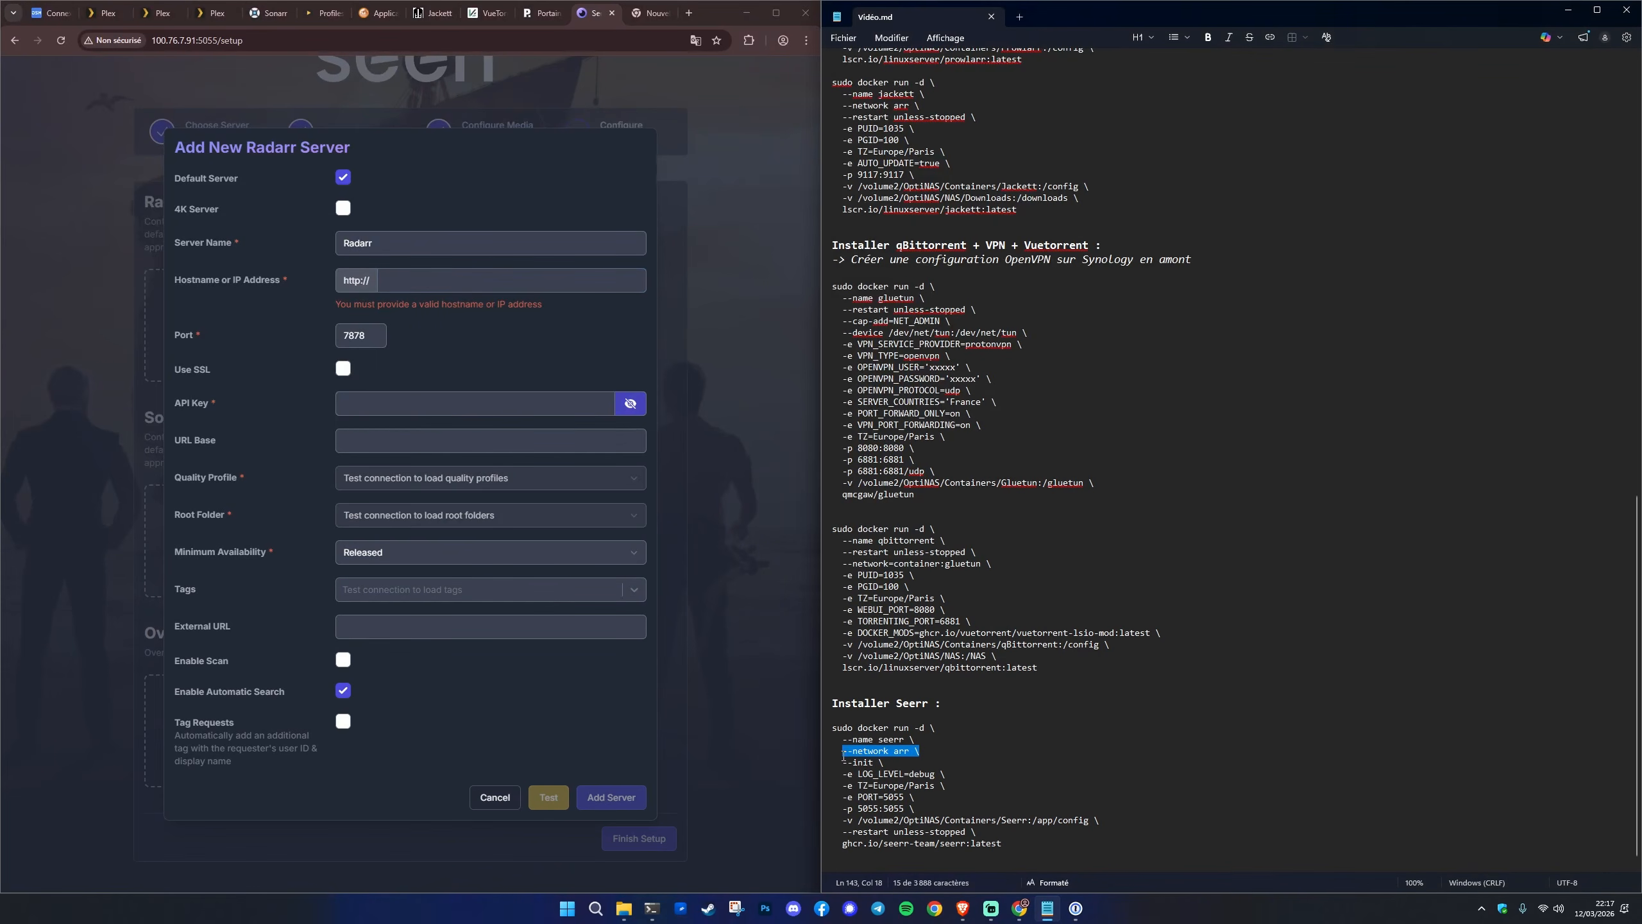
click(434, 285)
text(radarr)
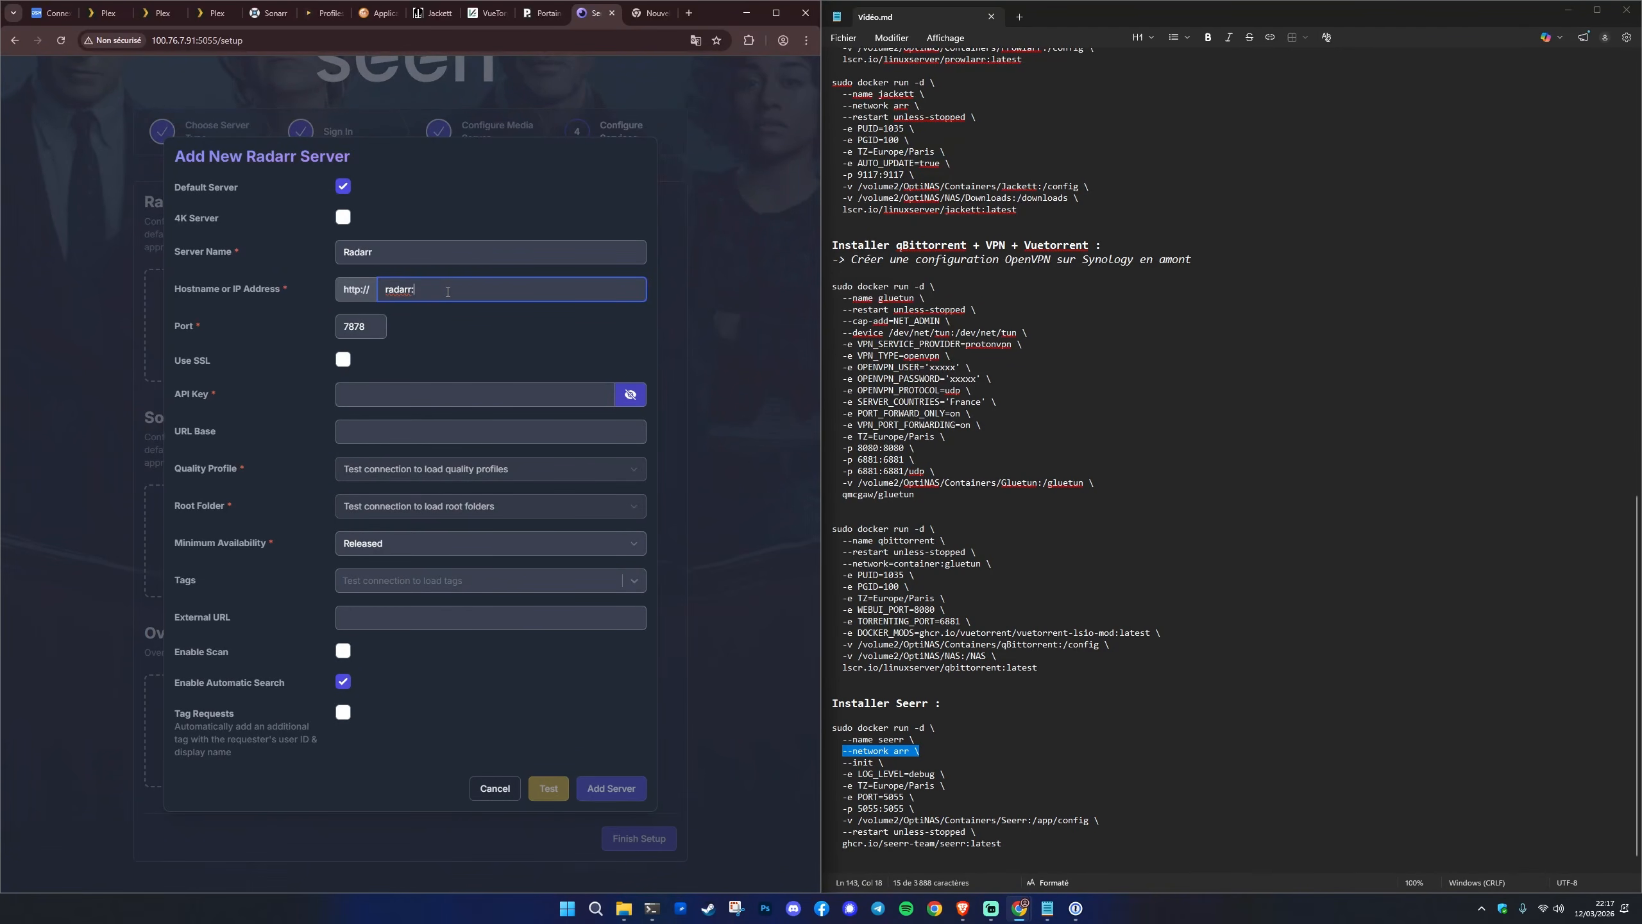
text(:7878)
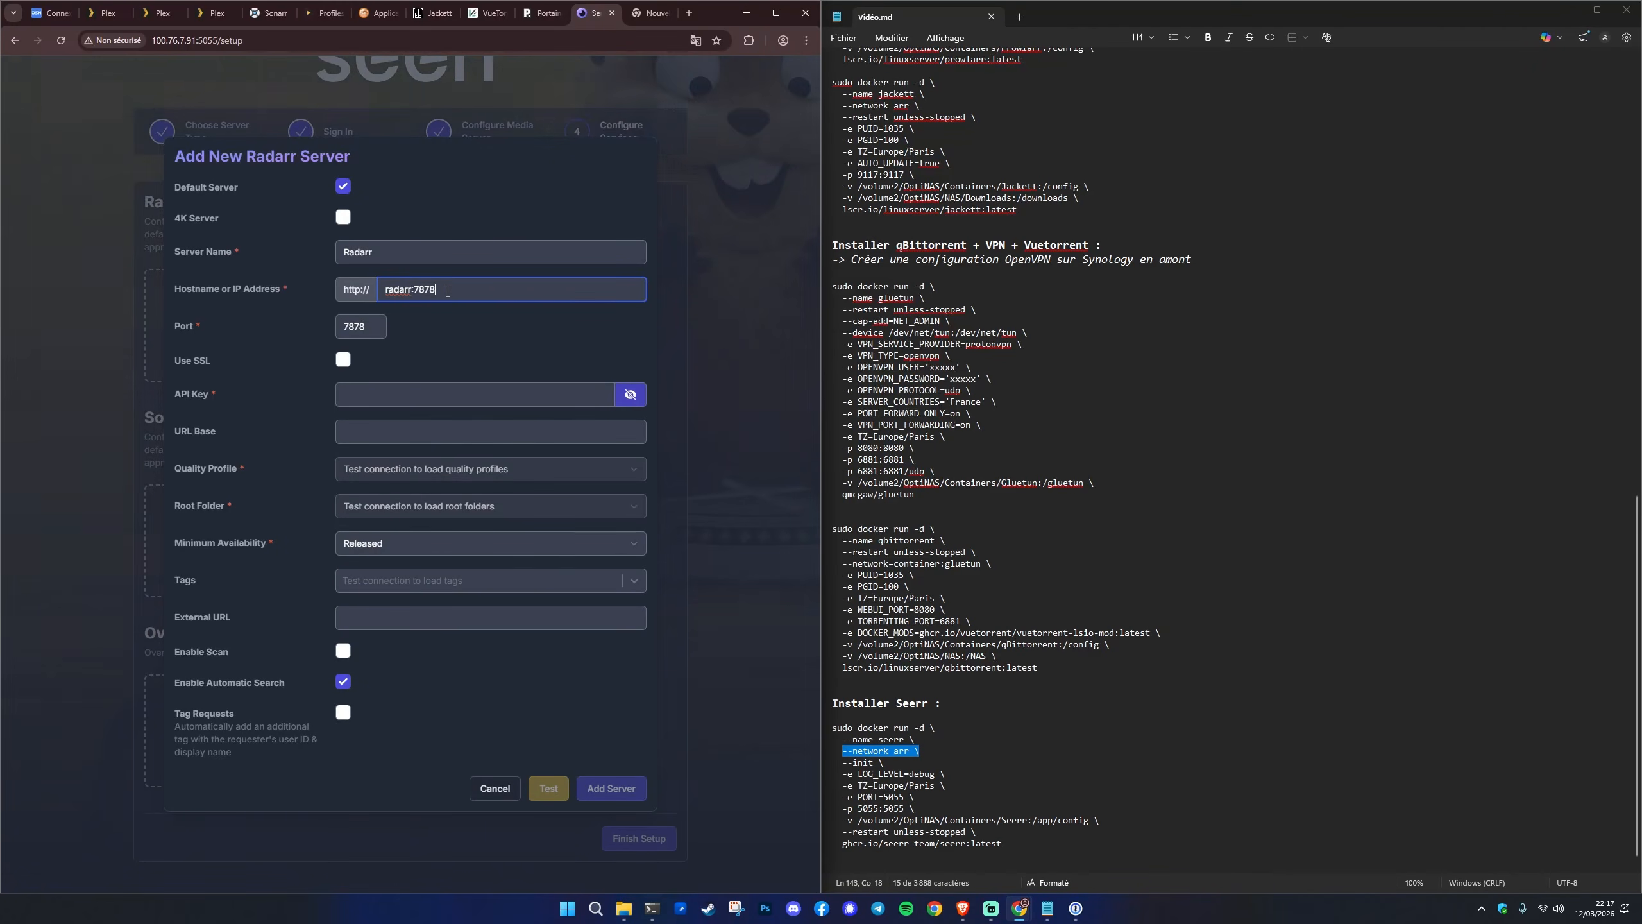
key(BackSpace)
key(BackSpace)
key(BackSpace)
key(BackSpace)
- Paste Radarr's API key from its general settings into Seerr and test the connection
click(321, 13)
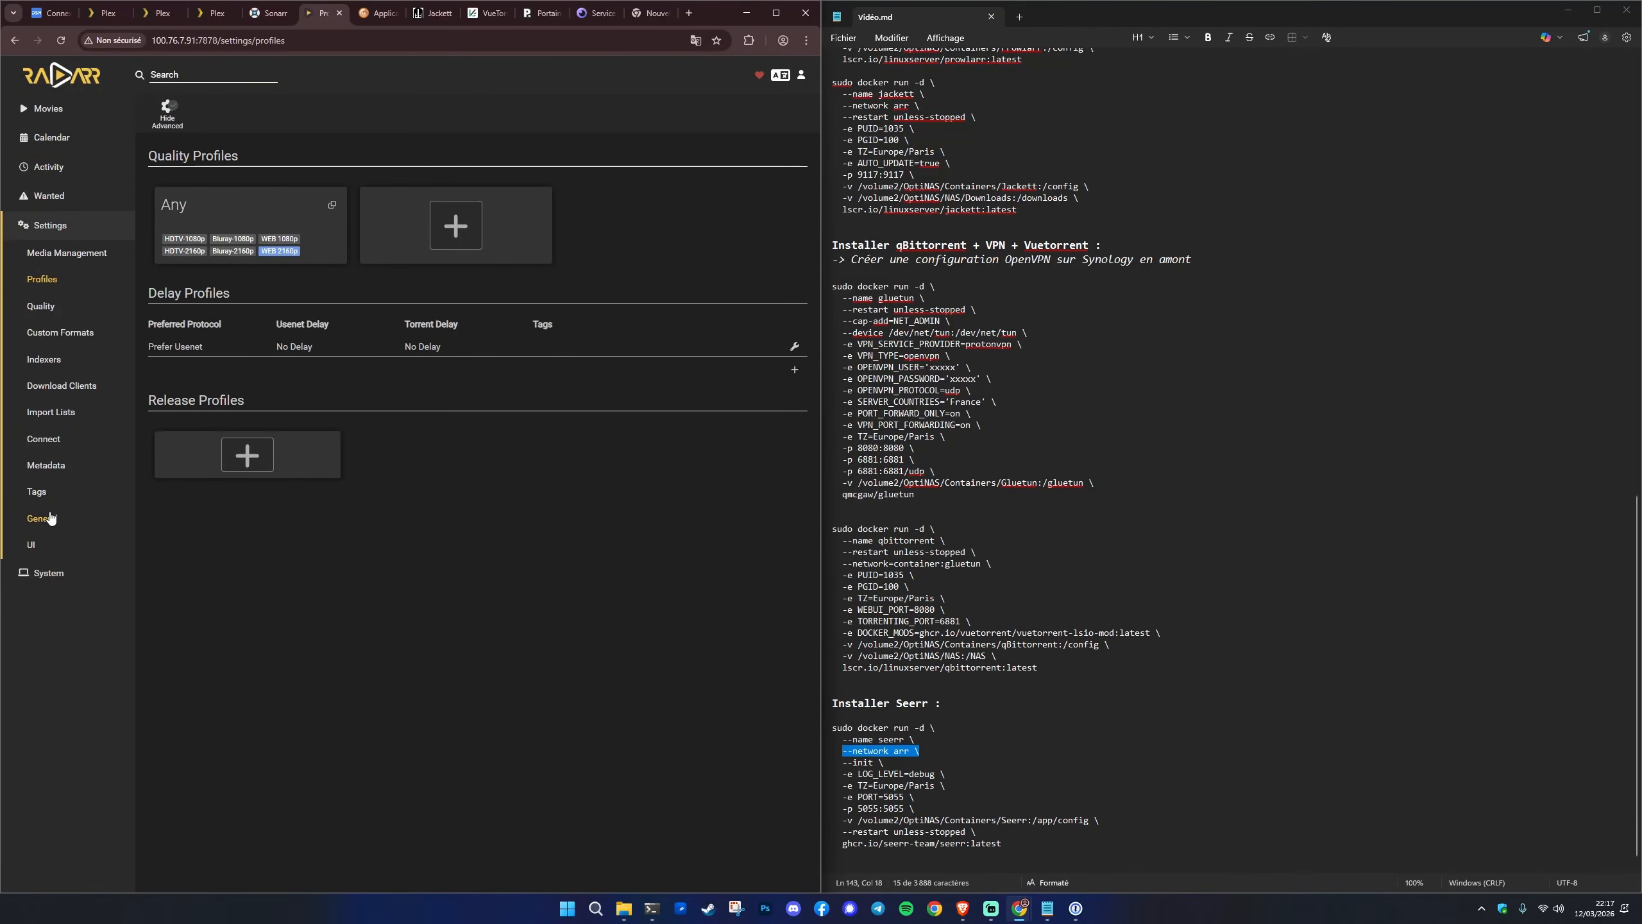
click(43, 518)
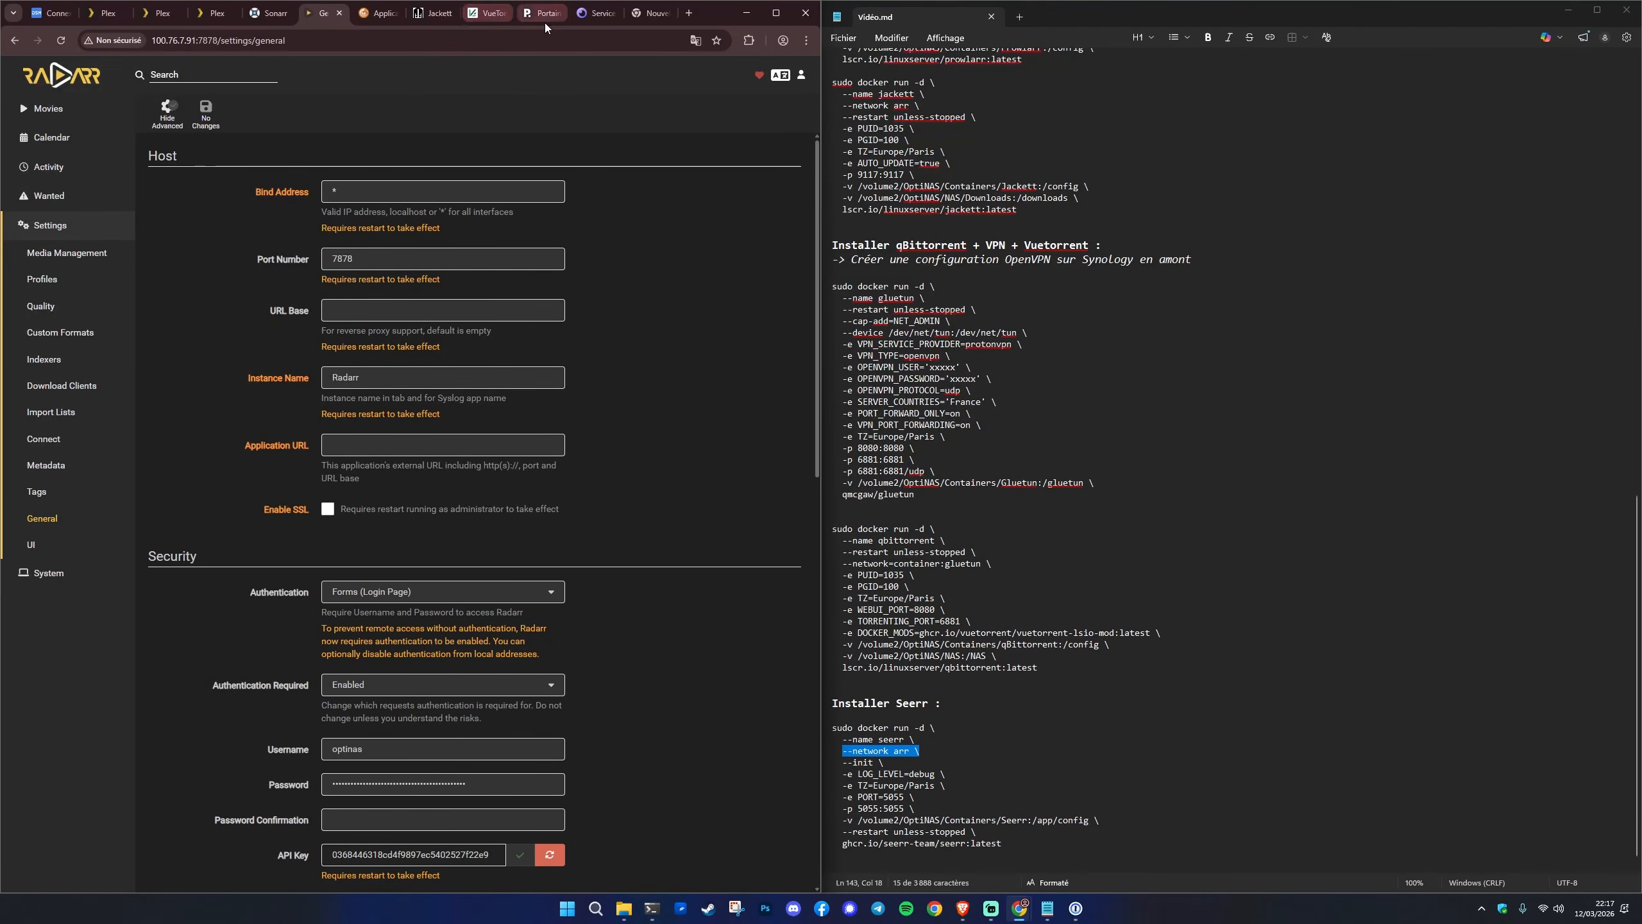
click(590, 13)
key(ctrl+v)
key(ctrl+z)
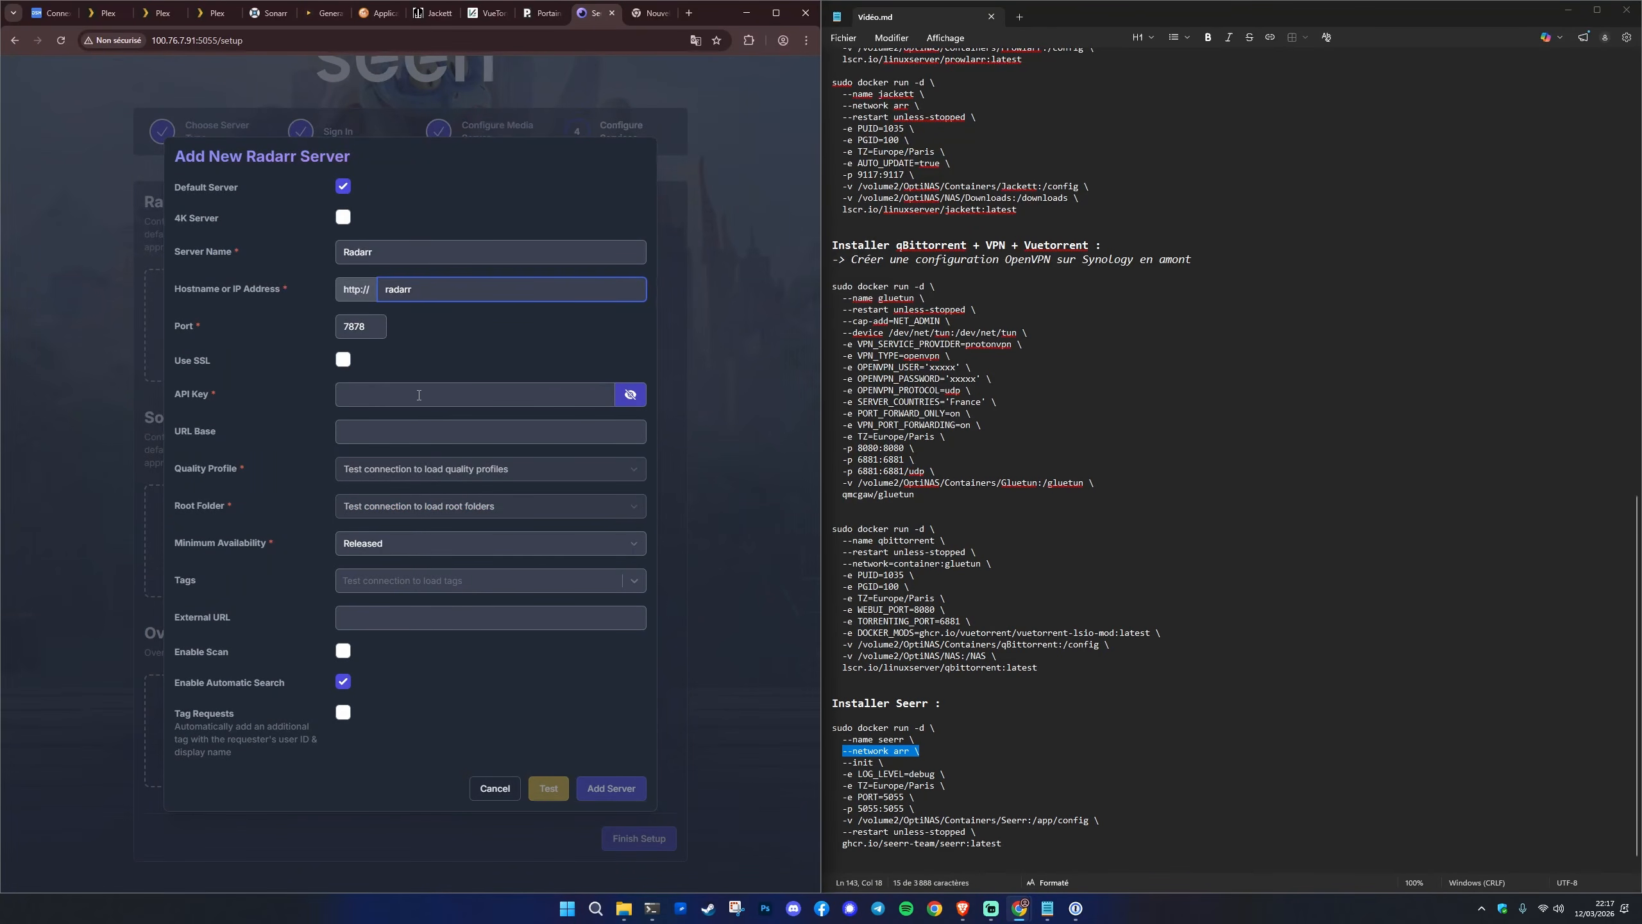
click(417, 393)
key(ctrl+v)
click(549, 788)
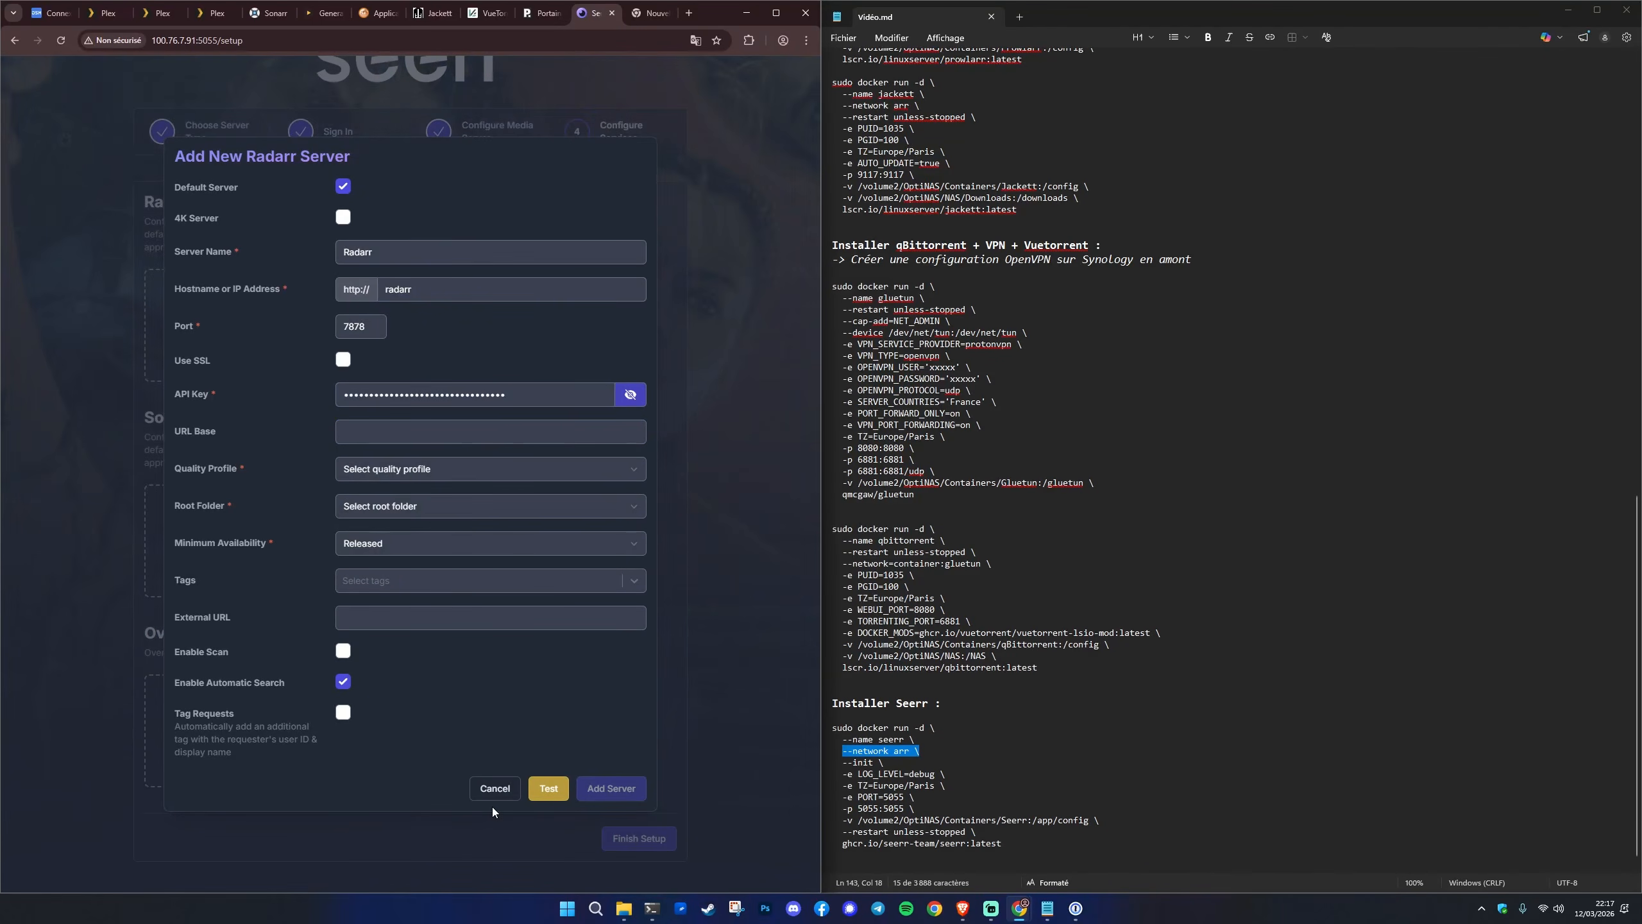
click(548, 787)
- Choose the Any profile, /NAS/Films root folder and Released availability, then add the Radarr server
click(456, 470)
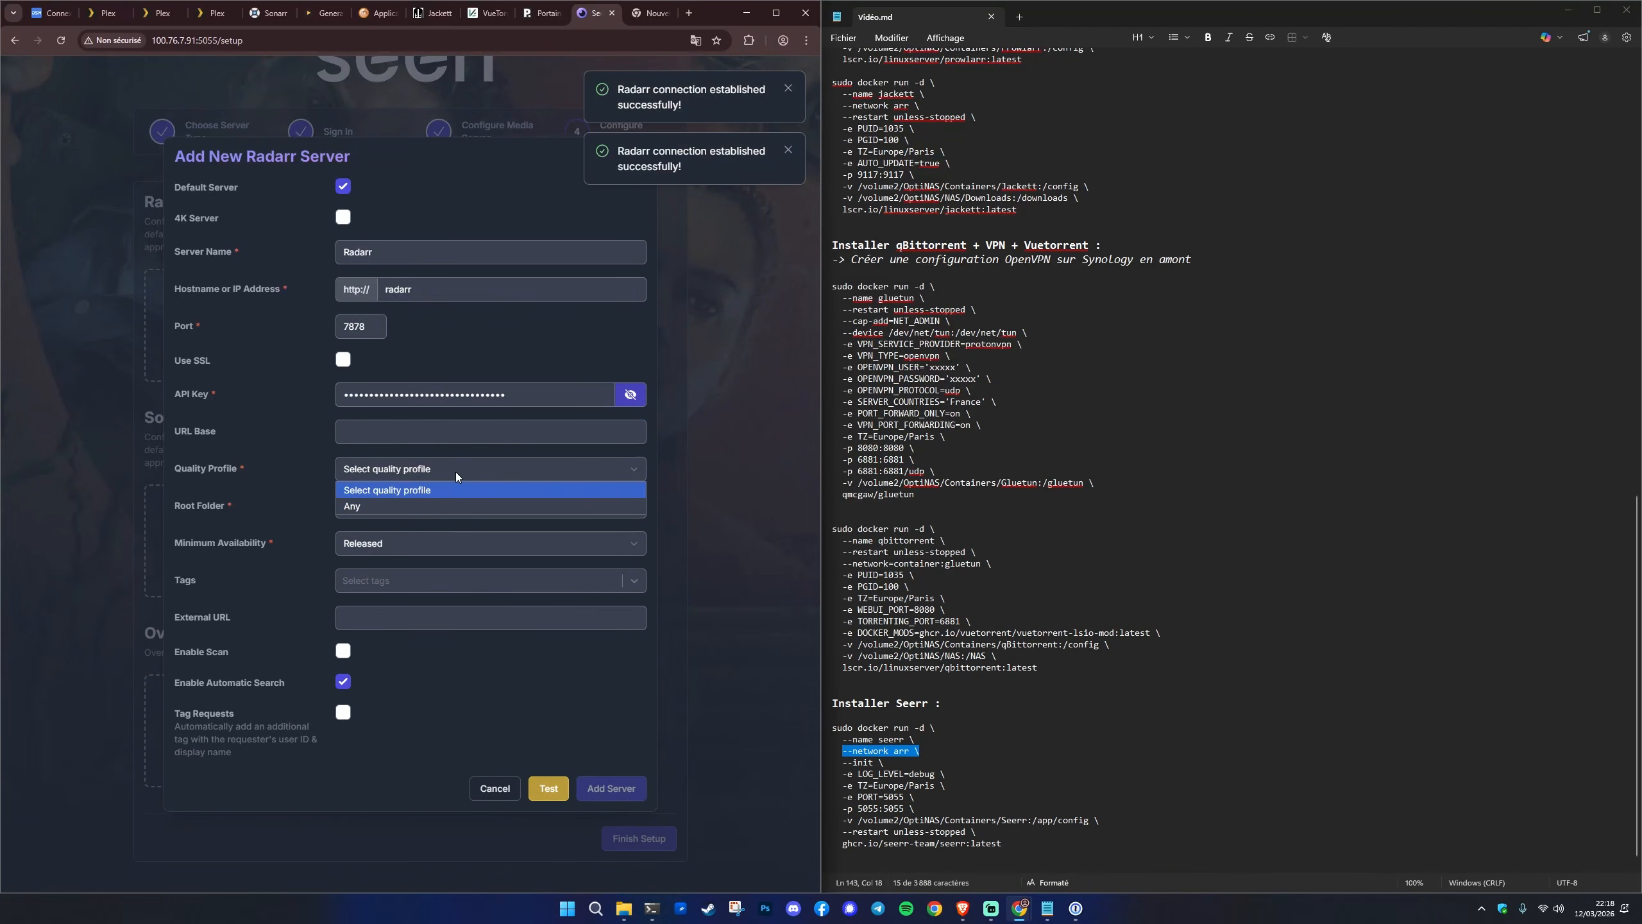
click(427, 506)
click(413, 509)
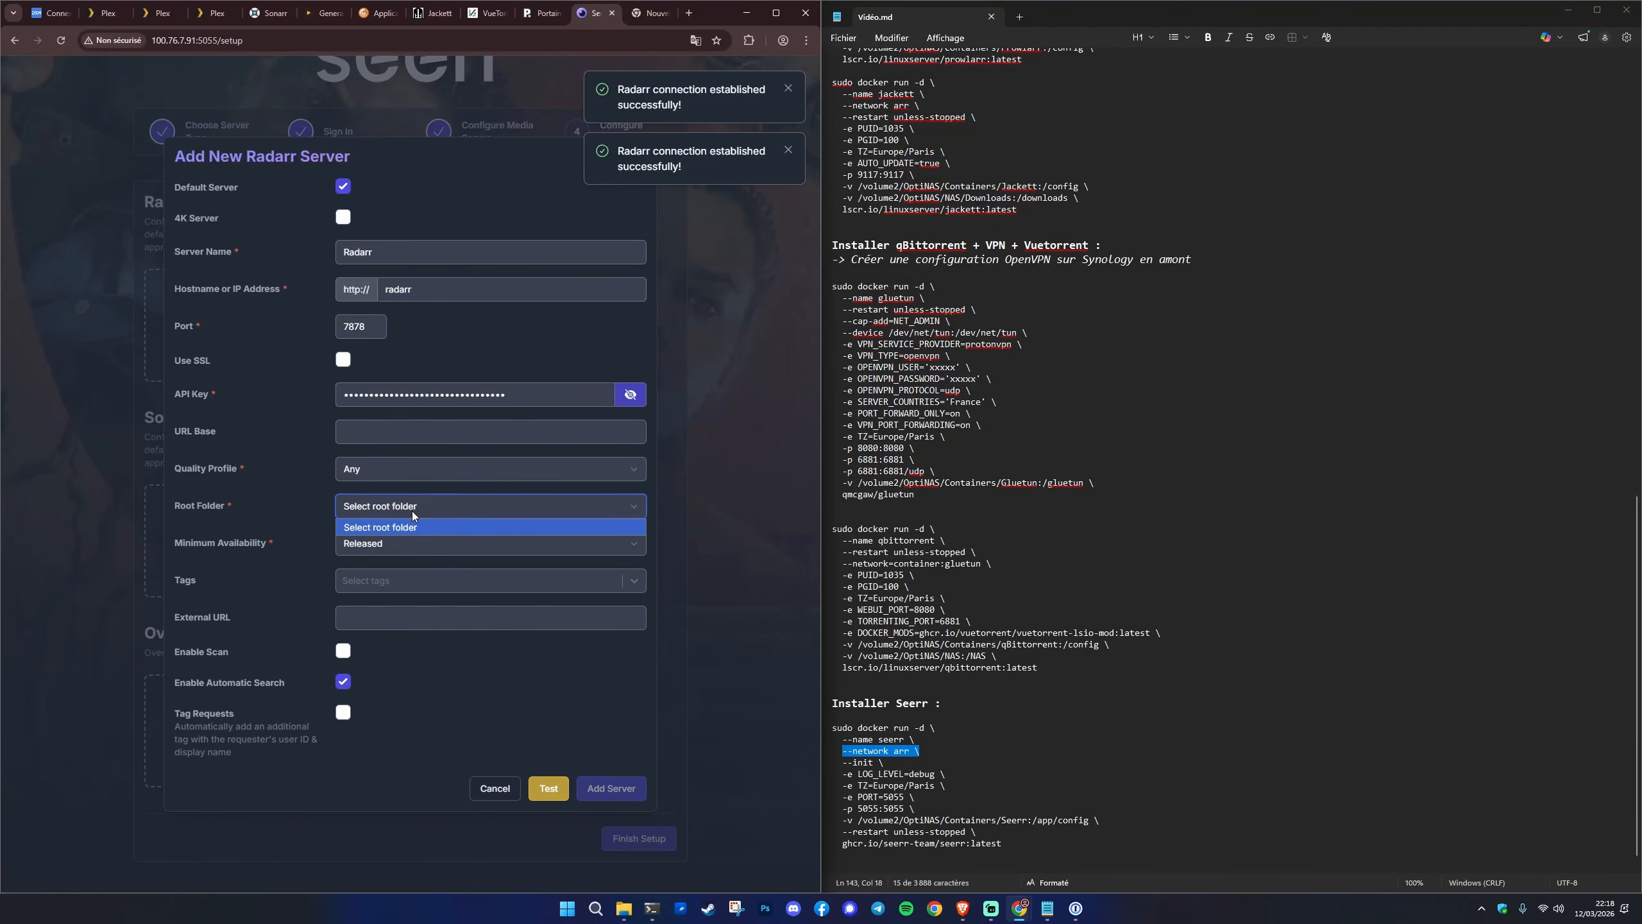
click(401, 532)
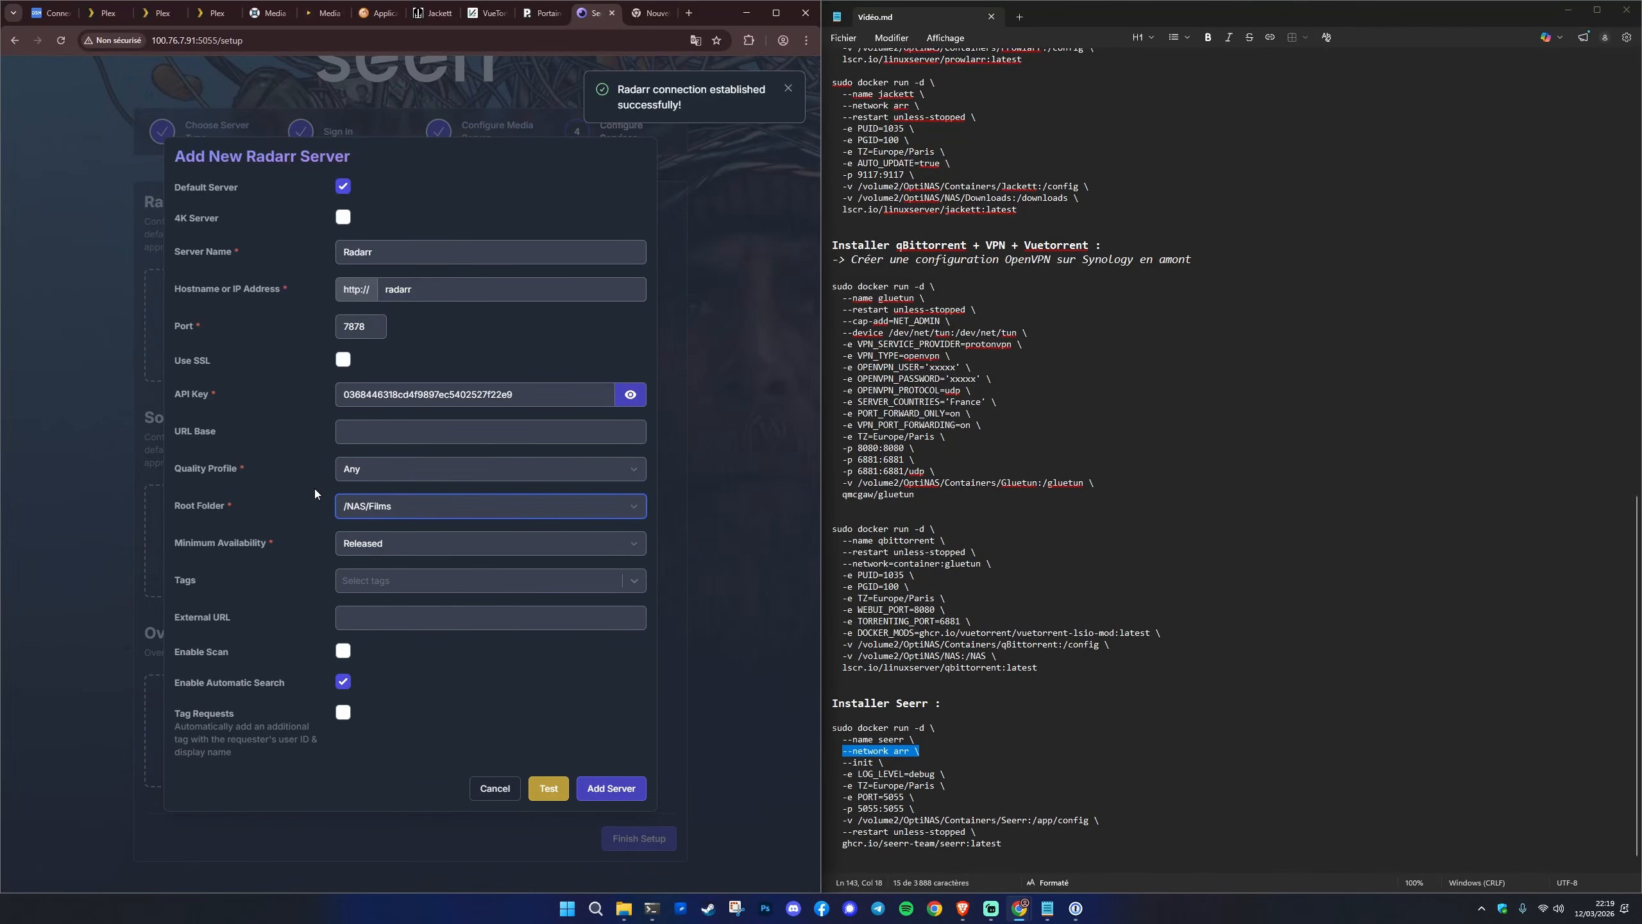
click(413, 511)
click(308, 497)
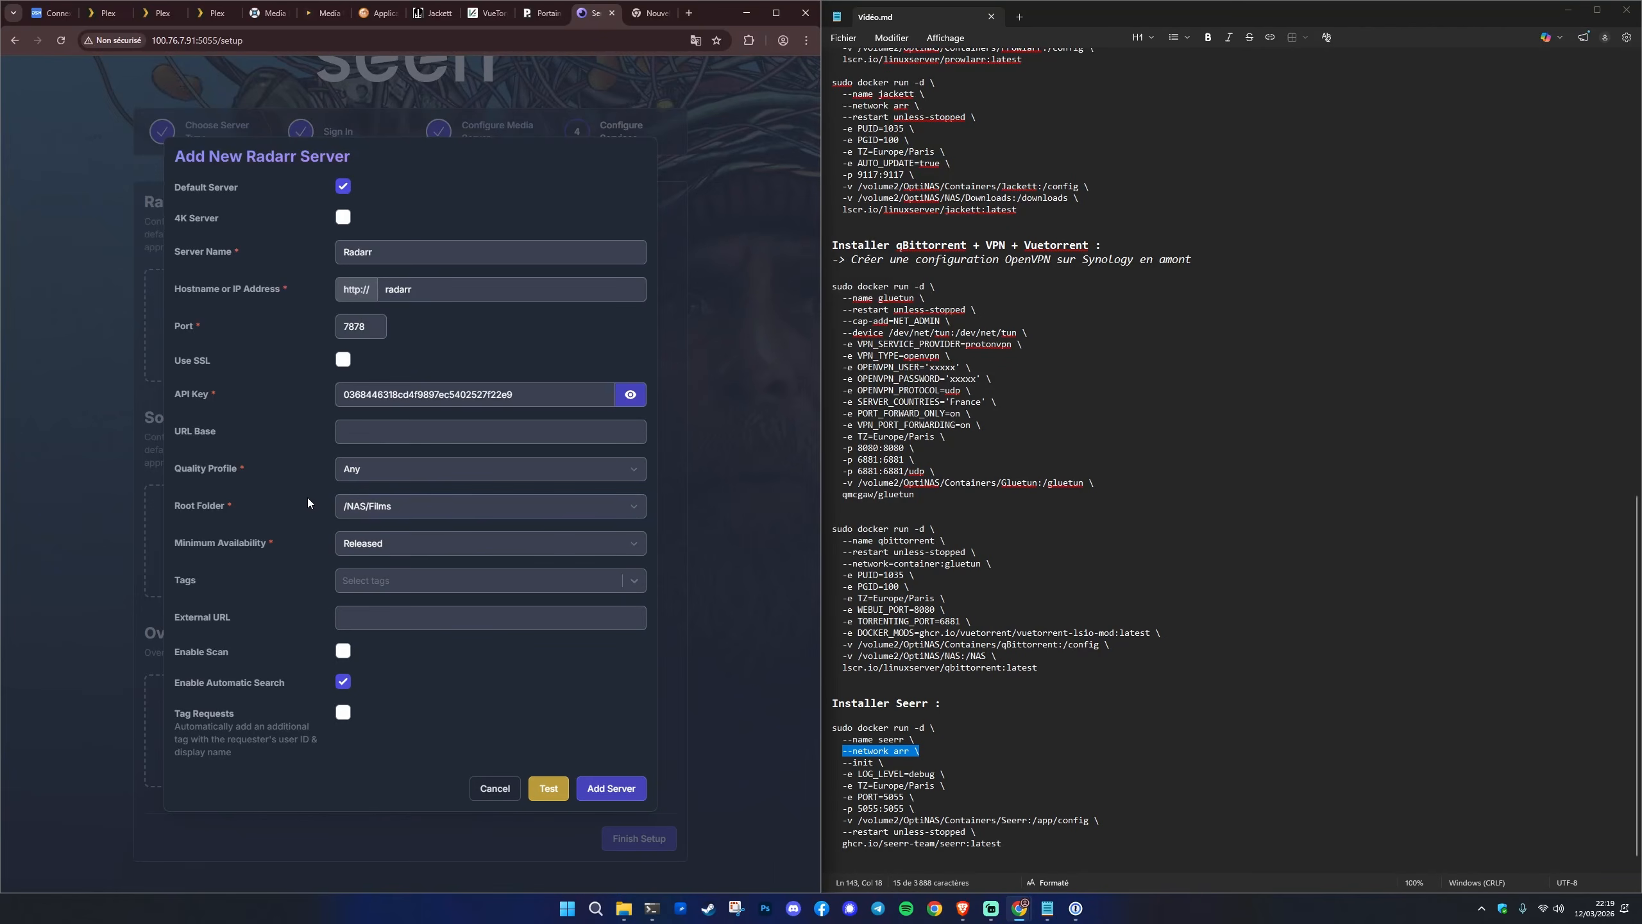
click(365, 545)
click(366, 545)
click(611, 788)
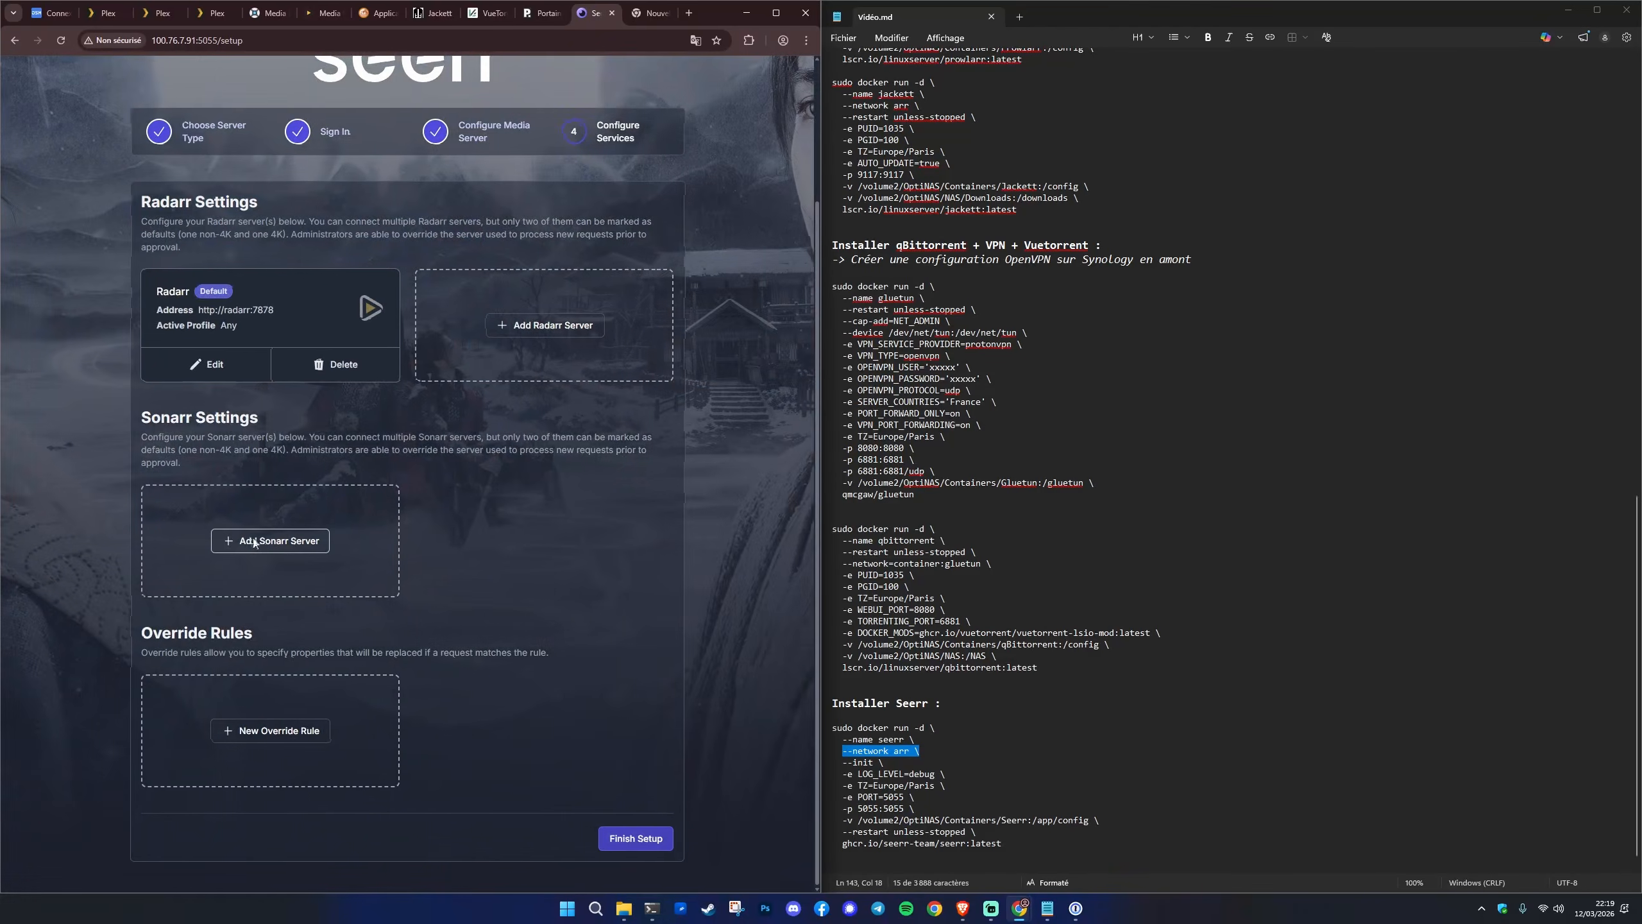
click(268, 541)
click(343, 104)
- Name the Sonarr server Sonarr with hostname sonarr
click(378, 164)
text(S)
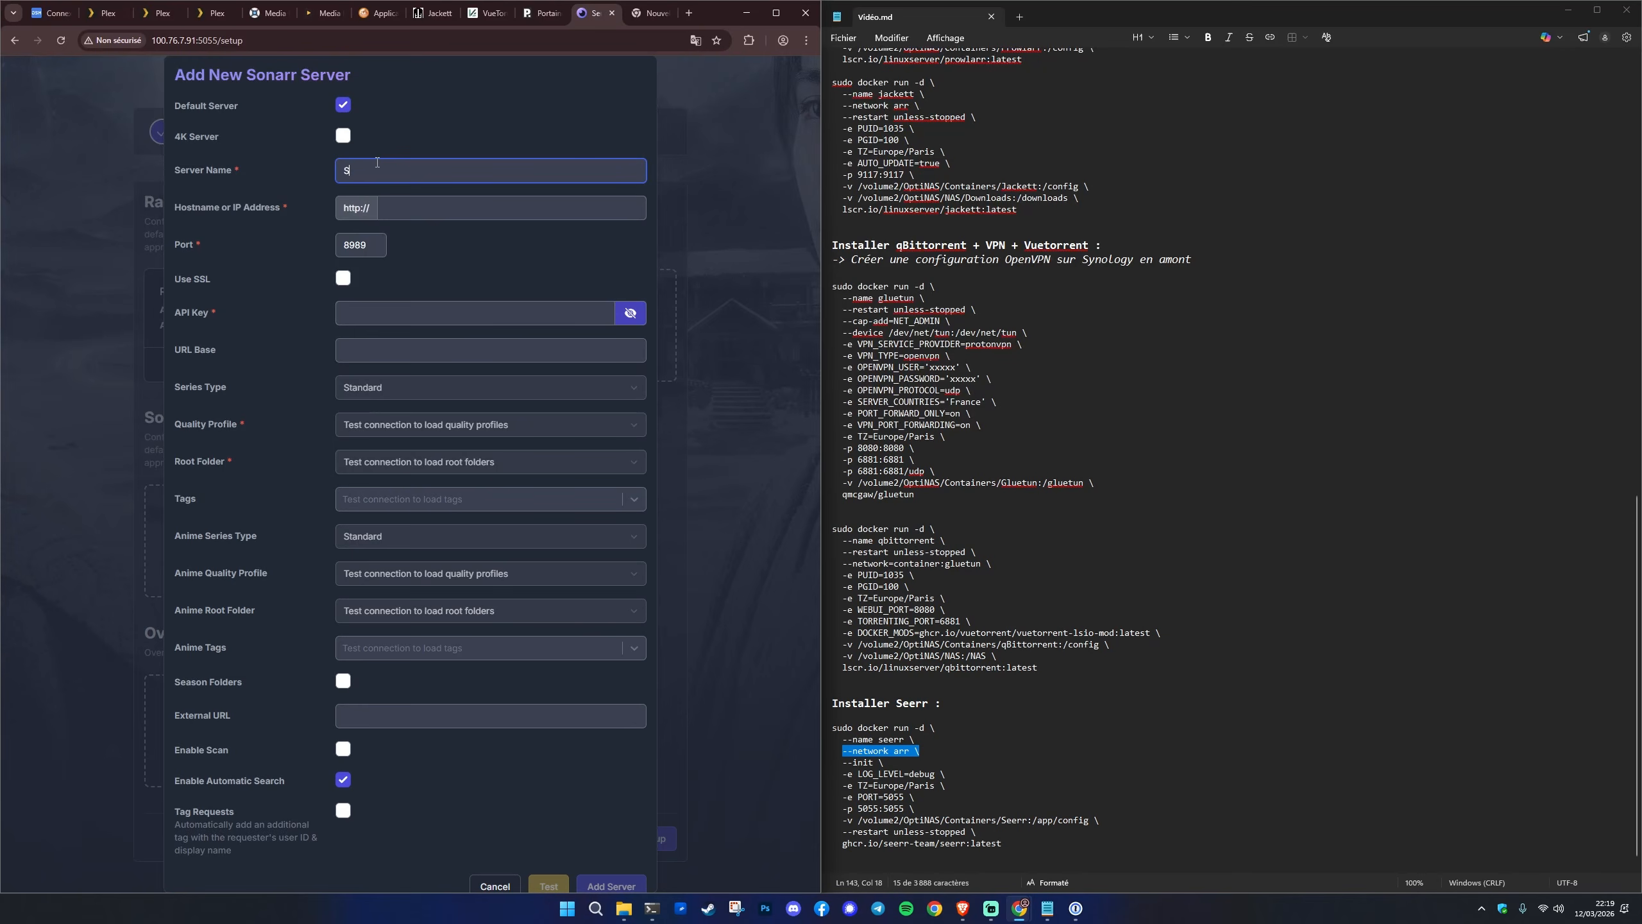
text(onarr)
click(404, 207)
text(sonarr)
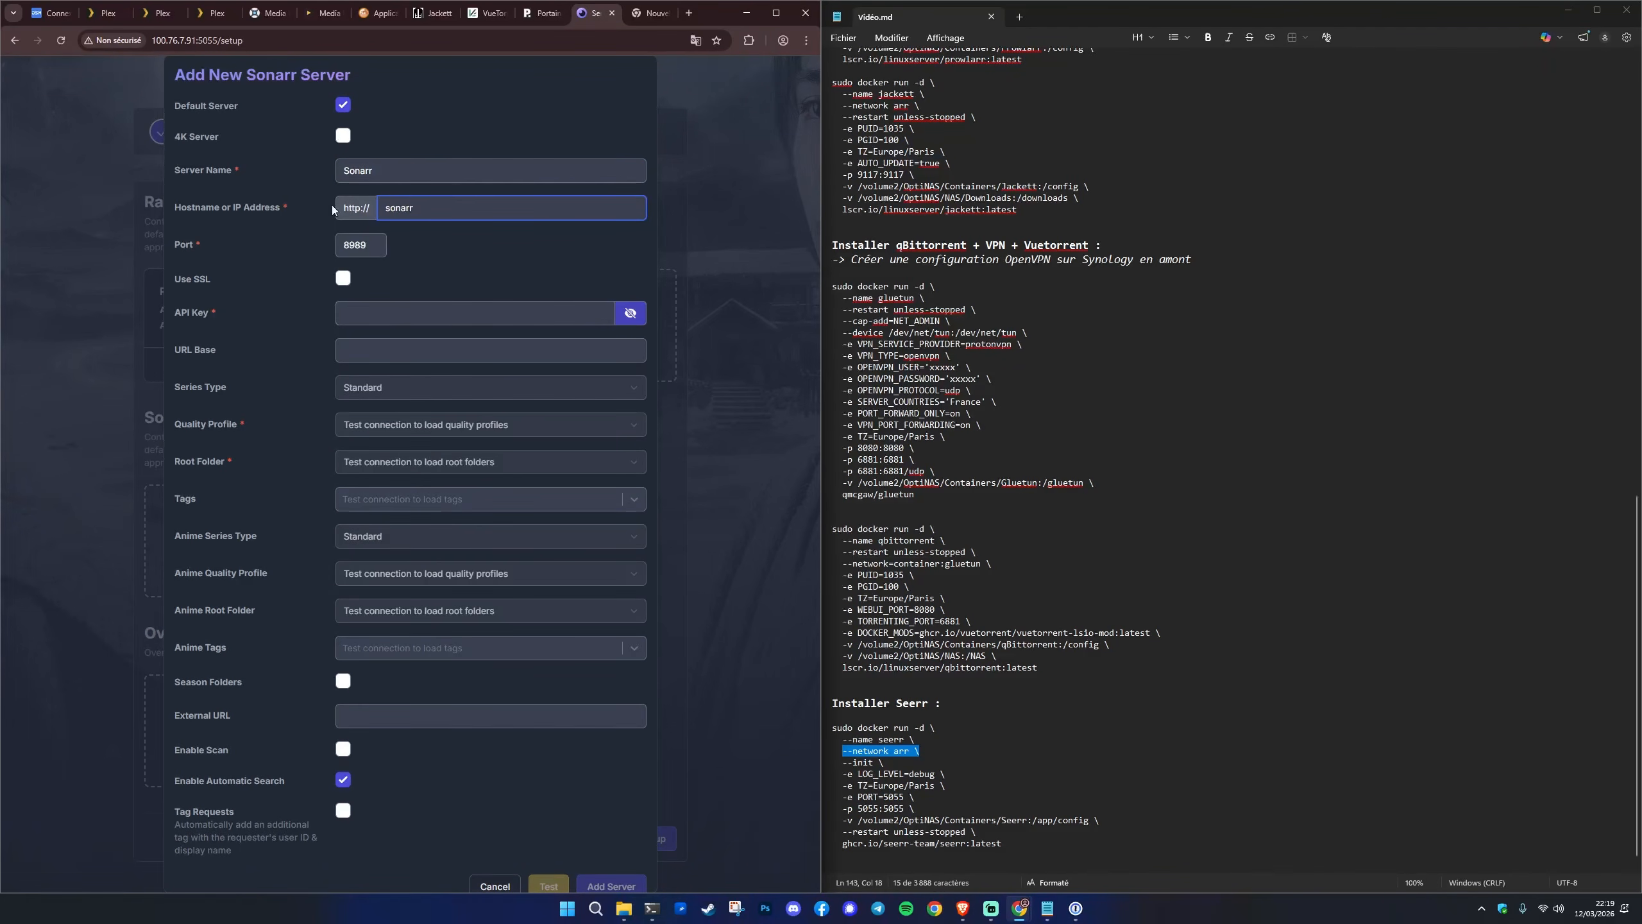
- Copy Sonarr's API key from its general settings, paste it into Seerr and test
click(274, 18)
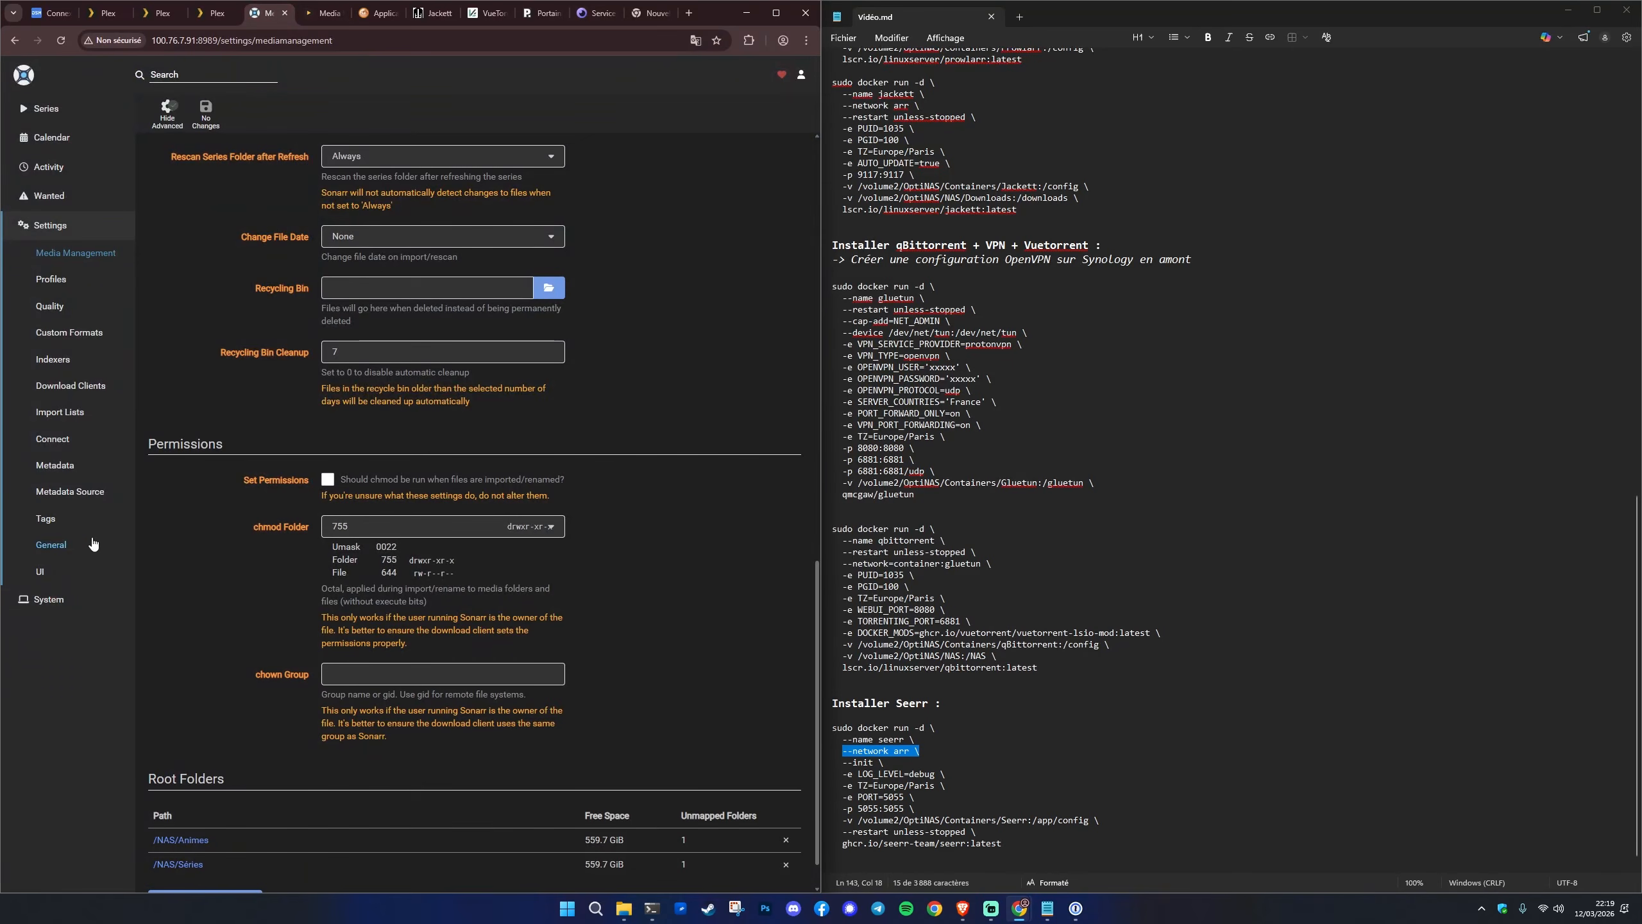
scroll(151, 641, down, 10)
scroll(449, 408, up, 4)
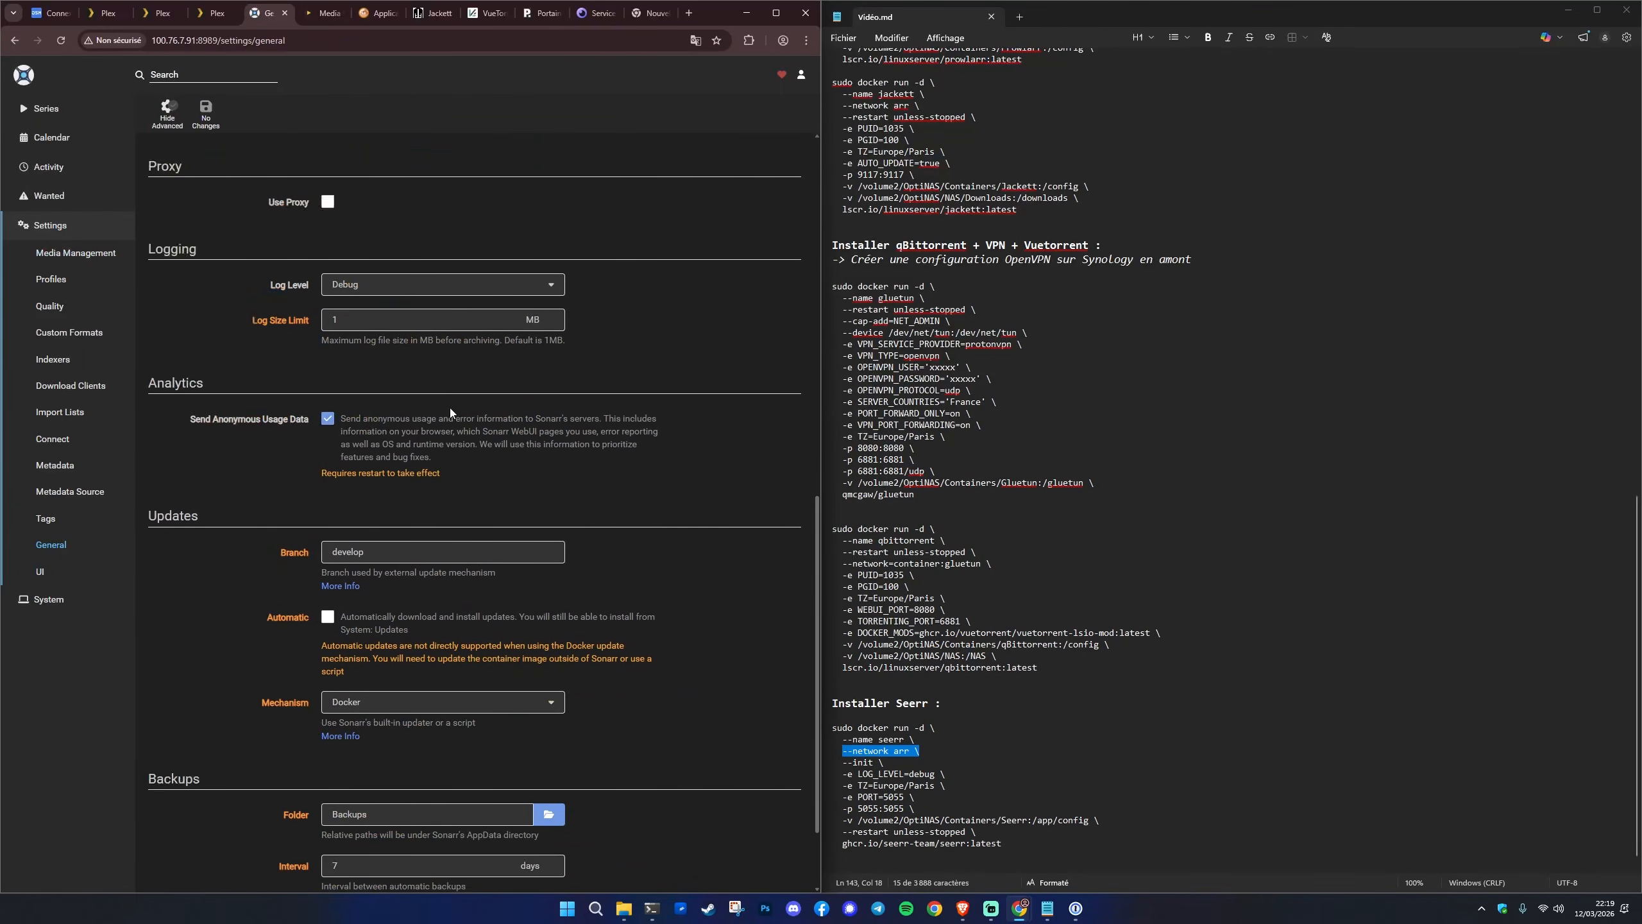
click(519, 256)
click(587, 15)
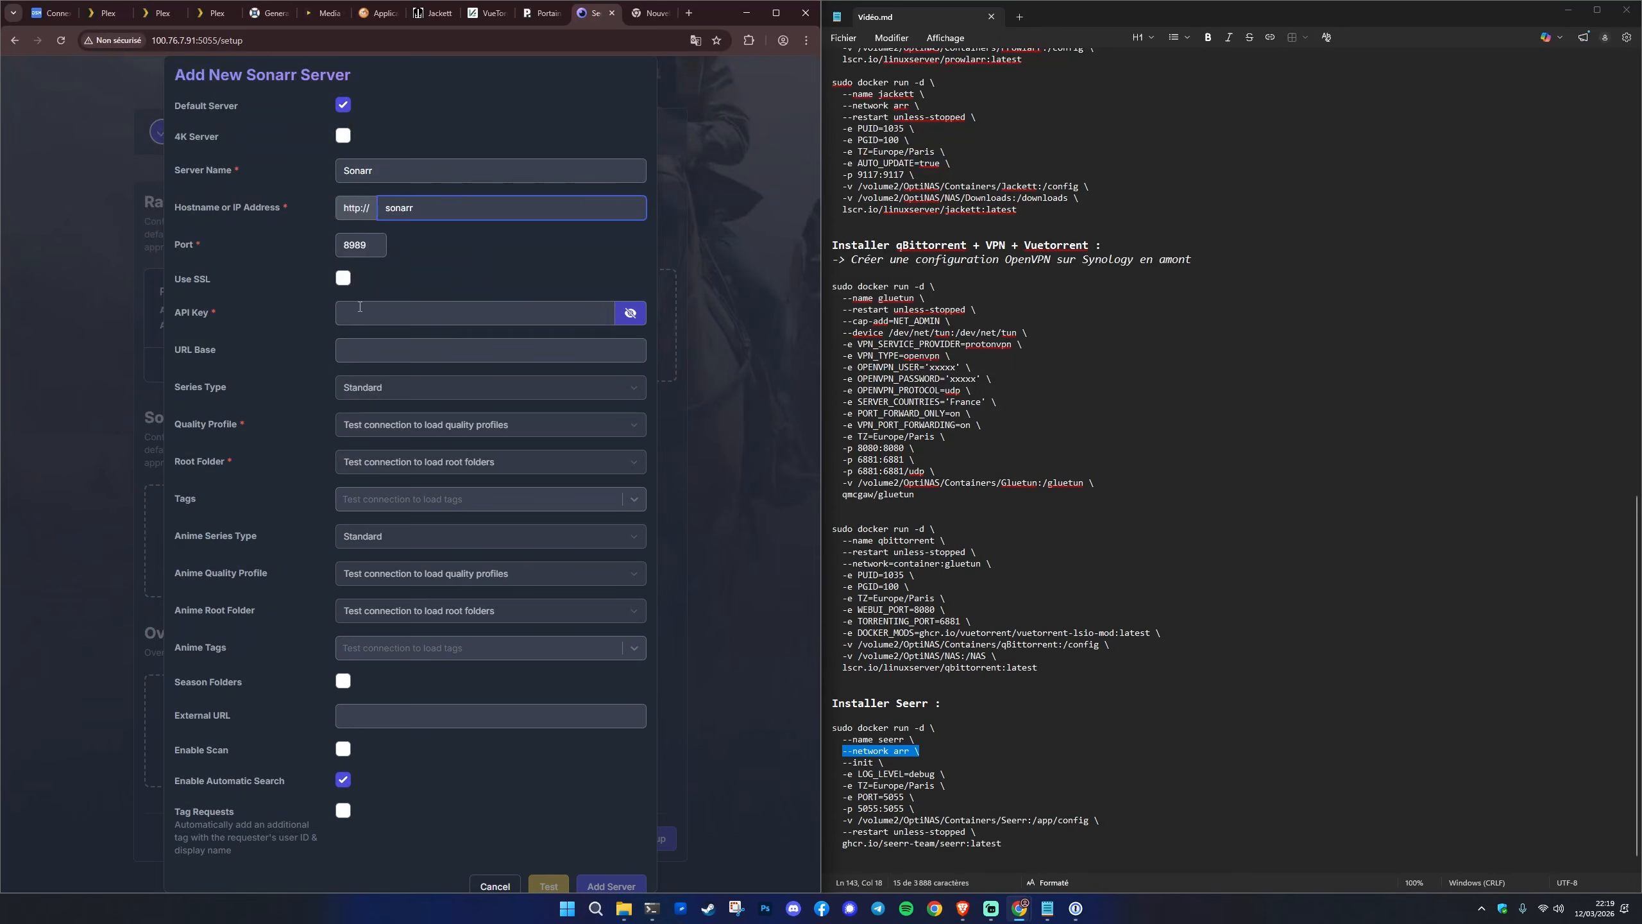
click(388, 313)
key(ctrl+v)
click(548, 886)
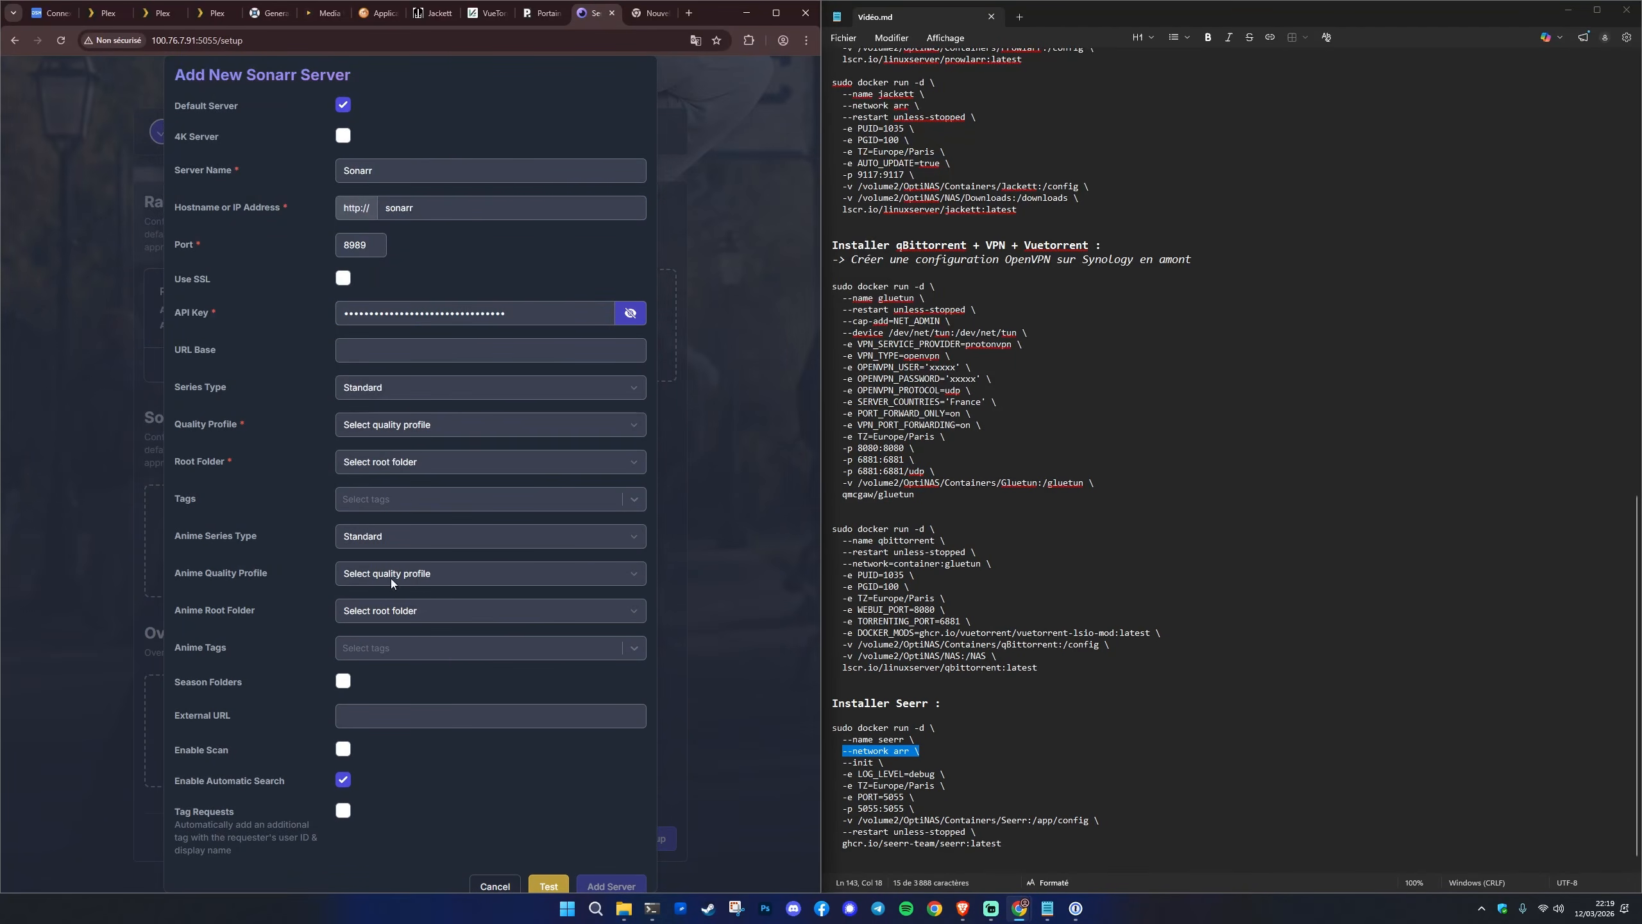
- Use Any (Séries) with /NAS/Séries, and Any (Animes) with /NAS/Animes for anime
click(408, 424)
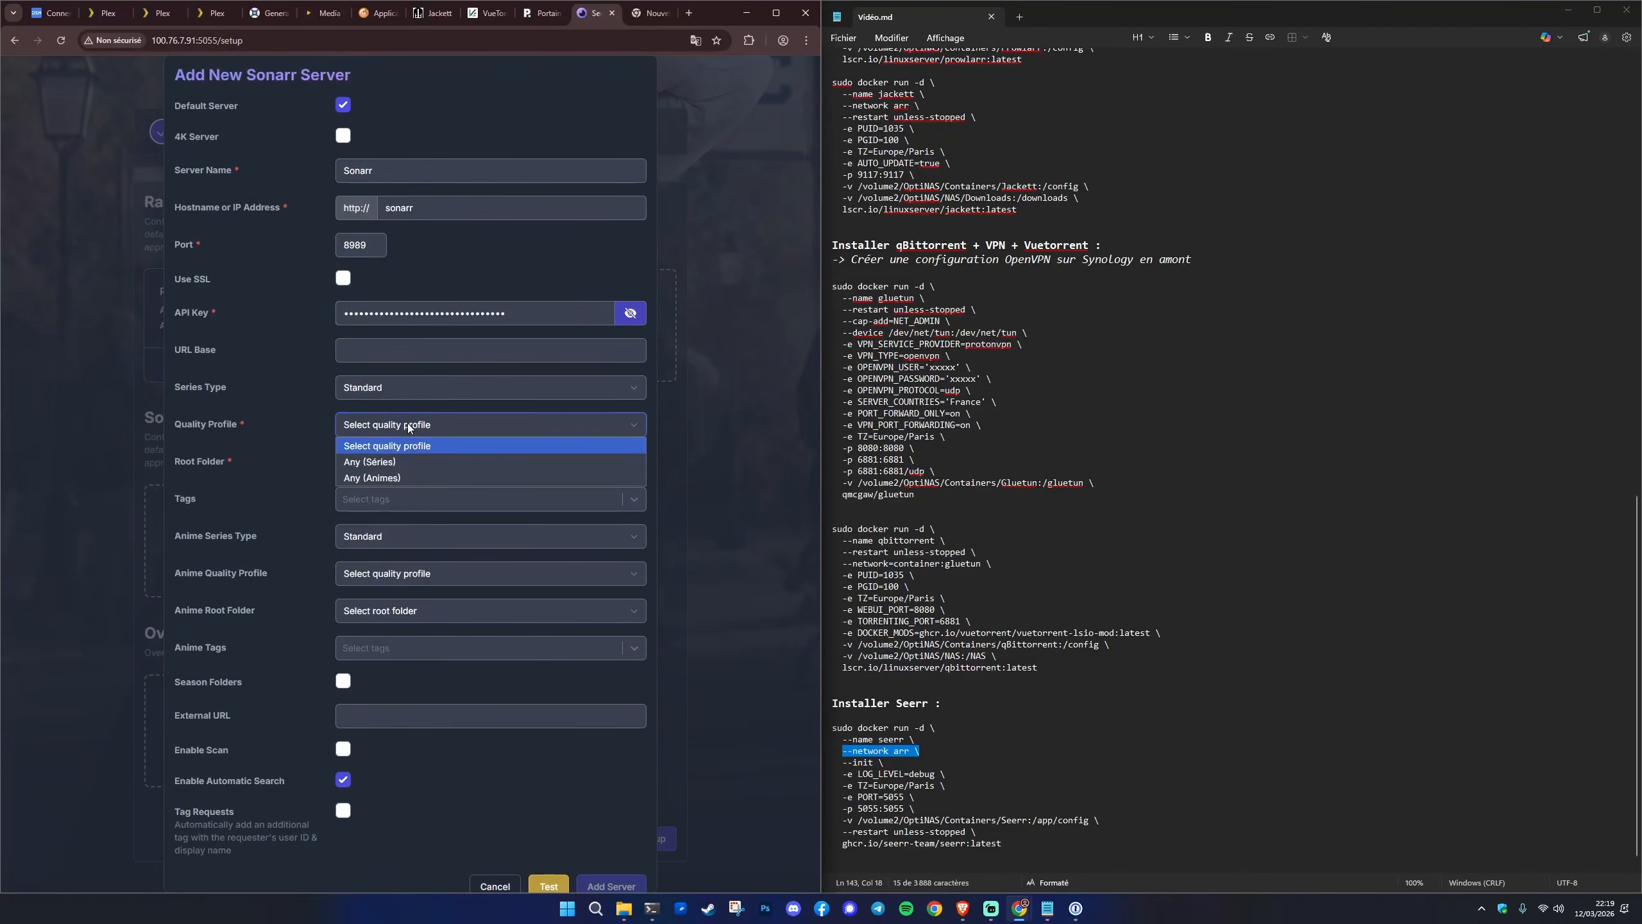
click(417, 463)
click(430, 467)
click(410, 509)
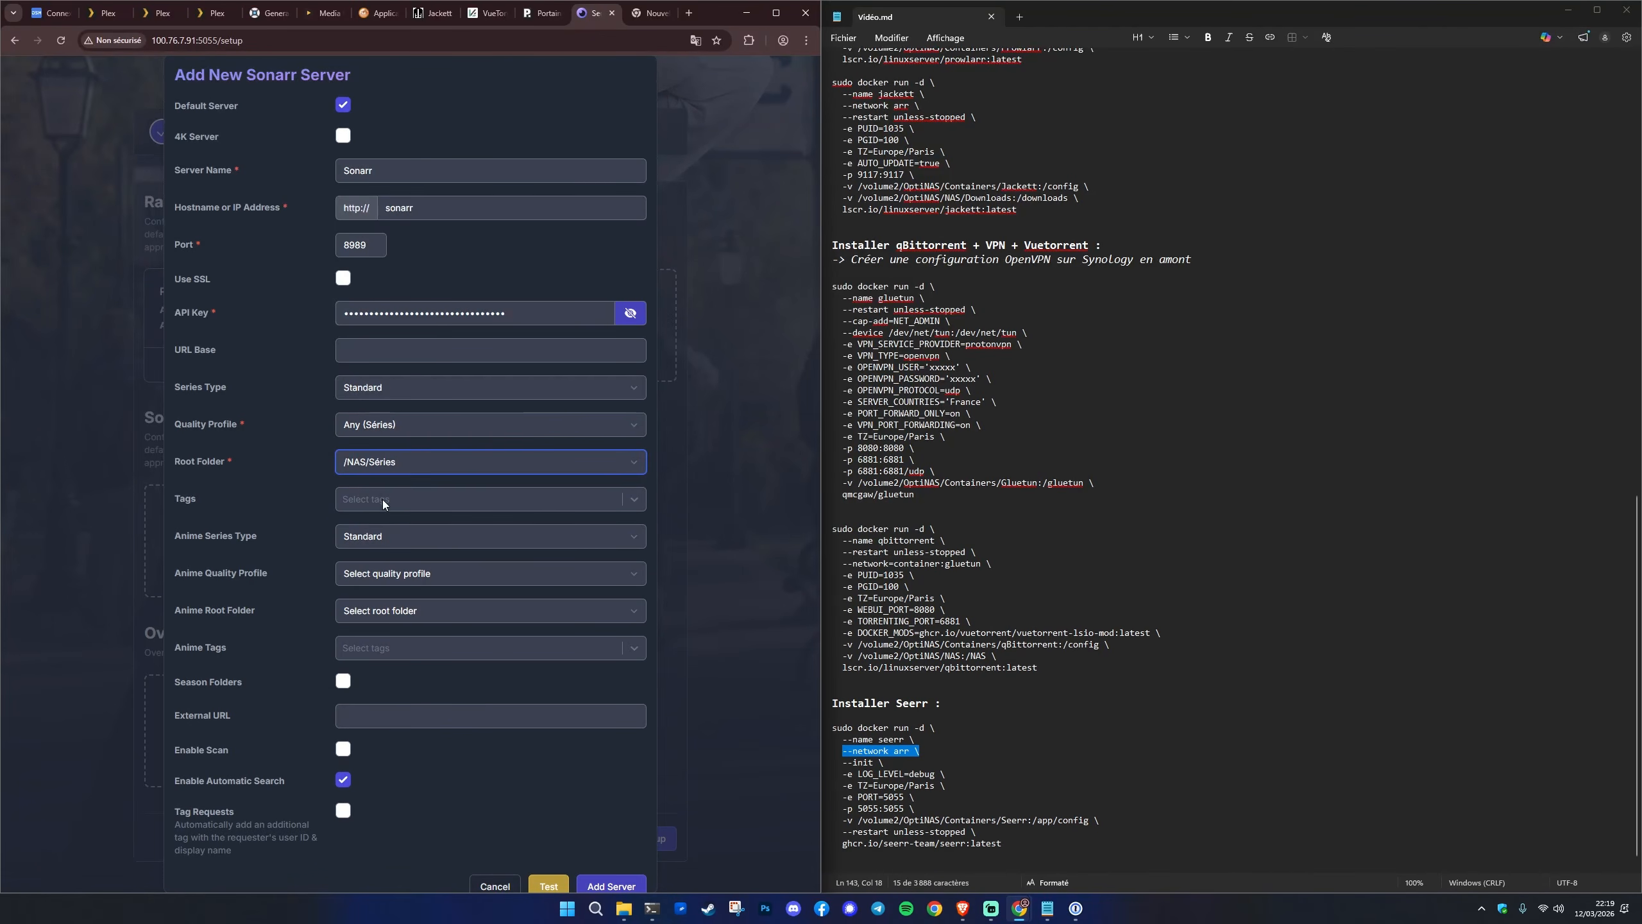
click(410, 573)
click(405, 630)
click(414, 610)
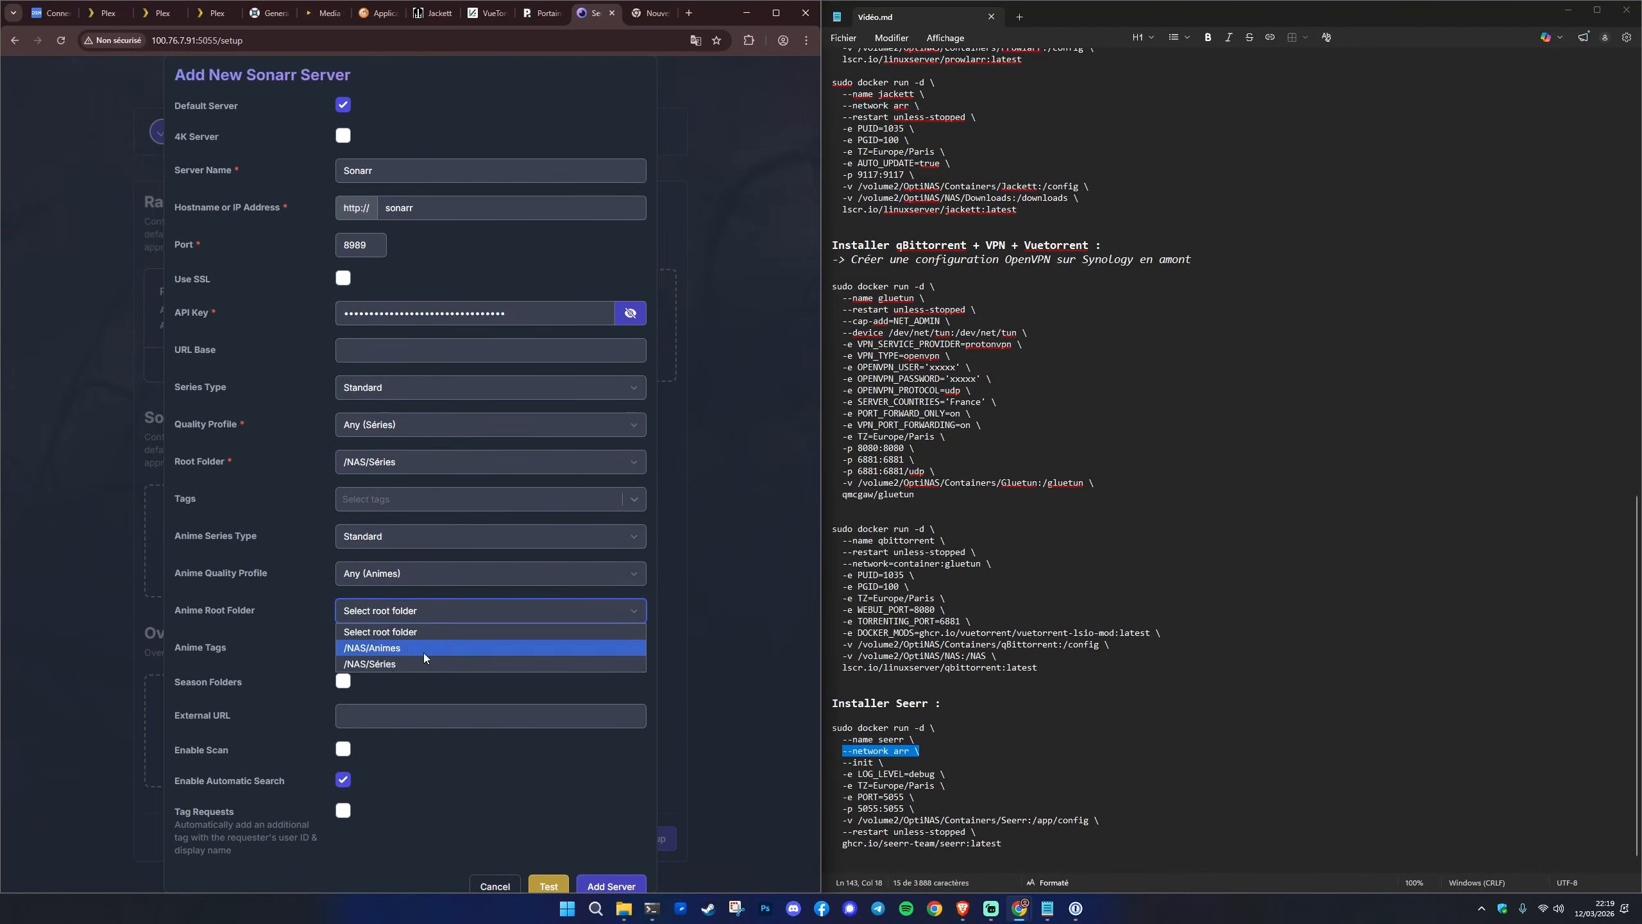
click(417, 649)
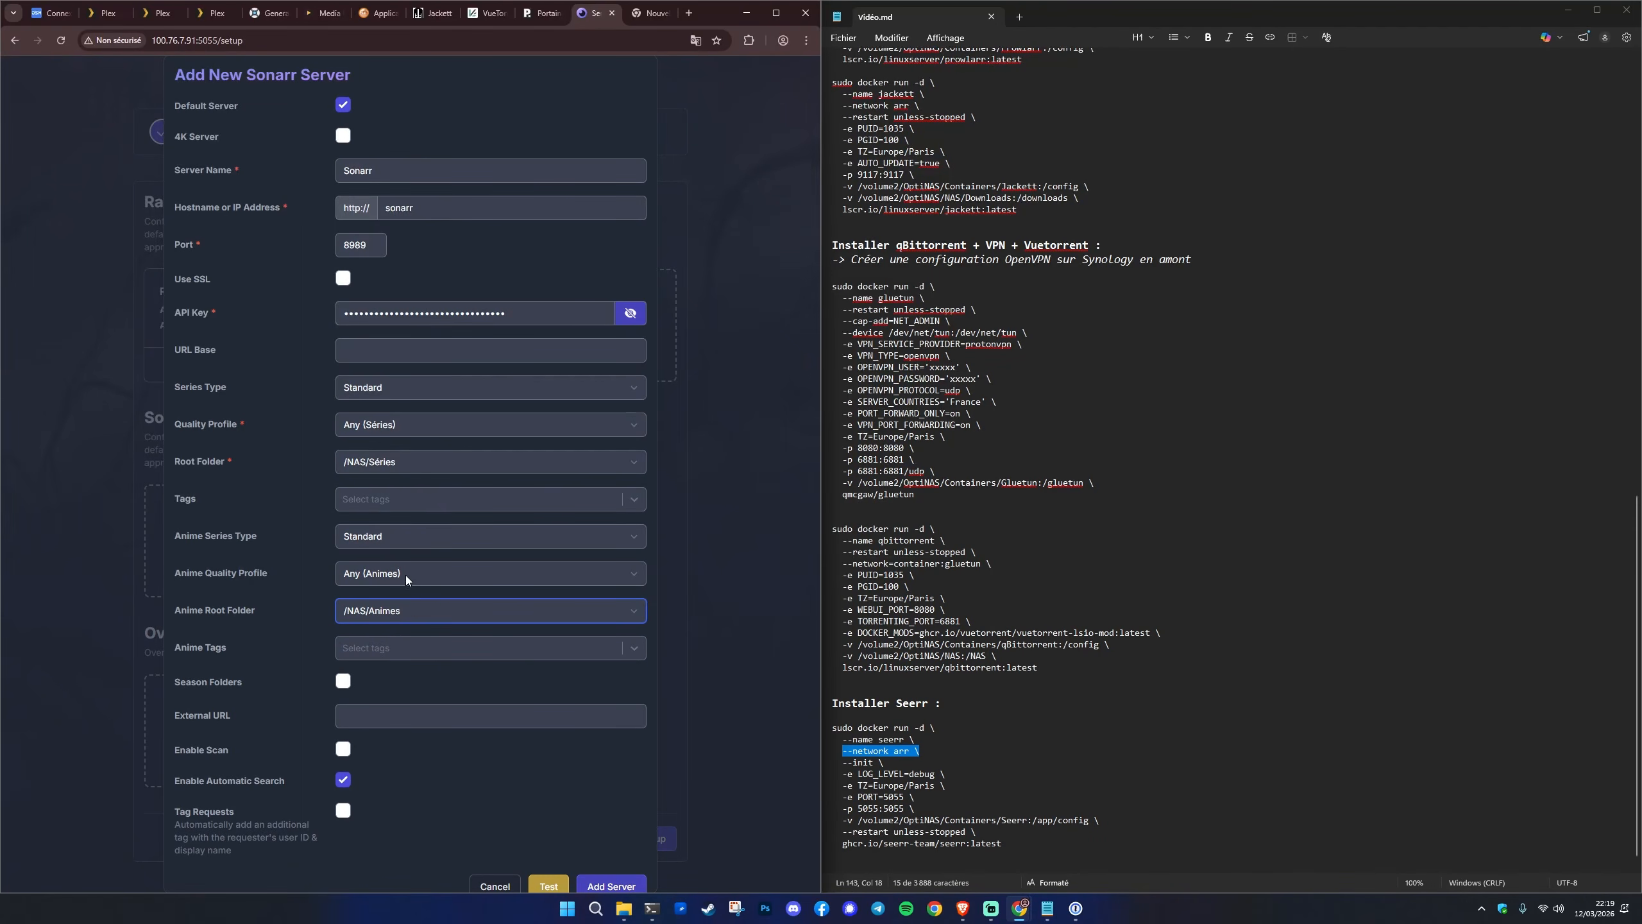
- Turn on Season Folders and Enable Scan, then add the Sonarr server
scroll(308, 643, down, 2)
click(462, 635)
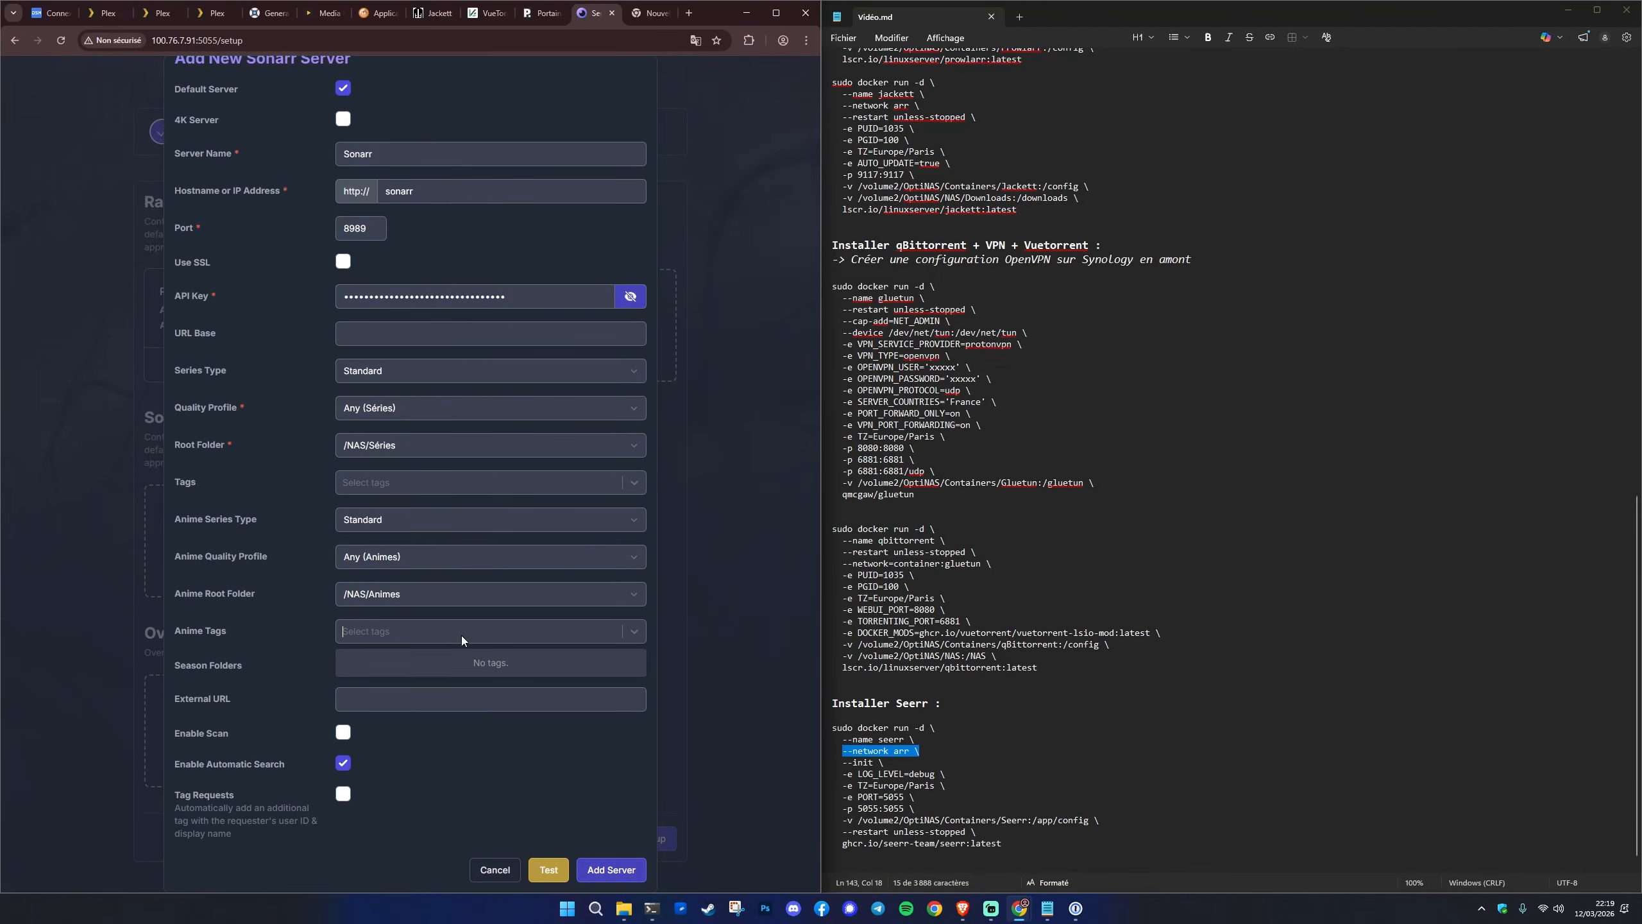
click(289, 638)
click(338, 666)
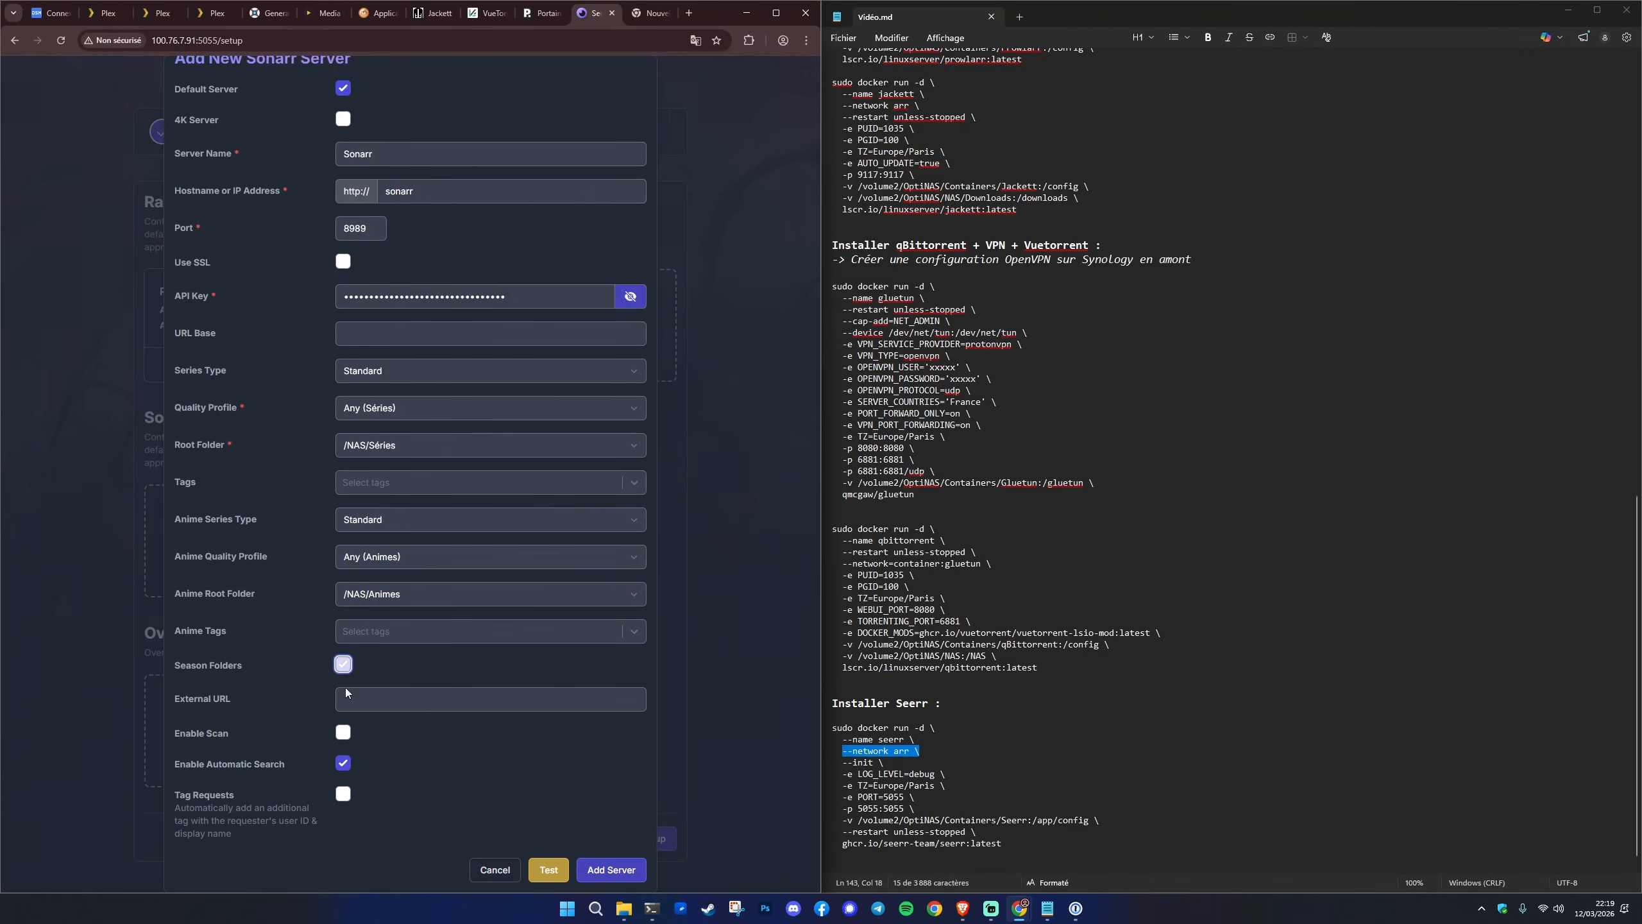
click(342, 731)
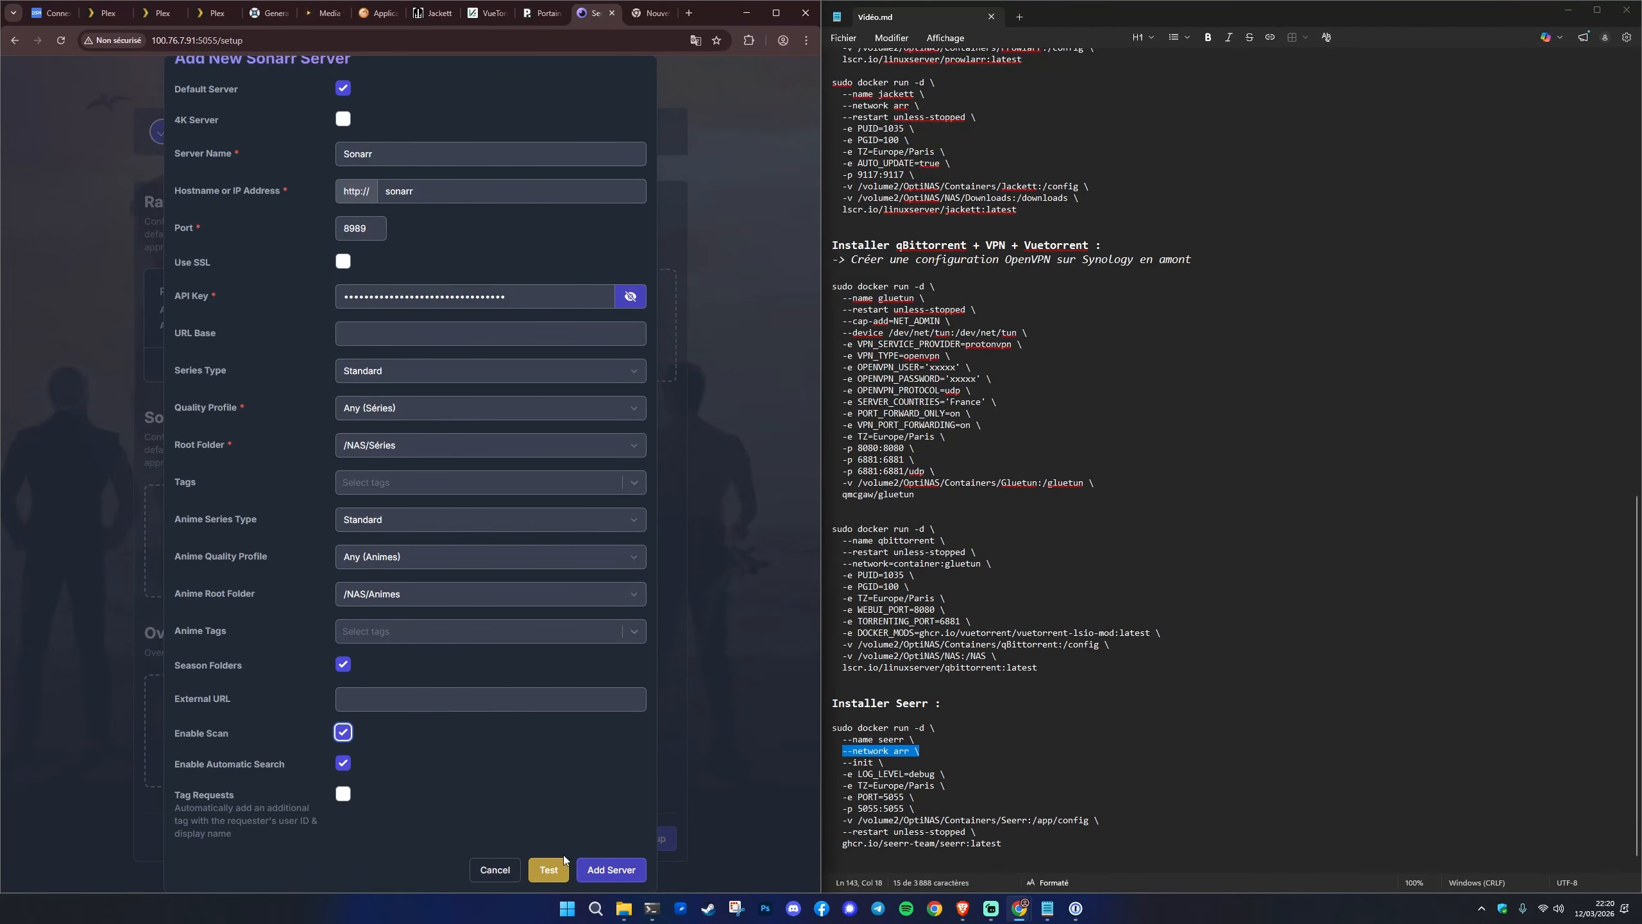
click(609, 869)
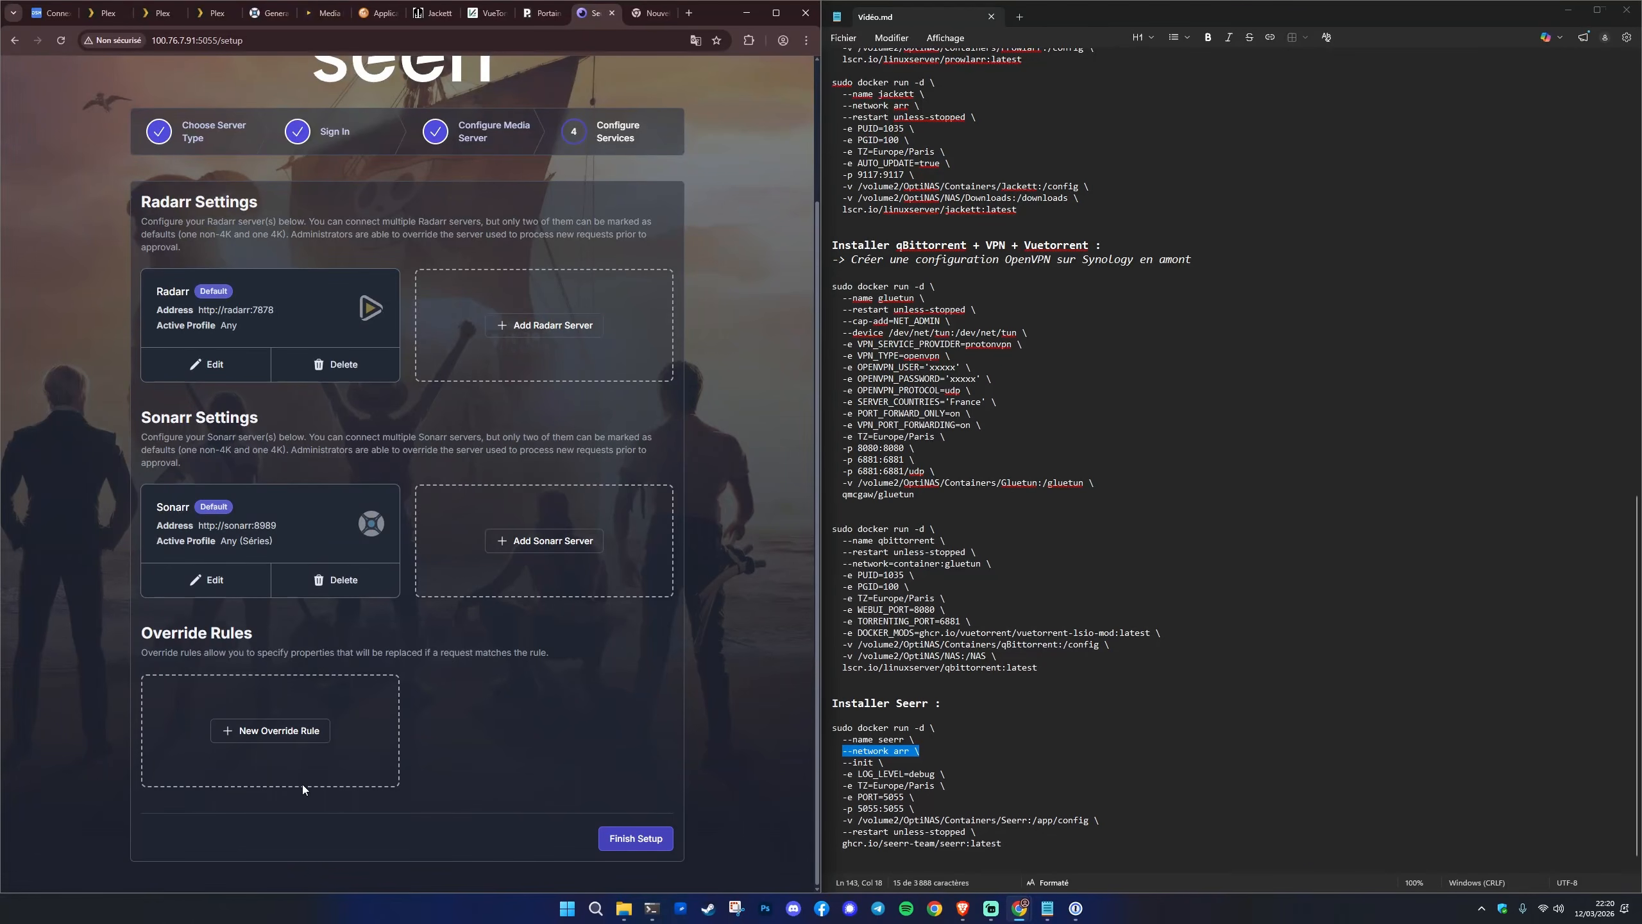
- Create a Sonarr override rule conditioned on the Animation genre
click(275, 730)
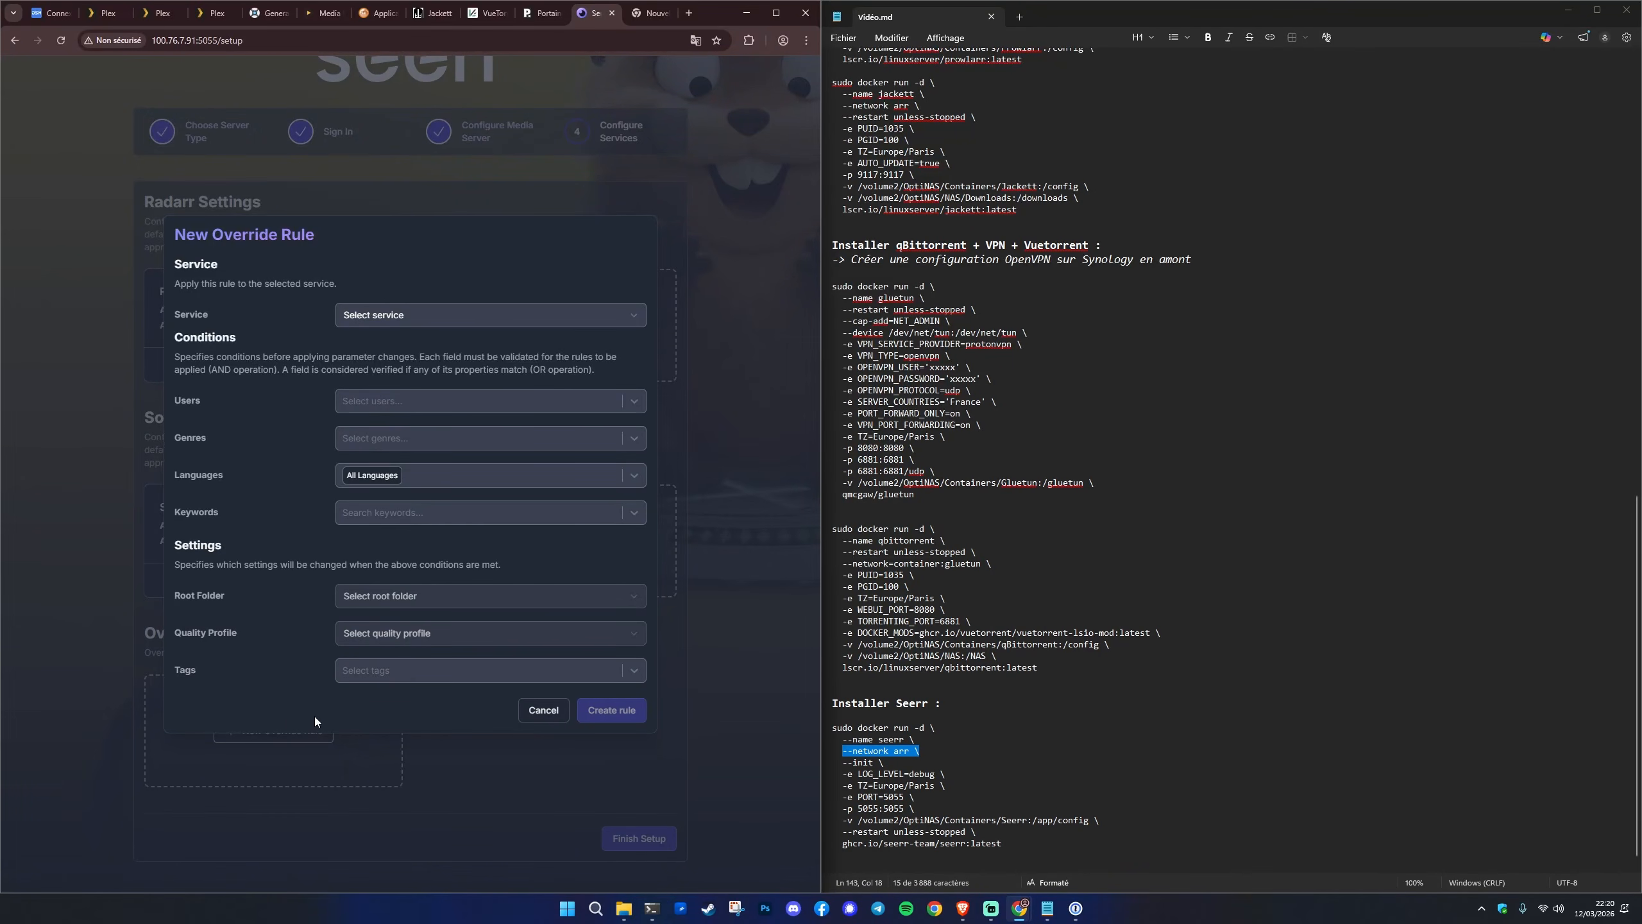
click(401, 318)
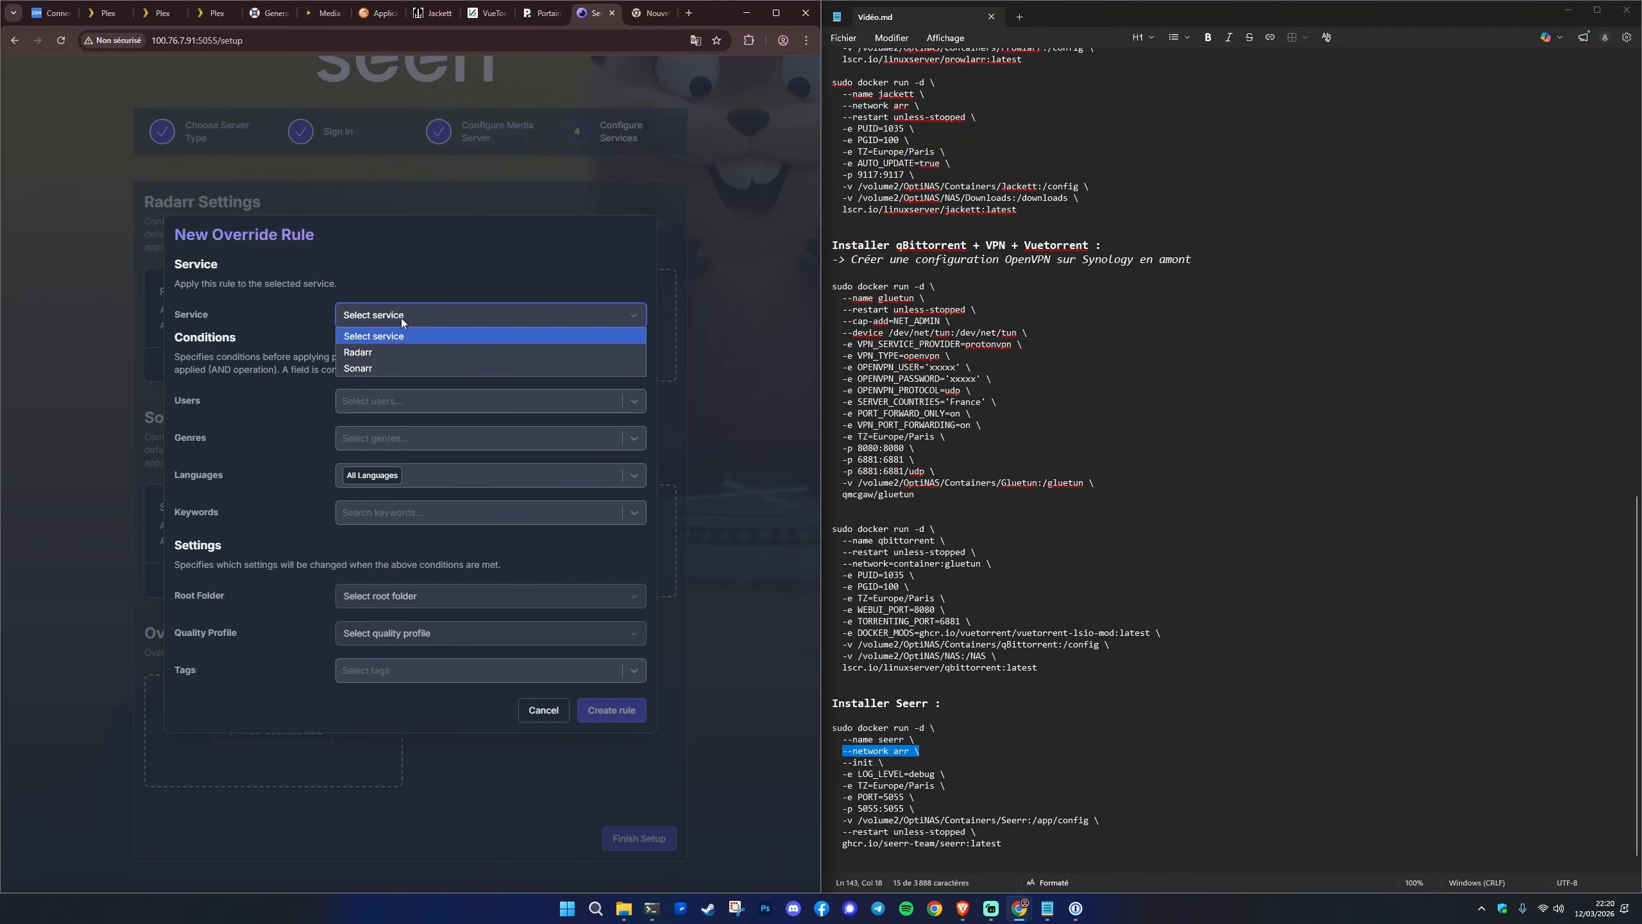
click(389, 372)
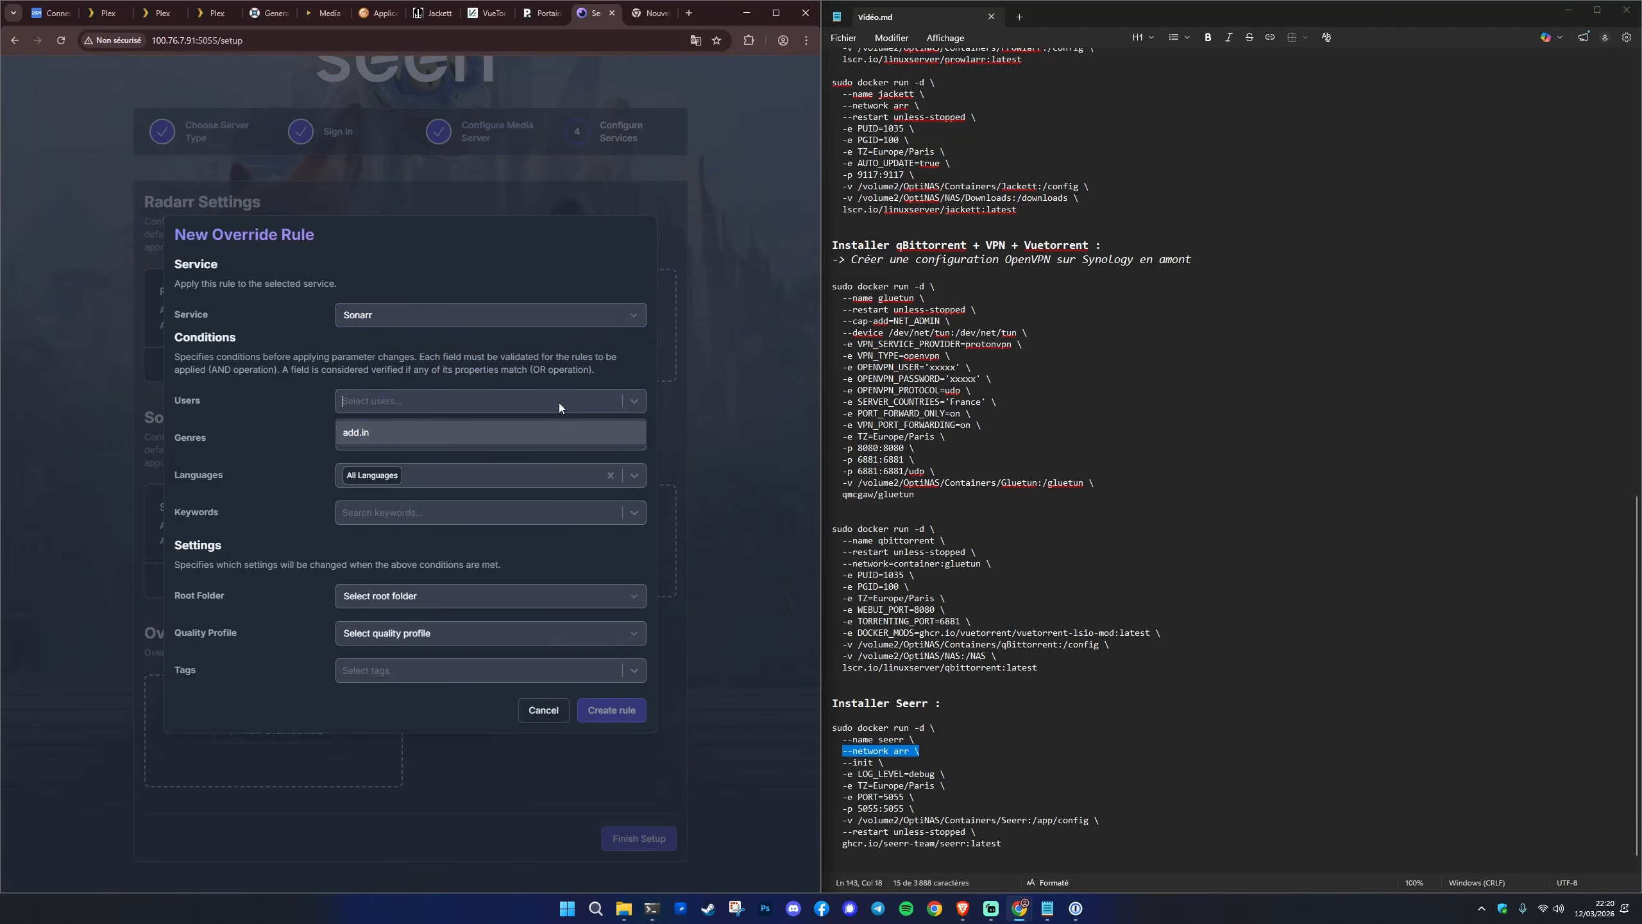
click(290, 402)
click(451, 442)
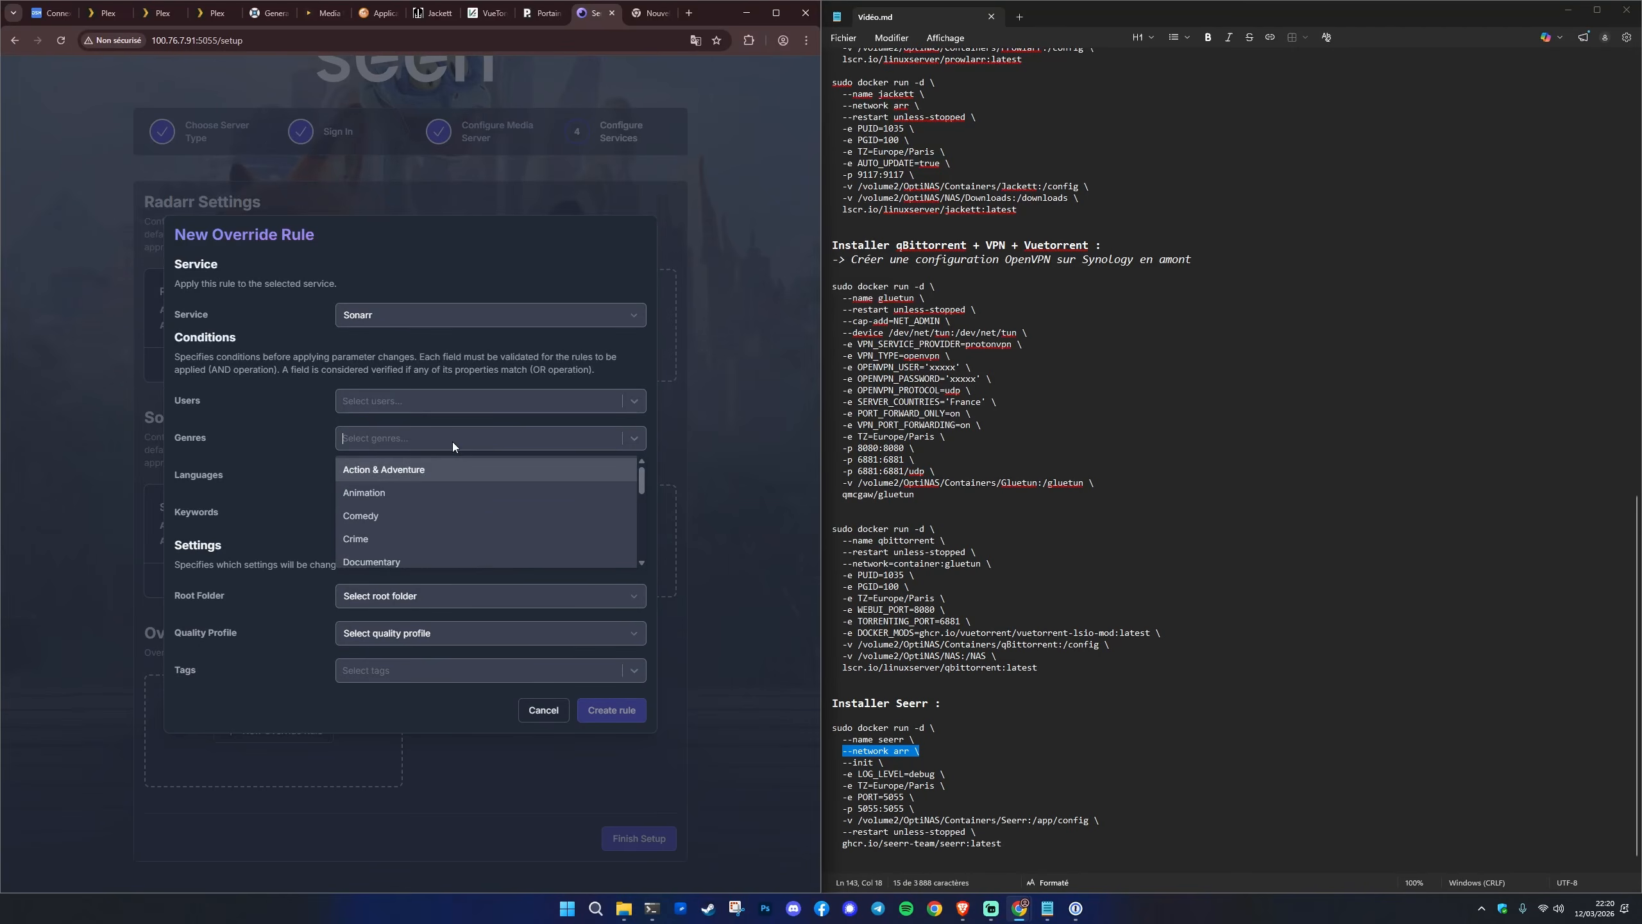
click(426, 490)
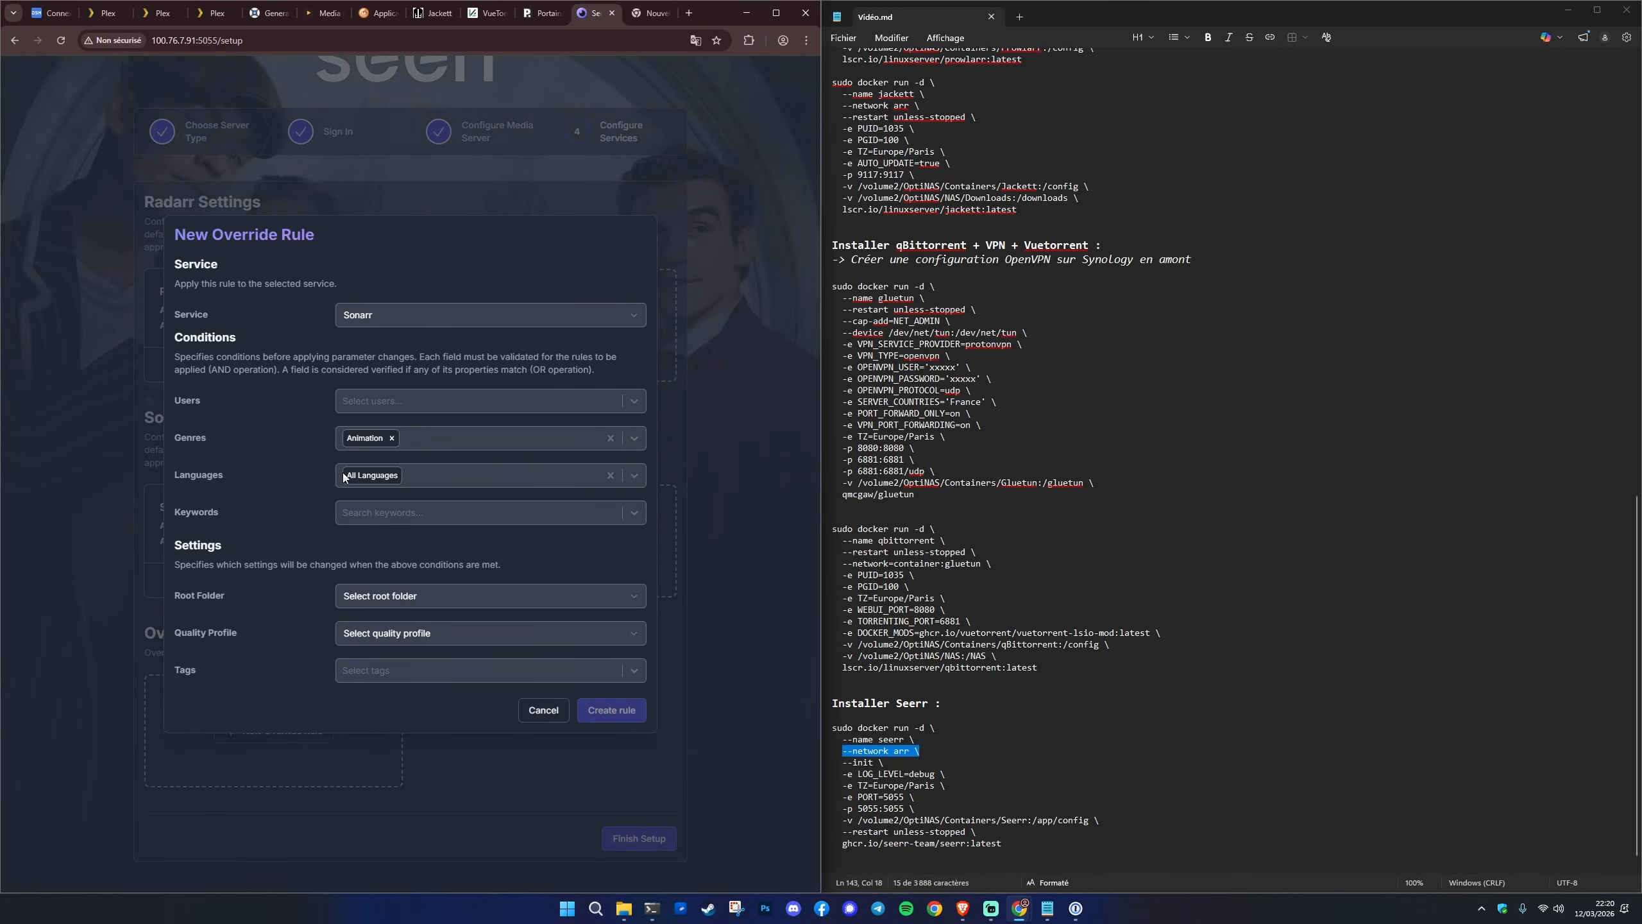
- Add 'anime' and 'animation' as keyword conditions to the rule
click(436, 516)
text(anime)
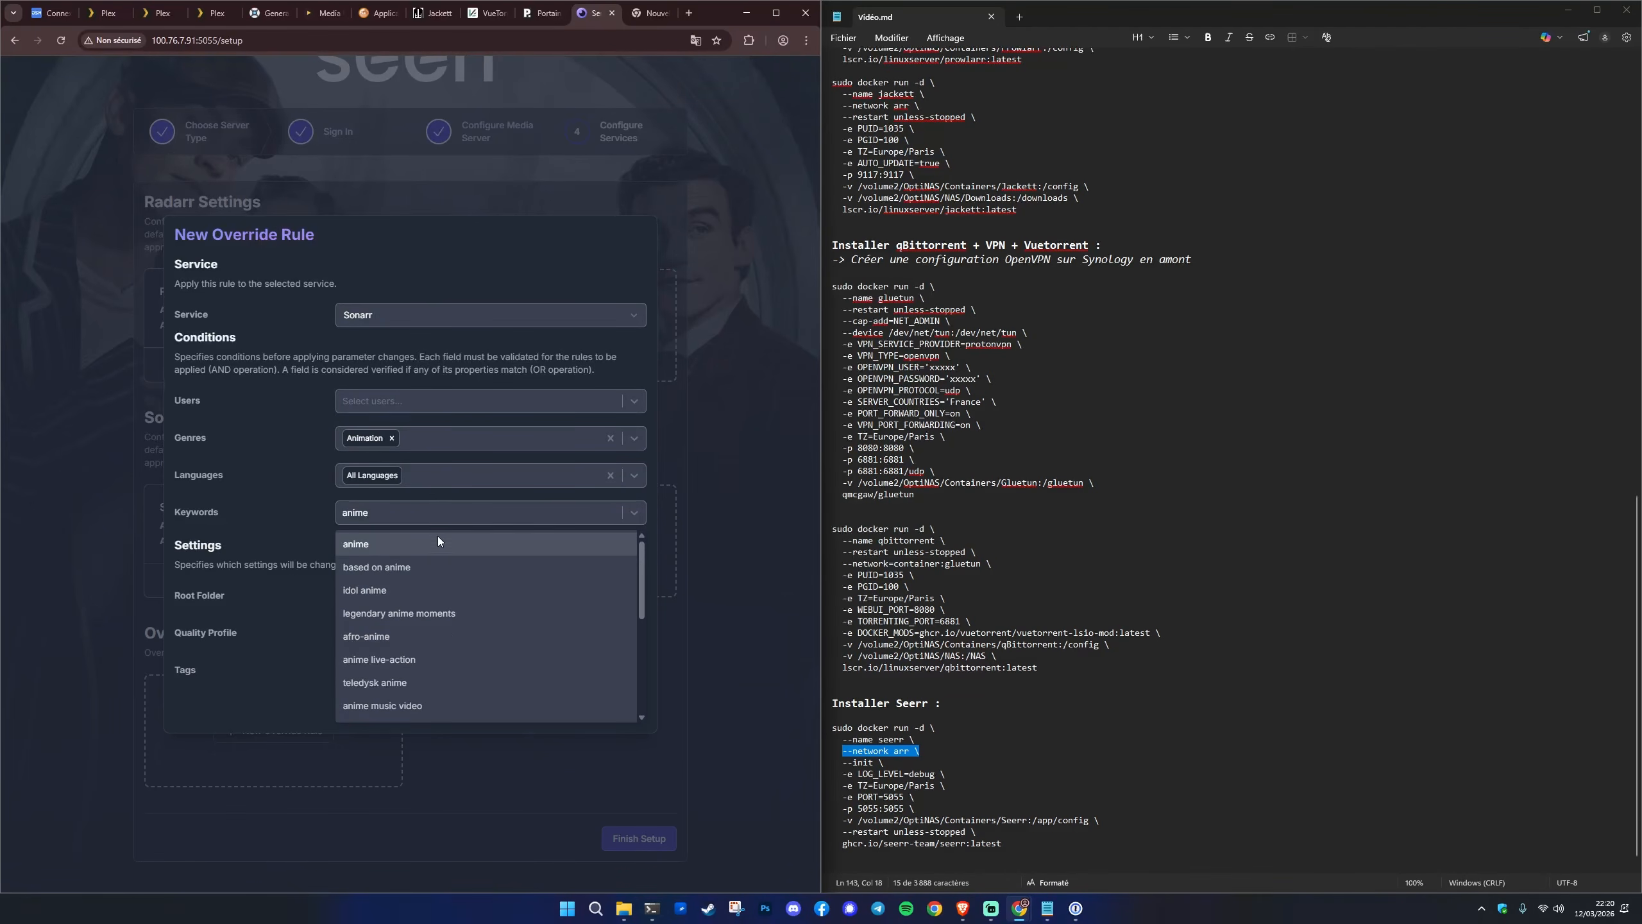
click(438, 541)
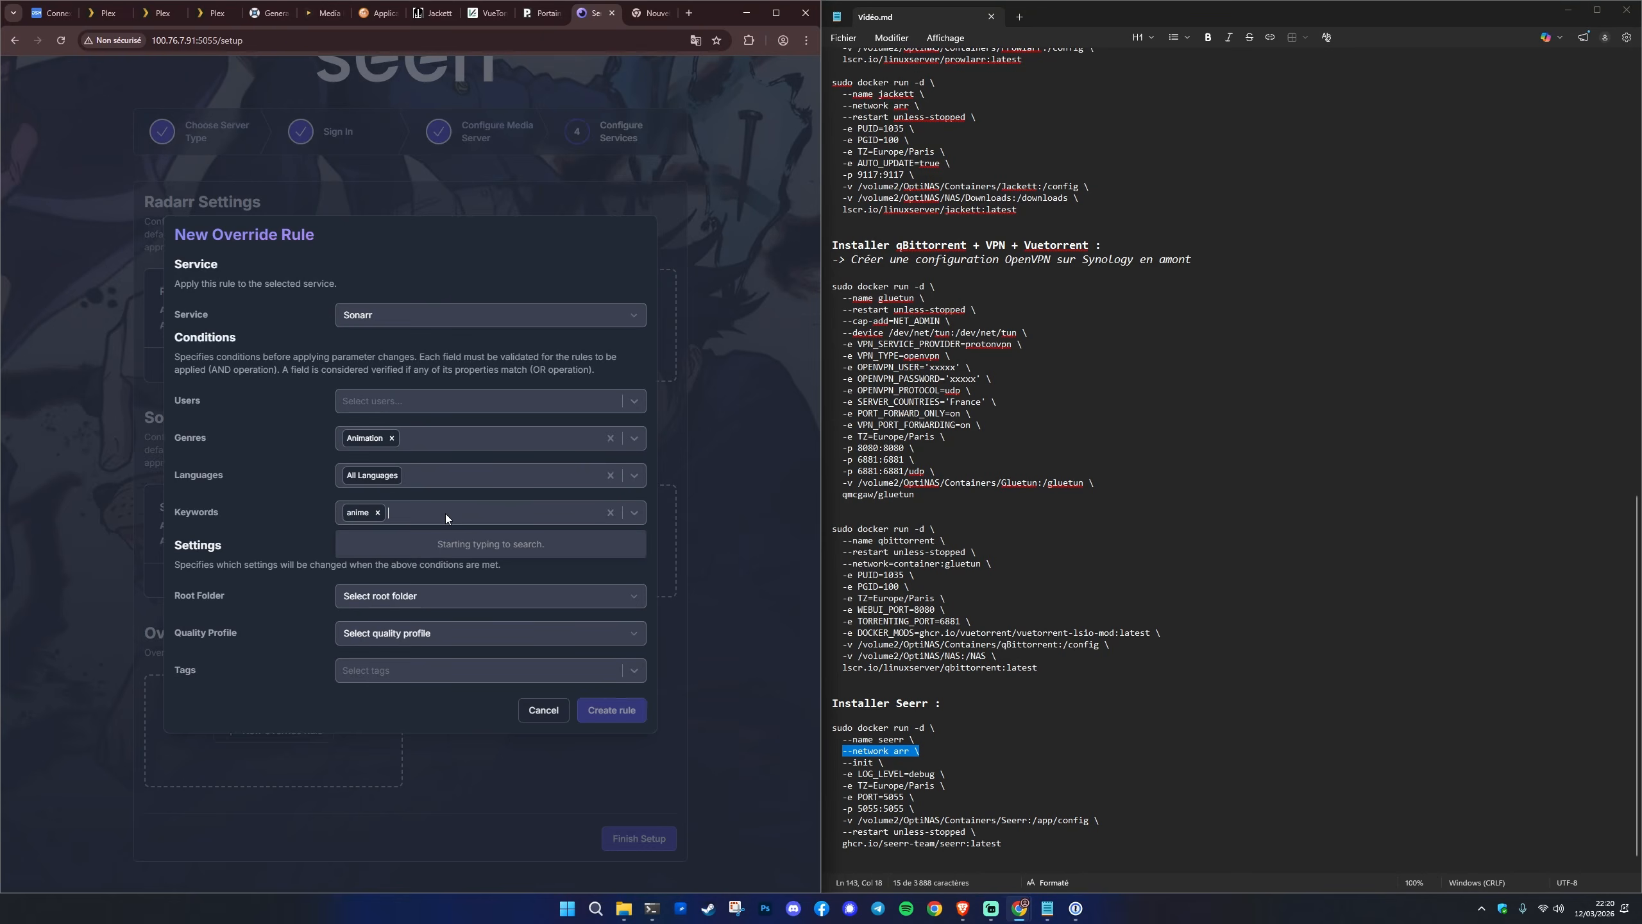
text(animation)
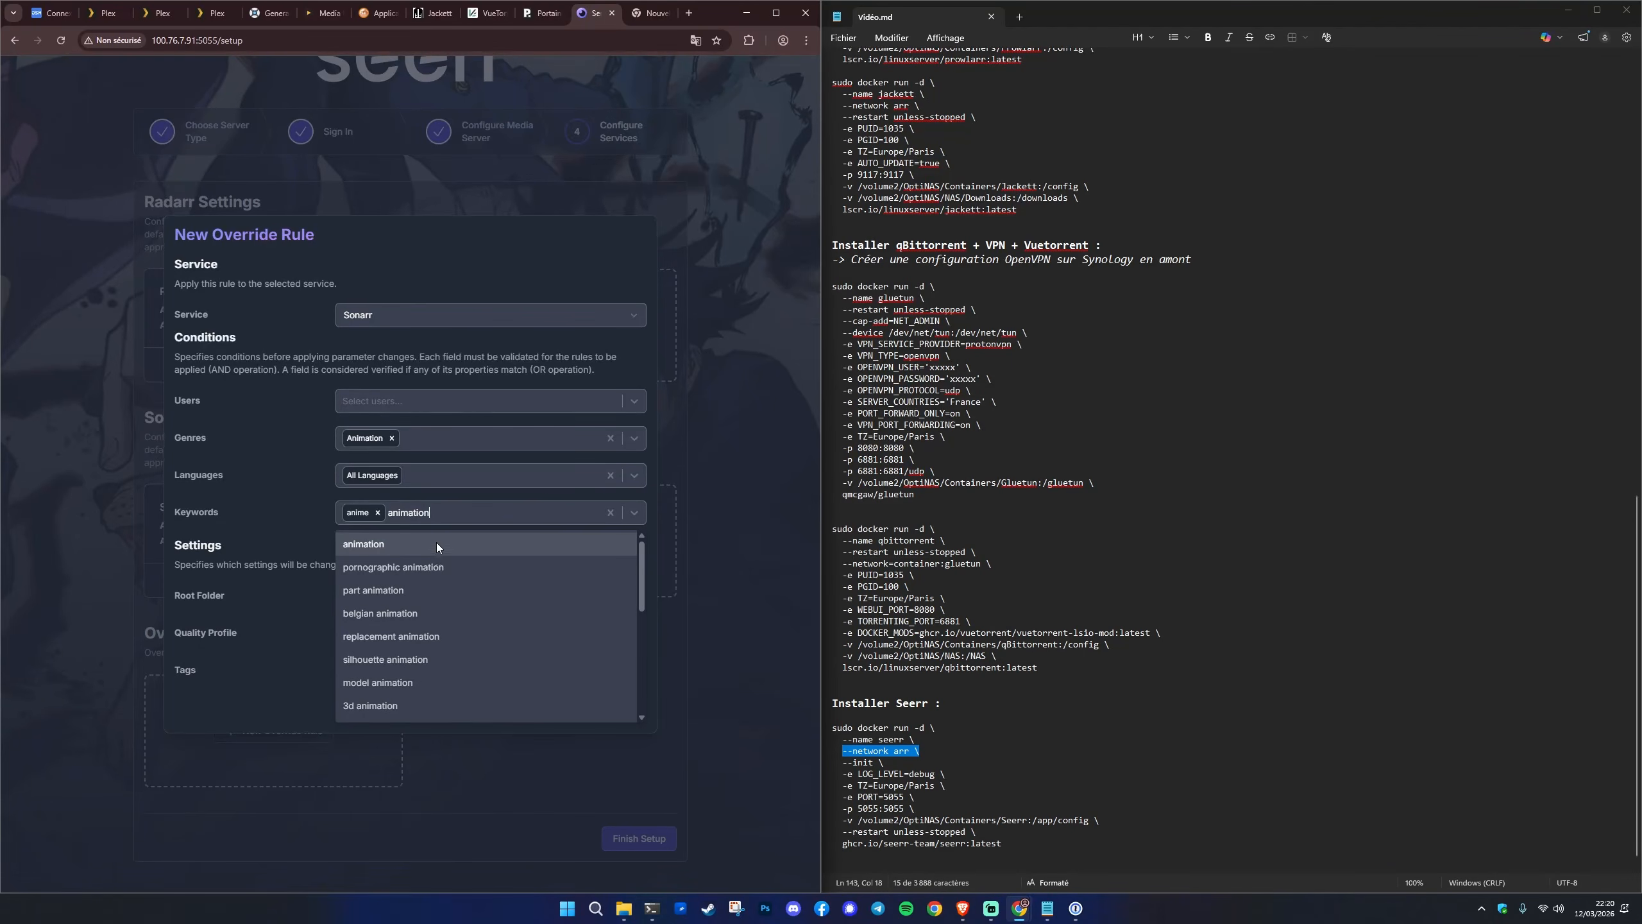
click(436, 544)
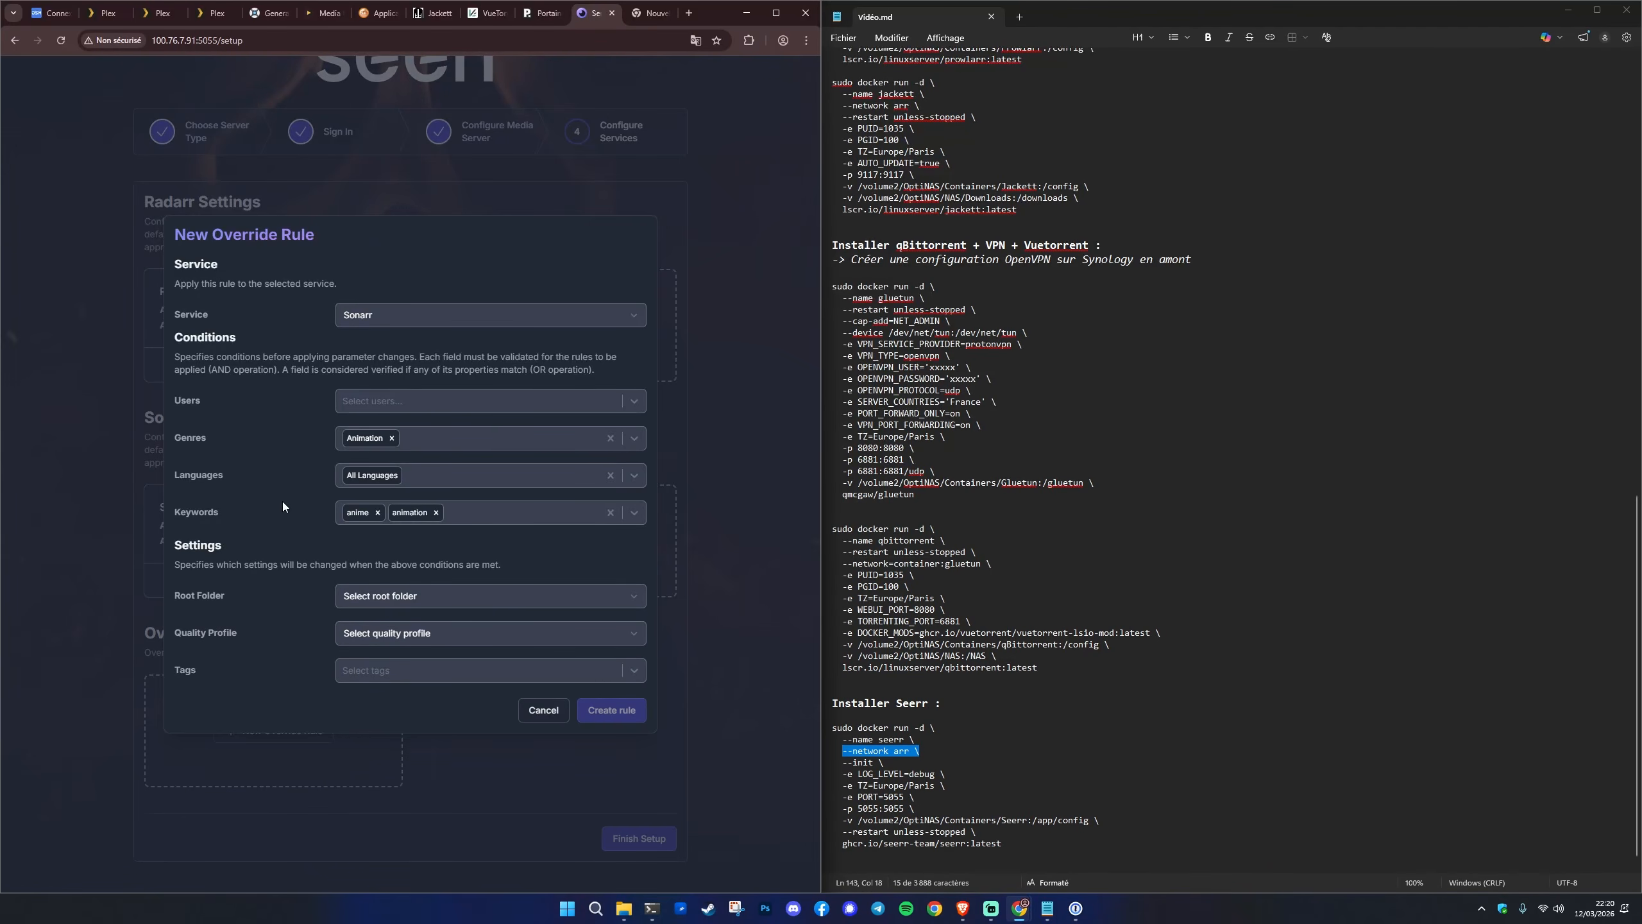
- Route matches to /NAS/Animes with Any (Animes) quality, save the rule and finish setup
click(467, 595)
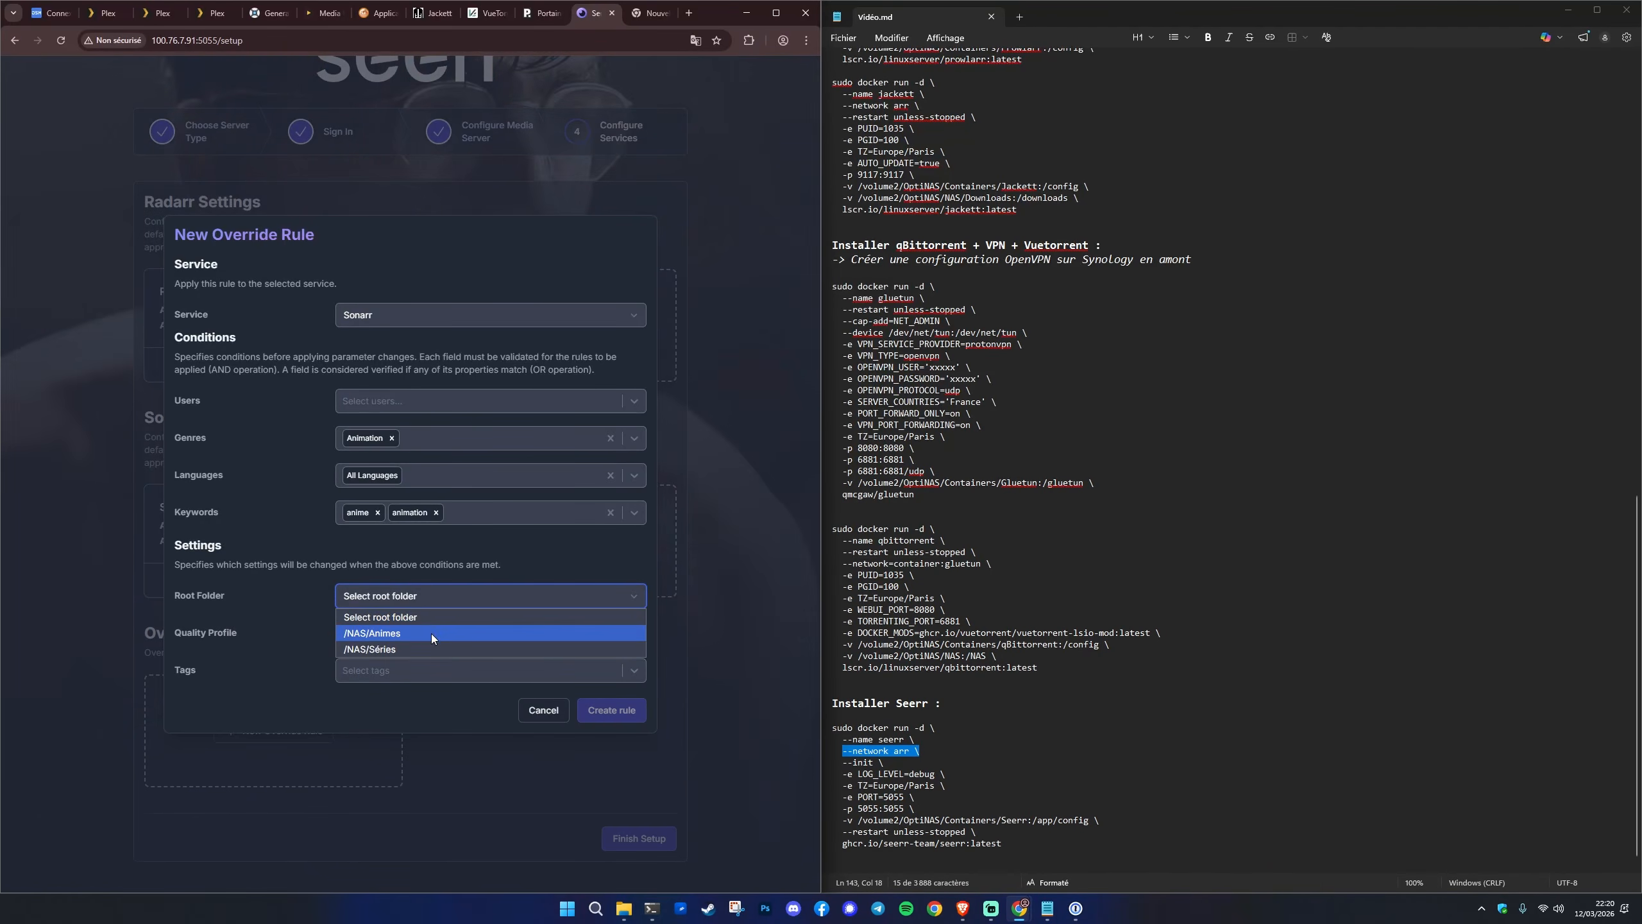
click(431, 634)
click(451, 633)
click(442, 678)
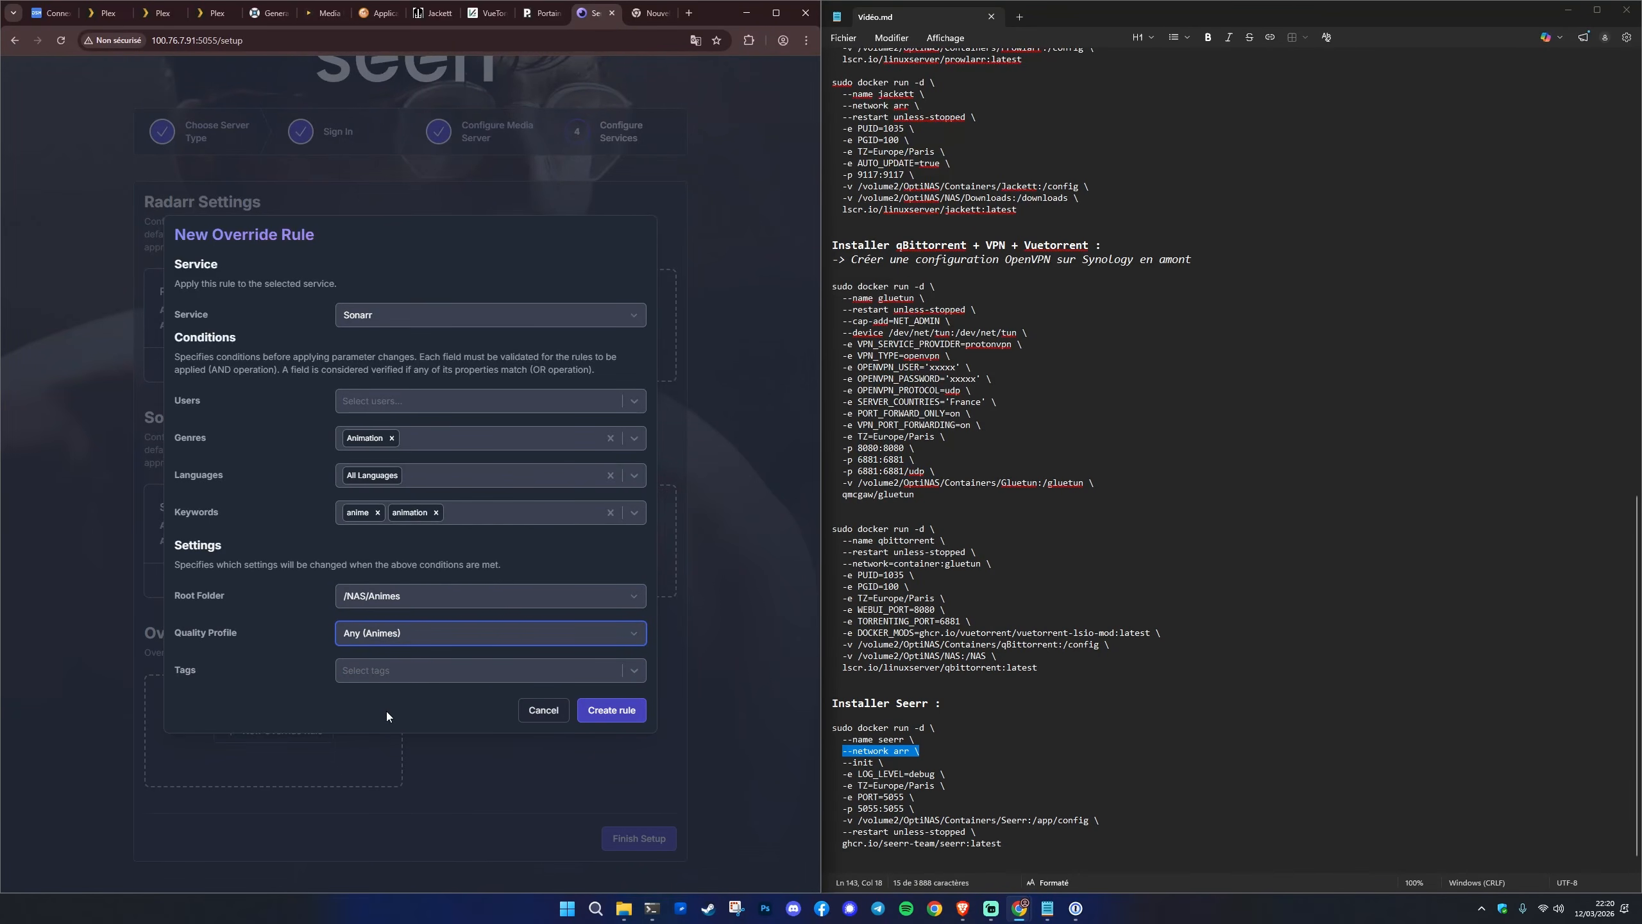
click(610, 709)
scroll(449, 773, down, 1)
click(616, 839)
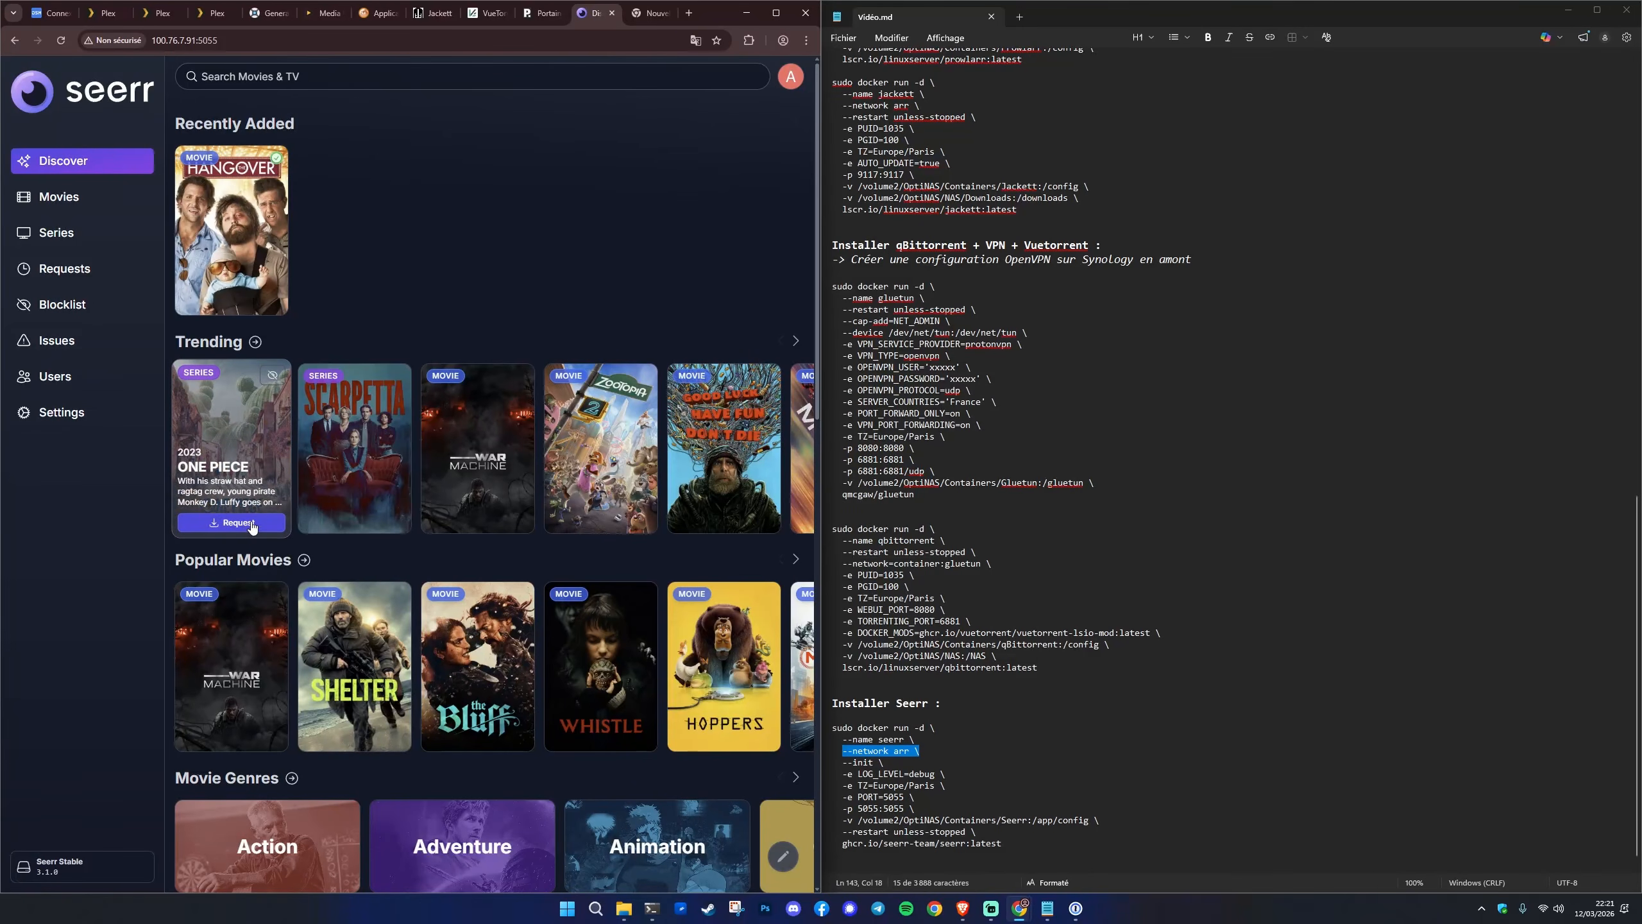
- Request all 3 seasons of ONE PIECE and confirm it appears in Sonarr's series list
click(251, 524)
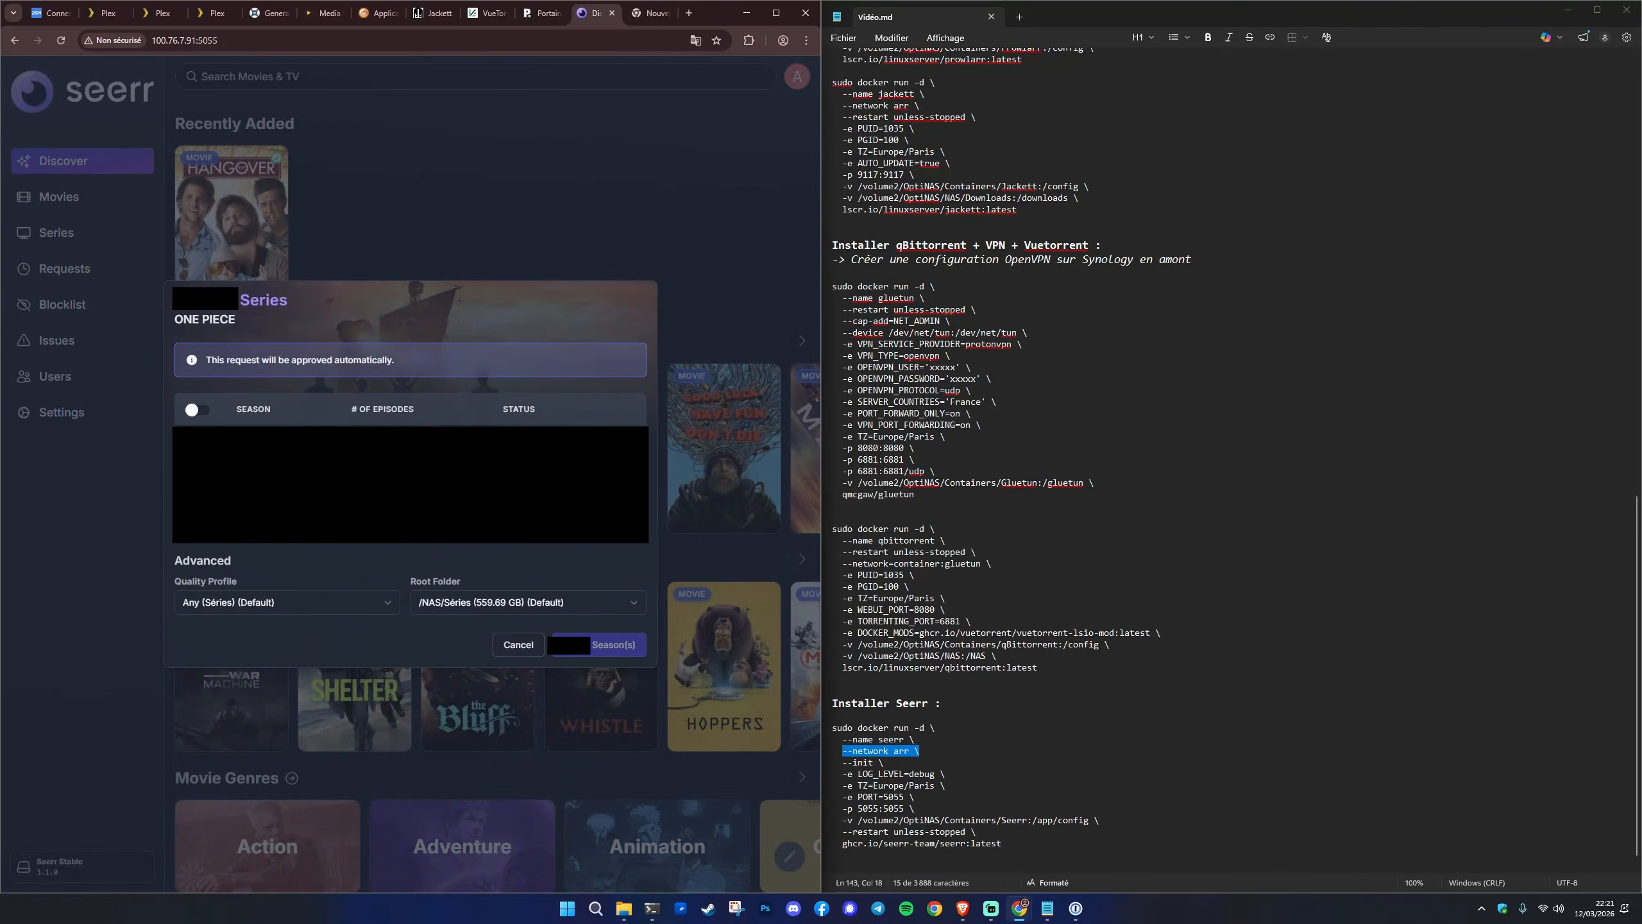
click(197, 410)
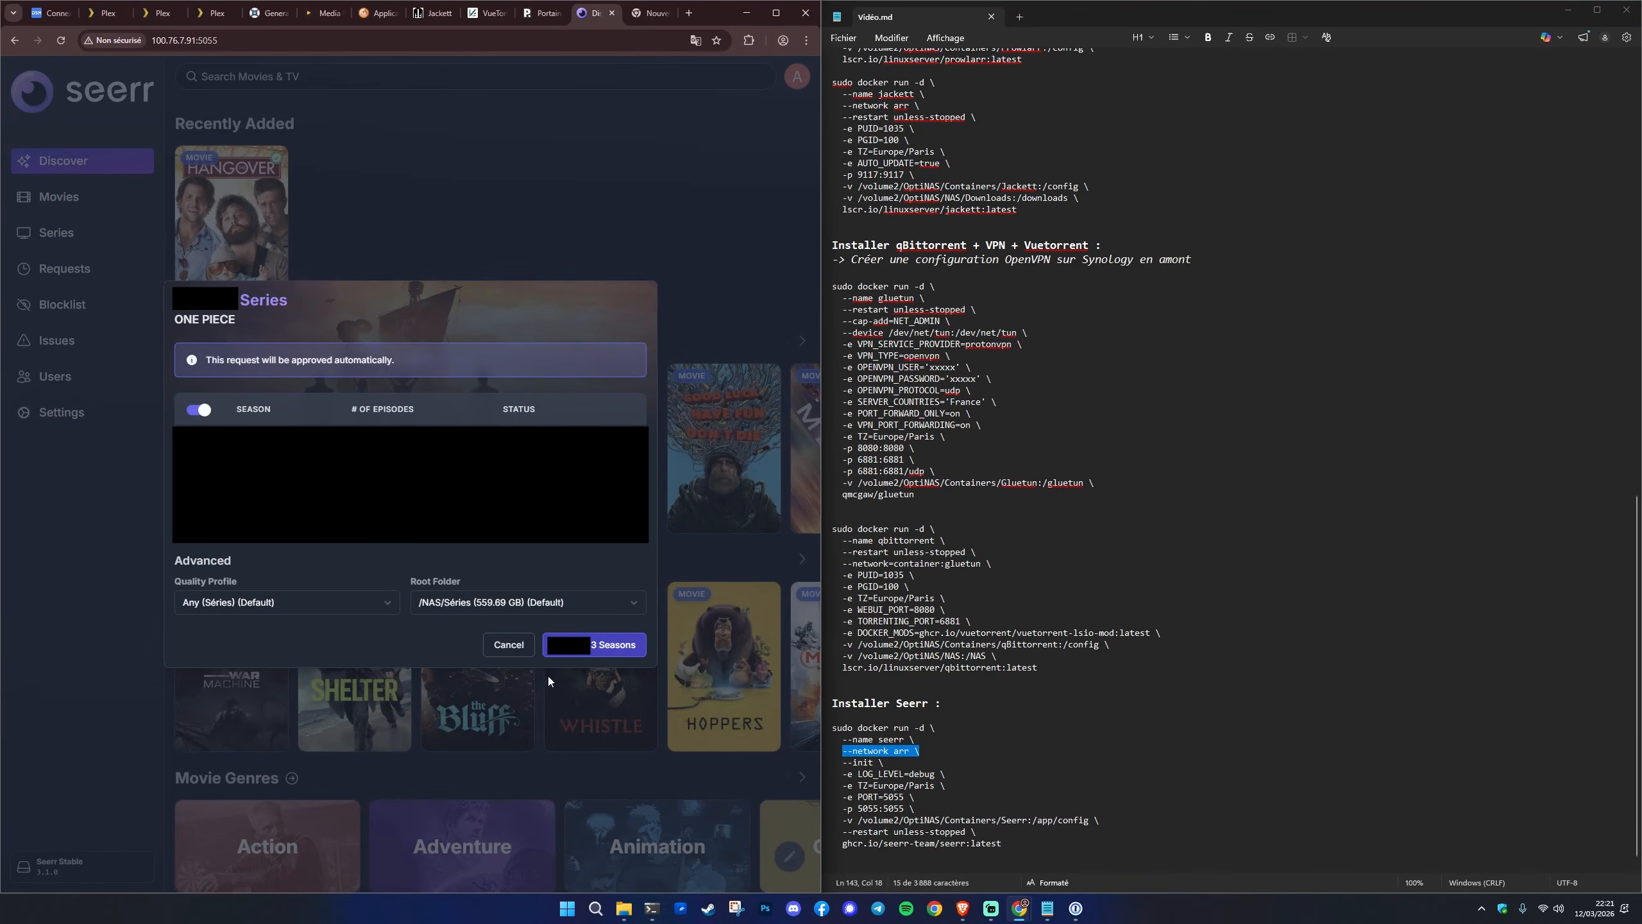
click(595, 646)
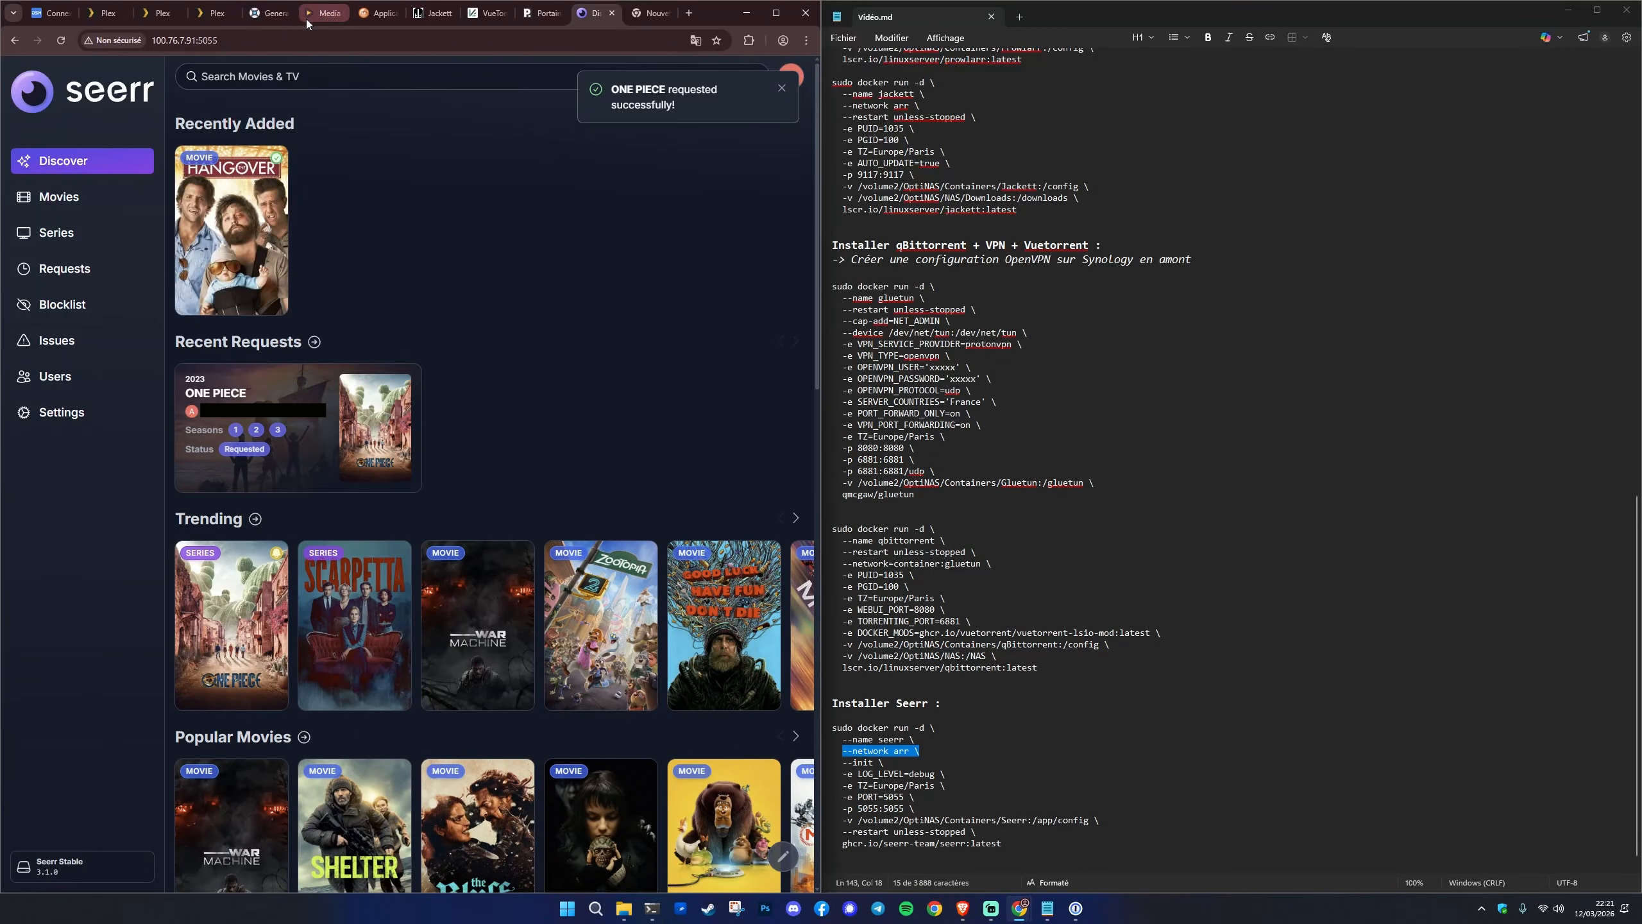
click(268, 14)
click(46, 107)
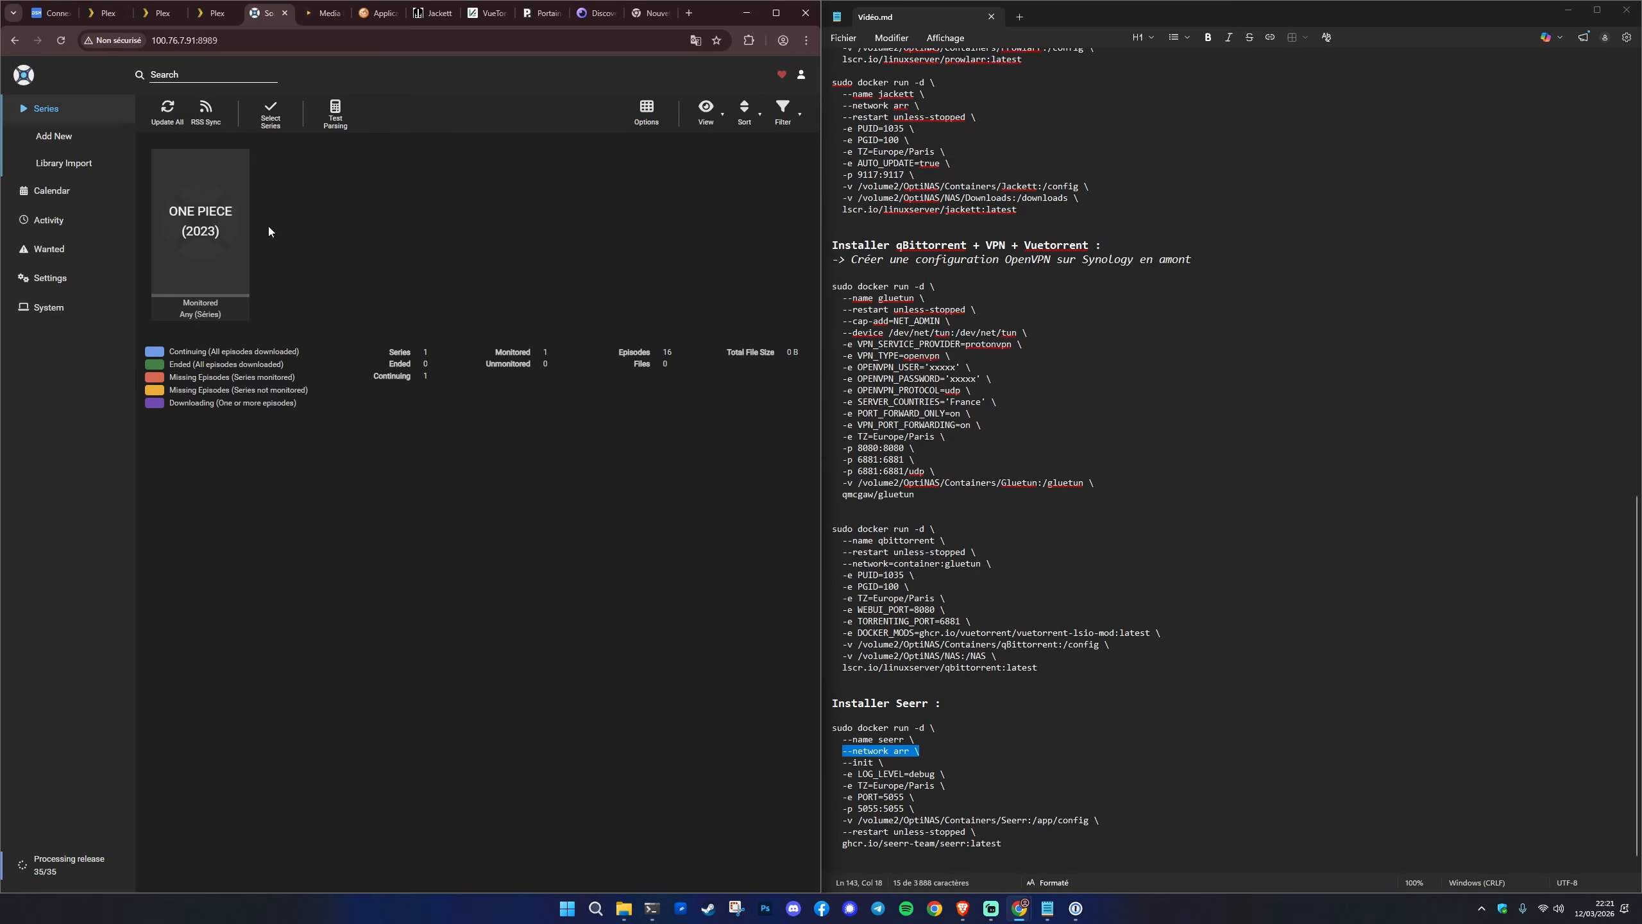
- Review the Torr9 (Jackett) indexer's settings in Sonarr and cancel without saving
click(76, 278)
click(53, 359)
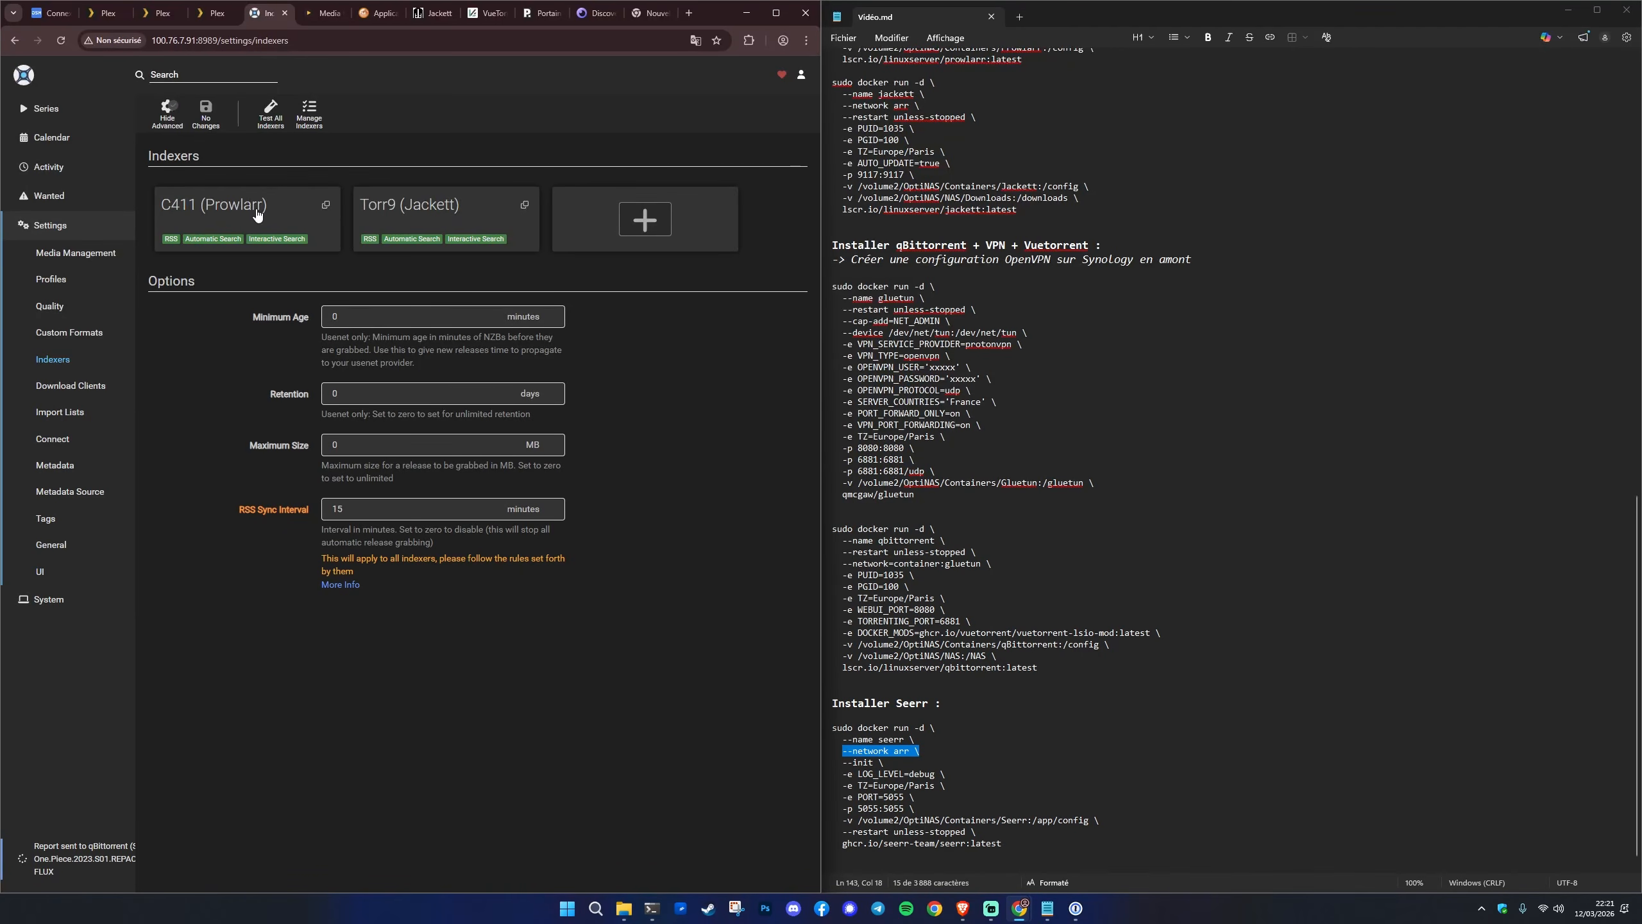
click(425, 218)
scroll(463, 603, down, 8)
scroll(463, 603, down, 3)
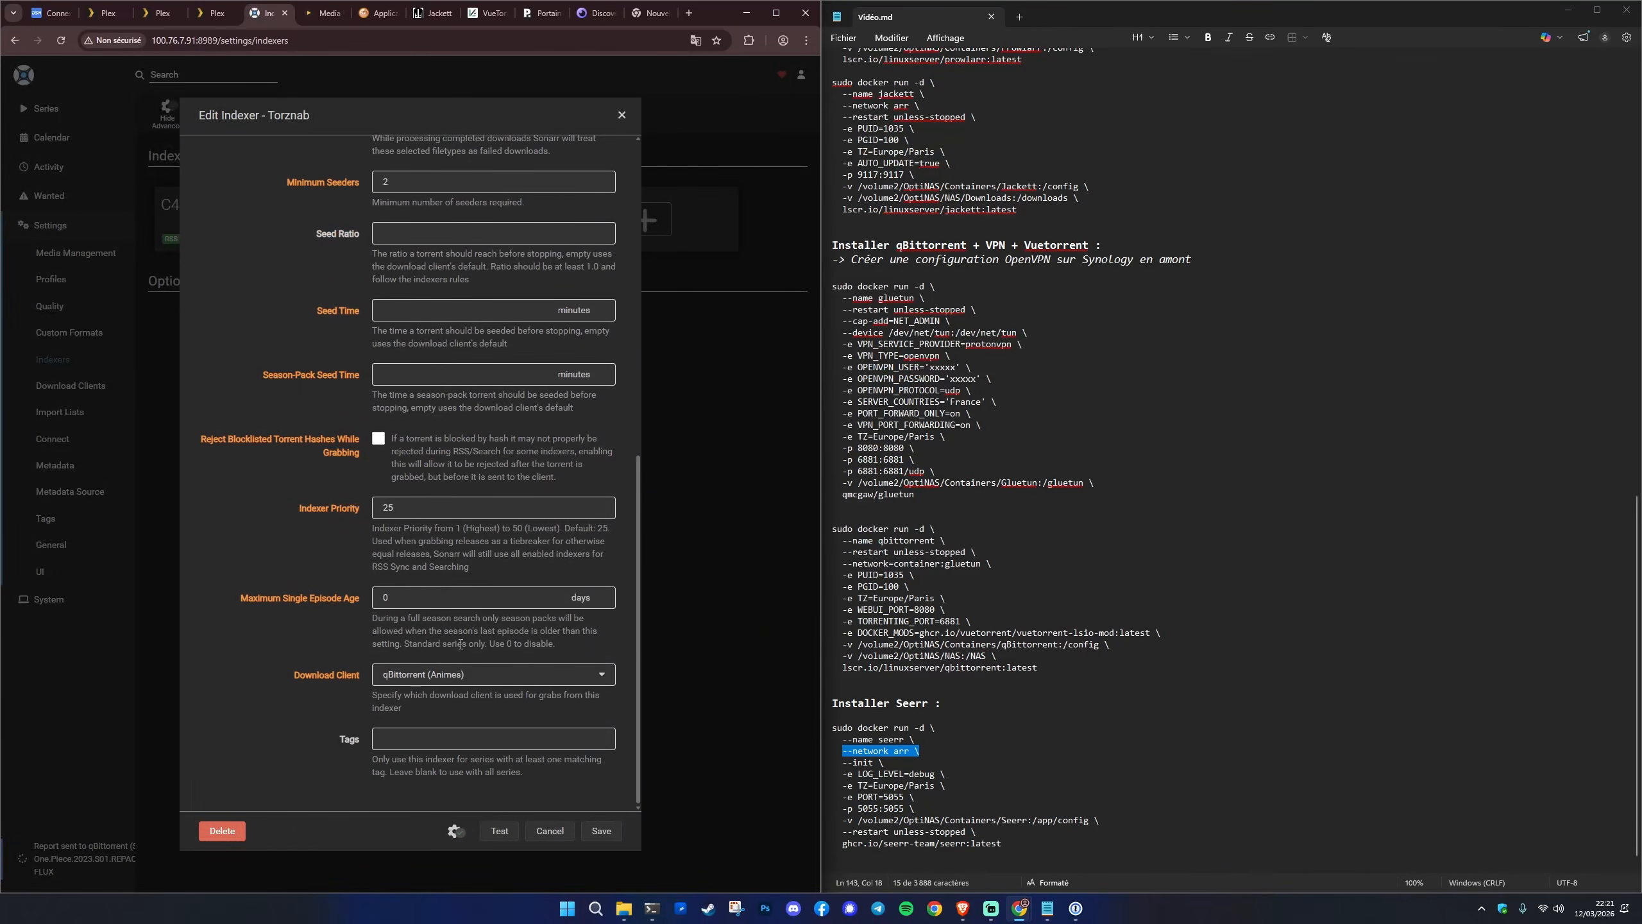
click(548, 831)
- Review the C411 (Prowlarr) indexer's settings unchanged, then bring up VueTorrent with the ONE.PIECE.2023.S01 torrent
click(243, 225)
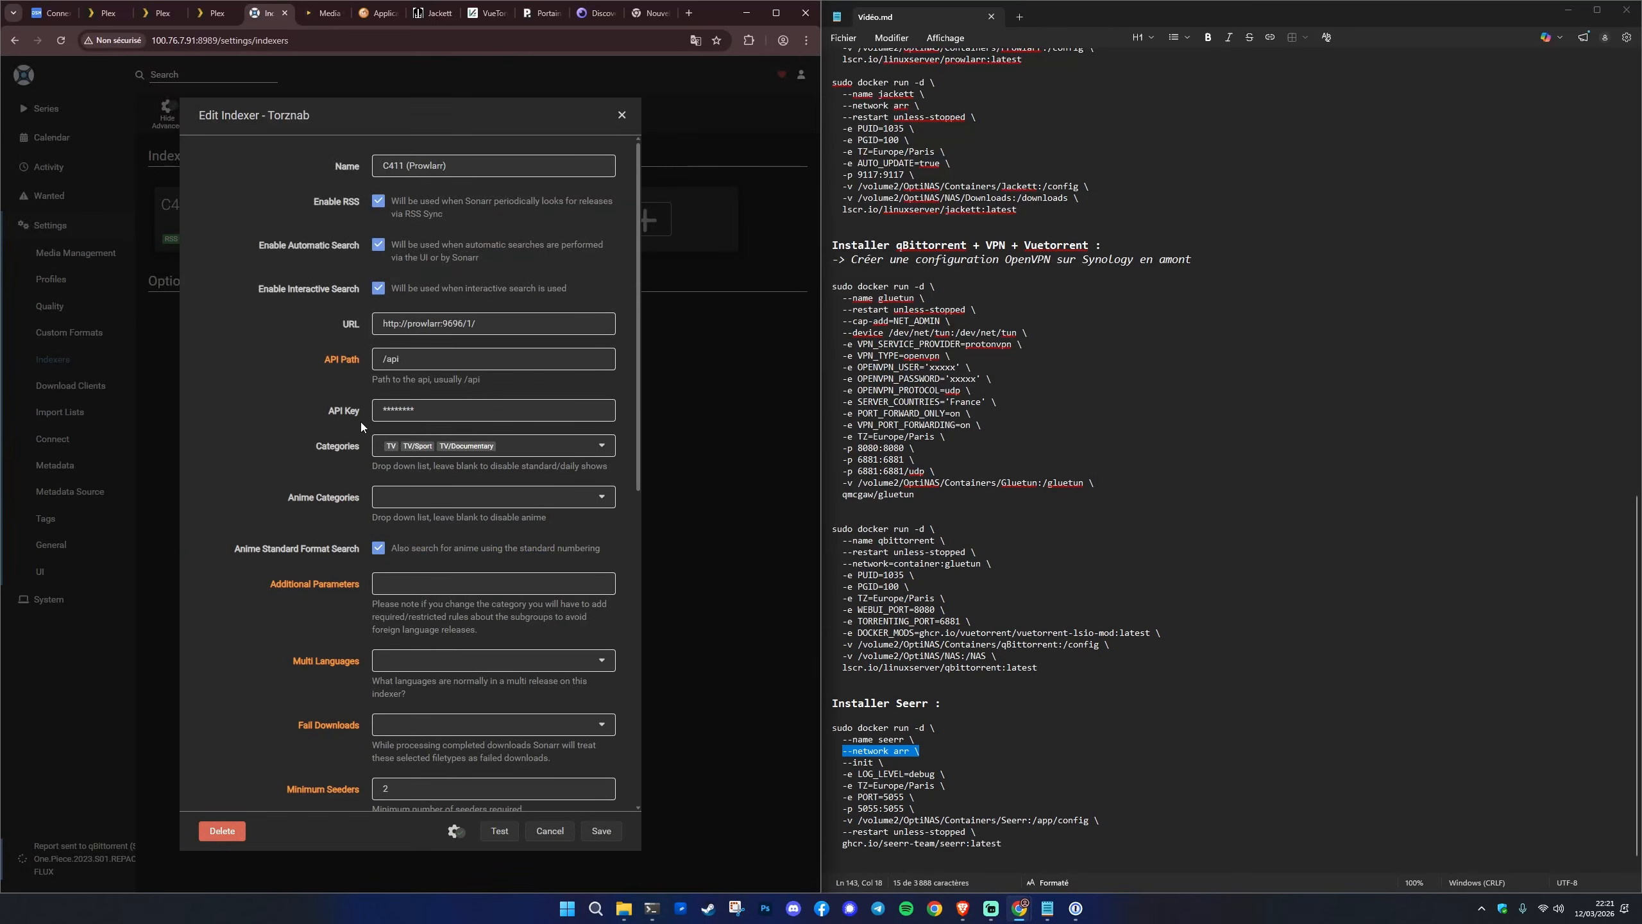
scroll(348, 486, down, 3)
scroll(323, 660, down, 5)
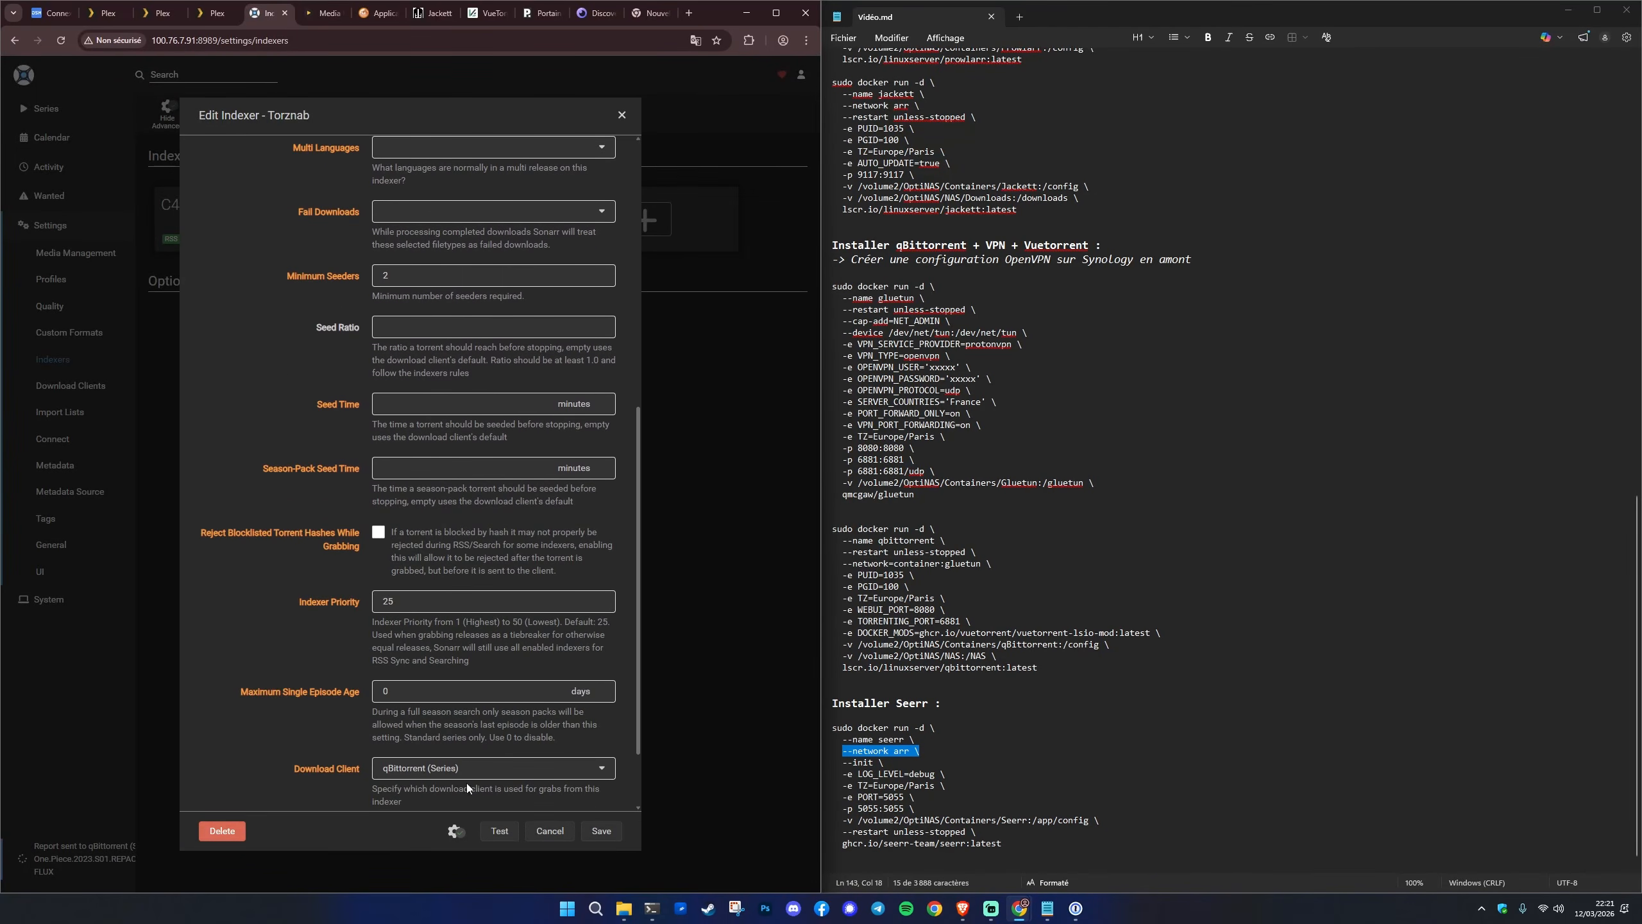
click(549, 831)
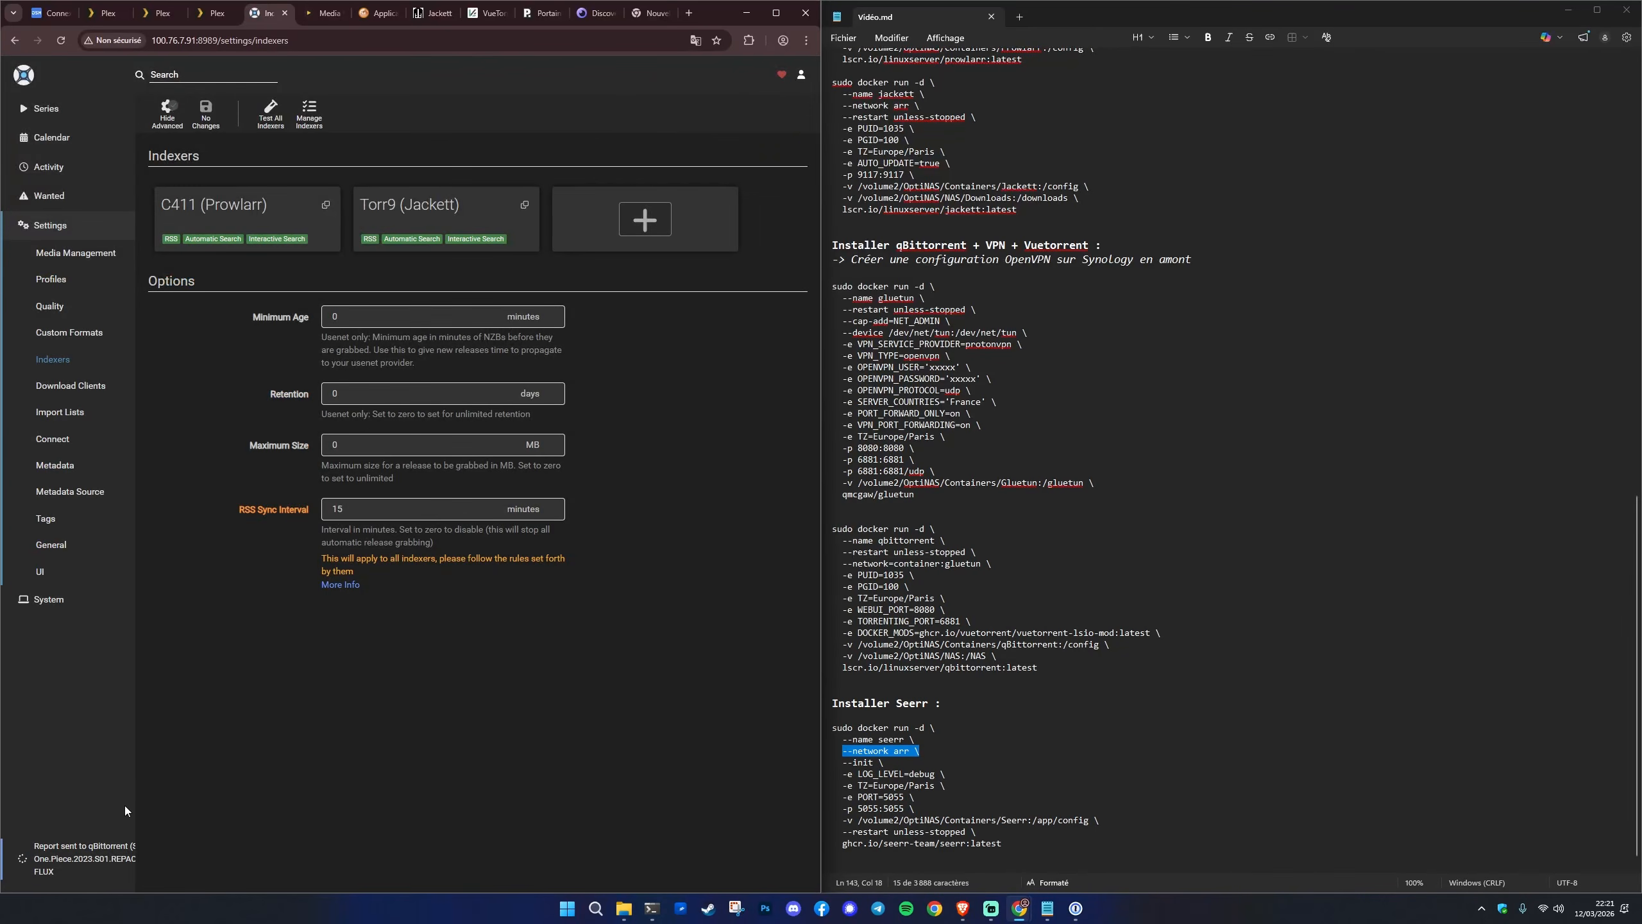
click(479, 15)
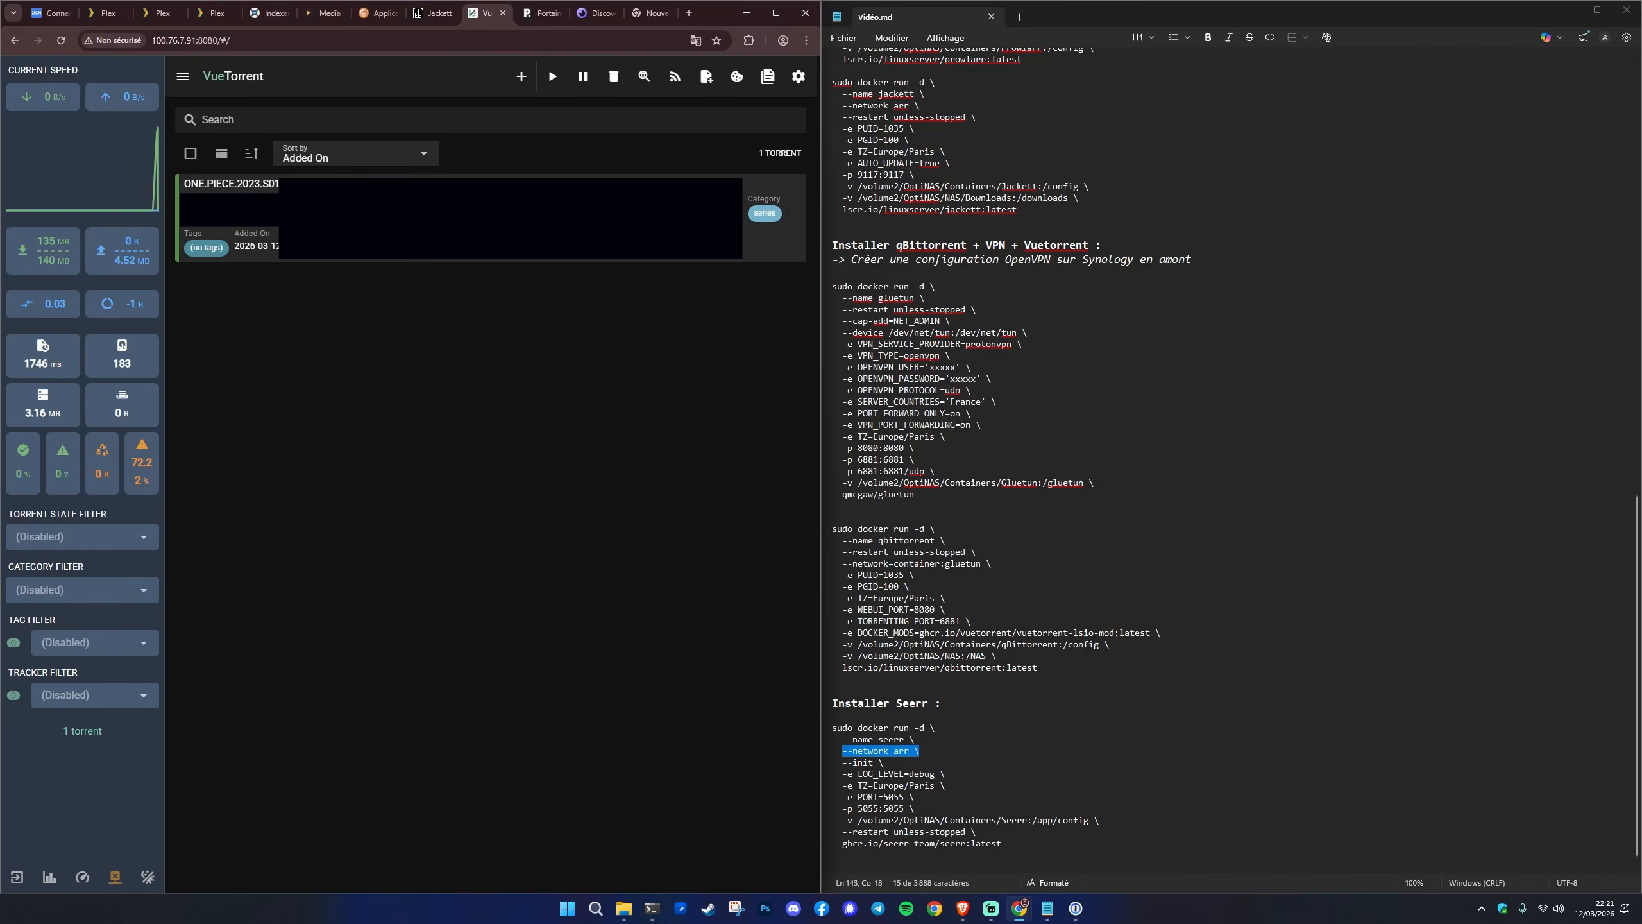
- Check the ONE PIECE season 1 download's connection status in VueTorrent, then move to Portainer
mouse_move(115, 876)
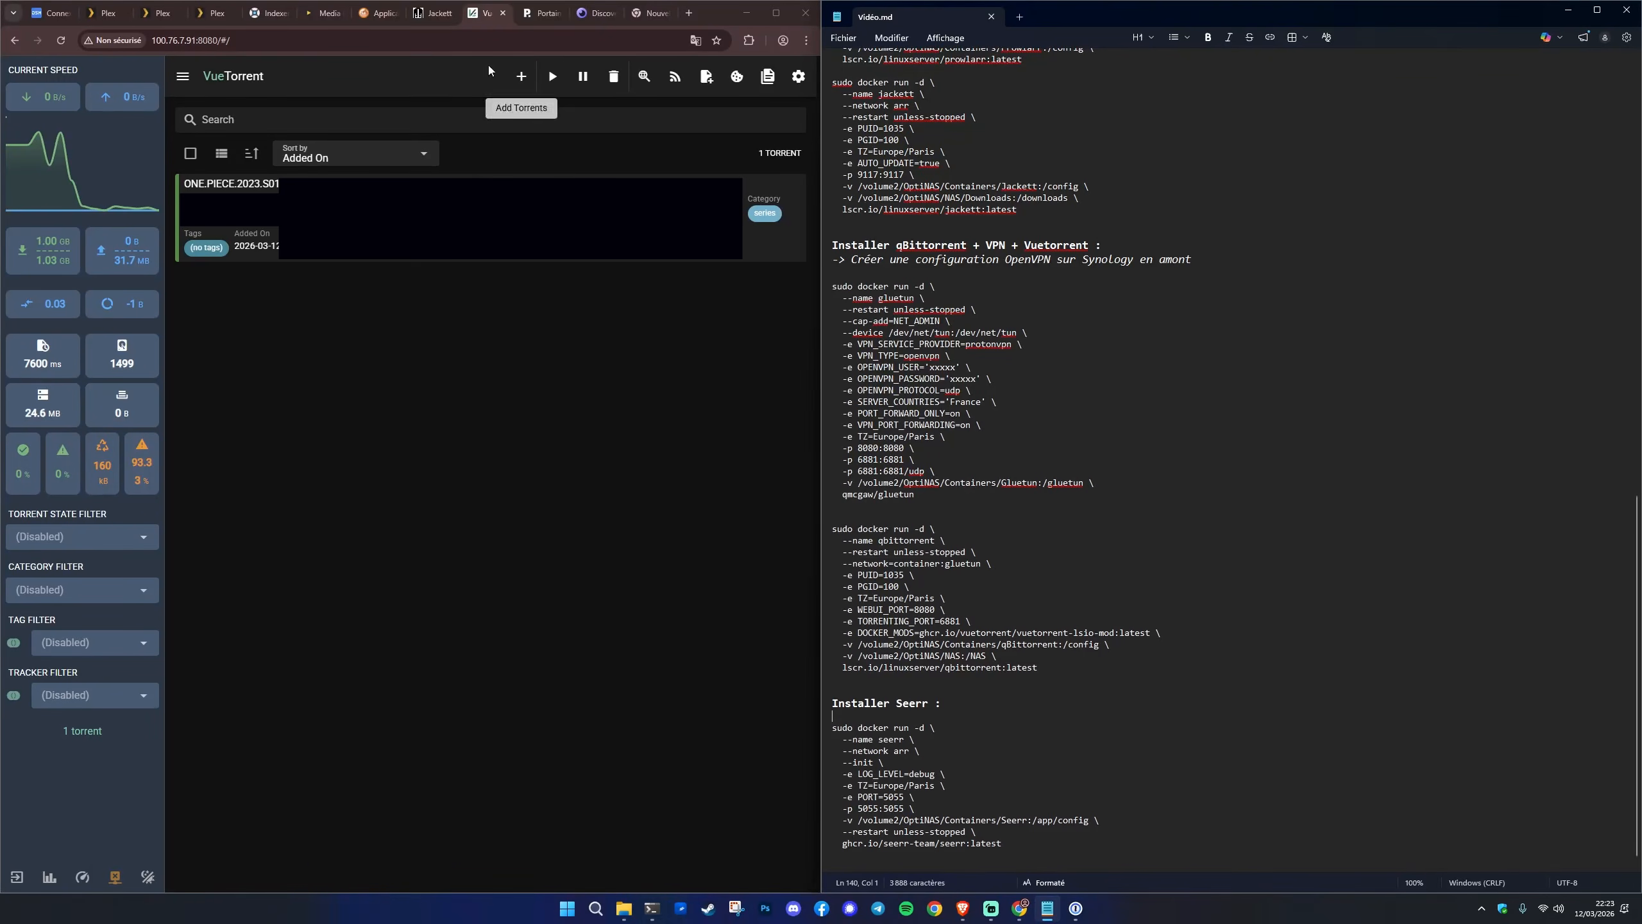
click(541, 13)
- Look over the gluetun container's ports and environment, then return to VueTorrent showing both ONE PIECE torrents
click(254, 216)
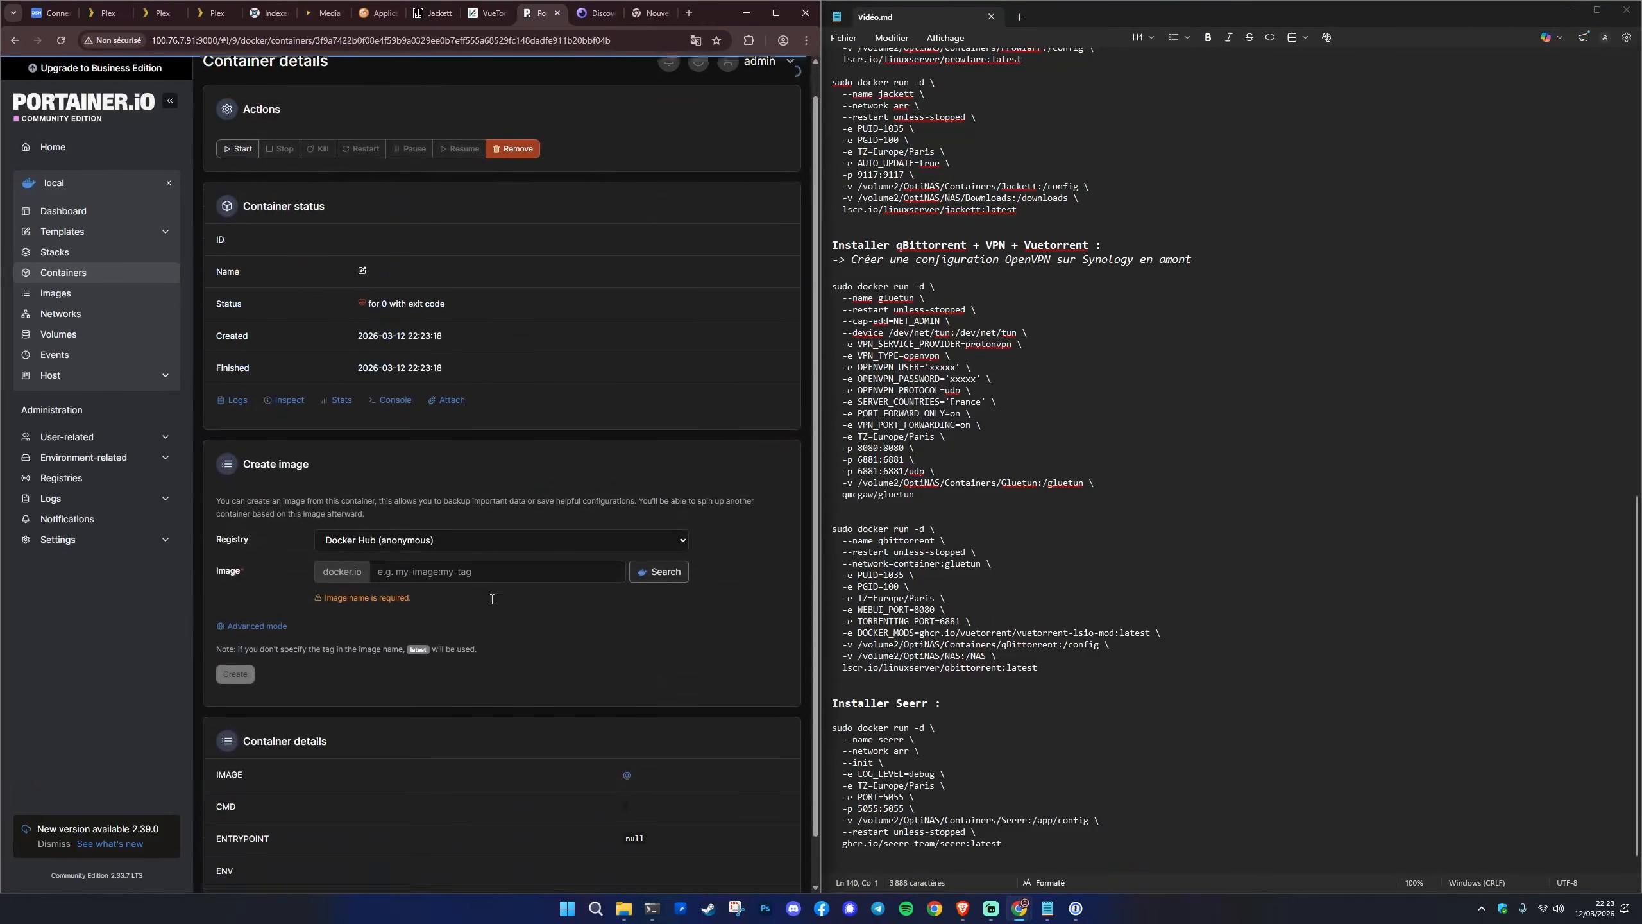
scroll(349, 766, down, 7)
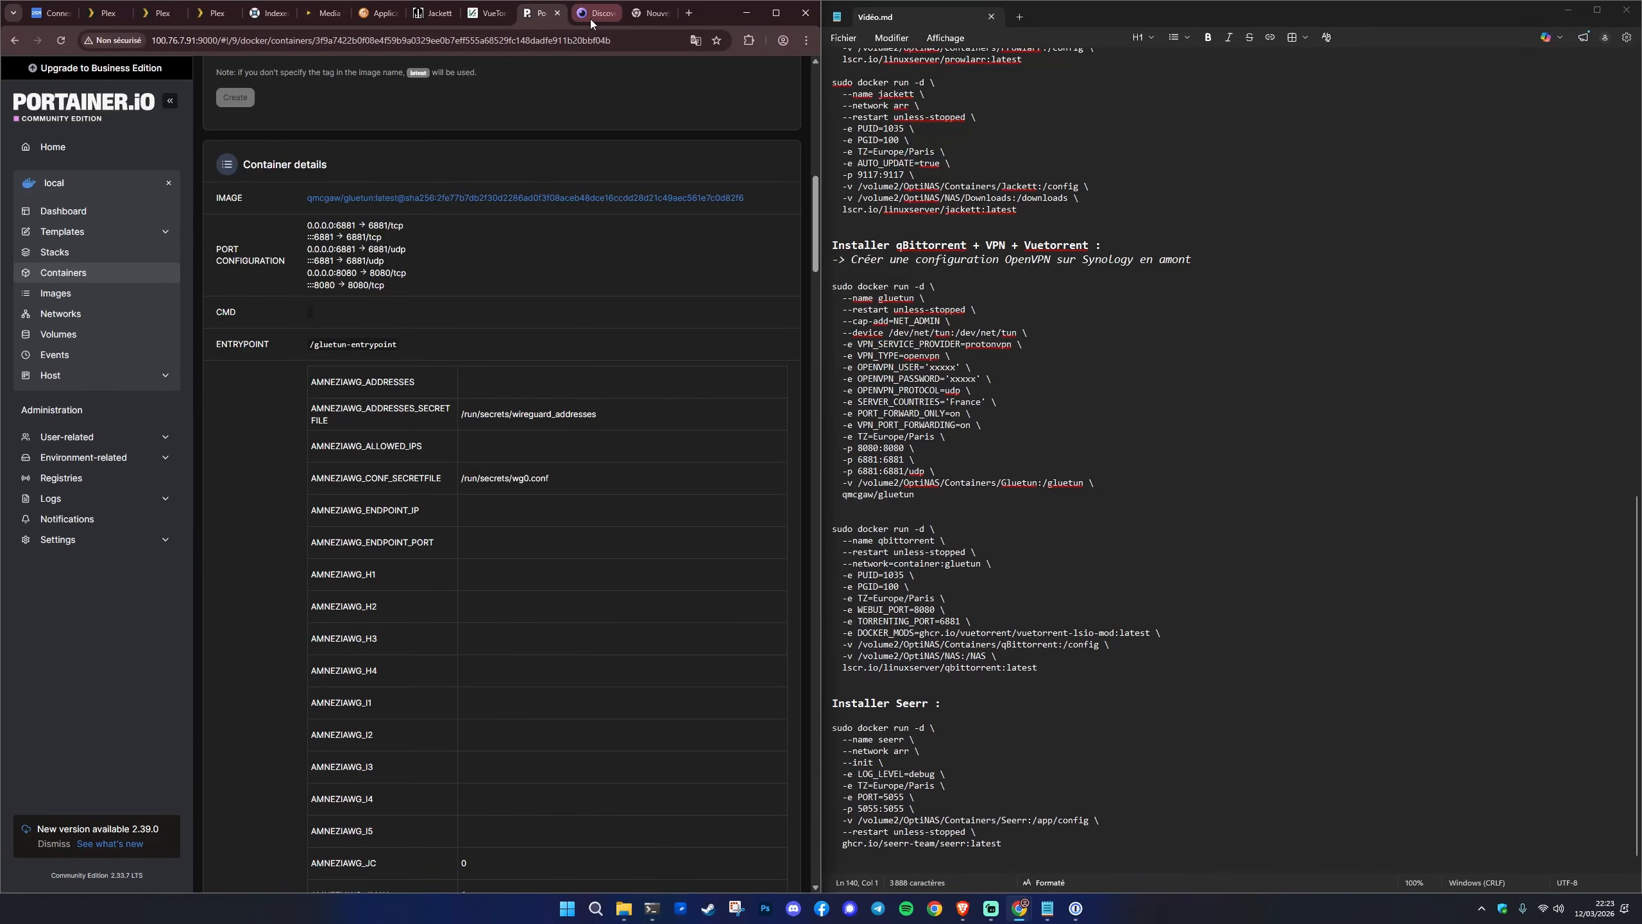
click(485, 14)
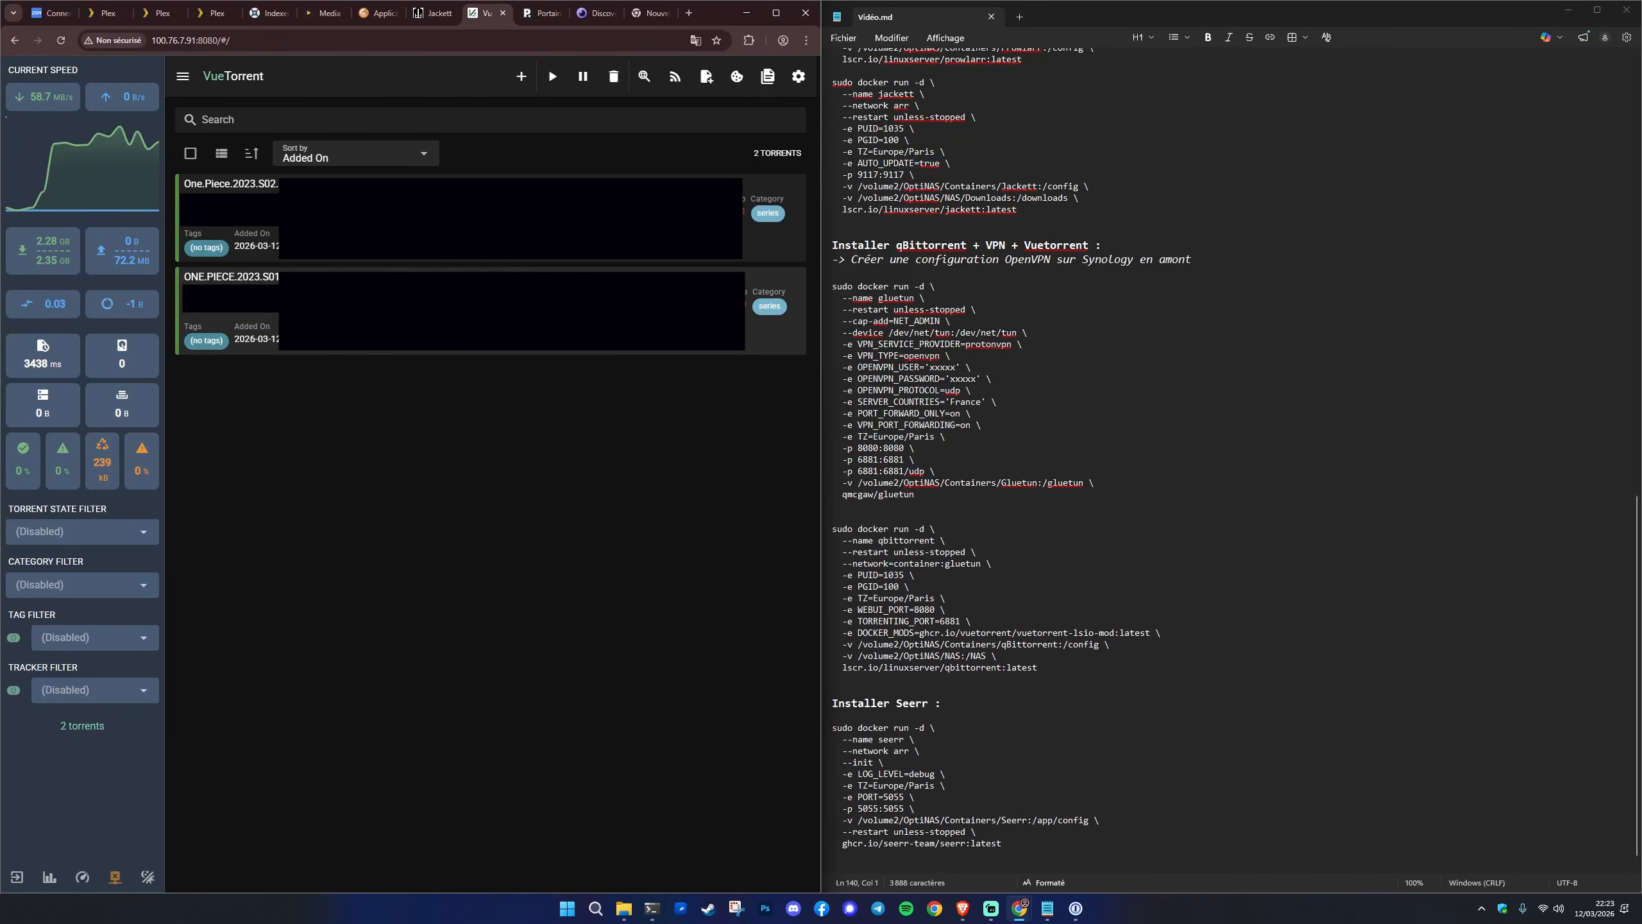
mouse_move(143, 454)
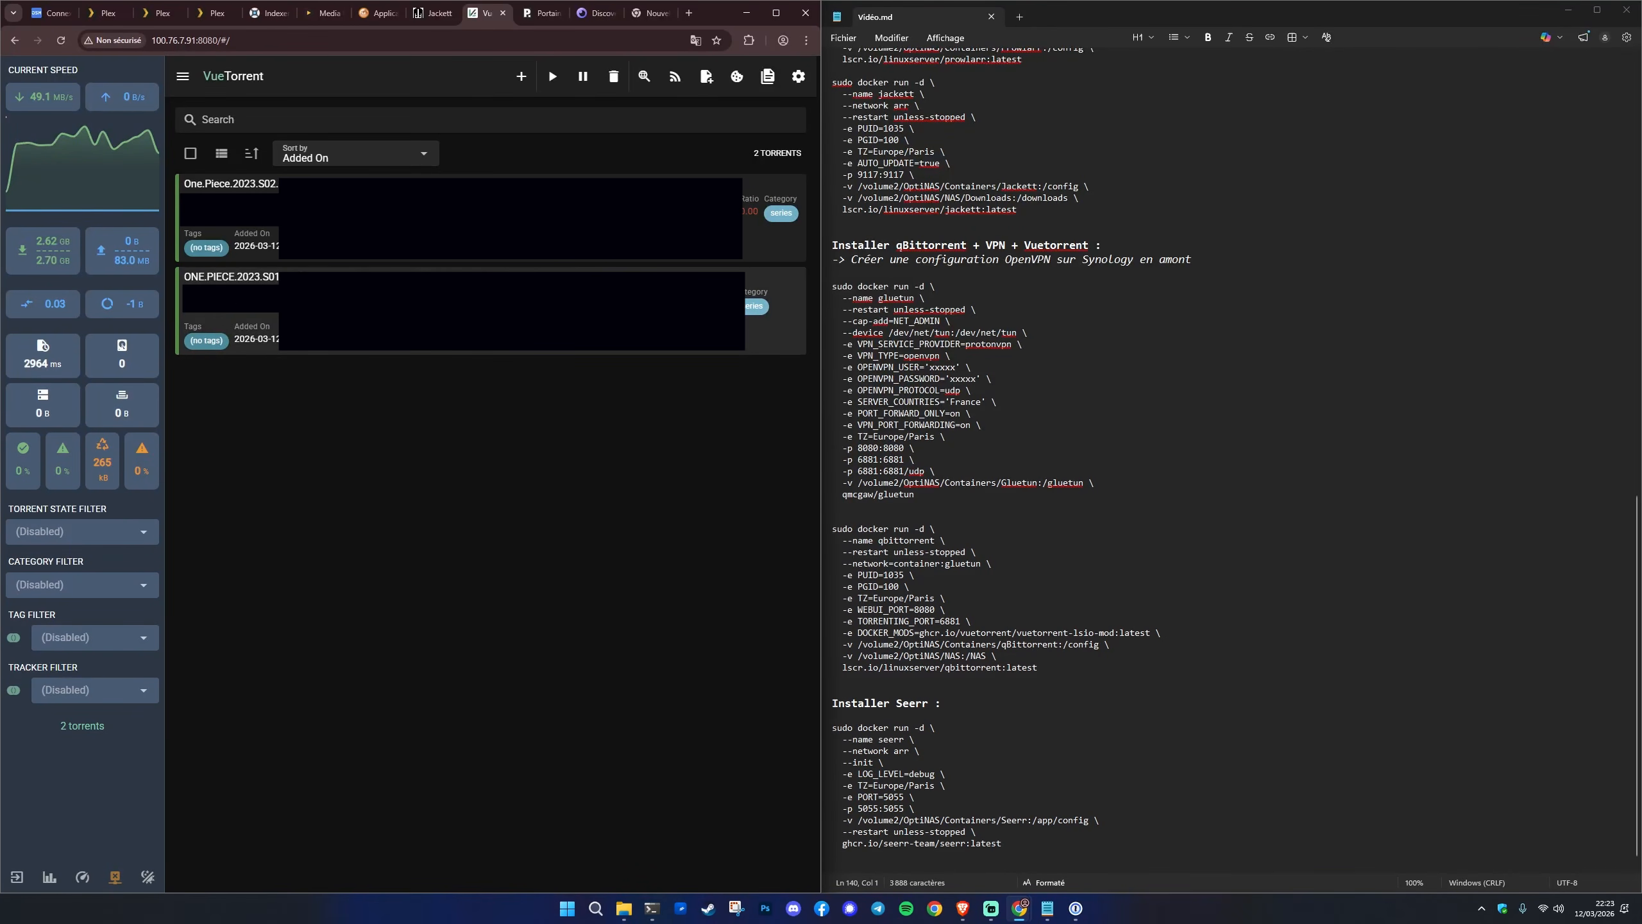
mouse_move(114, 877)
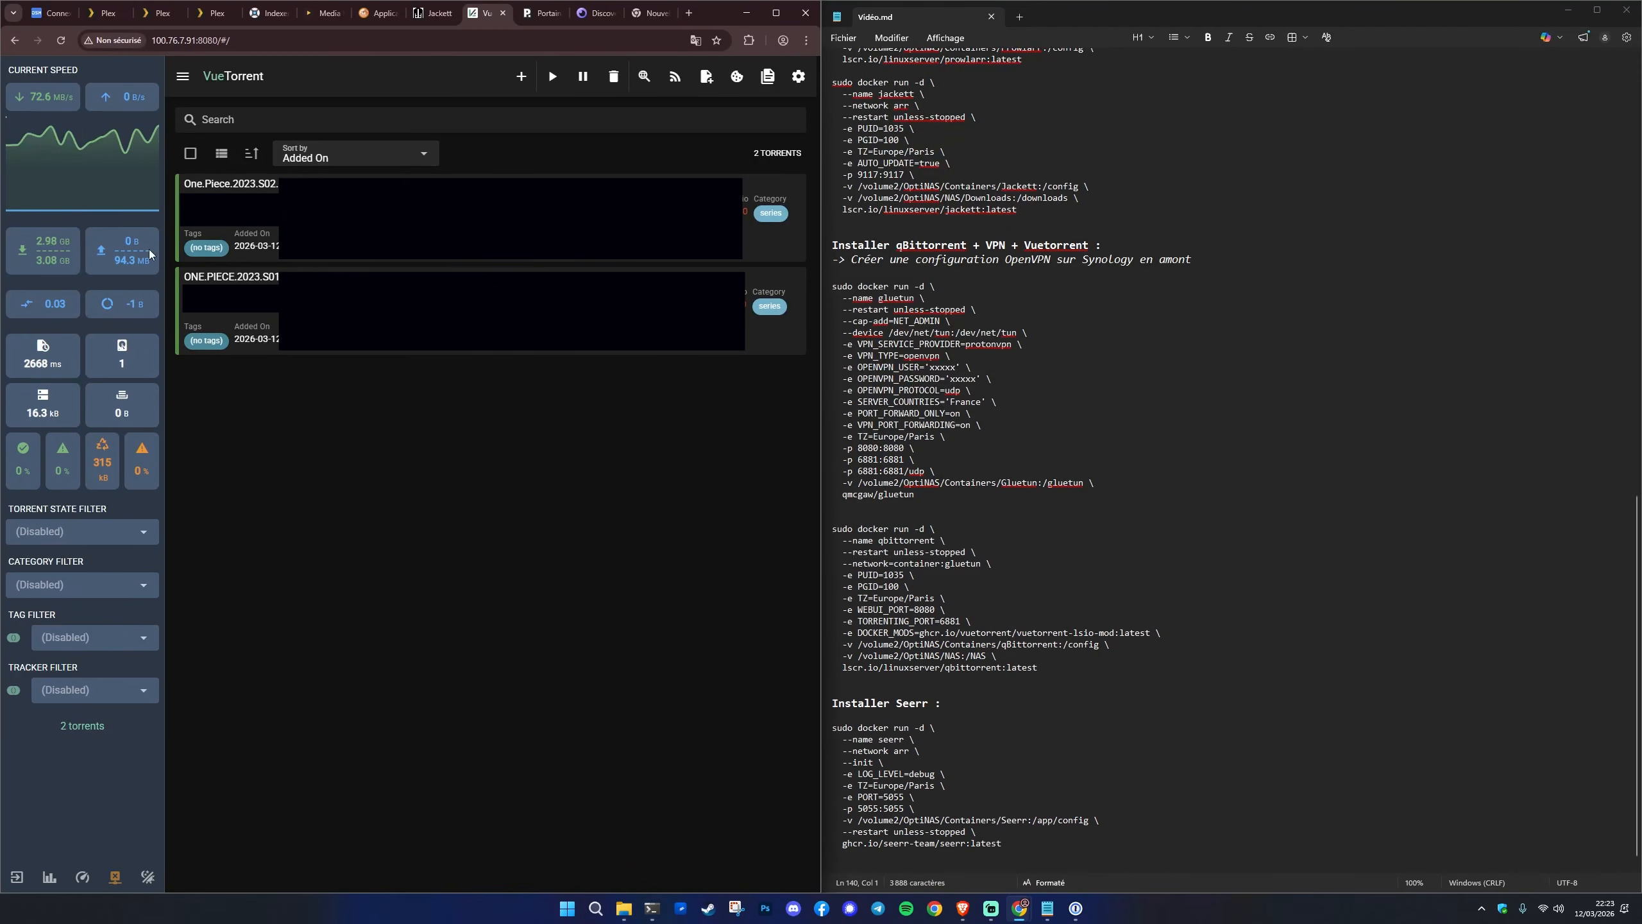
right_click(388, 341)
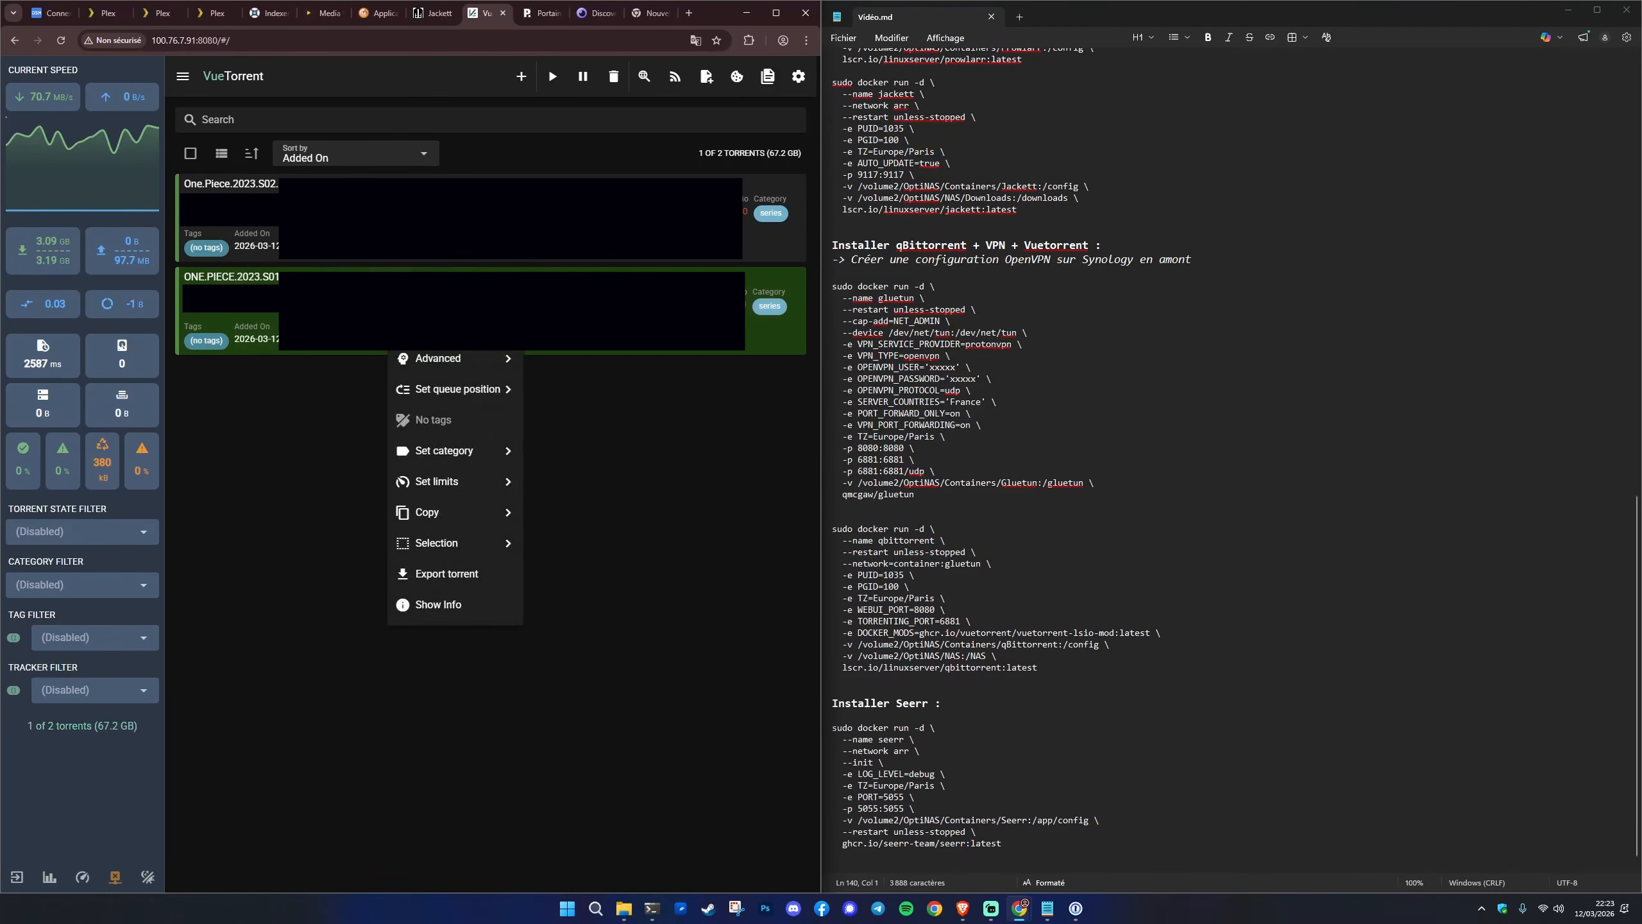
right_click(436, 258)
click(426, 246)
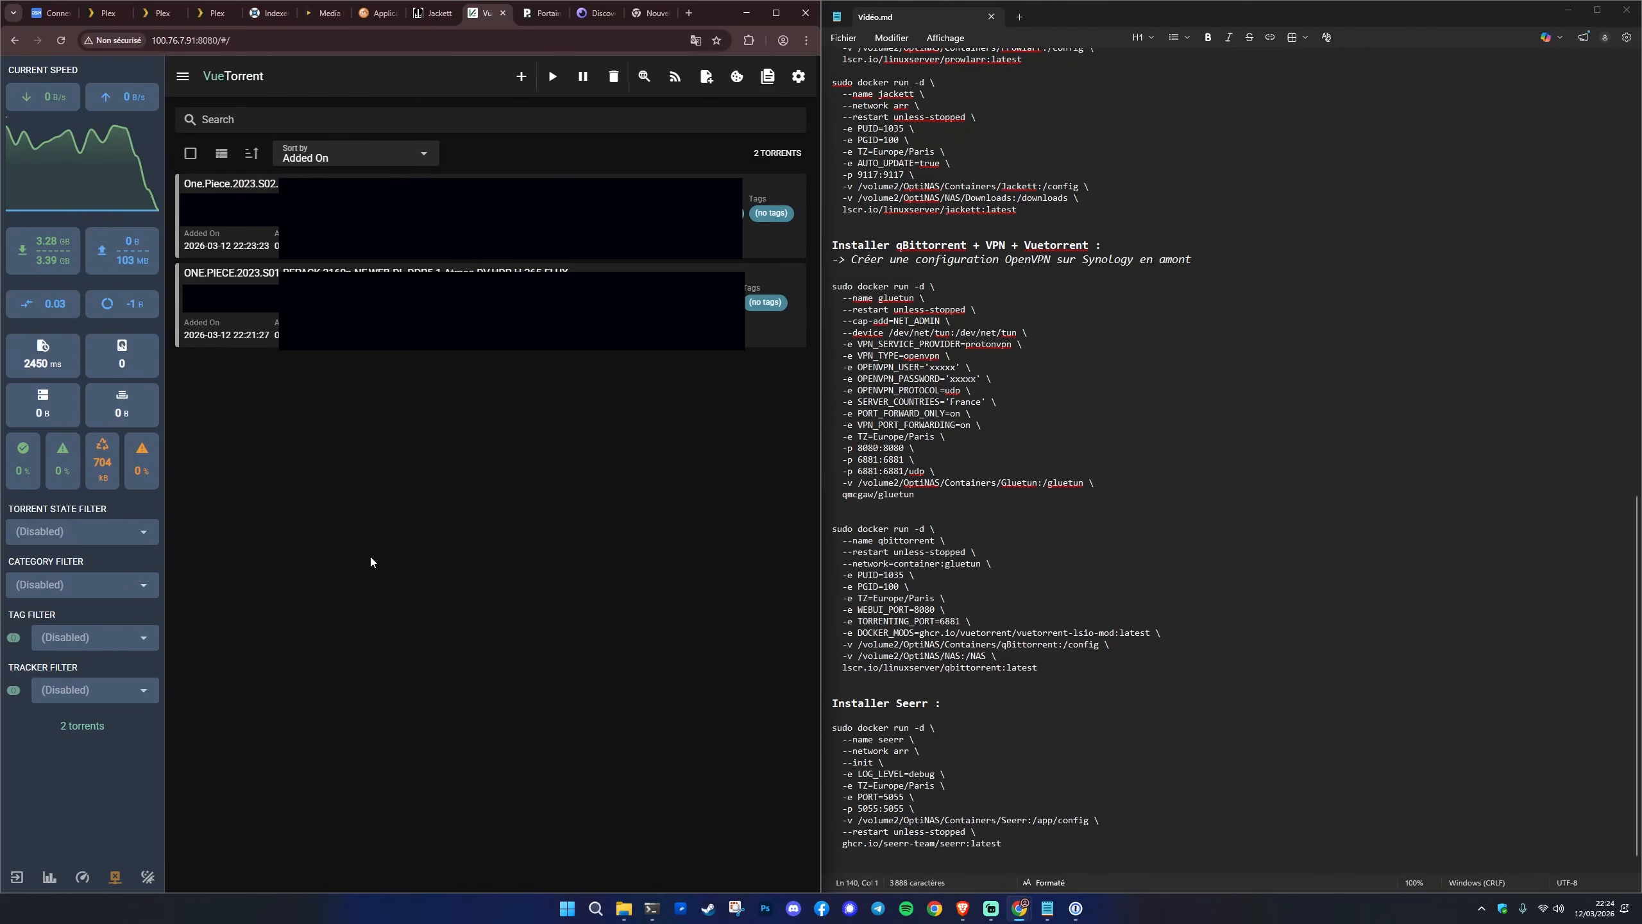
- Go from Sonarr to the Plex home page, where Very Bad Trip appears under Recently Added in Films
click(256, 18)
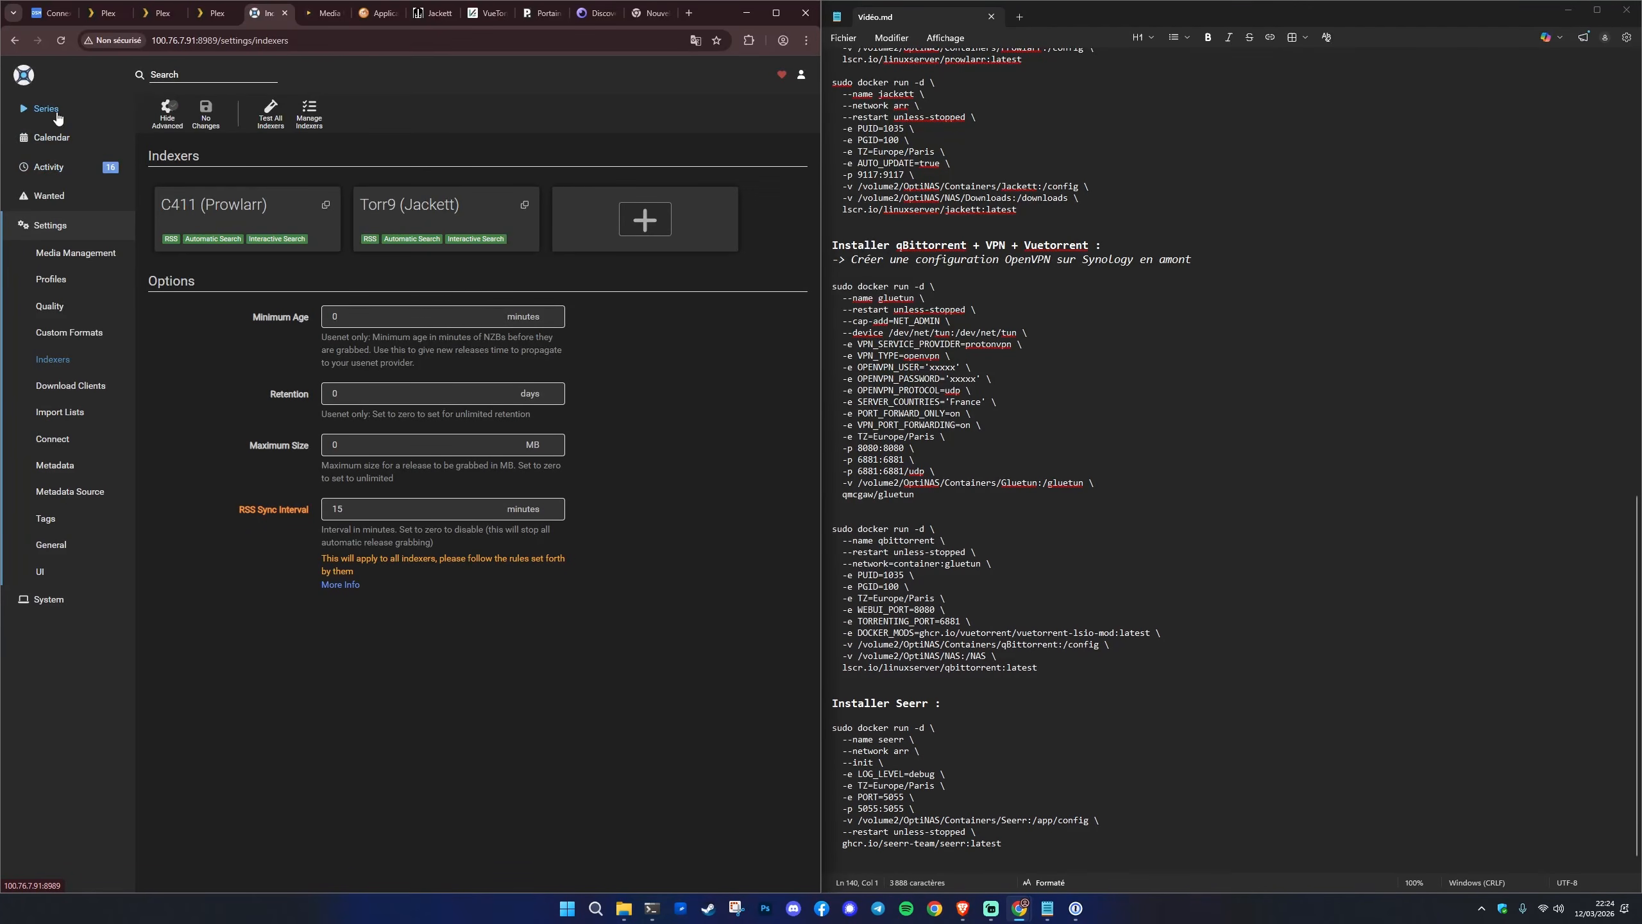
click(93, 19)
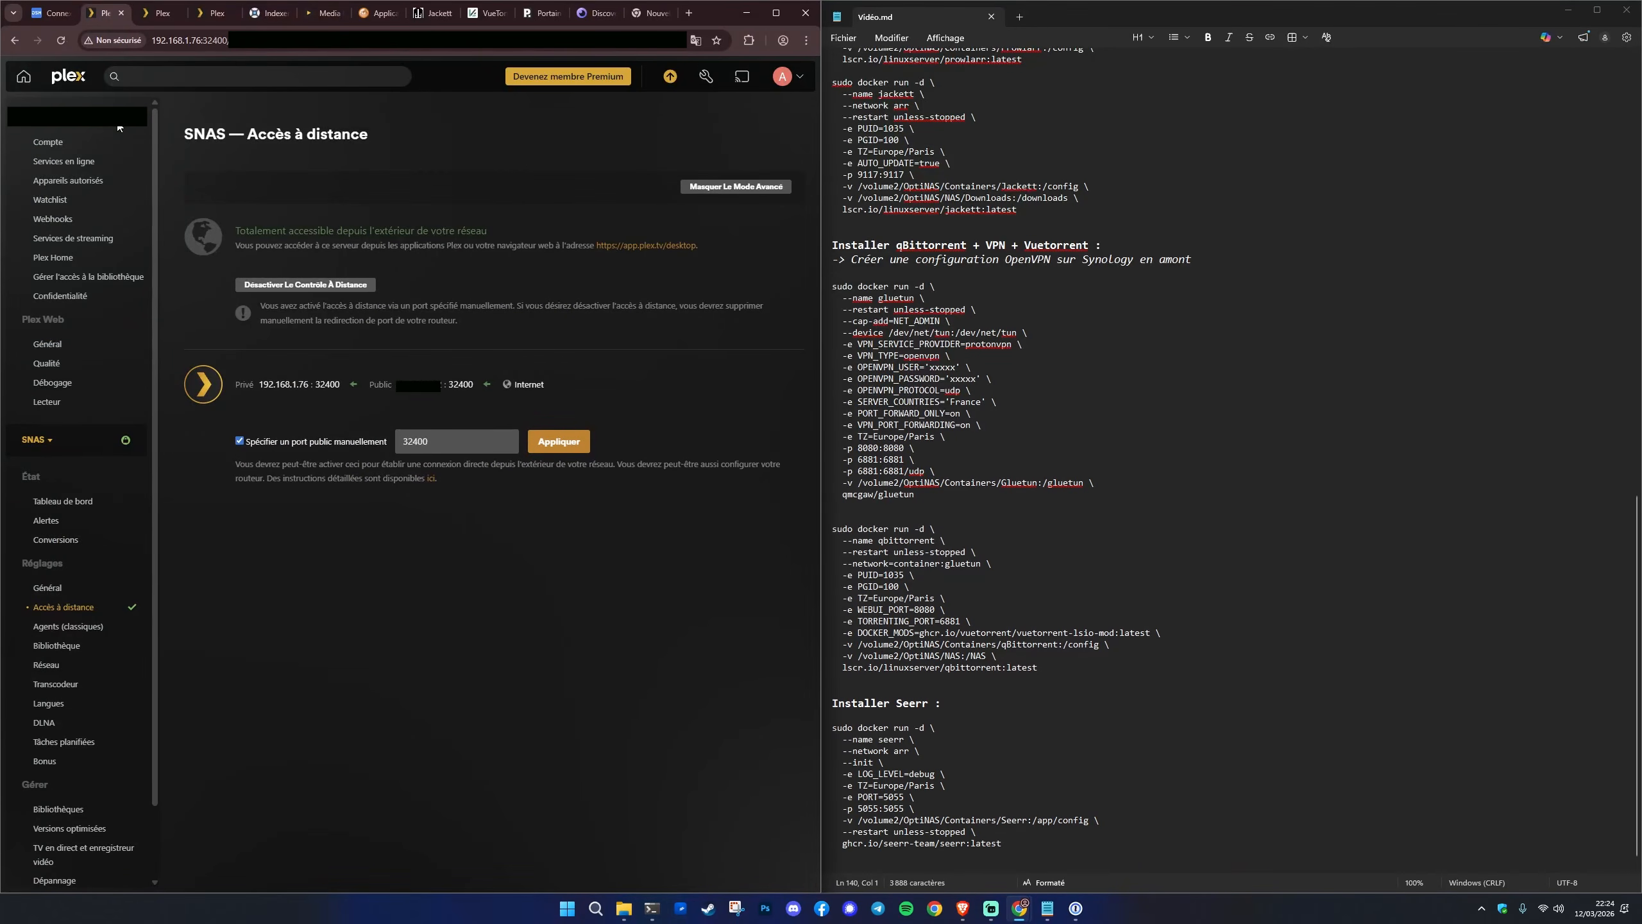
click(68, 75)
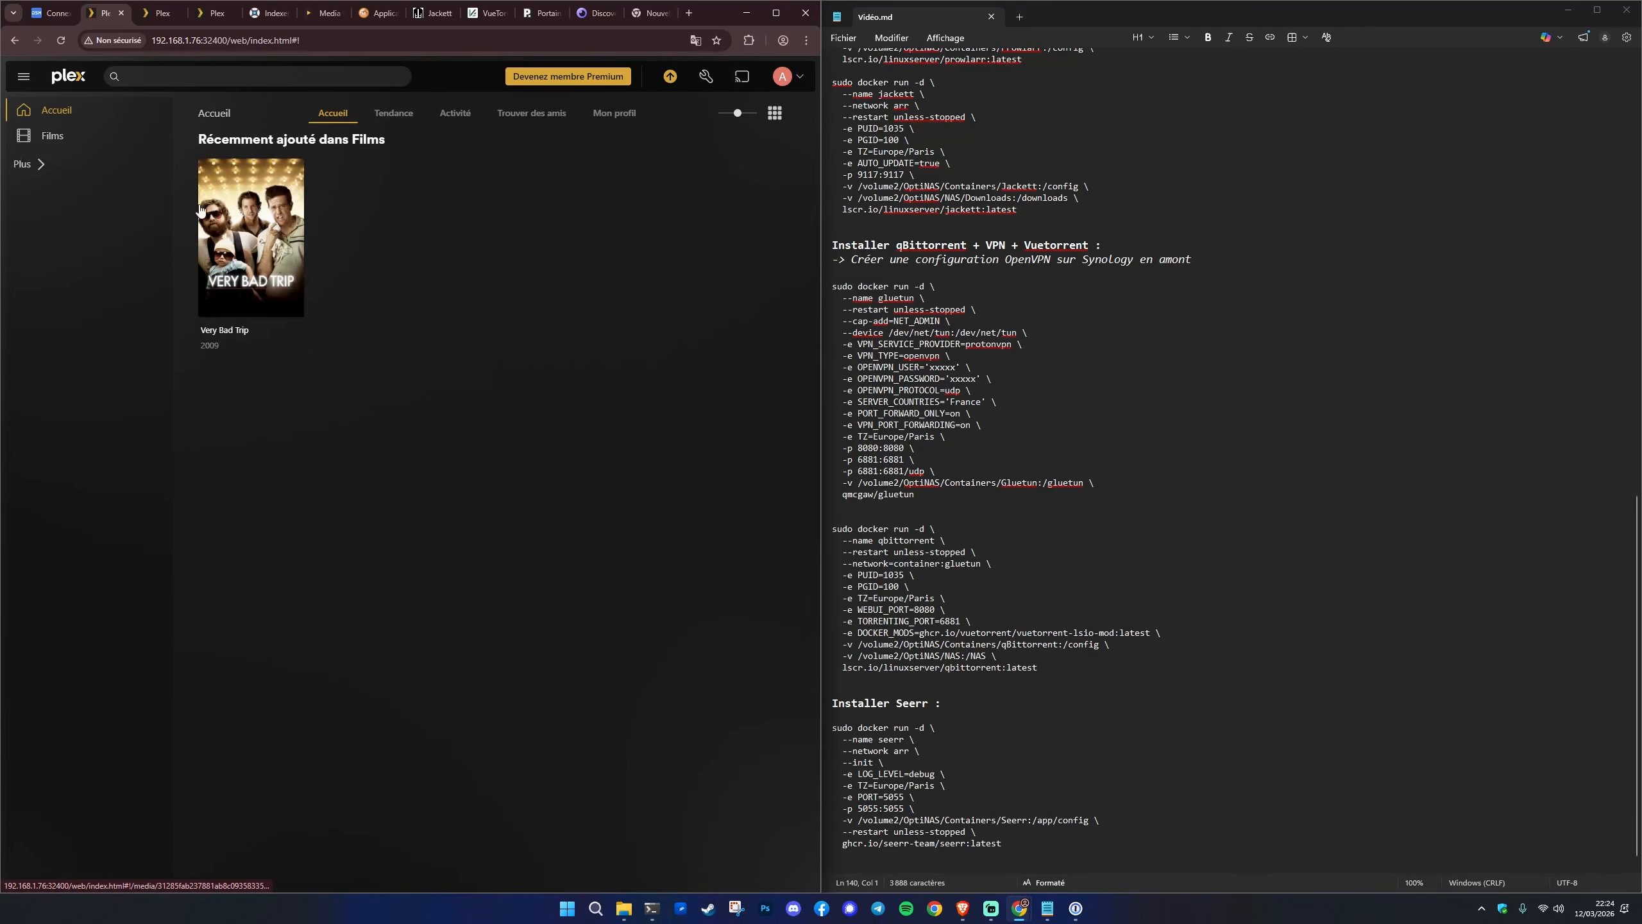